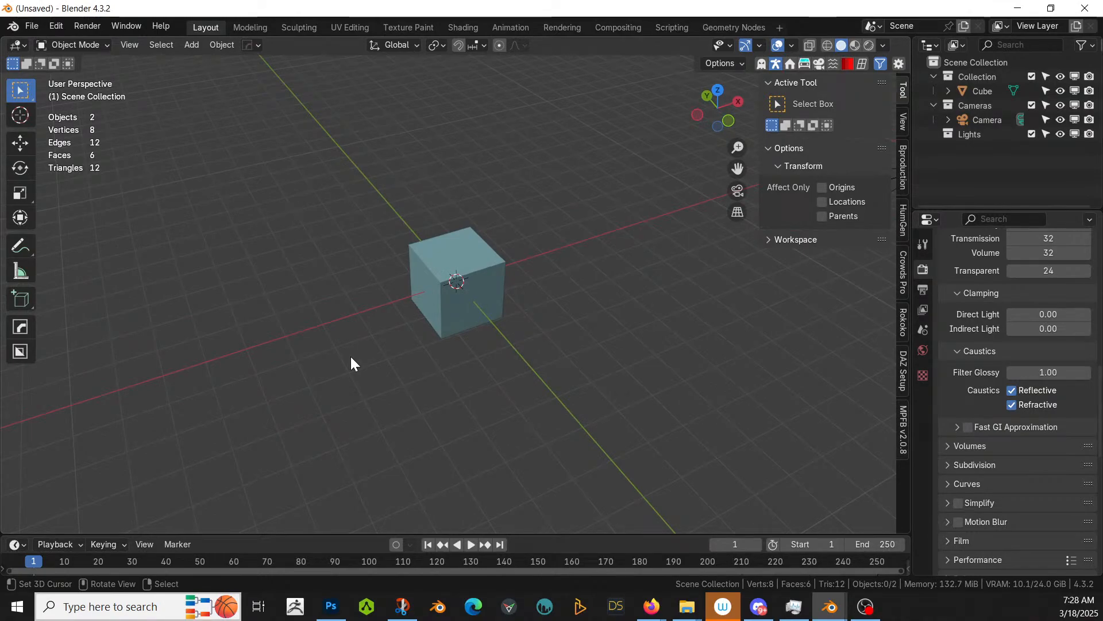
Step: Delete the default cube from the scene
middle_click_drag(520, 346, 450, 374)
left_click(464, 302)
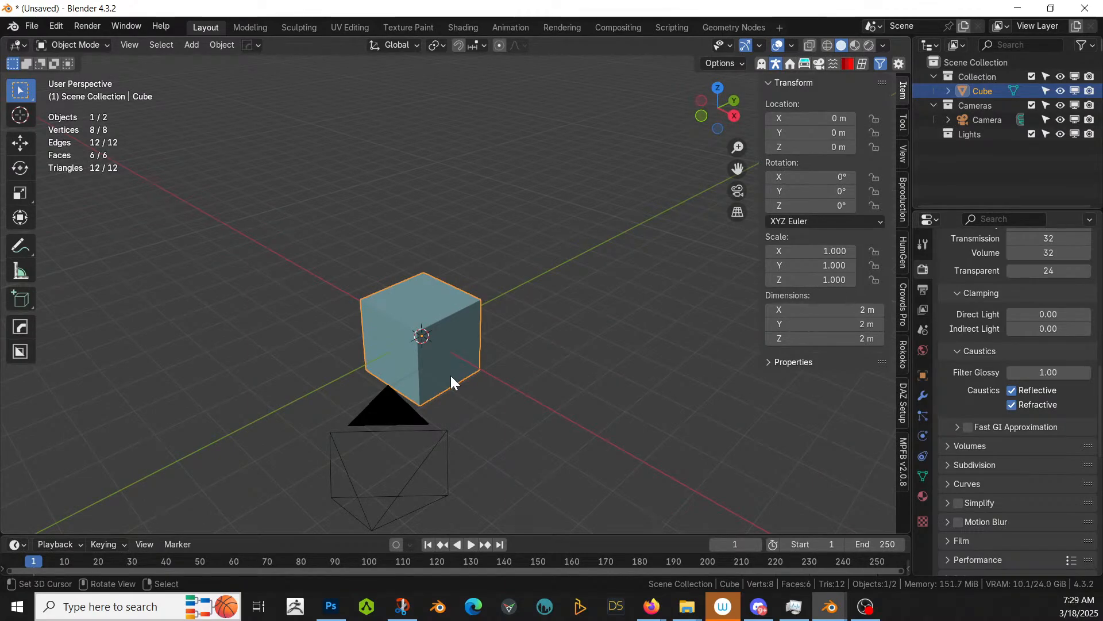
mouse_move(506, 367)
middle_mouse_down()
mouse_move(523, 369)
mouse_move(549, 327)
mouse_move(489, 354)
middle_mouse_up()
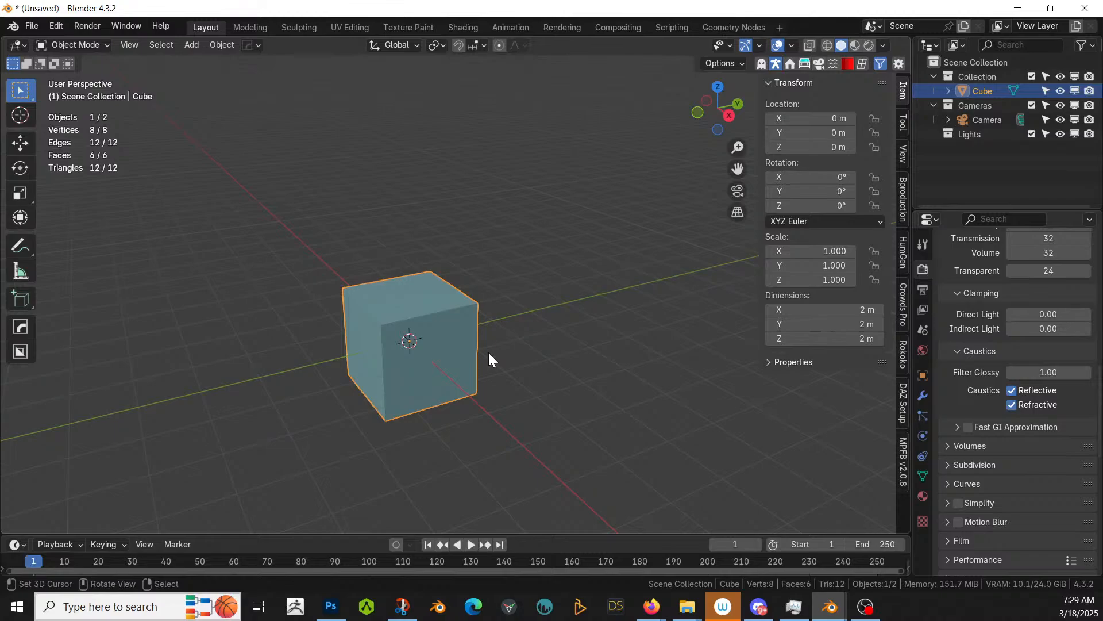
middle_click_drag(499, 363, 481, 387)
key("Delete")
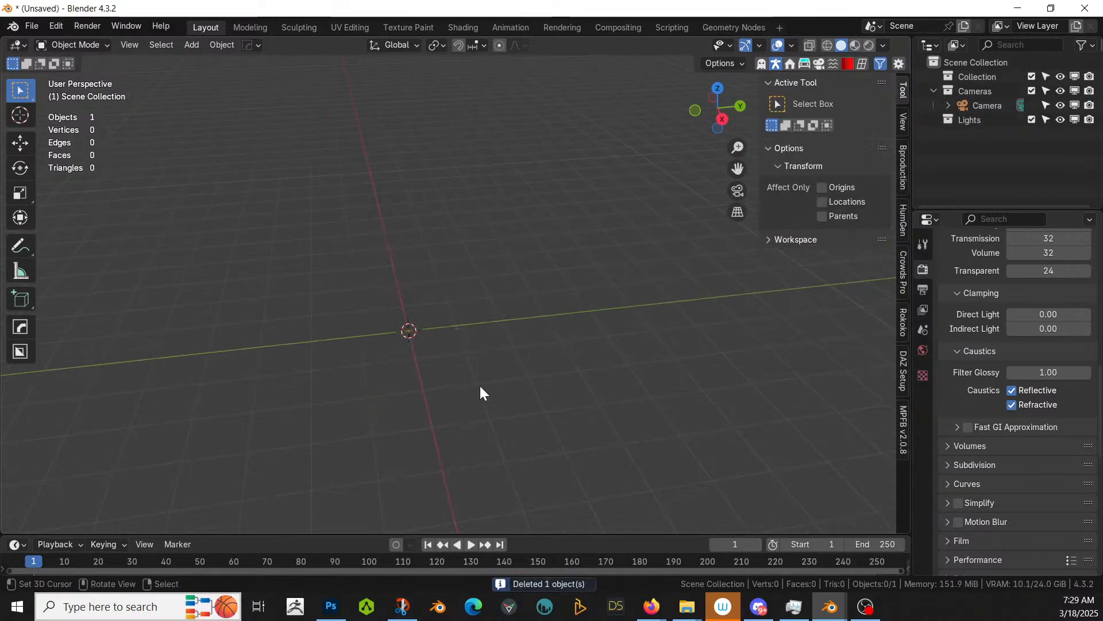
Step: Add a cylinder mesh at the origin with 7 vertices
key("shift+a")
mouse_move(424, 219)
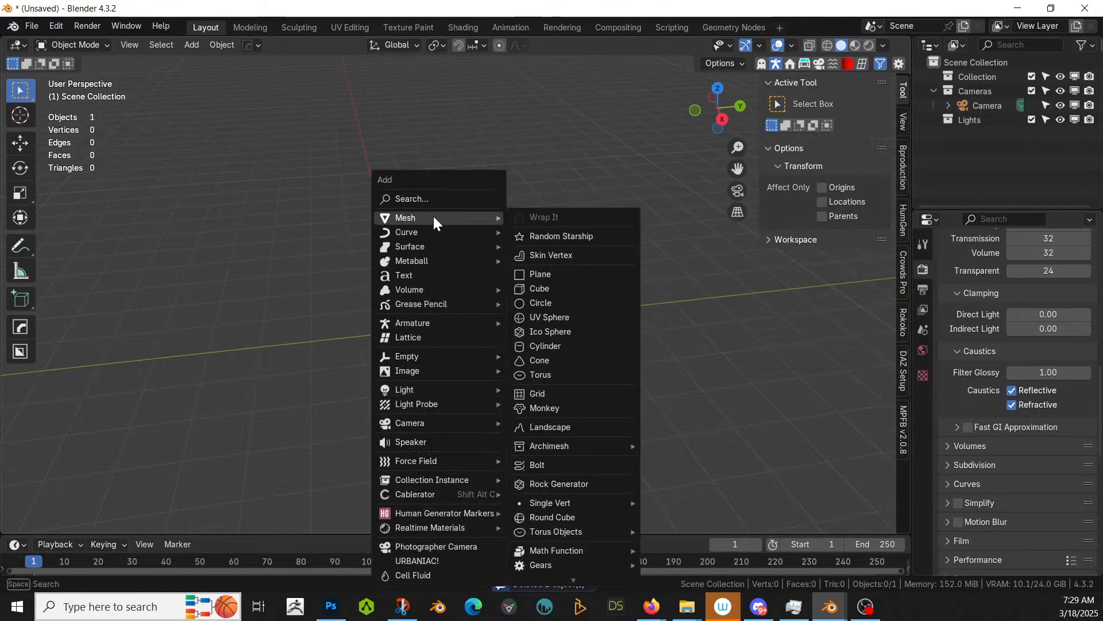
left_click(589, 342)
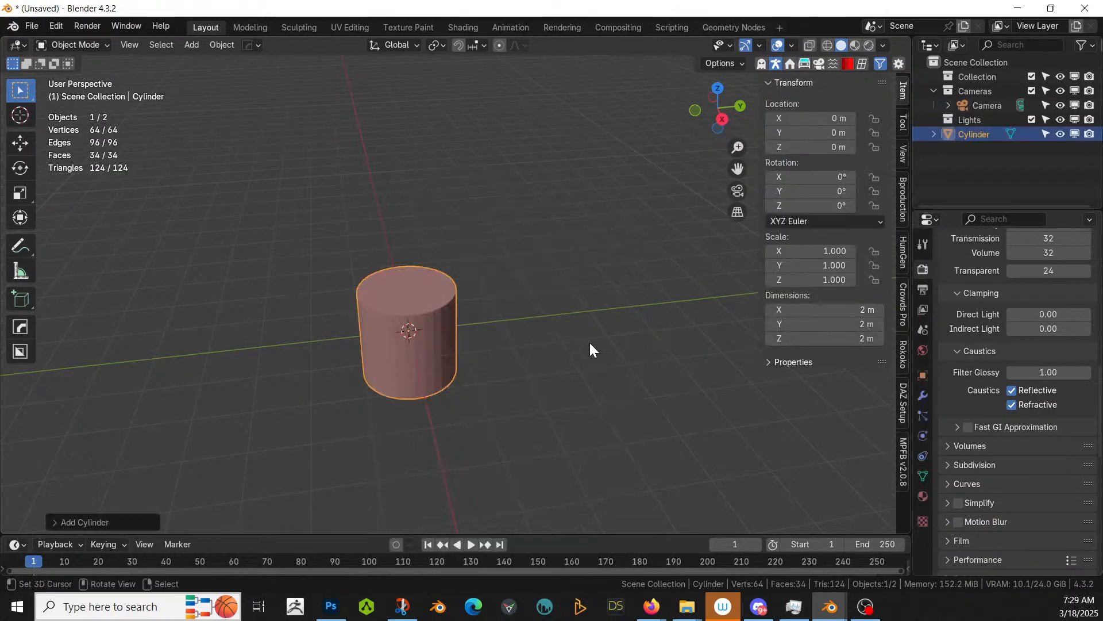
left_click(53, 518)
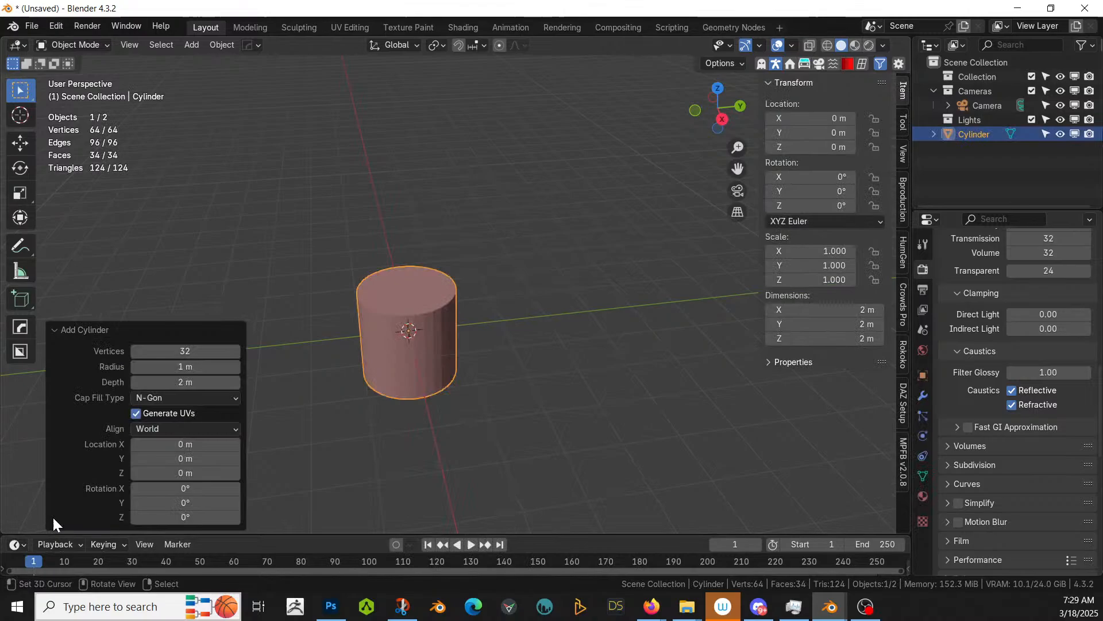
left_click(178, 351)
type("7")
key("Return")
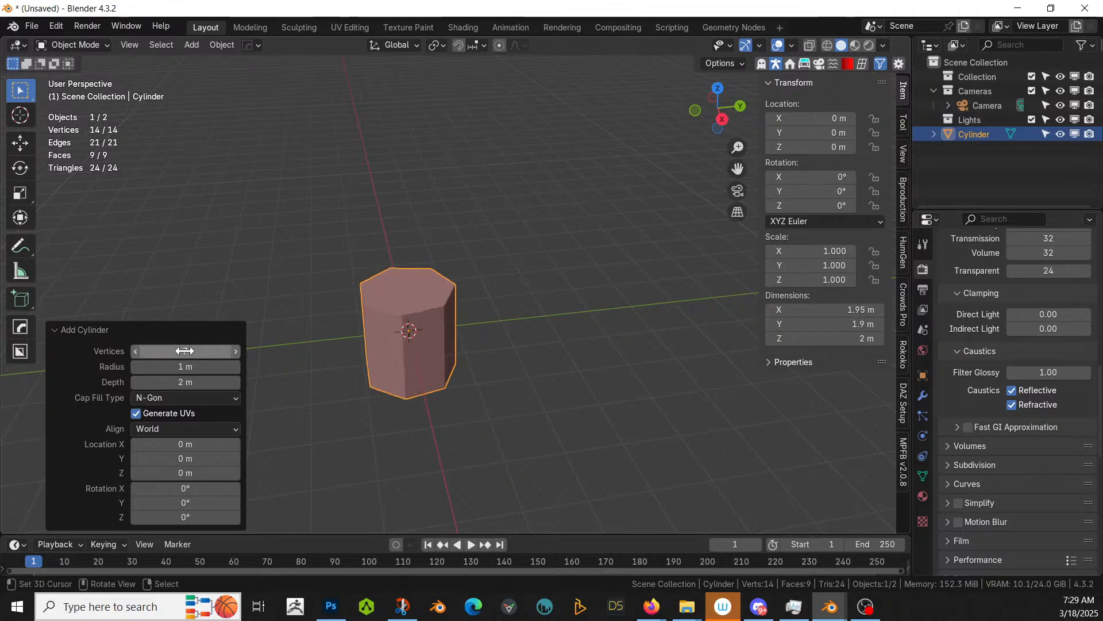
left_click(184, 351)
left_click(346, 433)
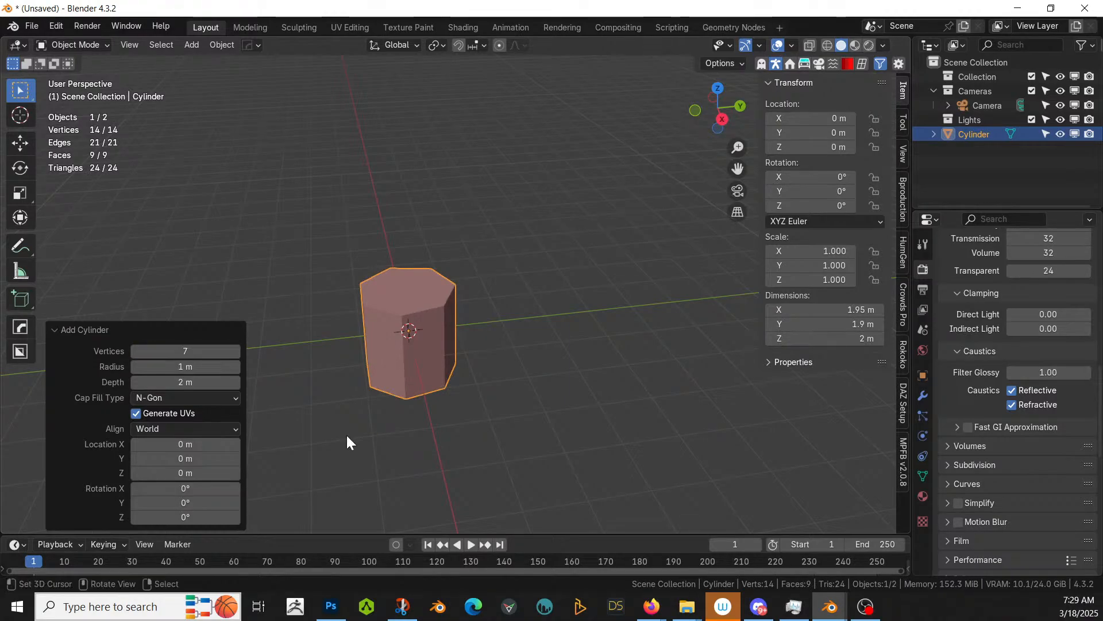
left_click(347, 436)
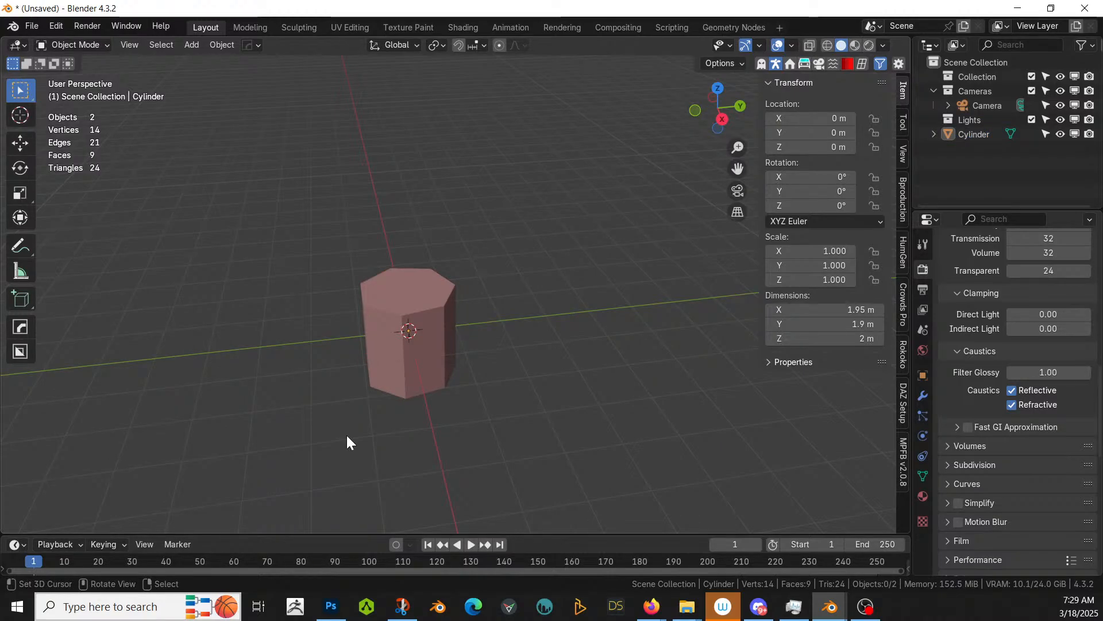
Step: Rotate the seven-sided cylinder 90° about the X axis so it lies on its side
key("KP_7")
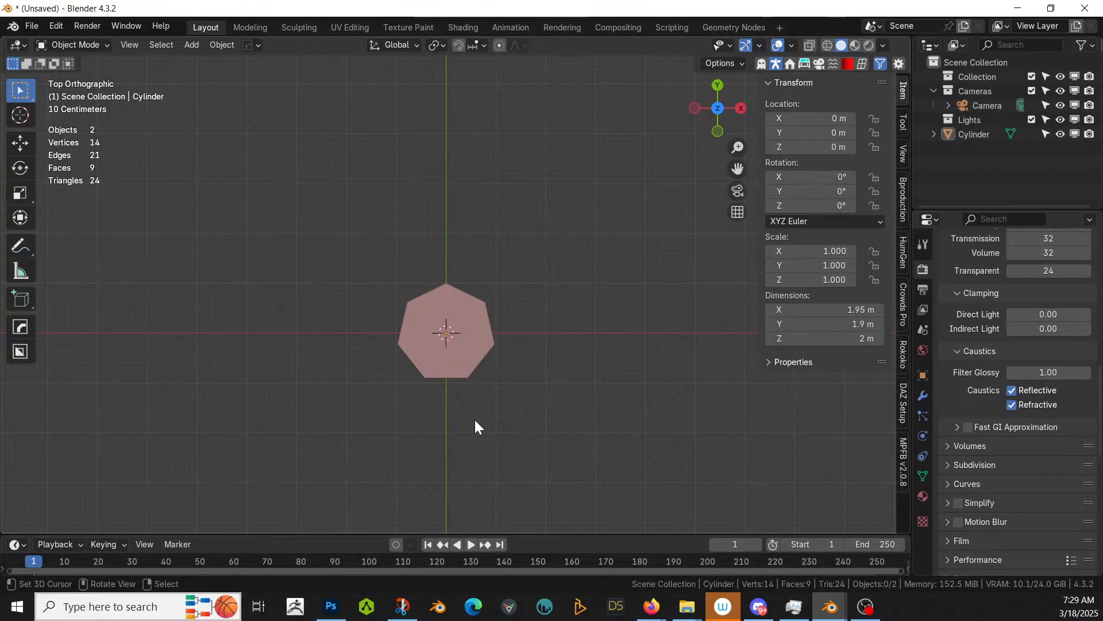
key("KP_3")
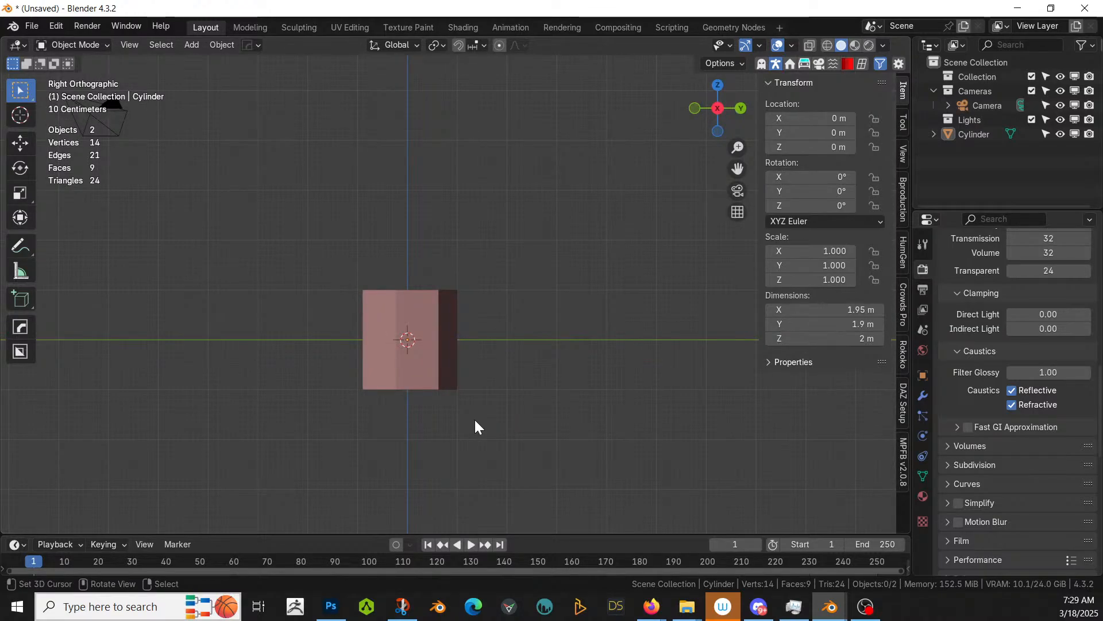
key("x")
left_click(474, 420)
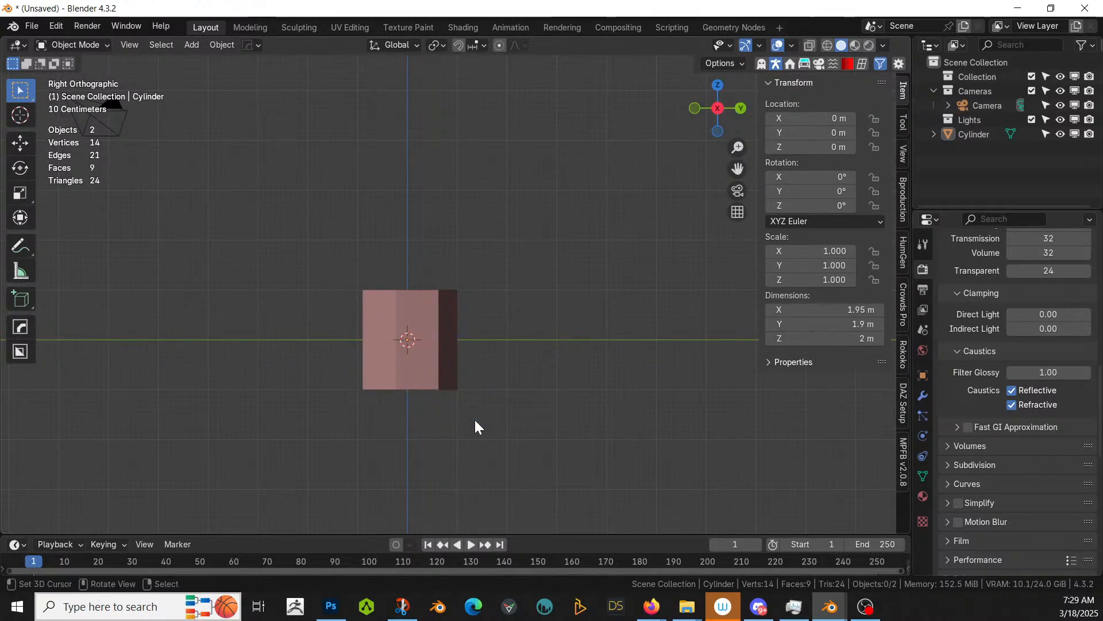
left_click(425, 329)
type("rx90")
key("Return")
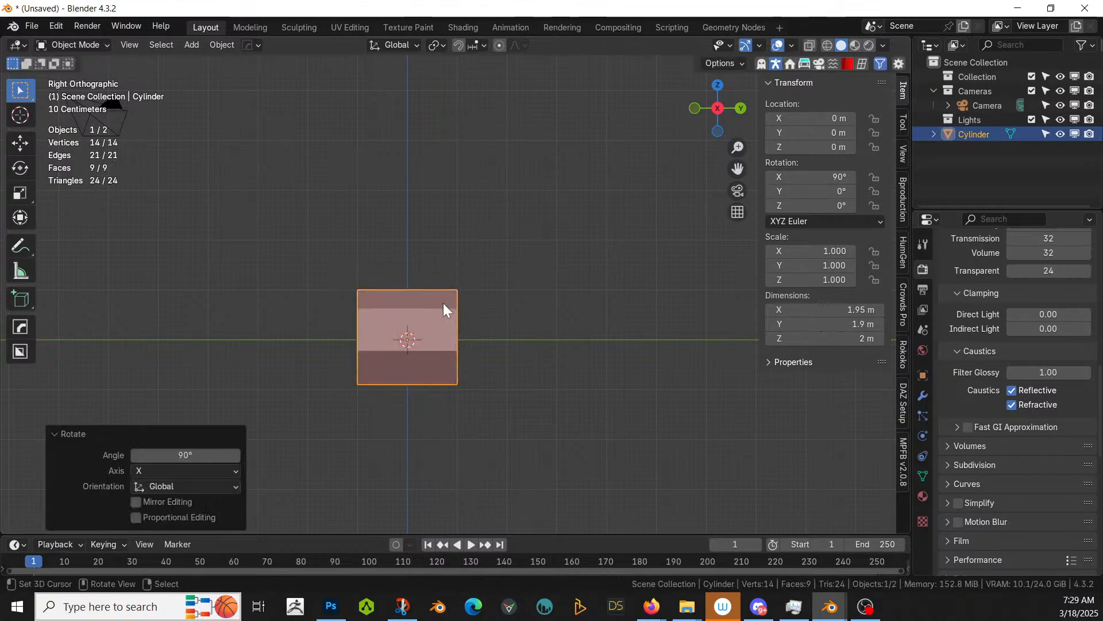
middle_click_drag(443, 302, 423, 370)
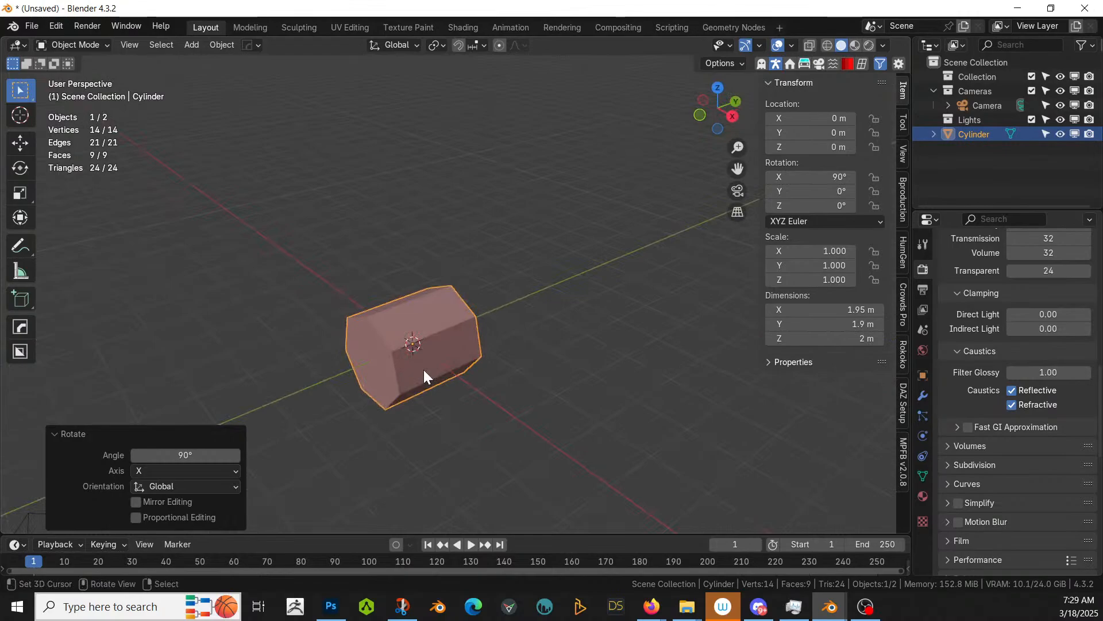
key("KP_3")
mouse_move(423, 370)
middle_mouse_down()
mouse_move(583, 374)
mouse_move(569, 362)
mouse_move(434, 443)
mouse_move(423, 376)
mouse_move(364, 376)
mouse_move(409, 368)
middle_mouse_up()
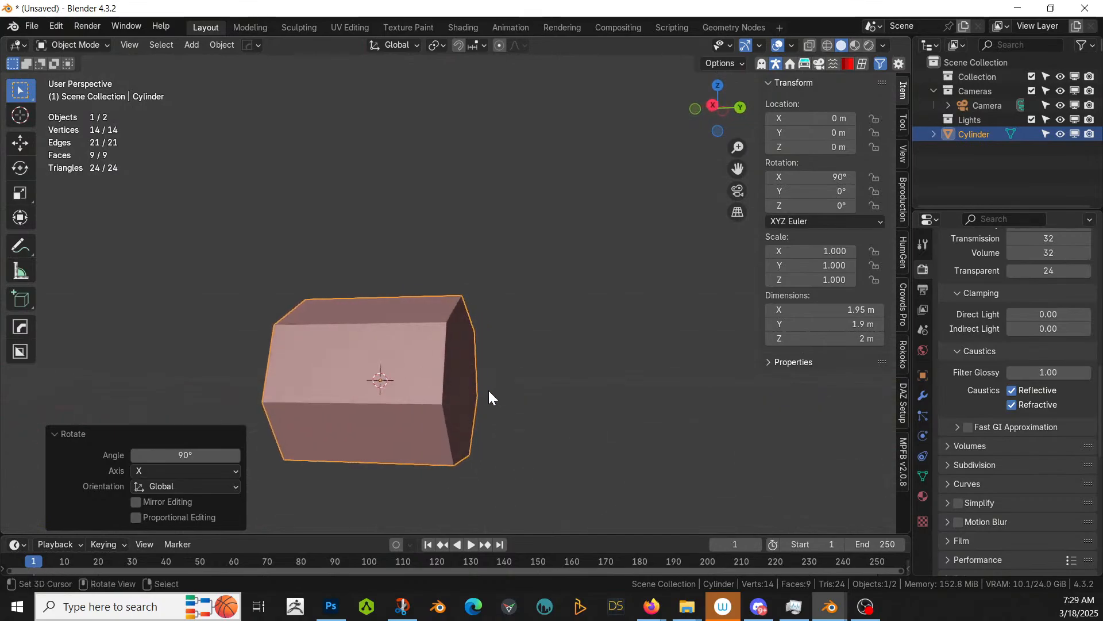
Step: Generate a new male human with HumGen from the Asian 1 starting preset
key("KP_1")
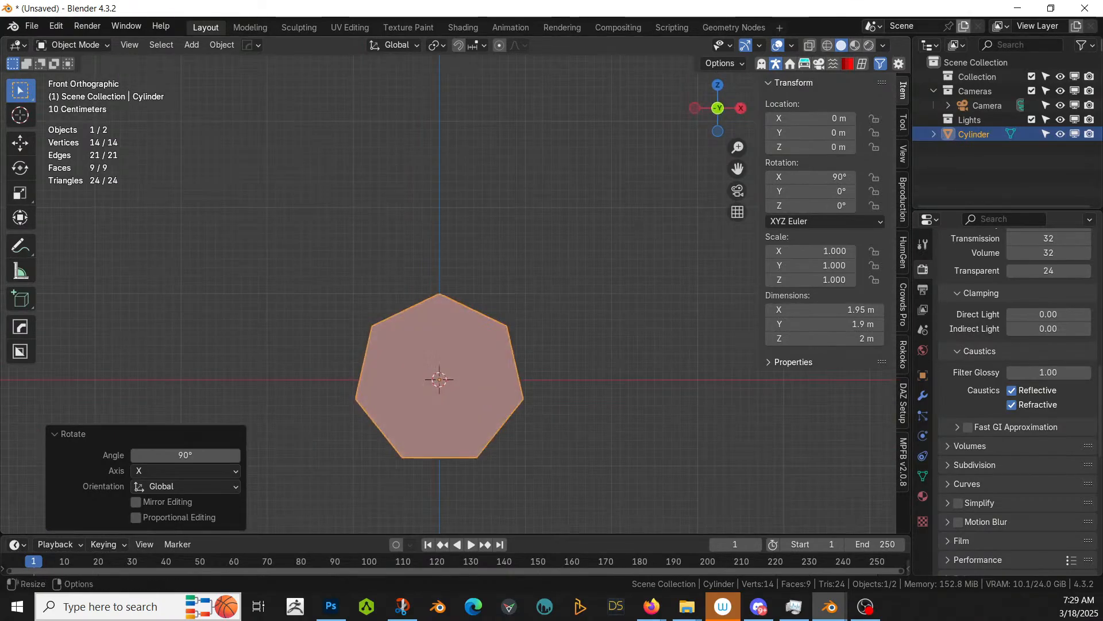
left_click(905, 253)
left_click(805, 203)
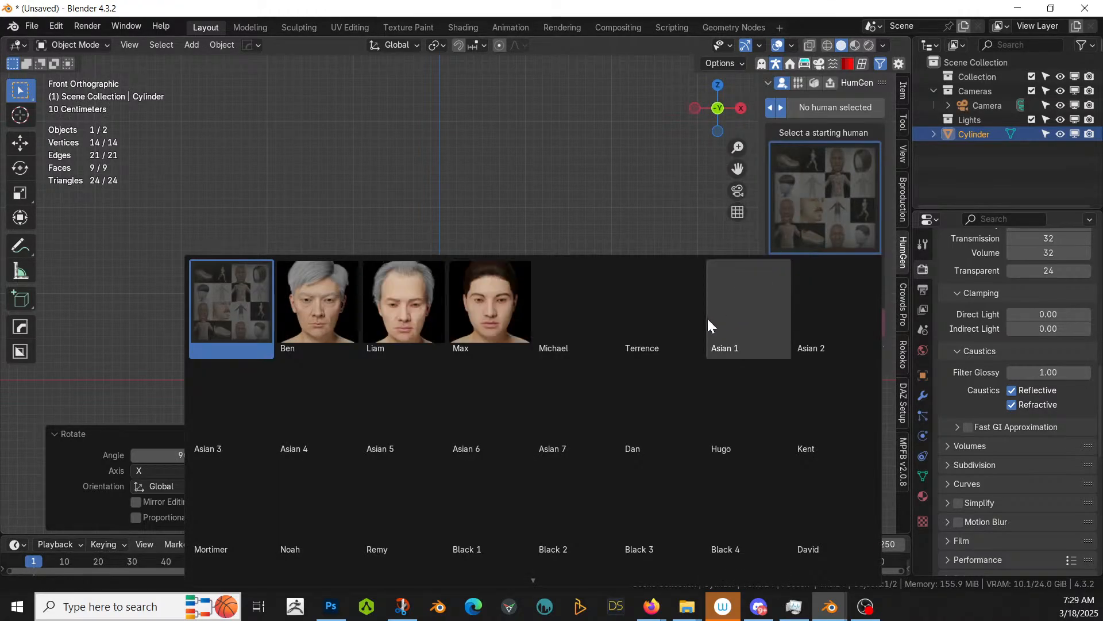
left_click(725, 309)
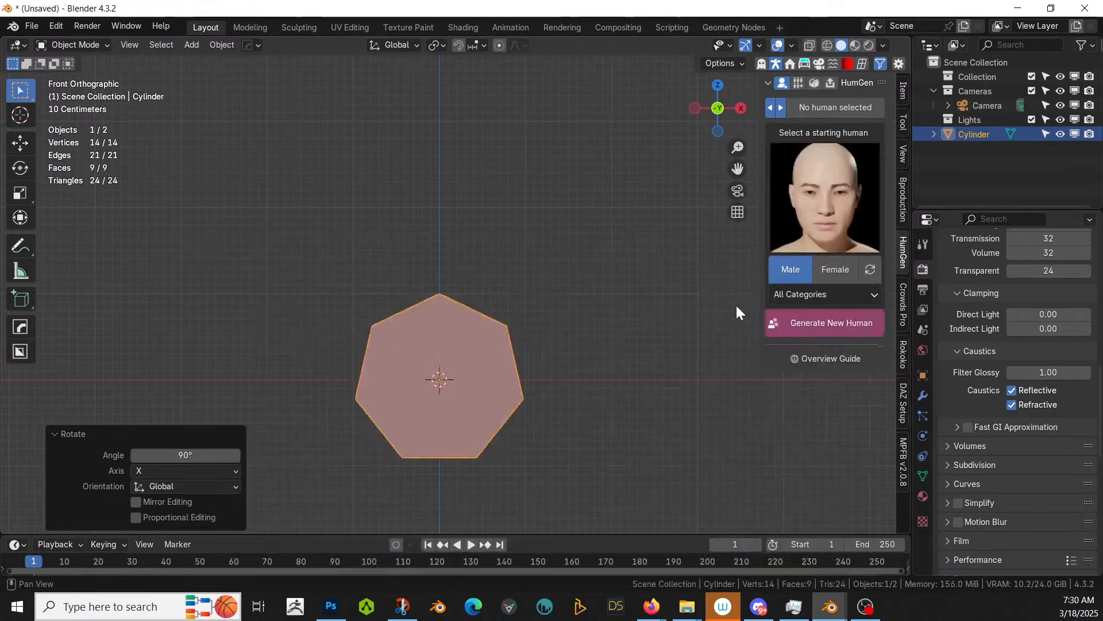
left_click(817, 323)
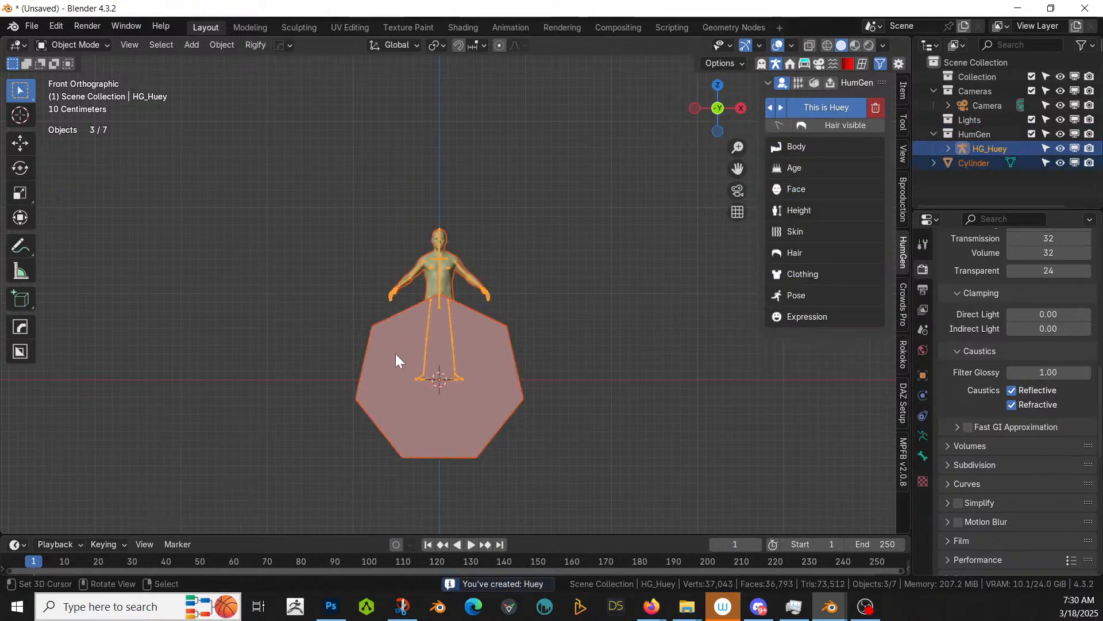
Step: Move all of the cylinder's geometry up 1 m along Z in Edit Mode and return to Object Mode
middle_click_drag(586, 381, 458, 379)
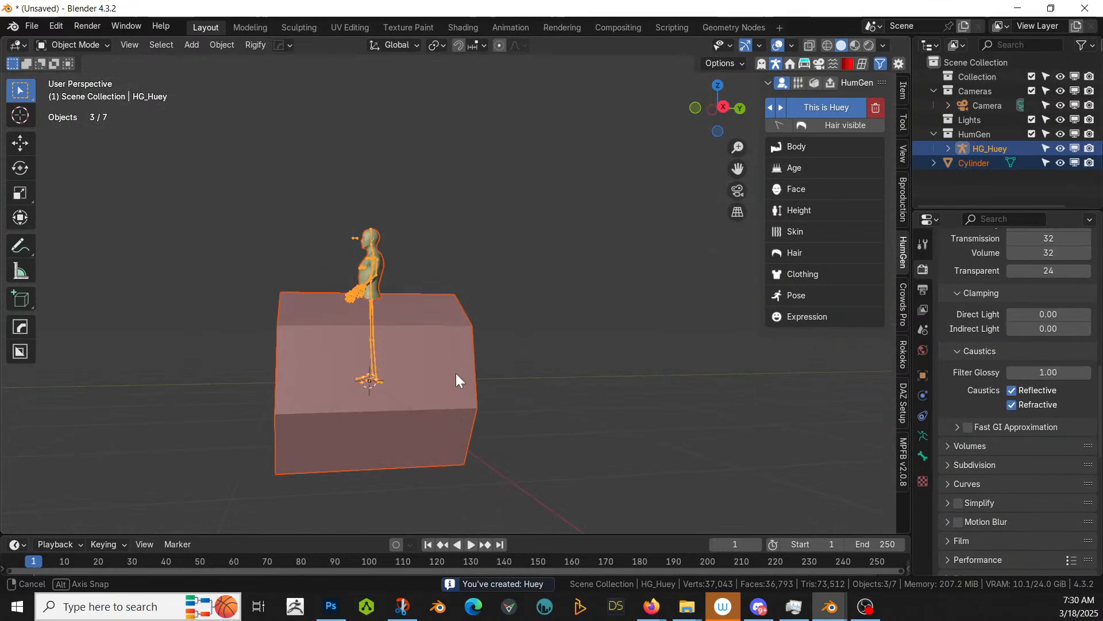
left_click(421, 372)
key("Tab")
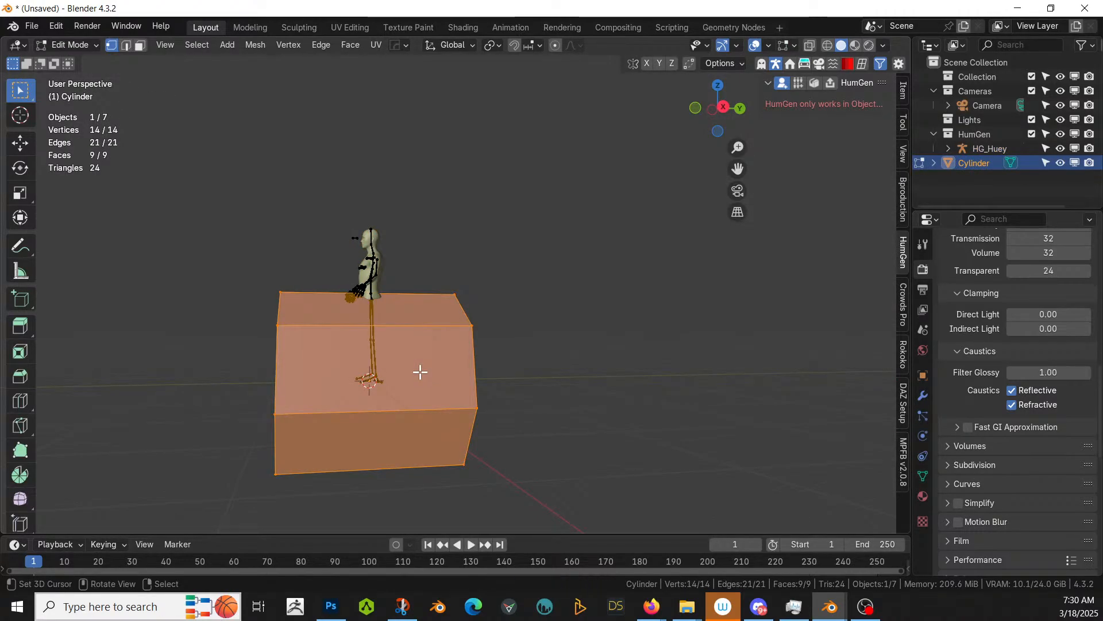
key("KP_3")
key("g")
key("z")
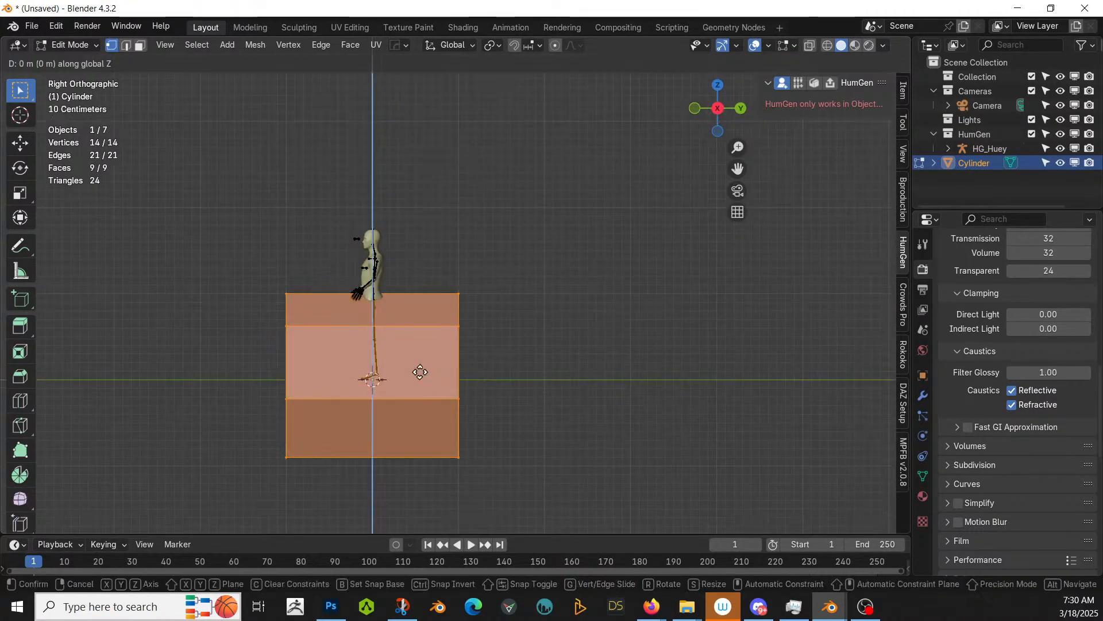
key("1")
key("Return")
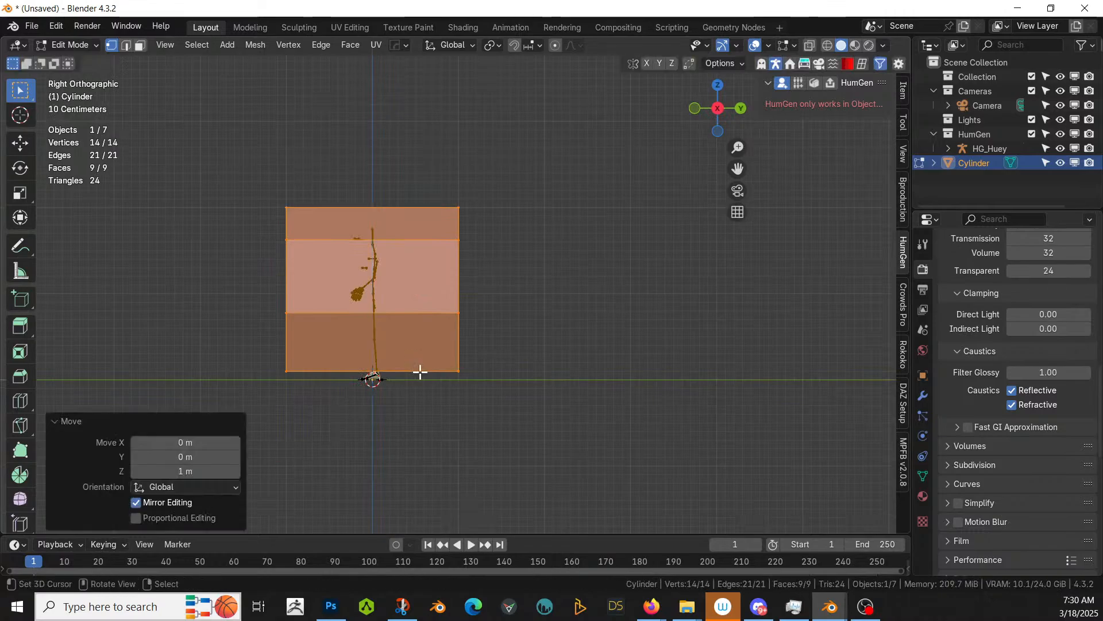
middle_click_drag(420, 373, 423, 414)
key("Tab")
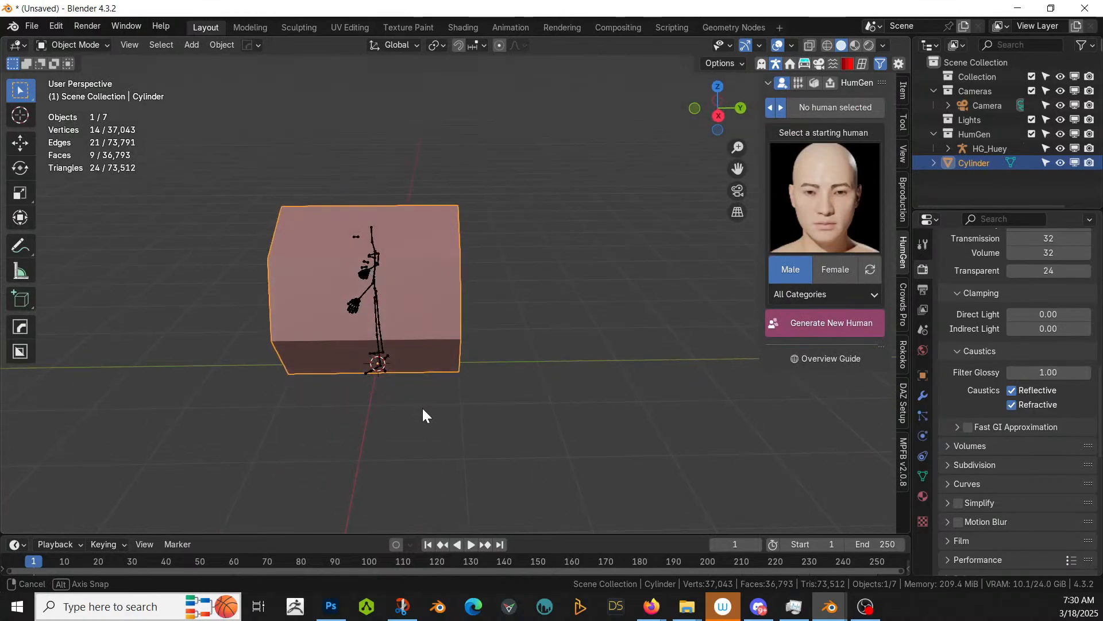
Step: Move the human figure HG_Huey about 2.43 m along negative Y, out of the cylinder
left_click(1006, 150)
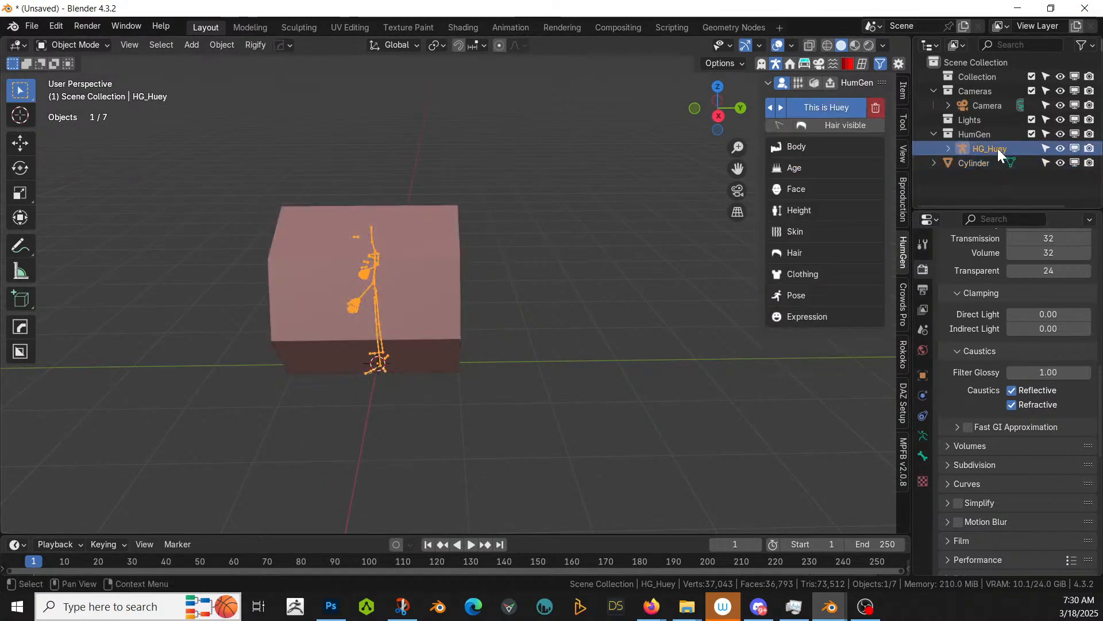
key("g")
key("y")
left_click(878, 407)
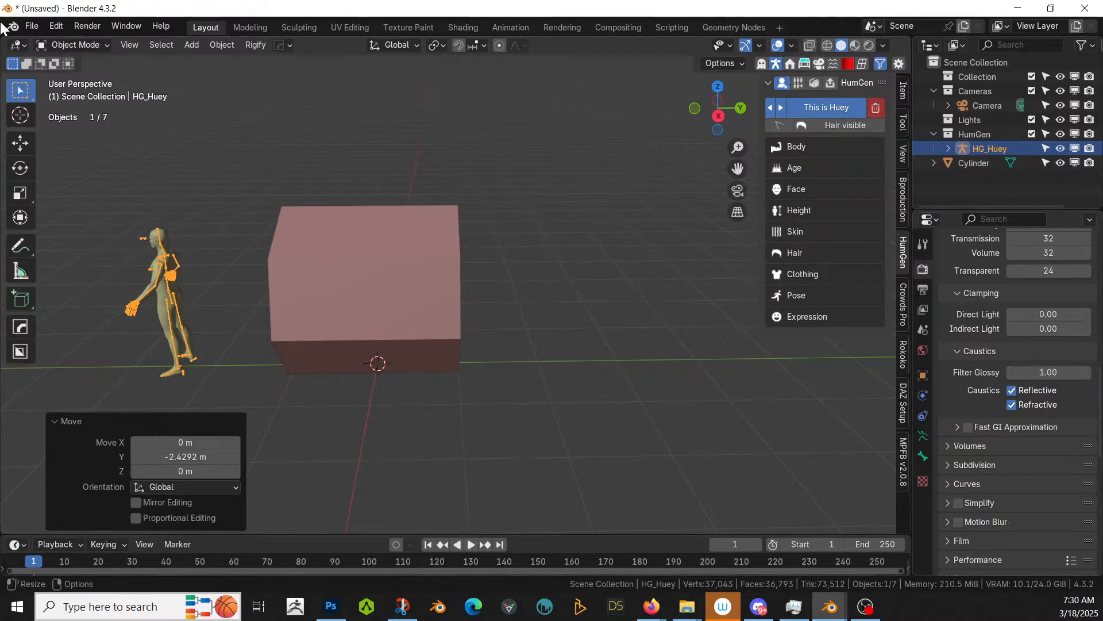
Step: Apply the rotation and scale of the cylinder
middle_click_drag(375, 245, 384, 280)
left_click(382, 280)
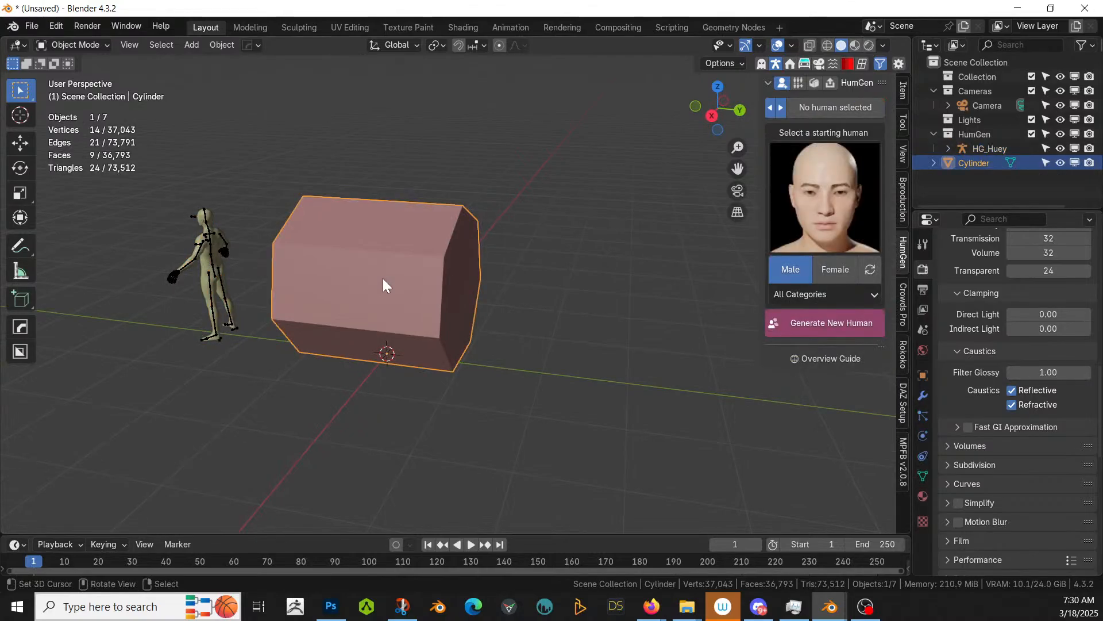
key("ctrl+a")
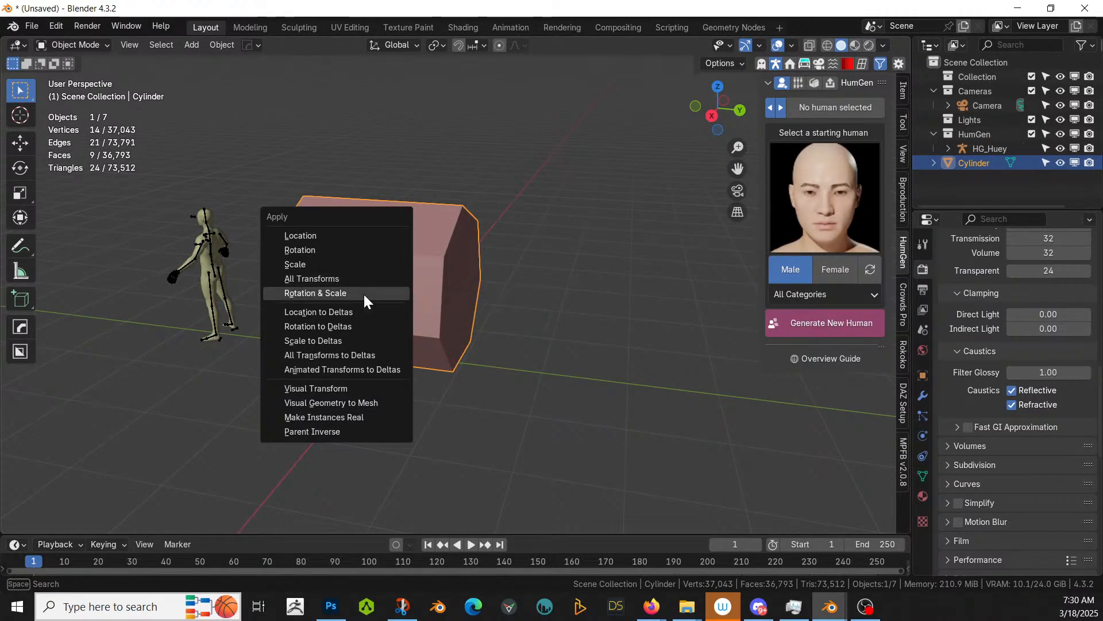
left_click(364, 293)
Step: Extrude the cylinder's end face on the side away from the human by about 2.84 m
key("Tab")
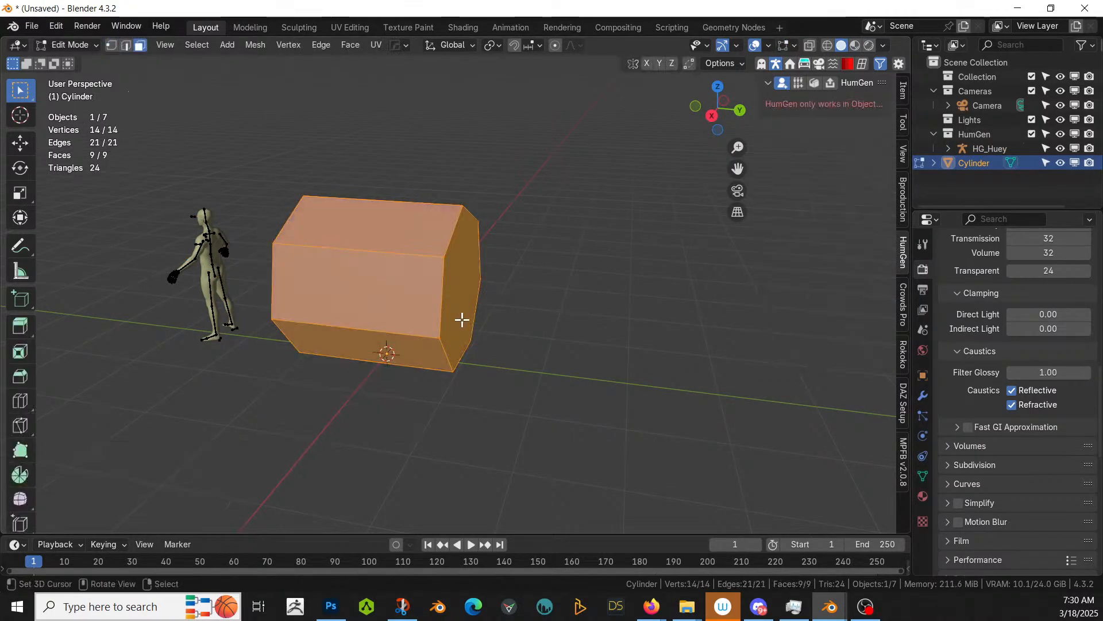
left_click(462, 320)
key("KP_3")
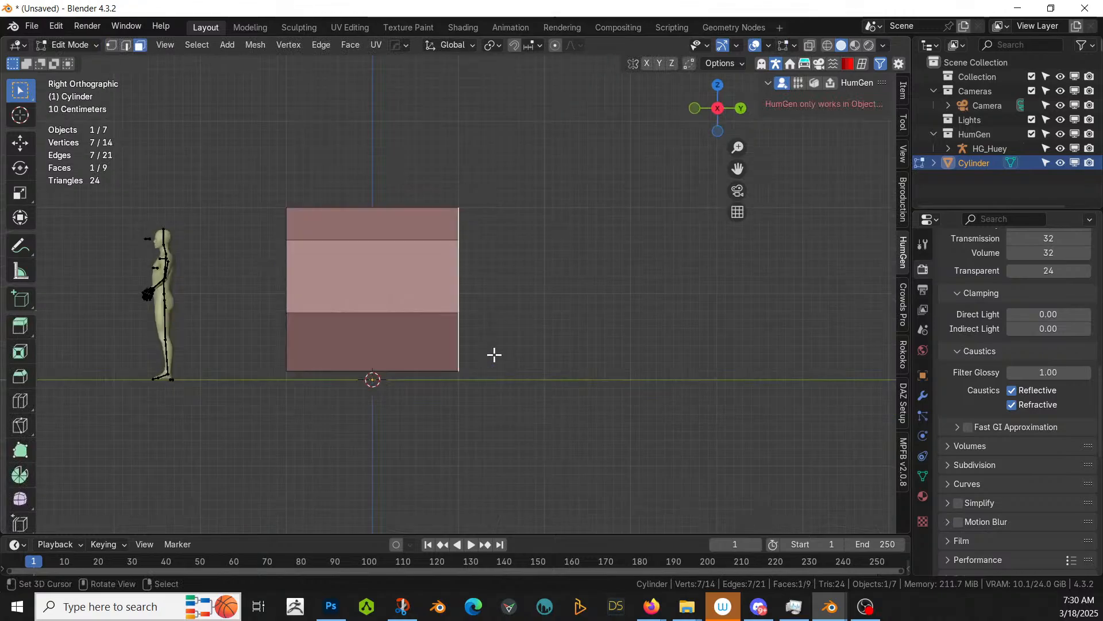
key("e")
left_click(738, 366)
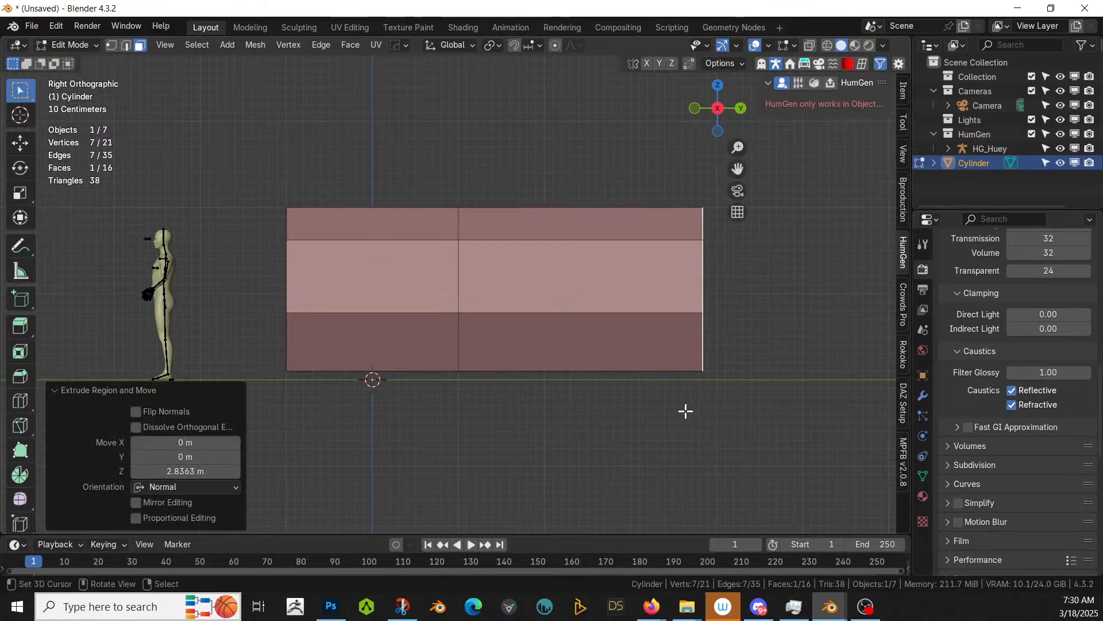
Step: Select the lowest edge of the extruded end face in edge selection mode
middle_click_drag(685, 410, 535, 450)
right_click(539, 469)
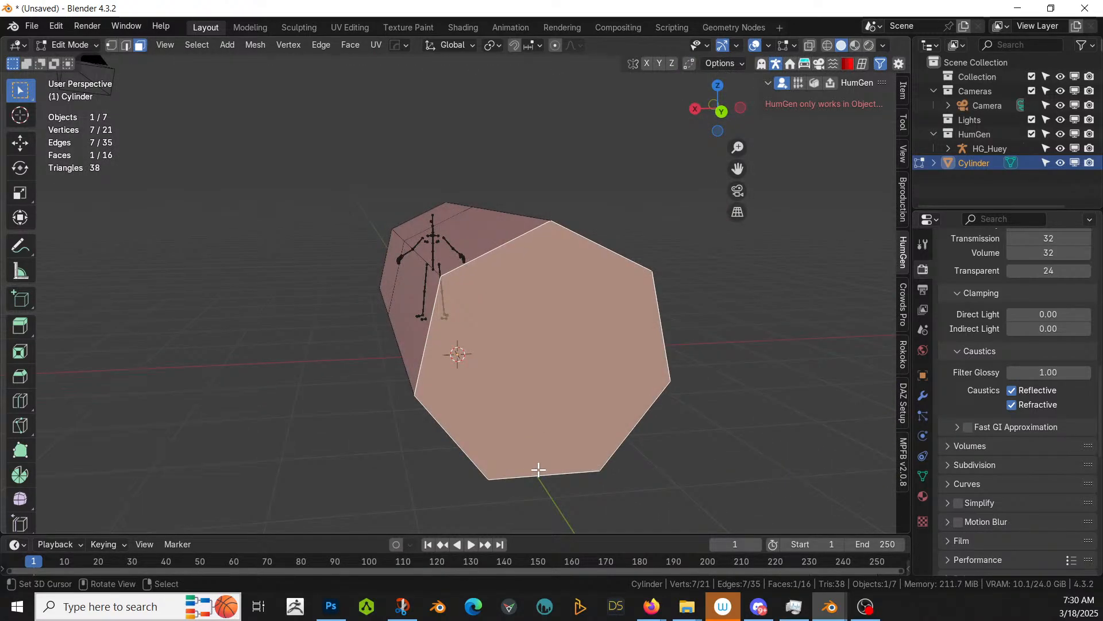
key("2")
left_click(564, 476)
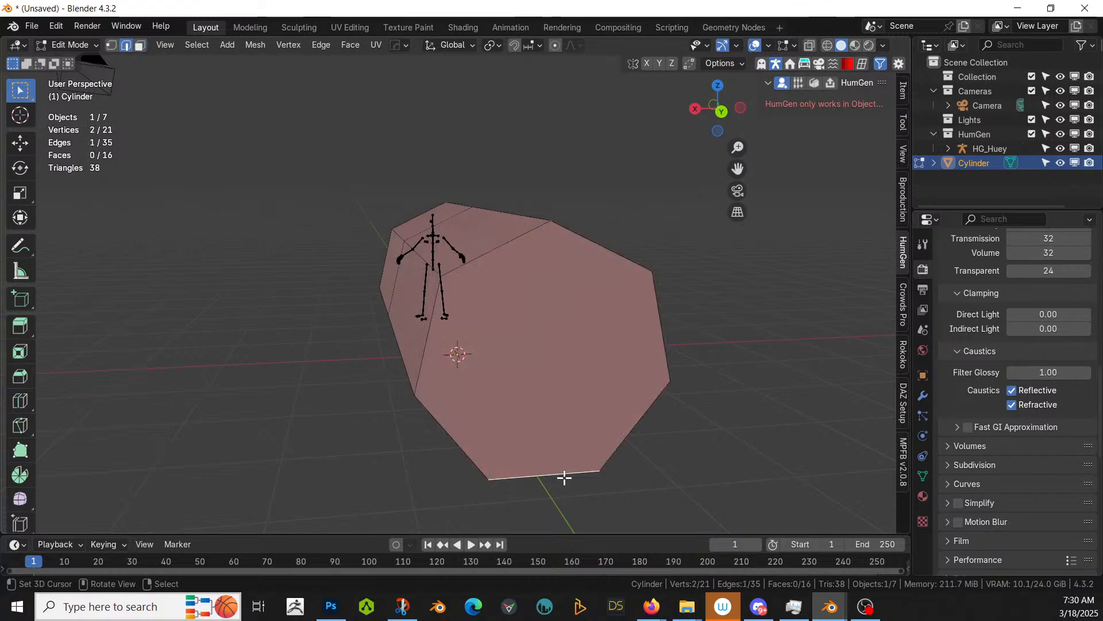
key("g")
key("z")
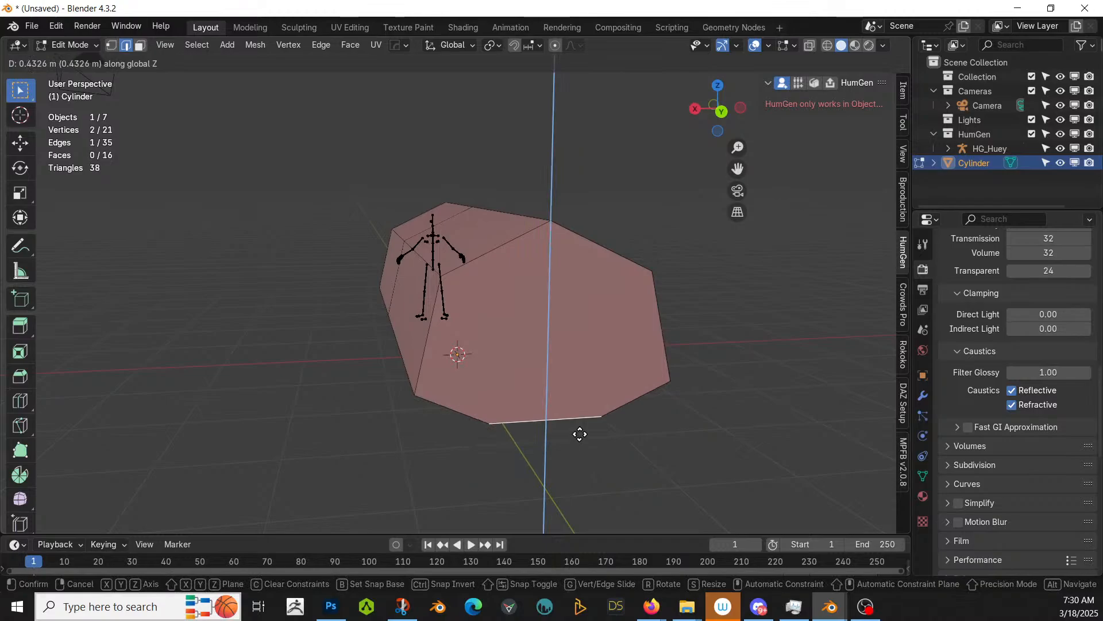
key("Escape")
Step: Raise the end face's lowest edge about 0.75 m along Z with smooth proportional editing of about 1.33 m size
key("o")
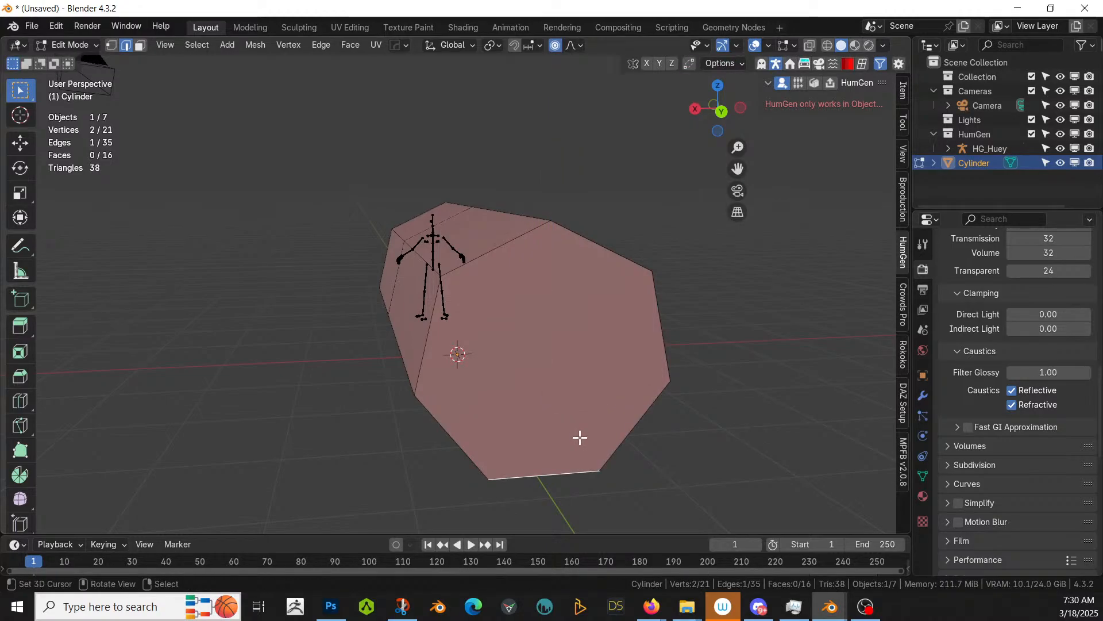
key("g")
key("z")
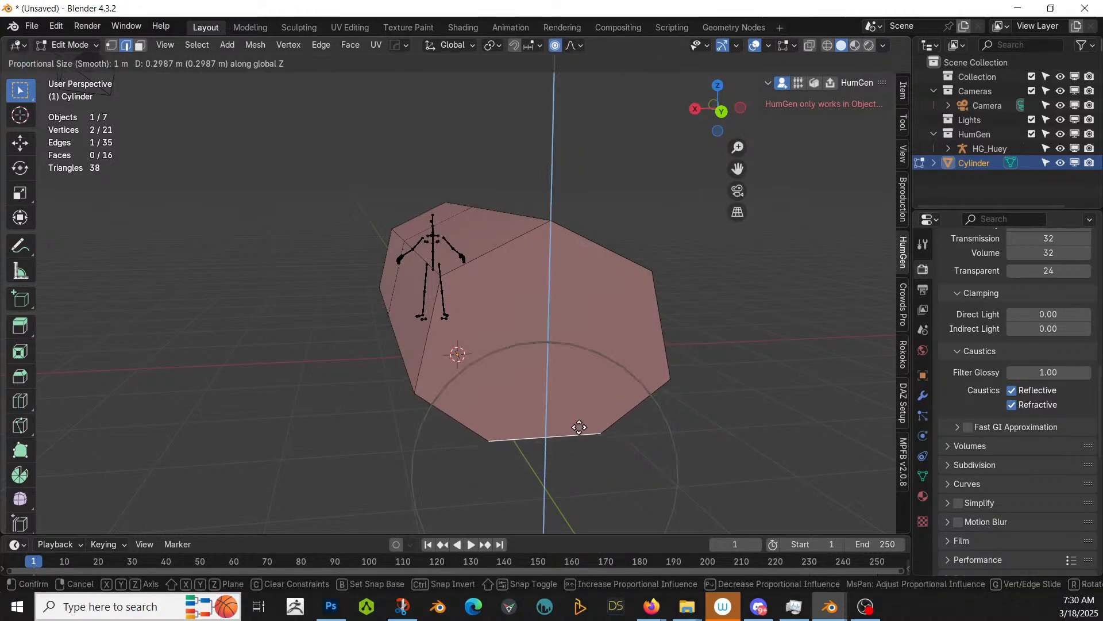
left_click(579, 368)
middle_click_drag(580, 368, 547, 370)
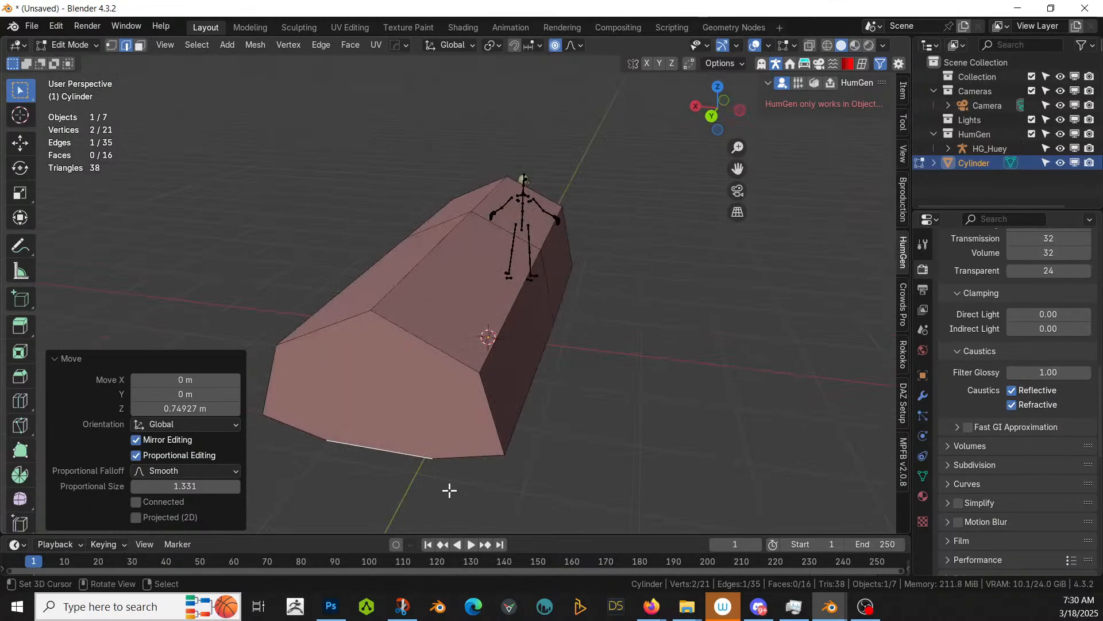
Step: Scale the end face's lowest edge along X to about 0.267 with proportional editing
key("s")
key("x")
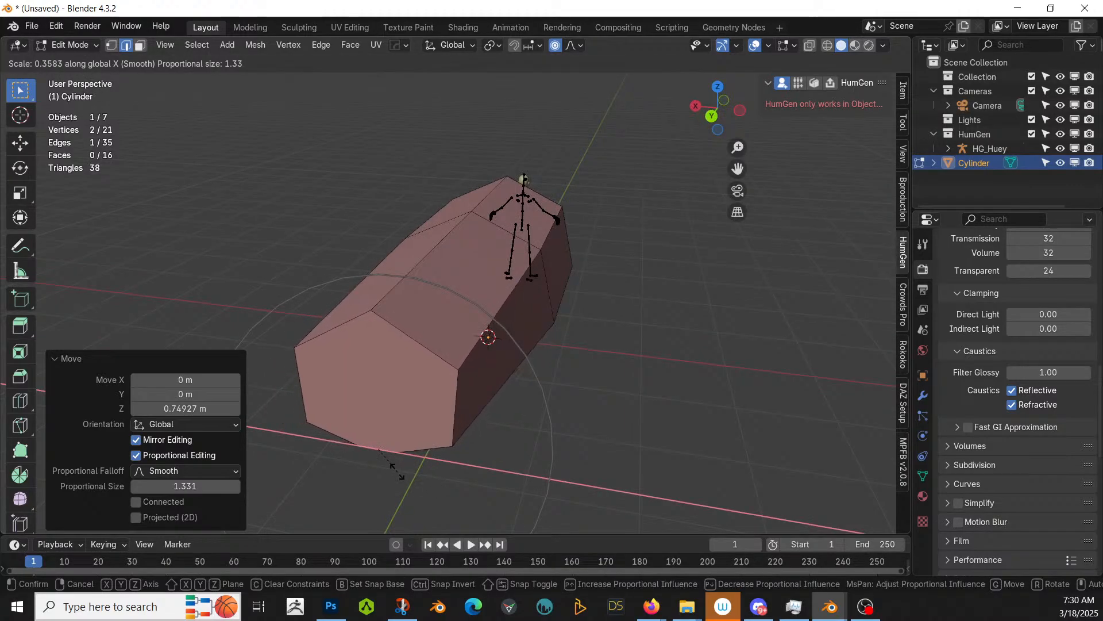
left_click(389, 464)
middle_click_drag(389, 463, 495, 443)
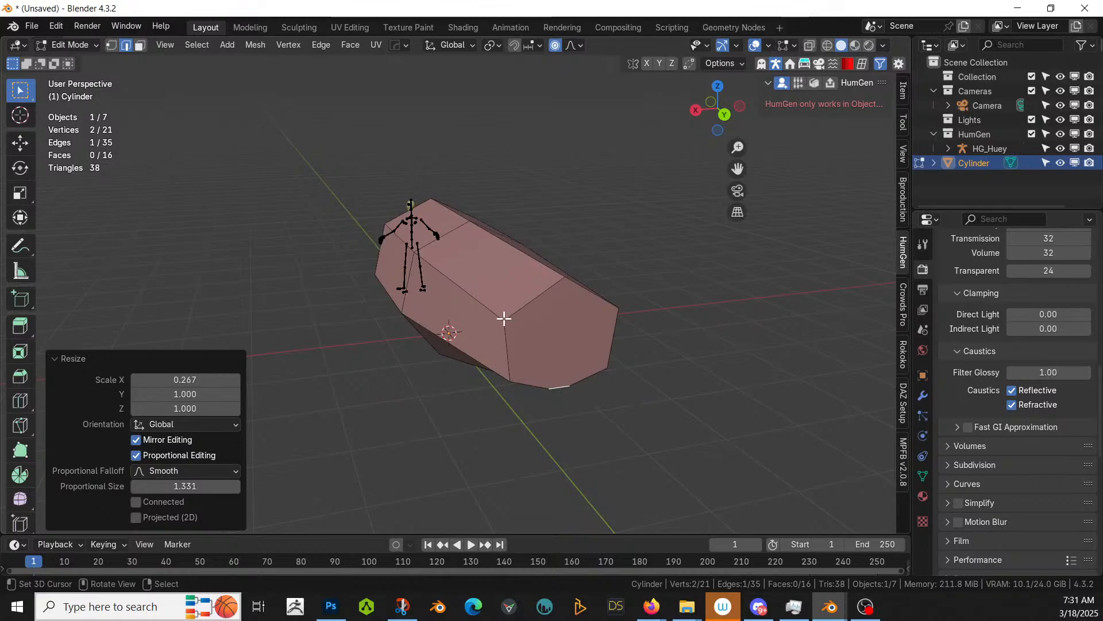
middle_click_drag(581, 359, 602, 390)
Step: Mirror the cylinder across its X axis with a new mirror modifier and show the modifier's settings in Edit Mode
key("Tab")
key("alt+x")
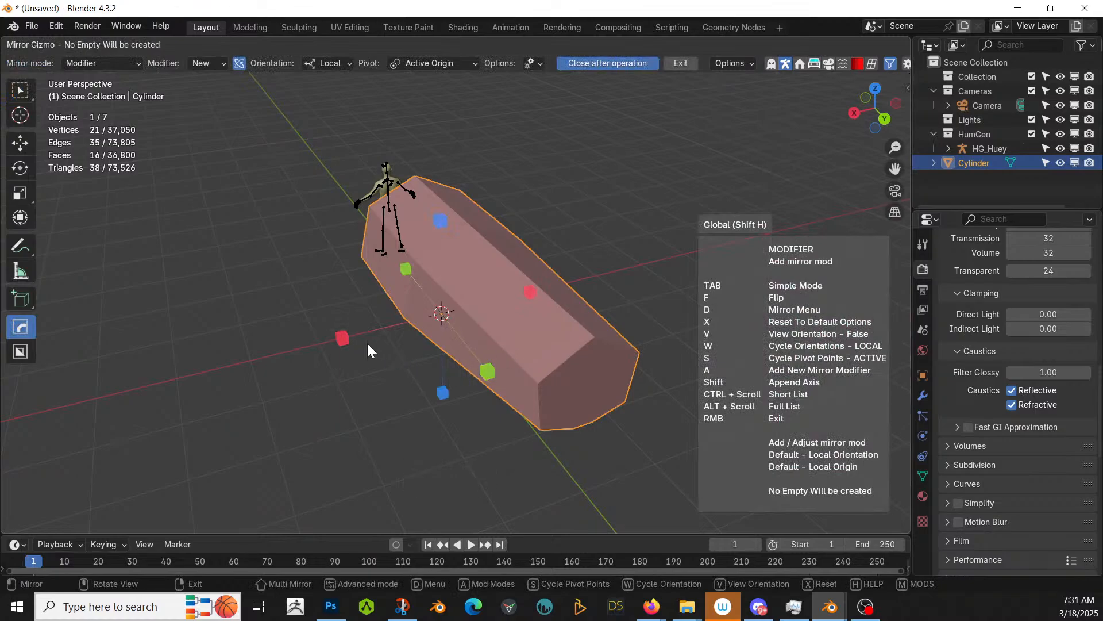
left_click(339, 336)
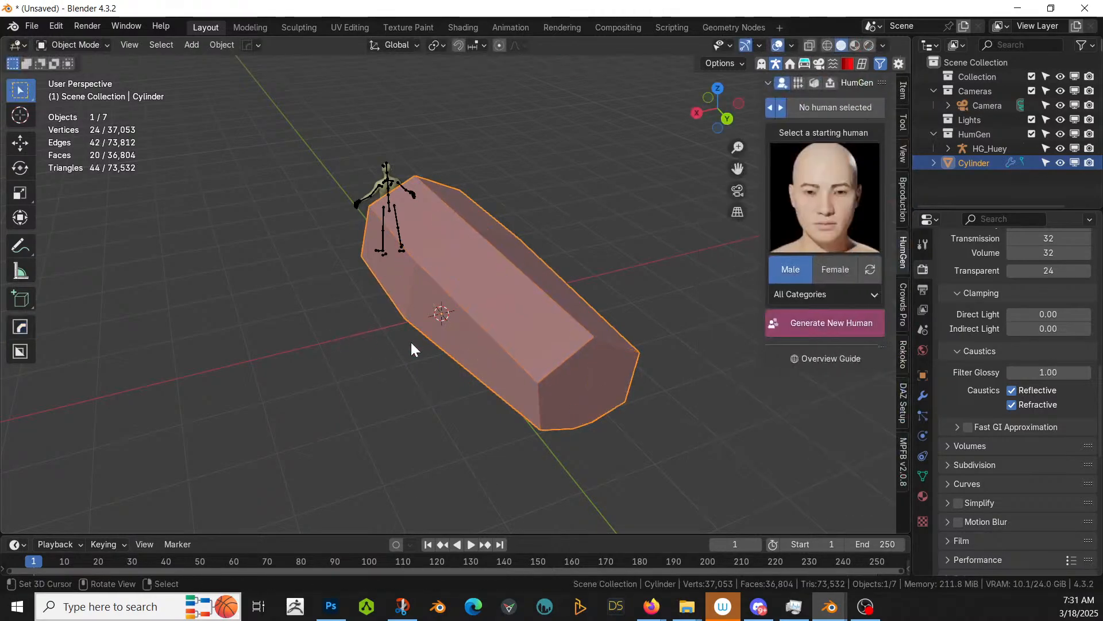
key("KP_5")
key("KP_1")
key("KP_7")
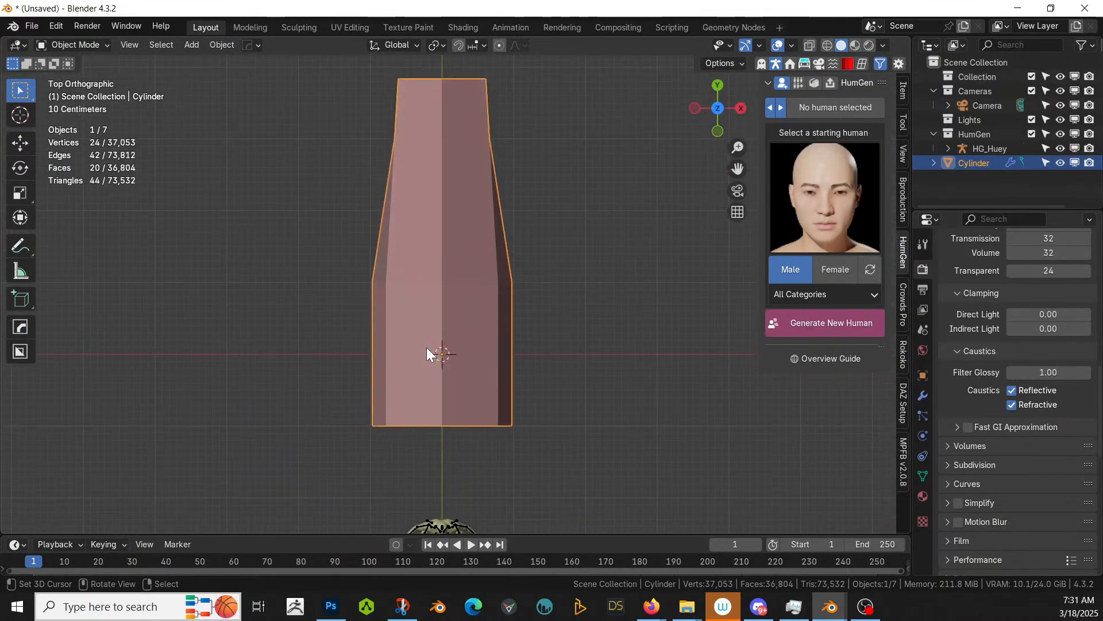
middle_click_drag(554, 292, 367, 190)
key("Tab")
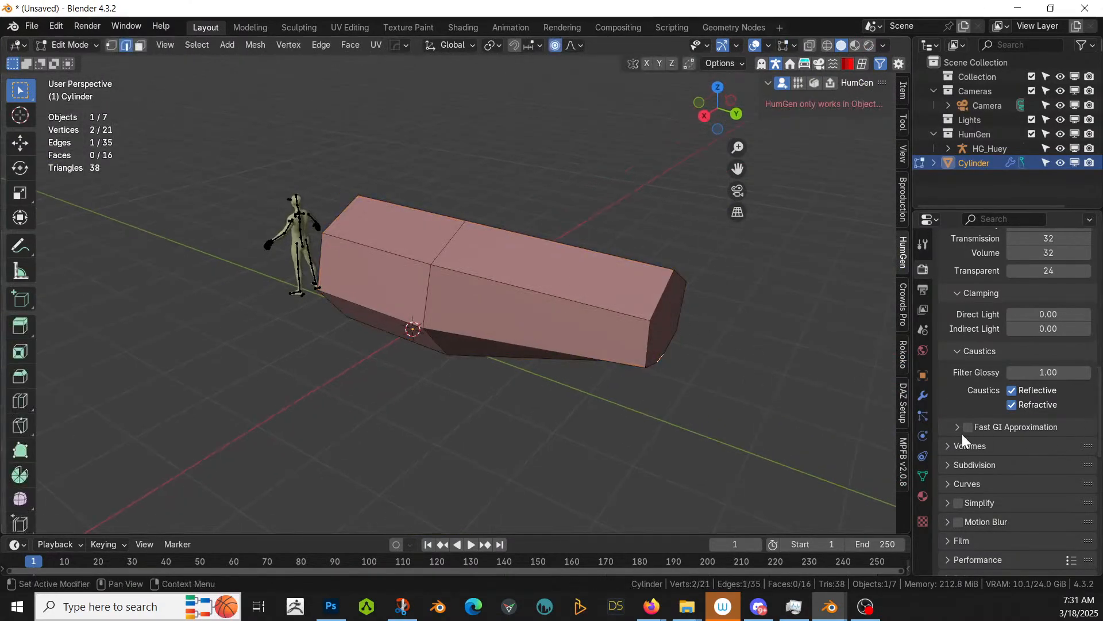
left_click(922, 395)
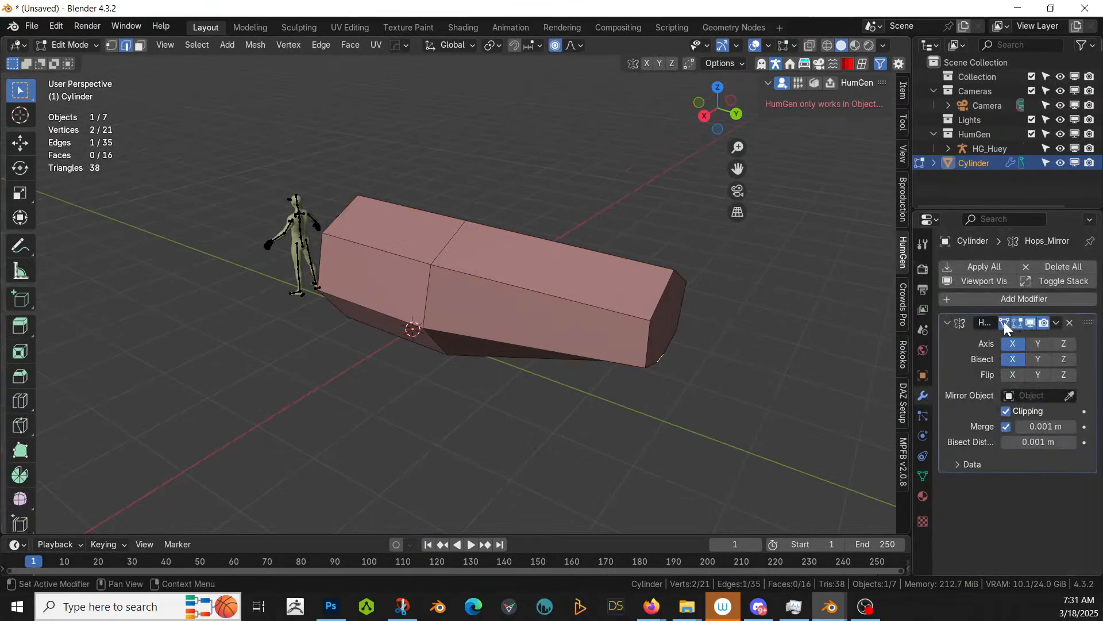
Step: Move the end face's upper side vertex on the positive X side about 0.2 m inward along X with proportional editing
middle_click_drag(667, 394, 521, 350)
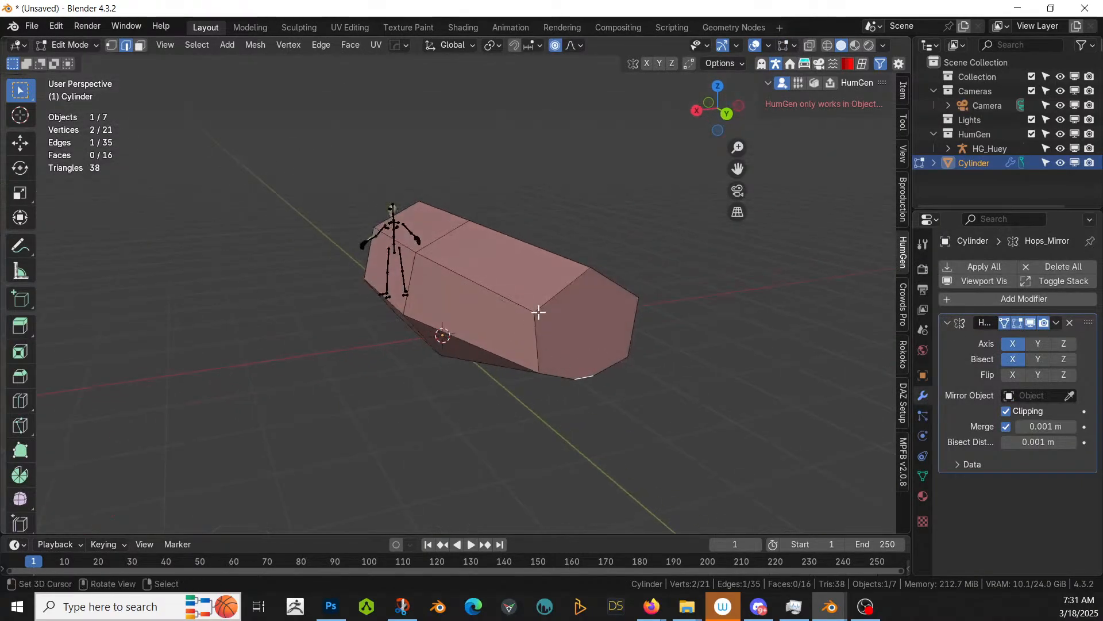
key("1")
left_click(539, 312)
key("g")
key("x")
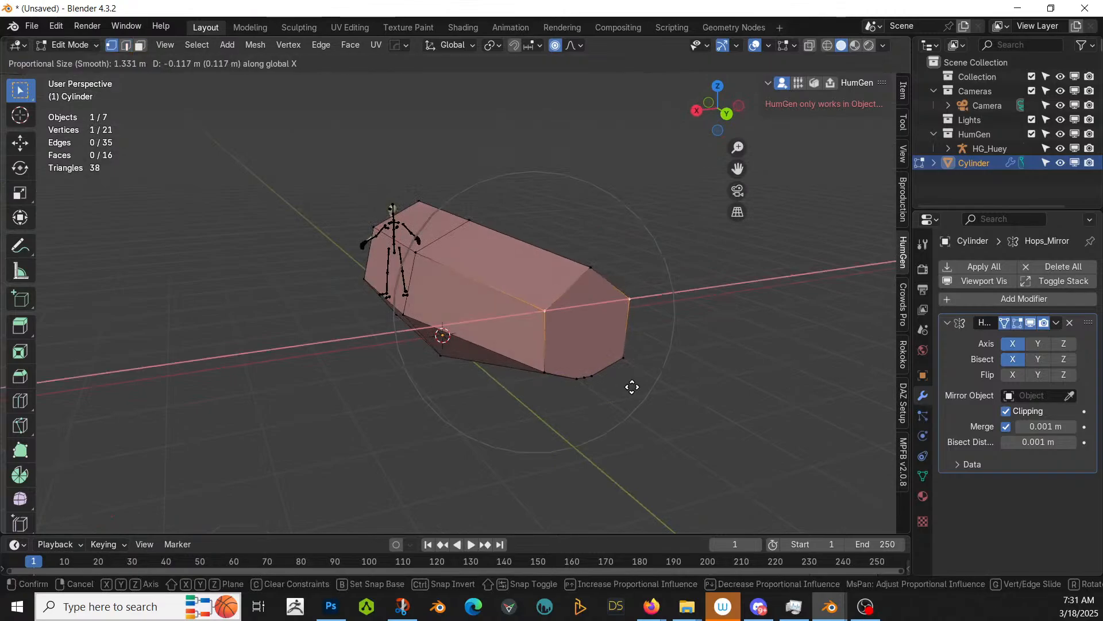
left_click(640, 387)
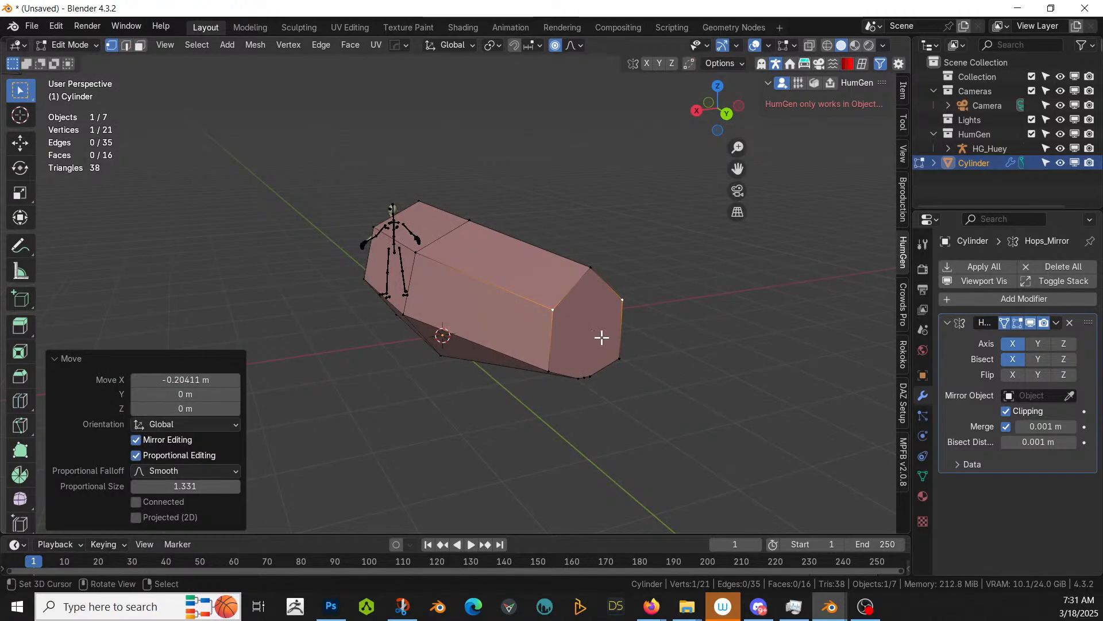
Step: Extrude the end face farthest from the human by about 2.43 m
middle_click_drag(601, 335, 411, 313)
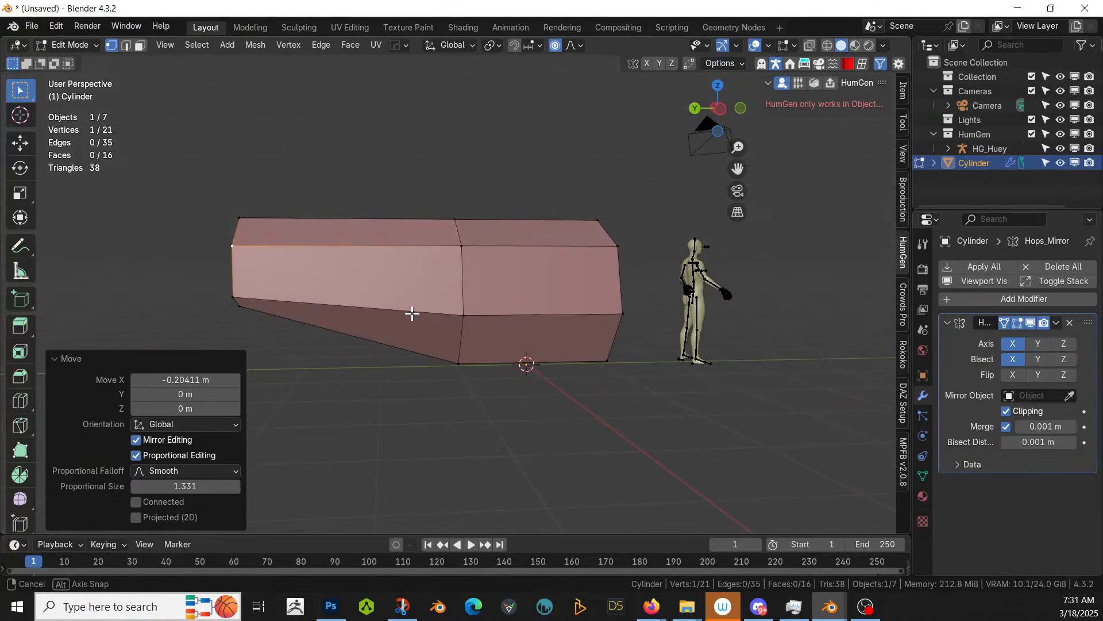
key("KP_3")
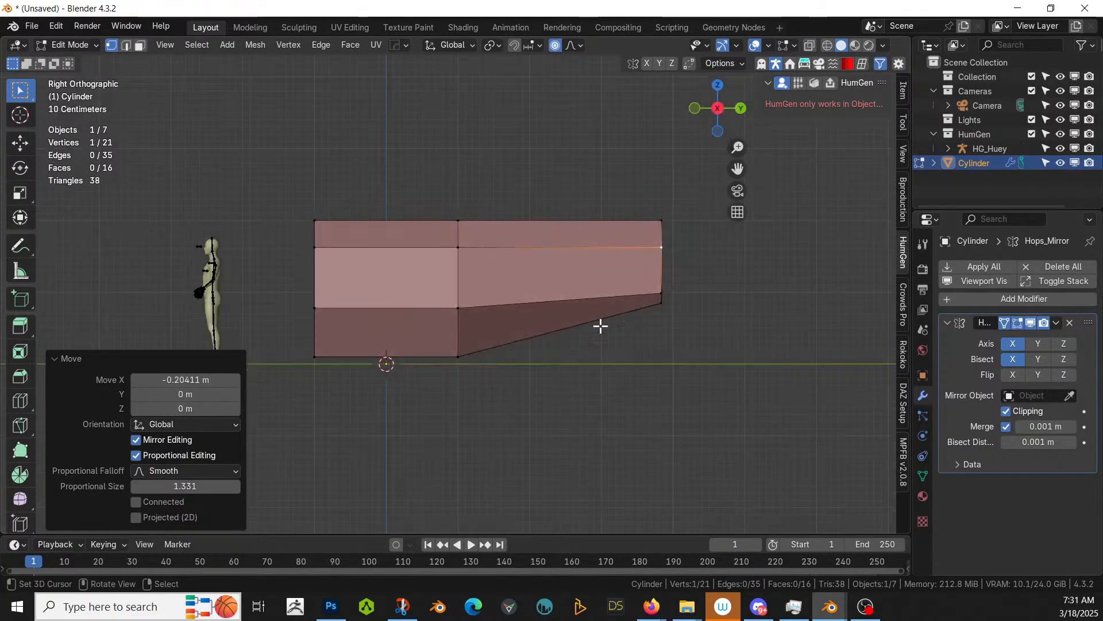
middle_click_drag(601, 325, 598, 362)
key("3")
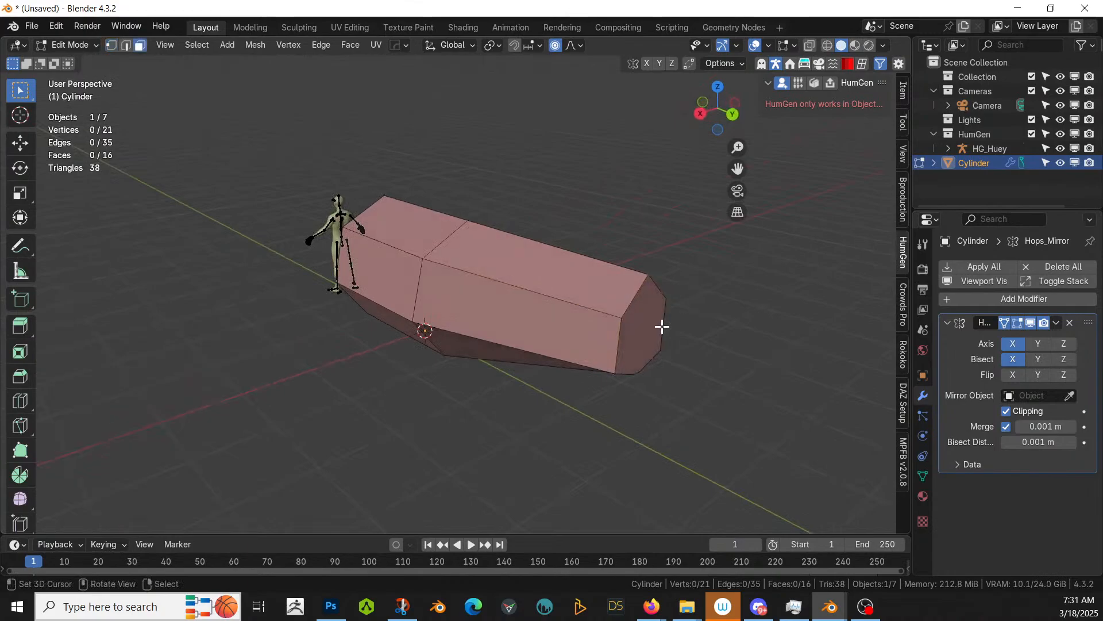
left_click(664, 325)
key("KP_3")
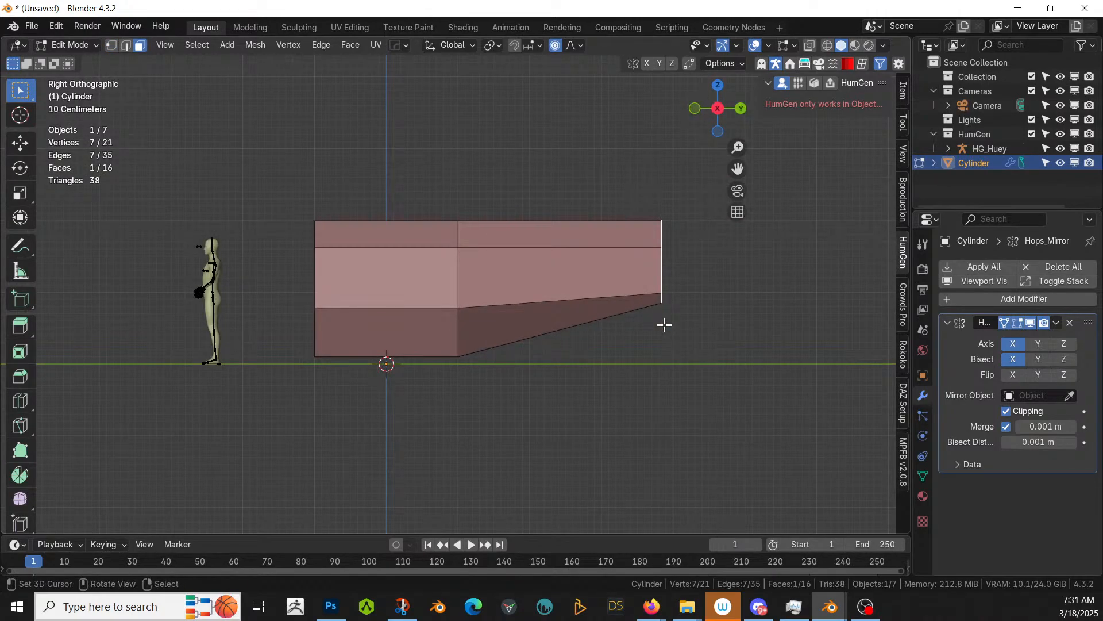
key("e")
left_click(837, 312)
middle_click_drag(783, 373, 591, 402, "shift")
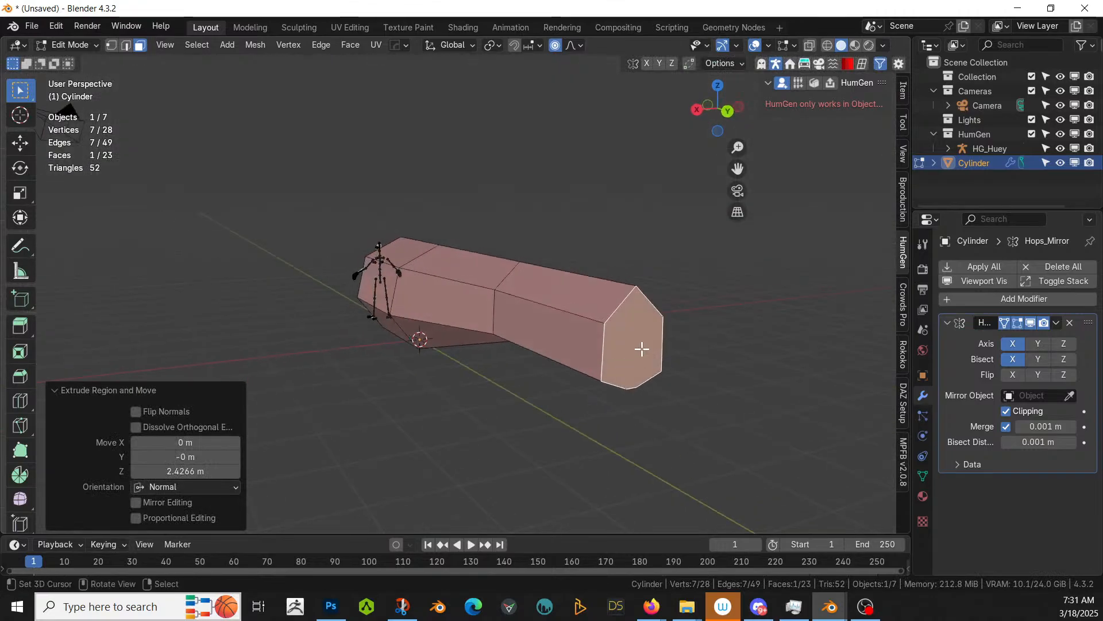
Step: Snap the 3D cursor to the extruded end face's top vertex and set the transform pivot to the 3D cursor
key("1")
left_click(636, 286)
key("shift+s")
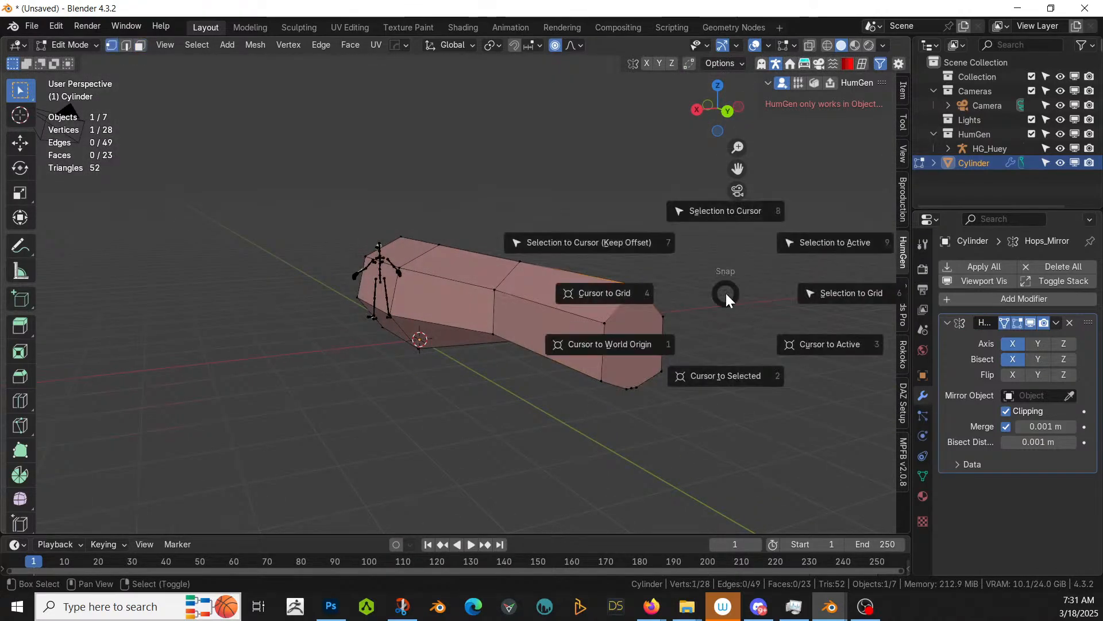
key("2")
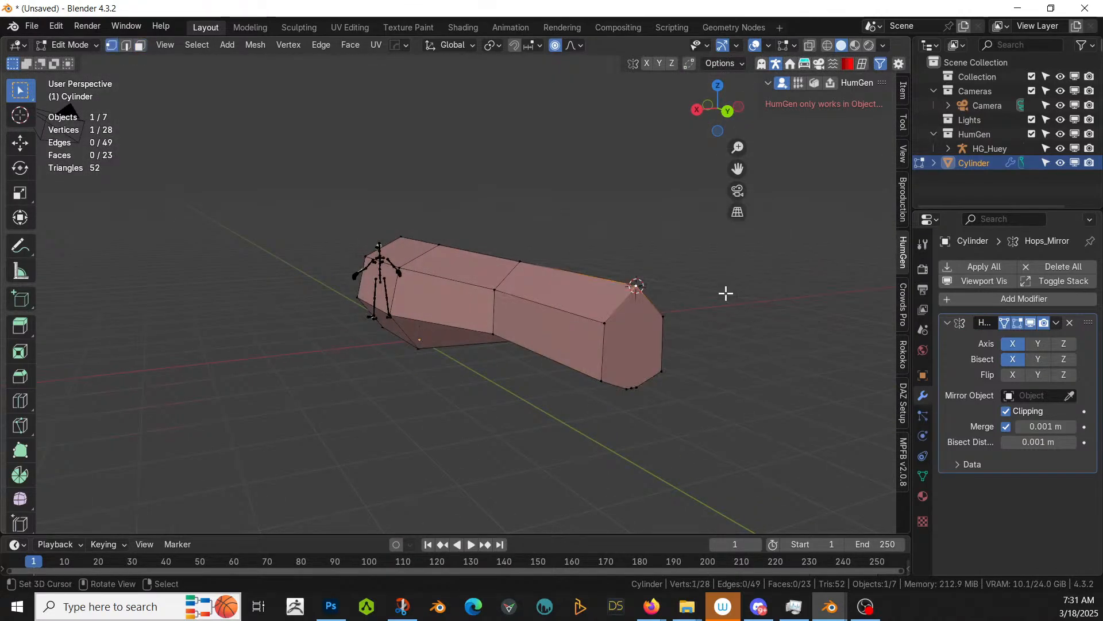
left_click(495, 45)
left_click(520, 97)
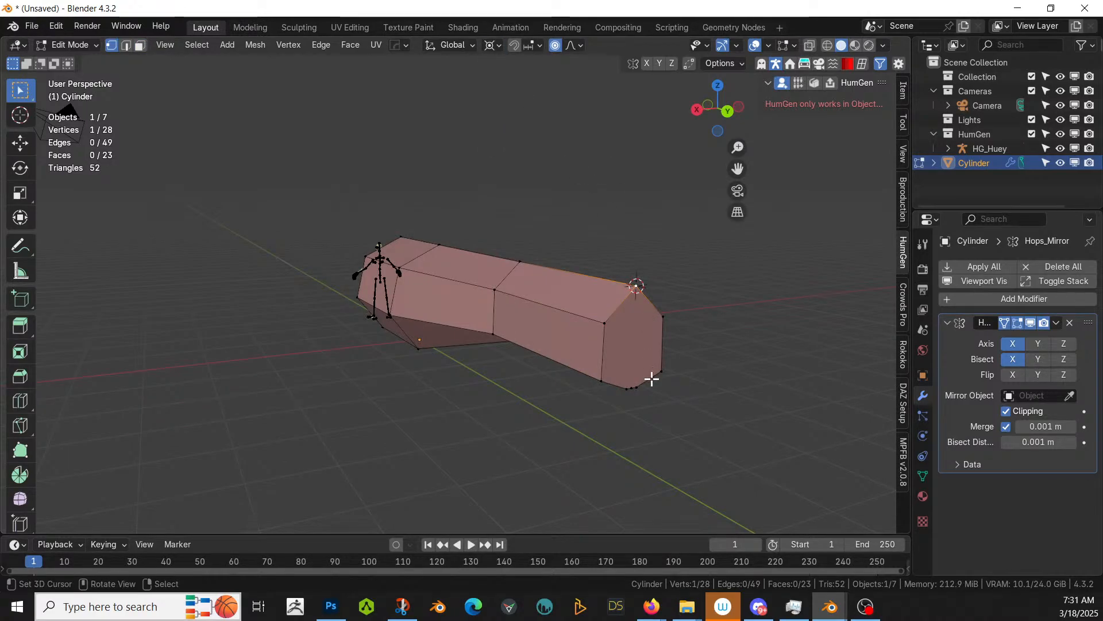
Step: Scale the extruded end face uniformly to about 0.416 around the 3D cursor
key("3")
left_click(635, 343)
key("s")
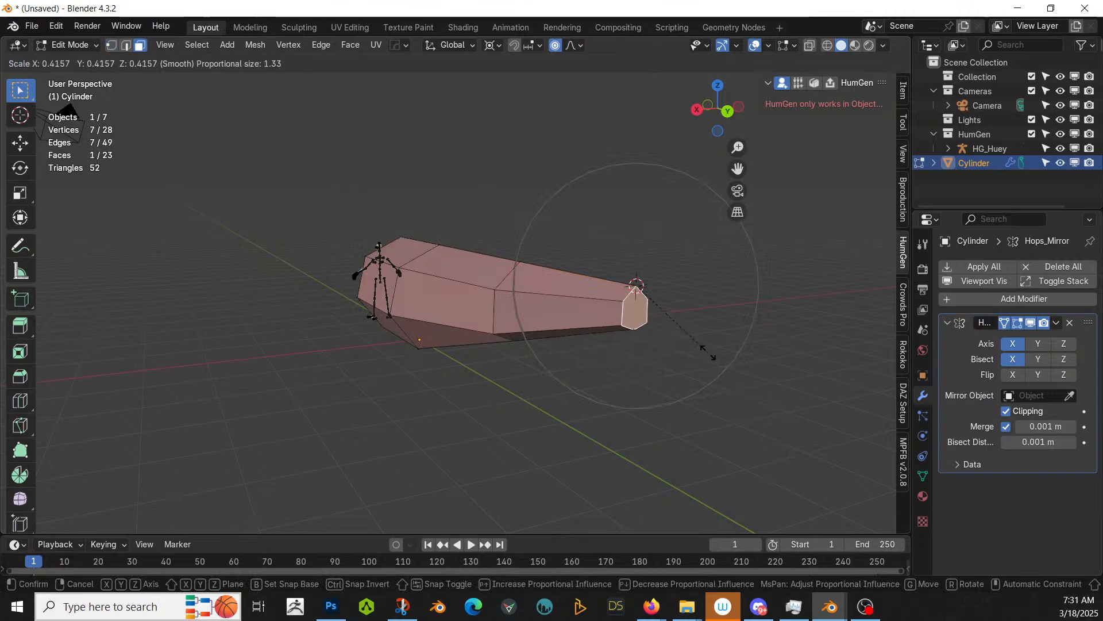
left_click(628, 350)
middle_click_drag(628, 350, 737, 326)
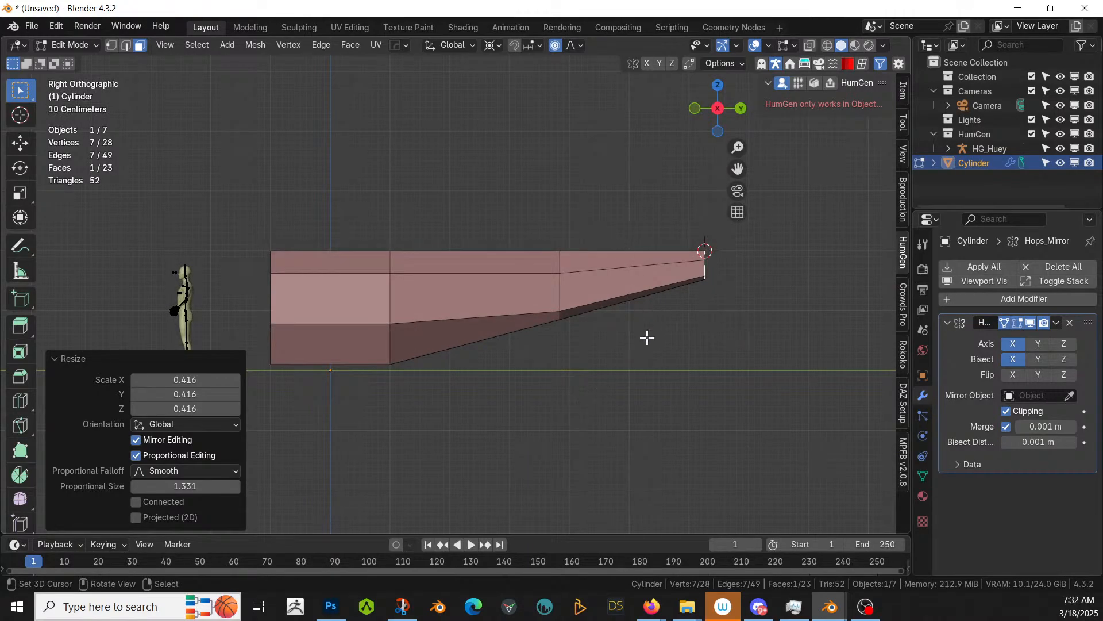
Step: Extrude the small end face outward by about 2.33 m
middle_click_drag(647, 337, 503, 416)
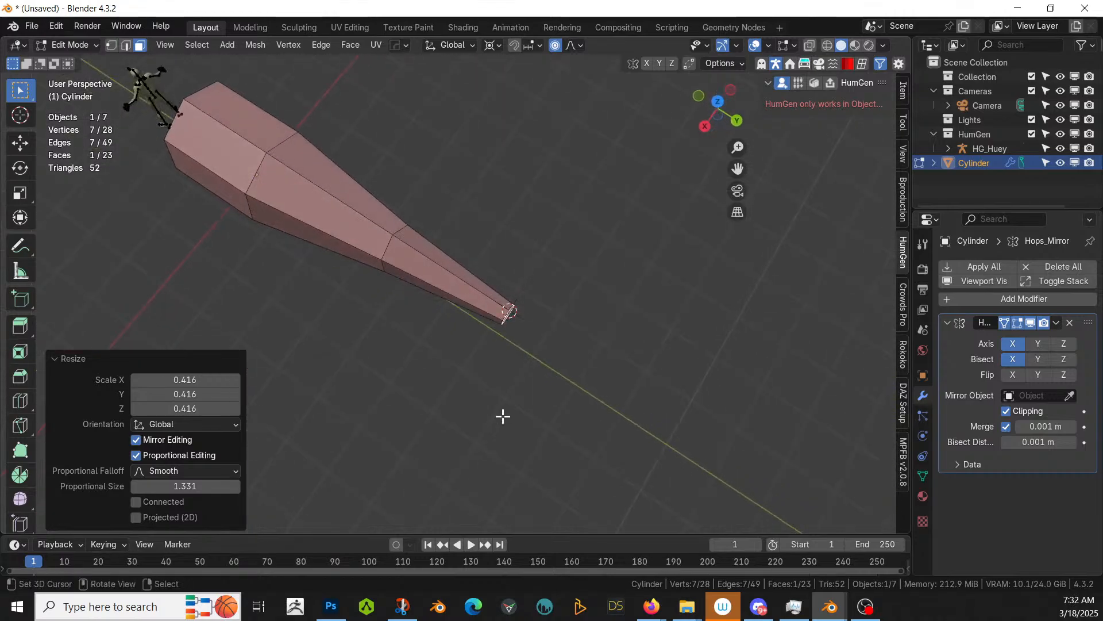
key("e")
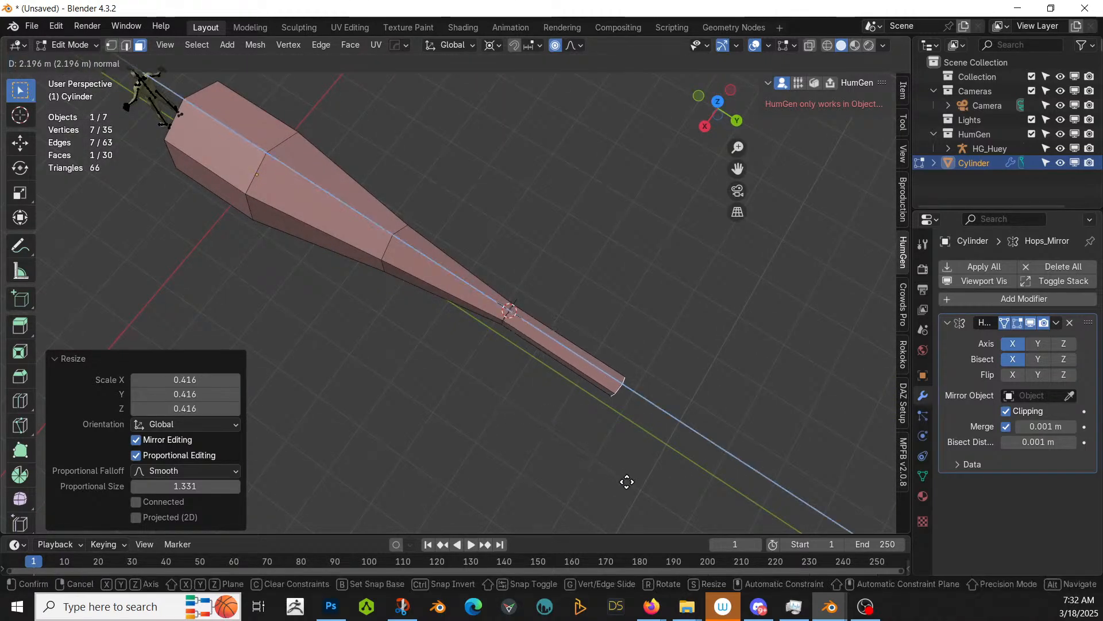
left_click(630, 483)
Step: Scale the tip face along Z to about 0.371 around the 3D cursor
key("KP_3")
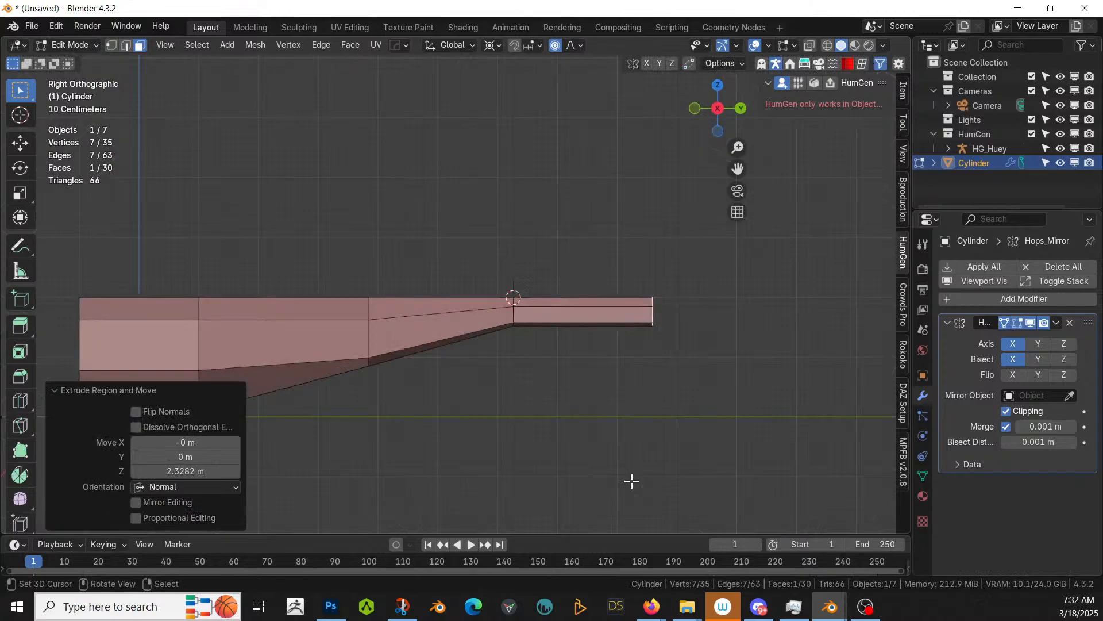
key("s")
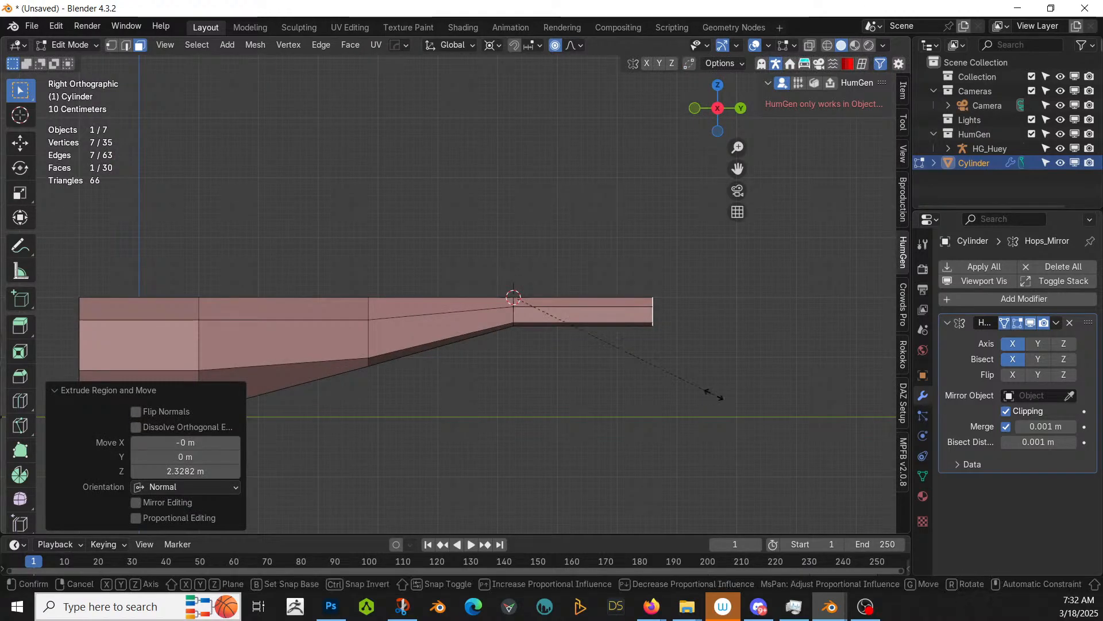
key("z")
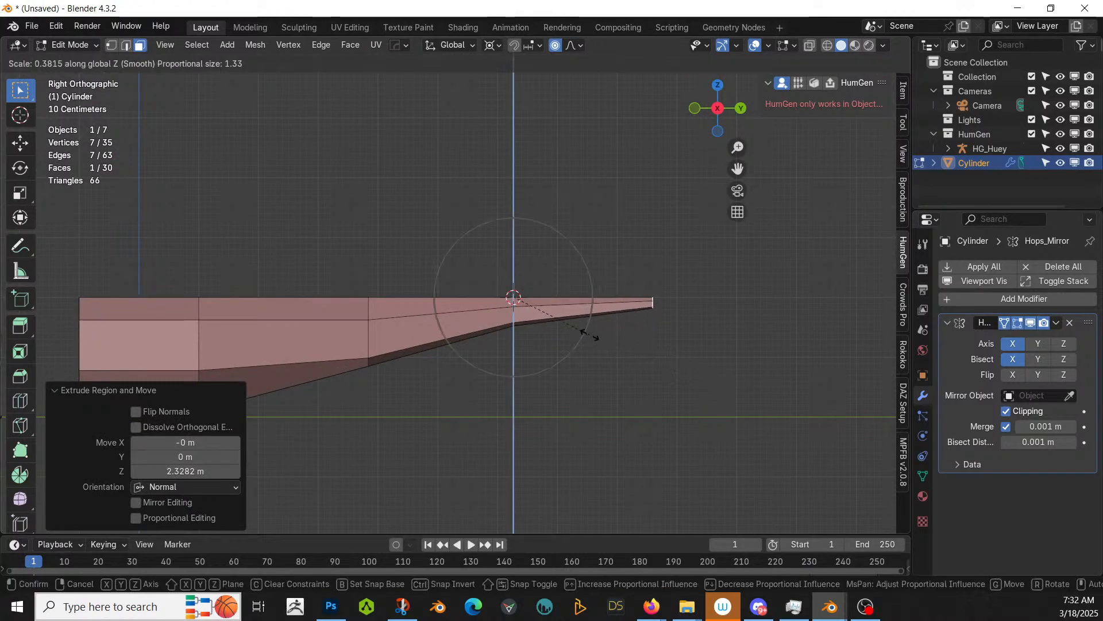
left_click(587, 332)
middle_click_drag(586, 330, 490, 391)
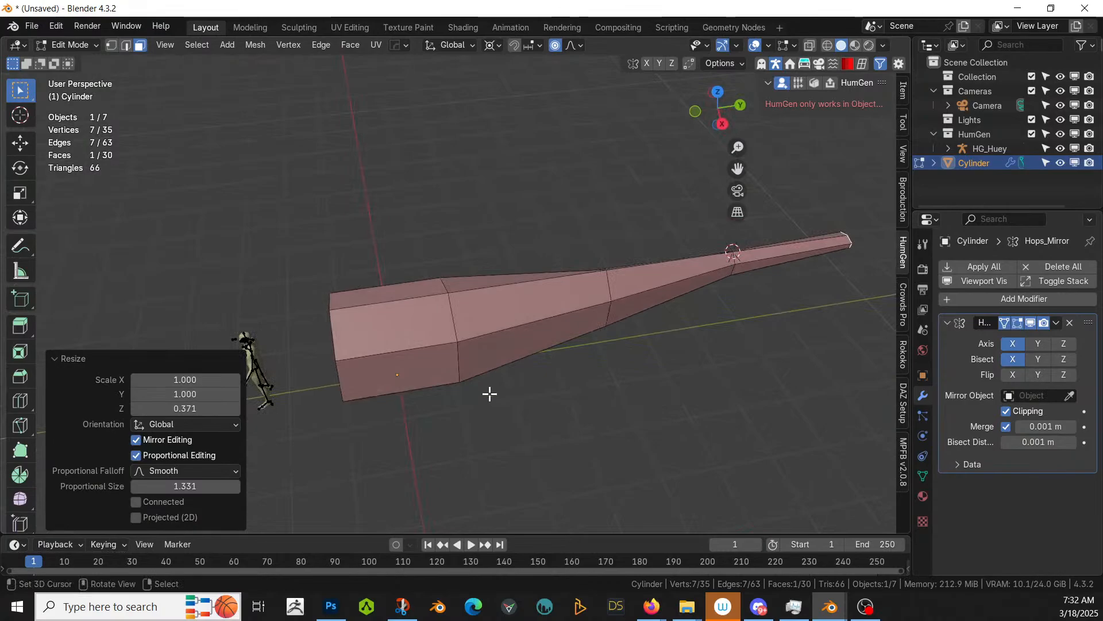
Step: In Object Mode, snap the 3D cursor to the world origin and scale the whole cylinder uniformly by about 1.221 around it
key("KP_7")
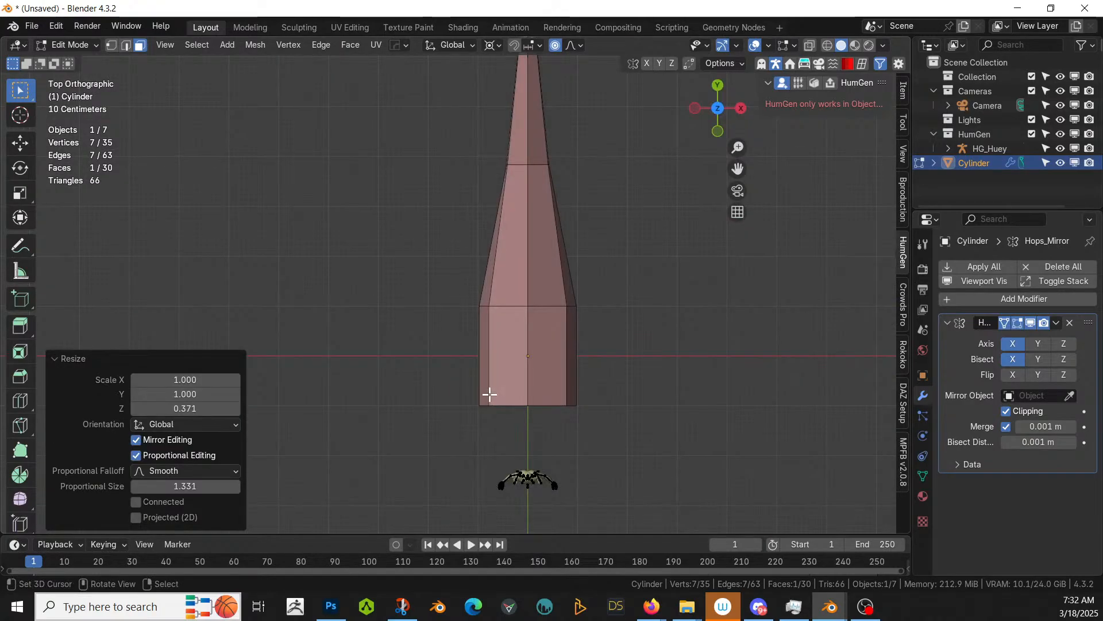
key("Tab")
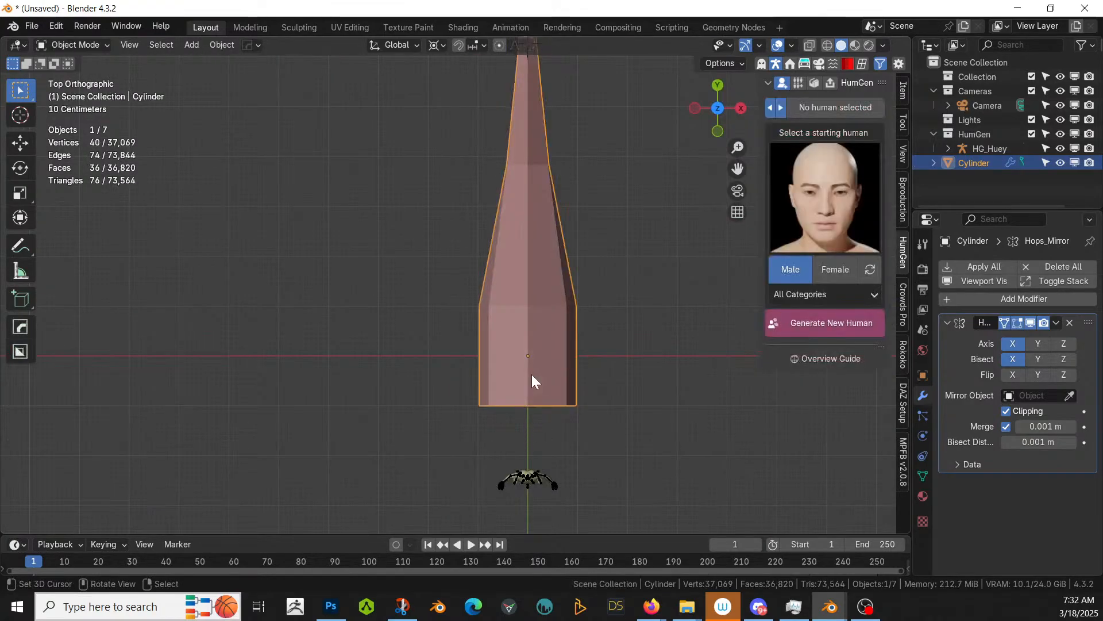
key("s")
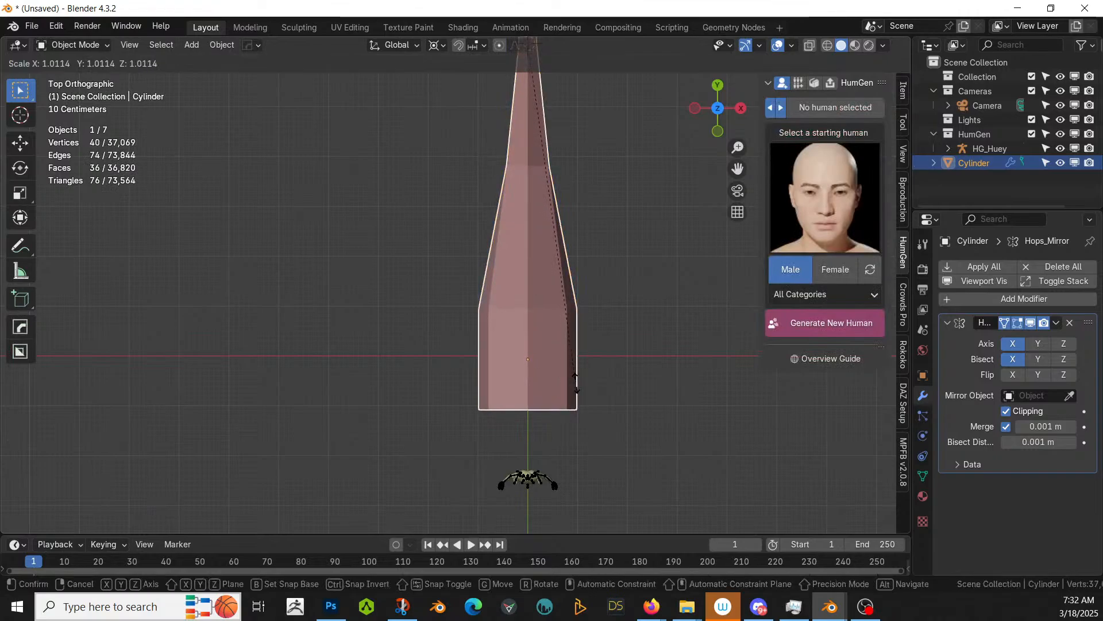
right_click(594, 383)
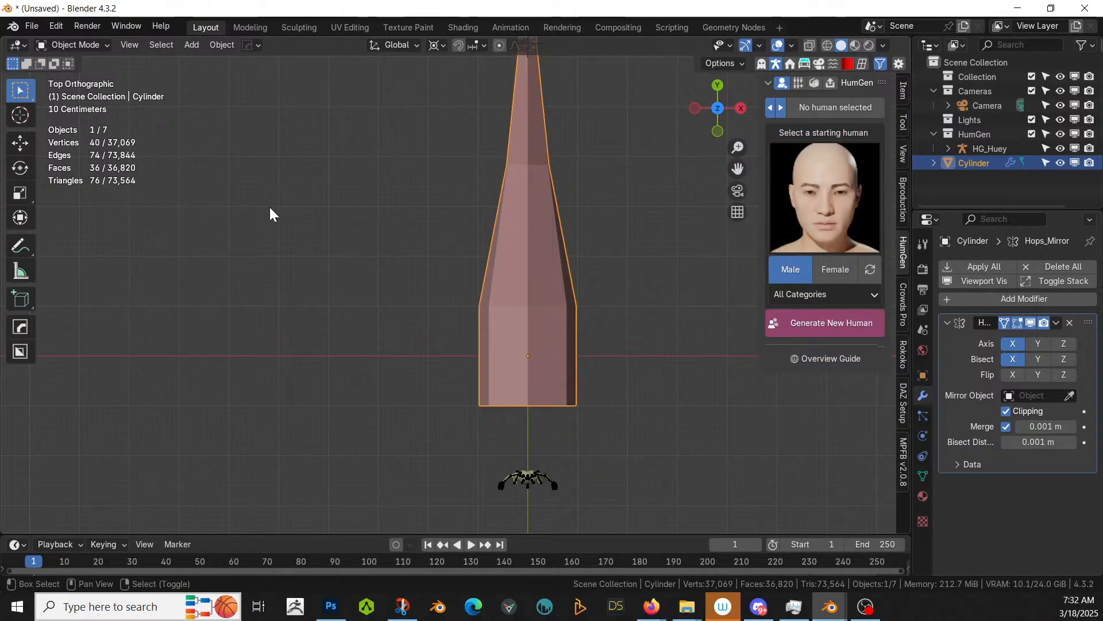
key("shift+s")
left_click(494, 227)
key("s")
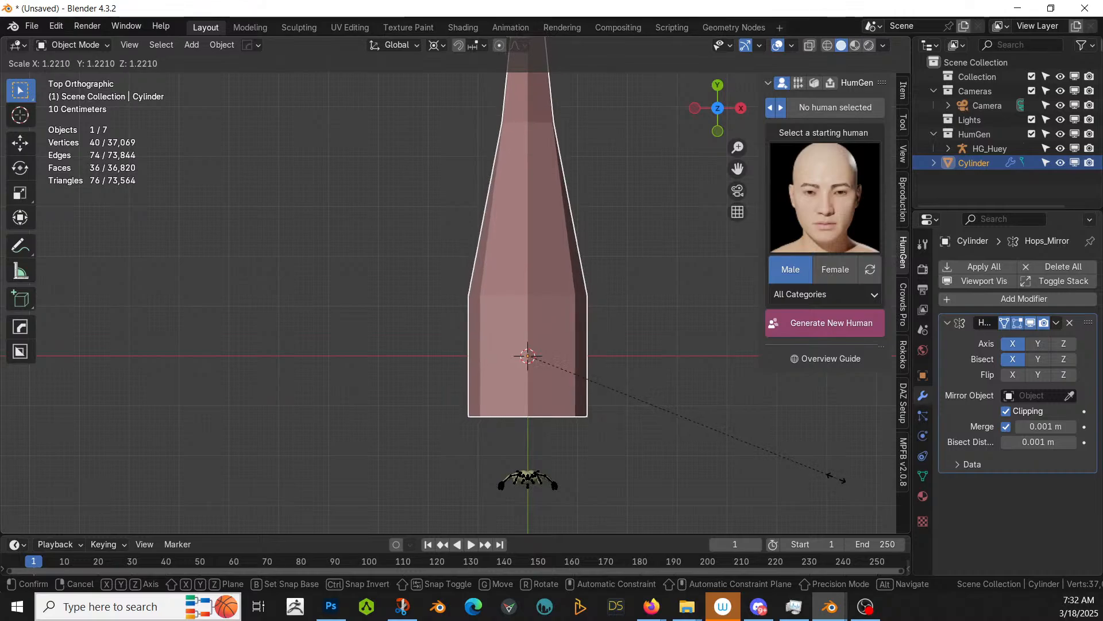
left_click(838, 482)
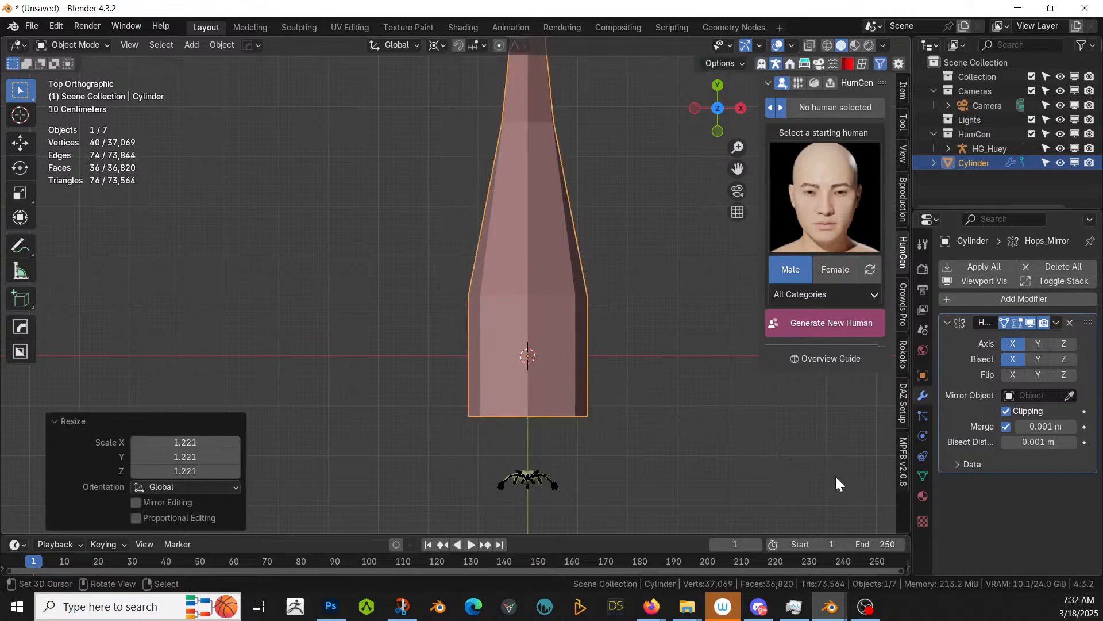
Step: Set the cylinder's X dimension to 2.5 m
left_click(902, 89)
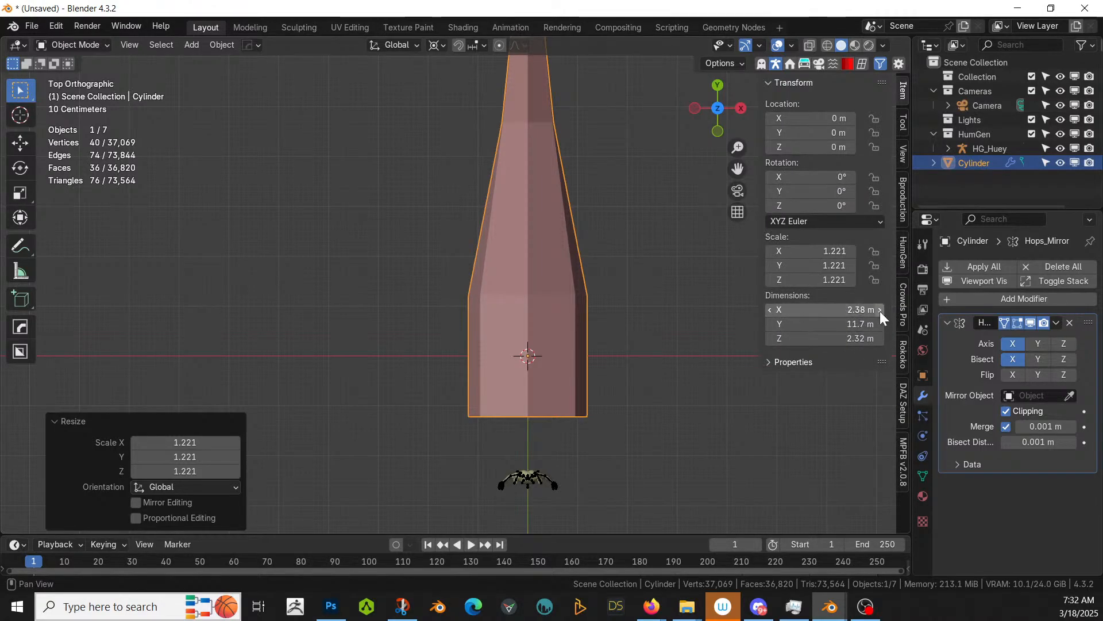
left_click(845, 309)
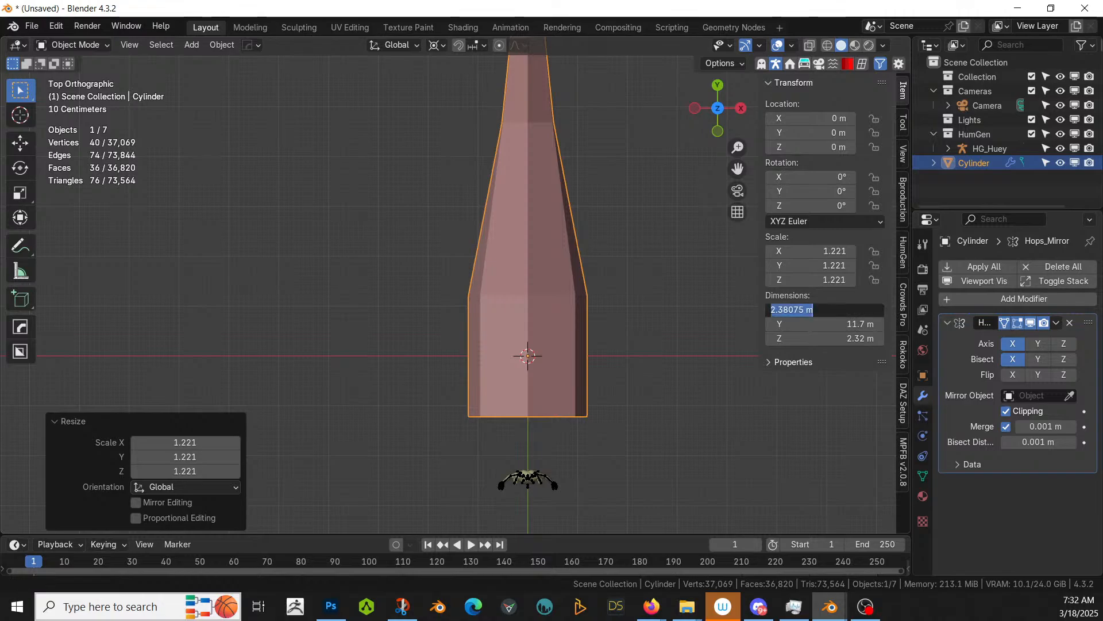
type("2.5")
key("Return")
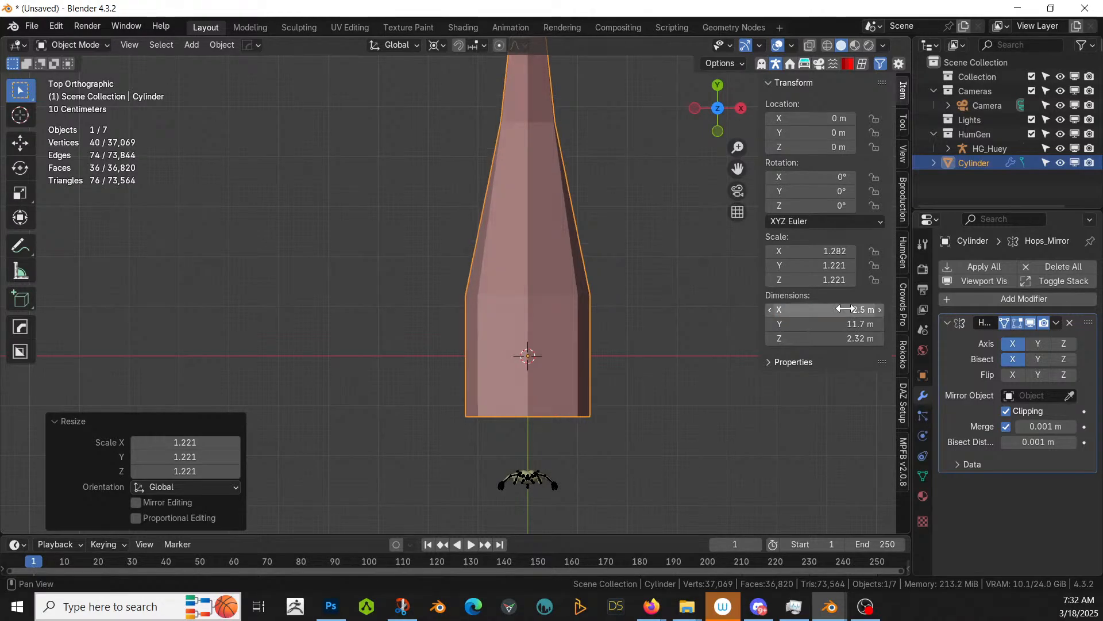
Step: Match the cylinder's Y and Z scale to its X scale, giving 1.28215 on all three axes
left_click(816, 251)
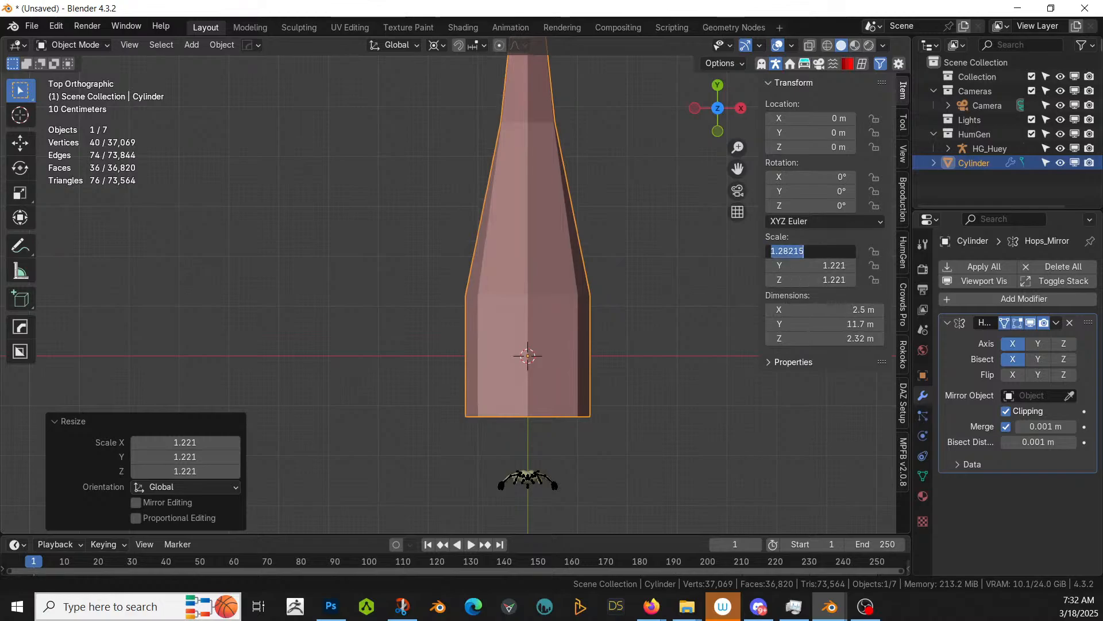
left_click(816, 251)
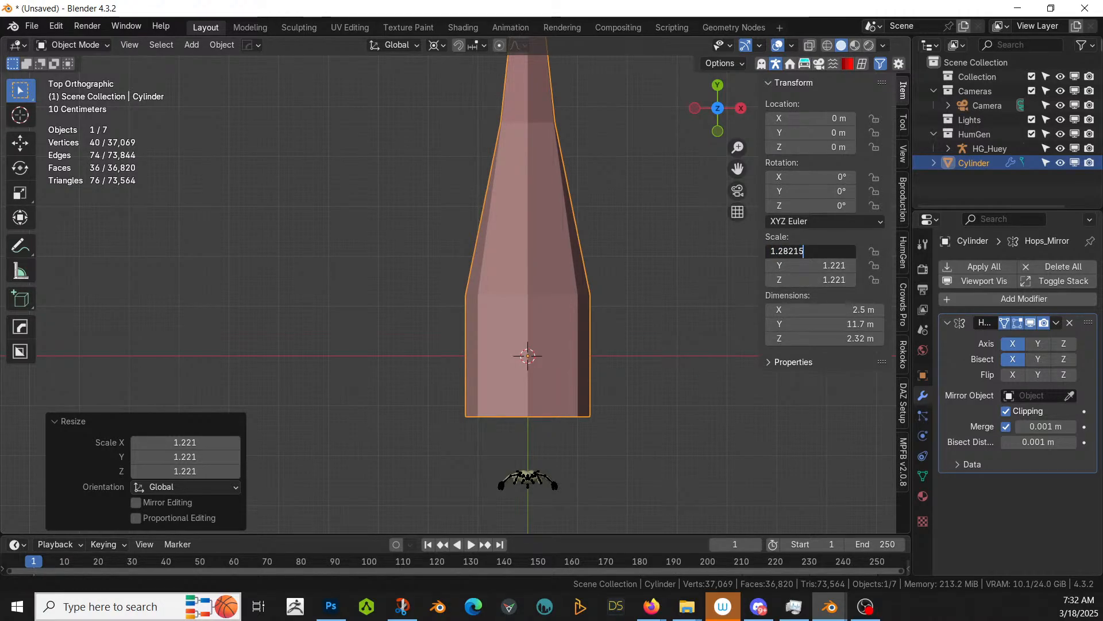
left_click(816, 280)
left_click_drag(821, 250, 820, 280)
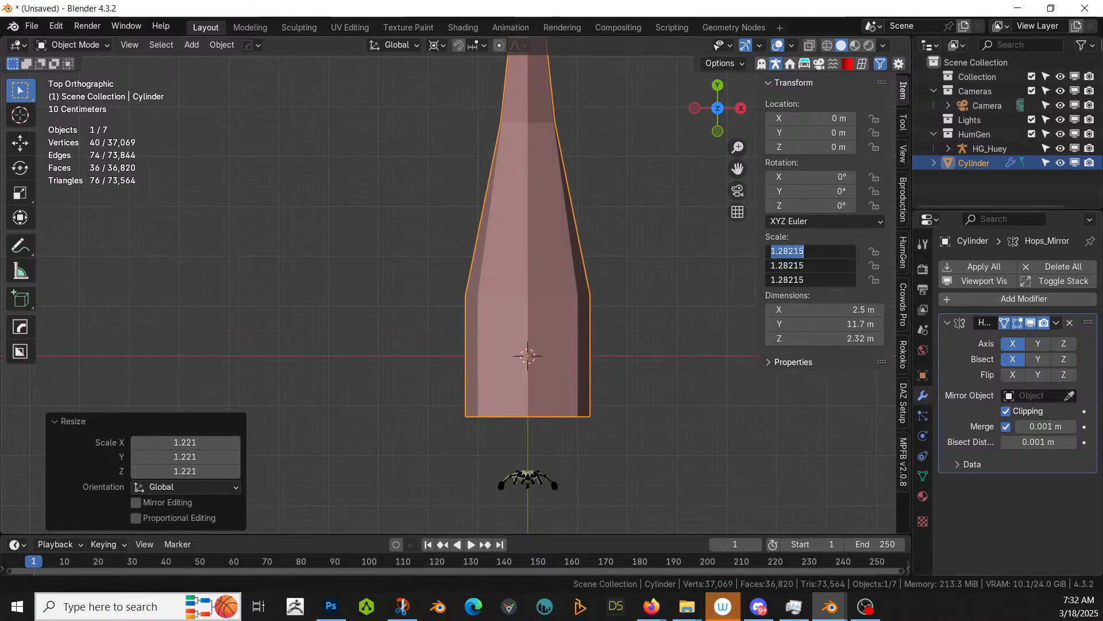
key("Return")
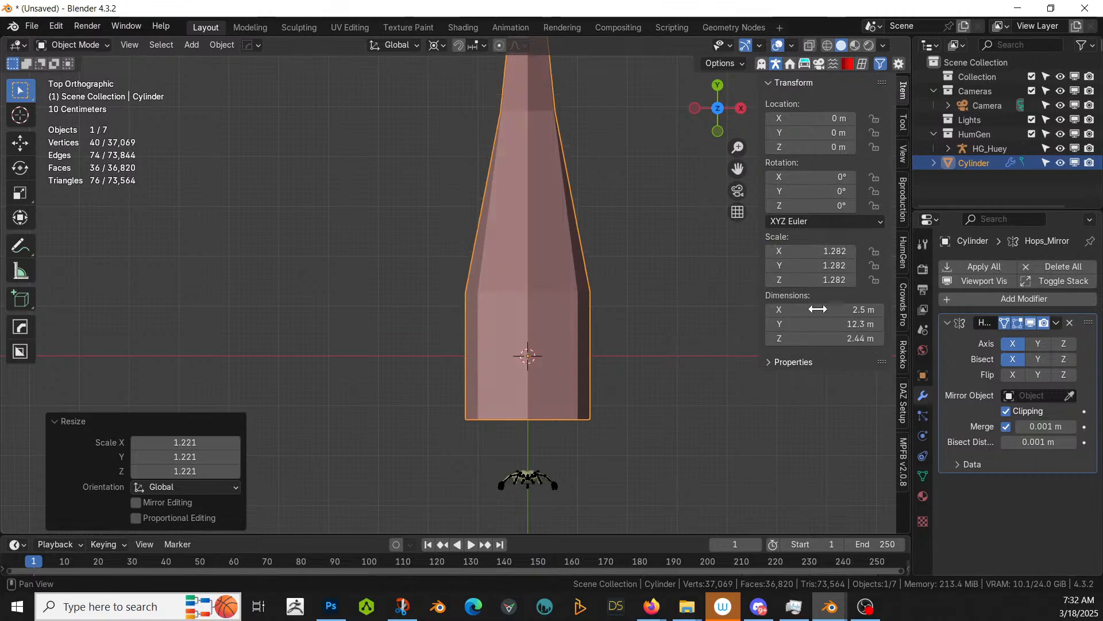
Step: In Edit Mode, extrude the body's large end face outward by about 1.53 m
middle_click_drag(635, 374, 470, 331)
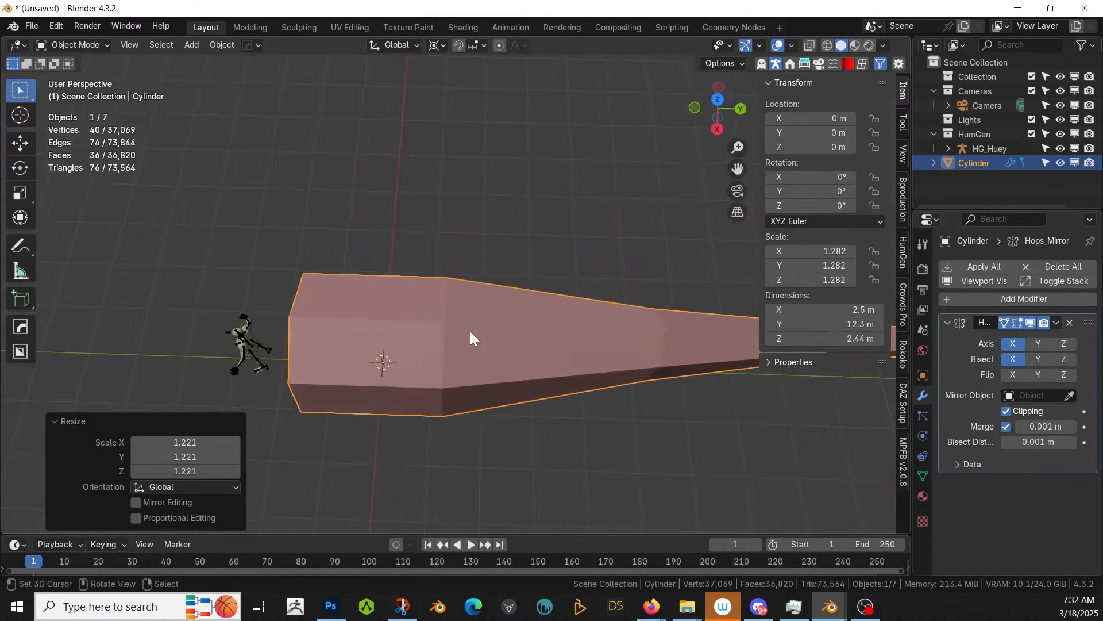
middle_click_drag(391, 277, 406, 215)
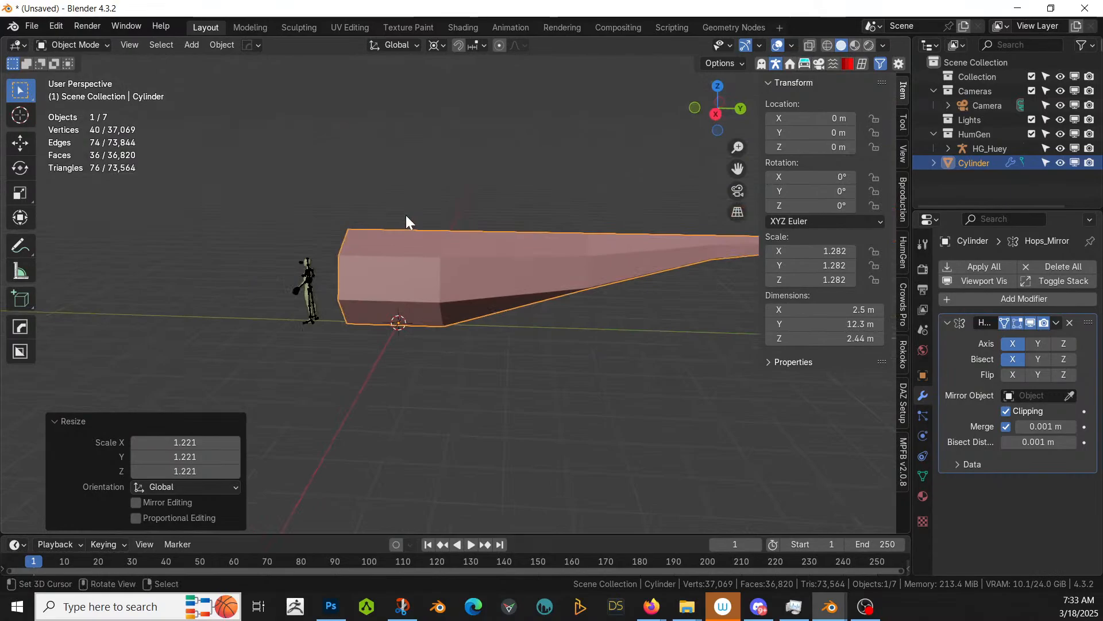
key("KP_3")
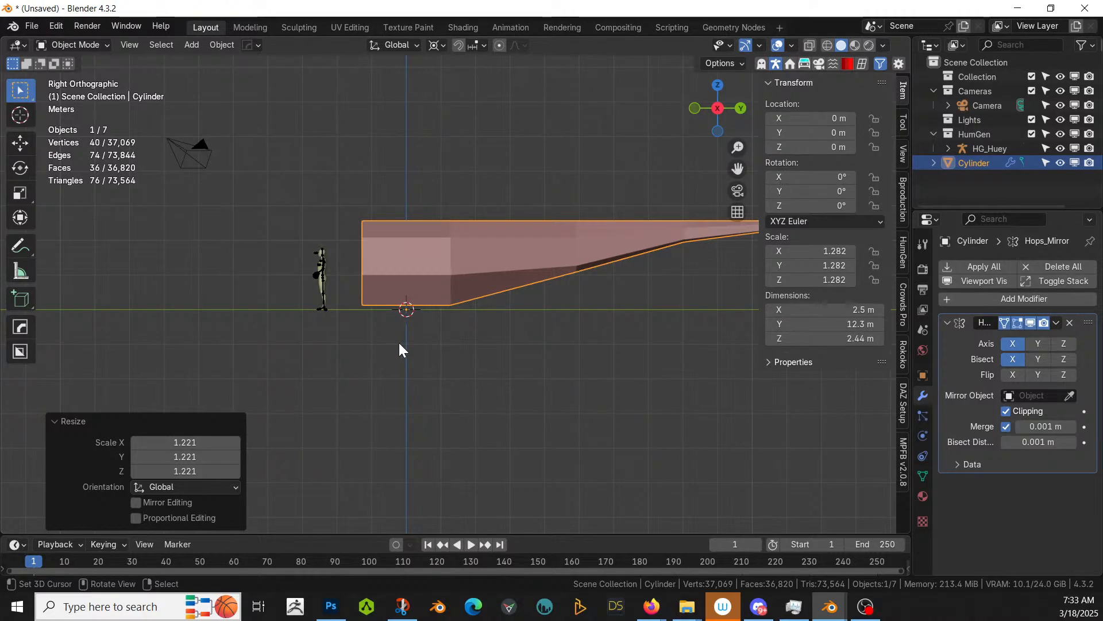
middle_click_drag(399, 350, 436, 397)
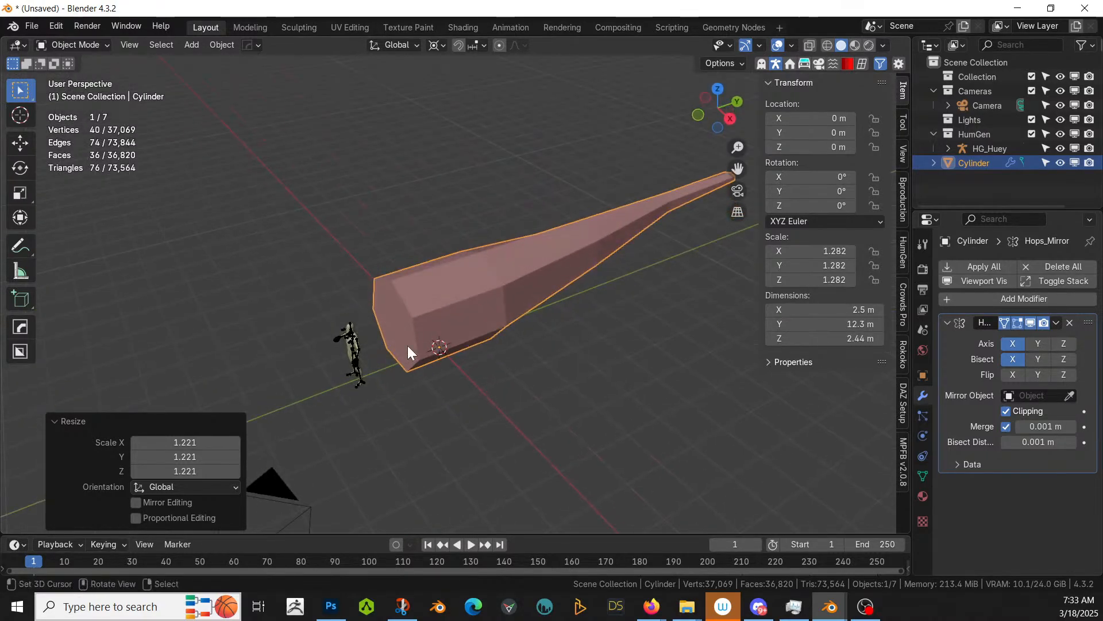
key("Tab")
left_click(394, 319)
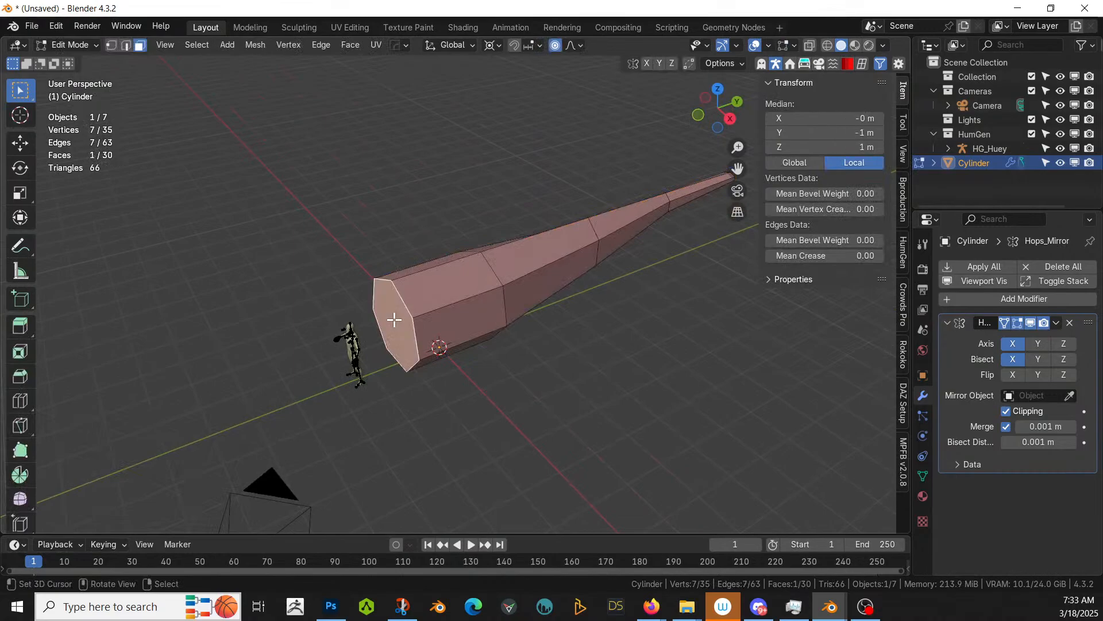
key("e")
left_click(347, 349)
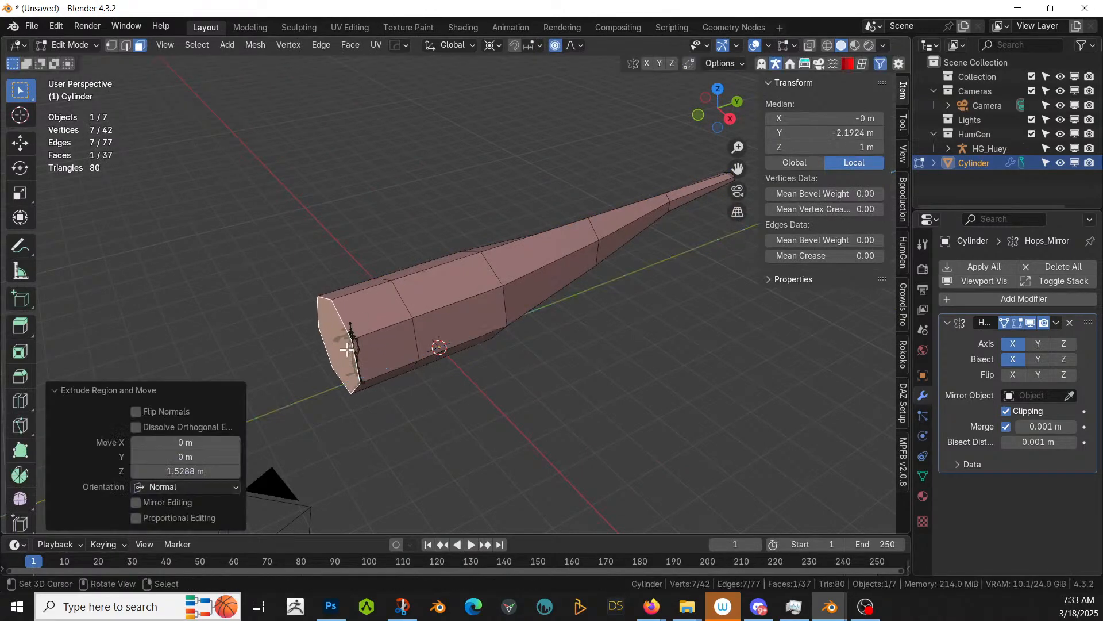
Step: Change the pivot point to Median Point and scale the extruded front face uniformly to about 0.505
left_click(494, 43)
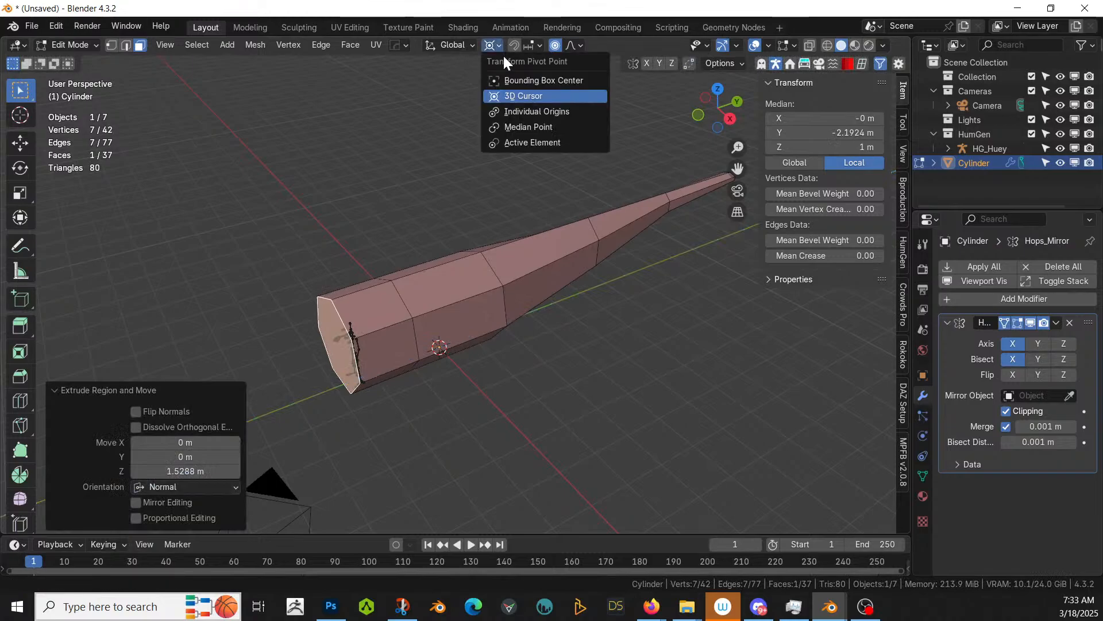
left_click(522, 121)
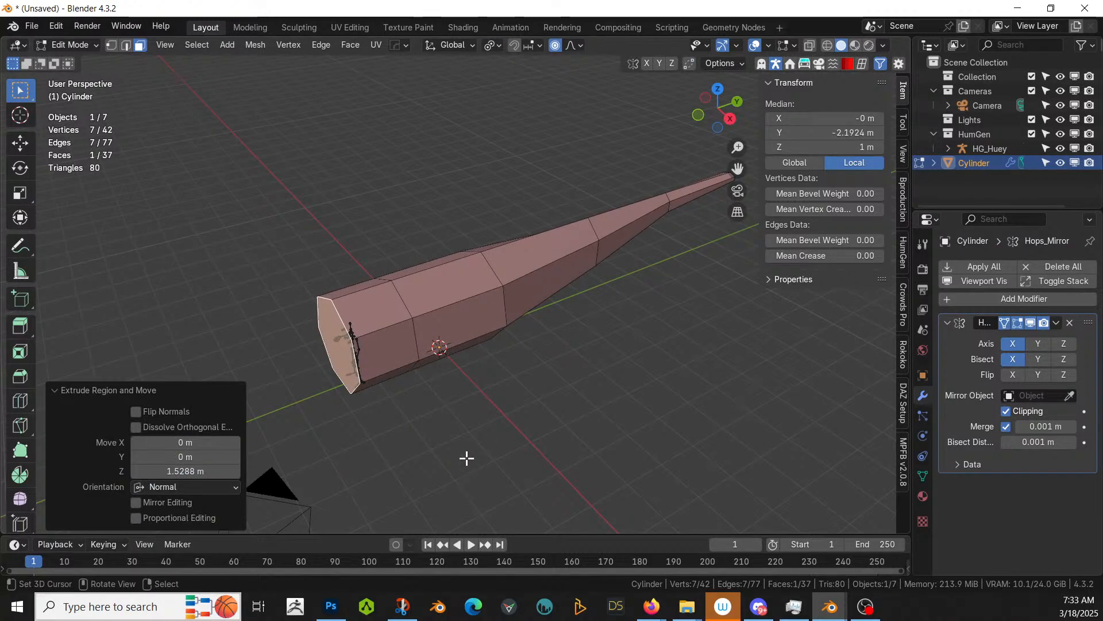
key("s")
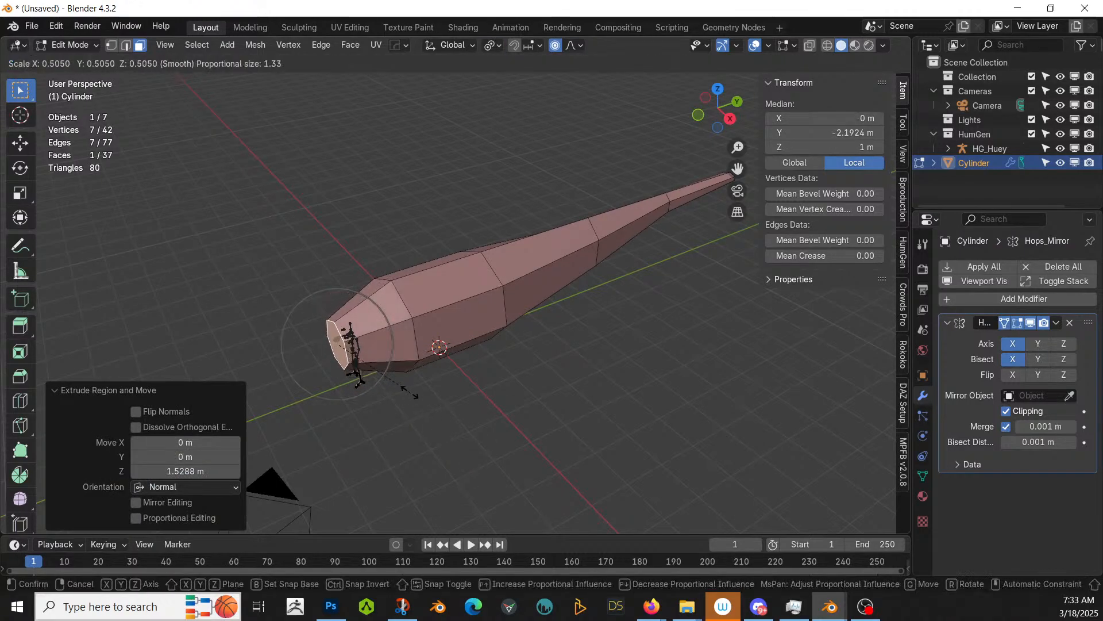
left_click(410, 391)
Step: Select the lengthwise edge loops along the body and give them a full crease of 1
middle_click_drag(408, 389, 352, 325)
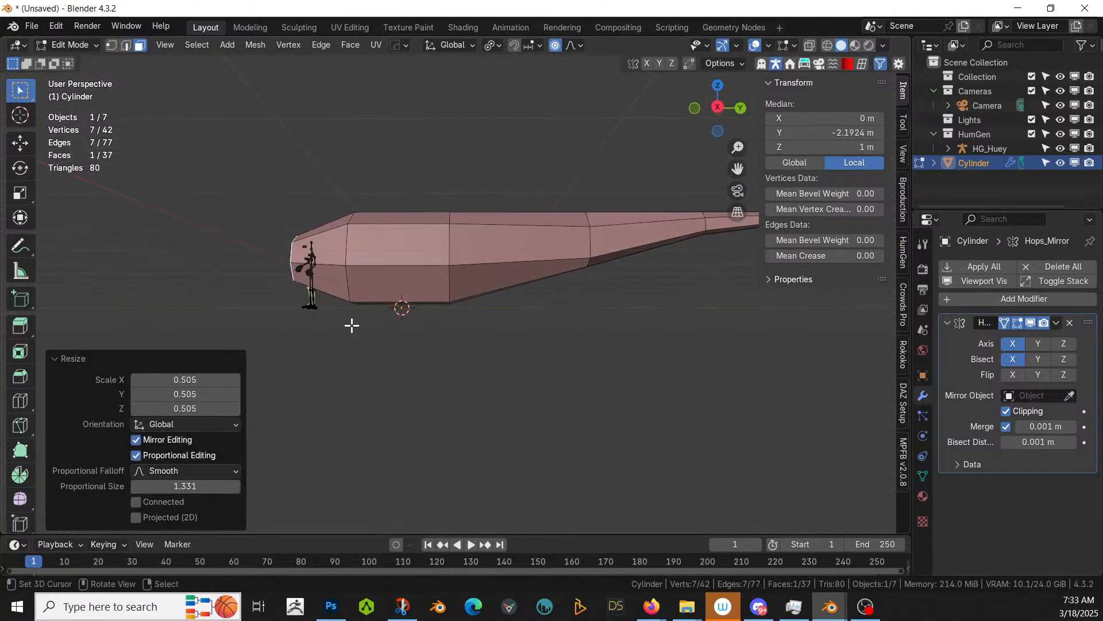
key("KP_3")
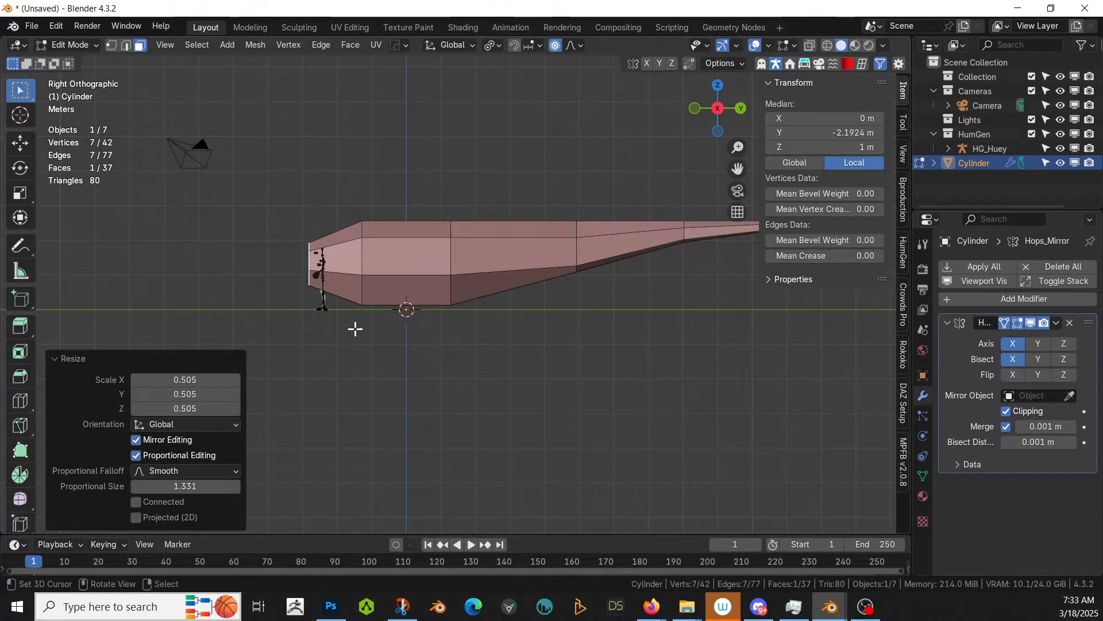
middle_click_drag(387, 337, 502, 421)
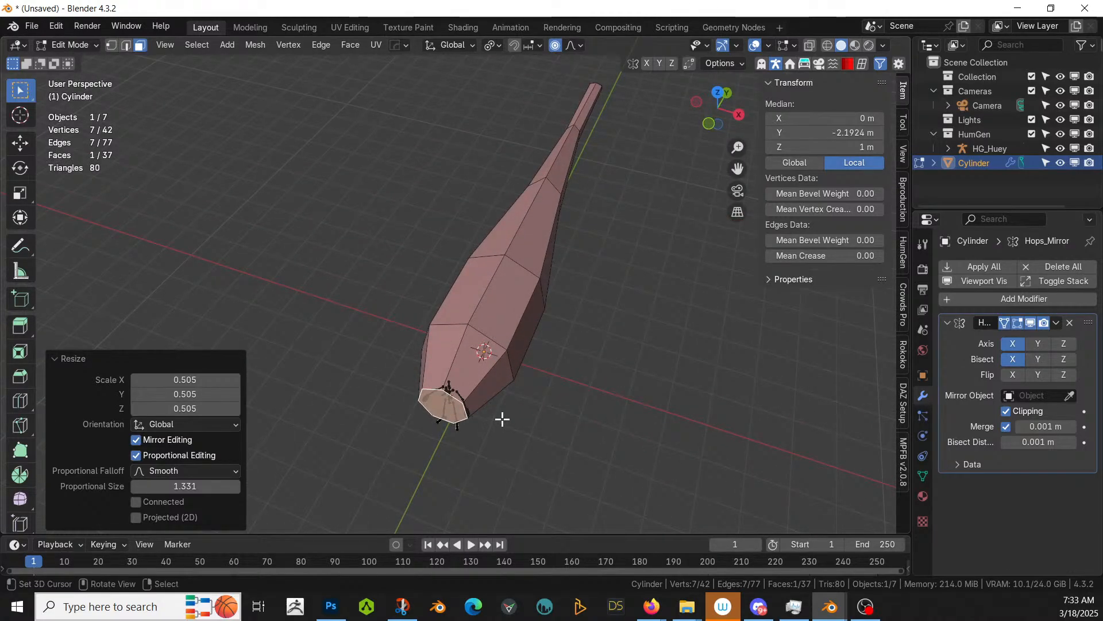
middle_click_drag(520, 394, 402, 377)
key("Tab")
key("Tab")
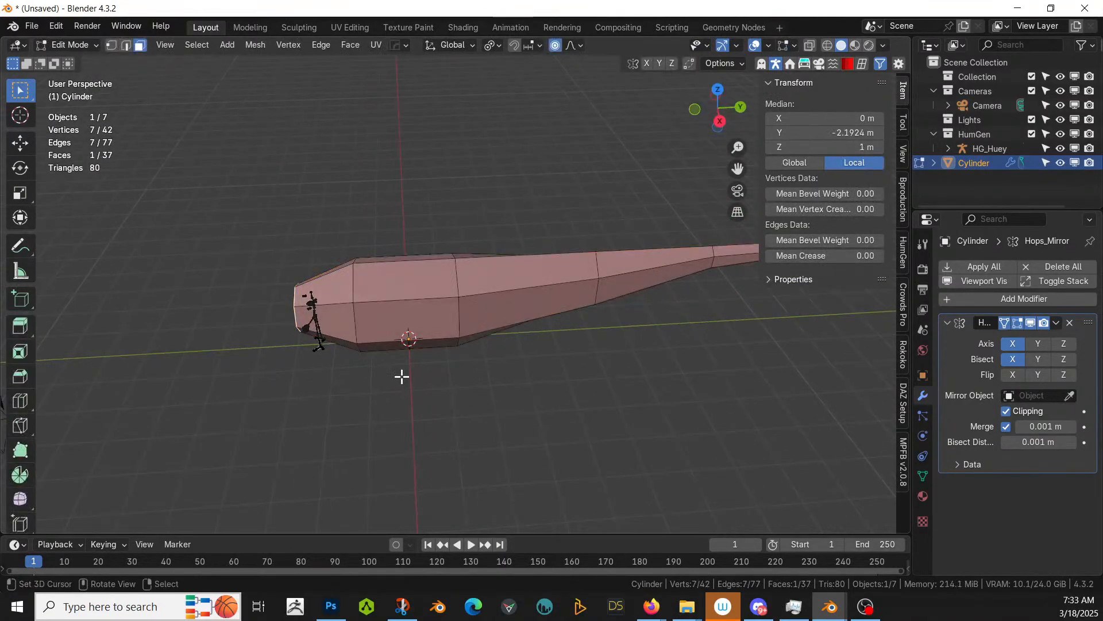
key("2")
left_click(379, 296, "alt")
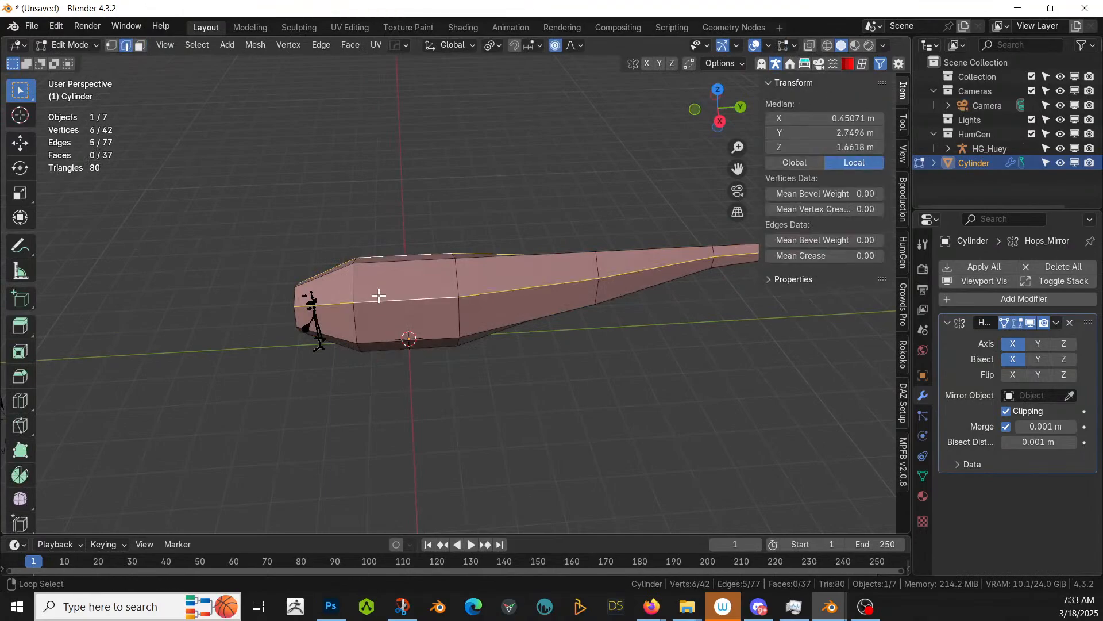
left_click(386, 257, "alt+shift")
middle_click_drag(379, 345, 389, 401)
left_click(382, 271, "alt+shift")
left_click(407, 243, "alt+shift")
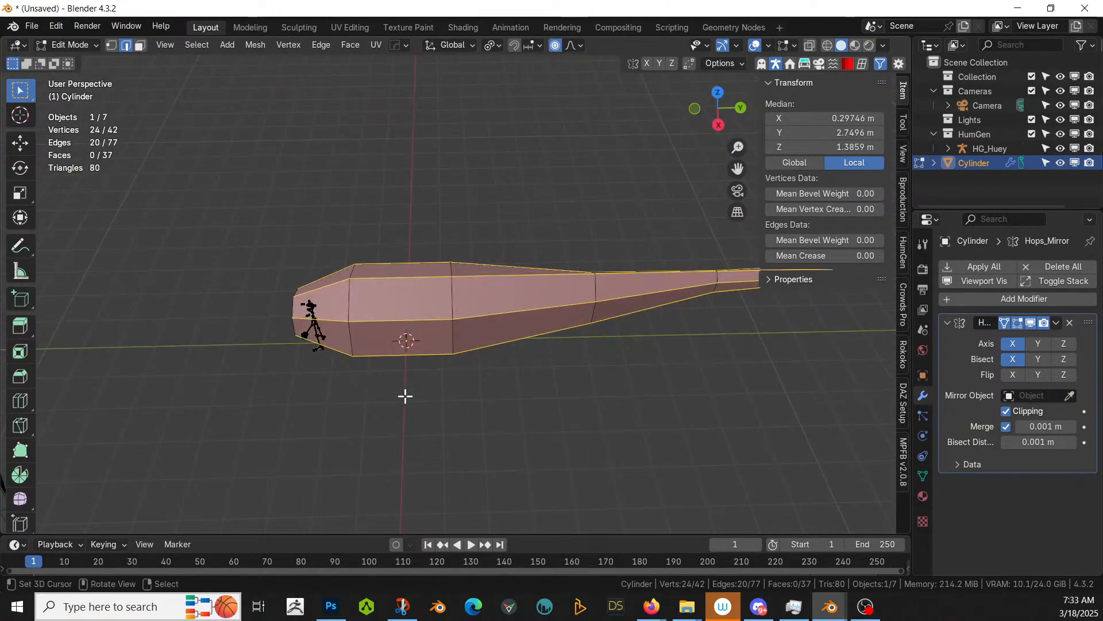
key("shift+e")
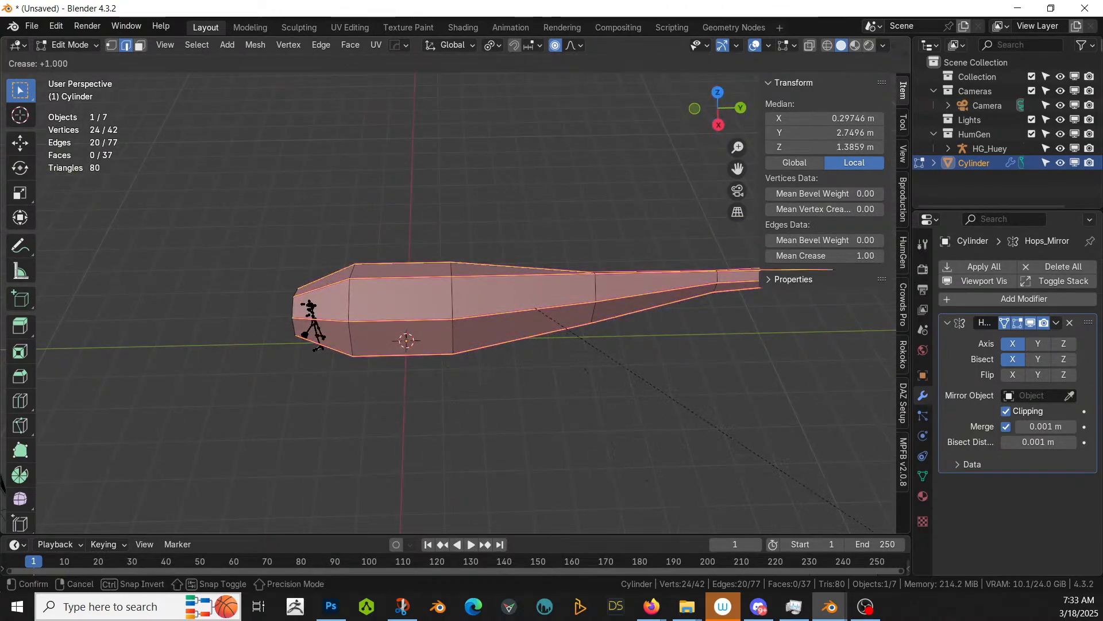
left_click(46, 78)
Step: In Object Mode, add a level 2 Catmull-Clark Subdivision modifier to the body
middle_click_drag(396, 402, 456, 372)
key("Tab")
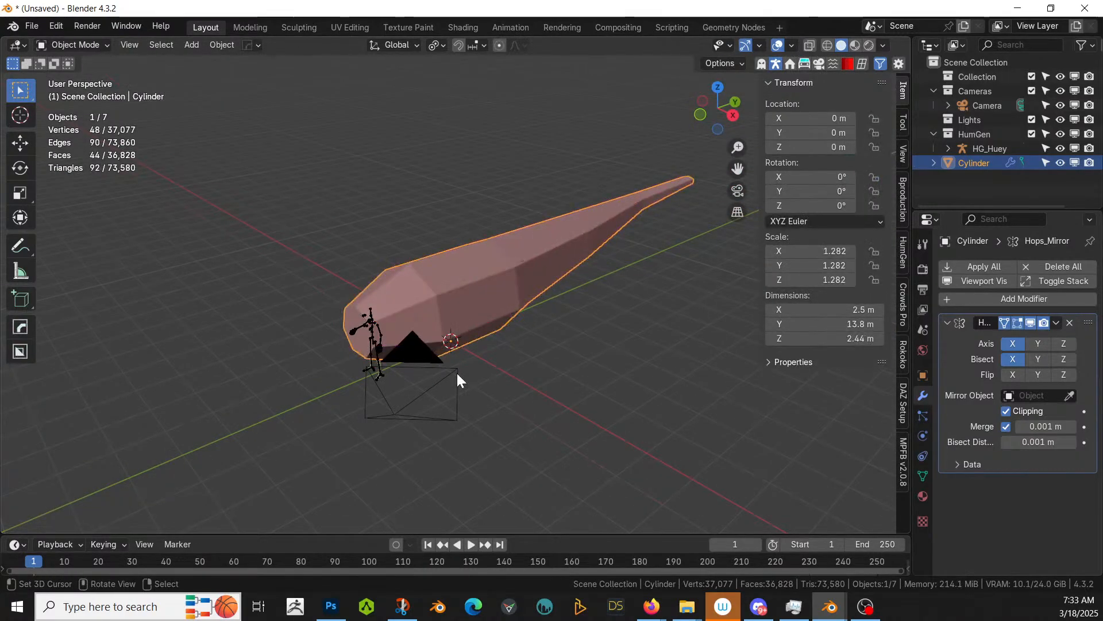
key("ctrl+2")
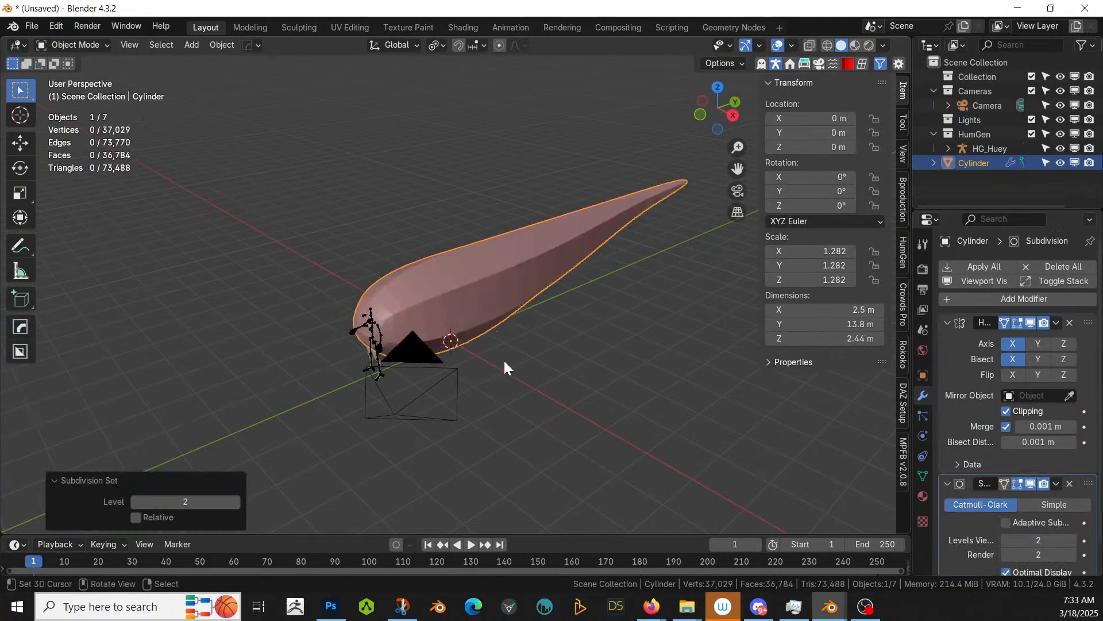
middle_click_drag(505, 360, 96, 329)
key("KP_3")
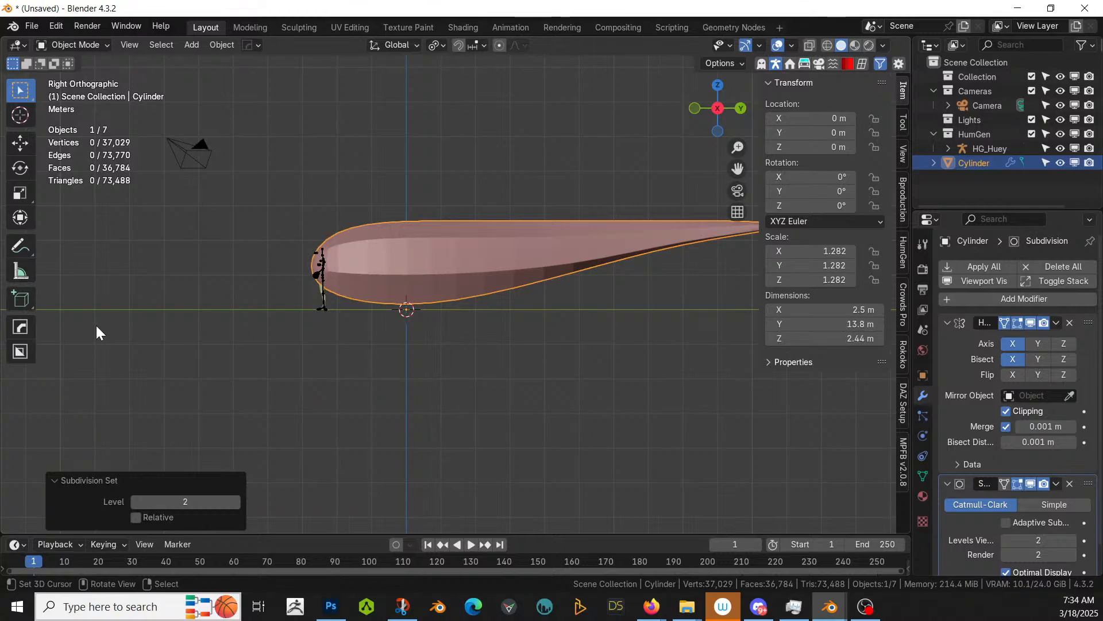
Step: In Edit Mode, poke the front end face into triangles meeting at its centre
middle_click_drag(96, 328, 244, 349)
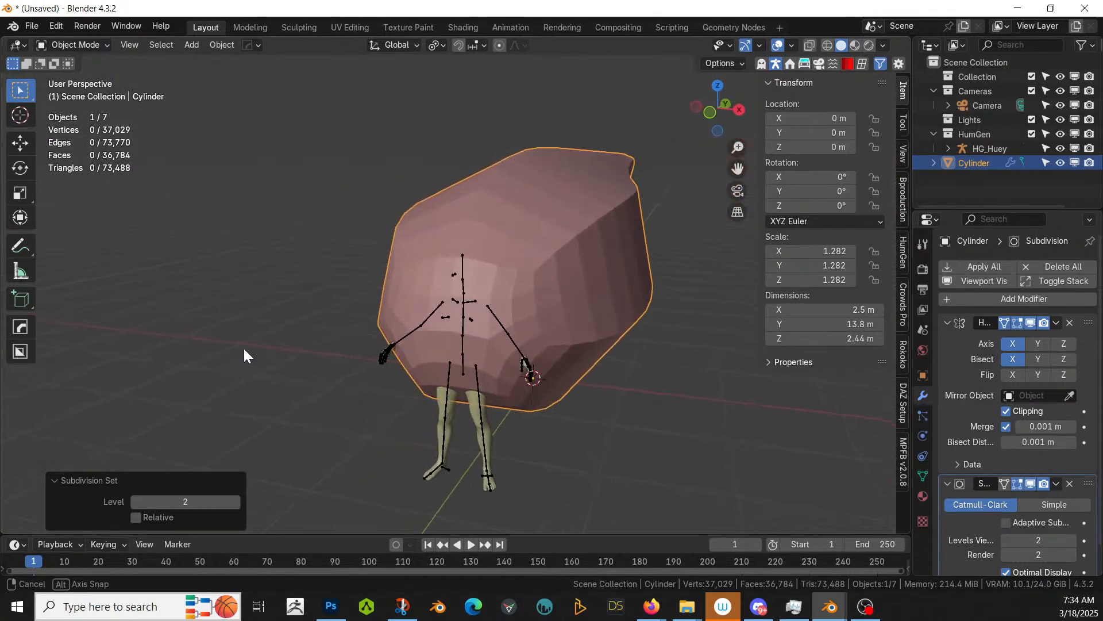
key("Tab")
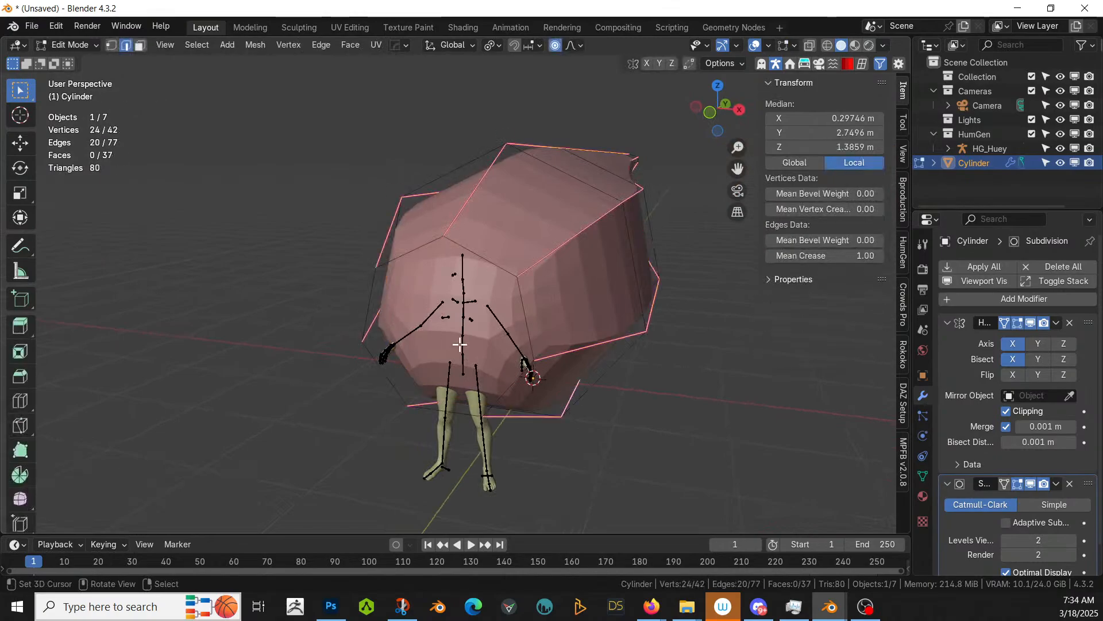
key("3")
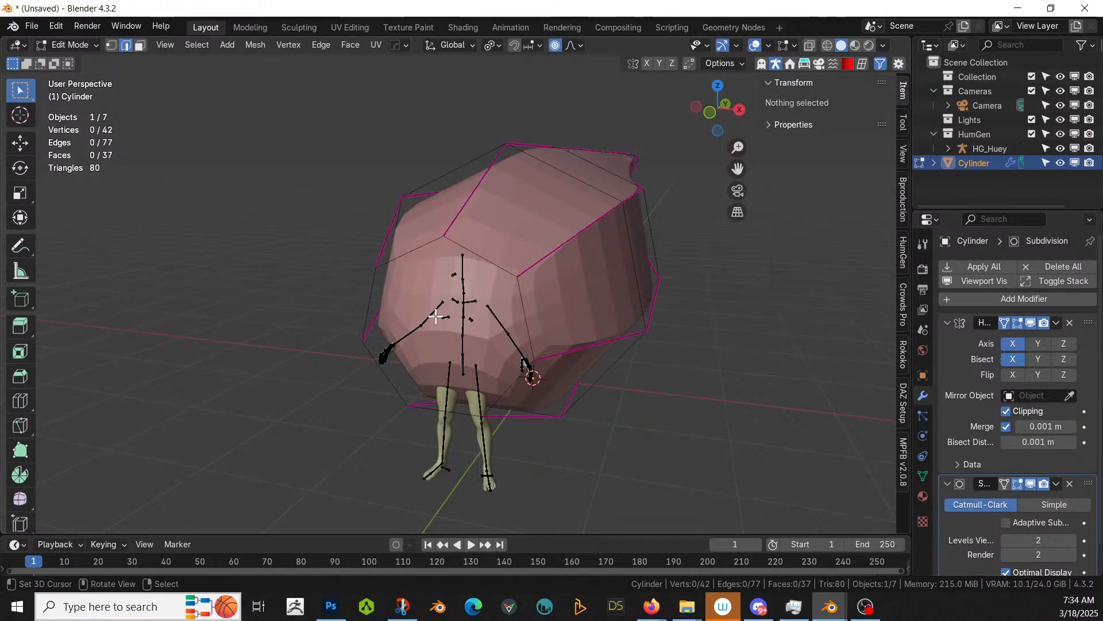
left_click(432, 315)
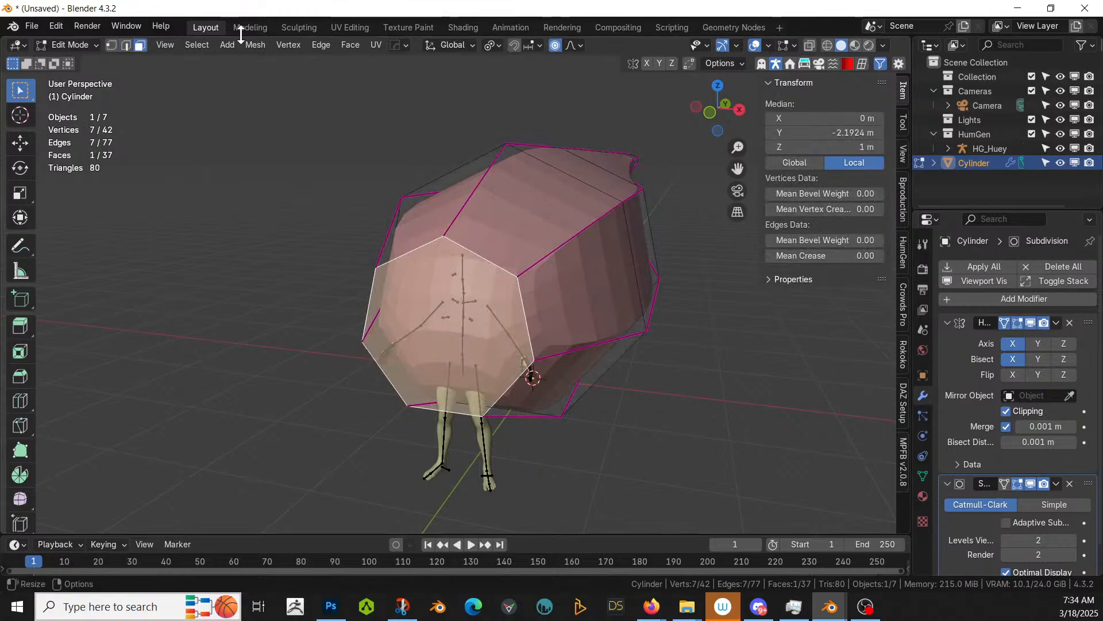
left_click(352, 45)
left_click(372, 123)
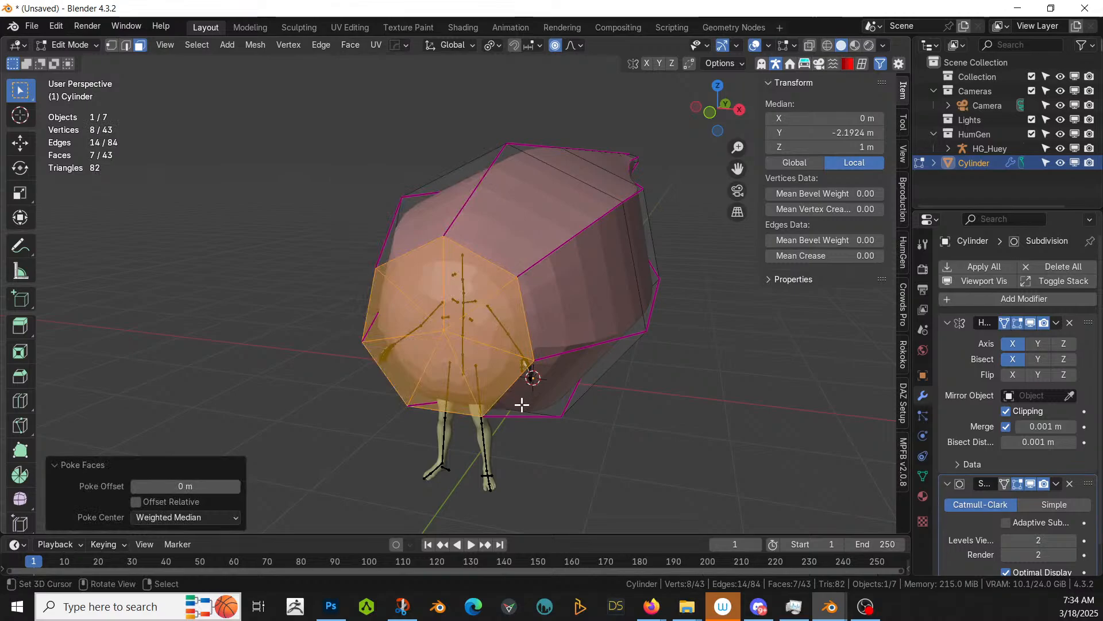
key("ctrl+e")
key("Escape")
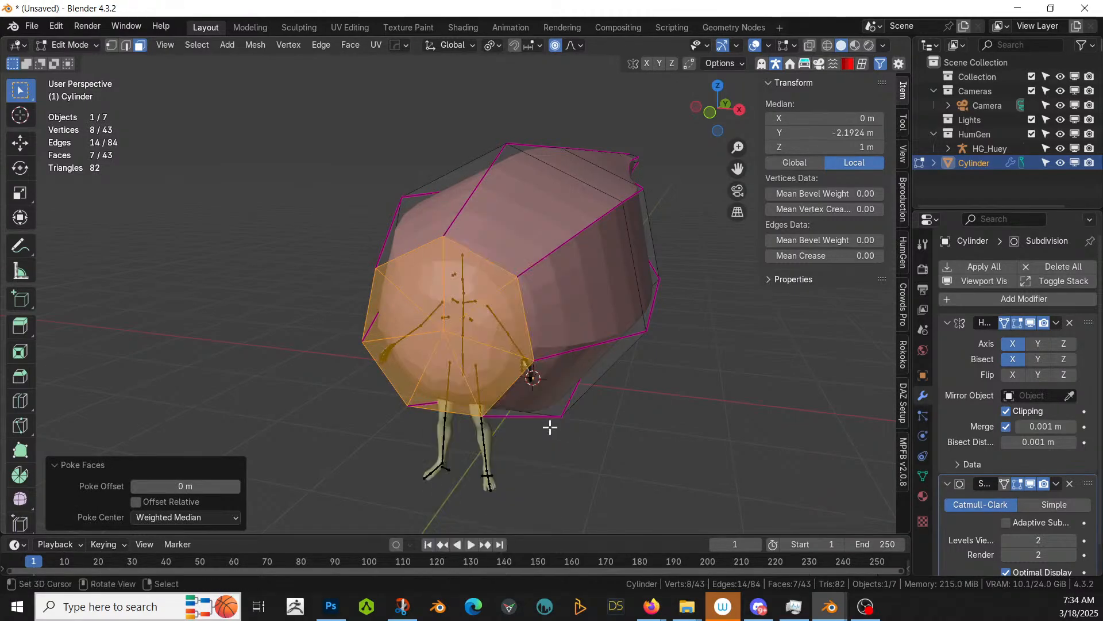
key("shift+e")
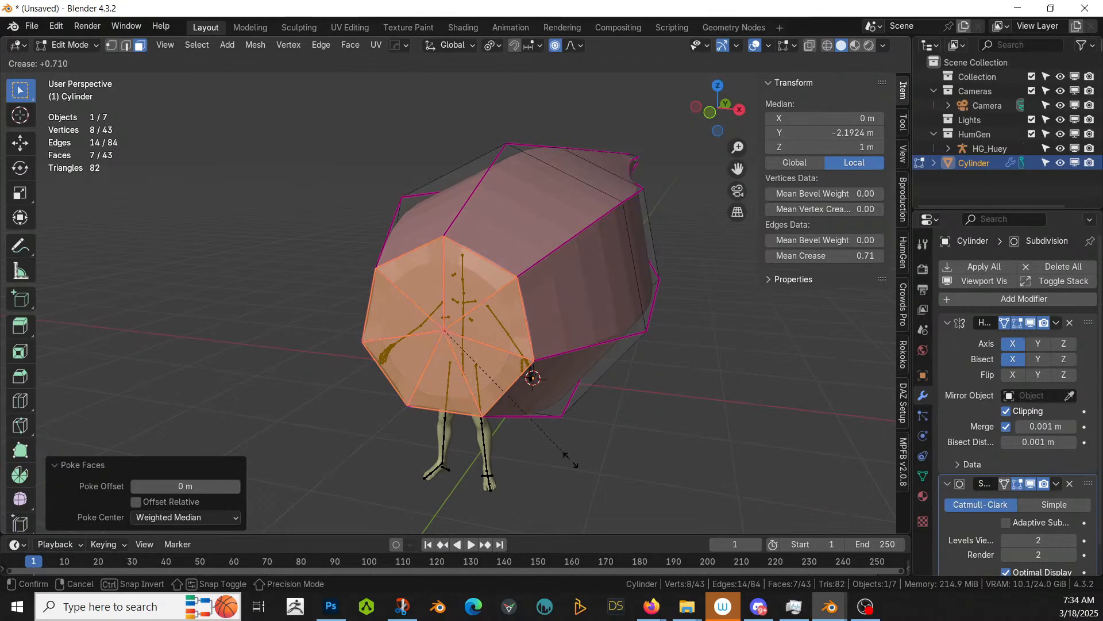
key("Escape")
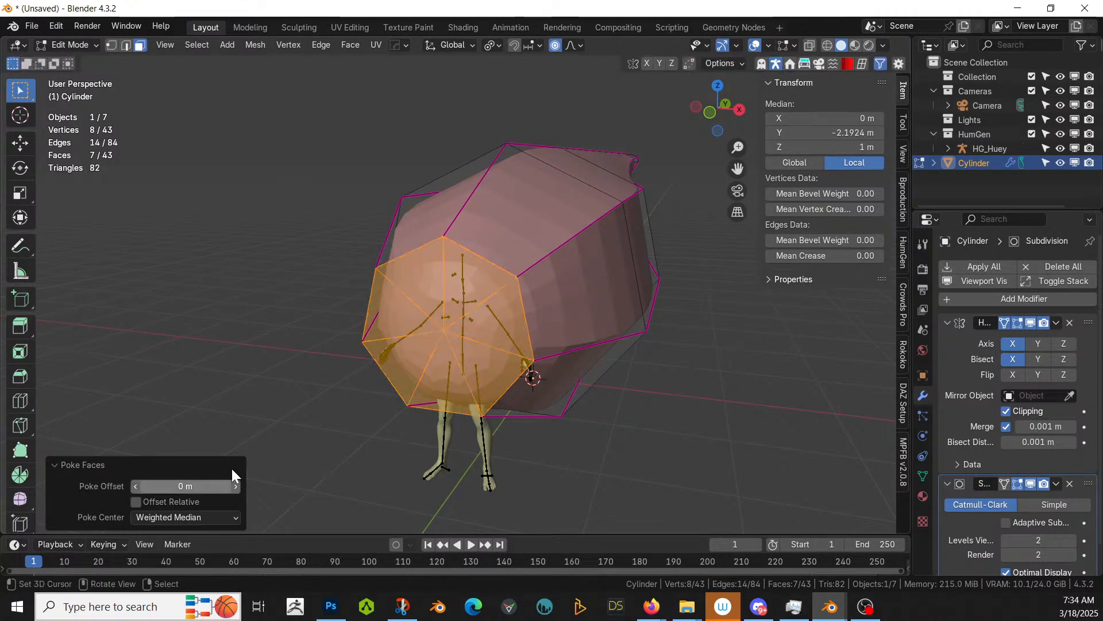
Step: Select the edges radiating from the centre of the front end face and give them a full crease of 1
right_click(413, 289)
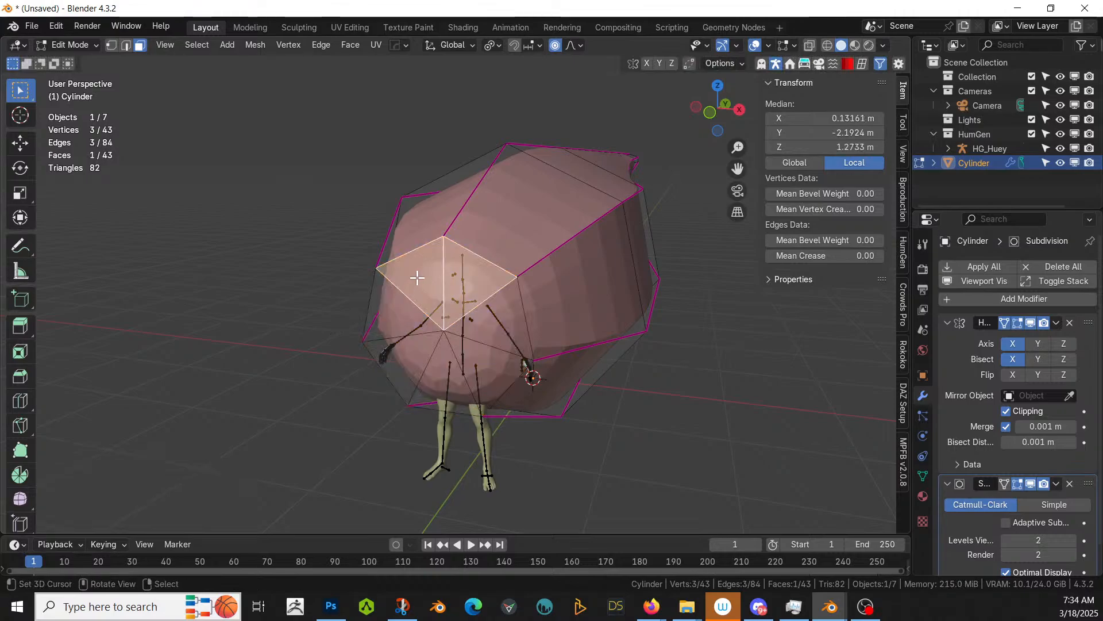
key("2")
right_click(409, 289)
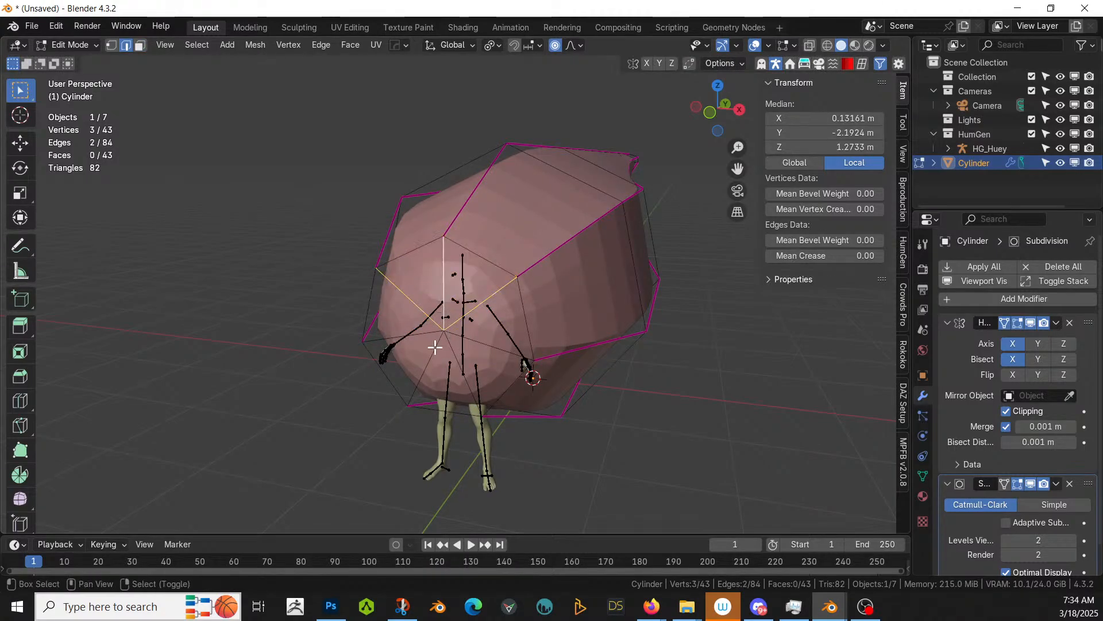
right_click(431, 348, "shift")
right_click(432, 360, "shift")
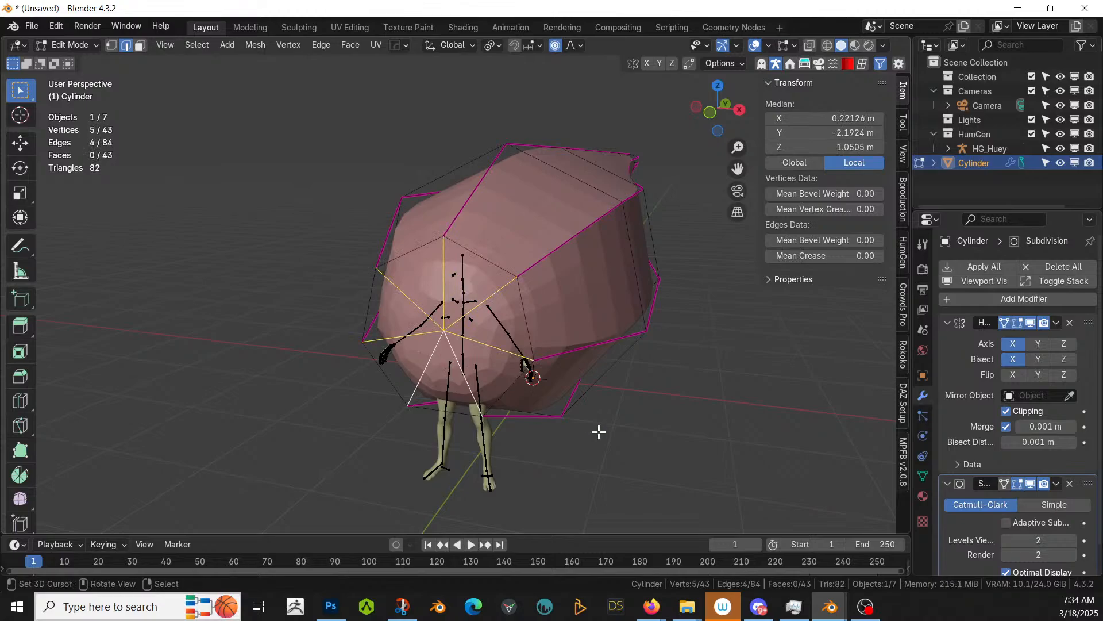
key("shift+e")
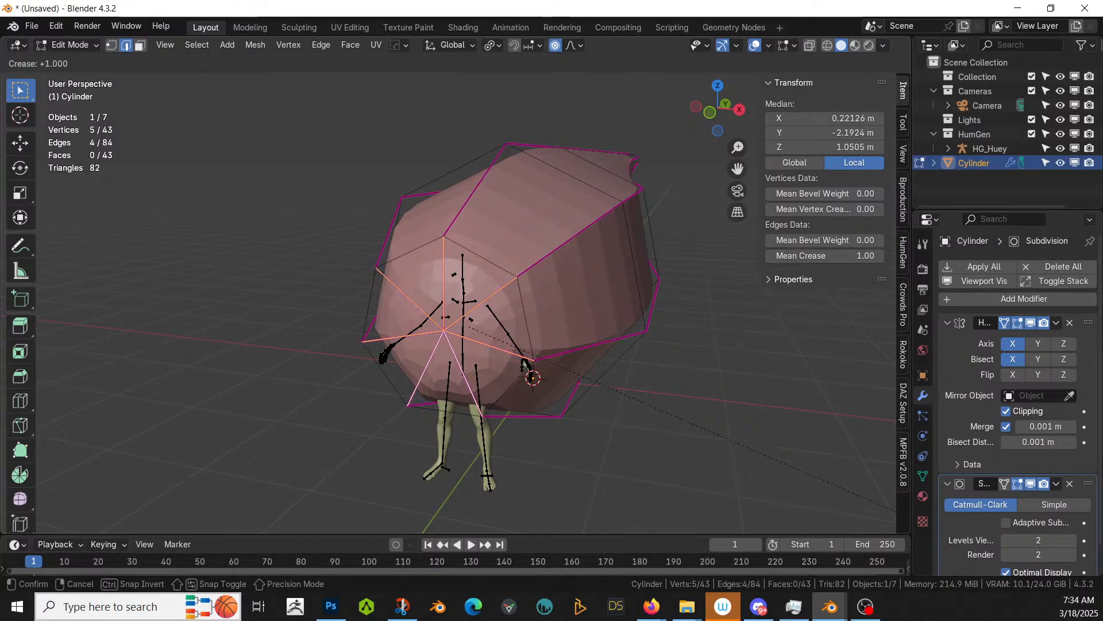
left_click(249, 74)
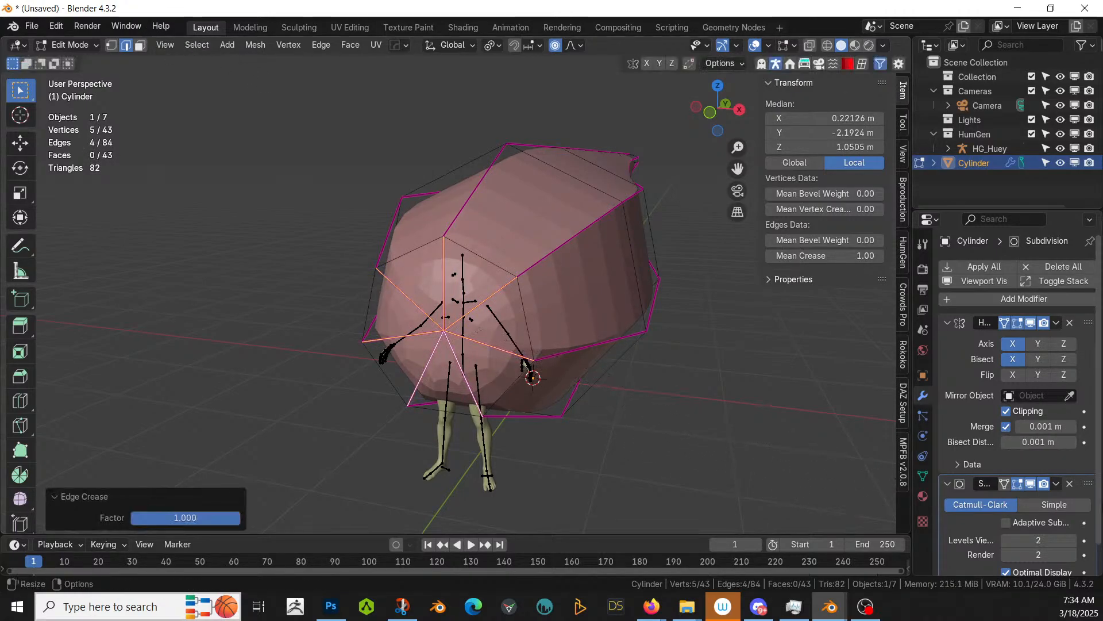
Step: Turn off proportional editing and move the front face's centre vertex about -0.49 m along Y to form a pointed nose
middle_click_drag(668, 474, 625, 458)
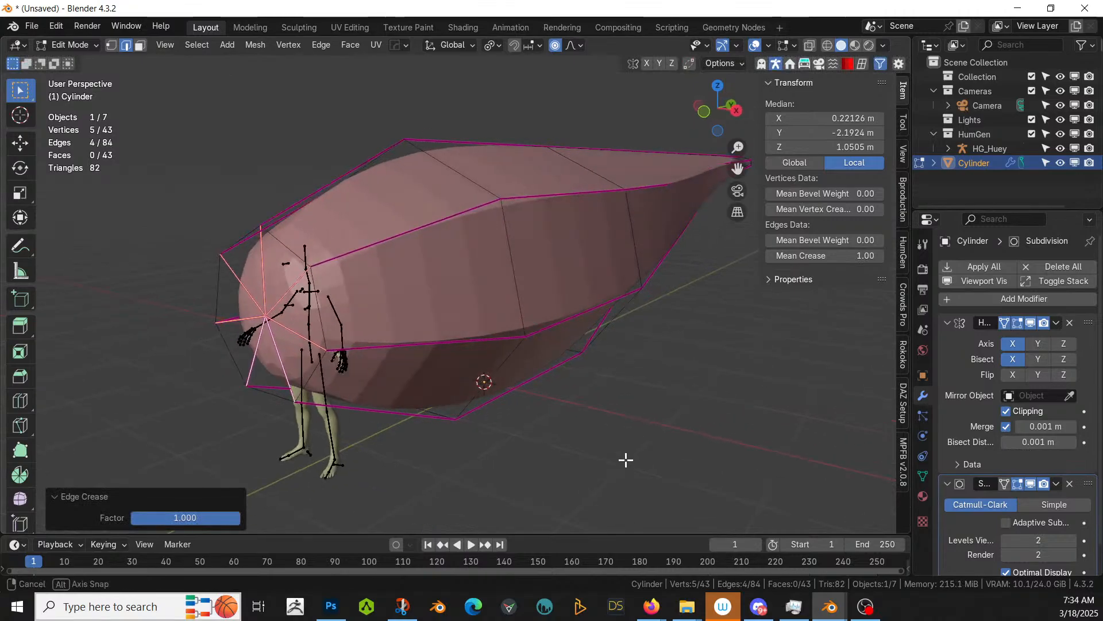
left_click(266, 328)
key("g")
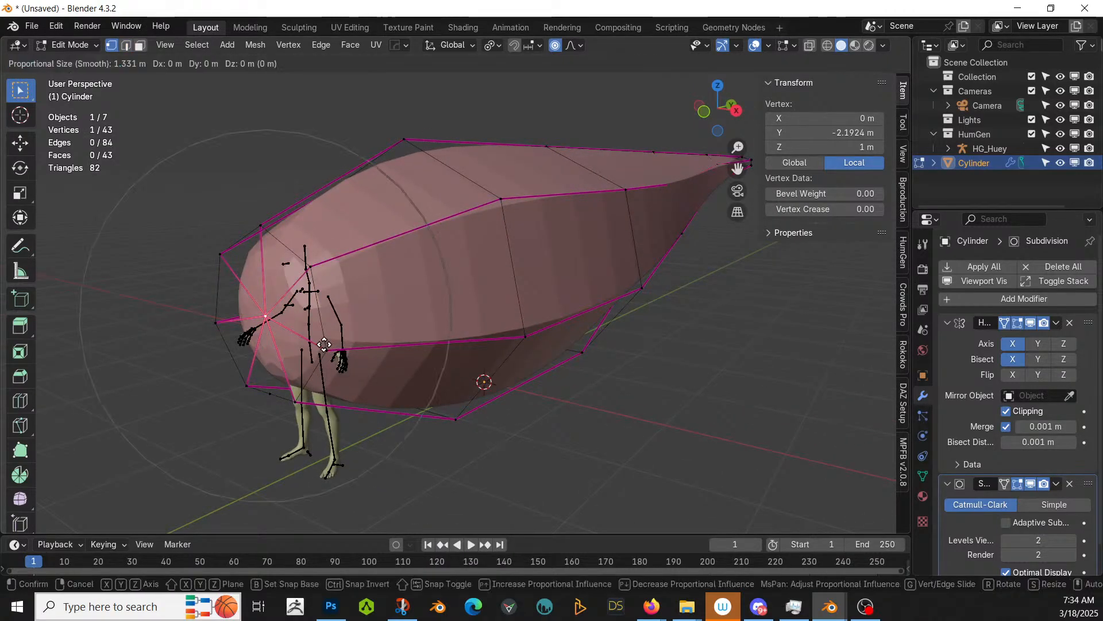
right_click(324, 344)
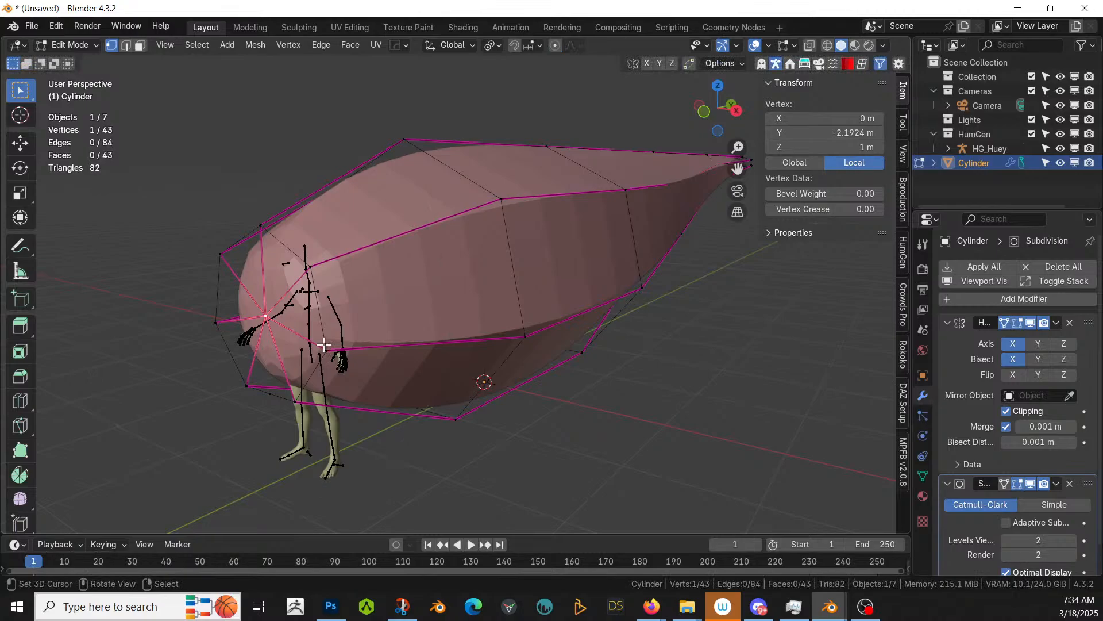
key("g")
key("y")
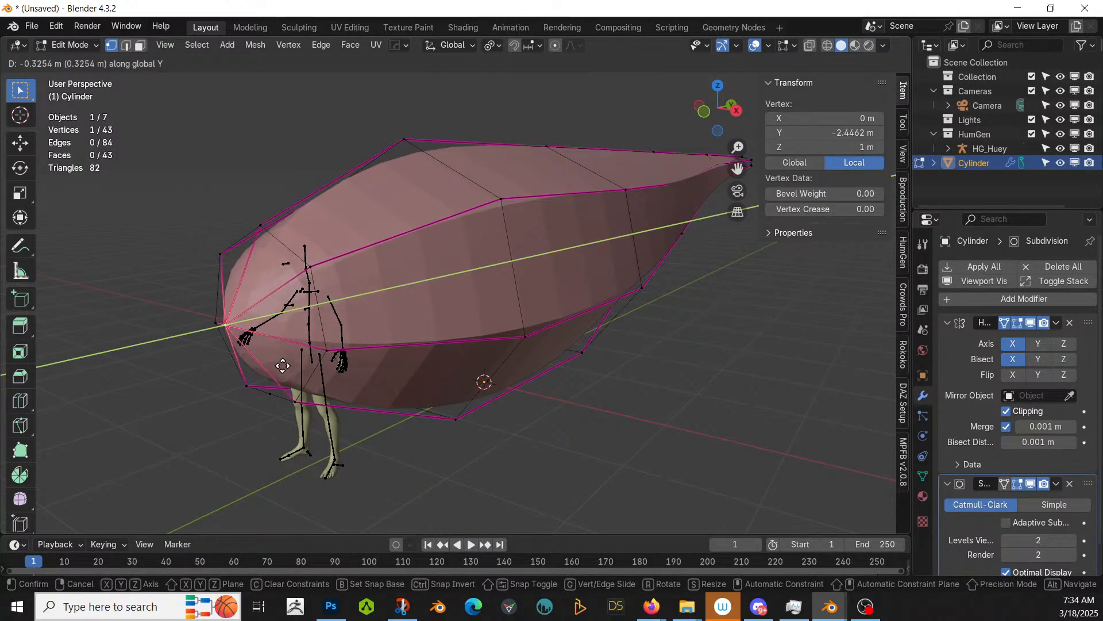
left_click(266, 375)
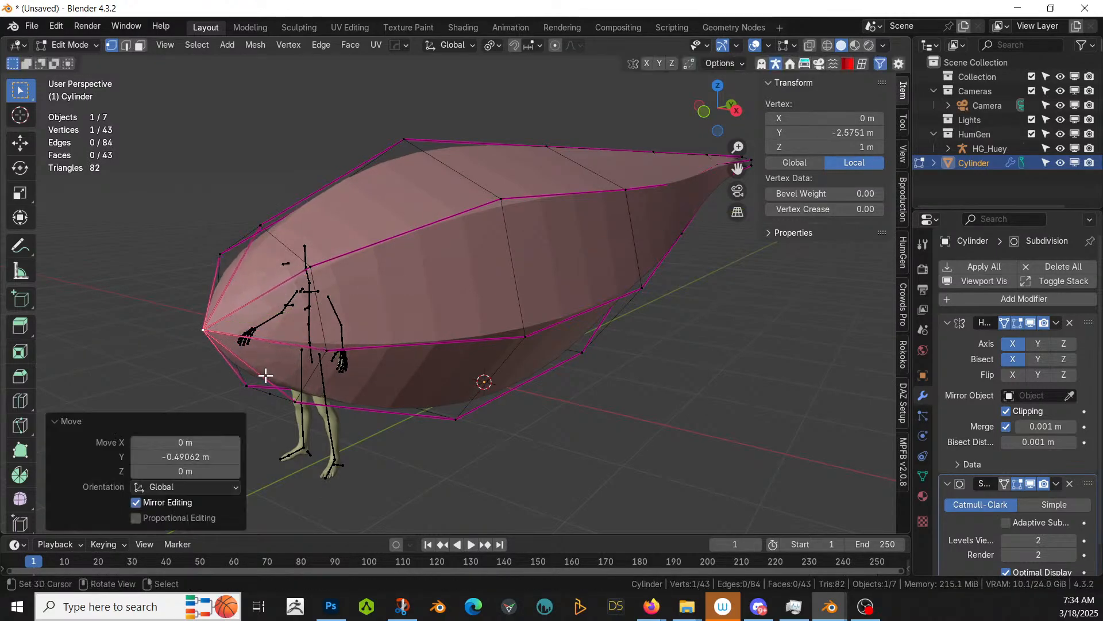
Step: Select the triangular faces of the nose and inset each one individually by about 0.05 m
key("KP_3")
middle_click_drag(202, 375, 451, 443)
key("3")
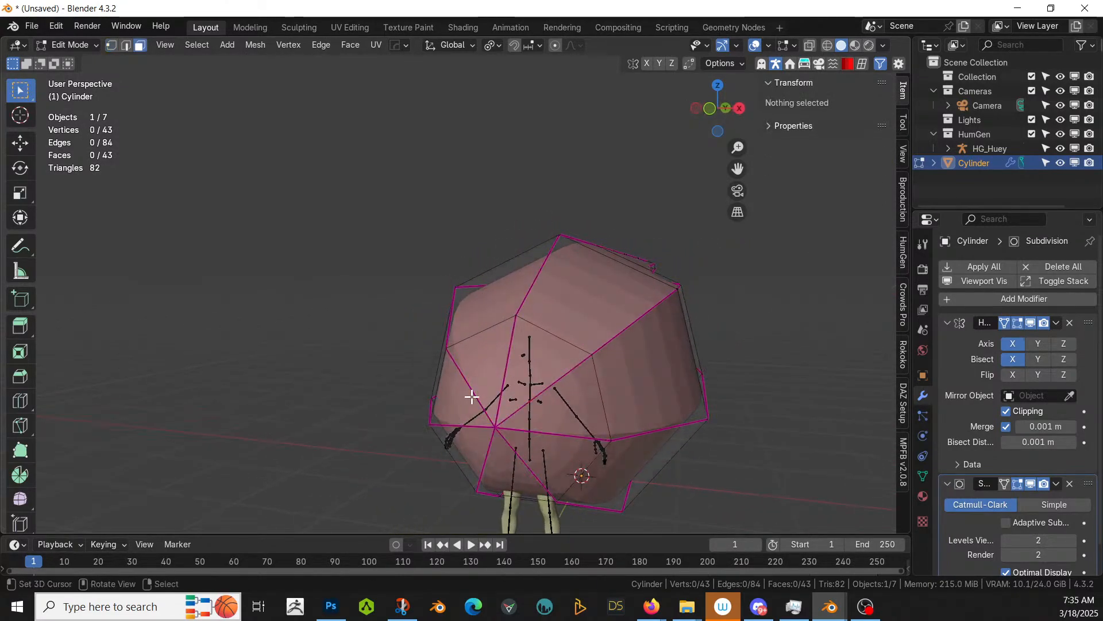
left_click(483, 350)
left_click(579, 424, "shift")
left_click(567, 470, "shift")
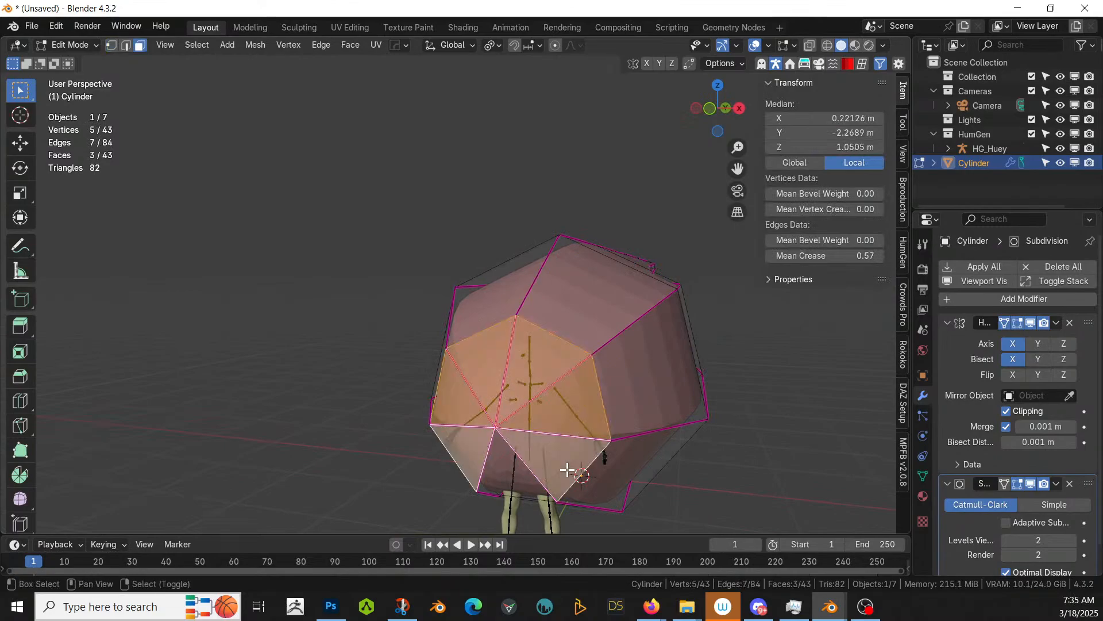
left_click(487, 470, "shift")
key("i")
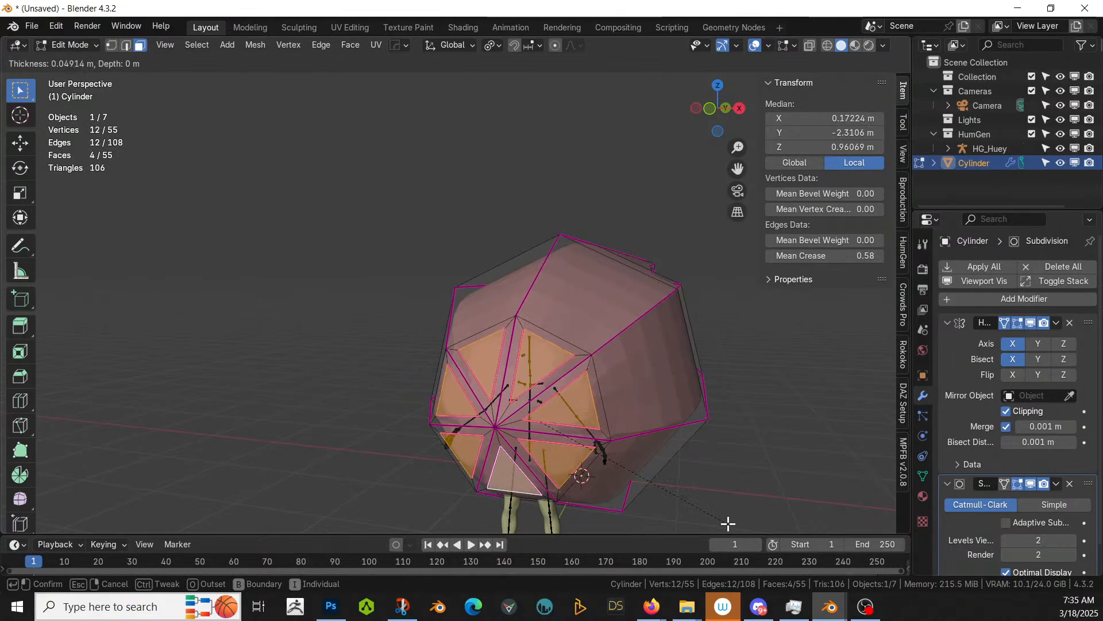
left_click(731, 526)
middle_click_drag(731, 527, 463, 419)
Step: Try extruding the inset nose panels inward about 0.028 m along their normals, and undo the extrusion
key("e")
left_click(402, 418)
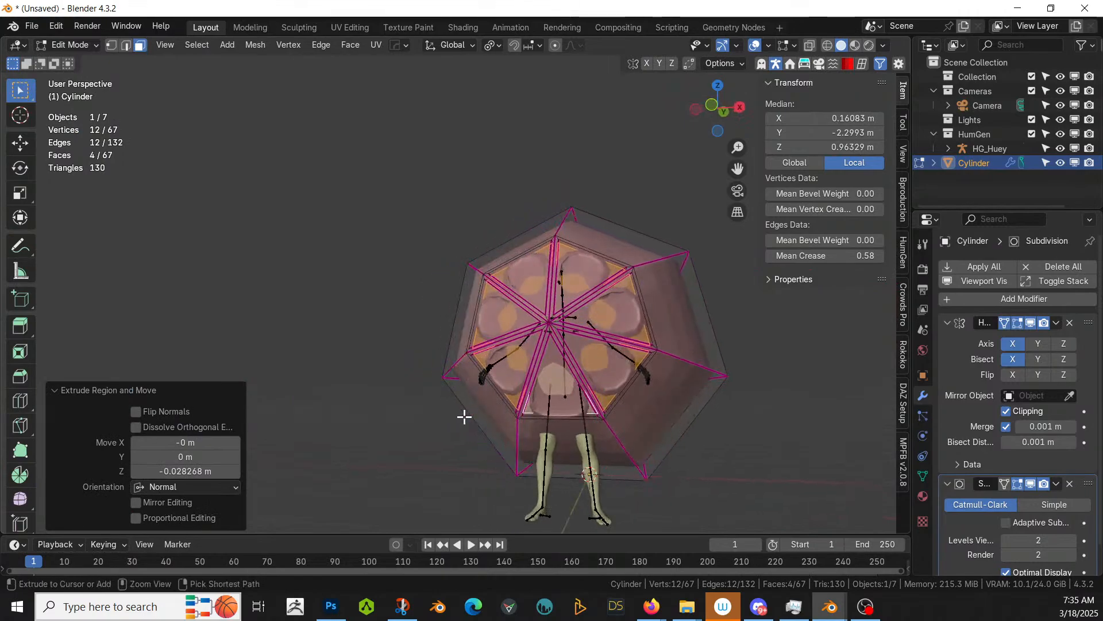
key("ctrl+z")
scroll(464, 418, "up", 2)
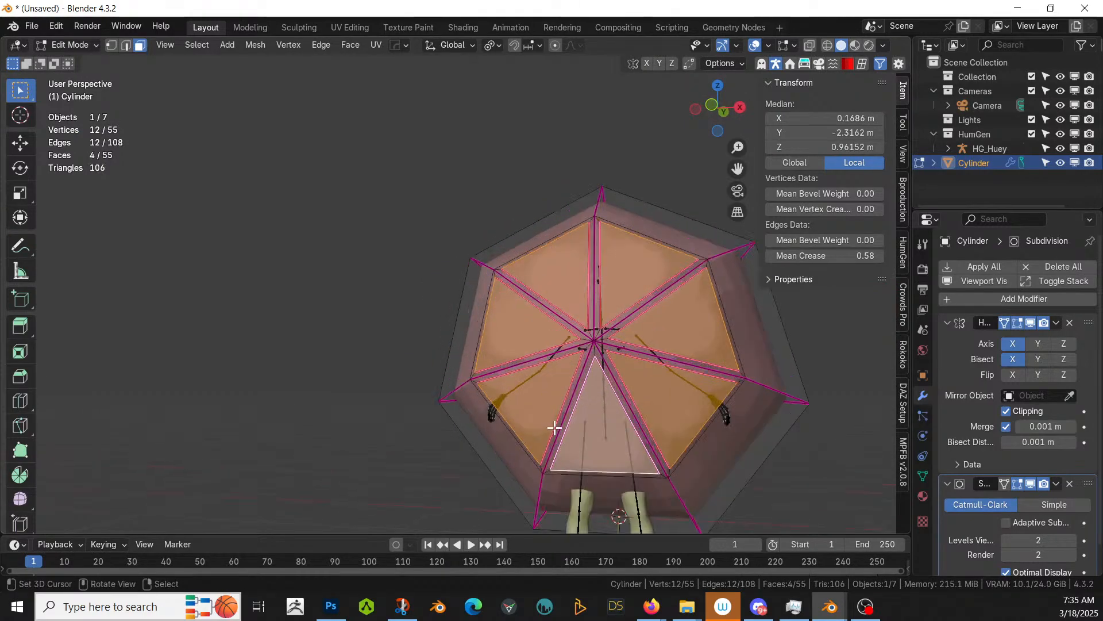
Step: Give the edges of the inset nose panels a full crease of 1
key("shift+e")
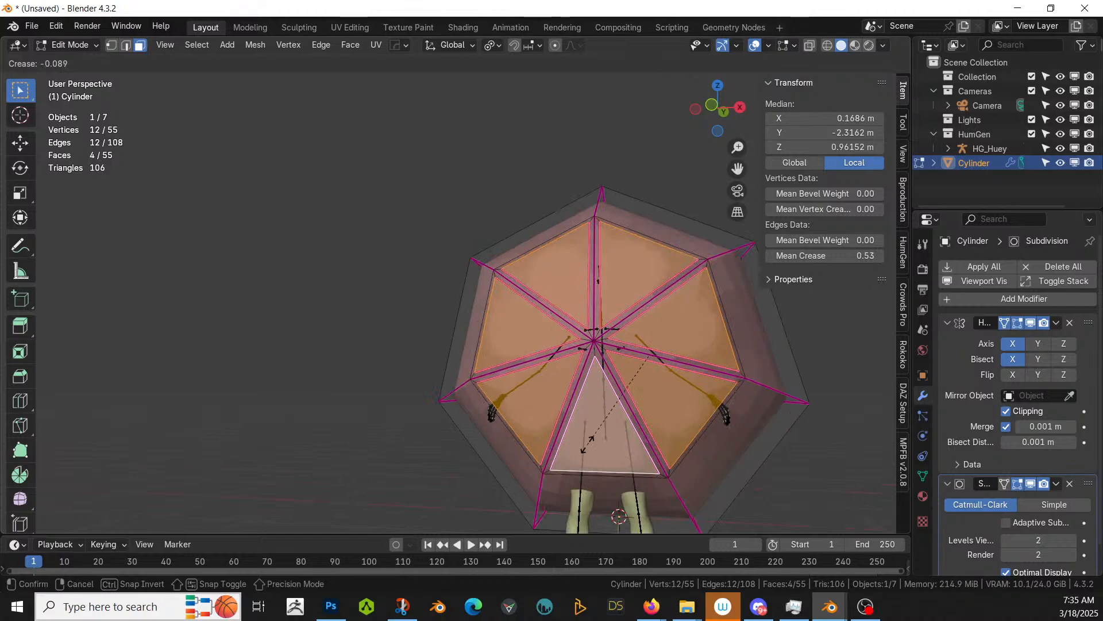
left_click(756, 80)
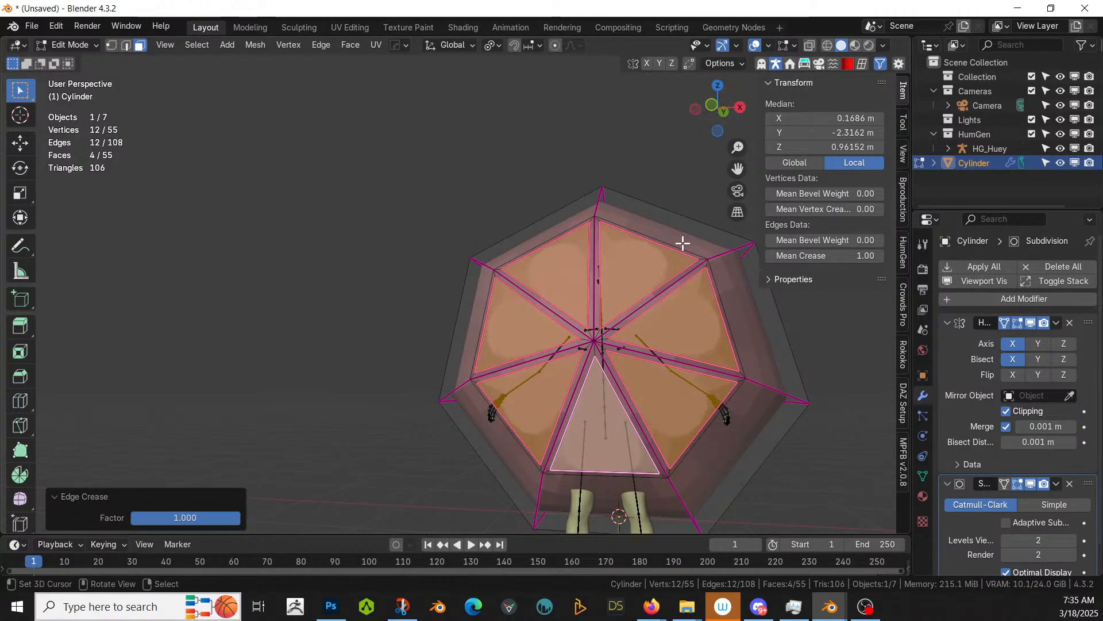
middle_click_drag(684, 242, 549, 284)
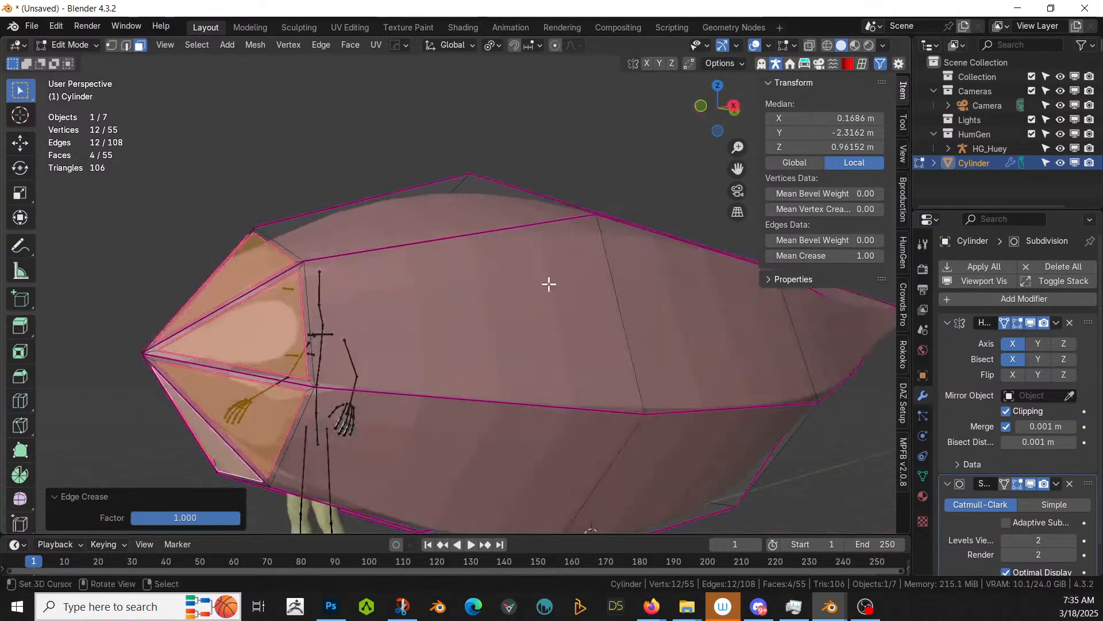
Step: Extrude the inset nose panels and move them about 0.042 m along Y into the body
key("e")
right_click(520, 304)
key("g")
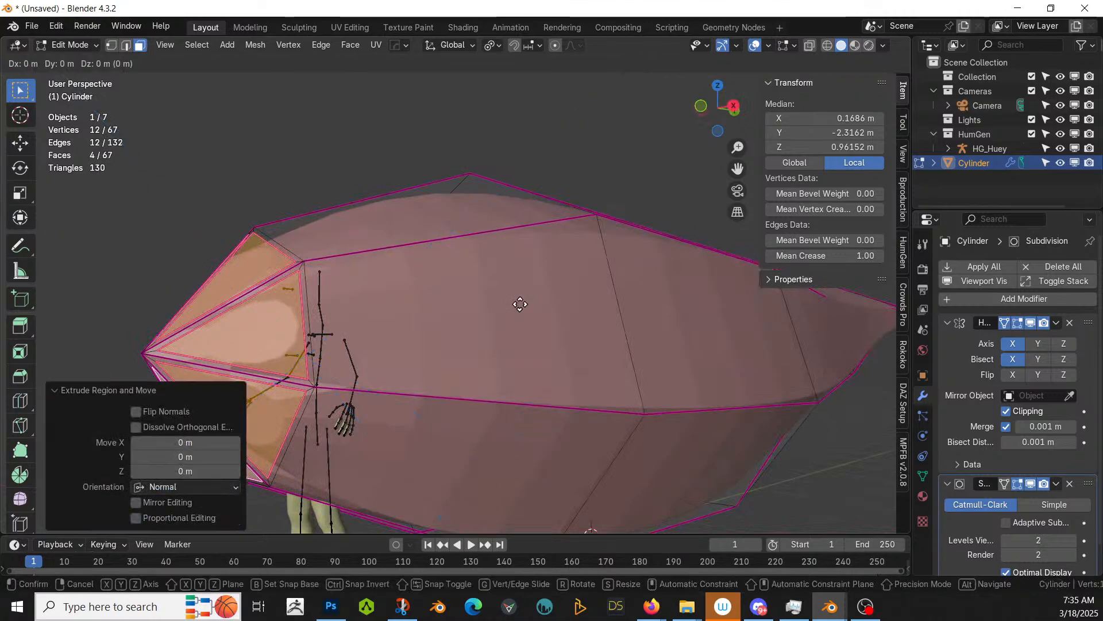
key("y")
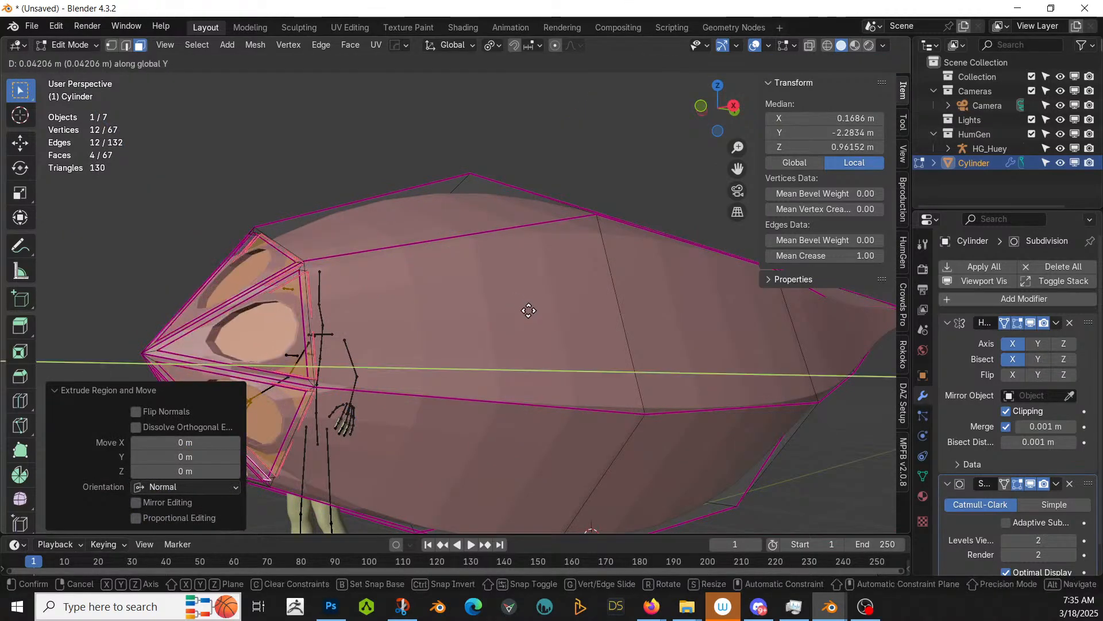
left_click(529, 310)
mouse_move(530, 312)
middle_mouse_down()
mouse_move(598, 303)
mouse_move(542, 311)
middle_mouse_up()
Step: Inspect the recessed nose panels in Object Mode, and undo their extrusion and edge crease
key("Tab")
scroll(491, 356, "up", 5)
key("Tab")
key("Tab")
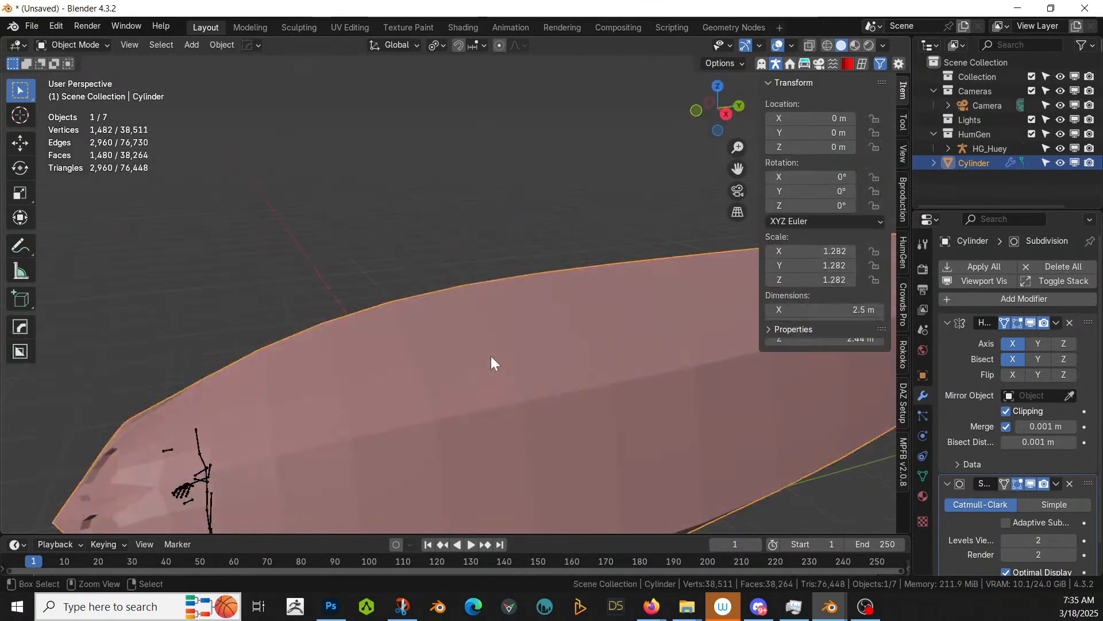
key("Tab")
scroll(491, 356, "down", 4)
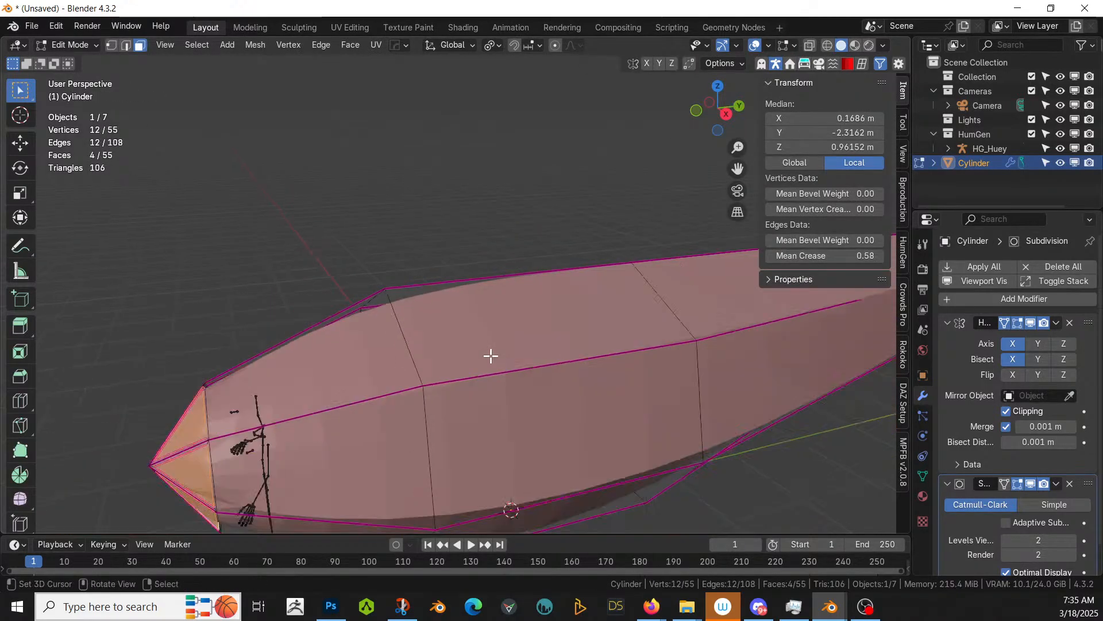
Step: Check the nose from the front in both modes and undo the inset of its triangular faces
key("Tab")
middle_click_drag(489, 356, 565, 300)
key("Tab")
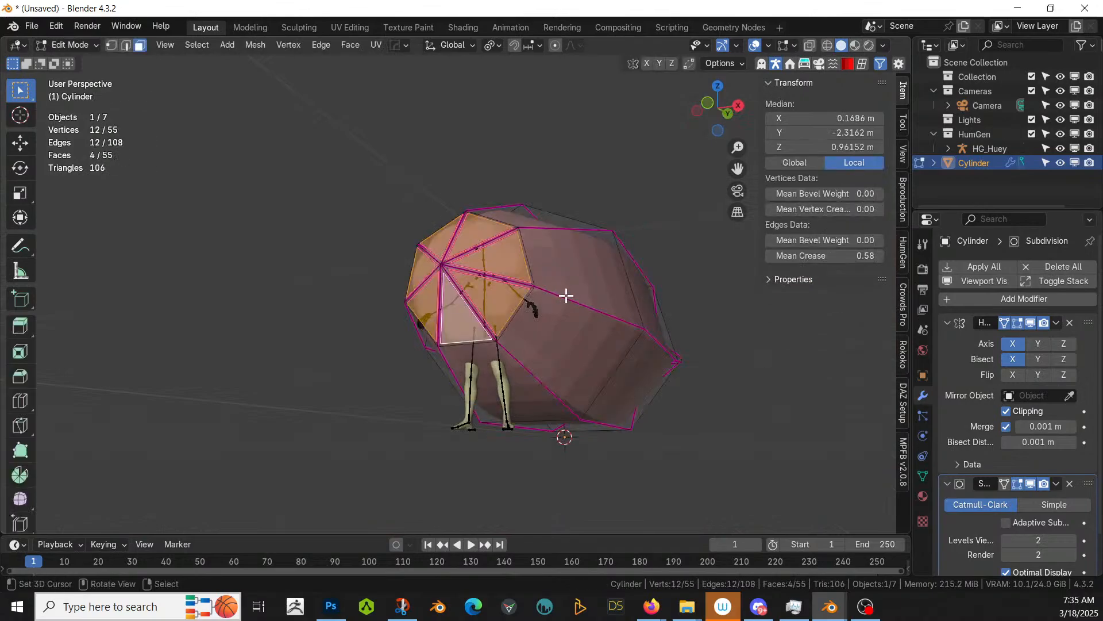
scroll(563, 293, "up", 1)
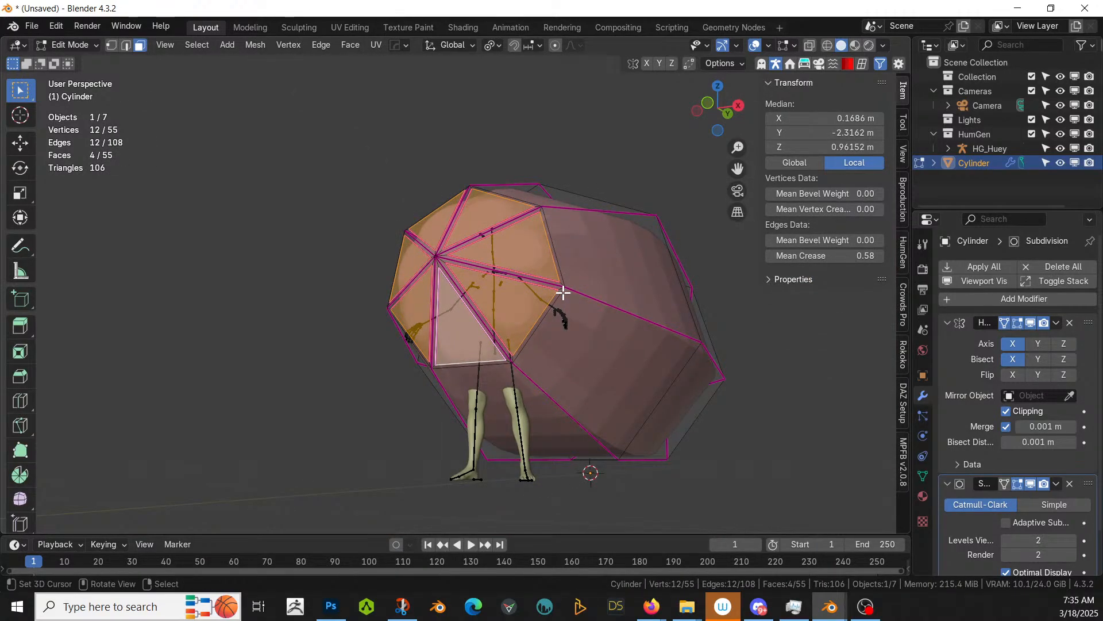
key("Tab")
key("Tab")
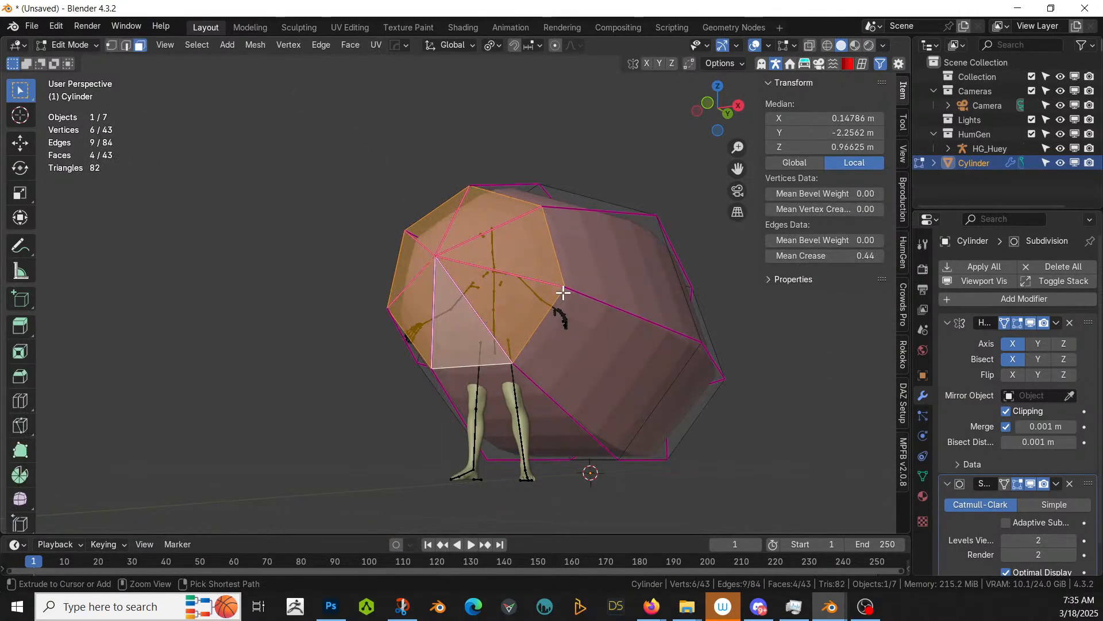
Step: Return to Object Mode, start saving the scene, and create the folder "250318-1 Livestream Chosen Aircar" inside 00 Paracologies
key("Tab")
middle_click_drag(564, 292, 453, 329)
scroll(453, 334, "down", 2)
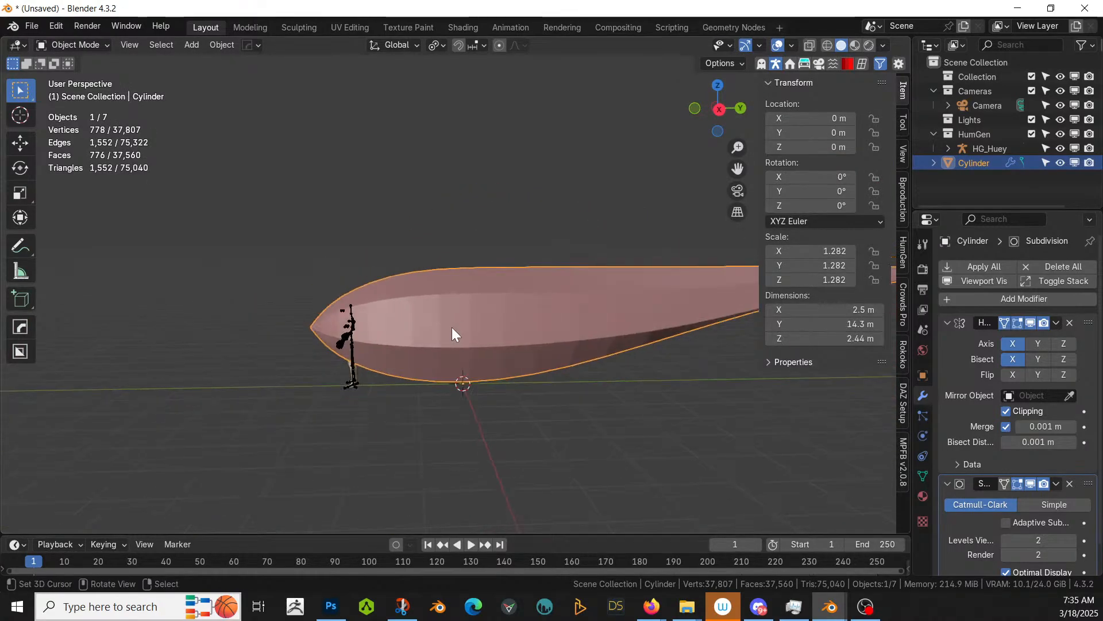
key("ctrl+s")
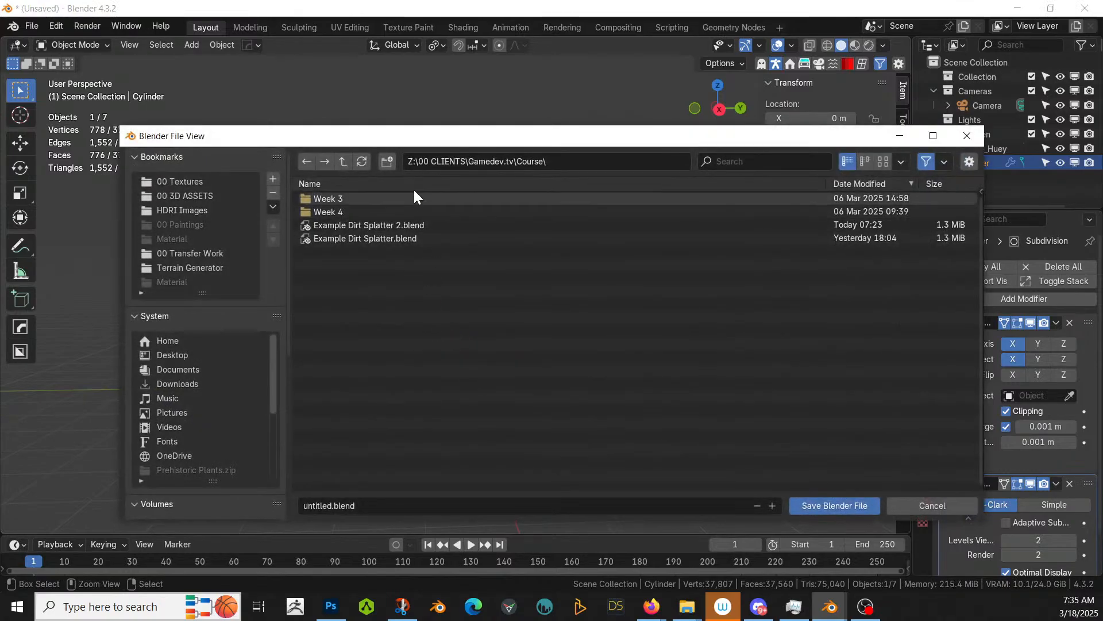
scroll(155, 457, "down", 6)
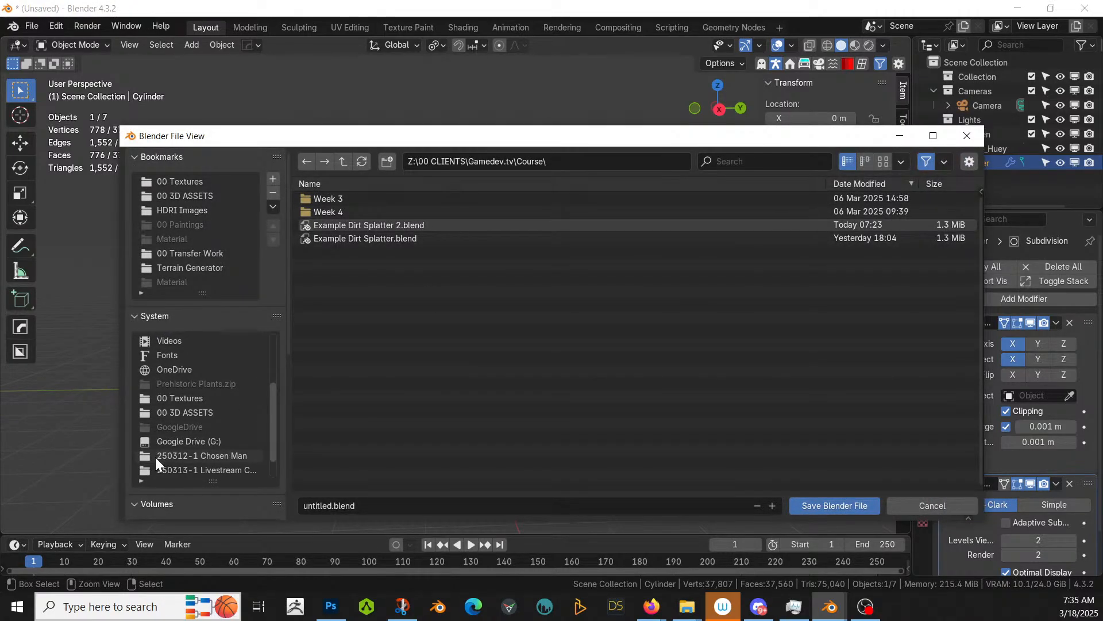
left_click(155, 457)
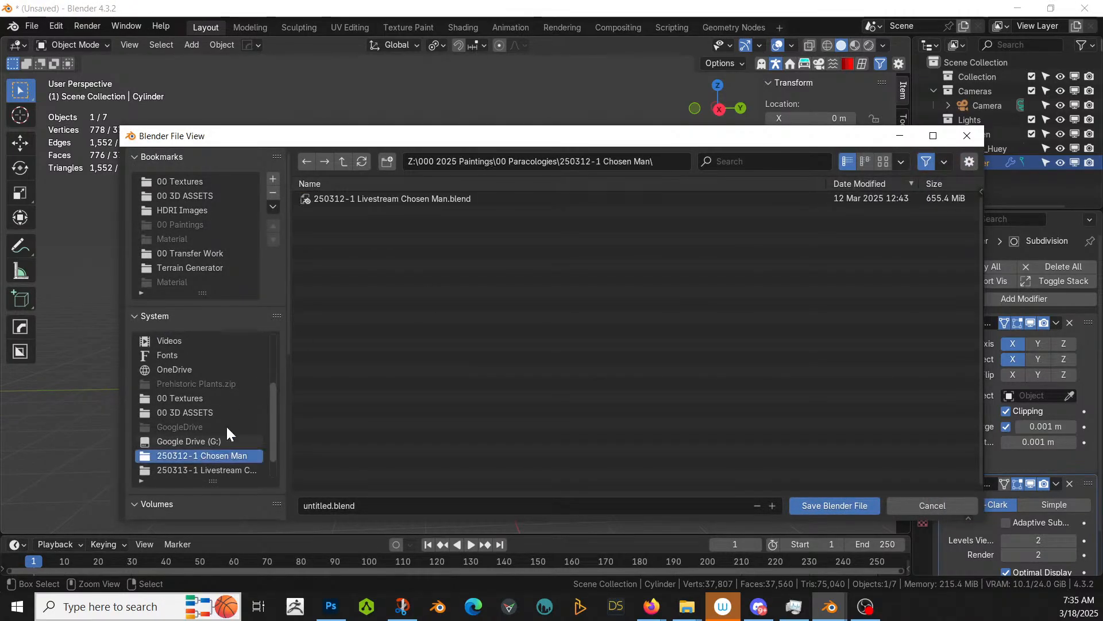
left_click(342, 161)
left_click(387, 161)
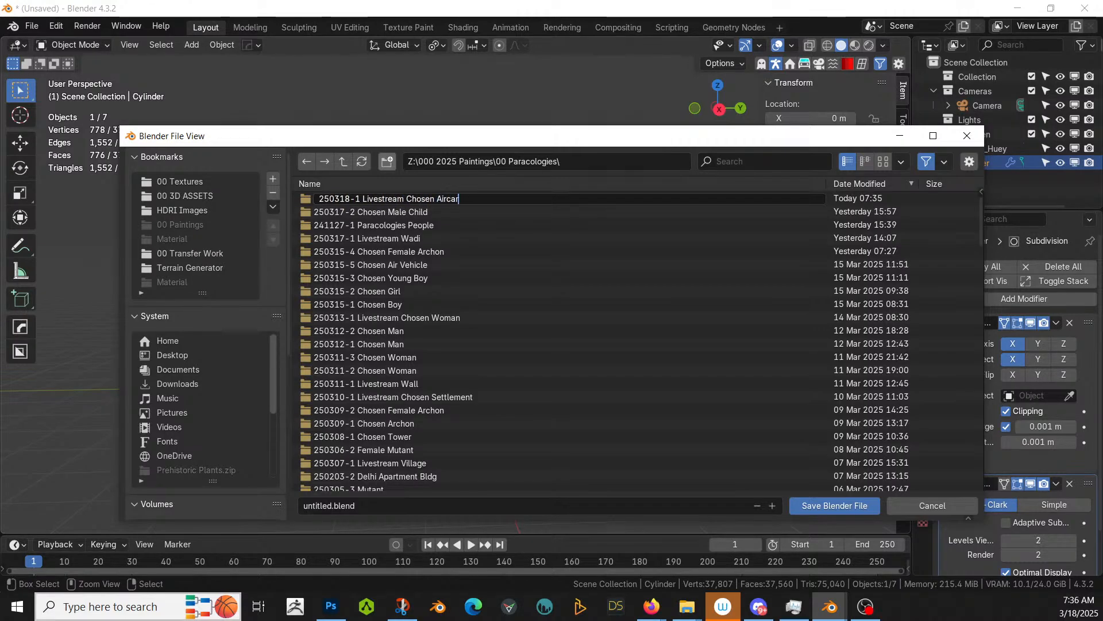
key("ctrl+a")
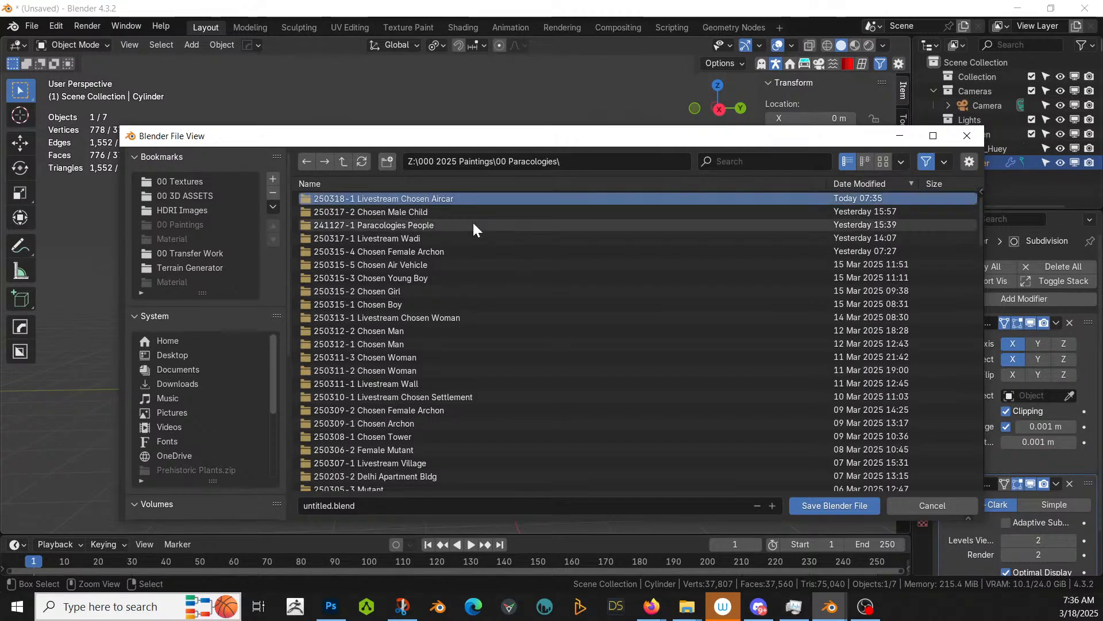
Step: Save the scene in the new folder as "250318-1 Livestream Chosen Aircar.blend"
double_click(366, 200)
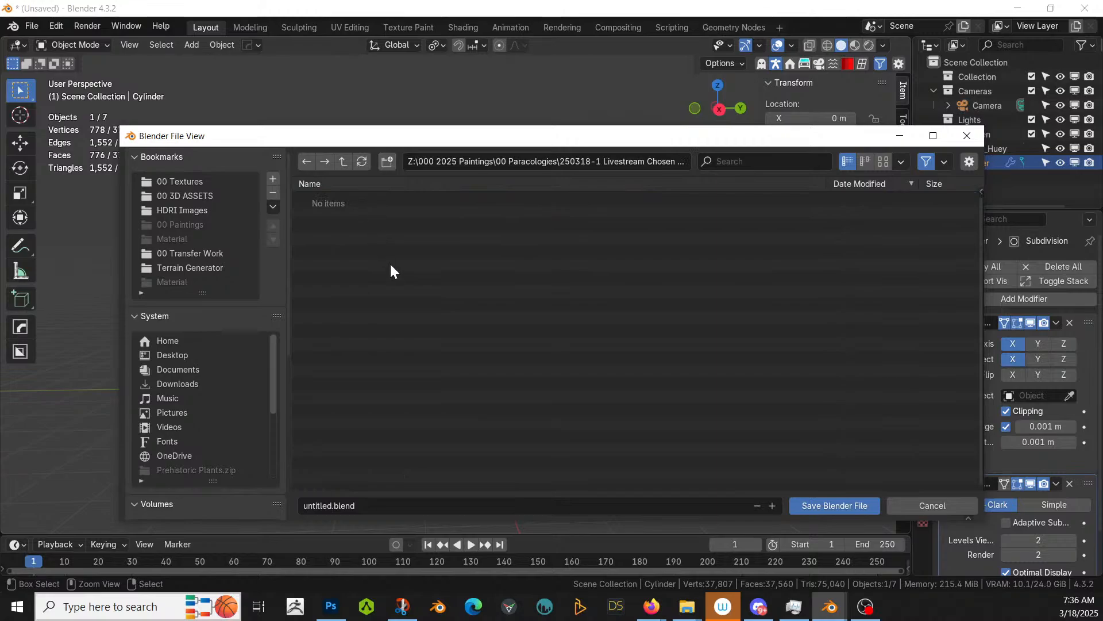
left_click(380, 506)
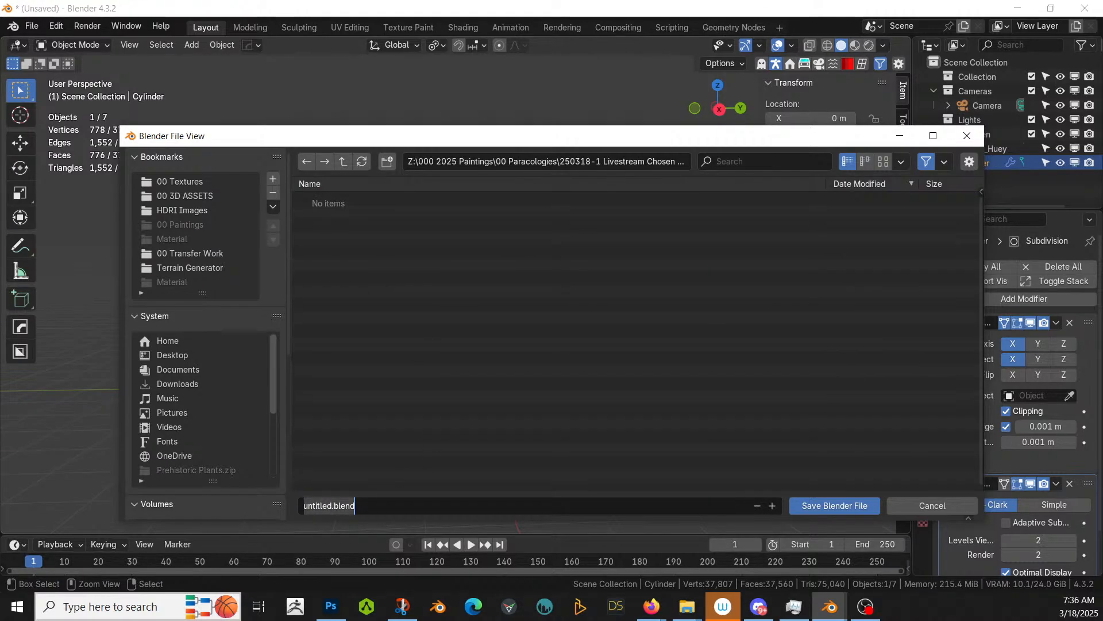
key("Return")
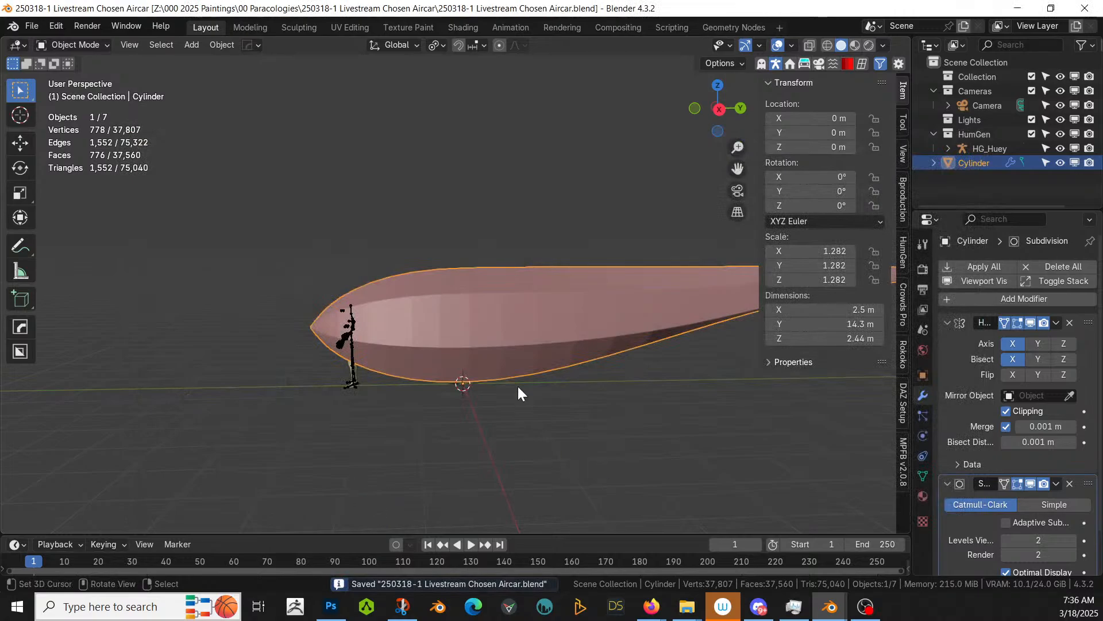
Step: In Edit Mode, bevel the upper side edge of the body's middle section by about 0.18 m
middle_click_drag(517, 393, 323, 250)
key("Tab")
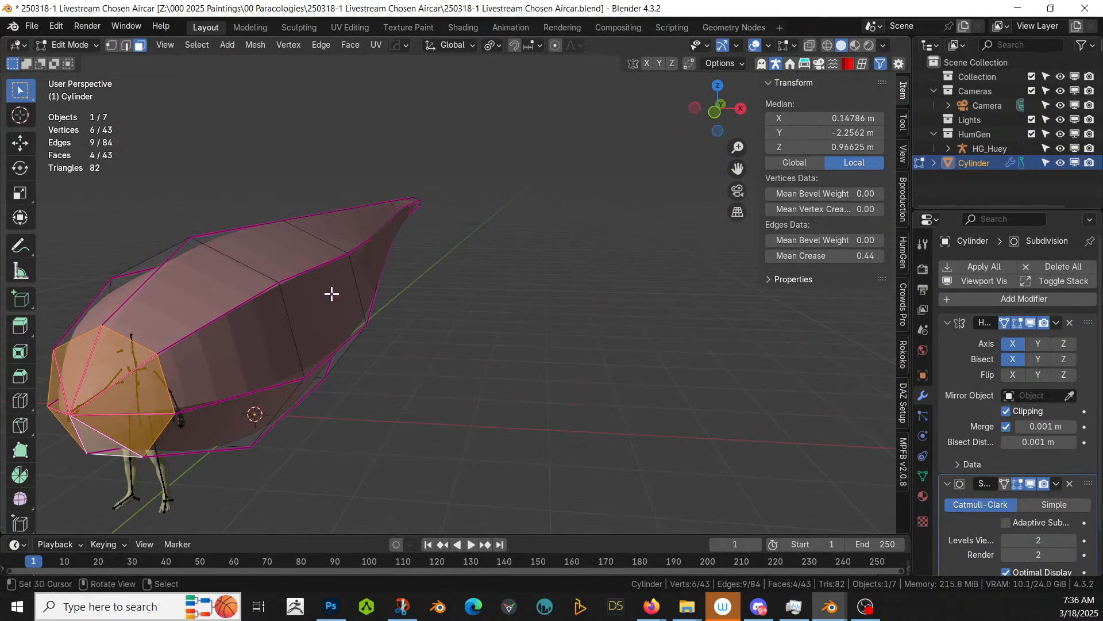
middle_click_drag(332, 293, 300, 305)
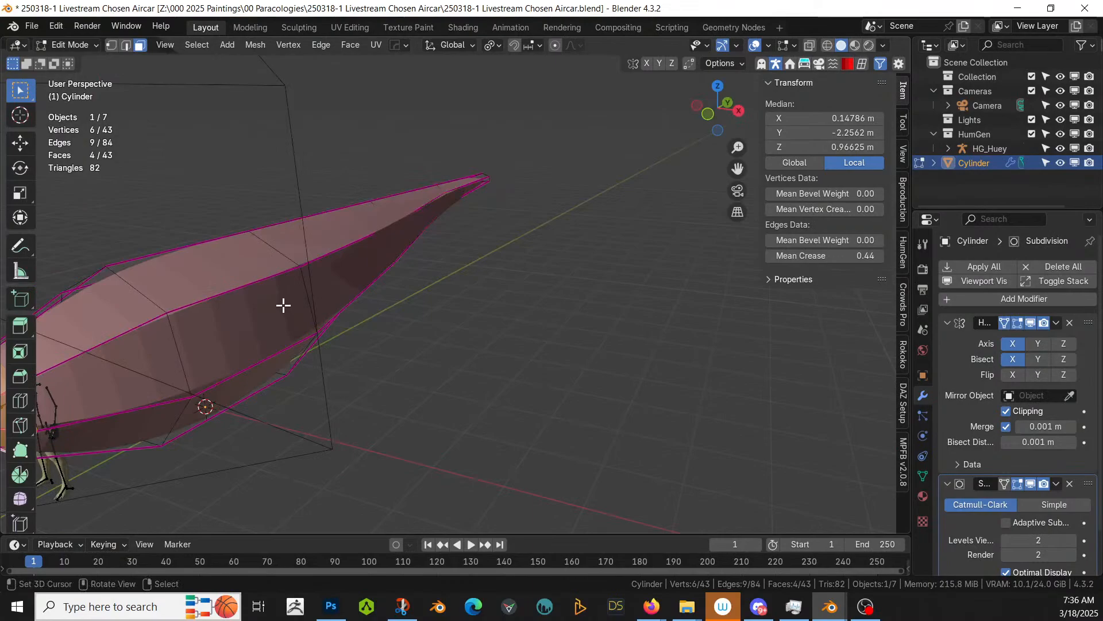
middle_click_drag(242, 287, 278, 316)
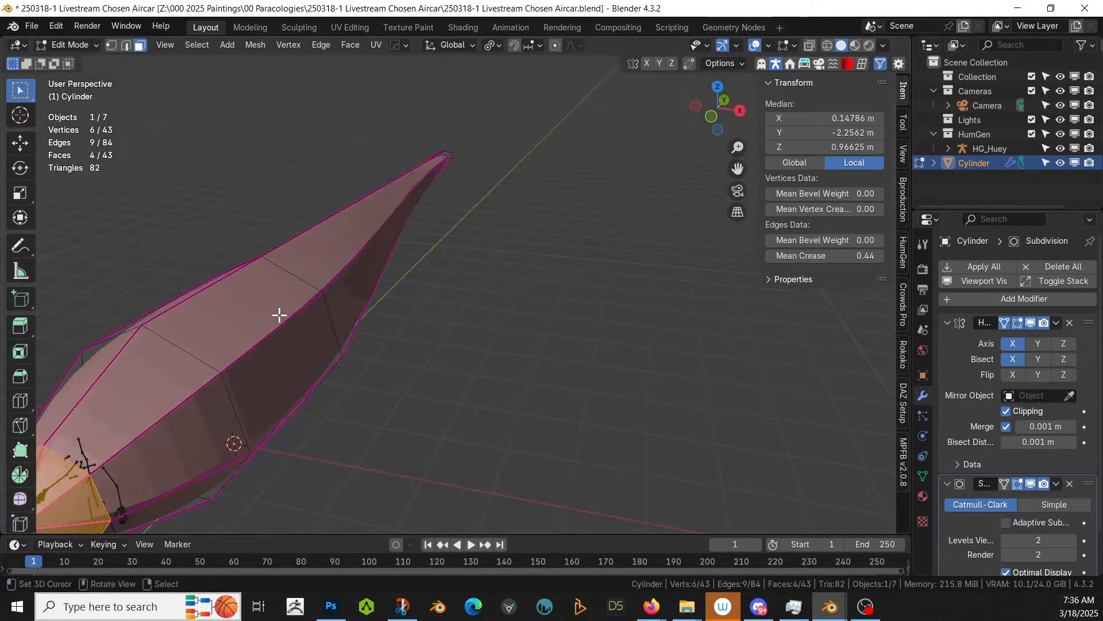
left_click(283, 324)
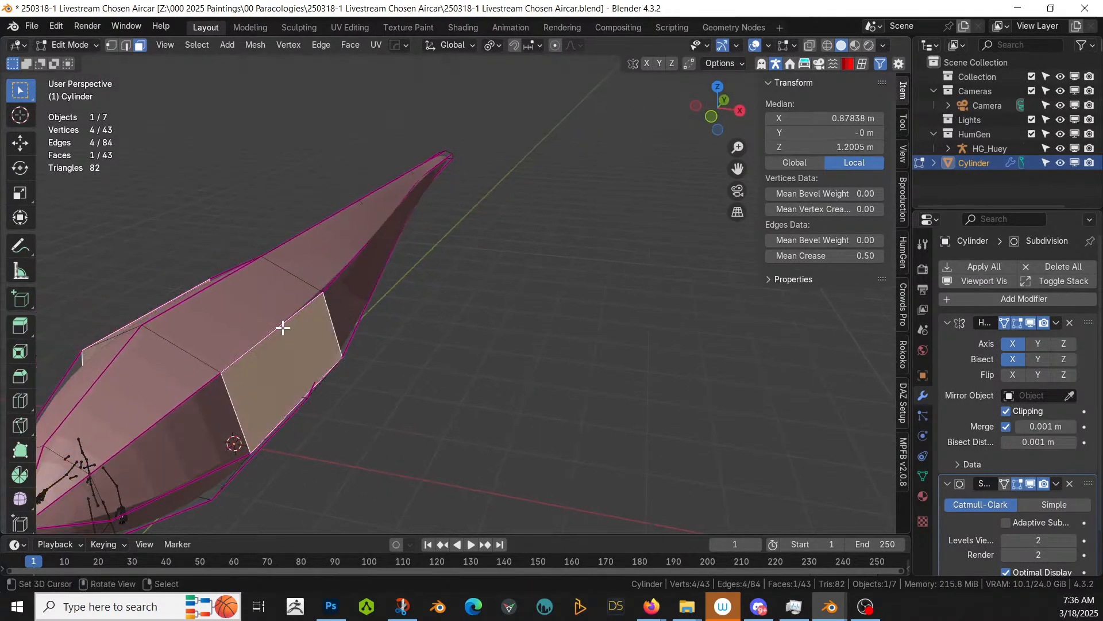
key("2")
left_click(290, 338)
key("ctrl+b")
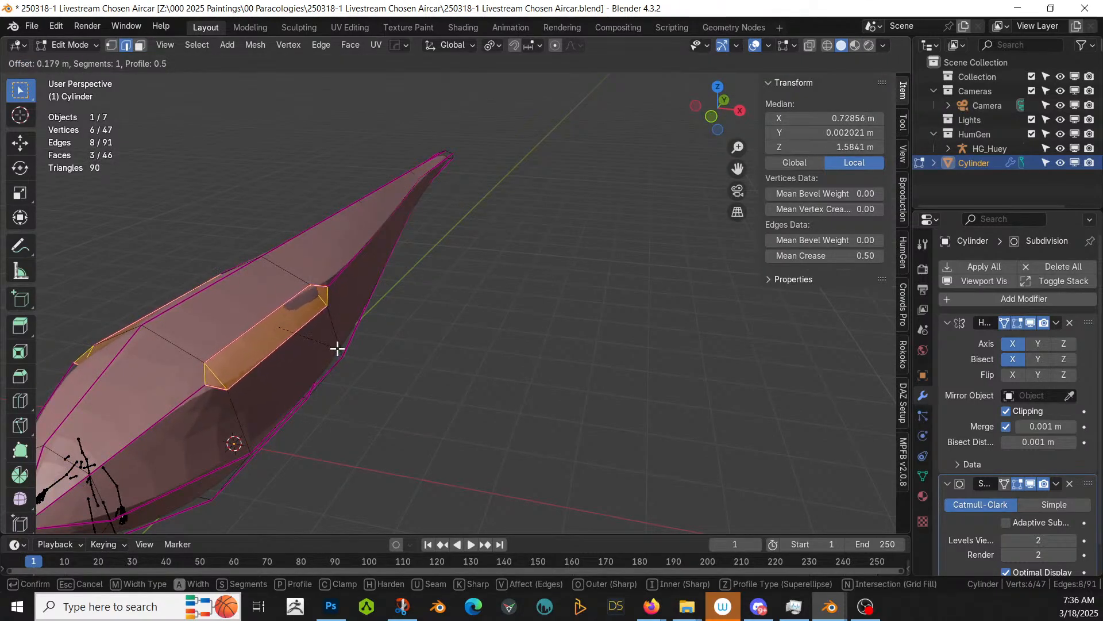
left_click(348, 340)
Step: Crease the edges of the new bevel strip to 1.00 and check the result in Object Mode
middle_click_drag(350, 337, 391, 344)
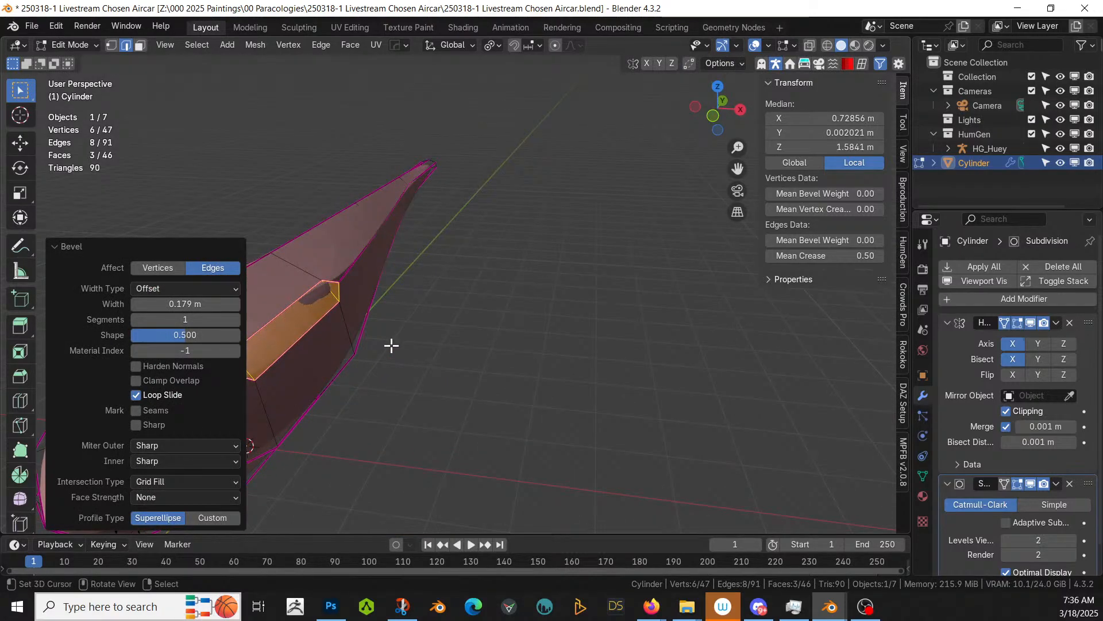
key("shift+e")
left_click(622, 406)
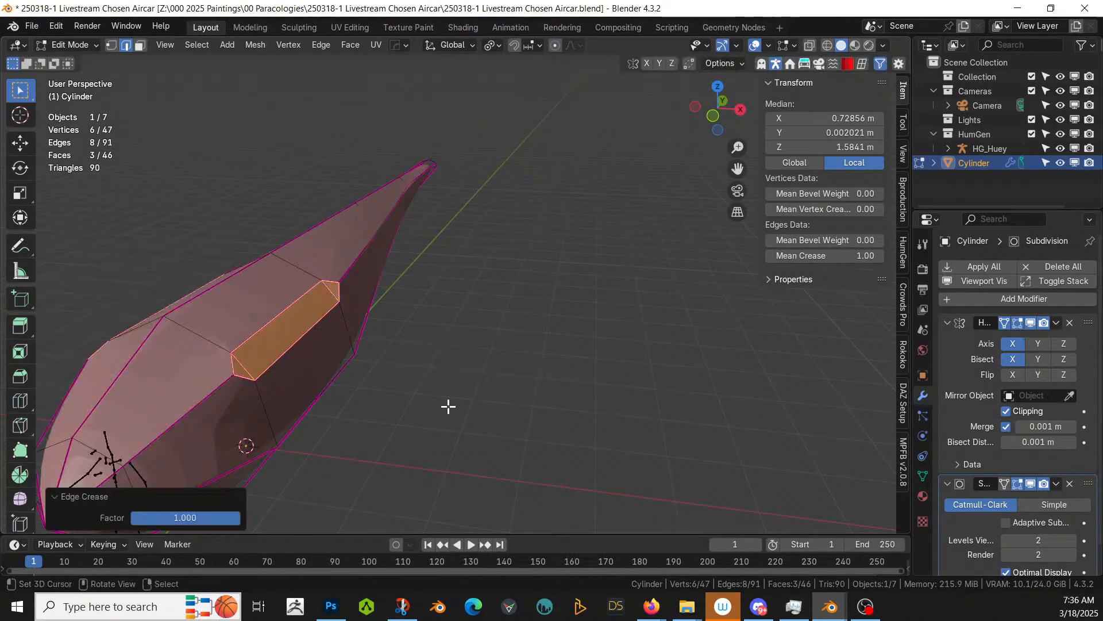
key("Tab")
mouse_move(445, 412)
middle_mouse_down()
mouse_move(476, 386)
mouse_move(520, 389)
mouse_move(453, 402)
middle_mouse_up()
key("Tab")
Step: Extrude the rectangular bevel face outward along X by about 7.06 m to form mirrored wings
left_click(322, 346)
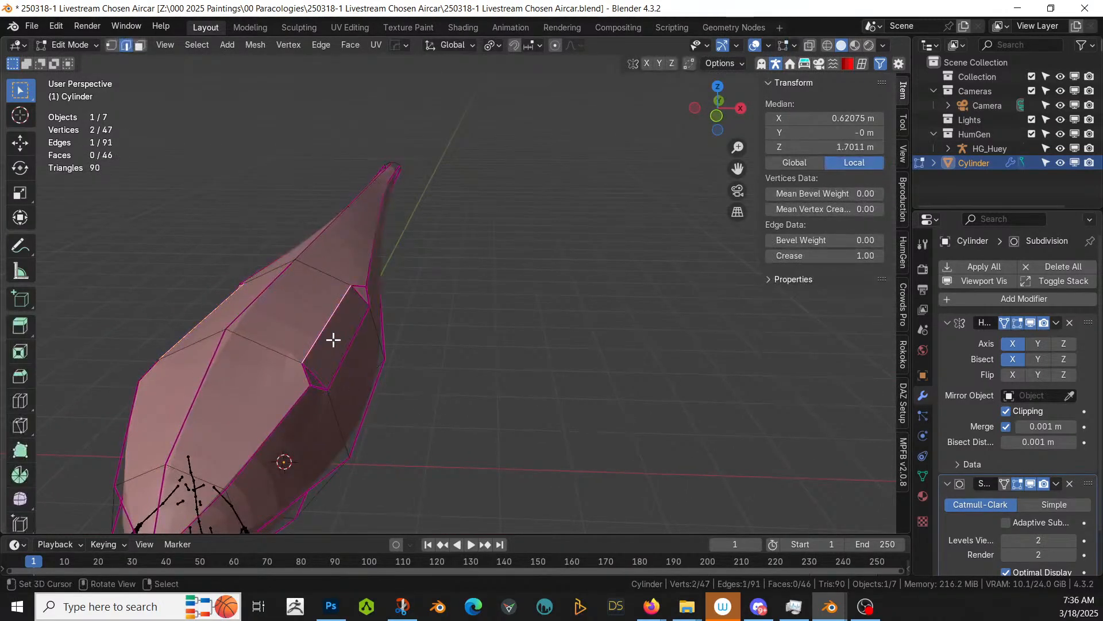
key("3")
left_click(333, 340)
key("KP_7")
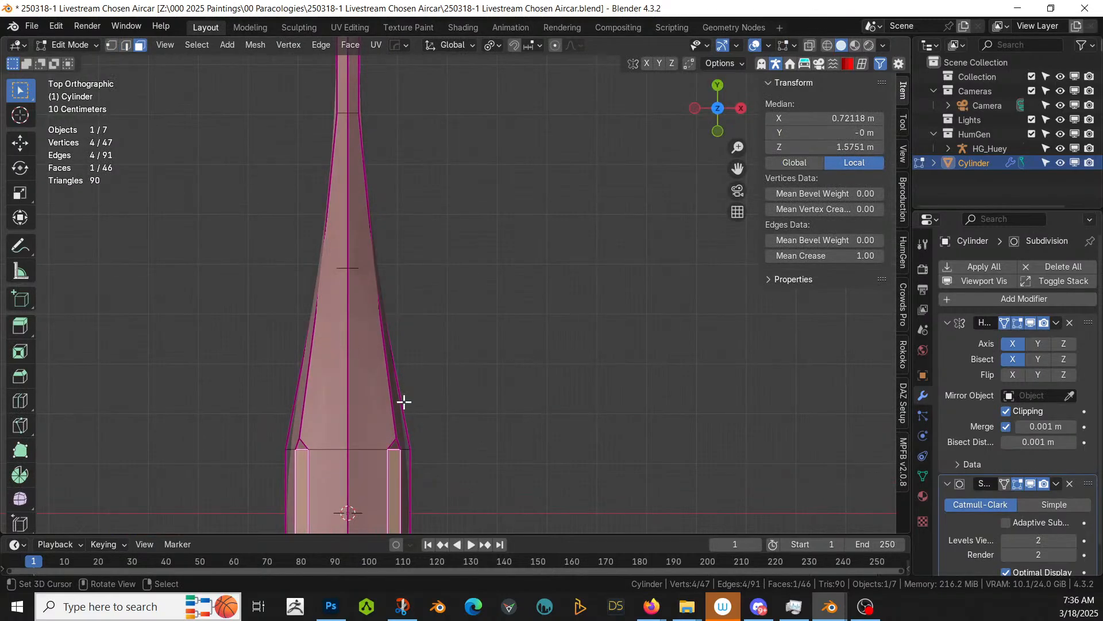
scroll(408, 407, "down", 1)
key("e")
right_click(414, 414)
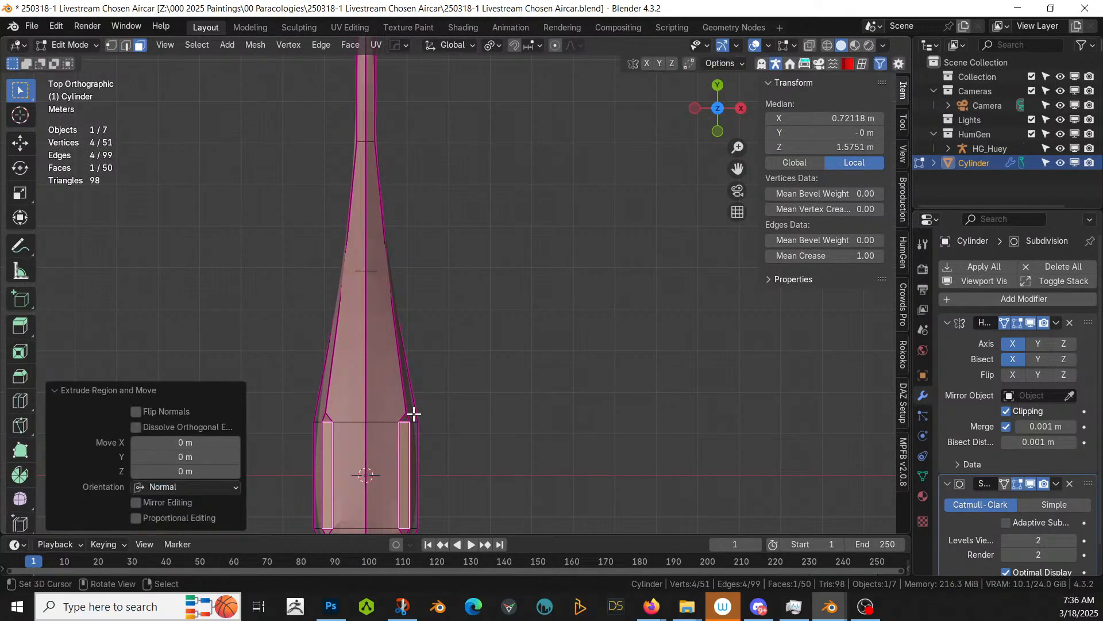
key("g")
key("x")
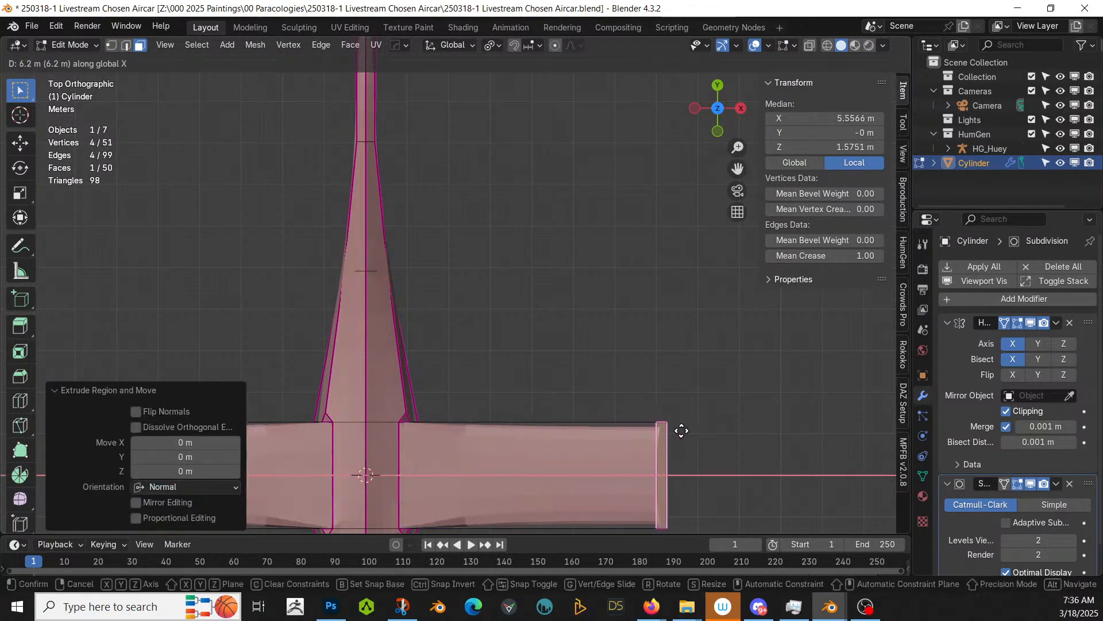
left_click(706, 430)
Step: Shorten the wings by moving their end faces about 3.54 m inward along X
scroll(606, 411, "down", 3)
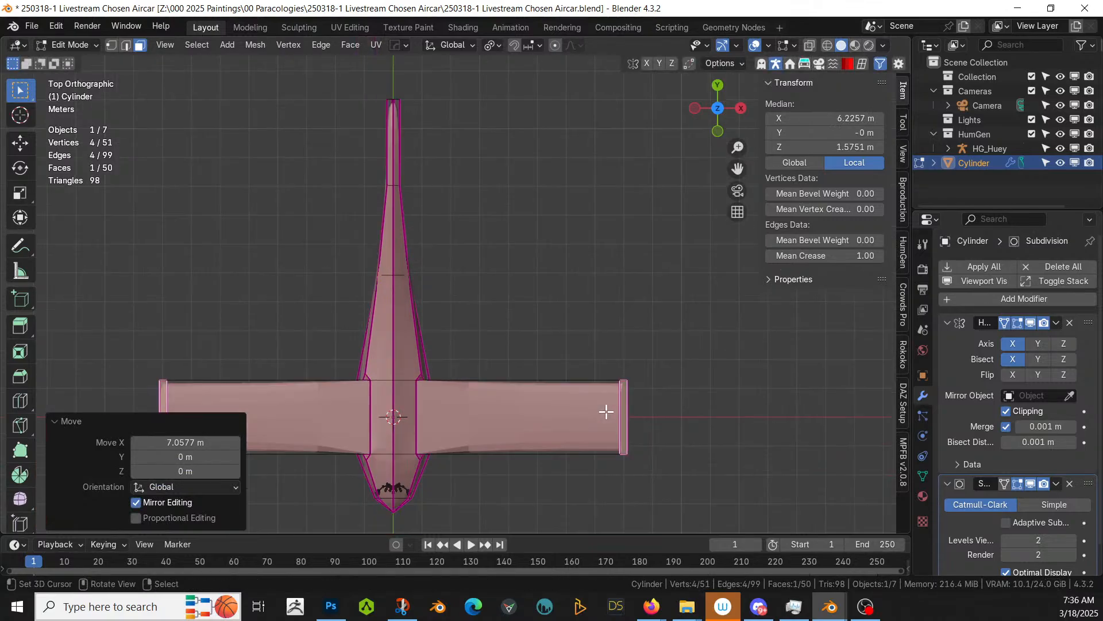
middle_click_drag(605, 412, 546, 413)
scroll(546, 413, "down", 2)
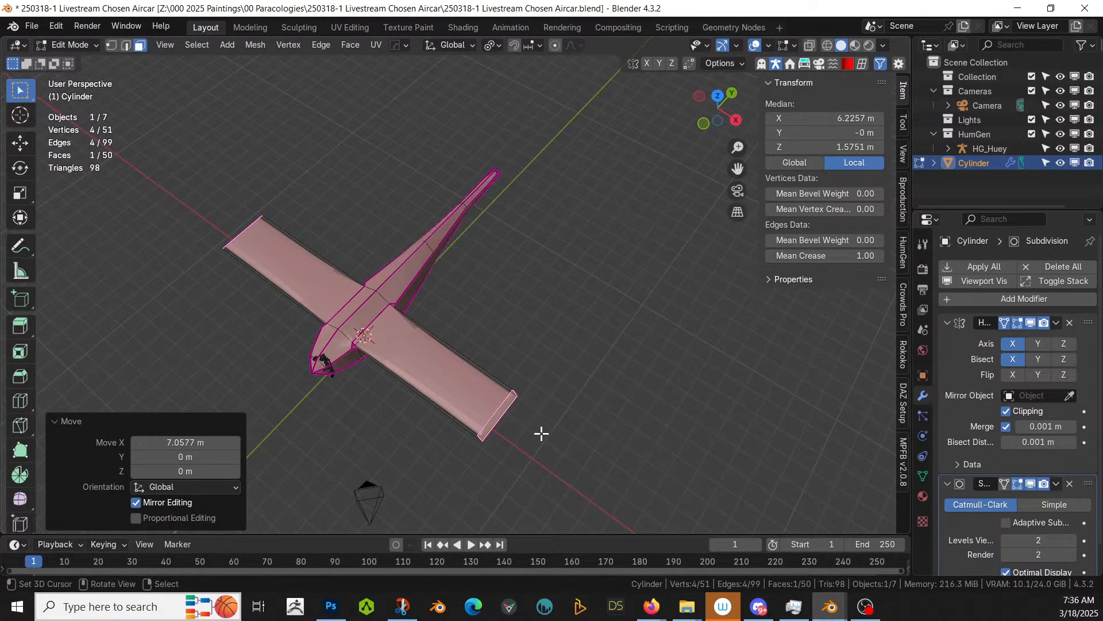
key("g")
key("x")
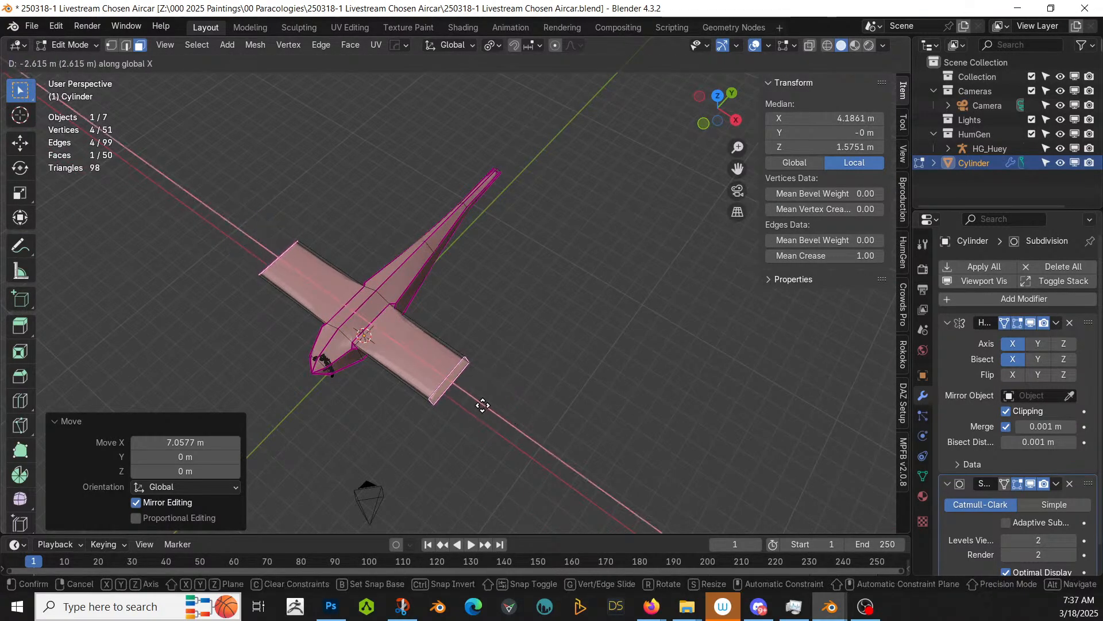
left_click(471, 393)
Step: Sweep the wings back by moving their end faces about 1.21 m along Y in top view
middle_click_drag(472, 393, 453, 412)
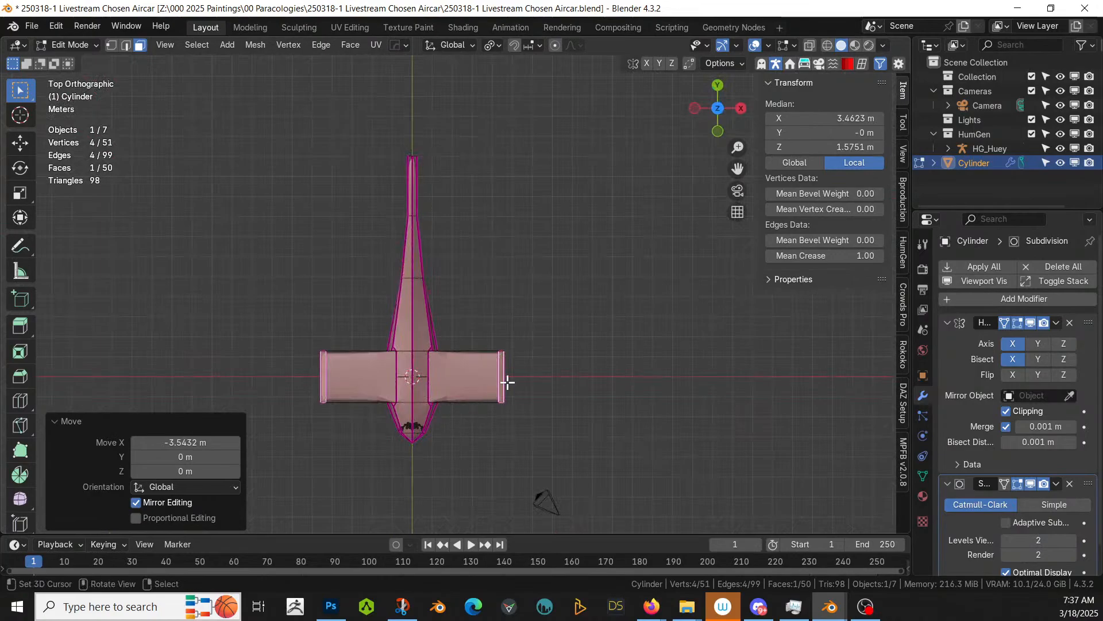
key("g")
key("y")
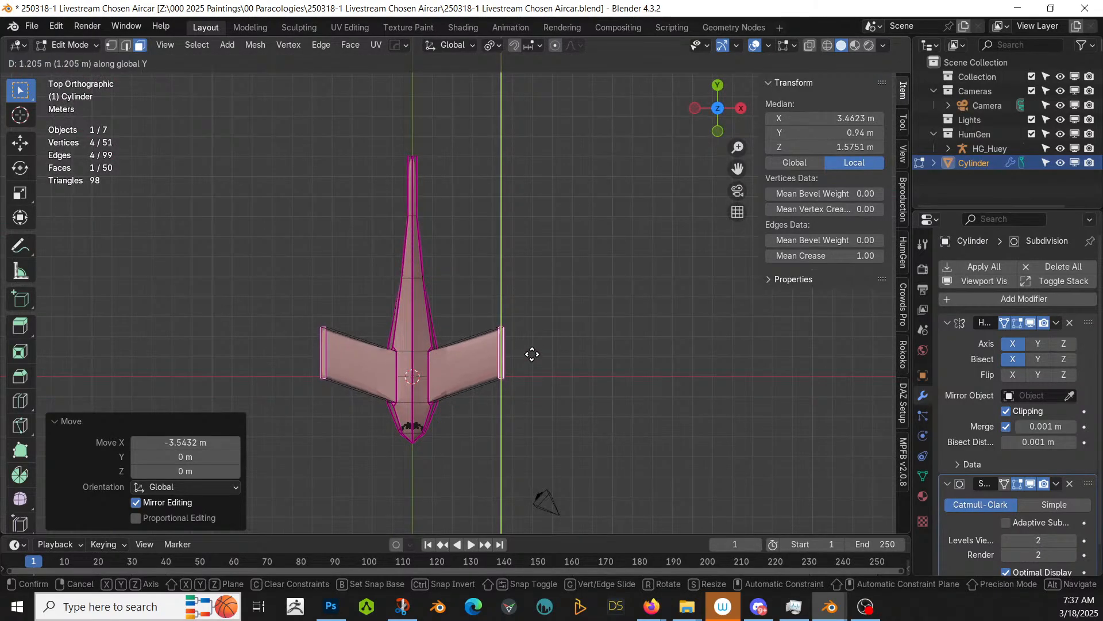
left_click(532, 354)
Step: Taper the wings by scaling their end faces to about 0.4 along Y
middle_click_drag(532, 354, 371, 274)
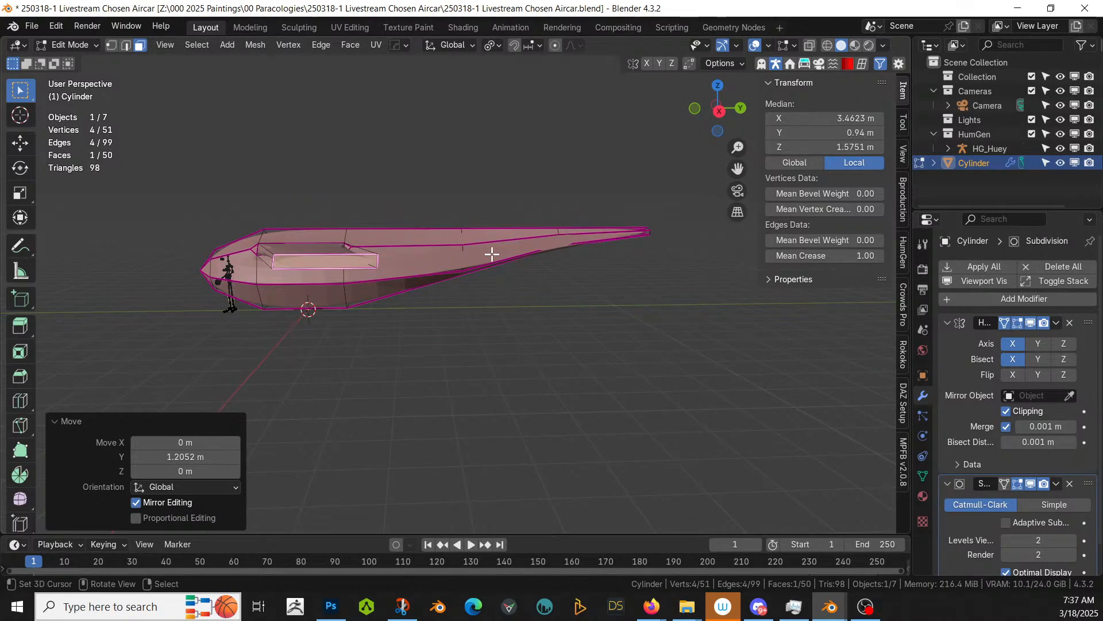
middle_click_drag(491, 253, 410, 396)
key("s")
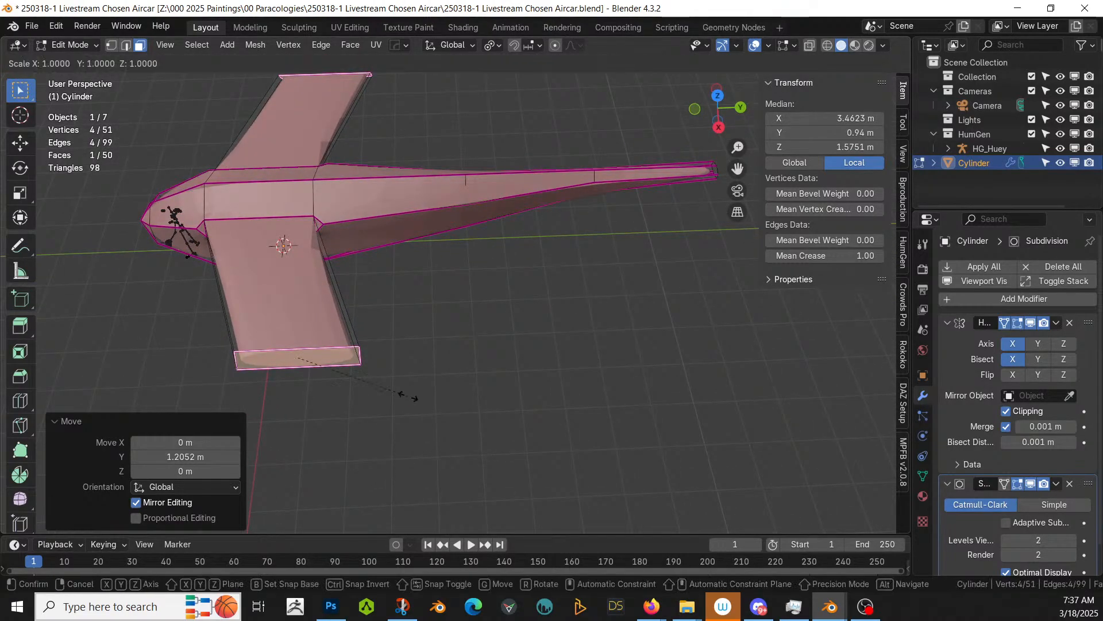
key("y")
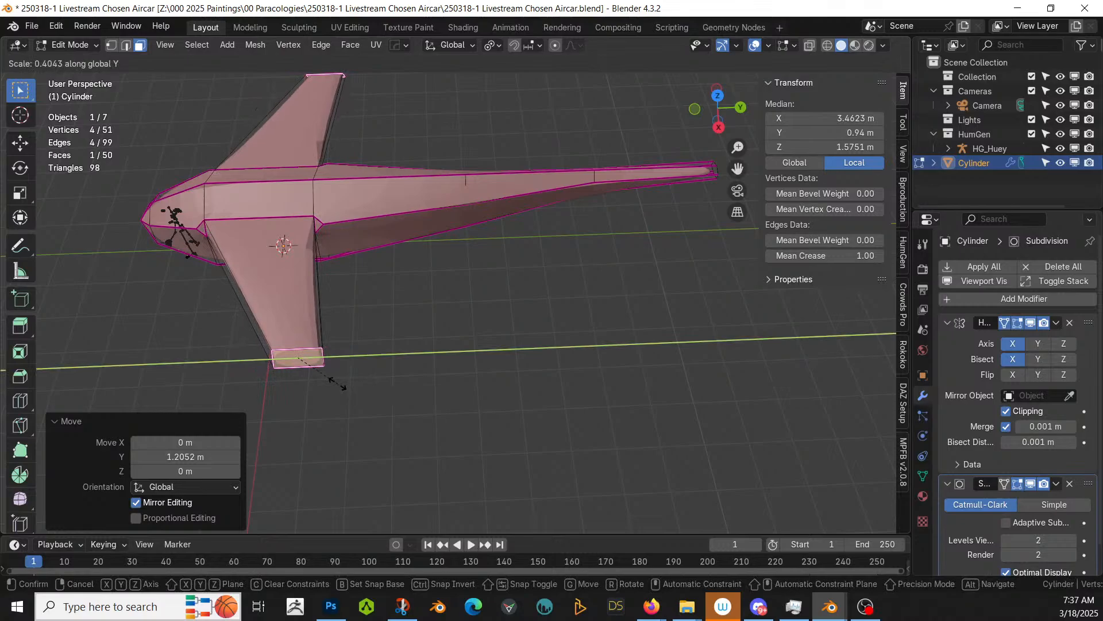
left_click(336, 382)
Step: Angle the wings upward by raising their end faces about 1.42 m along Z
middle_click_drag(336, 382, 467, 292)
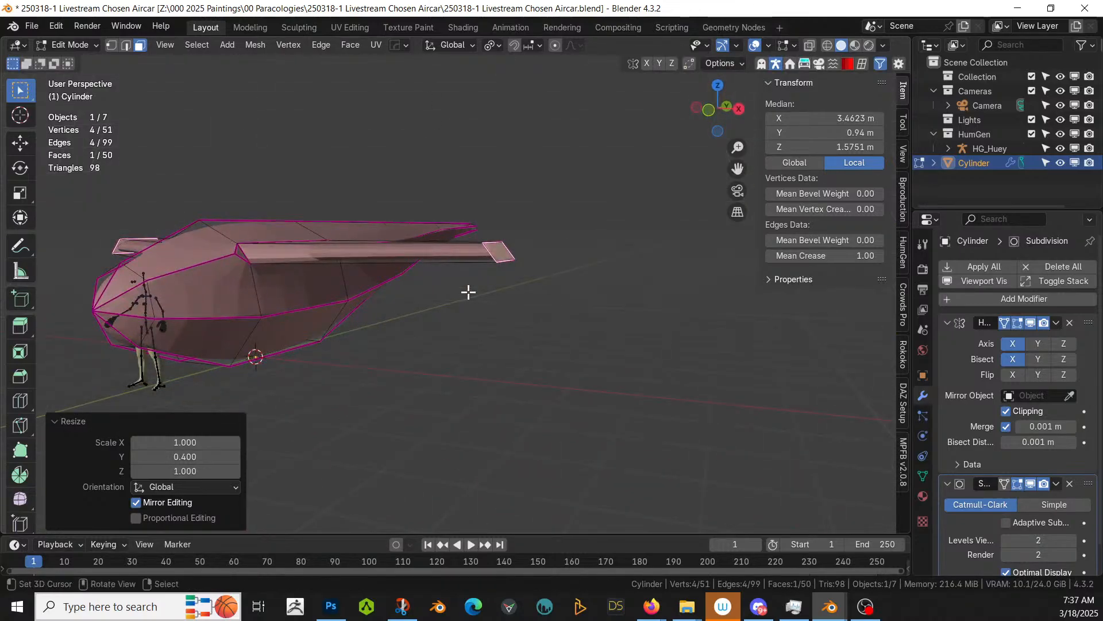
key("g")
key("z")
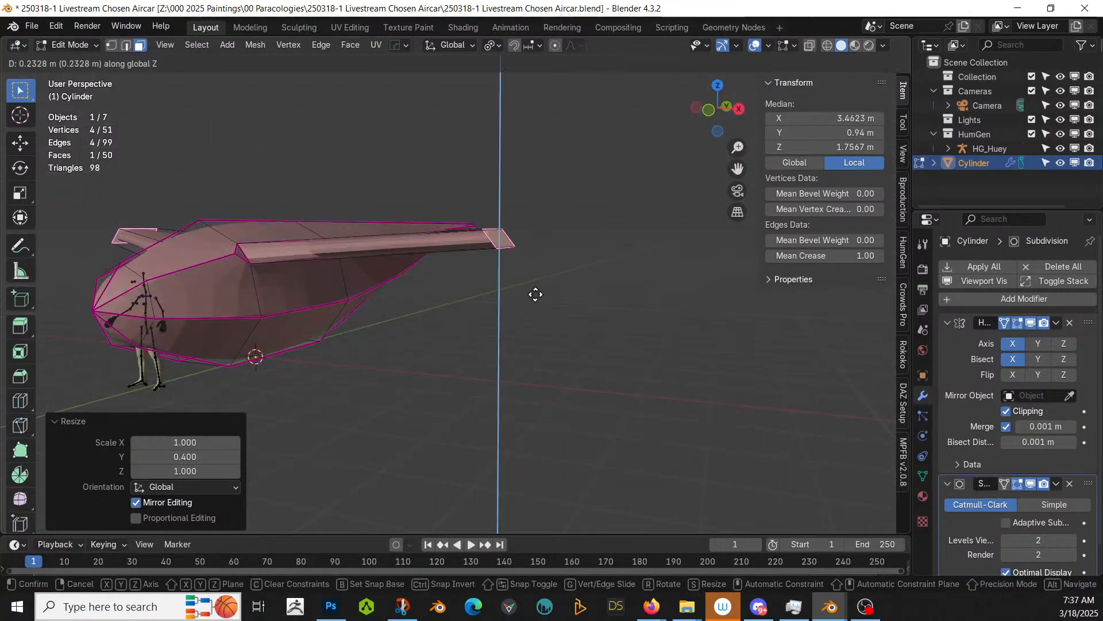
left_click(530, 229)
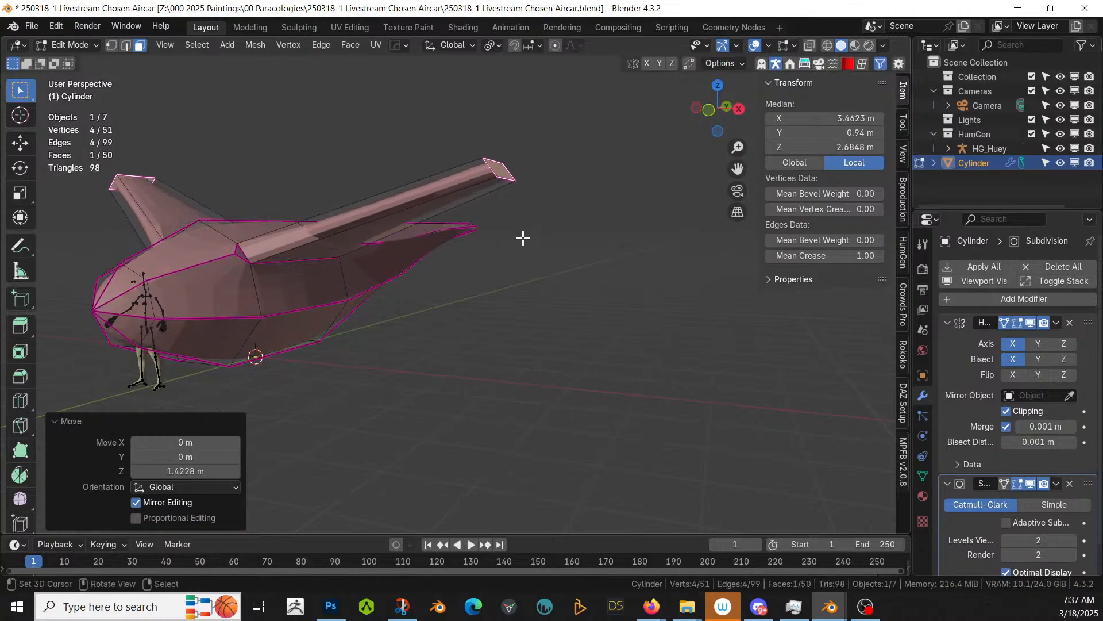
Step: Extrude the wing ends about 2.18 m farther outward along X and scale the new tips uniformly to about 0.46
middle_click_drag(521, 239, 412, 301)
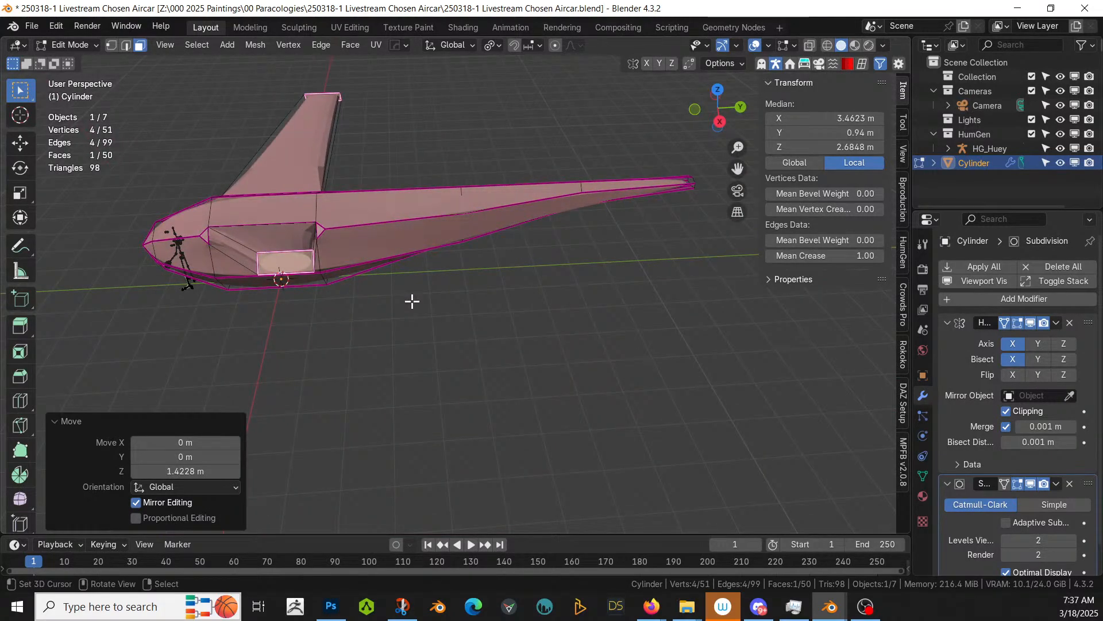
middle_click_drag(565, 270, 582, 186)
middle_click_drag(122, 303, 292, 470)
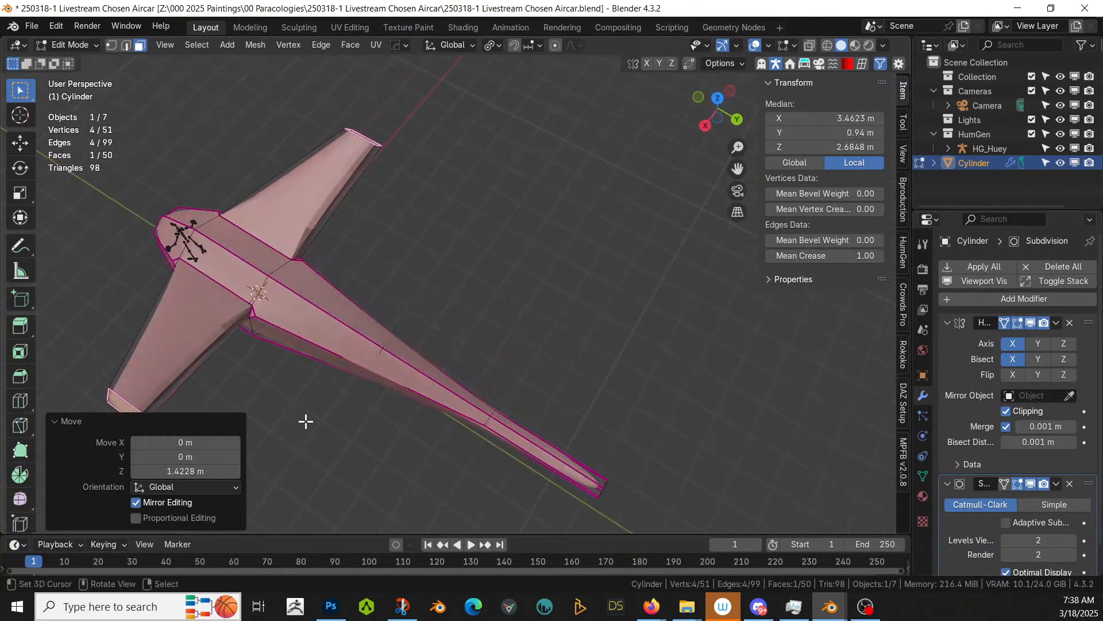
middle_click_drag(306, 421, 389, 298, "shift")
key("KP_7")
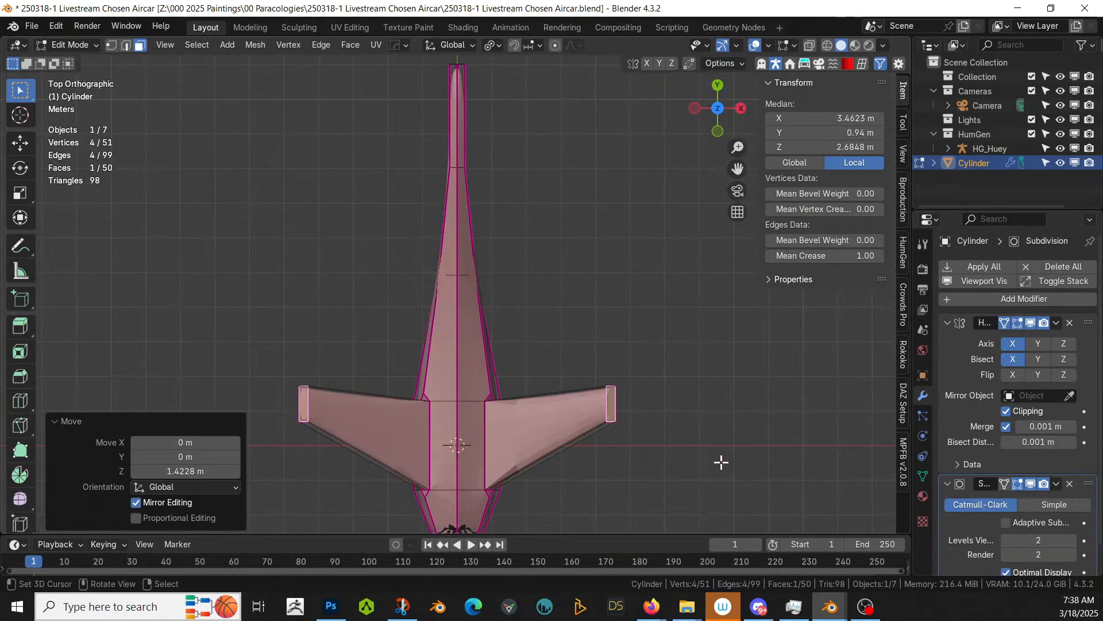
key("e")
key("Escape")
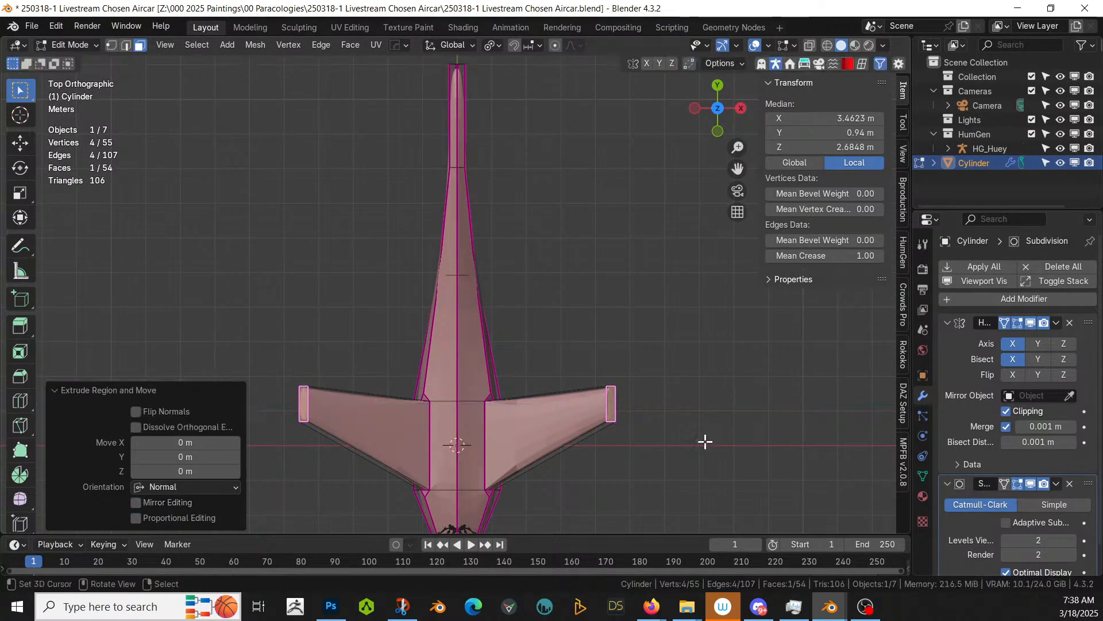
key("g")
key("x")
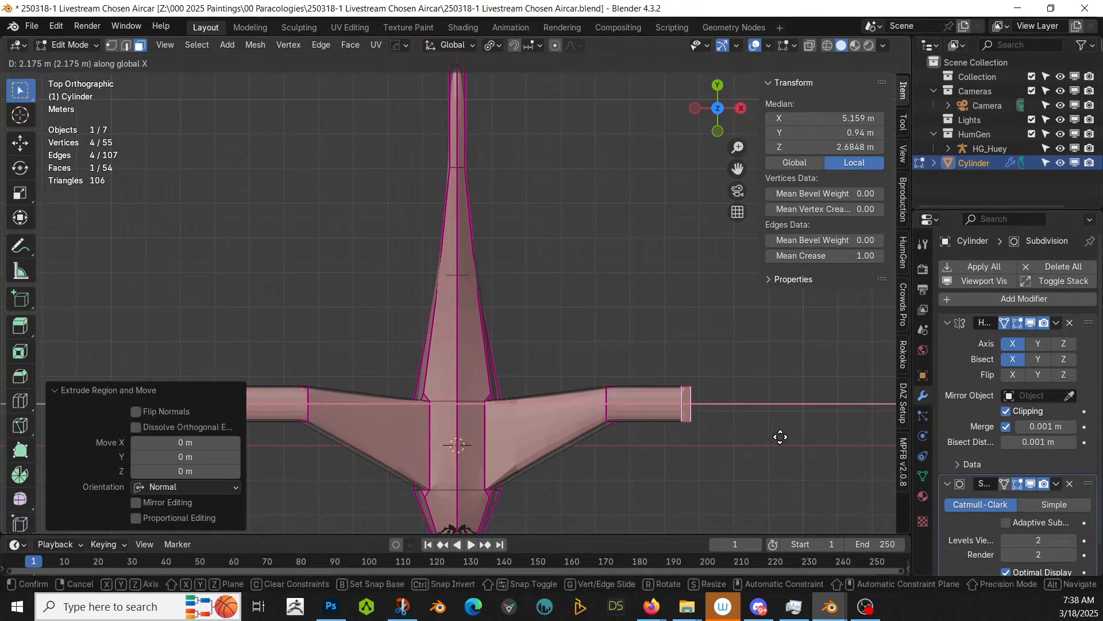
left_click(779, 440)
key("s")
left_click(730, 405)
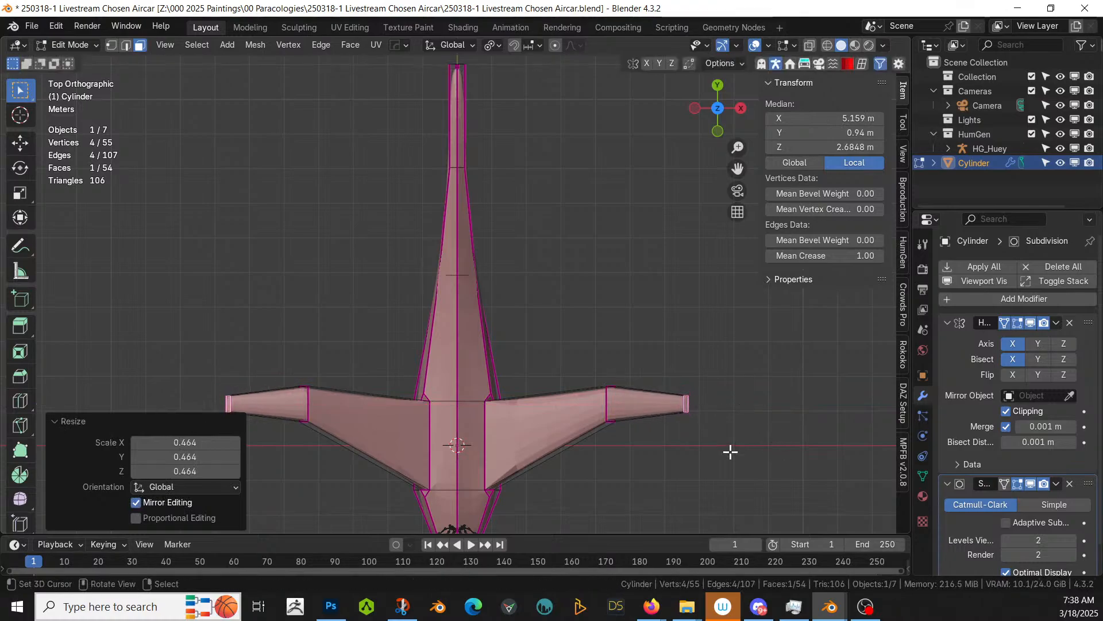
Step: Sweep the outer wing sections back by moving the tips about 1.78 m along Y
key("g")
key("y")
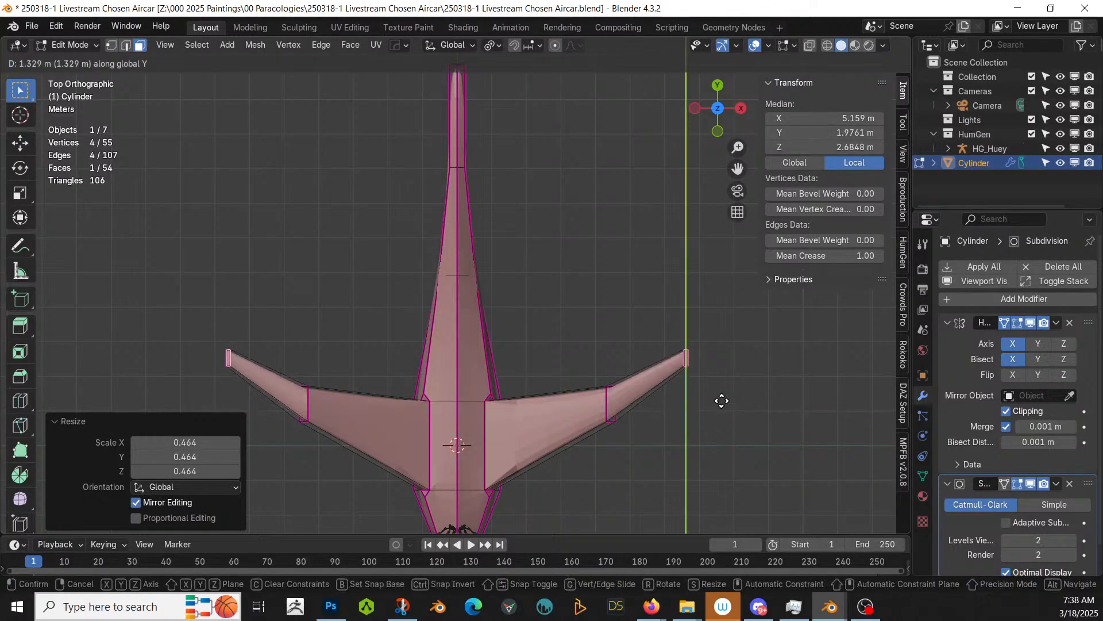
left_click(717, 387)
Step: Bevel the top center edge of the last tail segment by about 0.066 m
middle_click_drag(716, 386, 454, 368)
key("KP_1")
scroll(458, 364, "up", 2)
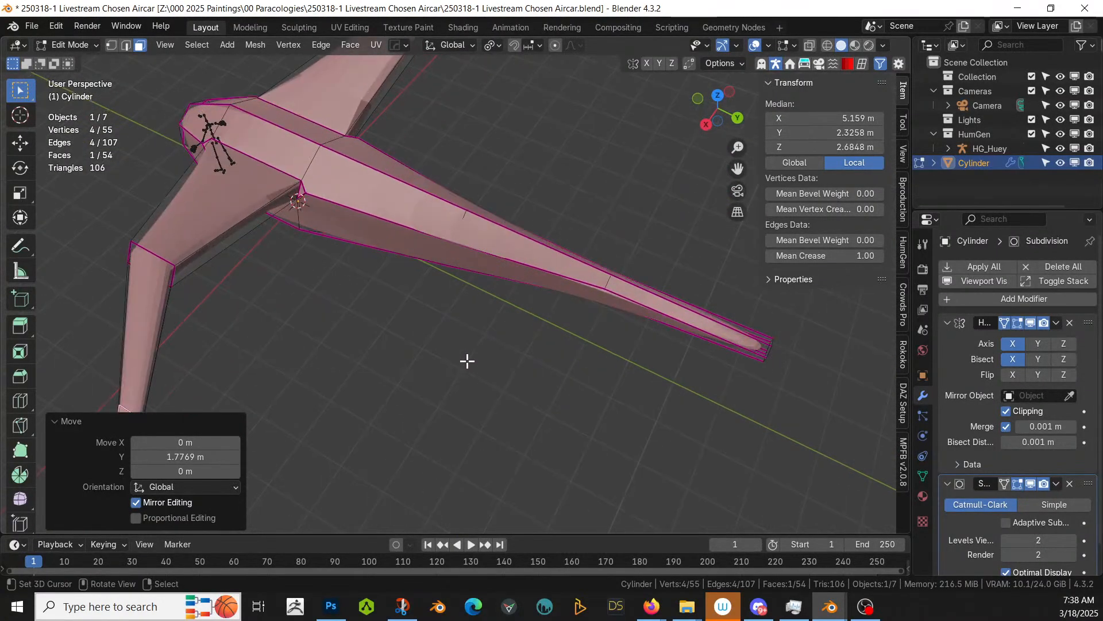
middle_click_drag(574, 365, 377, 349)
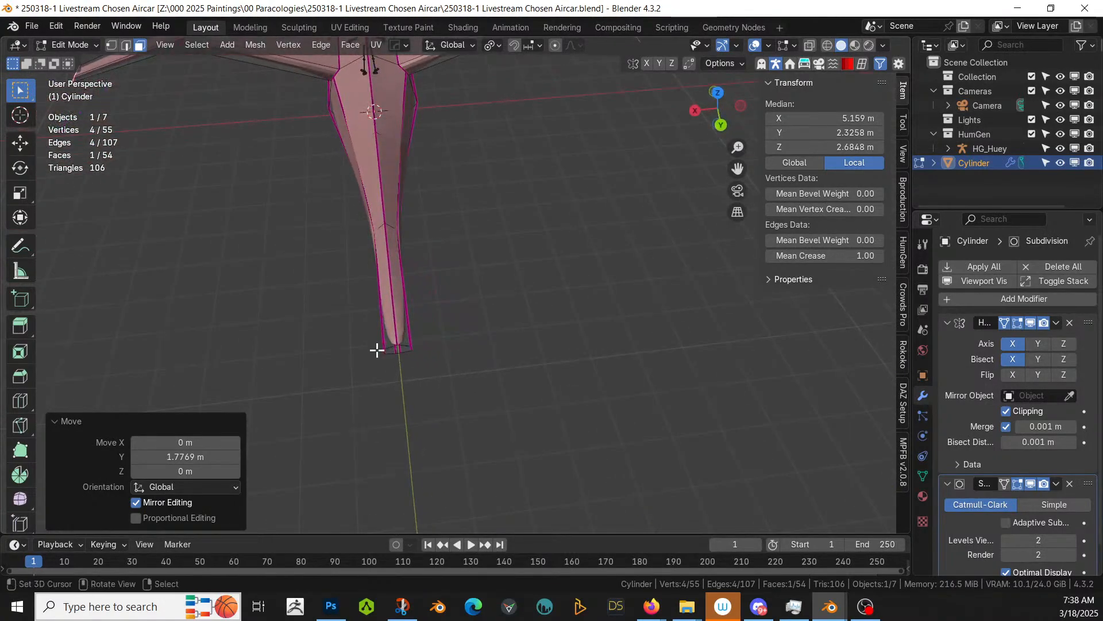
scroll(377, 350, "up", 2)
left_click(344, 306)
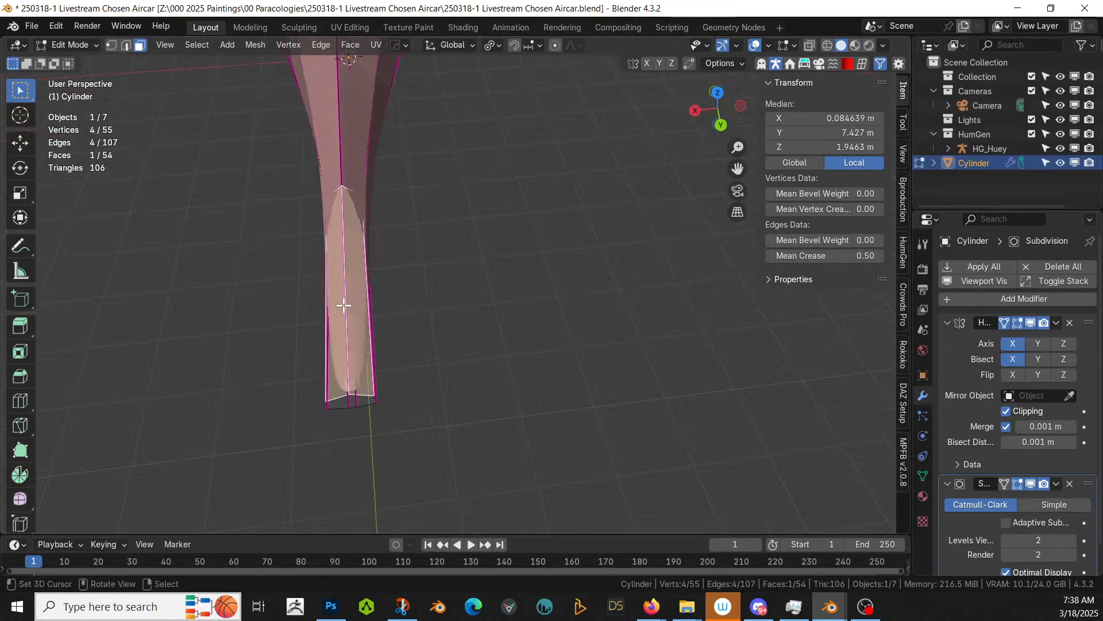
key("2")
left_click(344, 305)
key("ctrl+b")
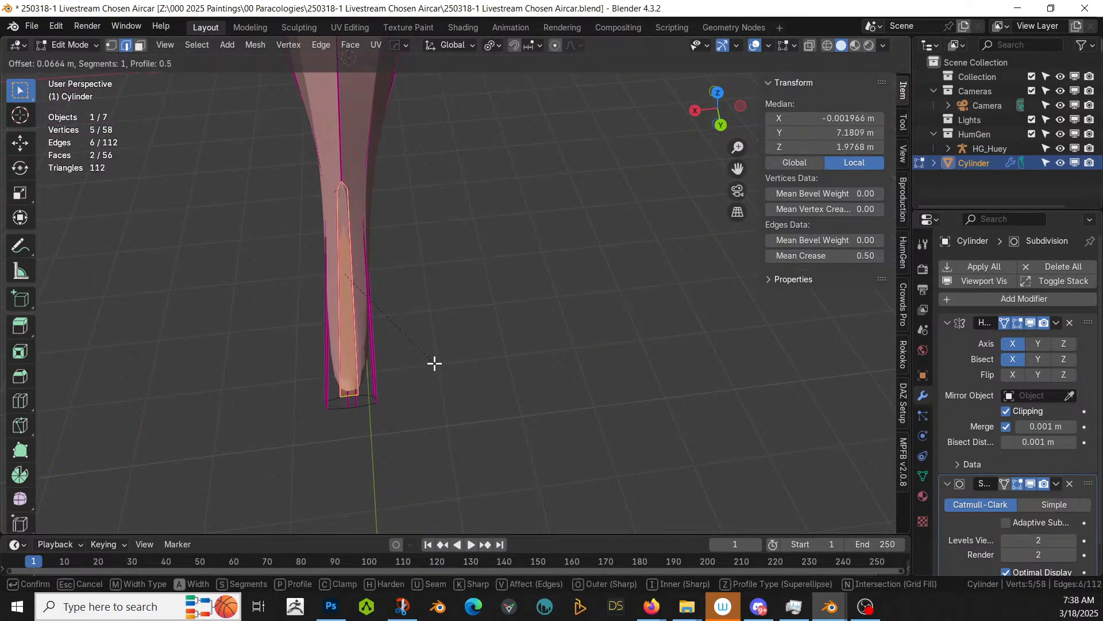
left_click(433, 362)
Step: Extrude the beveled strip on top of the tail about 1.98 m upward as a fin and scale its top to about 0.583 along Y
middle_click_drag(433, 362, 385, 376)
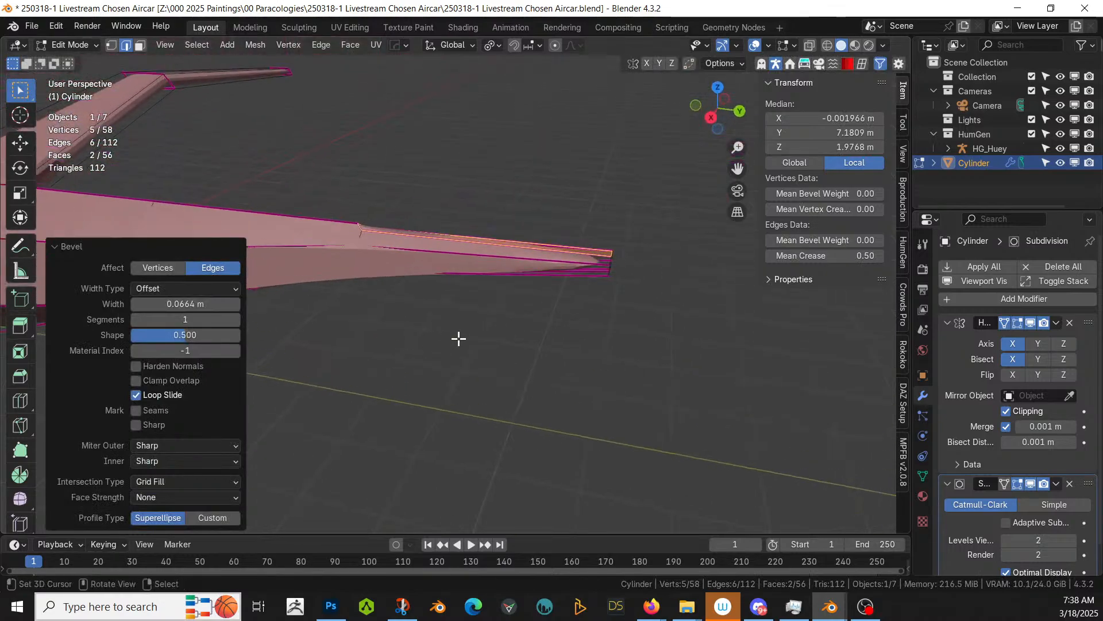
key("e")
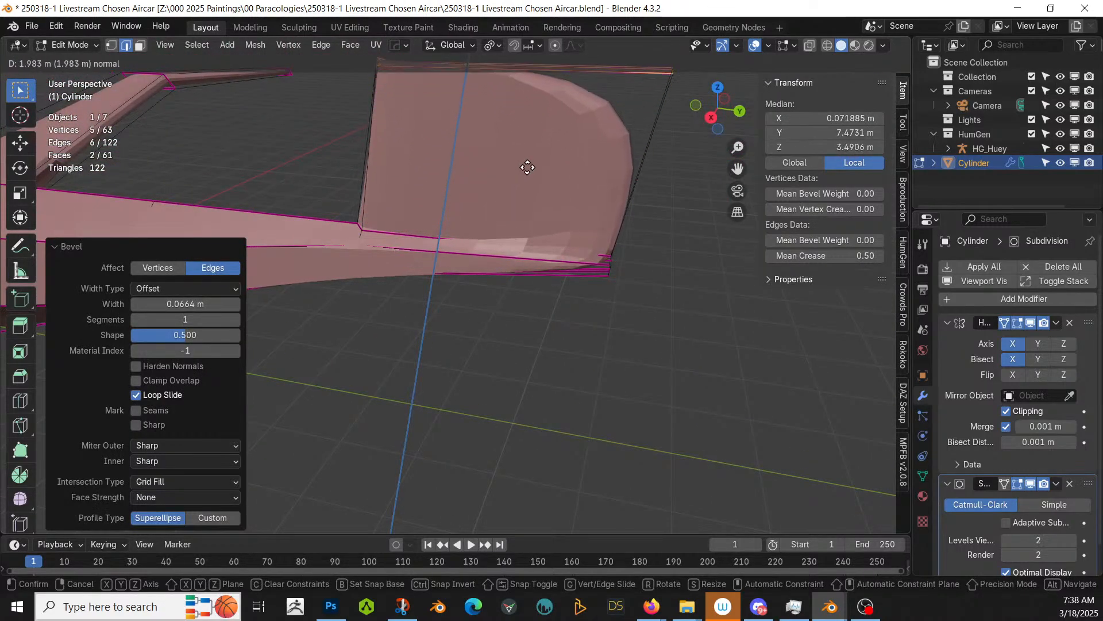
left_click(527, 167)
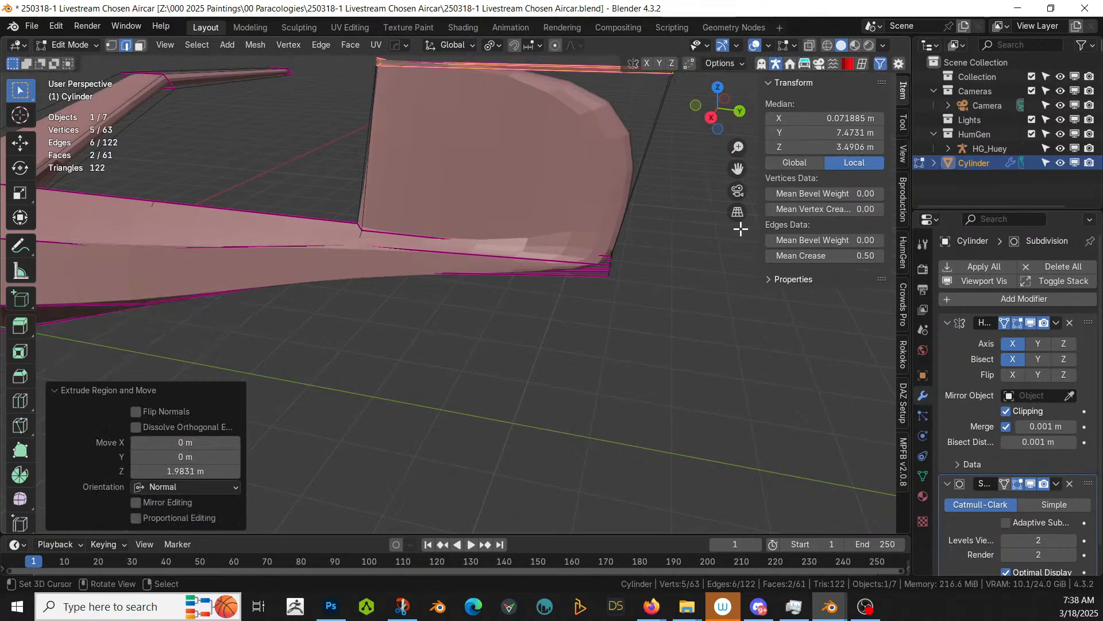
key("s")
key("y")
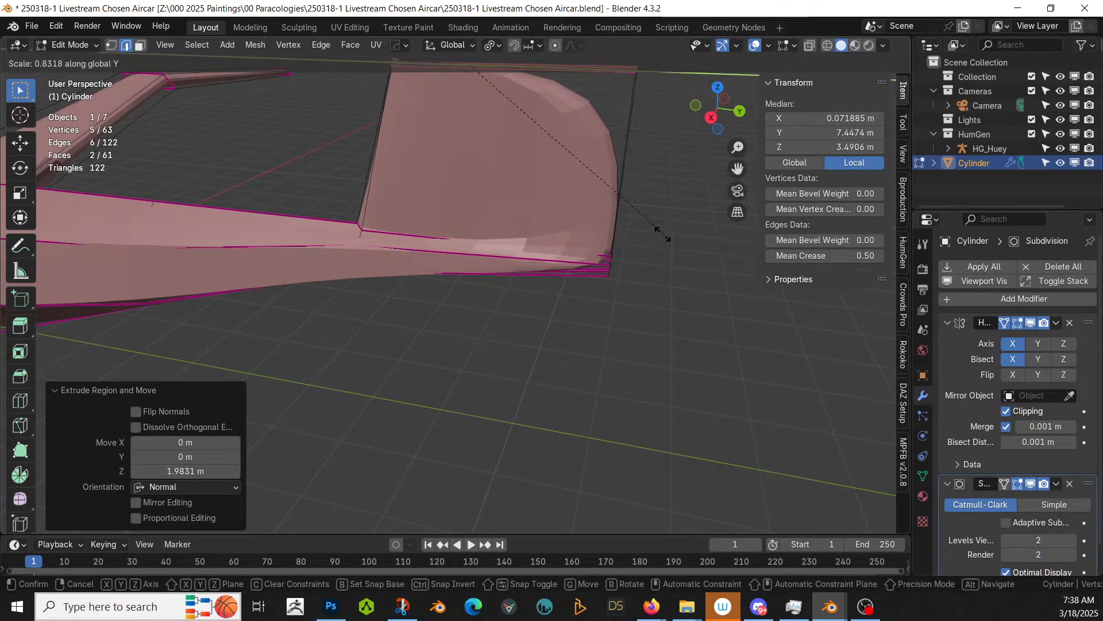
left_click(544, 228)
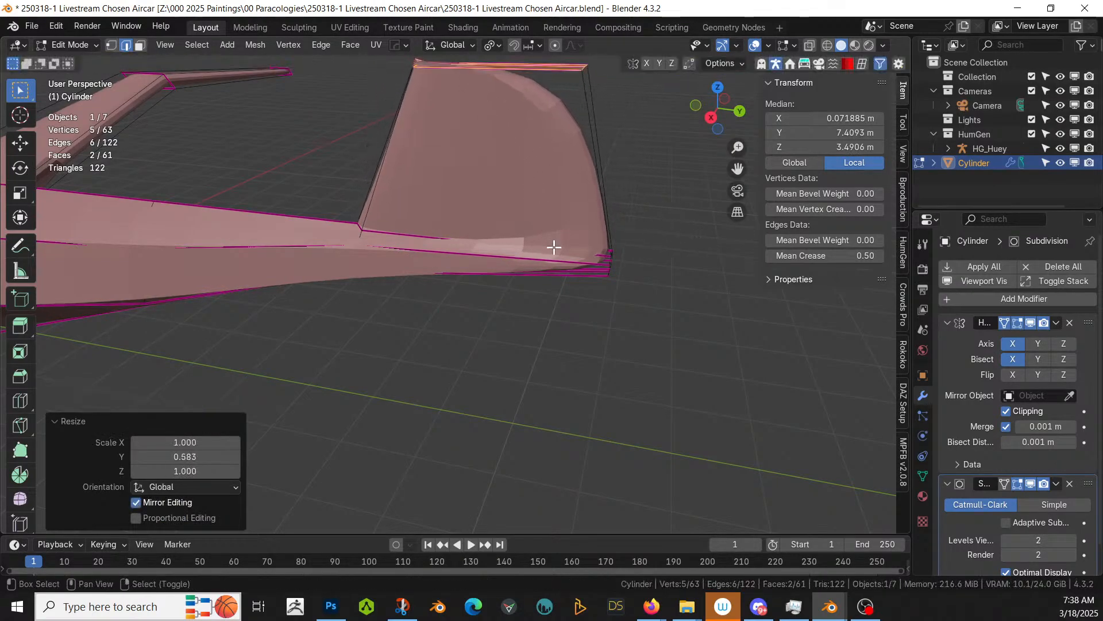
Step: Sweep the tail fin back by moving its top faces about 1.21 m along Y
middle_click_drag(553, 246, 510, 309, "shift")
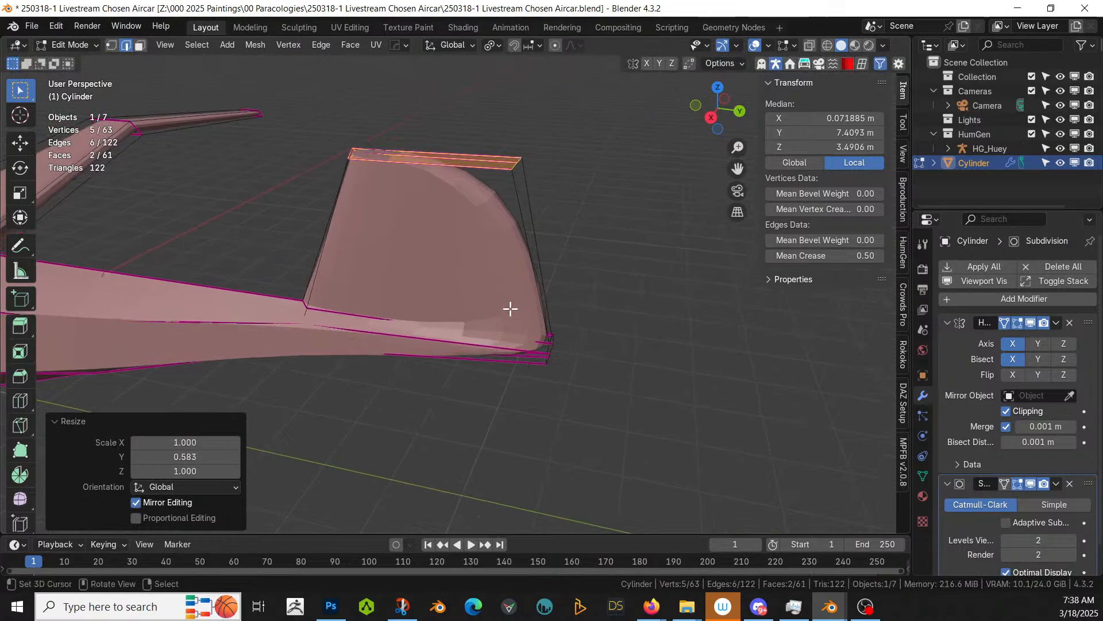
key("g")
key("y")
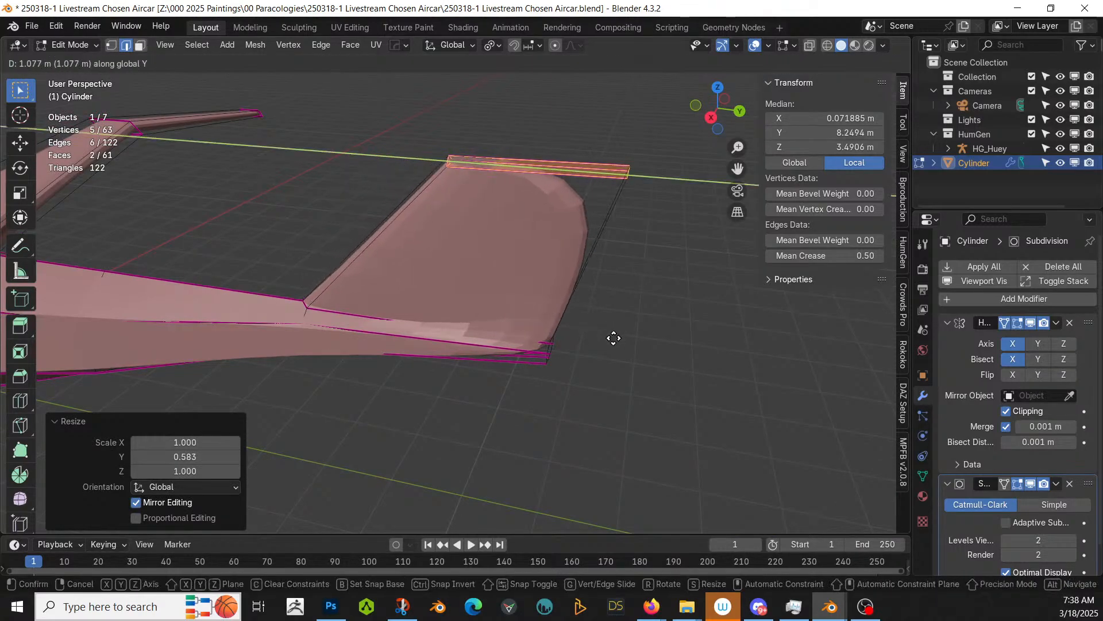
left_click(623, 344)
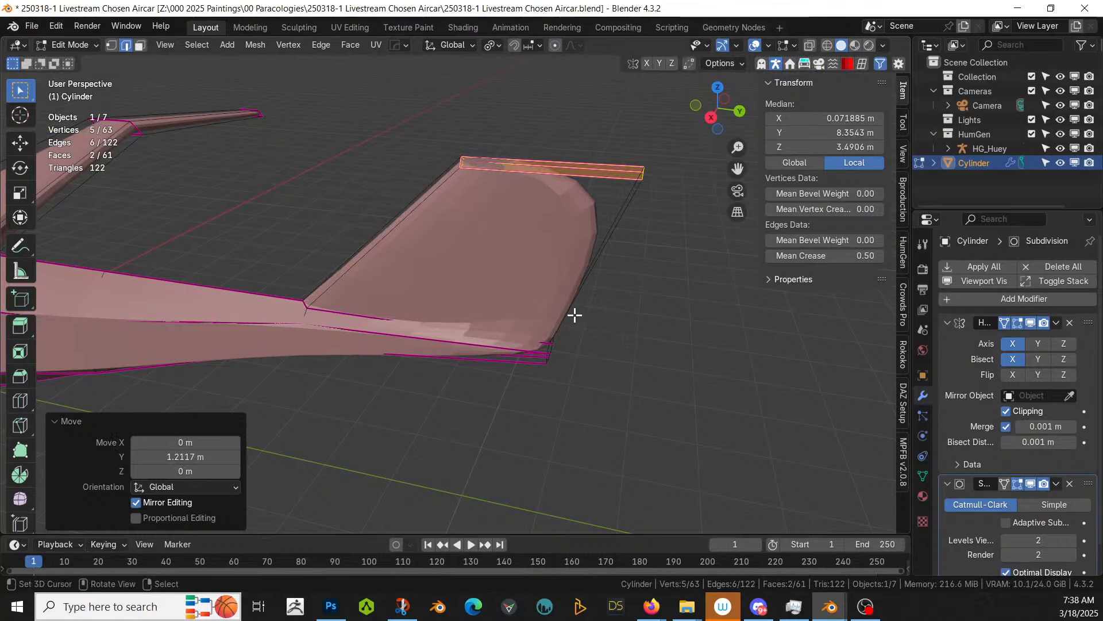
Step: Expand the selection to the whole tail fin and set its edge crease to 1.00
key("ctrl+KP_Add")
key("shift+e")
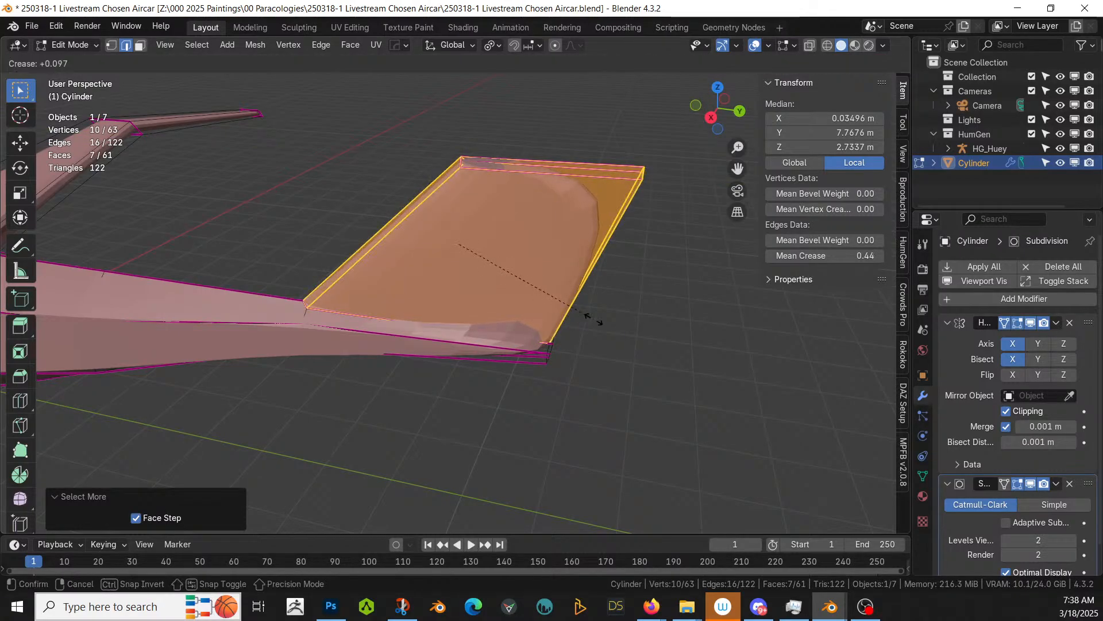
left_click(749, 405)
scroll(623, 392, "down", 2)
key("Tab")
scroll(482, 298, "down", 6)
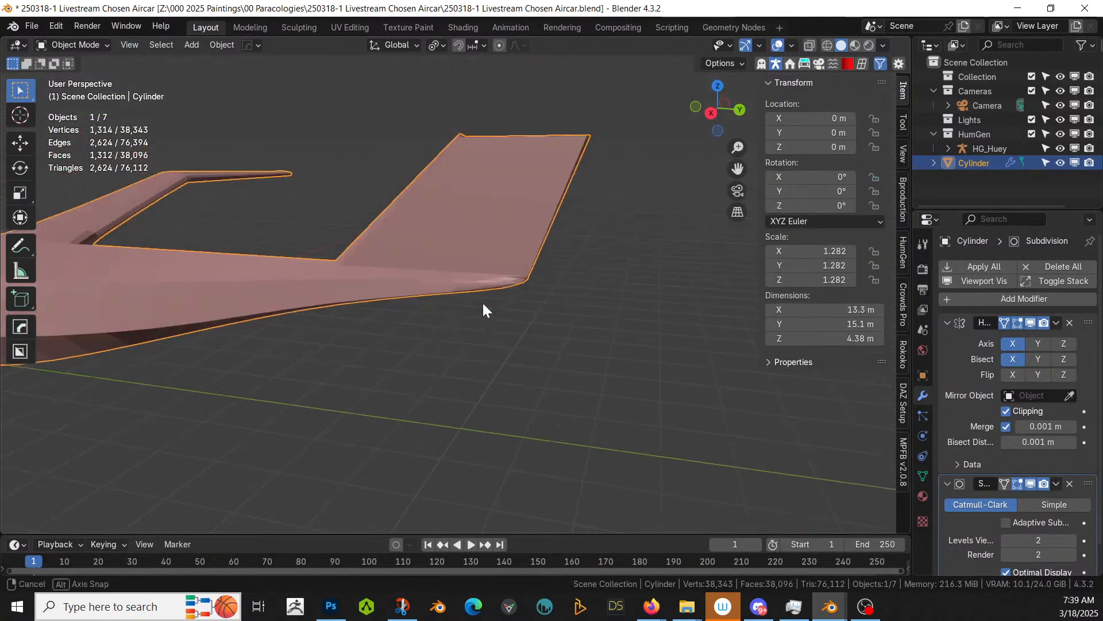
Step: Thin the top of the tail fin by moving its outer long edge inward along X
middle_click_drag(484, 291, 404, 399)
scroll(470, 337, "up", 2)
key("Tab")
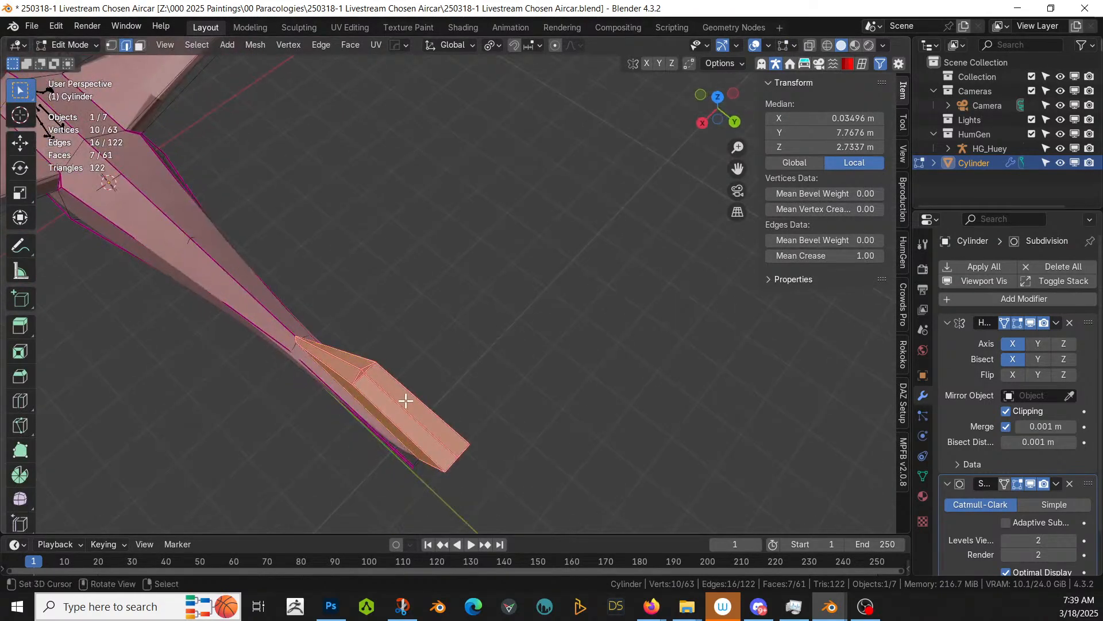
left_click(404, 425)
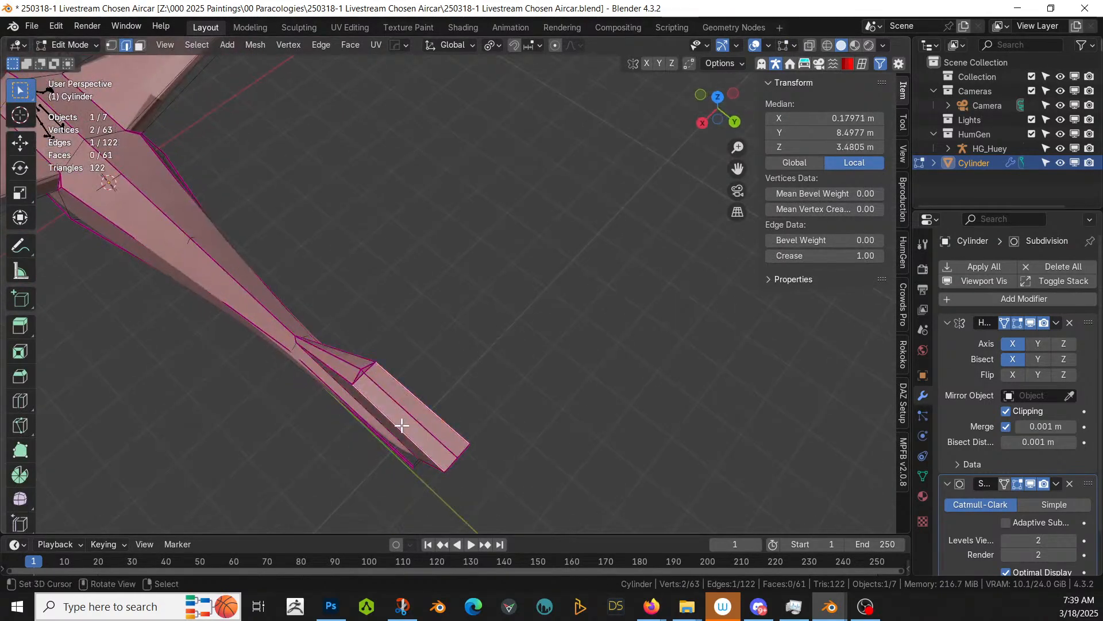
key("g")
key("x")
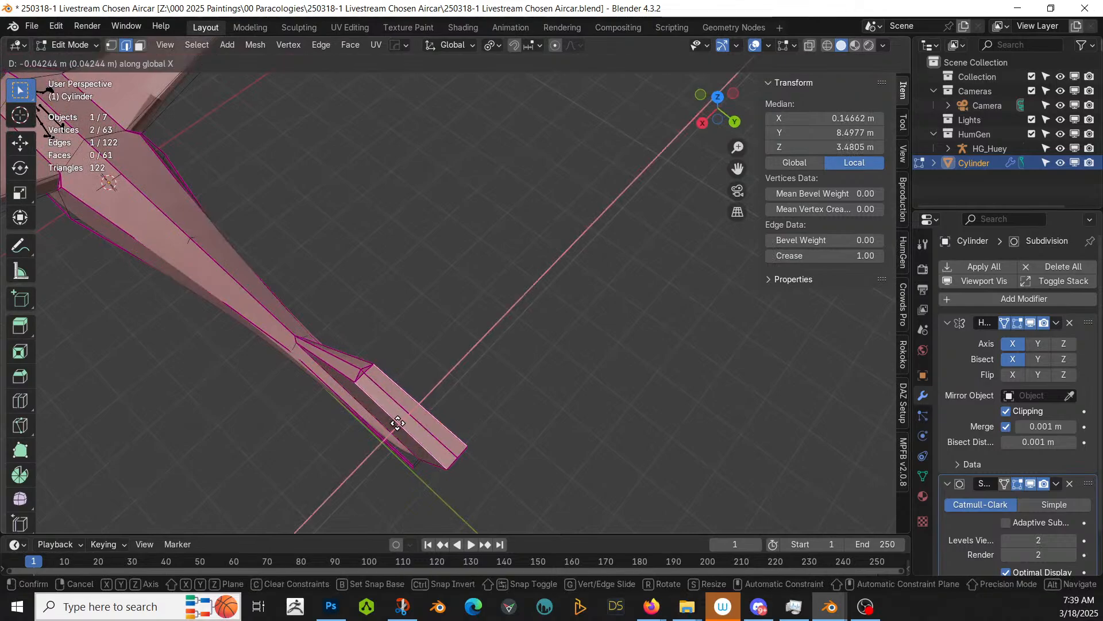
left_click(404, 414)
middle_click_drag(404, 415, 556, 304)
key("Tab")
Step: Save the file and look over the complete aircar from the front and above
scroll(462, 312, "down", 4)
scroll(464, 317, "down", 3)
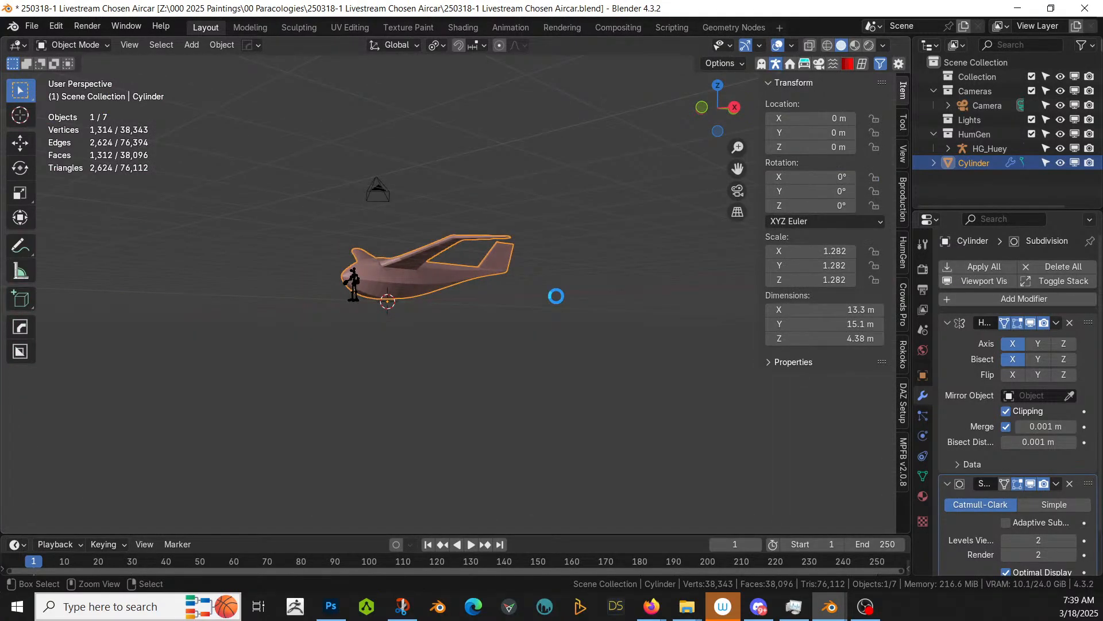
key("ctrl+s")
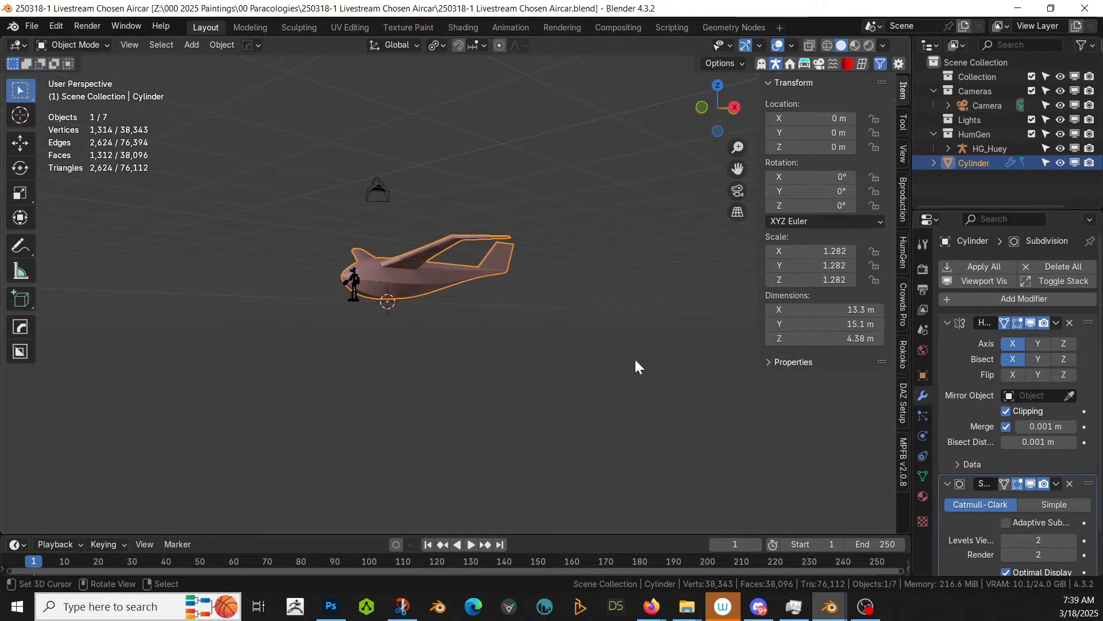
middle_click_drag(608, 281, 544, 280)
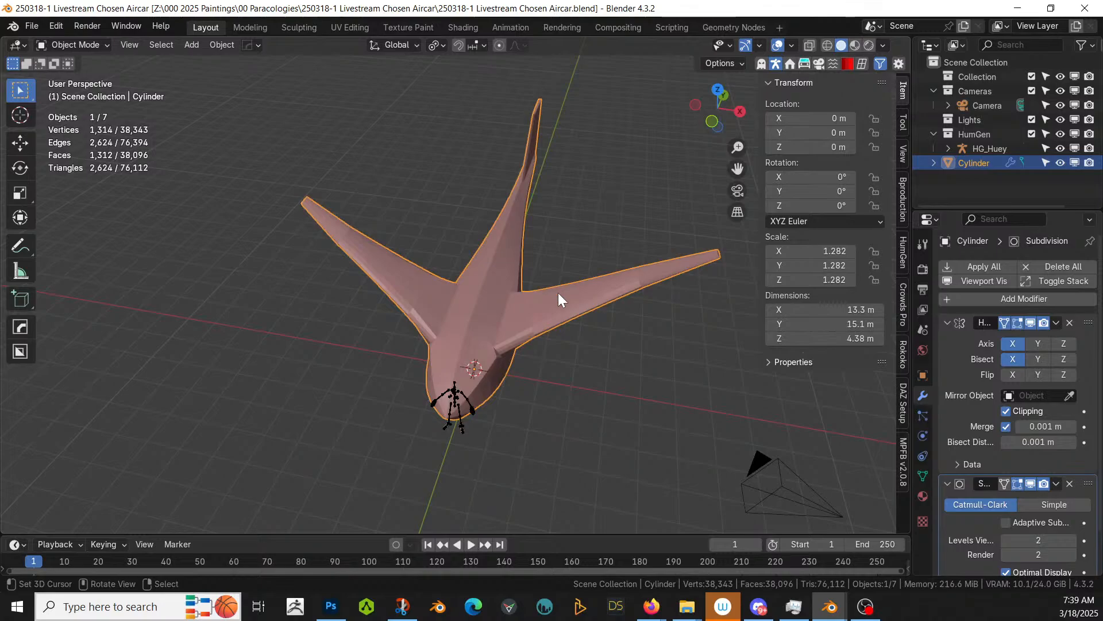
middle_click_drag(568, 301, 556, 329)
scroll(535, 352, "up", 4)
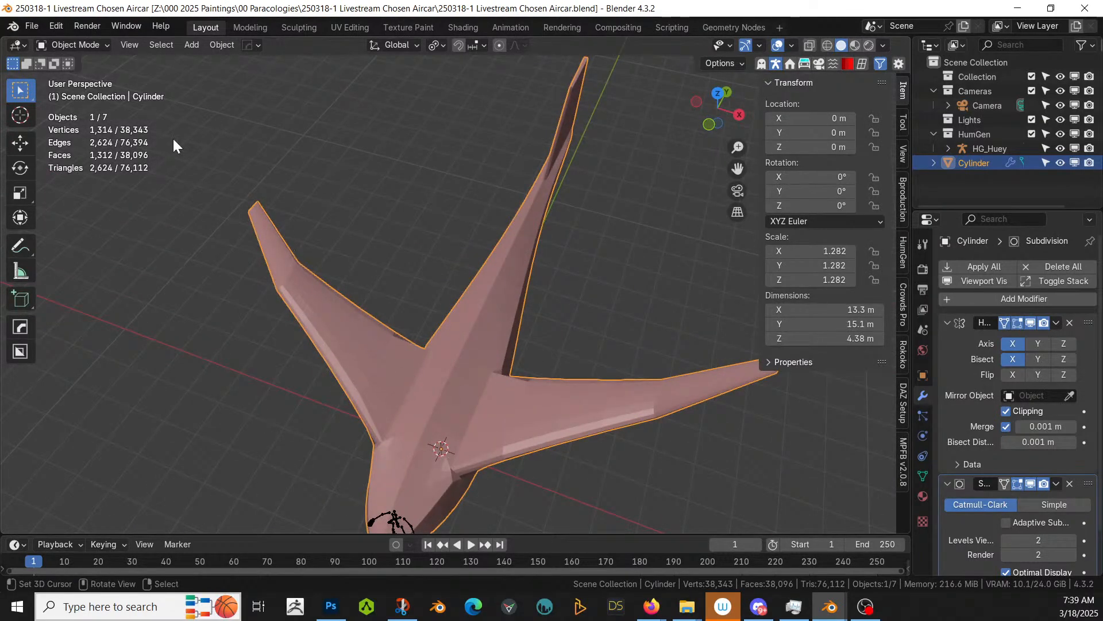
scroll(567, 389, "down", 4)
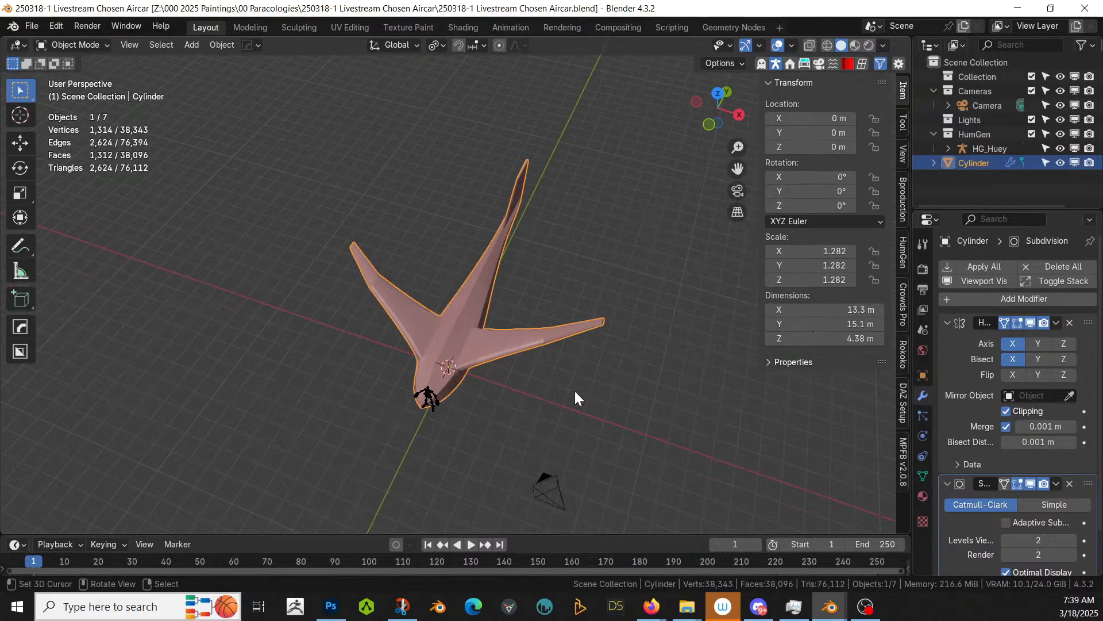
Step: Add a 7-vertex cylinder with a radius of 2 m and a depth of 0.25 m
key("shift+a")
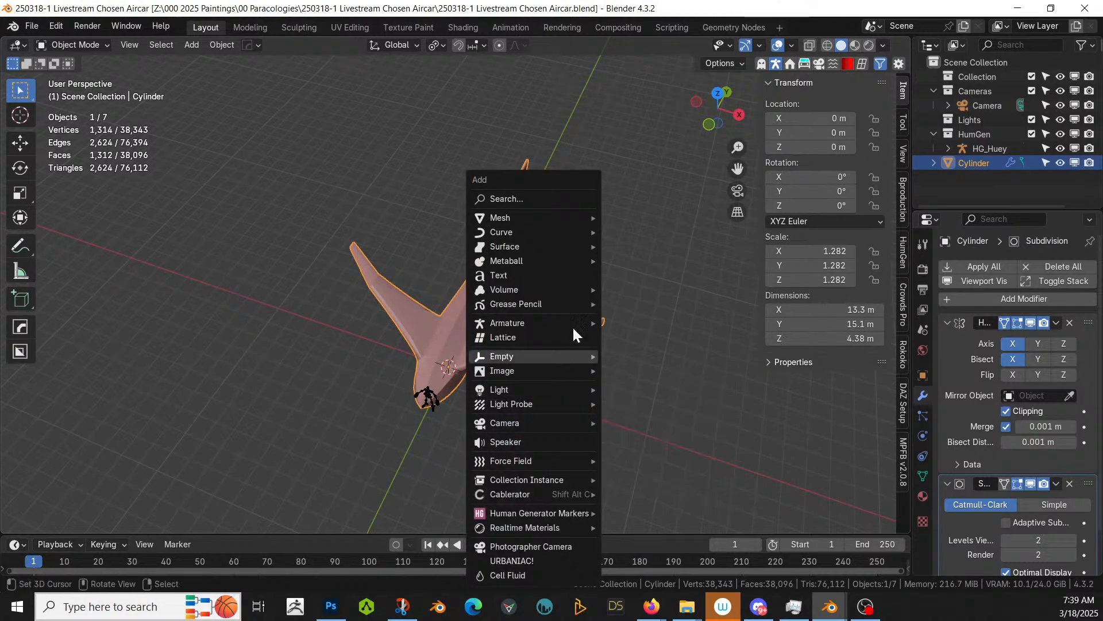
mouse_move(506, 245)
mouse_move(516, 216)
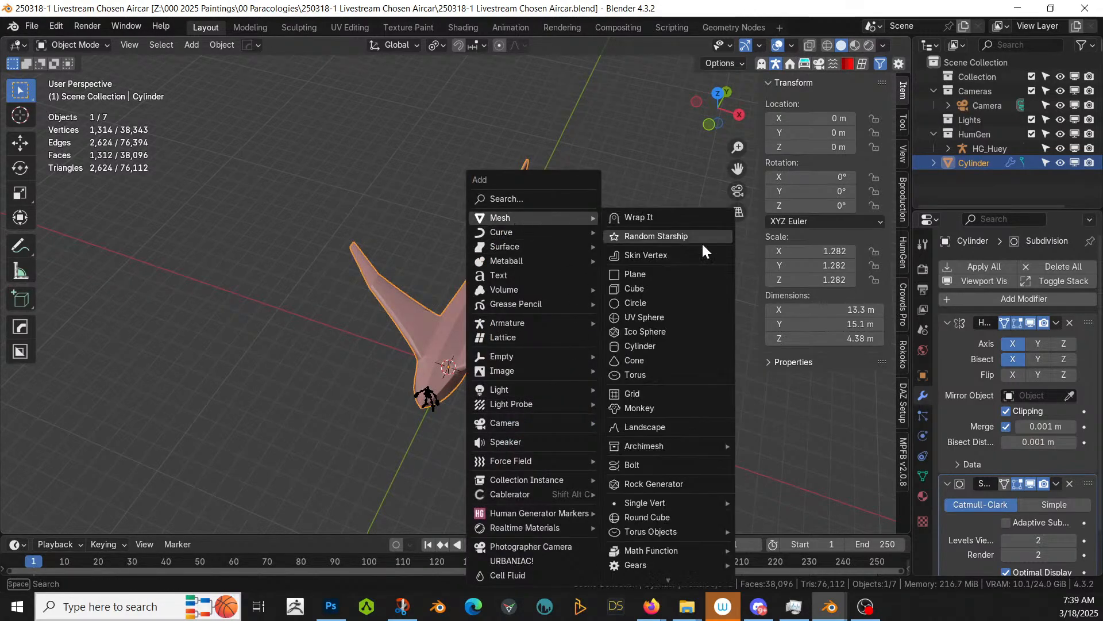
left_click(661, 345)
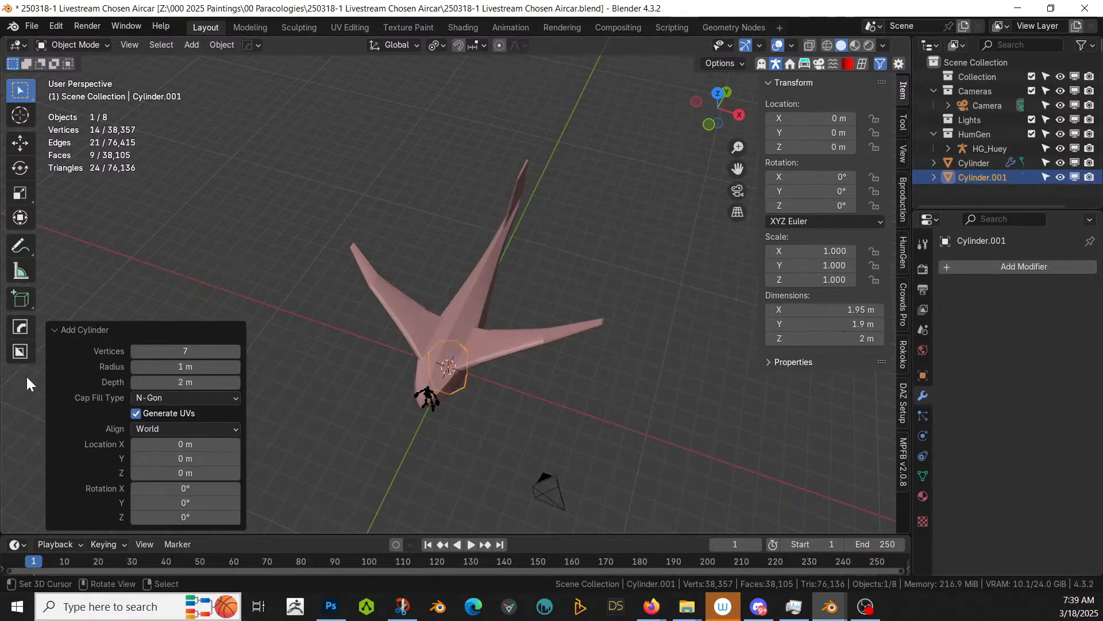
left_click(184, 367)
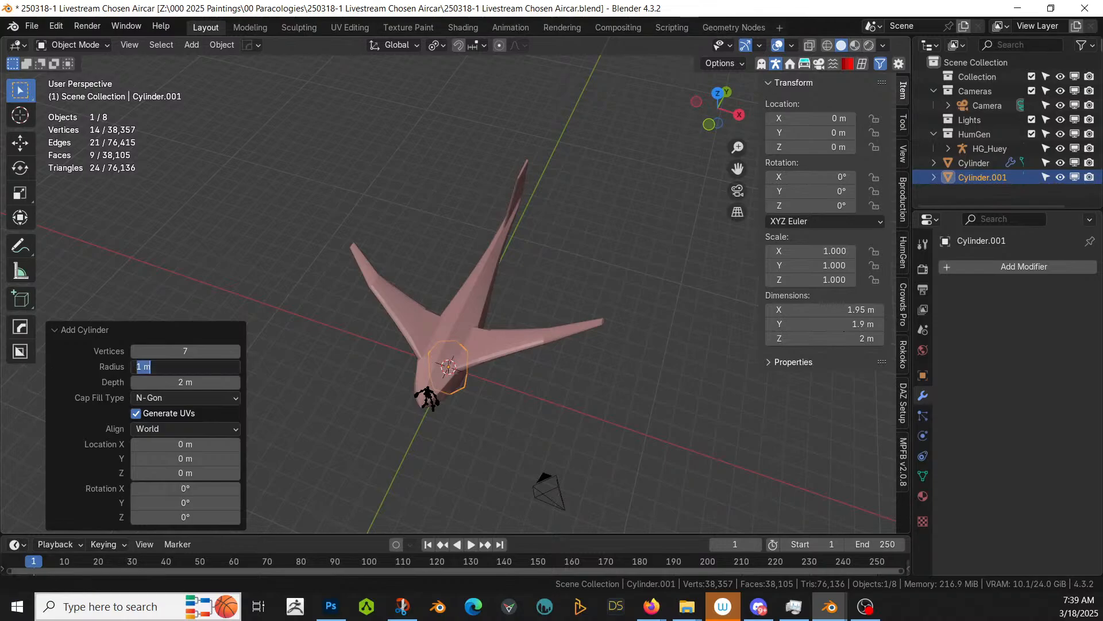
key("Return")
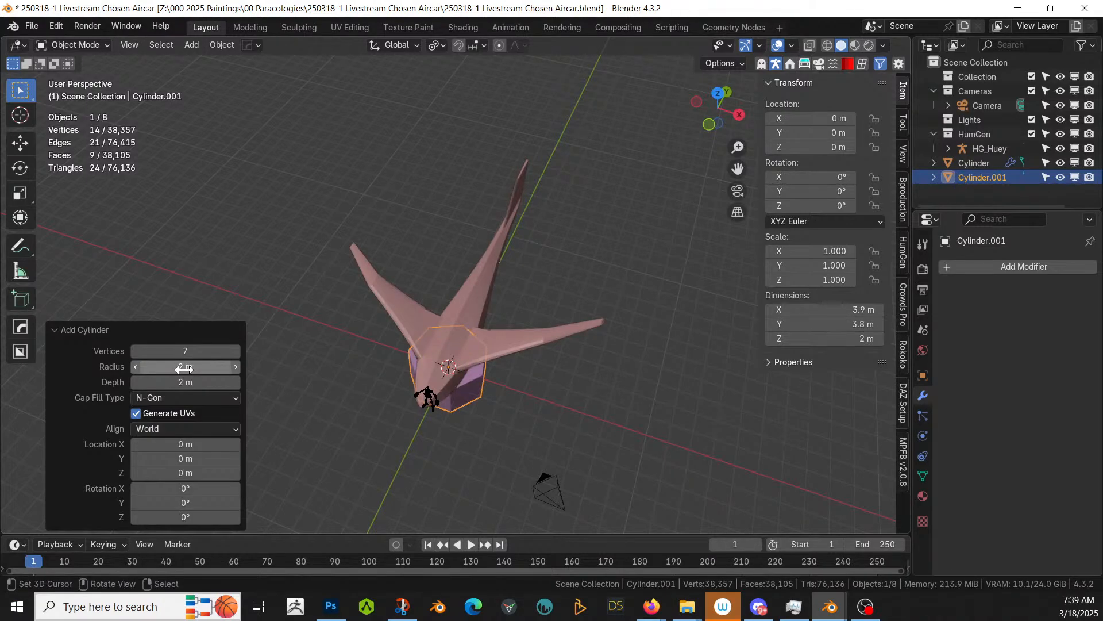
left_click(184, 382)
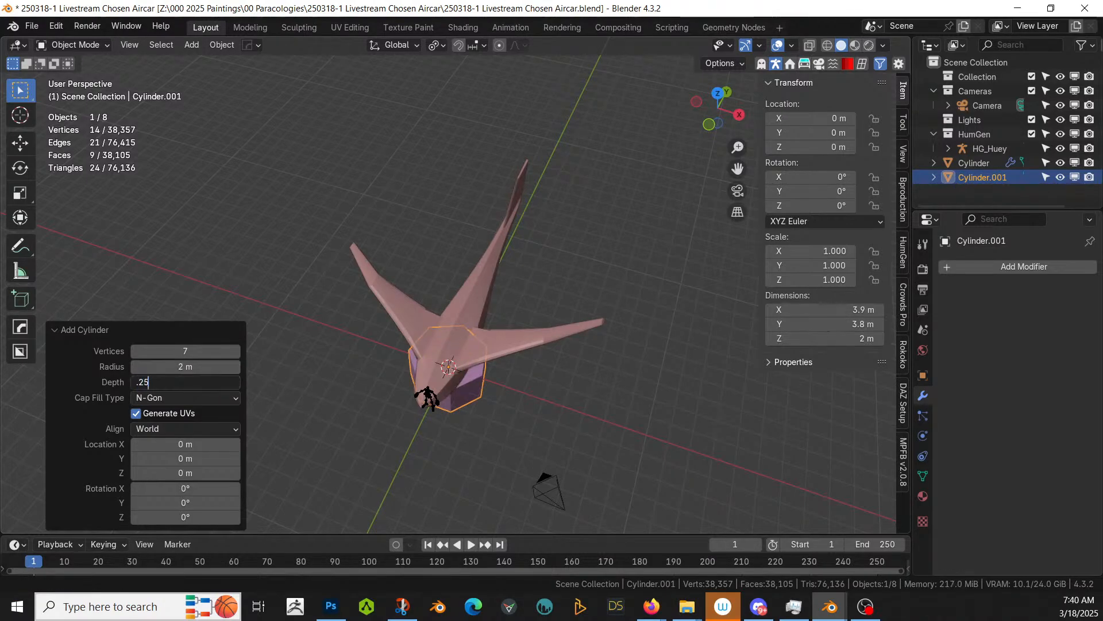
key("Return")
Step: Position the flat cylinder at the +X wing tip by moving it about 6.61 m along X, 3.00 m along Y and 3.46 m along Z
middle_click_drag(394, 394, 422, 420)
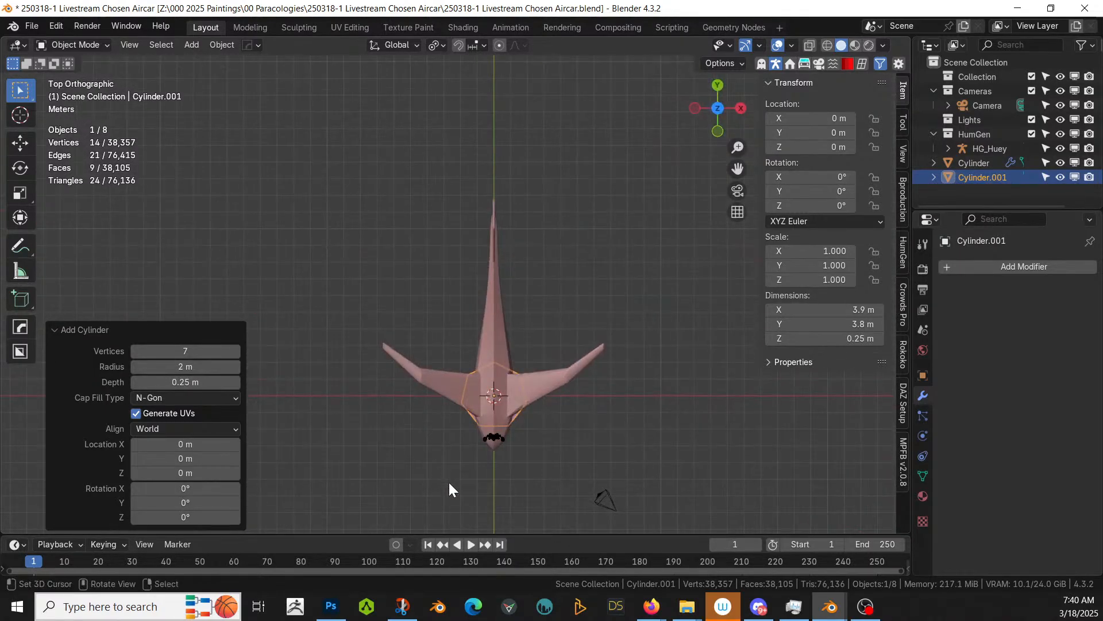
key("g")
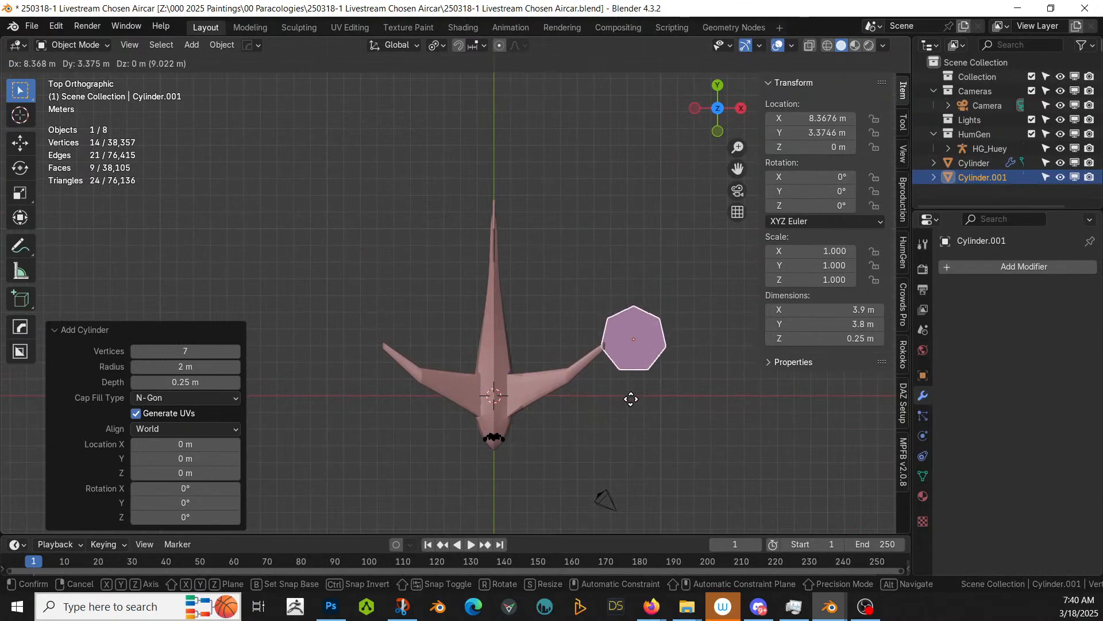
left_click(602, 405)
middle_click_drag(601, 404, 535, 355)
key("g")
key("z")
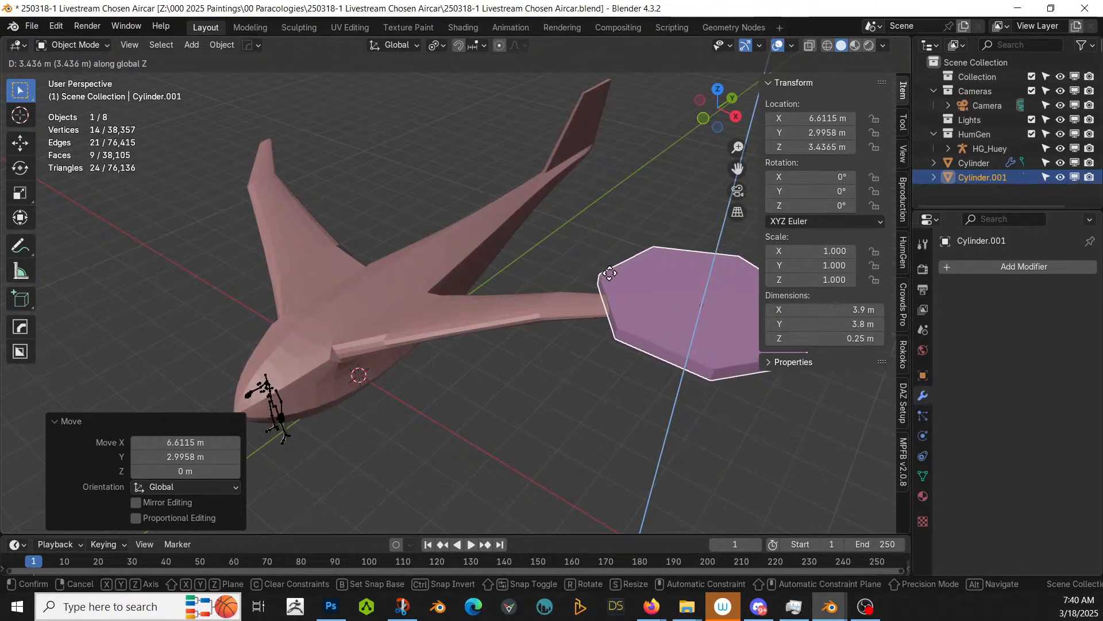
left_click(605, 275)
Step: Mirror the flat cylinder across X about the aircar body to get a matching disc at the opposite wing tip
middle_click_drag(601, 274, 493, 308)
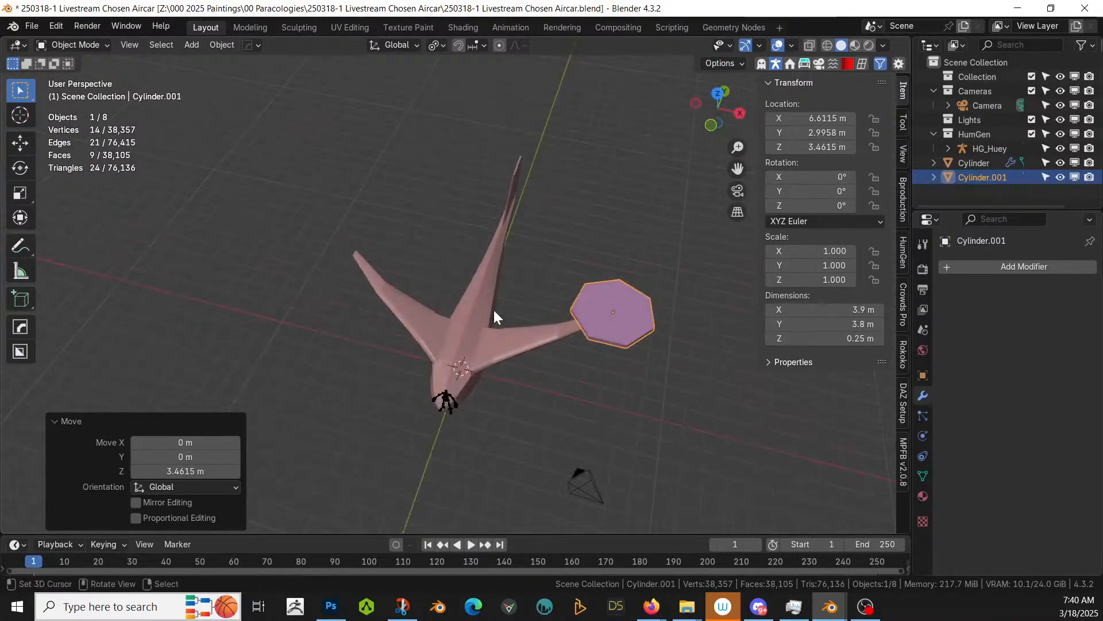
left_click(495, 319, "shift")
key("alt+x")
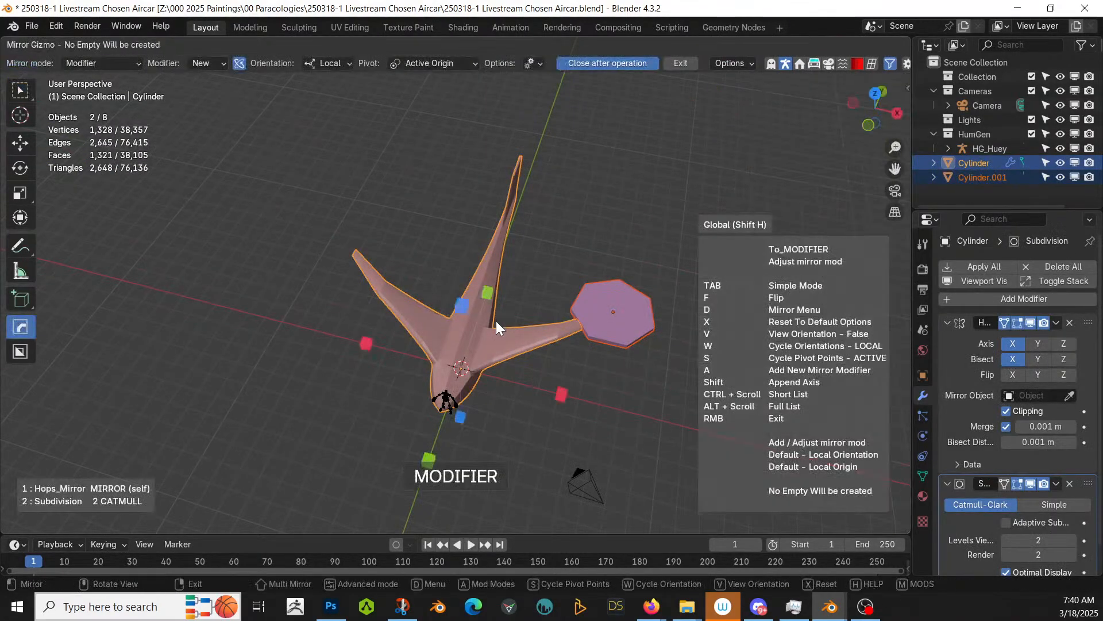
left_click(568, 394)
middle_click_drag(563, 392, 578, 438)
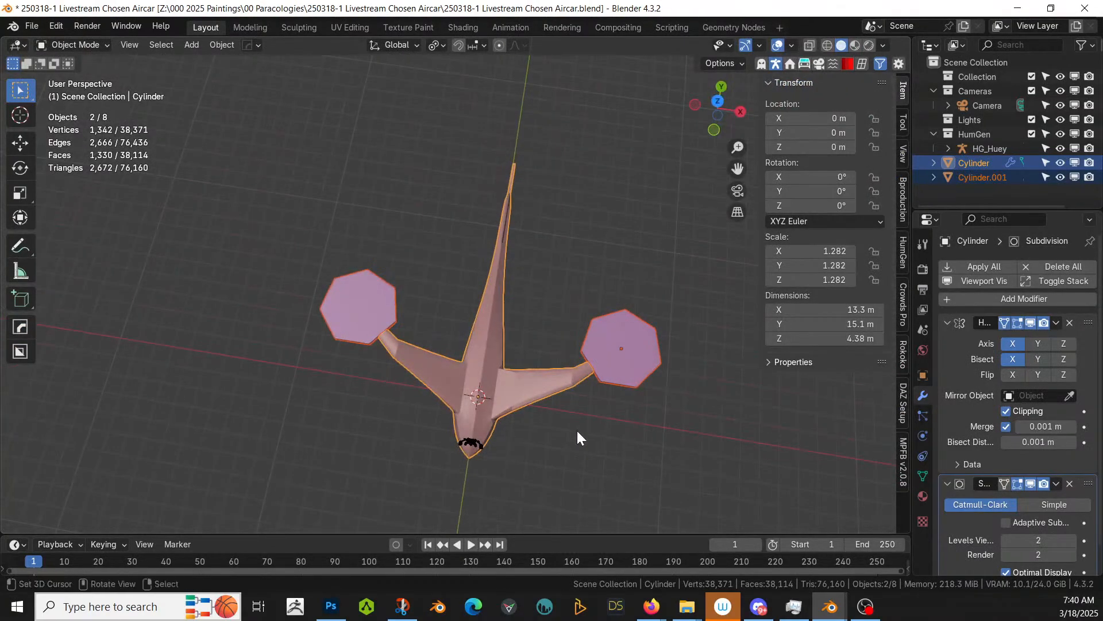
Step: Move the mirrored discs in toward the body by about -4.48 m along X and -2.69 m along Y in top view
key("KP_7")
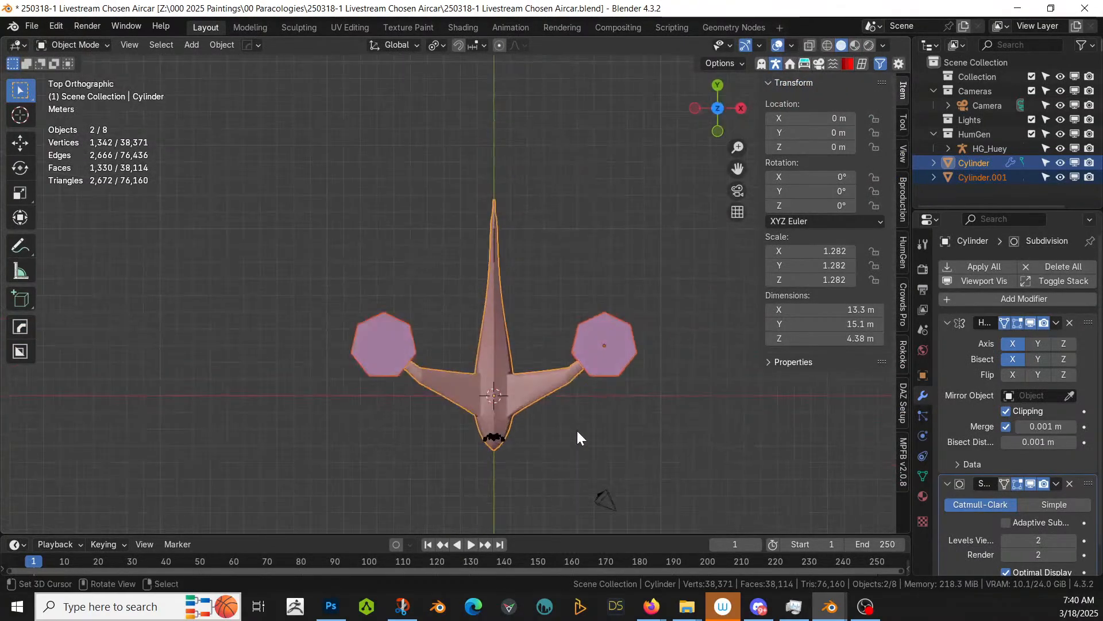
left_click(608, 334)
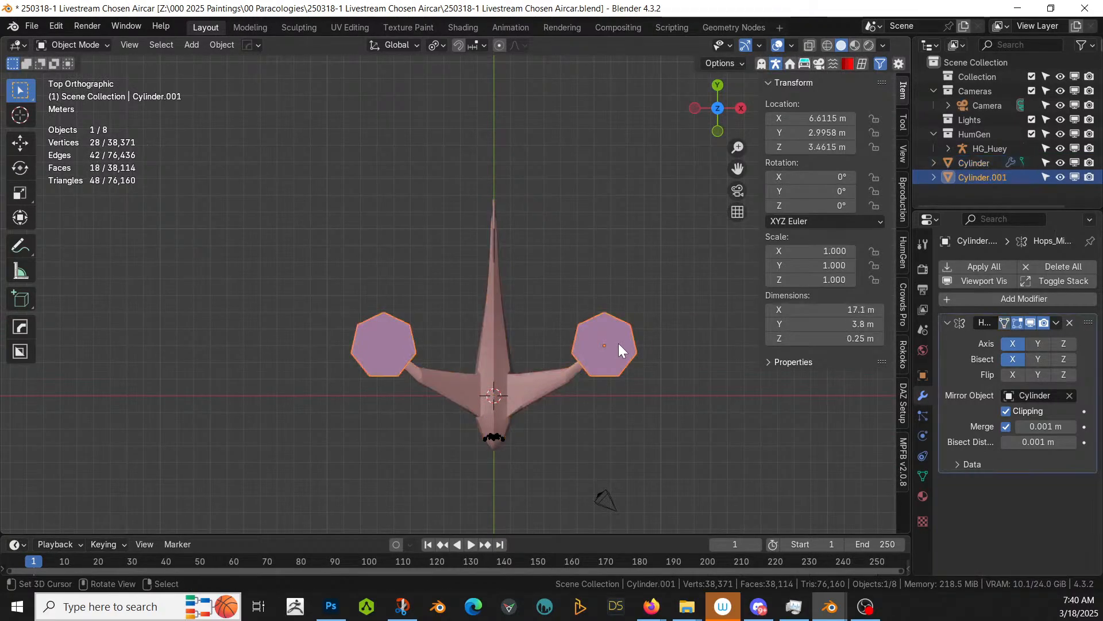
key("g")
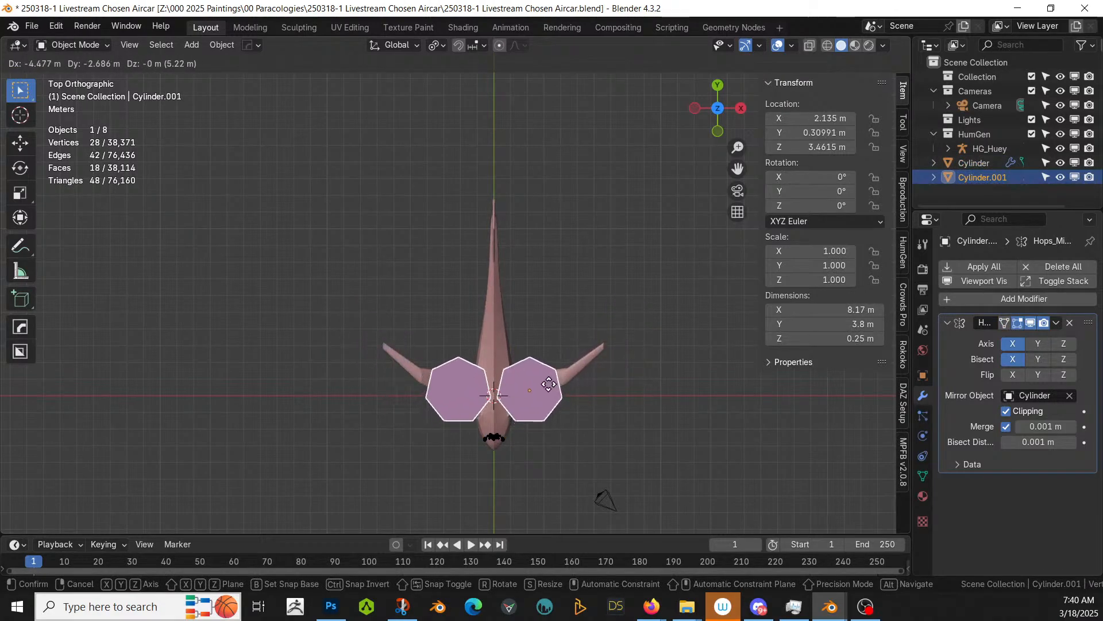
left_click(549, 383)
Step: Move the mirrored discs outward about 2.36 m along X and 0.83 m along Y, and lower them about 0.94 m along Z
middle_click_drag(540, 310, 517, 318)
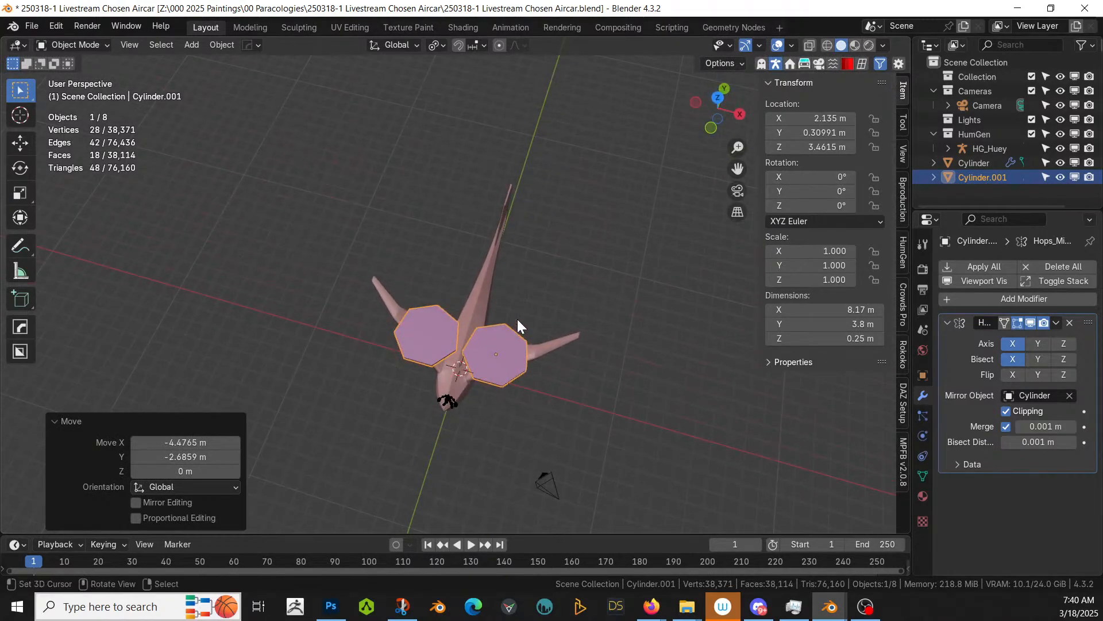
key("KP_7")
key("g")
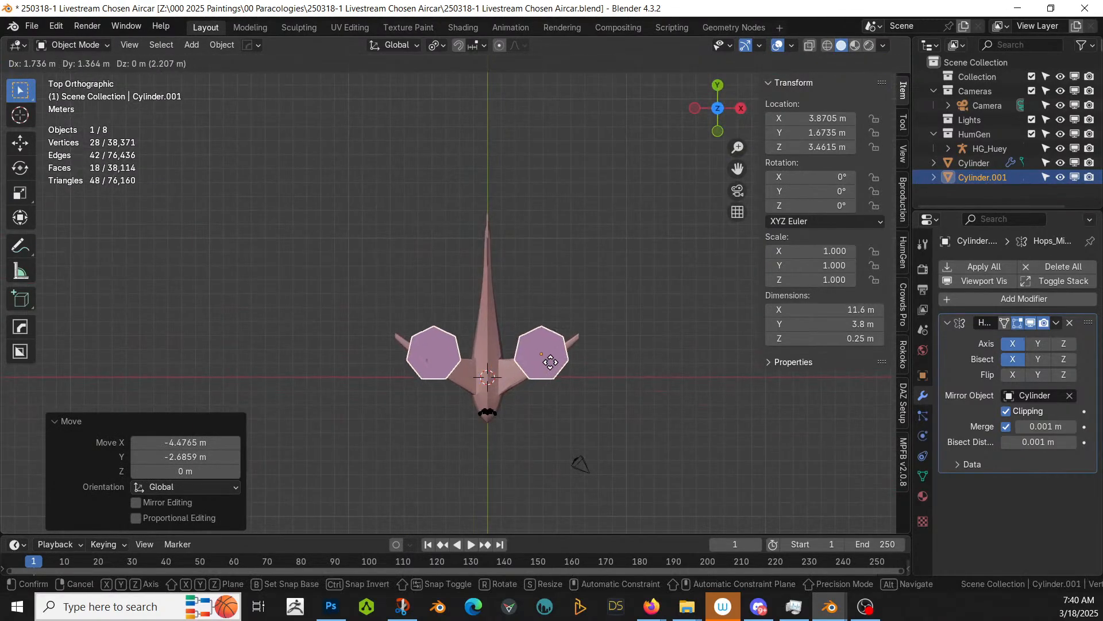
left_click(559, 370)
middle_click_drag(560, 370, 568, 226)
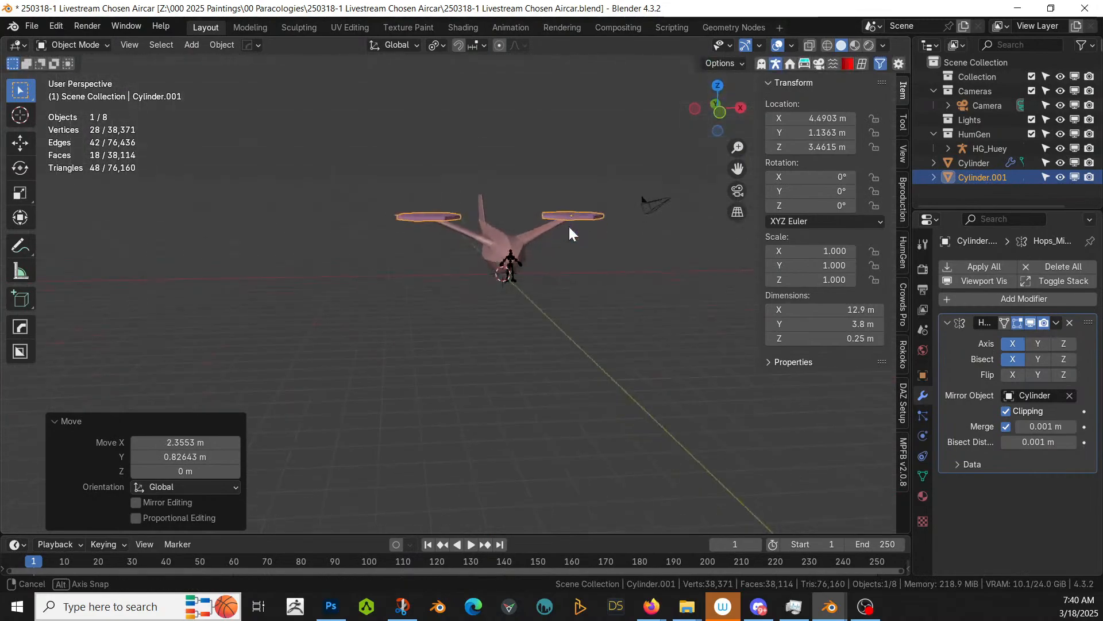
key("g")
key("z")
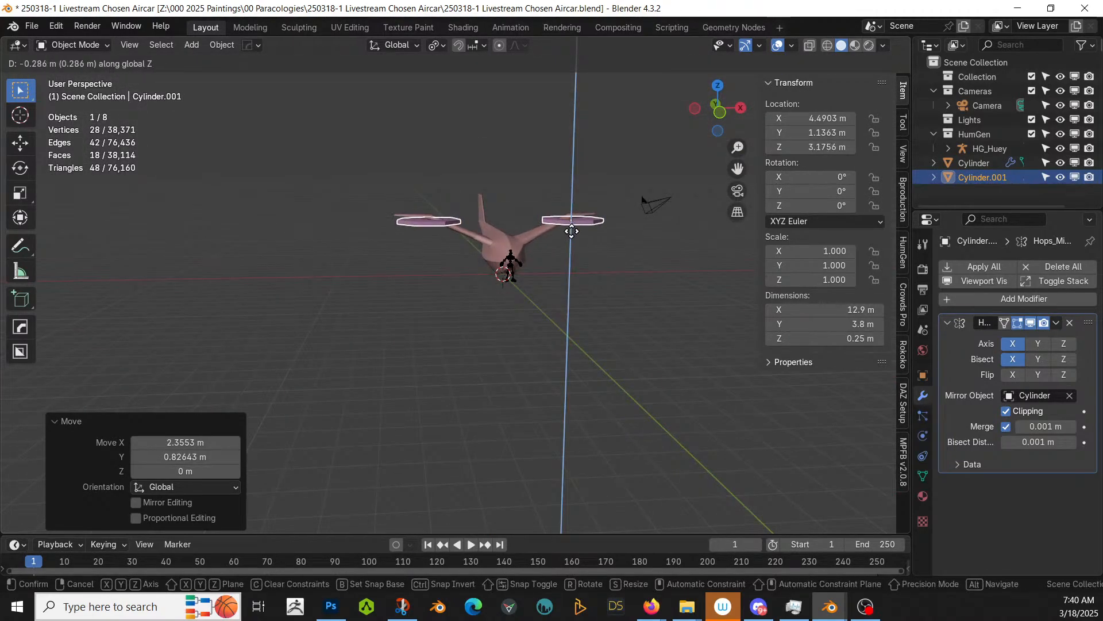
left_click(571, 240)
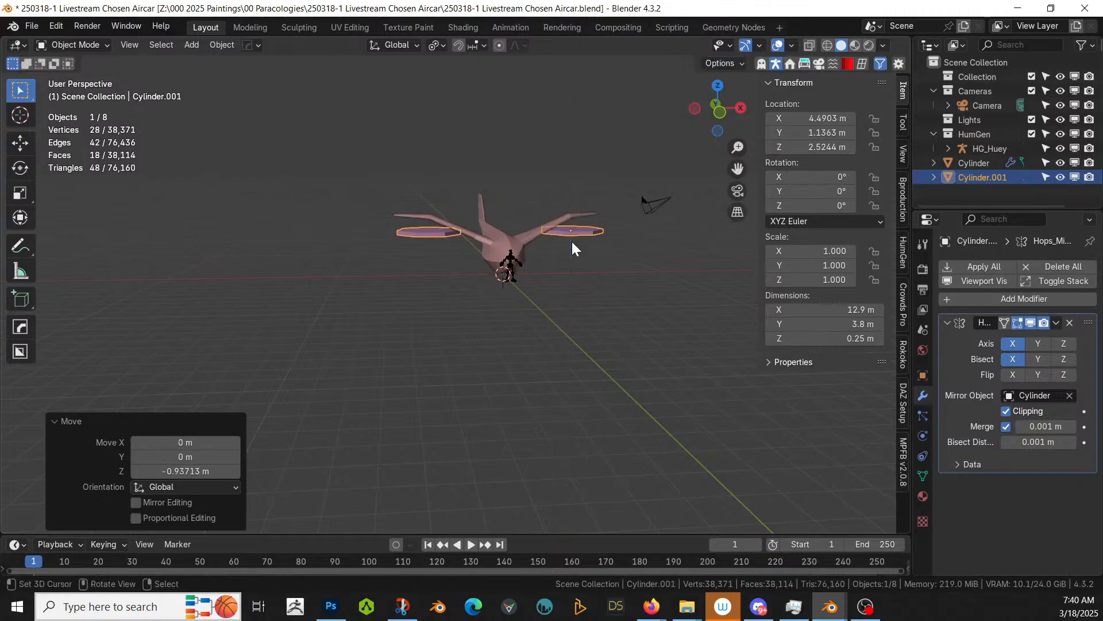
Step: Shift the discs under the outer wings by about 1.15 m along X and 1.12 m along Y, and raise them about 0.67 m
key("KP_5")
key("KP_7")
key("g")
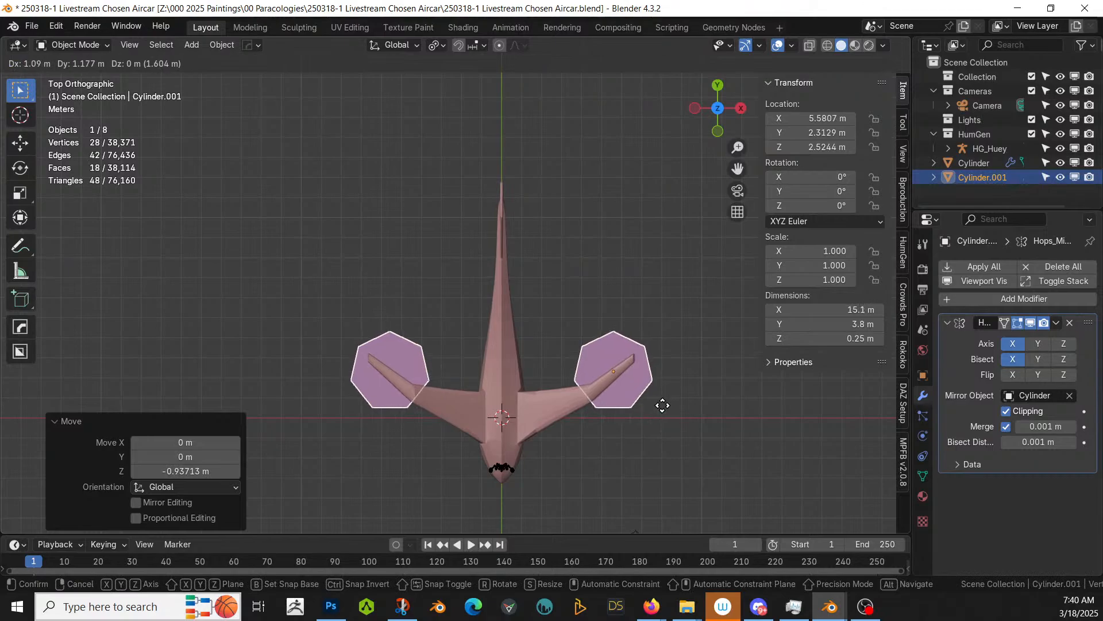
left_click(664, 406)
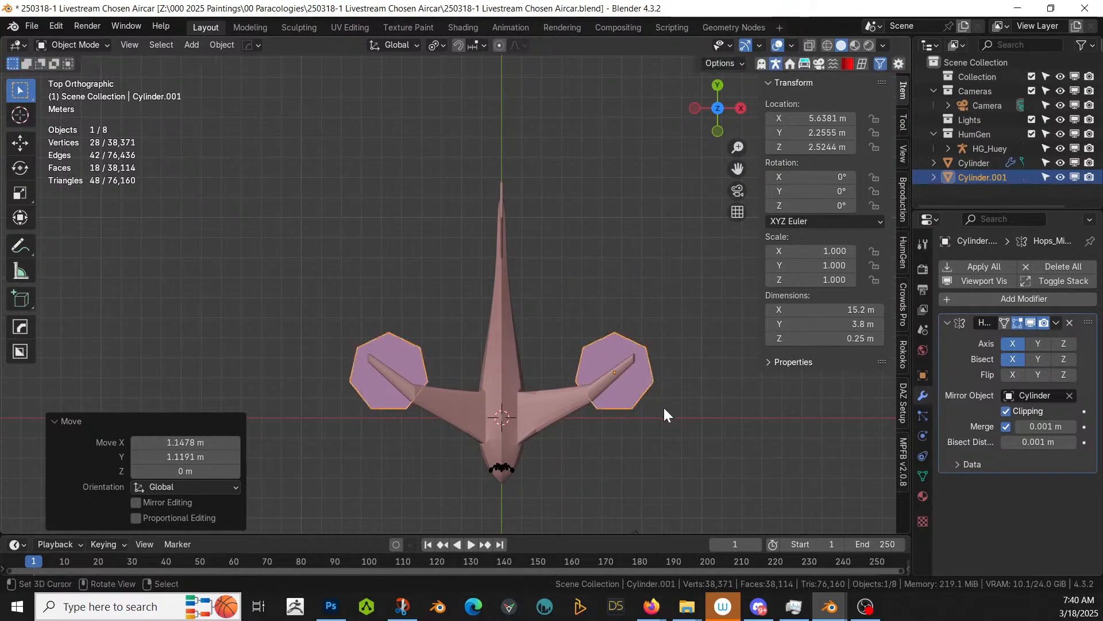
middle_click_drag(664, 407, 518, 324)
scroll(507, 263, "up", 2)
key("g")
key("z")
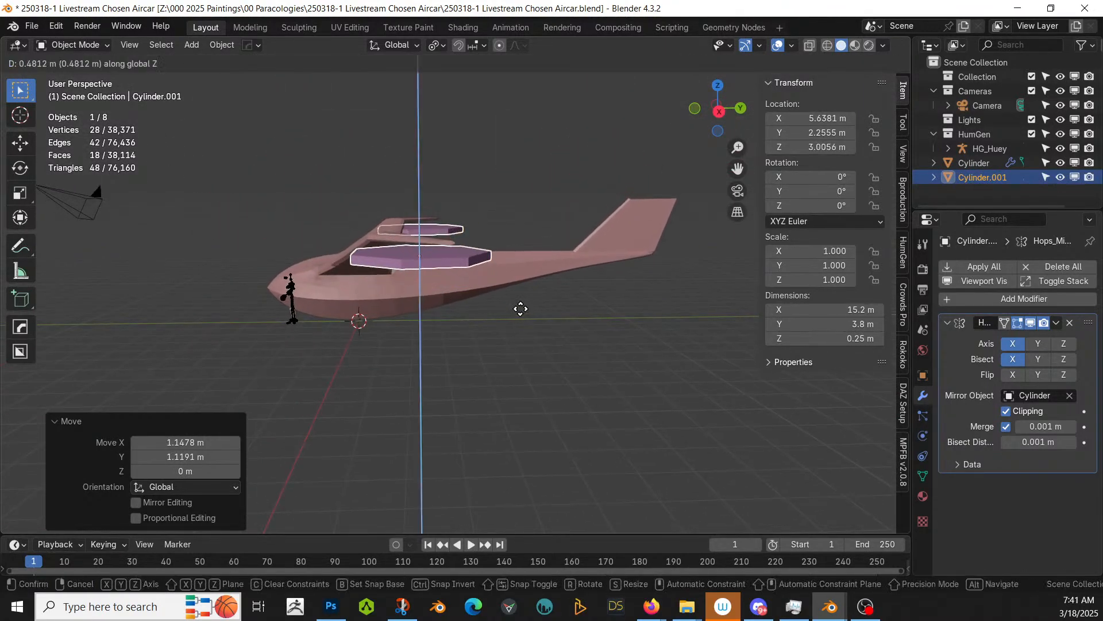
left_click(521, 302)
middle_click_drag(519, 300, 528, 355)
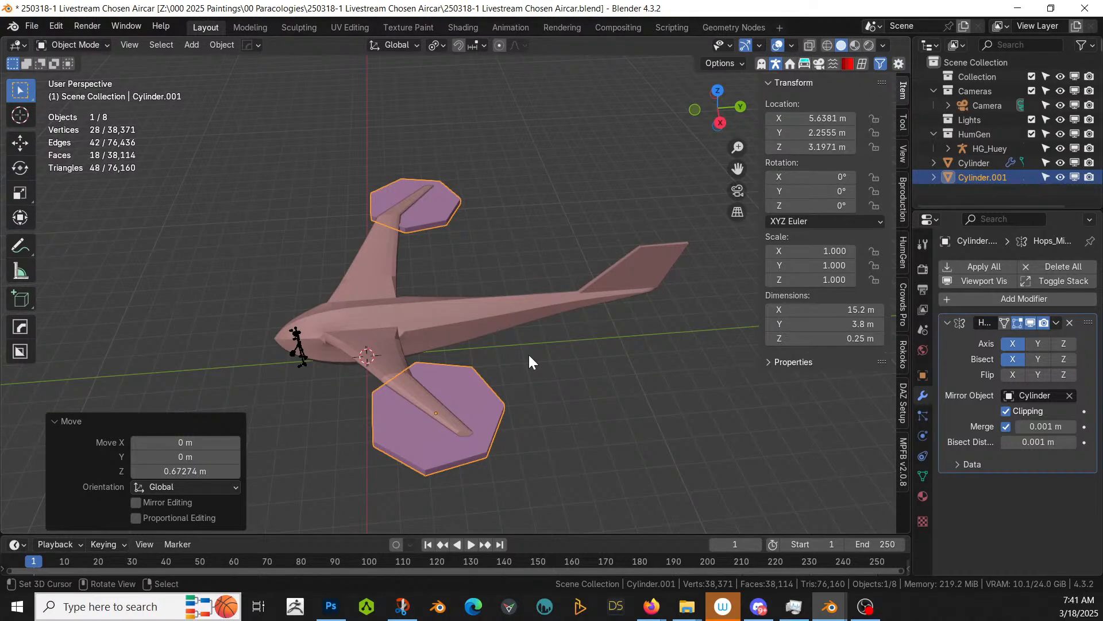
Step: Snap the 3D cursor to the selected disc's origin and delete the mirrored discs
key("KP_7")
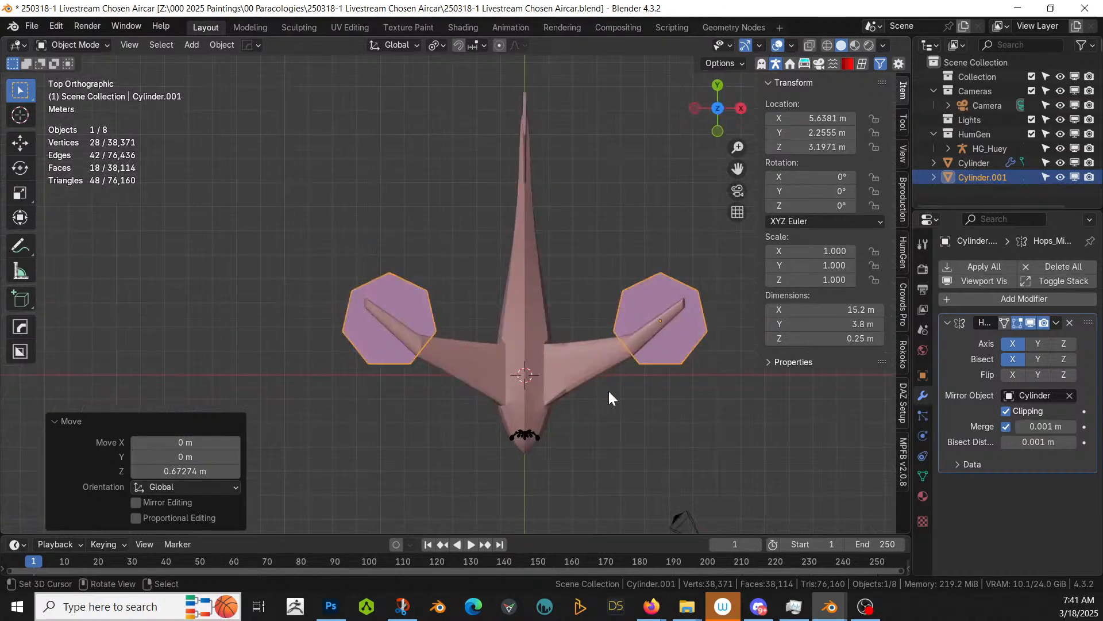
key("shift+s")
key("2")
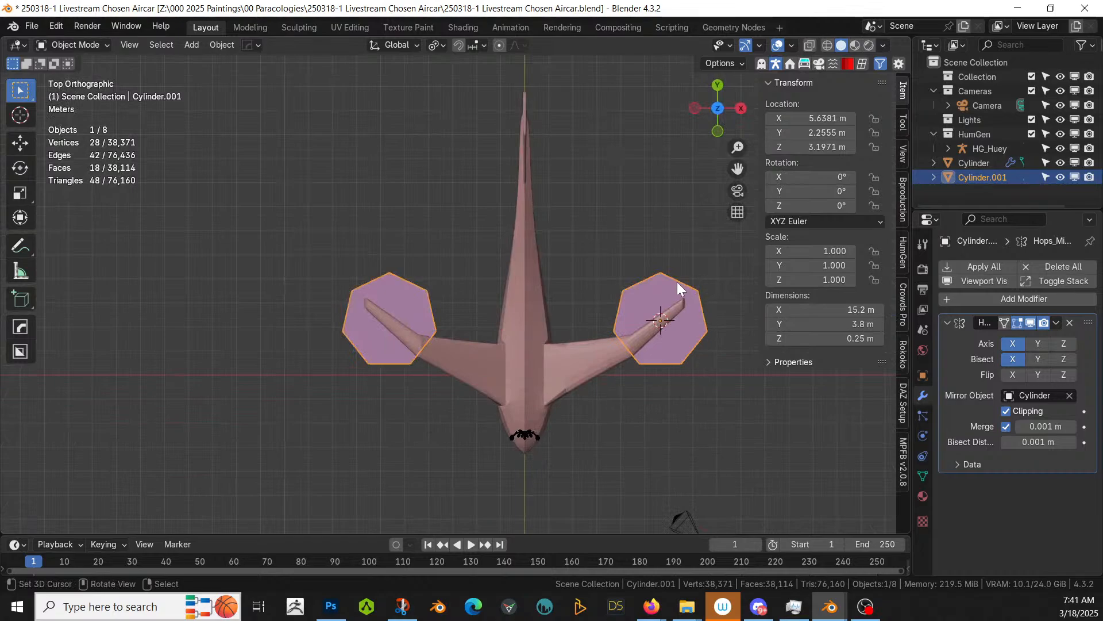
key("Delete")
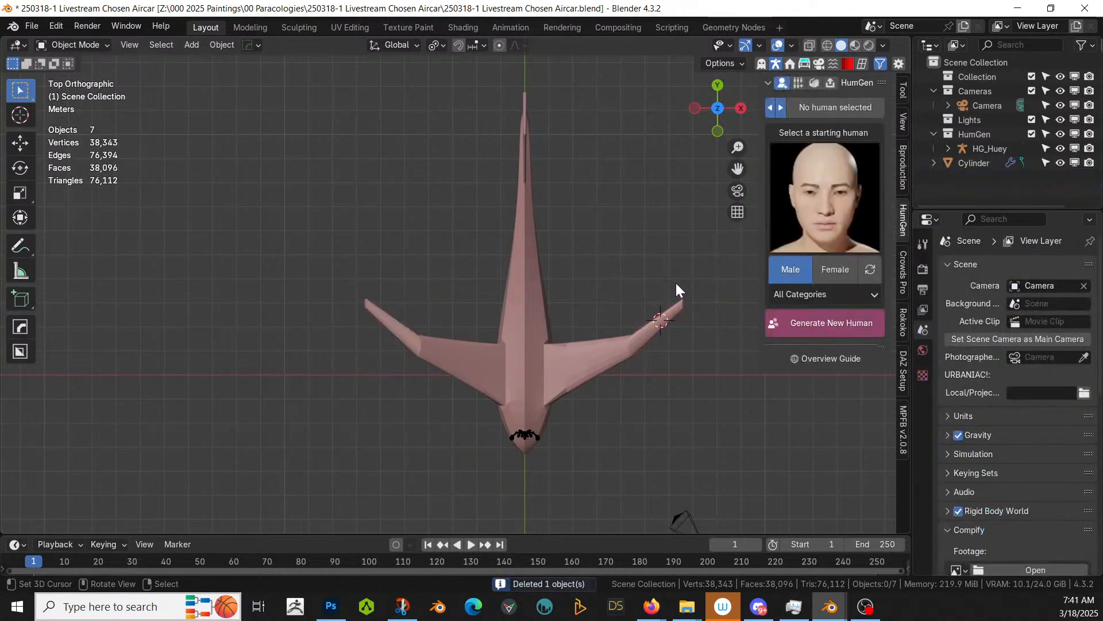
Step: Add a gem mesh with 7 segments at the 3D cursor near the wing tip
key("shift+a")
key("shift+a")
mouse_move(383, 101)
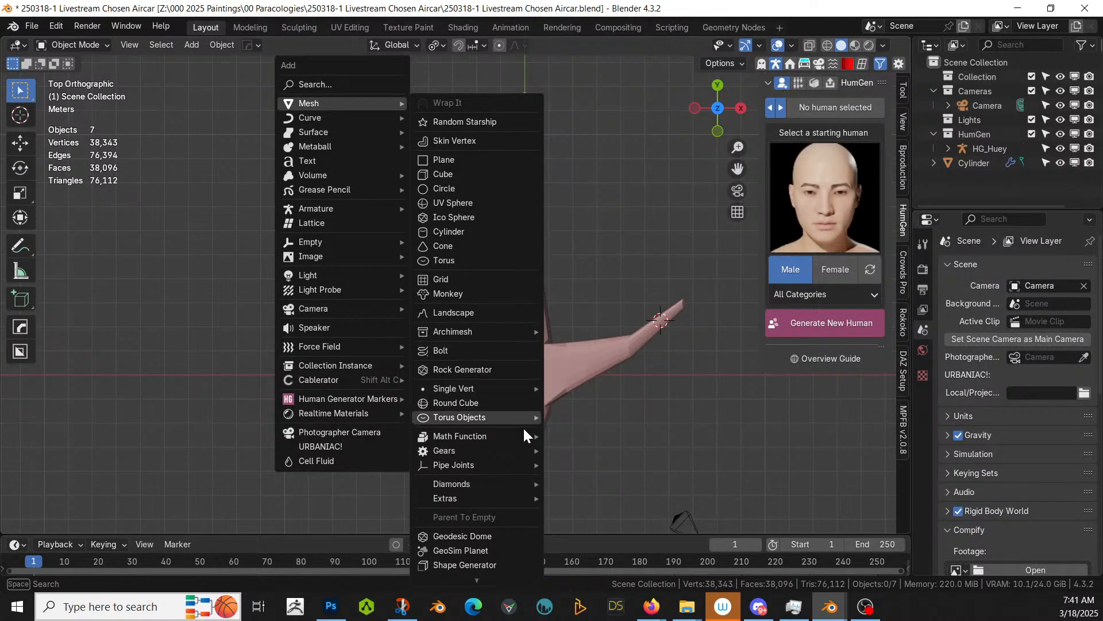
mouse_move(493, 483)
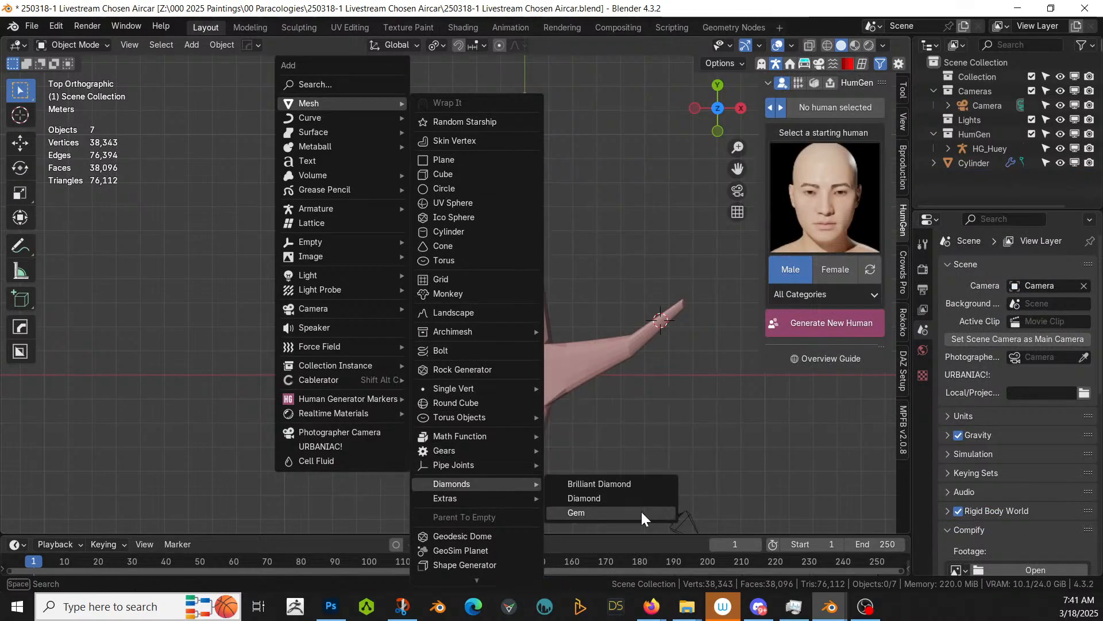
left_click(640, 511)
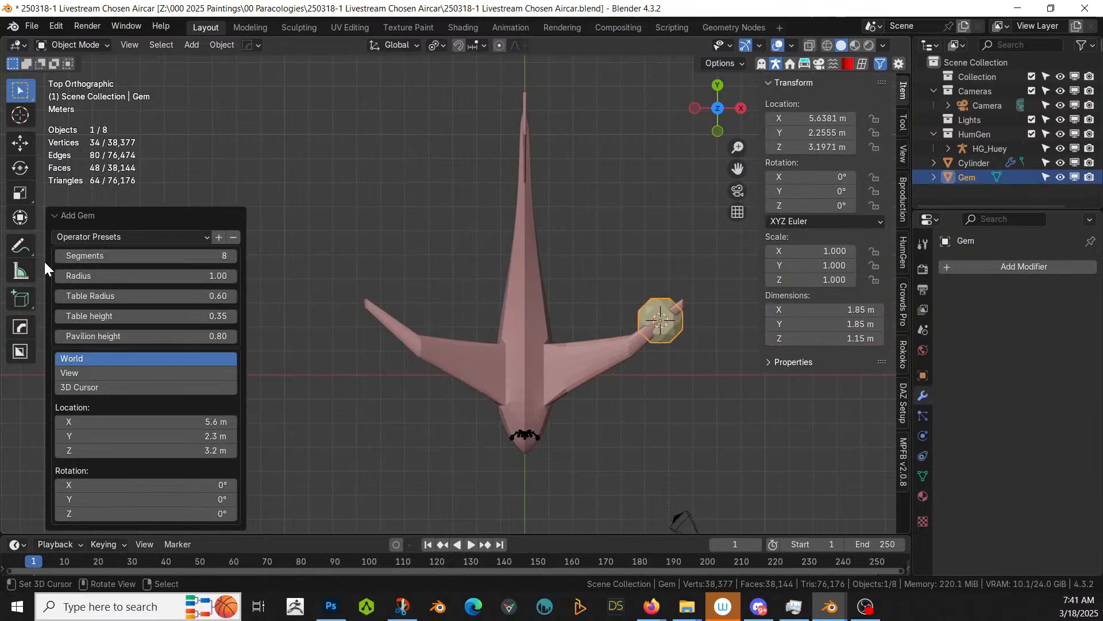
left_click(59, 254)
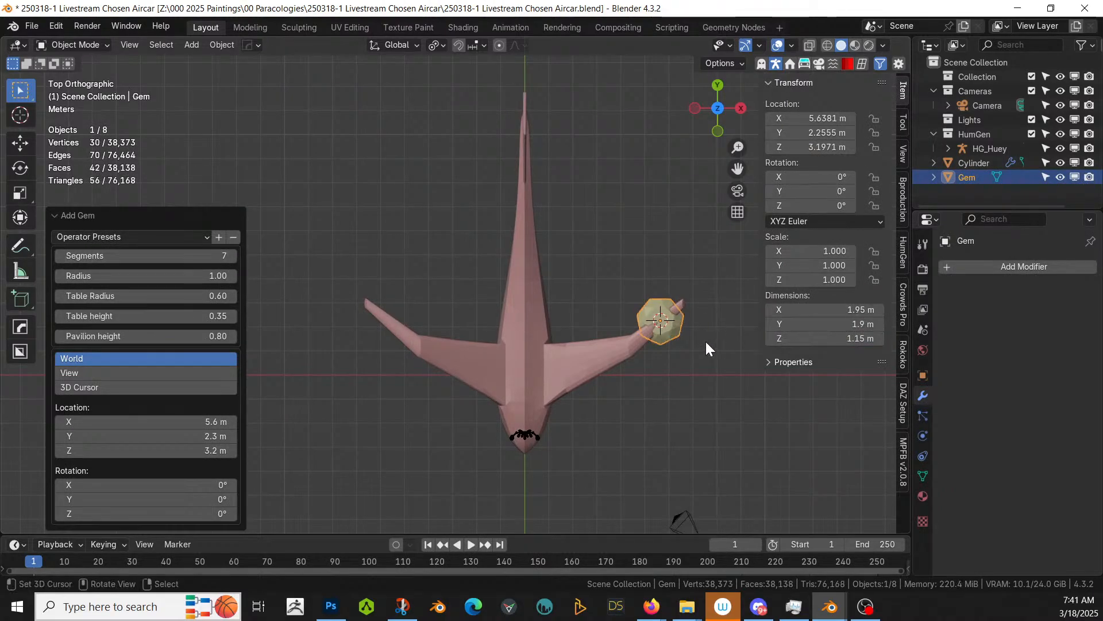
Step: Try a radius of 2.00 for the new gem
middle_click_drag(726, 375, 498, 301)
scroll(631, 264, "up", 2)
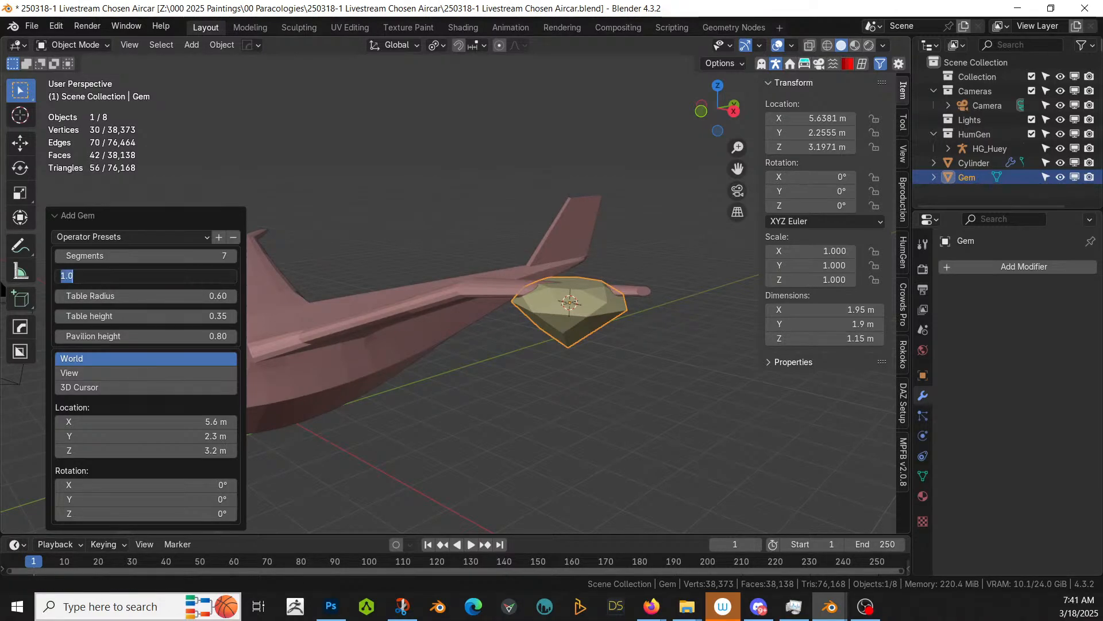
type("2")
key("Return")
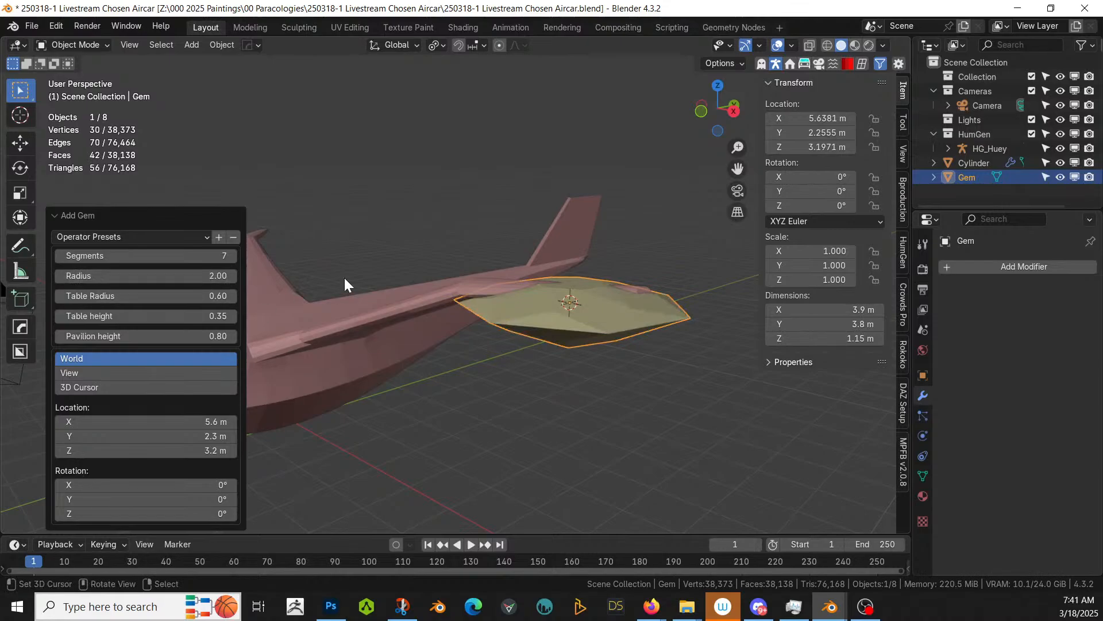
Step: Set the gem's radius to 1.50
middle_click_drag(574, 322, 618, 429)
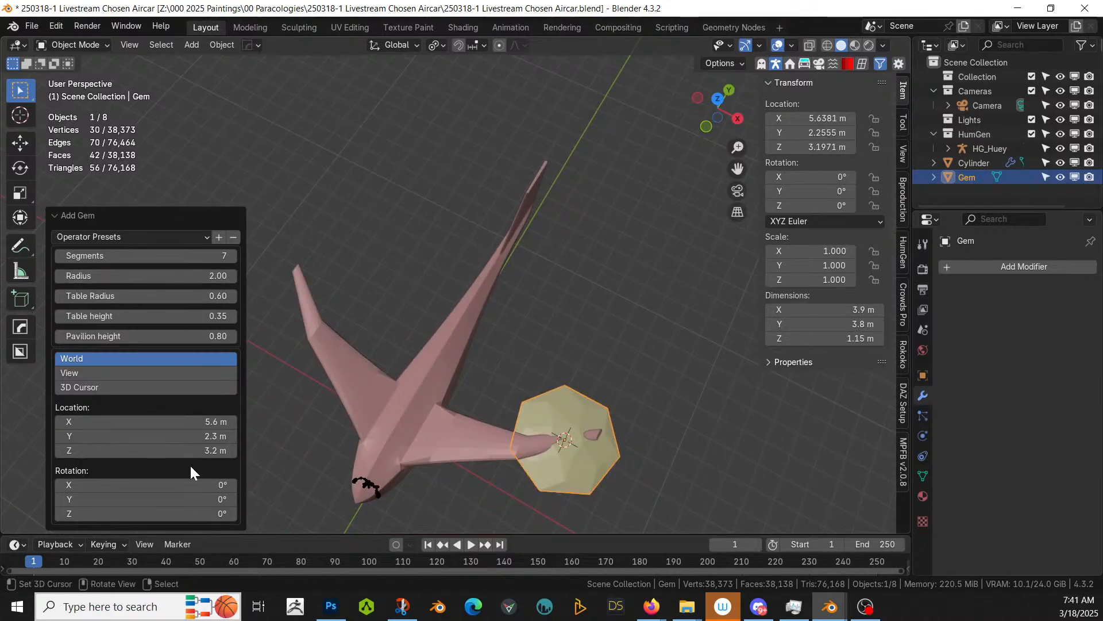
left_click(144, 276)
type("1")
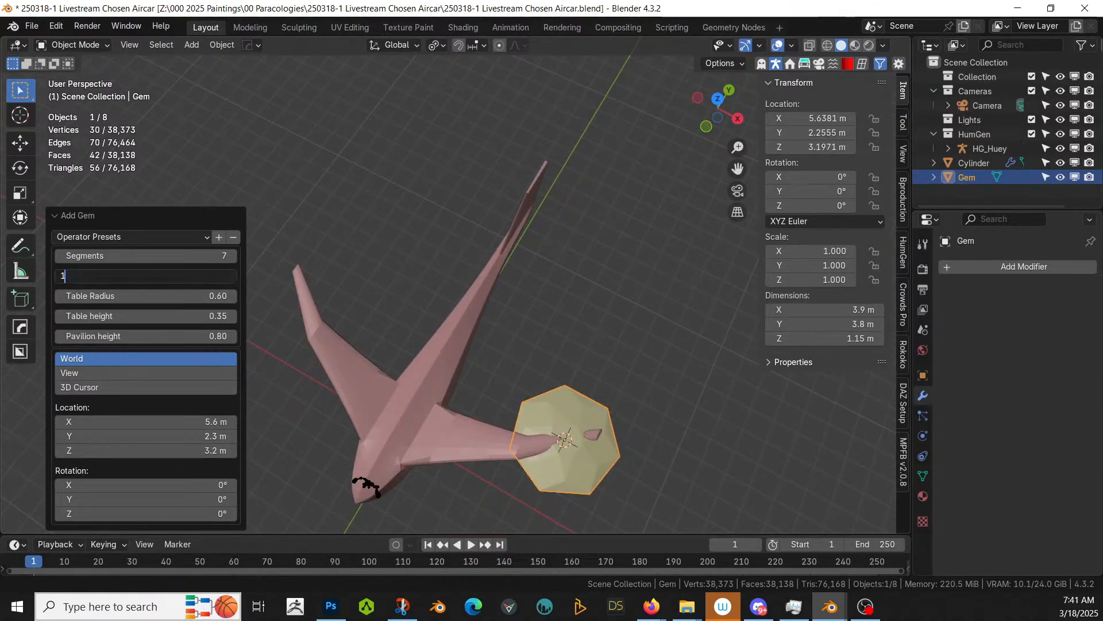
type(".5")
key("Return")
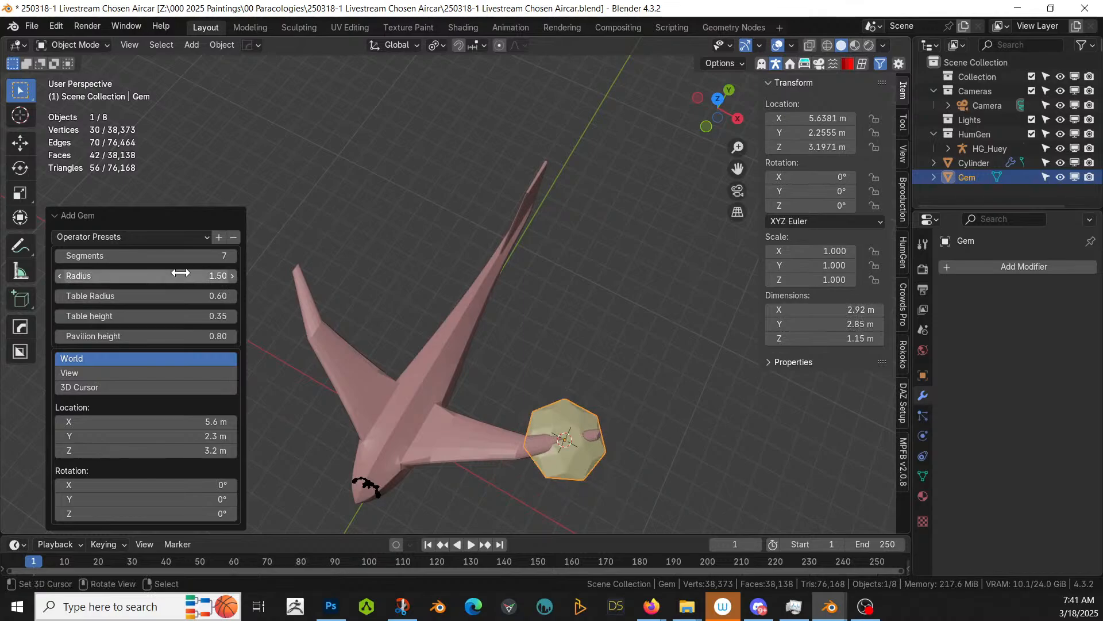
Step: Flatten the gem by setting both its table height and its pavilion height to 0.47
middle_click_drag(353, 302, 278, 237)
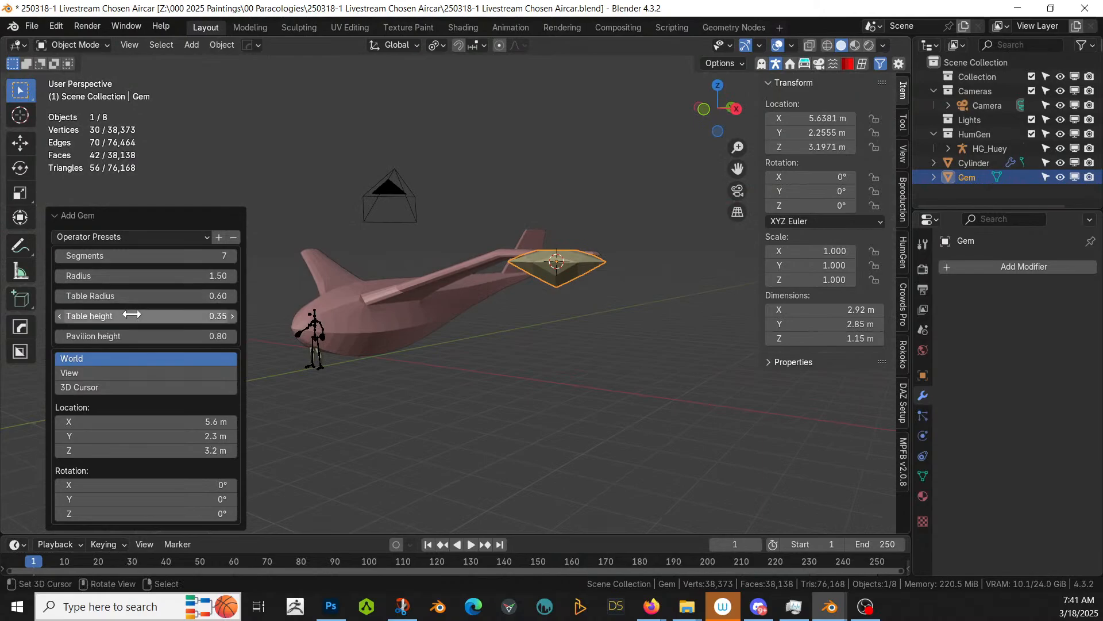
left_click_drag(132, 314, 173, 314)
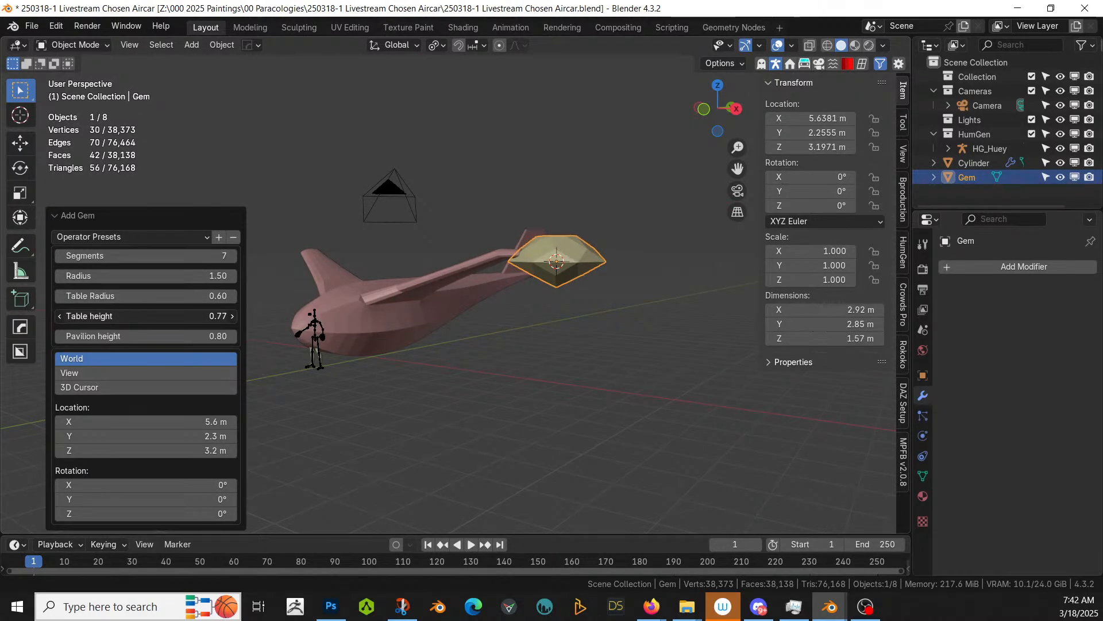
middle_click_drag(329, 308, 382, 397)
middle_click_drag(402, 347, 385, 302)
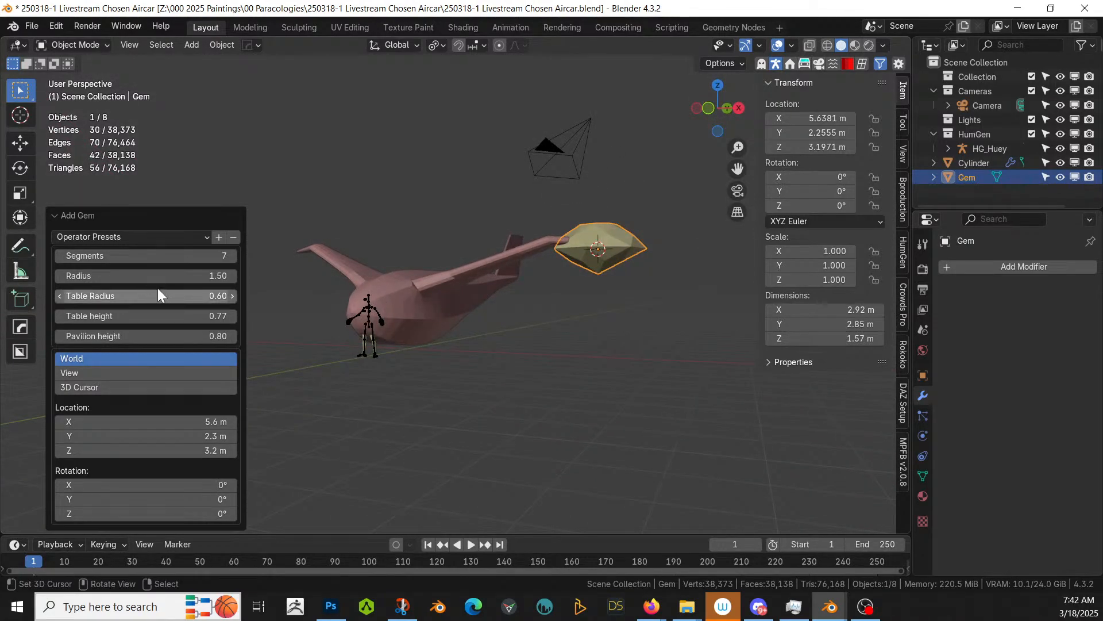
left_click_drag(176, 317, 199, 337)
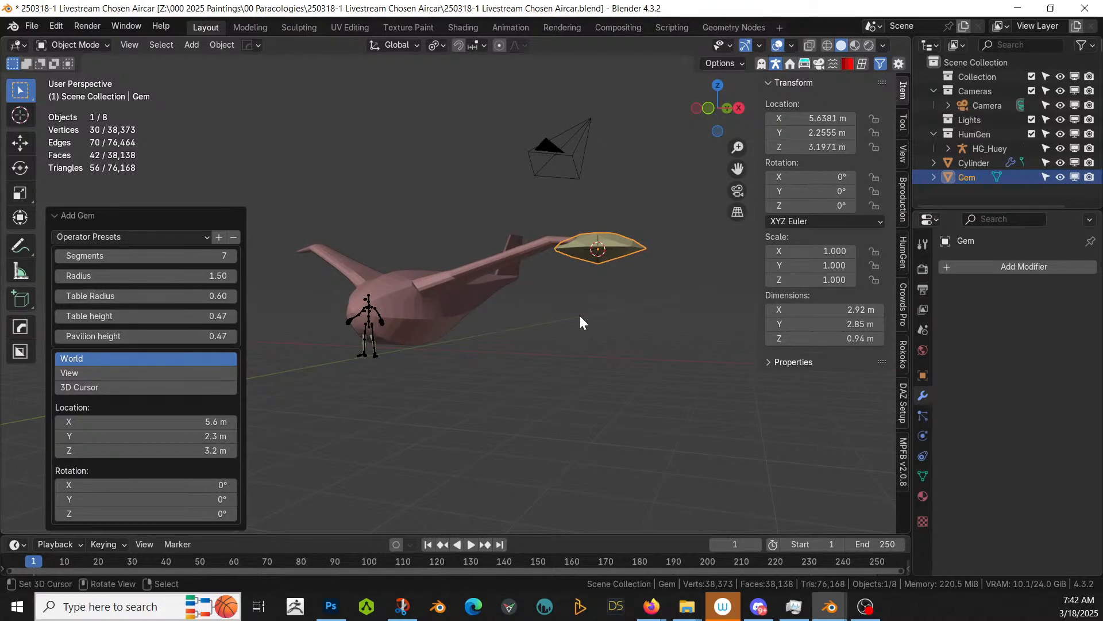
Step: Flip the gem upside down by setting its X rotation to 180°
middle_click_drag(579, 315, 575, 362)
scroll(640, 349, "up", 3)
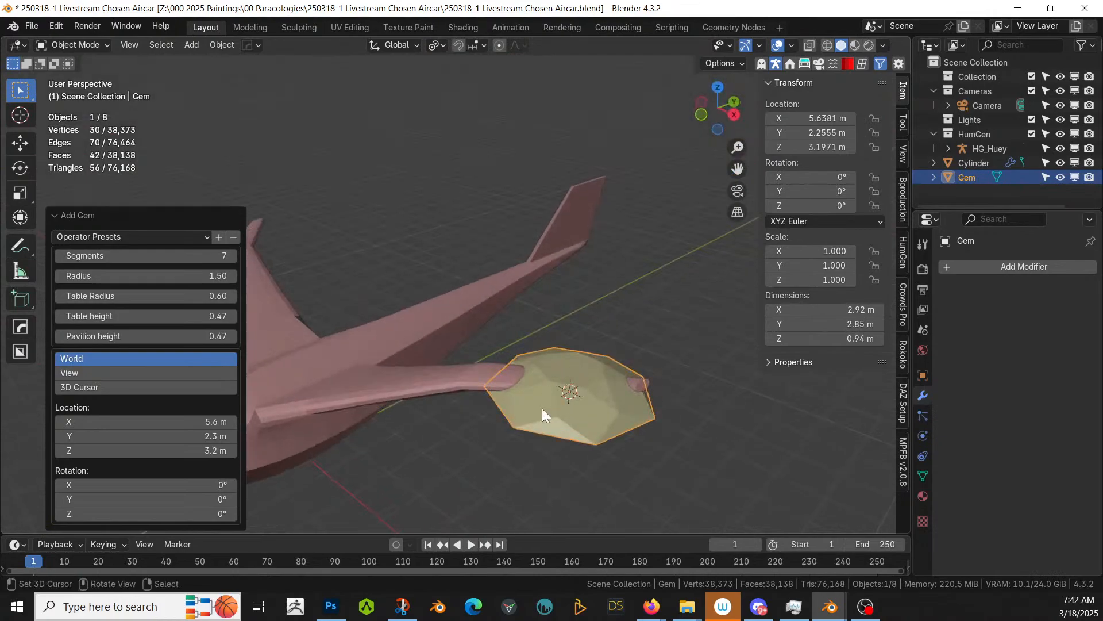
double_click(165, 484)
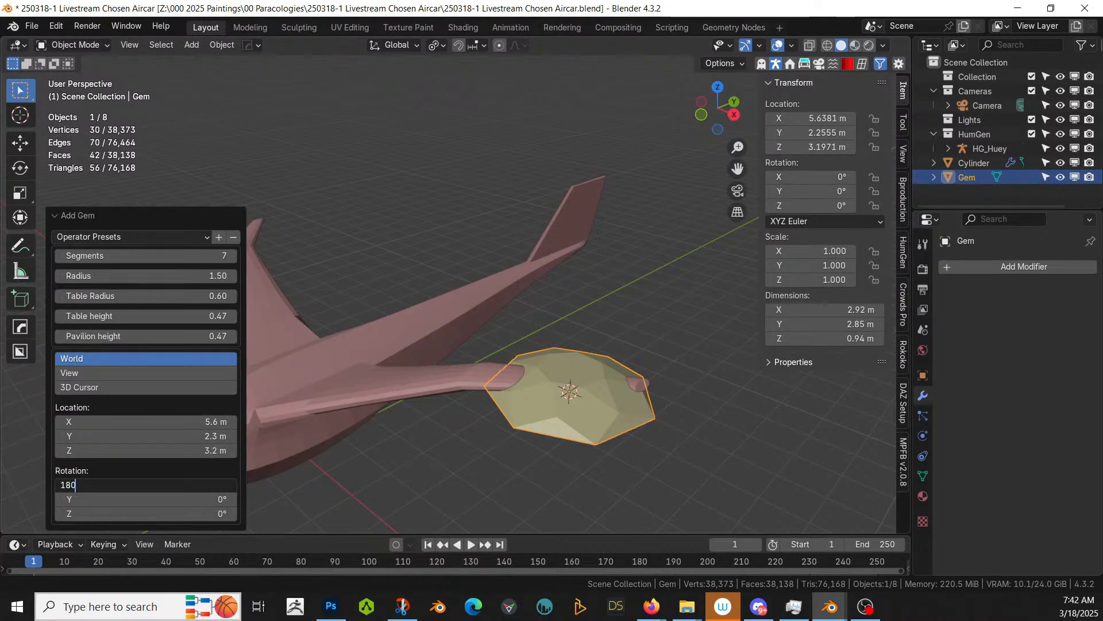
key("Return")
Step: Raise the gem along Z to a height of about 3.40 m on the wing
middle_click_drag(504, 432, 478, 503)
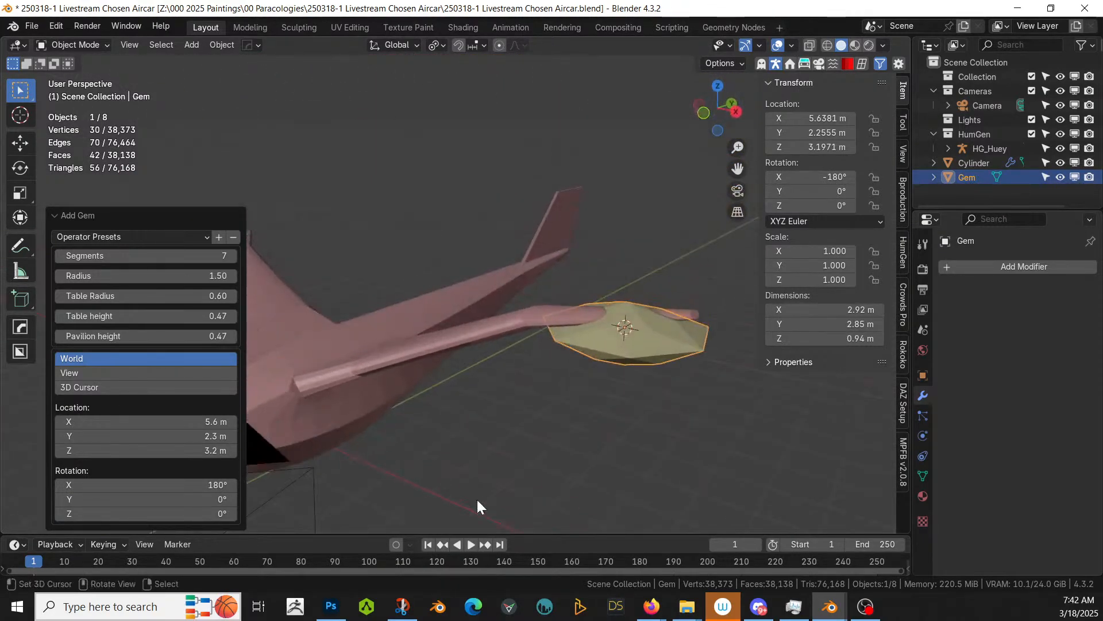
key("g")
key("z")
left_click(671, 403)
Step: Mirror the gem across X about the aircar body to get a matching gem on the opposite wing
mouse_move(671, 399)
middle_mouse_down()
mouse_move(725, 293)
mouse_move(683, 407)
middle_mouse_up()
left_click(551, 347, "shift")
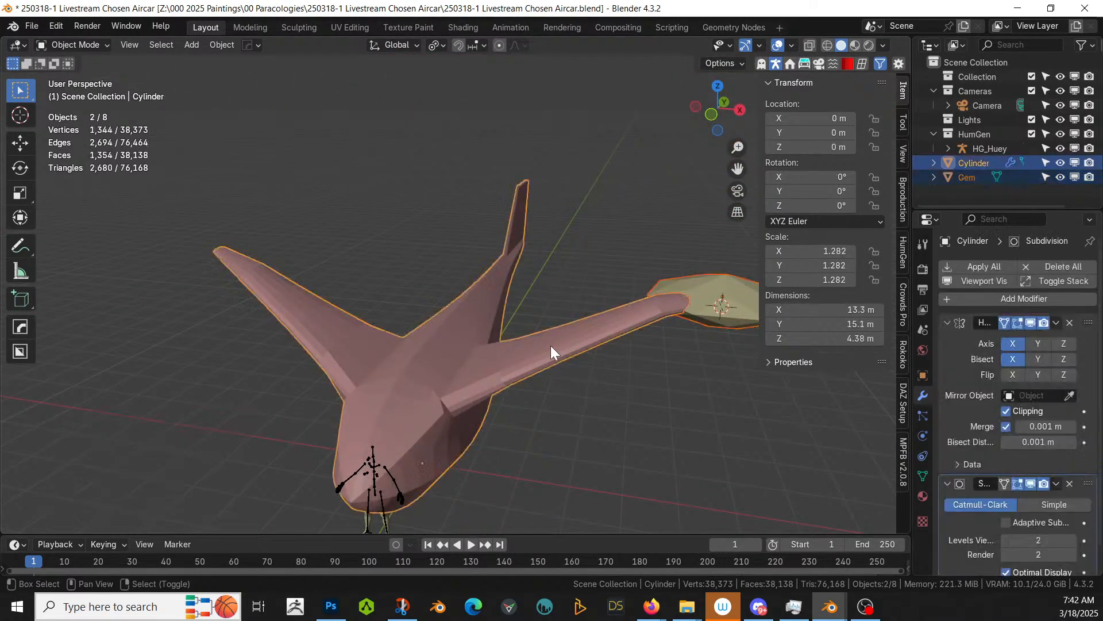
key("alt+x")
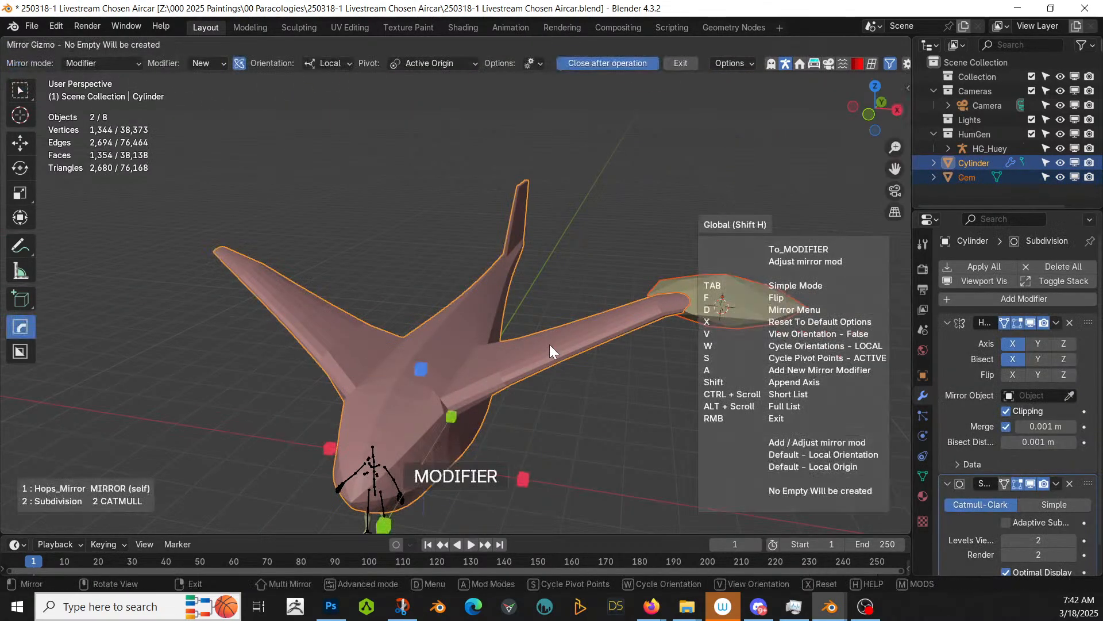
left_click(523, 479)
middle_click_drag(522, 480, 519, 506)
Step: Scale the mirrored wing gems down uniformly to about 0.799 in top view
key("KP_7")
scroll(611, 509, "up", 3)
middle_click_drag(611, 508, 512, 404, "shift")
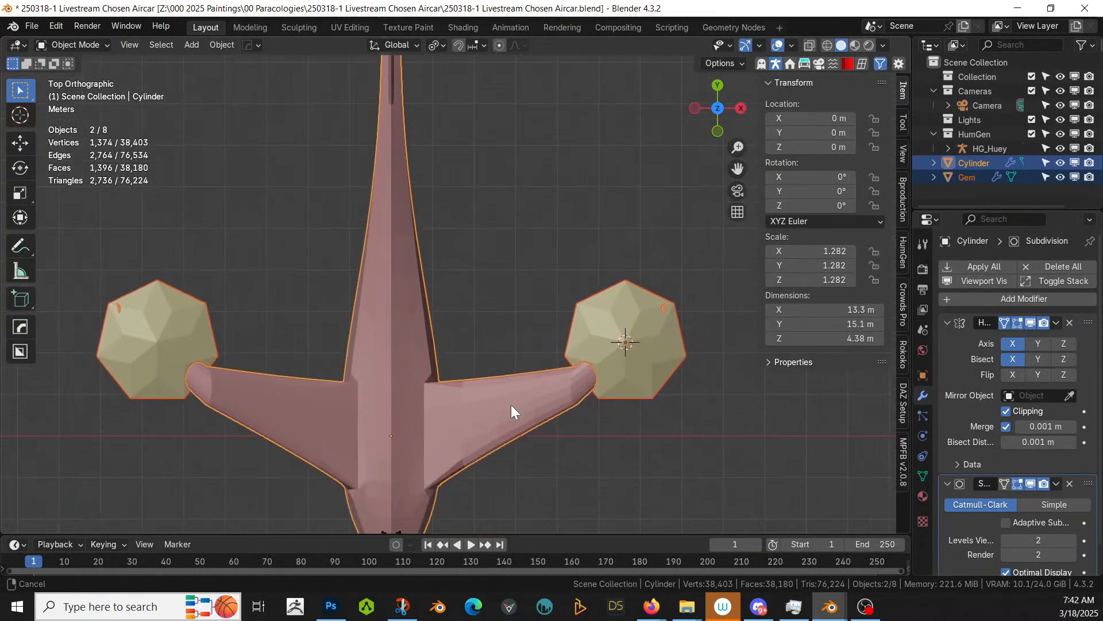
left_click(651, 313)
key("s")
left_click(657, 395)
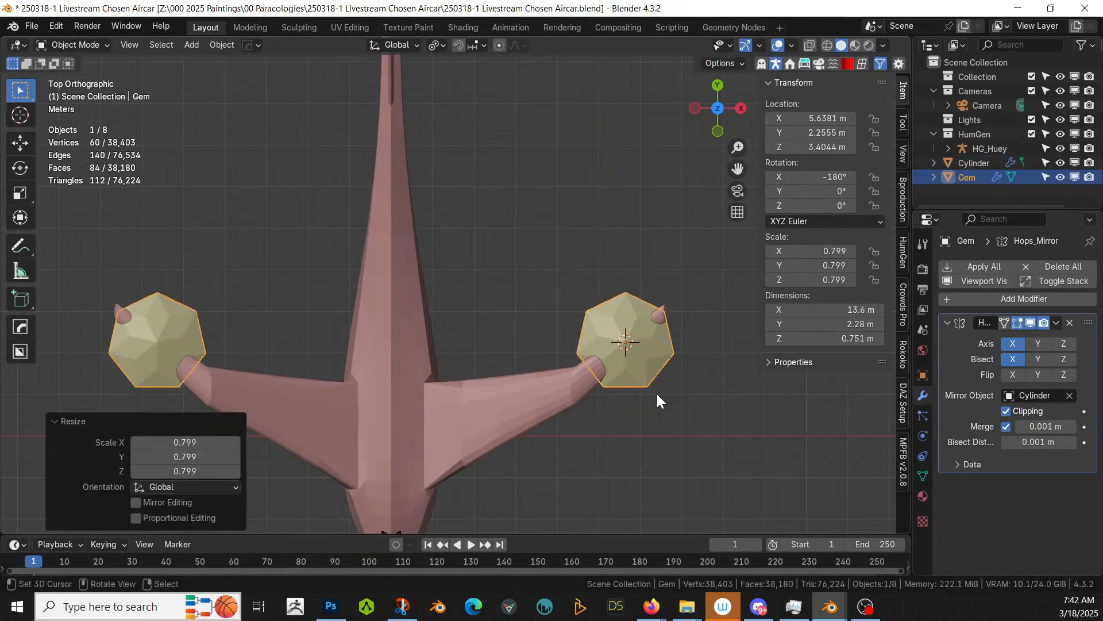
Step: Revert through the undo history to the state just before the mirrored heptagonal wing discs were deleted and replaced by the gem
middle_click_drag(656, 392, 684, 339)
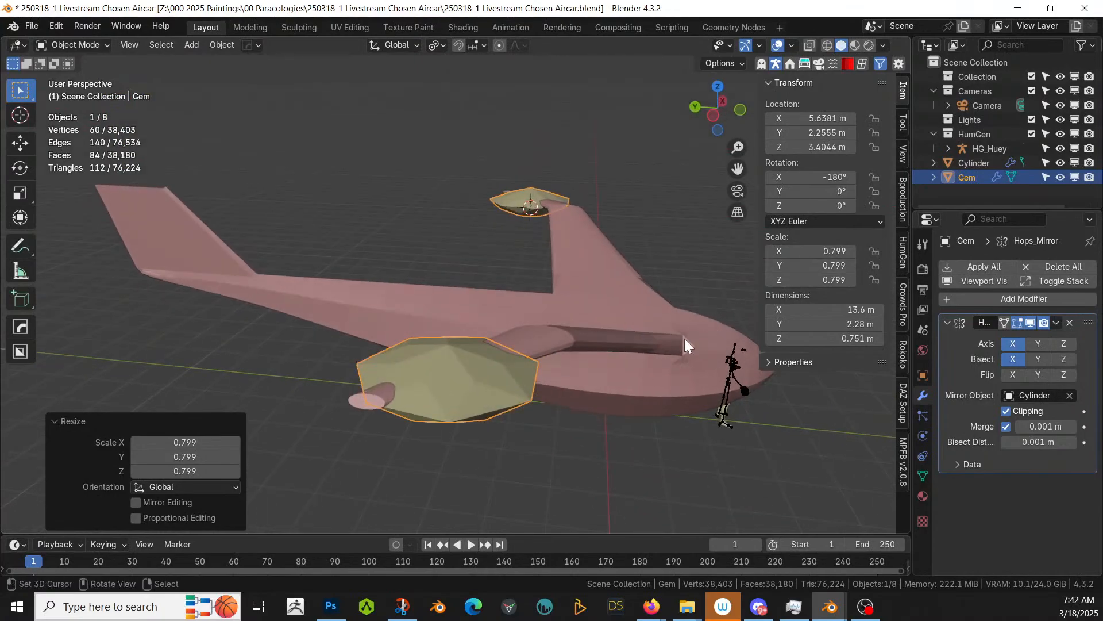
left_click(60, 26)
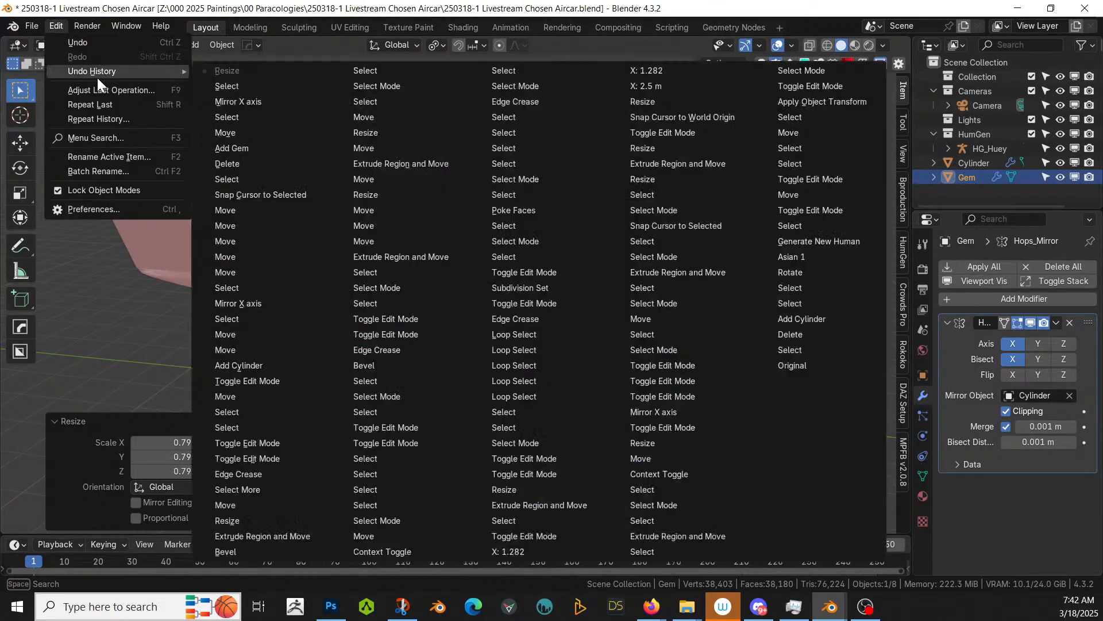
mouse_move(97, 74)
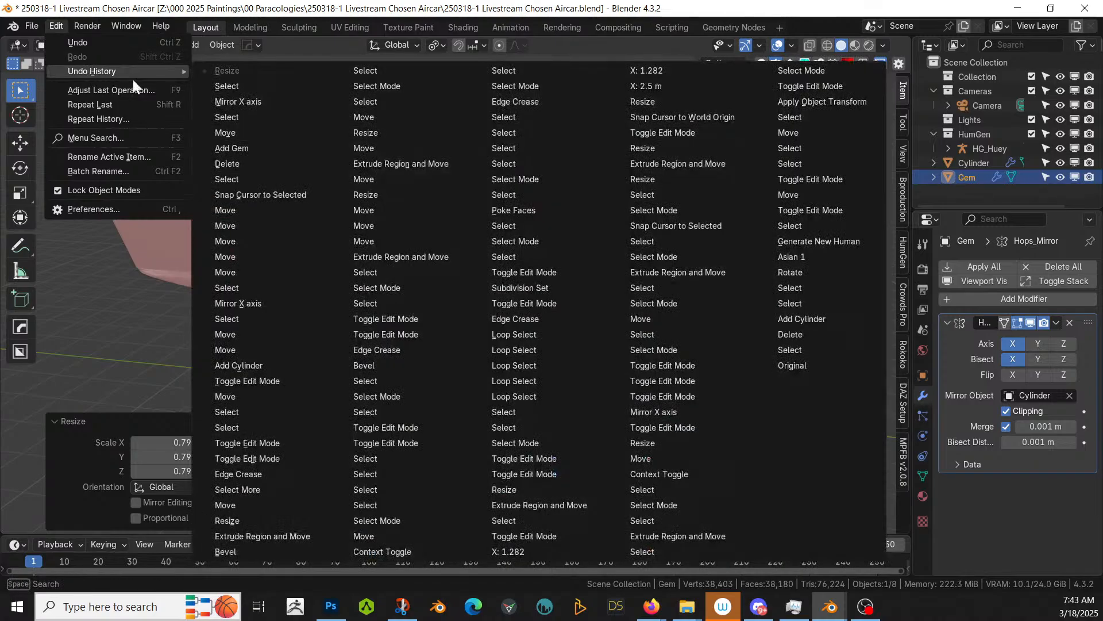
left_click(241, 178)
middle_click_drag(319, 200, 367, 395)
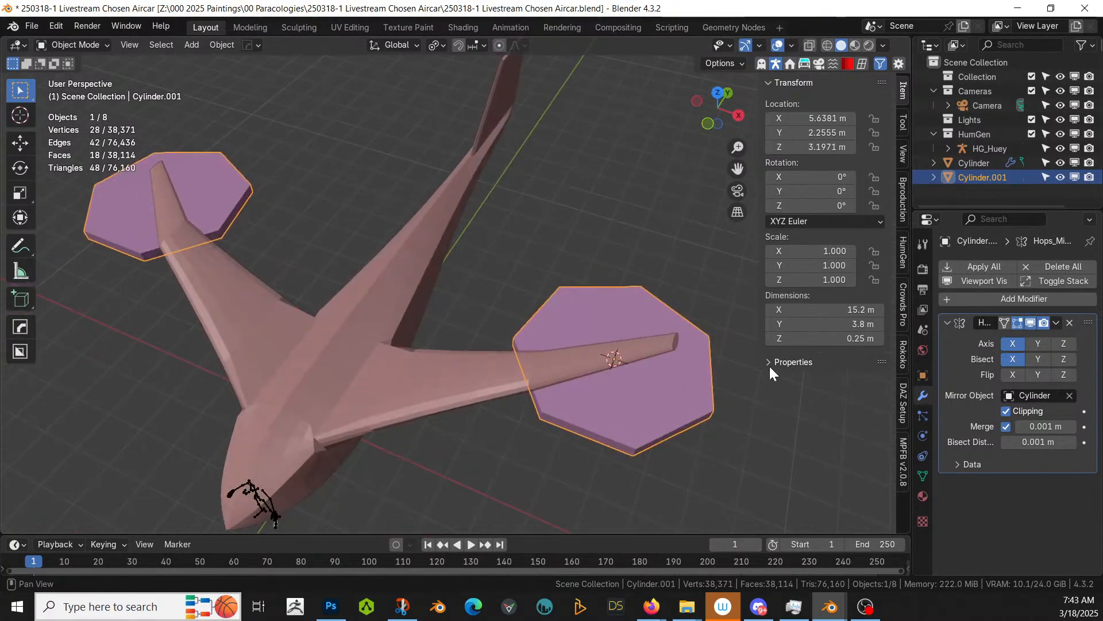
Step: Inset the upper and lower faces of the heptagonal wing disc individually by about 0.37 m
key("Tab")
left_click(585, 319)
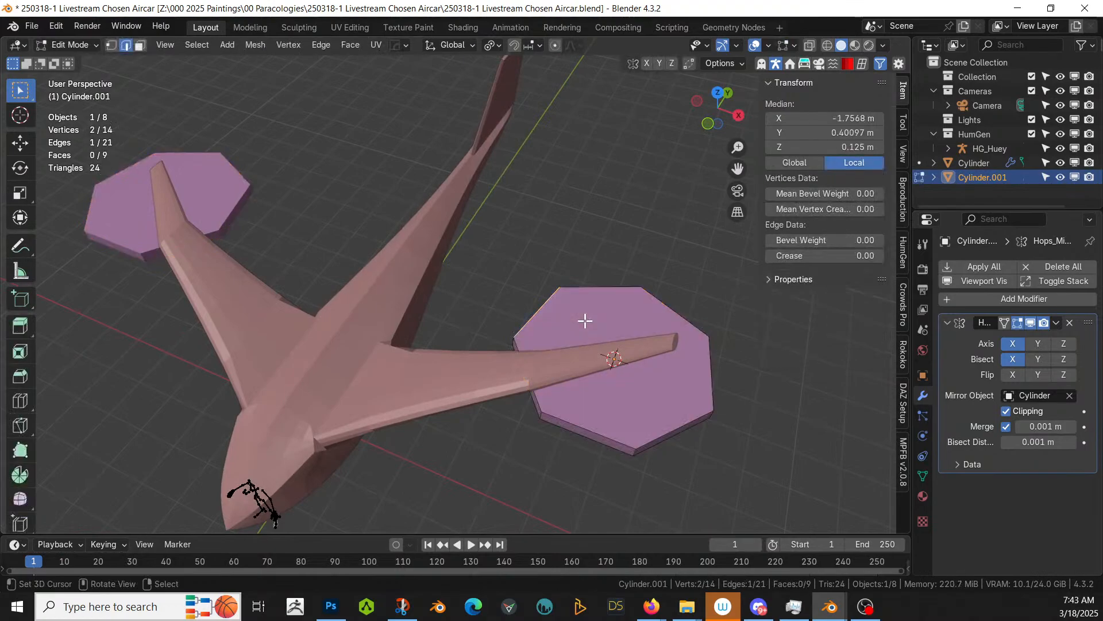
key("3")
left_click(613, 329)
middle_click_drag(613, 329, 610, 174)
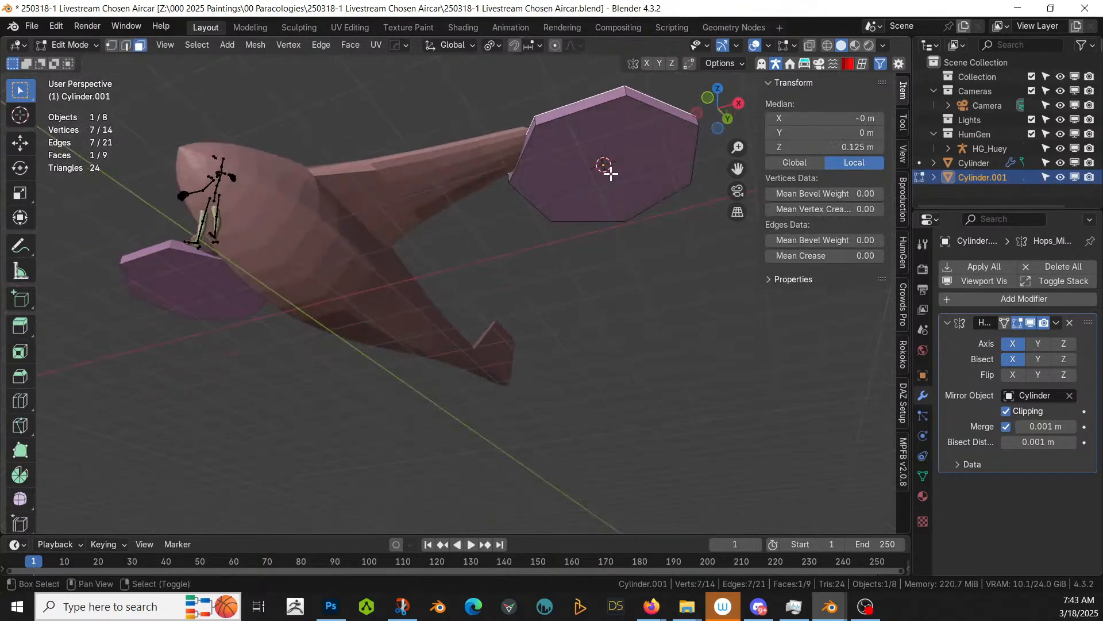
left_click(610, 173, "shift")
key("i")
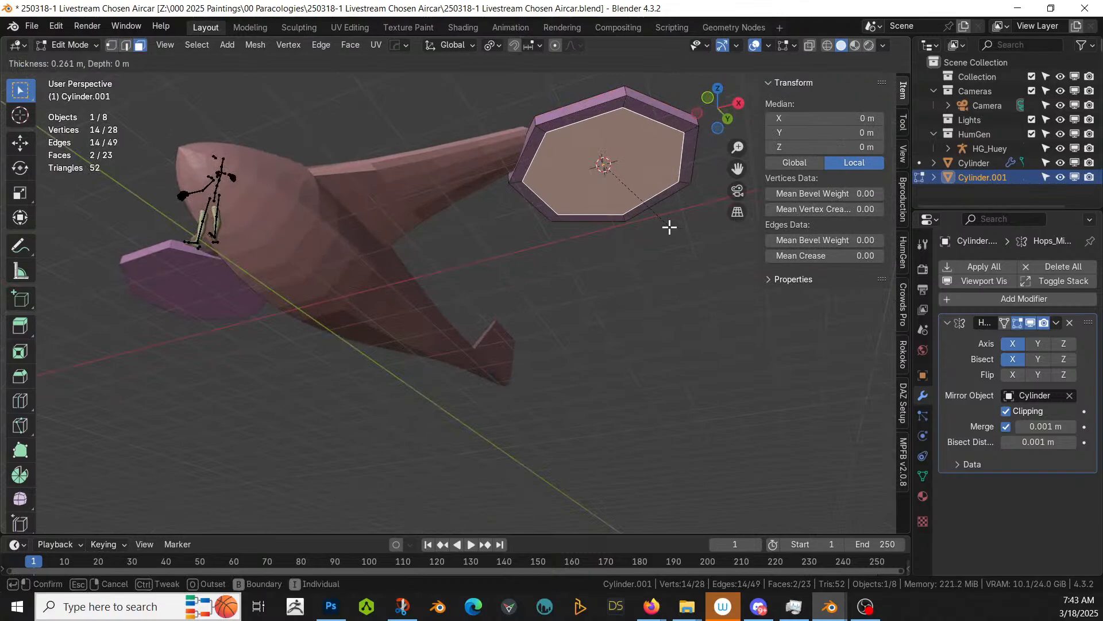
left_click(663, 224)
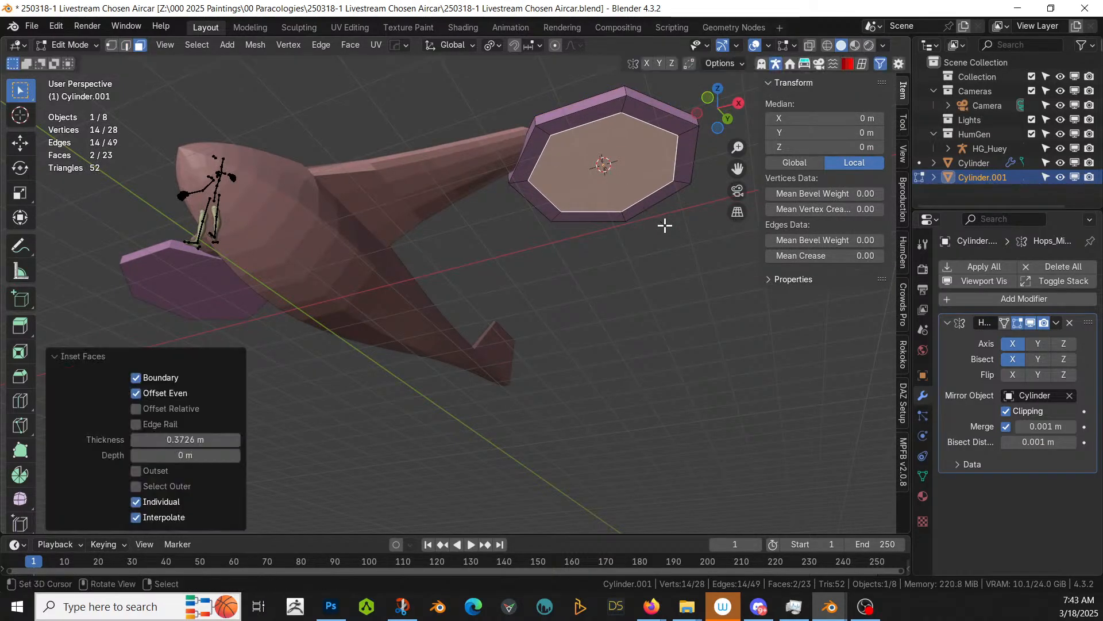
Step: Bridge the disc's two inset faces to cut an opening through it and form a ring
key("ctrl+e")
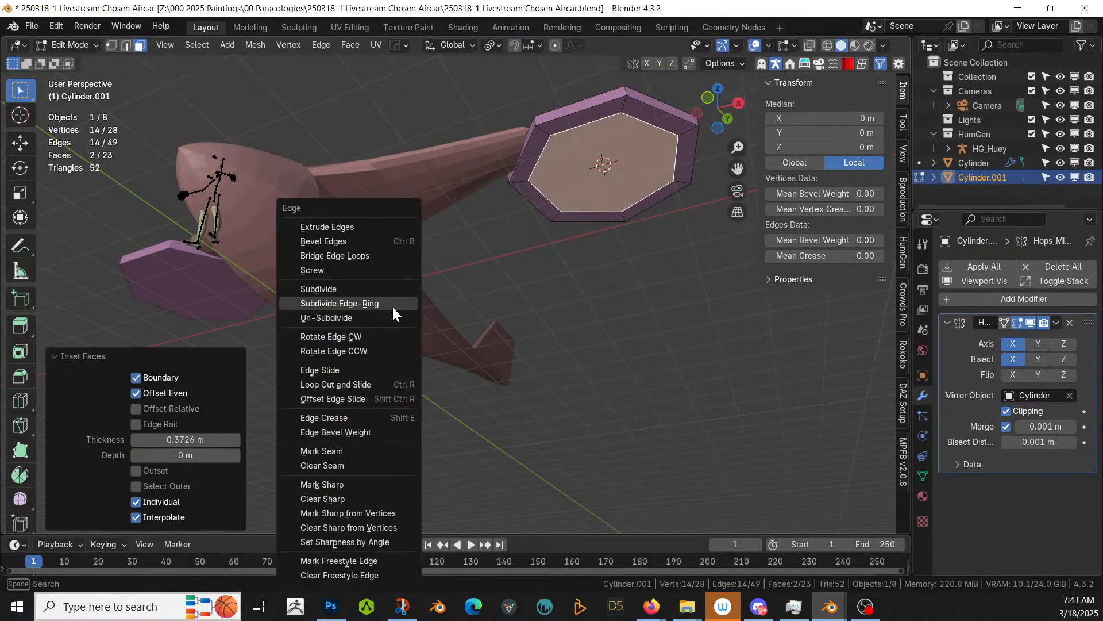
left_click(353, 251)
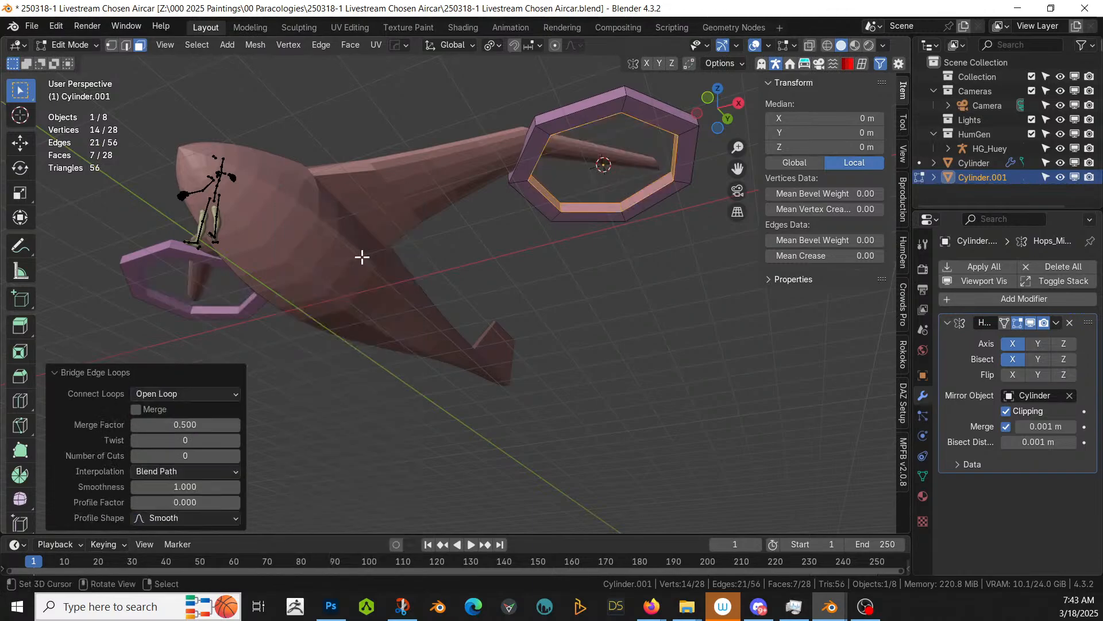
middle_click_drag(362, 257, 333, 429)
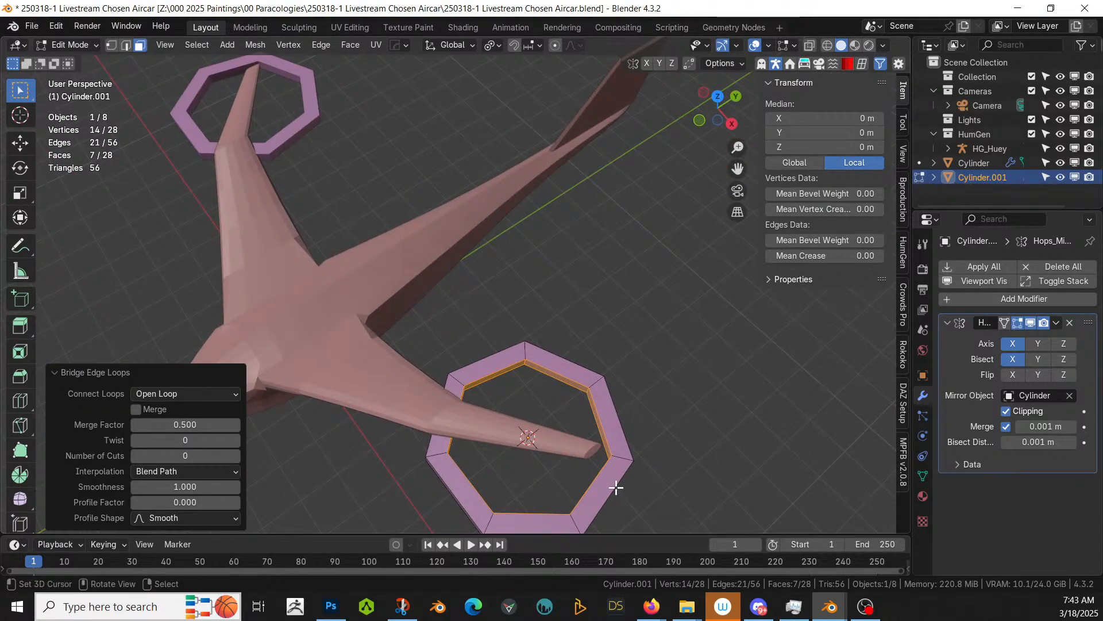
Step: Extrude the aircar's wing-tip end face past the ring by about 0.80 m in X and 0.67 m in Y, and save the file
key("KP_7")
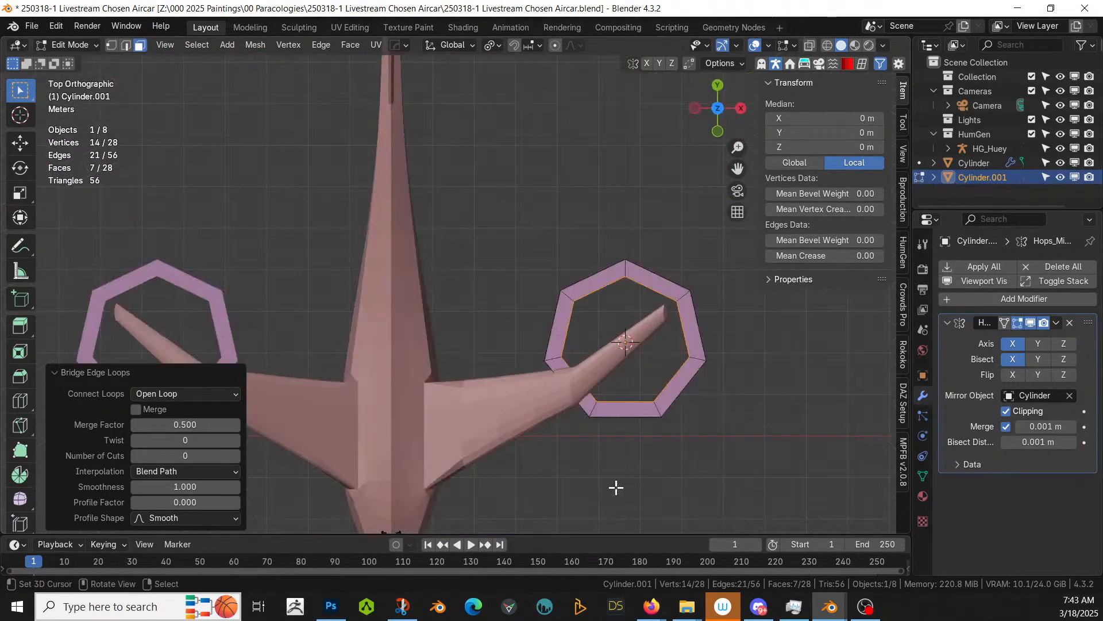
middle_click_drag(628, 480, 550, 561, "shift")
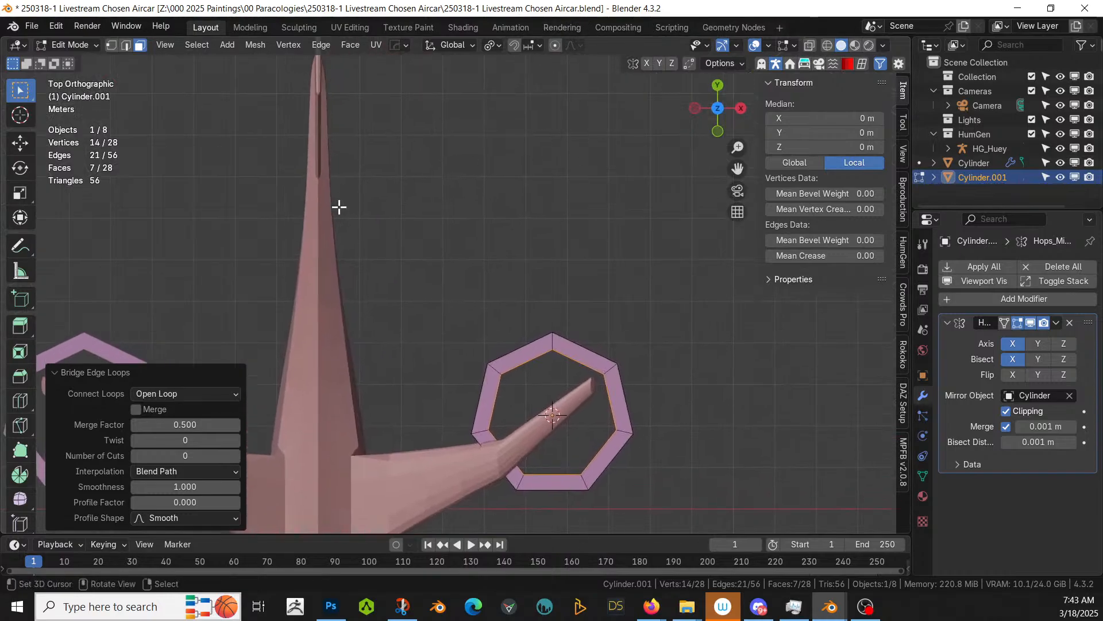
key("Tab")
scroll(615, 392, "up", 1)
key("Tab")
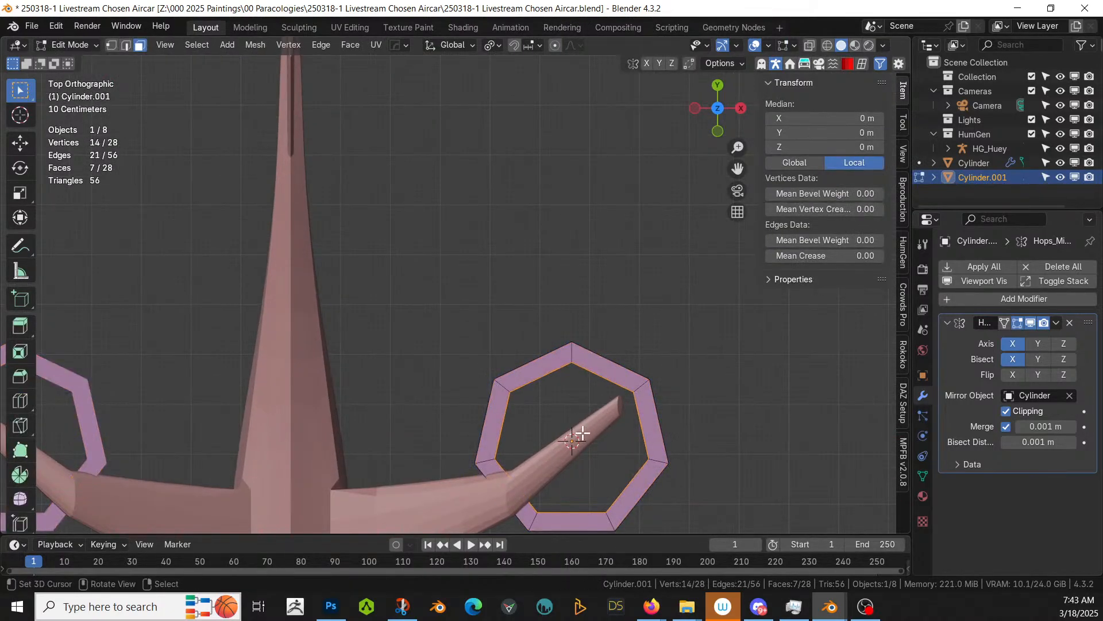
key("alt+a")
key("Tab")
right_click(392, 508)
key("Tab")
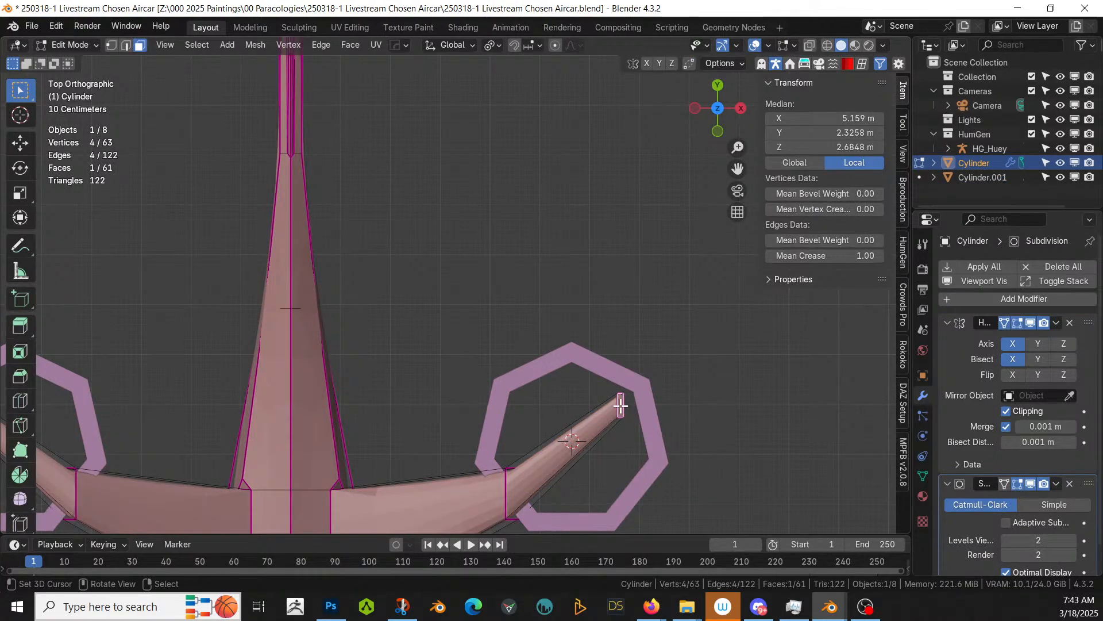
key("e")
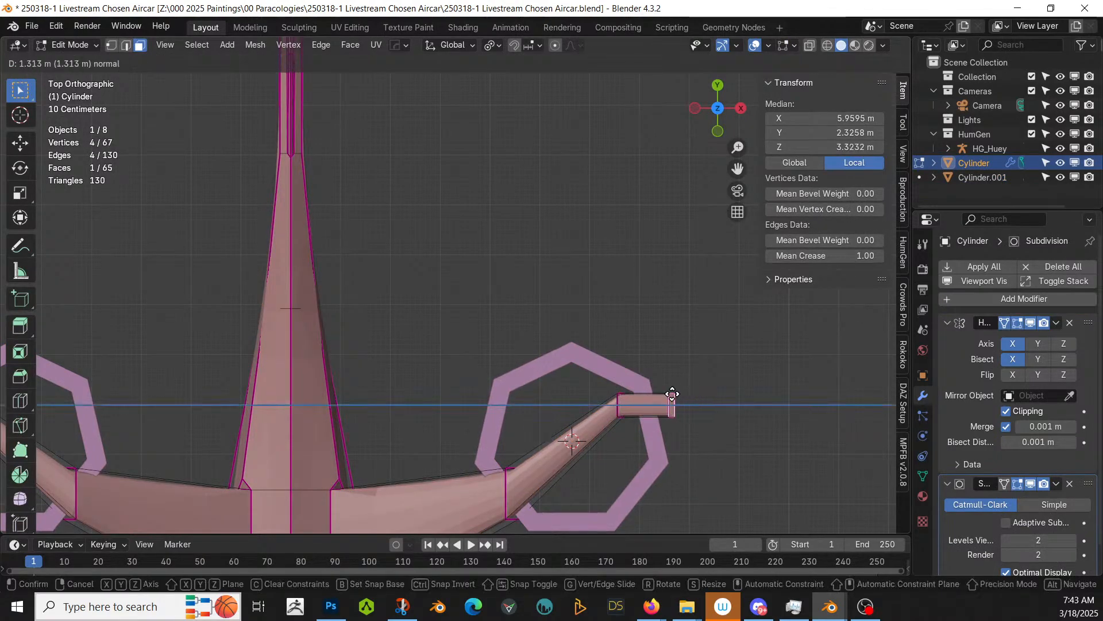
right_click(670, 398)
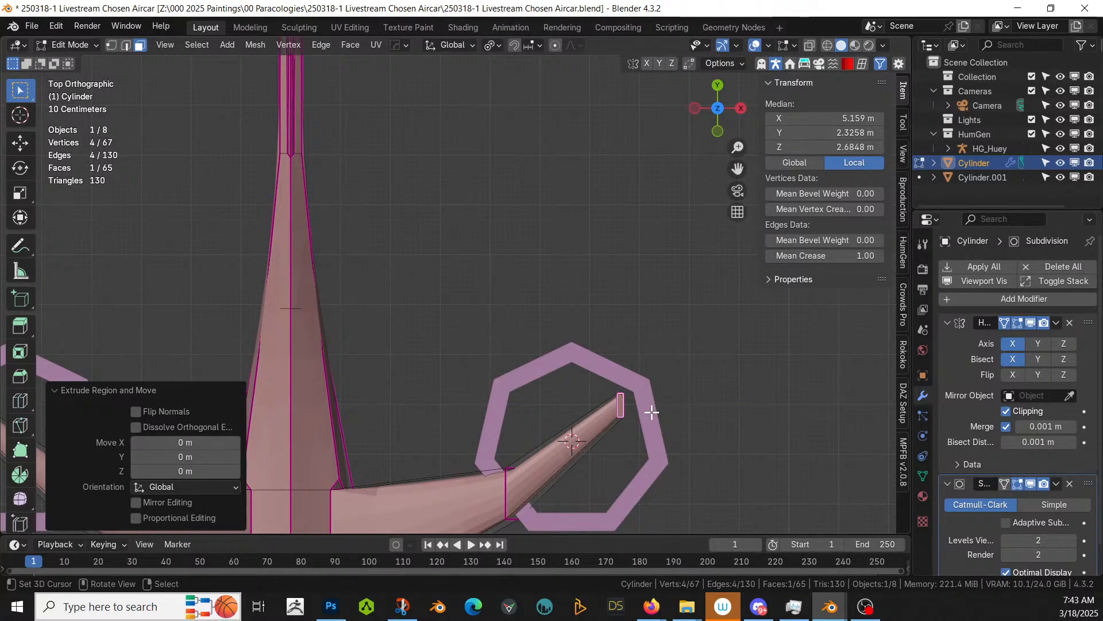
key("g")
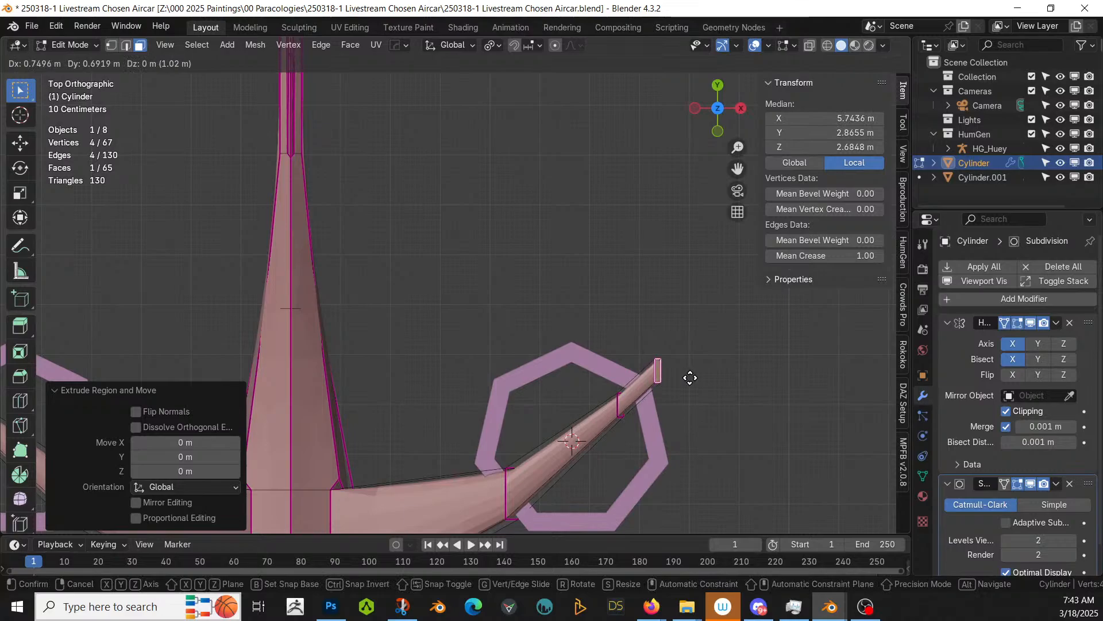
left_click(692, 378)
middle_click_drag(691, 378, 608, 339)
scroll(633, 240, "down", 4)
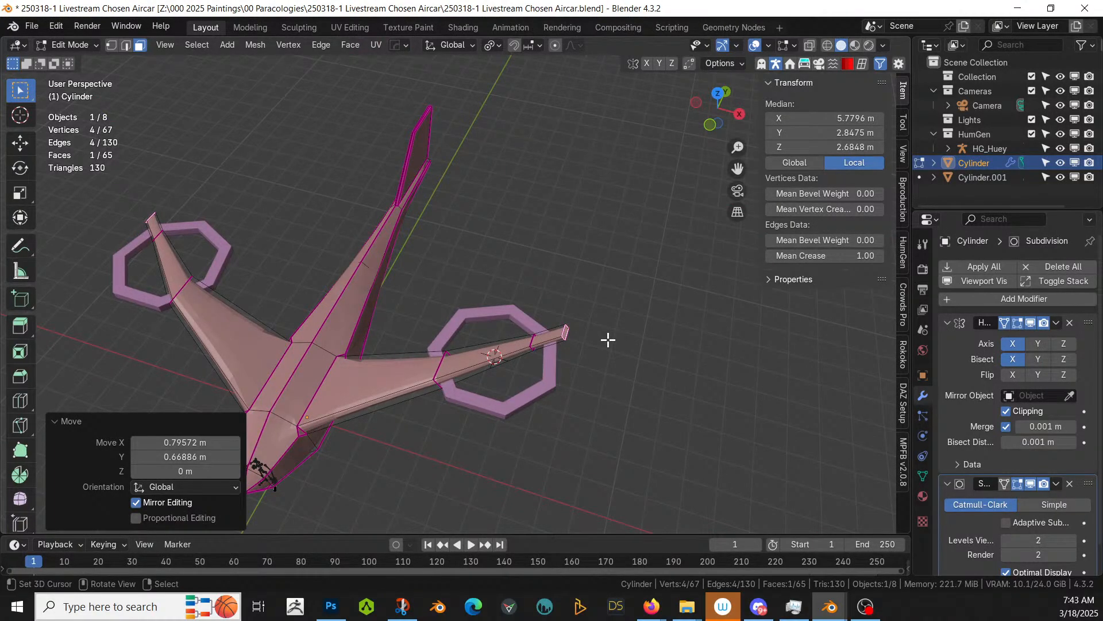
key("ctrl+s")
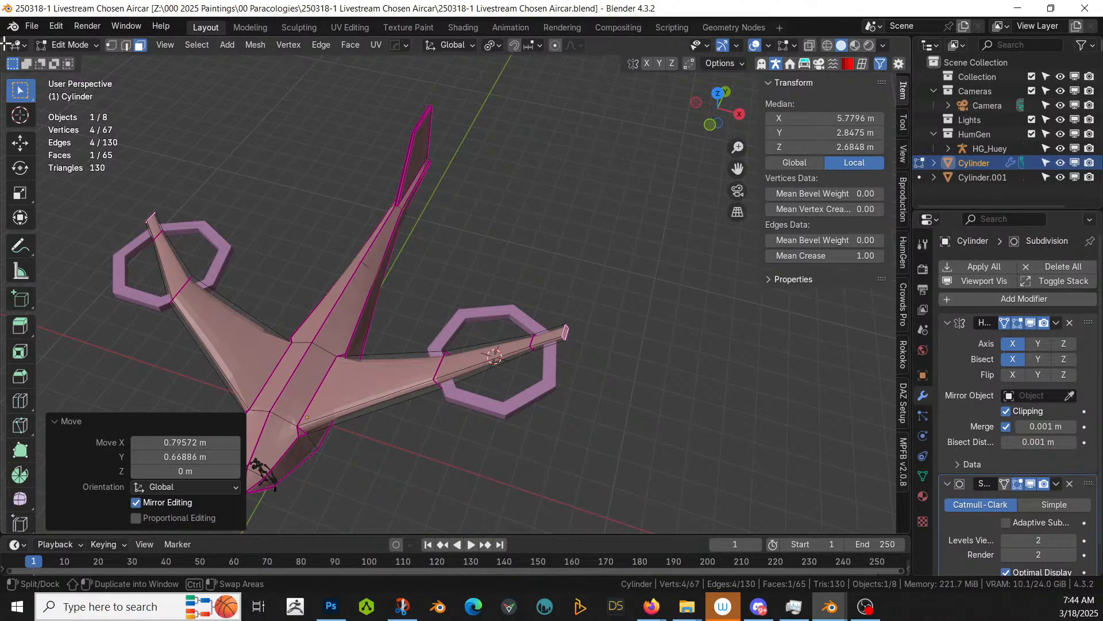
Step: Show the Drones category of the Kitbash3D library in an asset browser, and restore the full-width viewport
left_click_drag(4, 39, 344, 109)
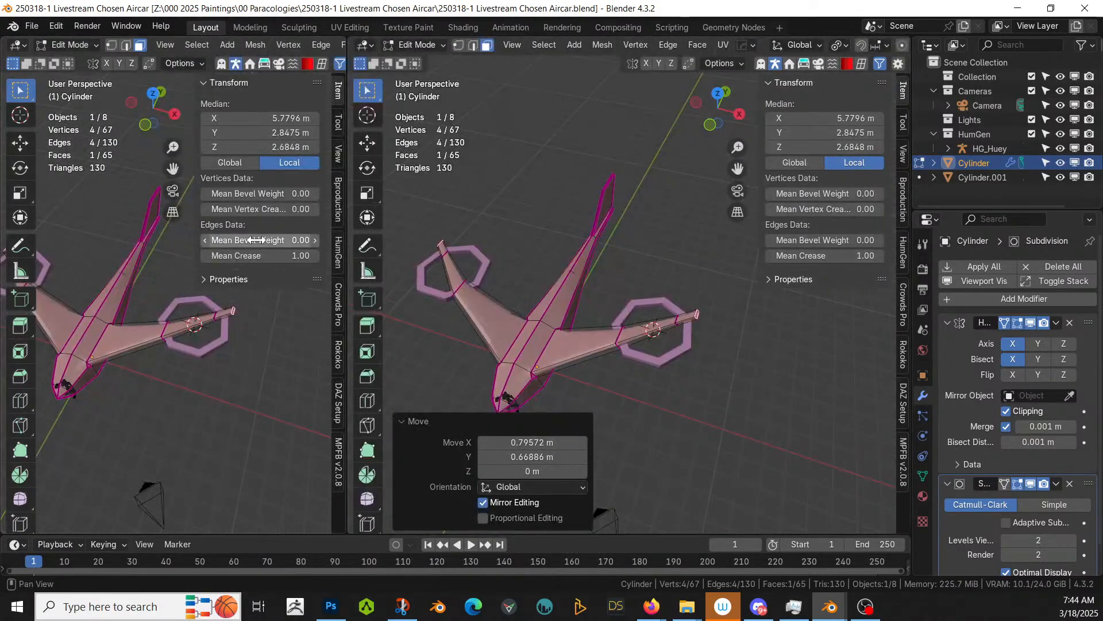
key("shift+F1")
key("shift+F1")
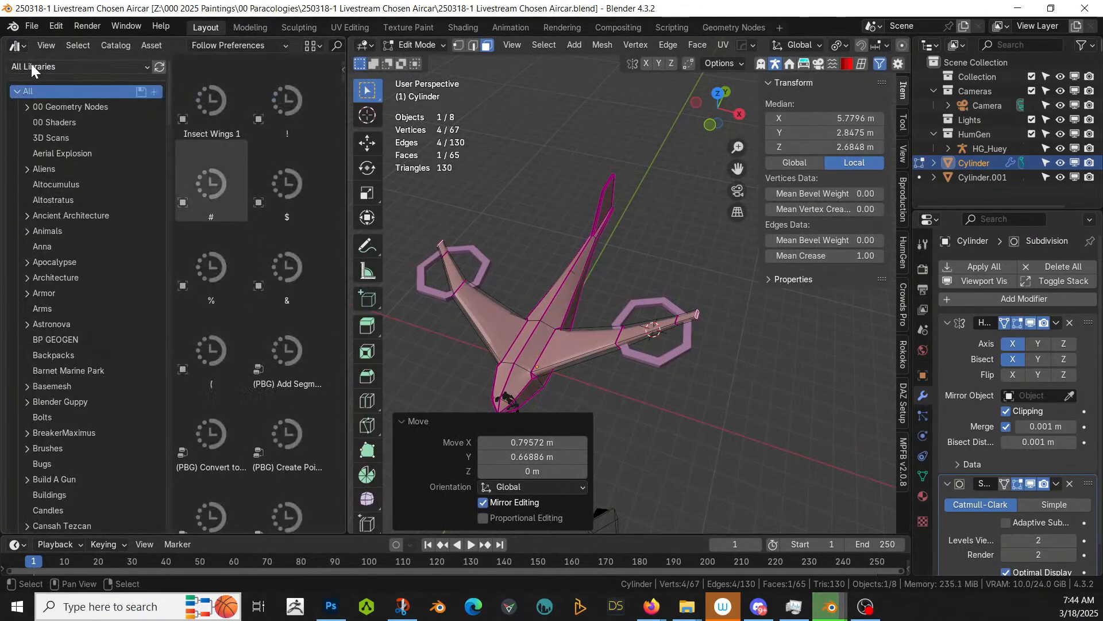
left_click(31, 63)
left_click(268, 164)
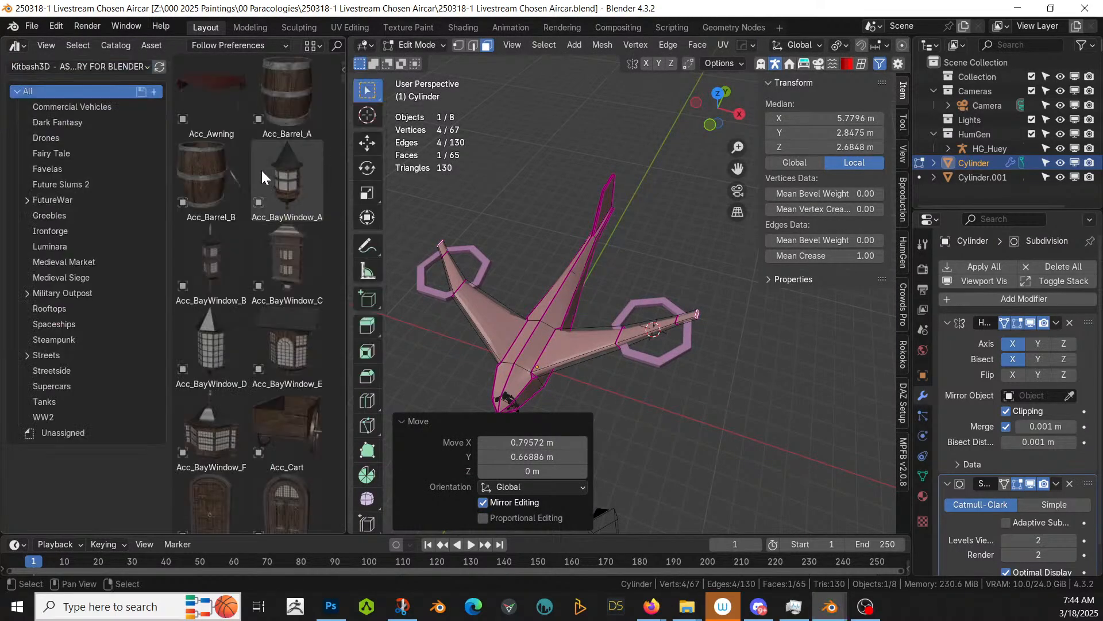
left_click(50, 136)
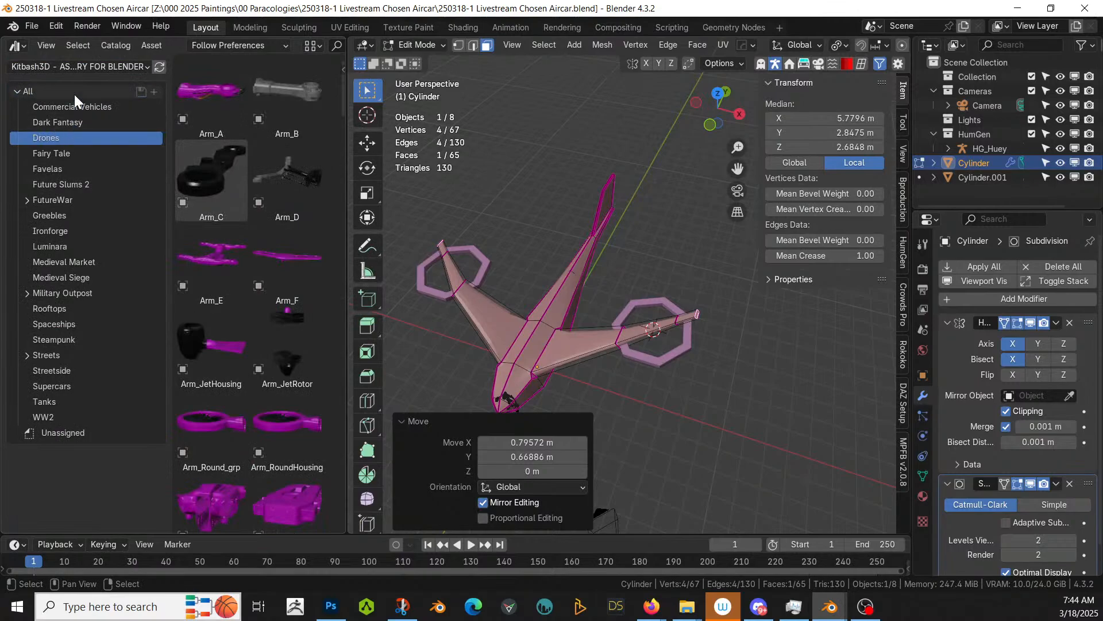
left_click_drag(4, 40, 1, 143)
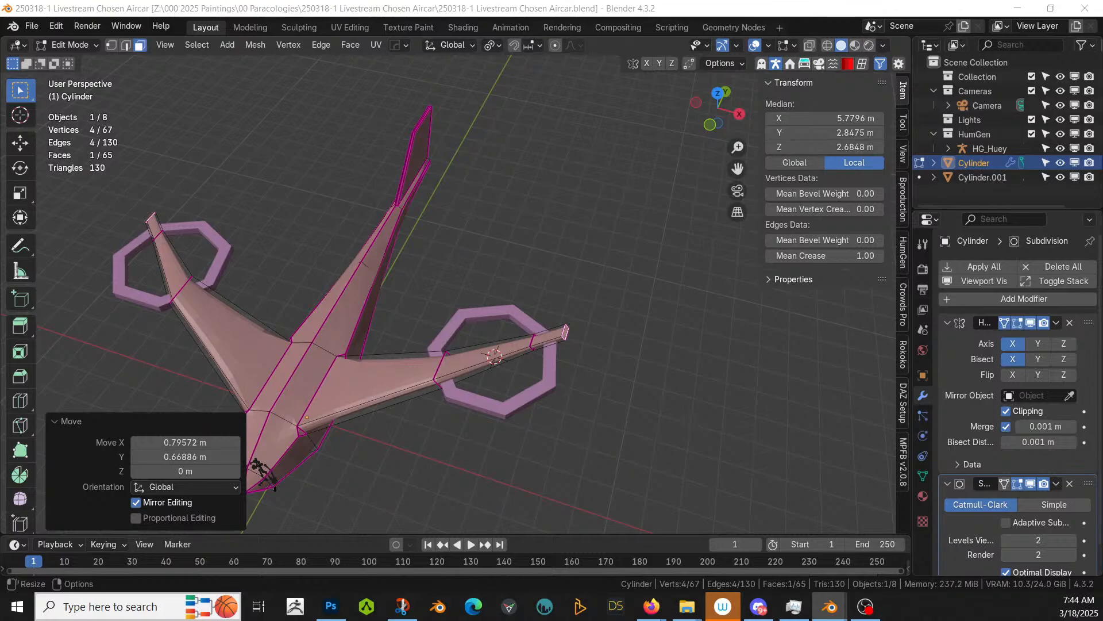
Step: Leave mesh editing, place the Rotor_Round asset near the wing ring and scale it up by a factor of 100
left_click_drag(483, 155, 470, 284)
key("Tab")
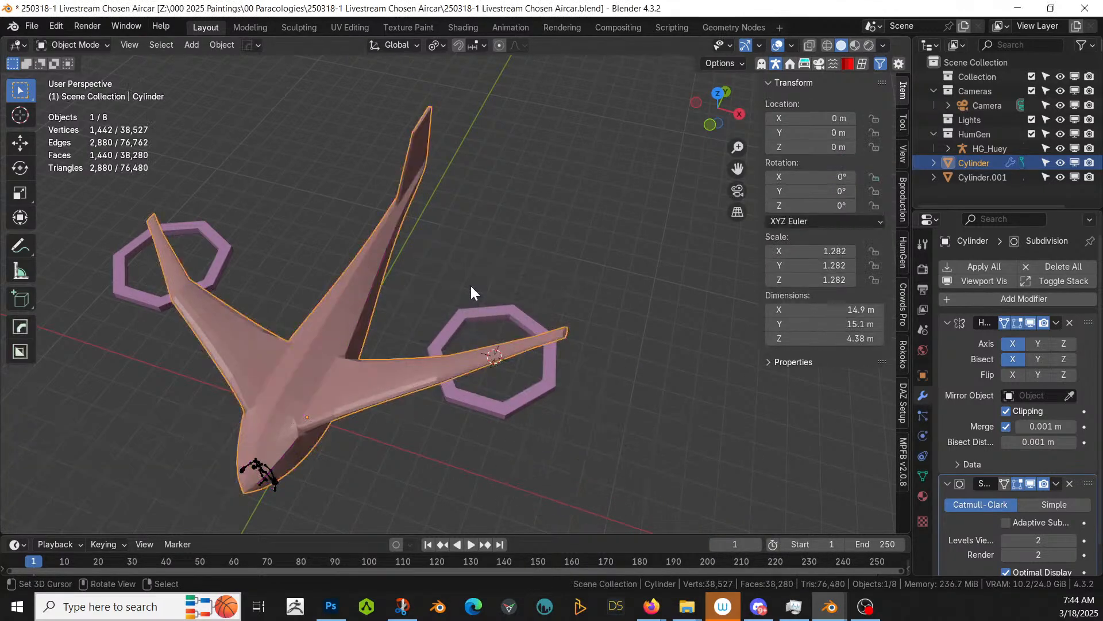
left_click_drag(587, 70, 561, 287)
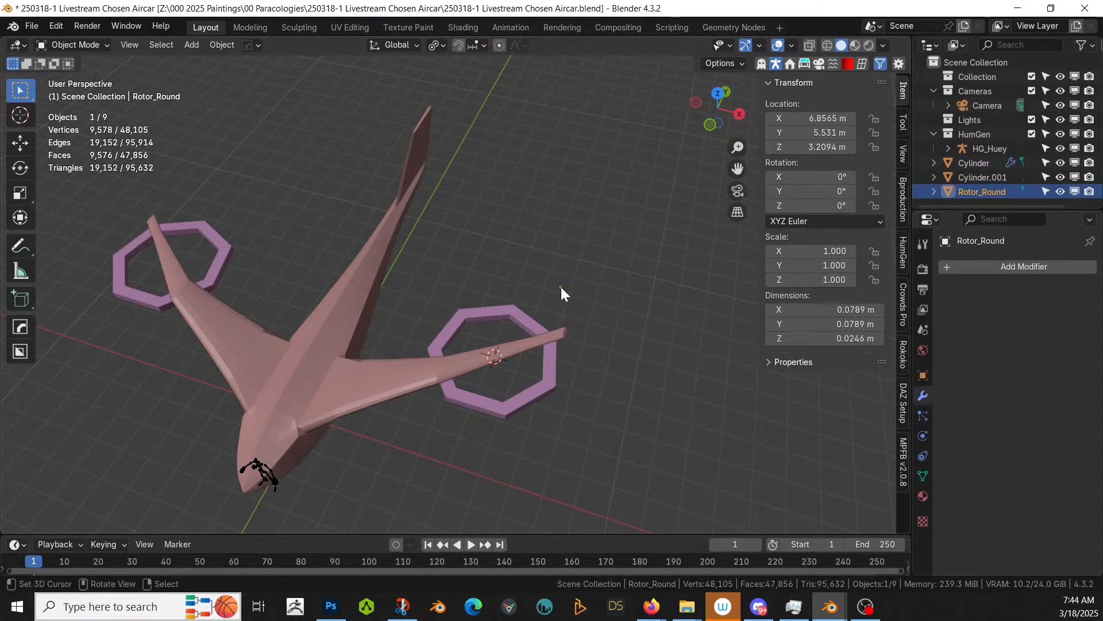
middle_click_drag(561, 287, 501, 309)
type("s")
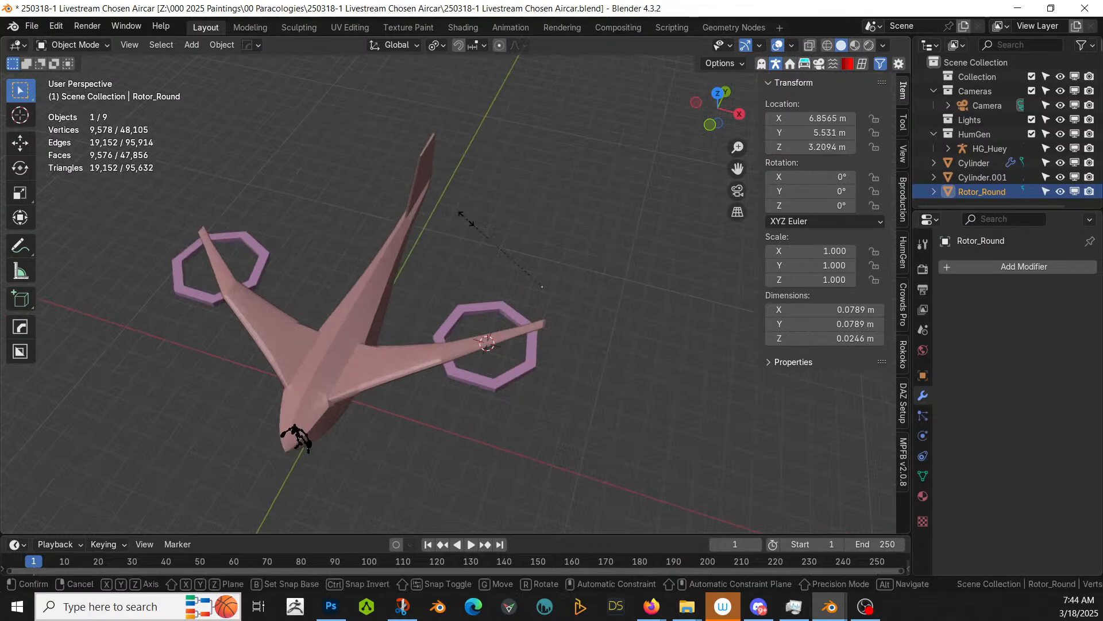
type("100")
key("Return")
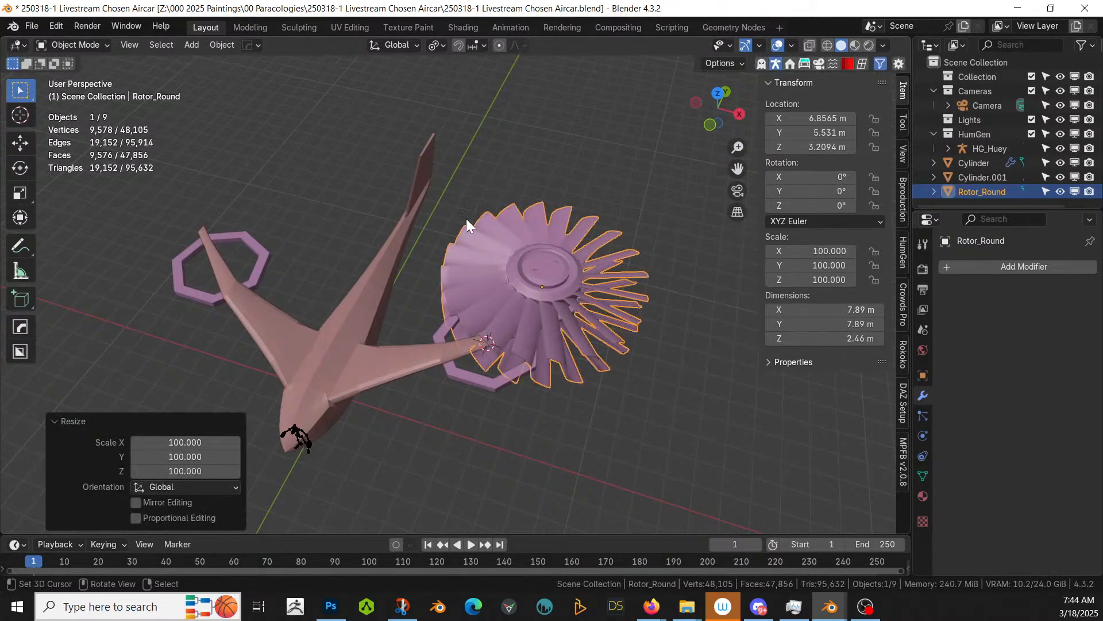
Step: Scale the rotor down uniformly by about 0.457 in top view to roughly the ring's size
key("KP_7")
key("s")
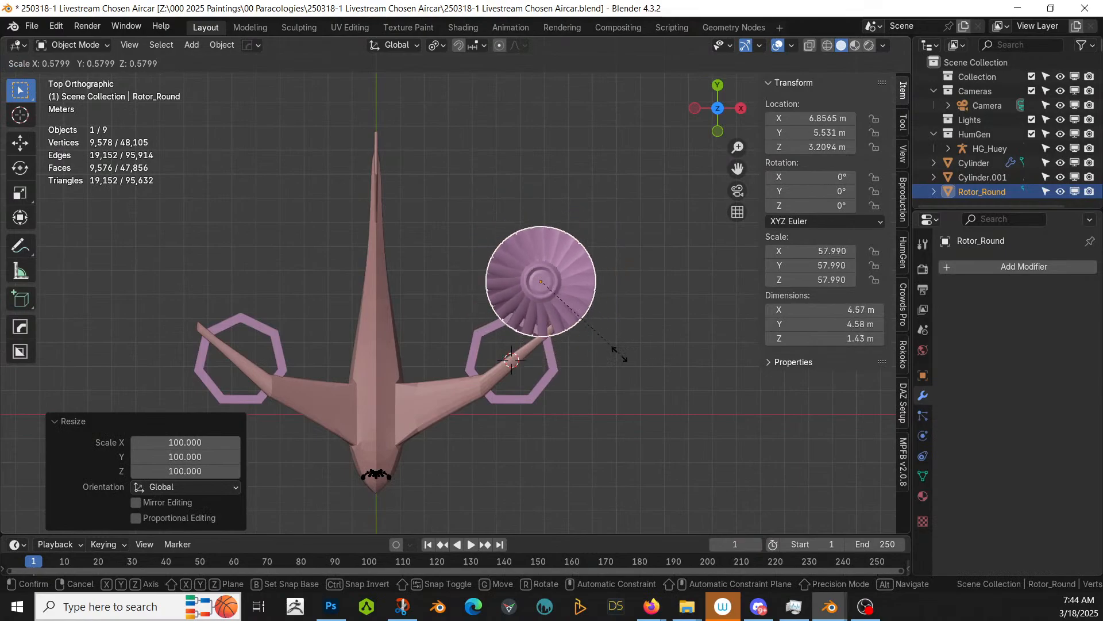
left_click(590, 340)
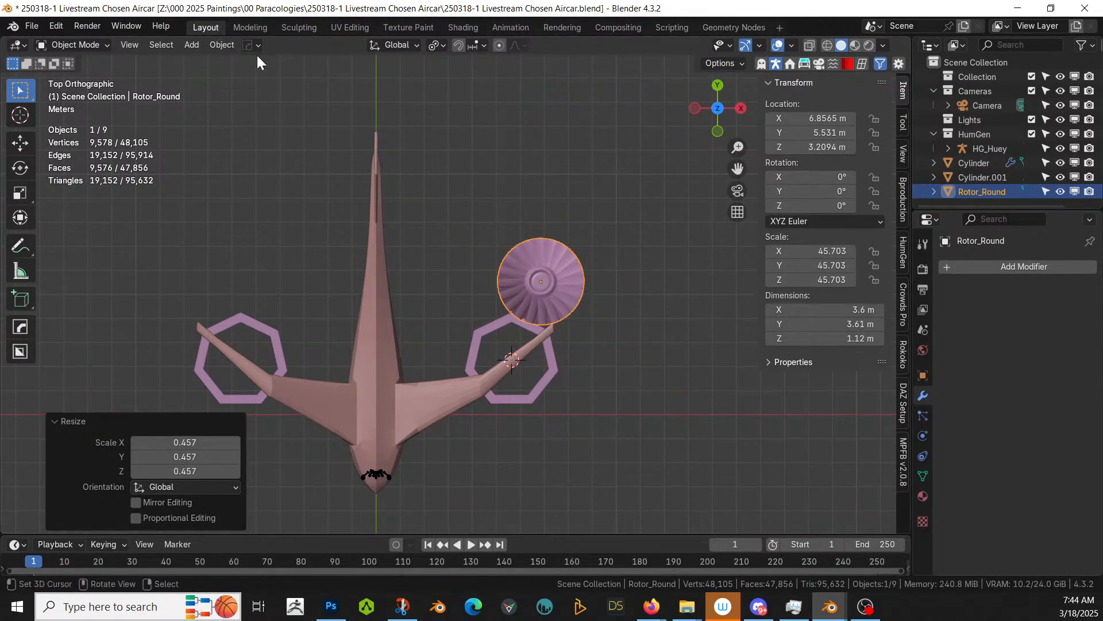
Step: Set the rotor's origin to the 3D cursor and move its geometry to that origin so it is centred in the ring
left_click(224, 46)
mouse_move(228, 73)
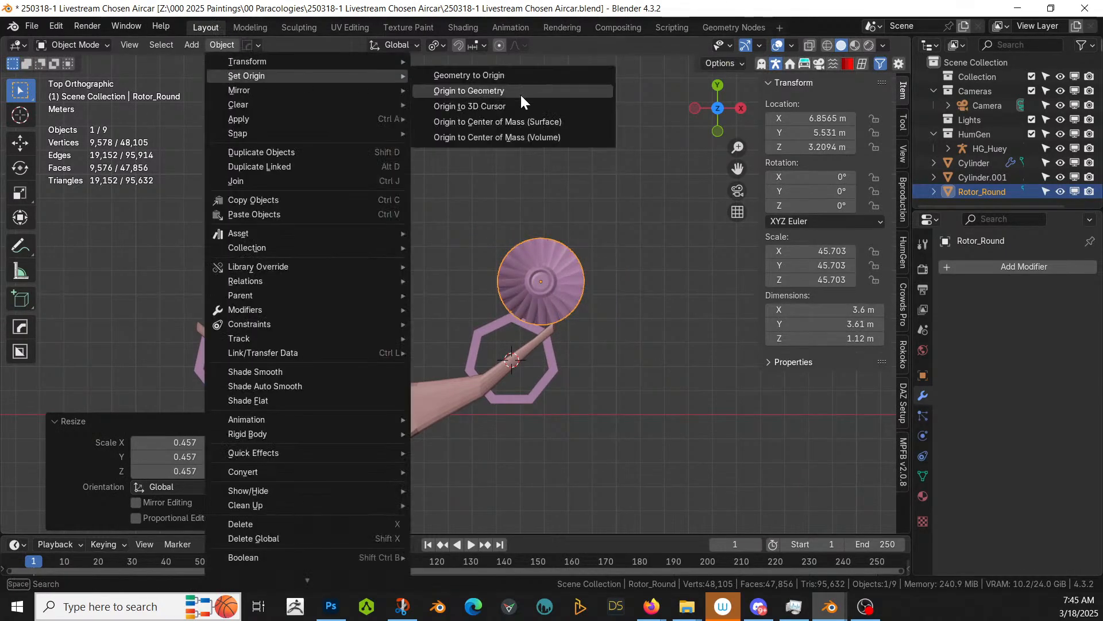
left_click(515, 106)
left_click(230, 45)
mouse_move(229, 82)
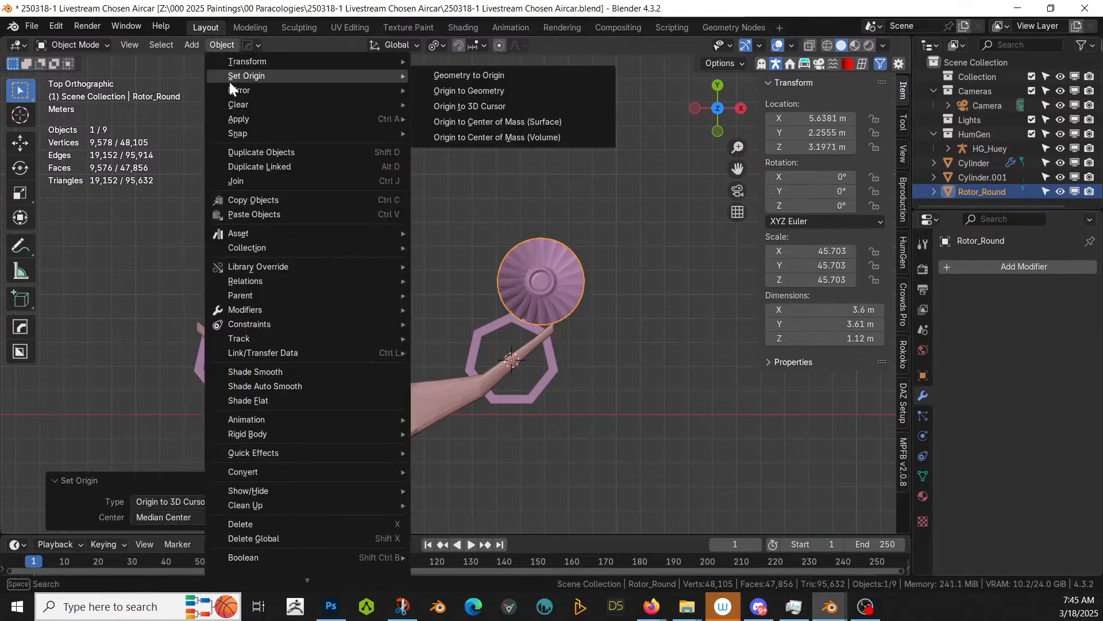
left_click(502, 75)
Step: Scale the rotor down uniformly by about 0.88 in top view so it fits inside the heptagonal ring
scroll(564, 358, "up", 1)
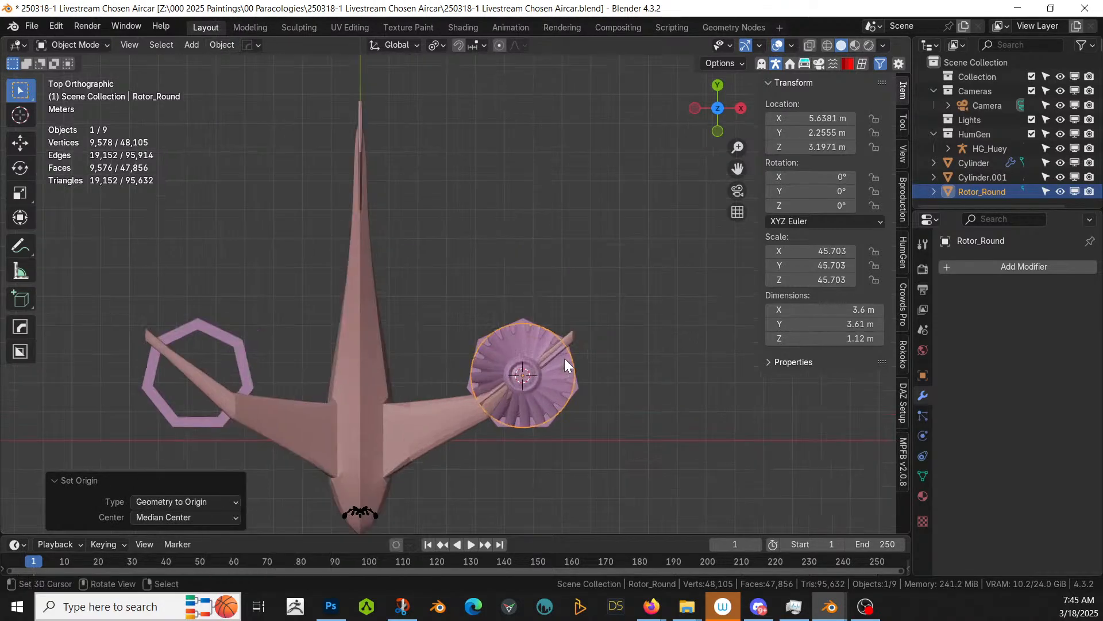
scroll(565, 359, "up", 1)
key("s")
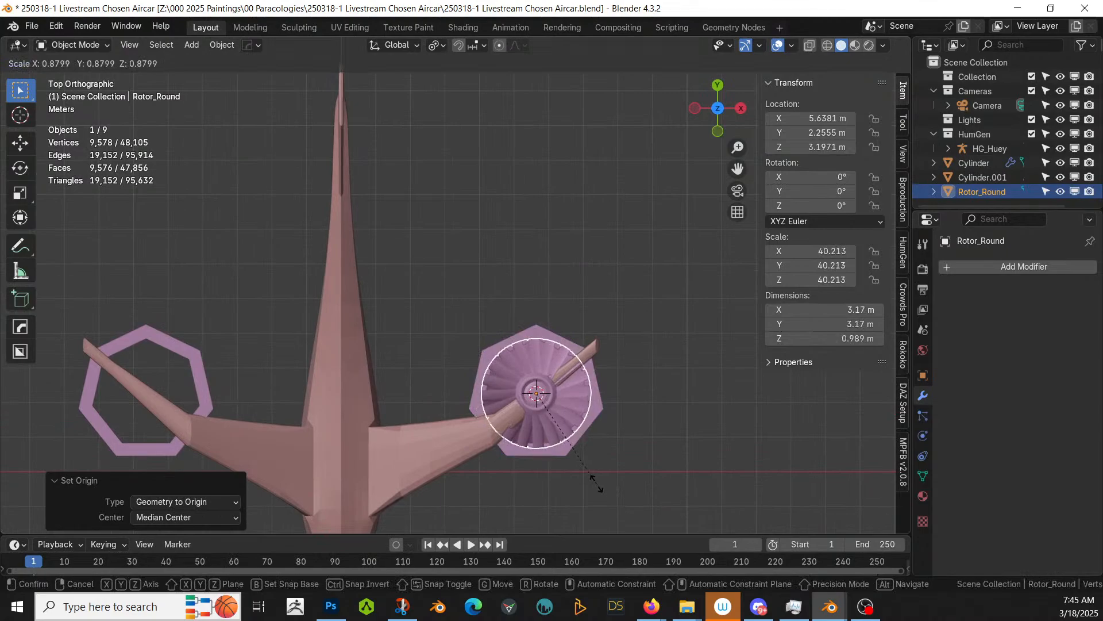
left_click(596, 483)
middle_click_drag(596, 483, 531, 315)
scroll(529, 314, "up", 2)
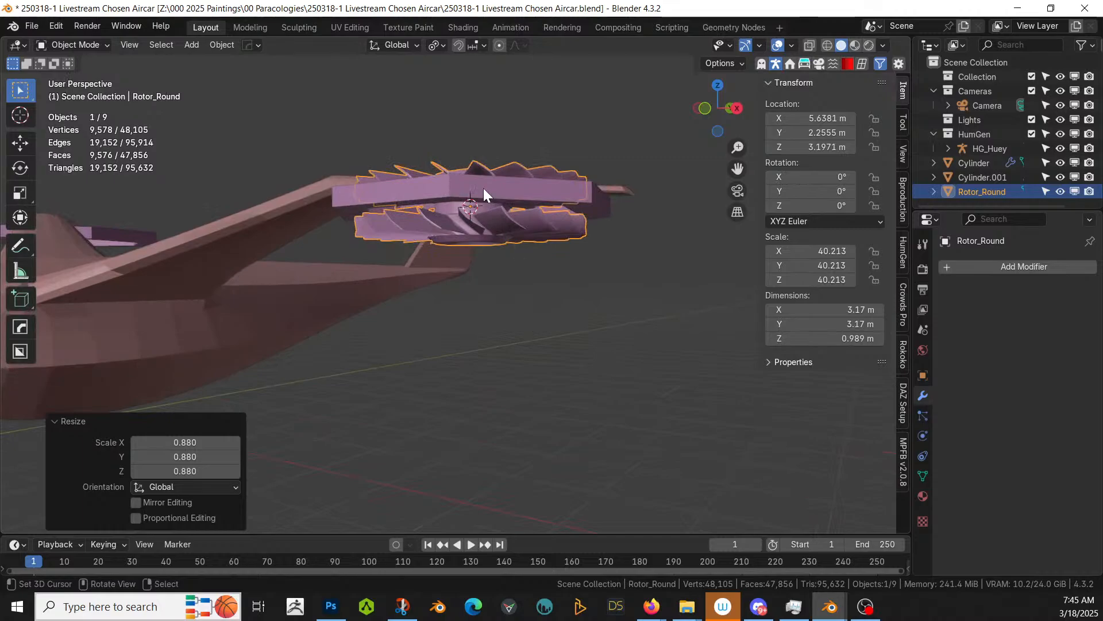
Step: Flatten the rotor along the global Z axis by a factor of about 0.473
left_click(496, 217)
left_click(528, 223)
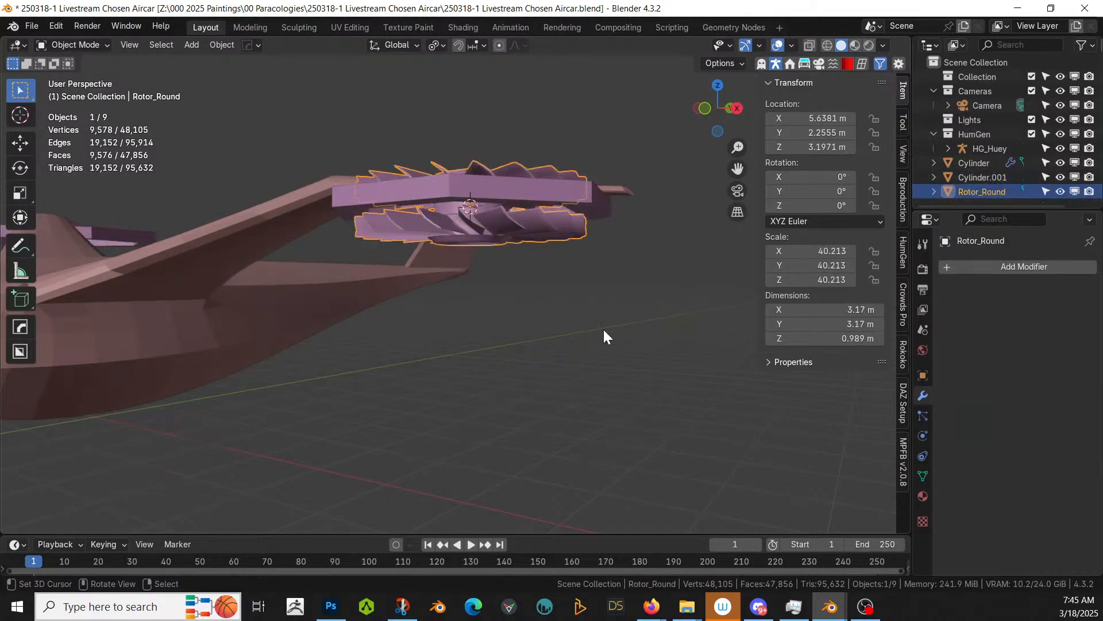
key("s")
key("z")
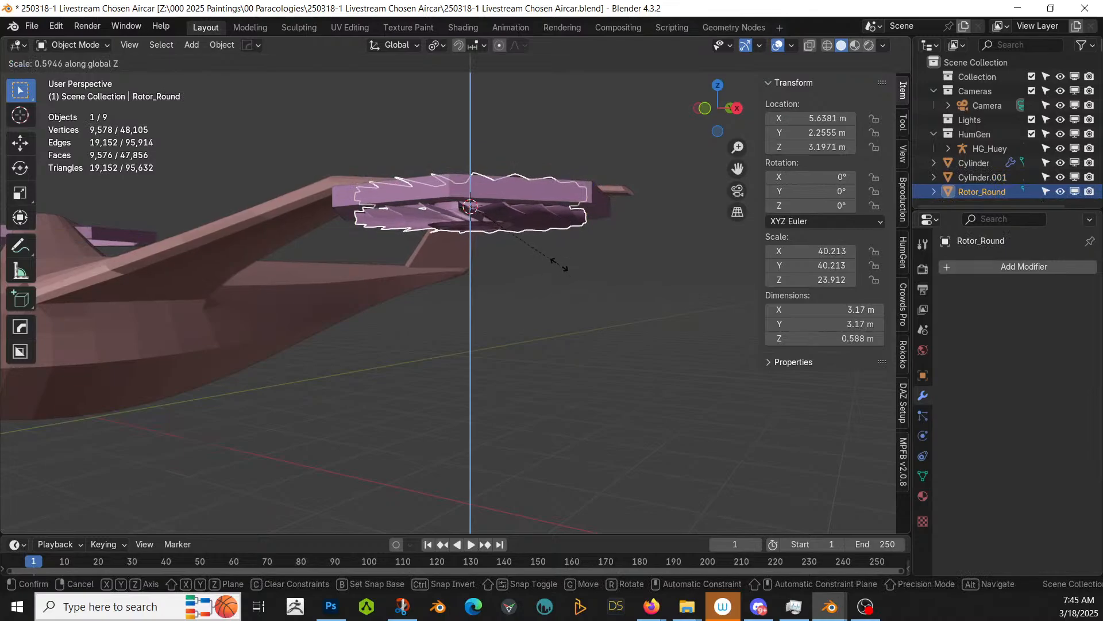
left_click(546, 240)
middle_click_drag(546, 239, 316, 123)
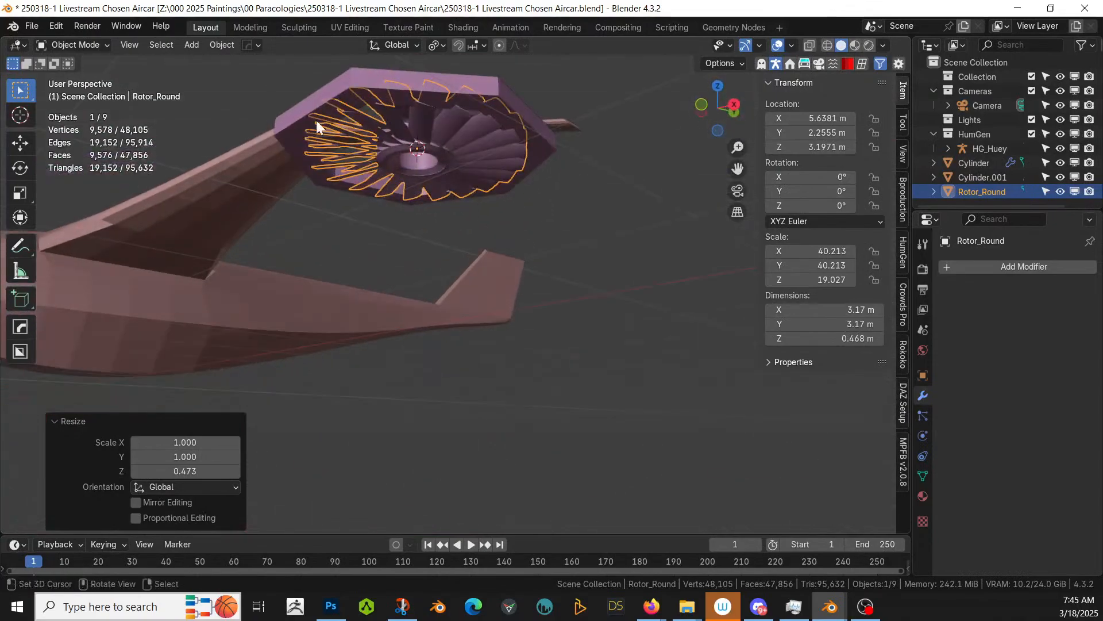
Step: Select the wing ring's underside face loop in mesh editing and lower it along Z to deepen the ring around the rotor
left_click(277, 119)
key("Tab")
left_click(287, 138)
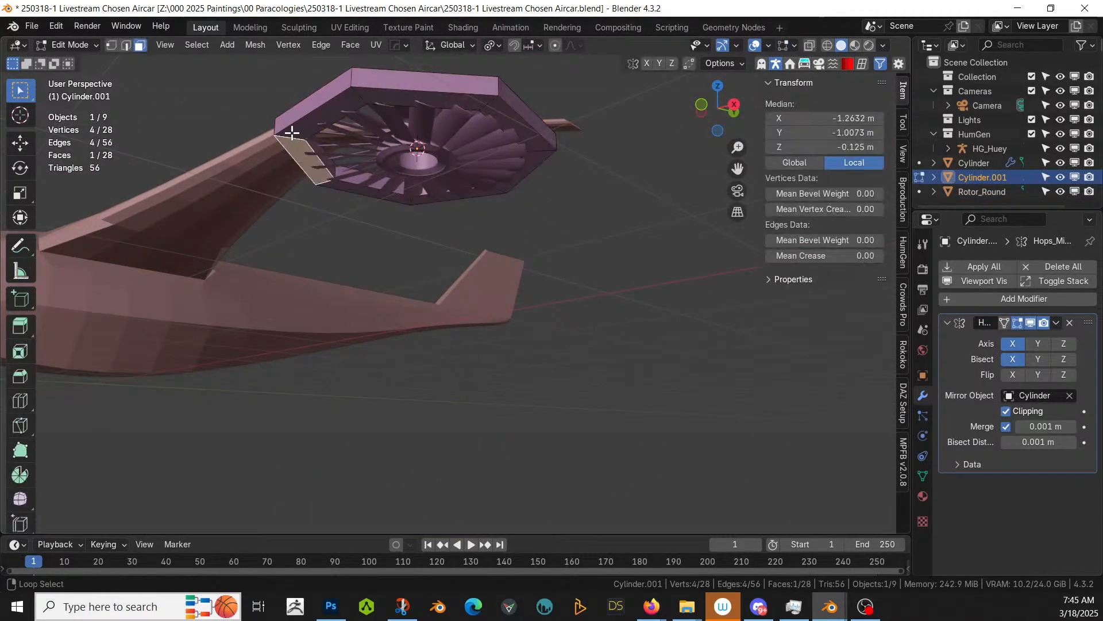
left_click(291, 133, "alt")
key("g")
key("z")
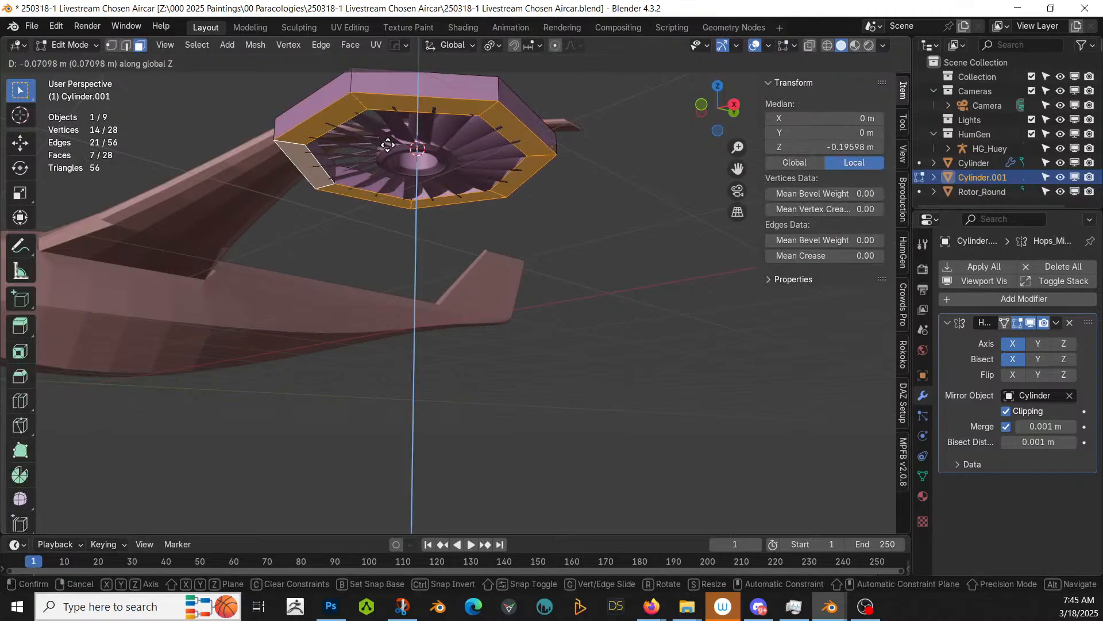
left_click(390, 154)
middle_click_drag(390, 154, 443, 212)
Step: Raise the ring's upper face loop along Z so the ring is about 0.59 m deep, and leave mesh editing
right_click(584, 317)
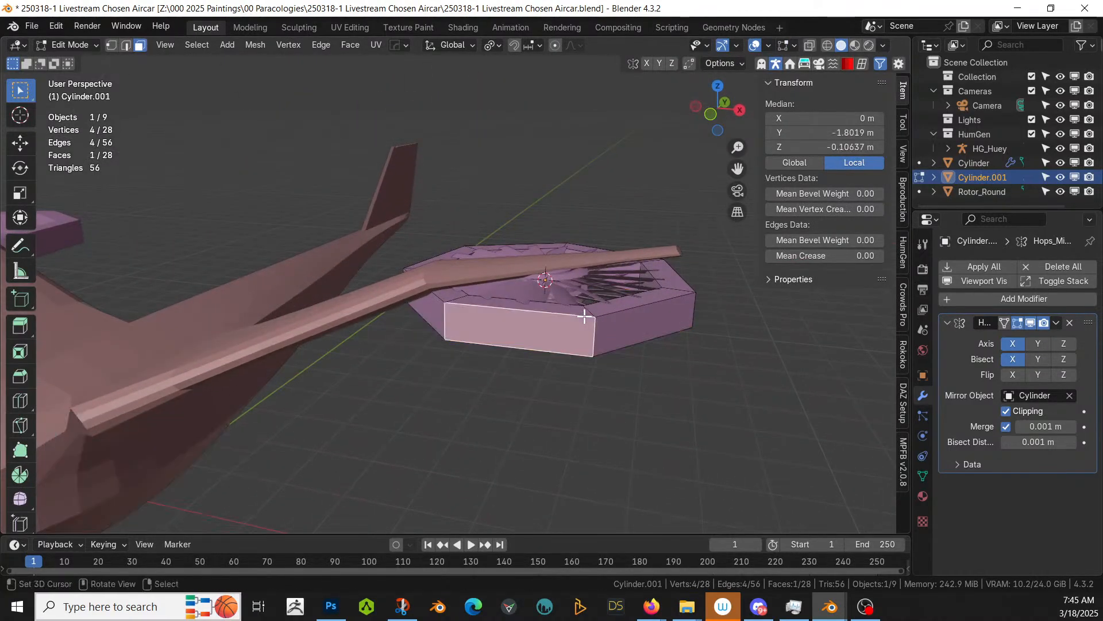
right_click(588, 308)
right_click(588, 308, "ctrl+alt")
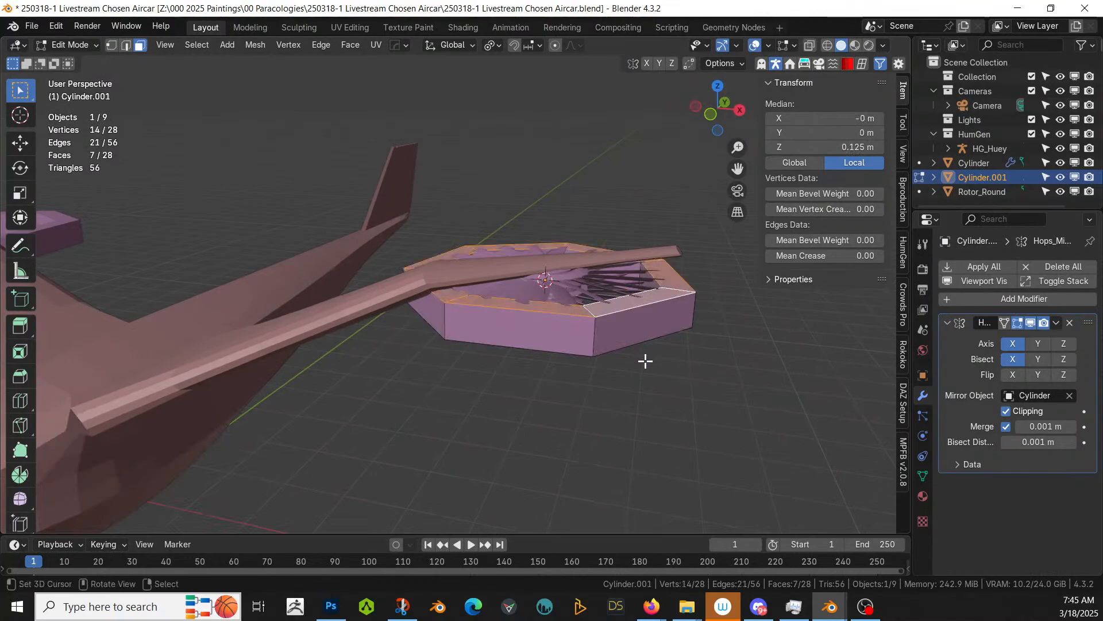
mouse_move(646, 360)
middle_mouse_down()
mouse_move(646, 327)
mouse_move(645, 342)
middle_mouse_up()
key("g")
key("z")
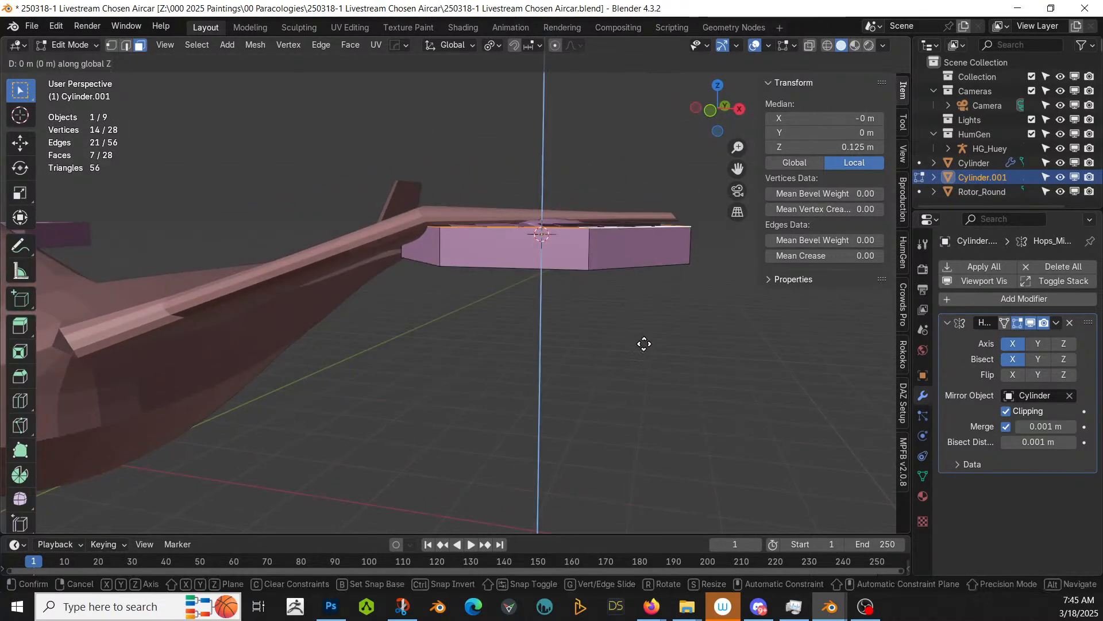
left_click(643, 335)
middle_click_drag(643, 335, 530, 449)
key("Tab")
Step: Mirror the rotor across the X axis of the aircar body with a mirror modifier, and deselect everything
left_click(422, 353)
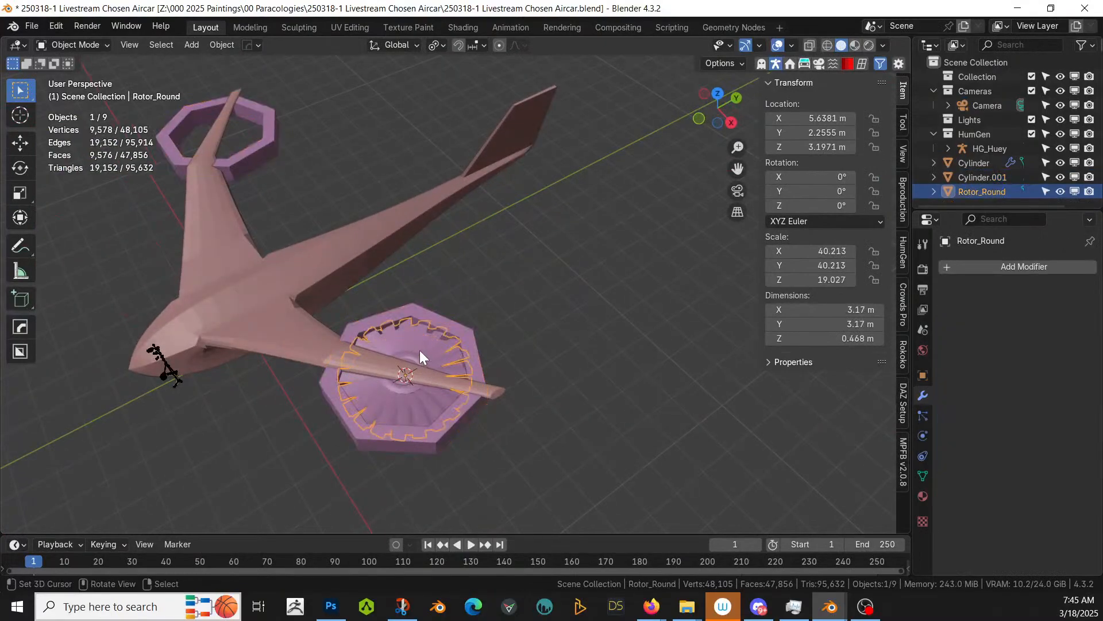
left_click(222, 296, "shift")
key("alt+x")
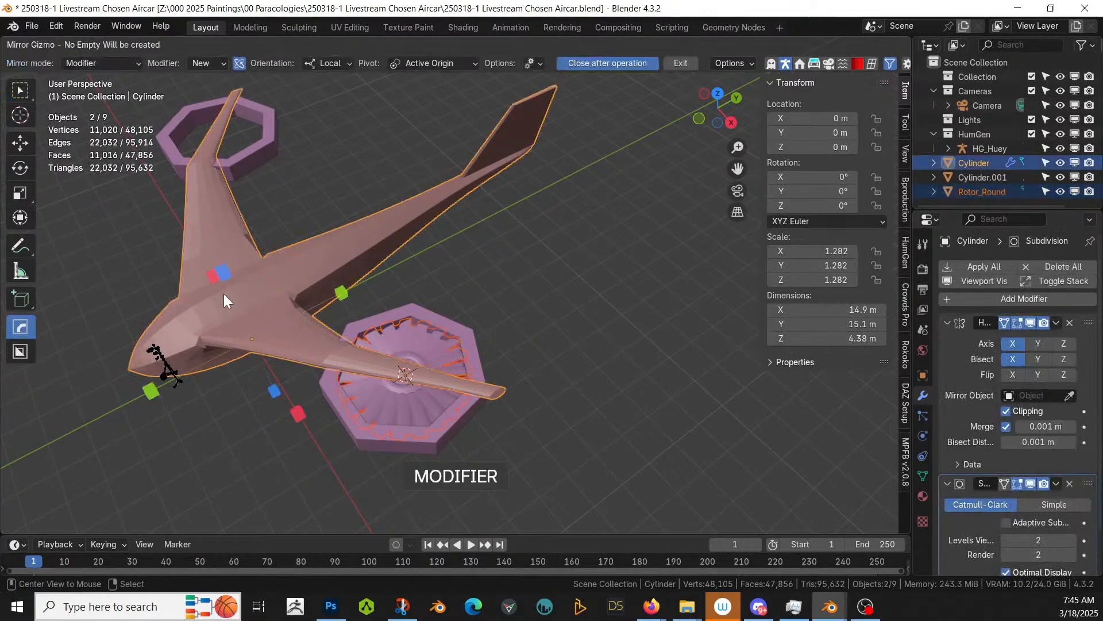
left_click(299, 412)
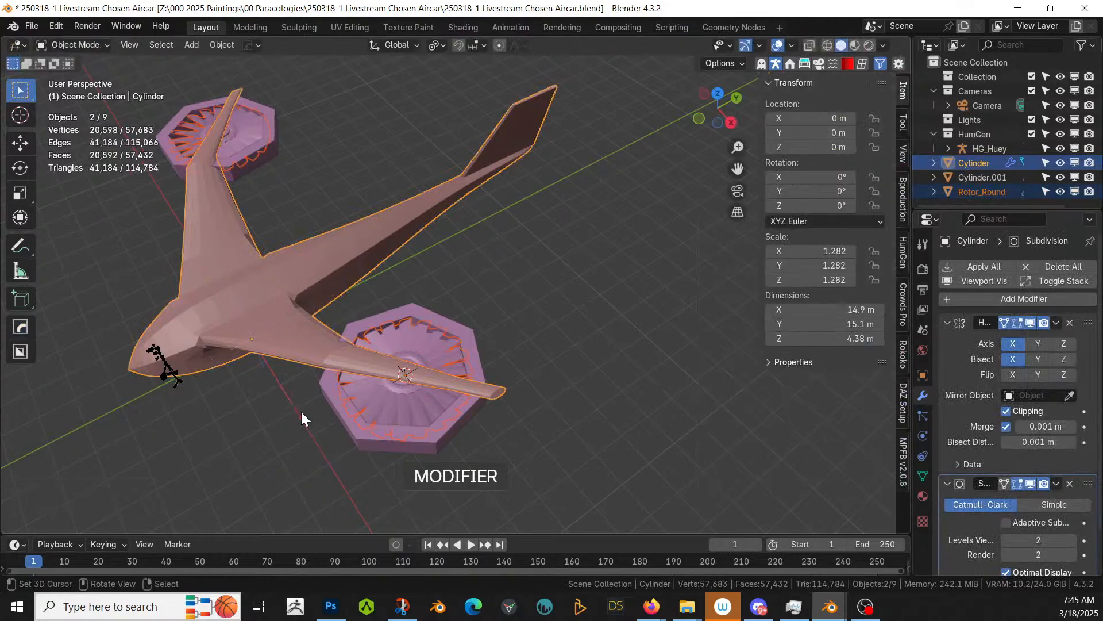
middle_click_drag(301, 411, 503, 421)
left_click(520, 265)
Step: Join the rotor with the heptagonal ring into a single object, keeping the ring as the active object
scroll(487, 362, "up", 3)
scroll(488, 364, "up", 3)
scroll(574, 421, "down", 1)
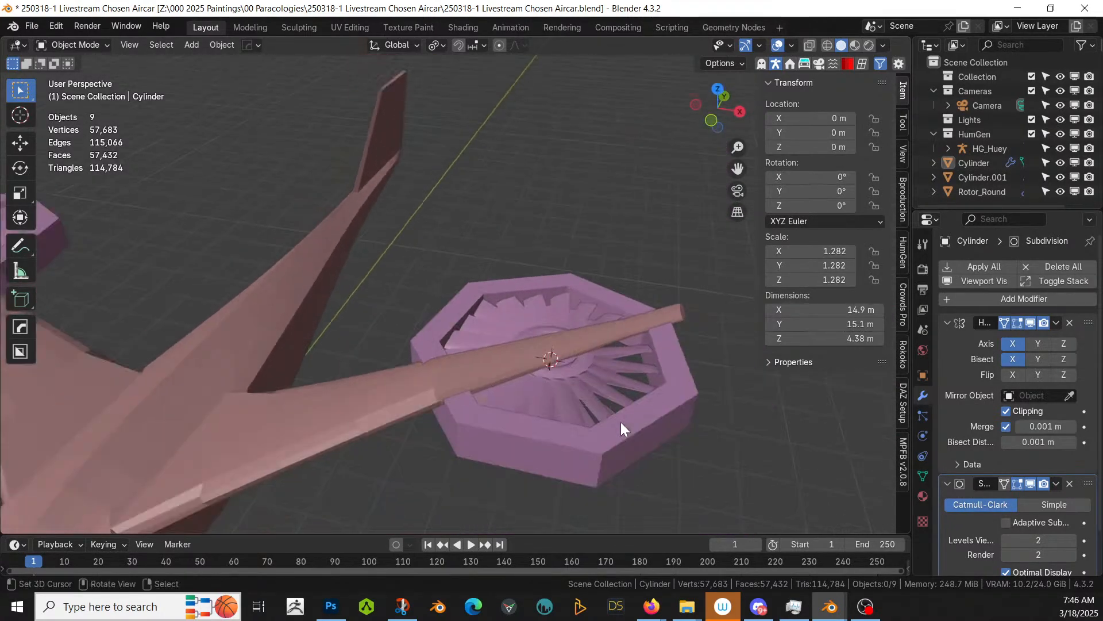
left_click(492, 334)
left_click(442, 315, "shift")
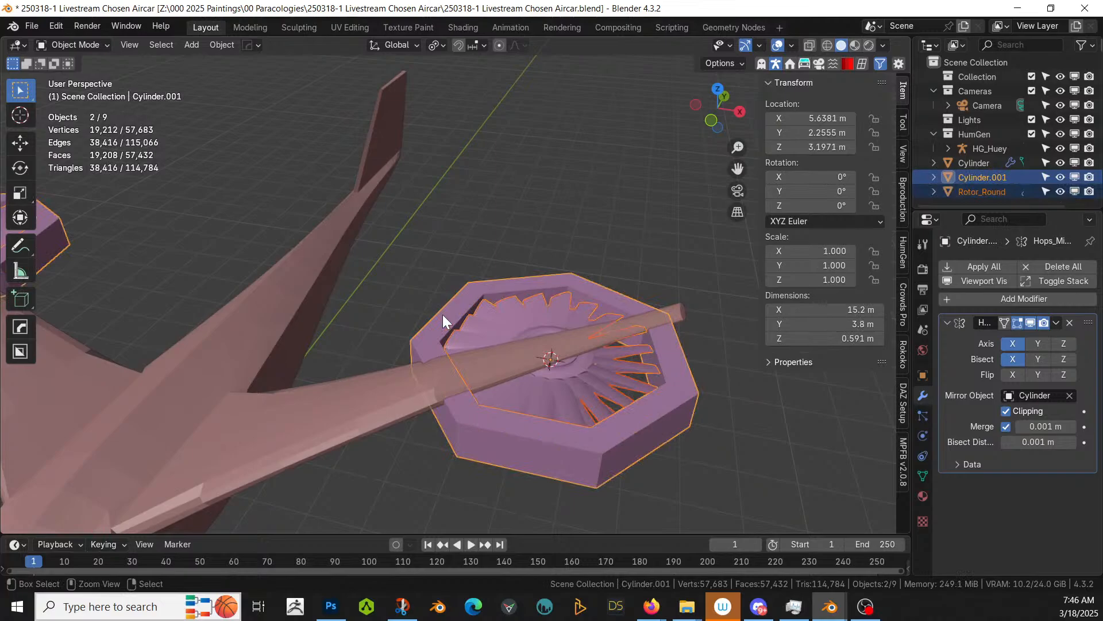
key("ctrl+j")
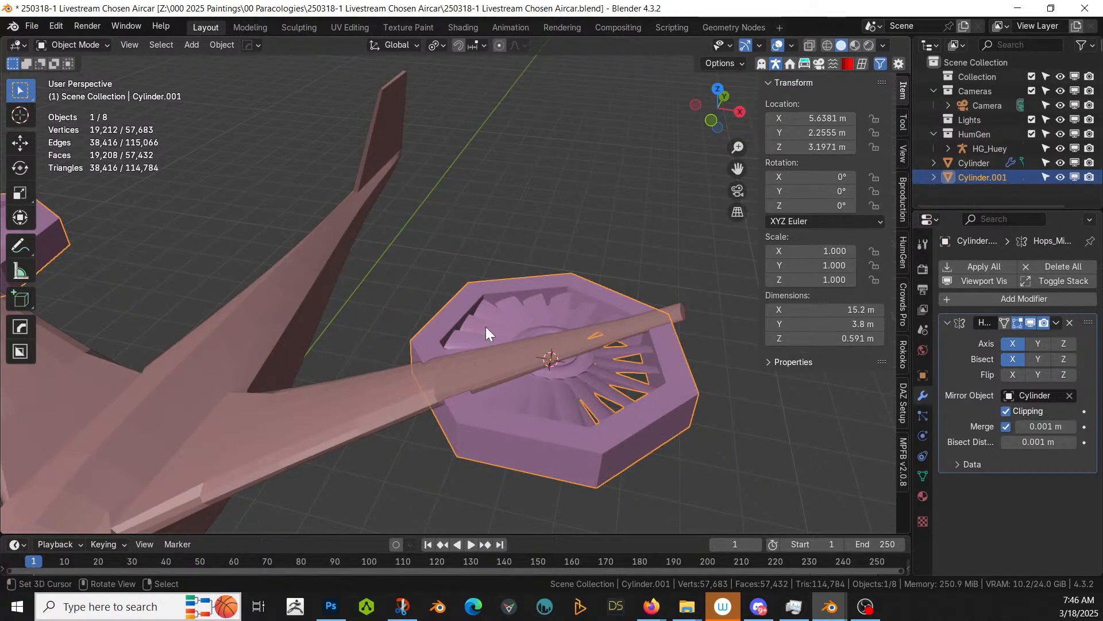
Step: Preview the joined ring and rotor in rendered shading, and return the viewport to solid shading
key("z")
key("8")
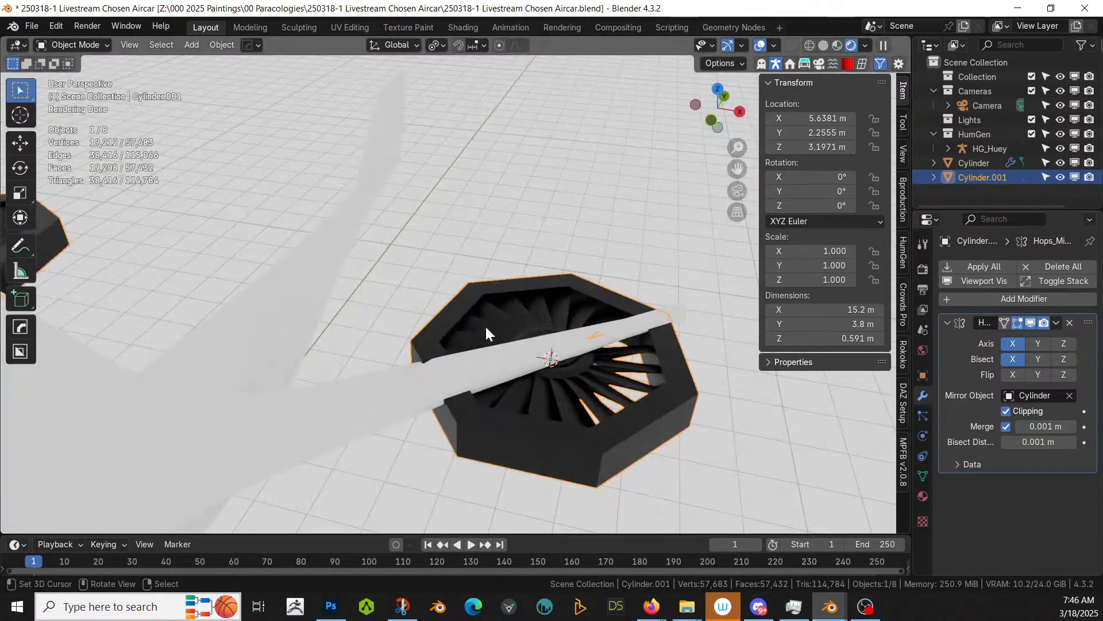
key("z")
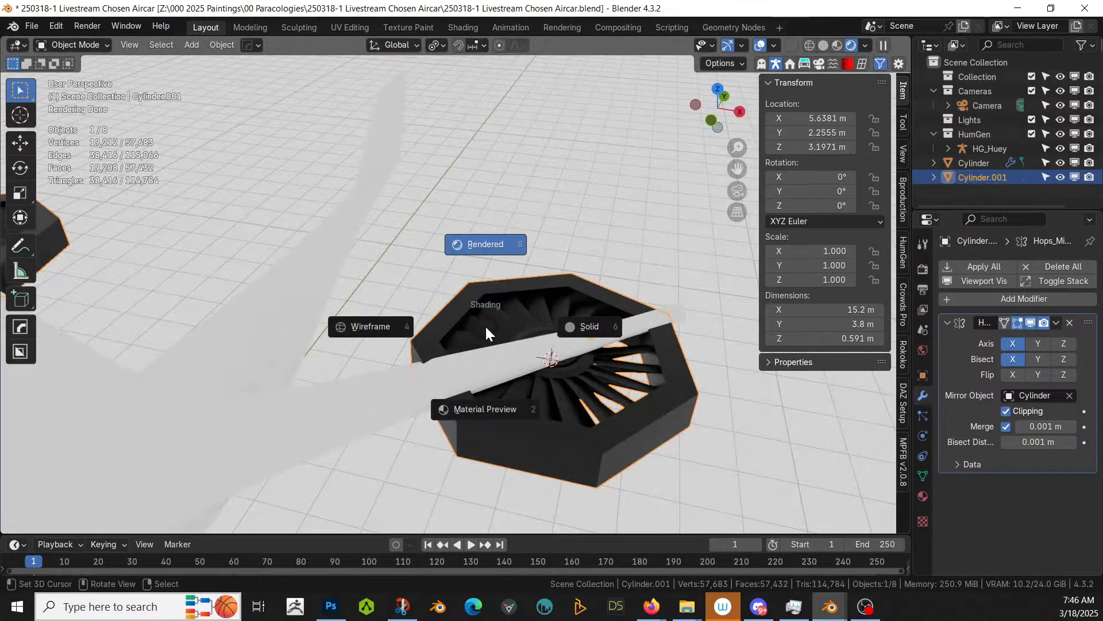
key("6")
Step: Scale the joined ring and rotor down uniformly by about 0.347 and move it onto the inner wing section
middle_click_drag(486, 332, 556, 445)
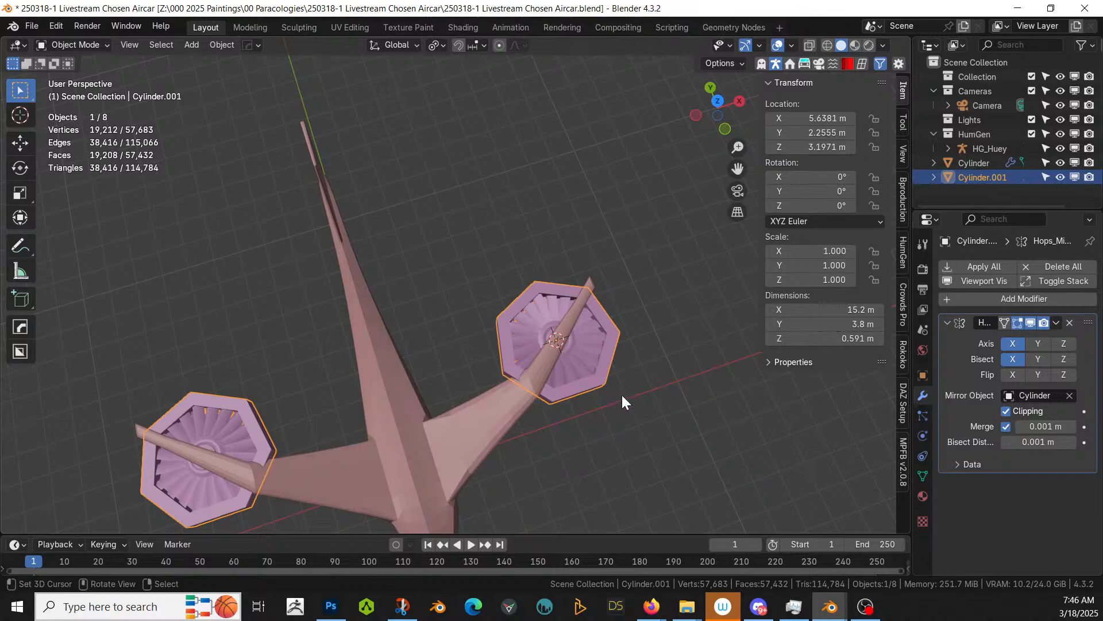
key("s")
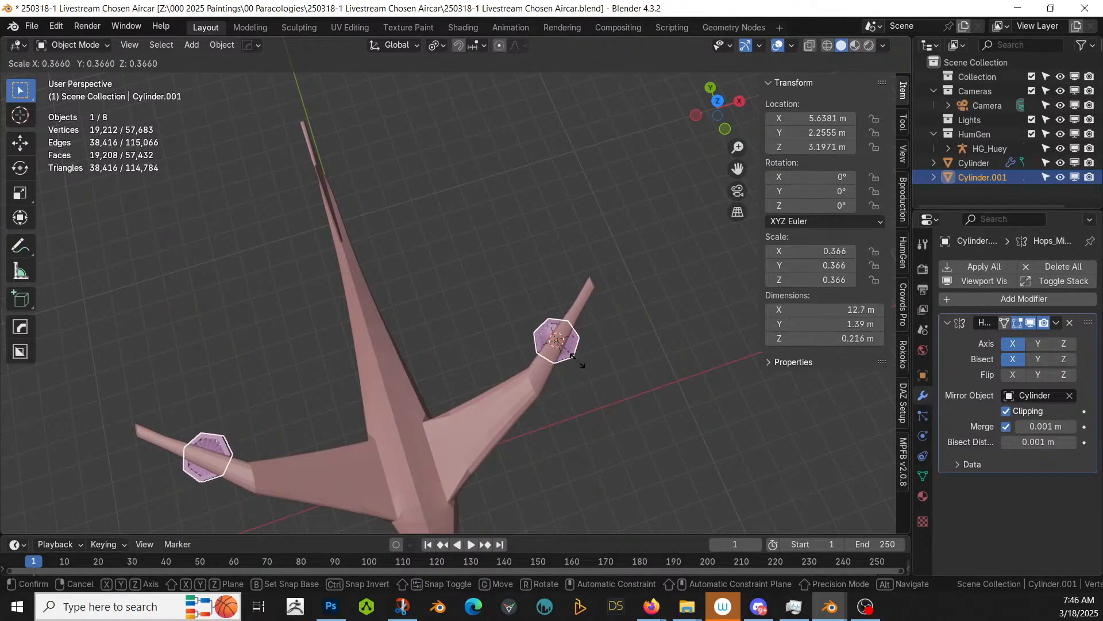
left_click(571, 355)
key("g")
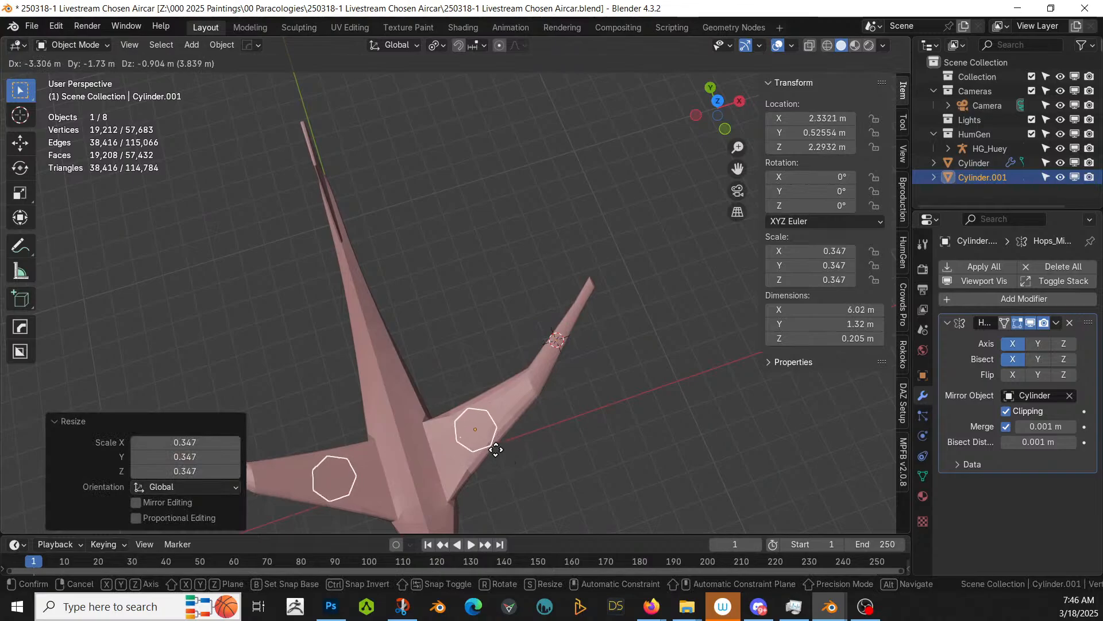
left_click(497, 455)
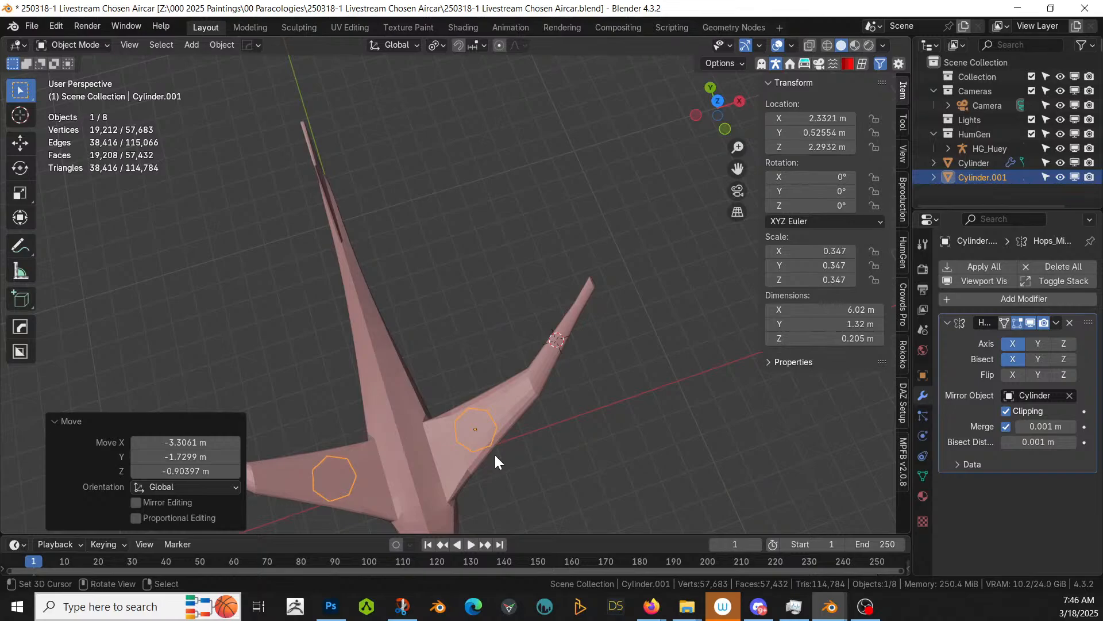
Step: Rotate the ring and rotor by about -22.9° in front view to follow the slope of the inner wing
middle_click_drag(496, 455, 480, 352)
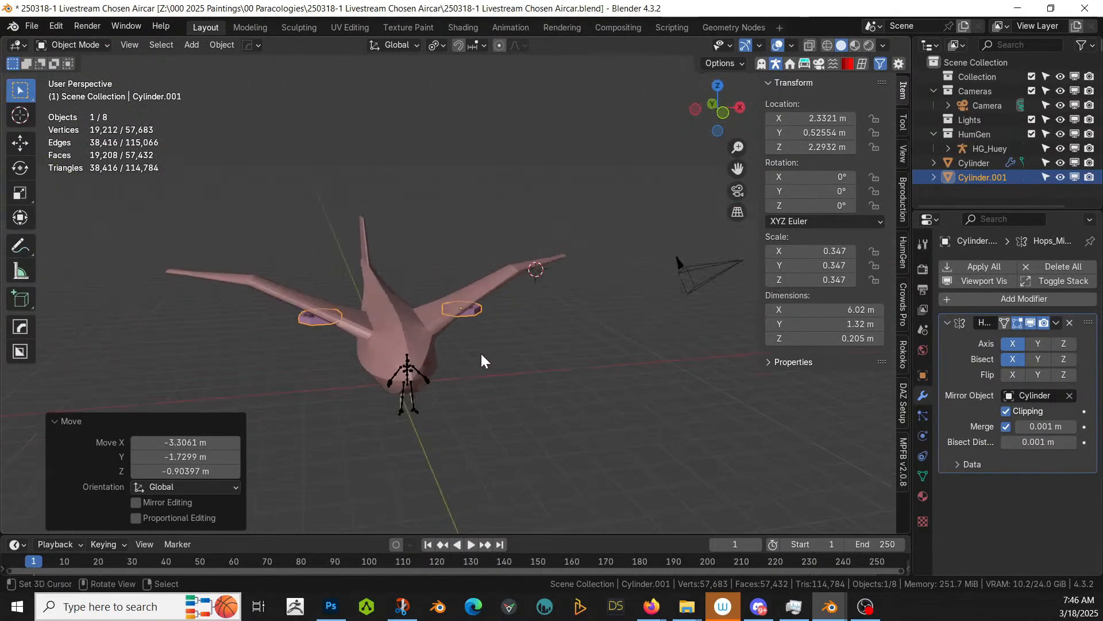
scroll(477, 371, "up", 6)
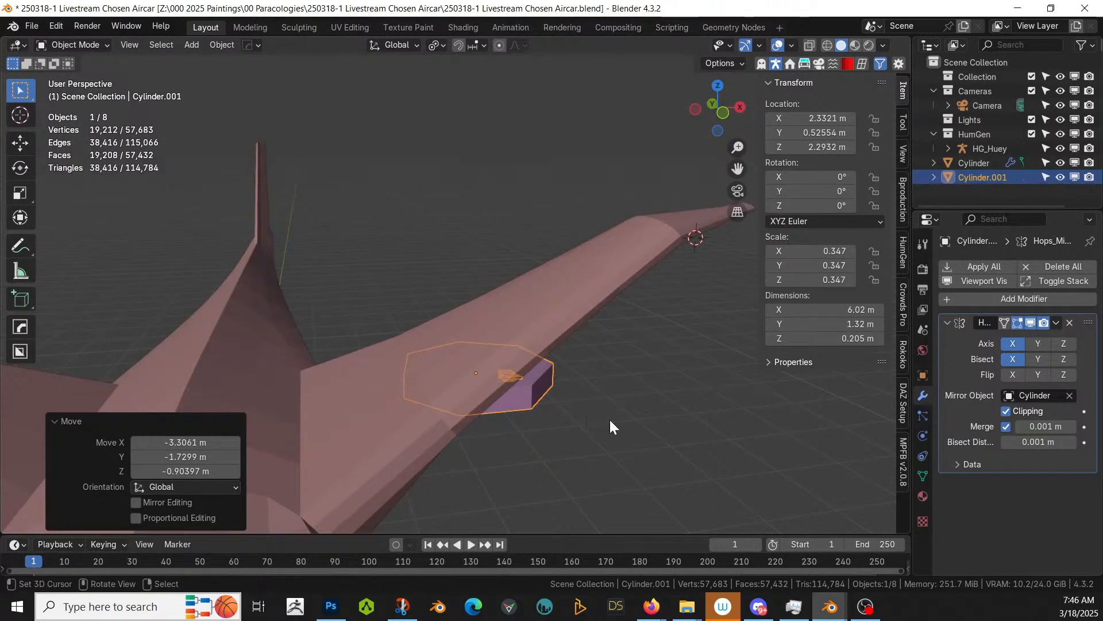
key("KP_3")
key("KP_1")
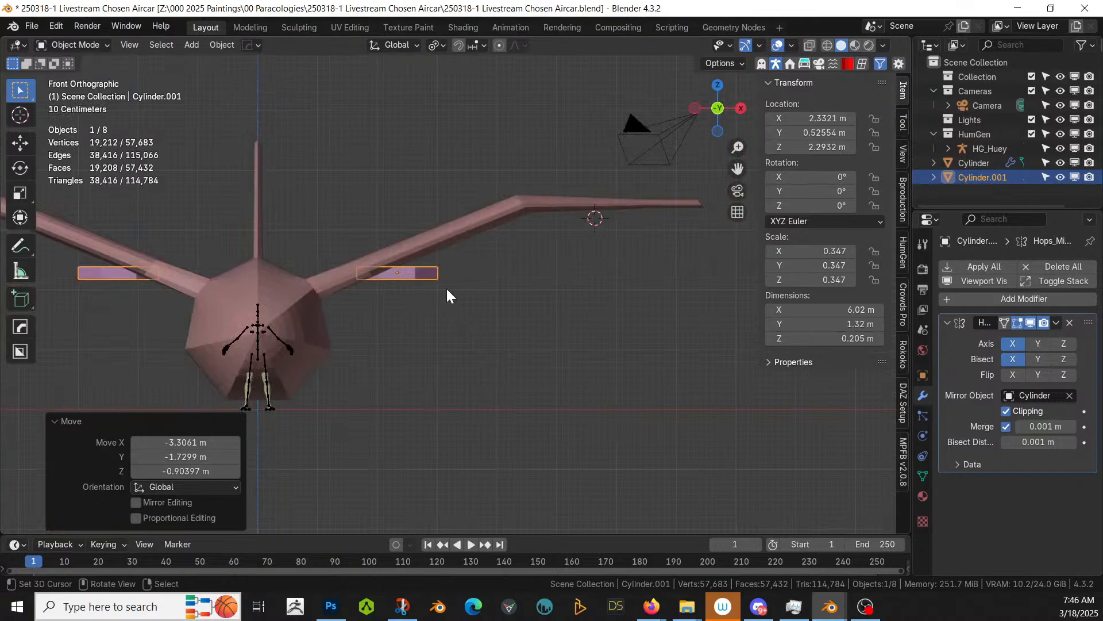
key("r")
left_click(452, 269)
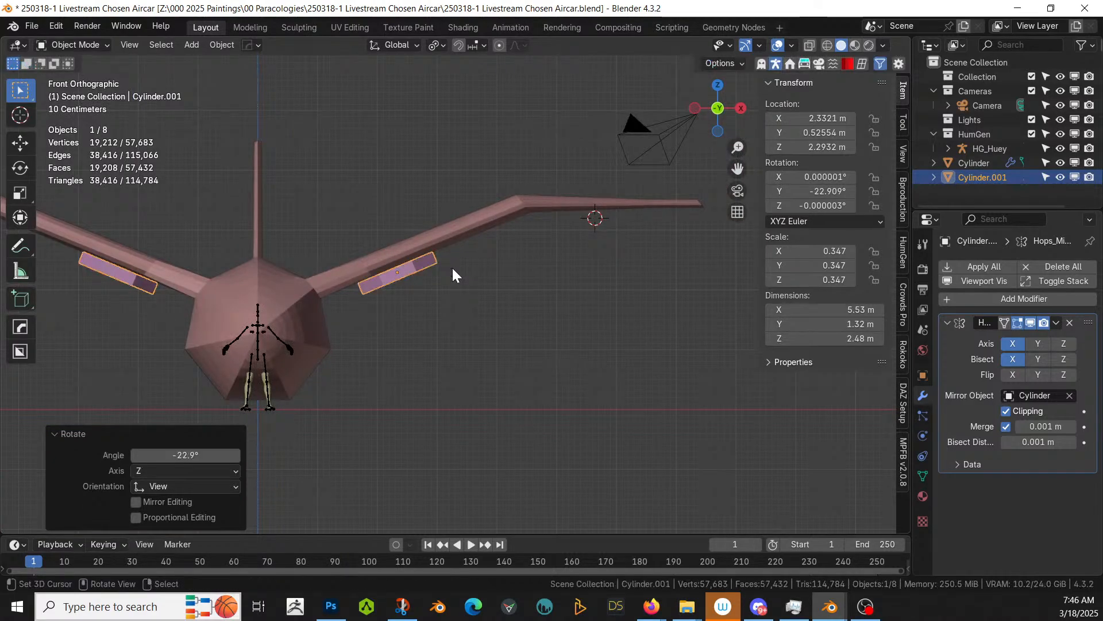
Step: Raise the ring and rotor about 0.3 m into the inner wing and adjust its rotation by about 1.46°
key("g")
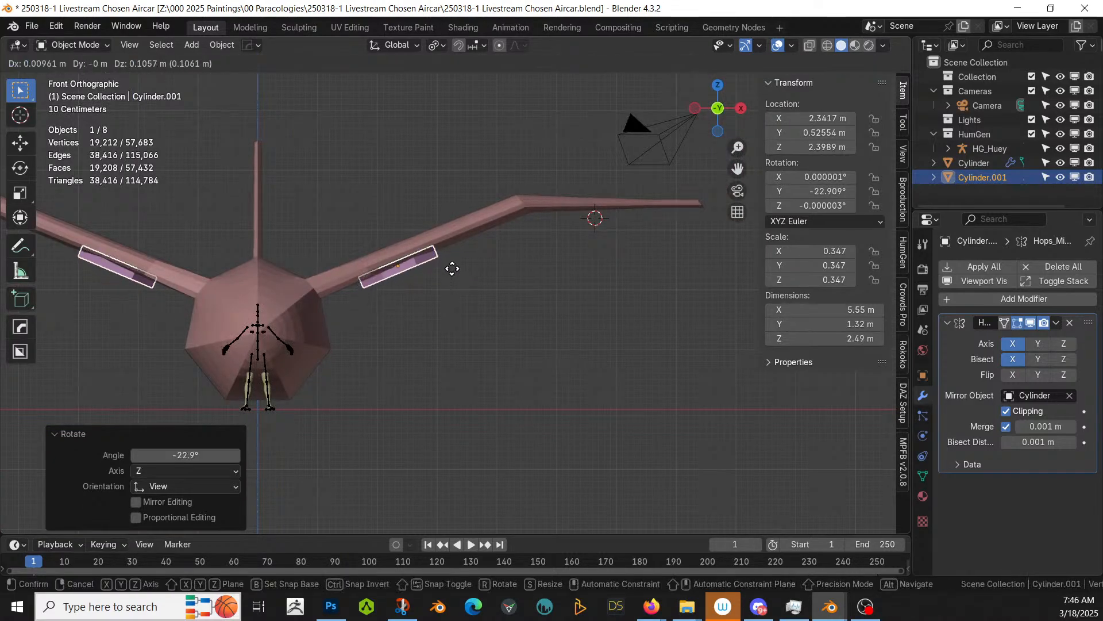
left_click(451, 257)
key("r")
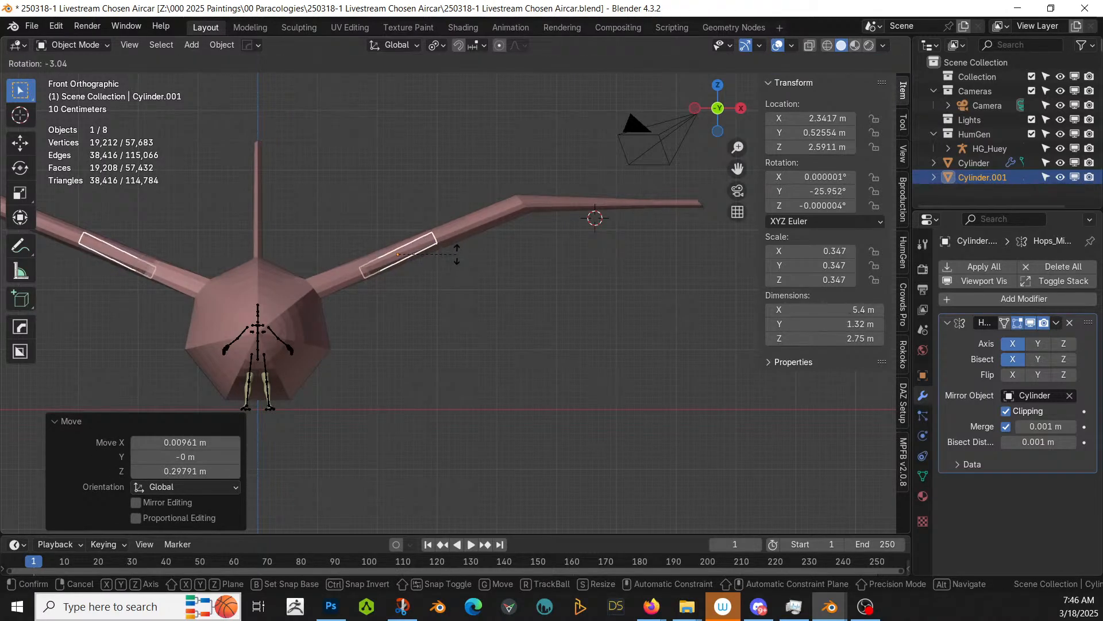
left_click(458, 265)
Step: Snap the 3D cursor to the ring-and-rotor object and add a 7-vertex cylinder there with 2 m radius and 0.25 m depth
middle_click_drag(458, 264, 468, 316)
scroll(467, 315, "up", 2)
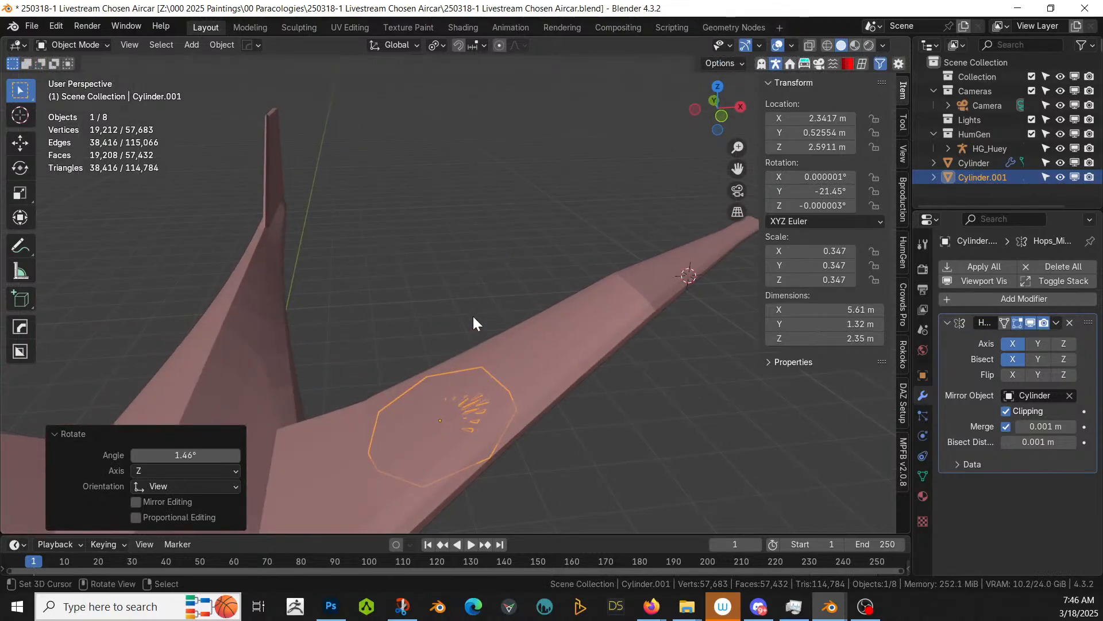
key("shift+s")
key("2")
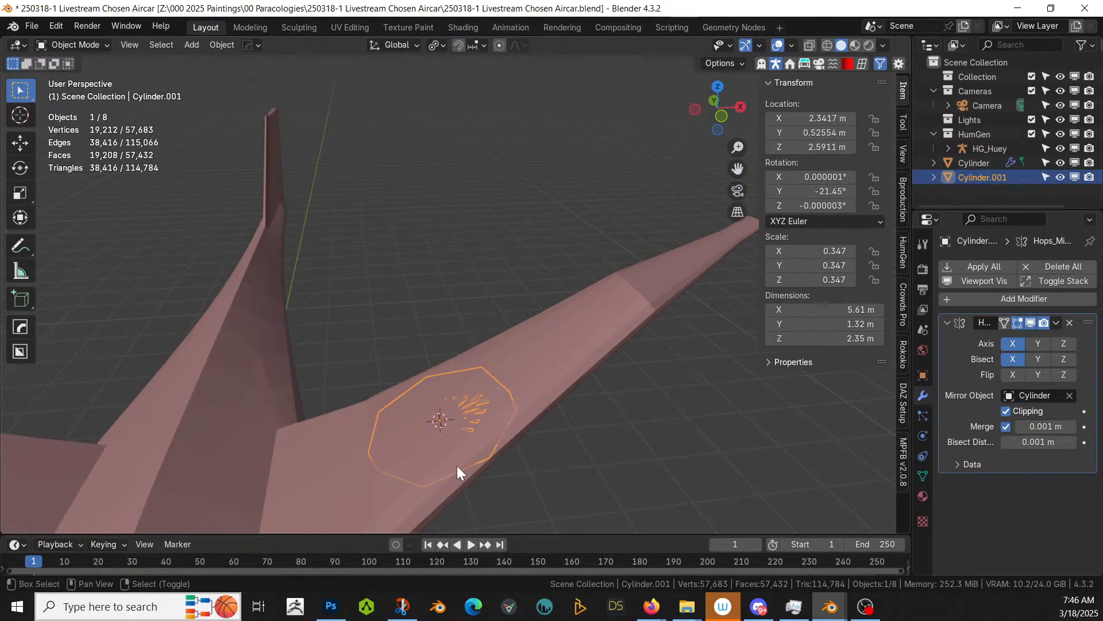
key("shift+a")
mouse_move(415, 221)
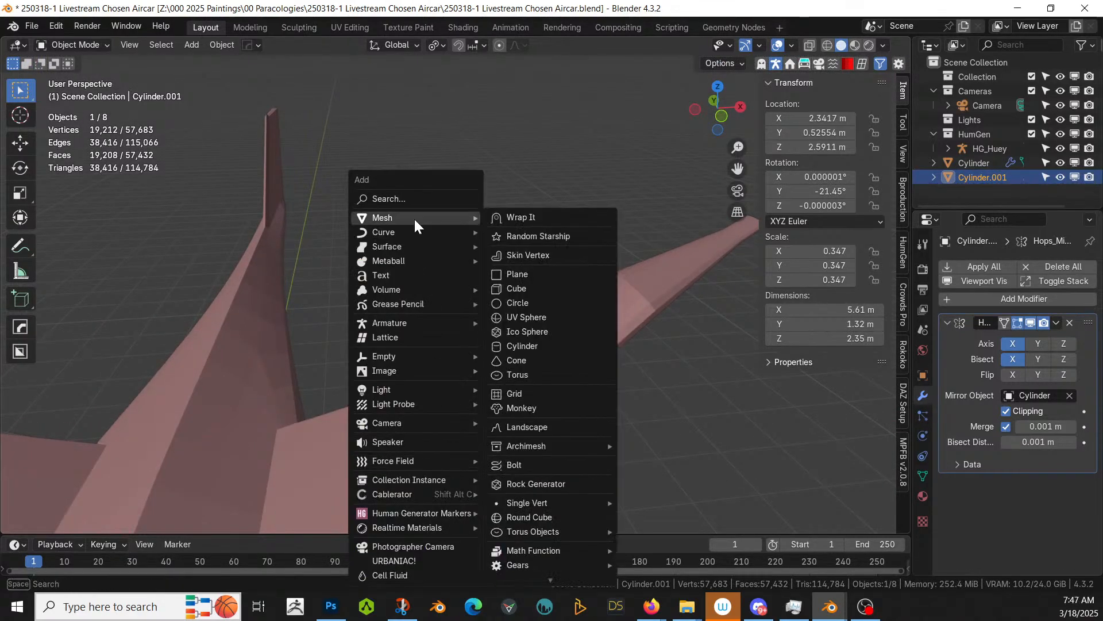
left_click(544, 347)
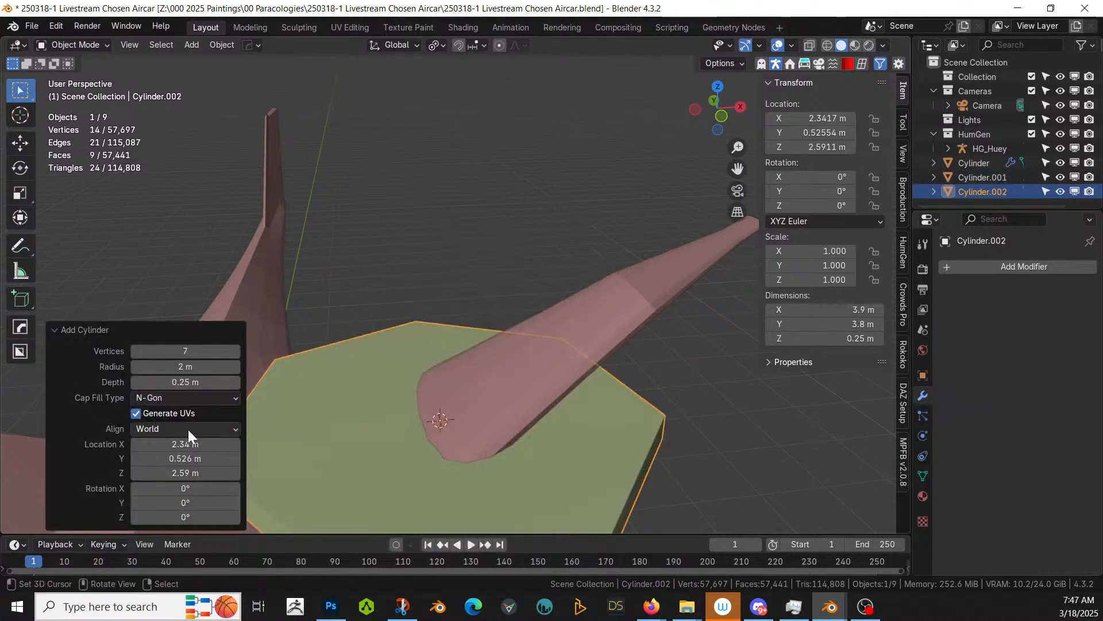
Step: Scale the new heptagonal cylinder uniformly by 0.347 to match the scale of the ring and rotor
scroll(446, 393, "down", 3)
middle_click_drag(487, 378, 501, 299)
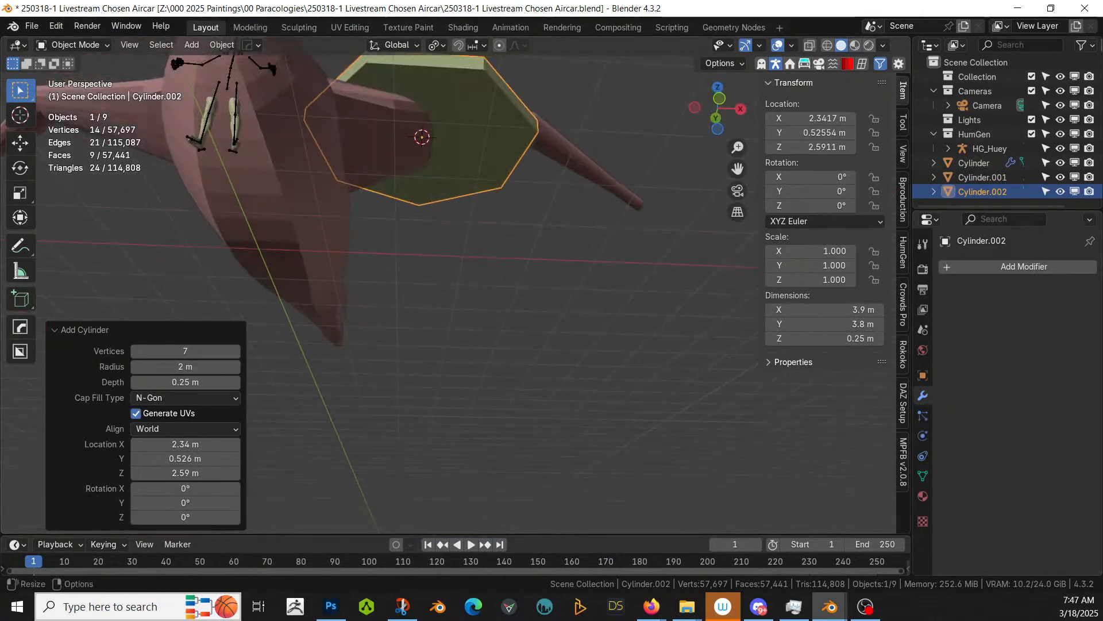
left_click(991, 178)
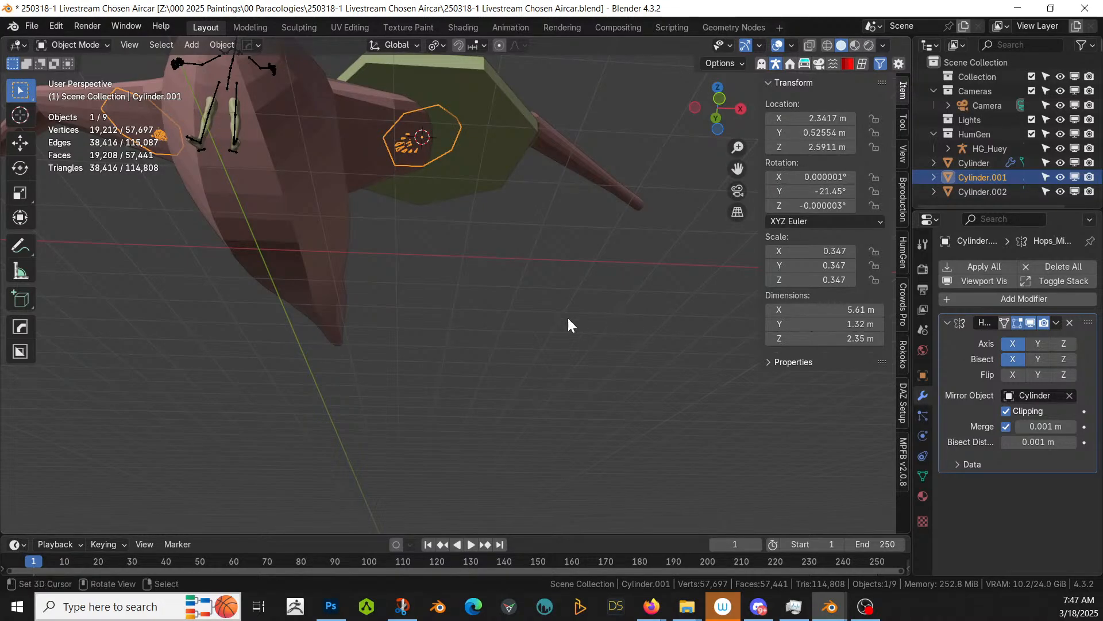
left_click(464, 75)
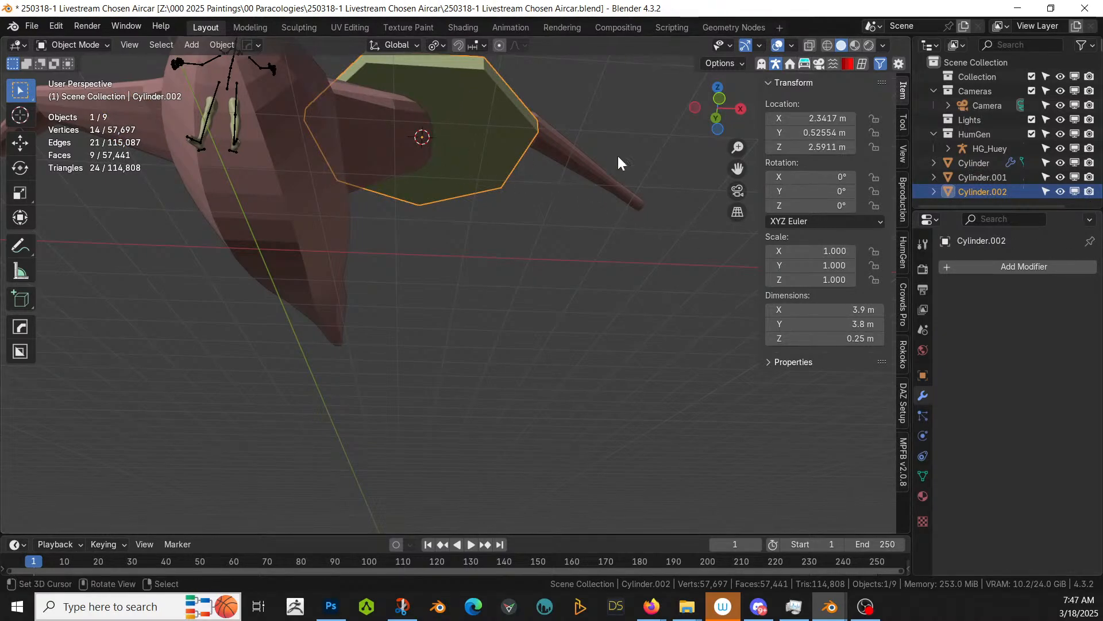
type("s.3")
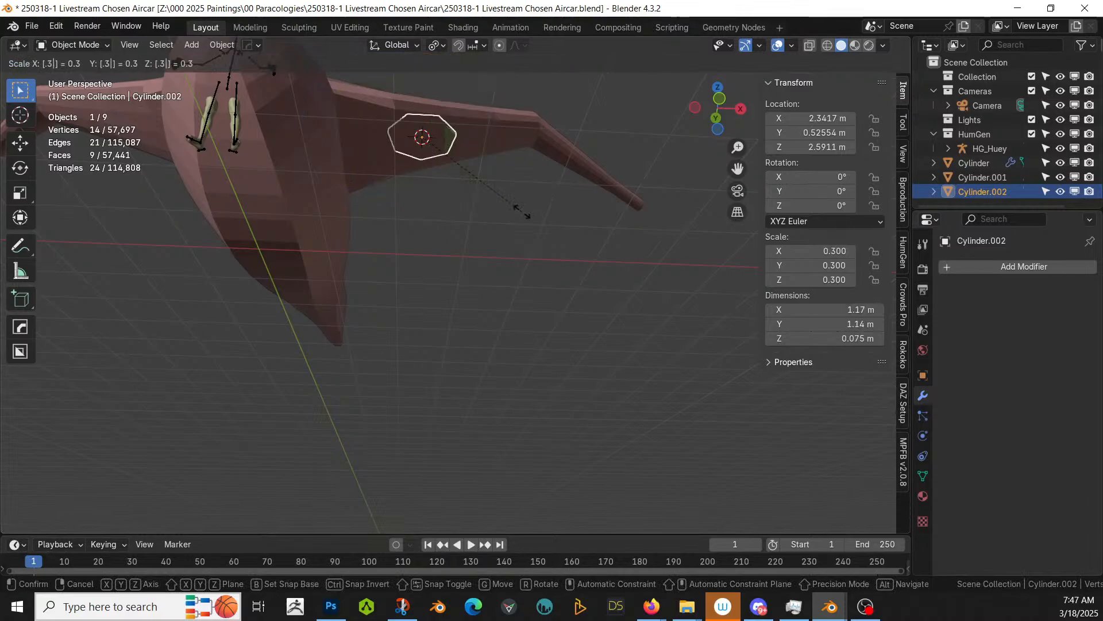
type("47")
key("Return")
Step: Stretch the cylinder's mesh along Z in Edit Mode by a factor of about 21.35 so it passes through the wing
key("Tab")
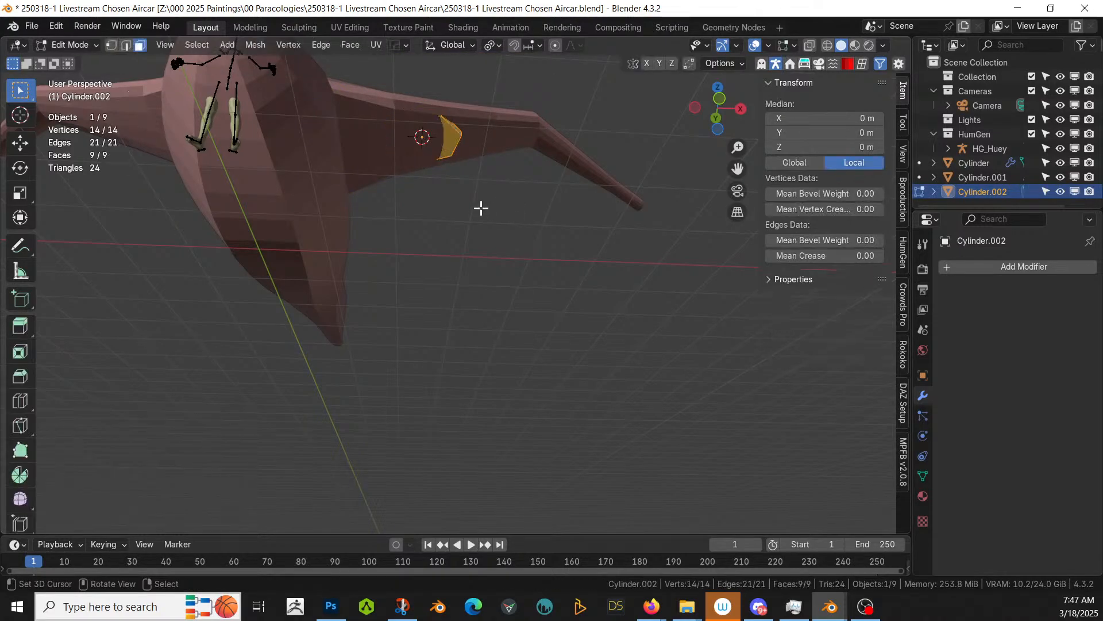
key("s")
key("z")
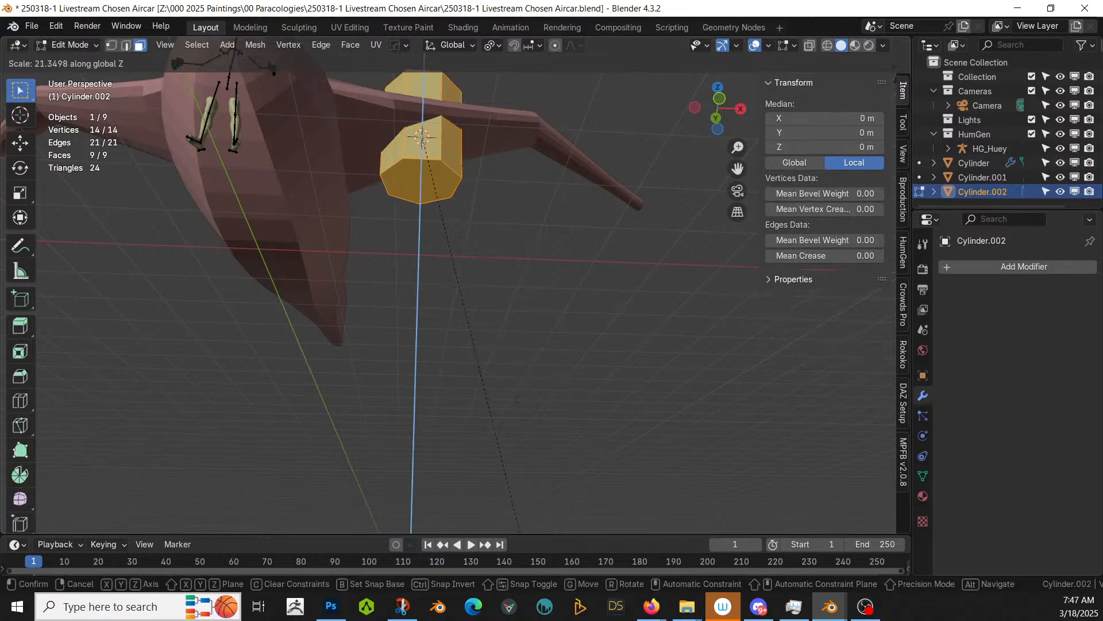
left_click(893, 66)
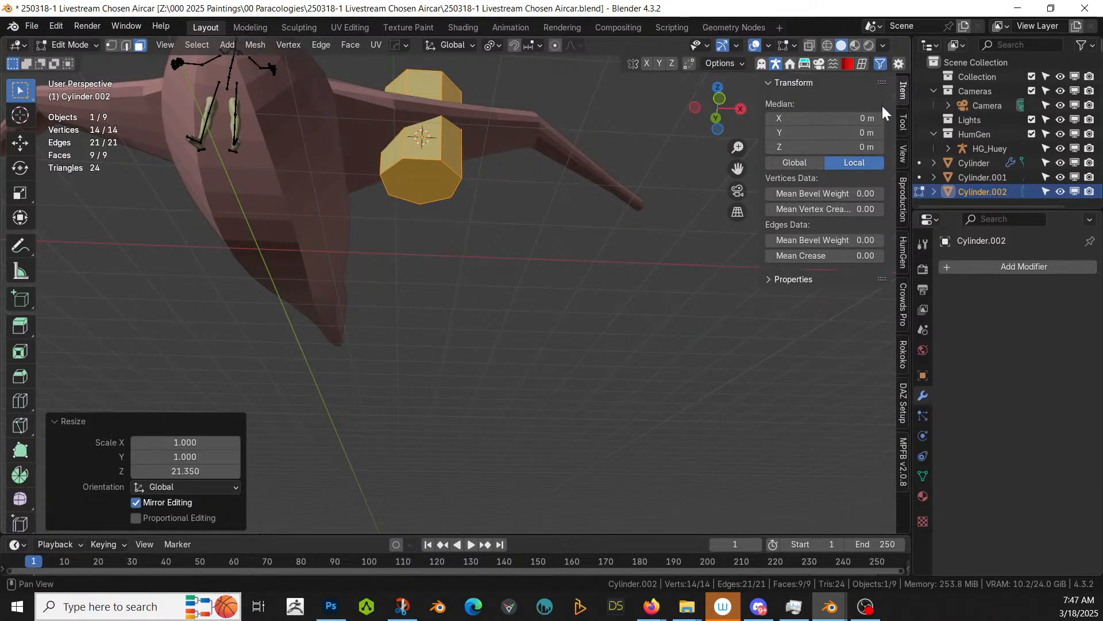
key("Tab")
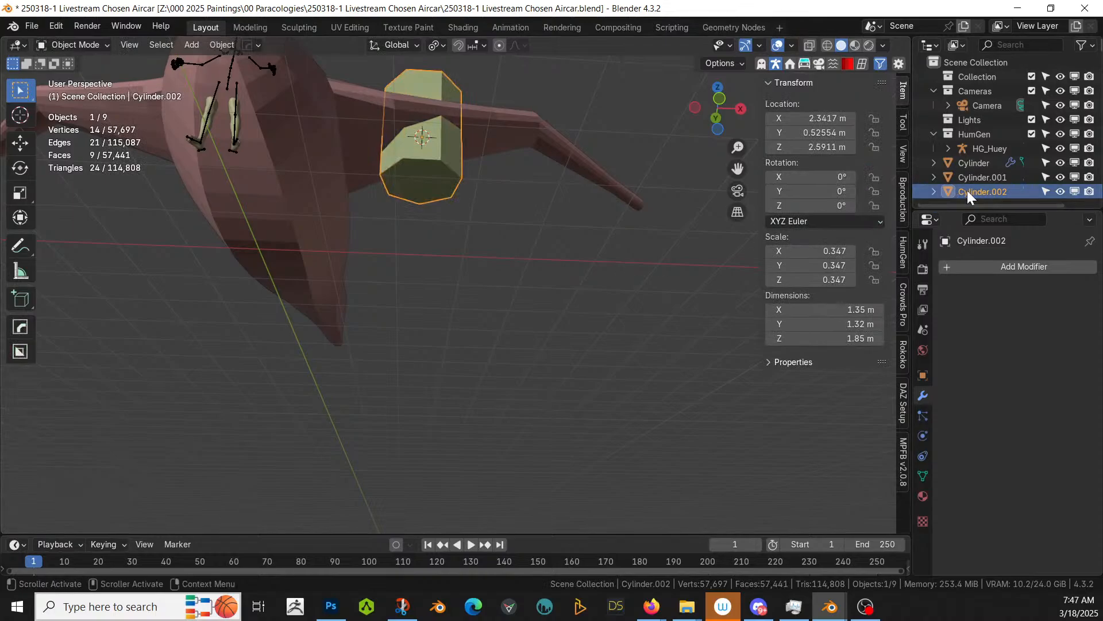
Step: Copy the ring-and-rotor object's rotation to the tall heptagonal cylinder using Copy Attributes
left_click(979, 177, "ctrl")
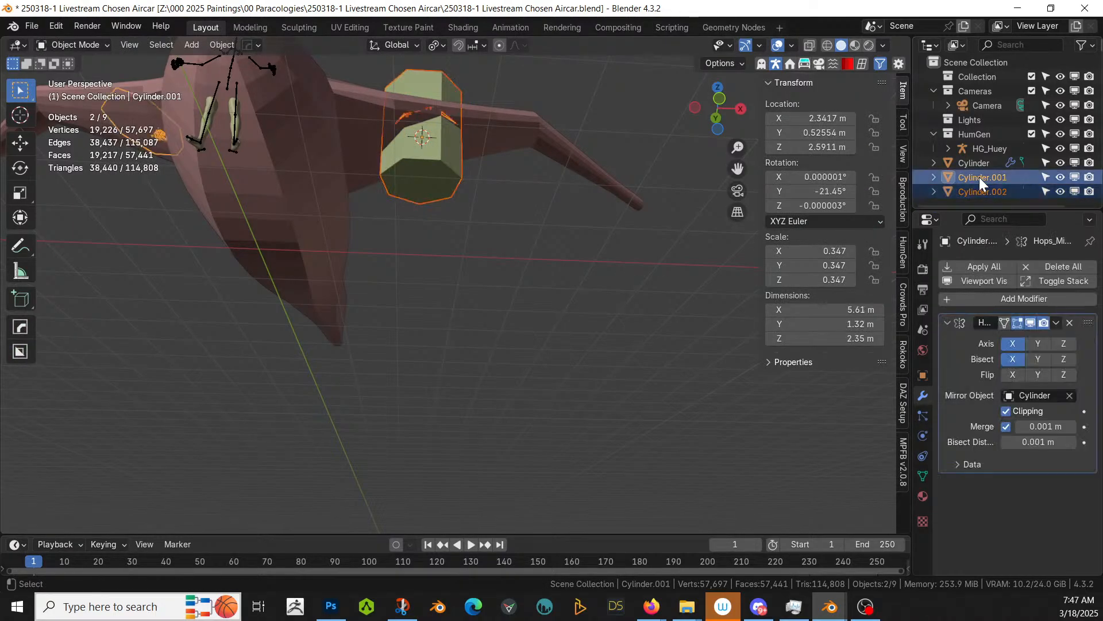
key("Home")
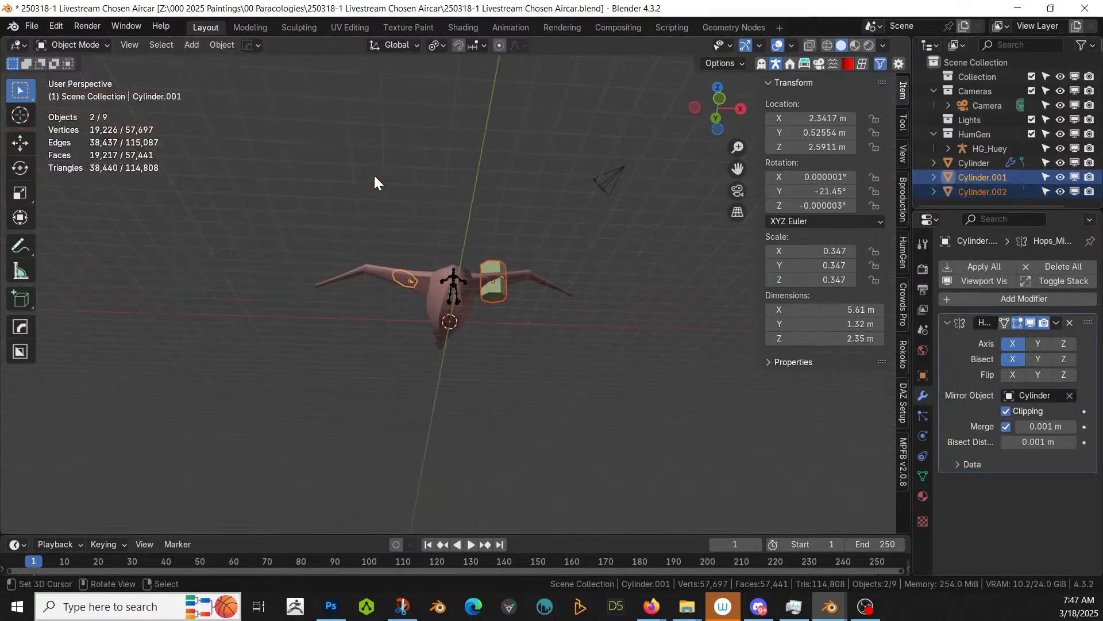
key("ctrl+c")
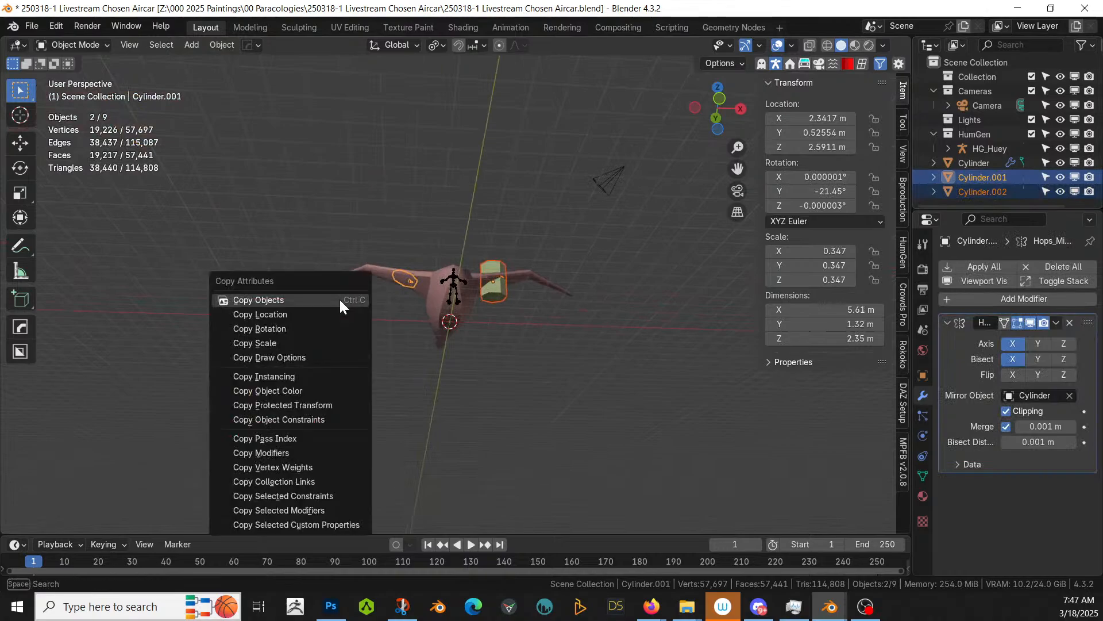
left_click(292, 330)
Step: Cut the tilted heptagonal cylinder out of the aircar body with a Difference boolean
scroll(445, 296, "up", 8)
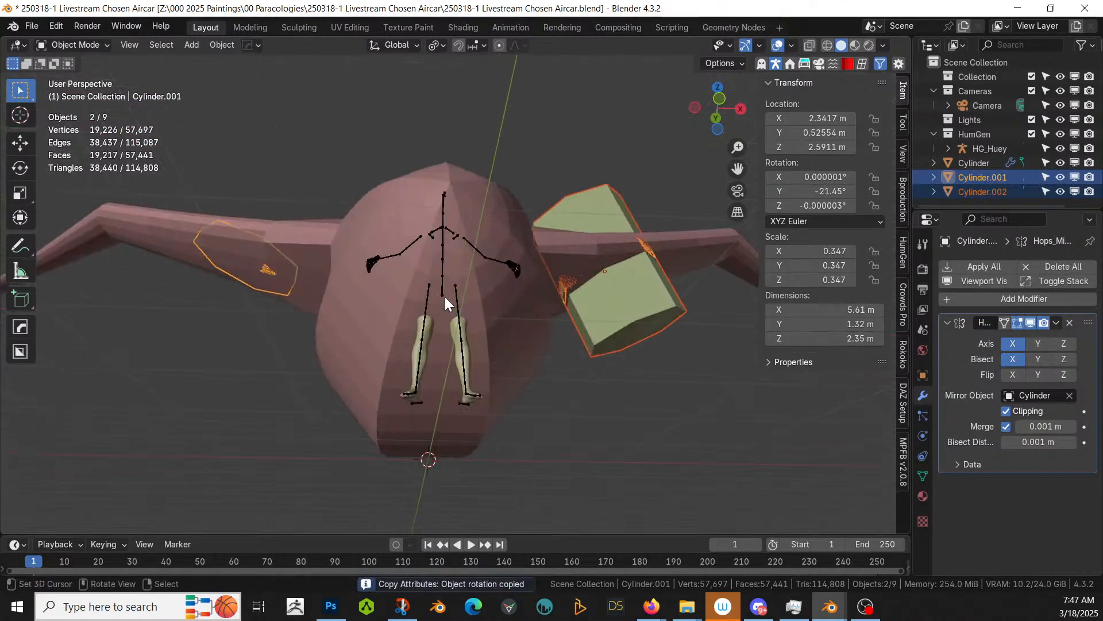
middle_click_drag(566, 284, 348, 339, "shift")
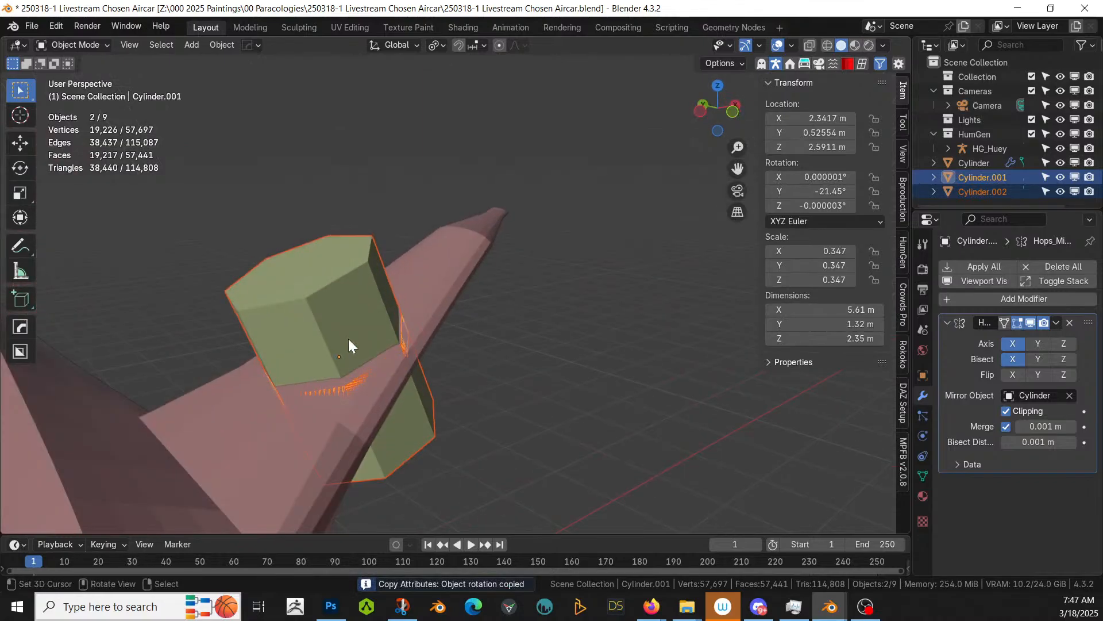
left_click(337, 283)
key("ctrl+KP_Subtract")
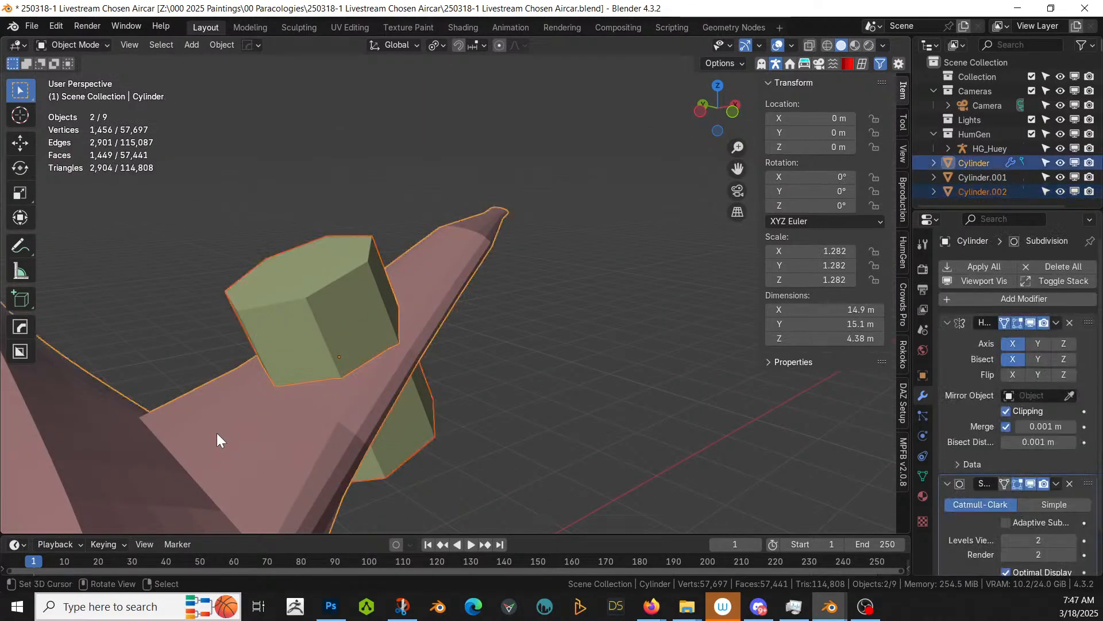
middle_click_drag(216, 430, 830, 492)
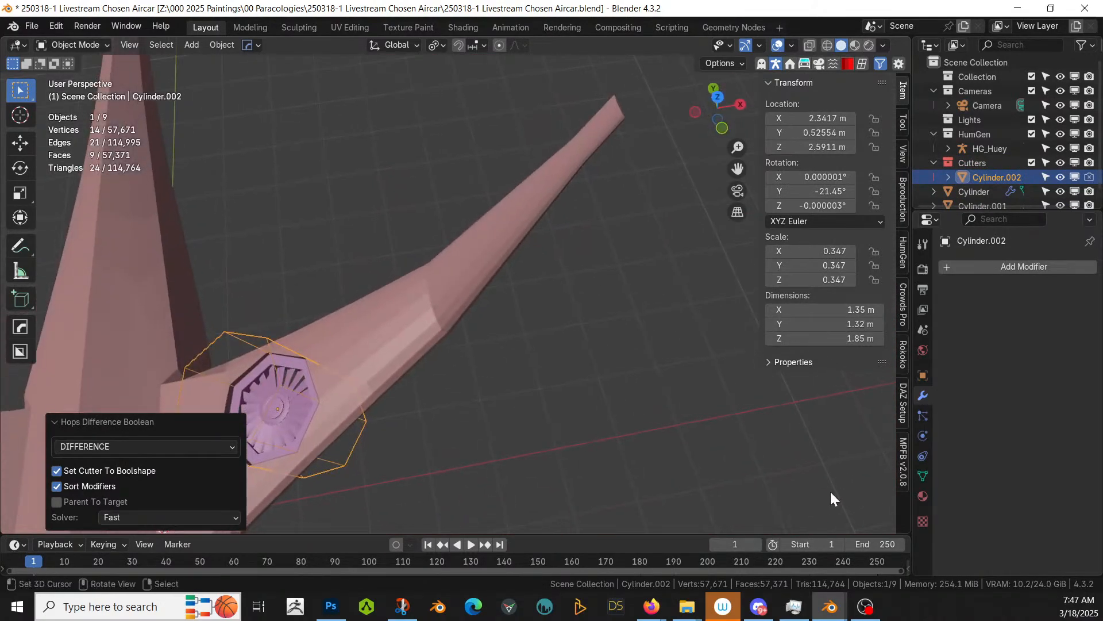
Step: Examine the rotors inside the wing cutouts from above, behind, the front and the whole-vehicle view
scroll(600, 416, "up", 3)
key("KP_7")
scroll(600, 416, "up", 5)
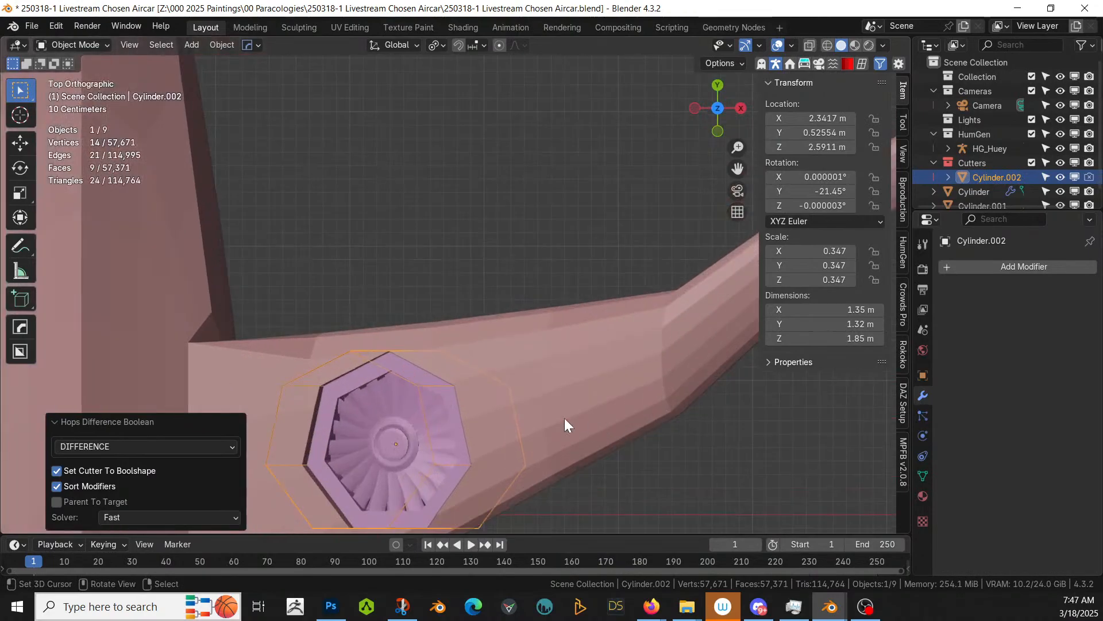
middle_click_drag(530, 415, 339, 225, "shift")
scroll(361, 215, "down", 6)
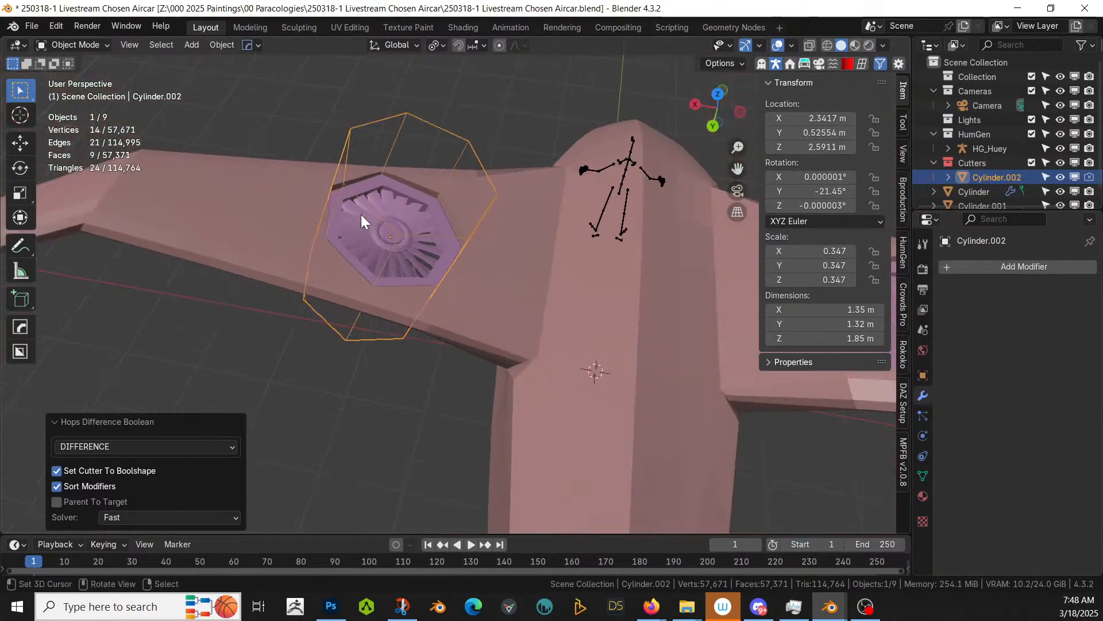
middle_click_drag(484, 262, 799, 186)
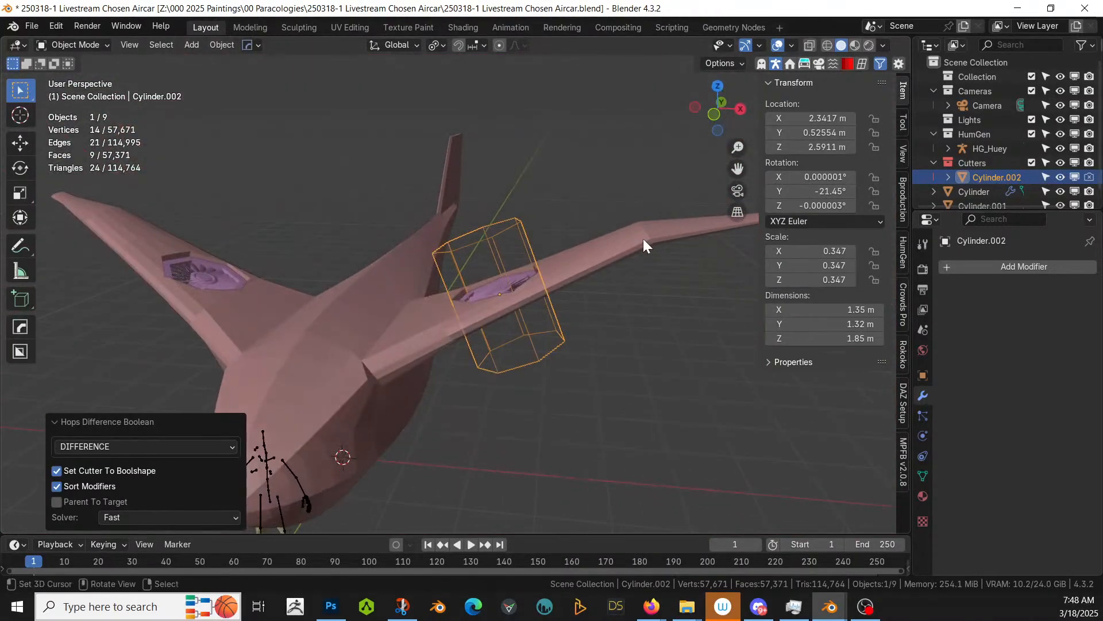
middle_click_drag(553, 295, 500, 388)
scroll(412, 220, "down", 2)
scroll(486, 324, "up", 2)
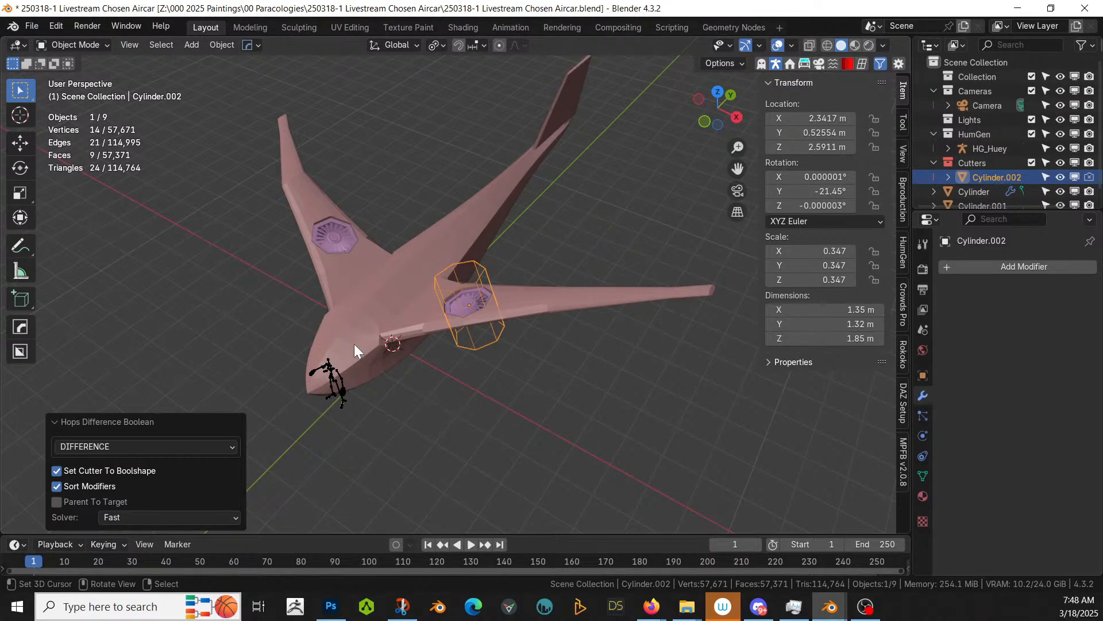
Step: Duplicate the heptagonal cutter together with the ring-and-rotor object, leaving the copies in place
left_click(335, 241)
left_click(474, 274)
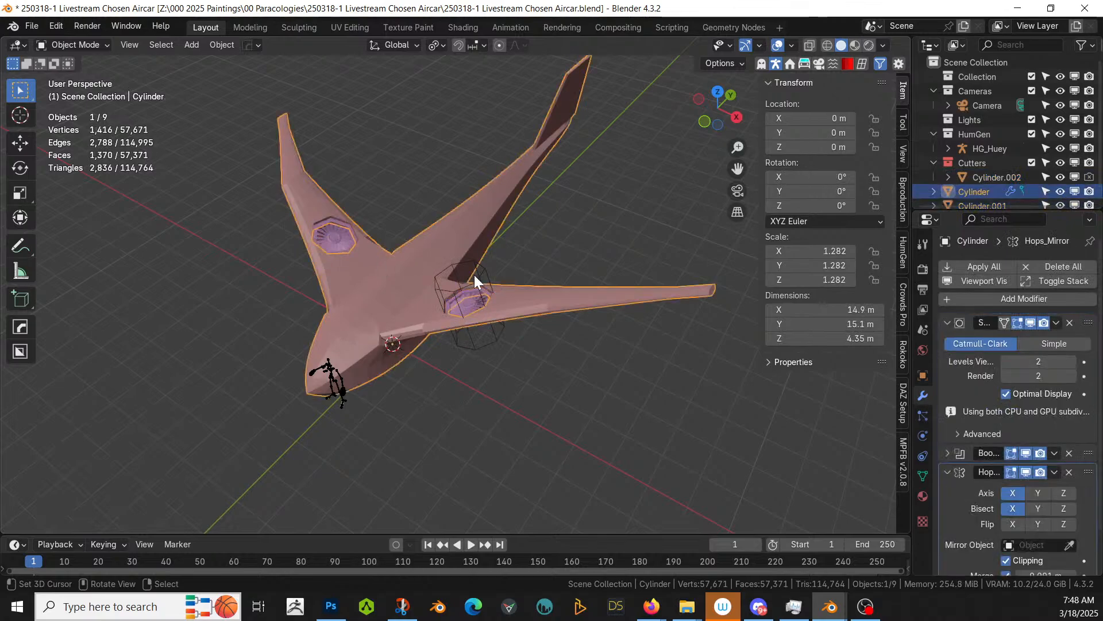
left_click(451, 289)
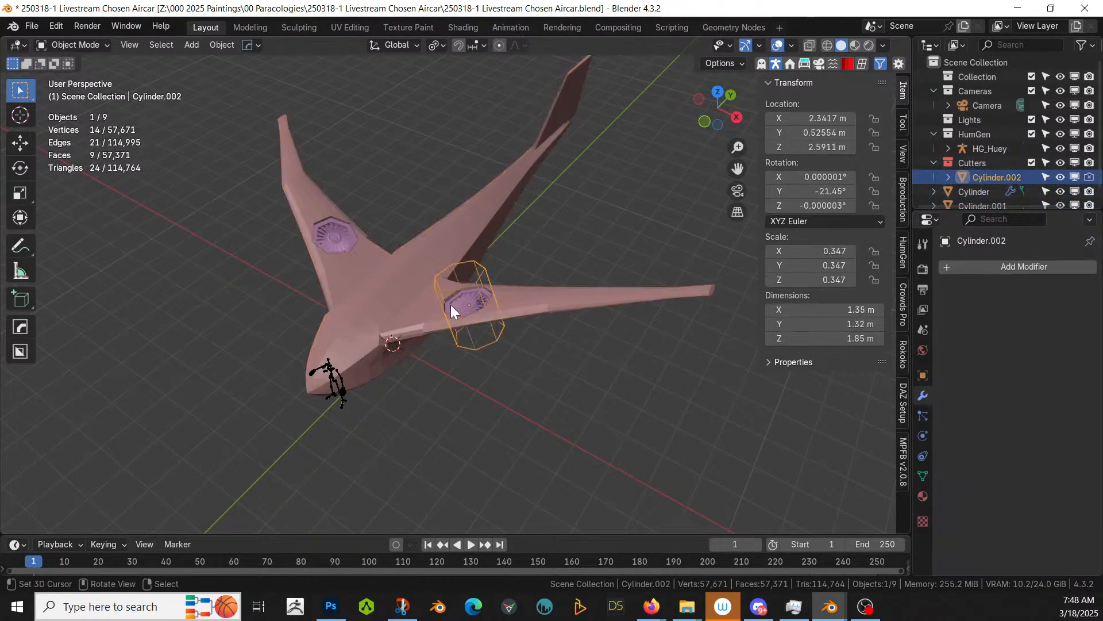
left_click(466, 299, "shift")
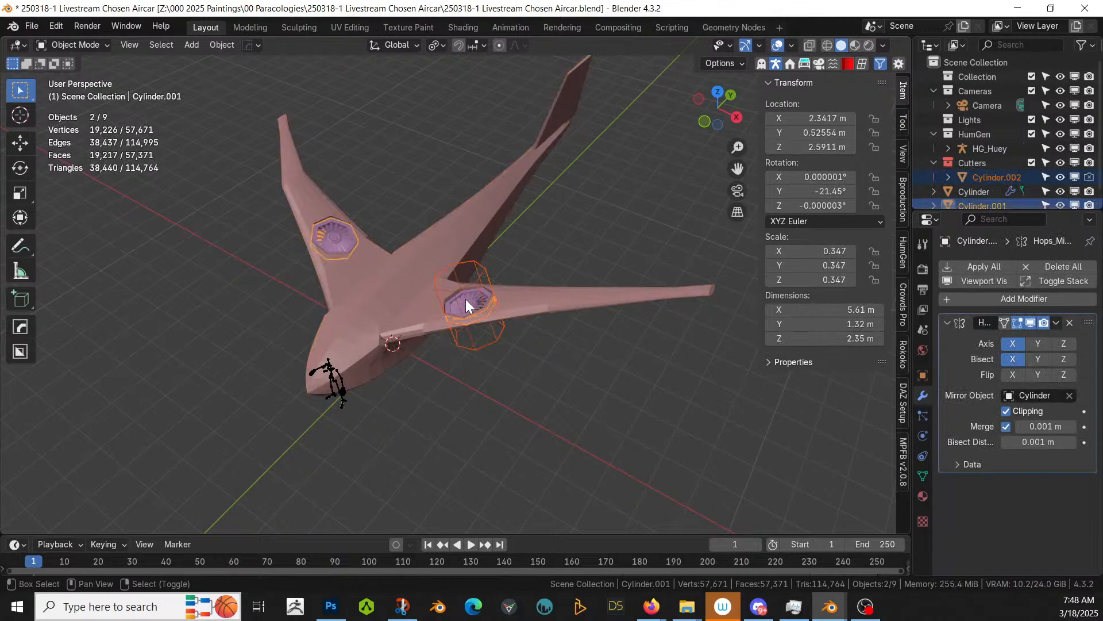
key("shift+d")
key("Escape")
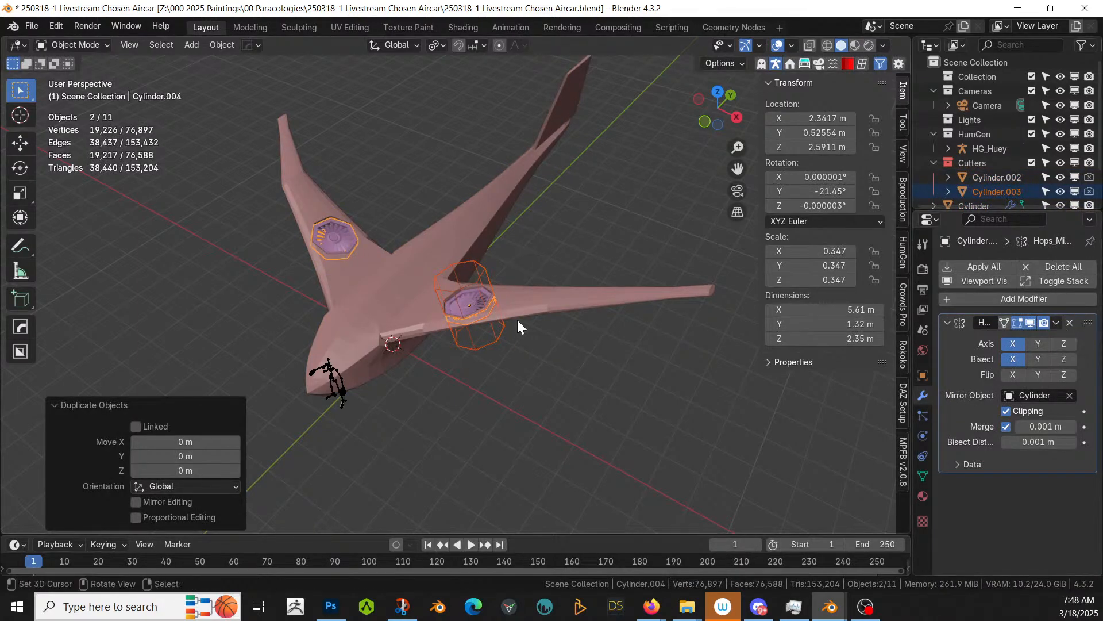
Step: Remove the mirror modifier from one of the overlapping ring-and-rotor objects and move it about 3.62 m along Y behind the wing
left_click(459, 295)
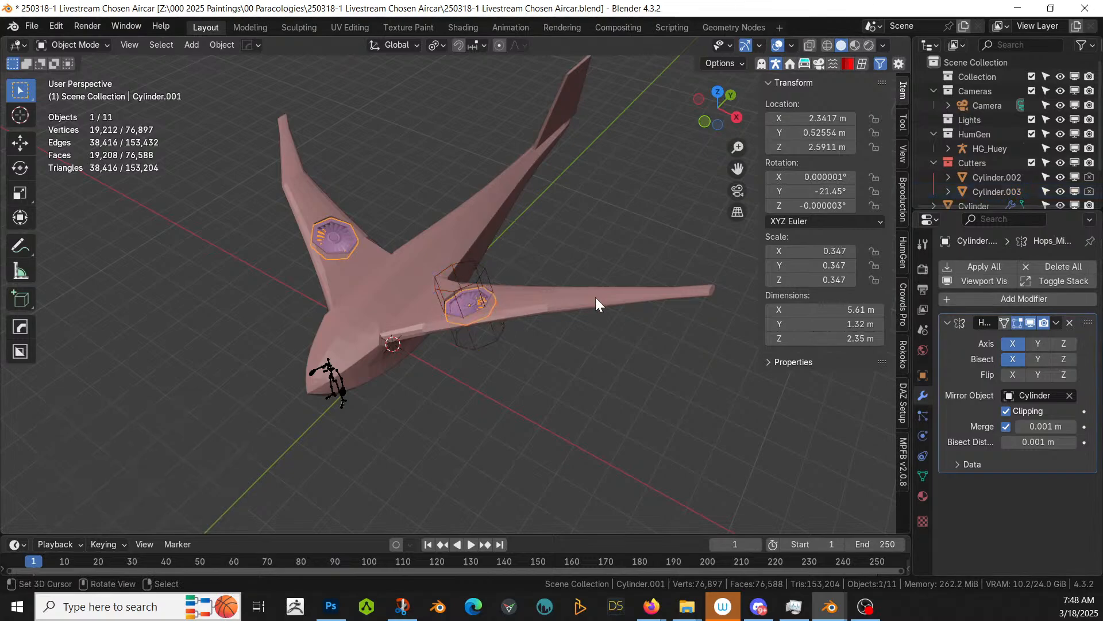
left_click(1070, 322)
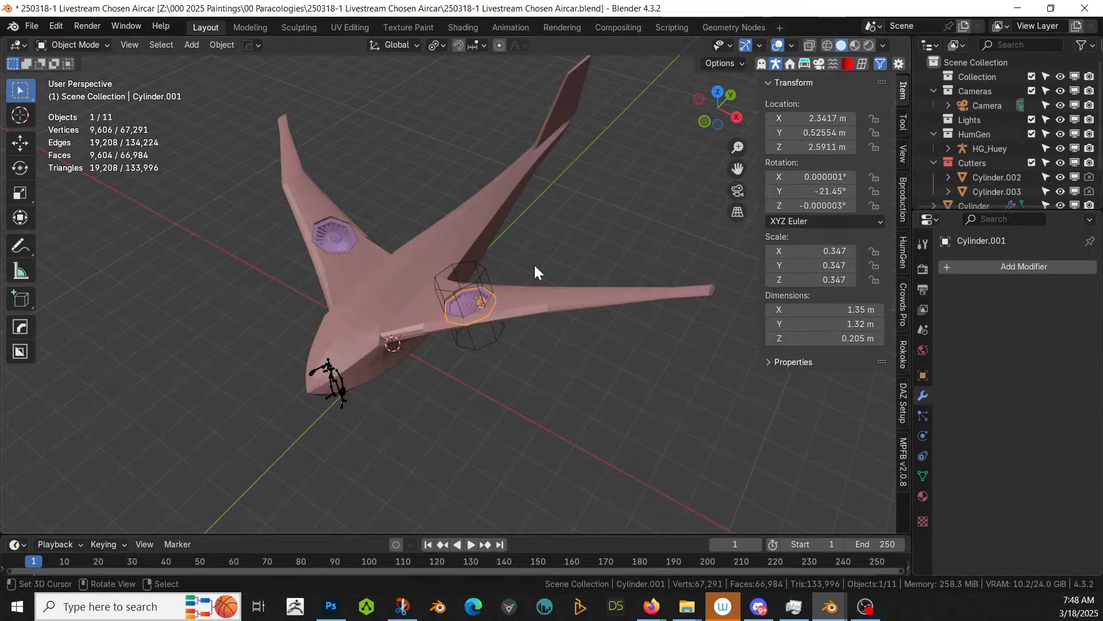
key("g")
key("y")
left_click(597, 225)
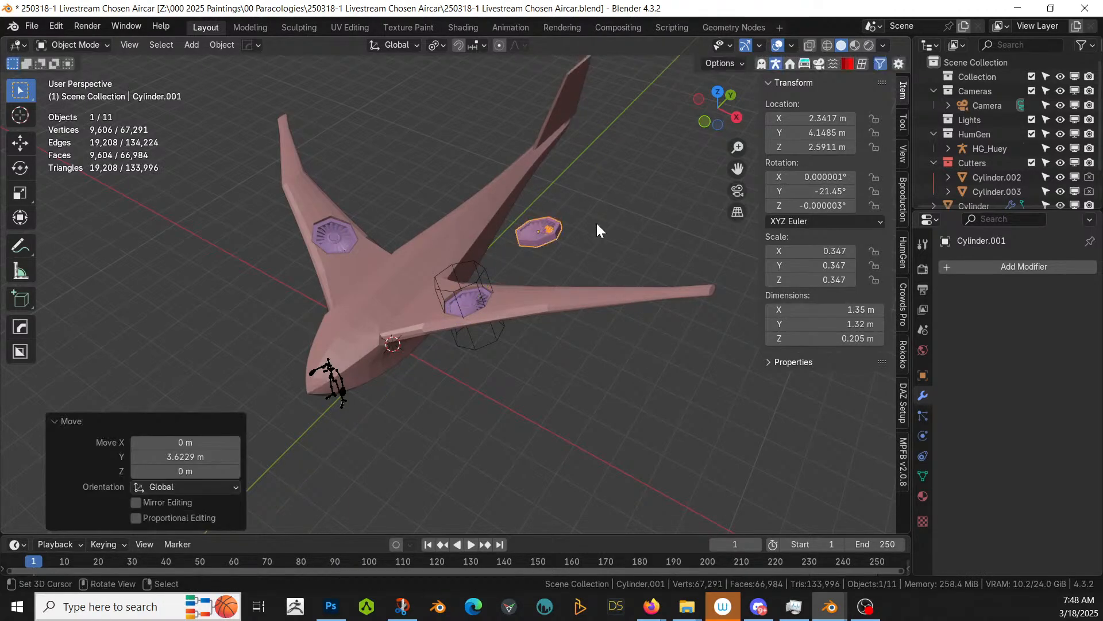
Step: Move the duplicated heptagonal cutter about 2.95 m up along Z, clear of the wing
middle_click_drag(579, 234, 532, 292, "shift")
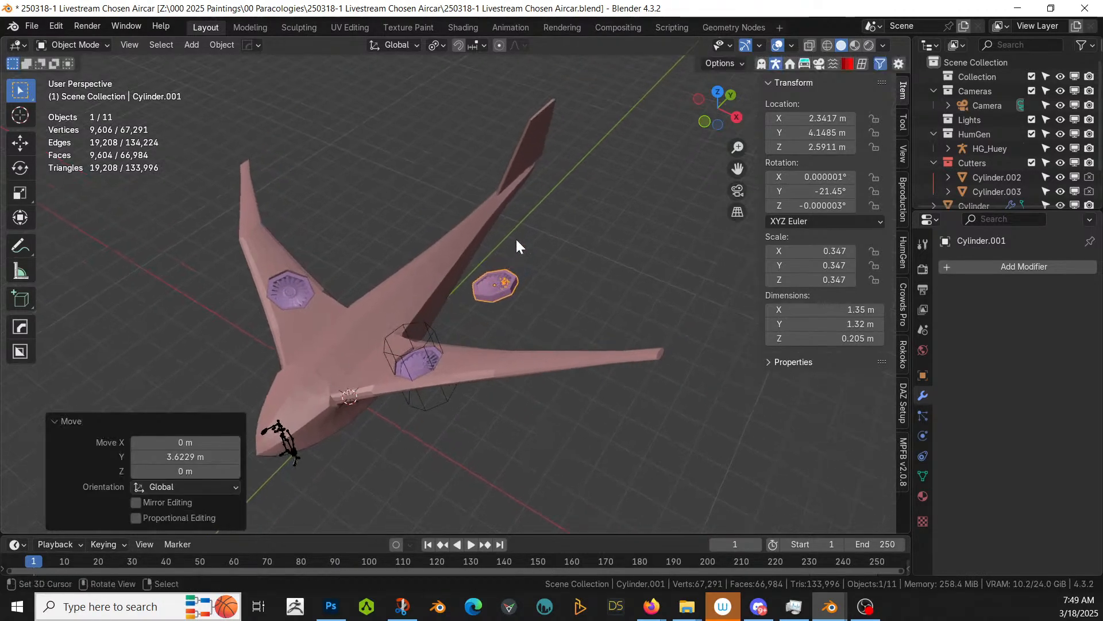
left_click(395, 350)
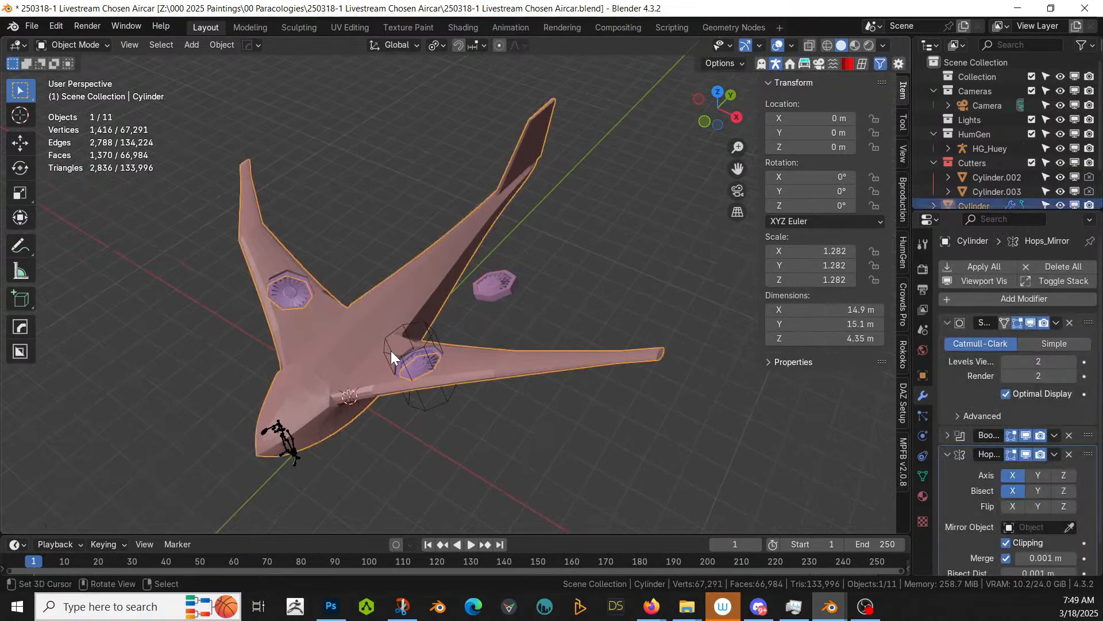
left_click(390, 350)
left_click(391, 351)
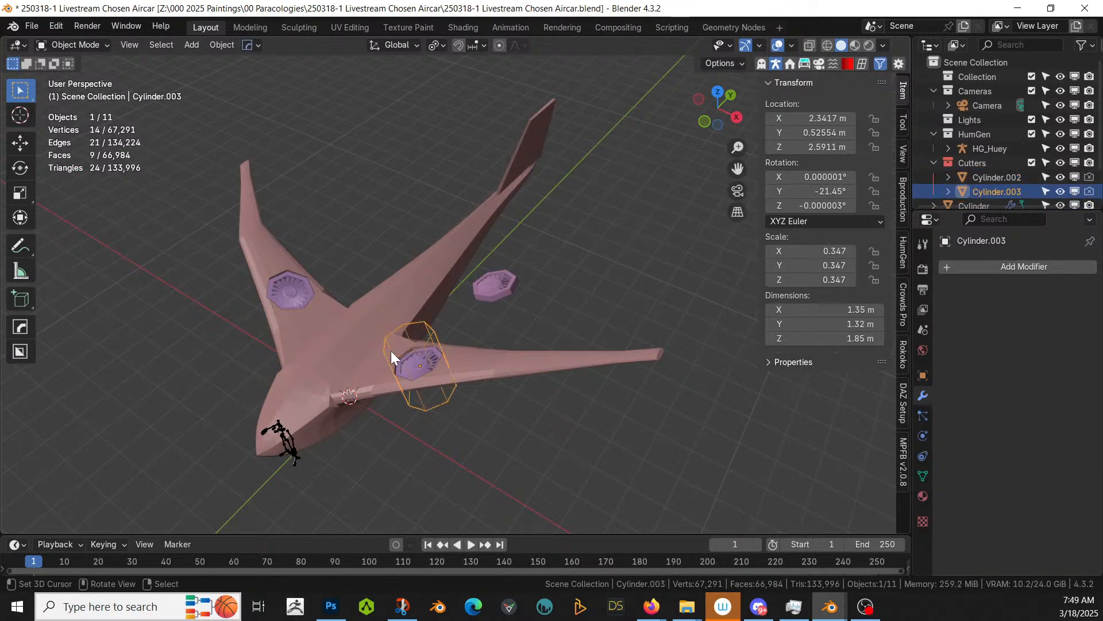
key("g")
key("z")
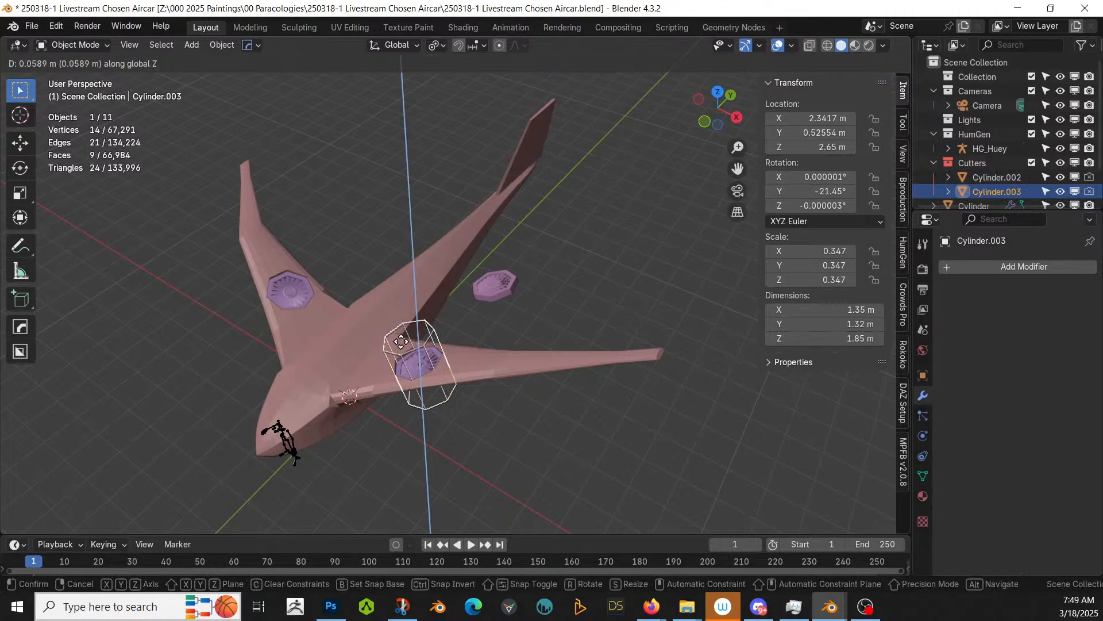
left_click(513, 229)
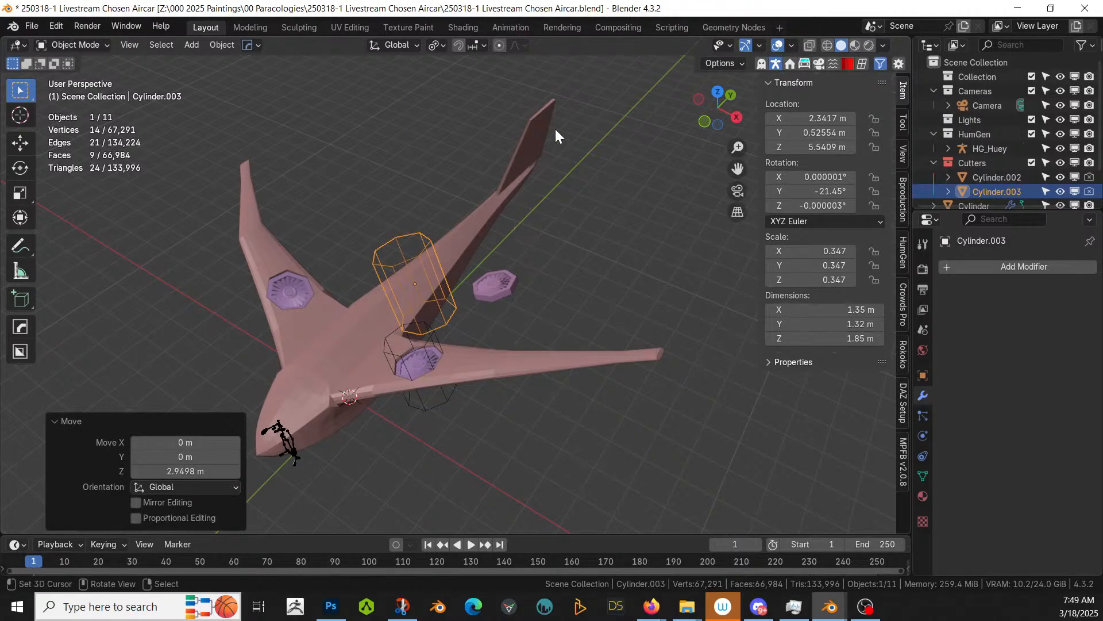
Step: Select both side faces of the tail fin in Edit Mode and snap the 3D cursor to them
left_click(531, 139)
key("Tab")
left_click(532, 141)
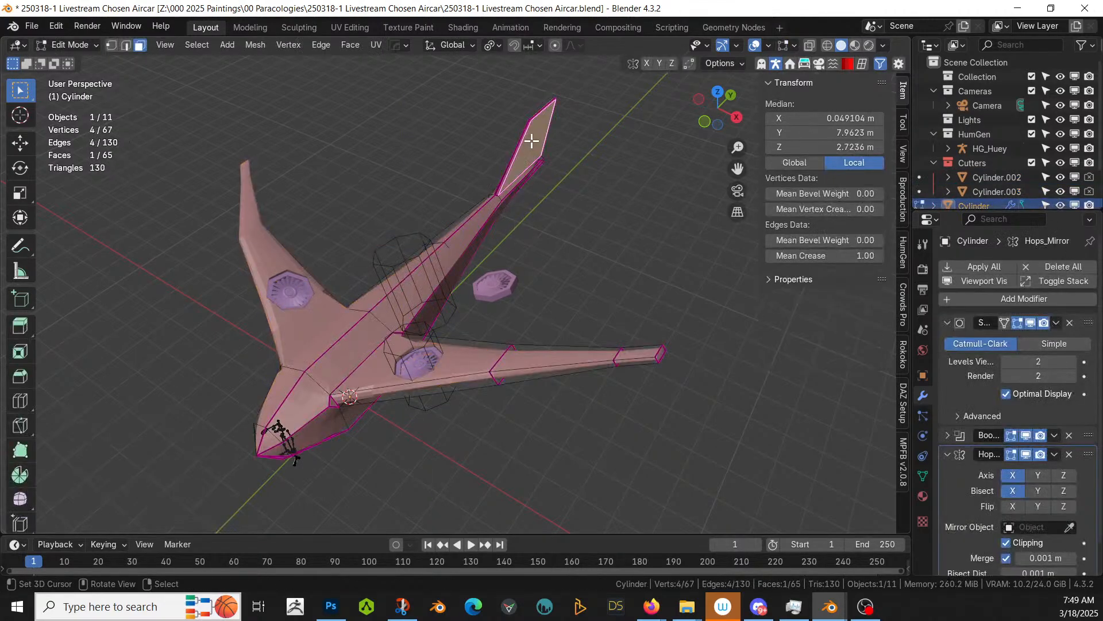
key("KP_Decimal")
middle_click_drag(529, 140, 421, 354)
left_click(403, 301, "shift")
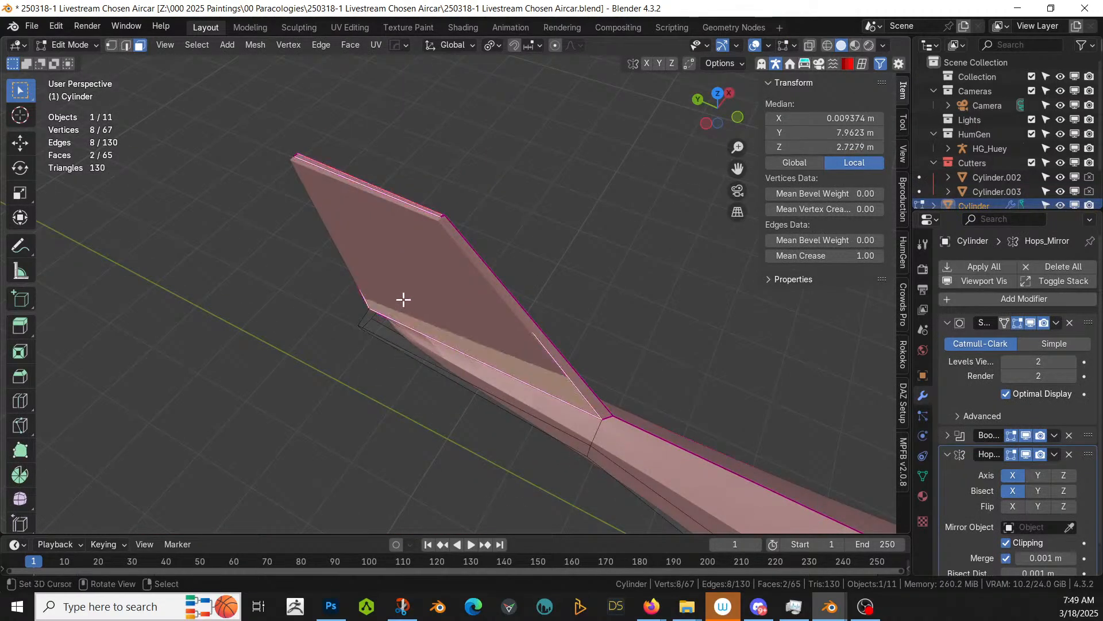
middle_click_drag(403, 299, 238, 246)
key("shift+s")
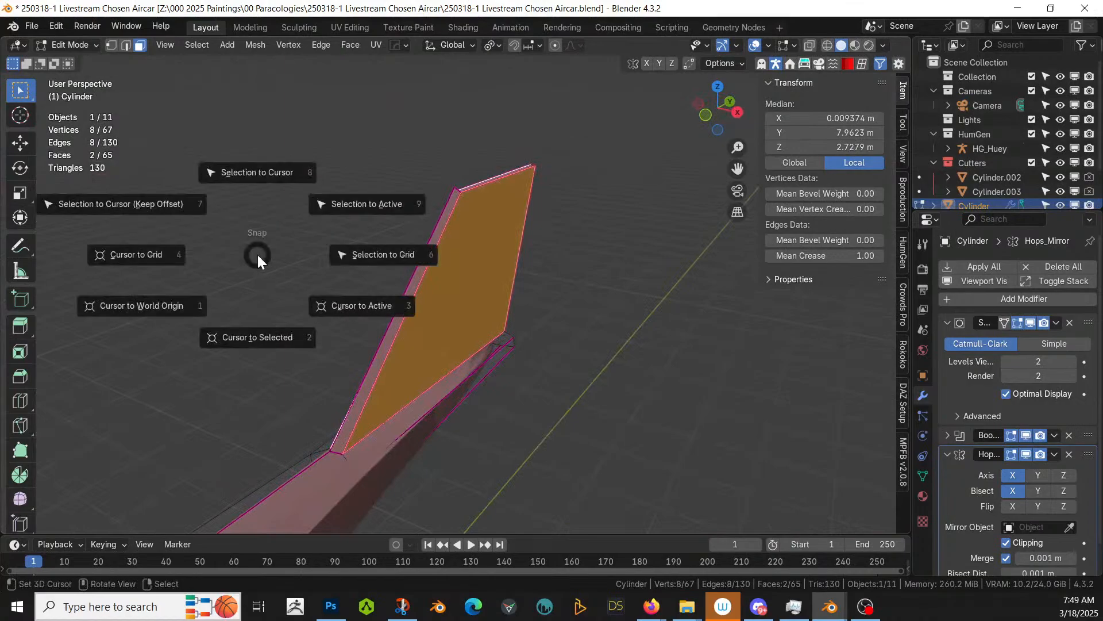
key("2")
scroll(339, 301, "down", 4)
scroll(339, 301, "down", 3)
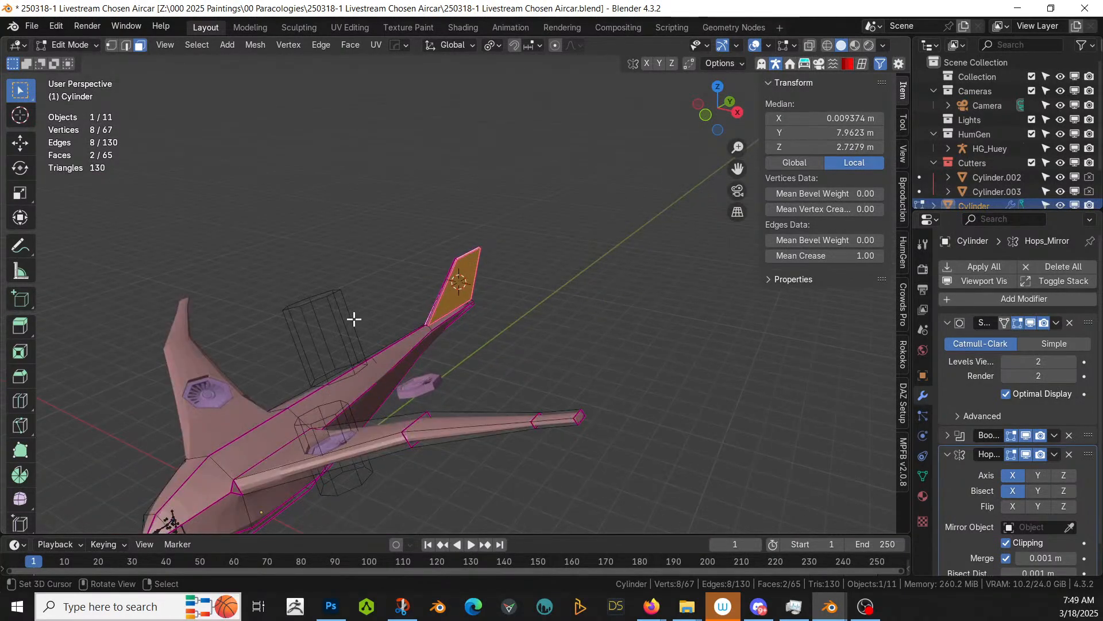
Step: In Object Mode, set the loose ring-and-rotor copy's origin to the 3D cursor, then snap its geometry to that origin on the tail fin
key("Tab")
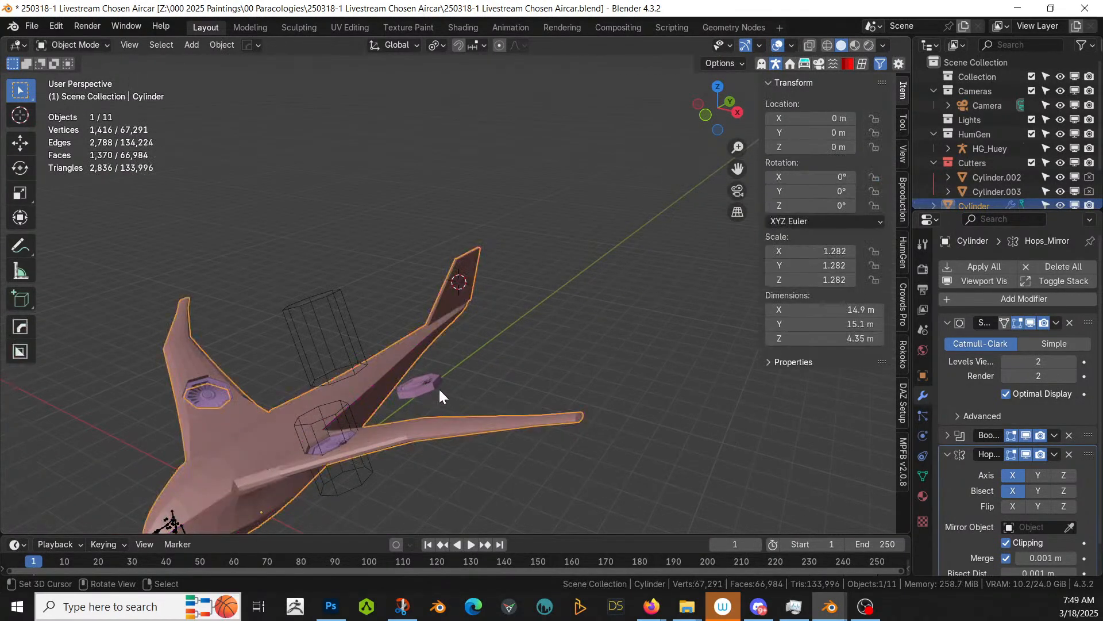
left_click(437, 388)
left_click(220, 45)
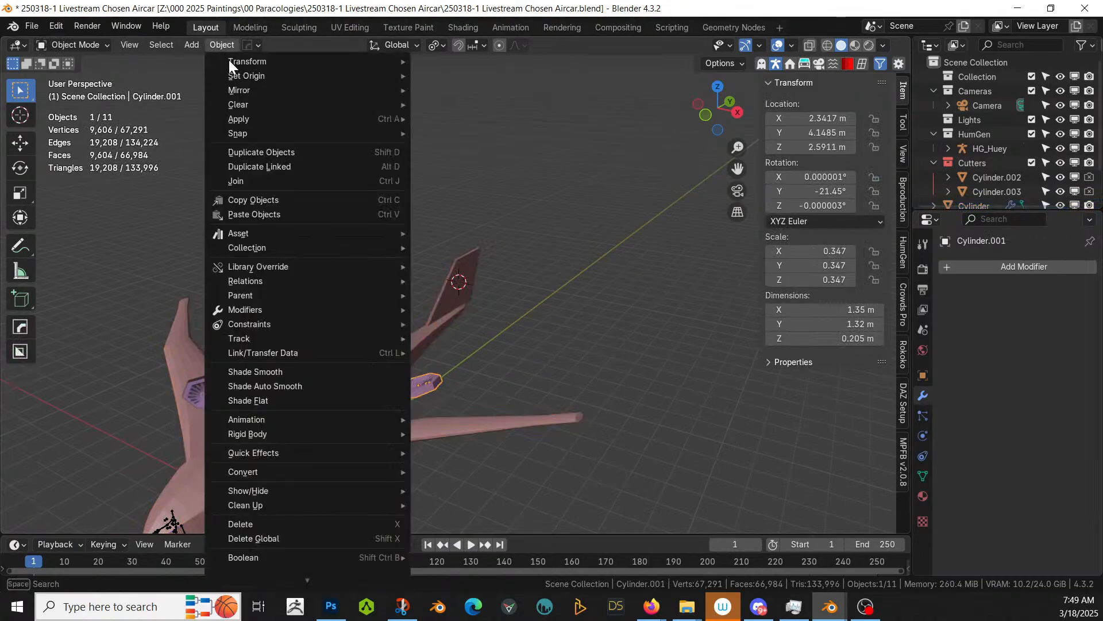
mouse_move(255, 75)
left_click(508, 109)
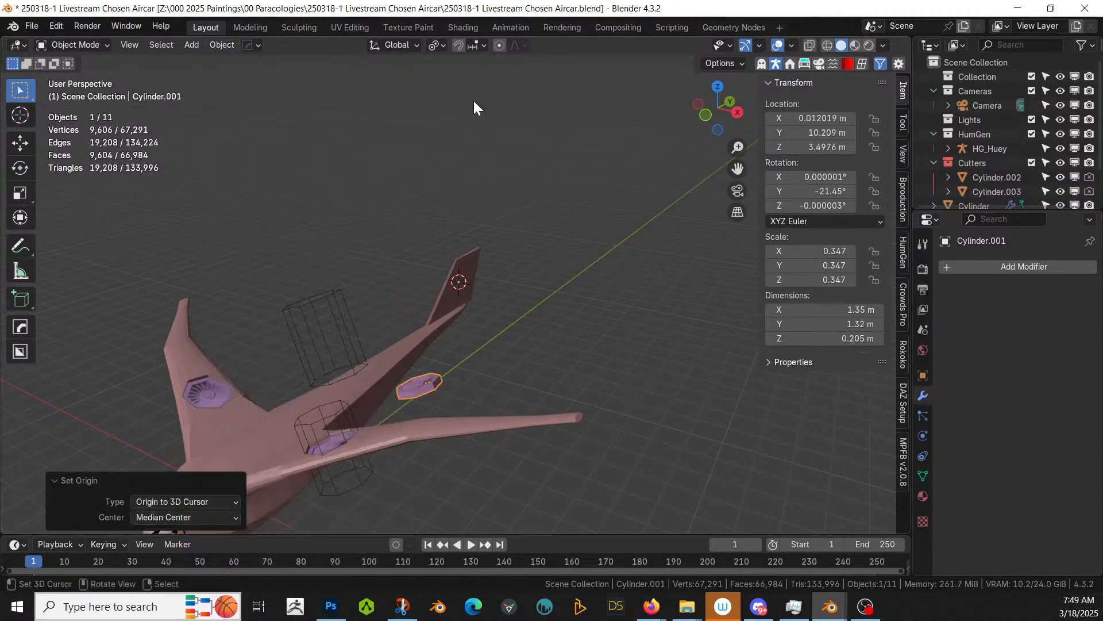
left_click(220, 45)
mouse_move(321, 75)
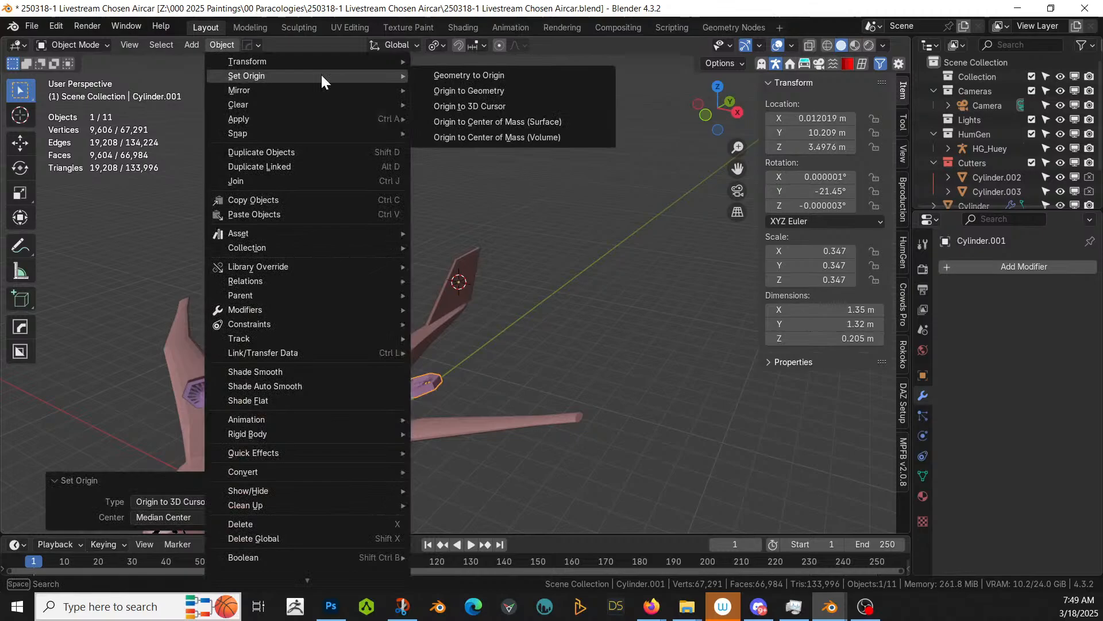
left_click(529, 75)
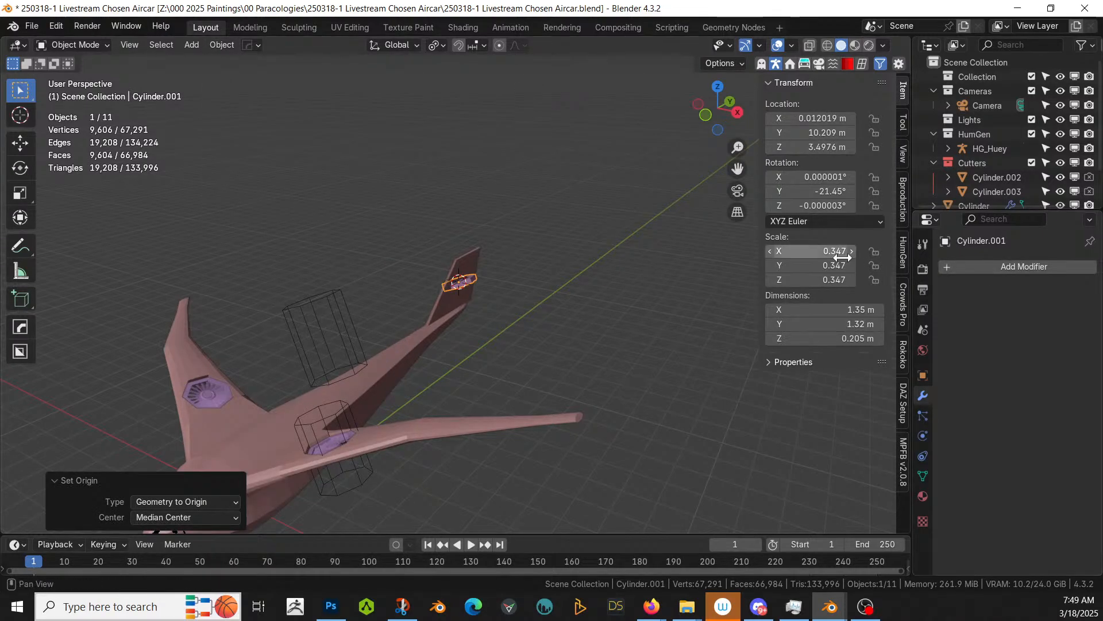
Step: Open the X, Y and Z rotation values of the ring-and-rotor on the tail fin for editing together
left_click_drag(830, 177, 830, 205)
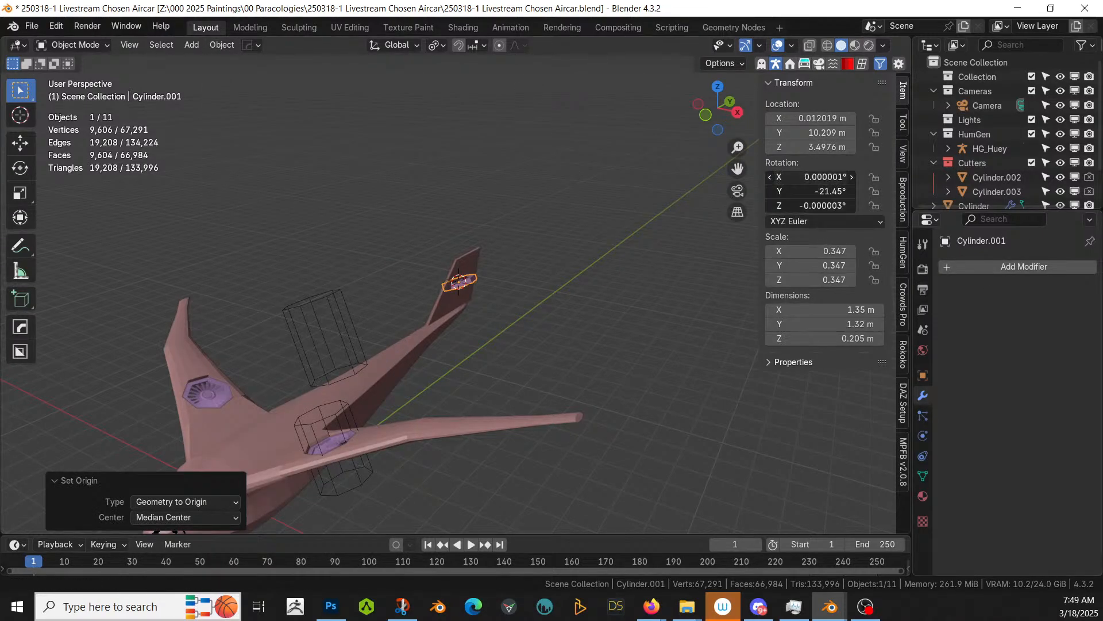
Step: Reset the tail fan's rotation to 0° on all axes and set its Y rotation to 90°
type("0")
key("Return")
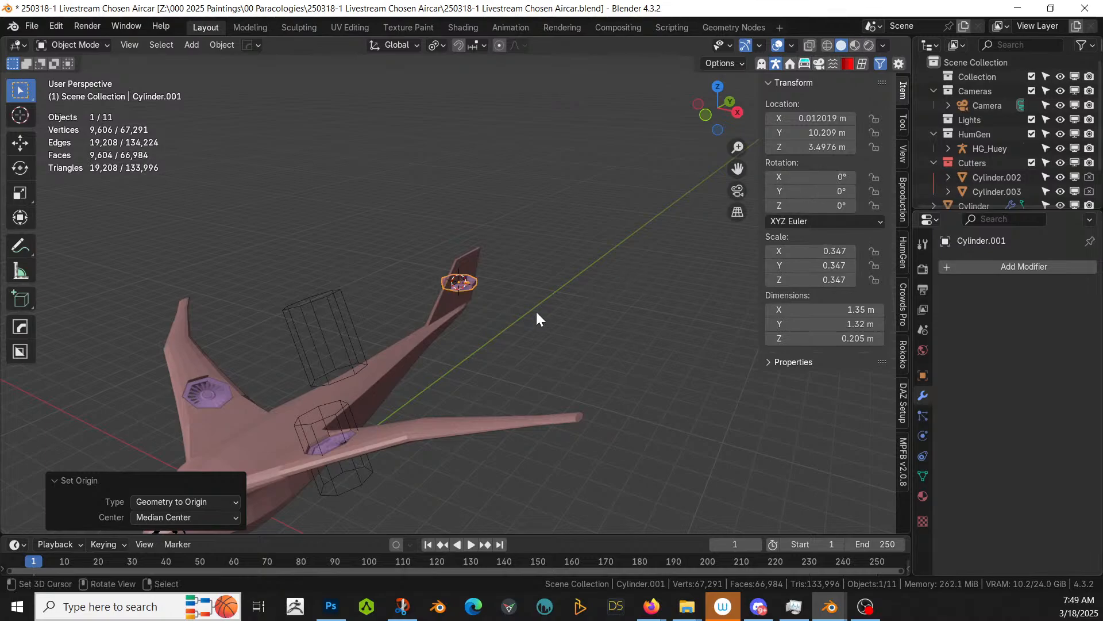
left_click(20, 218)
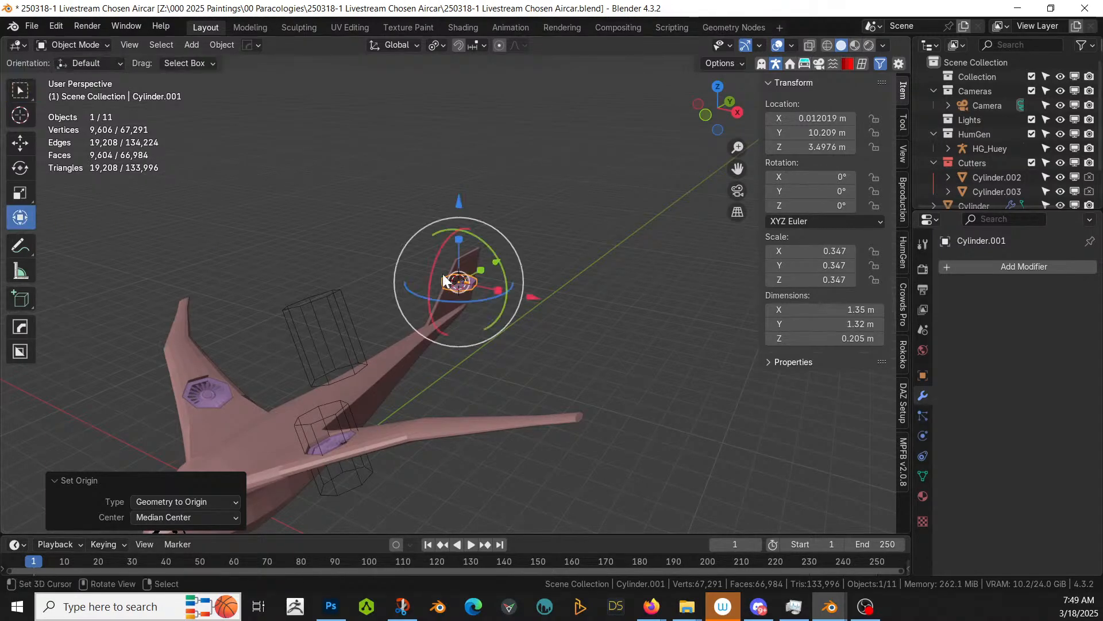
left_click(836, 189)
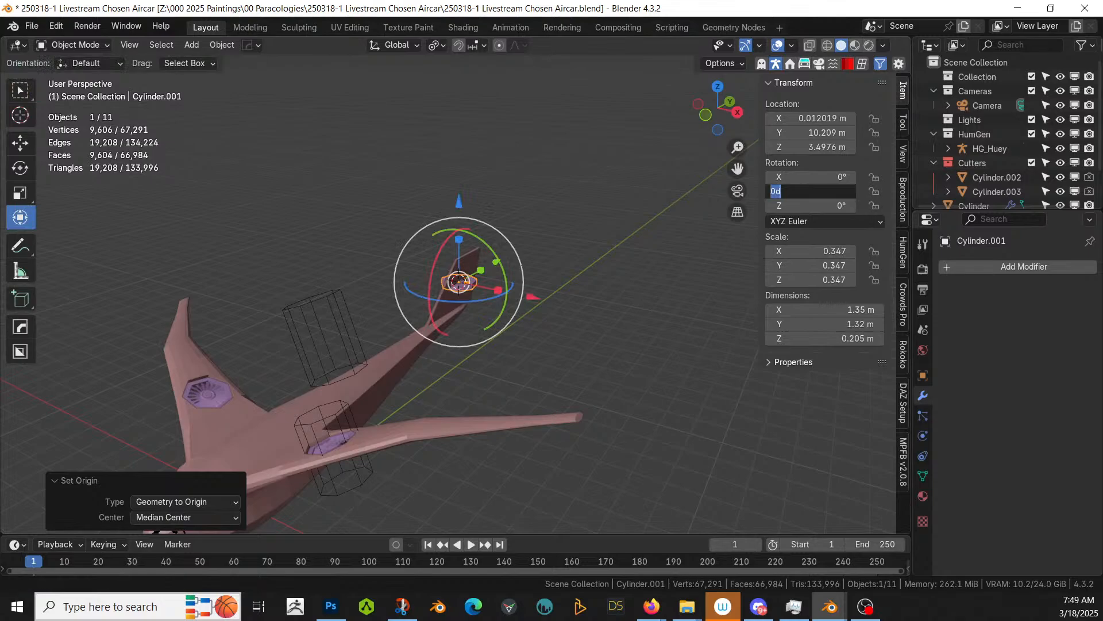
type("90")
key("Return")
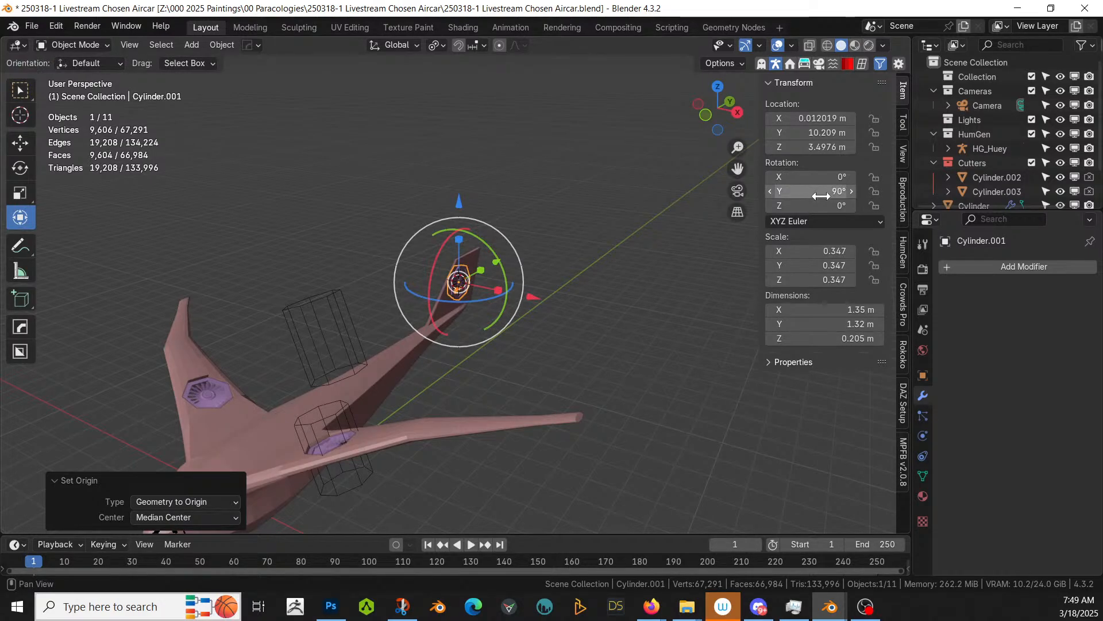
Step: Move the upper wireframe cutter cylinder onto the tail fan by setting its origin to the 3D cursor and its geometry to that origin
key("KP_Decimal")
middle_click_drag(520, 345, 415, 323)
middle_click_drag(430, 285, 608, 359)
scroll(609, 360, "down", 3)
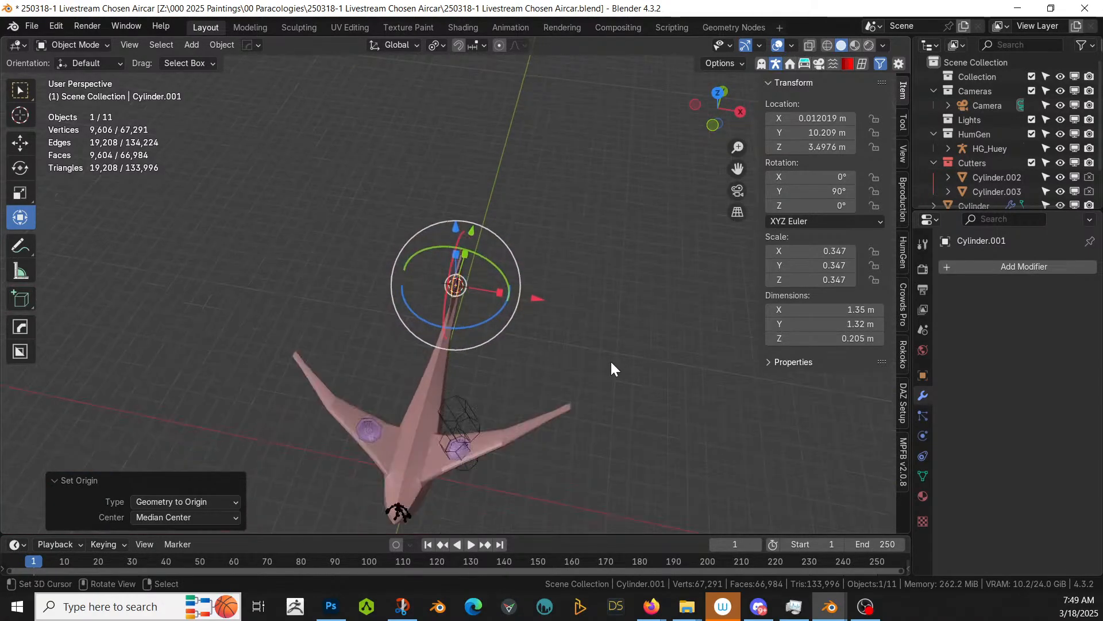
left_click(470, 406)
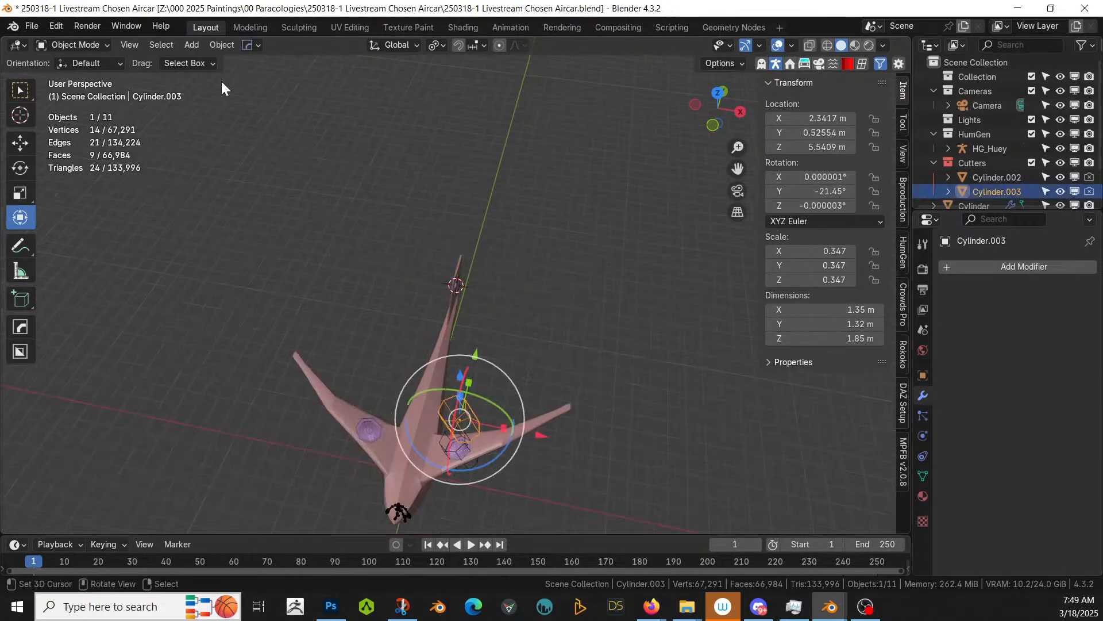
left_click(219, 45)
mouse_move(276, 76)
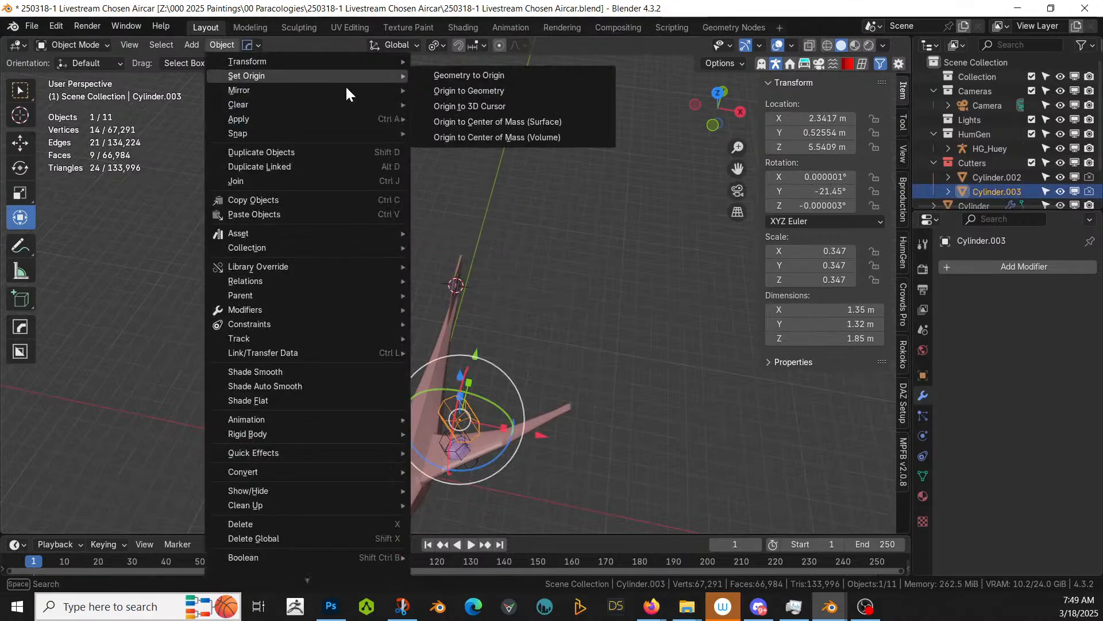
left_click(513, 107)
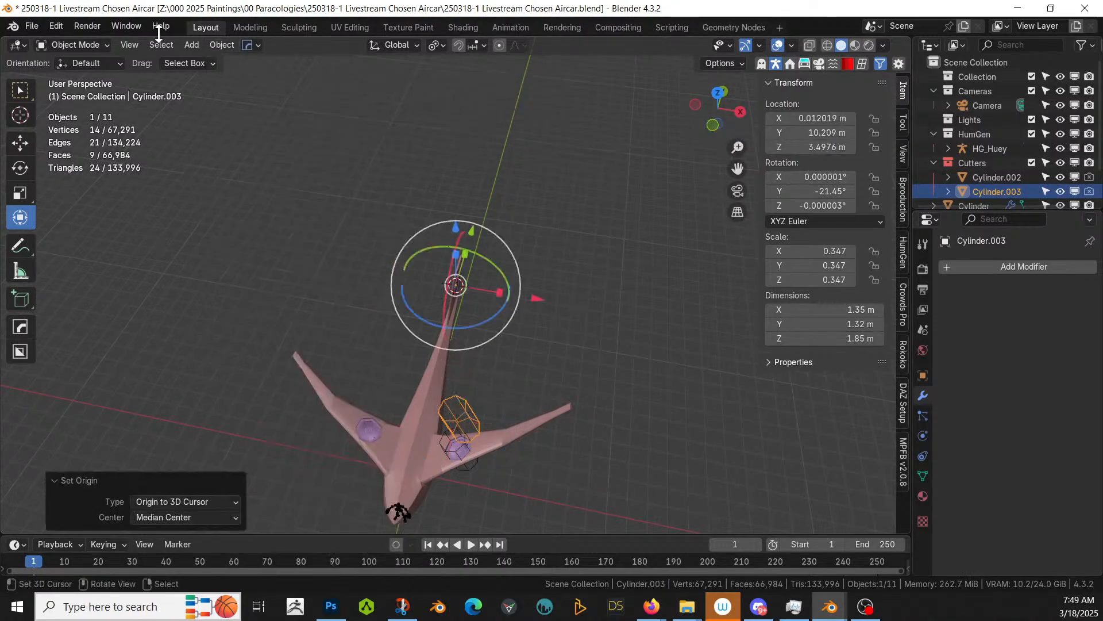
left_click(222, 45)
mouse_move(250, 76)
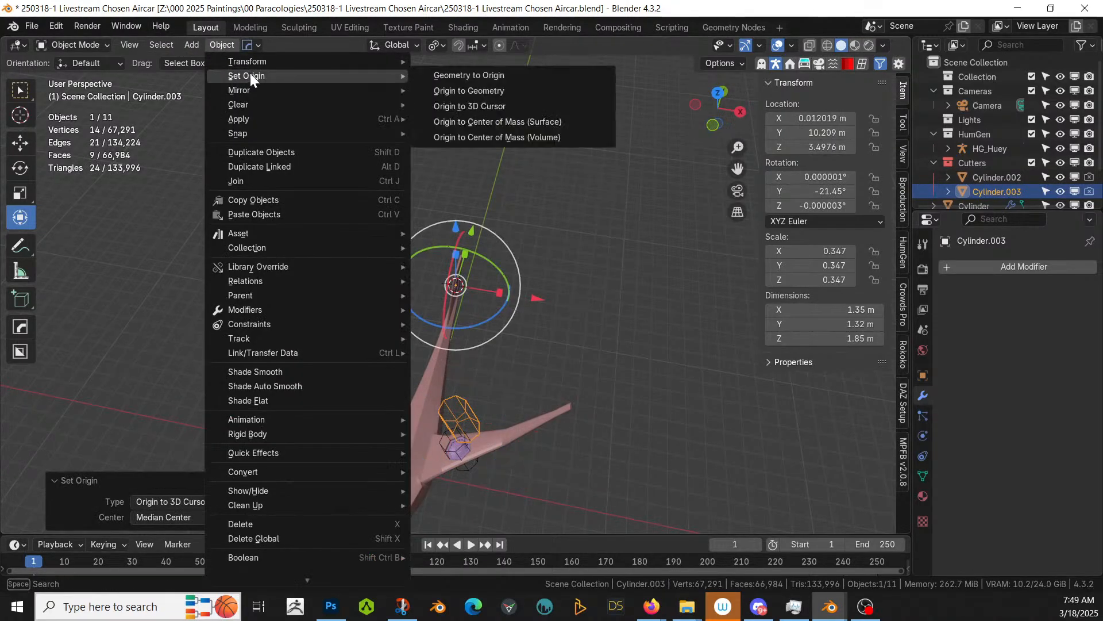
left_click(523, 91)
Step: Clear the cutter cylinder's rotation and rotate it 90° about the global Y axis
key("alt+r")
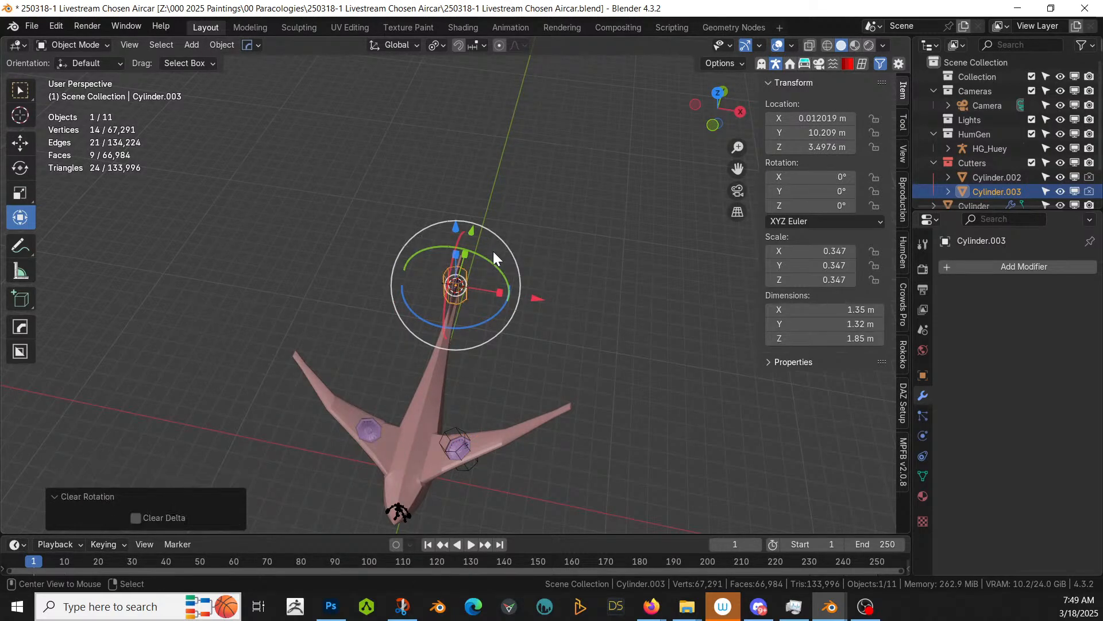
left_click_drag(489, 266, 488, 267)
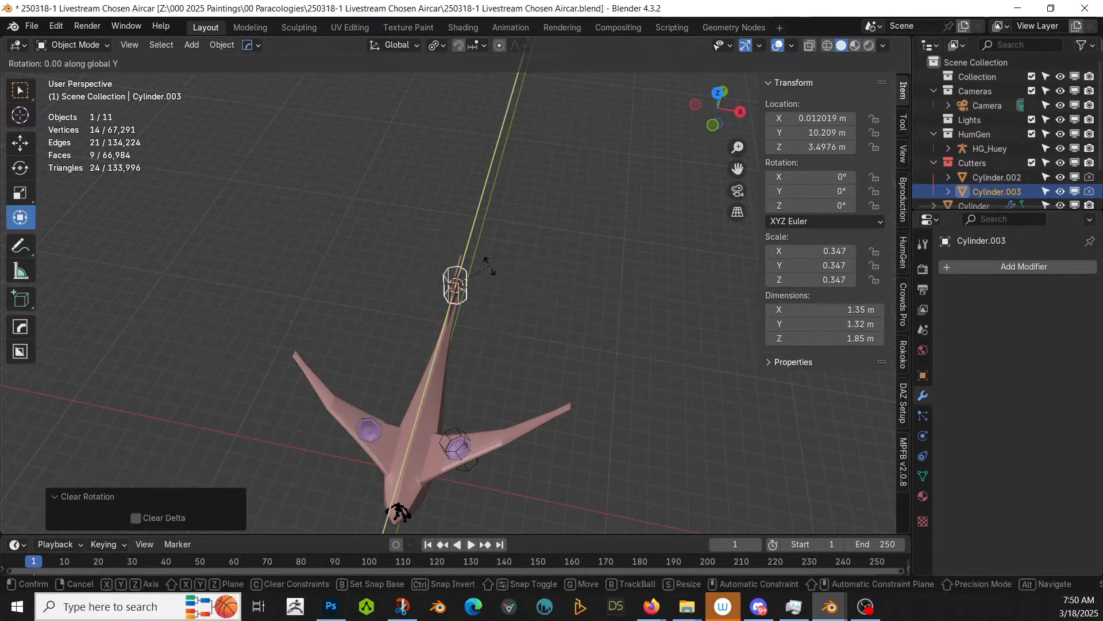
type("90")
key("Return")
Step: Cut the cylinder through the tail fin of the aircar body with a Boolean difference
scroll(492, 267, "up", 3)
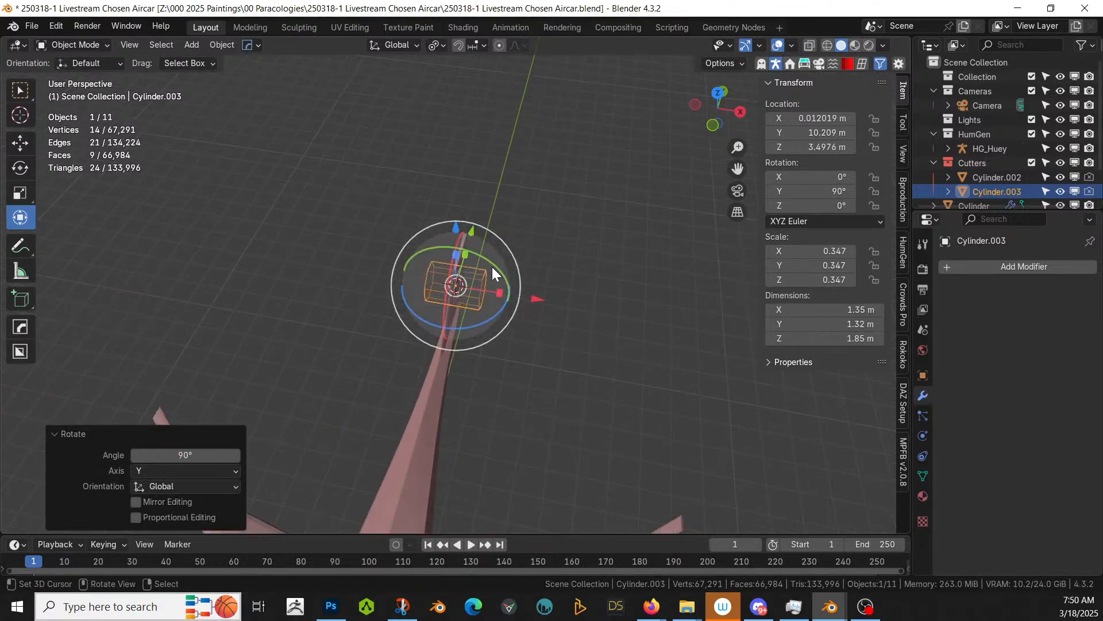
middle_click_drag(492, 266, 657, 261)
left_click(553, 219, "shift")
key("ctrl+minus")
scroll(451, 263, "down", 7)
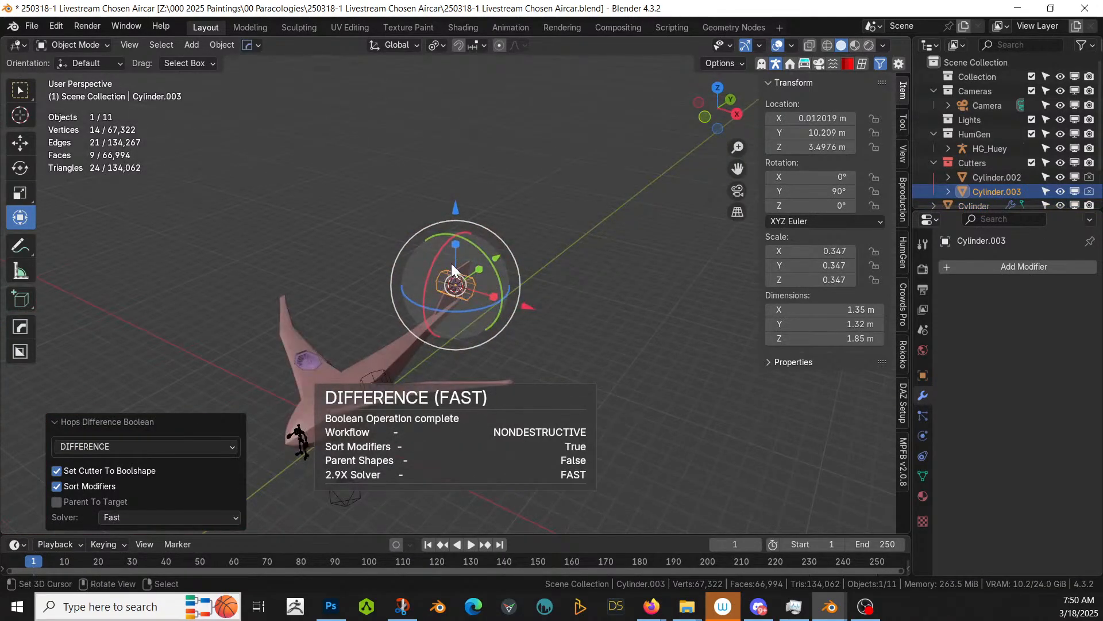
Step: Select the nose-tip vertex of the aircar body in Edit Mode and grow the selection to the surrounding nose faces
middle_click_drag(451, 263, 345, 273)
scroll(361, 243, "up", 5)
scroll(344, 267, "down", 3)
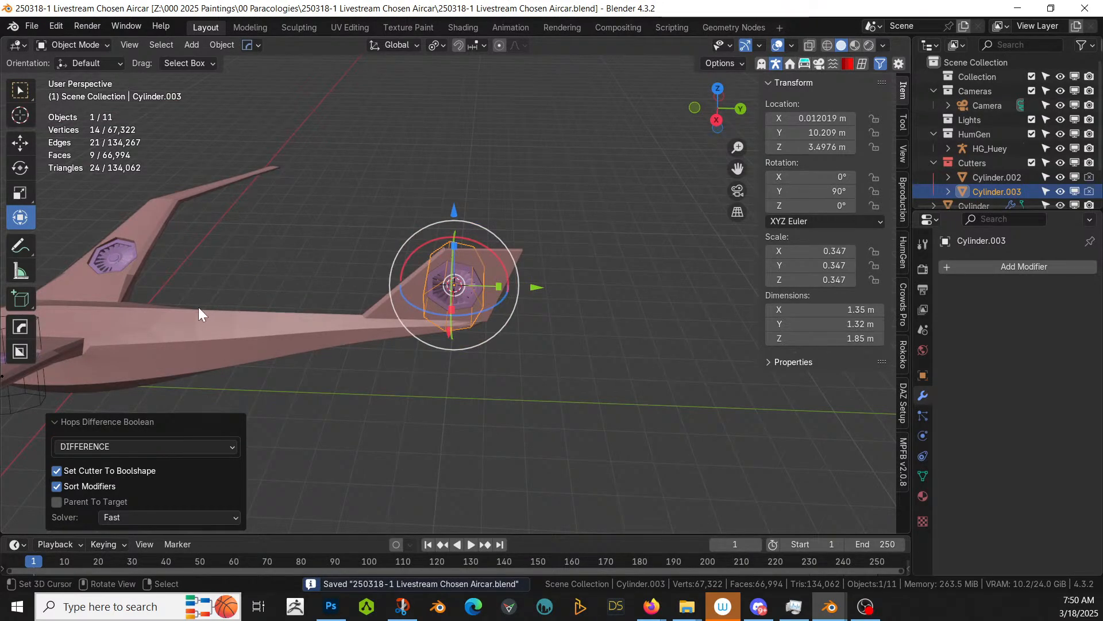
middle_click_drag(259, 311, 582, 291, "shift")
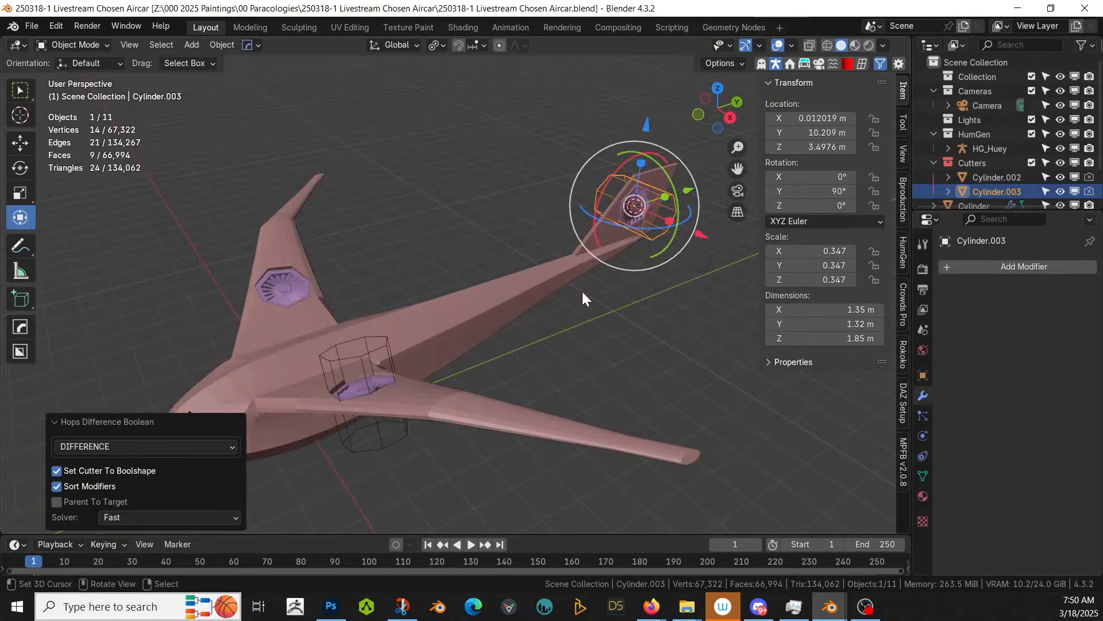
scroll(250, 358, "down", 5)
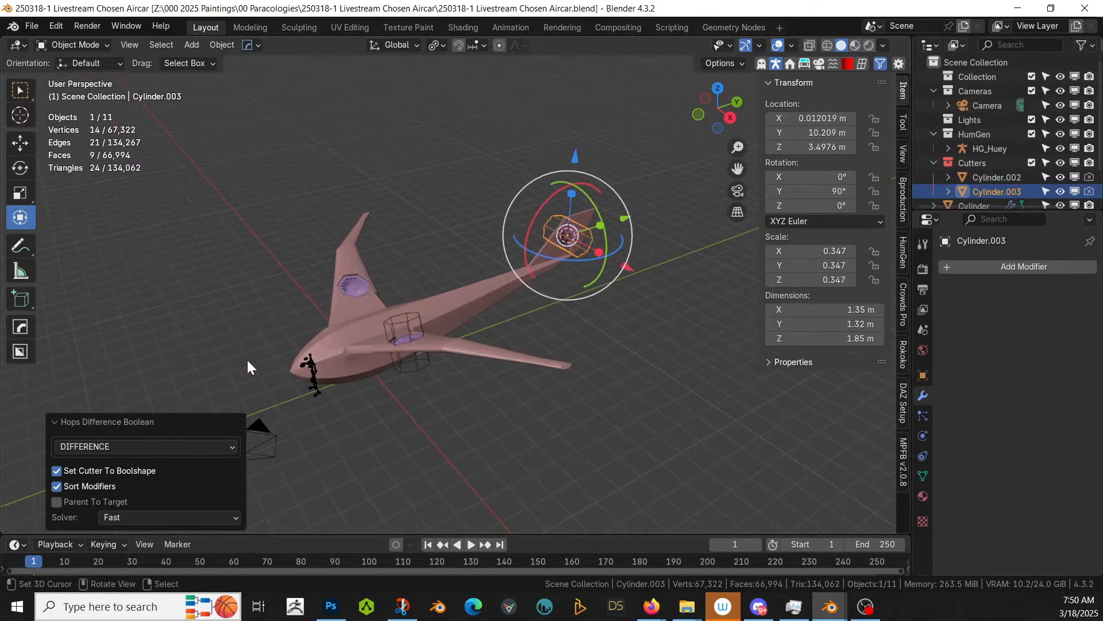
left_click(343, 332)
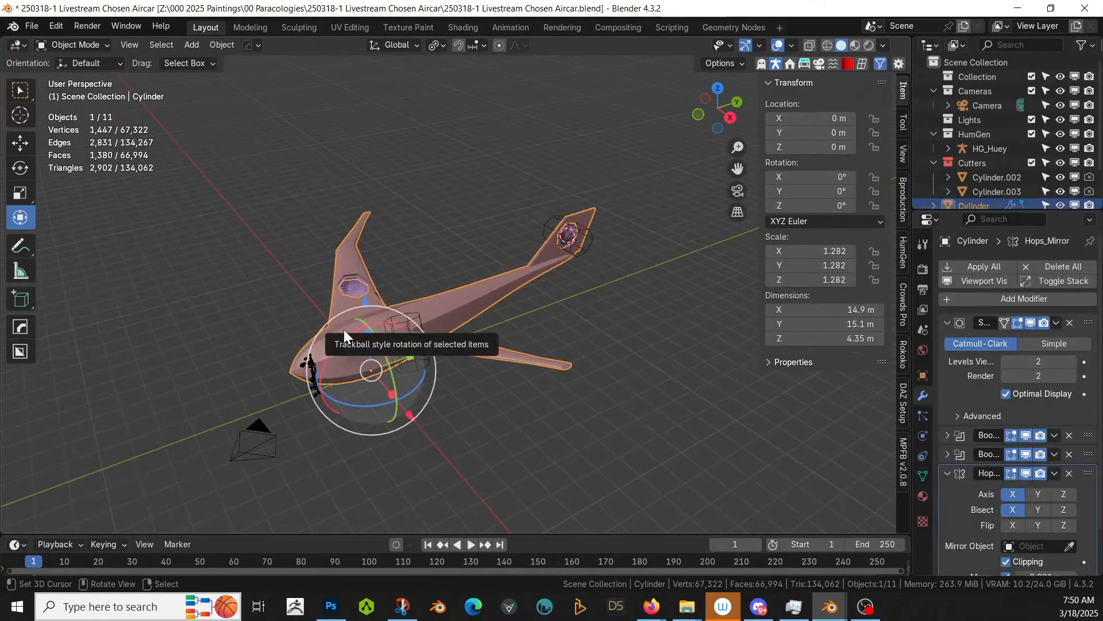
key("Tab")
scroll(343, 355, "up", 3)
middle_click_drag(344, 354, 406, 304)
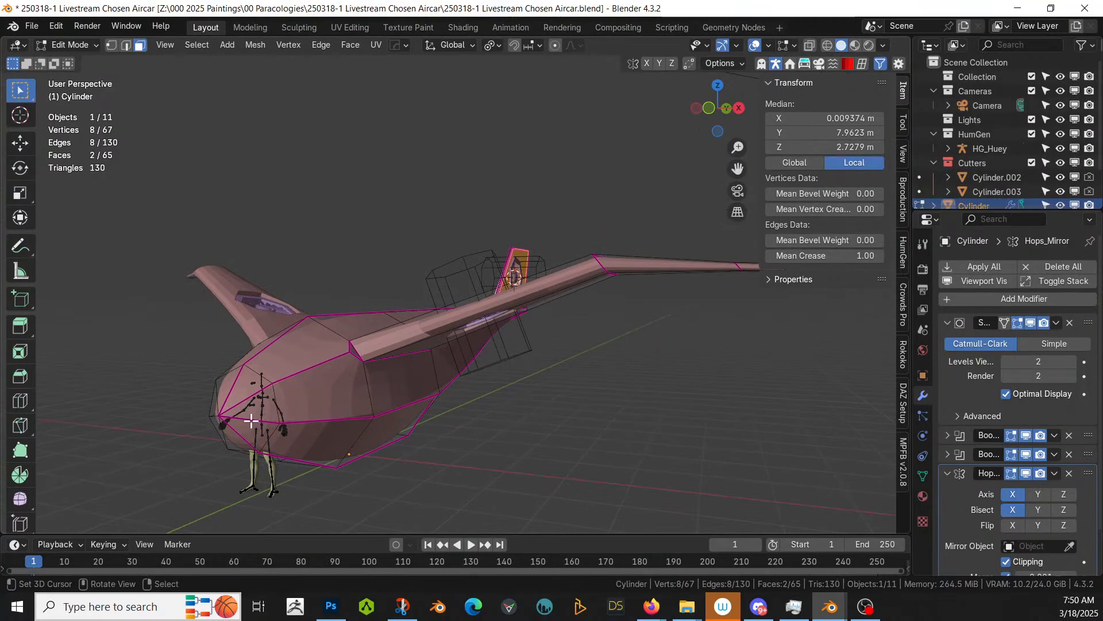
key("1")
left_click(229, 420)
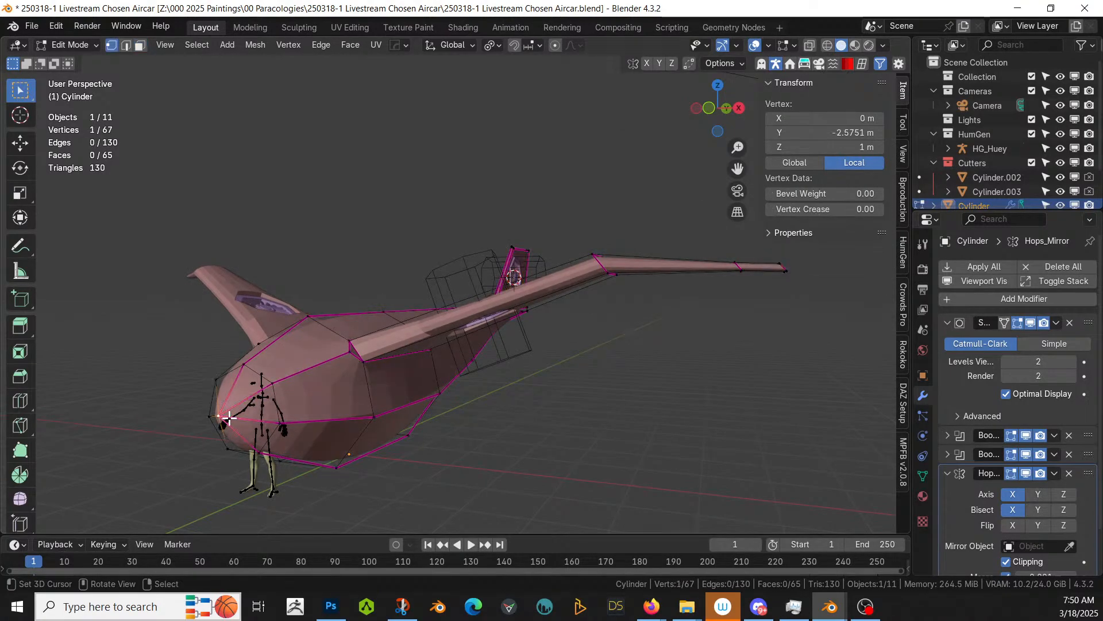
key("ctrl+KP_Add")
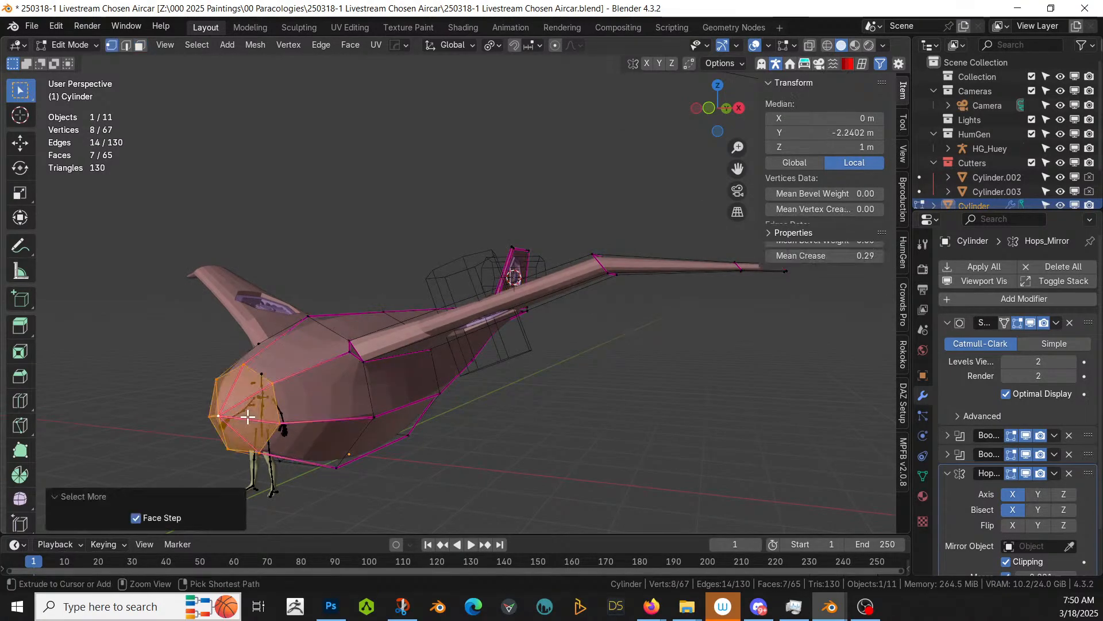
Step: Try dissolving the selected nose geometry together with its vertices, and undo it
key("ctrl+x")
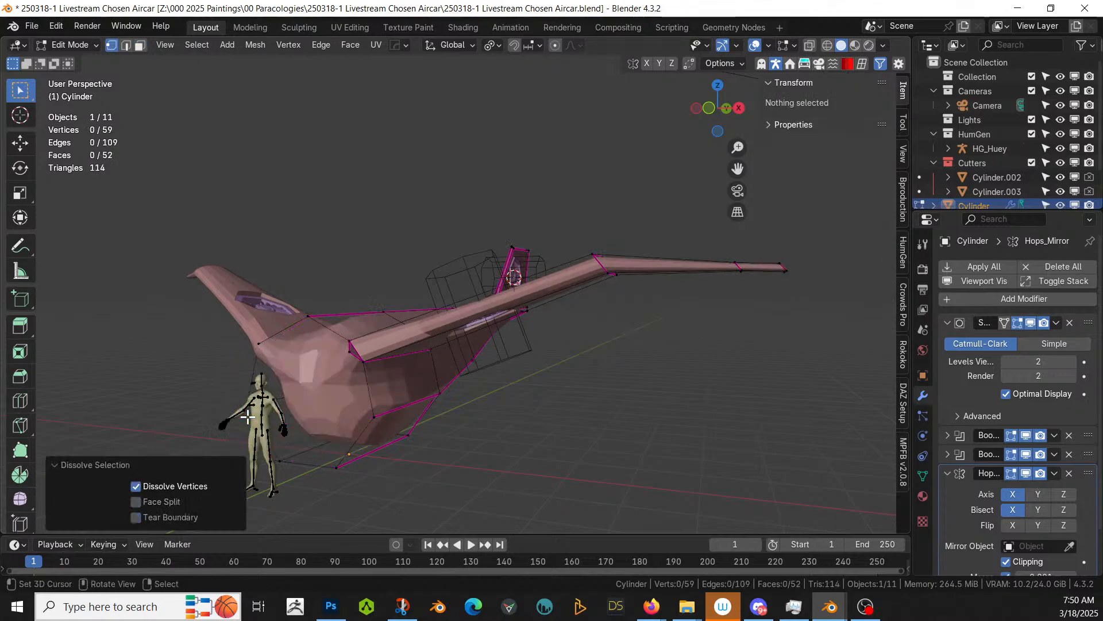
middle_click_drag(248, 417, 162, 409)
key("ctrl+z")
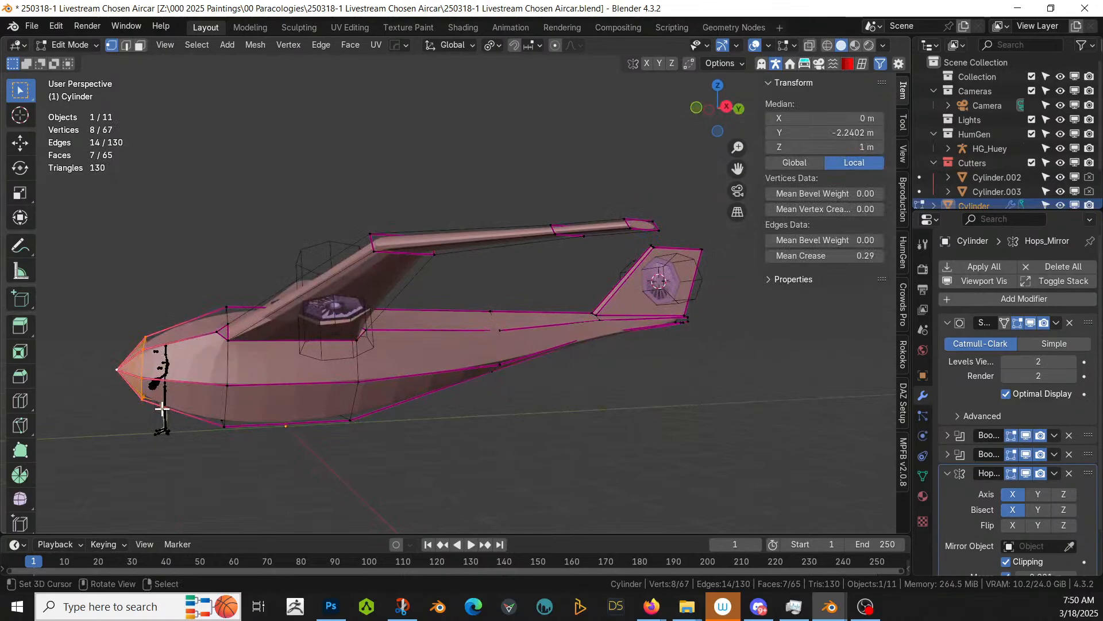
Step: Dissolve the selected nose faces into a single face using Dissolve Faces
key("3")
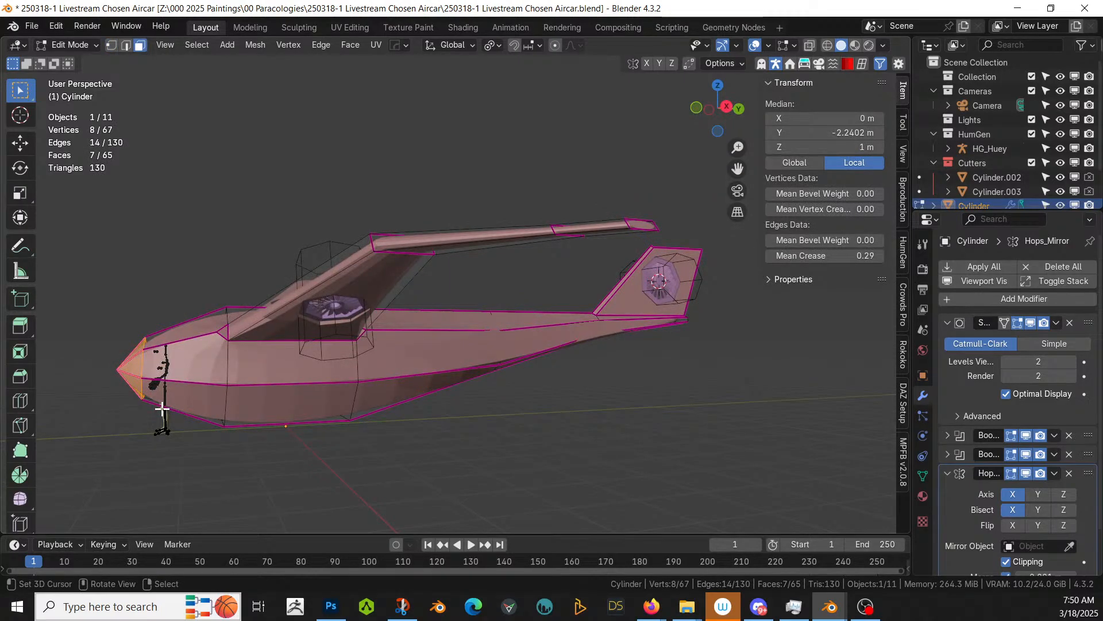
key("x")
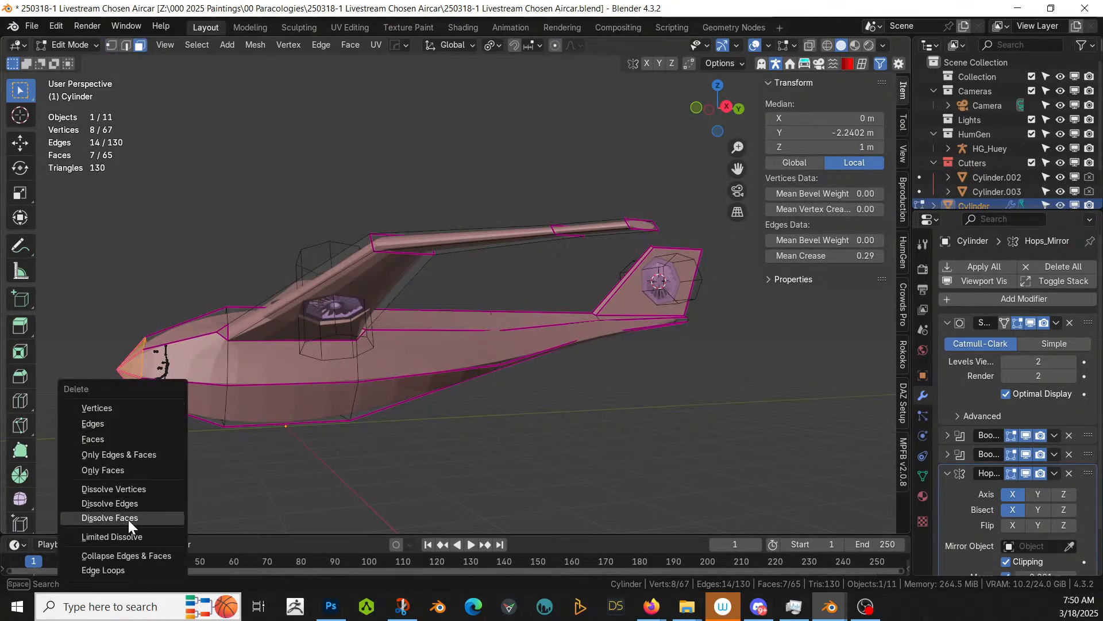
left_click(129, 519)
Step: Crease the edges around the merged nose face to 1.000 and return to Object Mode
middle_click_drag(128, 520, 288, 441)
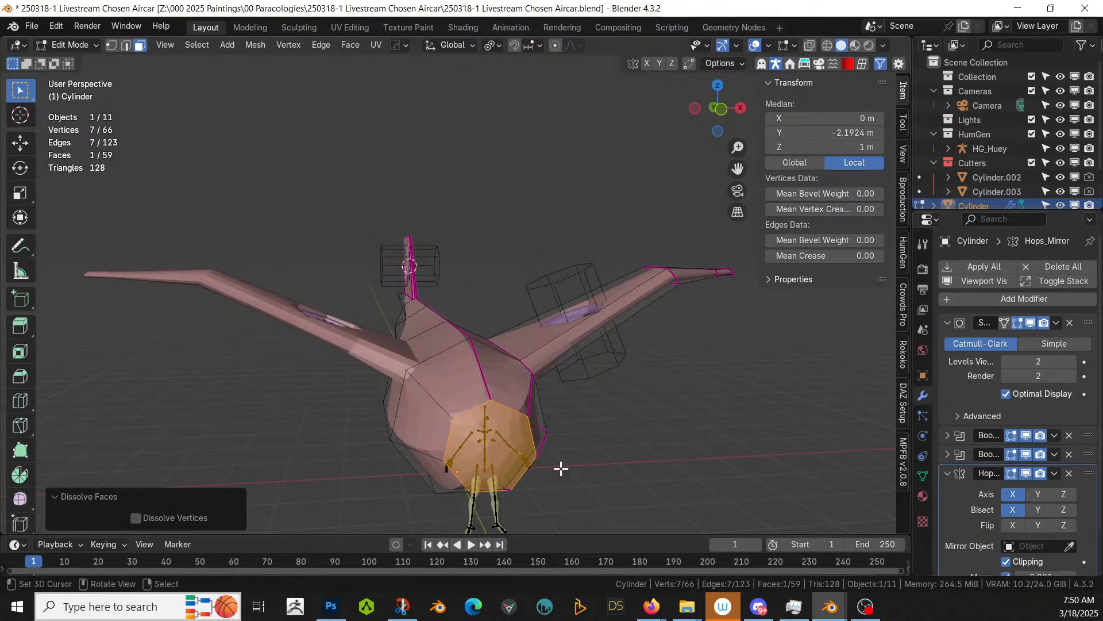
key("shift+e")
left_click(674, 510)
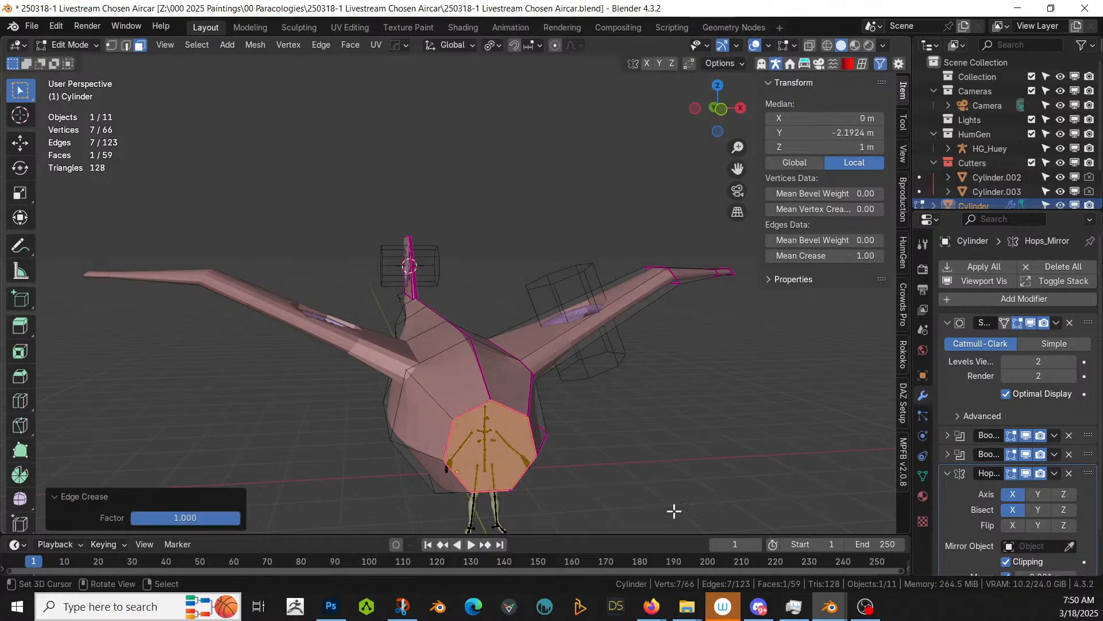
middle_click_drag(674, 510, 535, 515)
key("Tab")
Step: Place the 3D cursor at the flat nose face of the body and add a Gem mesh there
scroll(512, 476, "down", 3)
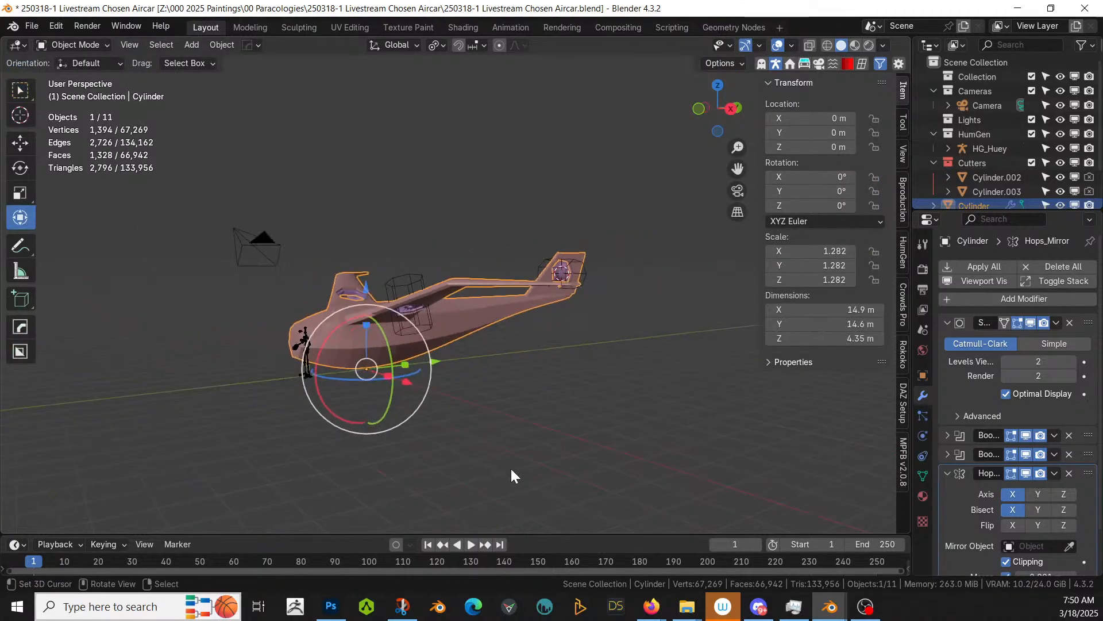
middle_click_drag(511, 470, 604, 381)
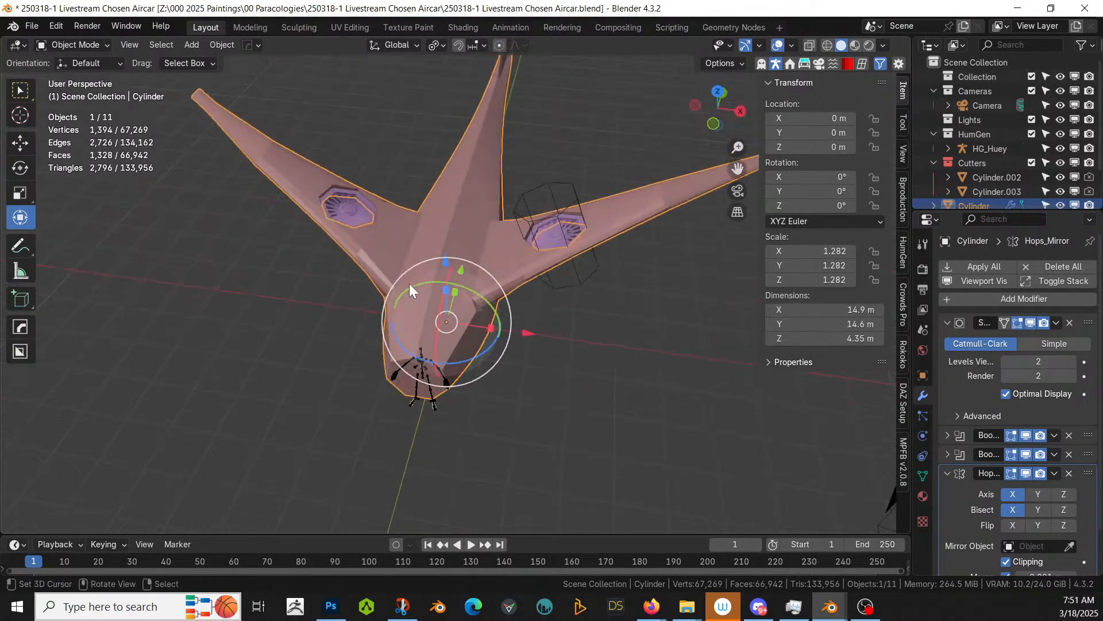
key("Tab")
left_click(413, 378)
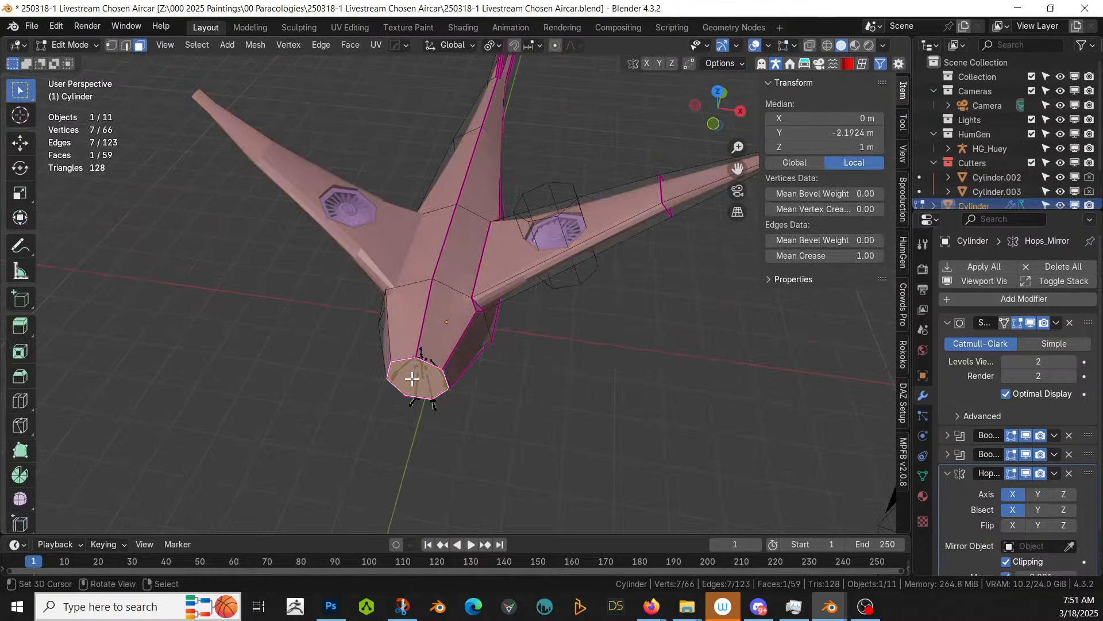
key("Tab")
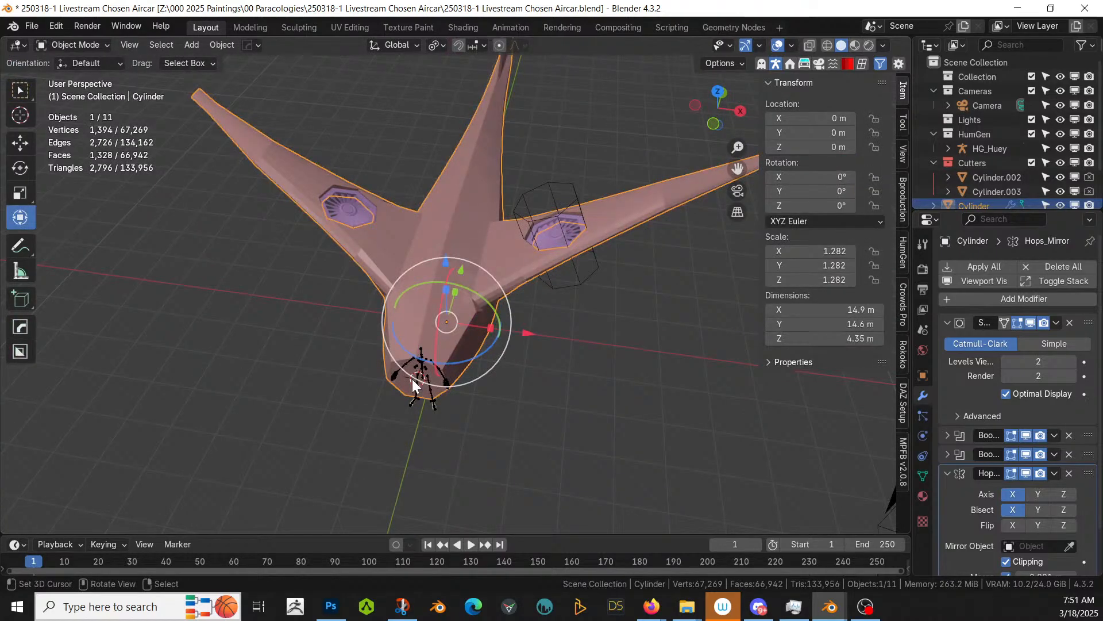
key("shift+a")
mouse_move(381, 216)
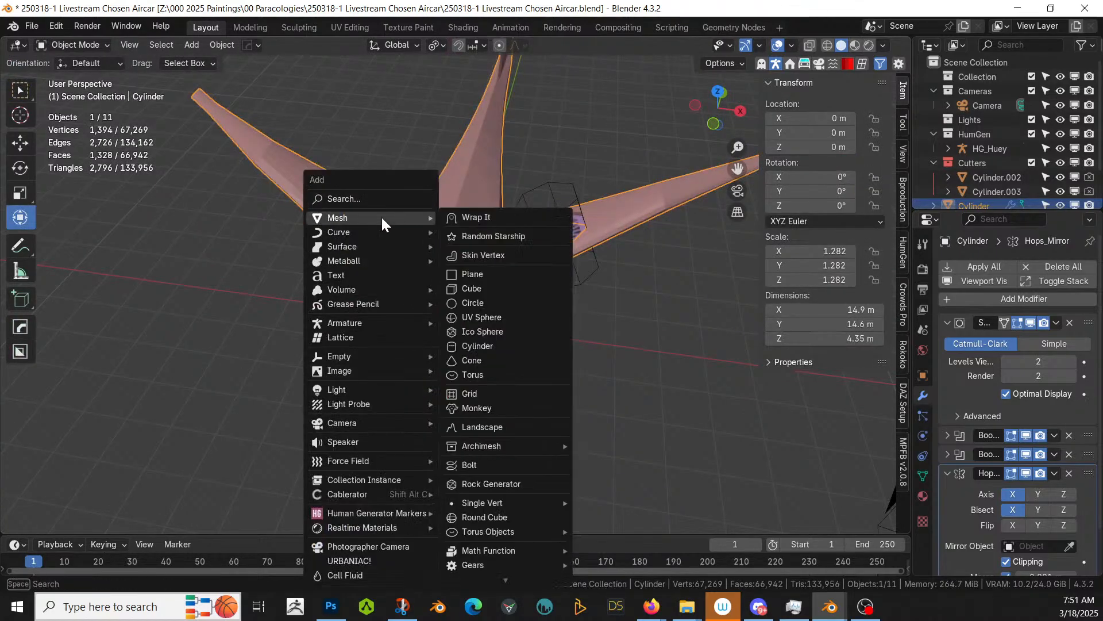
mouse_move(513, 581)
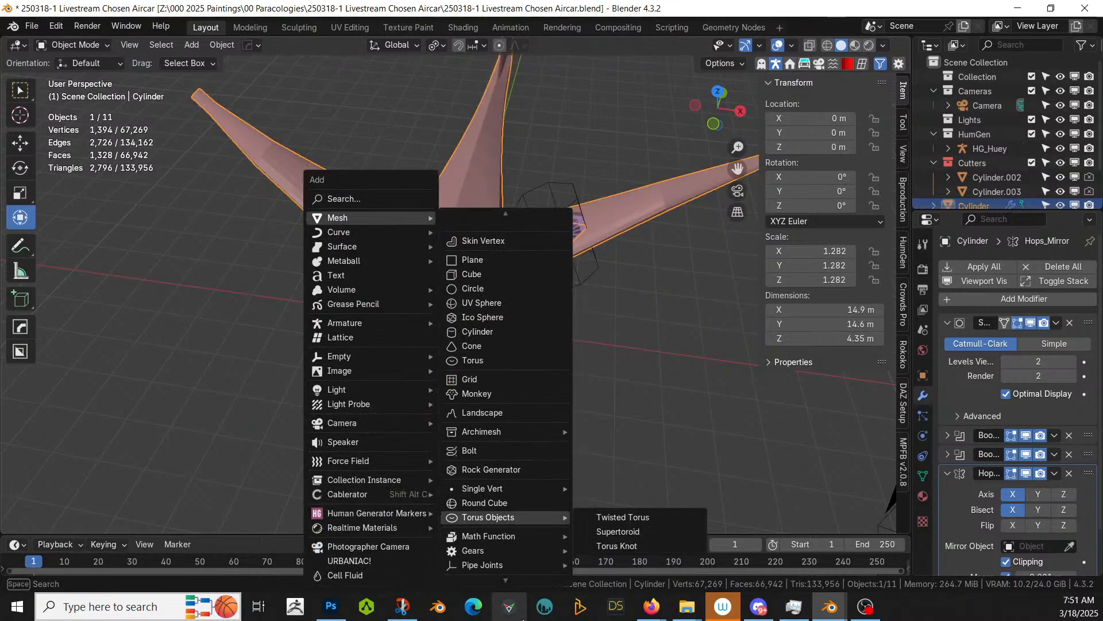
mouse_move(514, 497)
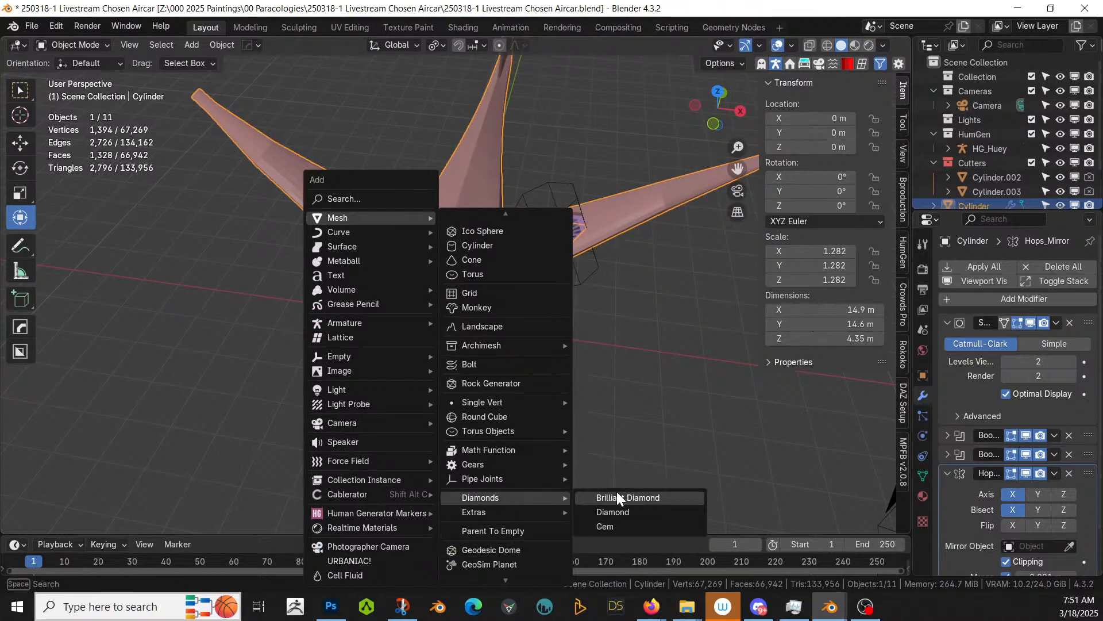
left_click(630, 523)
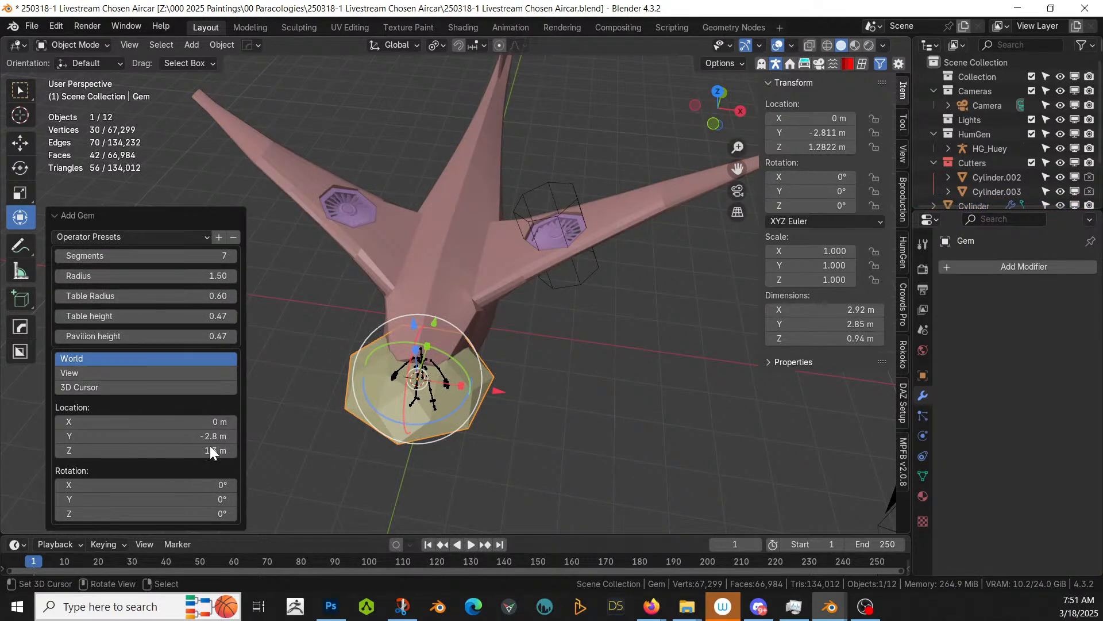
Step: Try rotating the new gem 90° about Y, and set that rotation back to 0°
left_click(197, 498)
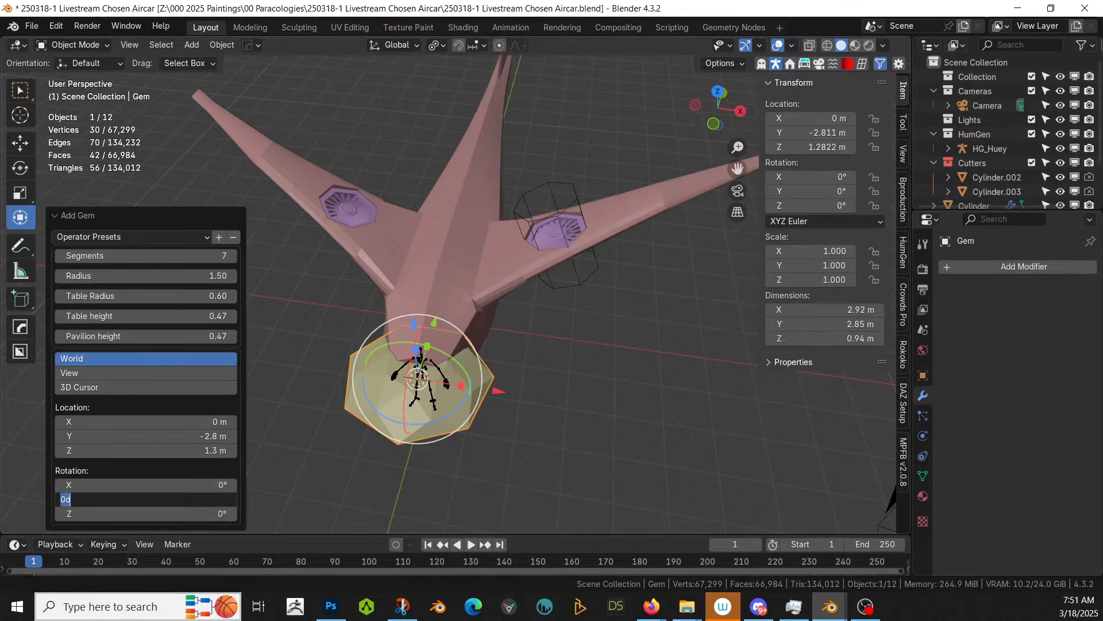
type("90")
key("Return")
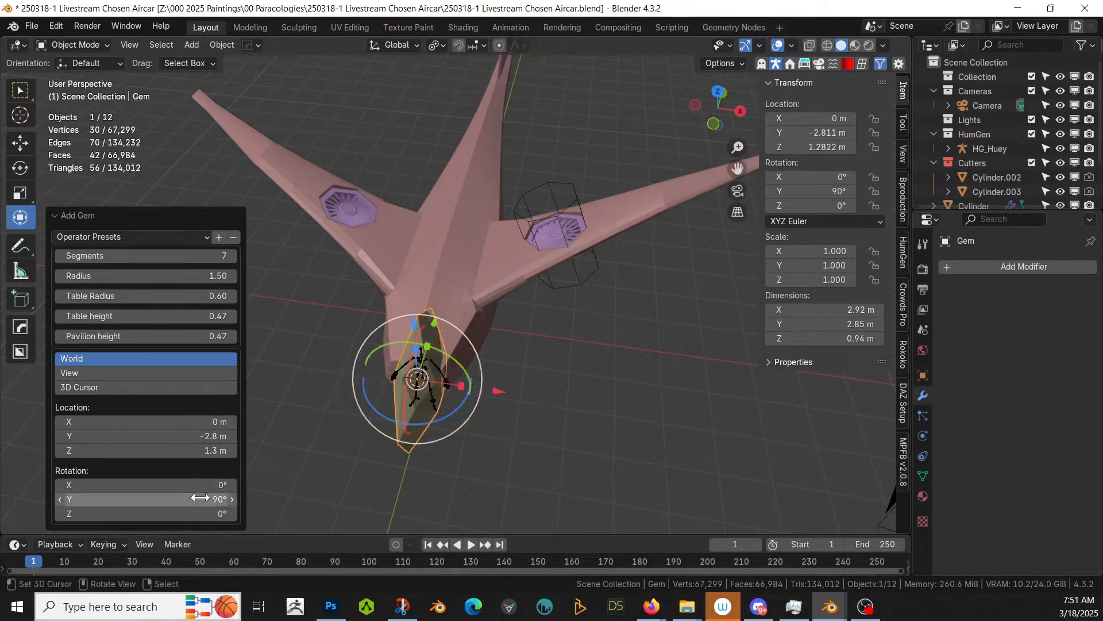
left_click(199, 498)
type("0")
key("Return")
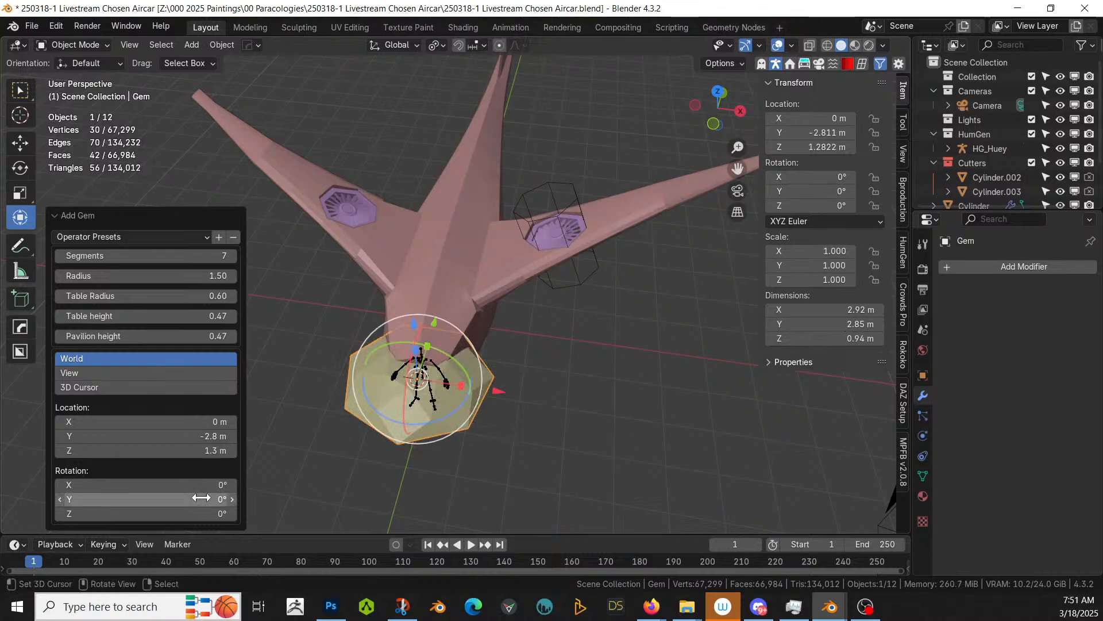
Step: Set the gem's X rotation to -90° so its point faces forward from the body
left_click(200, 484)
type("90")
key("Return")
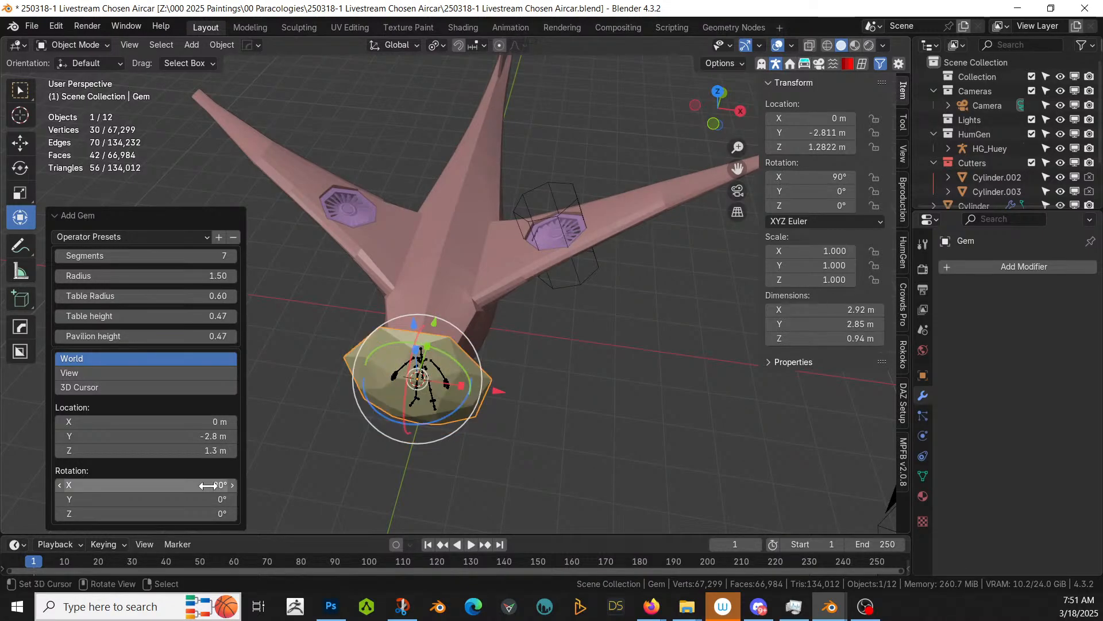
middle_click_drag(453, 382, 379, 374)
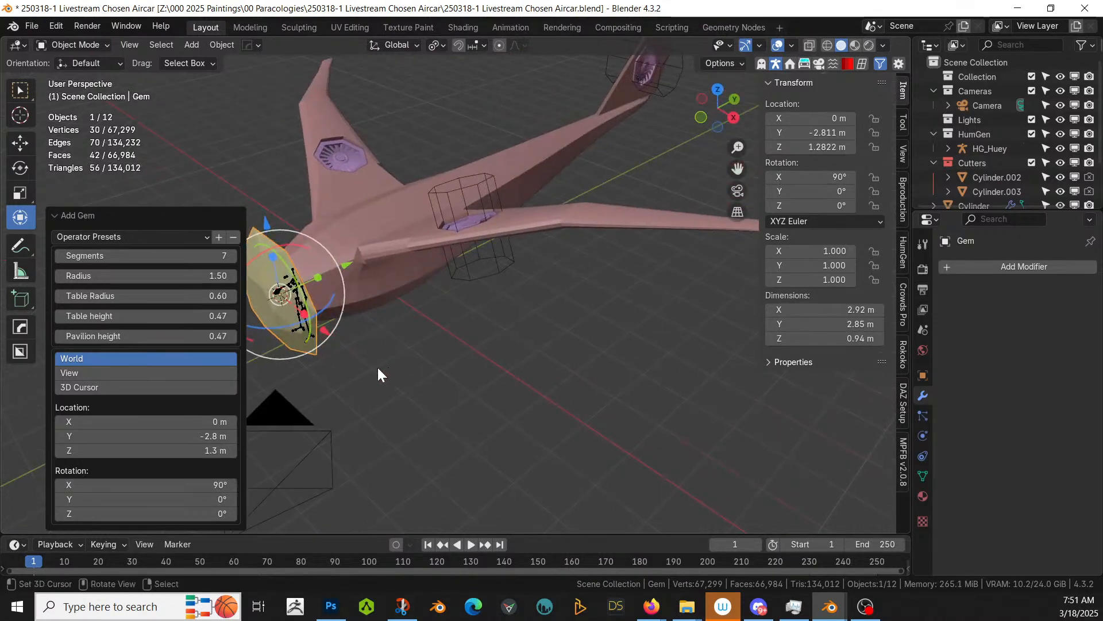
left_click(137, 484)
type("-")
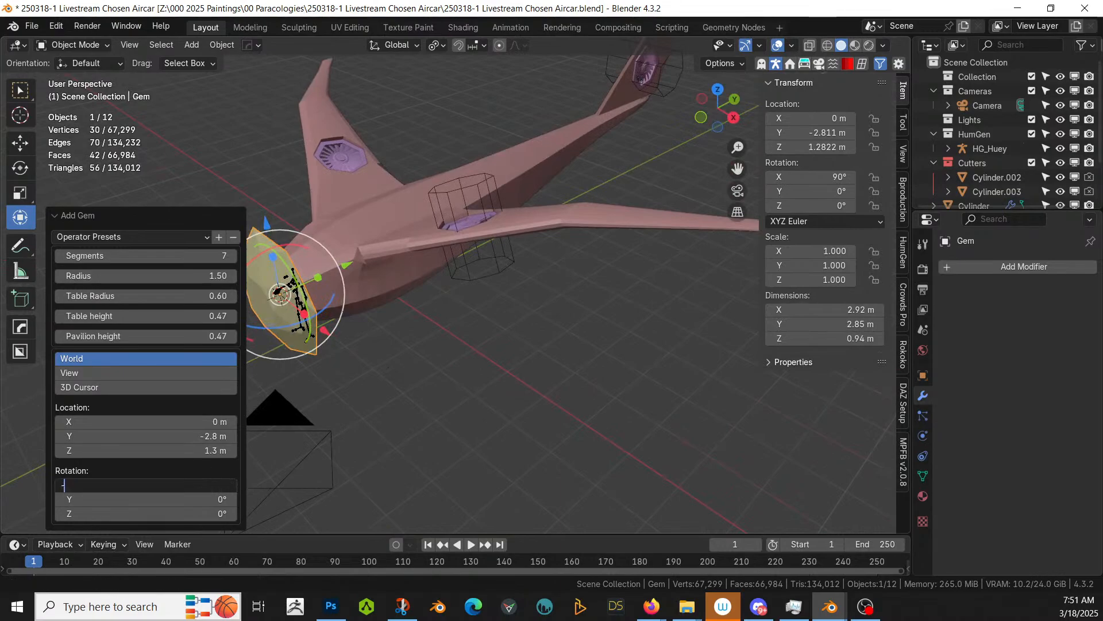
type("90")
key("Return")
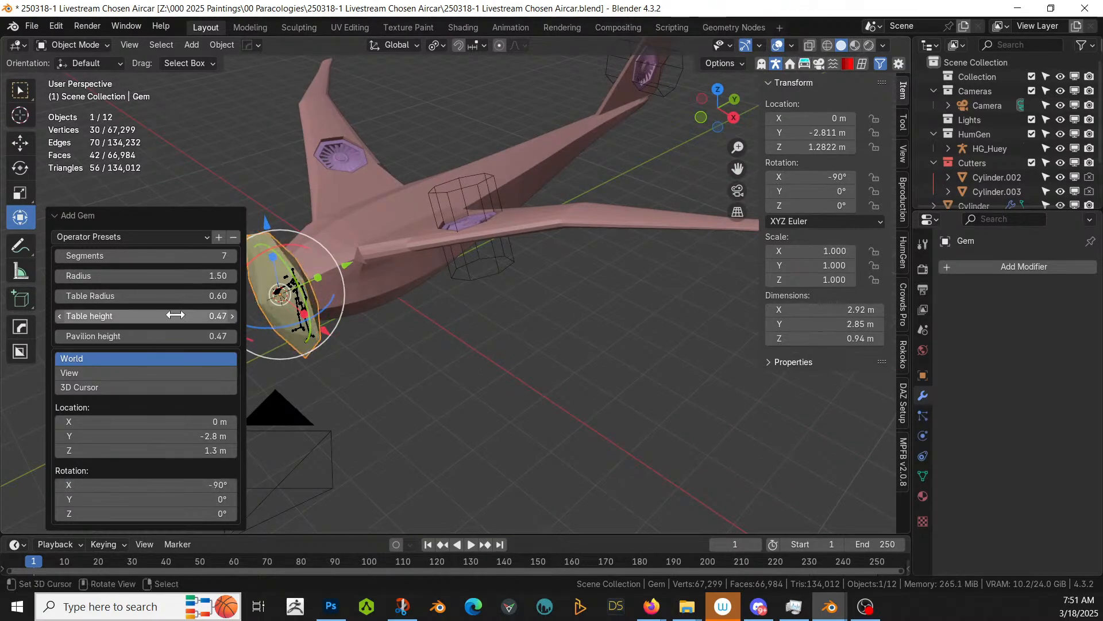
Step: Reshape the gem to a radius of 0.67, a table radius of 0.45 and a pavilion height of 1.07
left_click_drag(173, 335, 206, 336)
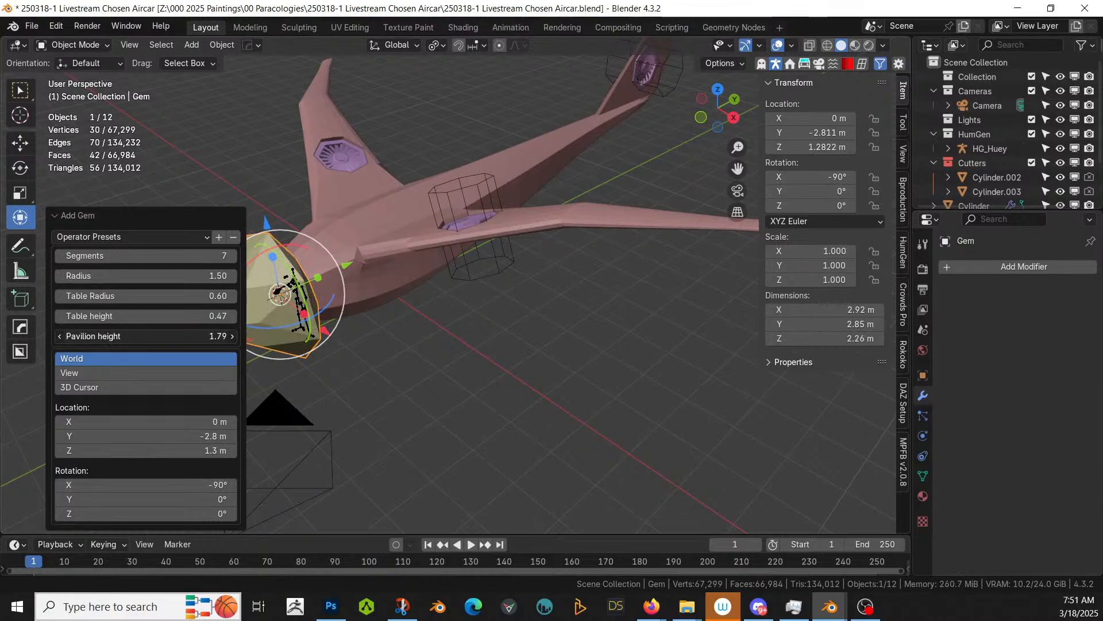
left_click_drag(194, 277, 179, 277)
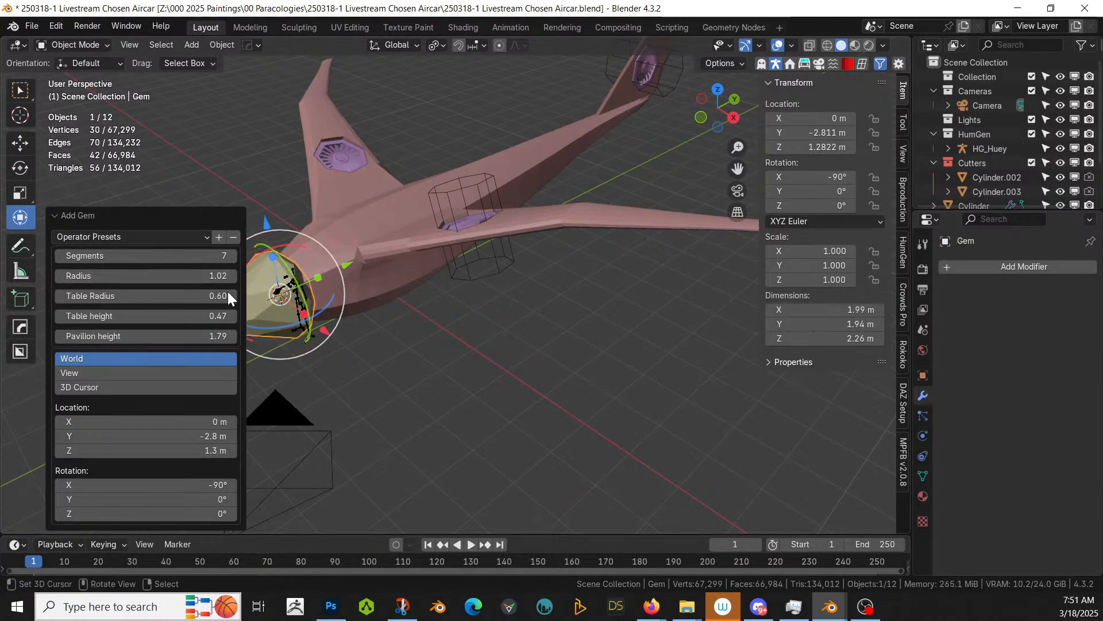
middle_click_drag(359, 385, 515, 339, "shift")
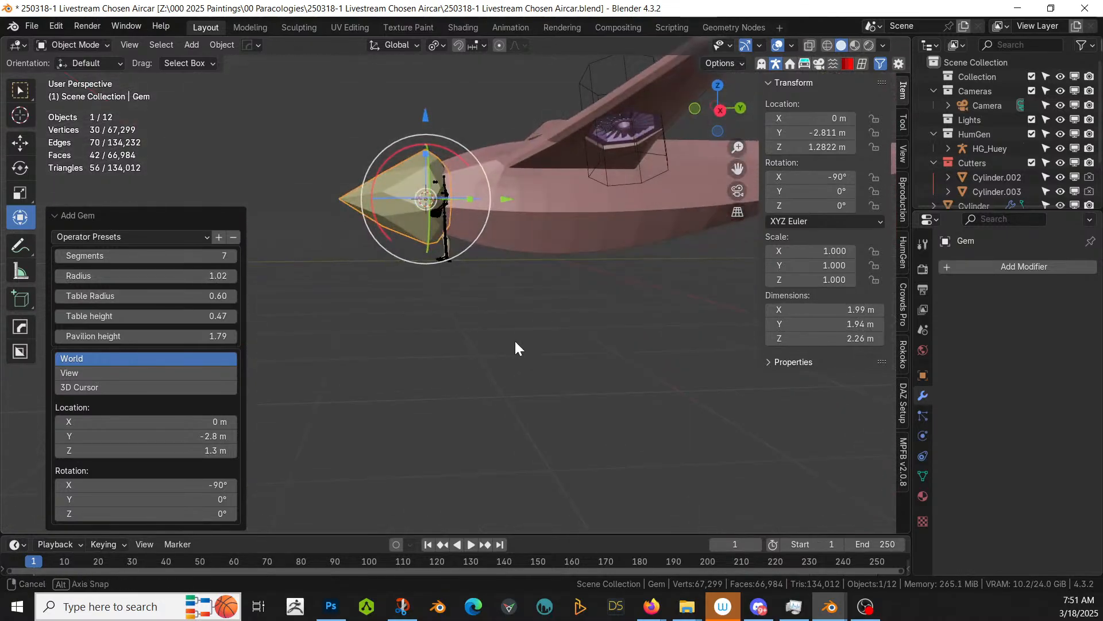
scroll(506, 338, "up", 4)
middle_click_drag(368, 275, 467, 398, "shift")
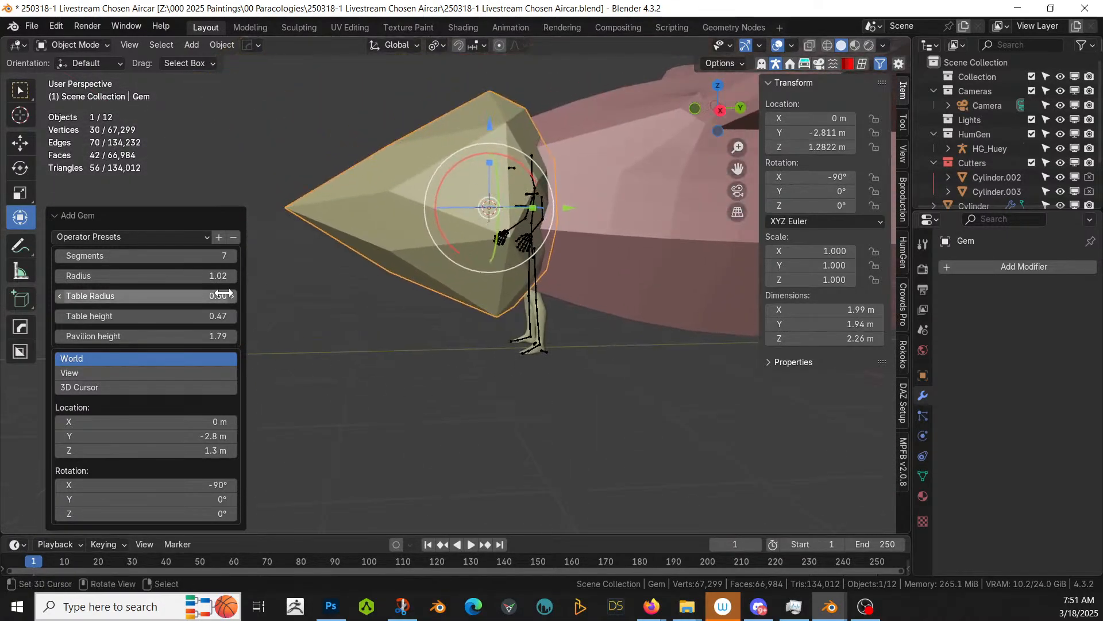
left_click_drag(216, 274, 238, 296)
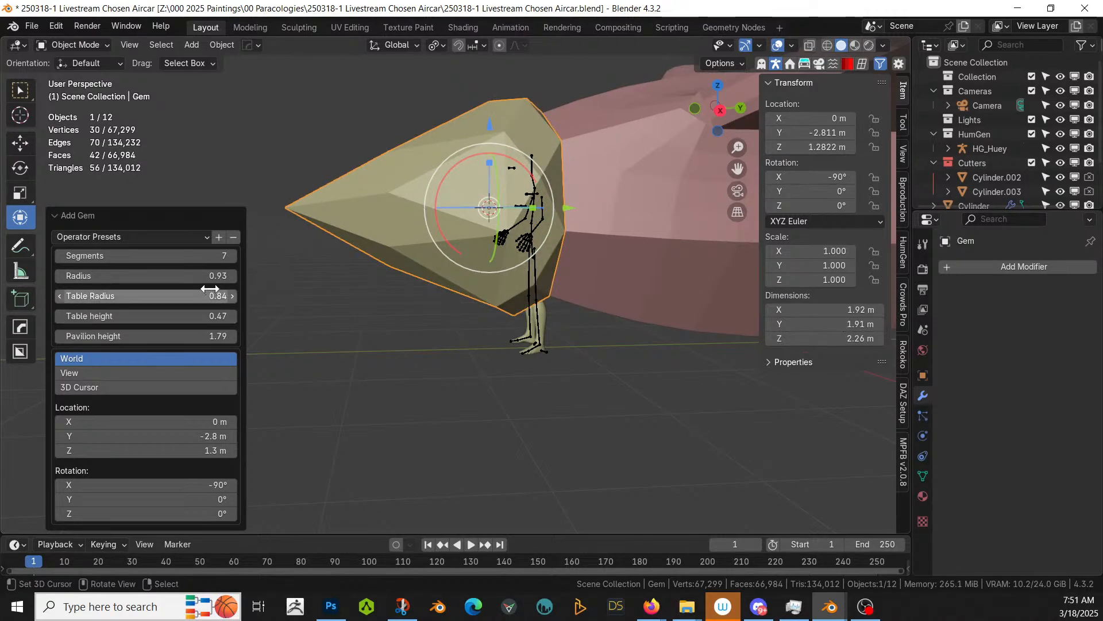
left_click_drag(202, 275, 207, 301)
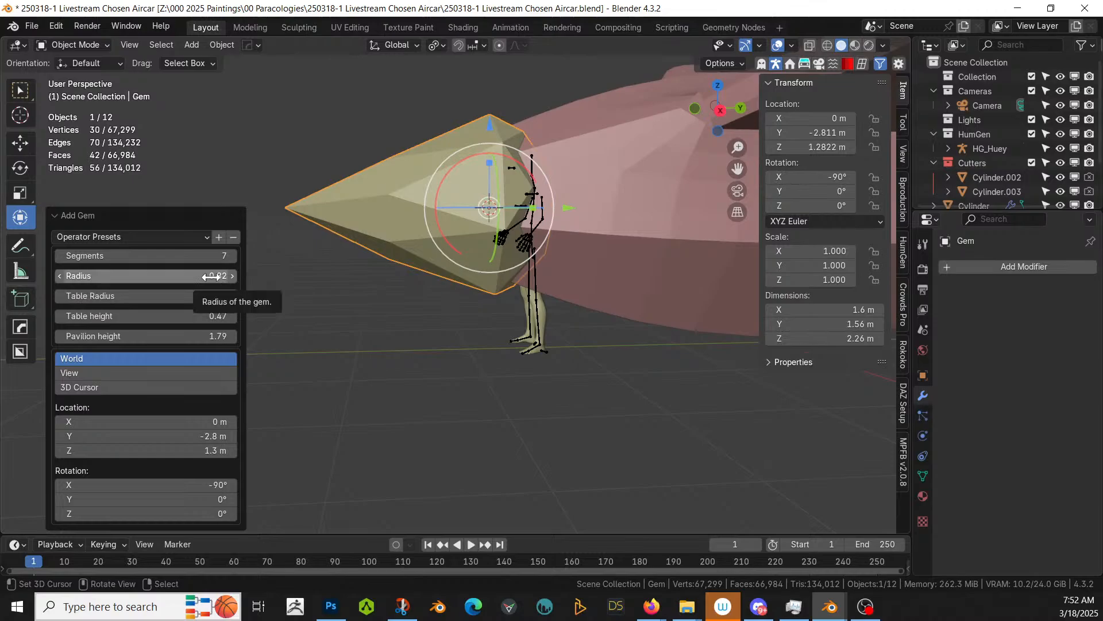
left_click_drag(211, 276, 176, 276)
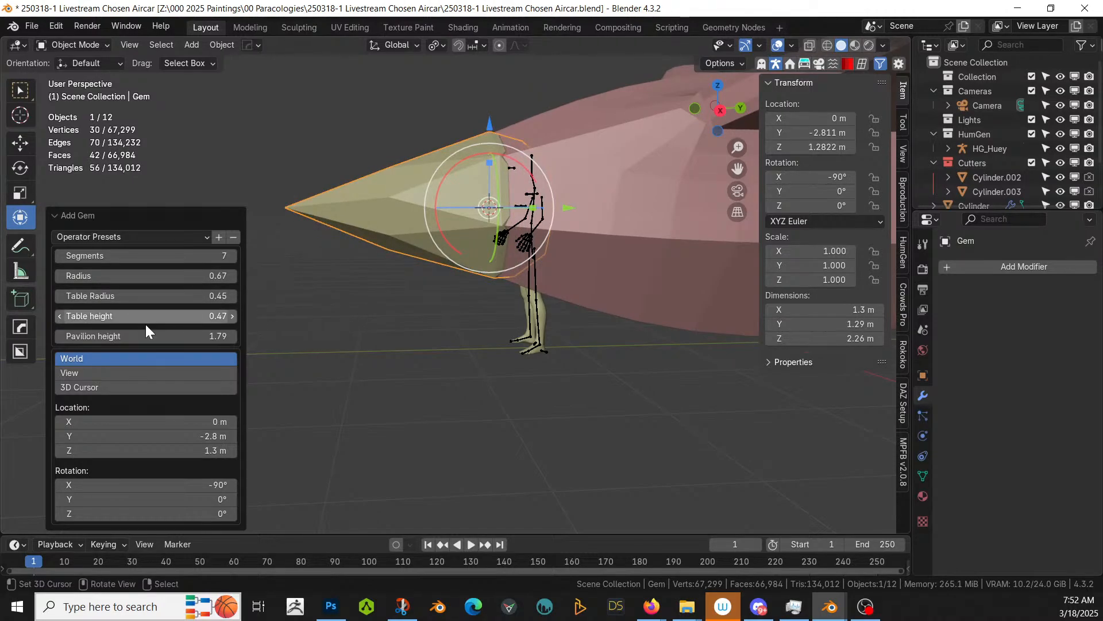
left_click_drag(148, 335, 51, 335)
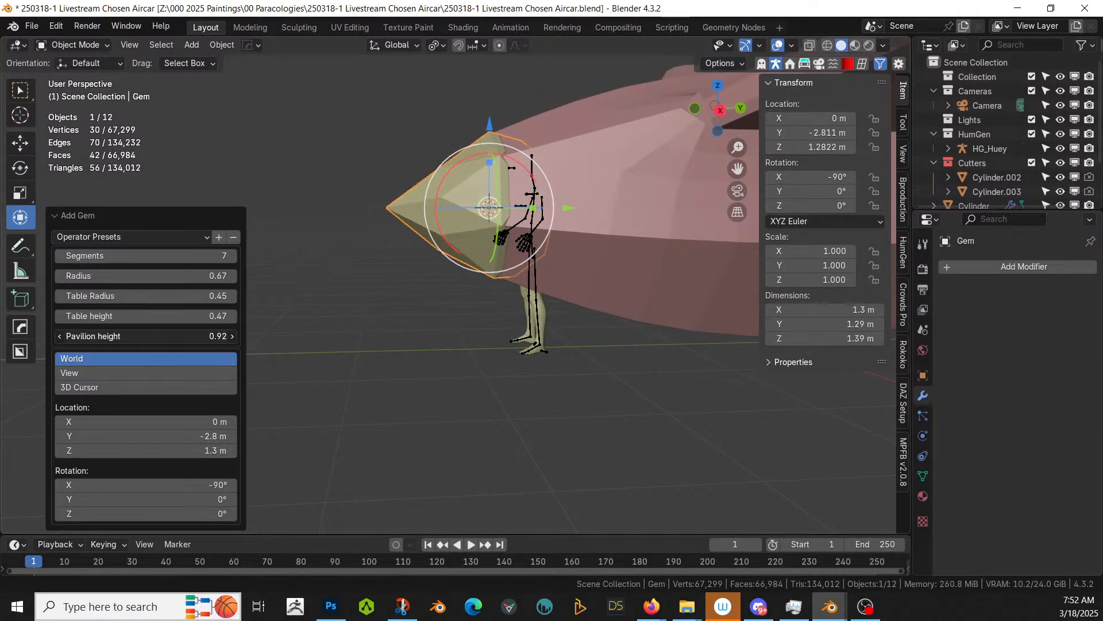
Step: Shift the gem forward along Y to -2.964 m and deselect it
middle_click_drag(315, 357, 274, 401)
scroll(338, 391, "up", 5)
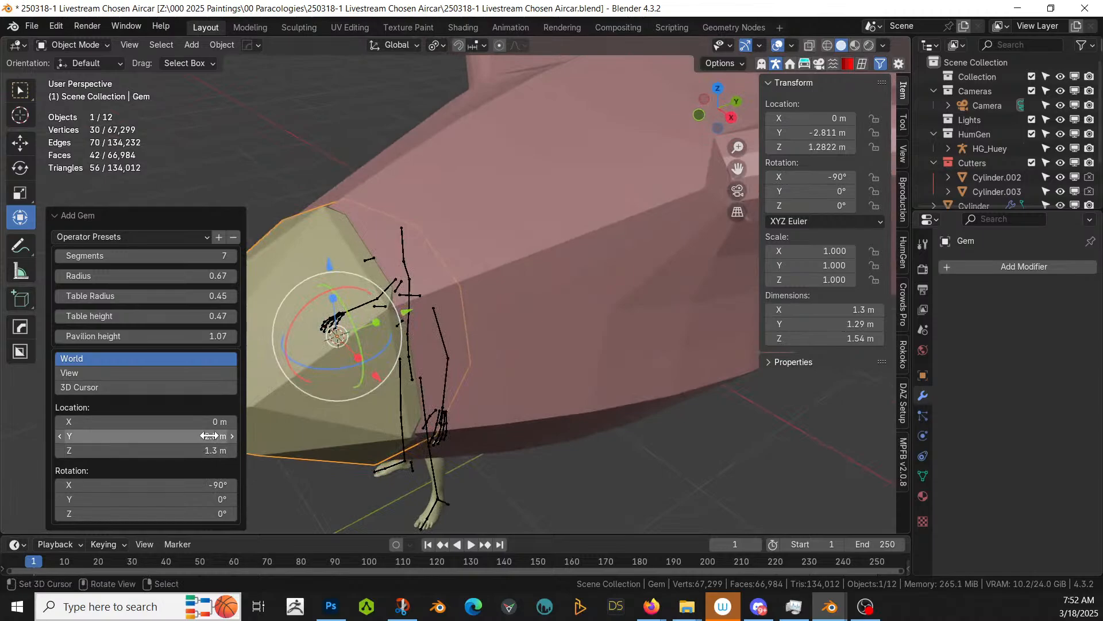
left_click_drag(212, 436, 163, 436)
middle_click_drag(489, 418, 524, 452)
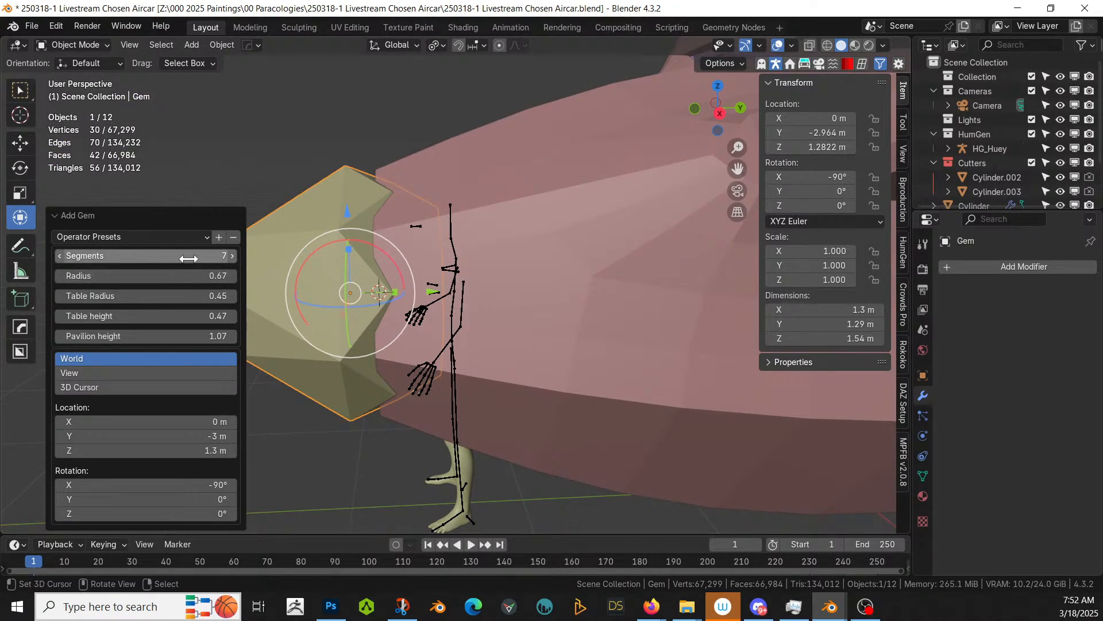
middle_click_drag(324, 290, 661, 298)
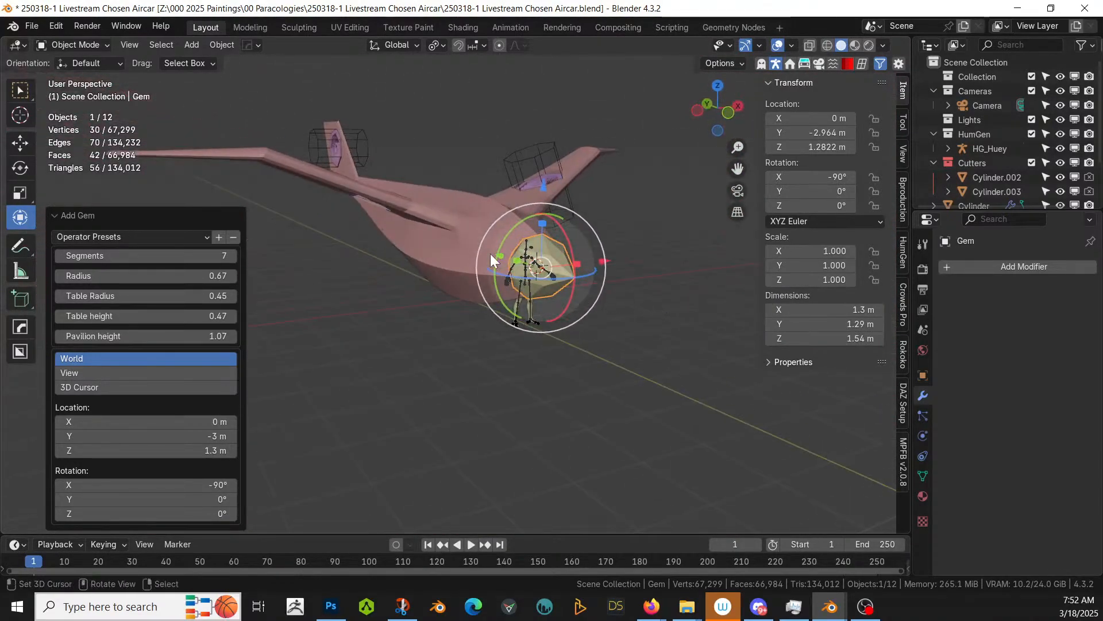
middle_click_drag(491, 253, 351, 231)
left_click(445, 247)
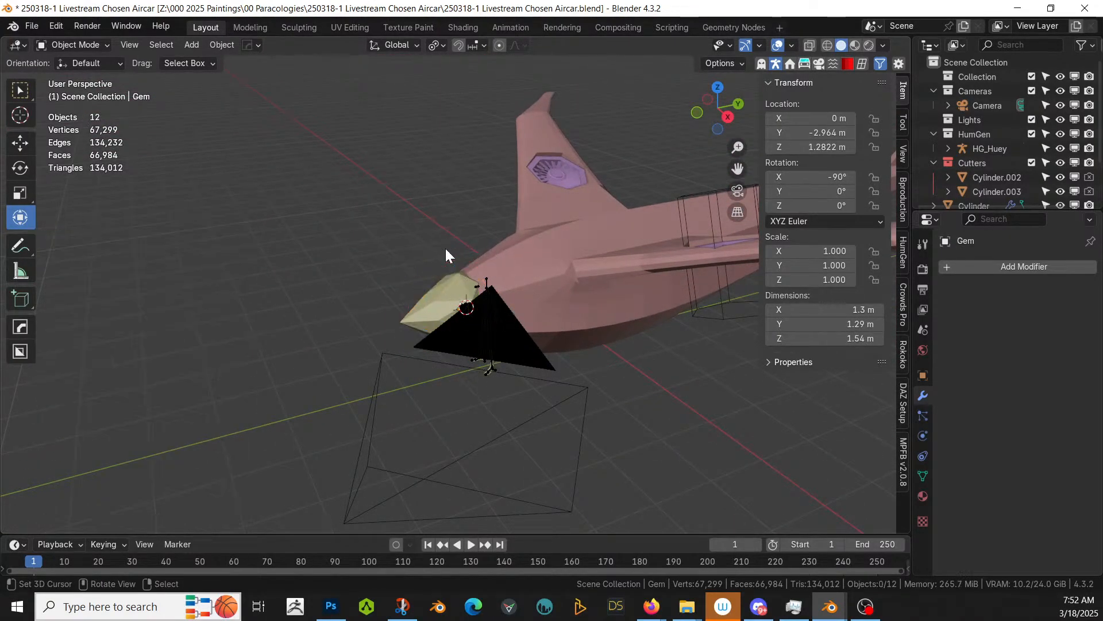
Step: Select the aircar body behind the gem and enter Edit Mode
scroll(446, 248, "up", 6)
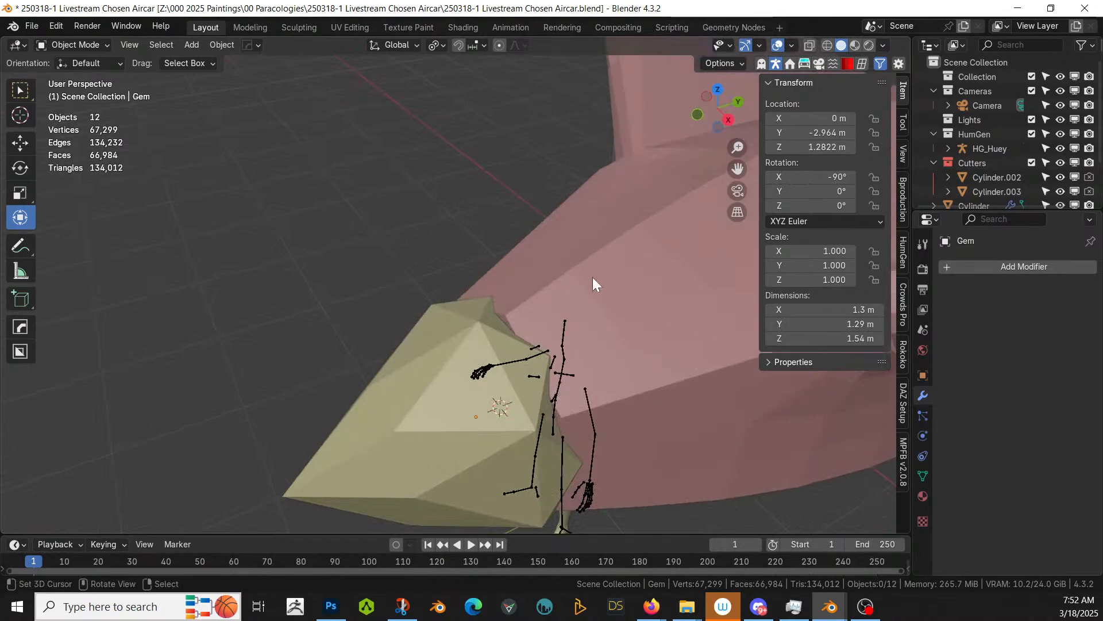
left_click(592, 278)
key("Tab")
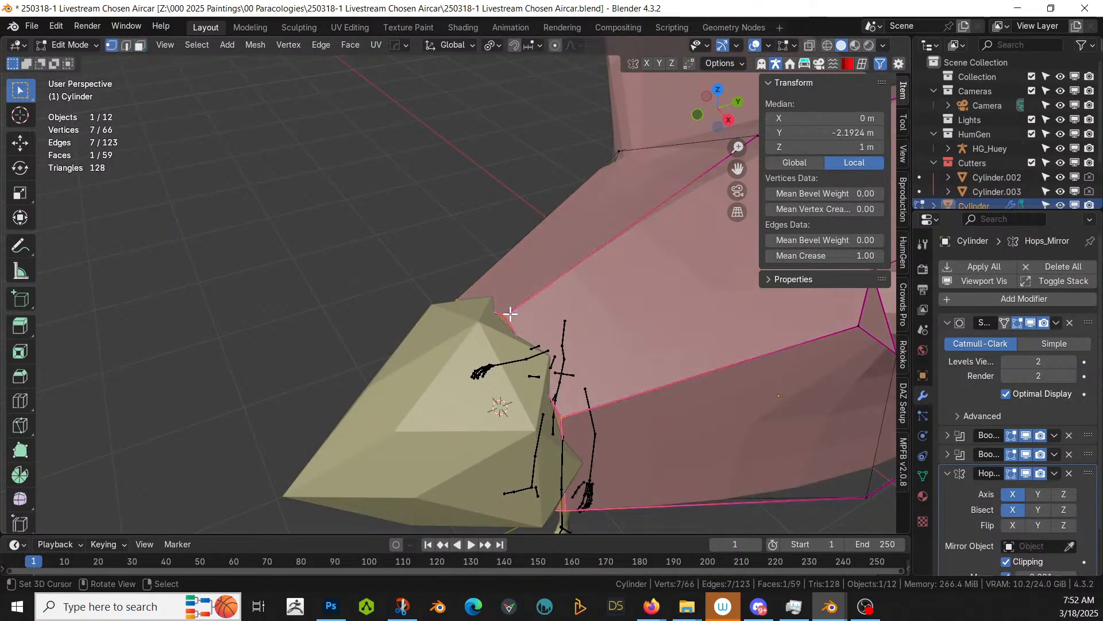
Step: Try moving the nose's top vertex forward along Y, and undo it to restore the nose face selection
left_click(511, 317)
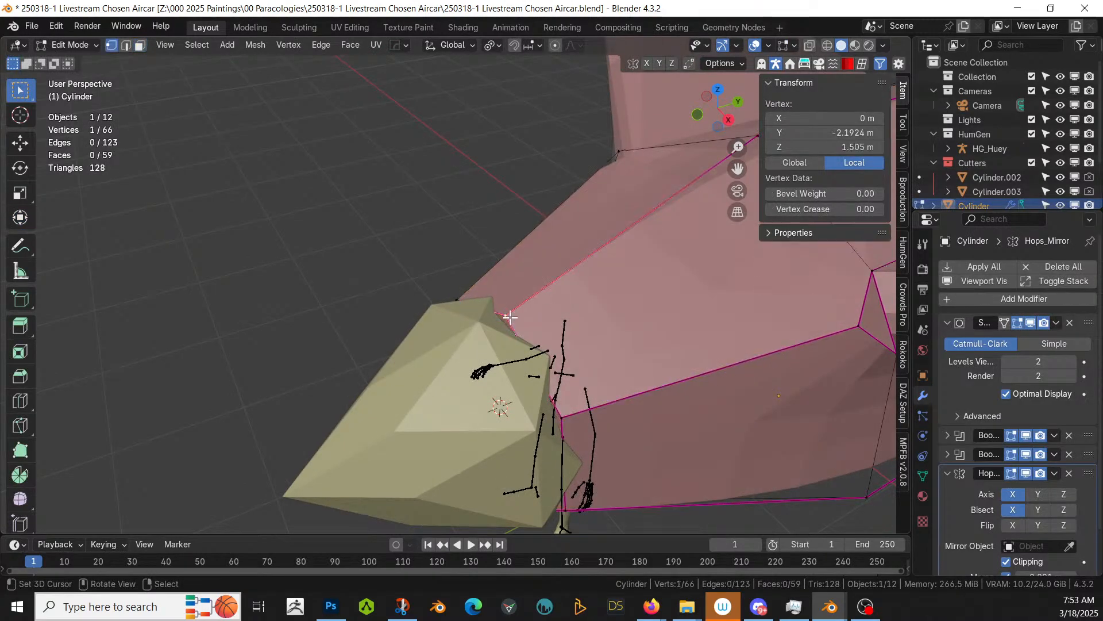
key("g")
key("y")
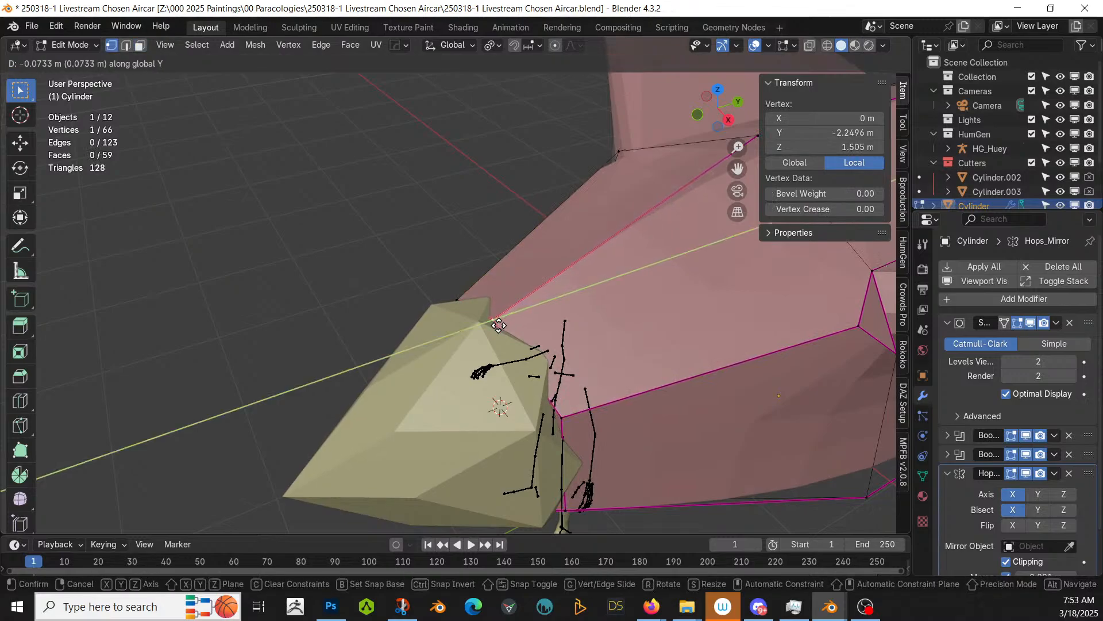
left_click(493, 329)
middle_click_drag(493, 329, 493, 277)
scroll(493, 278, "up", 2)
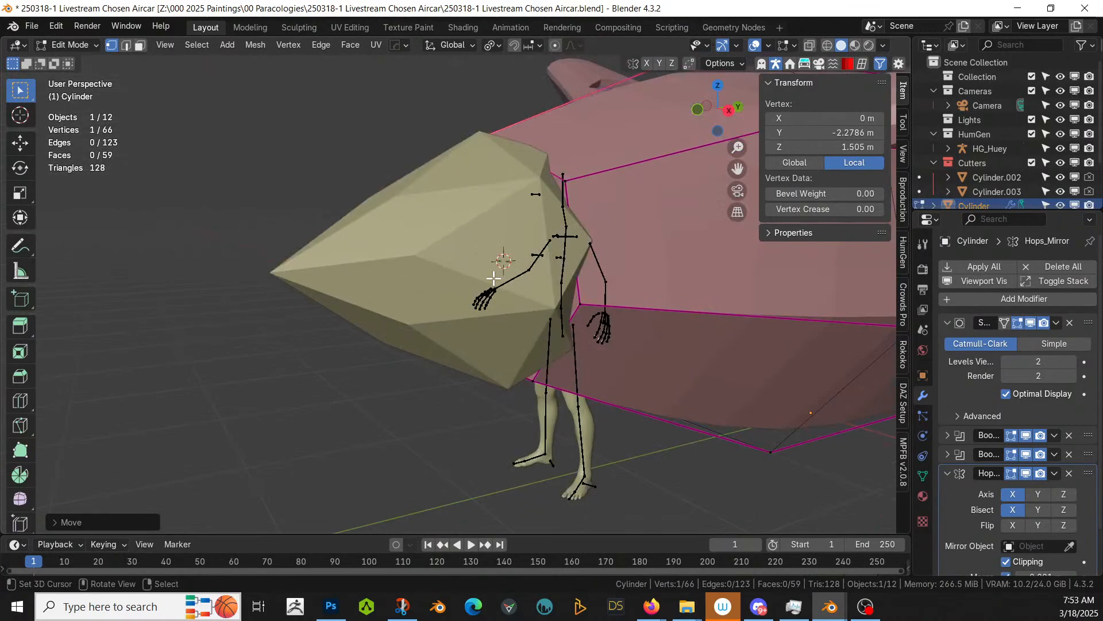
key("ctrl+z")
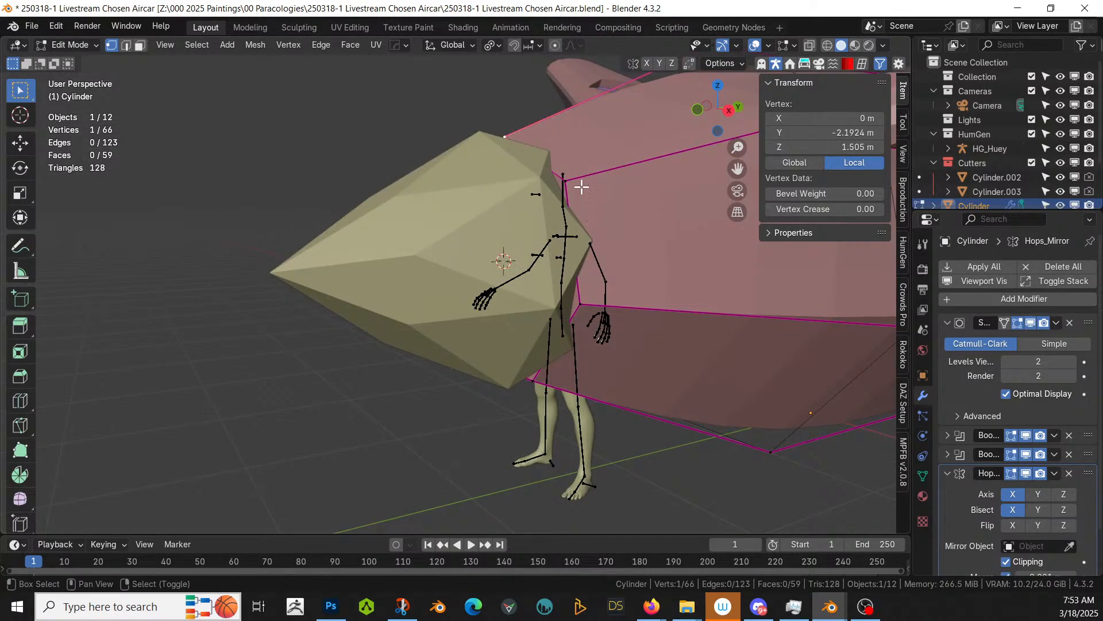
key("ctrl+z")
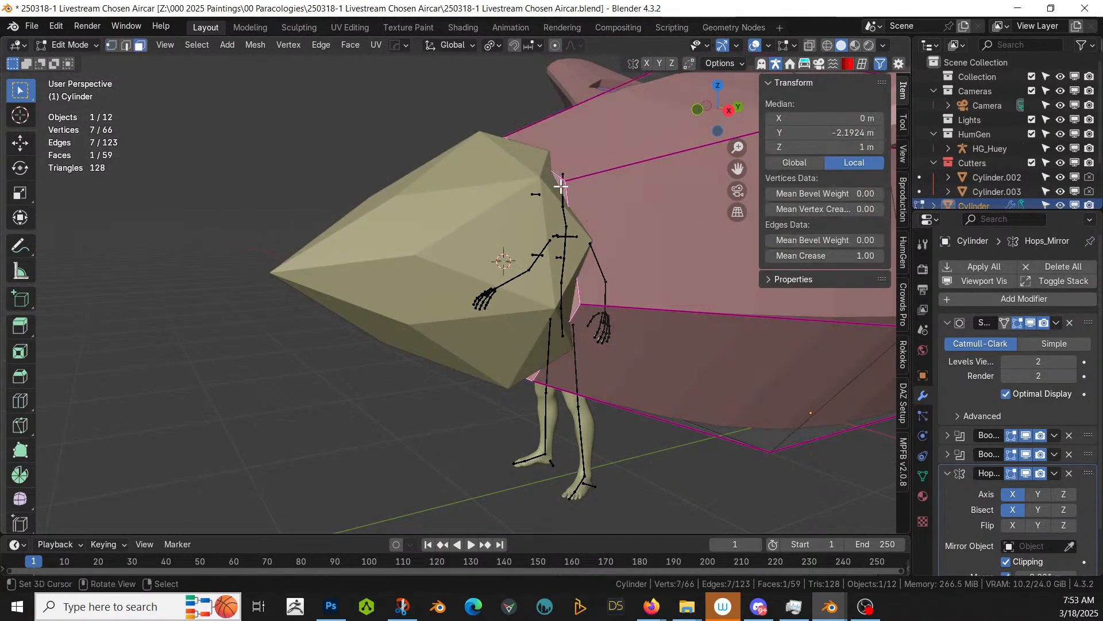
Step: Move the flat nose face about 0.13 m forward along Y so the body meets the gem
key("g")
key("y")
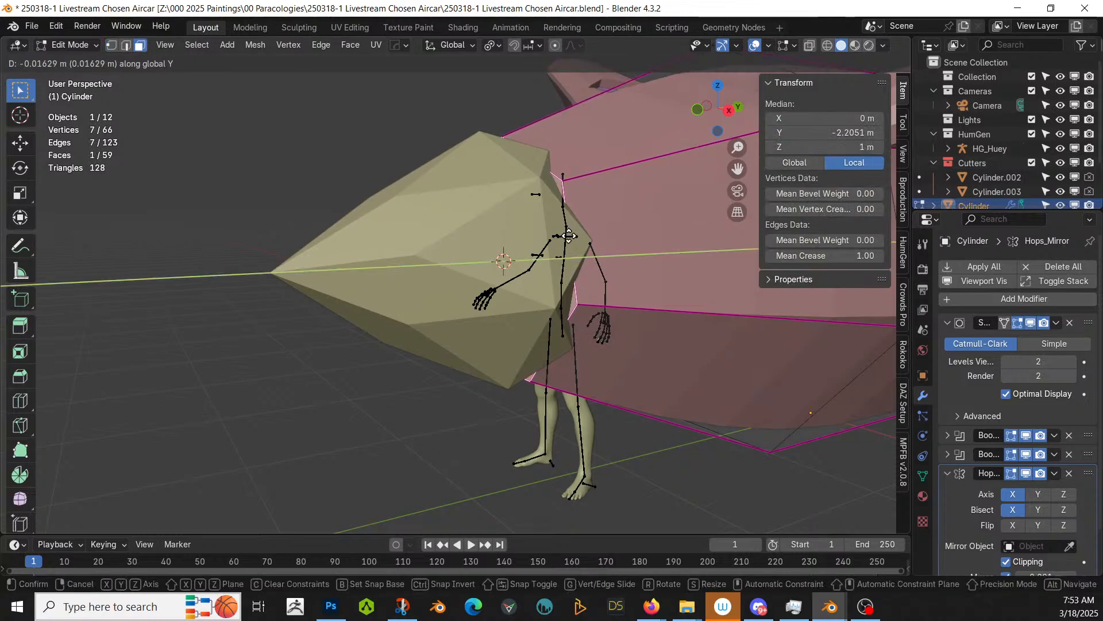
right_click(561, 242)
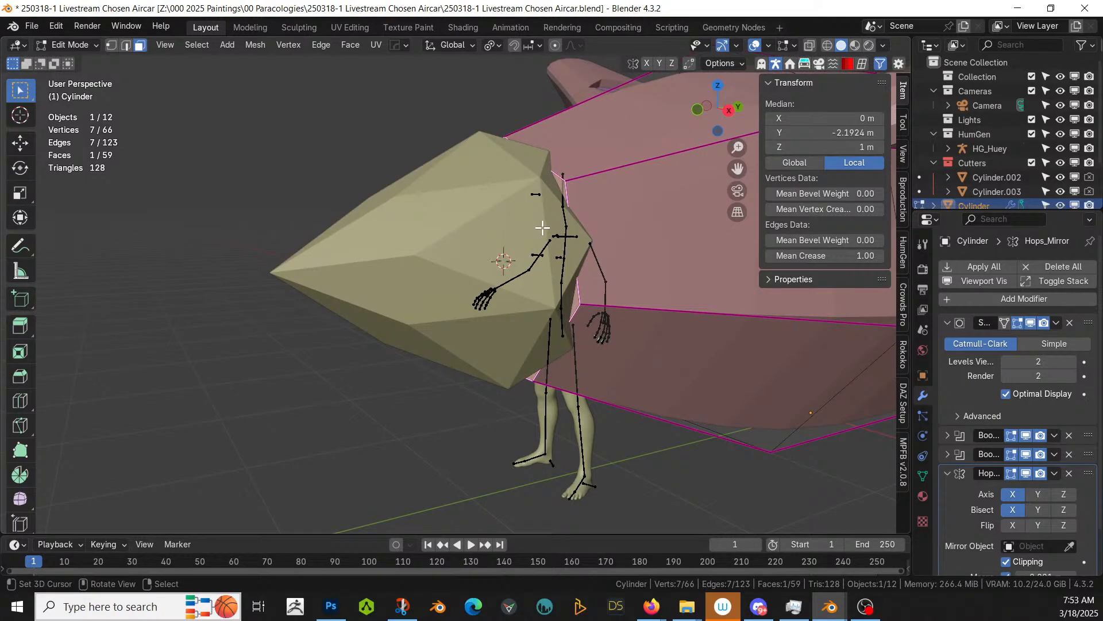
key("g")
key("y")
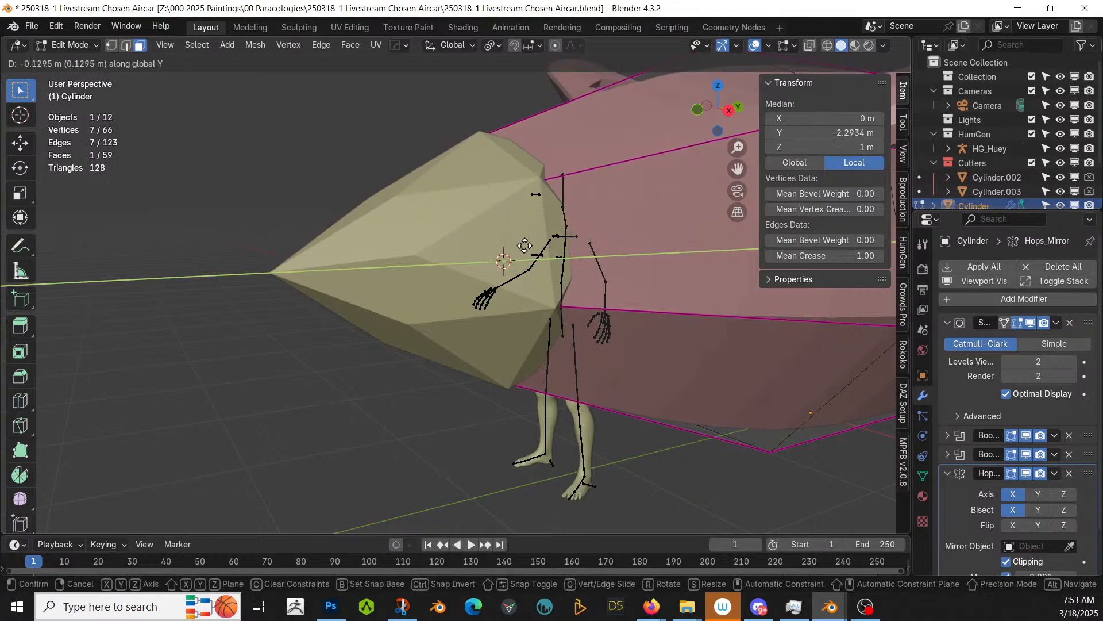
left_click(525, 246)
Step: Place the 3D cursor at the end face of the +X wingtip and return to Object Mode
middle_click_drag(523, 249, 141, 309)
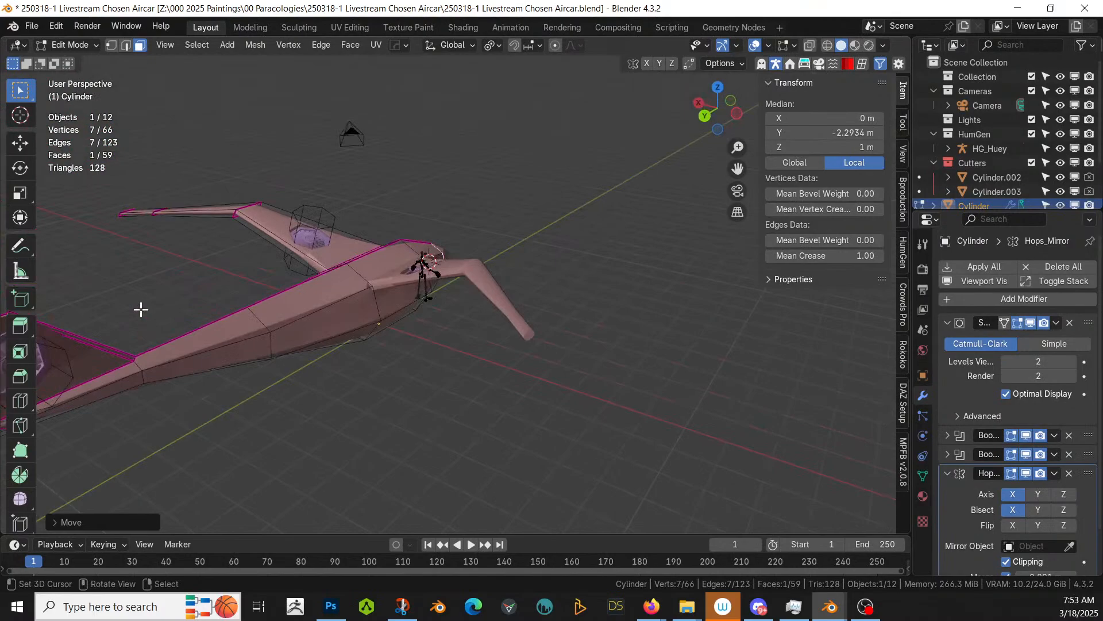
middle_click_drag(141, 310, 347, 314)
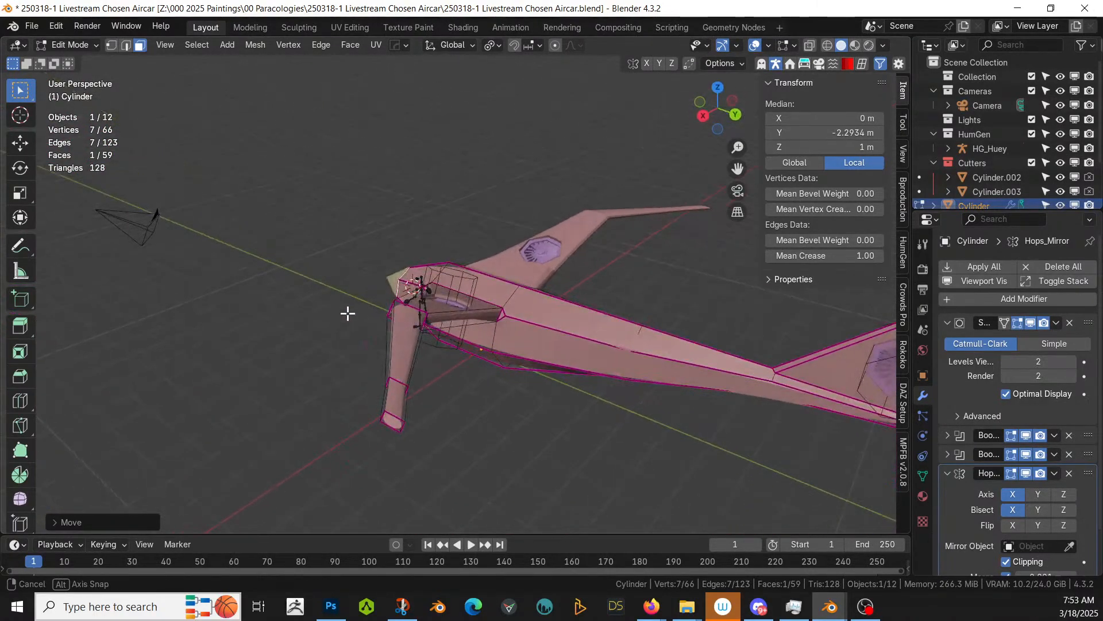
left_click(400, 424)
key("shift+s")
key("2")
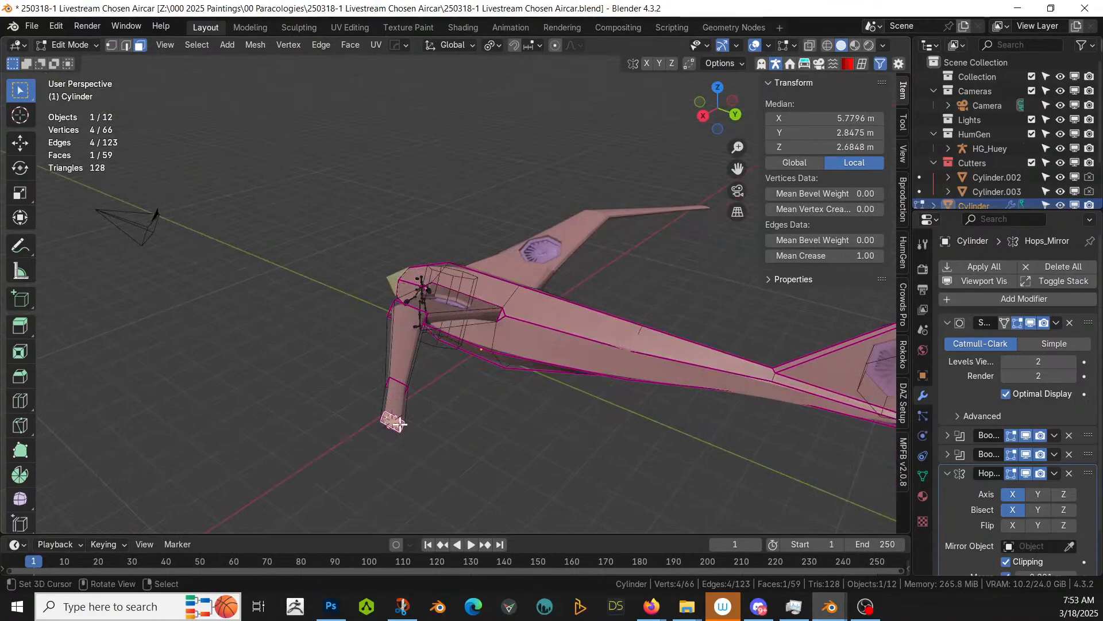
key("shift+a")
key("Escape")
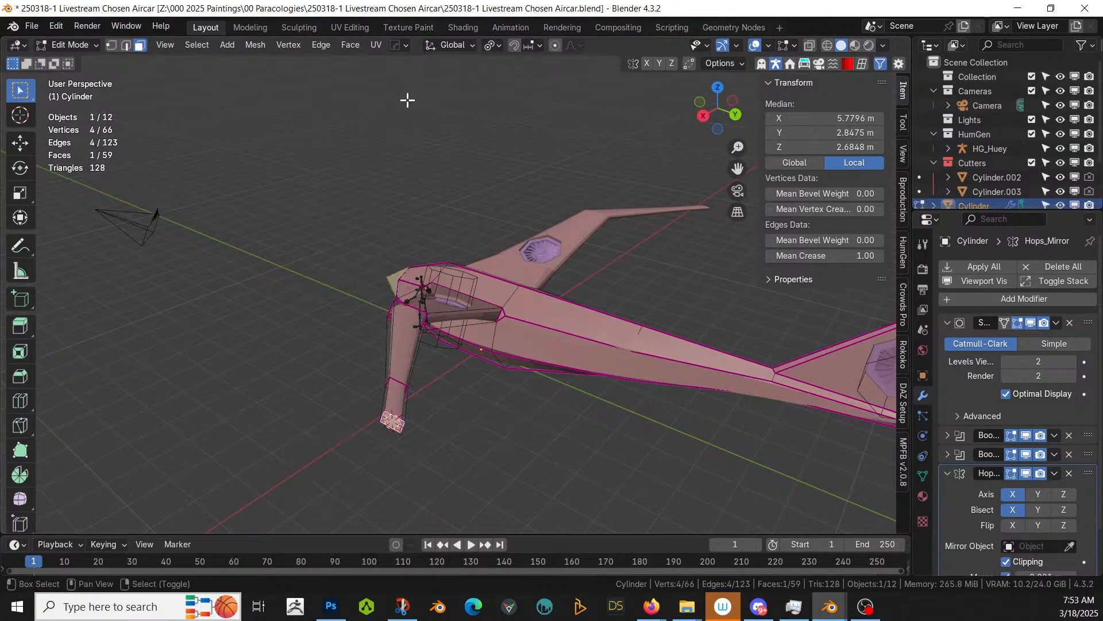
key("shift+a")
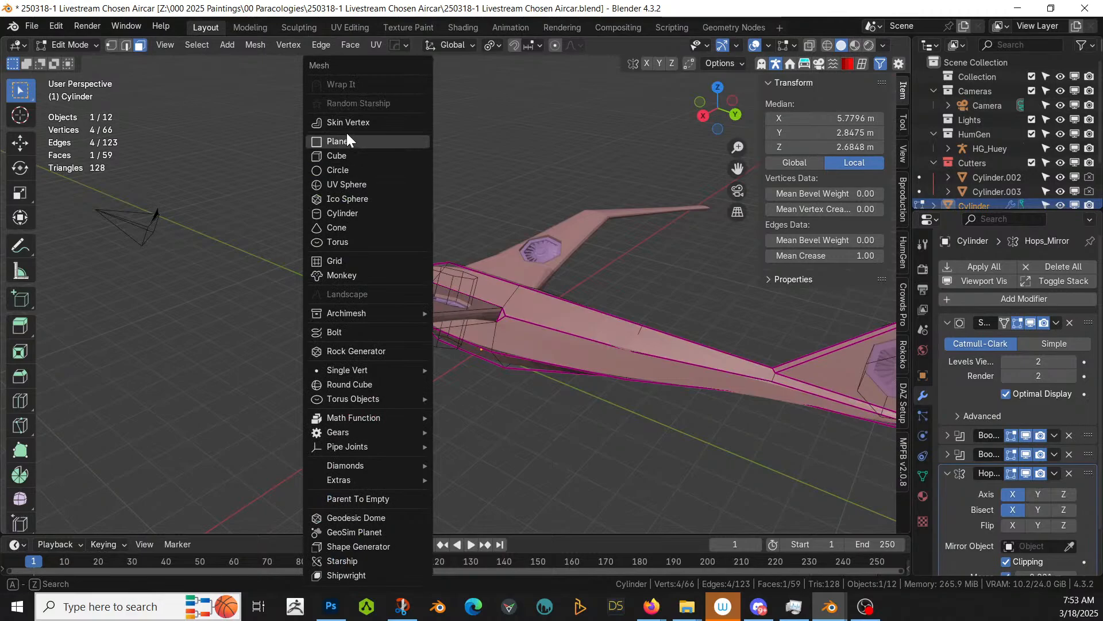
key("Tab")
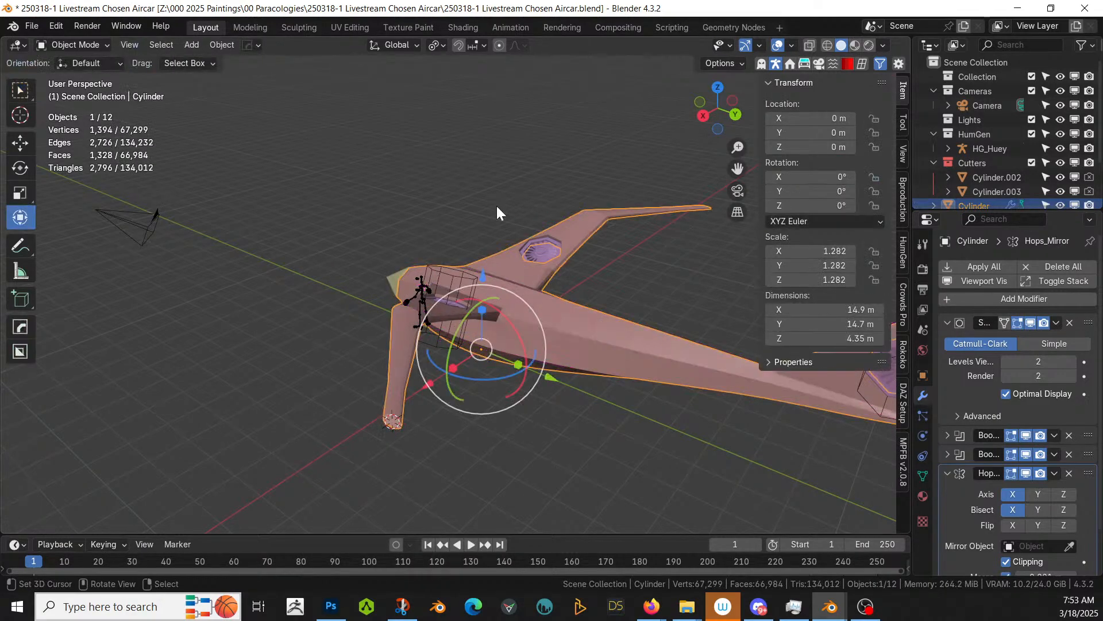
Step: Add a Gem mesh at the 3D cursor on the +X wingtip
key("shift+a")
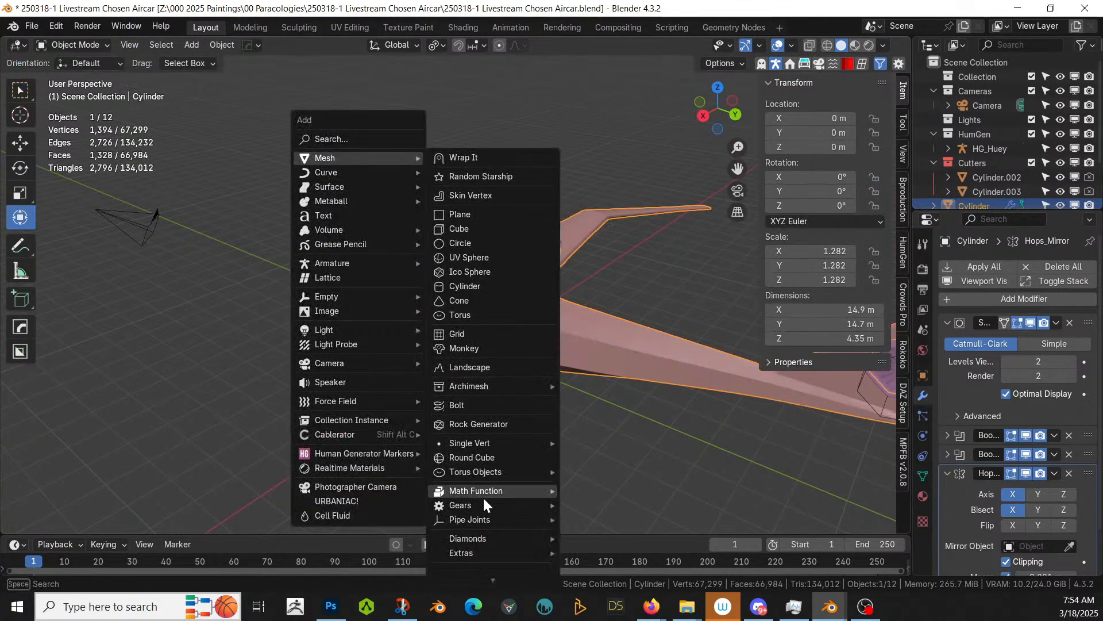
mouse_move(479, 537)
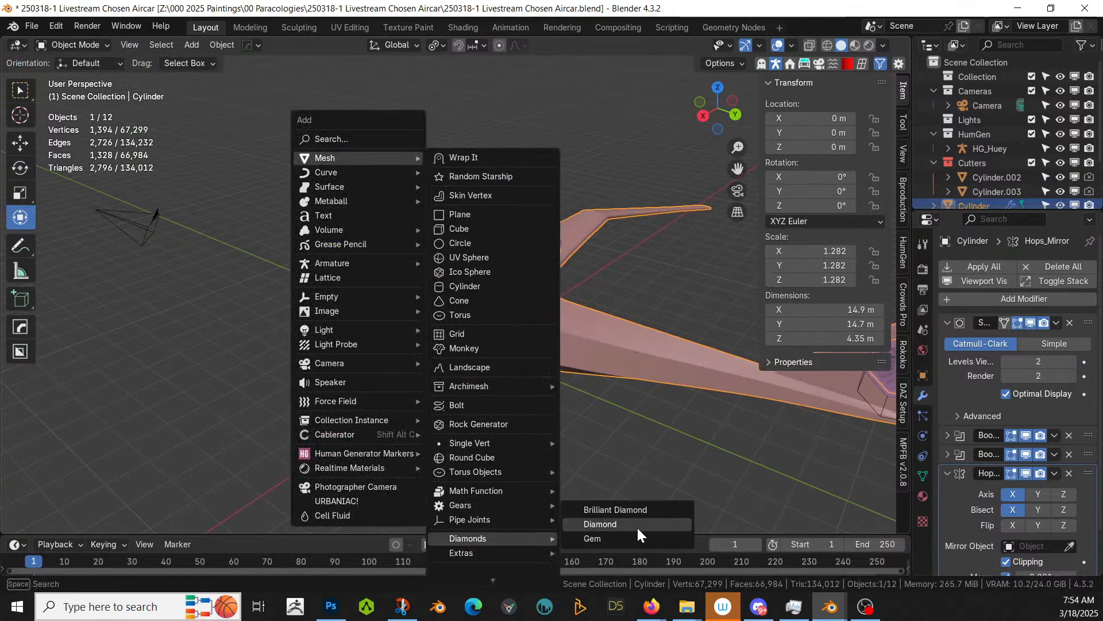
left_click(622, 538)
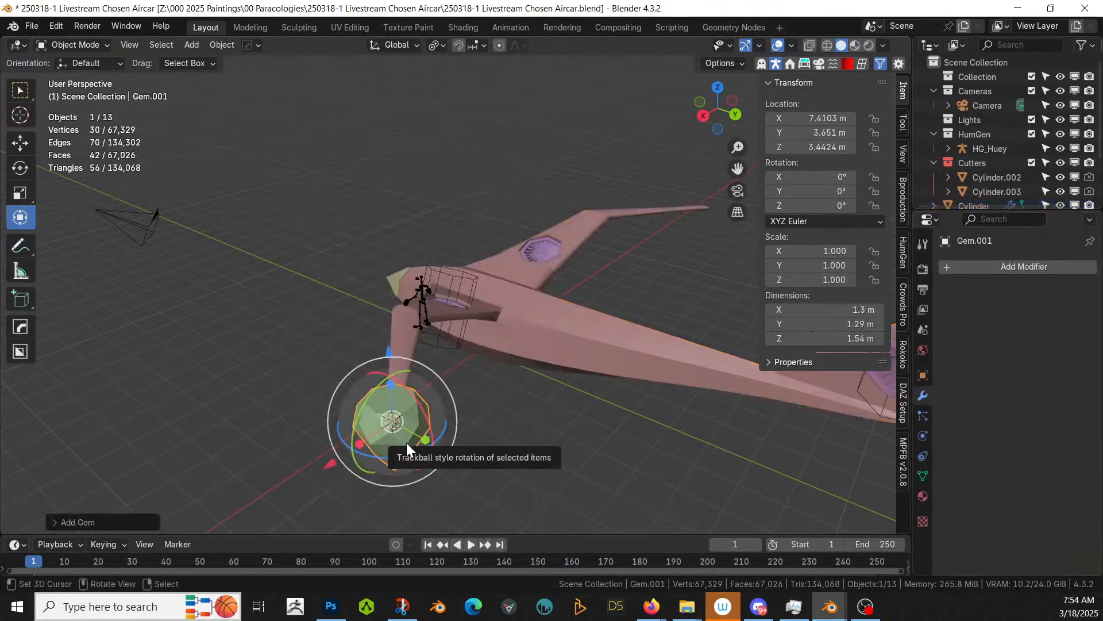
Step: Set the new wingtip gem's pavilion height to 0.53
key("KP_Decimal")
middle_click_drag(461, 433, 609, 299)
scroll(539, 359, "down", 3)
scroll(636, 426, "up", 7)
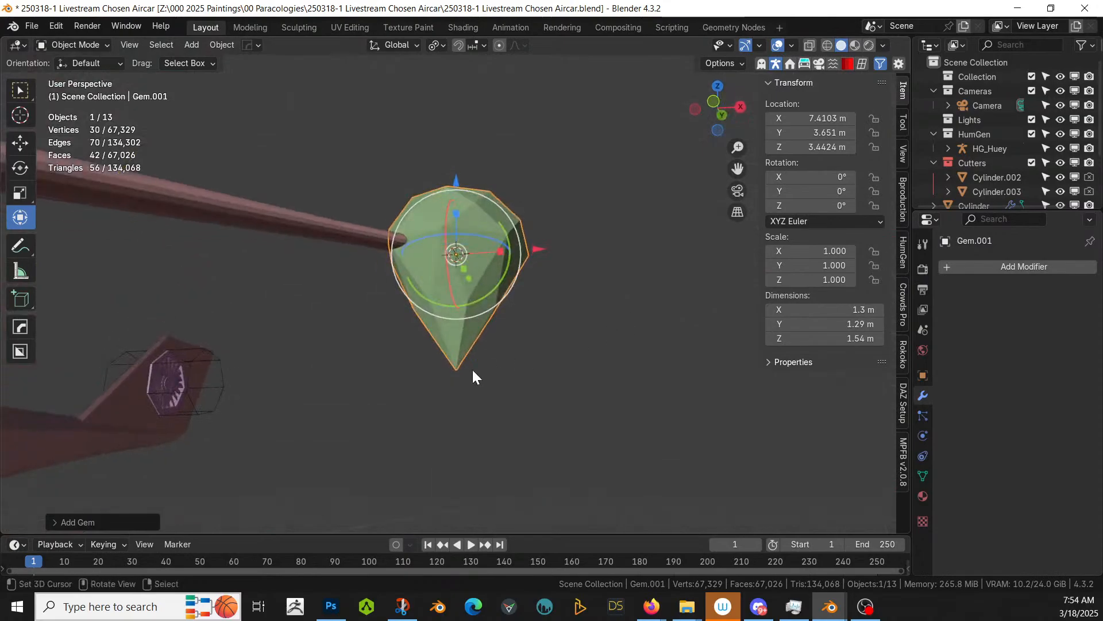
left_click(55, 521)
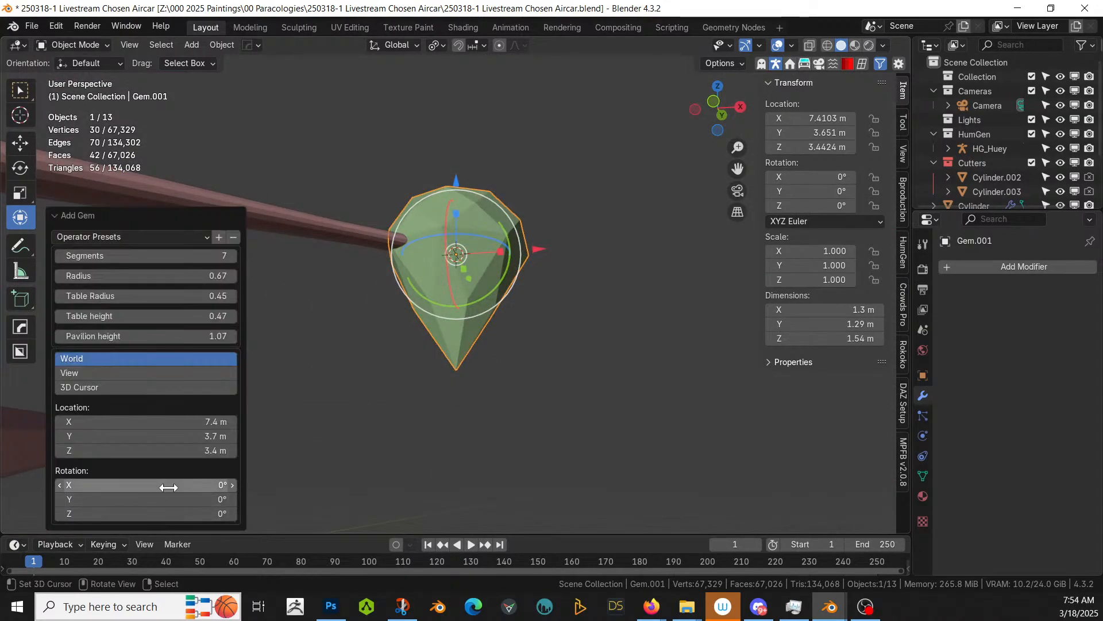
left_click_drag(160, 341, 95, 341)
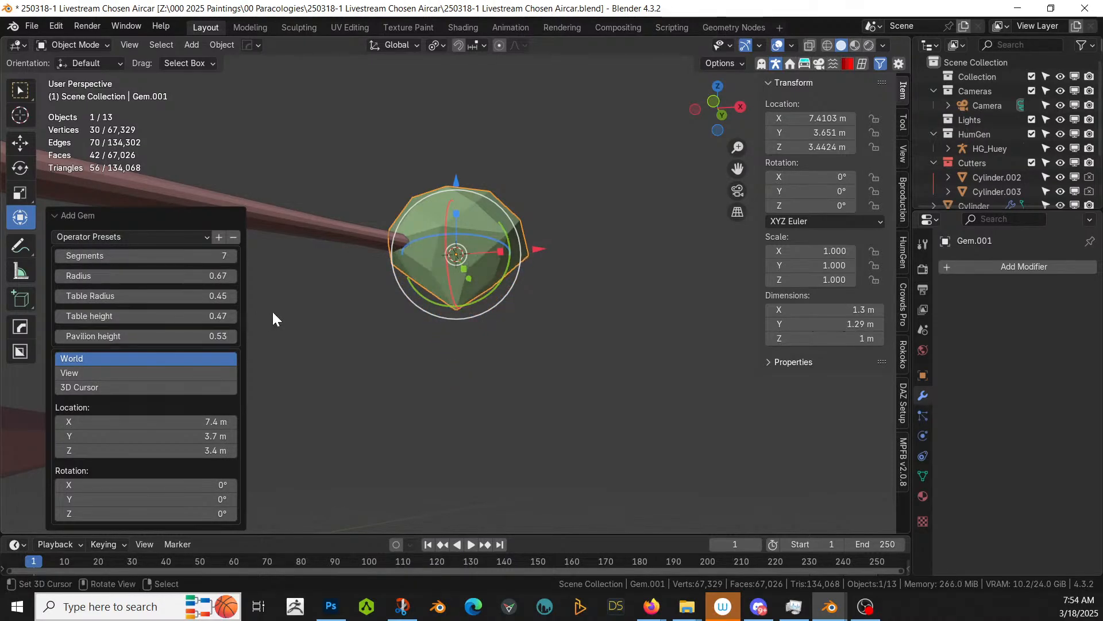
Step: Mirror the wingtip gem to the opposite wing across X, using the aircar body as the mirror object
middle_click_drag(271, 309, 847, 391)
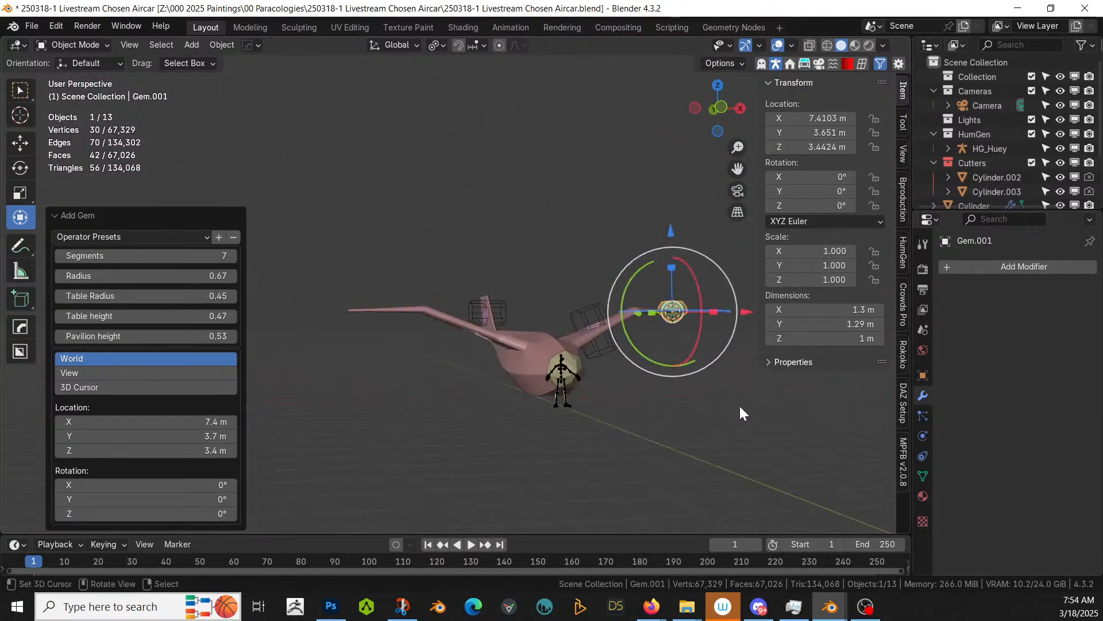
middle_click_drag(740, 413, 650, 475)
left_click(436, 397)
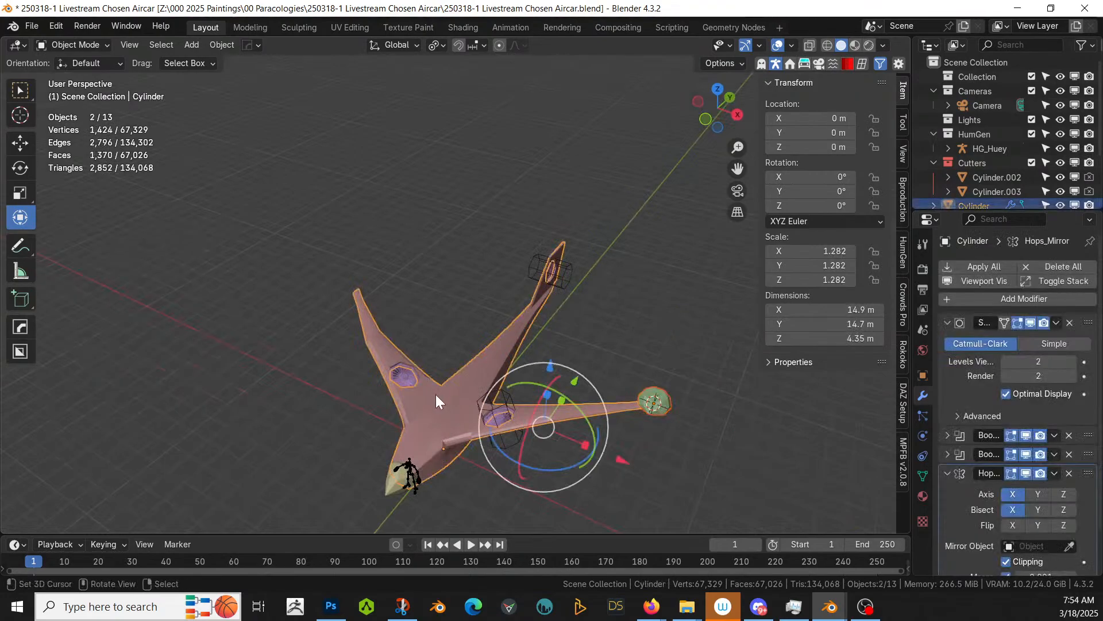
key("alt+x")
left_click(535, 493)
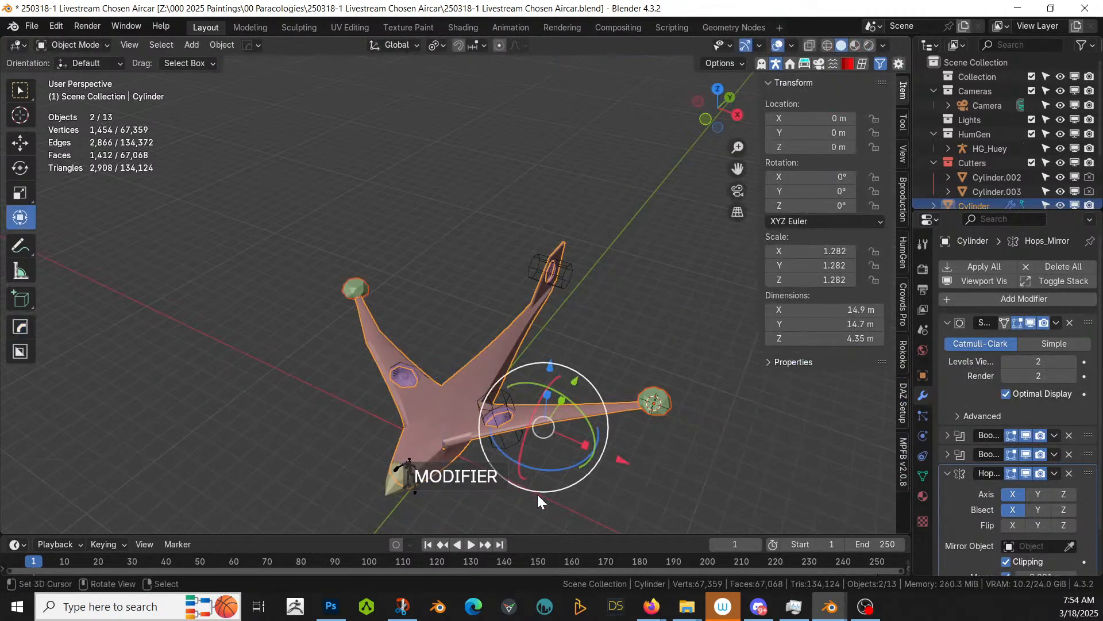
Step: Save the Blender file with the mirrored wingtip gems
middle_click_drag(537, 494, 344, 406)
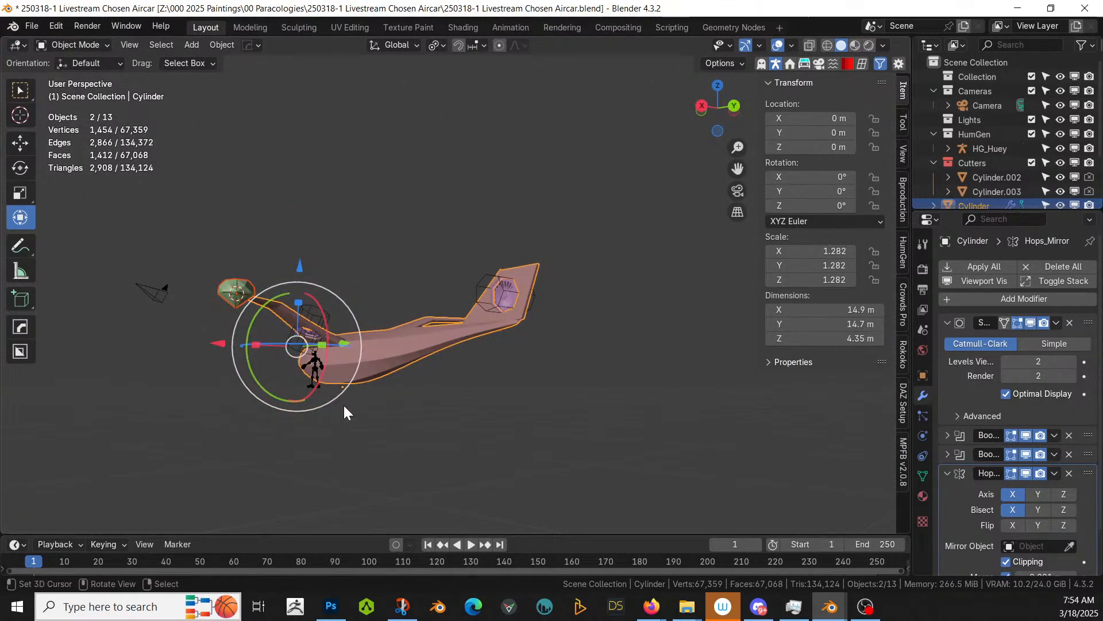
key("ctrl+s")
scroll(344, 405, "up", 2)
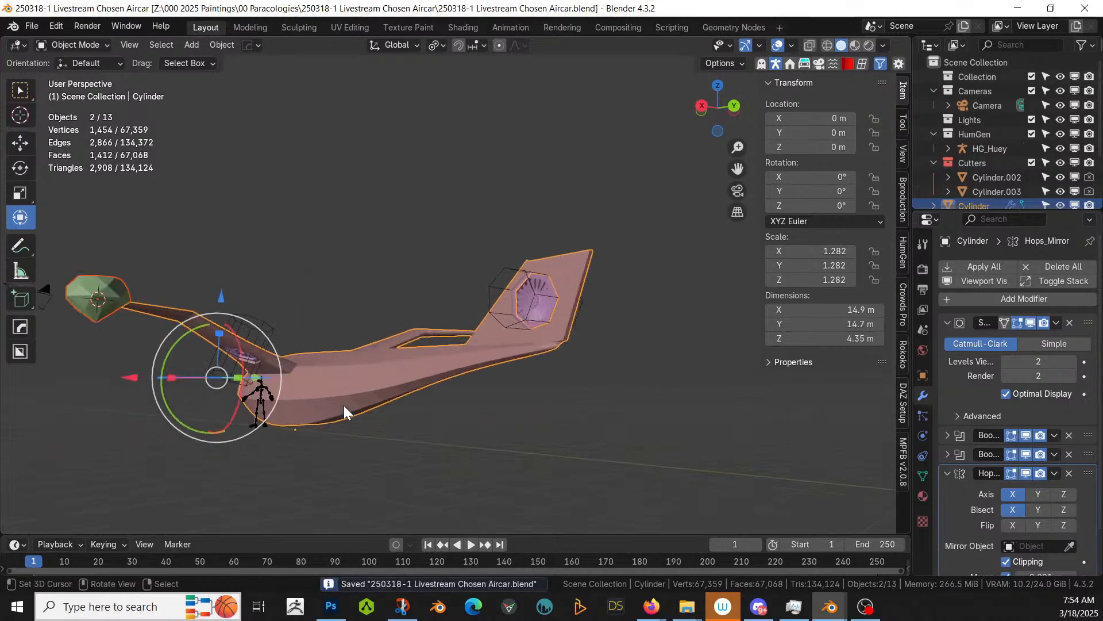
Step: Select only the gem on the +X wingtip and frame it in the viewport
middle_click_drag(343, 405, 284, 529)
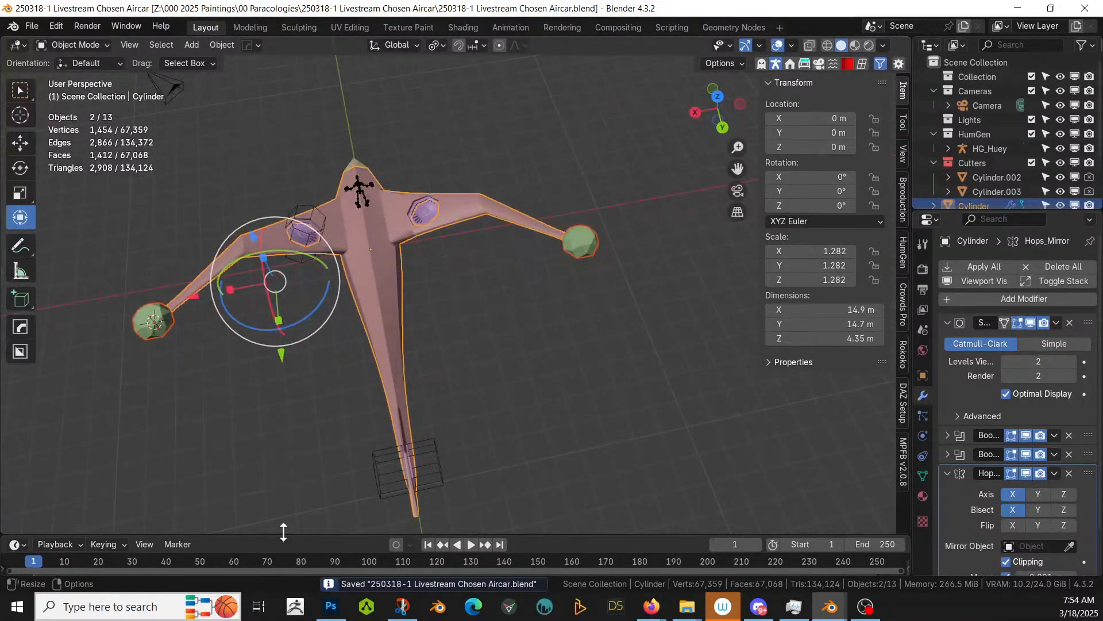
middle_click_drag(415, 456, 485, 414)
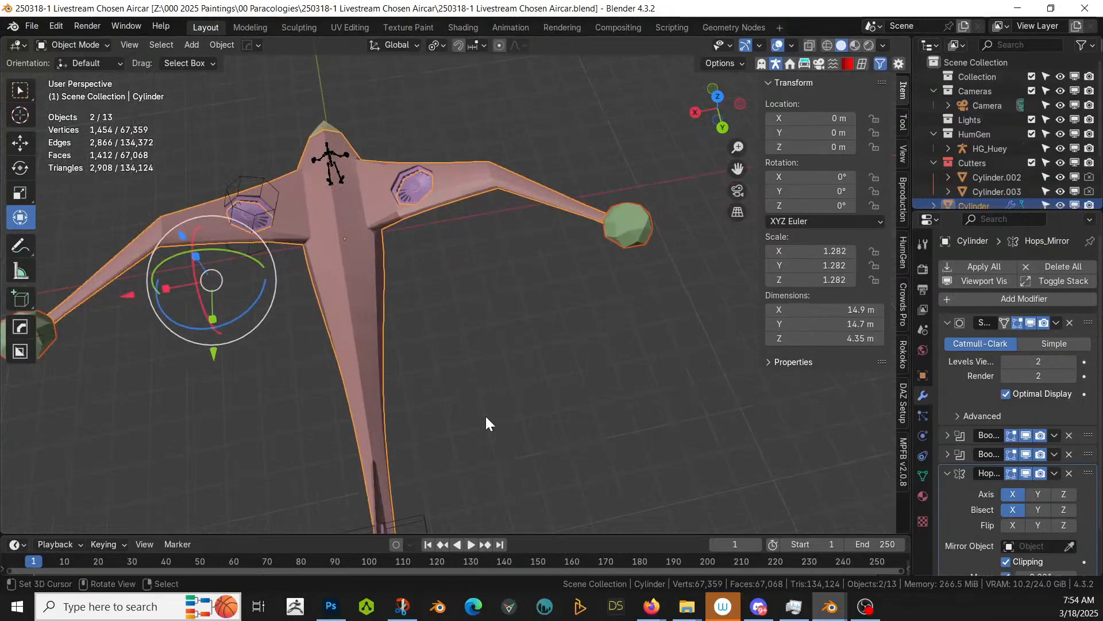
middle_click_drag(395, 337, 397, 286)
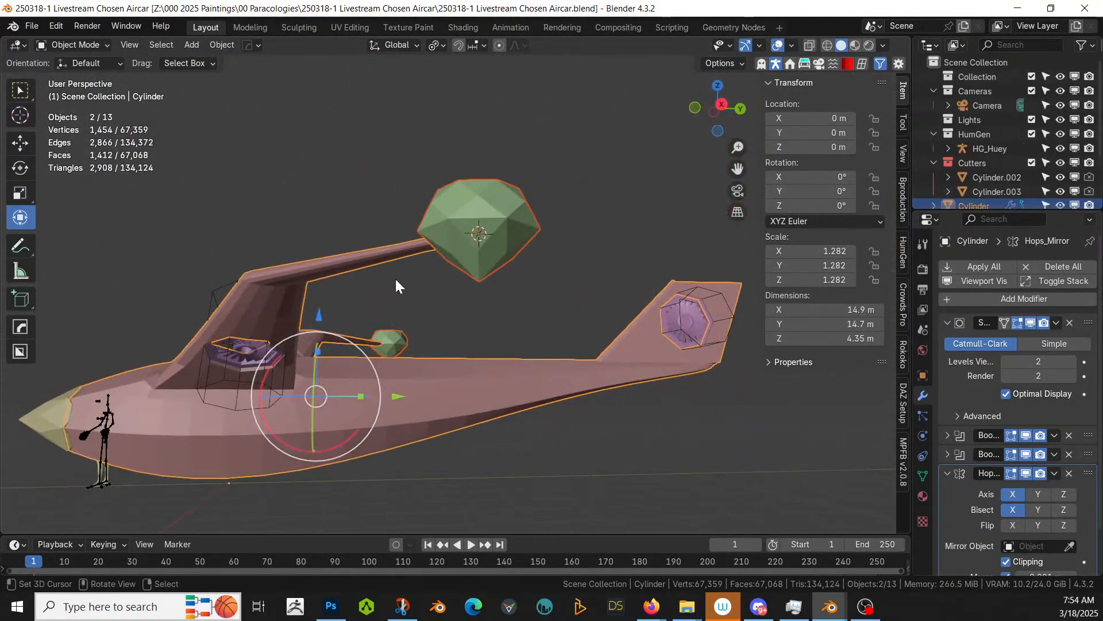
left_click(495, 218)
key("KP_Decimal")
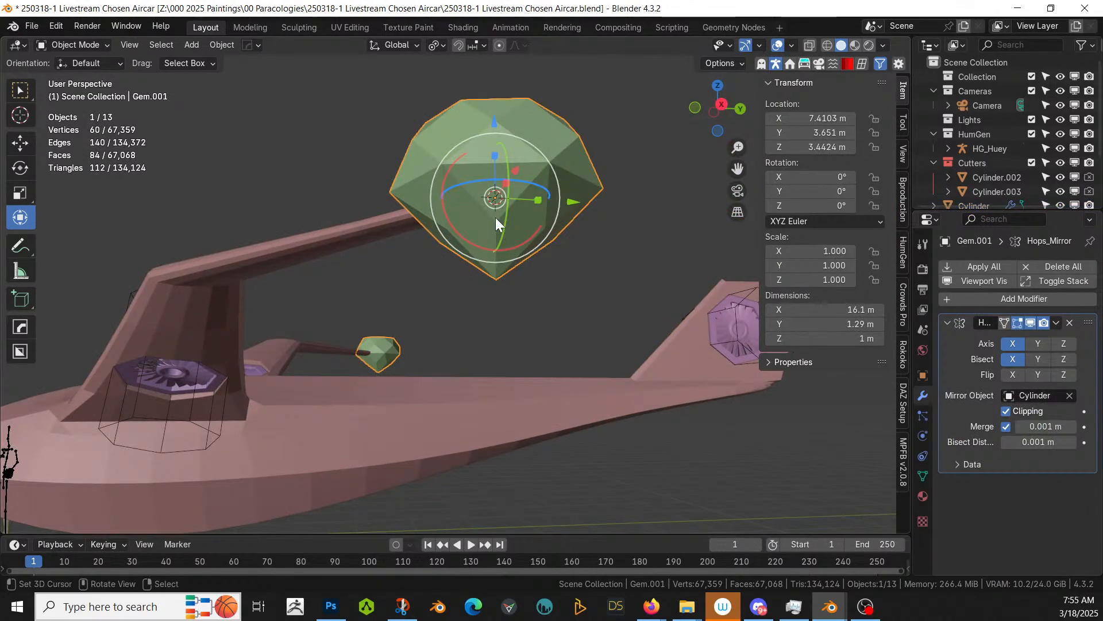
Step: Try a HardOps Wireframe modifier about 0.059 m thick on the wingtip gem, and undo it
key("q")
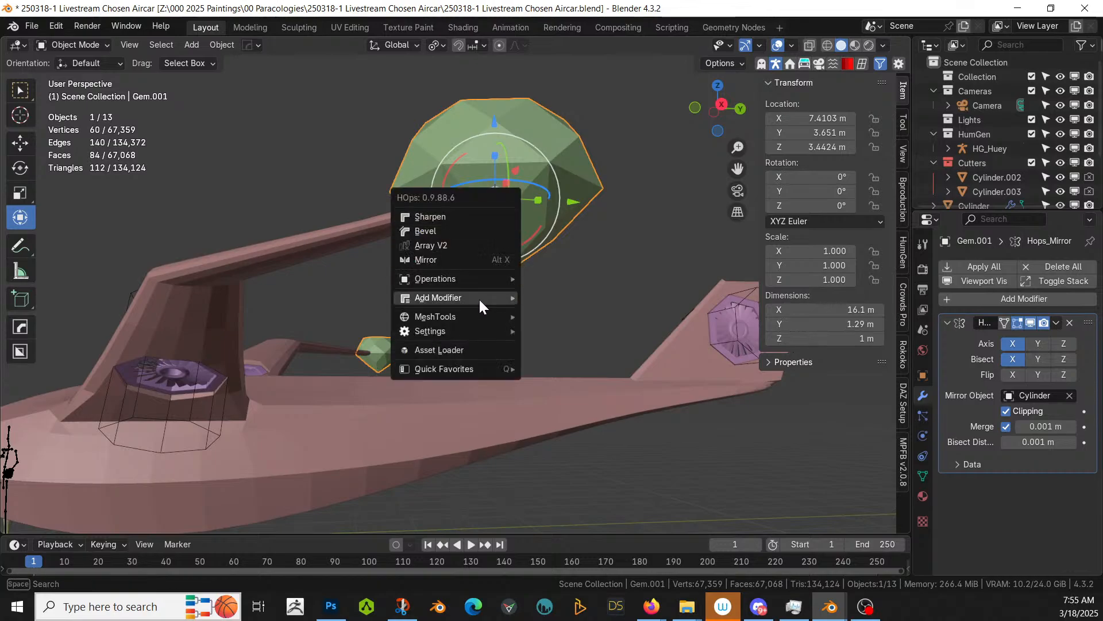
mouse_move(478, 298)
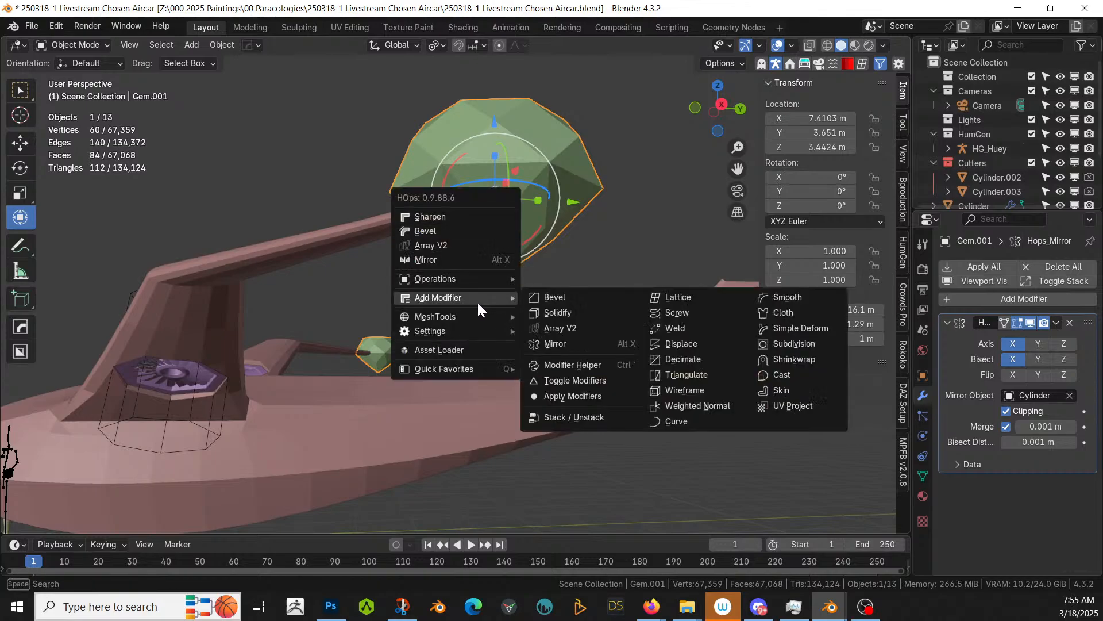
left_click(712, 388)
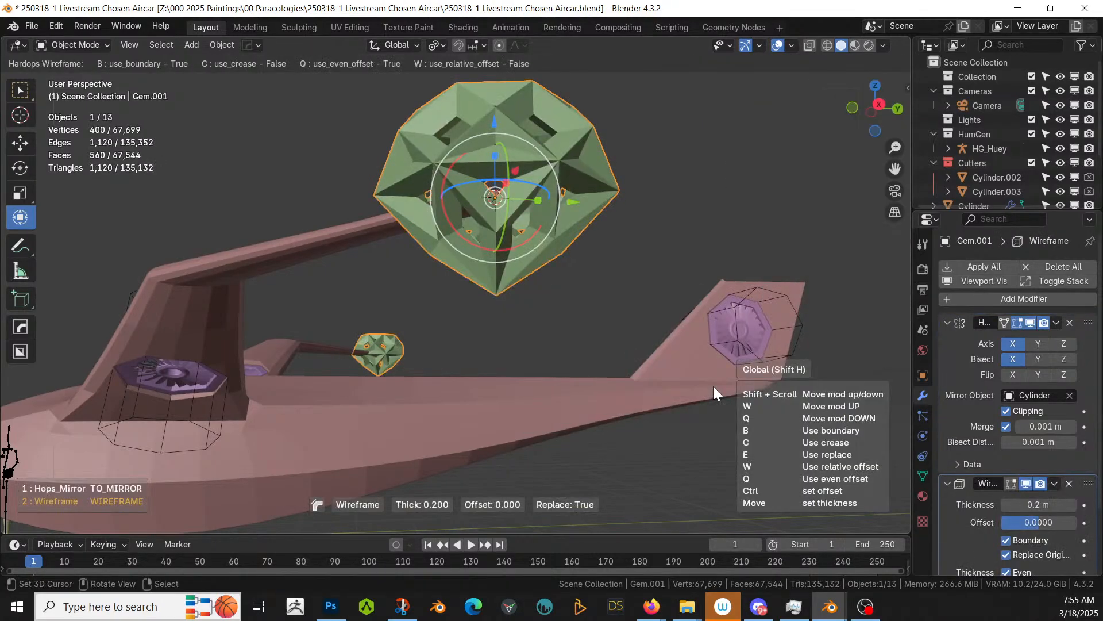
left_click(743, 371)
key("n")
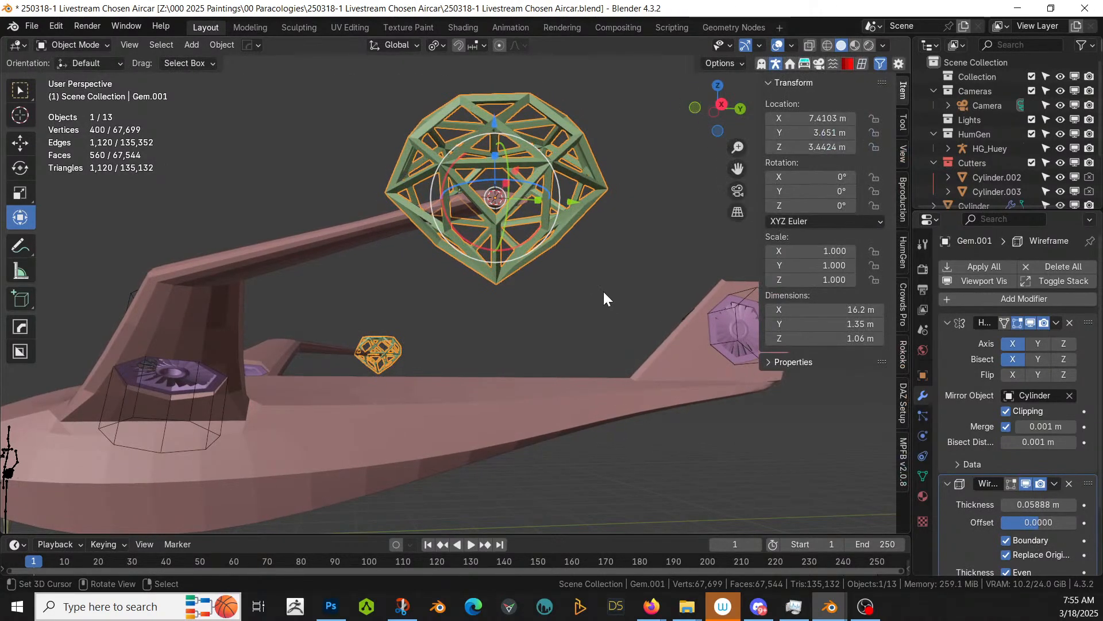
middle_click_drag(603, 291, 578, 309)
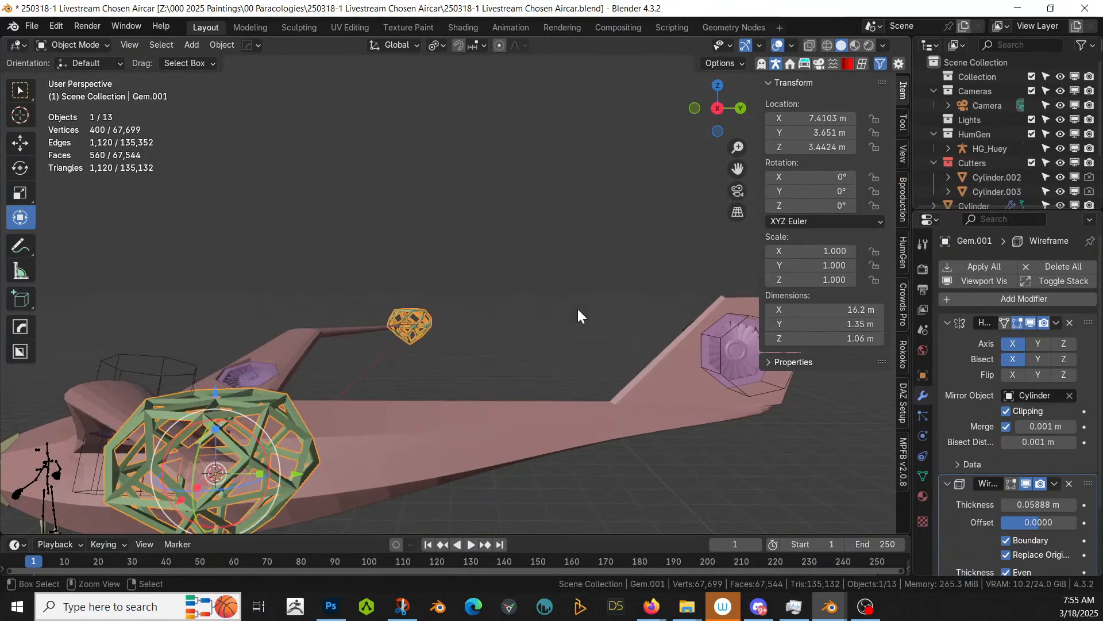
key("ctrl+z")
Step: Enter Edit Mode on the wingtip gem
middle_click_drag(458, 472, 456, 517)
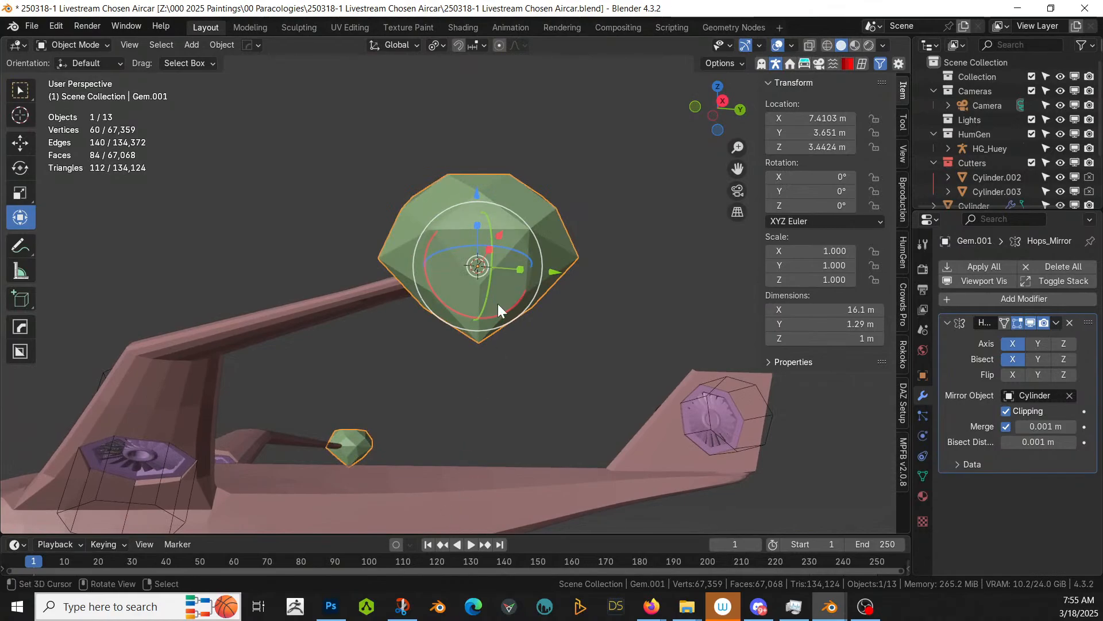
key("Tab")
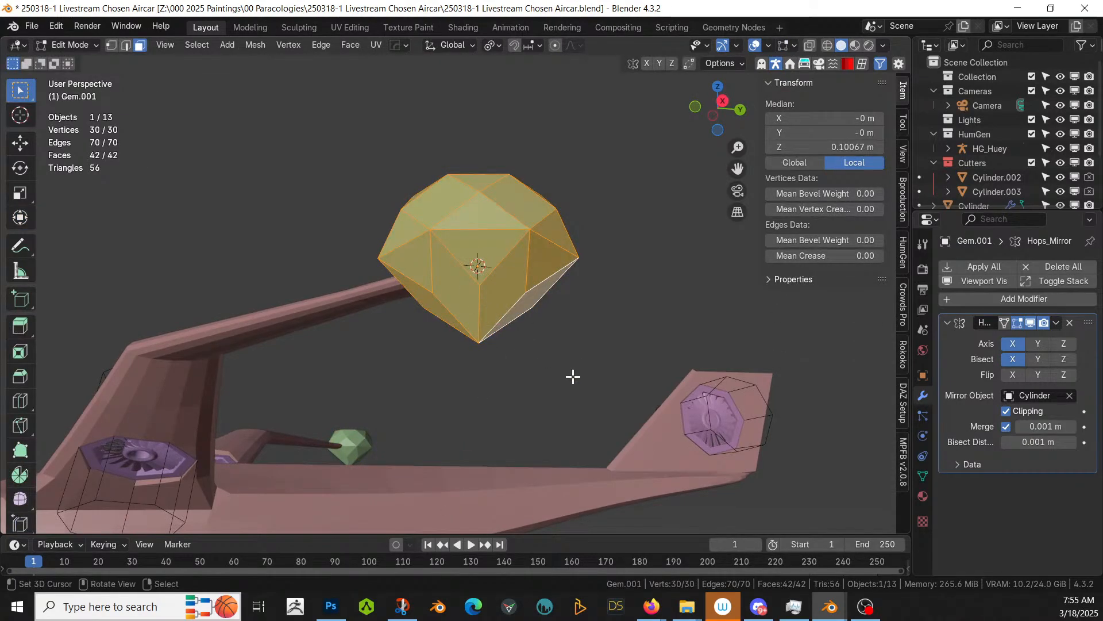
Step: Try insetting all of the wingtip gem's faces individually, and undo the inset
key("i")
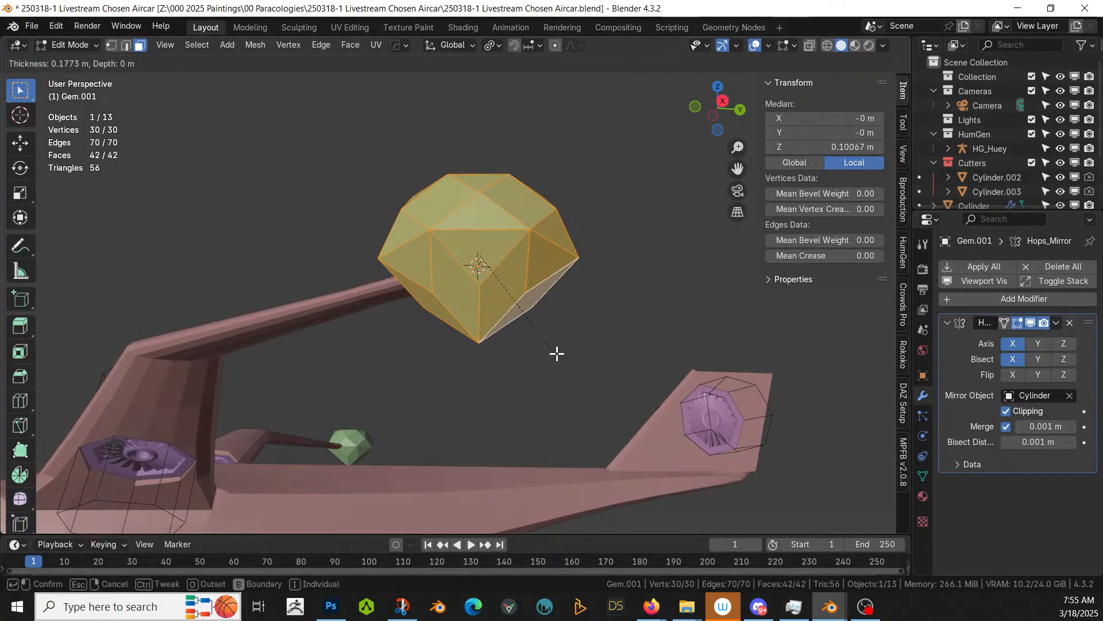
key("i")
left_click(712, 446)
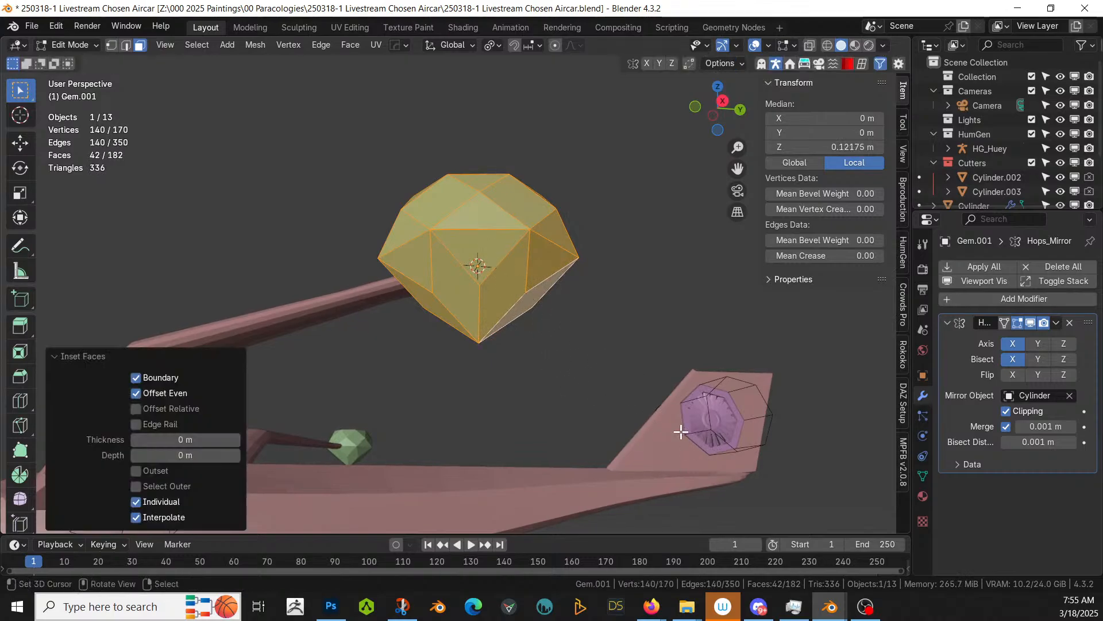
key("ctrl+z")
Step: Select all the facets of the gem's lower half by growing the selection from its bottom tip vertex, using face mode
left_click(455, 298)
middle_click_drag(472, 272, 478, 238)
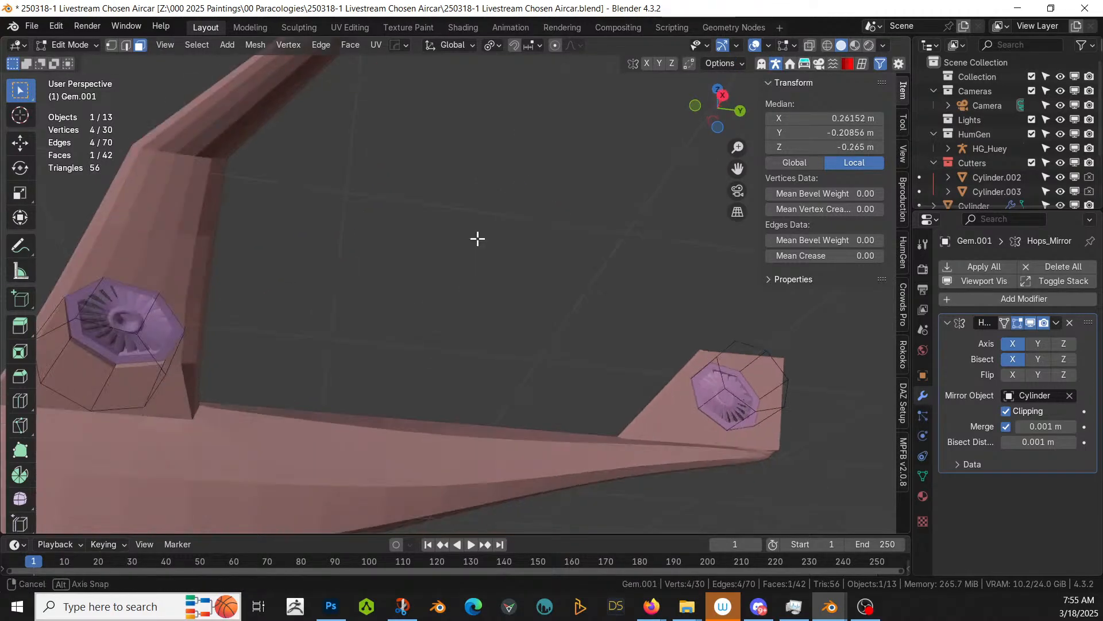
key("KP_Decimal")
key("KP_7")
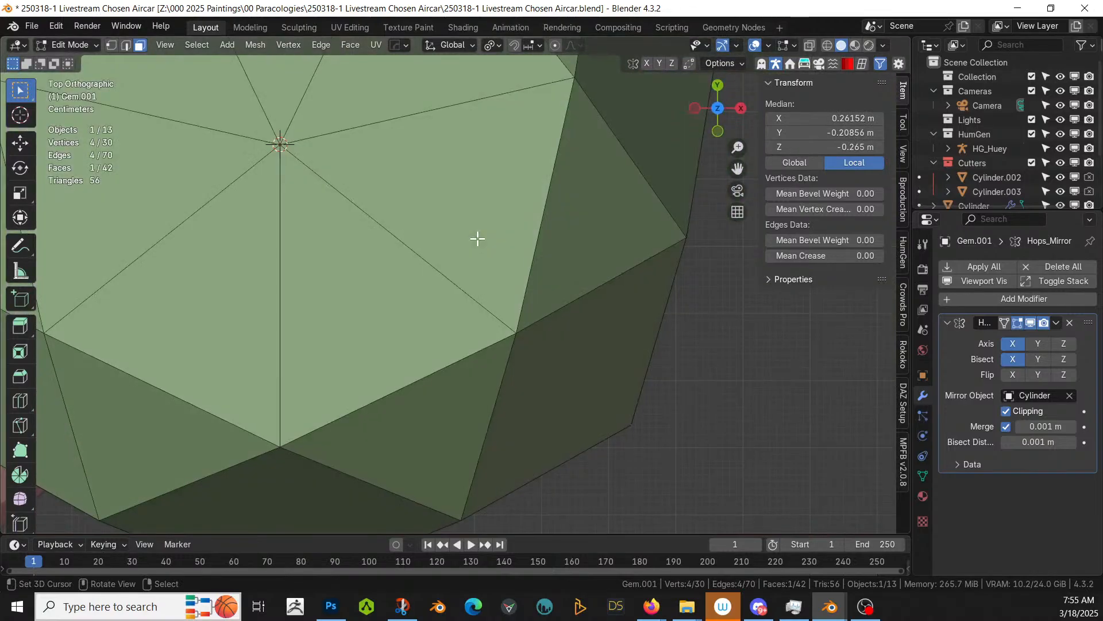
key("ctrl+KP_7")
scroll(496, 221, "down", 2)
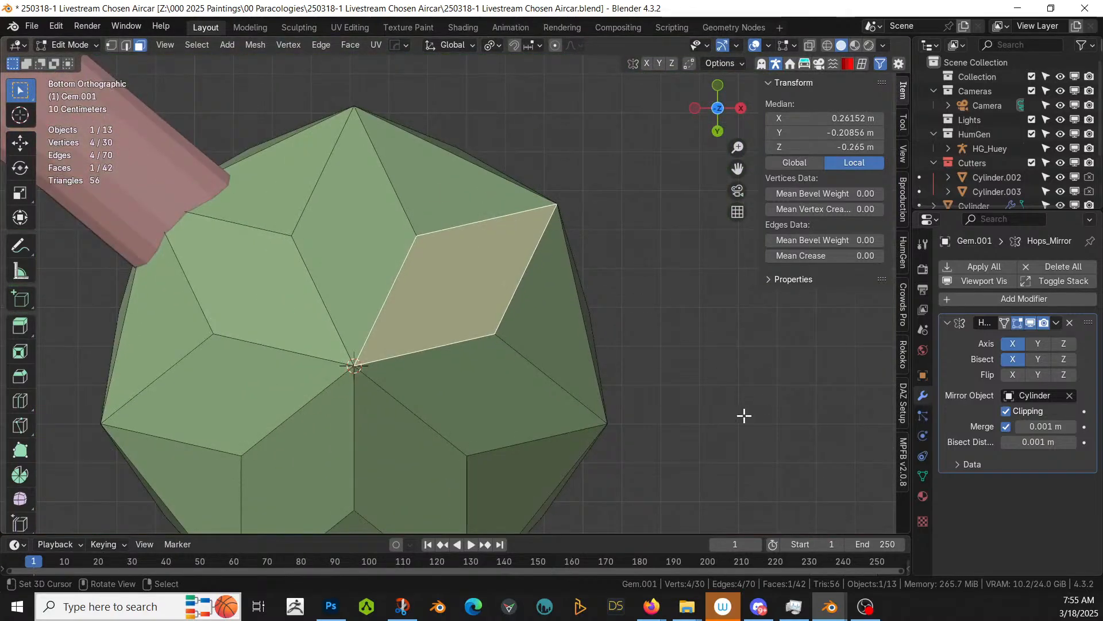
key("1")
left_click(356, 363)
key("ctrl+KP_Add")
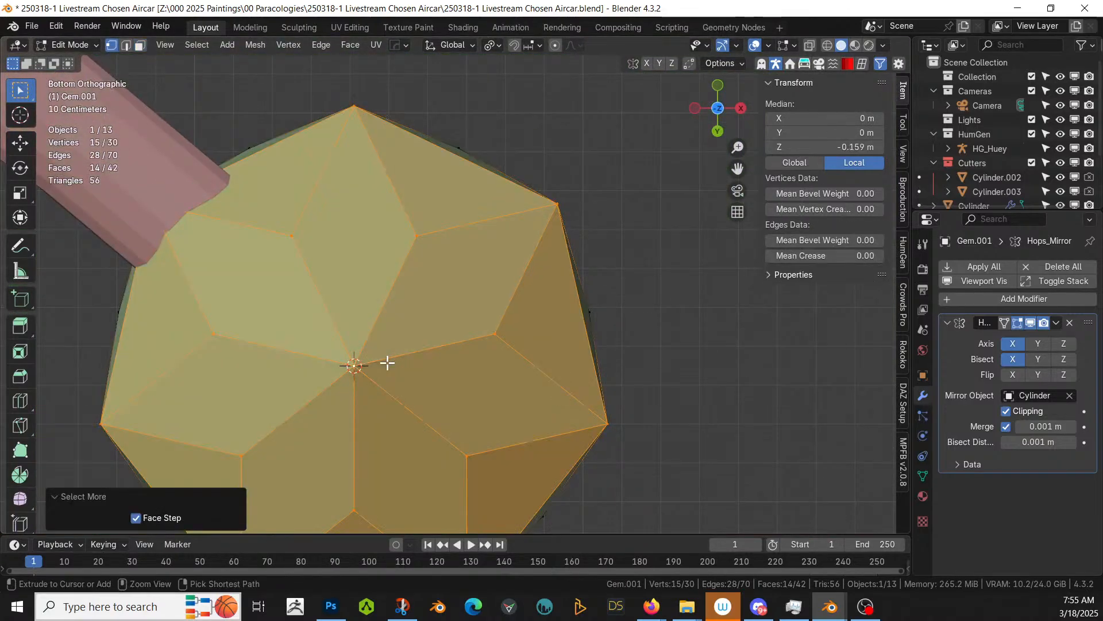
key("3")
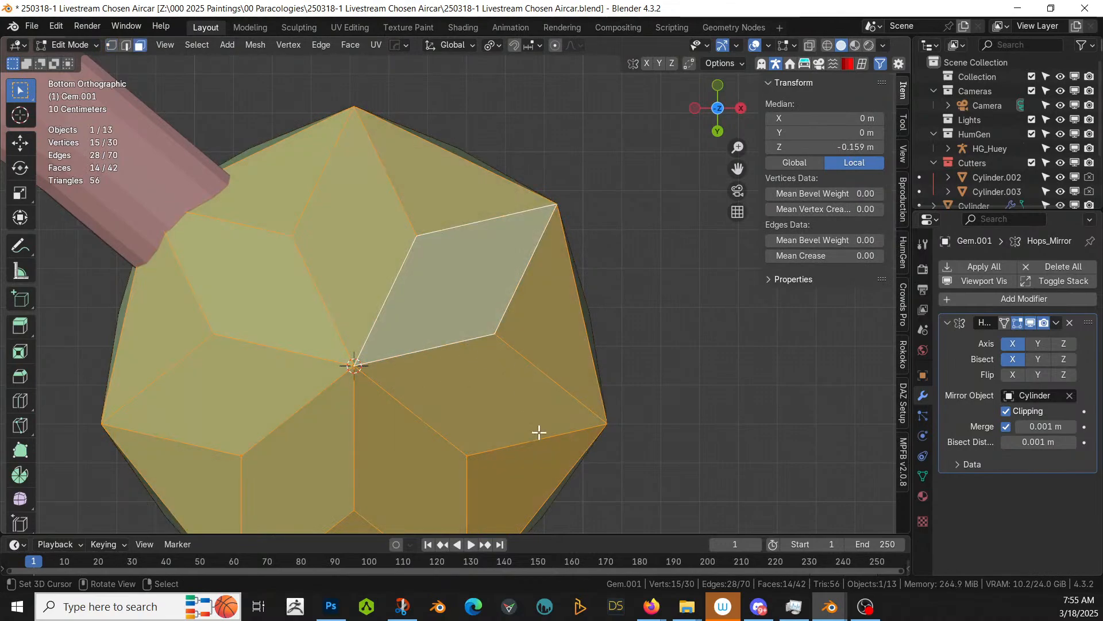
Step: Inset the gem's selected lower facets individually by about 0.035 m
key("i")
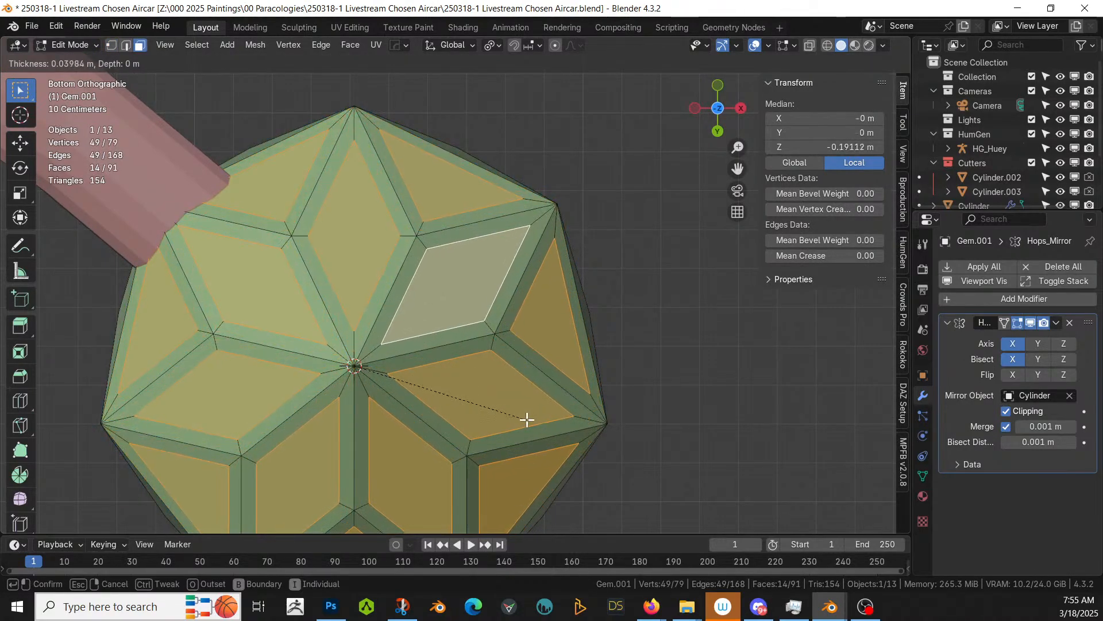
left_click(528, 424)
middle_click_drag(527, 423, 494, 106)
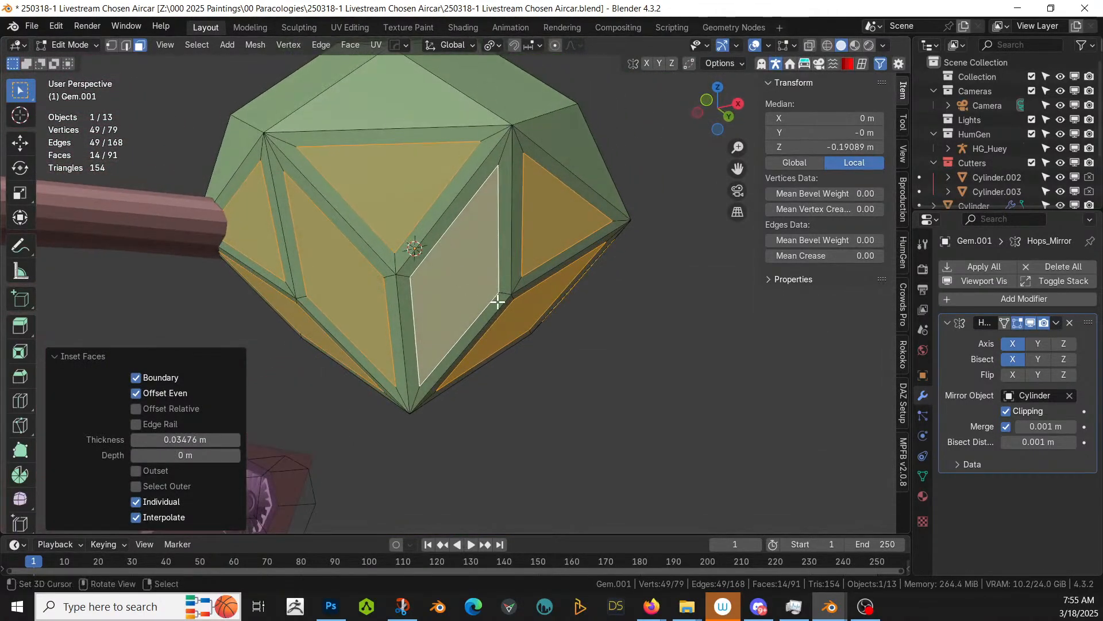
Step: Delete the inset faces from the gem's lower half, leaving an open frame
middle_click_drag(409, 304, 330, 227)
key("x")
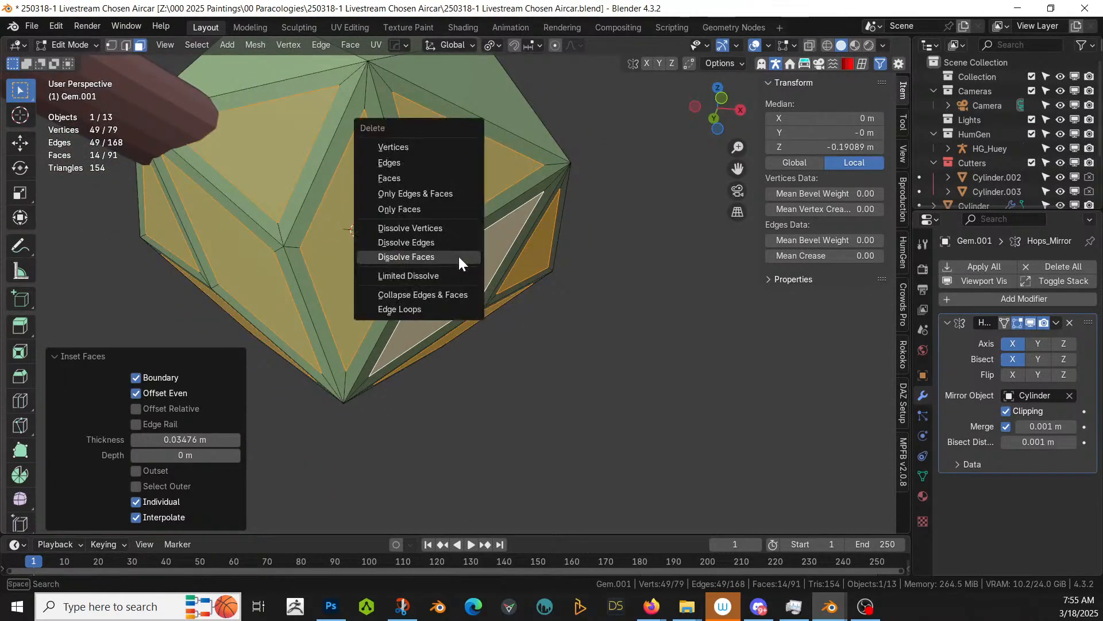
left_click(458, 257)
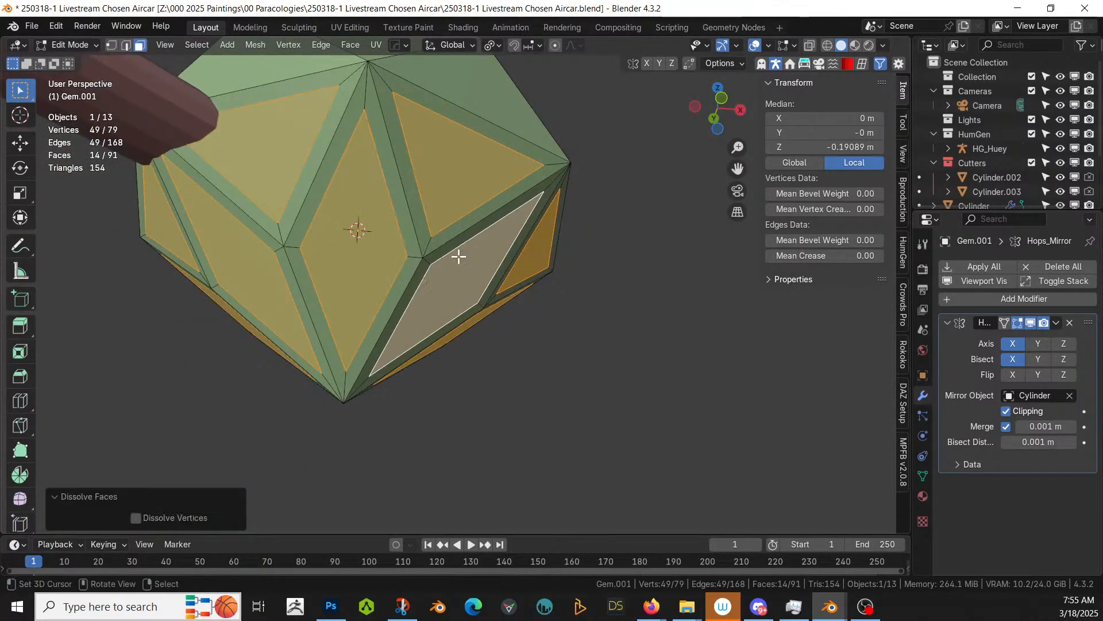
key("x")
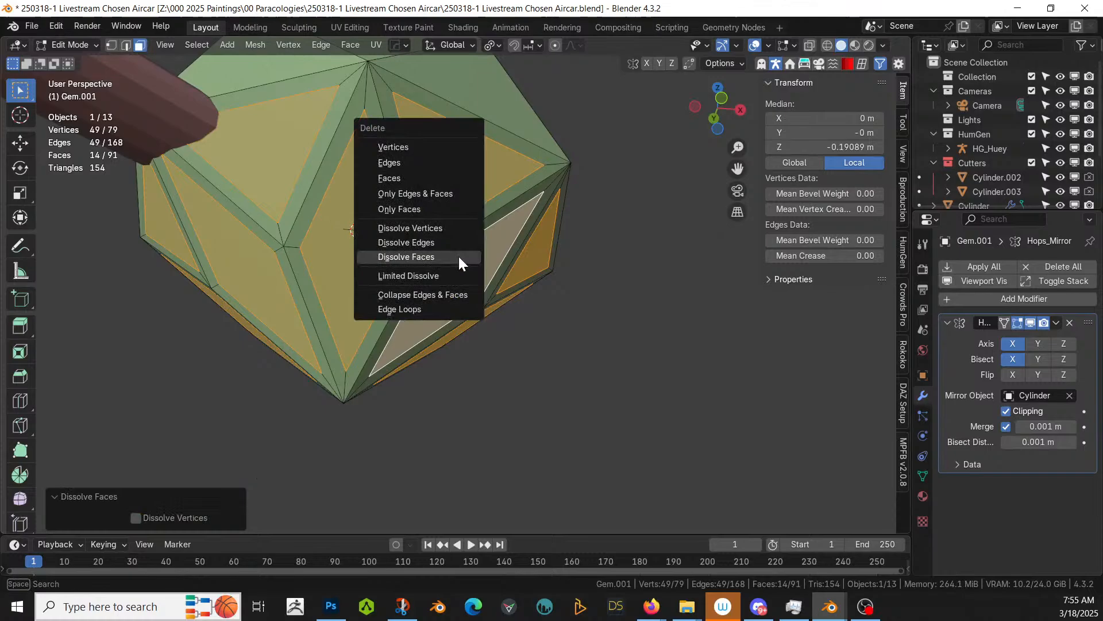
left_click(447, 175)
Step: Select the seven facets forming the gem's flat top and inset them together by about 0.05 m
middle_click_drag(439, 173, 461, 324)
left_click(382, 187)
left_click(333, 191, "shift")
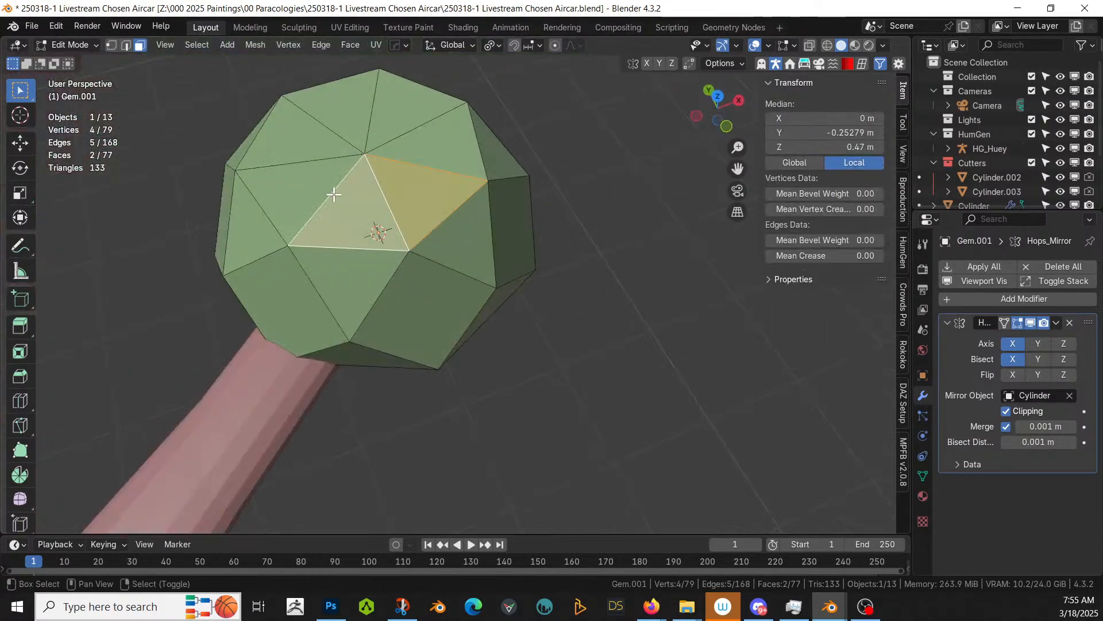
left_click(333, 172, "shift")
left_click(322, 119, "shift")
left_click(339, 112, "shift")
left_click(420, 103, "shift")
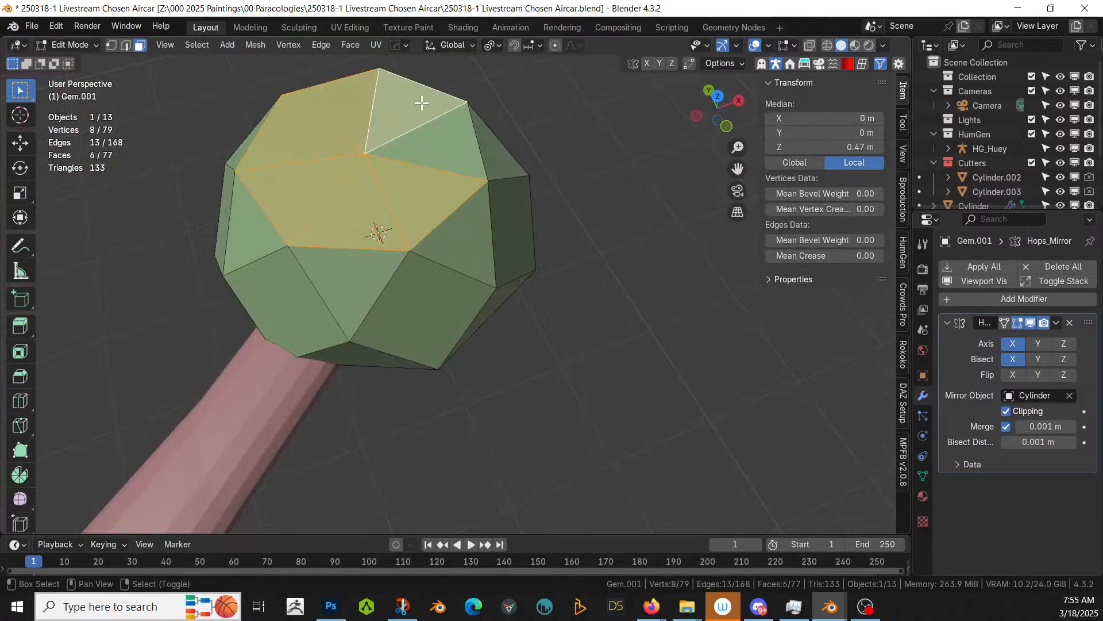
left_click(451, 136, "shift")
key("i")
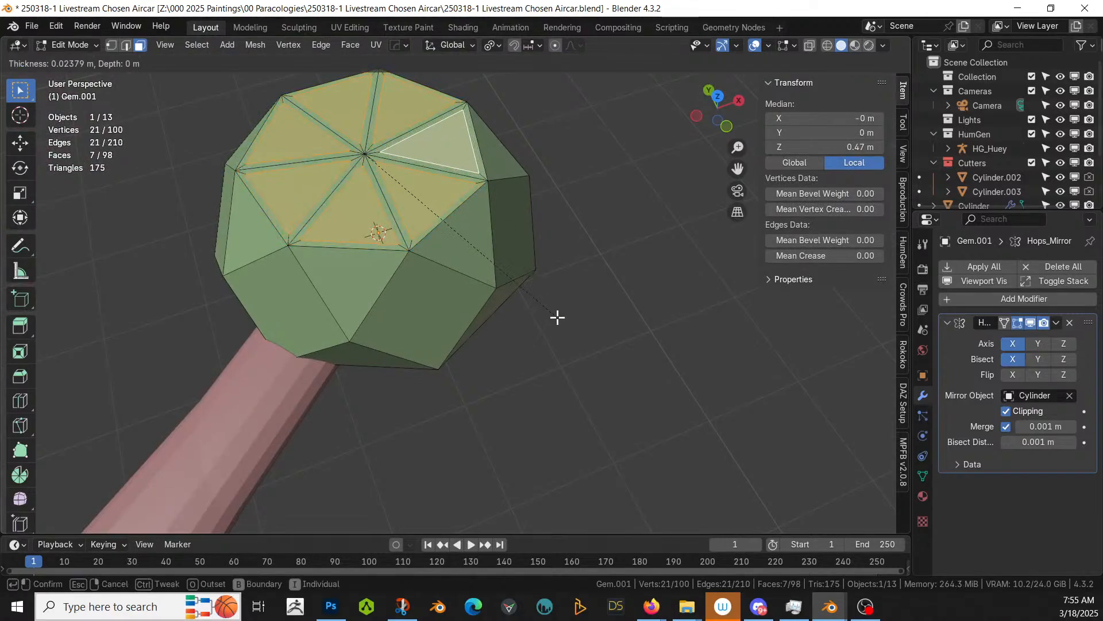
left_click(552, 312)
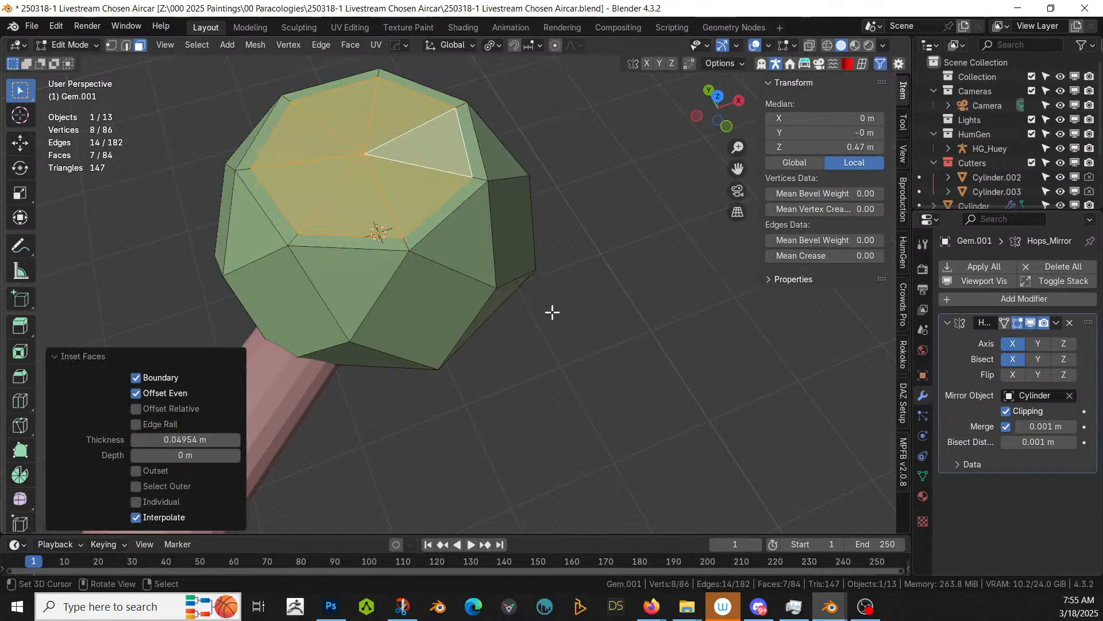
Step: Delete the inset faces to open a hole in the gem's top, and return to object mode
key("x")
left_click(507, 318)
middle_click_drag(506, 318, 478, 190)
key("Tab")
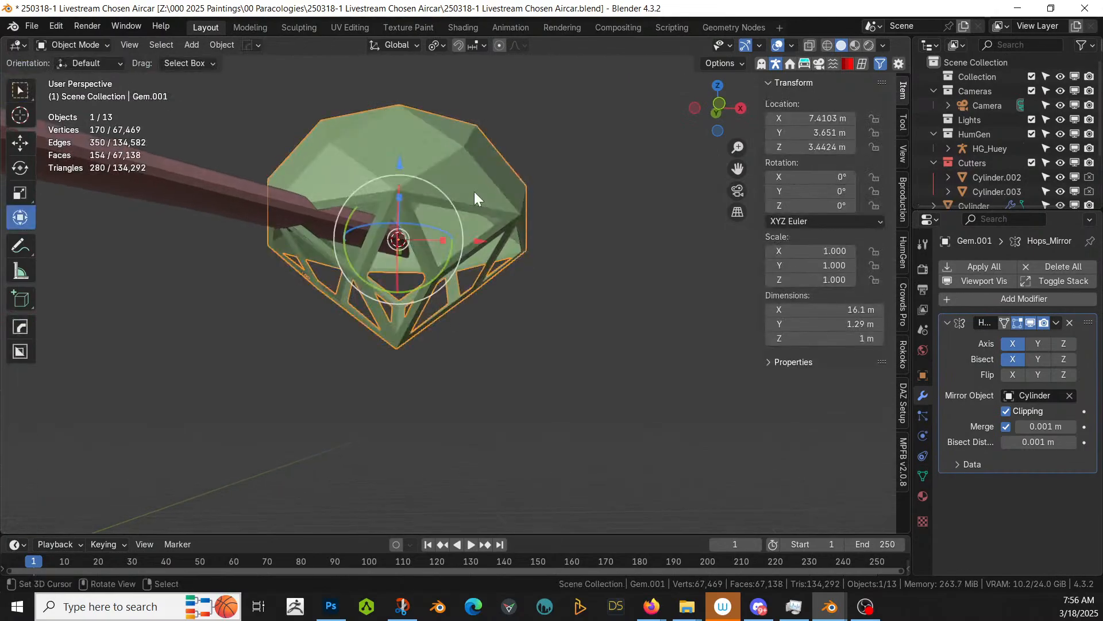
Step: Move the wingtip gem down about 0.083 m along the global Z axis
key("g")
key("z")
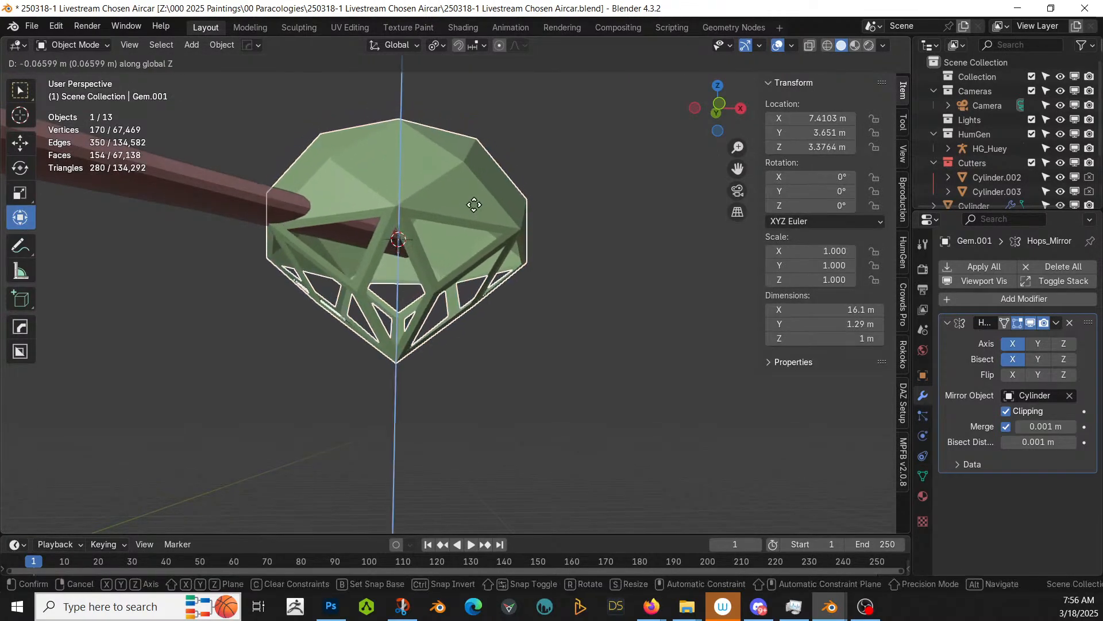
left_click(475, 207)
middle_click_drag(474, 208, 444, 270)
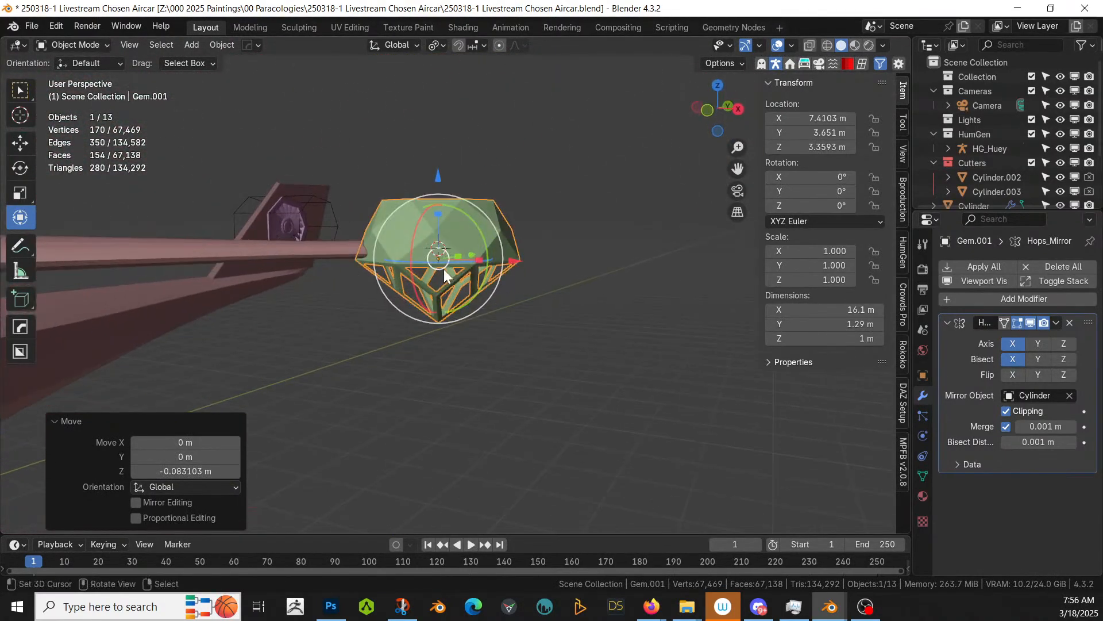
Step: Add a HardOps Solidify modifier to the gem with a thickness of about 0.033 and an offset of -1
scroll(444, 268, "up", 4)
key("q")
mouse_move(456, 253)
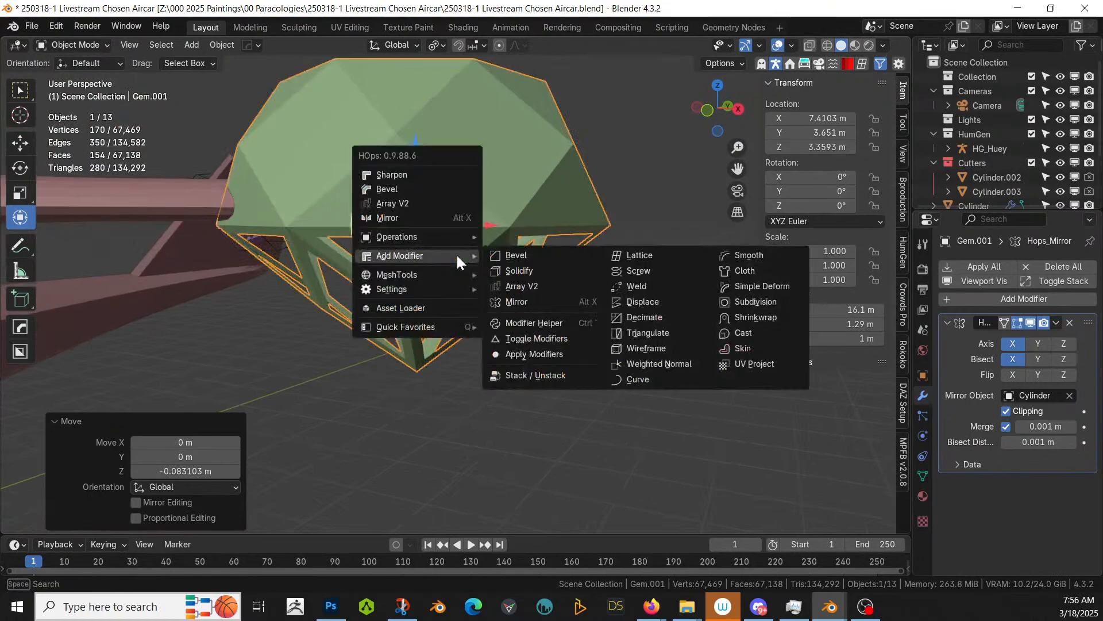
left_click(542, 270)
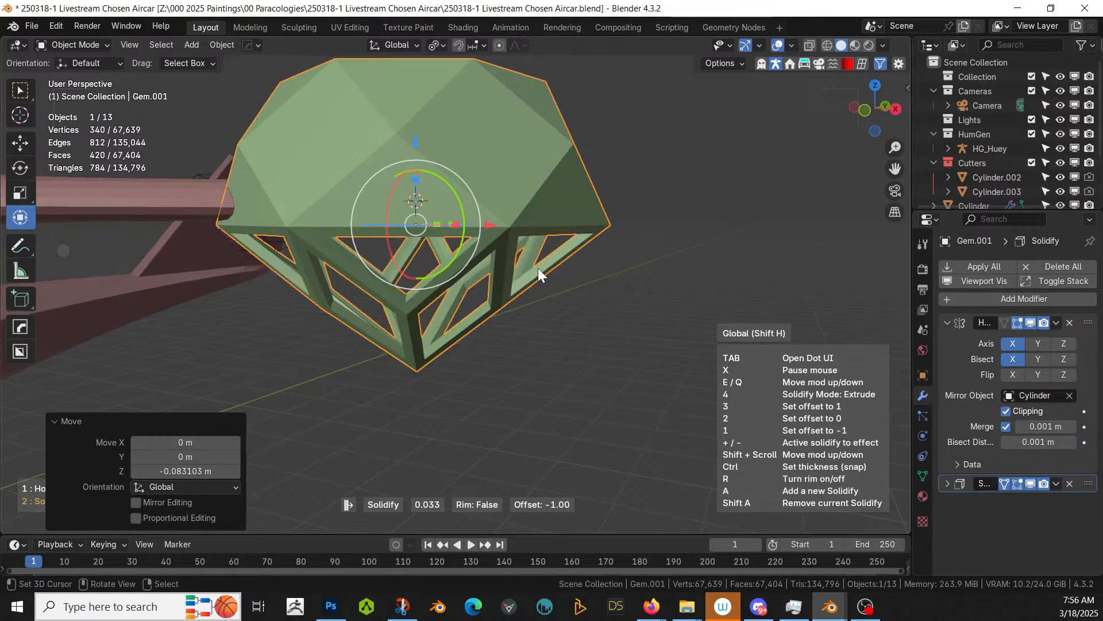
left_click(538, 268)
key("n")
Step: Duplicate the wing's turbine fan, place the copy outboard about 5.19 m along X, and clear its rotation
middle_click_drag(532, 268, 584, 247)
scroll(468, 172, "down", 4)
scroll(213, 257, "down", 5)
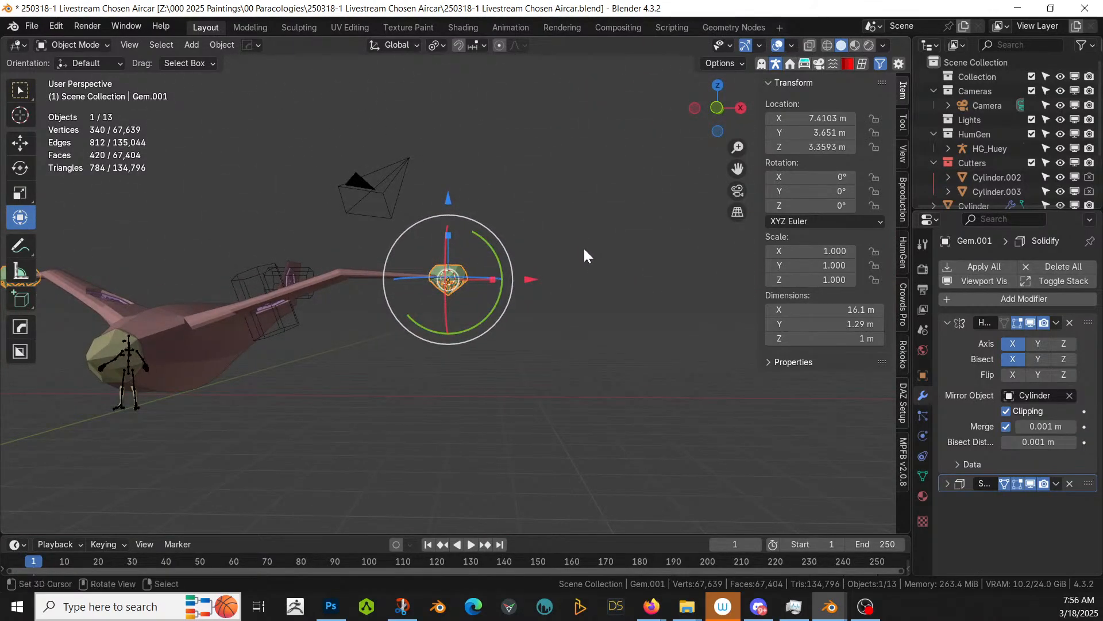
scroll(584, 248, "up", 4)
middle_click_drag(577, 249, 483, 329)
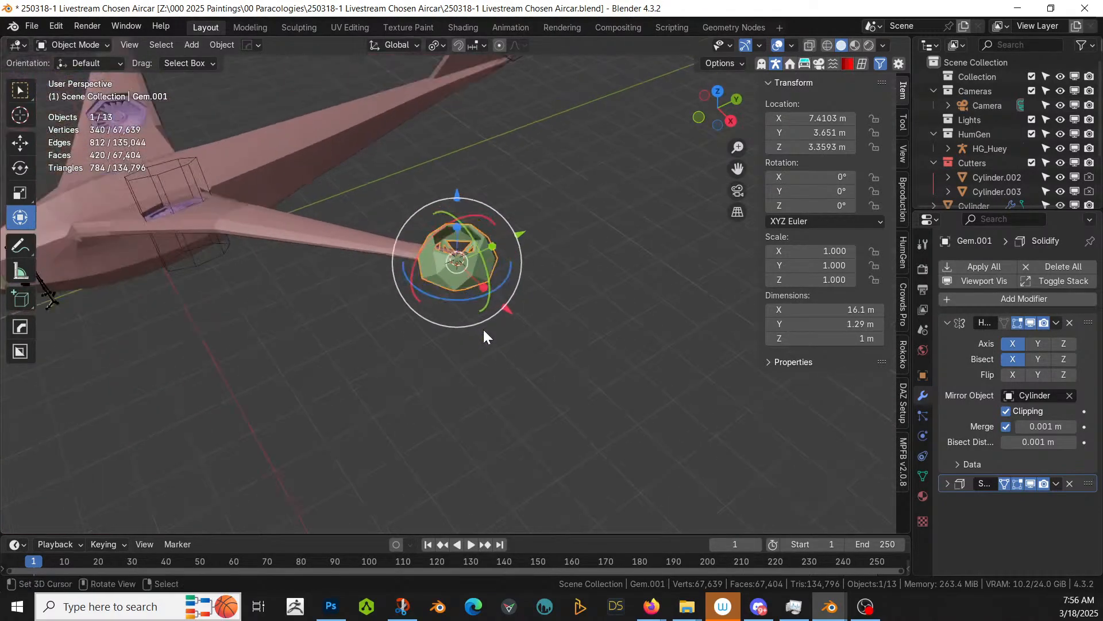
middle_click_drag(264, 267, 487, 396, "shift")
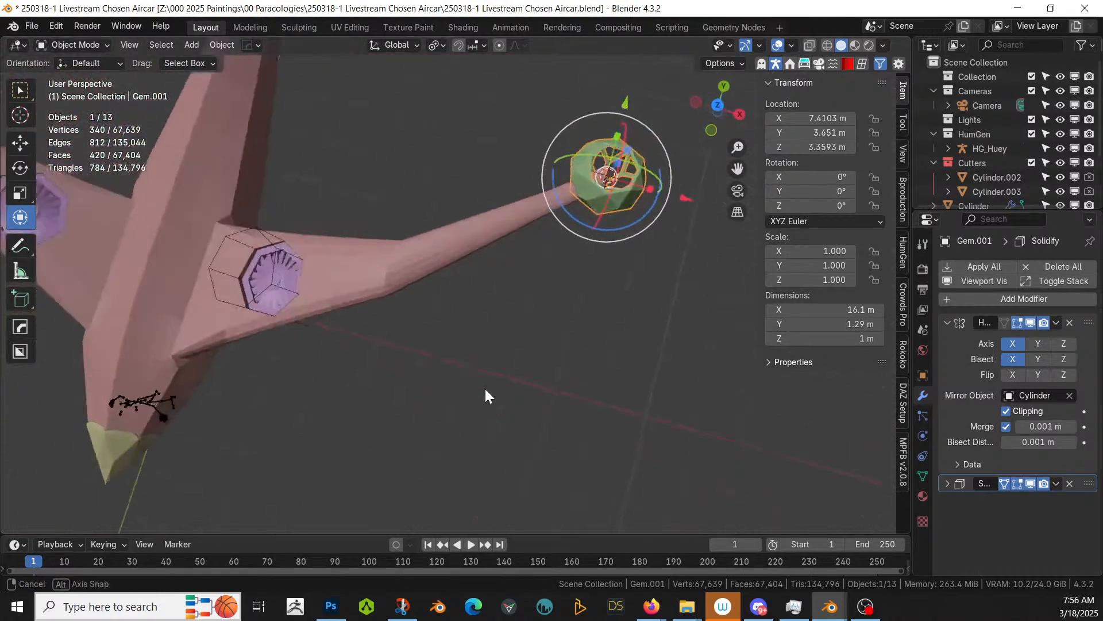
left_click(274, 277)
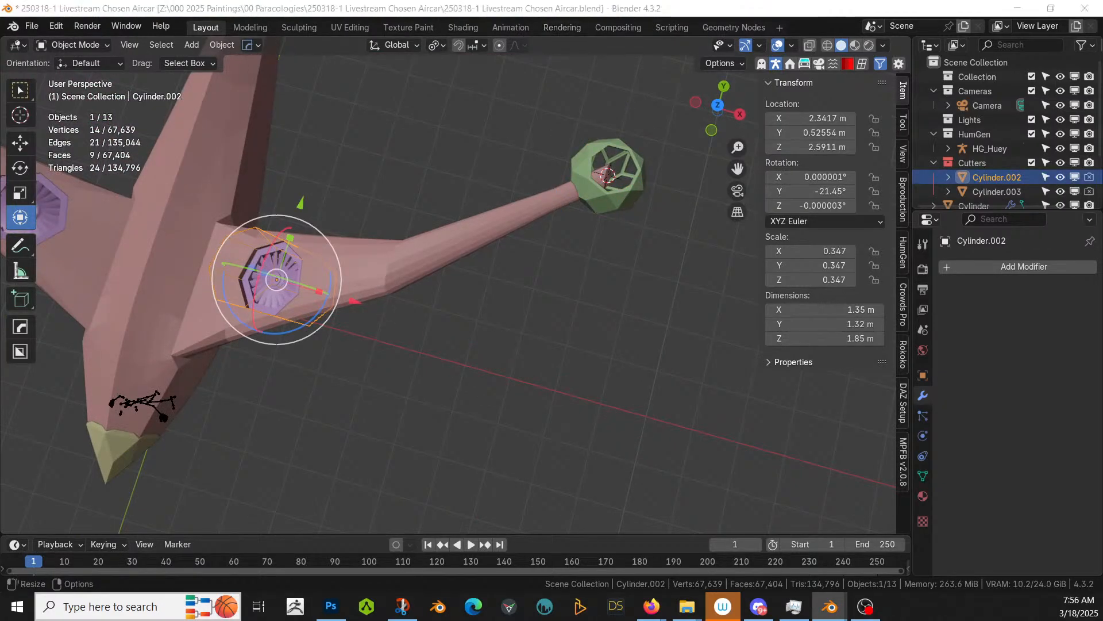
right_click(274, 276)
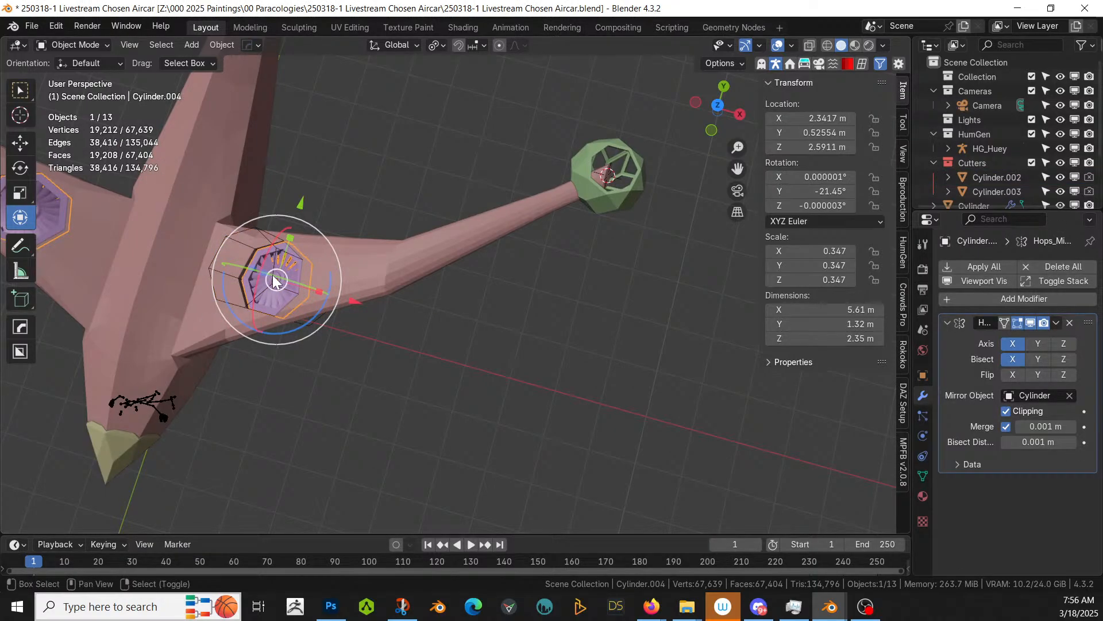
key("shift+d")
left_click(555, 352)
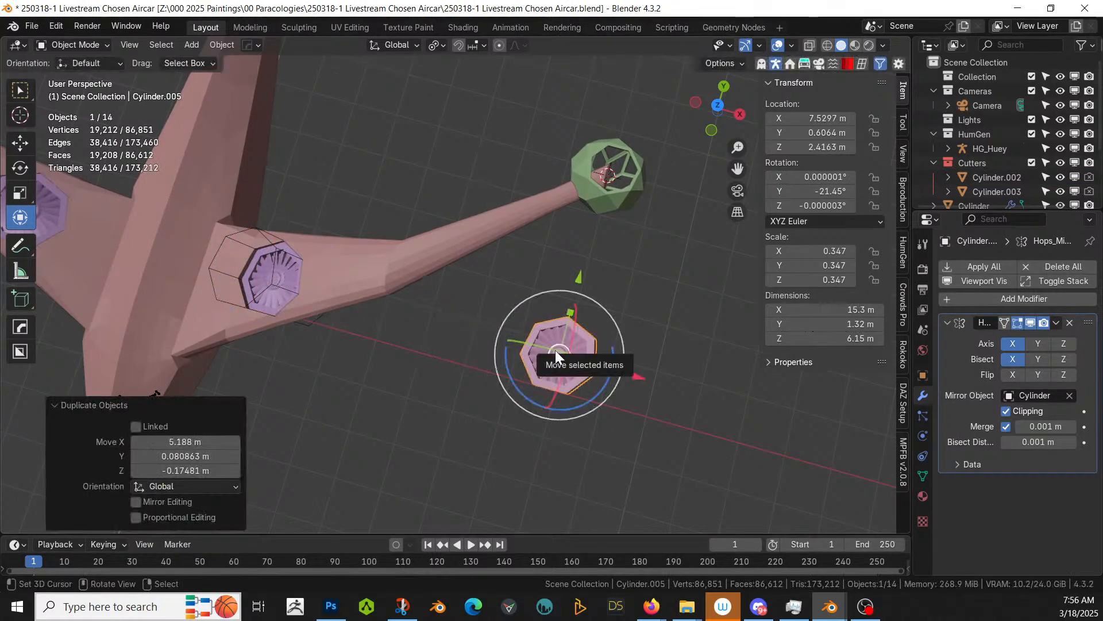
key("alt+r")
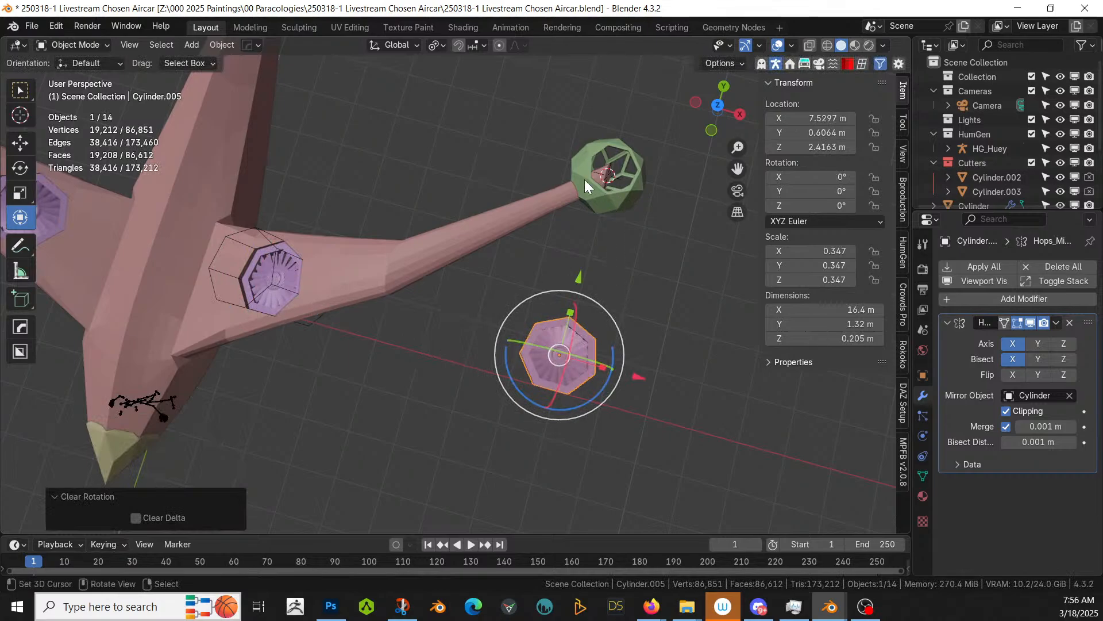
Step: Set the fan copy's origin to the 3D cursor and move its geometry to that origin inside the wingtip gem
left_click(223, 50)
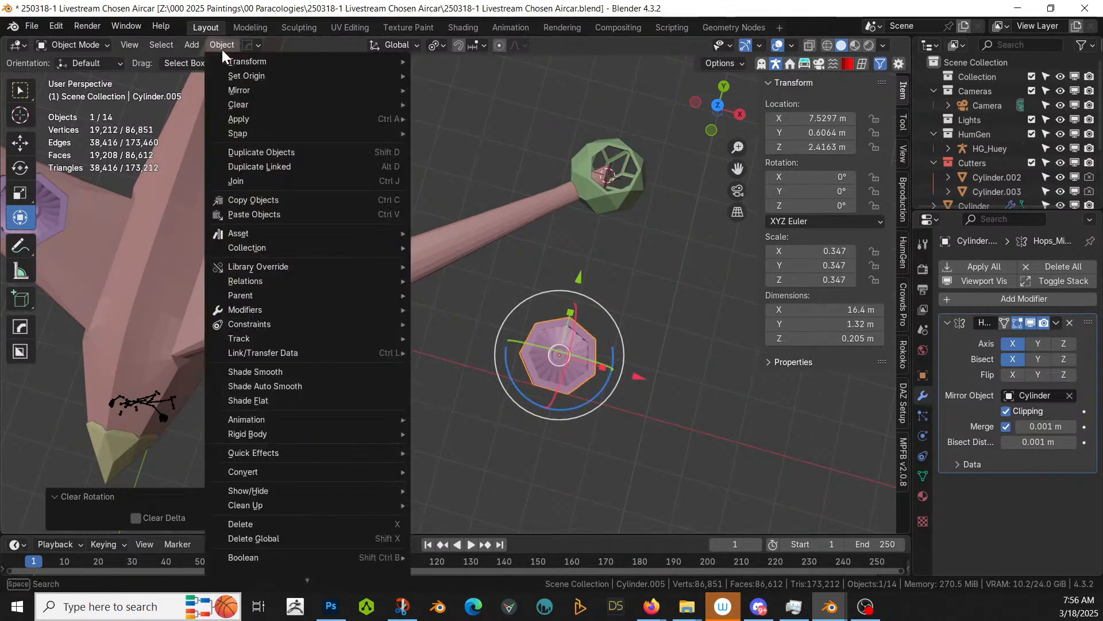
mouse_move(306, 75)
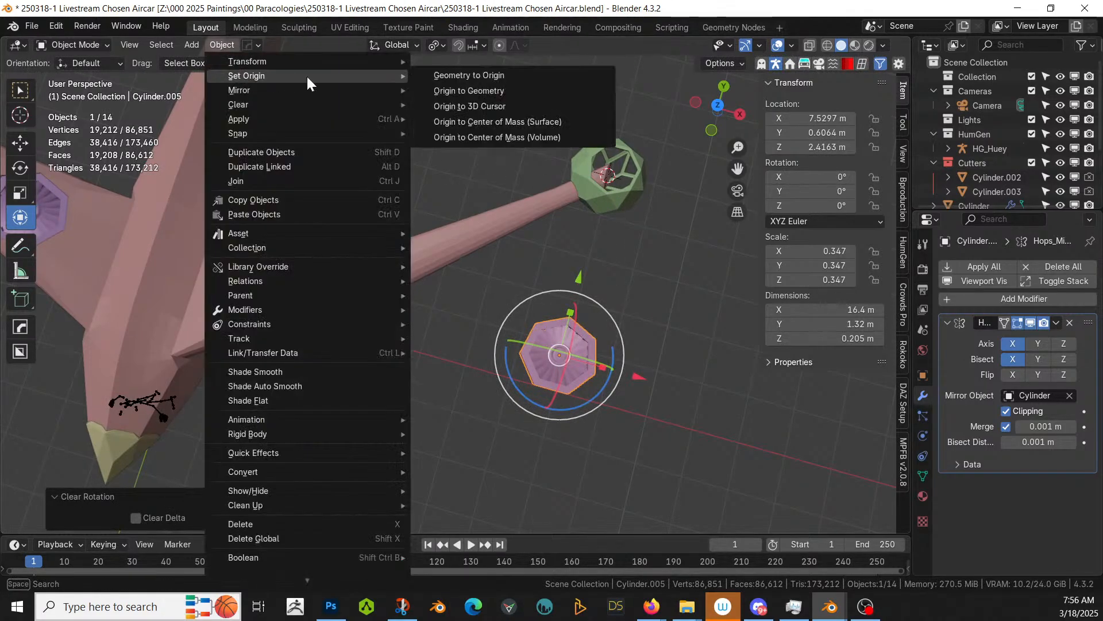
left_click(497, 109)
left_click(221, 46)
mouse_move(243, 74)
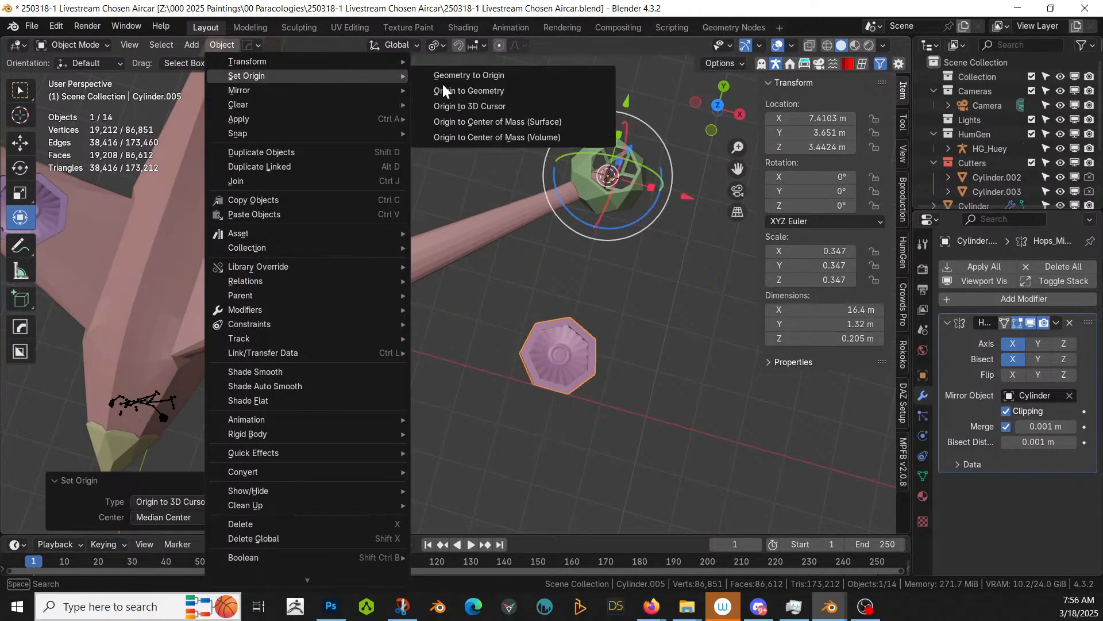
left_click(481, 77)
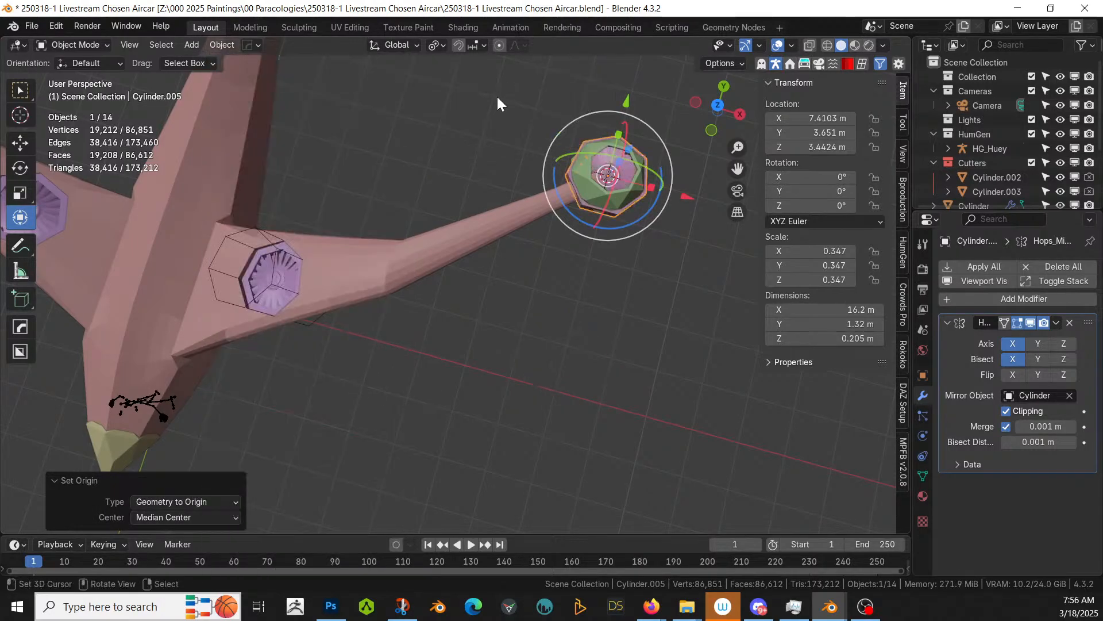
Step: Scale the fan copy down uniformly to about 0.288 so it fits inside the gem
key("KP_Decimal")
scroll(626, 302, "up", 7)
middle_click_drag(626, 301, 132, 149, "shift")
scroll(253, 219, "up", 3)
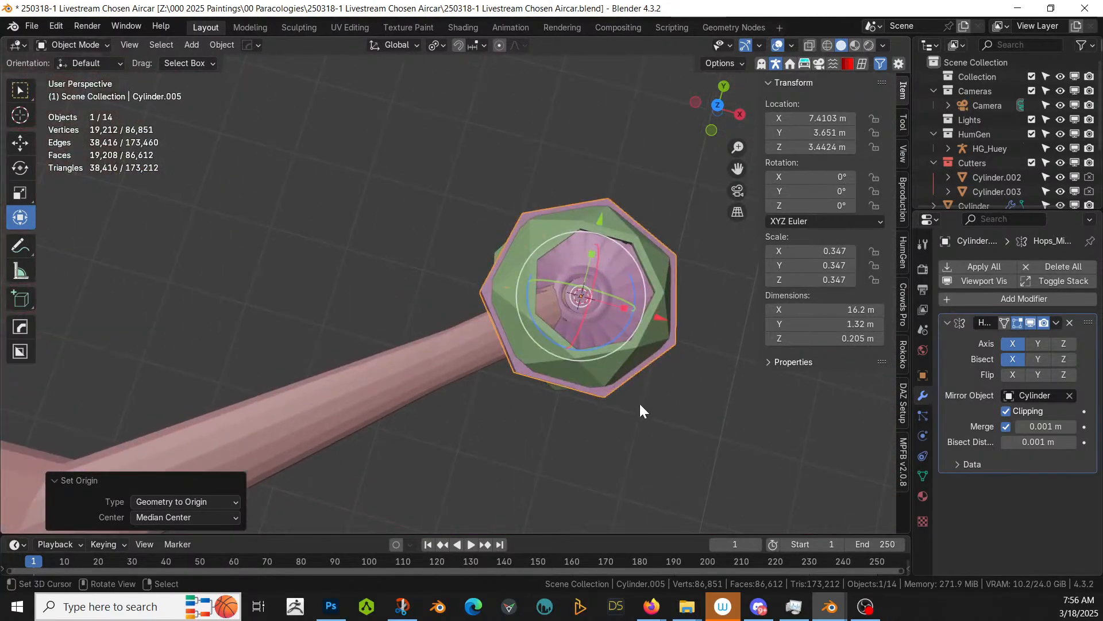
middle_click_drag(639, 401, 525, 293)
key("s")
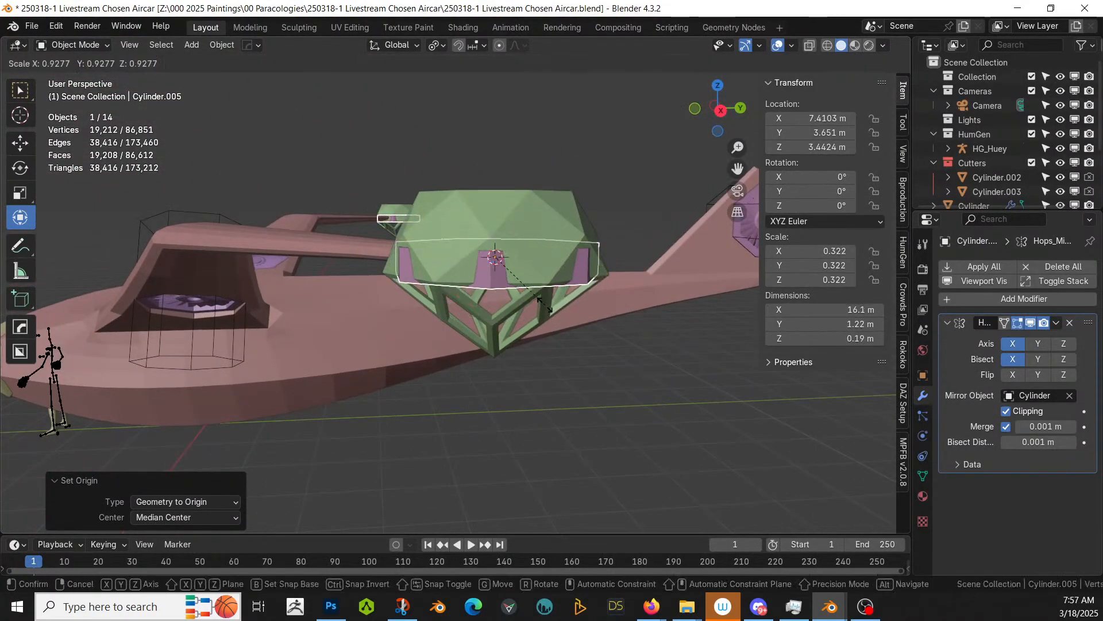
left_click(537, 302)
Step: Move the fan copy down about 0.041 m along the Z axis within the gem
middle_click_drag(536, 302, 635, 290)
key("g")
key("z")
left_click(538, 254)
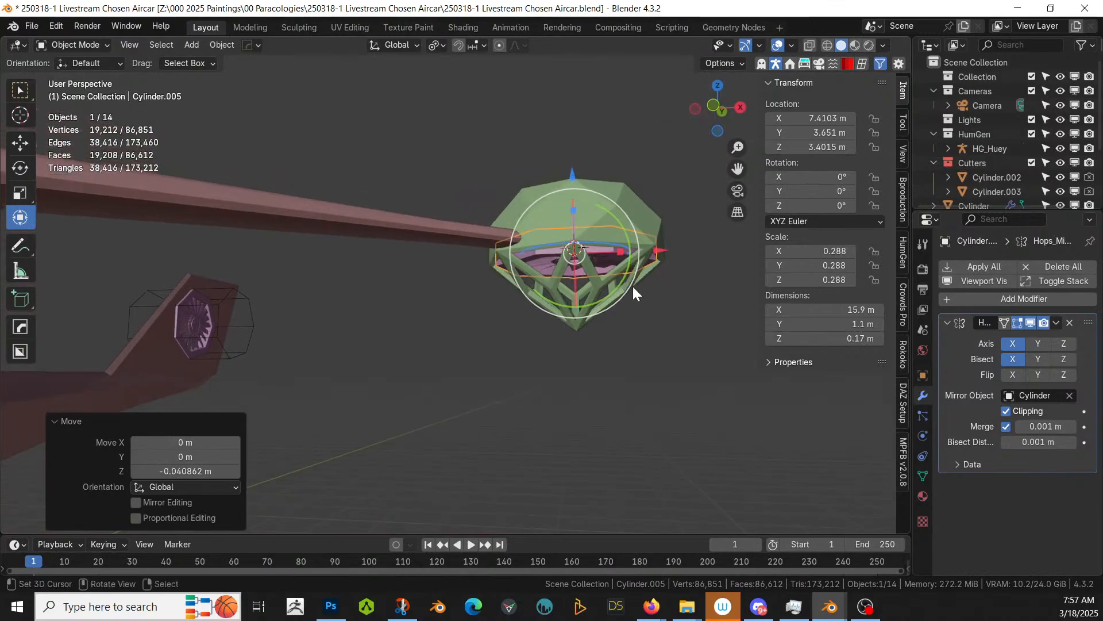
Step: Flatten the wingtip gem by scaling it along the Z axis to about 0.56
scroll(521, 305, "down", 6)
middle_click_drag(446, 359, 475, 385)
left_click(621, 265)
scroll(516, 341, "up", 6)
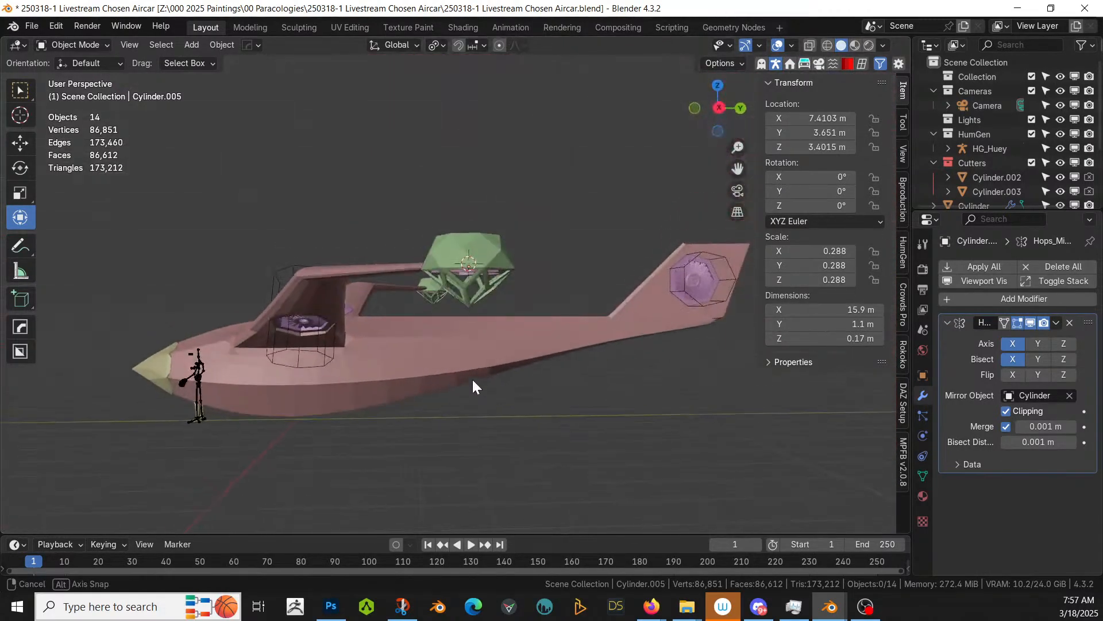
scroll(475, 386, "up", 1)
left_click(522, 275)
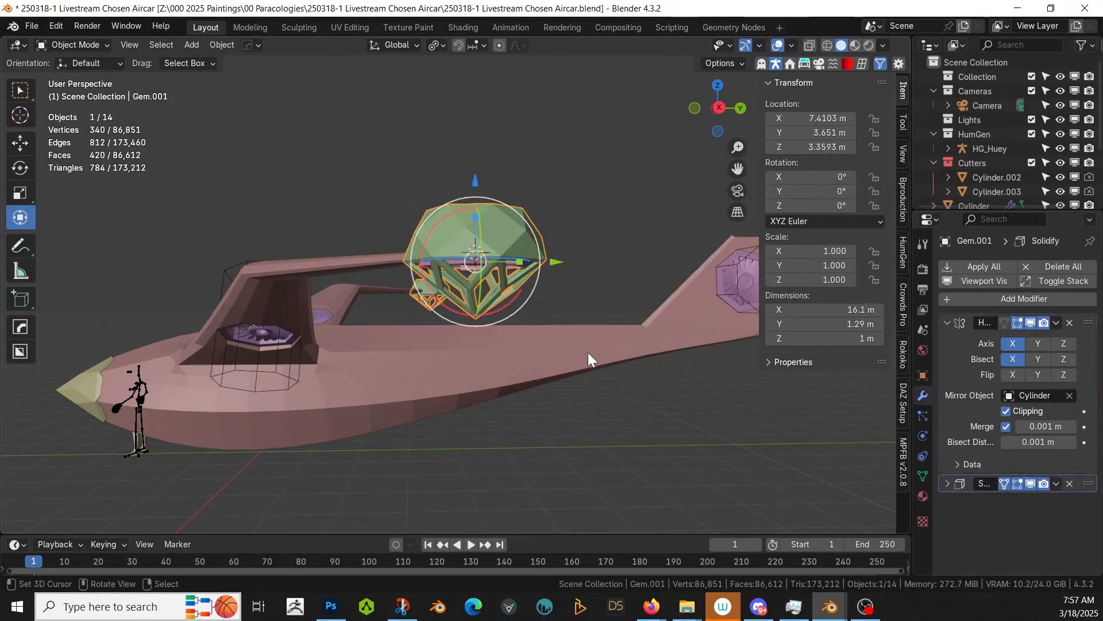
key("s")
key("z")
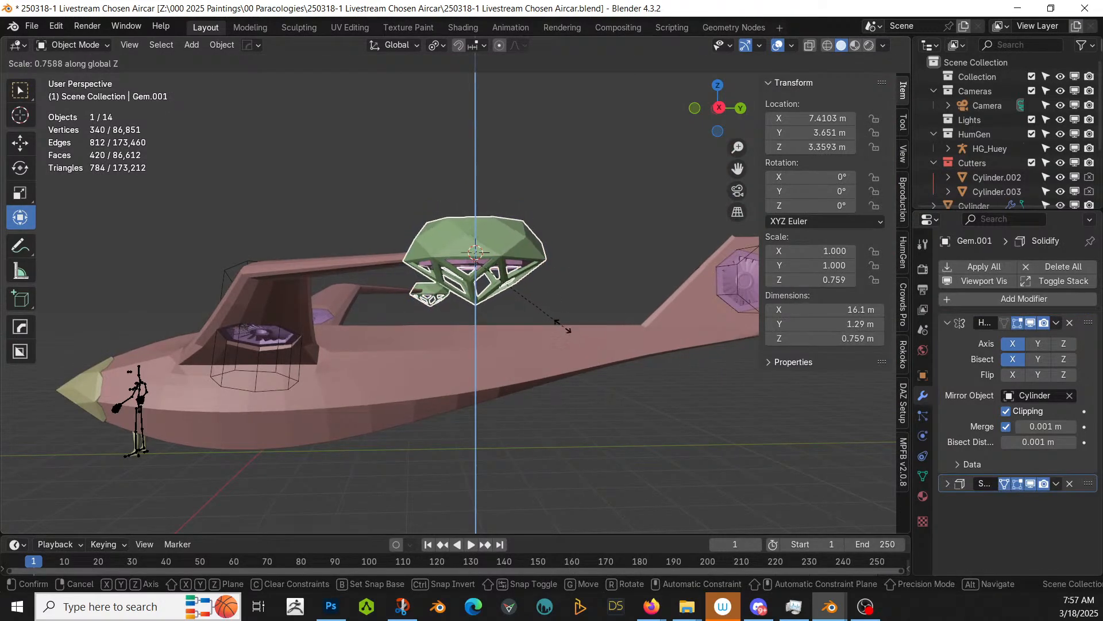
left_click(541, 305)
Step: Select the fan inside the gem and move it down about 0.115 m along Z, below the wing's end
scroll(541, 306, "up", 2)
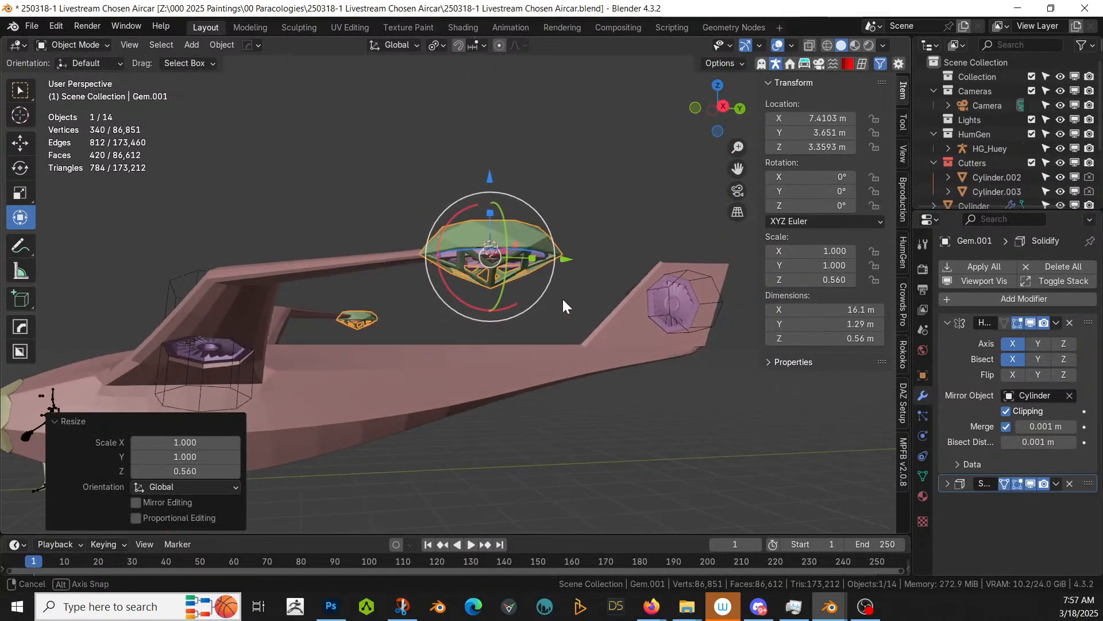
middle_click_drag(563, 301, 475, 267)
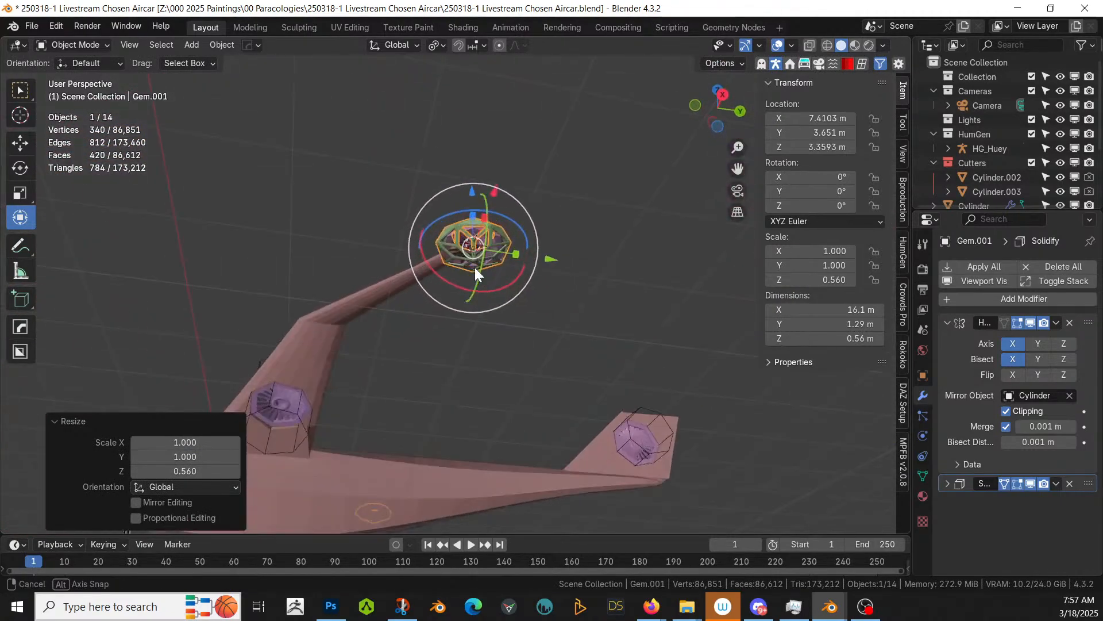
scroll(474, 267, "down", 4)
right_click(561, 356)
middle_click_drag(561, 356, 395, 503)
scroll(507, 448, "up", 4)
scroll(335, 485, "up", 3)
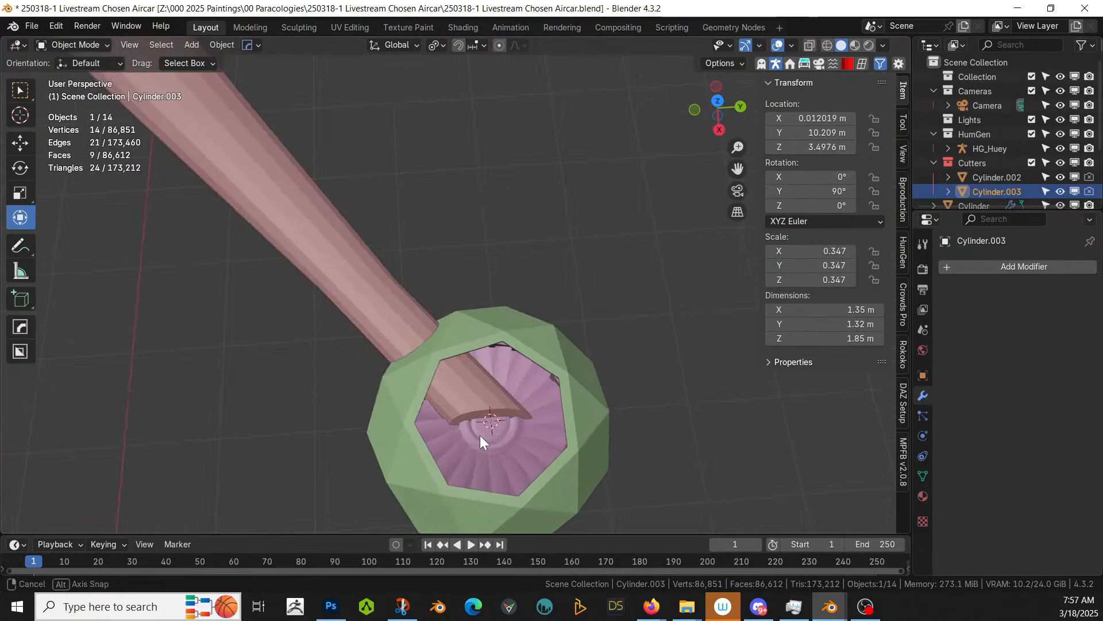
middle_click_drag(480, 436, 481, 377)
left_click(488, 361)
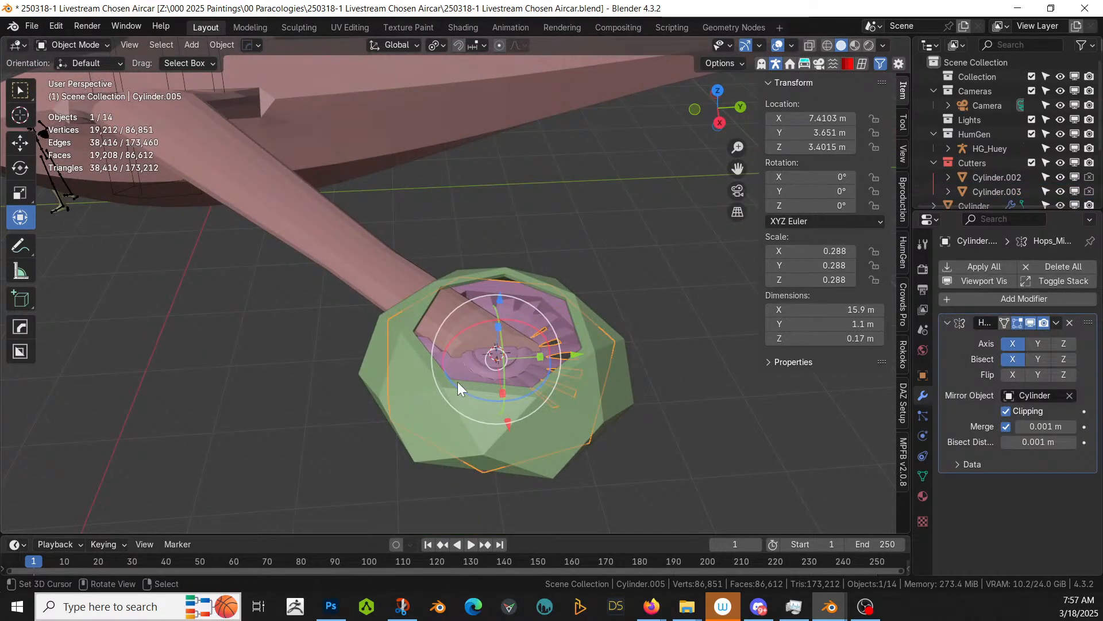
key("g")
key("z")
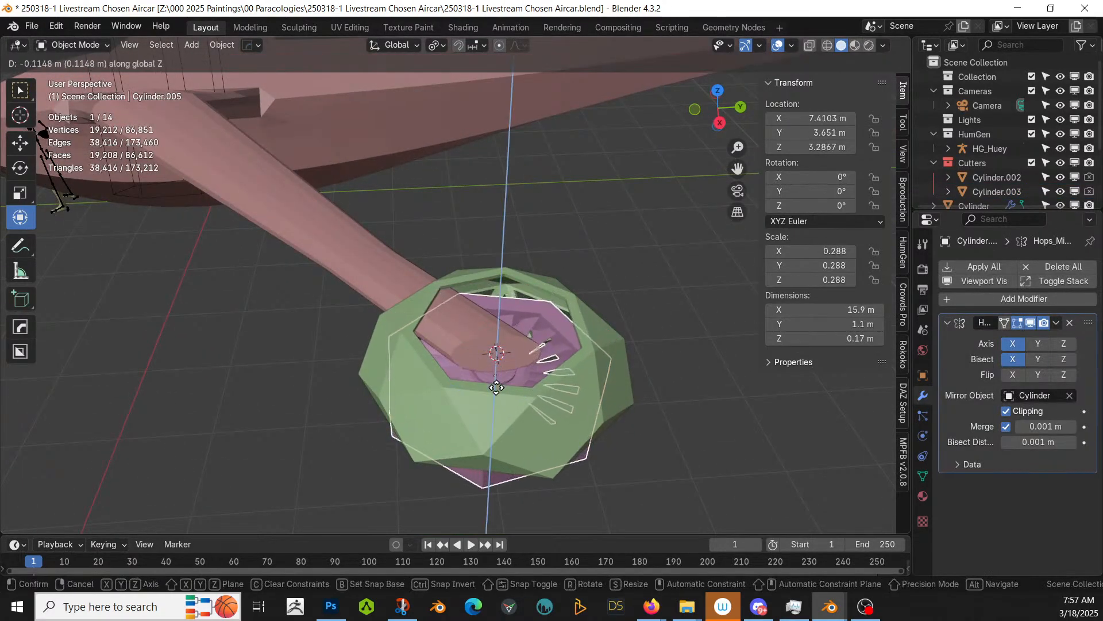
left_click(497, 388)
Step: Move the gem down about 0.178 m along Z around the fan, scale it uniformly by about 1.2, and deselect it
middle_click_drag(496, 388, 503, 332)
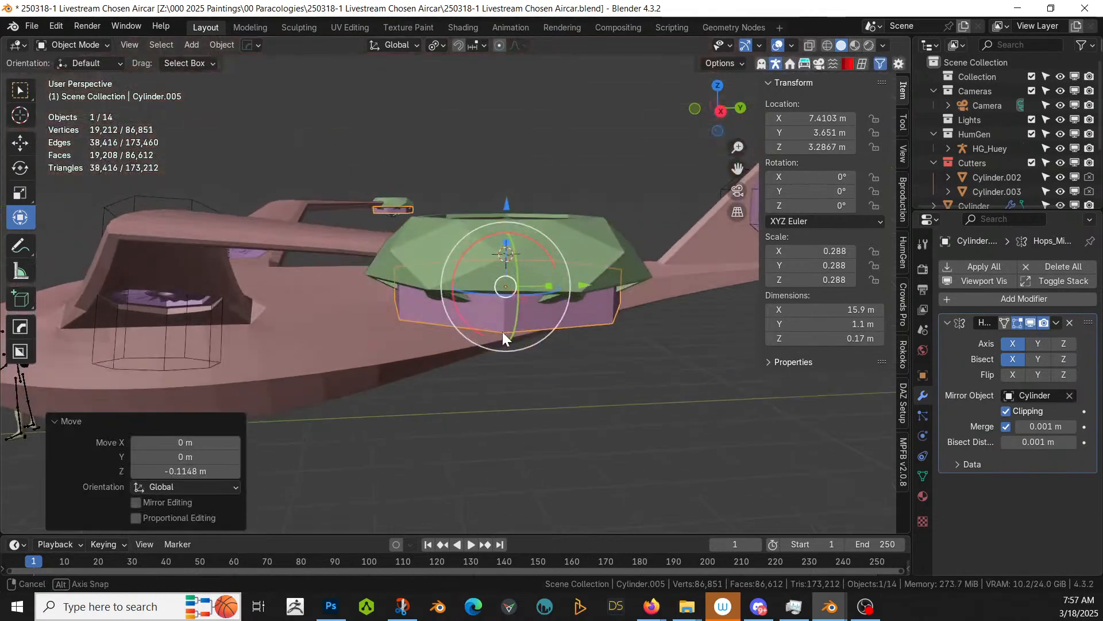
left_click(503, 251)
key("g")
key("z")
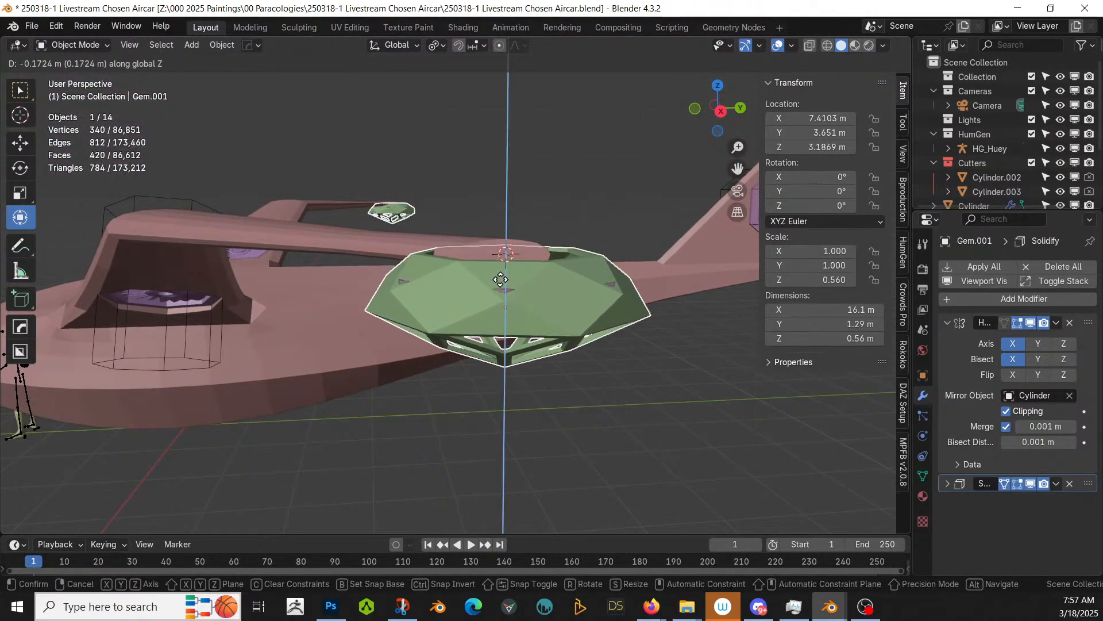
left_click(500, 280)
key("s")
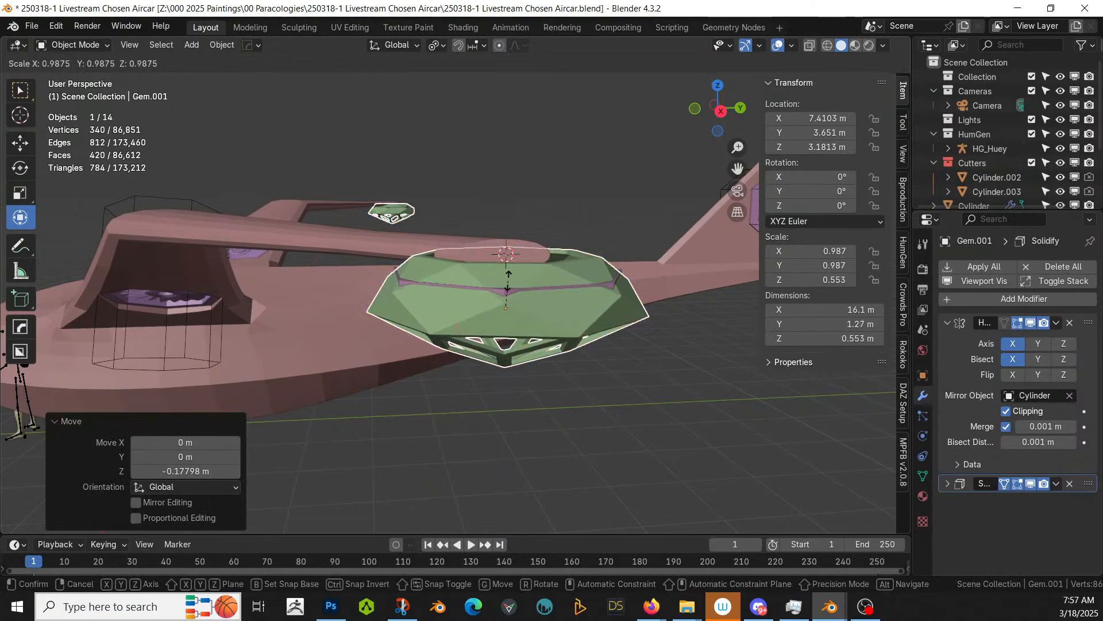
left_click(501, 275)
middle_click_drag(501, 275, 659, 165)
scroll(560, 210, "down", 7)
scroll(598, 194, "down", 2)
middle_click_drag(598, 195, 559, 337)
left_click(624, 293)
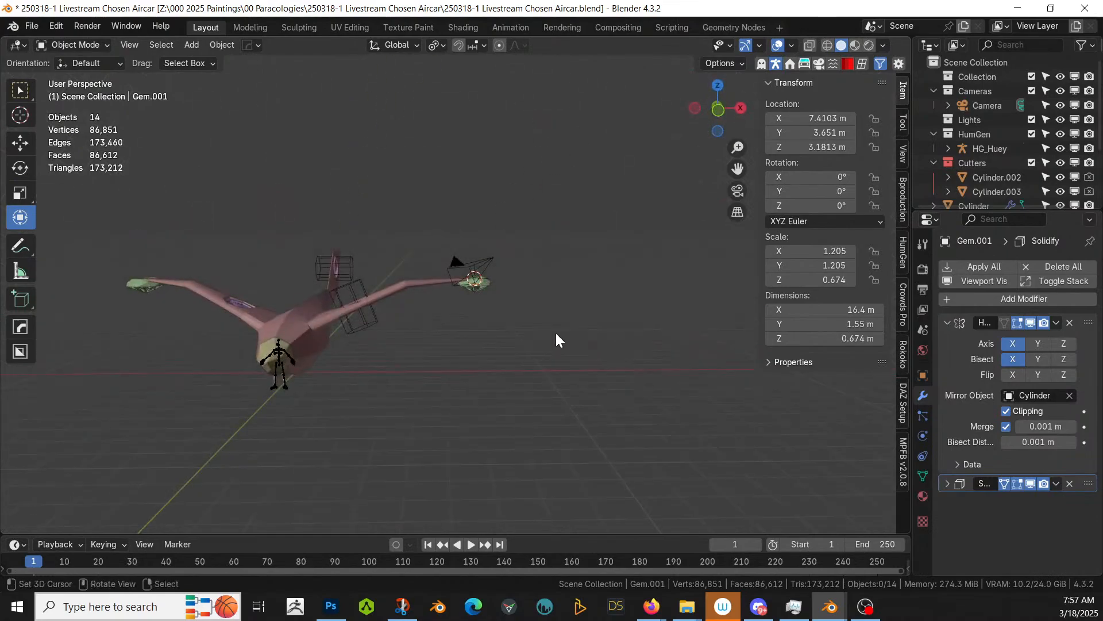
Step: Select the aircar body and apply all of its modifiers
scroll(556, 337, "up", 6)
middle_click_drag(495, 384, 426, 325)
scroll(402, 261, "down", 5)
scroll(427, 325, "up", 5)
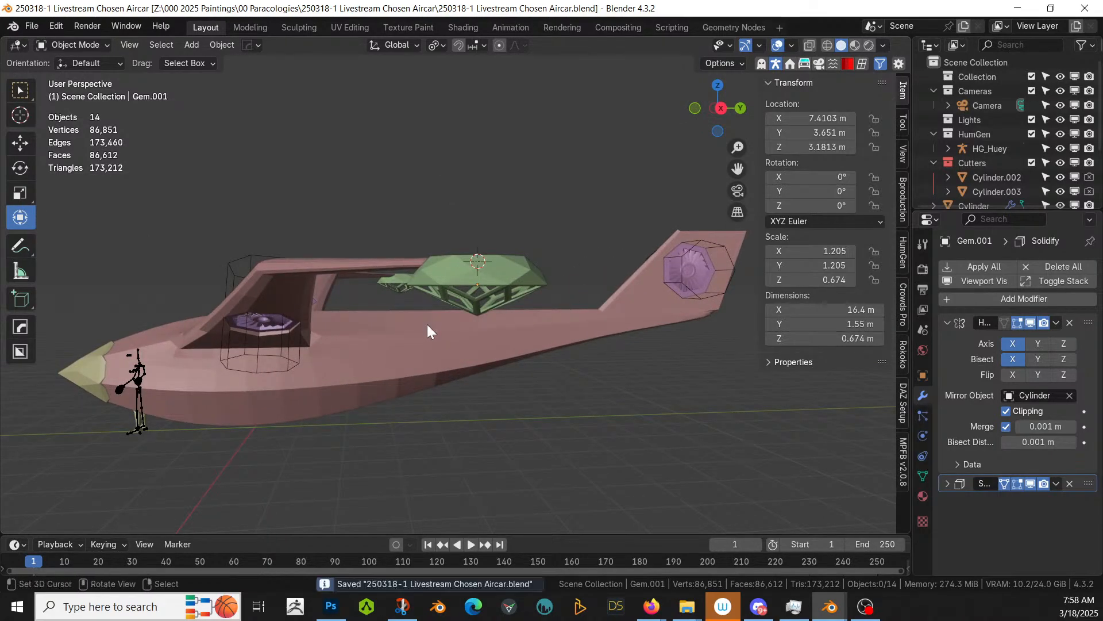
middle_click_drag(275, 315, 255, 357)
left_click(409, 177)
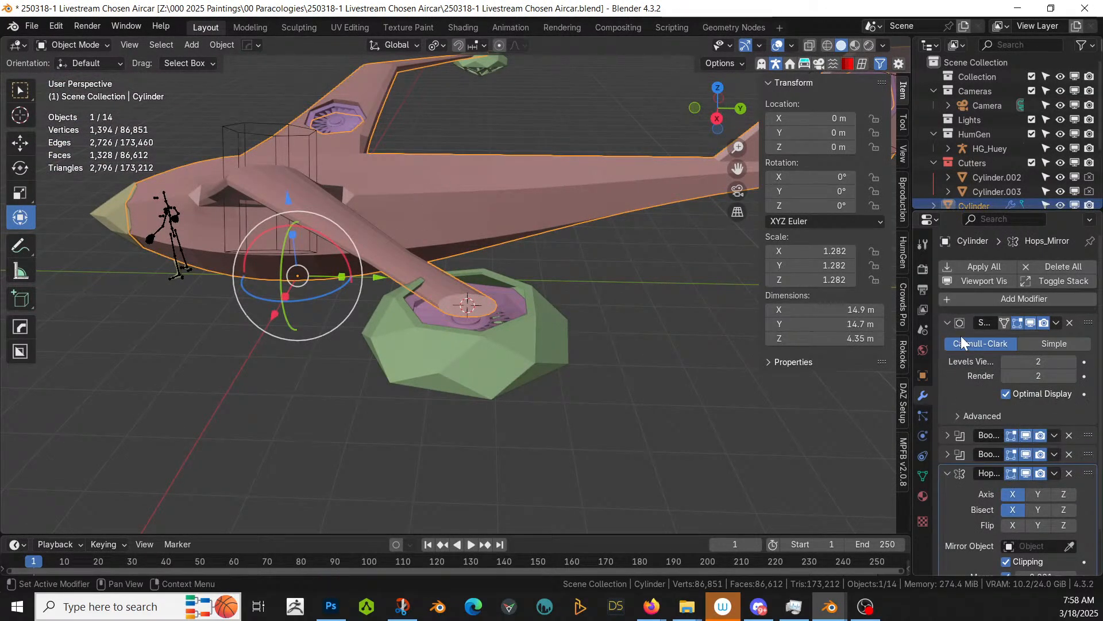
left_click(995, 265)
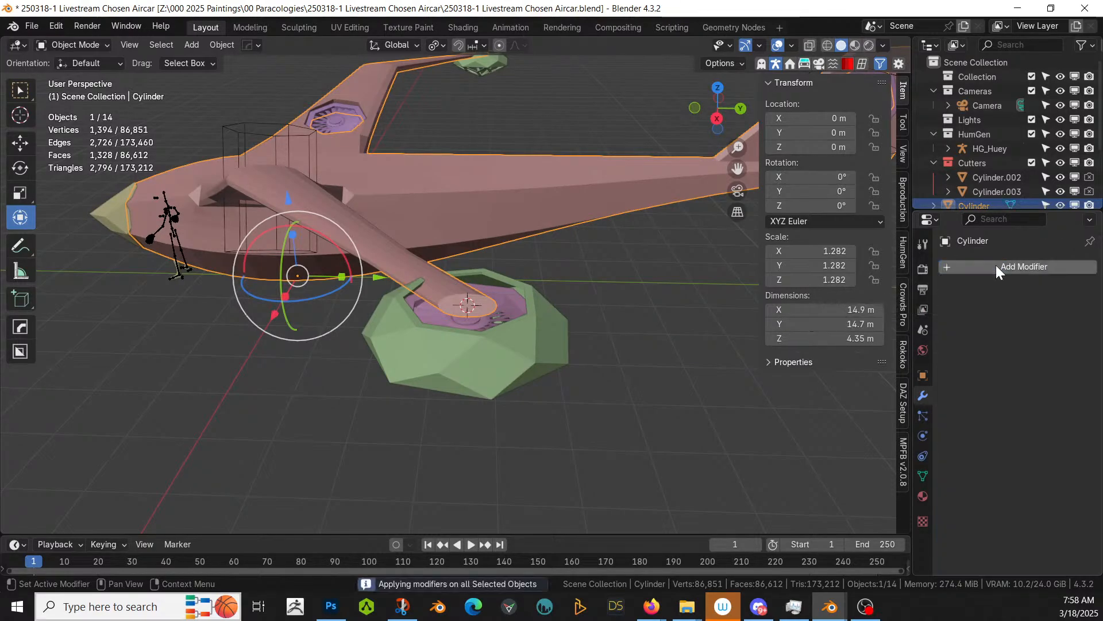
Step: Isolate the aircar body and examine its applied mesh in Edit Mode, including the fan openings in the wings and tail fin
key("KP_Divide")
key("Tab")
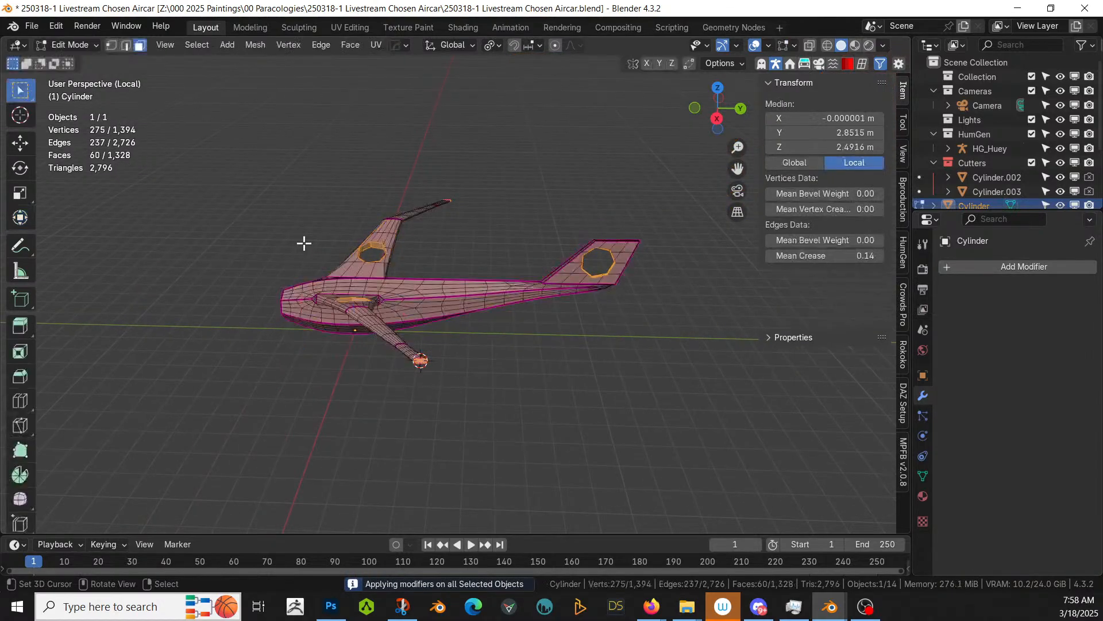
scroll(318, 246, "up", 6)
middle_click_drag(318, 246, 281, 141)
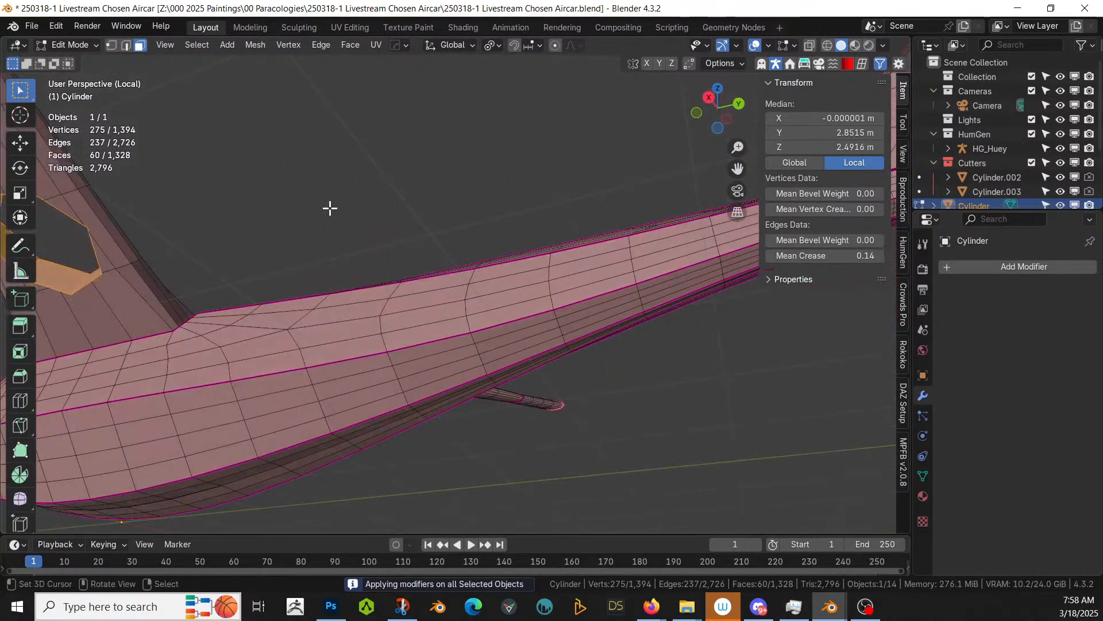
middle_click_drag(329, 208, 329, 367)
key("Tab")
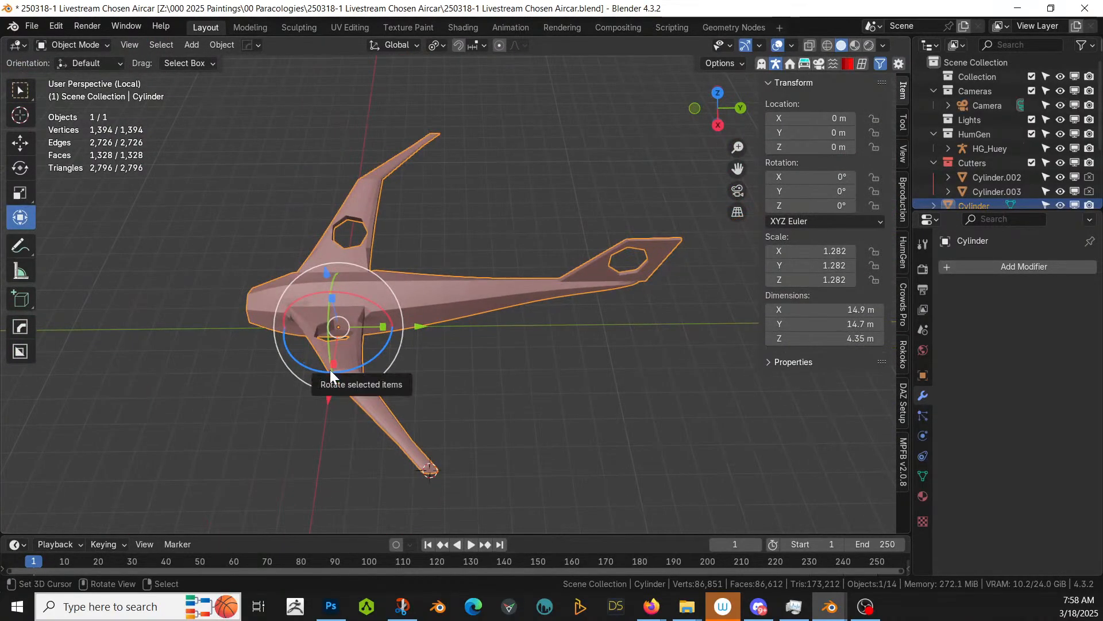
key("KP_Divide")
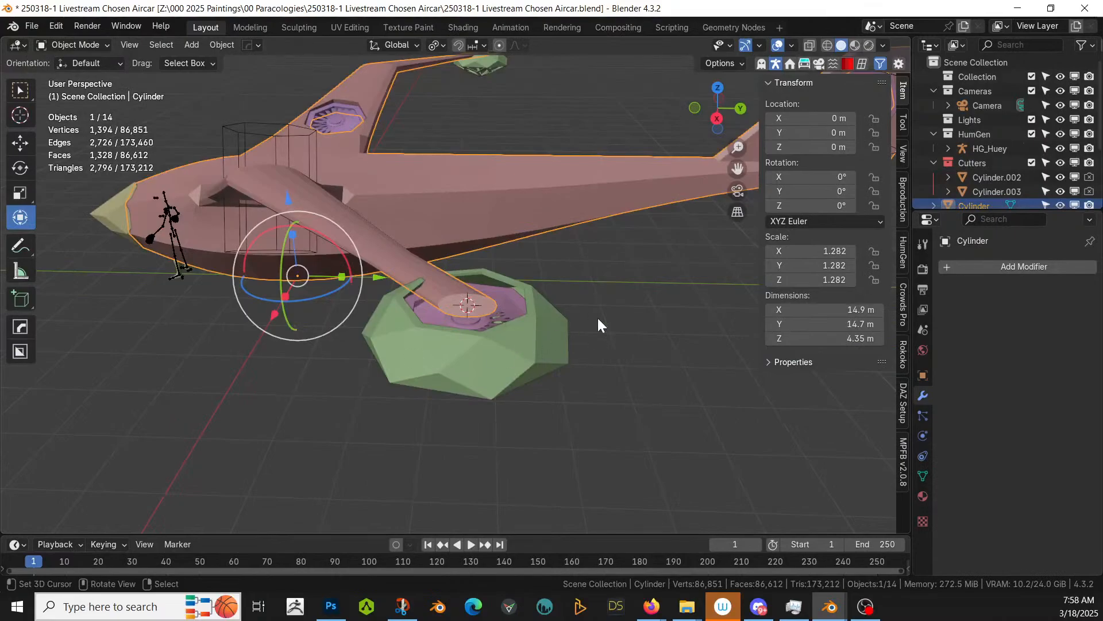
key("KP_Divide")
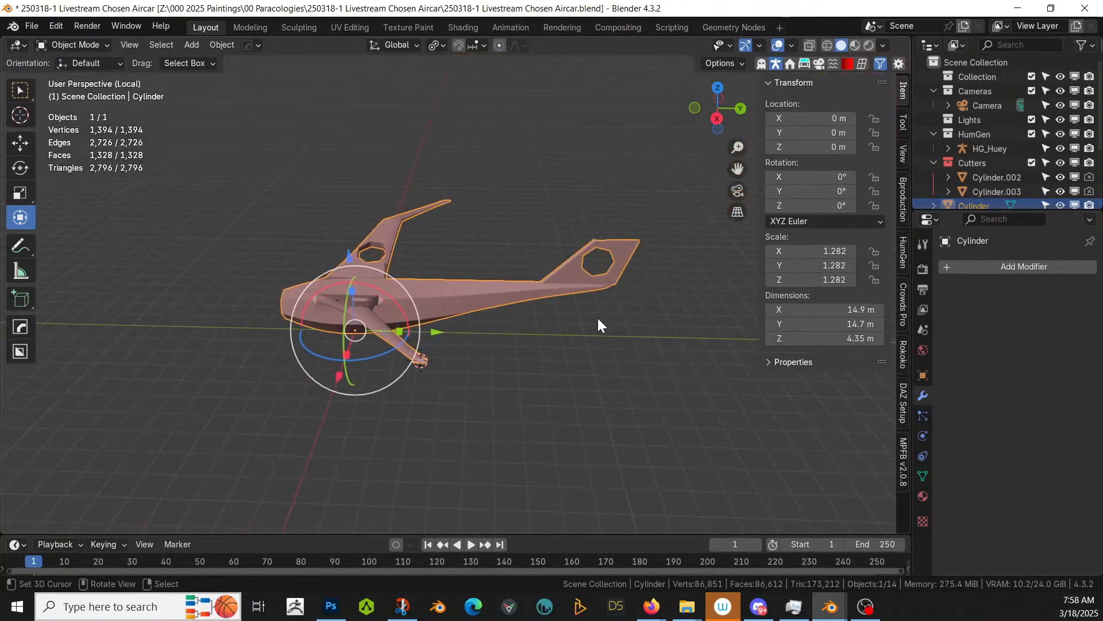
key("KP_Divide")
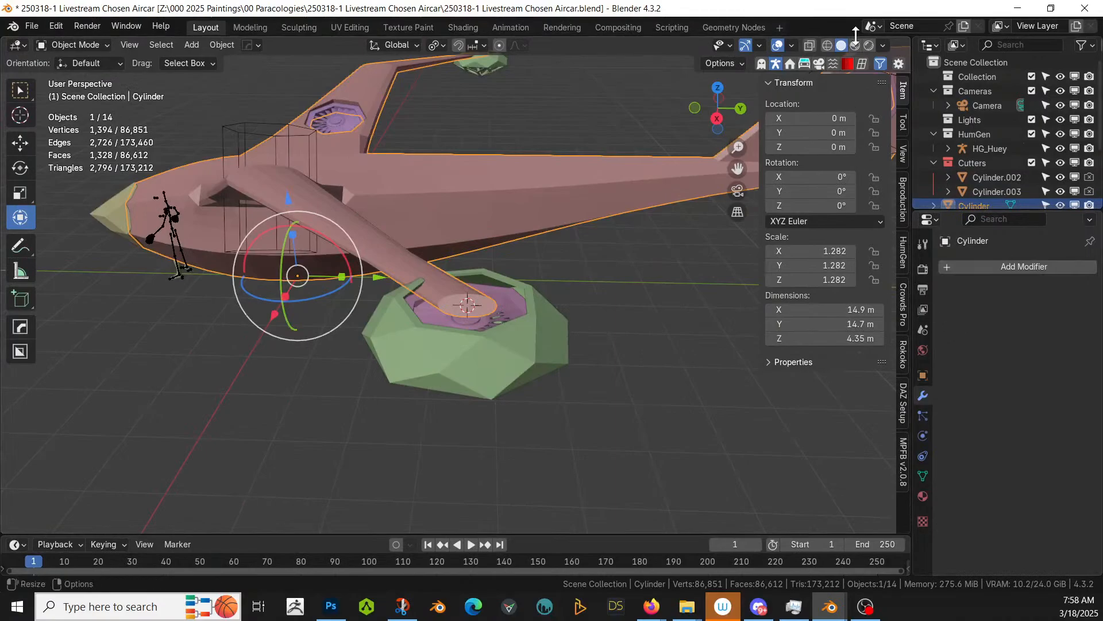
Step: Try to remesh the aircar body with Quad Remesher at a quad count of 1500 with X symmetry
left_click(861, 67)
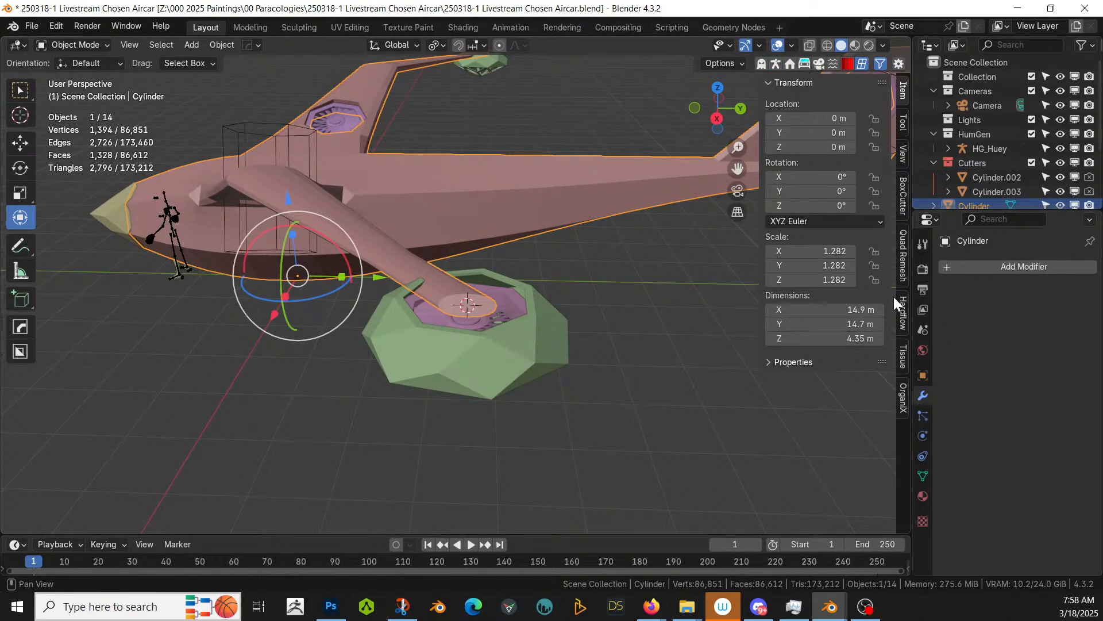
left_click(902, 263)
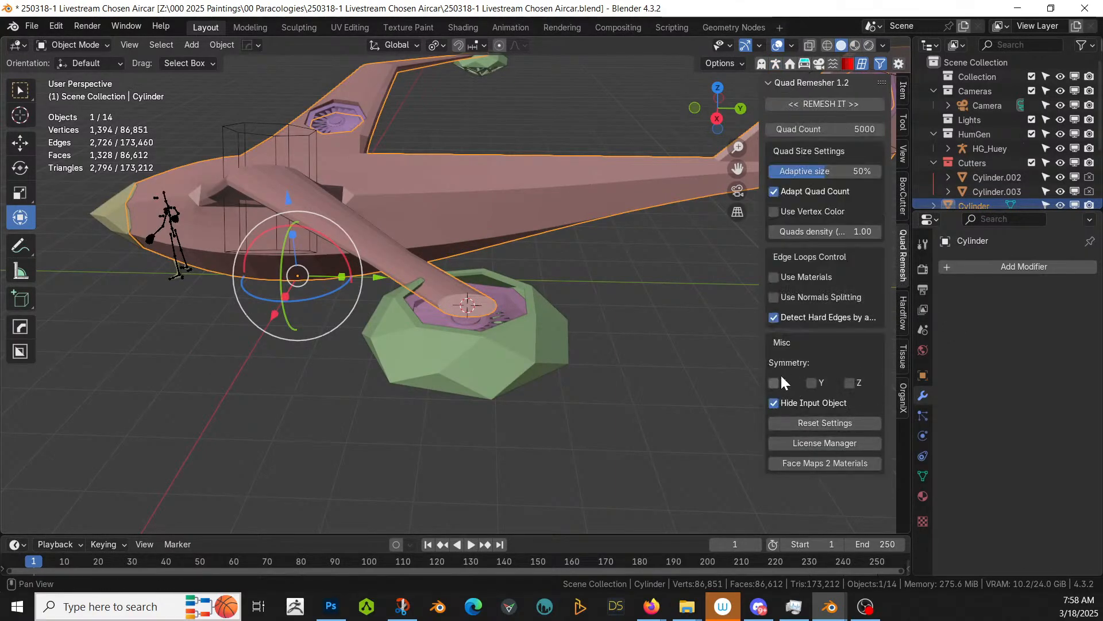
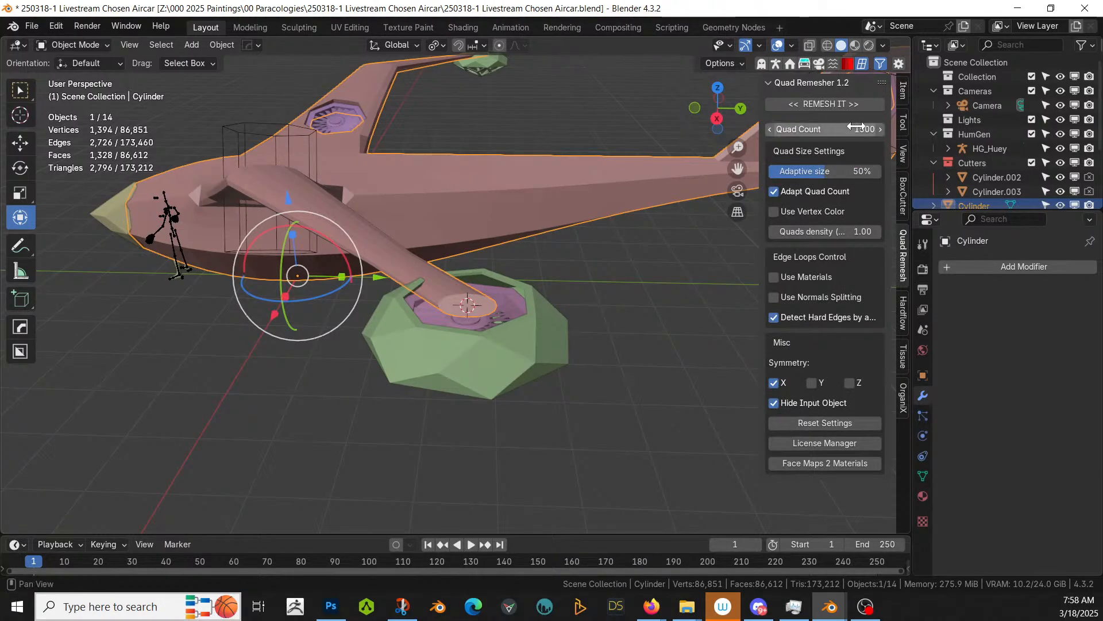
left_click(807, 104)
middle_click_drag(128, 153, 256, 64)
scroll(187, 201, "down", 4)
key("Tab")
key("Tab")
scroll(596, 361, "down", 2)
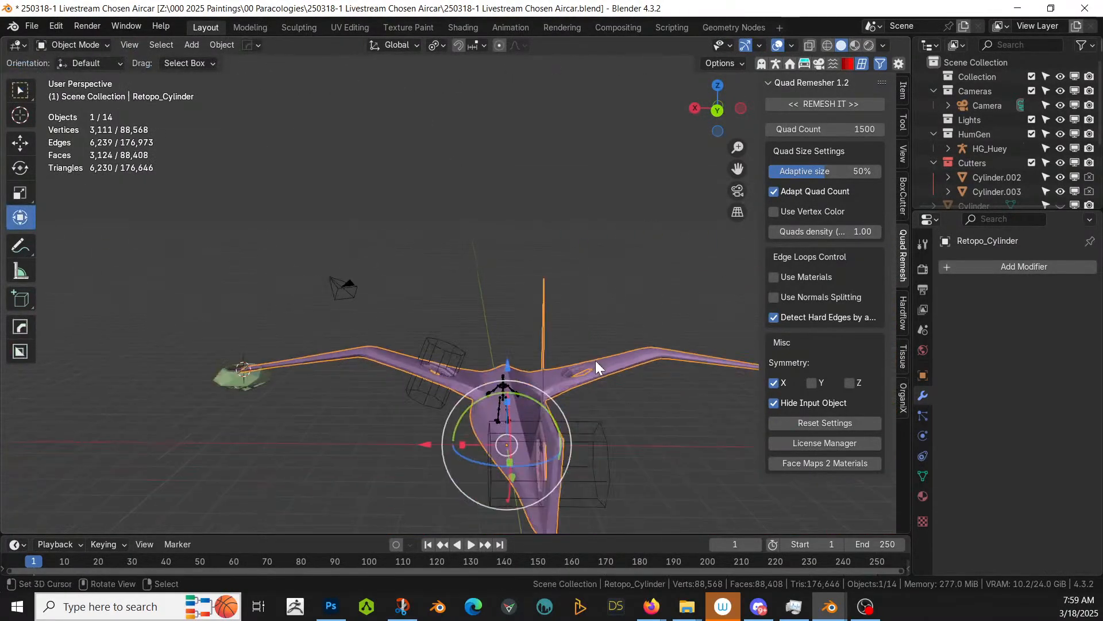
middle_click_drag(595, 360, 492, 366)
key("ctrl+z")
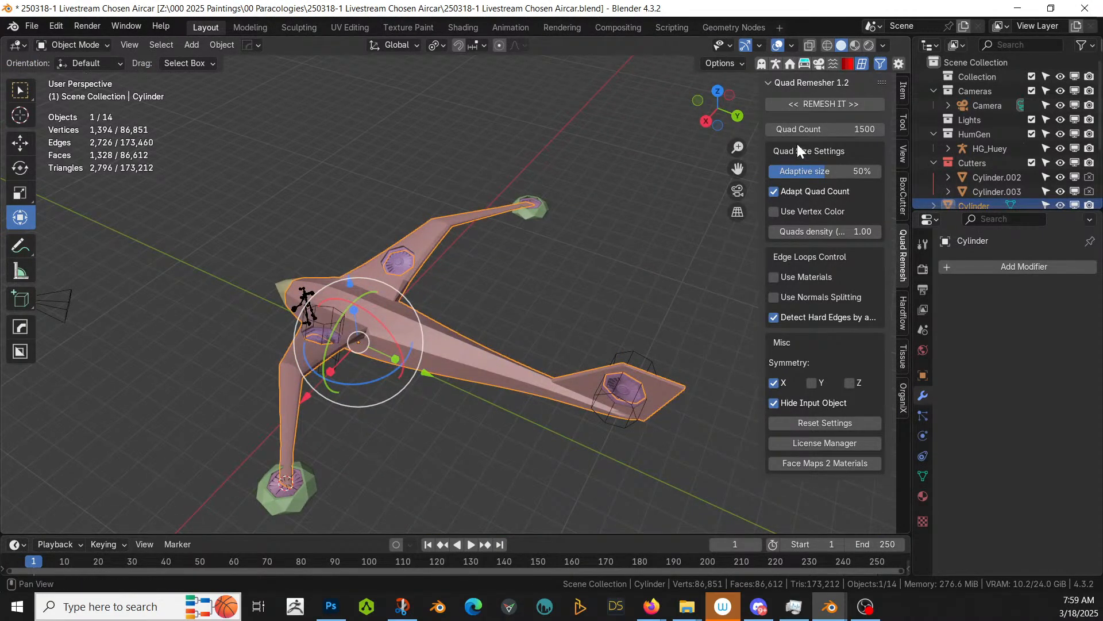
Step: Try to remesh the aircar body with Quad Remesher at a quad count of 2000
left_click(825, 132)
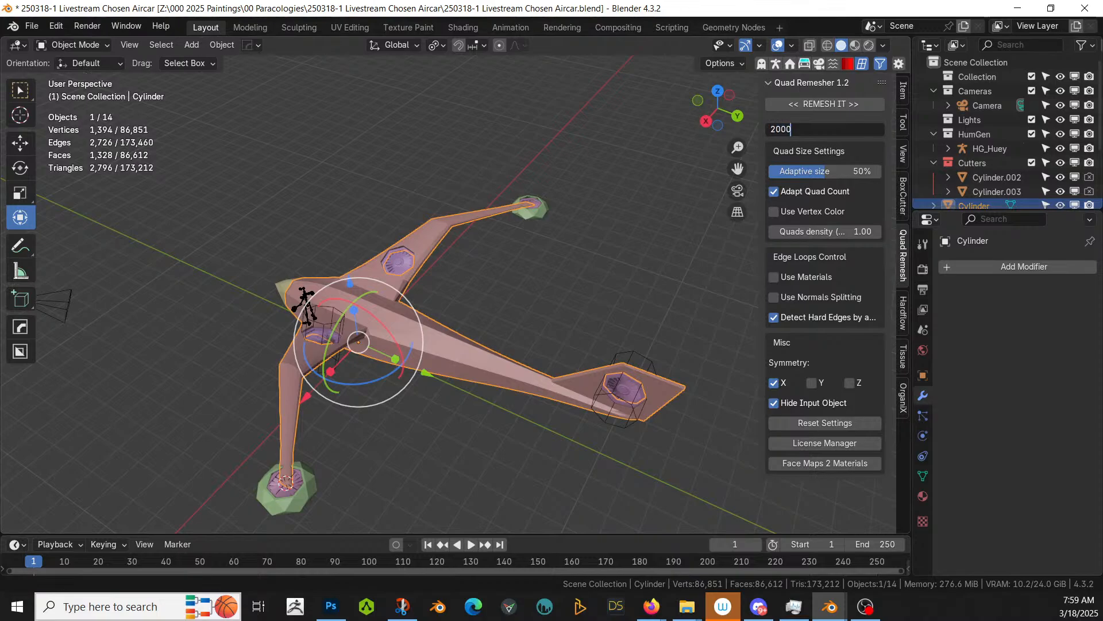
key("Return")
left_click(858, 105)
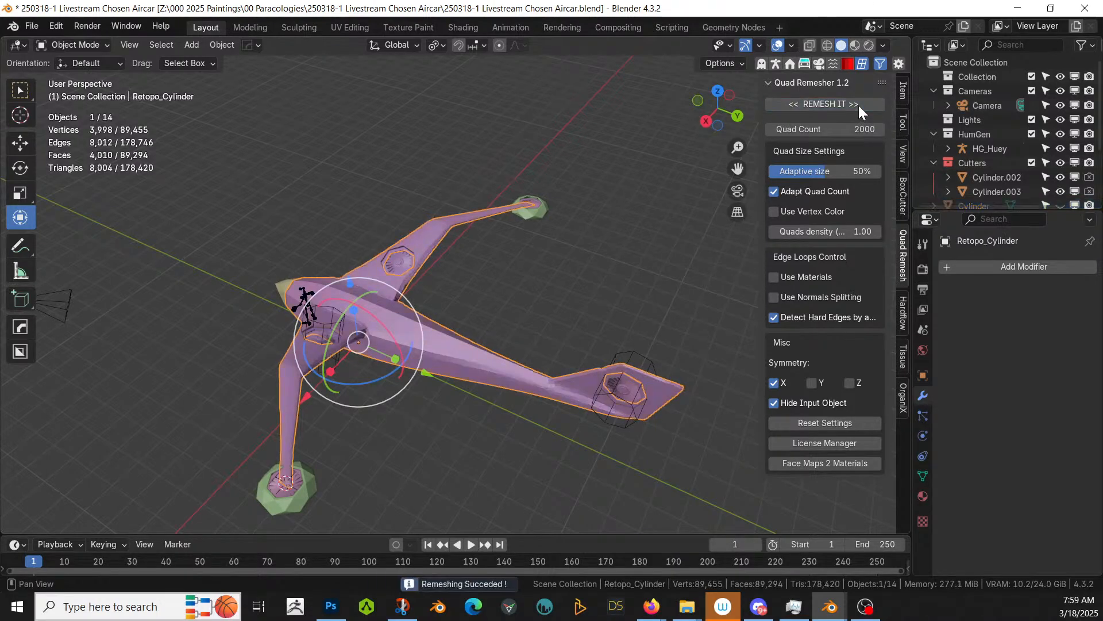
middle_click_drag(405, 227, 339, 240)
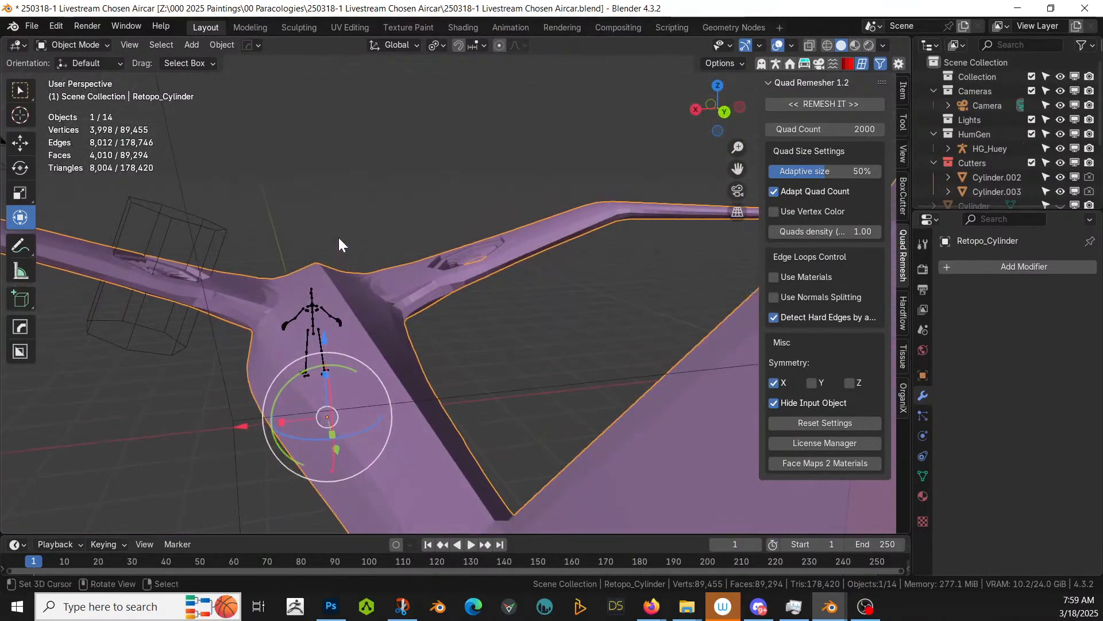
key("ctrl+z")
Step: Examine the body's mesh in Edit Mode around the tail fin's upper corner and along its leading edge
middle_click_drag(561, 298, 524, 370)
key("Tab")
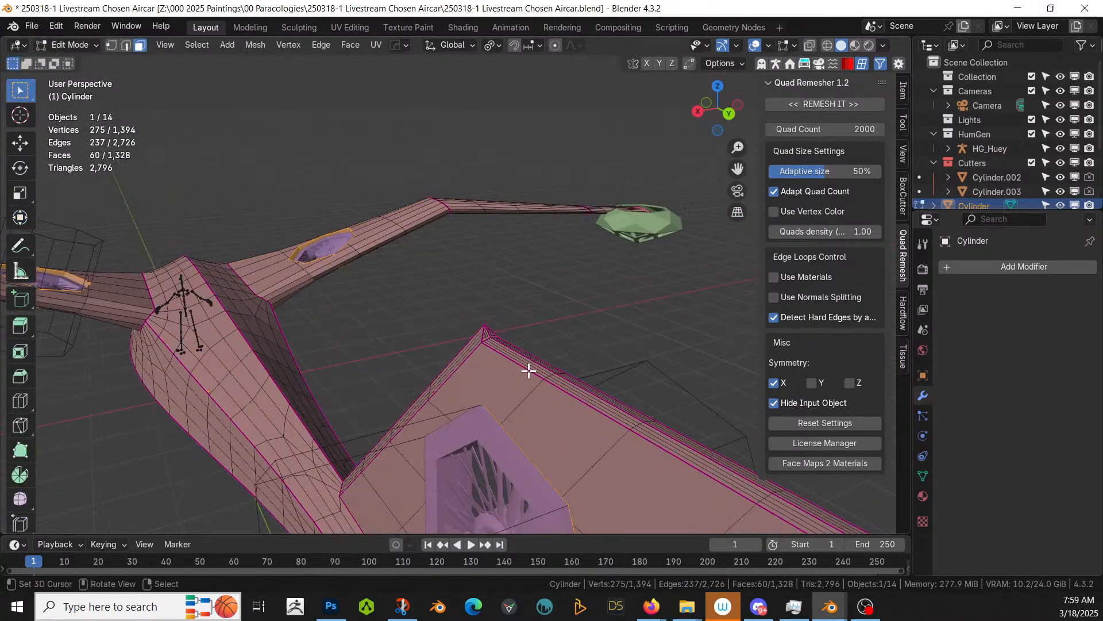
left_click(458, 364)
key("KP_Decimal")
middle_click_drag(457, 365, 679, 459)
scroll(680, 459, "down", 2)
middle_click_drag(505, 384, 736, 396)
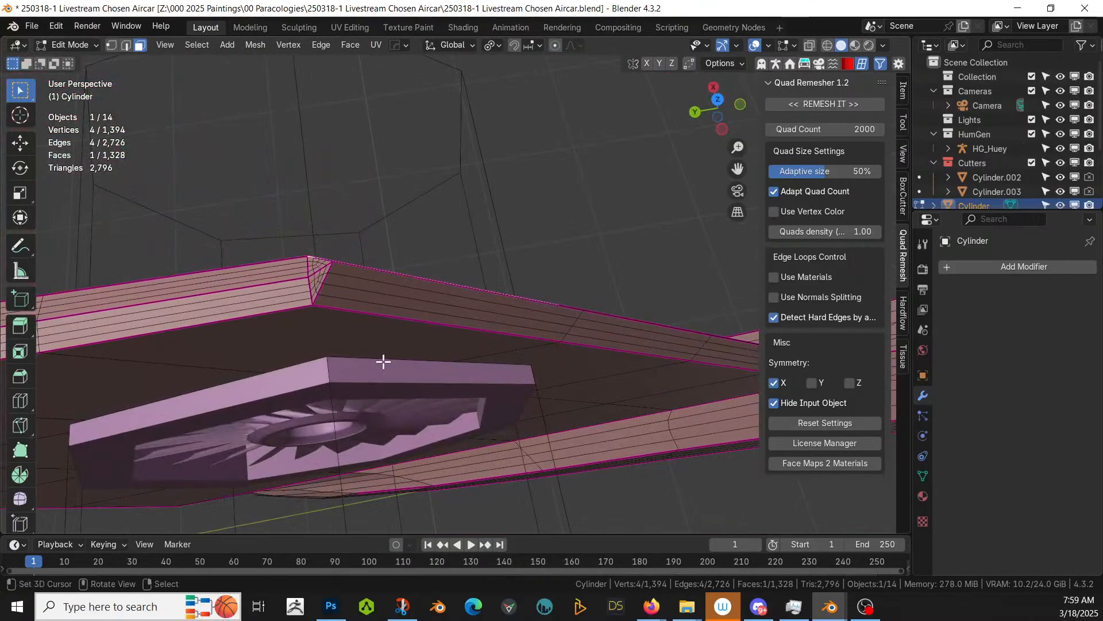
middle_click_drag(383, 361, 133, 302, "shift")
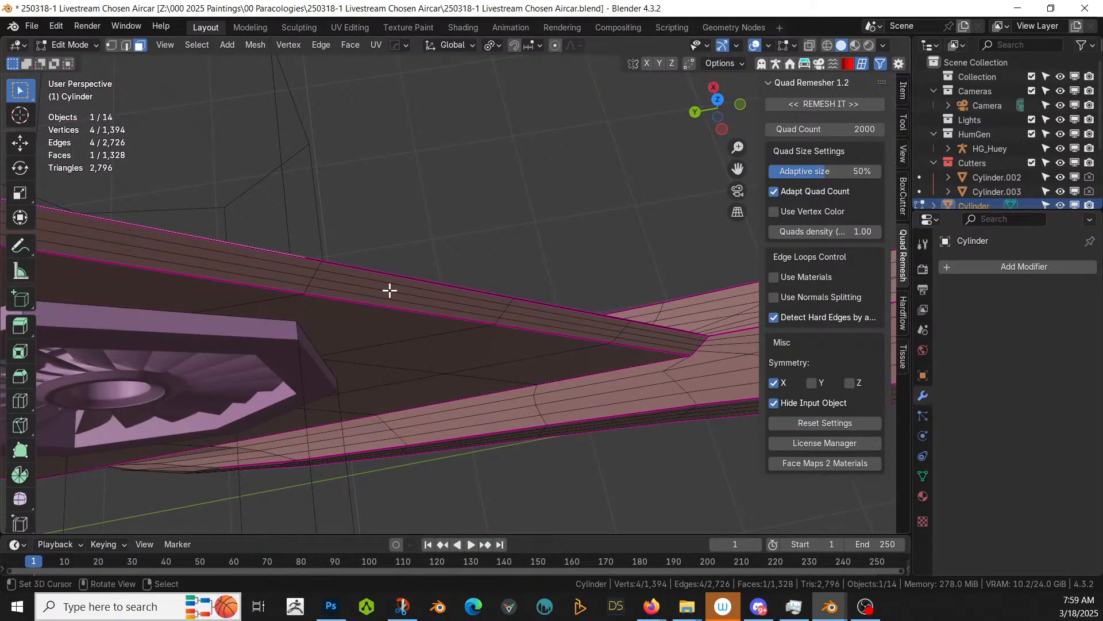
middle_click_drag(390, 290, 490, 330, "shift")
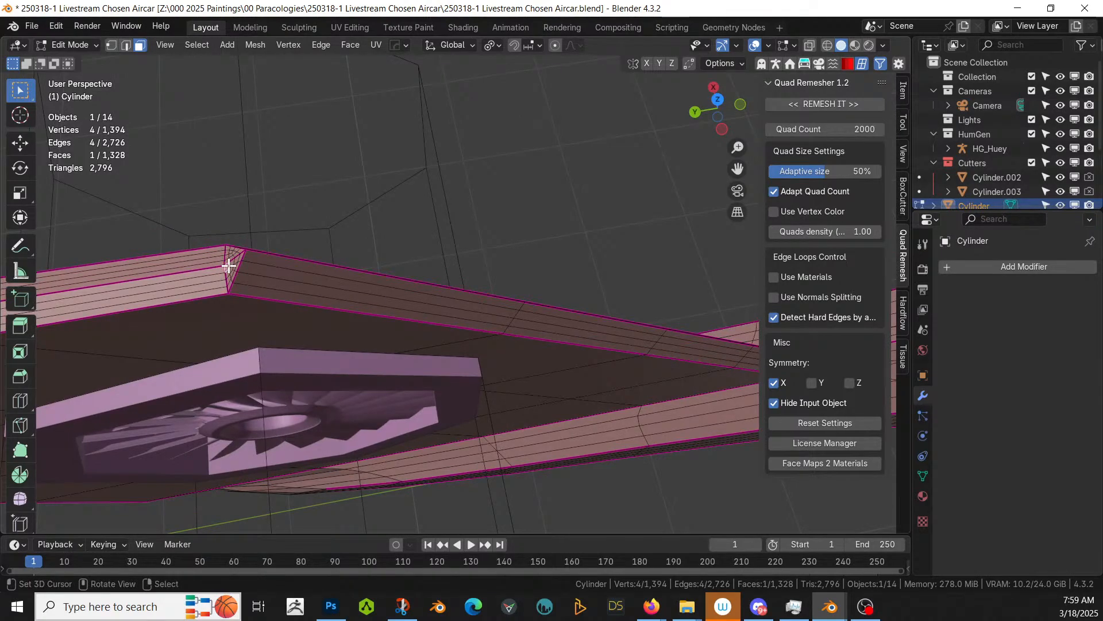
key("KP_Decimal")
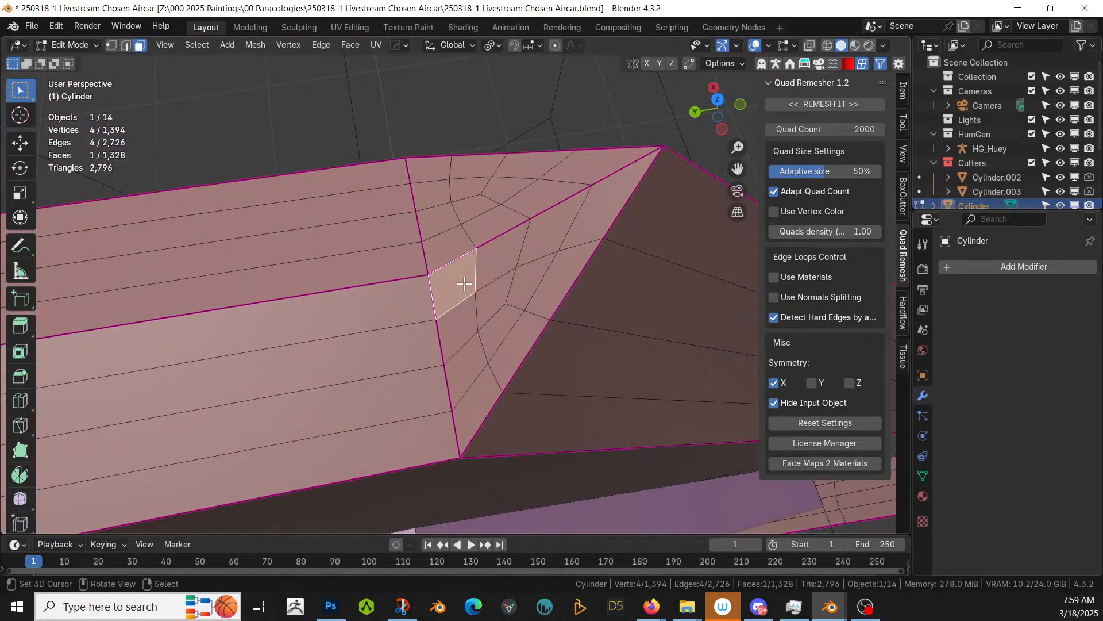
Step: Try to merge the dense cluster of vertices at the tail fin's upper corner into the last selected vertex
key("1")
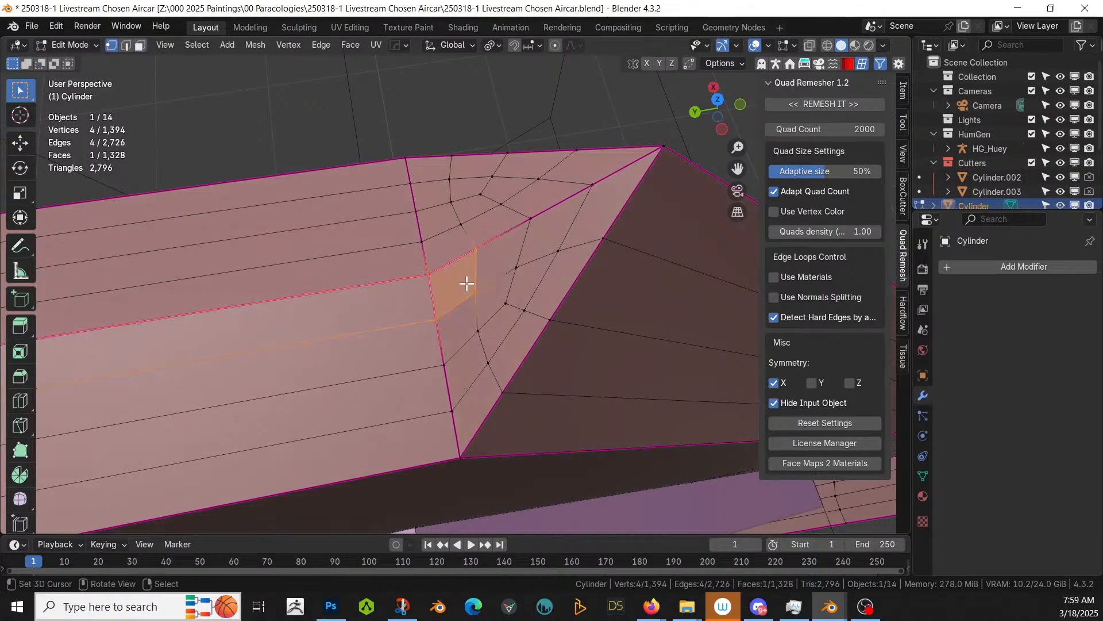
left_click(471, 281)
key("c")
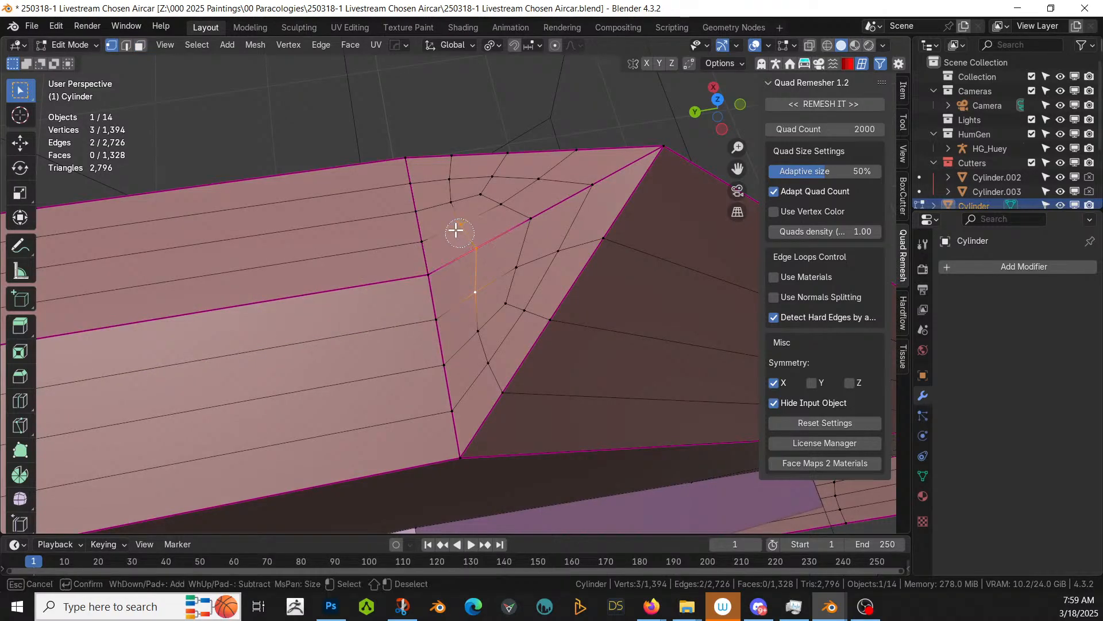
mouse_move(456, 230)
left_mouse_down()
mouse_move(443, 187)
mouse_move(495, 152)
mouse_move(663, 160)
mouse_move(493, 429)
mouse_move(486, 345)
mouse_move(527, 300)
mouse_move(569, 209)
mouse_move(520, 175)
mouse_move(557, 270)
left_mouse_up()
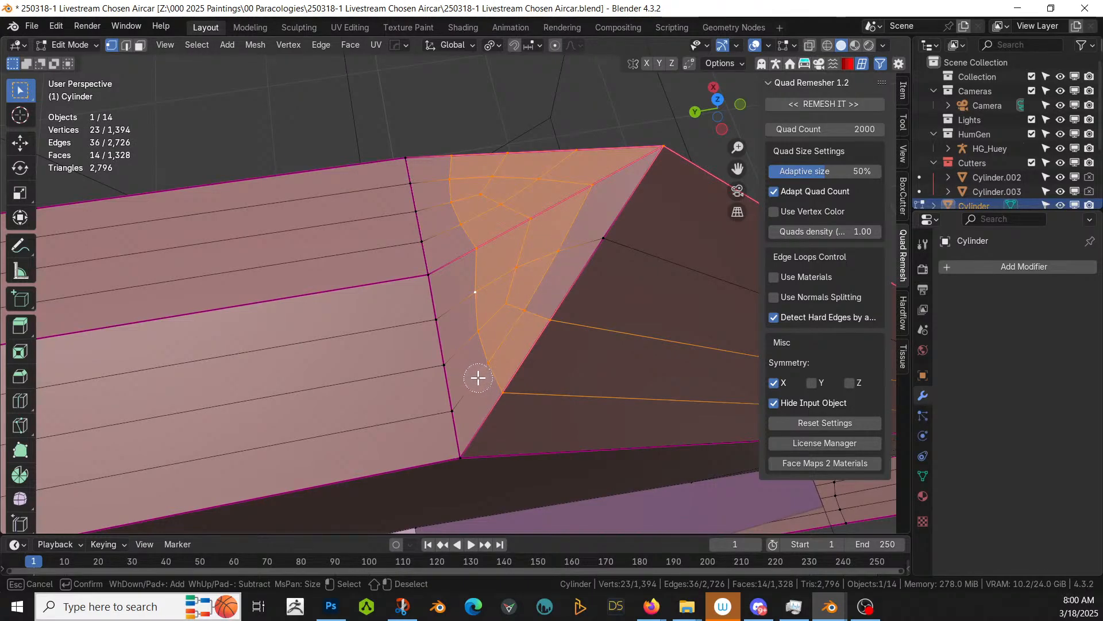
left_click_drag(606, 211, 593, 257)
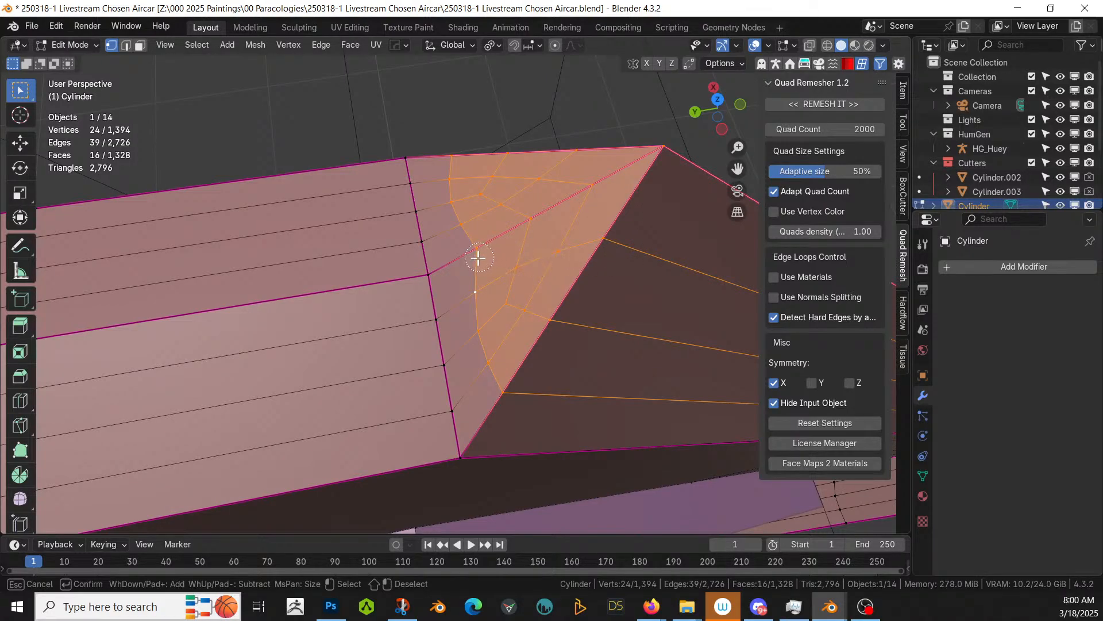
left_click_drag(478, 257, 437, 272)
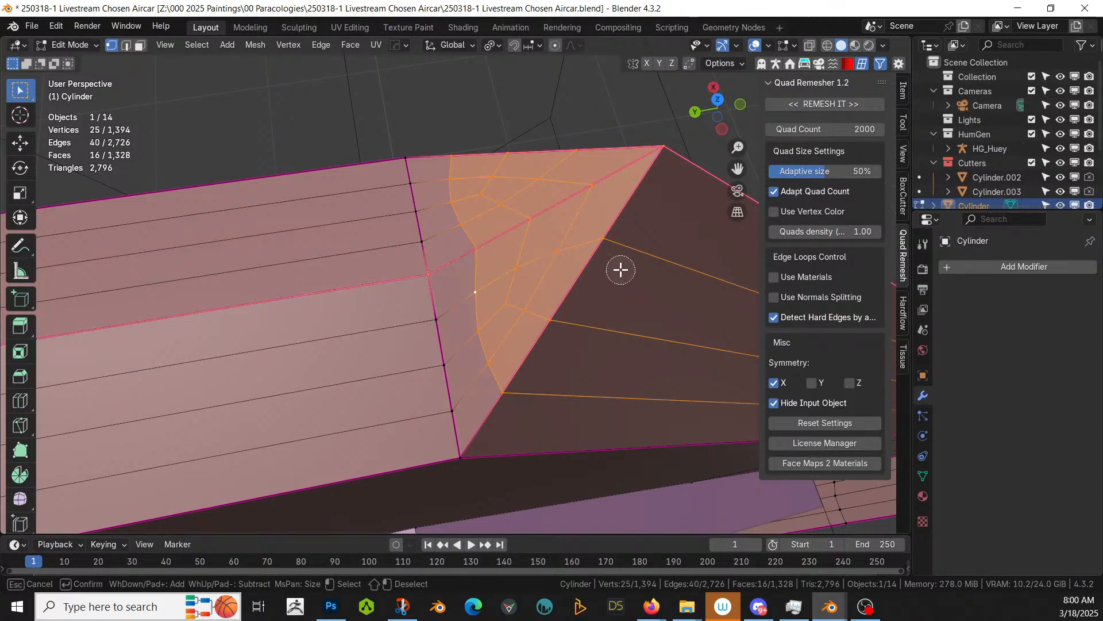
key("Escape")
key("m")
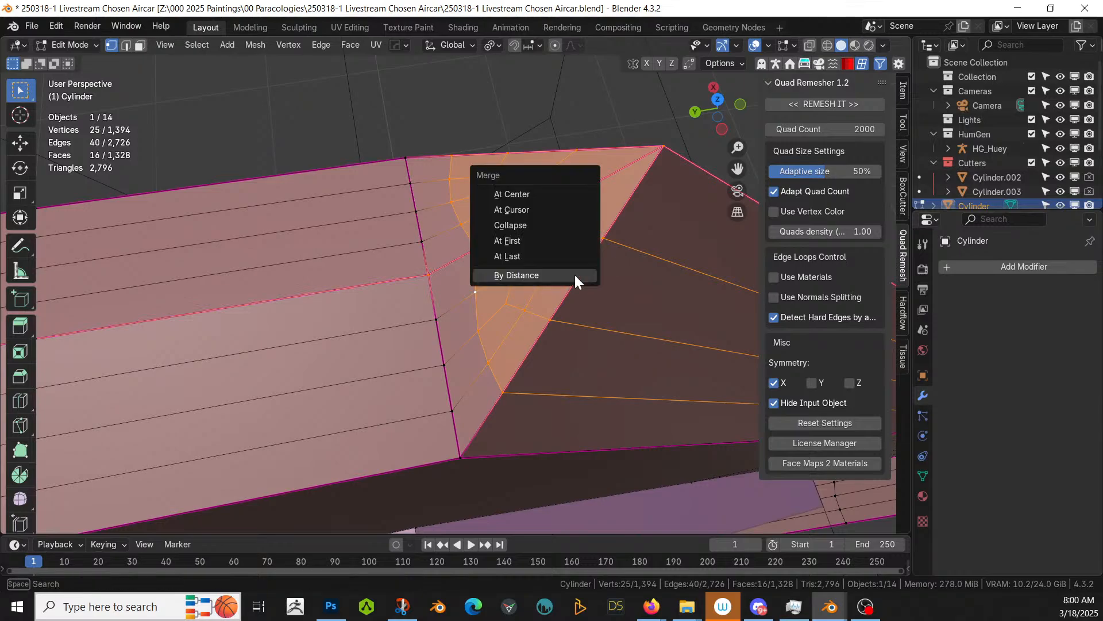
left_click(533, 257)
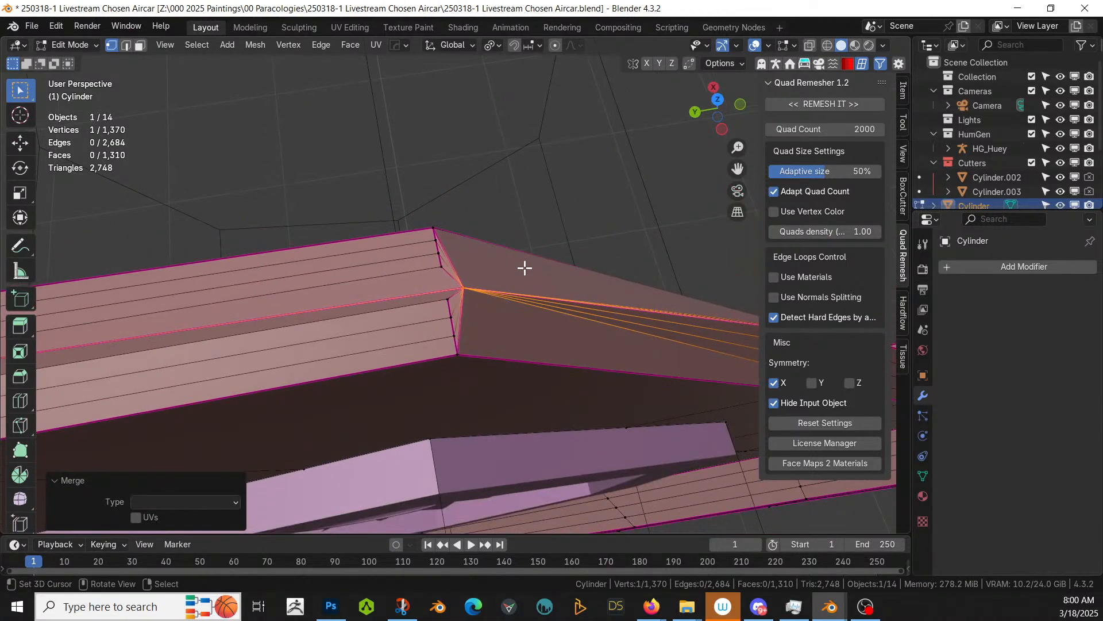
key("ctrl+z")
Step: Examine the tail fin's corner and the narrow face strips along its edges from both sides
middle_click_drag(522, 270, 765, 210)
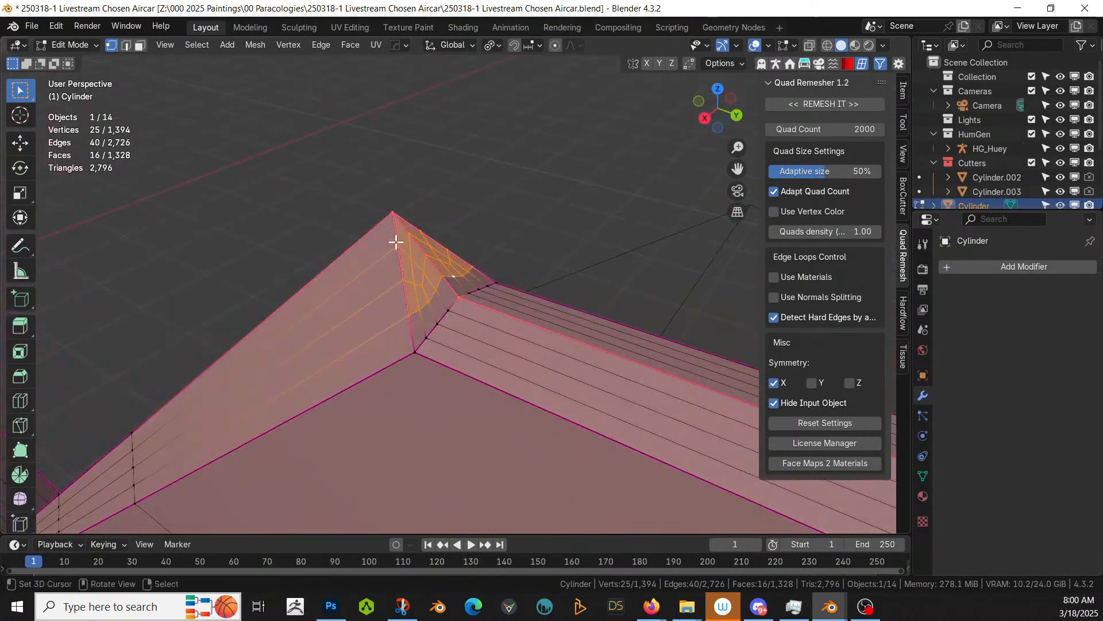
middle_click_drag(396, 242, 677, 180, "shift")
scroll(644, 204, "down", 2)
middle_click_drag(491, 275, 286, 121)
scroll(301, 123, "down", 7)
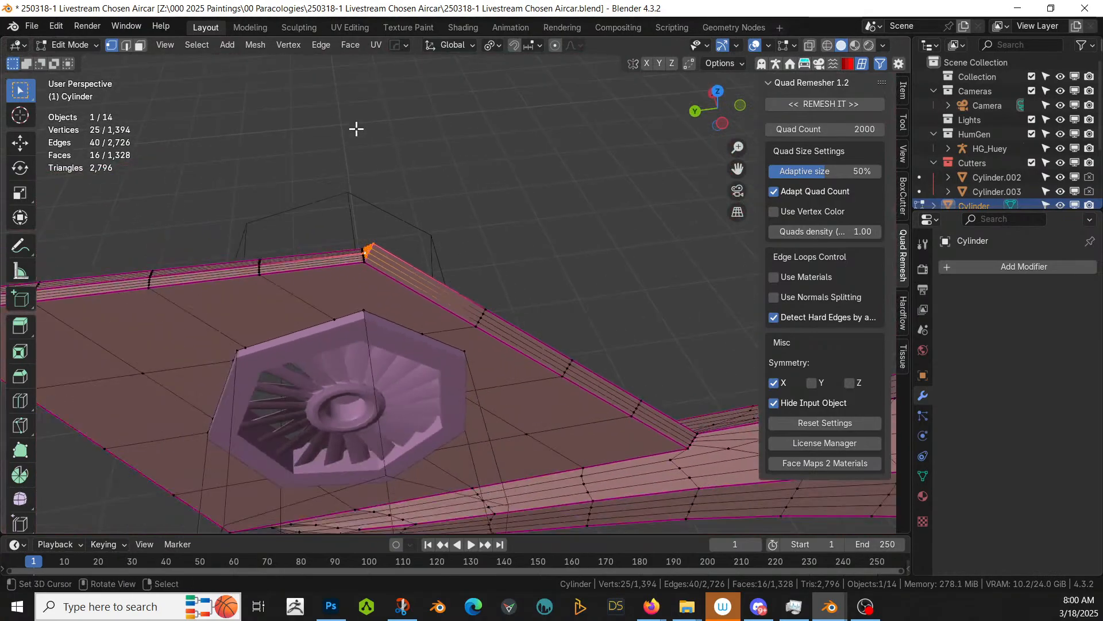
middle_click_drag(356, 128, 301, 80)
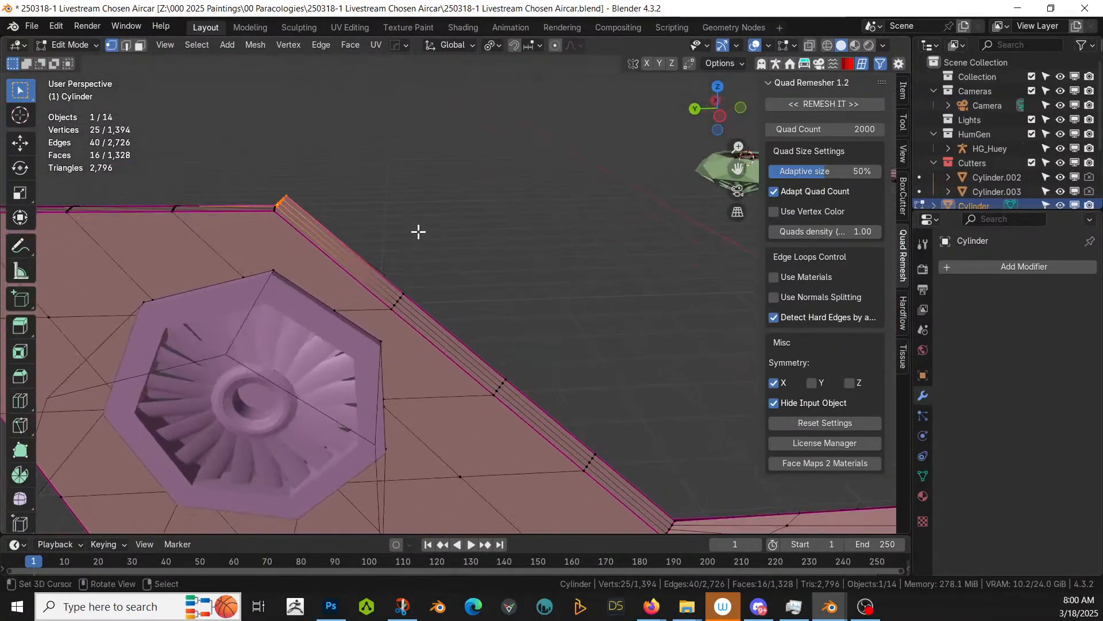
middle_click_drag(419, 231, 790, 216)
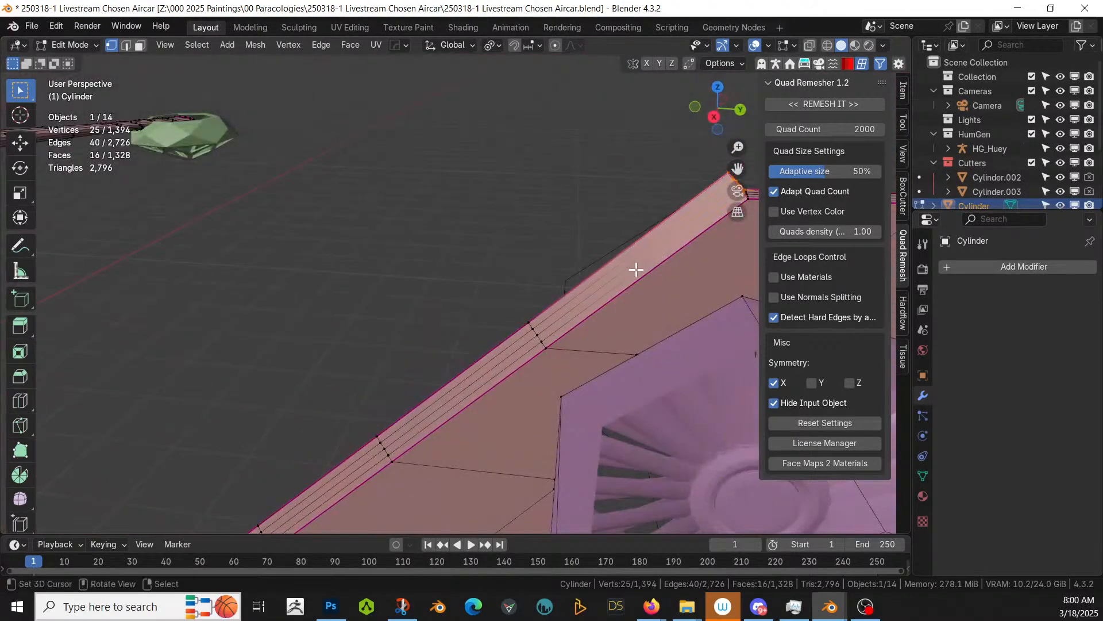
middle_click_drag(636, 270, 644, 376)
Step: Select the chain of long edges running up the tail fin's leading edge and down to the body
key("3")
left_click(634, 374)
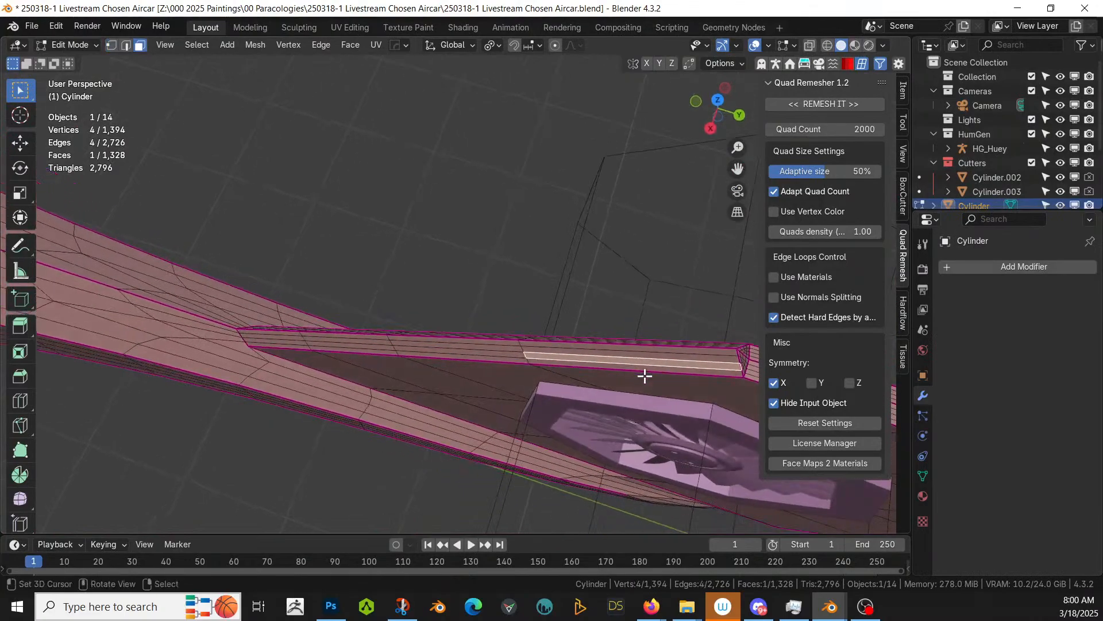
key("2")
left_click(653, 341)
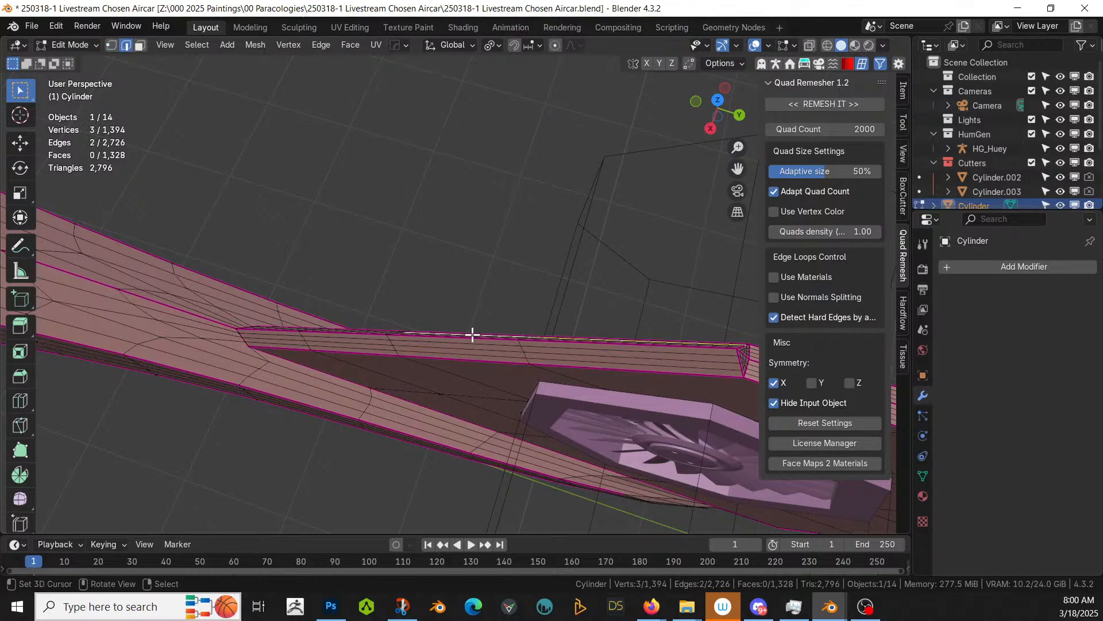
middle_click_drag(472, 334, 348, 312)
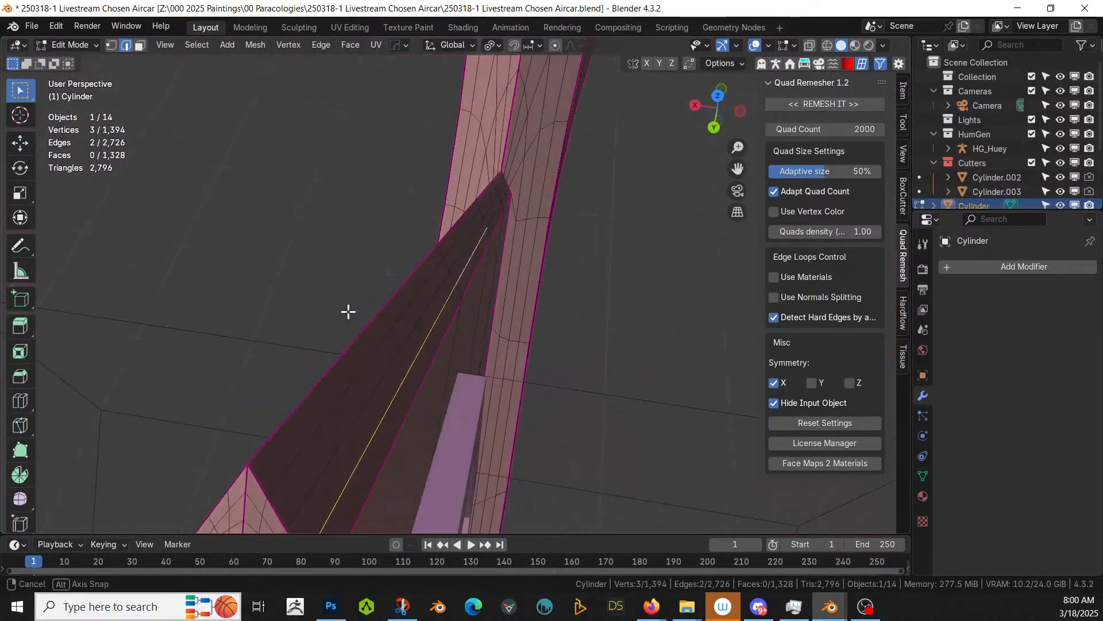
left_click(302, 404)
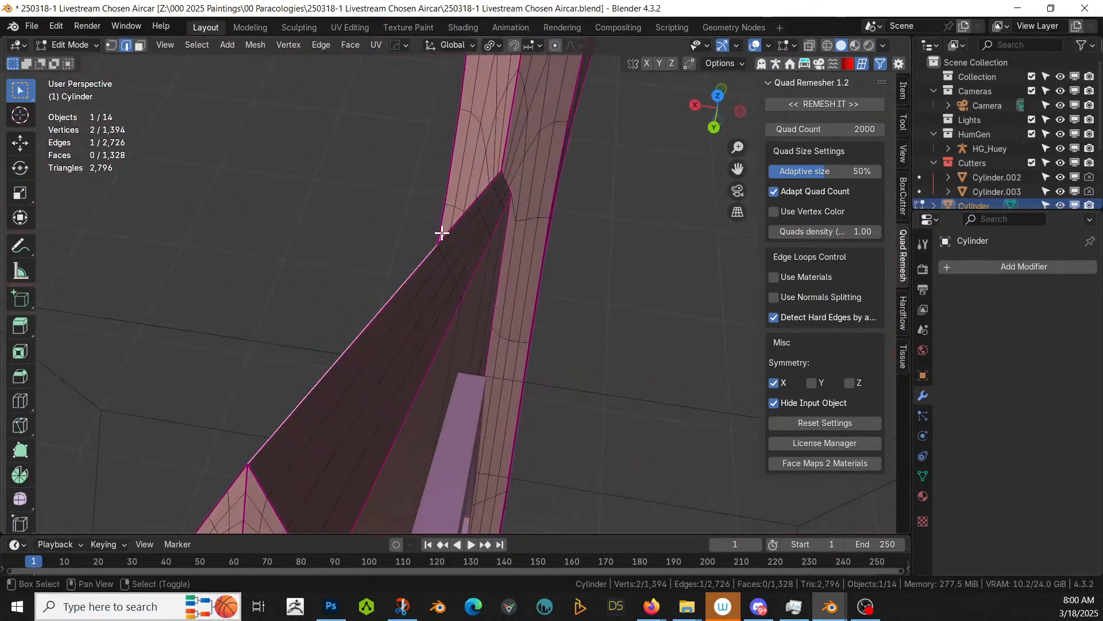
left_click(442, 232, "shift")
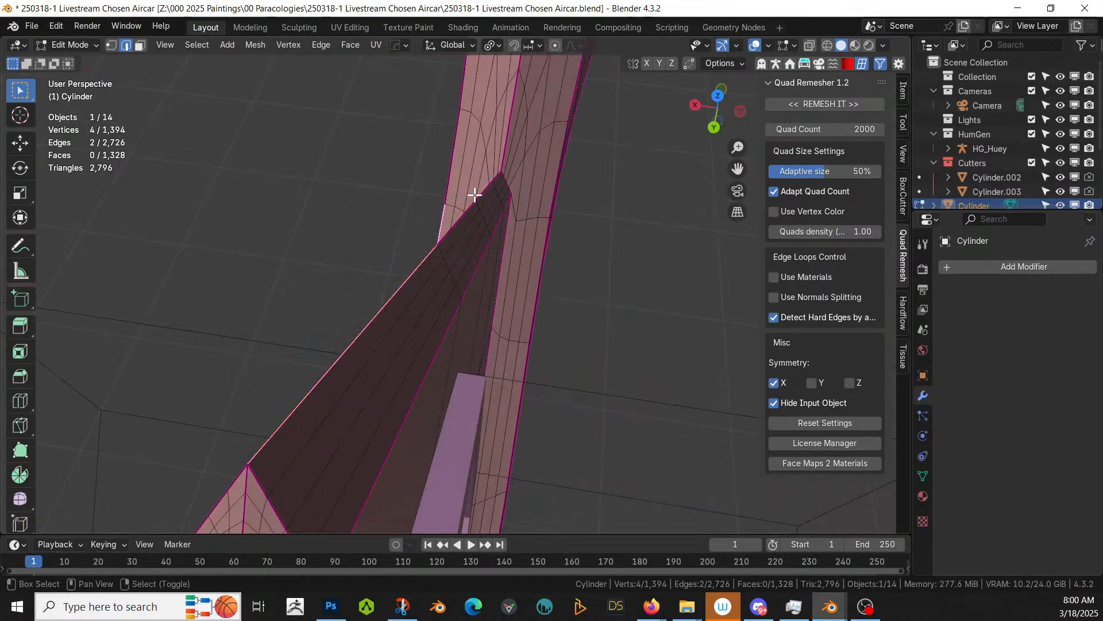
left_click(439, 222, "shift")
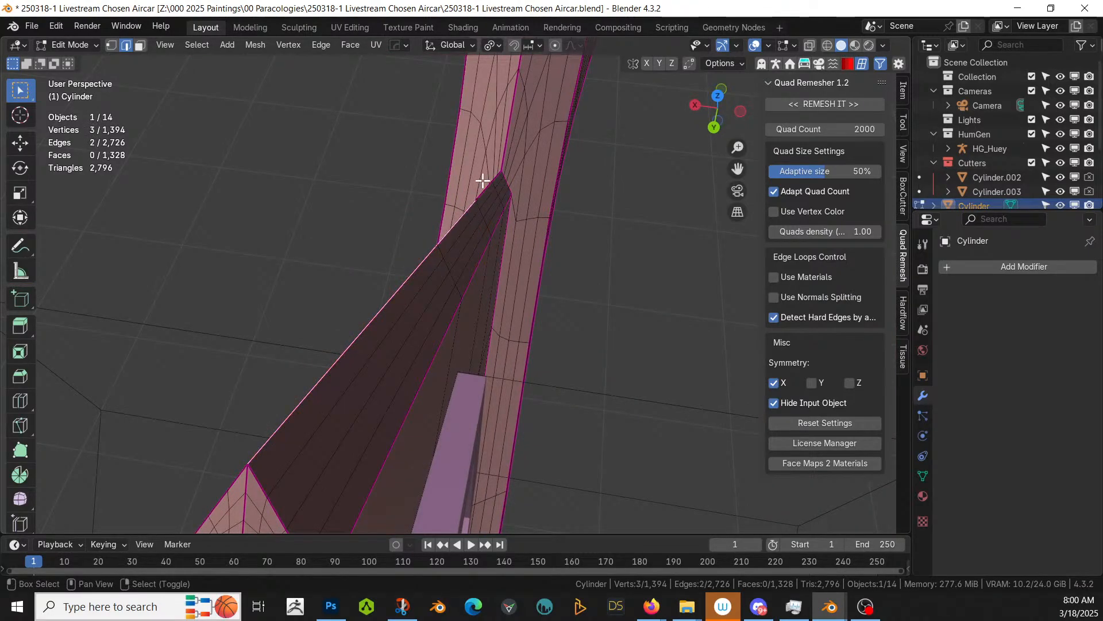
middle_click_drag(483, 190, 633, 211)
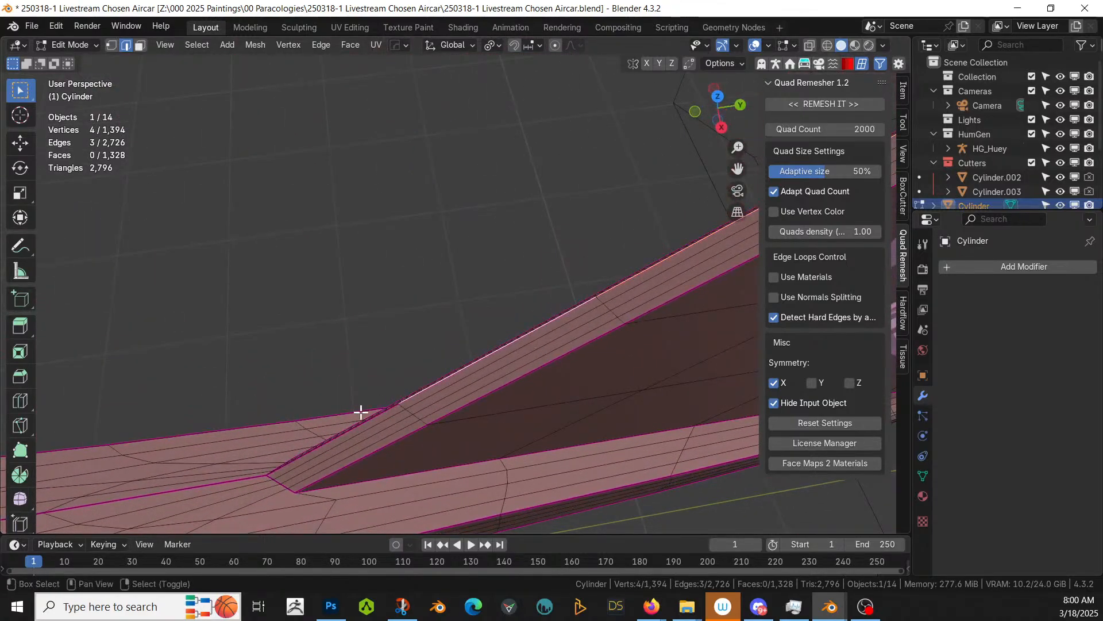
key("ctrl+z")
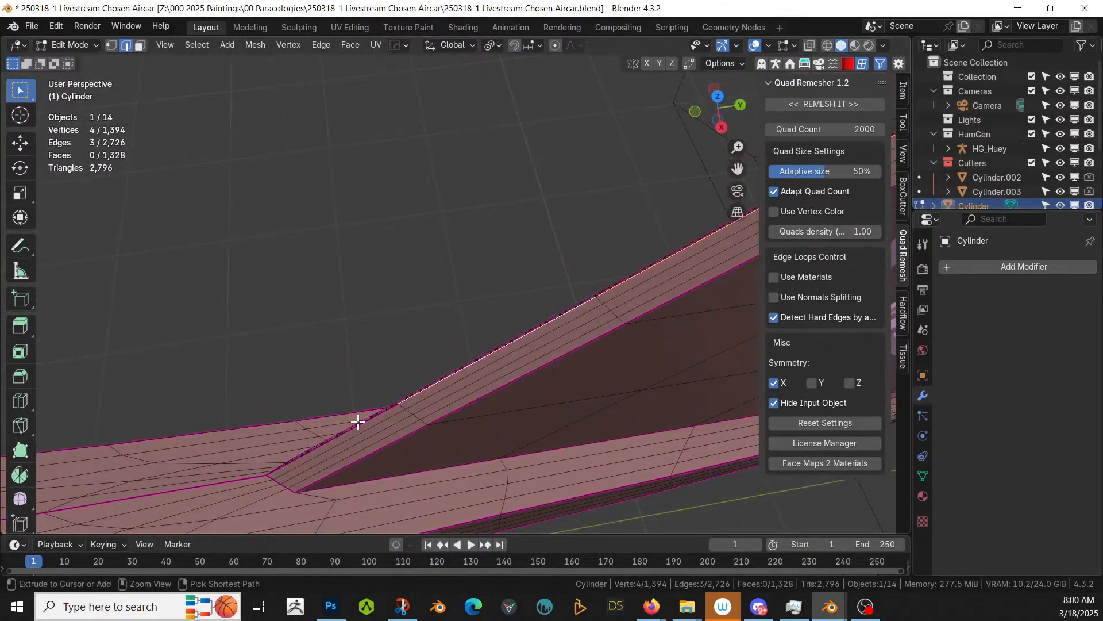
right_click(362, 424, "shift")
middle_click_drag(376, 419, 503, 376)
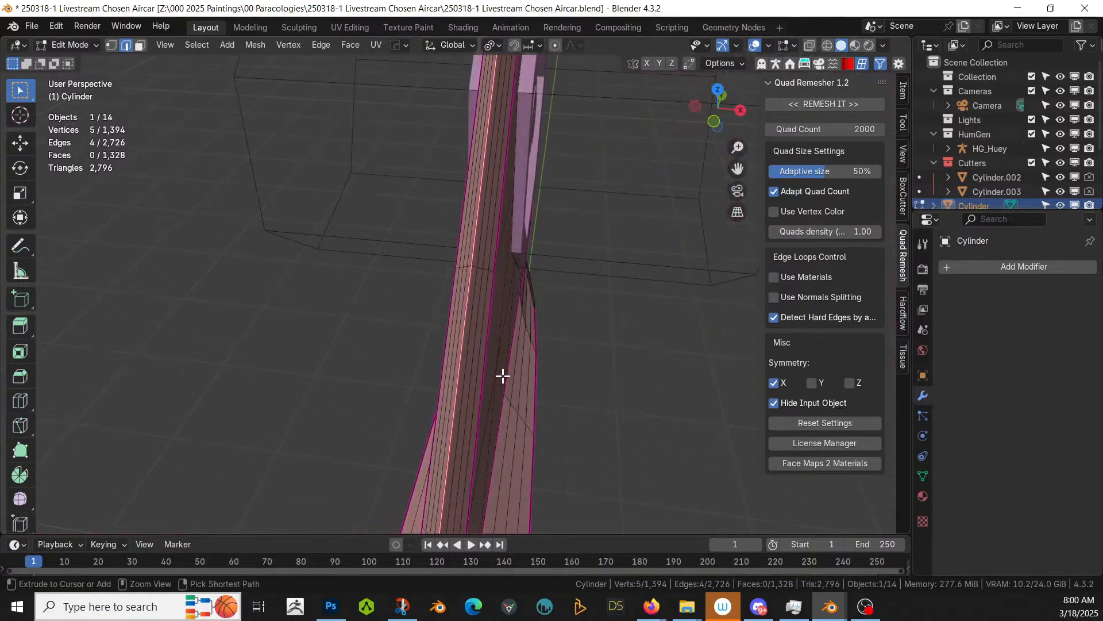
Step: Grow the leading-edge selection outward four times to take in the surrounding faces
key("ctrl+KP_Add")
key("ctrl+KP_Add")
key("ctrl+KP_Add")
key("ctrl+KP_Add")
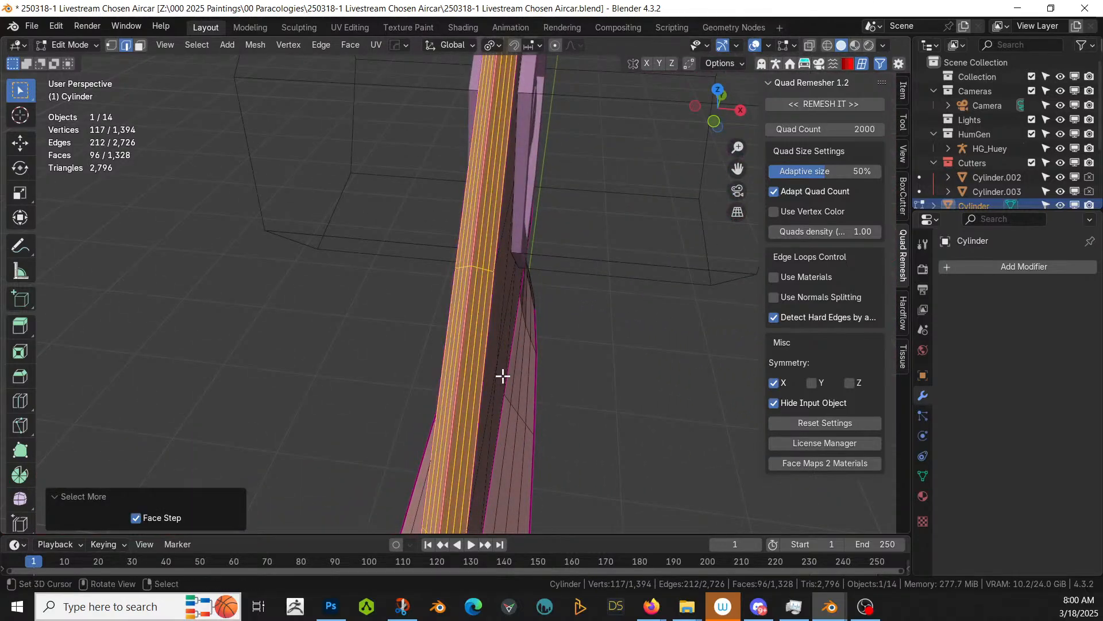
Step: Pick two narrow faces on one side of the tail fin's leading edge and extend the selection to all coplanar faces
middle_click_drag(502, 374, 534, 300)
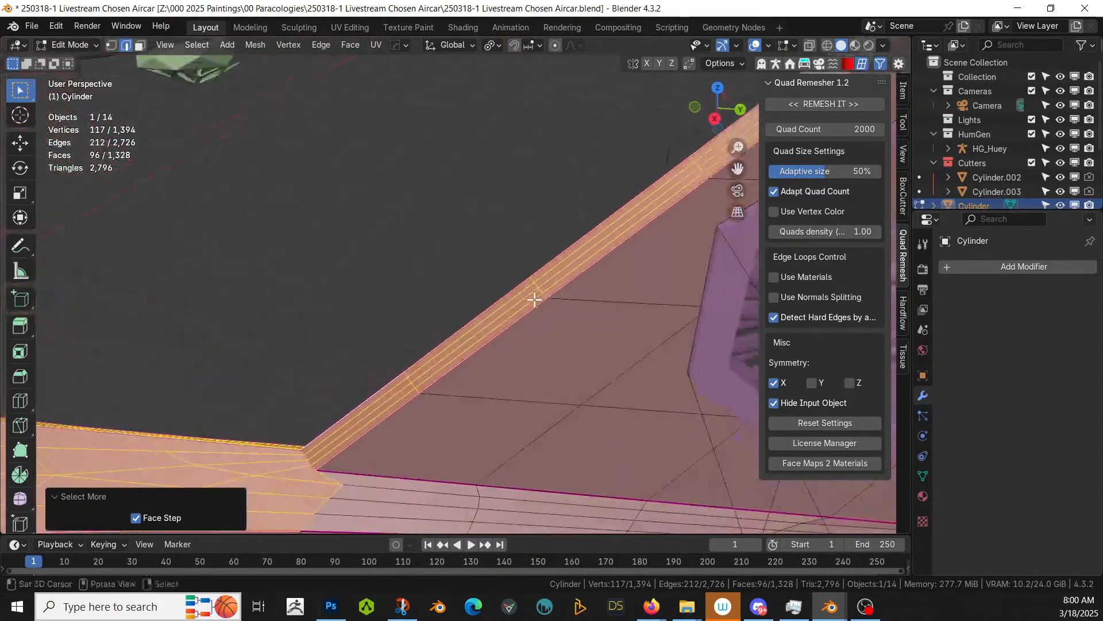
left_click(356, 427)
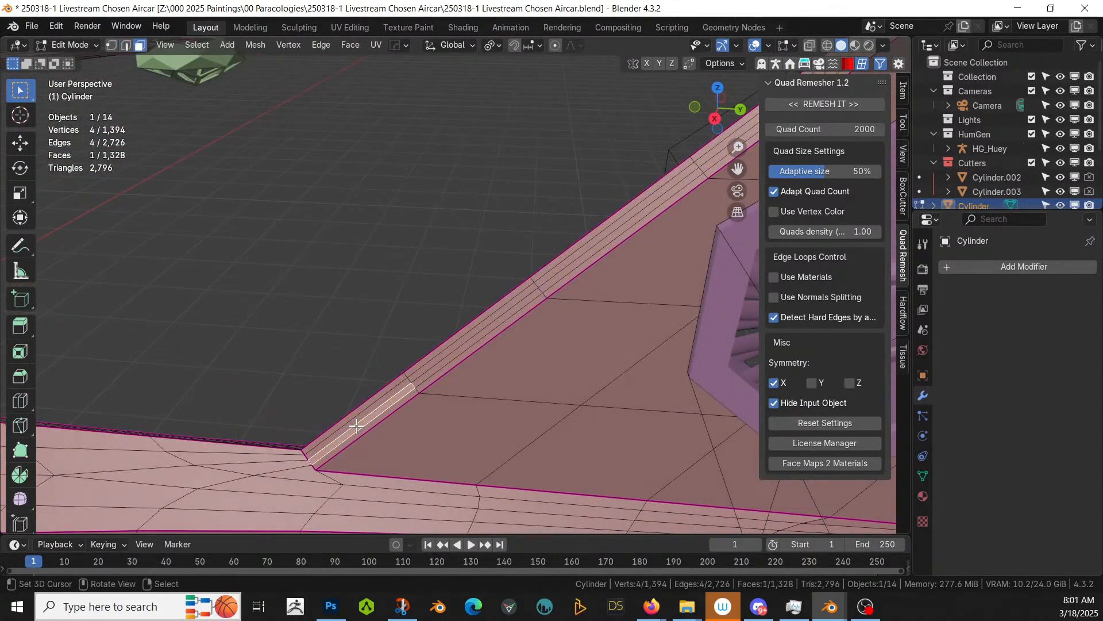
middle_click_drag(356, 426, 507, 423)
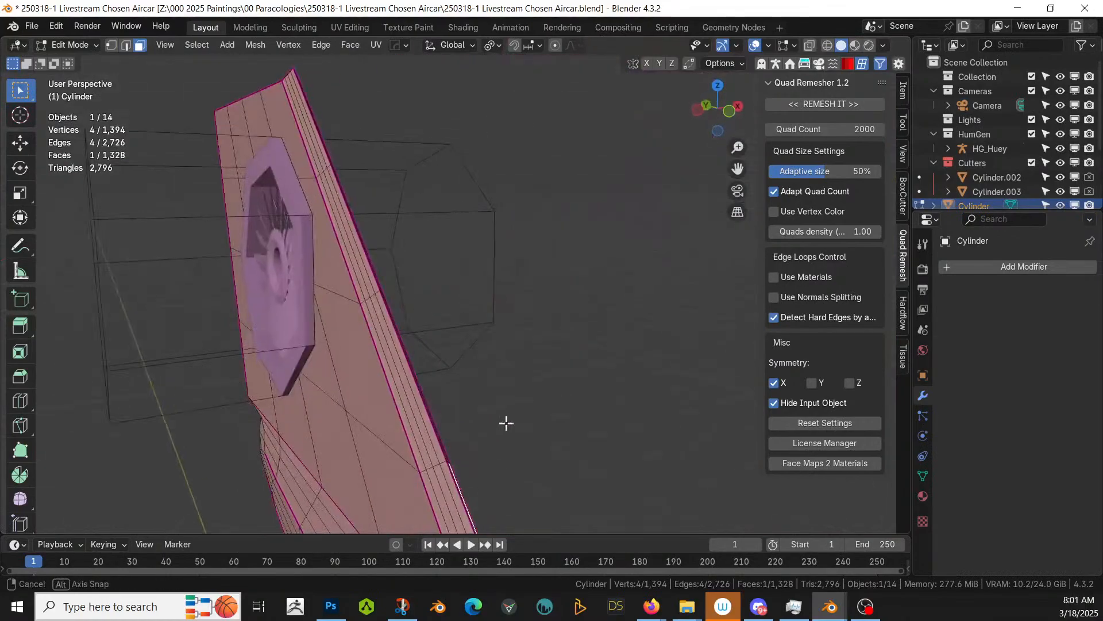
left_click(421, 446, "shift")
key("shift+g")
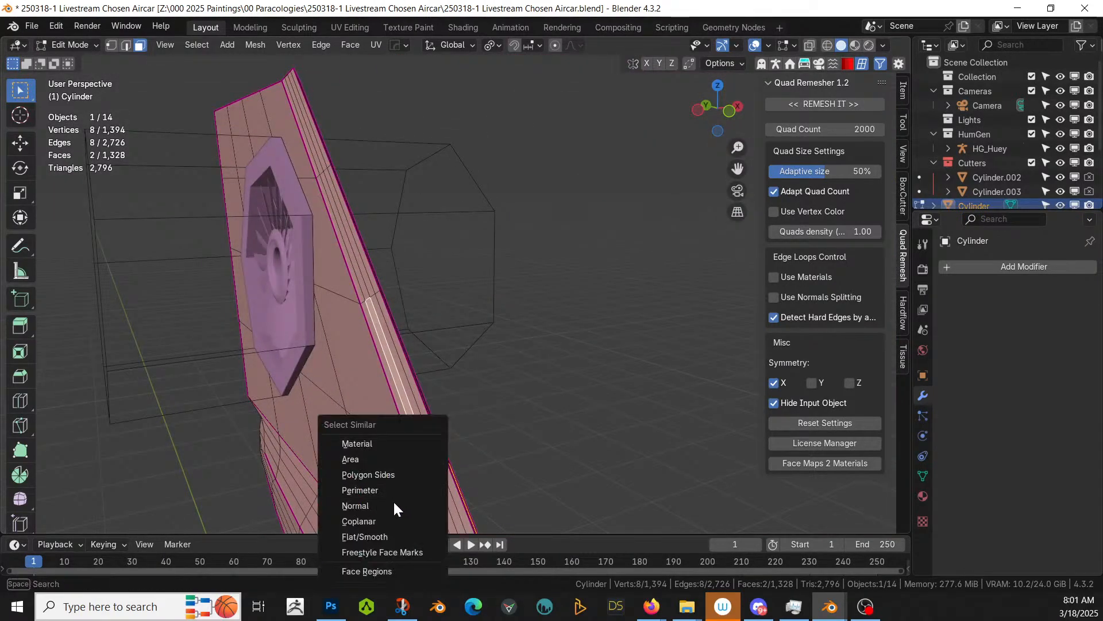
left_click(384, 520)
scroll(478, 426, "down", 2)
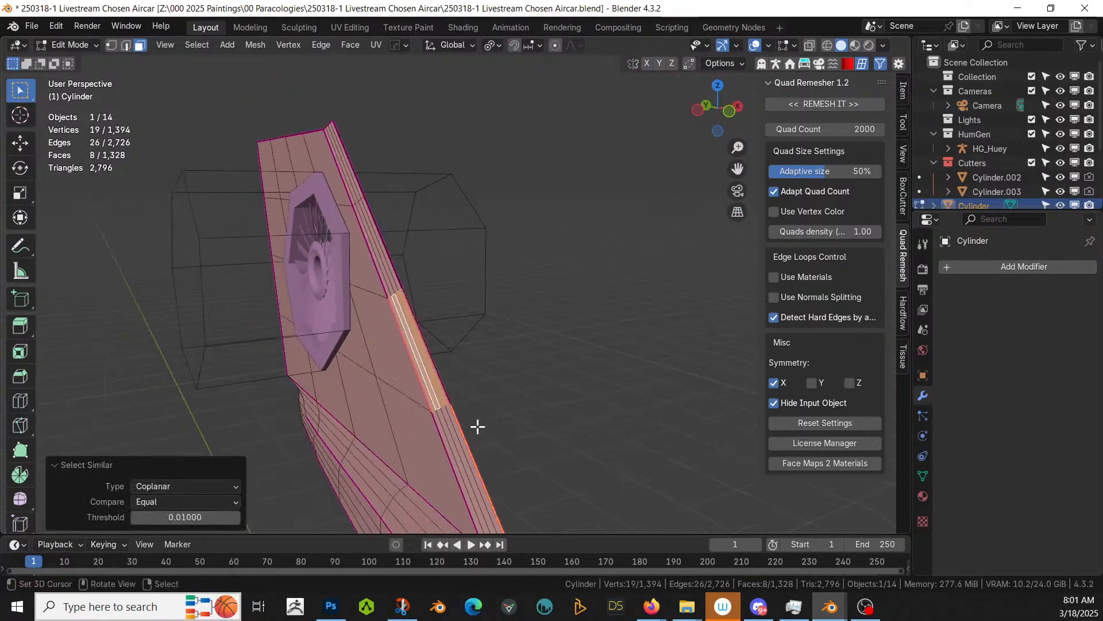
Step: Add the missed strip faces along the tail fin's leading edge and extend the selection again to coplanar faces
left_click(451, 449, "shift")
left_click(385, 261, "shift")
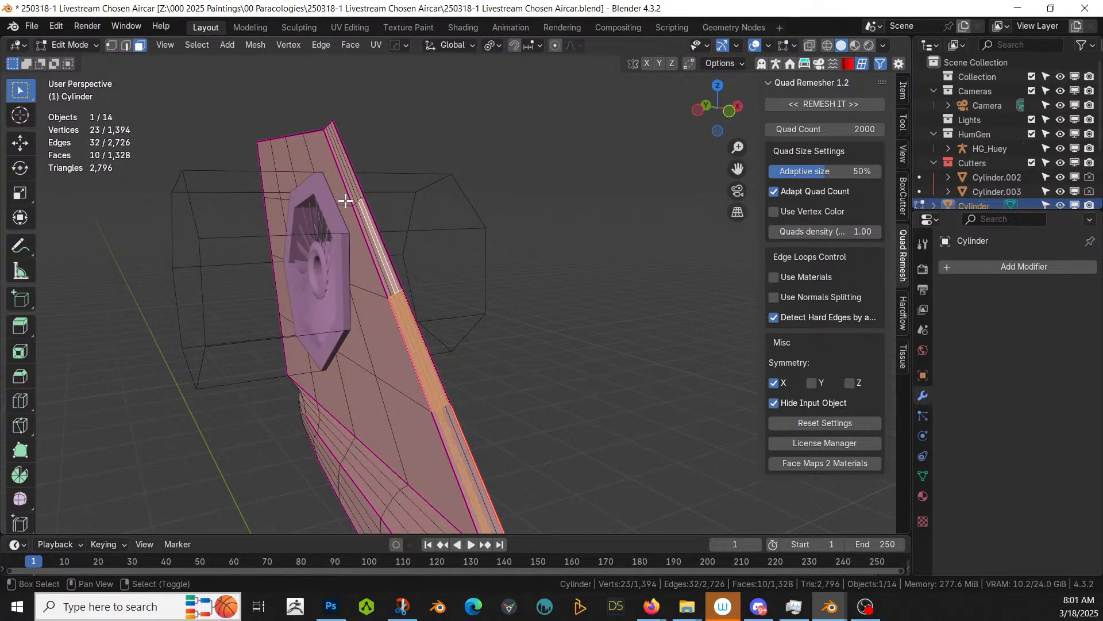
left_click(350, 182, "shift")
middle_click_drag(350, 181, 335, 320)
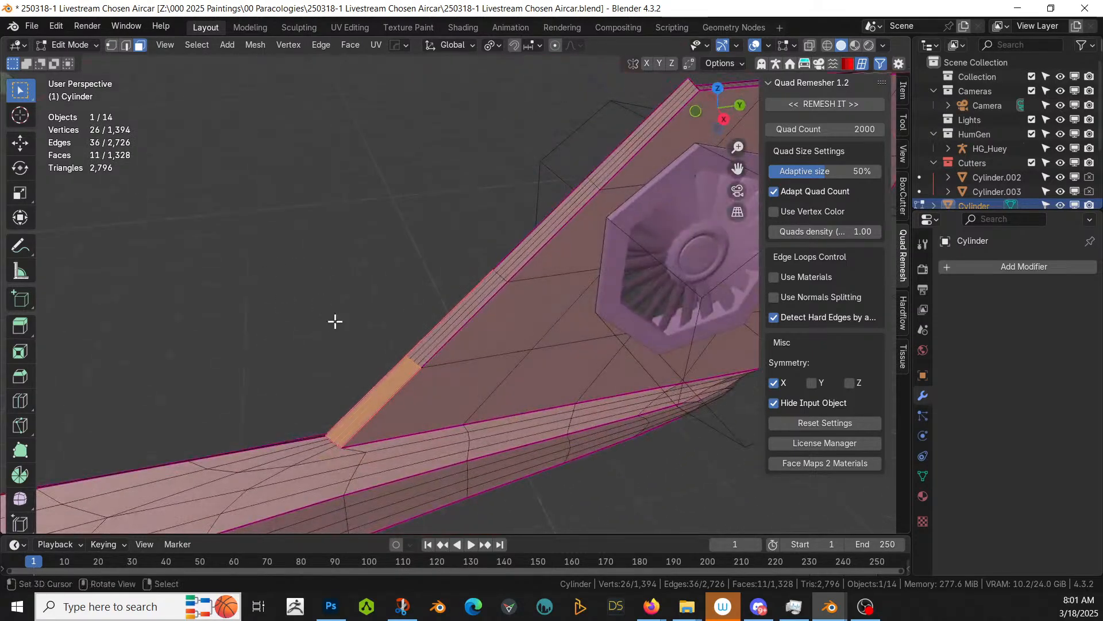
left_click(461, 310, "shift")
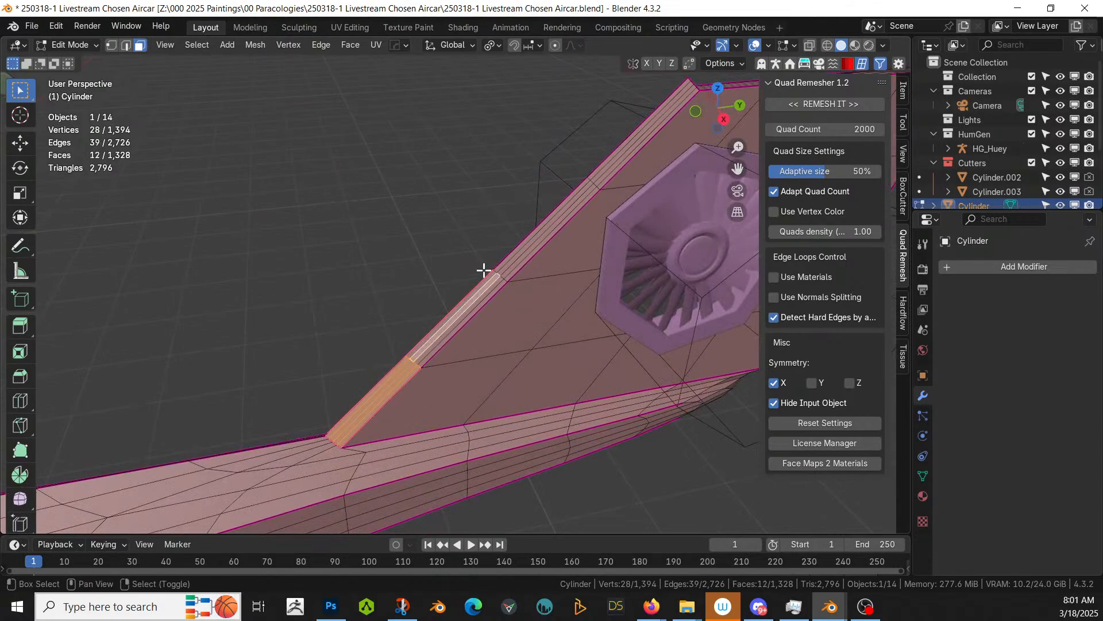
left_click(512, 259, "shift")
left_click(609, 170, "shift")
key("shift+g")
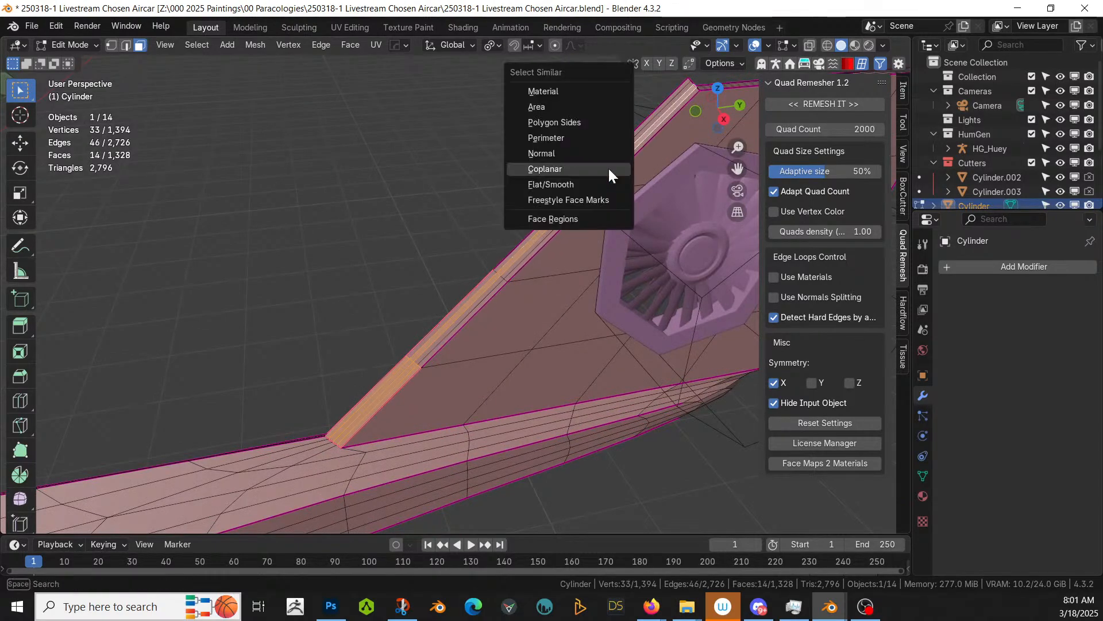
left_click(608, 168)
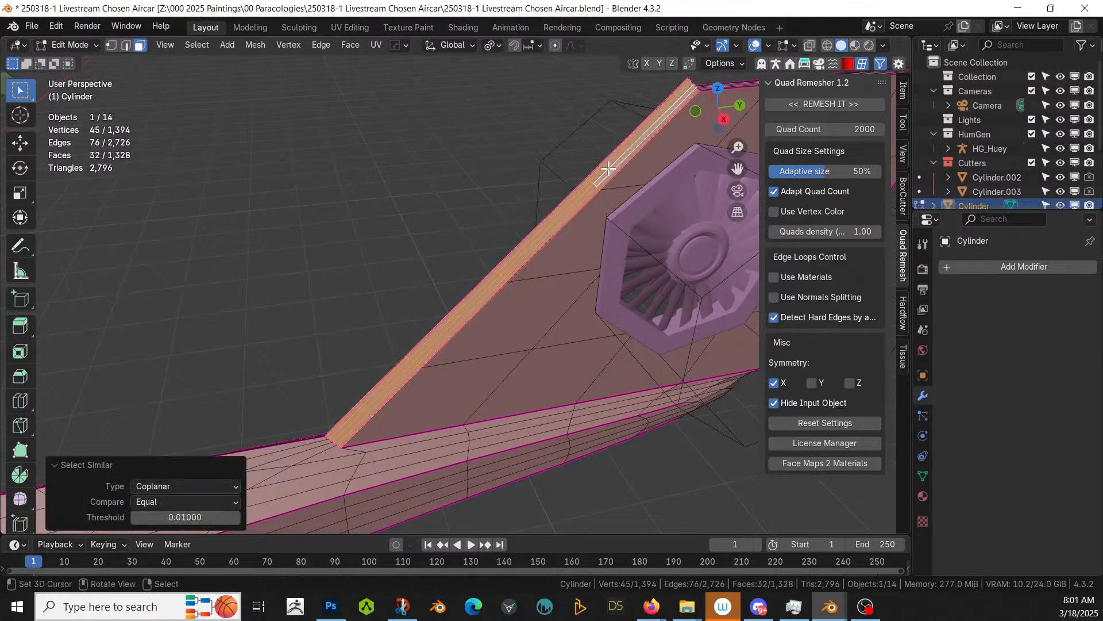
Step: Try to dissolve the selected faces of the tail fin's leading edge into a single face
key("ctrl+x")
middle_click_drag(515, 244, 242, 248)
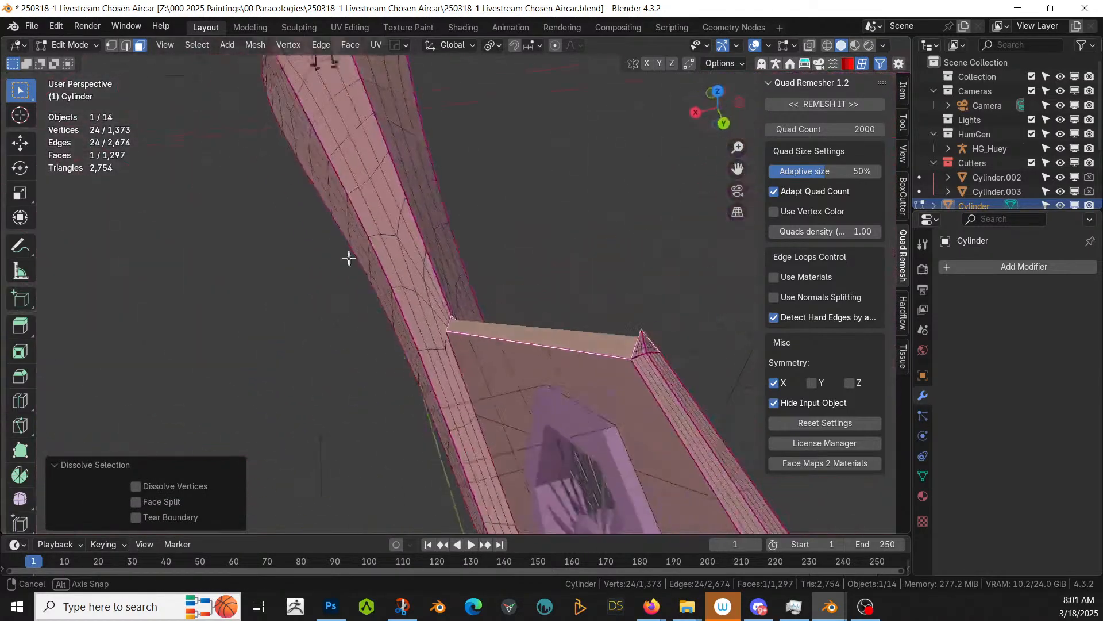
key("ctrl+z")
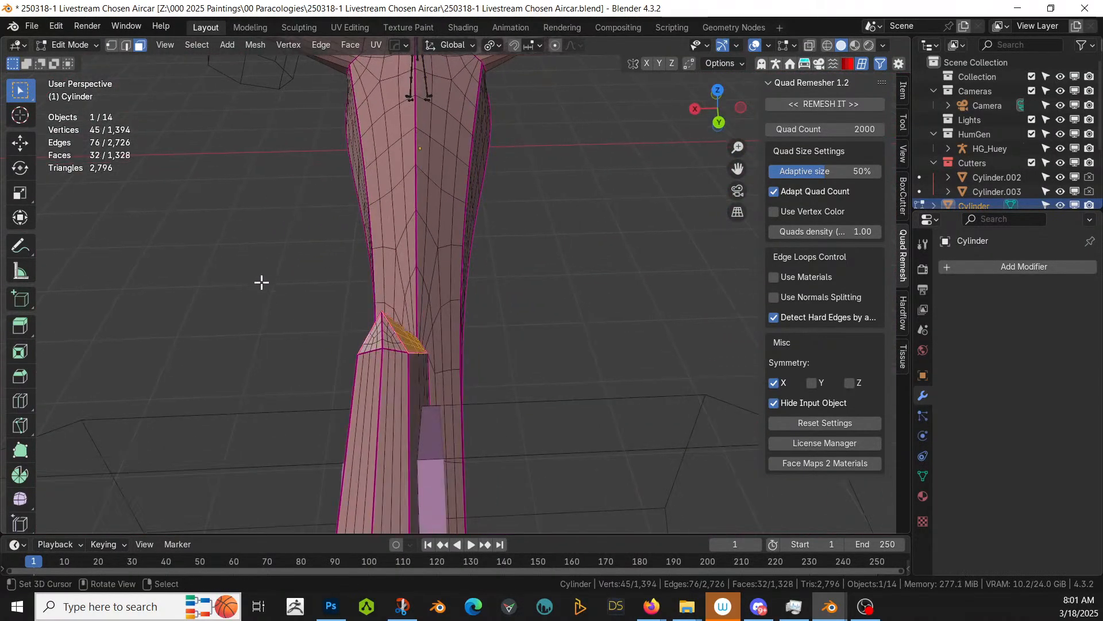
Step: Add the pointed faces at the tail fin's upper corner to the selection and dissolve everything into one face
scroll(261, 282, "up", 2)
middle_click_drag(328, 266, 345, 255, "shift")
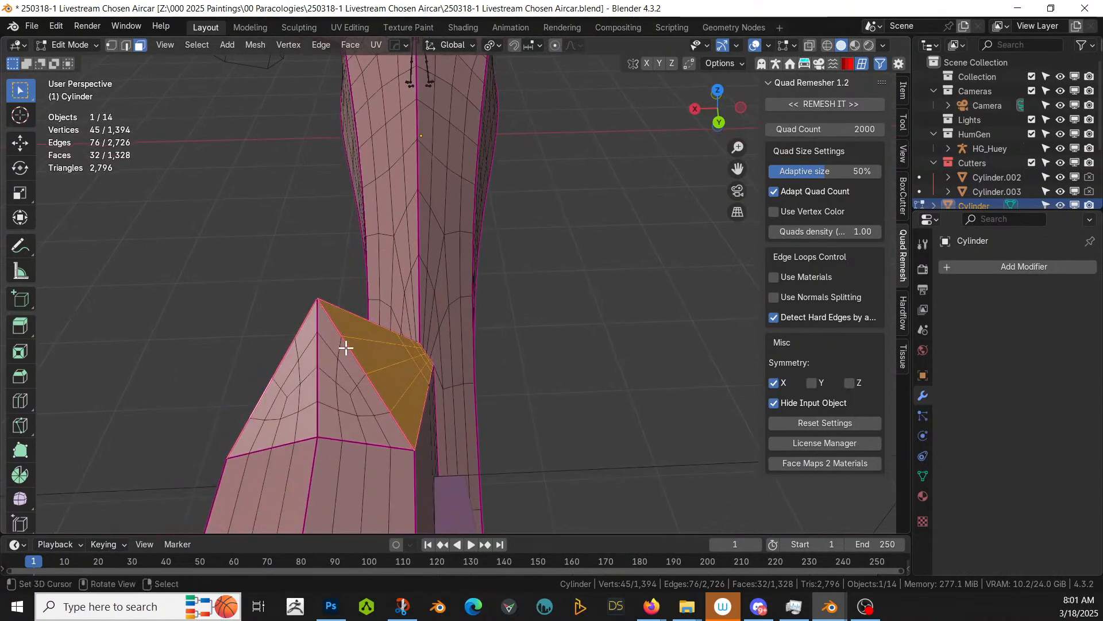
key("c")
mouse_move(331, 377)
left_mouse_down()
mouse_move(268, 422)
mouse_move(316, 347)
mouse_move(364, 402)
mouse_move(352, 401)
left_mouse_up()
key("Escape")
key("ctrl+x")
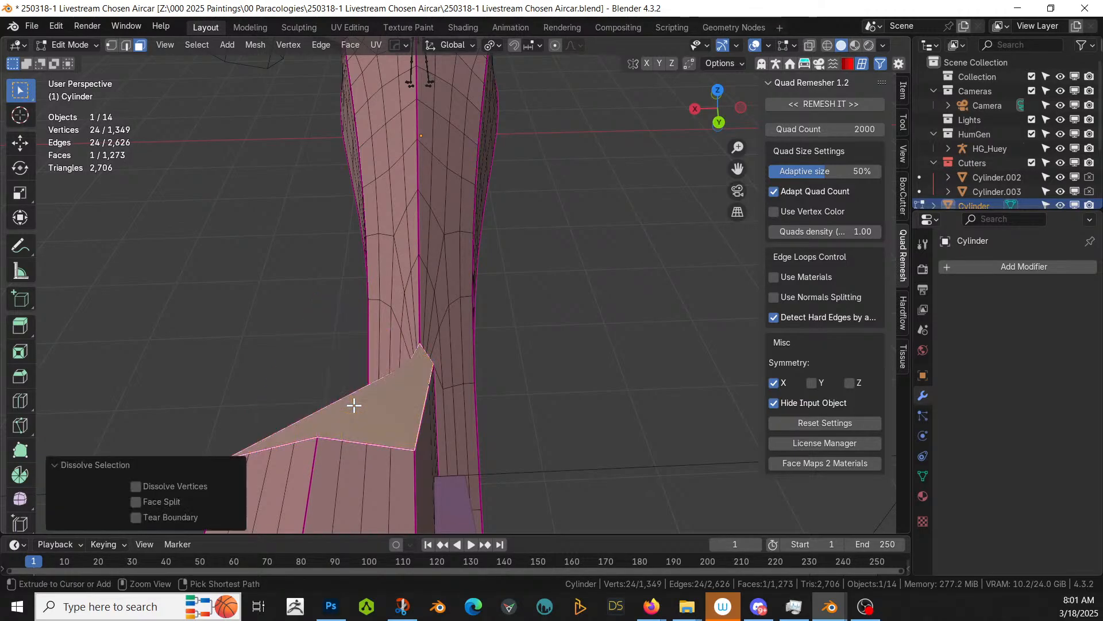
middle_click_drag(374, 403, 492, 364)
key("Tab")
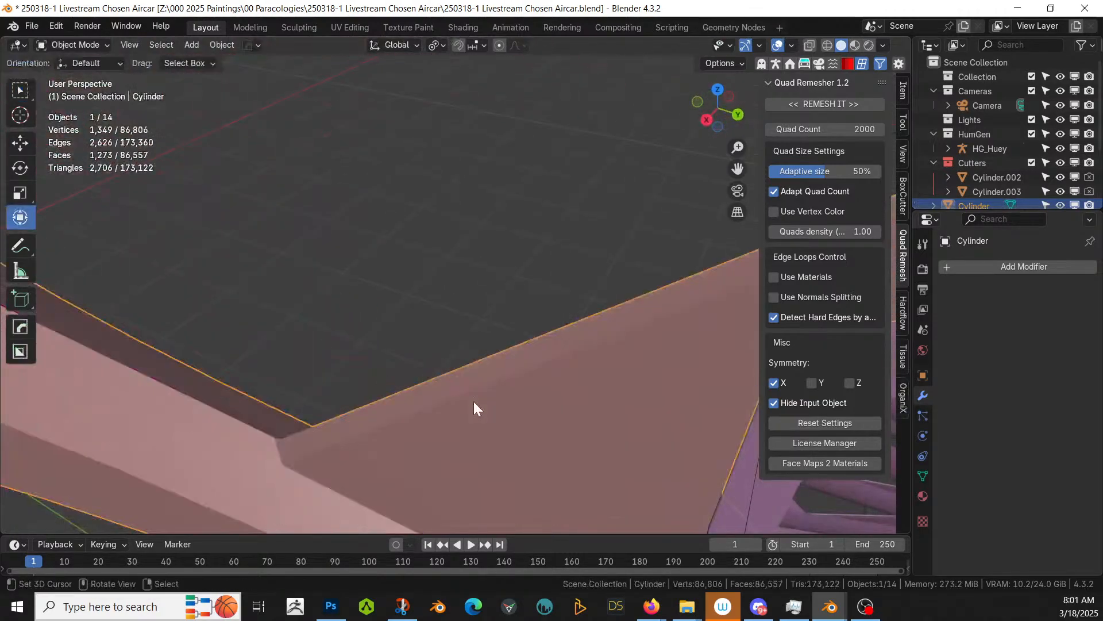
scroll(473, 401, "down", 3)
Step: Select the boundary vertices where the base of the tail fin's leading edge meets the body
key("Tab")
middle_click_drag(366, 330, 758, 107, "shift")
key("KP_1")
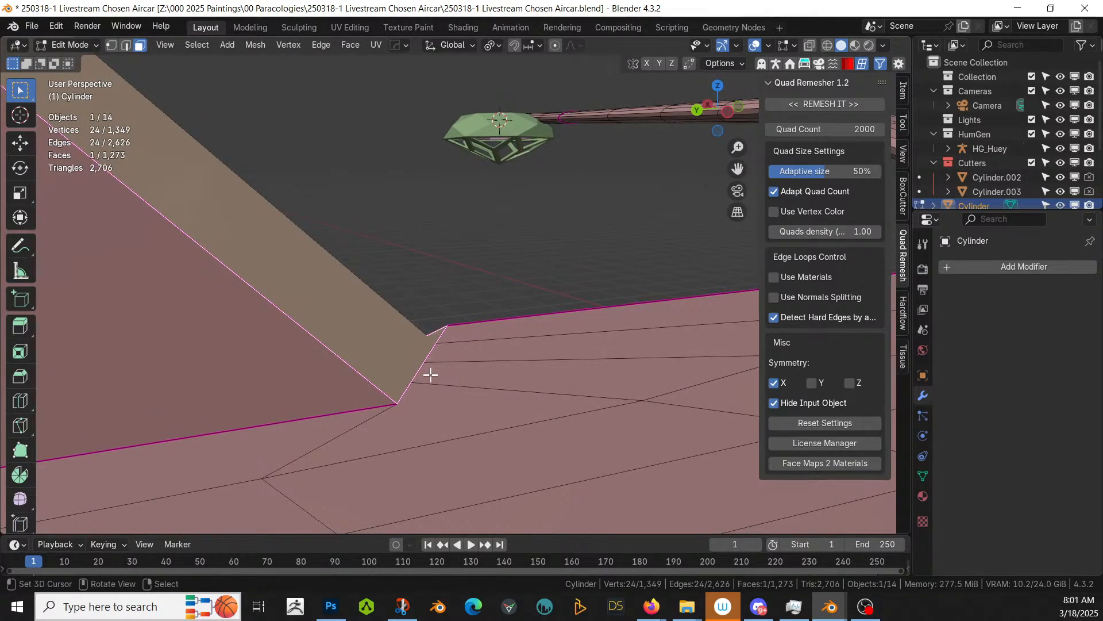
key("1")
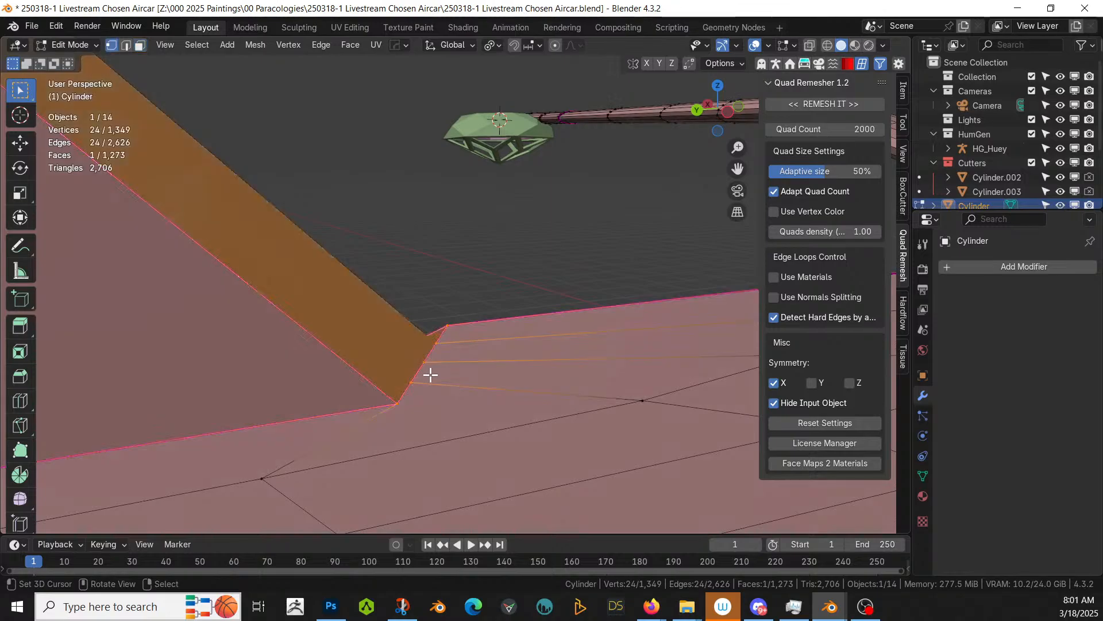
left_click(394, 406)
middle_click_drag(454, 326, 478, 426)
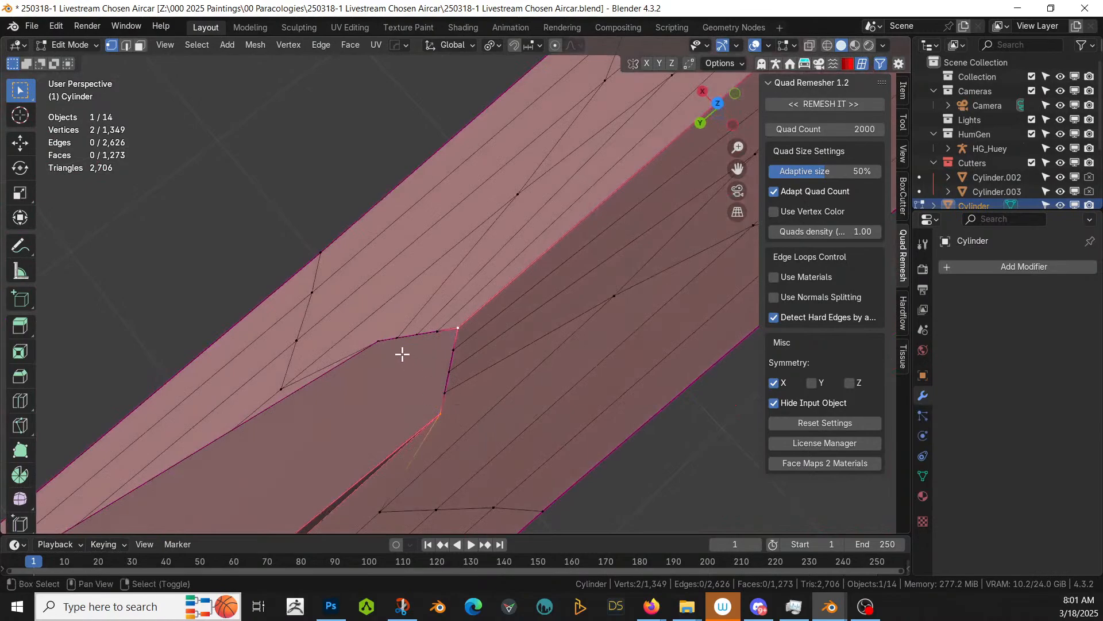
left_click(382, 341, "shift")
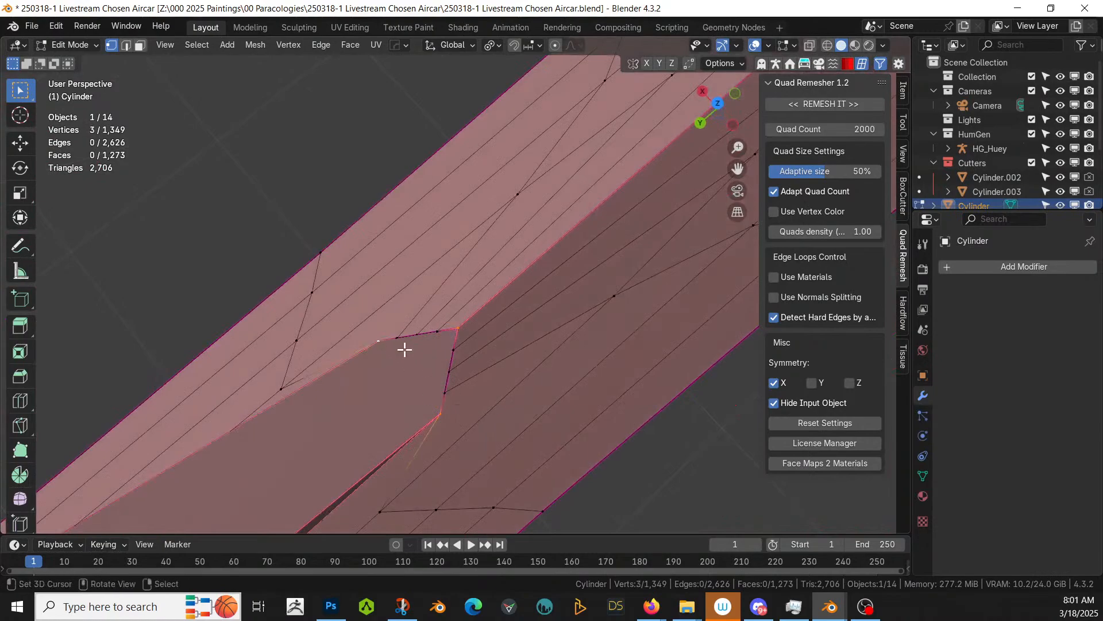
left_click(445, 394, "shift")
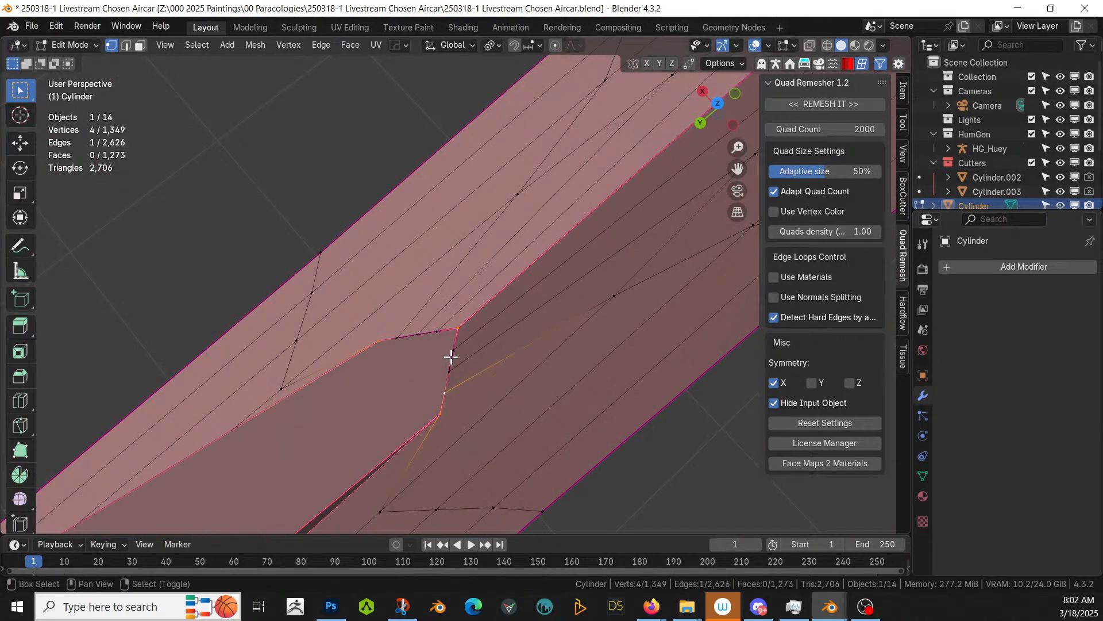
left_click(450, 368, "shift")
left_click(451, 347, "shift")
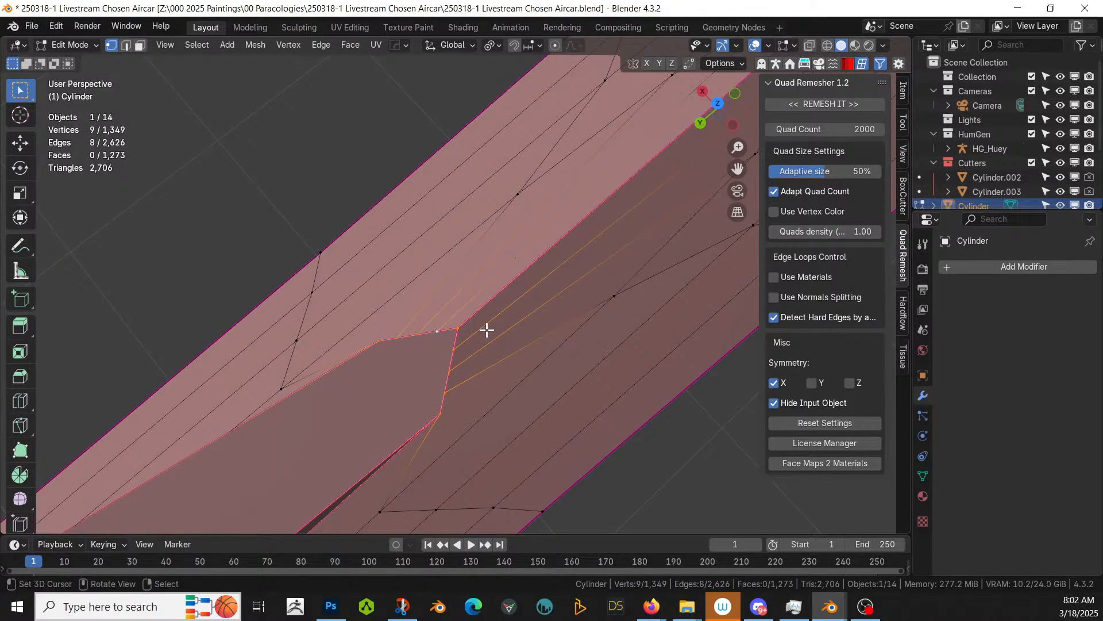
Step: Place the 3D cursor on the upper vertex at the fin's base and set the transform pivot point to 3D Cursor
middle_click_drag(490, 332, 477, 311)
middle_click_drag(417, 220, 429, 279)
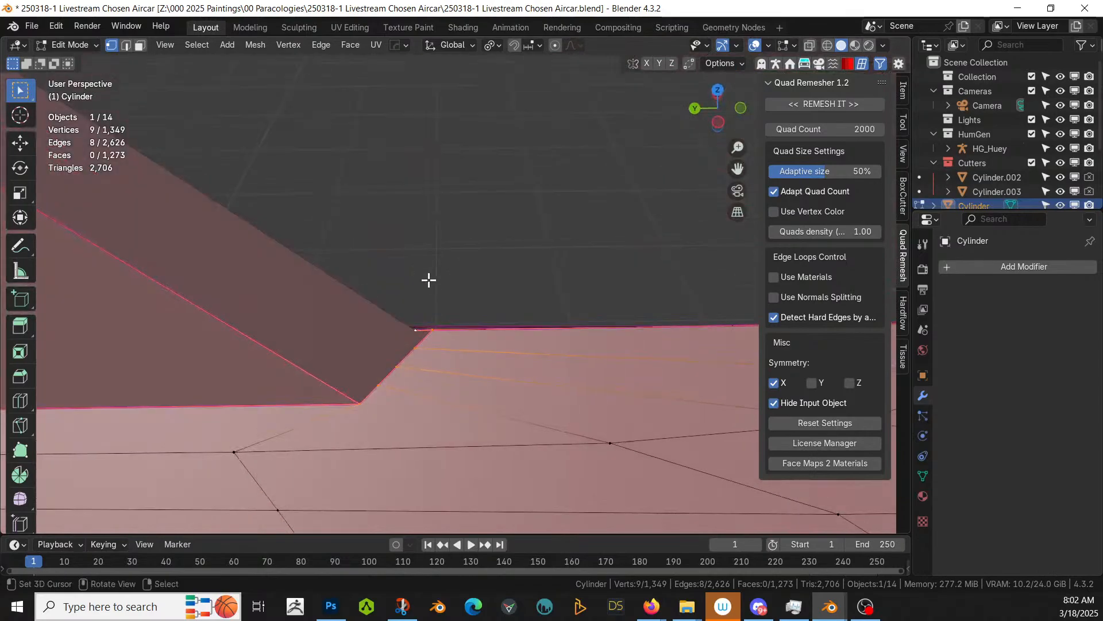
left_click(432, 330)
key("2")
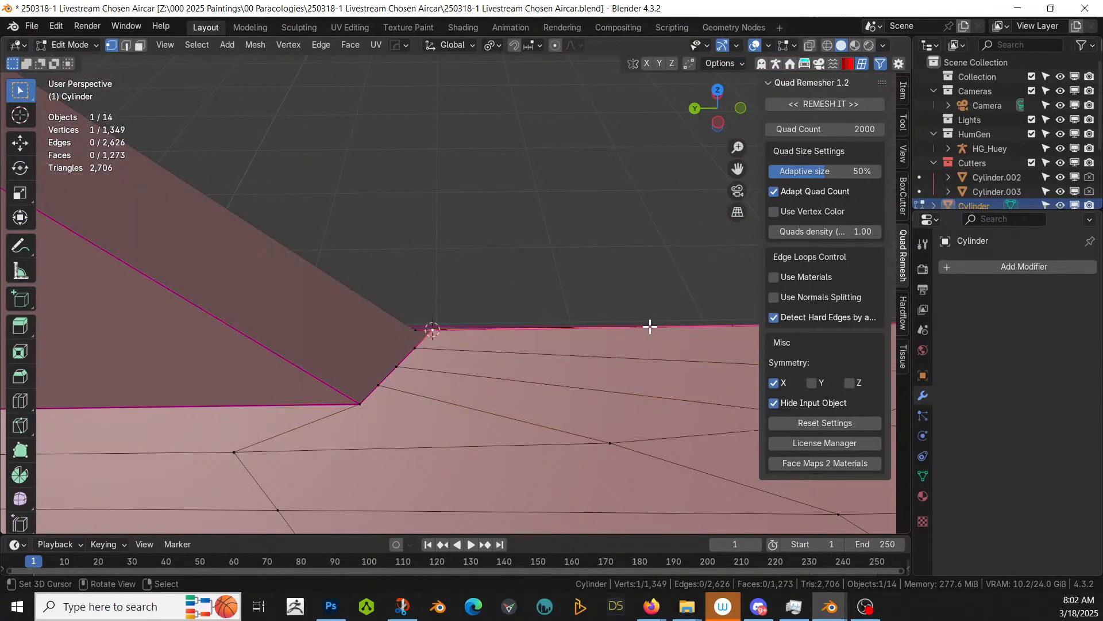
left_click(491, 45)
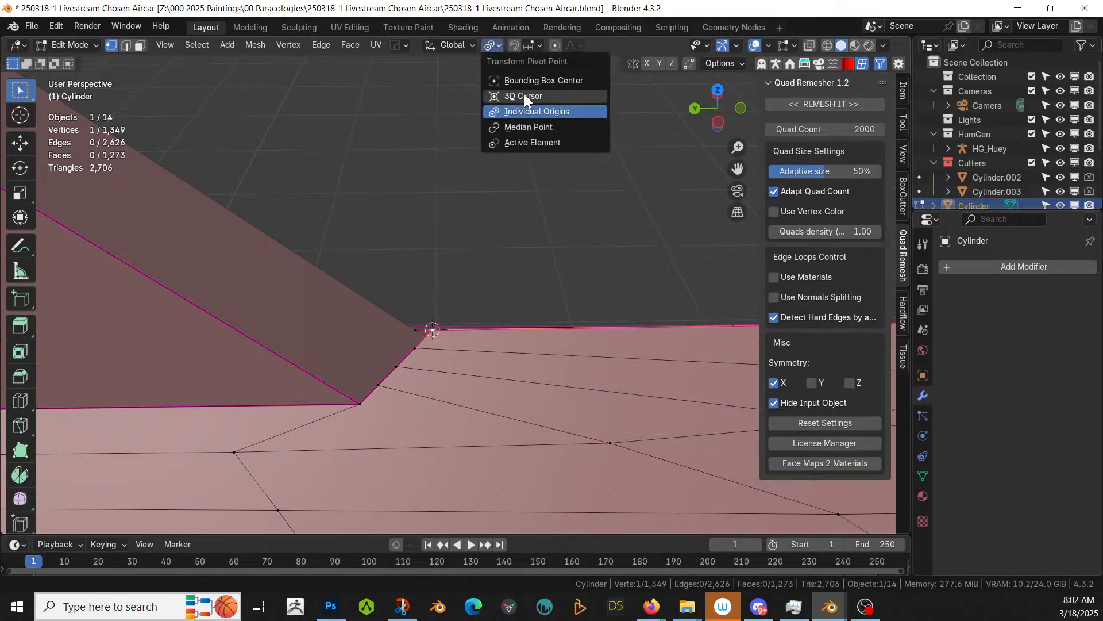
left_click(524, 96)
Step: Select the vertices along both sides of the junction where the tail fin's leading edge meets the body
key("c")
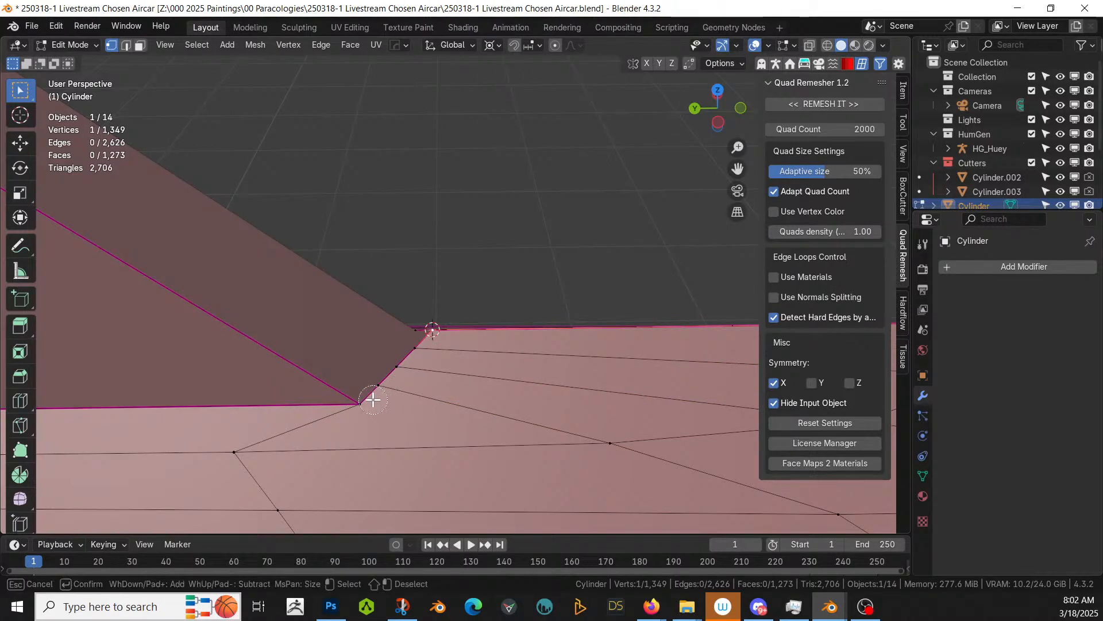
left_click_drag(374, 394, 432, 338)
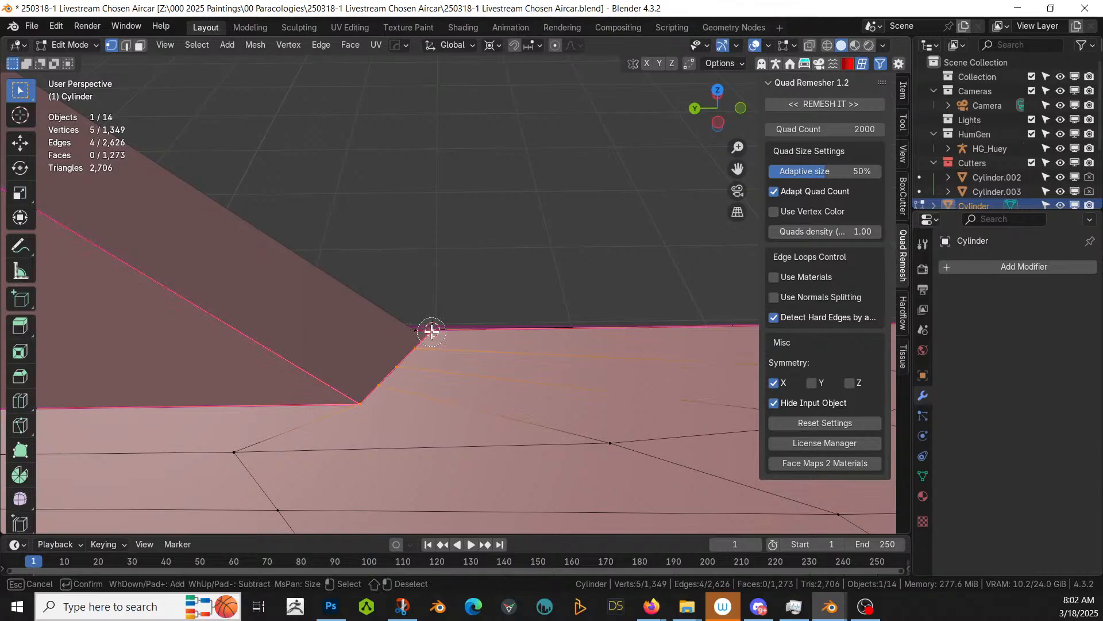
middle_click_drag(431, 331, 619, 383)
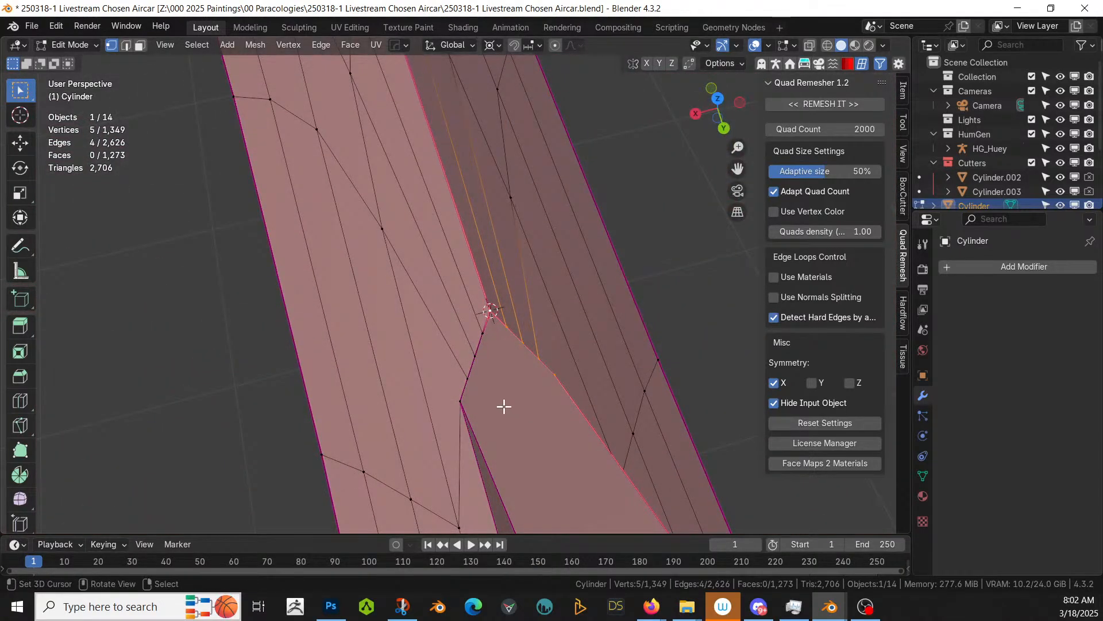
key("c")
left_click_drag(463, 397, 477, 328)
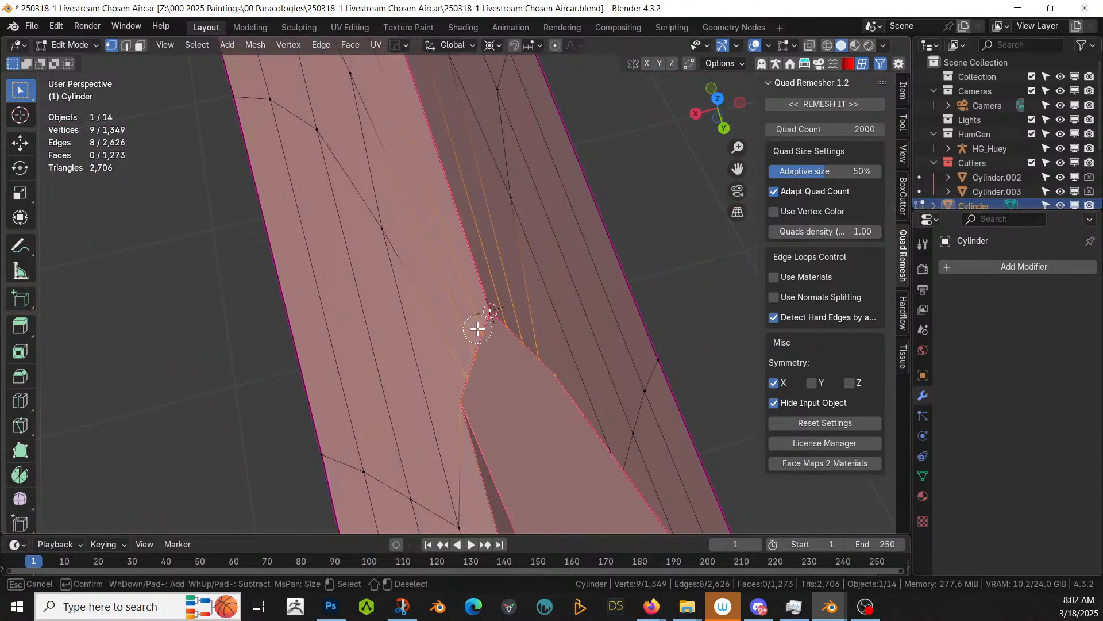
key("Escape")
Step: Flatten the selected fin-base vertices to the 3D cursor's height by scaling them to 0 along Z, and return to Object Mode
key("s")
key("z")
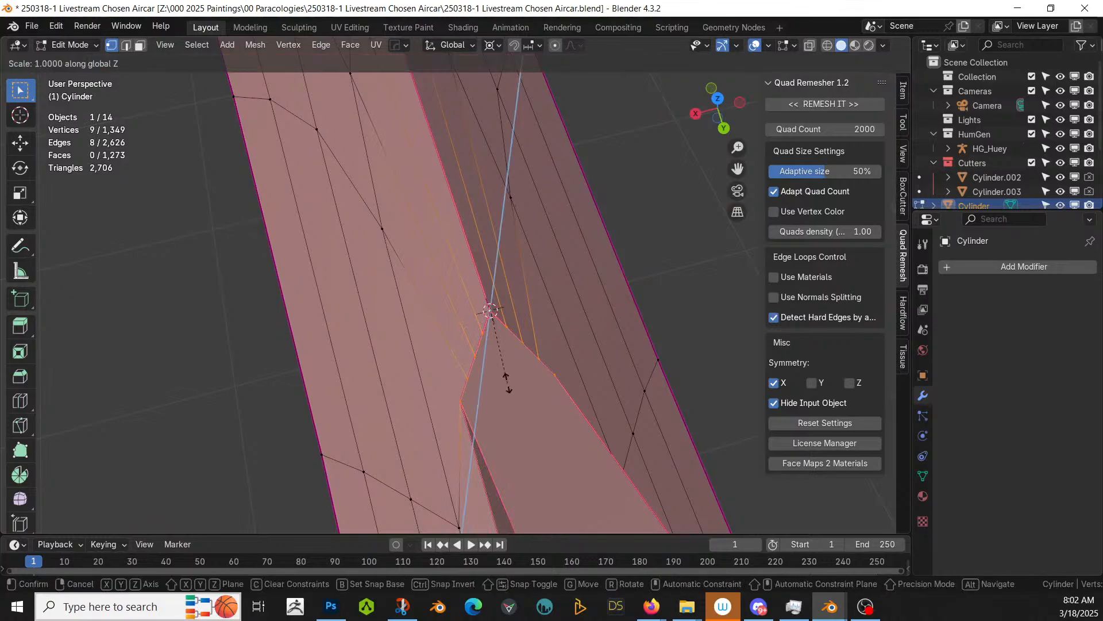
key("0")
key("Return")
middle_click_drag(507, 381, 796, 290)
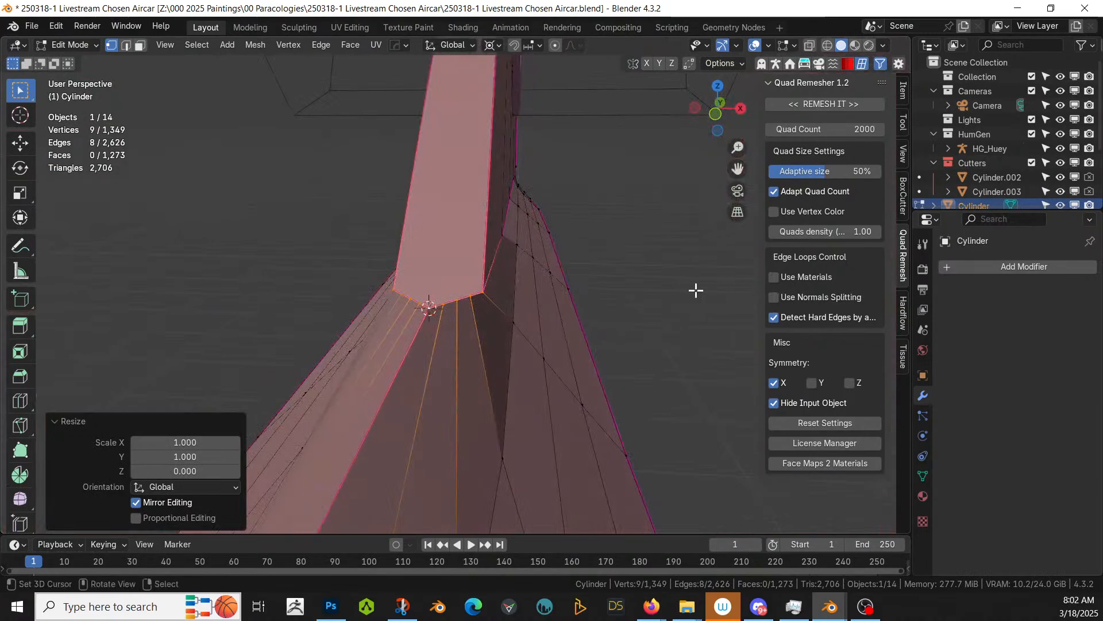
key("Tab")
middle_click_drag(458, 295, 387, 249)
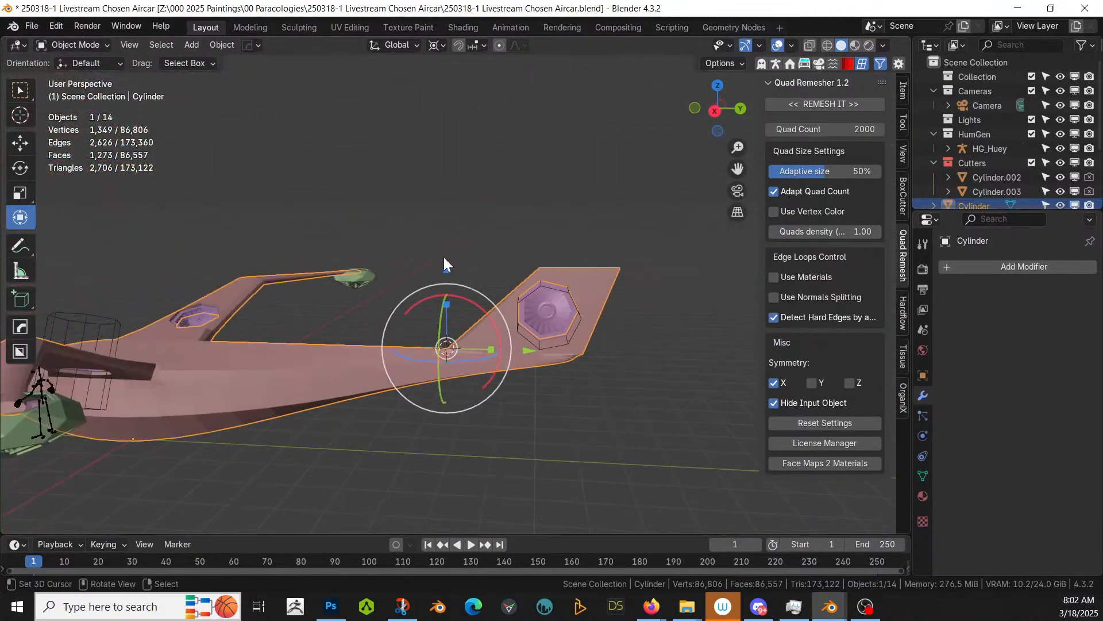
key("Tab")
key("Tab")
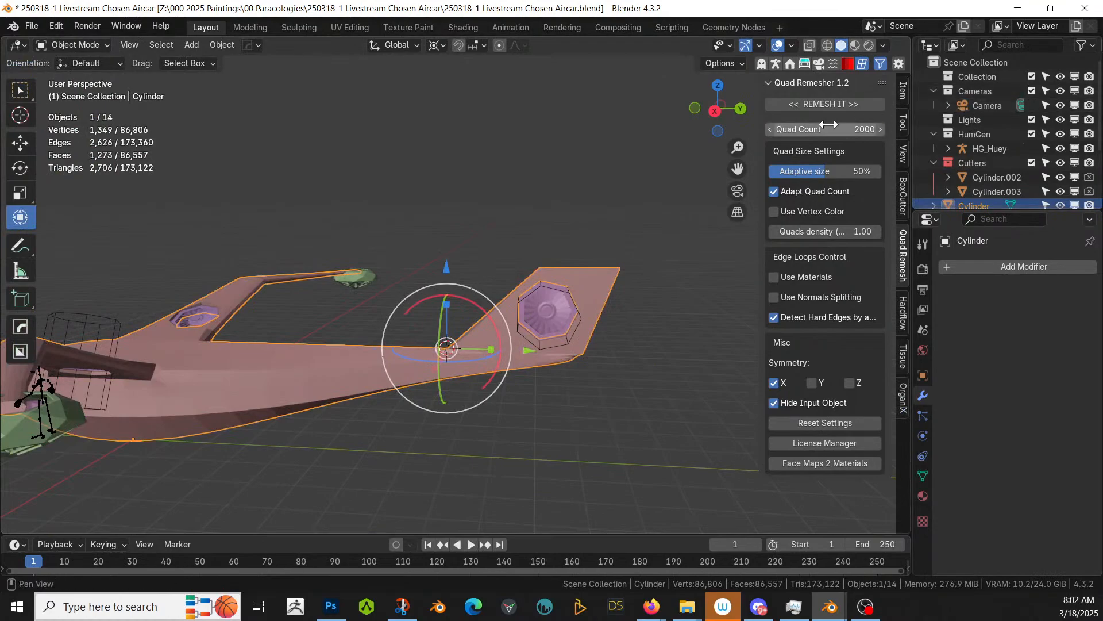
Step: Try to remesh the aircar body with a quad count of 2000 and 50% adaptive size, and undo it
left_click(838, 105)
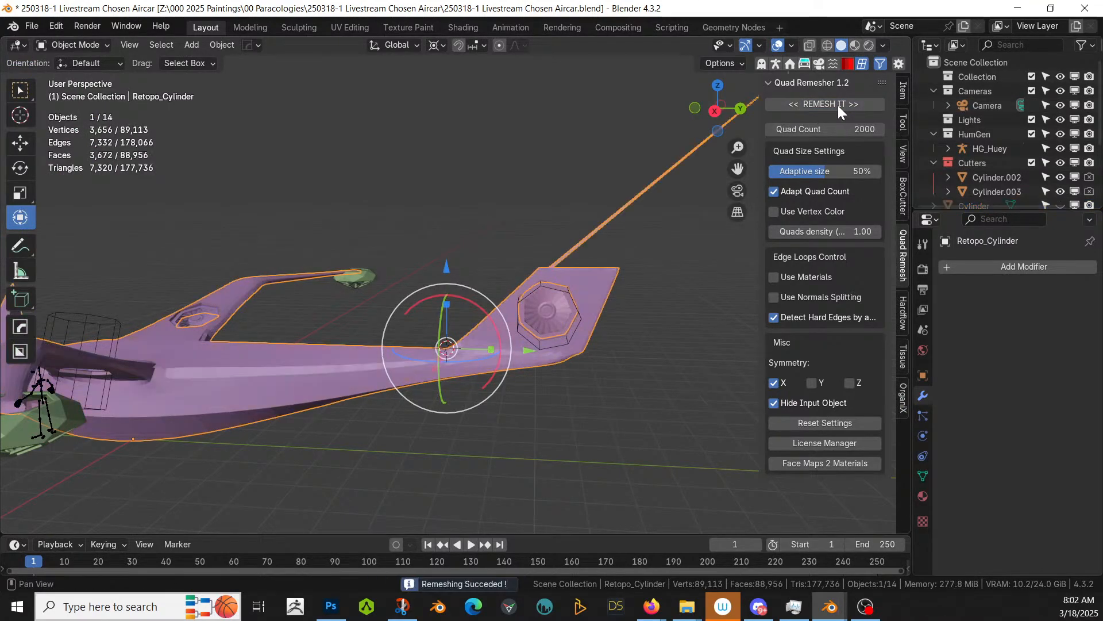
middle_click_drag(459, 173, 471, 257)
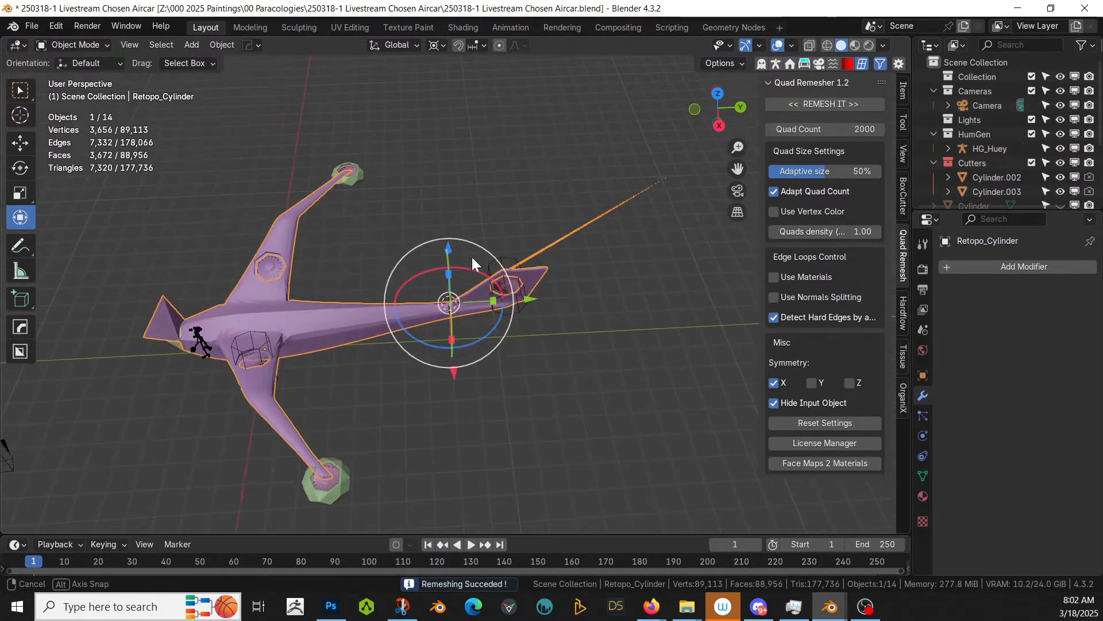
scroll(471, 257, "up", 4)
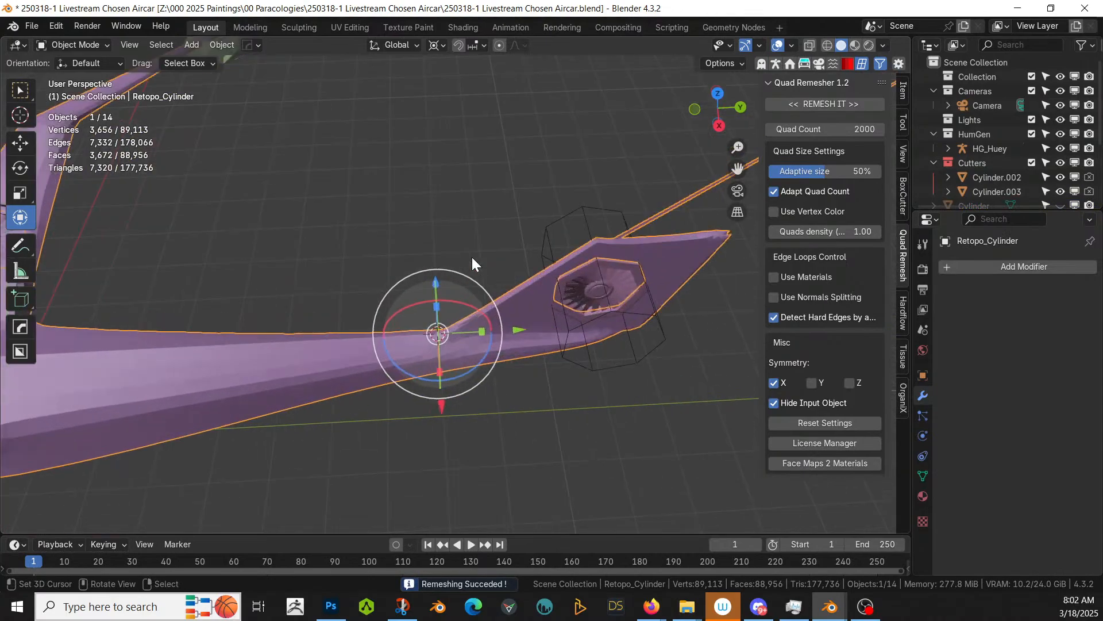
key("ctrl+z")
Step: Set the adaptive size to 18%, try remeshing the aircar body again, and undo the remesh
middle_click_drag(452, 258, 83, 249)
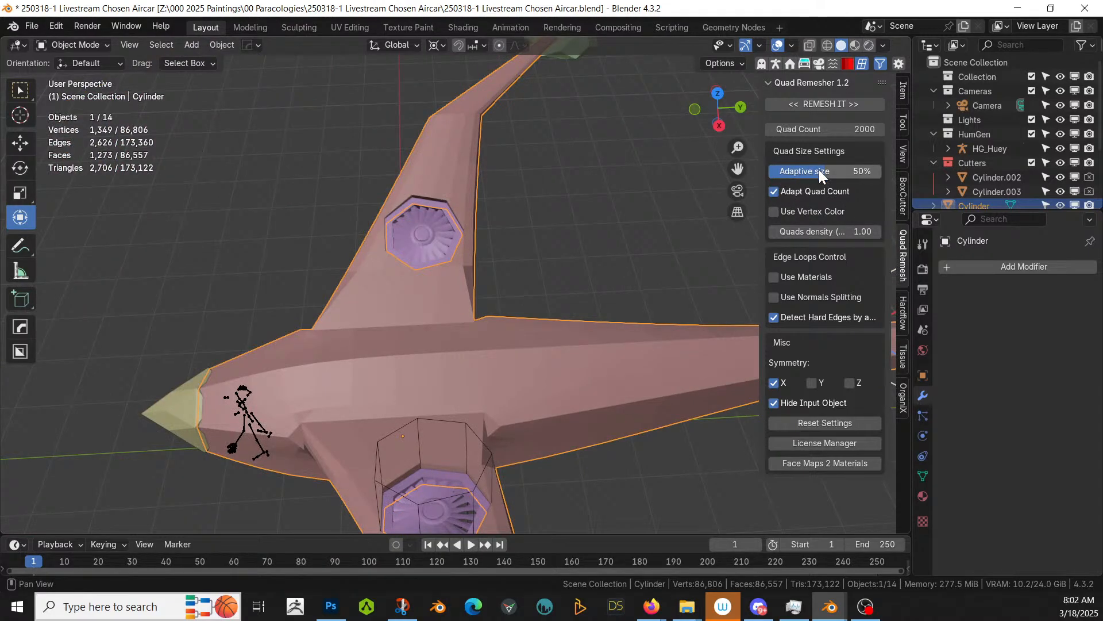
left_click_drag(819, 170, 788, 171)
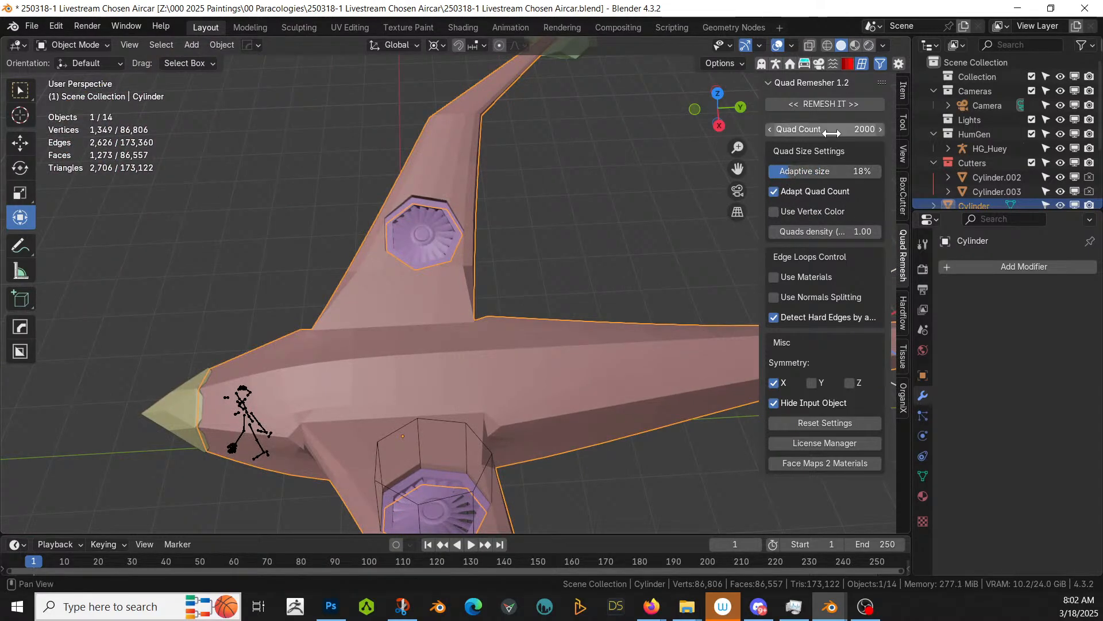
left_click(834, 105)
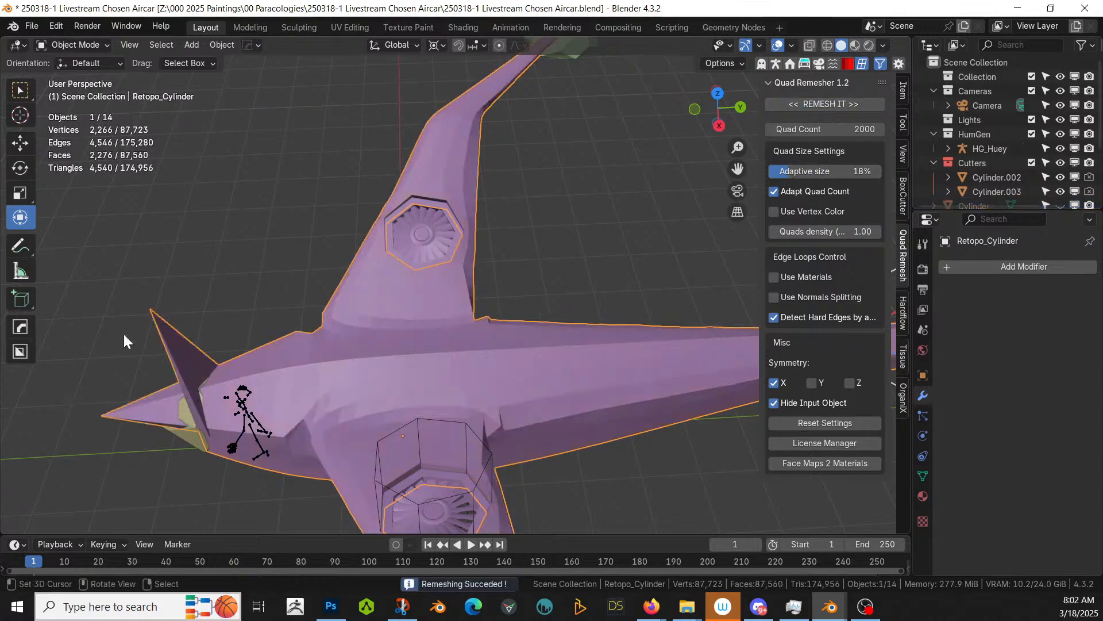
middle_click_drag(123, 332, 806, 329)
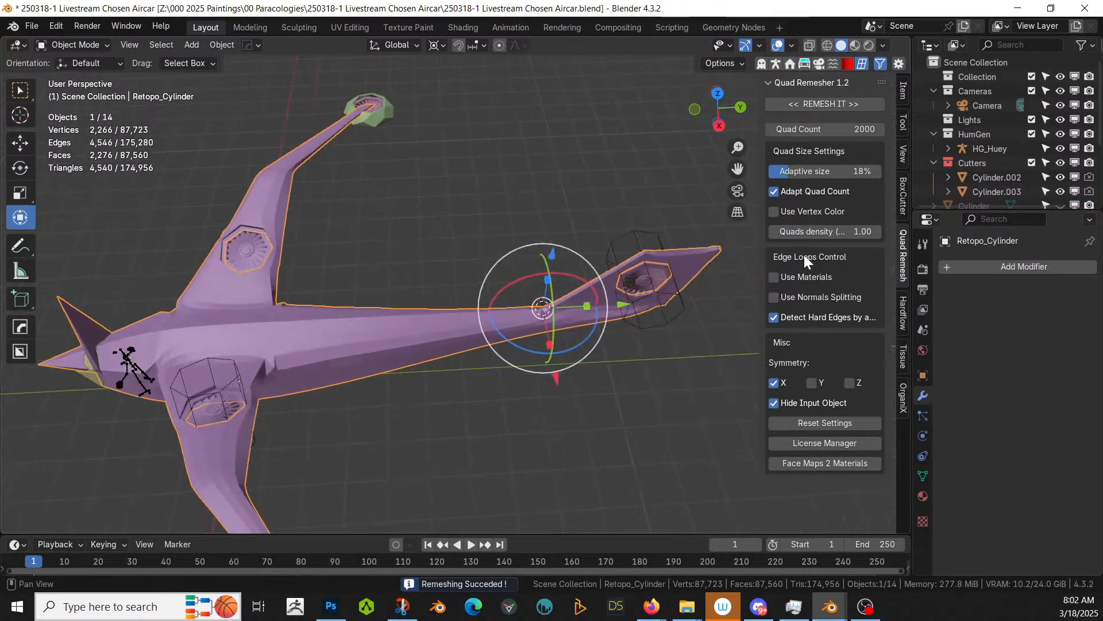
middle_click_drag(340, 292, 379, 217)
key("ctrl+z")
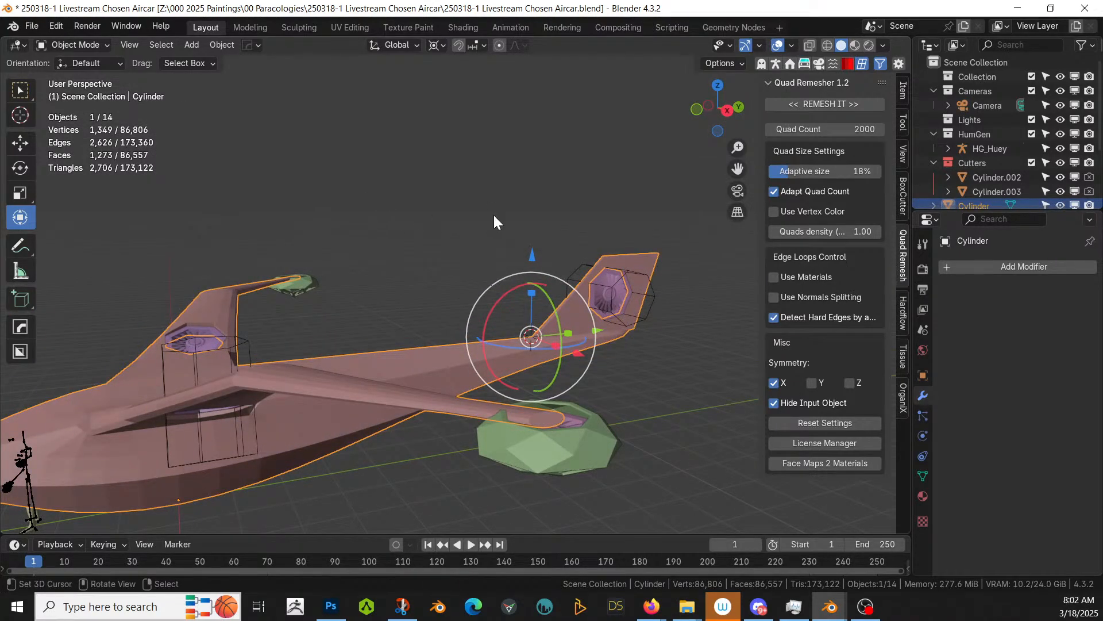
Step: Remesh the aircar body with a quad count of 2500 and Use Normals Splitting enabled
scroll(493, 216, "down", 2)
key("Tab")
scroll(387, 349, "up", 2)
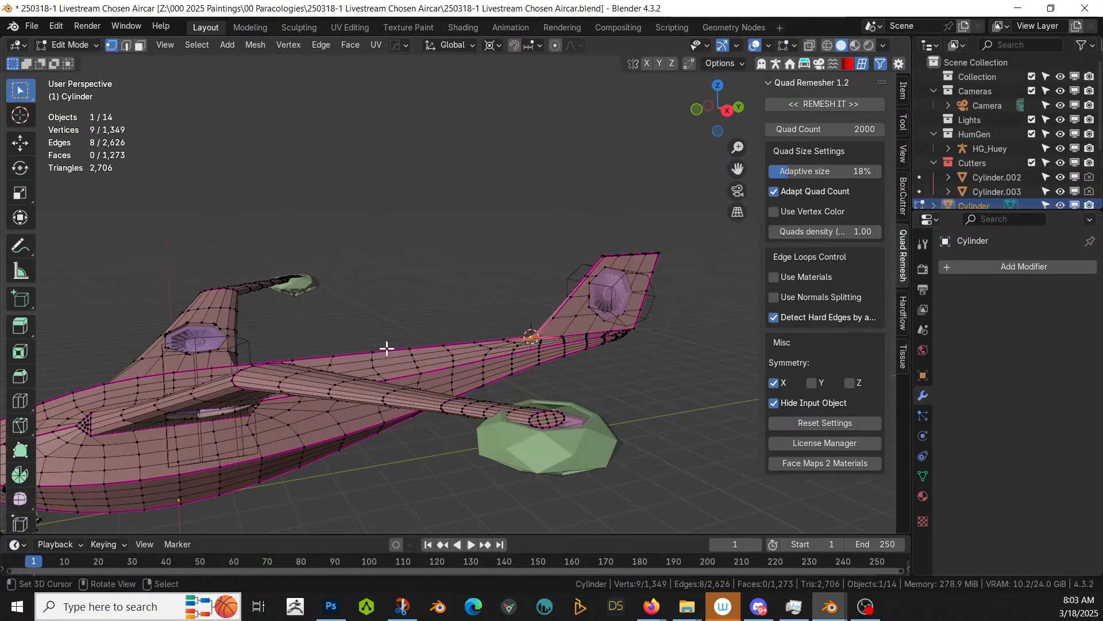
middle_click_drag(387, 348, 337, 387)
key("Tab")
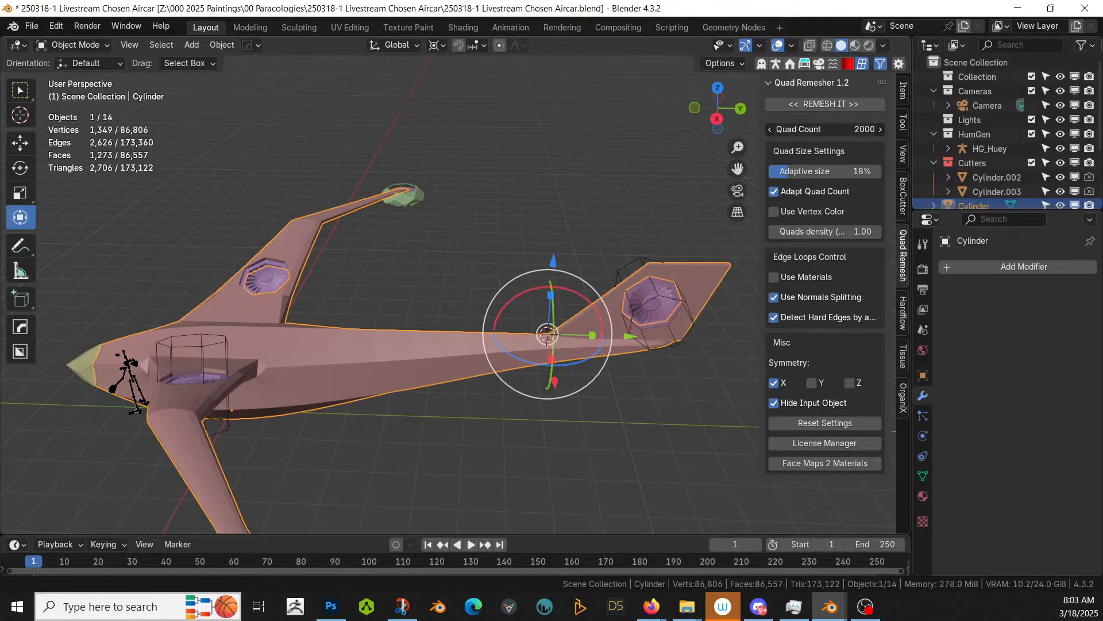
type("2500")
key("Return")
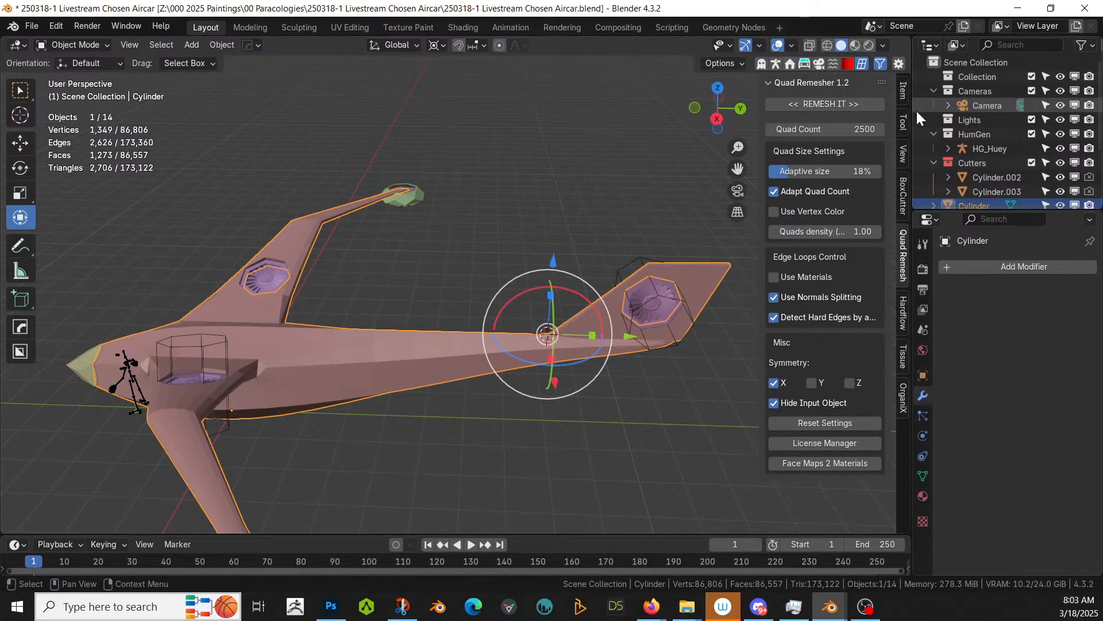
left_click(858, 104)
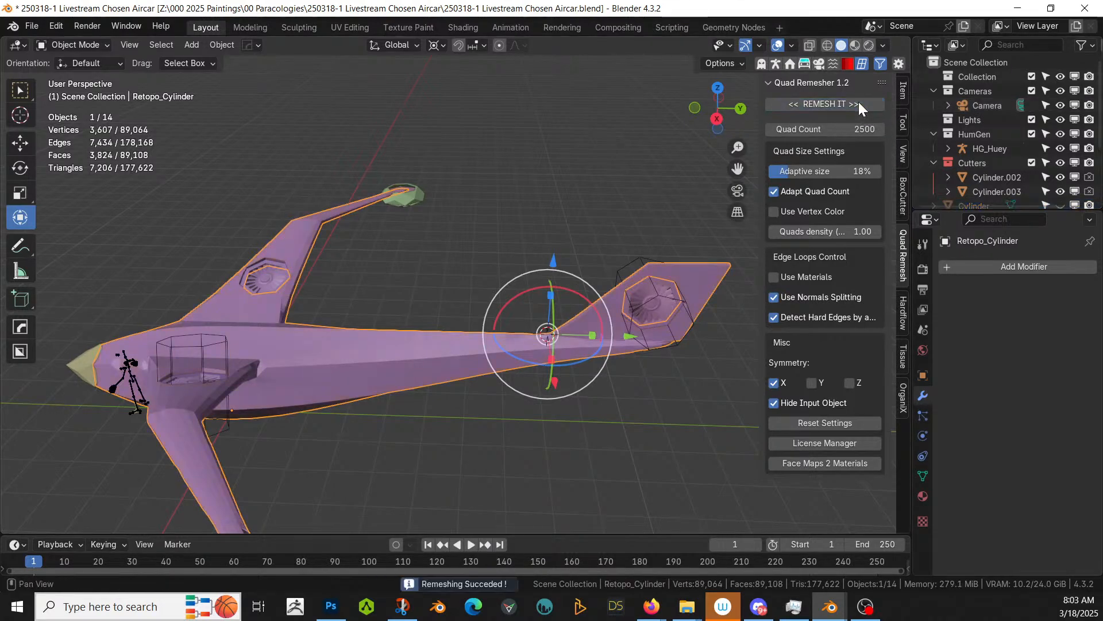
Step: Examine the remeshed body's topology along the fuselage and wings, comparing its wireframe with the shaded surface
middle_click_drag(108, 236, 109, 287)
scroll(229, 253, "up", 5)
key("Tab")
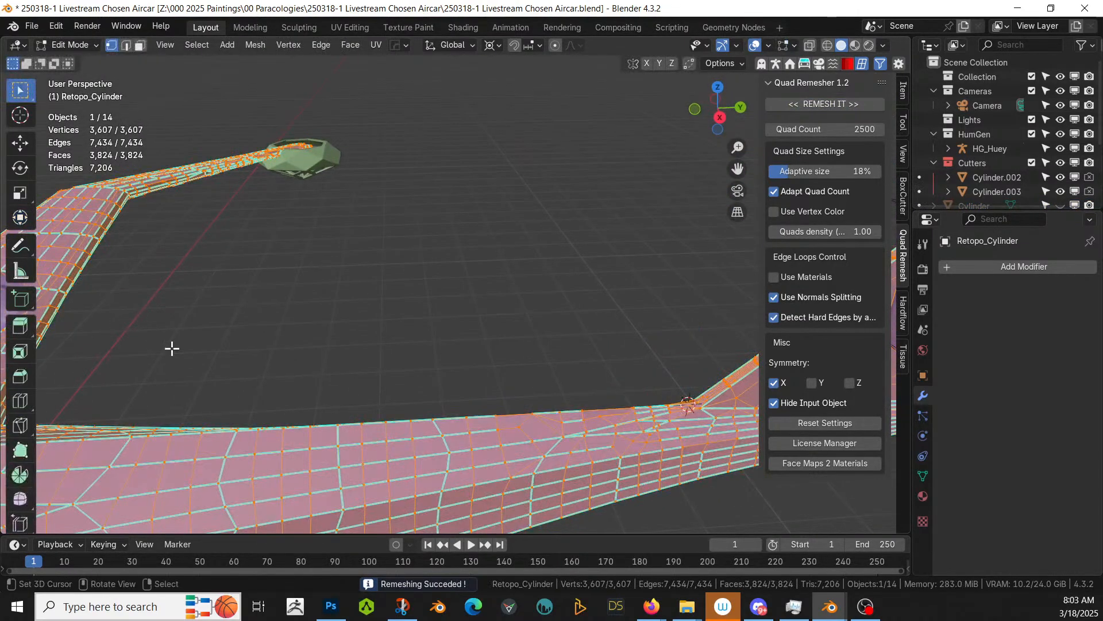
scroll(194, 364, "down", 2)
key("Tab")
key("Tab")
middle_click_drag(206, 377, 320, 197)
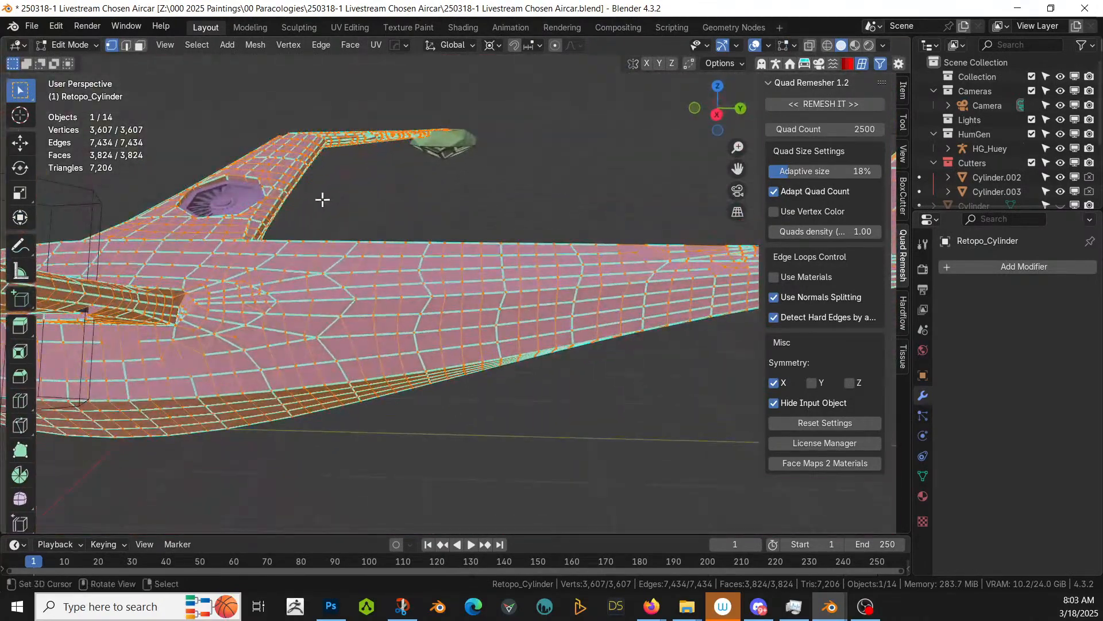
key("Tab")
key("Tab")
middle_click_drag(289, 247, 311, 213)
key("Tab")
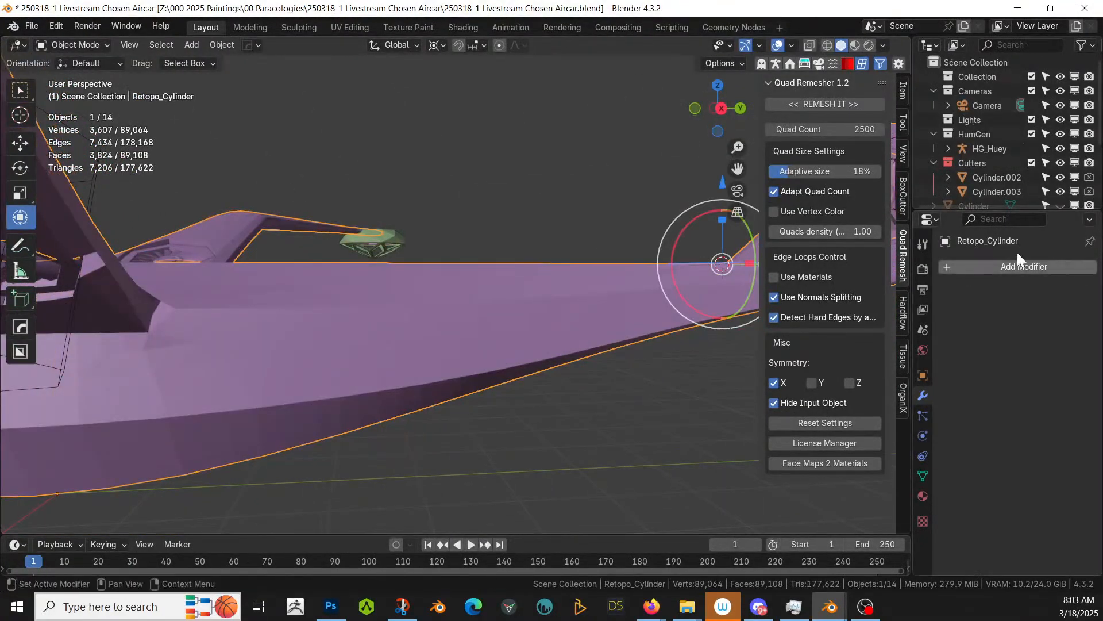
Step: Unhide the original Cylinder body and delete the remeshed copy
scroll(946, 151, "down", 5)
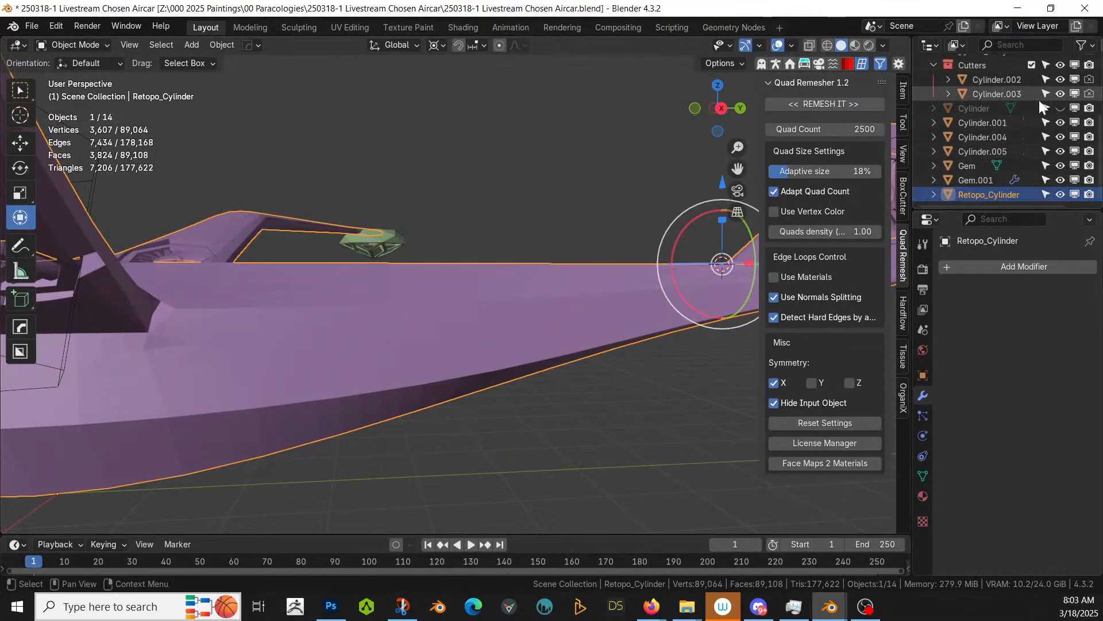
left_click(1060, 108)
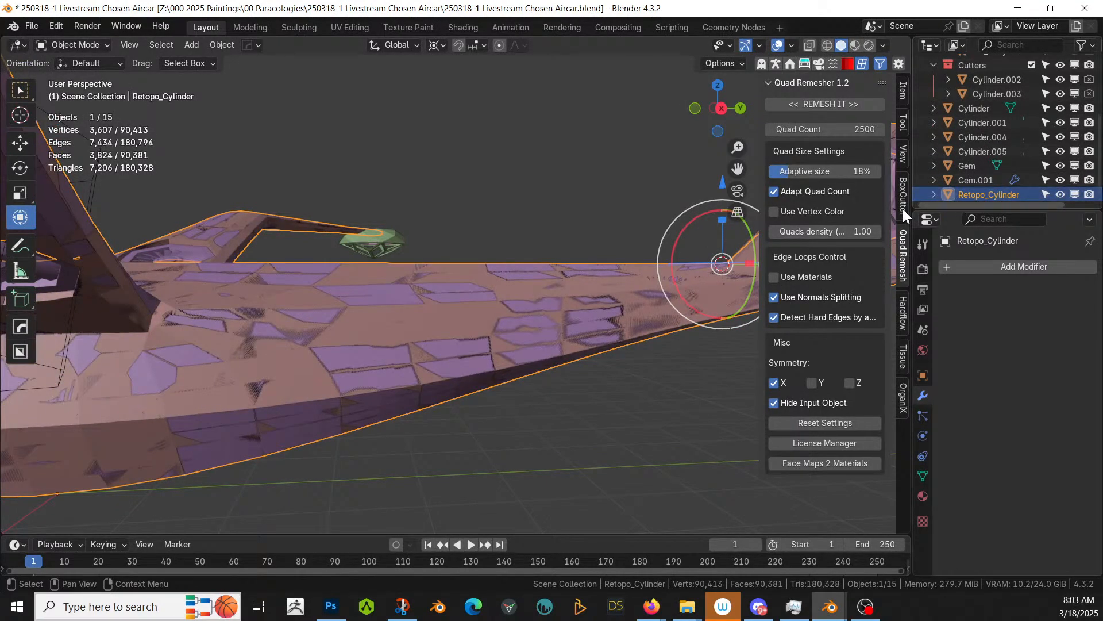
key("Delete")
scroll(226, 308, "down", 2)
middle_click_drag(227, 308, 458, 224)
Step: Select two adjacent columns of faces on the fuselage side, from the wing root down to the bottom edge
left_click(515, 359)
key("Tab")
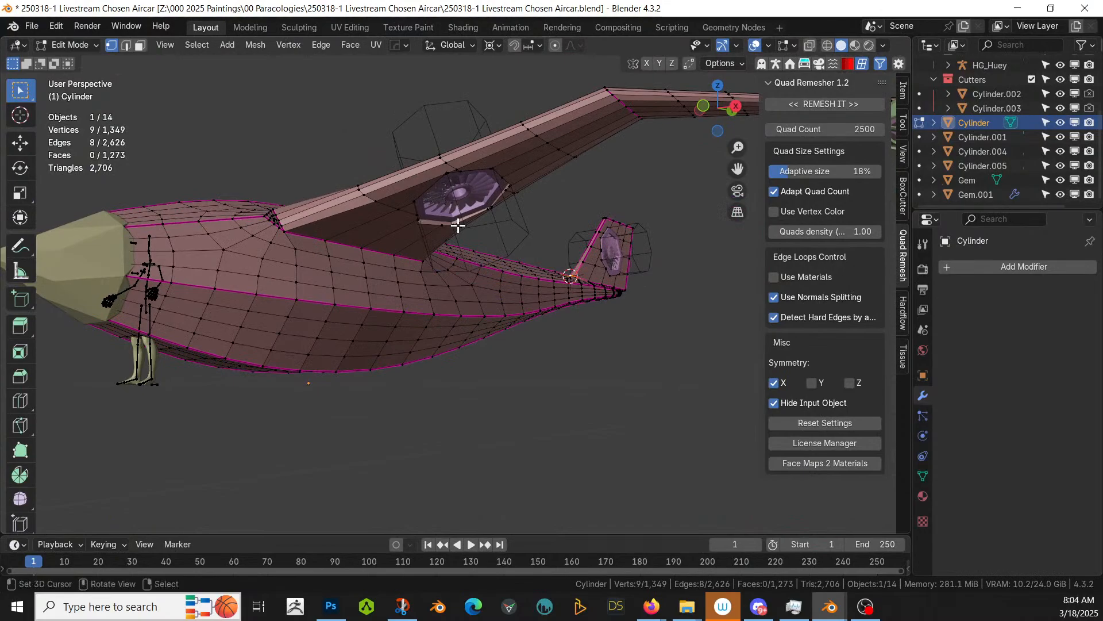
scroll(458, 225, "up", 2)
middle_click_drag(370, 246, 479, 249)
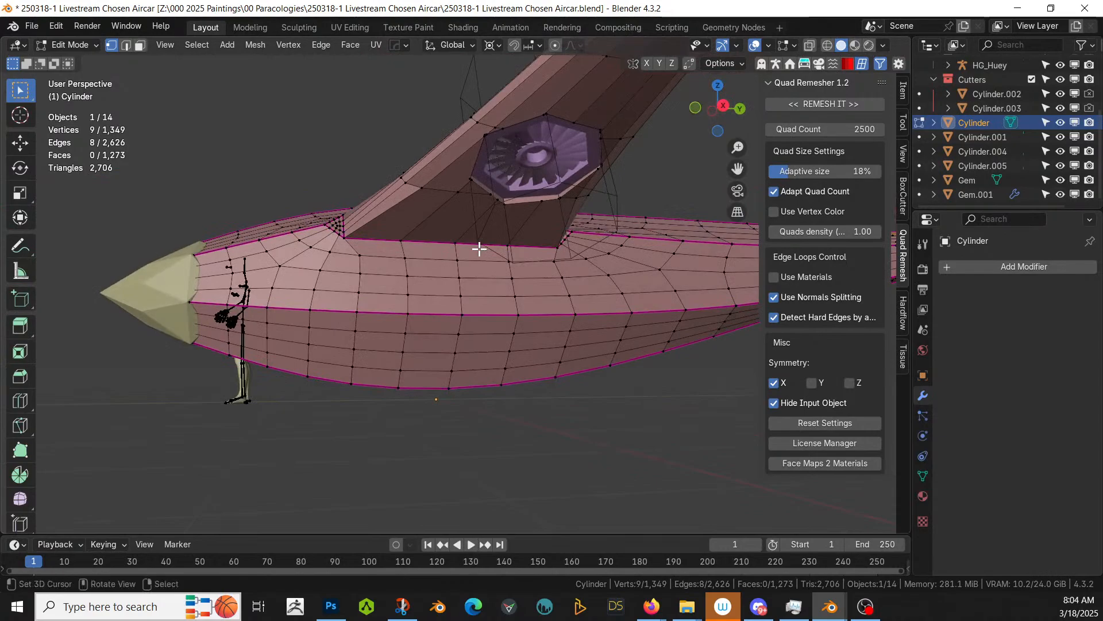
key("3")
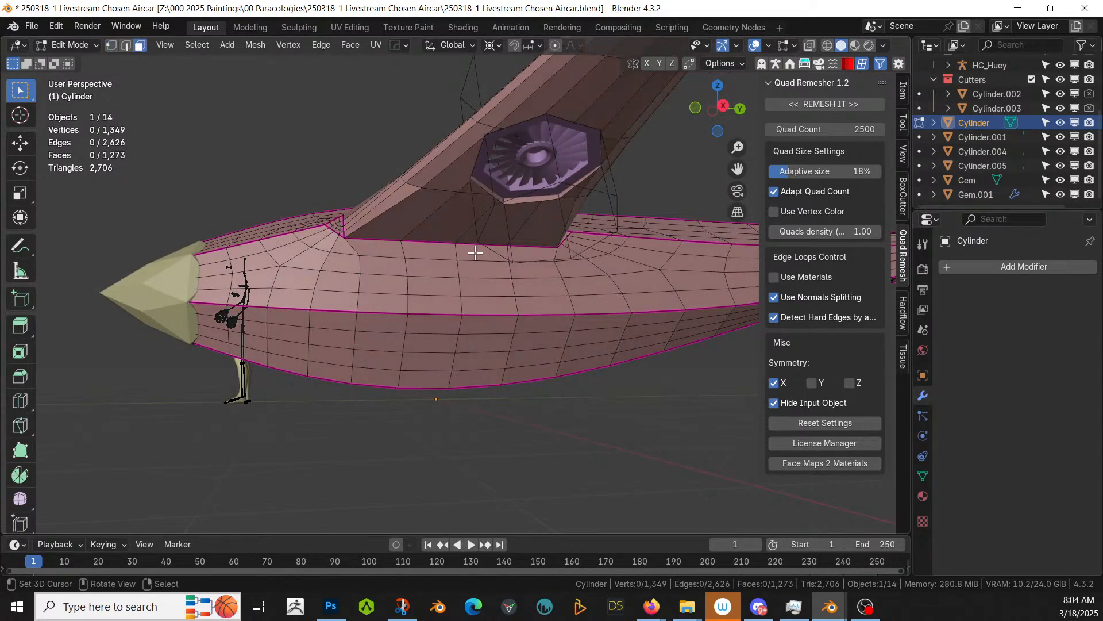
left_click(431, 254)
left_click(418, 384, "ctrl")
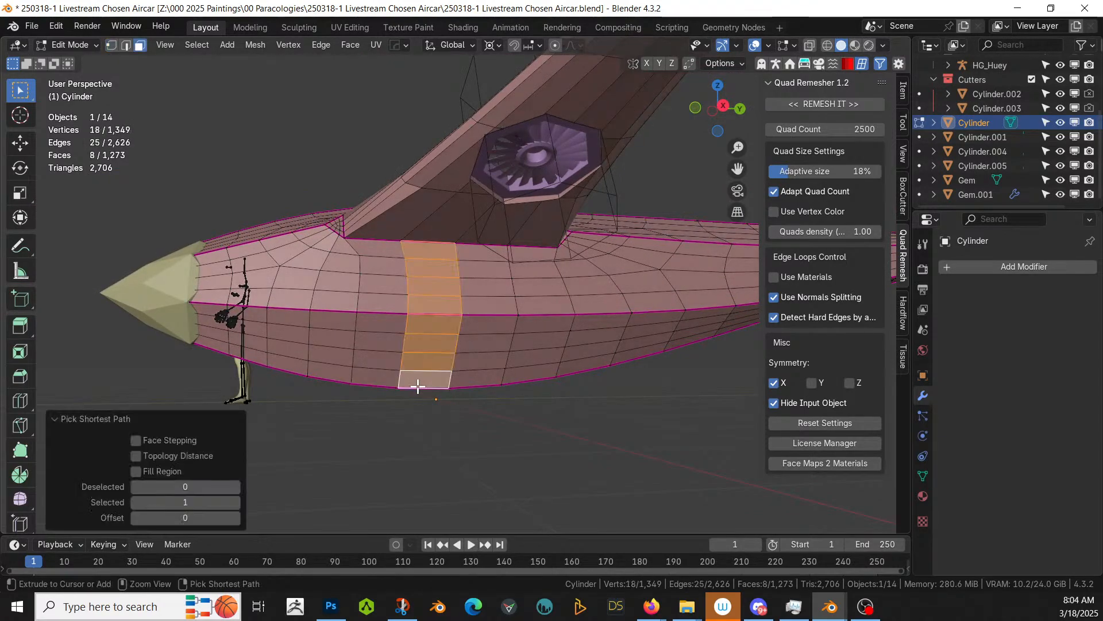
left_click(484, 371, "ctrl")
left_click(480, 254, "ctrl")
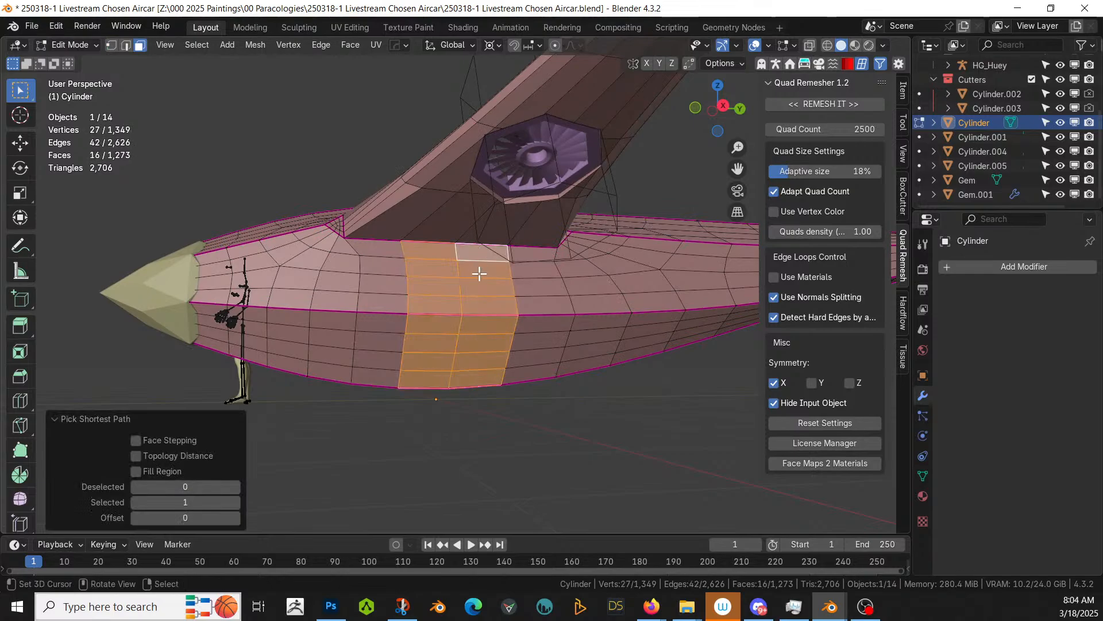
scroll(493, 333, "up", 2)
mouse_move(493, 328)
middle_mouse_down()
mouse_move(488, 336)
mouse_move(670, 394)
mouse_move(670, 362)
mouse_move(488, 337)
middle_mouse_up()
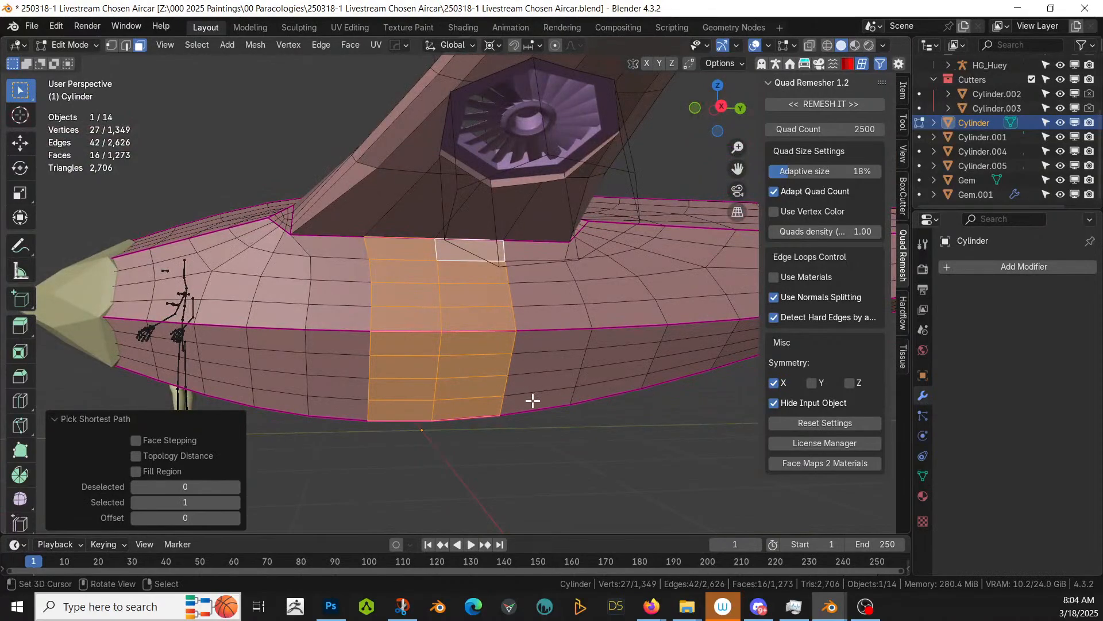
Step: Separate the selected fuselage faces into their own object and select the new panel in Object Mode
key("i")
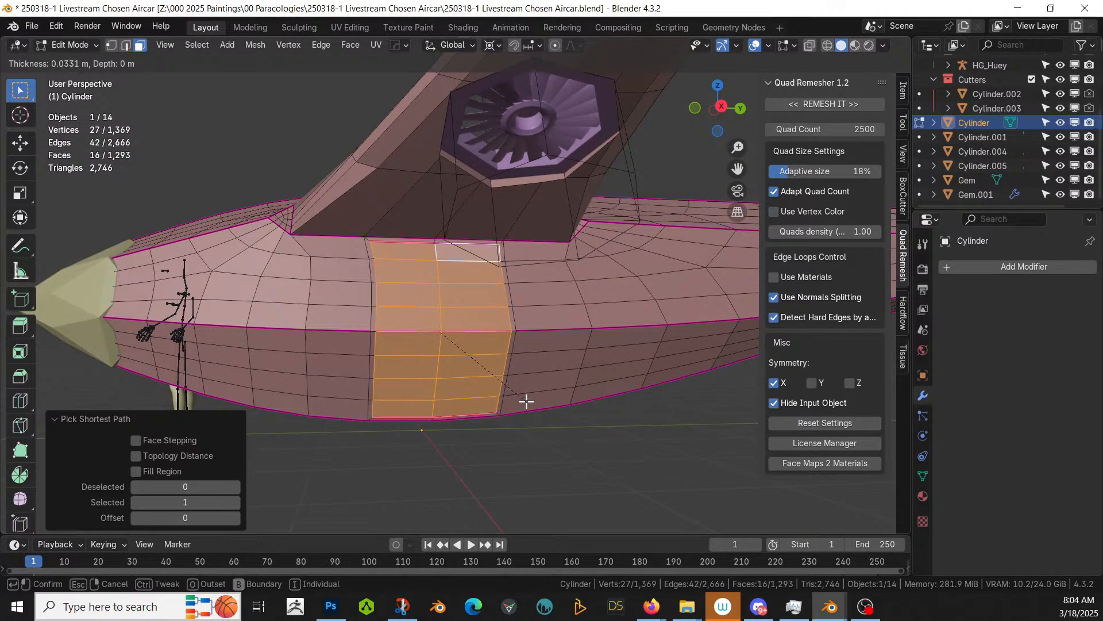
key("Escape")
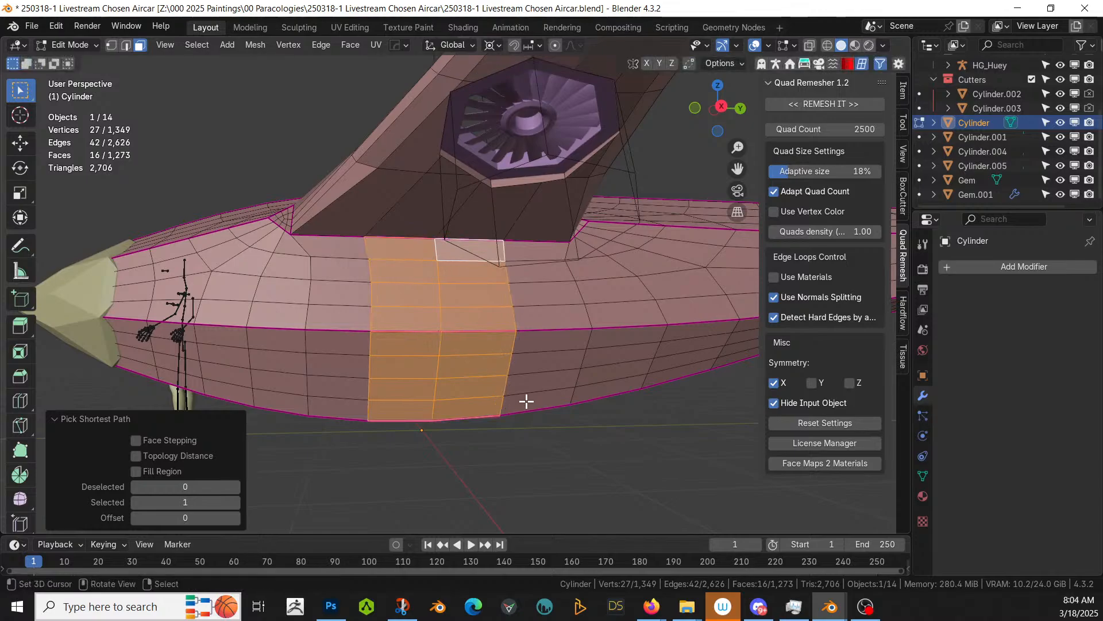
key("p")
left_click(526, 399)
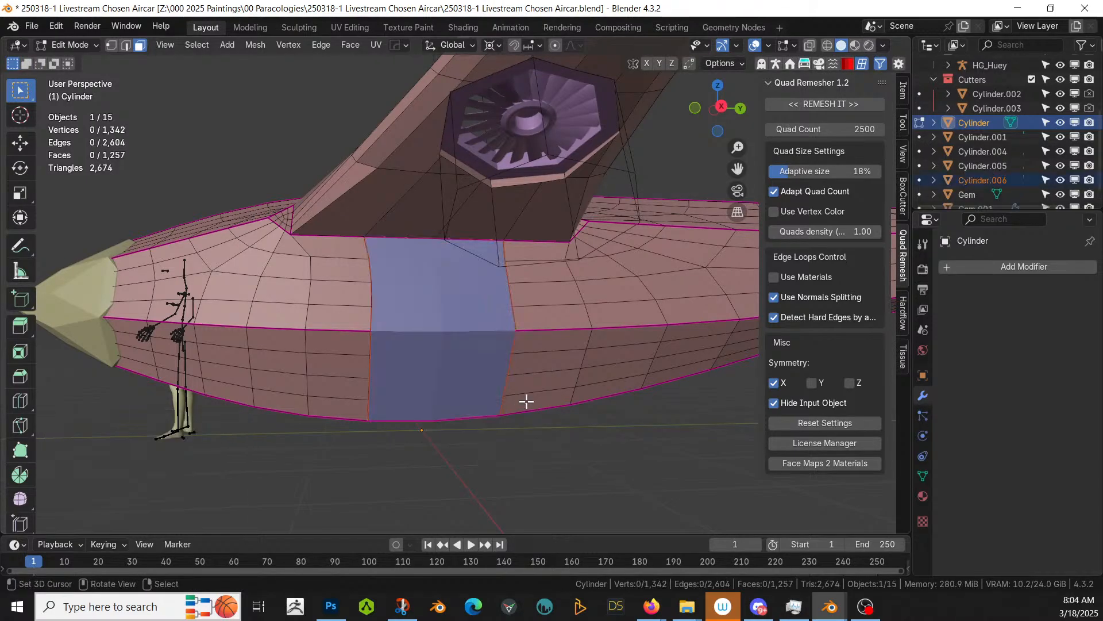
key("Tab")
scroll(497, 378, "down", 2)
scroll(496, 377, "down", 1)
left_click(467, 297)
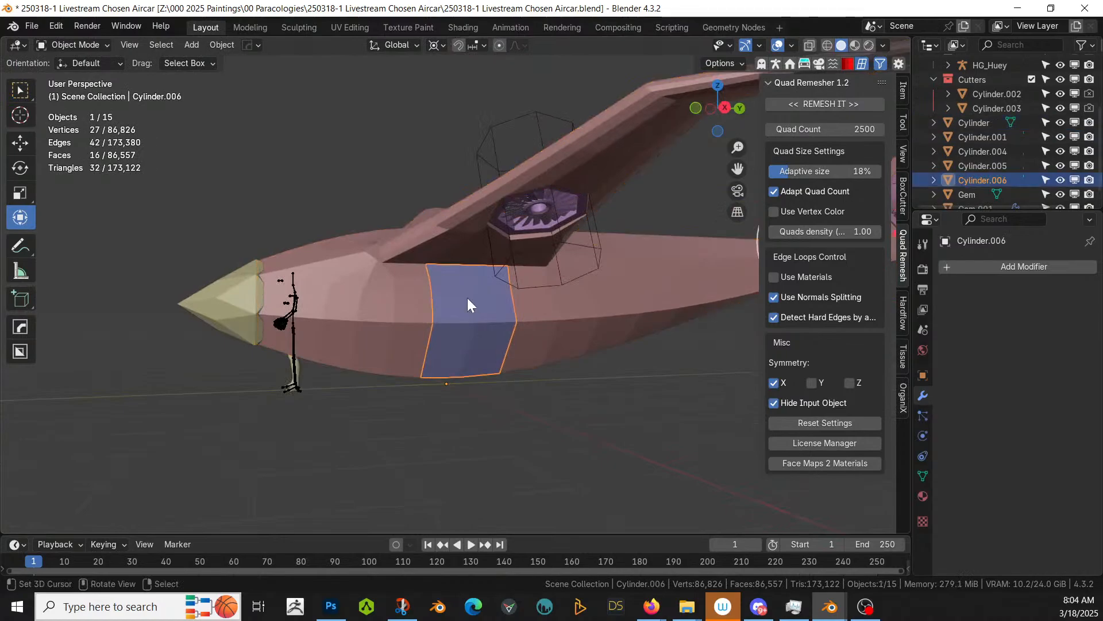
Step: Mirror the separated side panel across the body's X axis, and mirror the body itself across X with bisect
middle_click_drag(468, 298, 540, 347)
left_click(517, 363, "shift")
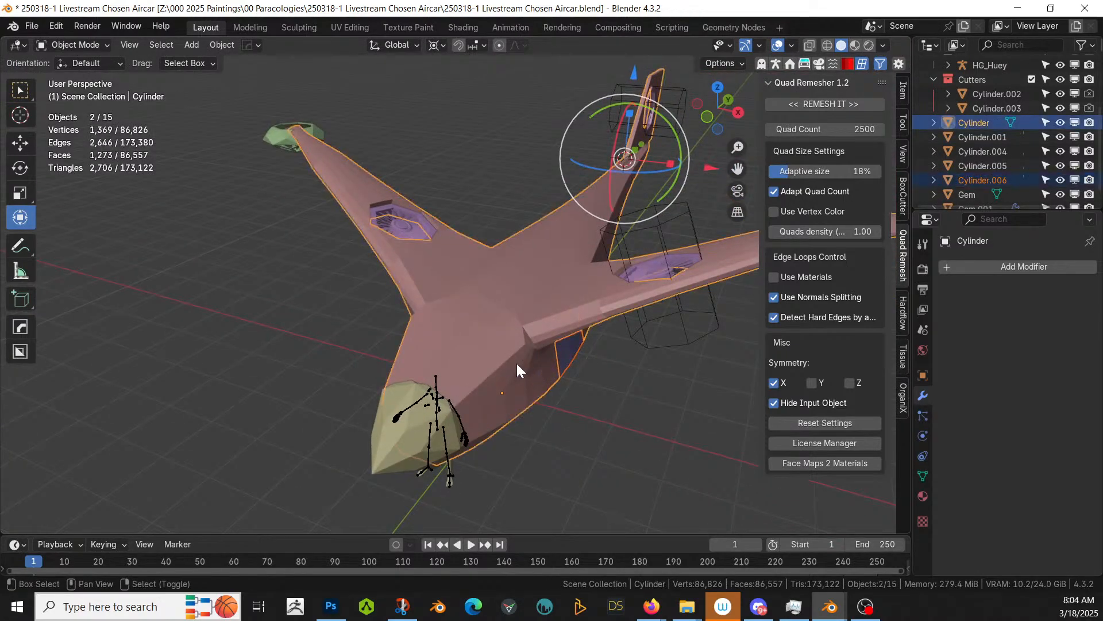
key("alt+x")
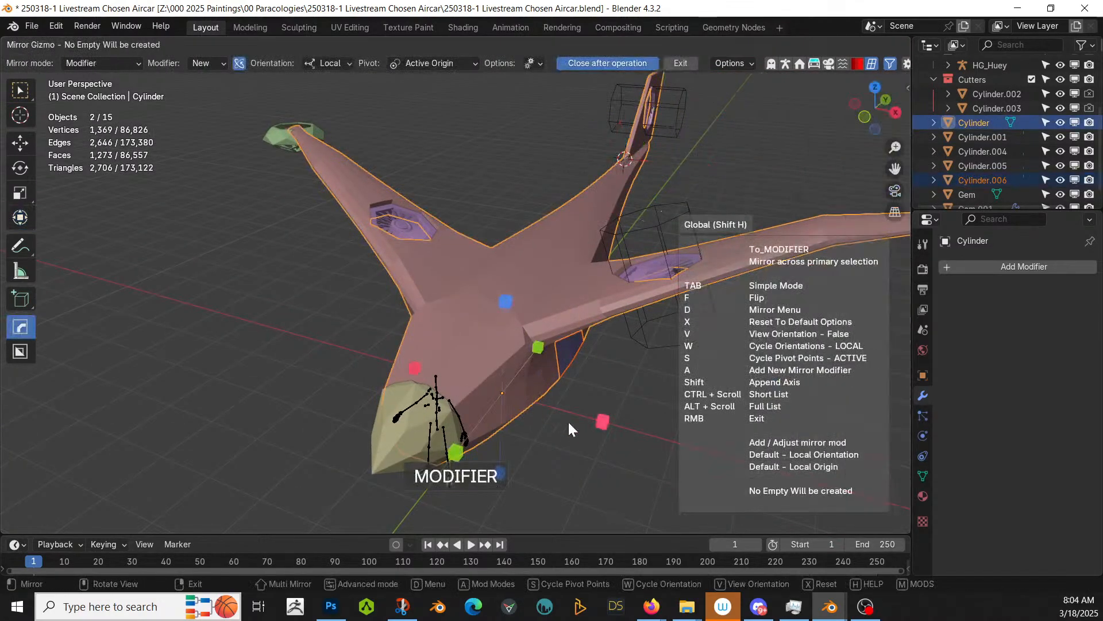
left_click(603, 421)
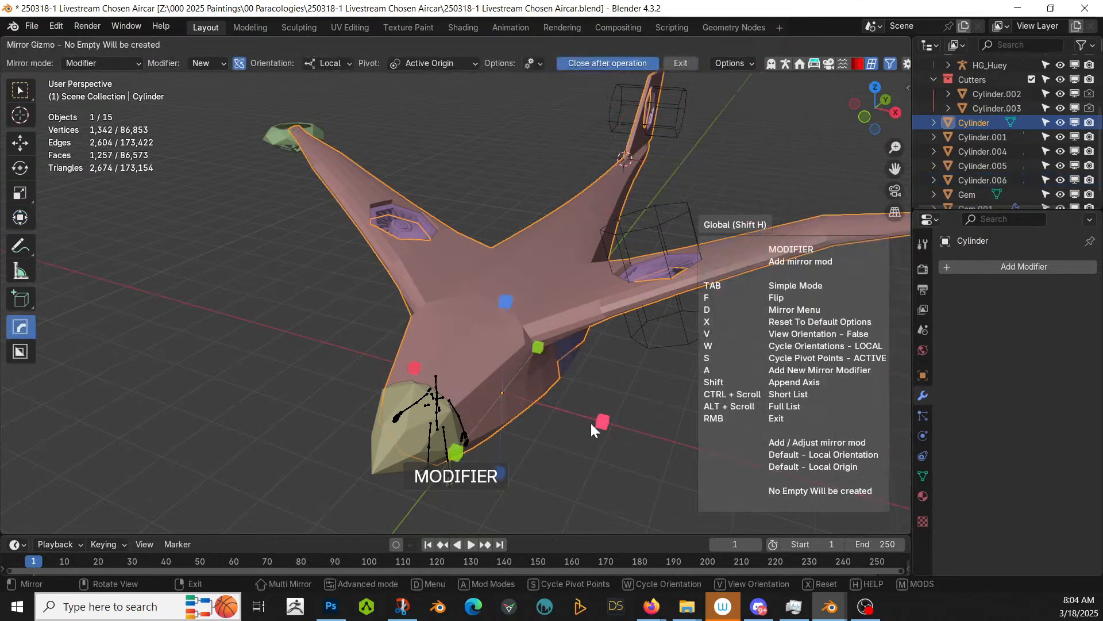
left_click(604, 425)
middle_click_drag(547, 424, 555, 364)
scroll(471, 343, "up", 3)
scroll(524, 343, "down", 3)
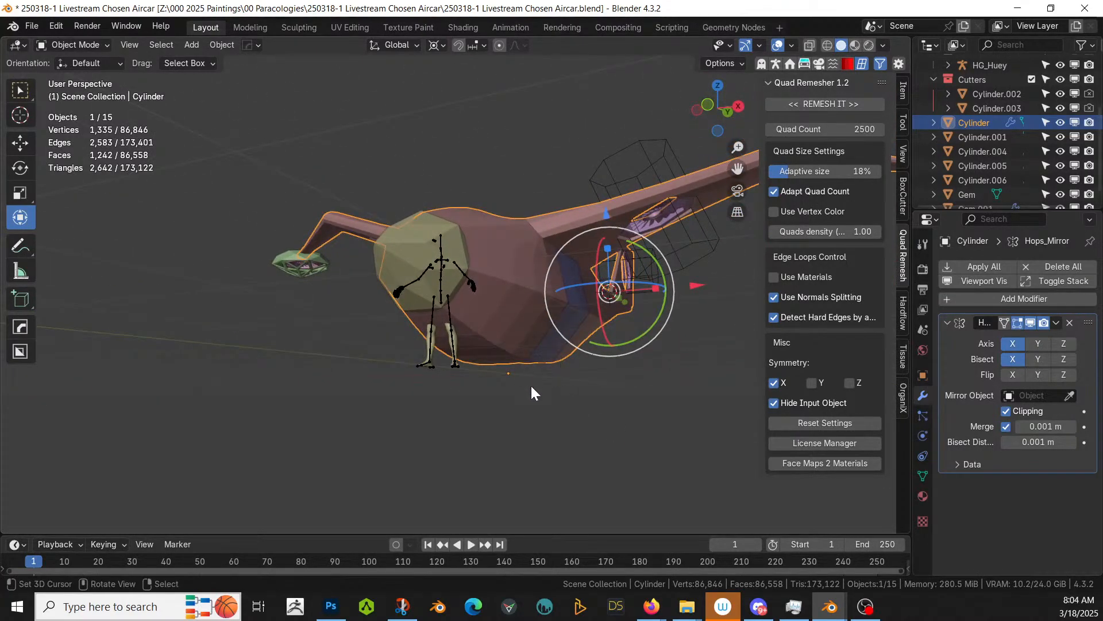
Step: In the side panel's mesh, inset the upper eight faces as one region with a thickness of about 0.067 m
middle_click_drag(565, 348, 463, 421)
left_click(486, 355)
key("Tab")
scroll(489, 340, "up", 4)
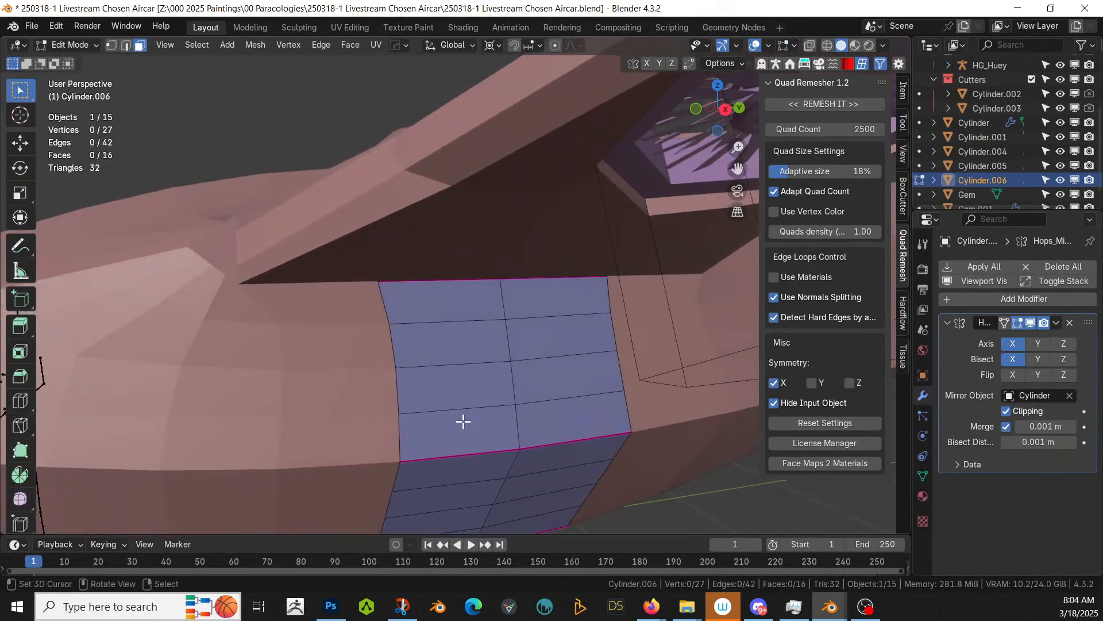
left_click(459, 441)
left_click(575, 435, "shift")
left_click(576, 374, "shift")
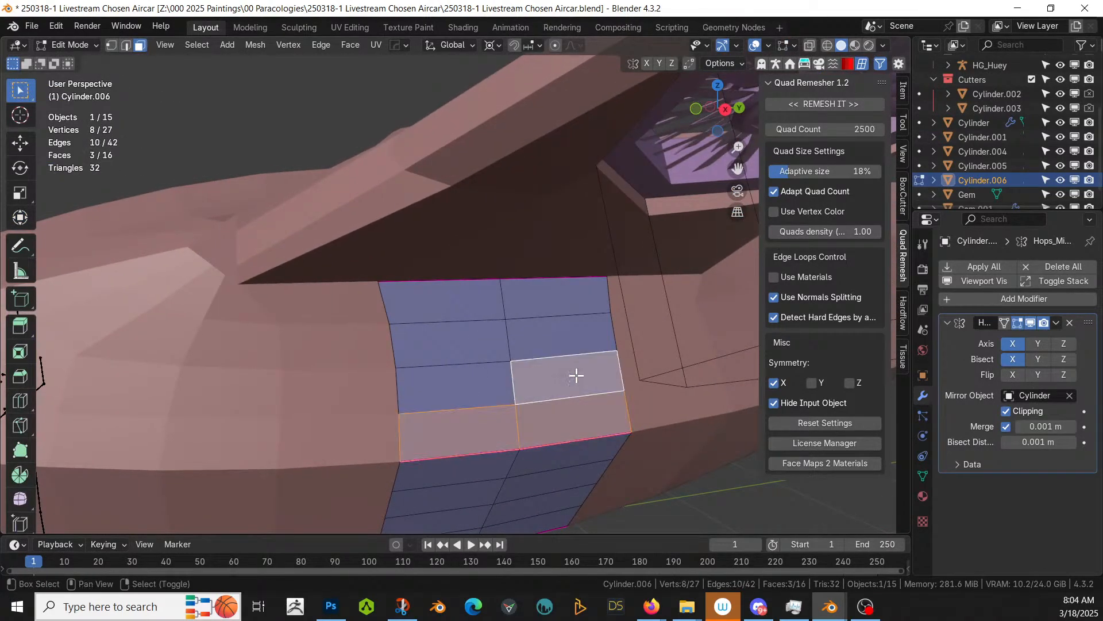
left_click(567, 332, "shift")
left_click(556, 295, "shift")
left_click(452, 300, "shift")
left_click(451, 333, "shift")
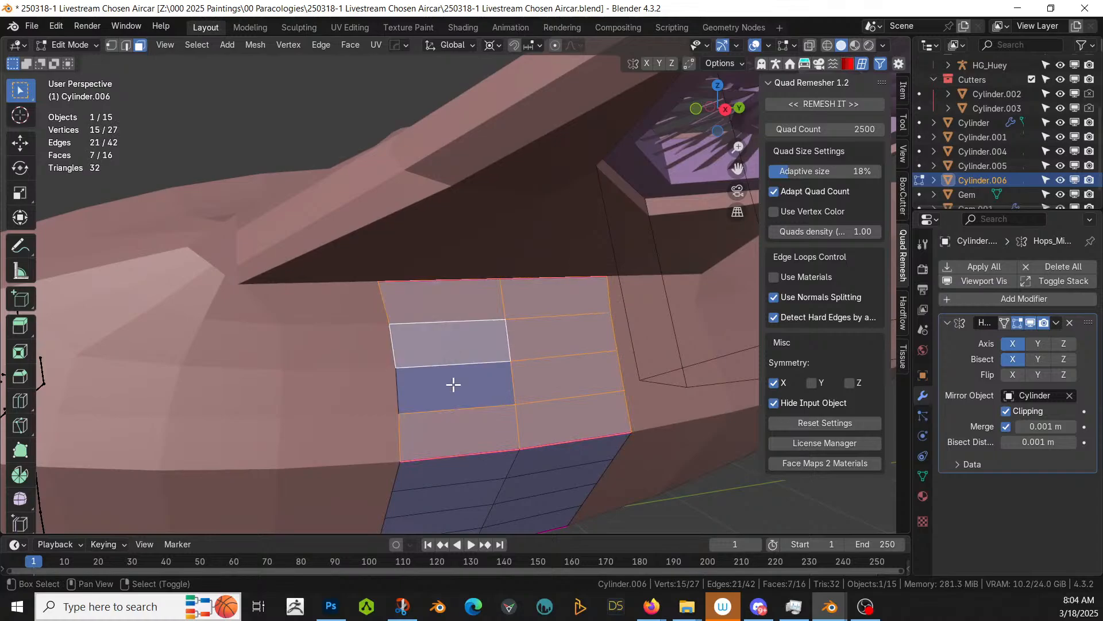
left_click(454, 385, "shift")
key("i")
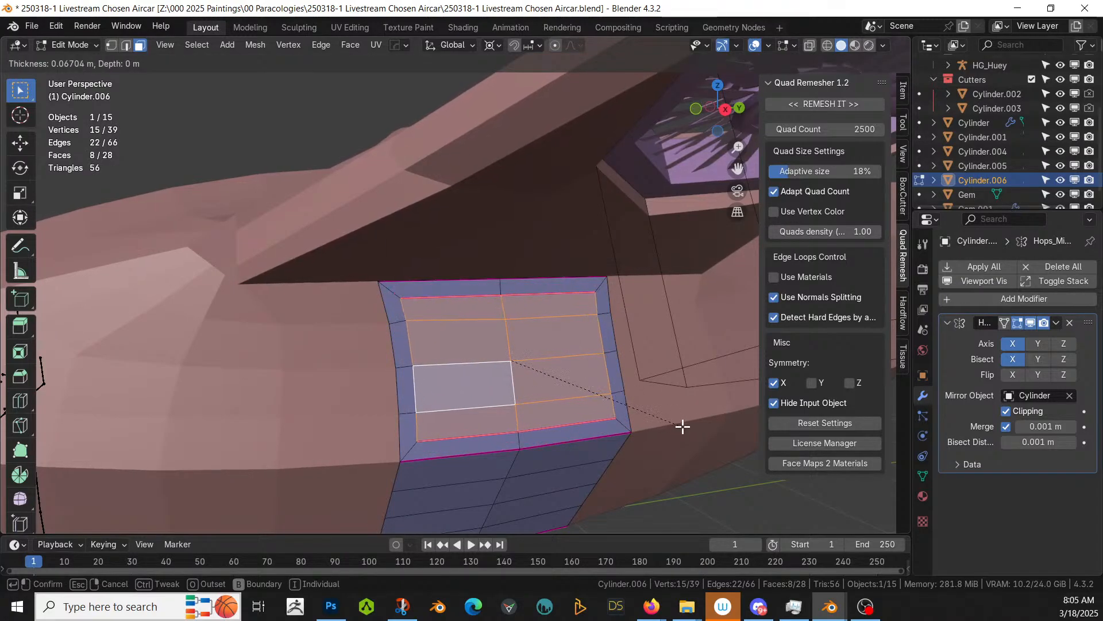
left_click(683, 426)
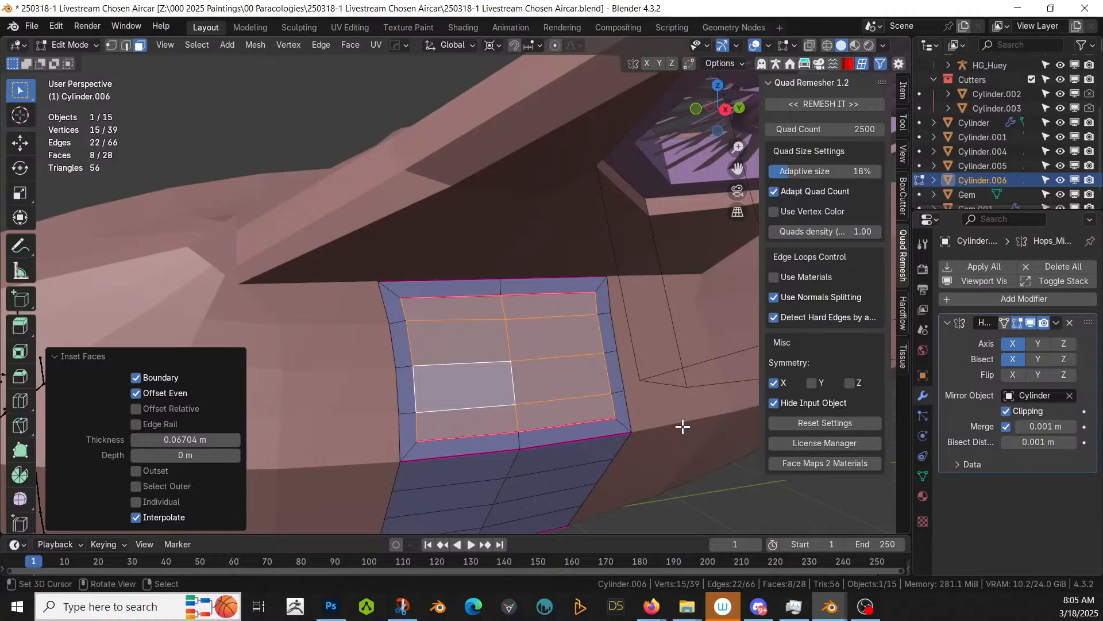
Step: Bevel the four corner vertices of the panel's inset region with 4 segments and a width of about 0.054 m
scroll(683, 426, "up", 2)
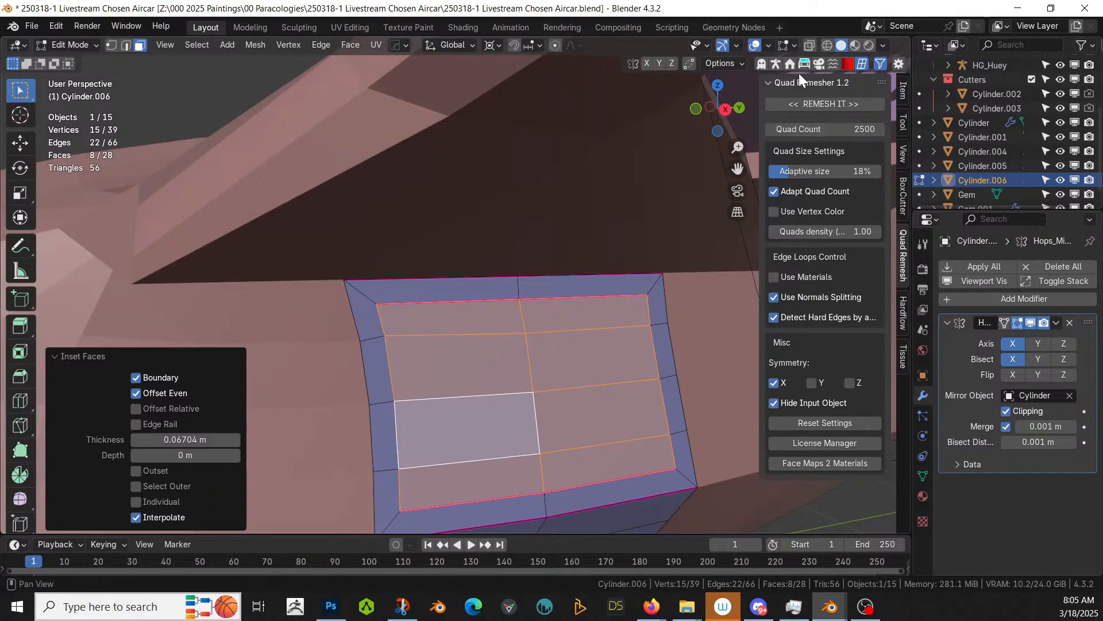
left_click(374, 307)
key("1")
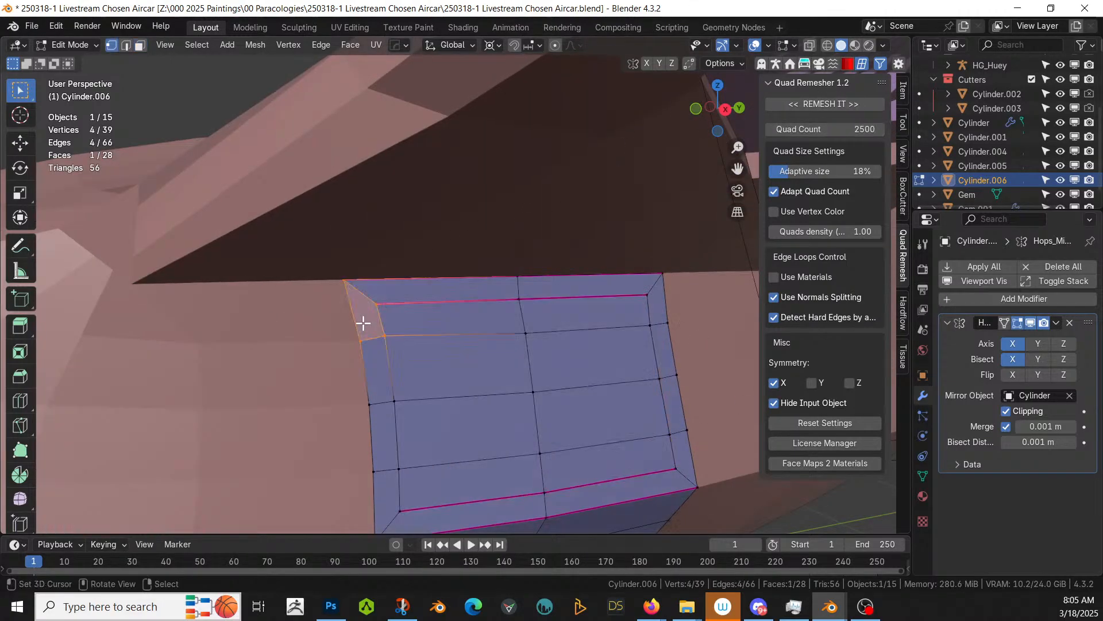
left_click(377, 303)
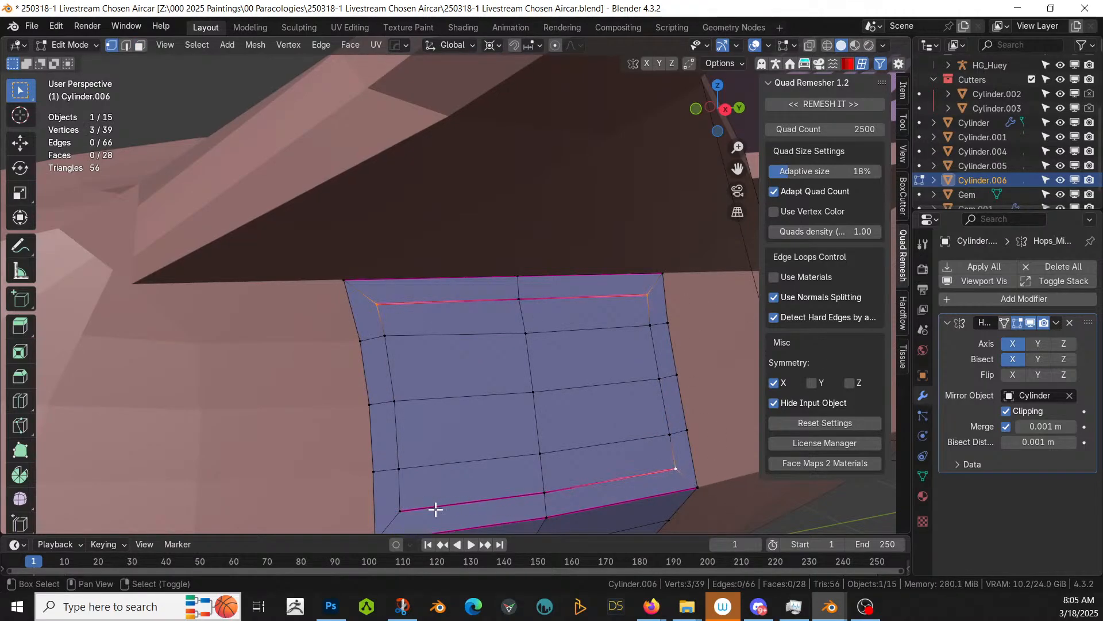
left_click(405, 512, "shift")
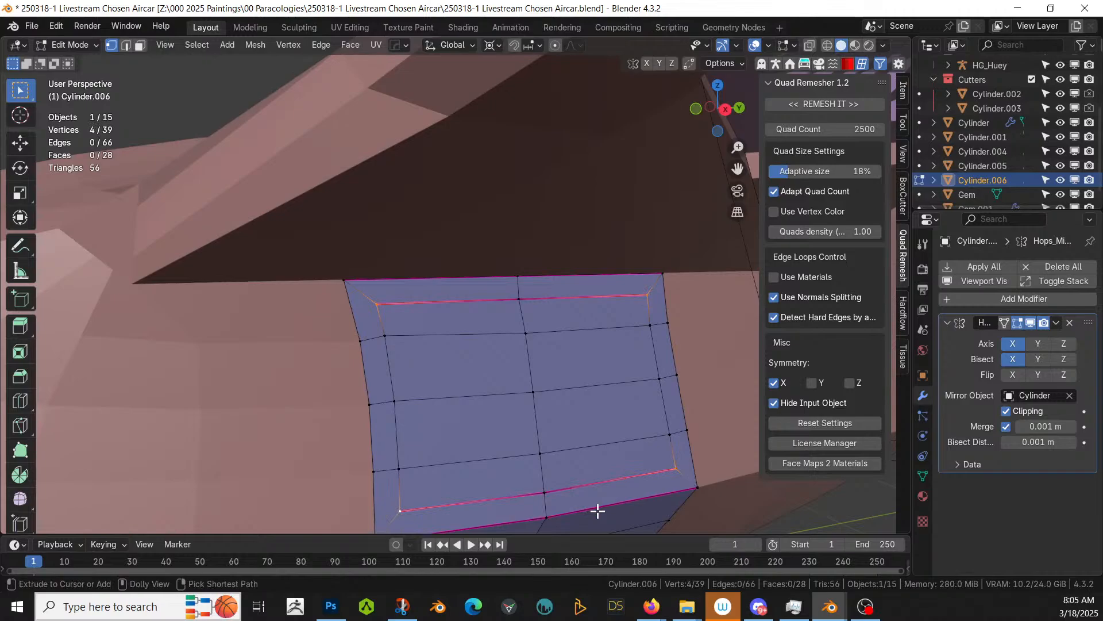
key("ctrl+shift+b")
scroll(627, 510, "up", 3)
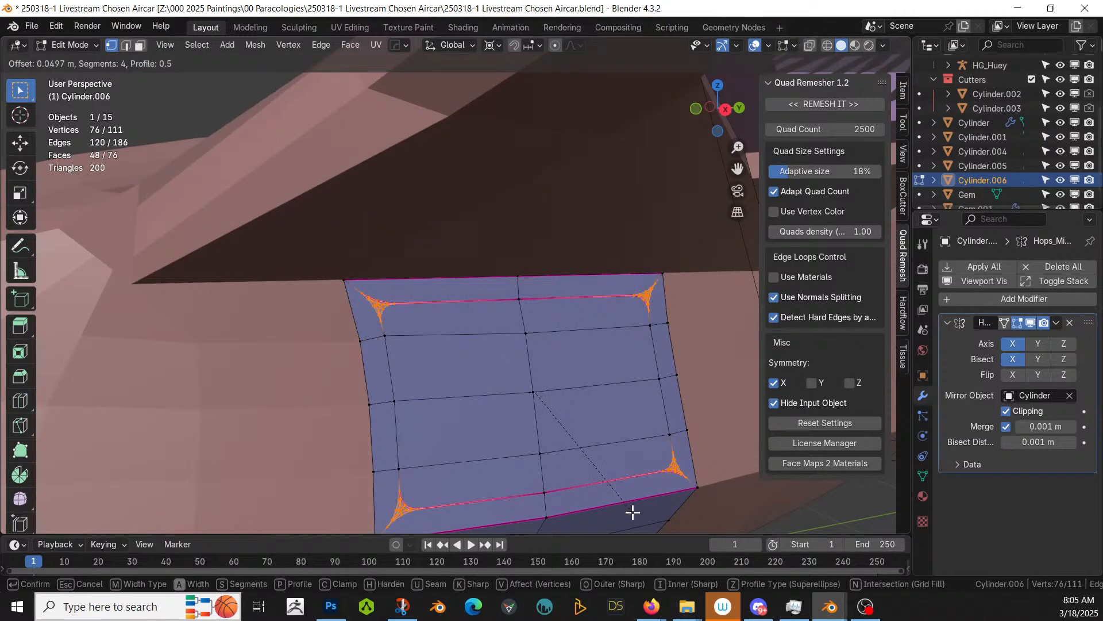
left_click(634, 513)
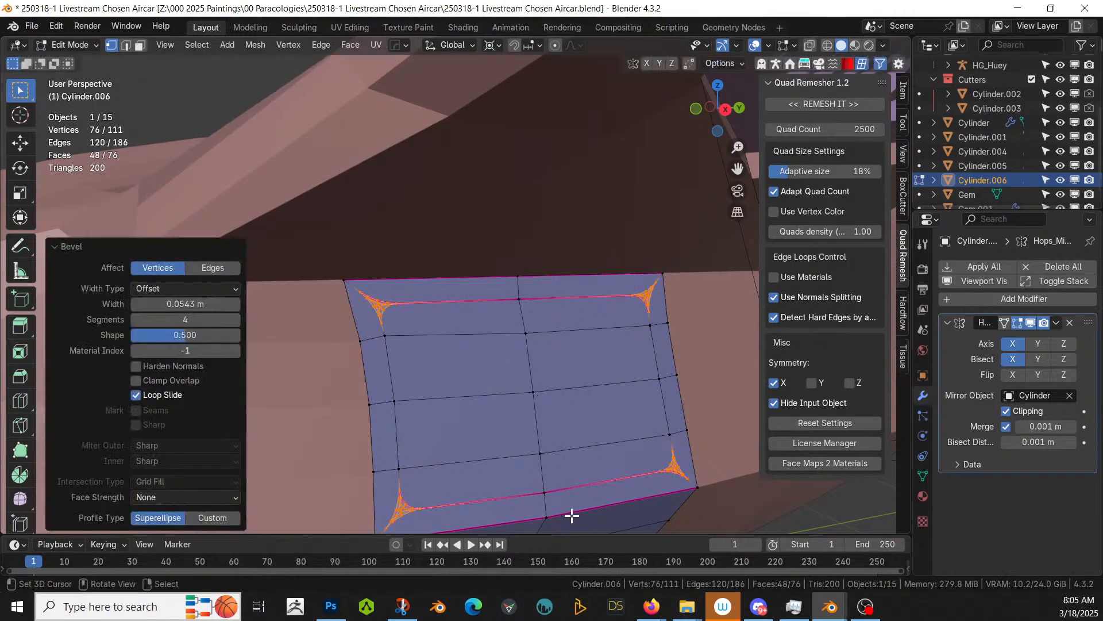
Step: Extrude the panel's eight rounded inner faces inward to form a recessed window, and return to Object Mode
key("3")
left_click(491, 483)
left_click(490, 321, "ctrl")
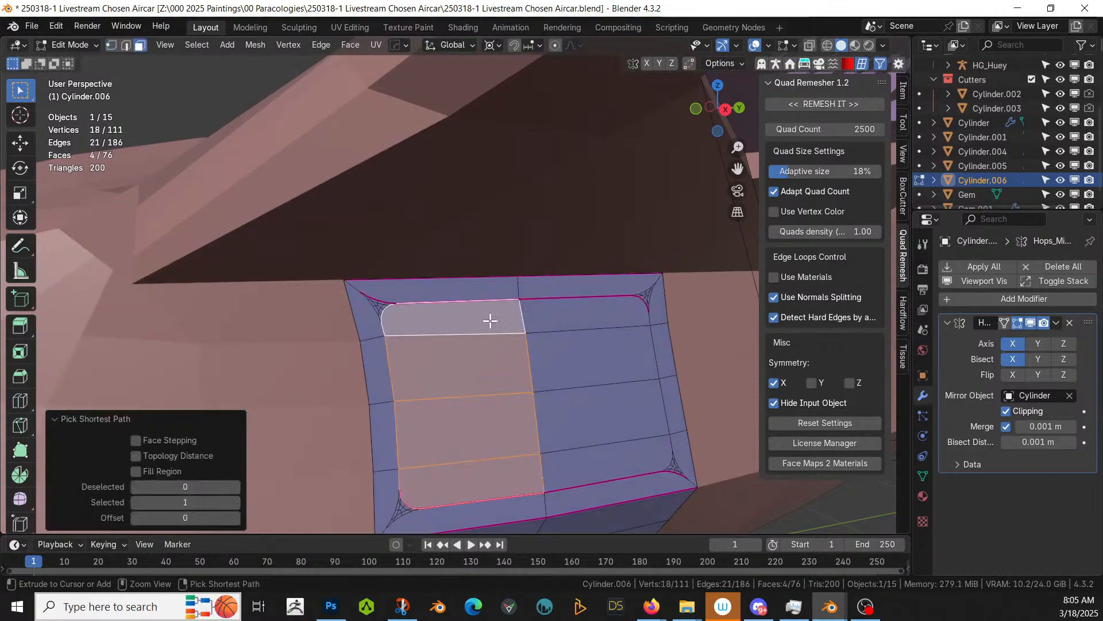
left_click(615, 318, "ctrl")
left_click(630, 447, "ctrl")
middle_click_drag(631, 447, 693, 449)
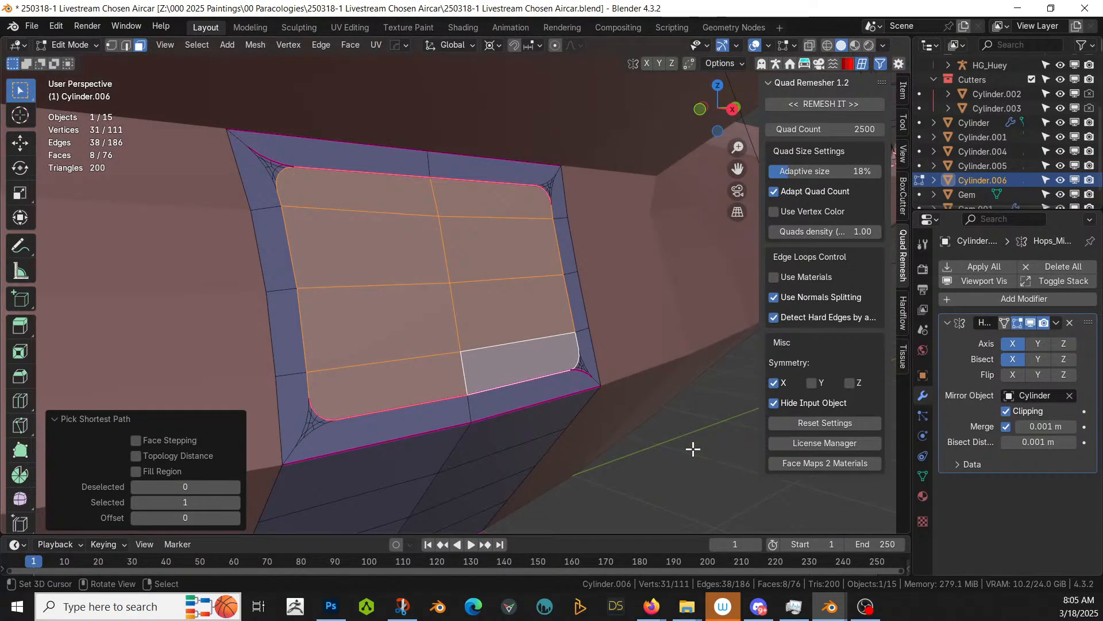
middle_click_drag(693, 449, 719, 445)
key("e")
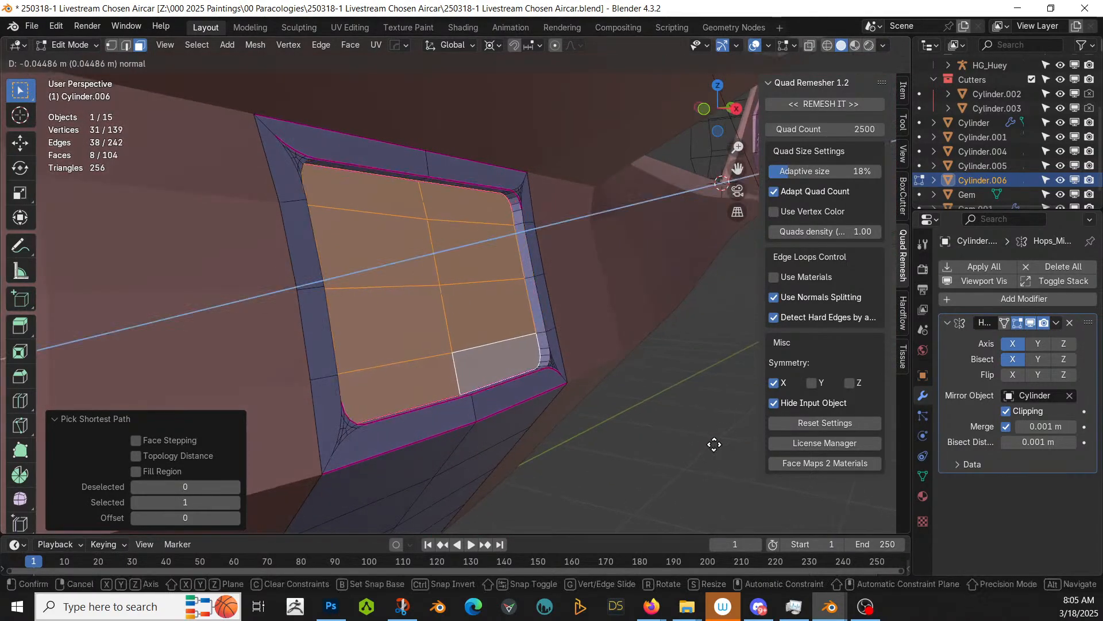
left_click(749, 444)
middle_click_drag(749, 444, 771, 380)
key("Tab")
scroll(673, 453, "down", 4)
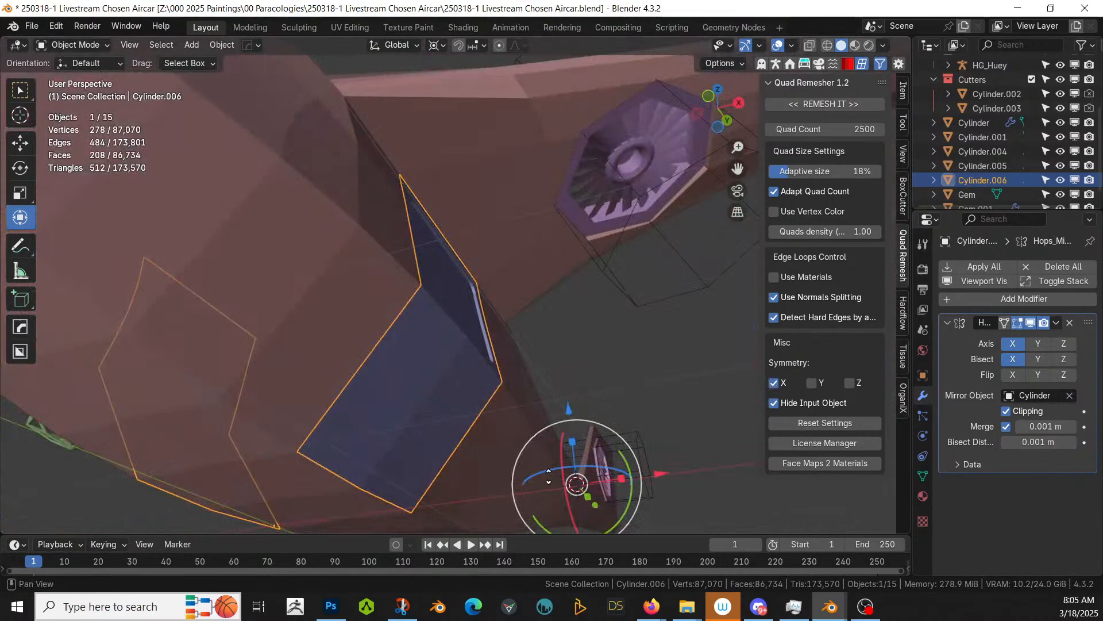
scroll(581, 281, "down", 3)
middle_click_drag(581, 281, 495, 381)
Step: In the body's mesh, select the block of twelve fuselage side faces directly ahead of the panel, below the wing root
key("Tab")
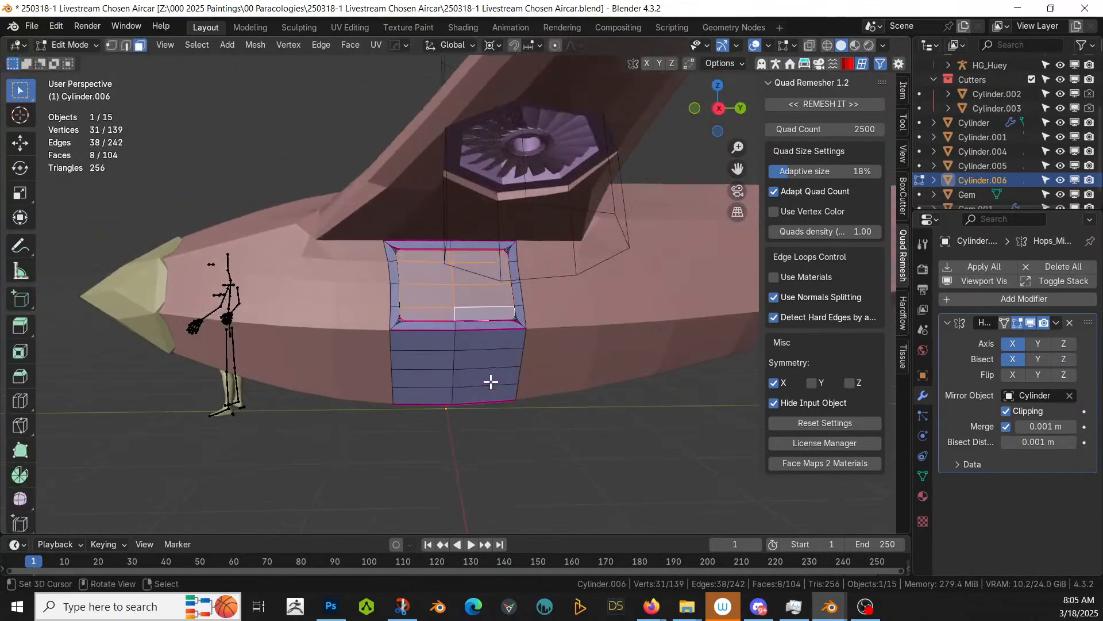
key("Tab")
left_click(292, 241)
key("Tab")
middle_click_drag(303, 266, 476, 322)
left_click(476, 313)
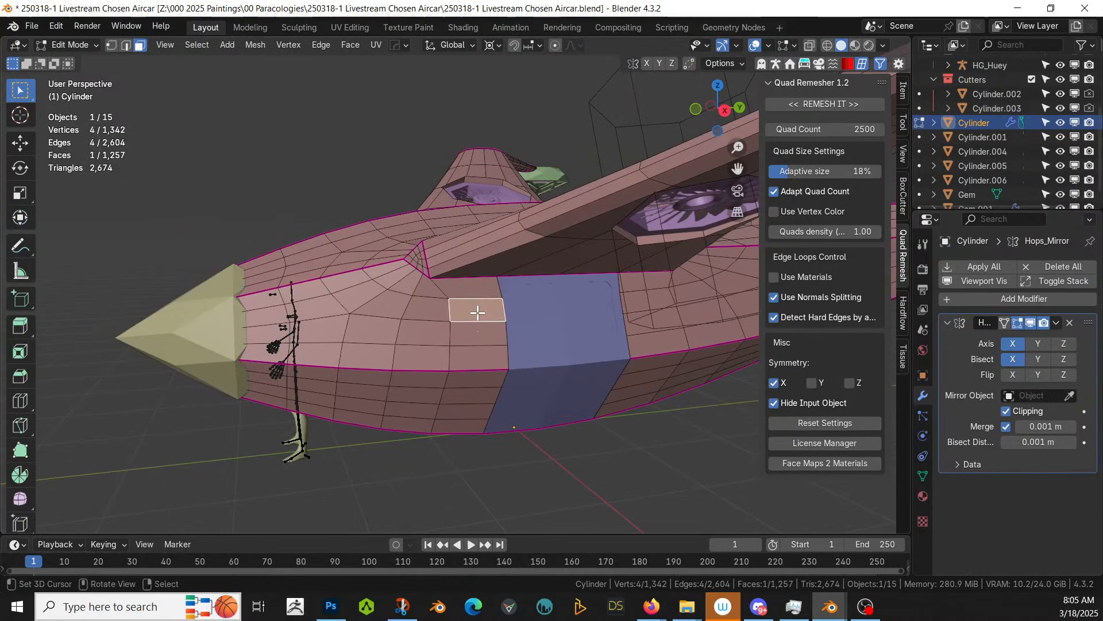
left_click(494, 346)
left_click(482, 290)
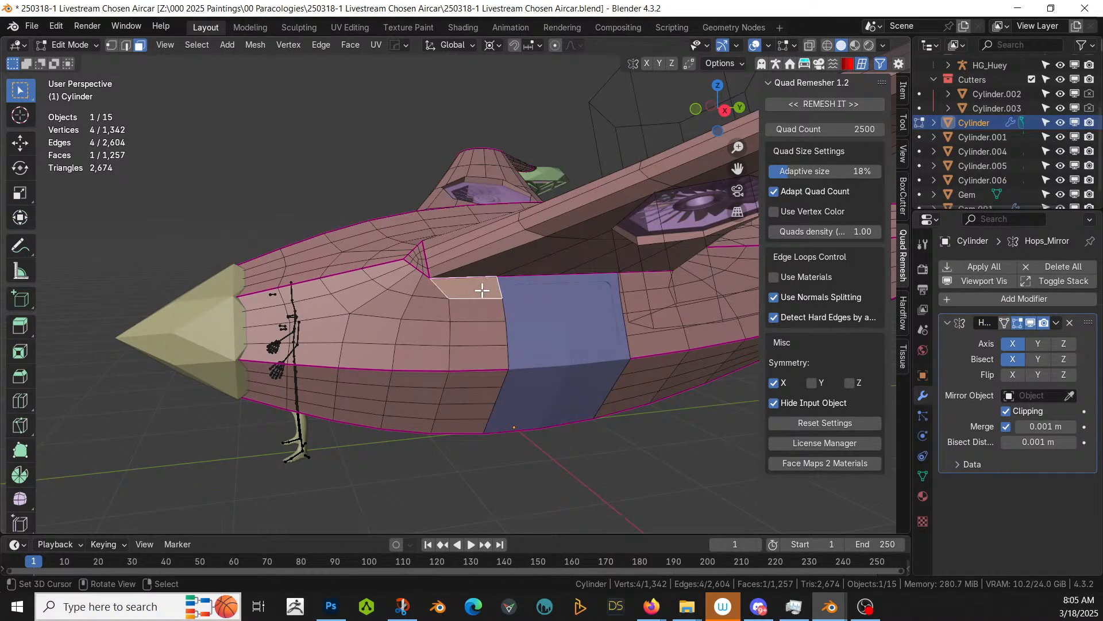
left_click(410, 286, "ctrl")
left_click(362, 346, "ctrl")
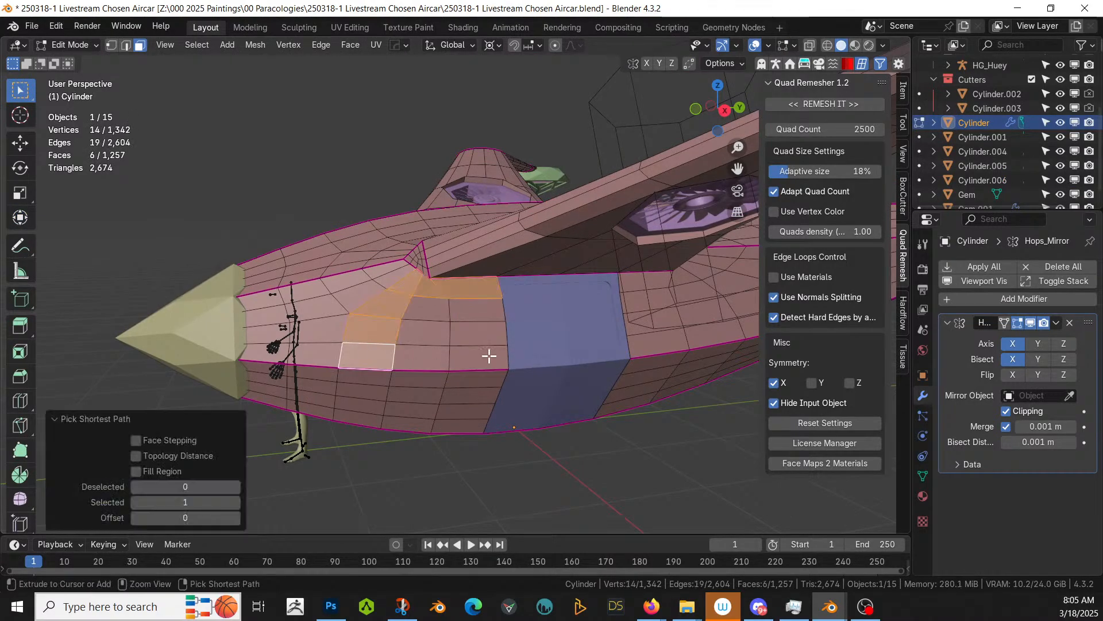
left_click(460, 357, "ctrl")
left_click(451, 310, "ctrl")
left_click(423, 309, "ctrl")
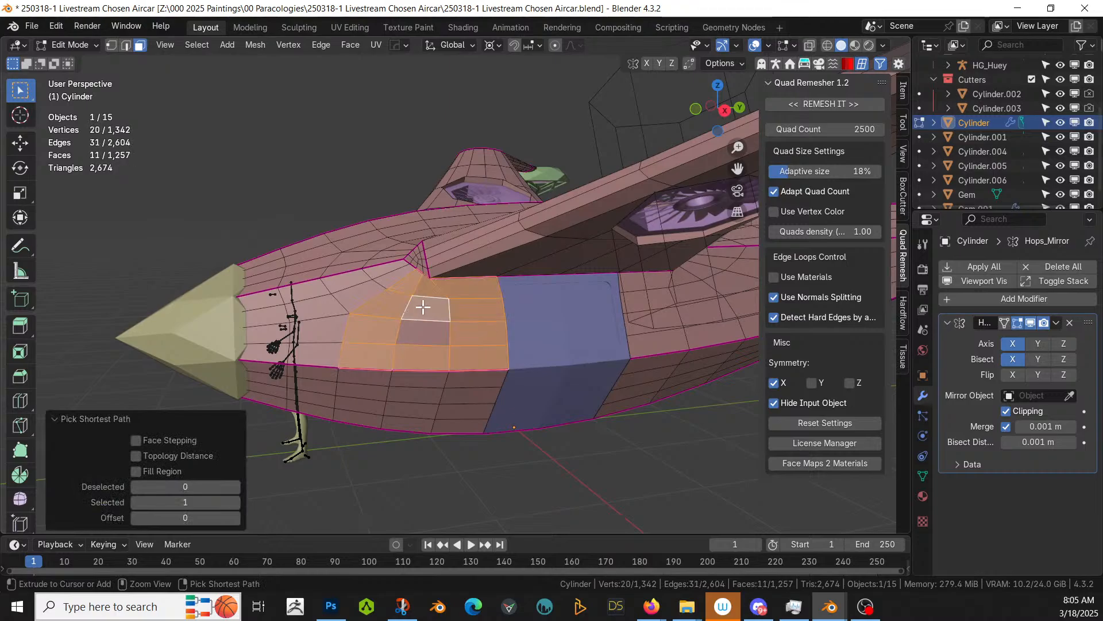
left_click(423, 333, "ctrl")
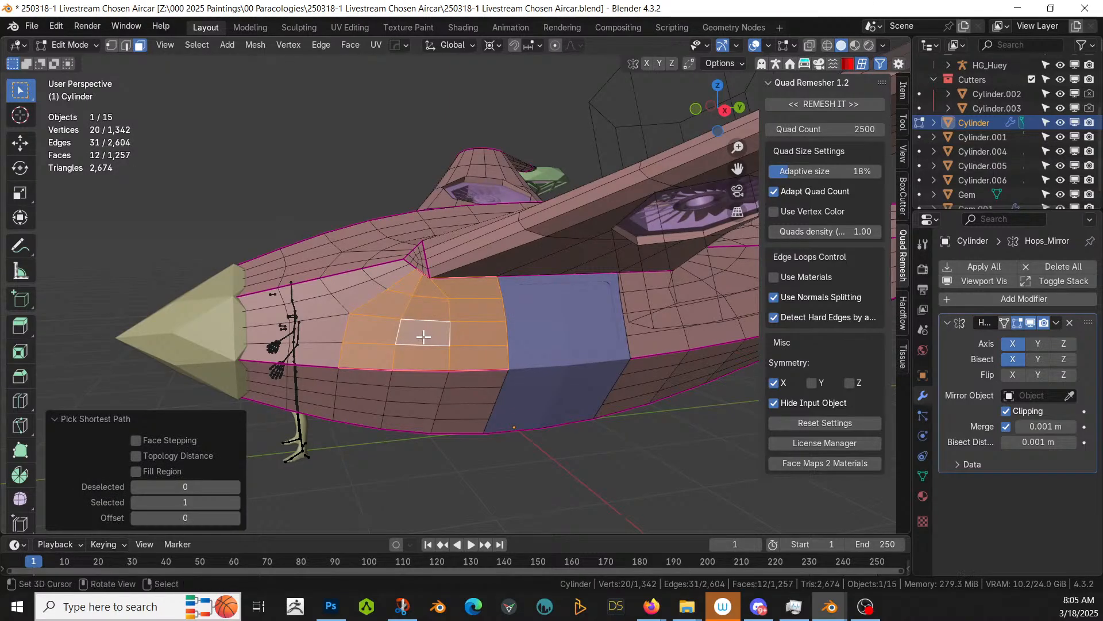
Step: Inset the twelve selected fuselage faces as one region with a thickness of about 0.072 m
scroll(423, 337, "up", 2)
middle_click_drag(555, 421, 544, 464)
key("o")
key("o")
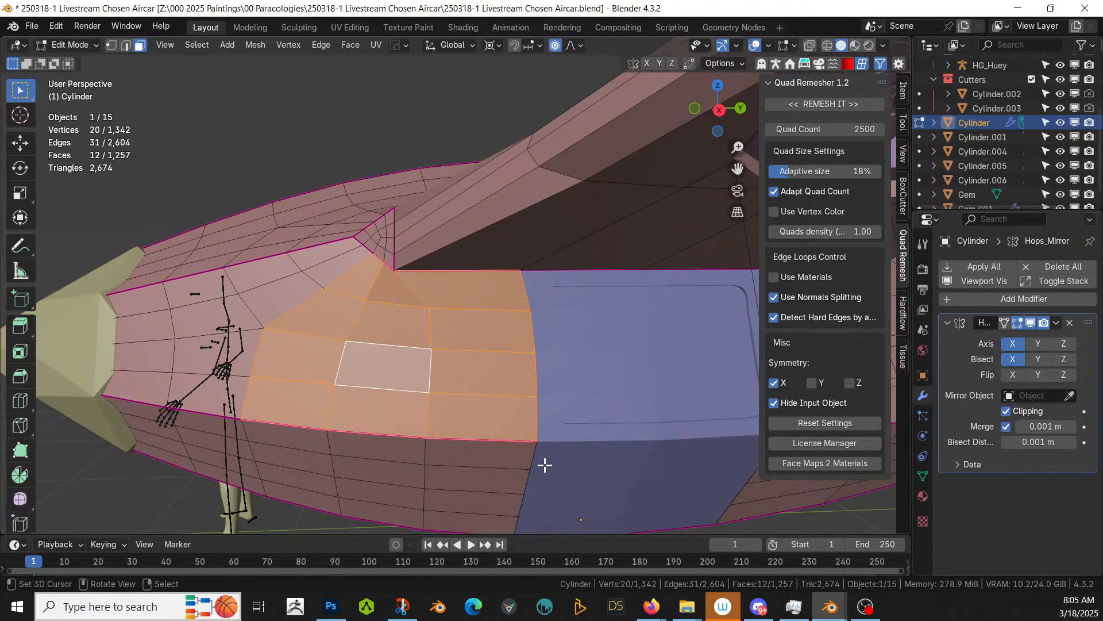
left_click(525, 423)
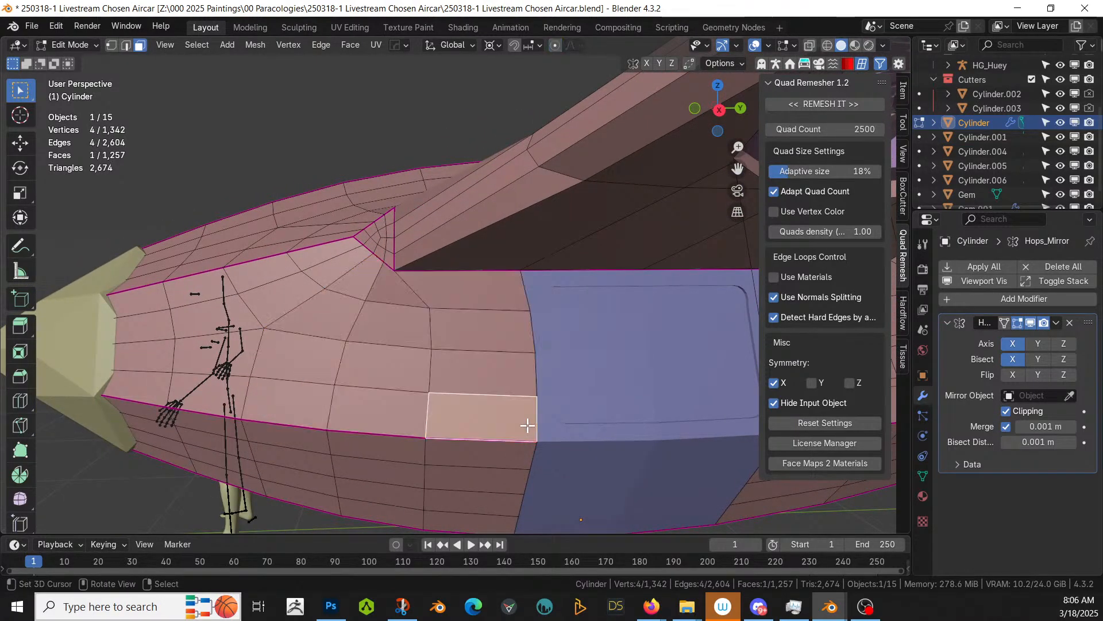
key("ctrl+z")
key("i")
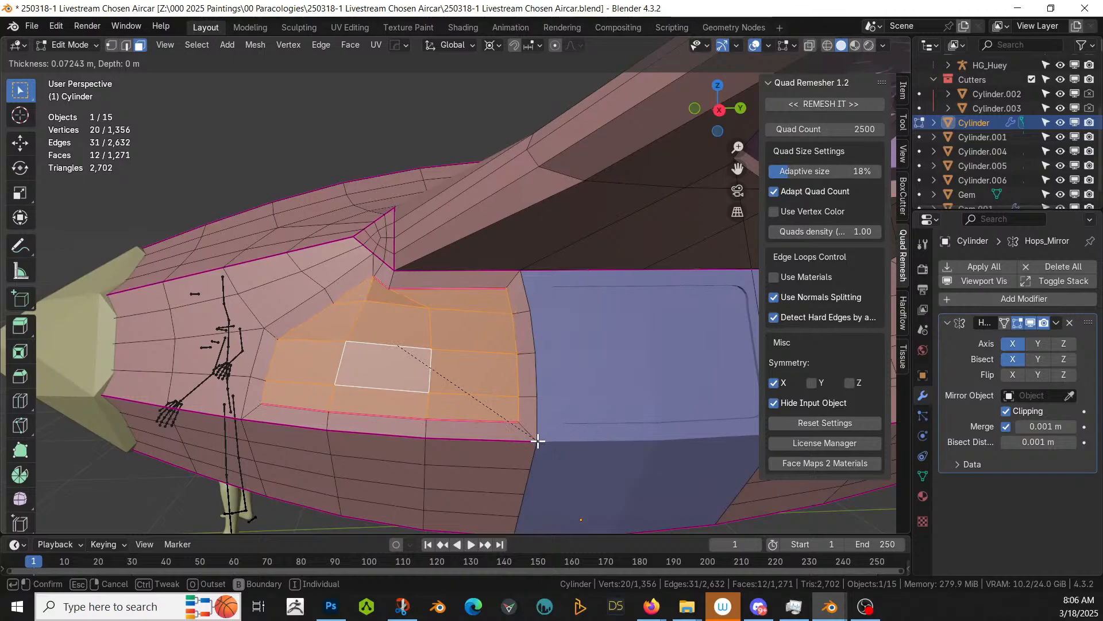
left_click(537, 441)
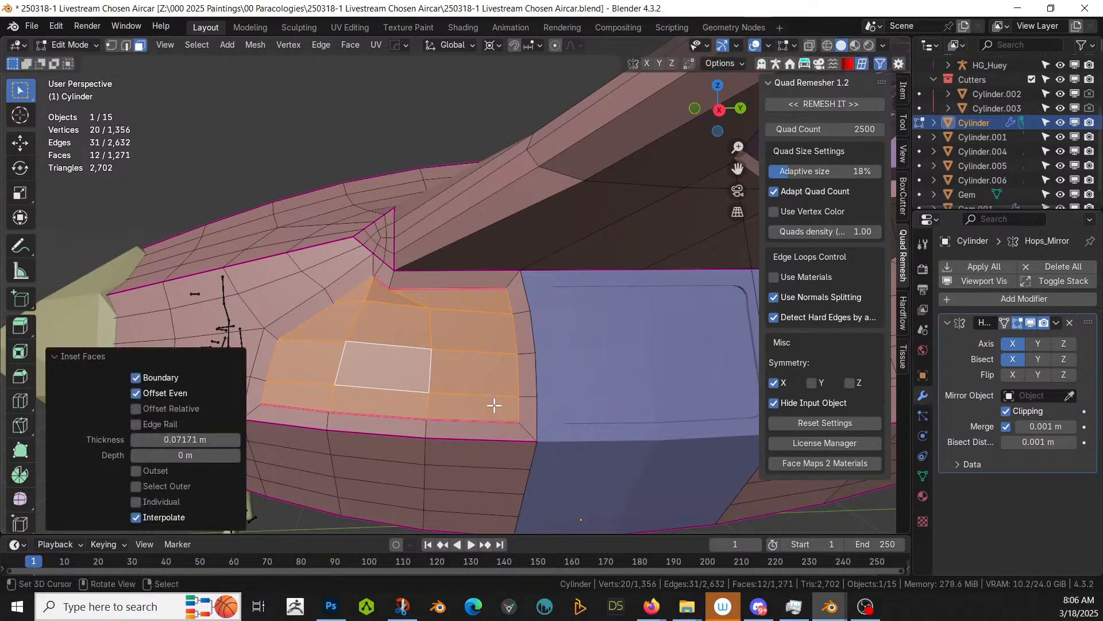
Step: Select the corner vertices around the border of the newly inset fuselage region
mouse_move(493, 402)
middle_mouse_down()
mouse_move(450, 389)
mouse_move(561, 382)
mouse_move(484, 384)
middle_mouse_up()
key("1")
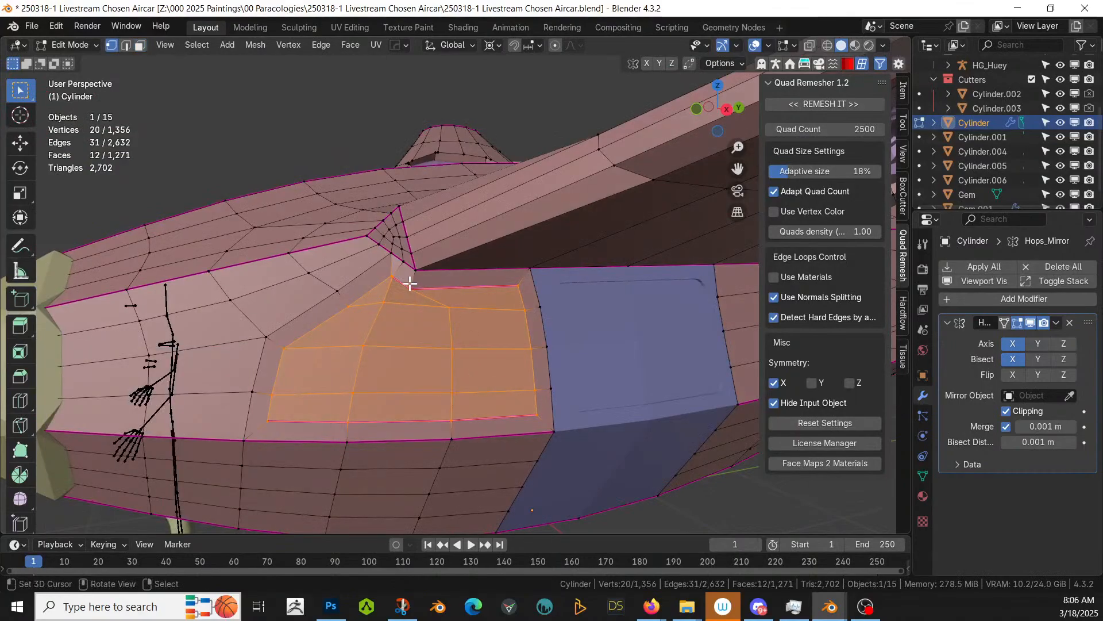
left_click(518, 285)
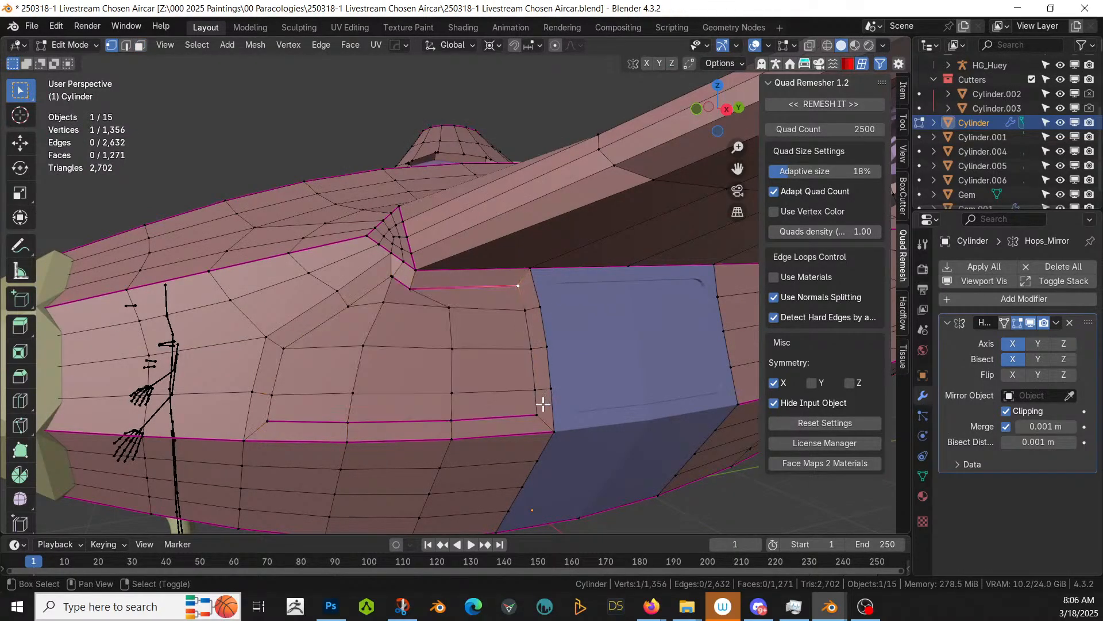
left_click(537, 413, "shift")
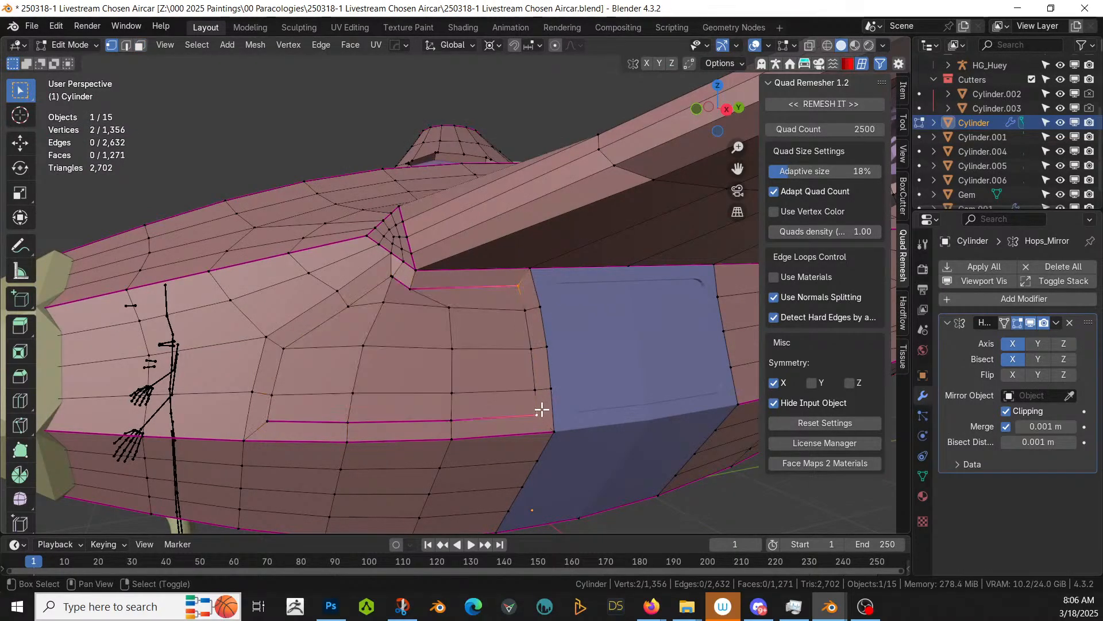
left_click(287, 348, "shift")
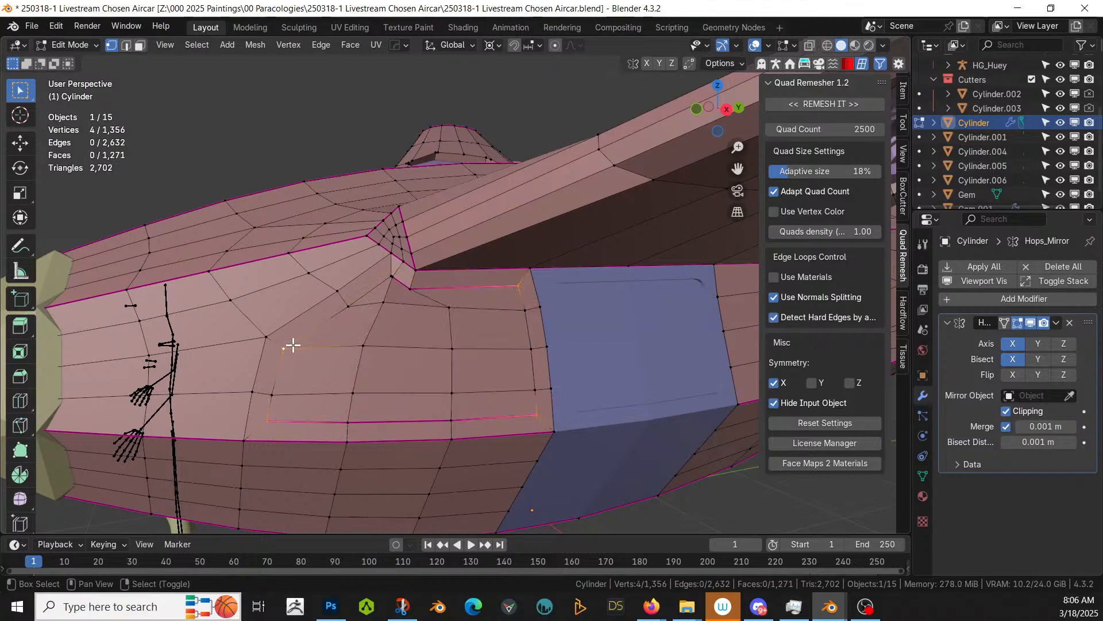
left_click(390, 277, "shift")
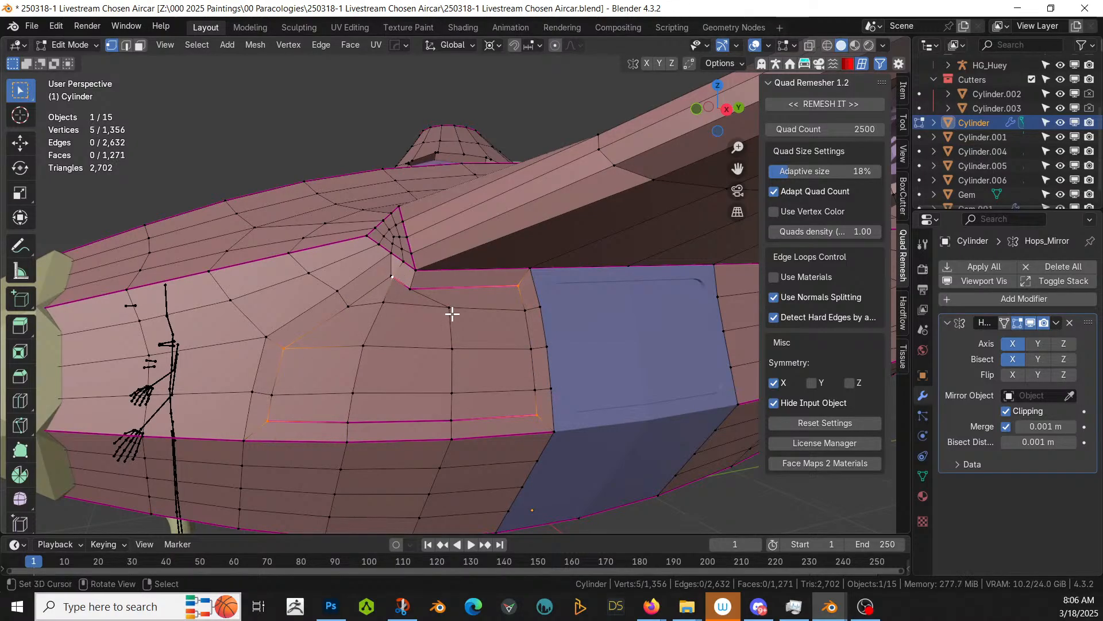
Step: Merge the two nearly overlapping vertices at the inset region's upper tip, beneath the wing root, at their center
scroll(408, 289, "up", 3)
scroll(409, 289, "up", 2)
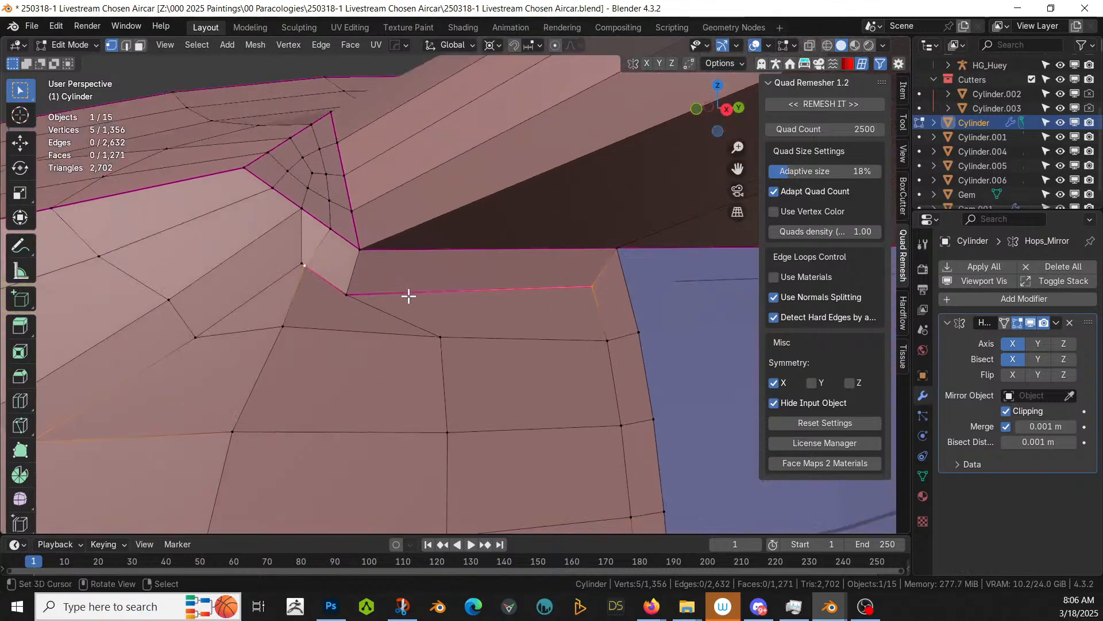
scroll(318, 296, "up", 1)
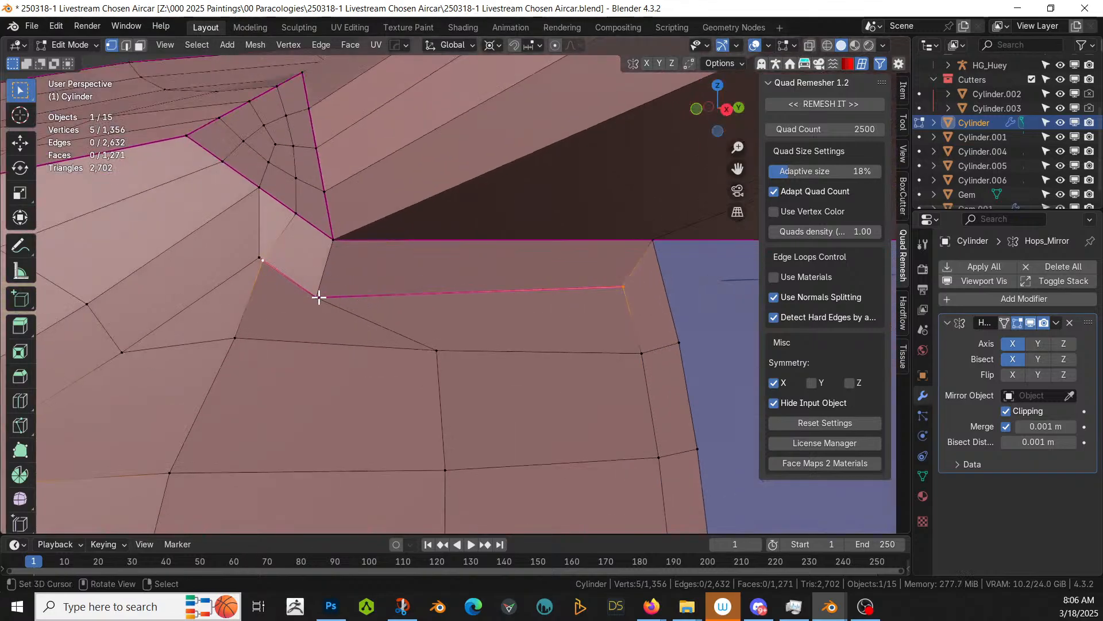
left_click(264, 257)
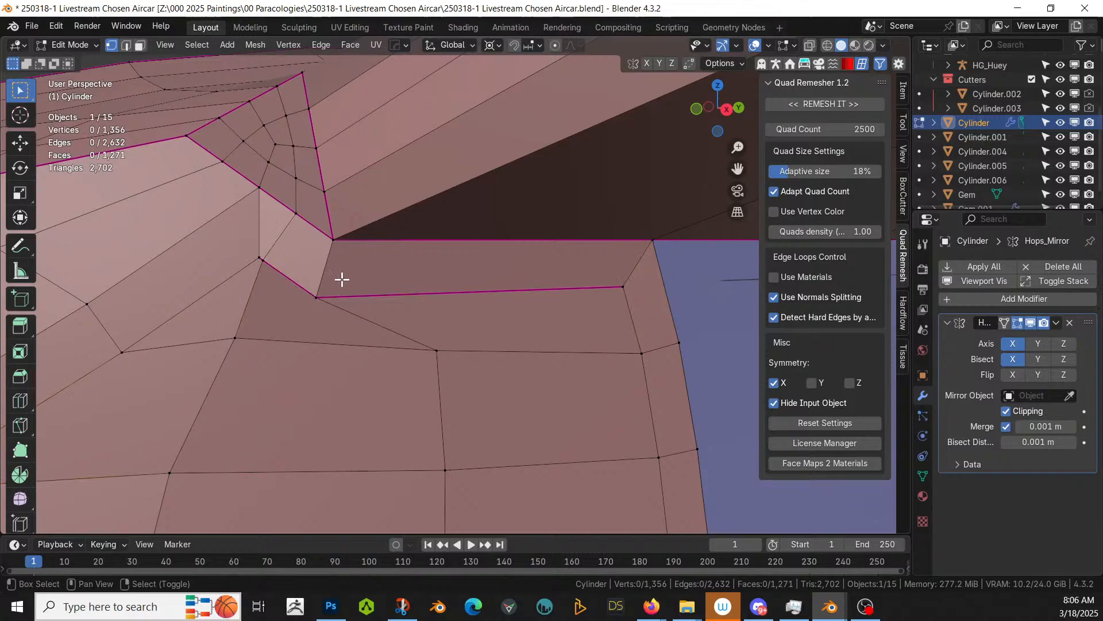
left_click(261, 257)
left_click(316, 297, "shift")
key("m")
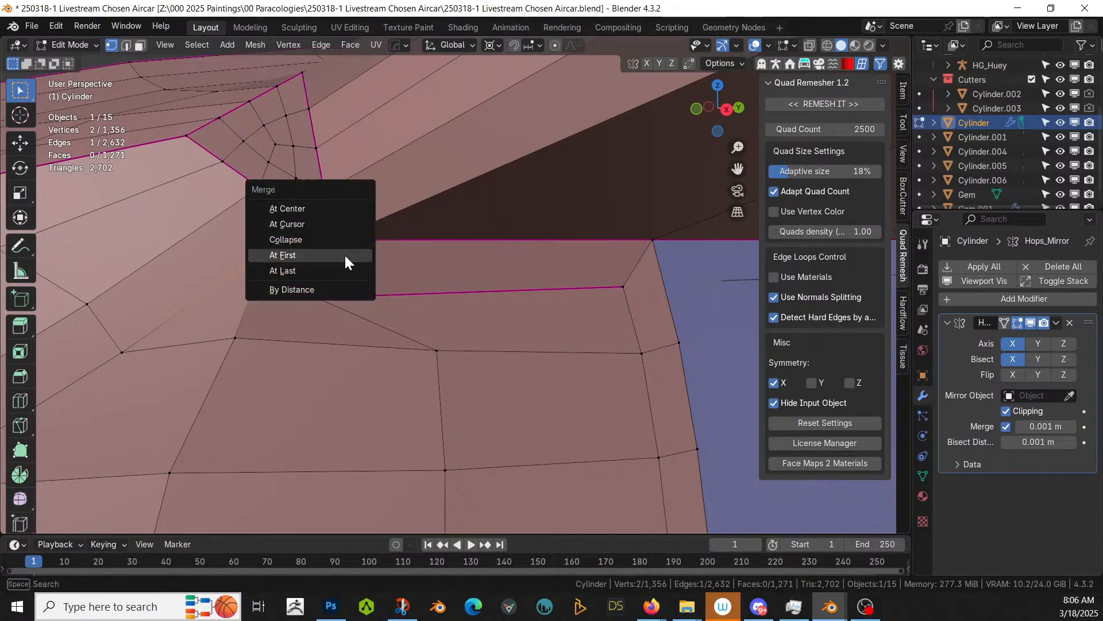
left_click(314, 208)
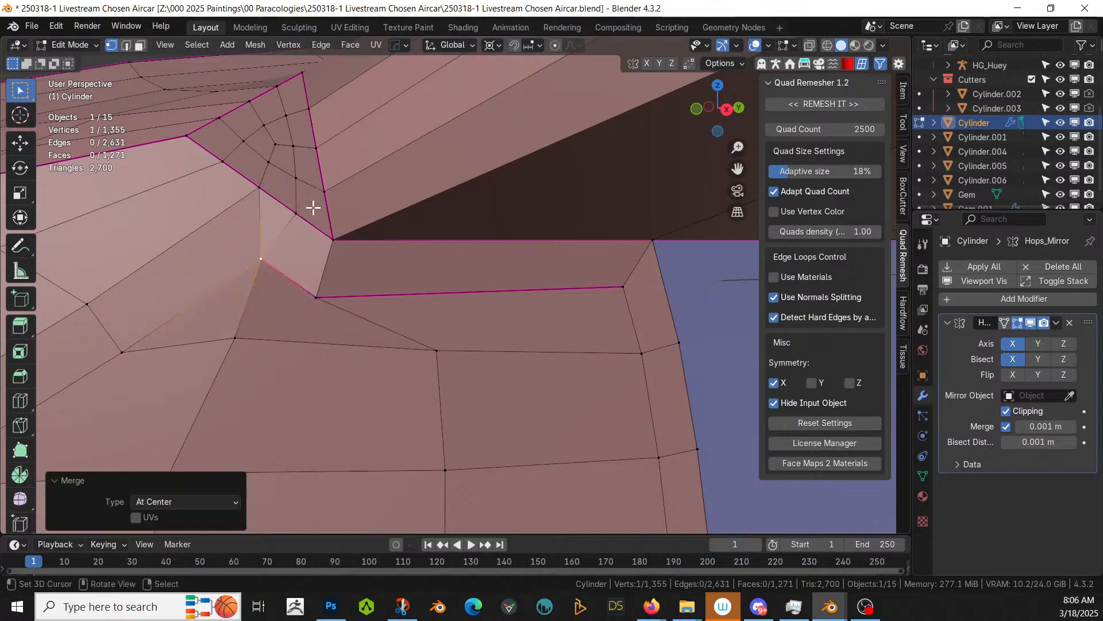
Step: Select the six corner vertices of the inset region, including both vertices beneath the wing root
scroll(326, 287, "down", 2)
middle_click_drag(326, 288, 394, 239, "shift")
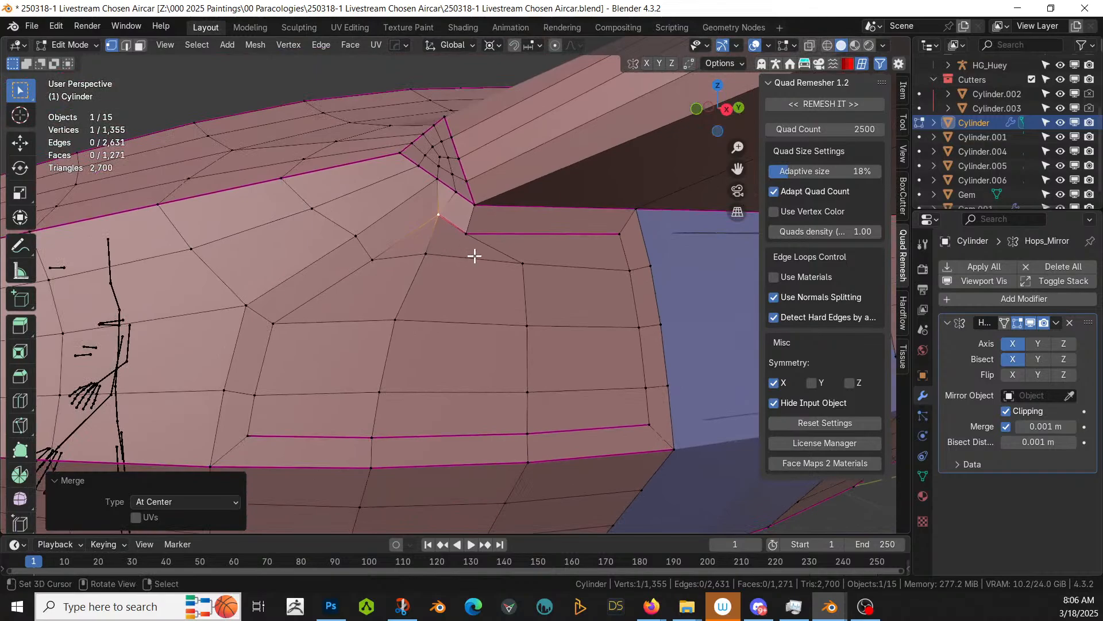
left_click(466, 233)
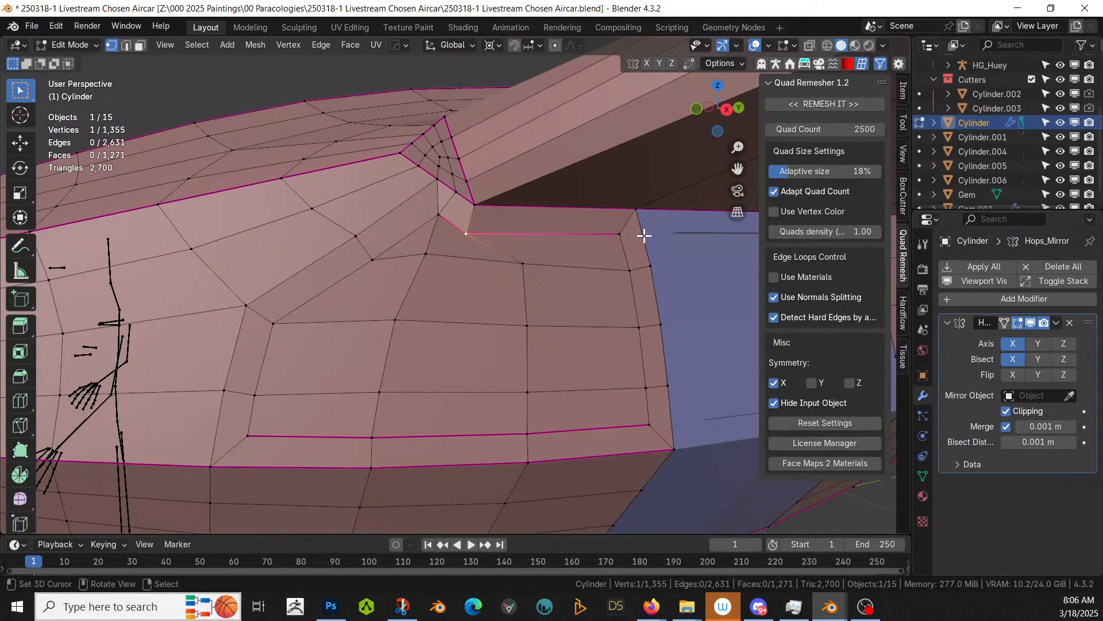
left_click(620, 233, "shift")
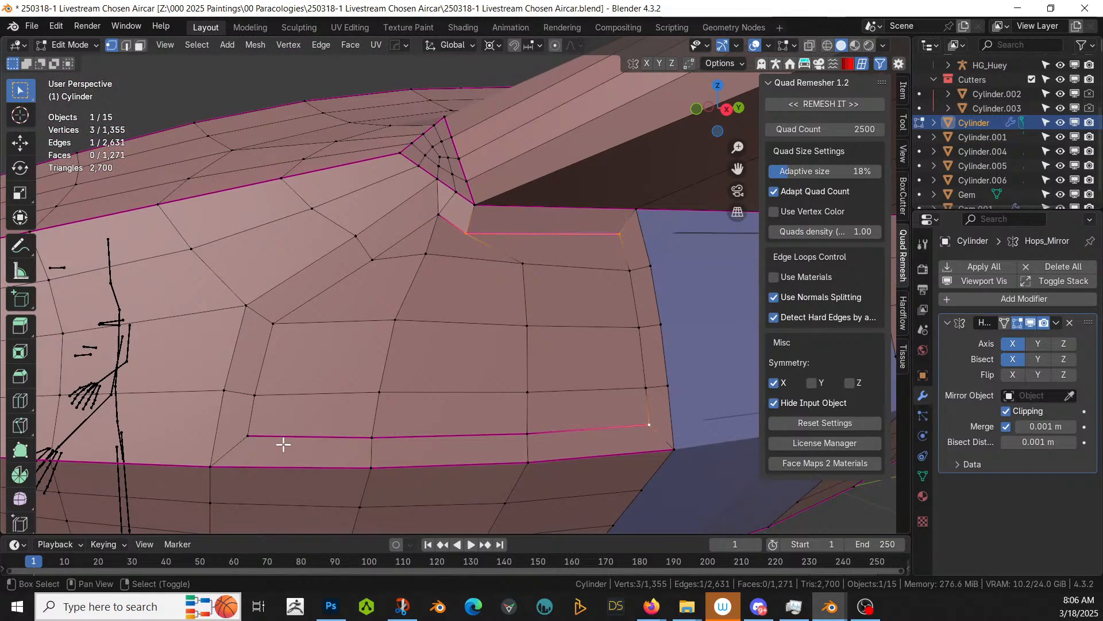
left_click(252, 436, "shift")
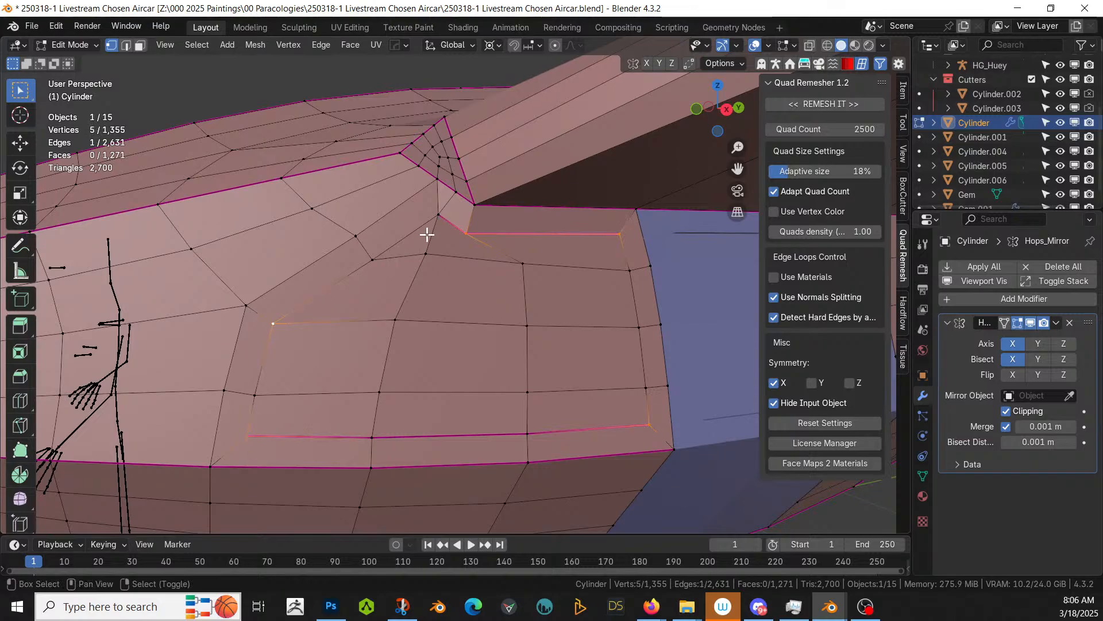
left_click(439, 216, "shift")
key("ctrl+b")
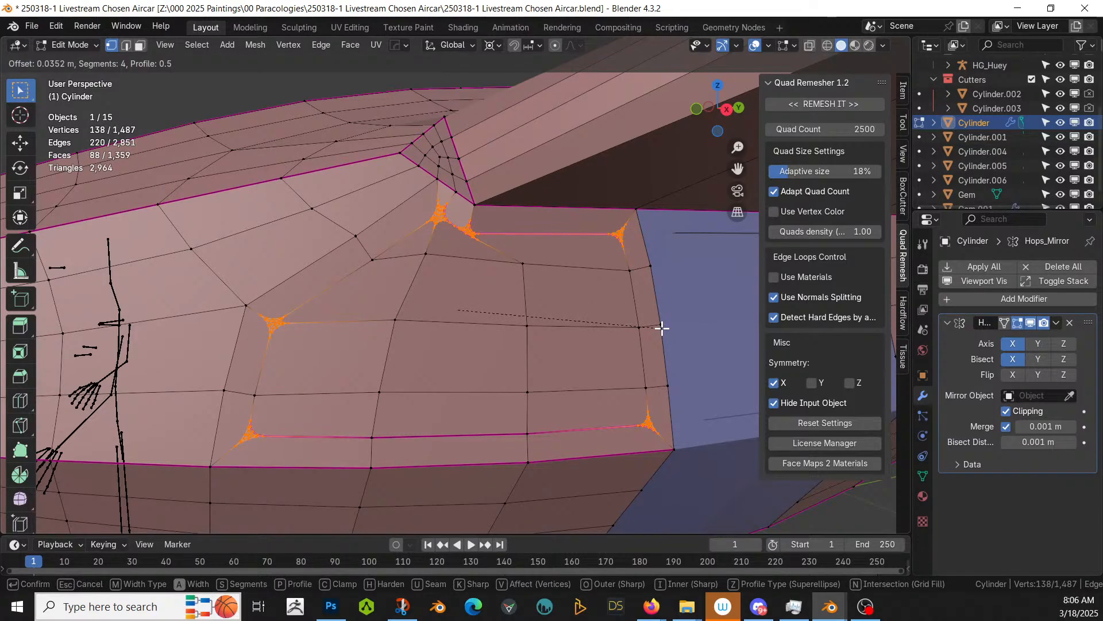
key("Escape")
scroll(207, 296, "up", 2)
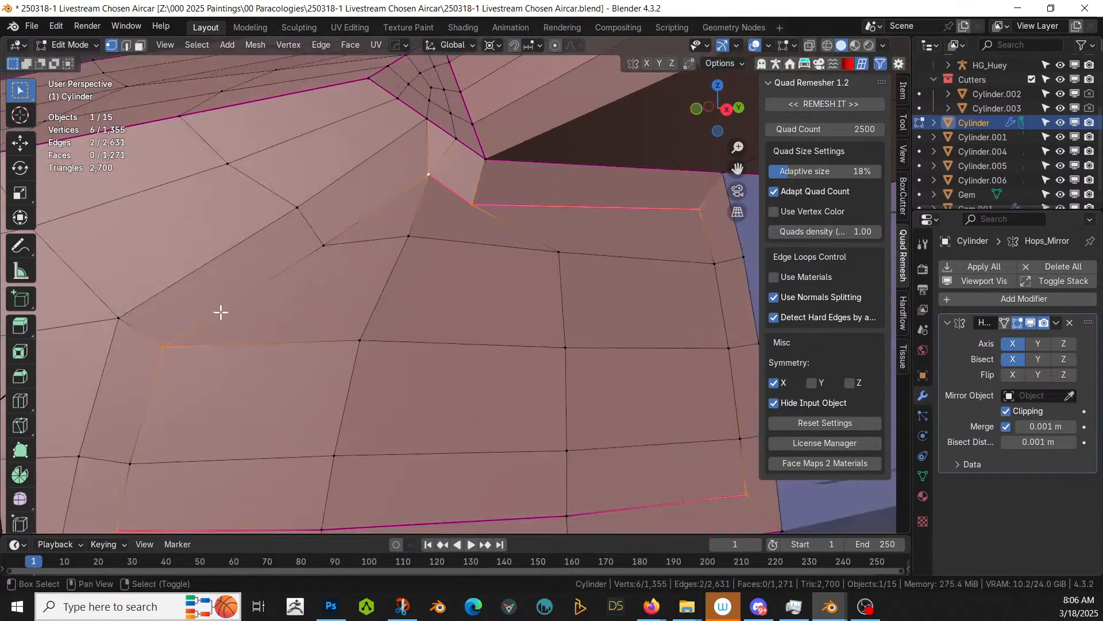
middle_click_drag(220, 312, 540, 378, "shift")
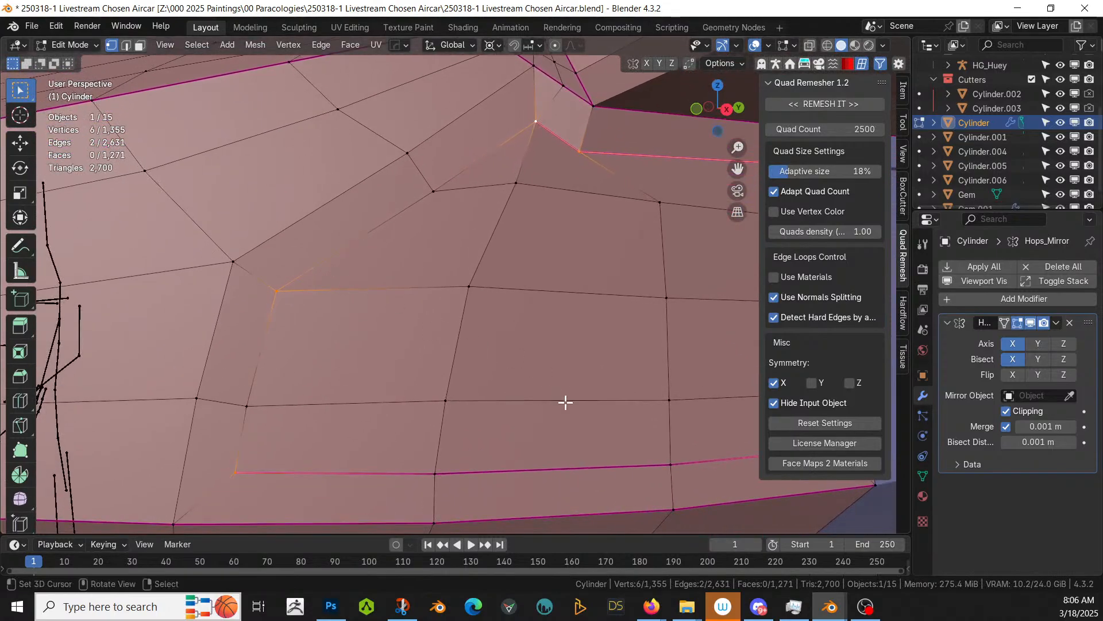
key("ctrl+b")
key("Escape")
key("ctrl+z")
key("ctrl+shift+b")
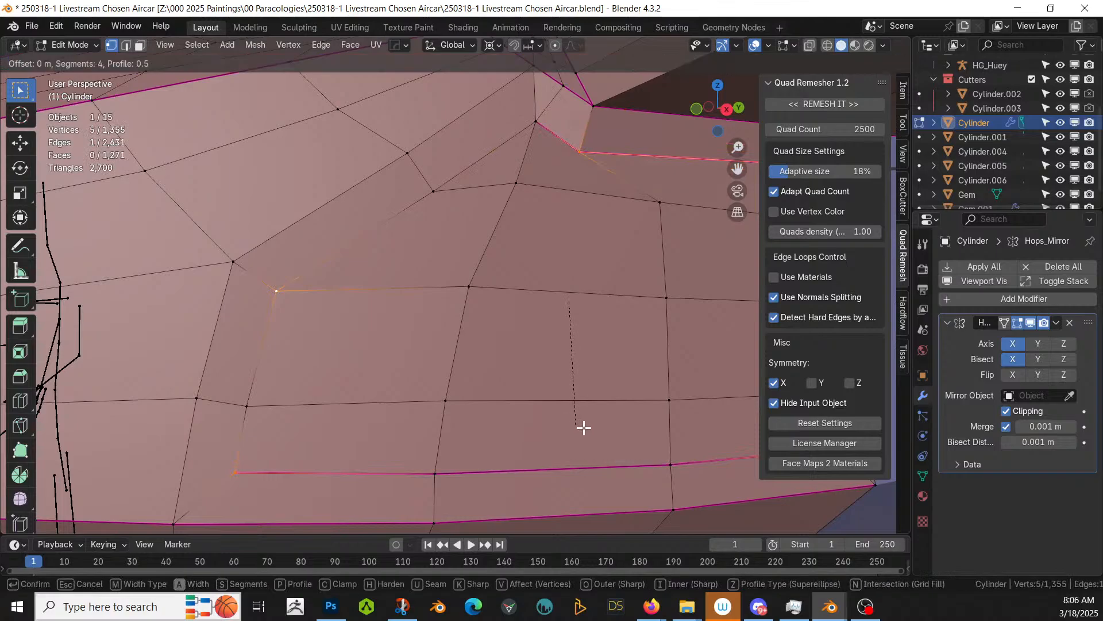
scroll(584, 427, "up", 2)
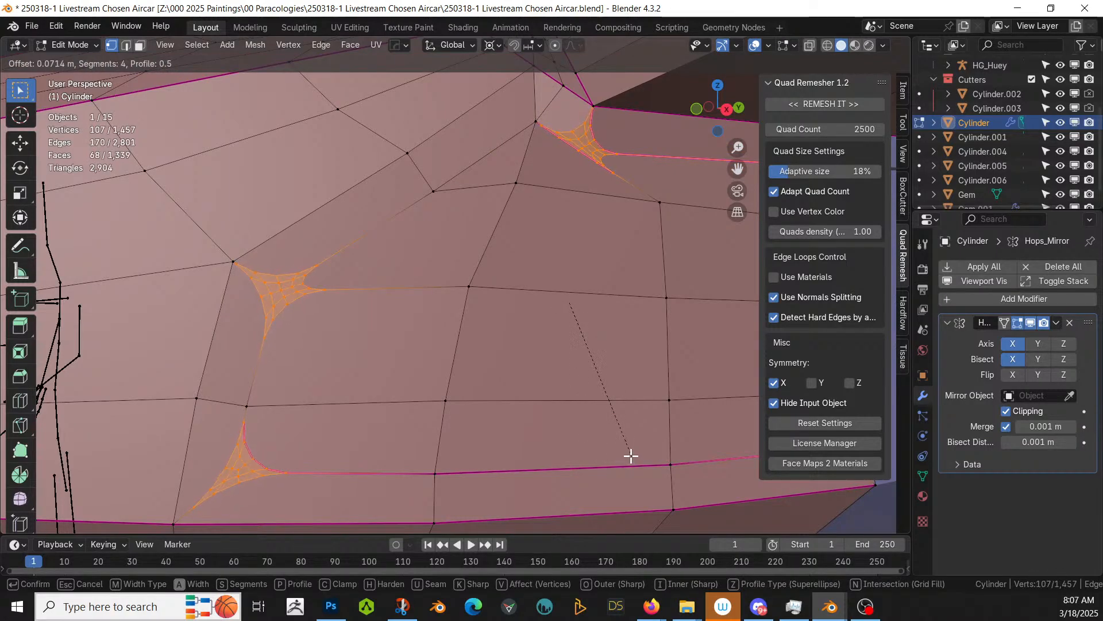
key("Escape")
Step: Bevel the six corner vertices with a width of about 0.019 m, 8 segments and a profile shape of 0.427
middle_click_drag(539, 425, 406, 423, "shift")
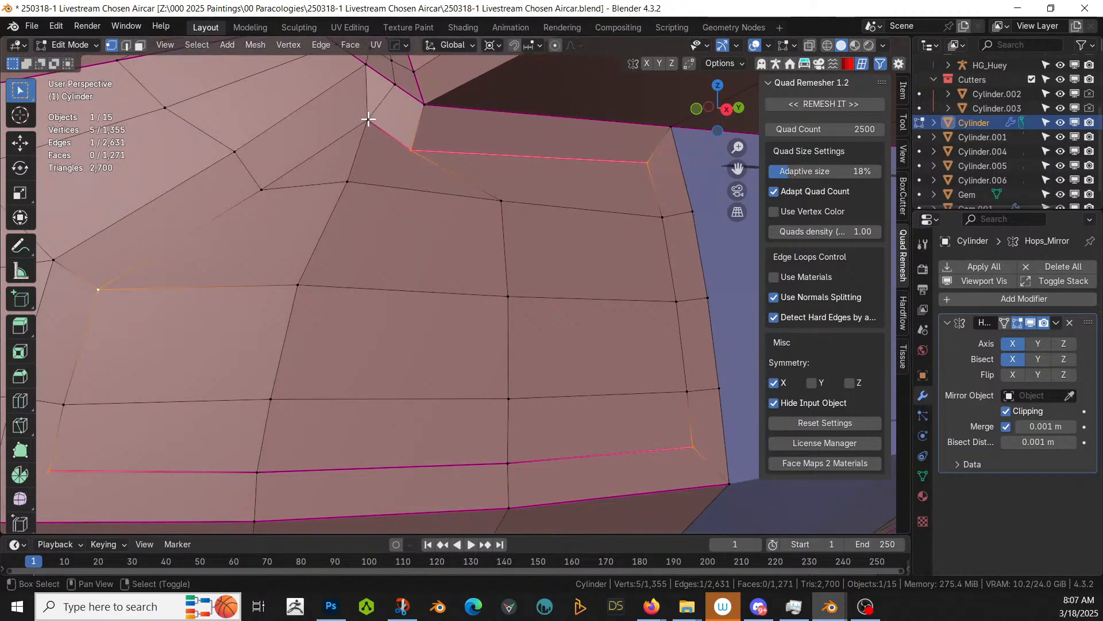
key("ctrl+shift+b")
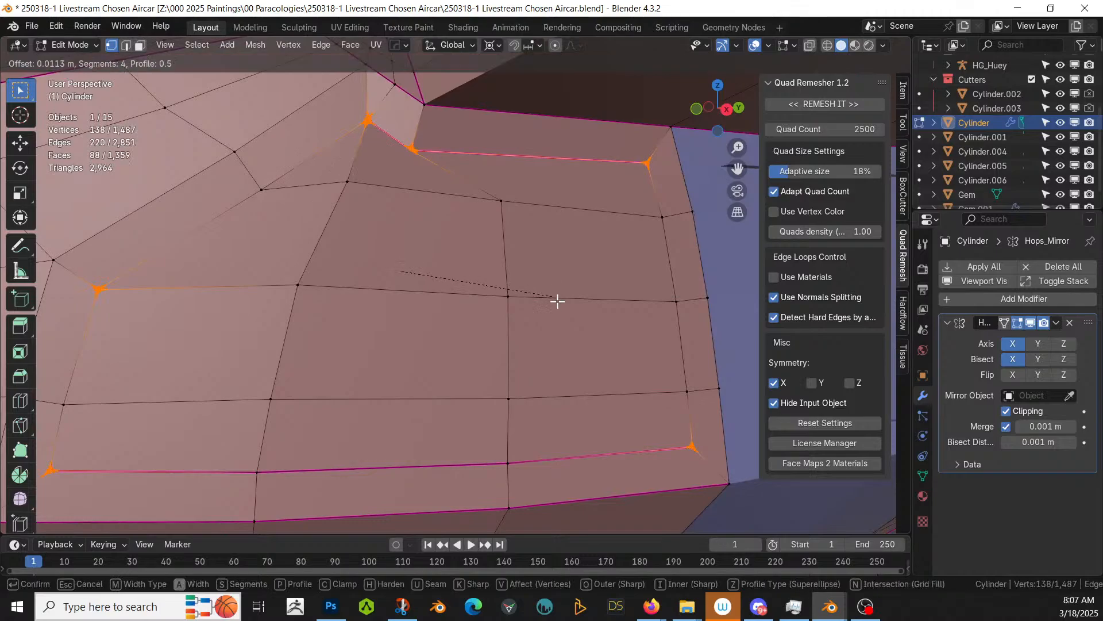
left_click(555, 303)
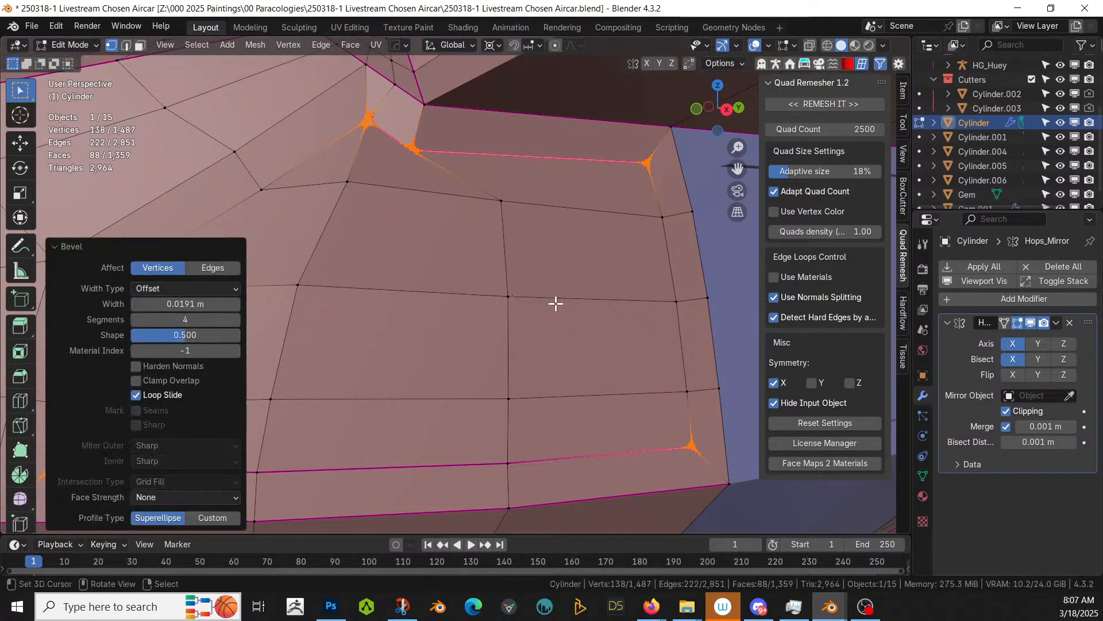
mouse_move(194, 320)
left_mouse_down()
mouse_move(235, 320)
mouse_move(135, 319)
mouse_move(185, 320)
left_mouse_up()
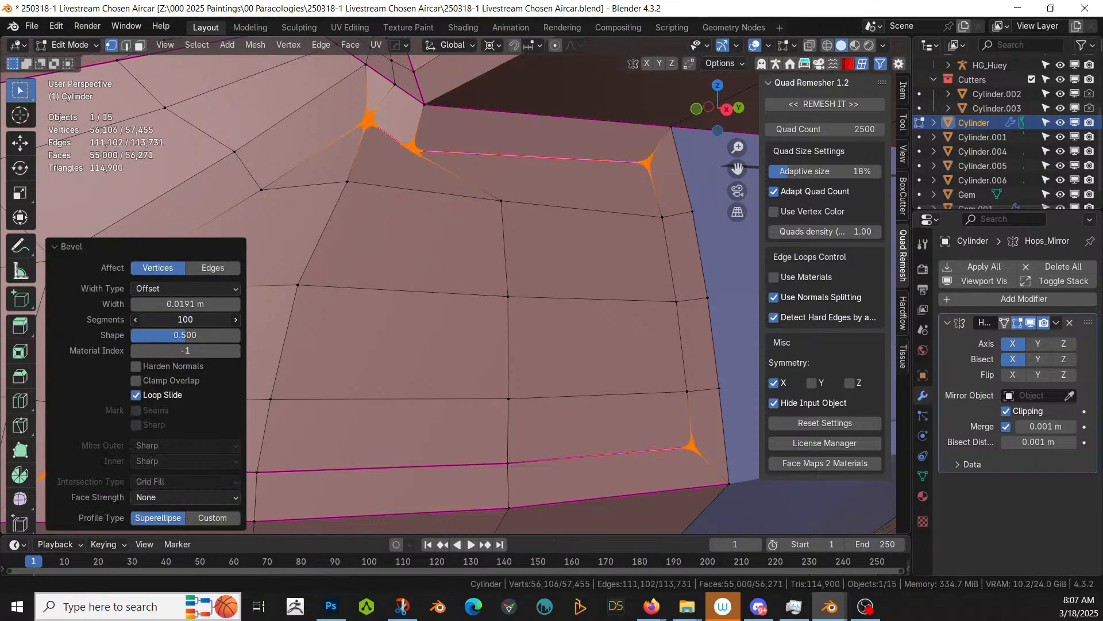
left_click(188, 318)
type("8")
key("Return")
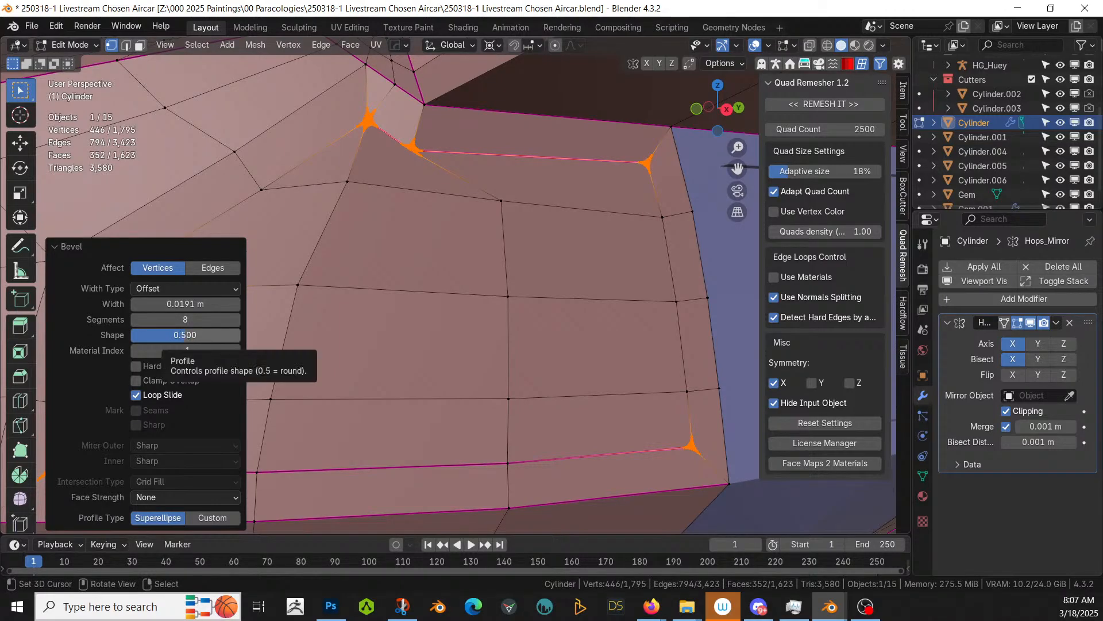
mouse_move(180, 334)
left_mouse_down()
mouse_move(237, 334)
mouse_move(175, 334)
left_mouse_up()
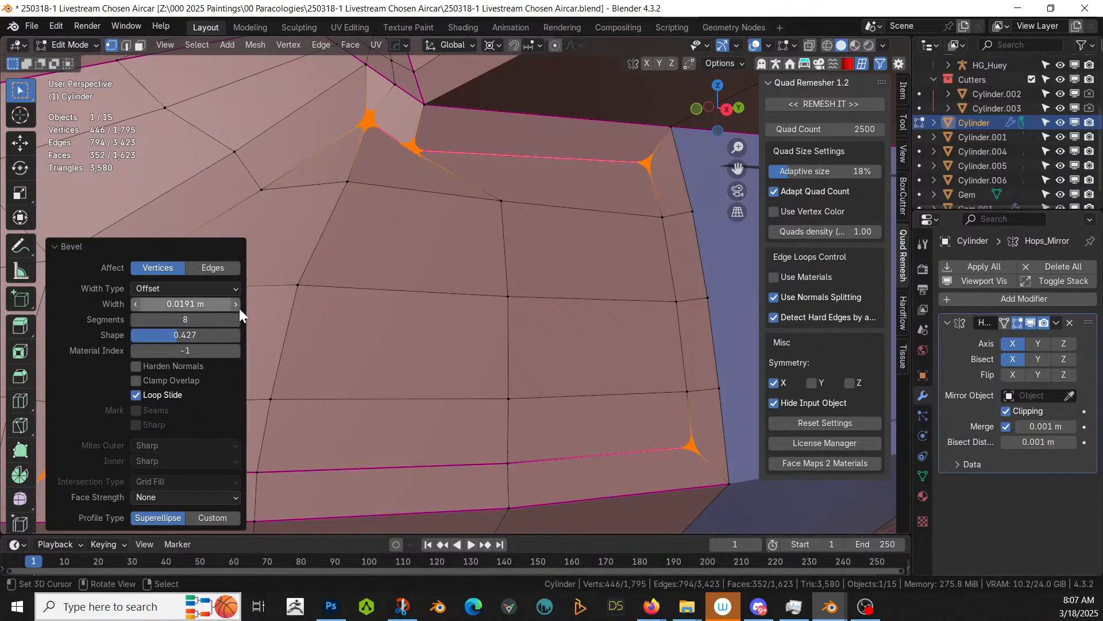
Step: Examine the beveled corner at the front of the inset region, and undo the vertex bevel
middle_click_drag(416, 326, 530, 362)
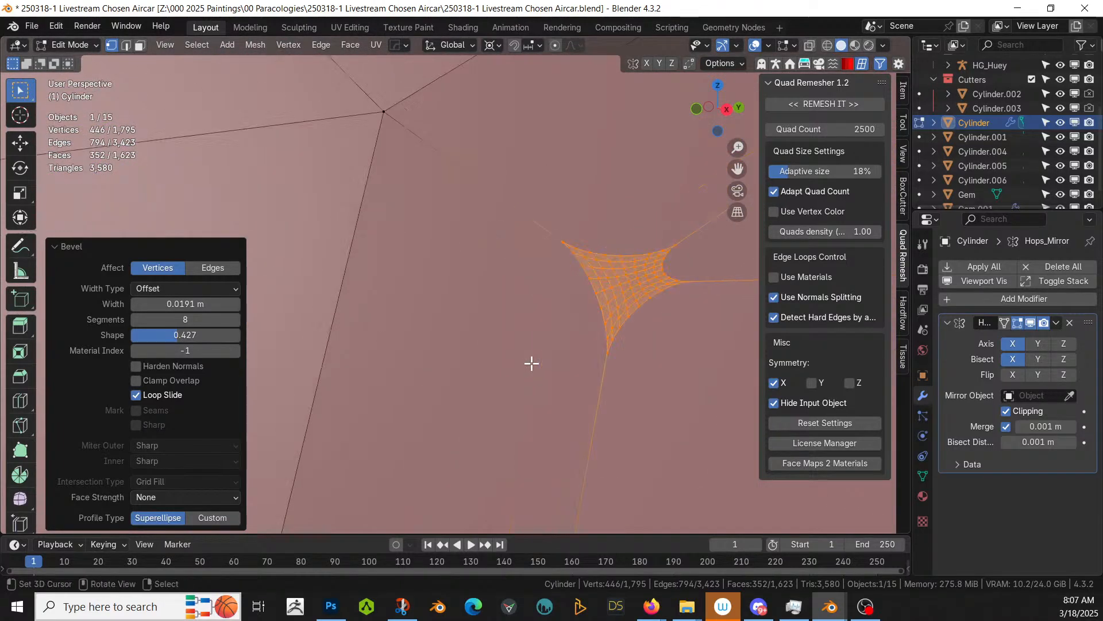
middle_click_drag(682, 243, 677, 303)
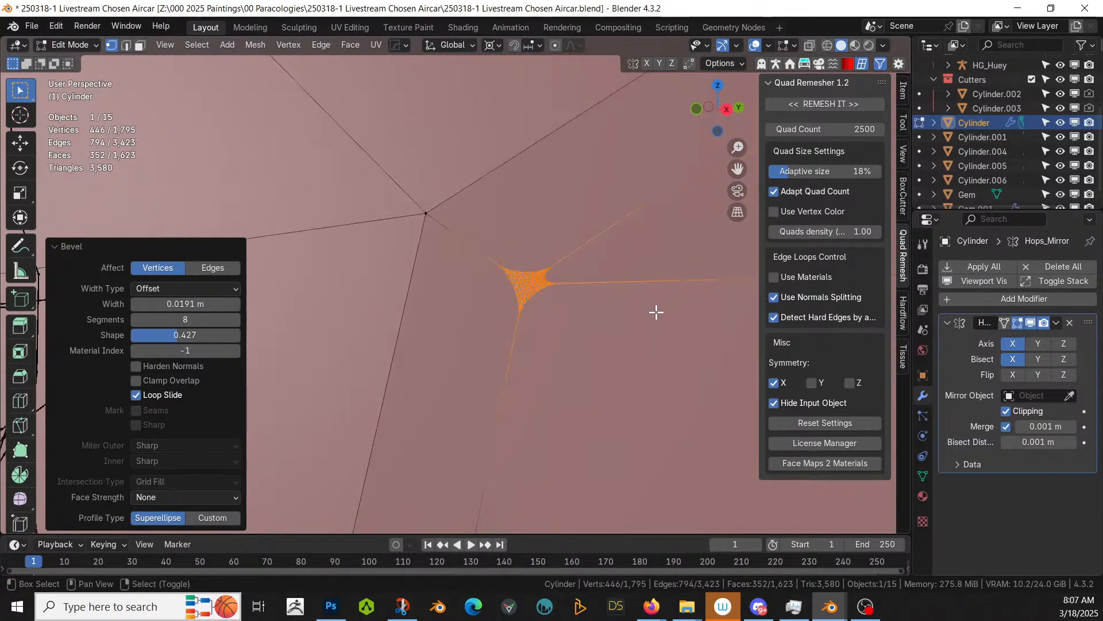
scroll(463, 355, "down", 8)
key("ctrl+z")
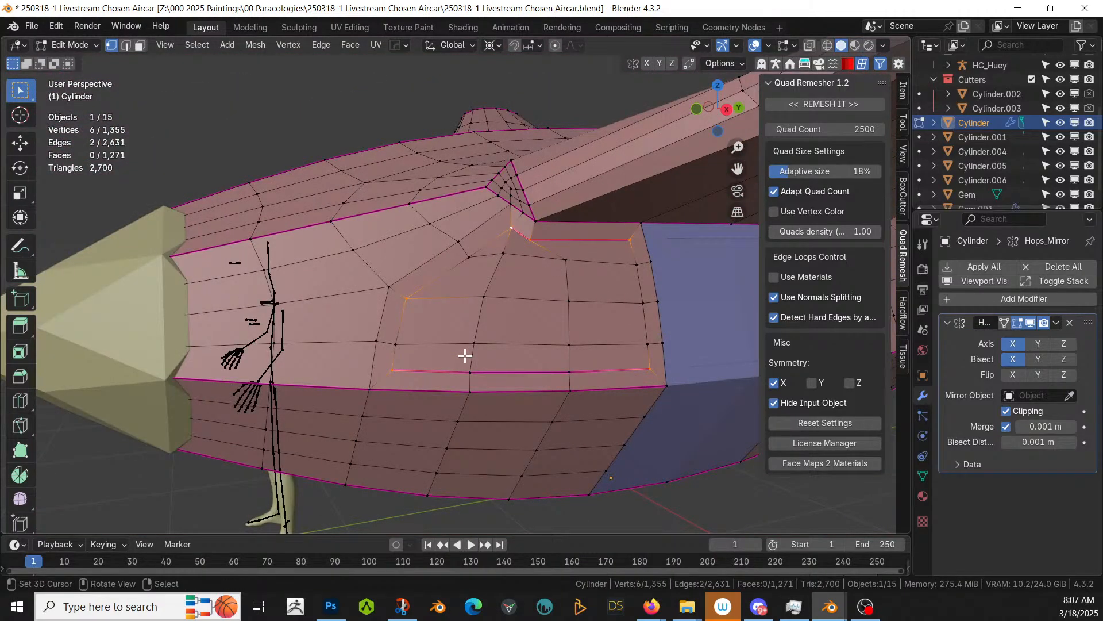
Step: Undo the corner vertex selections and the vertex merge, back to the twelve selected inset faces
middle_click_drag(468, 354, 508, 359)
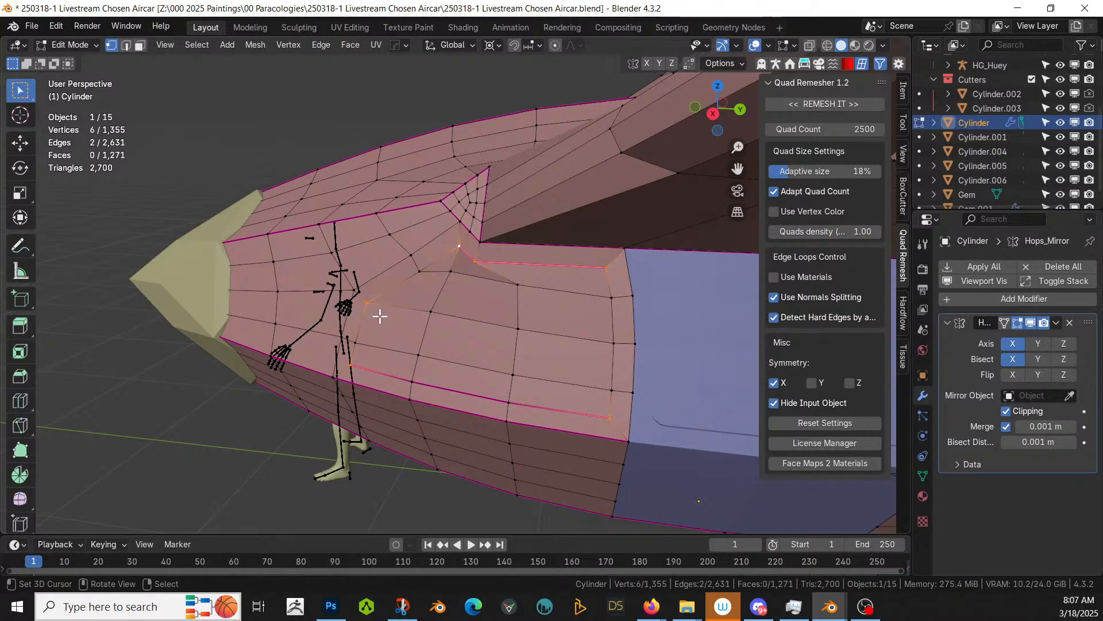
left_click(464, 258, "shift")
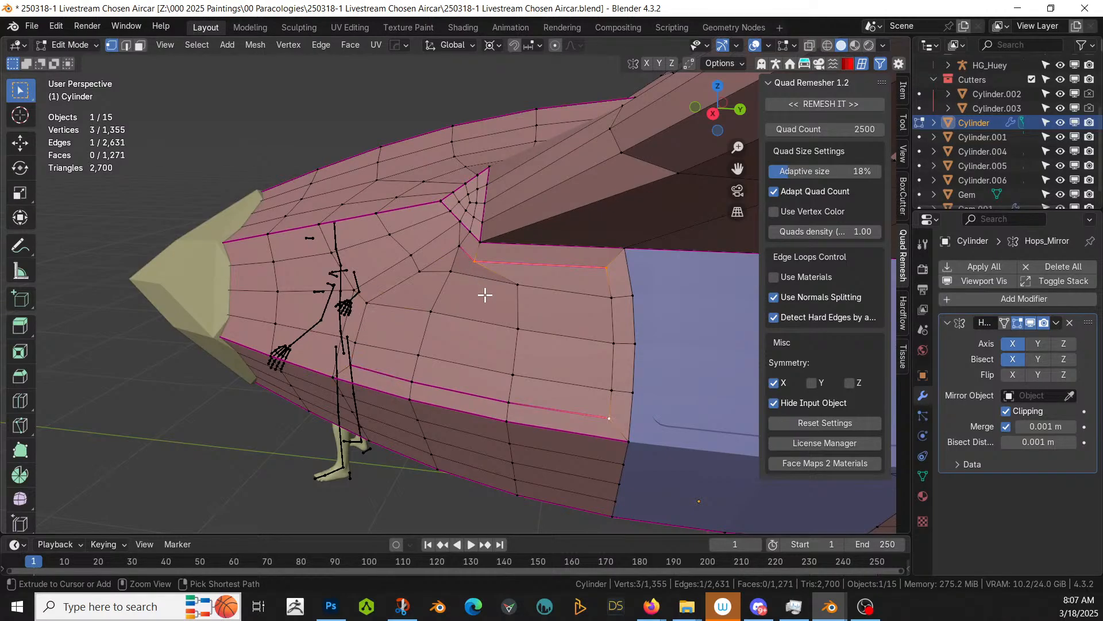
key("ctrl+z")
key("ctrl+z")
key("ctrl+z")
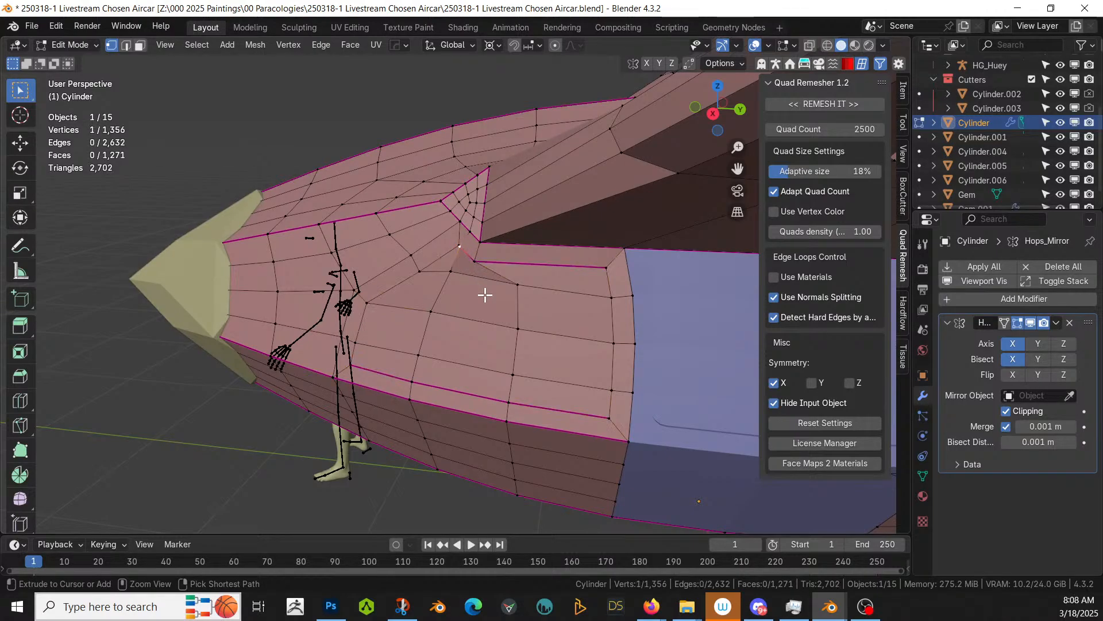
key("ctrl+z")
key("ctrl+z")
key("ctrl+z")
key("ctrl+z")
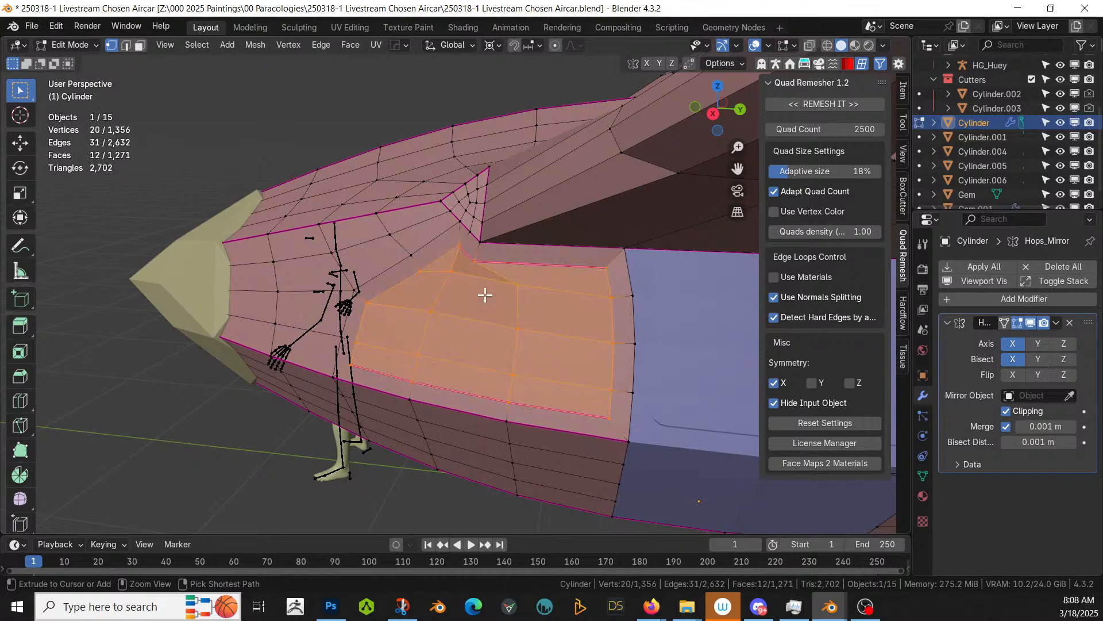
Step: Knife-cut a straight edge from the lower corner of the wing root forward across the two adjoining fuselage side faces
left_click(526, 384)
middle_click_drag(494, 370, 419, 370)
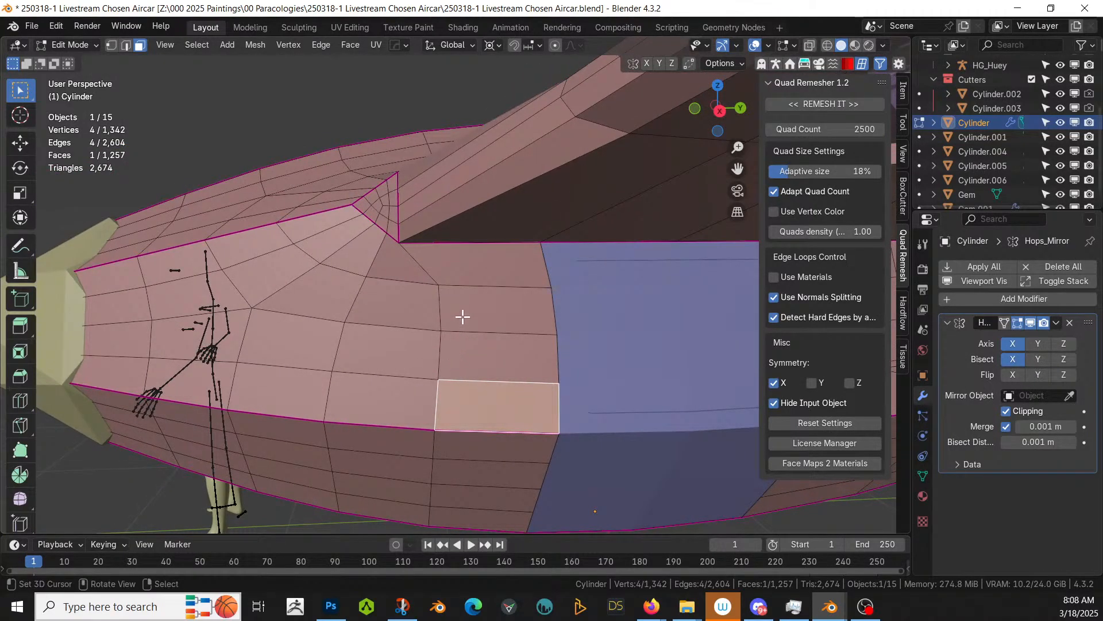
scroll(462, 316, "up", 1)
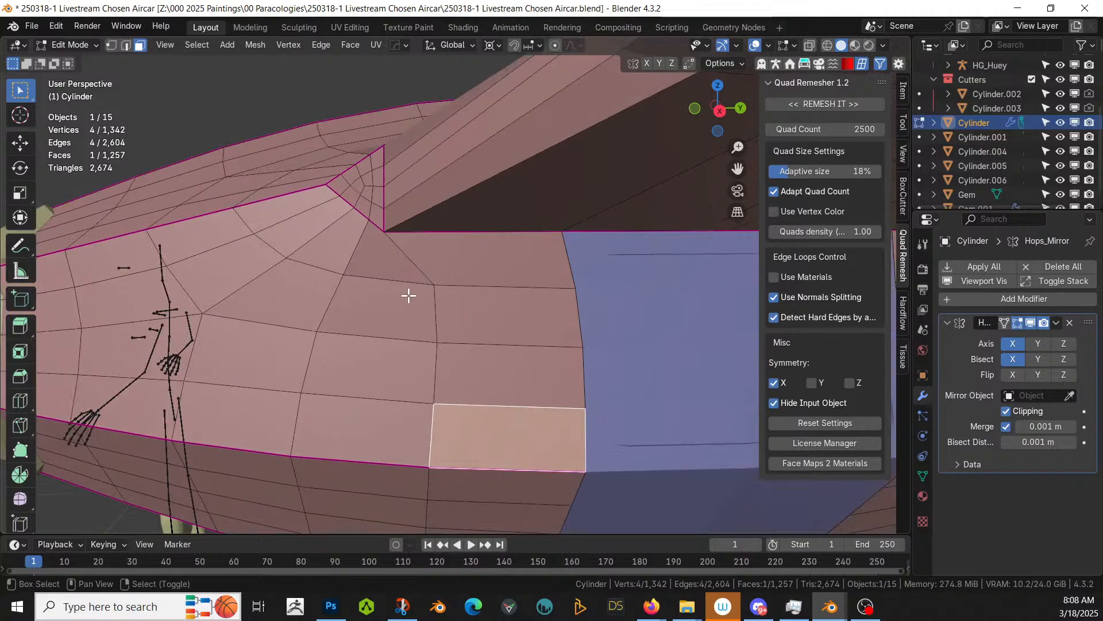
middle_click_drag(409, 295, 433, 354, "shift")
scroll(434, 354, "up", 2)
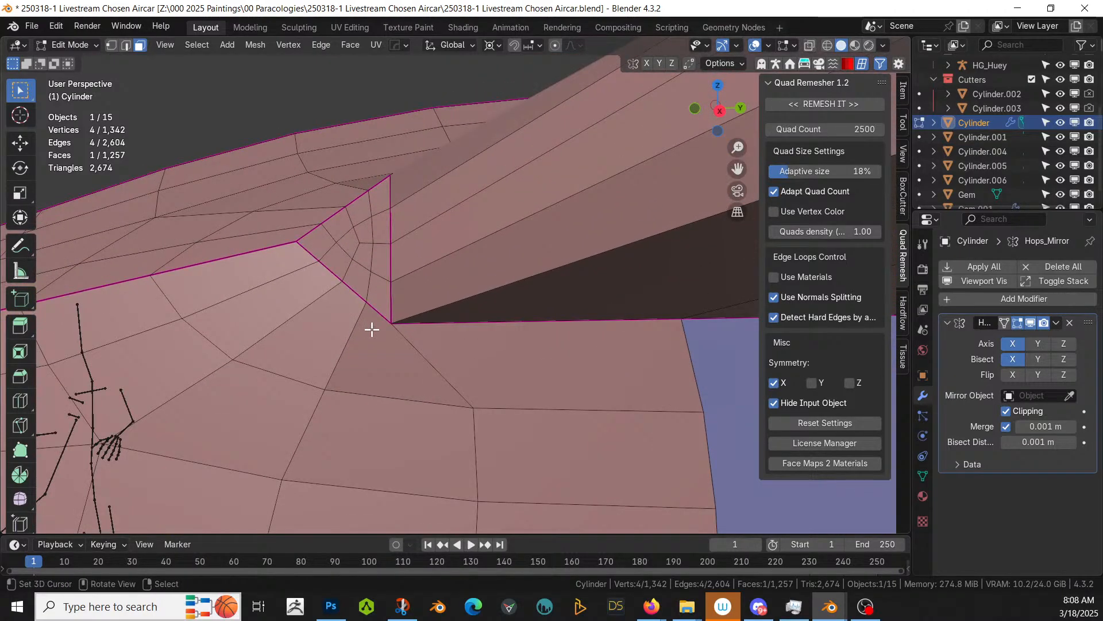
key("KP_3")
scroll(372, 329, "up", 2)
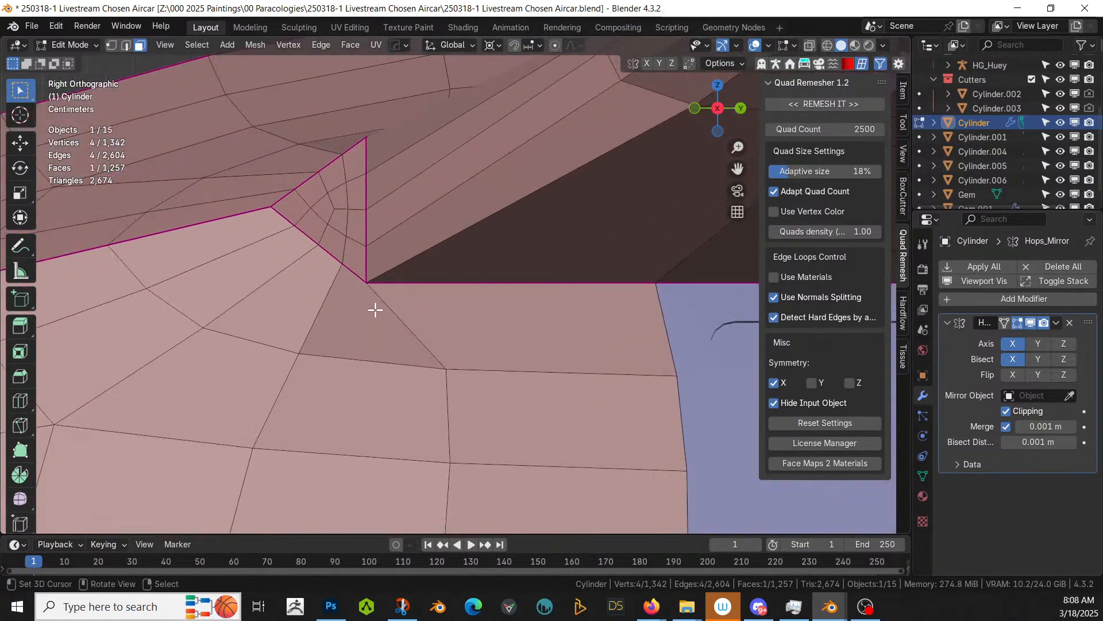
key("k")
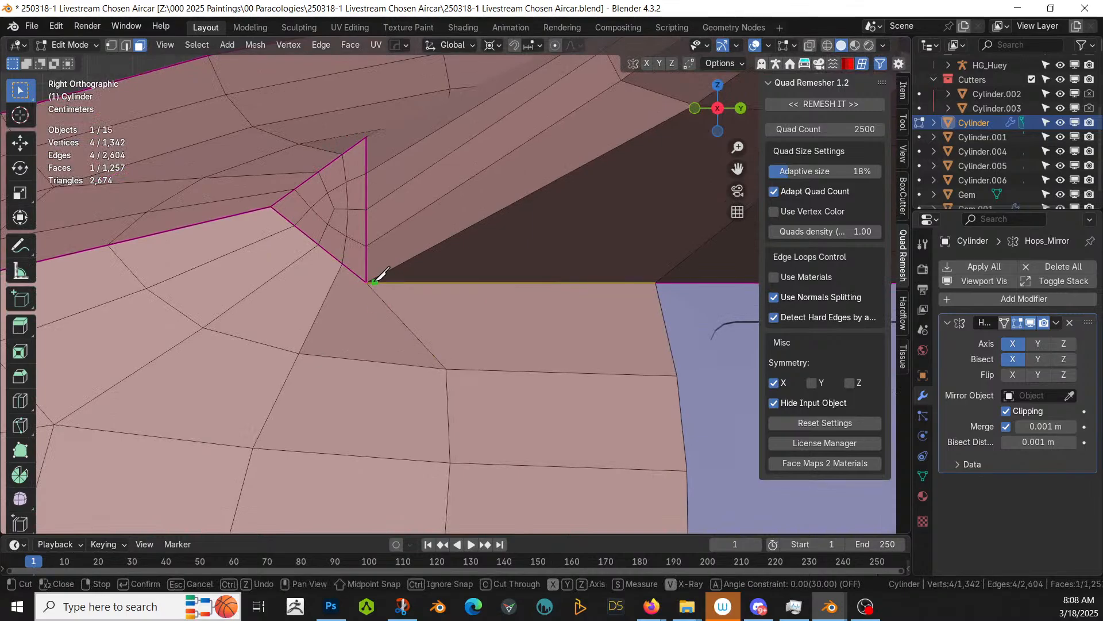
left_click(366, 282)
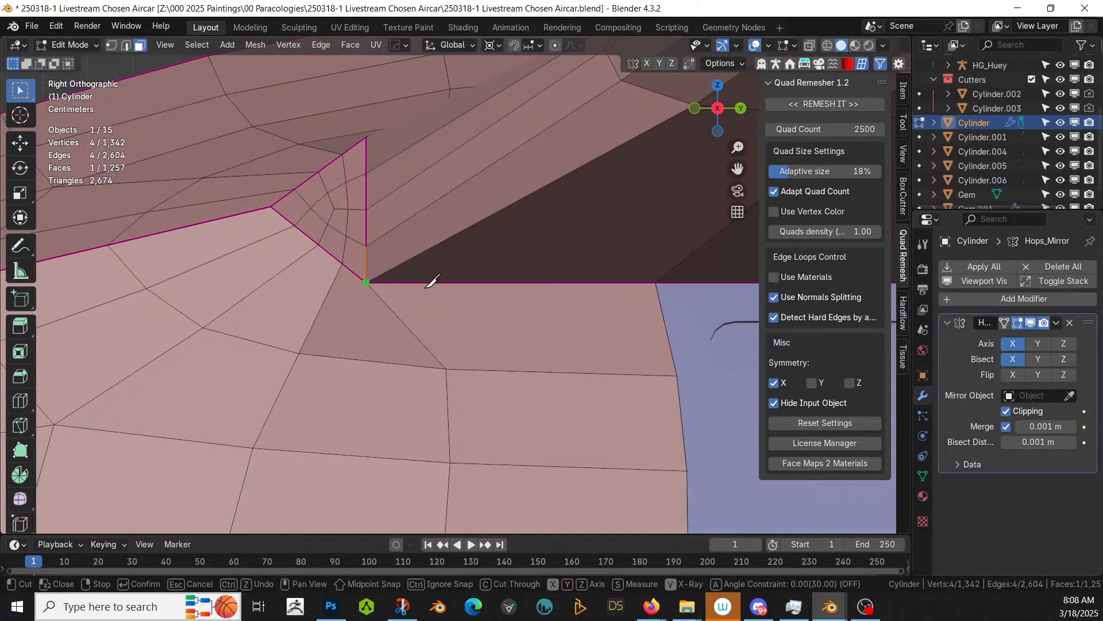
left_click(274, 275)
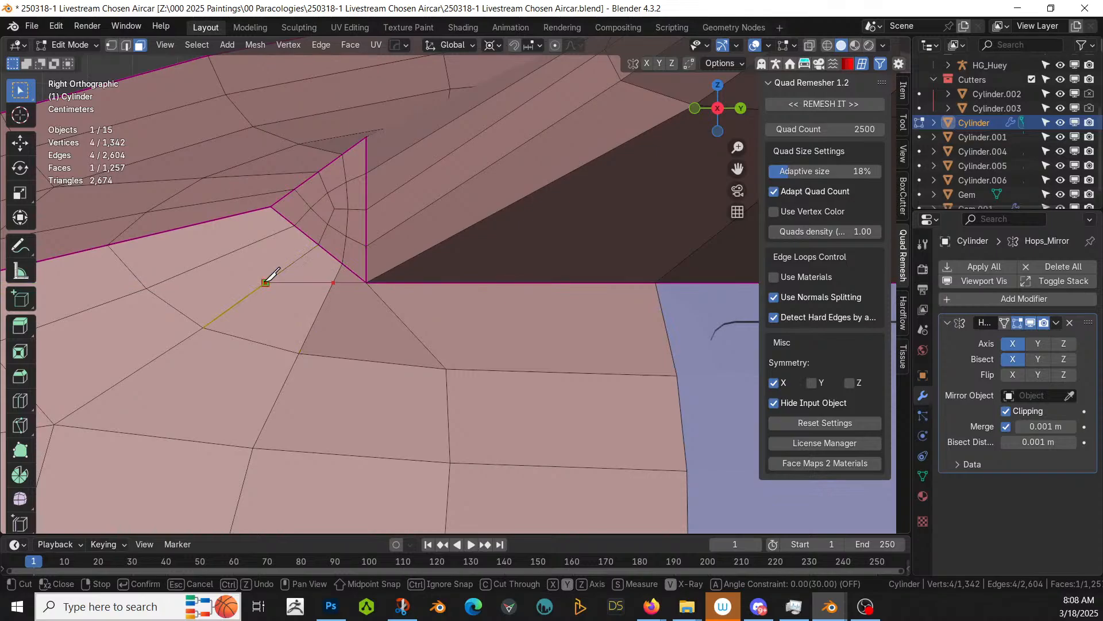
key("Return")
Step: Select the twelve fuselage side faces below the wing root and ahead of the blue panel, starting from the new cut edge
scroll(519, 326, "down", 2)
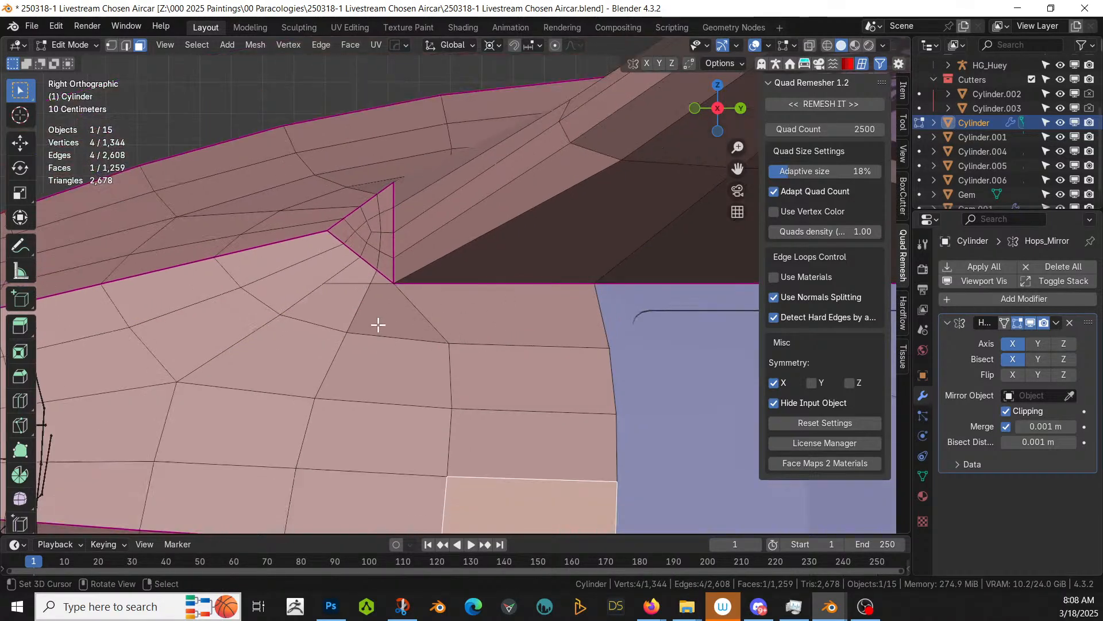
left_click(345, 303, "shift")
left_click(475, 307, "shift")
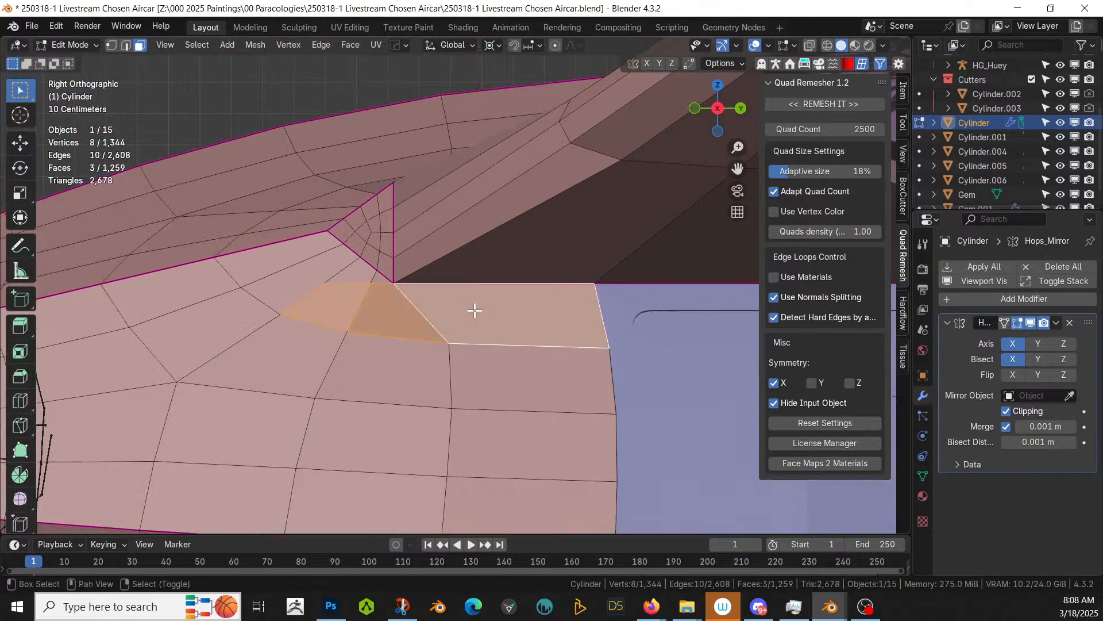
left_click(504, 363, "shift")
left_click(369, 377, "shift")
left_click(288, 347, "shift")
scroll(328, 381, "down", 2)
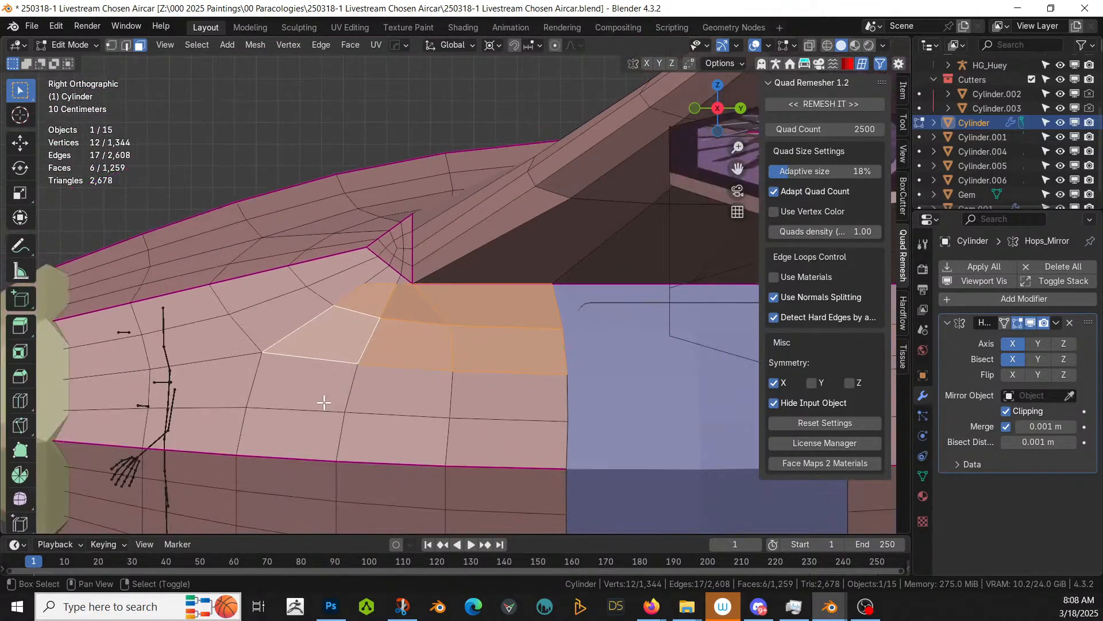
left_click(296, 396, "shift")
left_click(296, 434, "shift")
left_click(369, 434, "shift")
left_click(544, 432, "shift")
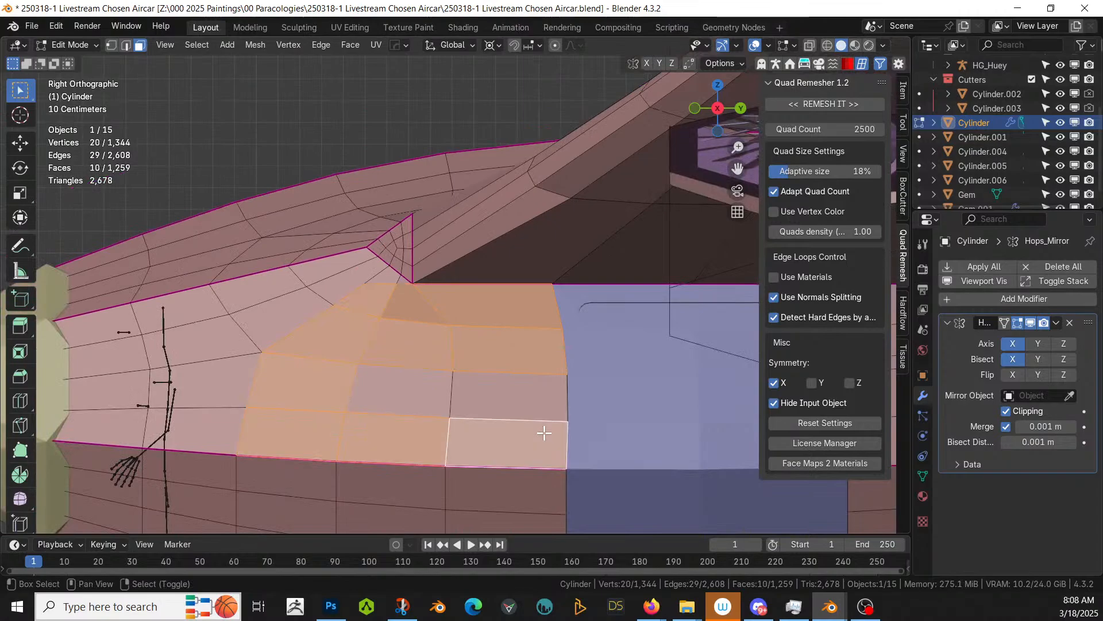
left_click(546, 397, "shift")
left_click(419, 382, "shift")
Step: Inset the selected side faces by about 0.061 m, examine the outline, and undo the inset
key("i")
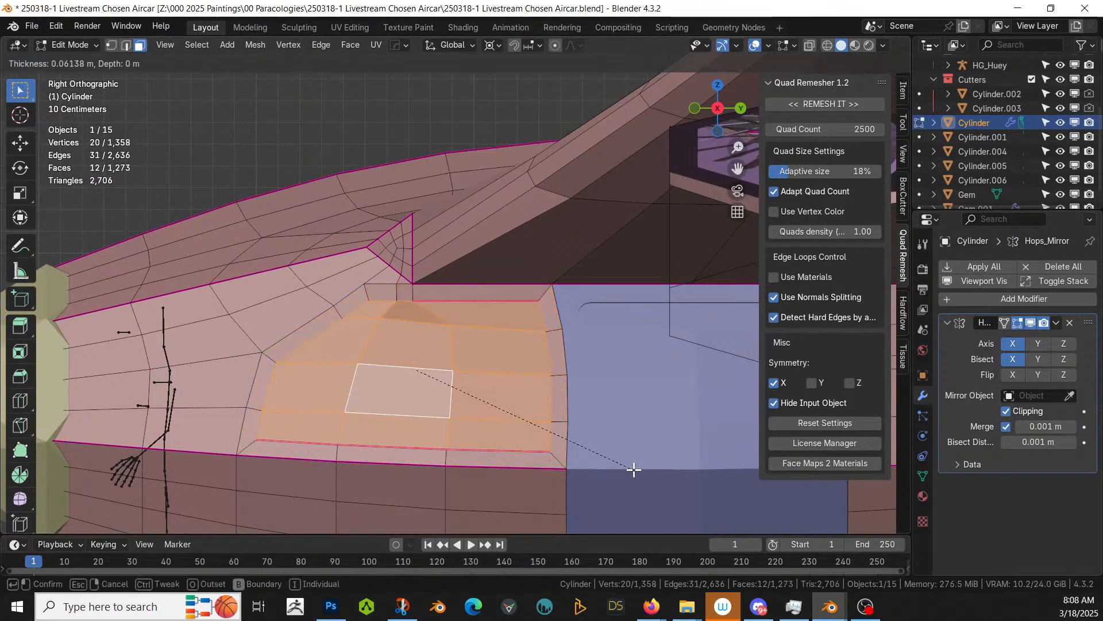
left_click(634, 469)
middle_click_drag(632, 468, 464, 414)
middle_click_drag(539, 409, 653, 444)
key("ctrl+z")
Step: Return the fuselage to Object Mode and save the Blender file
key("Tab")
scroll(574, 409, "down", 3)
mouse_move(560, 433)
middle_mouse_down()
mouse_move(588, 432)
mouse_move(566, 434)
middle_mouse_up()
key("ctrl+s")
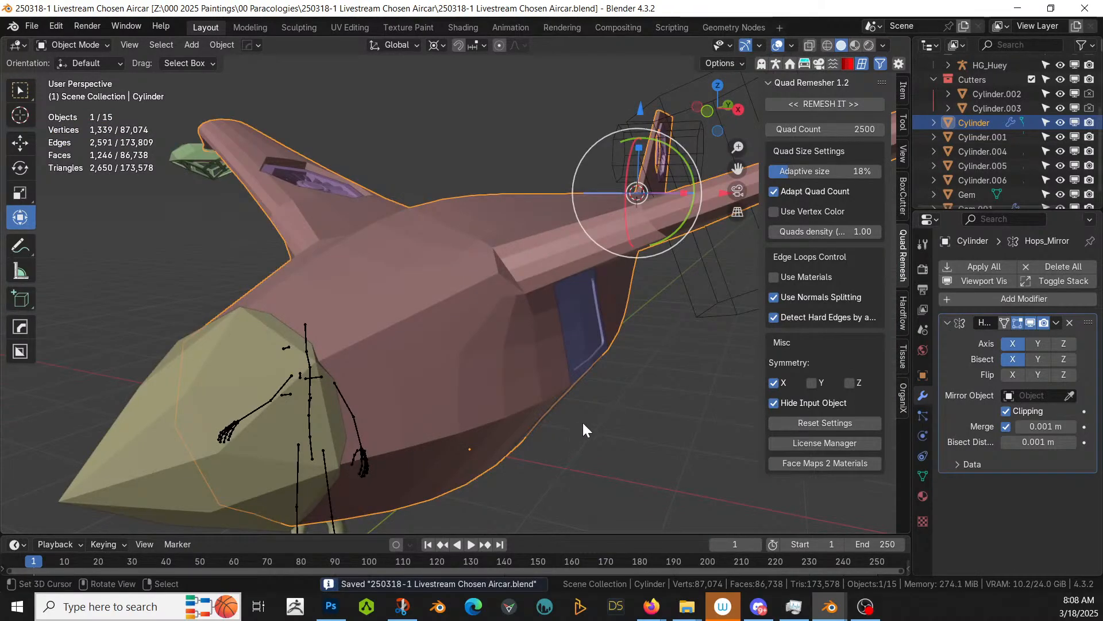
Step: Open the nose gem in Edit Mode and inset all its faces individually by about 0.027 m
middle_click_drag(581, 421, 472, 411)
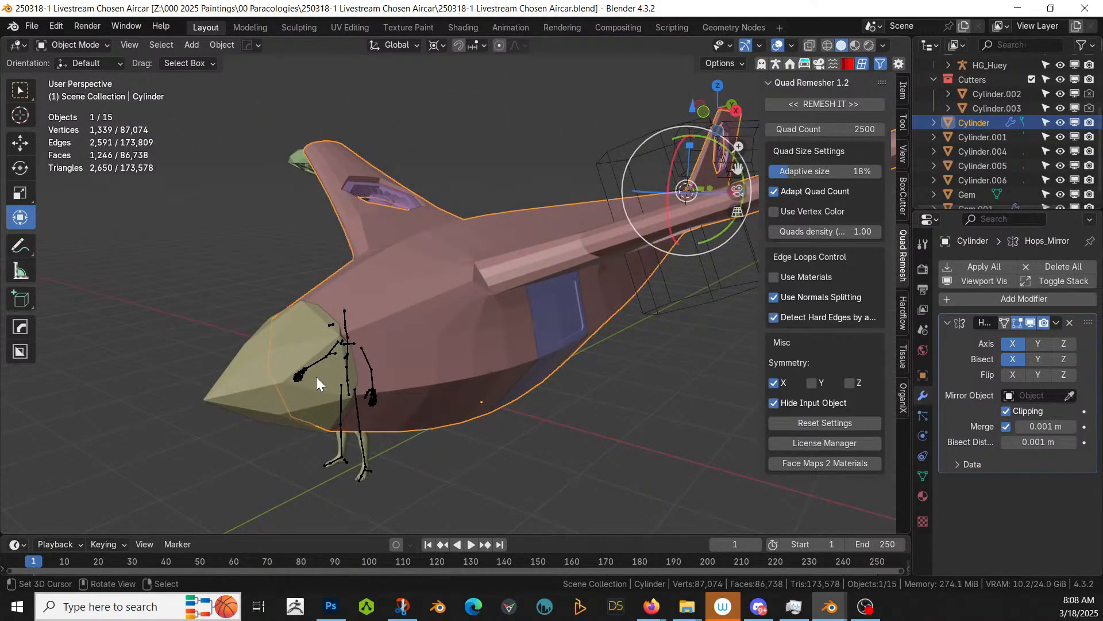
right_click(295, 353)
key("Tab")
scroll(295, 353, "up", 3)
middle_click_drag(294, 353, 509, 322, "shift")
key("i")
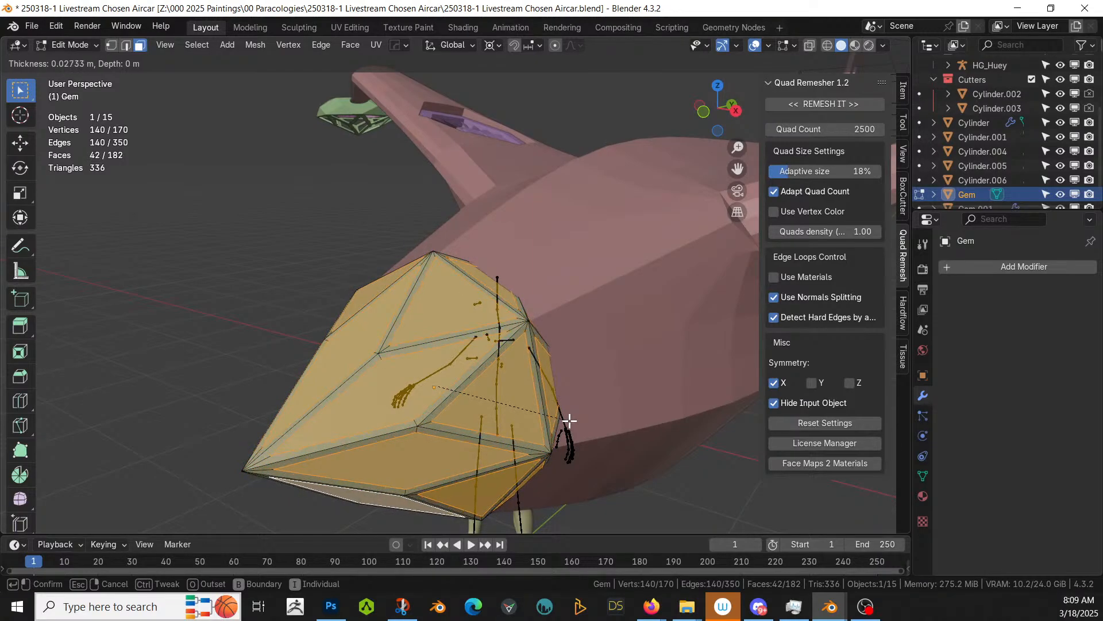
left_click(569, 420)
Step: Set the thickness of the nose gem's face inset to 0.0125 m
scroll(566, 423, "up", 5)
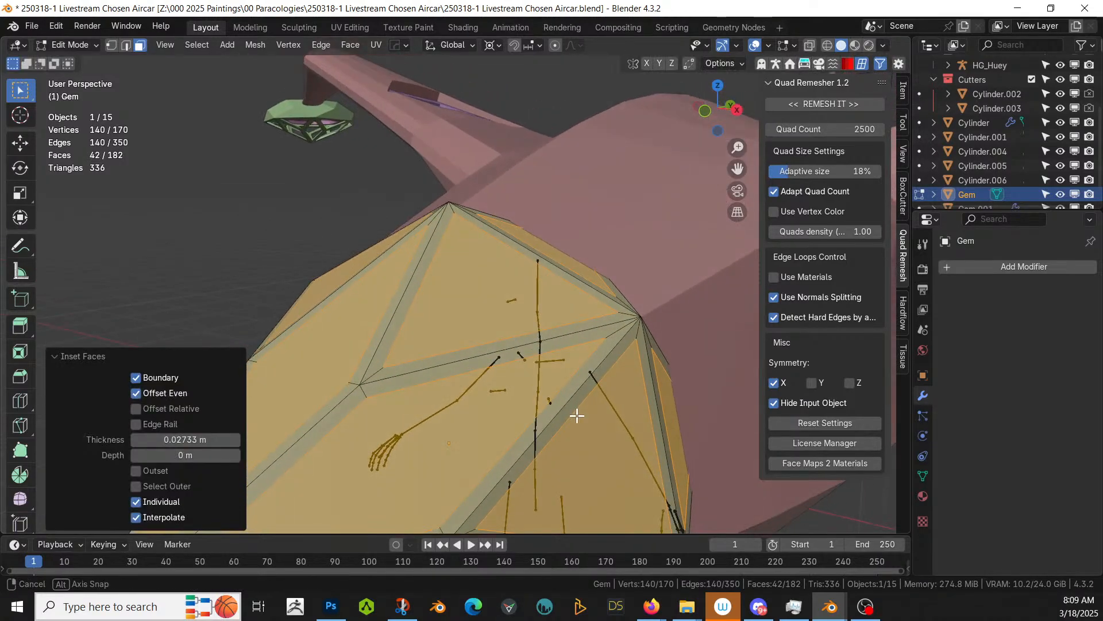
middle_click_drag(577, 415, 576, 406)
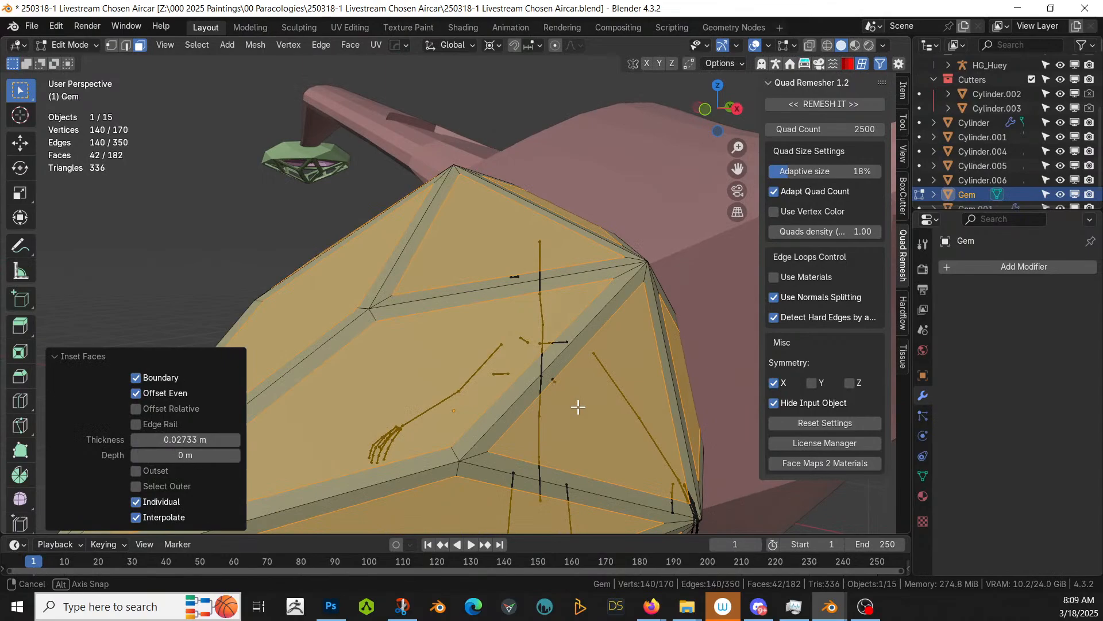
left_click(193, 439)
key("BackSpace")
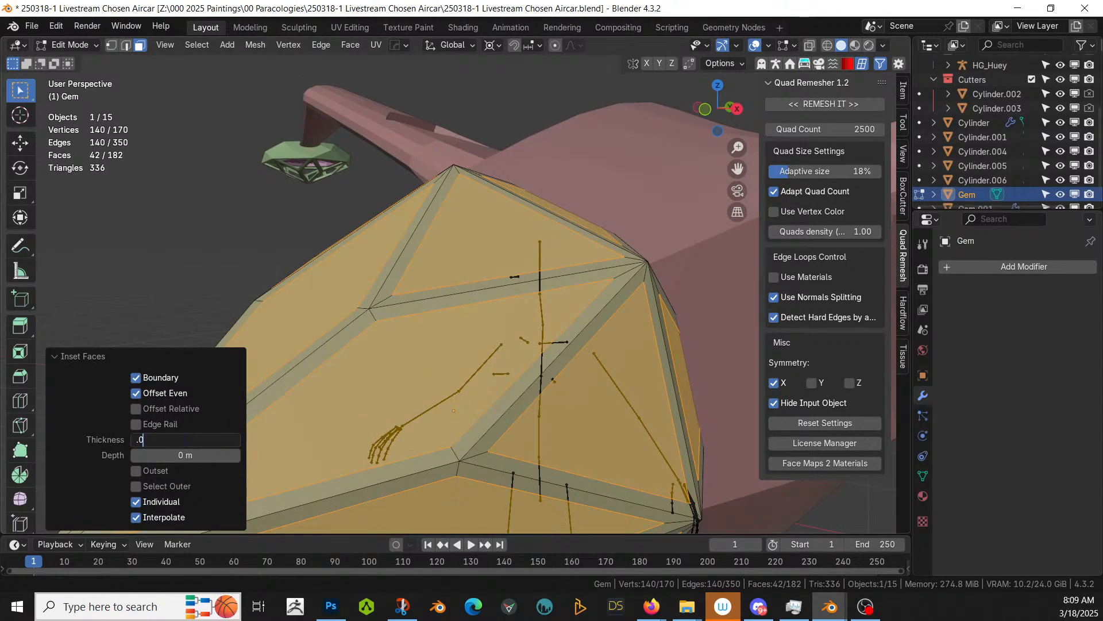
type(".0125")
key("Return")
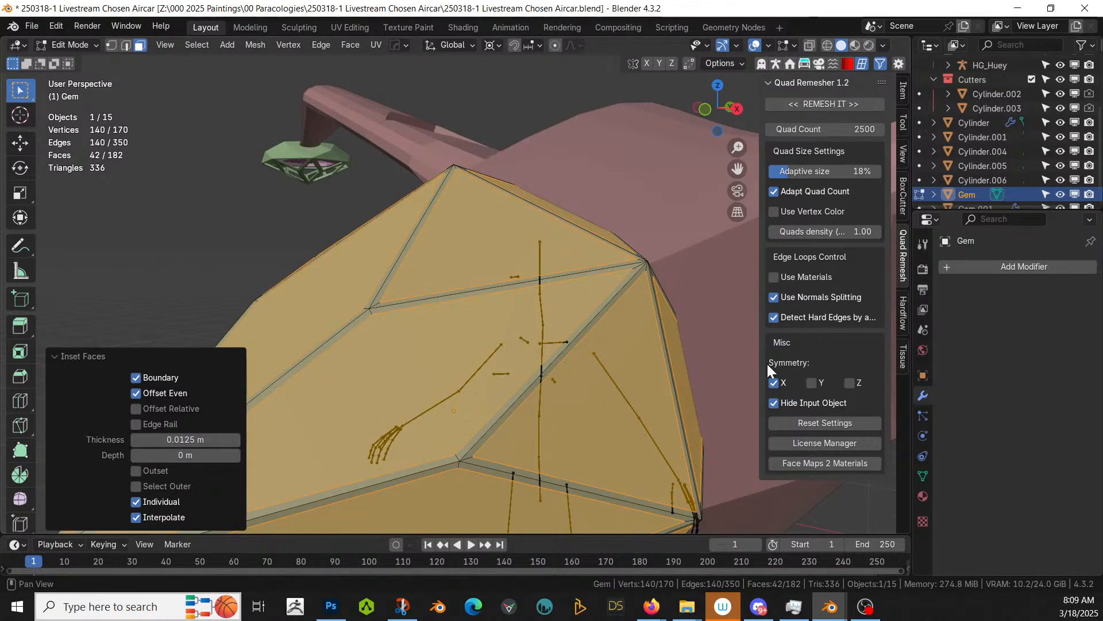
Step: Extrude the gem's inset faces inward along their normals with an offset of -0.0125 m
key("alt+e")
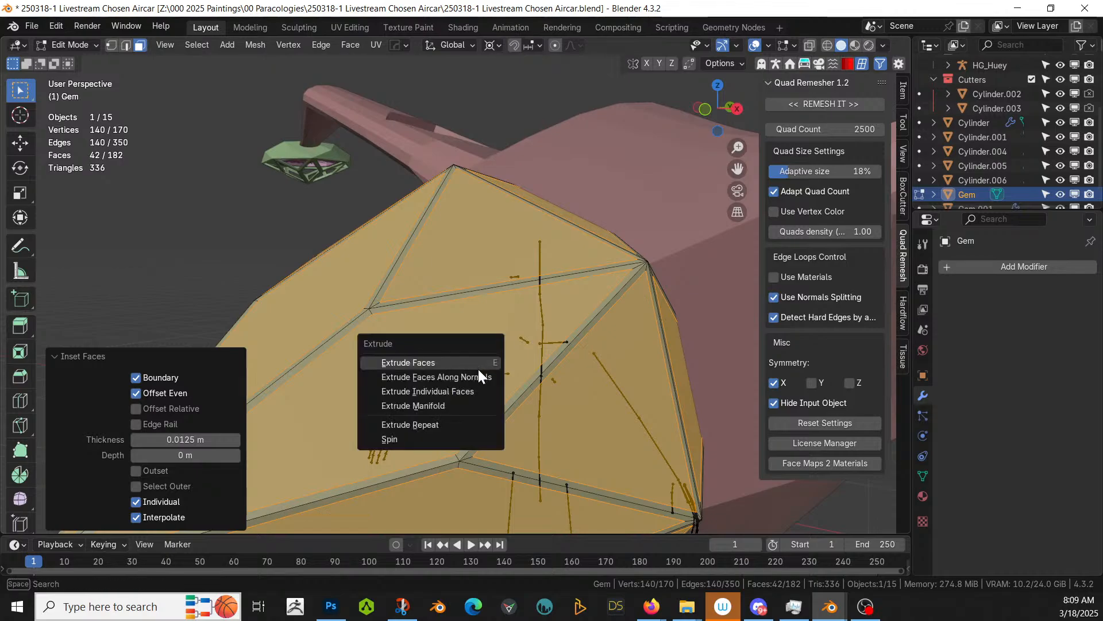
left_click(477, 371)
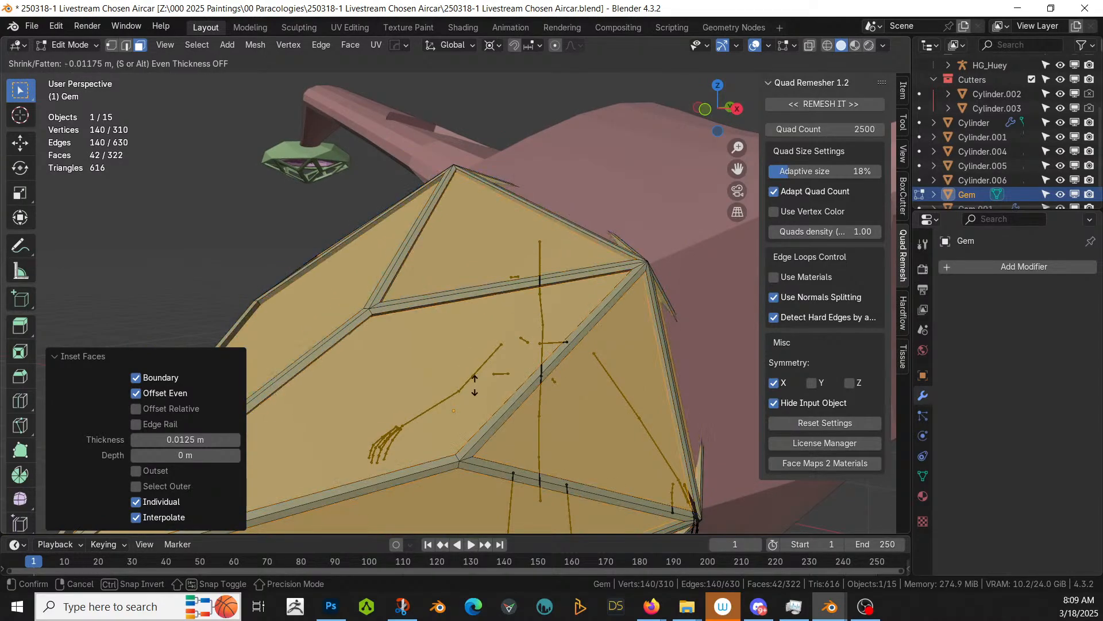
left_click(477, 385)
left_click(172, 471)
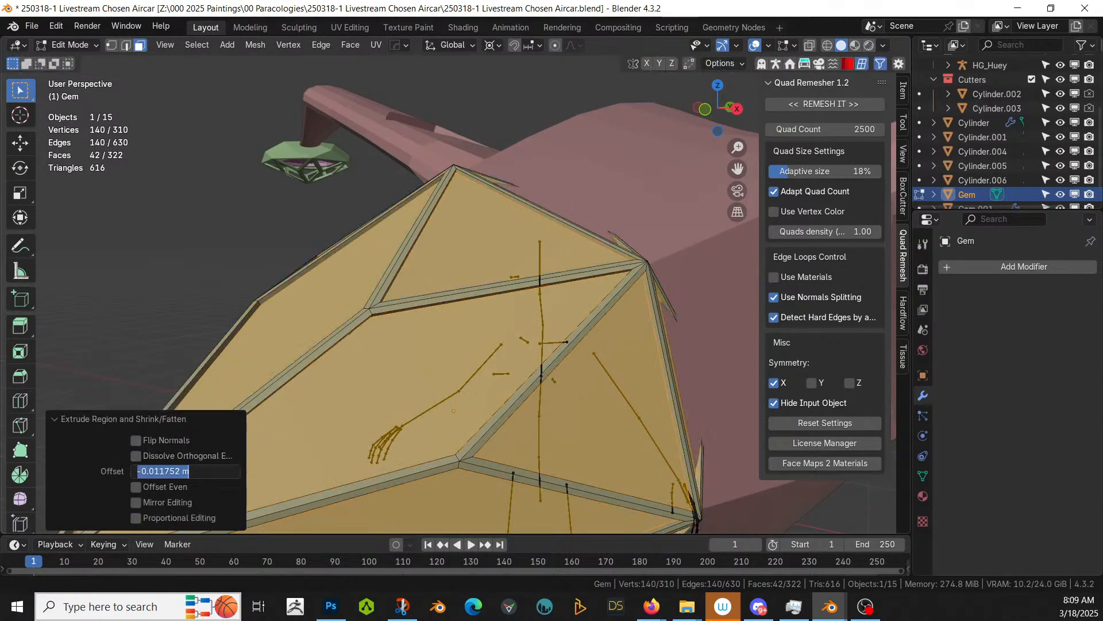
type("-")
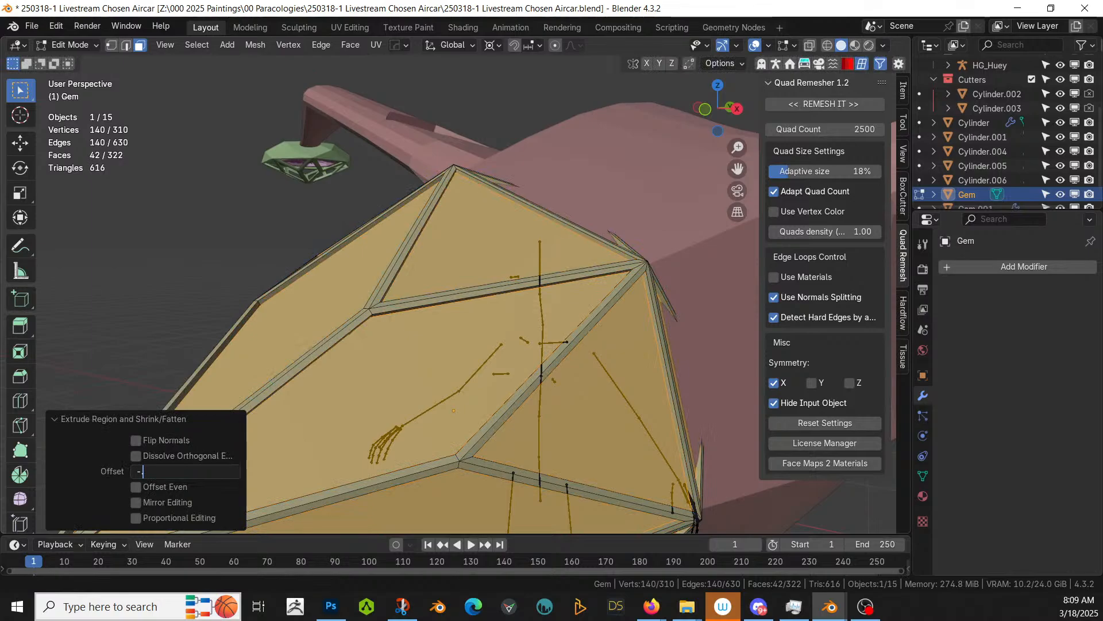
type("0.0125")
key("Return")
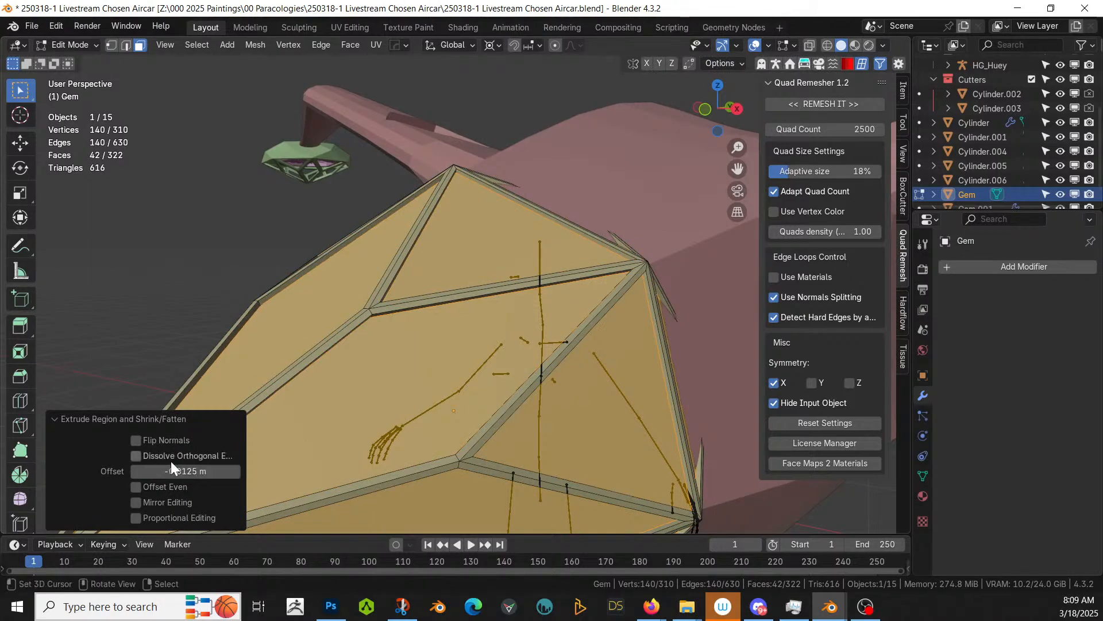
Step: Add two material slots to the nose gem and create a new material in the second slot
left_click(923, 496)
left_click(1090, 268)
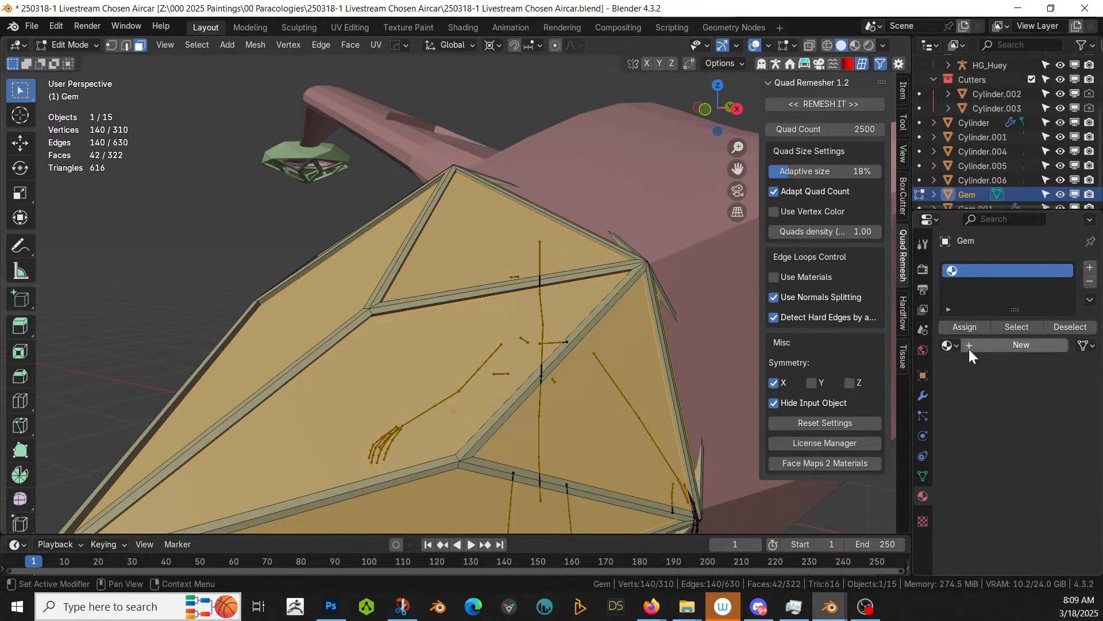
left_click(1090, 268)
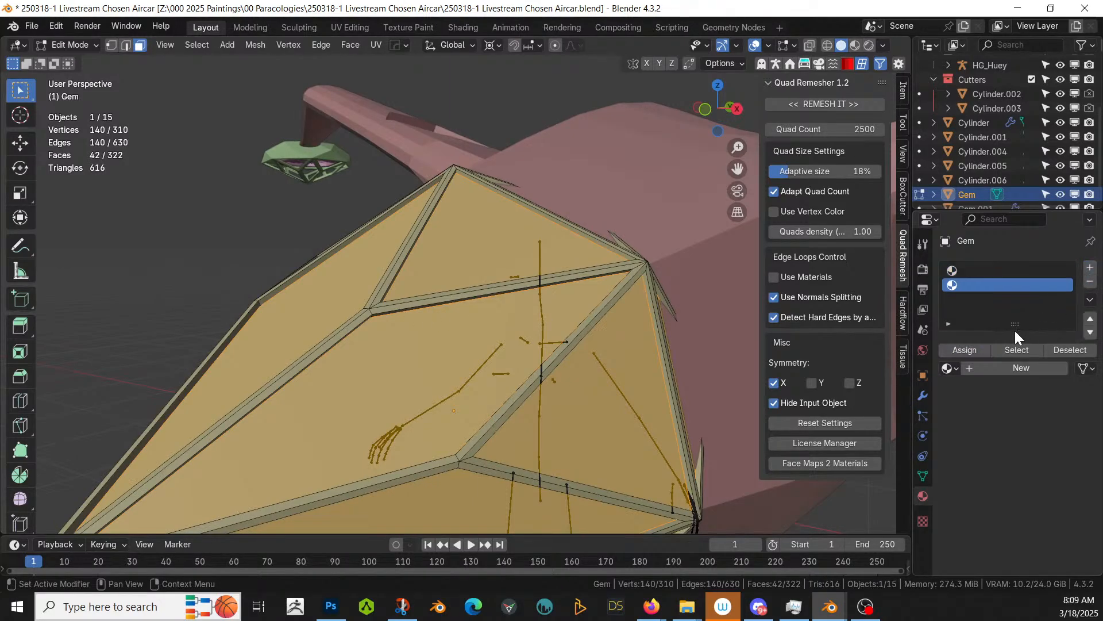
left_click(990, 367)
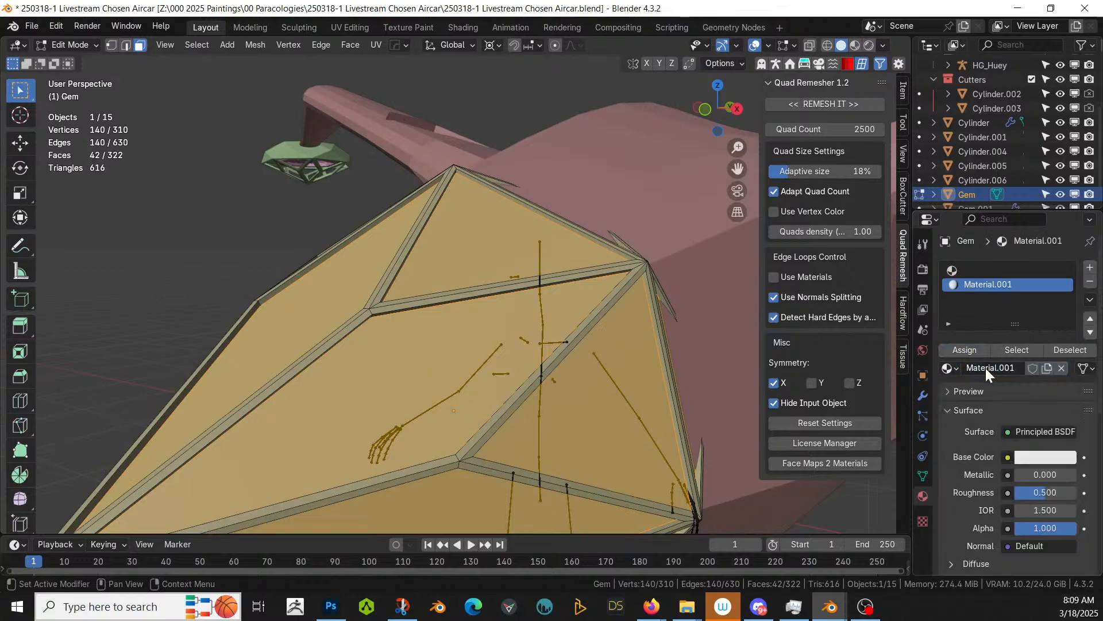
Step: Return the nose gem to Object Mode and save the file with the new framed facets
key("Tab")
scroll(261, 370, "down", 5)
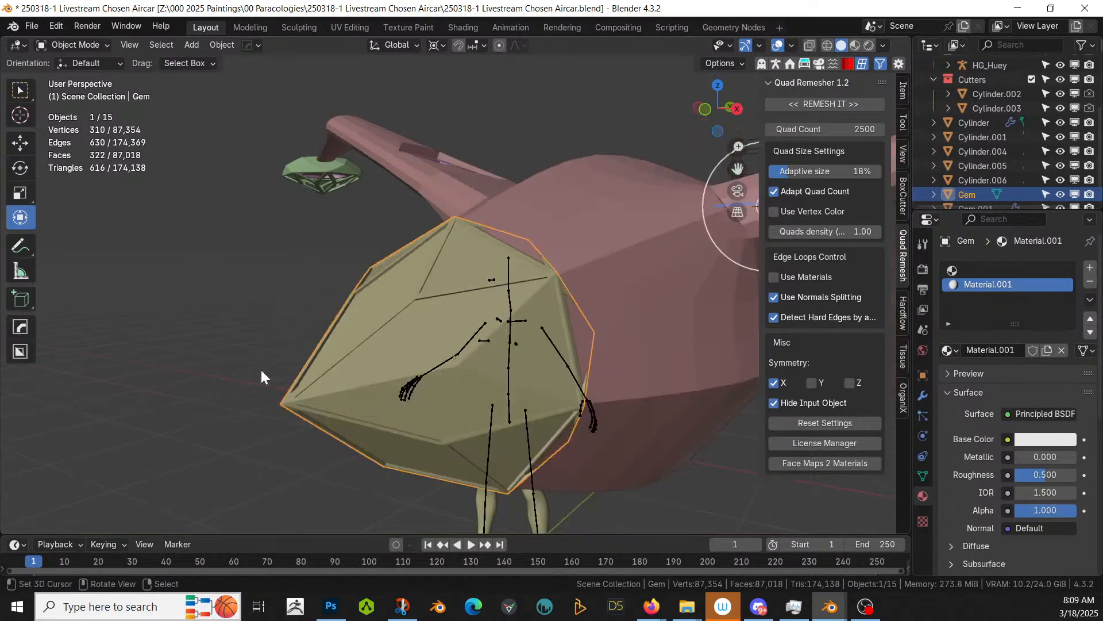
key("ctrl+s")
Step: Look over the whole aircar, select the fuselage, and open it in Edit Mode
middle_click_drag(286, 369, 454, 404)
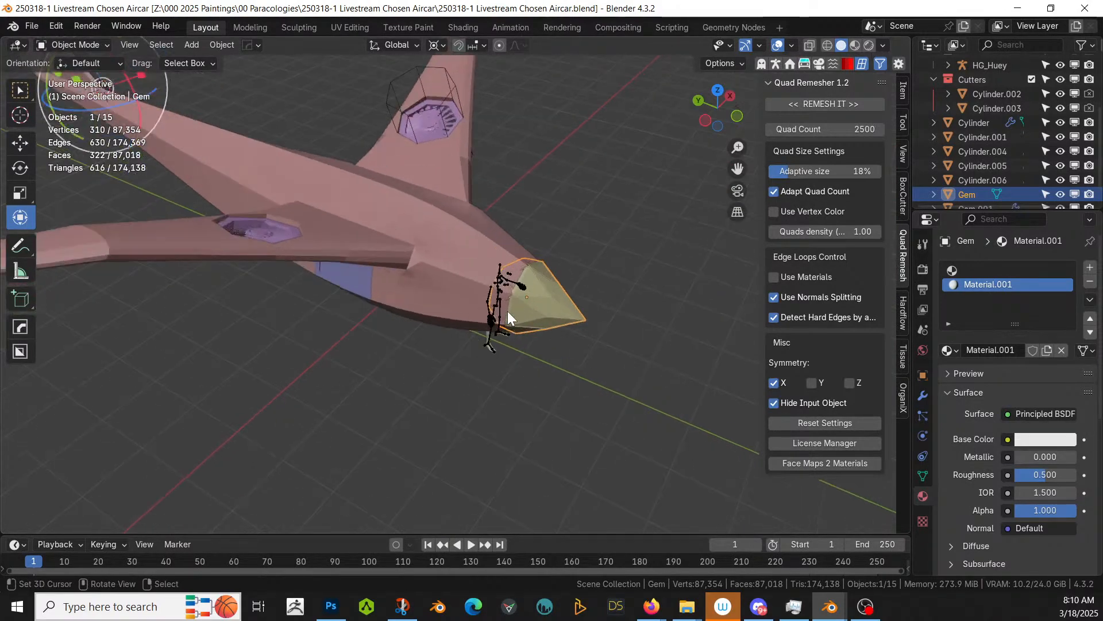
middle_click_drag(508, 311, 333, 217)
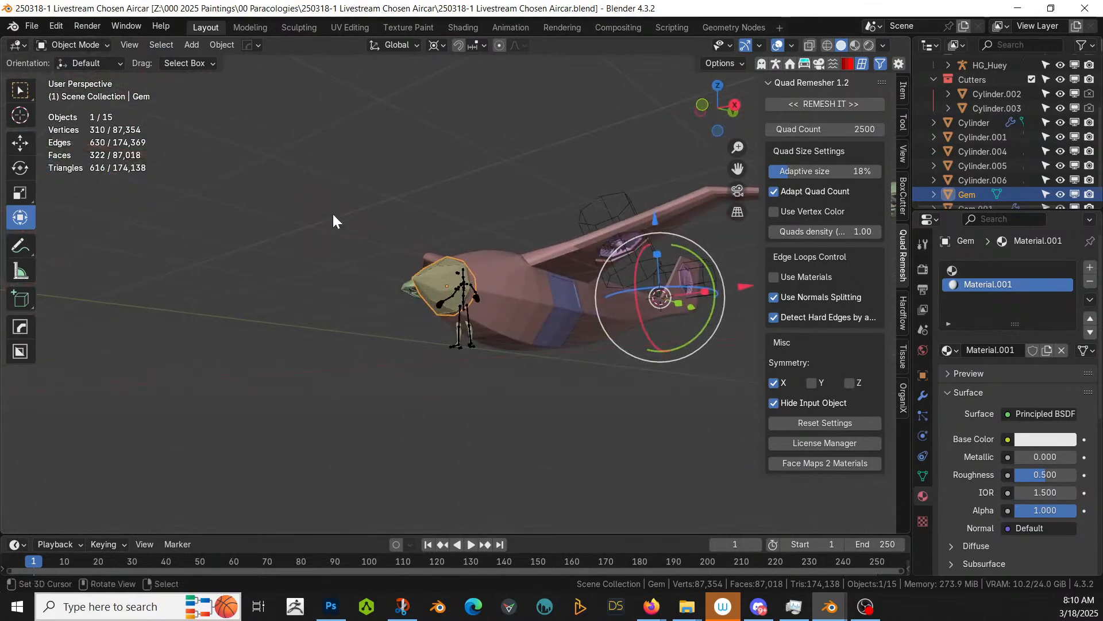
middle_click_drag(419, 187, 403, 349, "shift")
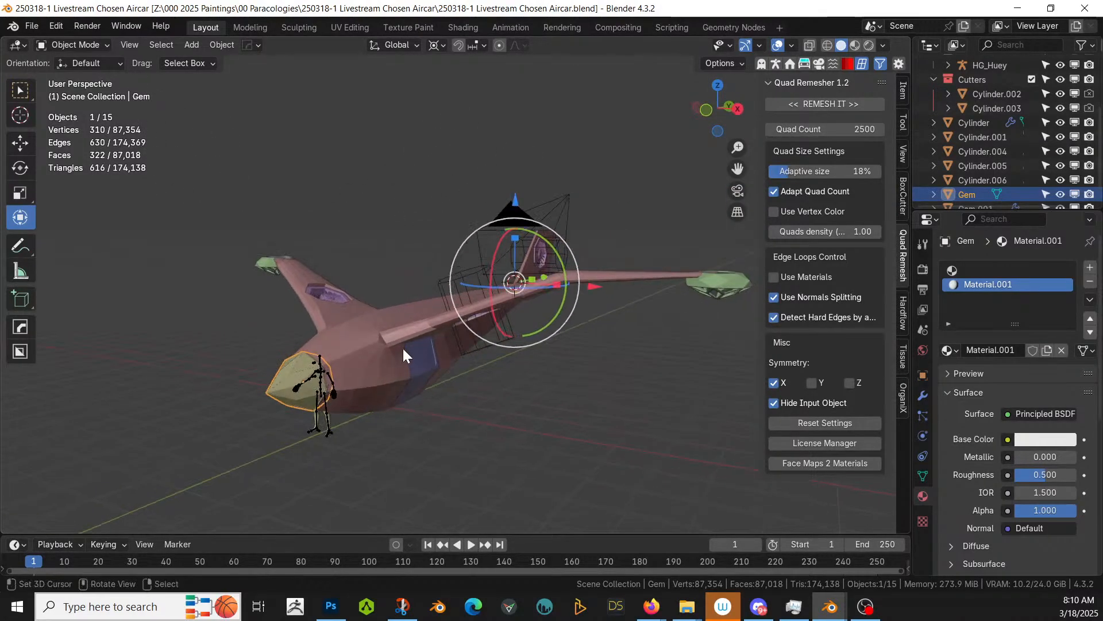
scroll(403, 350, "up", 3)
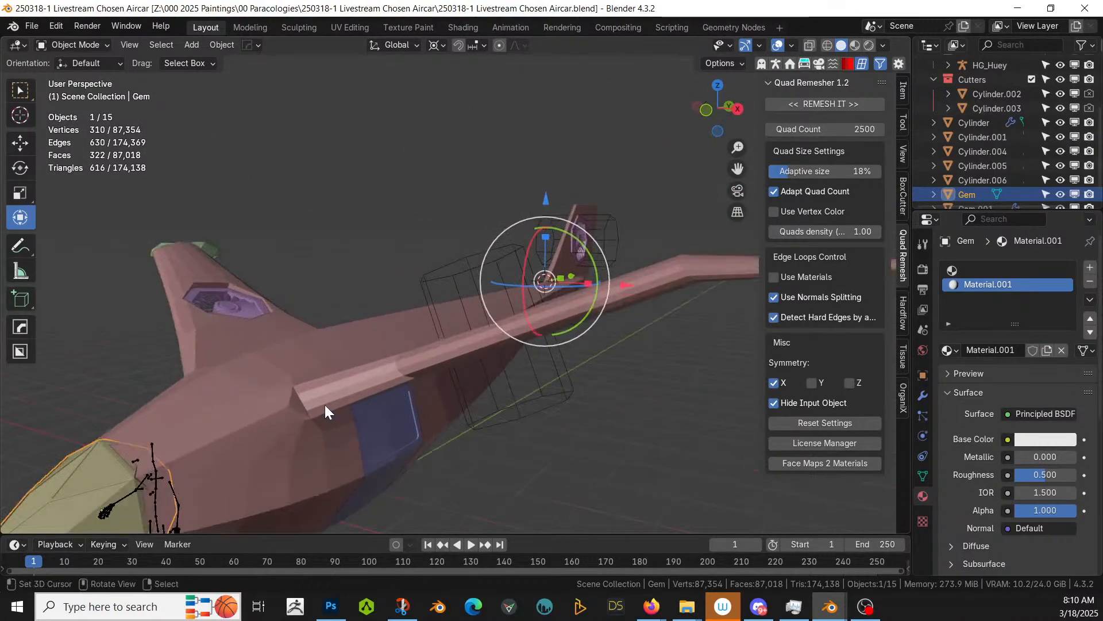
middle_click_drag(325, 406, 355, 415)
left_click(356, 415)
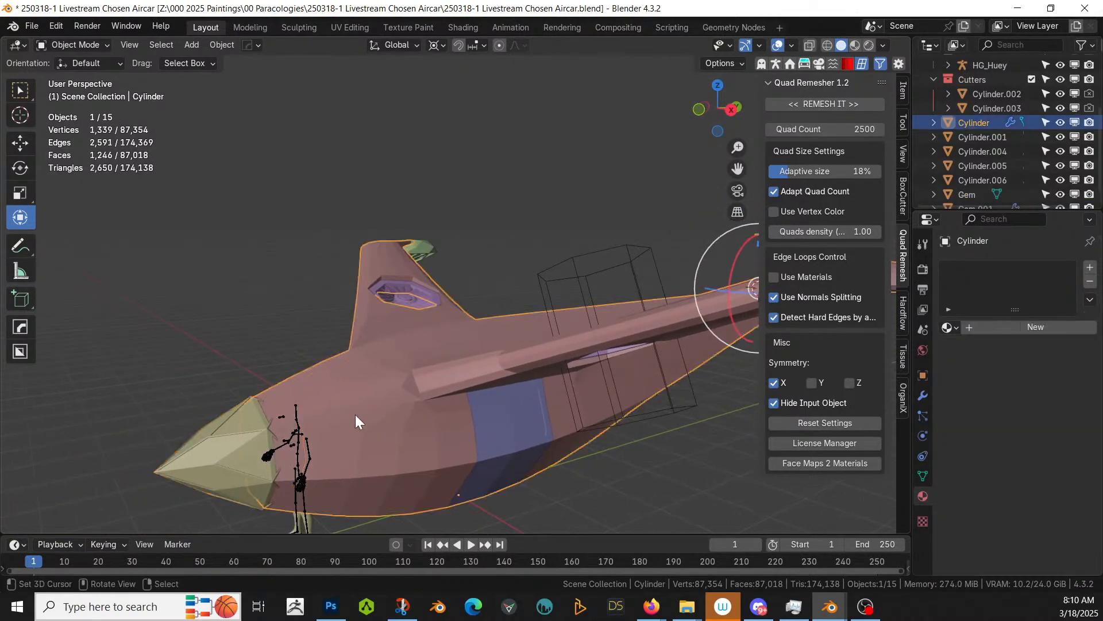
key("Tab")
Step: Select the block of eight fuselage side faces just behind the nose gem and inset them together by about 0.051 m
scroll(414, 431, "up", 2)
middle_click_drag(463, 414, 440, 422, "shift")
left_click(306, 434)
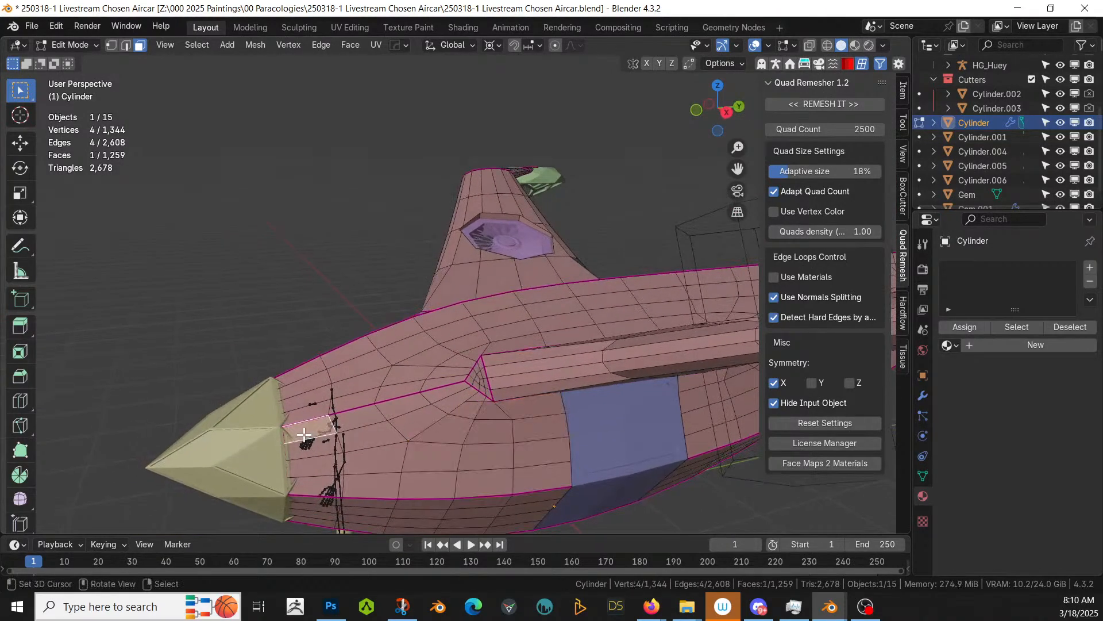
left_click(320, 454, "shift")
left_click(317, 470, "shift")
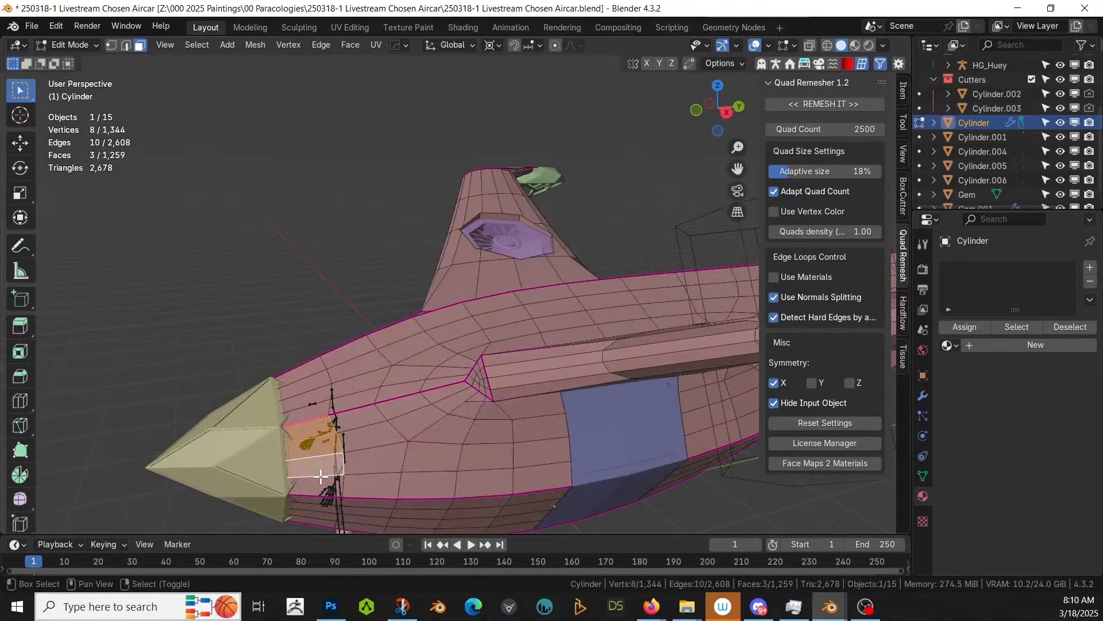
left_click(319, 490, "shift")
left_click(370, 486, "shift")
left_click(370, 457, "shift")
left_click(374, 432, "shift")
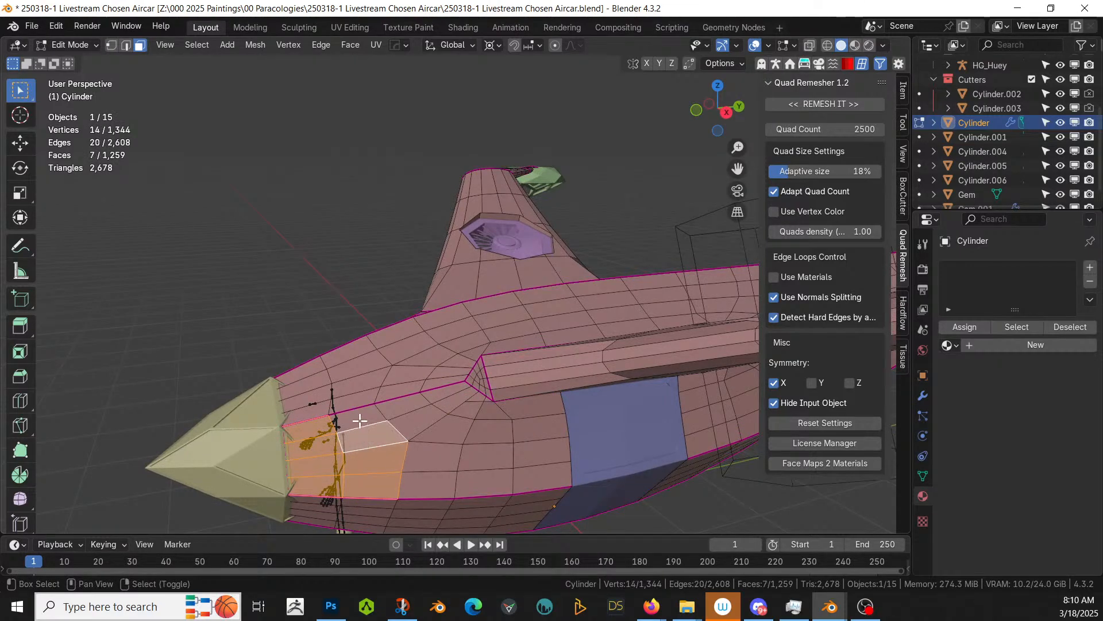
left_click(356, 415, "shift")
key("i")
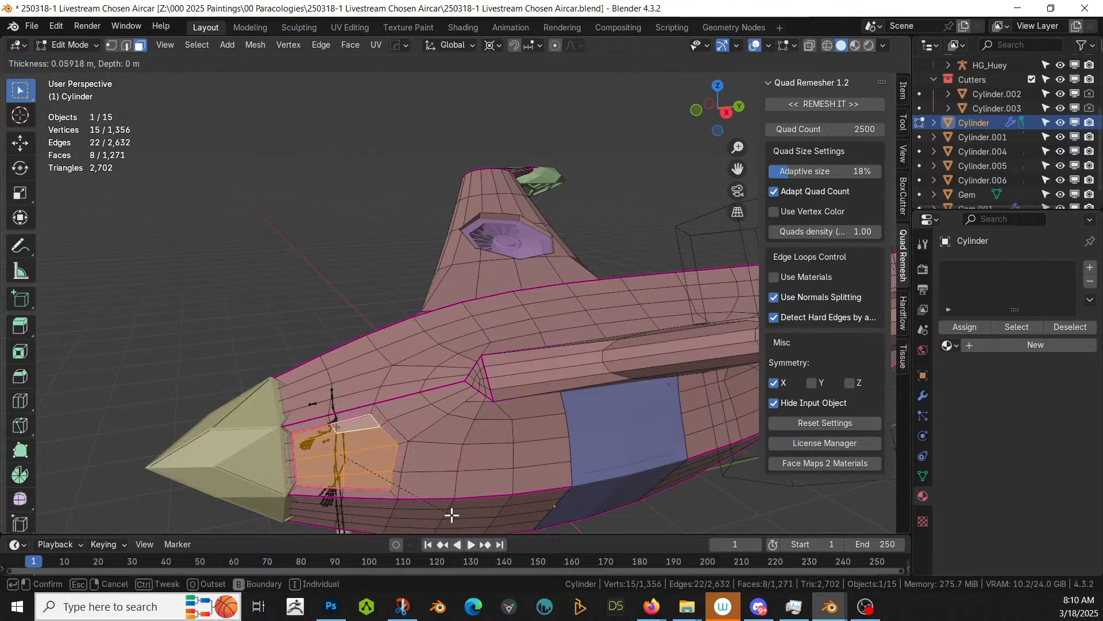
left_click(452, 516)
Step: Extrude the inset side faces inward along their normal with a Z offset of -0.0125 m
middle_click_drag(468, 469, 571, 398)
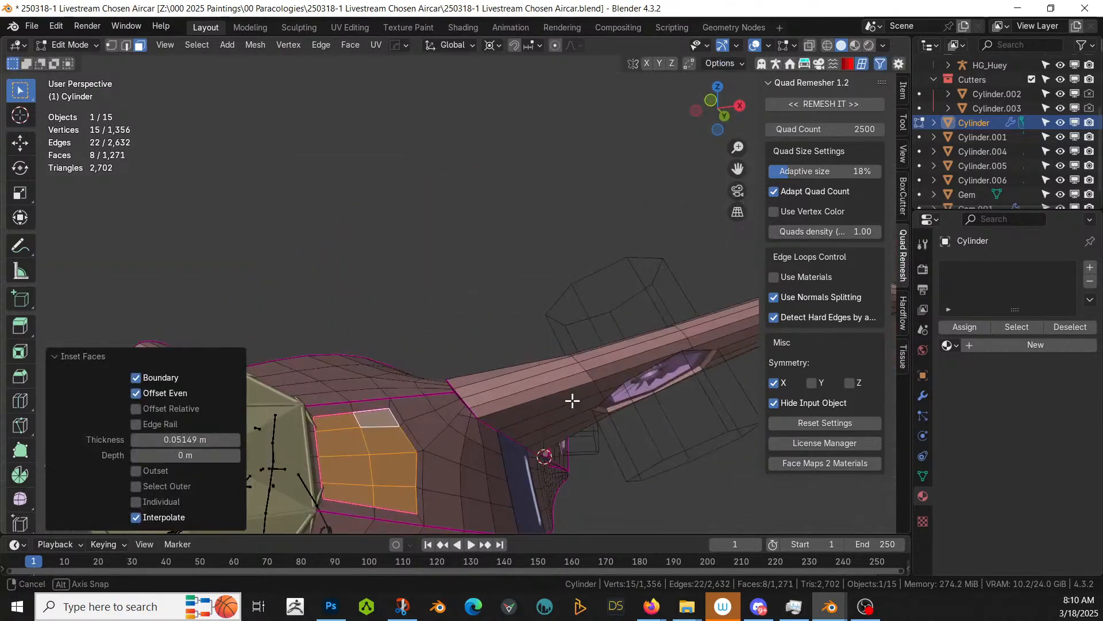
key("e")
left_click(524, 447)
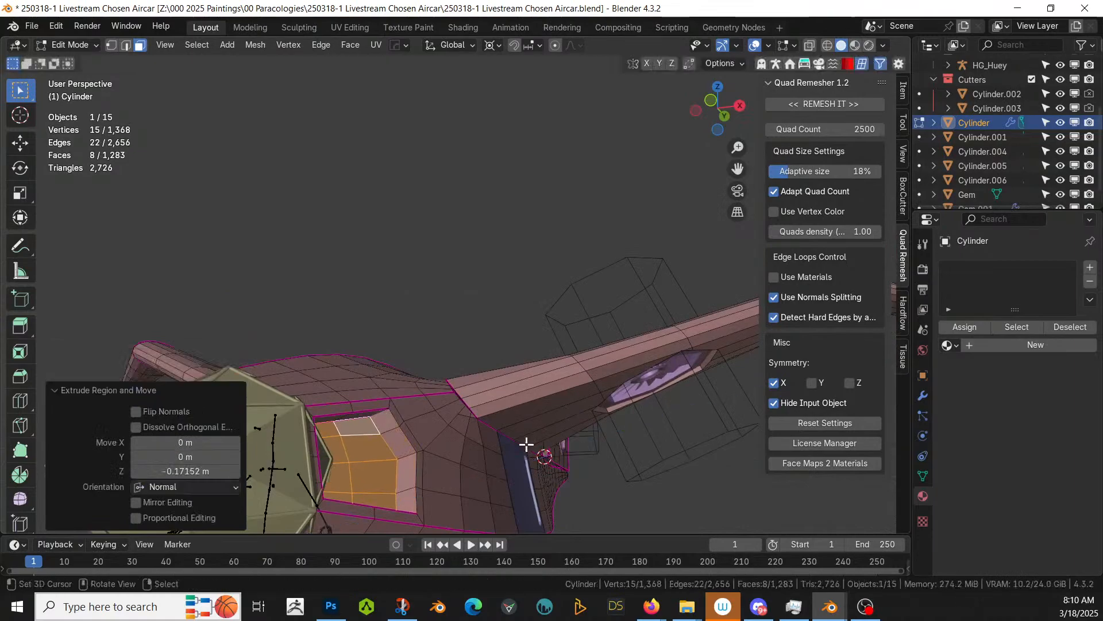
left_click(174, 472)
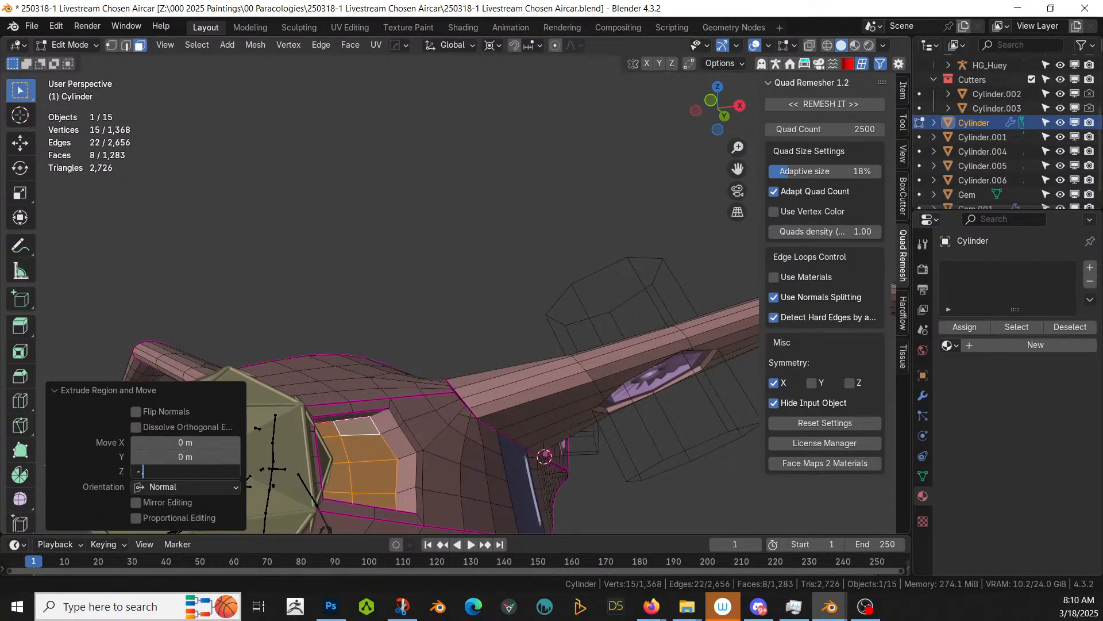
key("Return")
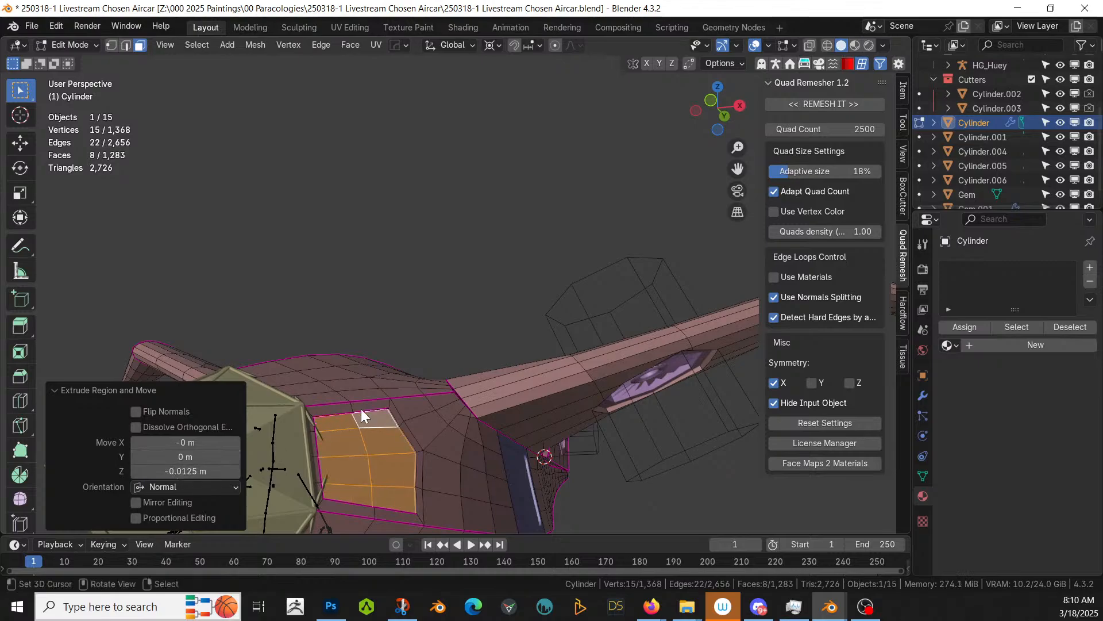
Step: Examine the selected window faces beside the aircar's nose from several angles, comparing the fuselage in Edit Mode and Object Mode
key("Tab")
middle_click_drag(423, 450, 351, 450)
key("Tab")
scroll(450, 468, "up", 2)
middle_click_drag(425, 354, 417, 333)
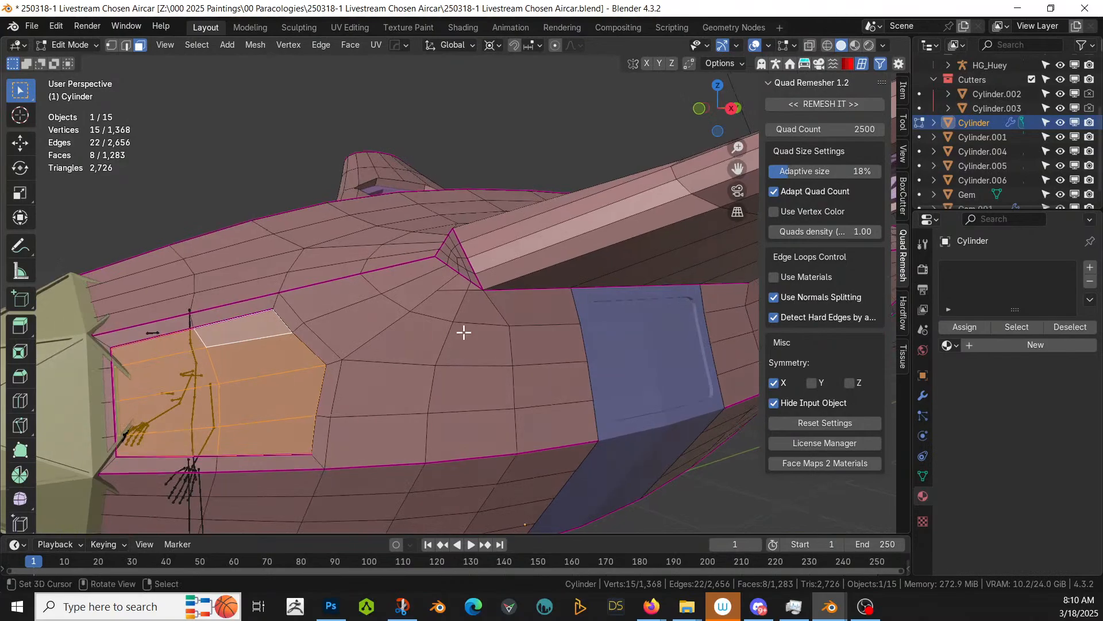
middle_click_drag(491, 334, 426, 343)
scroll(542, 352, "down", 3)
key("Tab")
scroll(540, 343, "up", 3)
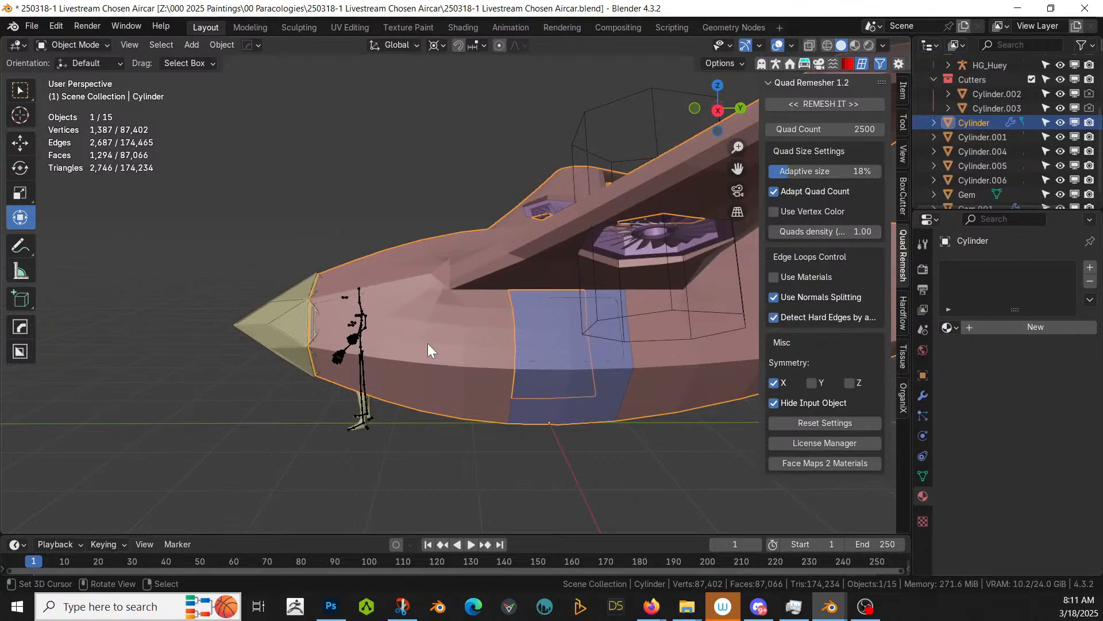
middle_click_drag(433, 342, 508, 356)
key("Tab")
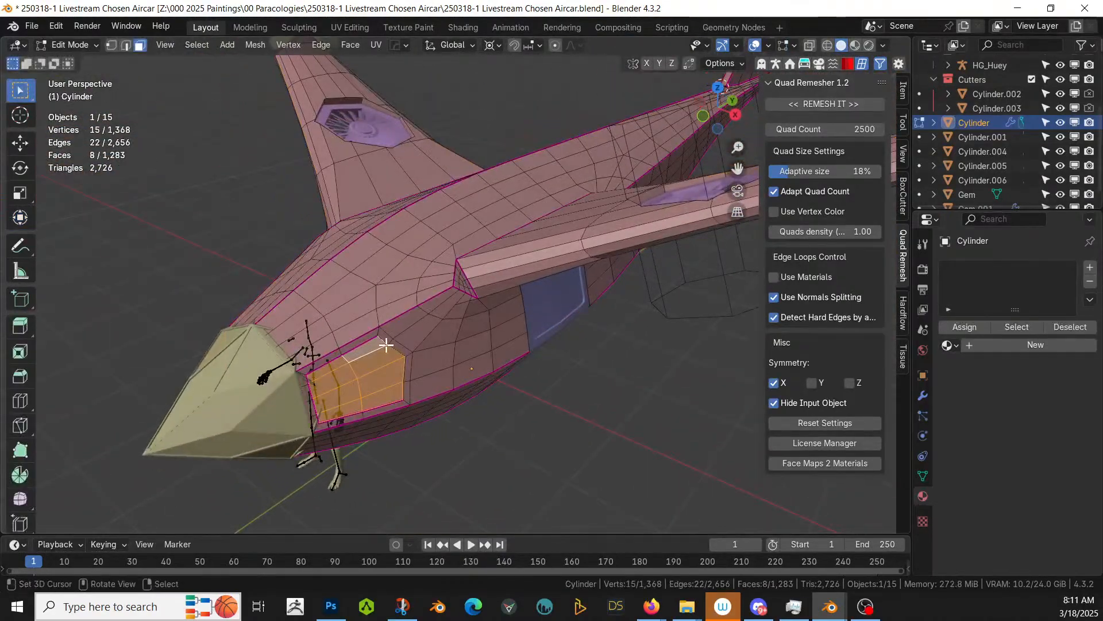
scroll(356, 345, "up", 2)
middle_click_drag(241, 382, 234, 337)
scroll(233, 337, "down", 4)
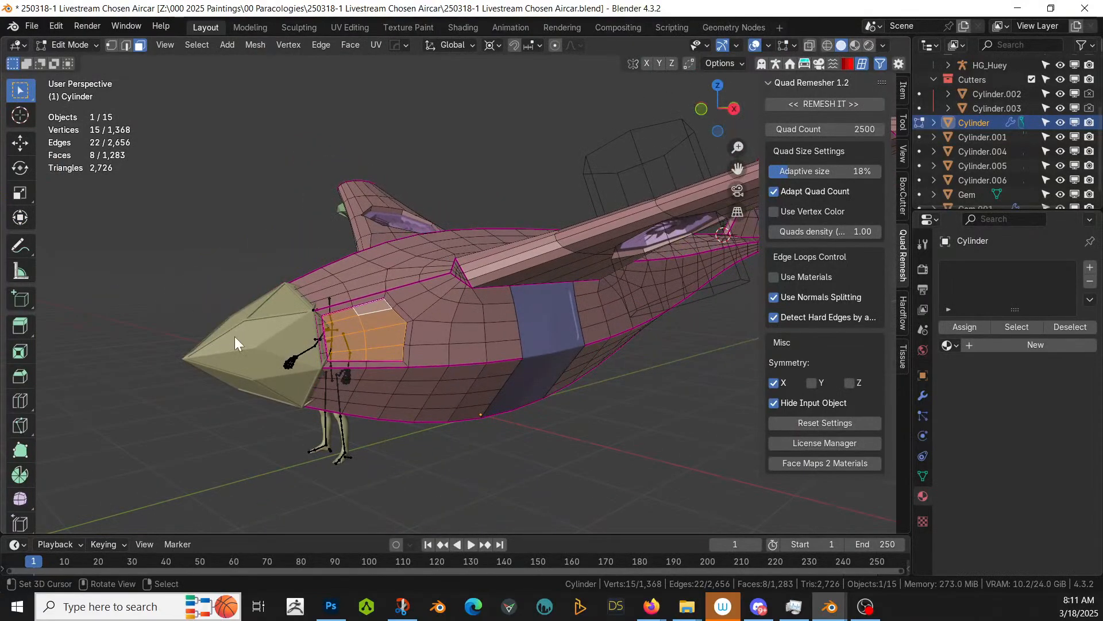
key("Tab")
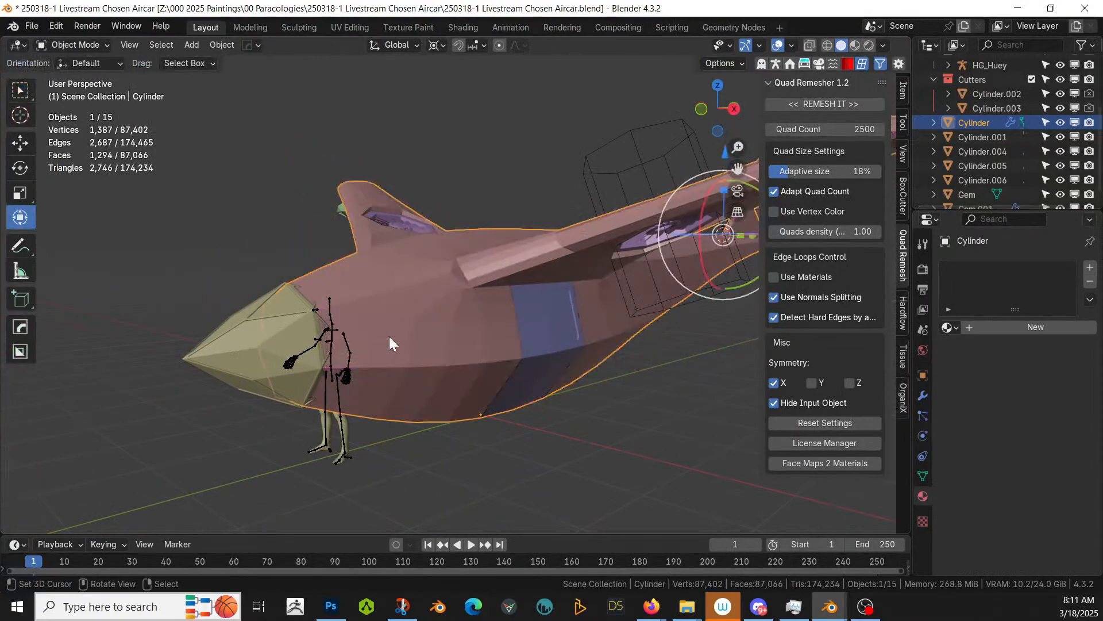
Step: Add two empty material slots to the fuselage object and save the aircar file
left_click(1096, 271)
left_click(1097, 271)
key("Tab")
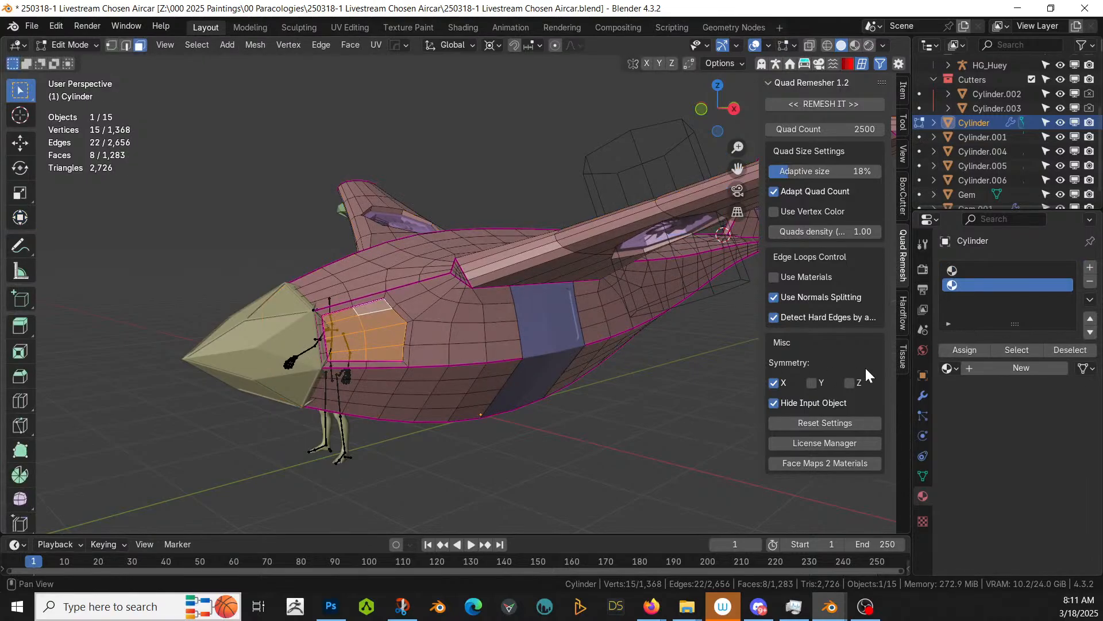
key("Tab")
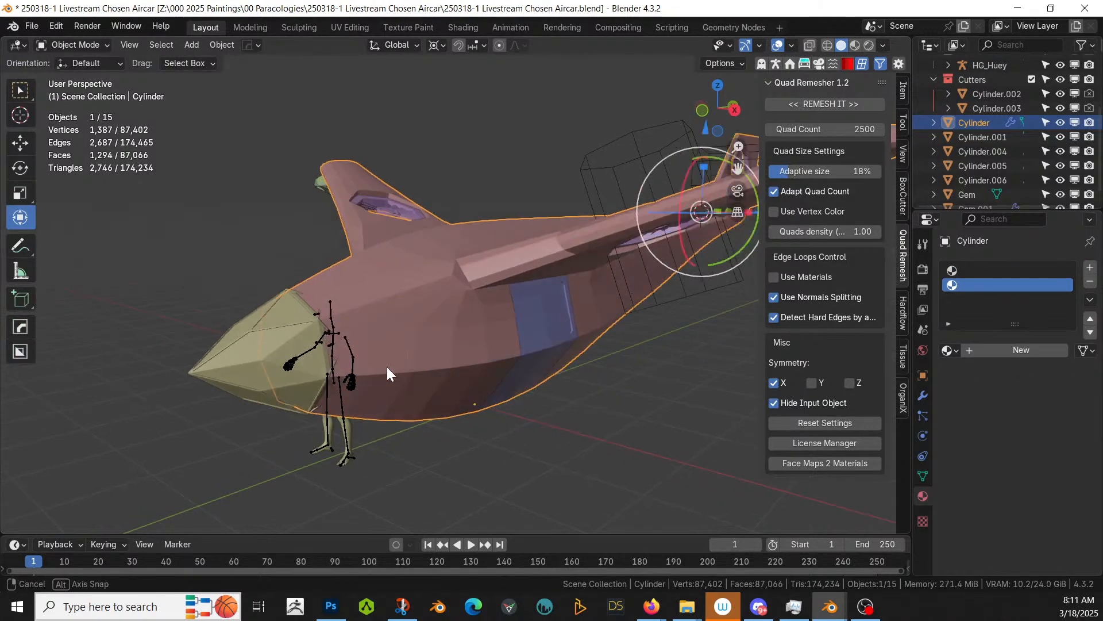
middle_click_drag(388, 367, 408, 388)
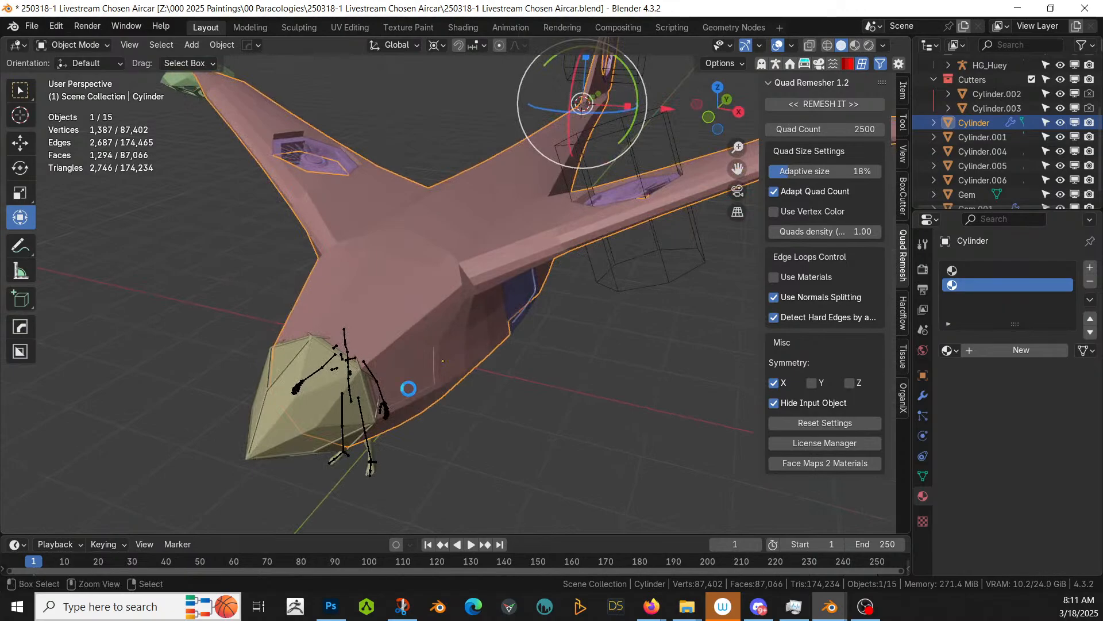
middle_click_drag(408, 388, 530, 369)
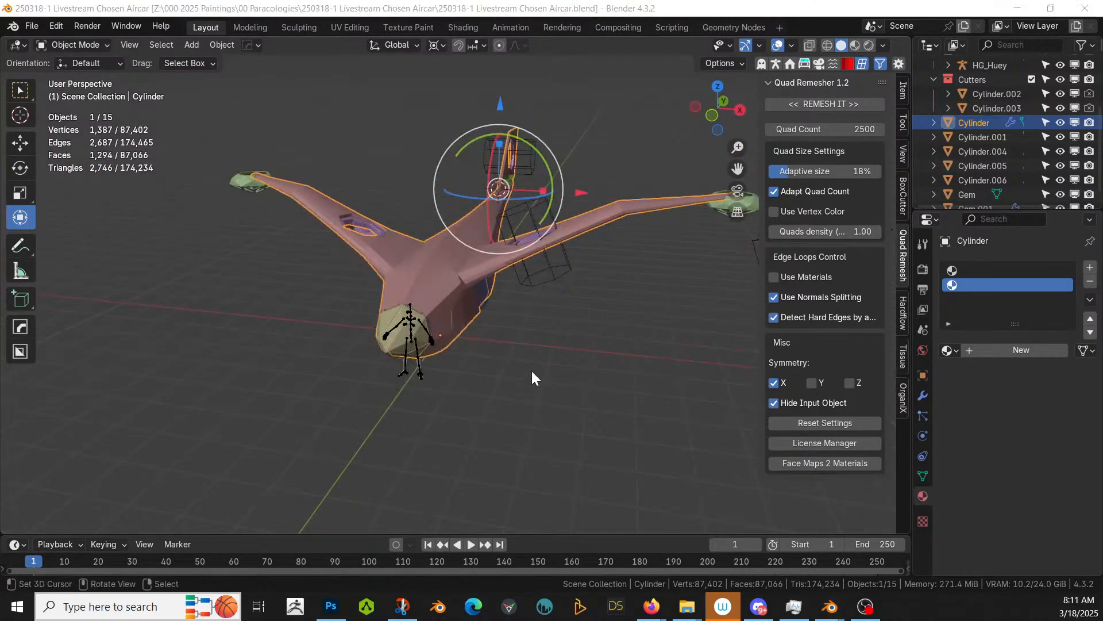
Step: Switch to the SciFi Vol1_noPeople file and select the vehicle's rear parts grasshopper06_geo, grasshopper02_geo and grasshopper05_geo
key("alt+Tab")
middle_click_drag(586, 332, 464, 412, "shift")
scroll(466, 500, "up", 3)
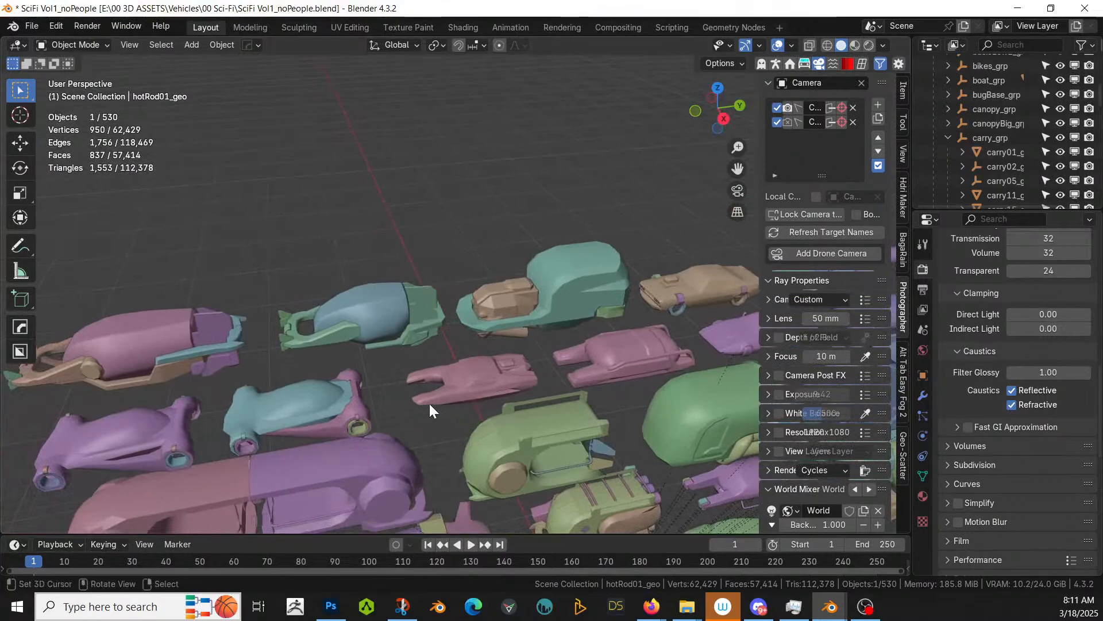
left_click(224, 340)
key("KP_Decimal")
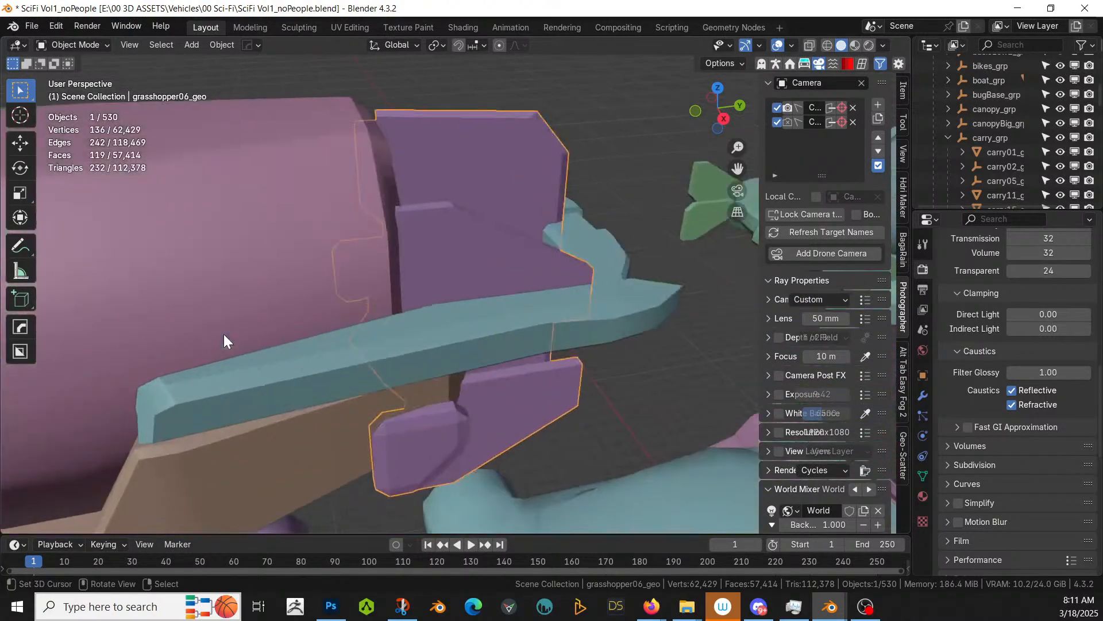
middle_click_drag(223, 333, 205, 301)
left_click(205, 304, "shift")
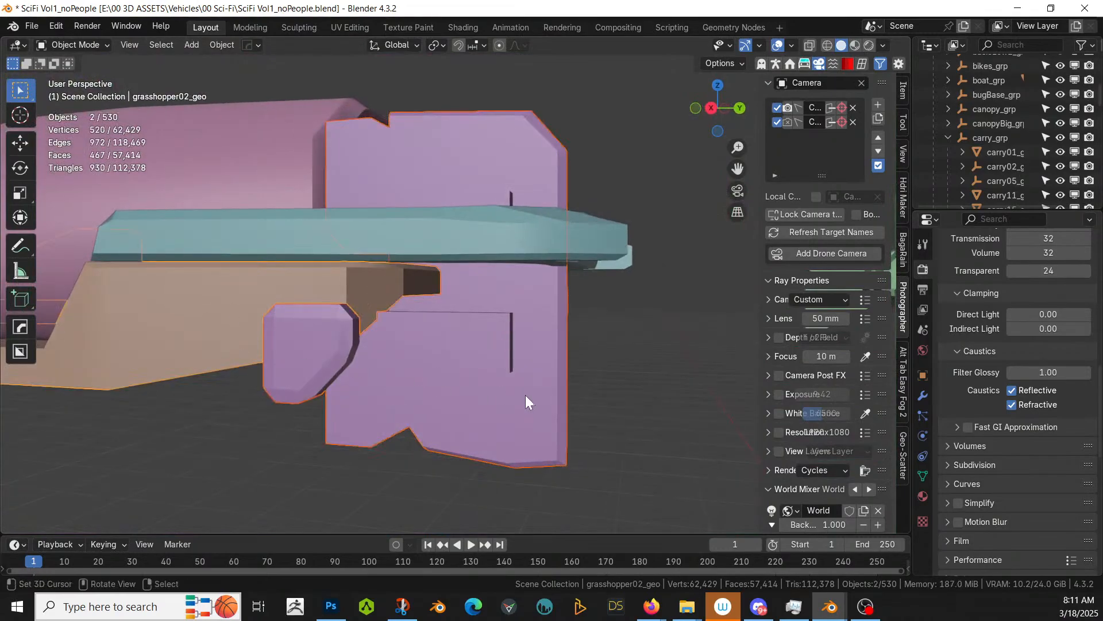
middle_click_drag(525, 402, 480, 455)
left_click(436, 362, "shift")
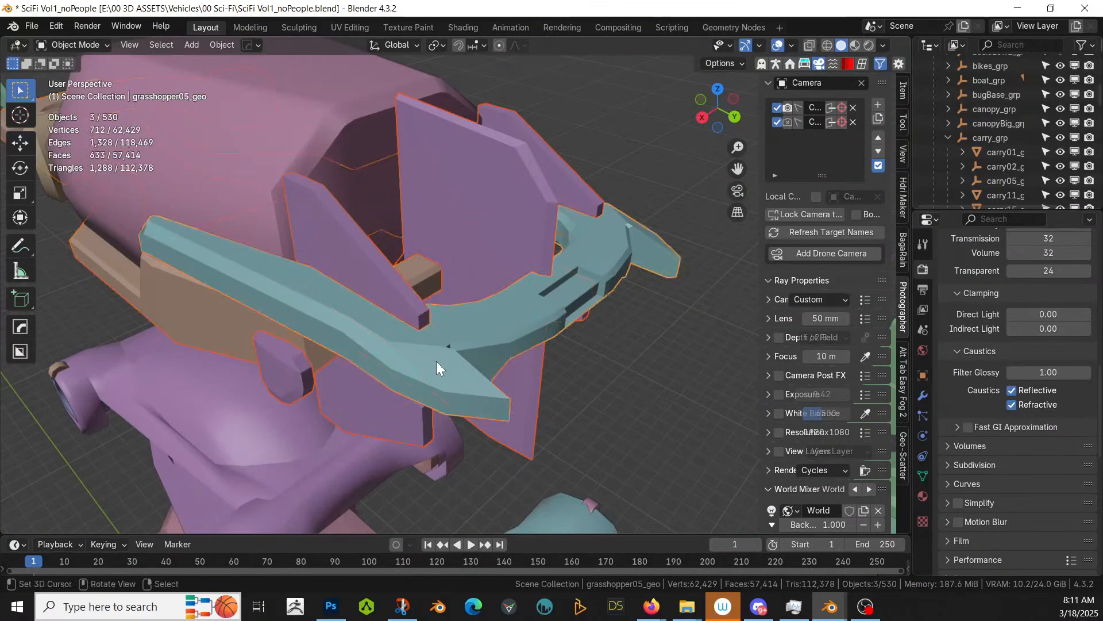
Step: Copy the selected vehicle parts into the aircar scene and clear their location
key("ctrl+c")
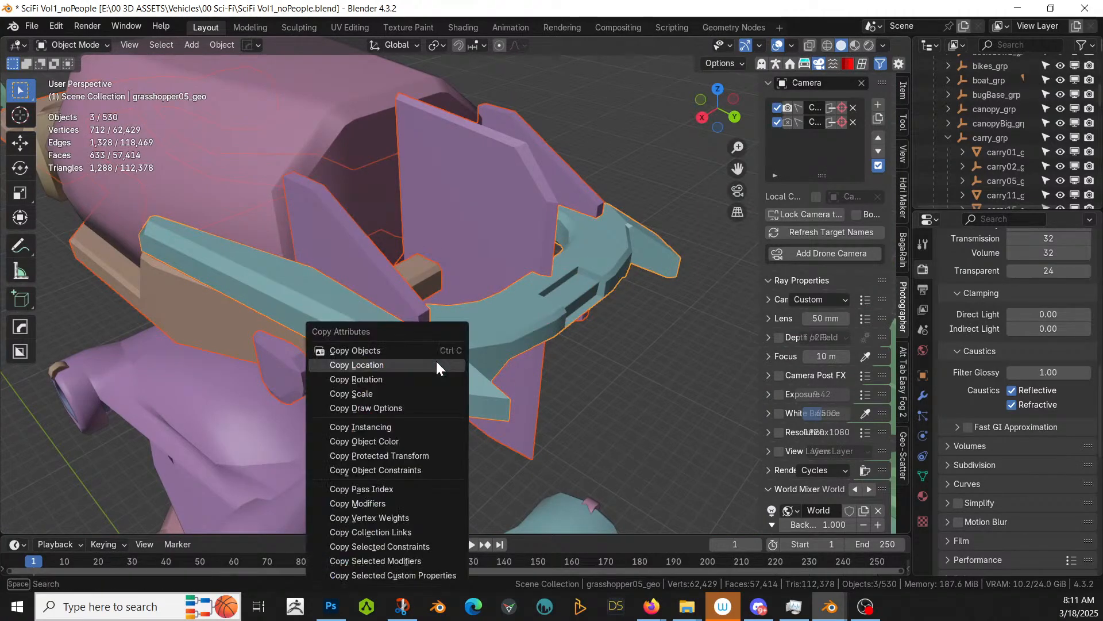
left_click(437, 360)
key("ctrl+c")
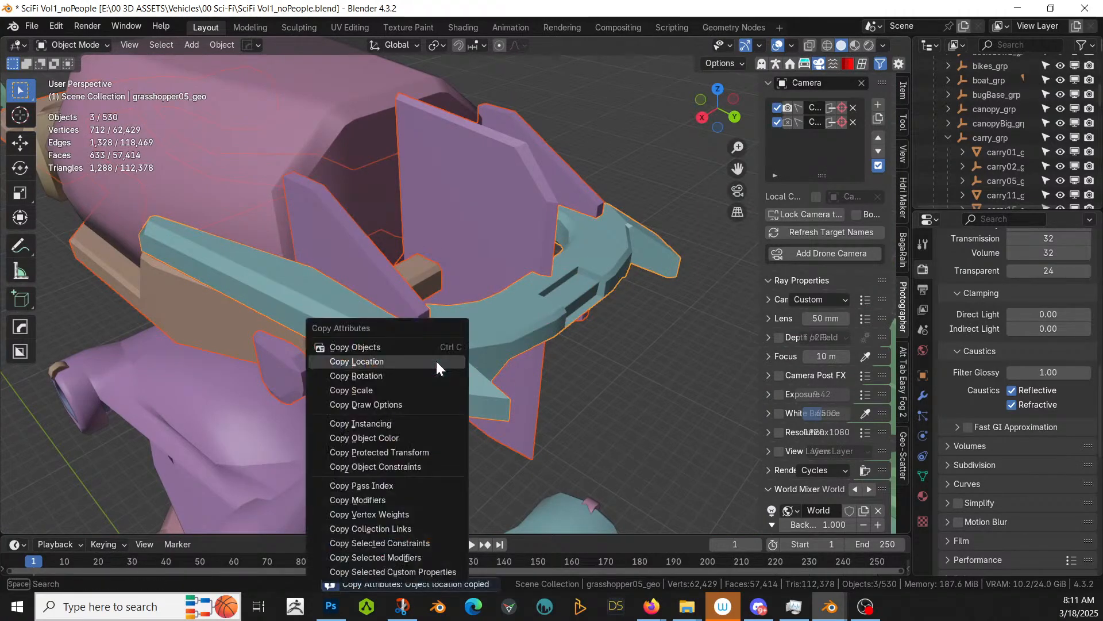
left_click(337, 345)
key("alt+Tab")
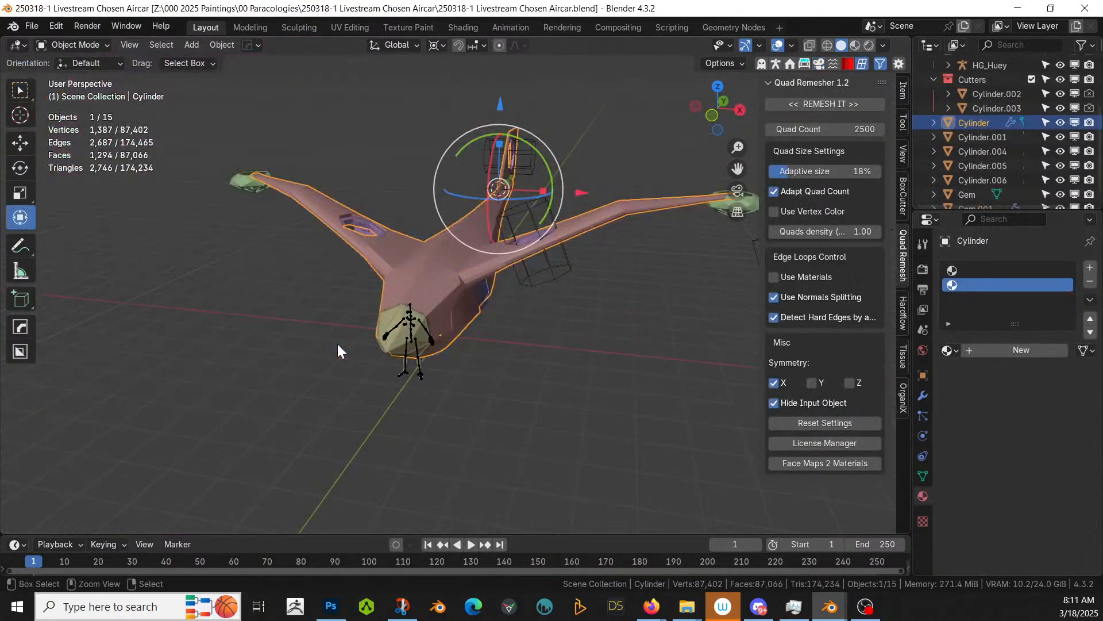
key("ctrl+v")
scroll(344, 337, "down", 2)
scroll(343, 337, "down", 3)
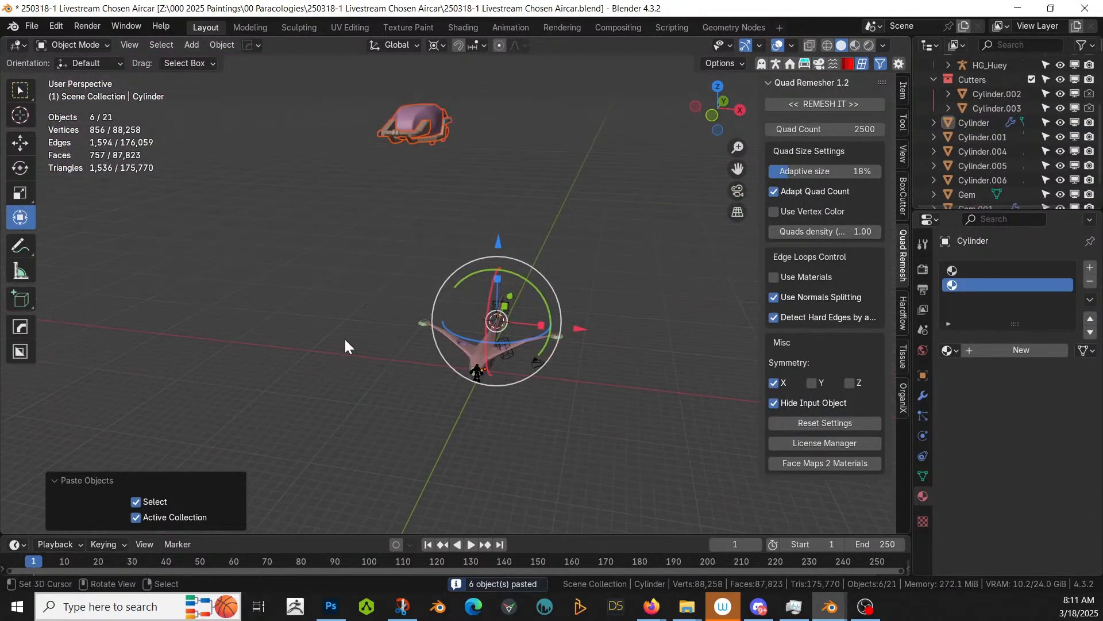
key("alt+g")
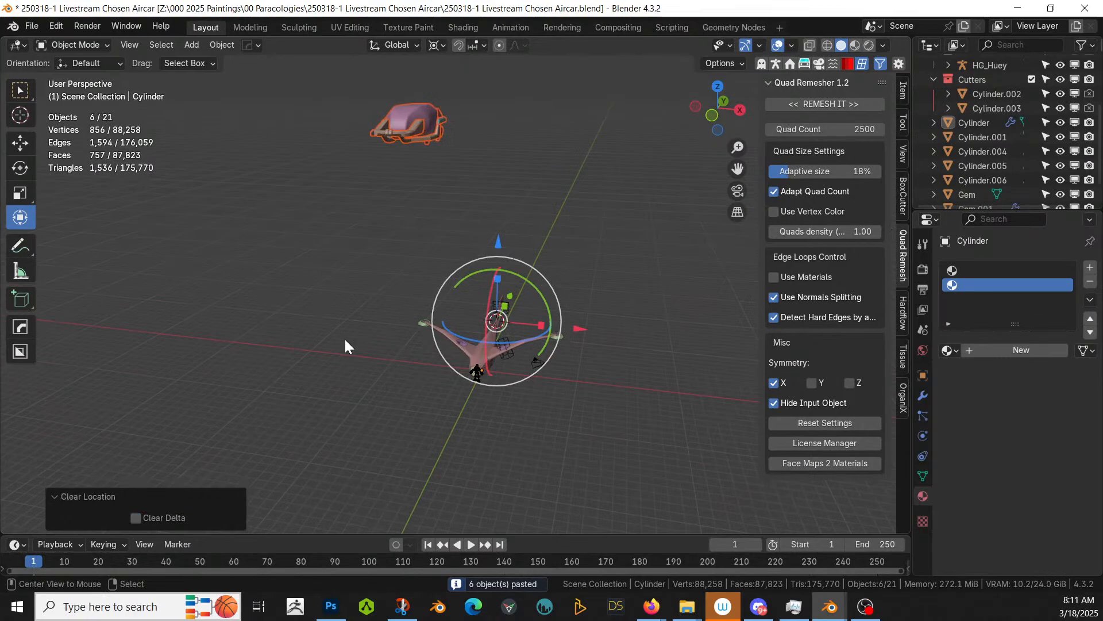
key("KP_7")
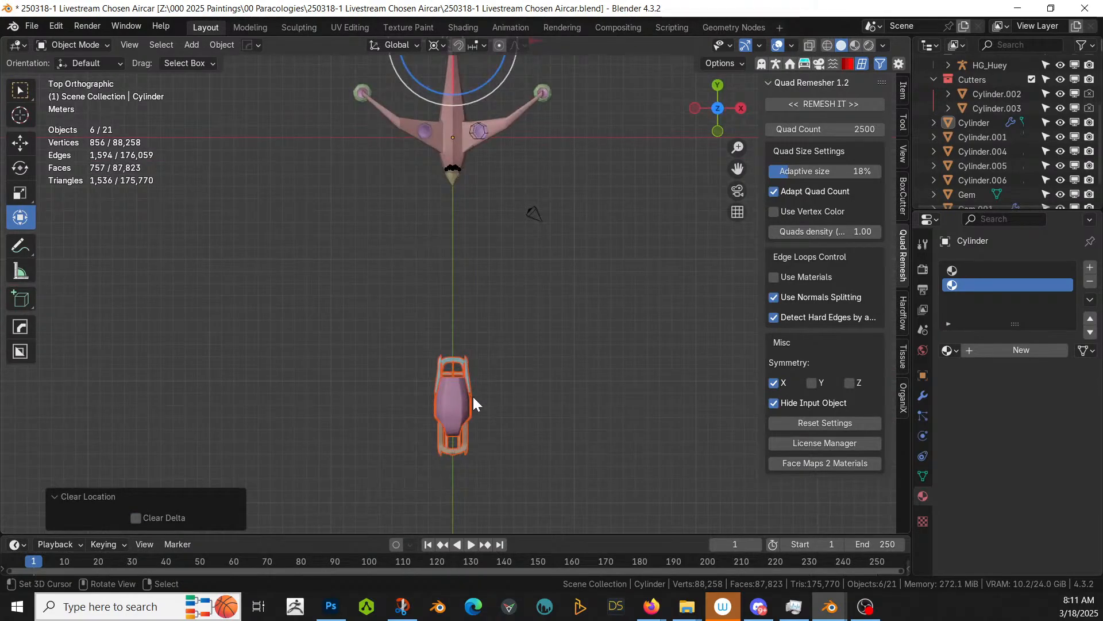
left_click(439, 394)
key("Delete")
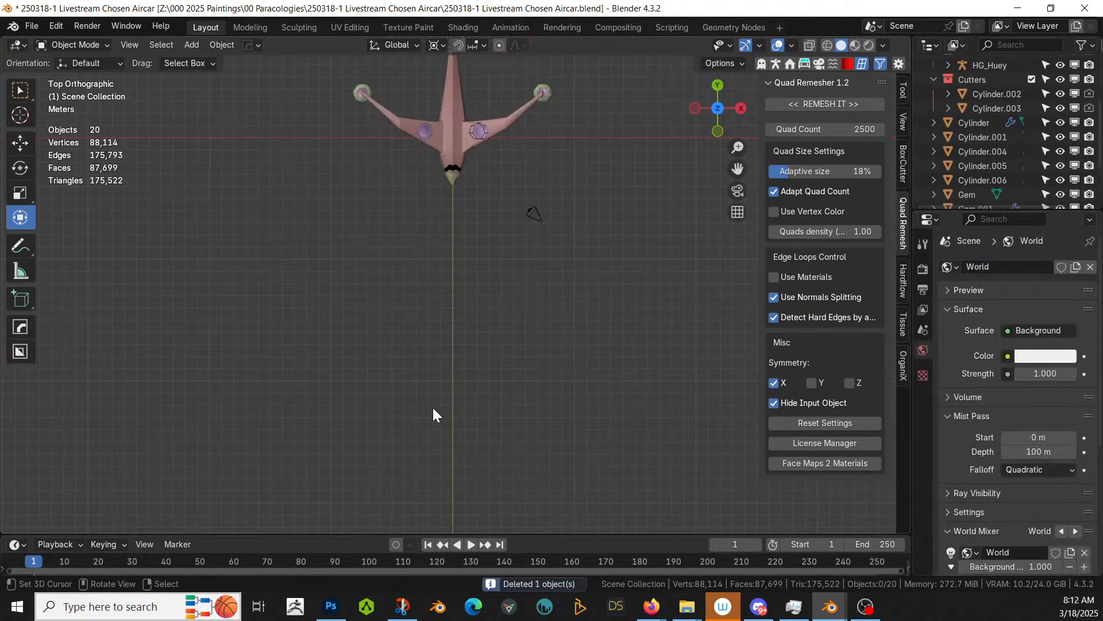
key("ctrl+z")
Step: Select the pasted fins, lower frame and rear bumper (grasshopper06_geo, grasshopper02_geo, grasshopper05_geo) and clear their parent
left_click(467, 372)
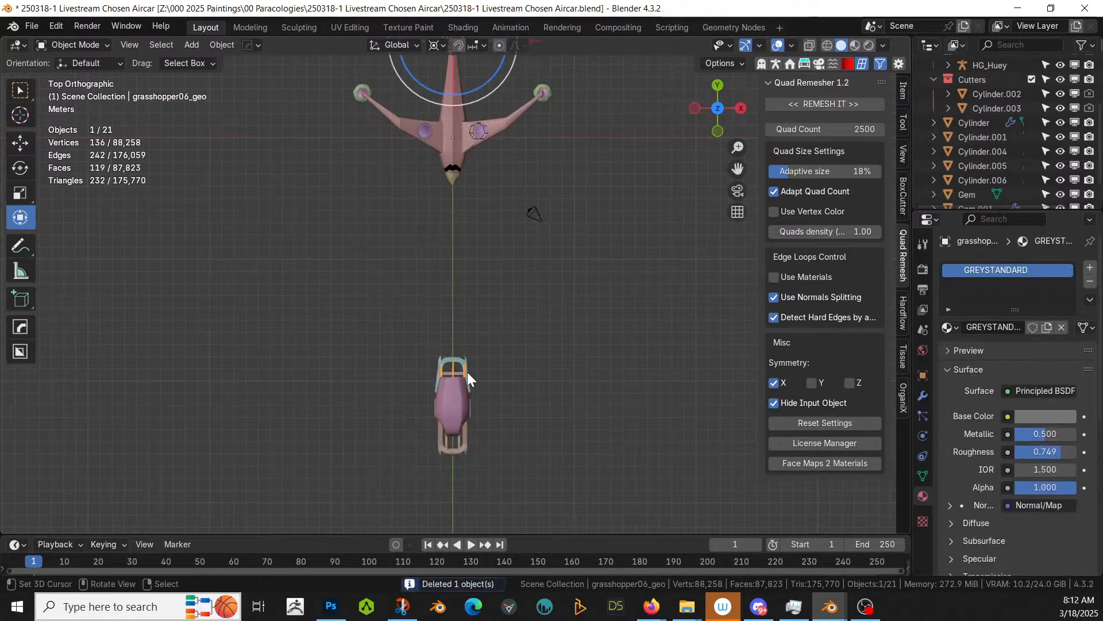
key("KP_Decimal")
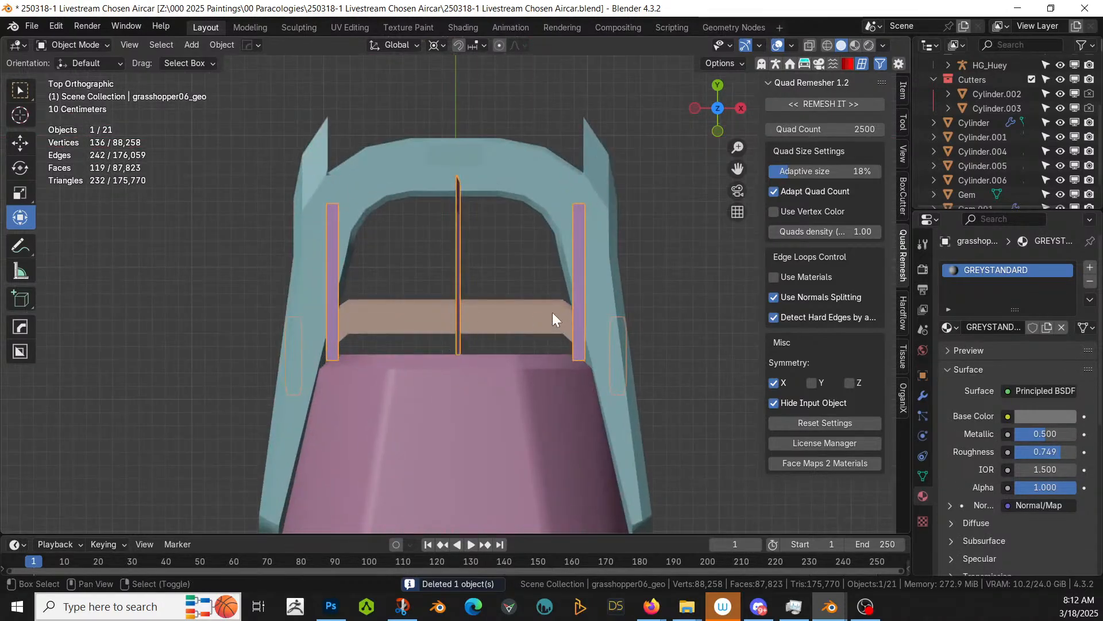
left_click(553, 312, "shift")
left_click(512, 147, "shift")
middle_click_drag(390, 180, 388, 199)
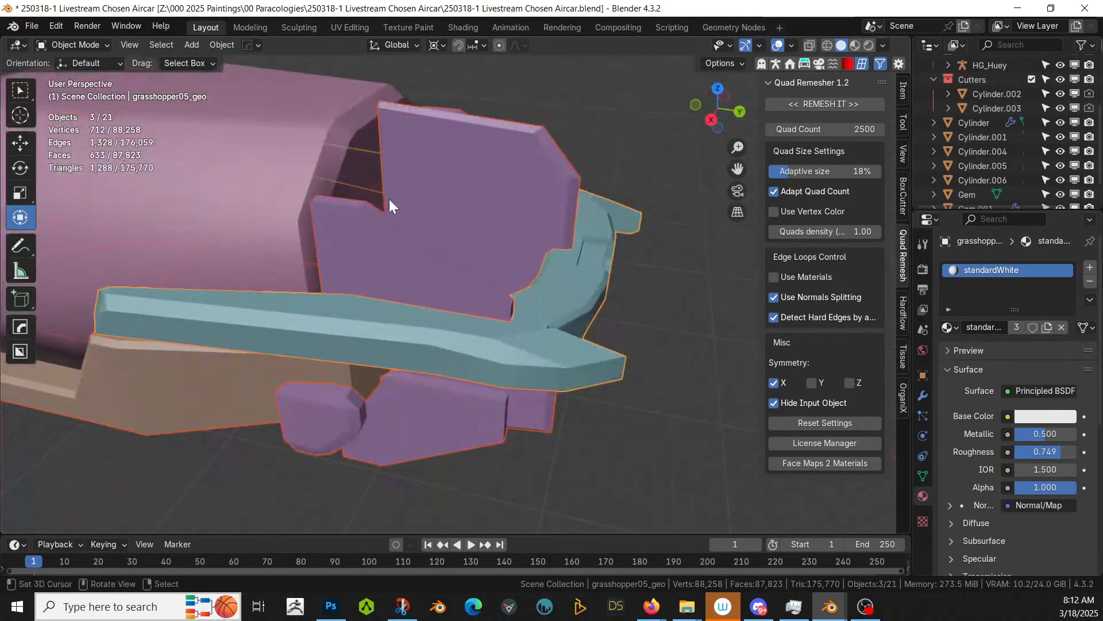
scroll(390, 241, "down", 2)
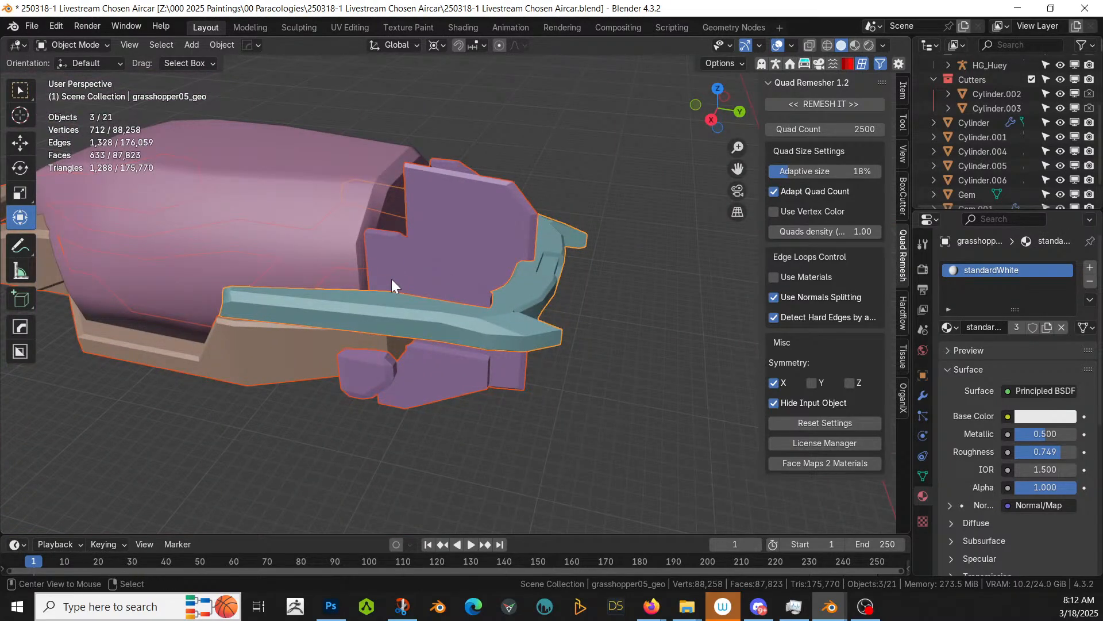
key("alt+p")
left_click(392, 278)
Step: Delete the pasted vehicle's main body, grasshopper01_geo
left_click(317, 211)
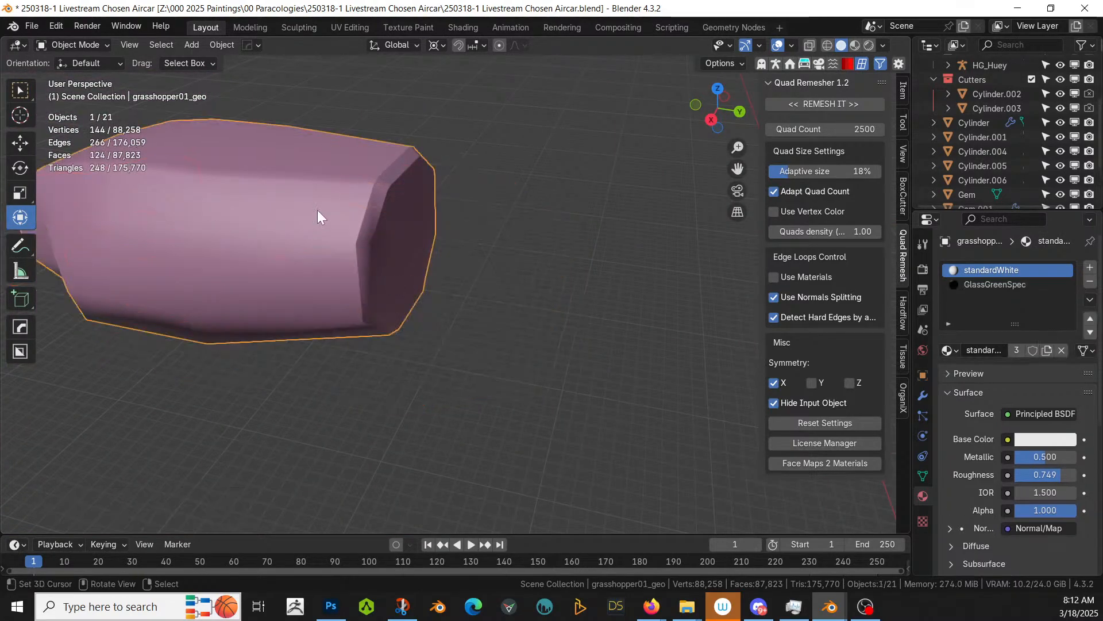
key("Delete")
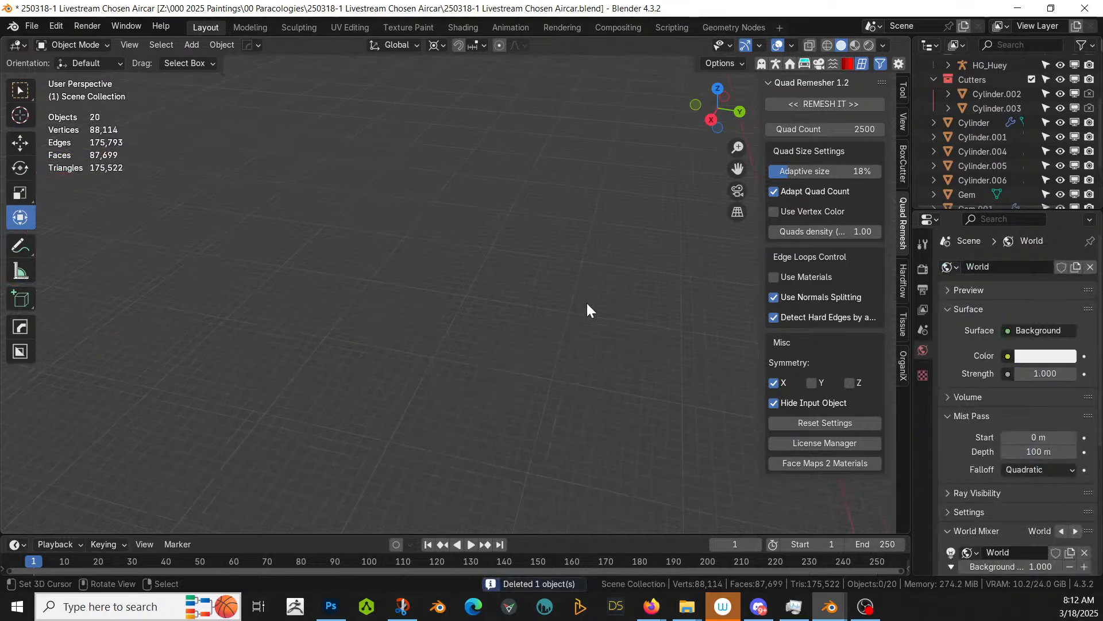
scroll(537, 323, "down", 5)
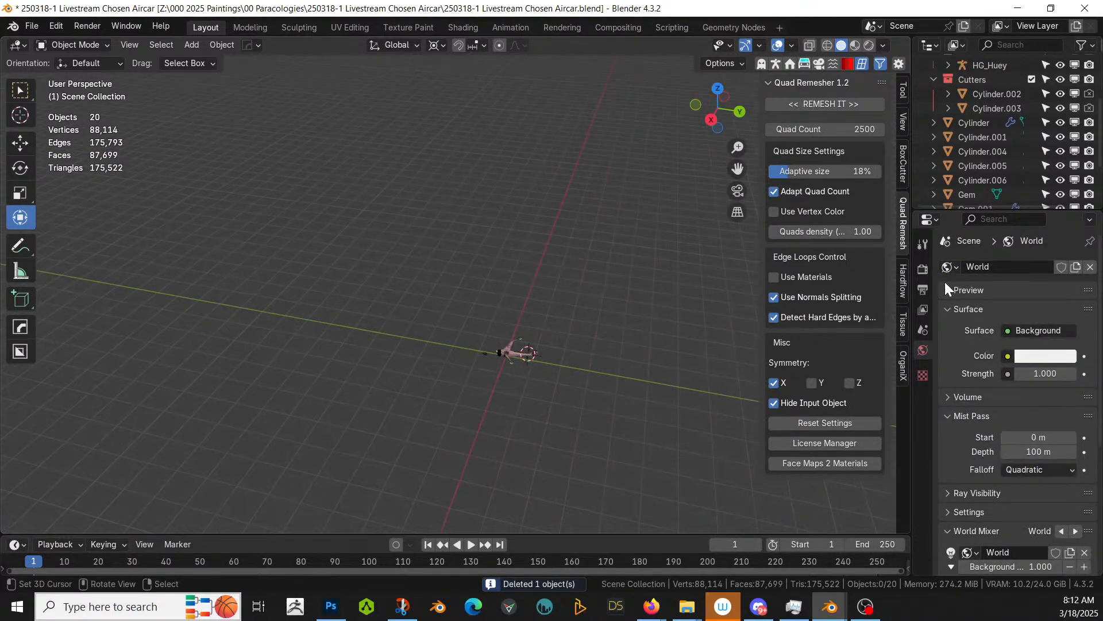
Step: Select grasshopper02_geo, grasshopper05_geo and grasshopper06_geo and scale them uniformly by 0.01
scroll(992, 156, "down", 4)
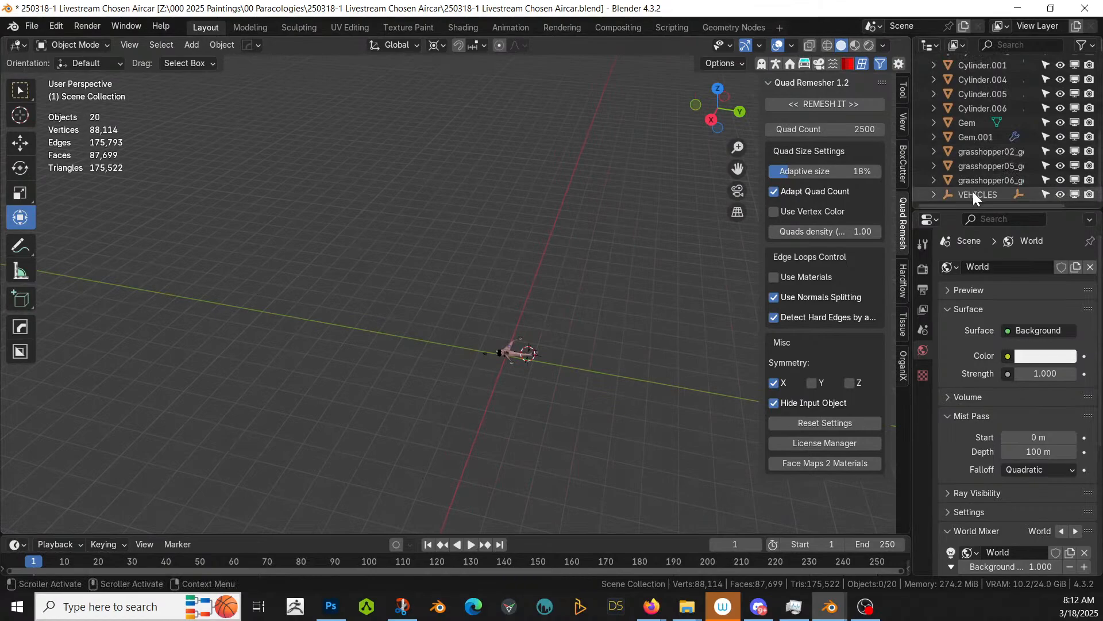
left_click(982, 180)
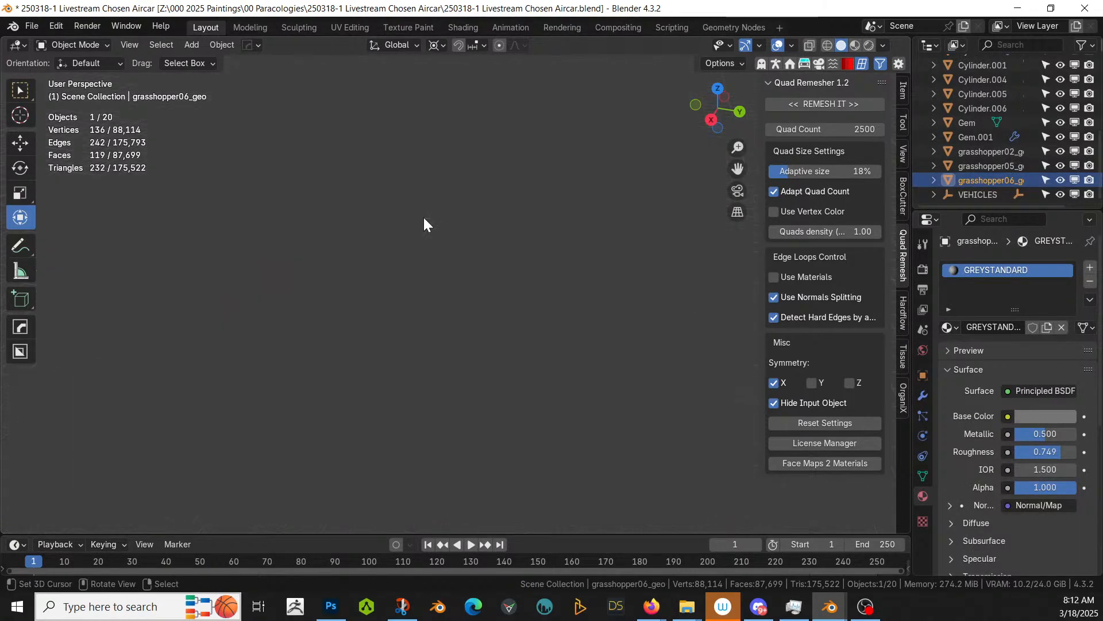
key("KP_Decimal")
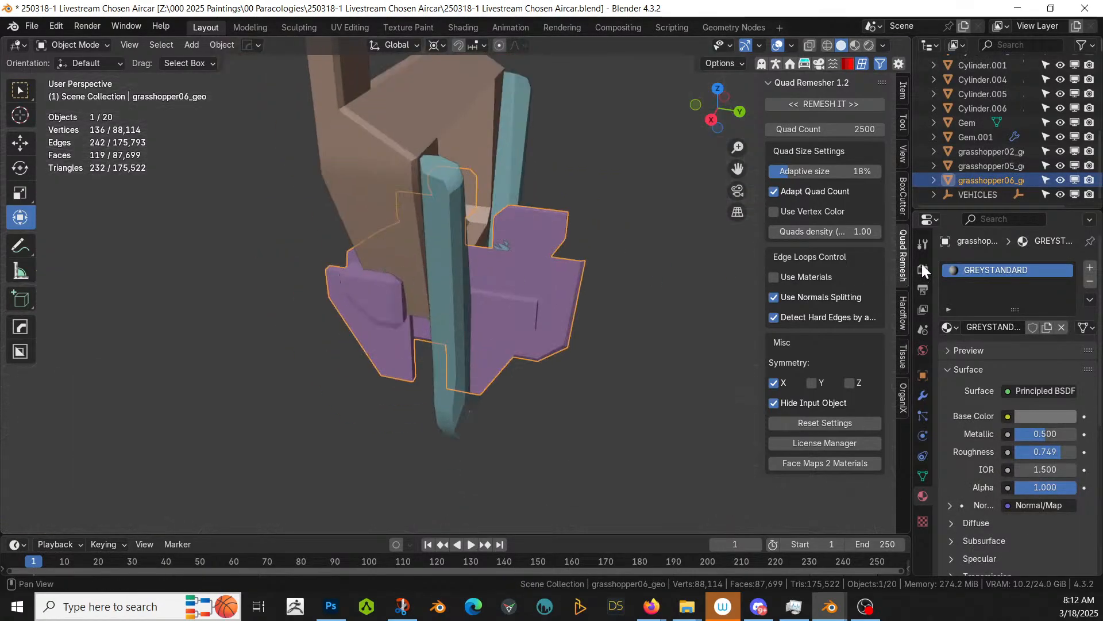
left_click(904, 92)
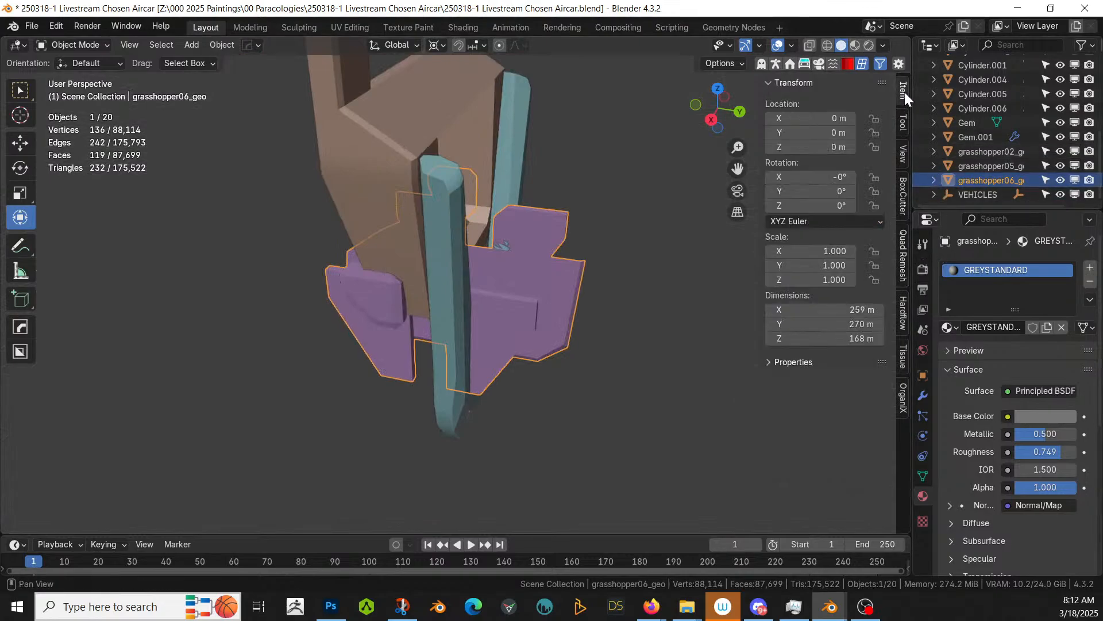
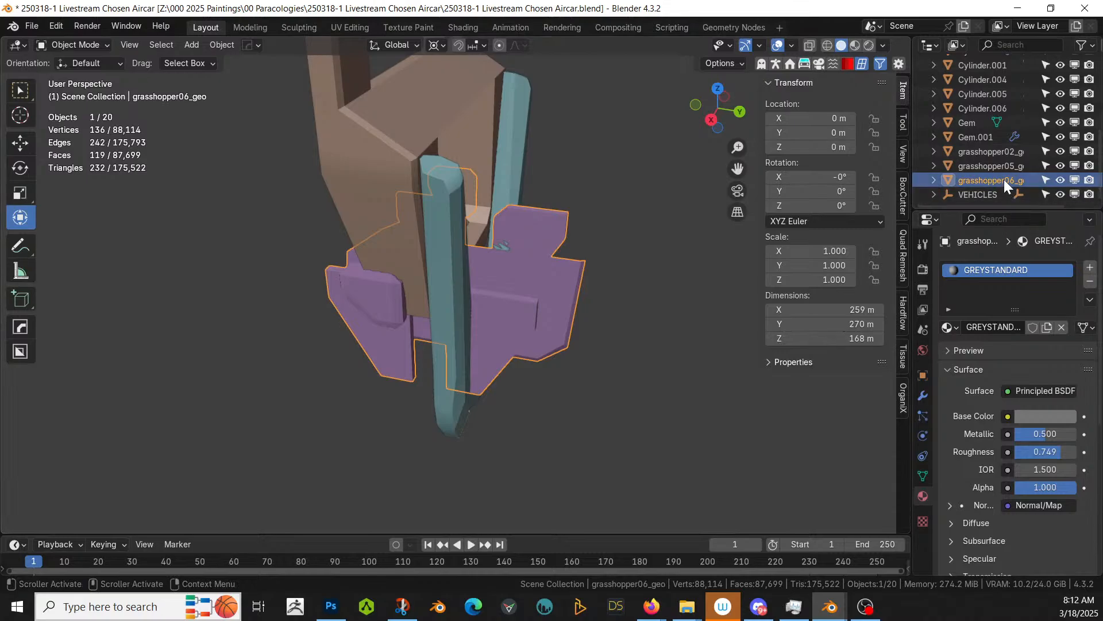
left_click(998, 152, "shift")
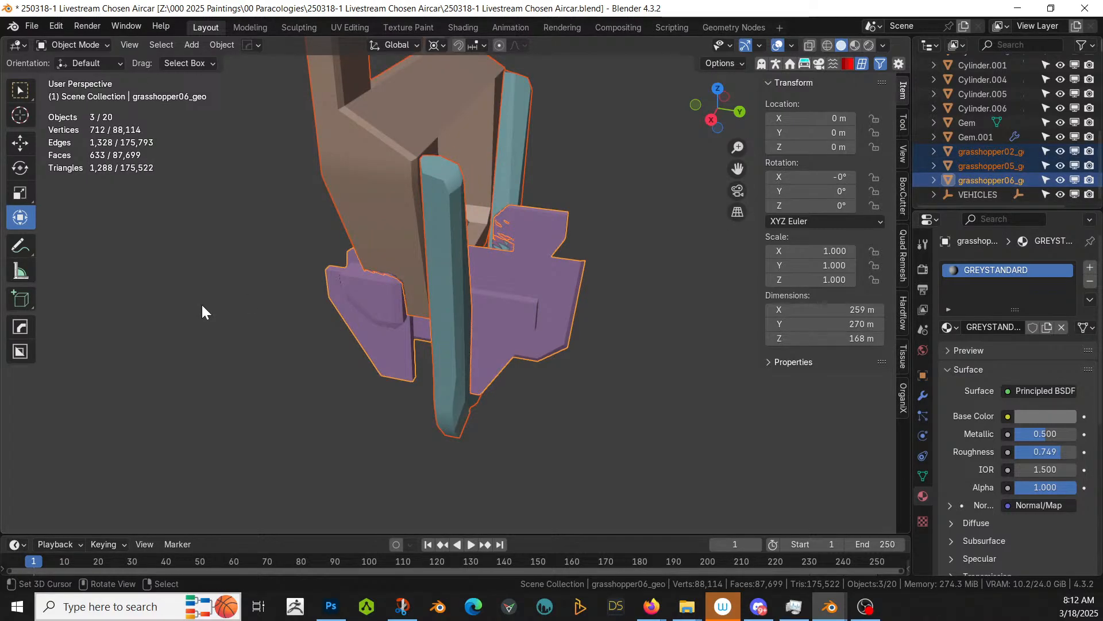
type("s.01")
key("Return")
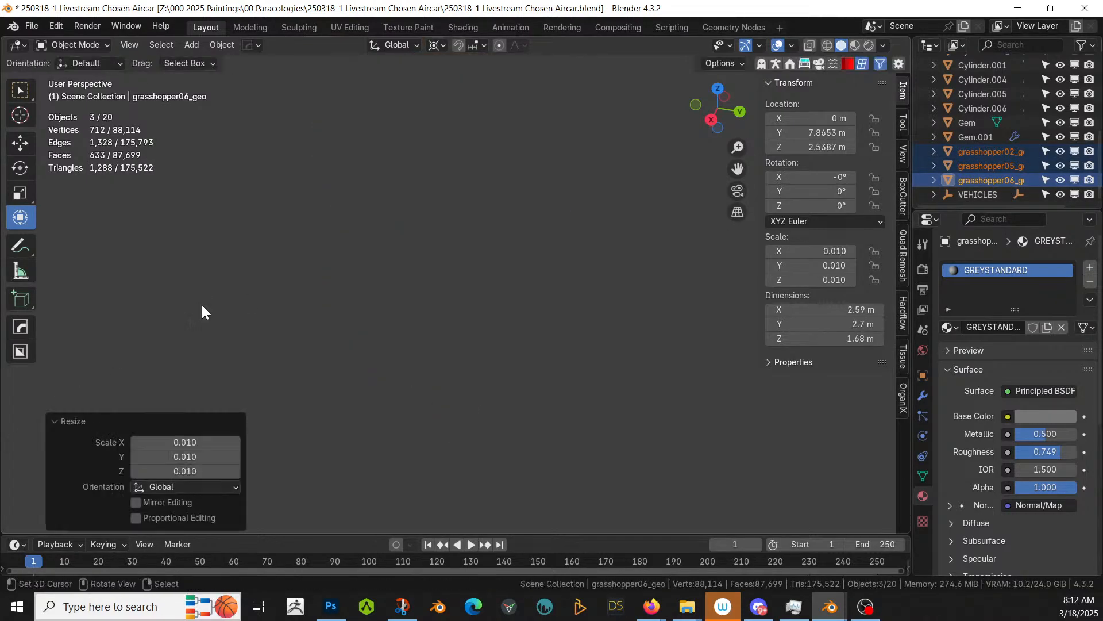
key("KP_Decimal")
scroll(202, 312, "down", 2)
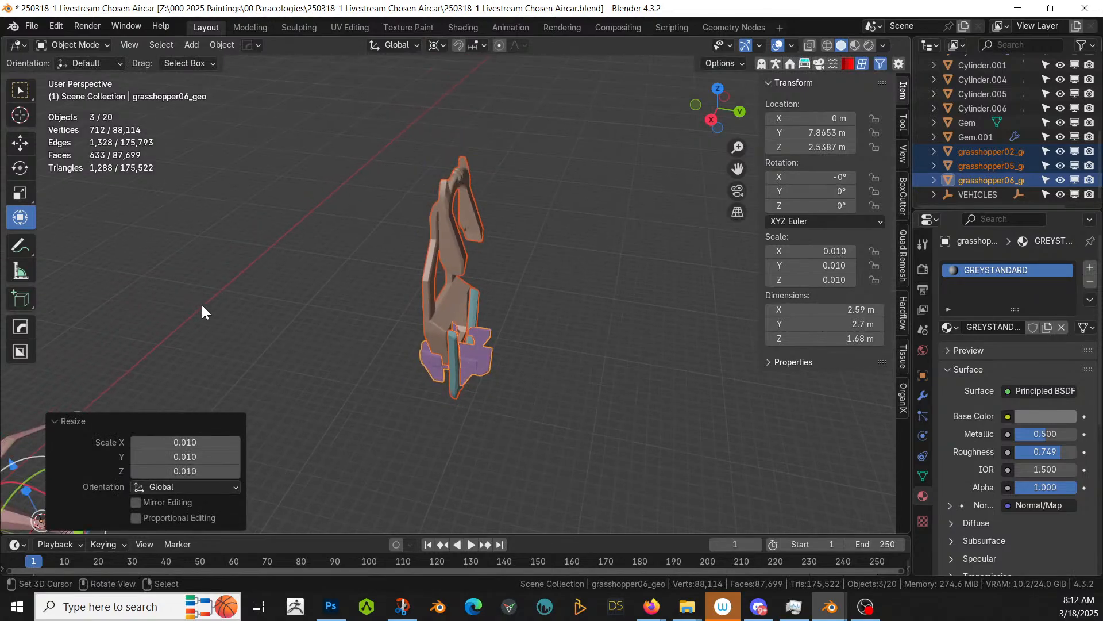
Step: Apply the scale of grasshopper02_geo, grasshopper05_geo and grasshopper06_geo
key("ctrl+a")
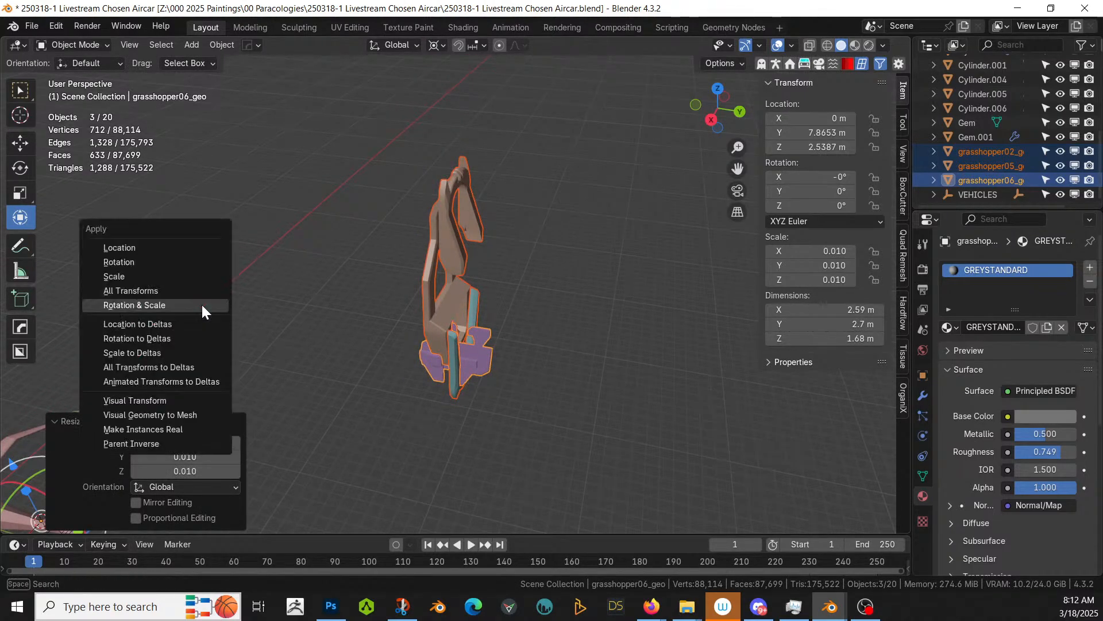
left_click(129, 276)
scroll(313, 350, "down", 2)
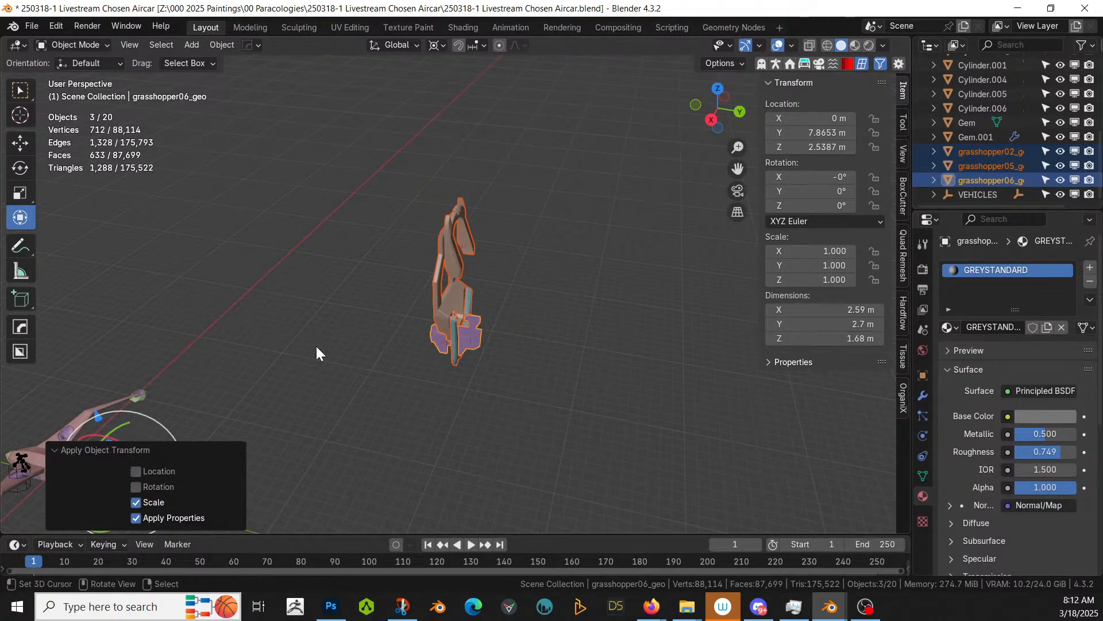
Step: Switch the transform pivot point to Median Point for the selected vehicle parts
type("rx90")
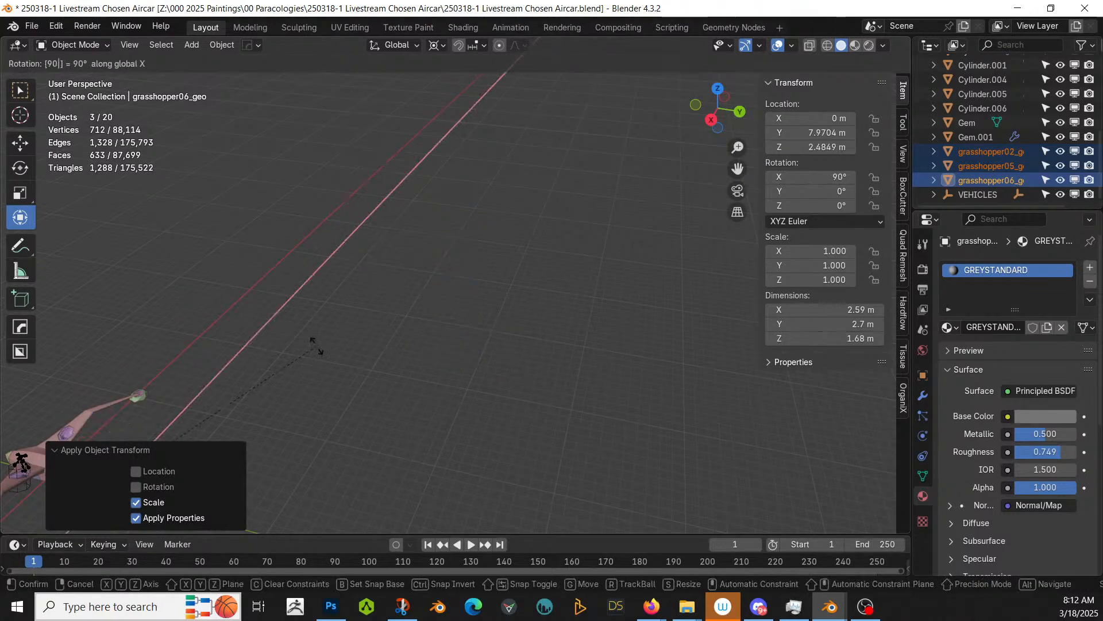
key("Escape")
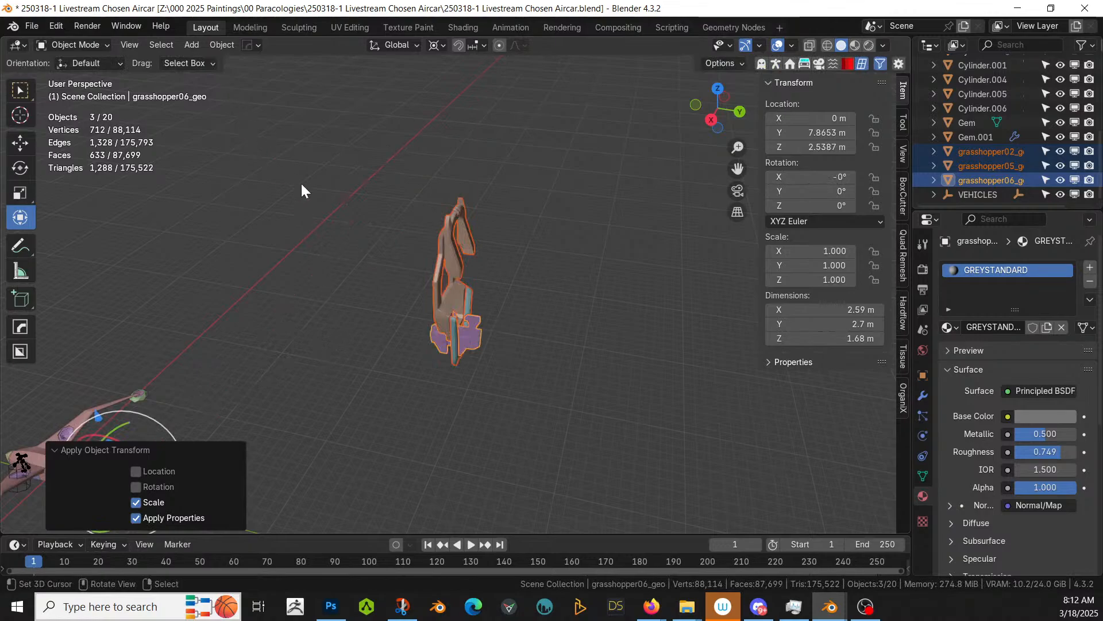
middle_click_drag(302, 185, 357, 258)
middle_click_drag(401, 377, 535, 277, "shift")
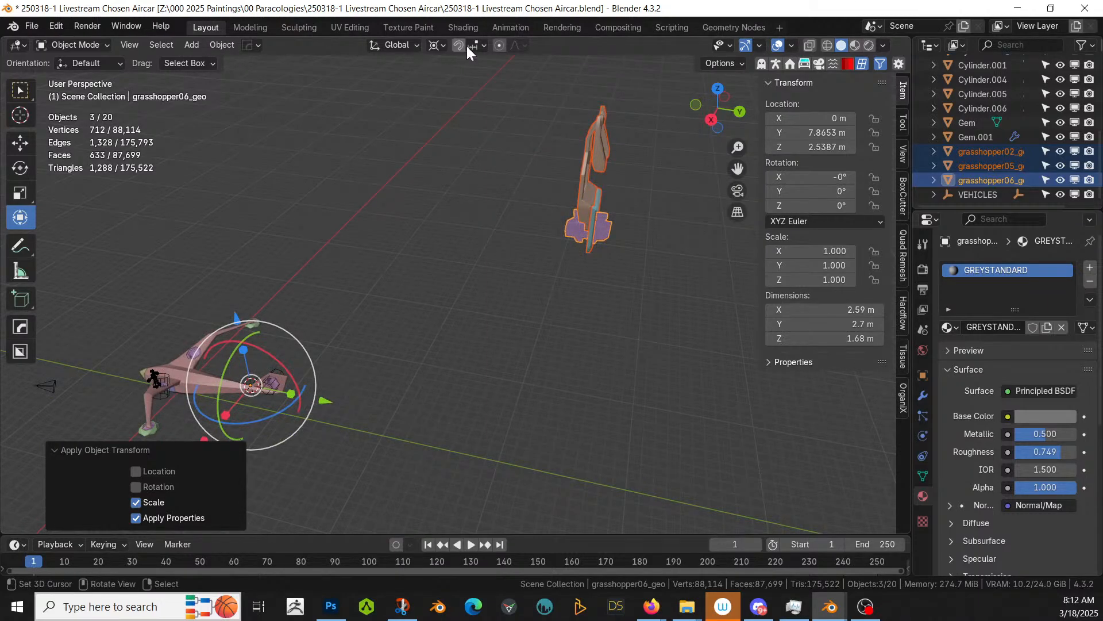
left_click(436, 46)
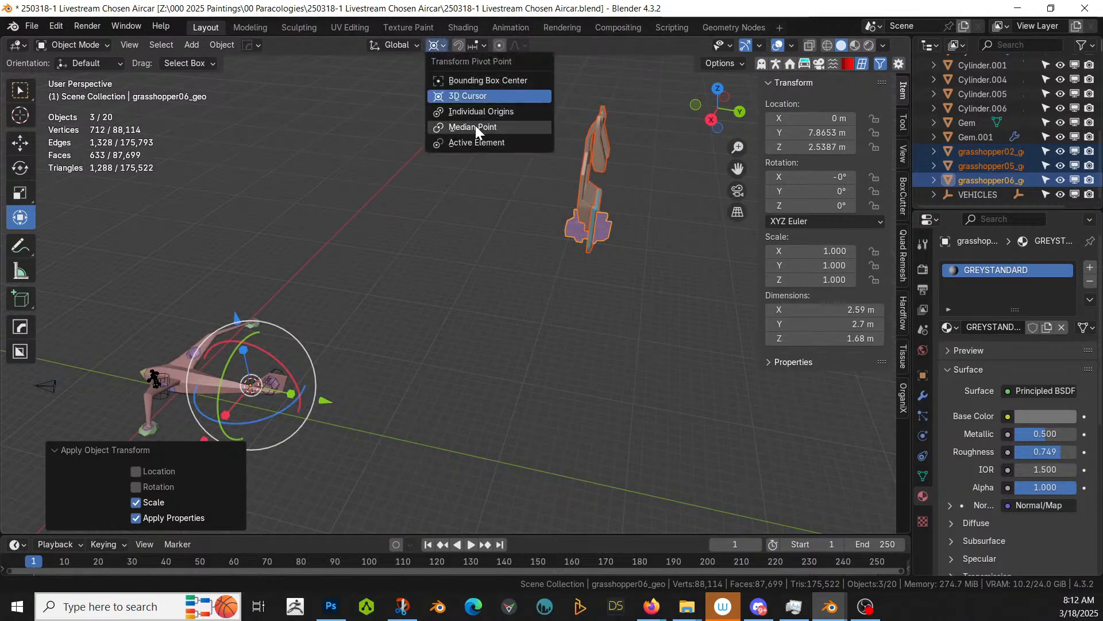
left_click(475, 125)
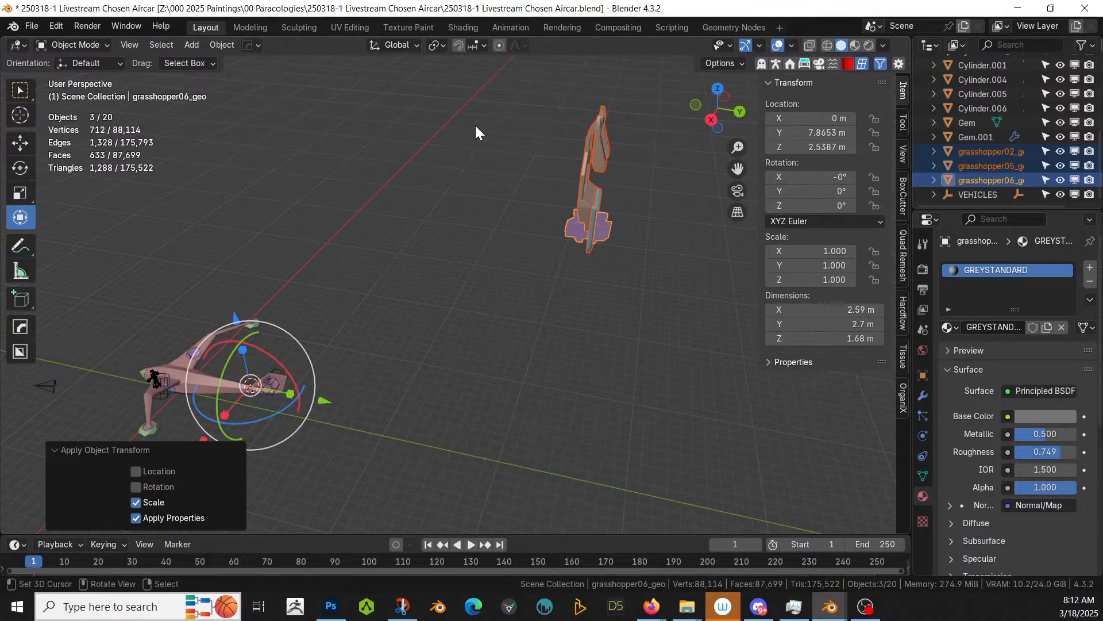
Step: Make grasshopper02_geo the active object and set the origins of all three vehicle parts to their geometry
right_click(610, 224)
right_click(591, 234, "shift")
right_click(589, 192, "shift")
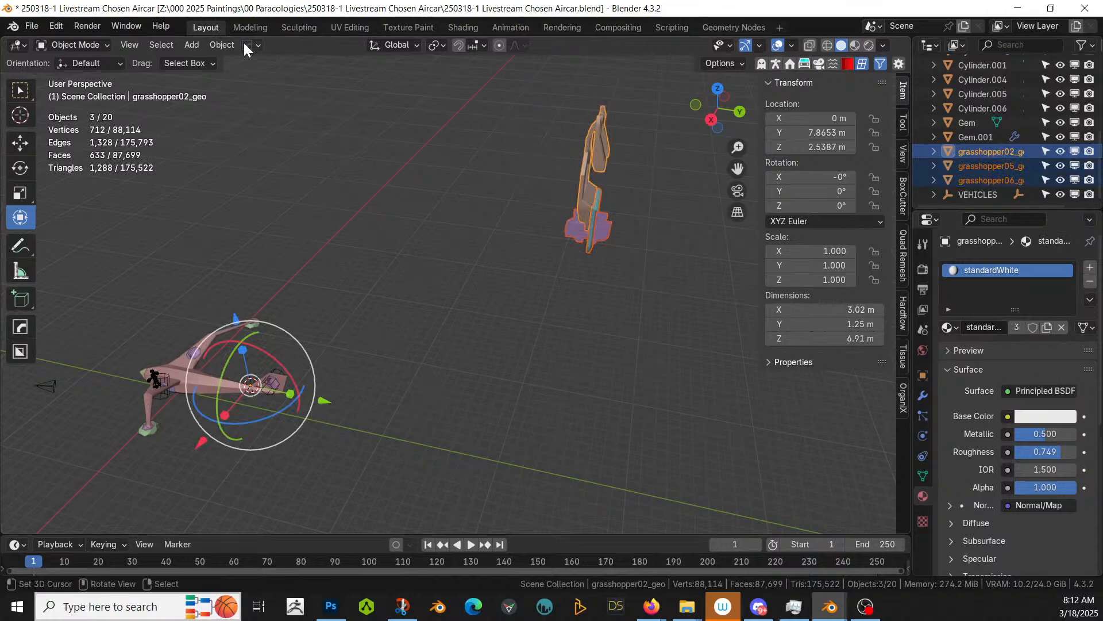
left_click(218, 44)
mouse_move(247, 75)
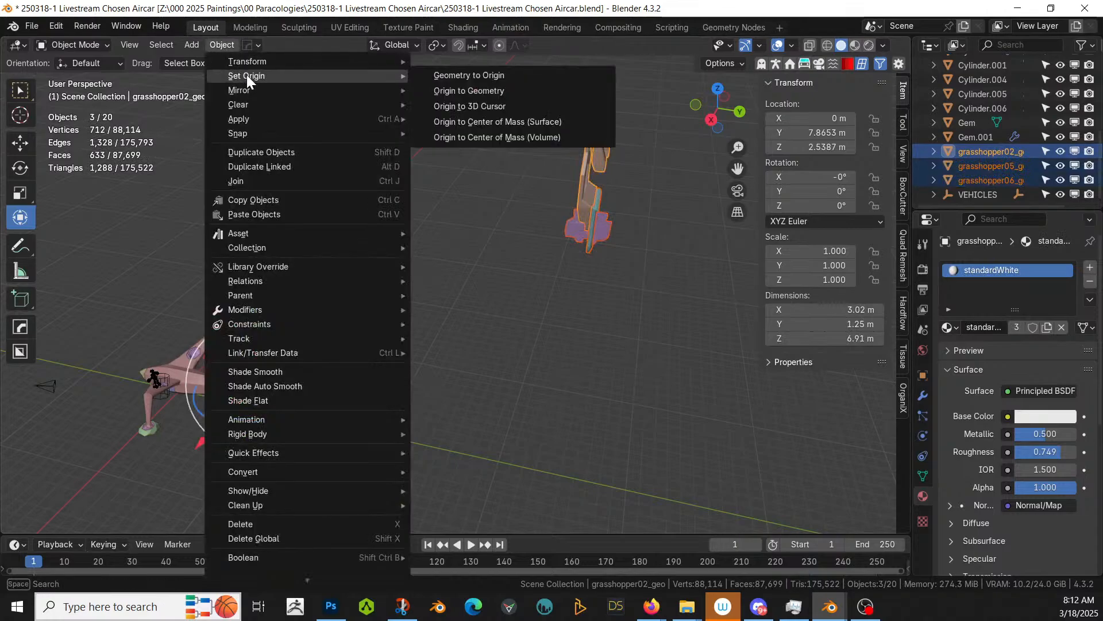
left_click(539, 95)
Step: Rotate the three vehicle parts 90° around the global X axis
type("rx")
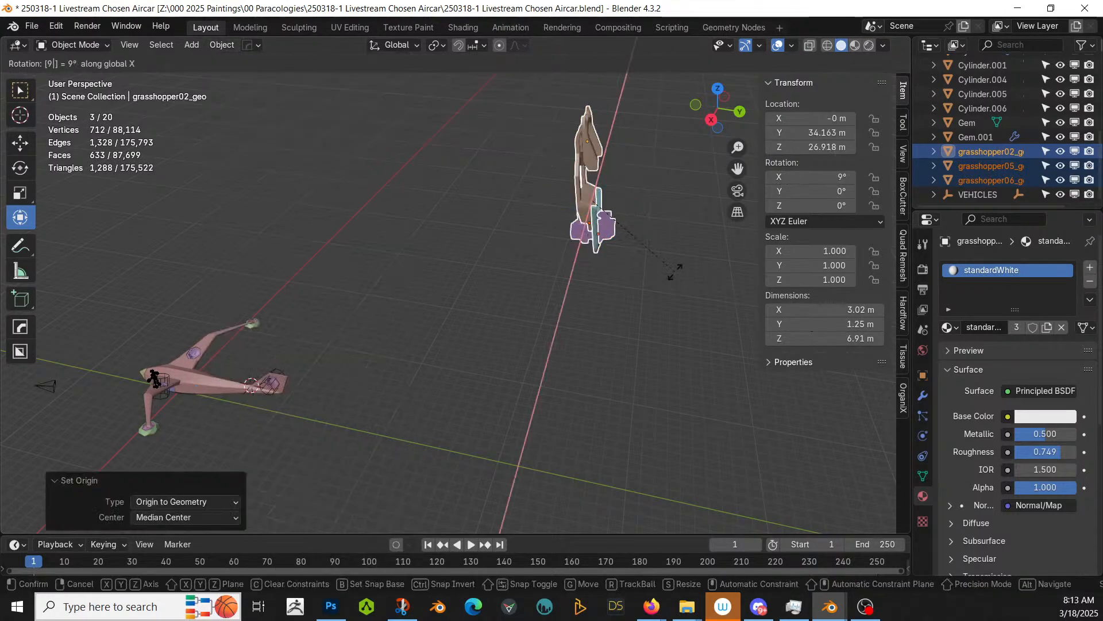
type("90")
key("Return")
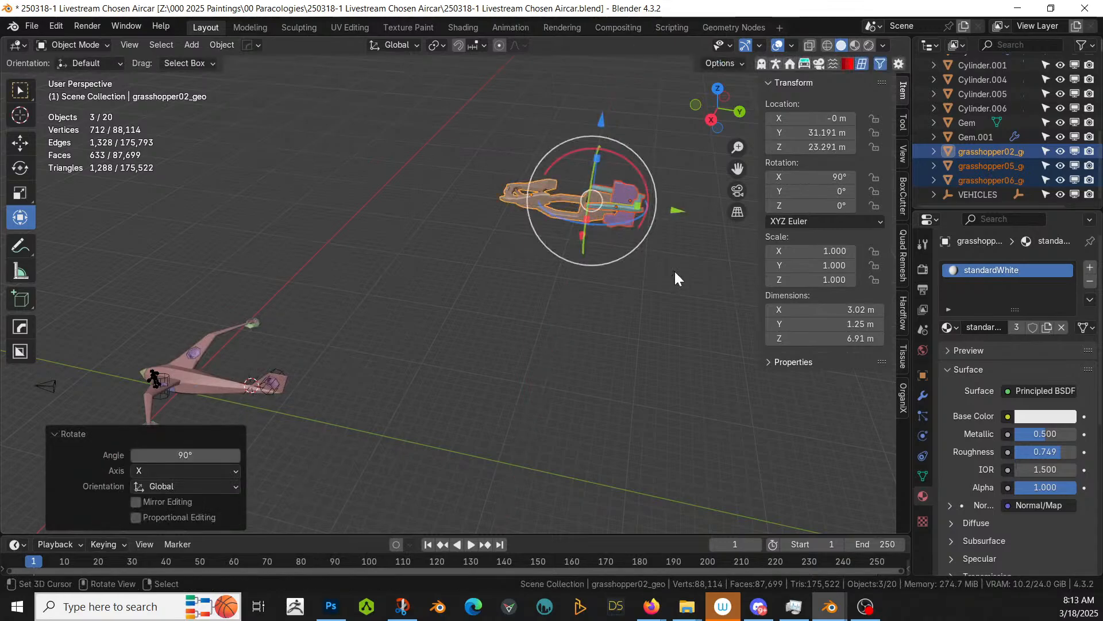
Step: In the top view, move the three parts about -30.4 m along Y onto the aircar
key("KP_7")
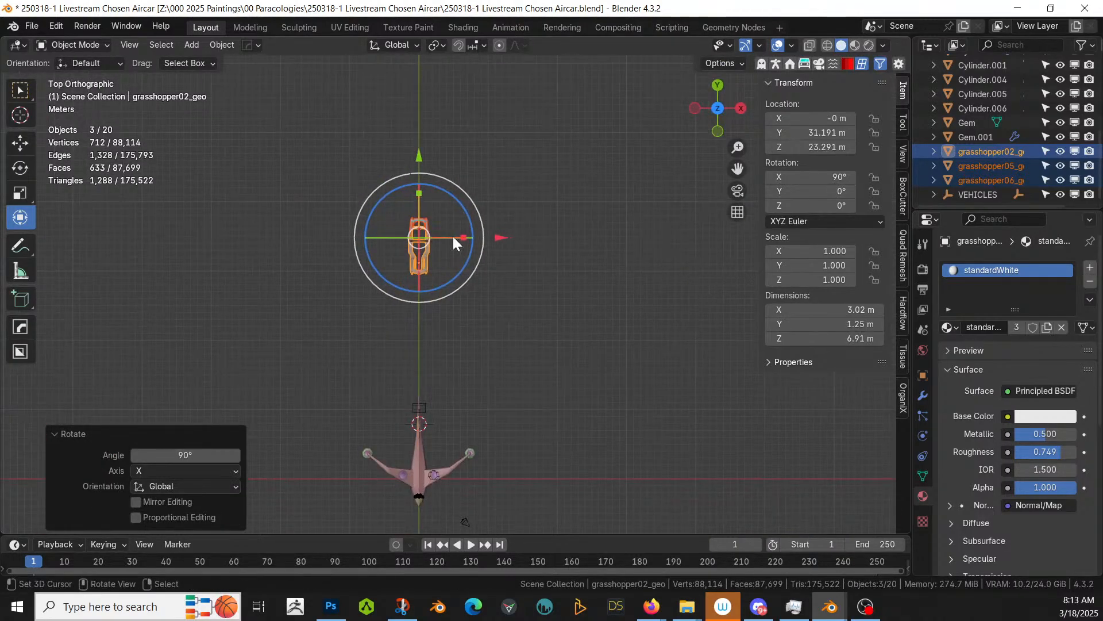
key("g")
key("y")
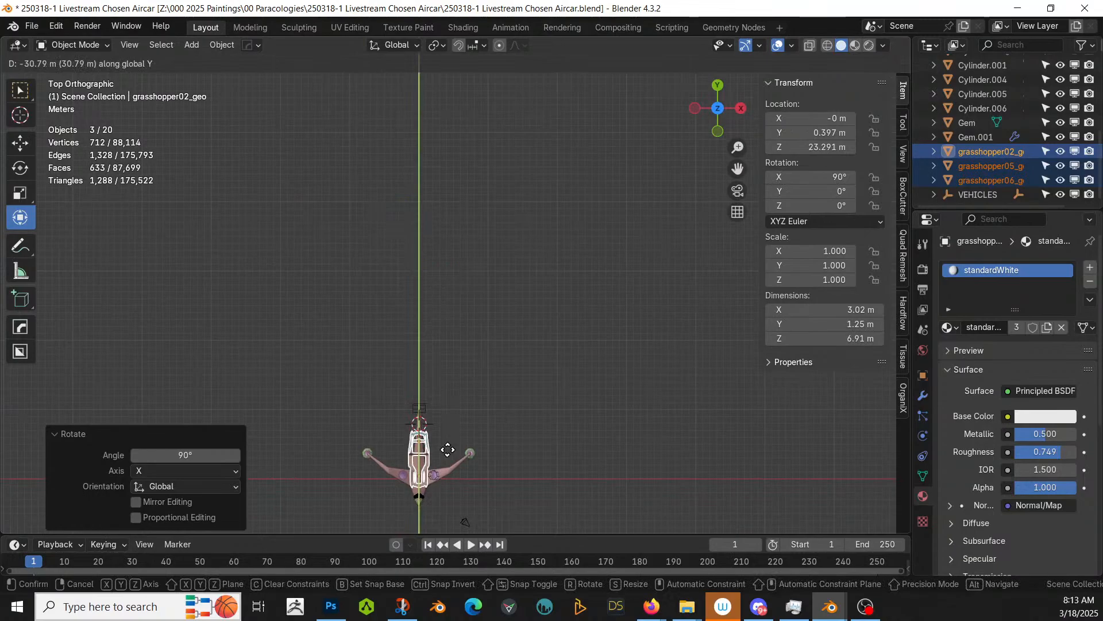
left_click(447, 445)
Step: In the right side view, lower the three parts about 22 m along Z to the aircar's fuselage
key("KP_Decimal")
middle_click_drag(452, 443, 305, 297)
key("KP_3")
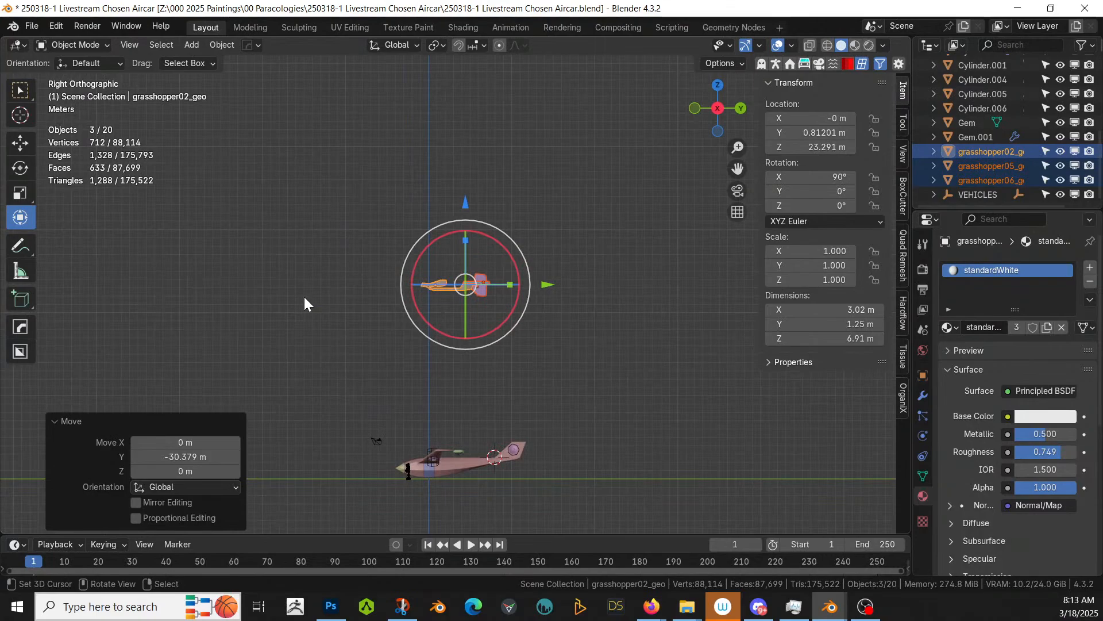
key("g")
key("y")
key("Escape")
key("g")
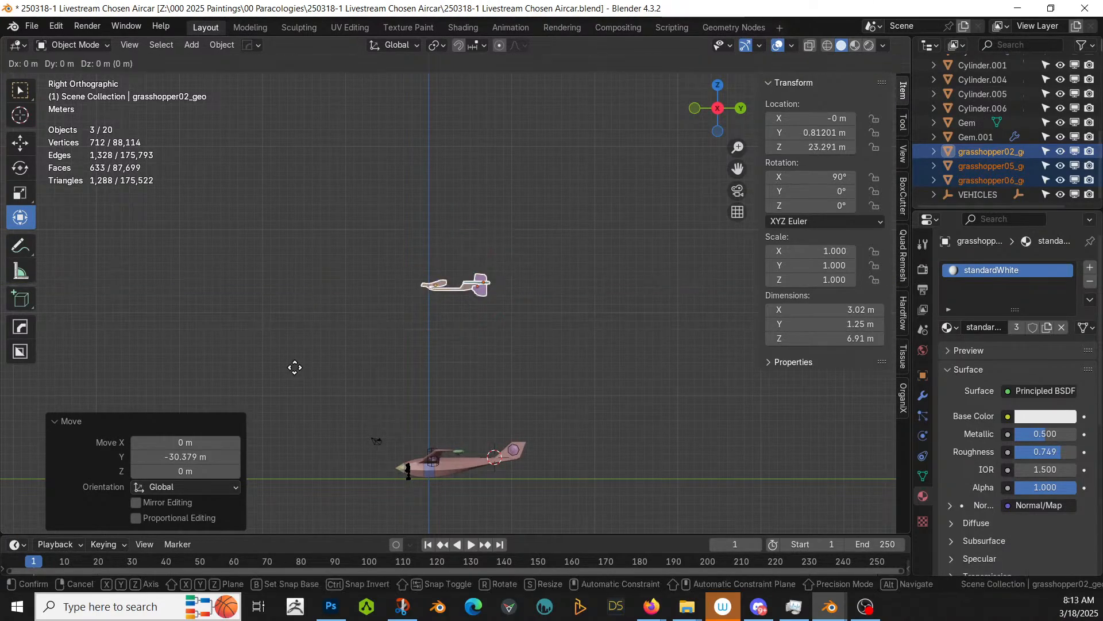
key("z")
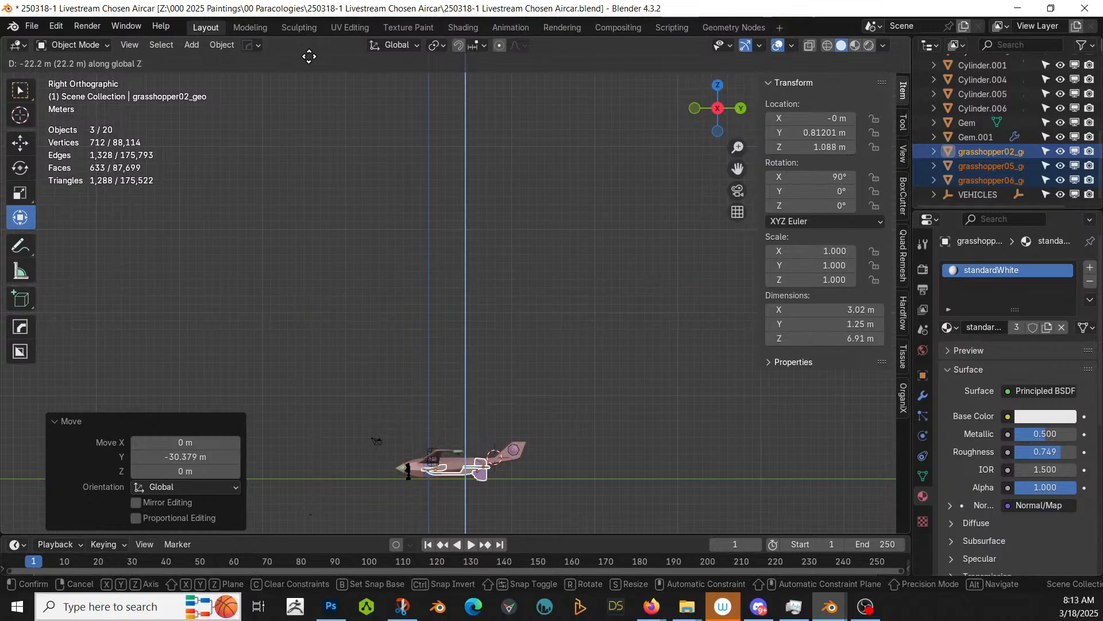
left_click(309, 55)
key("KP_Decimal")
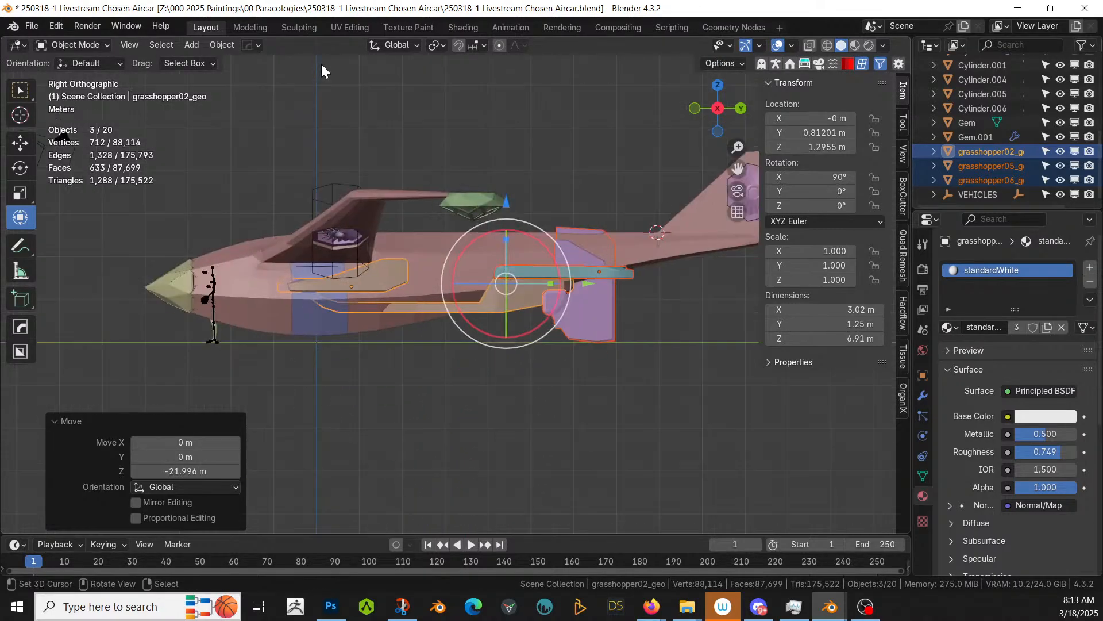
Step: Shift the three parts about 1.48 m toward the tail along Y and raise them about 0.42 m along Z
mouse_move(585, 282)
middle_mouse_down()
mouse_move(502, 428)
mouse_move(591, 270)
mouse_move(581, 263)
mouse_move(573, 285)
middle_mouse_up()
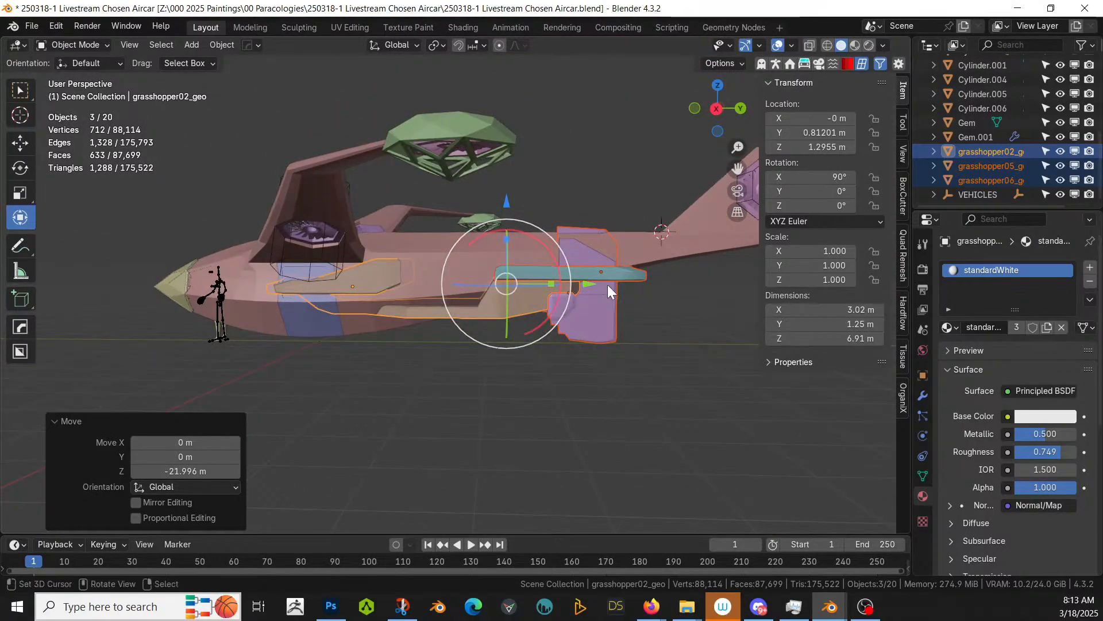
left_click_drag(586, 282, 651, 284)
key("g")
key("z")
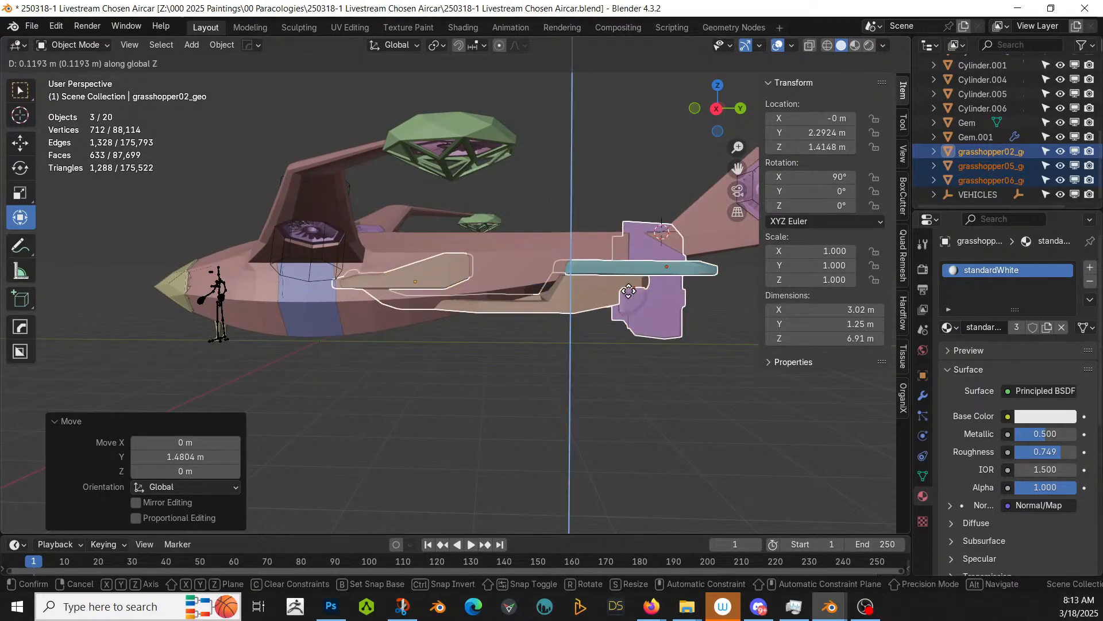
left_click(627, 278)
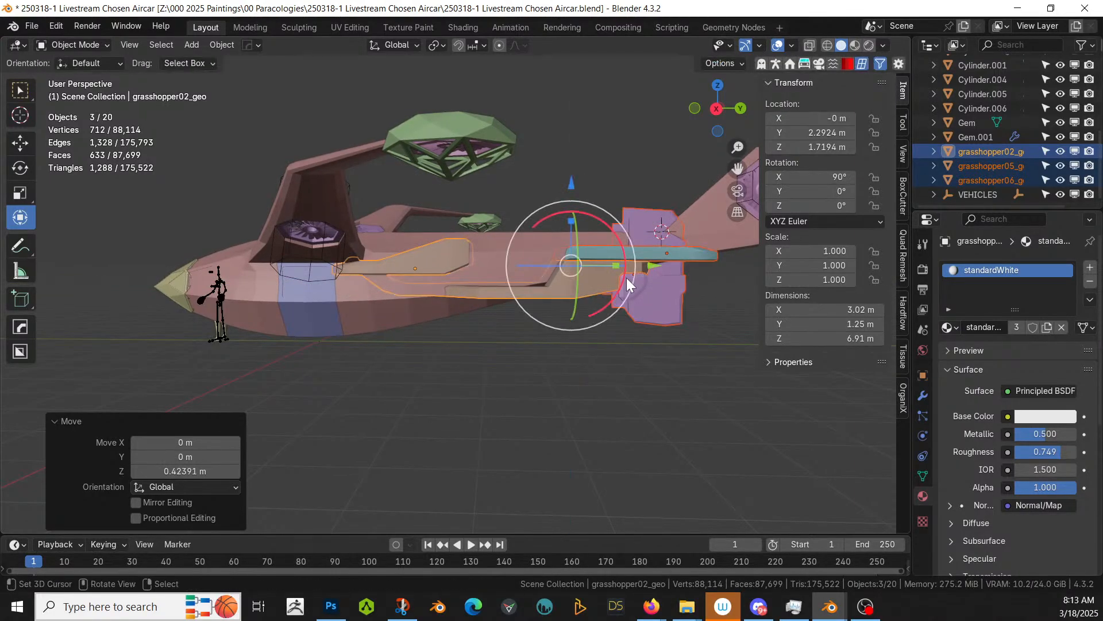
Step: Narrow the three parts around the fuselage by scaling them to about 0.932 along X
middle_click_drag(626, 278, 743, 395)
scroll(659, 428, "up", 4)
key("s")
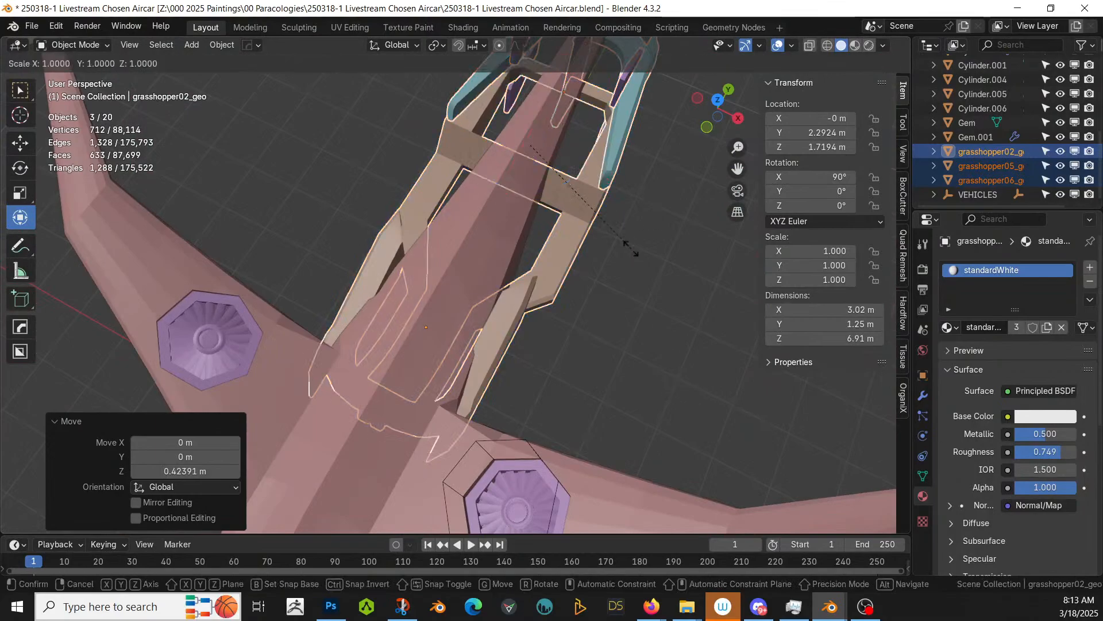
key("x")
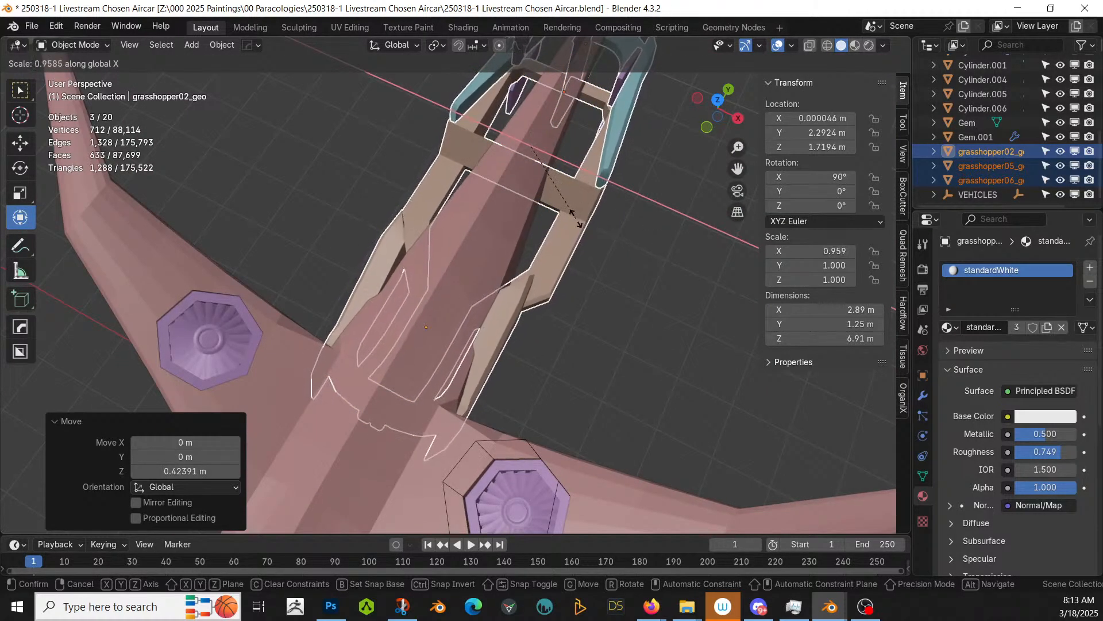
left_click(536, 201)
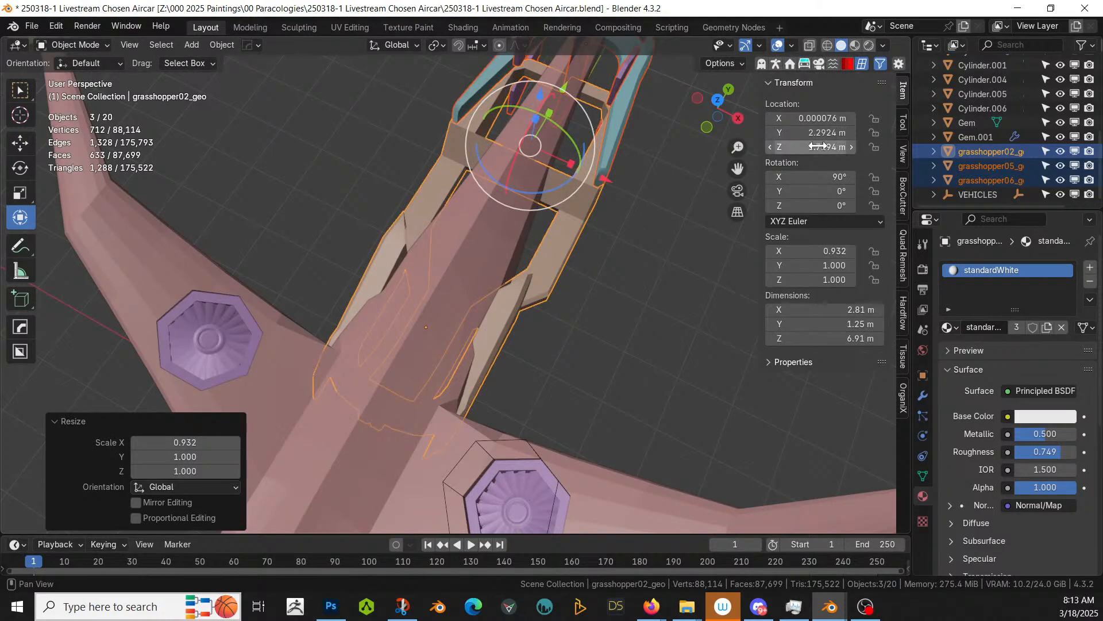
Step: Set the X location of grasshopper02_geo to 0 m
left_click(828, 119)
type("0")
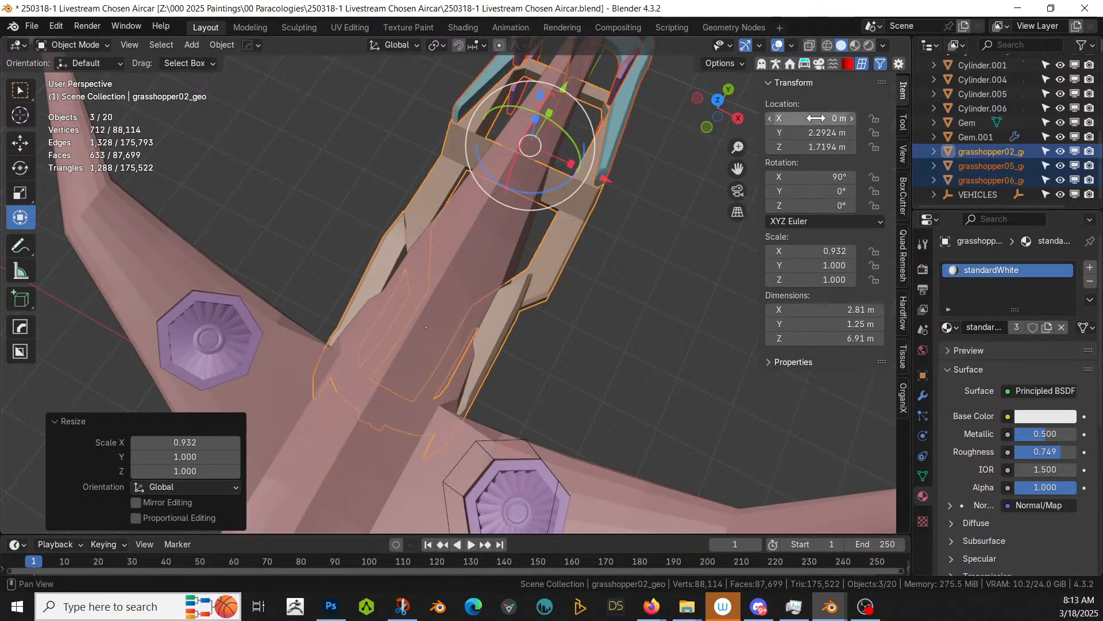
key("Return")
Step: Add the fuselage (Cylinder) to the selection as active object, mirror across X with the Hops_Mirror modifier, and save the file
middle_click_drag(362, 133, 741, 338)
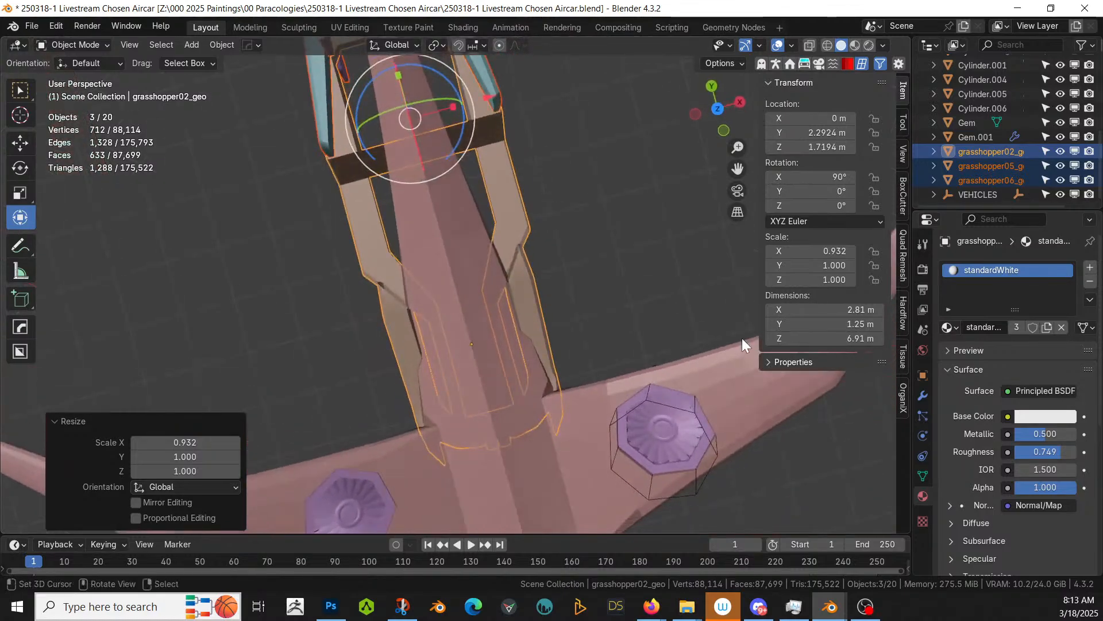
key("KP_7")
scroll(741, 337, "up", 3)
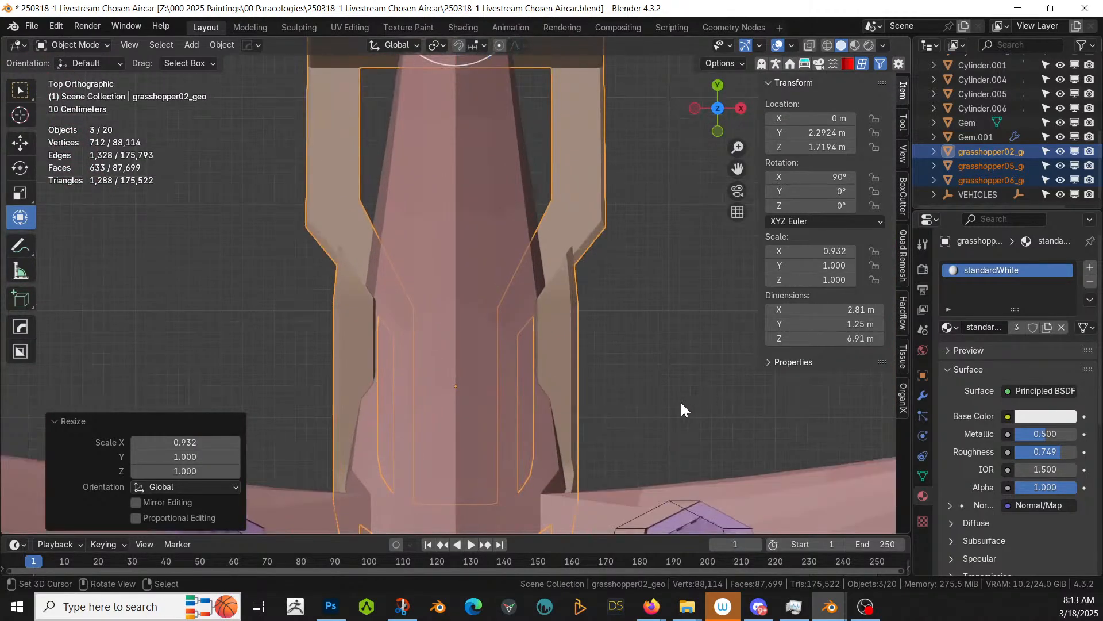
scroll(680, 405, "down", 5)
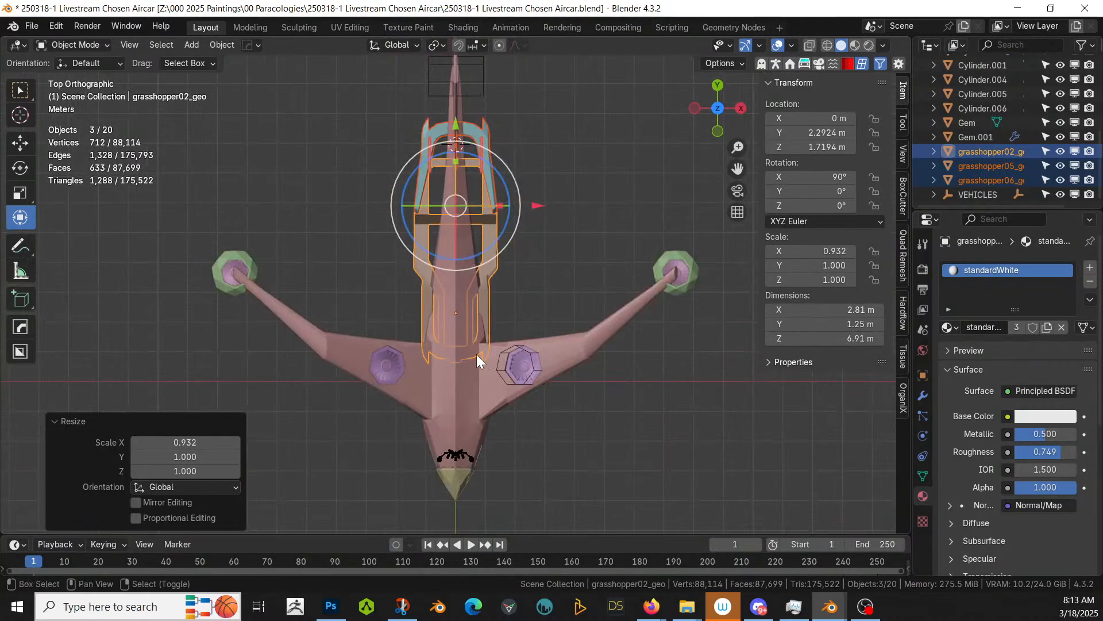
left_click(464, 389, "shift")
key("alt+x")
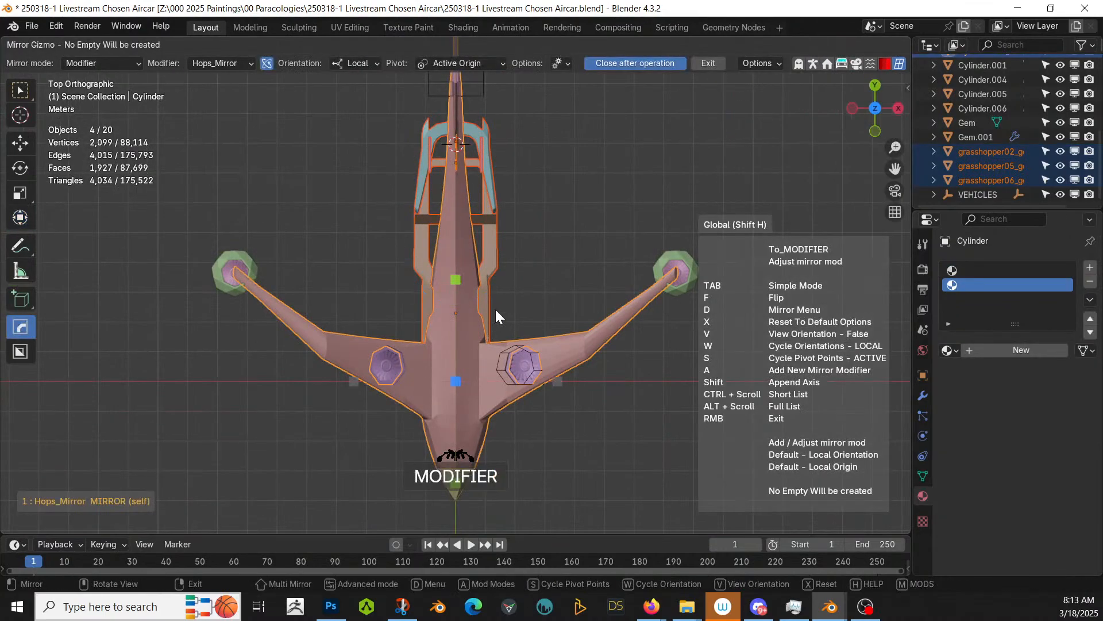
left_click(558, 381)
scroll(555, 379, "up", 4)
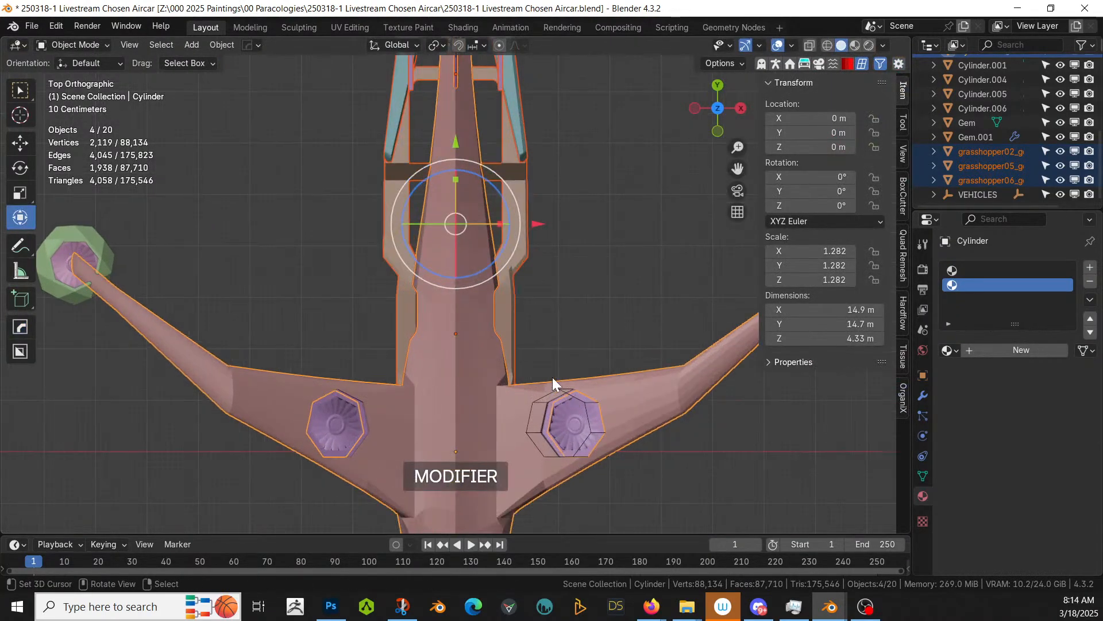
middle_click_drag(553, 377, 121, 239)
scroll(440, 218, "down", 5)
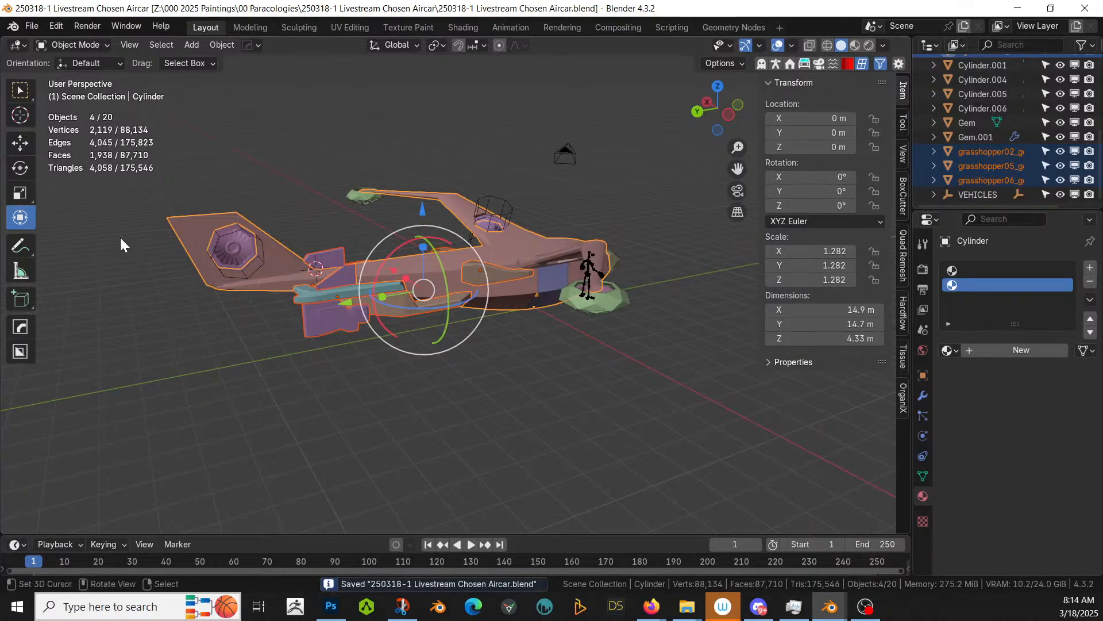
Step: Edit the fuselage mesh on its own and select all faces assigned to its first material slot
middle_click_drag(416, 257, 517, 317)
left_click(270, 318)
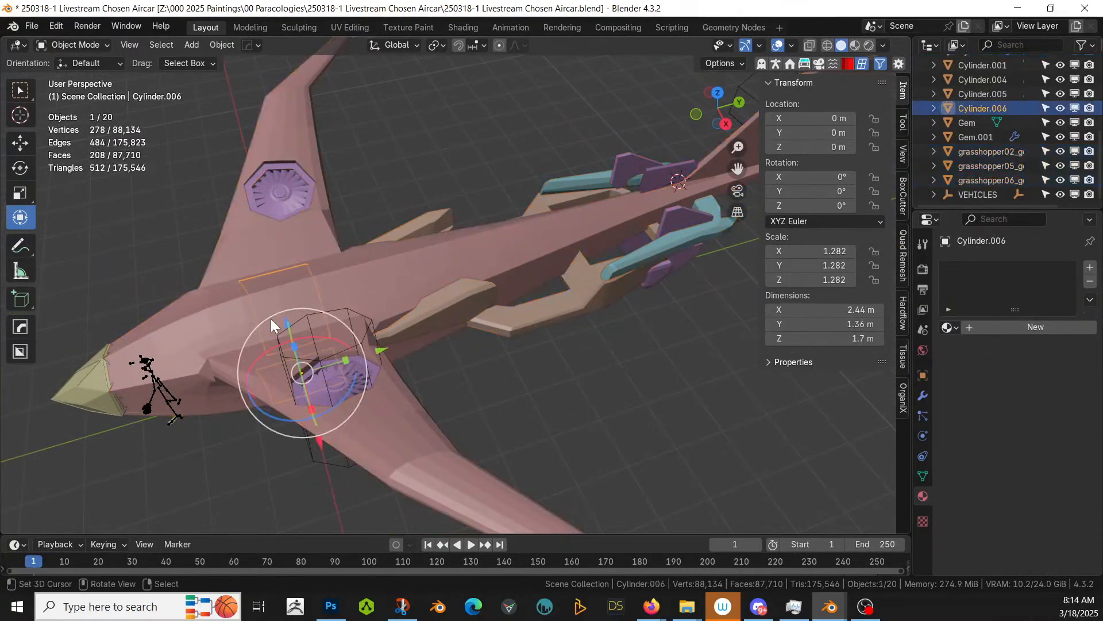
left_click(481, 272)
key("Tab")
left_click(485, 272)
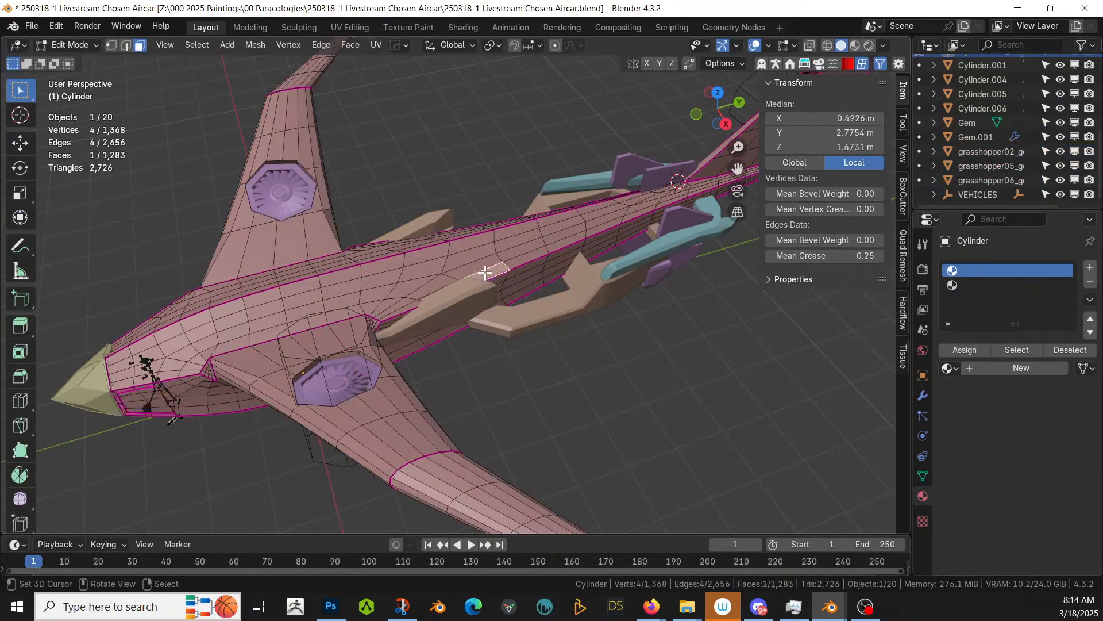
left_click(1014, 350)
middle_click_drag(210, 275, 282, 255)
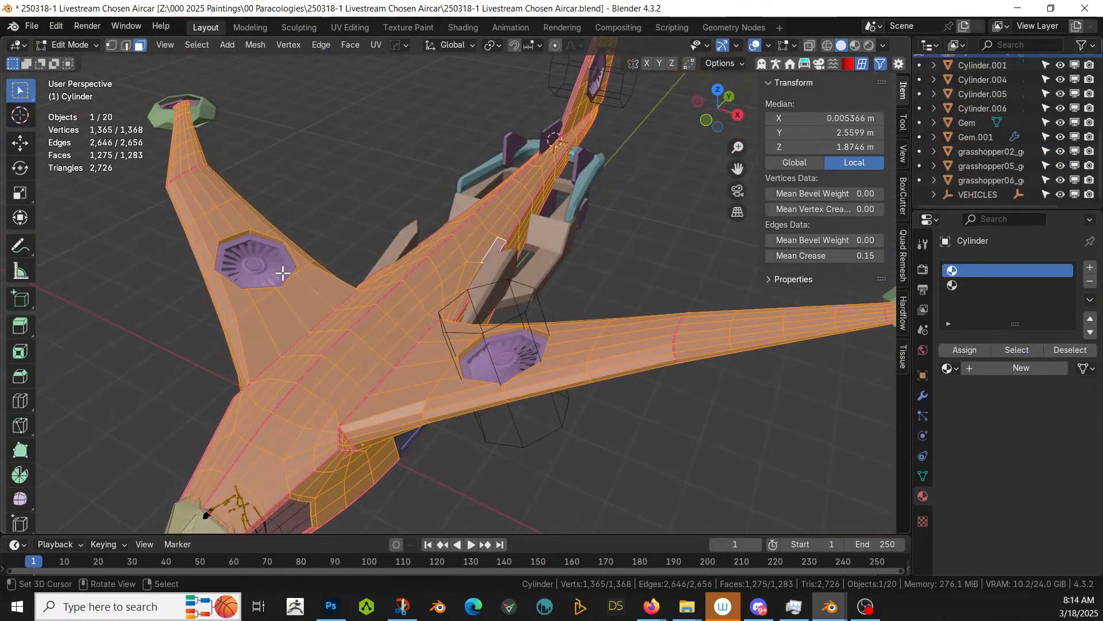
Step: Leave mesh editing on the fuselage and turn off Dynamic Scale in the Random Flow settings
left_click(922, 396)
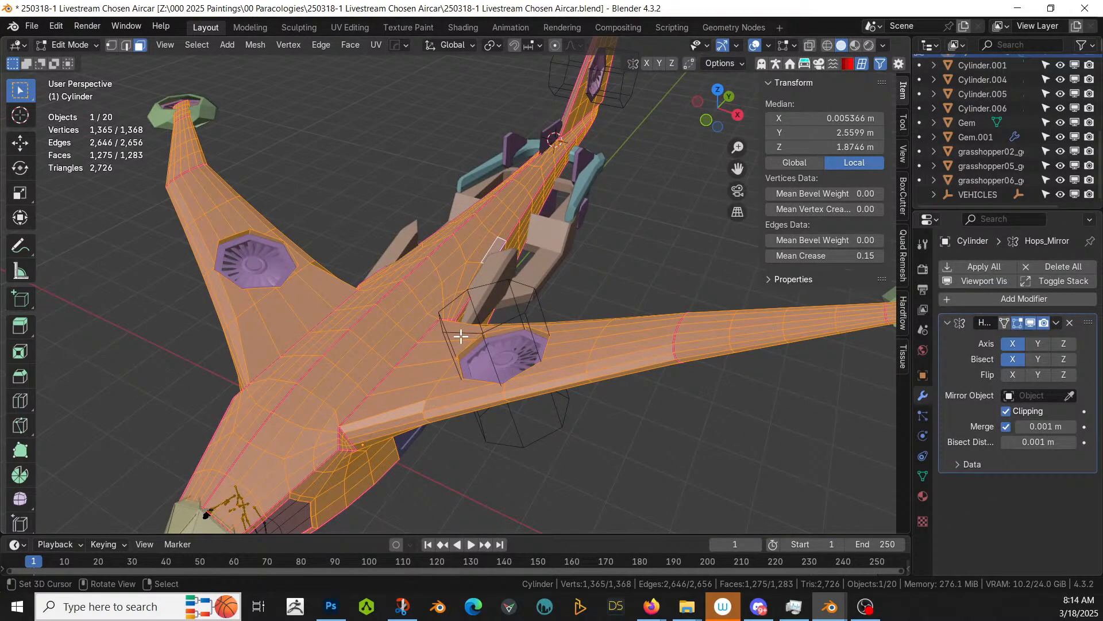
key("Tab")
key("shift+q")
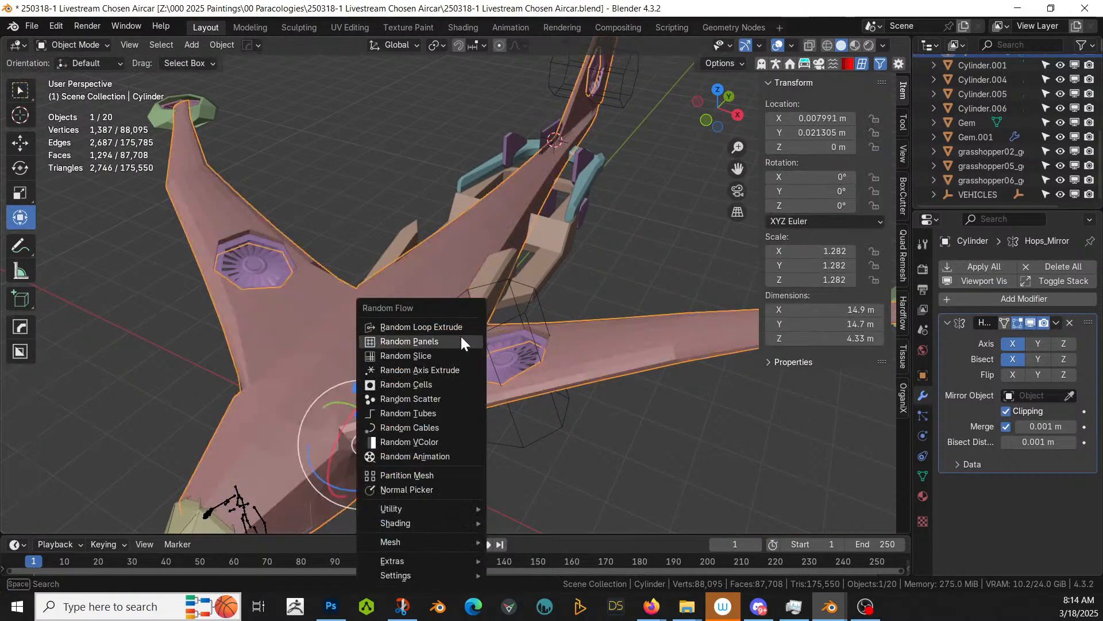
mouse_move(416, 574)
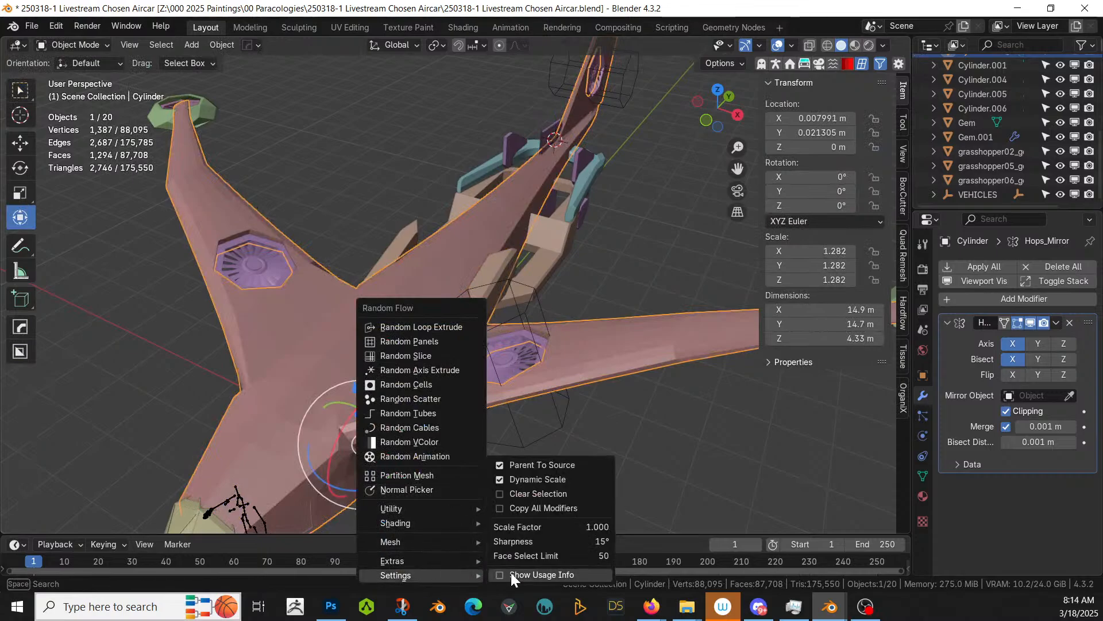
left_click(574, 476)
Step: Generate Random Panels on the fuselage using the Square solver
key("shift+q")
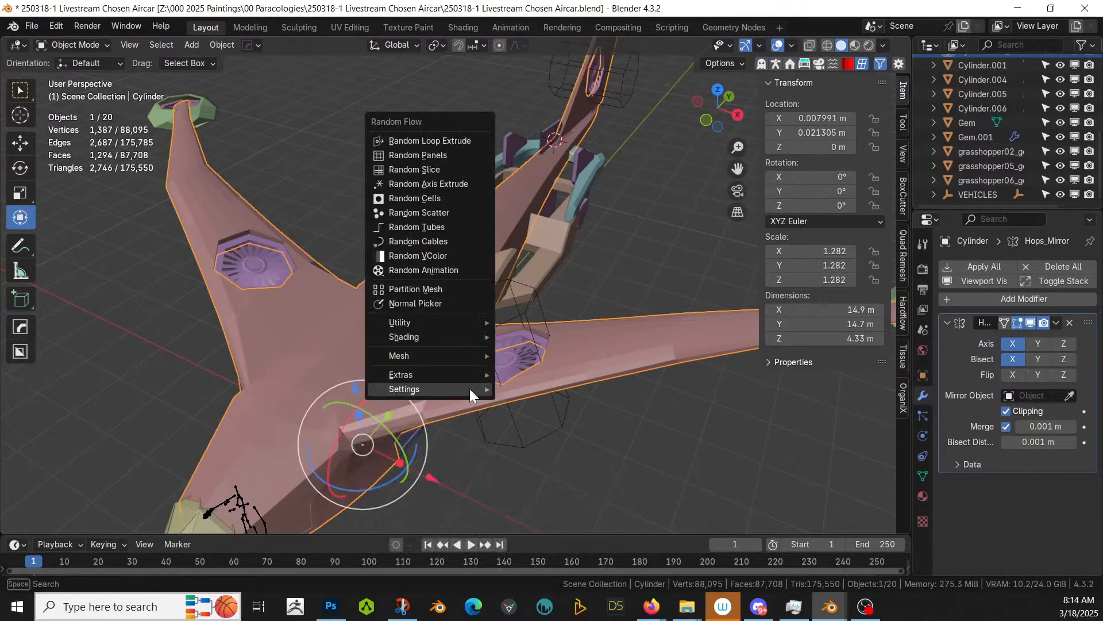
left_click(442, 158)
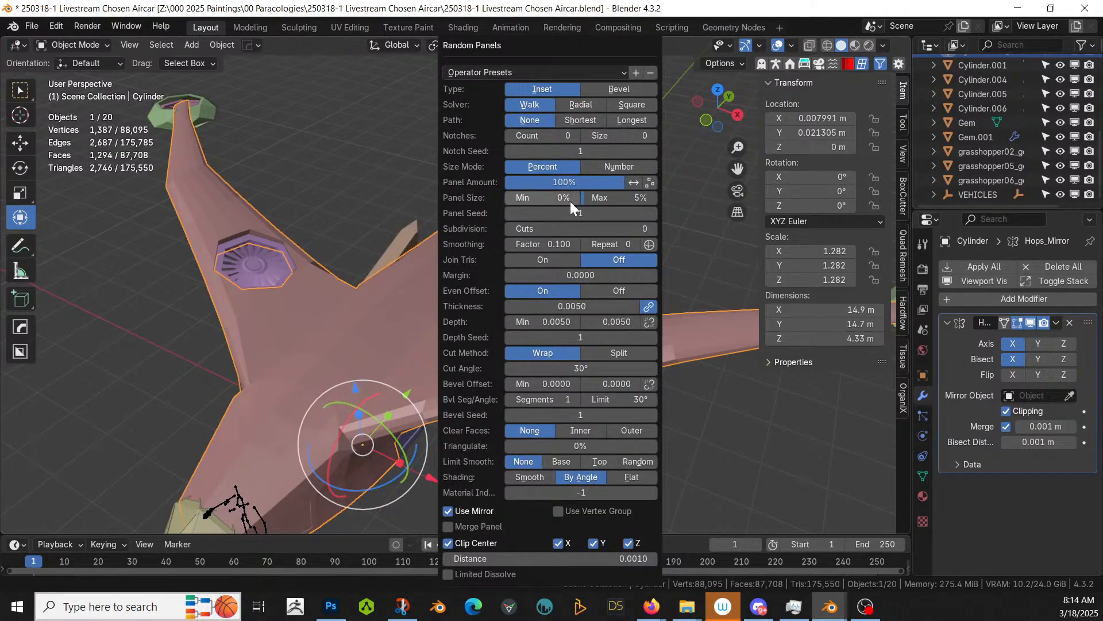
left_click(636, 104)
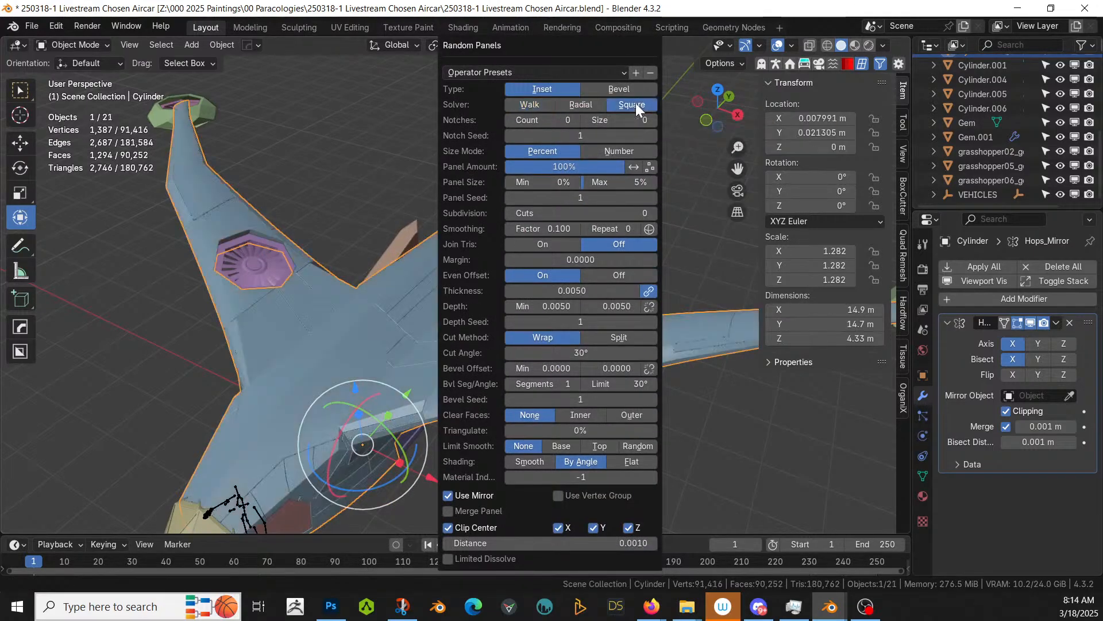
Step: Set the maximum panel size of the fuselage's Random Panels to 10%
middle_click_drag(748, 457, 309, 302)
scroll(381, 334, "up", 5)
key("F9")
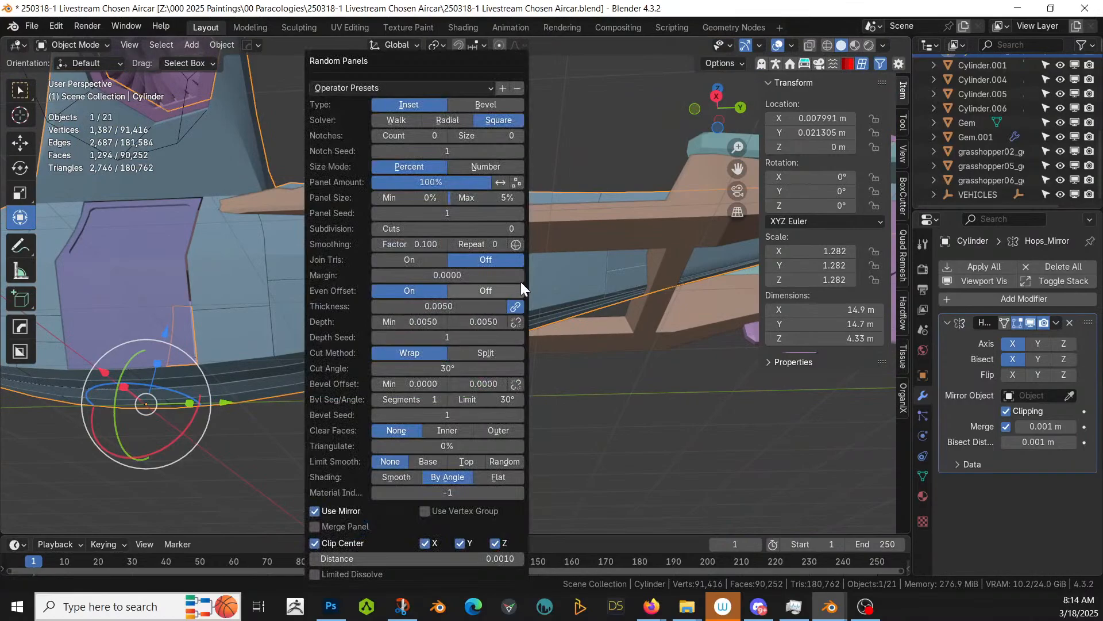
left_click(491, 196)
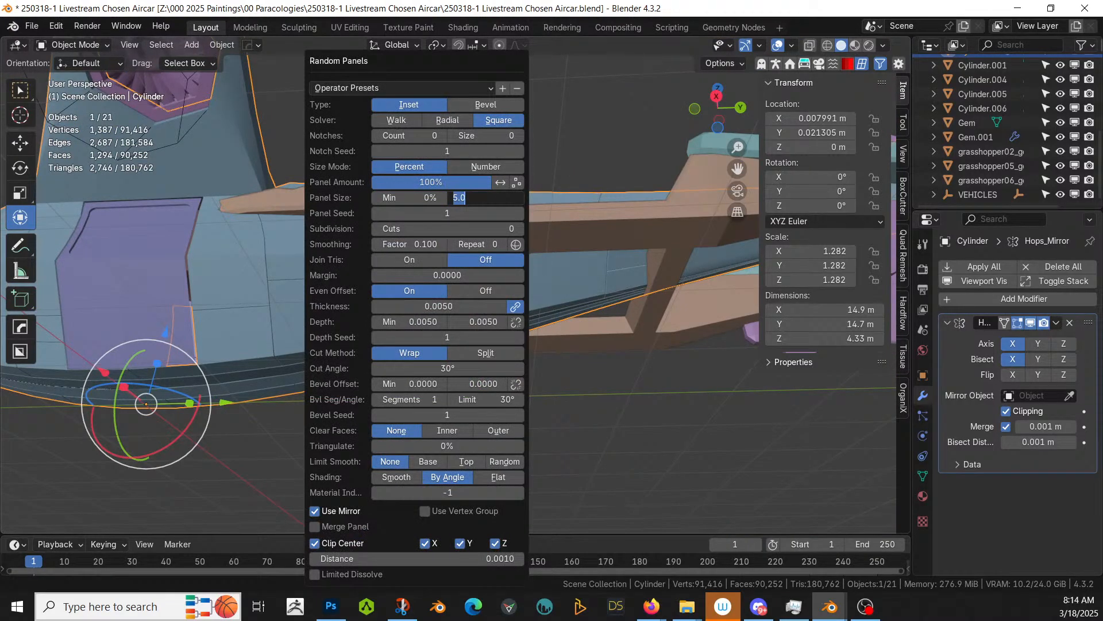
type("10")
key("Return")
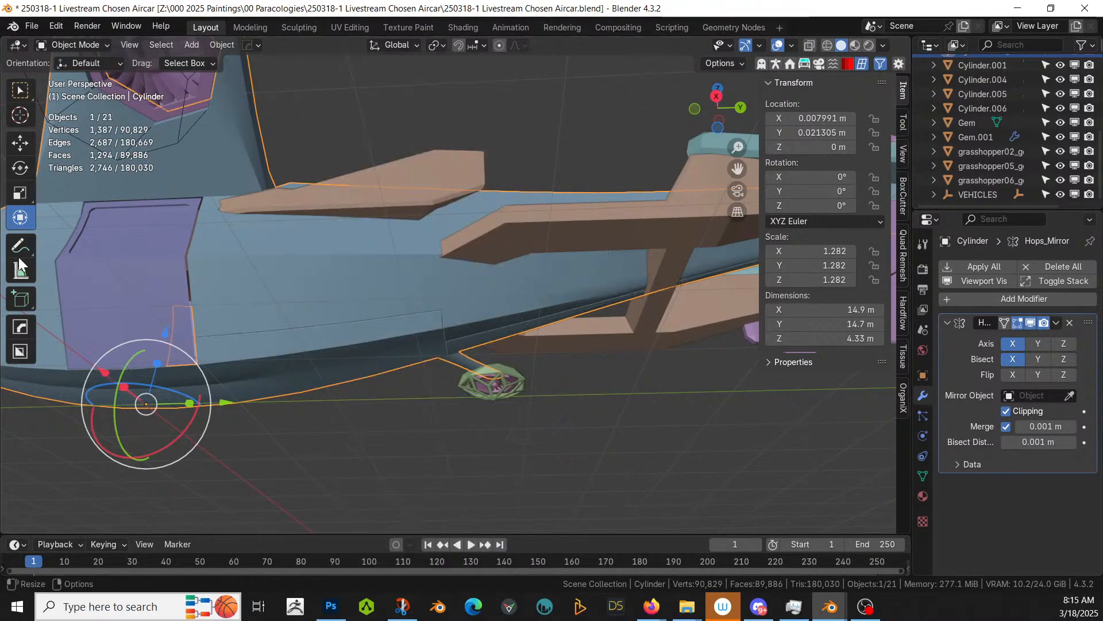
Step: Hide the generated panel object (Cylinder_RPanel) and examine the gap between the side door section and the fuselage
middle_click_drag(575, 367, 642, 397)
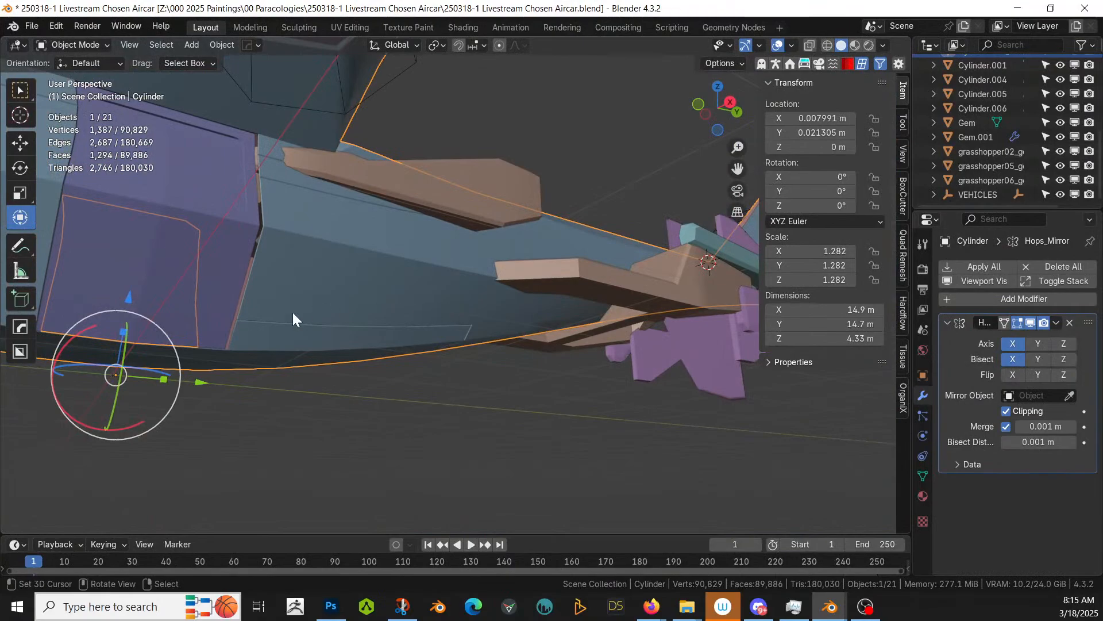
middle_click_drag(292, 312, 476, 363, "shift")
scroll(477, 357, "up", 5)
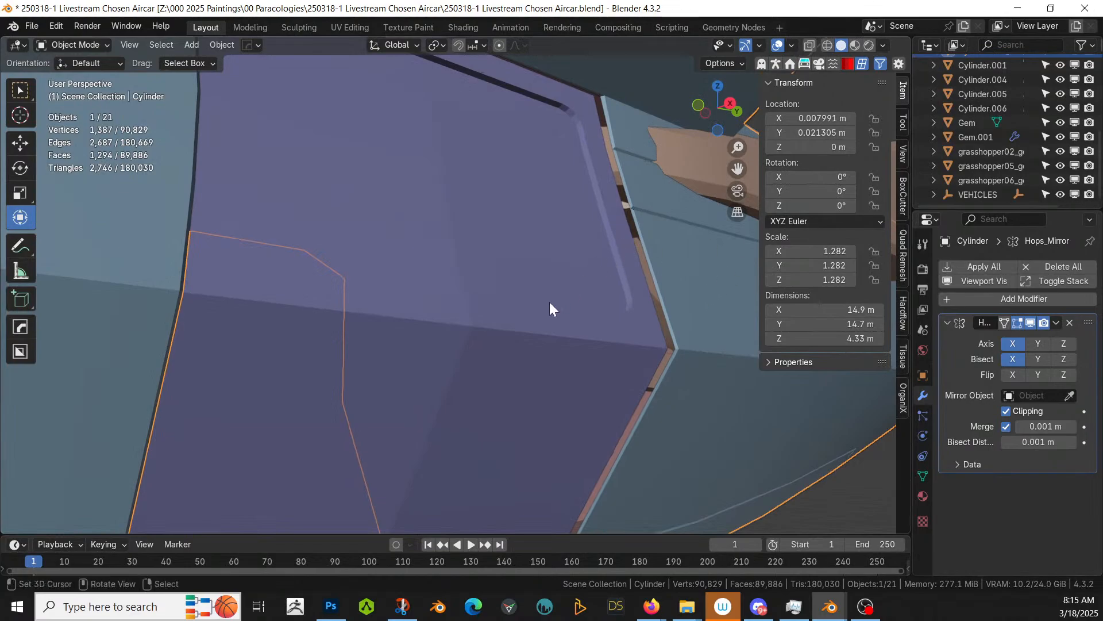
scroll(549, 305, "down", 4)
scroll(1017, 125, "up", 4)
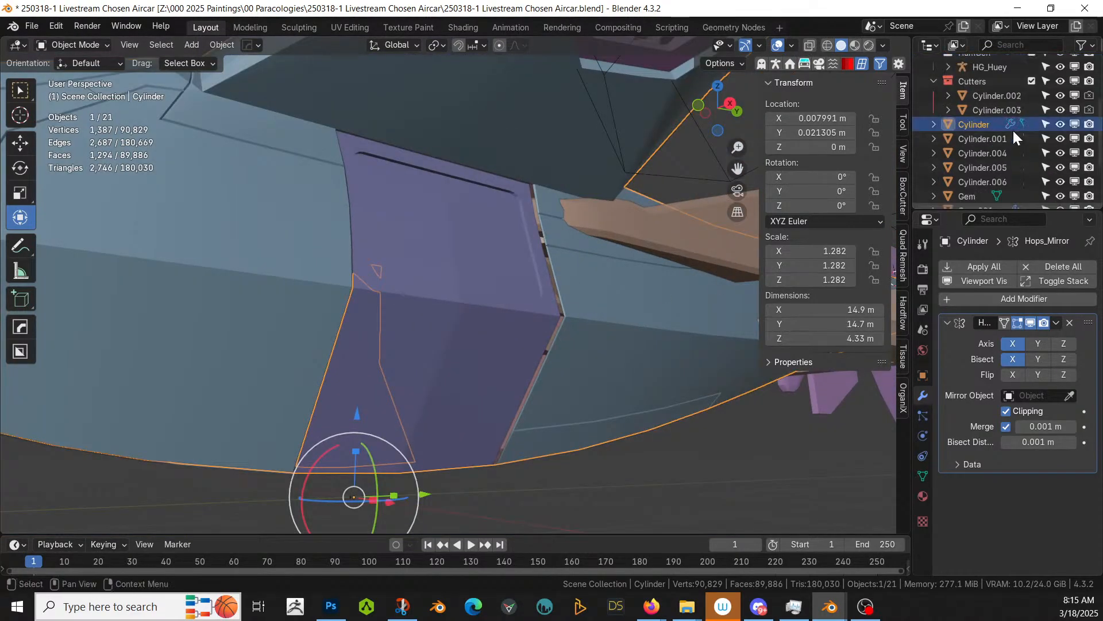
left_click(1061, 124)
left_click(1064, 124)
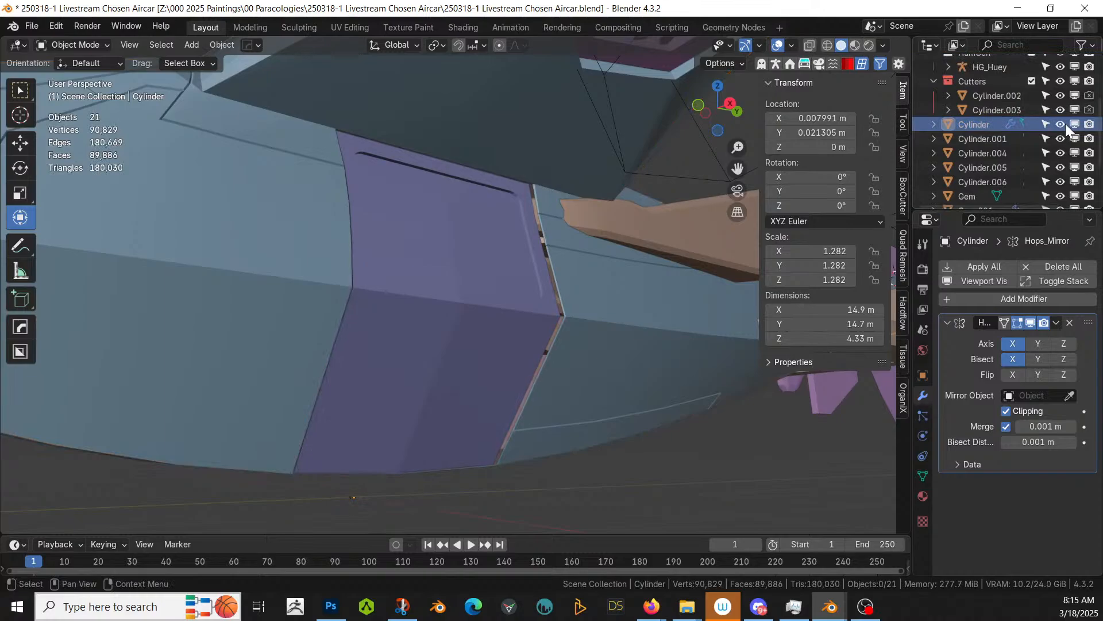
left_click(603, 285)
key("KP_Decimal")
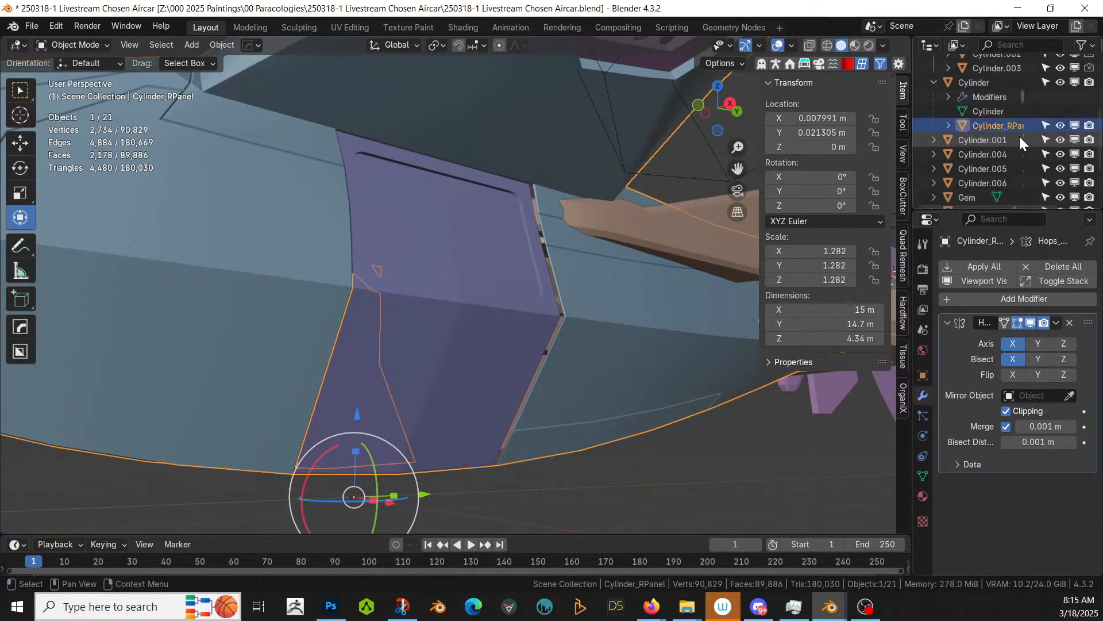
left_click(1060, 127)
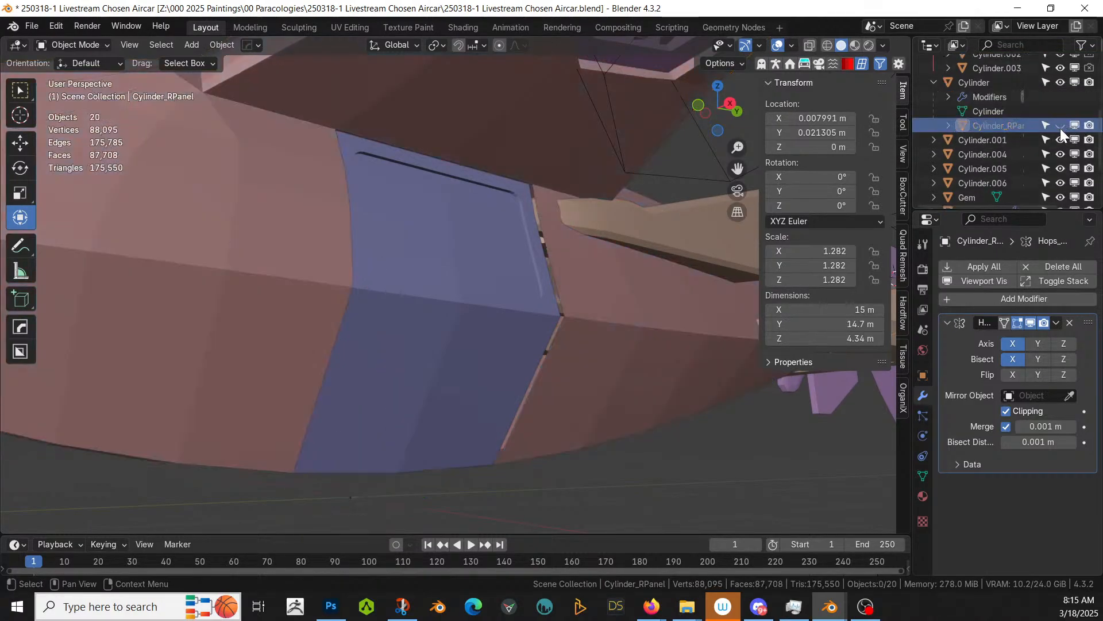
middle_click_drag(481, 349, 407, 356)
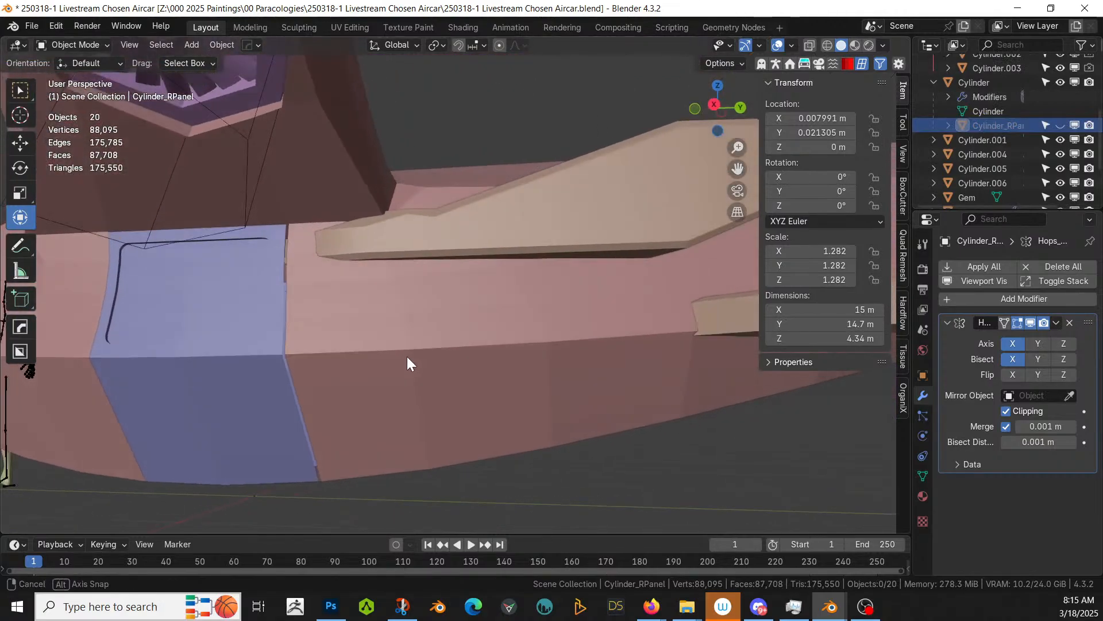
Step: Select the fuselage (Cylinder) and set its X and Y location to 0 m
left_click(276, 357)
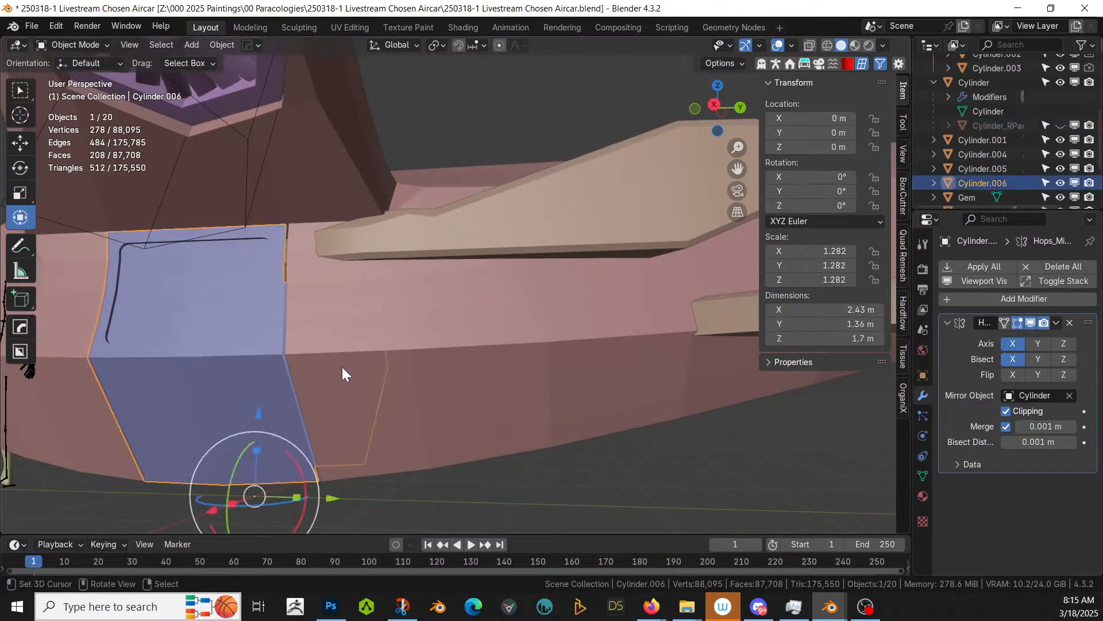
middle_click_drag(340, 428, 371, 426)
scroll(372, 419, "down", 2)
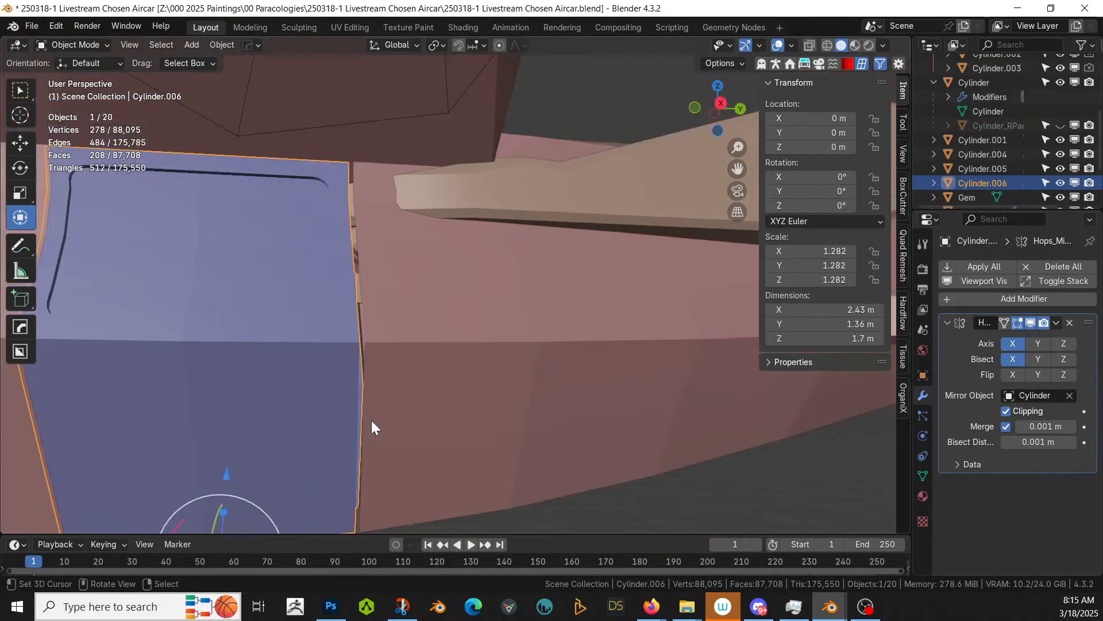
right_click(461, 377)
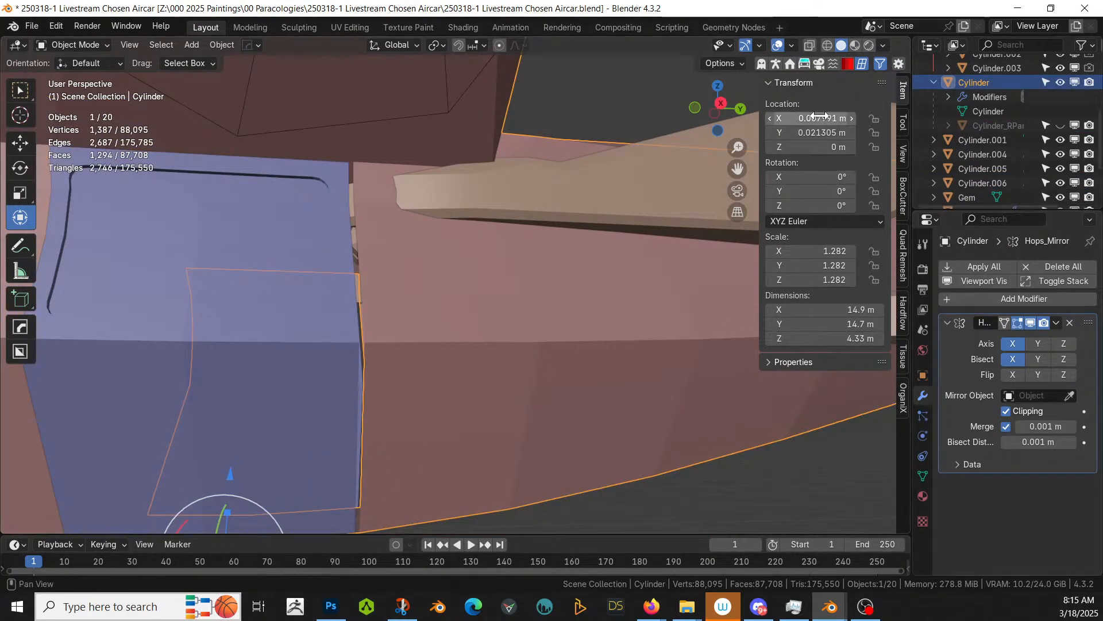
left_click_drag(793, 119, 793, 133)
type("0")
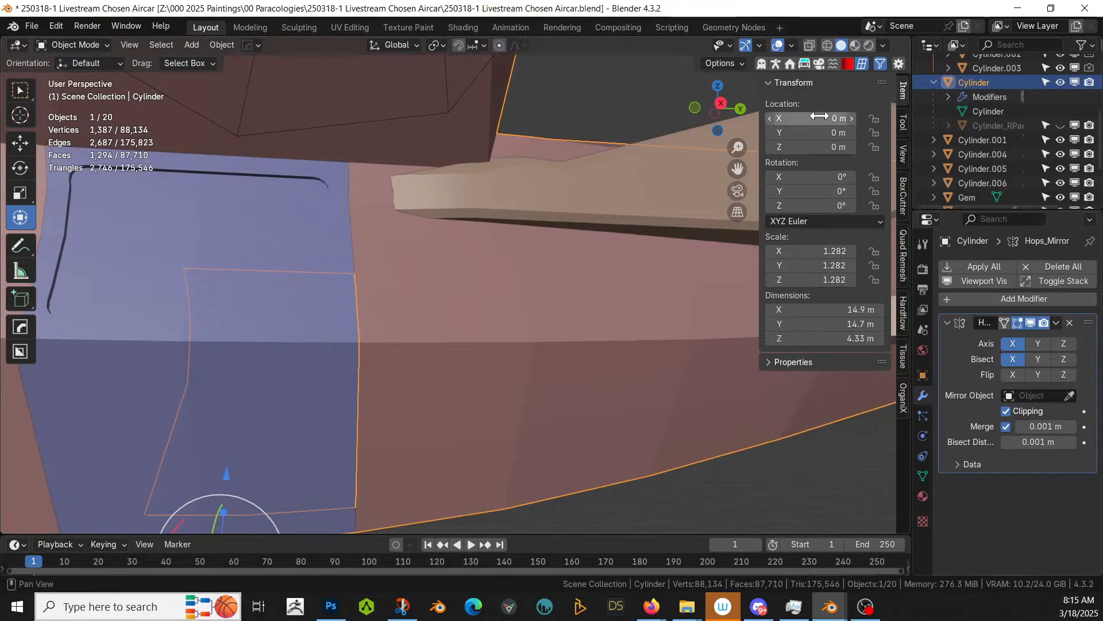
key("Return")
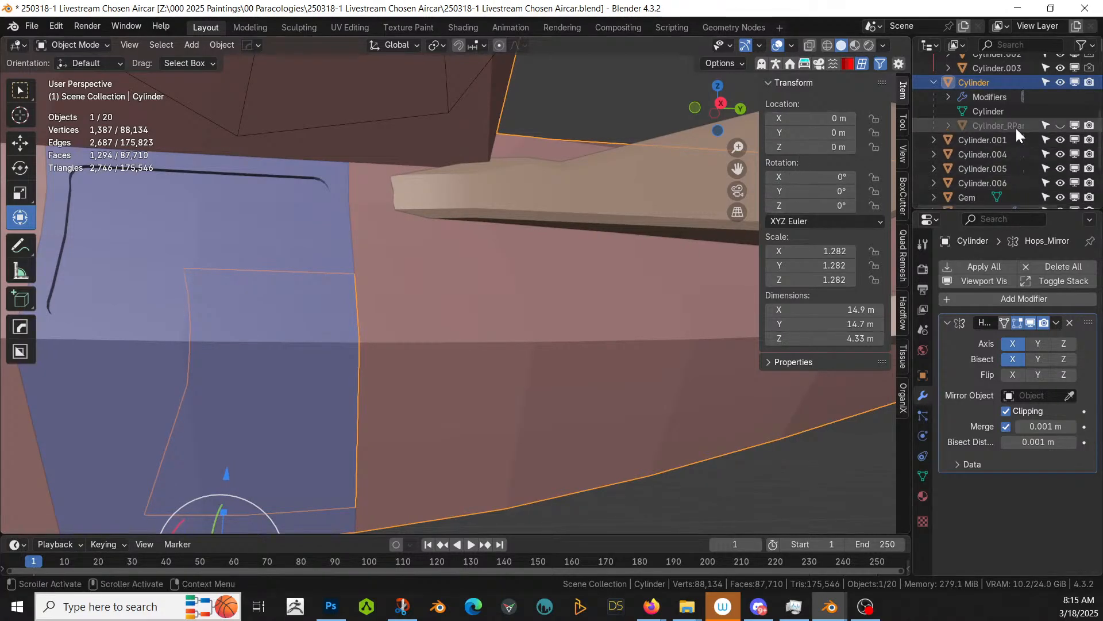
Step: Show the Cylinder_RPanel object again, clear the selection and save the file
left_click(1060, 125)
scroll(461, 301, "down", 2)
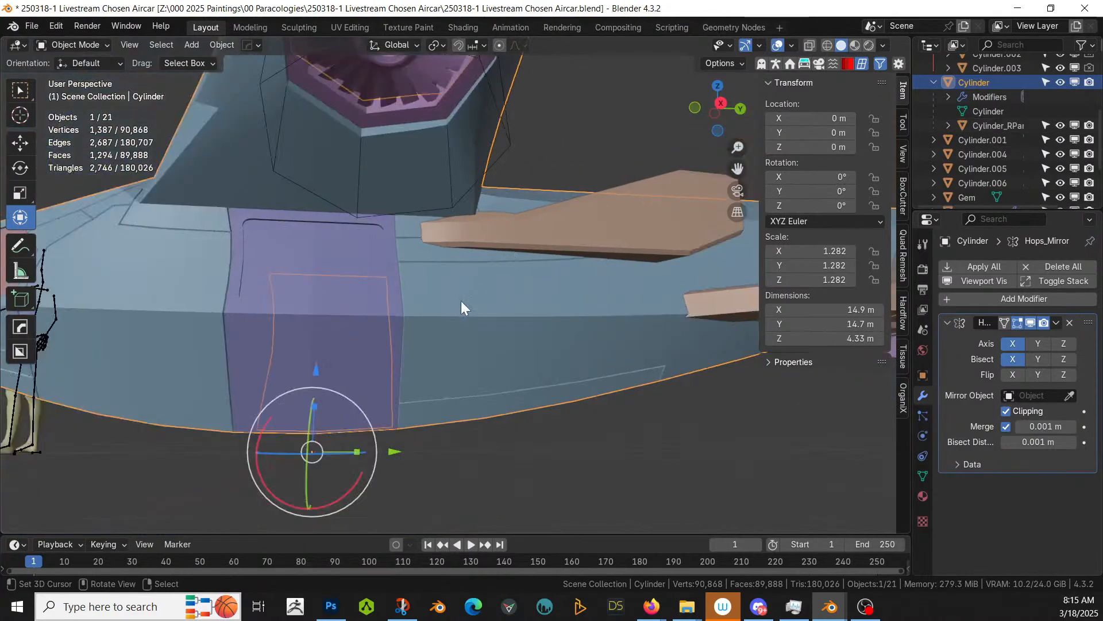
right_click(454, 449)
scroll(454, 449, "down", 4)
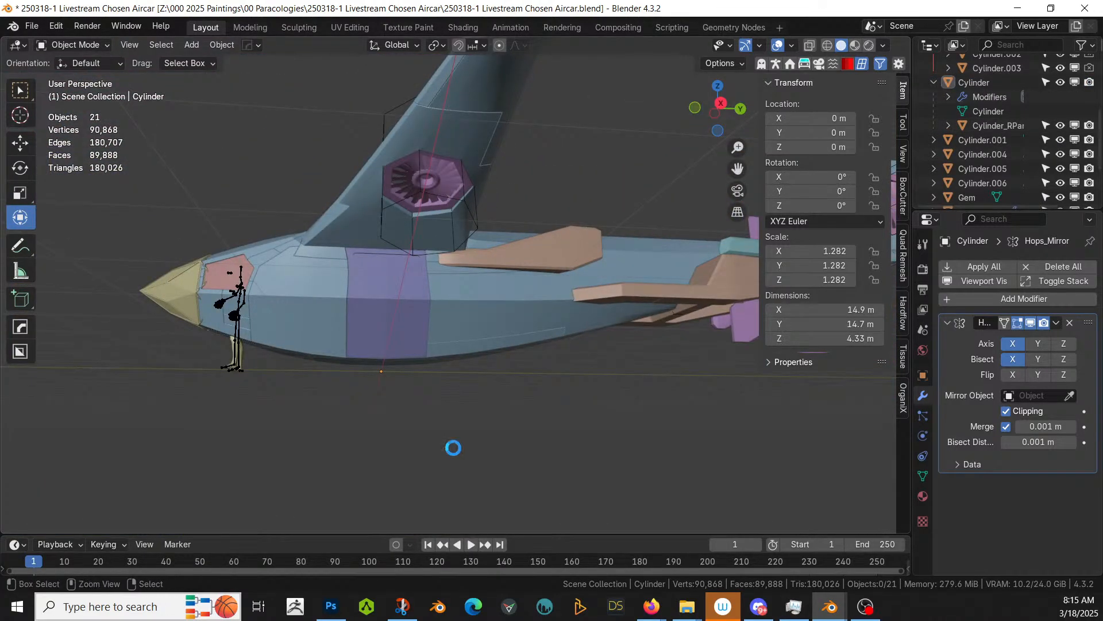
scroll(458, 454, "up", 1)
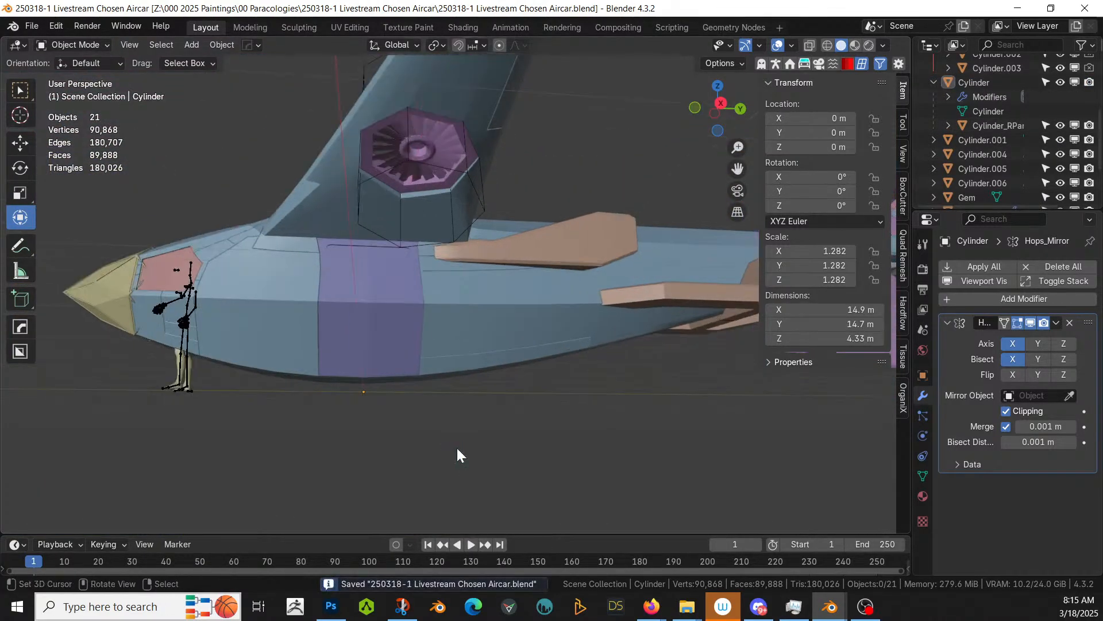
Step: Isolate the original fuselage and delete its selected hull faces, keeping only the cockpit window faces, then return to the full scene
middle_click_drag(458, 455, 464, 518)
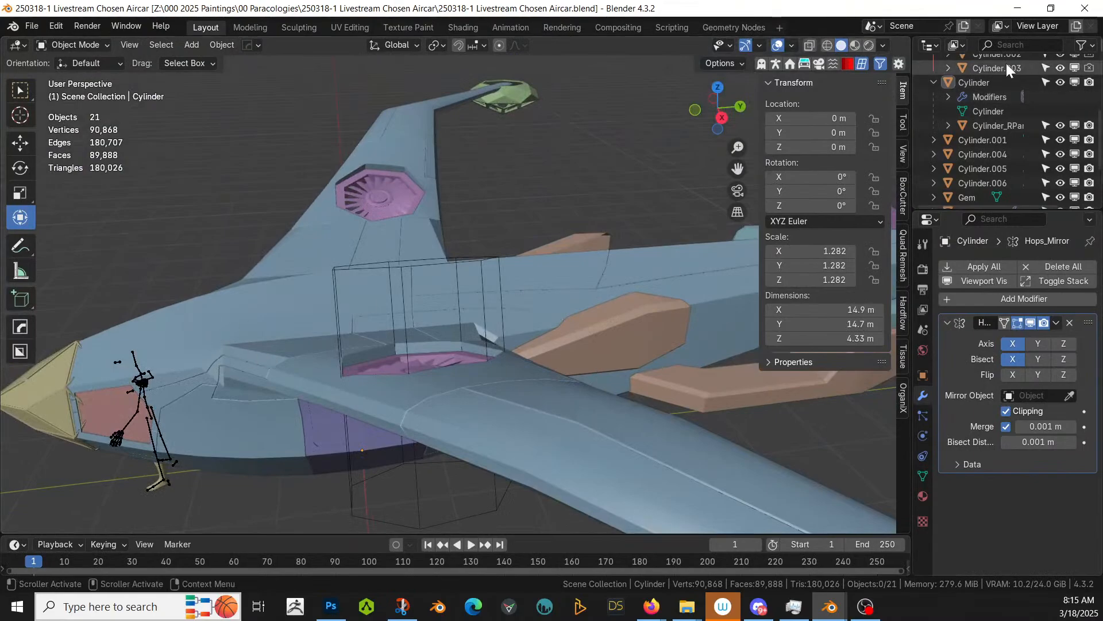
left_click(990, 82)
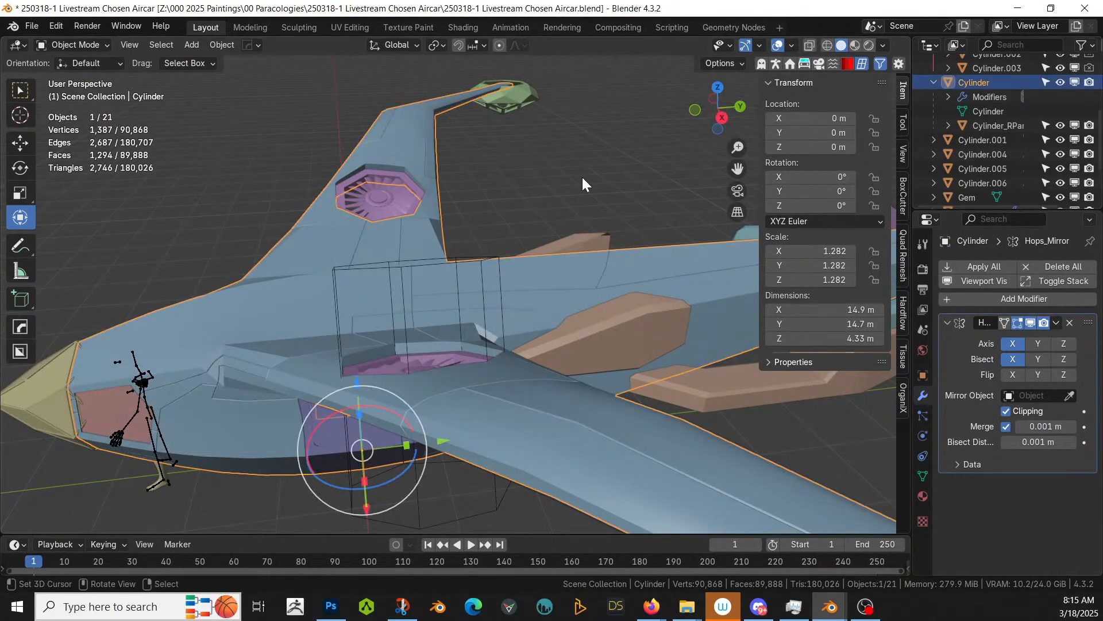
key("KP_Divide")
key("Tab")
scroll(532, 242, "up", 3)
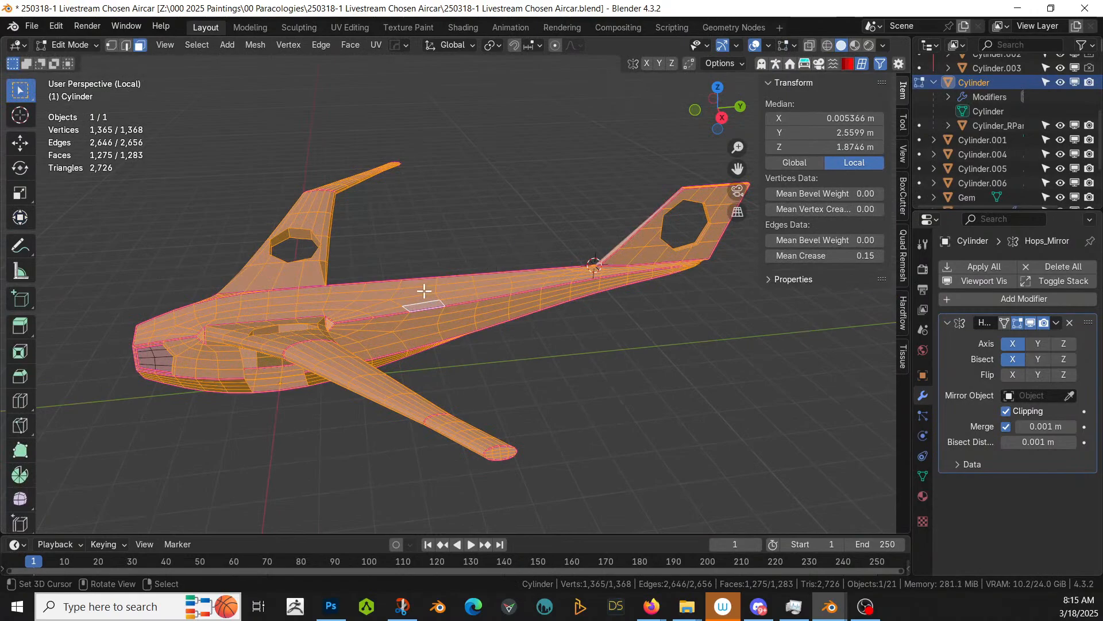
middle_click_drag(423, 291, 384, 285)
key("x")
left_click(381, 284)
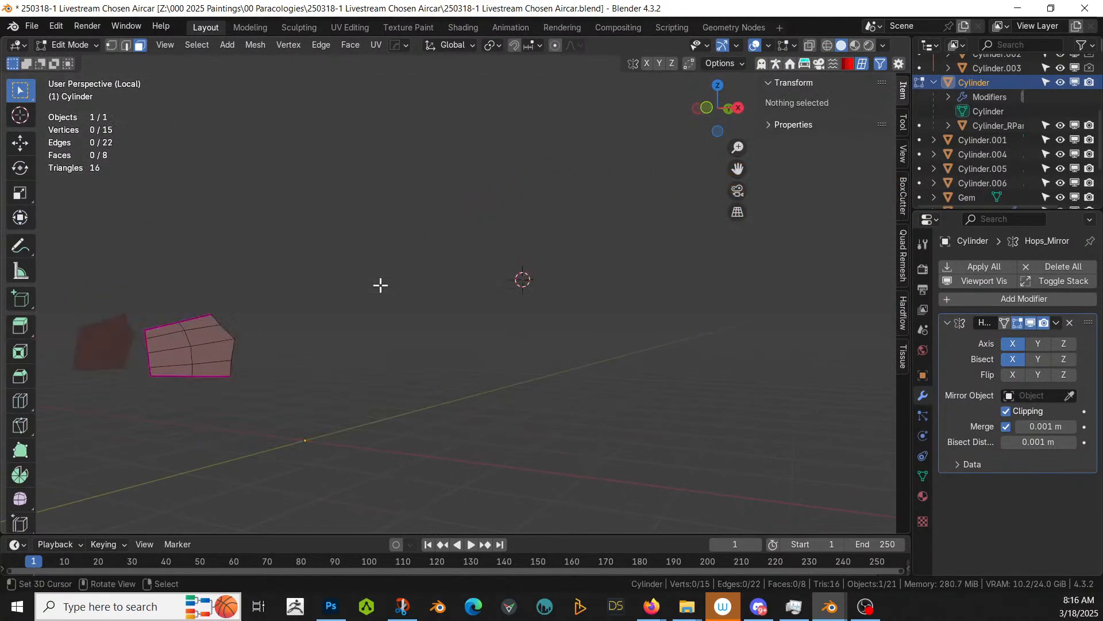
key("Tab")
key("KP_Divide")
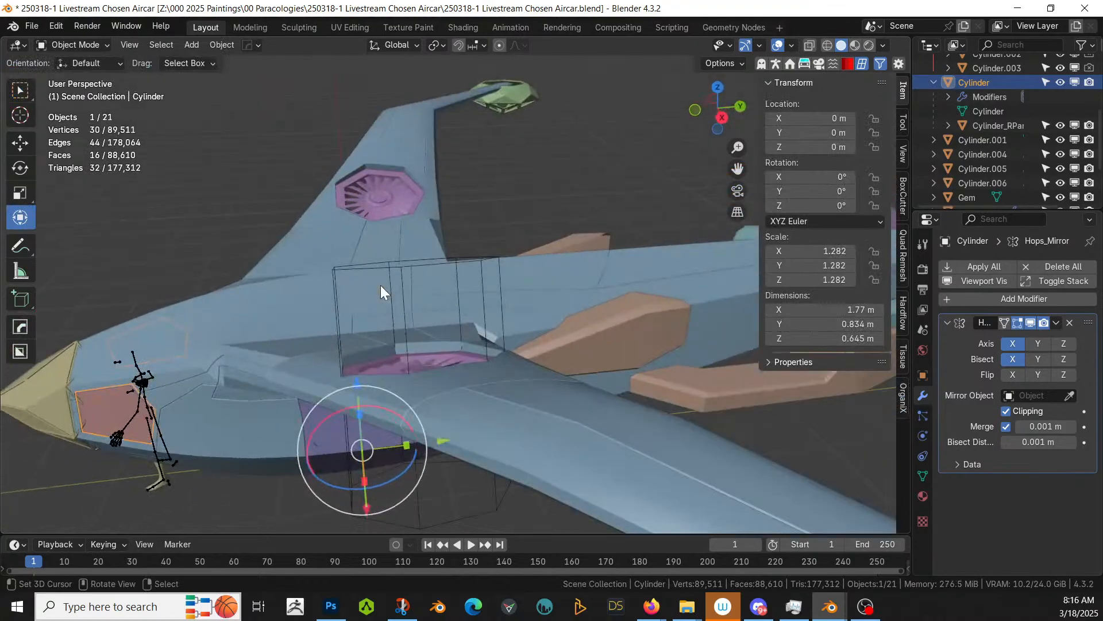
Step: Clear the selection, check the paneled hull from the cockpit to the rear, and save the file
middle_click_drag(380, 285, 472, 234)
right_click(662, 486)
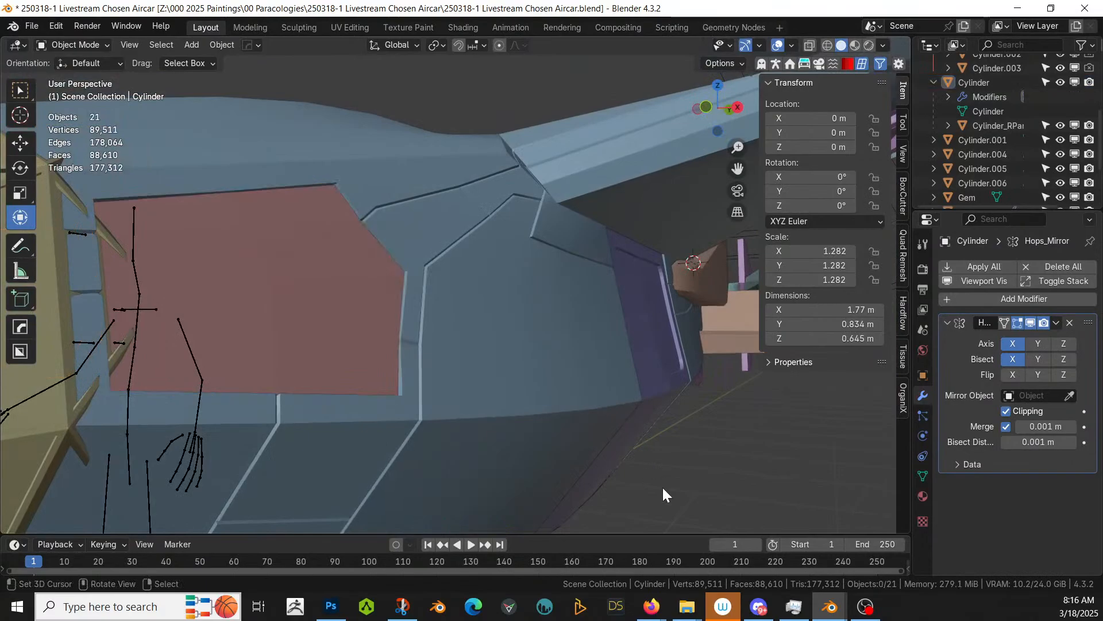
scroll(665, 472, "down", 5)
middle_click_drag(669, 458, 284, 433)
scroll(584, 417, "up", 3)
key("ctrl+s")
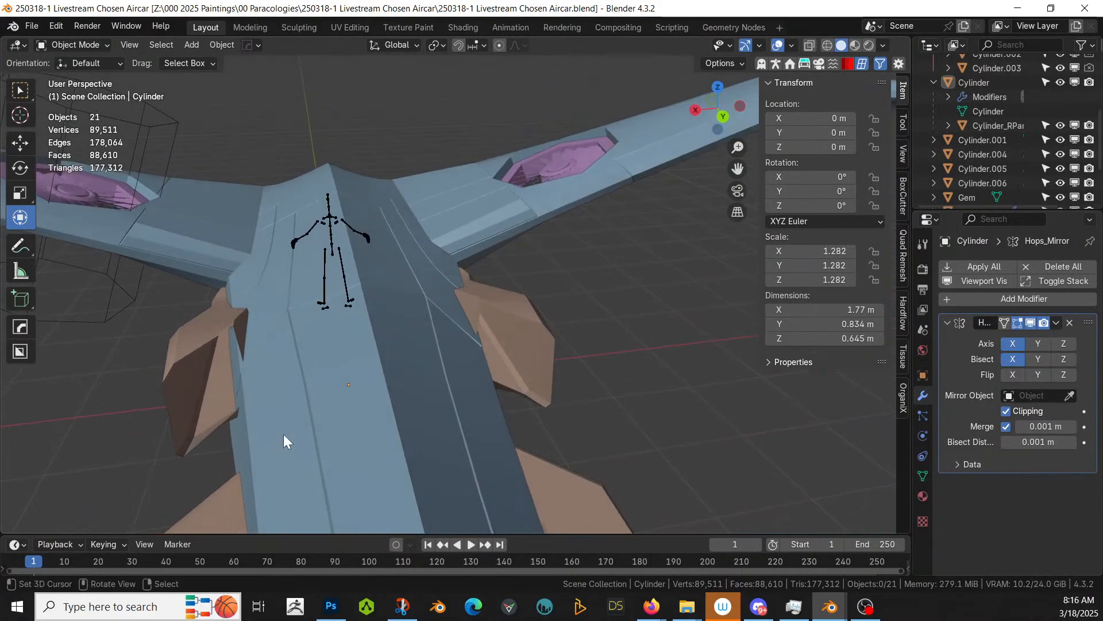
Step: Separate the linked geometry of the front fin beside the fuselage from grasshopper02_geo into its own object
left_click(178, 335)
middle_click_drag(179, 334, 205, 340)
key("Tab")
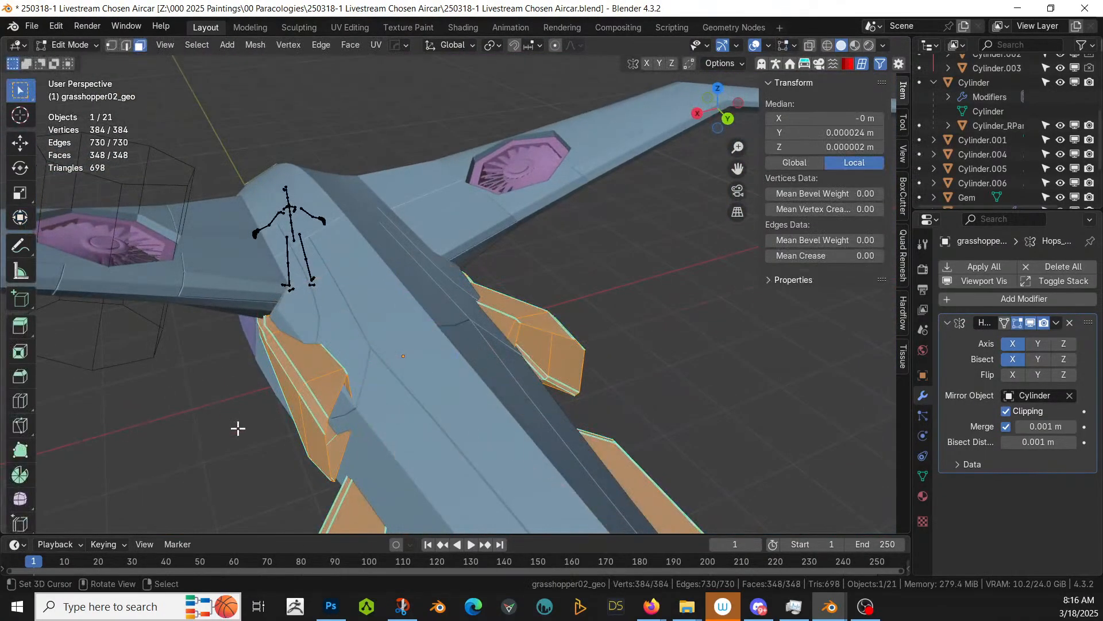
left_click(312, 384)
key("l")
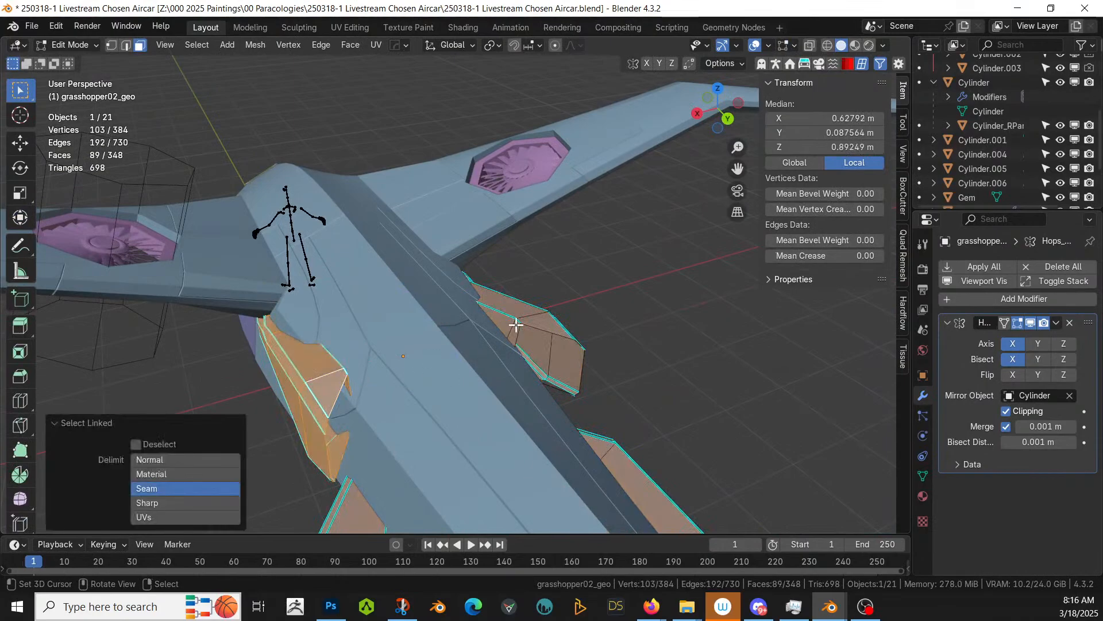
key("p")
left_click(362, 392)
key("Tab")
Step: Select the separated front fin and add a Solidify modifier about 0.036 m thick, with the rim off and offset -1
left_click(359, 395)
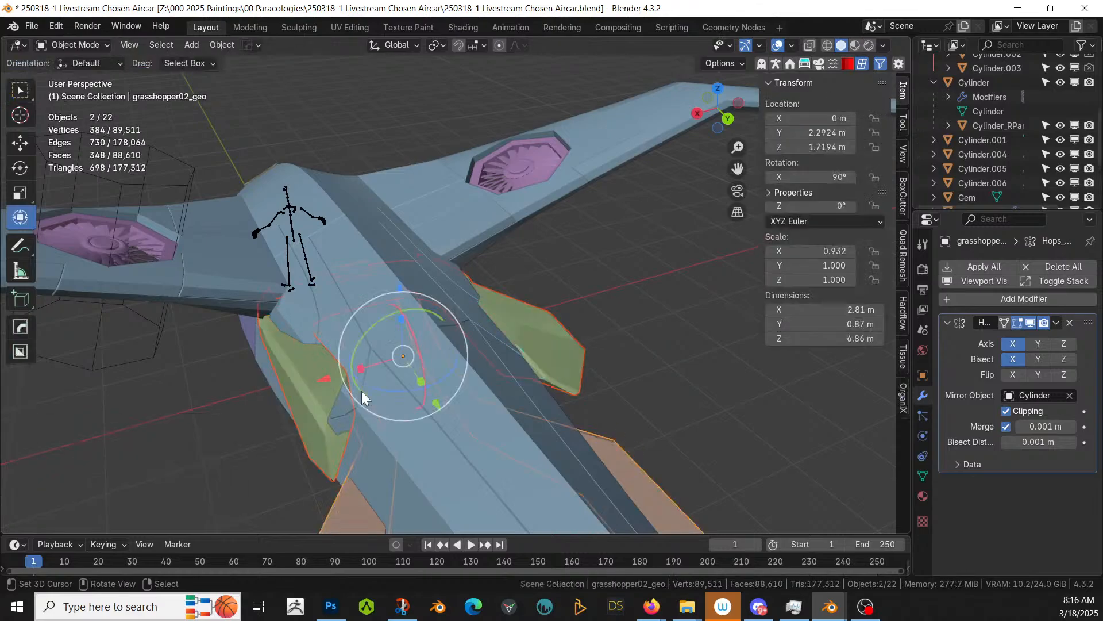
right_click(316, 381)
right_click(316, 381)
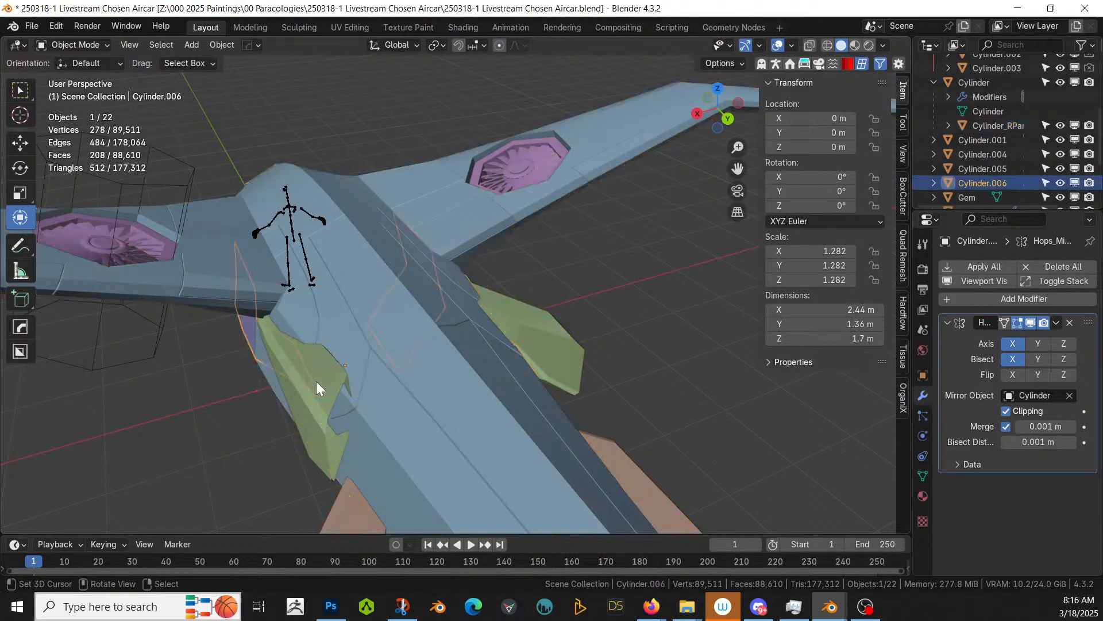
right_click(303, 394)
key("q")
mouse_move(345, 400)
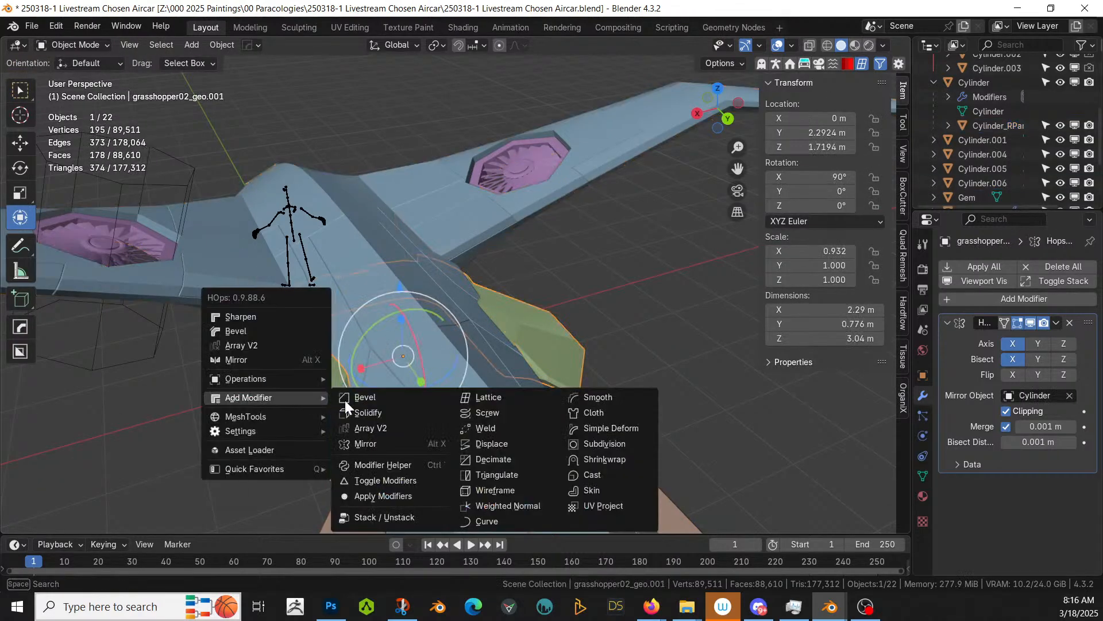
left_click(391, 411)
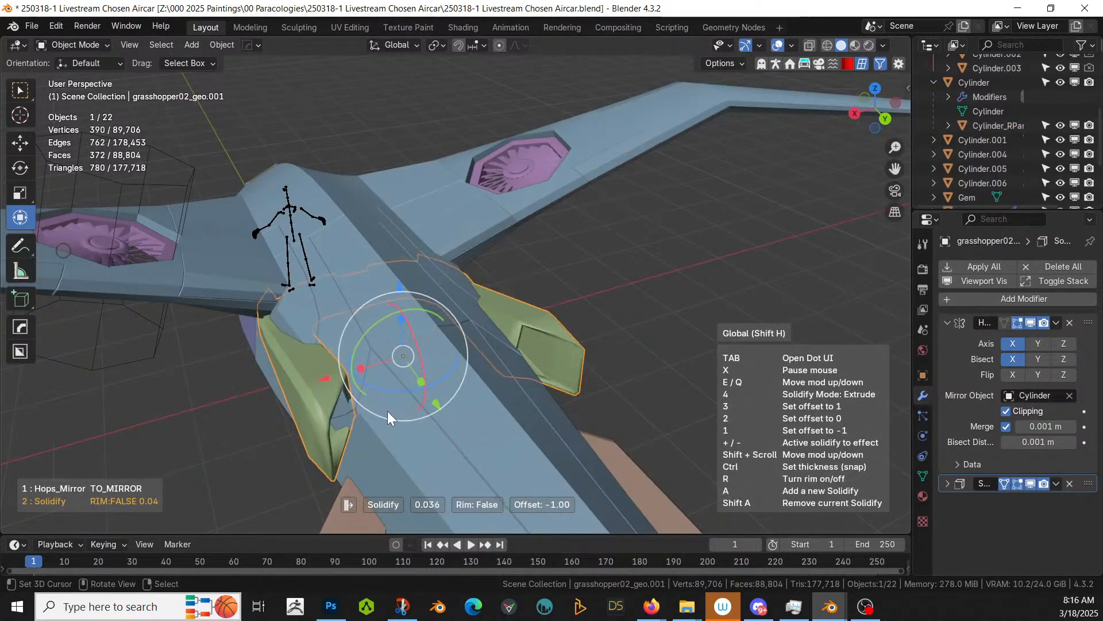
left_click(387, 412)
key("n")
middle_click_drag(388, 411, 377, 390)
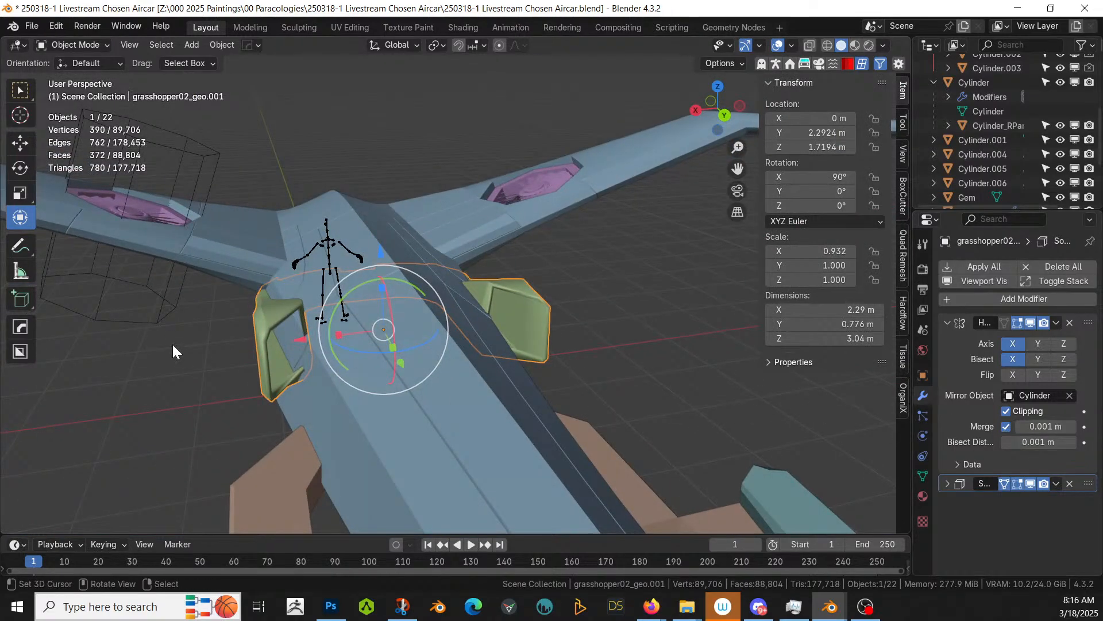
Step: Apply Hard Ops Sharpen to the solidified front fin with 30° sharpness and a 60° smooth angle
key("q")
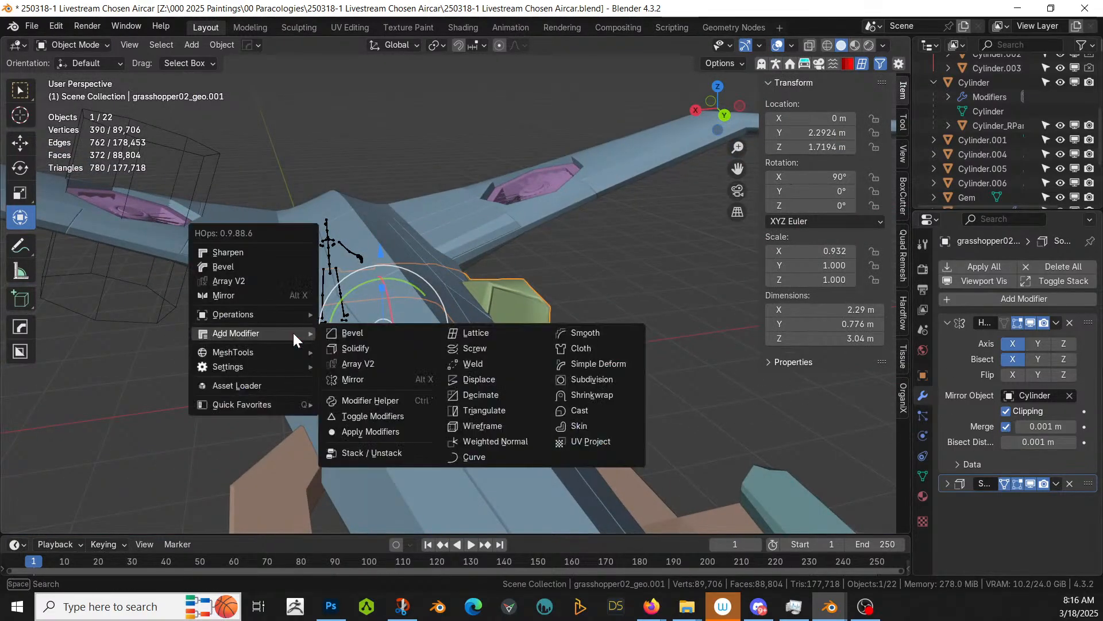
left_click(243, 254)
middle_click_drag(242, 253, 319, 271)
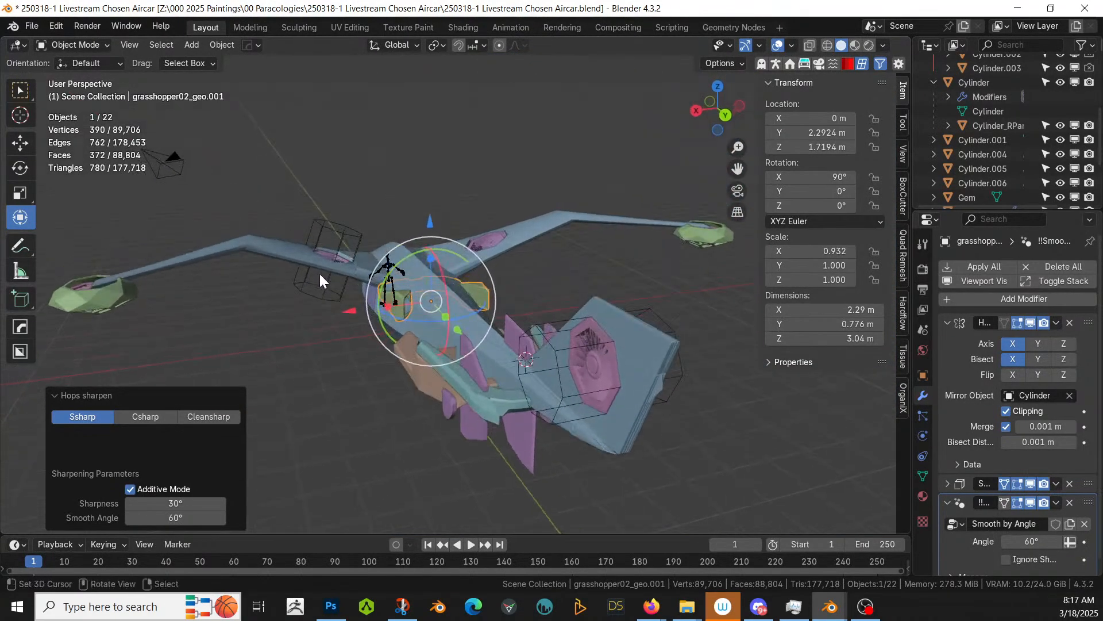
middle_click_drag(383, 298, 463, 374)
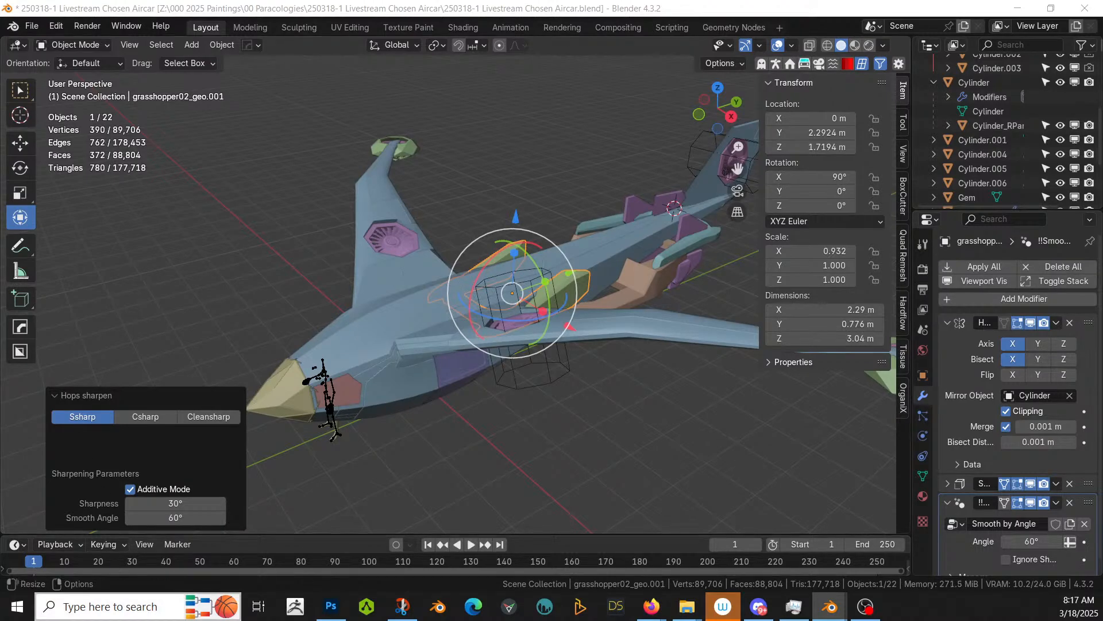
Step: Apply the Glass_Windowpane material asset to the Gem nose cone's second slot, replacing Material.001
left_click(291, 392)
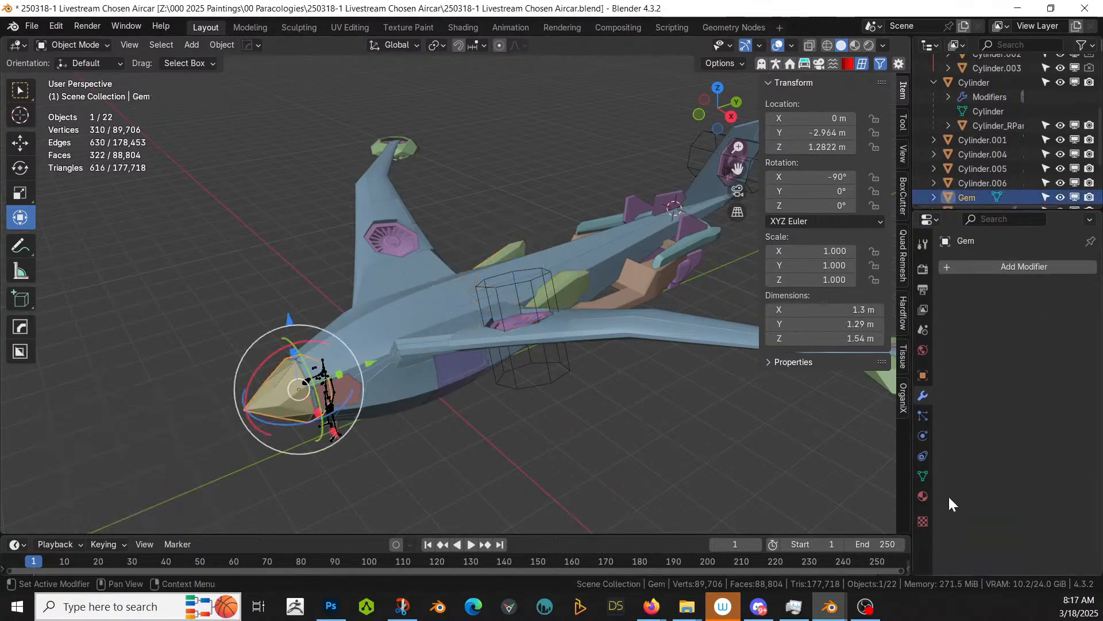
left_click(924, 496)
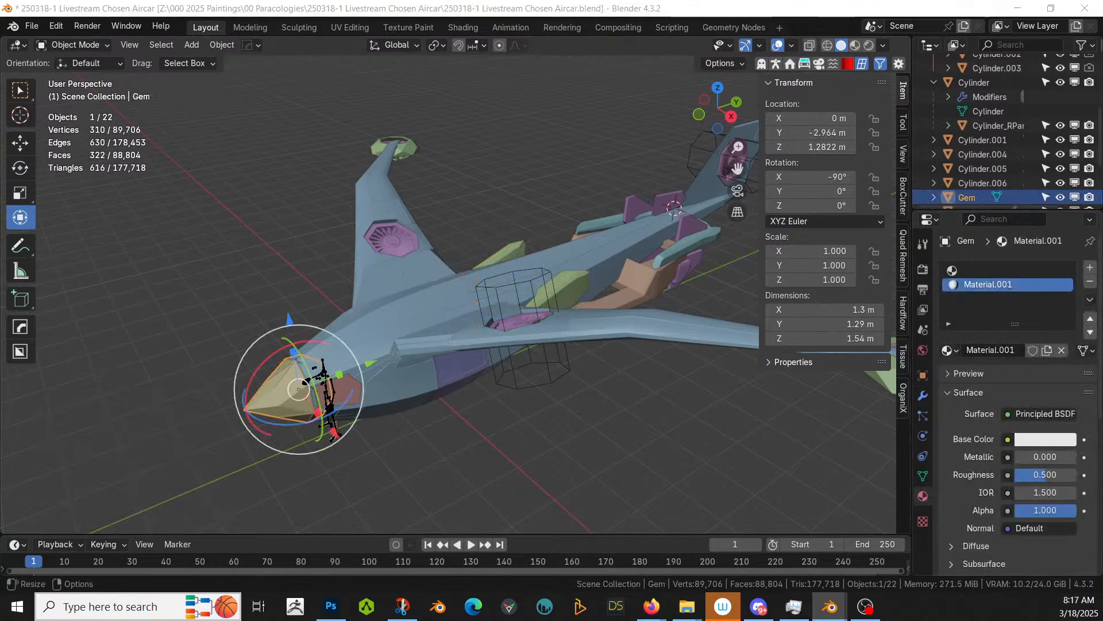
left_click_drag(849, 480, 1016, 294)
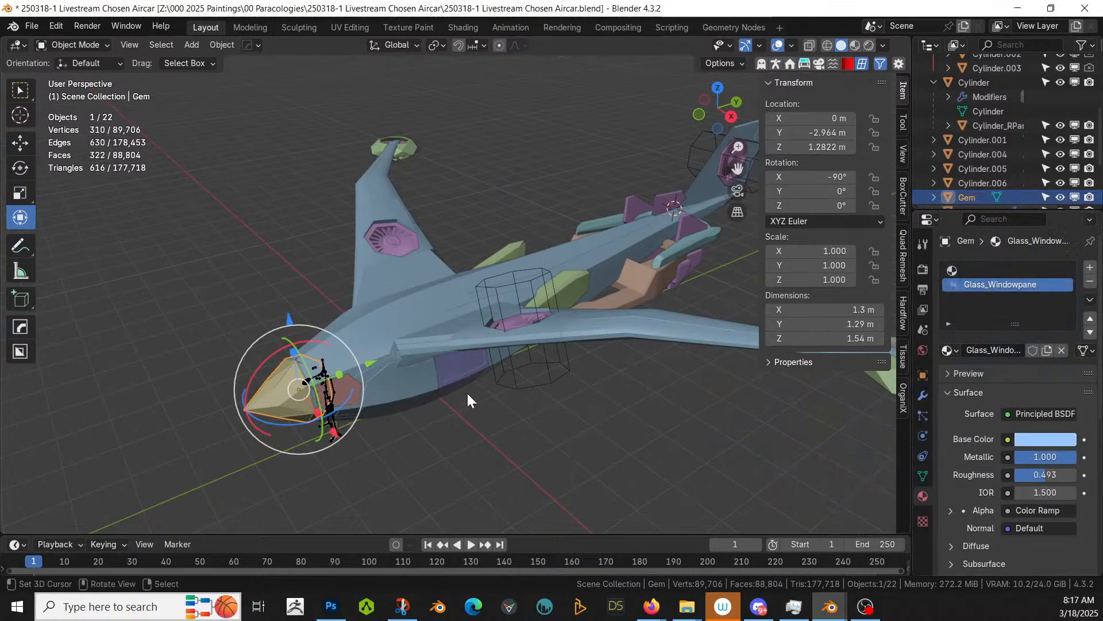
Step: Put the Glass_Windowpane material in the second material slot of the cockpit side windows
left_click(351, 392)
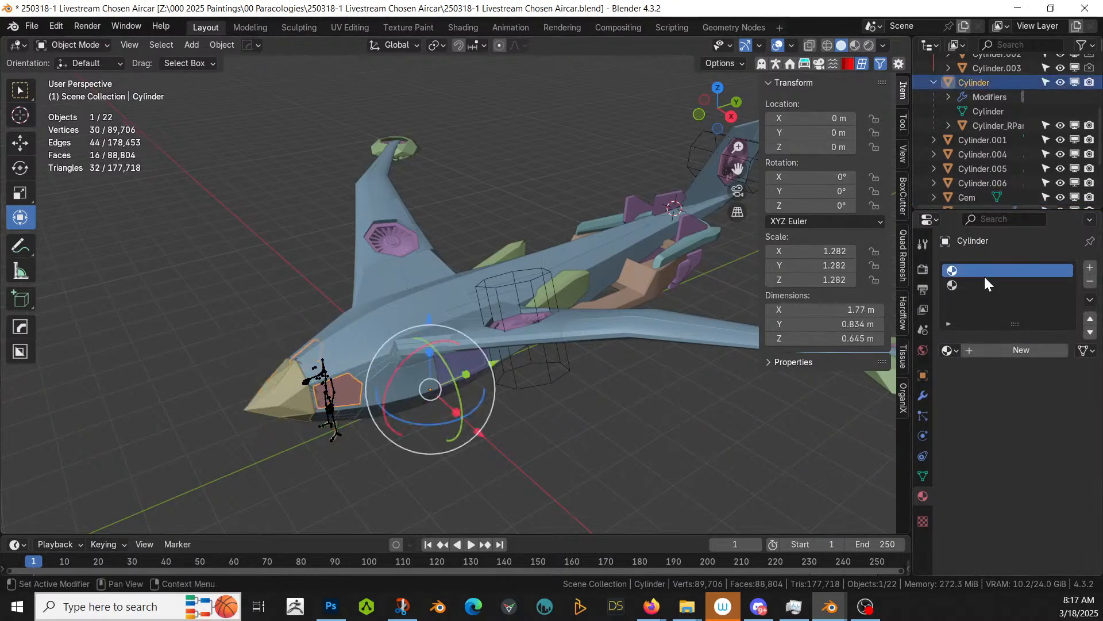
left_click(973, 287)
left_click(949, 351)
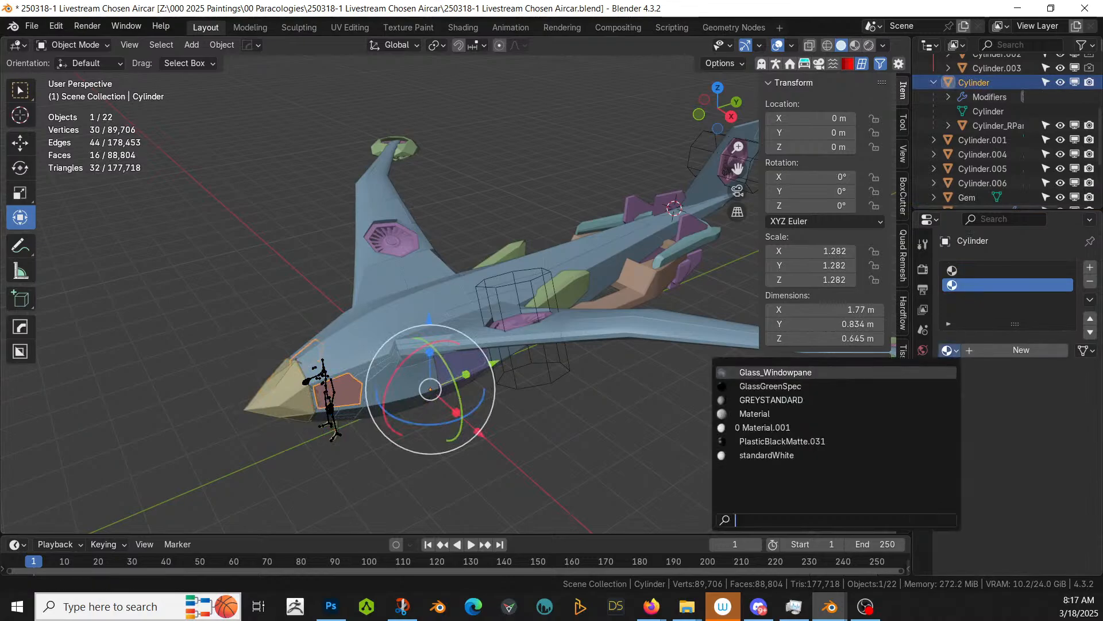
left_click(776, 372)
scroll(308, 433, "up", 2)
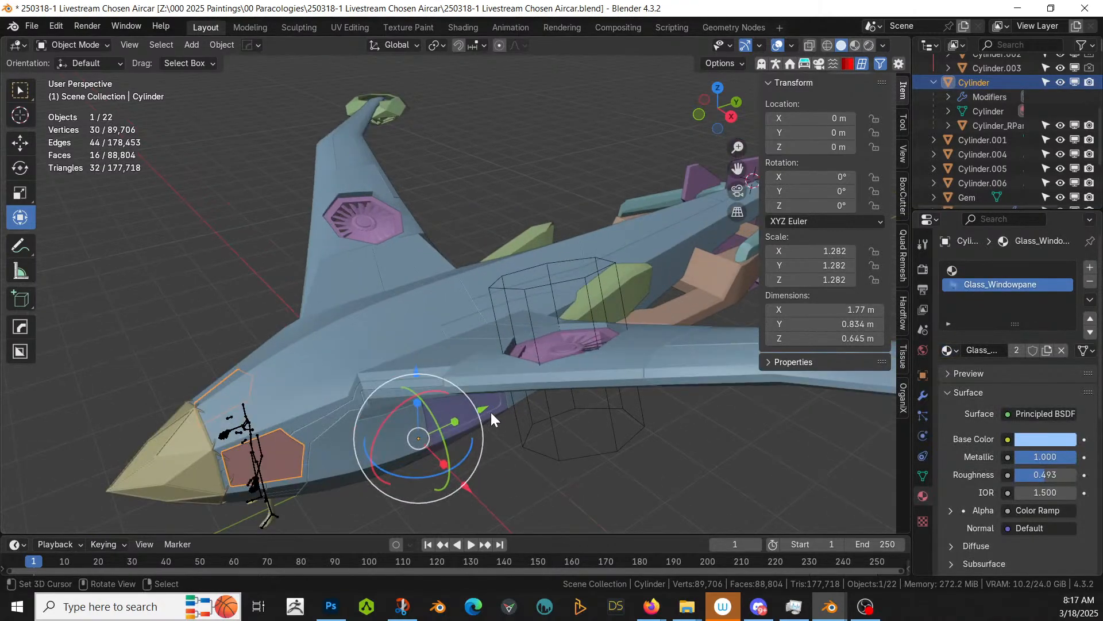
Step: Give Cylinder.006 two material slots and assign Glass_Windowpane from the second slot to its selected side window faces
right_click(467, 412)
middle_click_drag(467, 412, 447, 361)
scroll(446, 361, "up", 5)
key("Tab")
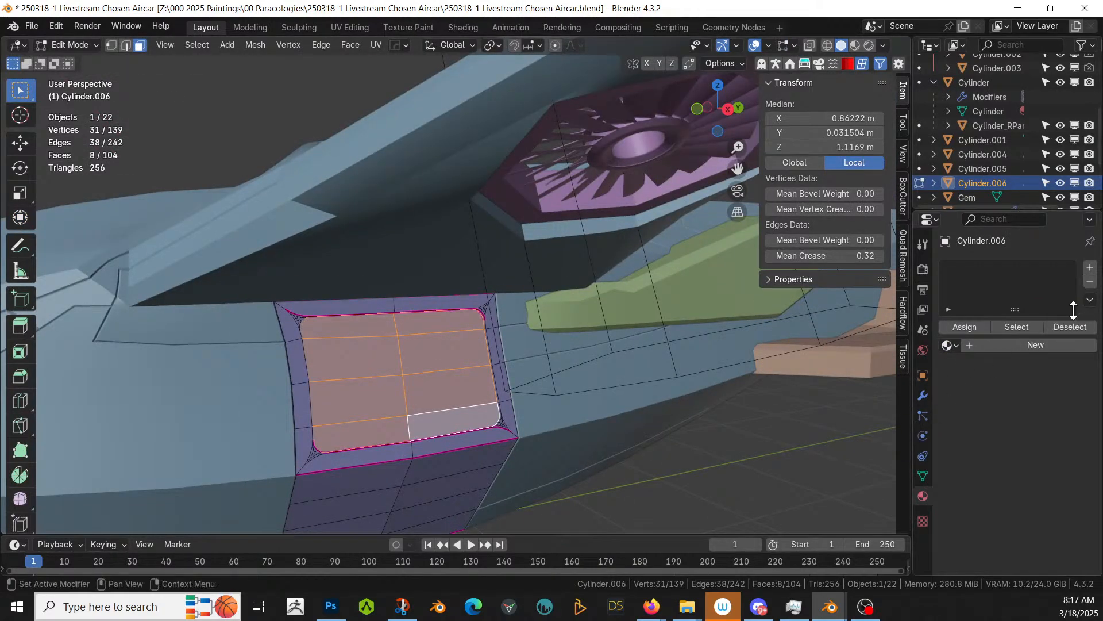
left_click(1090, 273)
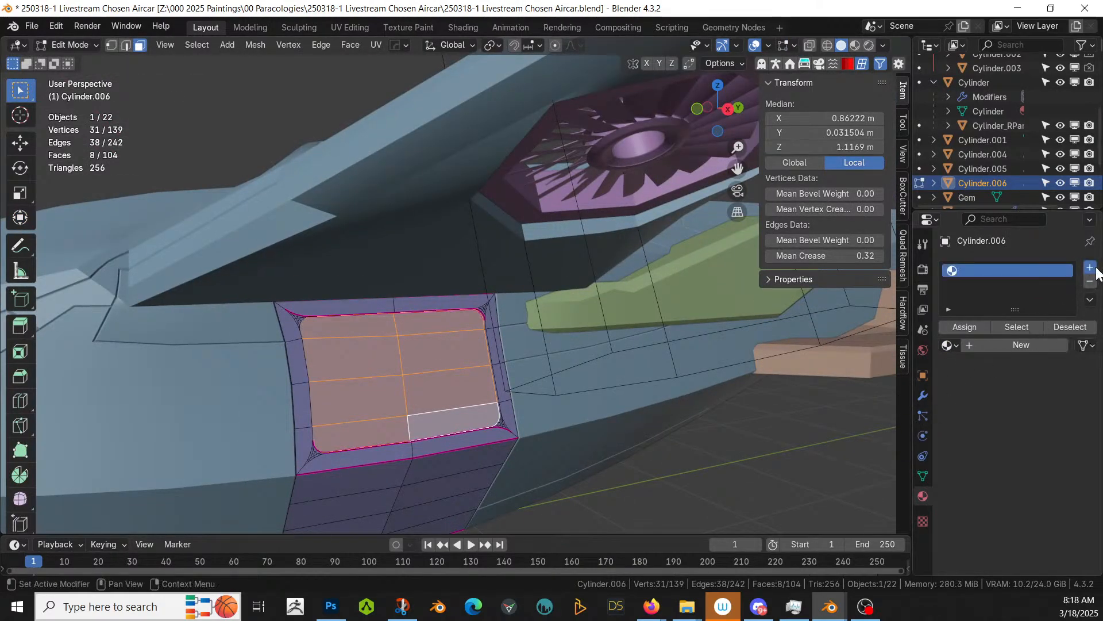
left_click(1094, 269)
left_click(949, 368)
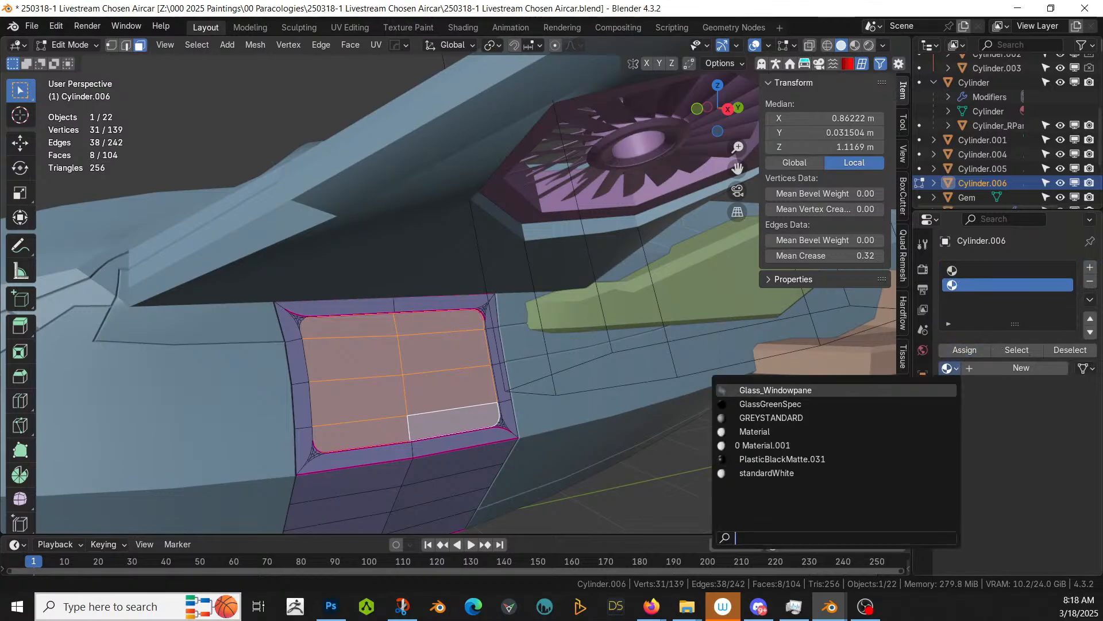
left_click(795, 390)
key("Tab")
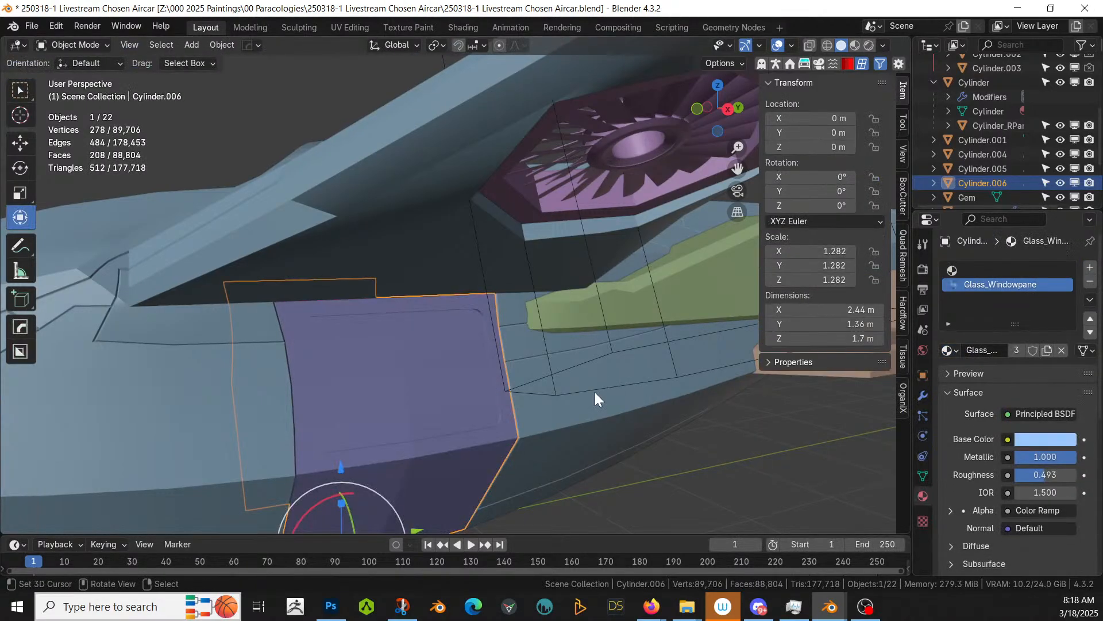
Step: Switch the viewport to rendered shading and check the glass on the nose, cockpit and side windows
key("z")
left_click(595, 392)
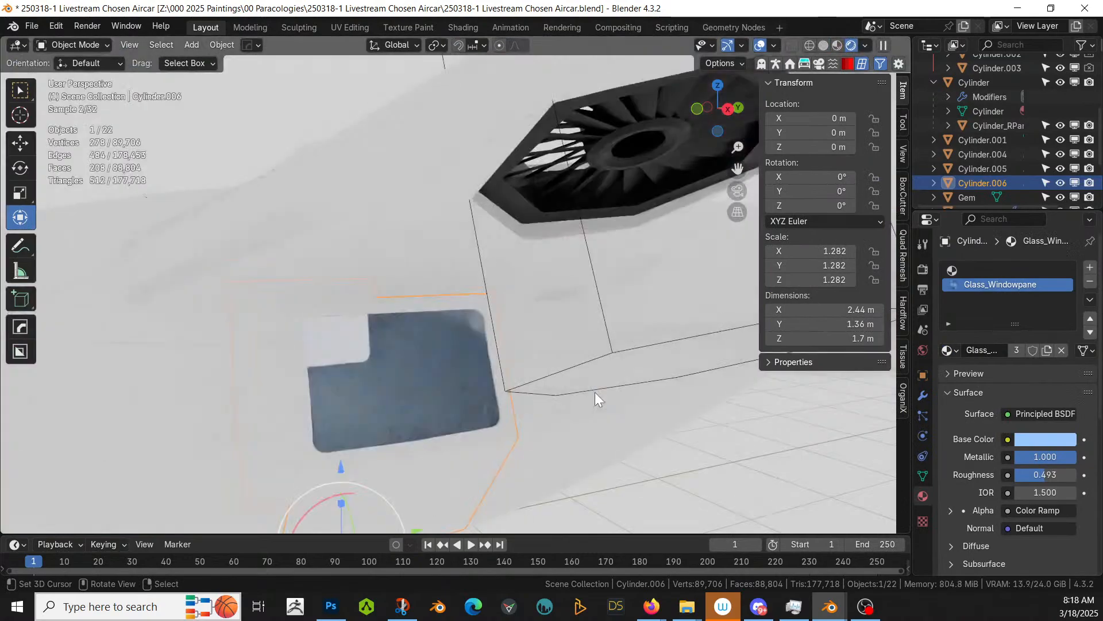
scroll(570, 393, "down", 8)
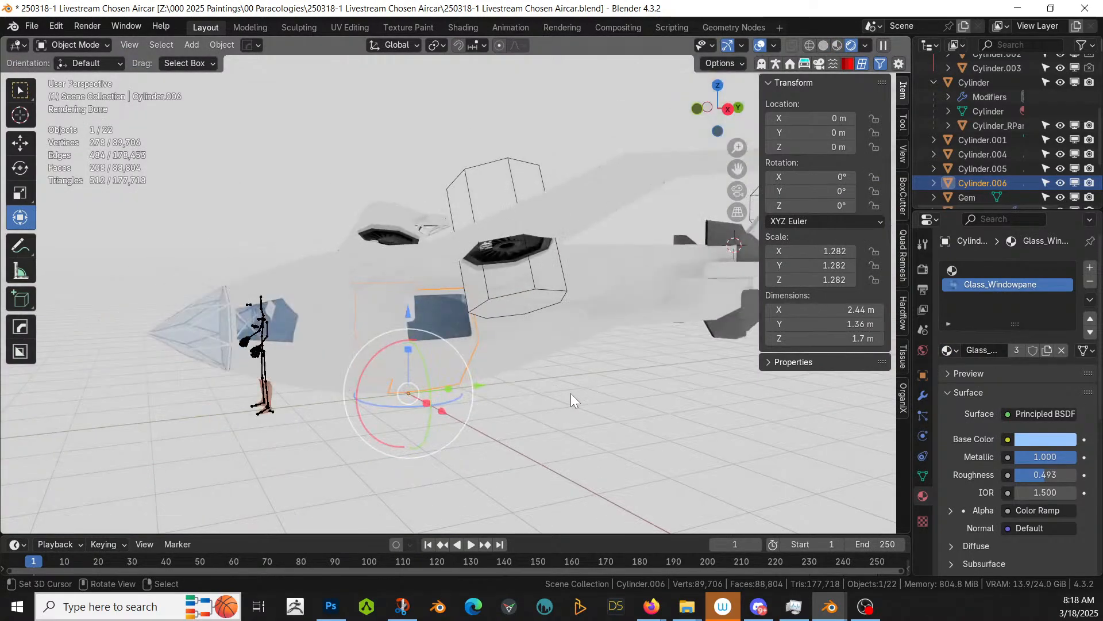
middle_click_drag(570, 393, 658, 385)
scroll(657, 385, "up", 3)
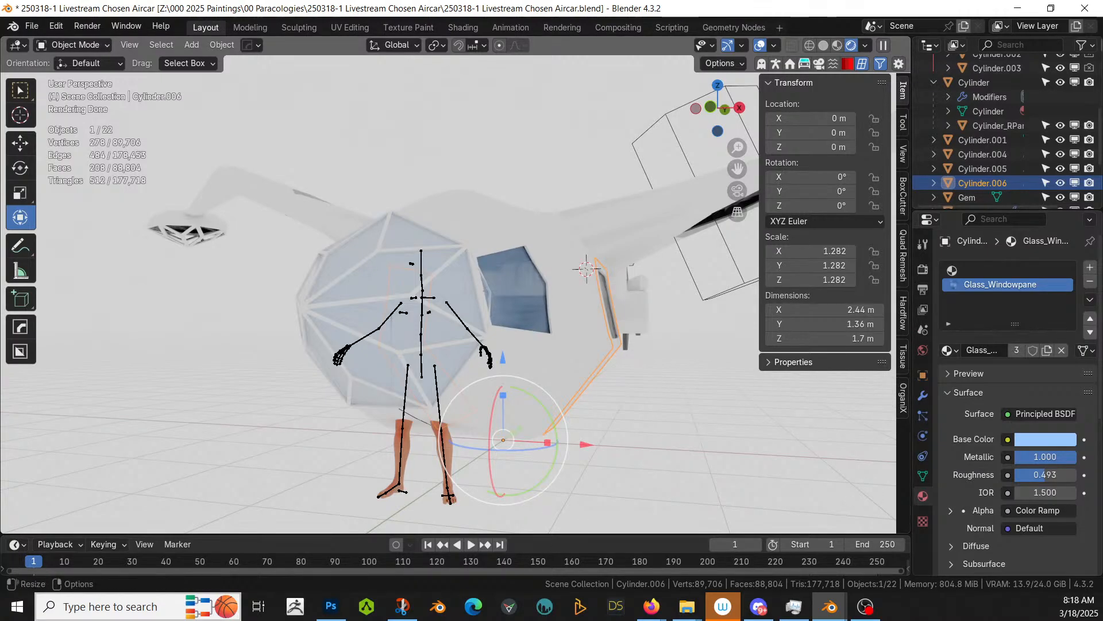
middle_click_drag(650, 353, 564, 453)
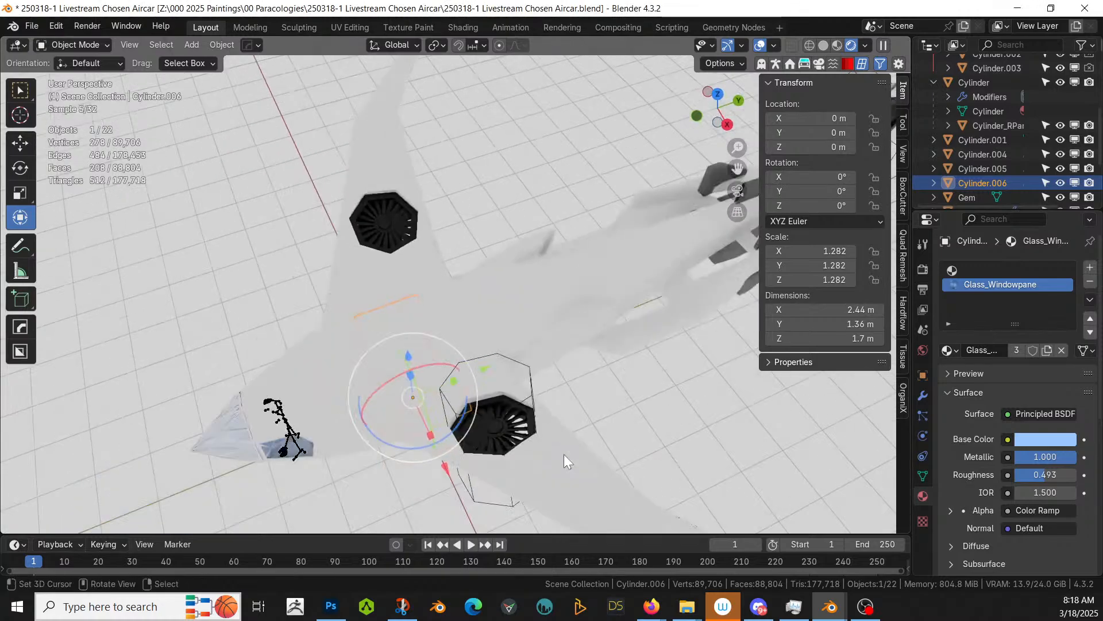
Step: Clear the selection and apply the Metal_Sheeting_Classic_Scifi_Standard material asset to the paneled hull
left_click(543, 143)
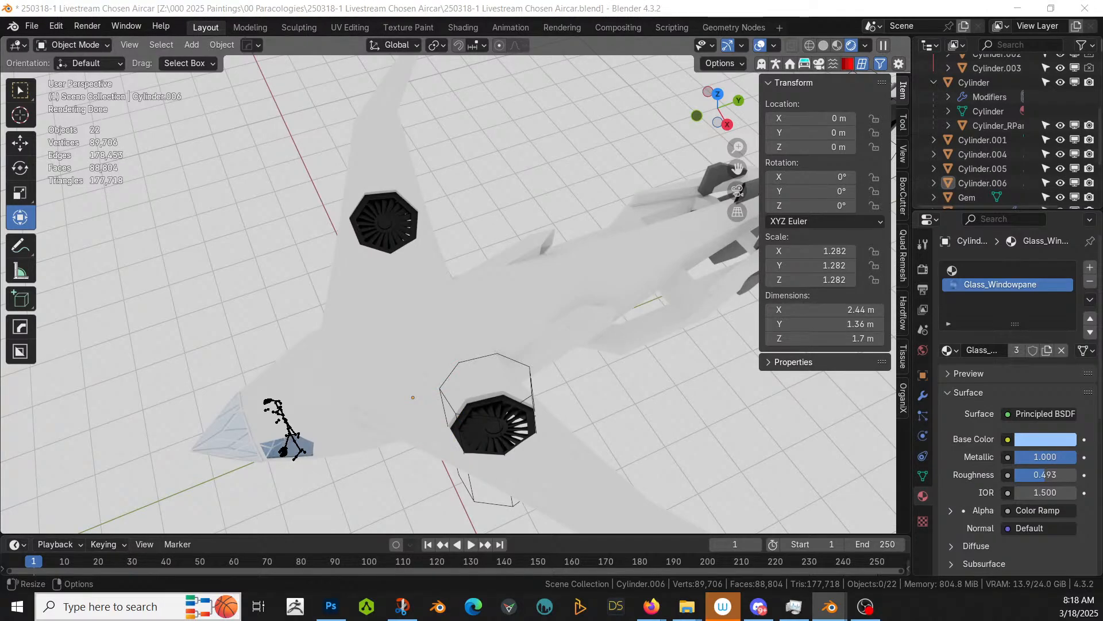
left_click_drag(437, 518, 361, 353)
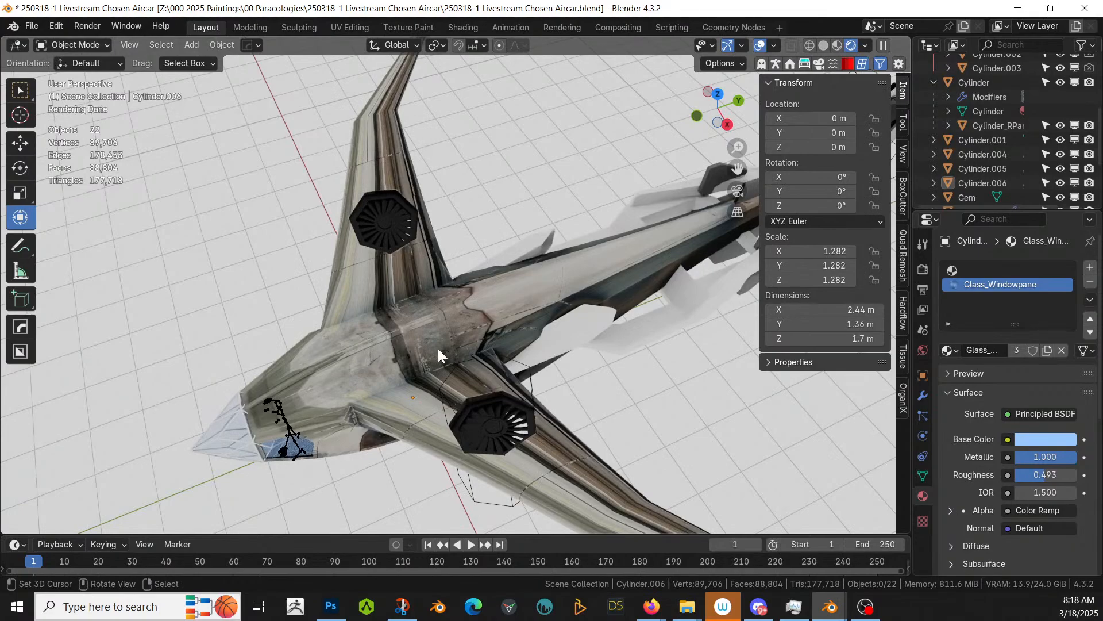
key("Tab")
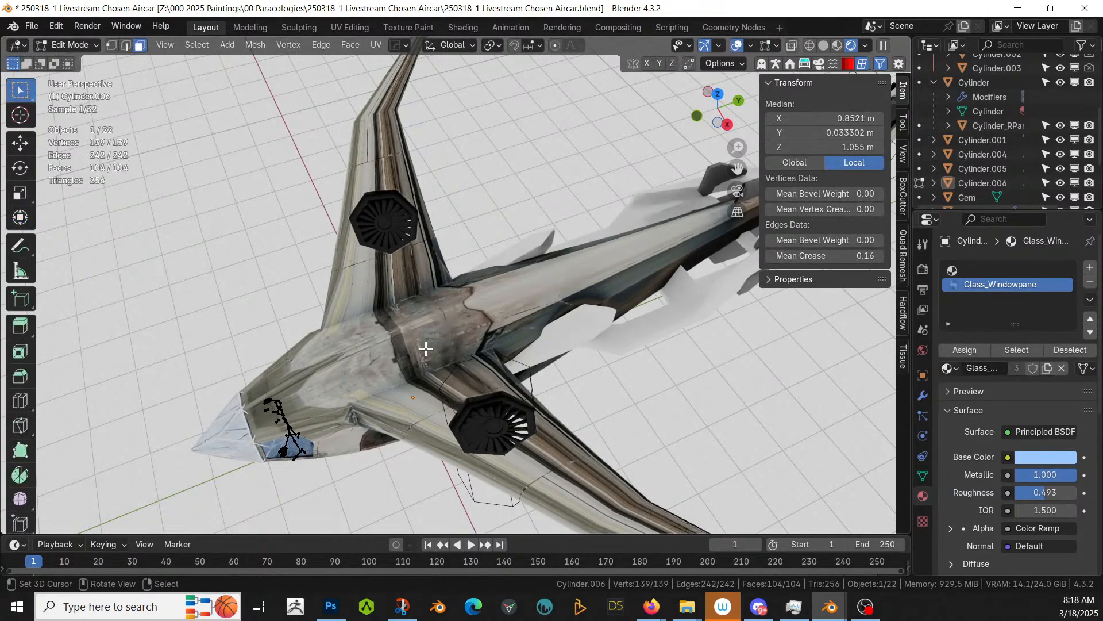
key("Tab")
Step: Recreate the UV mapping for all faces of the Cylinder_RPanel hull and check how the metal texture lies across it
left_click(374, 357)
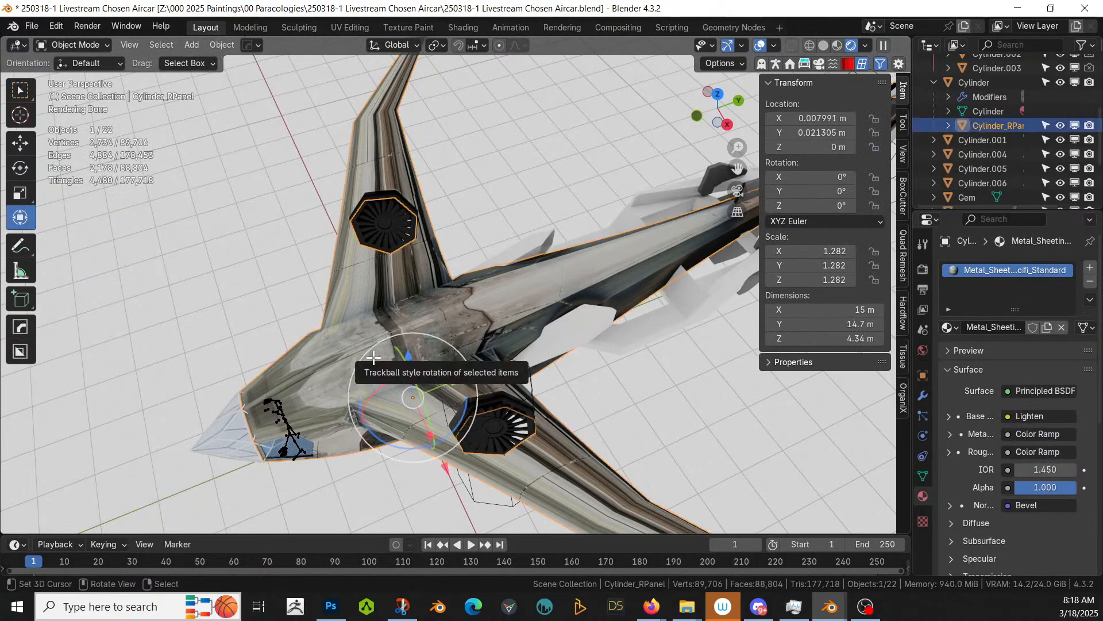
key("Tab")
key("u")
mouse_move(317, 248)
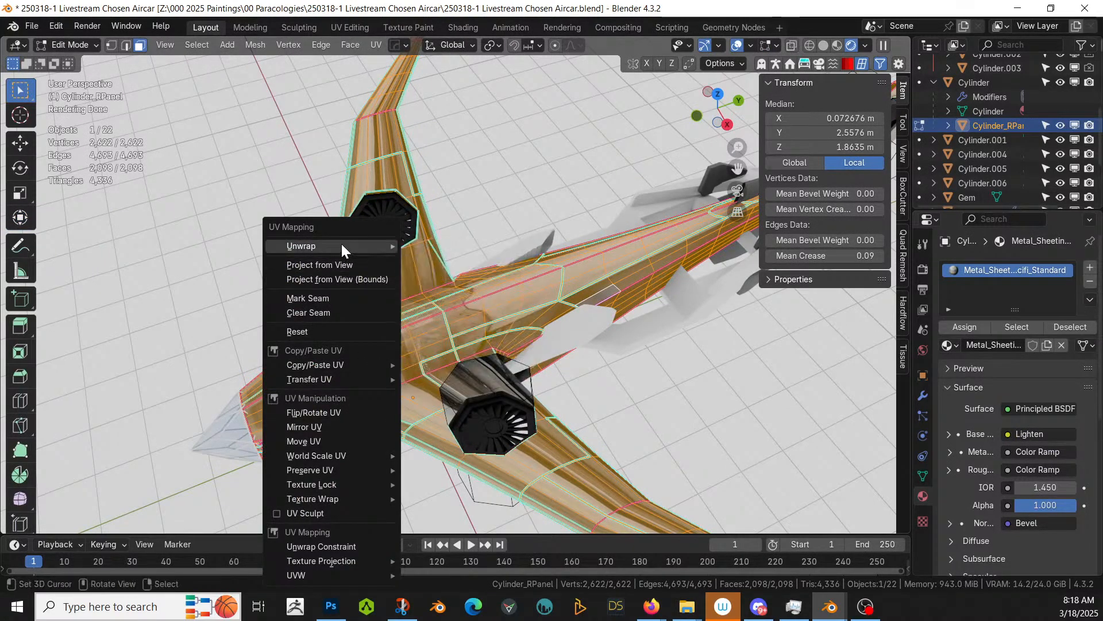
left_click(487, 342)
middle_click_drag(487, 345, 505, 494)
key("Tab")
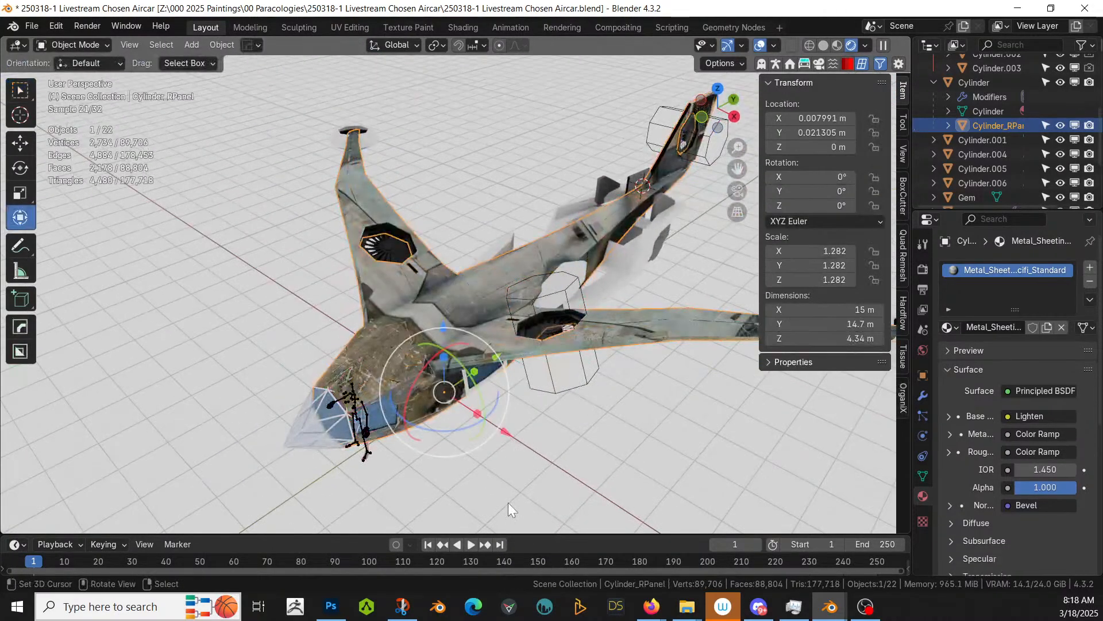
middle_click_drag(573, 478, 642, 384)
middle_click_drag(650, 332, 519, 461)
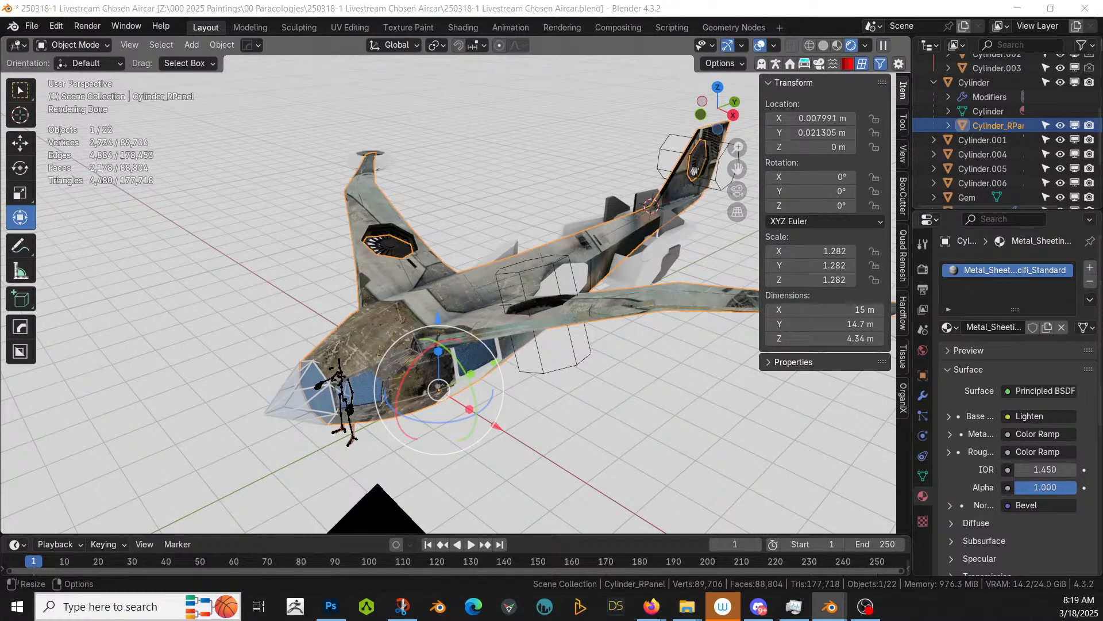
Step: Replace the paneled hull's metal sheeting material with the Metal_paint_02 material asset
left_click_drag(180, 134, 425, 308)
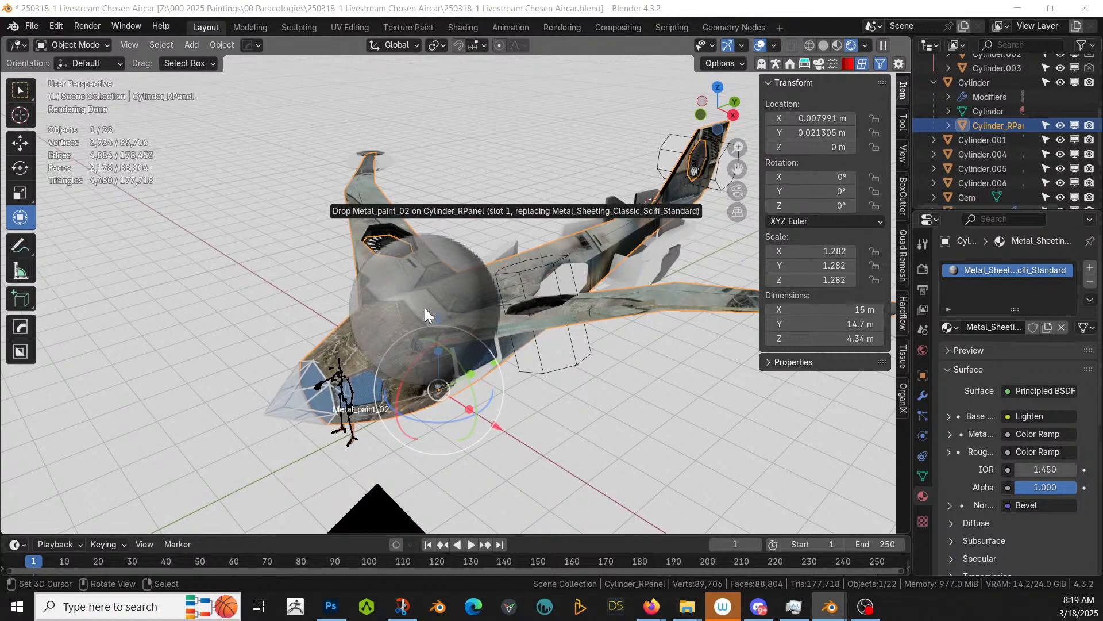
left_click_drag(426, 308, 425, 308)
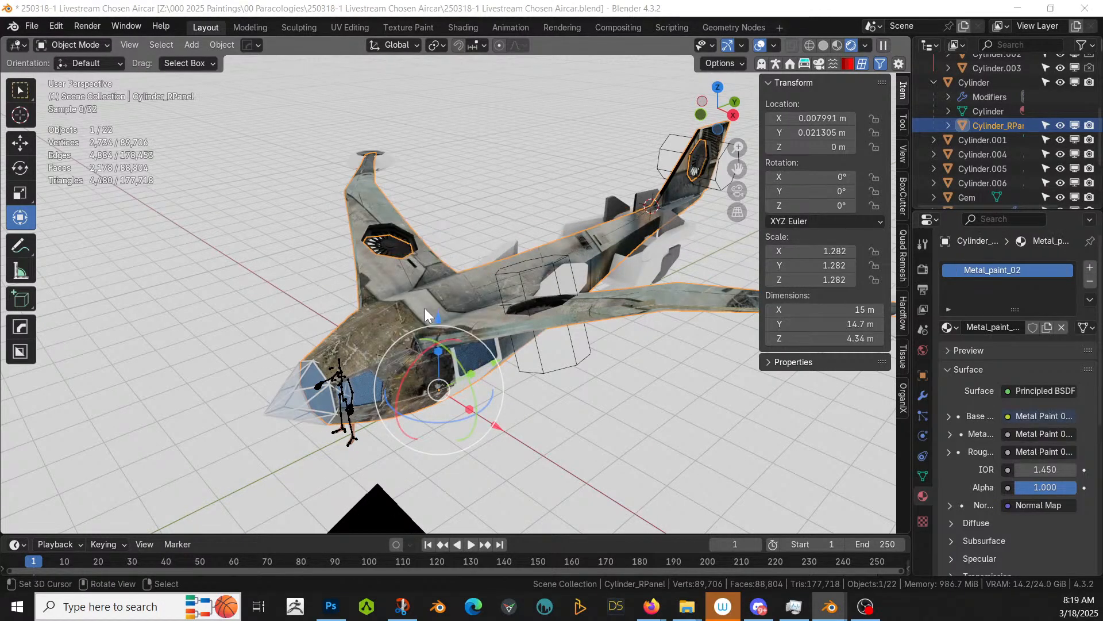
scroll(425, 308, "up", 5)
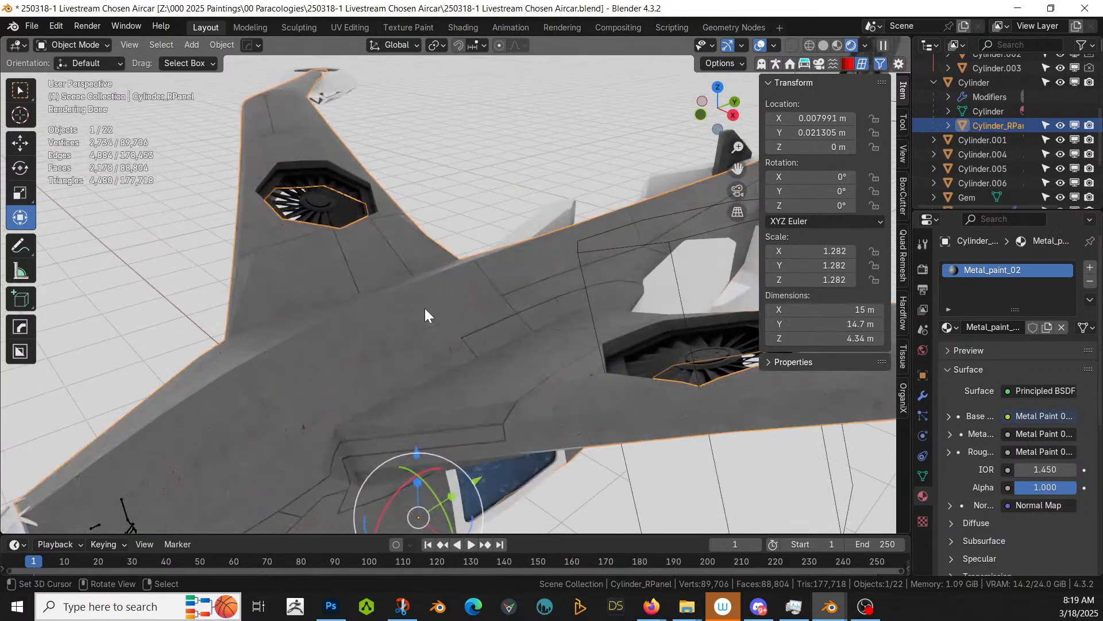
Step: Switch to the Shading workspace and set its viewport to rendered shading, with the Metal_paint_02 base color nodes in view
middle_click_drag(425, 308, 422, 254)
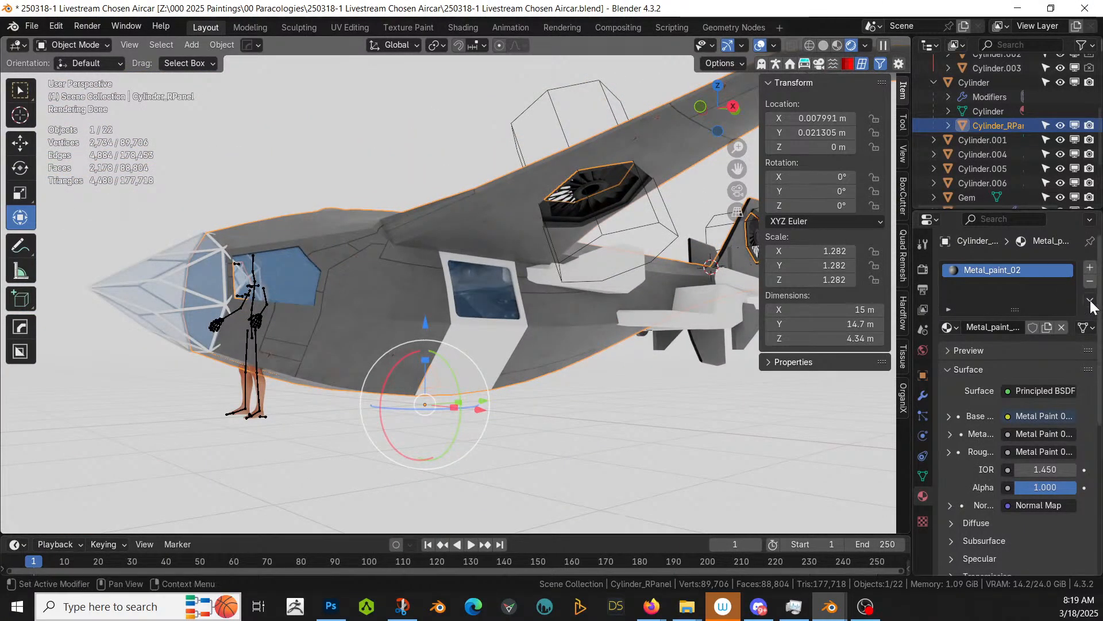
middle_click_drag(510, 353, 632, 379)
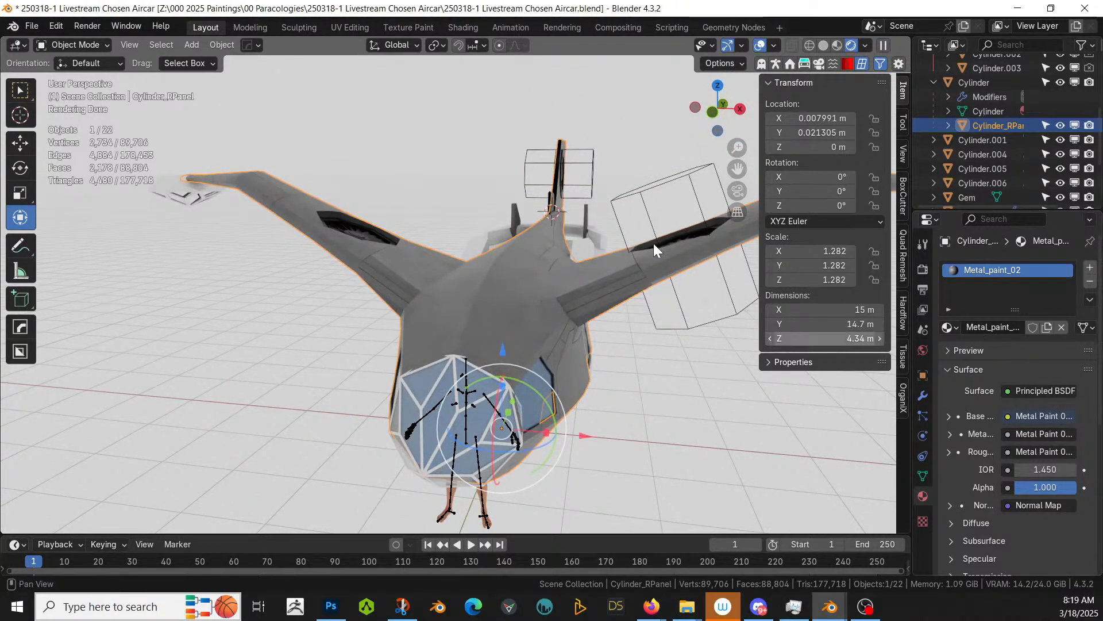
left_click(462, 27)
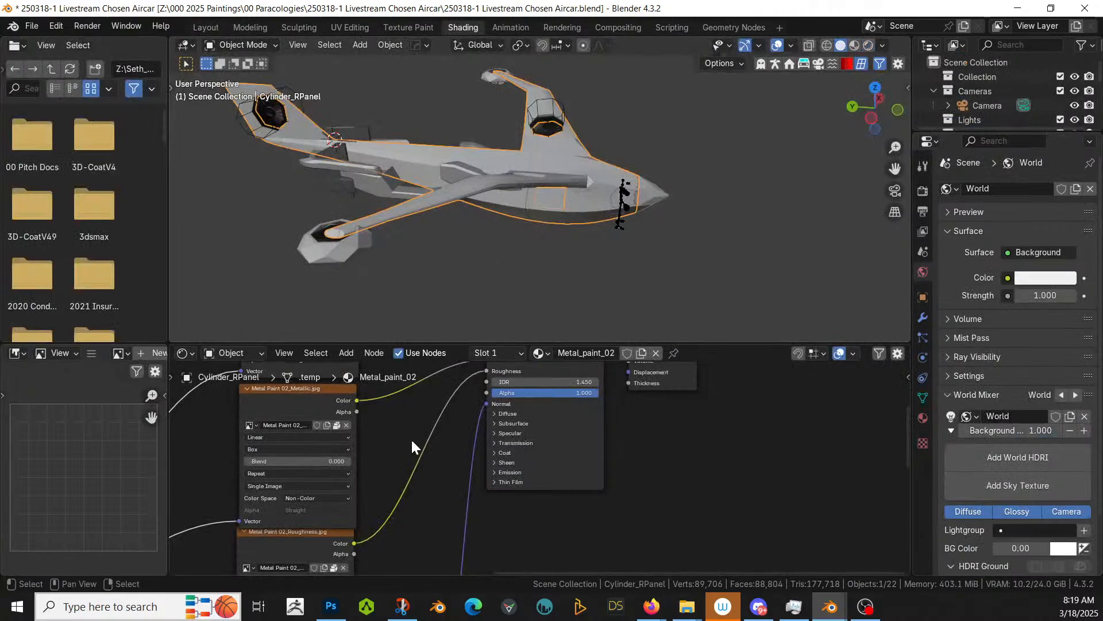
middle_click_drag(414, 446, 547, 556)
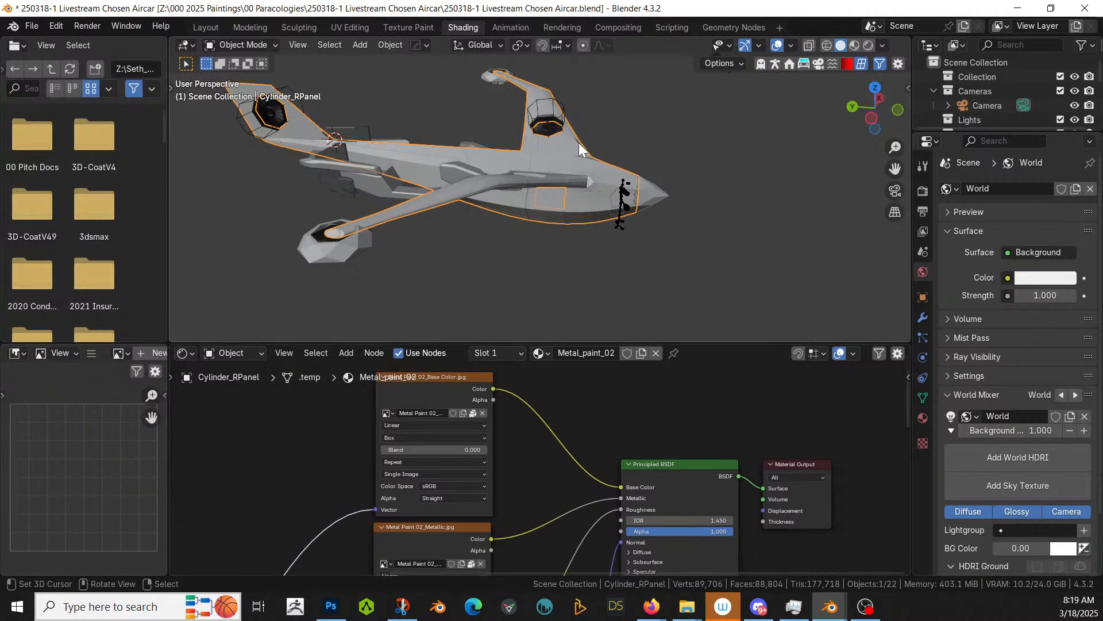
key("z")
left_click(644, 233)
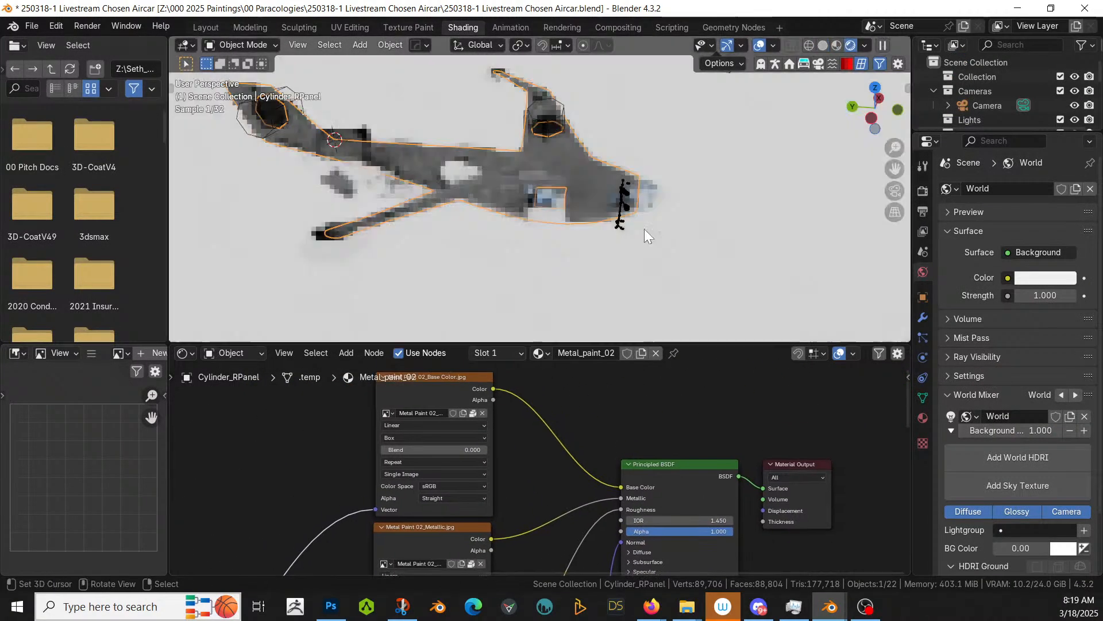
scroll(650, 433, "up", 2)
middle_click_drag(591, 442, 622, 493)
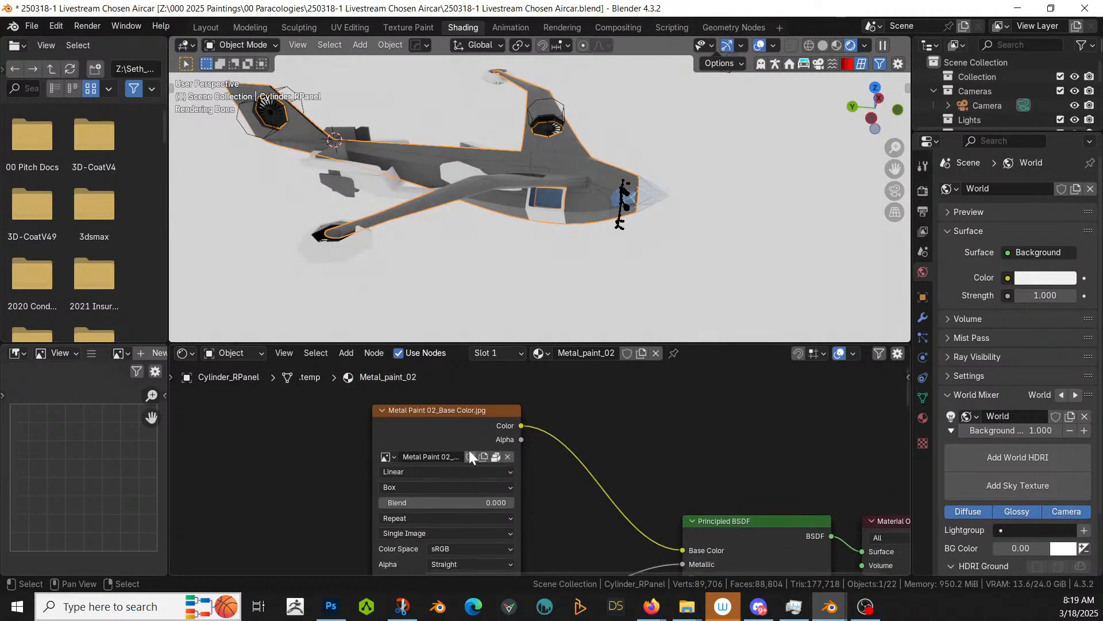
Step: Insert a Hue/Saturation/Value node between the Metal Paint 02 base color texture and the Principled BSDF
key("shift+a")
left_click(557, 395)
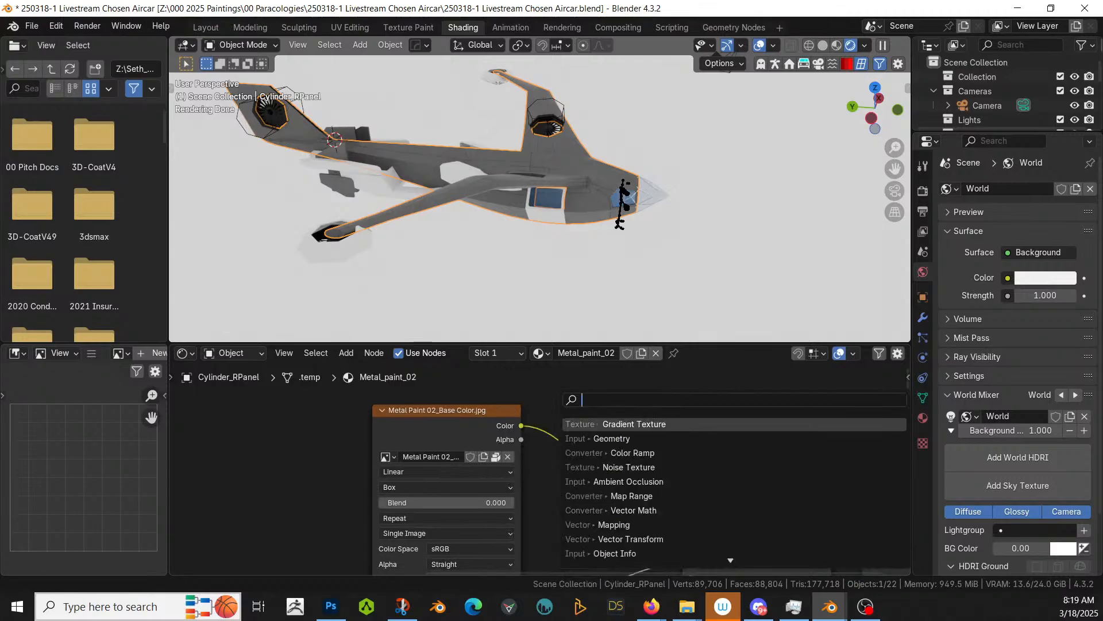
type("hue")
key("Return")
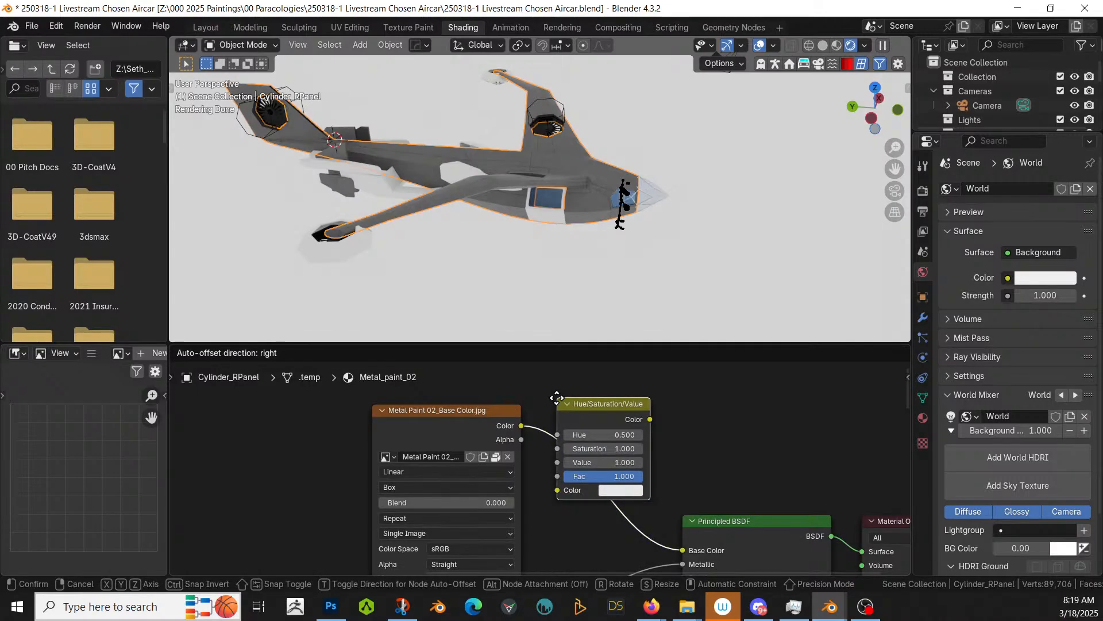
left_click(556, 397)
Step: Set the Value of Metal_paint_02's Hue/Saturation/Value node to 3 and check the hull's brightness
double_click(603, 462)
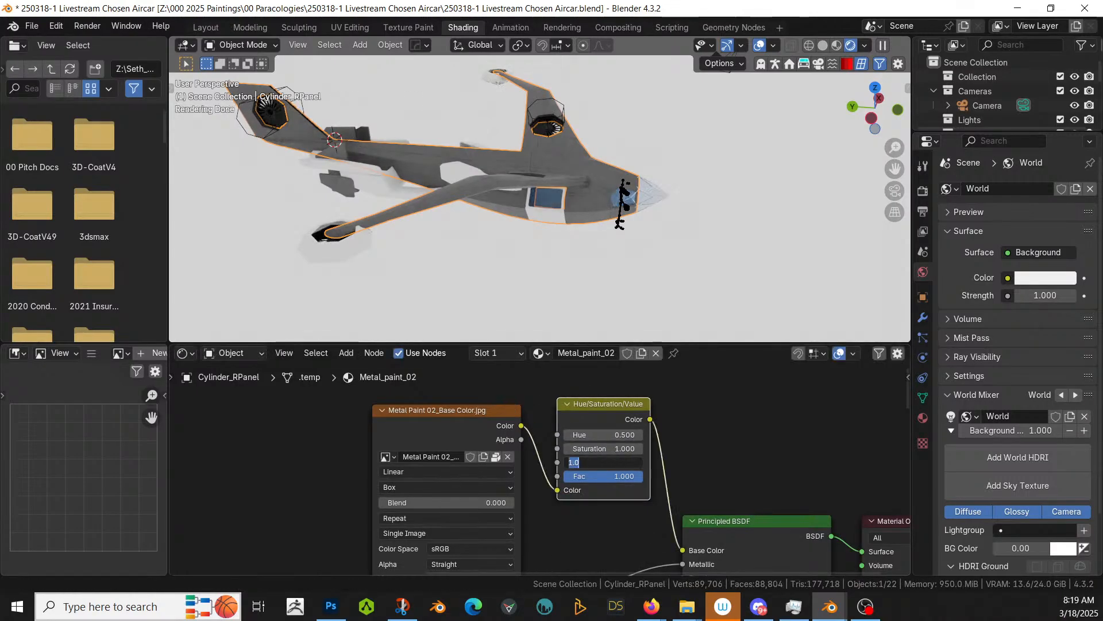
type("3")
key("Return")
middle_click_drag(676, 195, 454, 181)
scroll(521, 177, "up", 8)
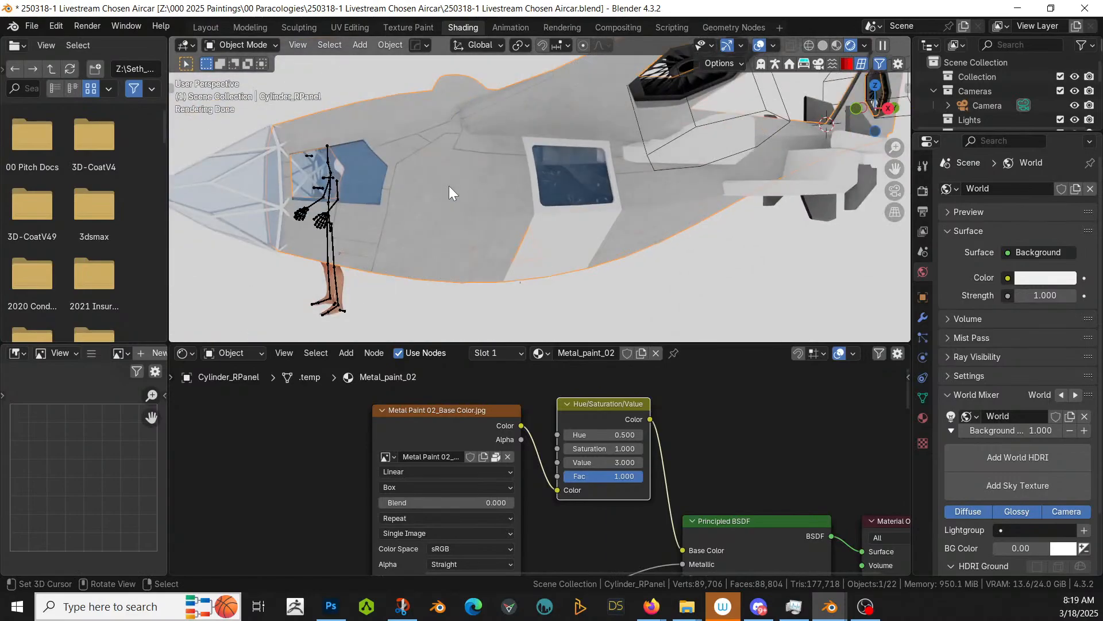
mouse_move(564, 243)
middle_mouse_down()
mouse_move(520, 239)
mouse_move(515, 223)
mouse_move(585, 239)
middle_mouse_up()
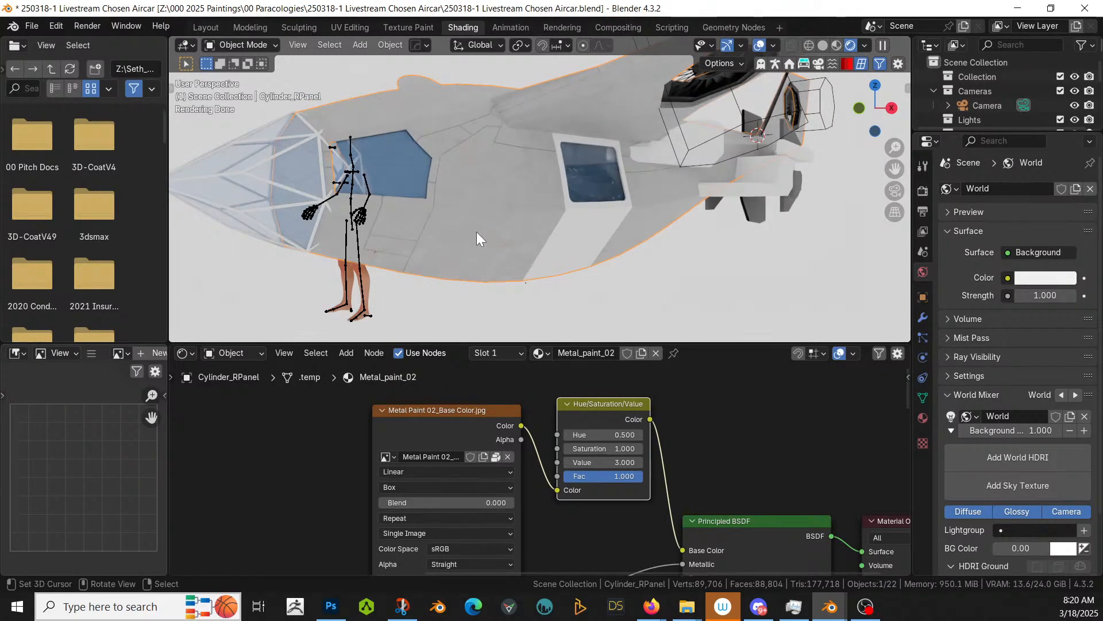
Step: Assign the Metal_paint_02 material to the empty first material slot of the Gem nose frame
left_click(319, 133)
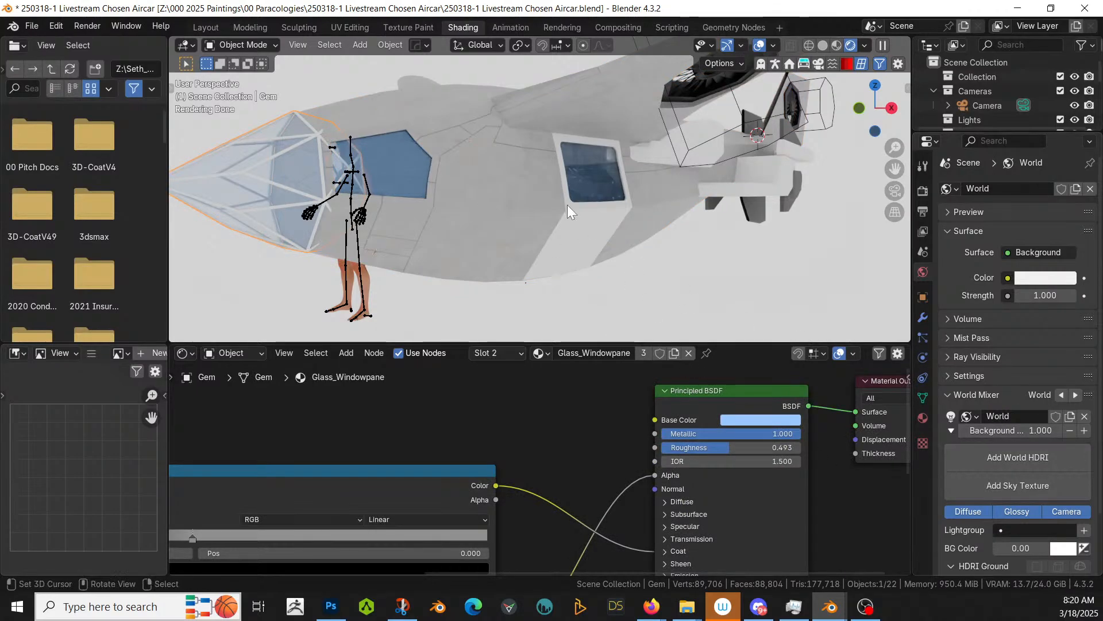
left_click(514, 153)
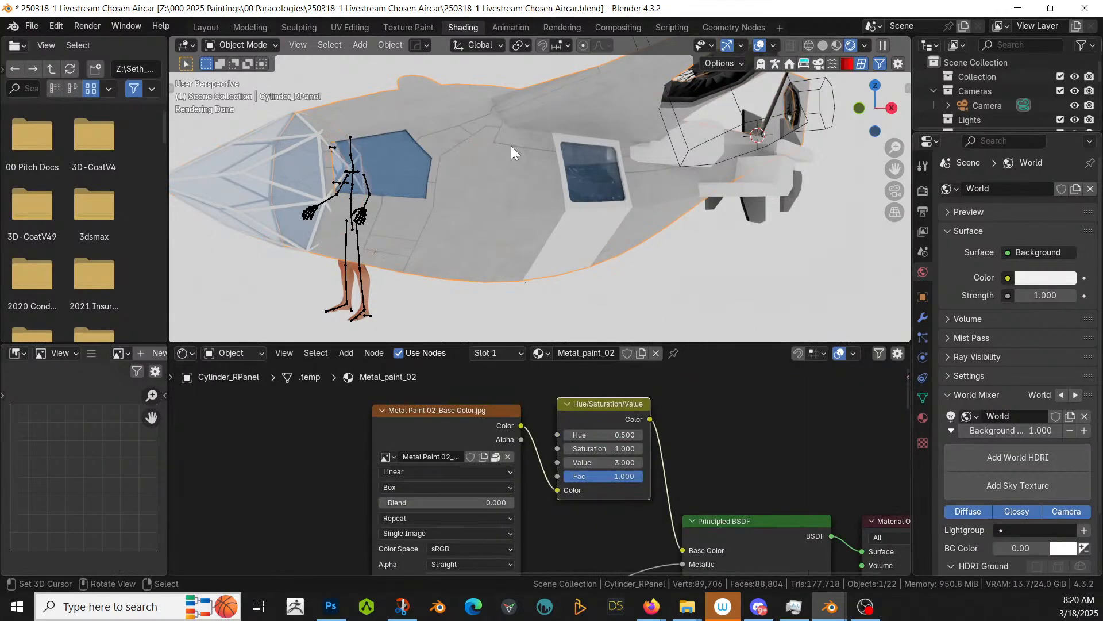
left_click(922, 318)
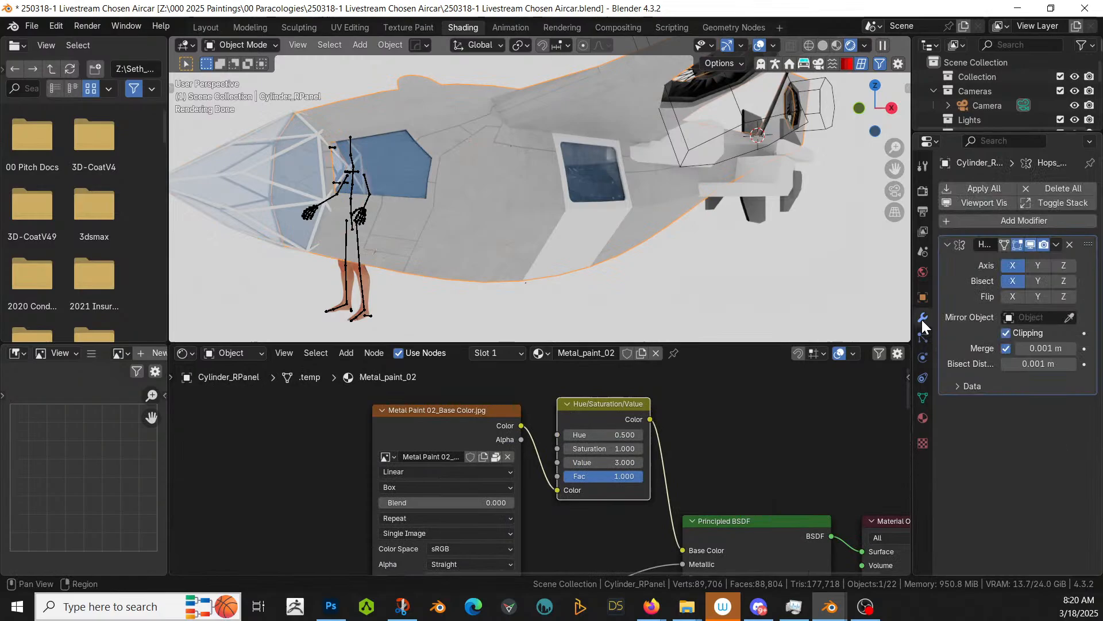
left_click(922, 417)
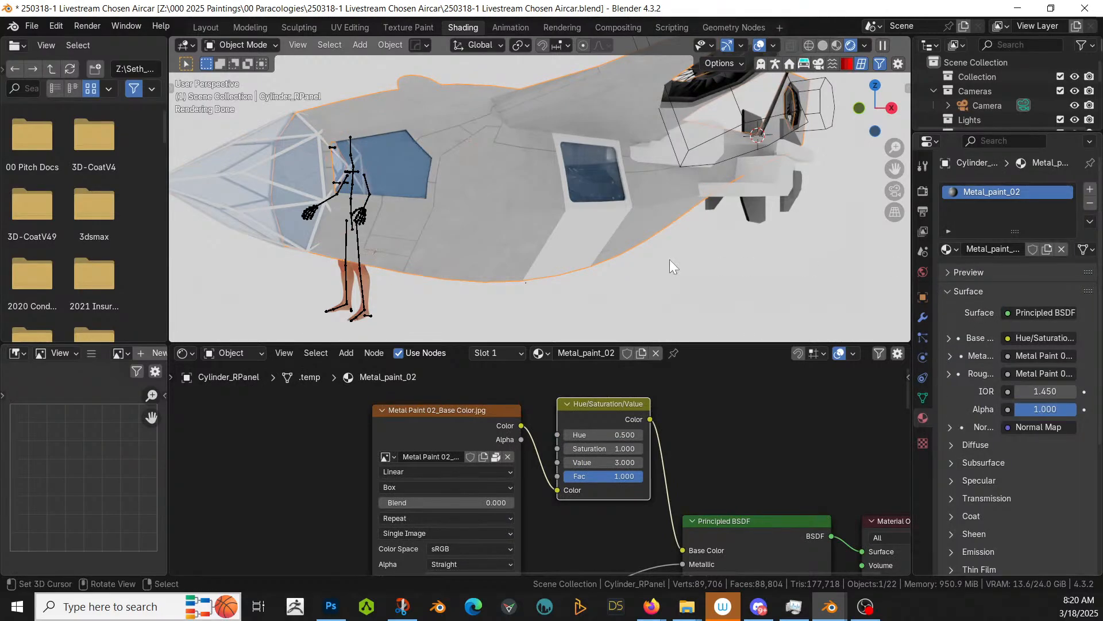
left_click(295, 149)
left_click(999, 192)
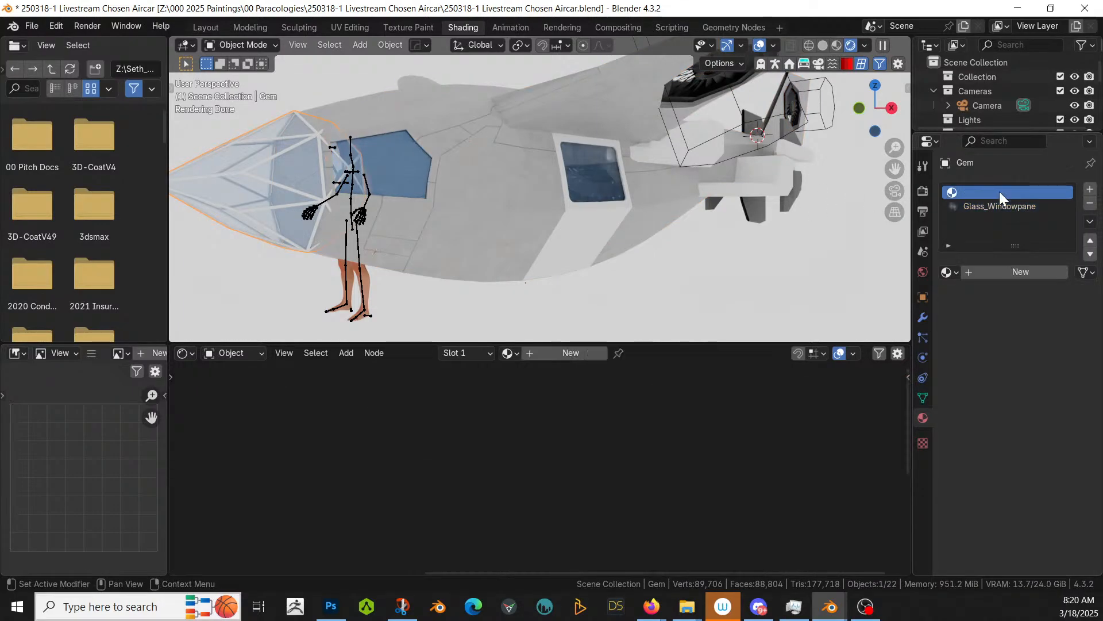
left_click(949, 273)
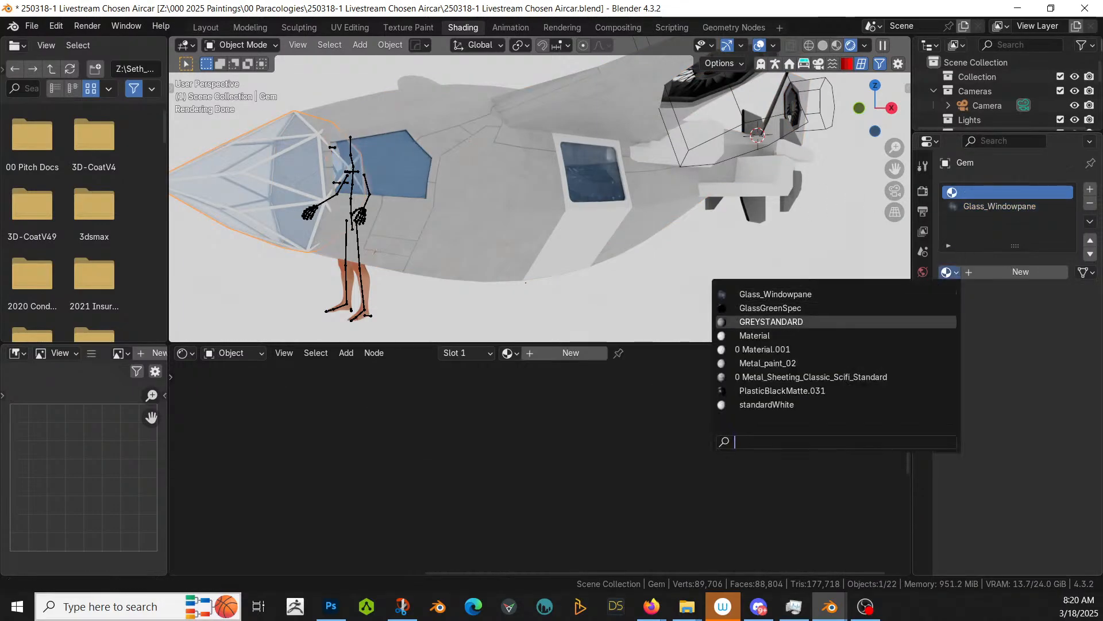
left_click(798, 363)
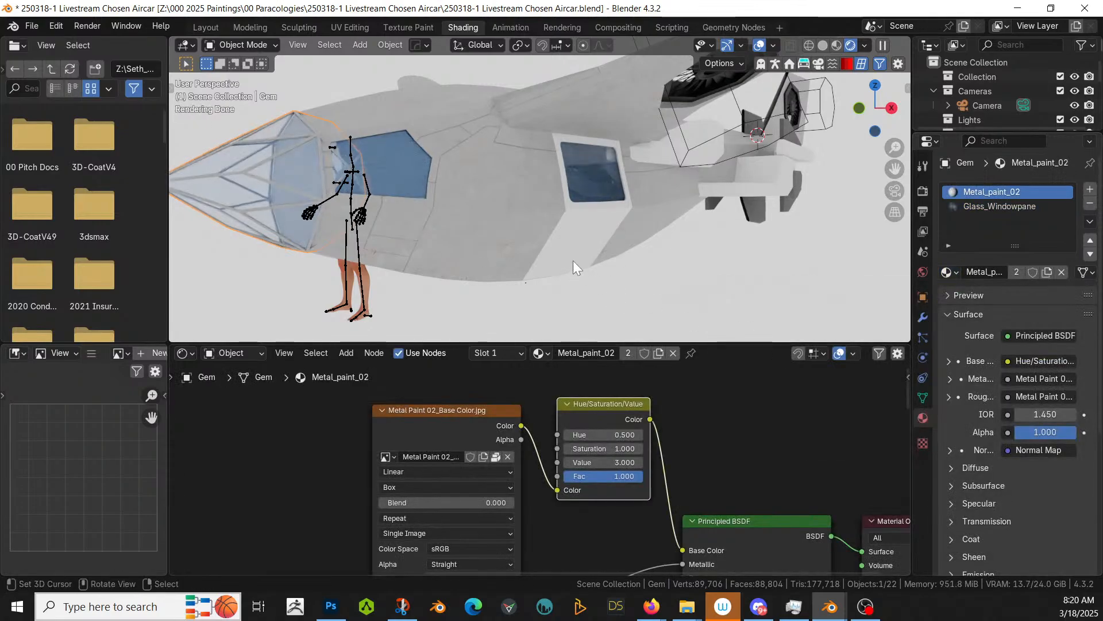
Step: Assign the Metal_paint_02 material to the empty first material slot of the side door around the window
left_click(591, 231)
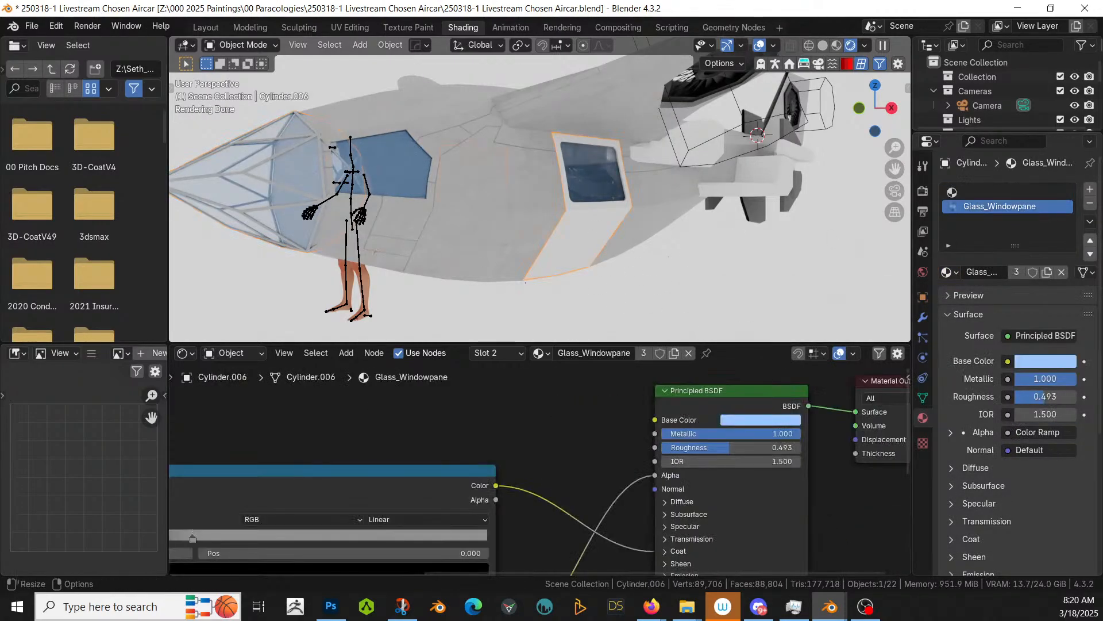
left_click(986, 192)
left_click(949, 273)
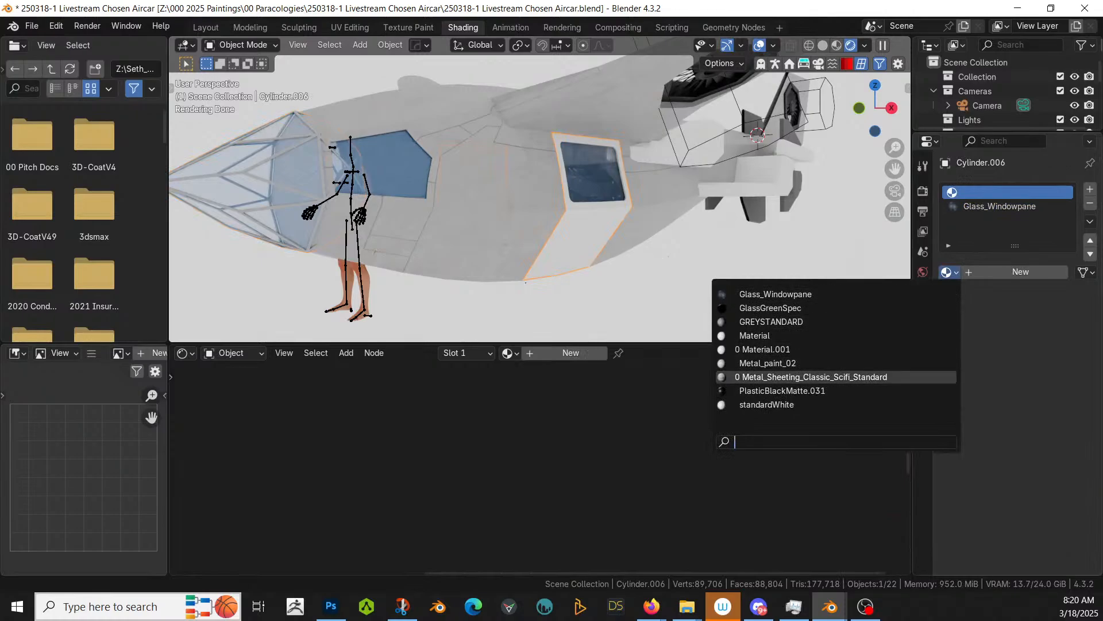
left_click(816, 363)
Step: Clear the selection and inspect the painted nose frame, door and hull from several sides
scroll(522, 284, "down", 4)
middle_click_drag(522, 284, 449, 36)
left_click(724, 259)
scroll(724, 259, "down", 1)
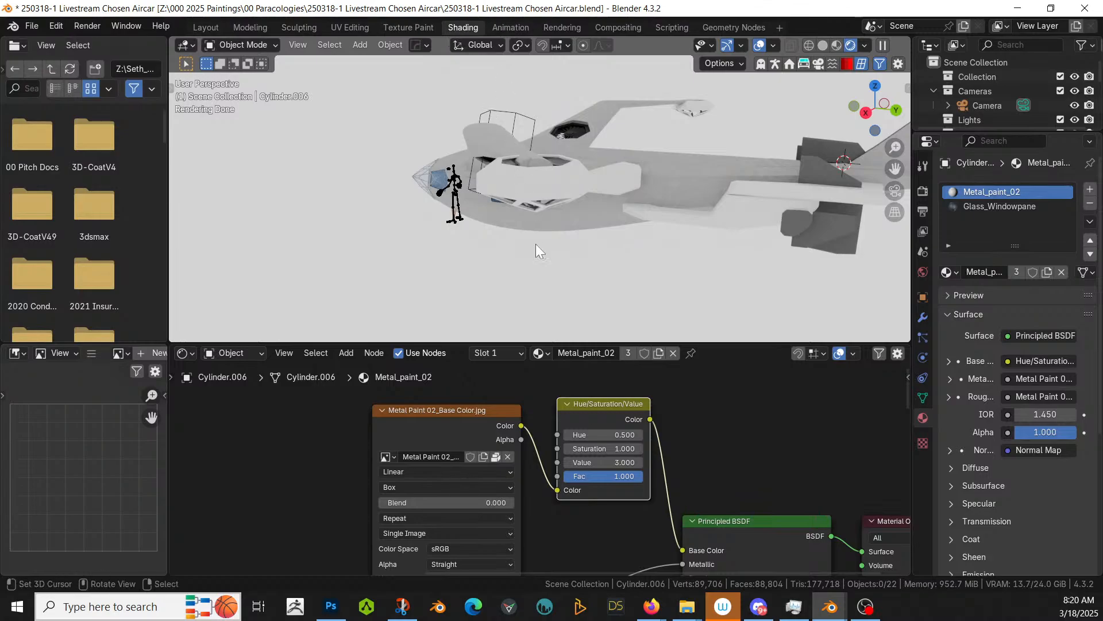
middle_click_drag(535, 244, 668, 191)
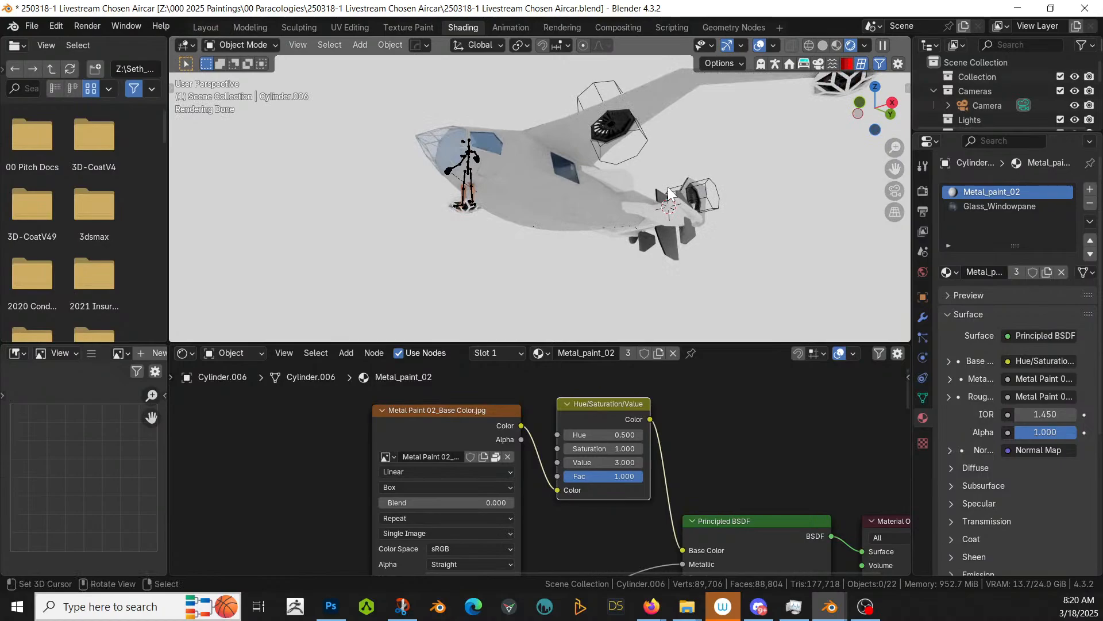
scroll(668, 191, "up", 2)
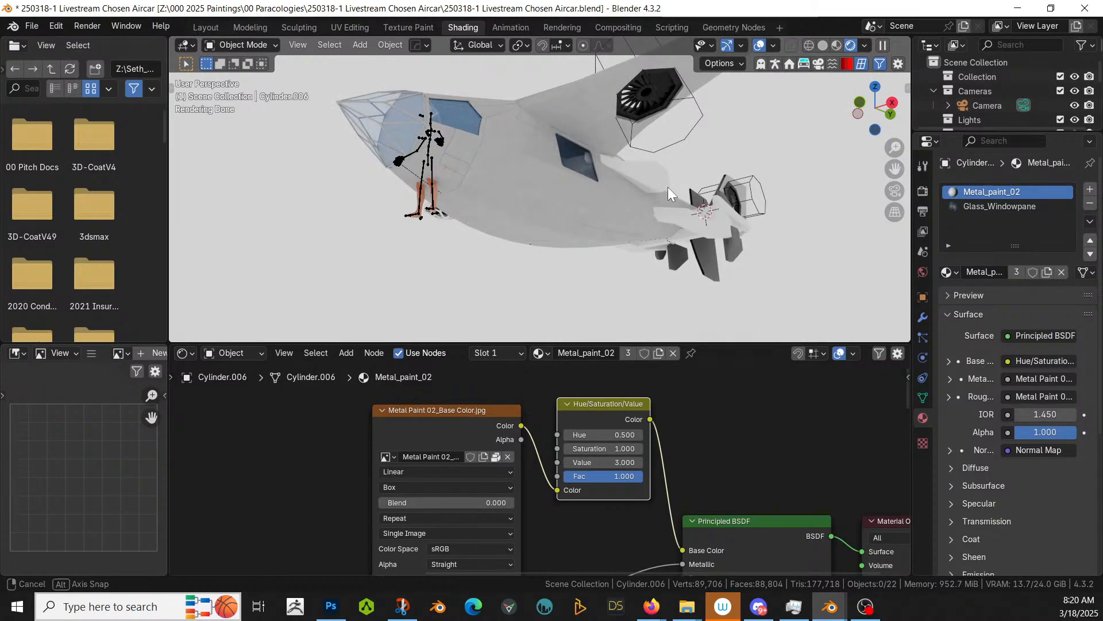
middle_click_drag(668, 188, 647, 205)
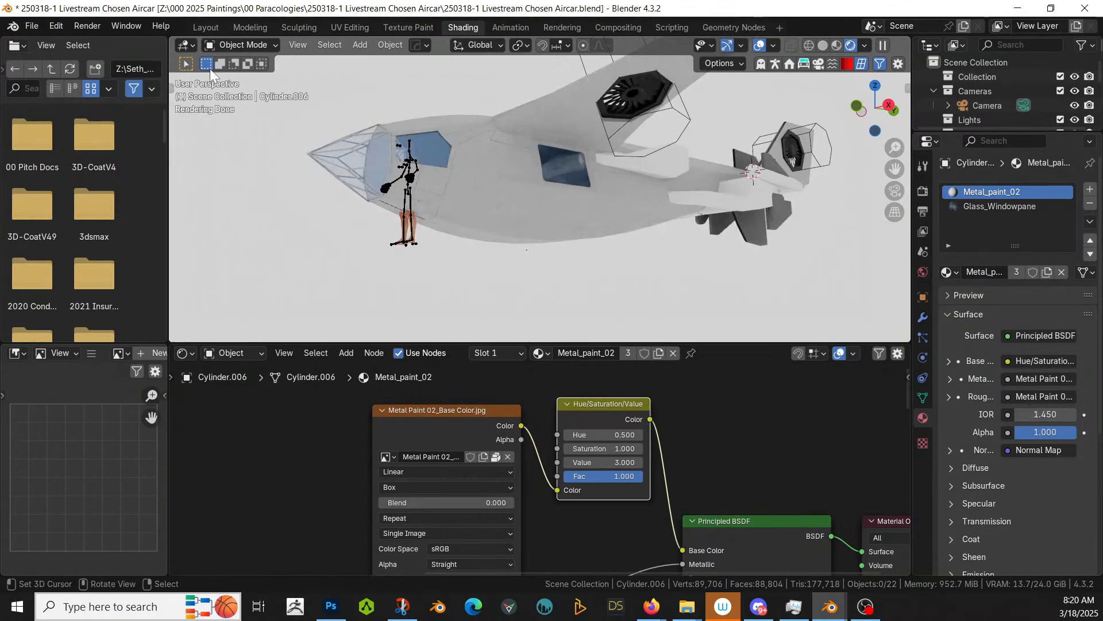
Step: Return to the Layout workspace and replace the standardWhite material on the upper side fin with the Metal_paint_03 material asset
left_click(207, 30)
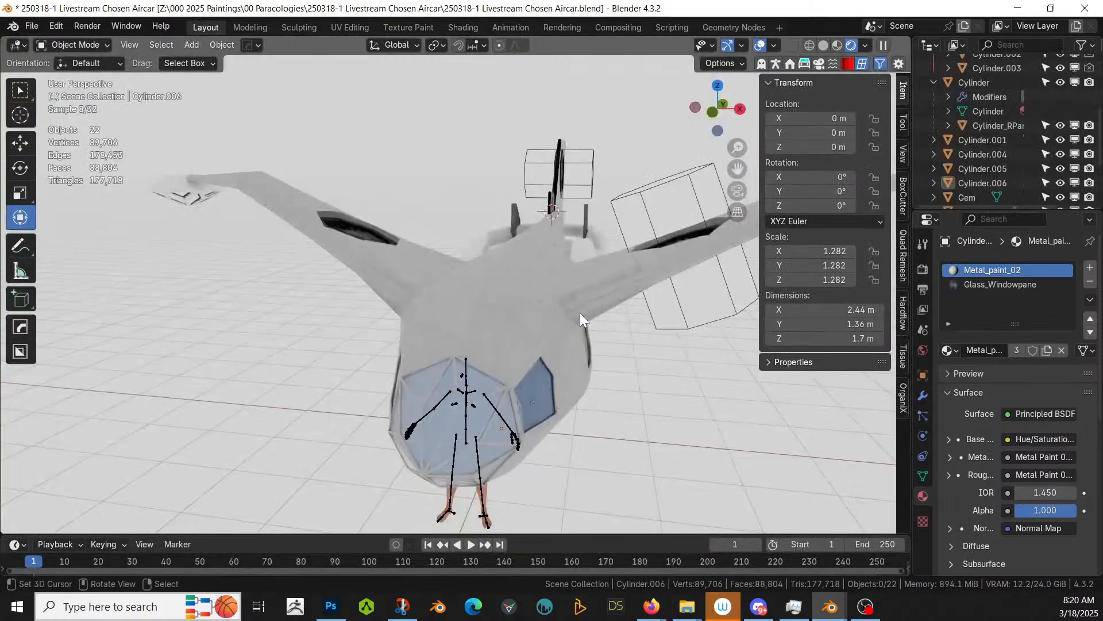
middle_click_drag(580, 313, 547, 242)
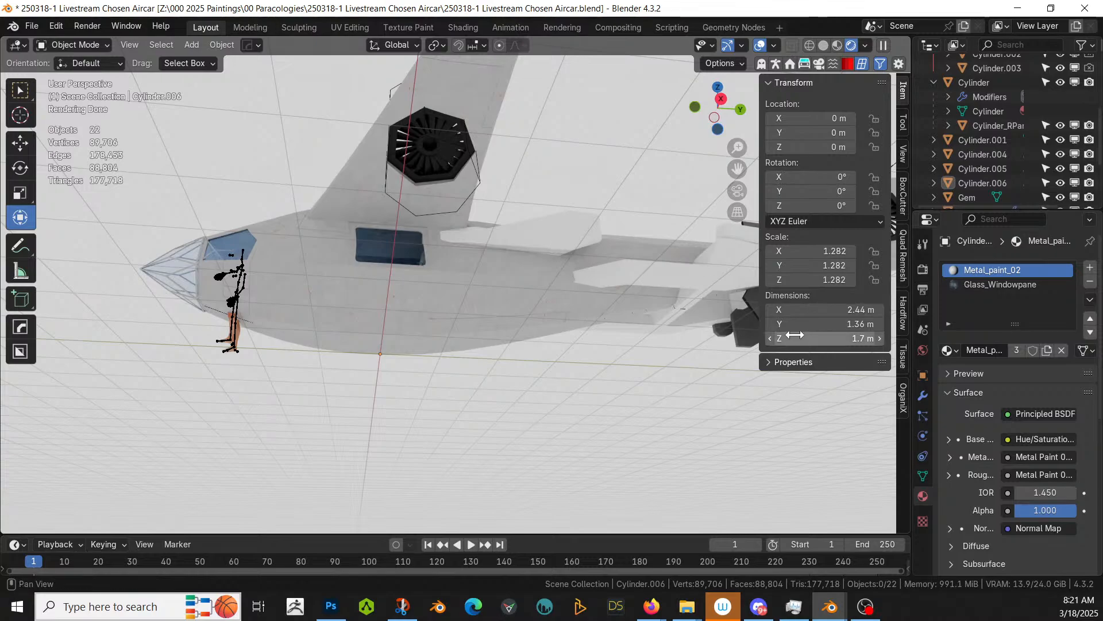
middle_click_drag(583, 271, 485, 316)
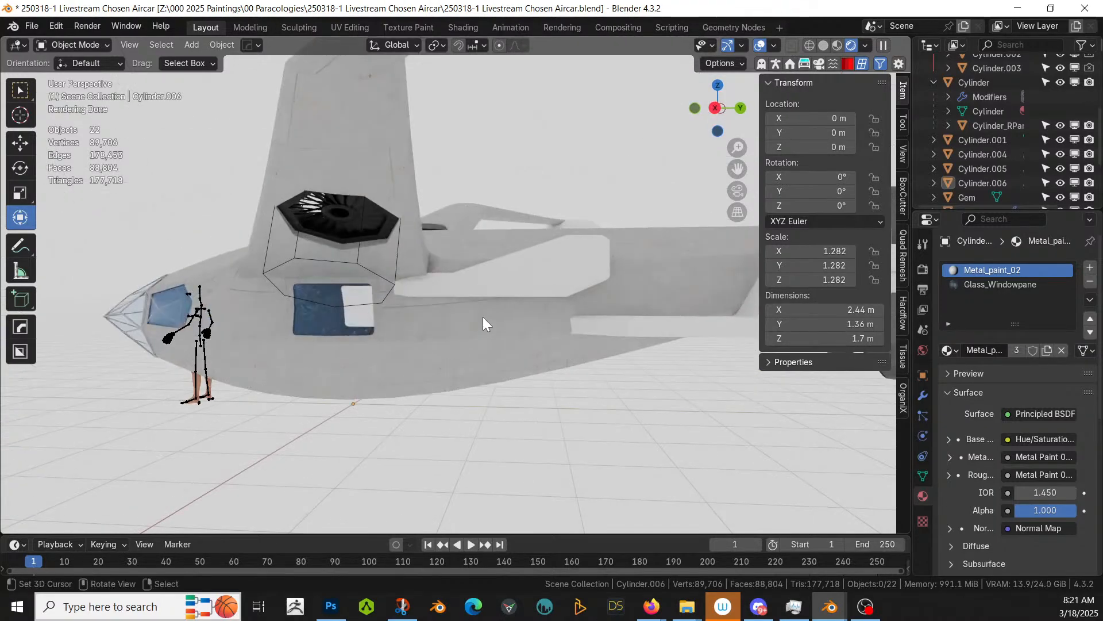
left_click(550, 245)
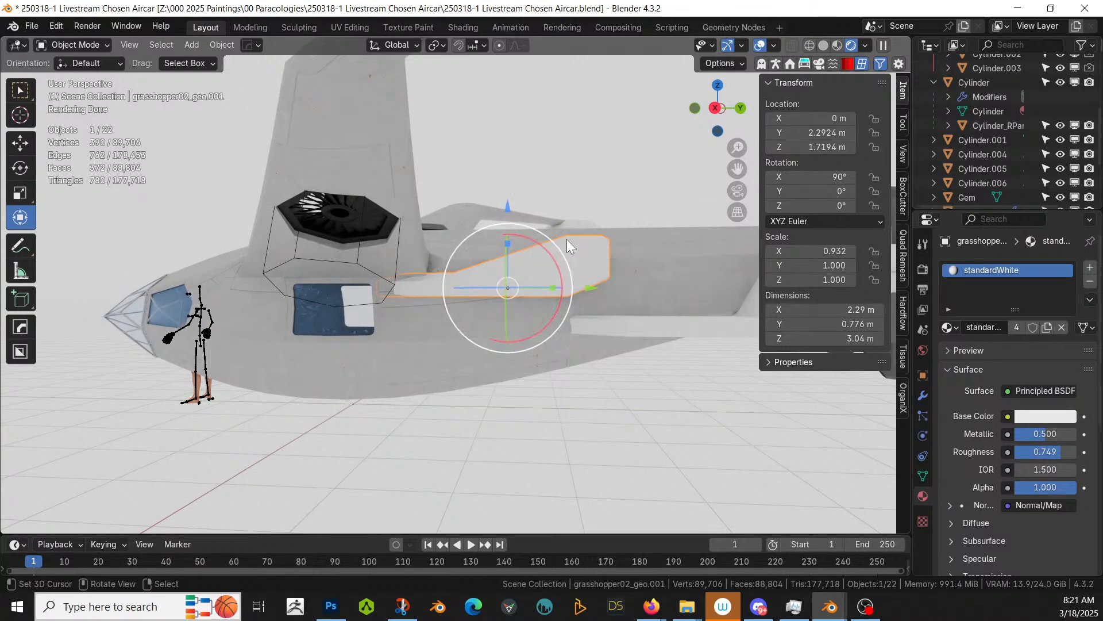
left_click_drag(1102, 241, 1027, 291)
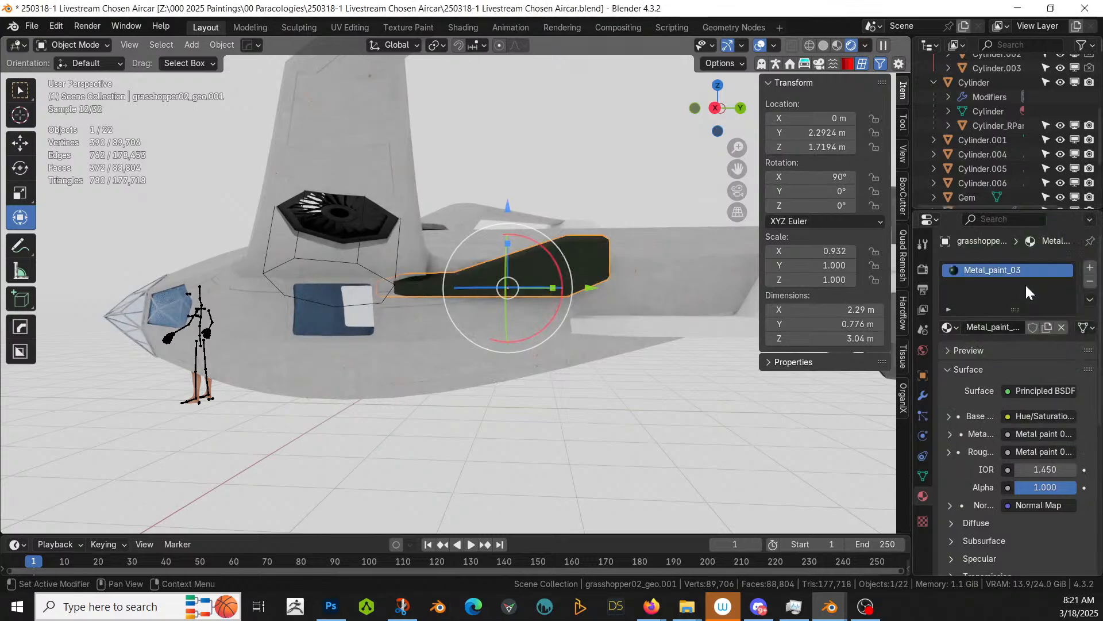
middle_click_drag(499, 315, 463, 307)
left_click(539, 465)
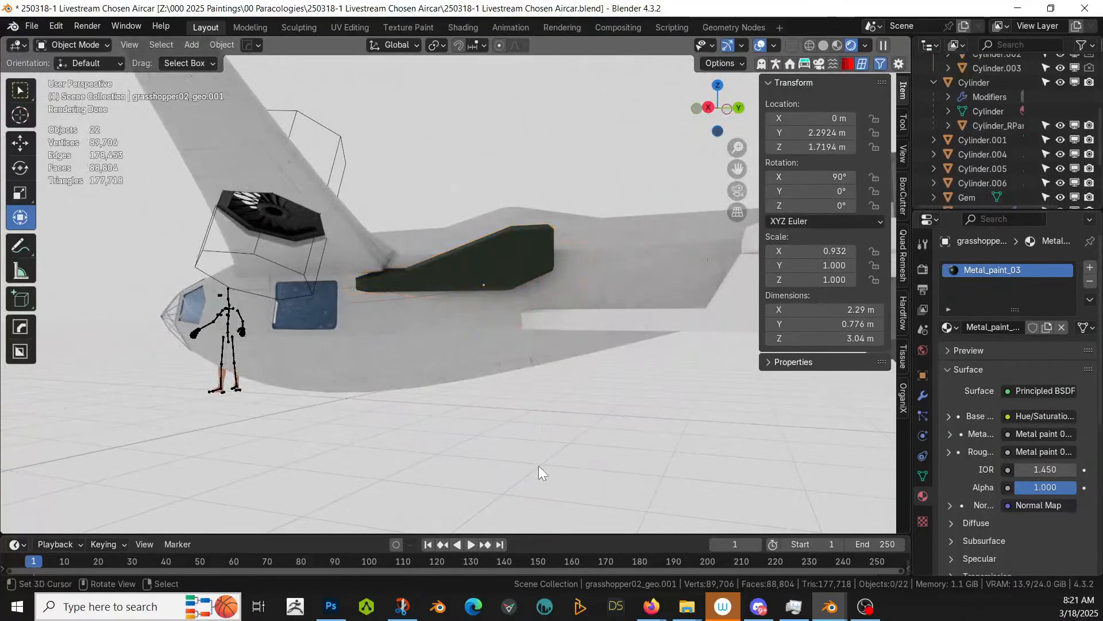
middle_click_drag(539, 465, 563, 509)
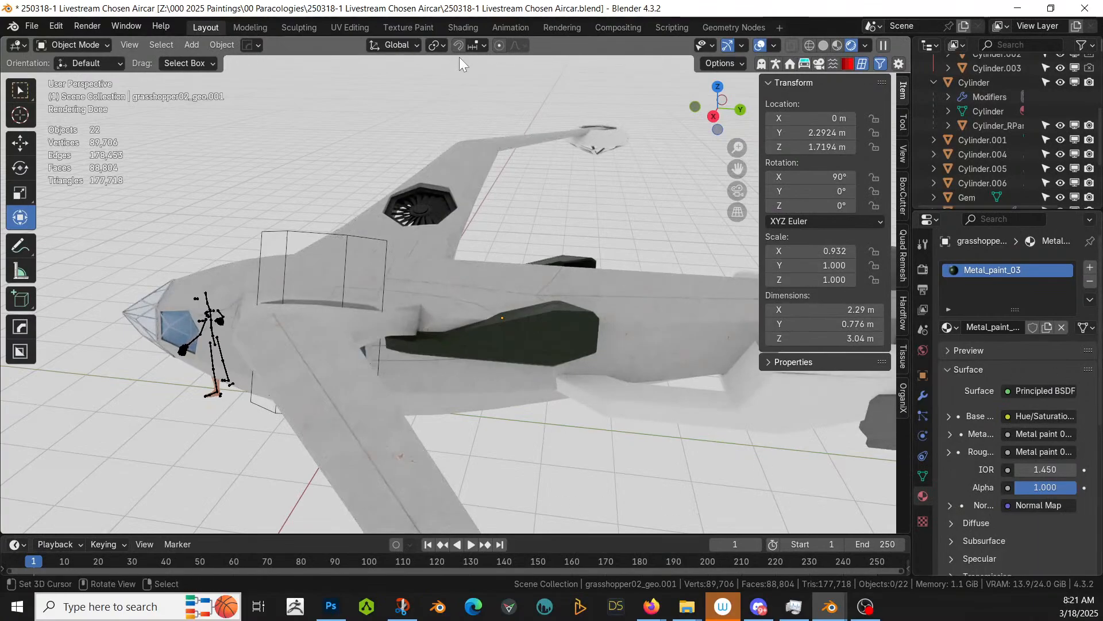
Step: In the Shading workspace, set the Value of Metal_paint_03's Hue/Saturation/Value node to 2
left_click(466, 29)
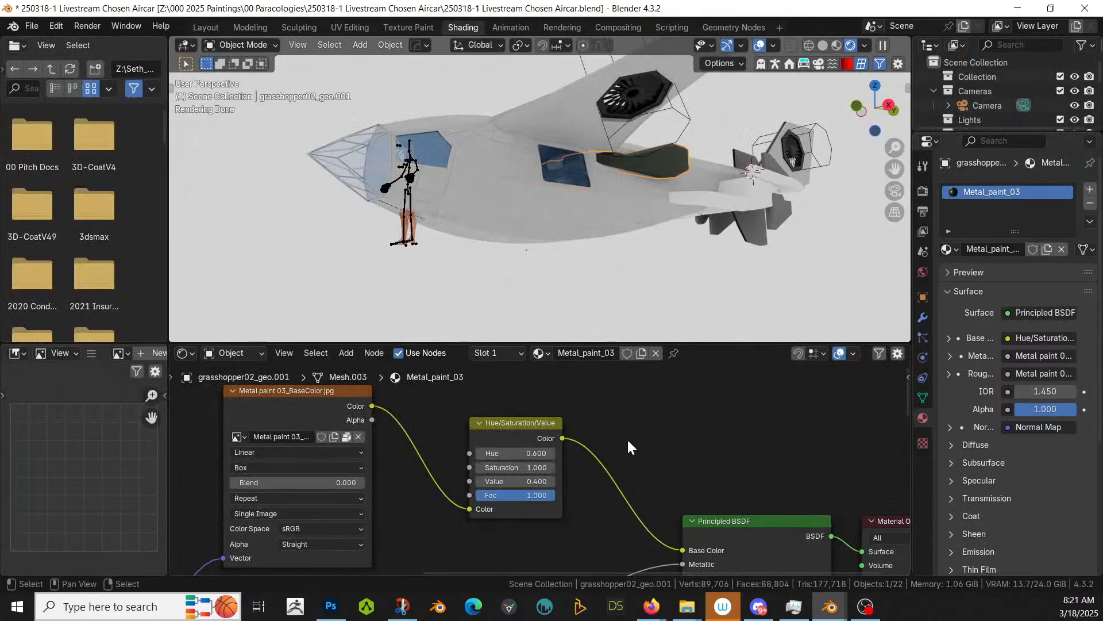
scroll(621, 492, "up", 1)
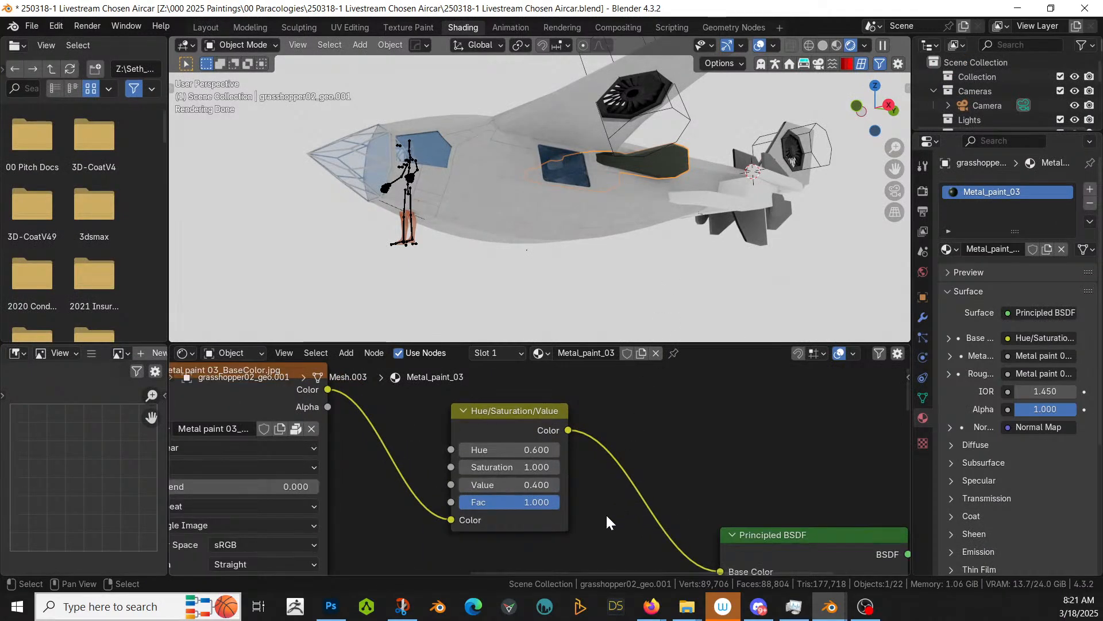
scroll(606, 513, "up", 1)
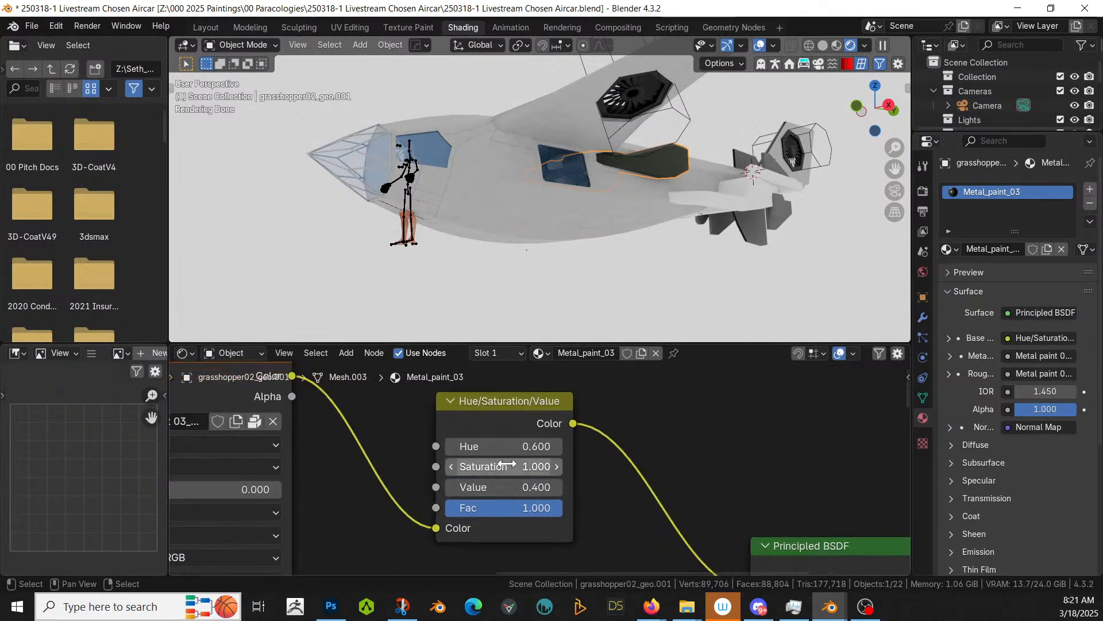
left_click_drag(502, 485, 732, 485)
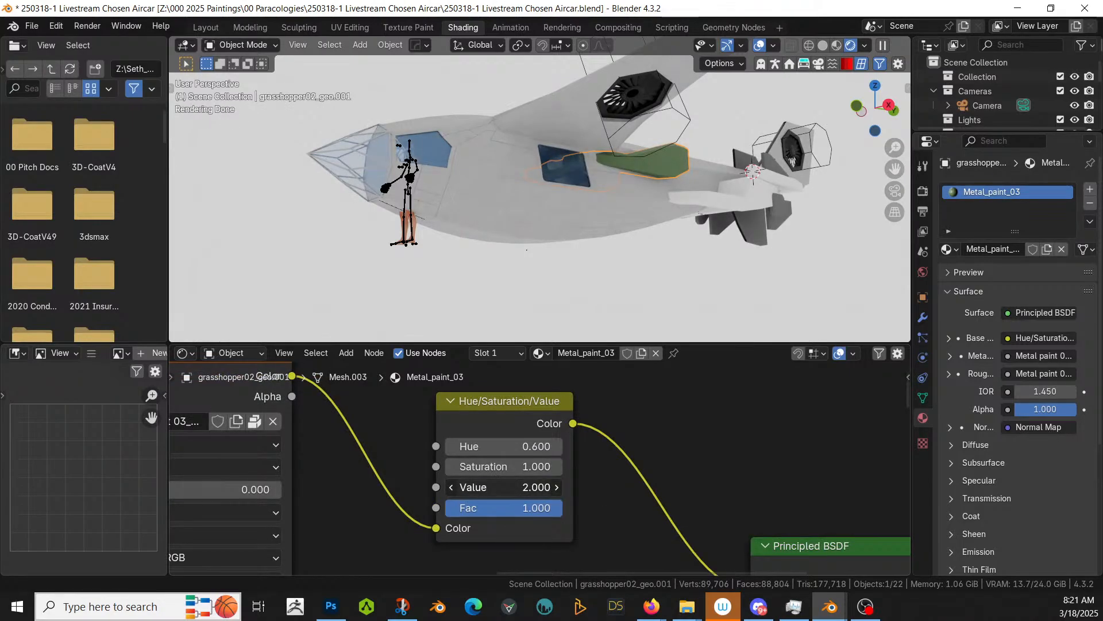
Step: Set the Value of Metal_paint_03's Hue/Saturation/Value node to 1.5, after trying 1
mouse_move(707, 165)
middle_mouse_down()
mouse_move(731, 160)
mouse_move(695, 170)
middle_mouse_up()
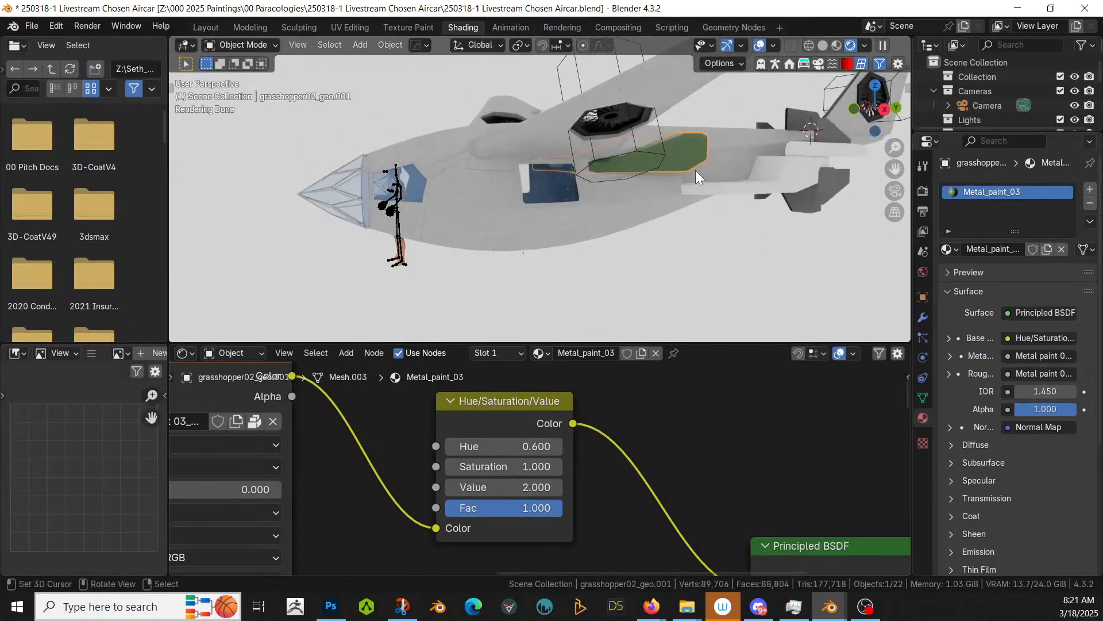
scroll(696, 170, "up", 3)
left_click(506, 487)
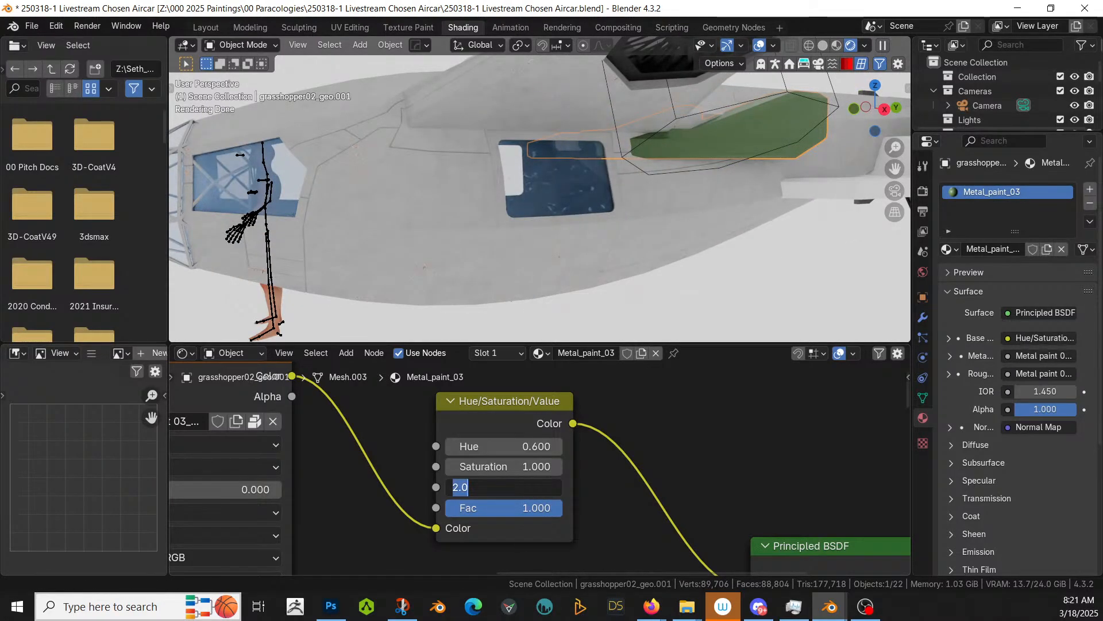
type("1")
key("Return")
left_click(506, 486)
type("1")
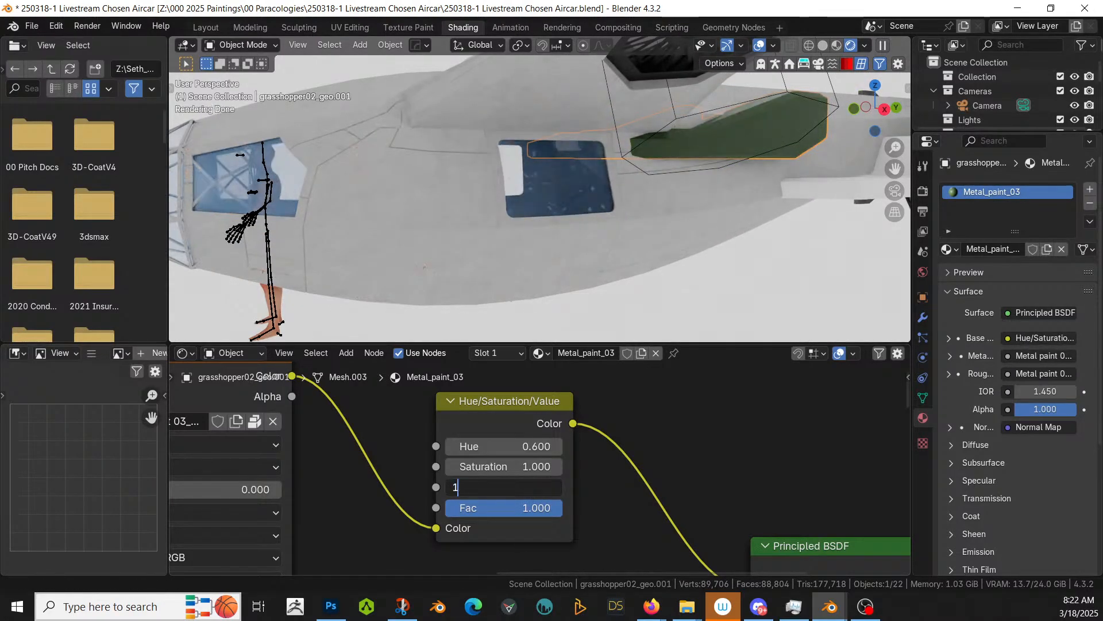
type(".5")
key("Return")
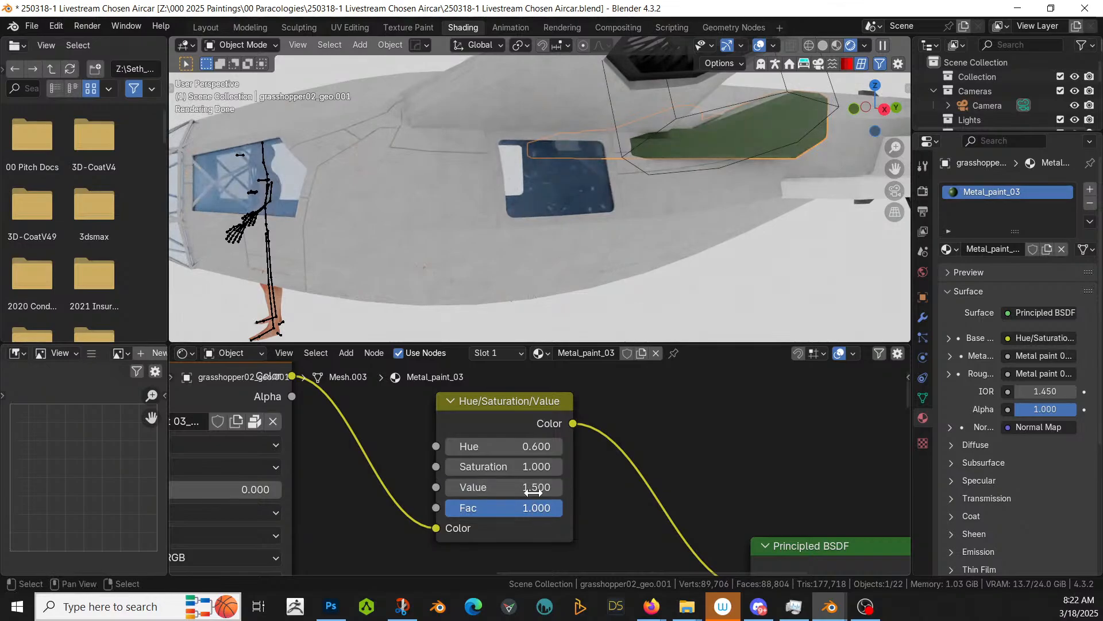
Step: Reduce the Saturation of Metal_paint_03's Hue/Saturation/Value node to 0.5
left_click(523, 466)
type(".")
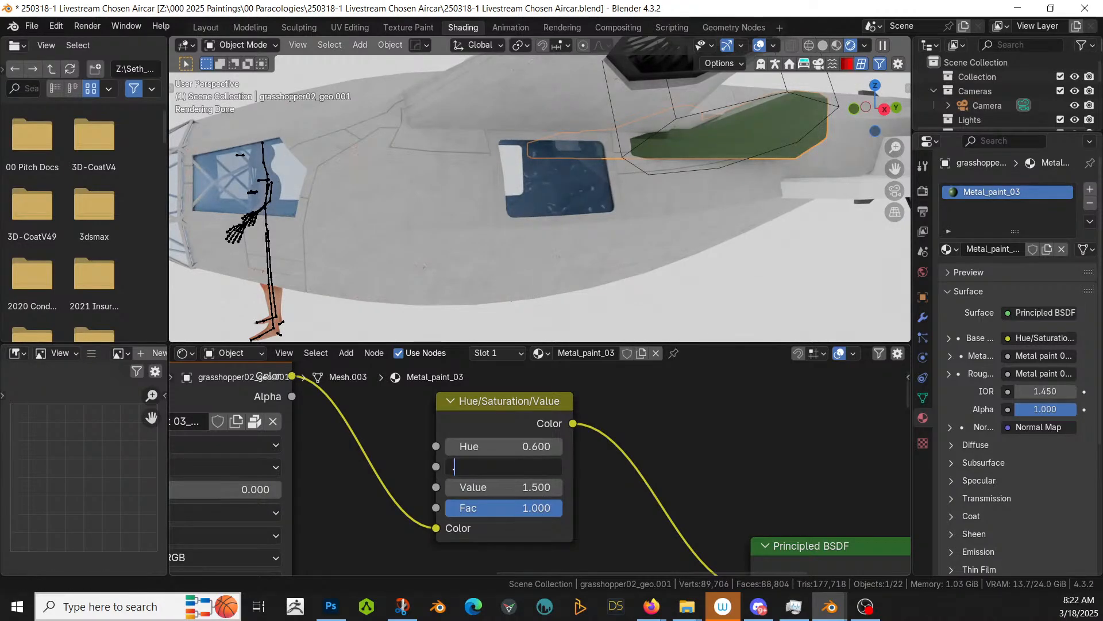
type("5")
key("Return")
middle_click_drag(717, 167, 599, 226)
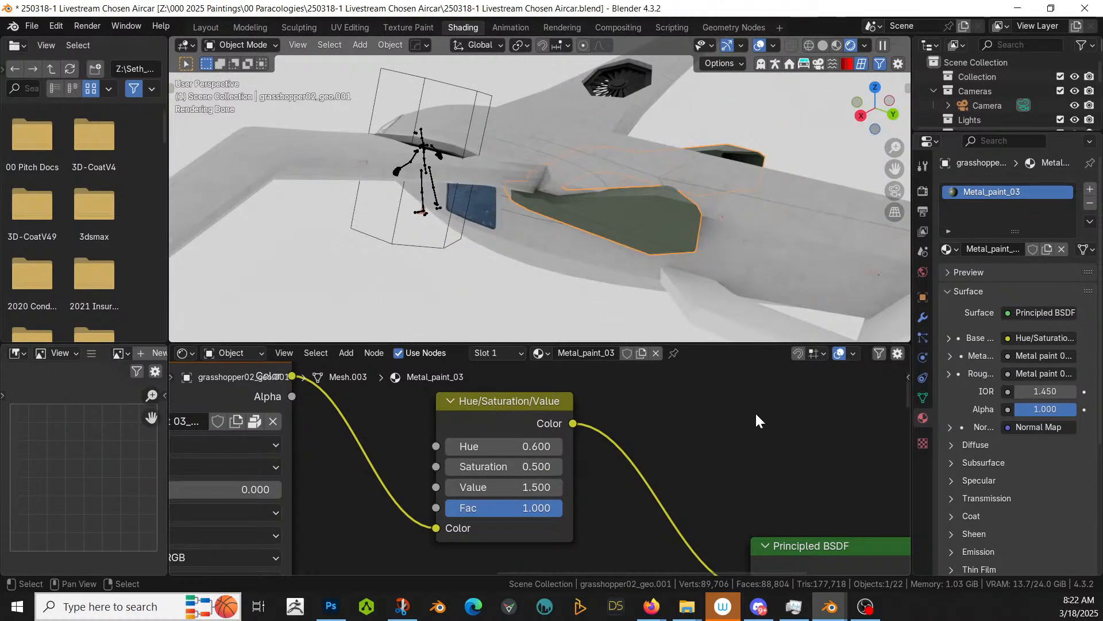
Step: Replace the standardWhite material on the rear frame running along both sides of the tail boom with Metal_paint_03
middle_click_drag(788, 265, 335, 38)
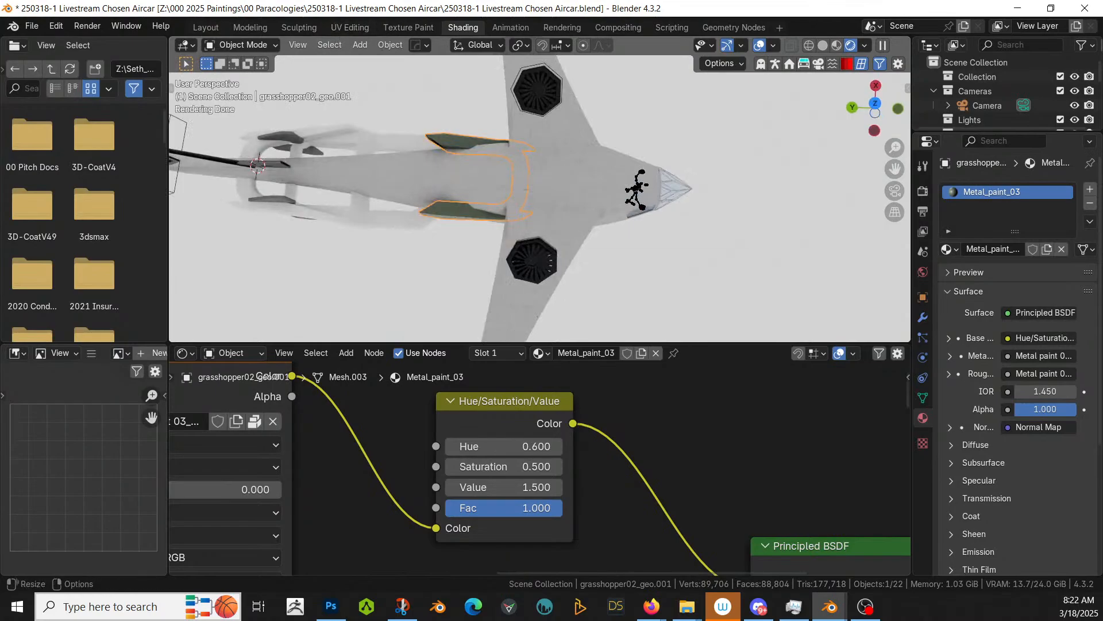
left_click(350, 214)
left_click(550, 352)
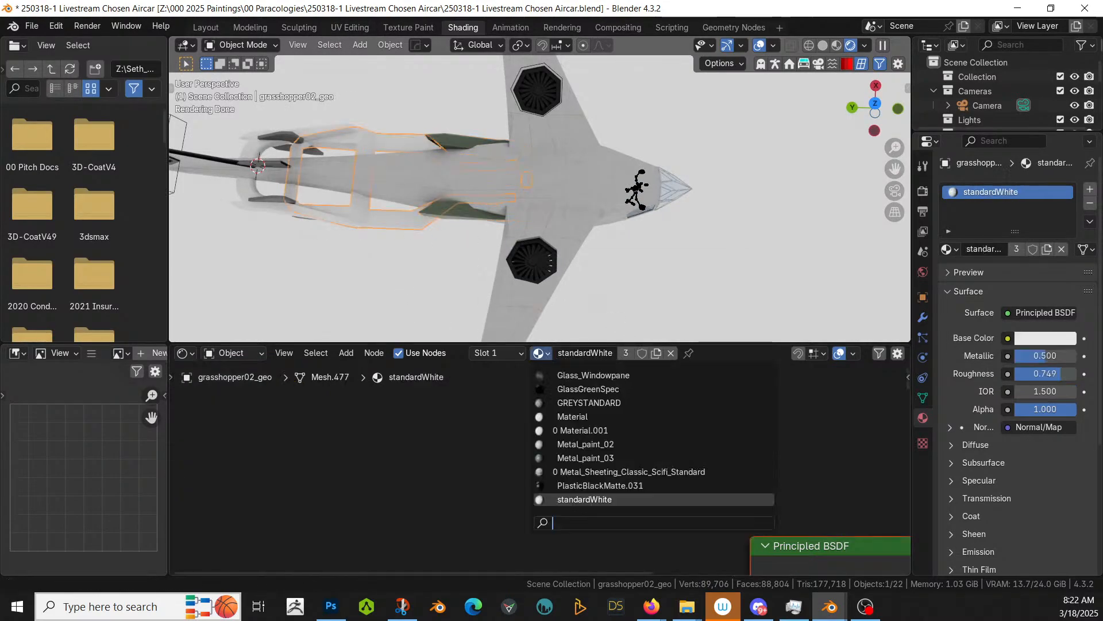
left_click(592, 458)
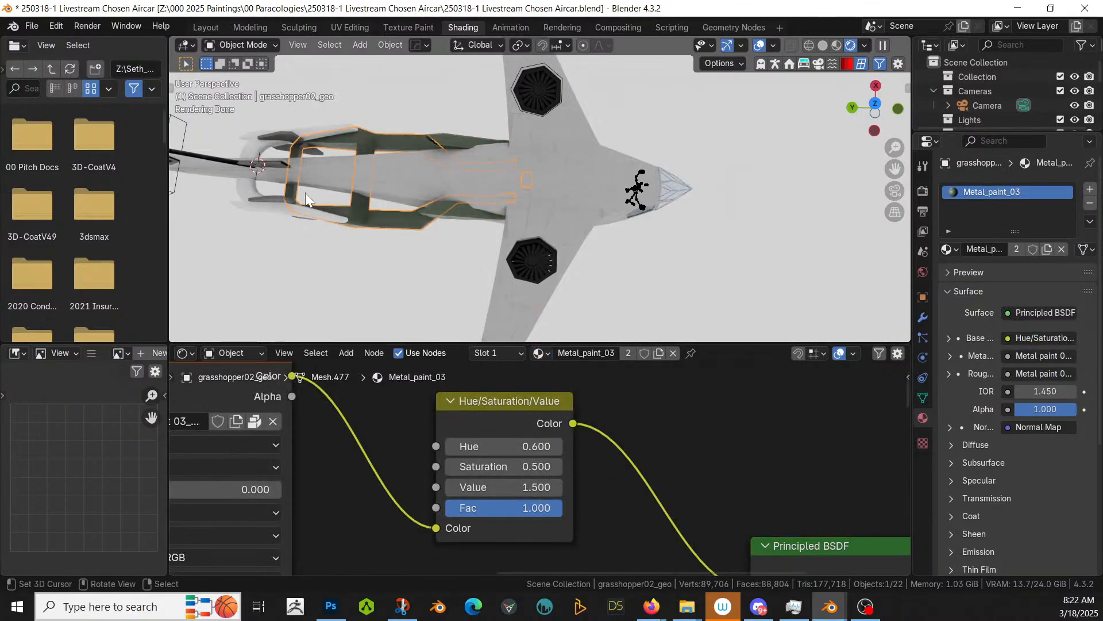
Step: Assign the existing Metal_paint_03 material to the long white side bars beside the tail fins
middle_click_drag(305, 196, 359, 86)
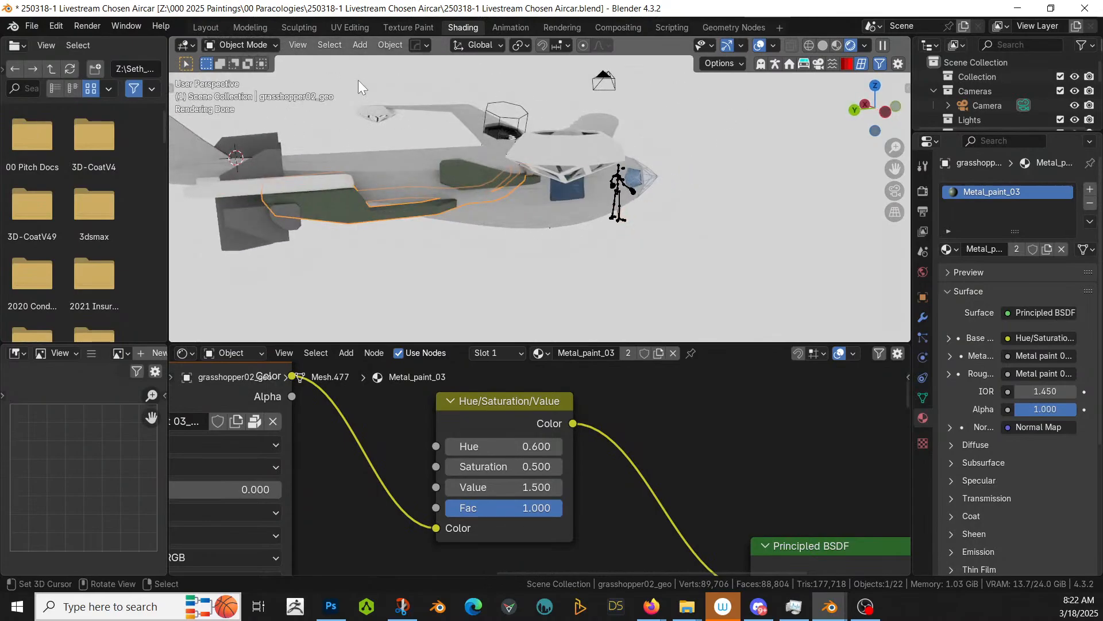
left_click(298, 183)
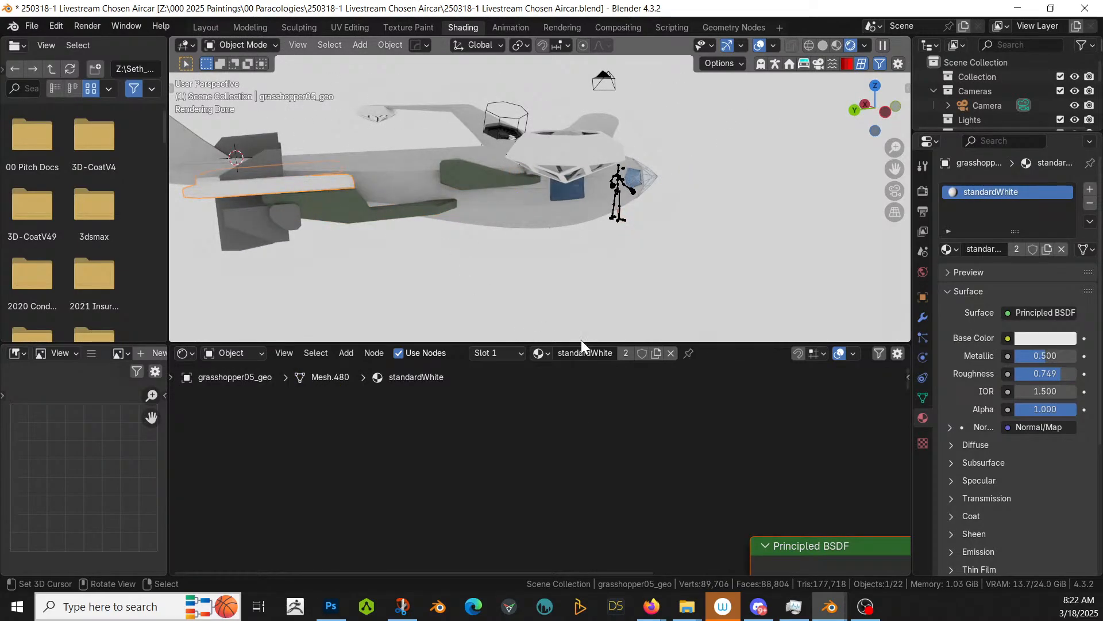
left_click(540, 353)
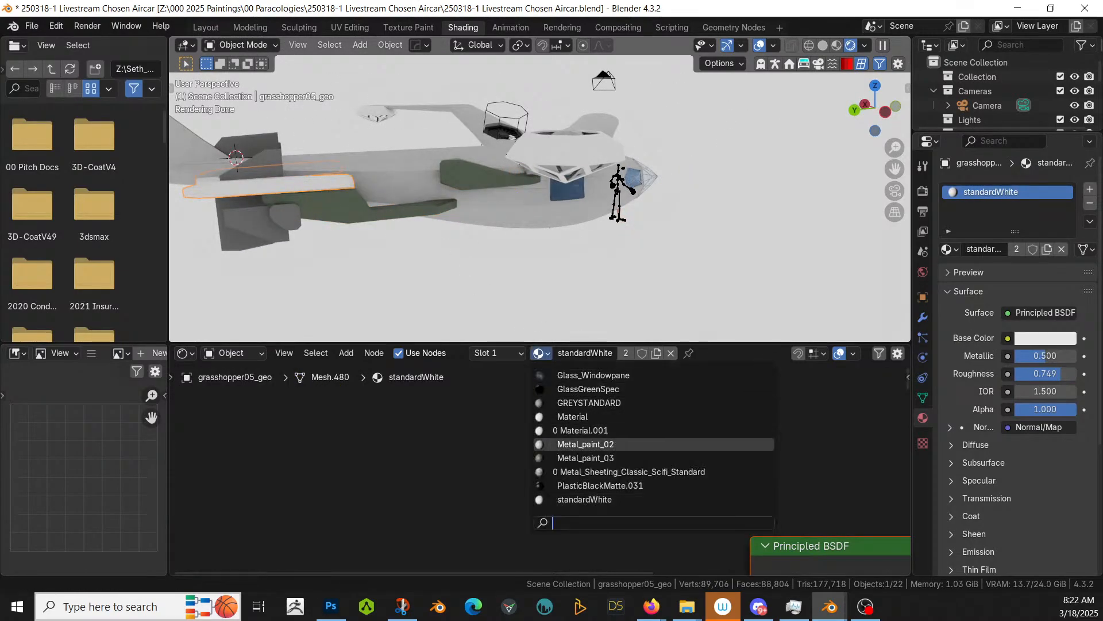
left_click(586, 457)
Step: Replace the GREYSTANDARD material on the grey tail fin assembly with the Metal_paint_04 material
middle_click_drag(397, 292, 519, 251)
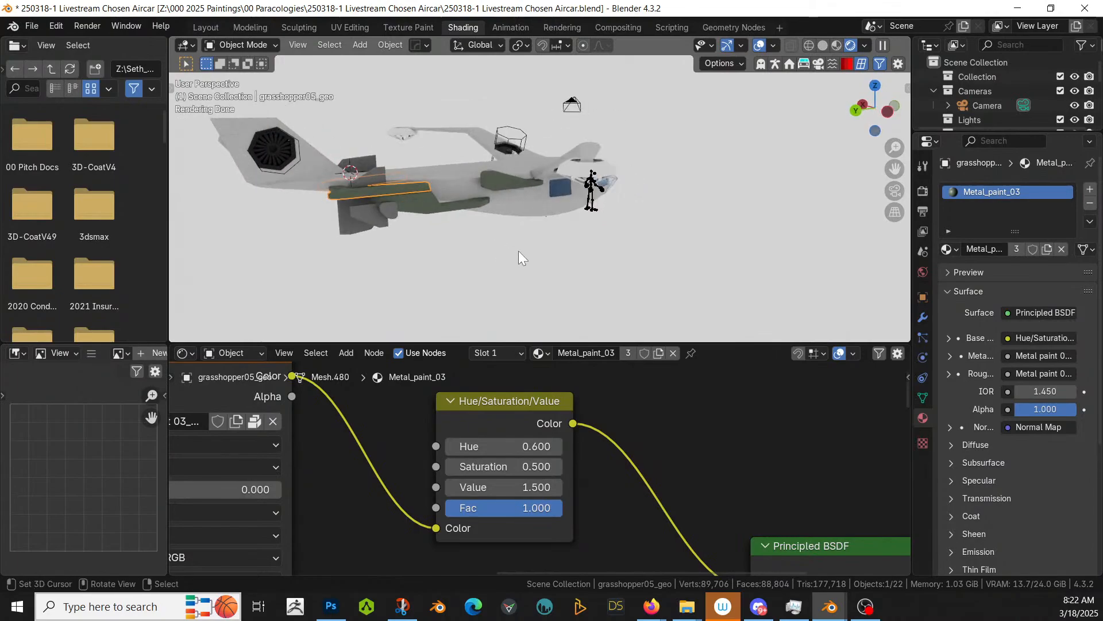
scroll(361, 208, "up", 3)
middle_click_drag(460, 214, 473, 229)
middle_click_drag(542, 224, 614, 215)
left_click(417, 295)
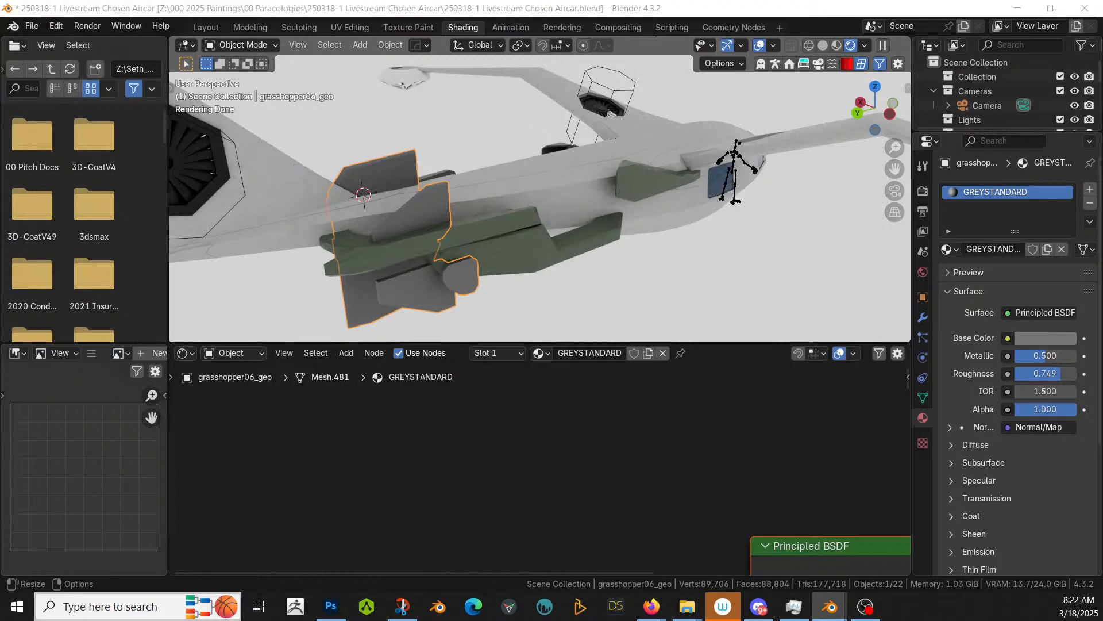
left_click(948, 249)
left_click(1033, 216)
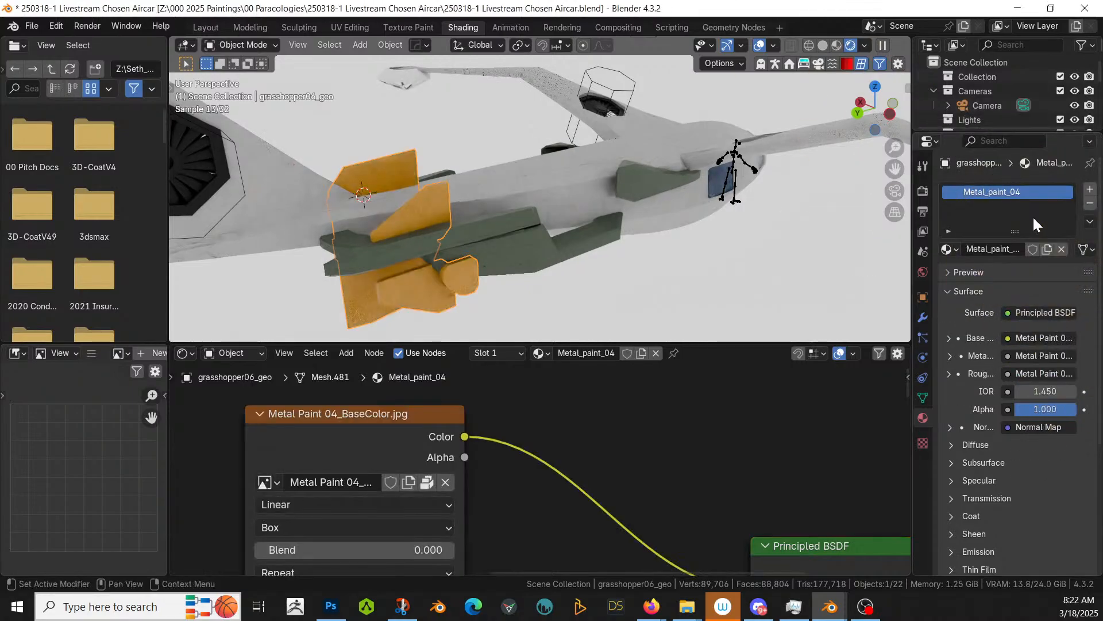
Step: Link the tail fin assembly's Metal_paint_04 material to the wingtip engine rings and clear the selection
middle_click_drag(593, 226, 480, 167)
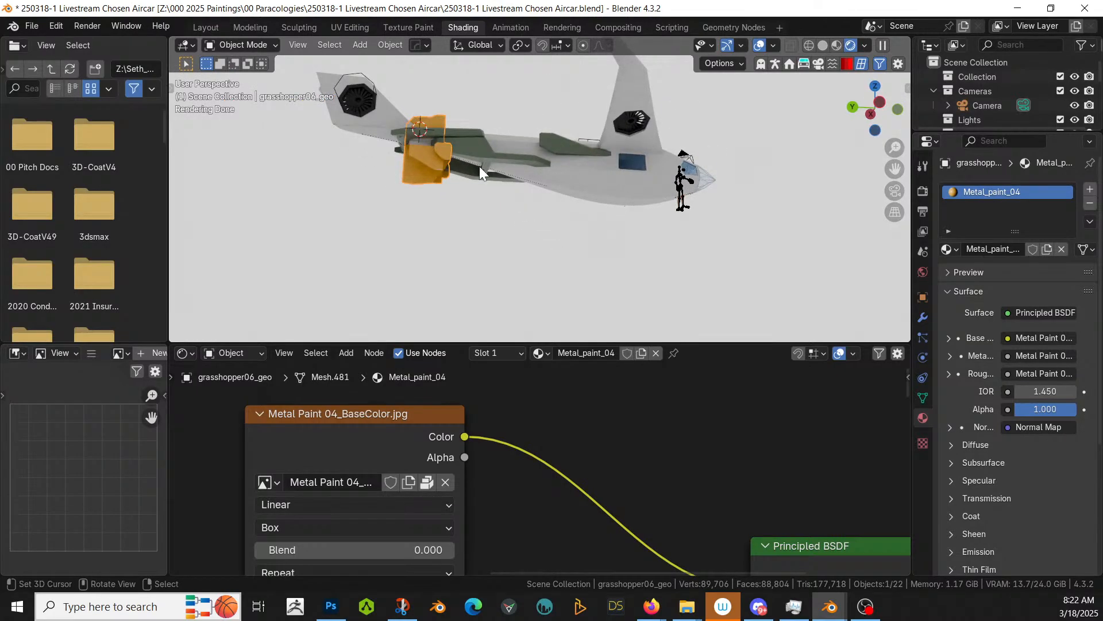
middle_click_drag(699, 184, 666, 257)
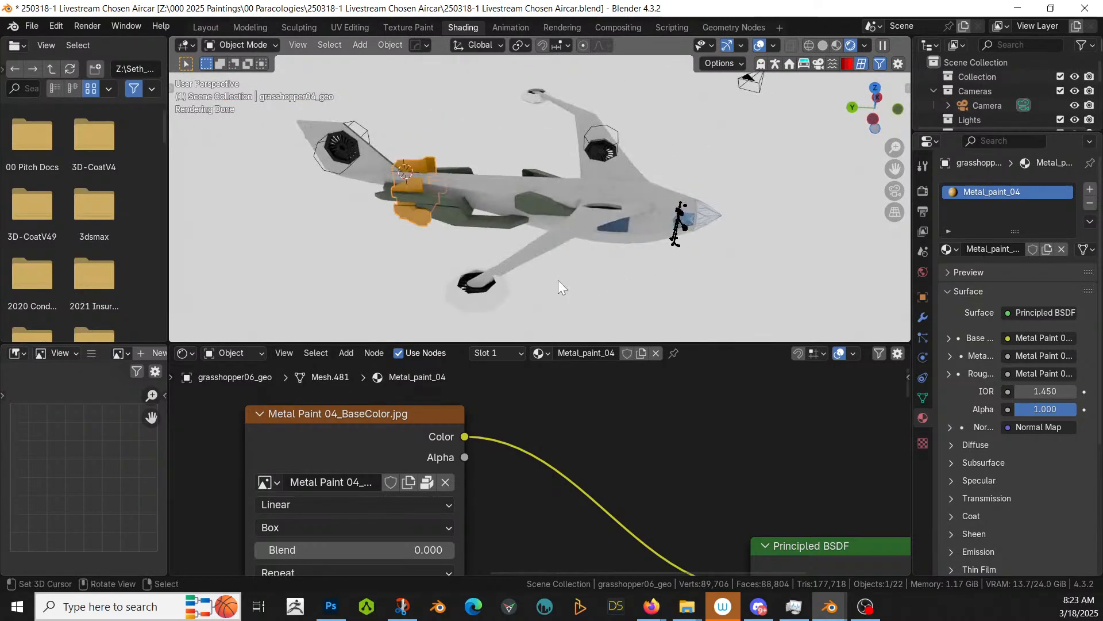
left_click(470, 275)
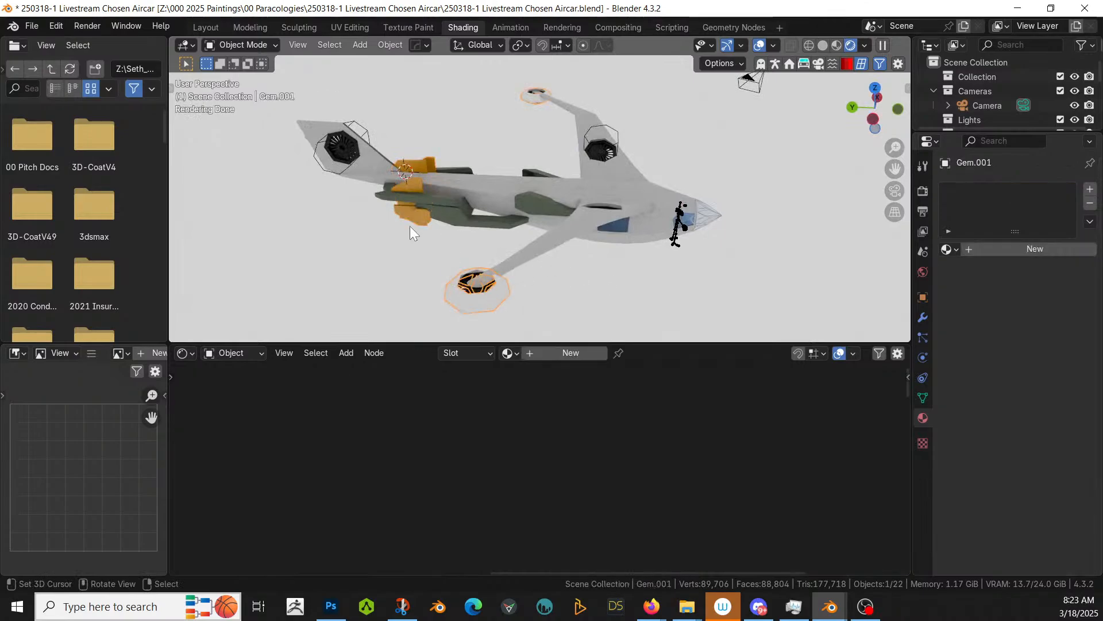
left_click(410, 210, "shift")
key("ctrl+l")
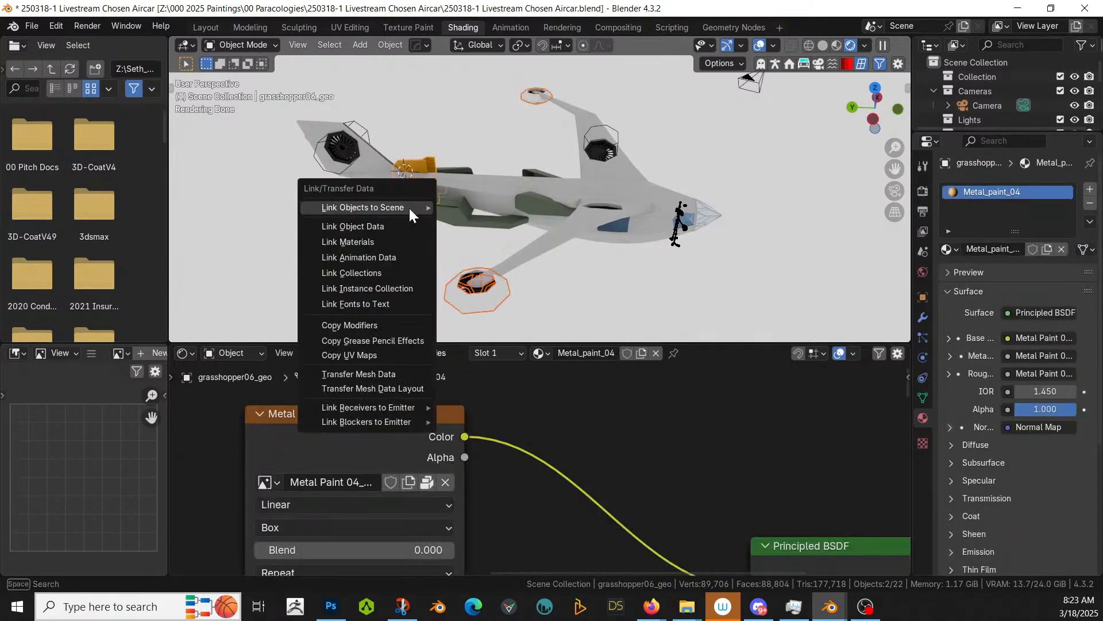
left_click(406, 240)
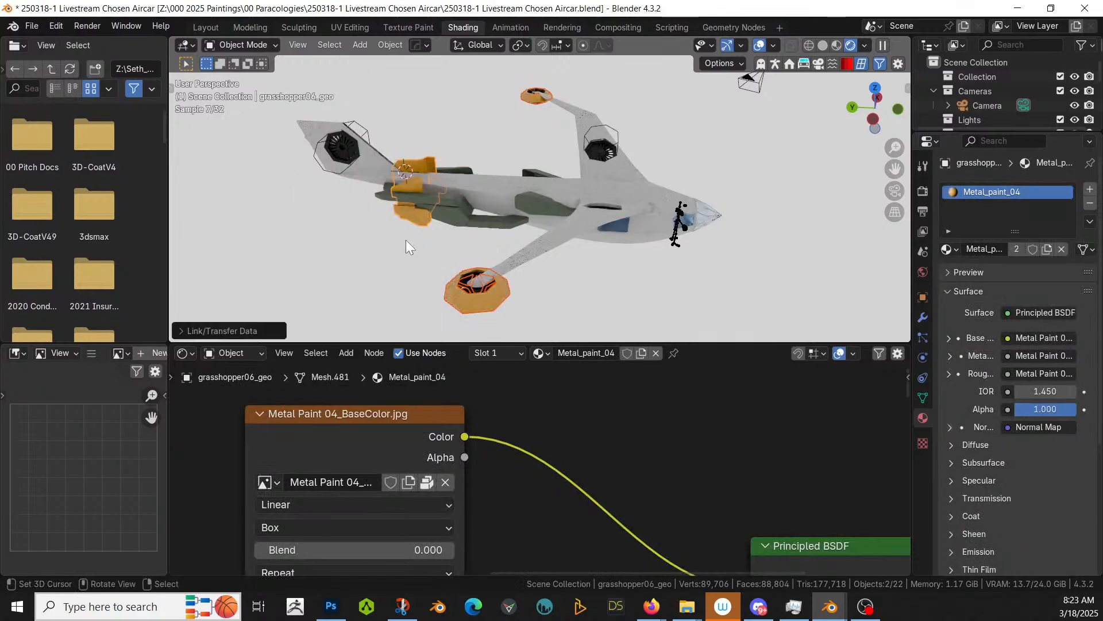
left_click(601, 267)
Step: Insert a Hue/Saturation/Value node between Metal_paint_04's base color texture and its Principled BSDF
middle_click_drag(602, 267, 412, 168)
scroll(466, 188, "up", 3)
middle_click_drag(470, 189, 577, 268)
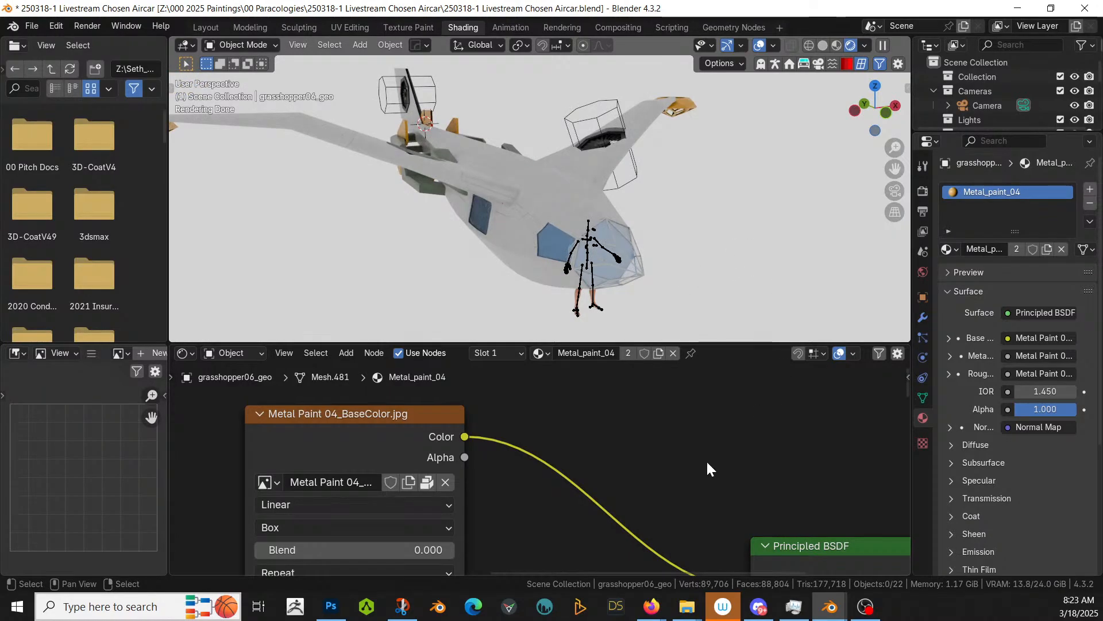
middle_click_drag(715, 469, 657, 439)
scroll(652, 453, "up", 1)
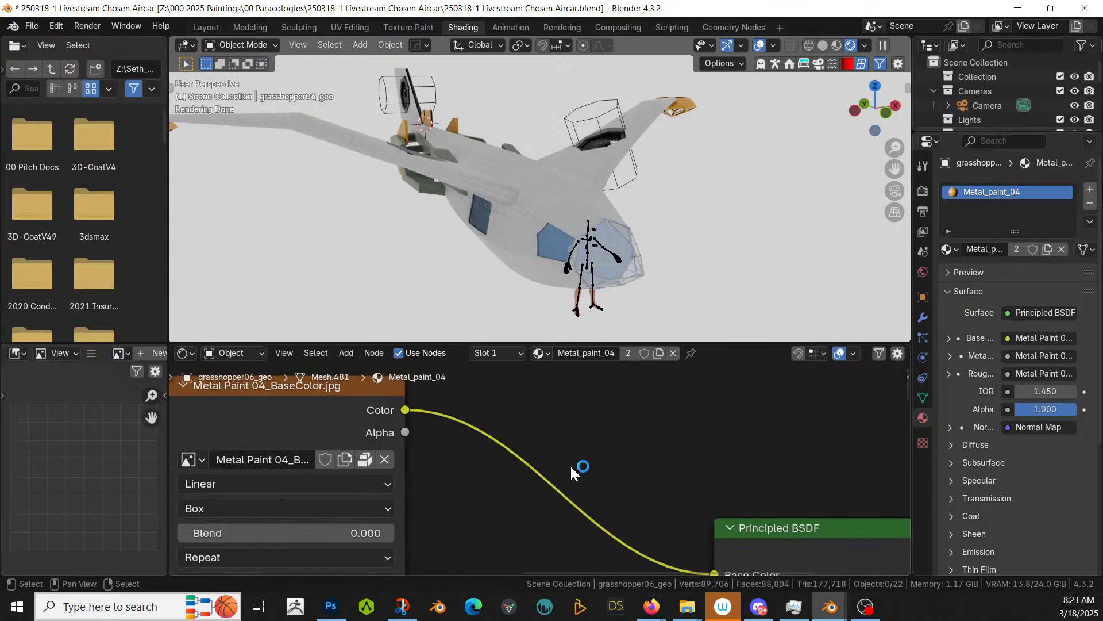
key("shift+a")
left_click(549, 391)
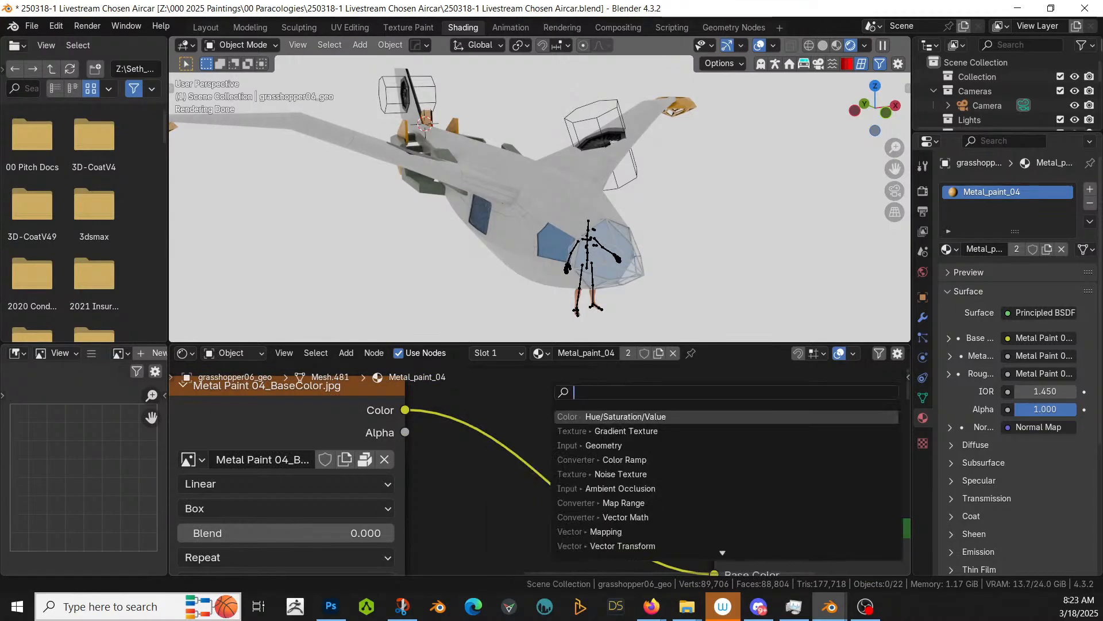
type("hu")
key("Return")
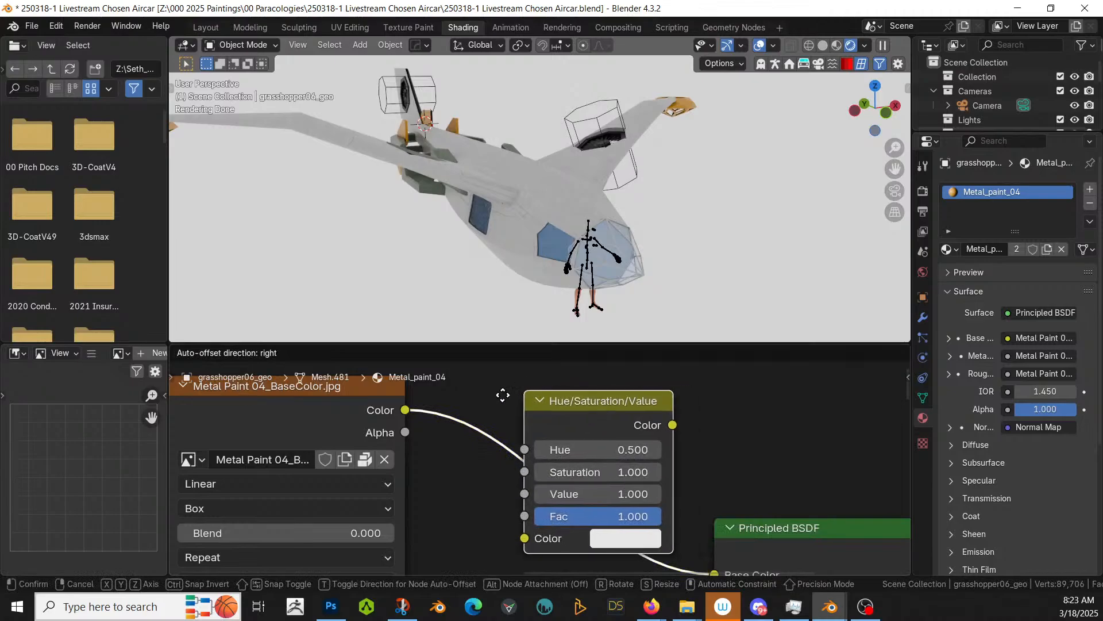
left_click(482, 401)
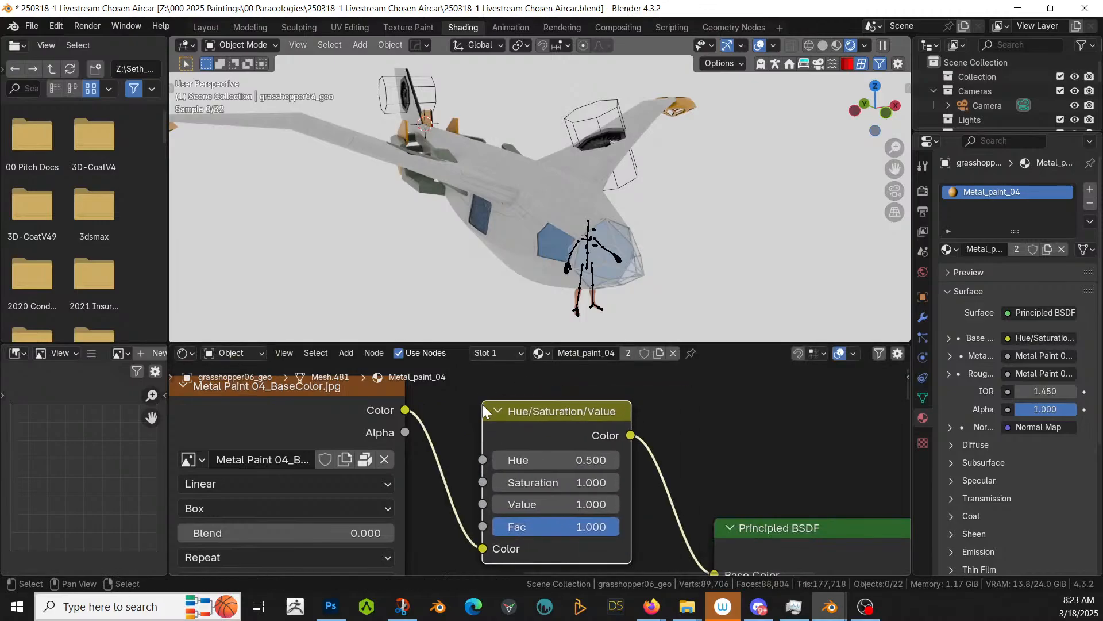
Step: Set both Saturation and Value of Metal_paint_04's Hue/Saturation/Value node to 0.25
left_click(569, 482)
key("Tab")
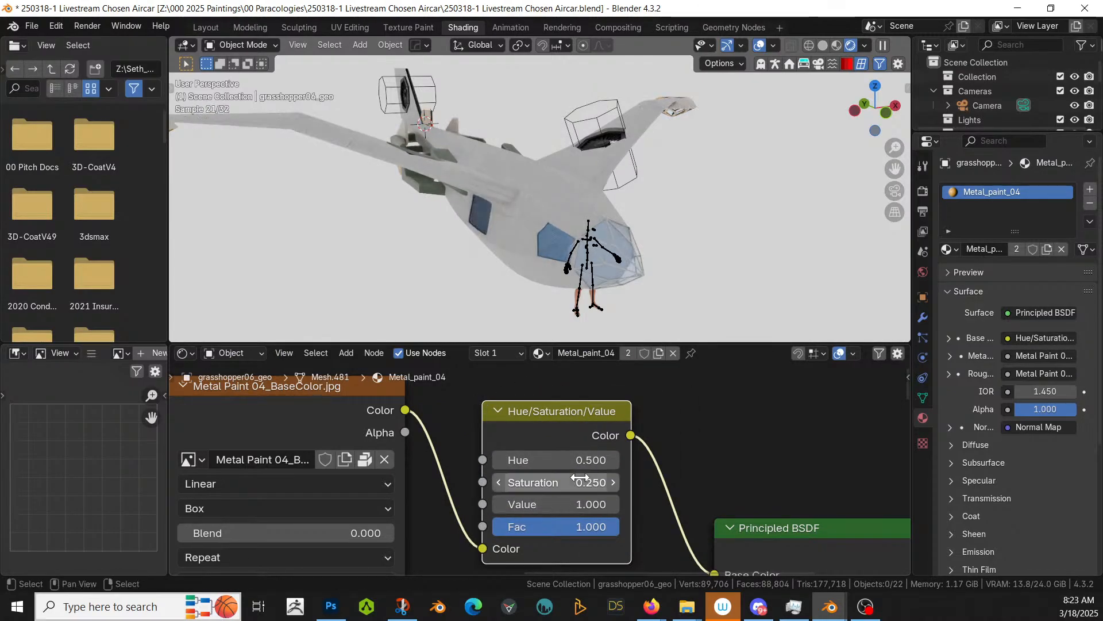
type(".2")
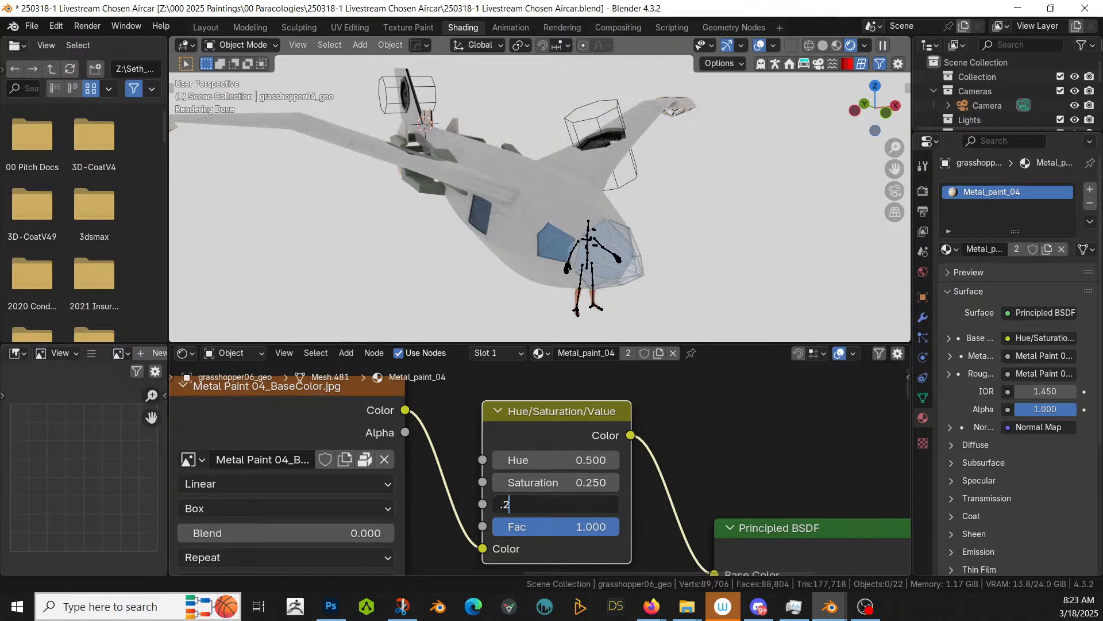
type("5")
key("Return")
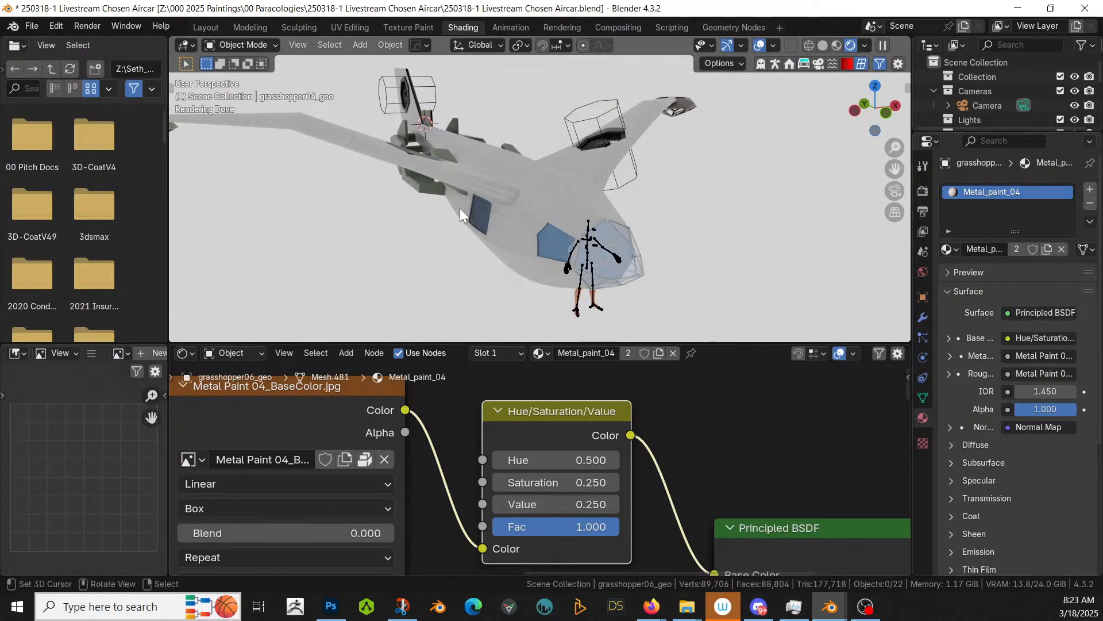
Step: Examine the darkened paint on the wingtip ring and tail fins up close and across the whole aircar
middle_click_drag(460, 209, 741, 244)
scroll(570, 169, "up", 5)
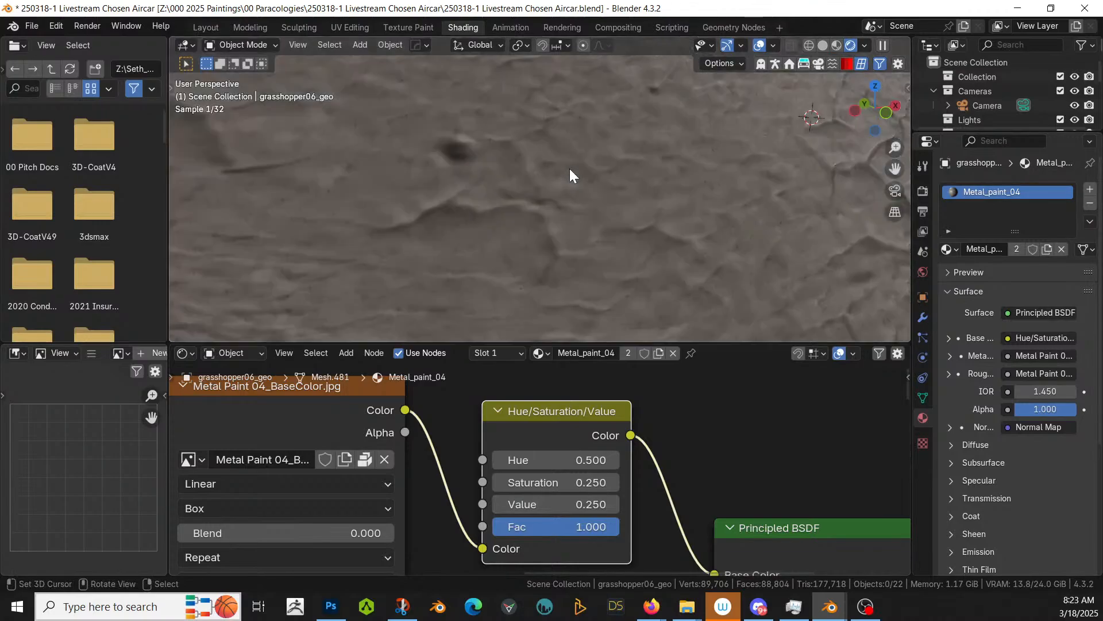
scroll(570, 176, "down", 8)
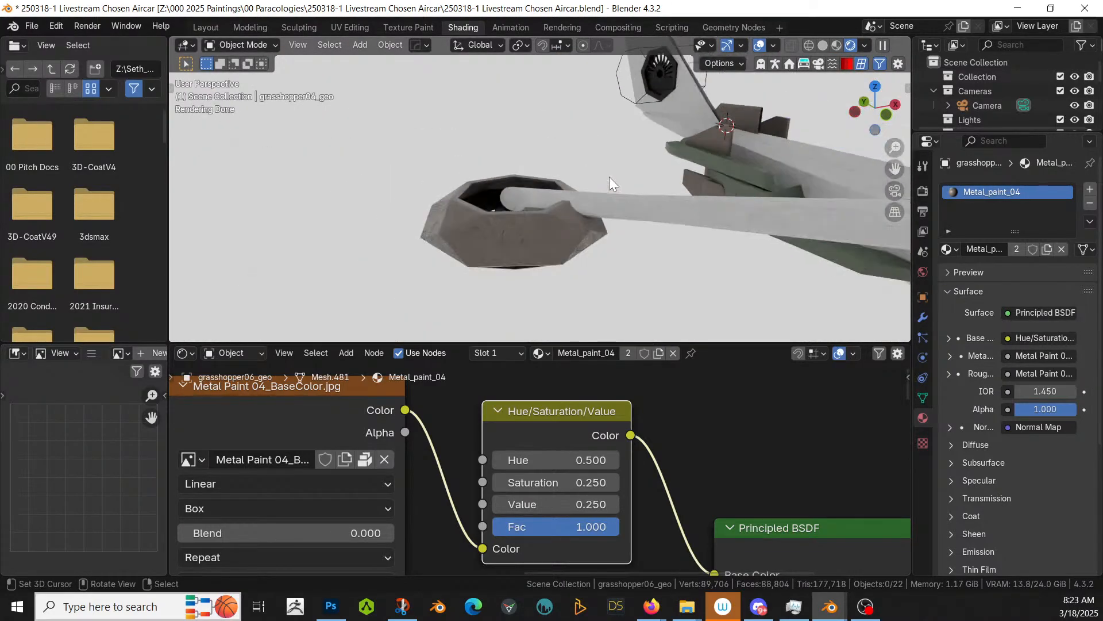
middle_click_drag(640, 177, 518, 174)
middle_click_drag(599, 157, 444, 134)
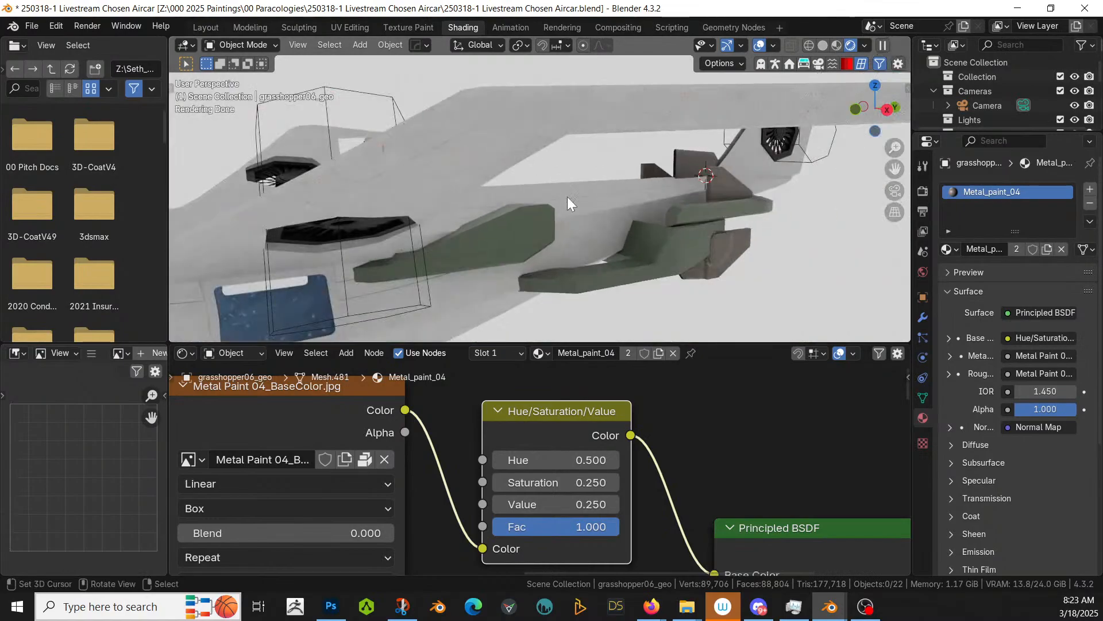
middle_click_drag(567, 214, 567, 243)
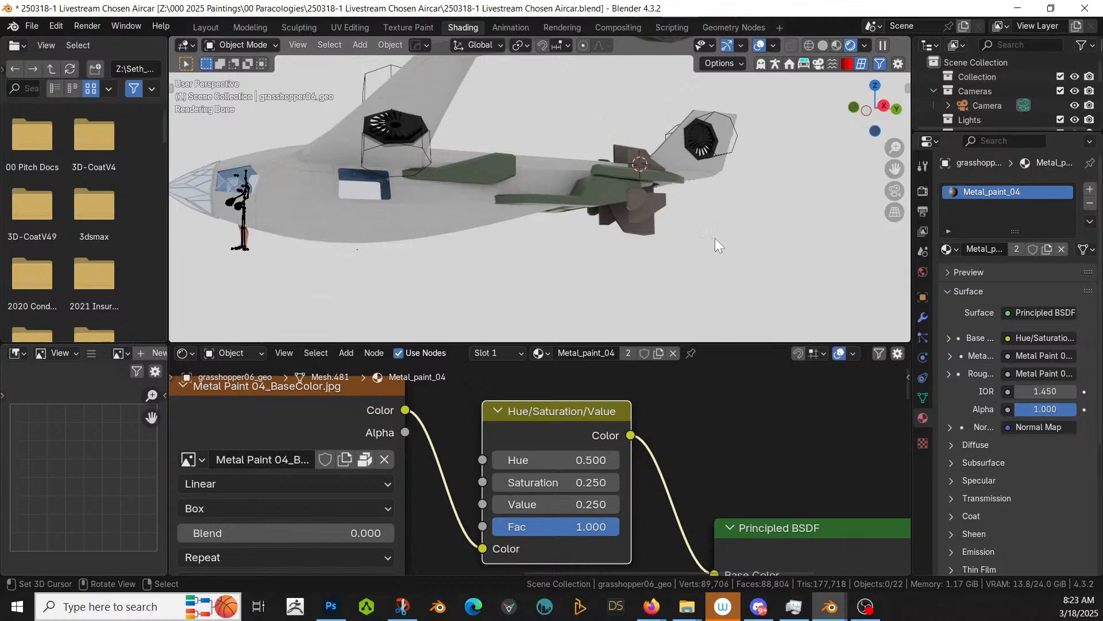
middle_click_drag(633, 239, 666, 256)
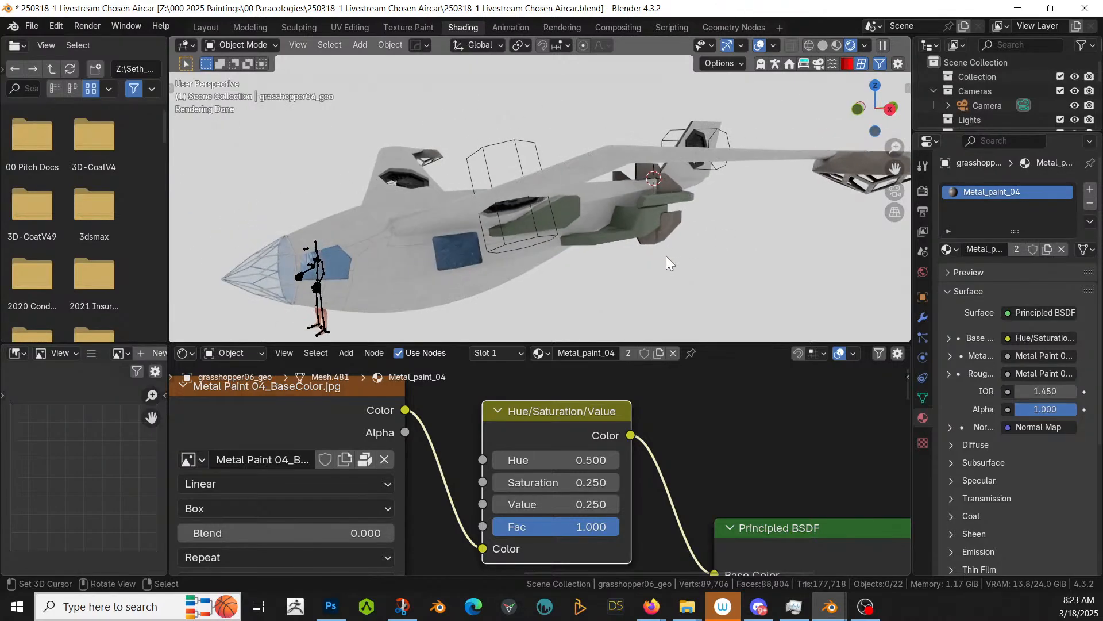
scroll(546, 237, "down", 2)
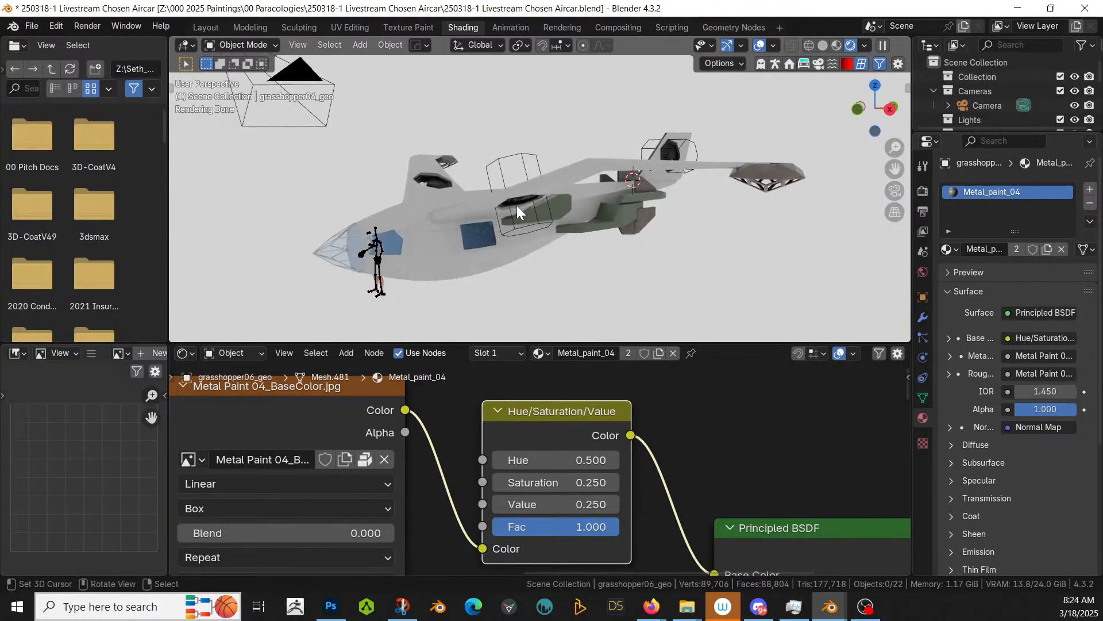
Step: Isolate the pair of black wing engine fans in local view
left_click(440, 178)
key("KP_Divide")
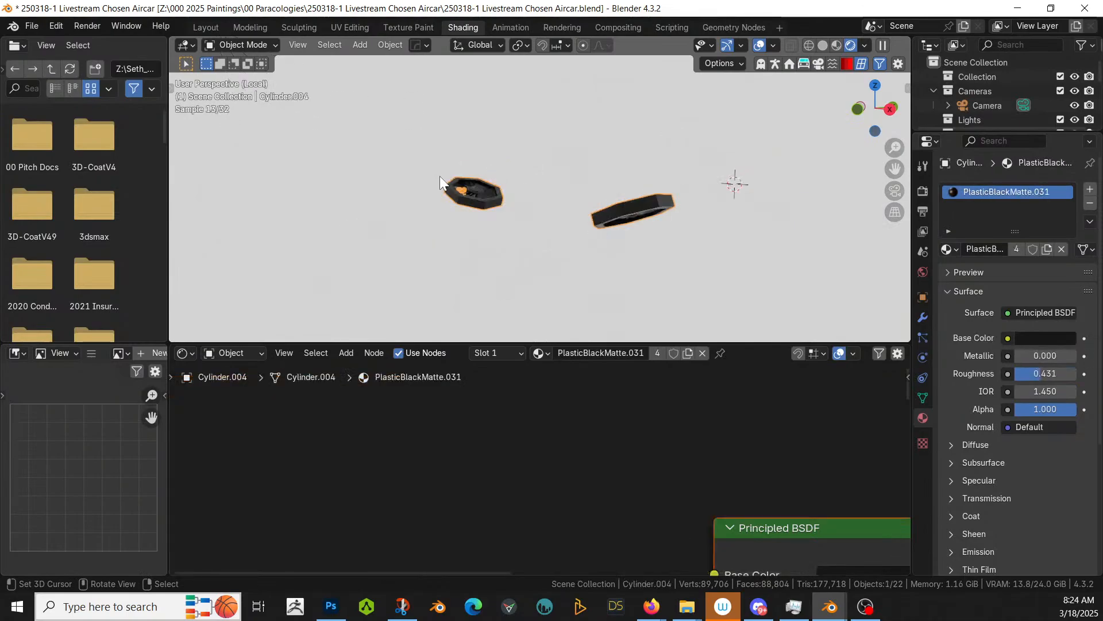
Step: Select all linked faces of the octagonal outer housing on the isolated wing fan and frame the view on them
scroll(439, 176, "up", 4)
key("Tab")
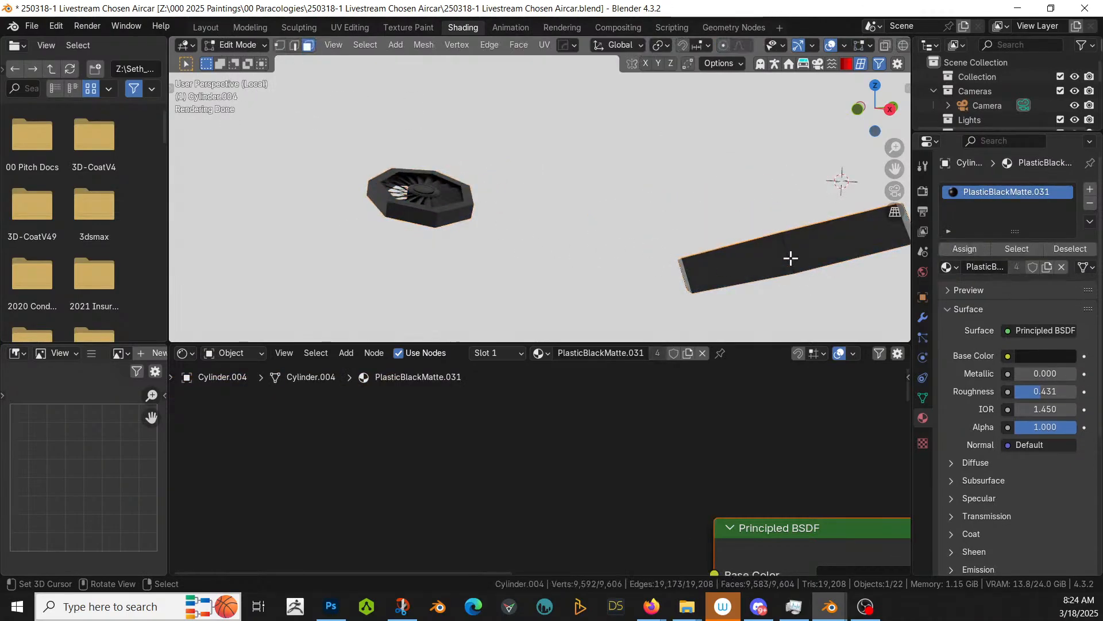
left_click(788, 246)
key("ctrl+l")
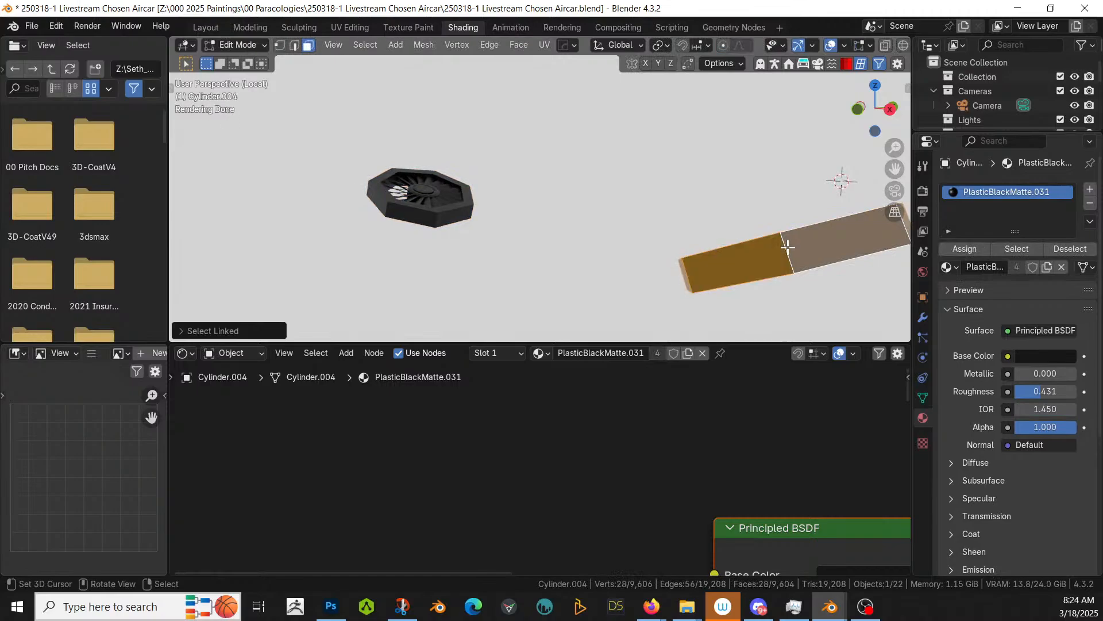
key("KP_Decimal")
middle_click_drag(761, 162, 863, 331)
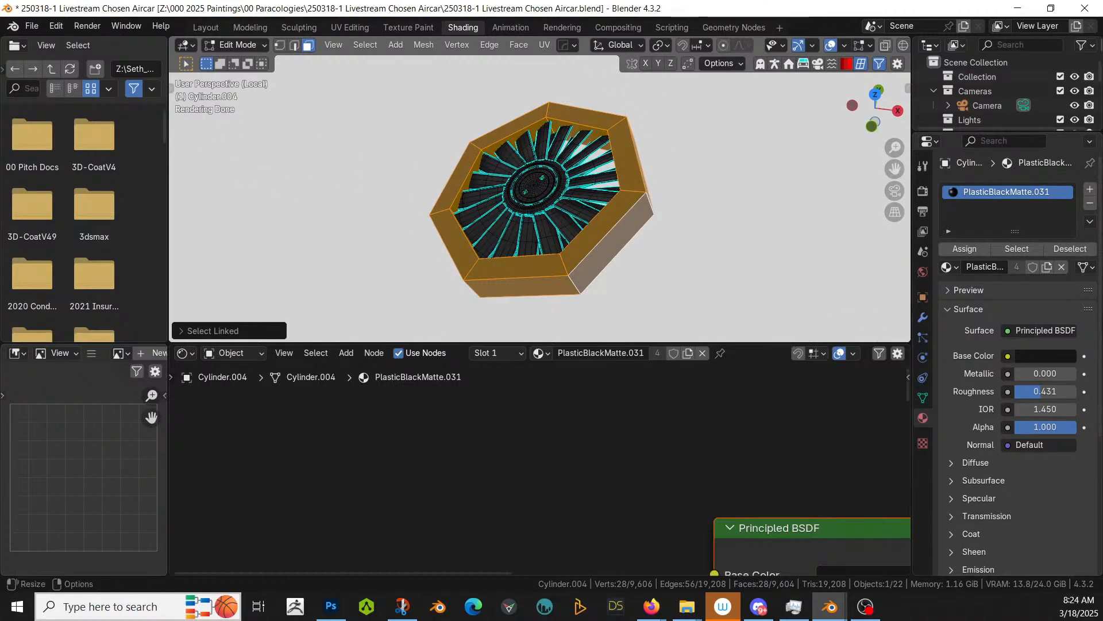
Step: Add Metal_paint_04 as a second material on the wing fans, assign it to the selected housing, and show the whole aircar again
left_click(1090, 190)
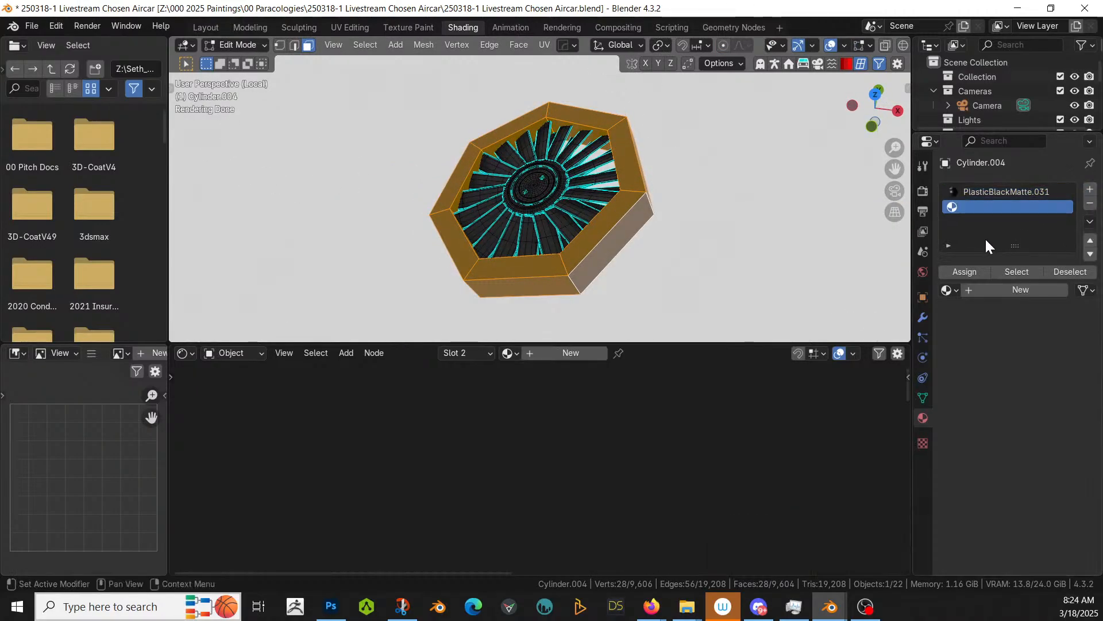
left_click(949, 289)
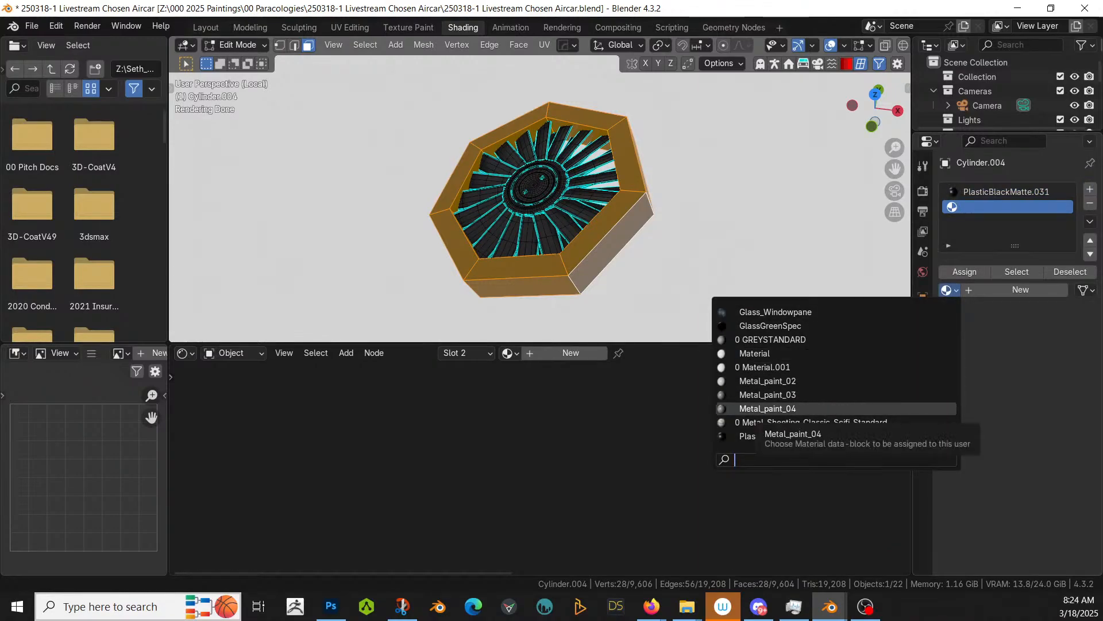
left_click(775, 407)
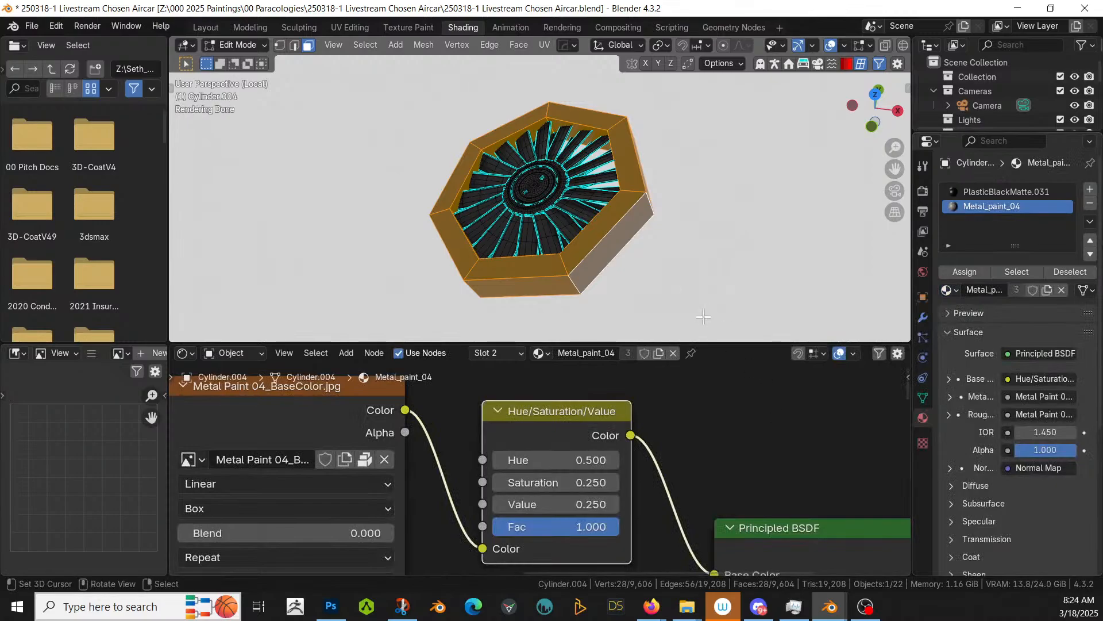
key("Tab")
key("Tab")
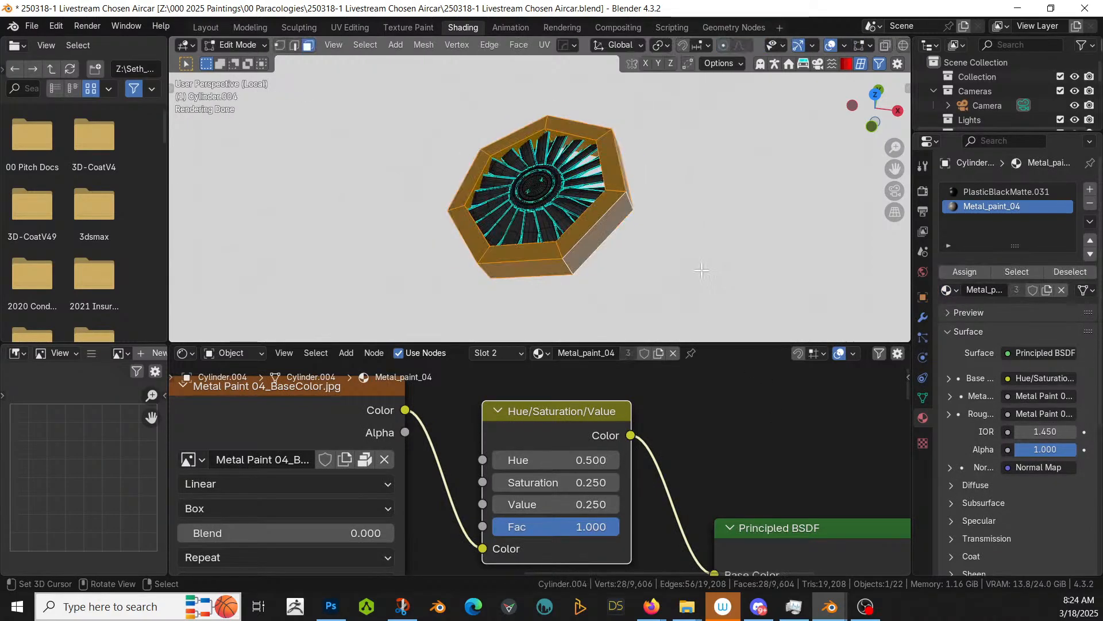
scroll(953, 275, "down", 1)
left_click(964, 243)
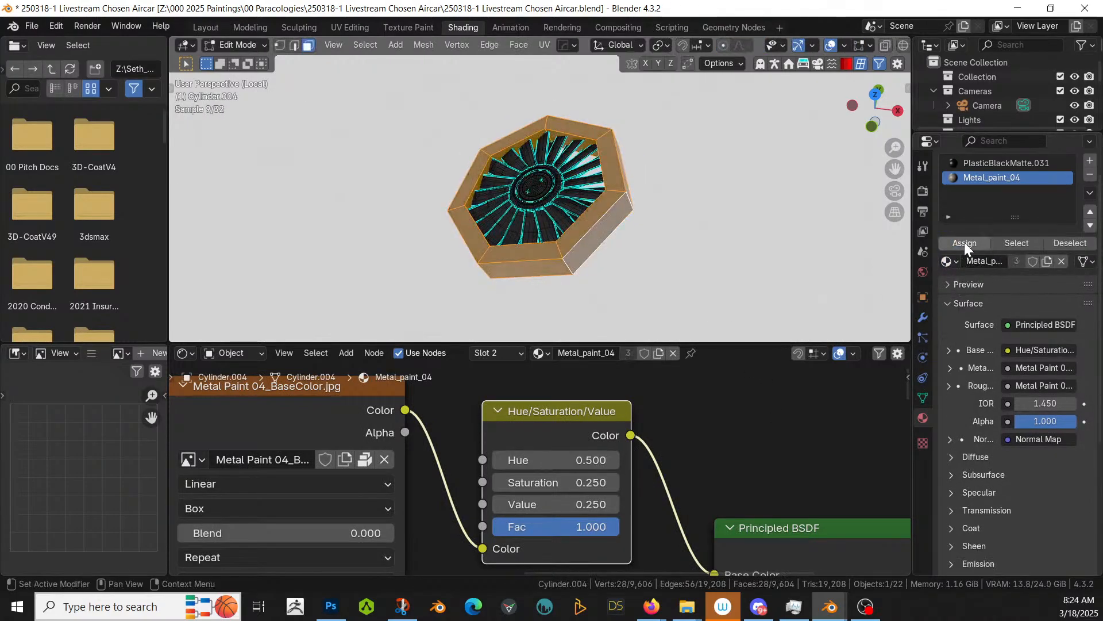
key("Tab")
key("KP_Divide")
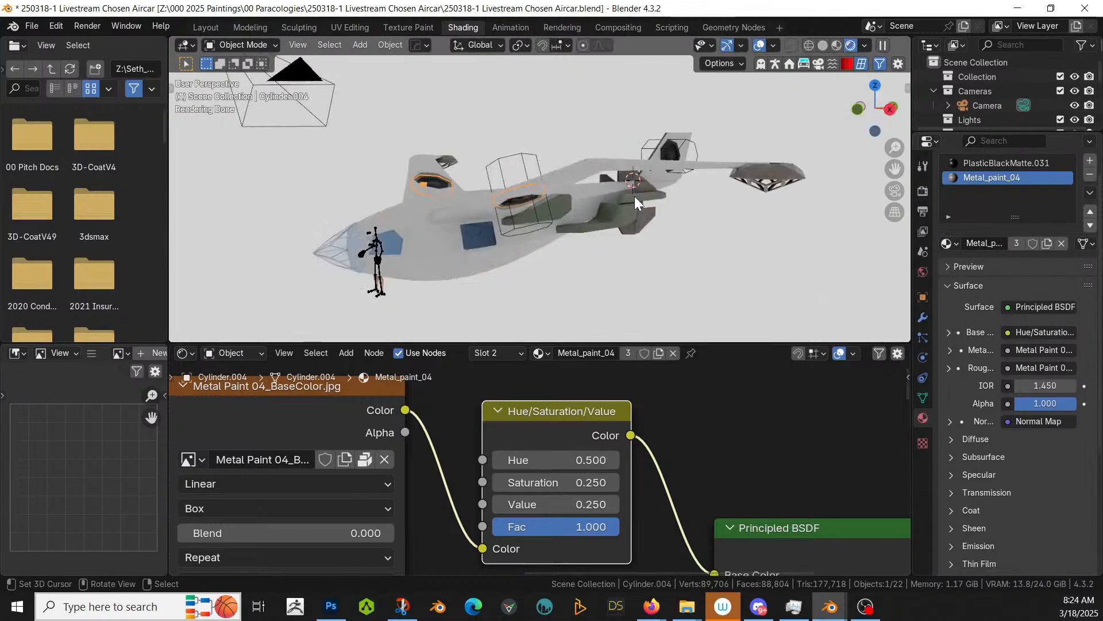
Step: Isolate the tail fan in local view and select all linked faces of its octagonal outer housing
middle_click_drag(634, 195, 525, 194)
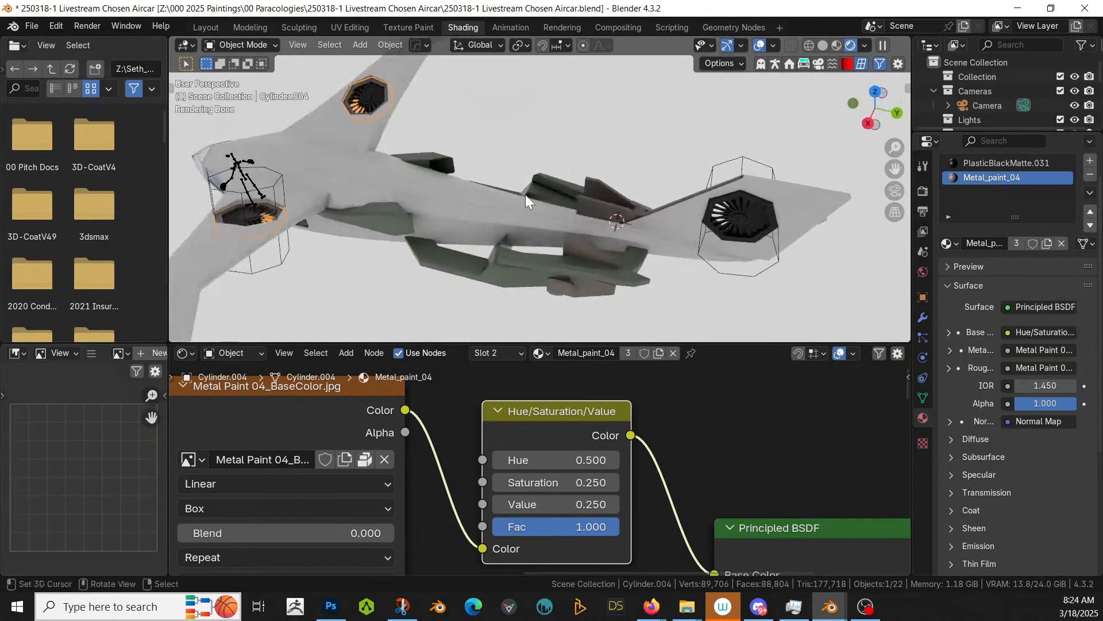
left_click(713, 214)
key("Tab")
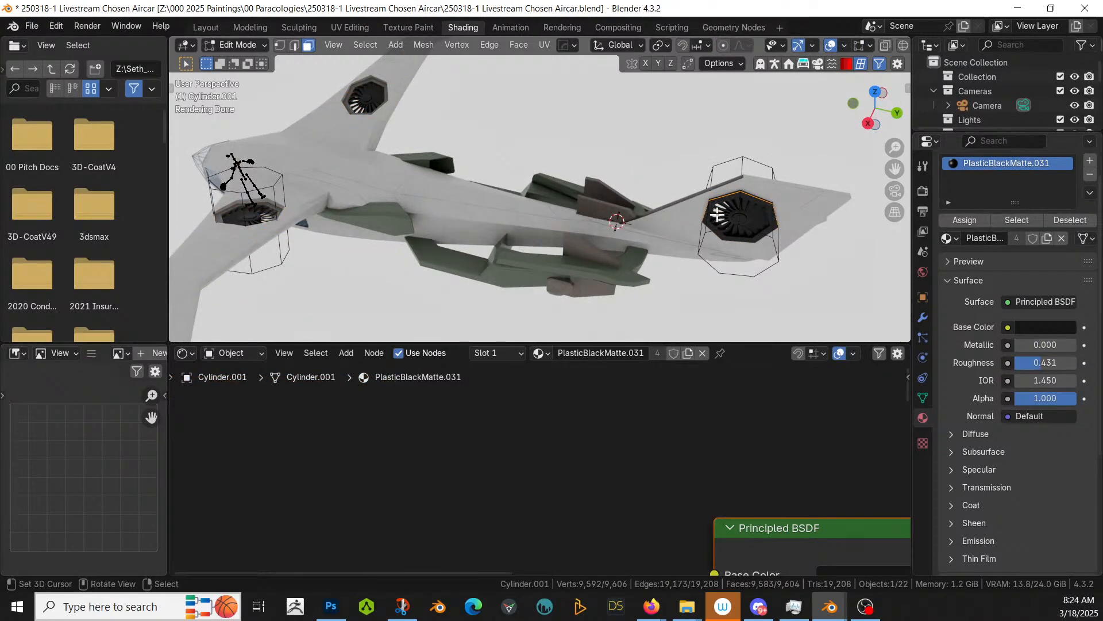
left_click(710, 208)
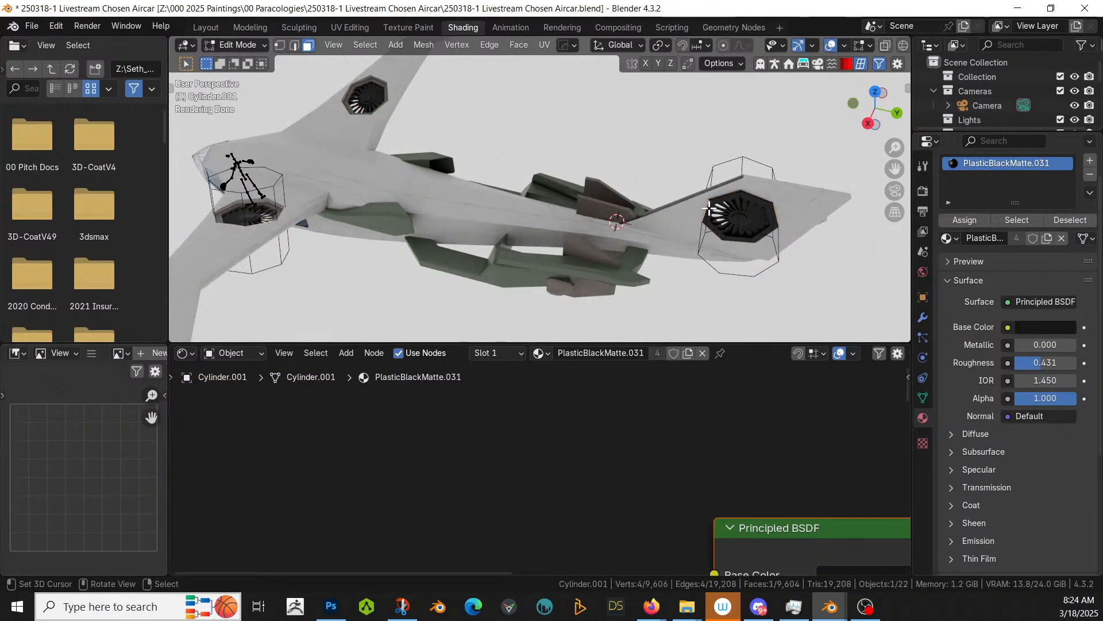
key("KP_Divide")
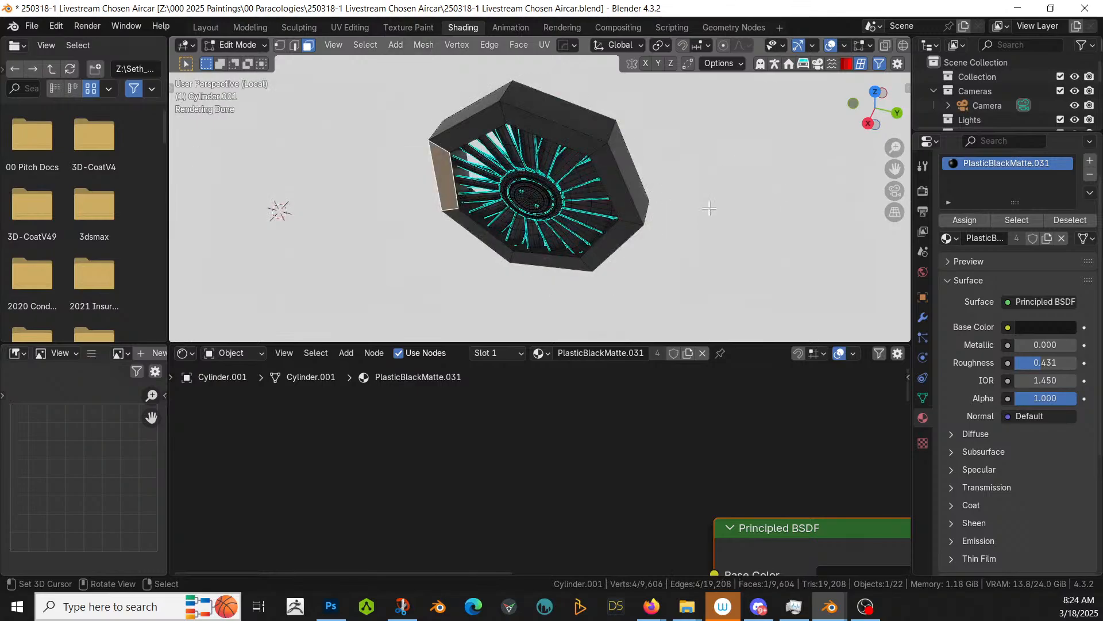
key("ctrl+l")
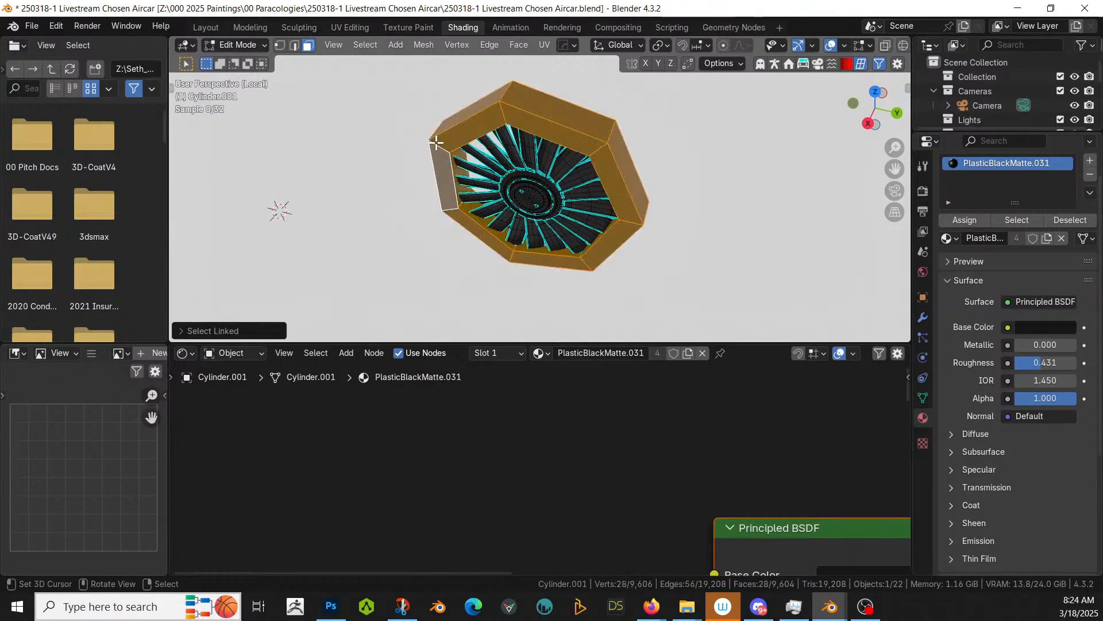
Step: Add Metal_paint_04 as a second material on the tail fan, assign it to the selected housing, and leave local view
left_click(1094, 162)
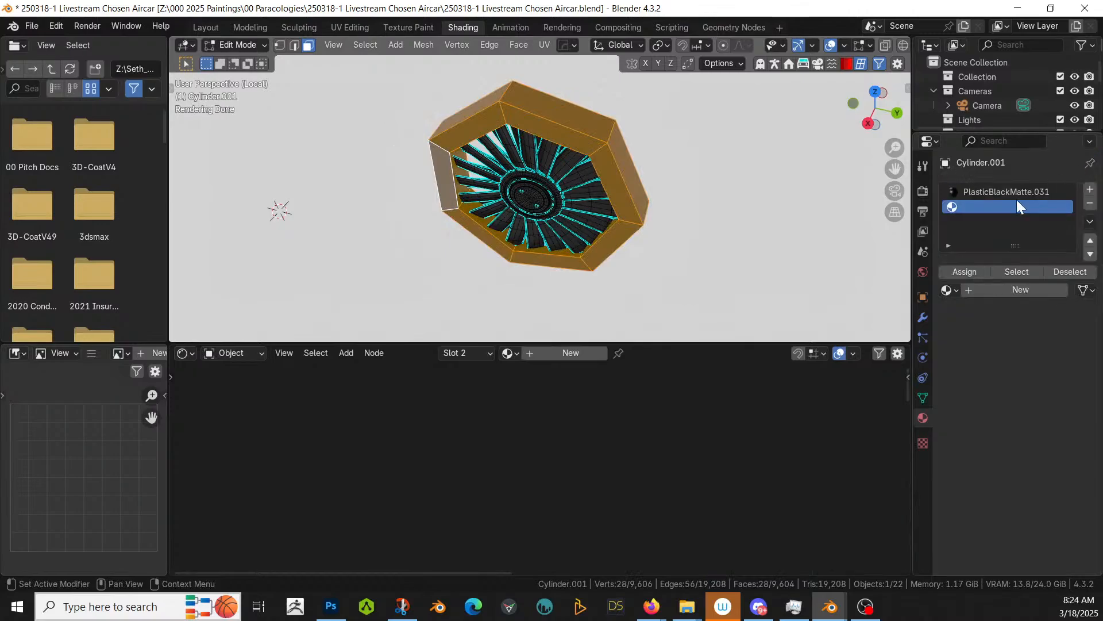
left_click(947, 290)
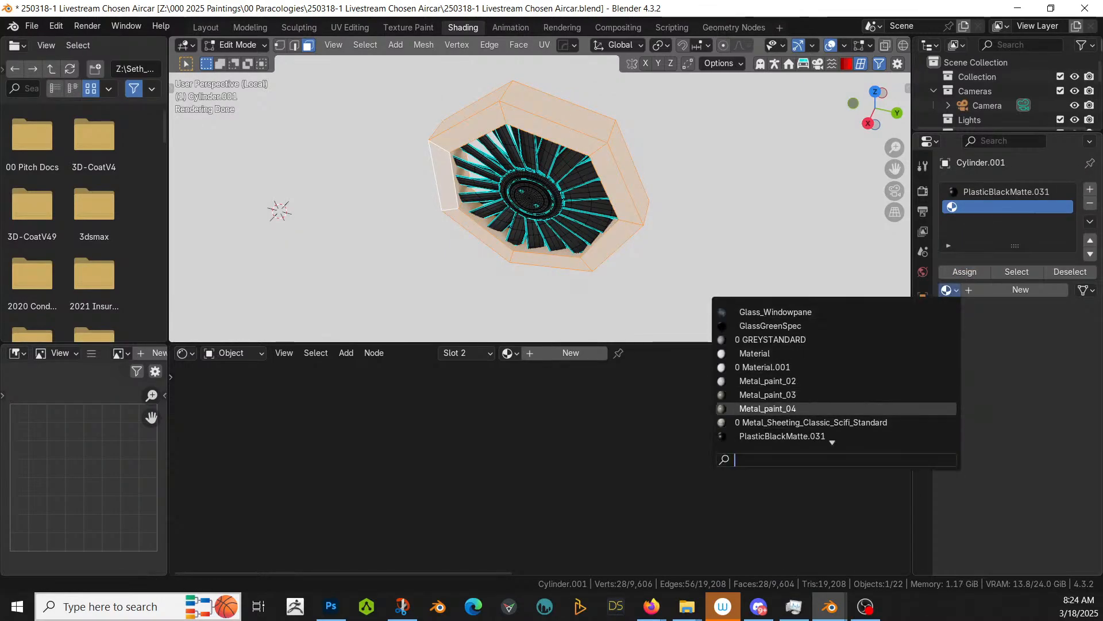
left_click(819, 407)
left_click(960, 273)
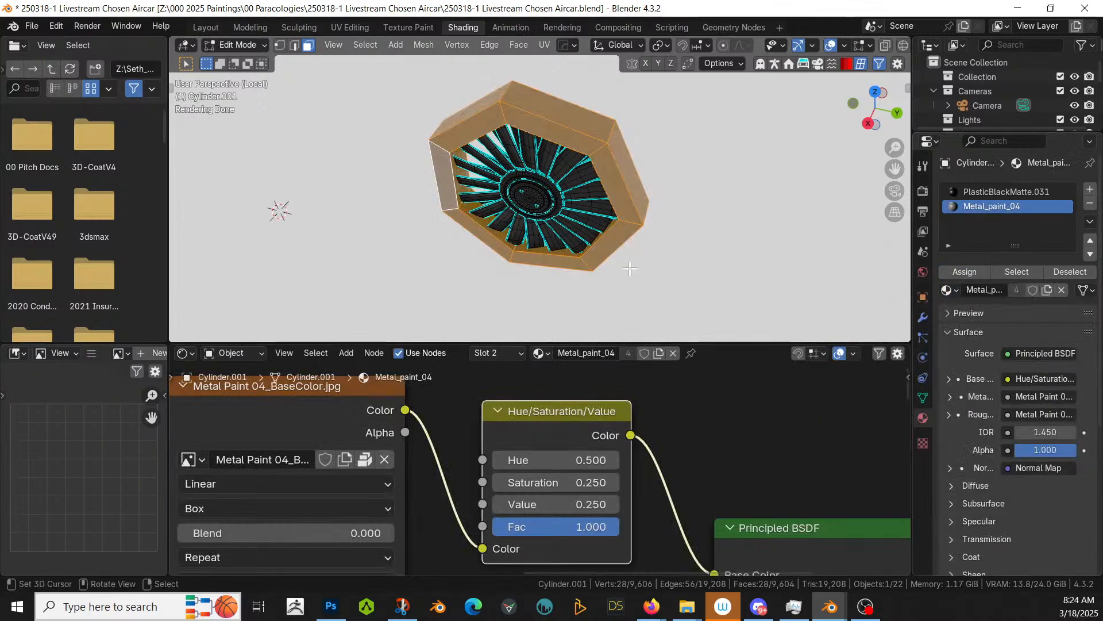
key("Tab")
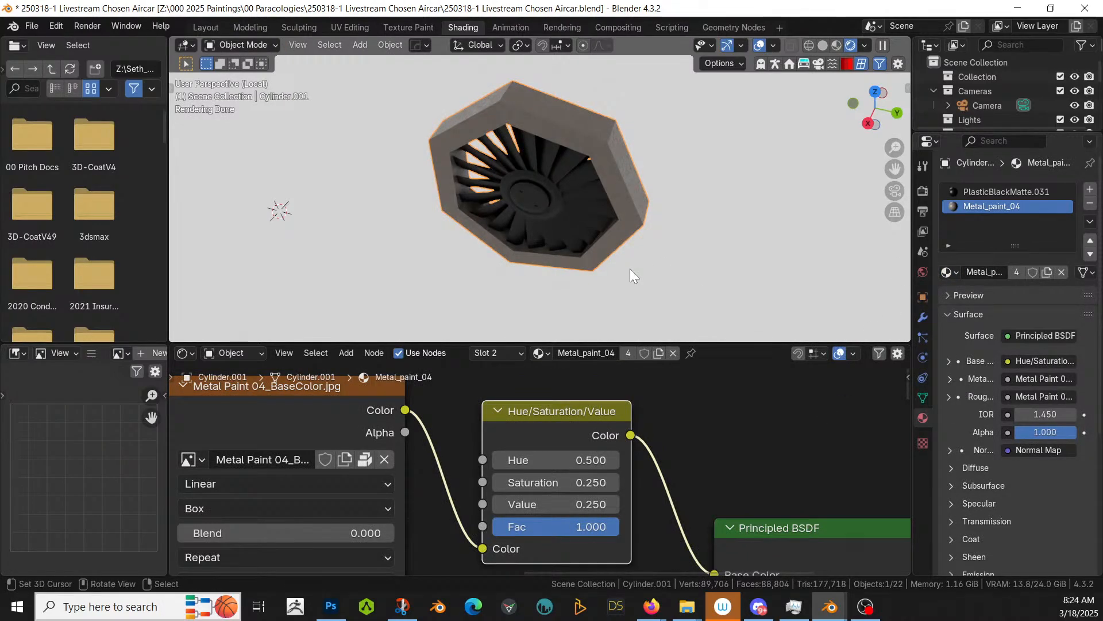
key("KP_Divide")
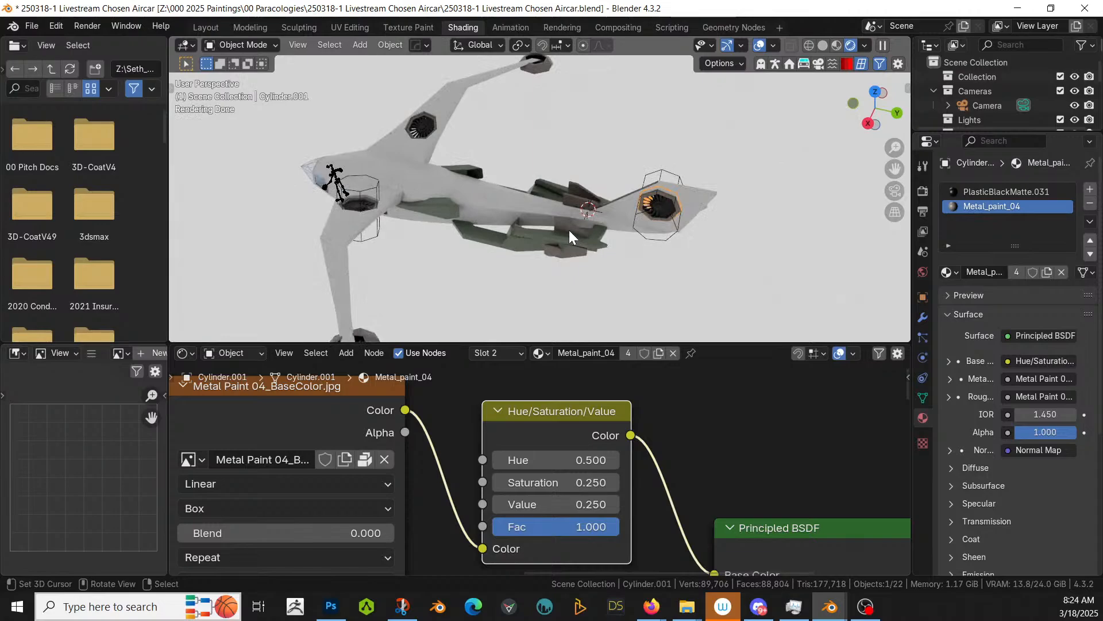
Step: Try Metal_paint_04 in place of Metal_paint_02 on the nose canopy's frame and view it on the whole aircar
middle_click_drag(569, 230, 583, 160)
scroll(590, 169, "up", 2)
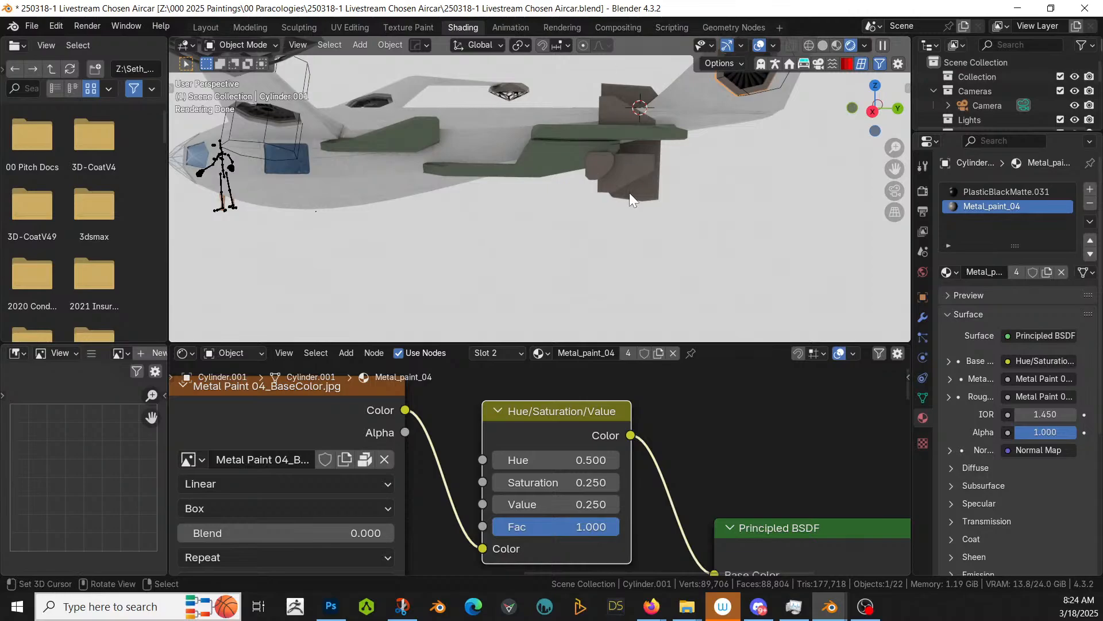
middle_click_drag(630, 192, 740, 188)
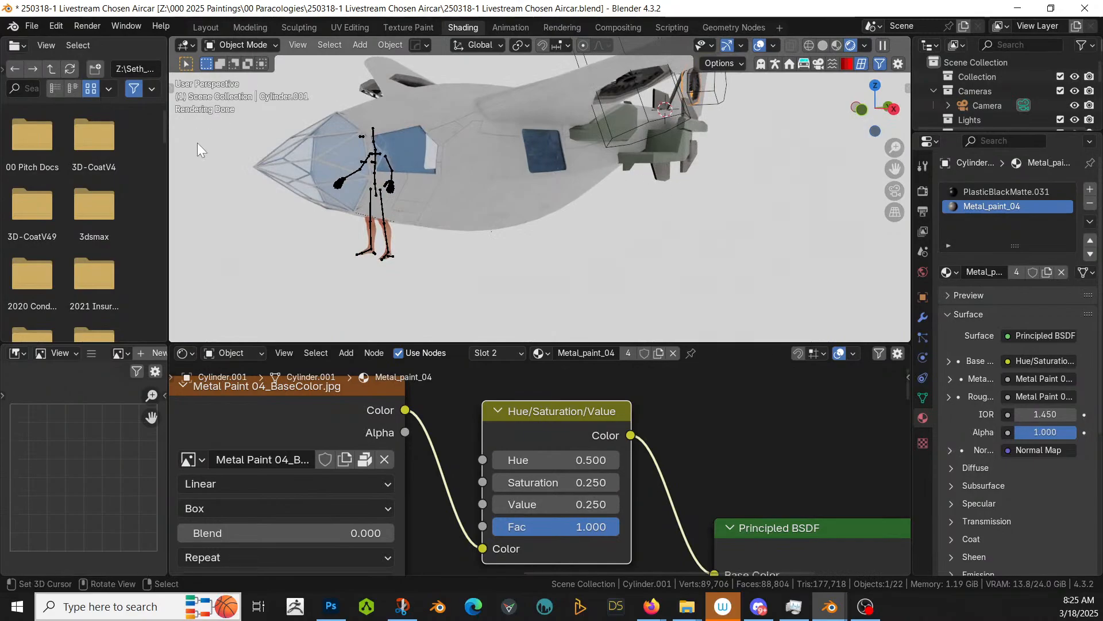
left_click(269, 167)
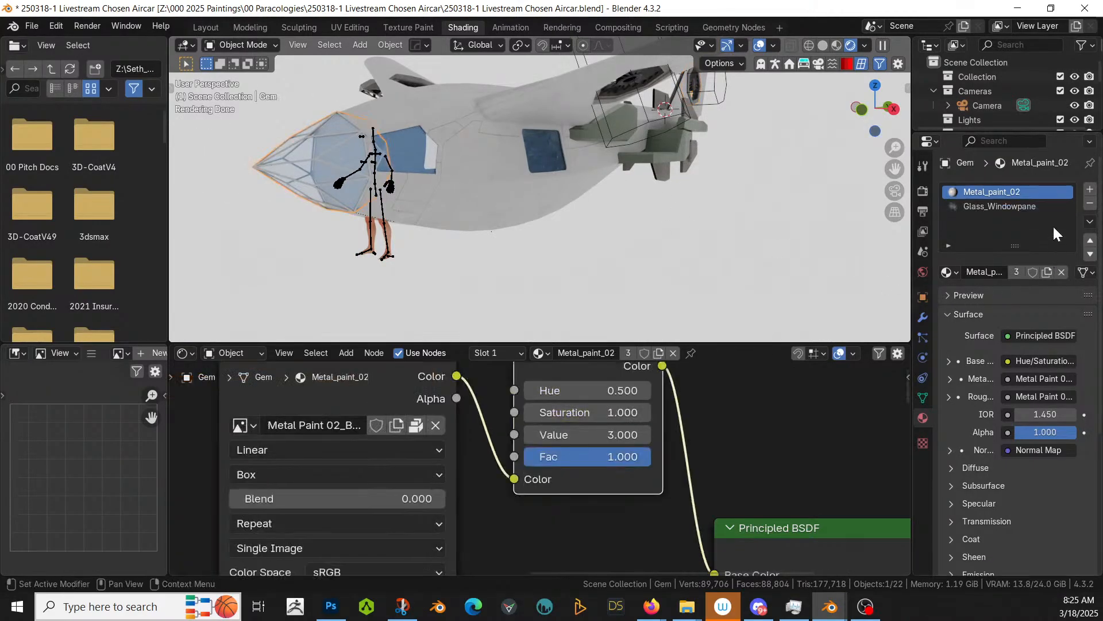
left_click(955, 271)
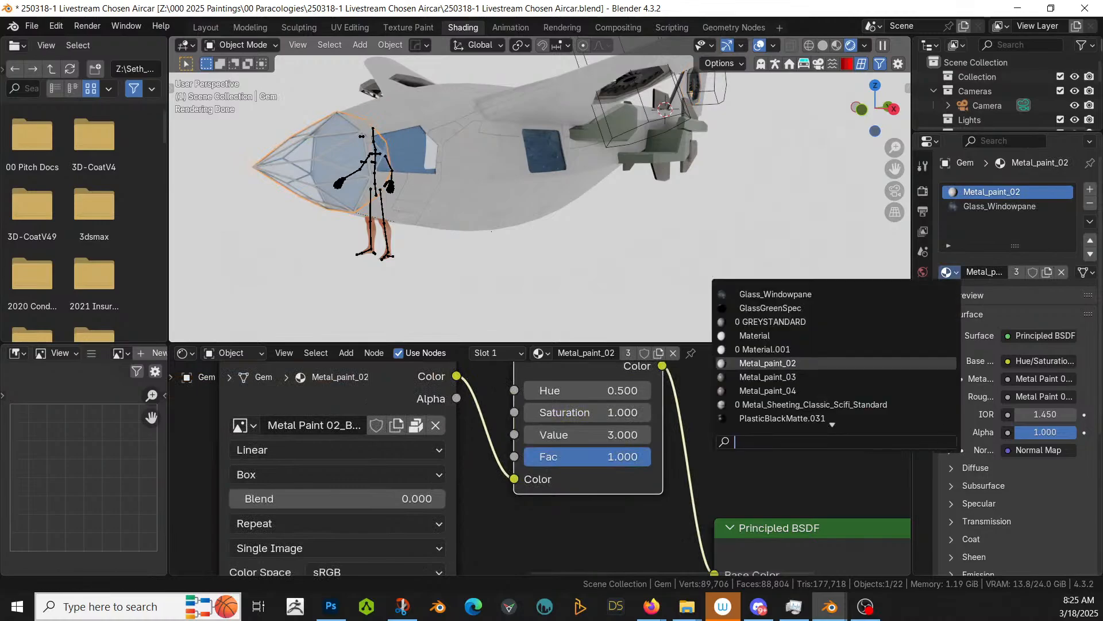
left_click(753, 390)
left_click(572, 256)
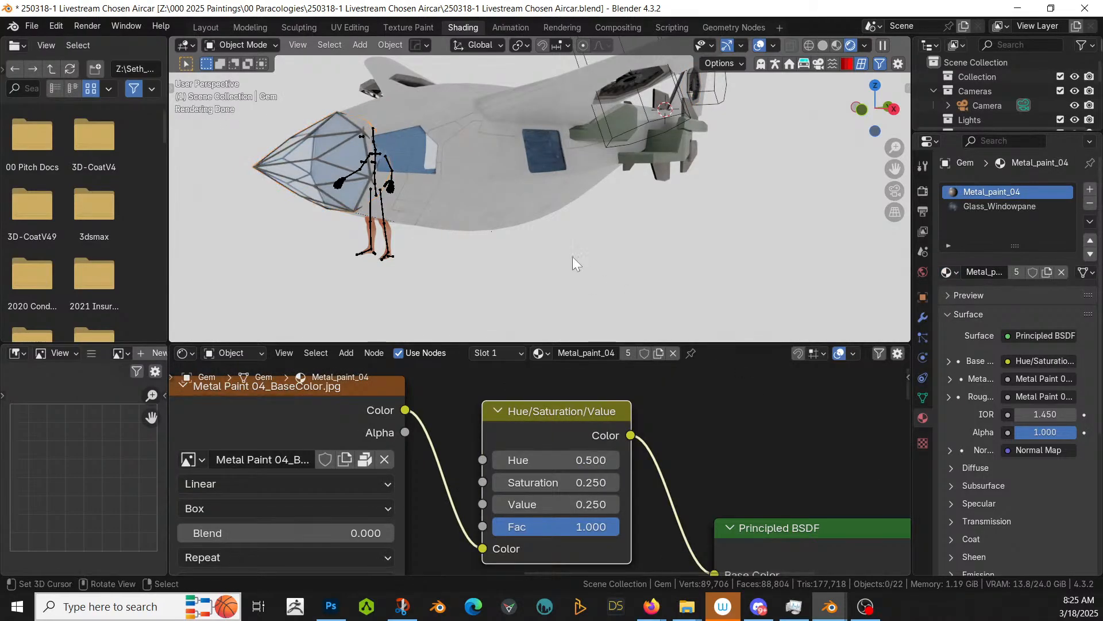
middle_click_drag(573, 256, 375, 113)
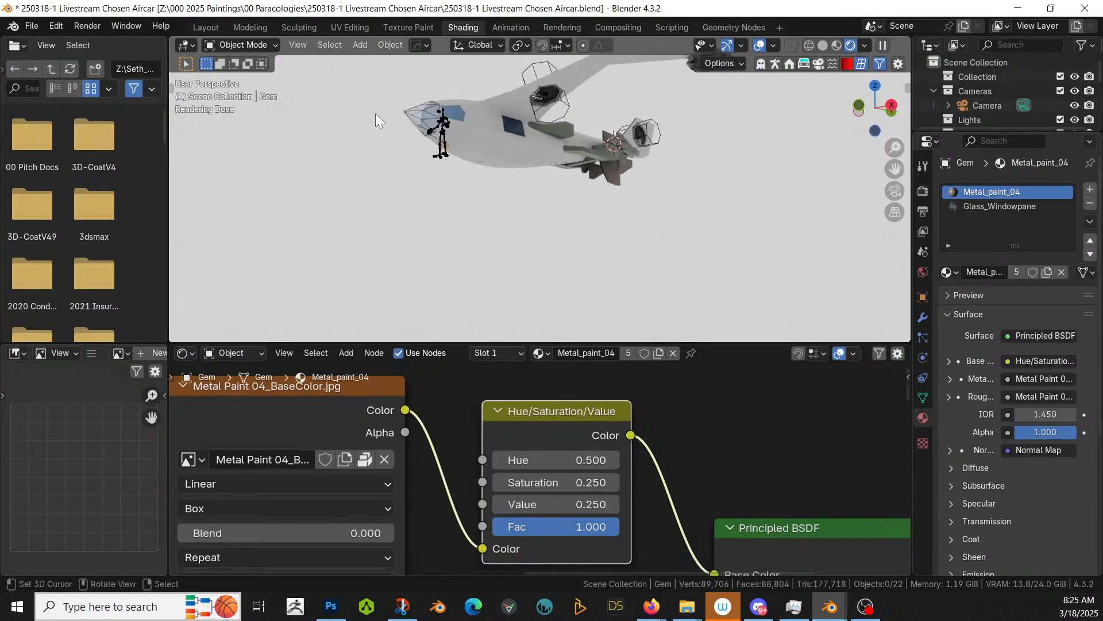
Step: Restore Metal_paint_02 on the nose canopy's frame and save the file
left_click(417, 113)
left_click(417, 114)
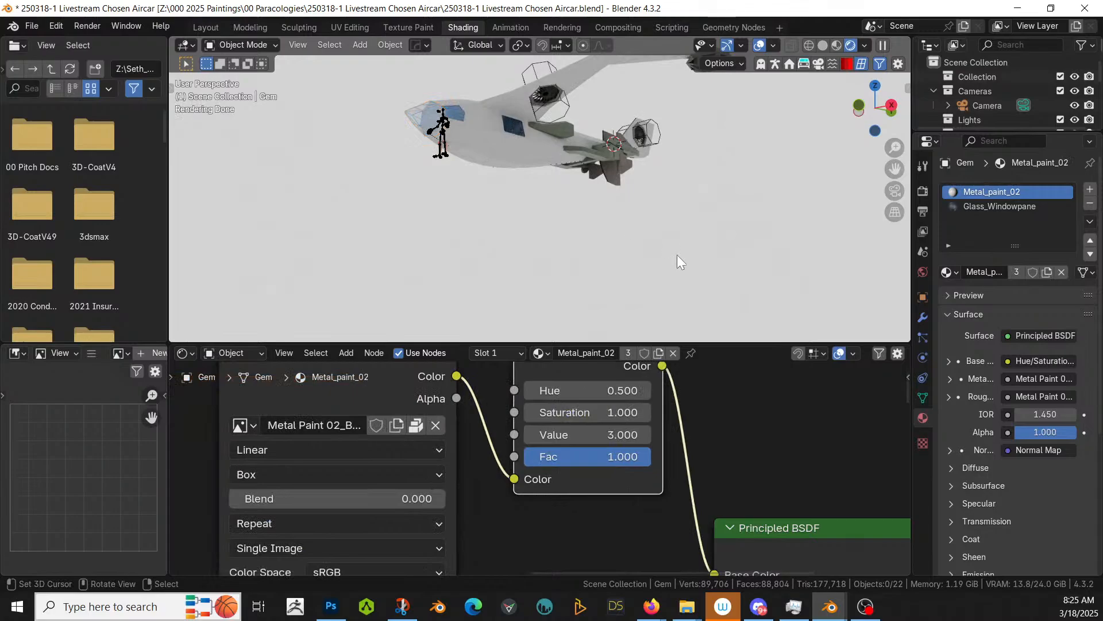
middle_click_drag(677, 256, 643, 312)
key("ctrl+s")
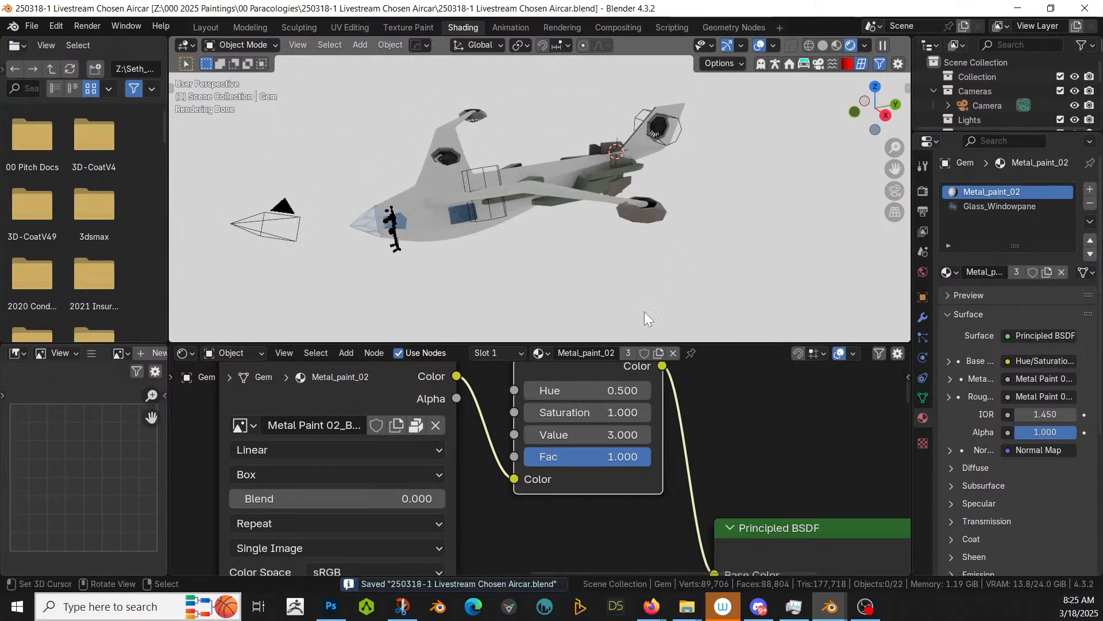
Step: Isolate the nose canopy in local view with solid shading and view it head-on from its tip
middle_click_drag(585, 201, 635, 191)
scroll(634, 190, "up", 3)
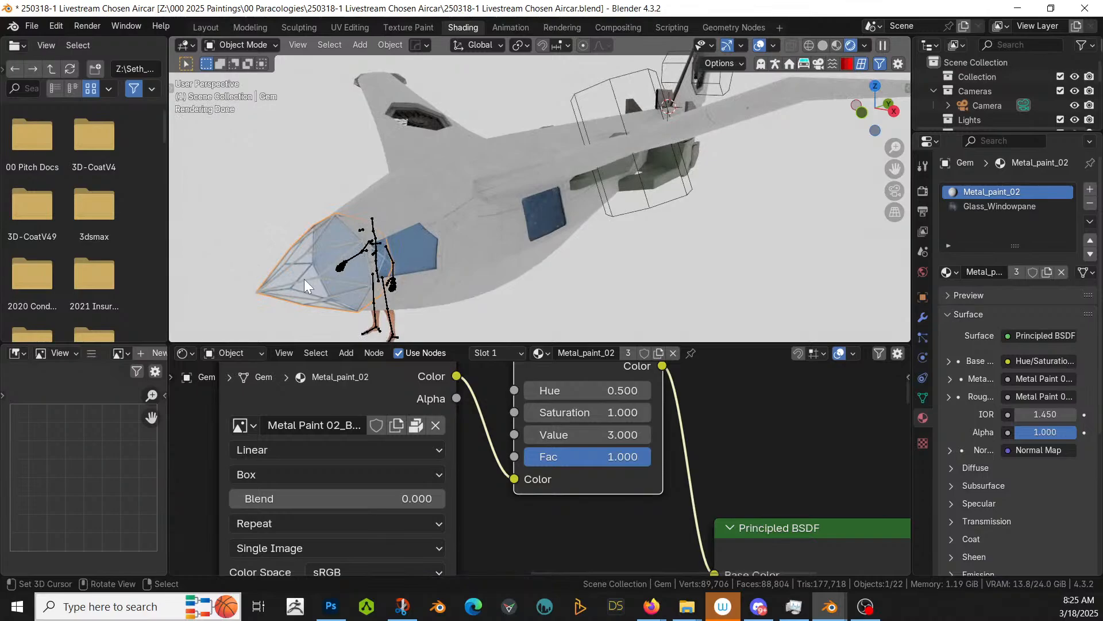
key("KP_Divide")
key("z")
key("6")
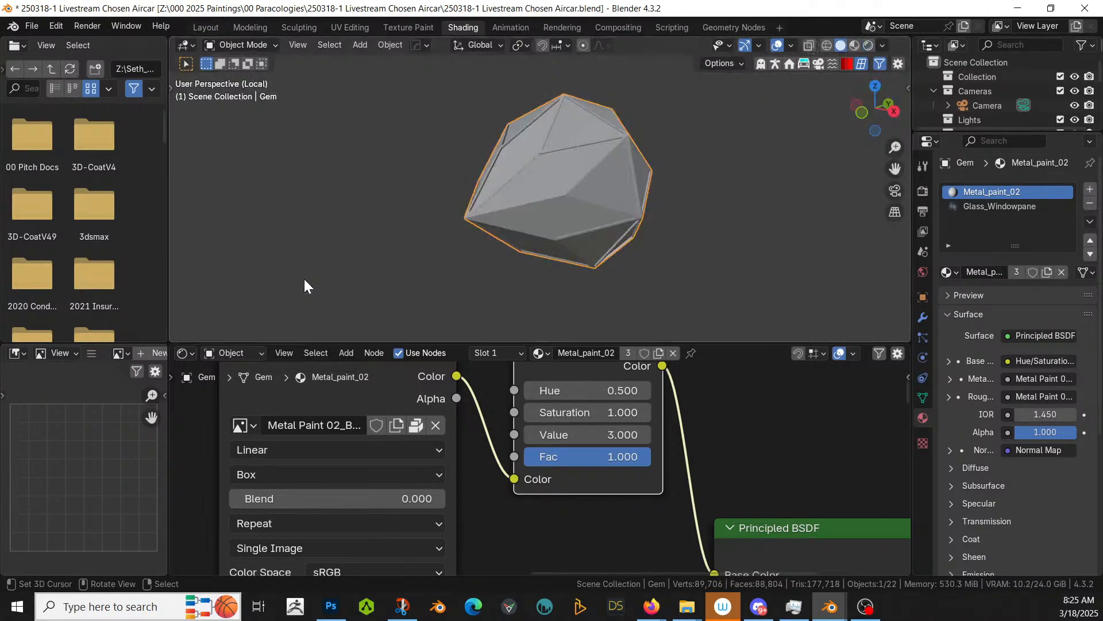
mouse_move(506, 212)
middle_mouse_down()
mouse_move(369, 220)
mouse_move(291, 210)
mouse_move(492, 219)
mouse_move(470, 202)
middle_mouse_up()
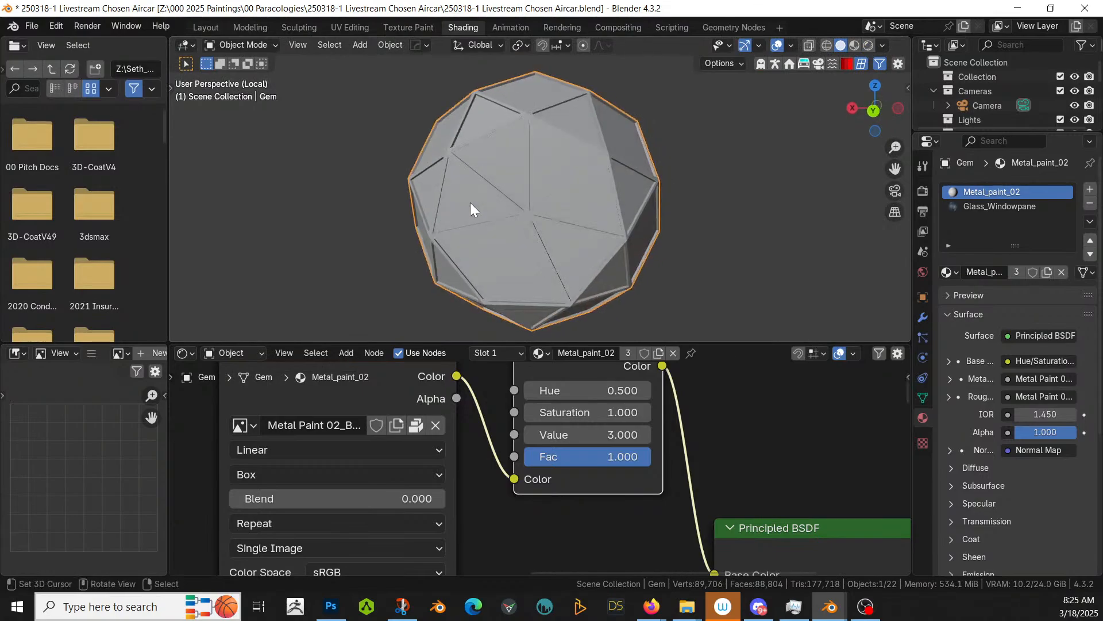
Step: Select the seven triangular panes meeting at the canopy's rear center, grow the selection over the surrounding frame, and delete those faces
key("Tab")
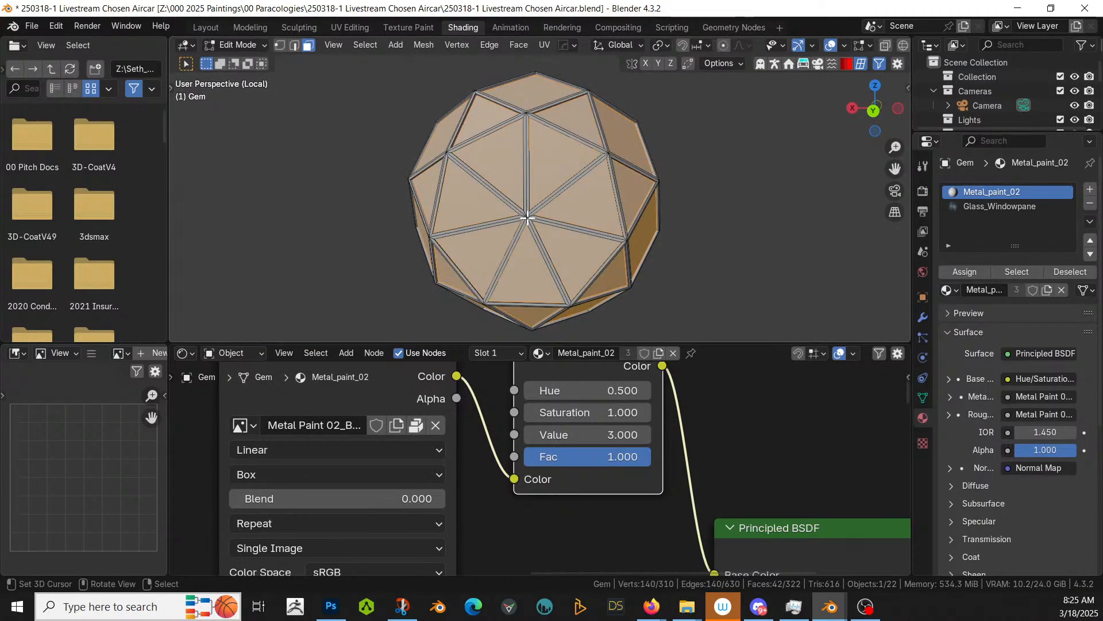
left_click(532, 218)
key("1")
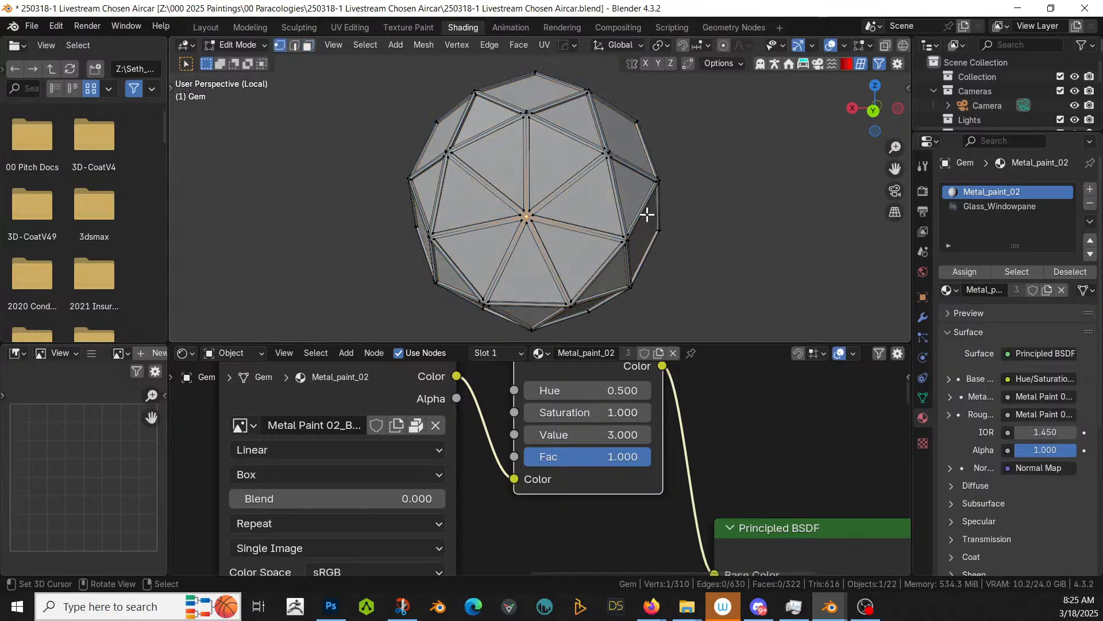
key("ctrl+KP_Add")
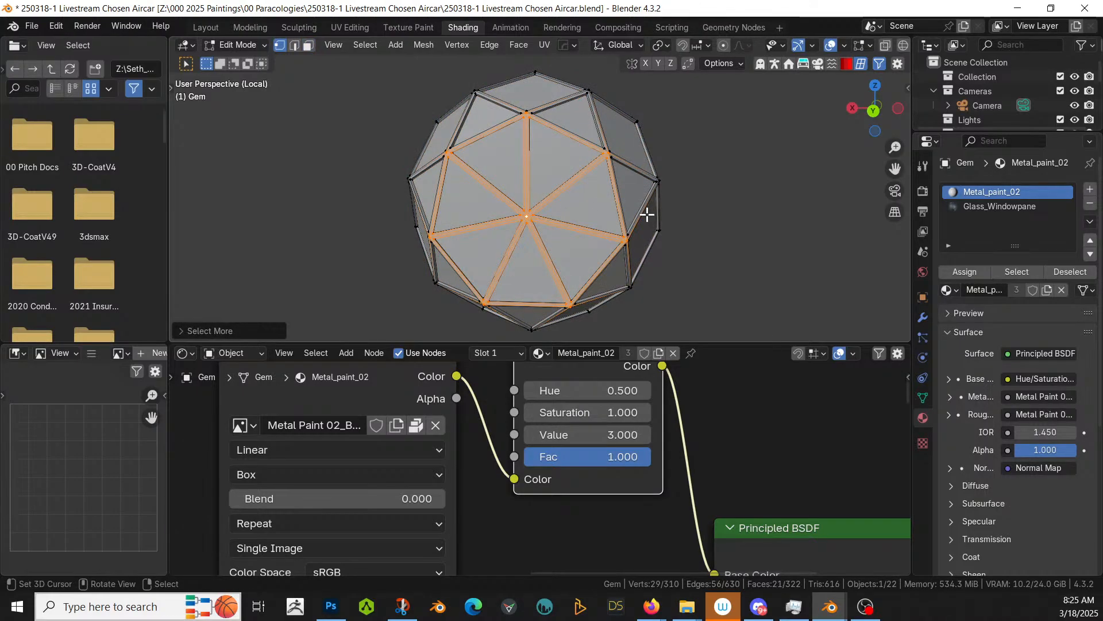
key("3")
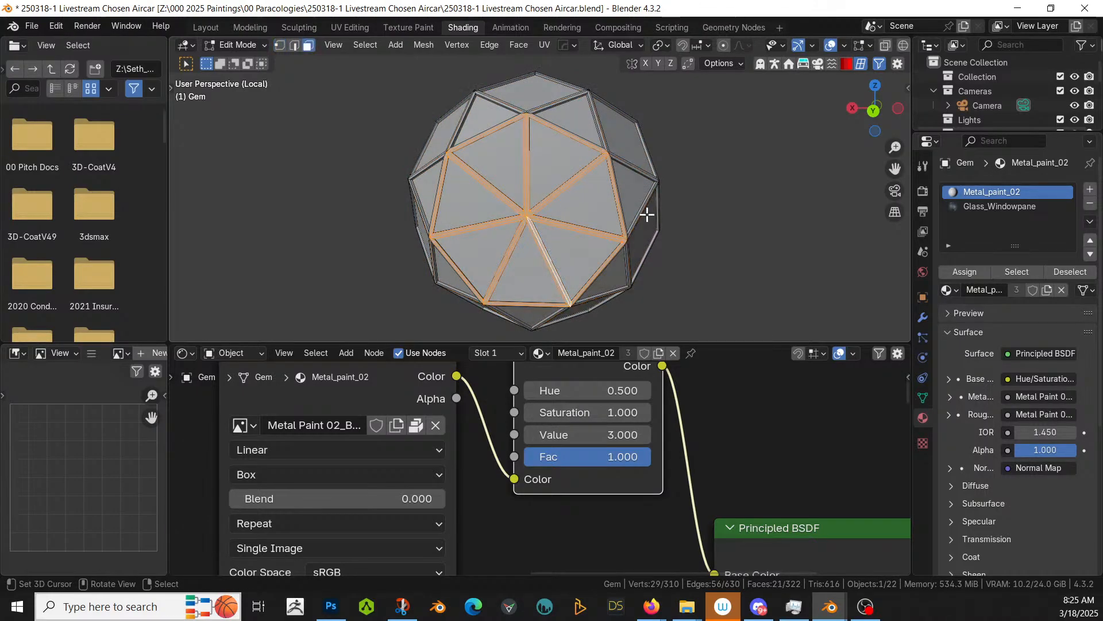
left_click(493, 165, "shift")
left_click(557, 166, "shift")
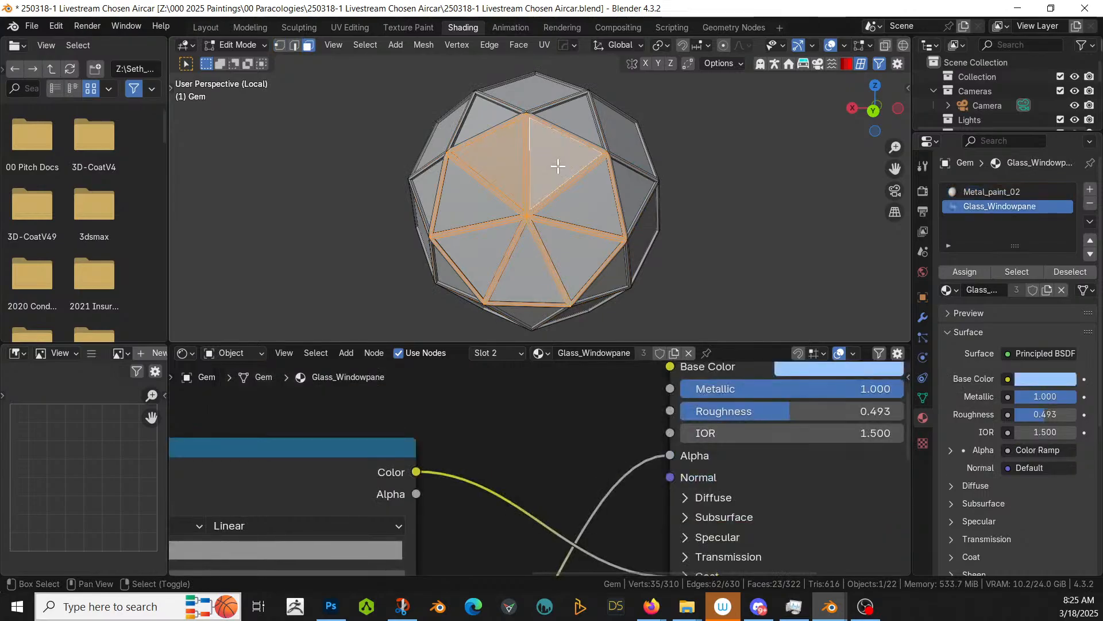
left_click(573, 205, "shift")
left_click(570, 247, "shift")
left_click(529, 258, "shift")
left_click(476, 256, "shift")
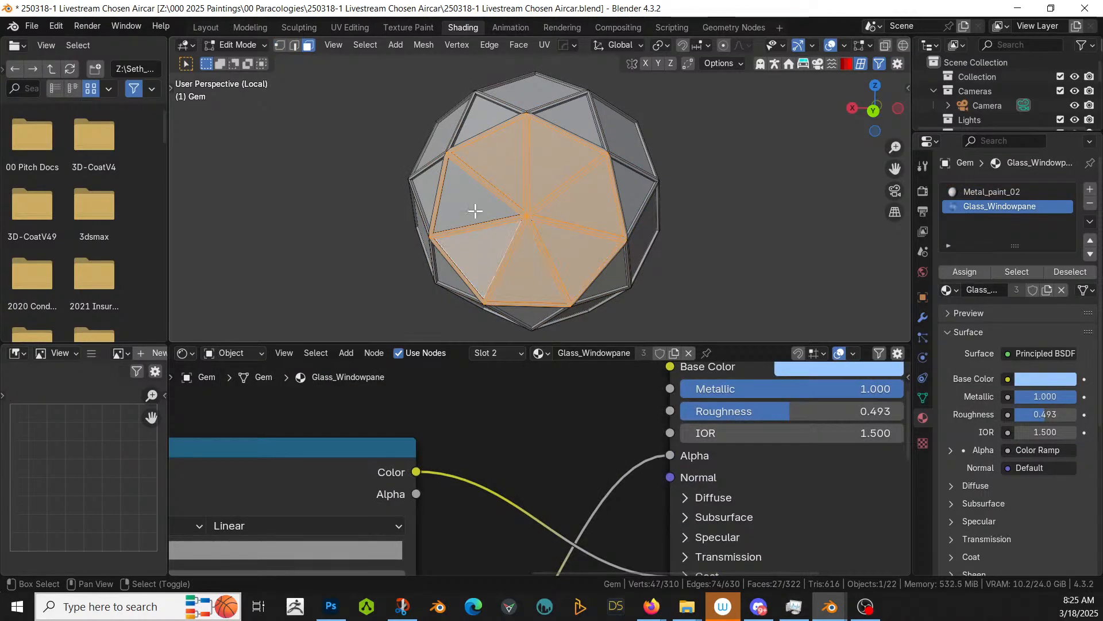
left_click(473, 197, "shift")
key("ctrl+KP_Add")
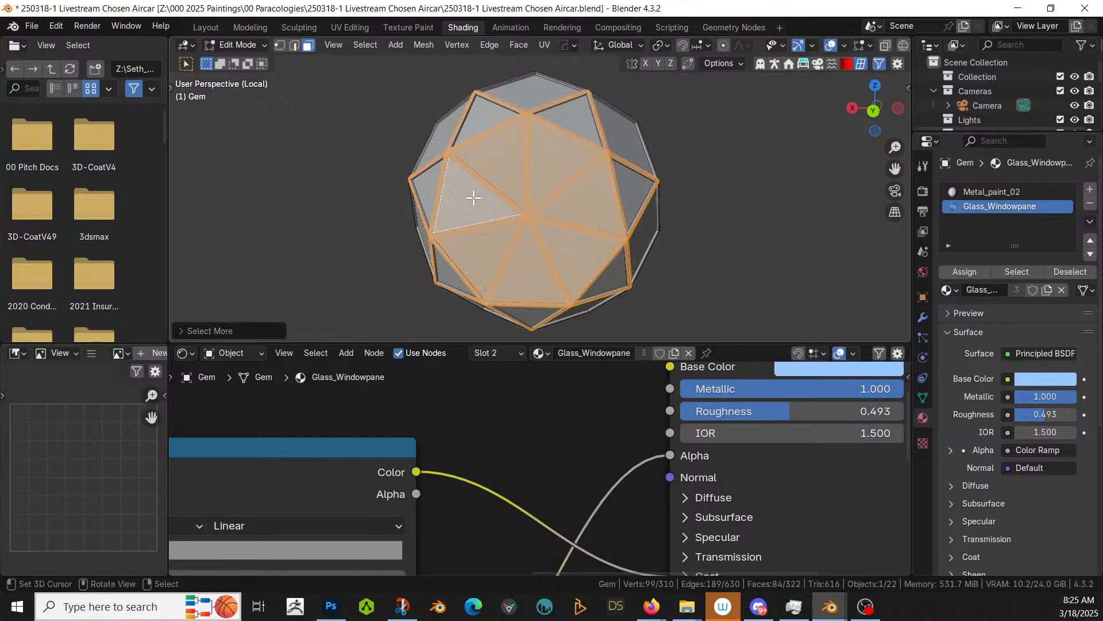
key("ctrl+KP_Add")
key("ctrl+z")
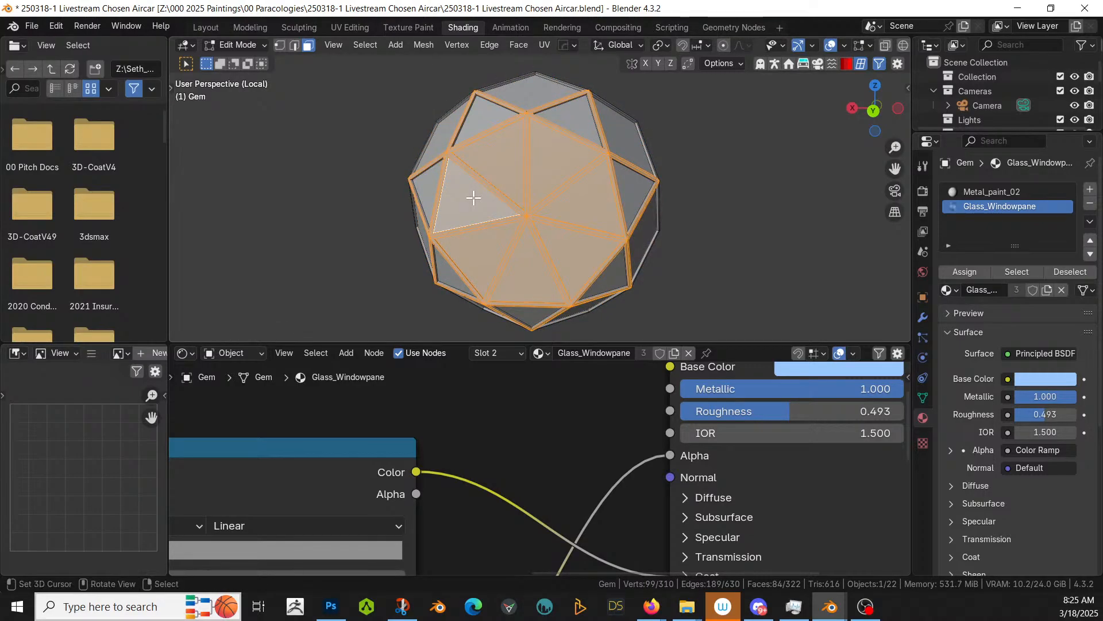
key("KP_Divide")
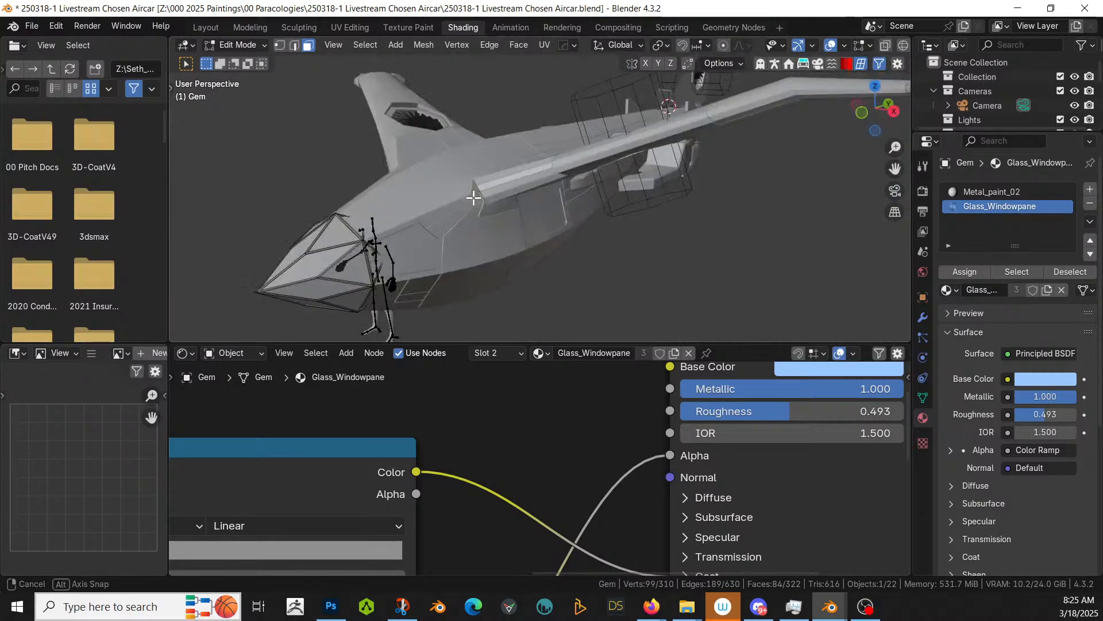
middle_click_drag(474, 197, 594, 231)
scroll(482, 173, "up", 4)
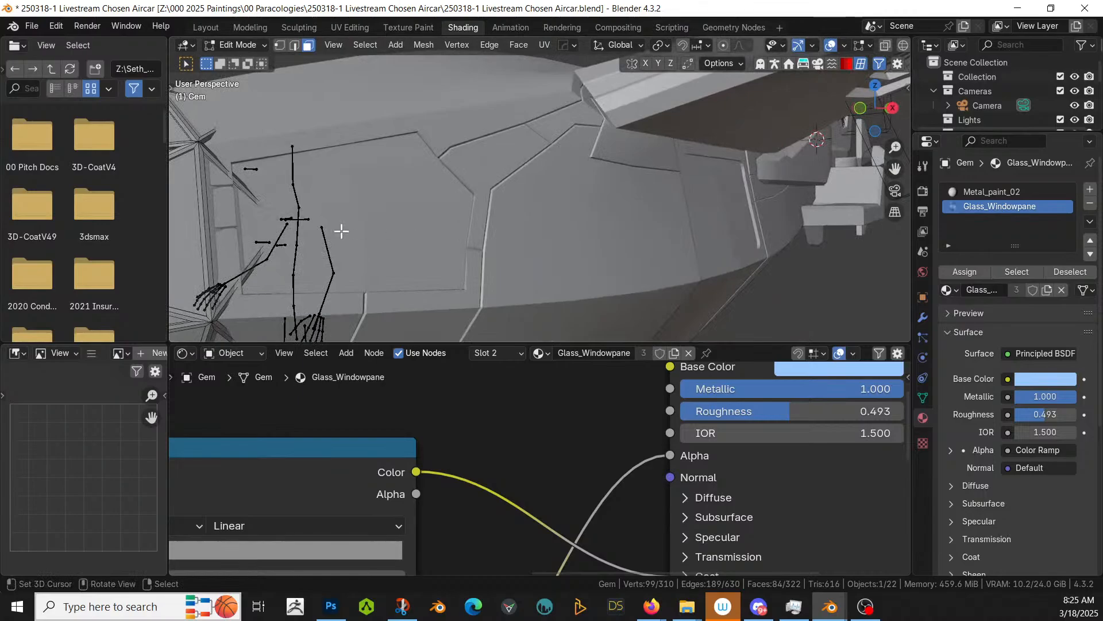
key("x")
left_click(341, 231)
key("KP_Divide")
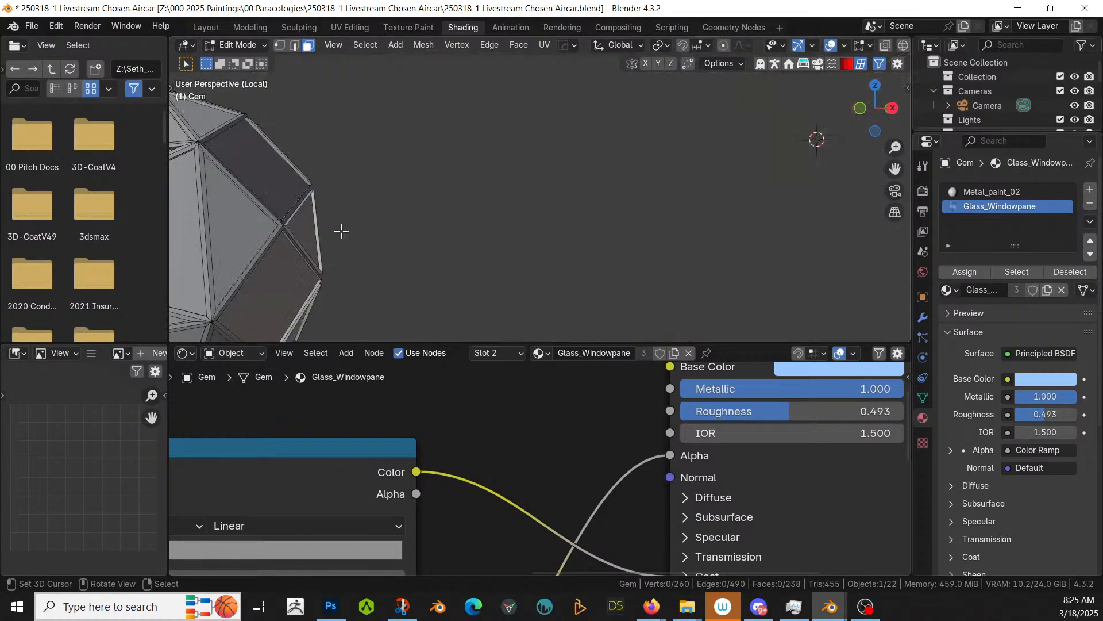
Step: Delete the faces of the seven triangular panes around the canopy's rear opening, including all their linked geometry, and leave local view
middle_click_drag(741, 195, 549, 237)
scroll(537, 228, "up", 3)
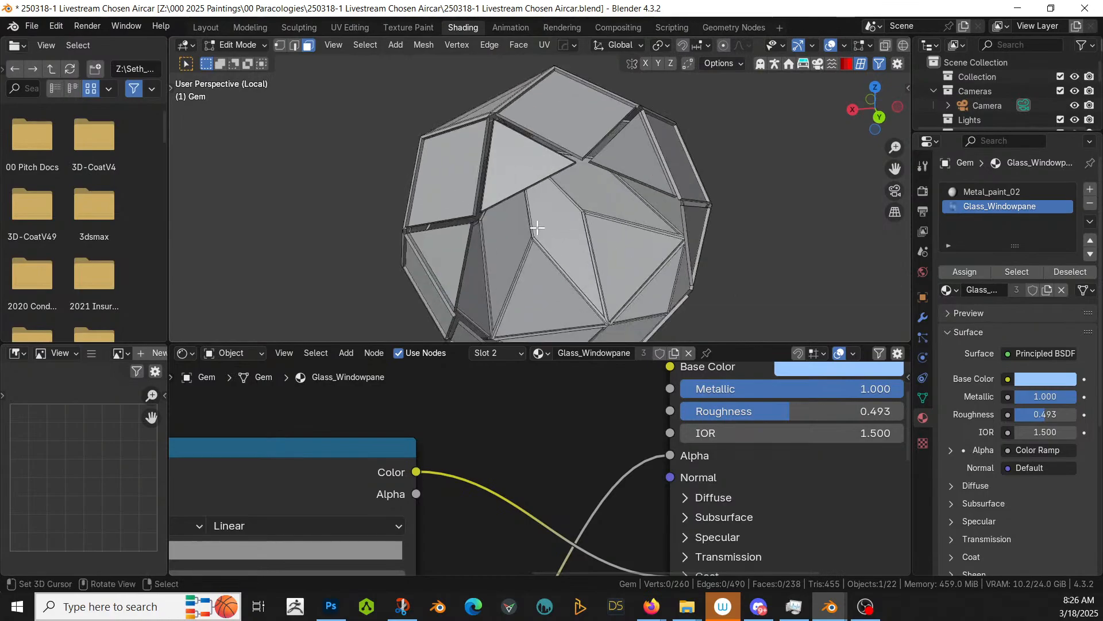
scroll(537, 227, "up", 3)
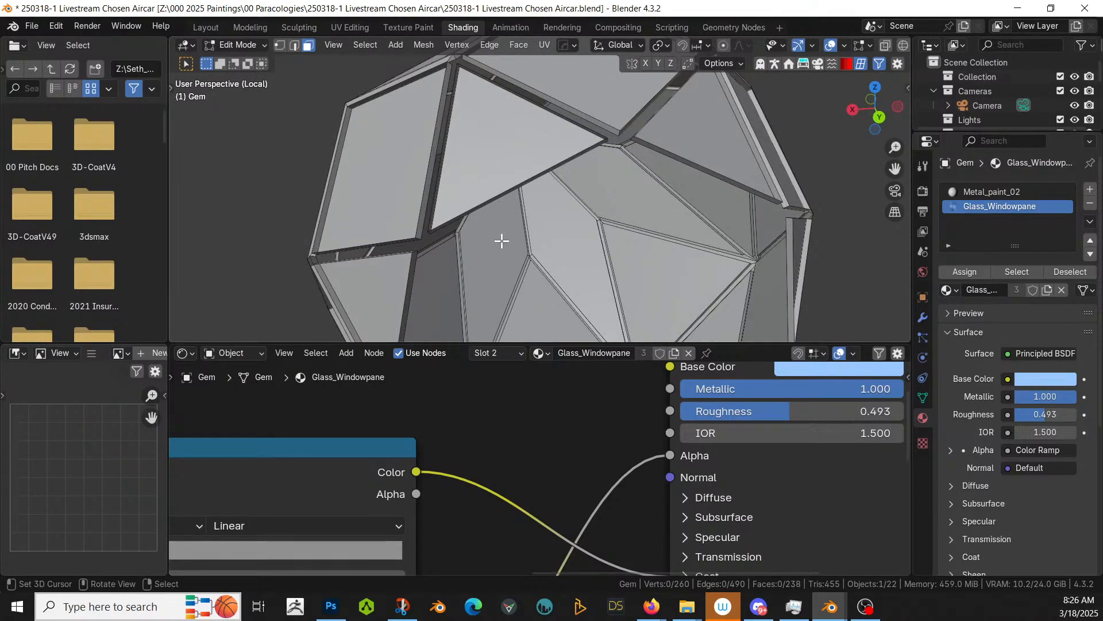
left_click(492, 154)
left_click(763, 134, "shift")
scroll(747, 141, "down", 4)
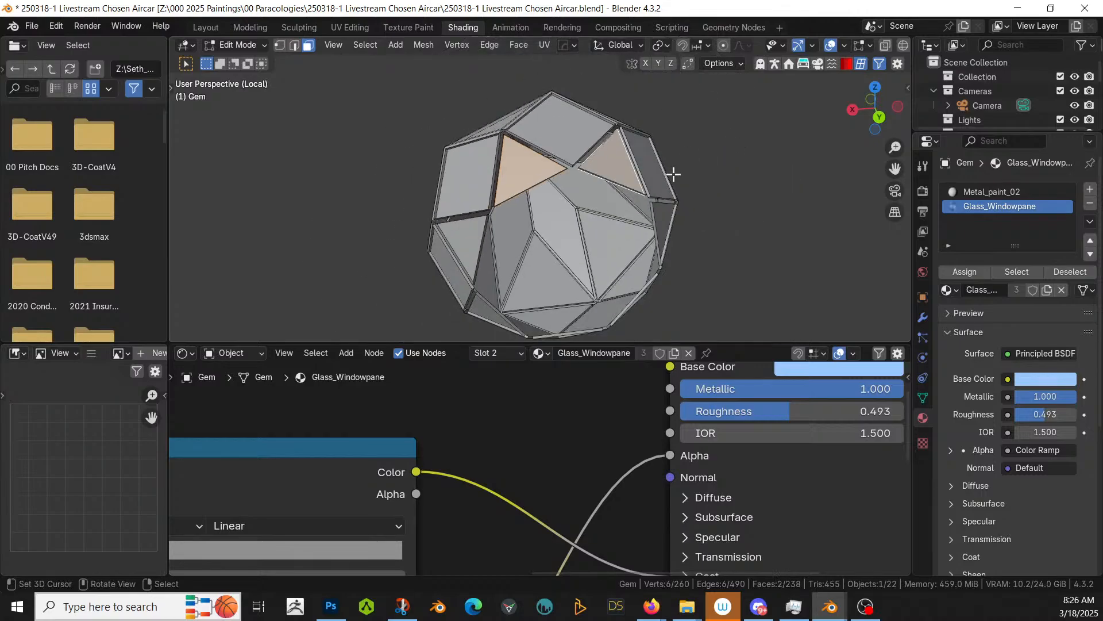
middle_click_drag(673, 175, 634, 132)
left_click(618, 160, "shift")
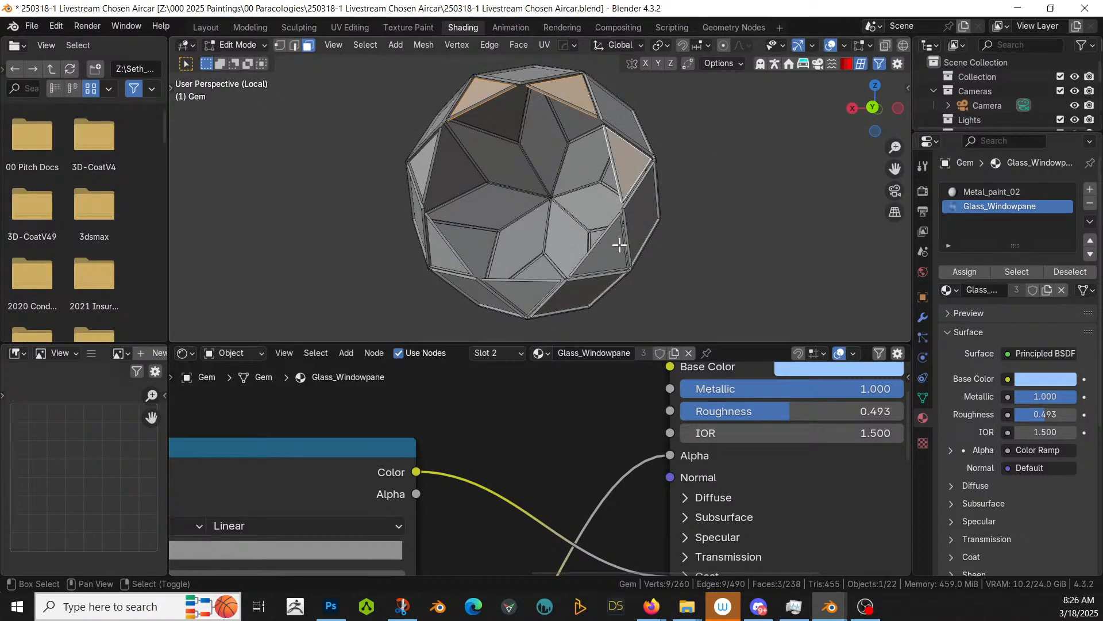
left_click(603, 264, "shift")
left_click(476, 283, "shift")
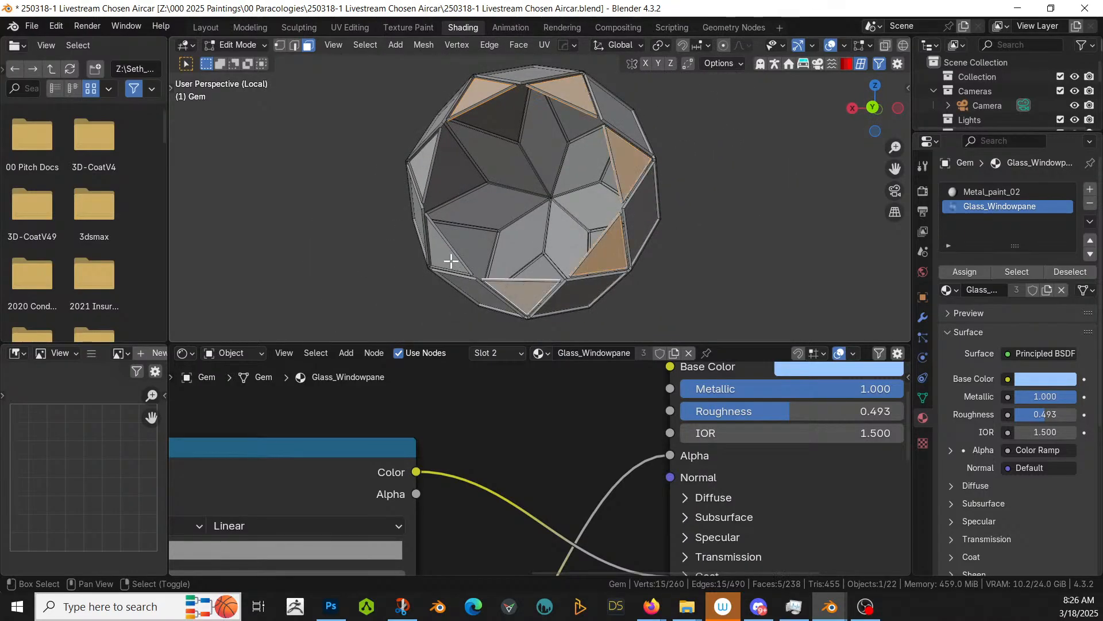
left_click(451, 261, "shift")
left_click(430, 155, "shift")
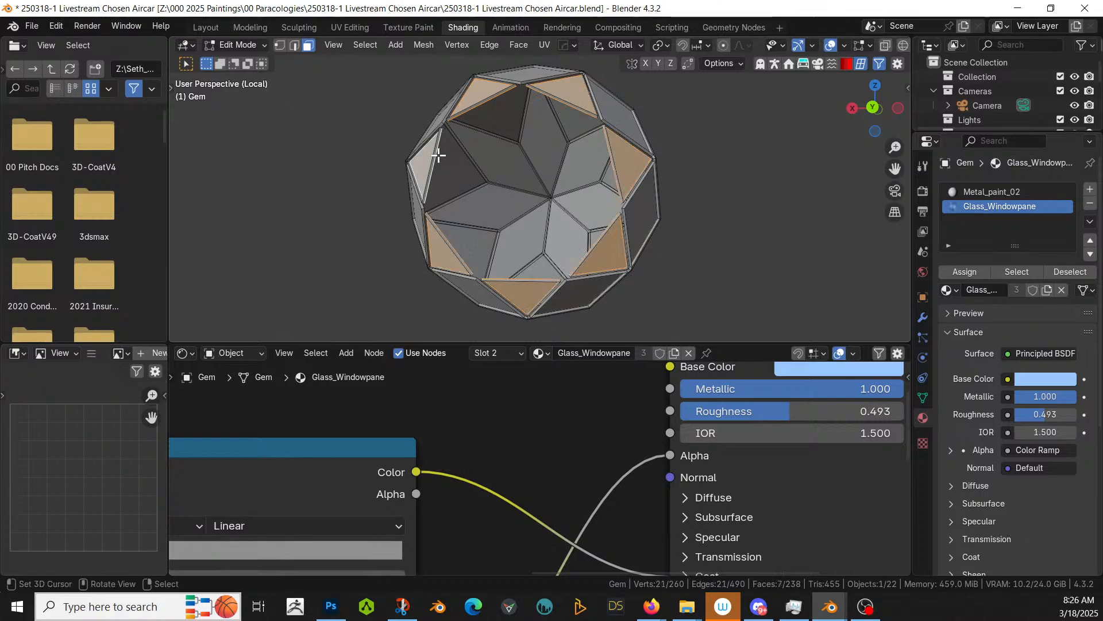
key("ctrl+l")
key("x")
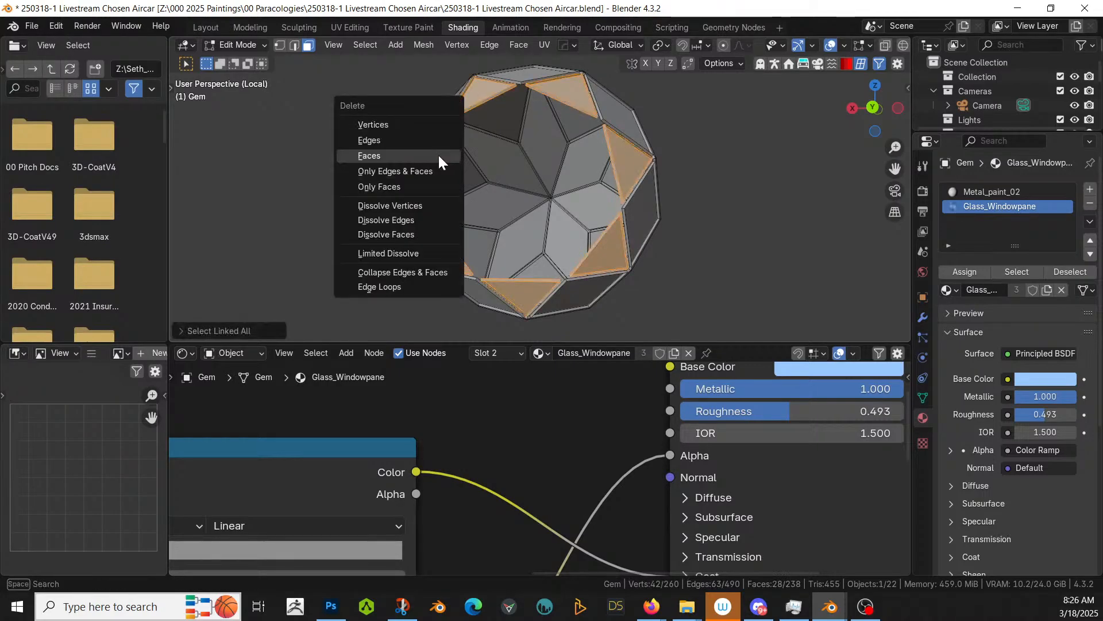
left_click(438, 153)
key("KP_Divide")
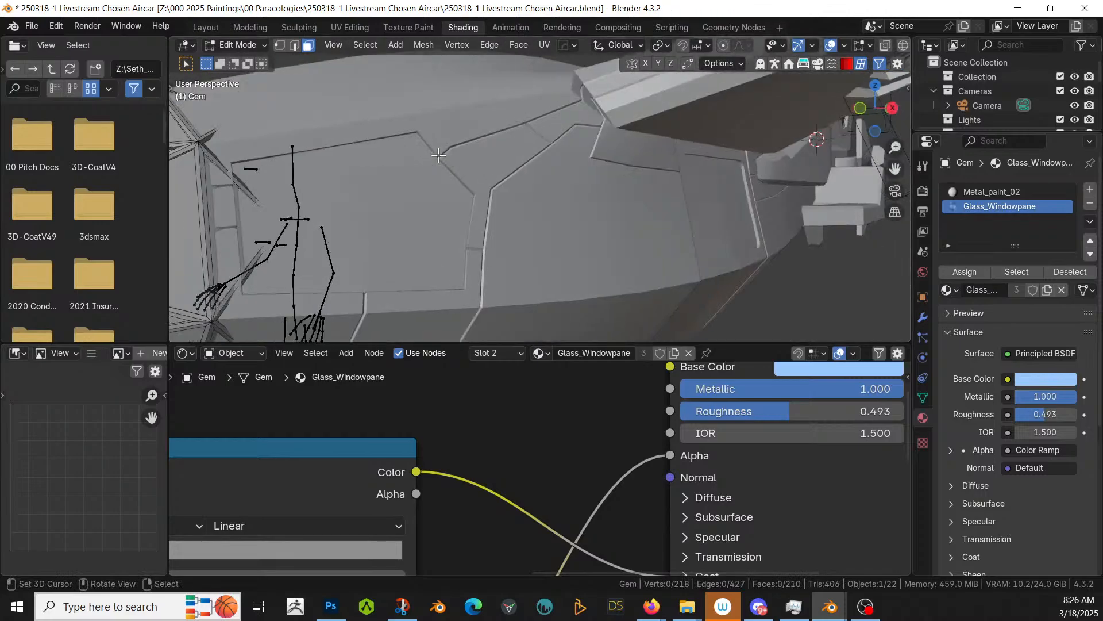
Step: Return to object mode and examine the nose canopy against the hull in the Layout workspace's rendered view
scroll(438, 155, "down", 7)
scroll(439, 155, "up", 7)
key("Tab")
middle_click_drag(439, 155, 498, 156)
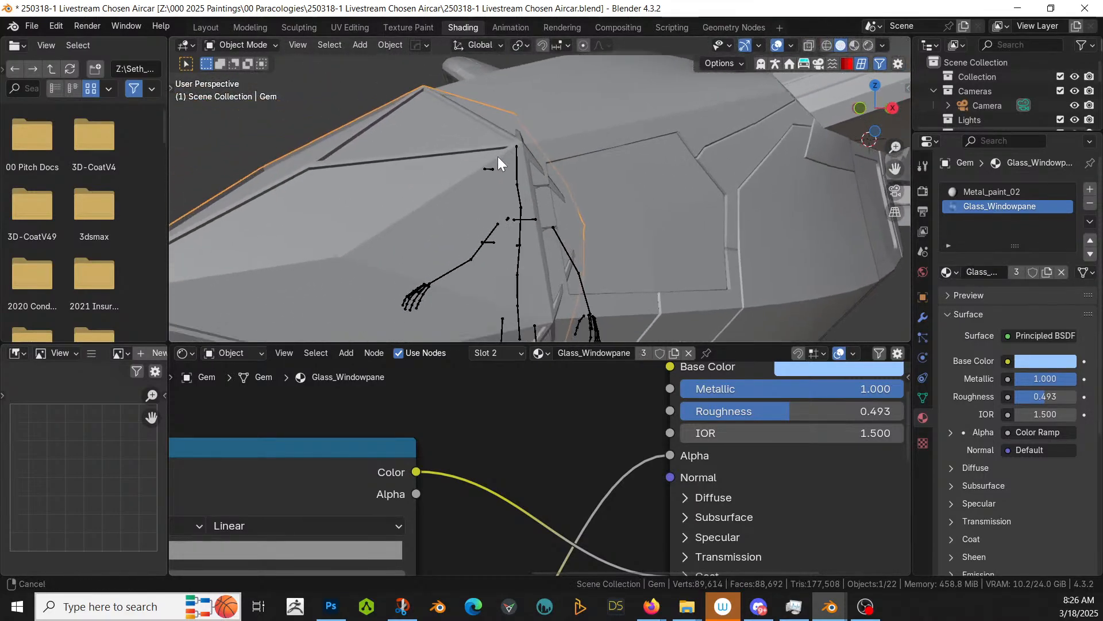
key("z")
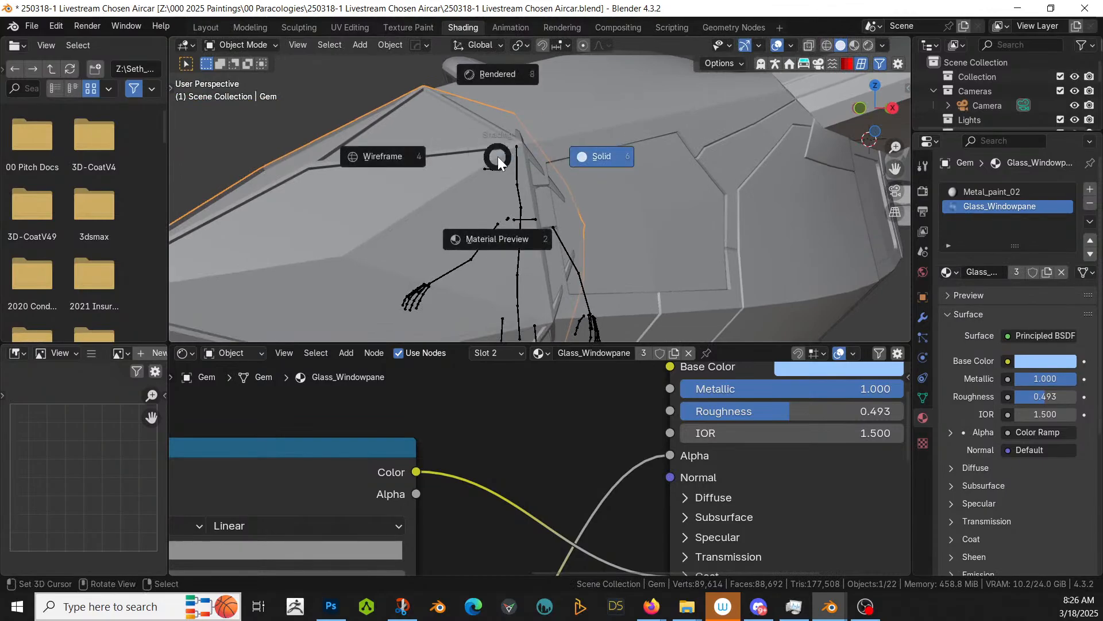
left_click(201, 26)
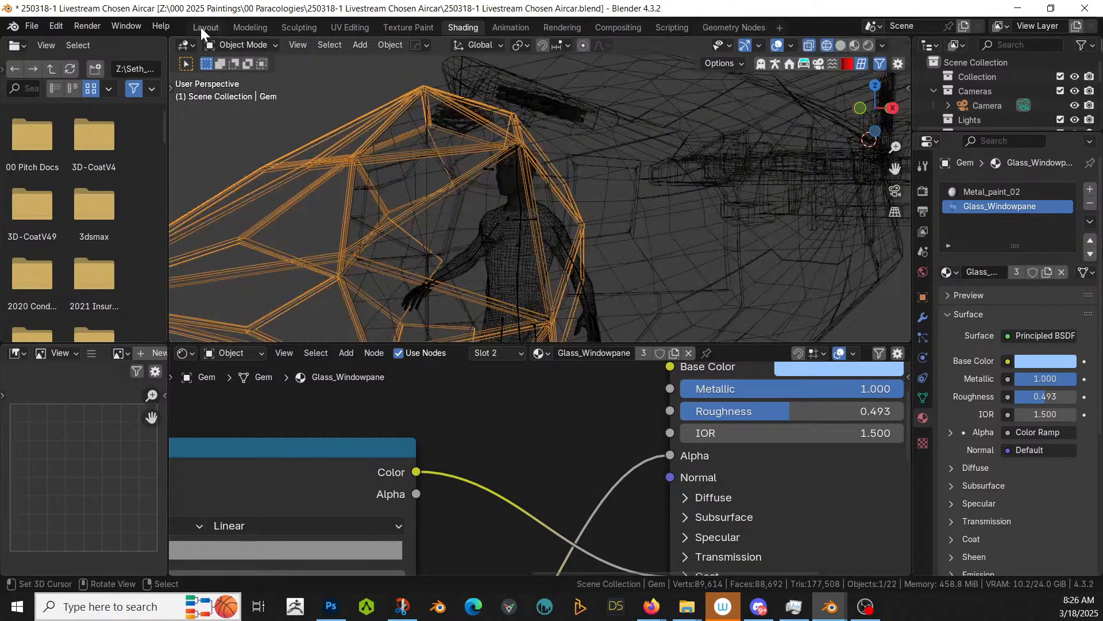
left_click(208, 29)
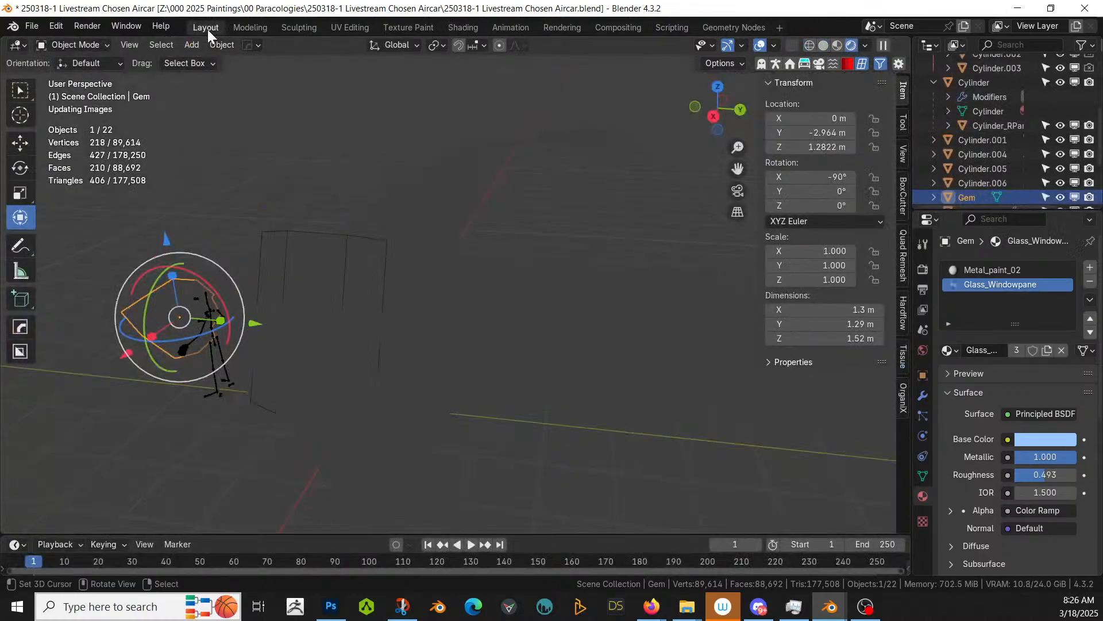
key("KP_Decimal")
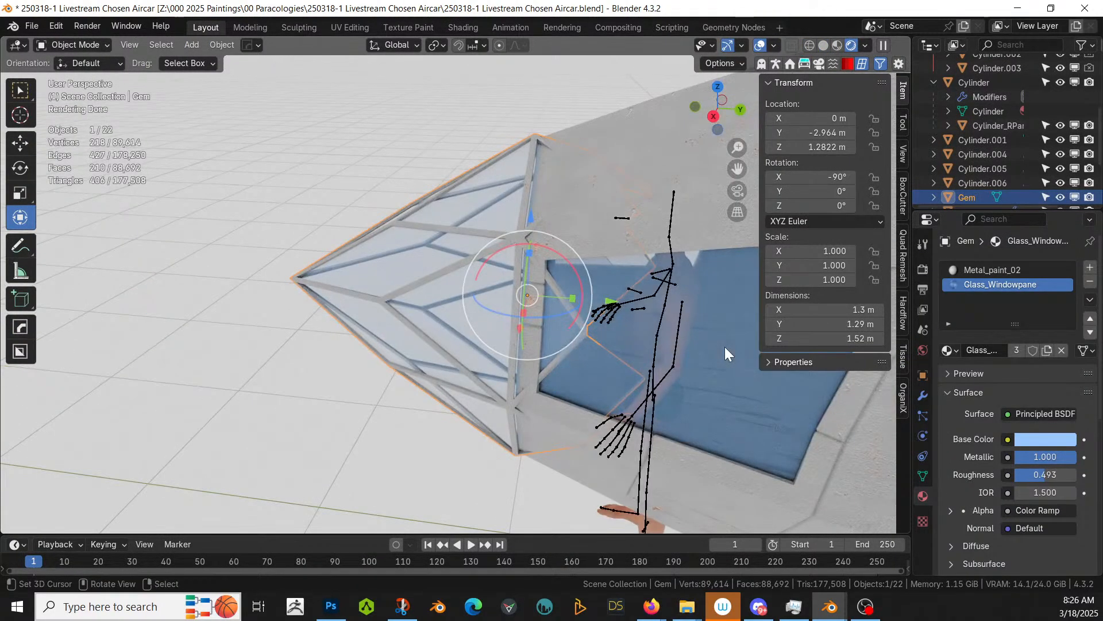
middle_click_drag(725, 347, 705, 332)
key("Tab")
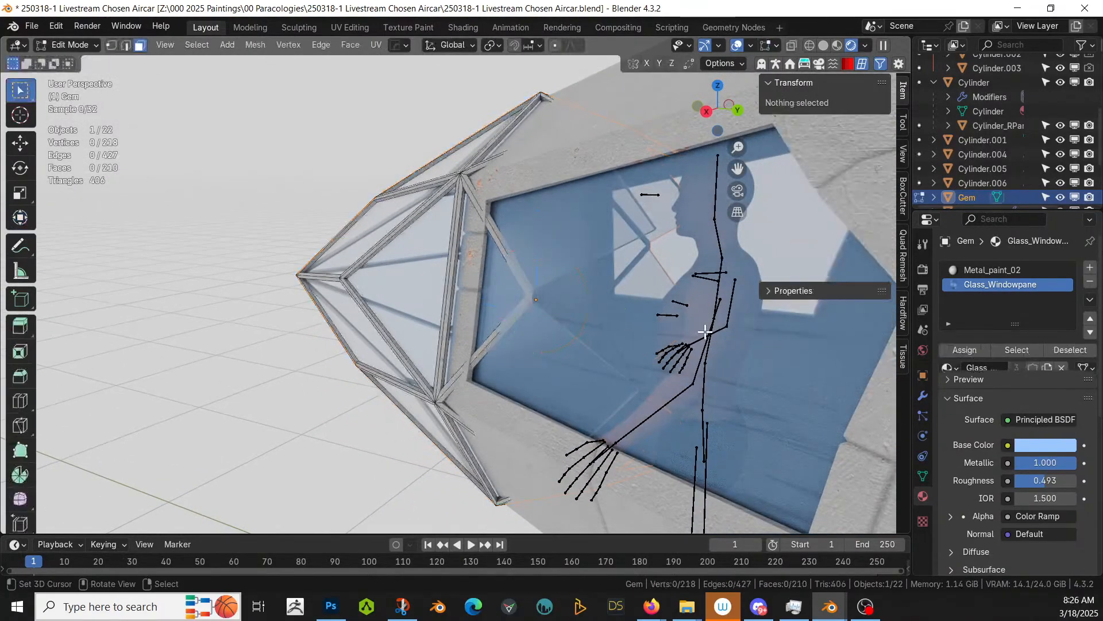
key("Tab")
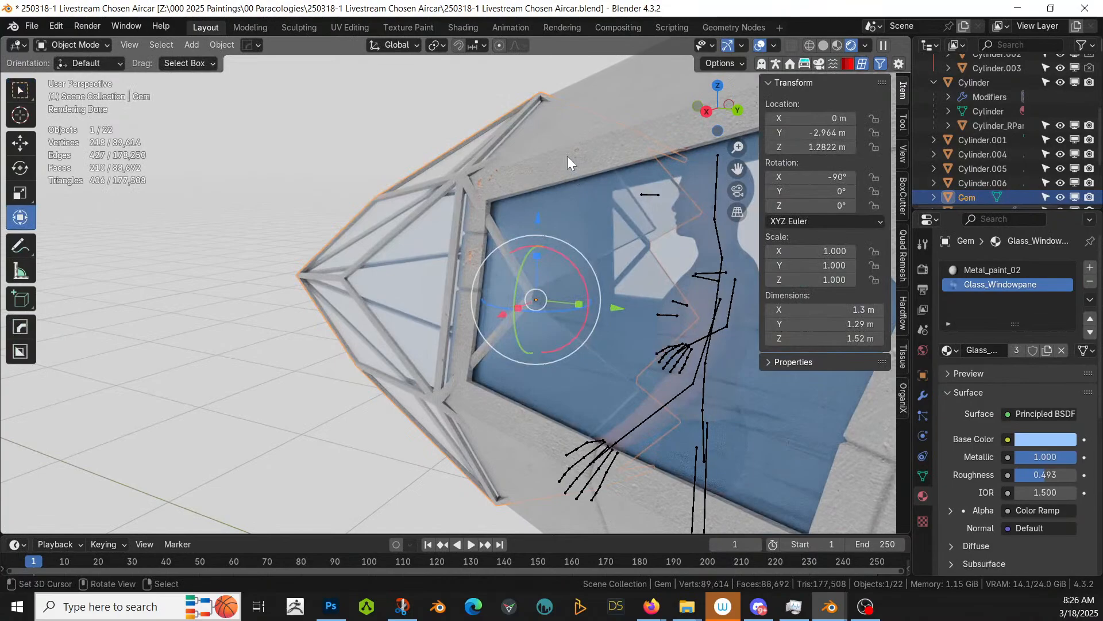
Step: Isolate the hull in local view with solid shading and open its mesh for editing, viewed from the front end
left_click(567, 156)
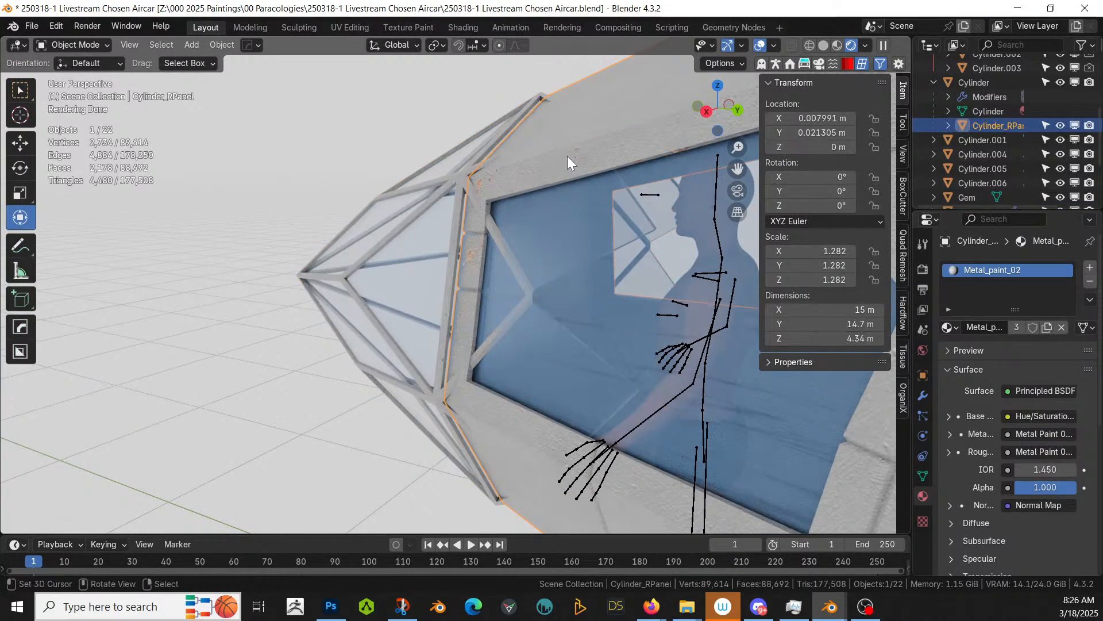
key("z")
key("6")
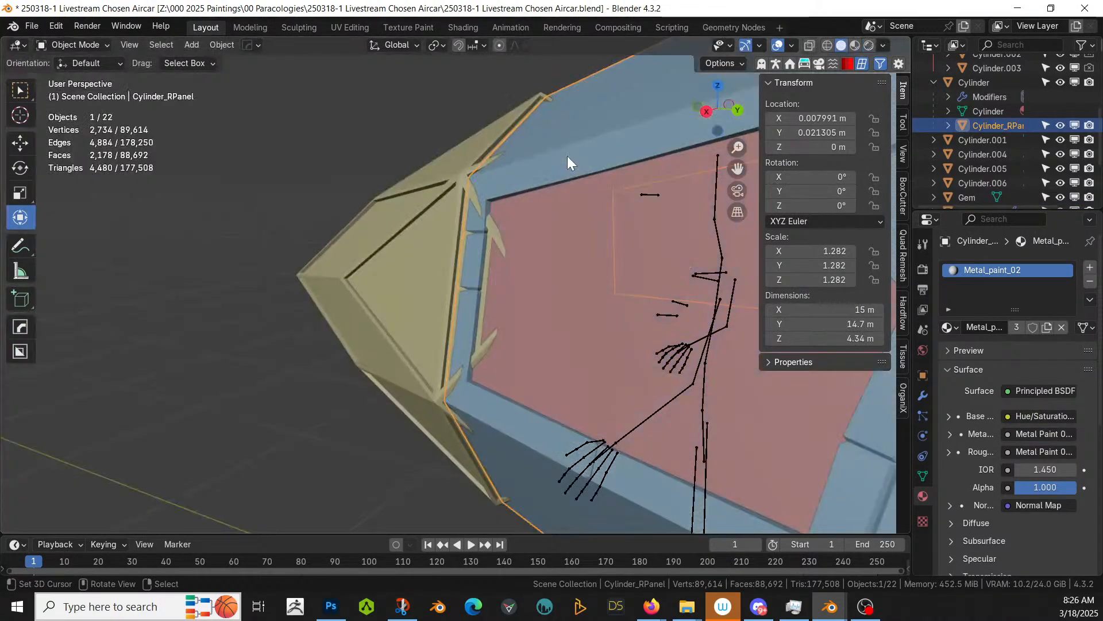
key("KP_Divide")
middle_click_drag(567, 154, 735, 170)
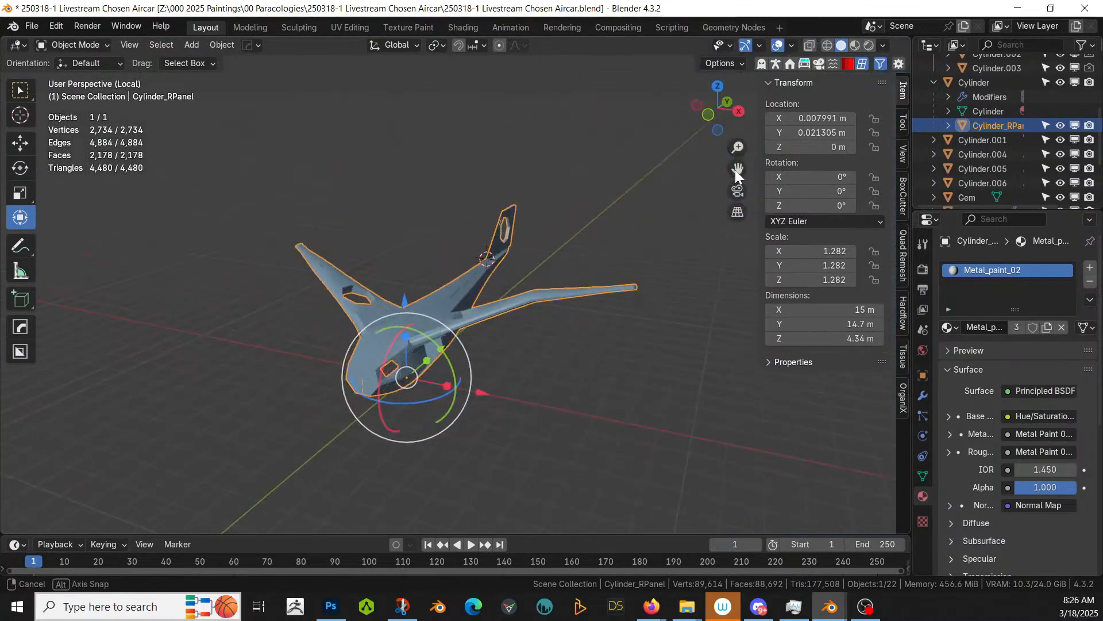
key("Tab")
scroll(680, 266, "up", 2)
middle_click_drag(566, 261, 667, 166, "shift")
scroll(620, 236, "up", 2)
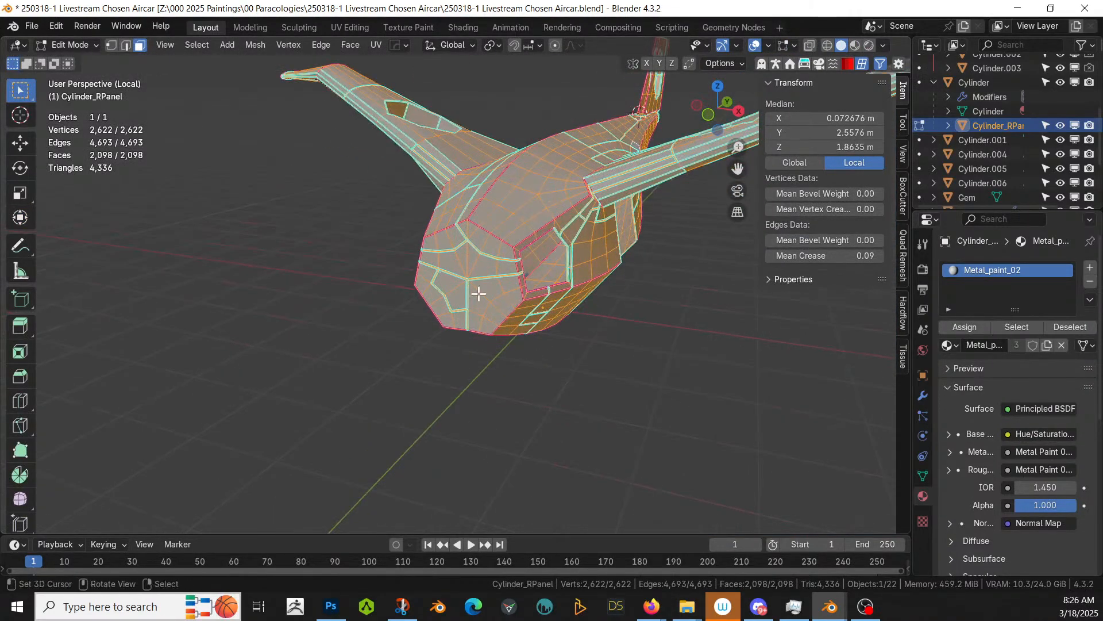
Step: Select all faces coplanar with the hull's flat front end and leave local view
left_click(464, 280)
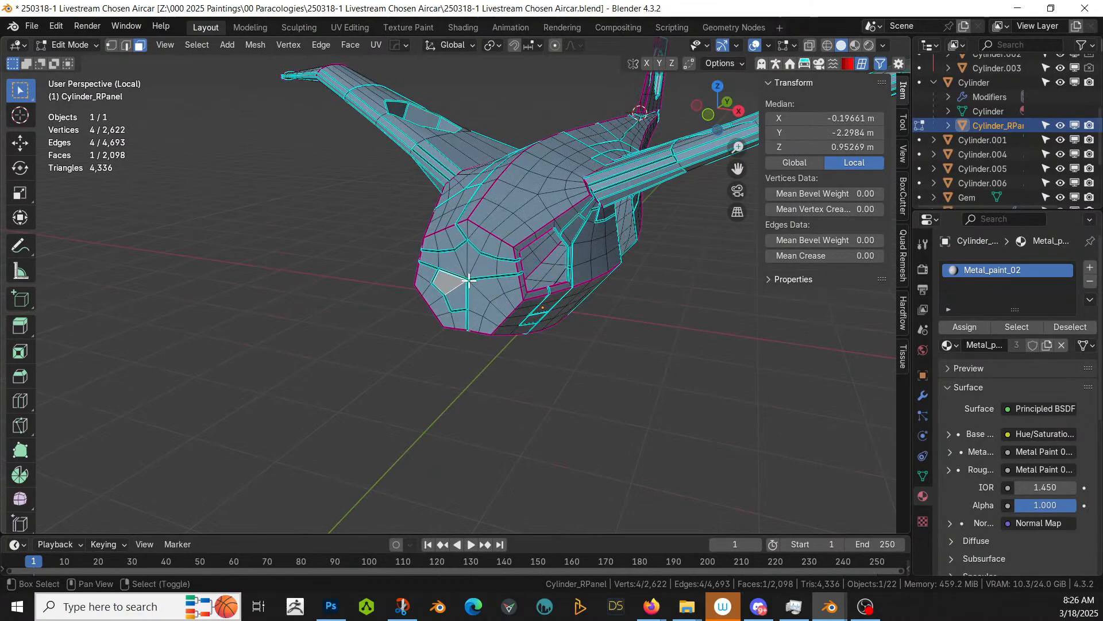
key("shift+g")
left_click(468, 280)
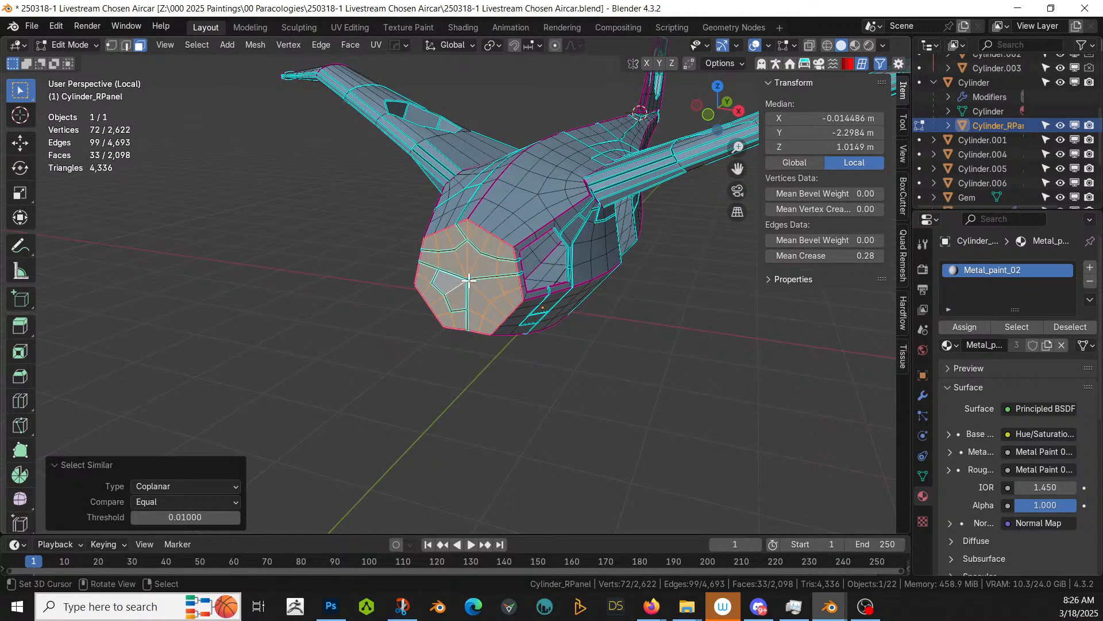
key("KP_Divide")
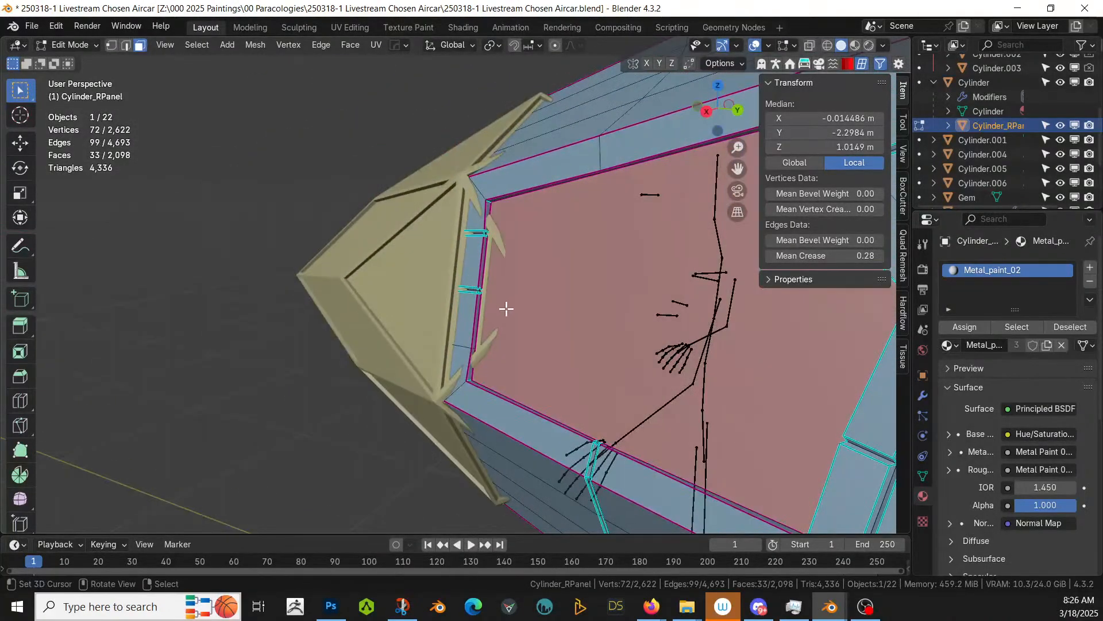
Step: Scale the hull's selected front-end faces by about 1.034 and move them about -0.016 m along Y toward the canopy
middle_click_drag(506, 309, 535, 326)
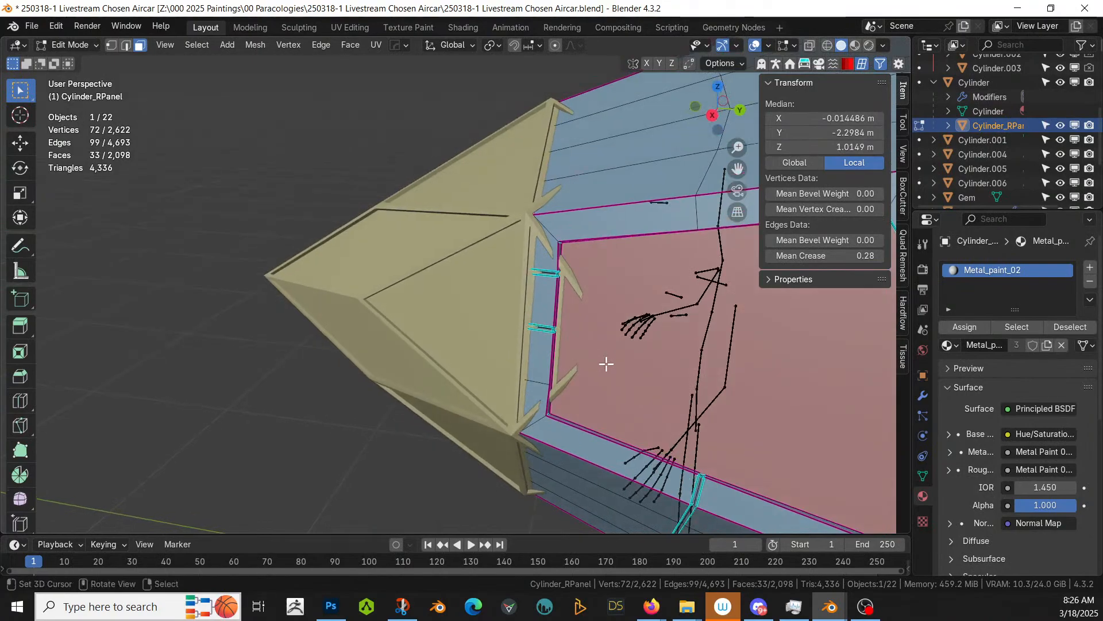
key("s")
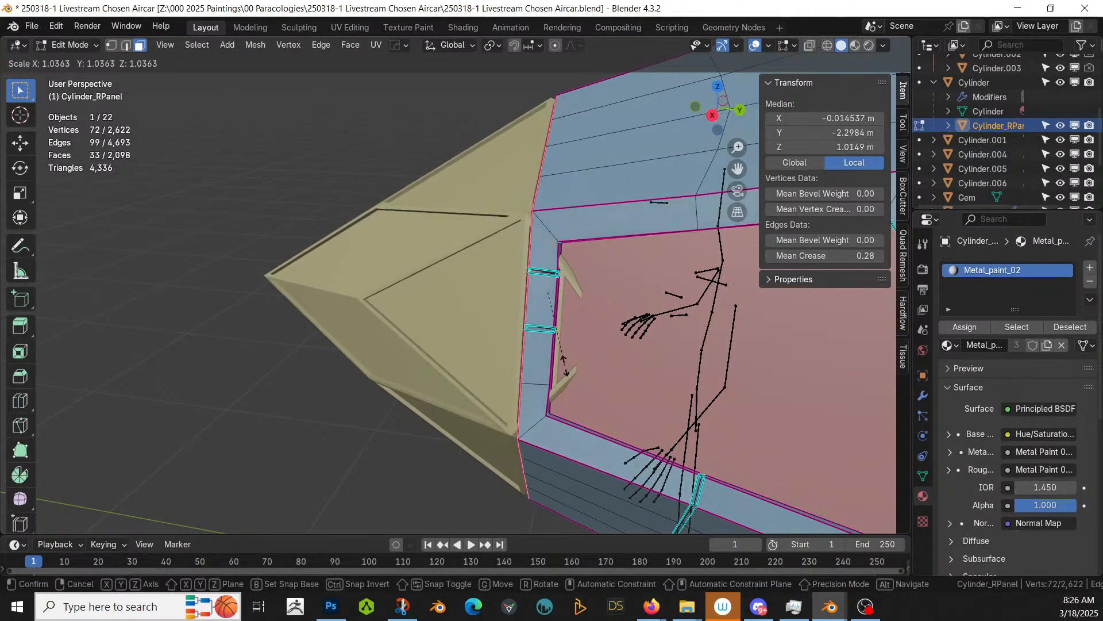
left_click(554, 370)
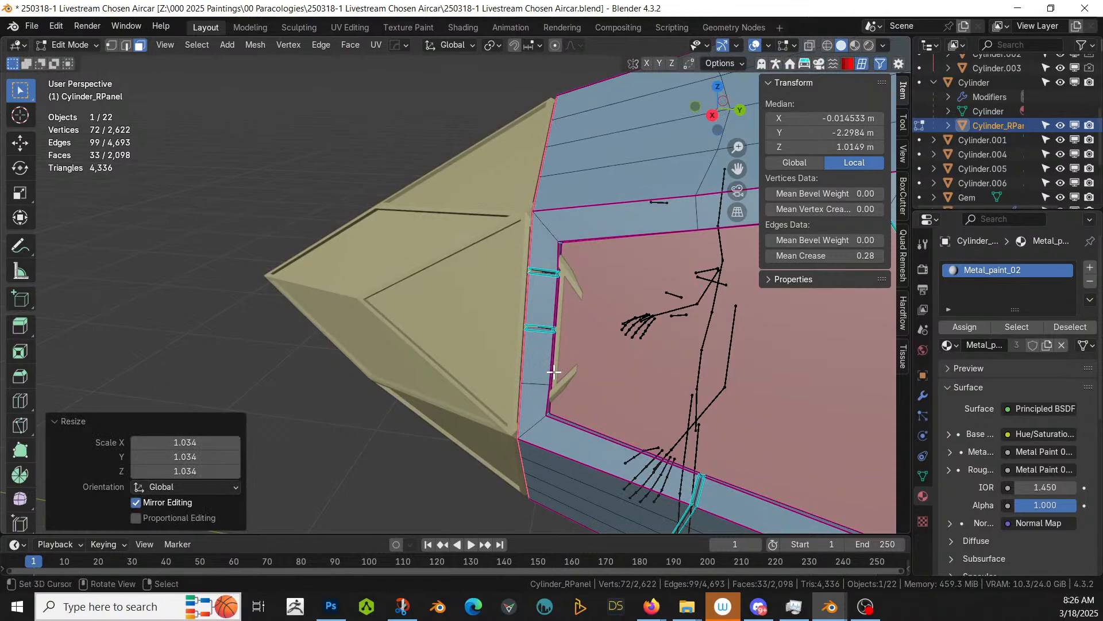
middle_click_drag(554, 370, 638, 460)
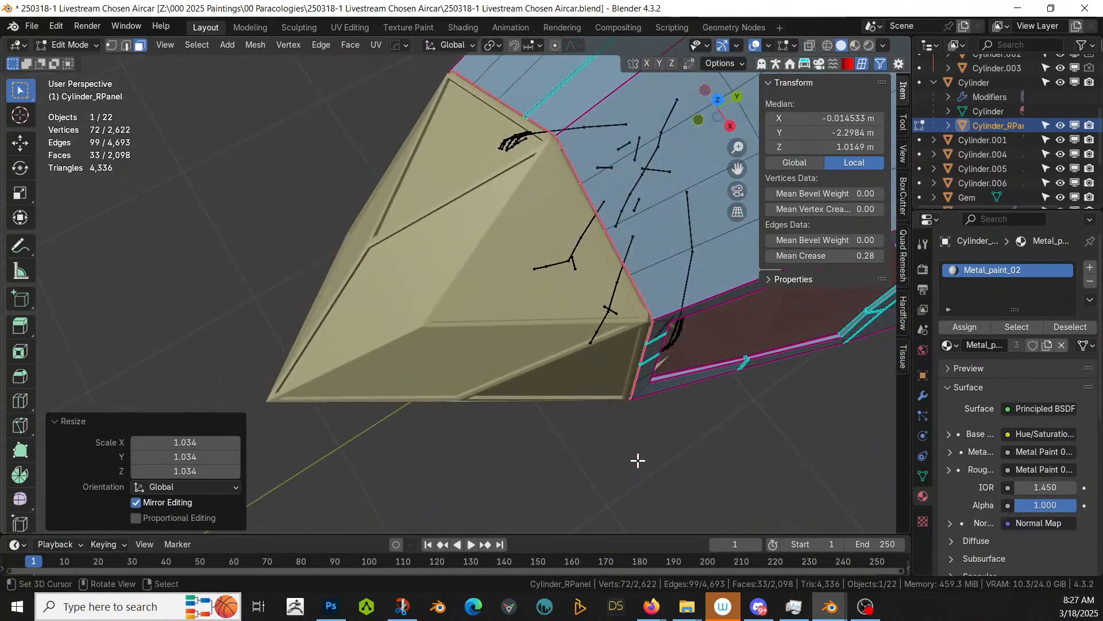
key("KP_7")
key("g")
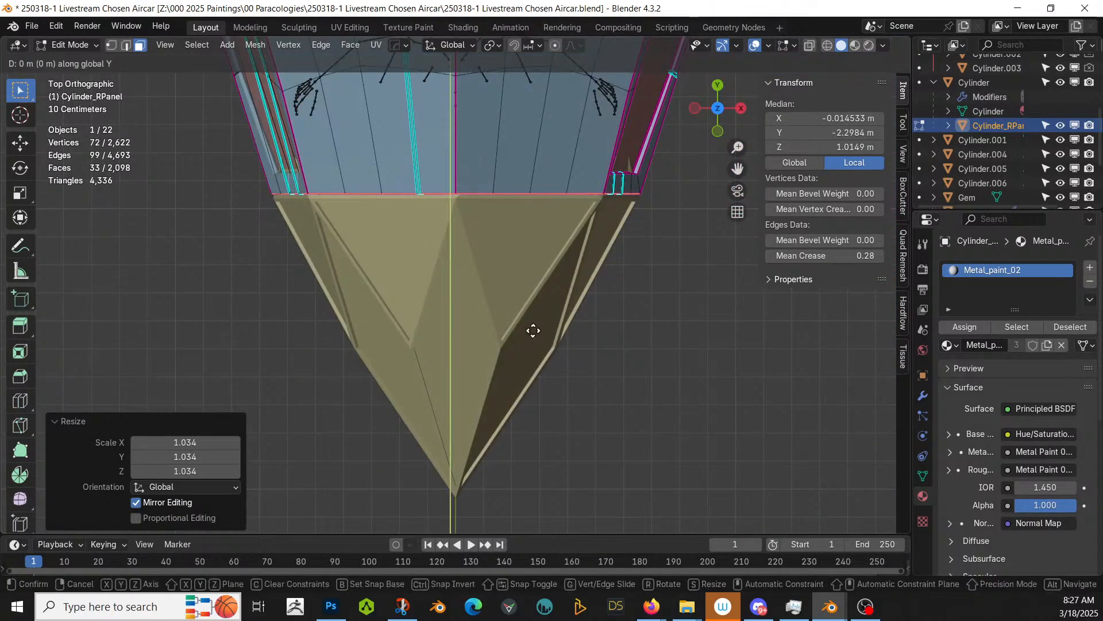
key("y")
left_click(533, 335)
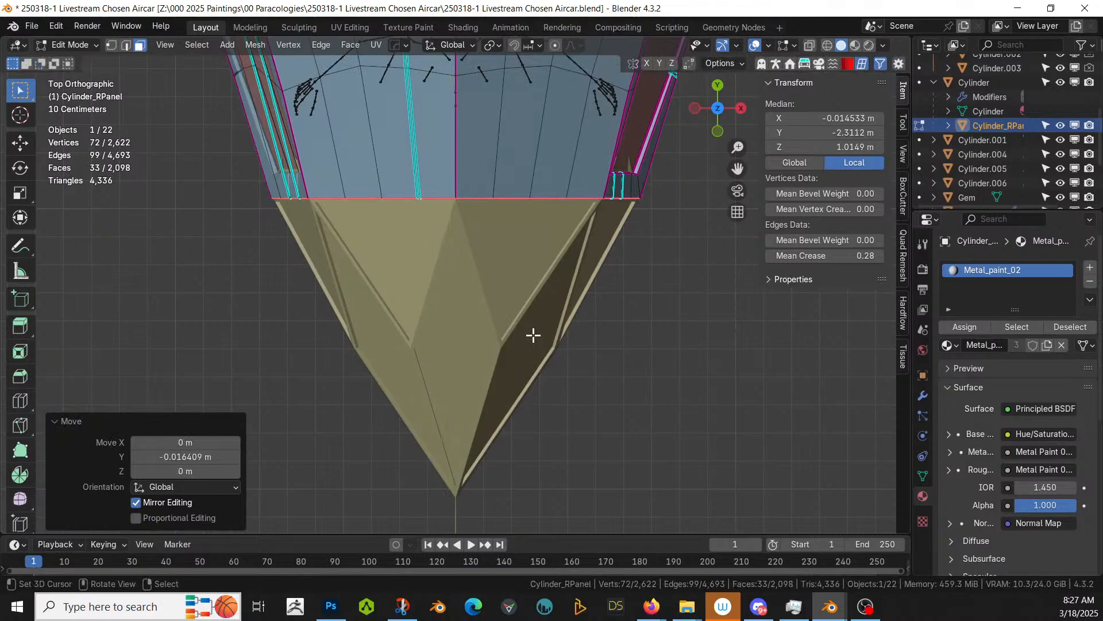
Step: Delete the selected faces at the hull's front end and return to object mode
key("x")
left_click(534, 333)
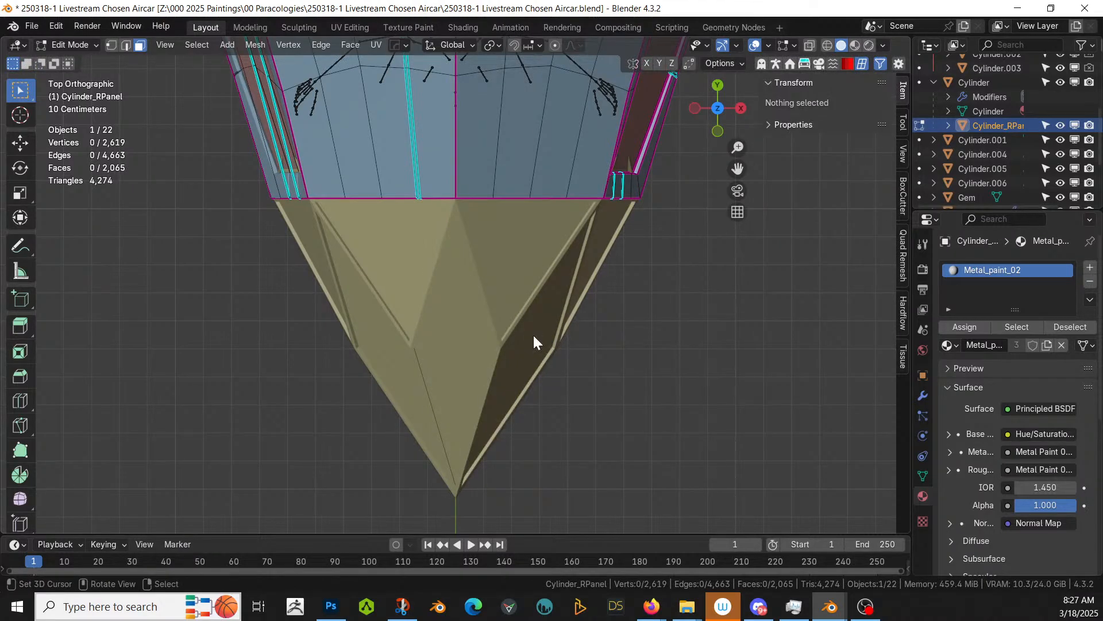
key("Tab")
Step: Examine the joint between the nose canopy and the hull in rendered shading, from the right orthographic view
middle_click_drag(533, 333, 415, 182)
key("z")
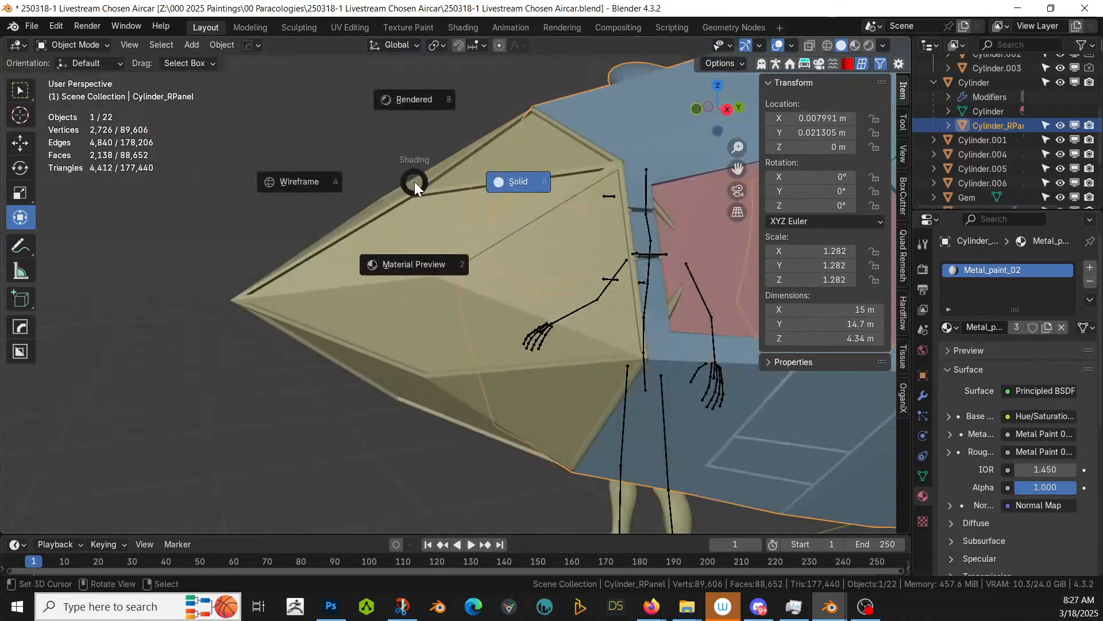
key("8")
mouse_move(415, 181)
middle_mouse_down()
mouse_move(641, 167)
mouse_move(746, 195)
mouse_move(797, 169)
mouse_move(802, 192)
mouse_move(453, 246)
middle_mouse_up()
key("KP_3")
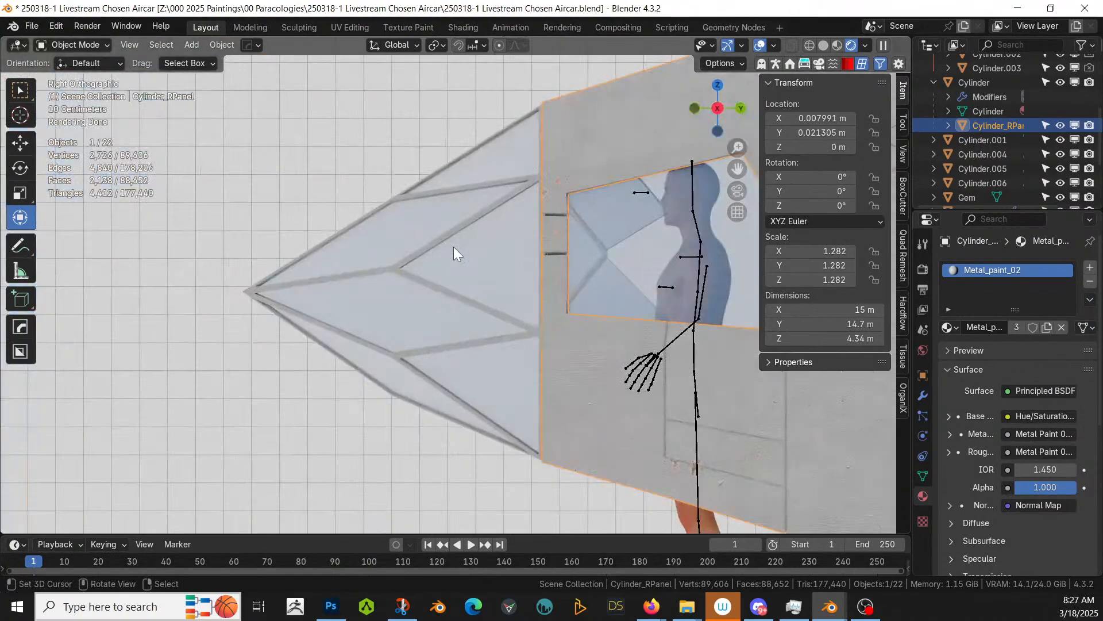
scroll(453, 246, "down", 2)
middle_click_drag(425, 219, 285, 210, "shift")
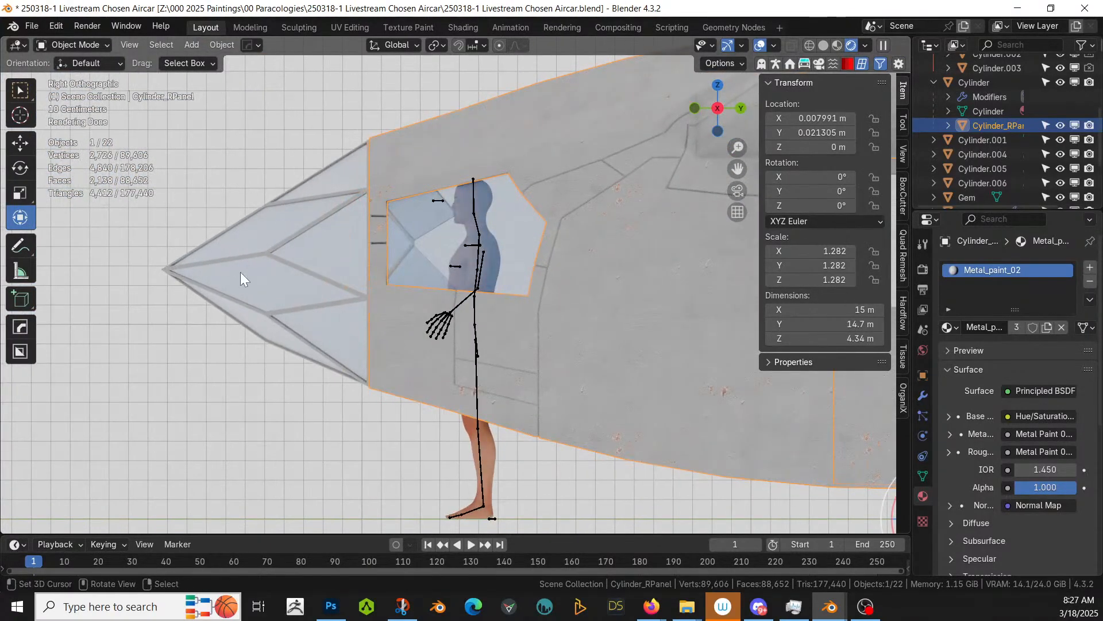
left_click(253, 252)
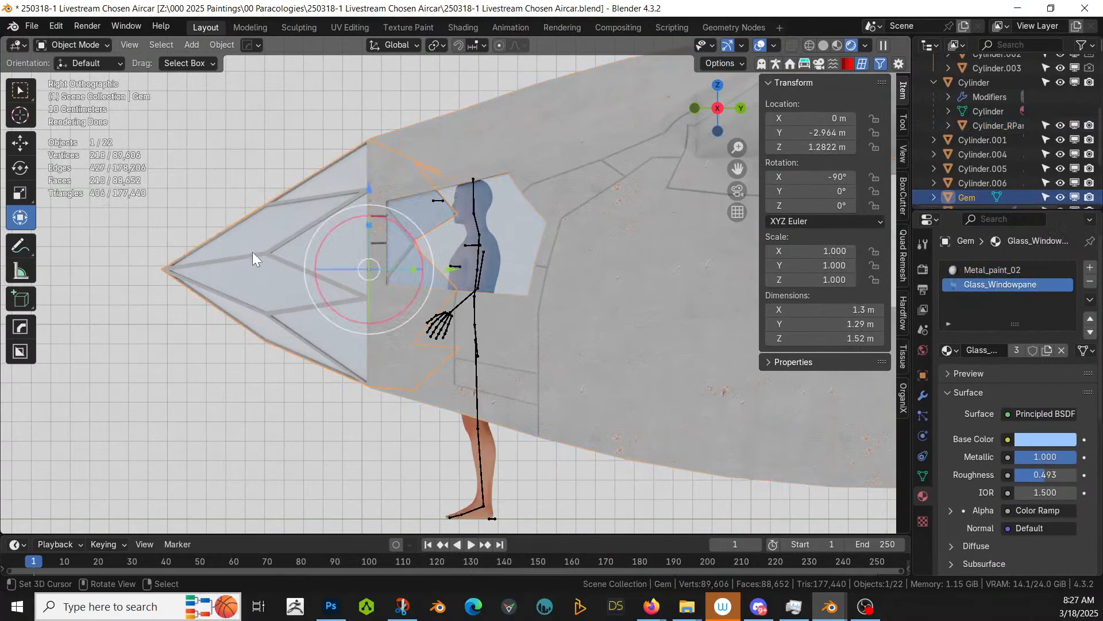
key("shift+a")
mouse_move(252, 250)
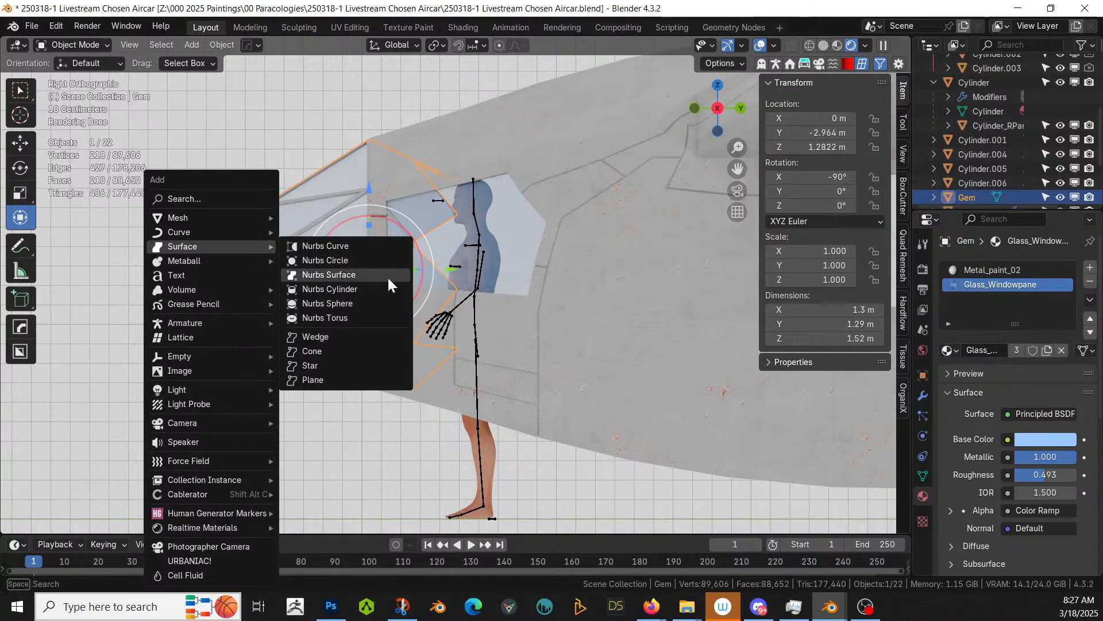
key("Escape")
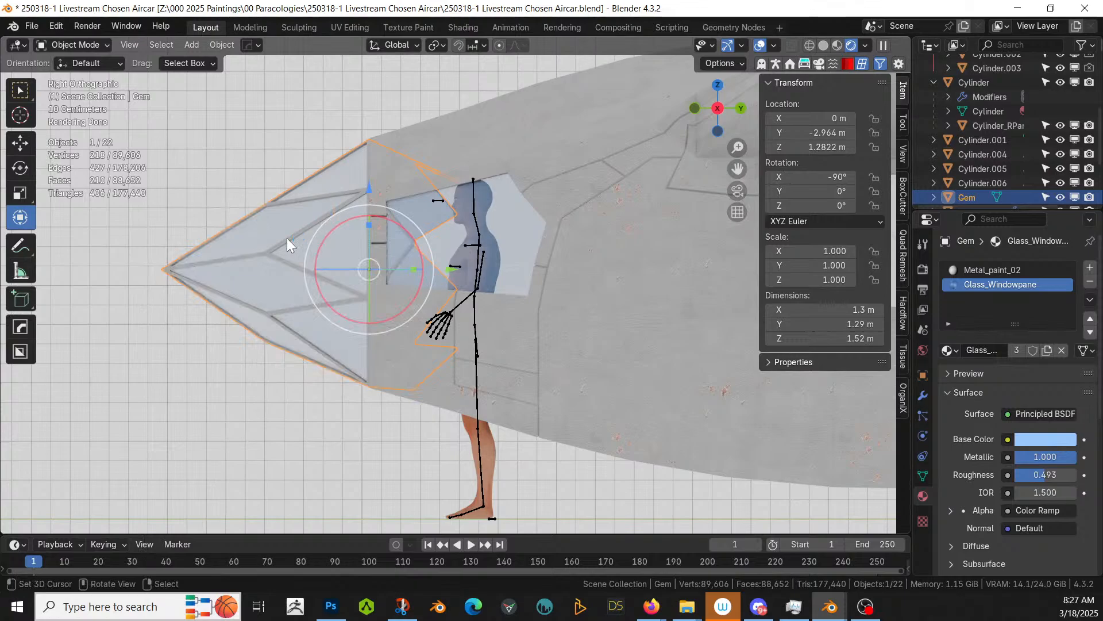
Step: Add a mesh cube and scale it by about 1.078
key("shift+a")
mouse_move(257, 219)
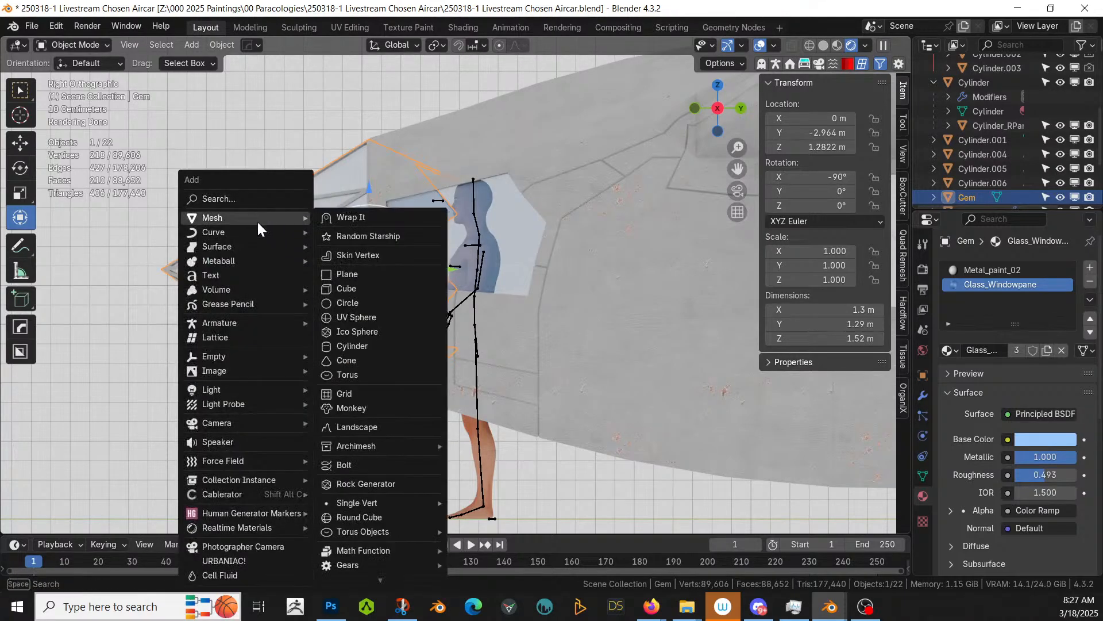
left_click(365, 285)
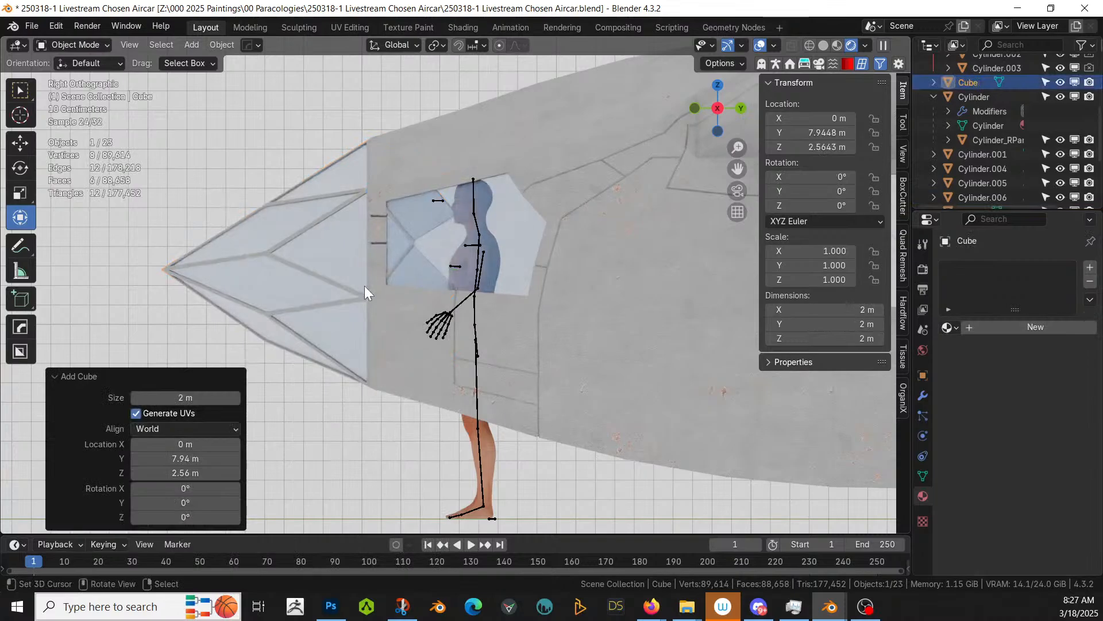
key("s")
left_click(264, 293)
Step: Move the cube to about Y -1.865 m, Z 1.311 m so its front face lines up with the joint between canopy and hull
scroll(419, 288, "down", 4)
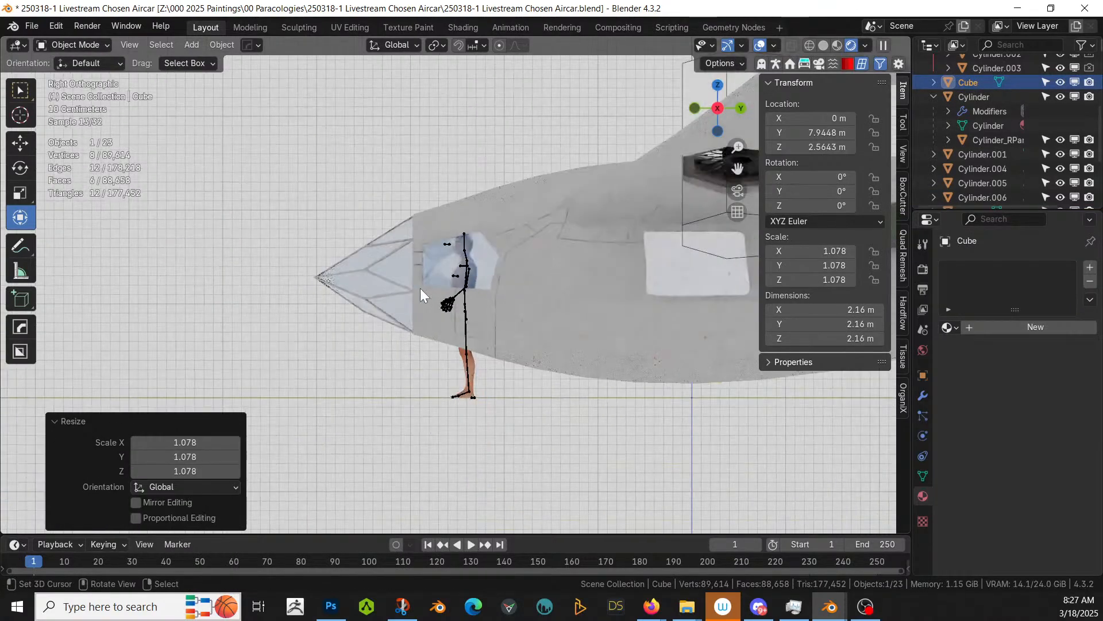
scroll(419, 288, "down", 7)
key("g")
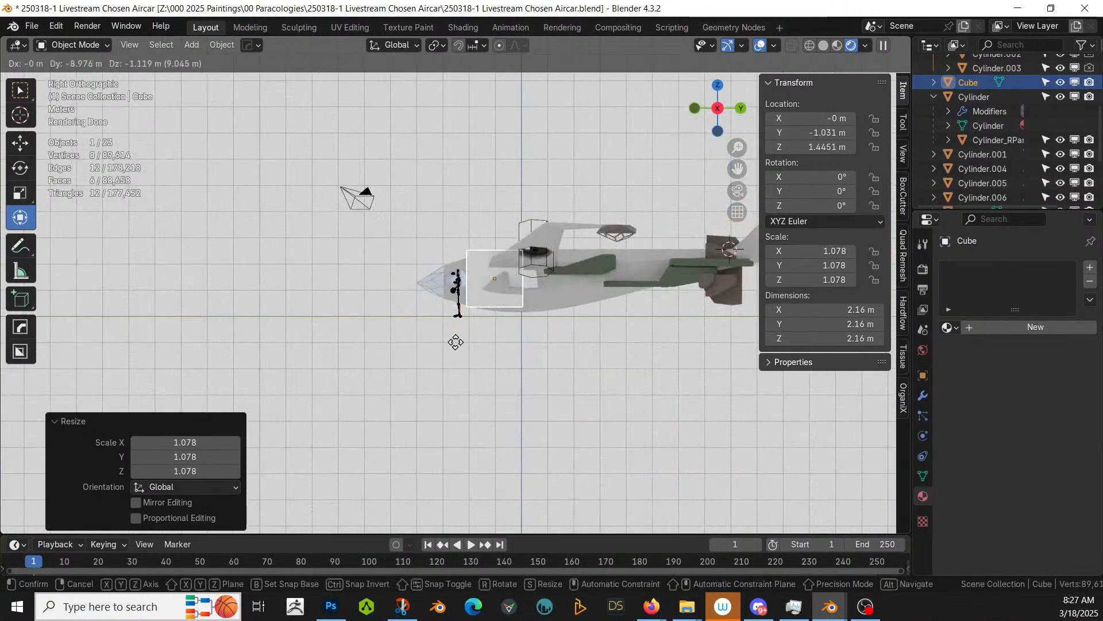
left_click(434, 345)
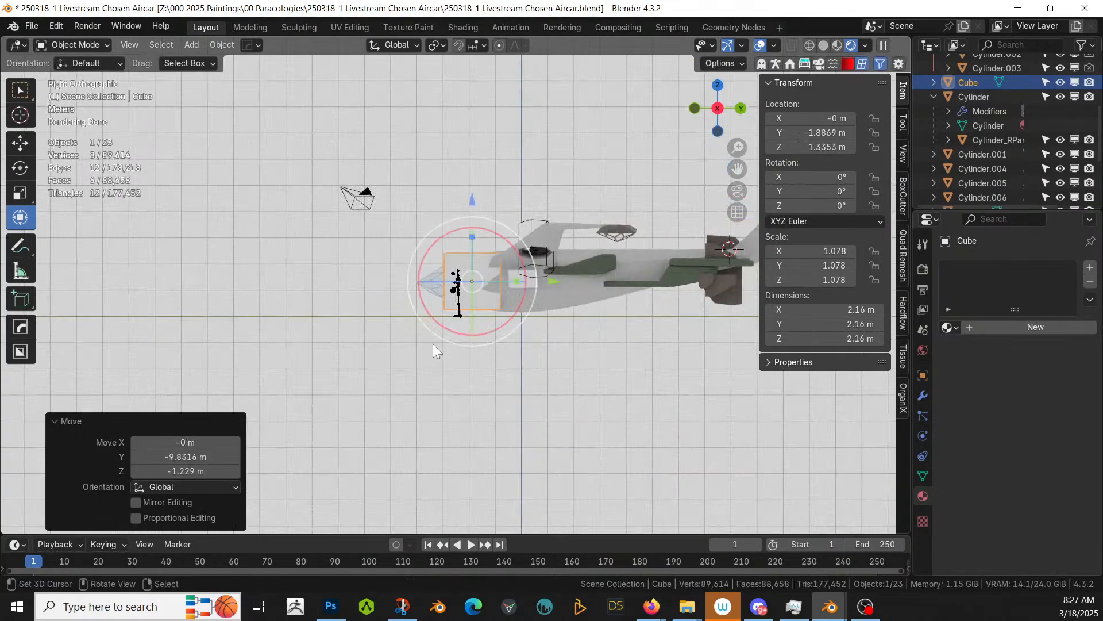
key("KP_Decimal")
key("g")
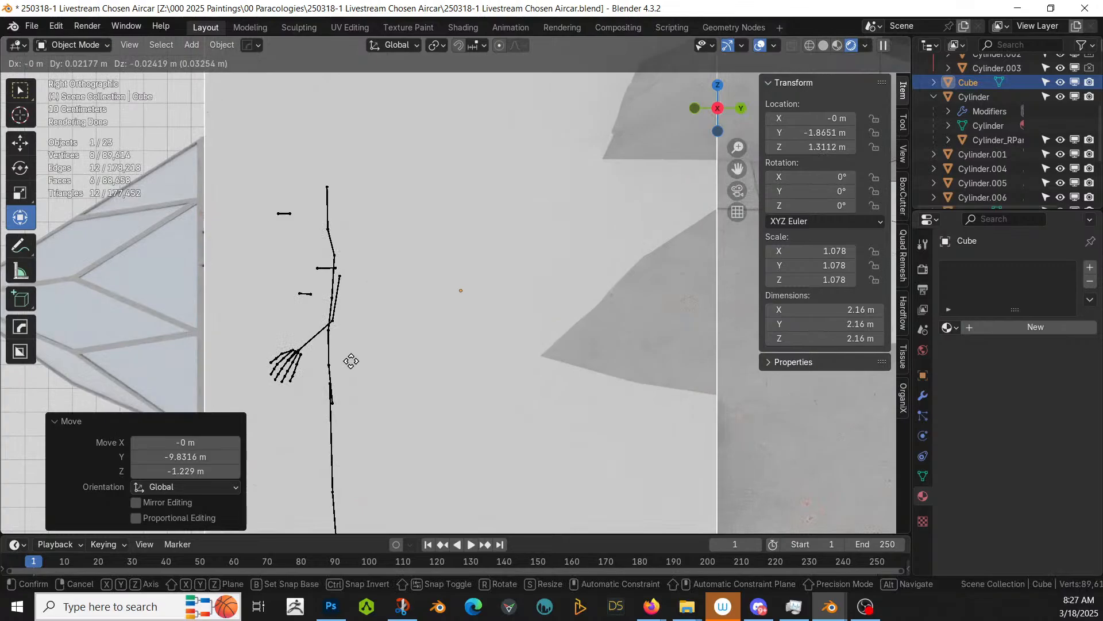
left_click(351, 361)
Step: Subtract the cube from the nose canopy with a Difference boolean and apply the canopy's Boolean modifier
left_click(260, 282, "shift")
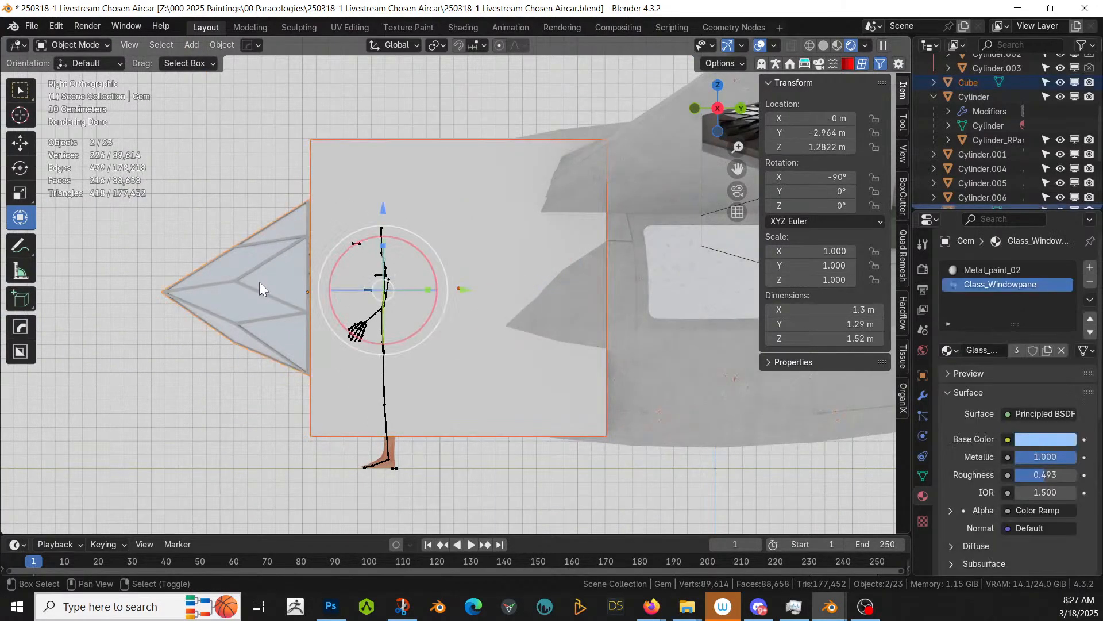
key("ctrl+KP_Subtract")
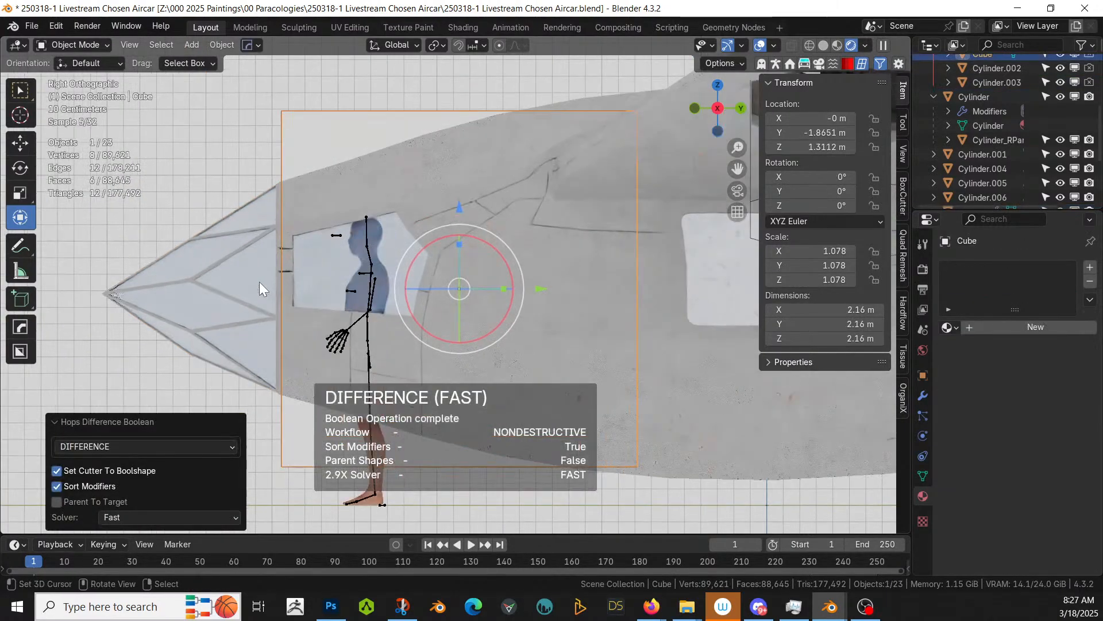
left_click(257, 278)
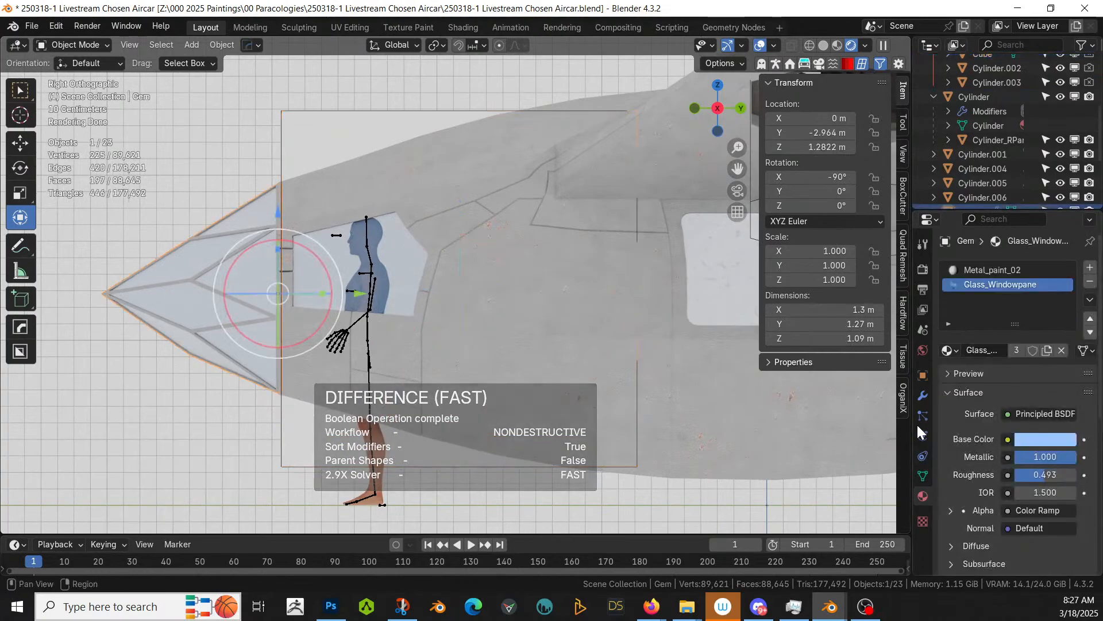
left_click(922, 396)
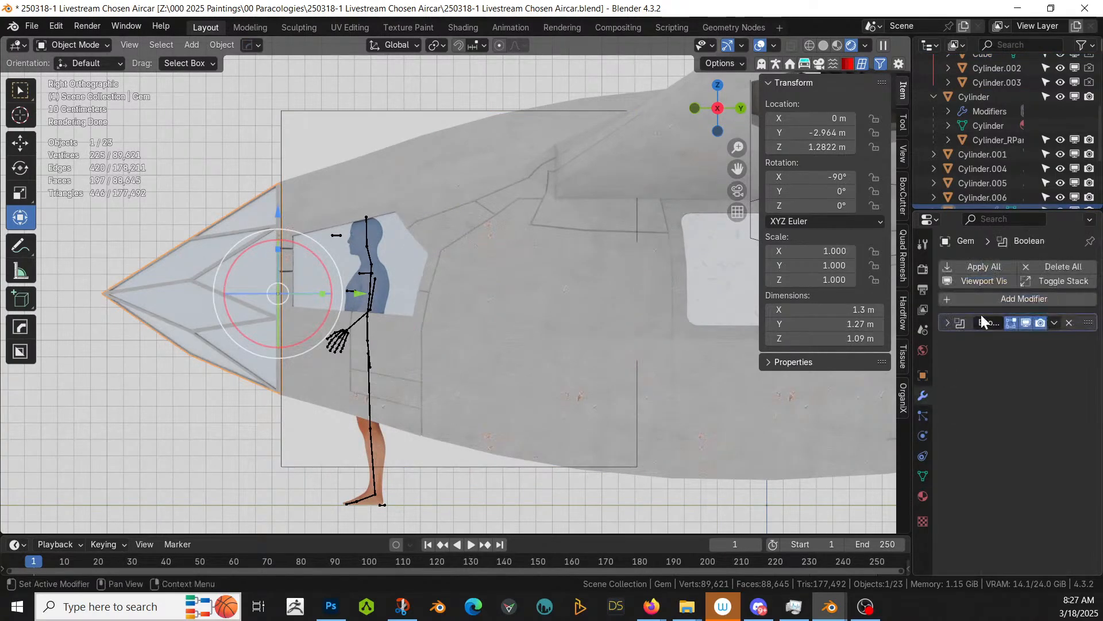
left_click(989, 266)
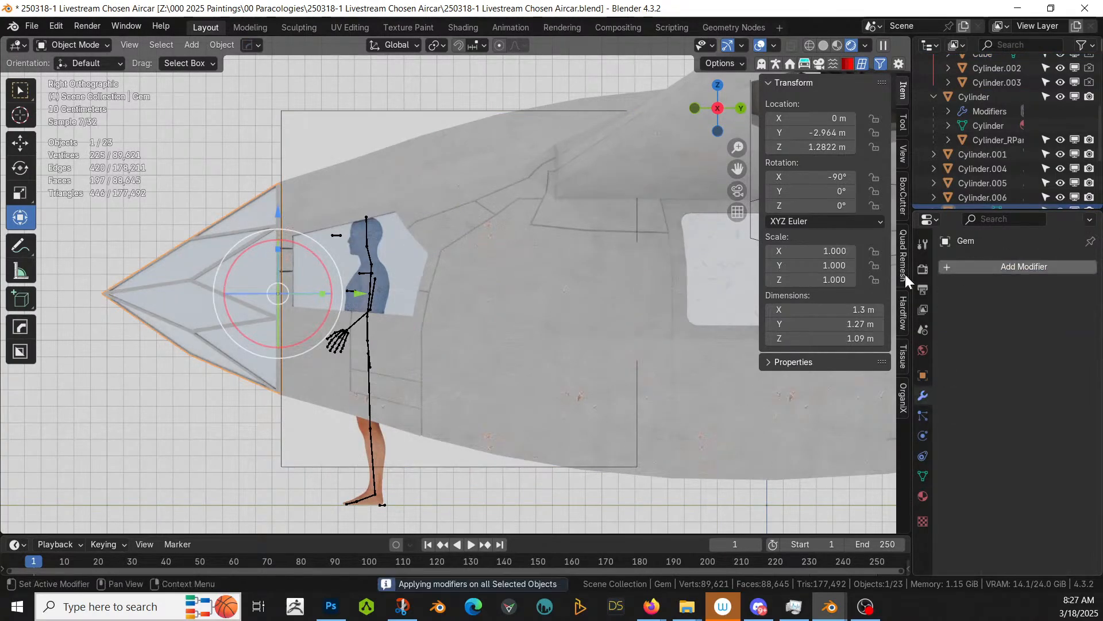
Step: Delete the cutter cube around the hull's front section
left_click(318, 114)
key("Delete")
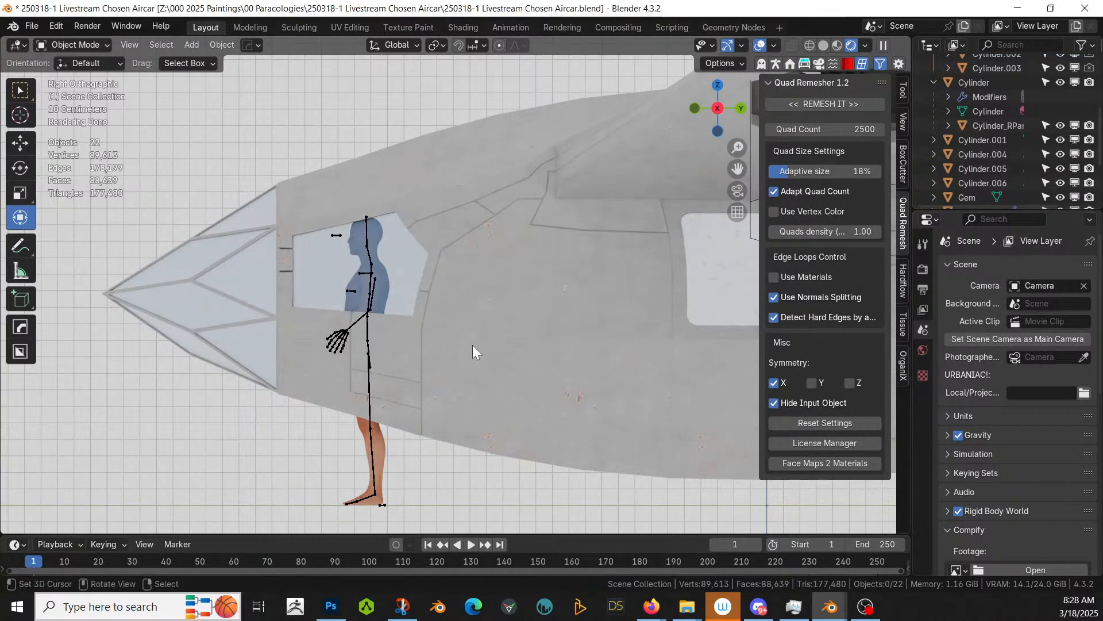
mouse_move(472, 348)
middle_mouse_down()
mouse_move(612, 358)
mouse_move(486, 357)
middle_mouse_up()
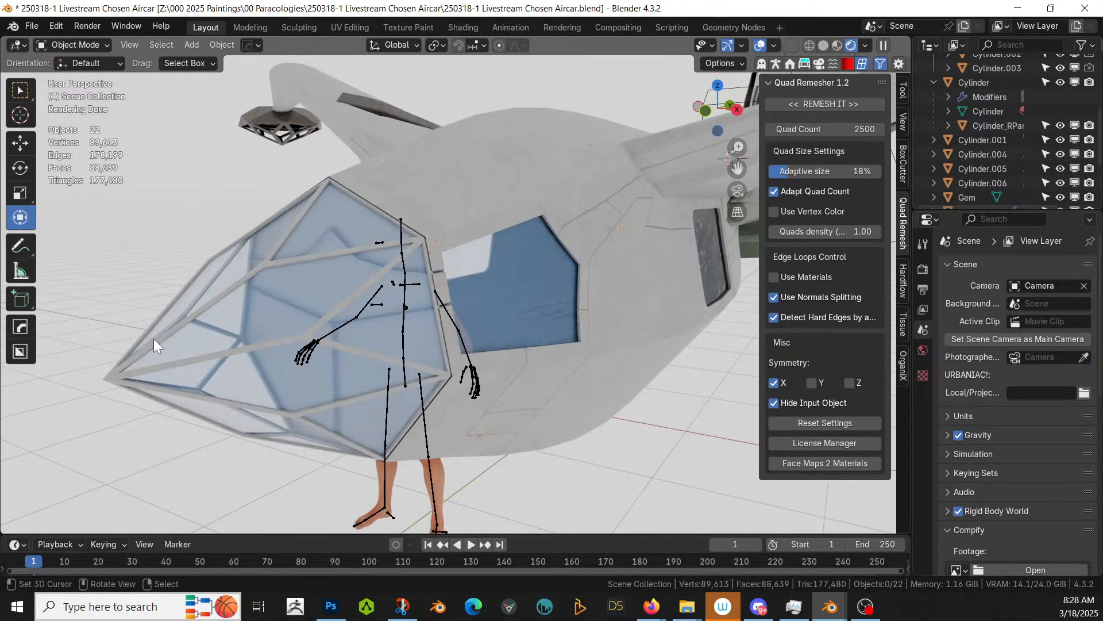
Step: Isolate the nose canopy in local view, delete the flat face capping its rear, and return to the full model in object mode
left_click(286, 344)
key("KP_Divide")
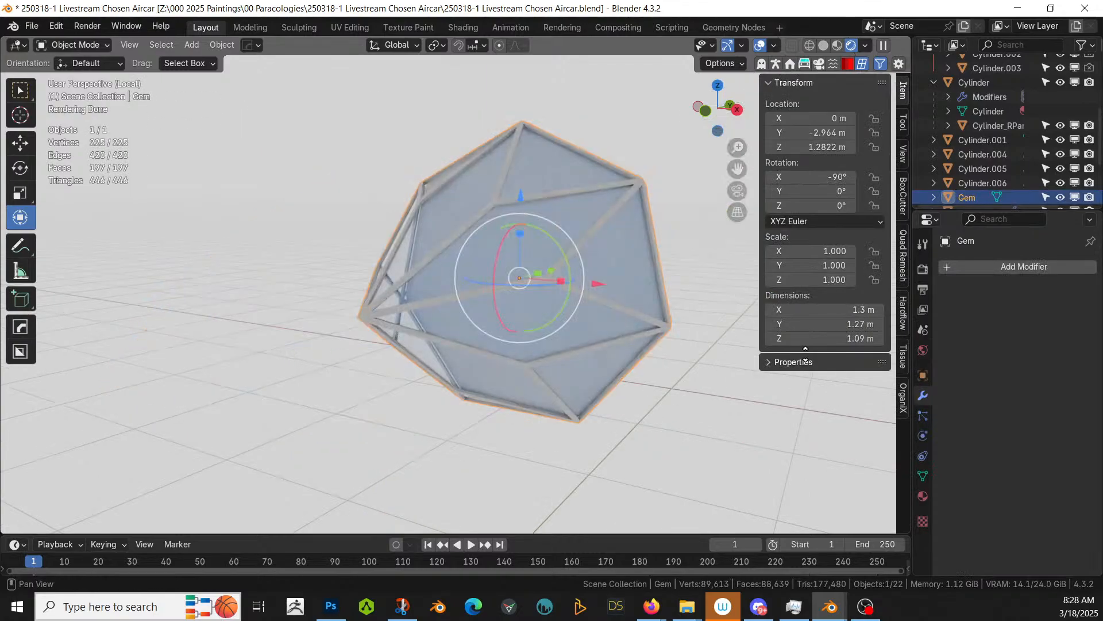
middle_click_drag(503, 342, 294, 330)
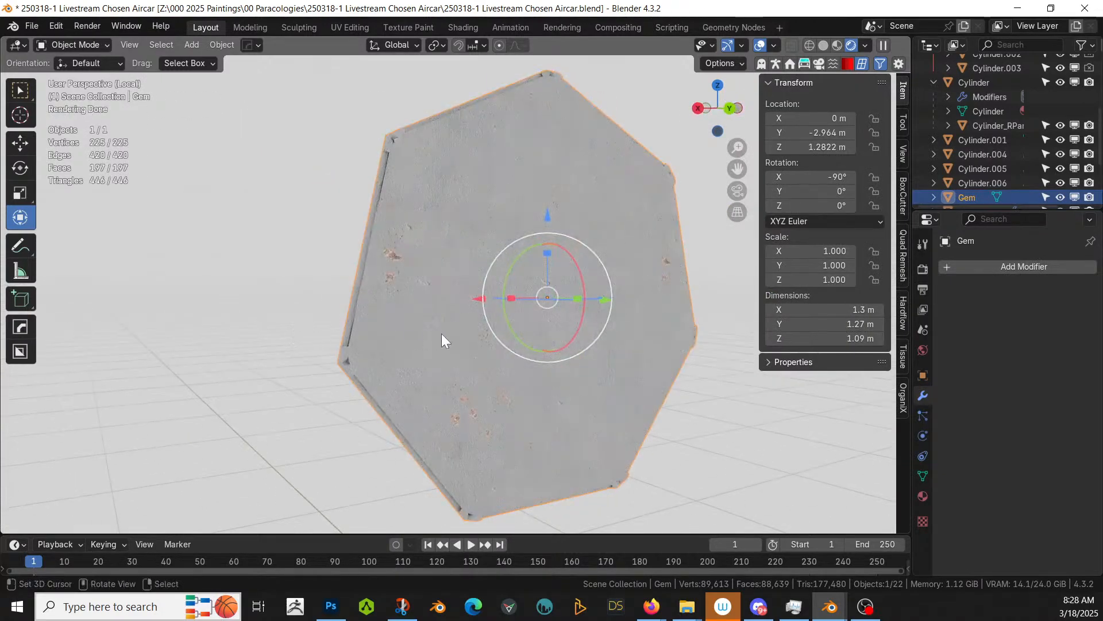
key("Tab")
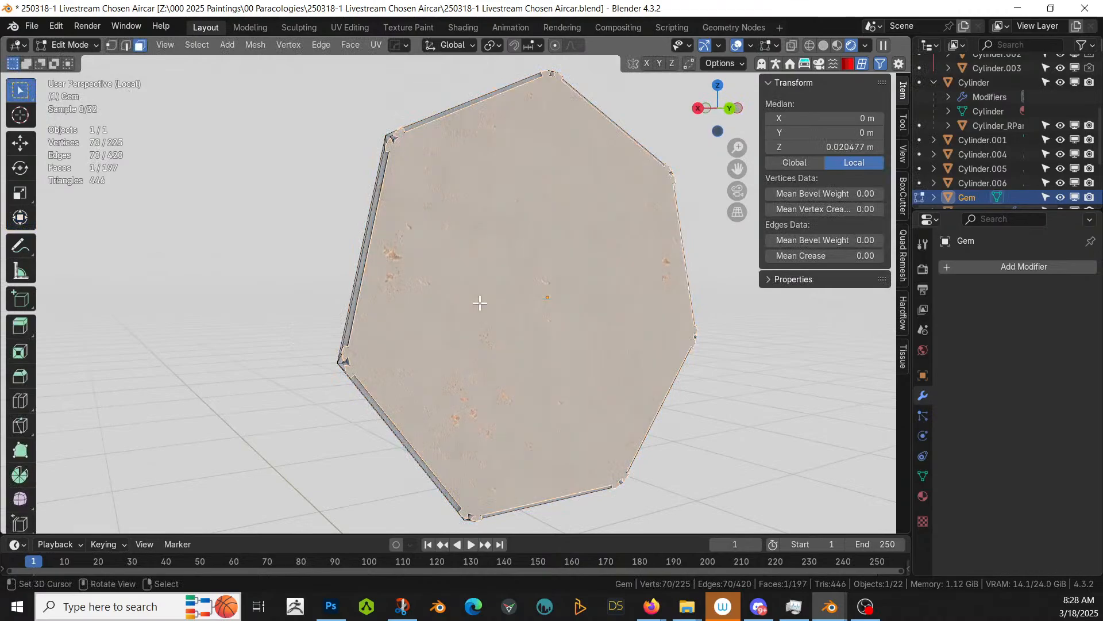
key("x")
left_click(480, 305)
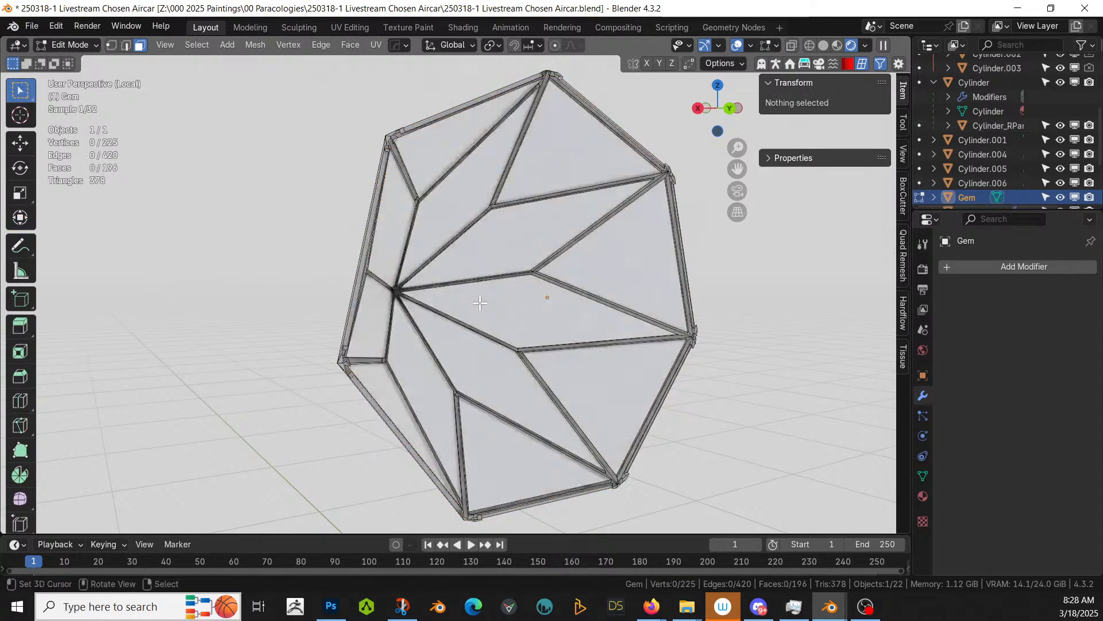
key("Tab")
key("KP_Divide")
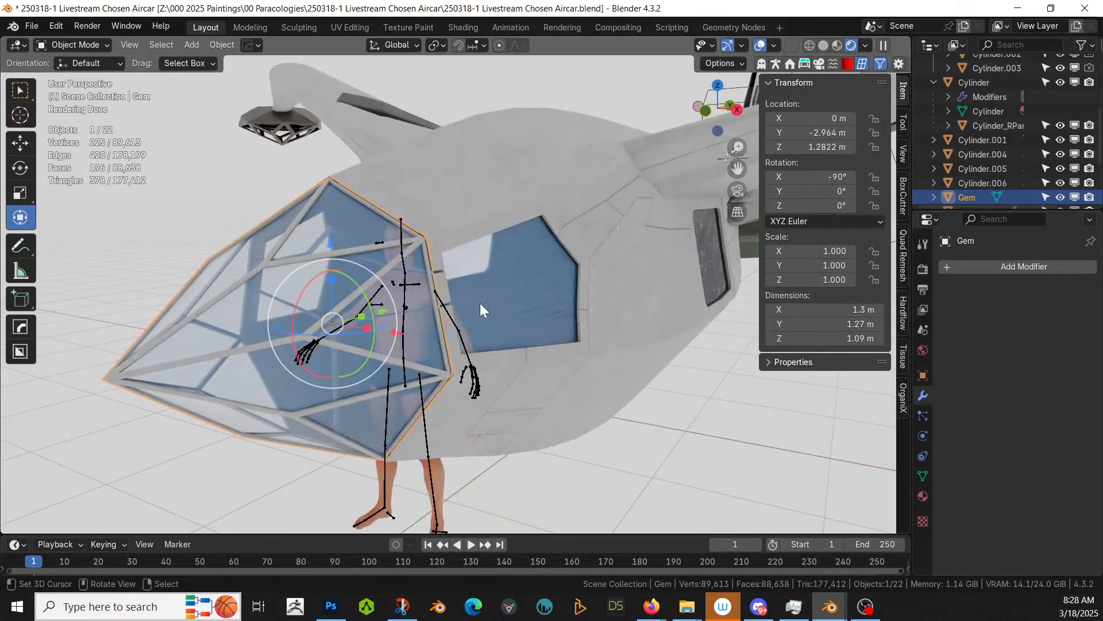
middle_click_drag(481, 302, 447, 289)
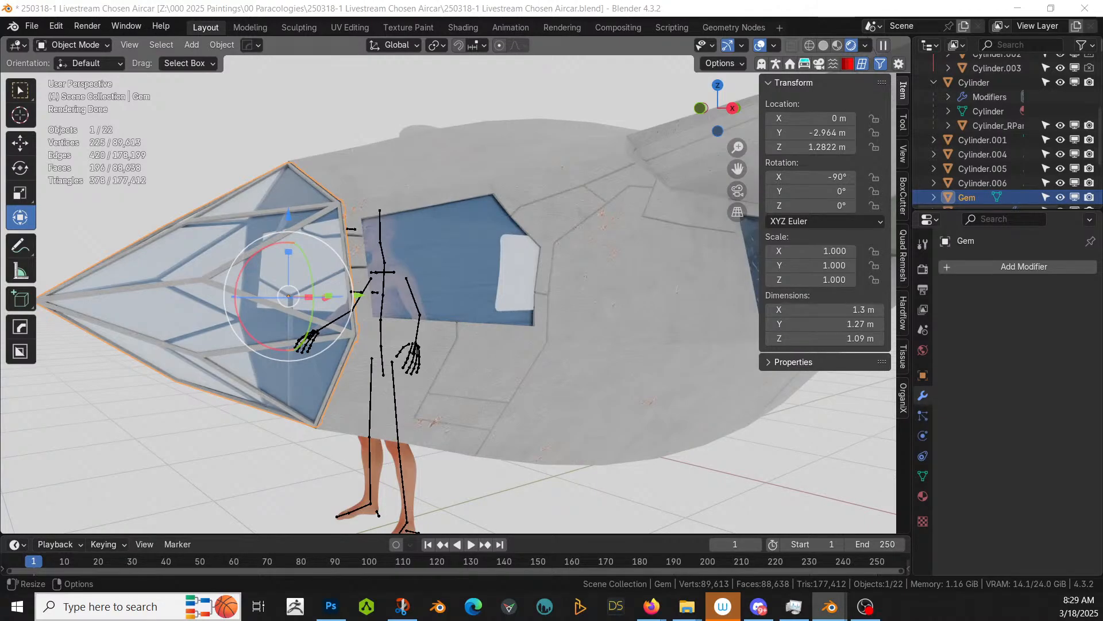
Step: Place the Cockpit_03_2K asset in the scene beside the aircar and show the model in solid shading
left_click_drag(434, 118, 244, 467)
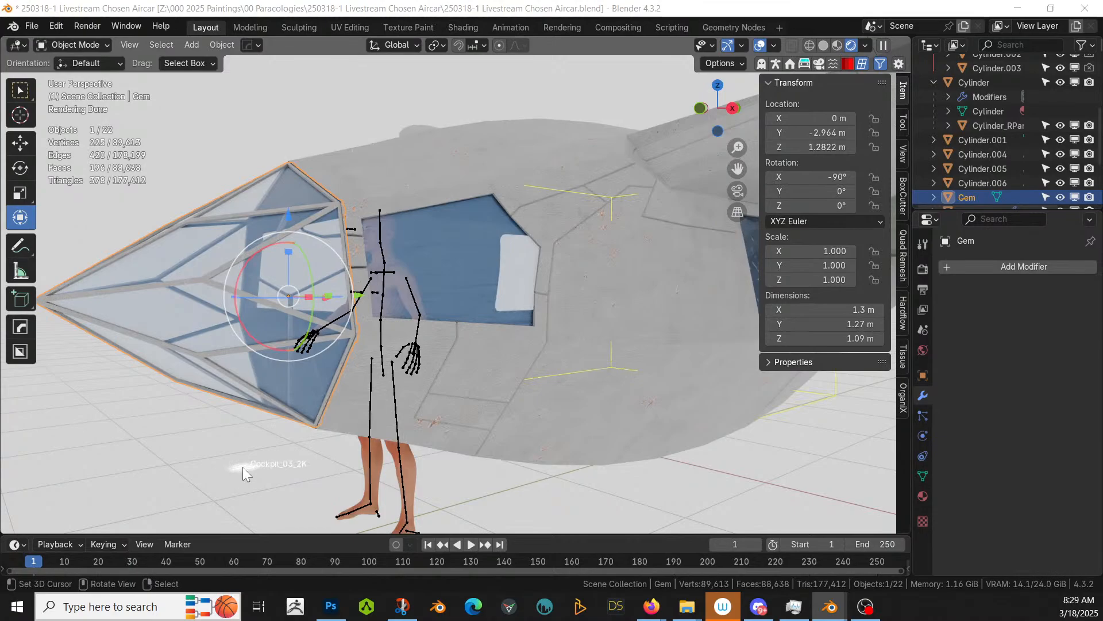
left_click_drag(243, 467, 243, 467)
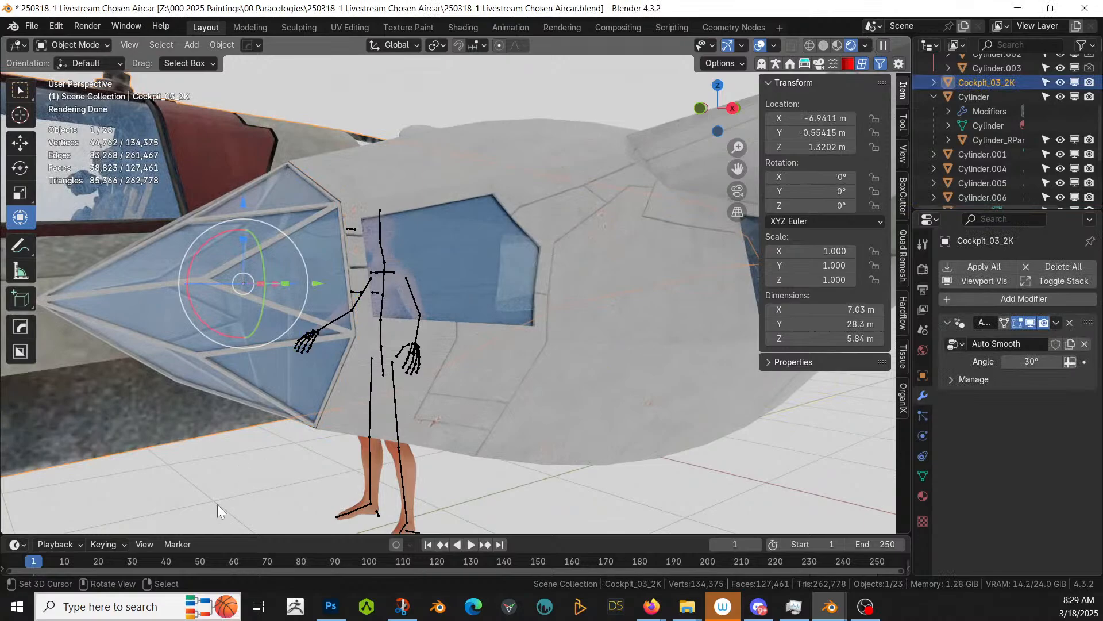
middle_click_drag(315, 358, 308, 412)
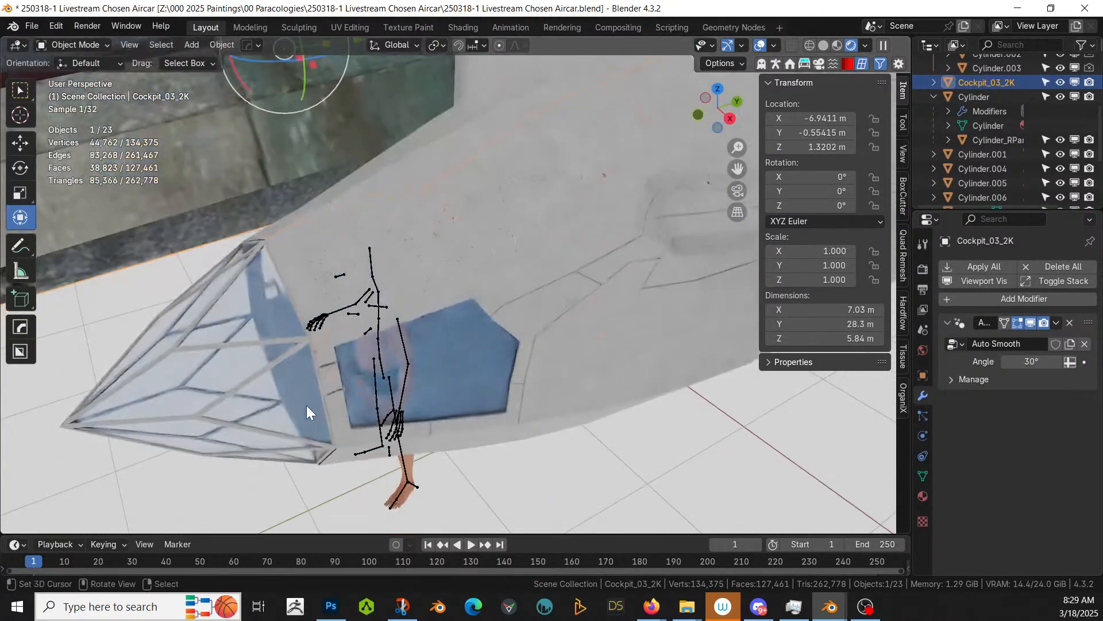
scroll(306, 405, "down", 4)
middle_click_drag(319, 364, 867, 75, "shift")
scroll(867, 75, "up", 4)
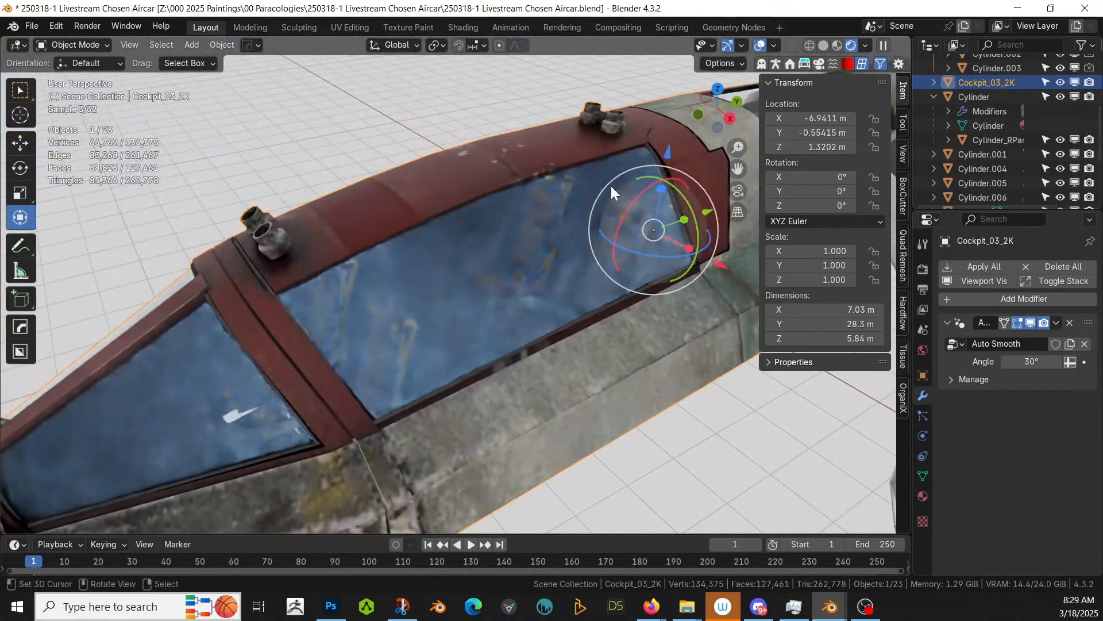
scroll(612, 186, "down", 3)
key("z")
key("6")
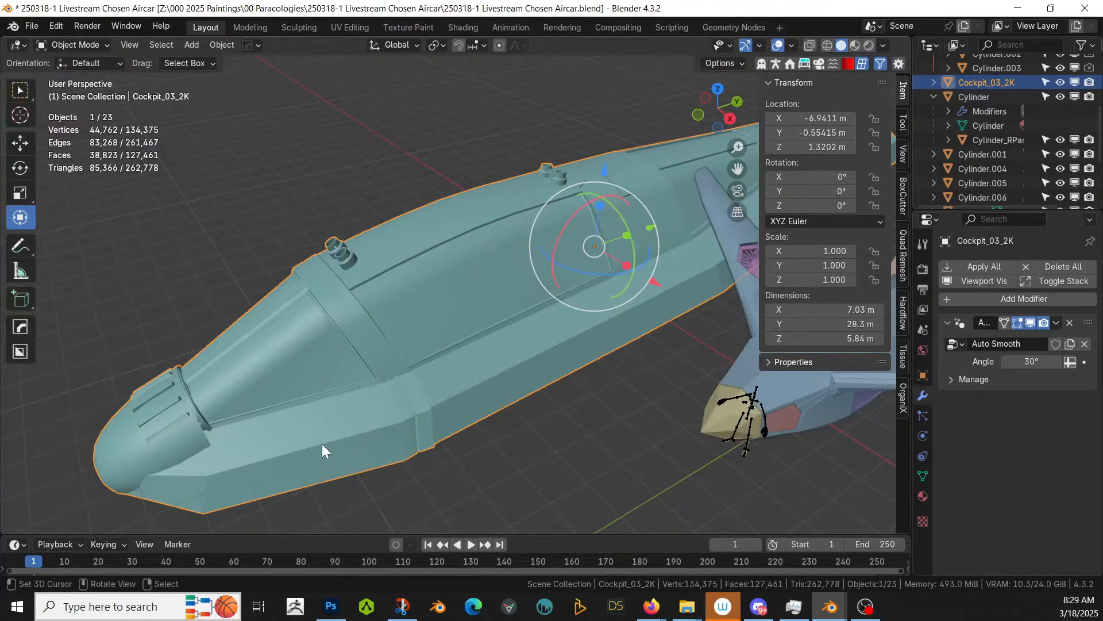
Step: Move the cockpit asset into a new collection named Cockpit
key("m")
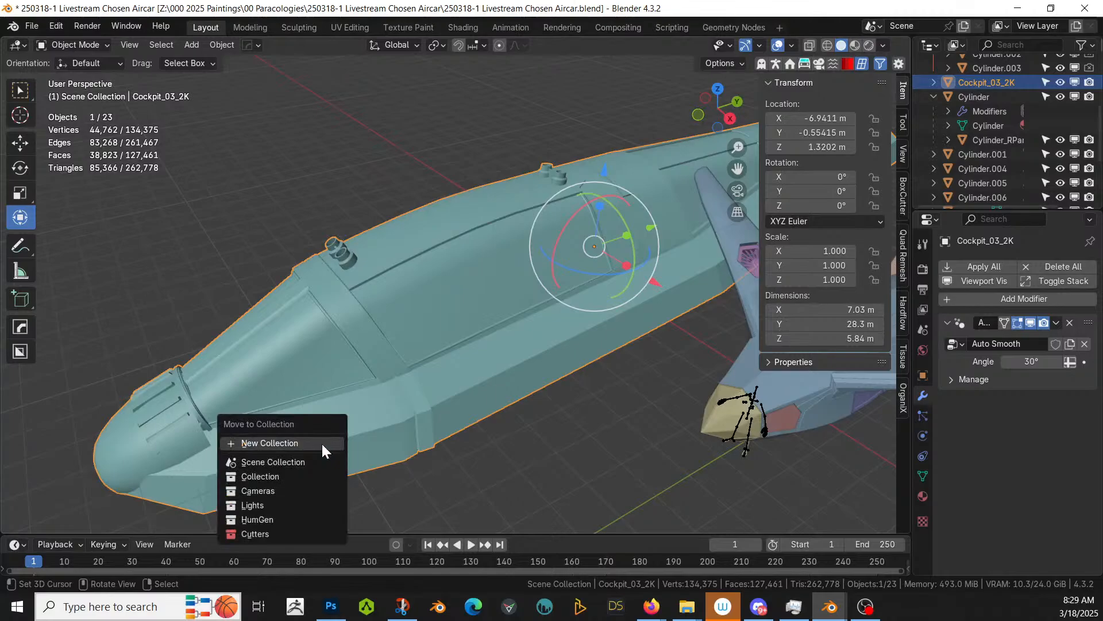
left_click(322, 444)
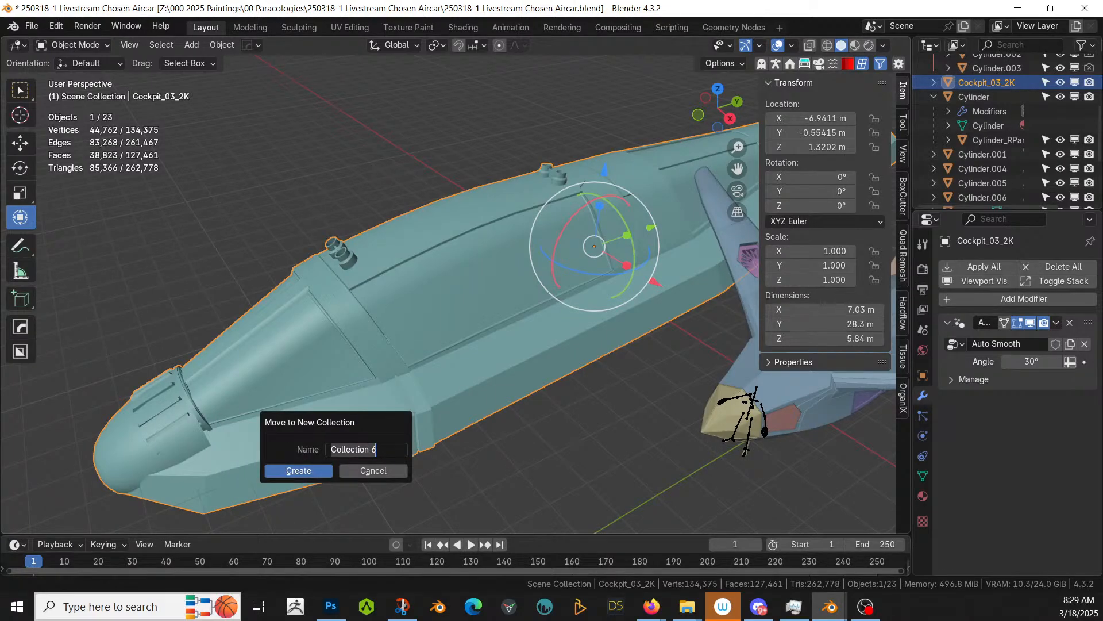
type("Cockpit")
key("Return")
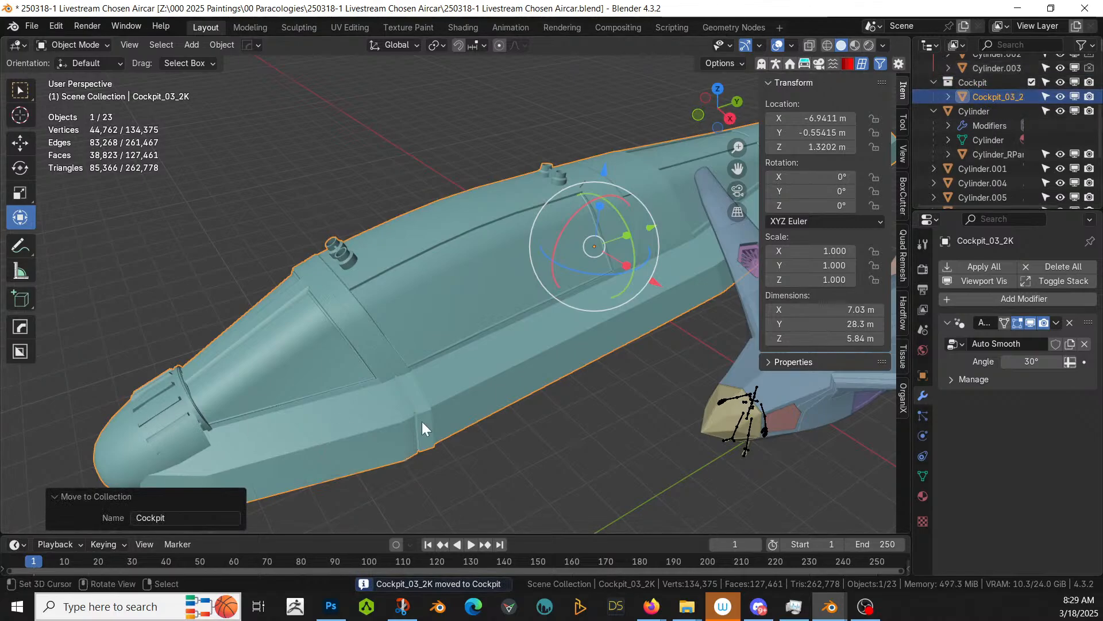
Step: Select the cockpit's lower hull panels, window panes and roof sections on the near side as seam-limited linked parts and delete their faces
key("Tab")
left_click(323, 423)
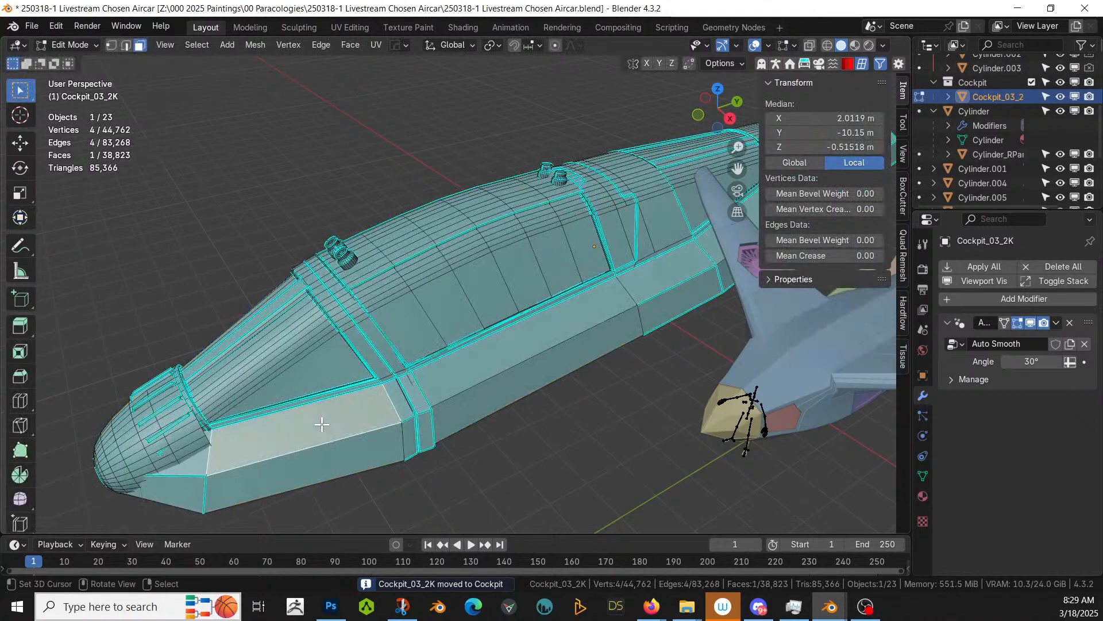
key("l")
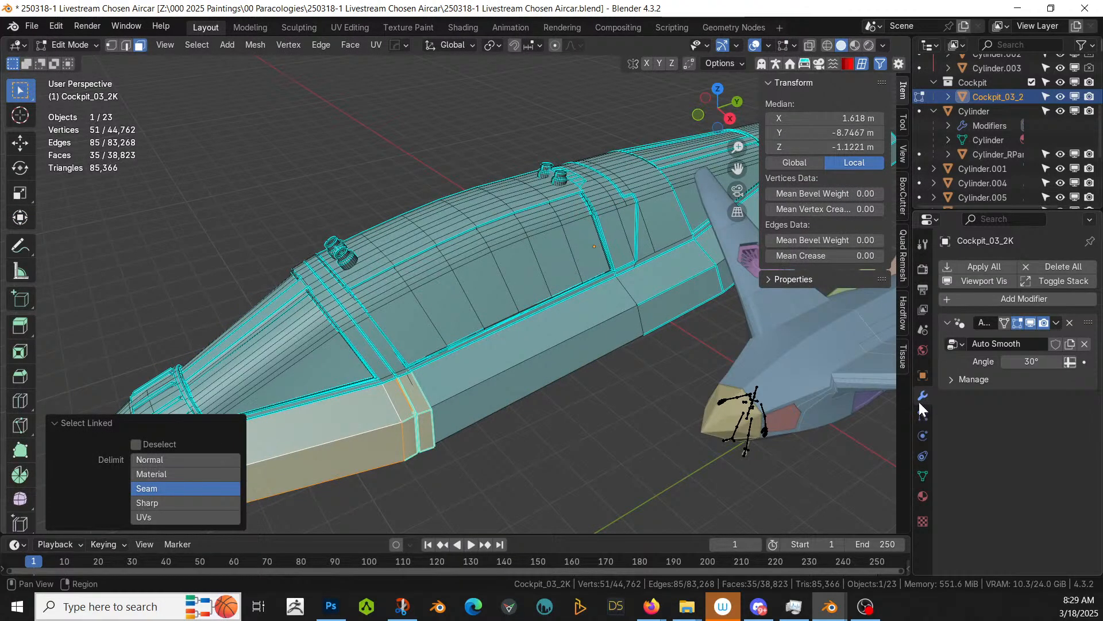
left_click(923, 494)
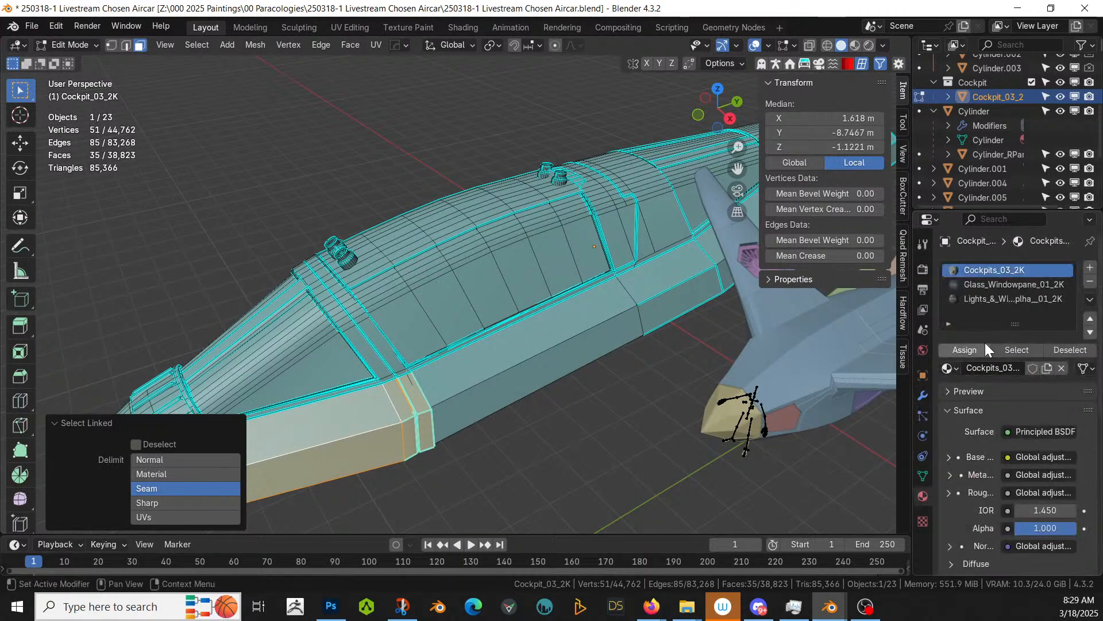
left_click(462, 368)
key("l")
key("l")
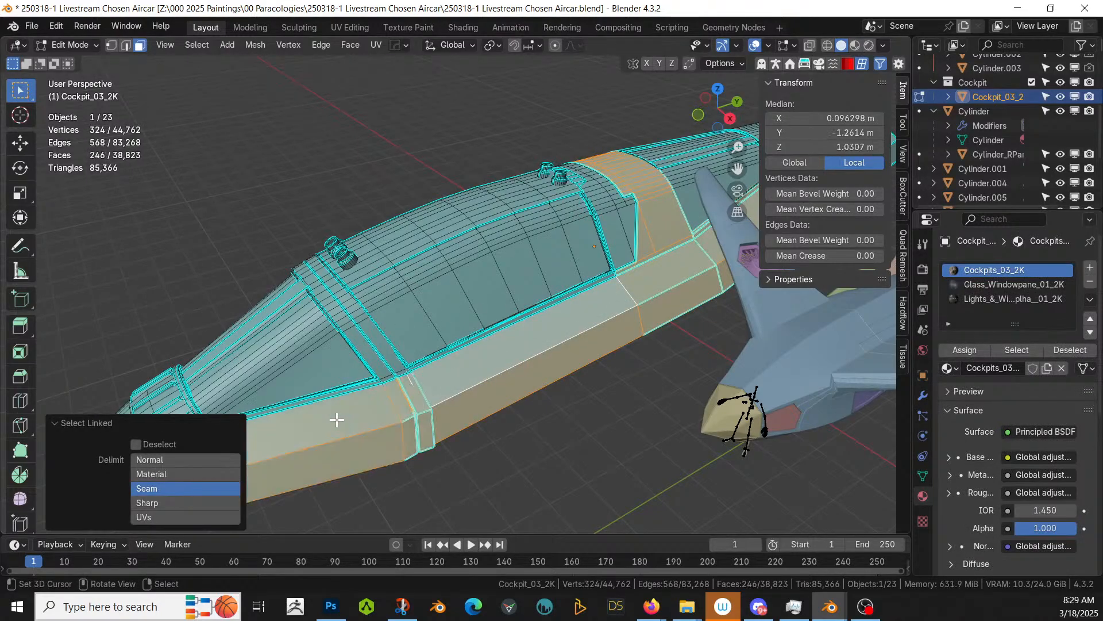
scroll(341, 421, "down", 4)
key("l")
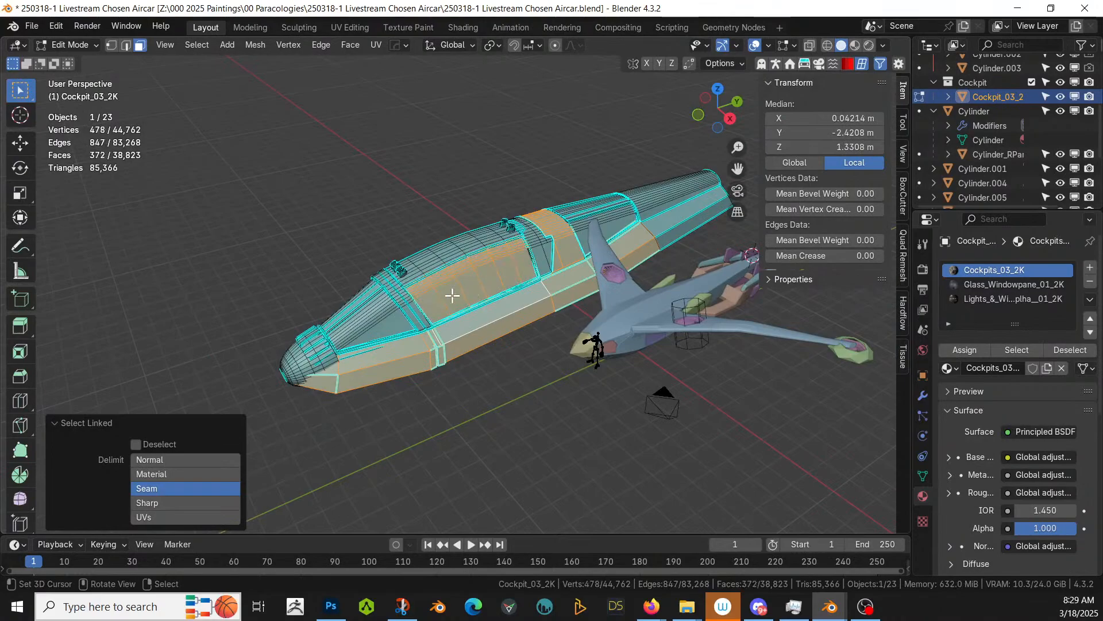
key("l")
key("l")
key("l")
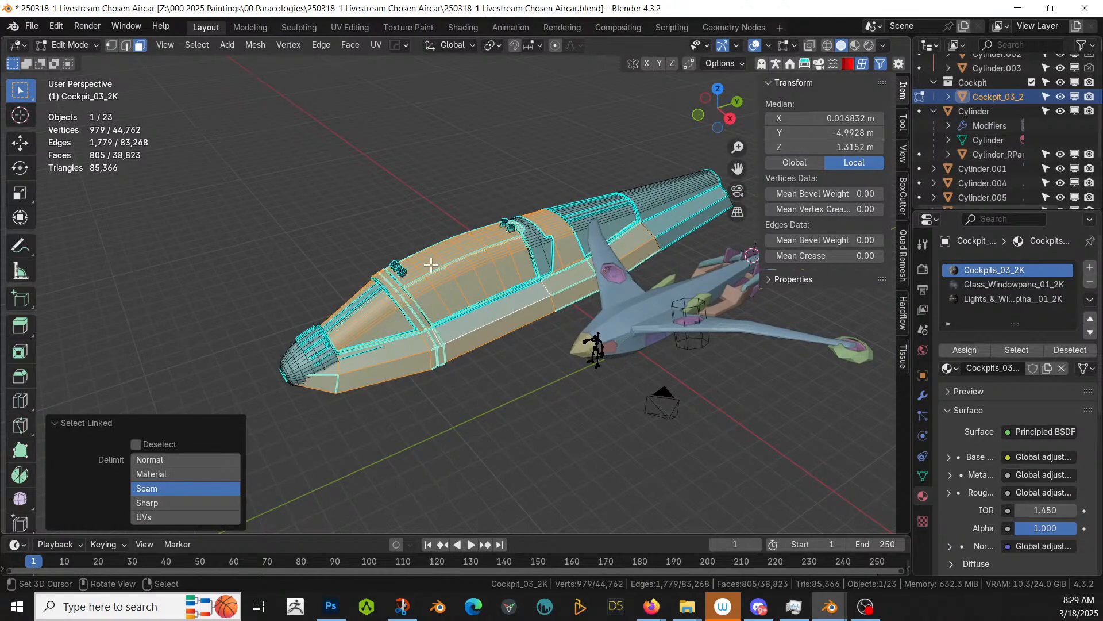
key("x")
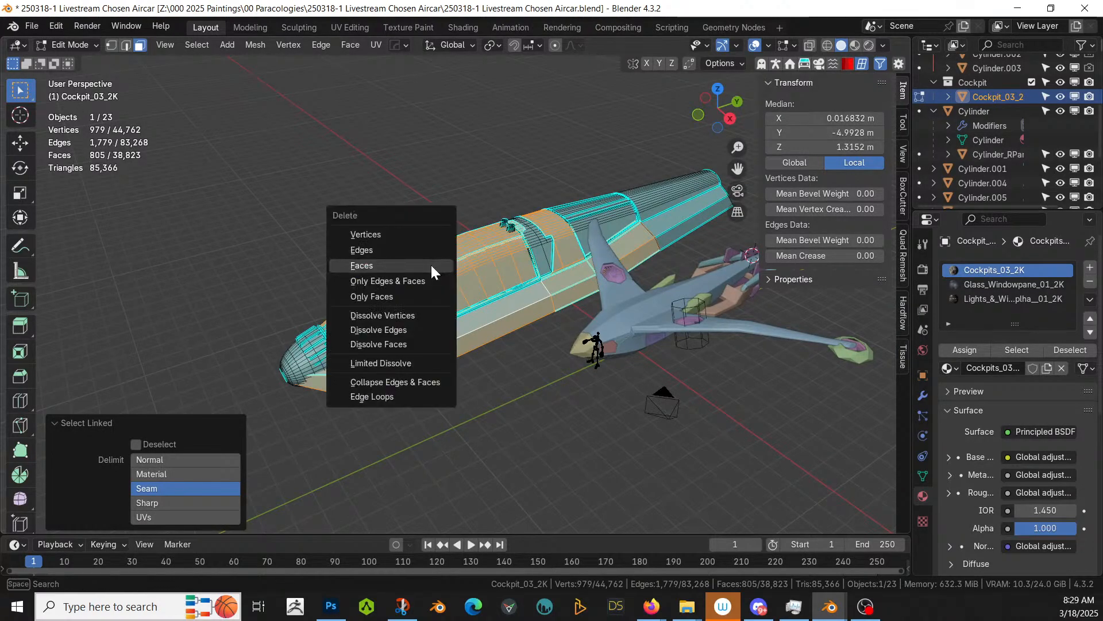
left_click(431, 266)
Step: Delete the faces of the cockpit's nose, remaining front side panels and the canopy frames around the front seats
middle_click_drag(431, 266, 555, 302)
key("KP_7")
scroll(555, 302, "up", 2)
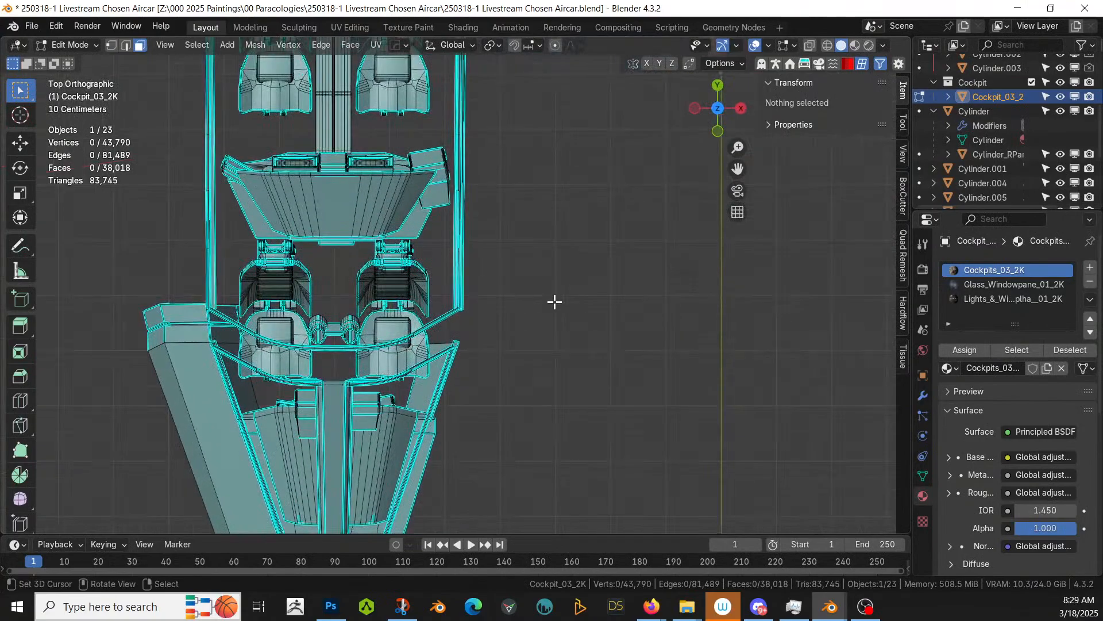
middle_click_drag(486, 226, 505, 190, "shift")
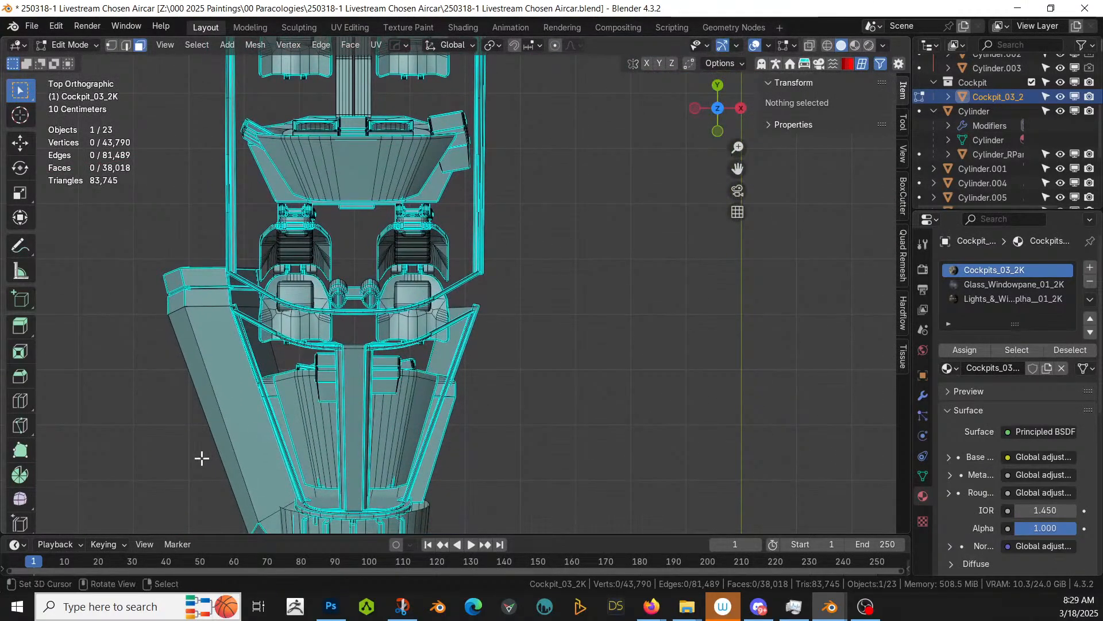
middle_click_drag(295, 398, 697, 406)
left_click(708, 409)
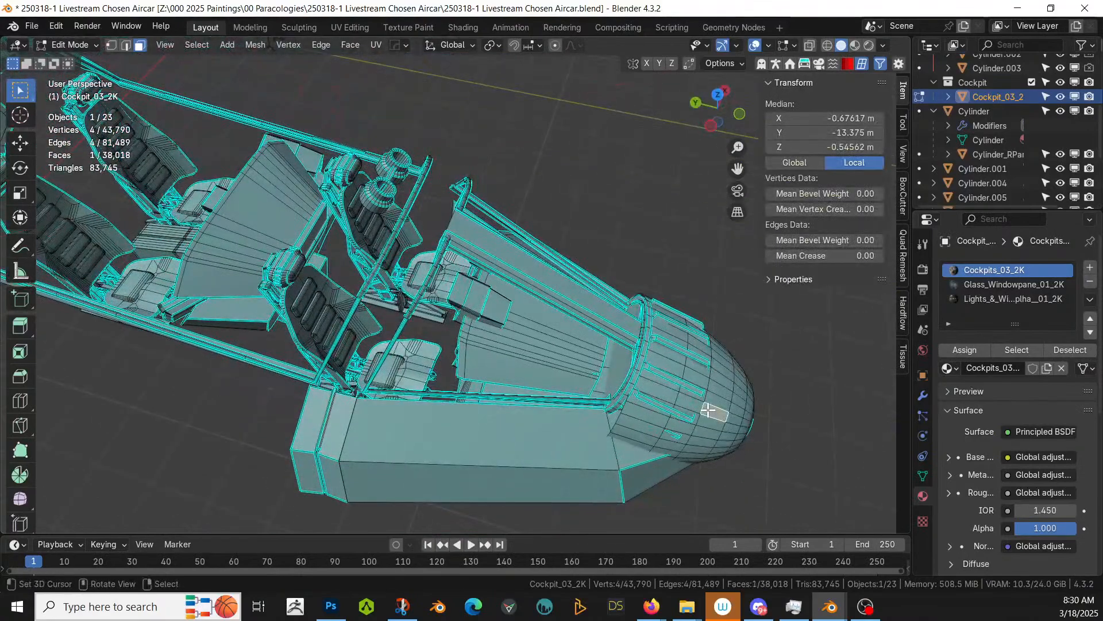
key("ctrl+l")
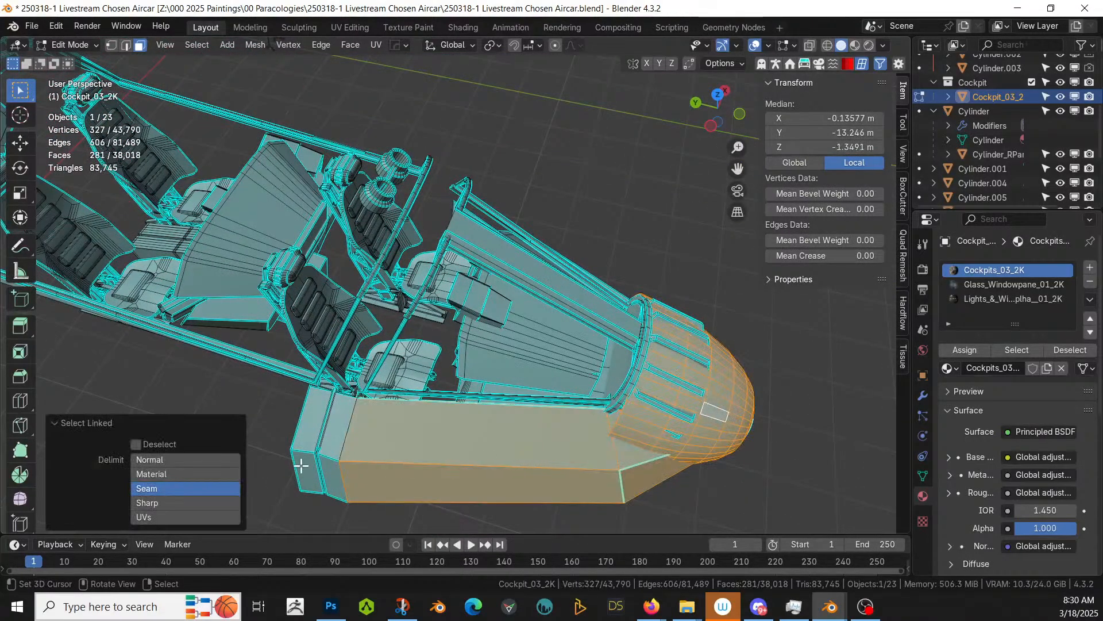
key("l")
key("l")
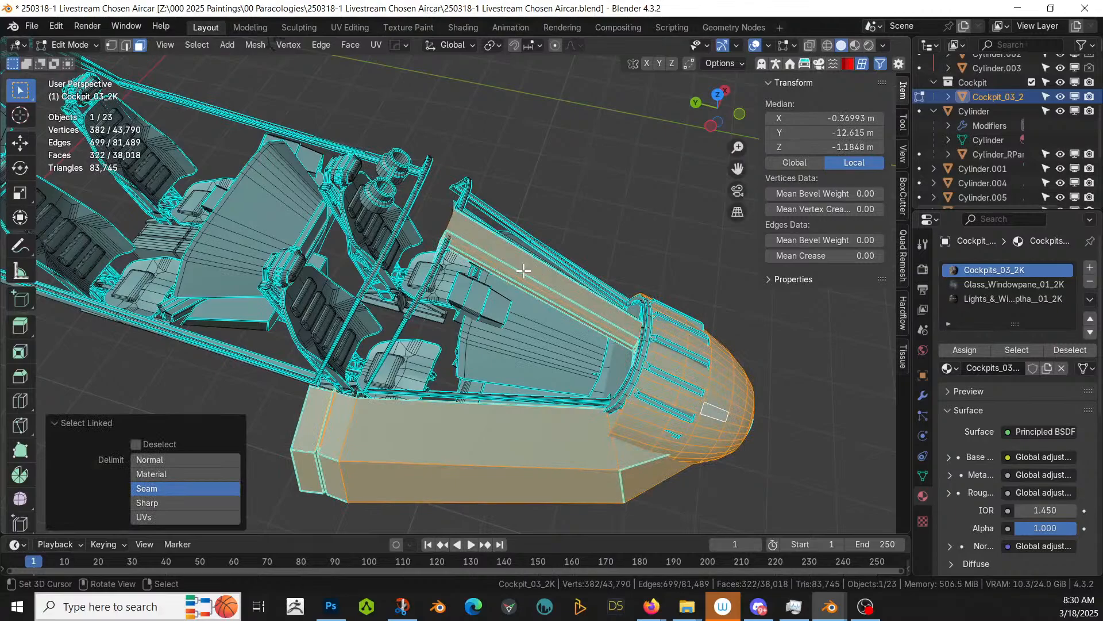
middle_click_drag(421, 263, 534, 216)
key("l")
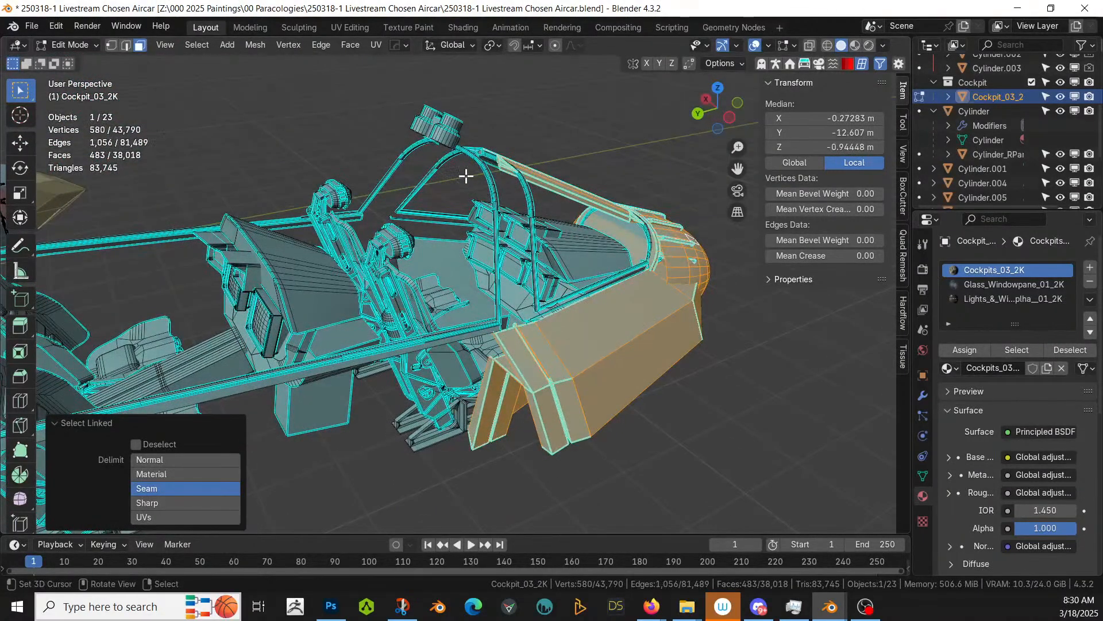
key("l")
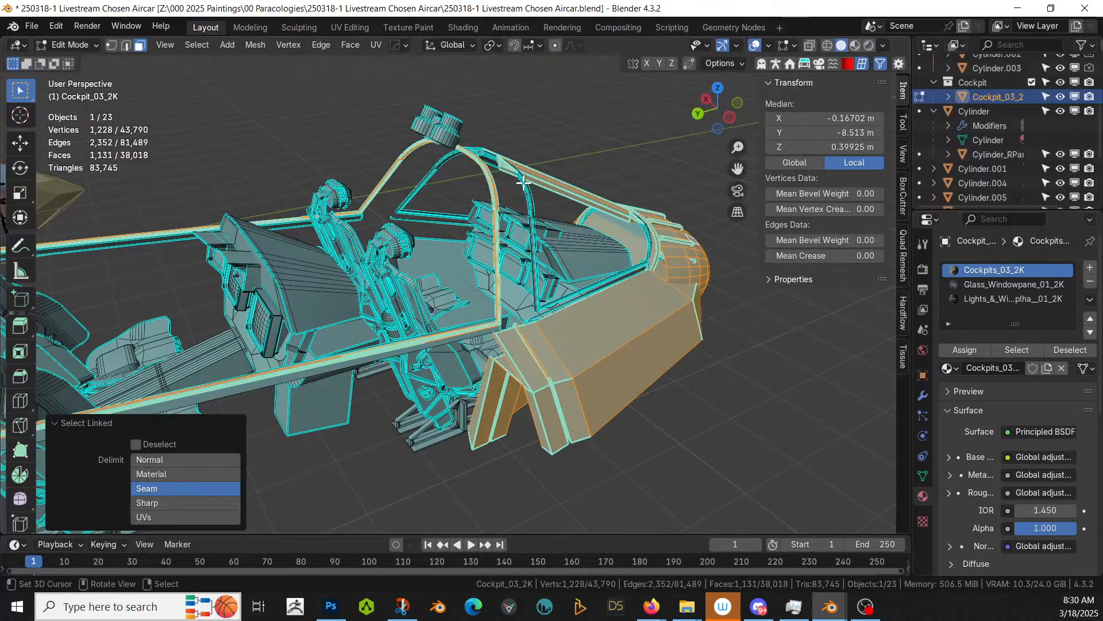
key("l")
key("x")
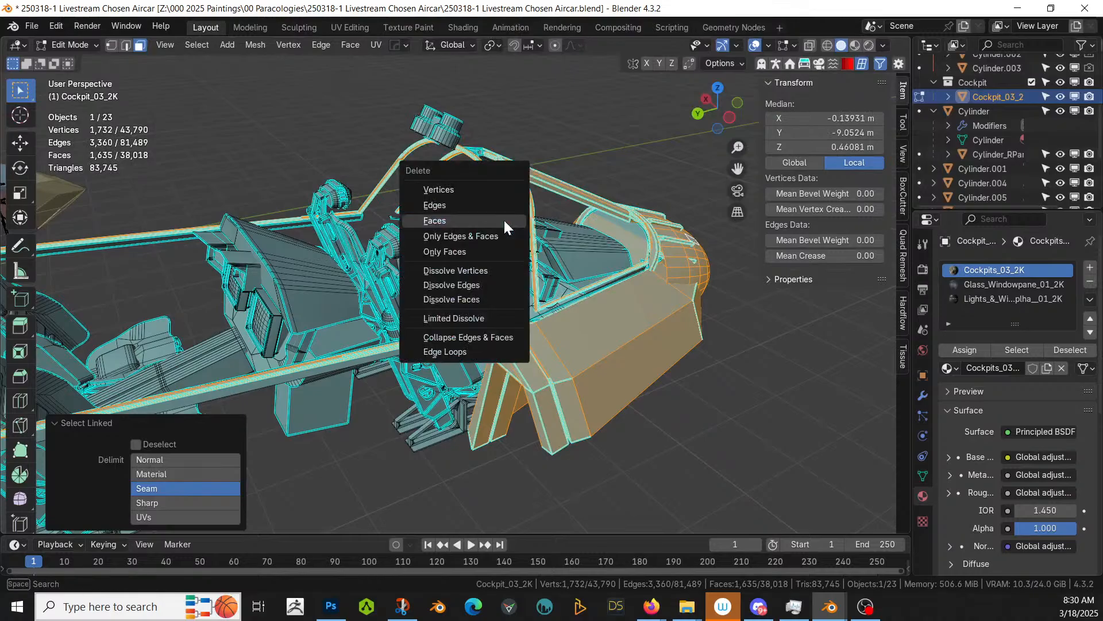
left_click(504, 218)
Step: Delete the leftover side panel face beside the front seats and the thin centre strip above the front console
middle_click_drag(504, 218, 339, 206)
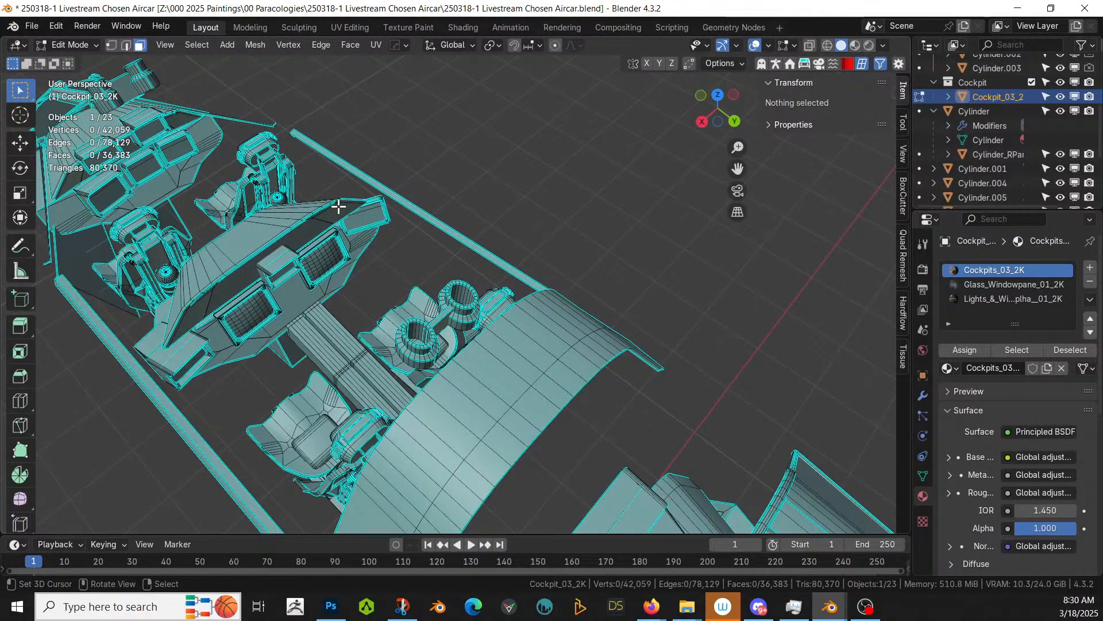
key("KP_7")
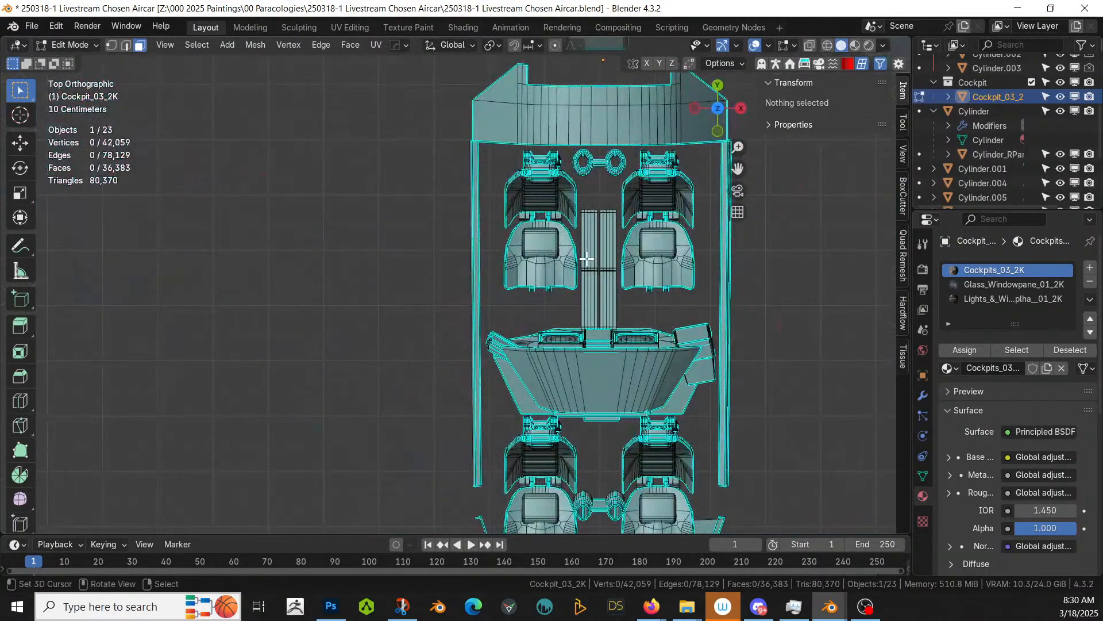
middle_click_drag(587, 259, 468, 128, "shift")
left_click(581, 449)
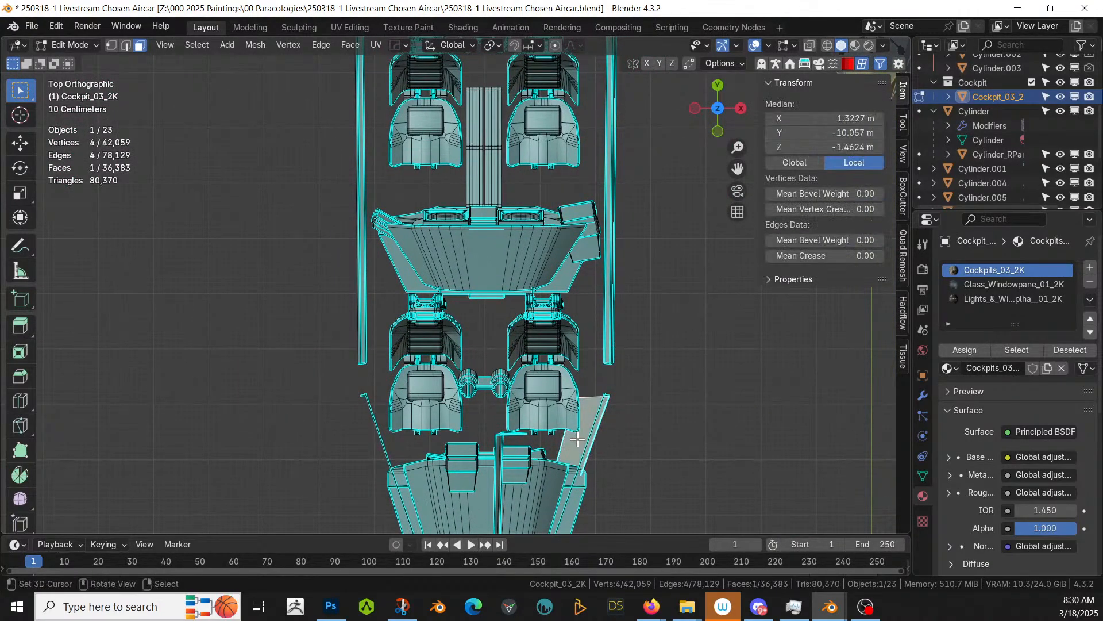
key("l")
key("x")
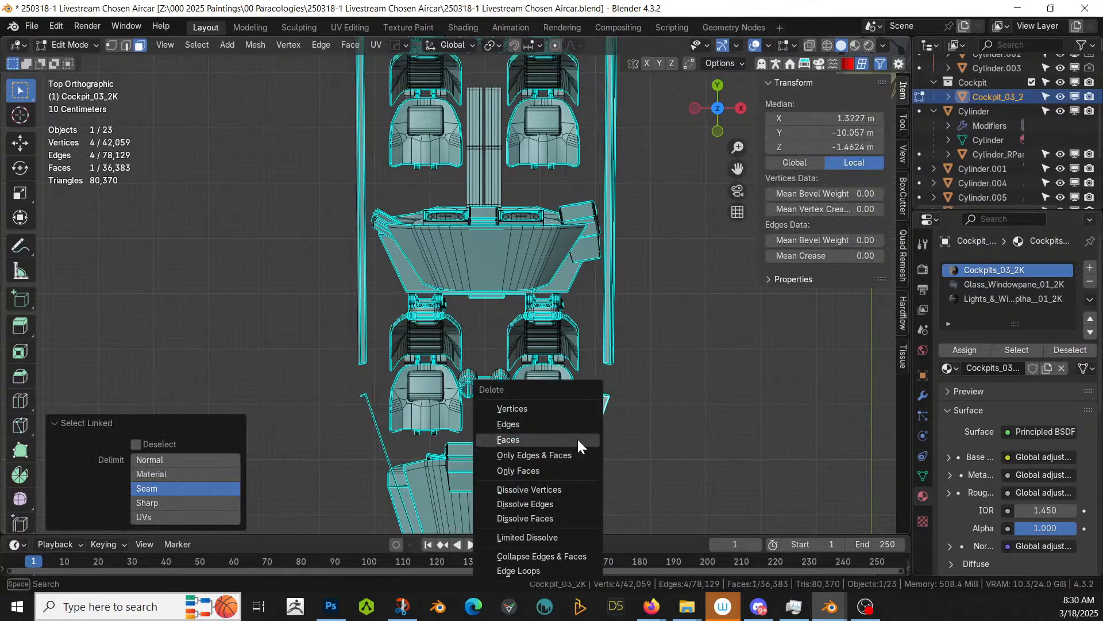
left_click(577, 438)
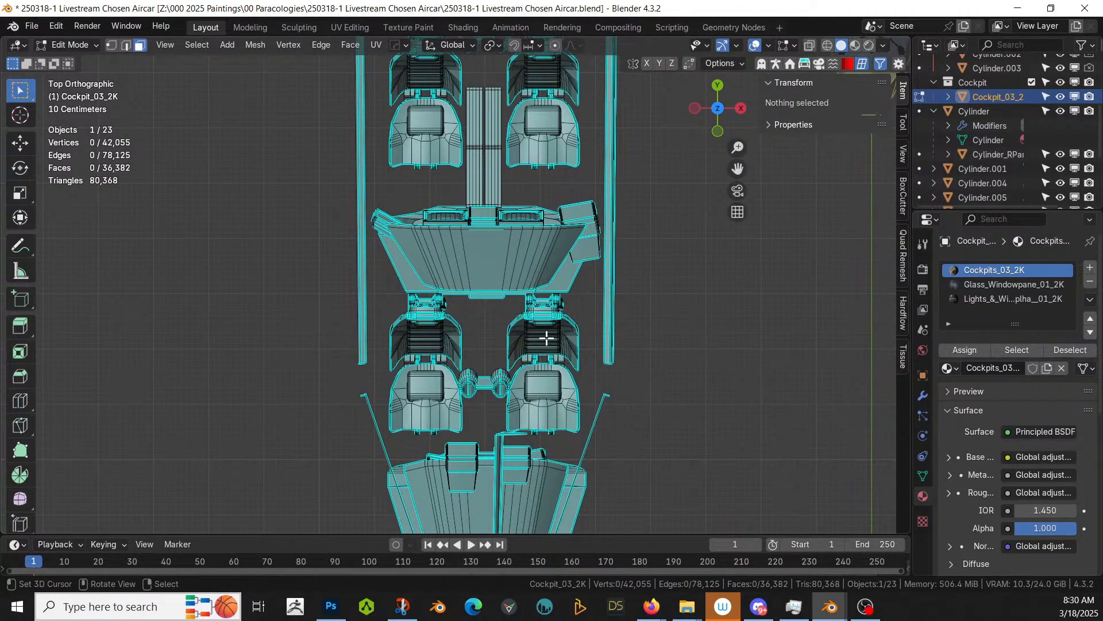
left_click(498, 447)
key("l")
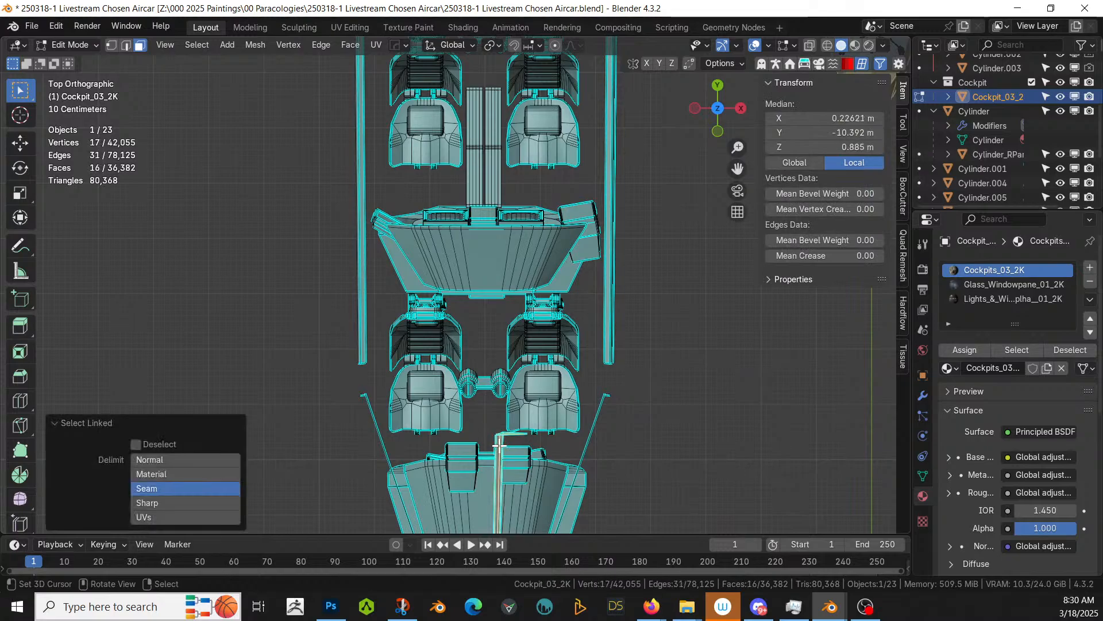
key("x")
left_click(499, 443)
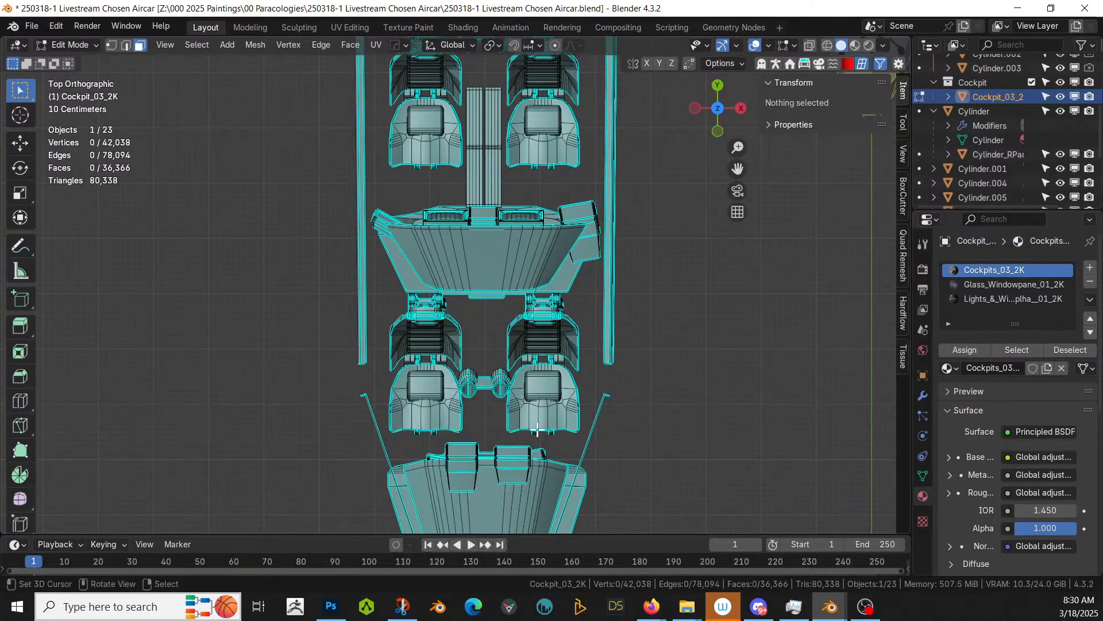
Step: Select the front seat on the +X side through the mesh with its linked parts, leaving out the small detached overhead unit
key("alt+z")
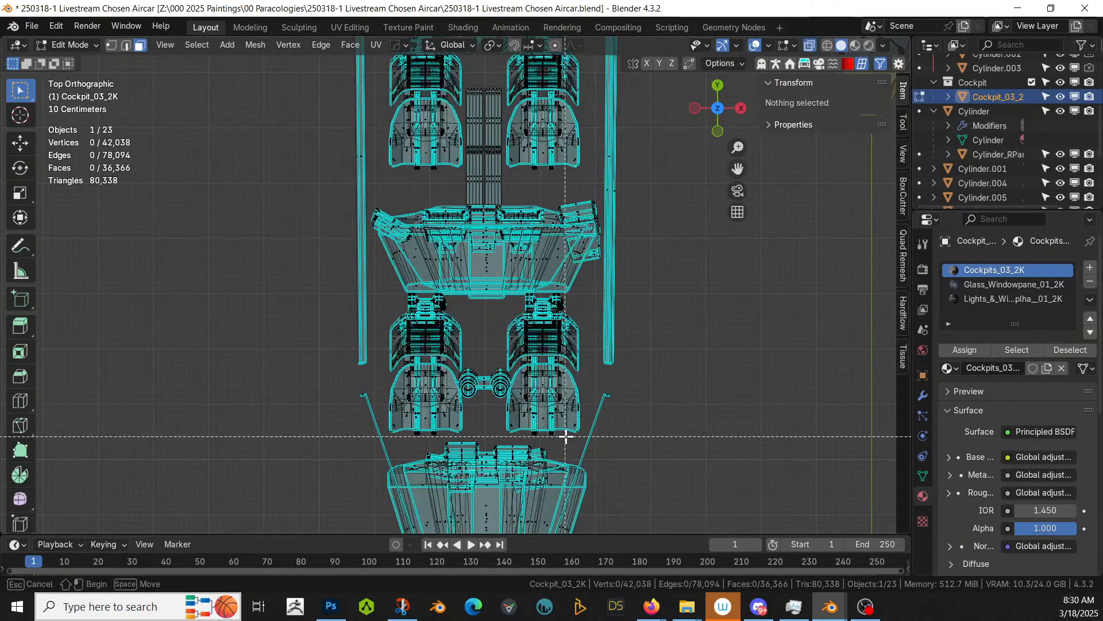
key("b")
left_click_drag(544, 414, 509, 301)
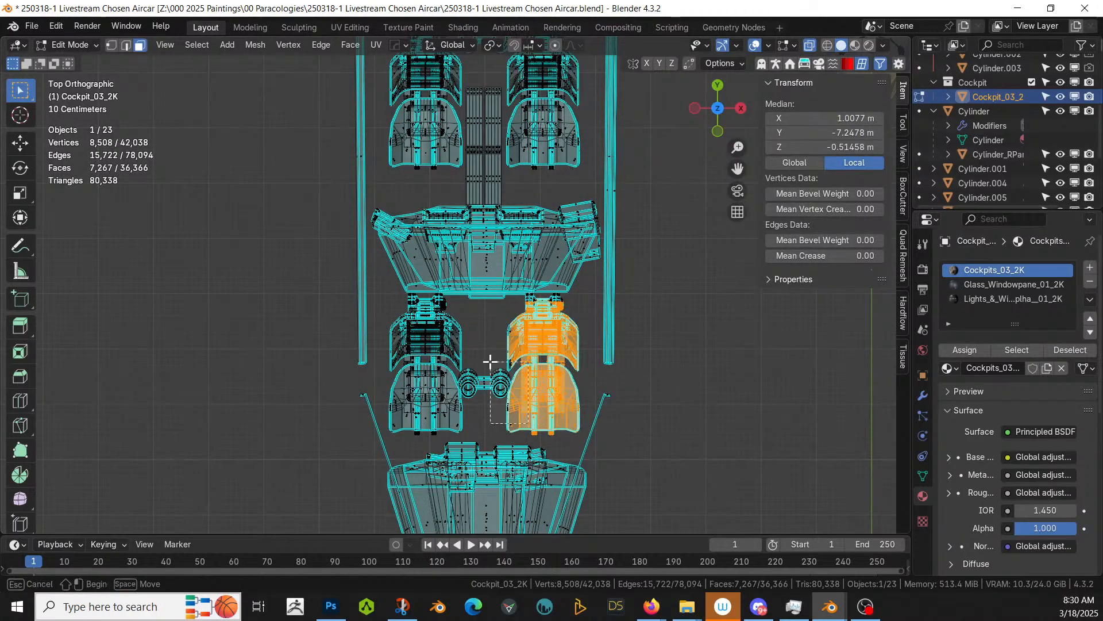
key("ctrl+l")
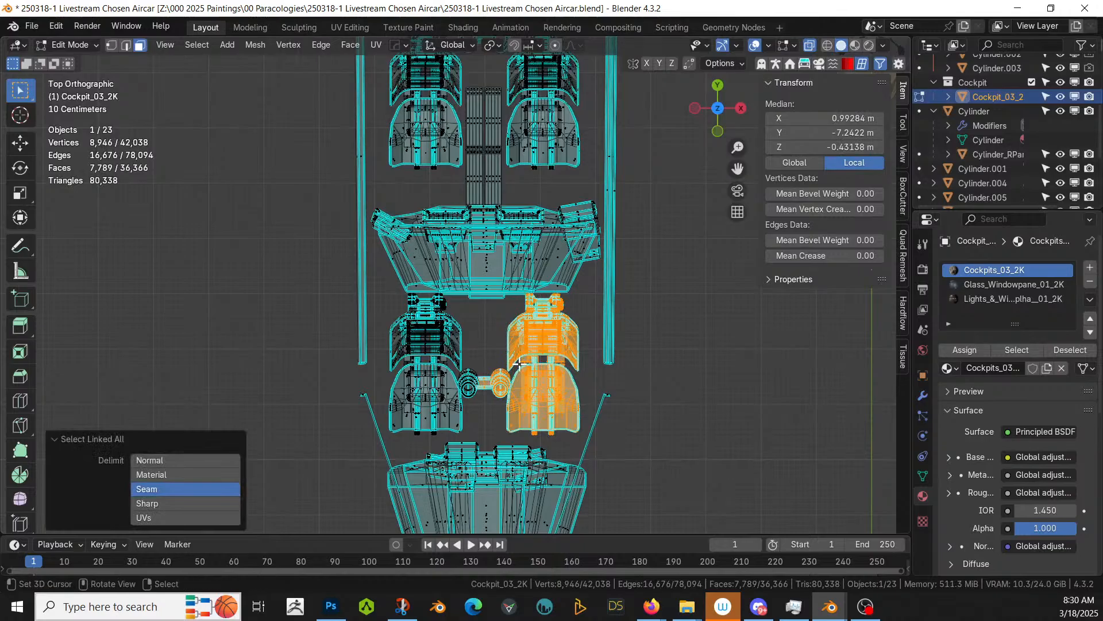
middle_click_drag(524, 363, 451, 276)
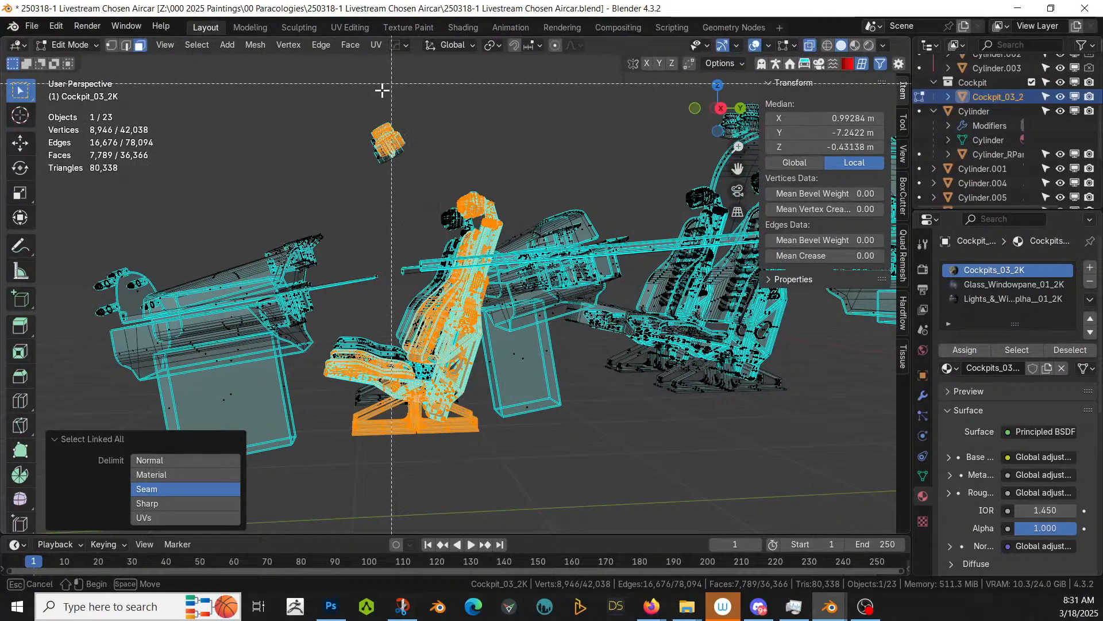
left_click_drag(361, 95, 410, 200)
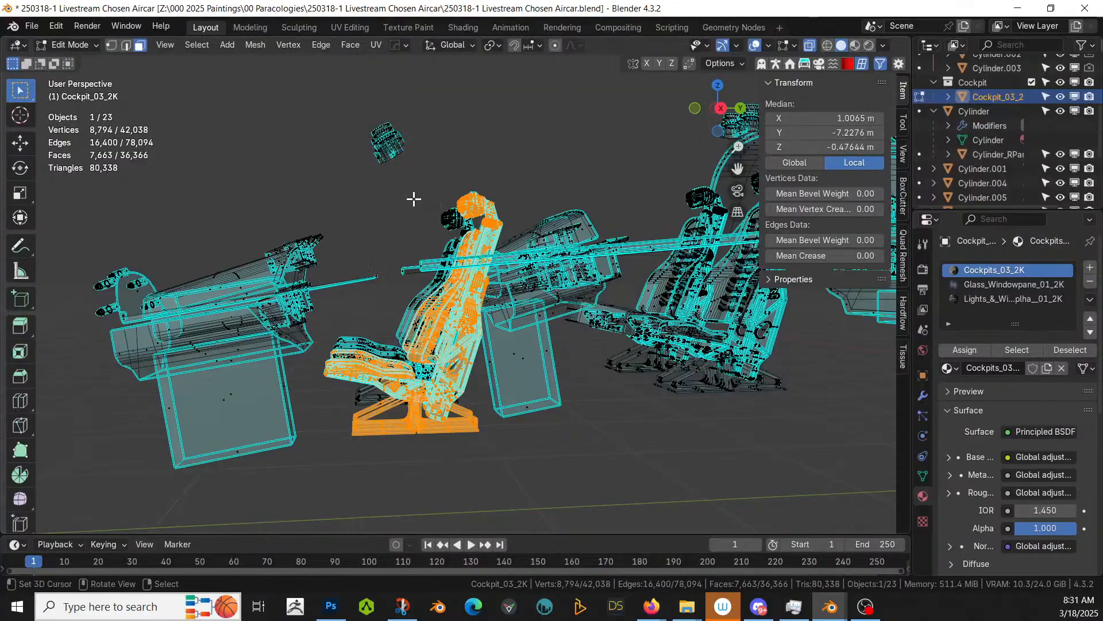
Step: Separate the selected seat into its own object and delete the object holding the rest of the cockpit
middle_click_drag(414, 199, 370, 228)
key("p")
left_click(370, 228)
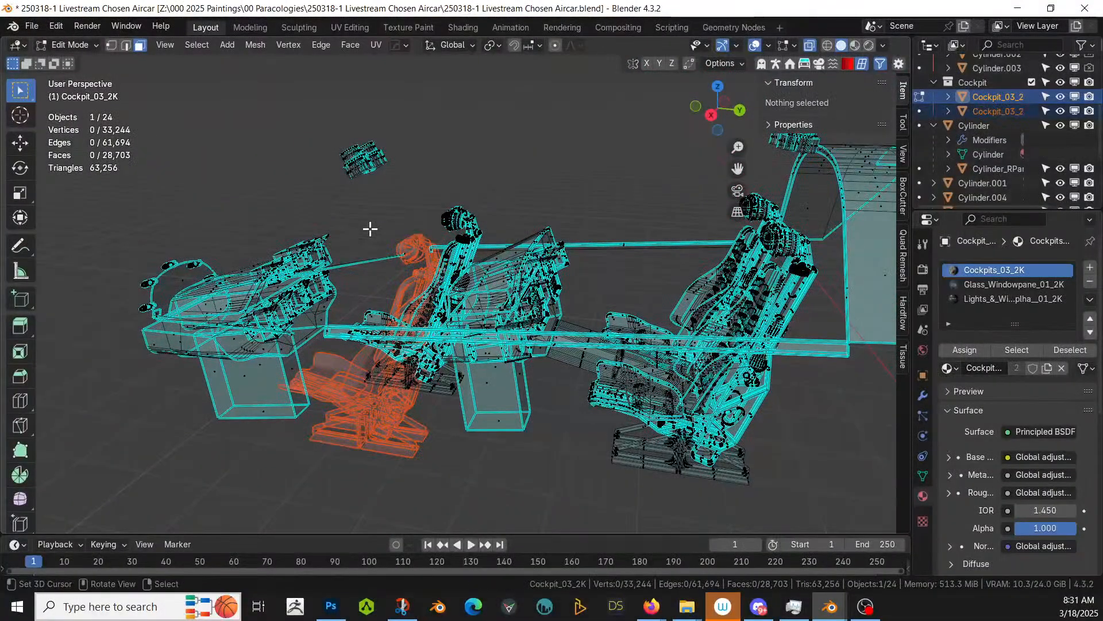
key("Tab")
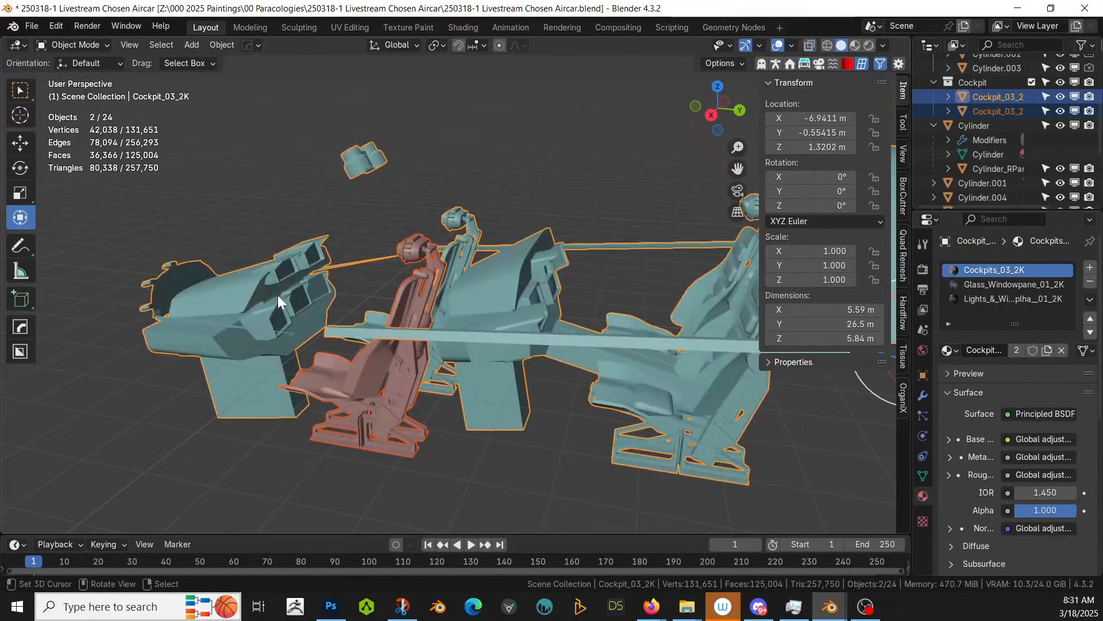
left_click(277, 295)
key("Delete")
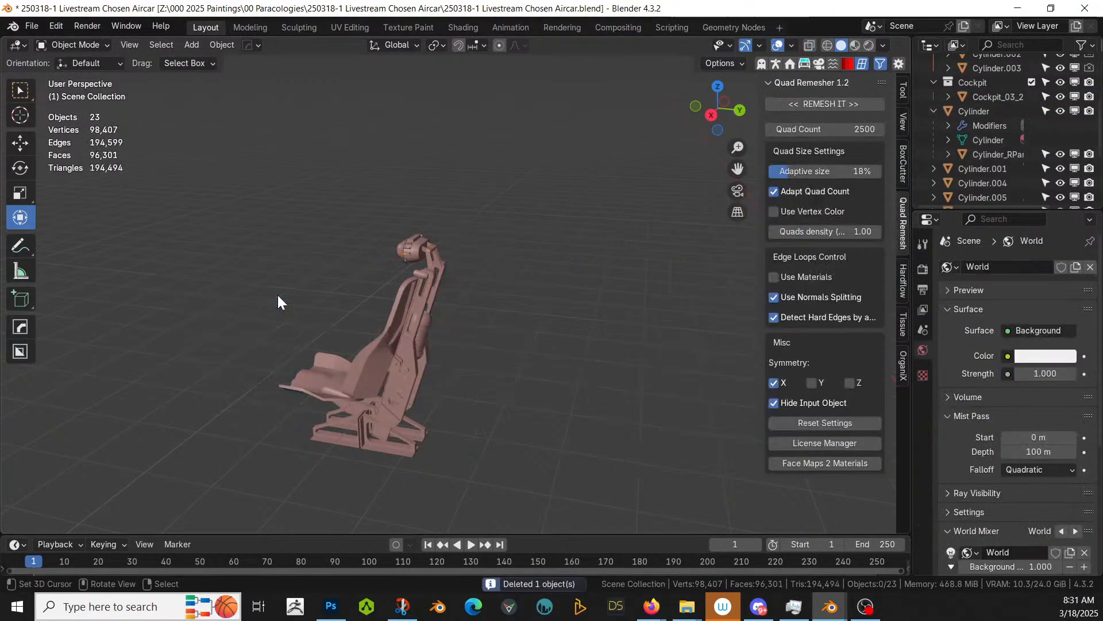
Step: Move the seat horizontally into the aircar's nose beside the human figure, about 5.91 m along X and 6.40 m along Y
key("KP_7")
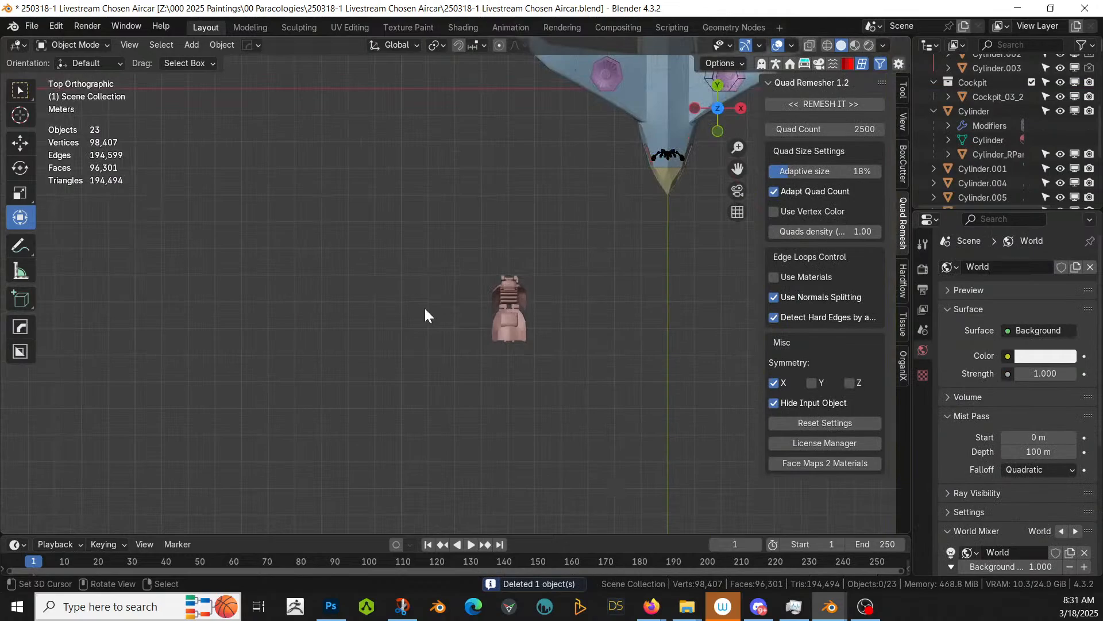
left_click(515, 323)
middle_click_drag(526, 323, 440, 442, "shift")
key("g")
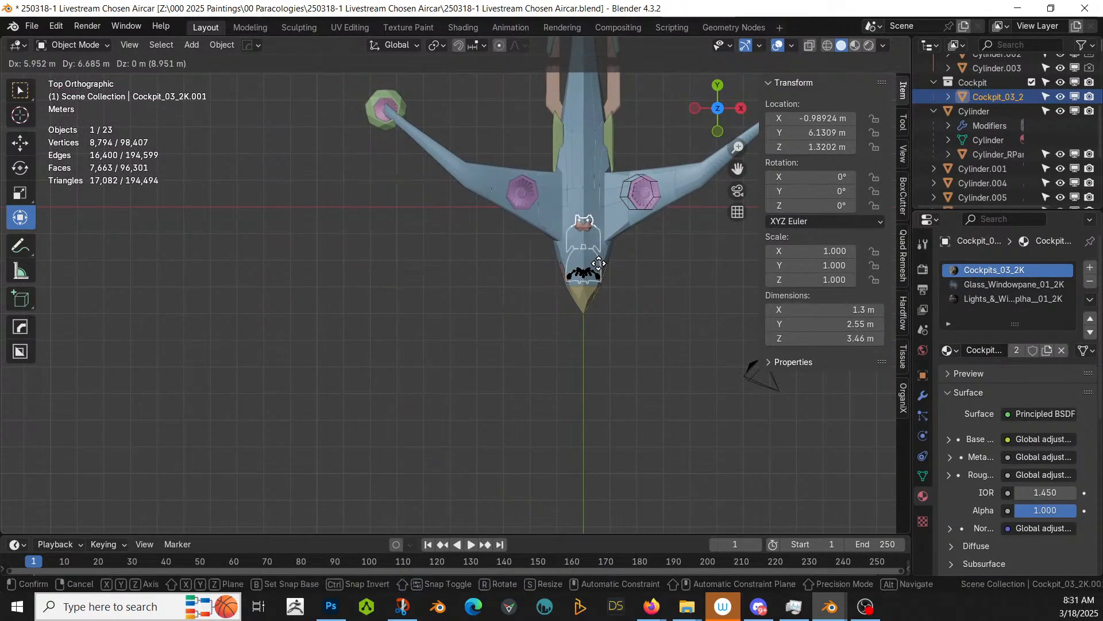
left_click(599, 270)
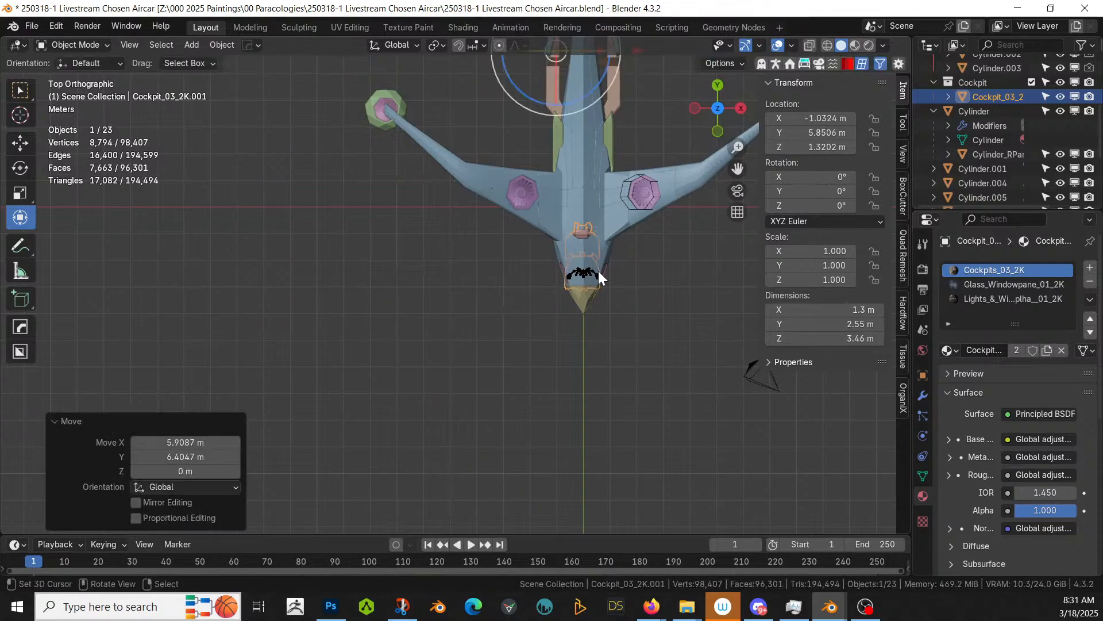
middle_click_drag(599, 271, 454, 112)
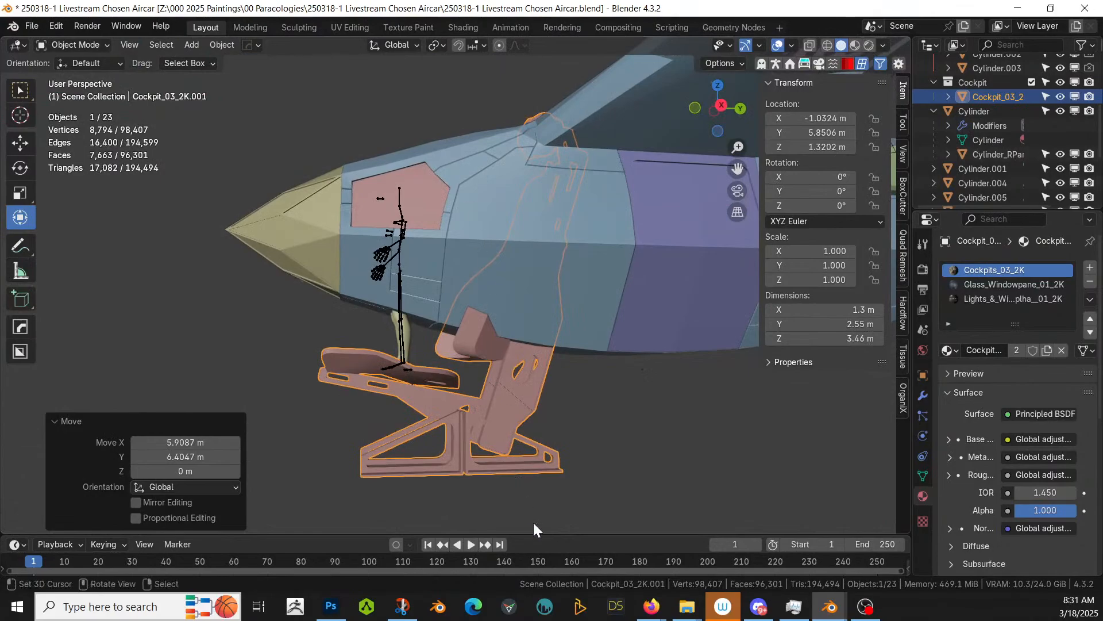
key("s")
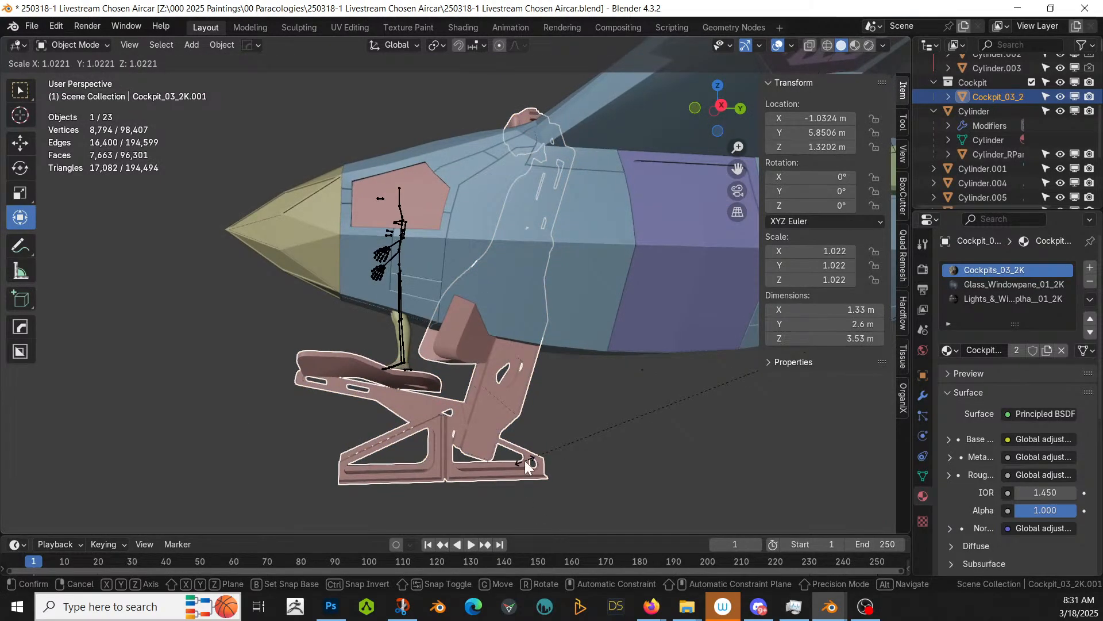
key("Escape")
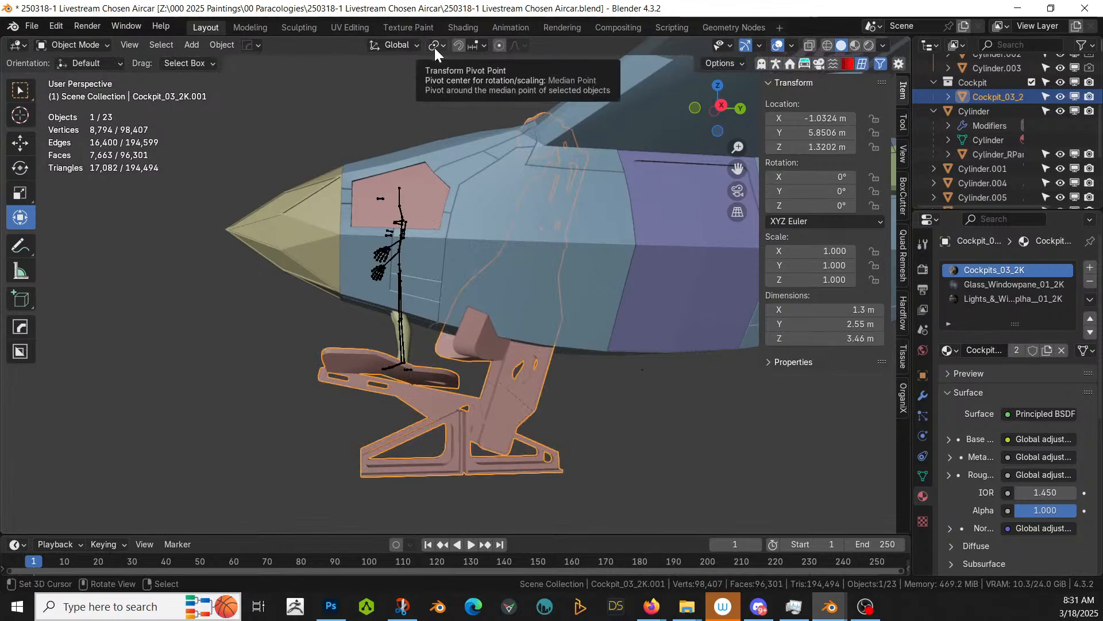
scroll(508, 357, "down", 2)
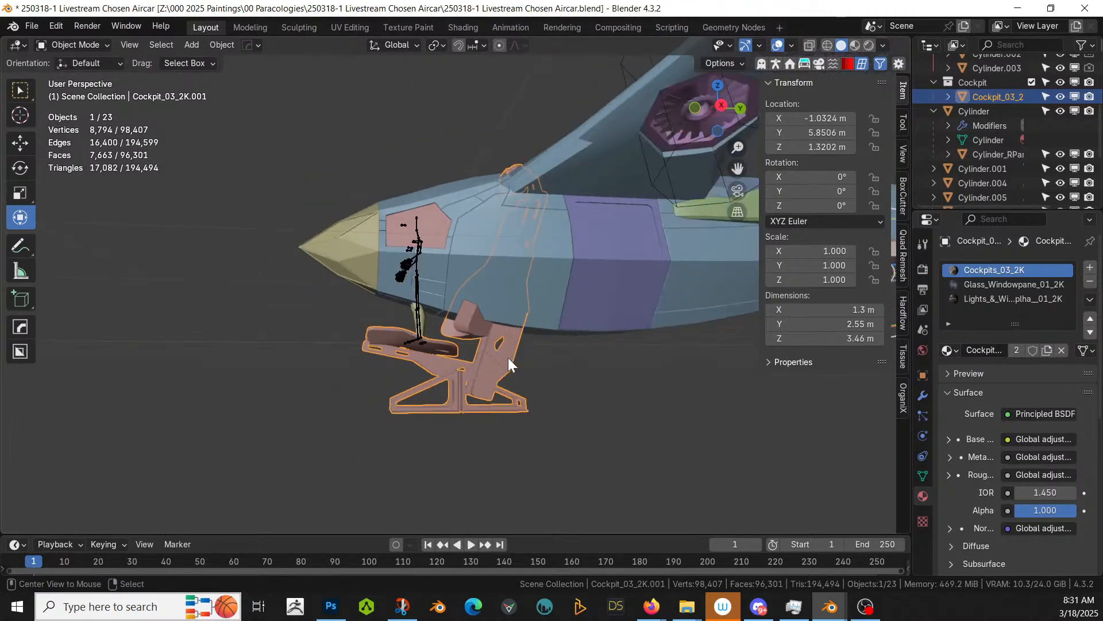
Step: Clear the cockpit seat's location, snap the 3D cursor to the world origin, and move the seat's origin and geometry there
key("alt+g")
scroll(466, 361, "down", 4)
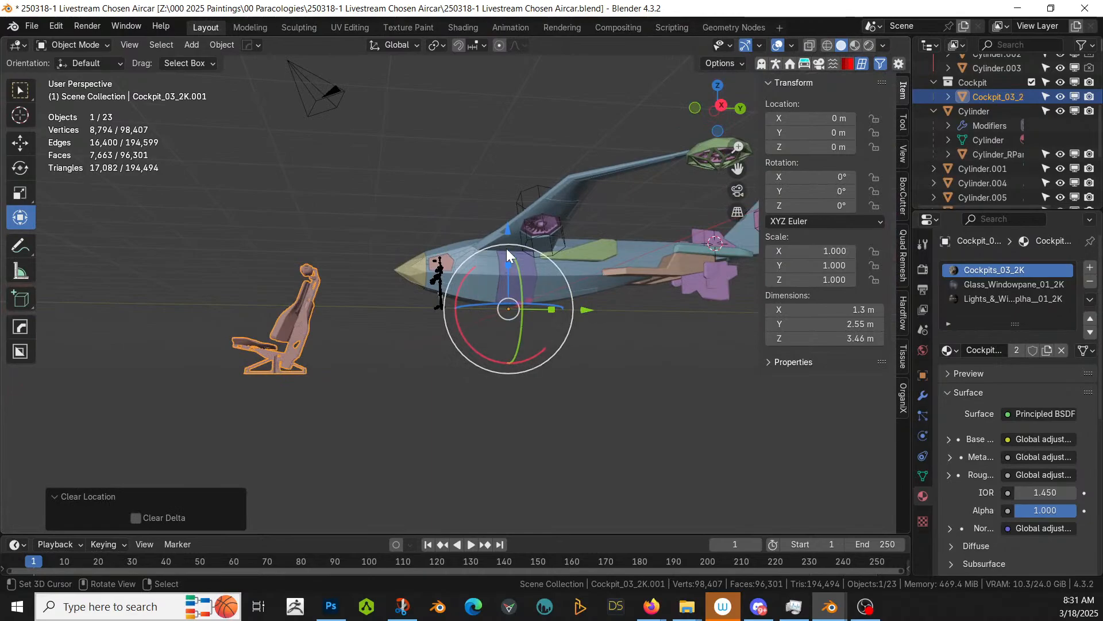
key("shift+s")
key("1")
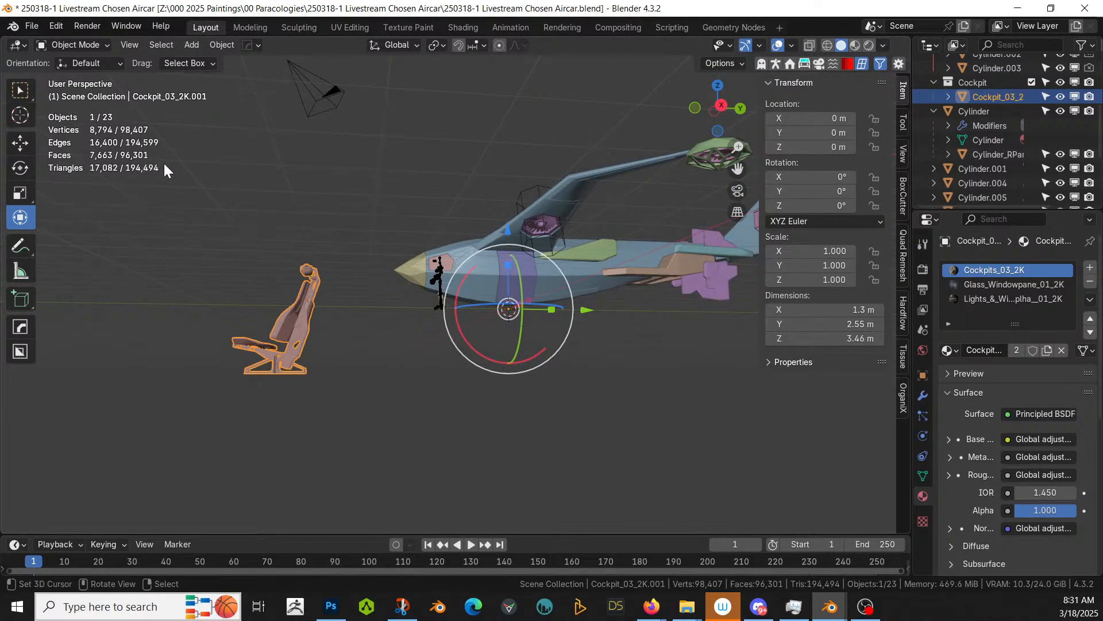
left_click(221, 44)
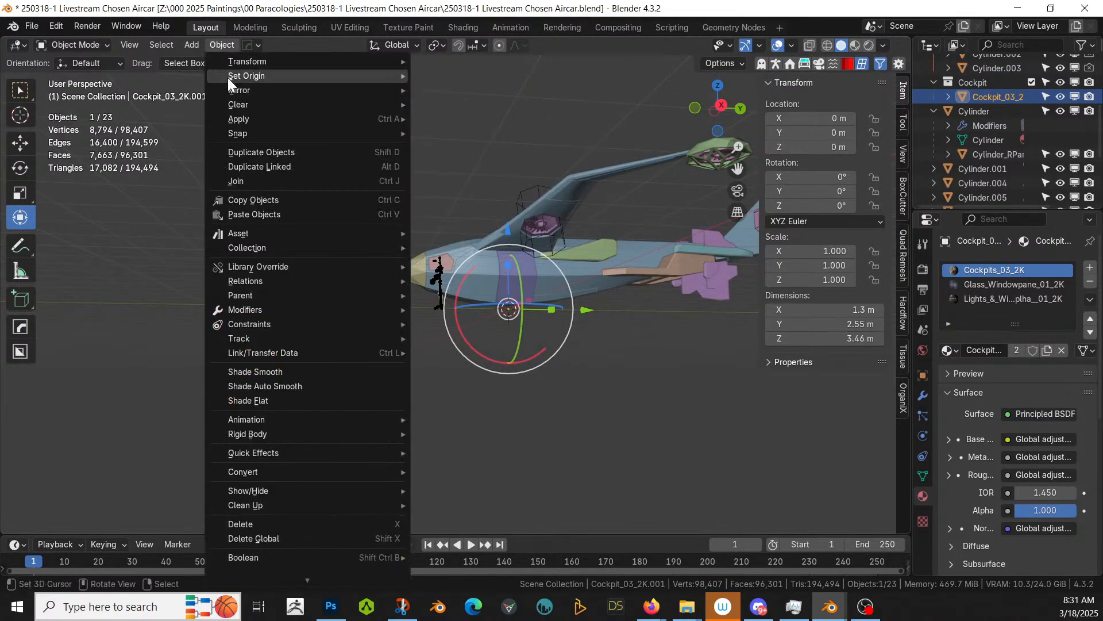
mouse_move(267, 77)
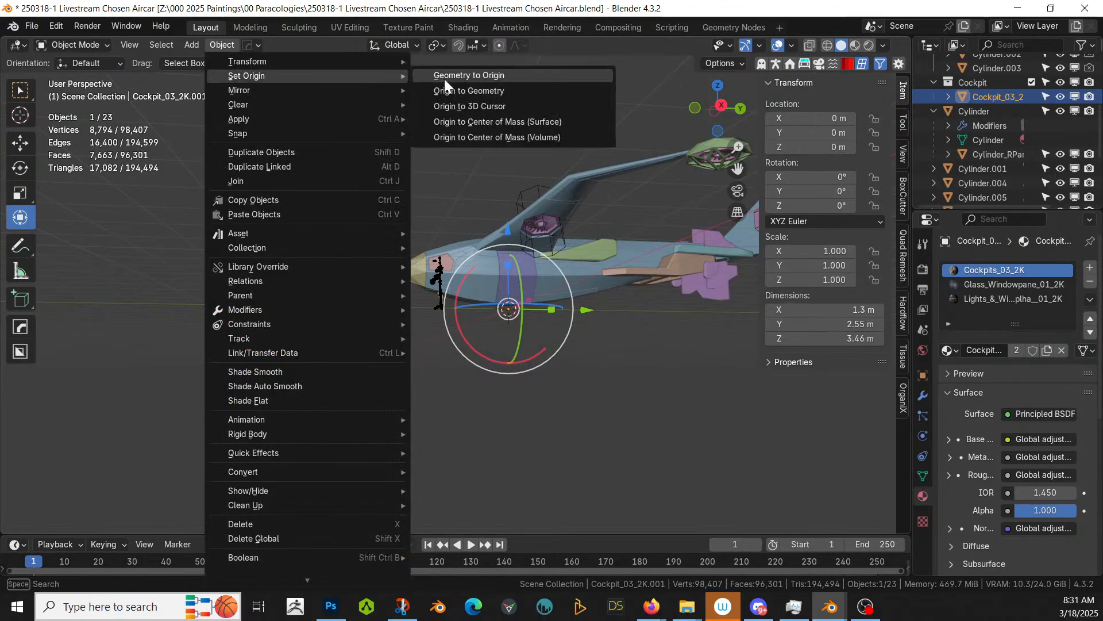
left_click(498, 108)
left_click(231, 44)
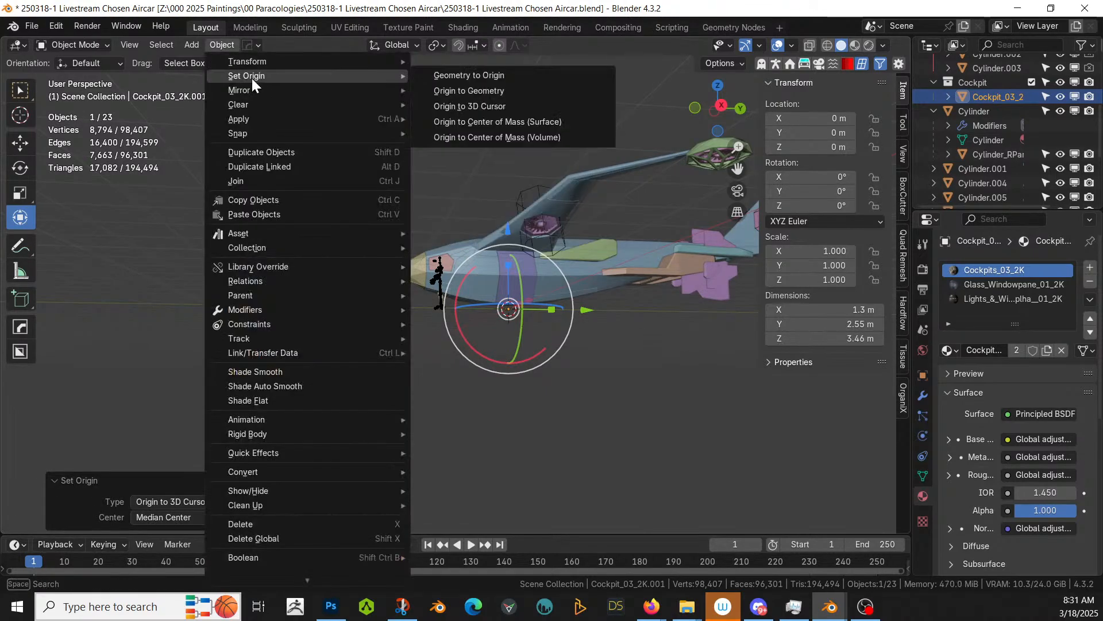
left_click(511, 74)
Step: Scale the seat to about 0.52 and place it inside the aircar's nose at about Y -2.04 m, Z 1.13 m
key("s")
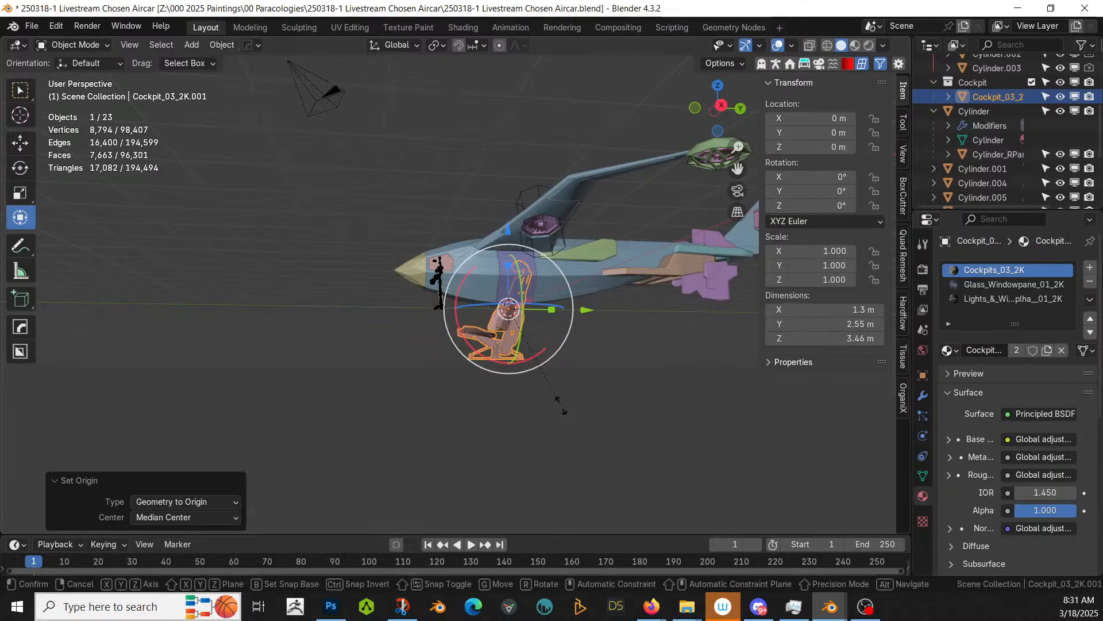
left_click(517, 364)
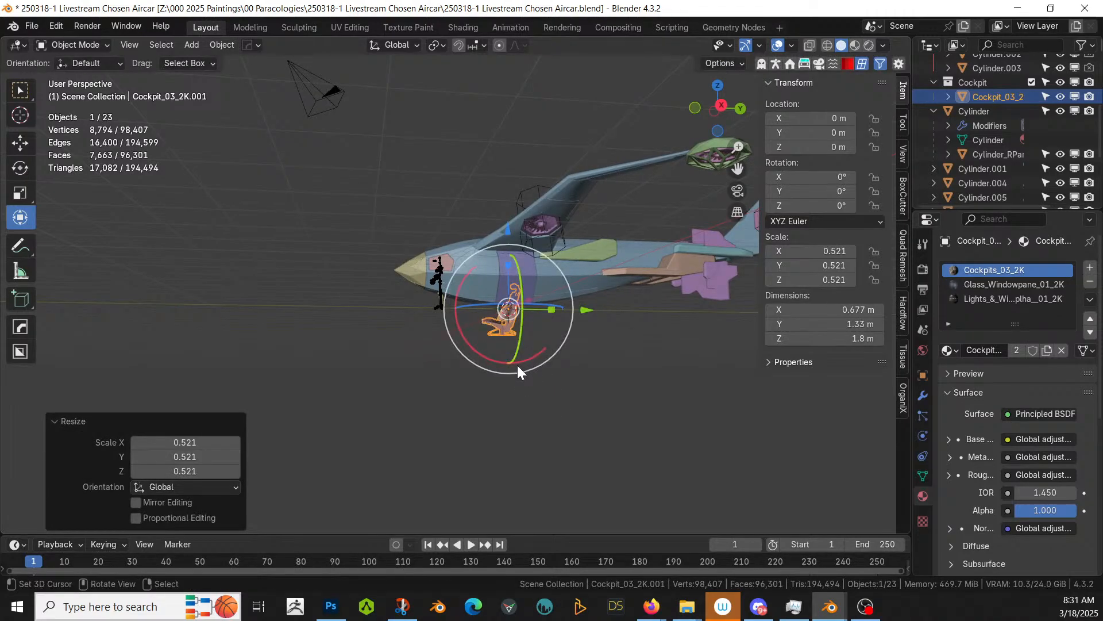
key("KP_3")
scroll(517, 364, "up", 4)
key("g")
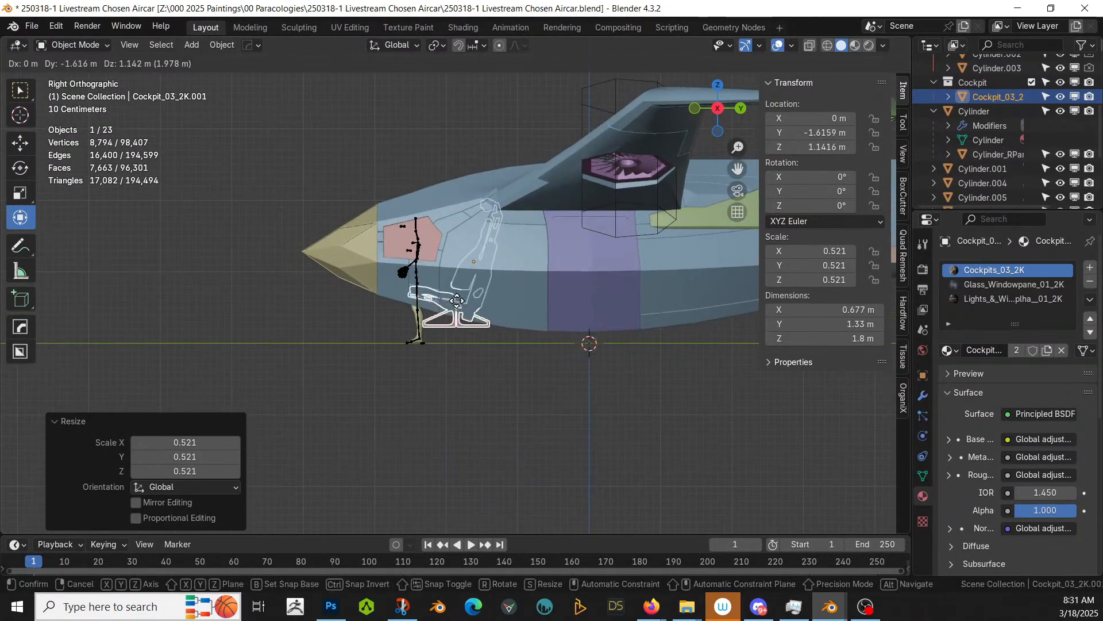
left_click(431, 301)
Step: Scale the seat down to about 0.44 and reposition it beside the side window at about Y -2.11 m, Z 1.37 m
key("s")
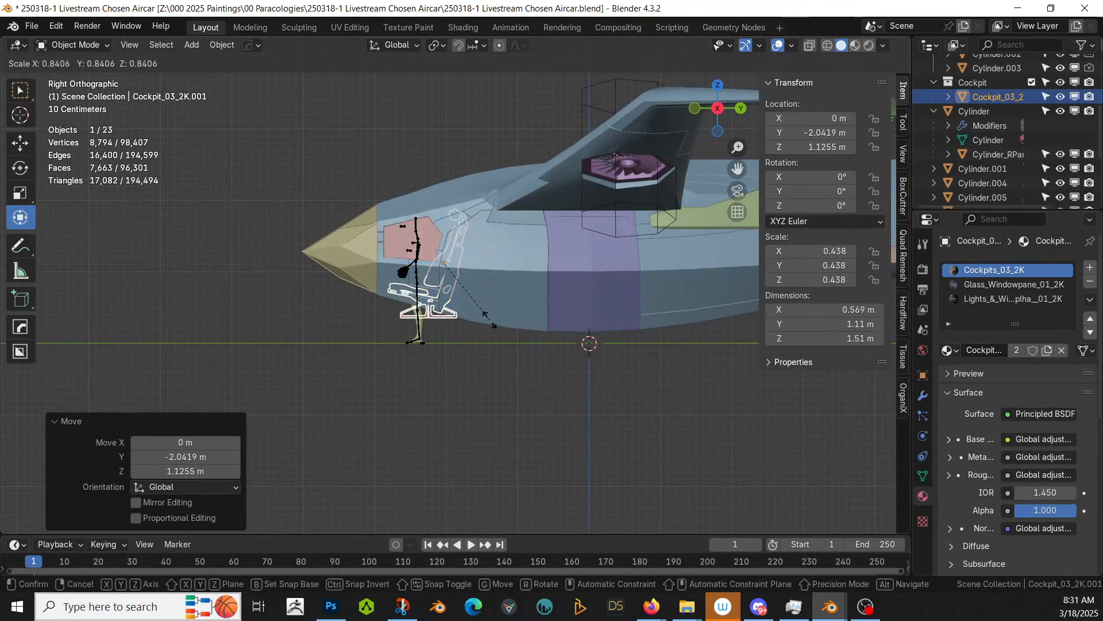
left_click(490, 320)
key("g")
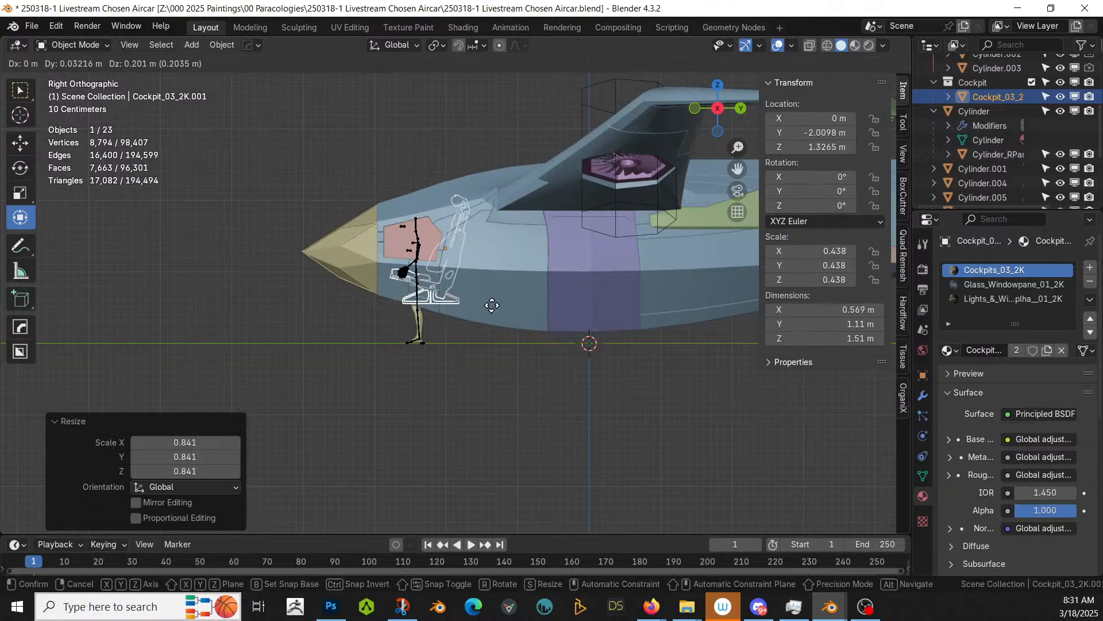
left_click(485, 302)
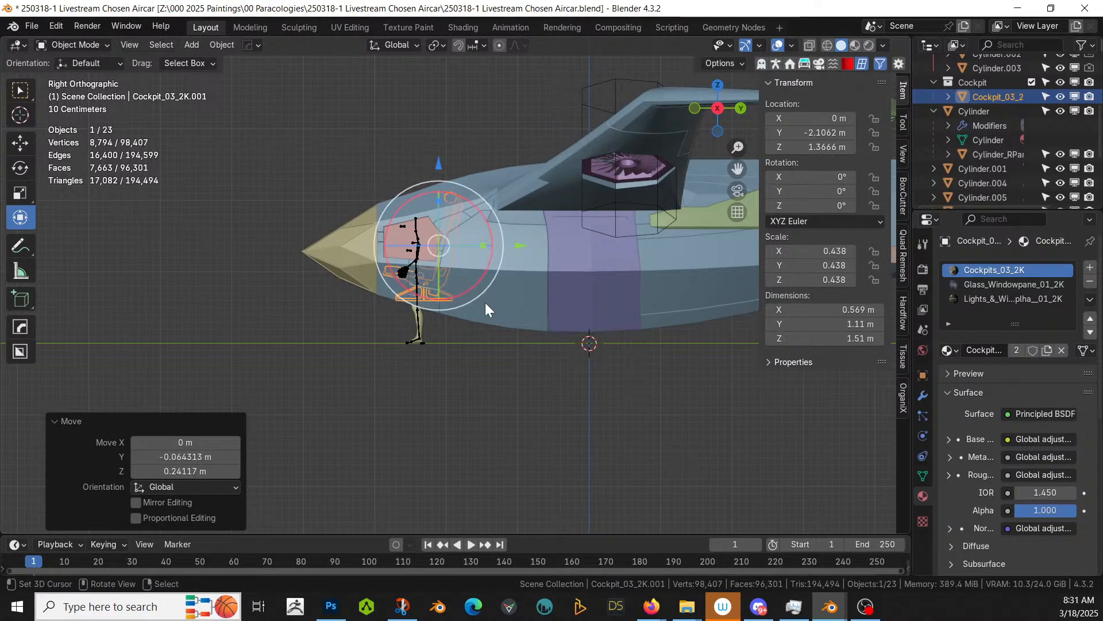
Step: Offset the seat sideways from the hull's centreline to about X 0.35 m in the top view
key("KP_7")
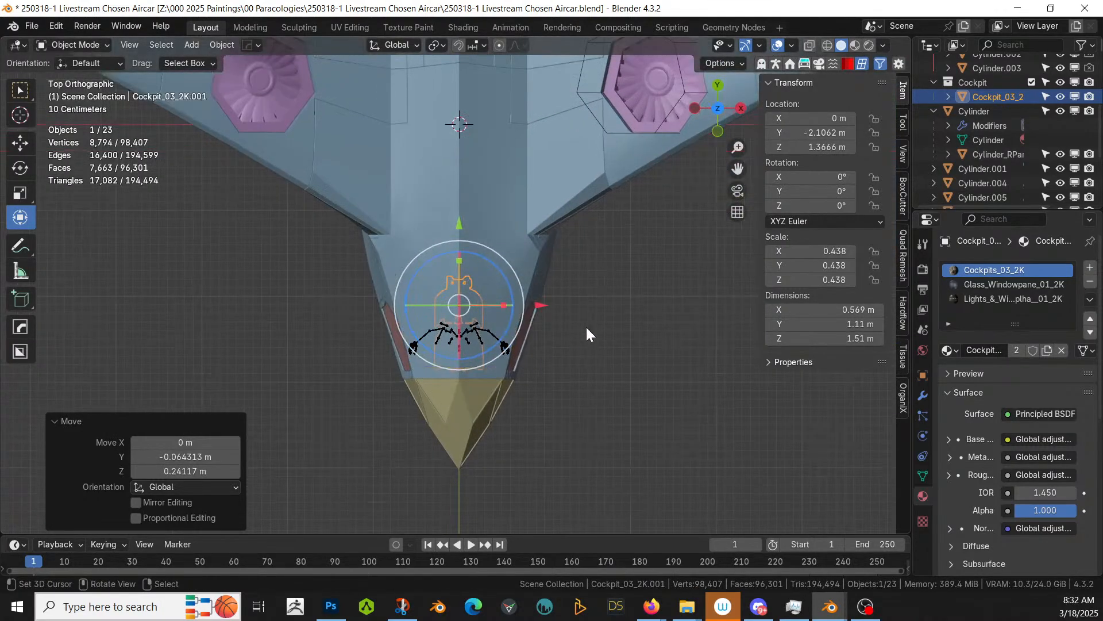
key("g")
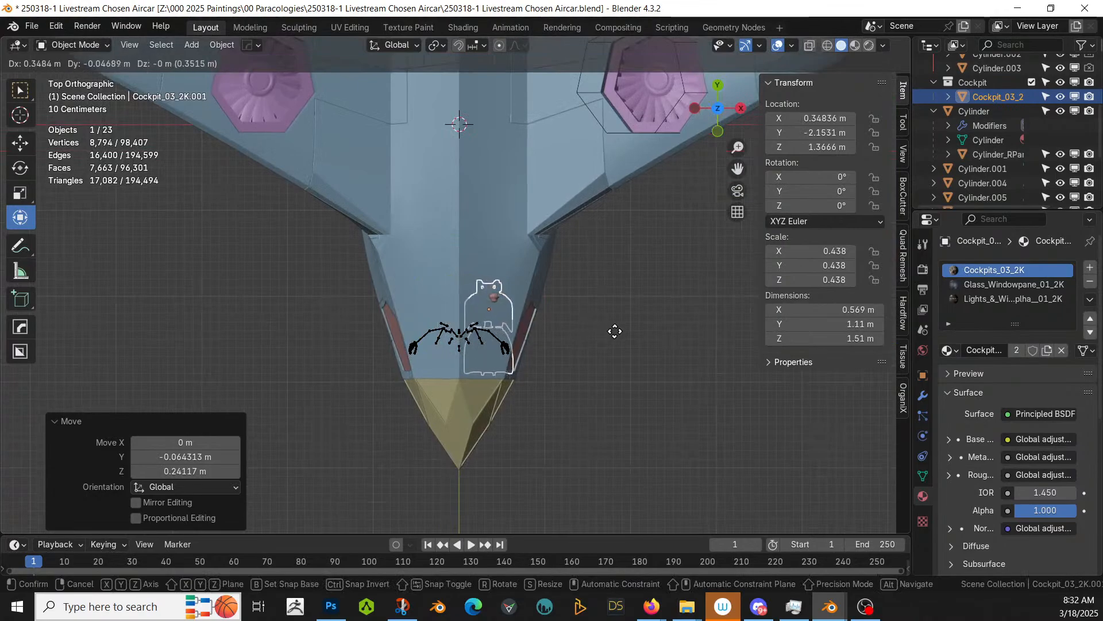
left_click(615, 326)
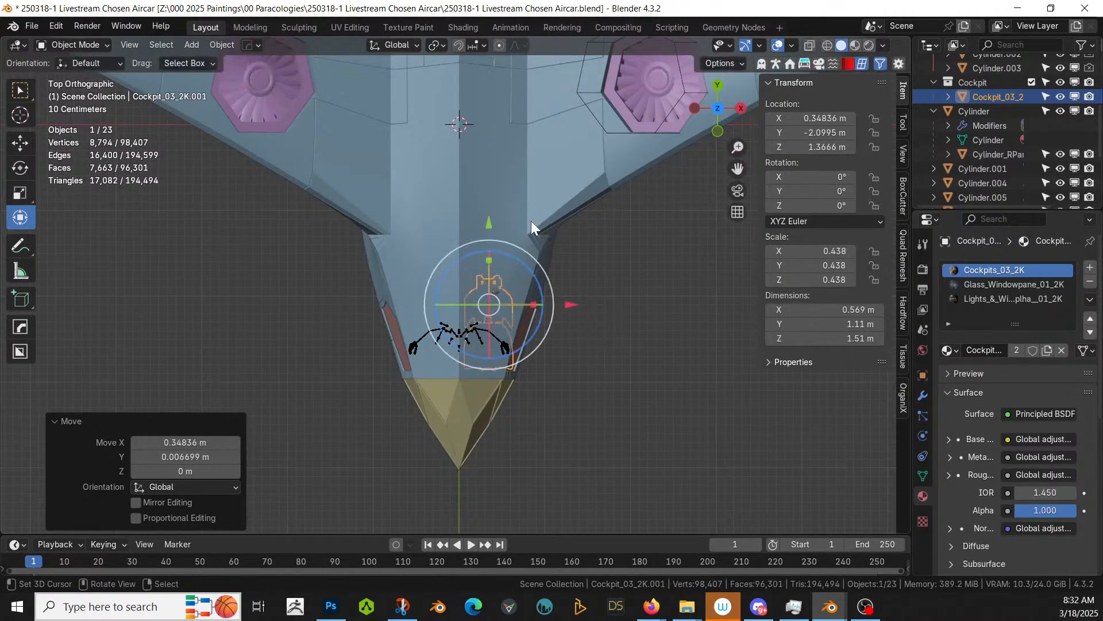
Step: Mirror the seat along X across the hull's centreline, using the hull object Cylinder_RPanel as the mirror pivot
left_click(515, 213, "shift")
key("alt+x")
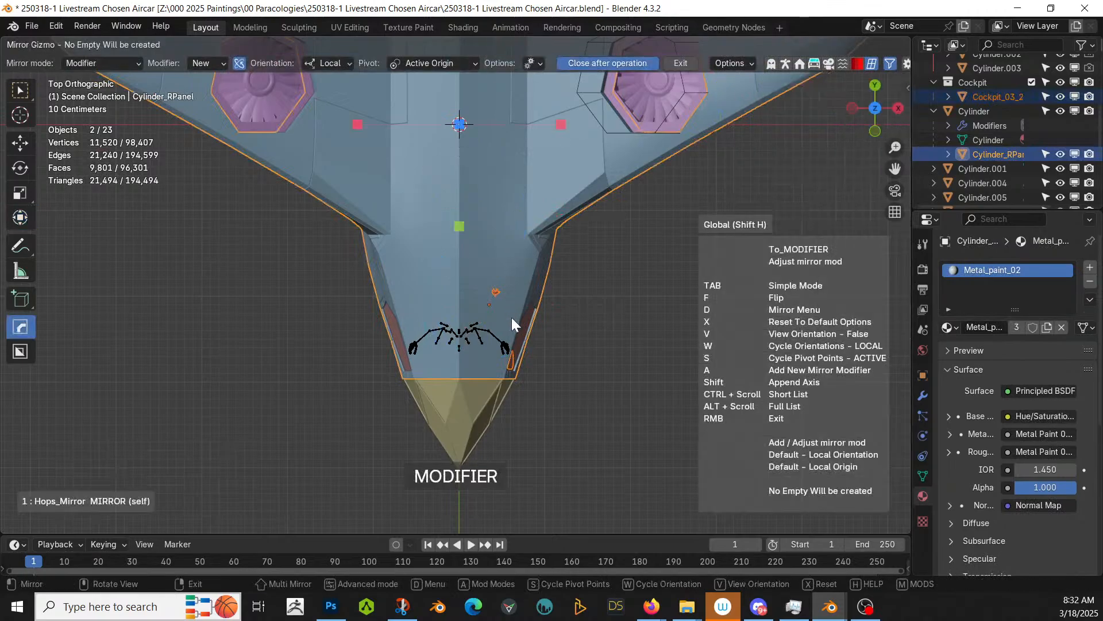
left_click(561, 125)
middle_click_drag(563, 127, 450, 340)
Step: Select only the mirrored seats, without the hull, and scale them down to about 0.40
key("s")
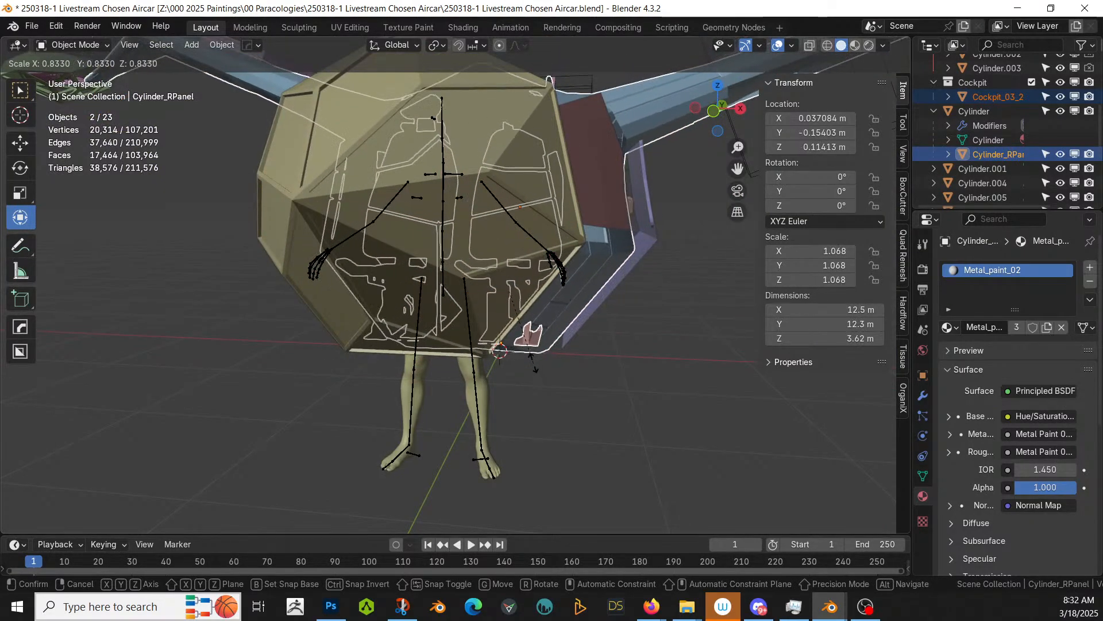
right_click(533, 363)
left_click(537, 352)
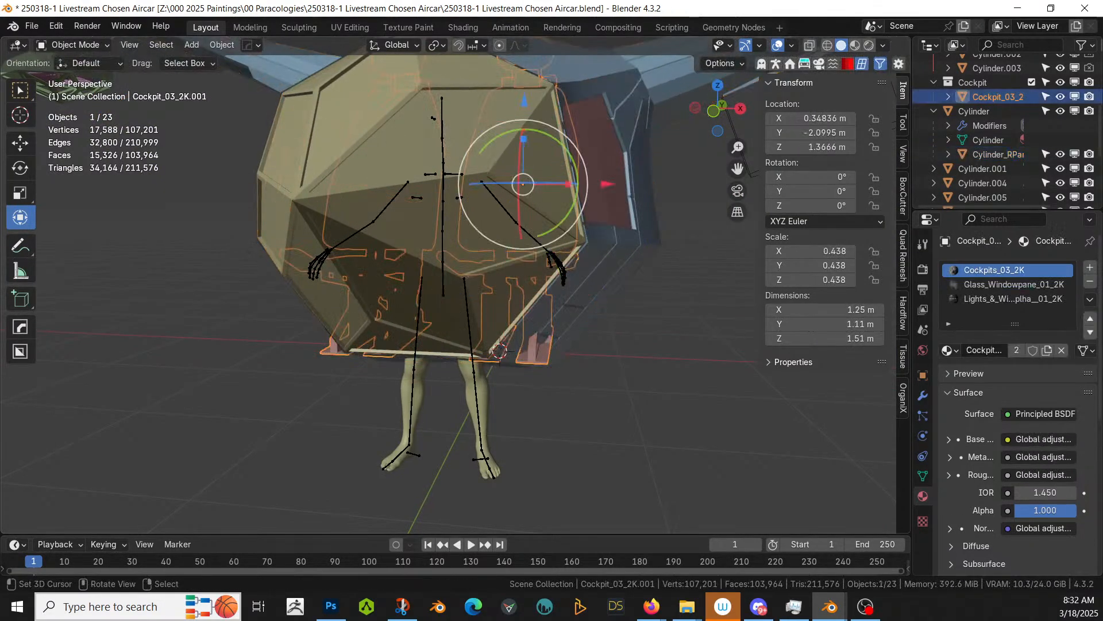
key("s")
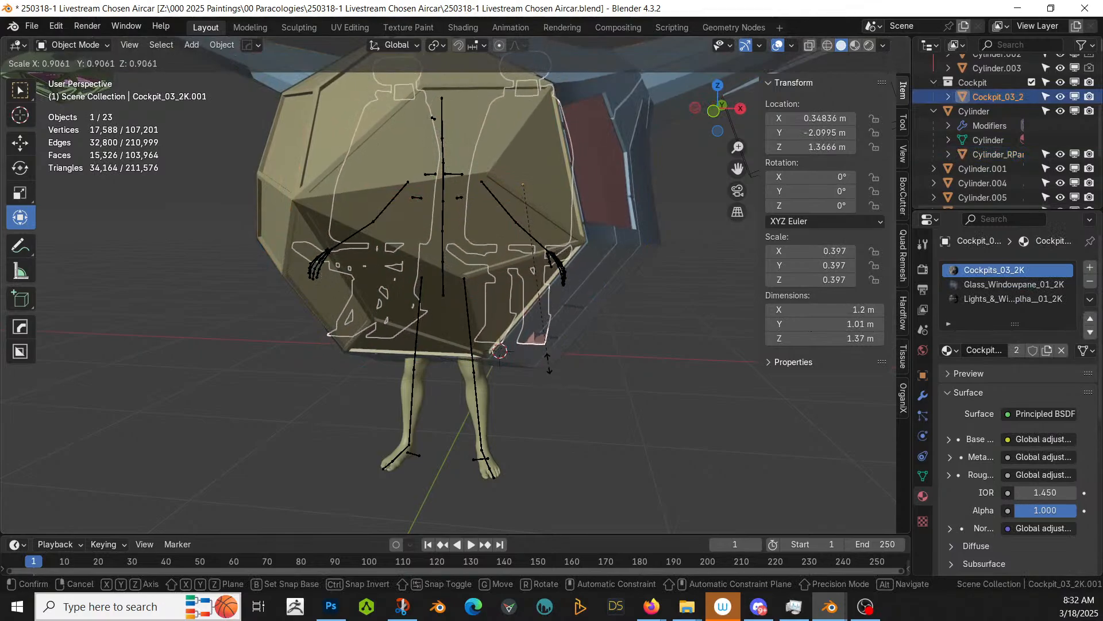
left_click(546, 371)
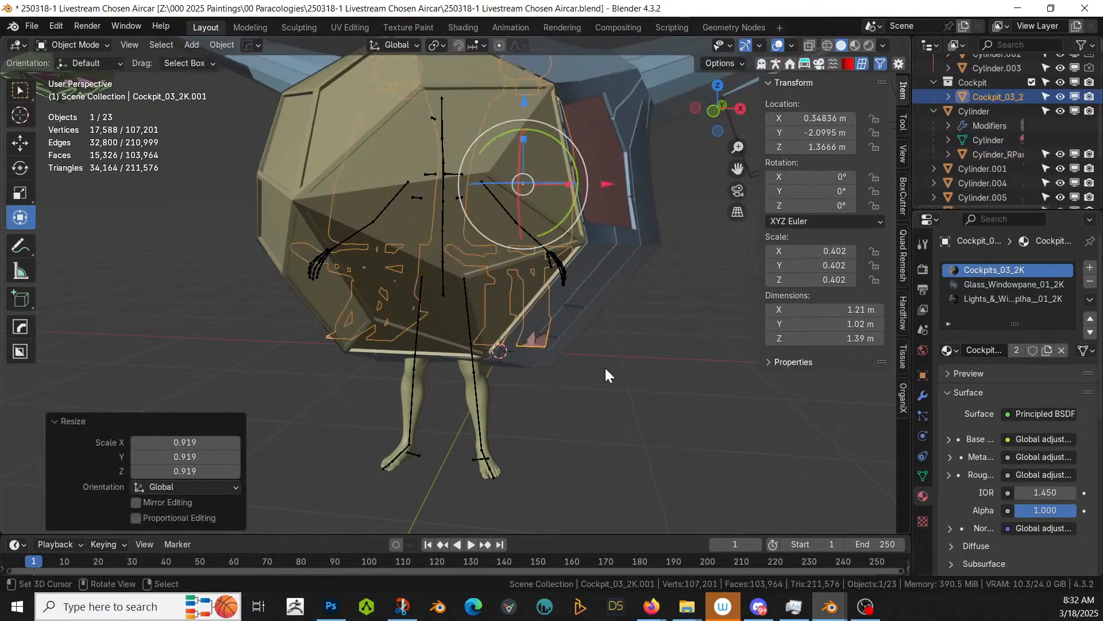
Step: Bring the seats closer together at about X 0.25 m and scale them down to about 0.39
key("g")
key("x")
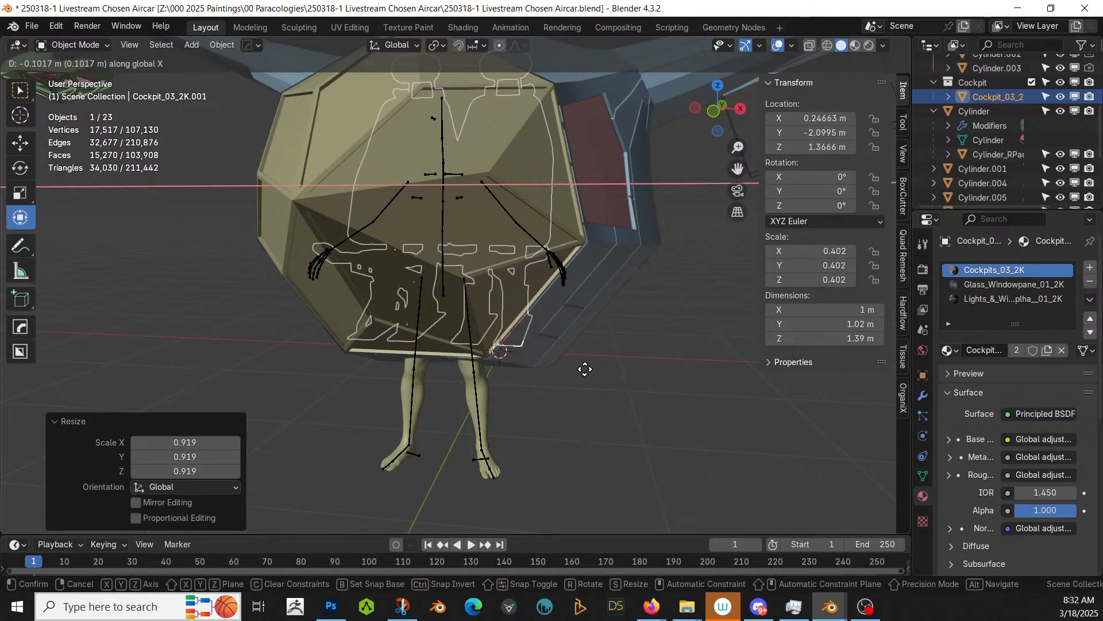
left_click(585, 369)
key("s")
left_click(576, 368)
Step: Switch the viewport to Rendered shading and check the seats through the cockpit windows in Object Mode
middle_click_drag(576, 368, 492, 424)
key("Tab")
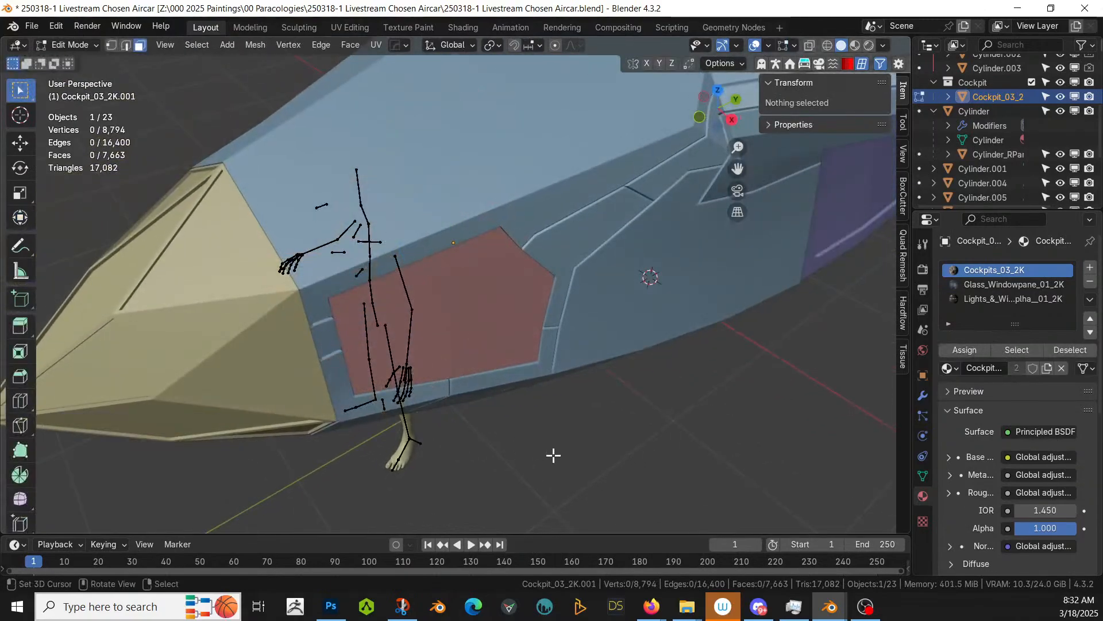
mouse_move(553, 456)
middle_mouse_down()
mouse_move(591, 349)
mouse_move(605, 387)
mouse_move(588, 399)
middle_mouse_up()
key("z")
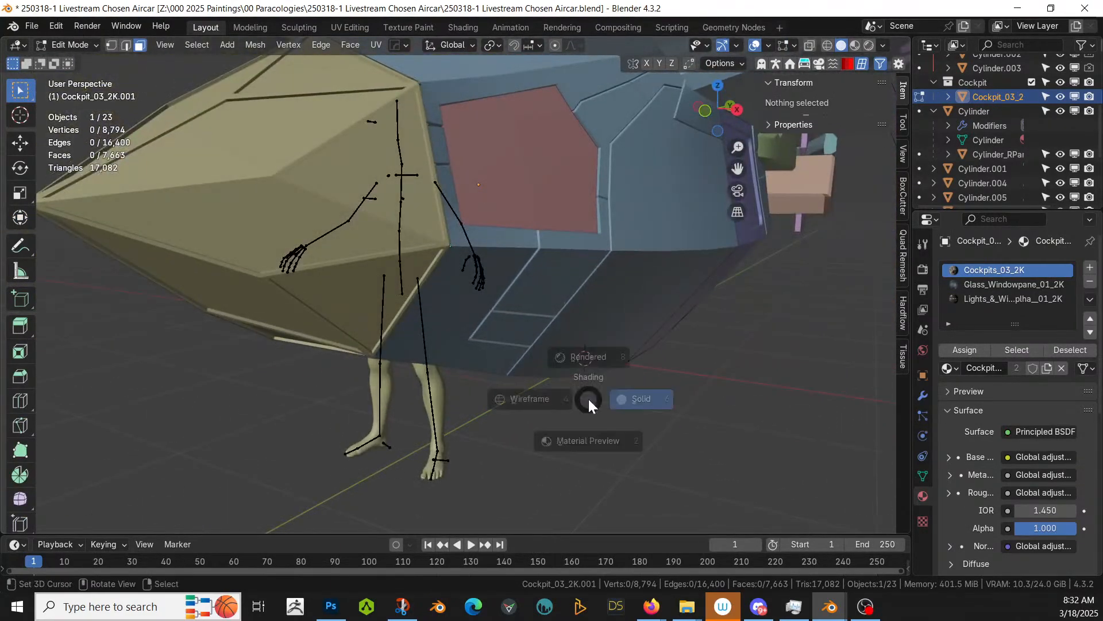
key("8")
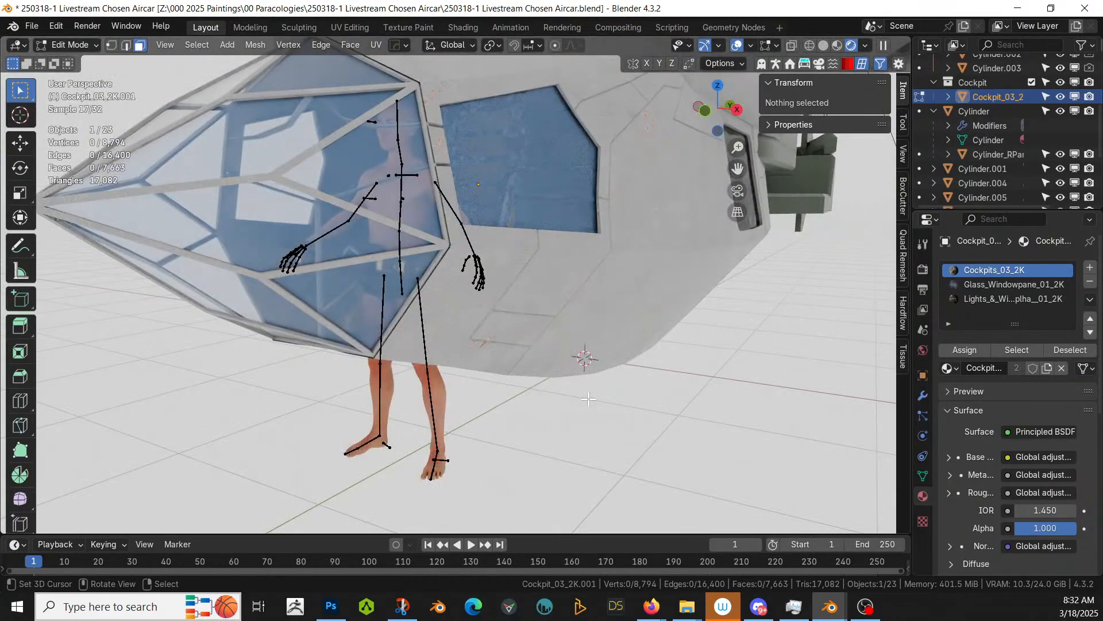
middle_click_drag(588, 398, 503, 329)
left_click(451, 150)
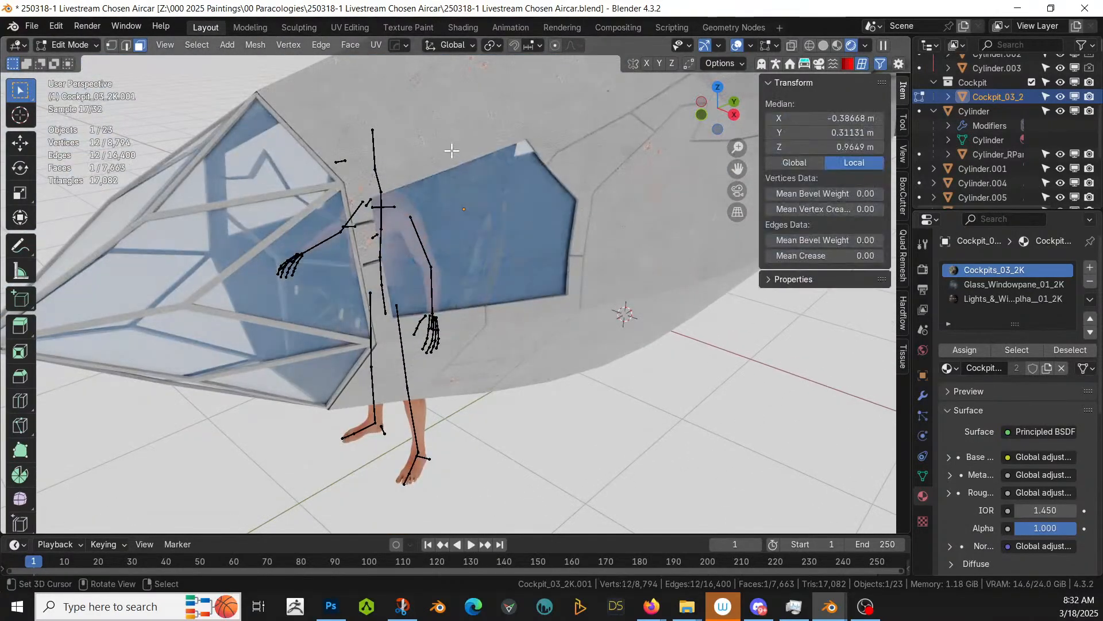
scroll(452, 150, "down", 3)
key("Tab")
Step: Hide the hull object Cylinder_RPanel to expose the seats from above
left_click(448, 131)
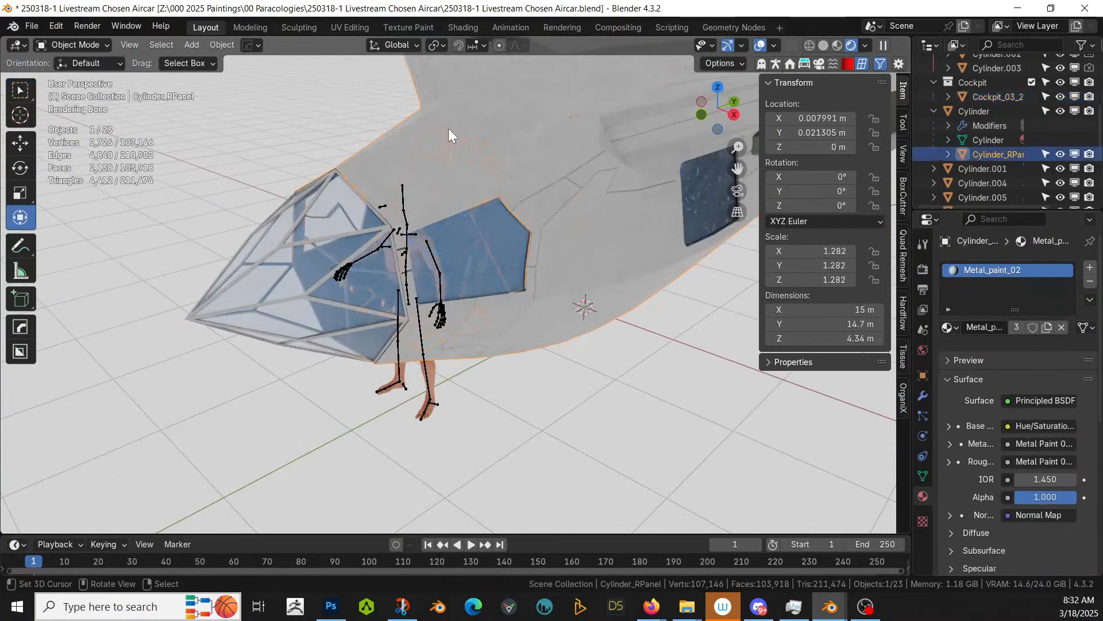
left_click(1053, 154)
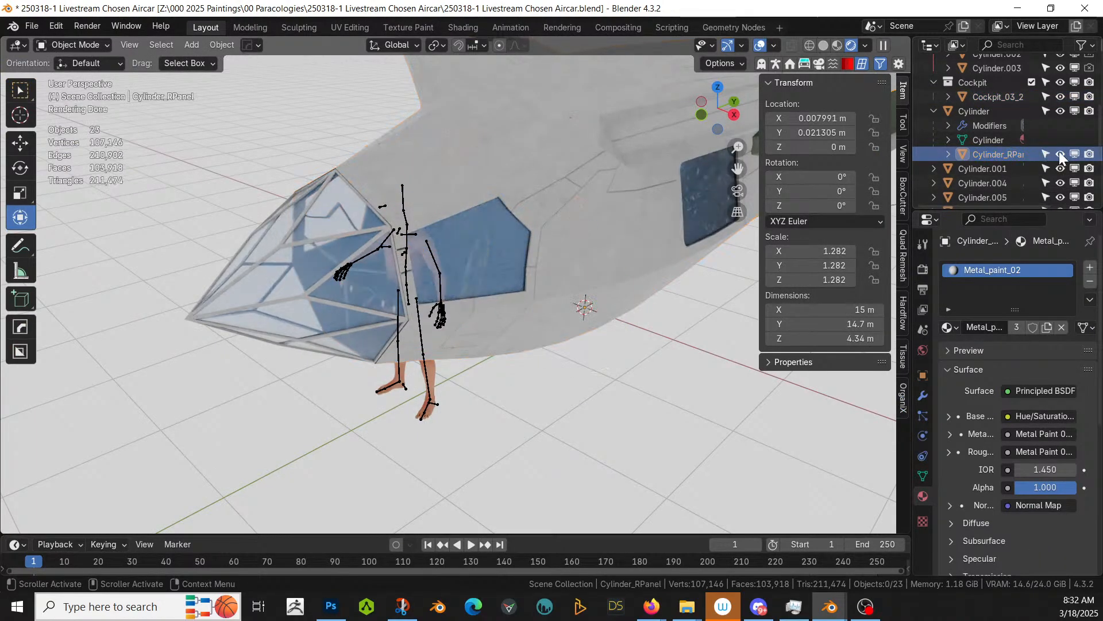
left_click(1061, 154)
middle_click_drag(514, 280, 532, 395)
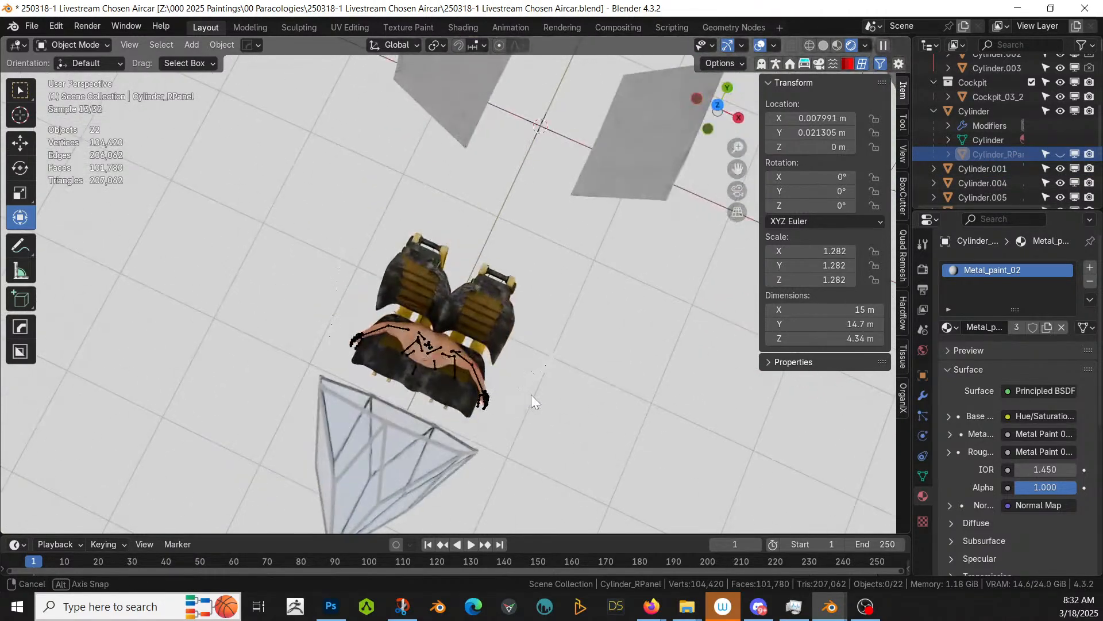
Step: Move the mirrored seats slightly apart by about 0.02 m along X and unhide the hull
left_click(489, 313)
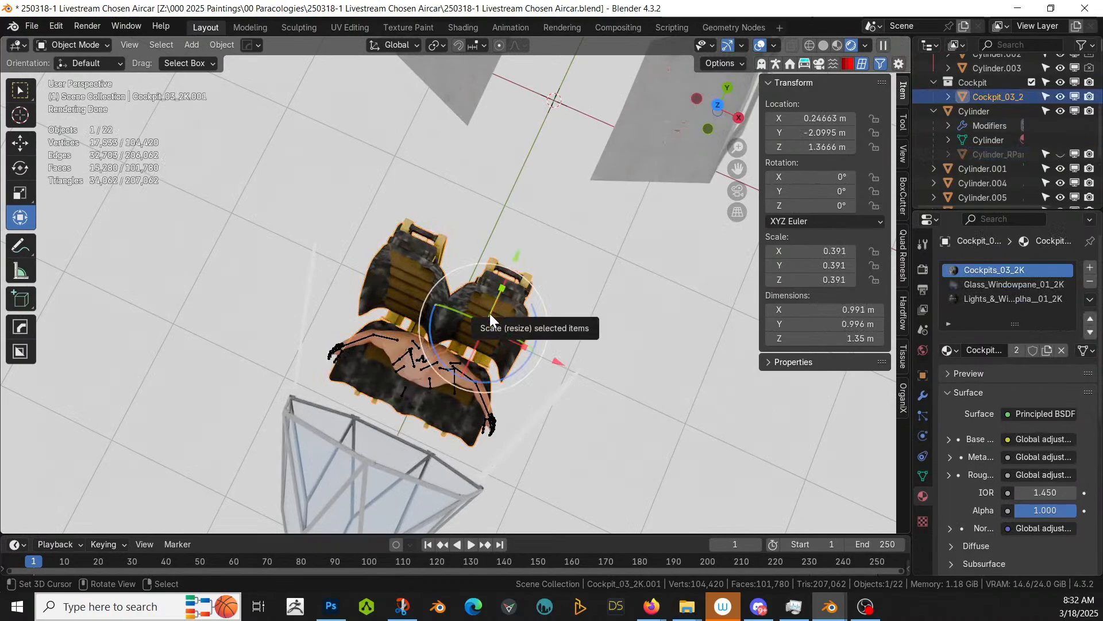
left_click_drag(561, 362, 565, 362)
middle_click_drag(565, 362, 471, 219)
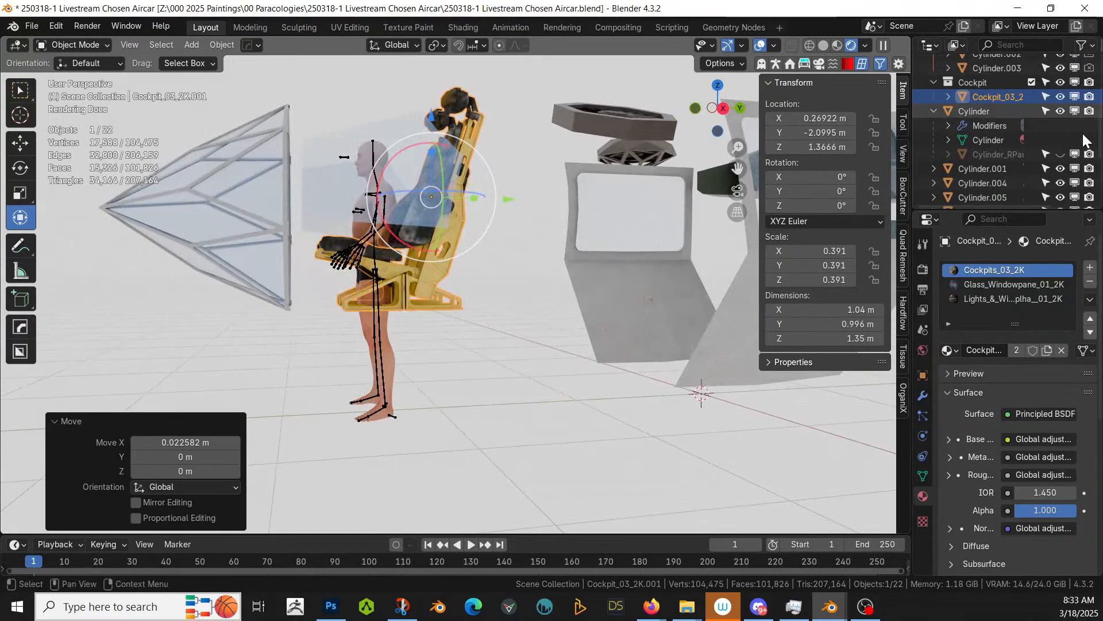
left_click(1061, 154)
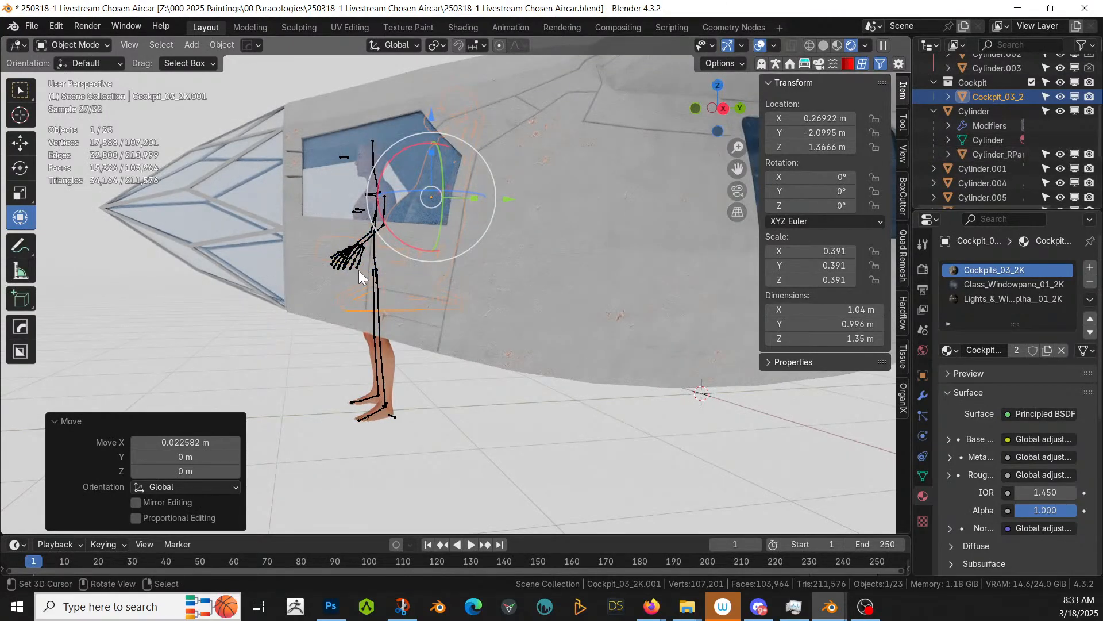
Step: Scale the cockpit seats up slightly by a factor of about 1.017
key("s")
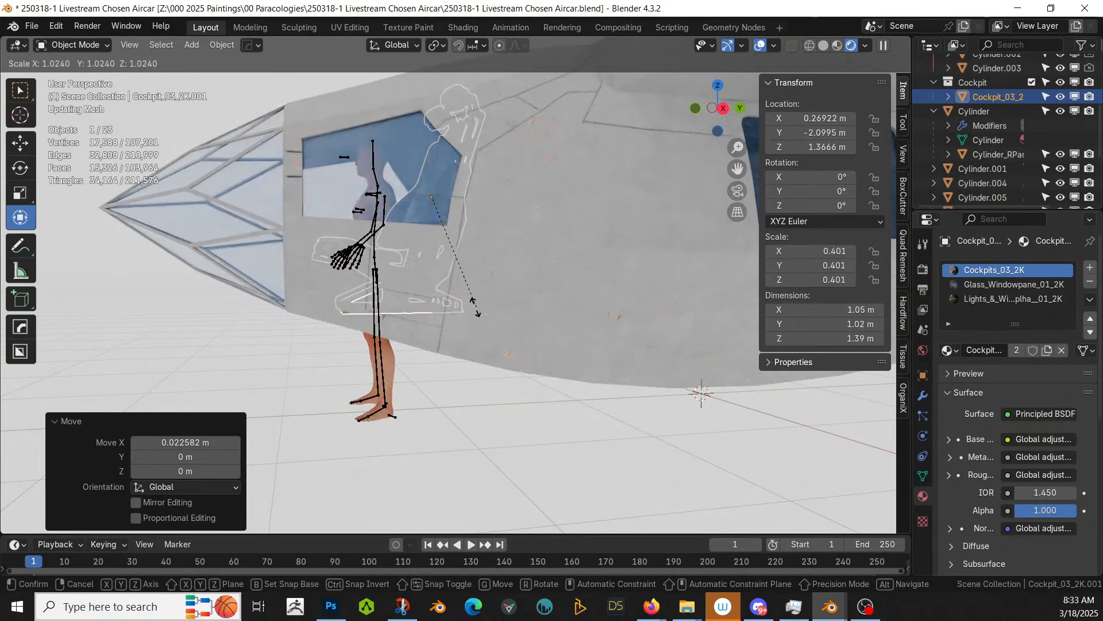
left_click(474, 310)
middle_click_drag(473, 307, 504, 339)
Step: Shift the seats back along Y to about -2.06 m and save the file with nothing selected
key("g")
key("y")
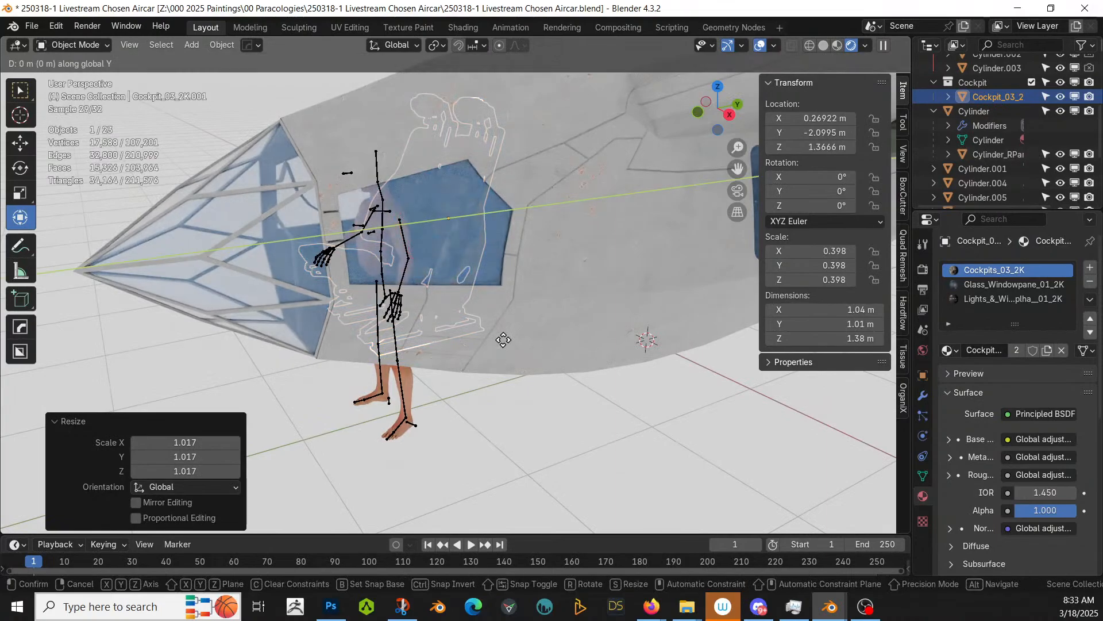
left_click(510, 351)
middle_click_drag(509, 345, 563, 395)
left_click(652, 373)
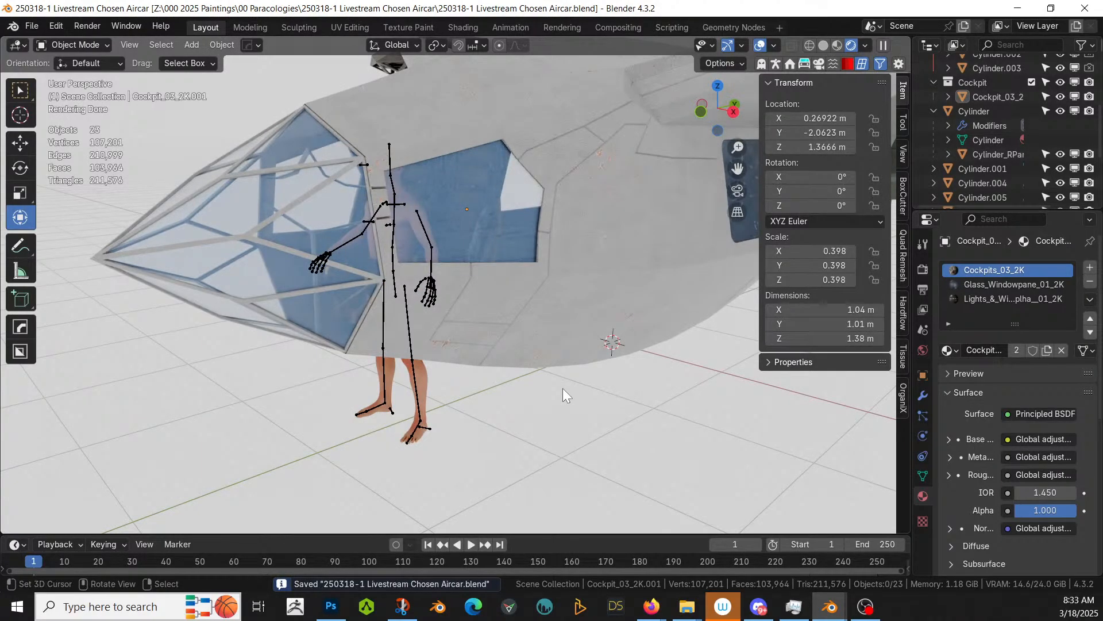
Step: Create a linked duplicate of the cockpit seats and move it about 2.65 m along Y to the rear cabin window
middle_click_drag(562, 389, 528, 361)
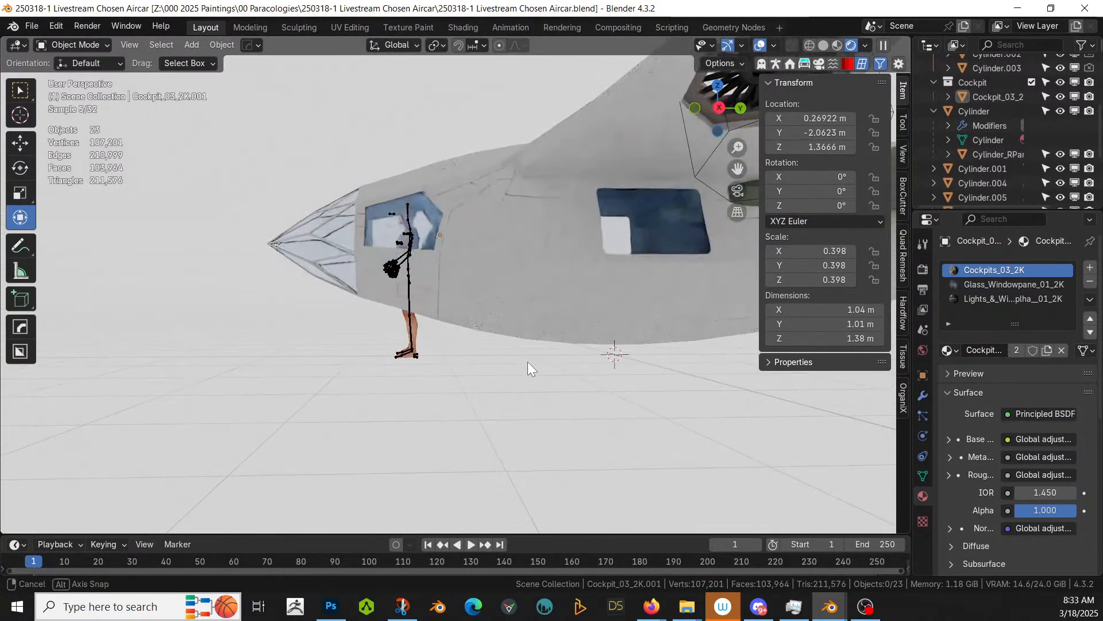
left_click(1001, 96)
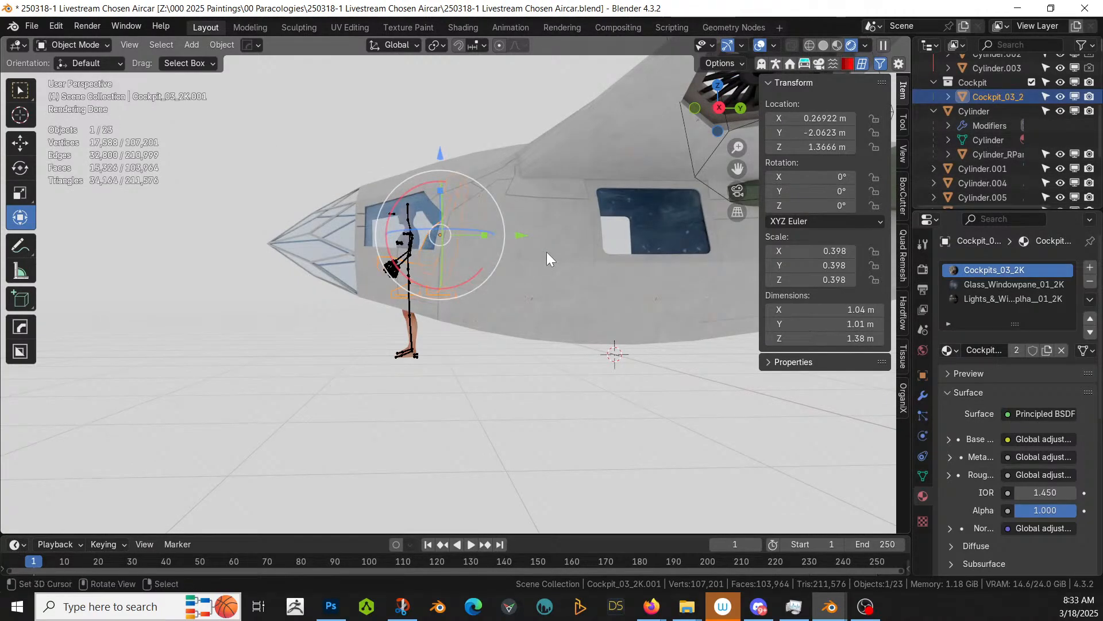
key("alt+d")
key("Escape")
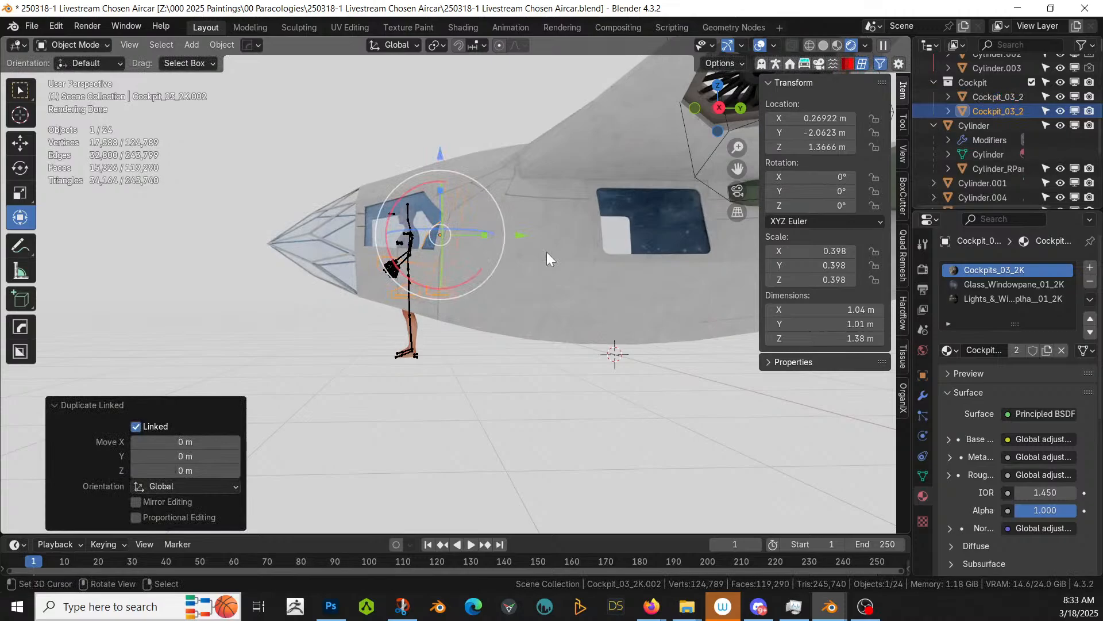
key("g")
key("y")
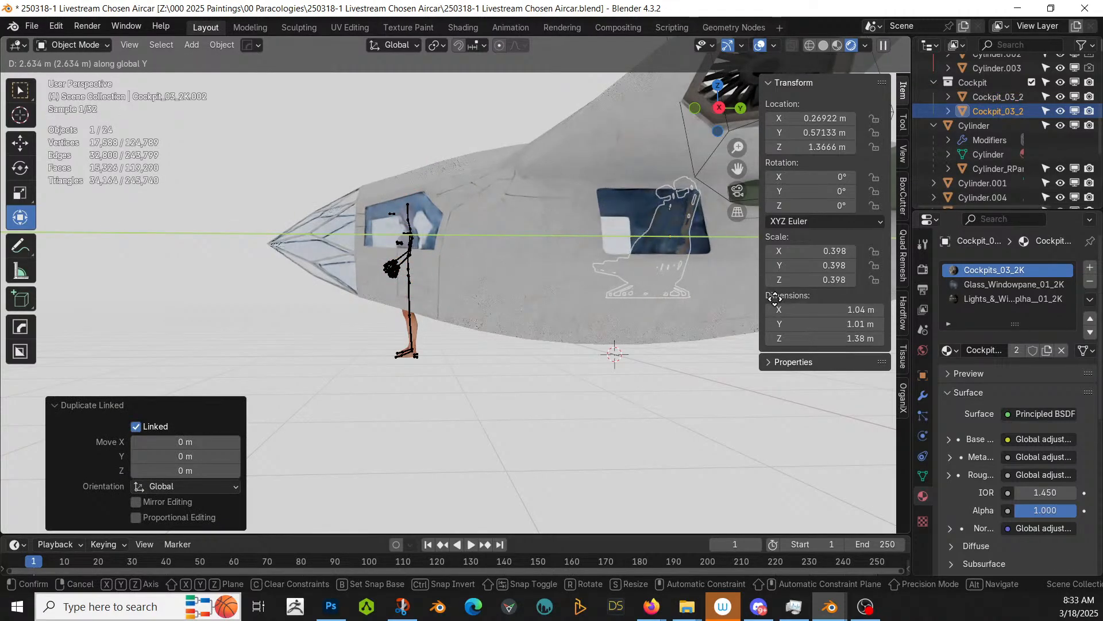
left_click(777, 299)
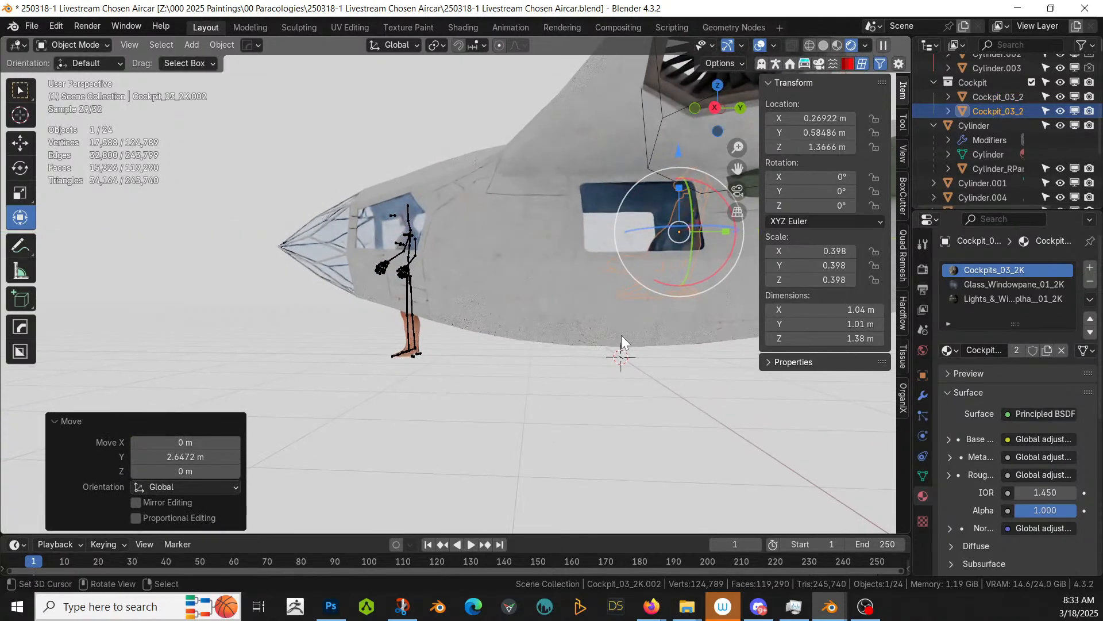
Step: Lower the duplicated seats by about 0.25 m along Z and spread the mirrored pair by about 0.18 m along X
key("KP_Decimal")
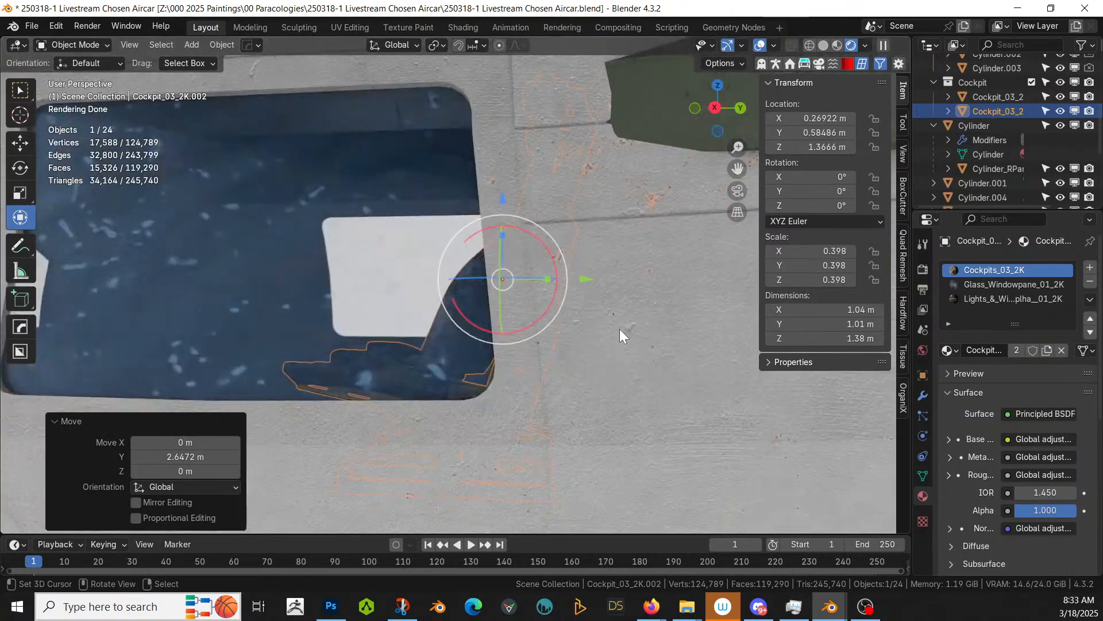
key("g")
key("z")
left_click(620, 401)
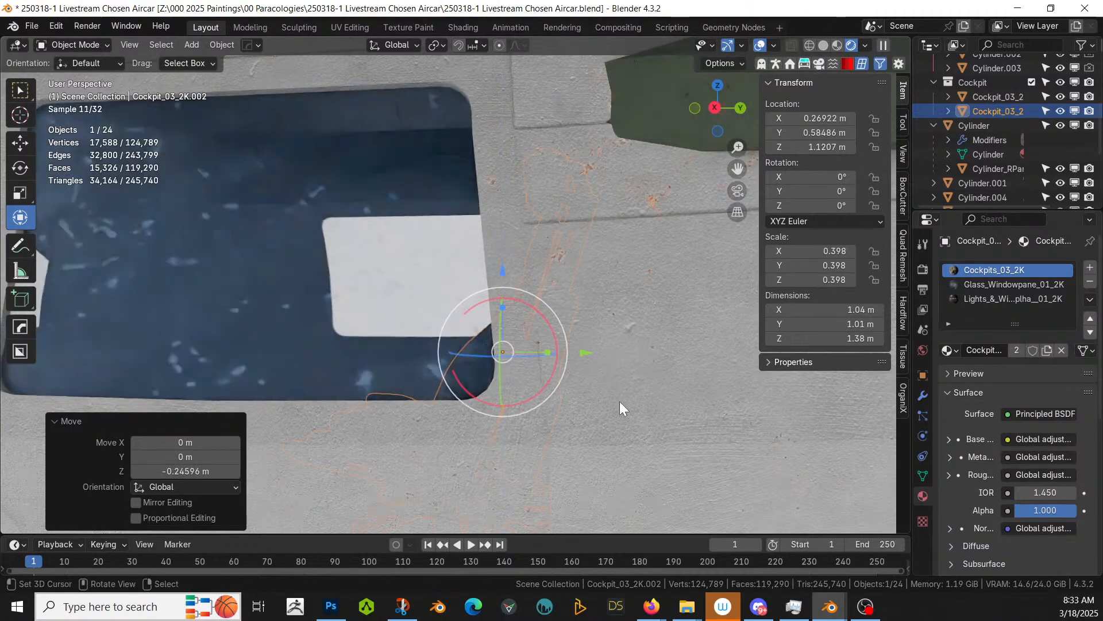
scroll(619, 401, "down", 3)
middle_click_drag(622, 406, 657, 446)
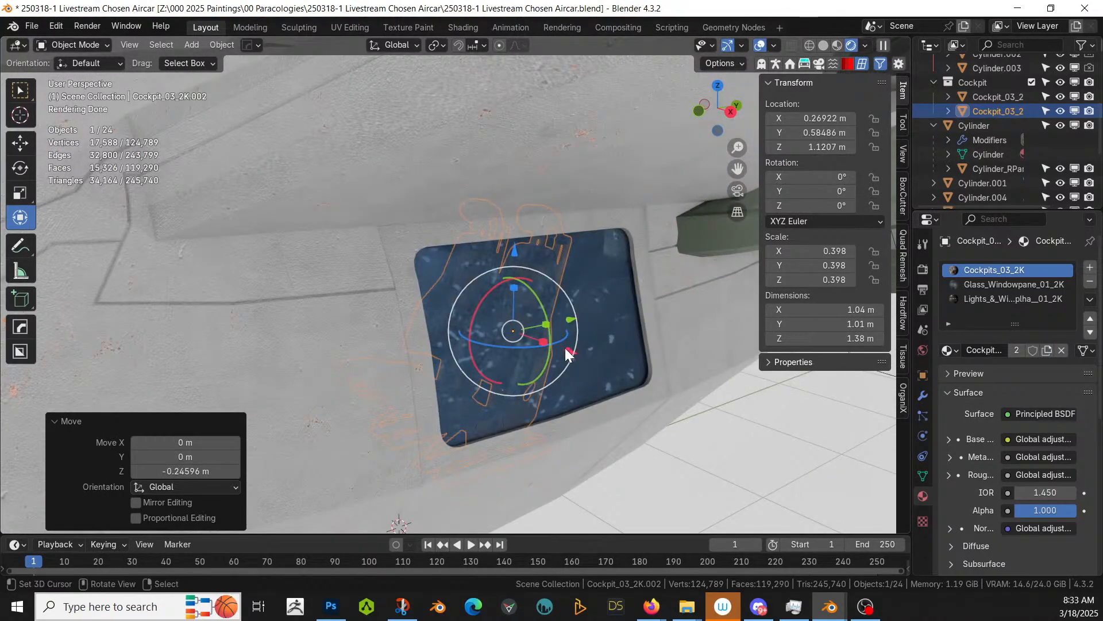
left_click_drag(571, 345, 587, 361)
middle_click_drag(577, 356, 526, 370)
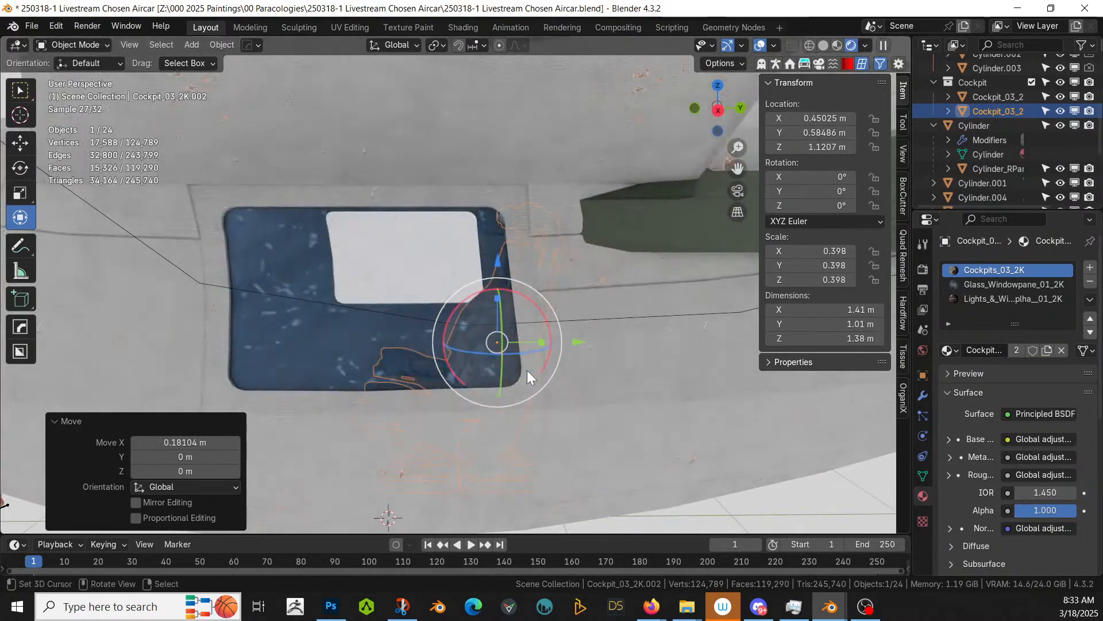
Step: Make another linked duplicate of the cabin seats about 1.13 m forward along Y, deselect it and save the file
key("alt+d")
right_click(534, 370)
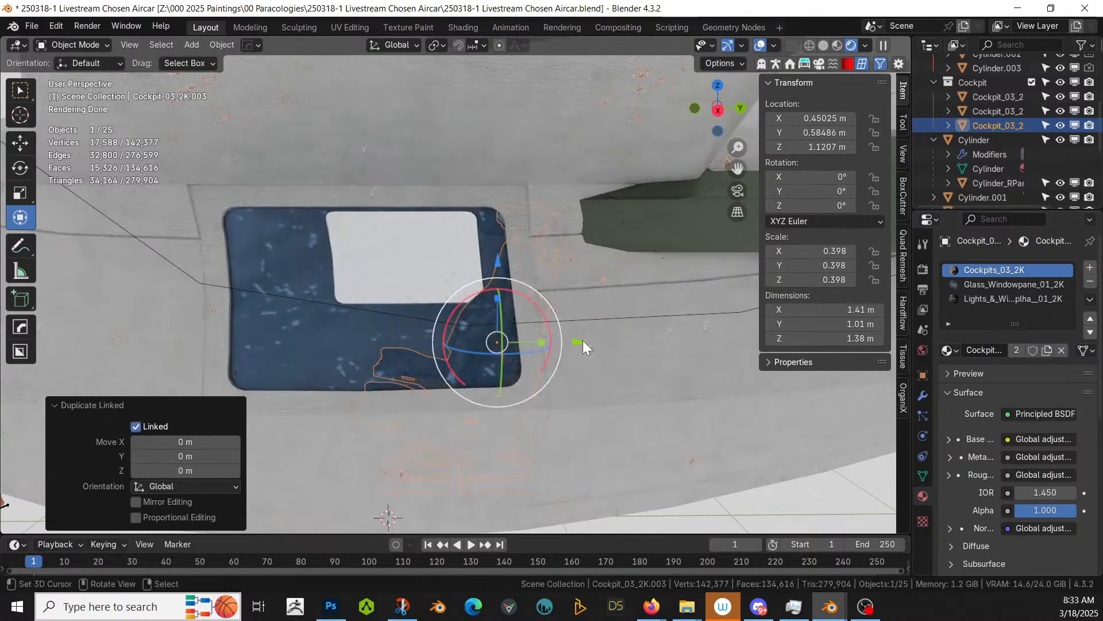
left_click_drag(582, 340, 345, 376)
scroll(345, 376, "down", 4)
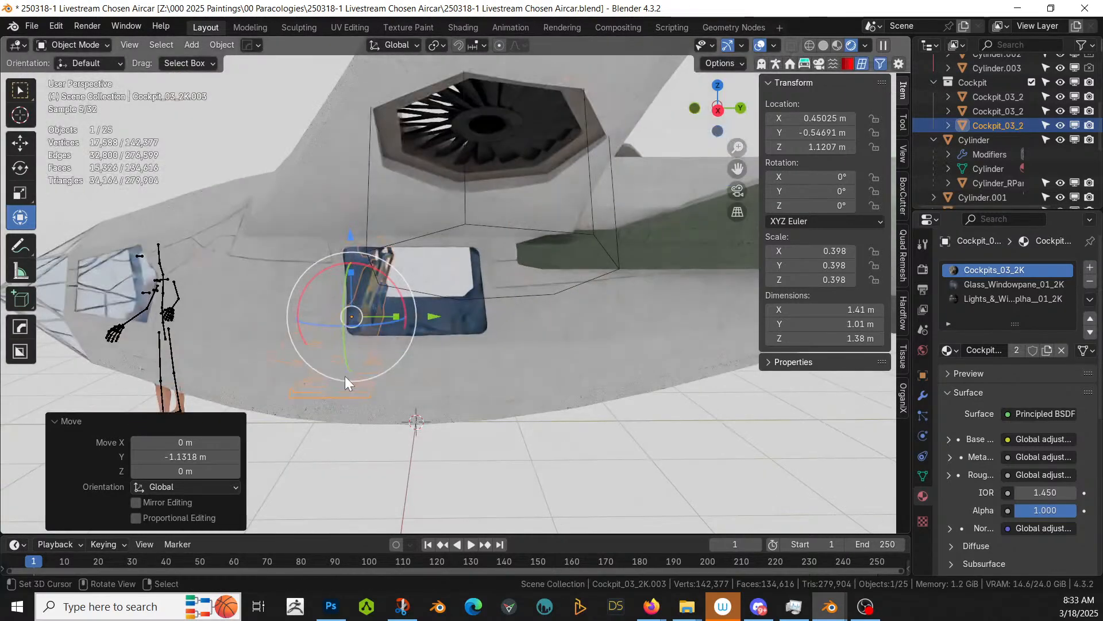
middle_click_drag(345, 376, 354, 359)
left_click(645, 473)
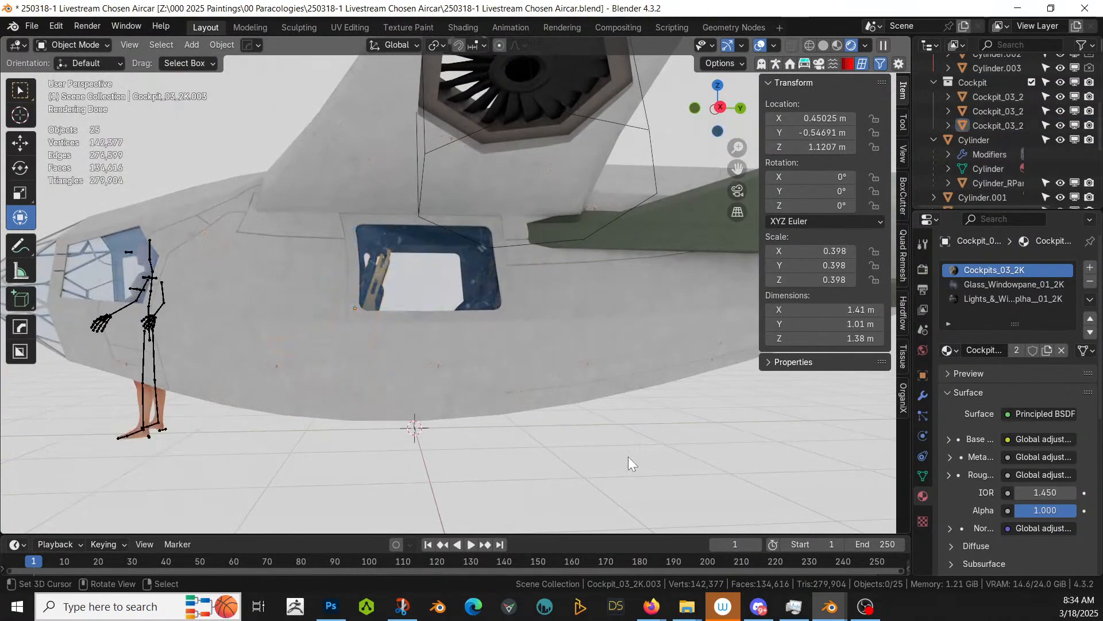
middle_click_drag(629, 456, 791, 461)
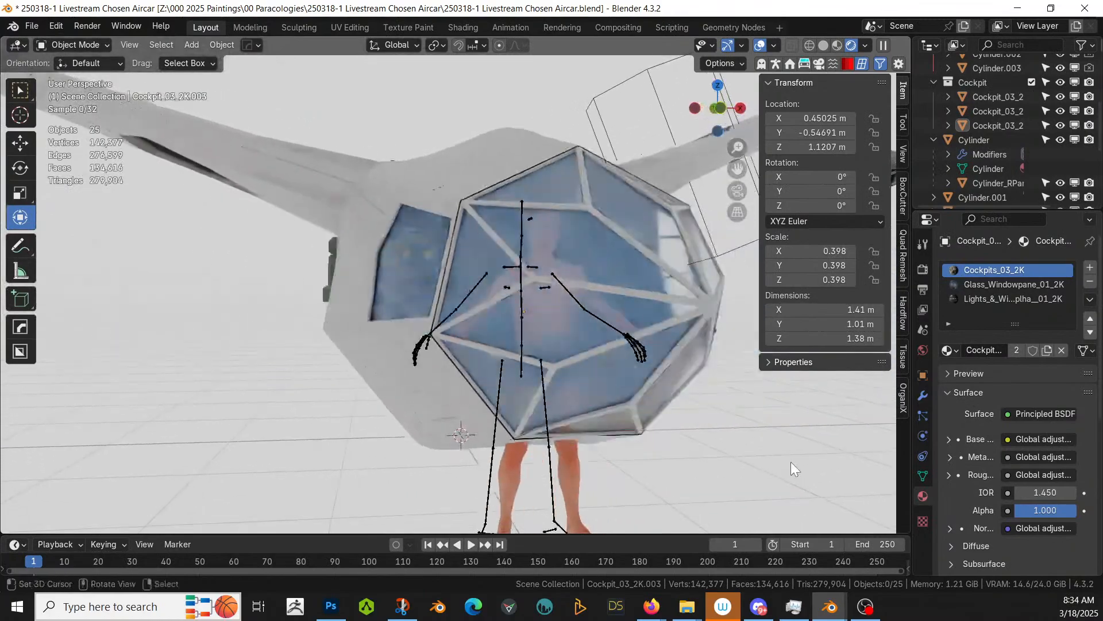
key("ctrl+s")
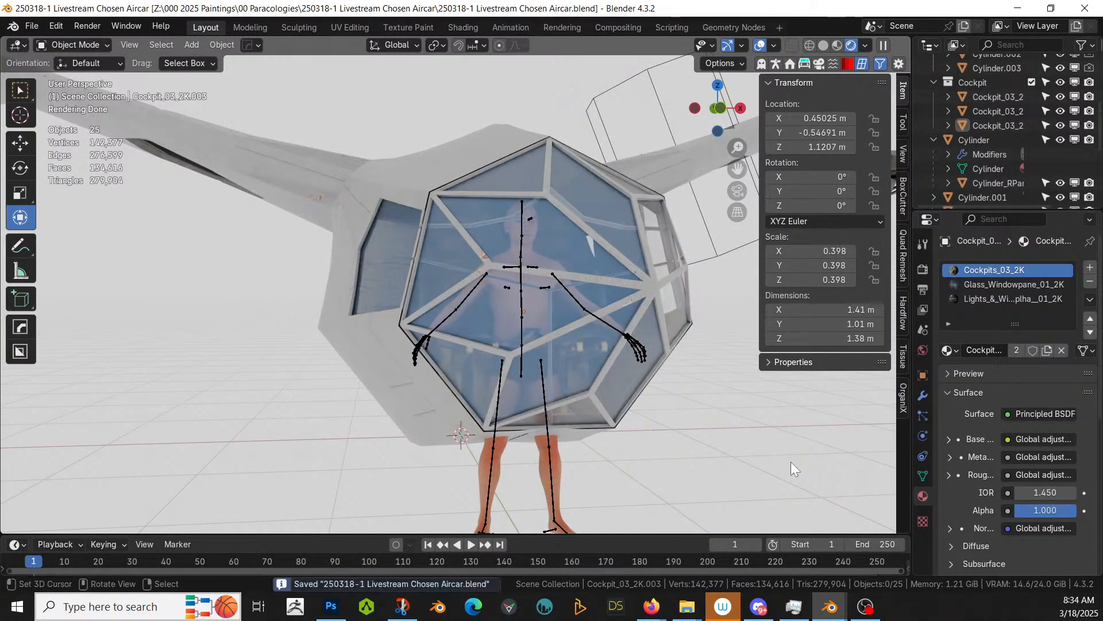
Step: Select the wingtip fan object Cylinder.005 and isolate it in local view
scroll(547, 379, "down", 5)
middle_click_drag(546, 379, 639, 439)
left_click(572, 425)
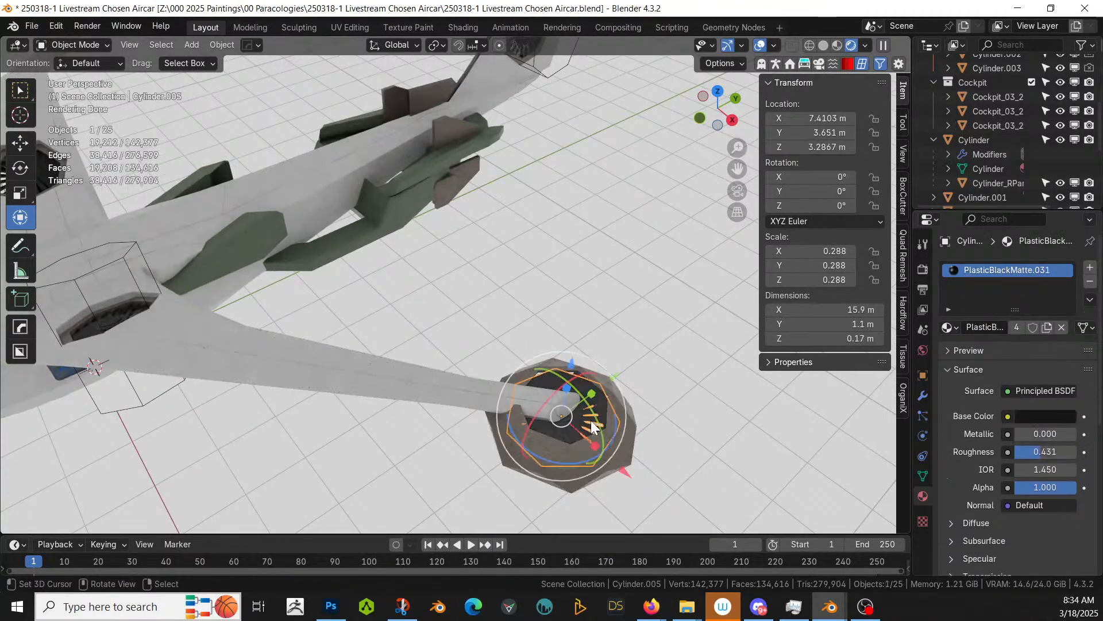
scroll(591, 420, "up", 3)
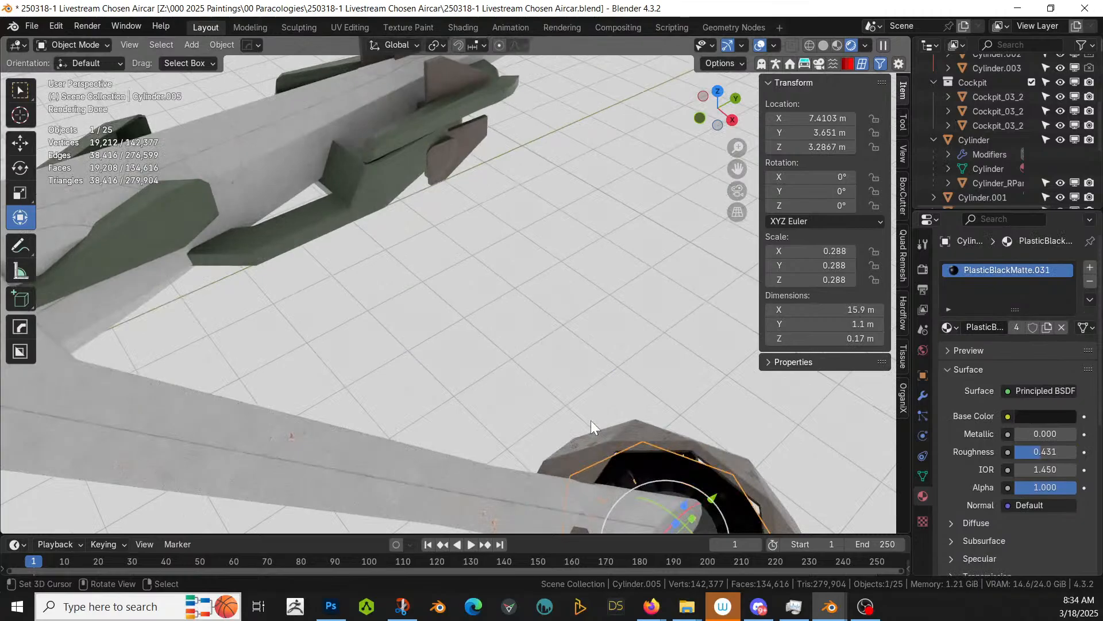
middle_click_drag(591, 421, 534, 312, "shift")
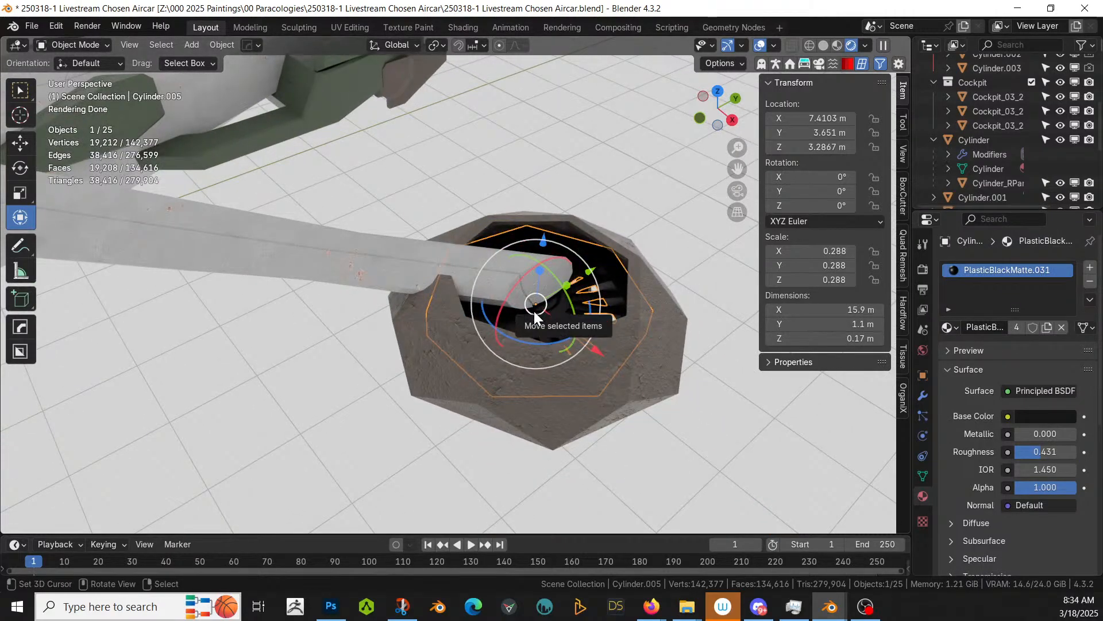
key("KP_Divide")
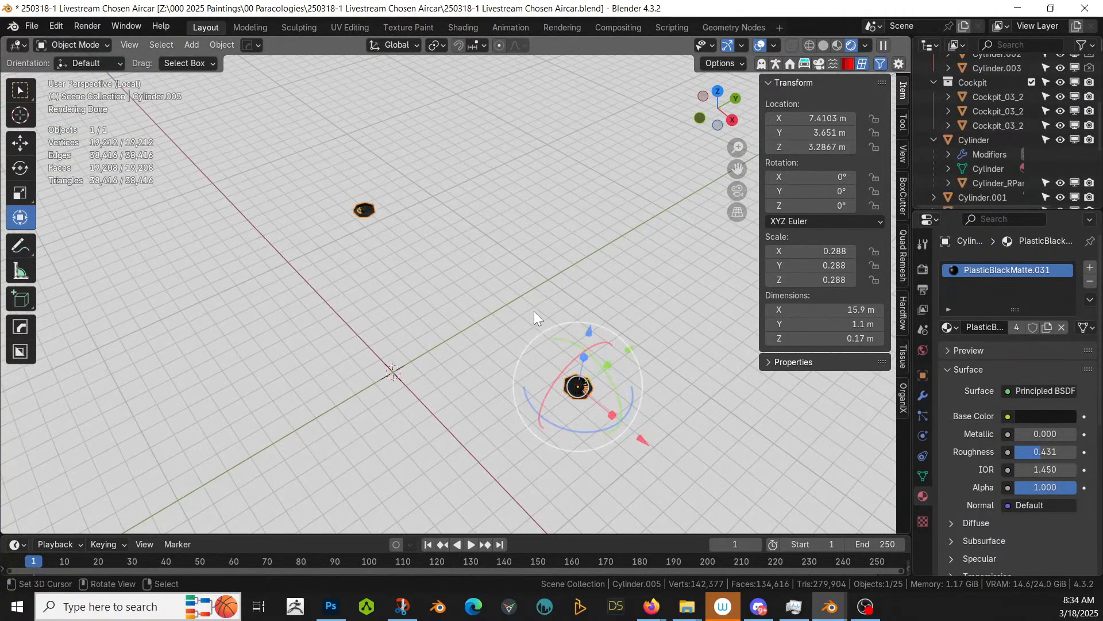
Step: In Edit Mode, select all linked faces of the fan's octagonal outer ring
key("Tab")
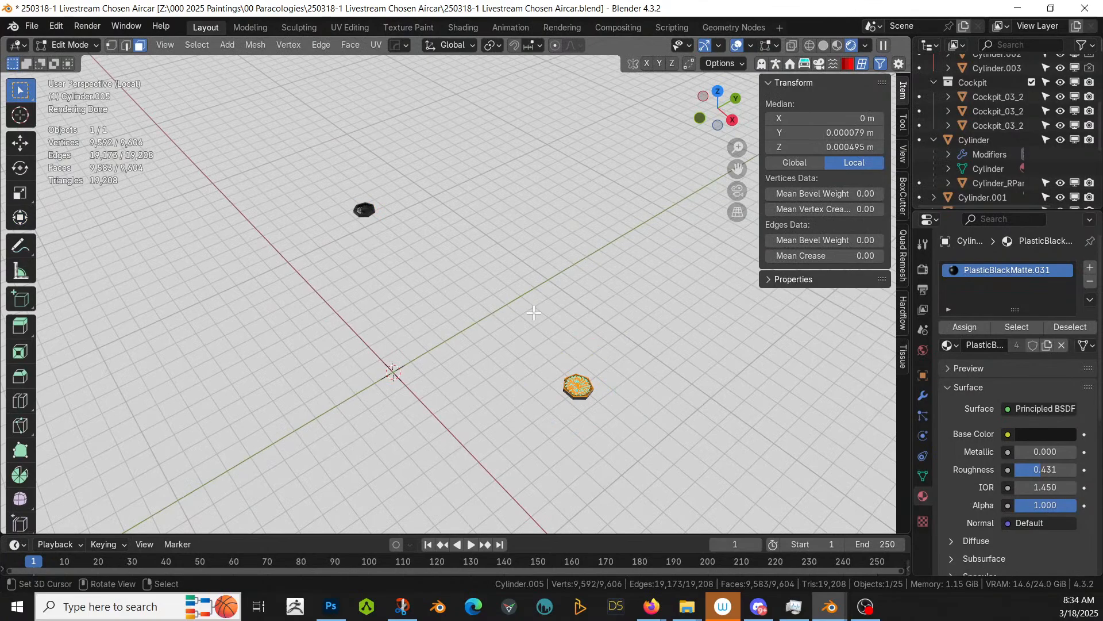
left_click(581, 398)
key("KP_Decimal")
scroll(503, 320, "down", 4)
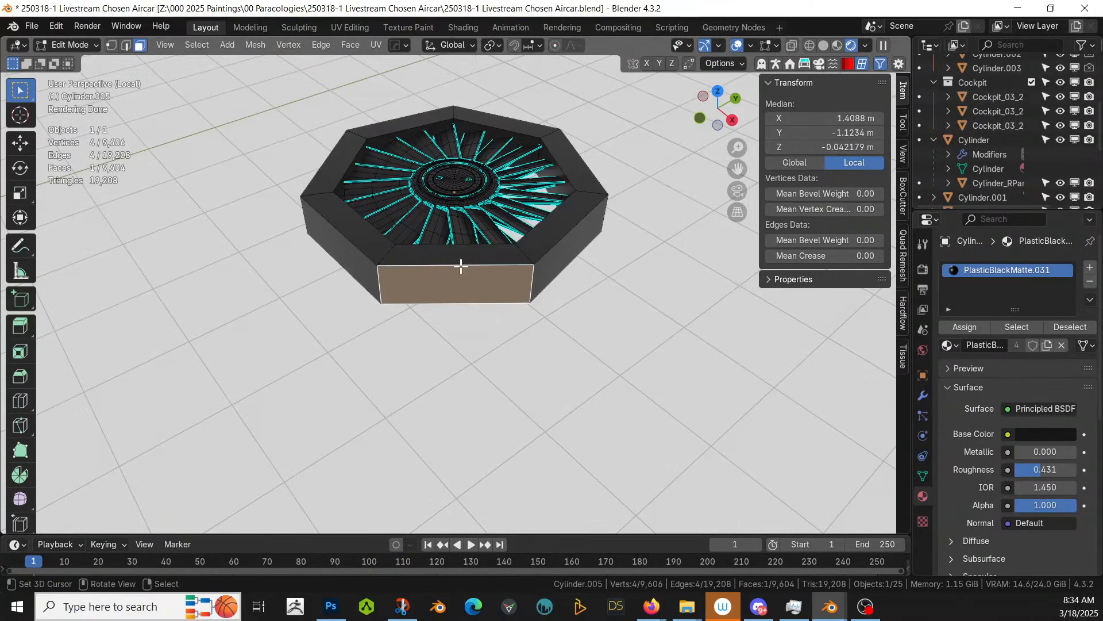
key("ctrl+l")
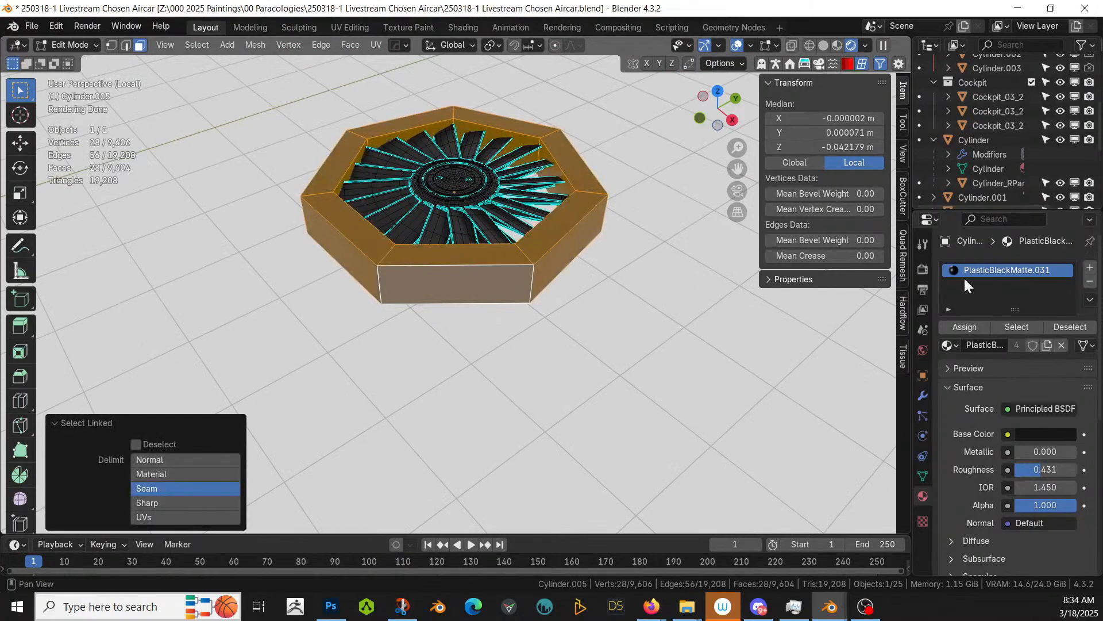
Step: Add a second material slot to the fan, assign it to the outer ring and give it the Metal_paint_04 material
left_click(1090, 267)
left_click(971, 350)
left_click(949, 369)
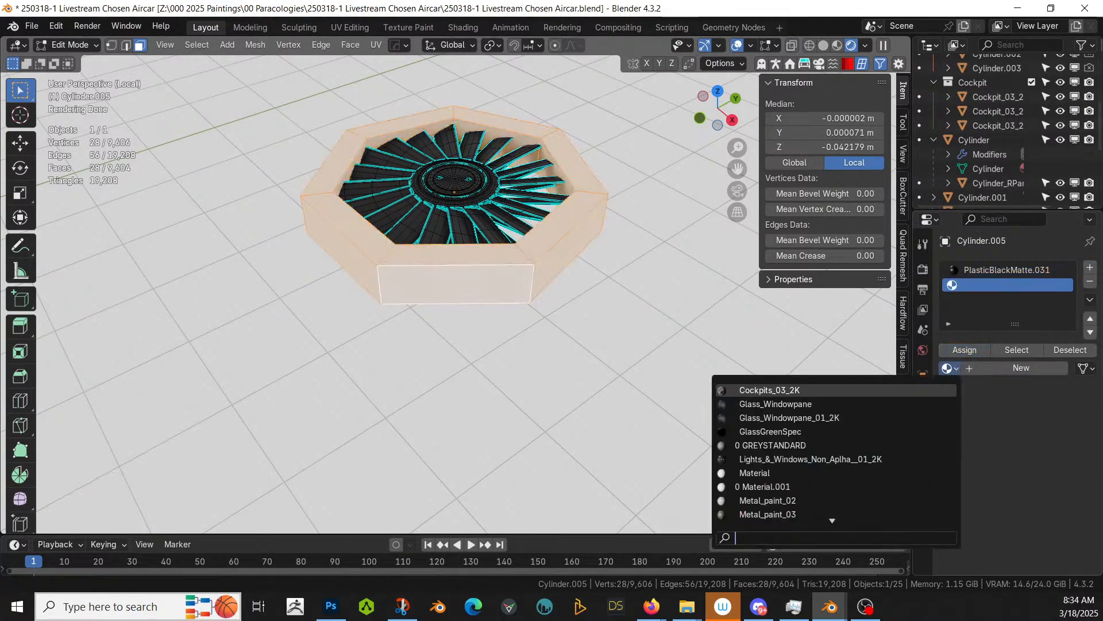
scroll(836, 452, "down", 1)
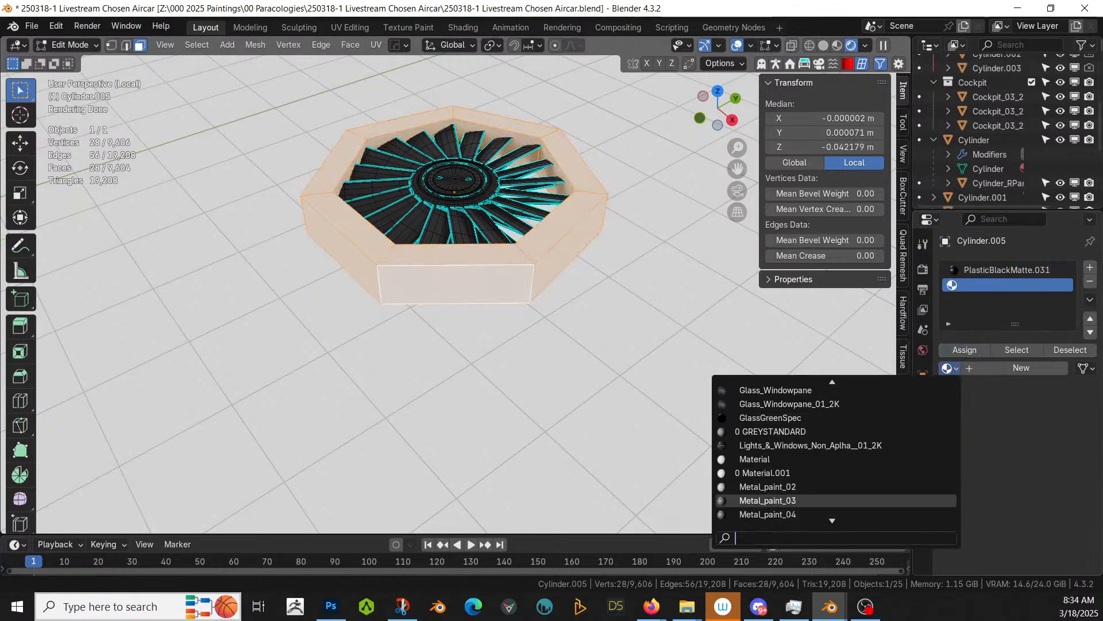
left_click(782, 514)
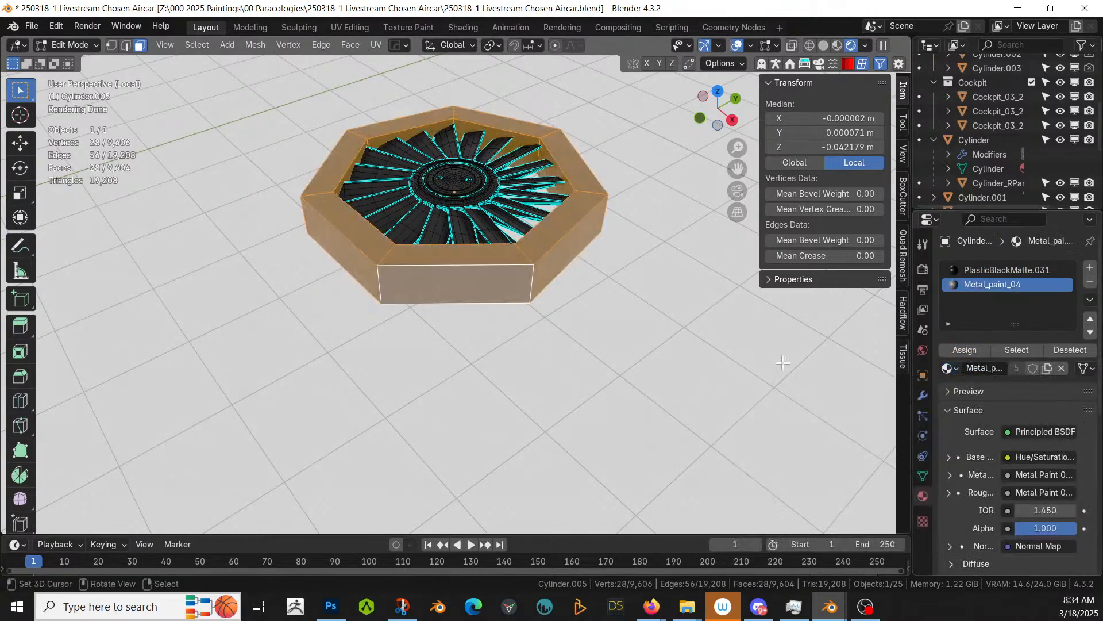
Step: Return to Object Mode, leave local view to show the whole aircar and save the file
key("Tab")
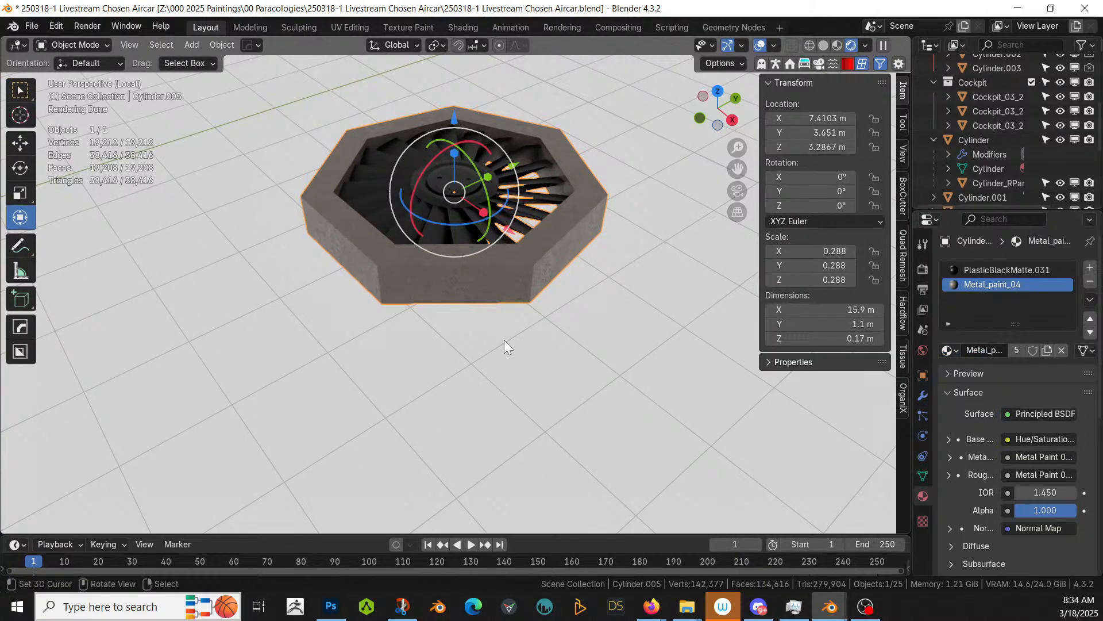
key("KP_Divide")
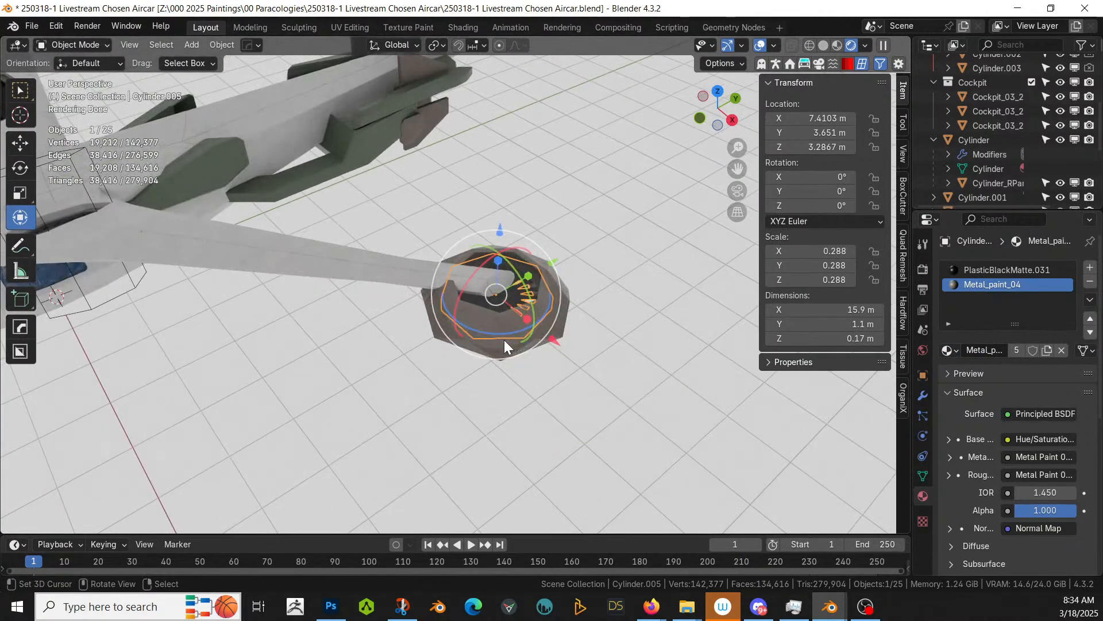
middle_click_drag(504, 340, 491, 205)
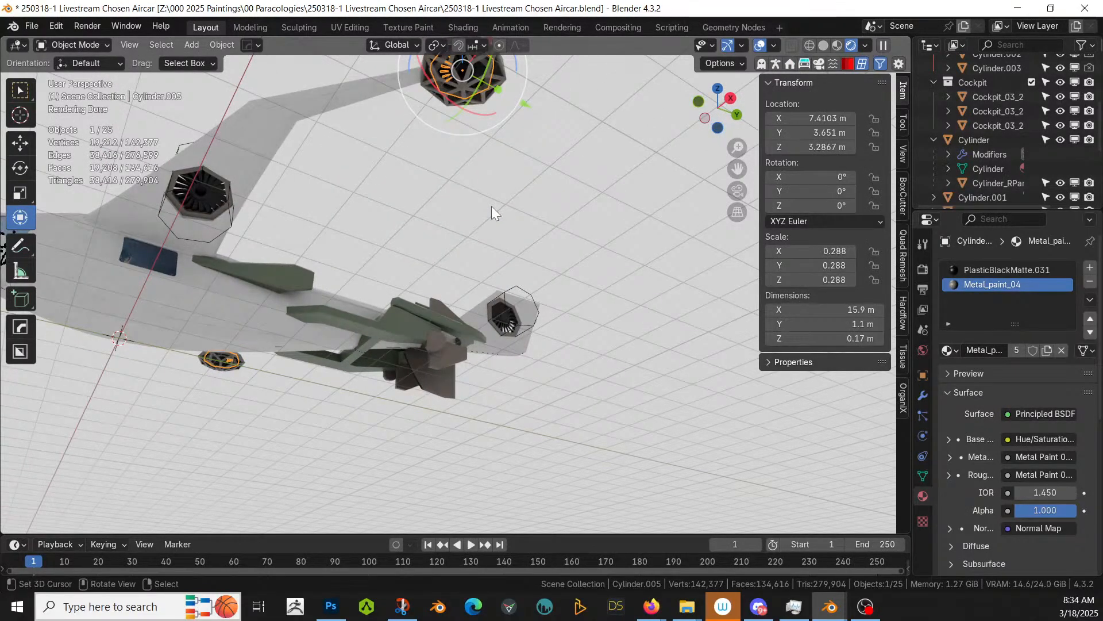
middle_click_drag(494, 206, 549, 244)
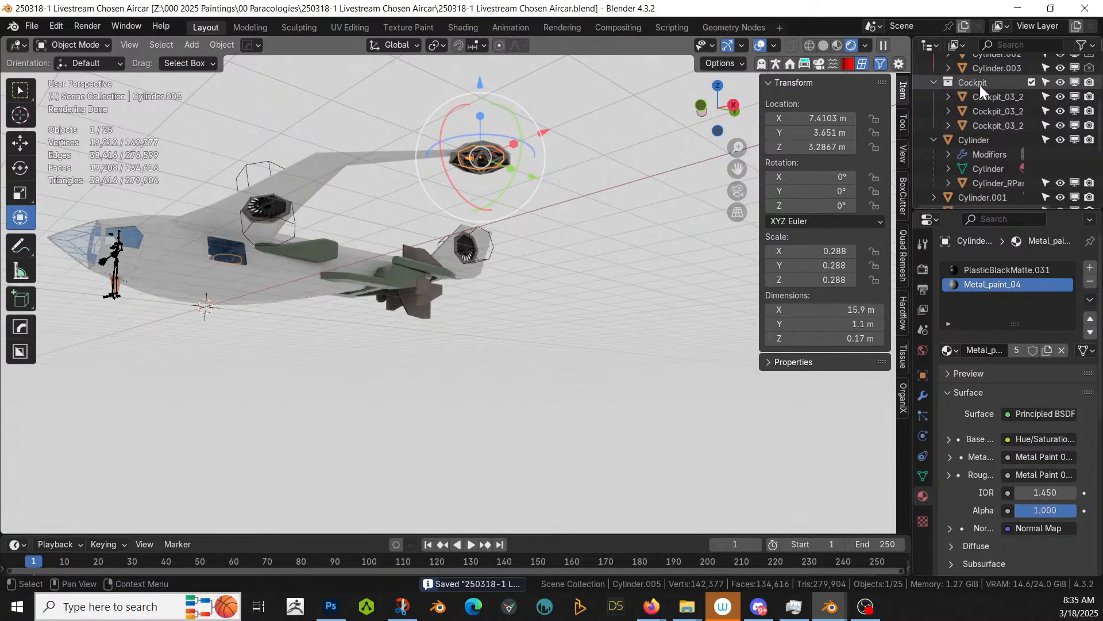
Step: Collapse the Cockpit collection and Cylinder hierarchy, and exclude the HumGen collection from the view layer
left_click(933, 82)
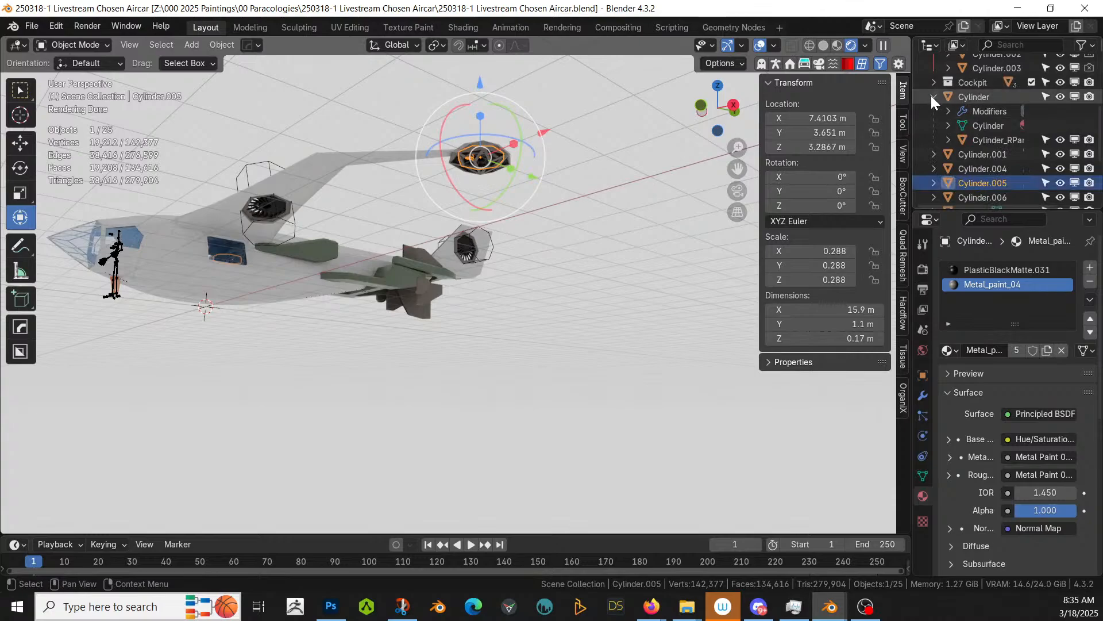
left_click(933, 97)
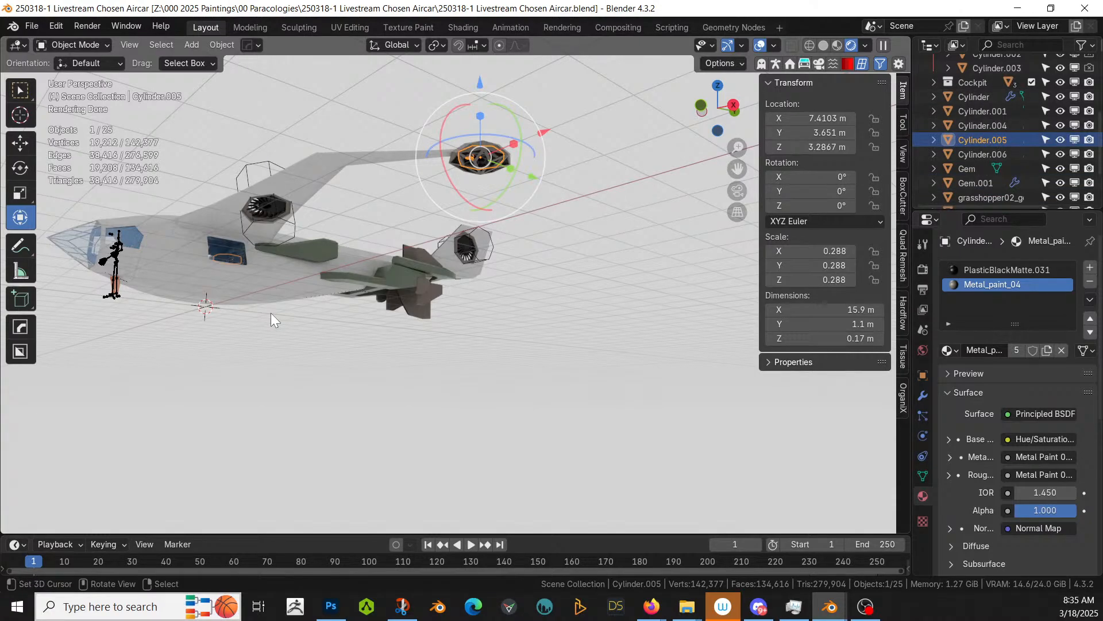
scroll(1006, 154, "up", 4)
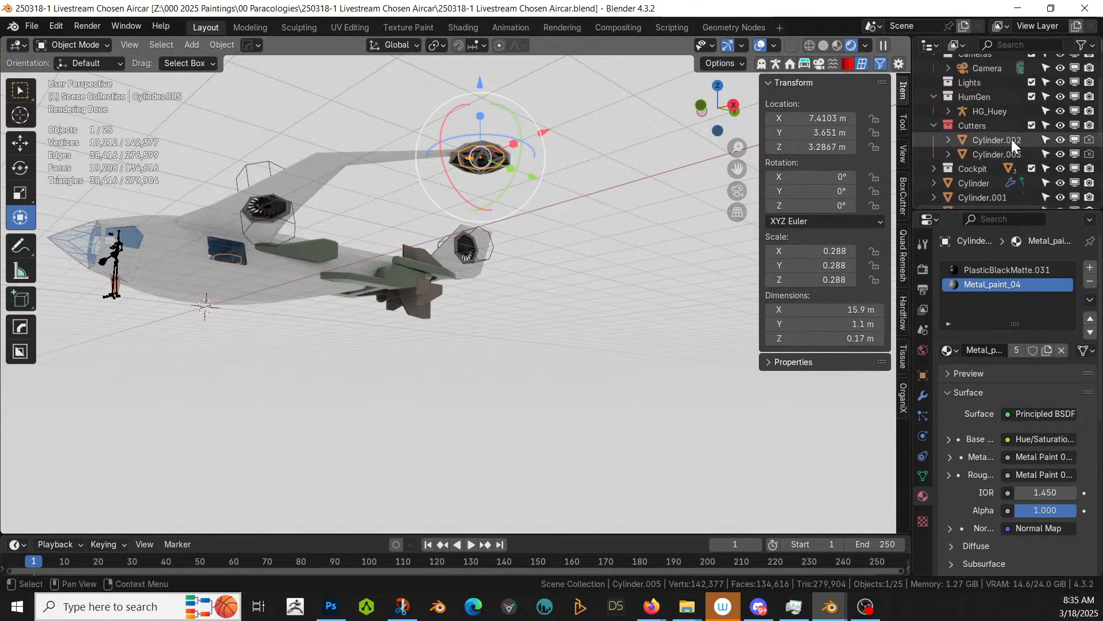
left_click(1032, 96)
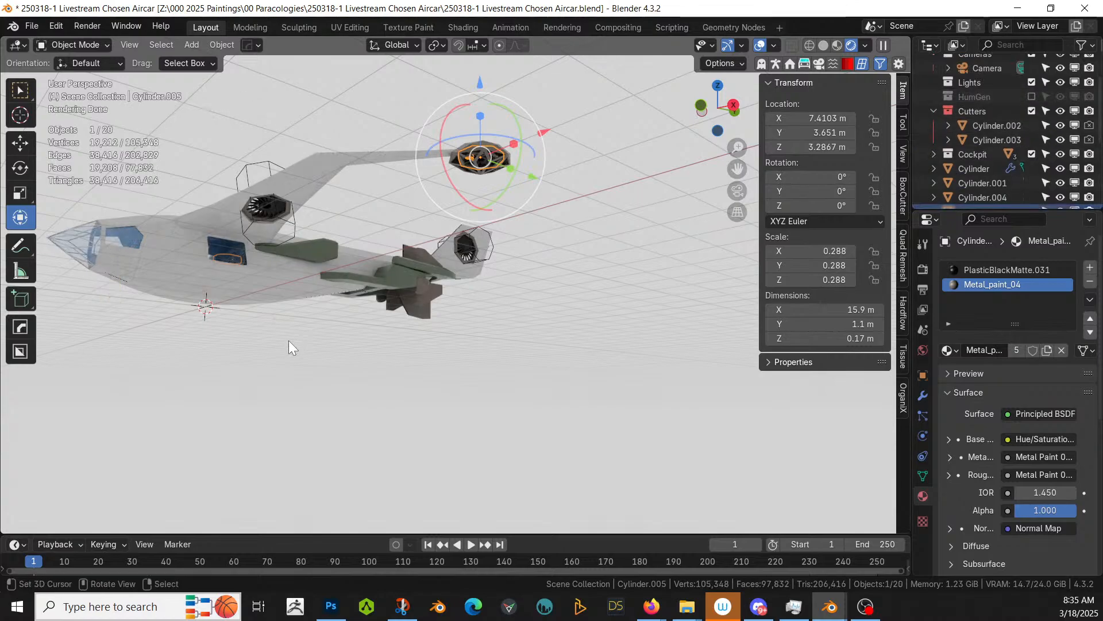
Step: Select all the aircar's objects, make the hull panel the active object and convert everything to Mesh
middle_click_drag(288, 340, 318, 415)
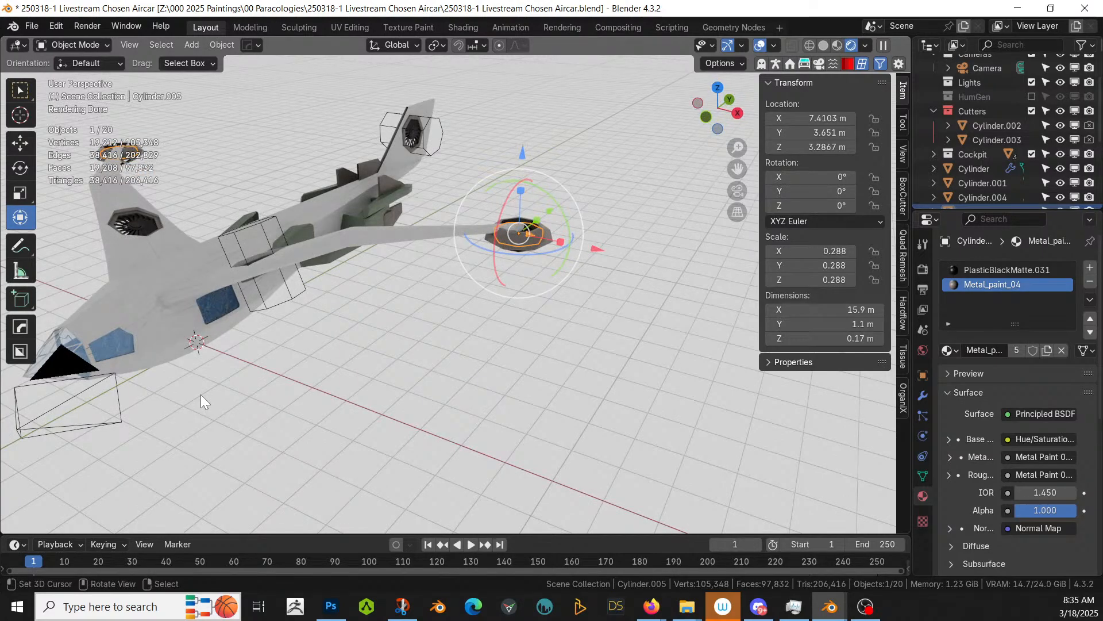
key("a")
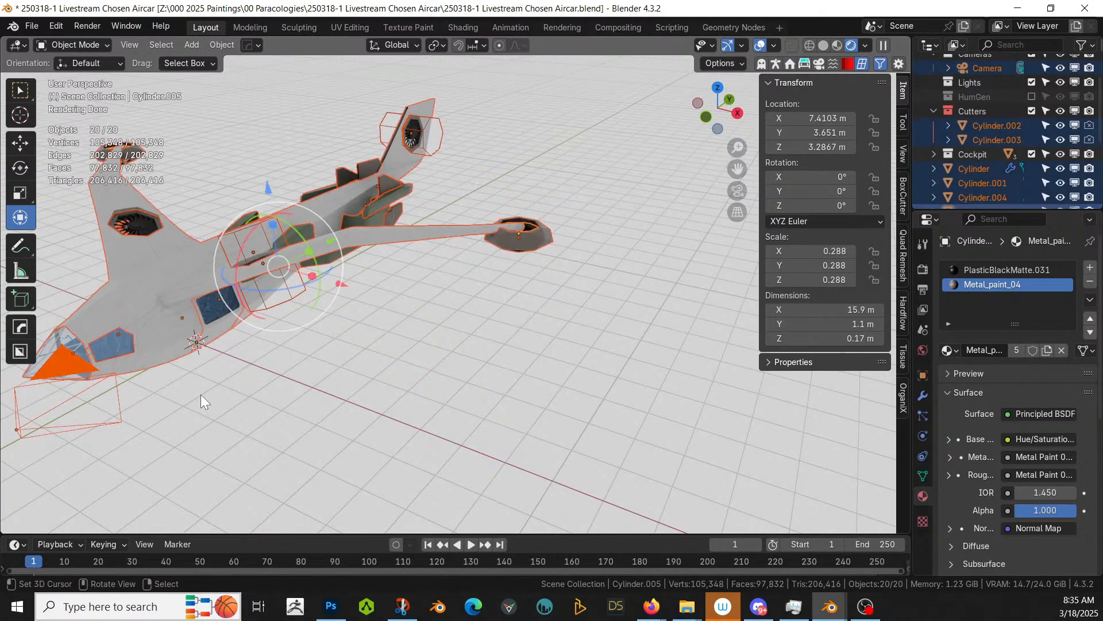
left_click(229, 44)
mouse_move(282, 561)
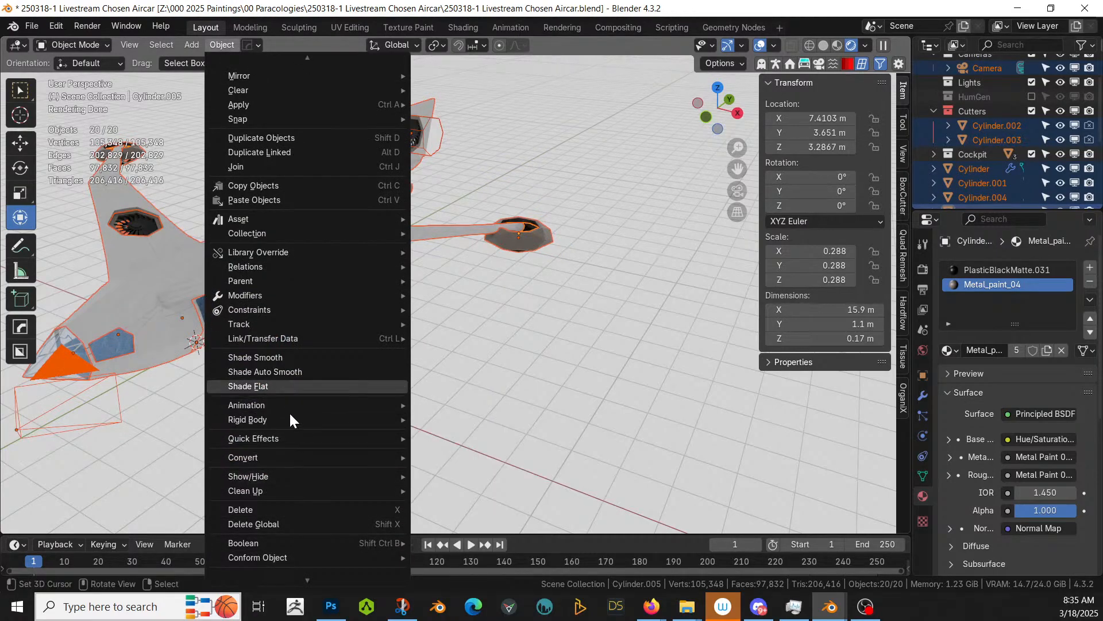
mouse_move(280, 580)
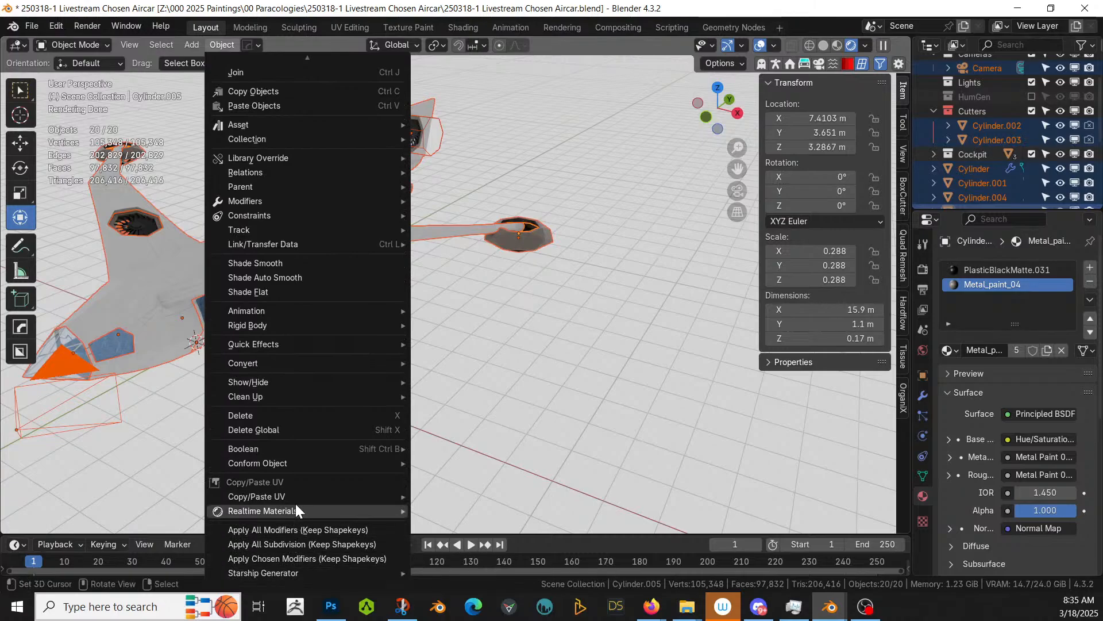
left_click(141, 288)
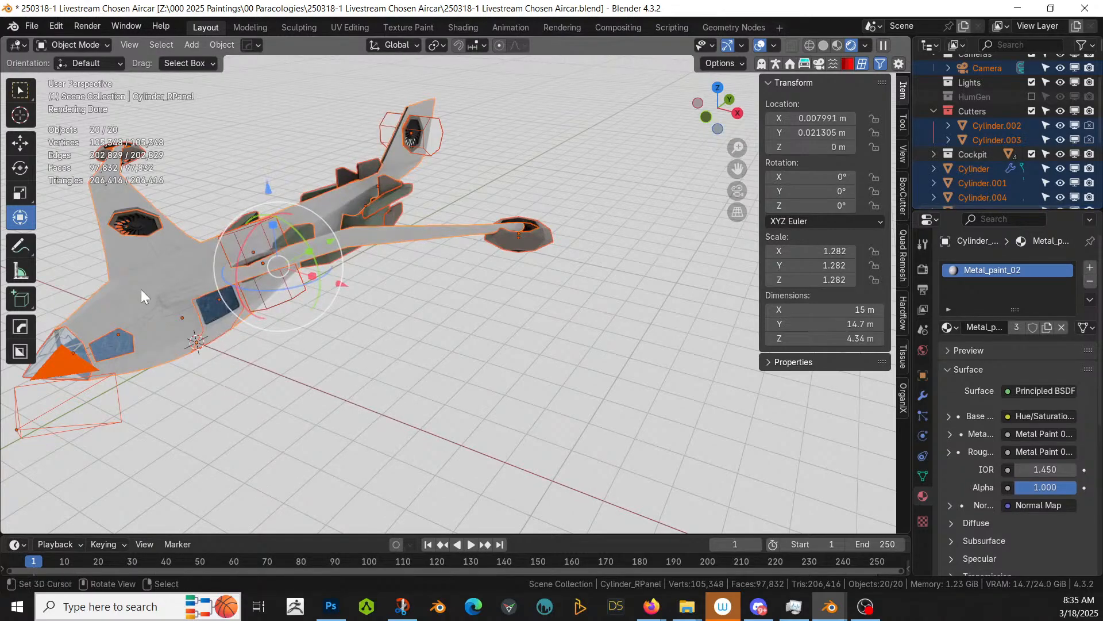
left_click(219, 43)
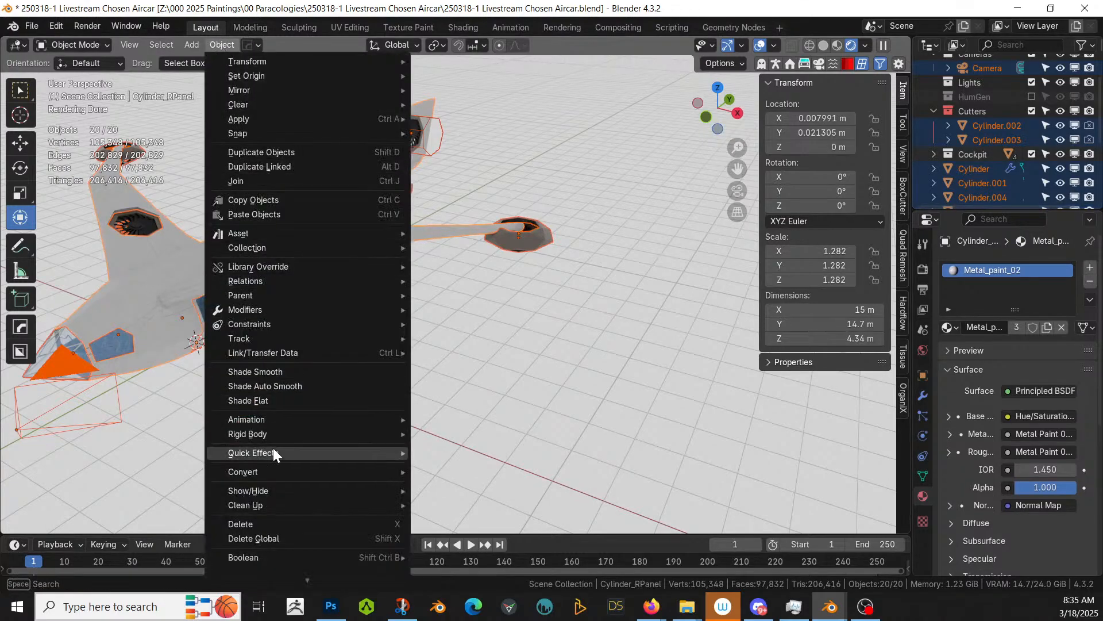
mouse_move(279, 472)
left_click(486, 481)
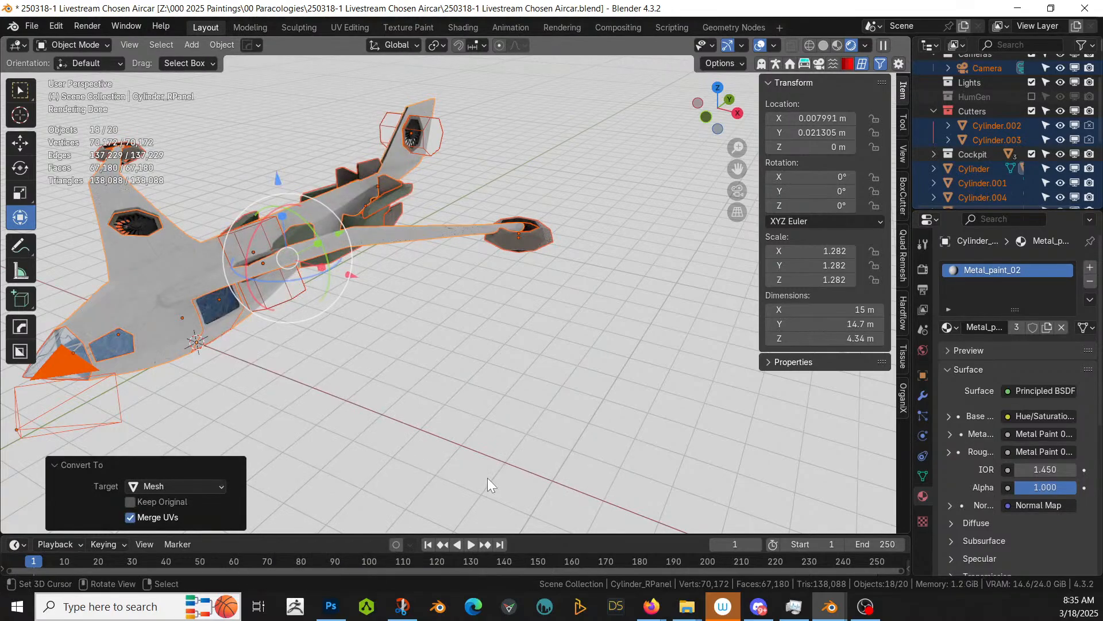
Step: Undo the join of the selected objects and delete the cutters Cylinder.002 and Cylinder.003 at the wing and tail
key("ctrl+j")
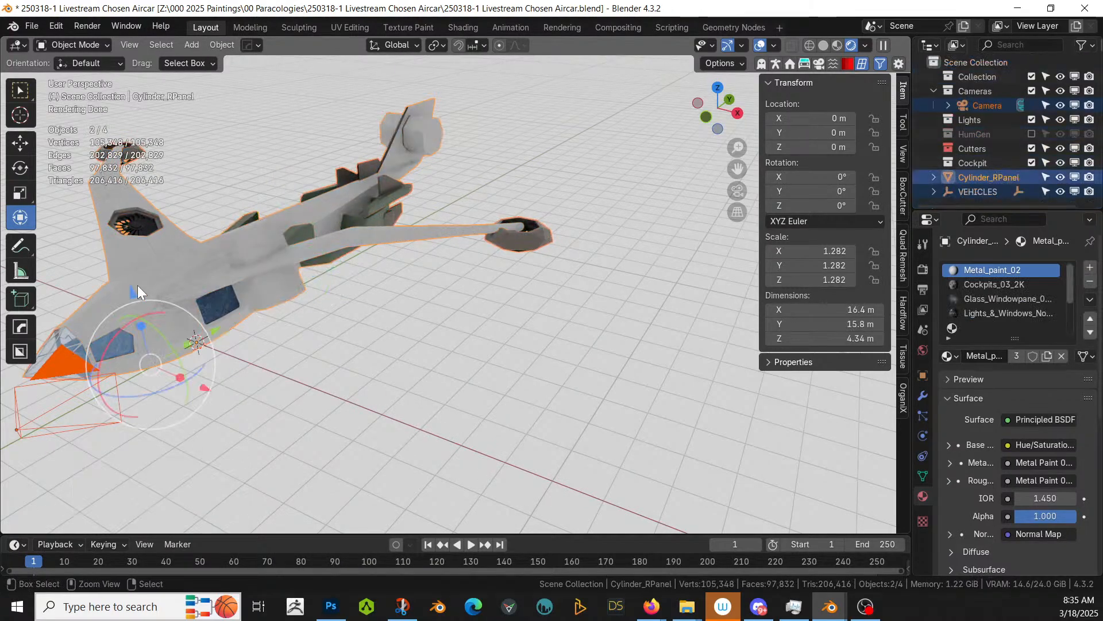
key("ctrl+z")
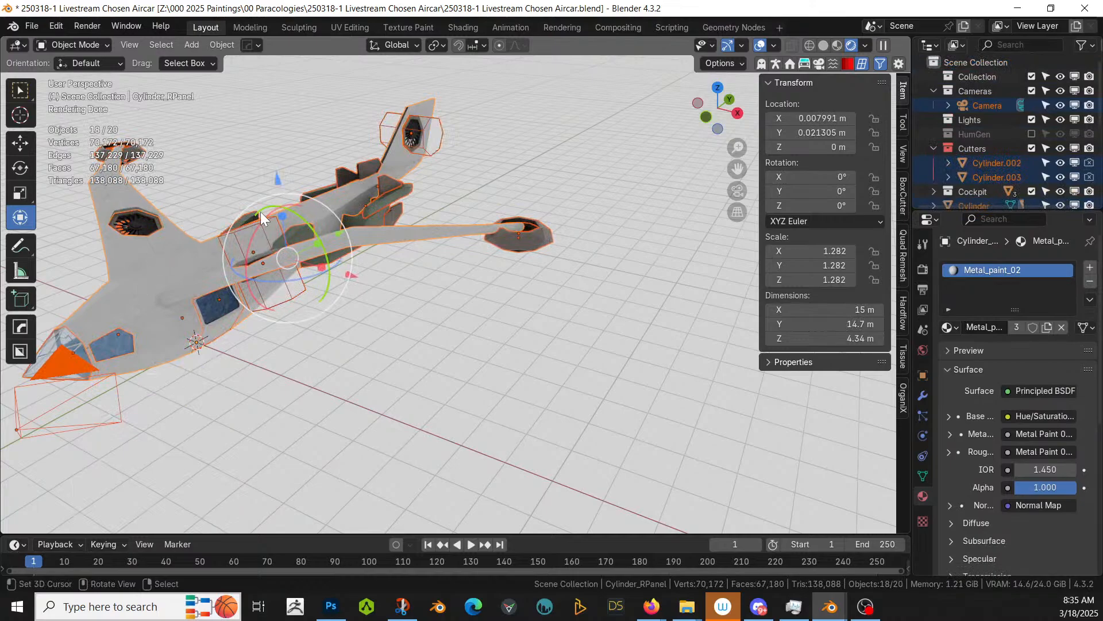
left_click(236, 240)
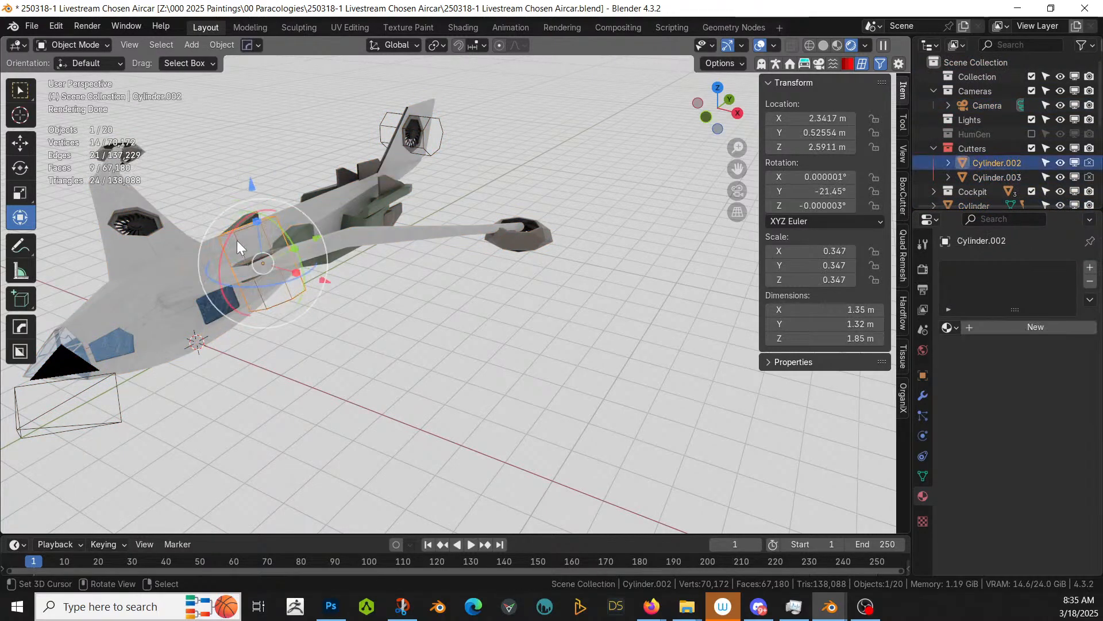
key("Delete")
left_click(433, 124)
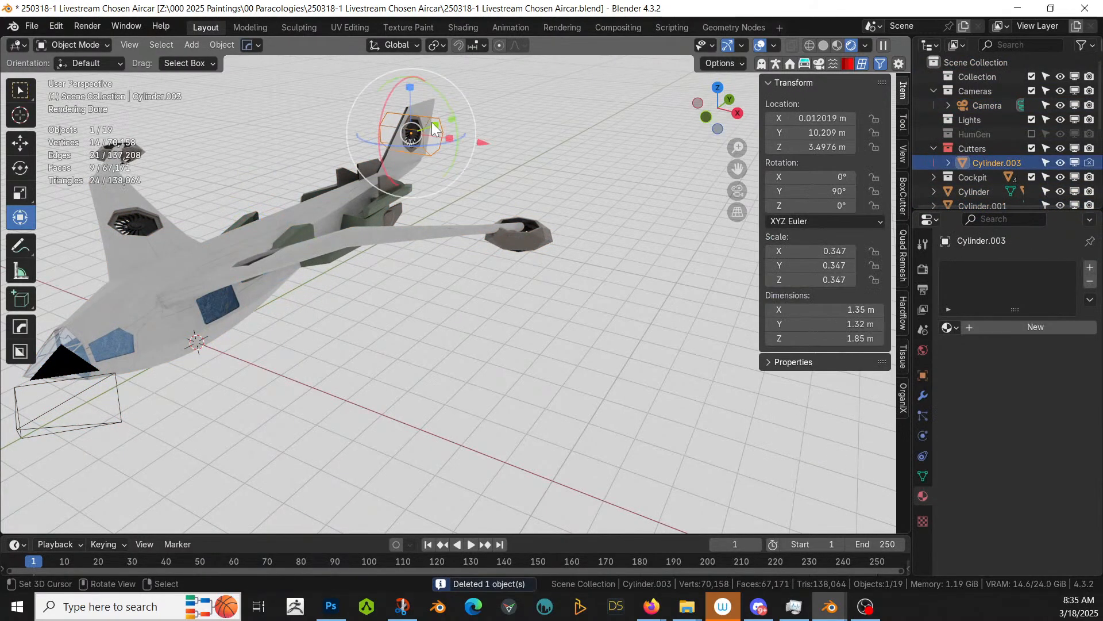
key("Delete")
Step: Select all remaining objects and join the aircar's parts into the Cylinder_RPanel object
middle_click_drag(359, 230, 383, 276)
scroll(383, 275, "up", 3)
key("a")
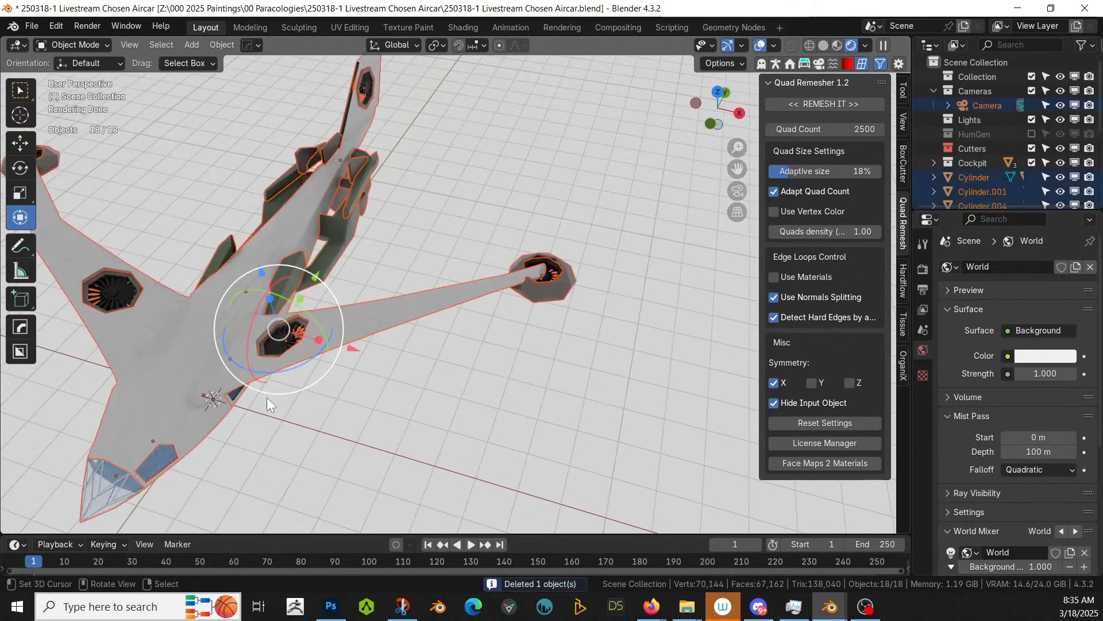
key("ctrl+j")
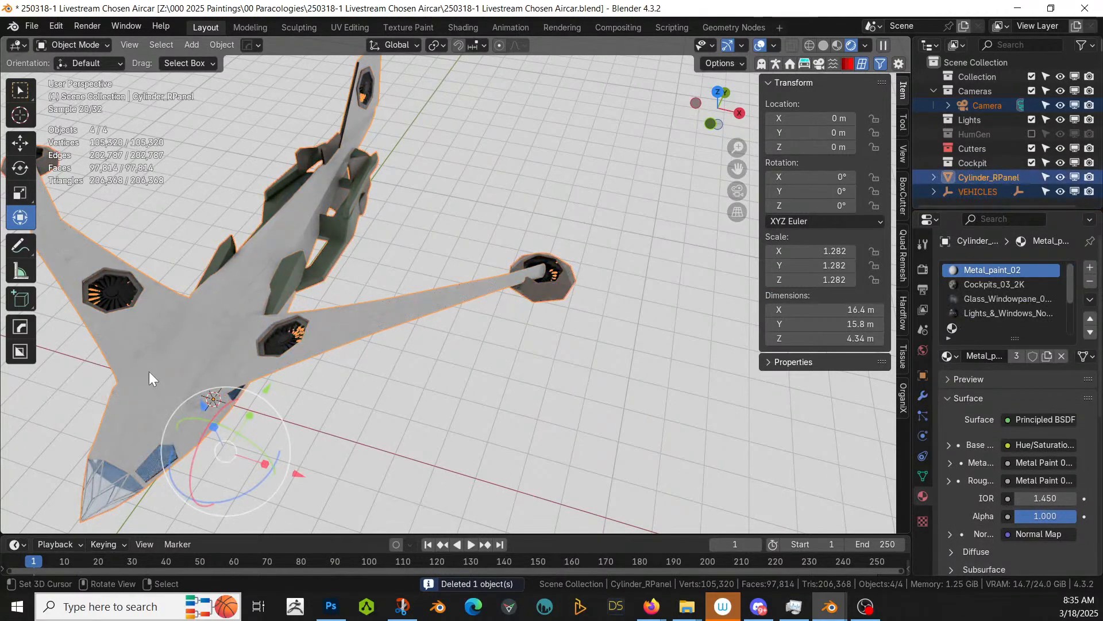
Step: Delete the leftover VEHICLES and grassHopper_grp empties from the scene
middle_click_drag(149, 371, 192, 300)
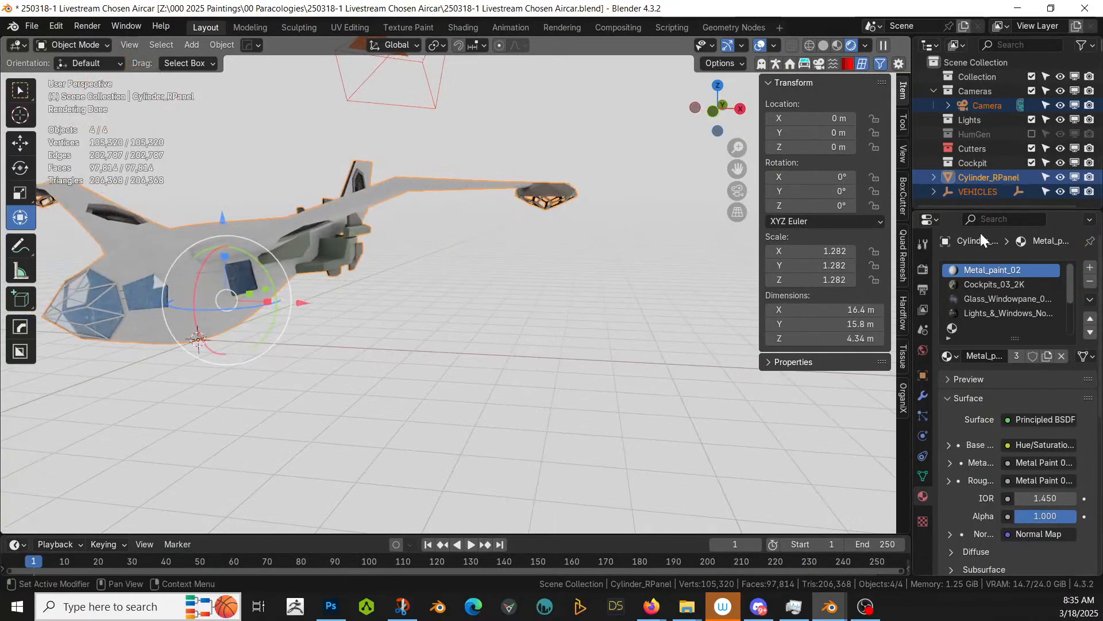
left_click(981, 191)
key("Delete")
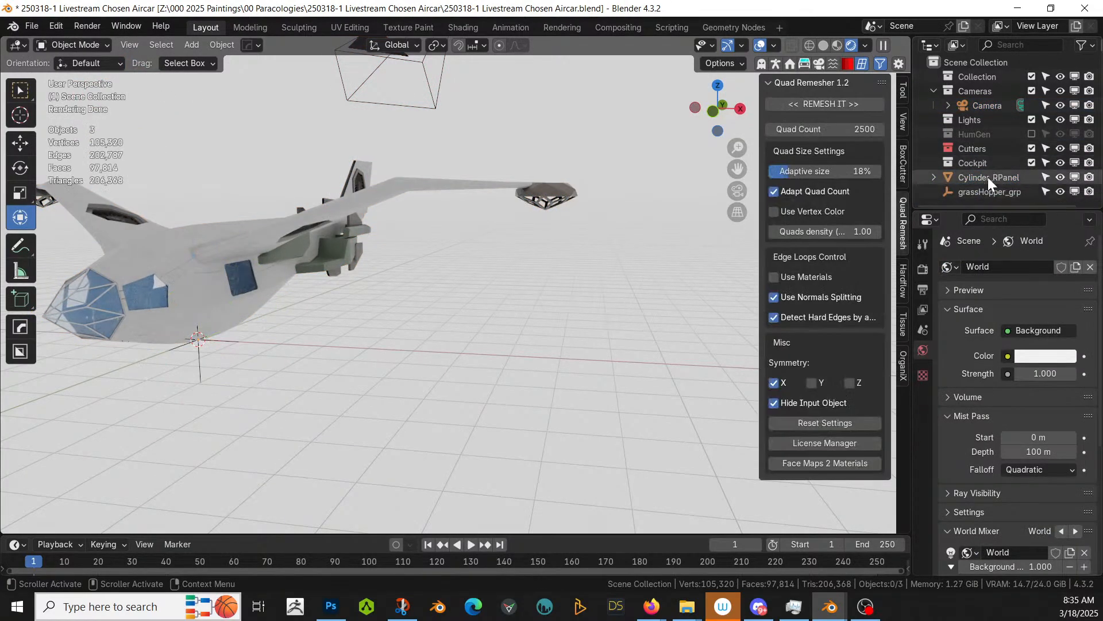
left_click(988, 177)
key("Delete")
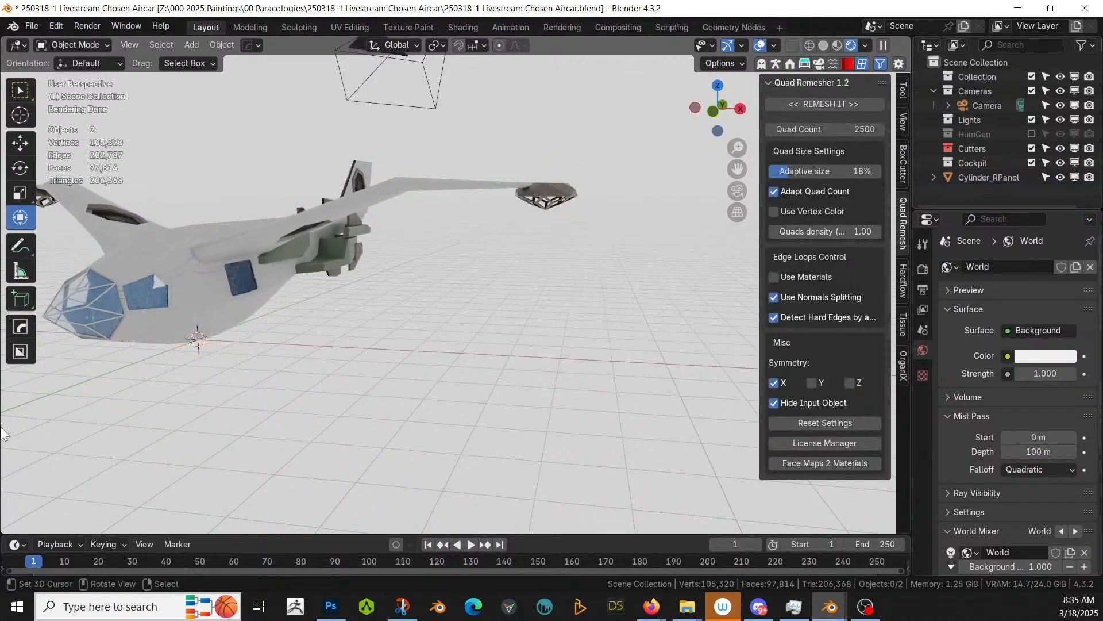
Step: Rename the joined Cylinder_RPanel object as Air Vehicle and save the file
middle_click_drag(2, 431, 369, 364)
scroll(164, 390, "up", 3)
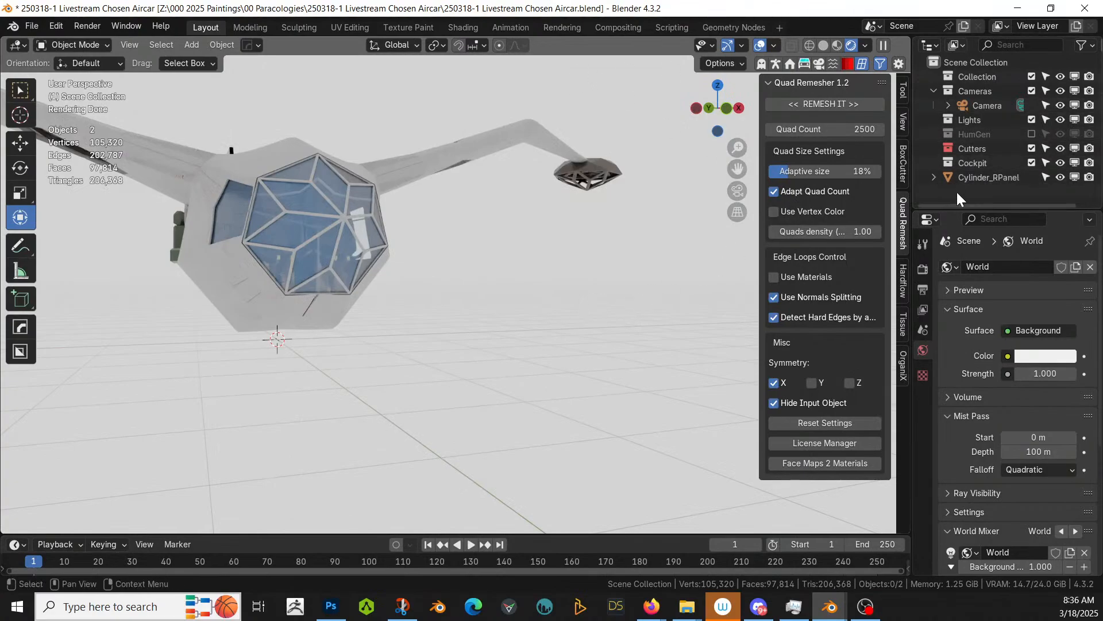
left_click(988, 177)
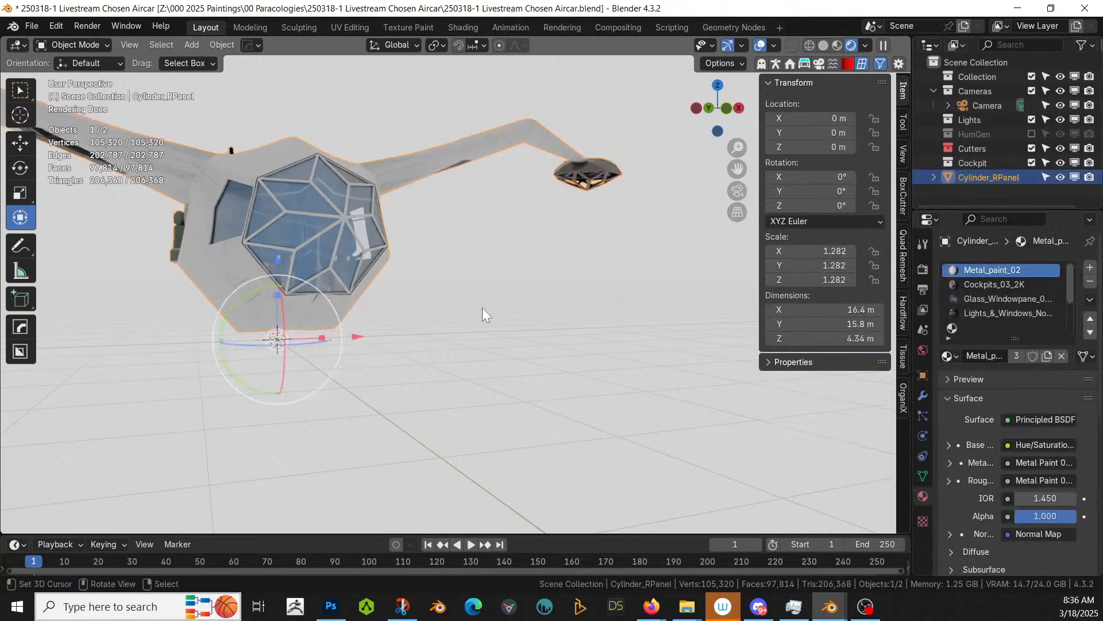
key("F2")
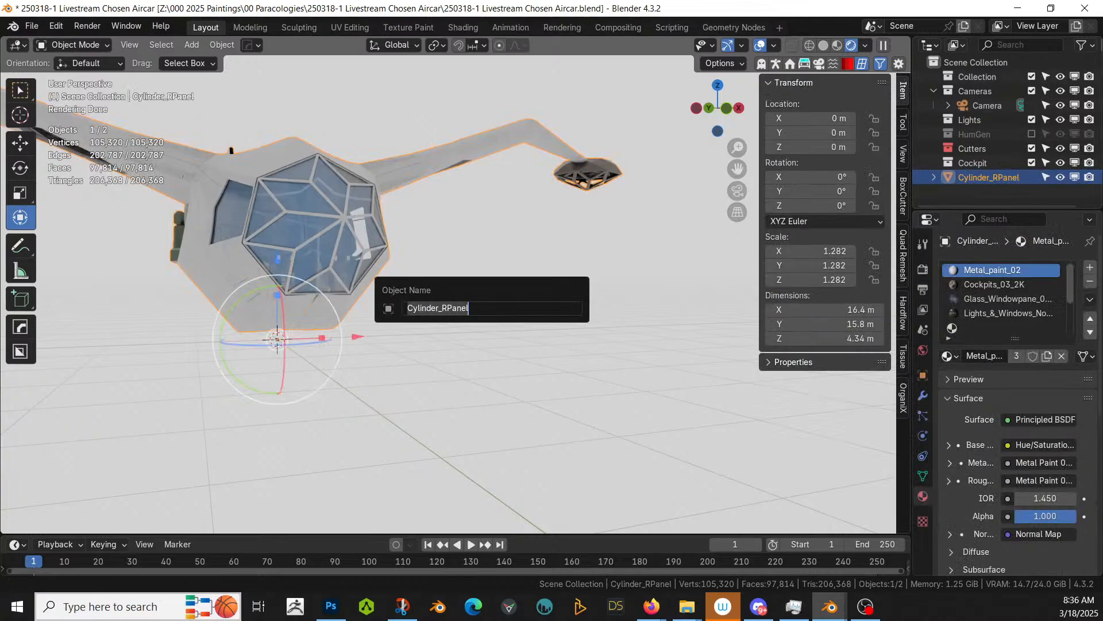
type("Air Veh")
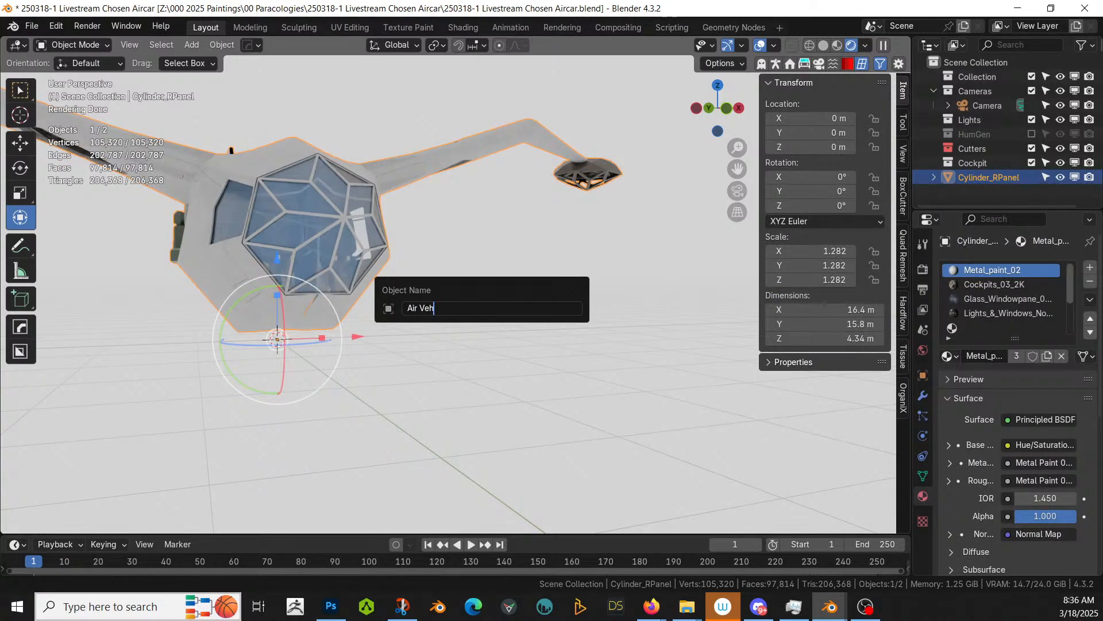
type("icle")
key("Return")
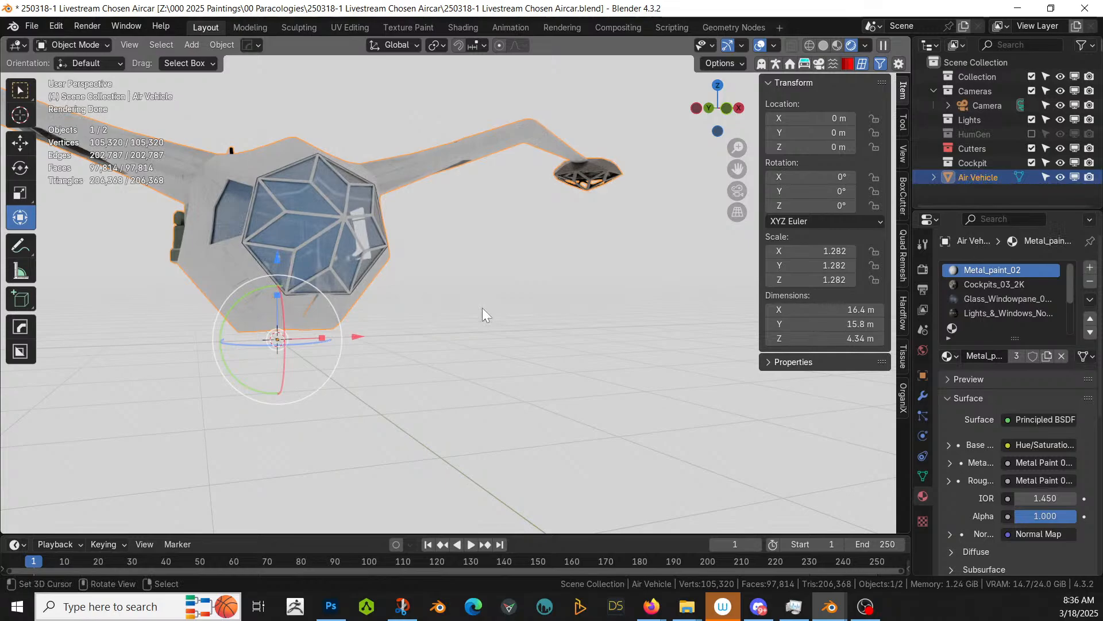
key("ctrl+s")
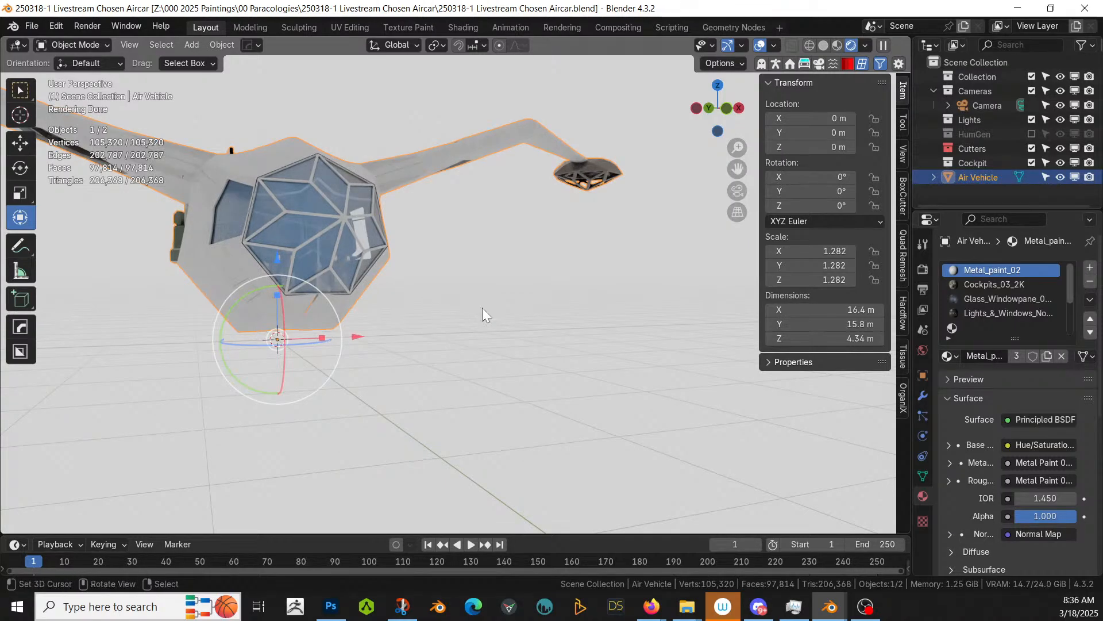
Step: Examine the rear side pods, briefly entering Edit Mode to select a face on the lower green pod
middle_click_drag(472, 294, 258, 360)
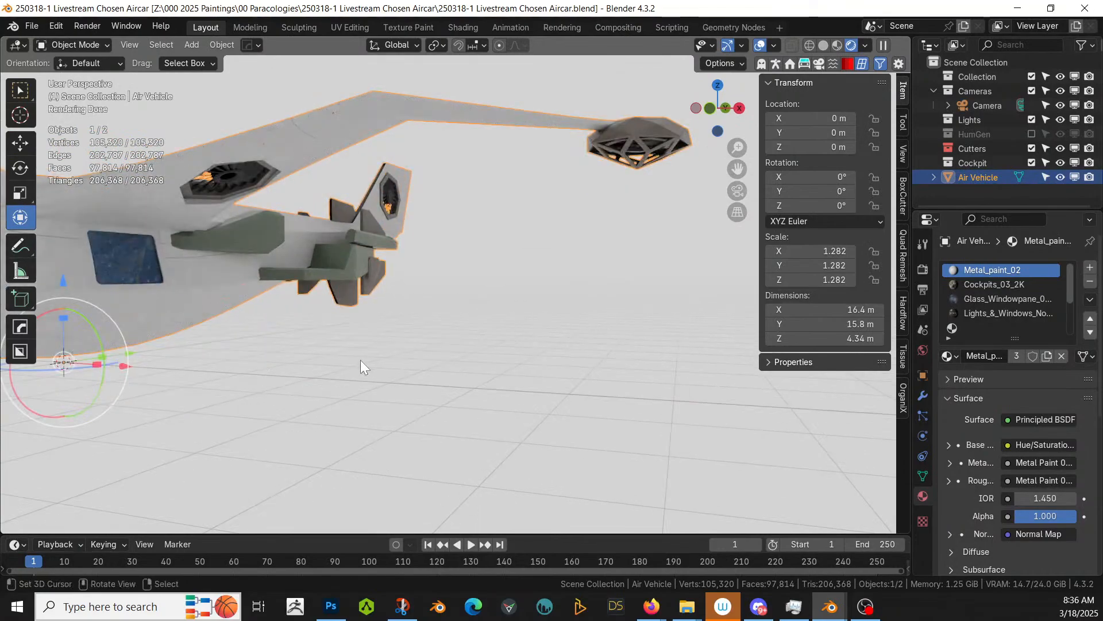
middle_click_drag(360, 359, 203, 456)
scroll(329, 347, "up", 2)
middle_click_drag(380, 427, 436, 488)
key("Tab")
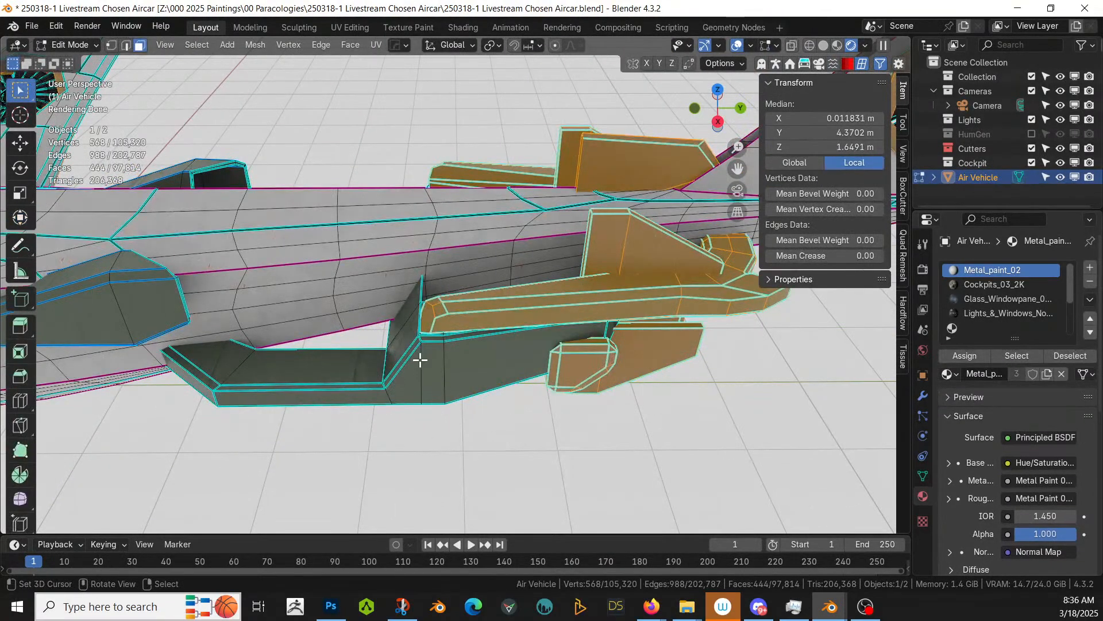
left_click(420, 361)
key("Tab")
scroll(420, 360, "down", 6)
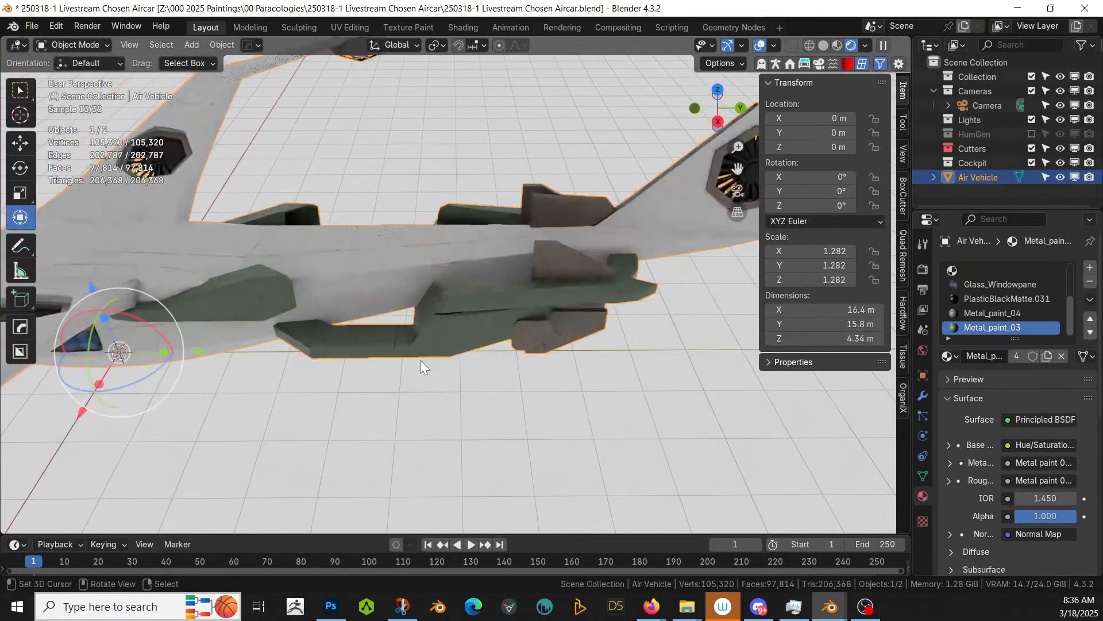
Step: Add a mirror modifier to the Air Vehicle across its local X axis and check the side pods in Edit Mode
key("alt+x")
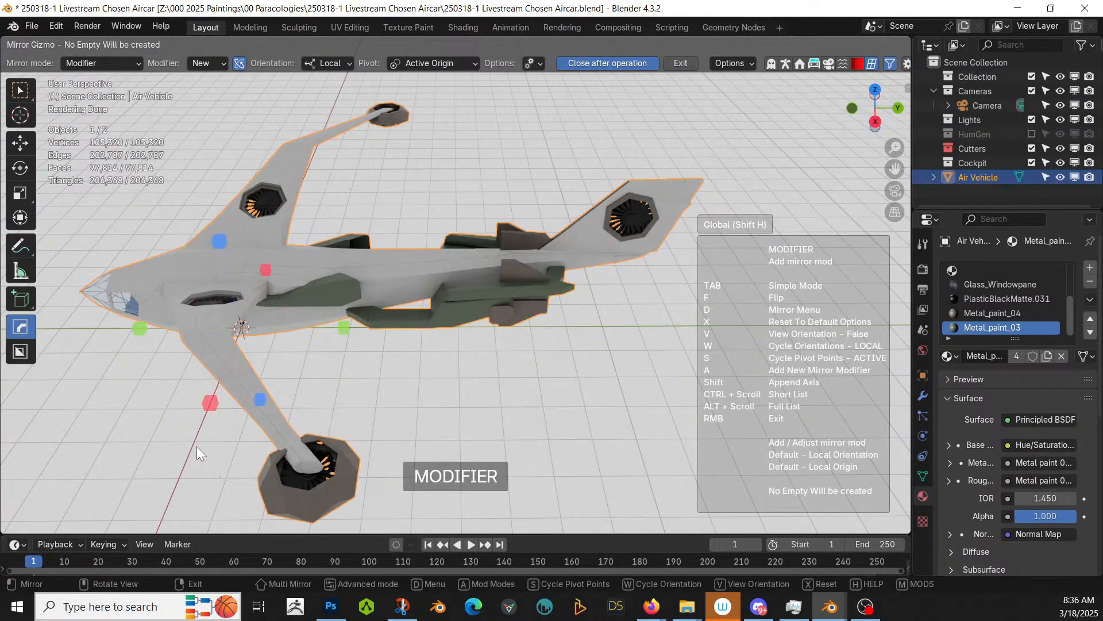
left_click(211, 403)
scroll(274, 392, "up", 2)
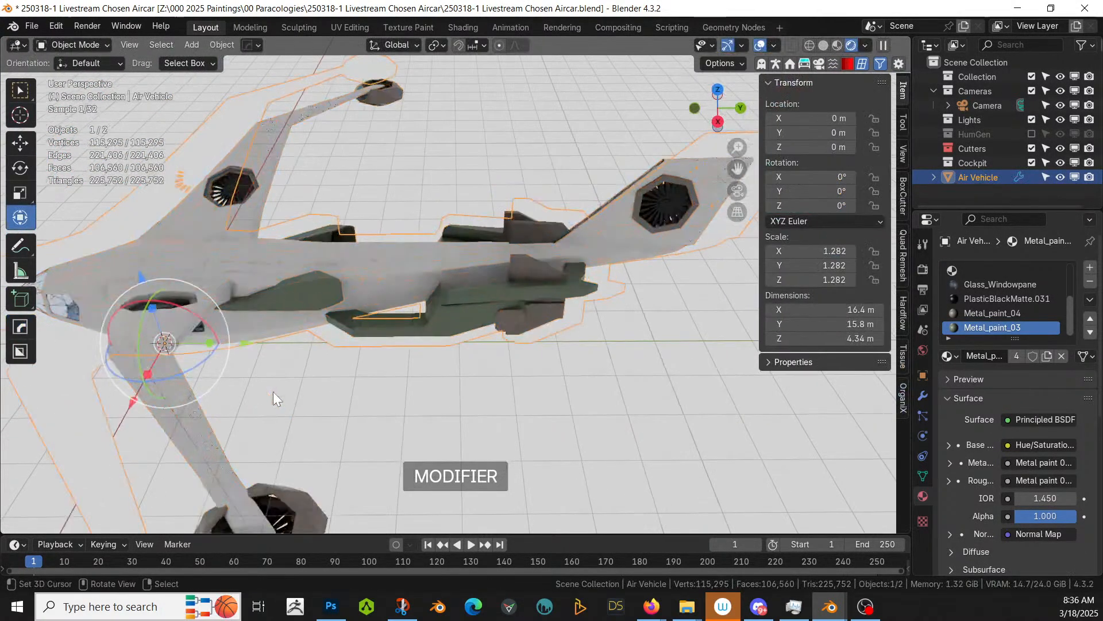
middle_click_drag(274, 391, 258, 284)
key("Tab")
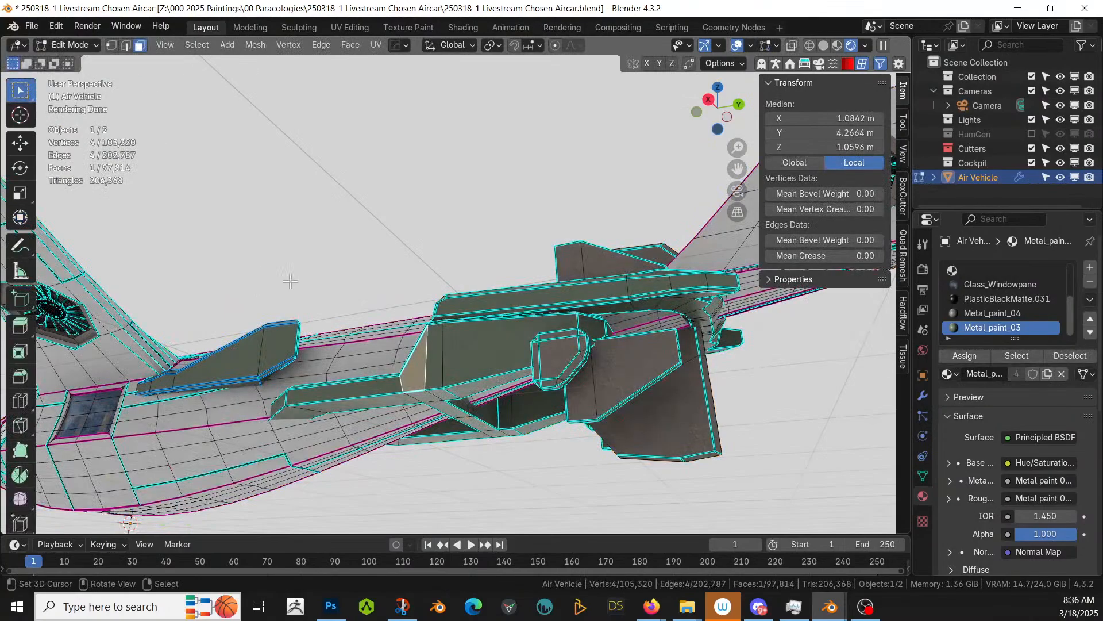
key("Tab")
scroll(323, 264, "down", 2)
Step: Deselect the Air Vehicle in Object Mode and save the file
left_click(323, 264)
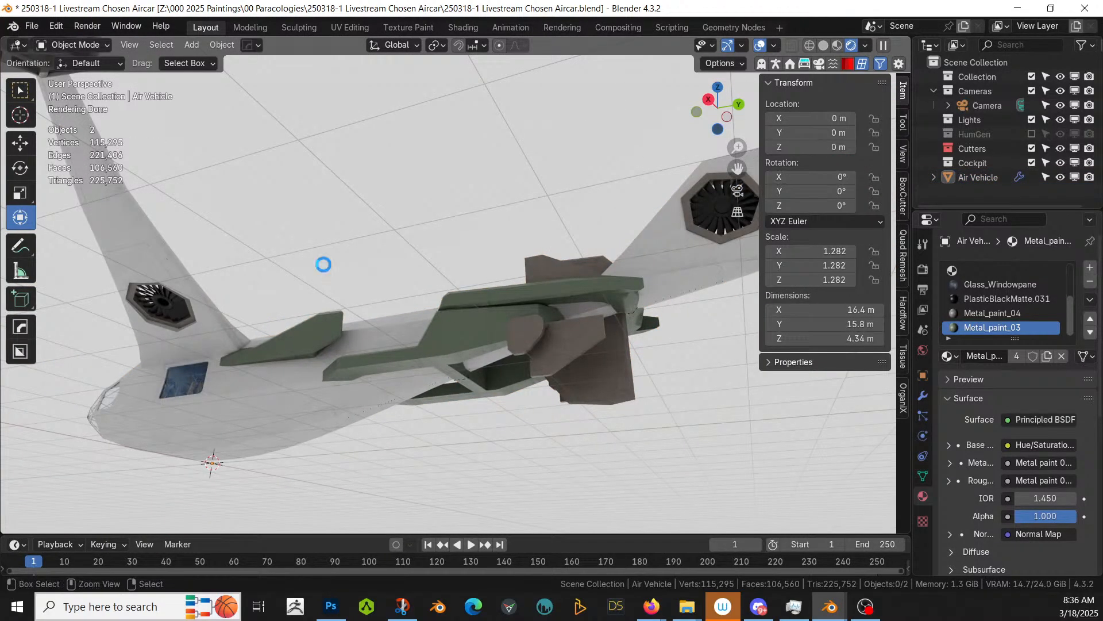
key("ctrl+s")
middle_click_drag(323, 264, 521, 311)
scroll(520, 311, "down", 3)
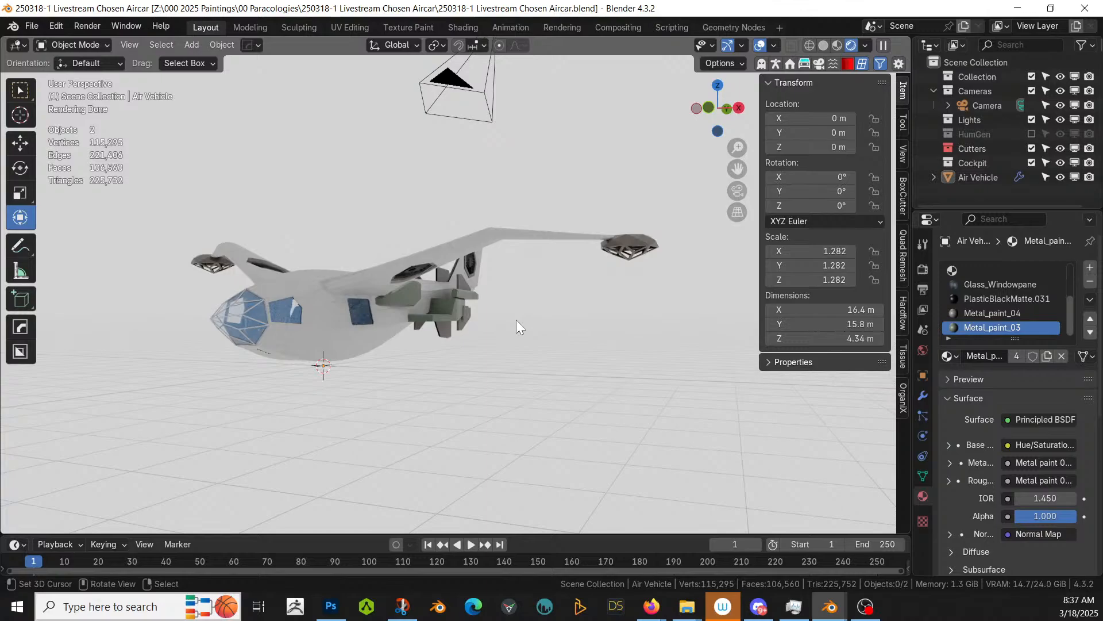
Step: Switch the viewport to solid shading and add a mesh plane at the world origin
middle_click_drag(513, 323, 474, 361)
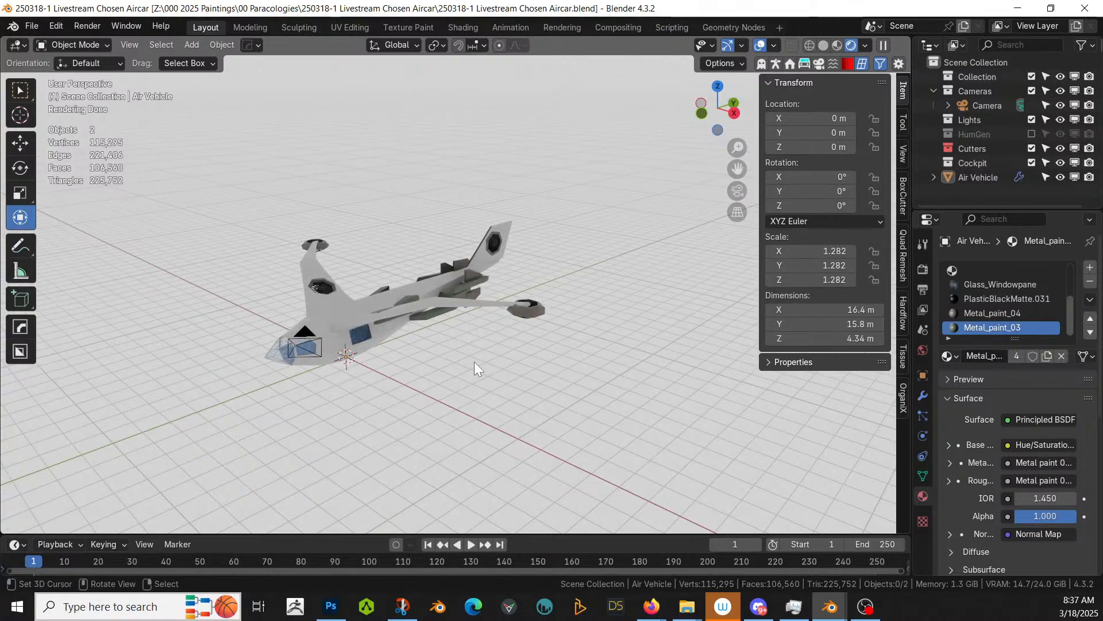
key("z")
key("6")
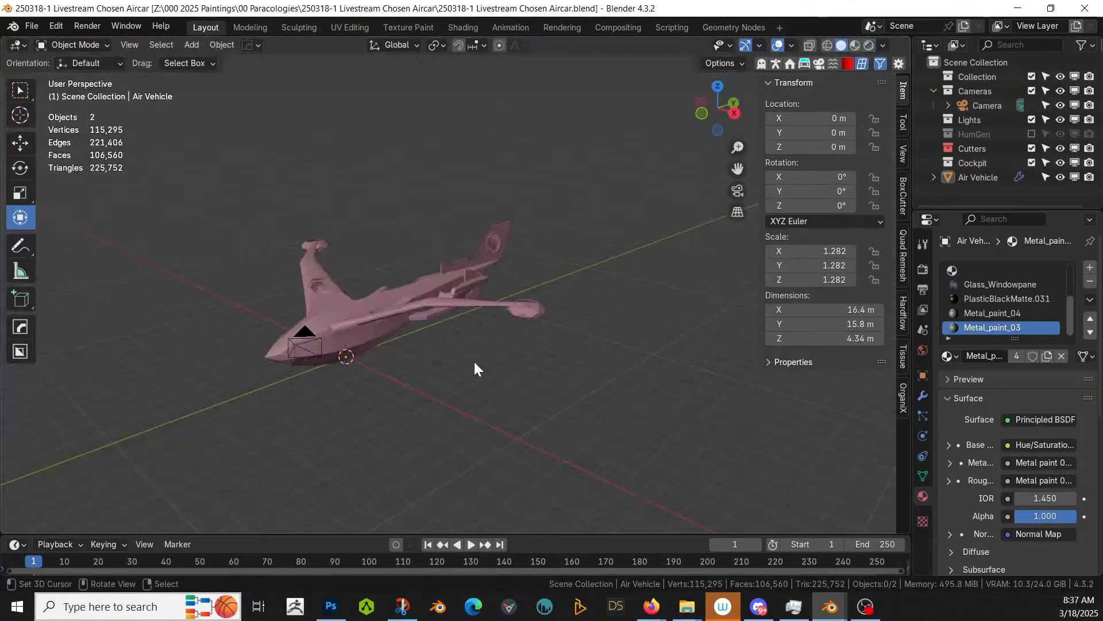
key("shift+a")
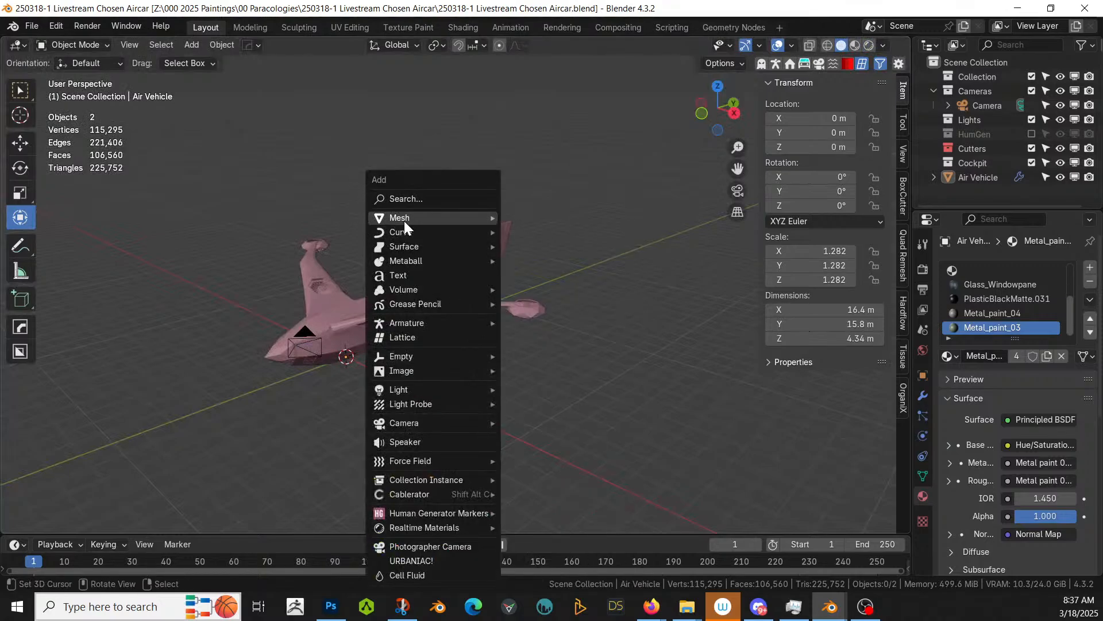
mouse_move(403, 219)
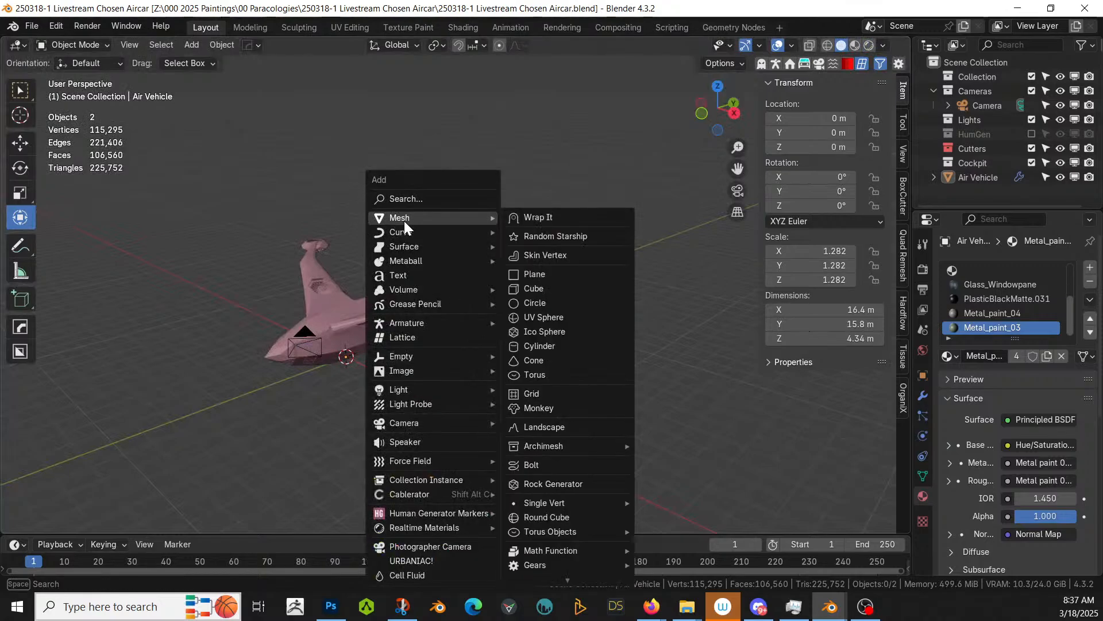
left_click(562, 275)
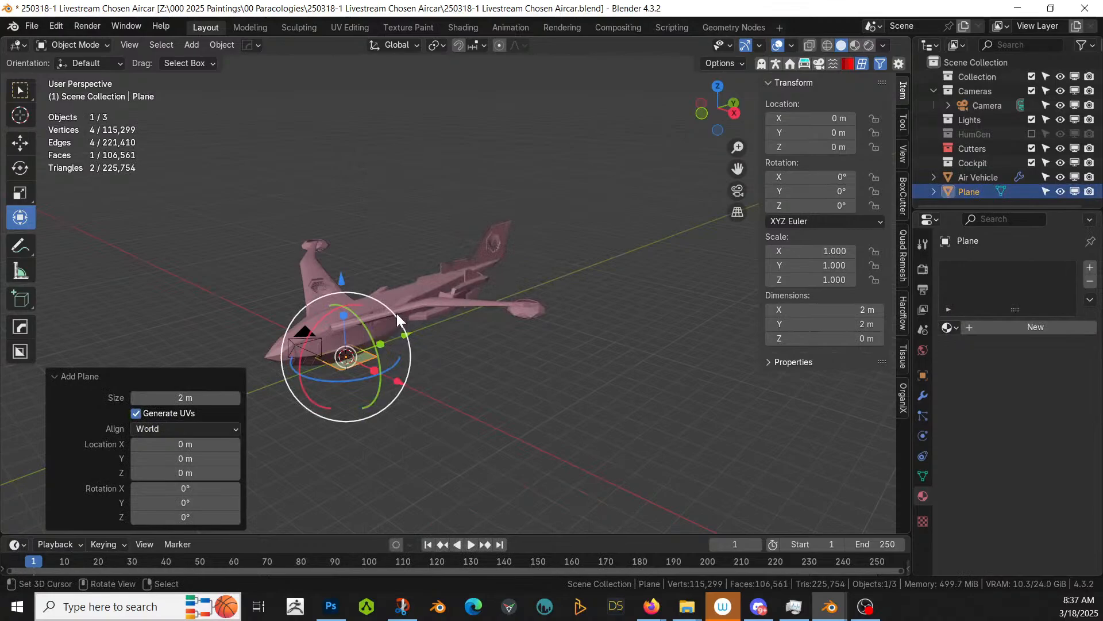
Step: Scale the new plane by 100 and apply its rotation and scale
type("s100")
key("Return")
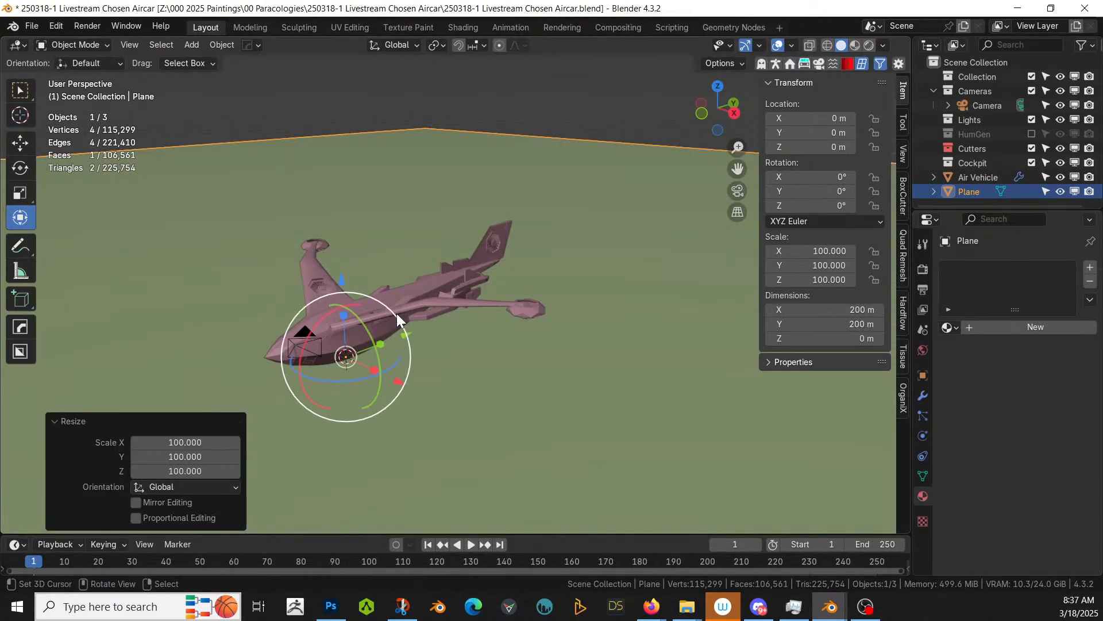
scroll(397, 313, "down", 3)
middle_click_drag(396, 313, 242, 402)
key("ctrl+a")
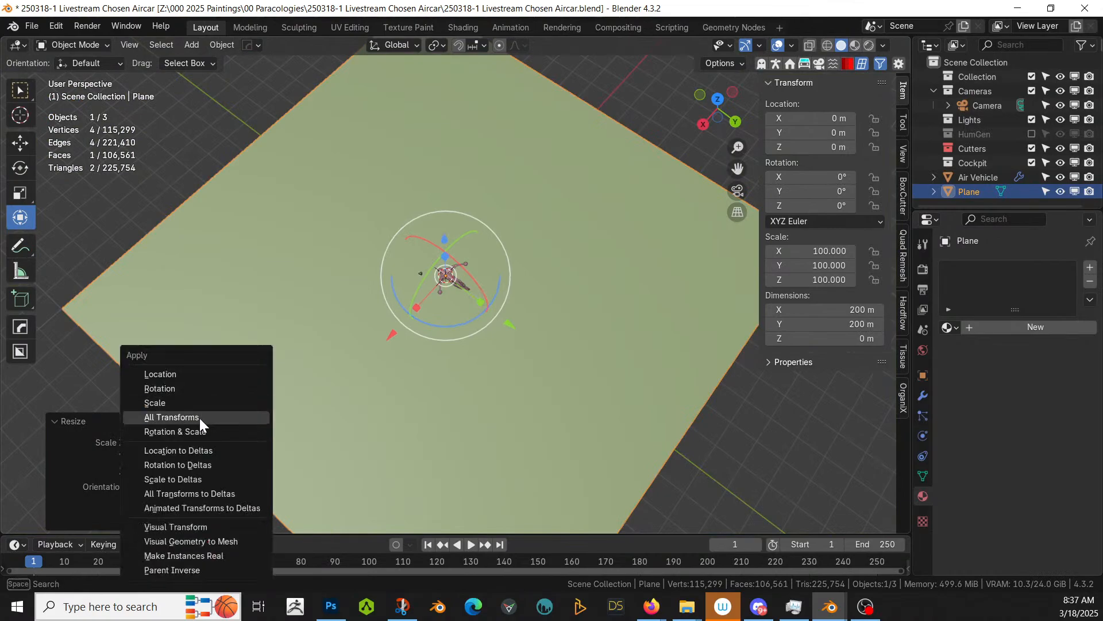
left_click(198, 436)
Step: Subdivide the plane's mesh with 10 cuts and return to Object Mode
key("Tab")
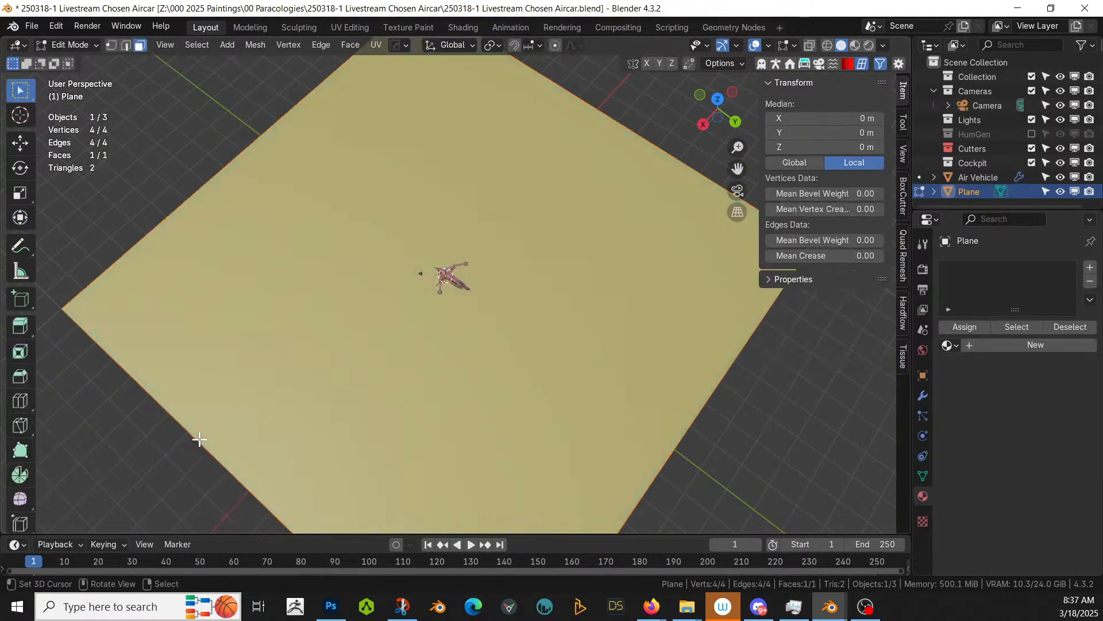
right_click(194, 437)
left_click(147, 321)
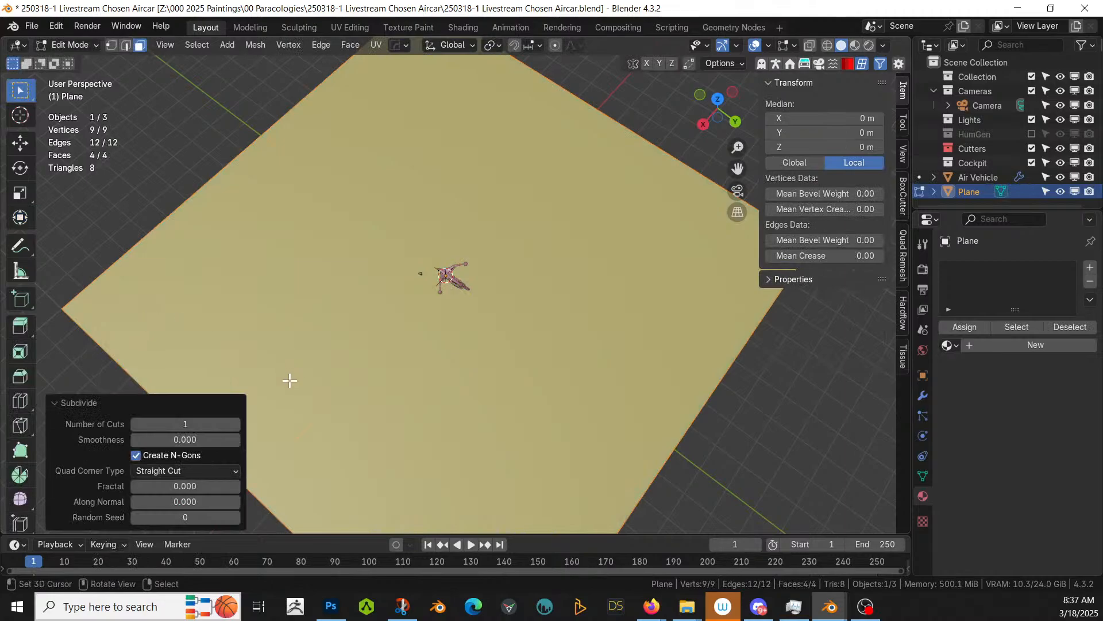
left_click(236, 424)
left_click(235, 424)
left_click(235, 424)
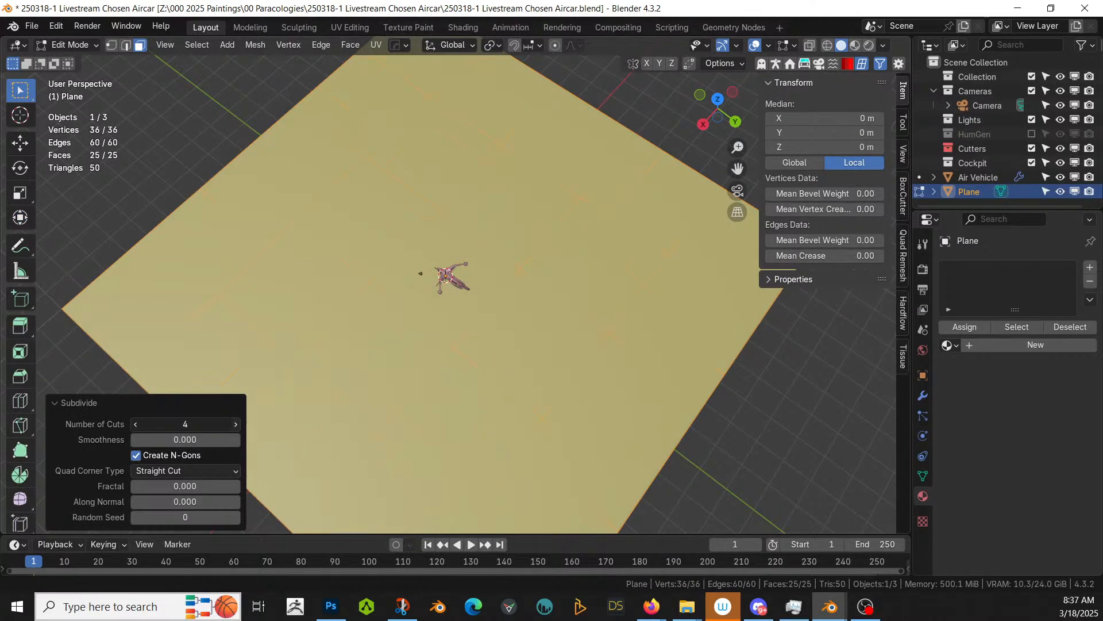
left_click(235, 424)
left_click(236, 424)
left_click(236, 424)
left_click(236, 424)
left_click(235, 424)
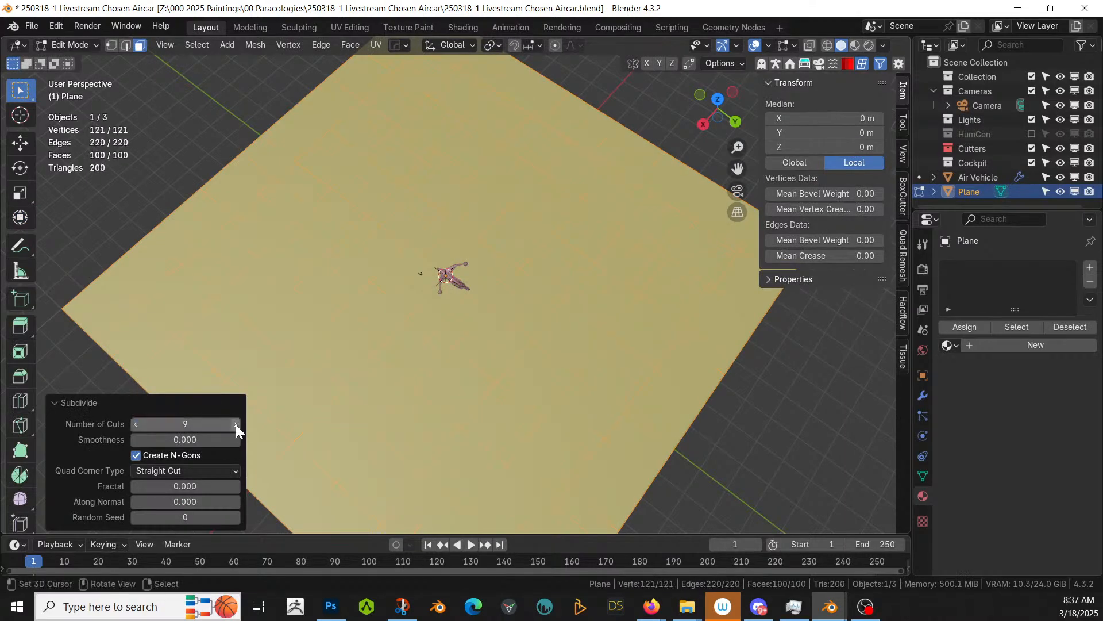
left_click(236, 424)
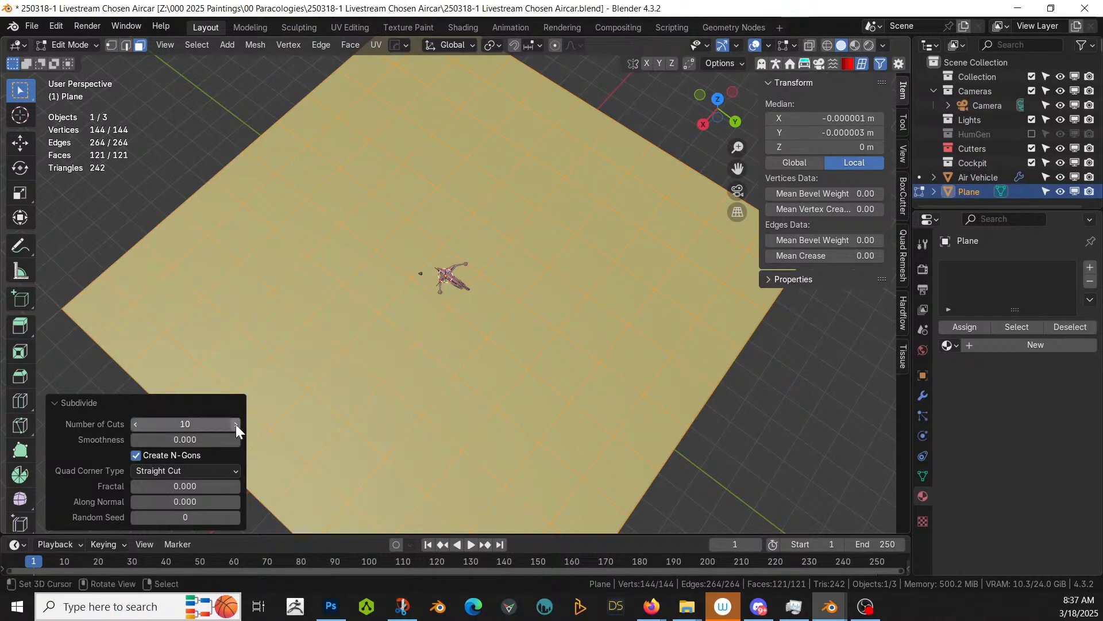
key("Tab")
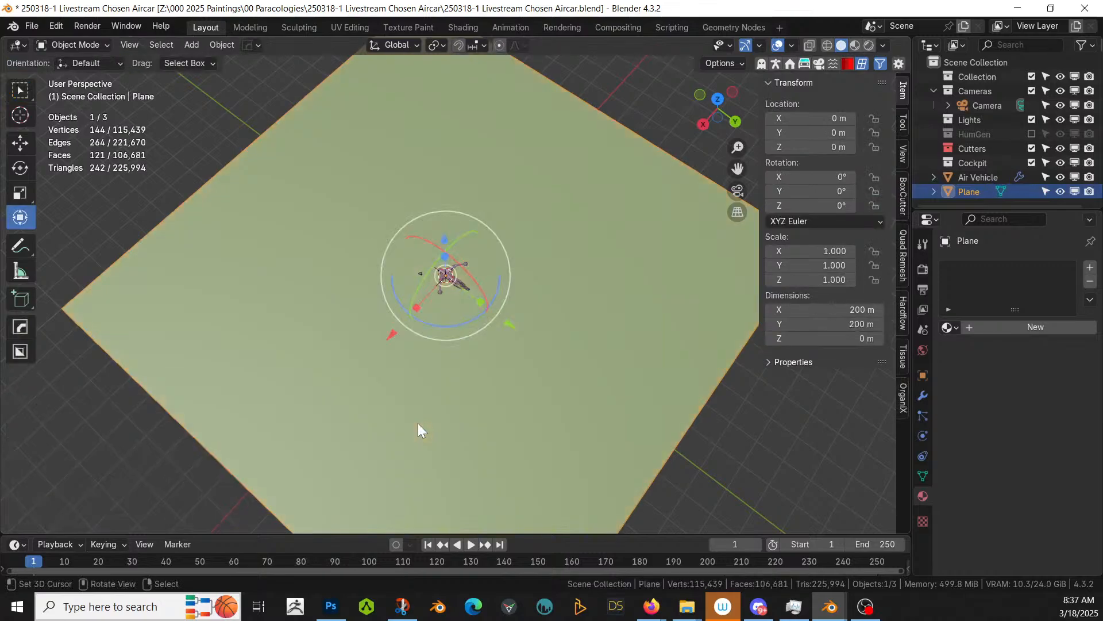
Step: Add a Bézier curve at the world origin in top orthographic view
middle_click_drag(418, 424, 612, 336)
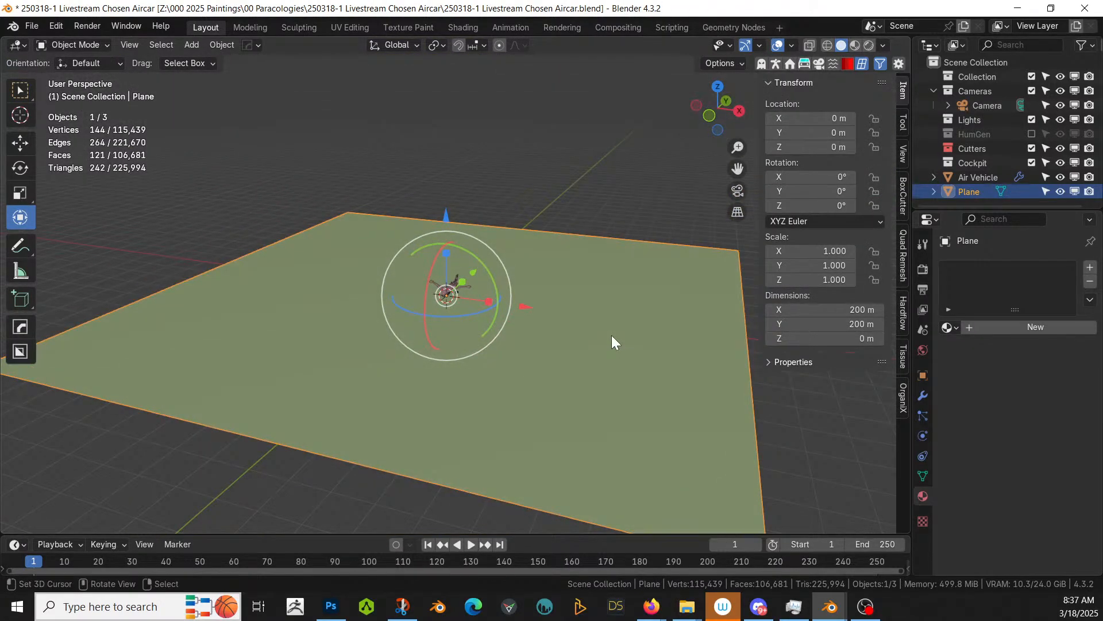
key("KP_5")
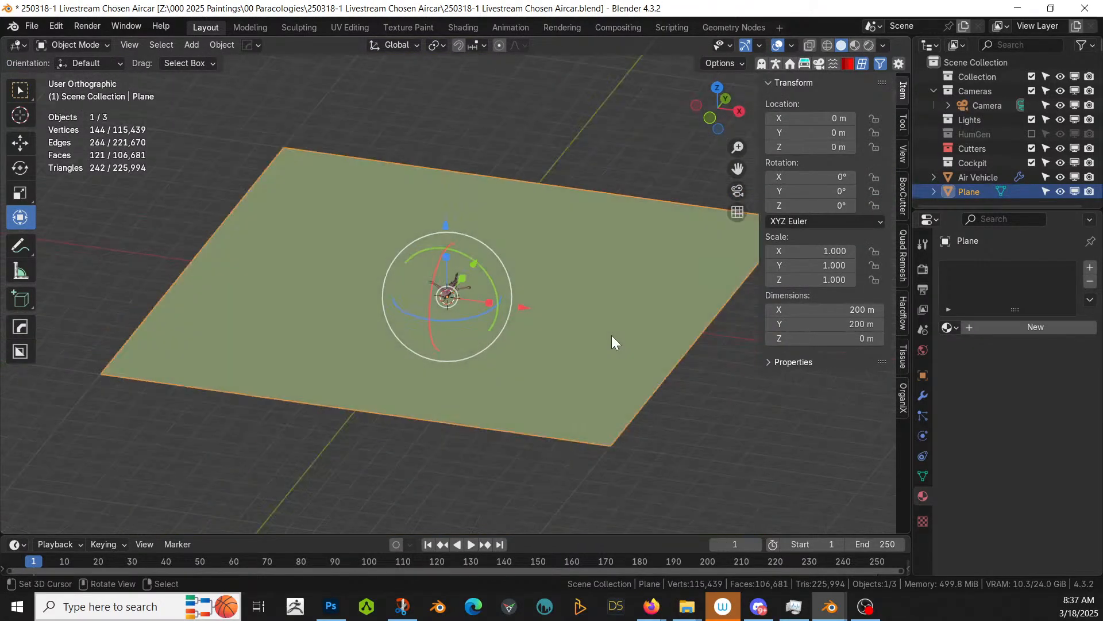
key("KP_7")
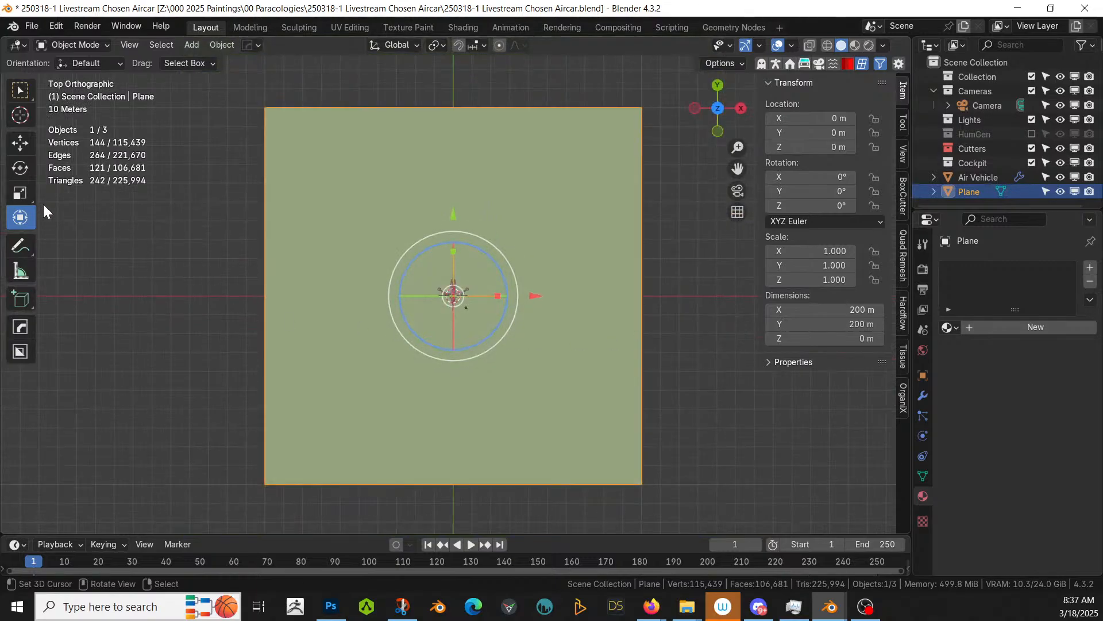
key("shift+a")
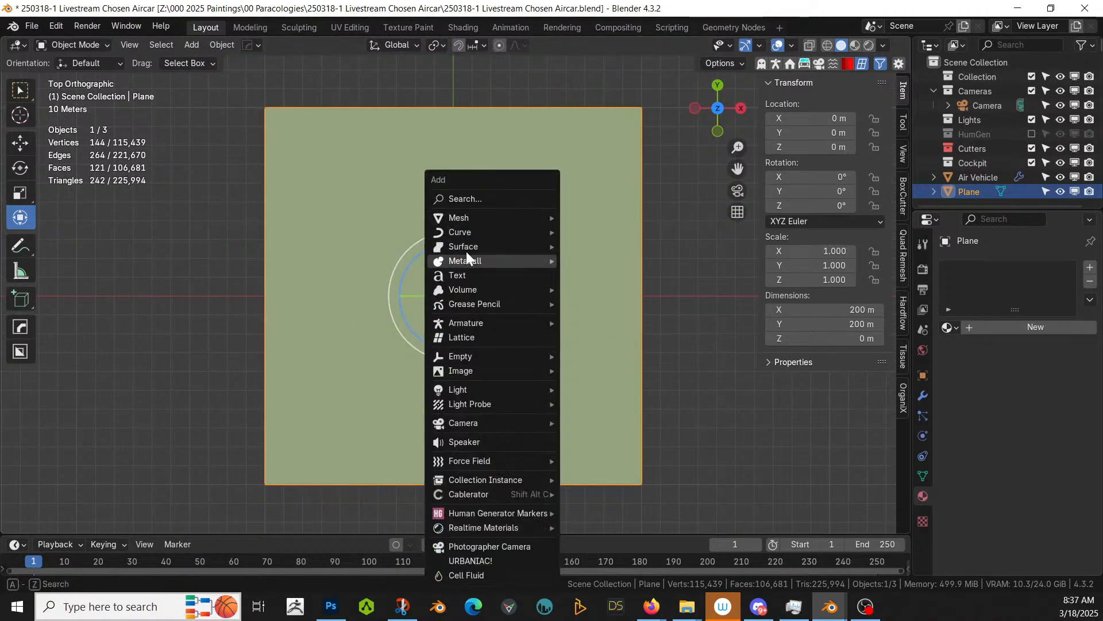
mouse_move(478, 231)
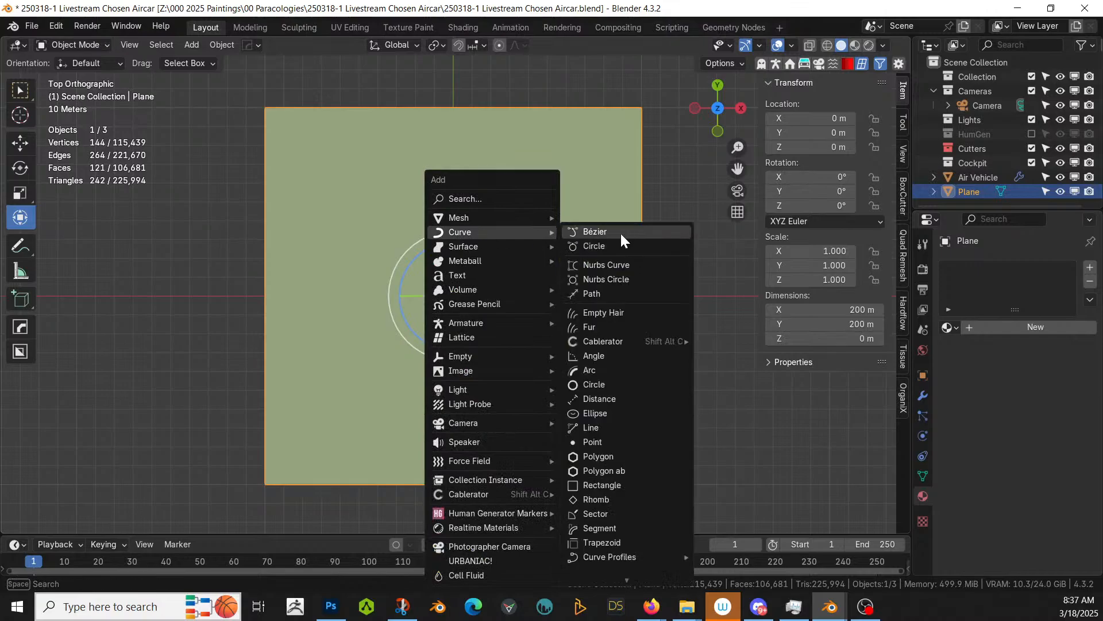
left_click(610, 236)
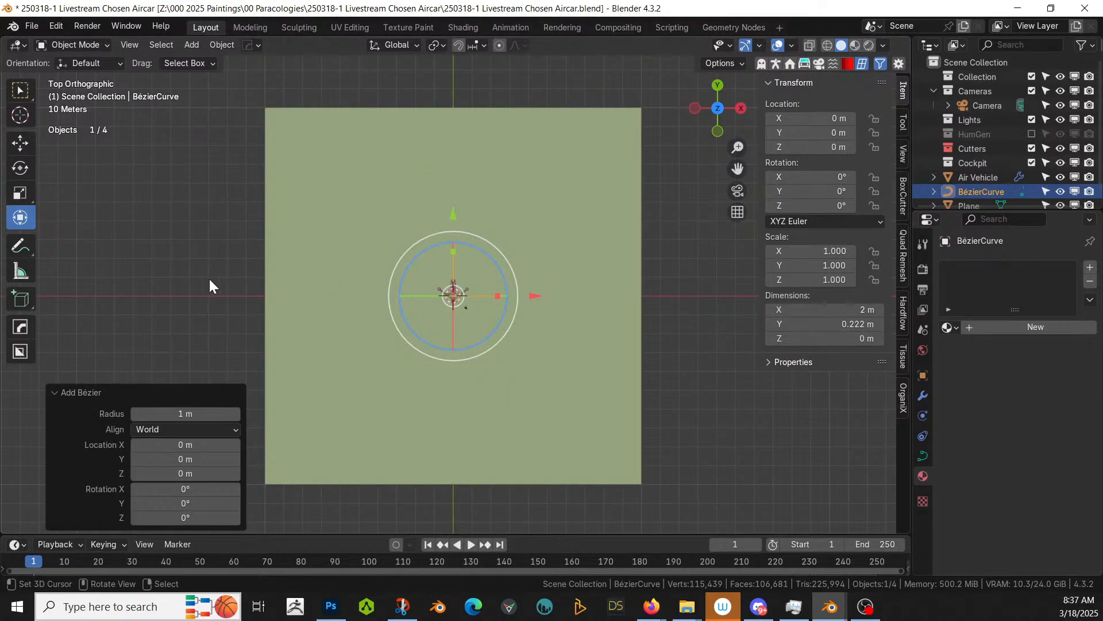
Step: Delete all of the Bézier curve's default vertices in Edit Mode and activate the freehand curve Draw tool
key("Tab")
key("x")
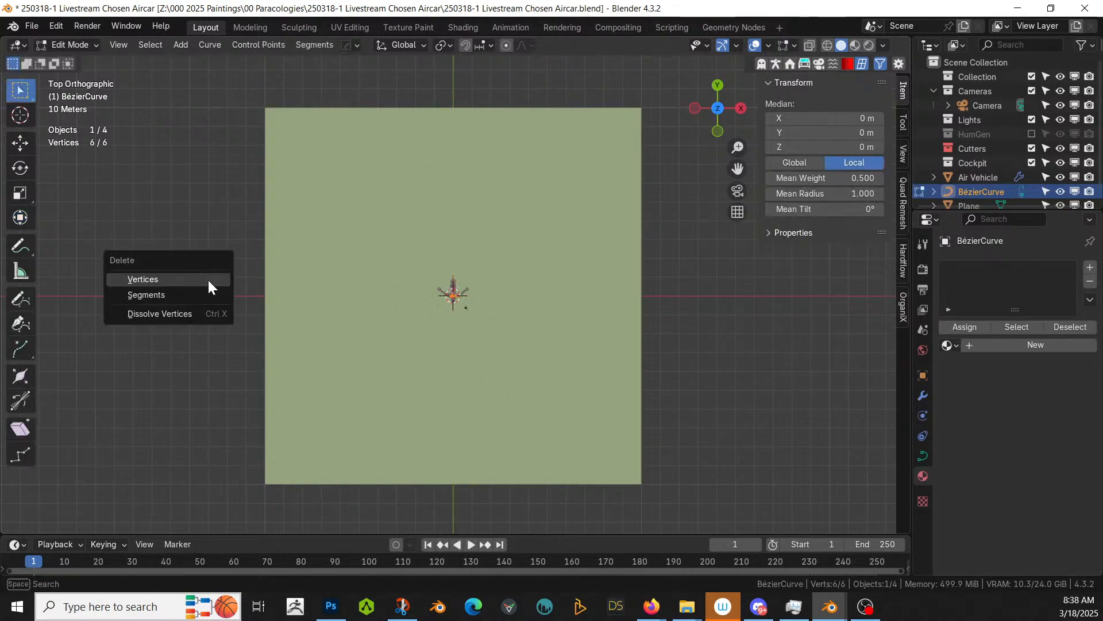
left_click(208, 278)
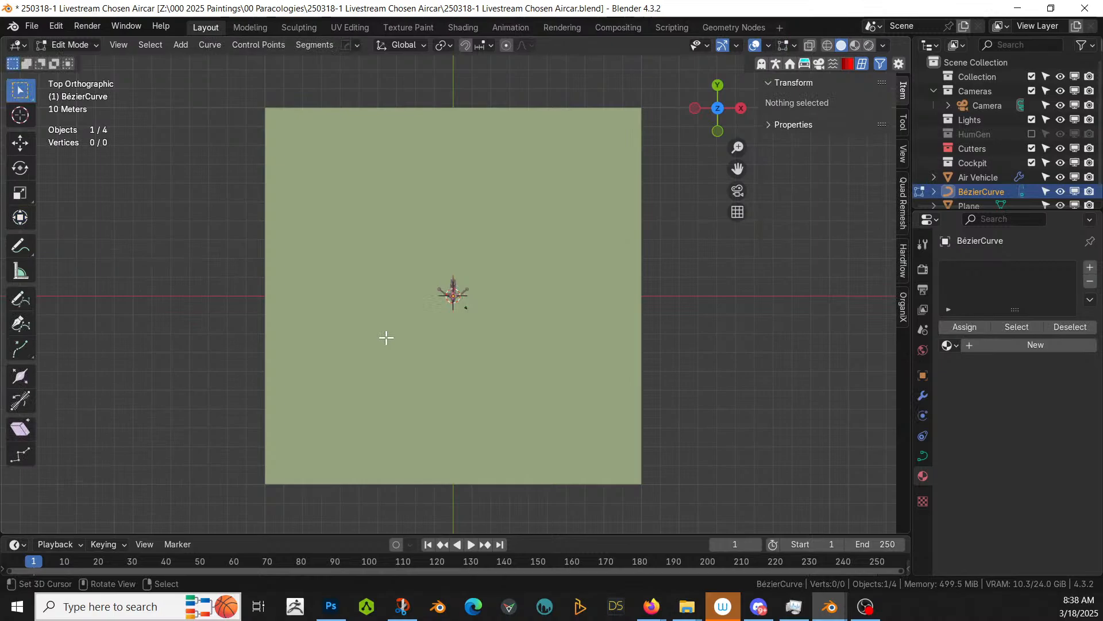
left_click(21, 299)
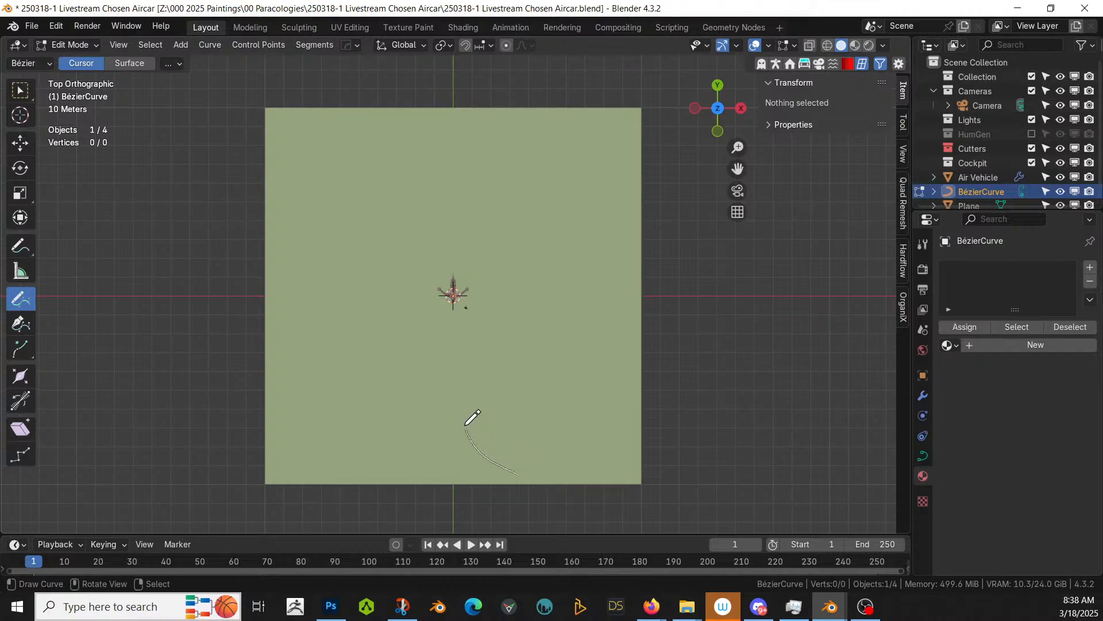
mouse_move(465, 426)
left_mouse_down()
mouse_move(431, 340)
mouse_move(380, 263)
left_mouse_up()
left_click_drag(459, 129, 457, 122)
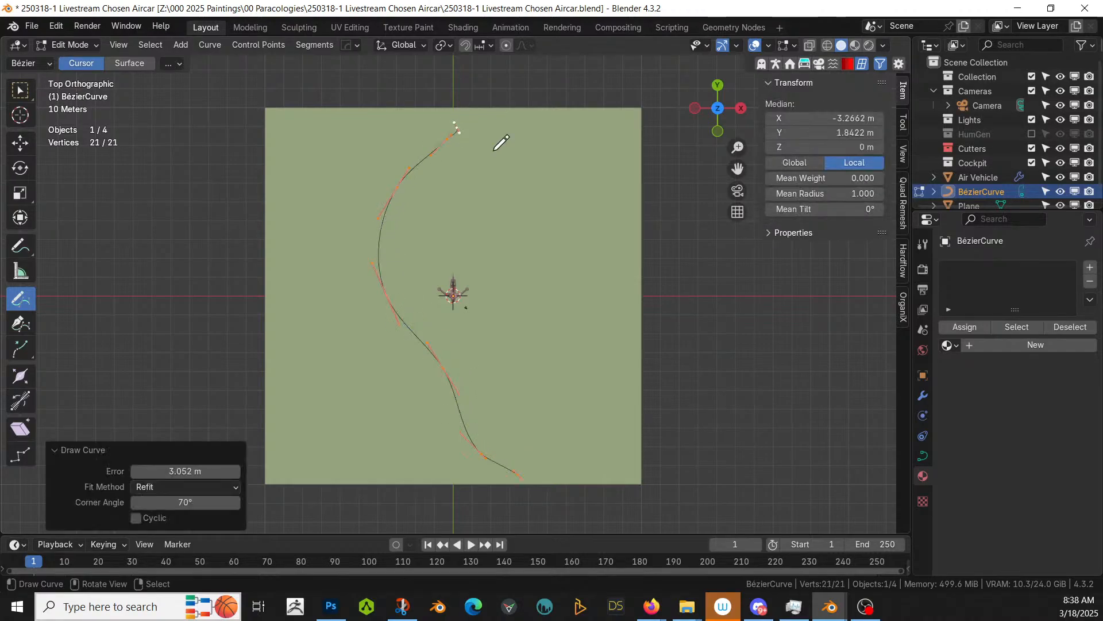
key("ctrl+z")
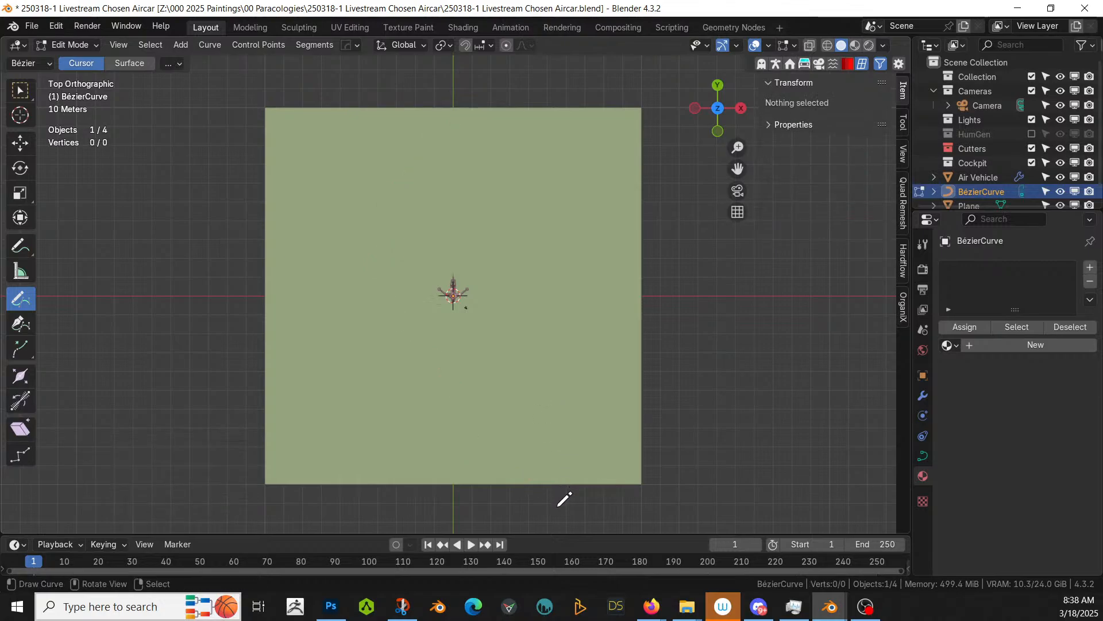
Step: Draw a winding S-shaped curve past the aircar and beyond both ends of the plane, about 85 m by 224 m, and return to Object Mode
mouse_move(557, 507)
left_mouse_down()
mouse_move(528, 454)
mouse_move(443, 380)
left_mouse_up()
left_click_drag(450, 161, 474, 89)
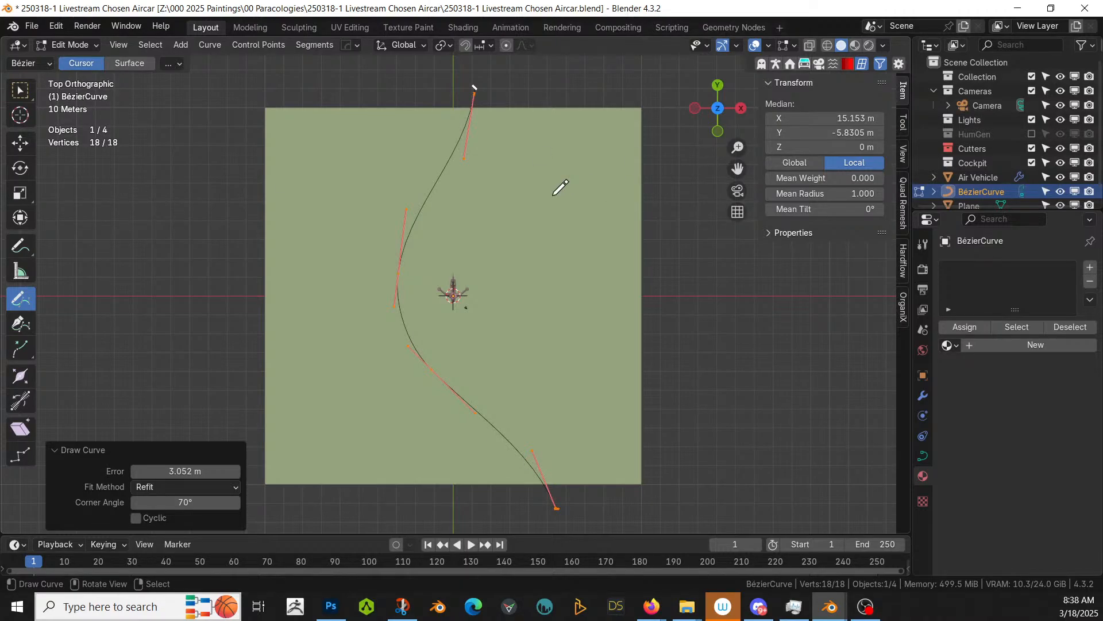
left_click(21, 217)
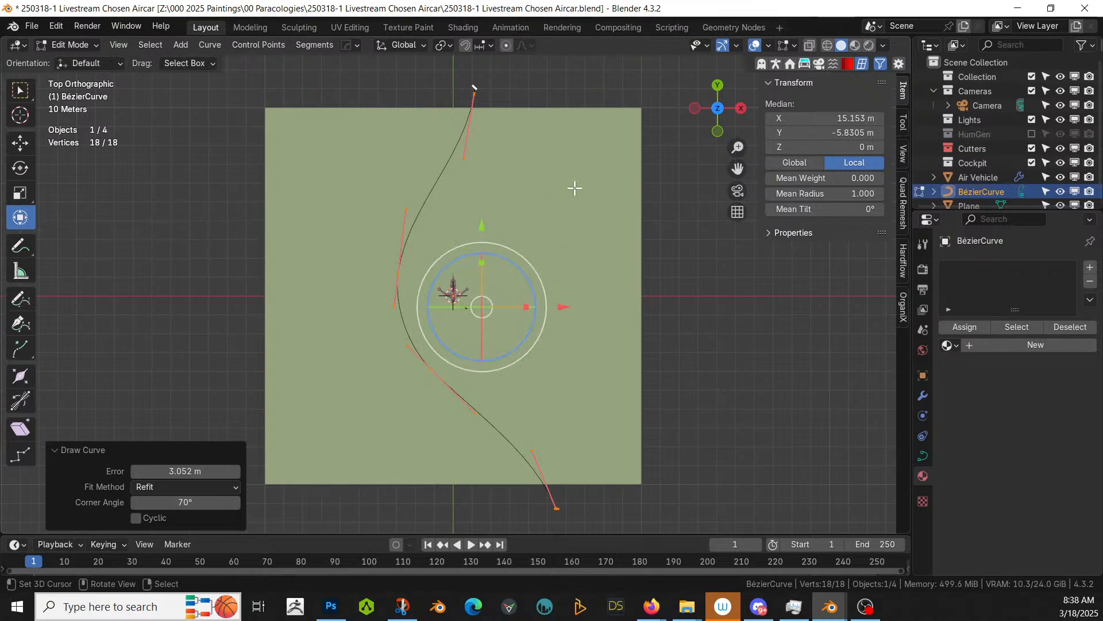
key("Tab")
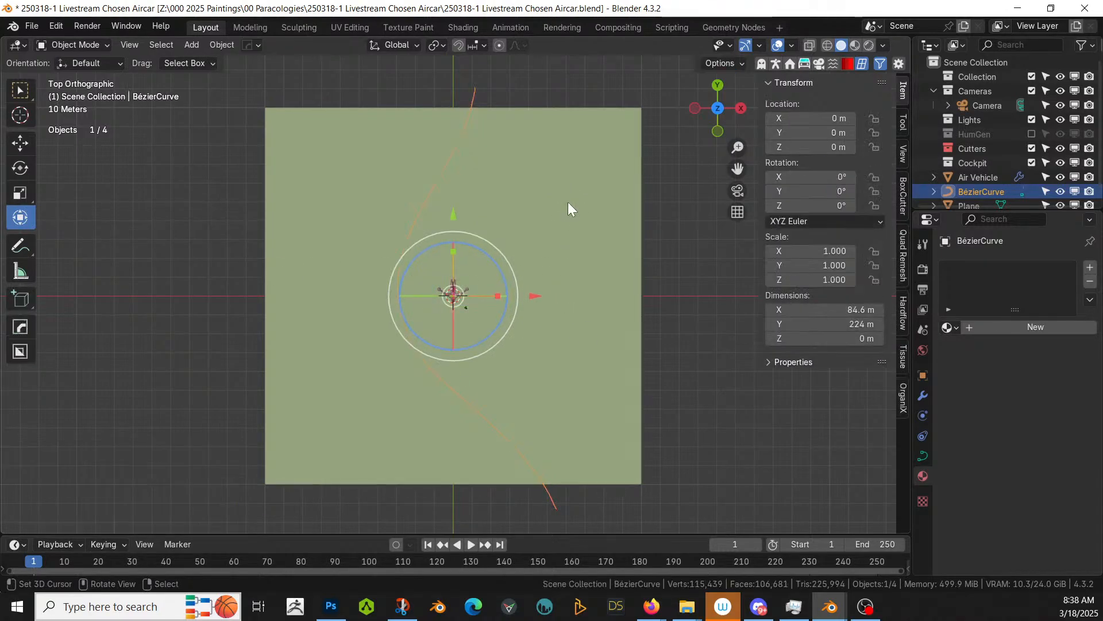
Step: Add the QP_DrawTerrain_V01 terrain modifier to the plane
left_click(574, 198)
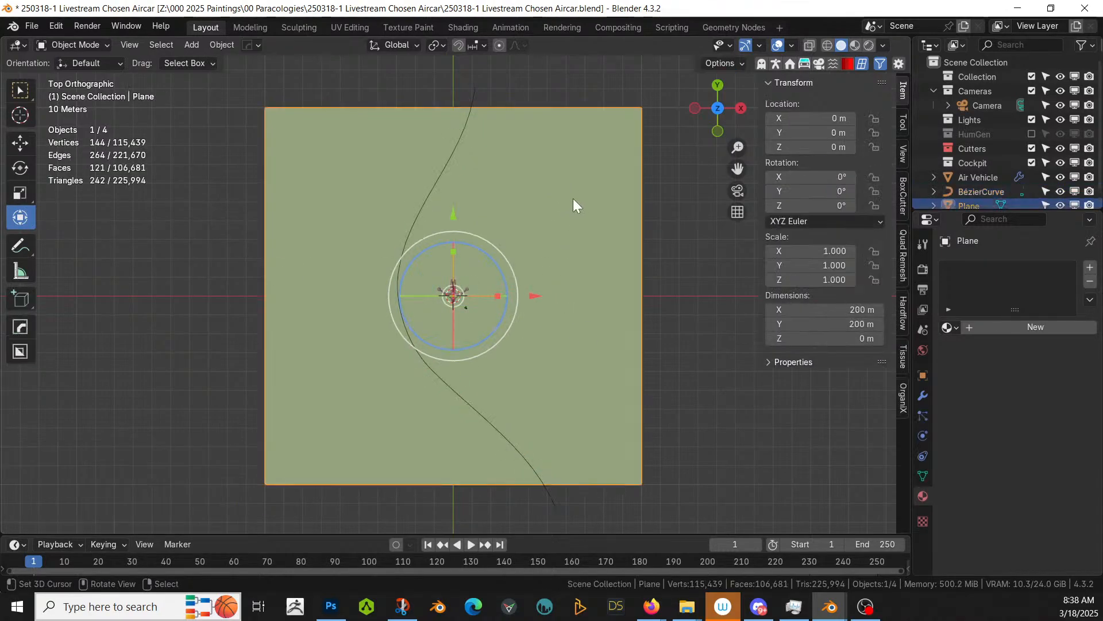
left_click(923, 397)
left_click(1015, 266)
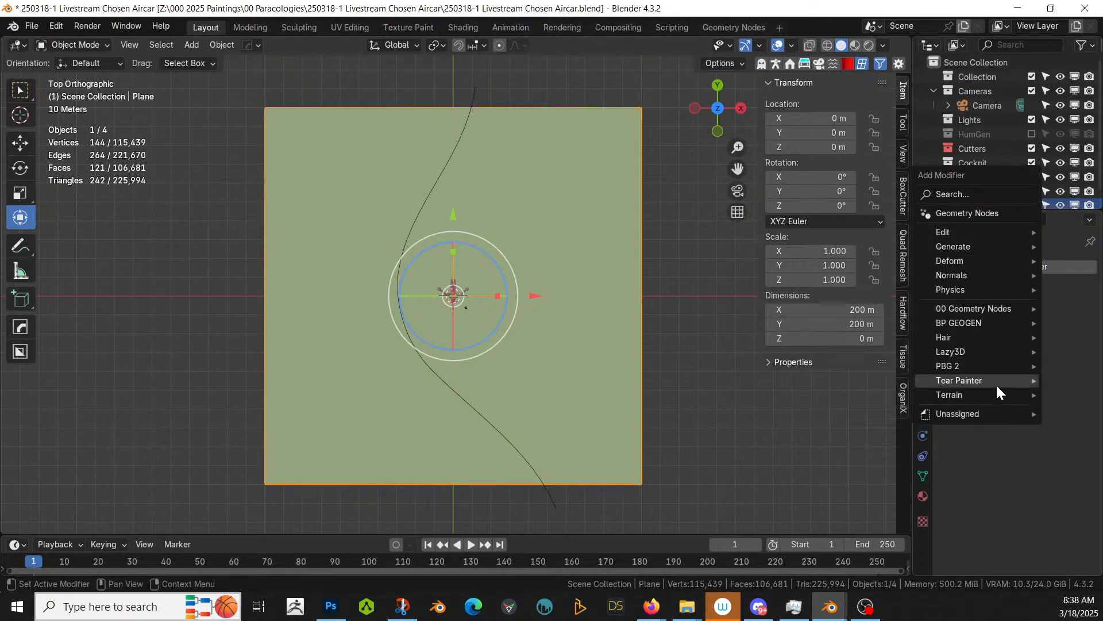
mouse_move(995, 394)
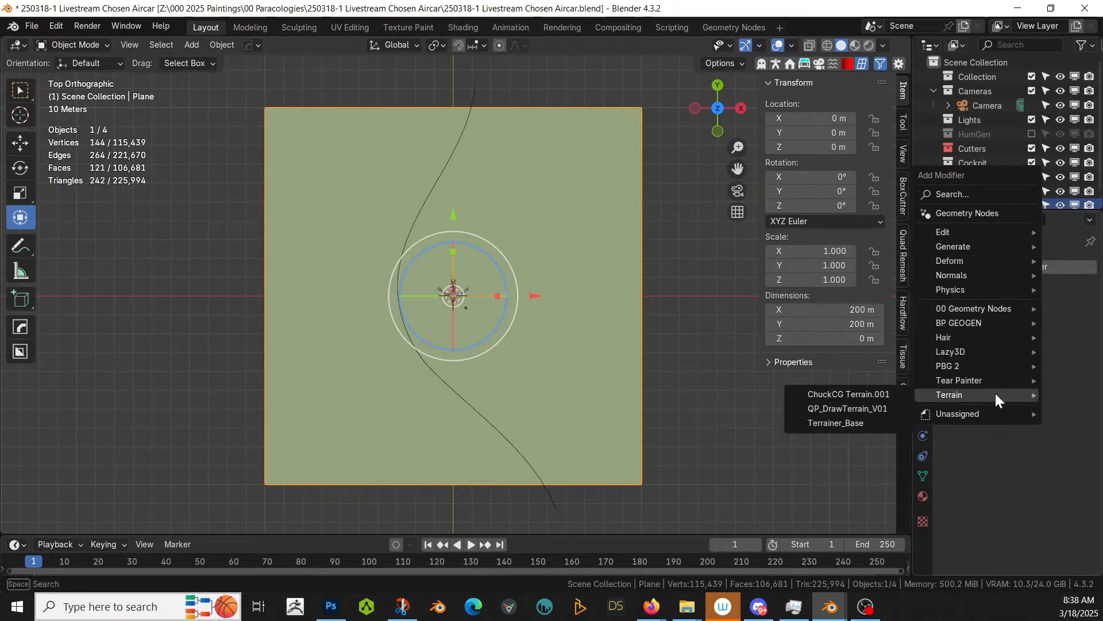
left_click(843, 407)
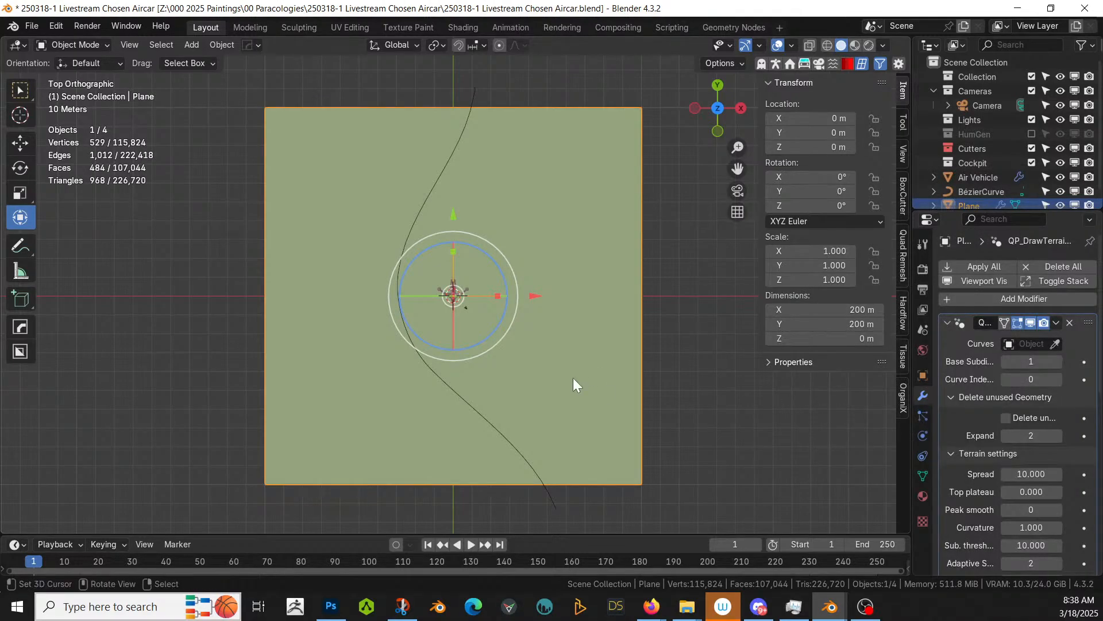
middle_click_drag(513, 326, 523, 366)
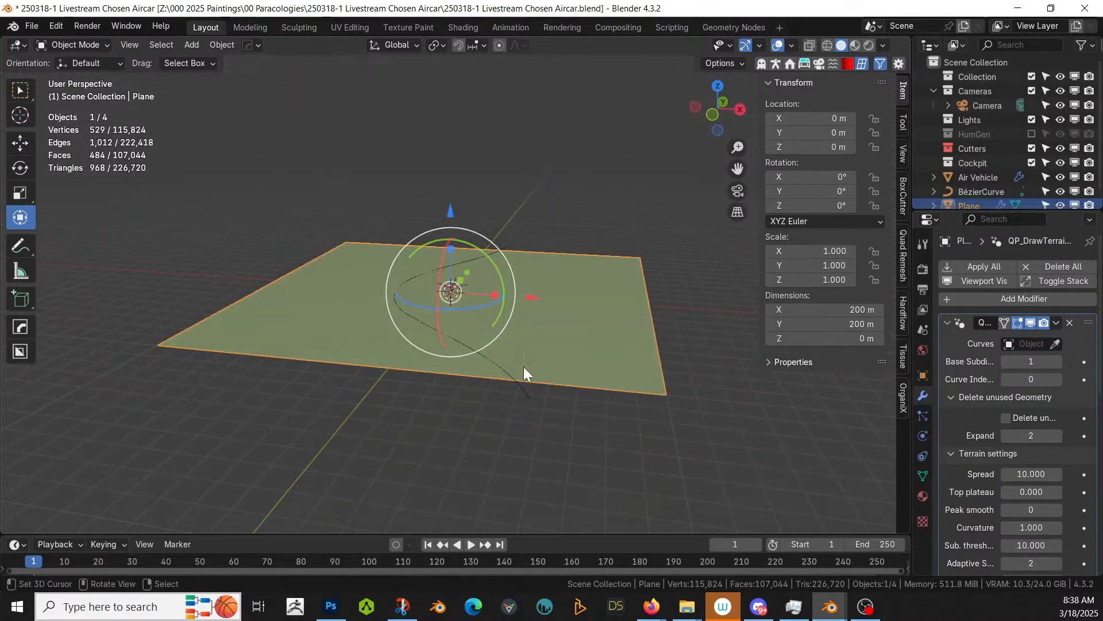
Step: Try to assign the Bézier curve as the terrain modifier's Curves object and move the curve along Z
left_click(1056, 343)
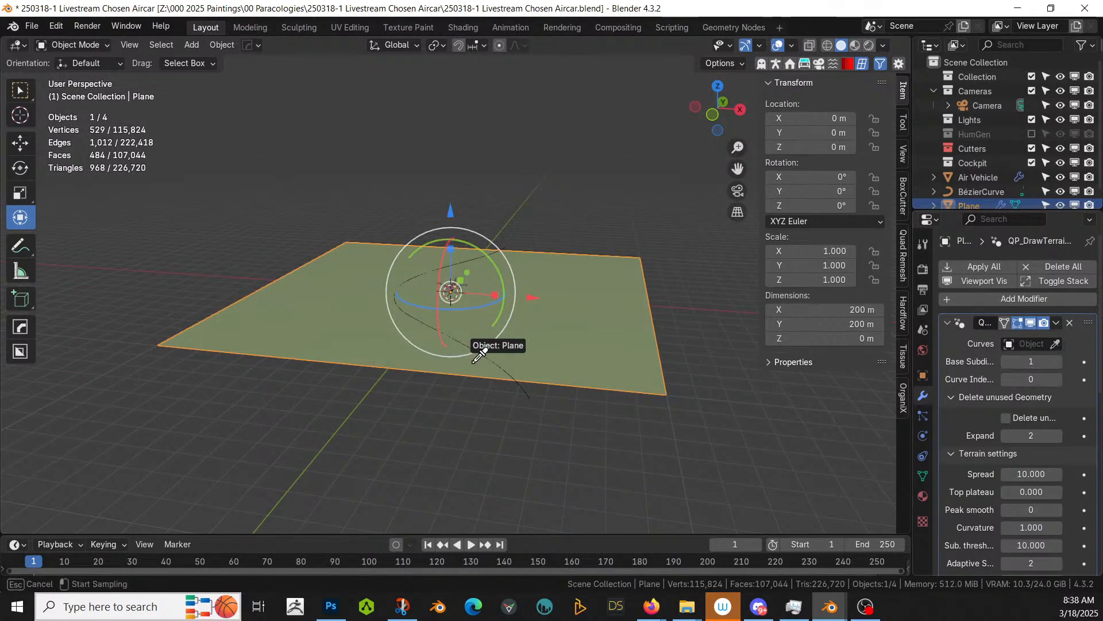
left_click(493, 365)
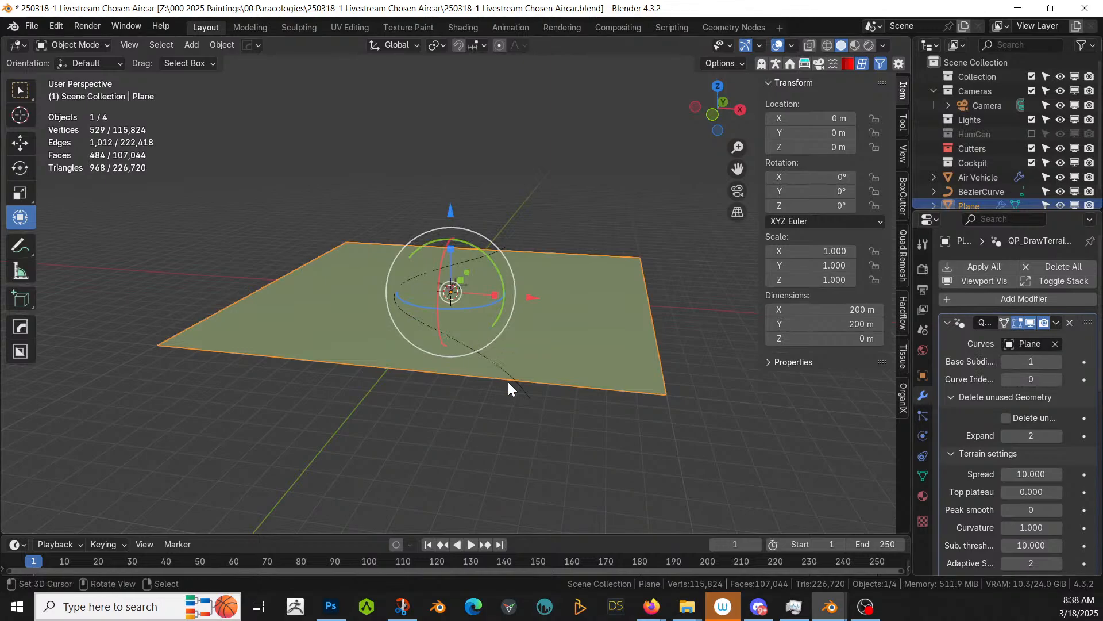
scroll(508, 384, "up", 3)
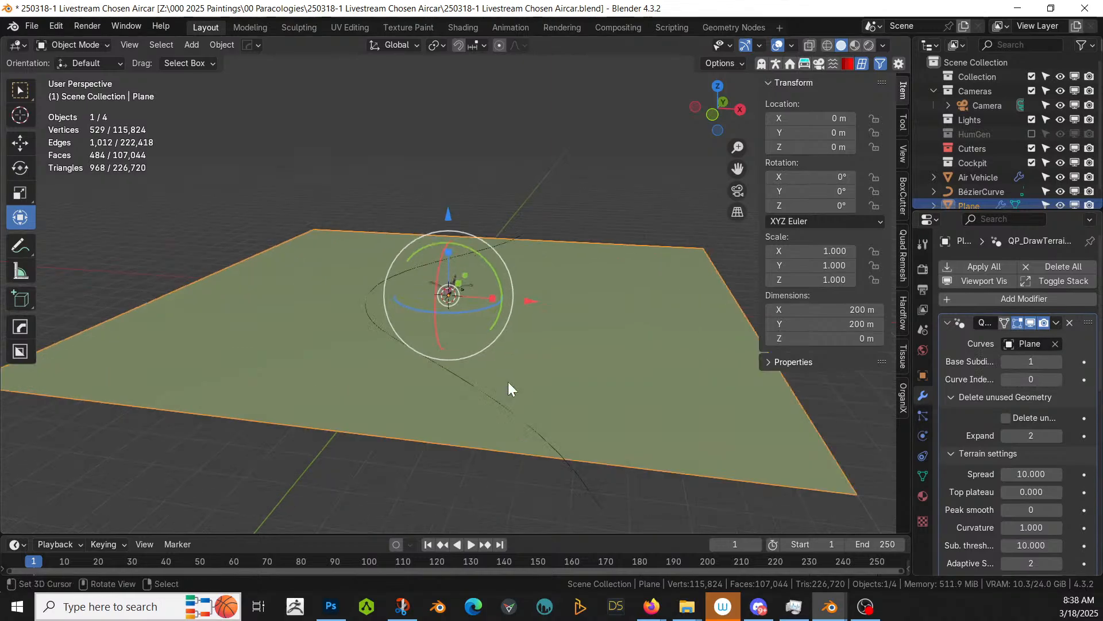
left_click(589, 492)
scroll(592, 486, "down", 3)
key("g")
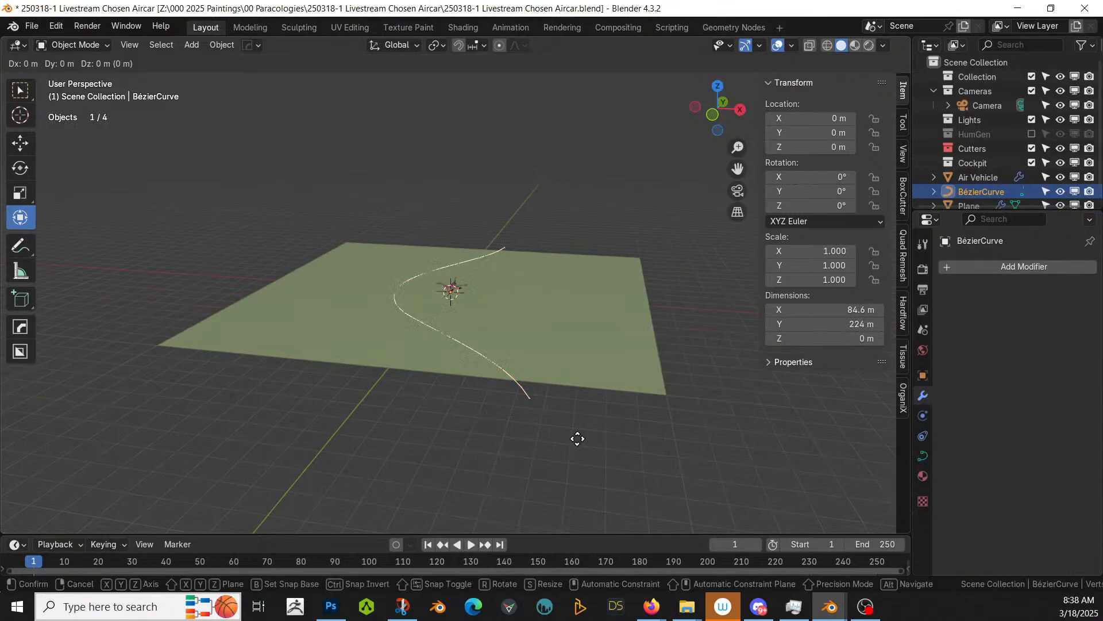
key("z")
key("Escape")
Step: Set the Bézier curve as the Curves object of the plane's terrain modifier
left_click(592, 368)
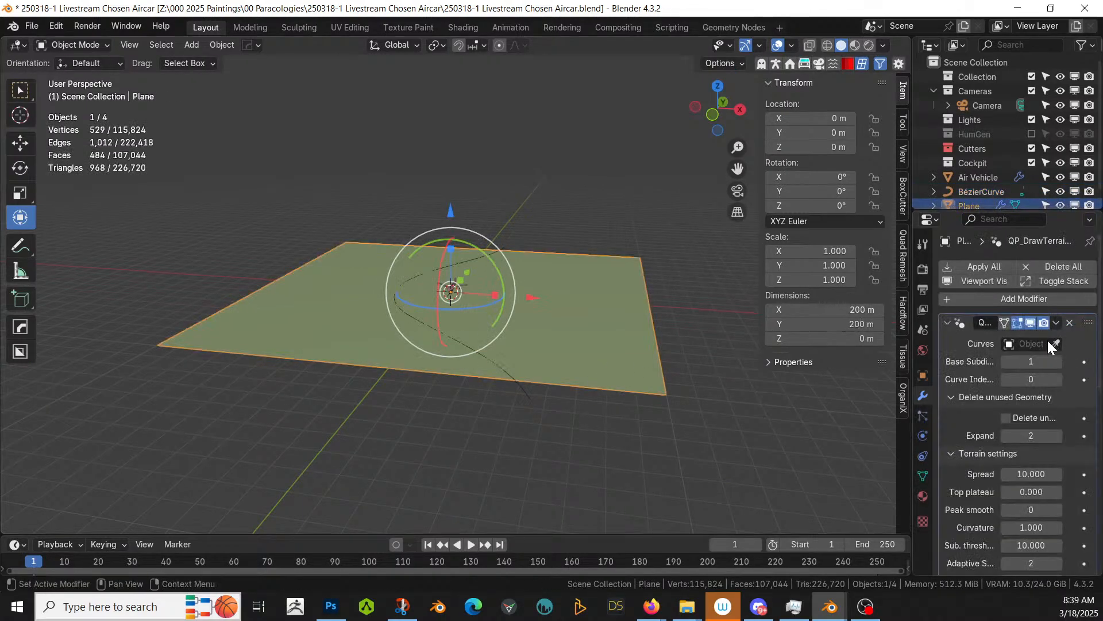
left_click(1052, 343)
left_click(528, 396)
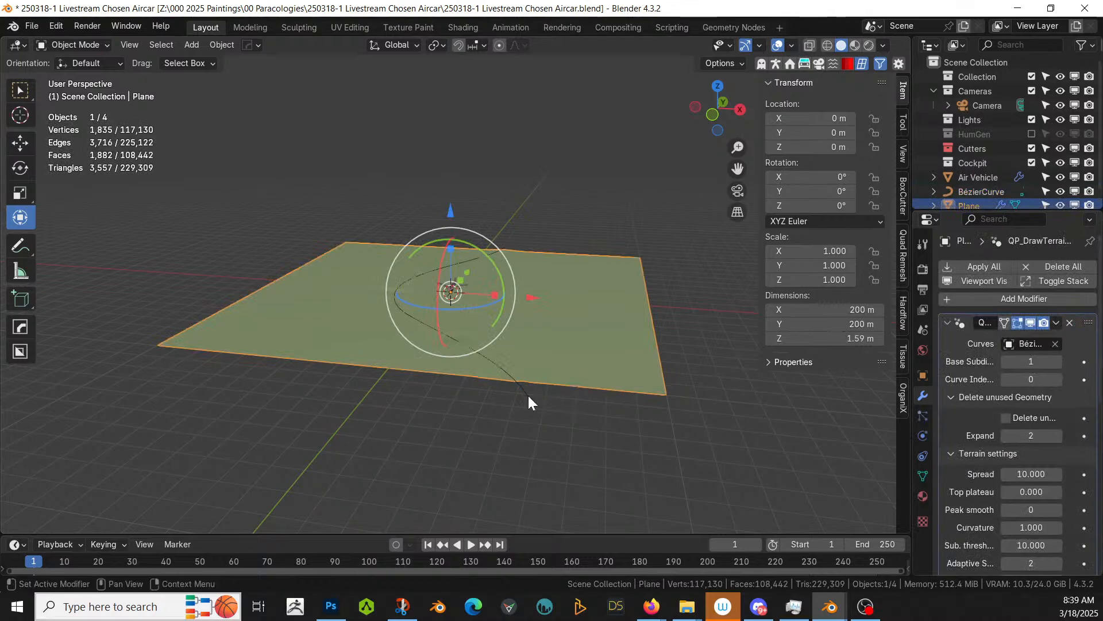
Step: Move the Bézier curve down about 24 m along the global Z axis to carve a valley into the plane
left_click(534, 392)
key("g")
key("z")
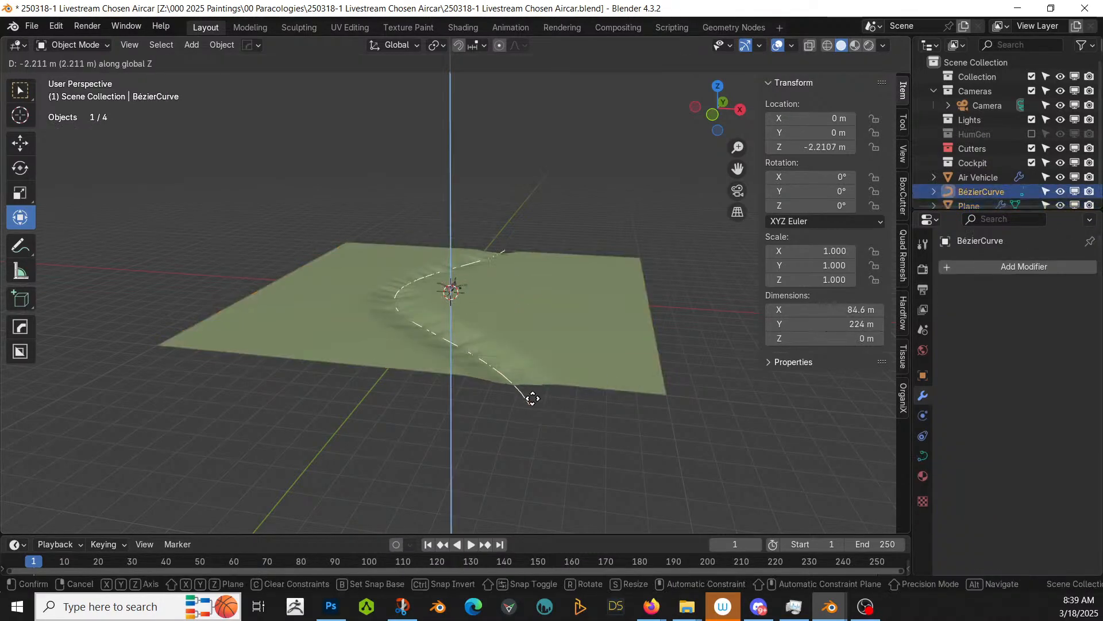
left_click(533, 440)
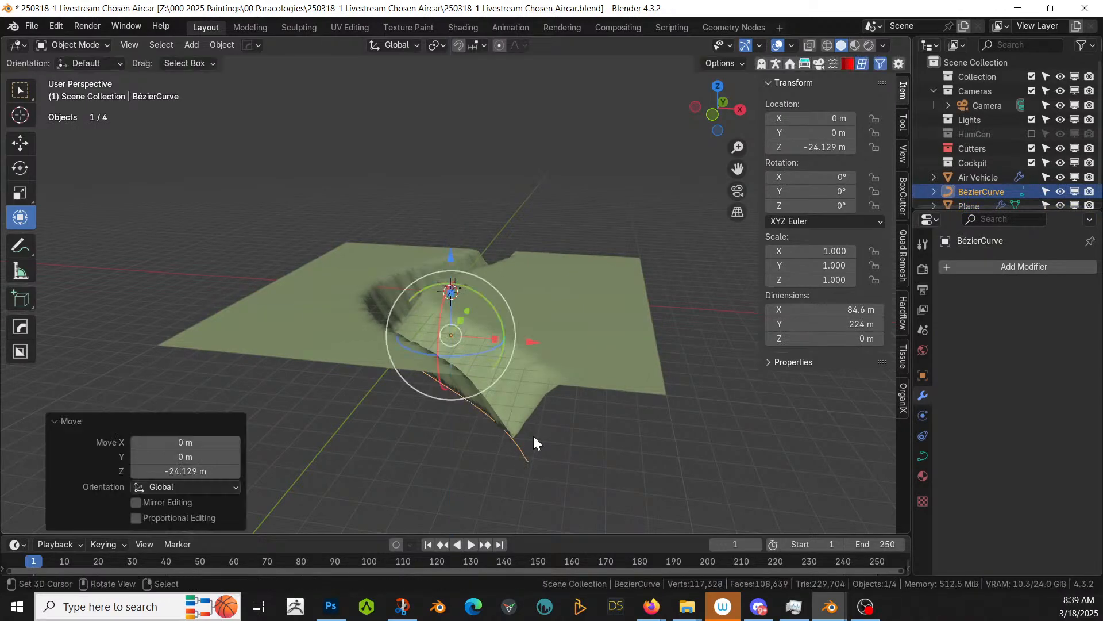
Step: Set the Bézier curve's last move to exactly -30 m along the global Z axis
key("KP_1")
scroll(534, 438, "up", 2)
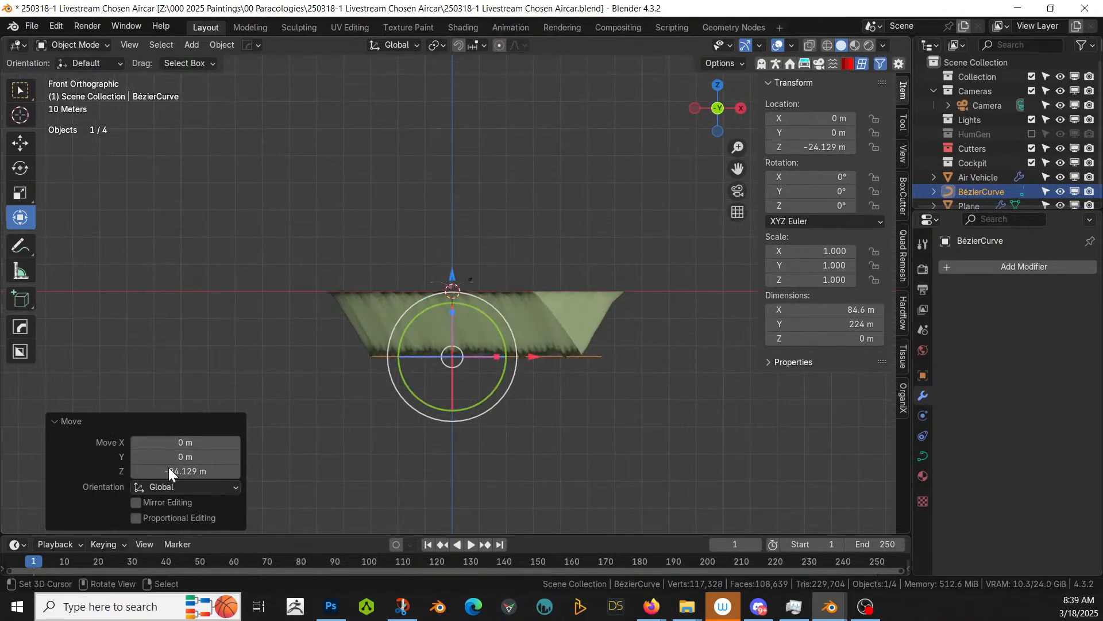
left_click(201, 472)
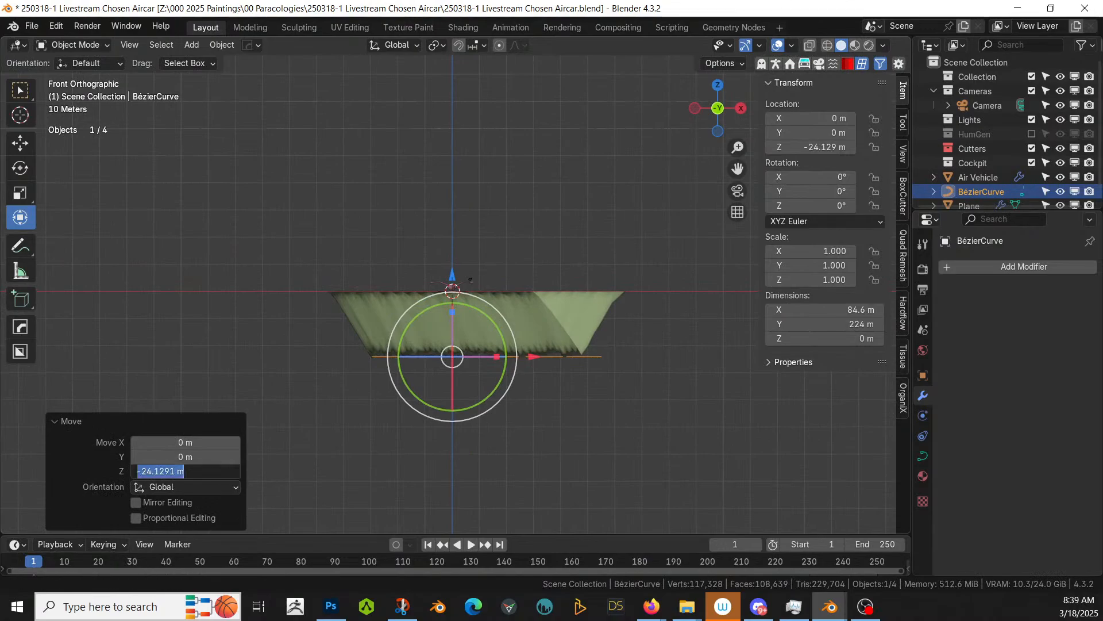
type("-30")
key("Return")
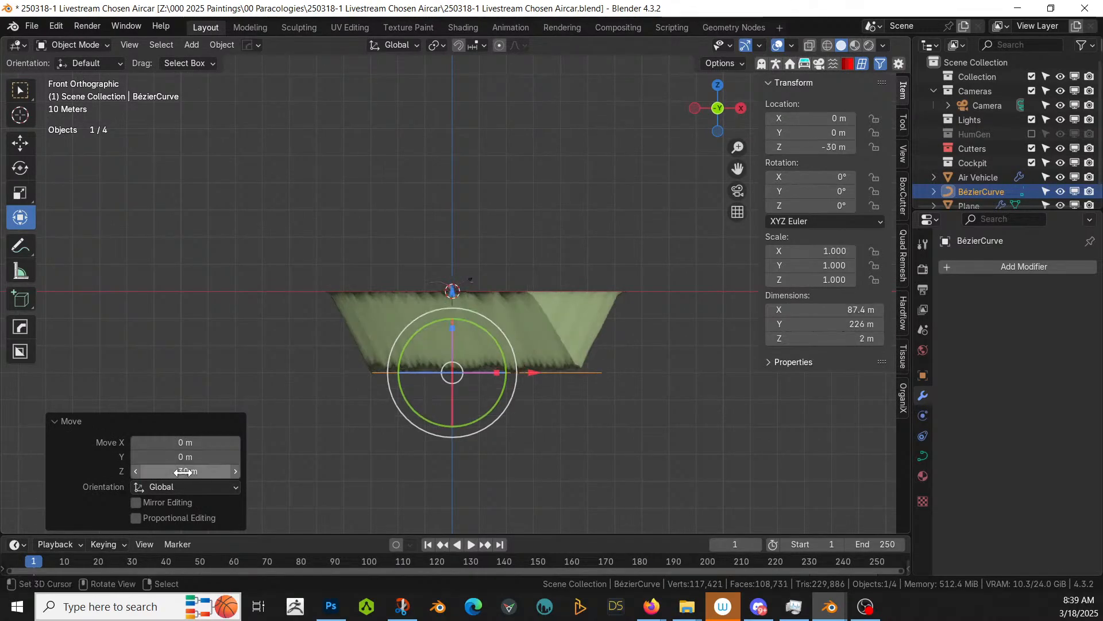
Step: In the plane's QP_DrawTerrain_V01 modifier, set Spread to about 26.96 and Top plateau to about 17.86, with Base Subdivision at 1
middle_click_drag(632, 368, 477, 363)
scroll(477, 364, "down", 3)
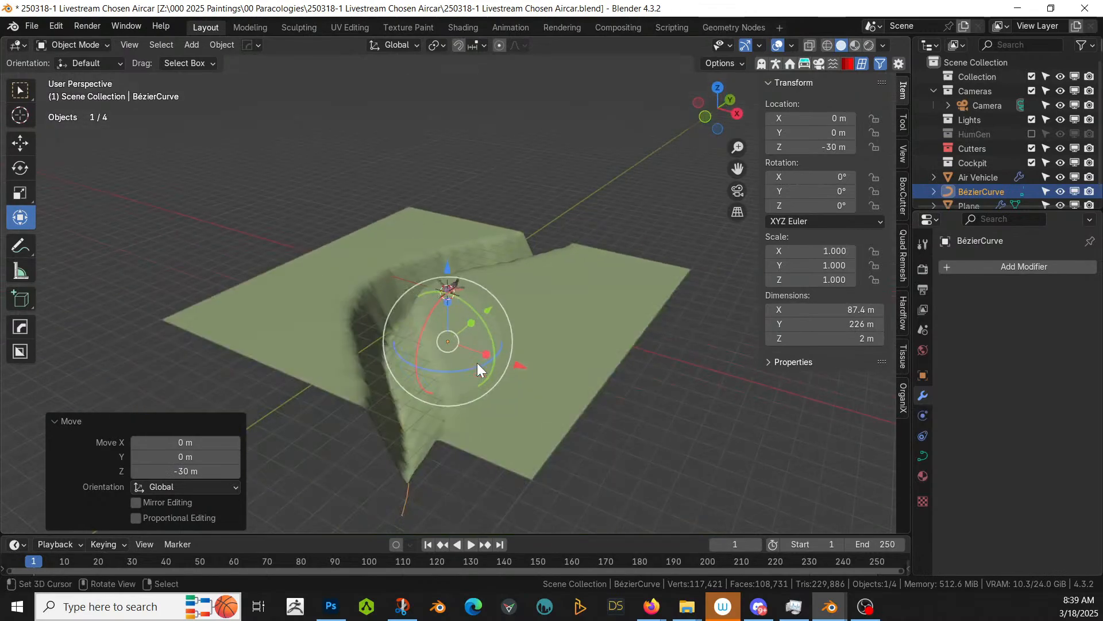
left_click(529, 363)
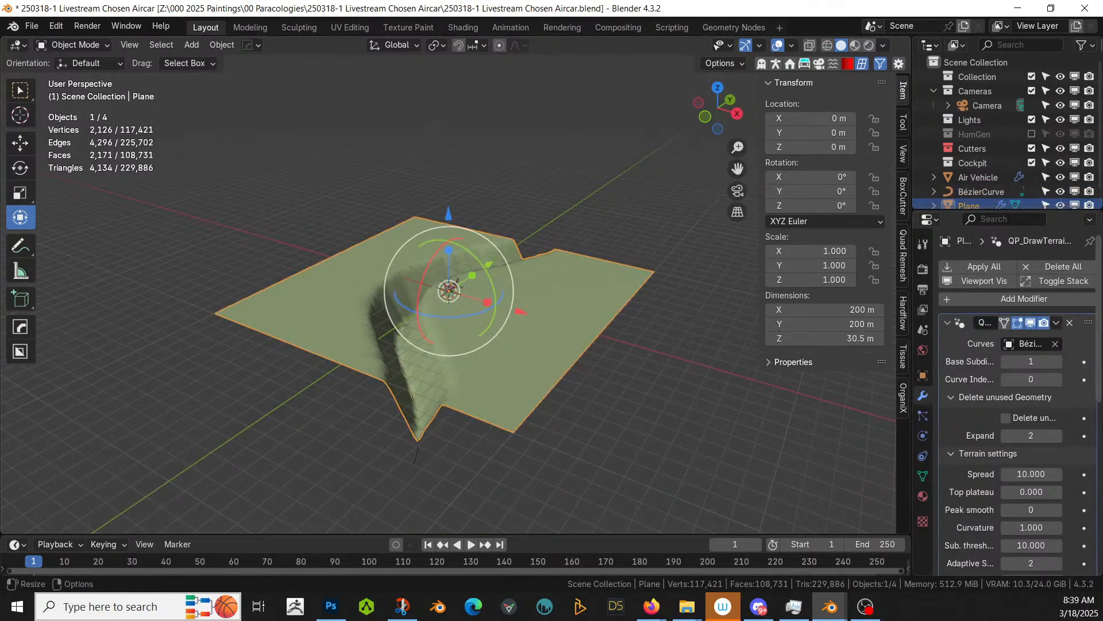
left_click_drag(909, 394, 749, 396)
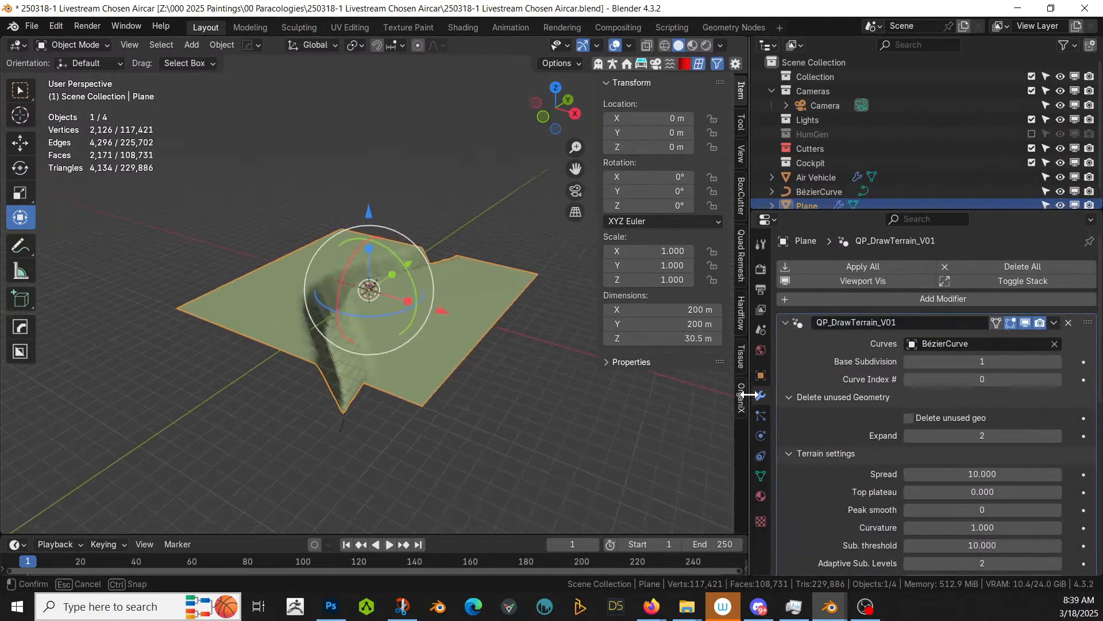
left_click(909, 362)
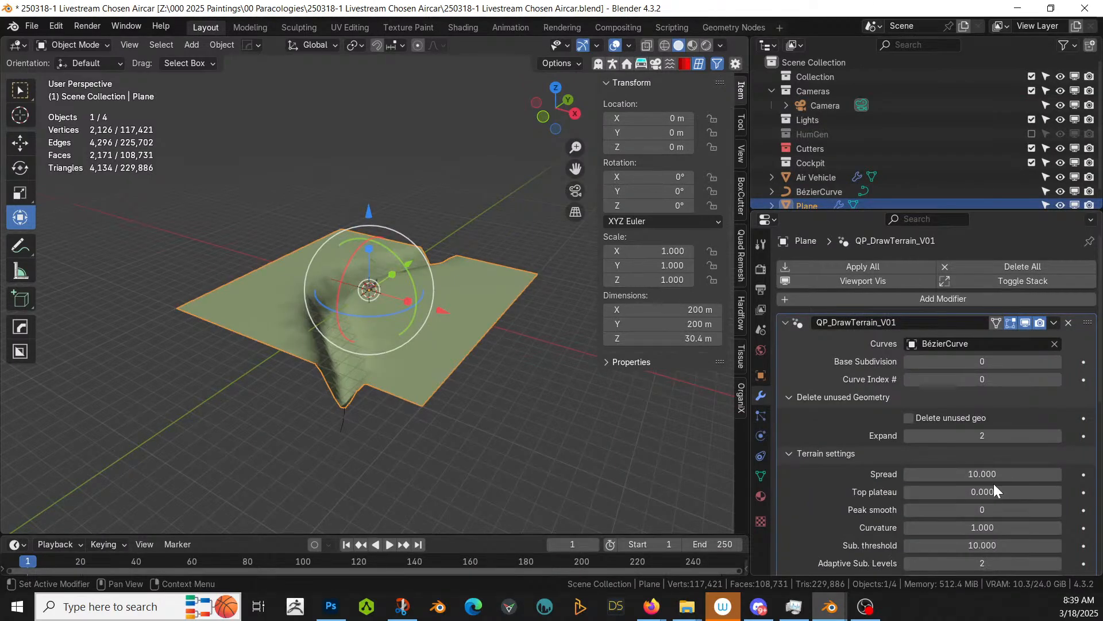
left_click_drag(997, 474, 1029, 474)
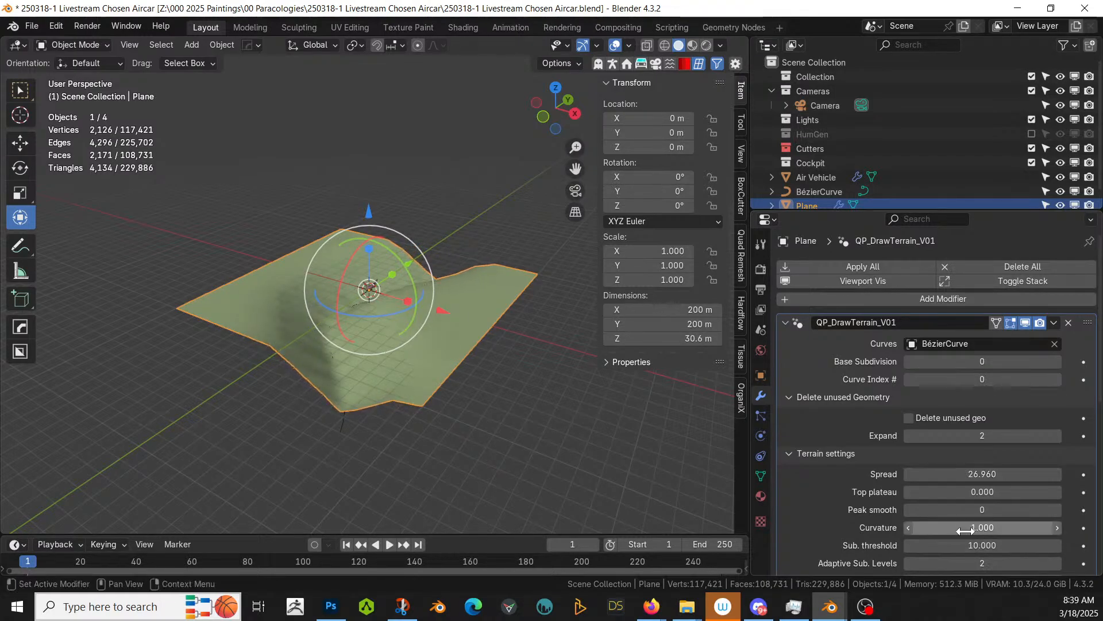
left_click_drag(963, 493, 1009, 493)
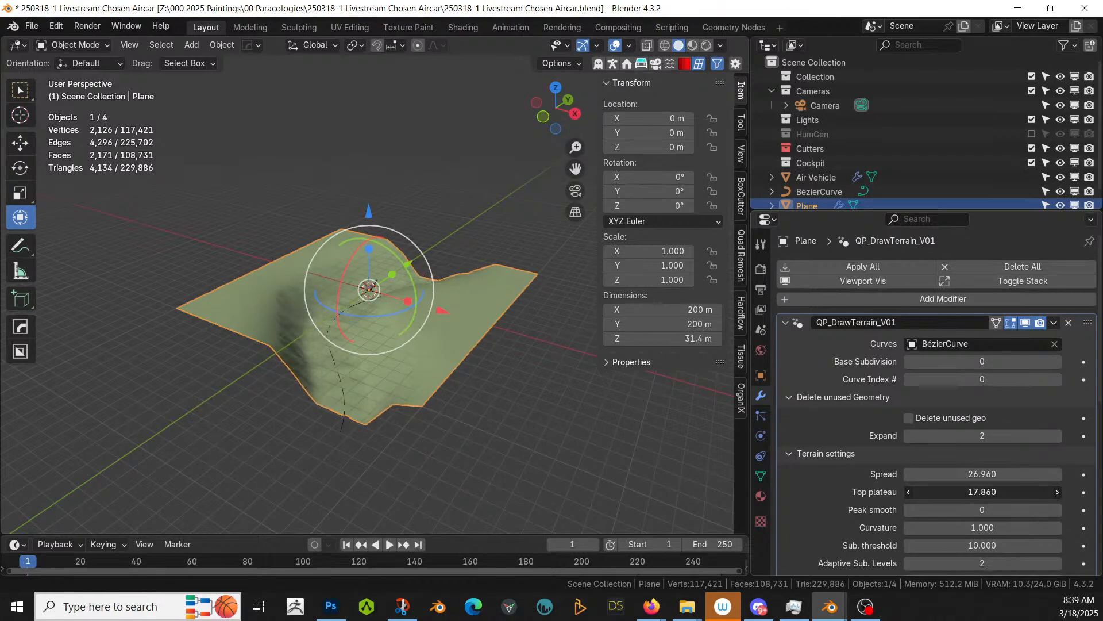
scroll(492, 350, "up", 1)
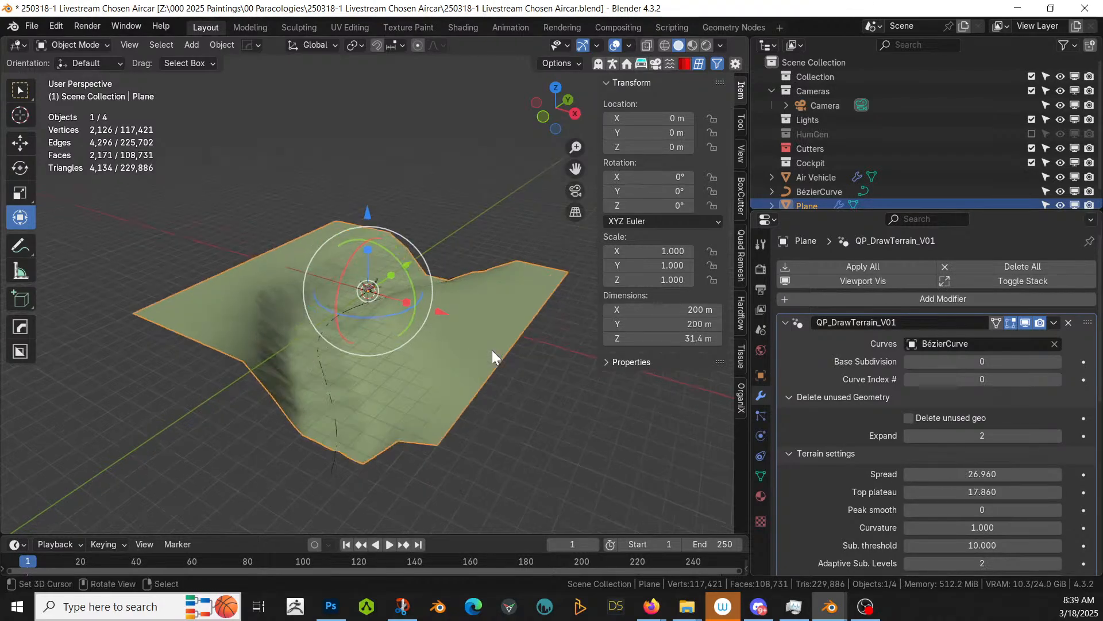
left_click(1057, 361)
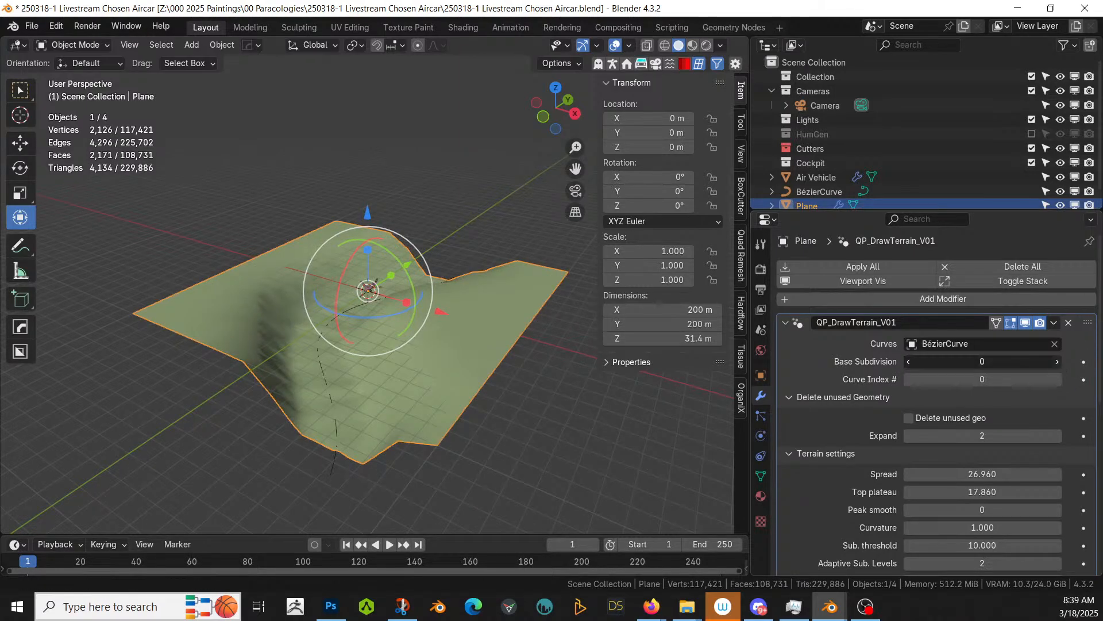
Step: Edit the Bézier curve in isolation and subdivide all of its segments once
middle_click_drag(133, 368, 305, 422)
scroll(306, 420, "up", 3)
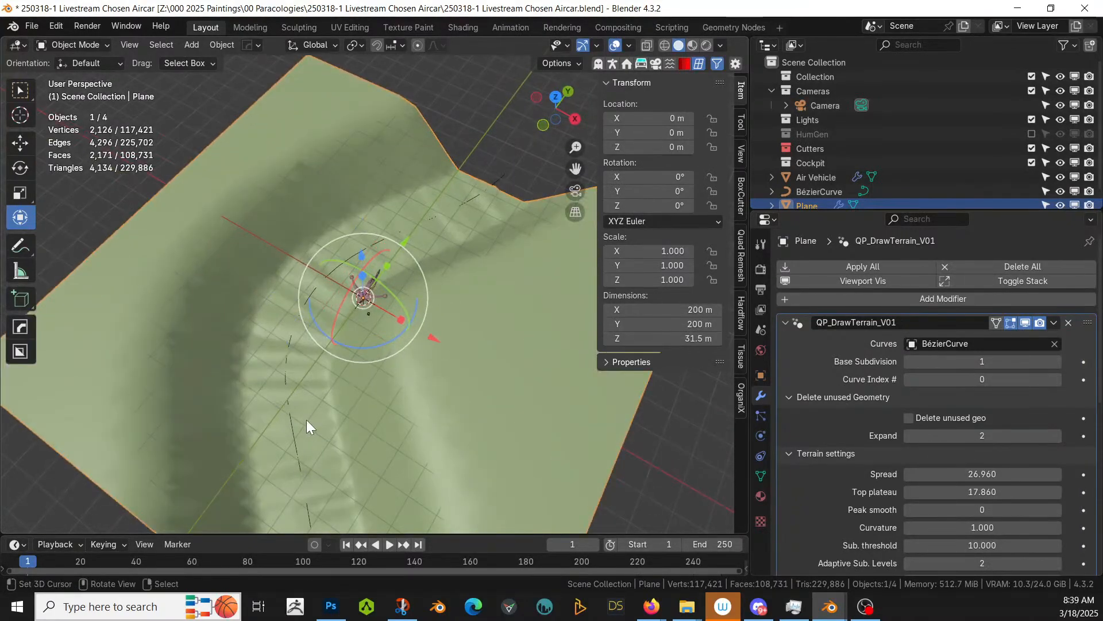
left_click(293, 413)
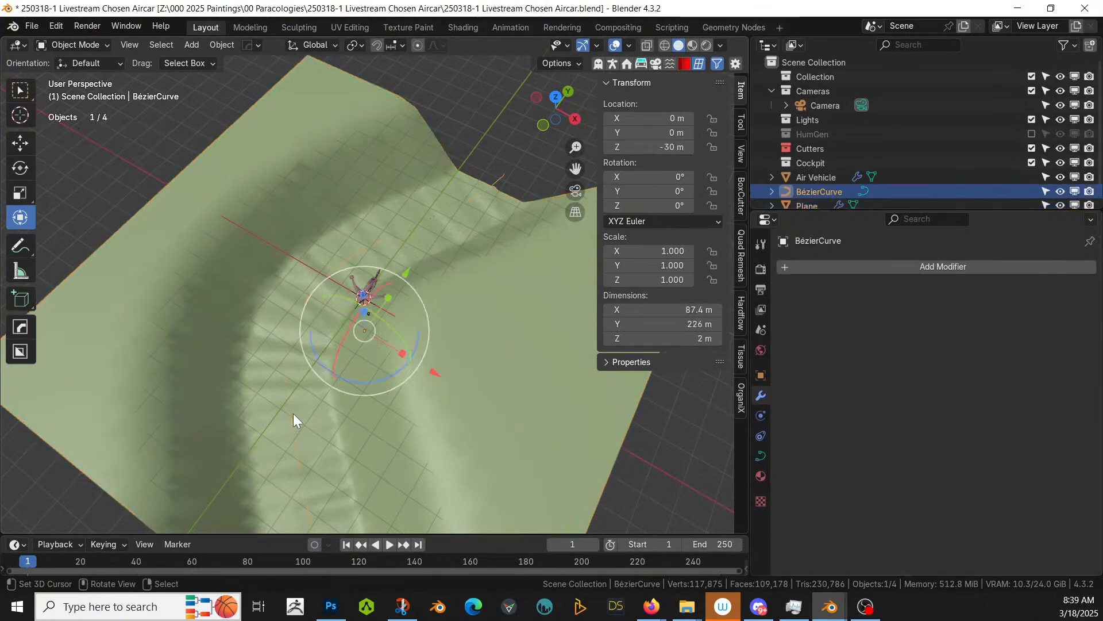
key("Tab")
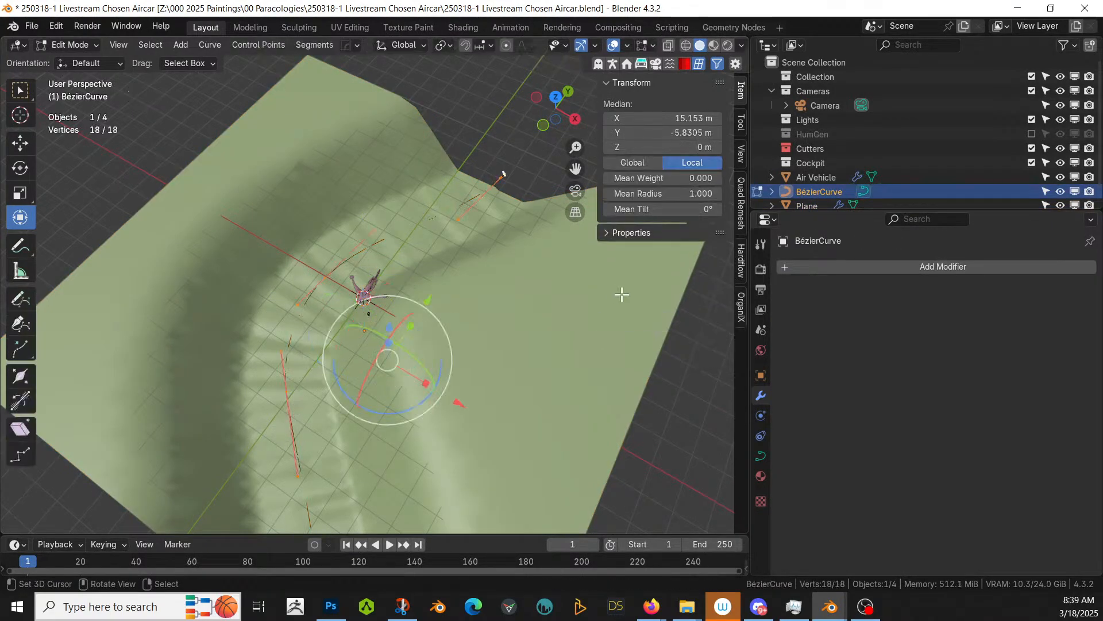
key("KP_Divide")
key("KP_7")
left_click(676, 286)
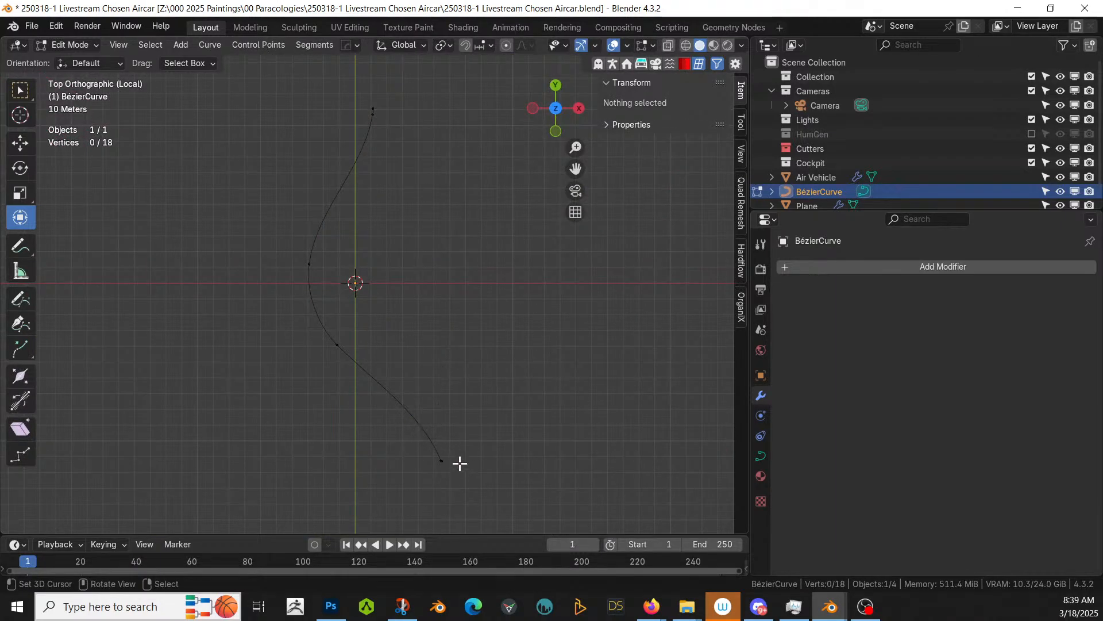
key("a")
right_click(276, 182)
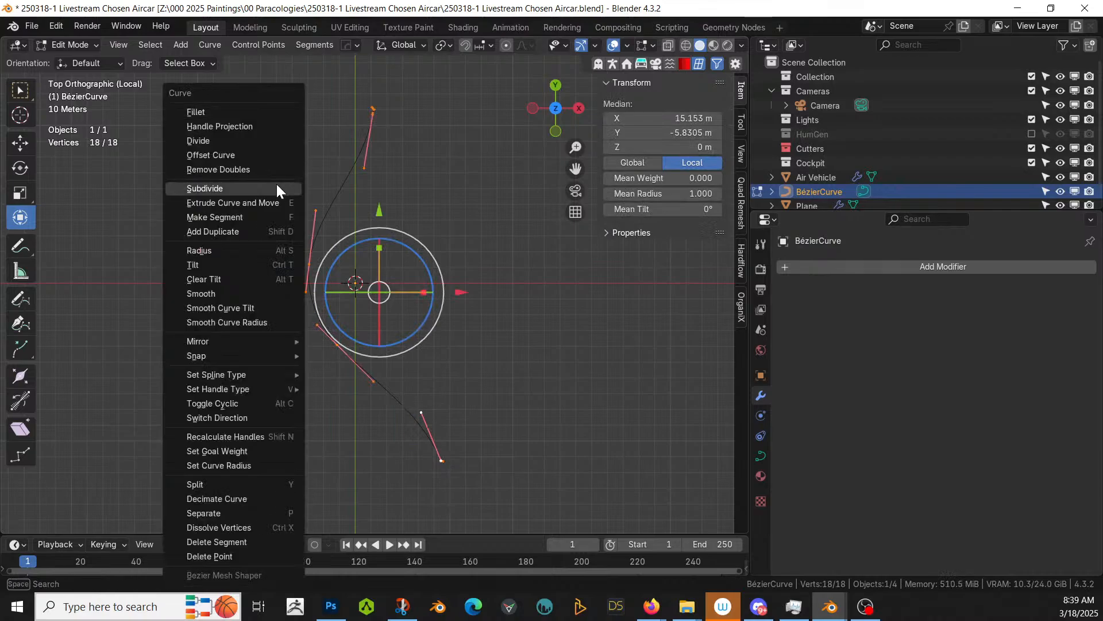
left_click(226, 185)
left_click(455, 388)
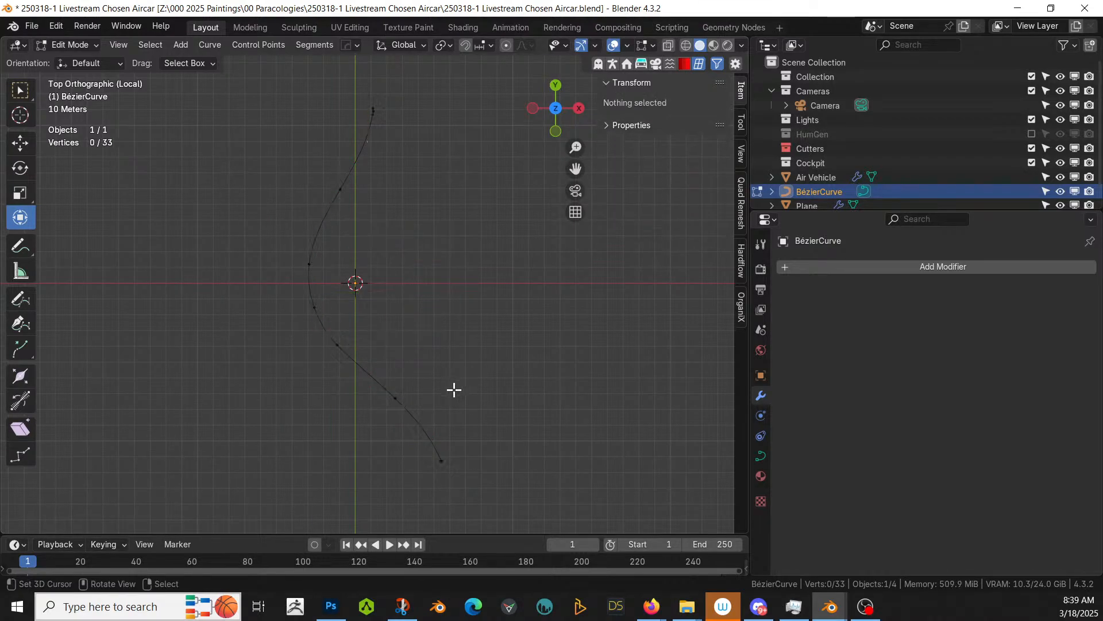
Step: Increase the radius of the new control point next to the curve's -Y end to about 3.17, with the terrain shown again
left_click_drag(386, 382, 445, 425)
key("KP_Divide")
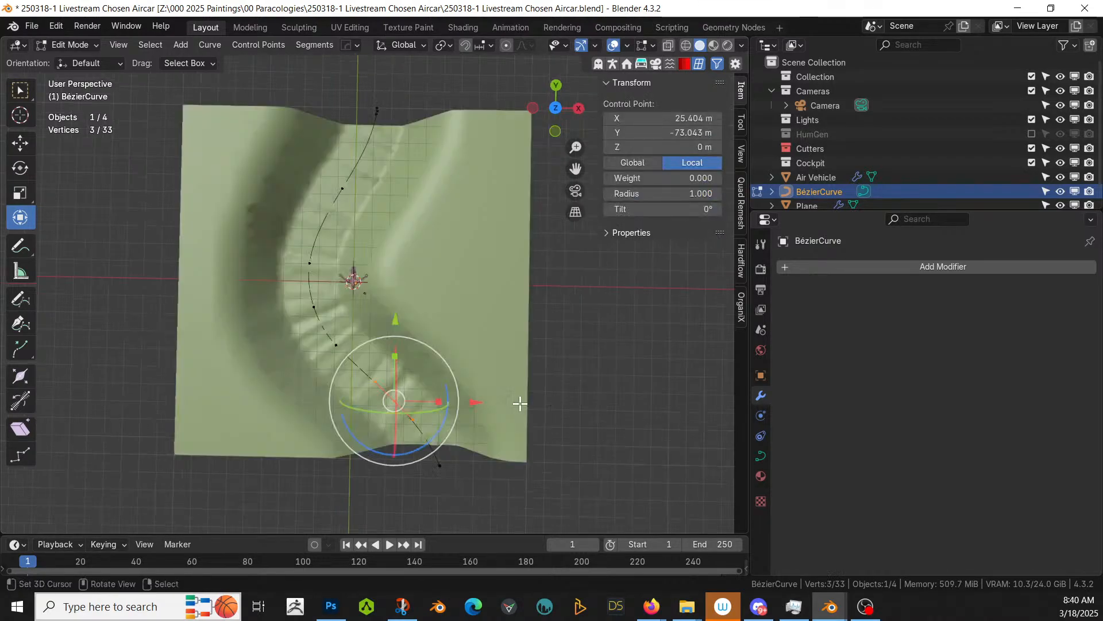
key("alt+s")
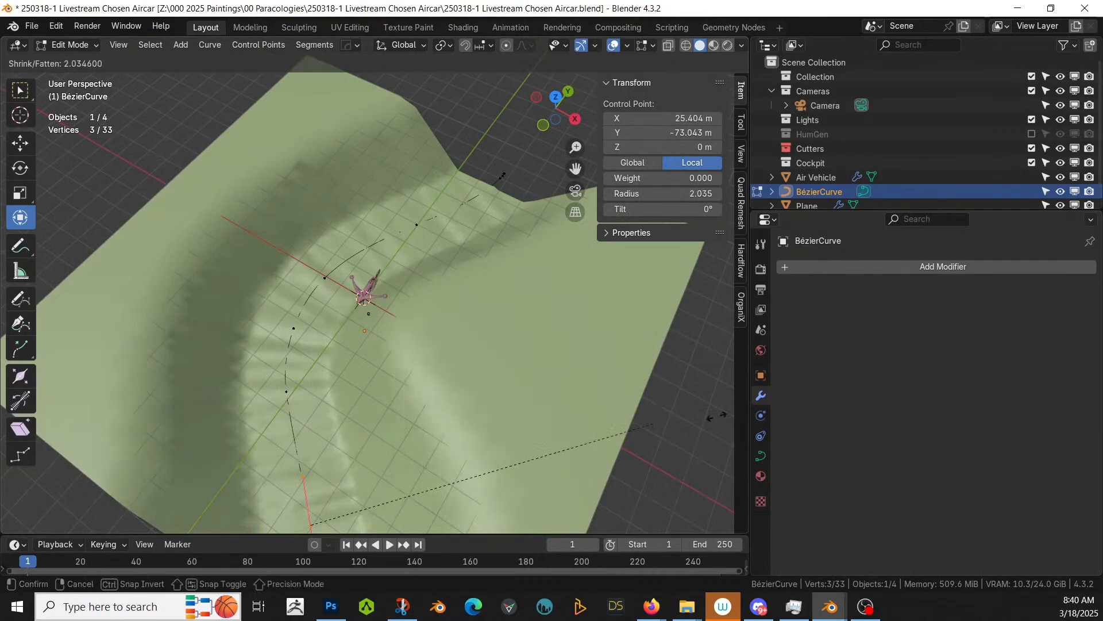
left_click(104, 406)
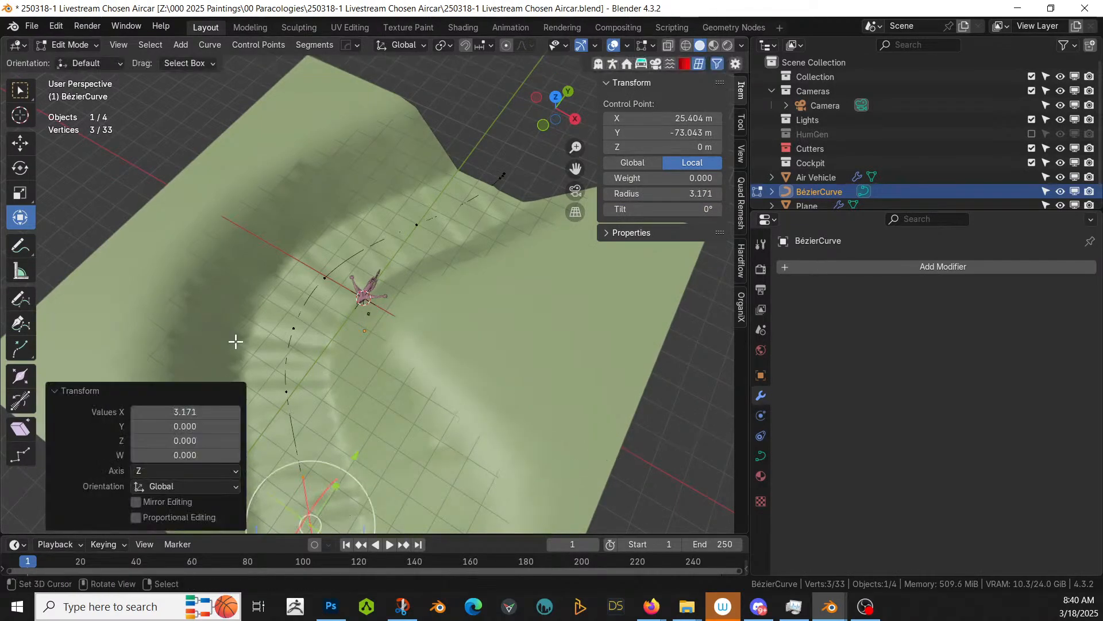
Step: Shrink the radius of the new control point on the curve's central bend to about 0.12 to narrow the canyon there
left_click(292, 330)
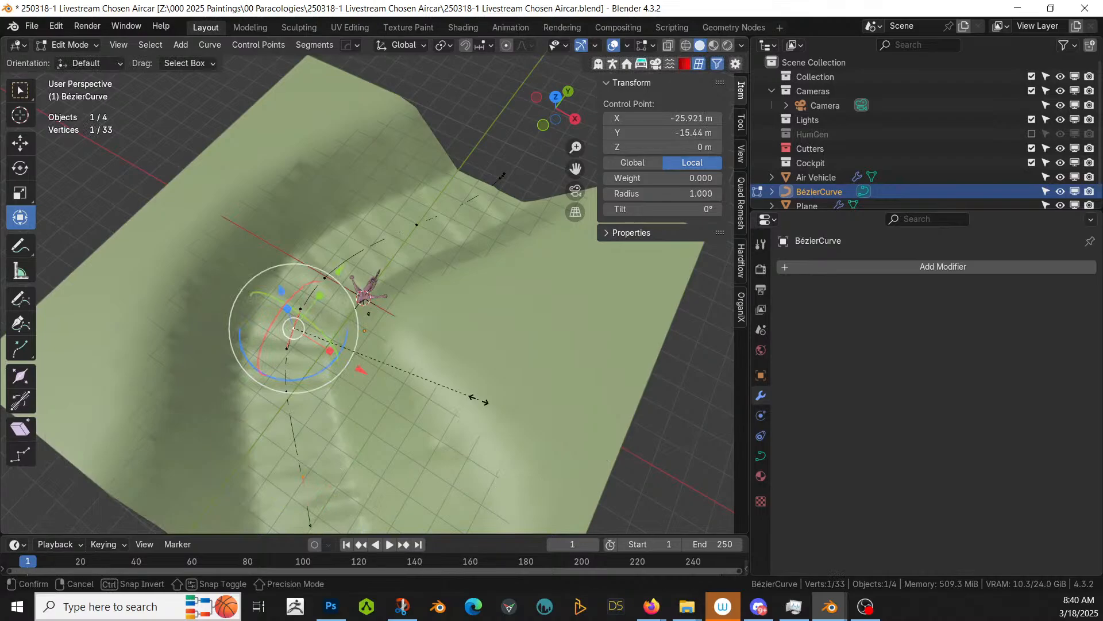
key("alt+s")
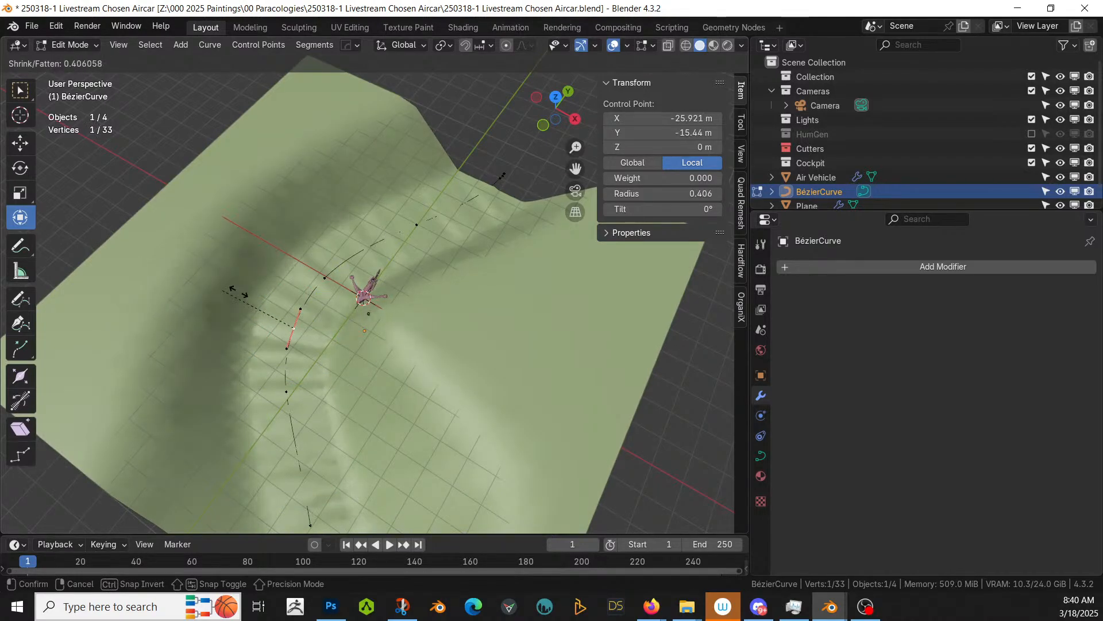
left_click(319, 324)
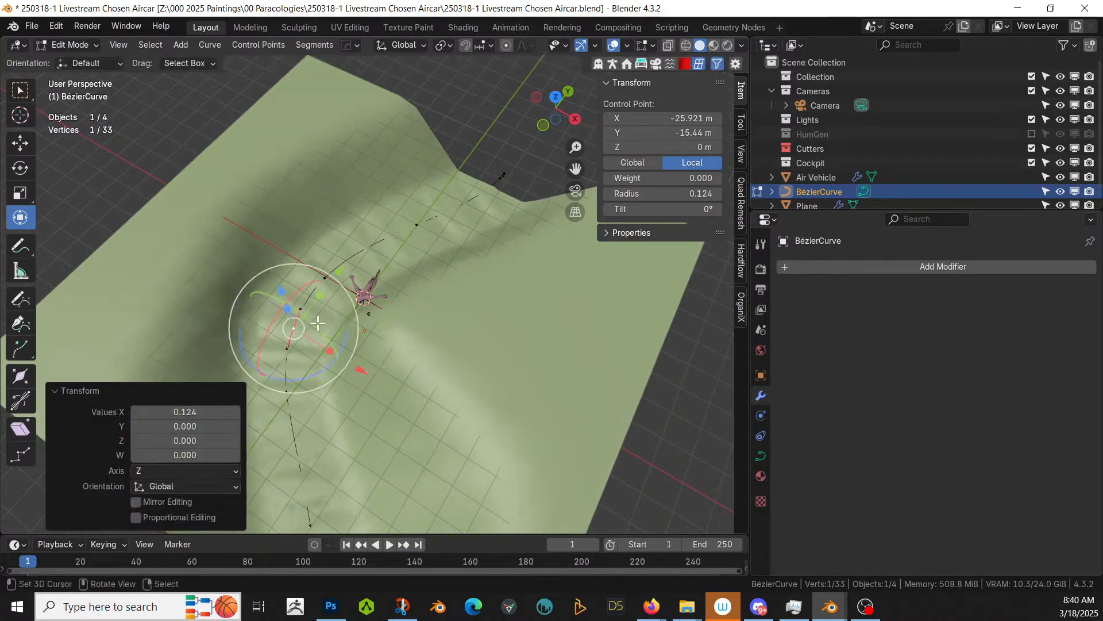
Step: Increase the radius of the new control point near the curve's +Y end to about 2.4
middle_click_drag(319, 325, 519, 345)
left_click(268, 304)
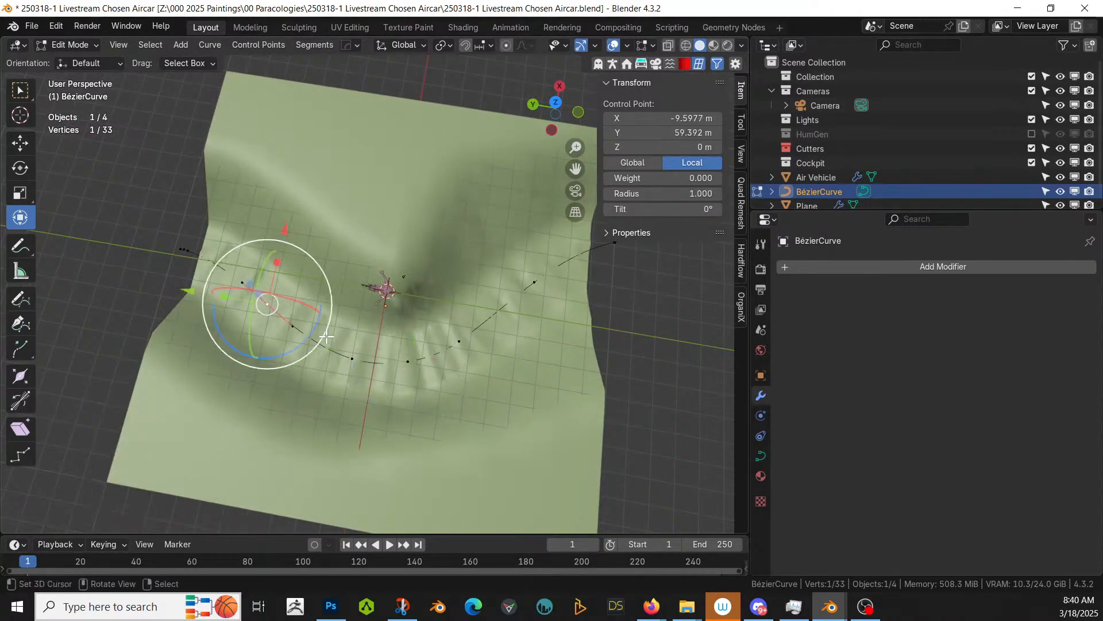
key("alt+s")
left_click(422, 354)
Step: Move the central bend's control point about 9.45 m down and 3.4 m along Y, using proportional editing with Random falloff at about 117 m
middle_click_drag(422, 353, 449, 217)
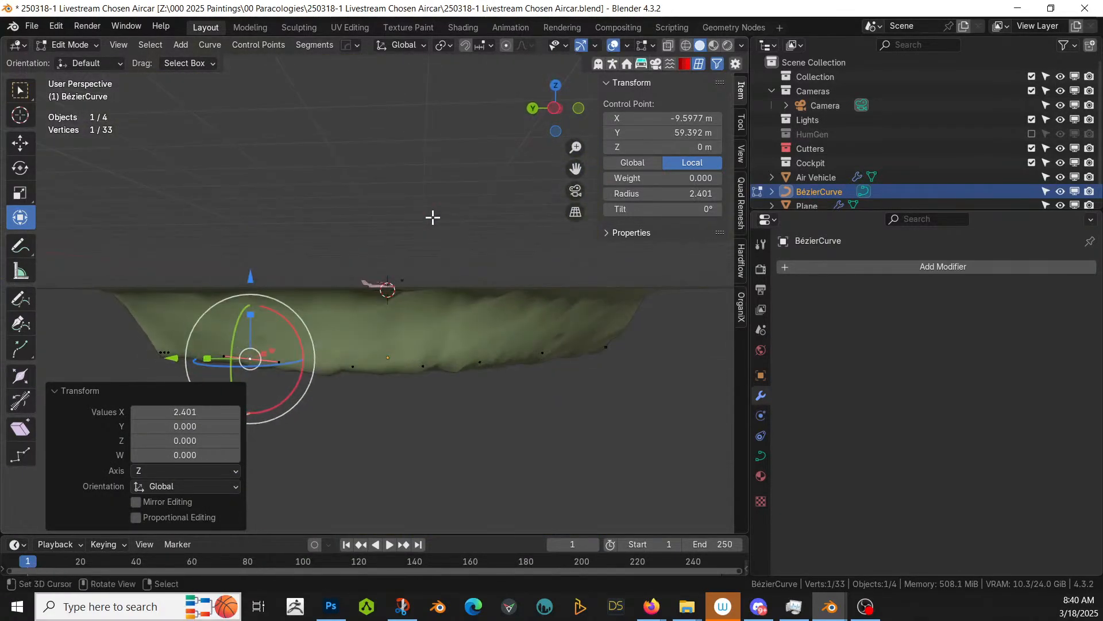
middle_click_drag(484, 328, 460, 289)
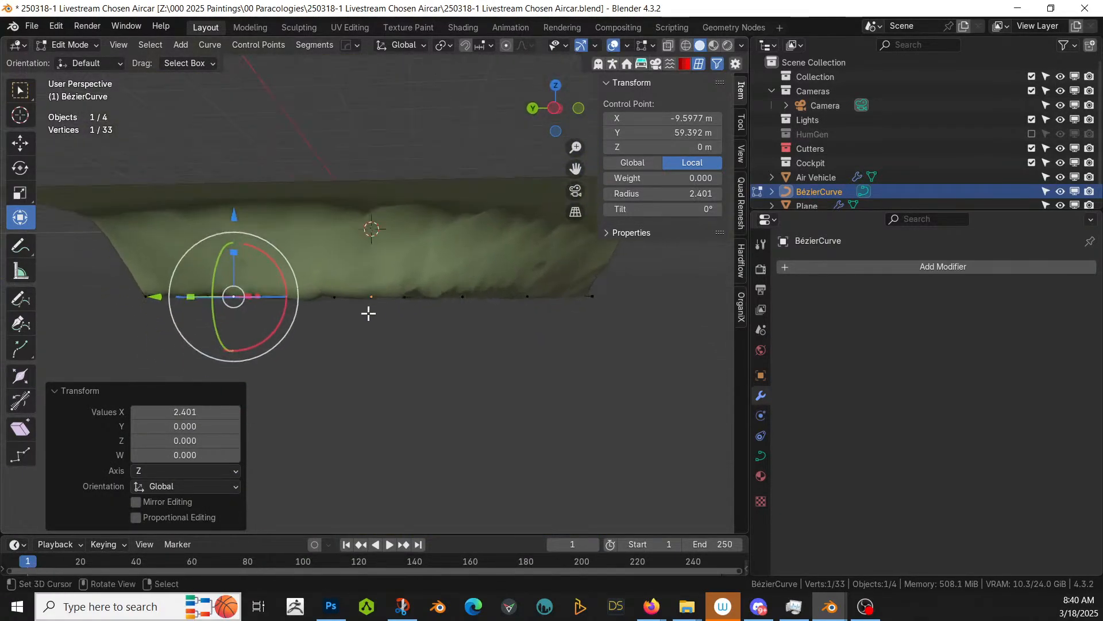
left_click(403, 298)
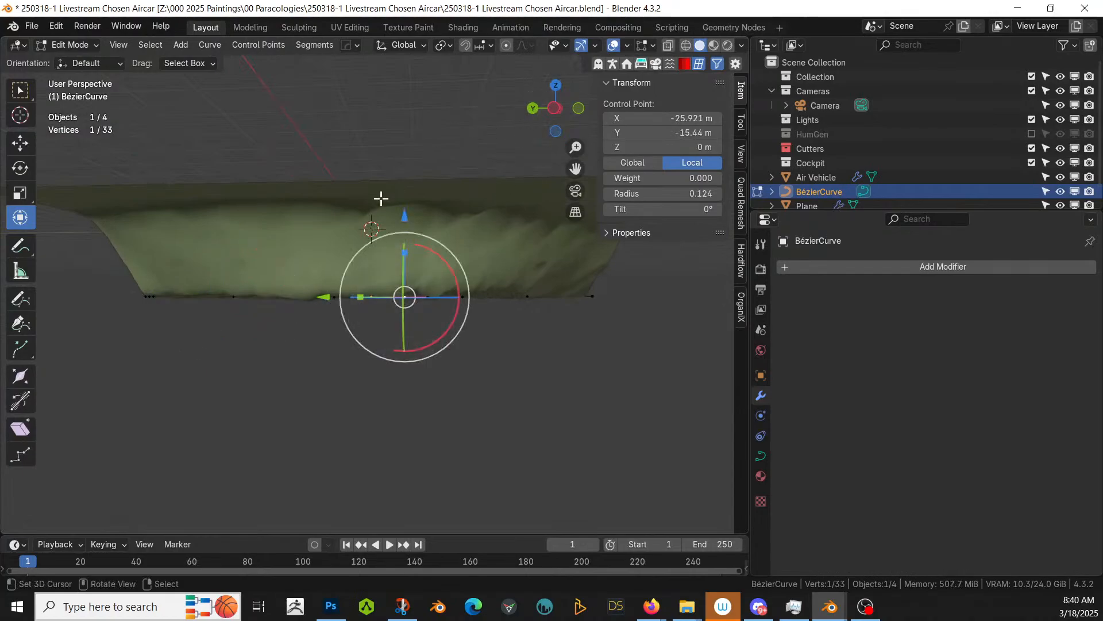
left_click(533, 44)
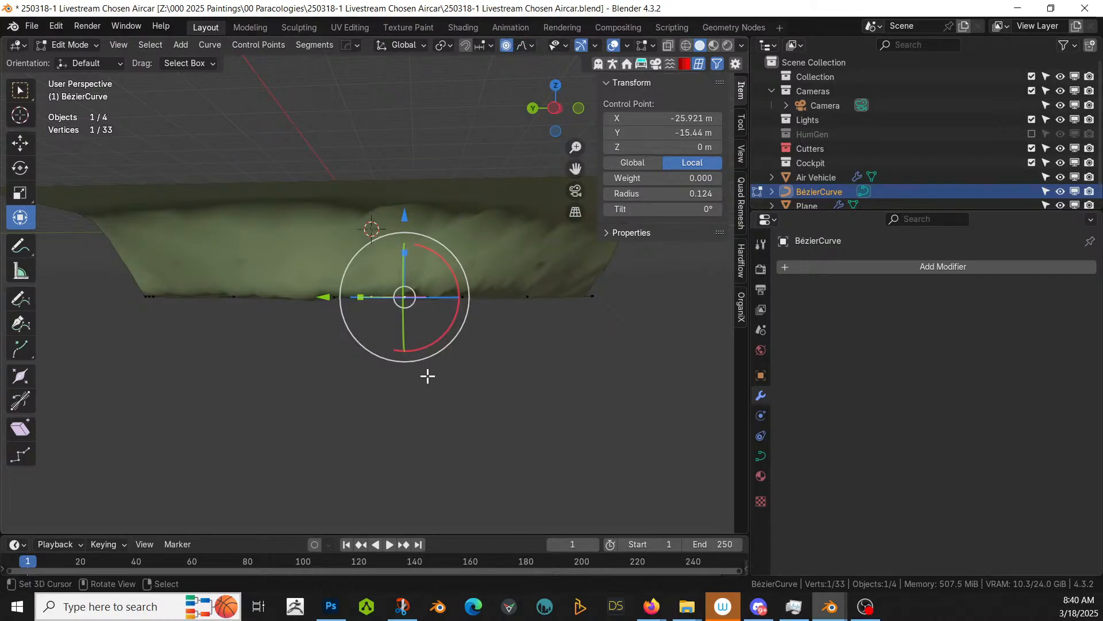
key("s")
left_click(437, 434)
key("g")
scroll(443, 420, "down", 12)
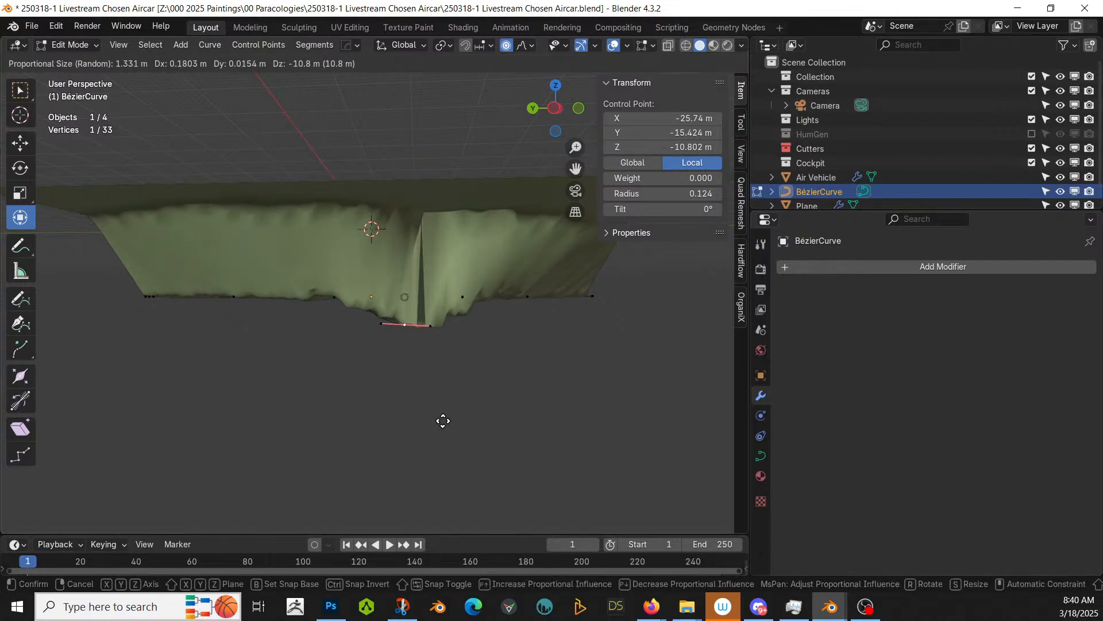
scroll(443, 420, "down", 20)
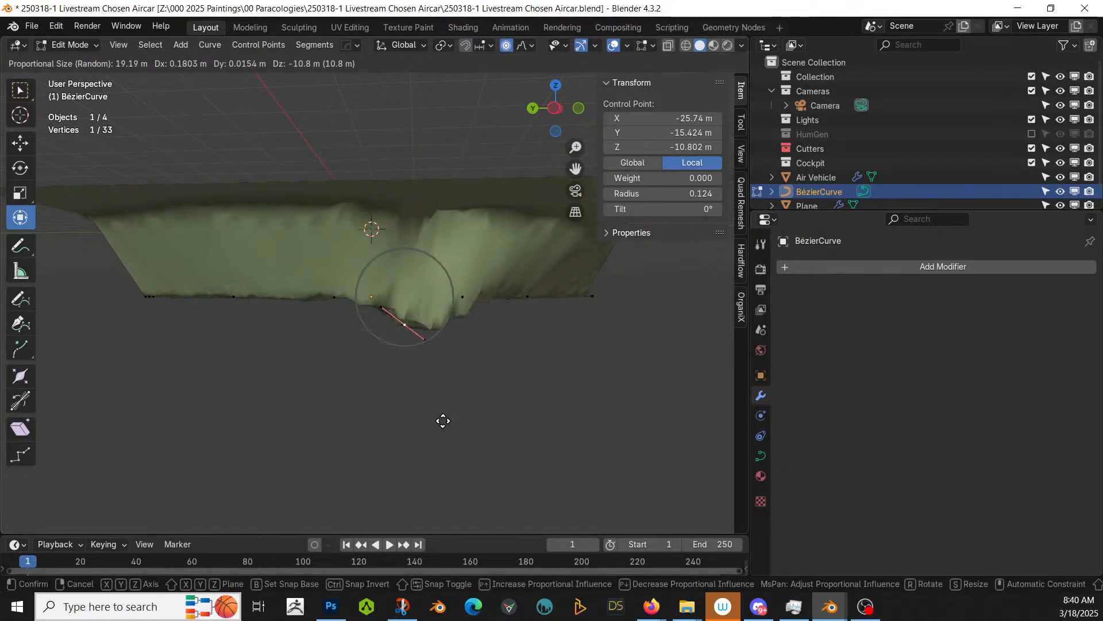
scroll(440, 424, "down", 3)
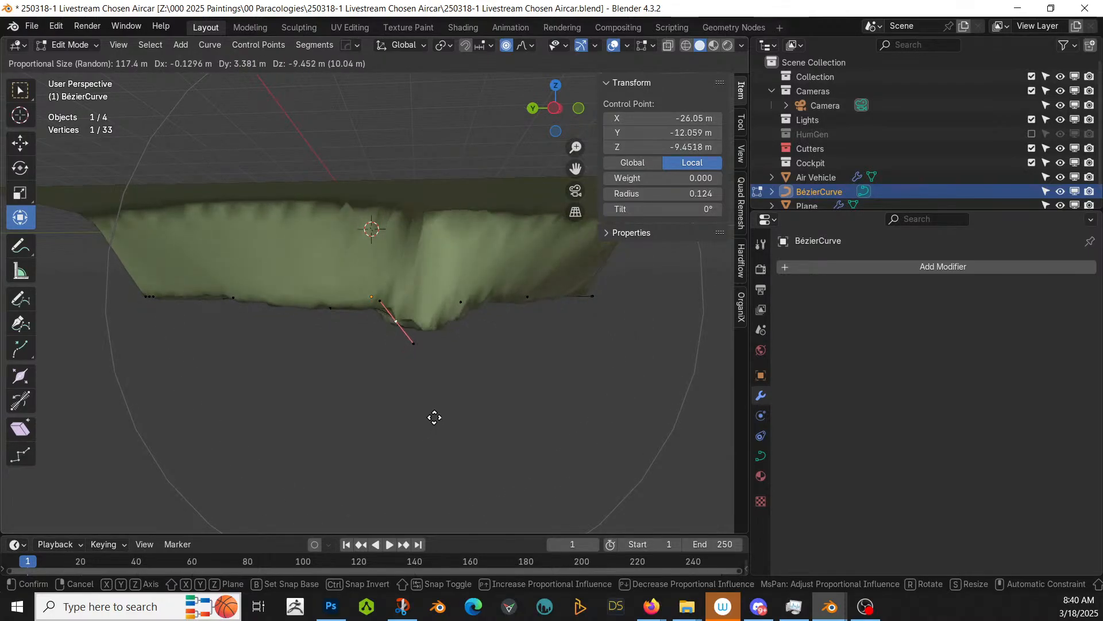
left_click(434, 421)
Step: Scale the curve radius around the central bend's control point by about 3.3 with Random proportional editing
middle_click_drag(433, 412, 284, 39)
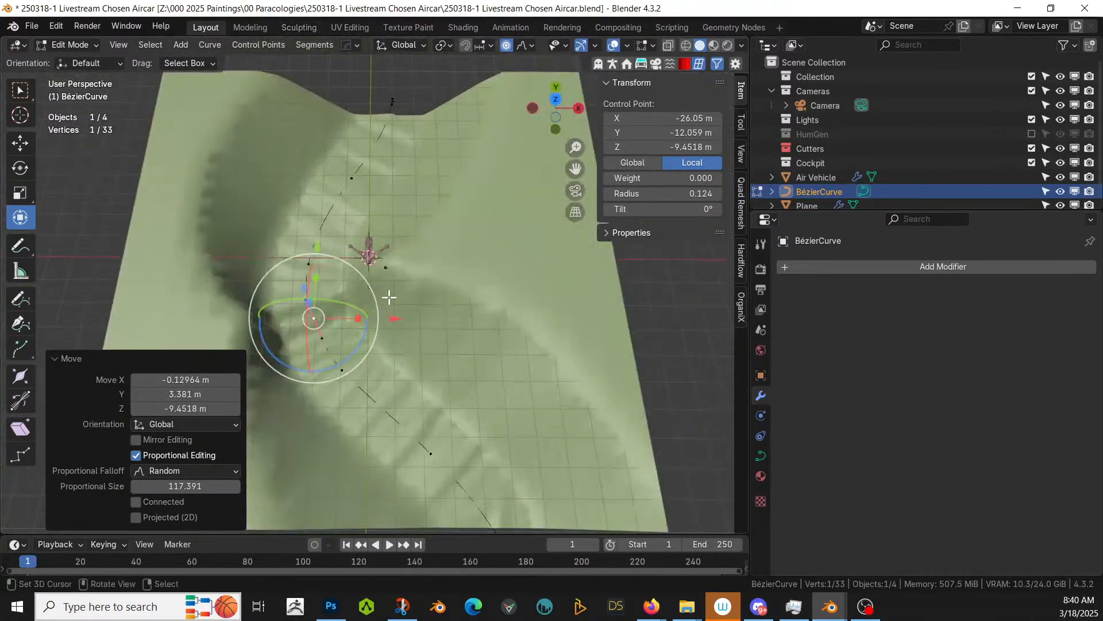
key("alt+s")
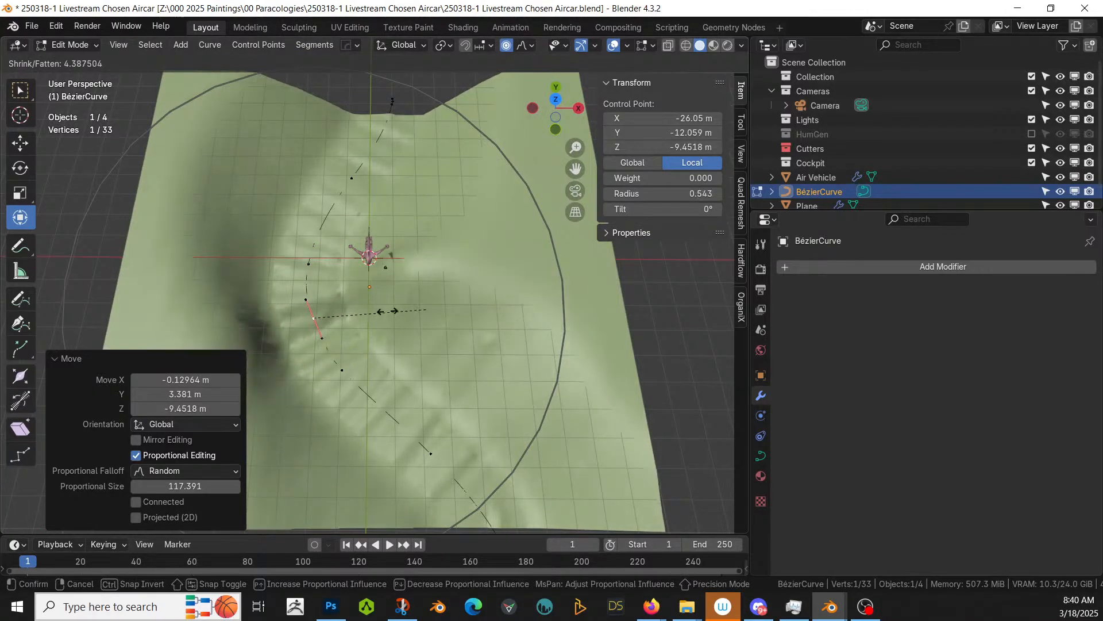
left_click(399, 311)
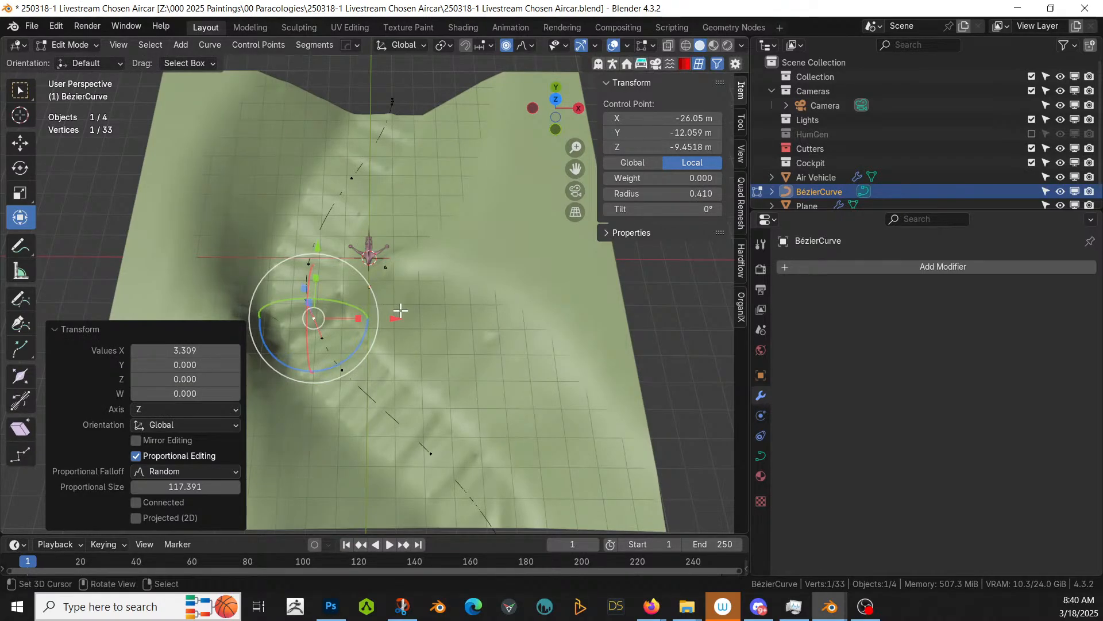
middle_click_drag(429, 324, 57, 227)
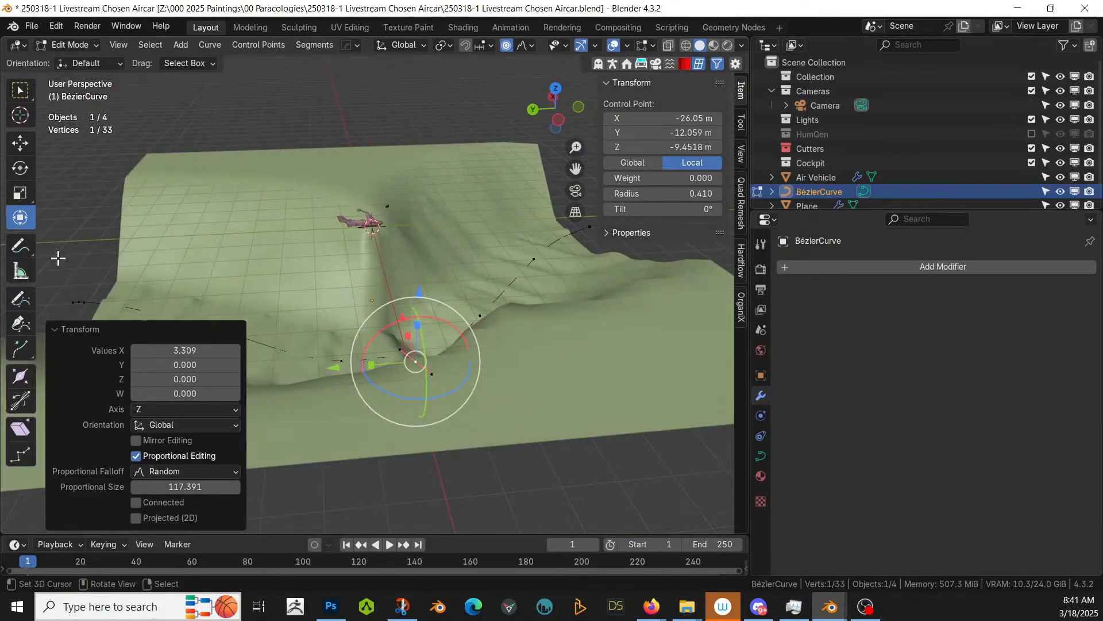
Step: Leave curve editing and add a new Bézier curve at the world origin in top view
middle_click_drag(454, 299, 530, 373)
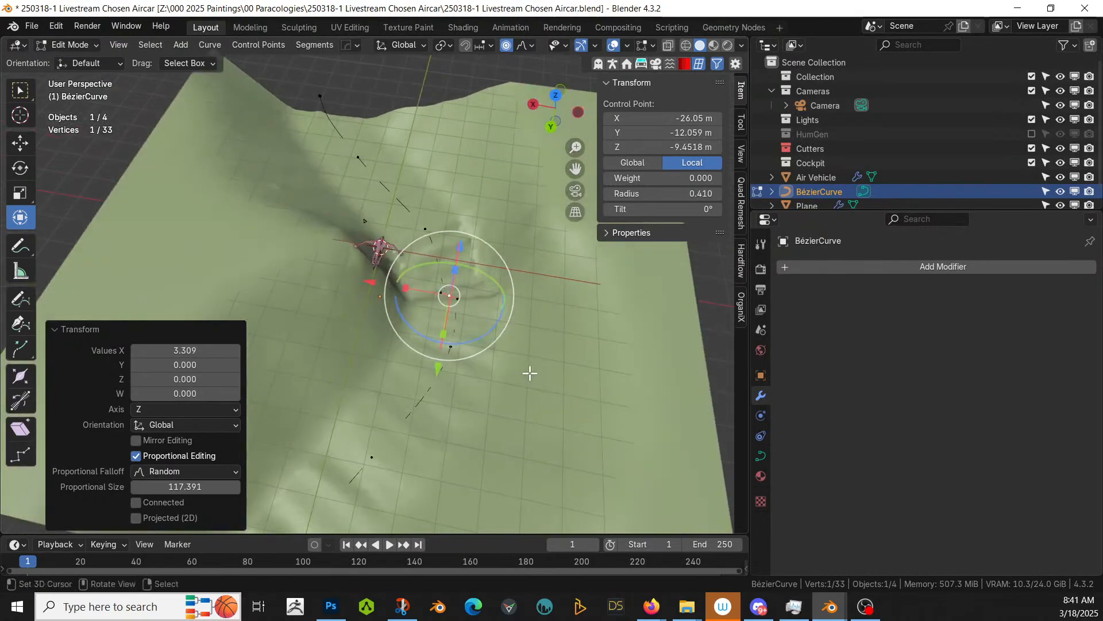
key("Tab")
scroll(530, 374, "down", 3)
key("KP_7")
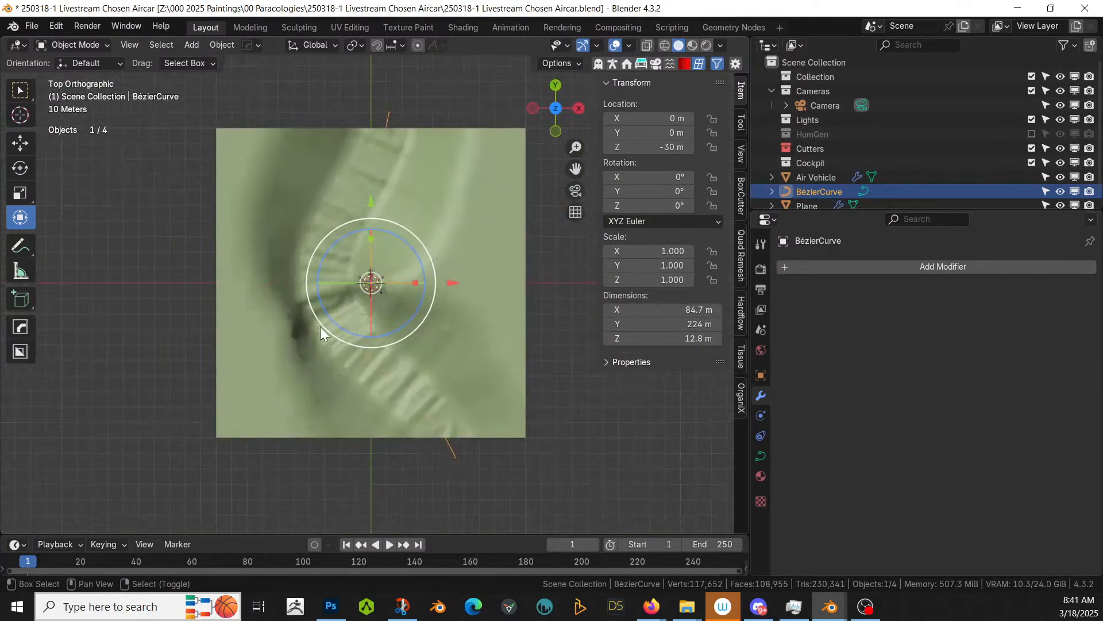
key("shift+a")
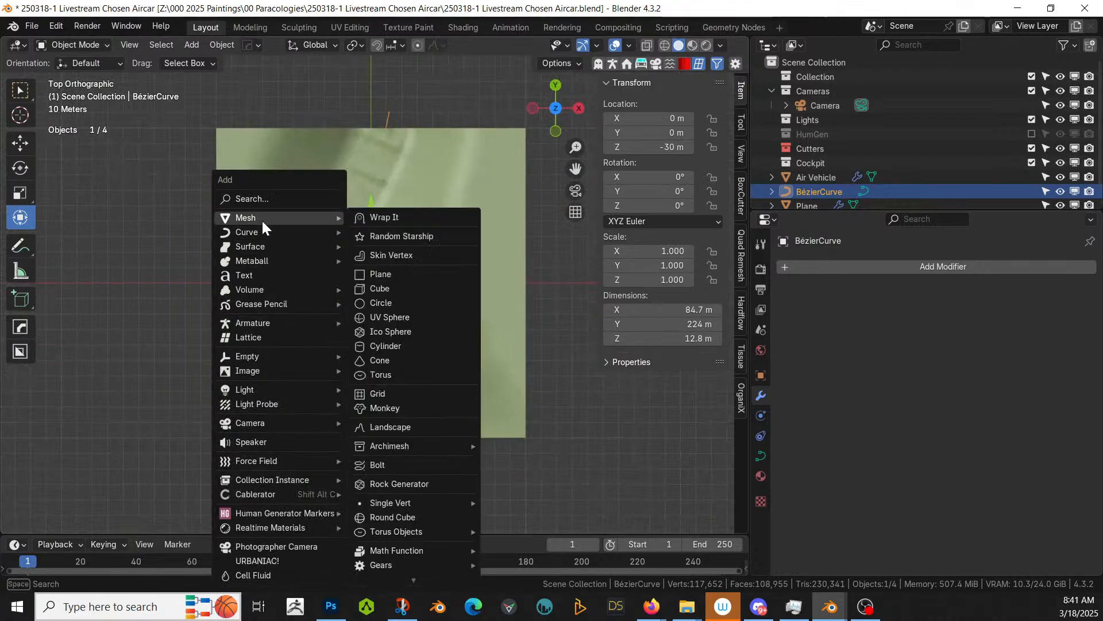
mouse_move(262, 232)
left_click(406, 235)
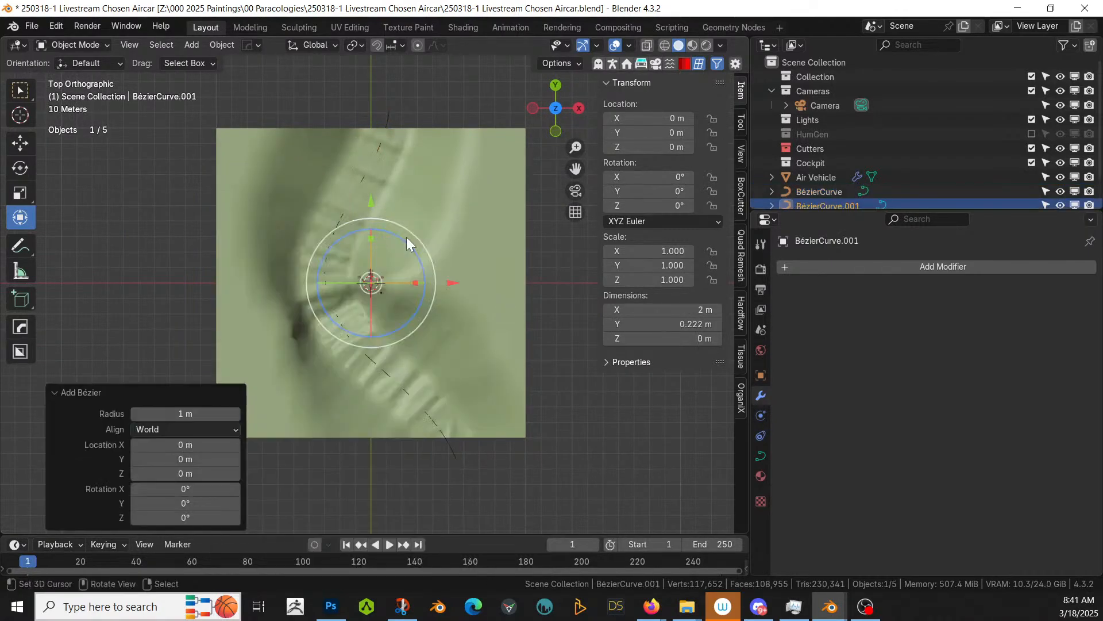
key("x")
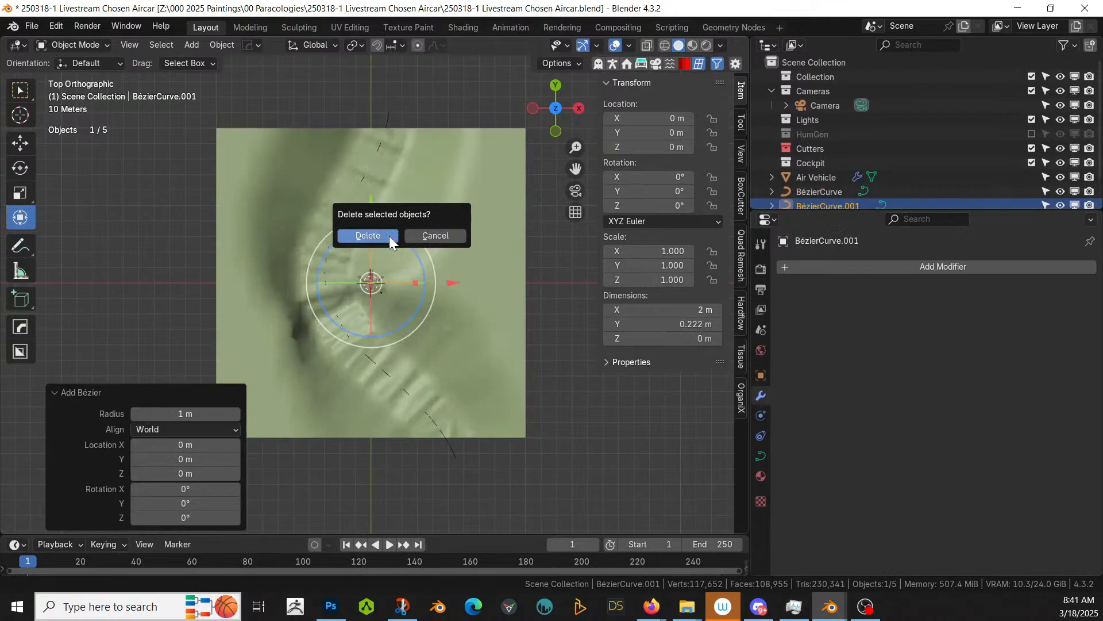
left_click(388, 236)
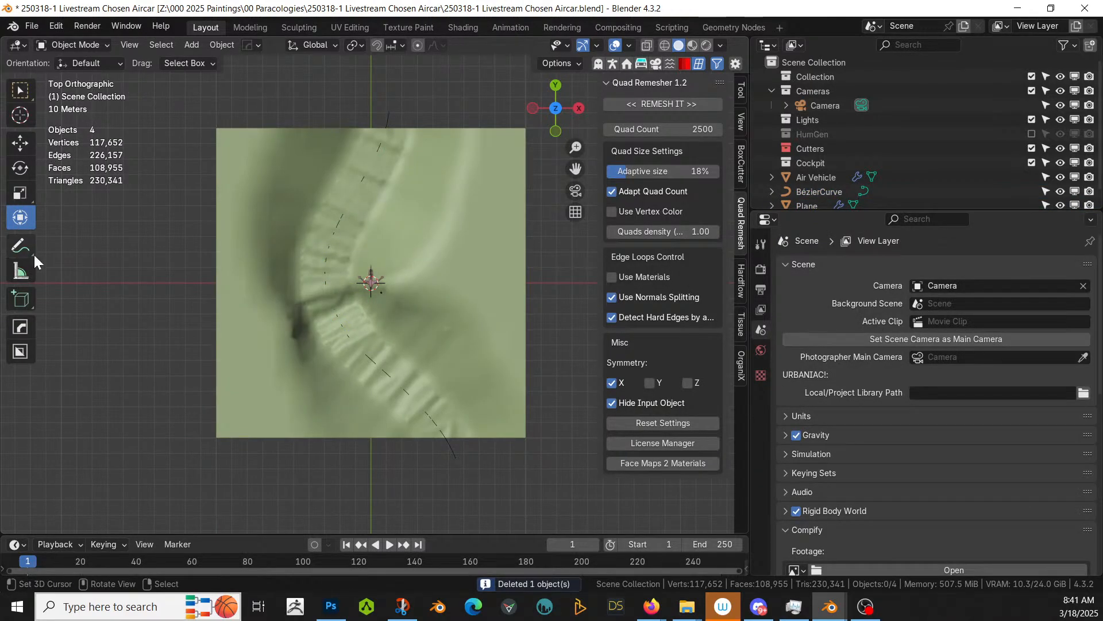
key("ctrl+z")
Step: Delete all default vertices of the new Bézier curve in Edit Mode
key("Tab")
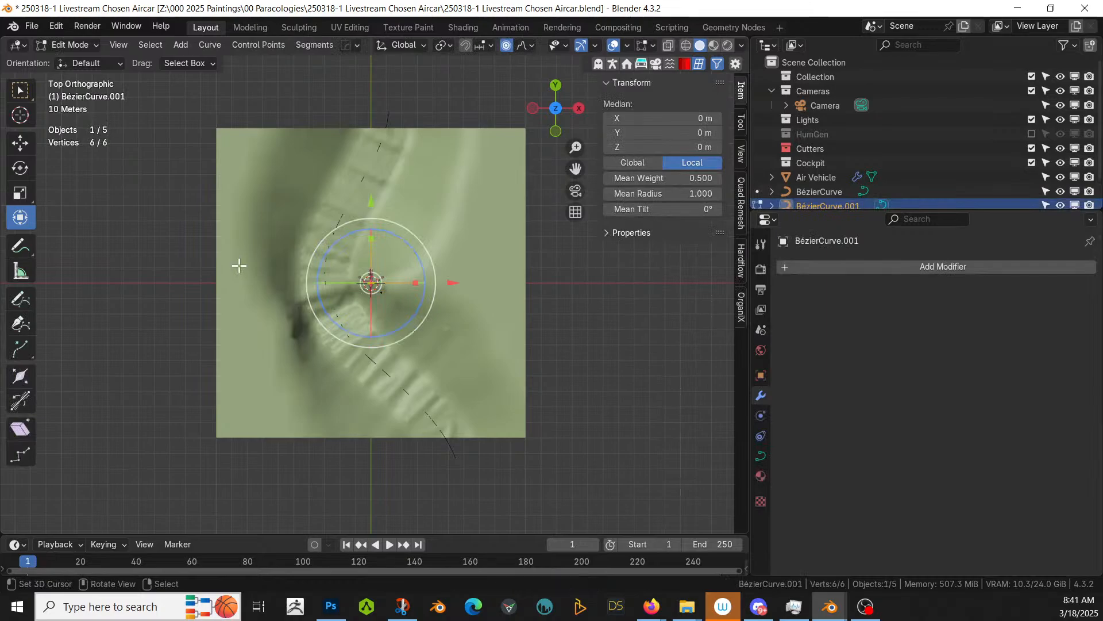
key("x")
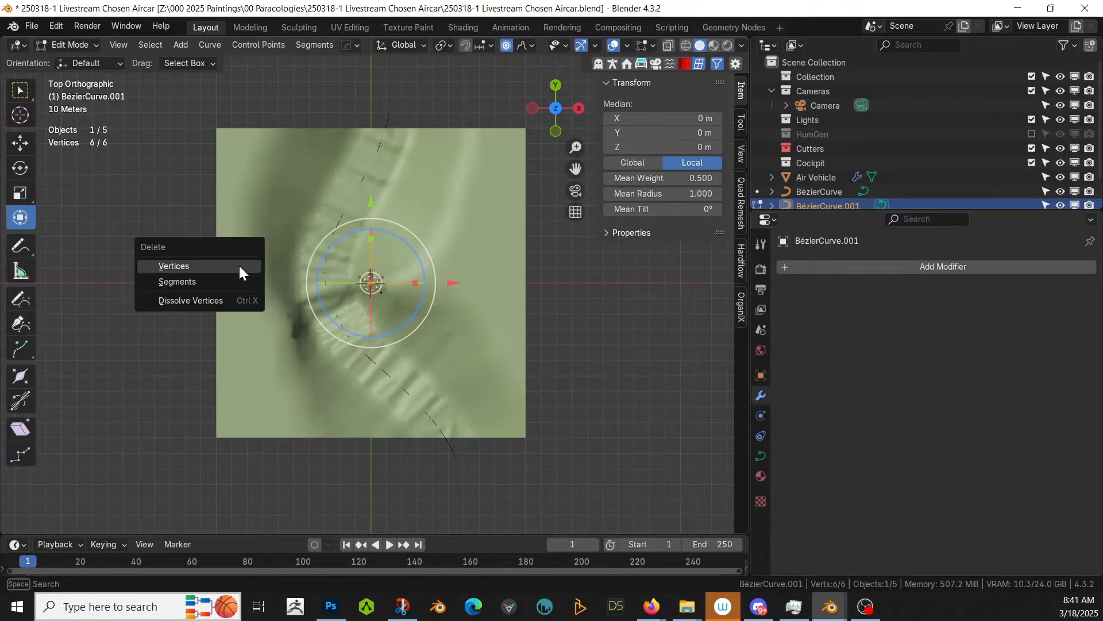
left_click(239, 264)
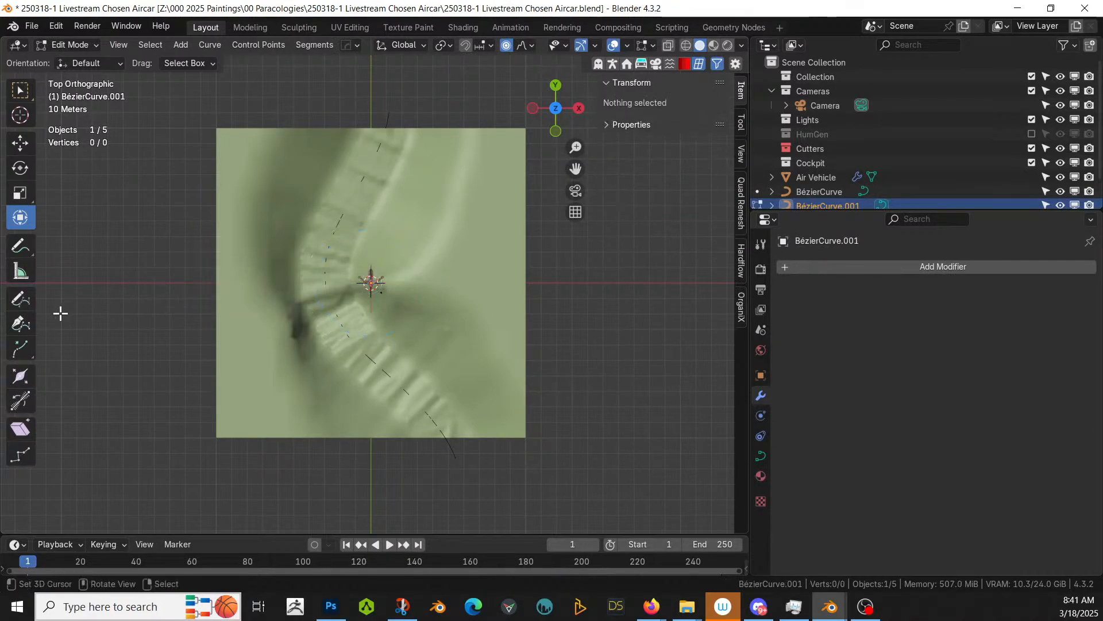
Step: Draw a freehand curve along the canyon from its -Y to its +Y end, about 65 m by 217 m, and return to Object Mode
left_click(14, 307)
left_click_drag(424, 449, 391, 365)
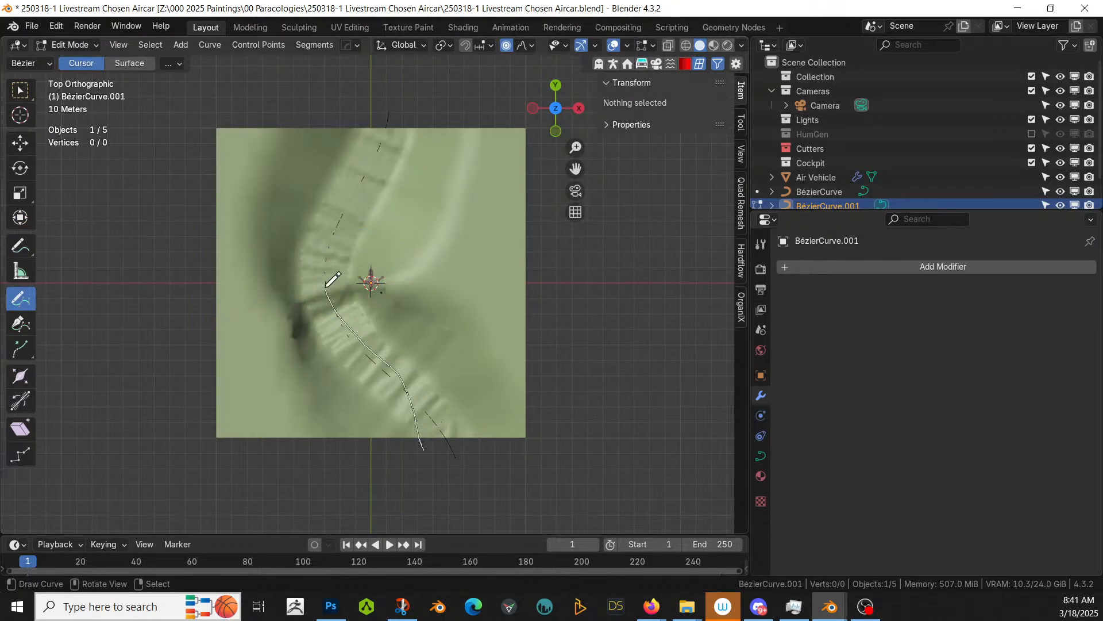
left_click_drag(326, 287, 369, 175)
left_click_drag(390, 111, 390, 109)
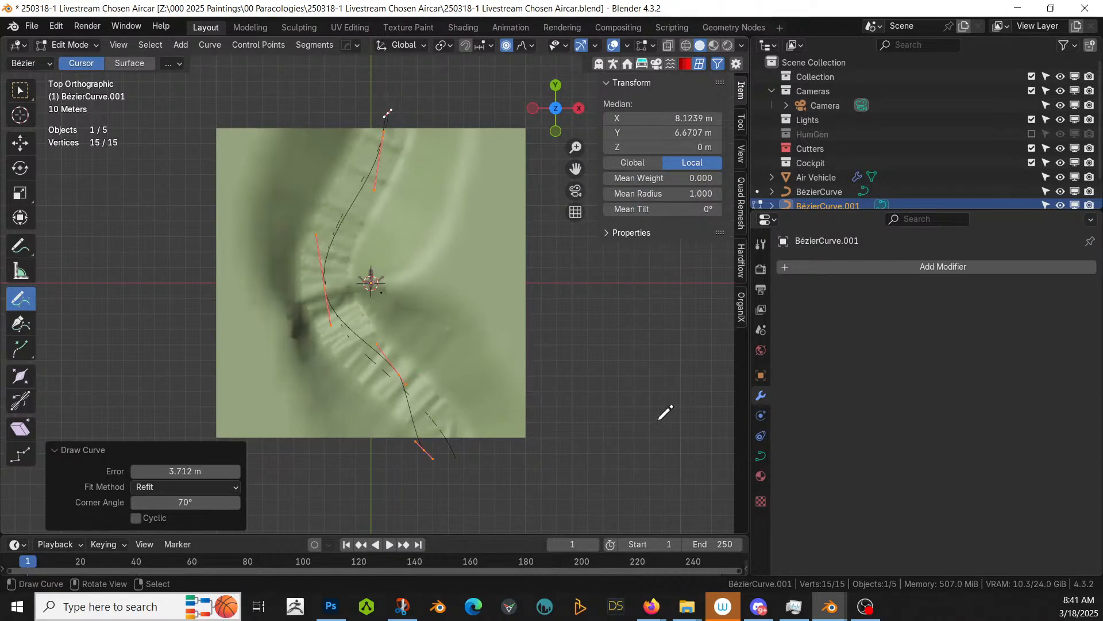
left_click(67, 44)
left_click(61, 66)
Step: Add a second QP_DrawTerrain_V01 modifier to the terrain plane
left_click(484, 302)
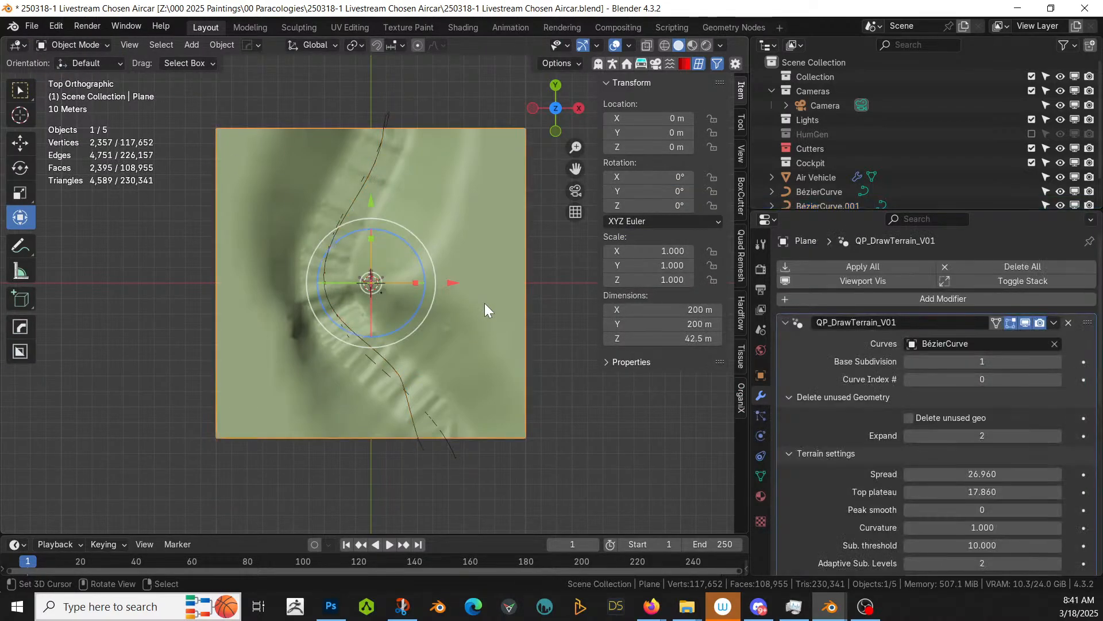
left_click(786, 322)
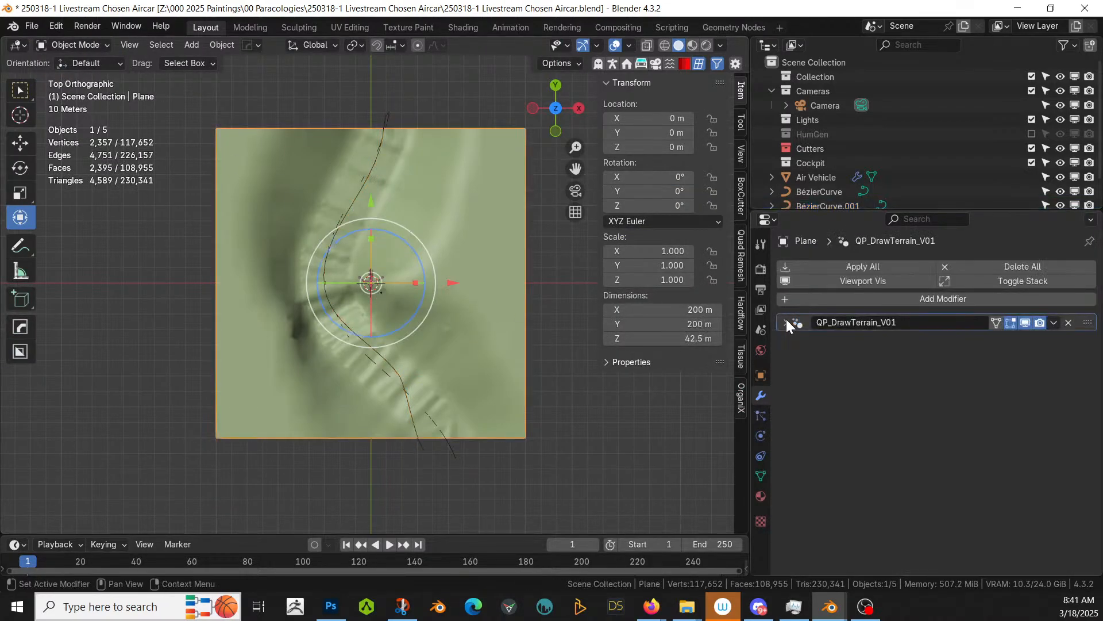
left_click(1054, 324)
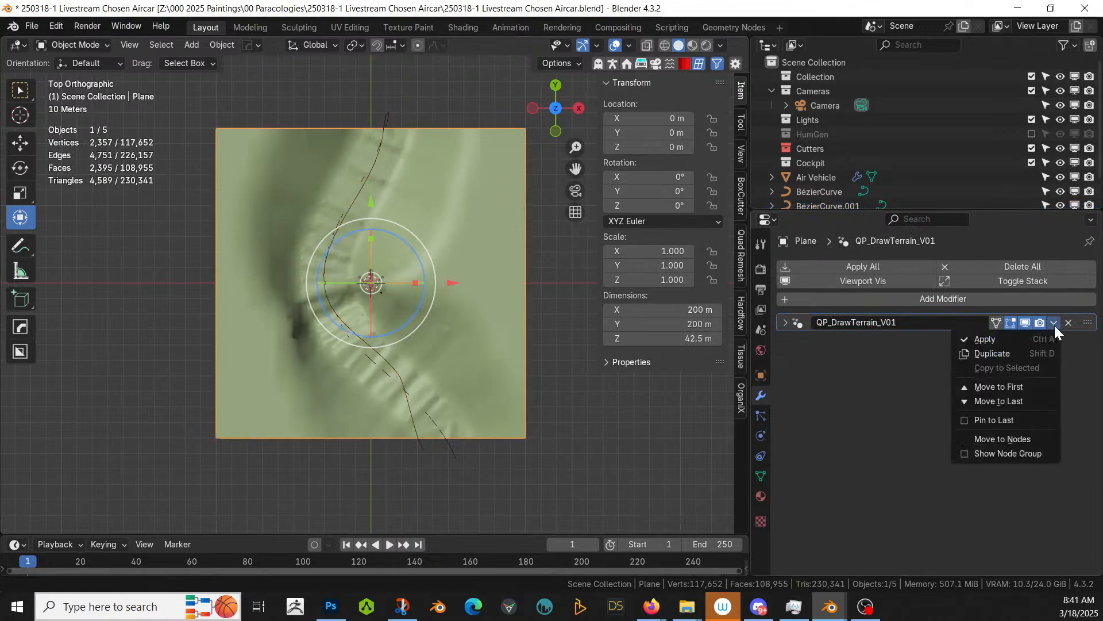
left_click(930, 295)
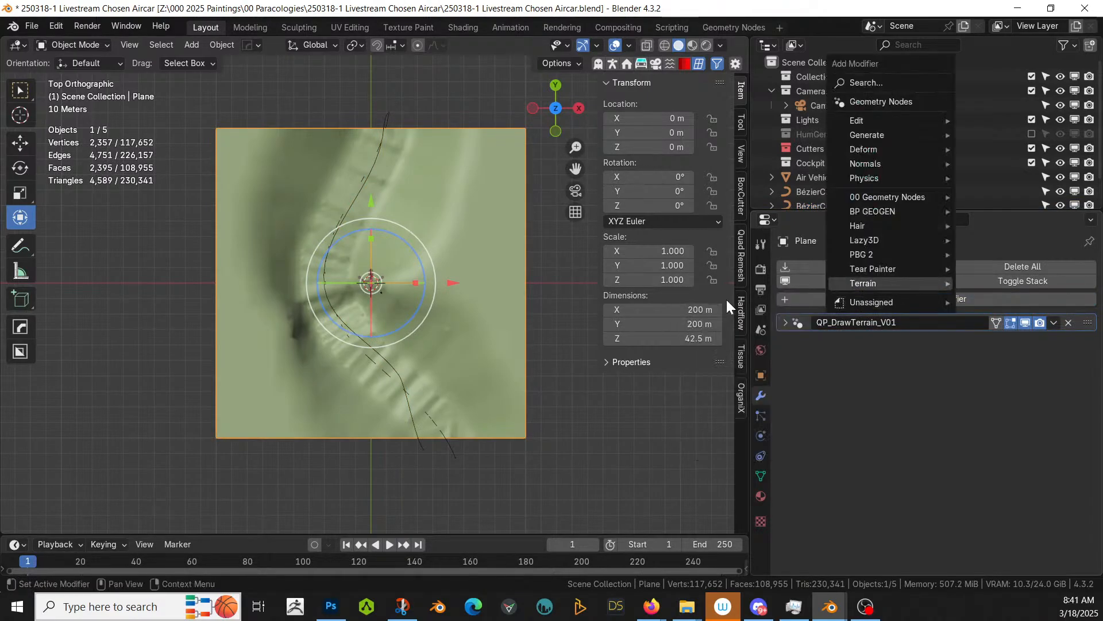
mouse_move(863, 284)
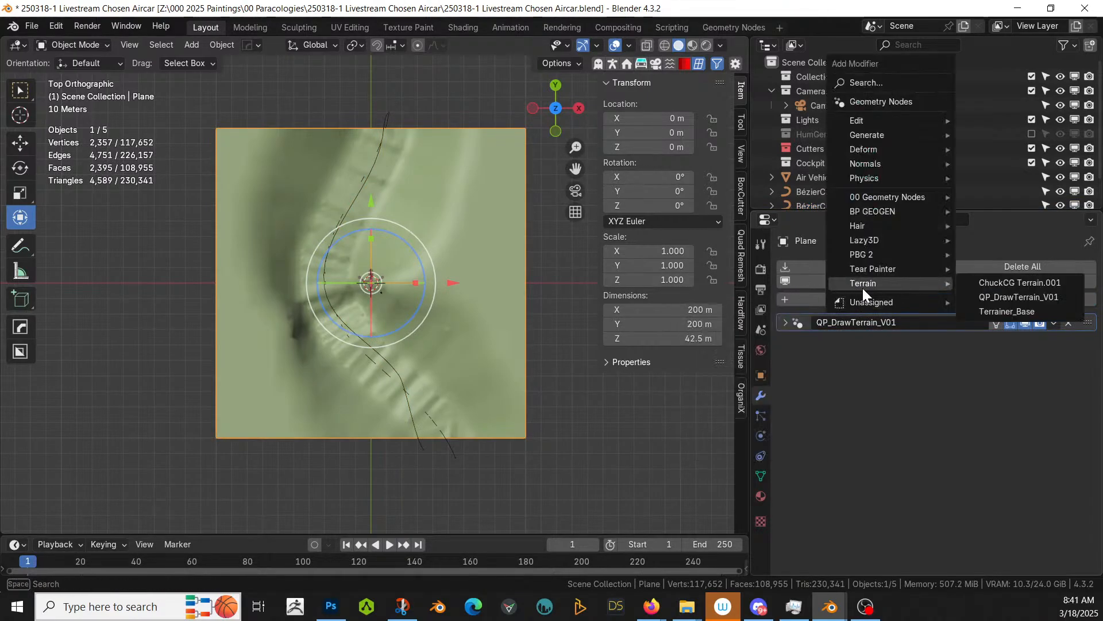
left_click(1019, 298)
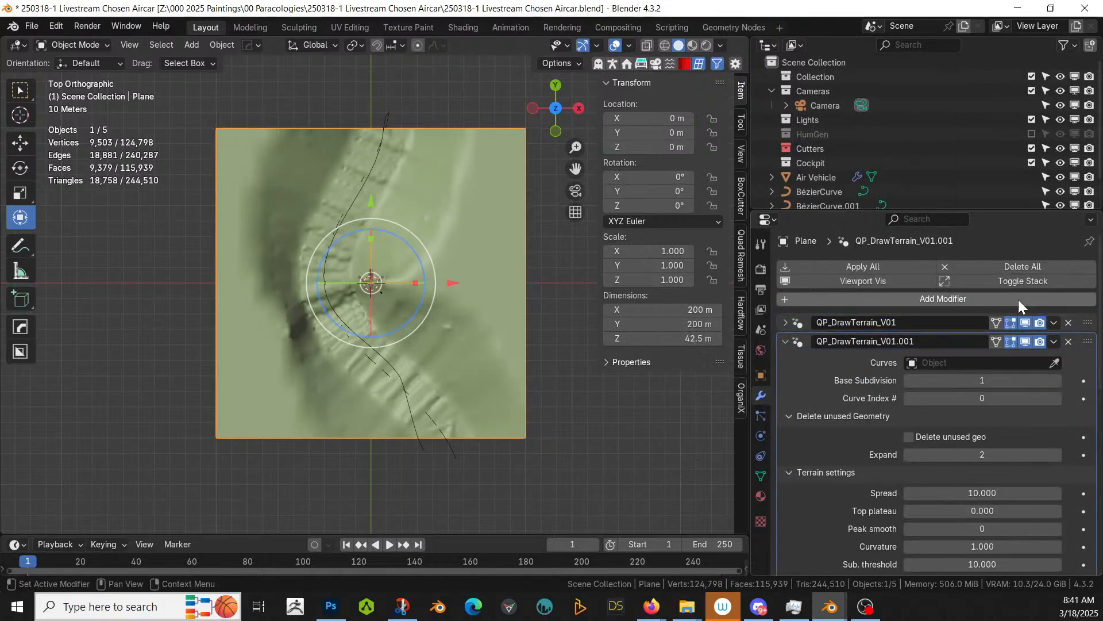
Step: Set the second terrain modifier's Base Subdivision to 0 and assign the freehand-drawn BézierCurve.001 as its curve
left_click(907, 381)
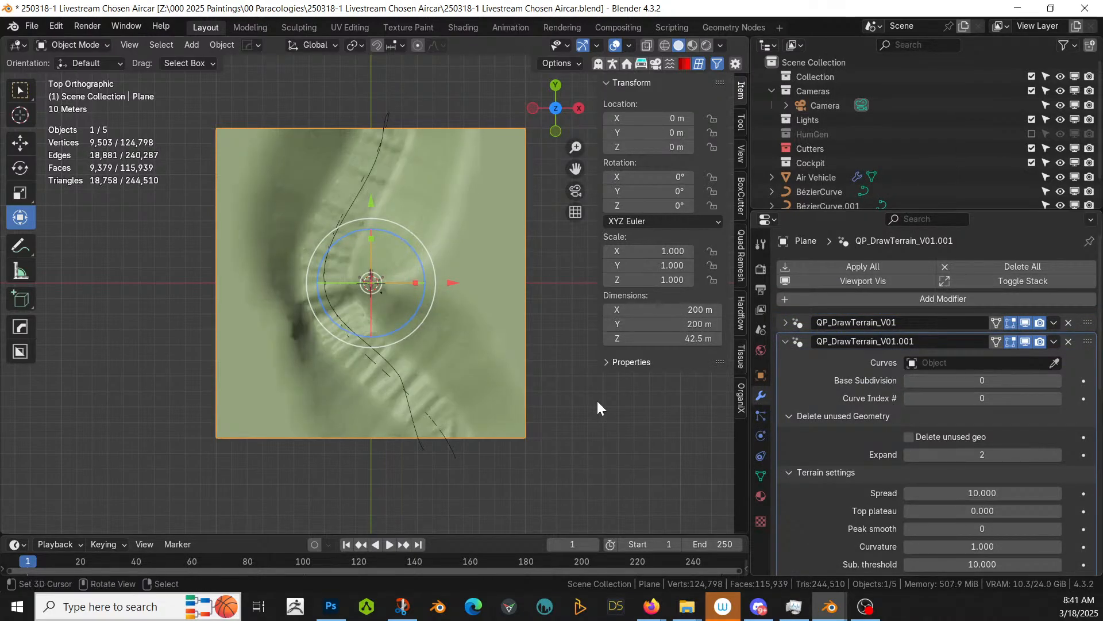
left_click(1051, 363)
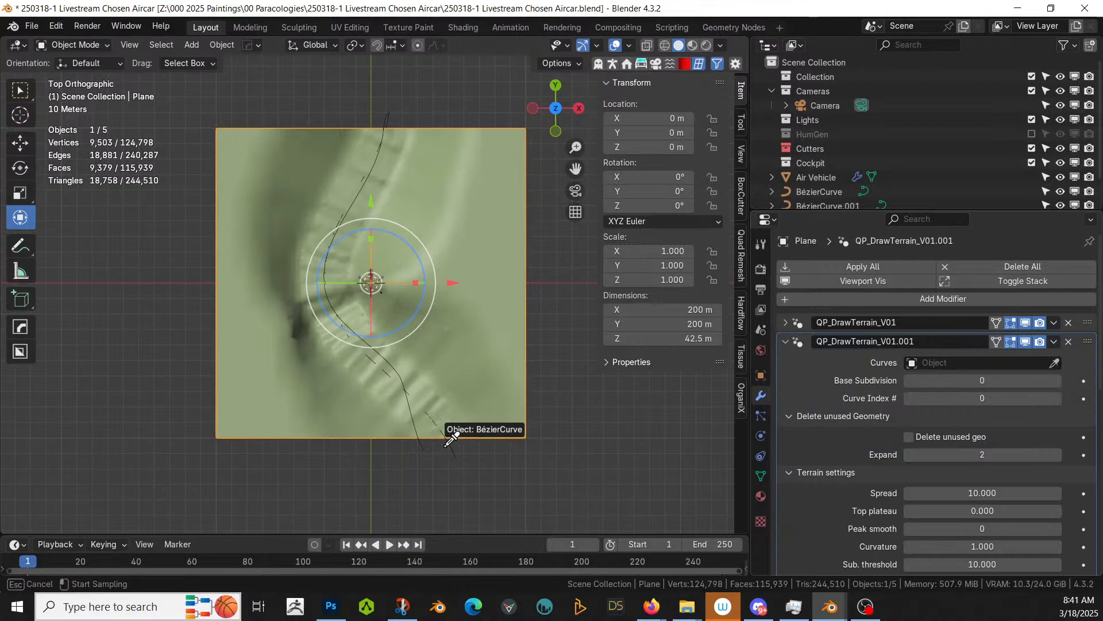
left_click(423, 445)
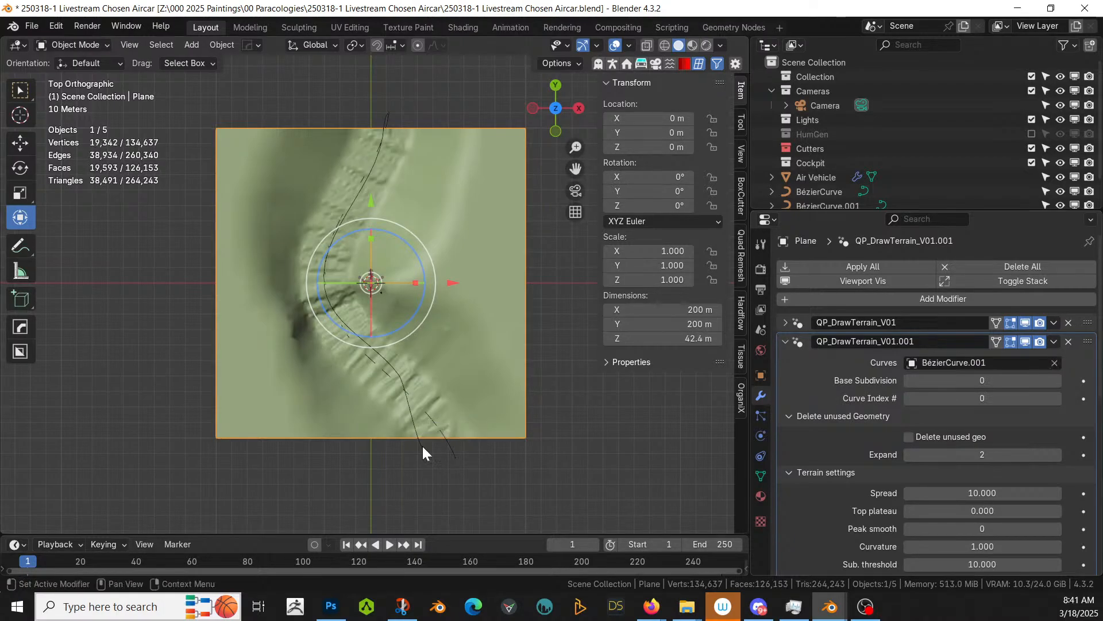
Step: Move the freehand-drawn curve about 7.93 m down along Z to carve the inner canyon
middle_click_drag(567, 430, 569, 344)
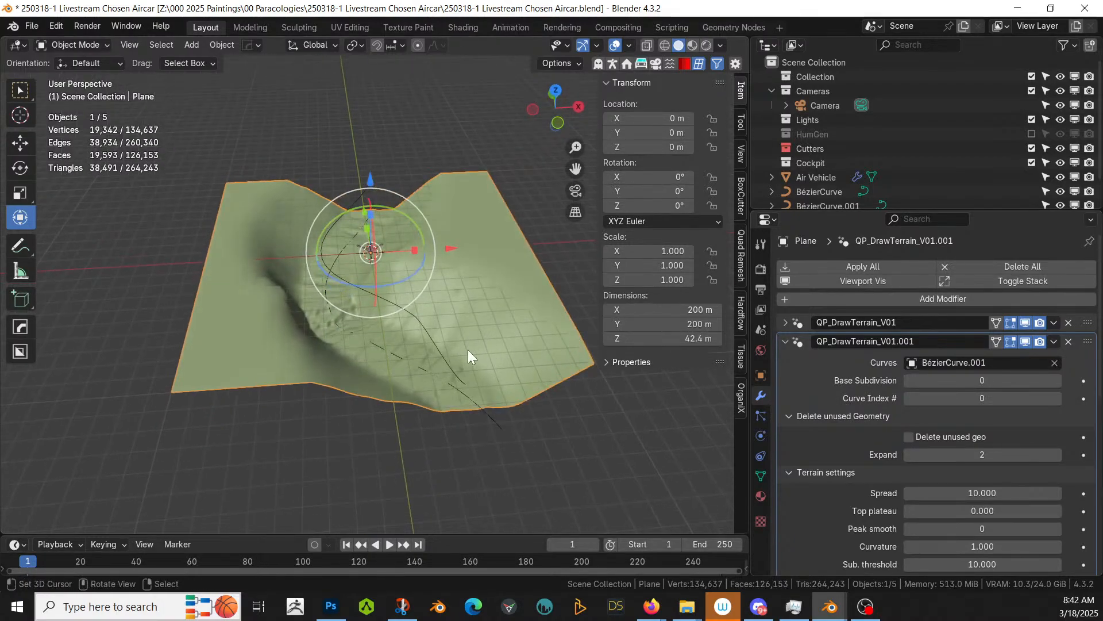
left_click(436, 339)
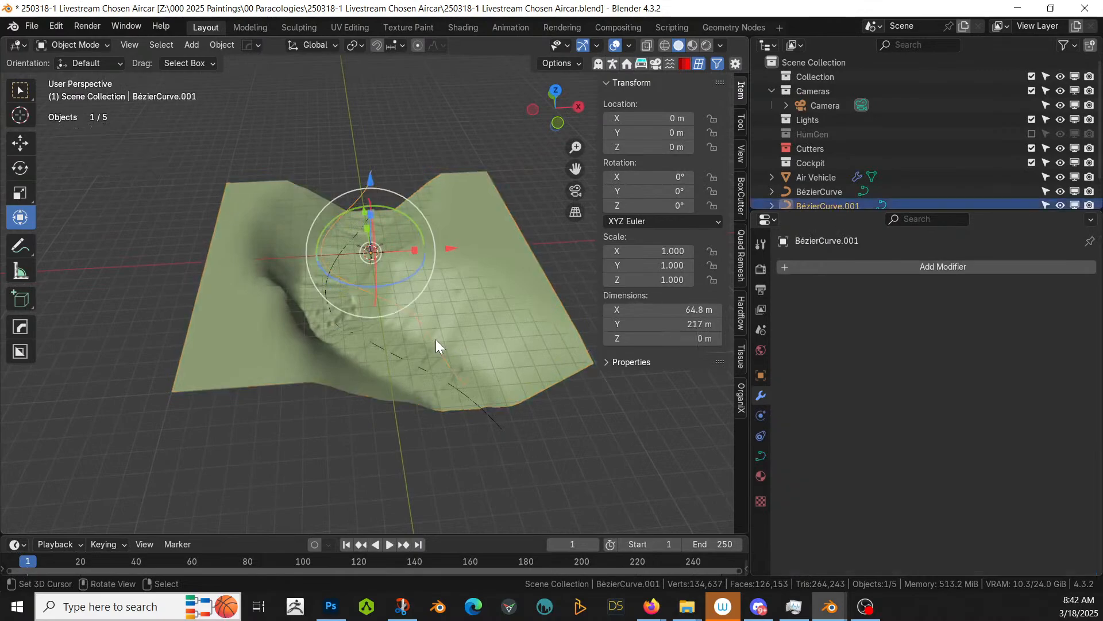
key("g")
key("z")
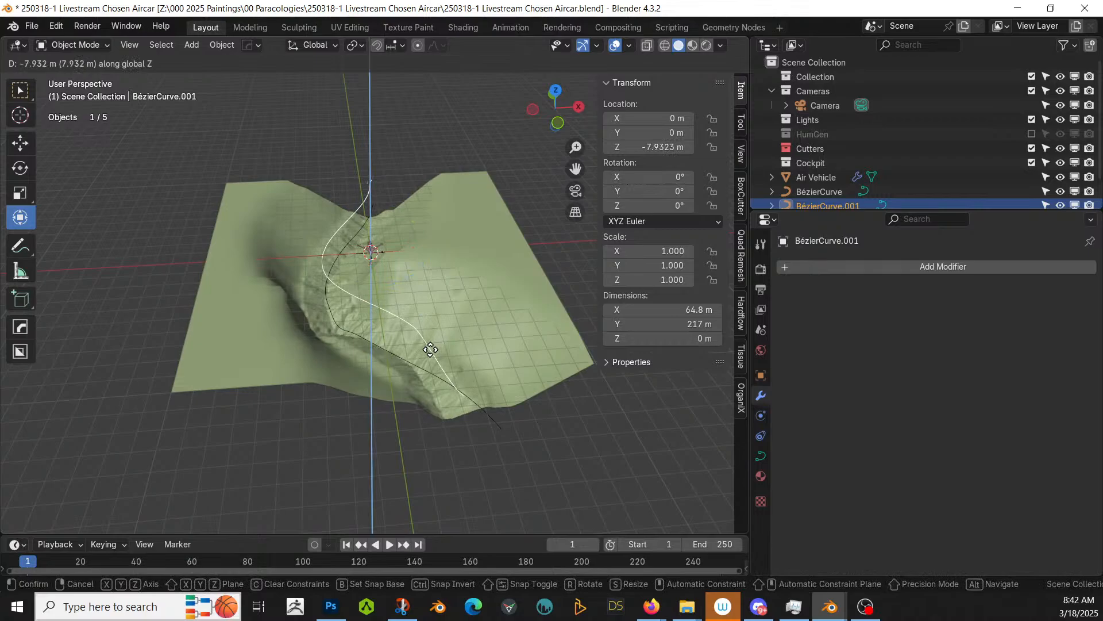
left_click(431, 349)
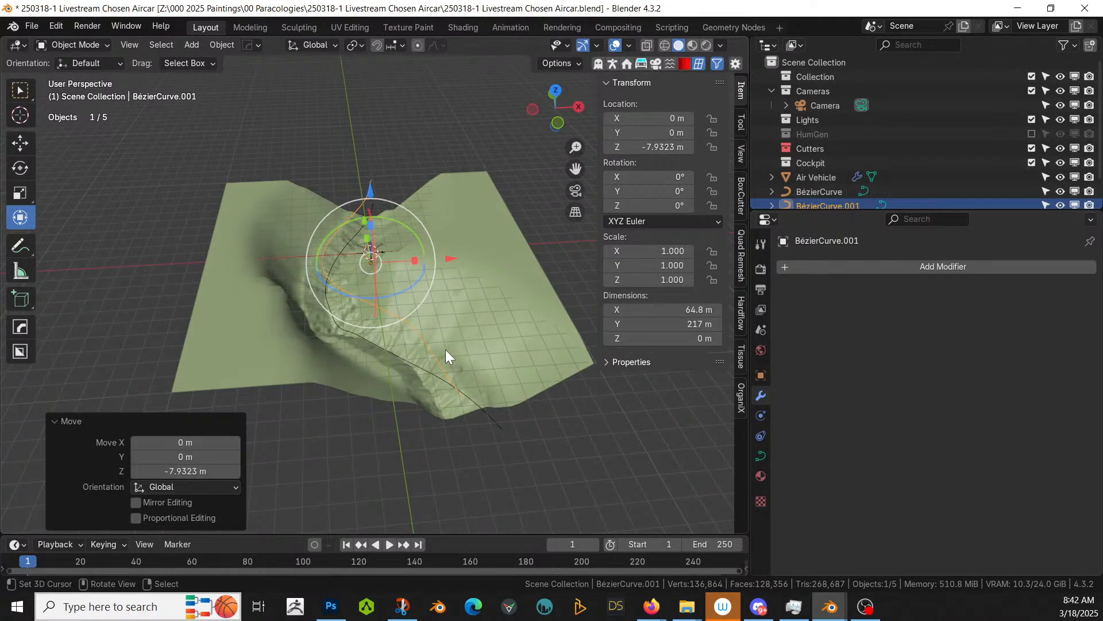
Step: Set the Top plateau of the plane's second terrain modifier to 4.61
left_click(450, 262)
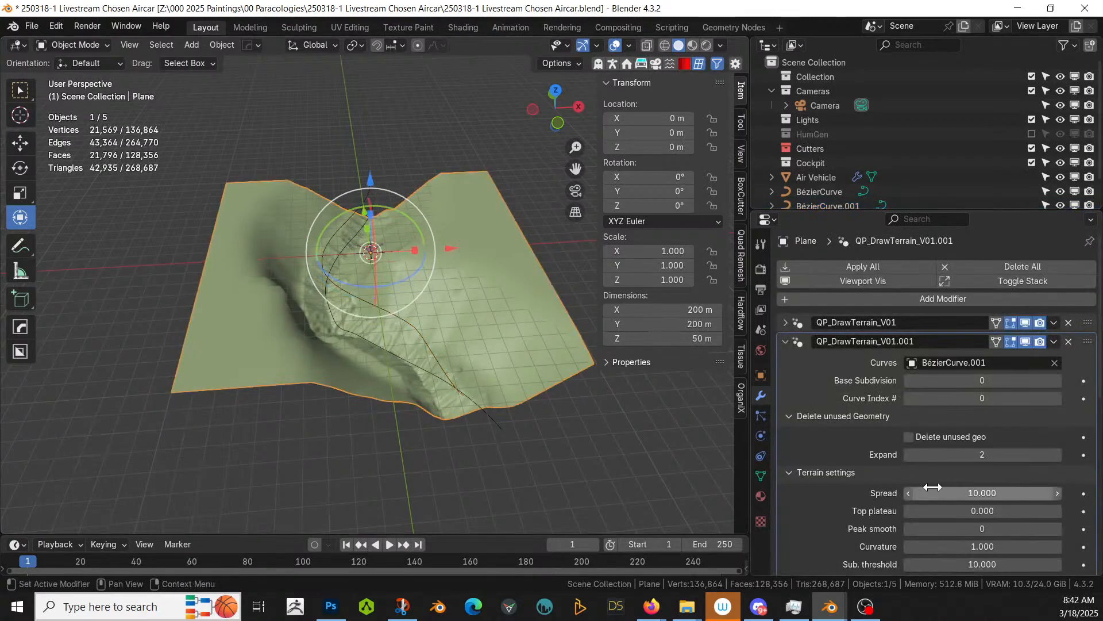
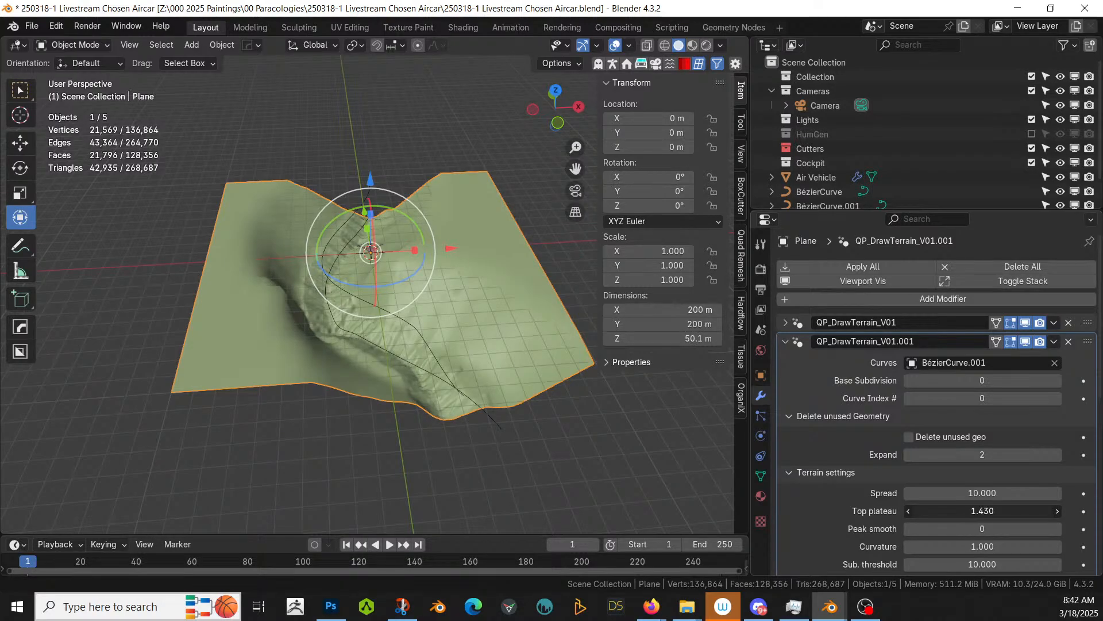
left_click_drag(983, 510, 1017, 511)
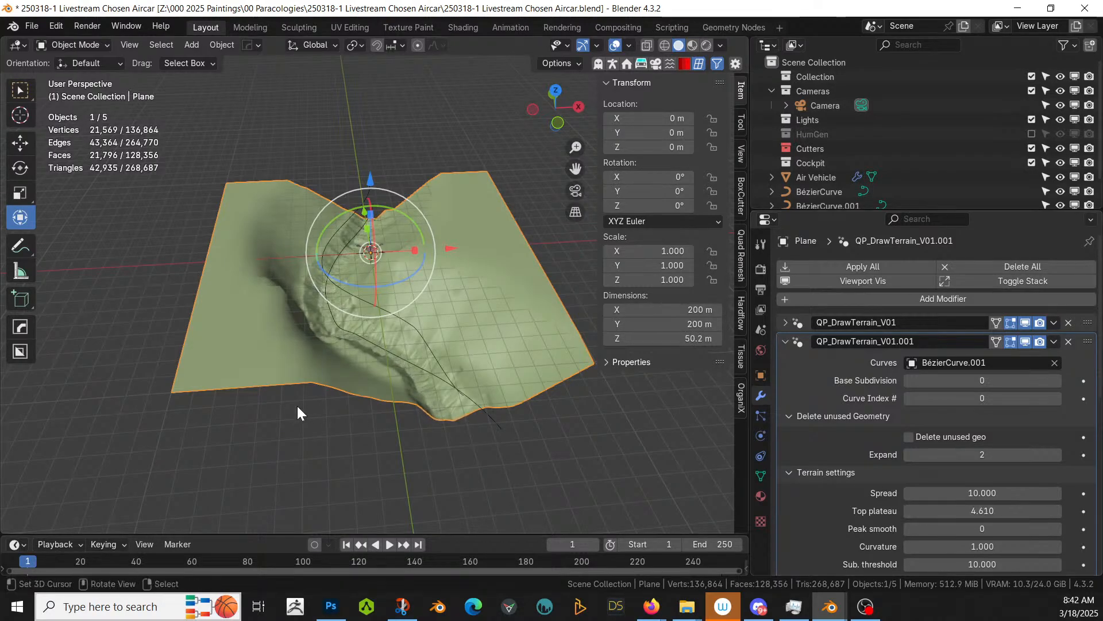
Step: Try a Peak smooth value of 1 on the second terrain modifier, and set it back to 0
middle_click_drag(296, 405, 477, 409)
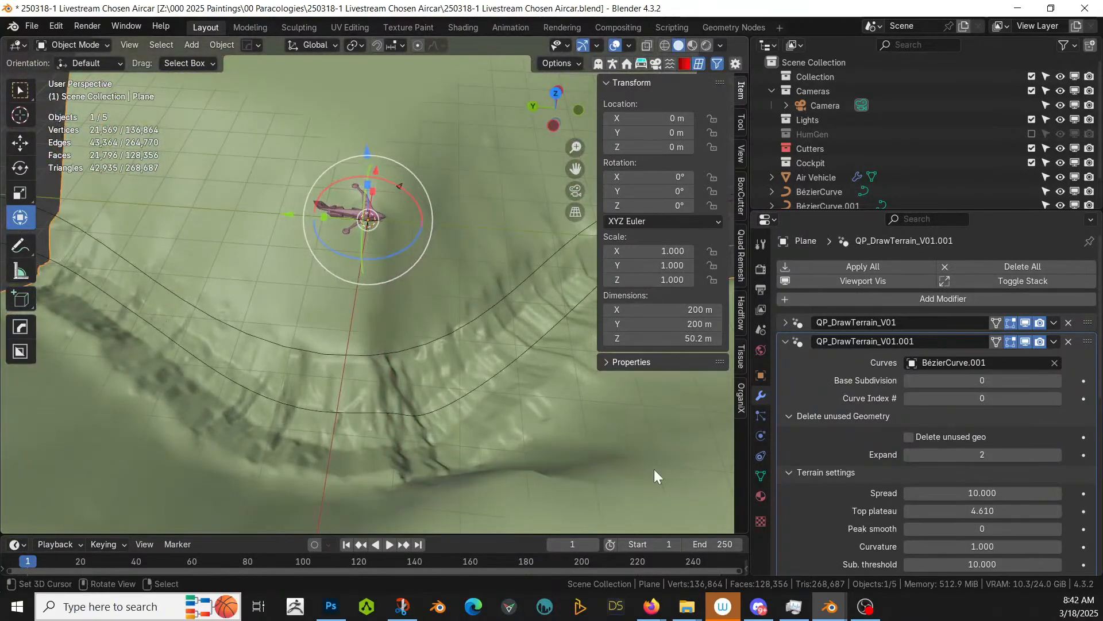
left_click(1059, 528)
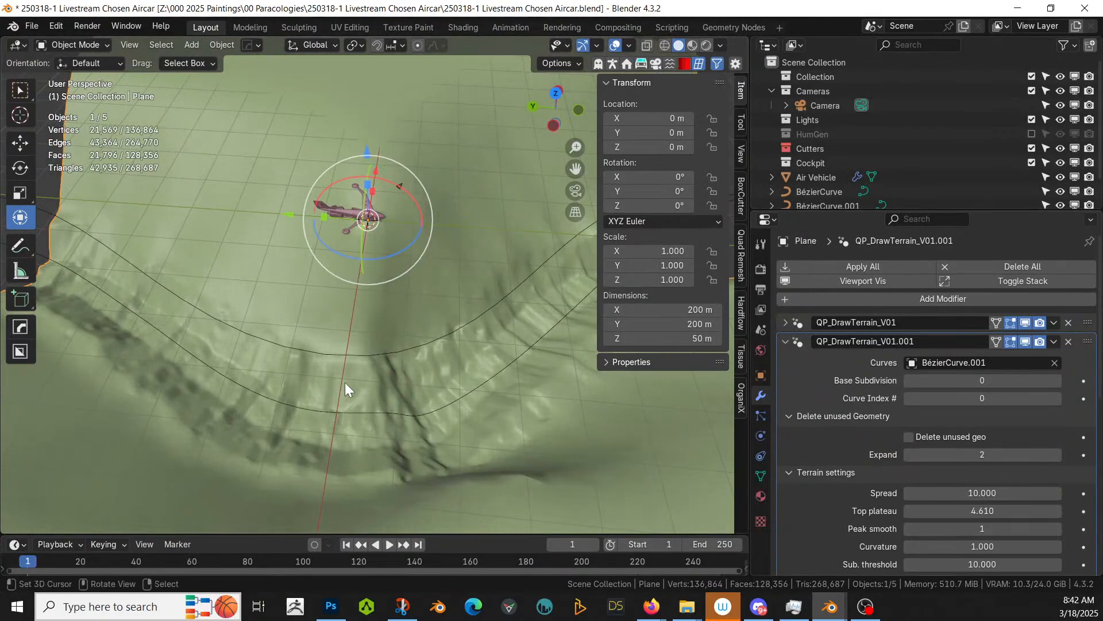
middle_click_drag(345, 382, 144, 326)
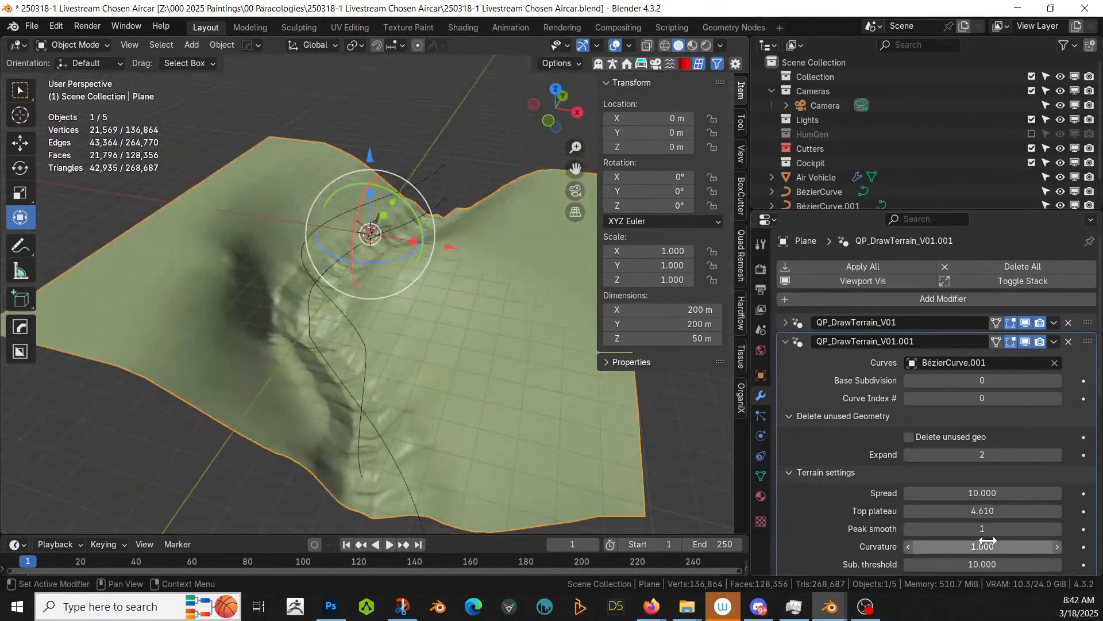
left_click(910, 529)
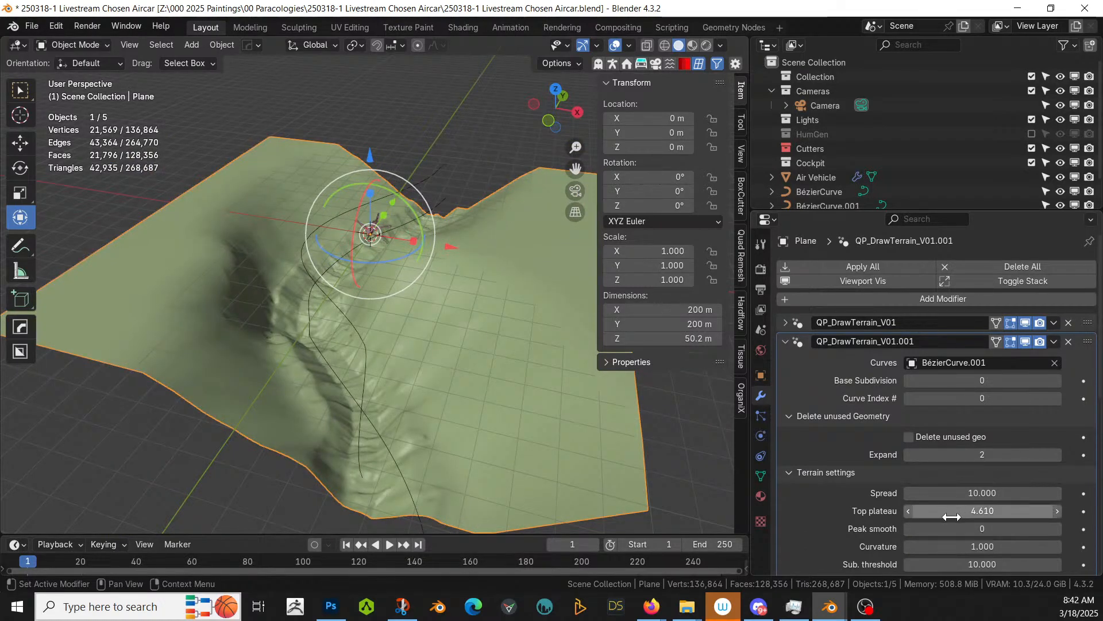
Step: Set the second terrain modifier's Spread to 11.09 and inspect the canyon around the Air Vehicle
left_click_drag(975, 493, 977, 493)
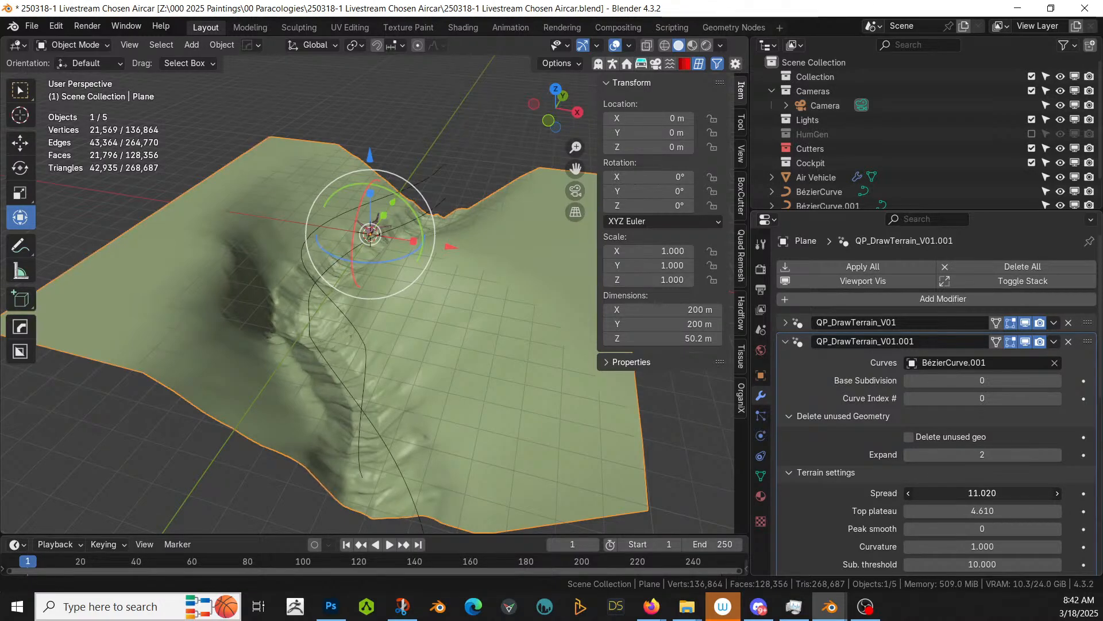
left_click_drag(976, 493, 979, 493)
middle_click_drag(344, 338, 437, 336)
scroll(433, 232, "up", 3)
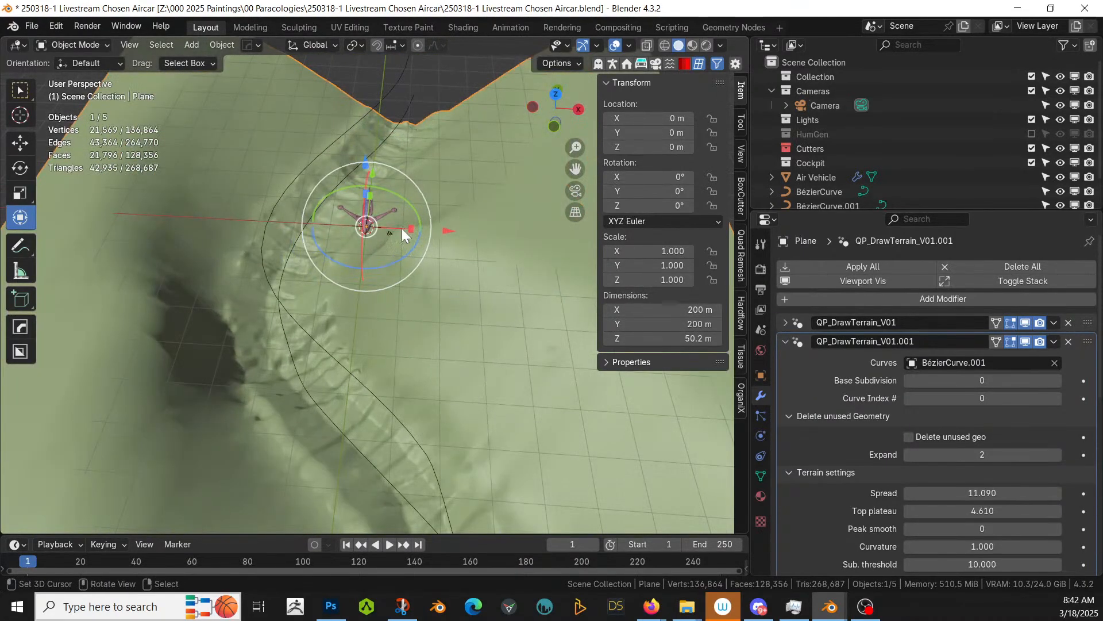
middle_click_drag(404, 235, 374, 342)
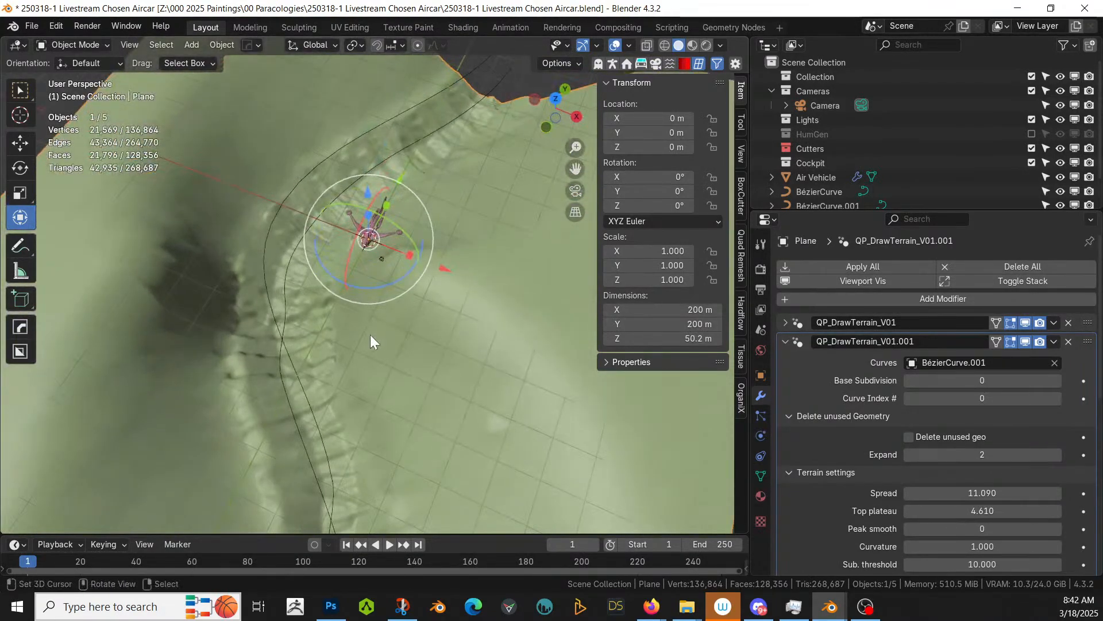
scroll(373, 342, "down", 2)
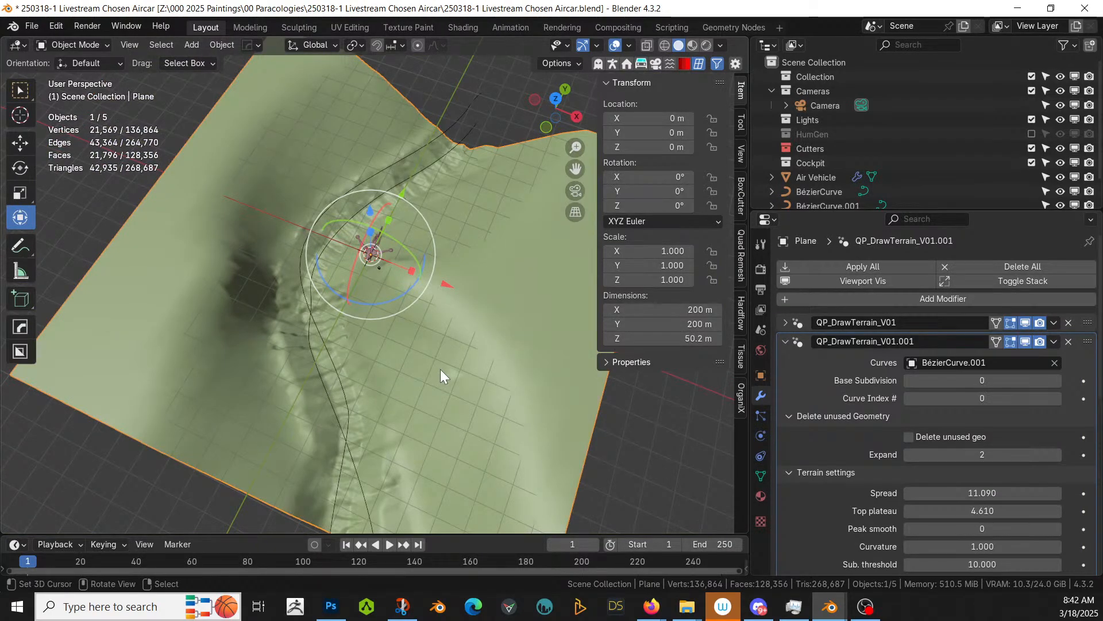
Step: Add a Bézier curve at the world origin and delete its default control points
key("KP_7")
scroll(442, 373, "down", 2)
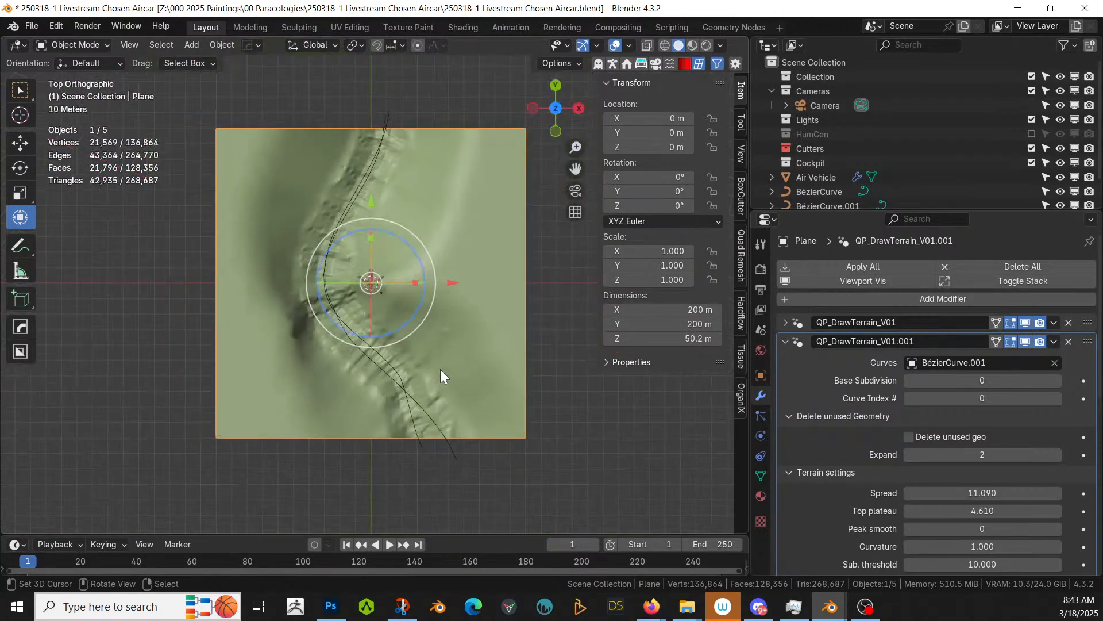
middle_click_drag(441, 369, 439, 290)
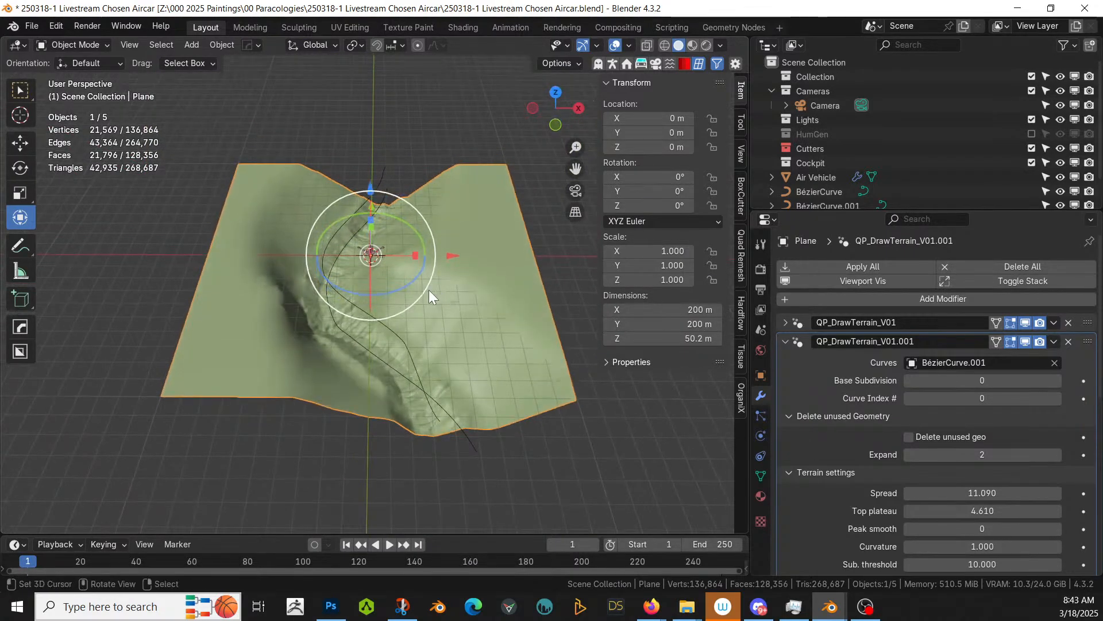
key("shift+a")
mouse_move(355, 232)
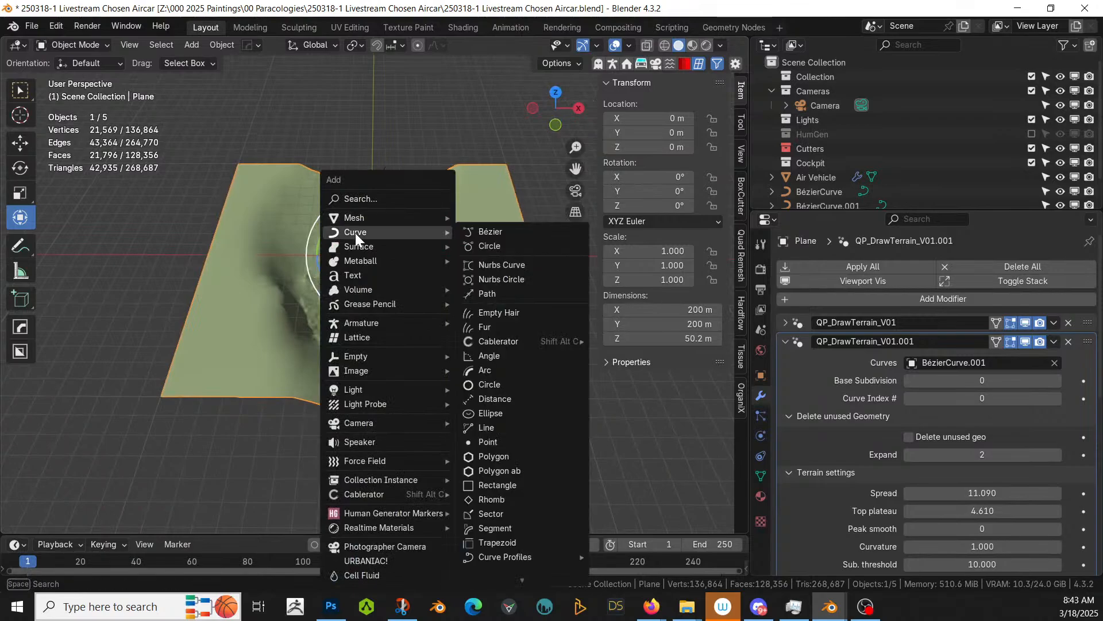
left_click(510, 232)
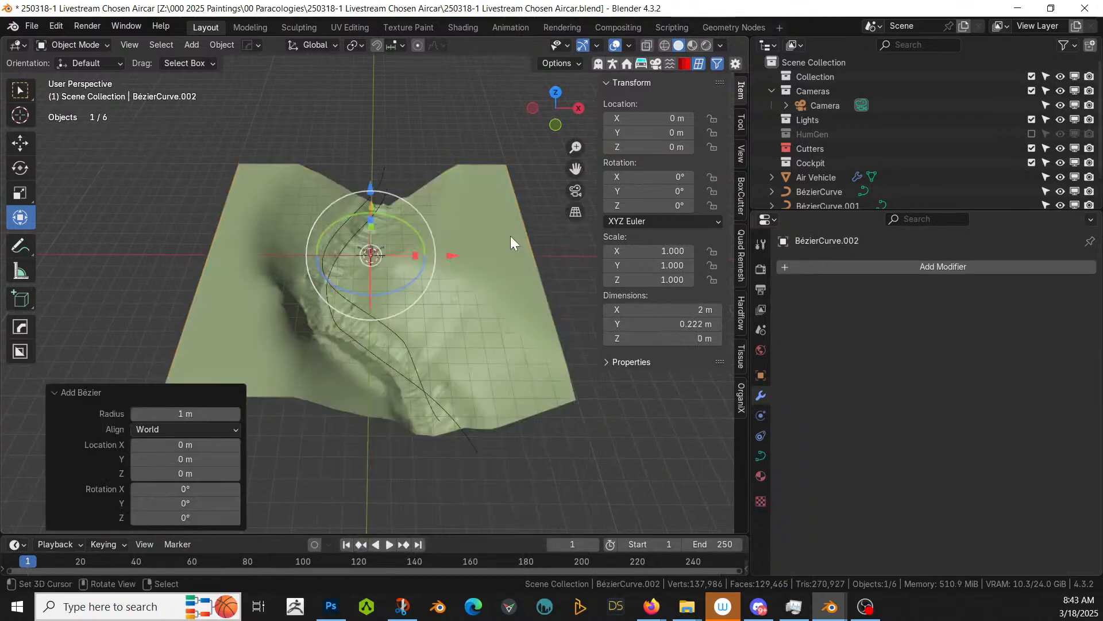
key("Tab")
key("x")
left_click(407, 272)
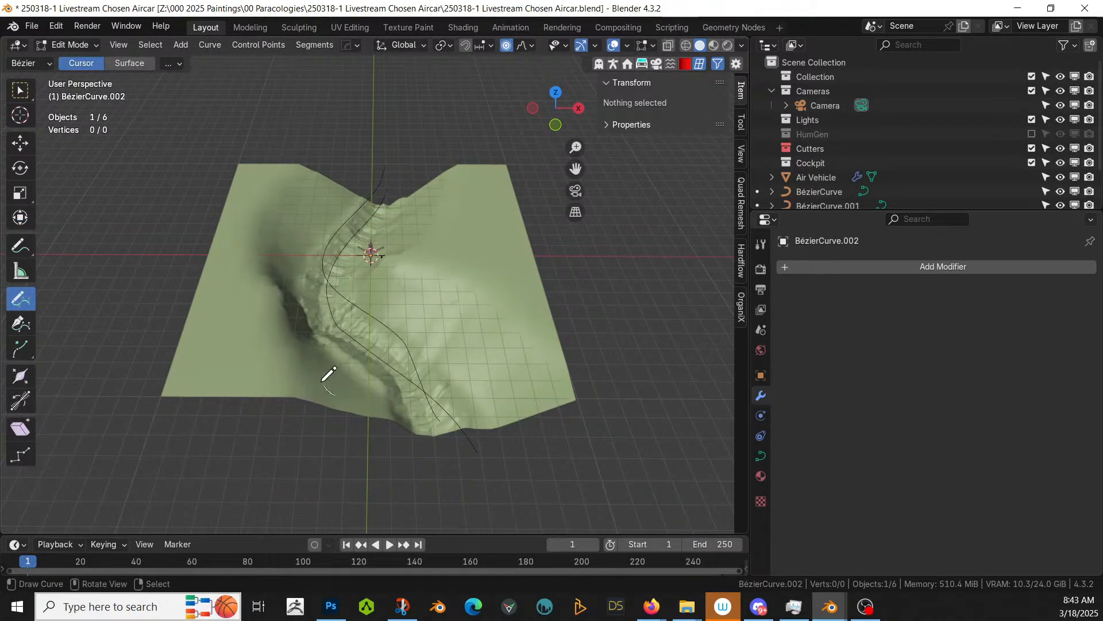
Step: Draw a freehand curve spanning about 150 m in Y along the canyon's -X side, and tilt it from a side view using proportional editing
mouse_move(322, 380)
left_mouse_down()
mouse_move(279, 334)
mouse_move(271, 298)
left_mouse_up()
left_click_drag(294, 223, 275, 141)
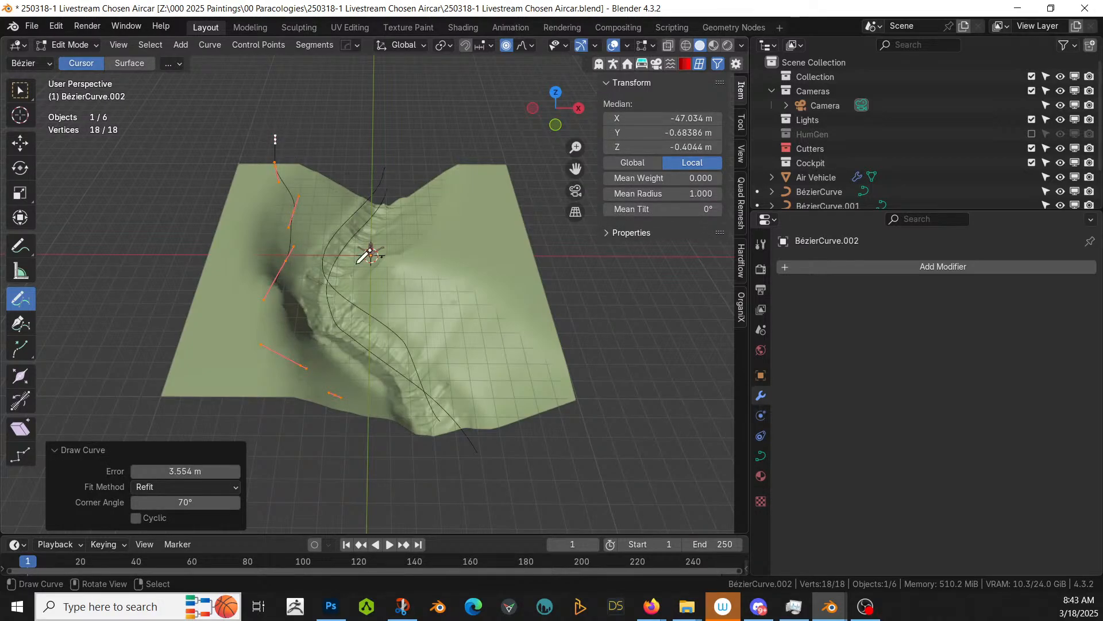
middle_click_drag(364, 255, 454, 303)
key("r")
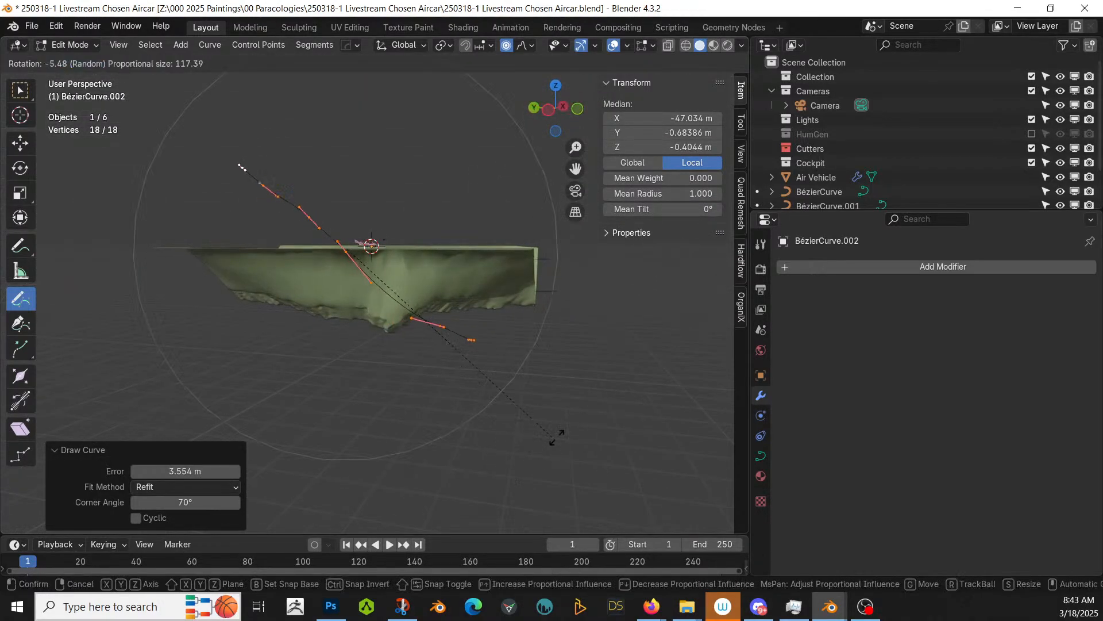
left_click(586, 278)
middle_click_drag(586, 278, 278, 337)
key("Tab")
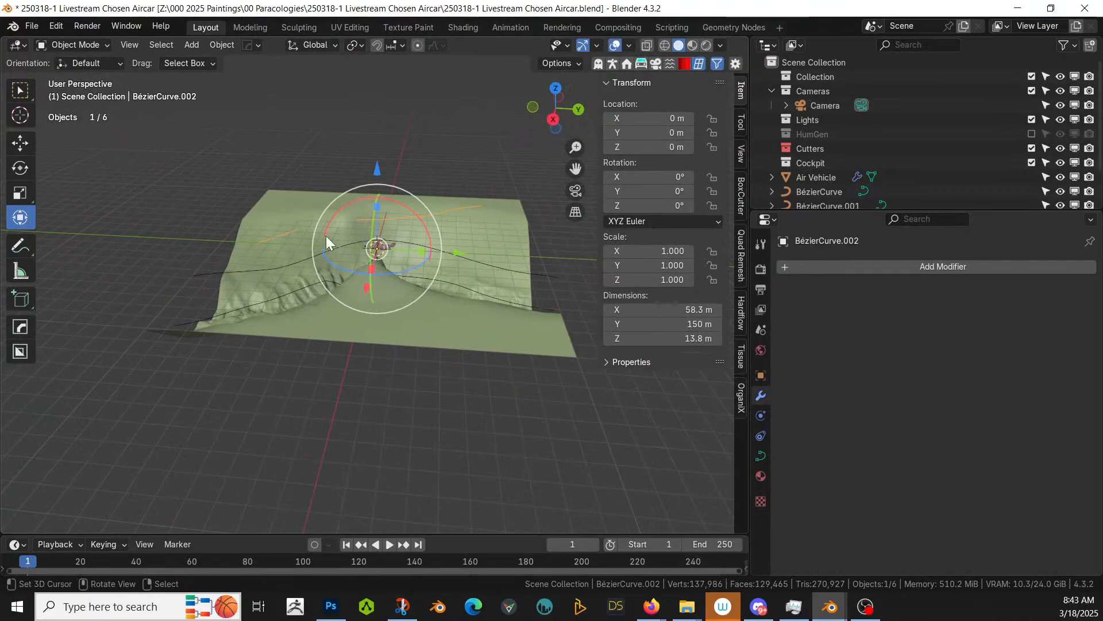
Step: Add a third QP_DrawTerrain_V01 modifier to the plane and set its Base Subdivision to 0
left_click(280, 193)
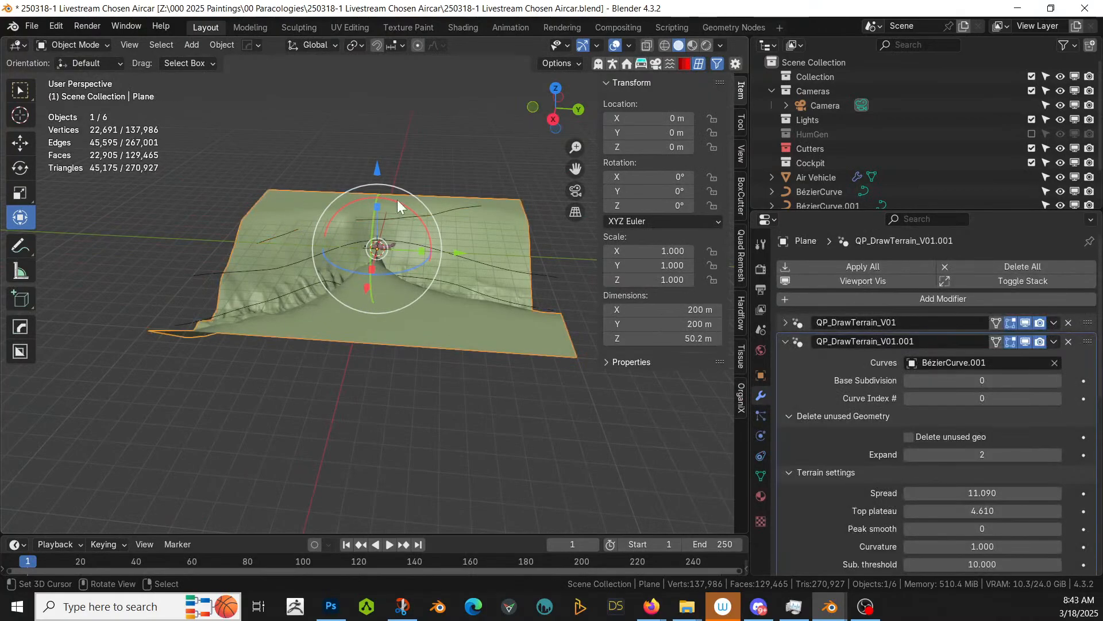
left_click(963, 299)
mouse_move(939, 284)
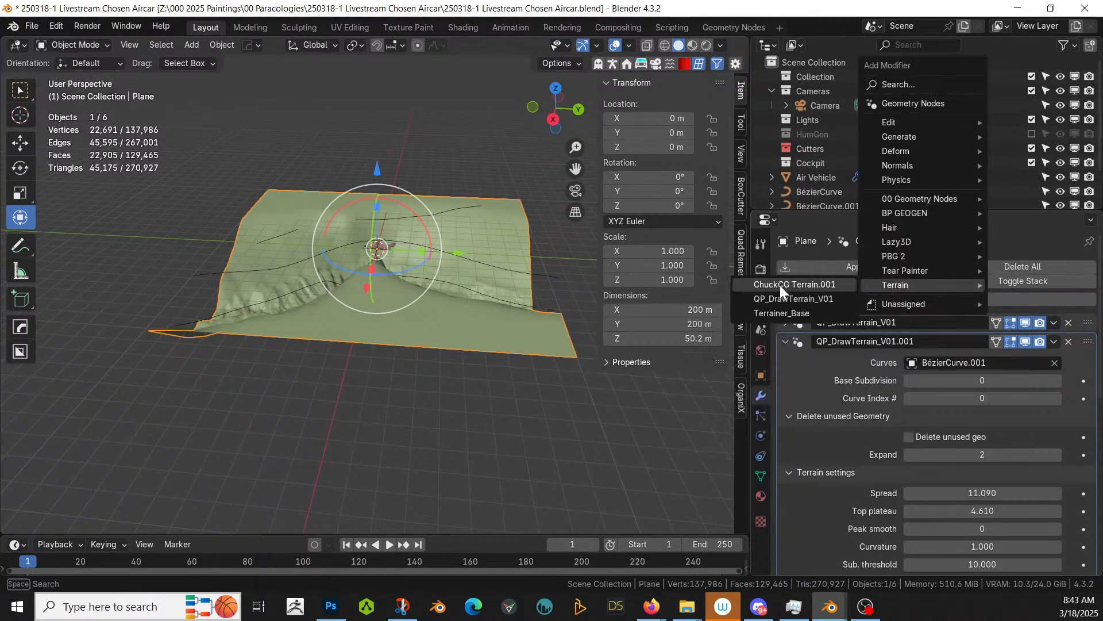
left_click(791, 298)
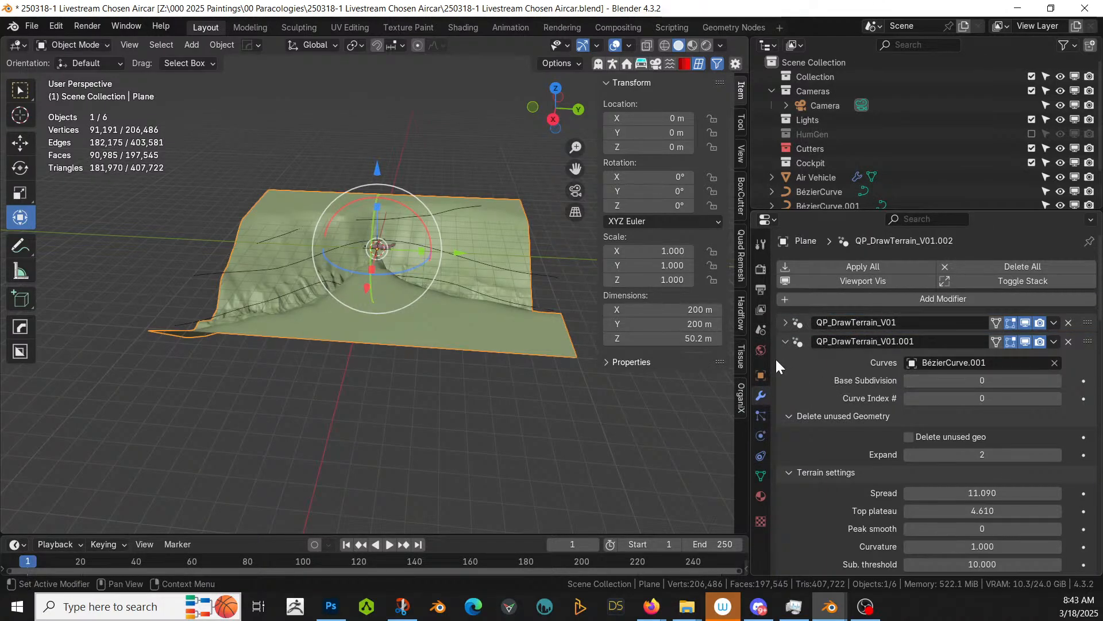
left_click(785, 340)
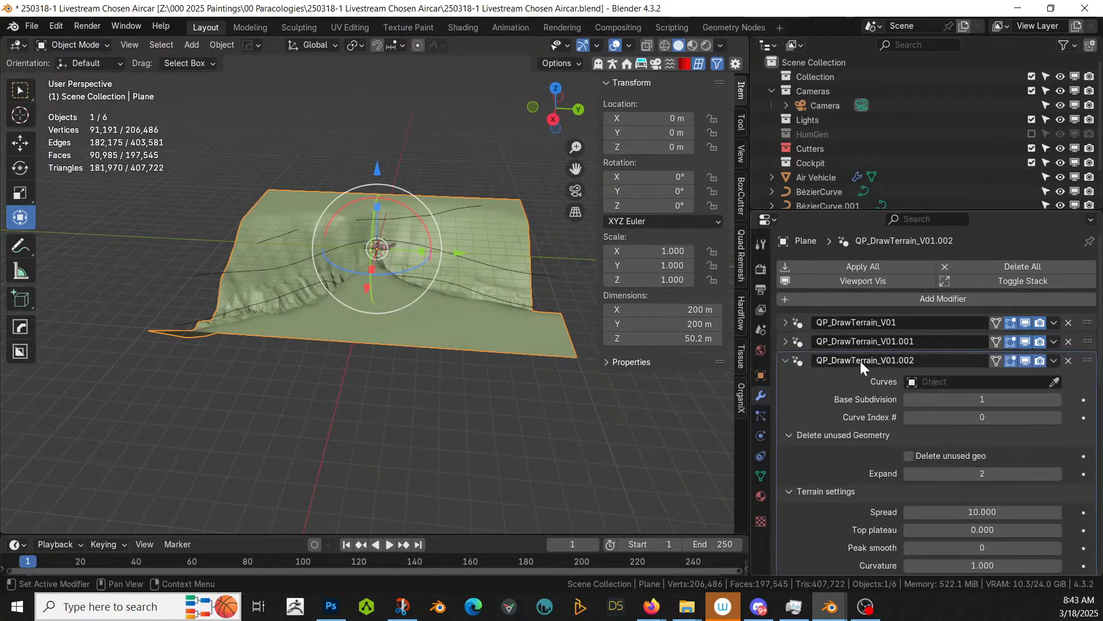
left_click(907, 400)
Step: Assign BézierCurve.002 as the Curves object of the plane's third terrain modifier
left_click(1055, 382)
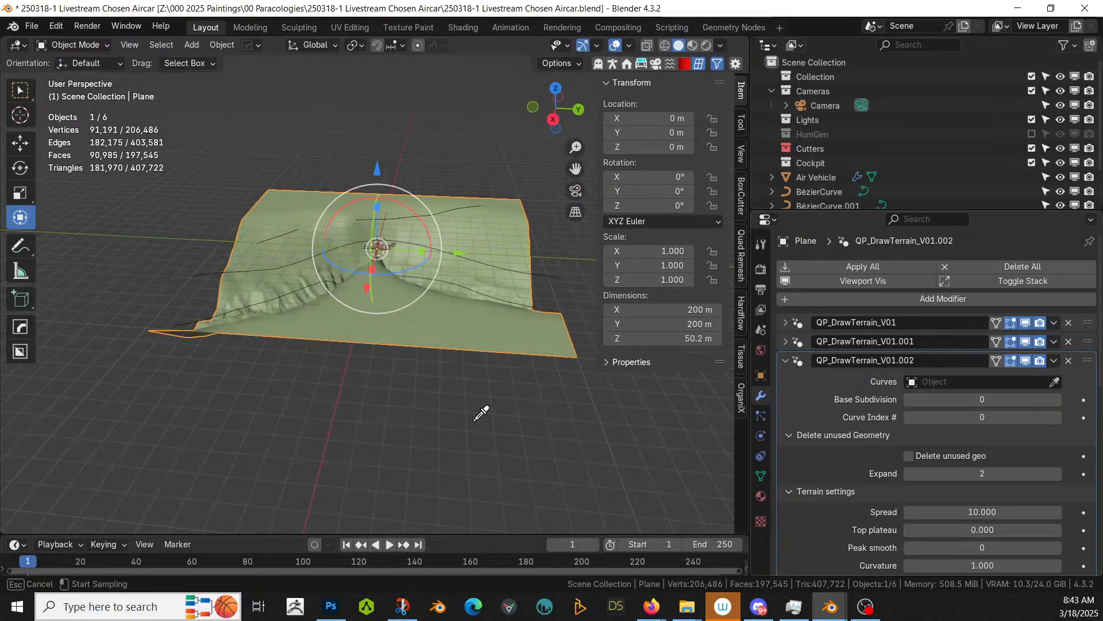
key("Escape")
middle_click_drag(420, 452, 350, 450)
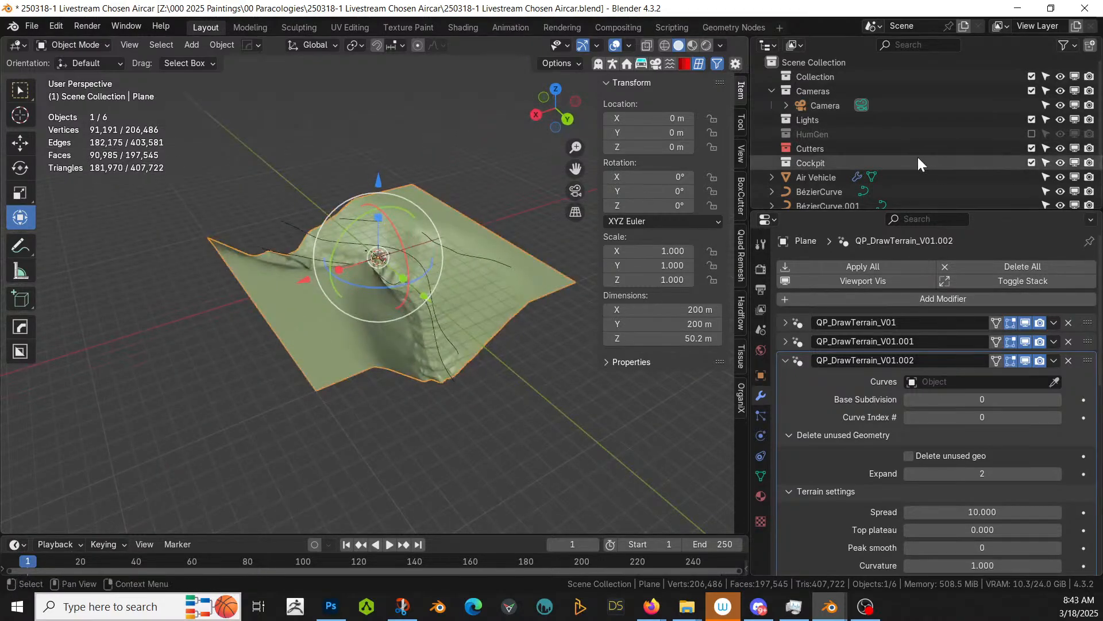
scroll(919, 156, "down", 2)
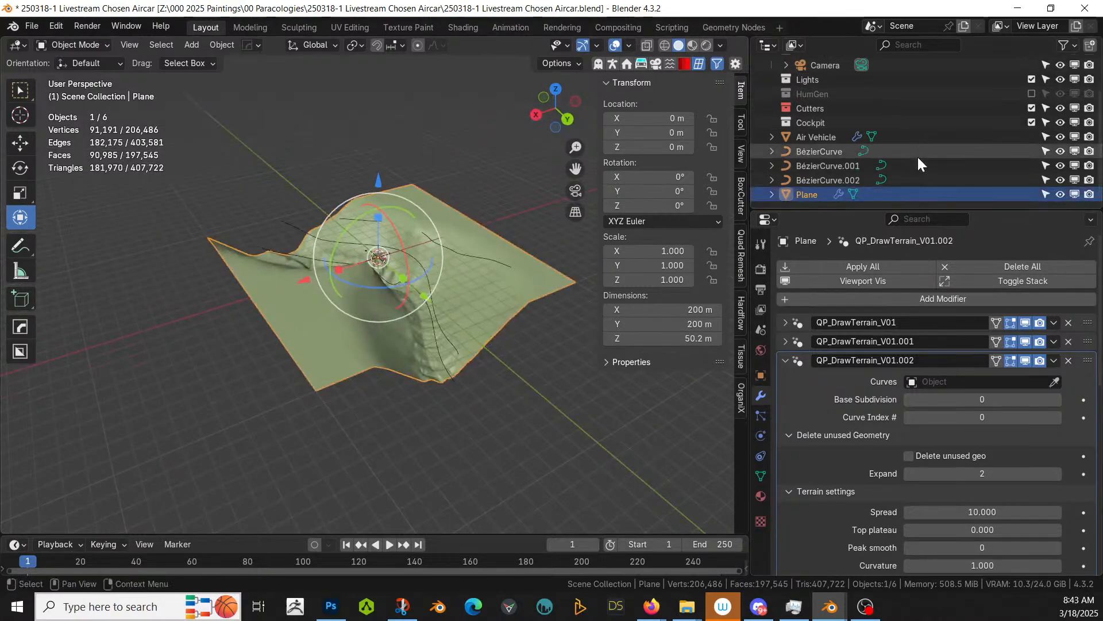
left_click(1054, 381)
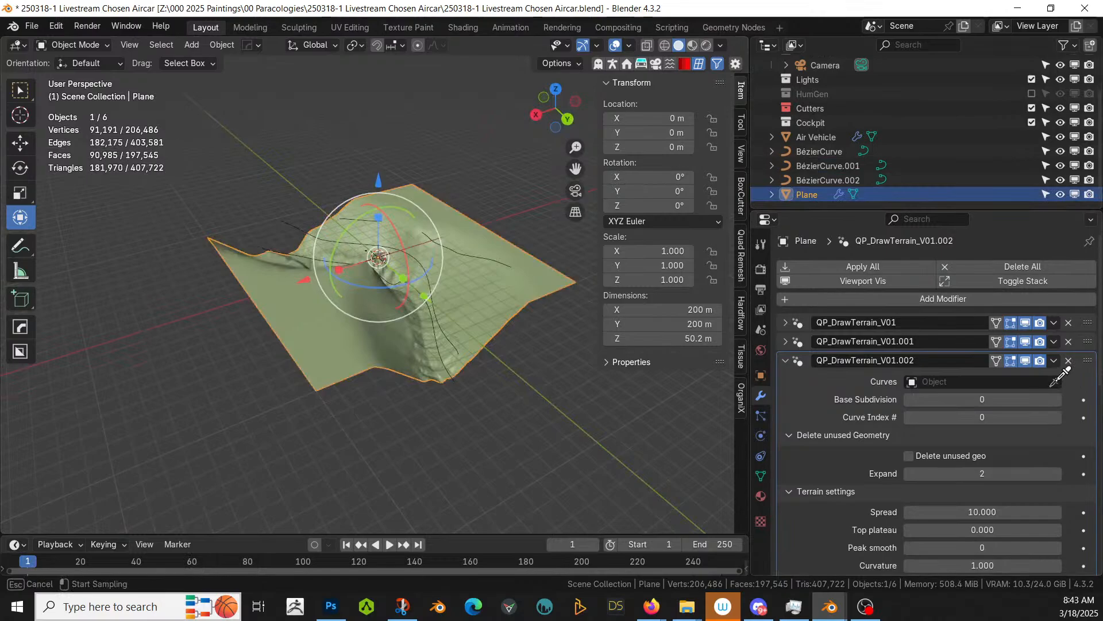
left_click(821, 179)
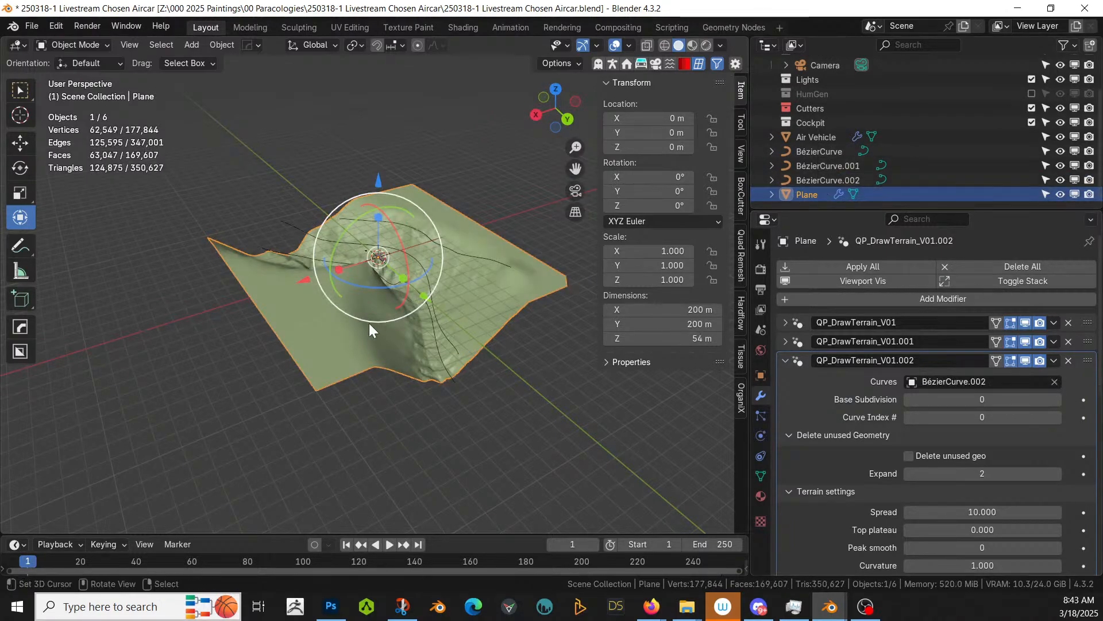
Step: Add another Bézier curve on the terrain at about X 36.9, Y -26.1, Z -14 m and delete its default control points
middle_click_drag(369, 325, 150, 284)
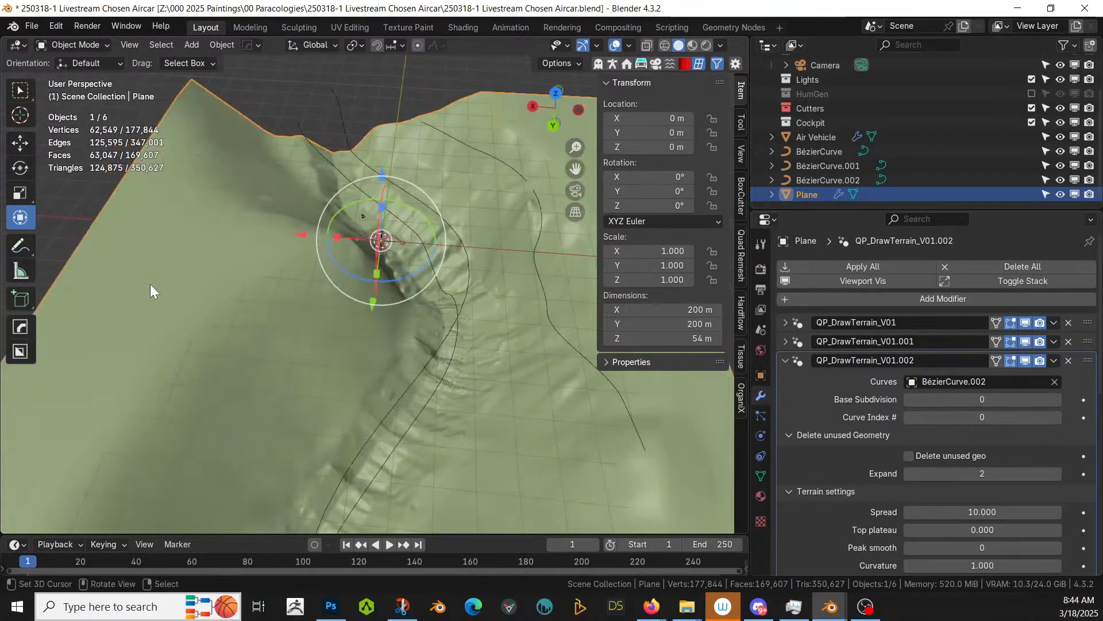
key("KP_7")
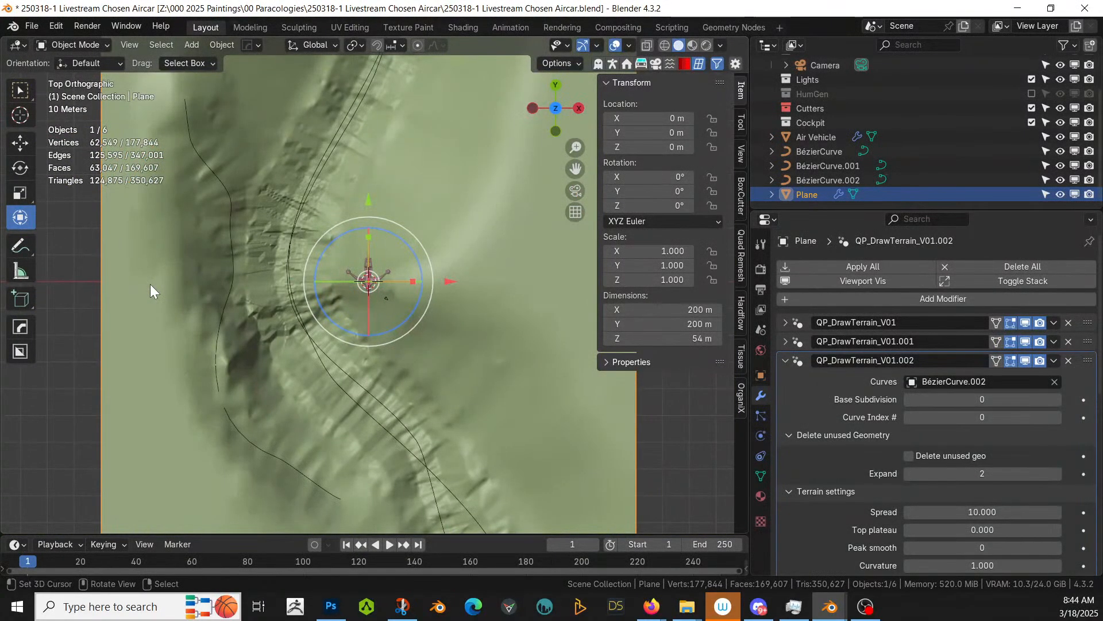
scroll(158, 296, "down", 3)
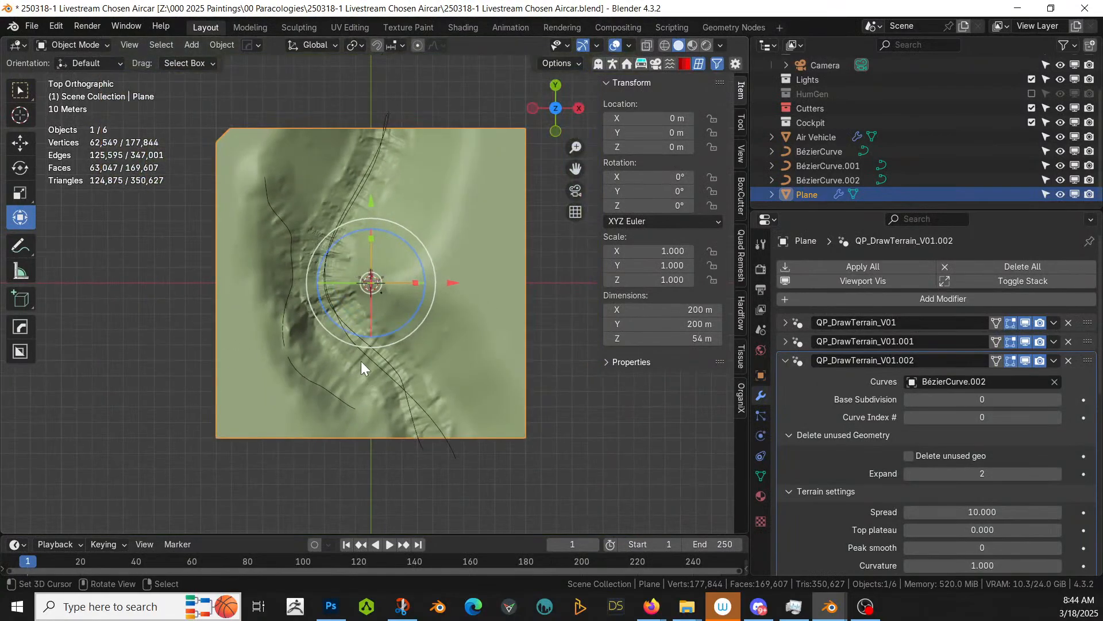
middle_click_drag(451, 373, 405, 318)
left_click_drag(406, 315, 433, 313)
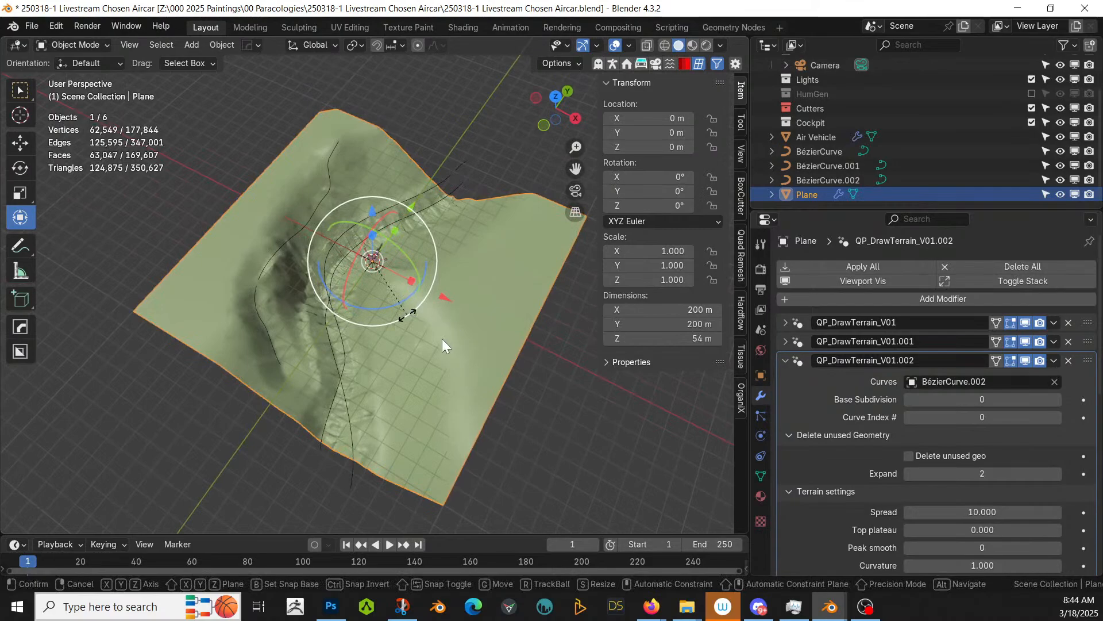
left_click(402, 333)
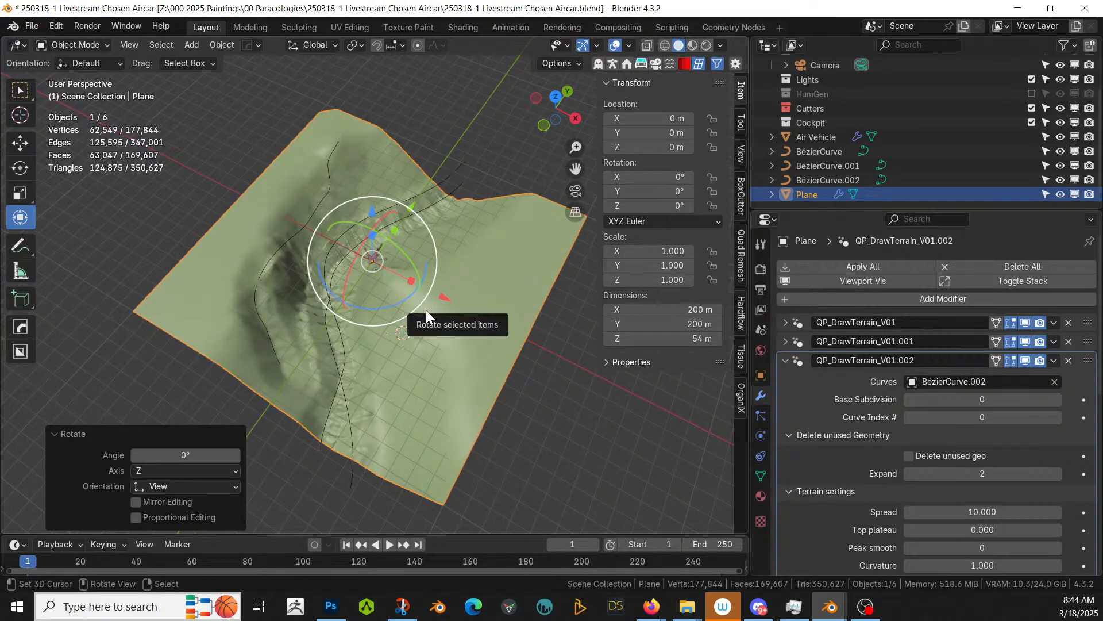
key("shift+a")
mouse_move(412, 229)
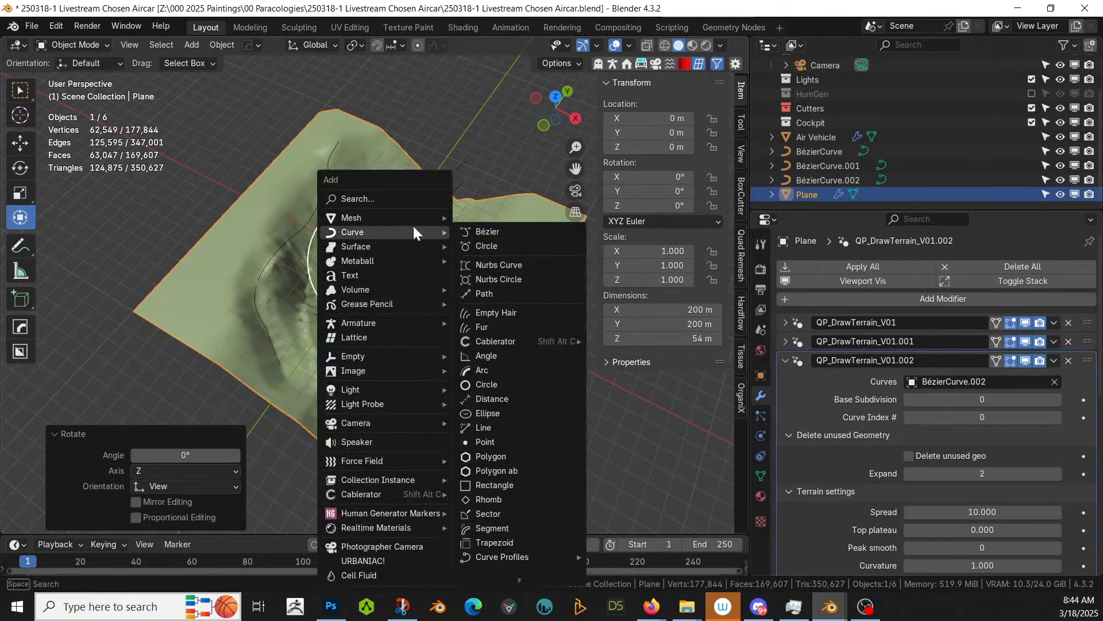
left_click(506, 229)
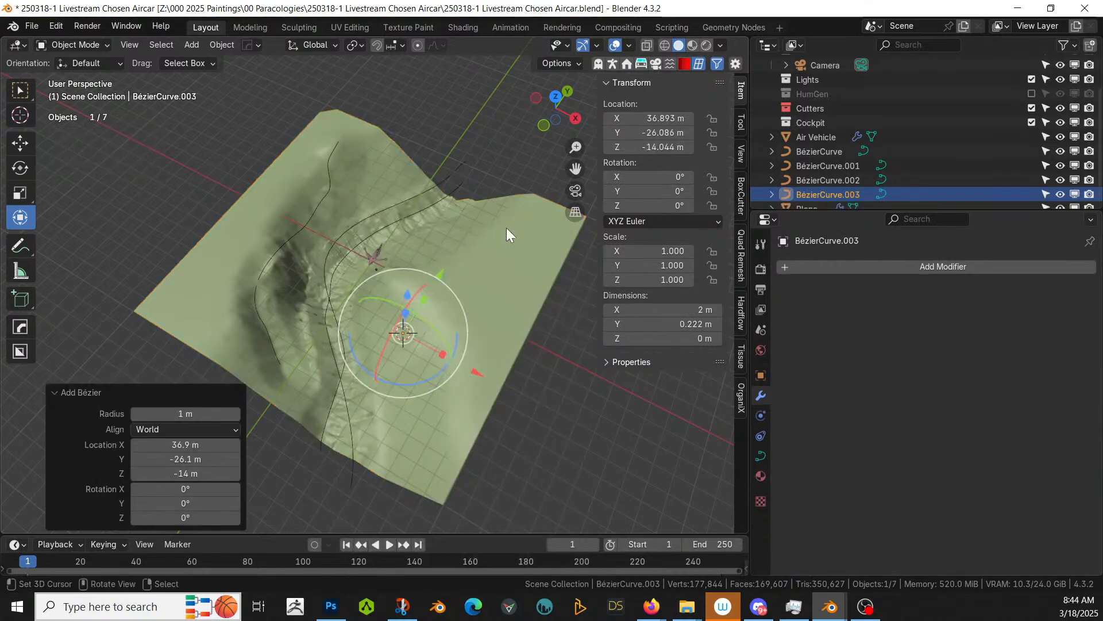
key("Tab")
key("x")
left_click(436, 298)
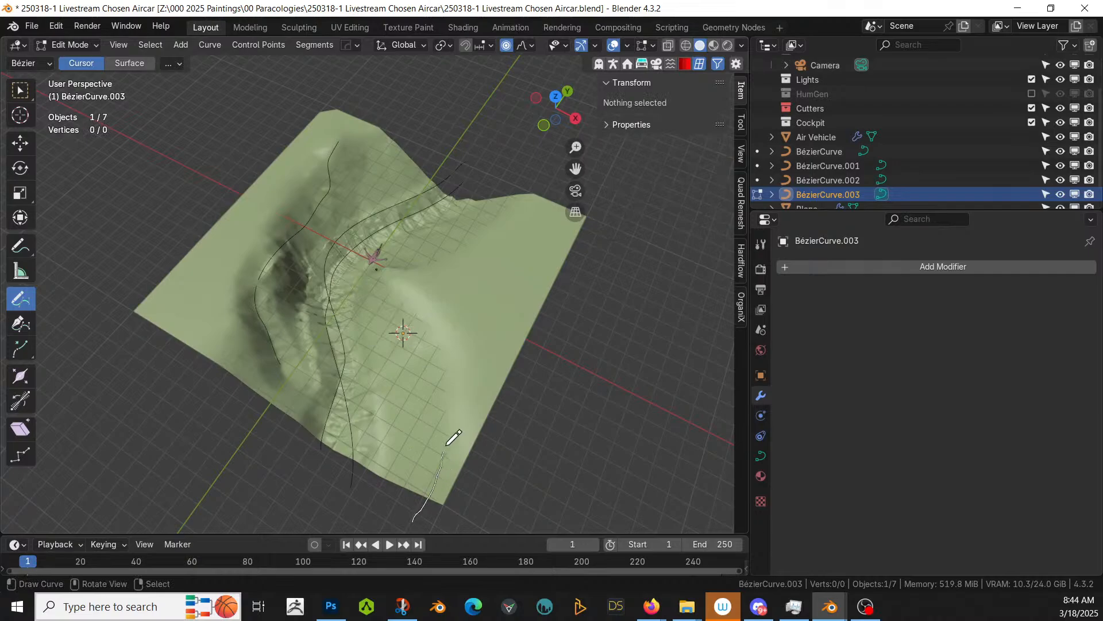
Step: Draw a freehand curve along the terrain's +X side and rotate it 16.8° in side view with random-falloff proportional editing
left_click_drag(448, 444, 430, 281)
left_click_drag(550, 194, 551, 195)
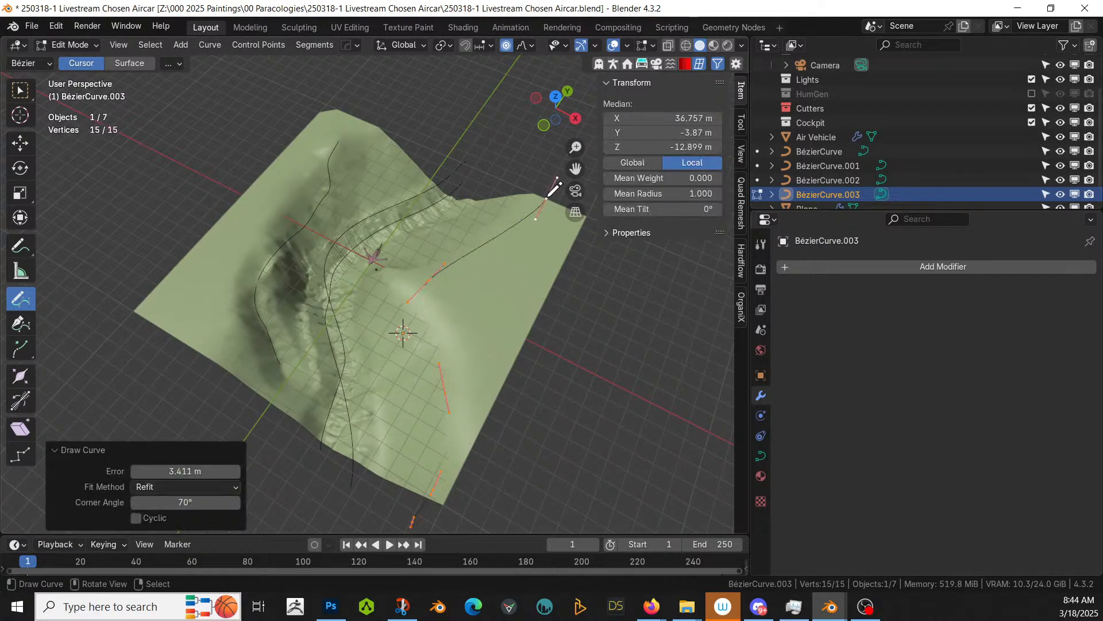
mouse_move(552, 195)
middle_mouse_down()
mouse_move(539, 325)
mouse_move(438, 276)
mouse_move(529, 320)
middle_mouse_up()
key("r")
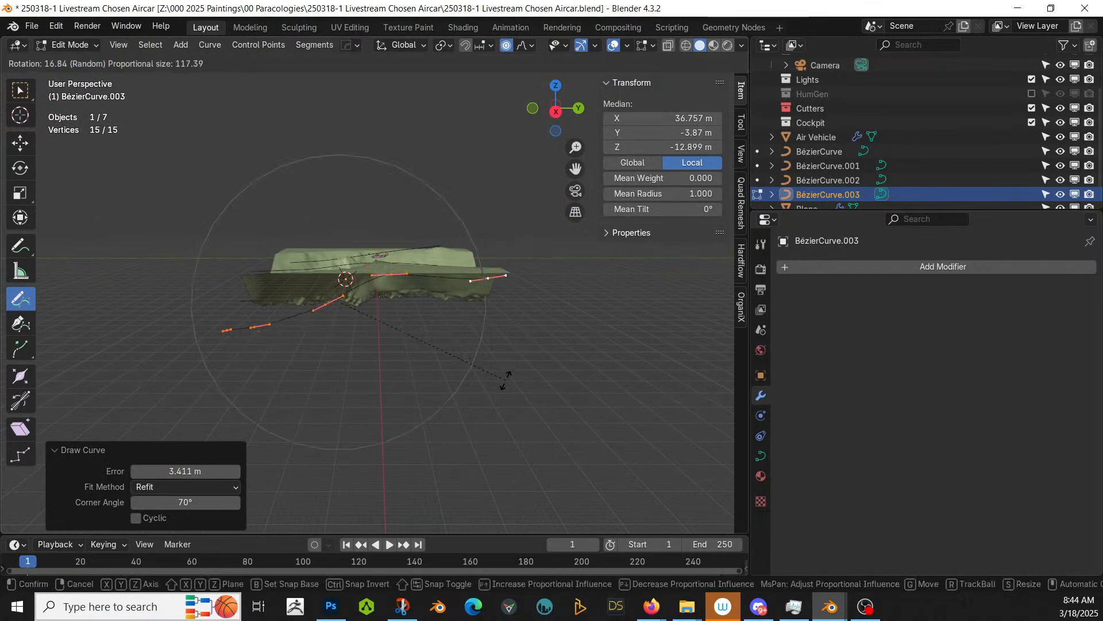
left_click(505, 380)
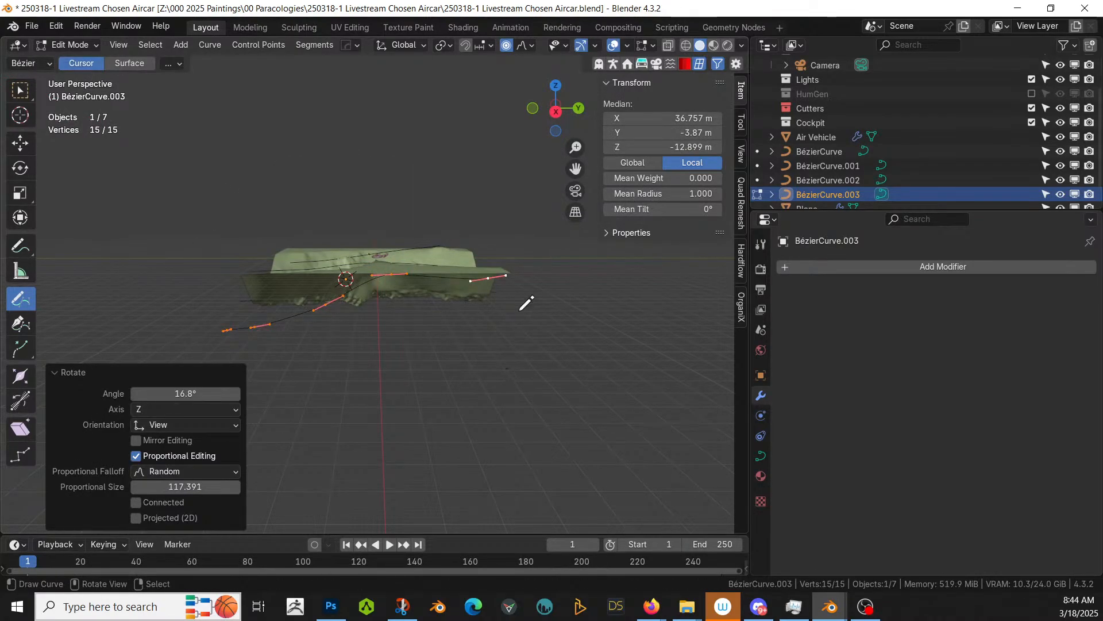
Step: Turn off proportional editing, move the whole curve by about -2.15, 6.85 and 13.07 m in X, Y, Z, and rotate it slightly
key("o")
key("g")
left_click(489, 341)
key("r")
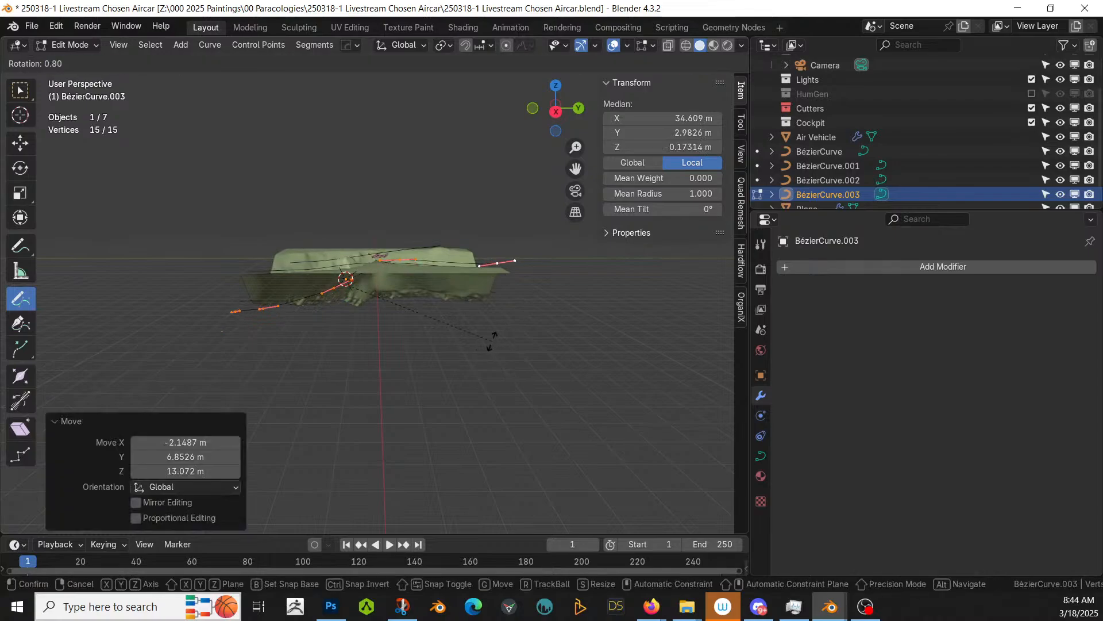
left_click(498, 339)
middle_click_drag(500, 337, 628, 411)
key("Tab")
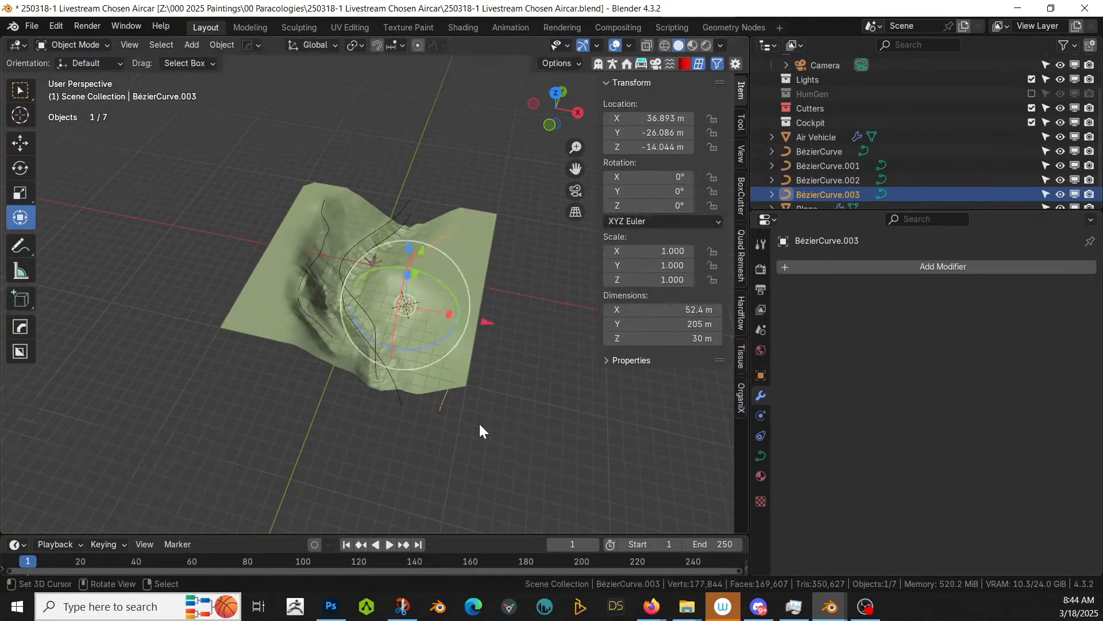
Step: Add a fourth QP_DrawTerrain_V01 modifier to the plane and set its Base Subdivision to 0
left_click(282, 233)
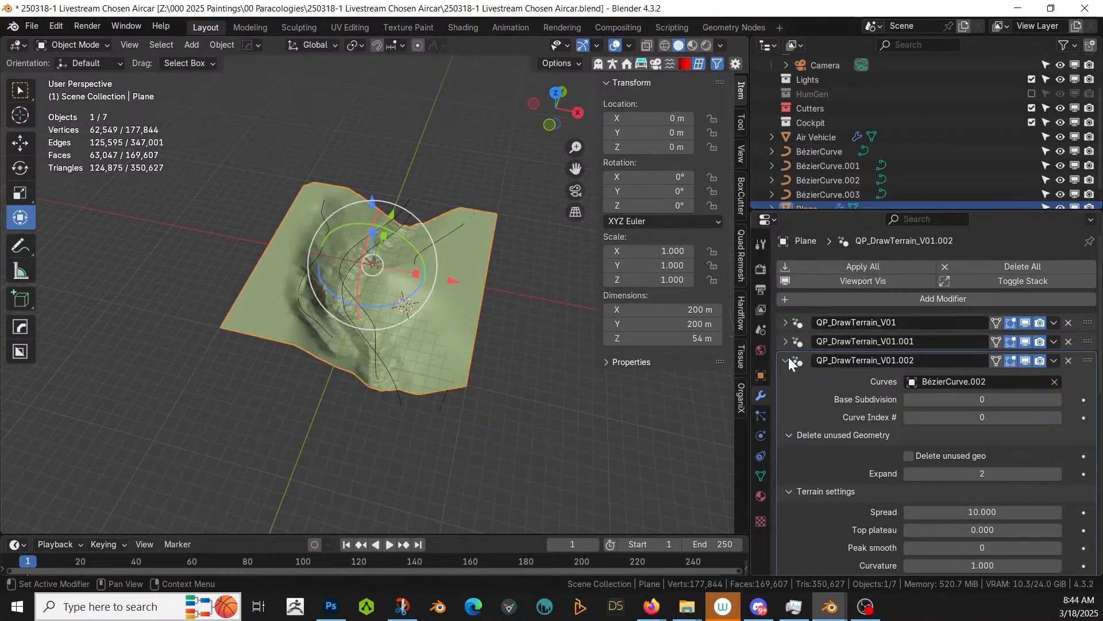
left_click(788, 360)
left_click(963, 299)
mouse_move(963, 299)
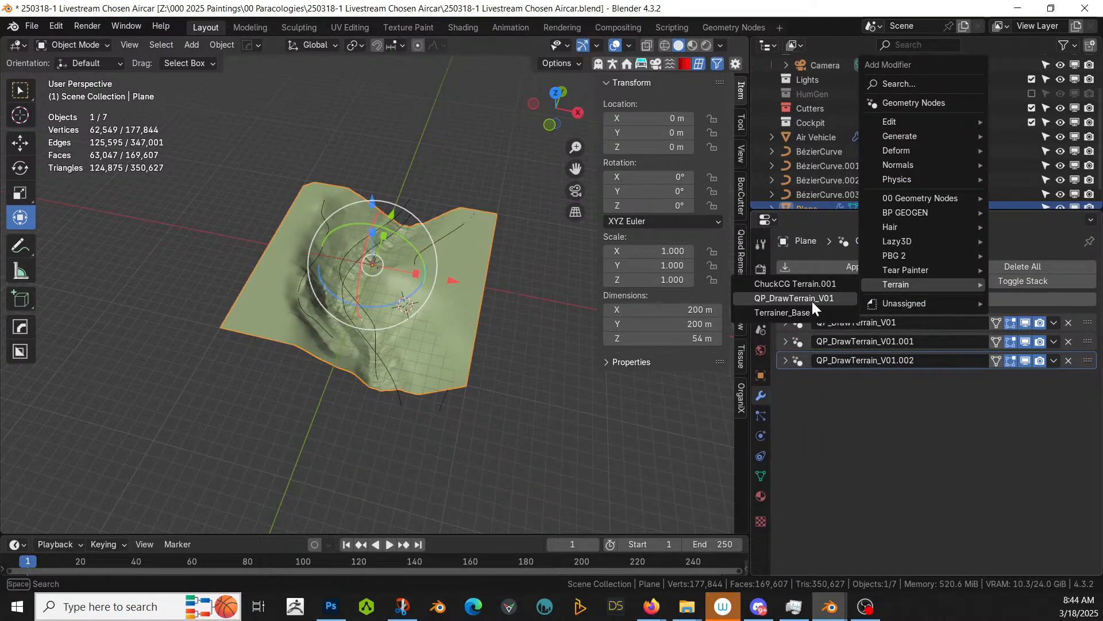
left_click(812, 301)
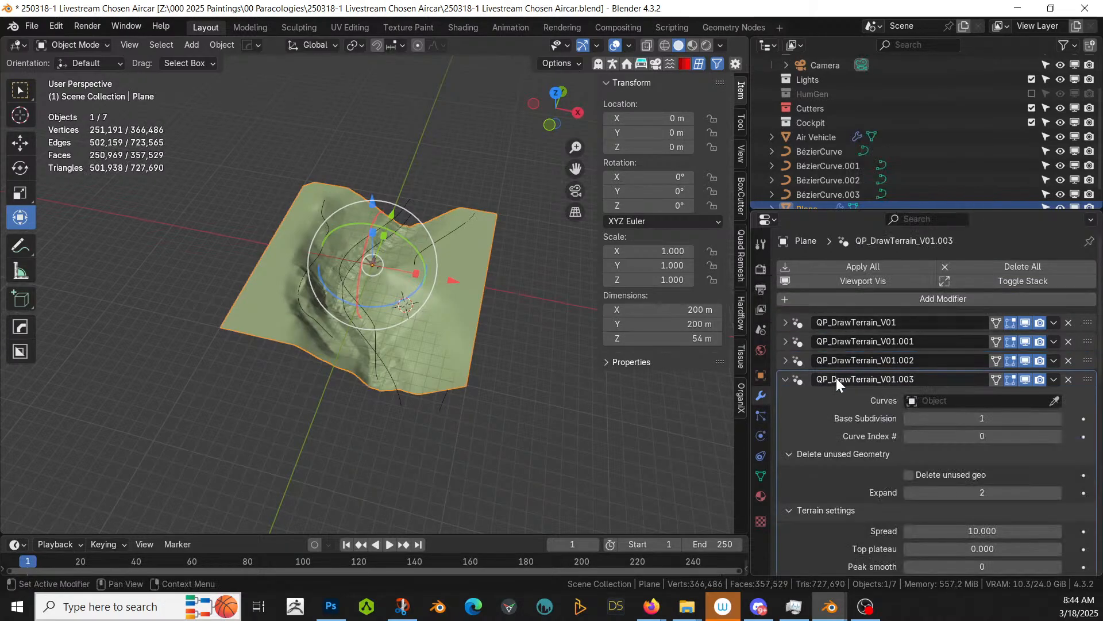
left_click(908, 419)
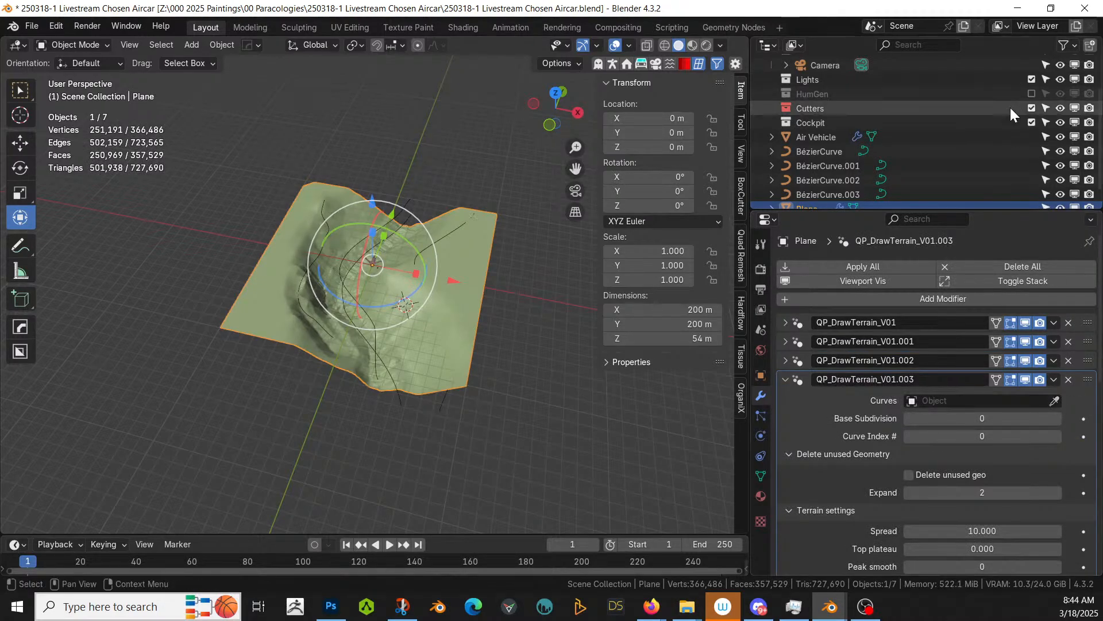
scroll(999, 141, "down", 1)
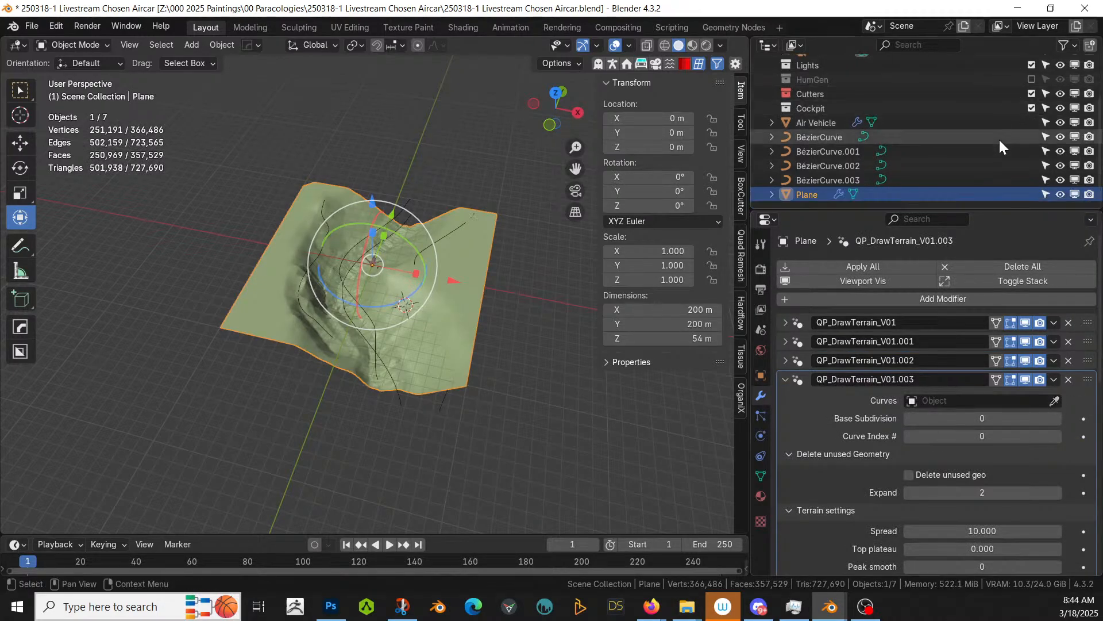
Step: Assign BézierCurve.003 as the driving curve of the plane's QP_DrawTerrain_V01.003 modifier
left_click(1056, 401)
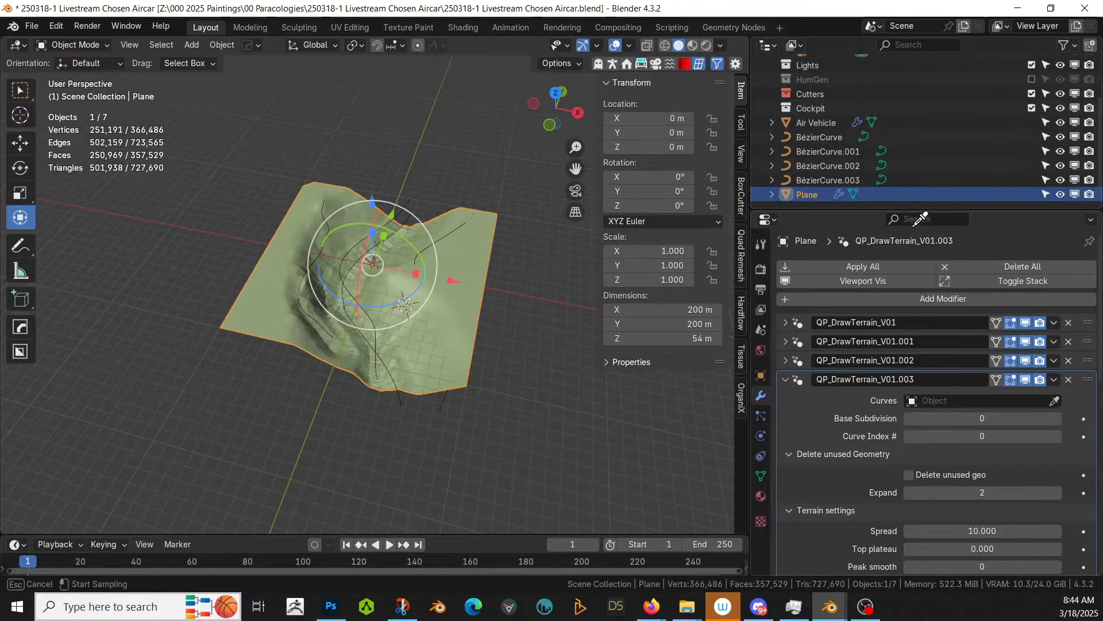
left_click(859, 177)
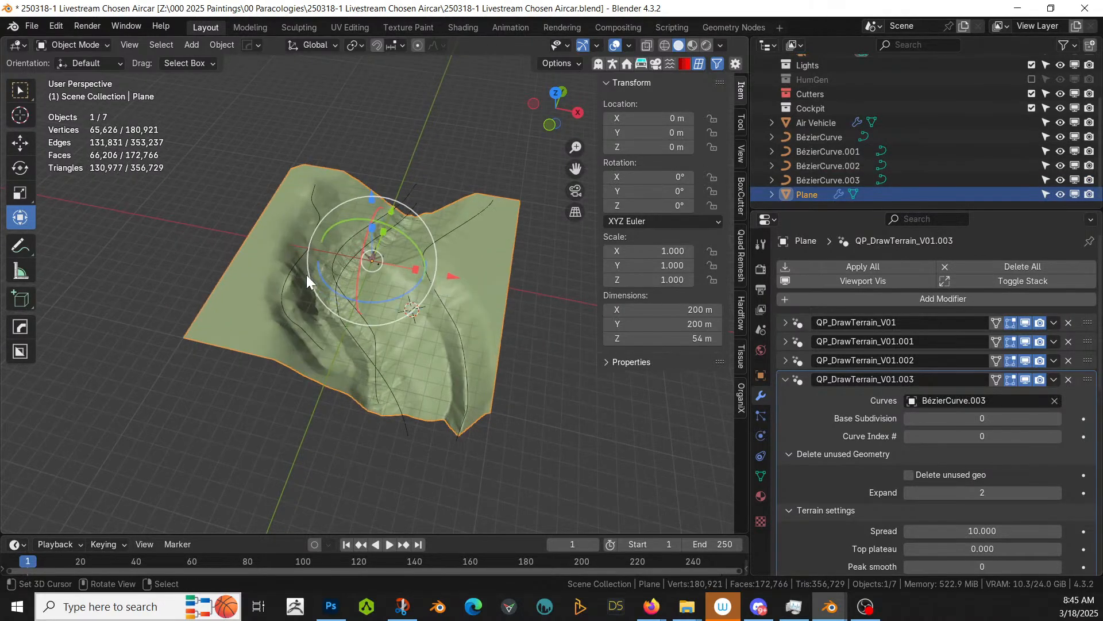
middle_click_drag(306, 275, 272, 246)
scroll(419, 375, "up", 2)
middle_click_drag(419, 374, 420, 397)
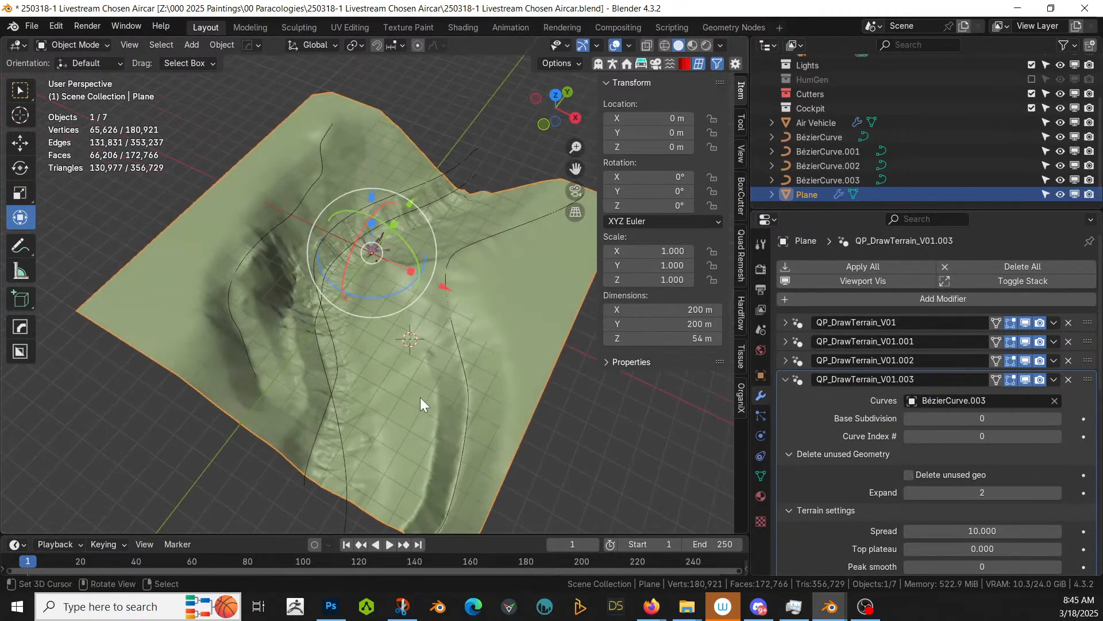
Step: Move BézierCurve.003 in top view by about -12.37 m in X and 7.42 m in Y
key("KP_7")
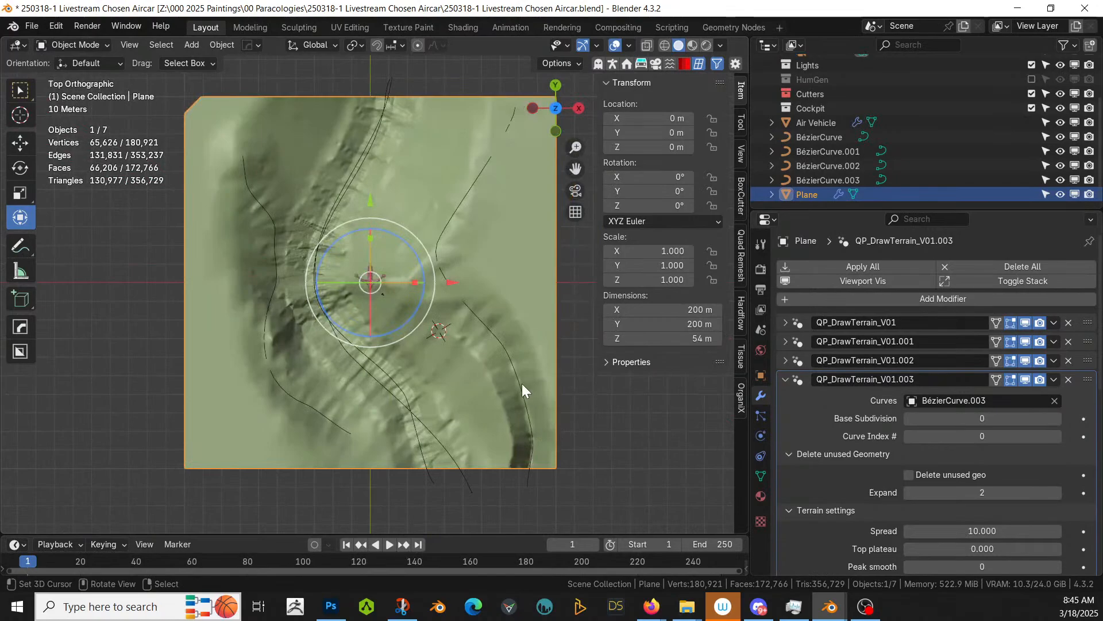
left_click(519, 384)
key("g")
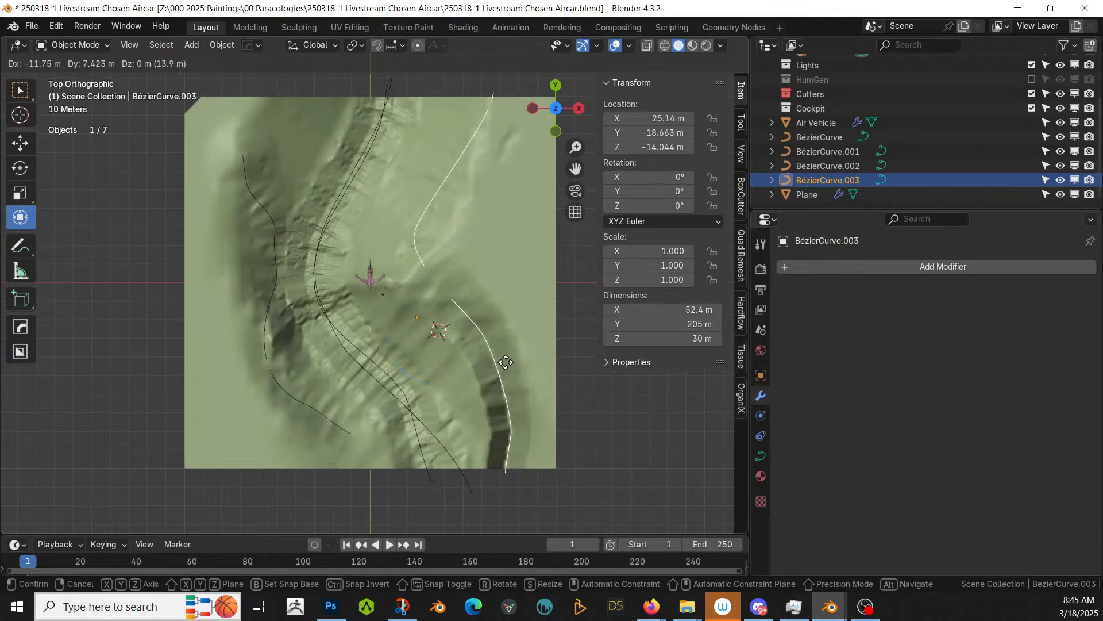
left_click(459, 392)
Step: Rotate BézierCurve.003 around the global X axis by -5°
middle_click_drag(459, 392, 69, 318)
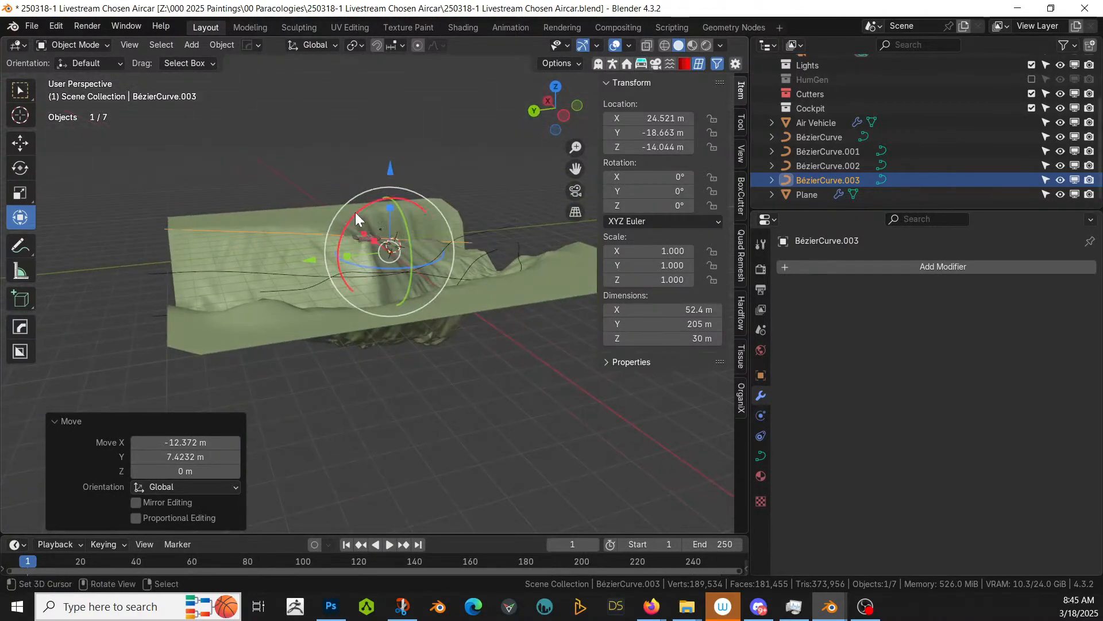
left_click_drag(355, 212, 350, 231)
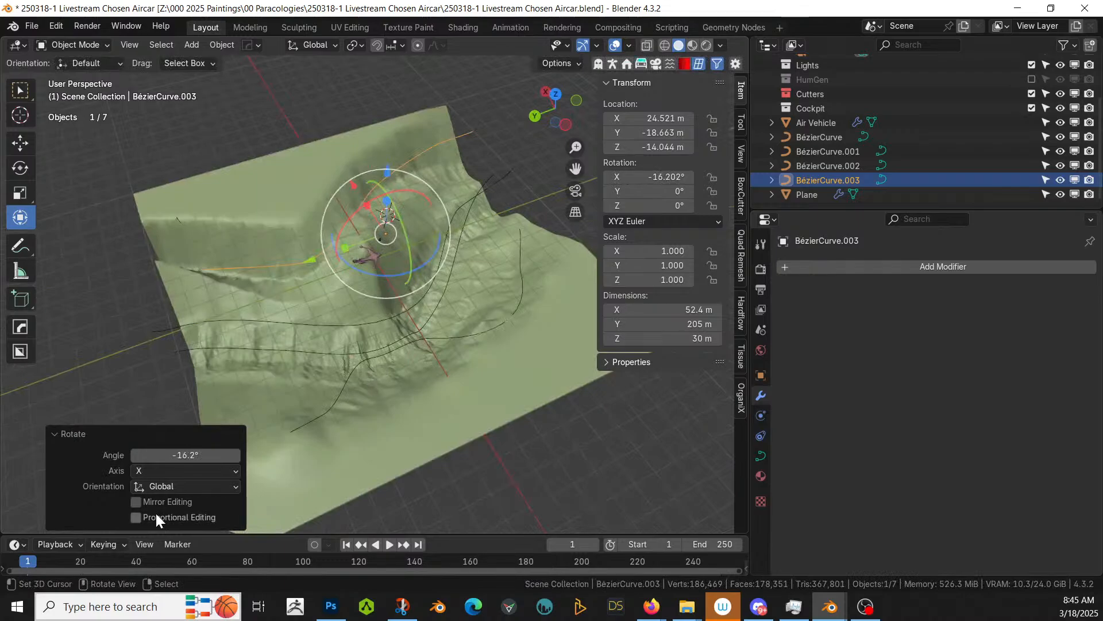
left_click(178, 454)
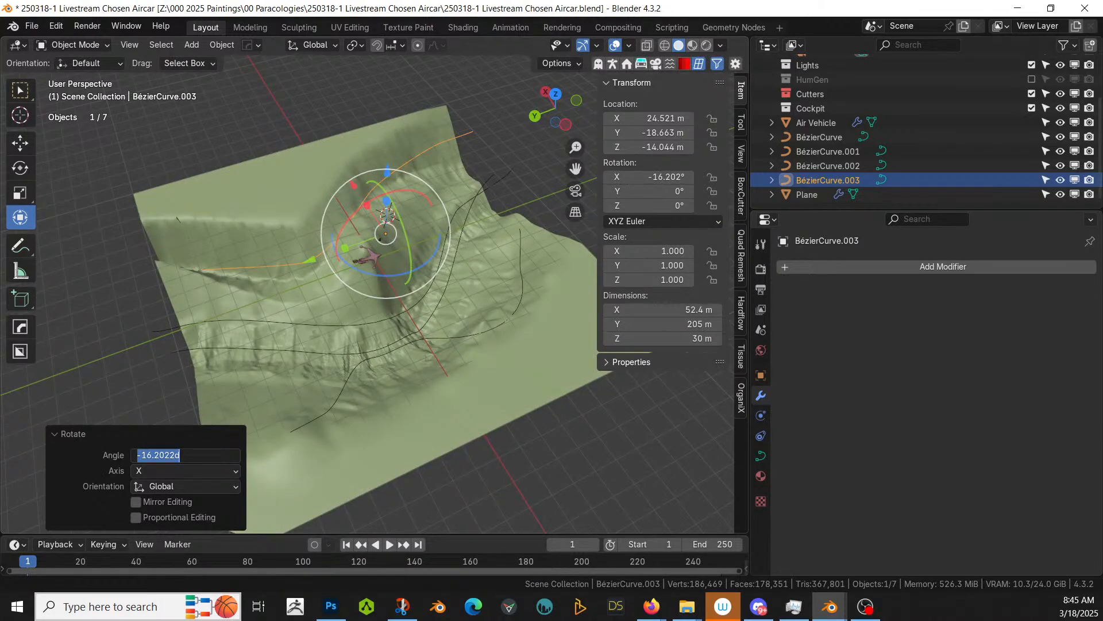
type("-5")
key("Return")
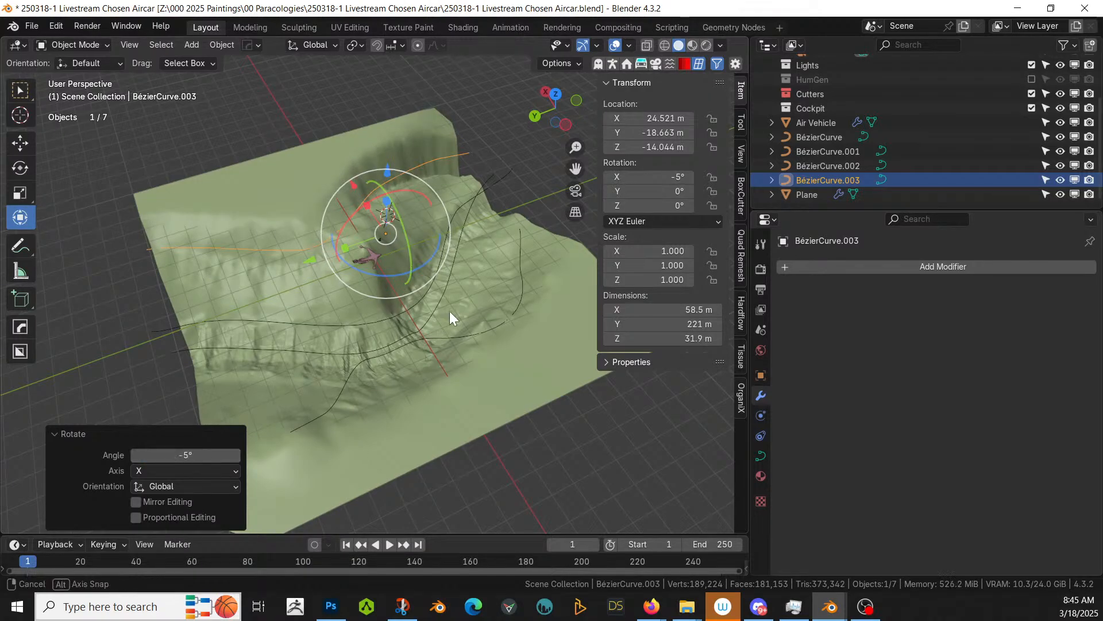
Step: Set the Top plateau to 5 and the Spread to 15 in the plane's QP_DrawTerrain_V01.003 modifier
middle_click_drag(449, 311, 205, 252)
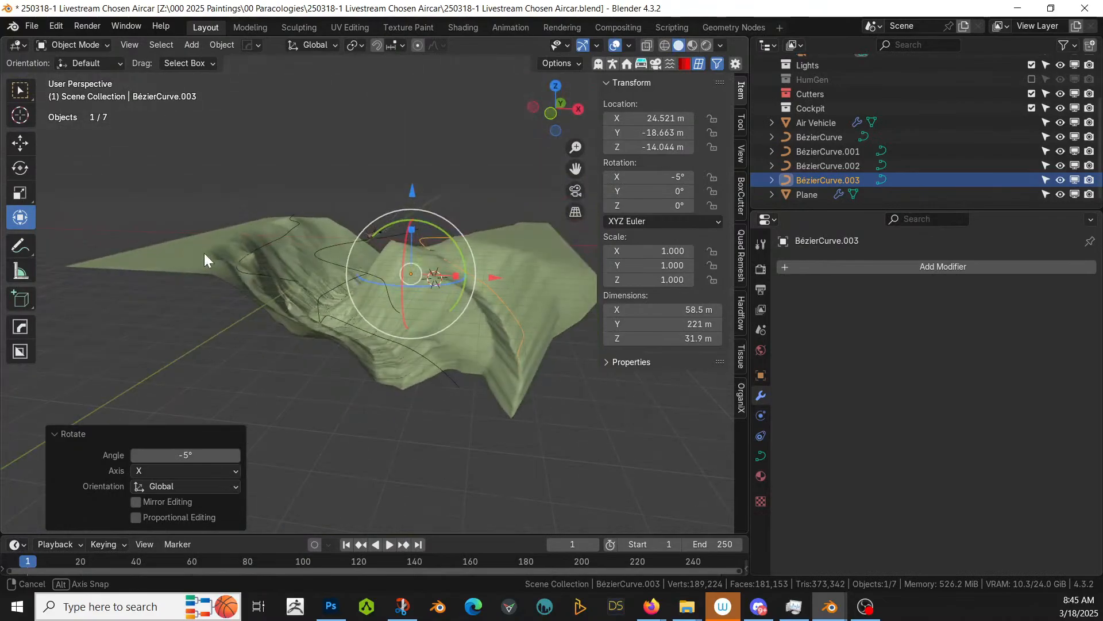
scroll(197, 264, "up", 3)
middle_click_drag(281, 340, 223, 407)
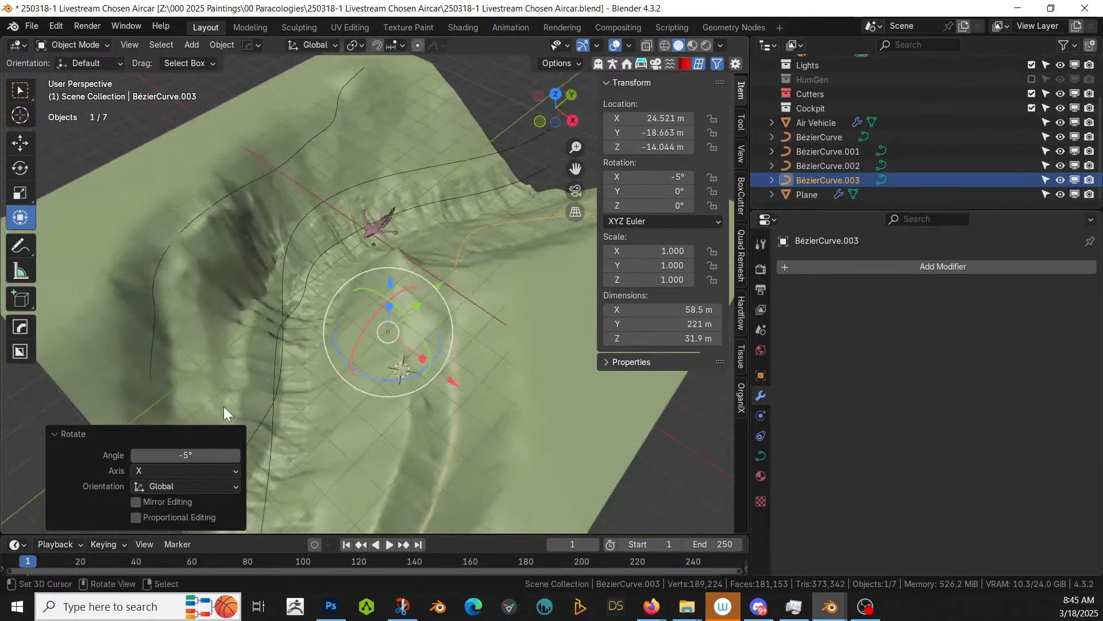
scroll(224, 412, "down", 3)
left_click(513, 337)
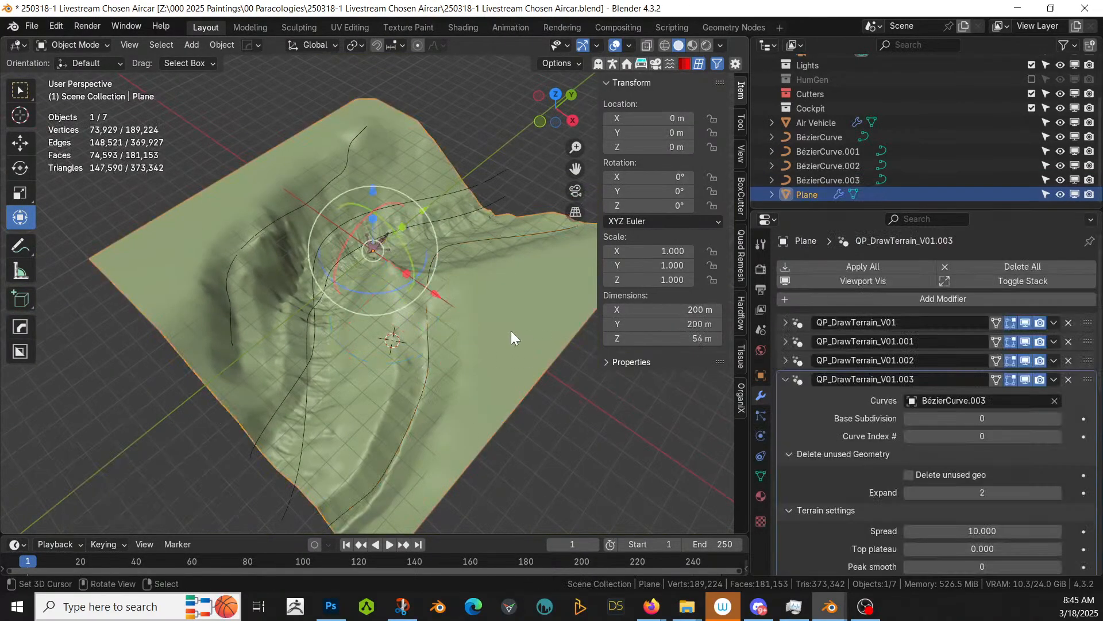
scroll(943, 444, "down", 3)
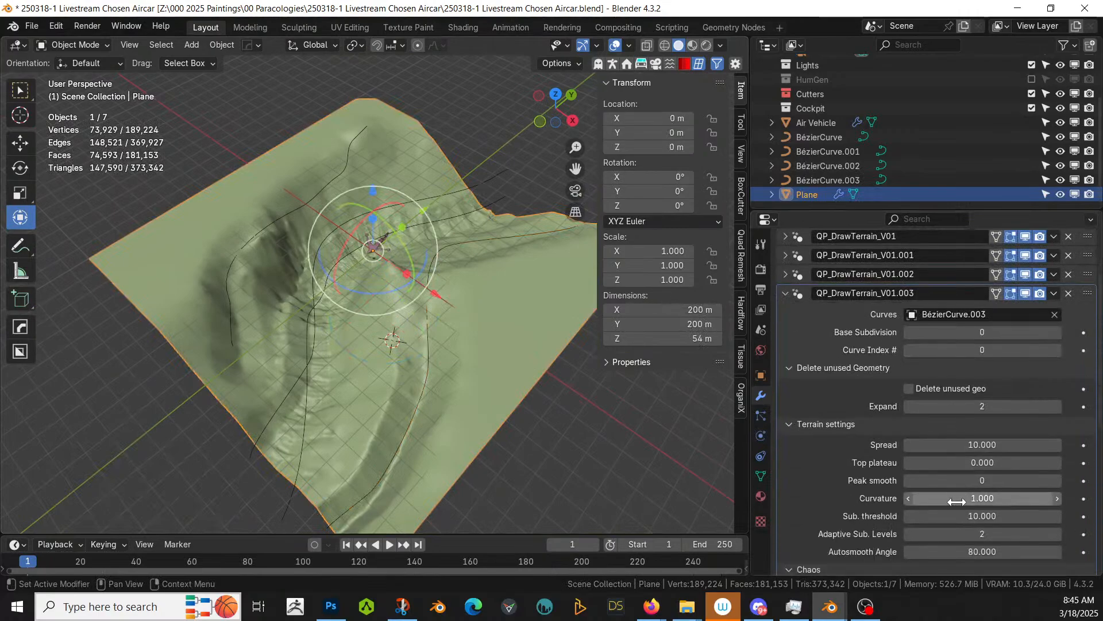
left_click(978, 463)
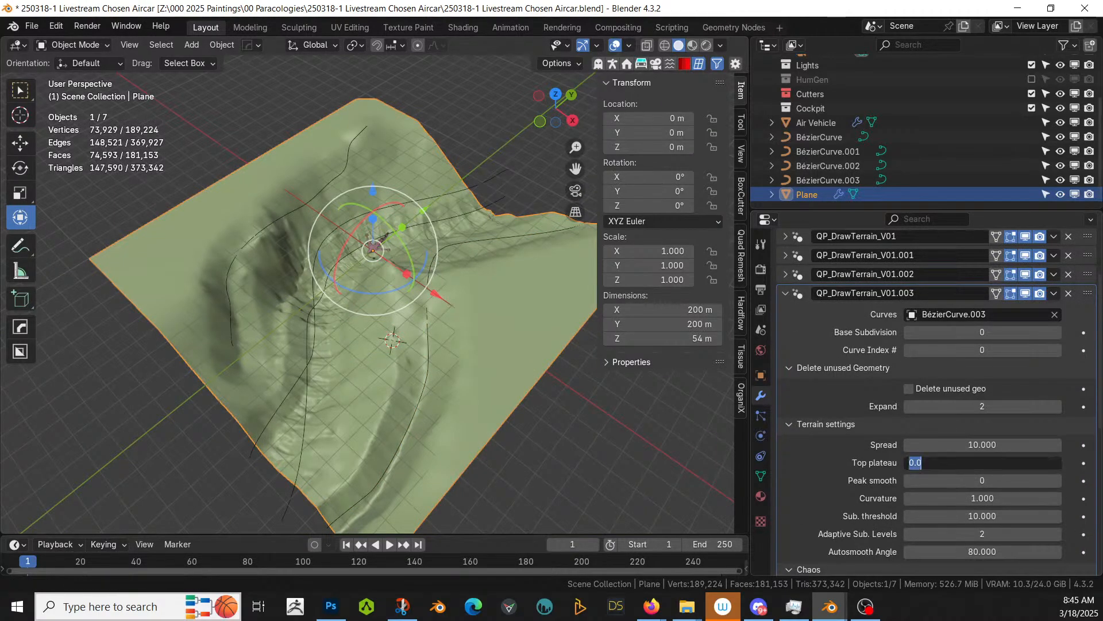
type("5")
key("Return")
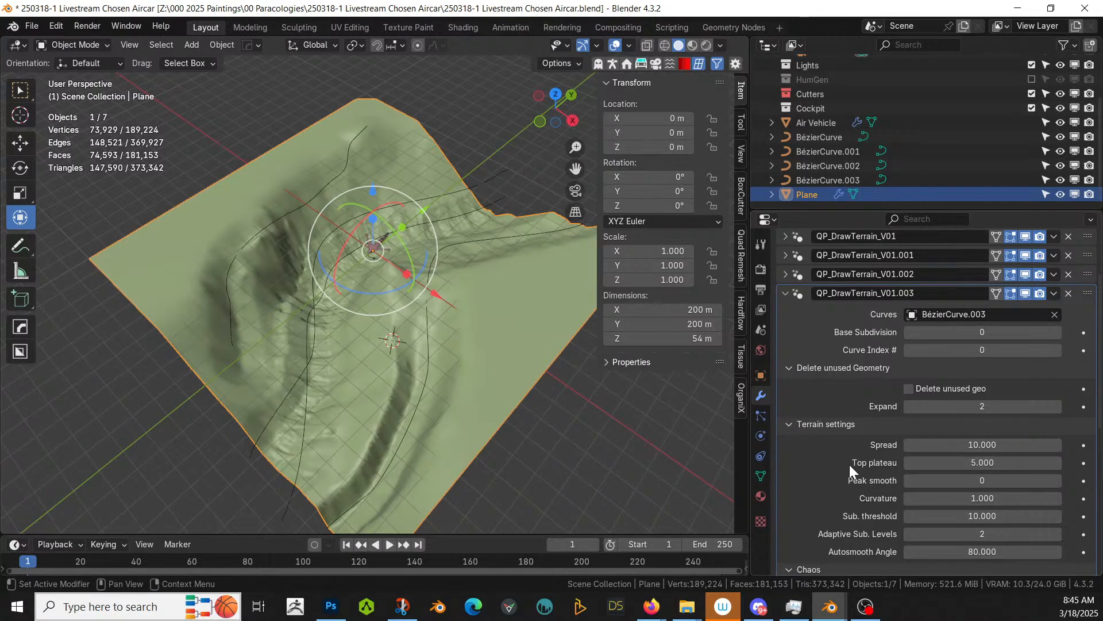
left_click(978, 445)
type("1")
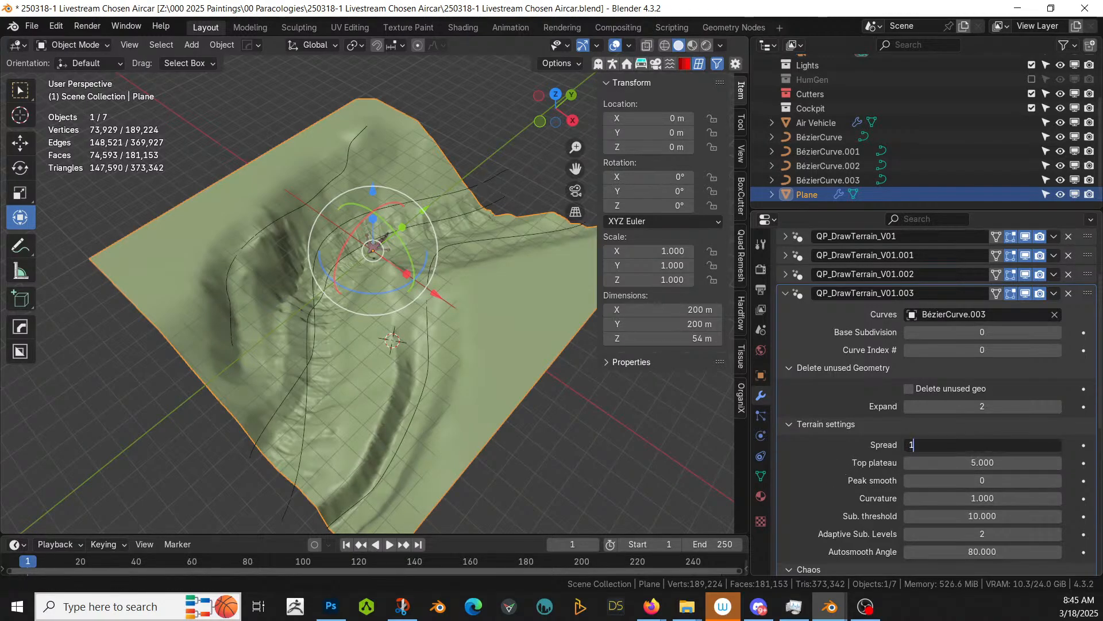
type("5")
key("Return")
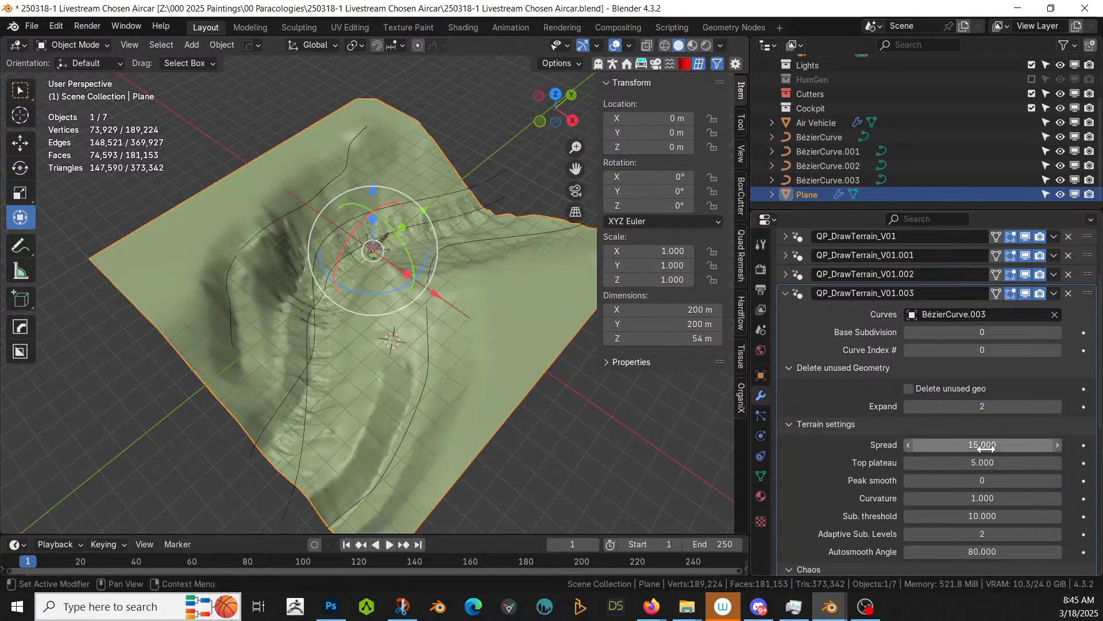
Step: Raise the Peak smooth value of the QP_DrawTerrain_V01.003 modifier to 1
middle_click_drag(338, 316, 484, 350)
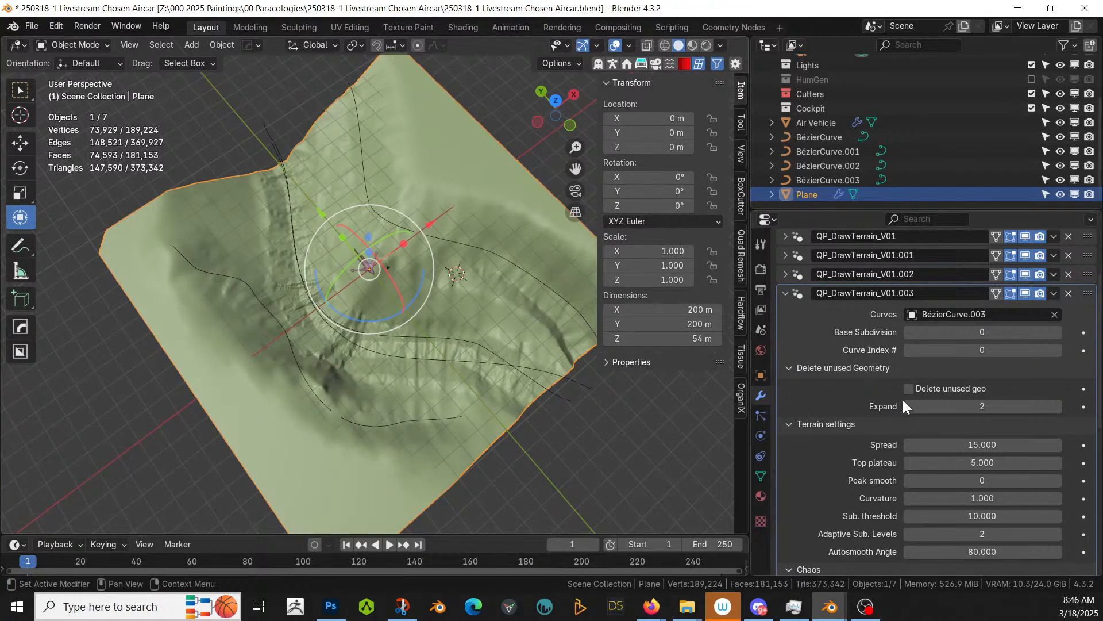
scroll(919, 437, "down", 2)
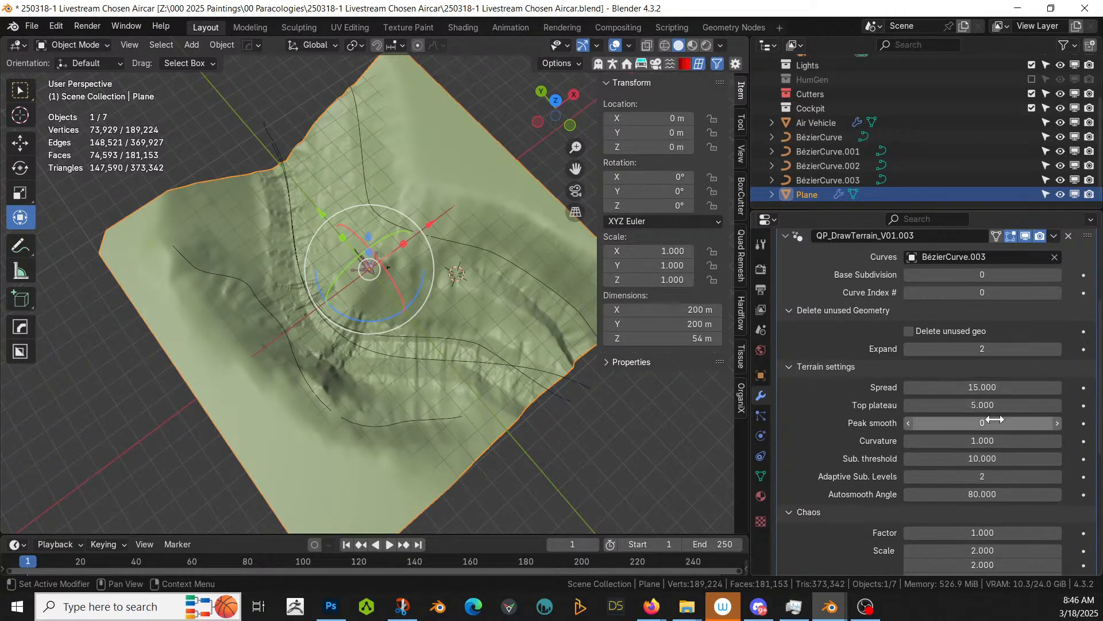
left_click(1059, 423)
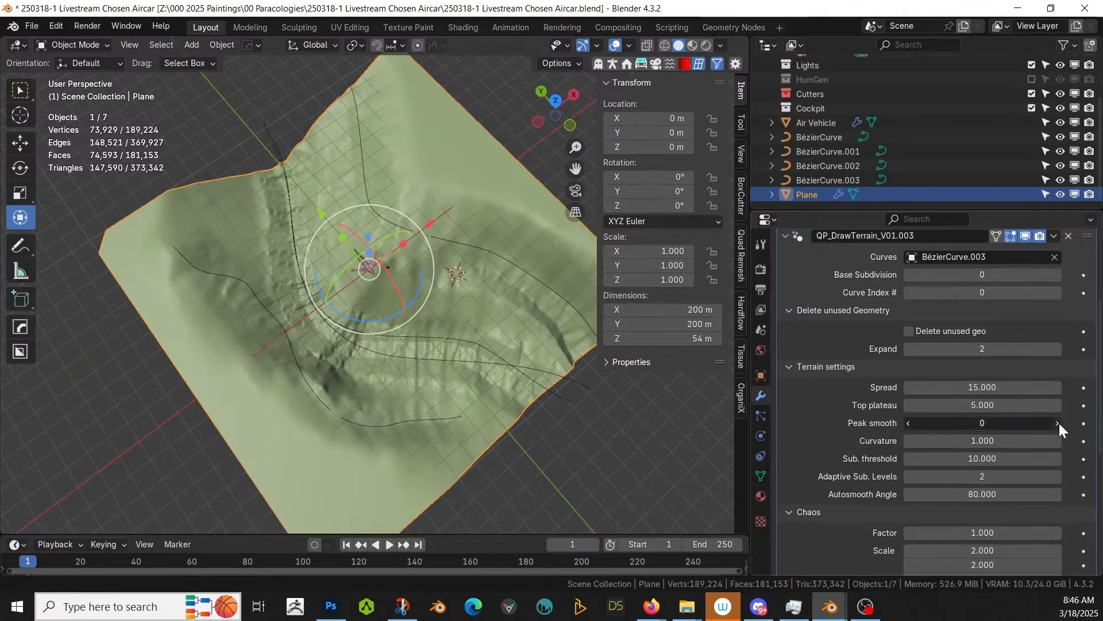
Step: Apply all the QP_DrawTerrain modifiers on the plane
middle_click_drag(332, 337, 211, 261)
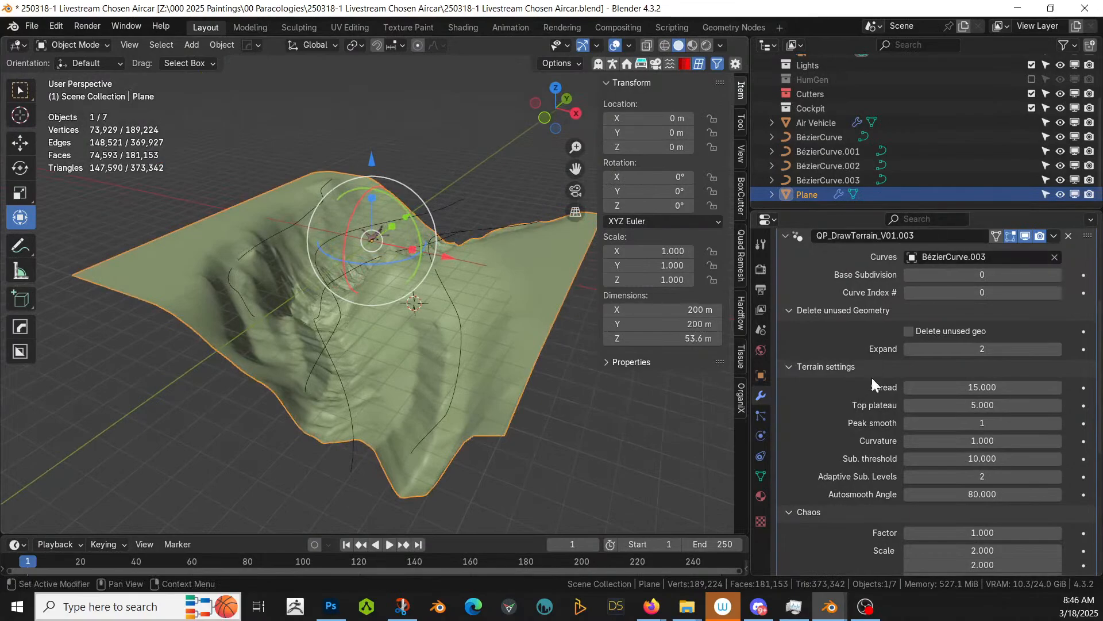
scroll(871, 378, "up", 6)
left_click(871, 266)
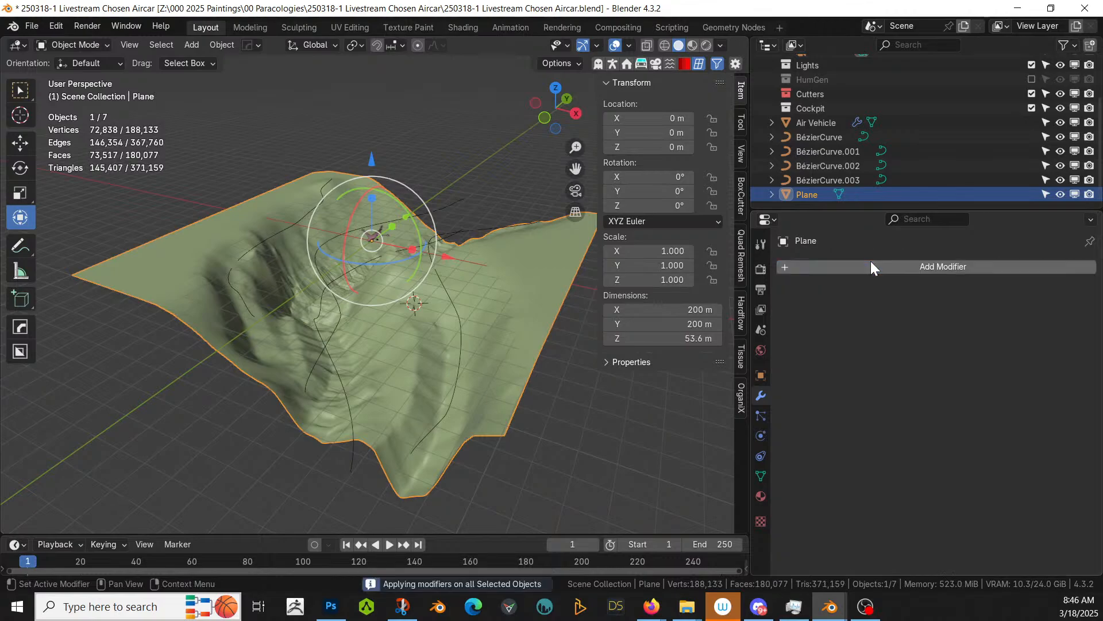
Step: Delete the four Bézier curves, BézierCurve through BézierCurve.003, and save the file
left_click(852, 137)
left_click(822, 179, "shift")
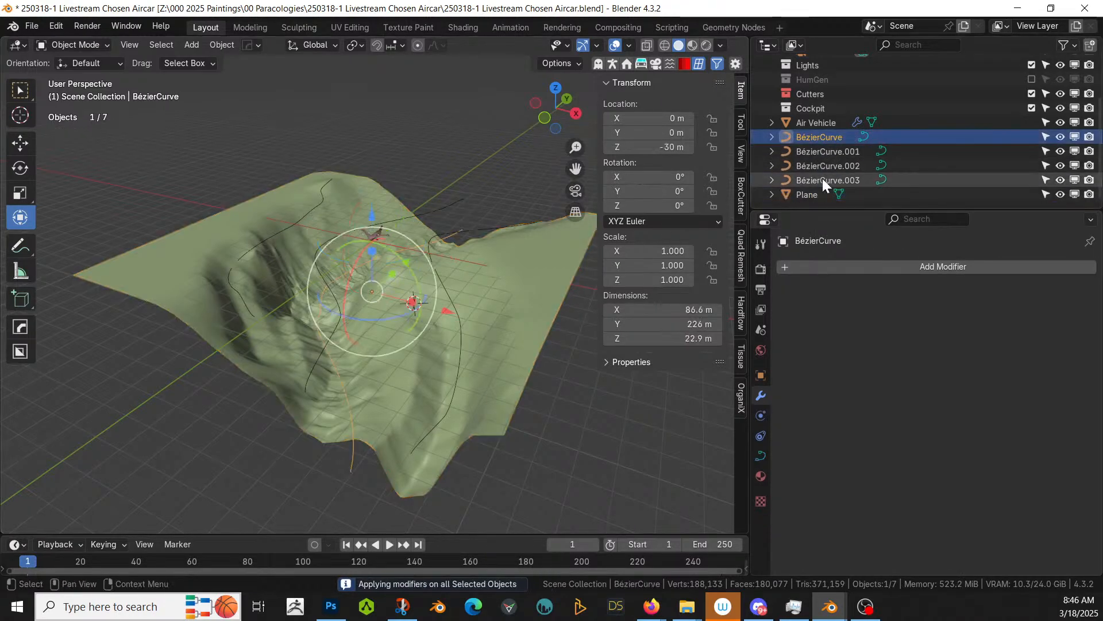
key("Delete")
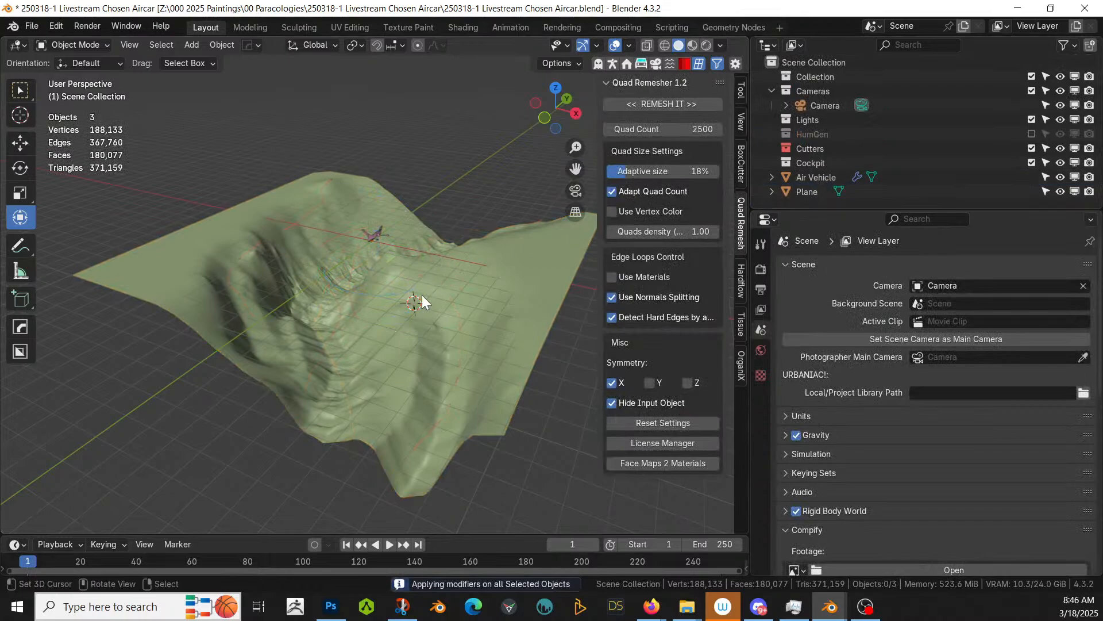
key("ctrl+s")
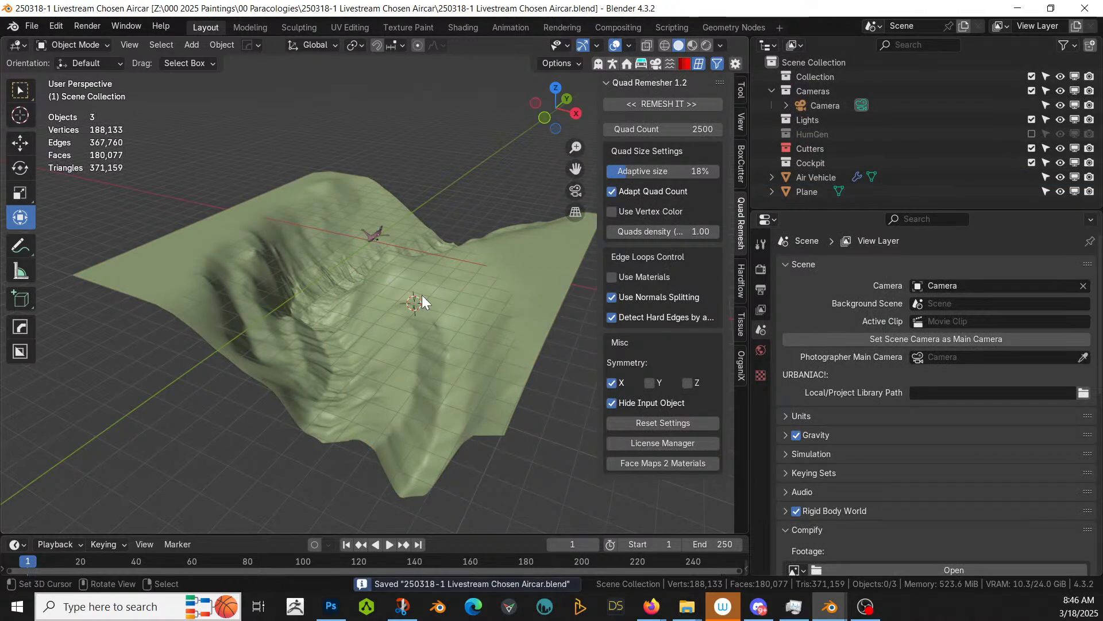
Step: Examine the applied terrain plane's mesh topology in Edit Mode along the canyon and return to Object Mode
mouse_move(434, 319)
middle_mouse_down()
mouse_move(512, 344)
mouse_move(461, 323)
mouse_move(373, 324)
mouse_move(423, 295)
mouse_move(447, 327)
middle_mouse_up()
scroll(371, 317, "up", 3)
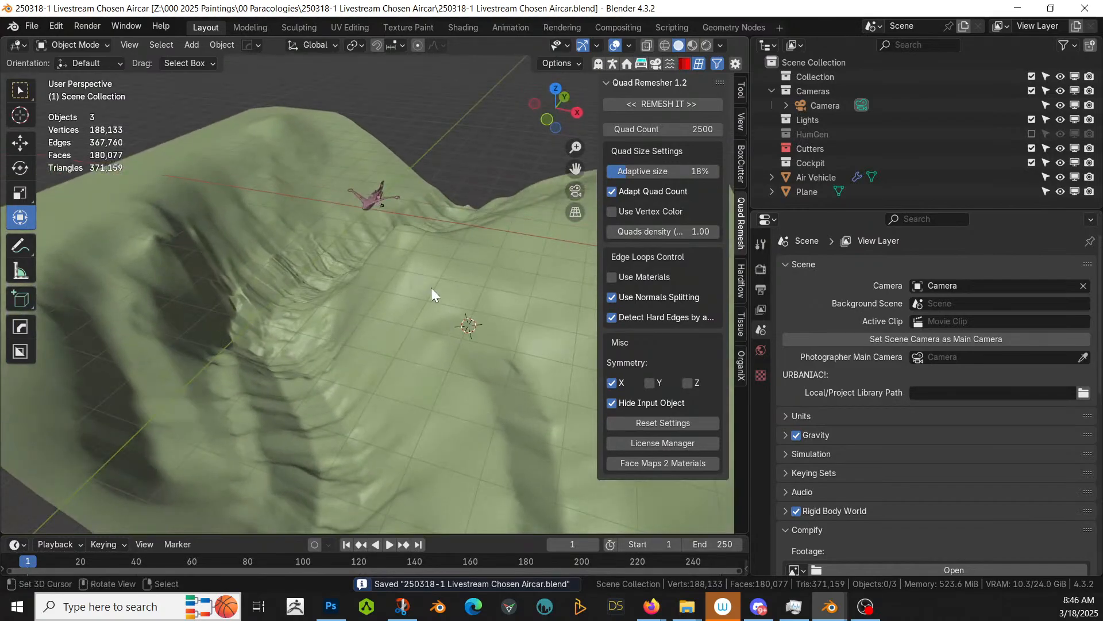
left_click(181, 161)
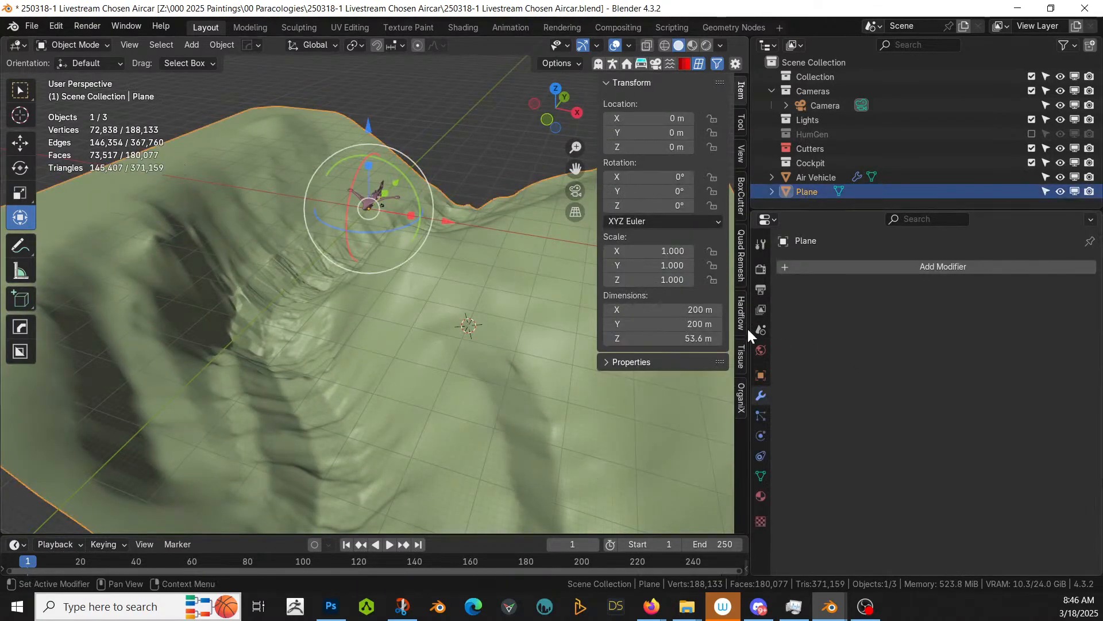
middle_click_drag(471, 329, 497, 371)
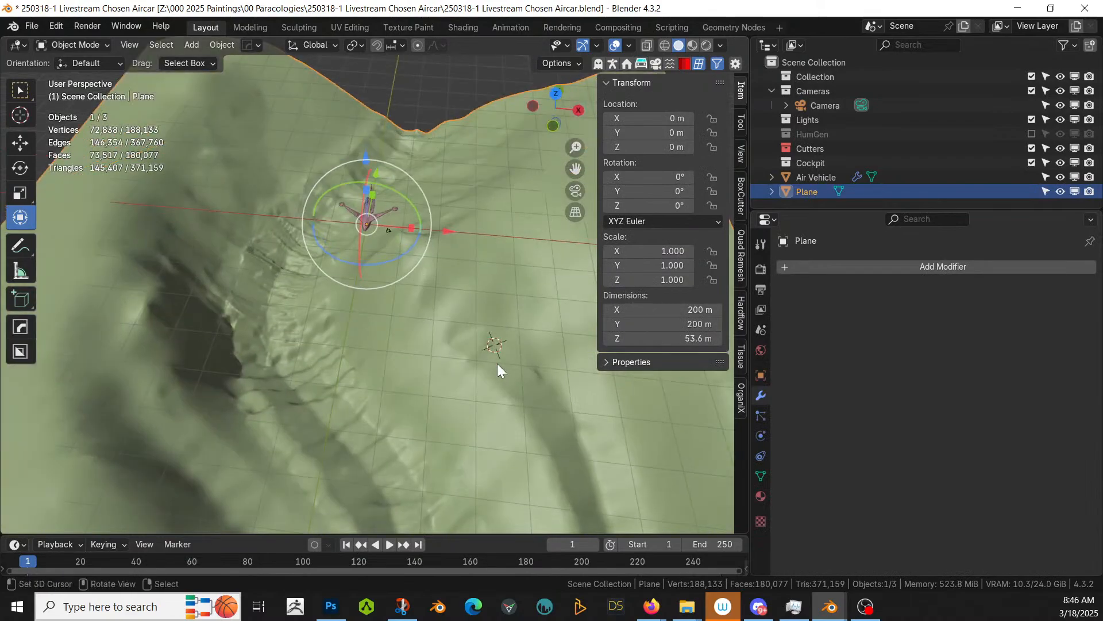
key("Tab")
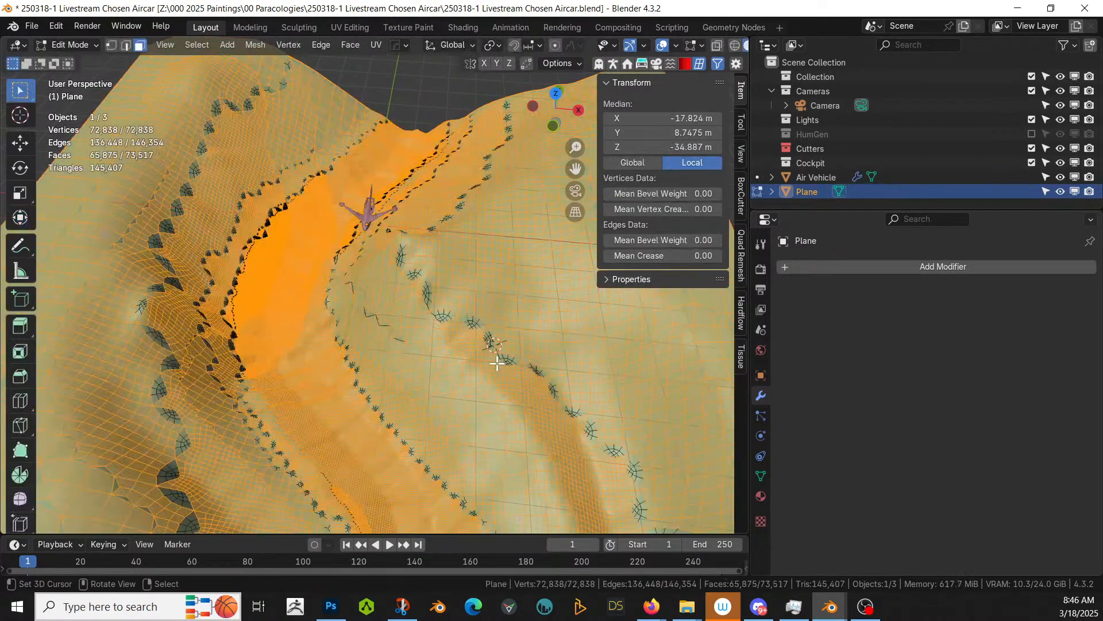
scroll(498, 363, "up", 2)
scroll(497, 364, "down", 2)
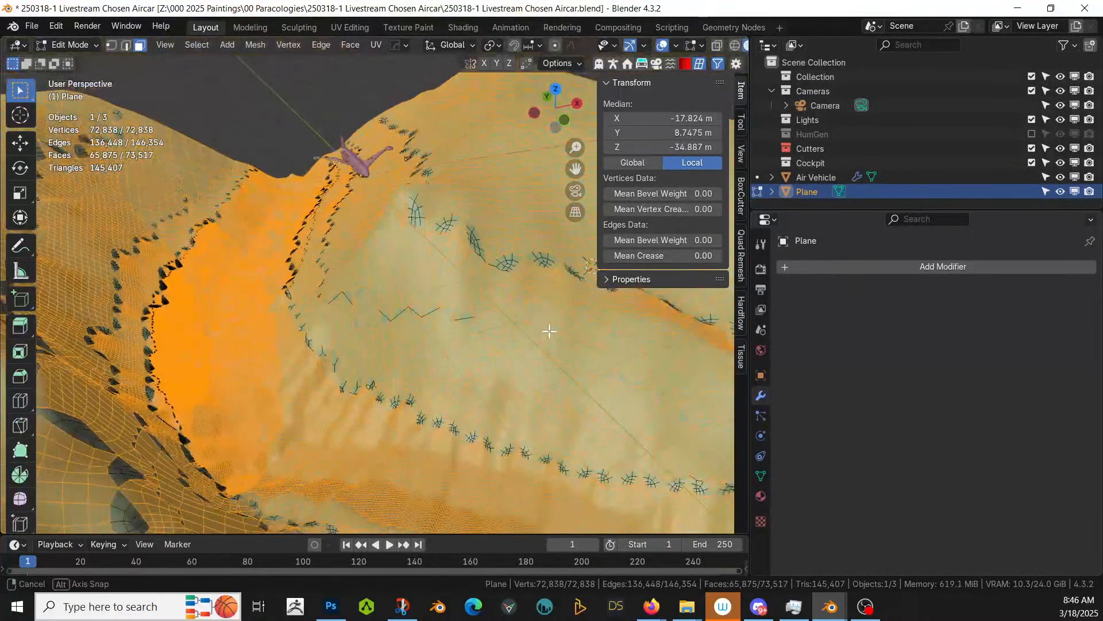
key("Tab")
scroll(499, 410, "down", 2)
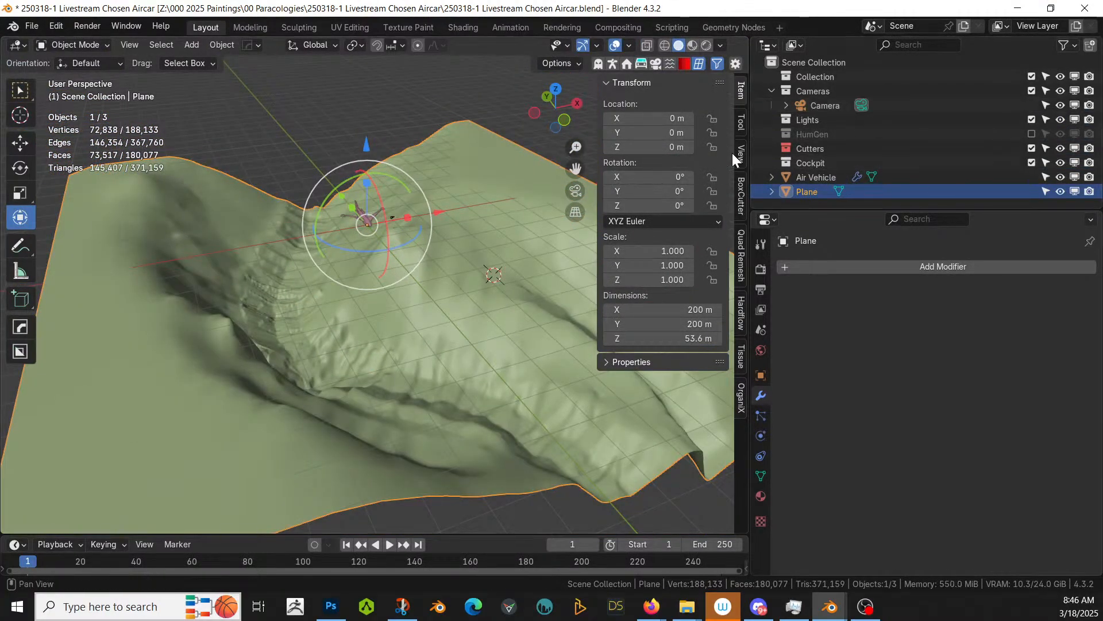
Step: Set the Quad Remesher's Quad Count to 50000 and turn off X symmetry for the plane
left_click(742, 253)
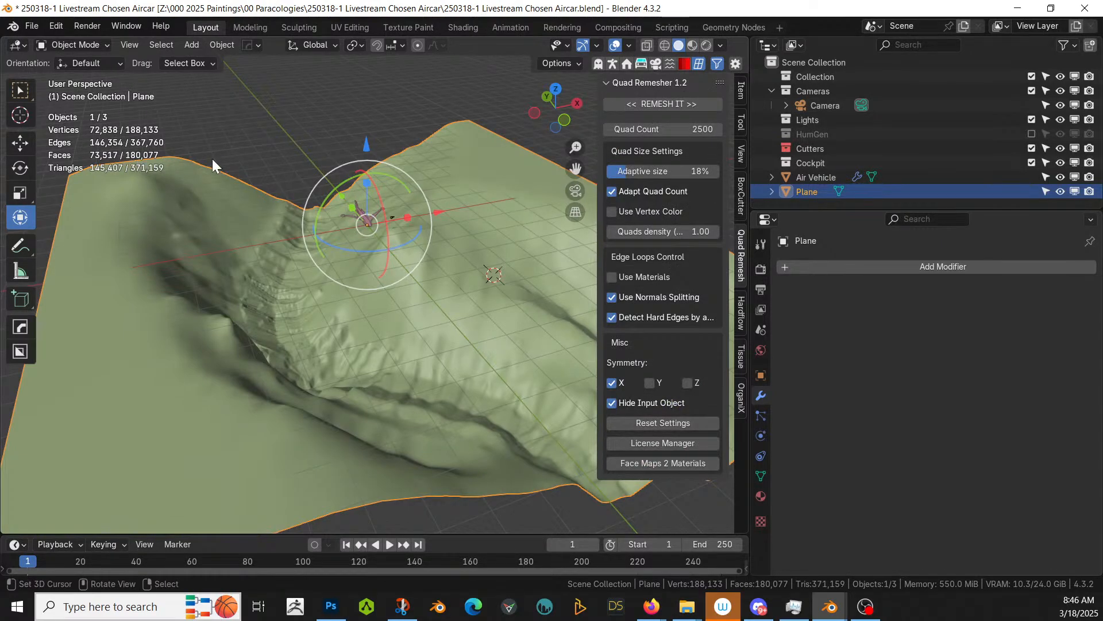
left_click(663, 129)
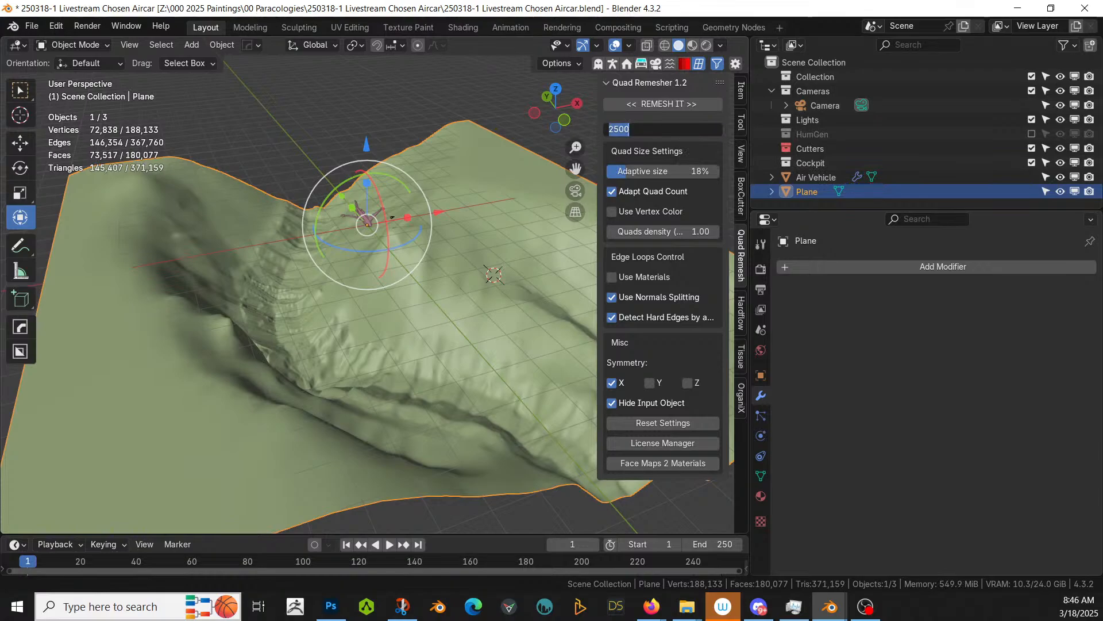
type("50000")
key("Return")
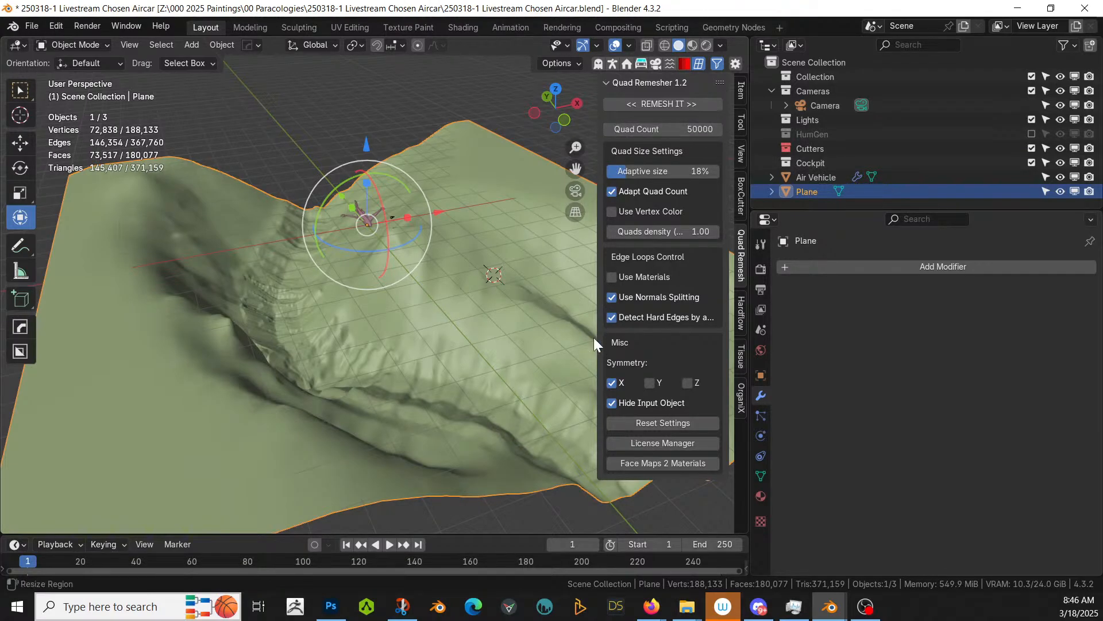
left_click(612, 382)
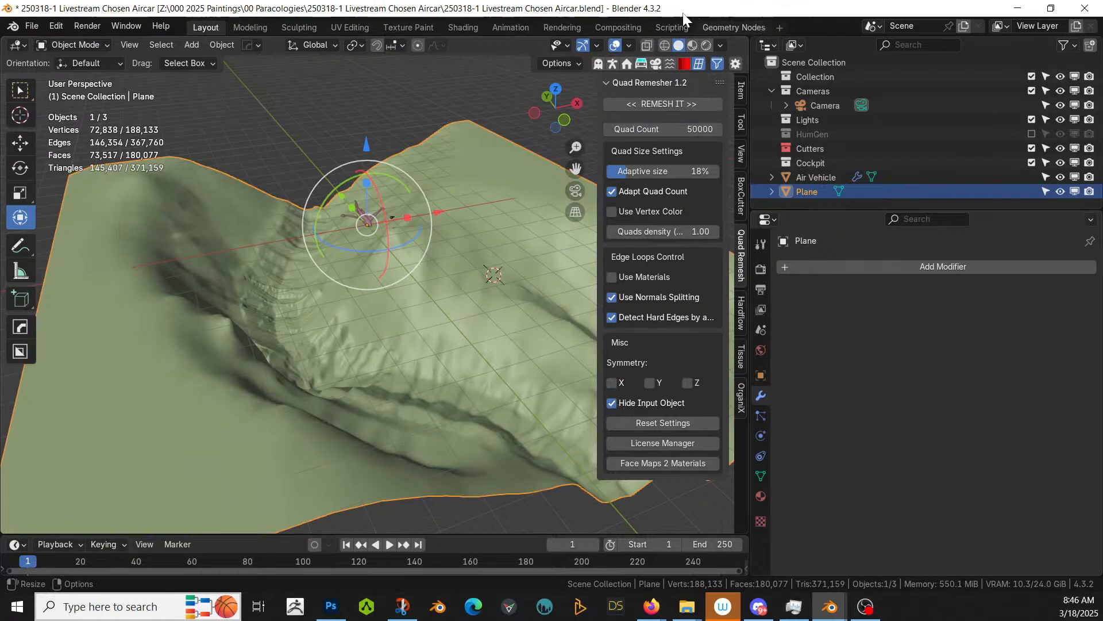
Step: Remesh the terrain plane with Quad Remesher, check the new quads in Edit Mode, and delete the hidden original Plane
left_click(657, 104)
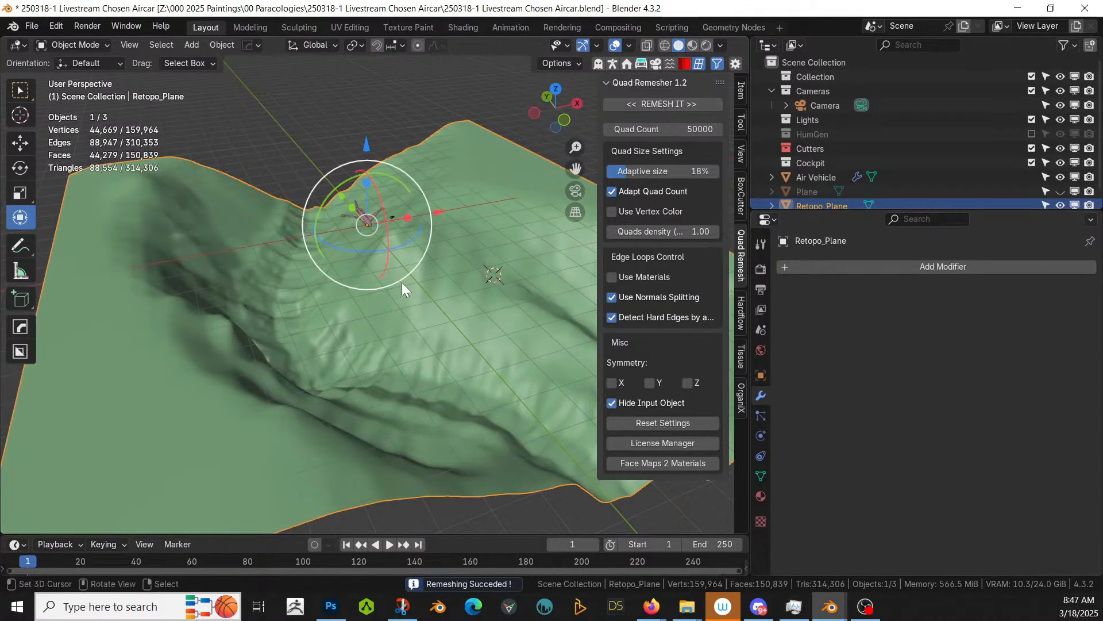
scroll(389, 312, "up", 2)
key("Tab")
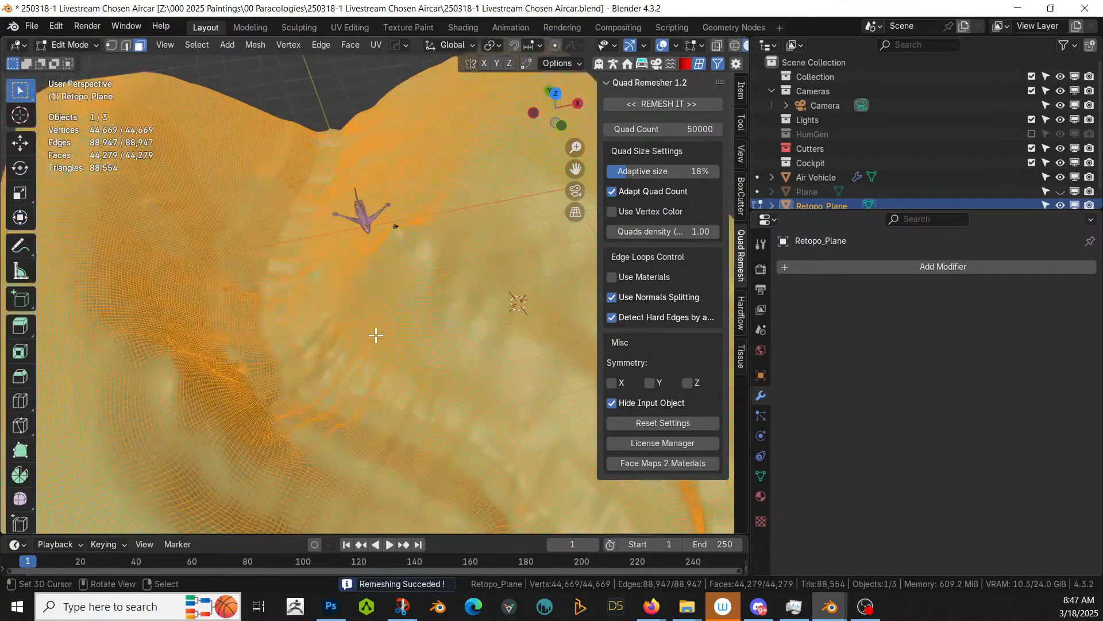
middle_click_drag(376, 335, 291, 301)
key("Tab")
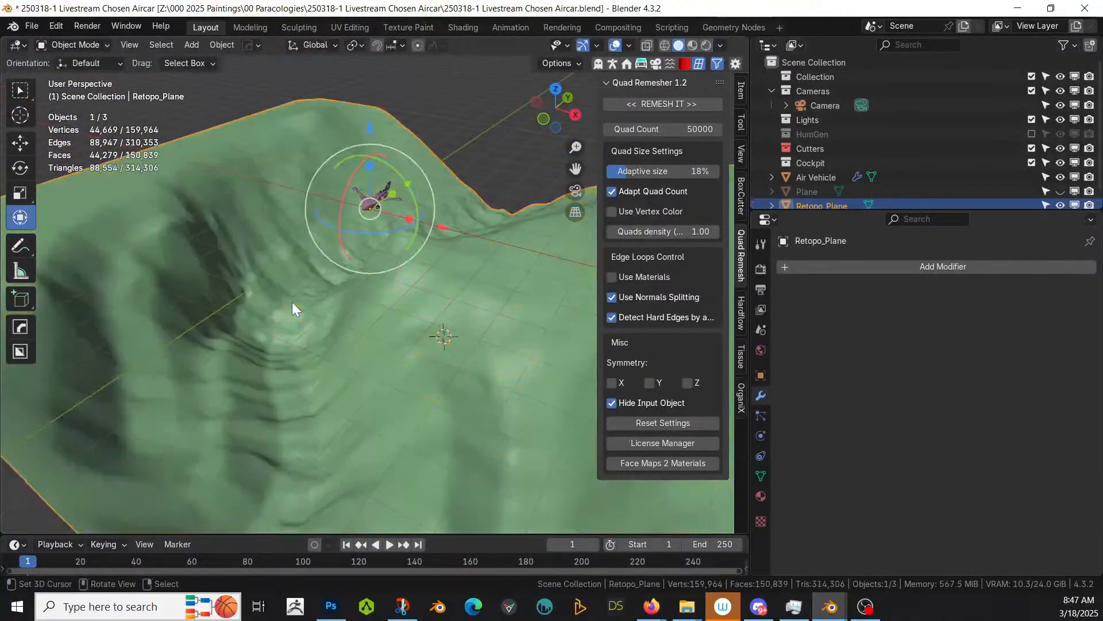
left_click(805, 195)
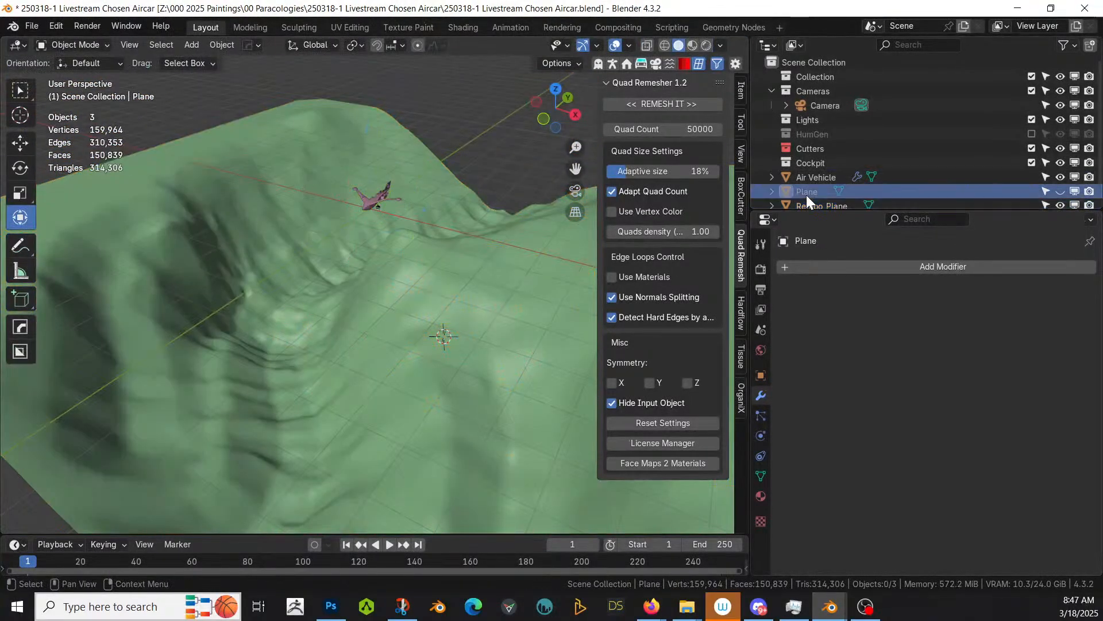
key("x")
Step: Set the Quad Remesher's Adaptive size to 50% and remesh Retopo_Plane
left_click_drag(627, 172, 663, 172)
left_click(678, 171)
type("50")
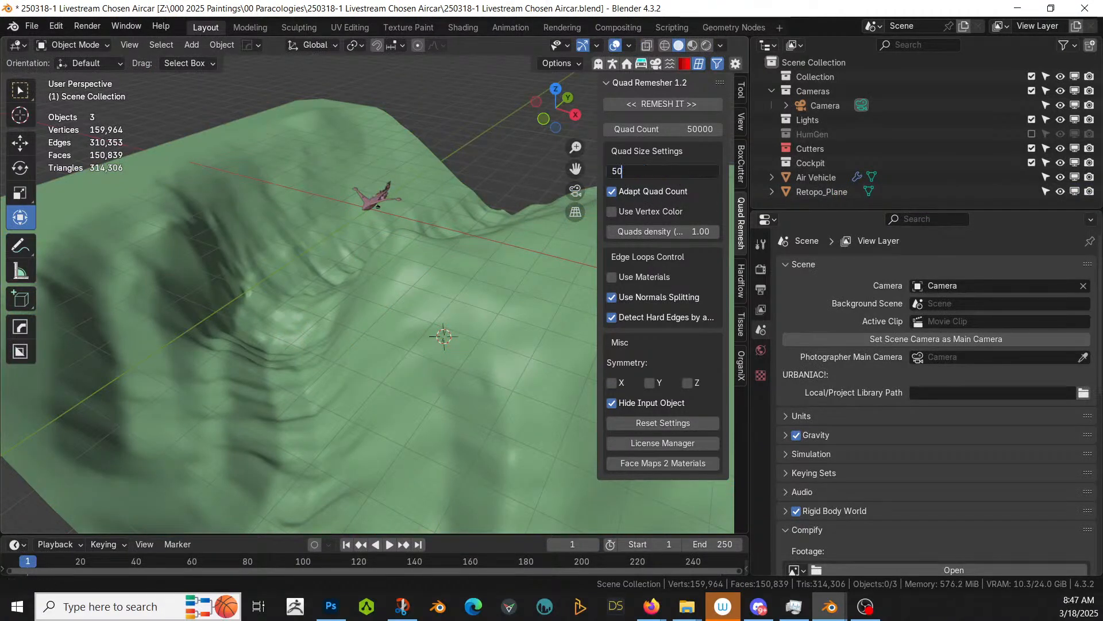
key("Return")
left_click(650, 106)
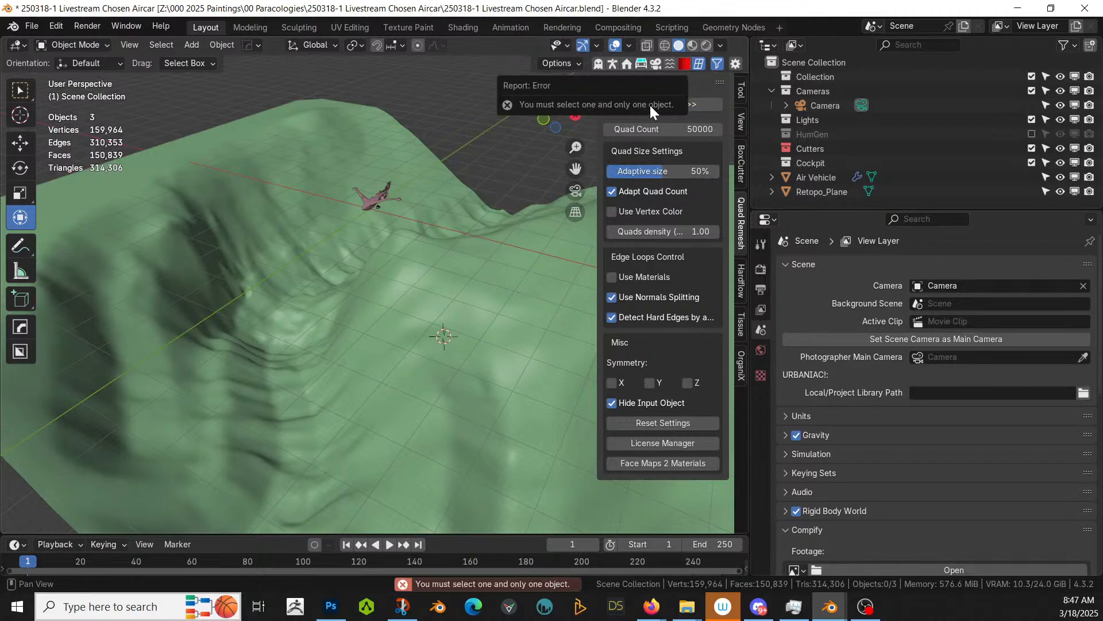
left_click(350, 143)
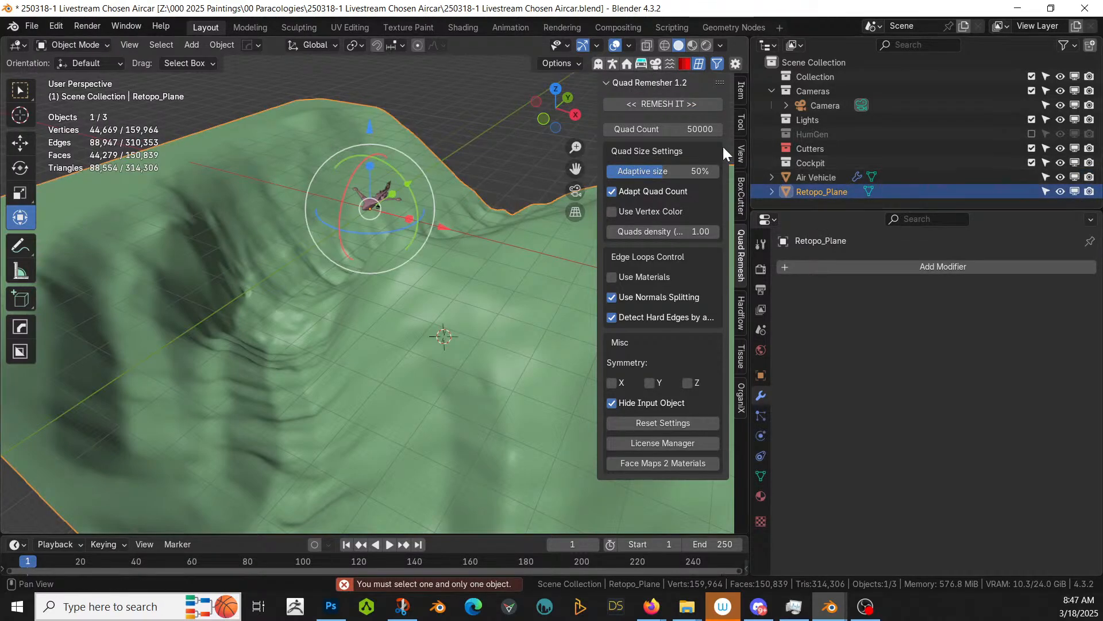
left_click(680, 103)
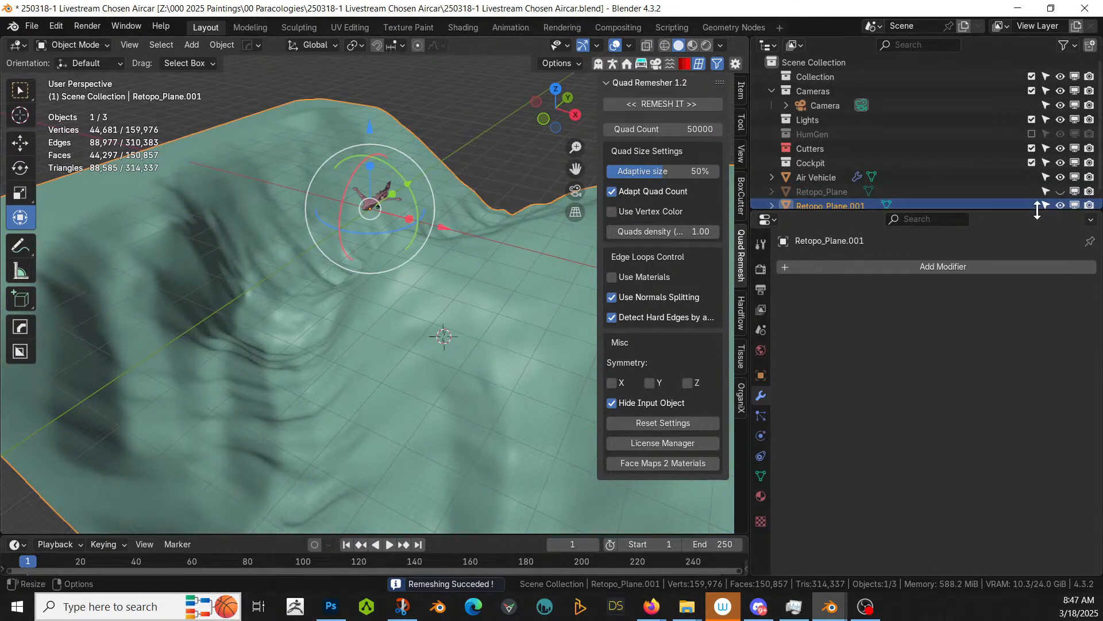
Step: Delete the hidden Retopo_Plane and inspect the quad topology of Retopo_Plane.001 in Edit Mode
left_click(854, 189)
key("Delete")
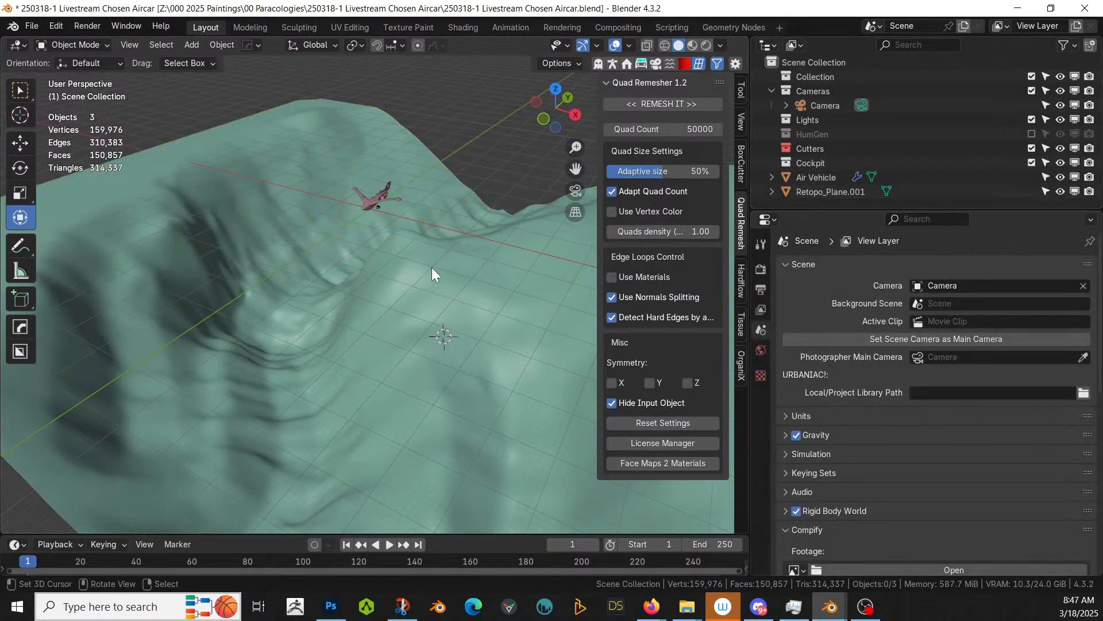
left_click(388, 292)
key("Tab")
scroll(344, 331, "up", 3)
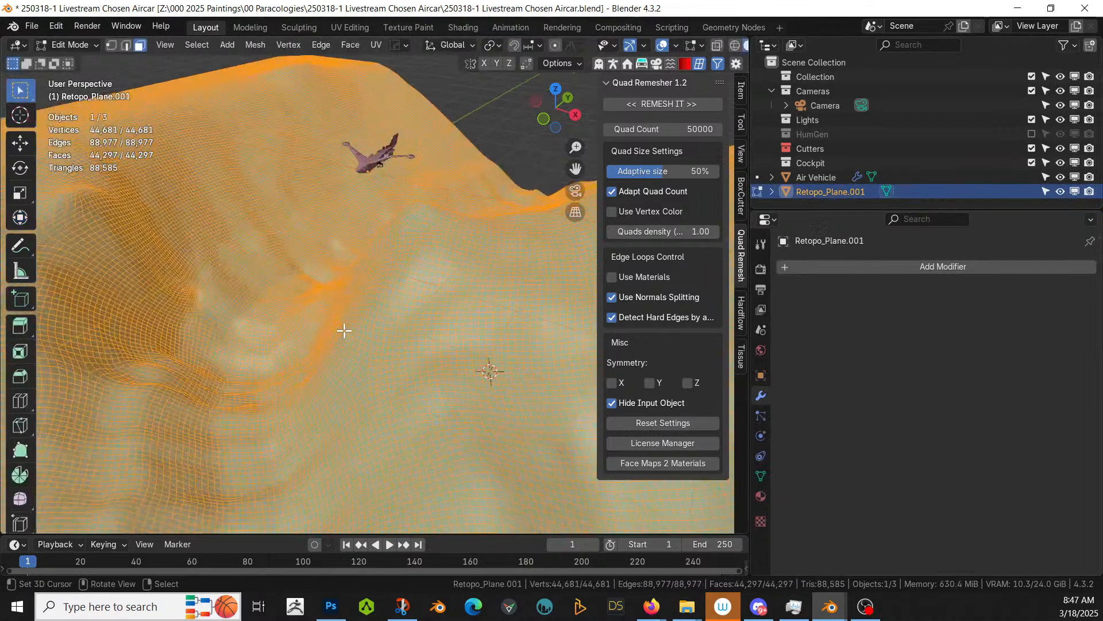
middle_click_drag(344, 331, 406, 325)
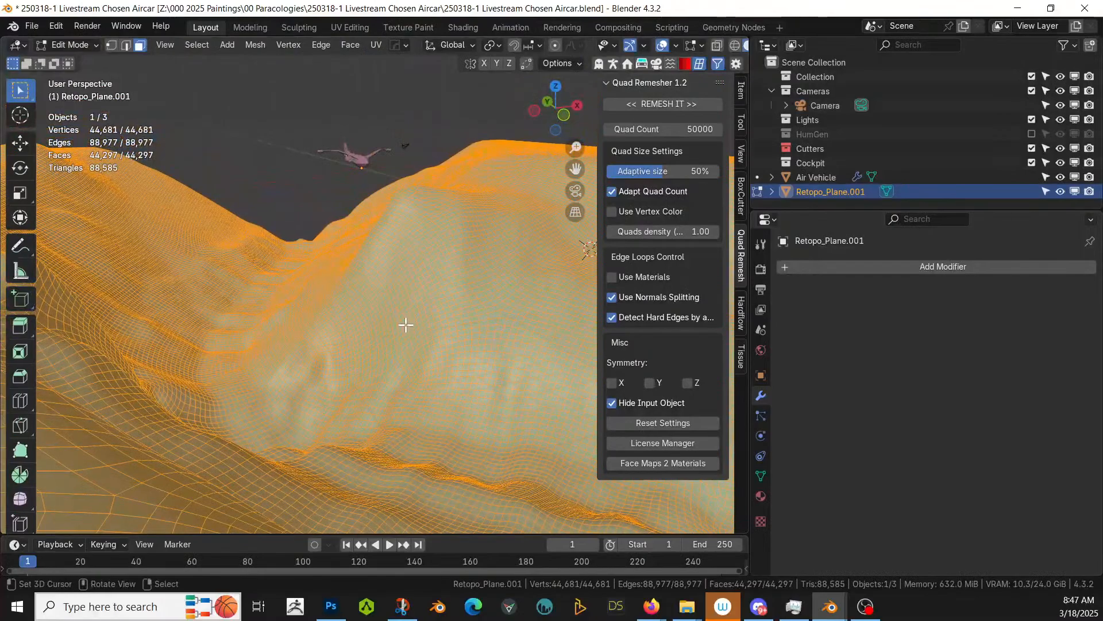
key("Tab")
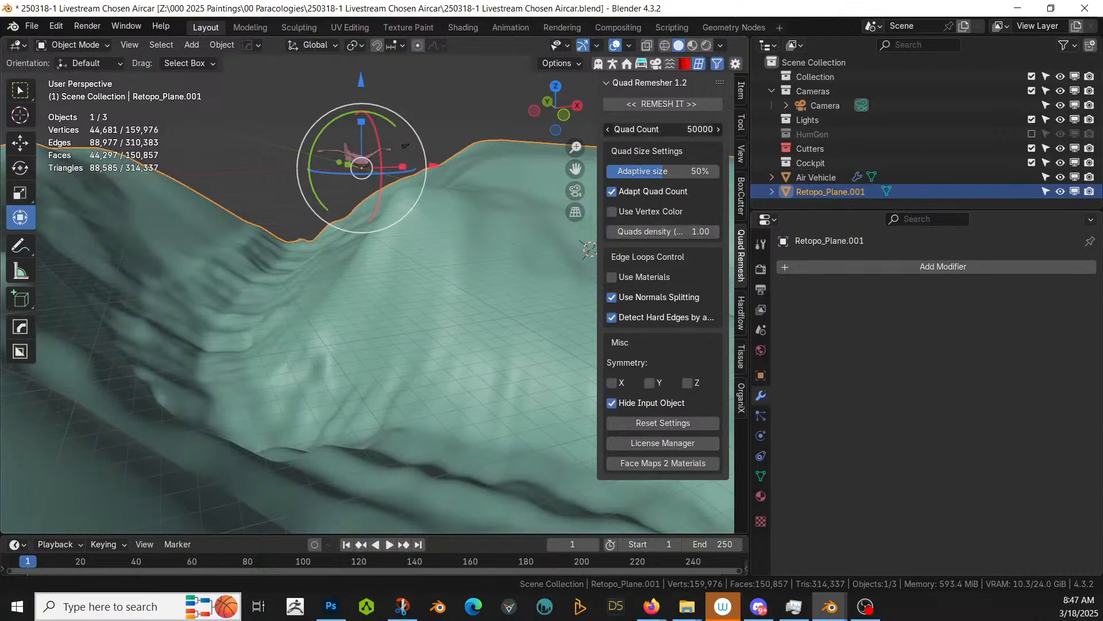
Step: Set the Quad Count to 40000 and remesh Retopo_Plane.001
left_click(663, 129)
type("40000")
key("Return")
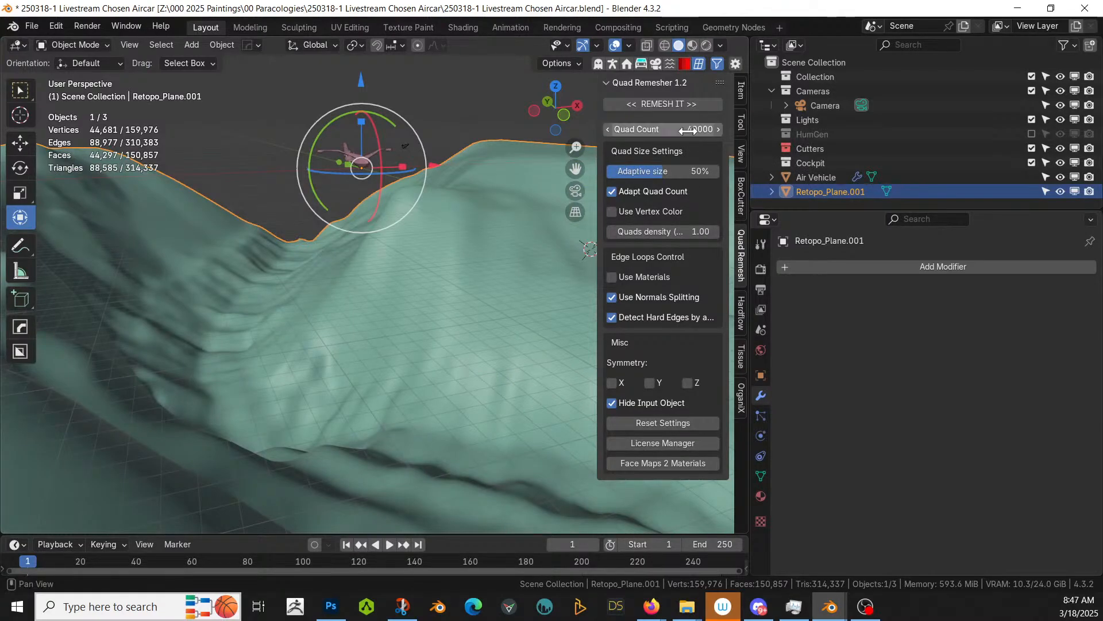
left_click(680, 103)
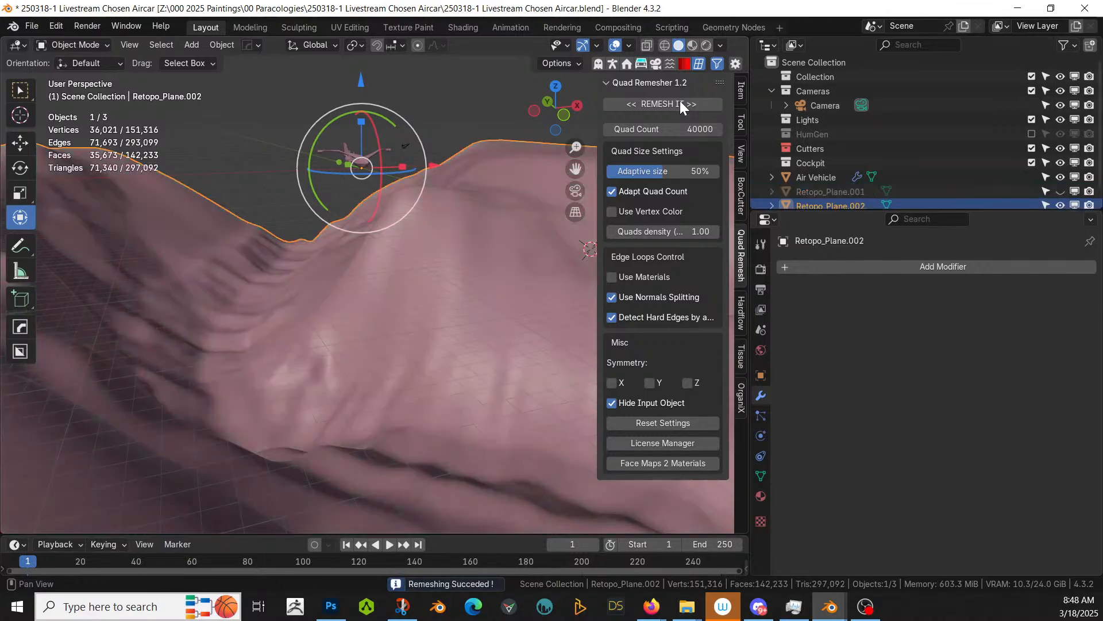
Step: Delete the hidden Retopo_Plane.001 and check the mesh of Retopo_Plane.002 in Edit Mode
left_click(844, 192)
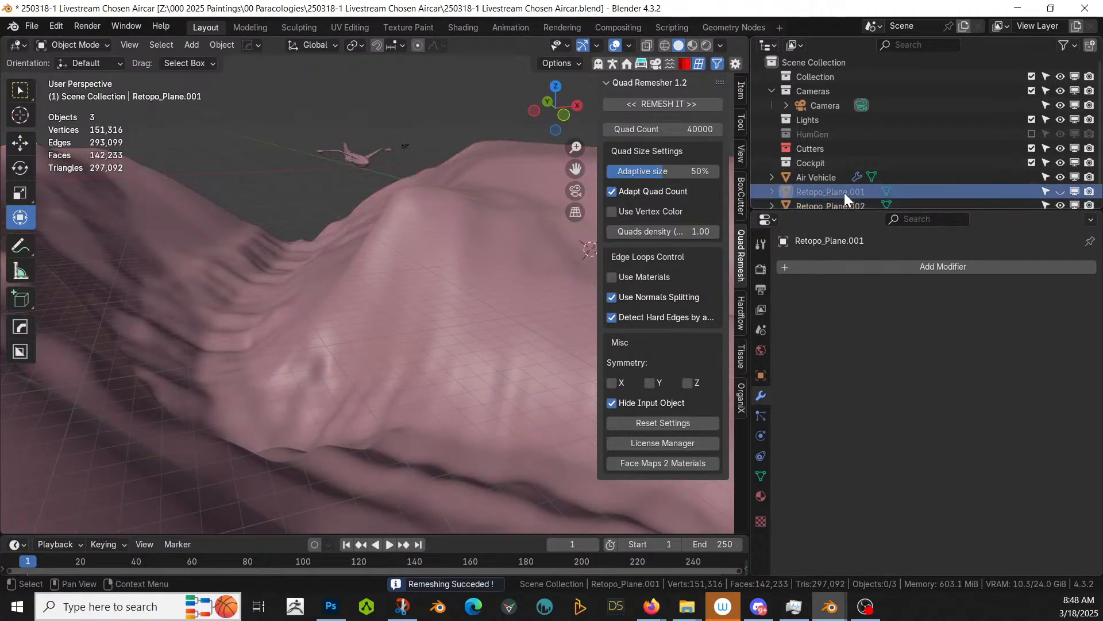
key("x")
left_click(389, 300)
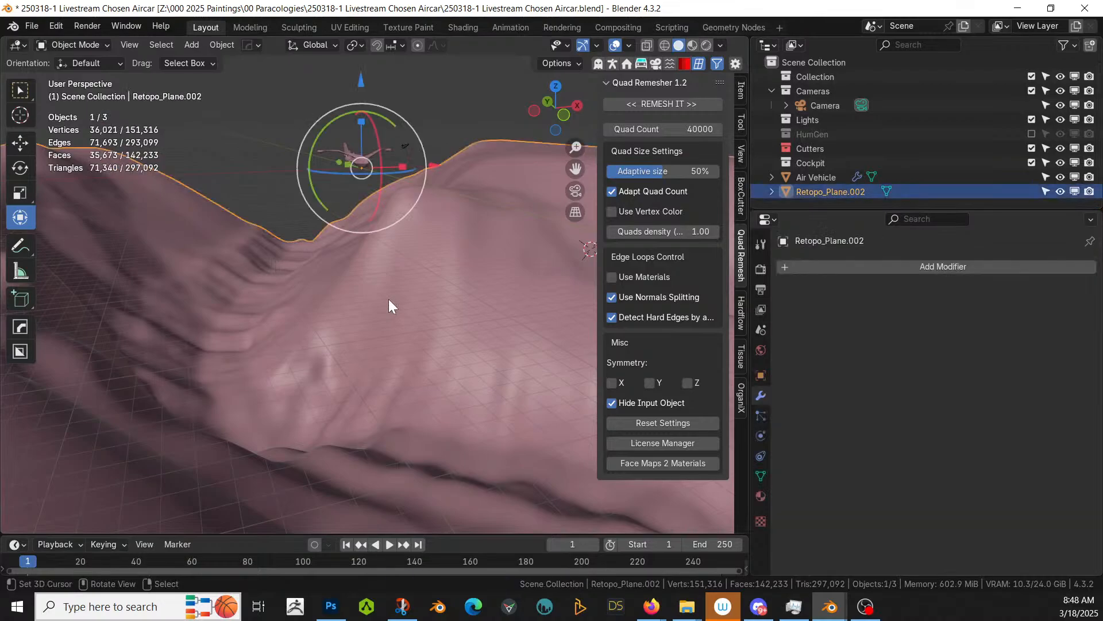
key("Tab")
middle_click_drag(388, 299, 193, 296)
key("Tab")
scroll(348, 354, "down", 2)
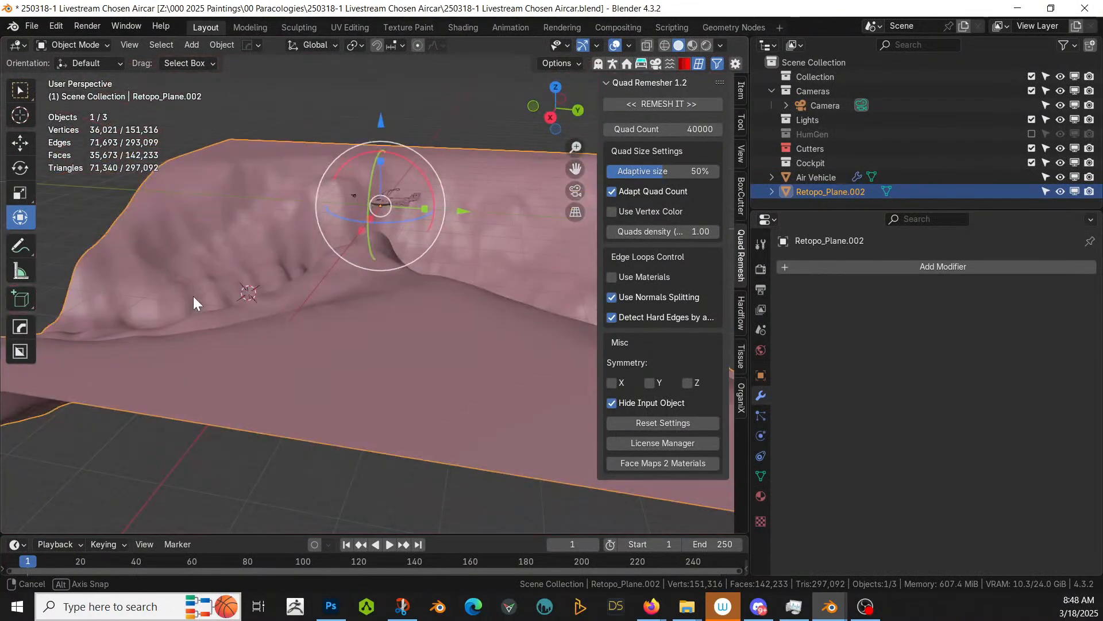
Step: Add a Terrainer_Base modifier to Retopo_Plane.002 and set its Mesh Resolution to 3
left_click(928, 268)
mouse_move(928, 266)
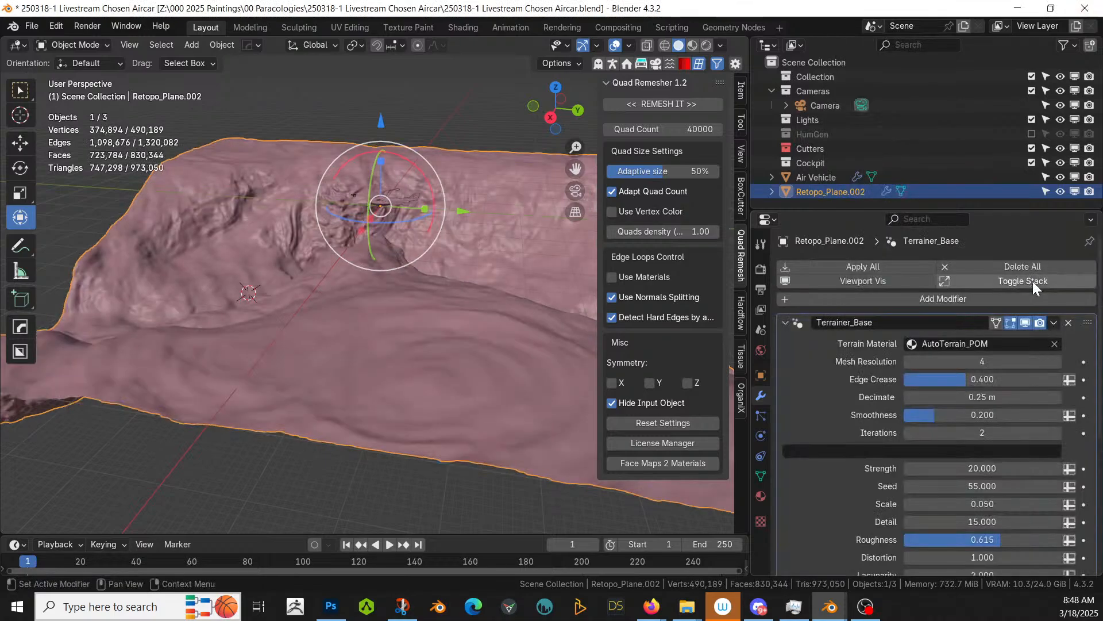
left_click(909, 360)
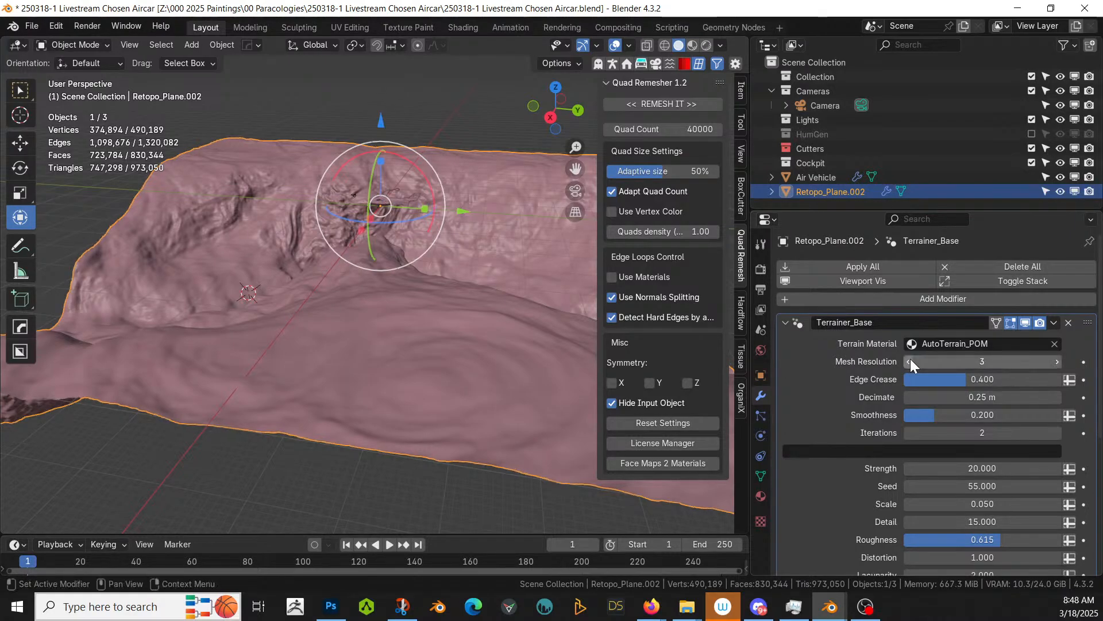
Step: Check the displaced canyon from several sides and apply the Terrainer_Base modifier on Retopo_Plane.002
middle_click_drag(200, 337, 730, 312)
middle_click_drag(128, 366, 438, 395)
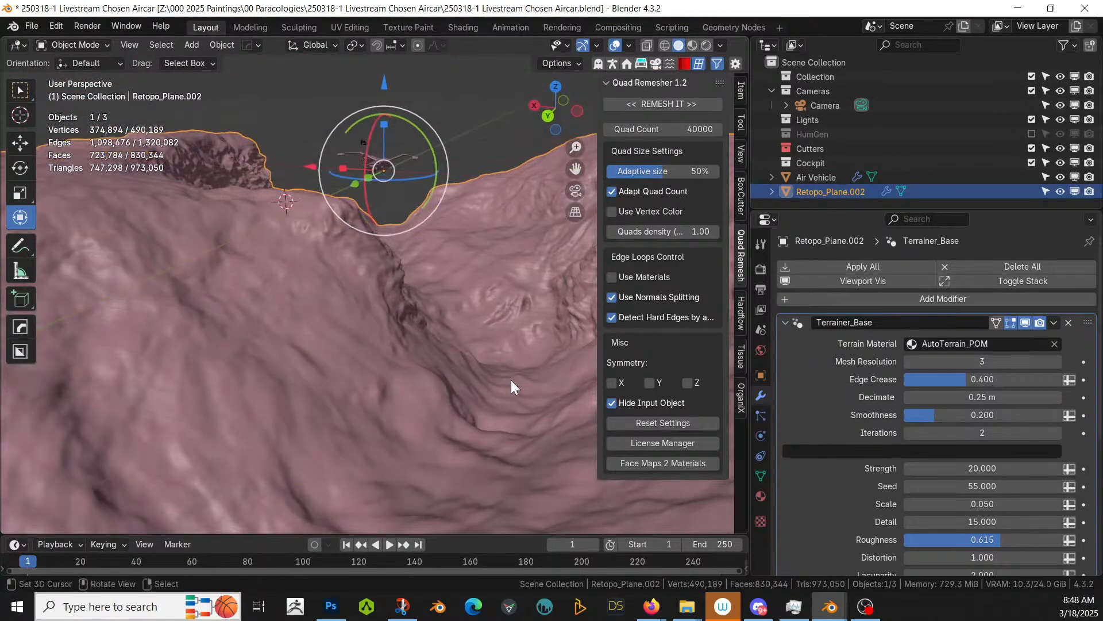
middle_click_drag(546, 355, 242, 313)
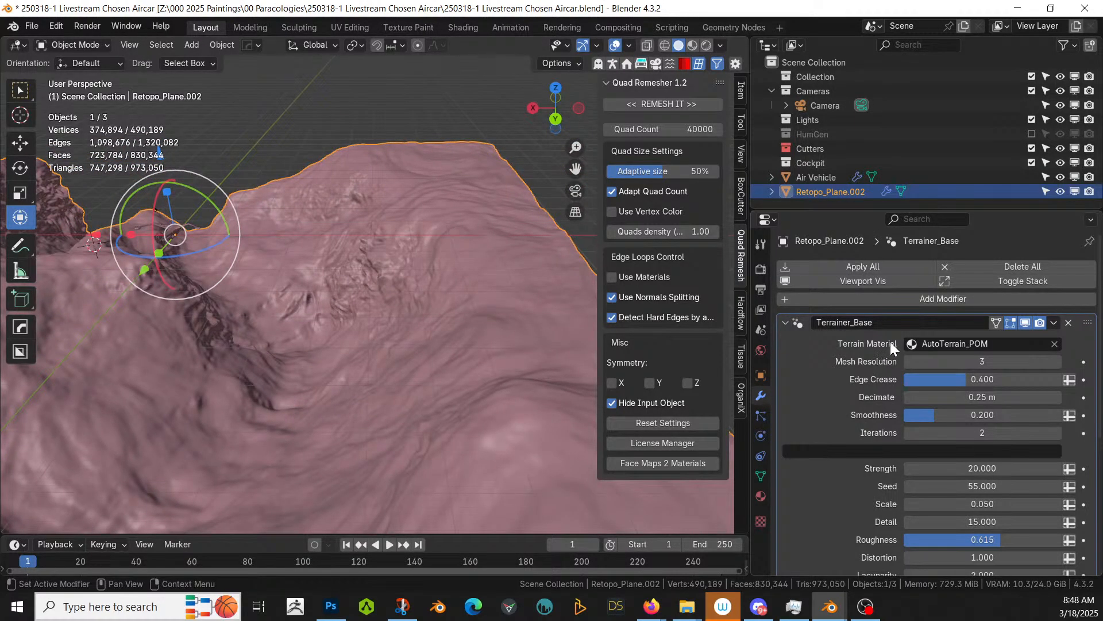
left_click(895, 263)
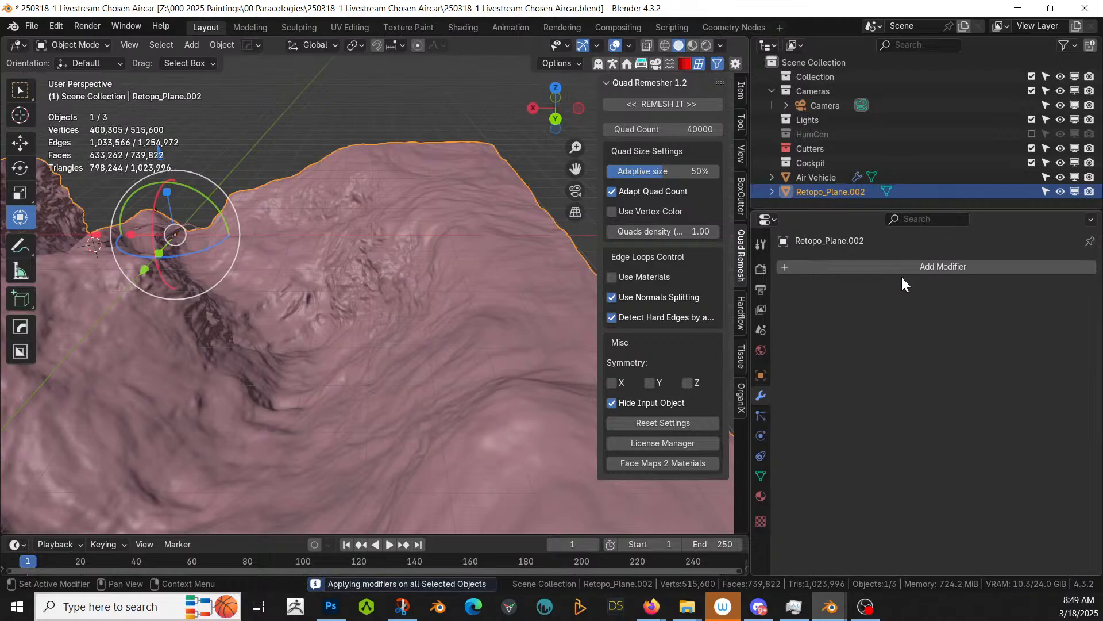
Step: Examine the applied terrain's rock detail and canyon shape around the Air Vehicle in perspective and front views
middle_click_drag(336, 427, 229, 436)
middle_click_drag(212, 381, 244, 363)
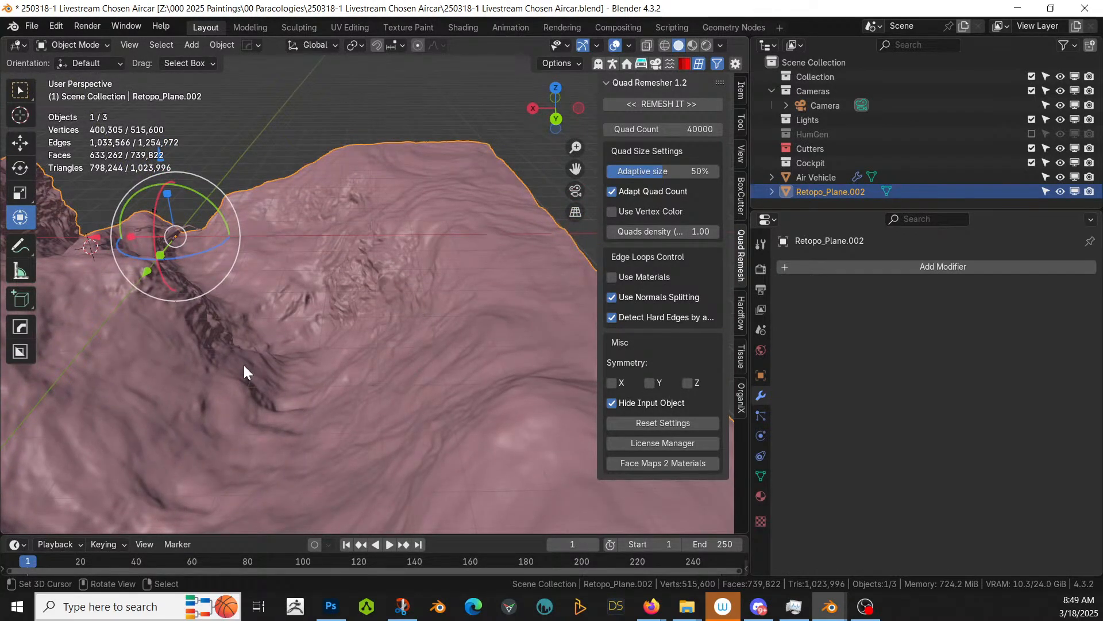
key("KP_1")
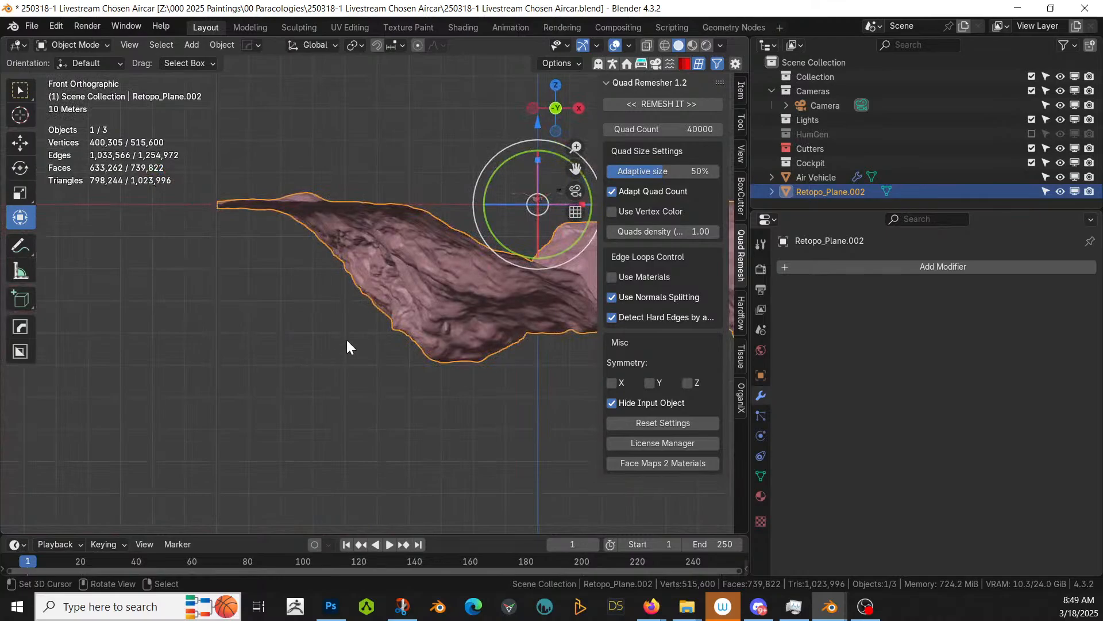
middle_click_drag(347, 339, 192, 426, "shift")
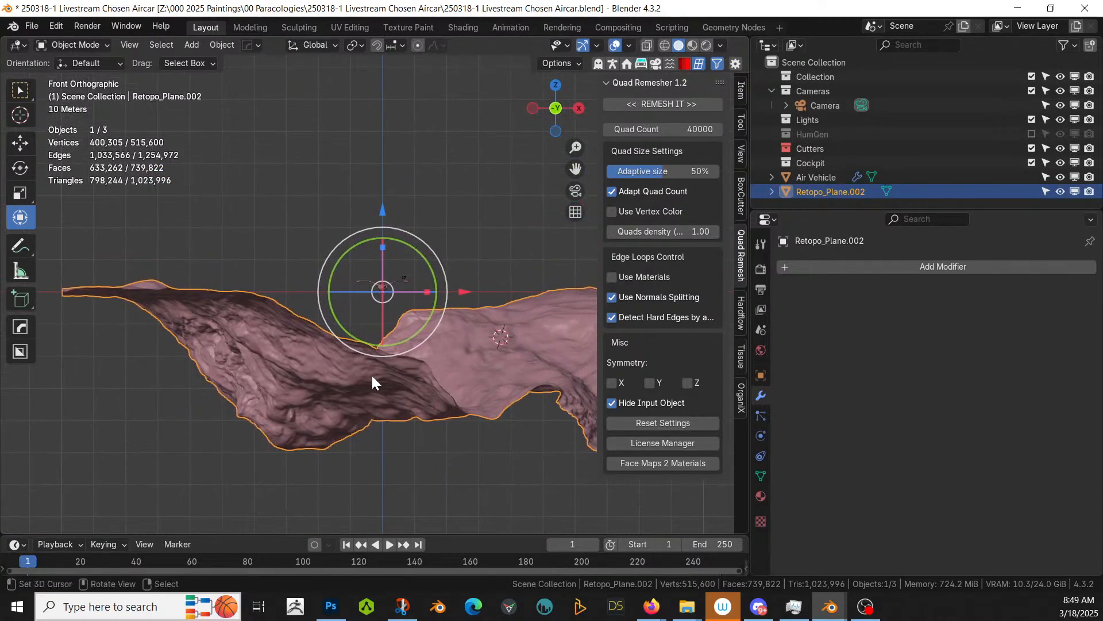
scroll(372, 377, "up", 3)
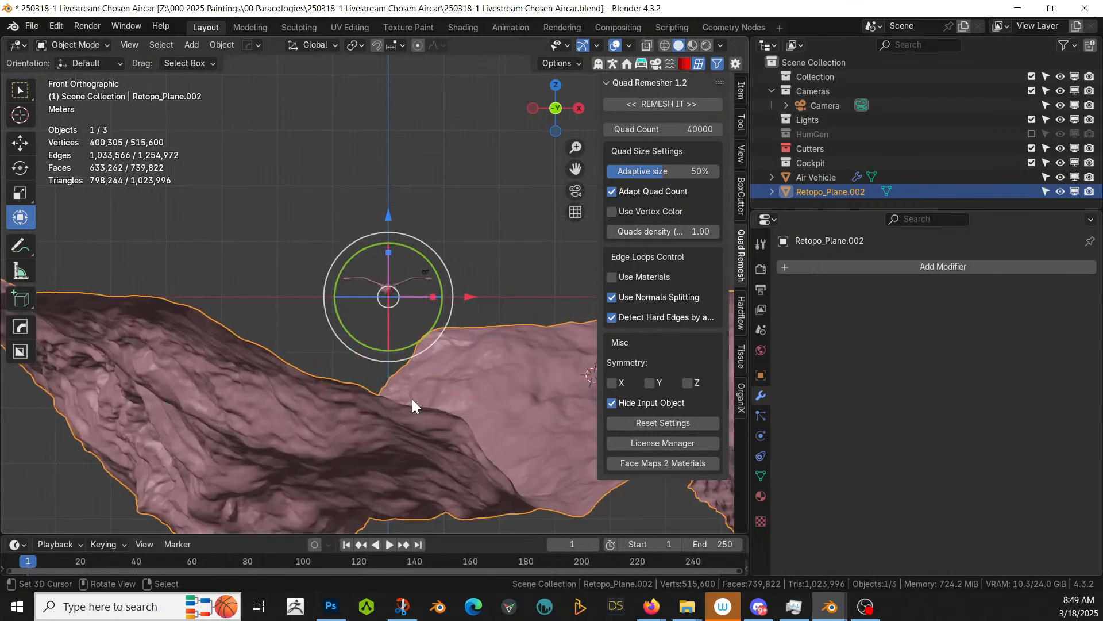
middle_click_drag(412, 401, 369, 386)
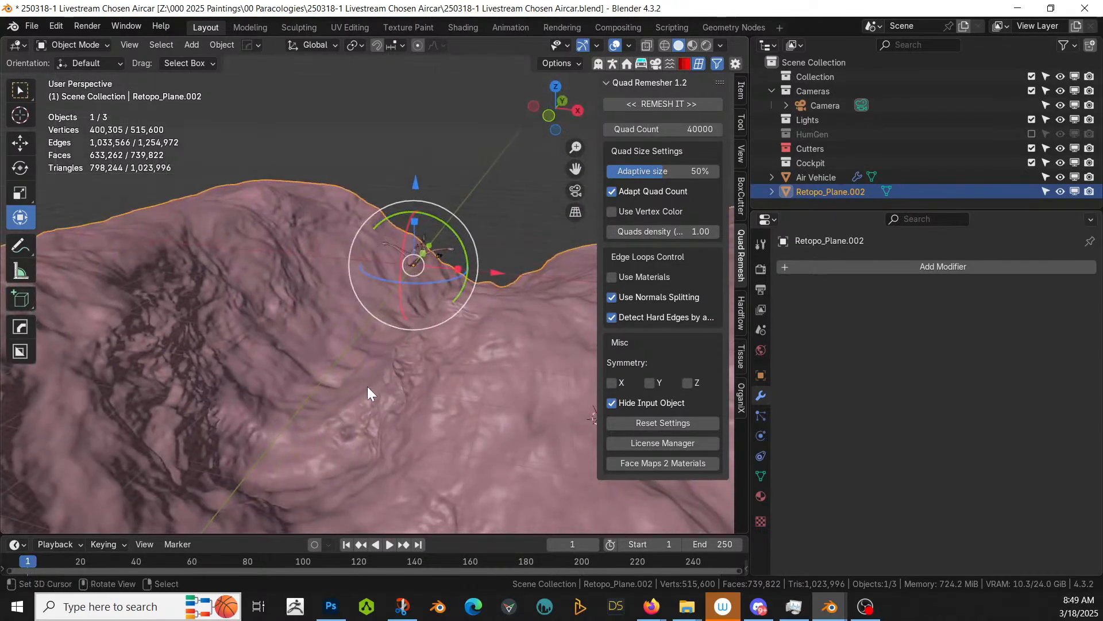
scroll(367, 386, "down", 2)
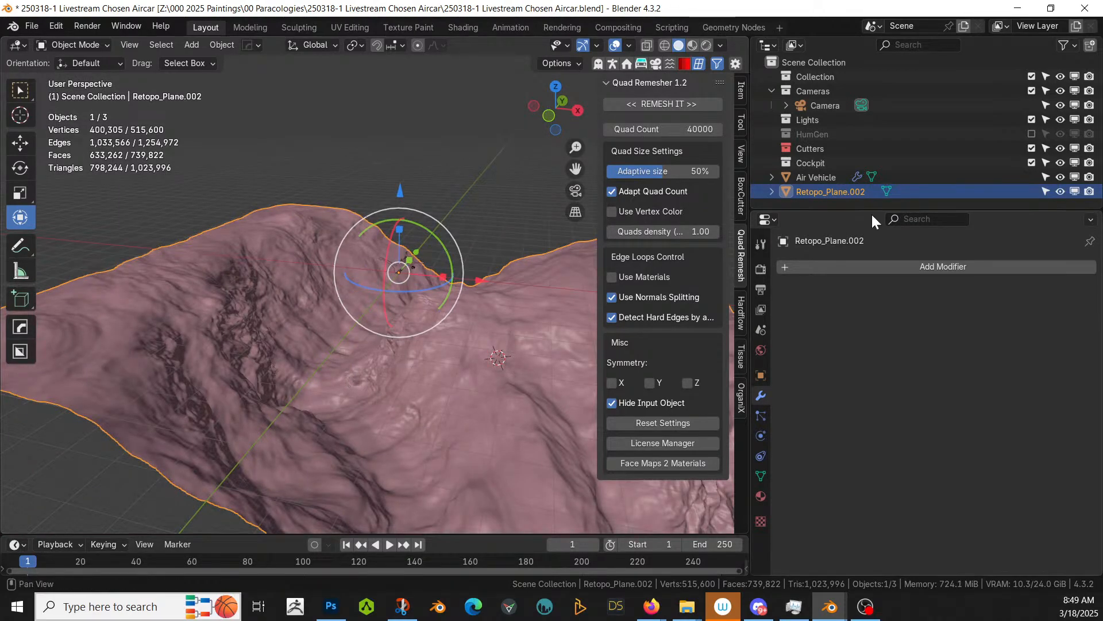
middle_click_drag(484, 398, 473, 419)
Step: Add a mesh plane and clear its location so it sits at the world origin
key("shift+a")
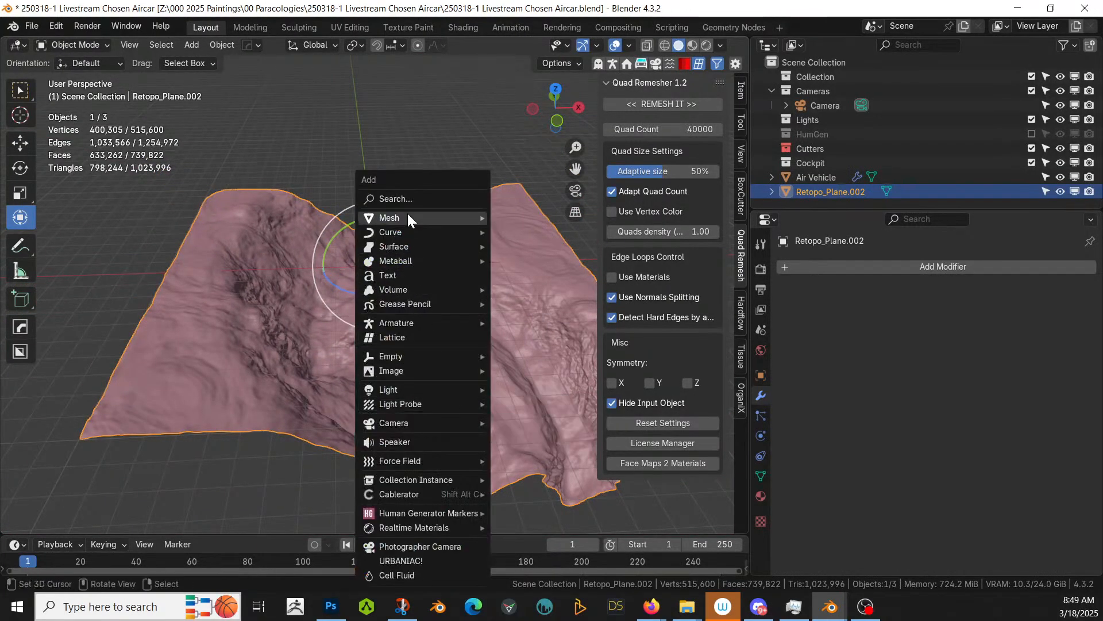
mouse_move(408, 217)
left_click(537, 276)
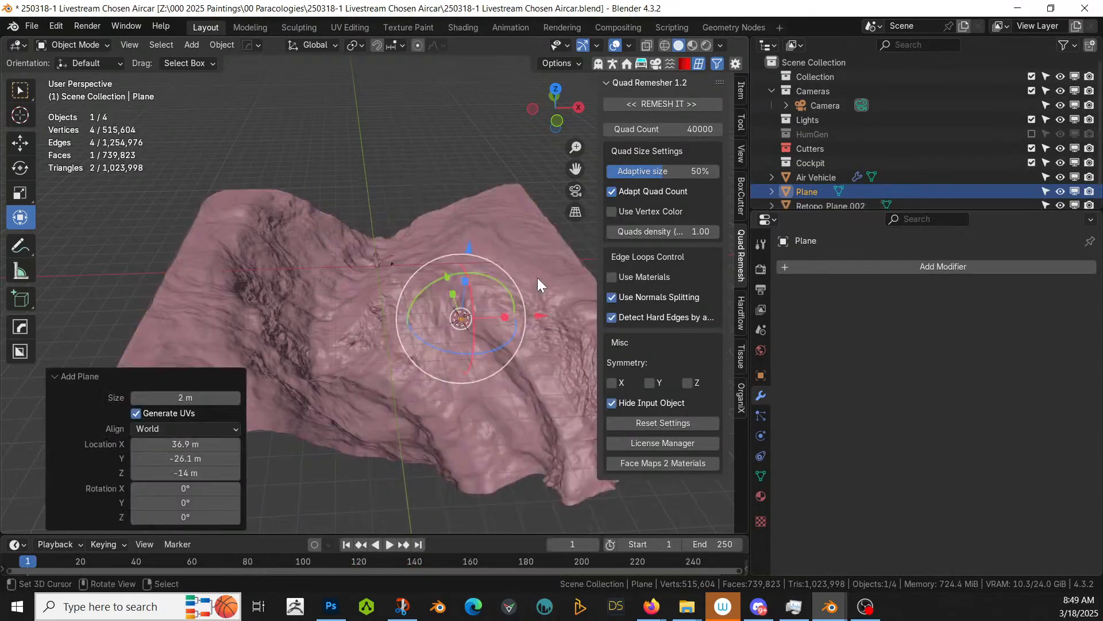
key("alt+g")
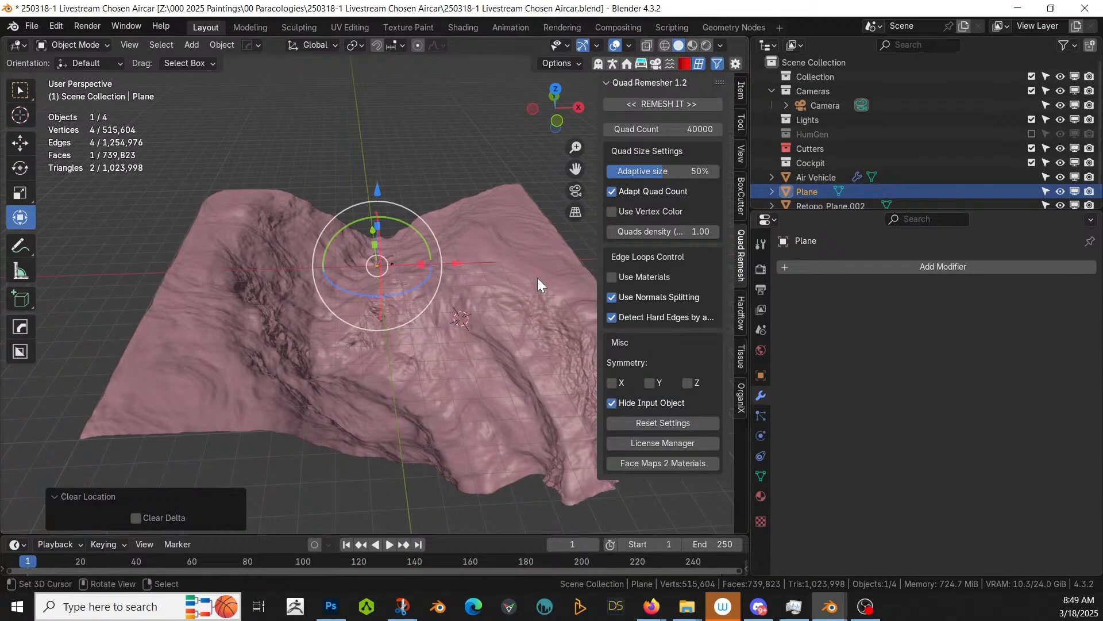
Step: Scale the new plane by 100 along the Y axis in top view
key("KP_7")
type("s")
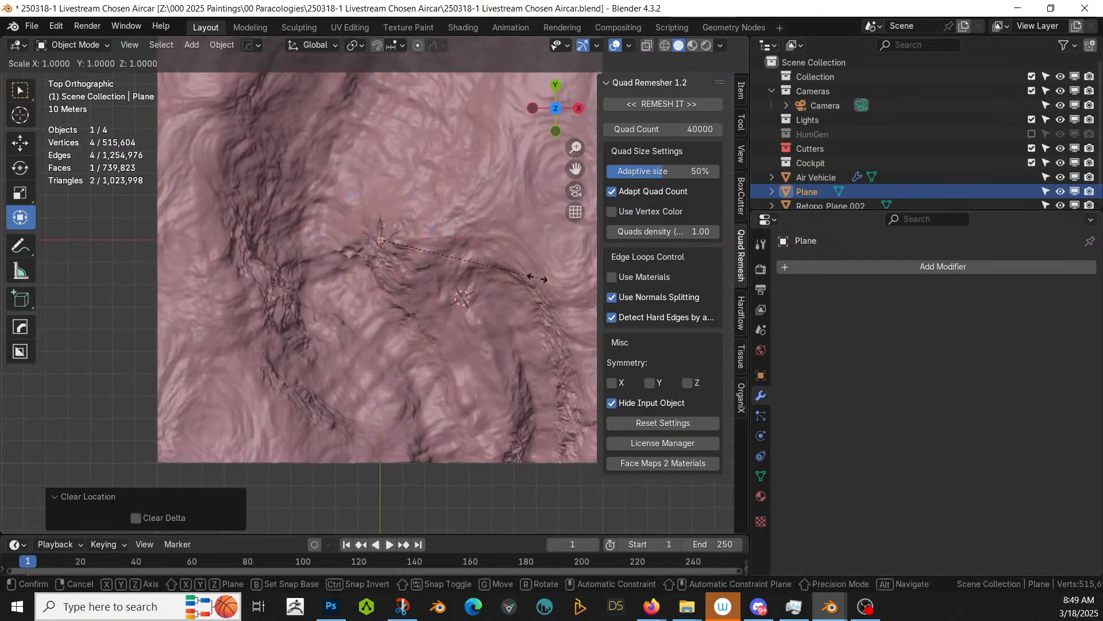
type("y")
type("100")
key("Return")
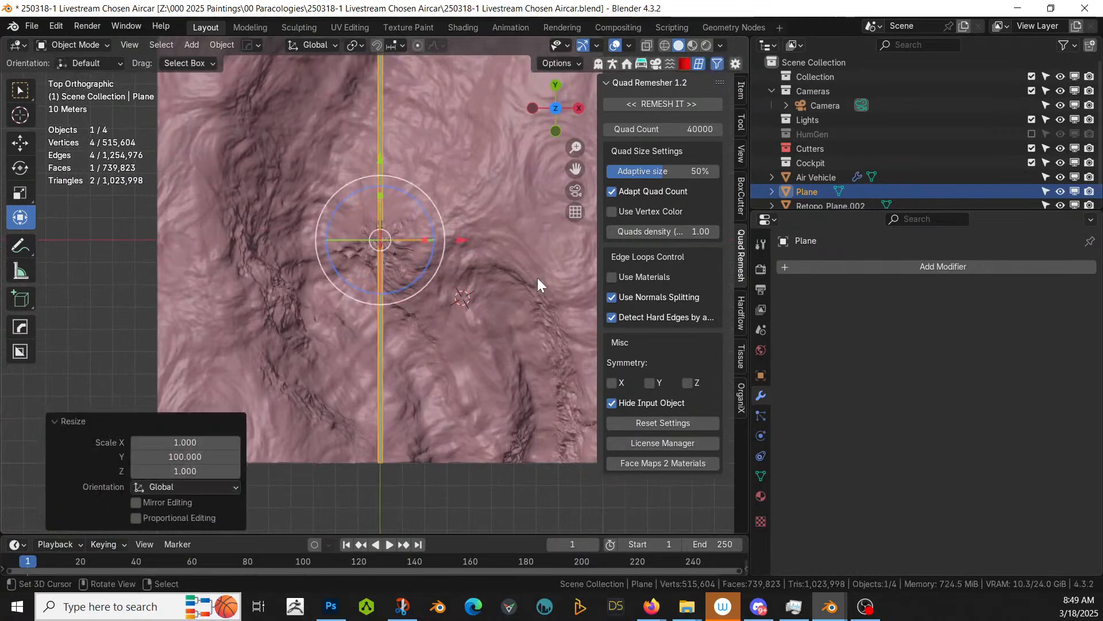
Step: Enlarge the plane uniformly by 1.182 and scale it by 36.264 along X to span the canyon
scroll(534, 260, "down", 3)
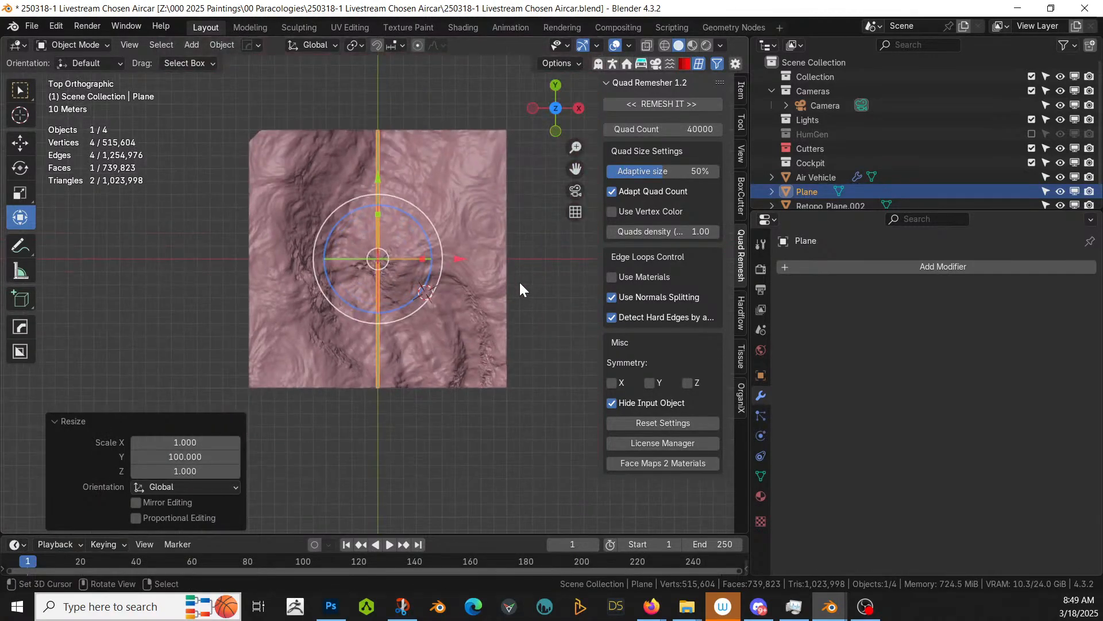
key("s")
left_click(546, 281)
key("s")
key("x")
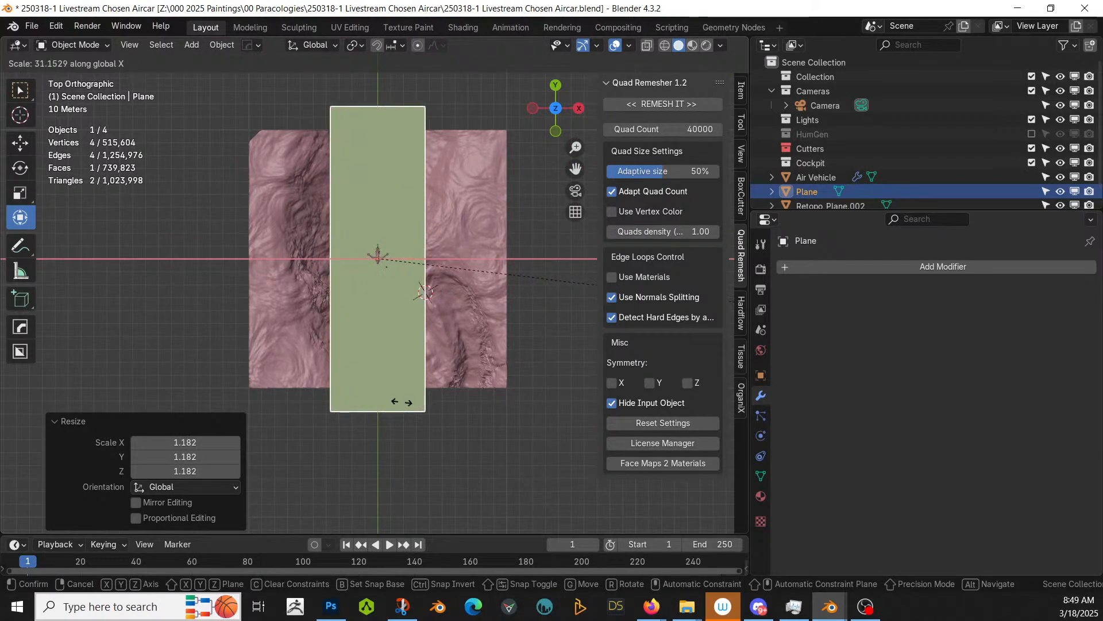
left_click(280, 505)
key("g")
key("z")
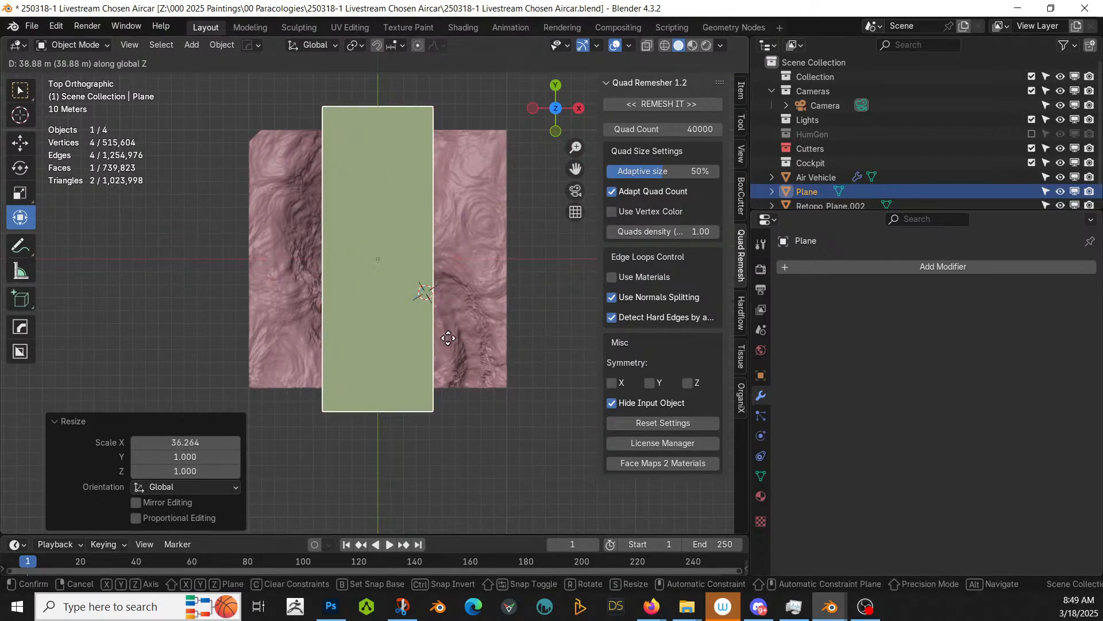
right_click(442, 371)
Step: Move the plane 36.407 m down along Z to the bottom of the canyon
middle_click_drag(410, 380, 389, 221)
key("g")
key("z")
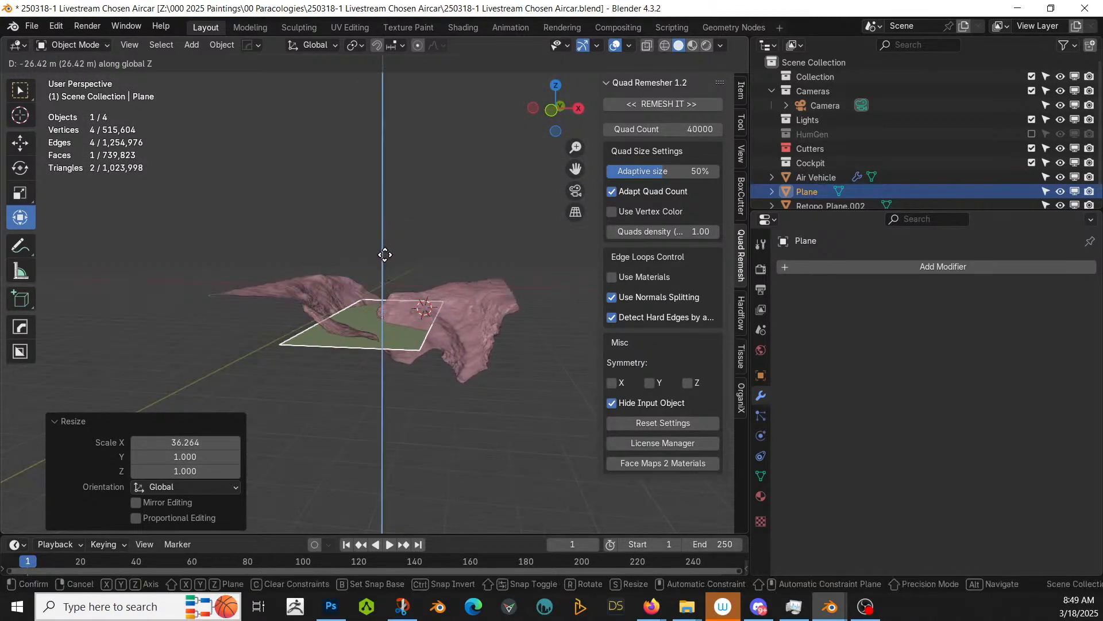
left_click(382, 264)
middle_click_drag(383, 264, 346, 214)
scroll(462, 354, "up", 2)
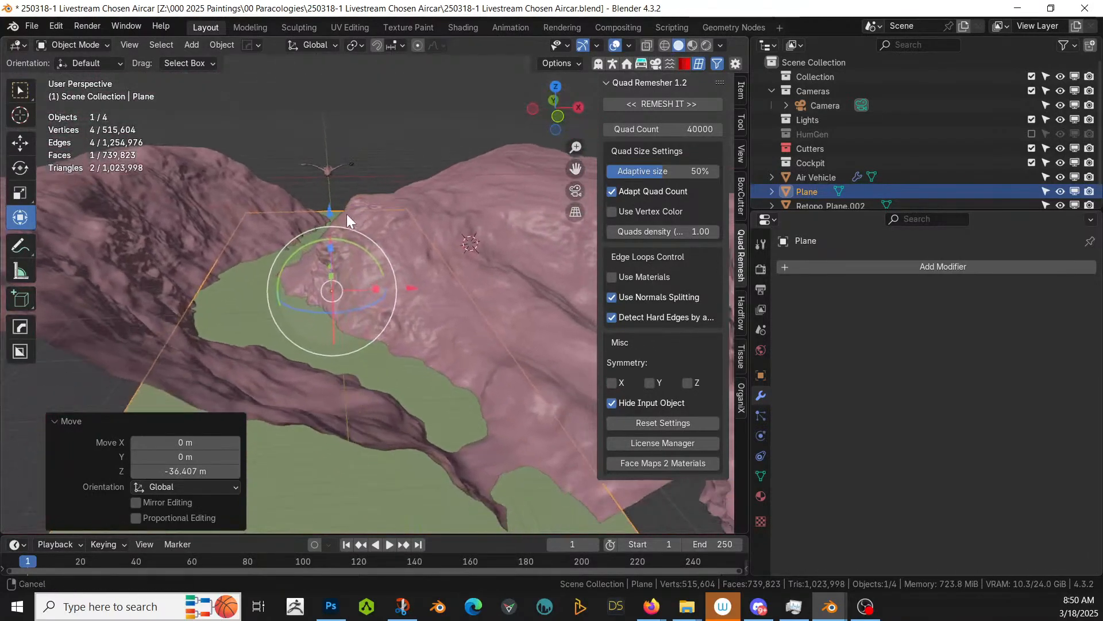
Step: Raise the plane by 0.509 m along Z
key("g")
key("z")
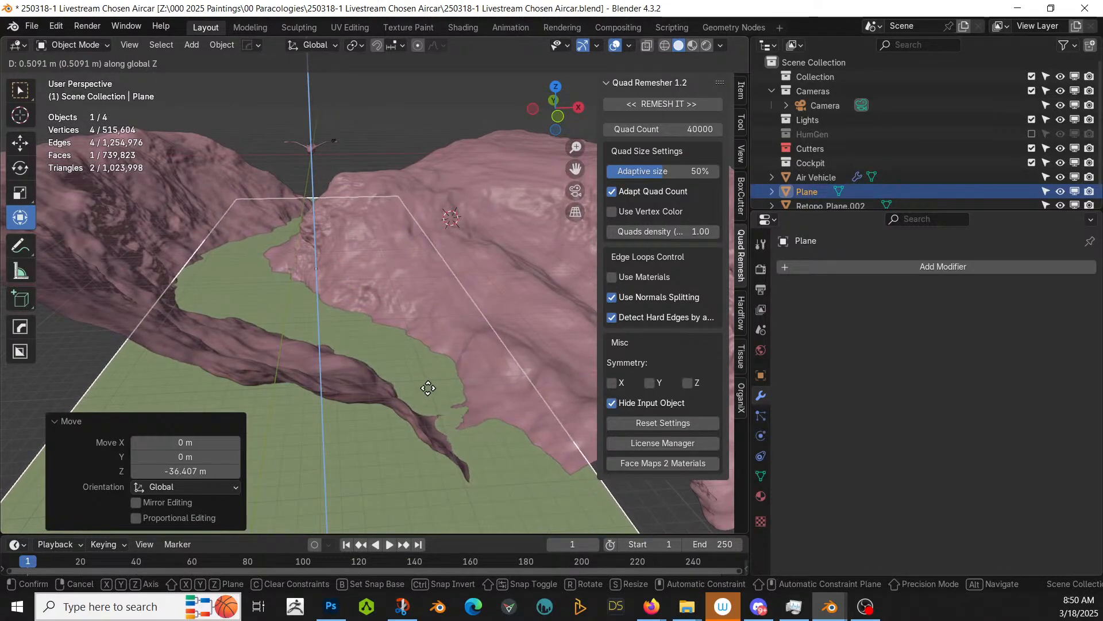
left_click(428, 388)
Step: Examine from several angles how the flat plane meets the canyon walls below the Air Vehicle
middle_click_drag(429, 388, 581, 213)
scroll(431, 404, "up", 2)
scroll(336, 193, "up", 1)
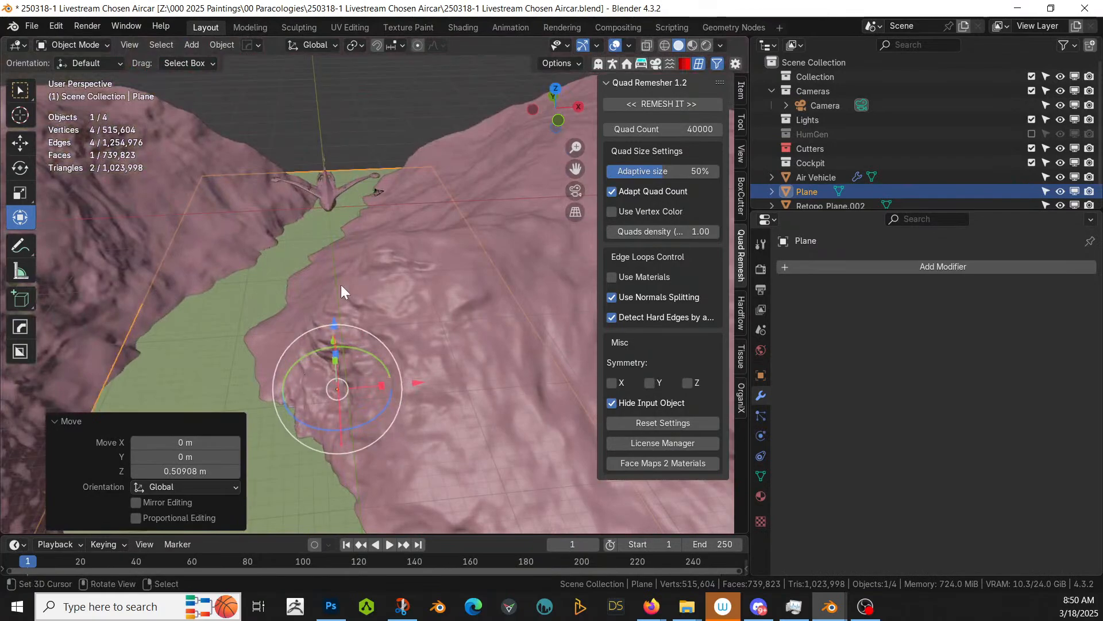
scroll(345, 281, "down", 5)
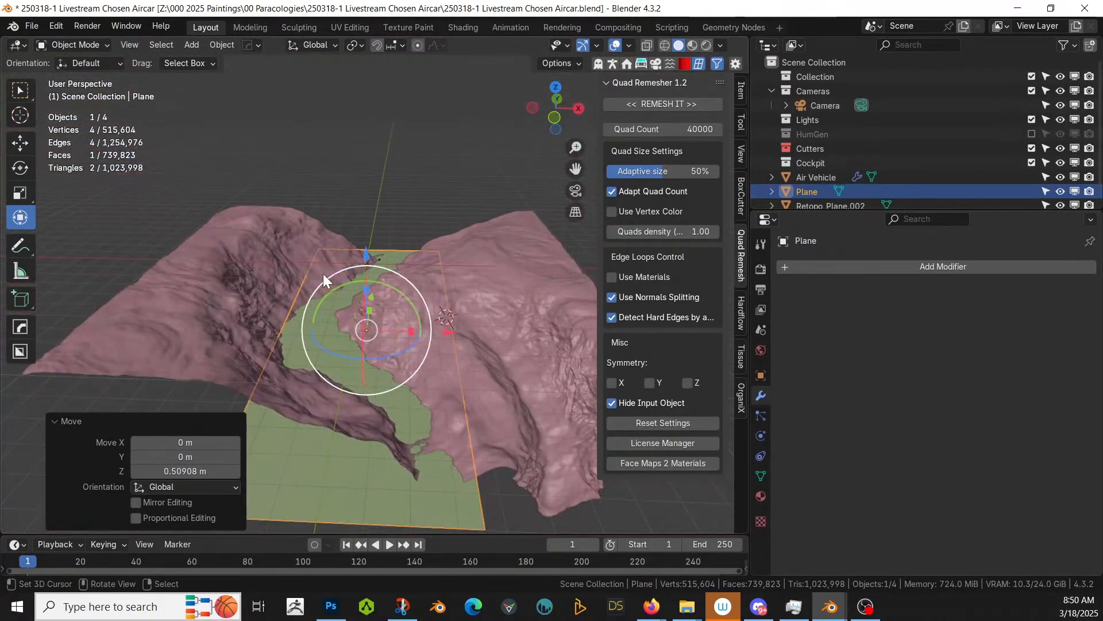
scroll(323, 274, "up", 1)
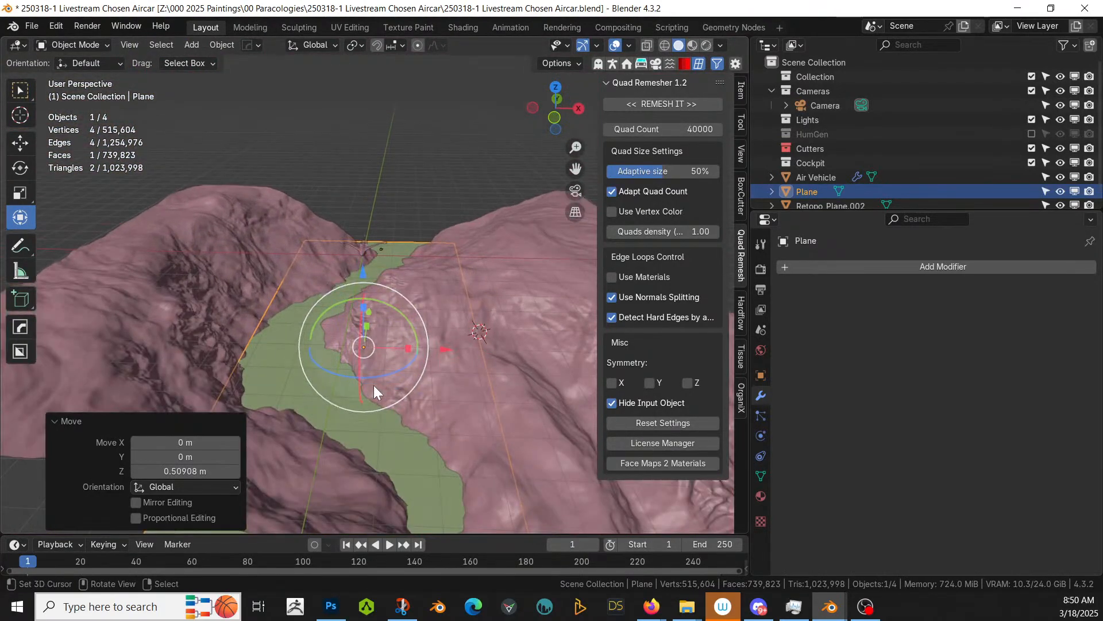
middle_click_drag(373, 385, 351, 231, "shift")
scroll(371, 297, "up", 2)
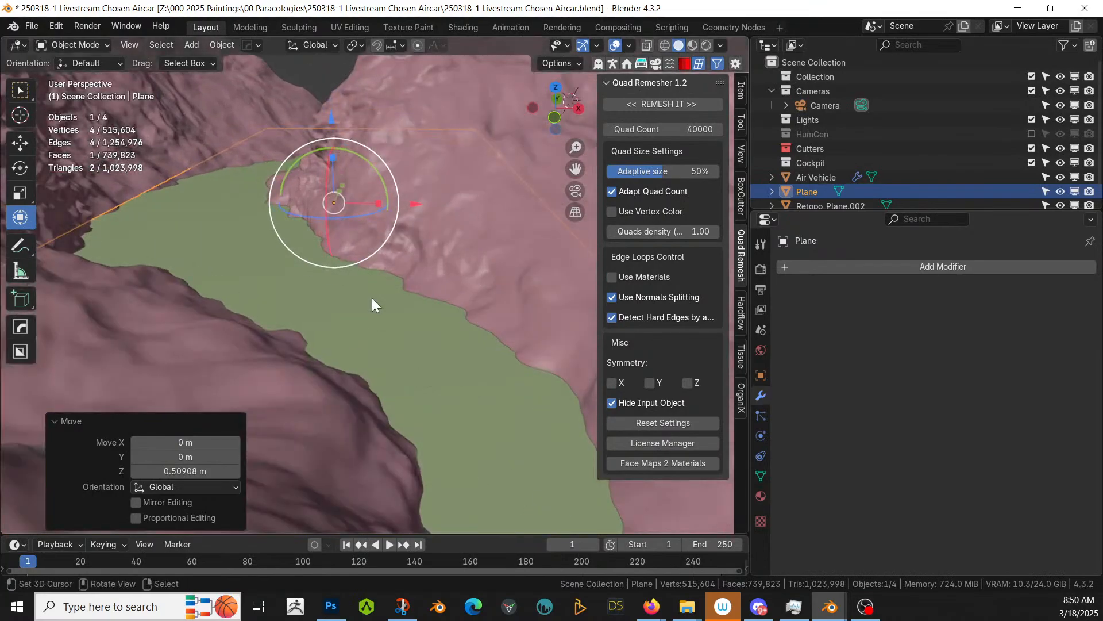
middle_click_drag(371, 298, 397, 298)
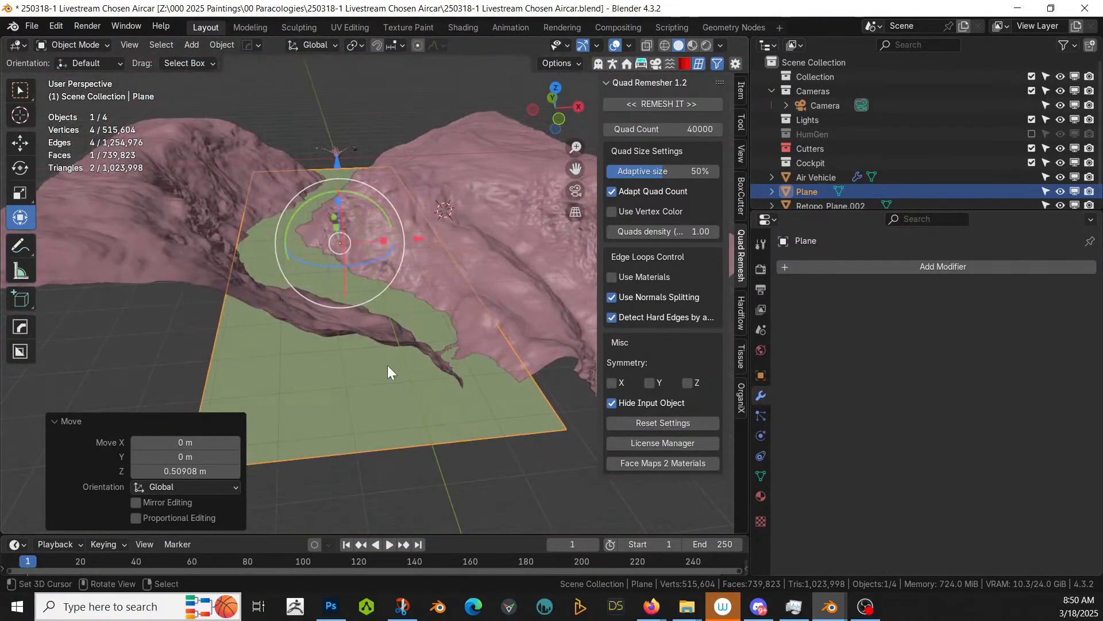
Step: Apply the plane's scale and add a Solidify modifier to it with a thickness of about 12.96 m
key("ctrl+a")
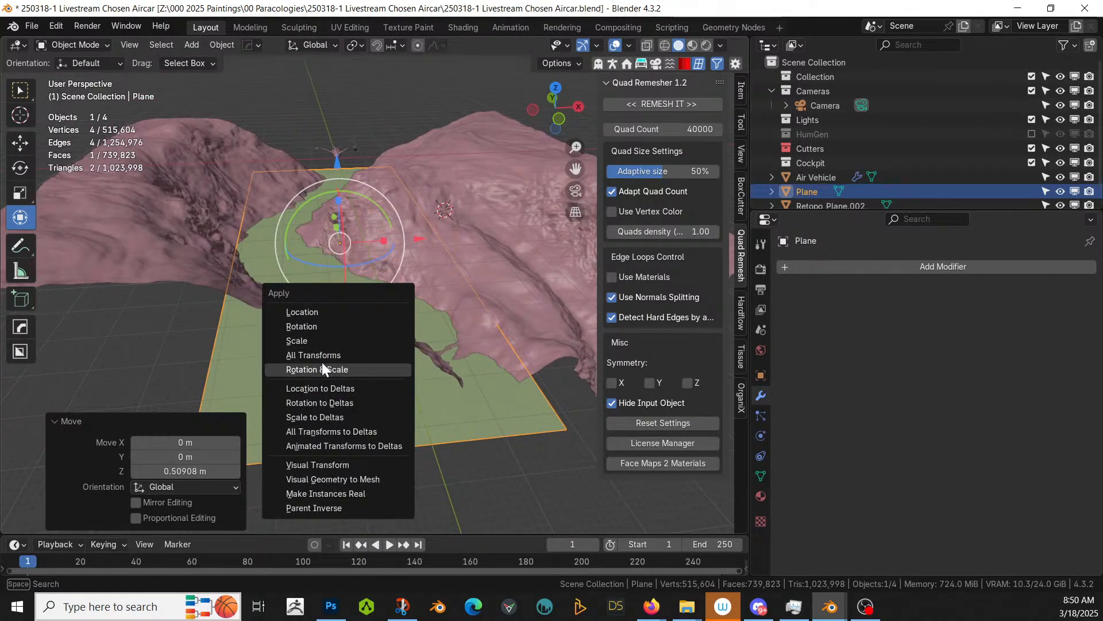
left_click(315, 339)
middle_click_drag(388, 406, 390, 357)
key("q")
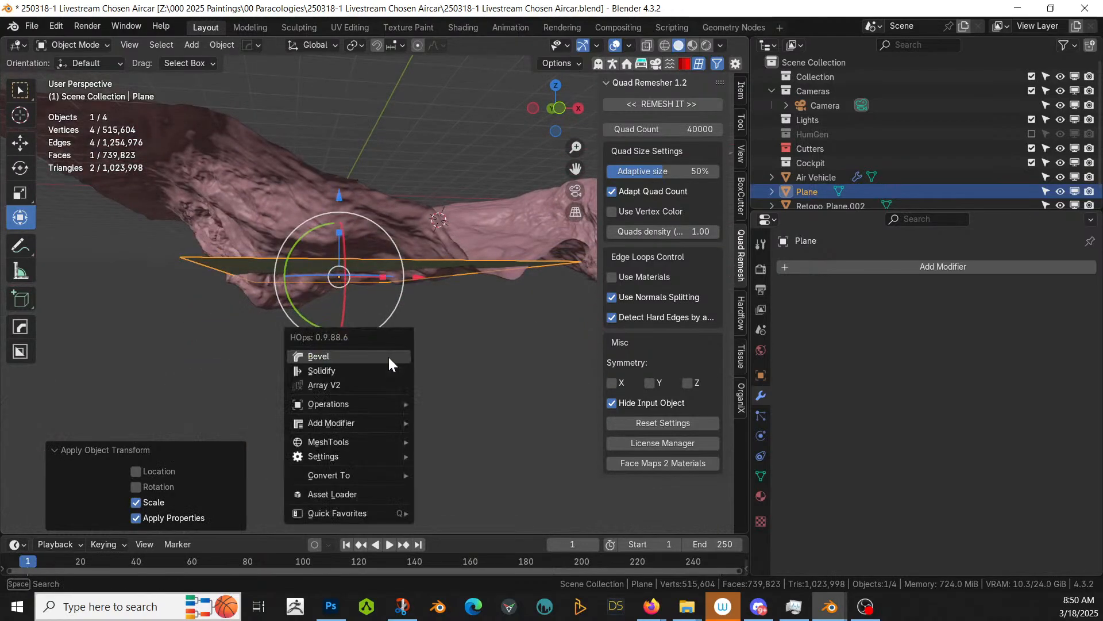
left_click(345, 373)
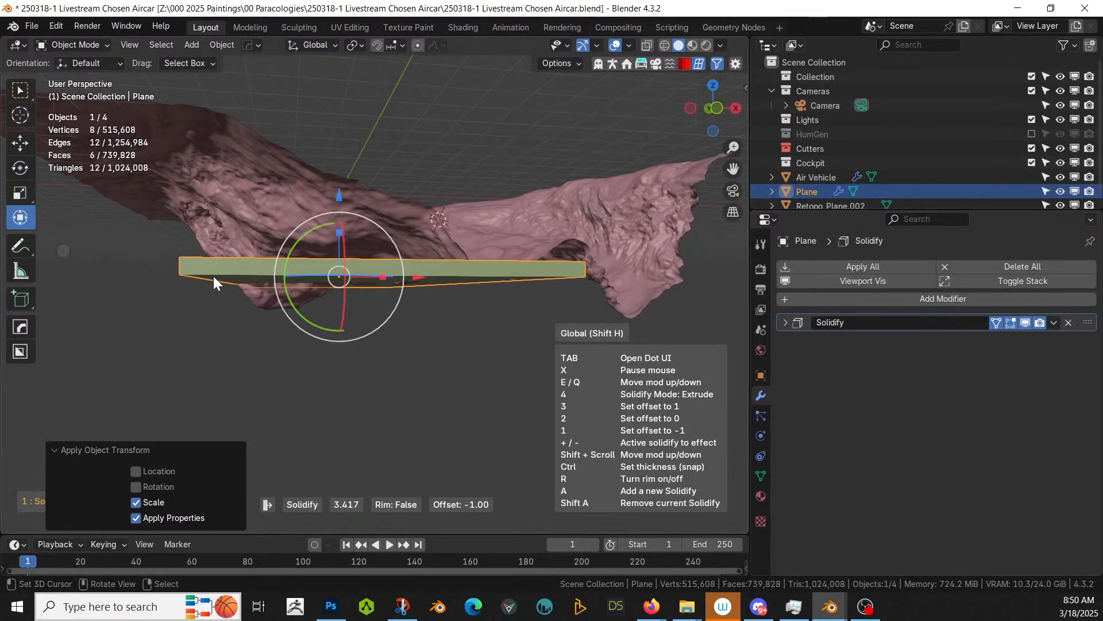
left_click(298, 320)
key("n")
middle_click_drag(294, 318, 525, 261)
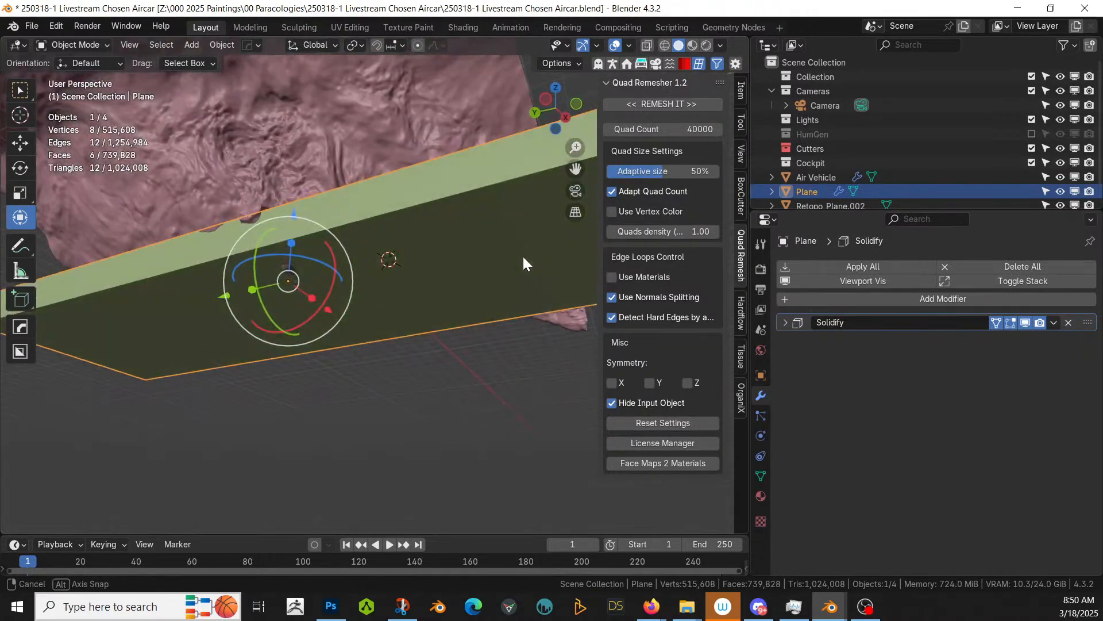
Step: Set the Solidify thickness to 13.89 m and widen the plane by 1.133 along X
left_click(784, 321)
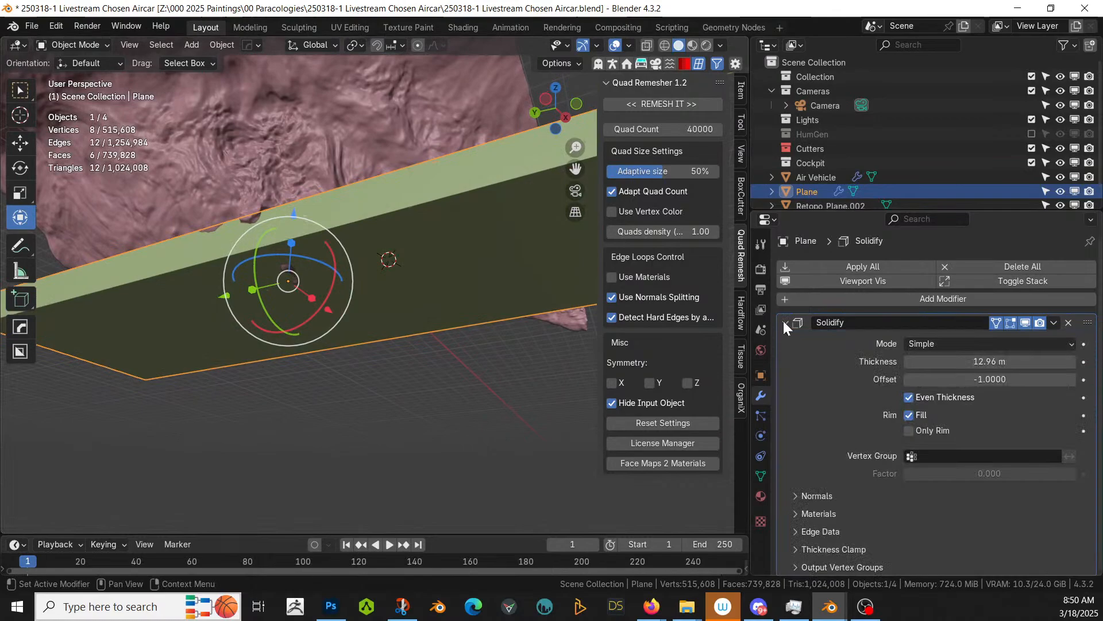
left_click(996, 365)
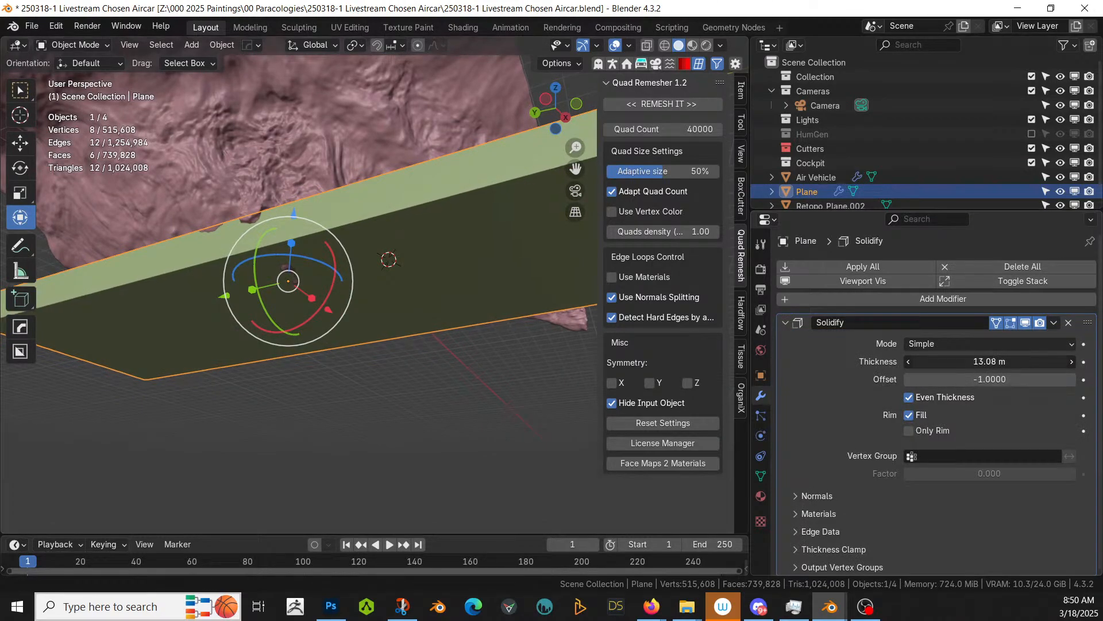
left_click_drag(995, 361, 1011, 361)
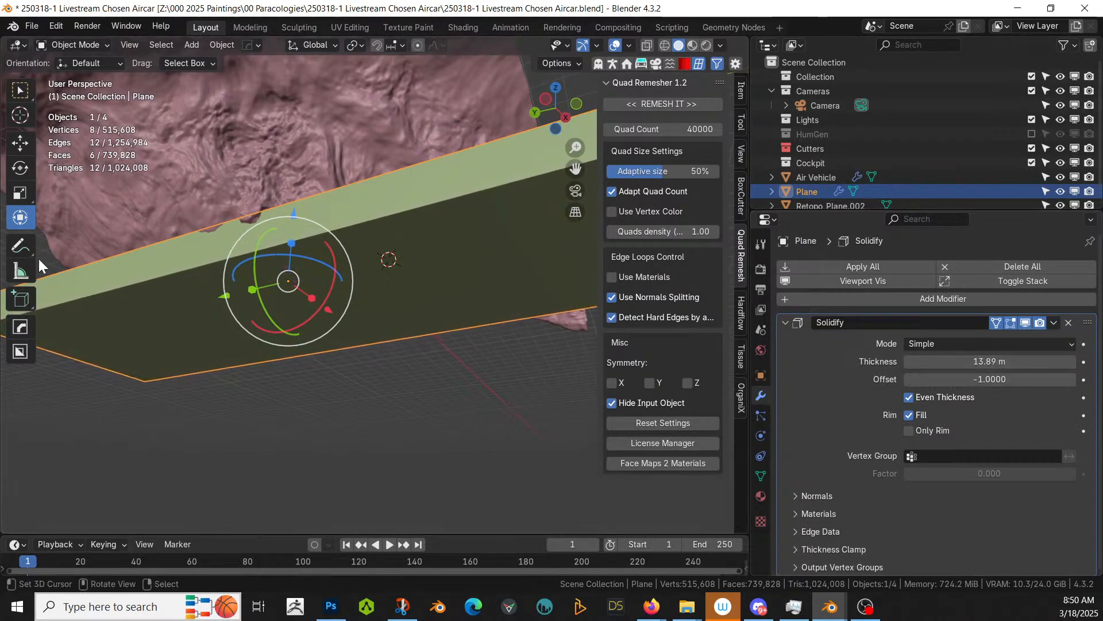
middle_click_drag(373, 257, 247, 450)
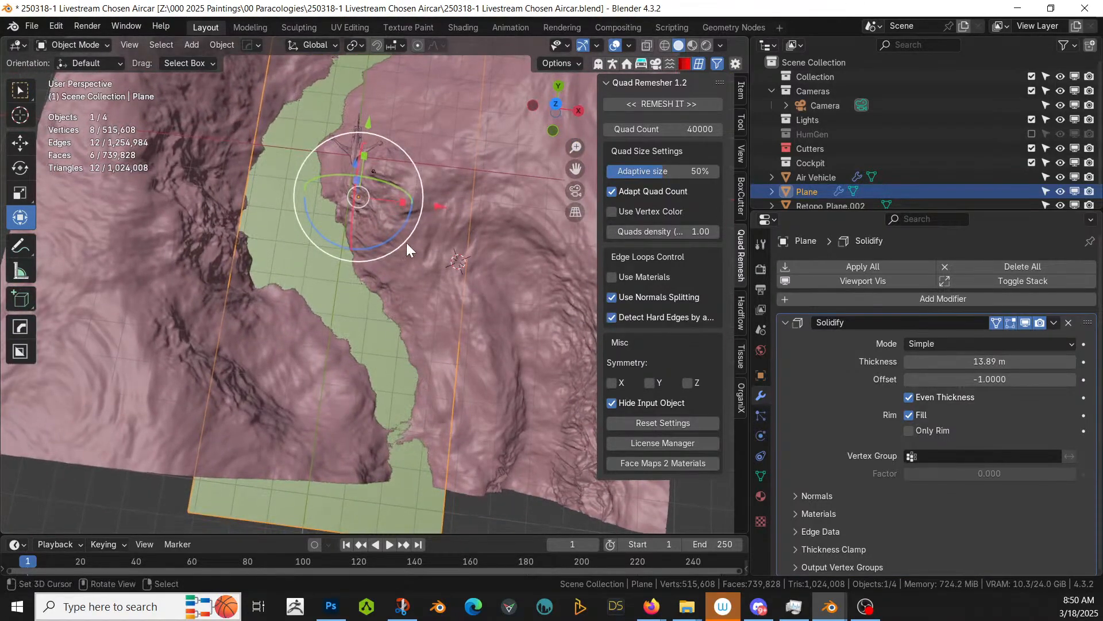
left_click_drag(402, 203, 409, 210)
Step: Apply the plane's Solidify modifier, along with its rotation and scale
left_click(1054, 323)
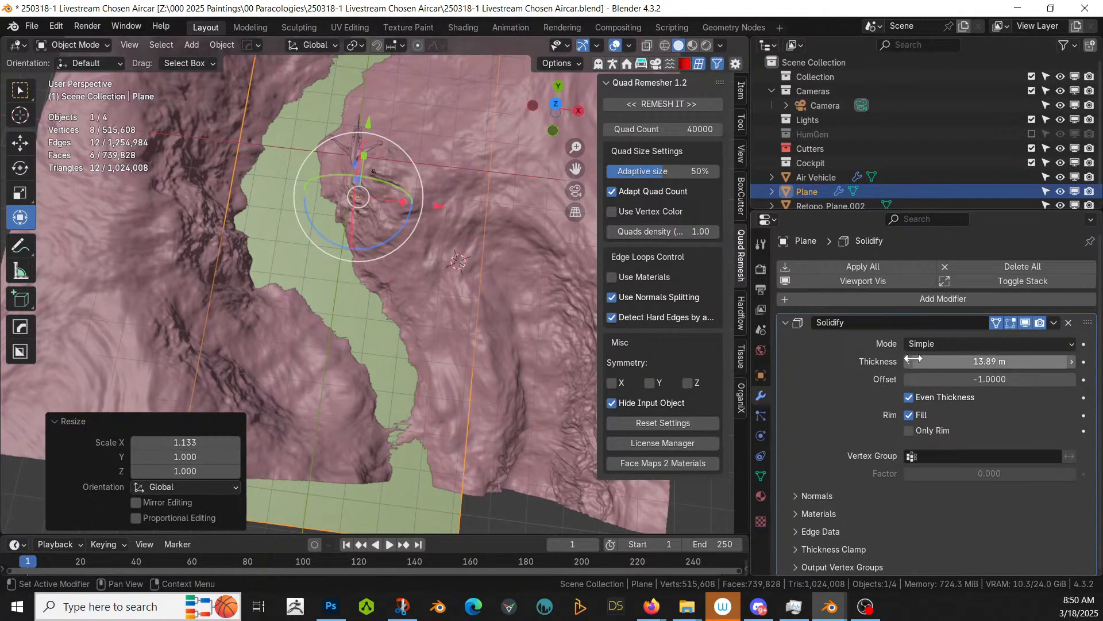
left_click(912, 357)
key("ctrl+a")
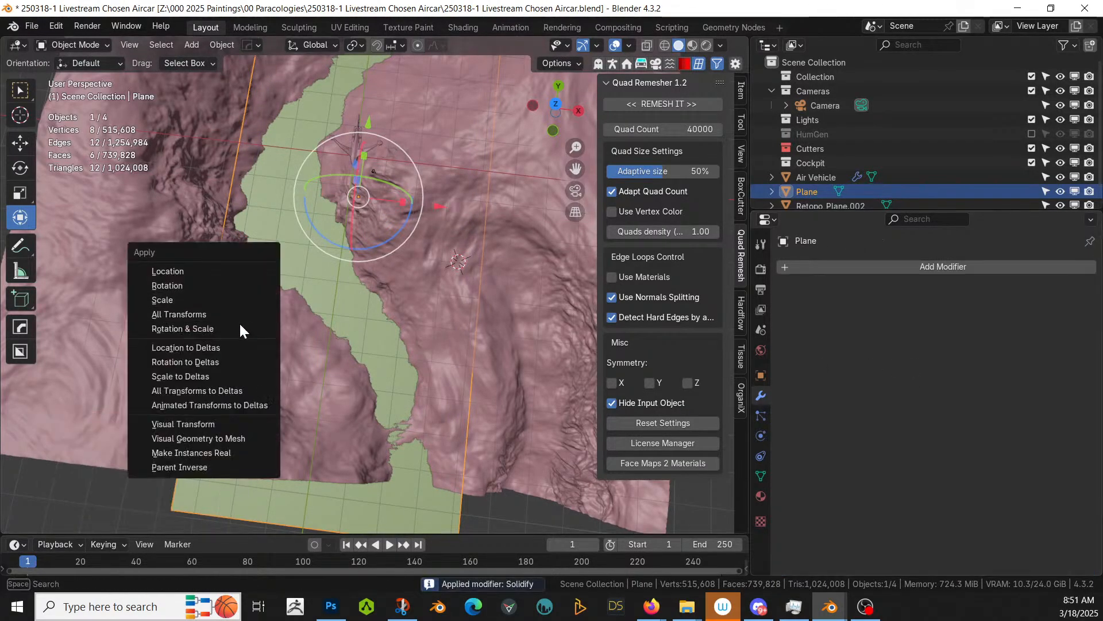
left_click(239, 325)
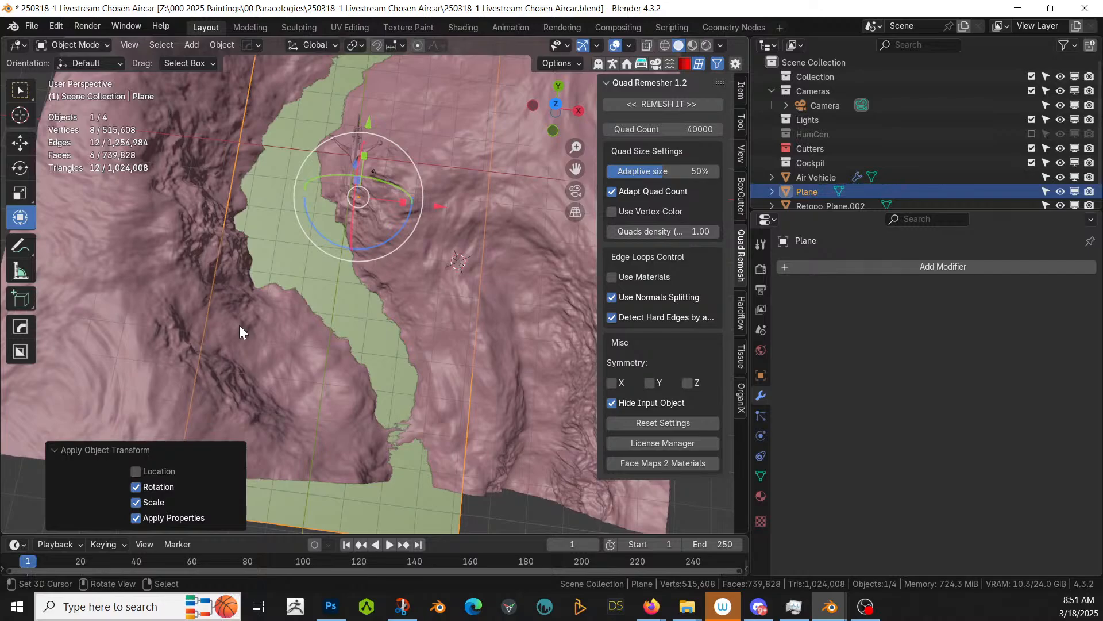
Step: Append the aq_Water_Pond material from 250317-1 Livestream Wadi.blend in the 250317-1 Livestream Wadi folder
middle_click_drag(239, 385, 306, 309)
key("F4")
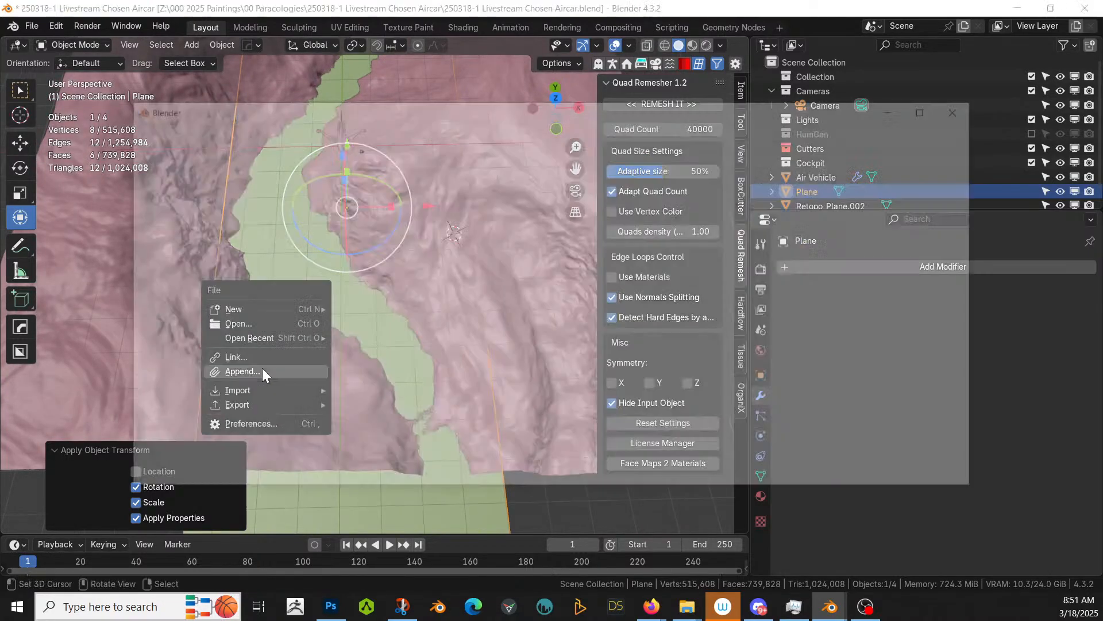
left_click(262, 369)
left_click(344, 135)
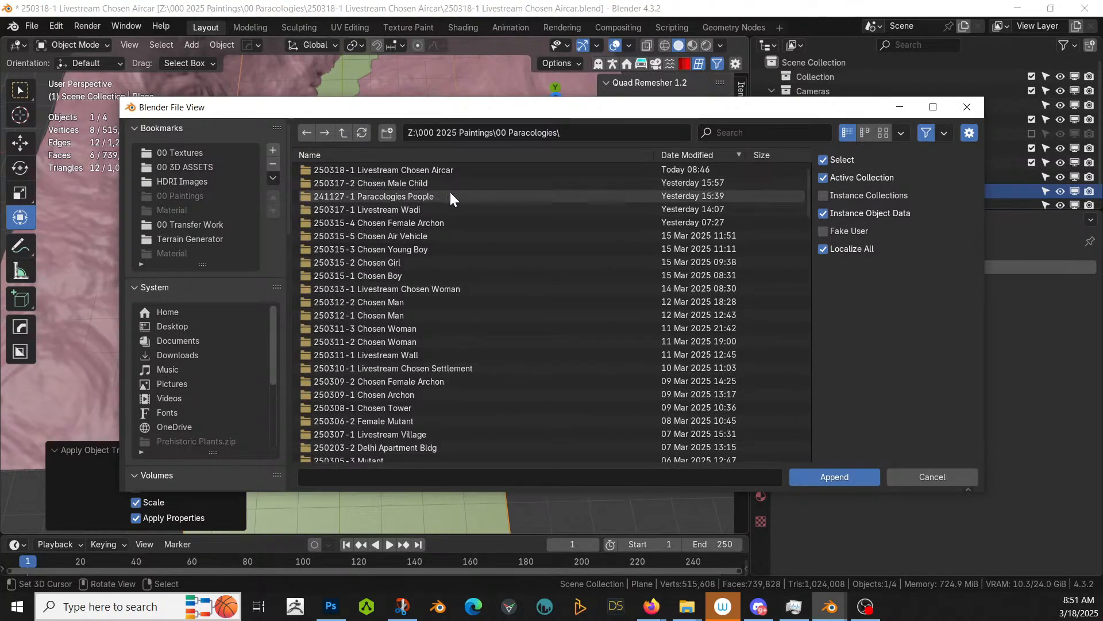
double_click(380, 209)
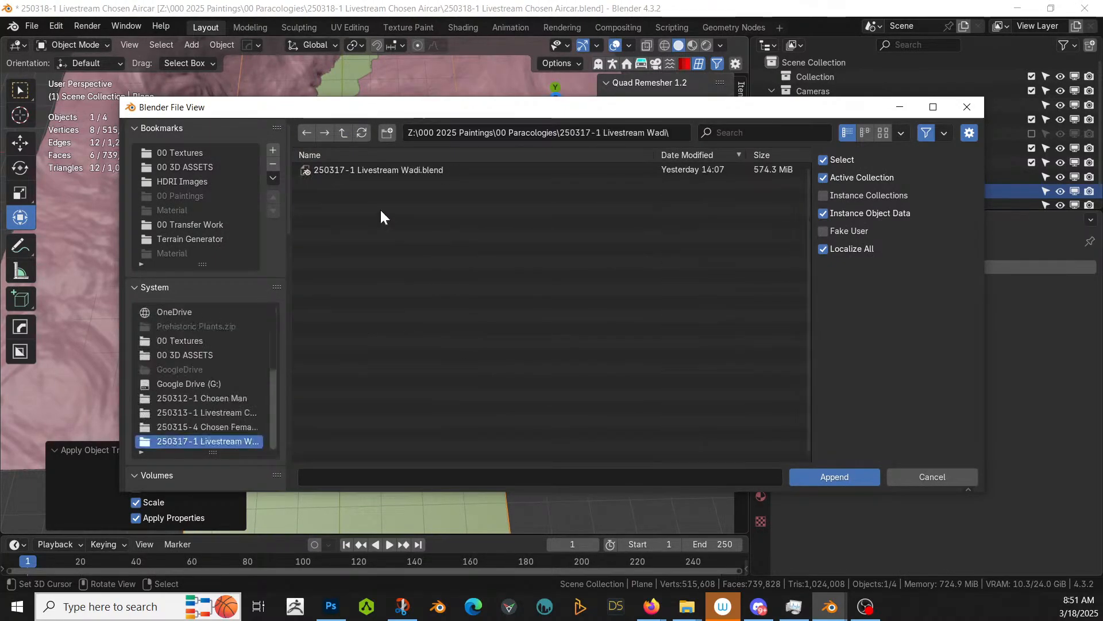
double_click(381, 168)
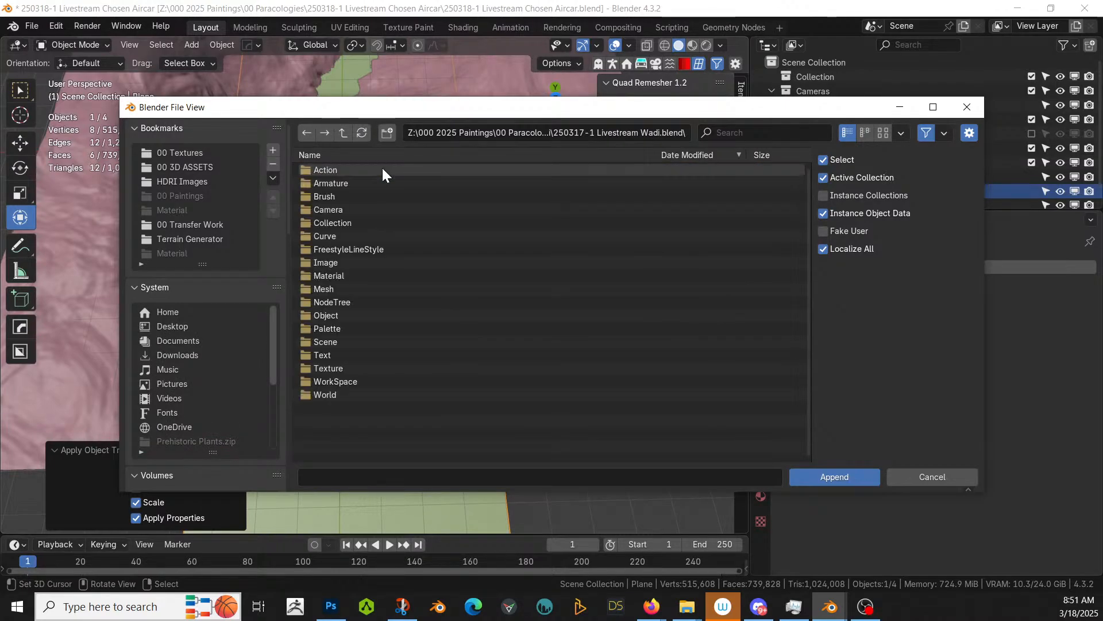
double_click(343, 275)
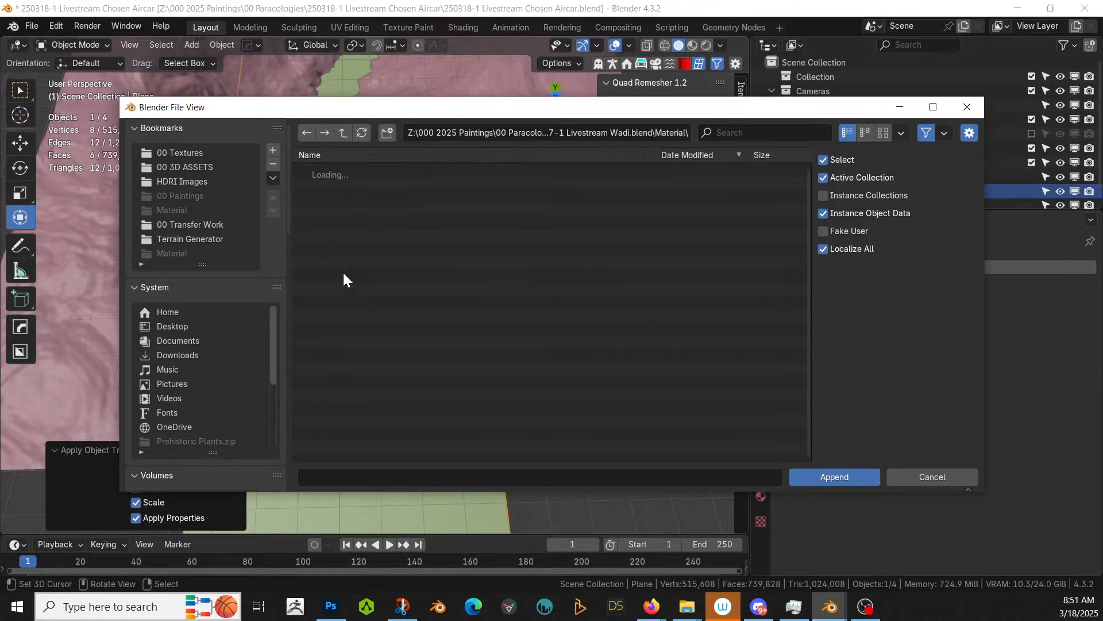
left_click(775, 133)
type("pon")
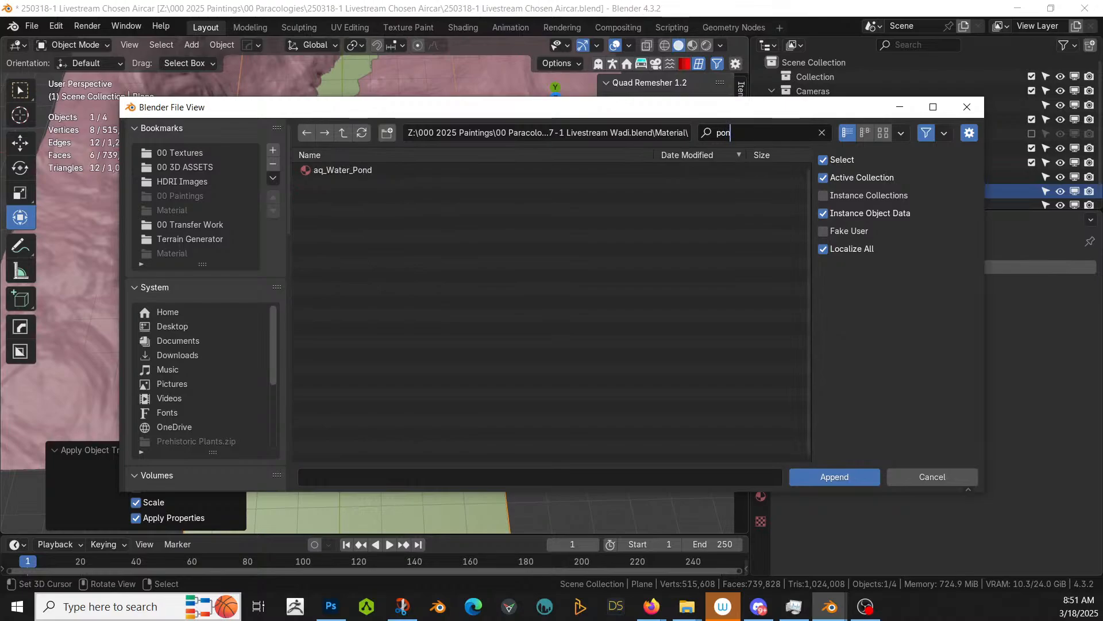
left_click(349, 170)
left_click(850, 482)
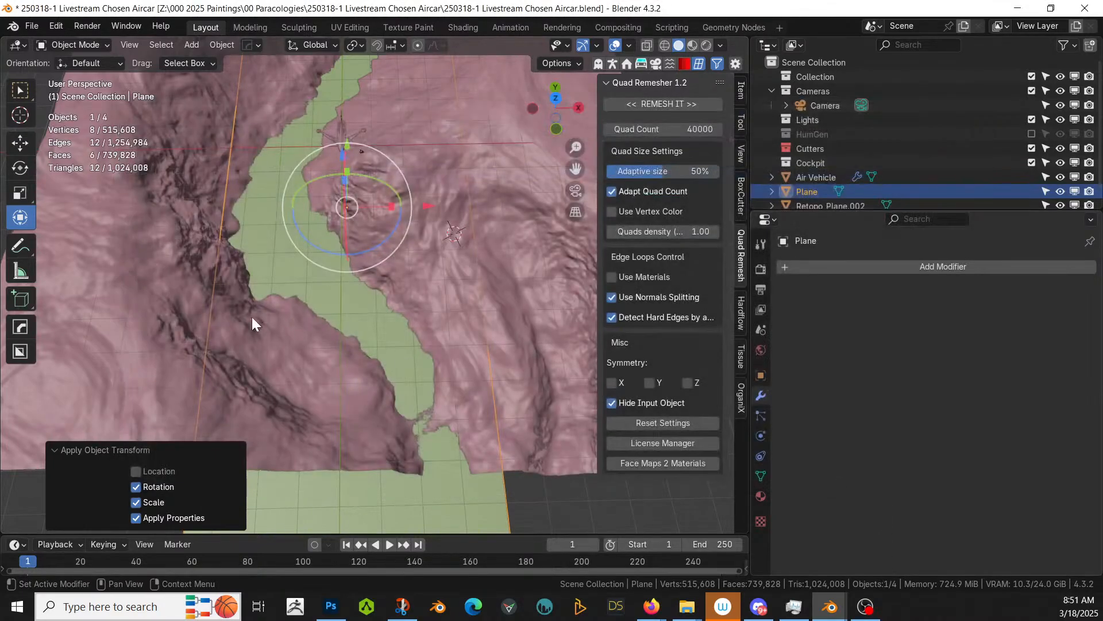
Step: Append the Red Desert Rock material from 250317-1 Livestream Wadi.blend
key("F4")
left_click(251, 316)
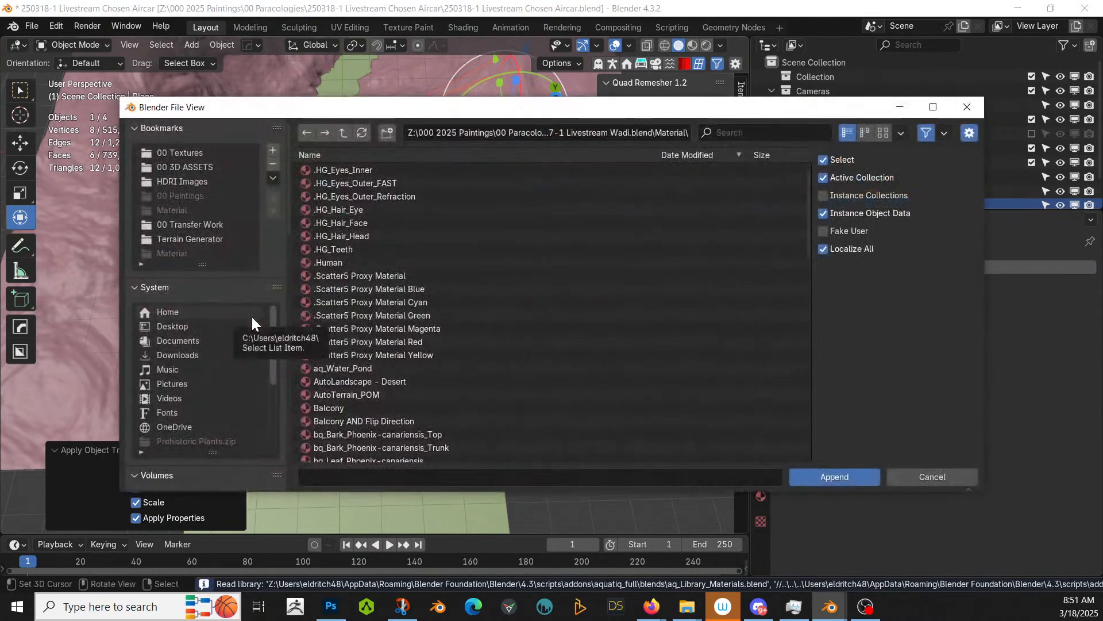
left_click(765, 133)
type("red")
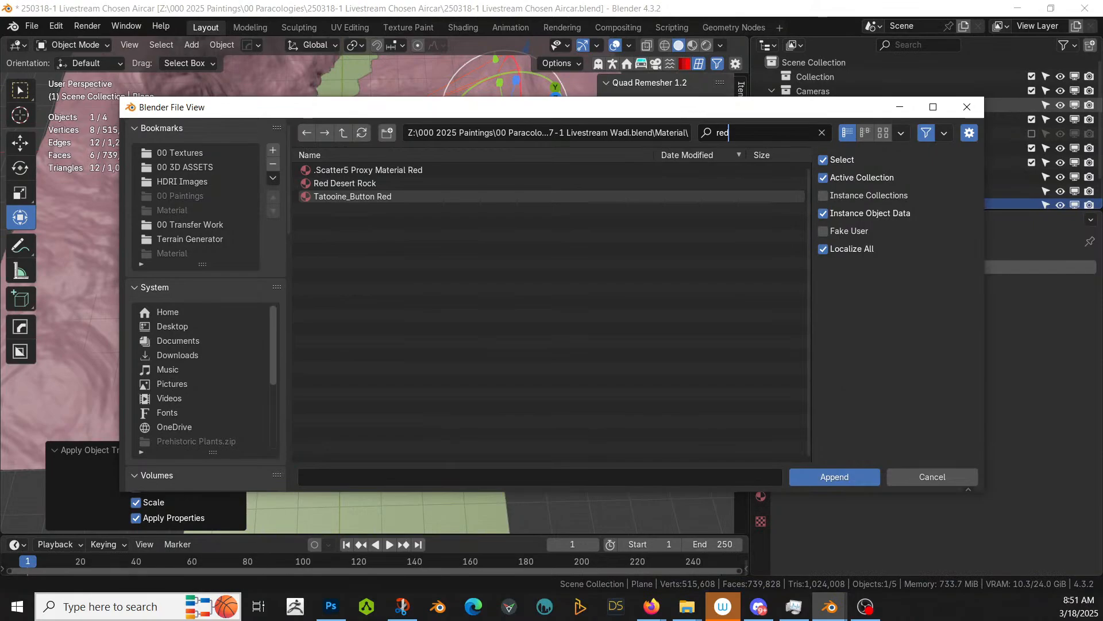
left_click(346, 183)
left_click(835, 477)
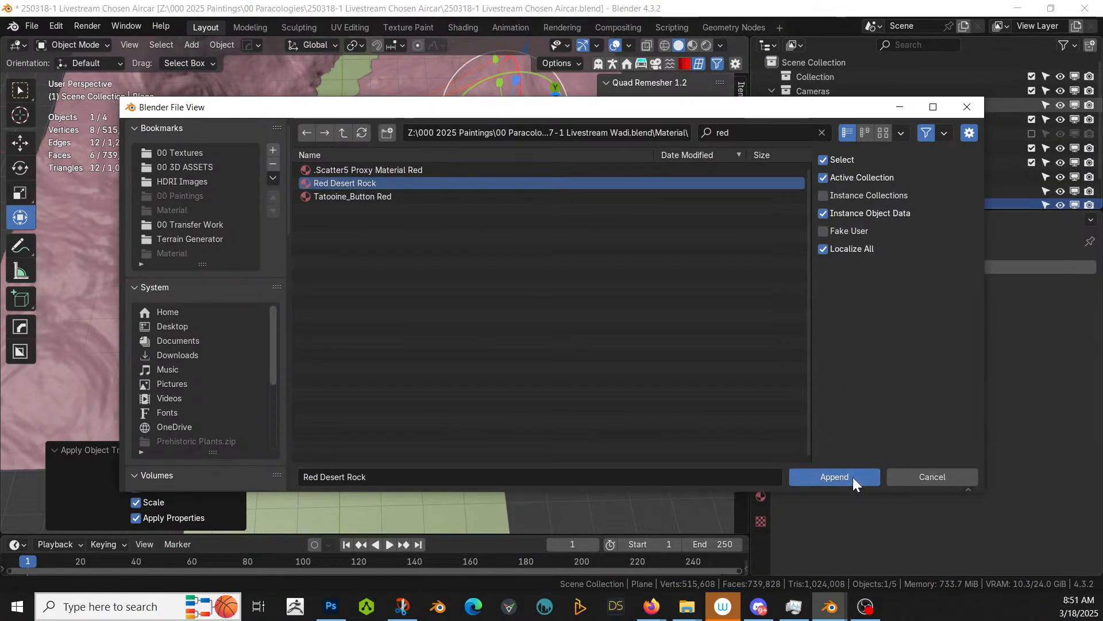
Step: Select the solidified plane in the canyon and open its material properties
scroll(332, 290, "down", 4)
left_click(335, 288)
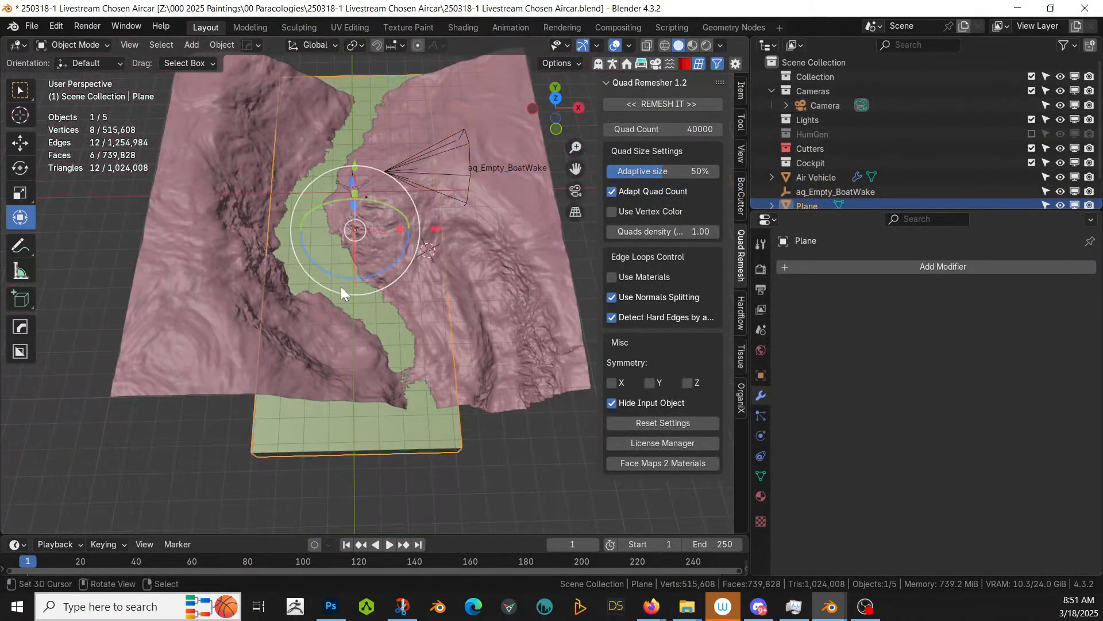
left_click(761, 495)
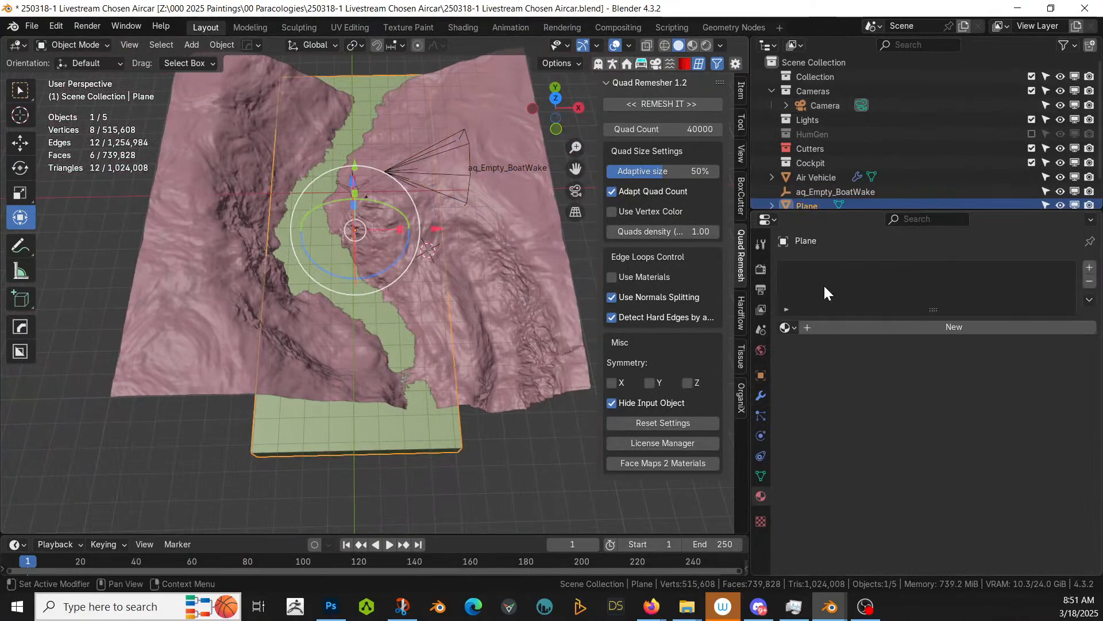
Step: Assign the existing aq_Water_Pond material to the water plane
left_click(788, 327)
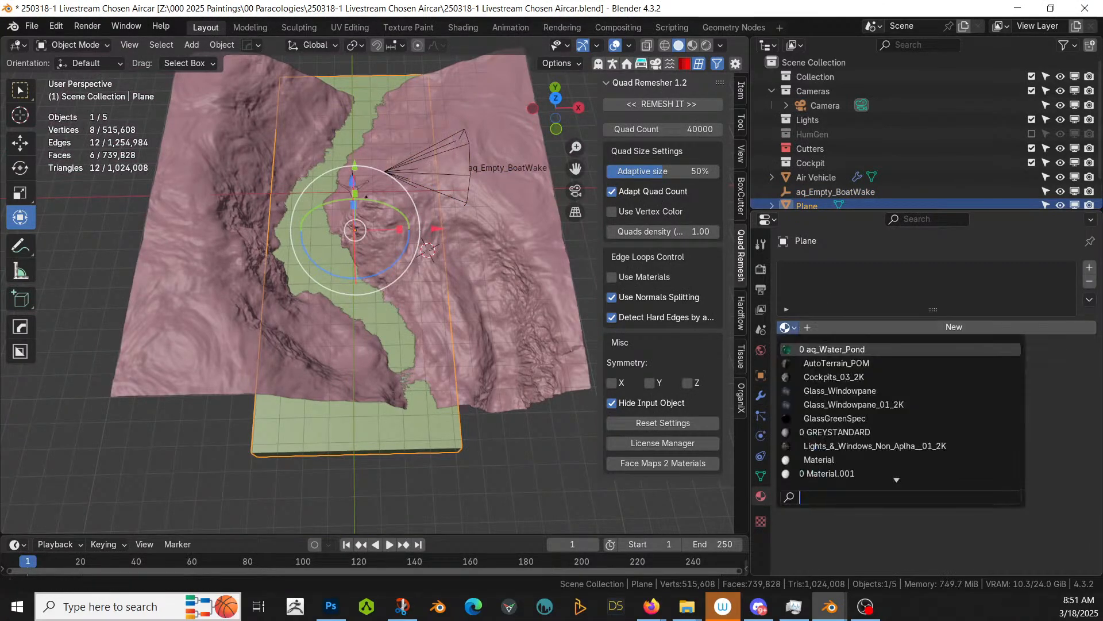
key("Return")
Step: Unwrap all faces of the terrain mesh with Smart UV Project using the default settings, and return to Object Mode
left_click(207, 178)
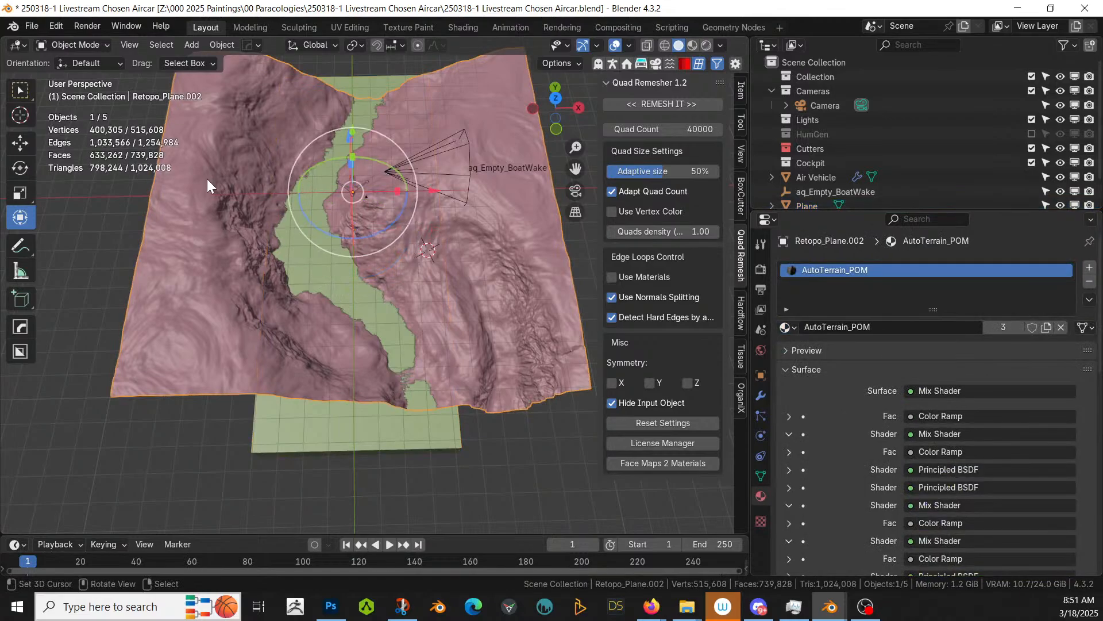
key("Tab")
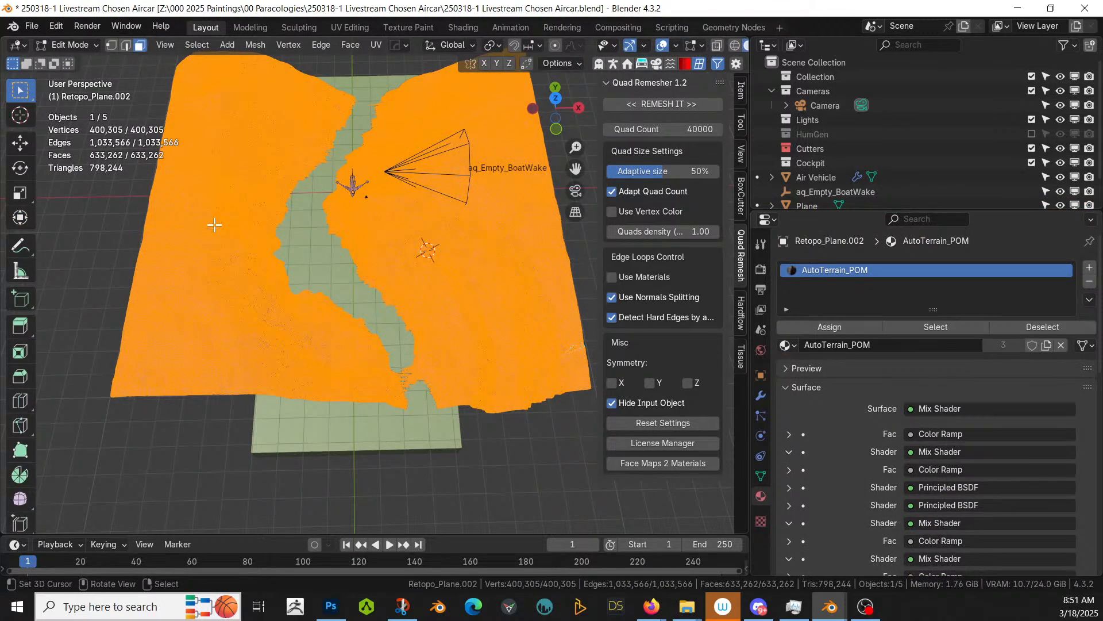
key("u")
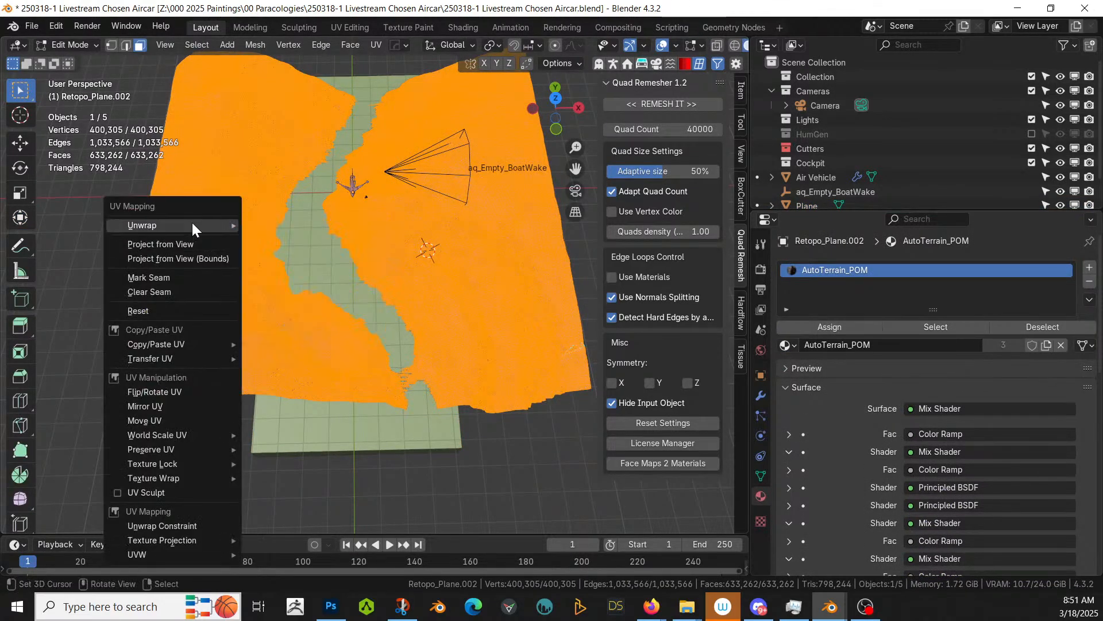
mouse_move(192, 224)
left_click(319, 272)
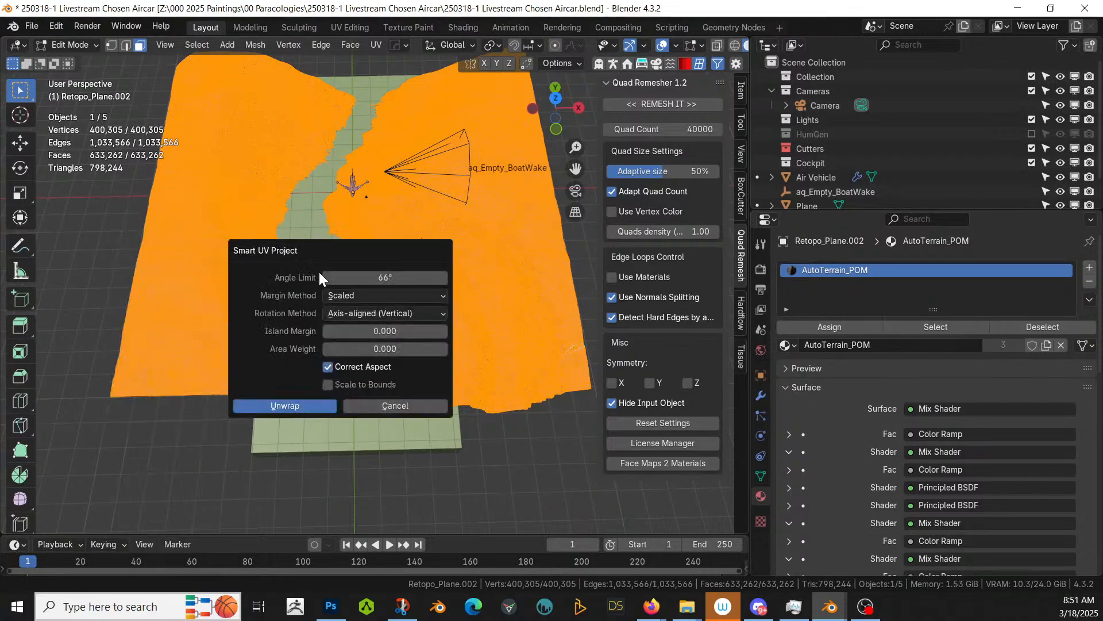
left_click(301, 405)
key("Tab")
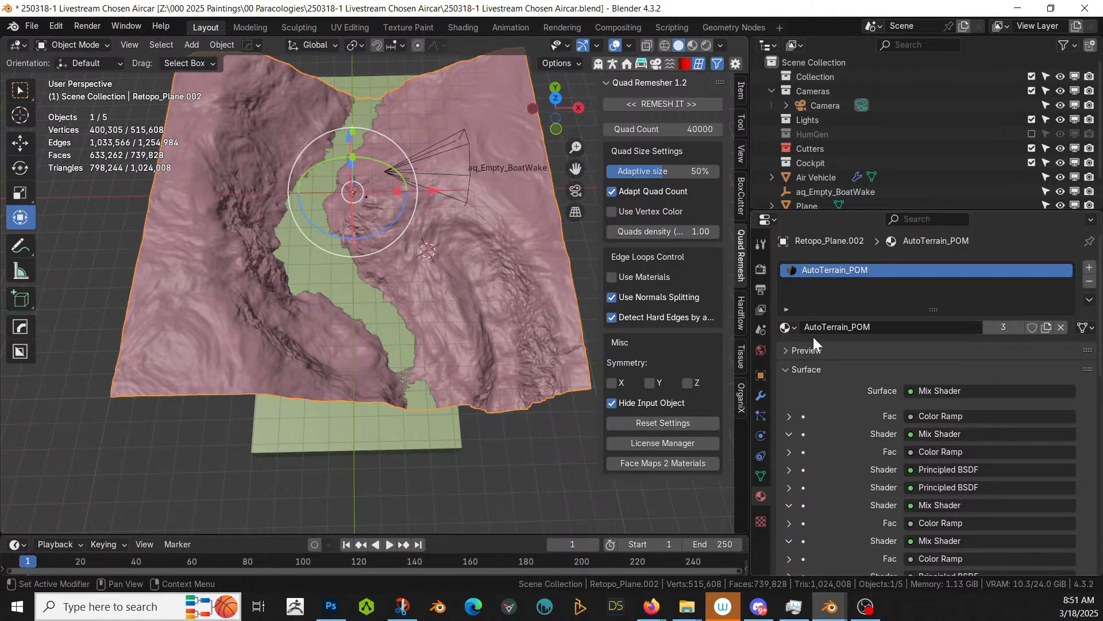
Step: Replace the terrain's material with Red Desert Rock and check it along the river channel in Rendered shading
left_click(797, 327)
type("red")
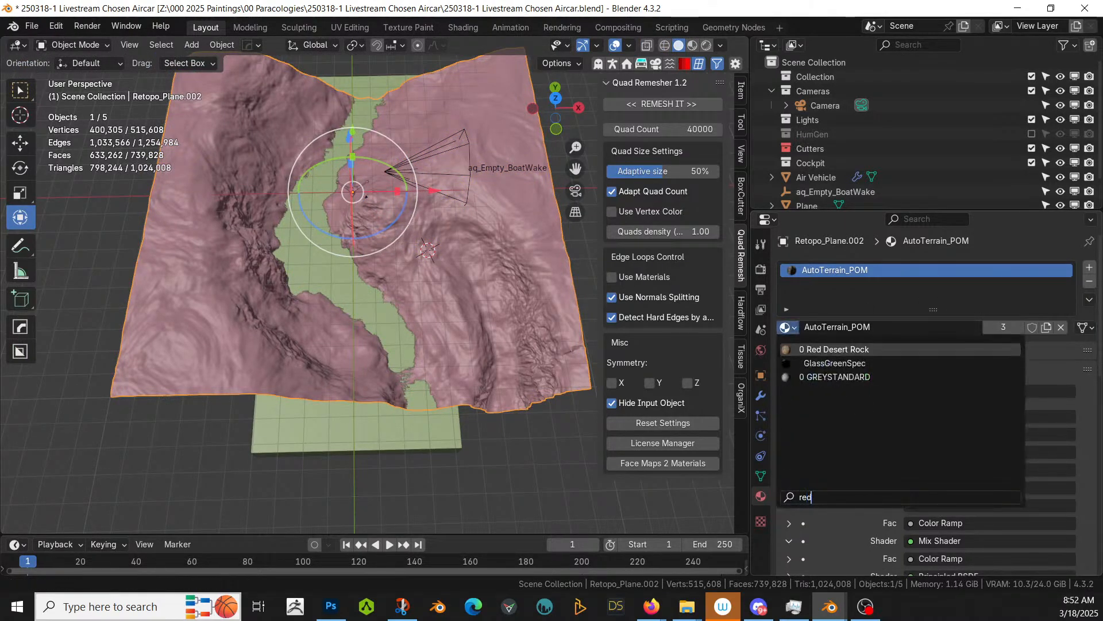
left_click(827, 349)
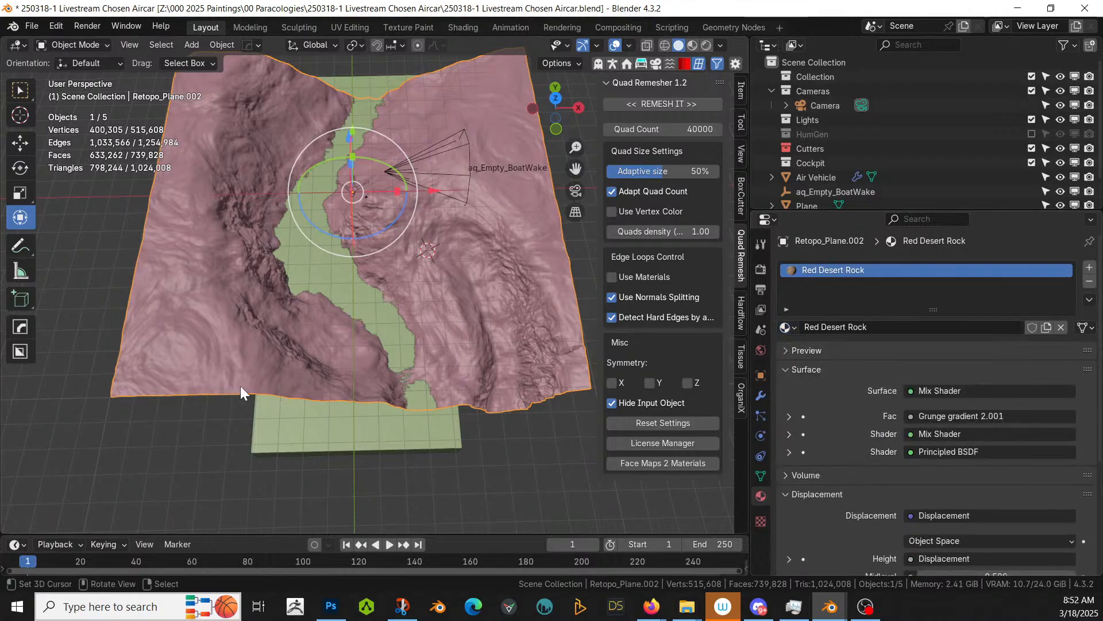
key("z")
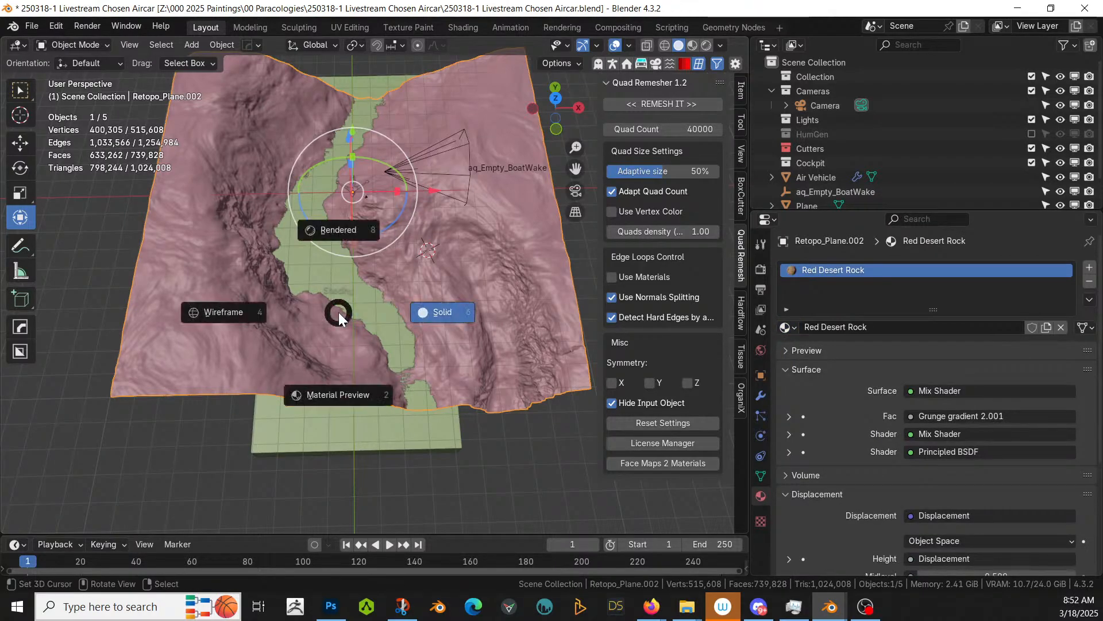
key("8")
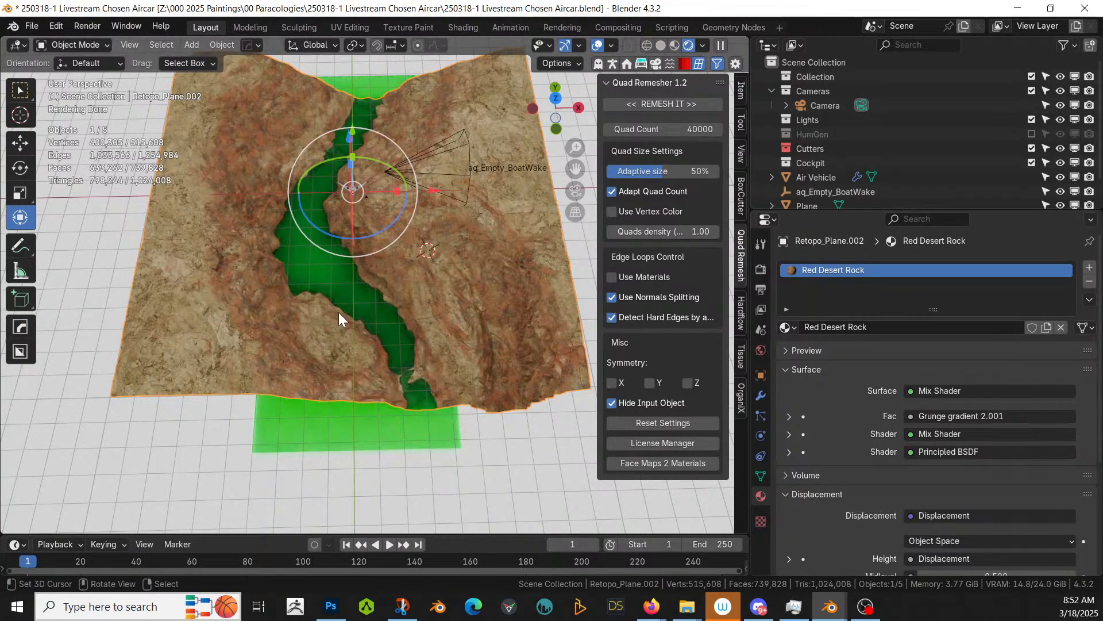
scroll(364, 298, "up", 6)
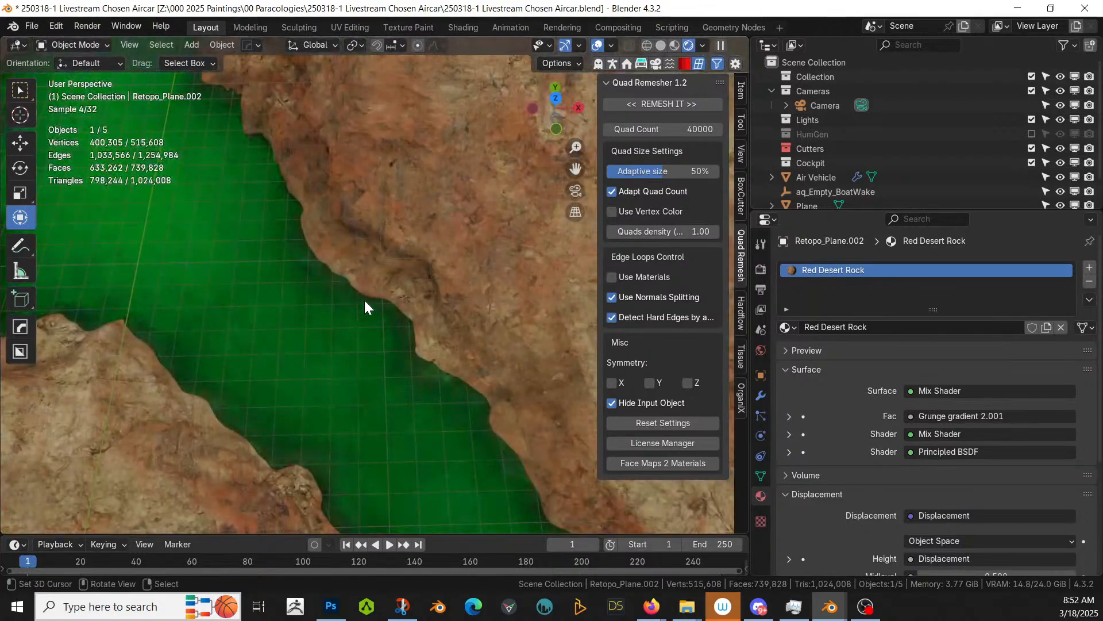
middle_click_drag(364, 298, 421, 326)
scroll(356, 188, "down", 6)
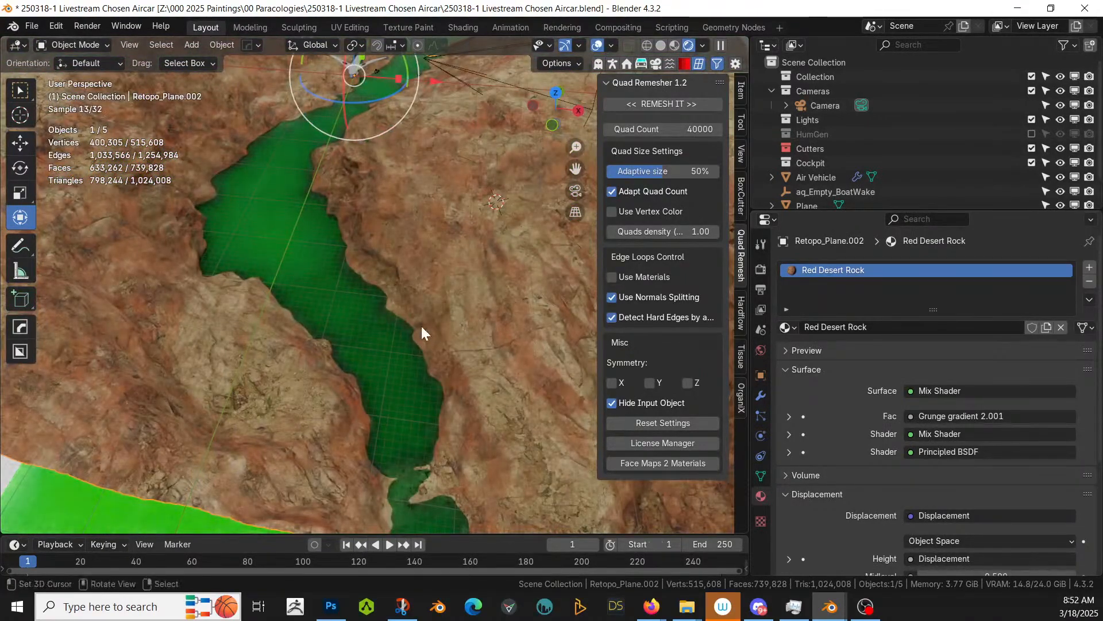
Step: Move the water plane into a new collection named Water
middle_click_drag(172, 520, 131, 475)
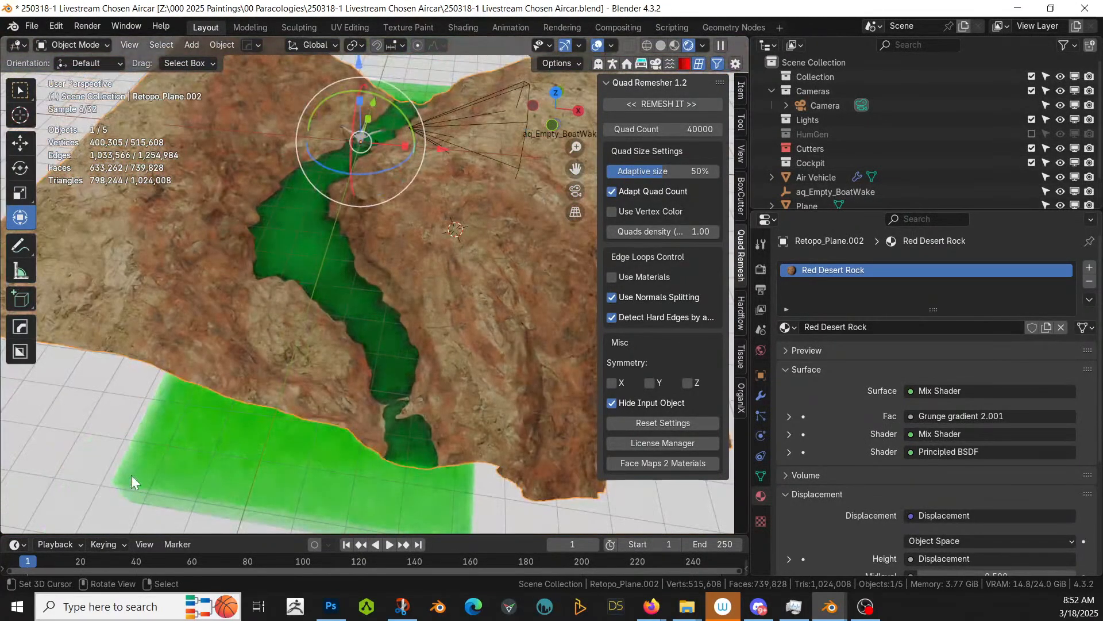
left_click(131, 481)
key("m")
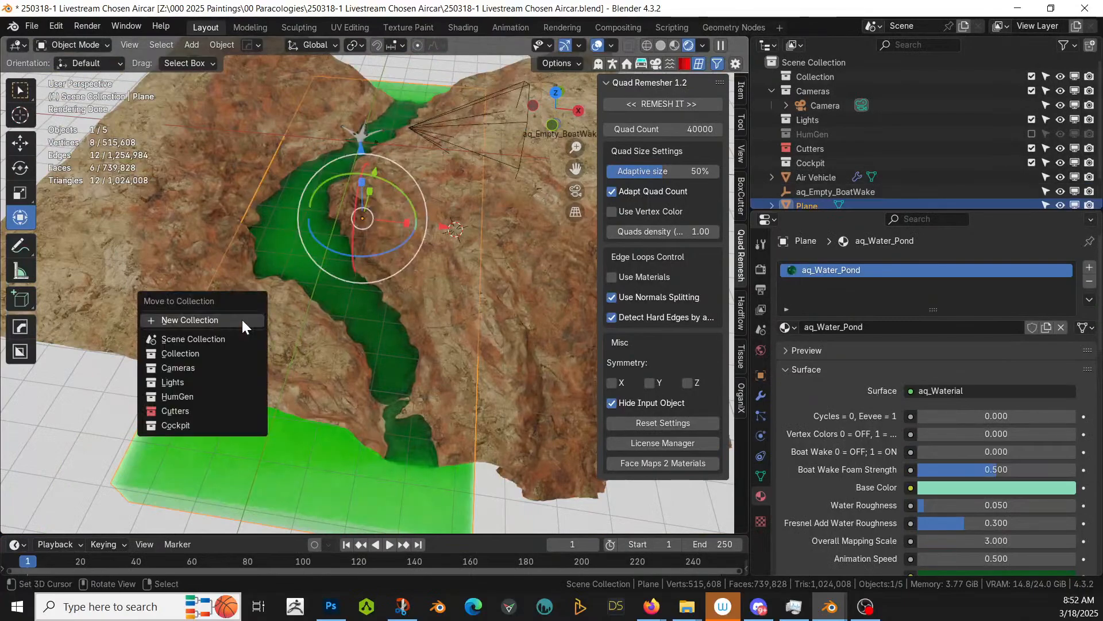
left_click(243, 319)
type("Water")
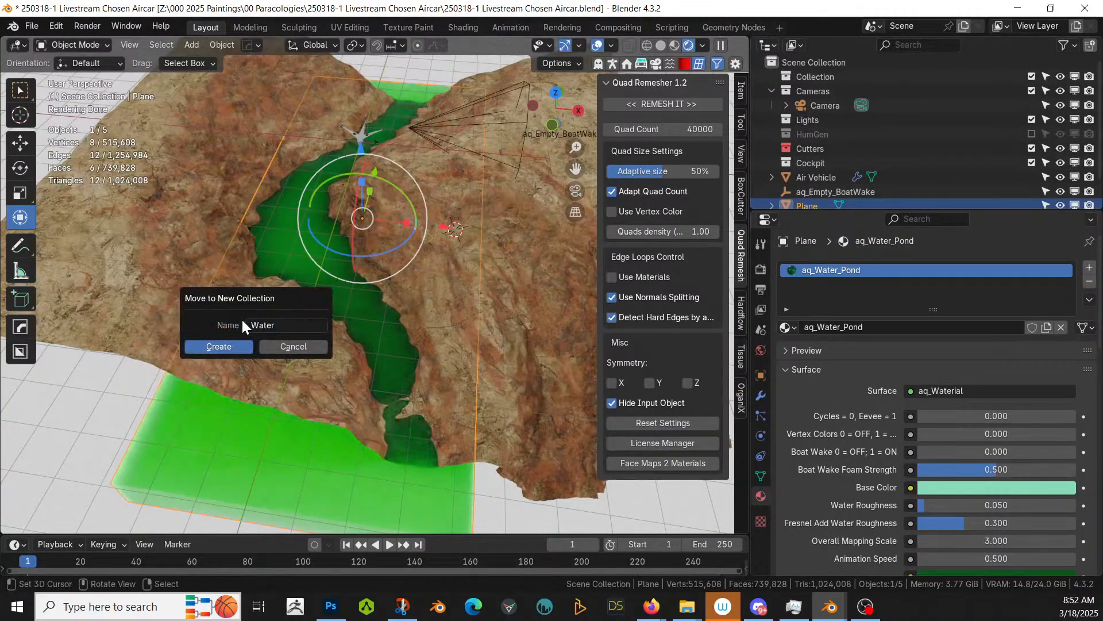
key("Return")
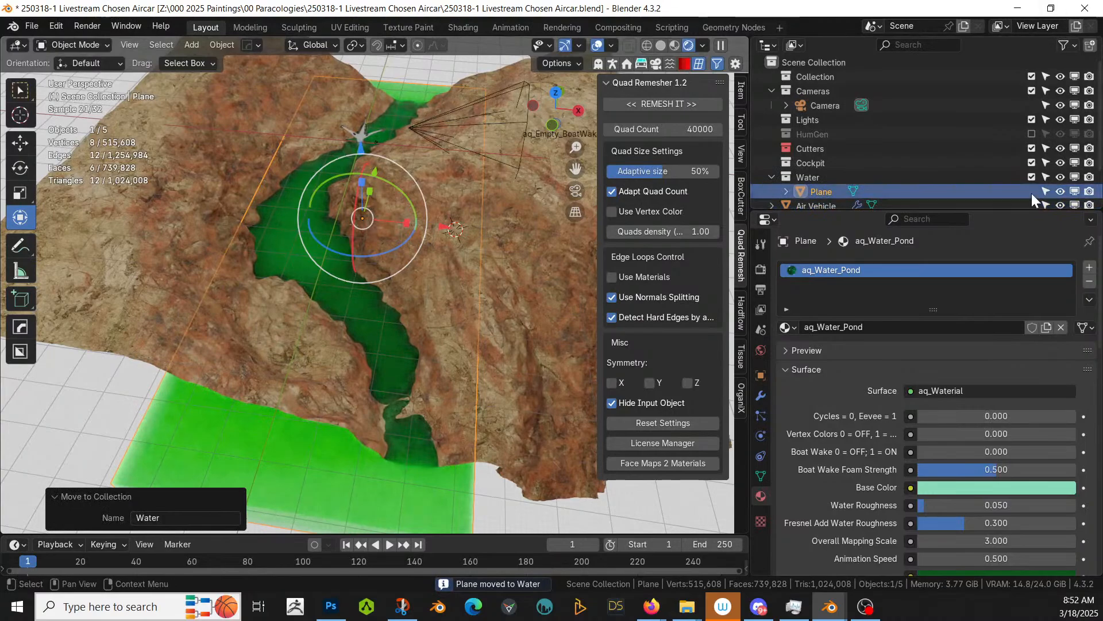
Step: Temporarily exclude the Water collection to examine the bare terrain, and include it again
left_click(1033, 176)
middle_click_drag(92, 247, 275, 312)
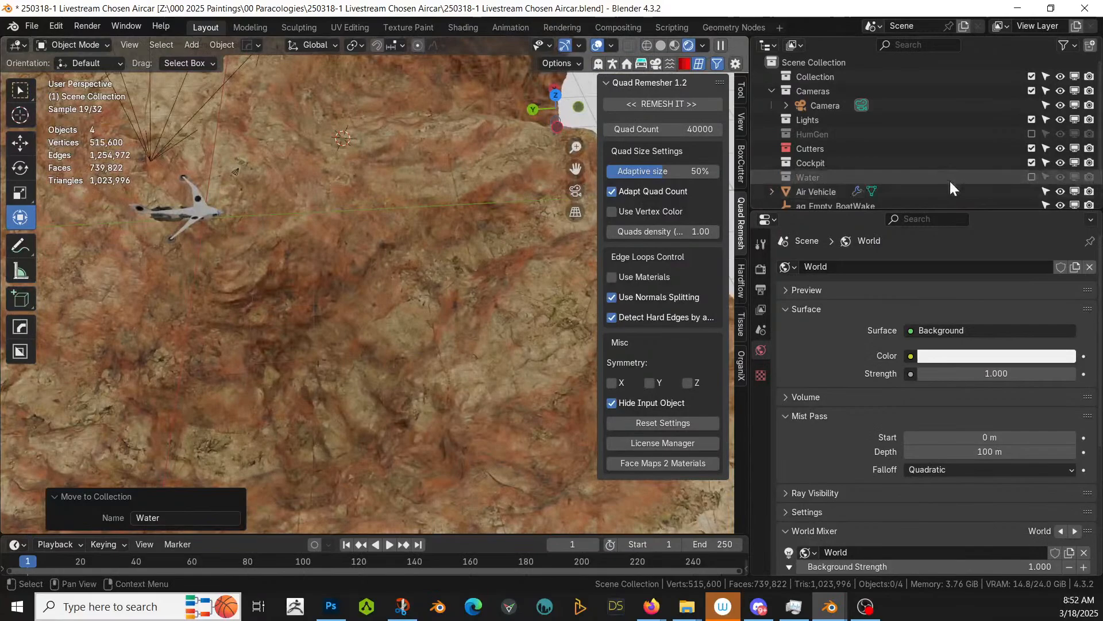
left_click(1031, 177)
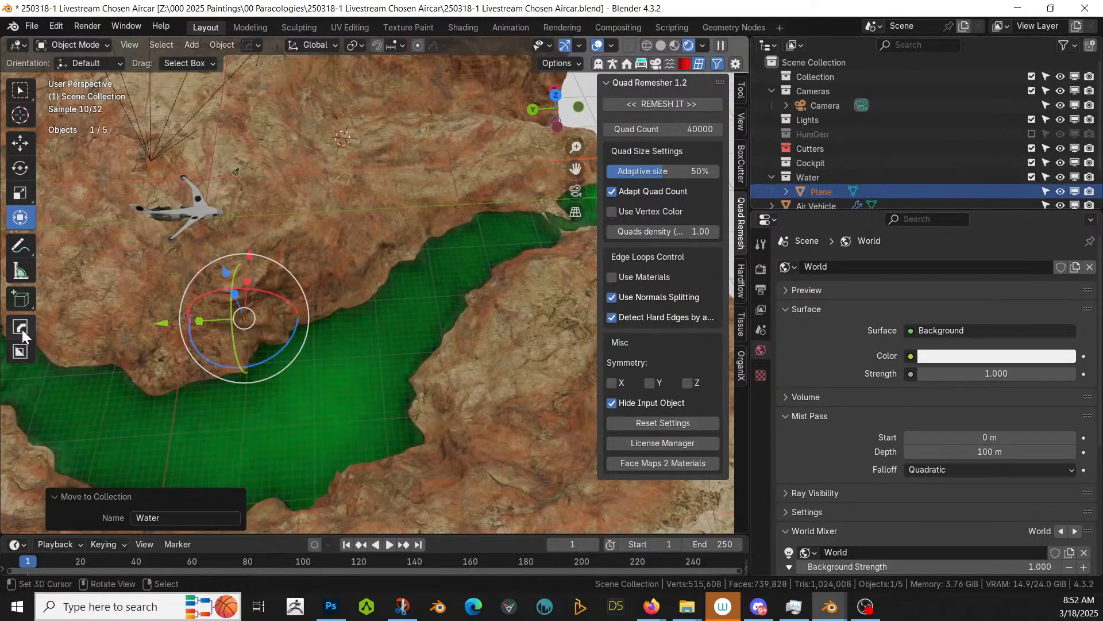
Step: Save the Blender file and return the viewport to Solid shading
middle_click_drag(269, 360, 365, 303)
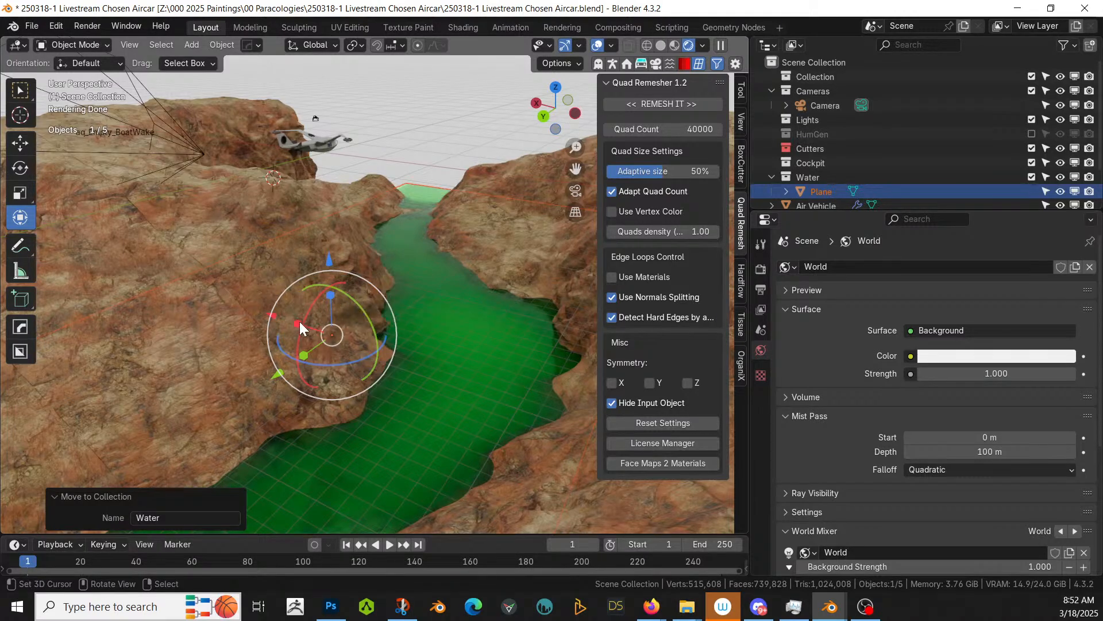
key("ctrl+s")
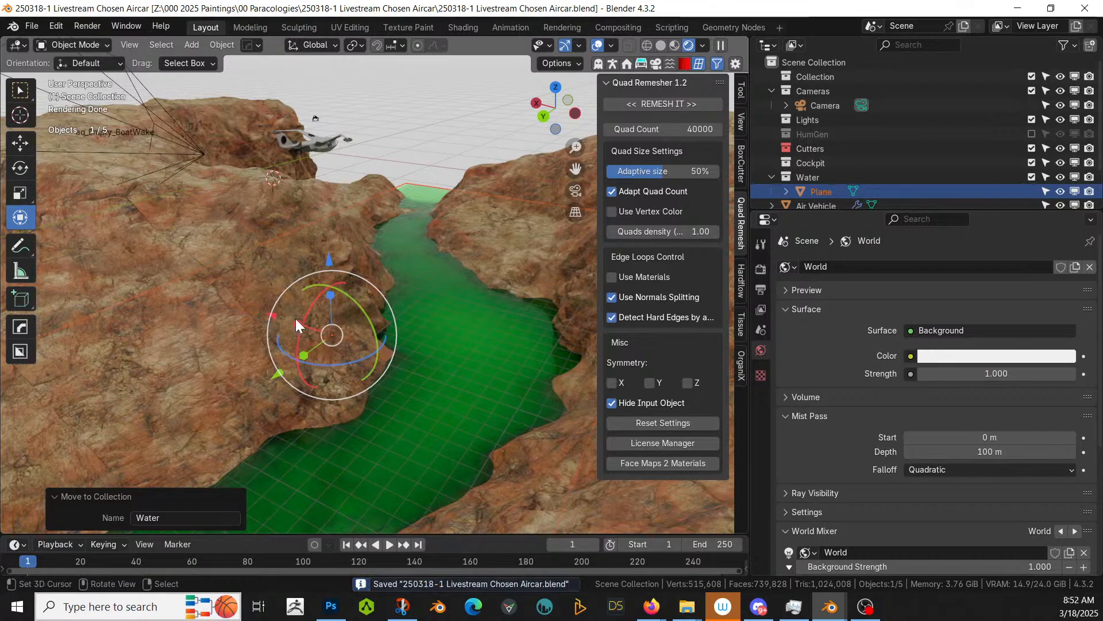
scroll(447, 313, "down", 2)
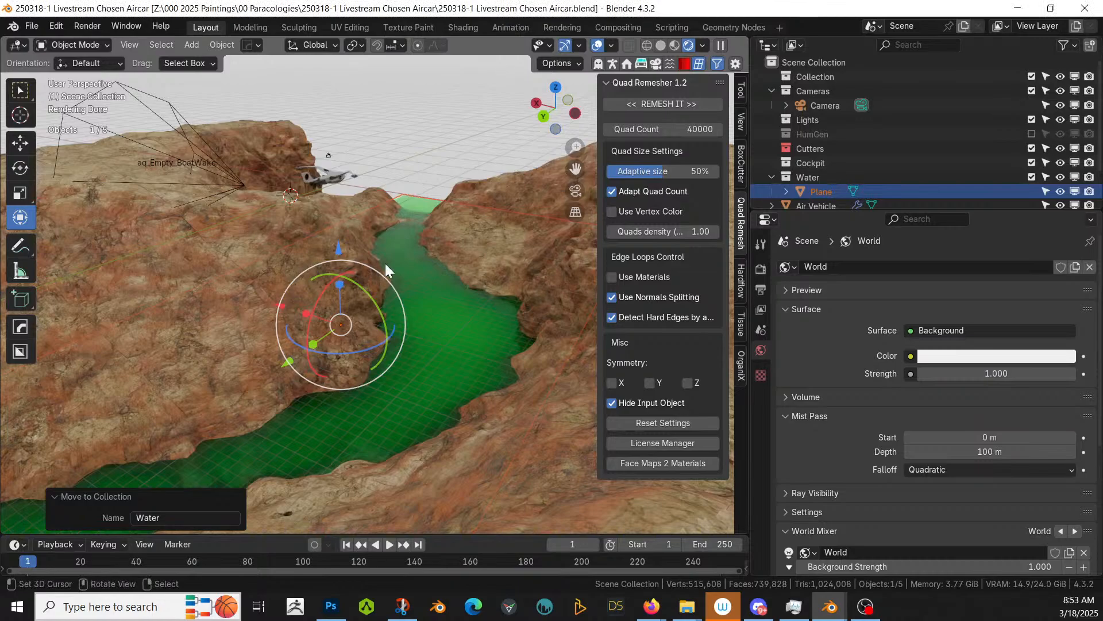
key("z")
key("6")
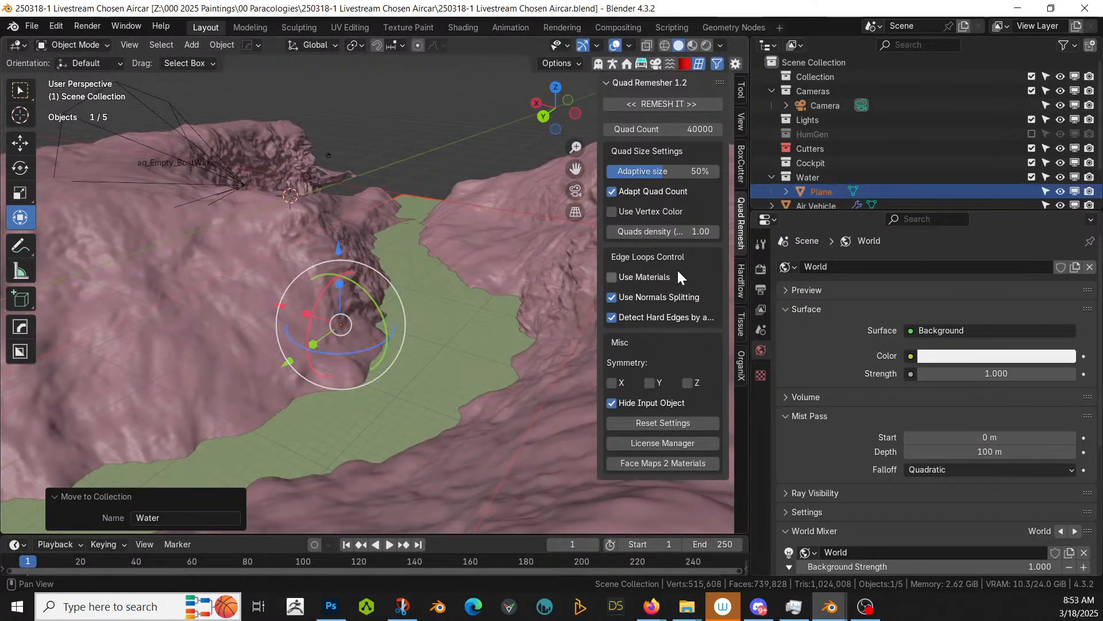
Step: Set the retopologized terrain mesh as the Geo-Scatter emitter
middle_click_drag(484, 329, 491, 377)
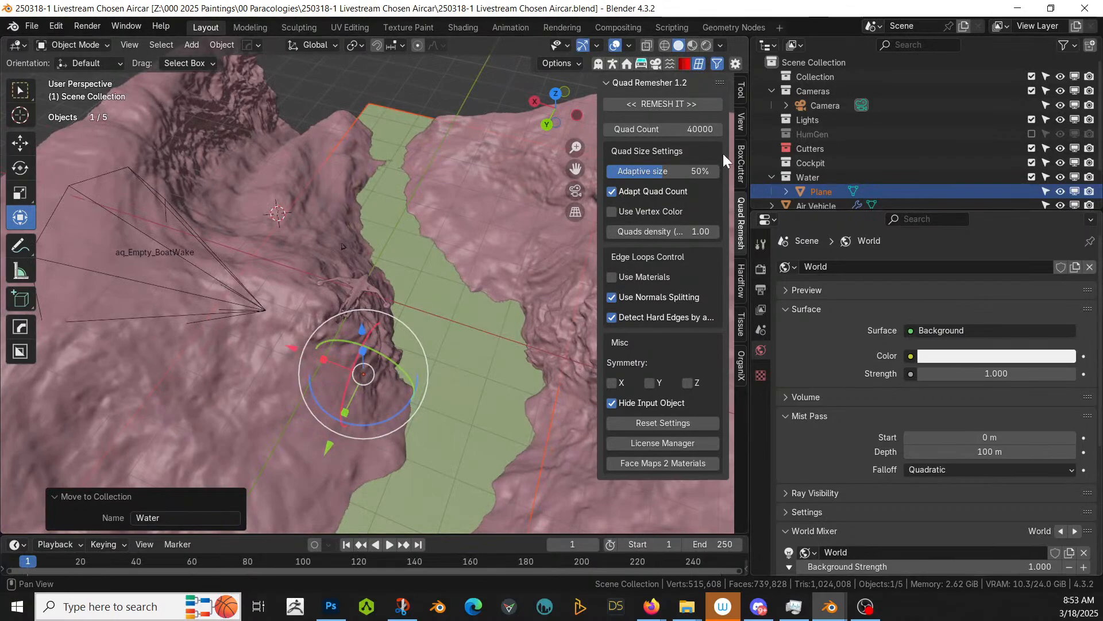
left_click(657, 60)
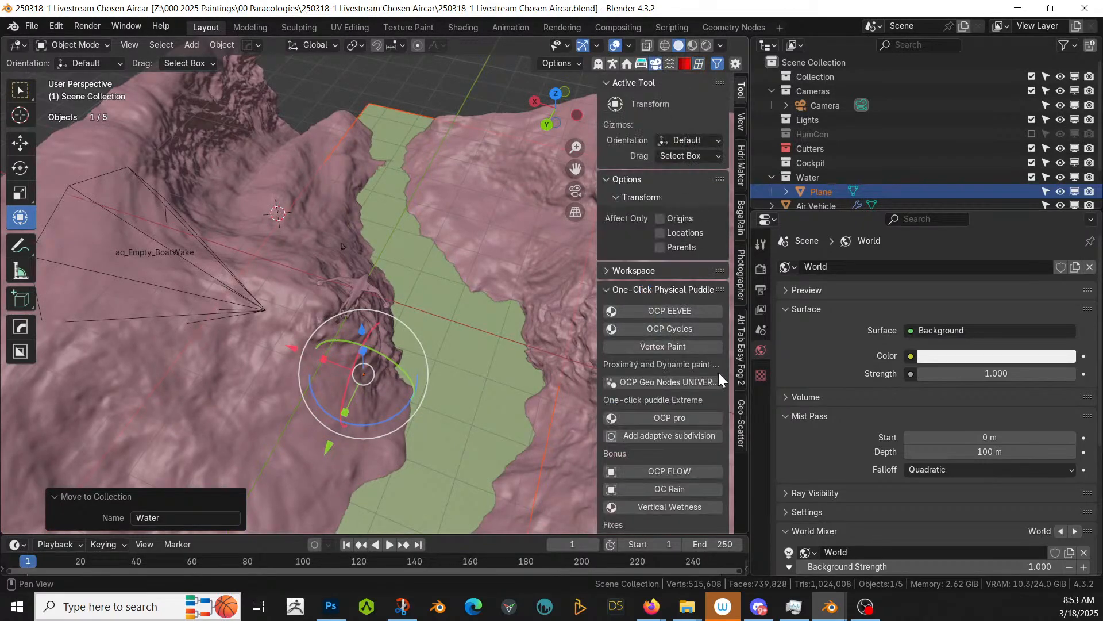
left_click(742, 428)
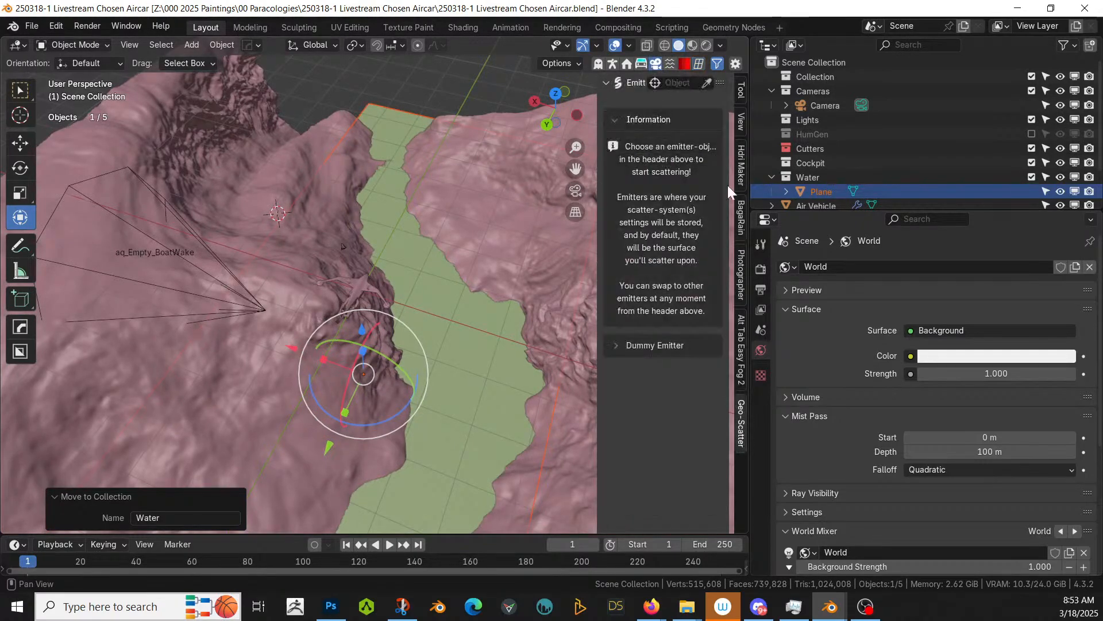
left_click(706, 84)
left_click(244, 399)
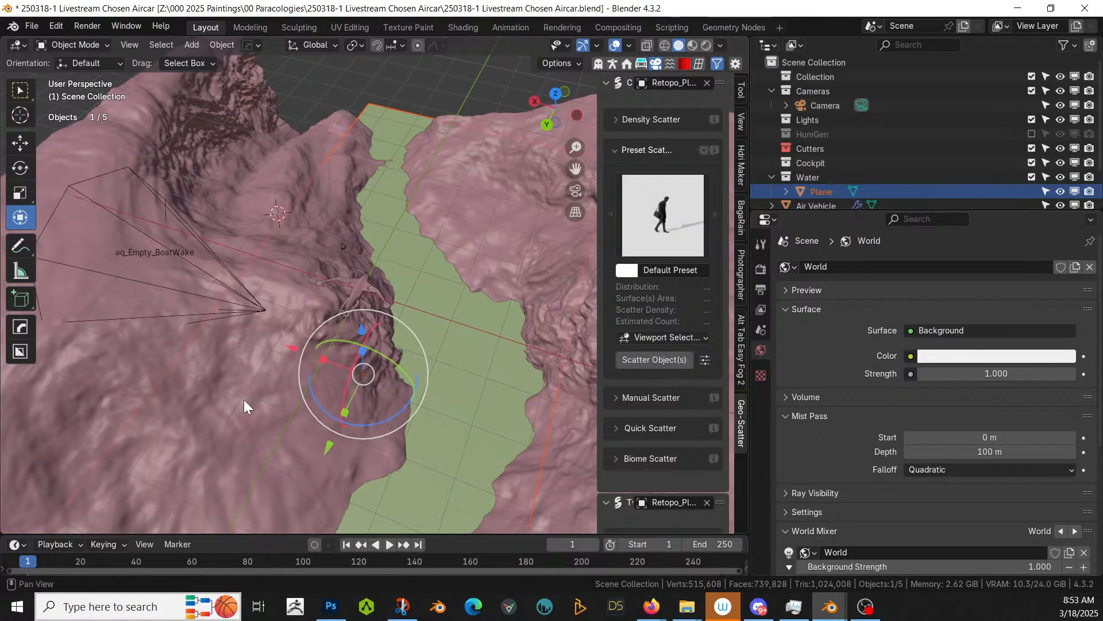
Step: Set the preset scatter to use the Browser Selection and choose the sparse red 08 Pattern preset
left_click(674, 343)
left_click(667, 389)
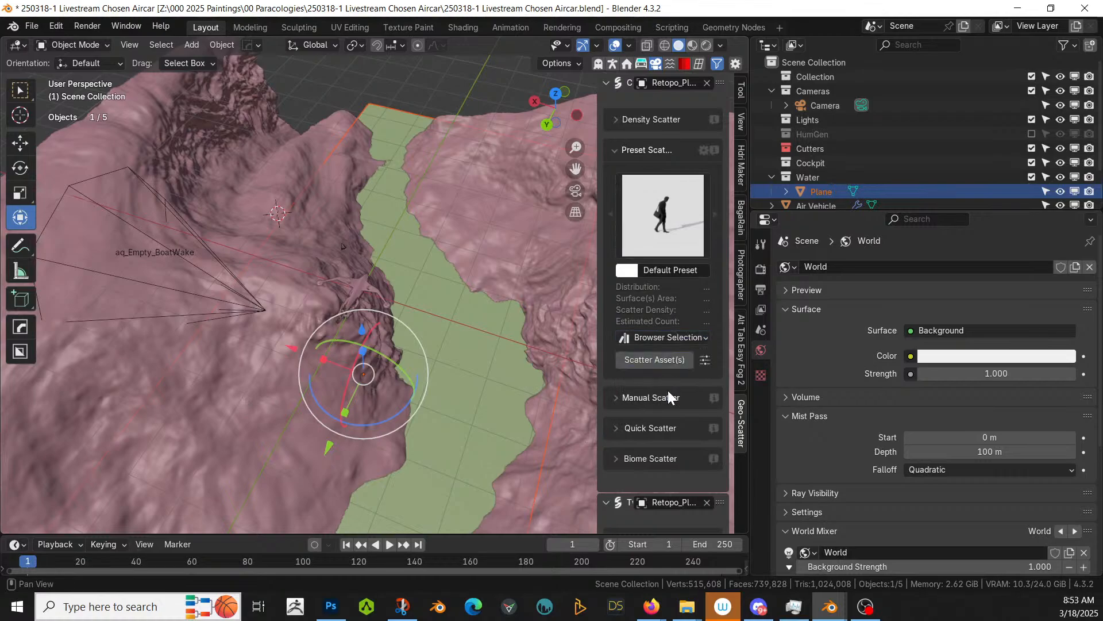
left_click(667, 188)
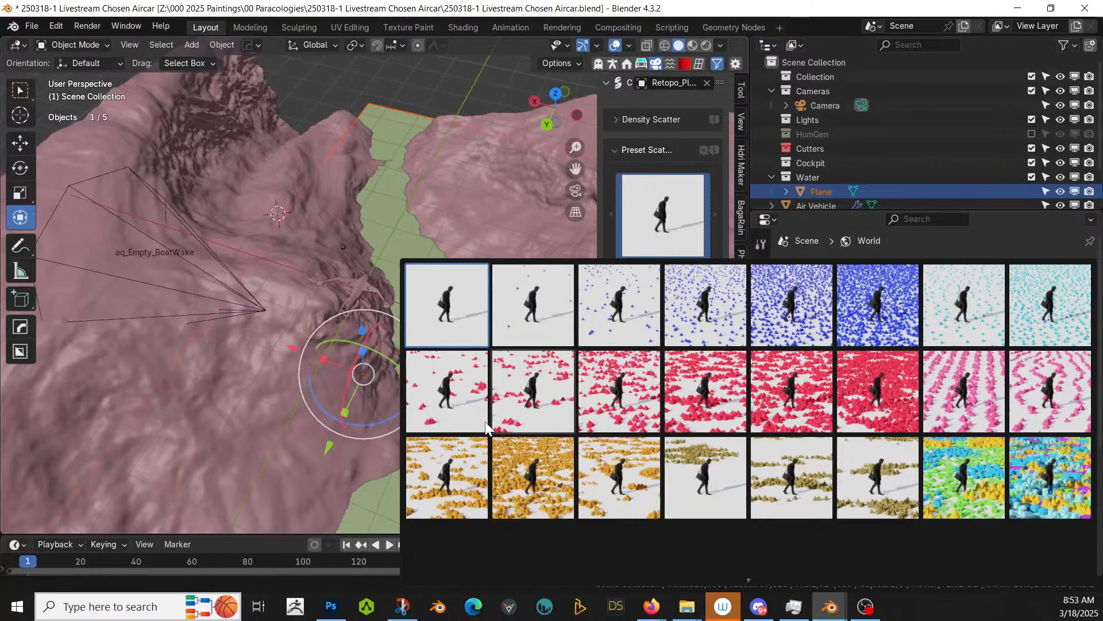
left_click(467, 412)
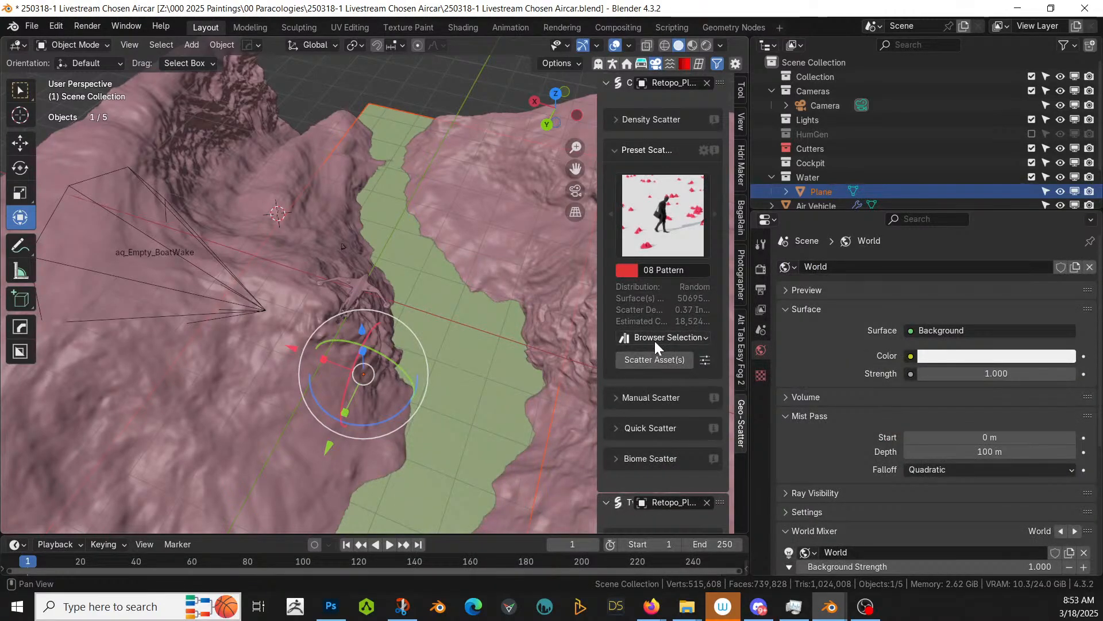
left_click(674, 232)
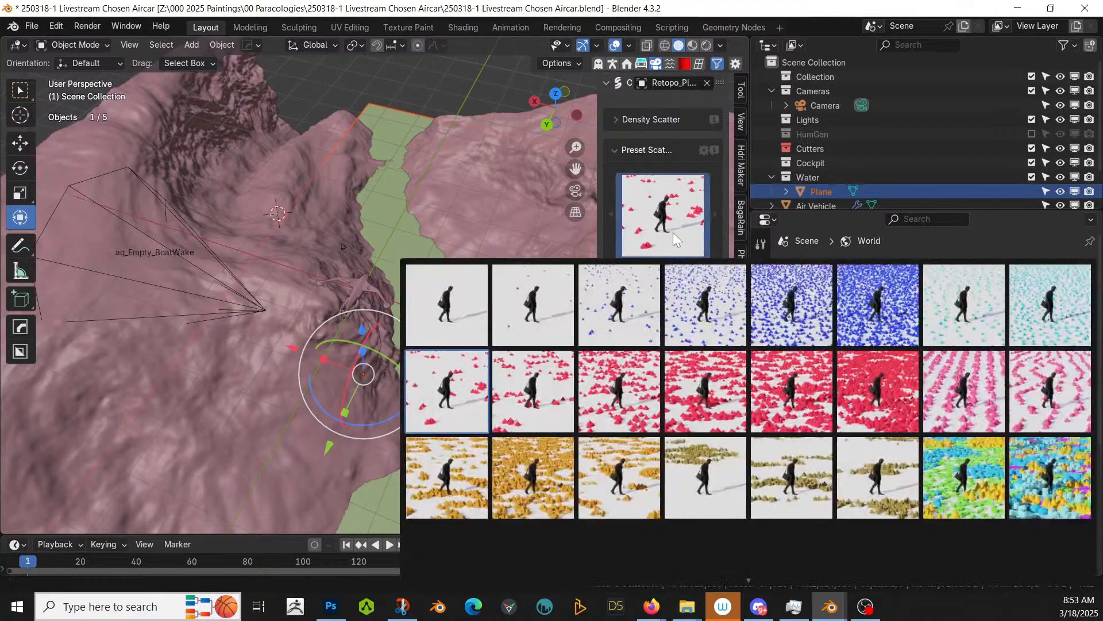
left_click(446, 417)
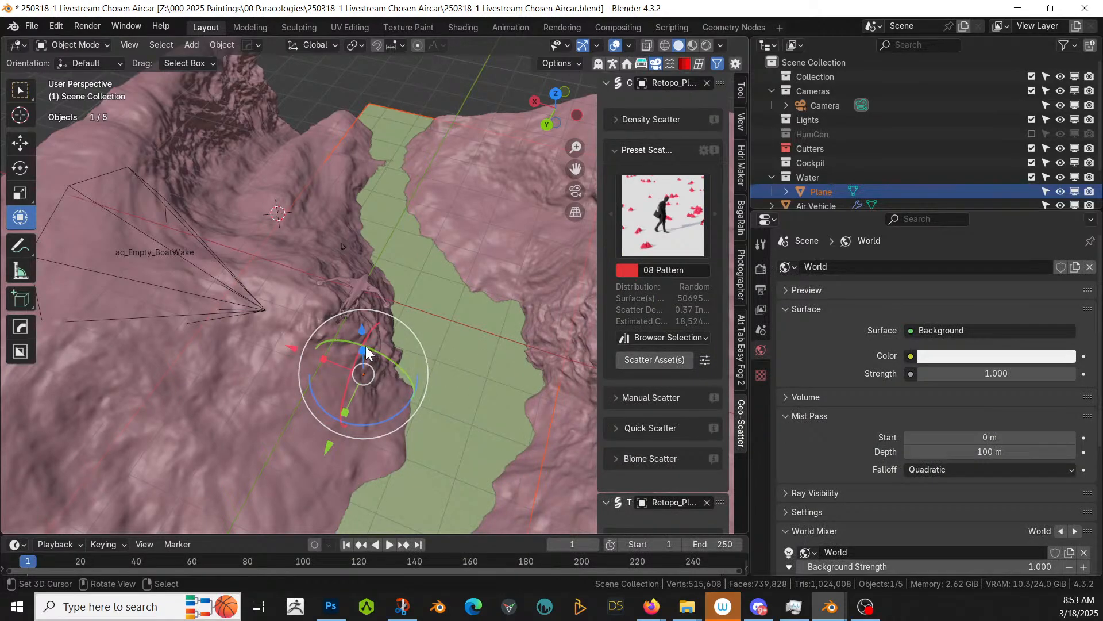
Step: Save the file and scatter the browser-selected rock assets across the terrain with the chosen preset
key("ctrl+s")
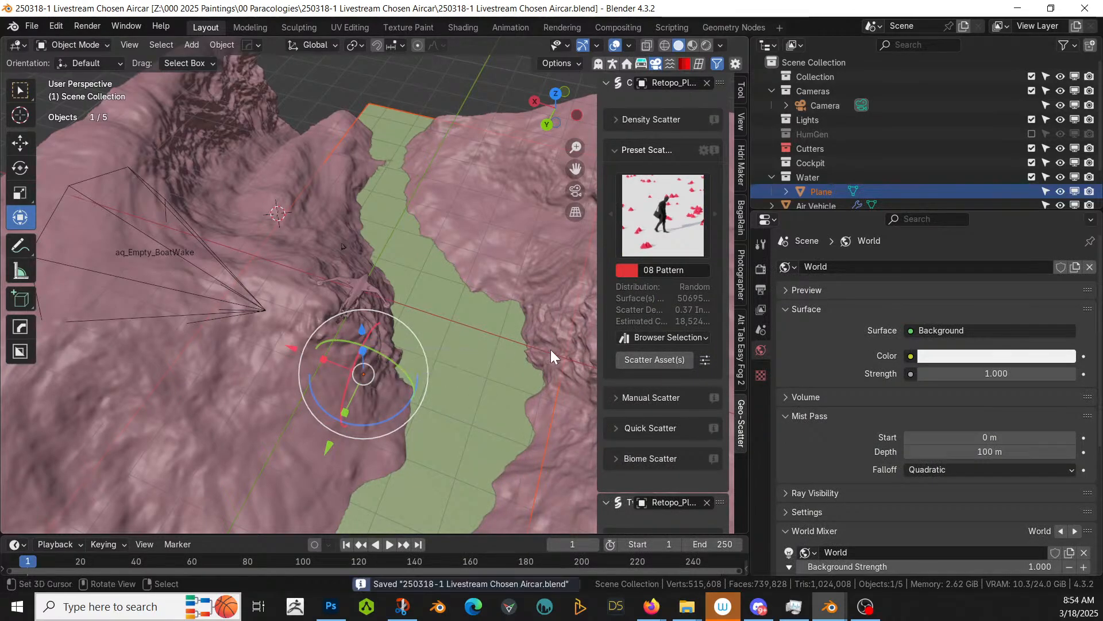
left_click(674, 359)
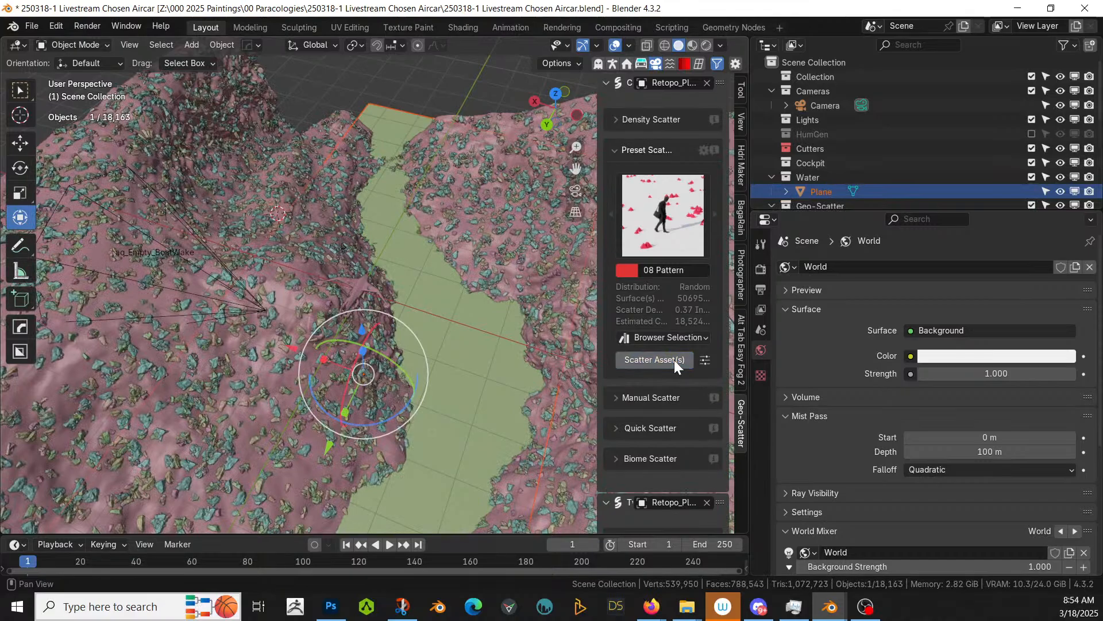
mouse_move(372, 329)
middle_mouse_down()
mouse_move(361, 298)
mouse_move(372, 317)
middle_mouse_up()
scroll(700, 374, "down", 6)
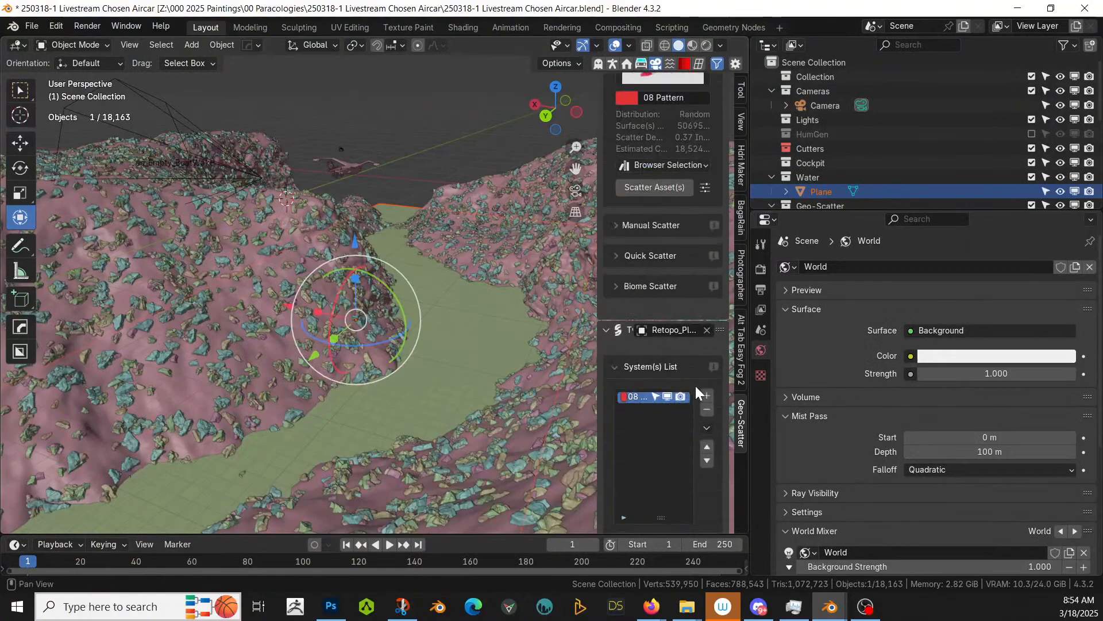
scroll(696, 385, "down", 4)
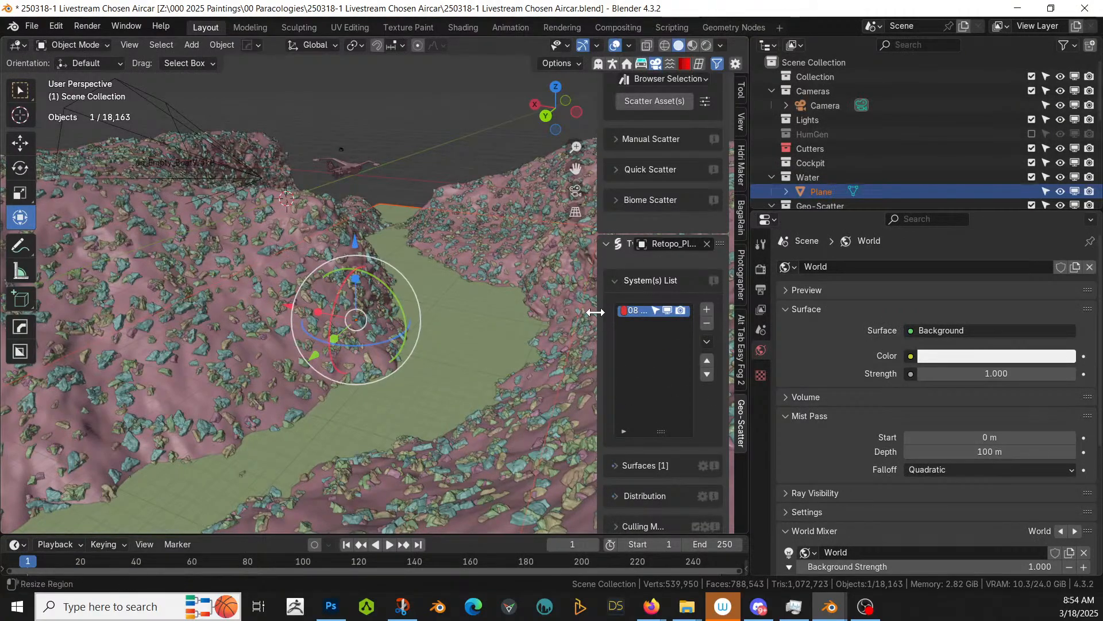
Step: Set the 08 Pattern scatter's distribution density to 2 instances per square metre
left_click_drag(595, 312, 461, 313)
scroll(619, 339, "down", 5)
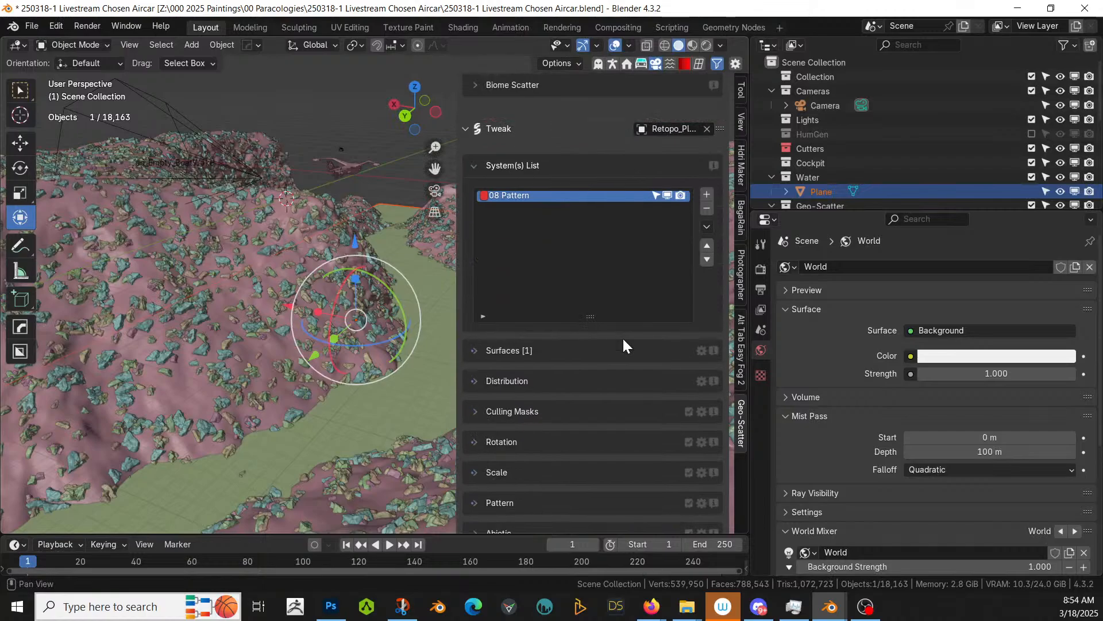
scroll(622, 337, "down", 1)
left_click(473, 350)
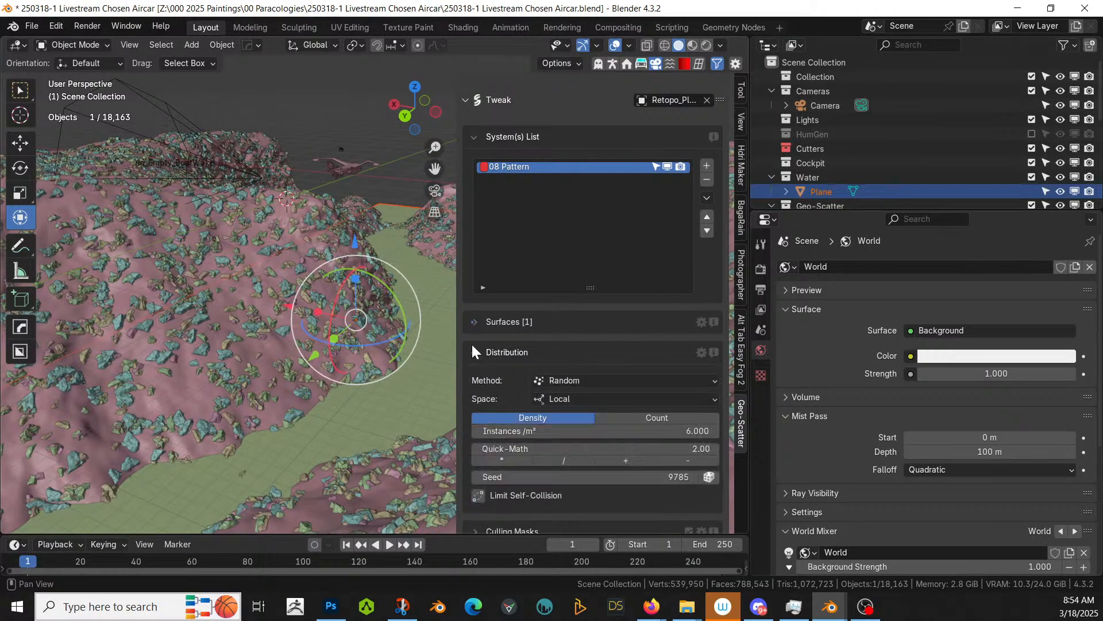
left_click(663, 431)
type("2")
key("Return")
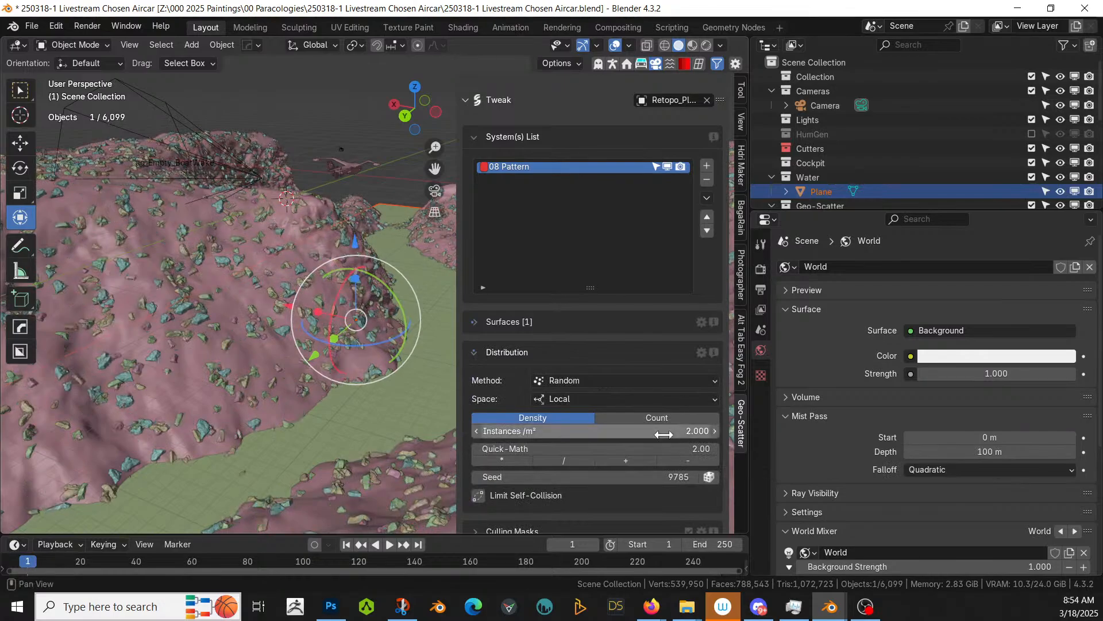
Step: Set the scattered rocks' Random Scale factor to 0.8 on X, Y and Z
scroll(674, 456, "down", 5)
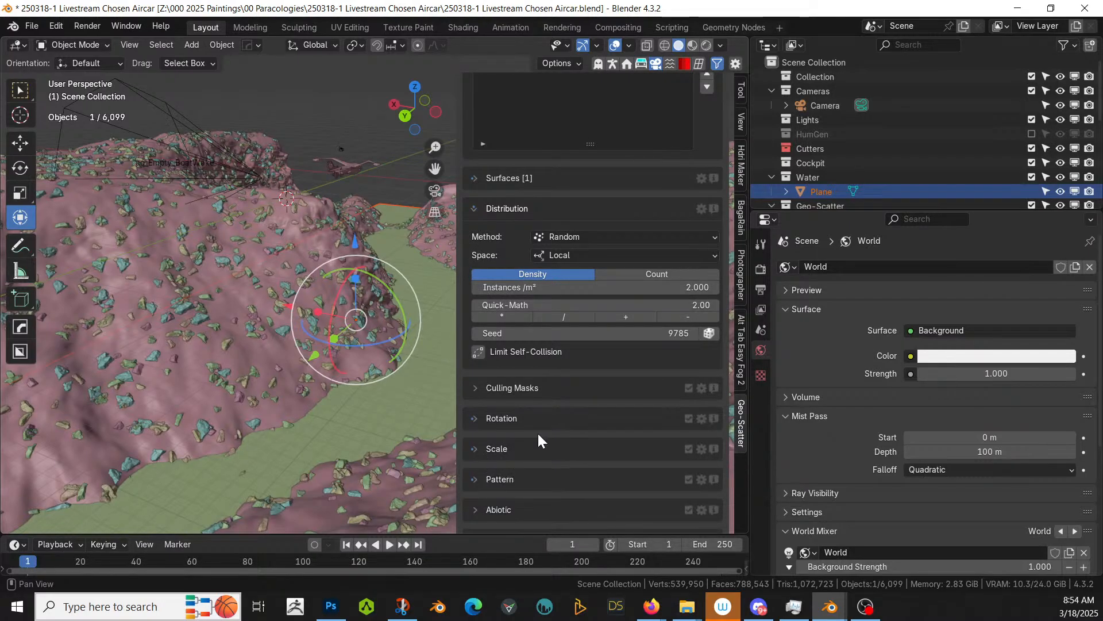
left_click(478, 448)
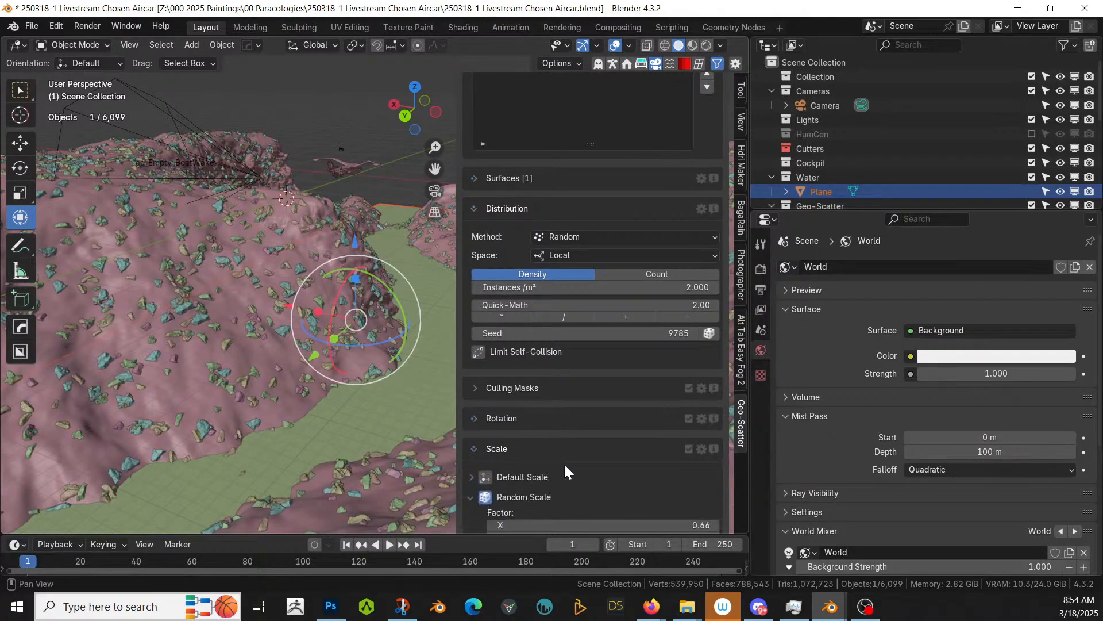
scroll(563, 463, "down", 3)
left_click_drag(604, 463, 603, 439)
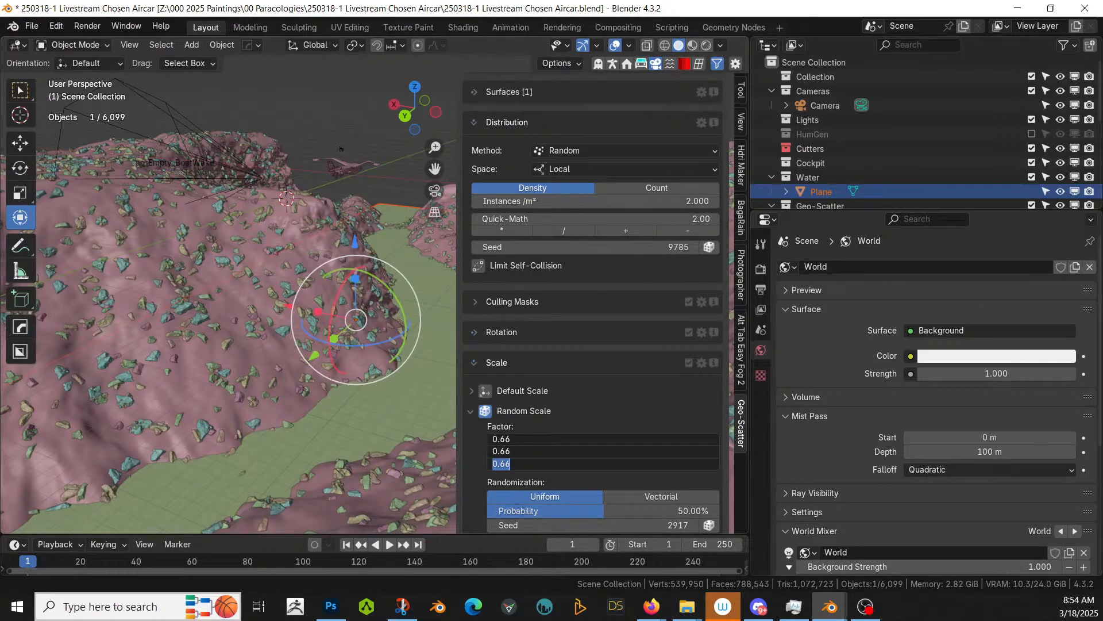
type(".8")
key("Return")
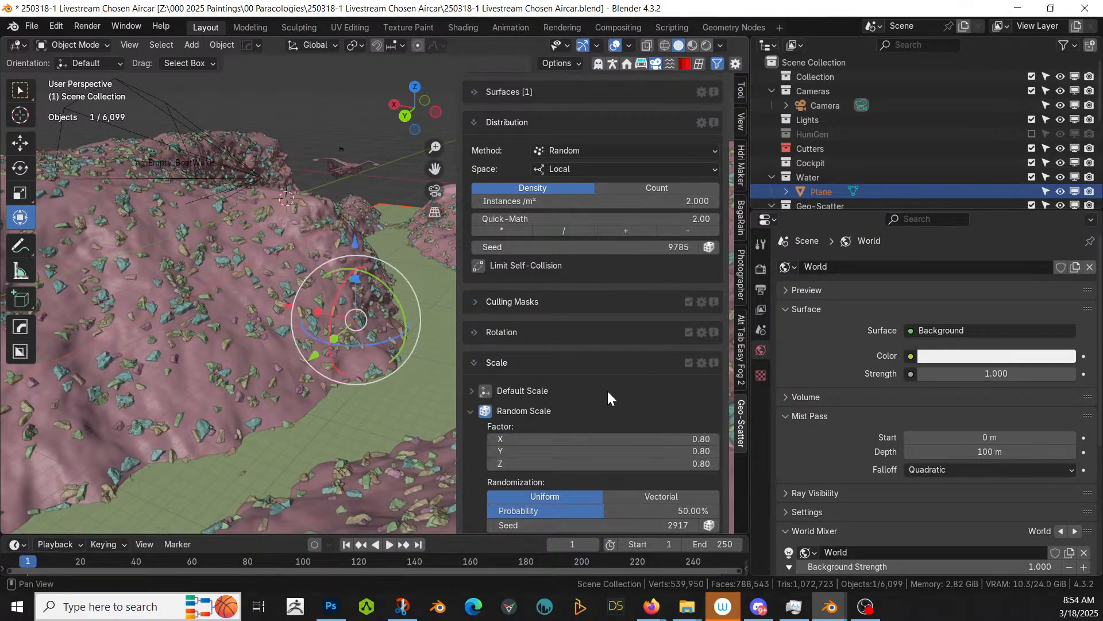
Step: Enable the abiotic Slope filter for the rock scatter and disable its Absolute Slope option
scroll(551, 405, "down", 3)
scroll(552, 402, "down", 10)
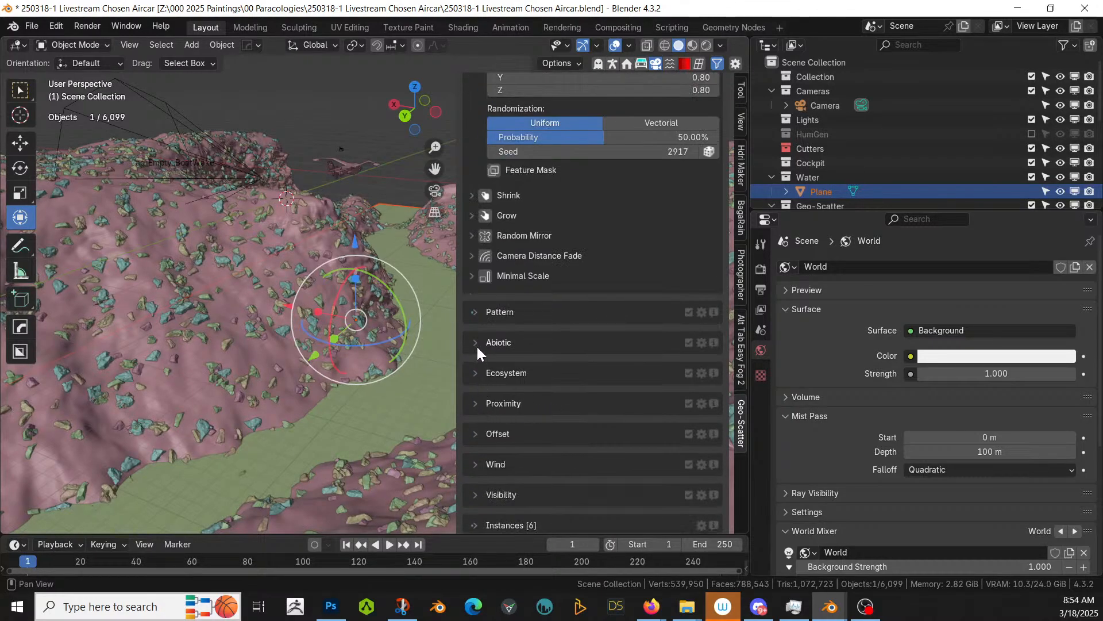
left_click(477, 343)
left_click(473, 391)
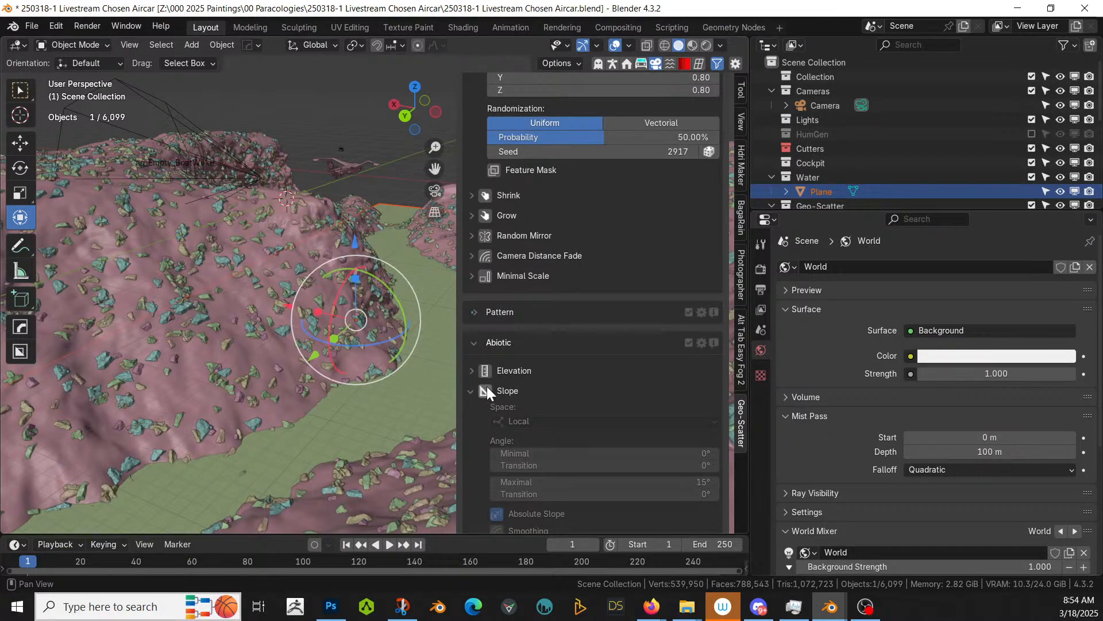
left_click(487, 387)
scroll(540, 419, "down", 1)
scroll(555, 421, "down", 1)
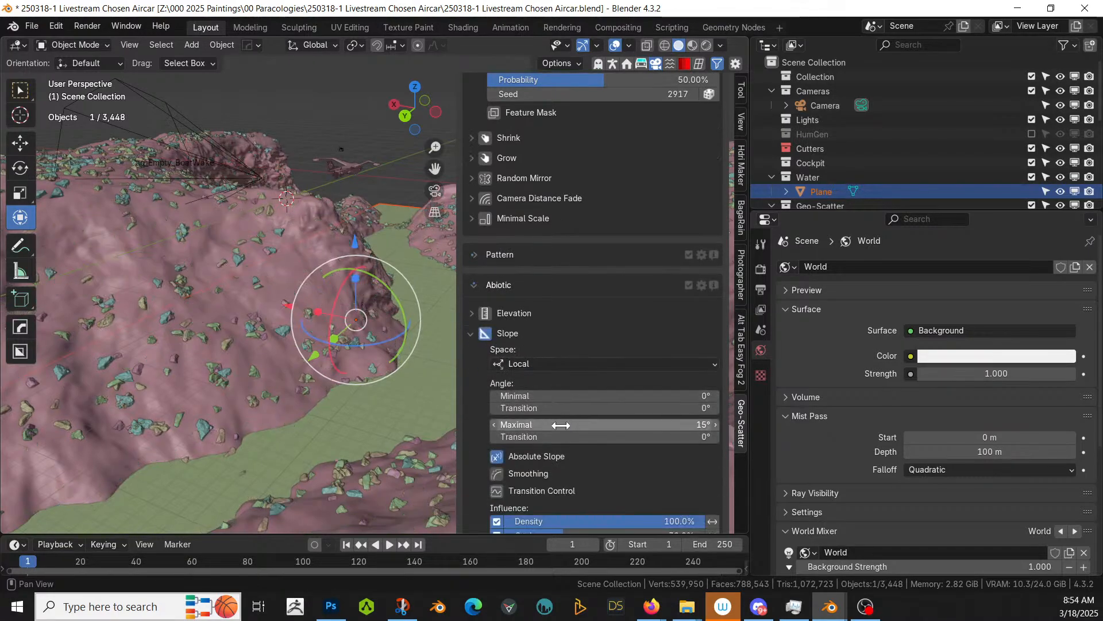
left_click(498, 457)
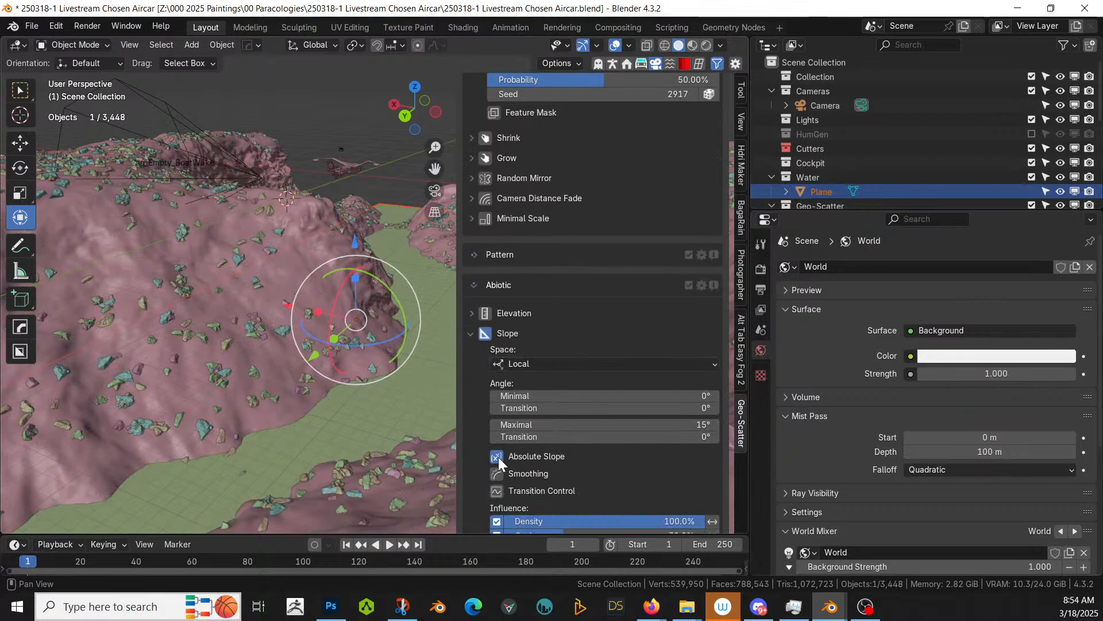
Step: Set the Slope filter's maximal angle to 10°
middle_click_drag(201, 340, 335, 354)
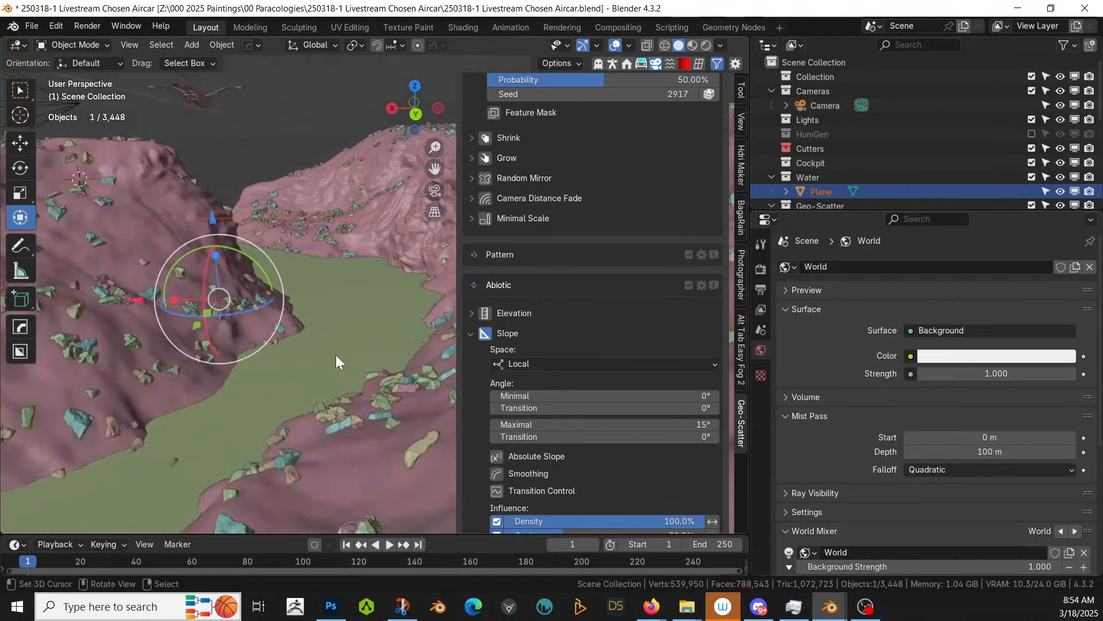
left_click(574, 424)
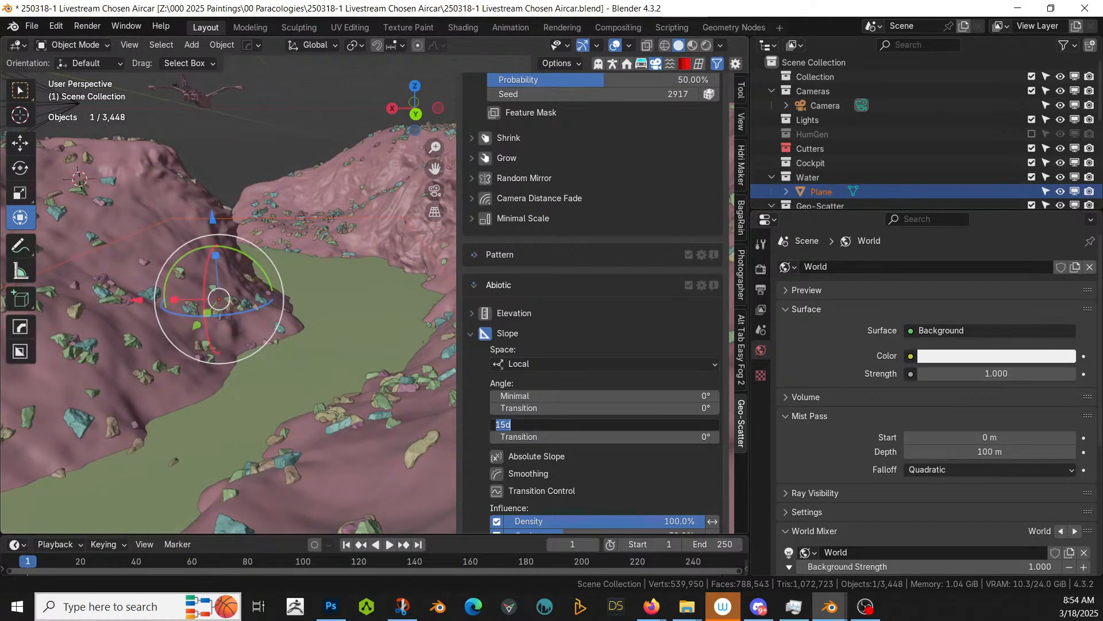
type("10")
key("Return")
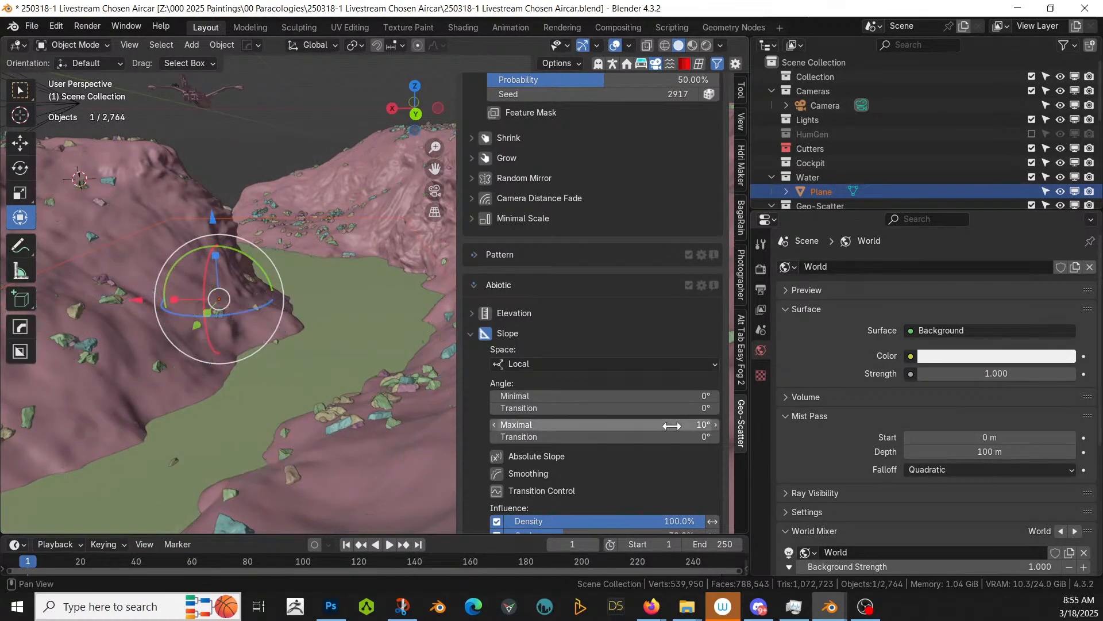
Step: Enable the abiotic Elevation filter for the rock scatter and set its maximal range to 40%
middle_click_drag(113, 331, 237, 381)
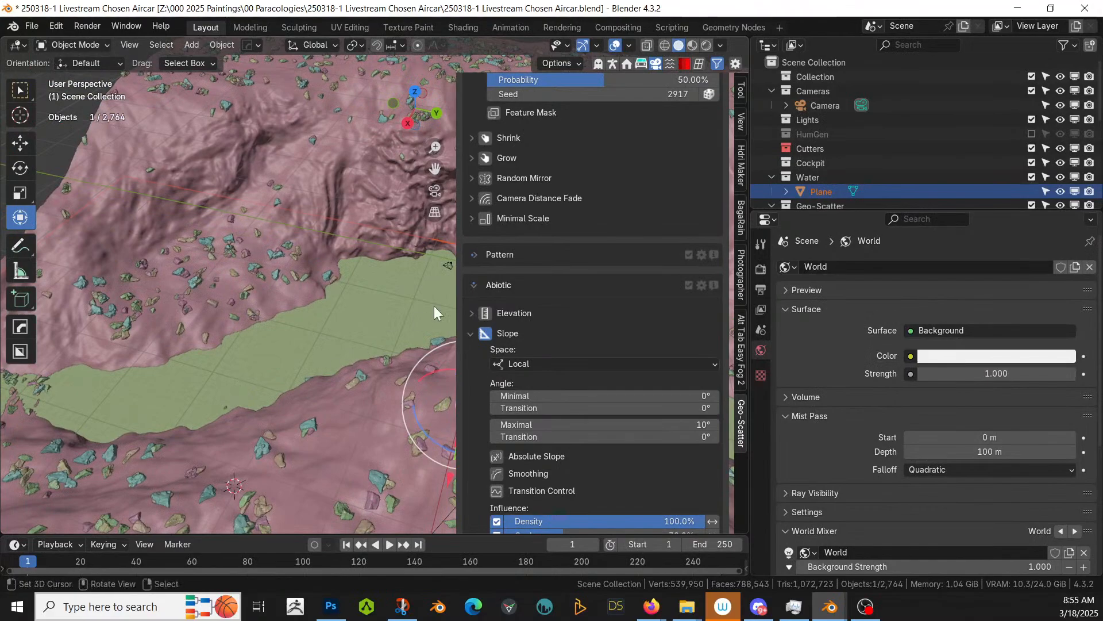
left_click(485, 314)
left_click(472, 314)
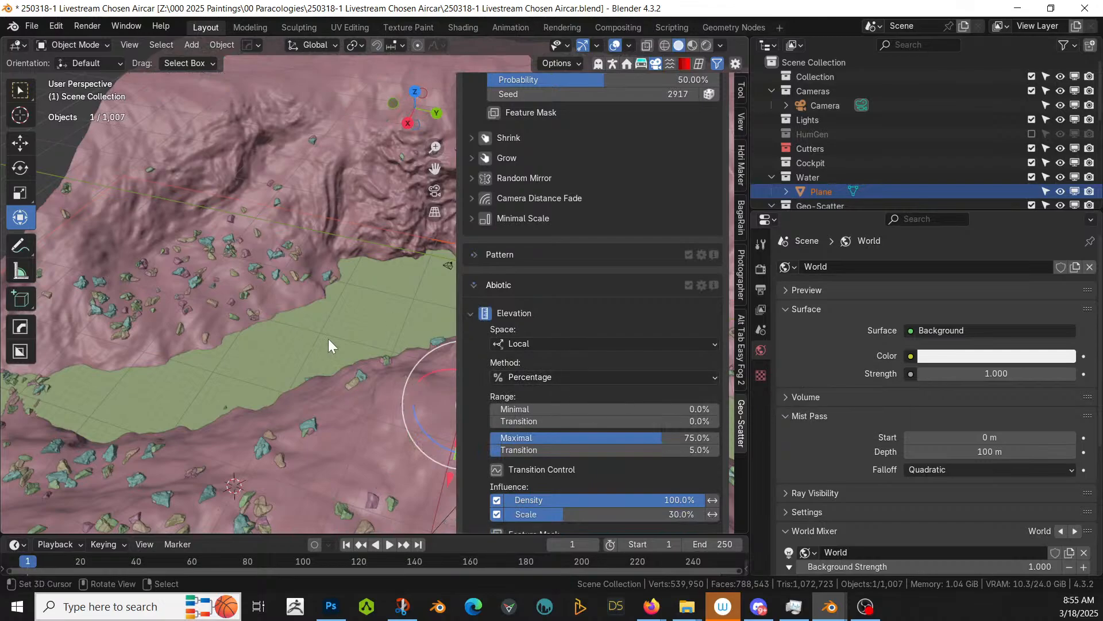
middle_click_drag(329, 339, 352, 294)
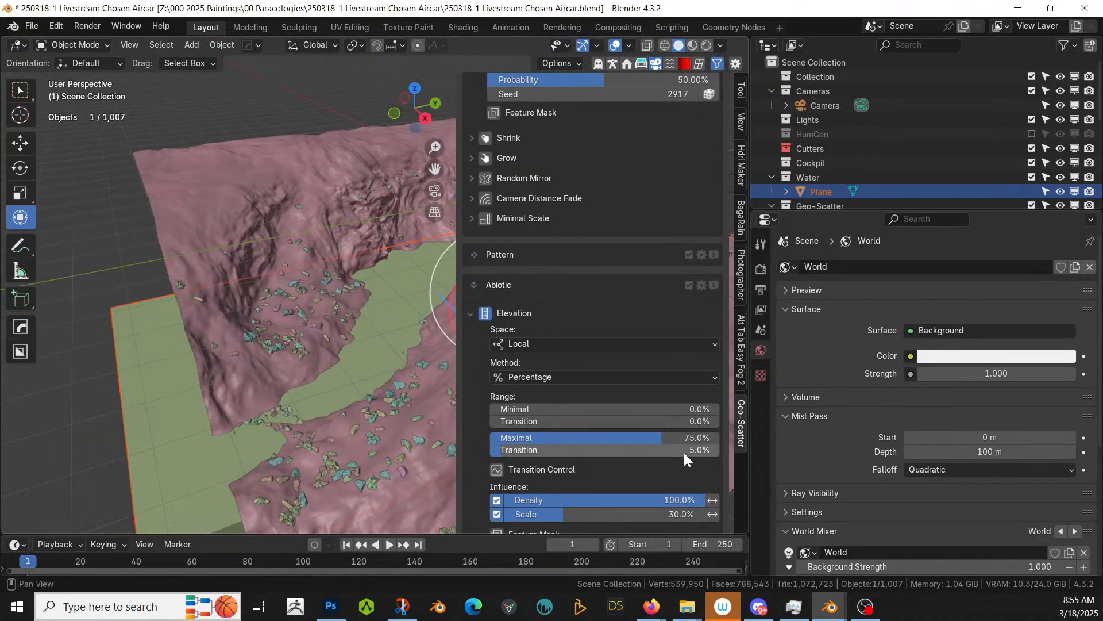
left_click_drag(666, 439, 620, 439)
left_click_drag(589, 438, 580, 437)
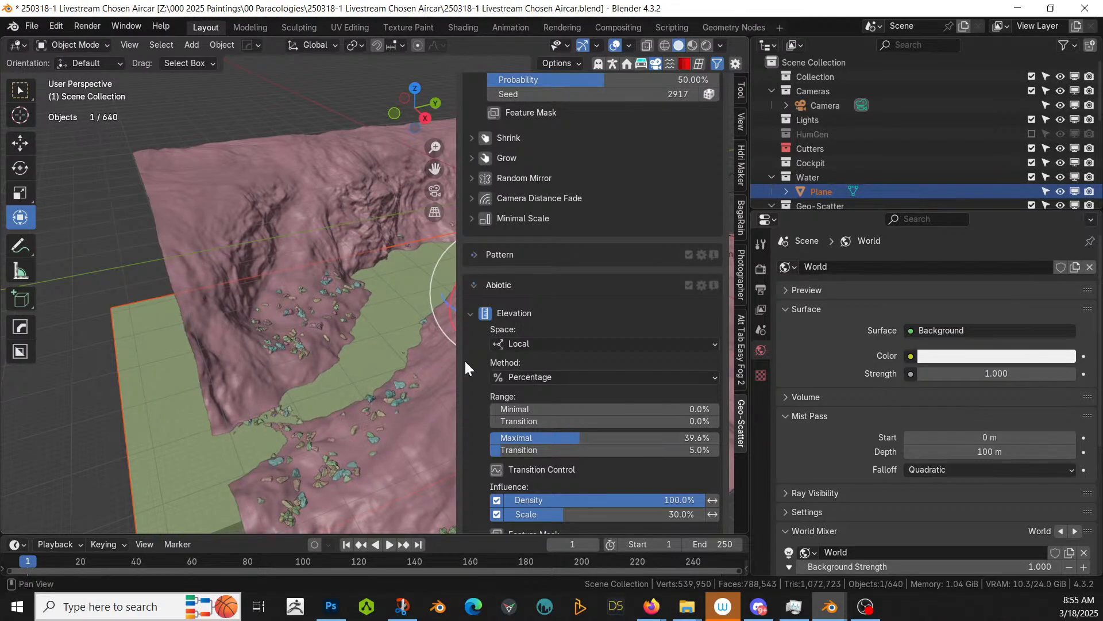
left_click(666, 437)
type("4")
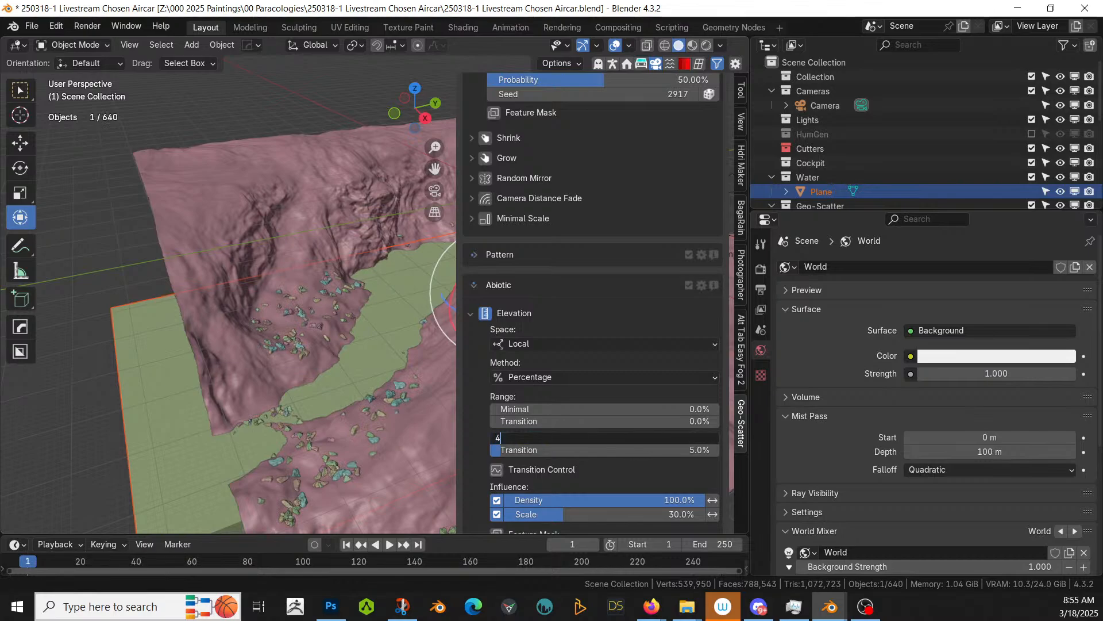
type("0")
key("Return")
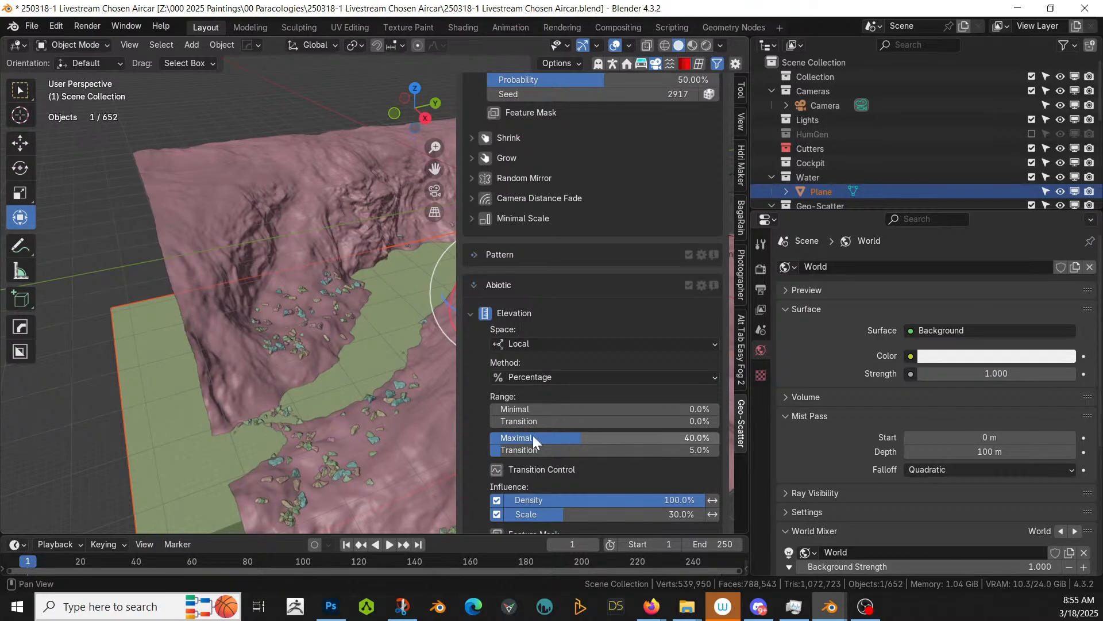
Step: Switch the viewport to Rendered shading and inspect the rocks along the riverbanks
mouse_move(416, 374)
middle_mouse_down()
mouse_move(277, 422)
mouse_move(152, 416)
mouse_move(213, 342)
mouse_move(143, 364)
mouse_move(173, 343)
middle_mouse_up()
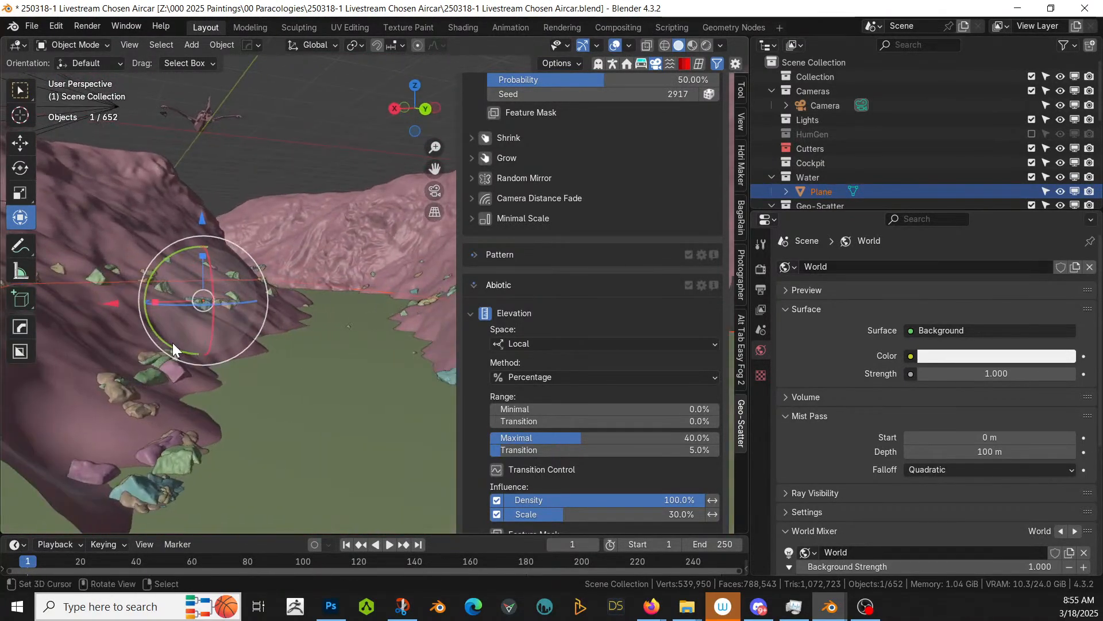
key("z")
key("8")
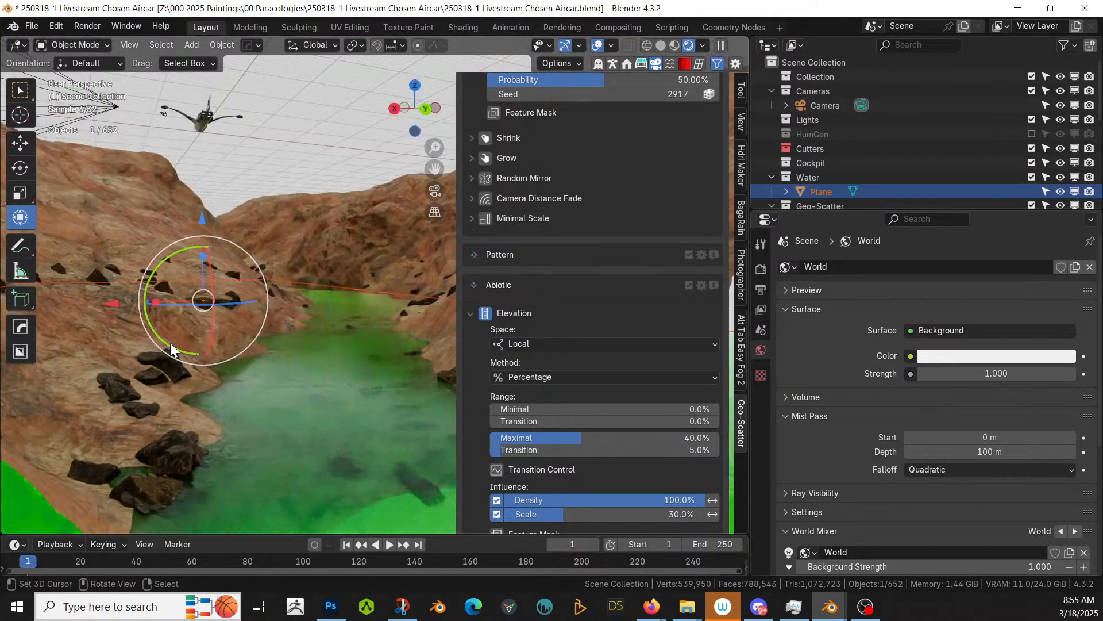
middle_click_drag(170, 364, 152, 399)
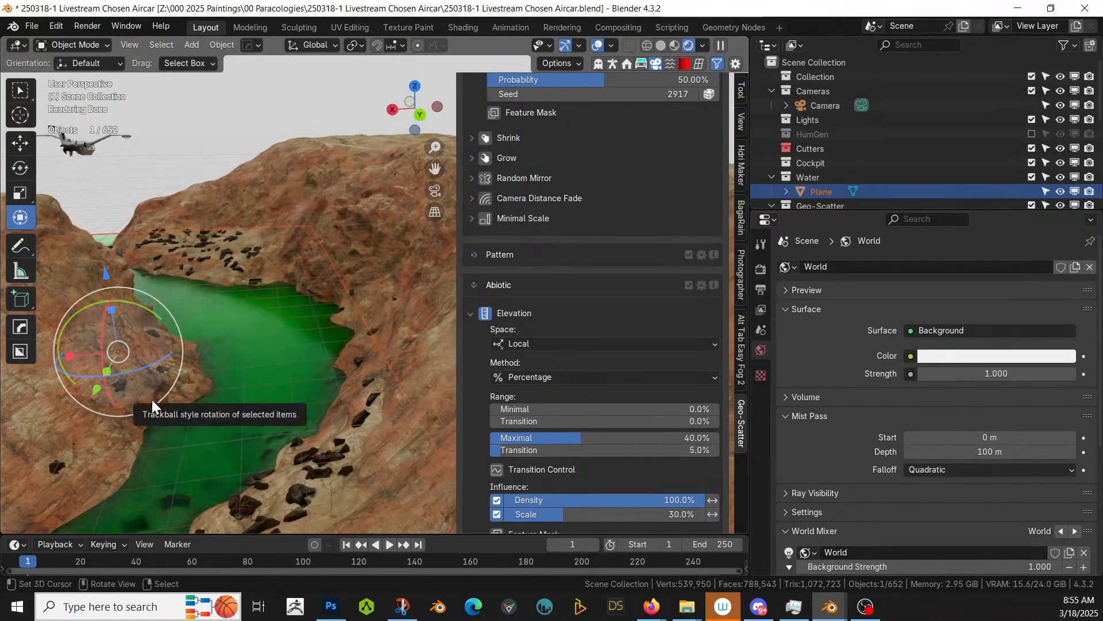
Step: Open the Geo-Scatter biome library through Biome Scatter
scroll(646, 311, "up", 4)
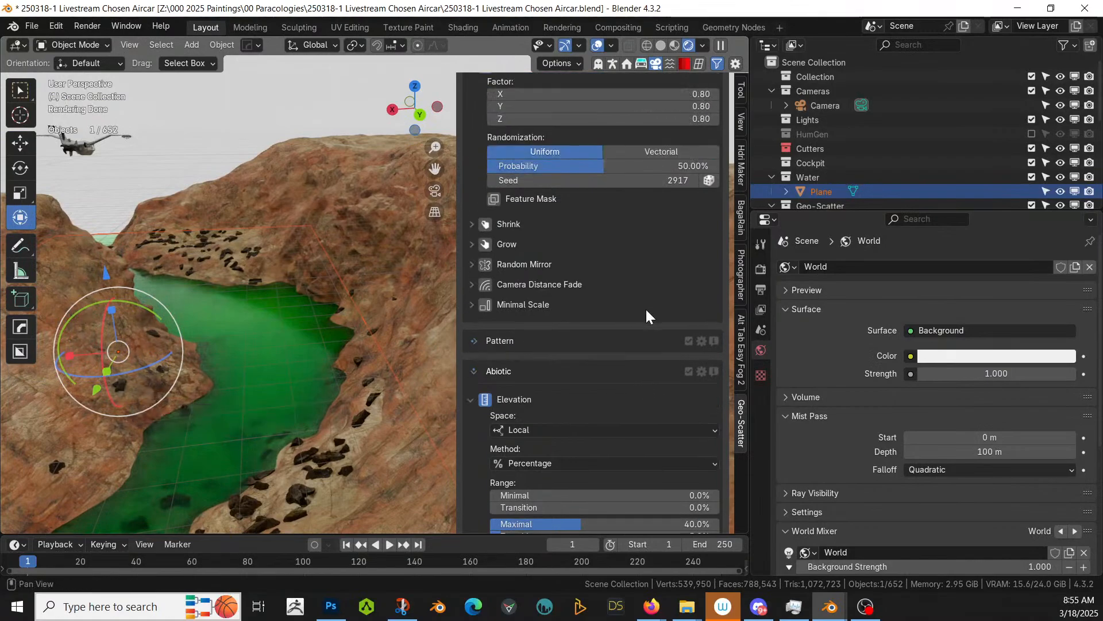
scroll(646, 310, "up", 16)
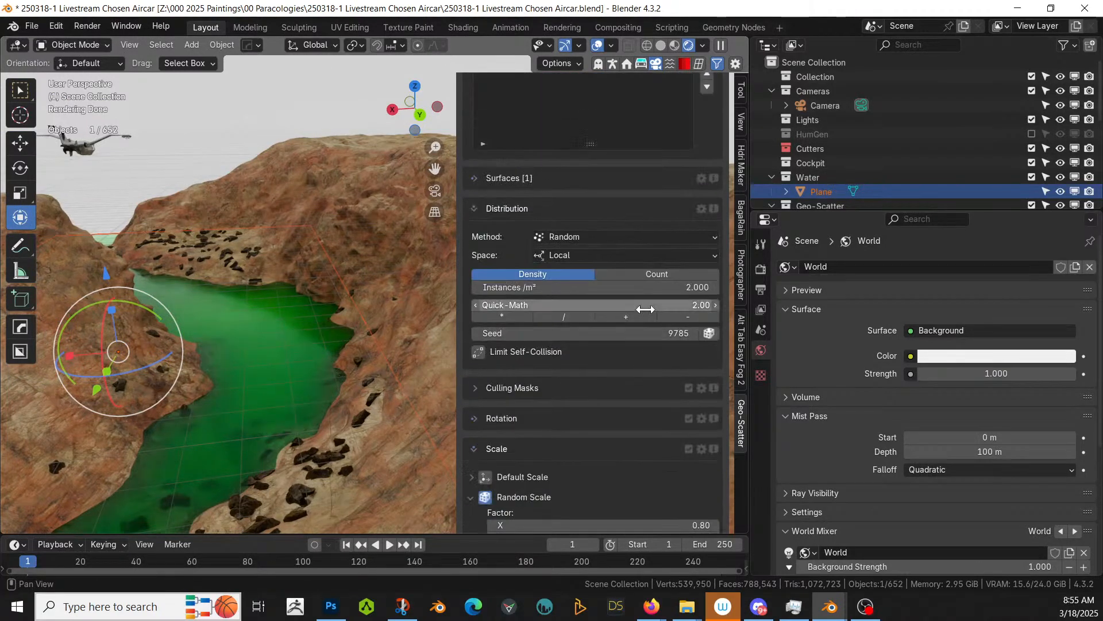
scroll(646, 309, "down", 5)
scroll(646, 309, "up", 14)
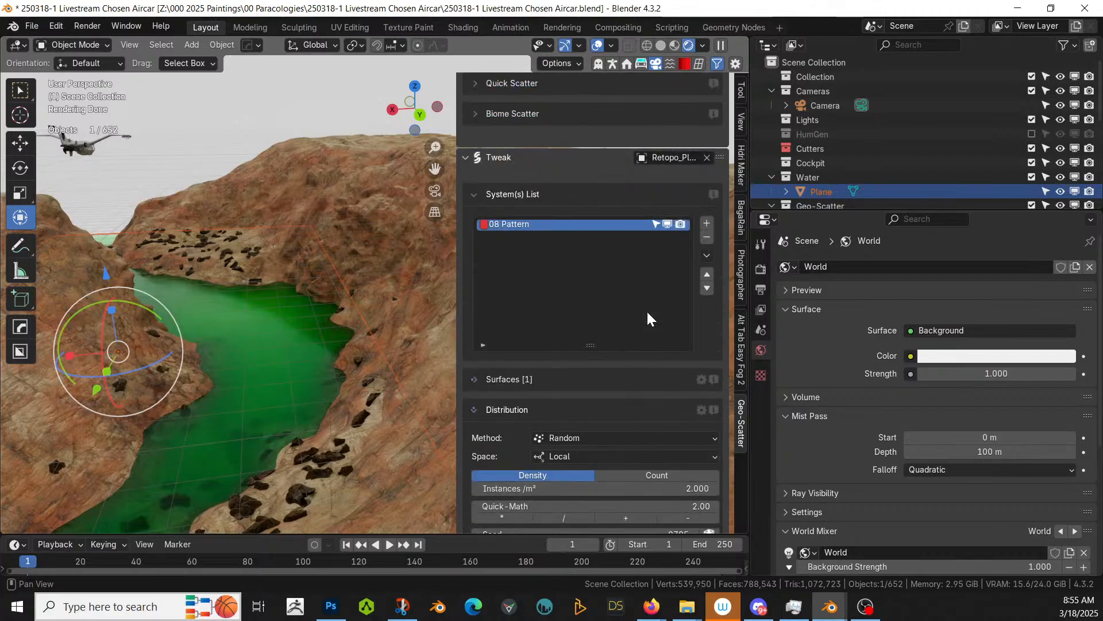
scroll(646, 309, "up", 6)
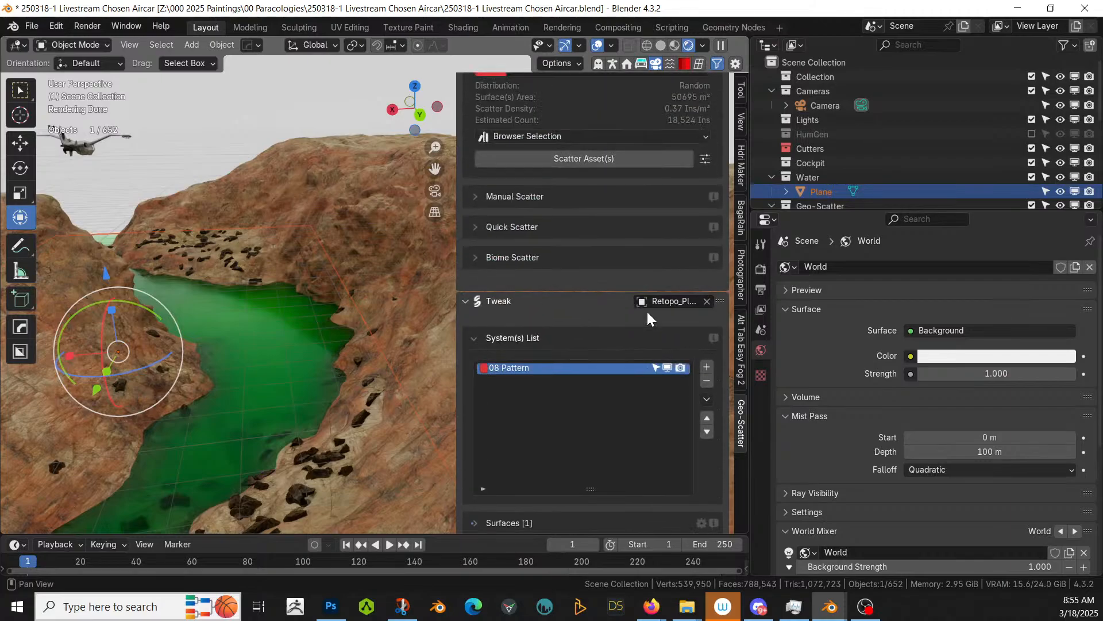
left_click(477, 257)
left_click(544, 289)
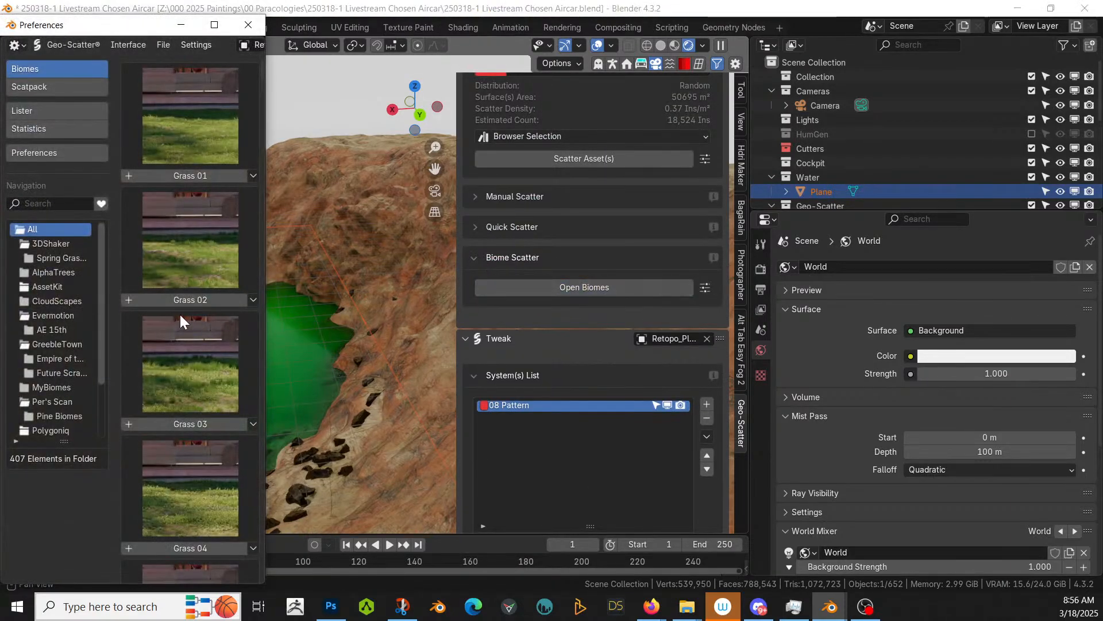
Step: Scatter Dry Biome 04 from the Polygoniq biomes onto the terrain, keeping its scatter systems hidden, and move the library window out of the way
left_click(63, 433)
scroll(159, 363, "down", 4)
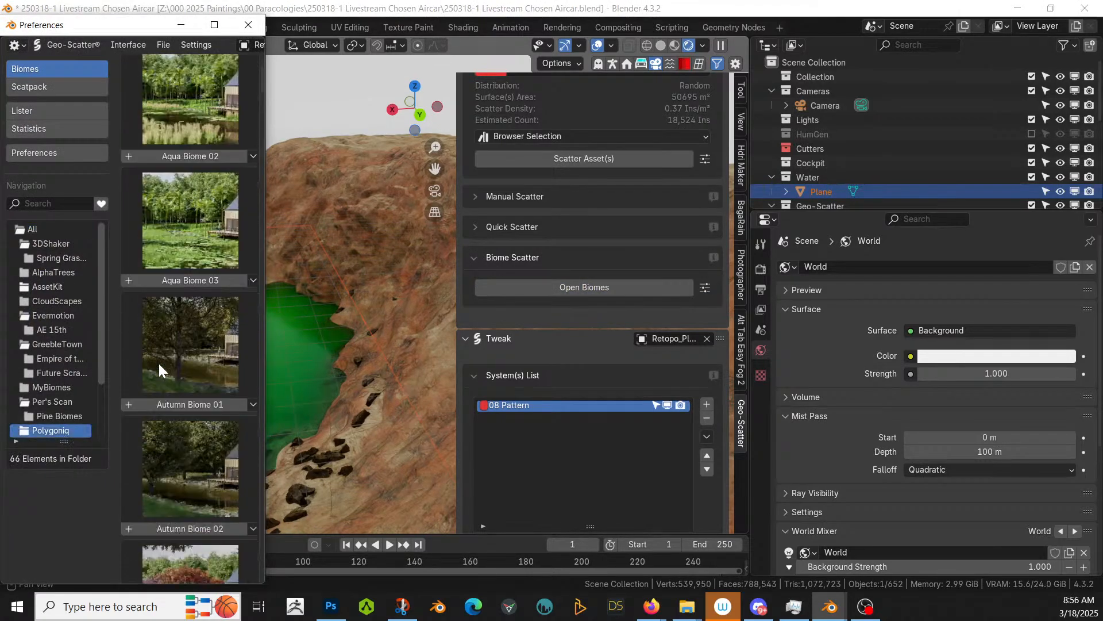
scroll(157, 361, "down", 10)
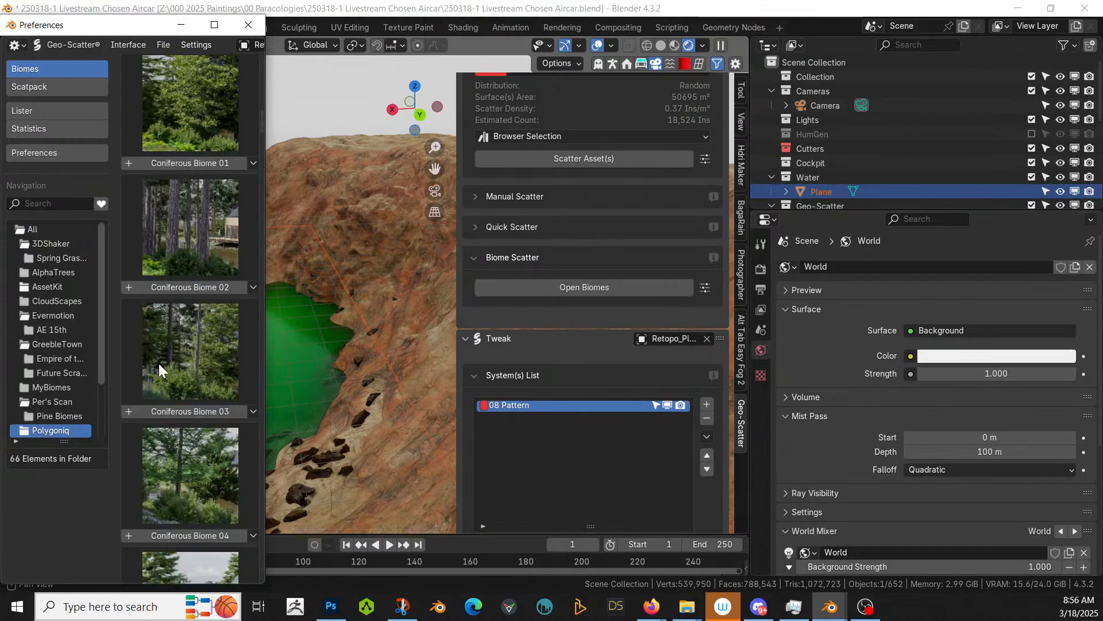
scroll(158, 363, "down", 10)
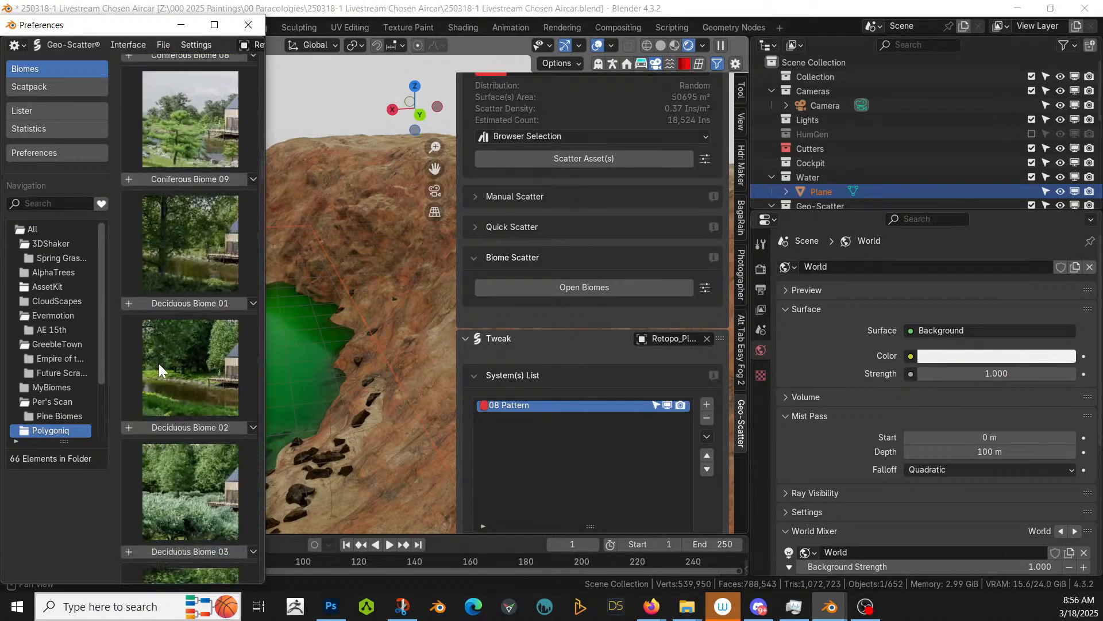
scroll(158, 363, "down", 12)
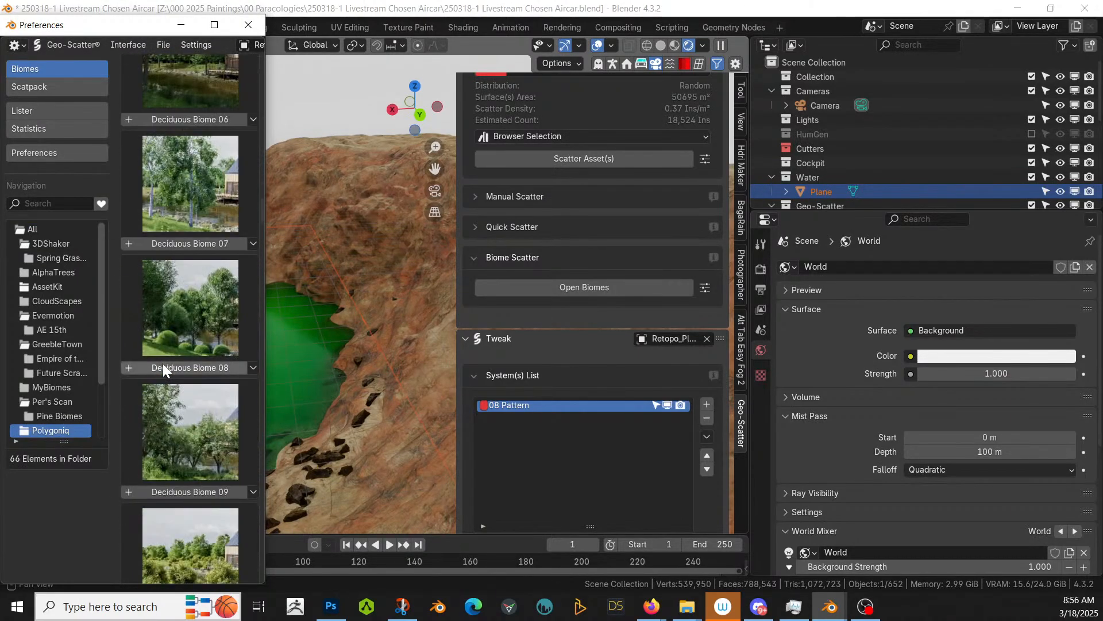
scroll(163, 363, "down", 12)
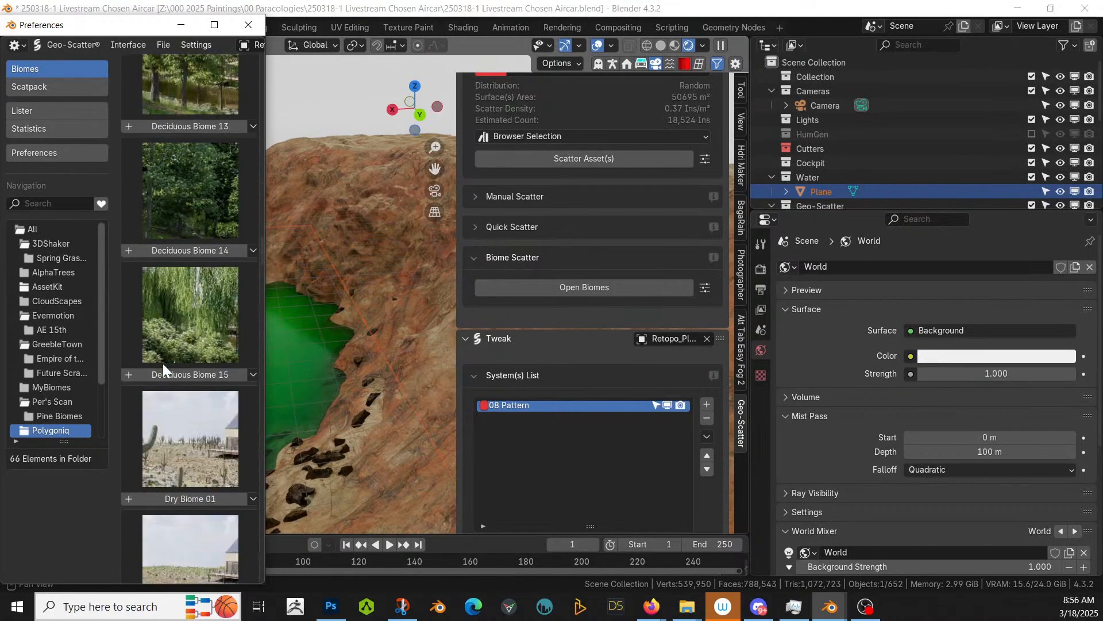
scroll(163, 363, "down", 5)
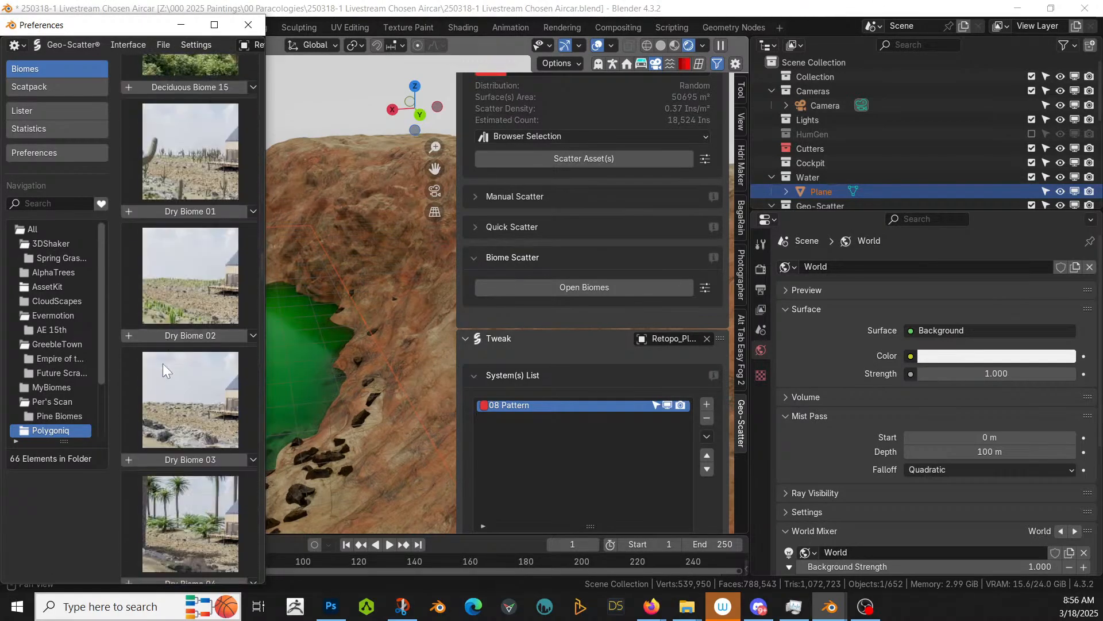
scroll(164, 498, "down", 2)
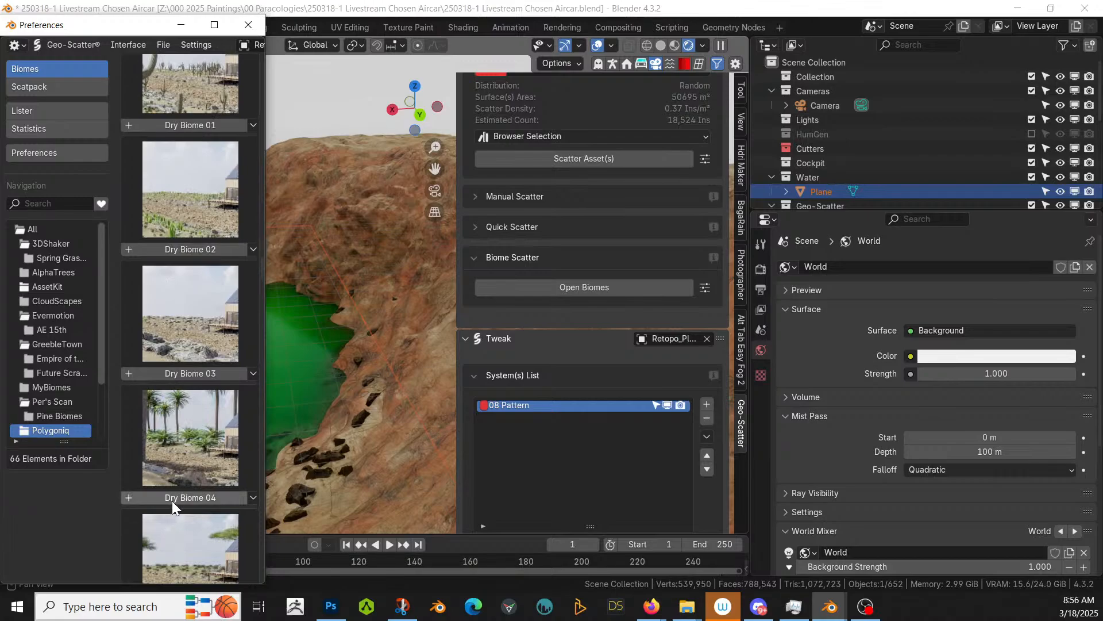
left_click(171, 500)
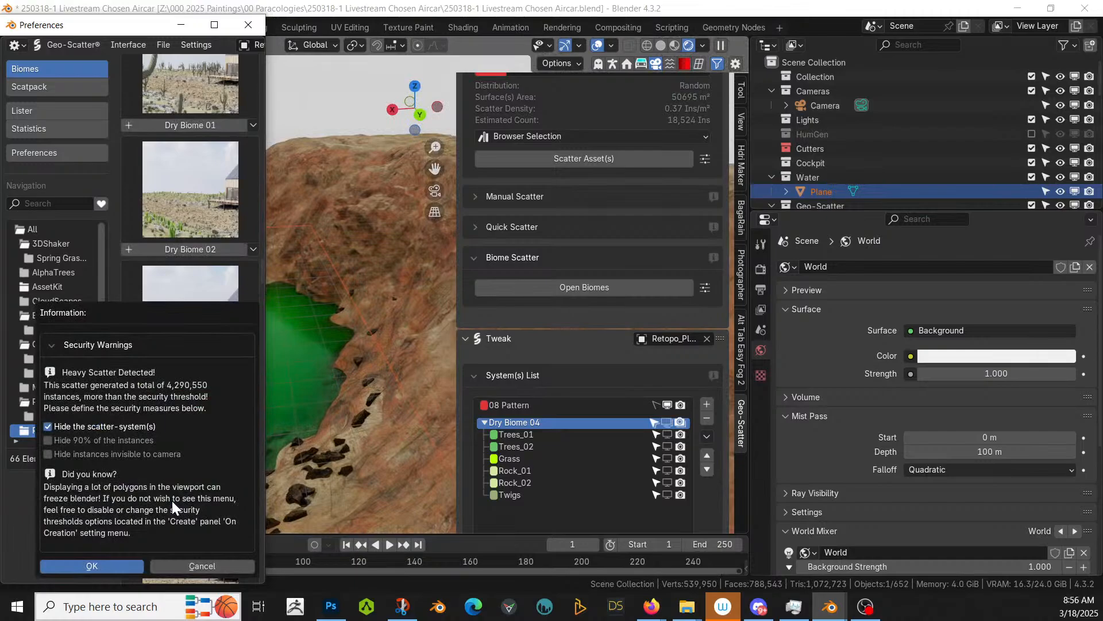
left_click(113, 567)
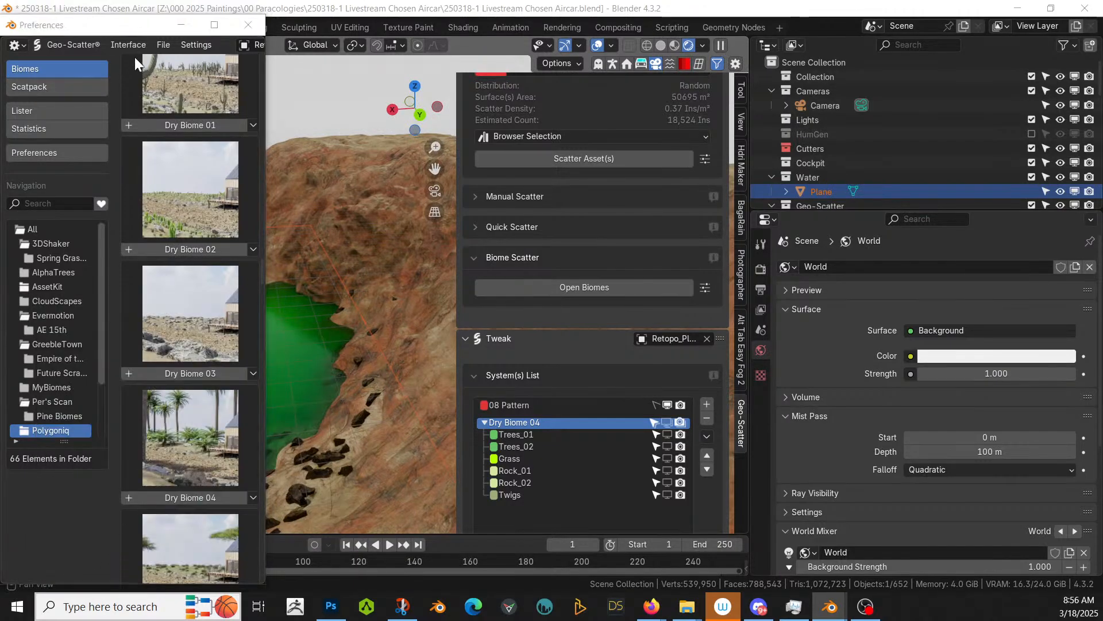
left_click_drag(130, 31, 0, 31)
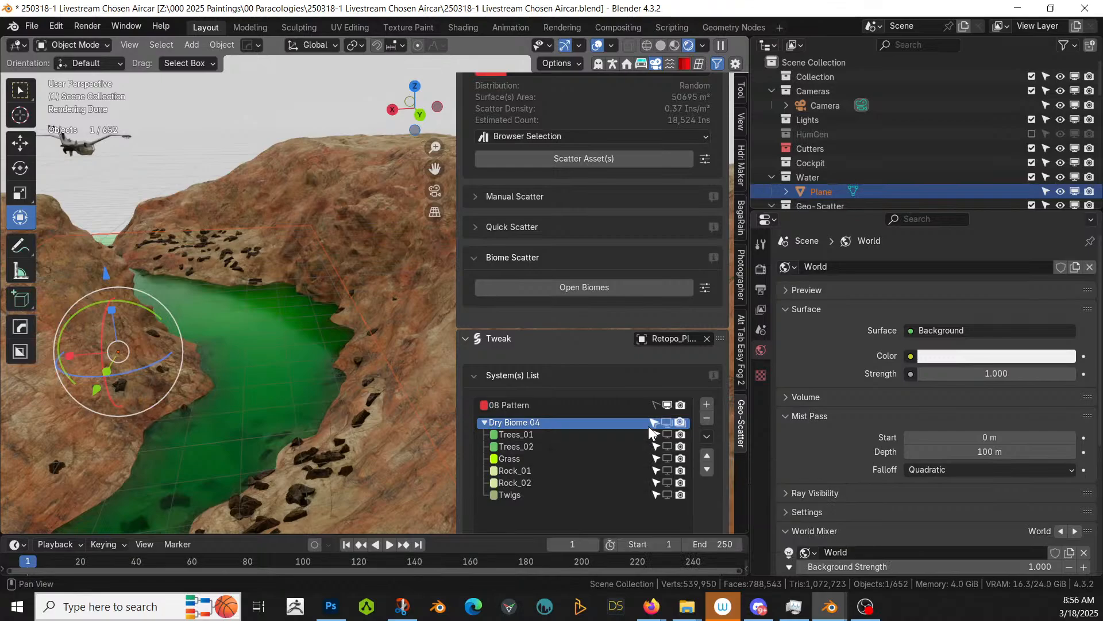
Step: Enable the Upward-Obstruction culling mask for the Dry Biome 04 group, using the Water collection as the obstruction
scroll(608, 468, "down", 3)
scroll(667, 449, "down", 6)
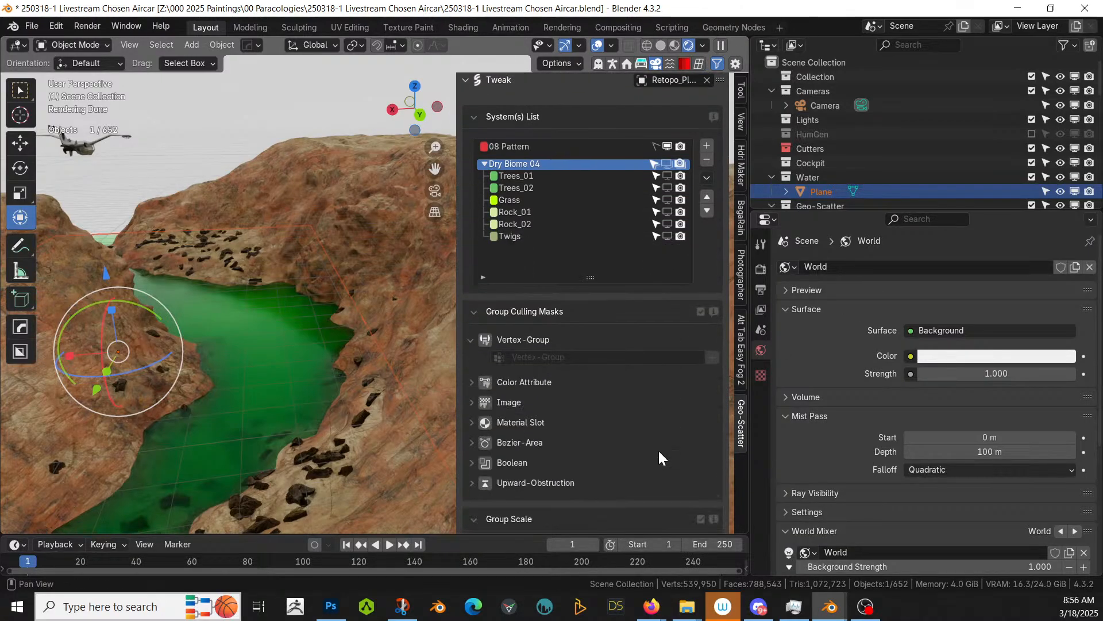
left_click(472, 483)
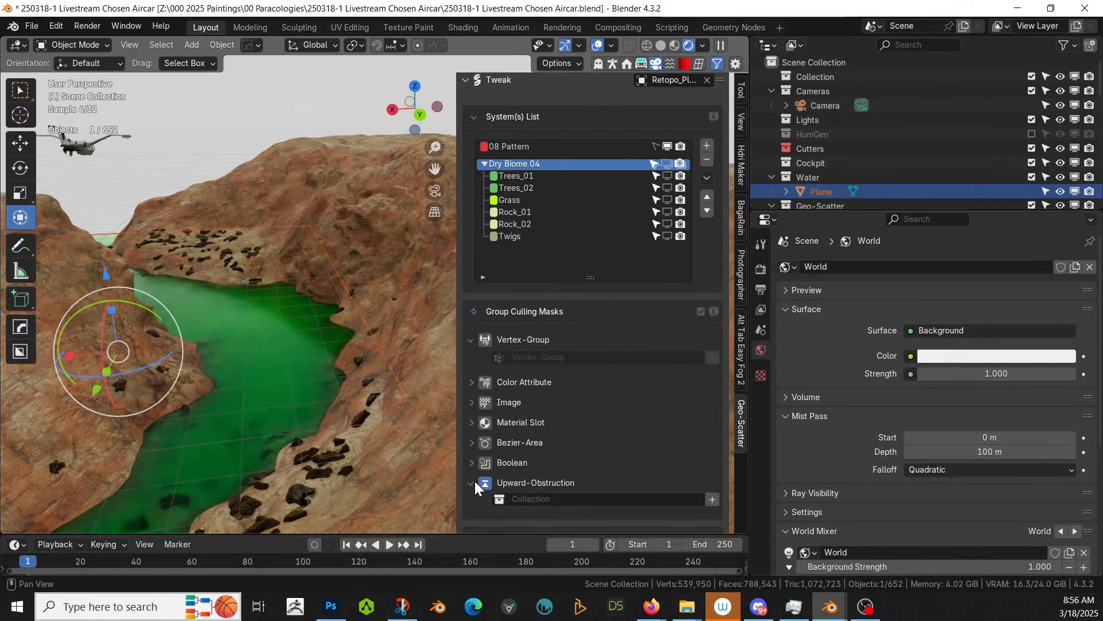
left_click(501, 498)
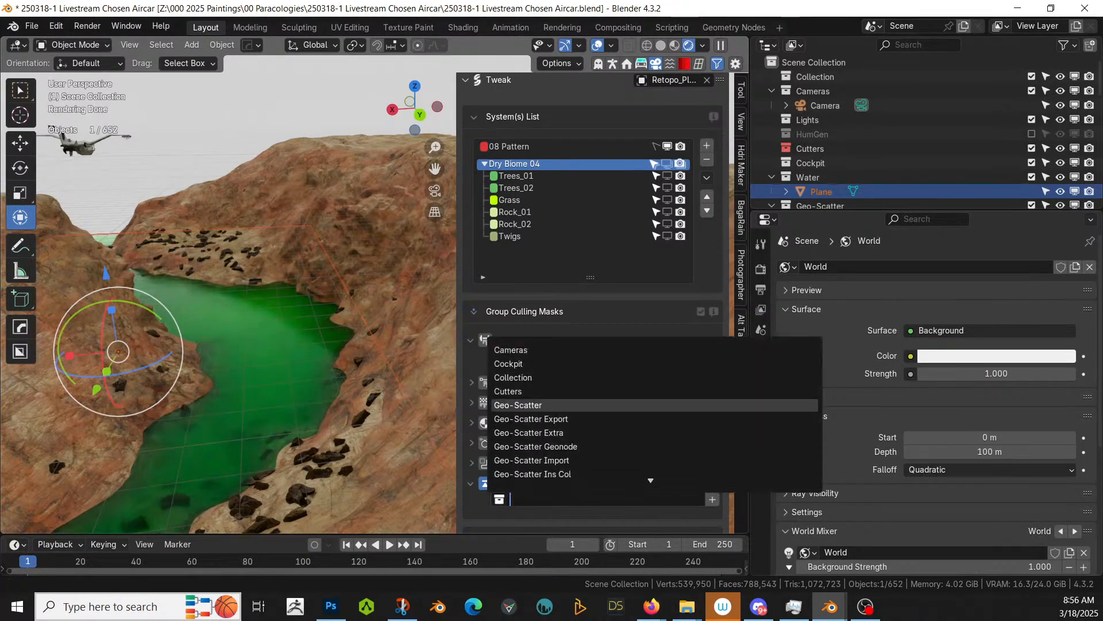
type("Water")
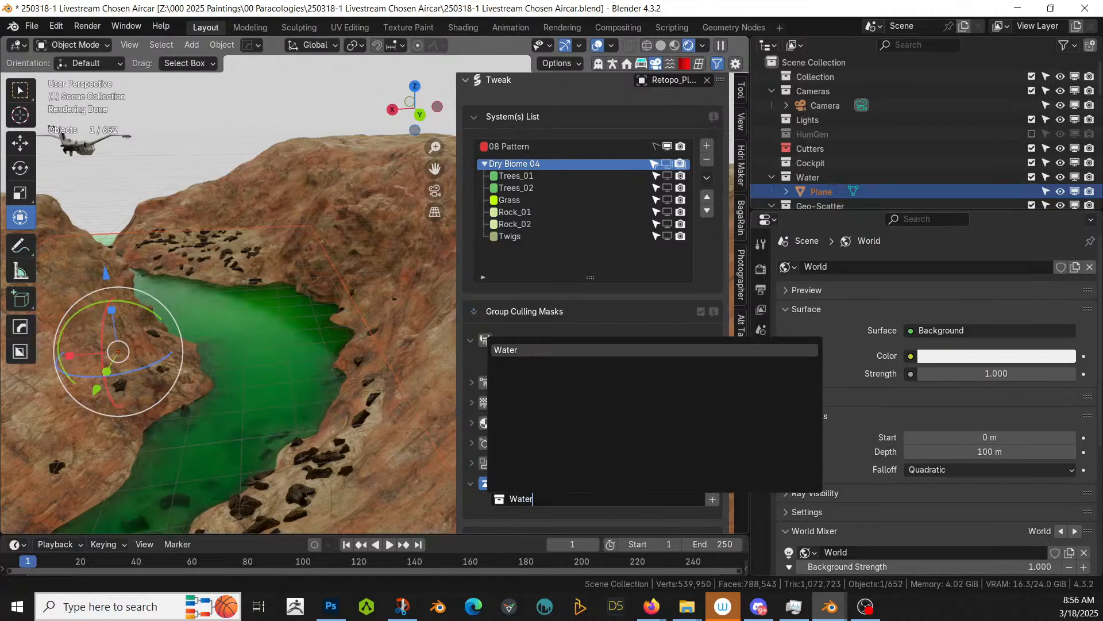
left_click(518, 350)
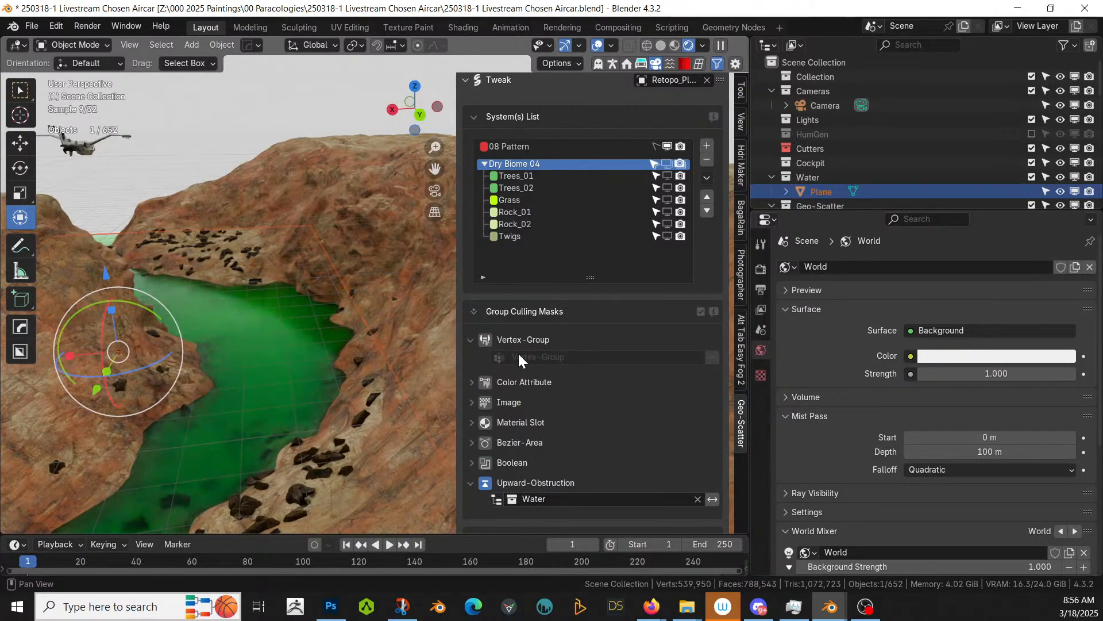
Step: Enable the abiotic Elevation filter for the Trees_01 scatter and set its maximal range to 40%
left_click(527, 175)
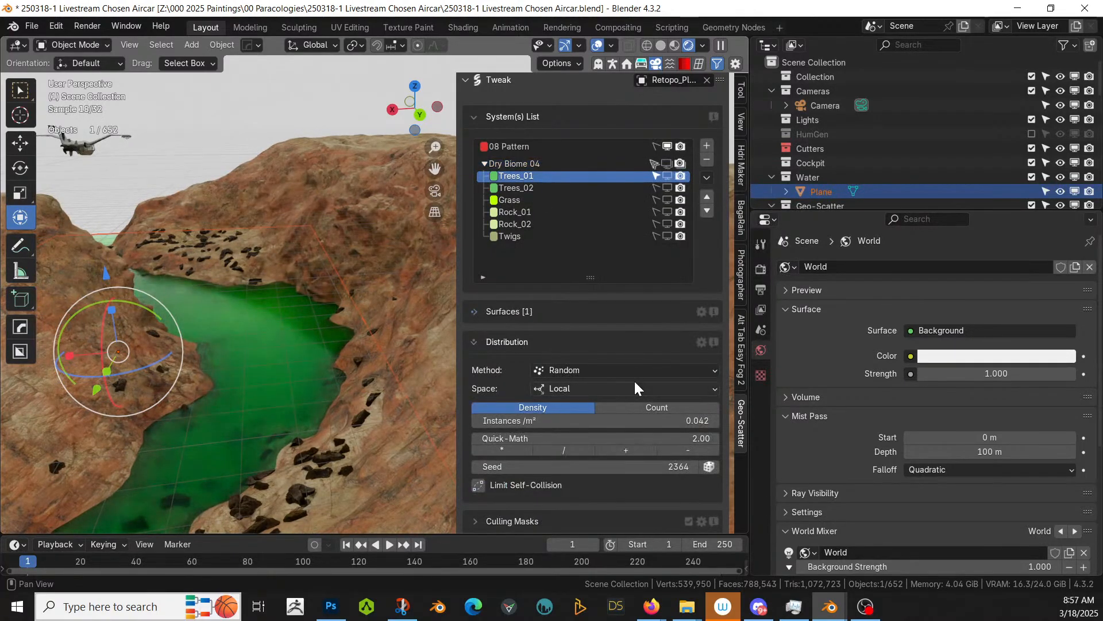
scroll(635, 382, "down", 8)
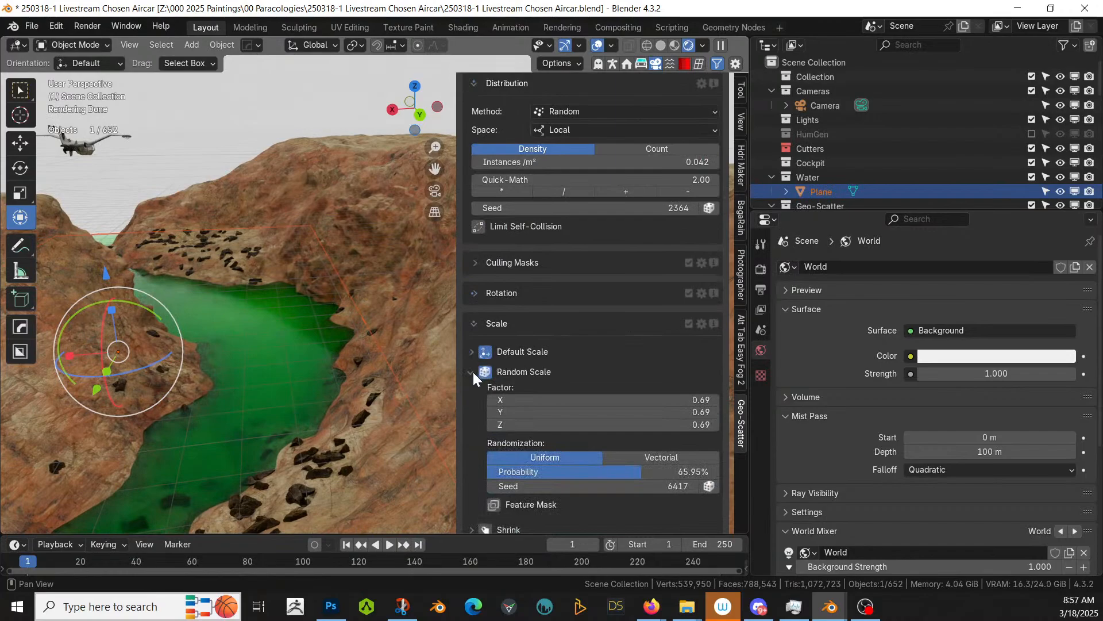
left_click(478, 318)
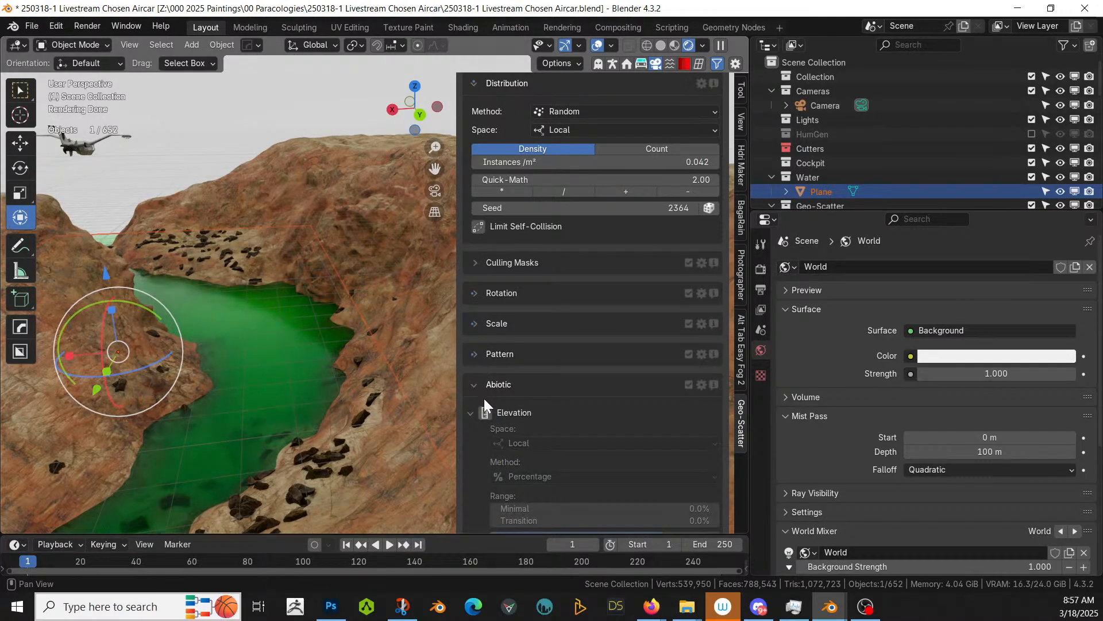
scroll(552, 402, "down", 3)
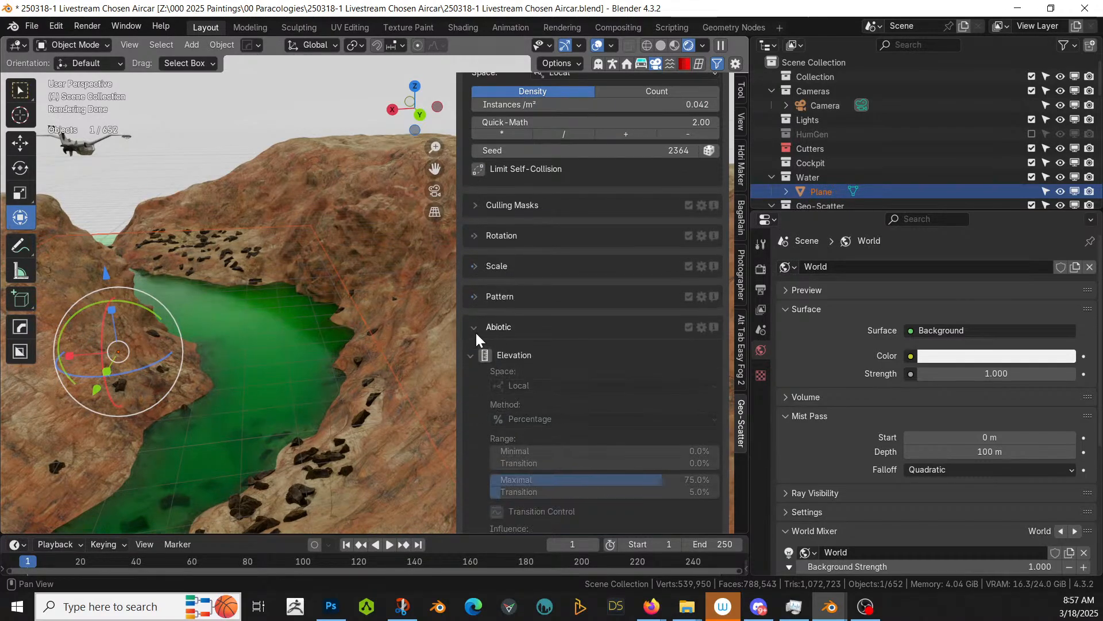
left_click(484, 353)
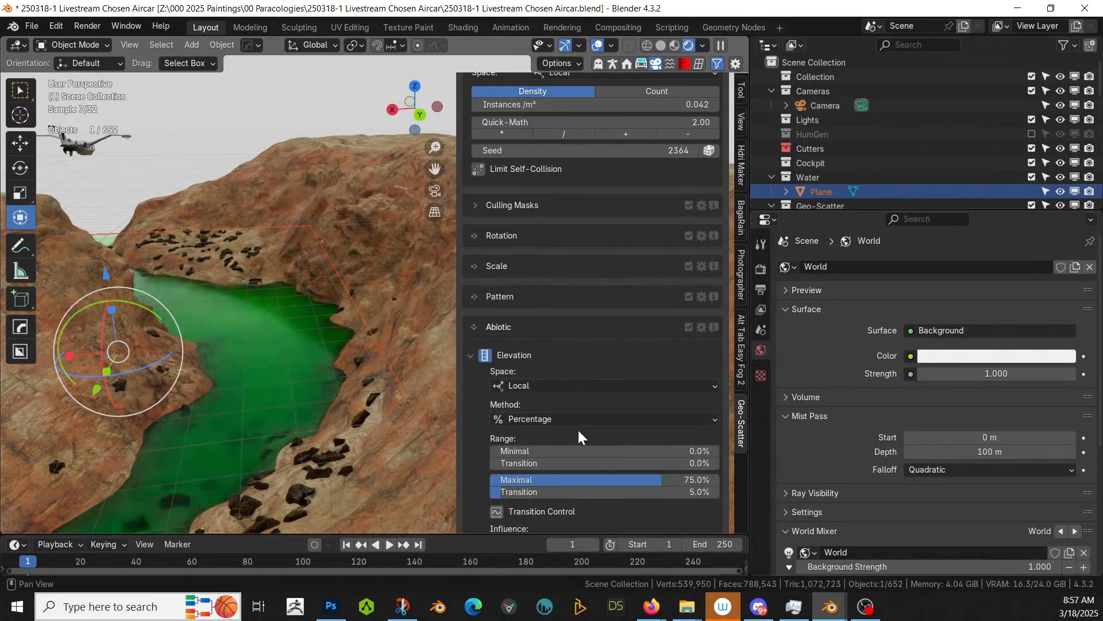
left_click(657, 481)
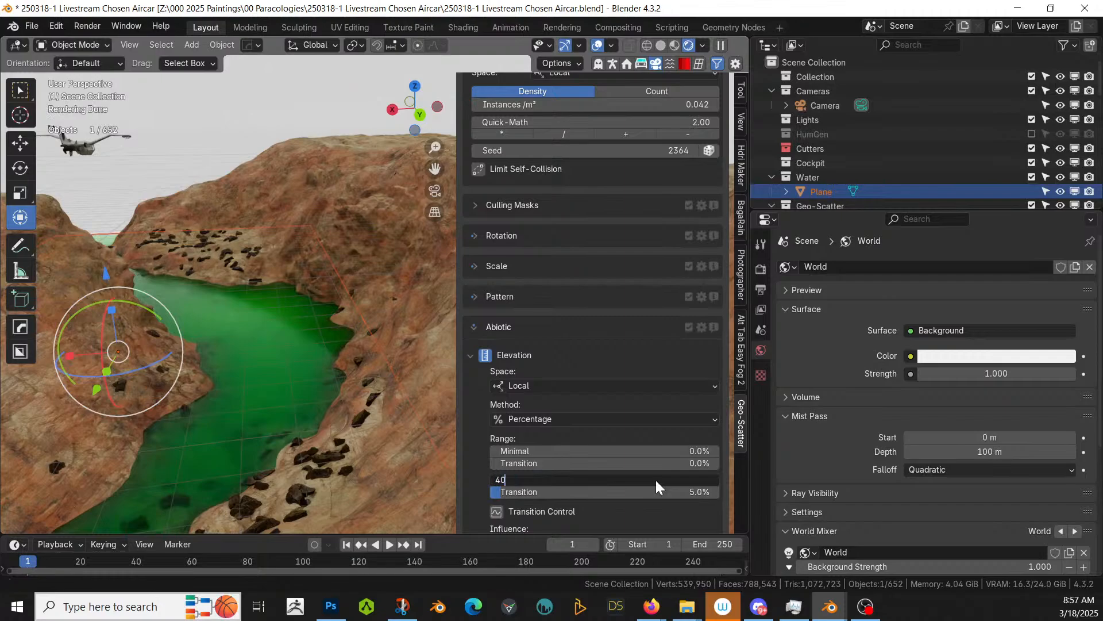
key("Return")
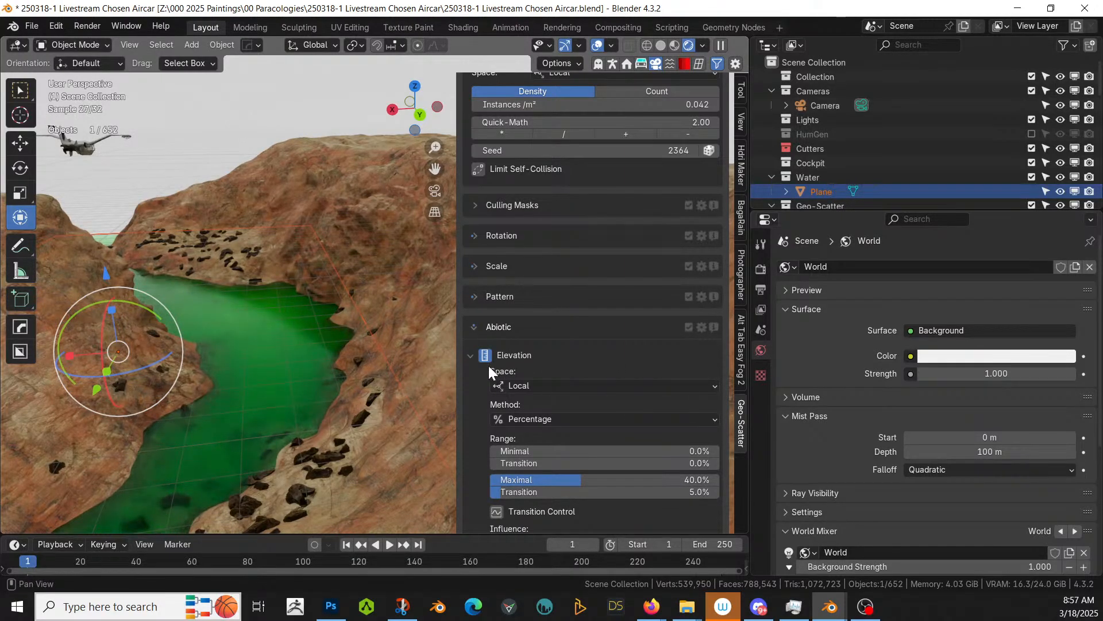
Step: Enable the abiotic Slope filter for the Trees_01 scatter, keeping its maximal angle at 15°
left_click(470, 354)
scroll(554, 369, "down", 3)
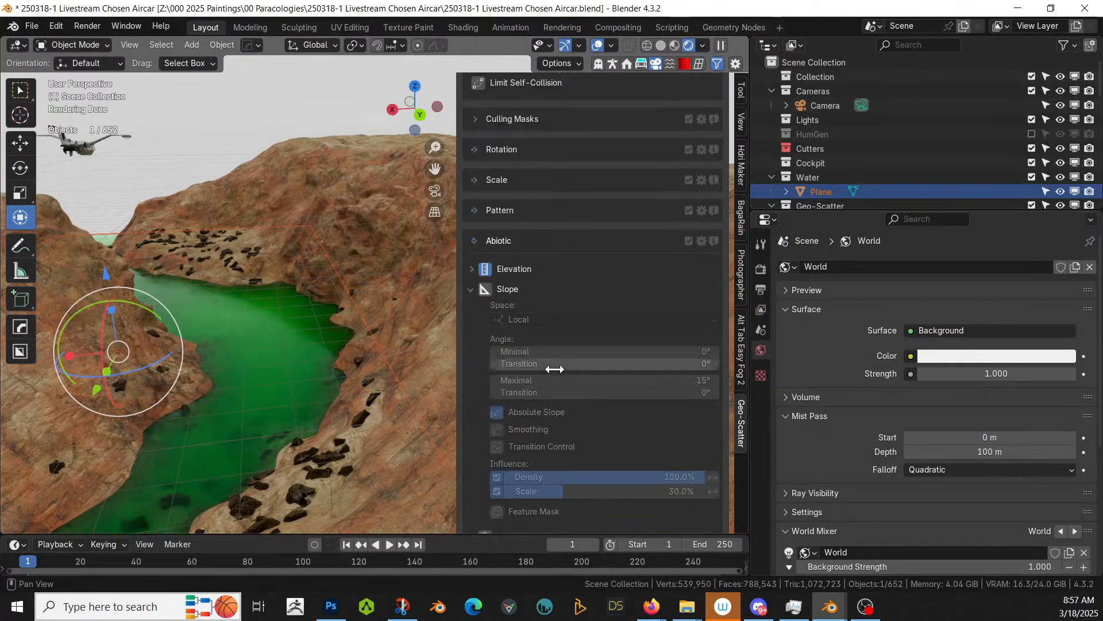
left_click(491, 291)
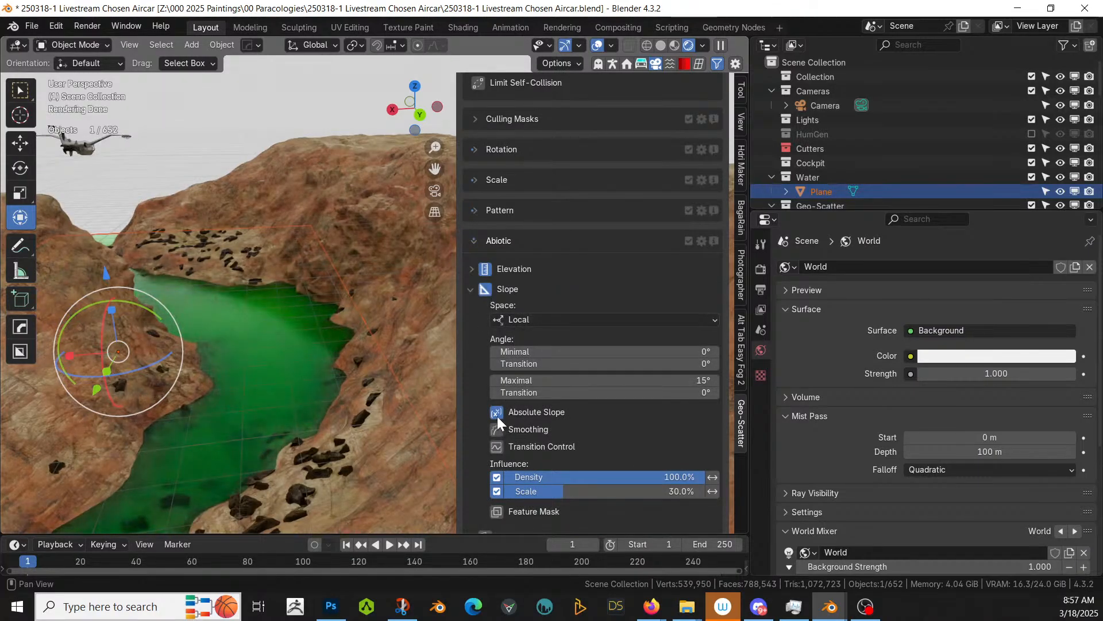
Step: Show the Trees_01 scatter in the viewport, and exclude the Geo-Scatter collection from the view layer
scroll(604, 326, "up", 14)
scroll(605, 326, "up", 1)
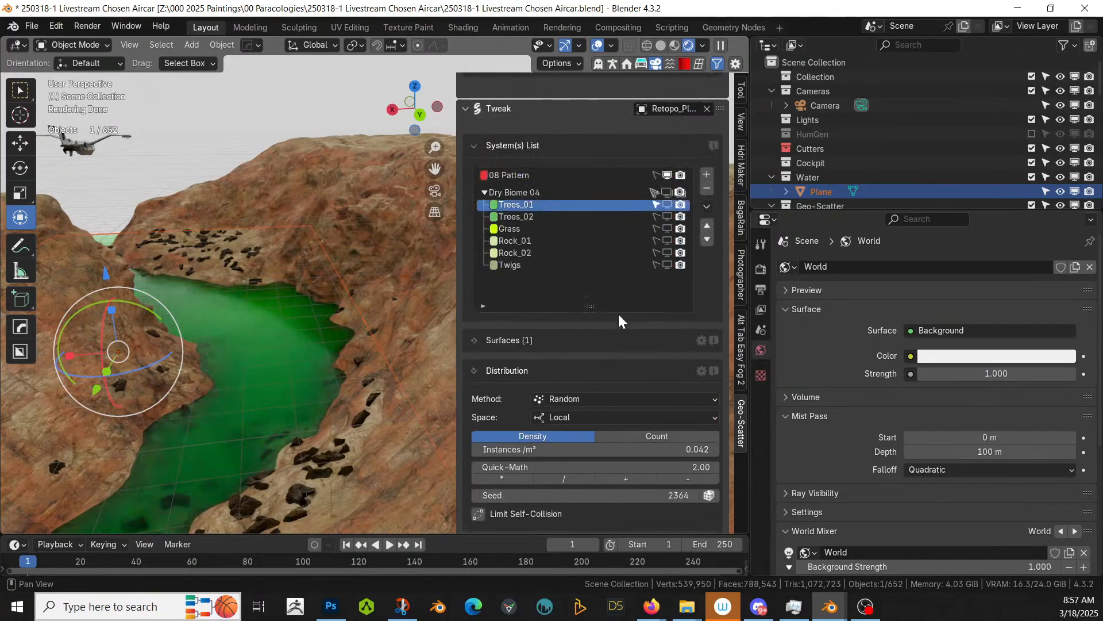
left_click(666, 203)
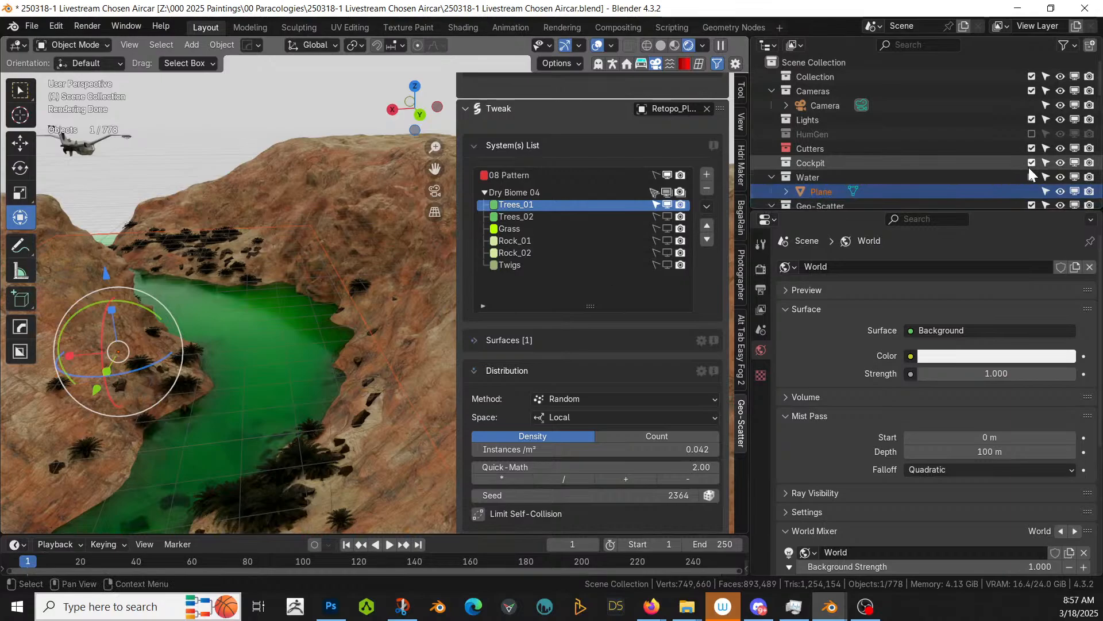
left_click(1033, 204)
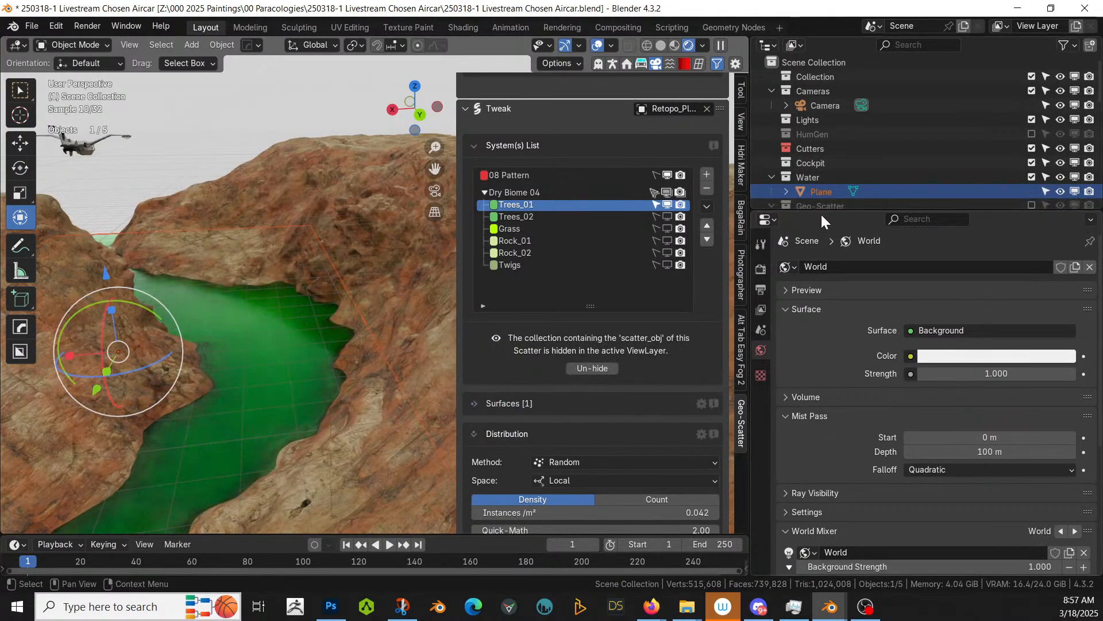
Step: Enable the abiotic Elevation filter for the Trees_02 scatter and set its maximal range to 40%
left_click(592, 217)
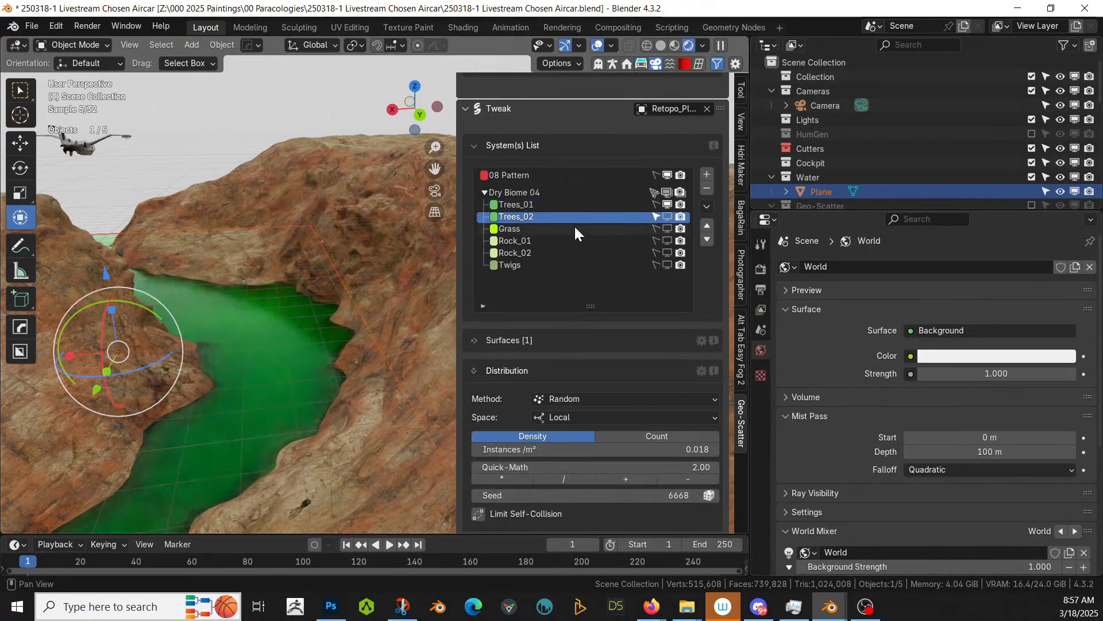
scroll(572, 350, "down", 10)
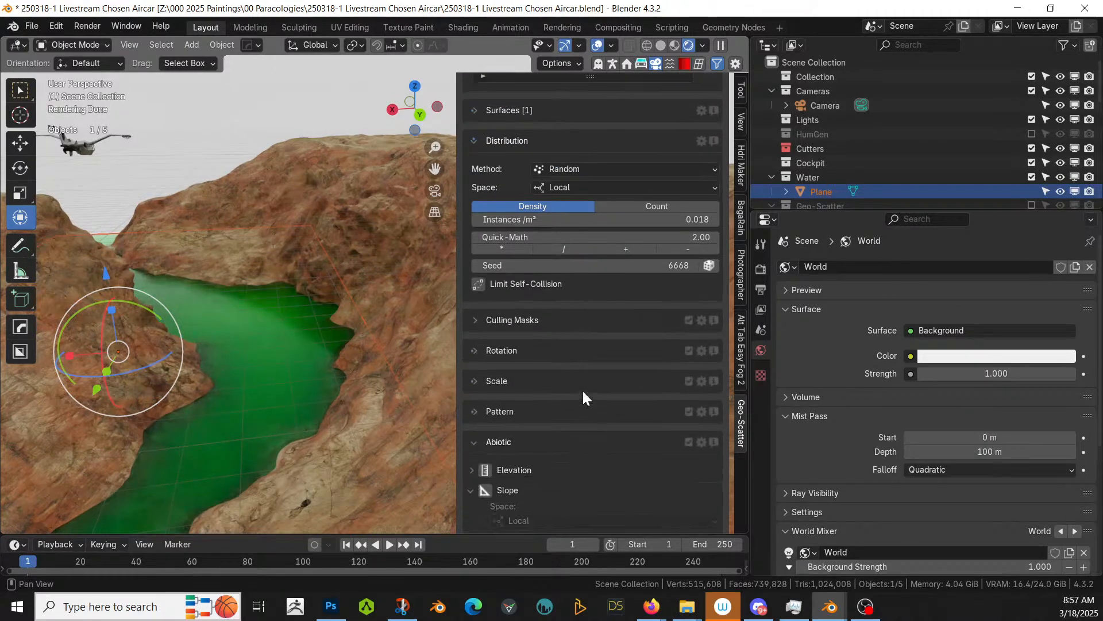
scroll(581, 388, "down", 6)
left_click(485, 328)
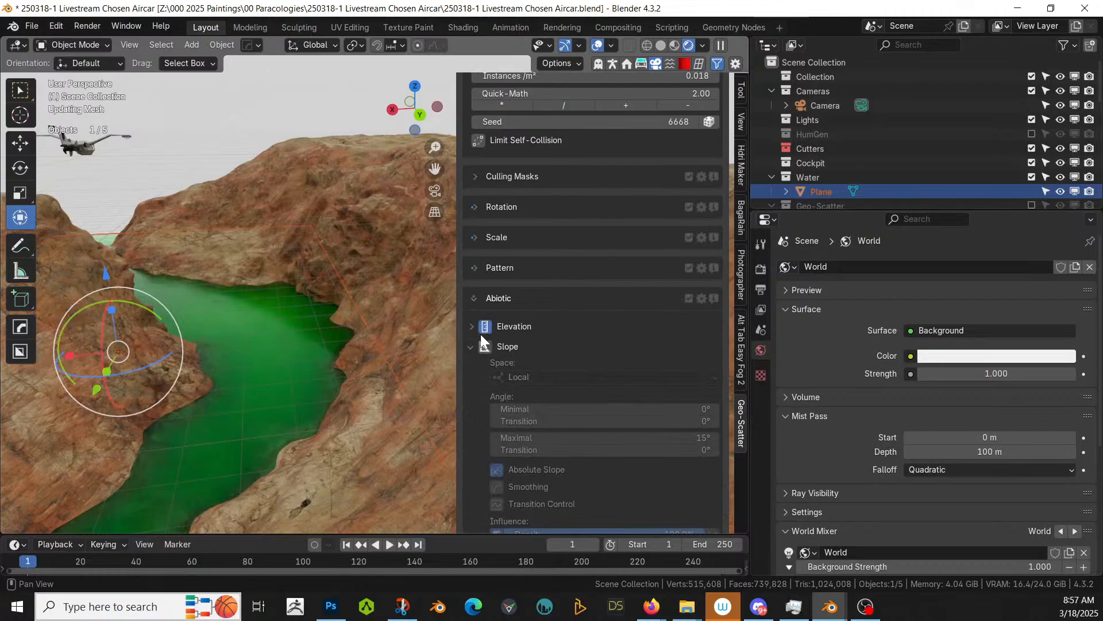
left_click(472, 327)
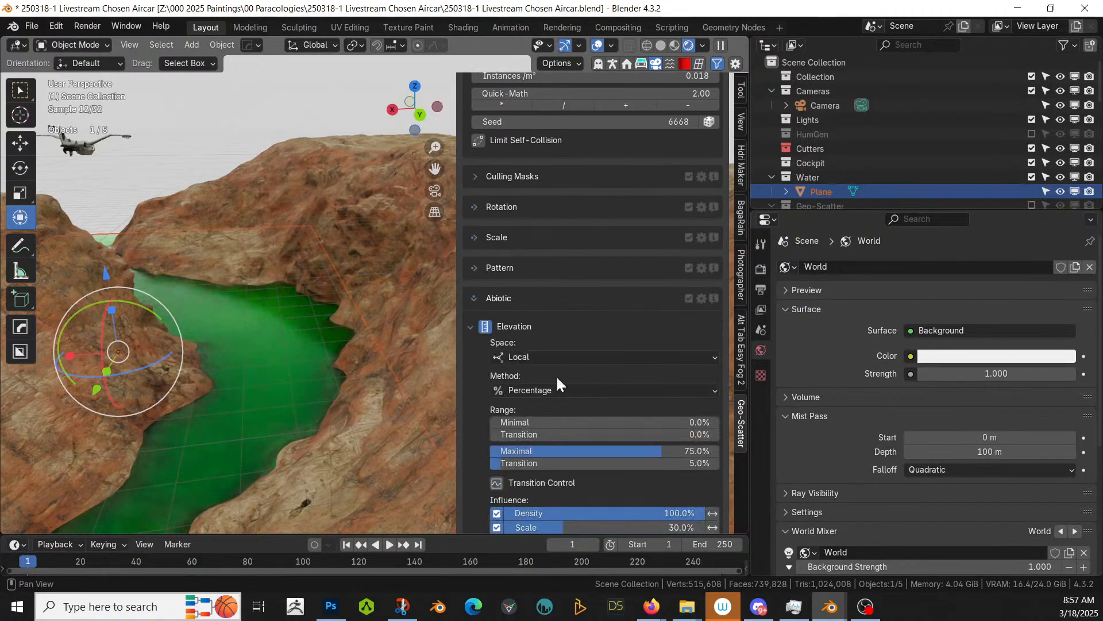
left_click(625, 453)
type("40")
key("Return")
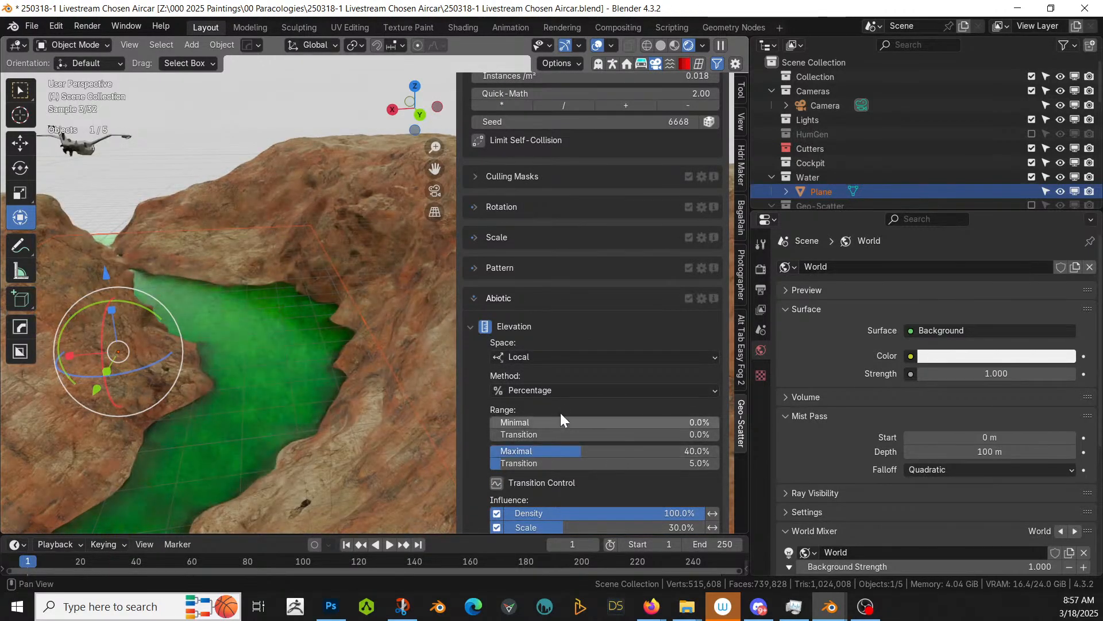
Step: Enable the abiotic Slope filter for the Trees_02 scatter, keeping its maximal angle at 15°
scroll(517, 353, "down", 10)
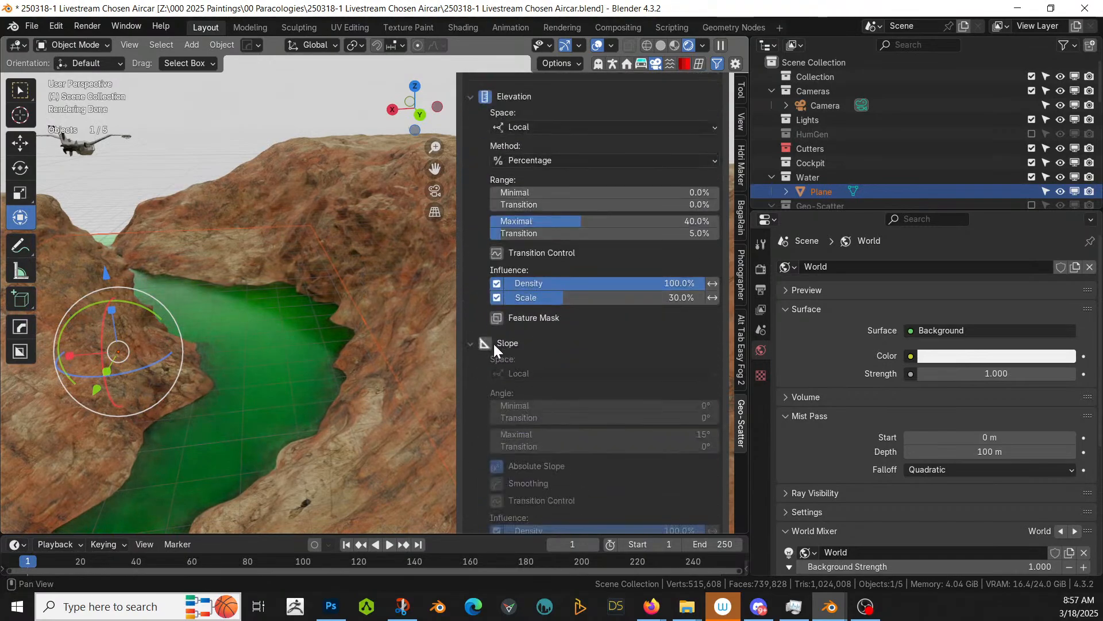
left_click(484, 343)
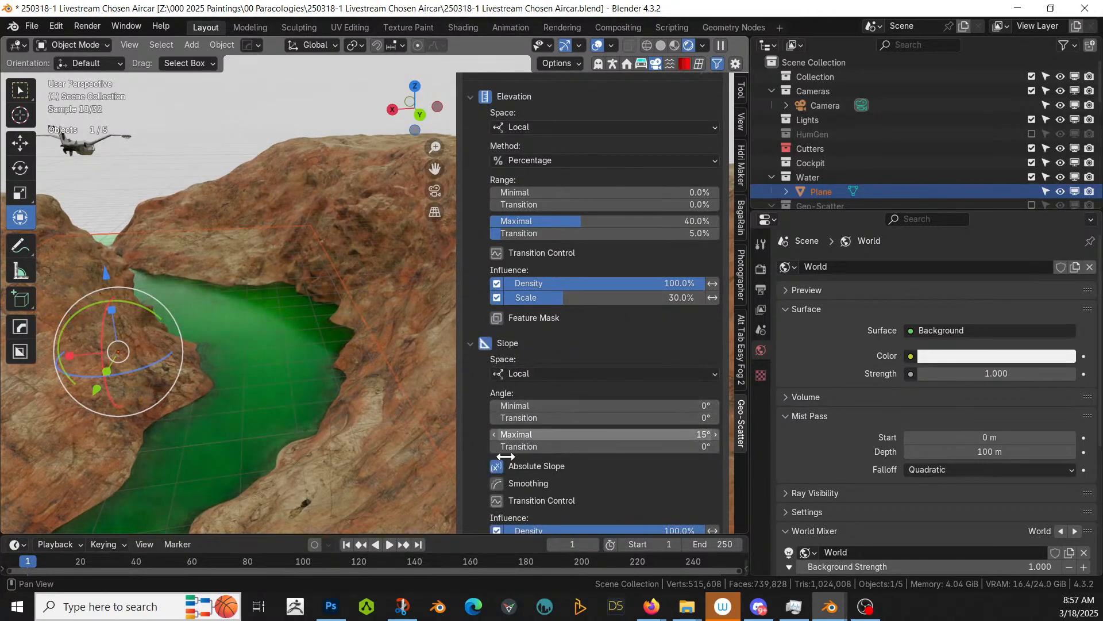
scroll(575, 405, "up", 13)
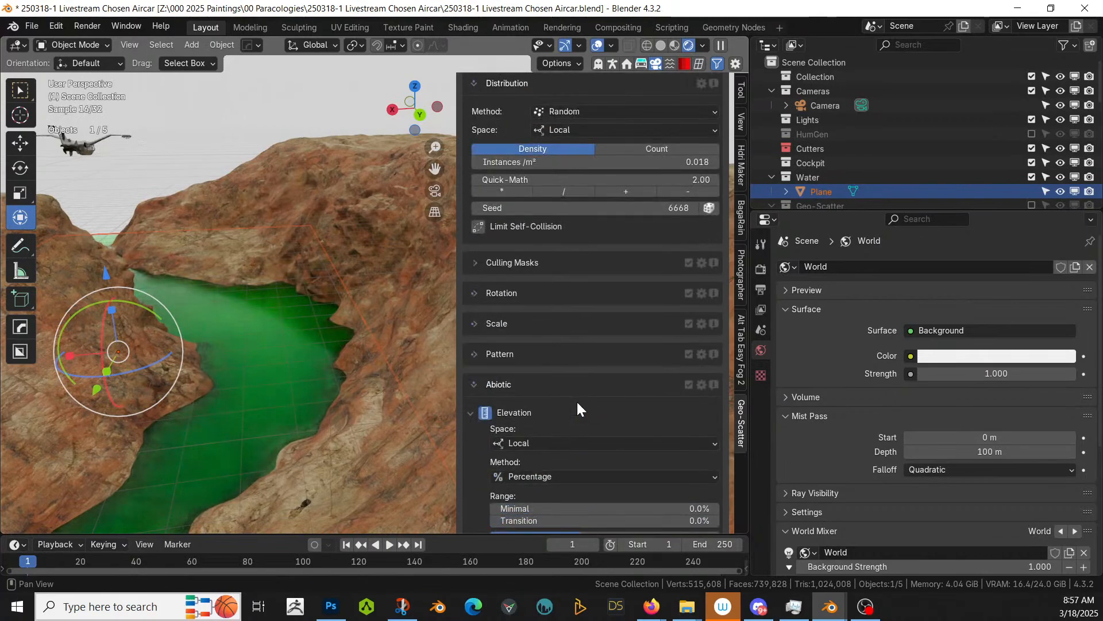
Step: Enable the abiotic Elevation filter for the Grass scatter and set its maximal range to 40%
scroll(577, 400, "up", 13)
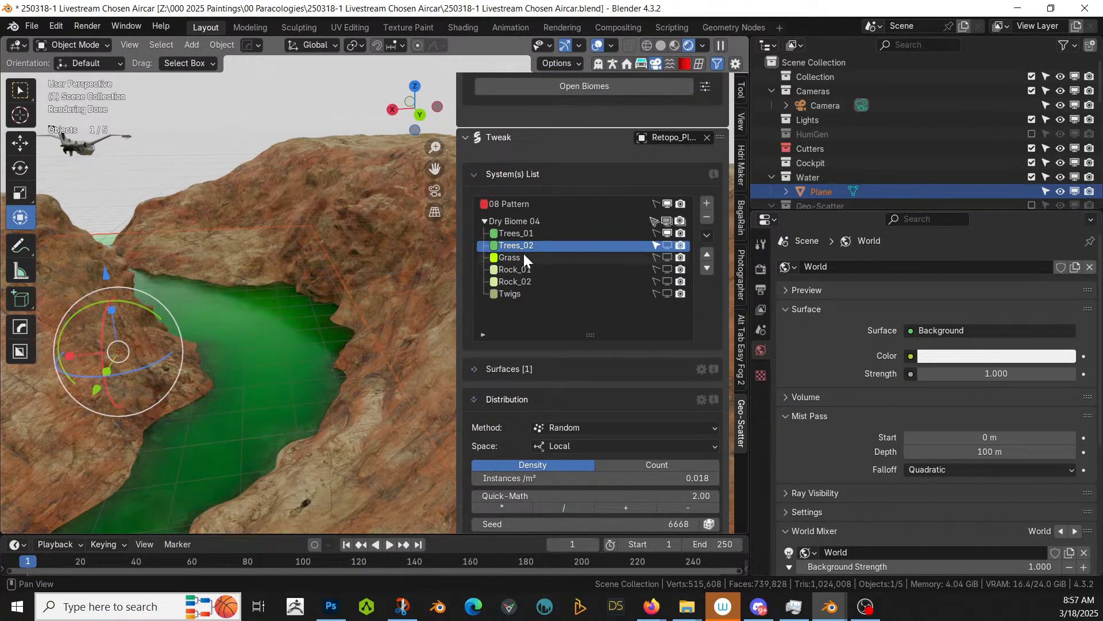
left_click(523, 257)
scroll(564, 346, "down", 12)
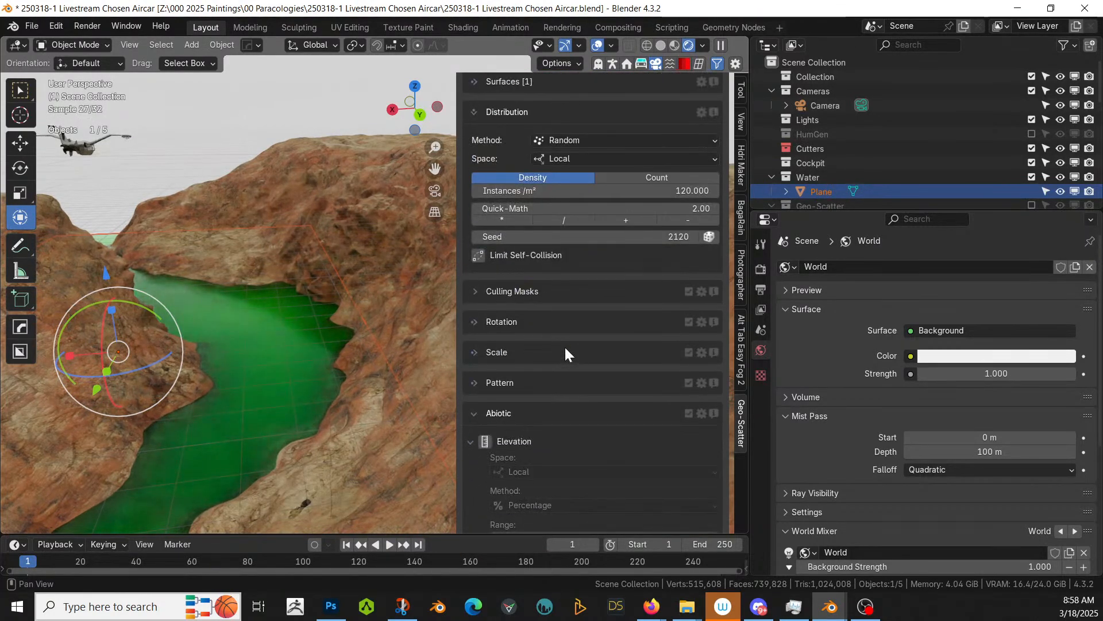
left_click(486, 439)
scroll(505, 445, "down", 4)
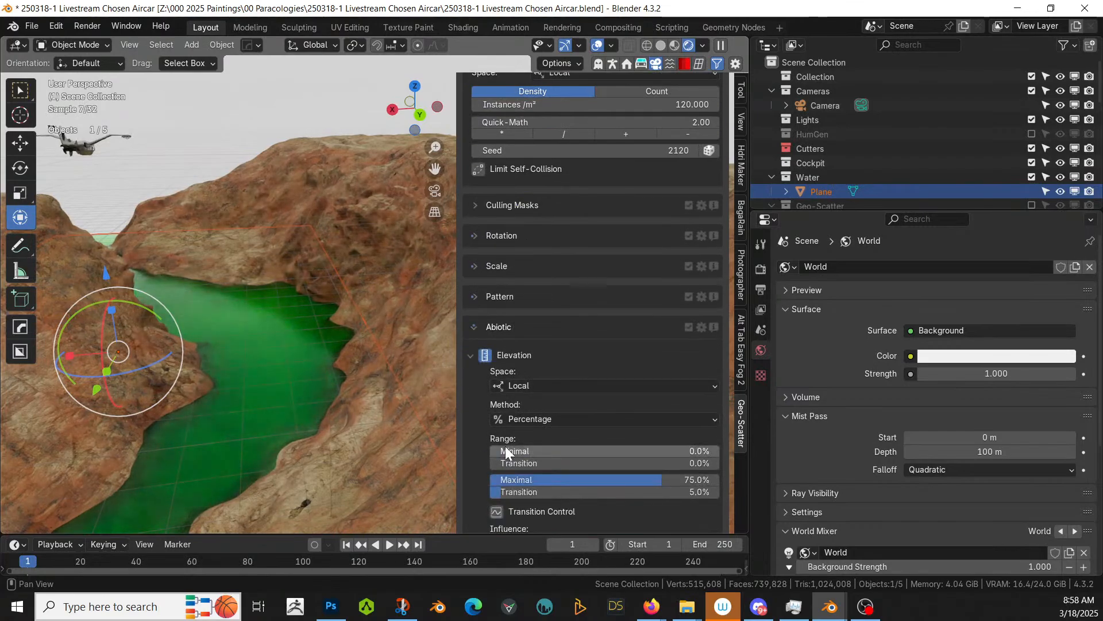
left_click(550, 479)
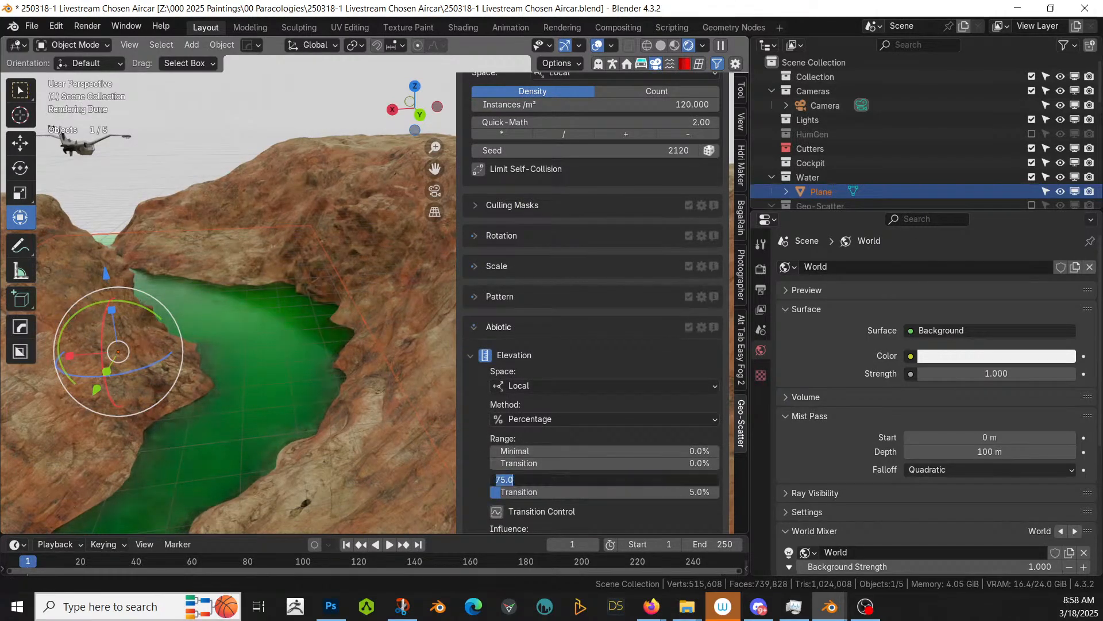
type("40")
key("Return")
Step: Enable the abiotic Slope filter for the Grass scatter and enter 220 as its maximal angle
scroll(556, 433, "down", 5)
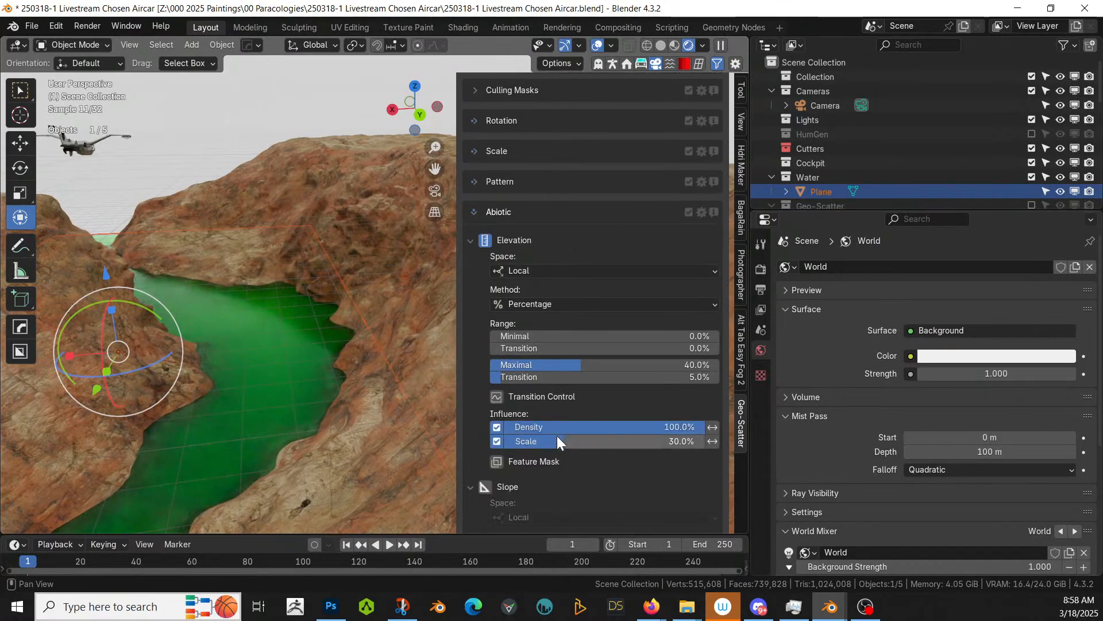
scroll(557, 436, "down", 3)
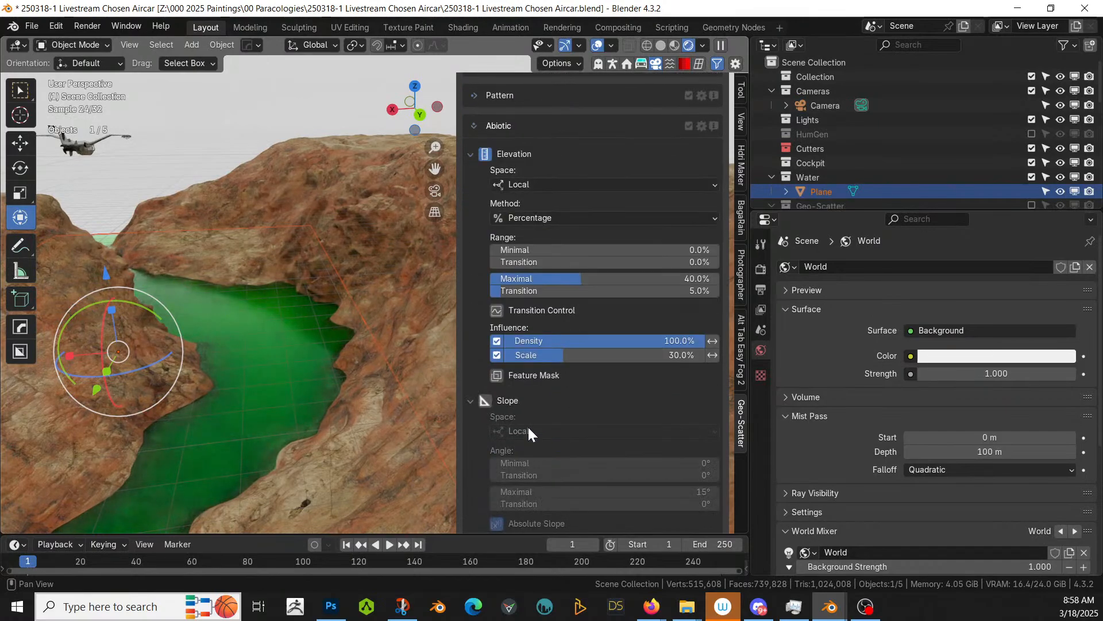
left_click(485, 400)
left_click(583, 490)
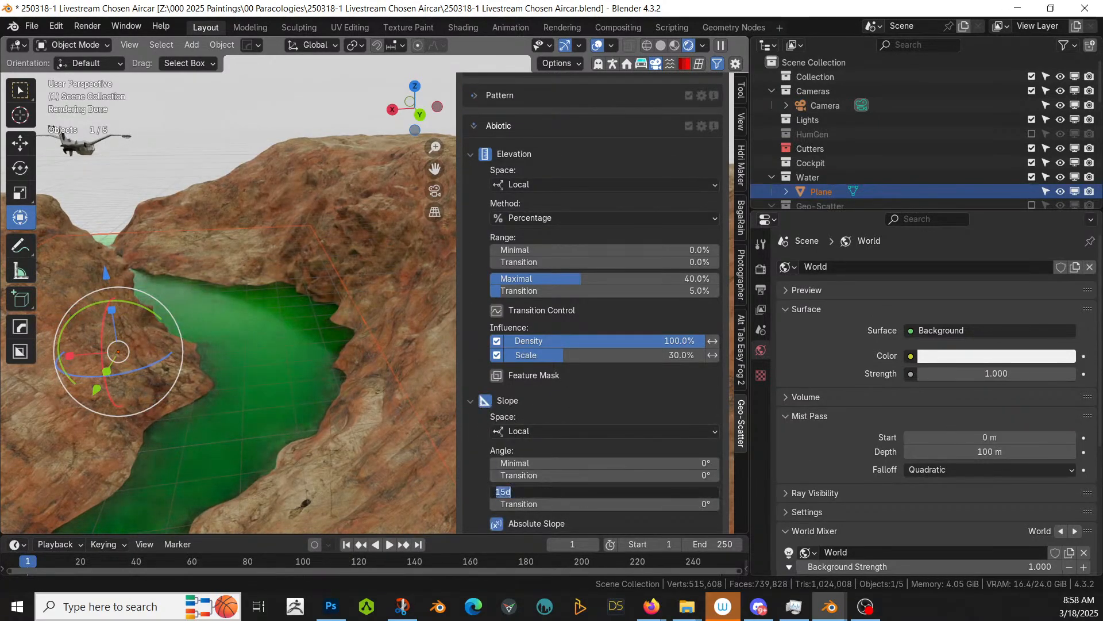
type("220")
key("Return")
Step: Enable the abiotic Elevation filter for the Rock_01 scatter and set its maximal range to 40%
scroll(547, 416, "up", 4)
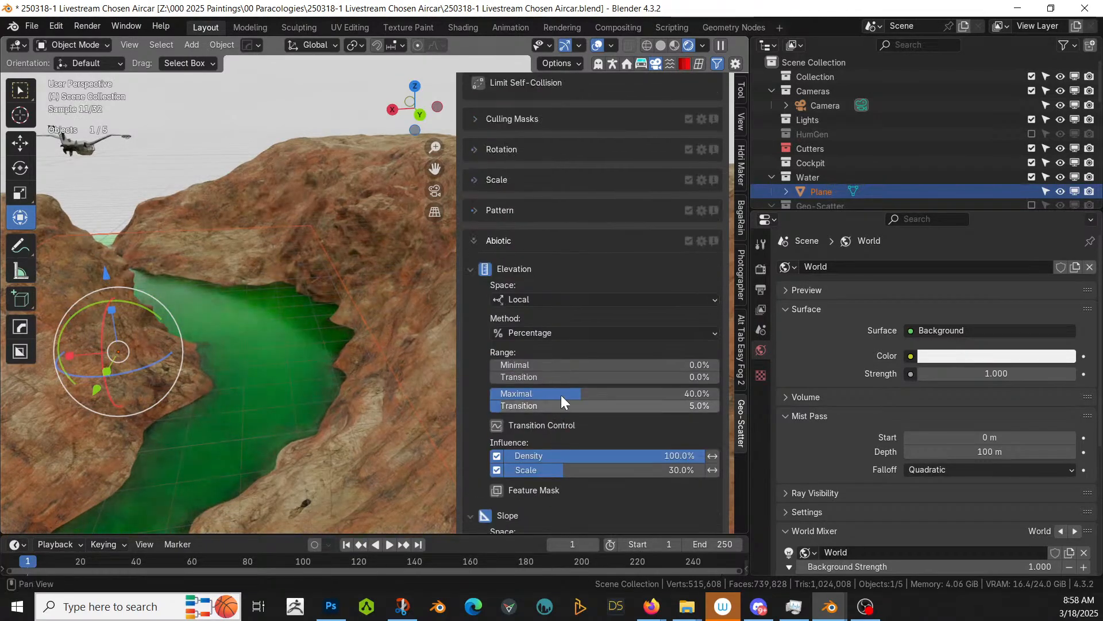
scroll(561, 394, "up", 10)
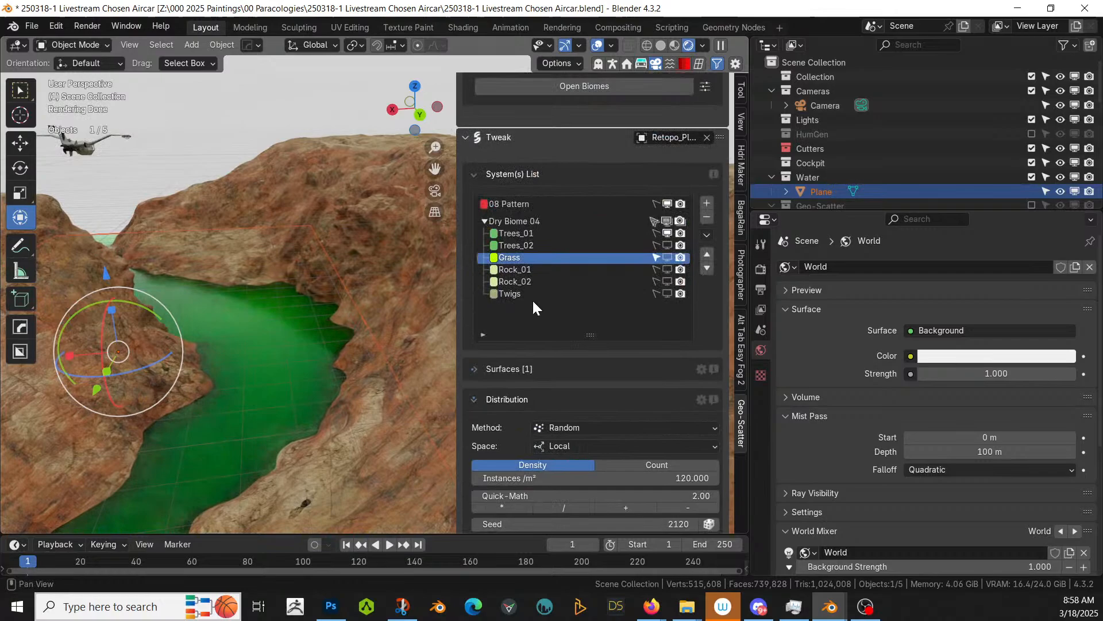
left_click(527, 269)
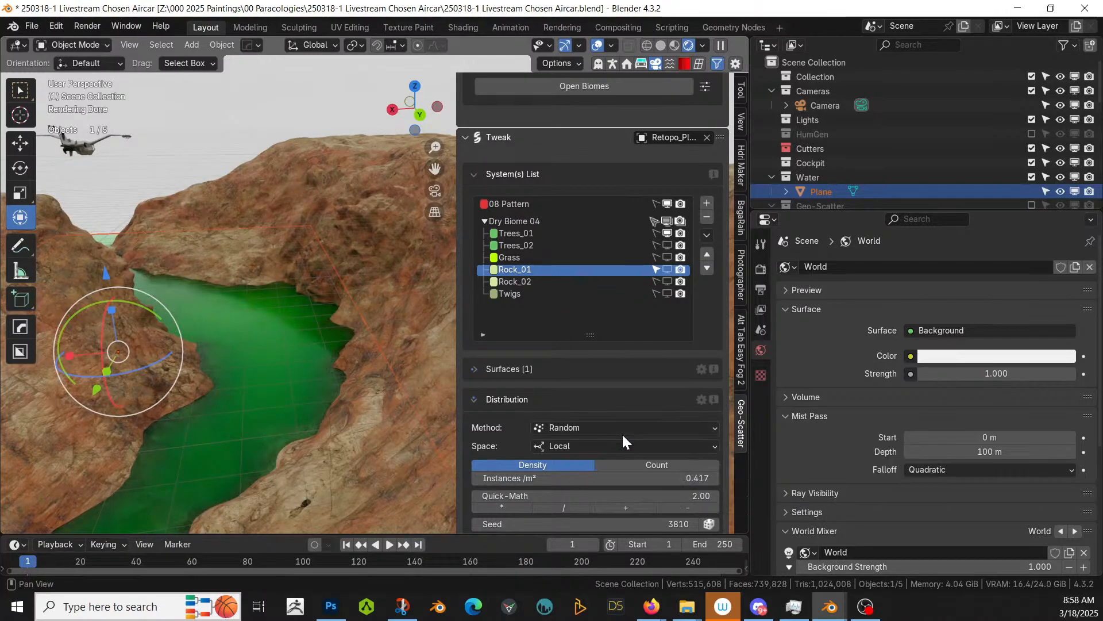
scroll(618, 412, "down", 12)
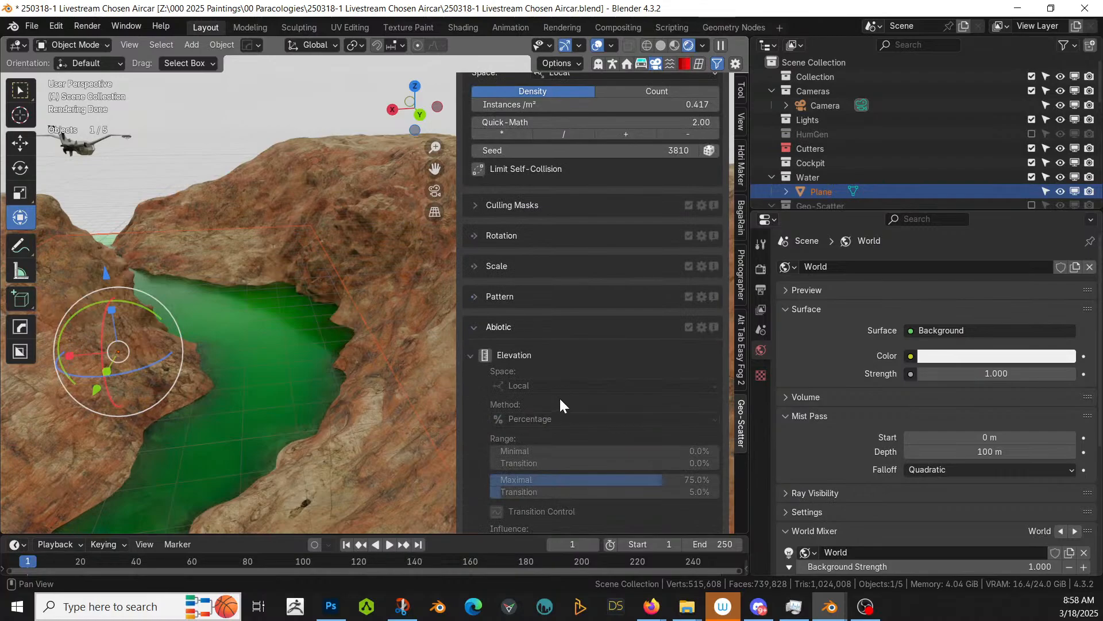
left_click(487, 355)
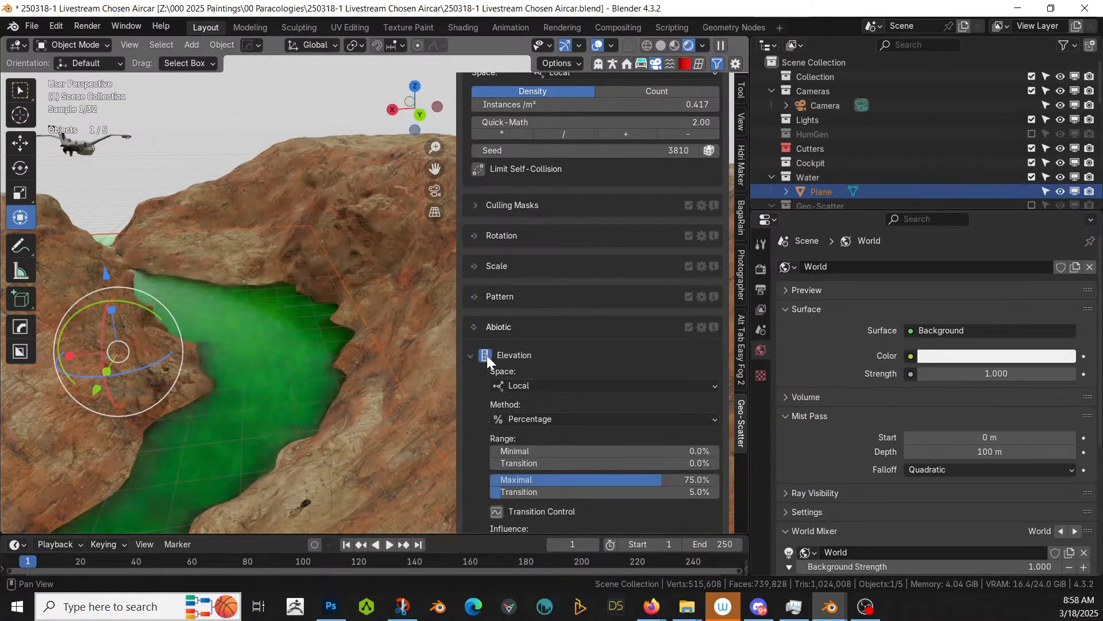
left_click(607, 480)
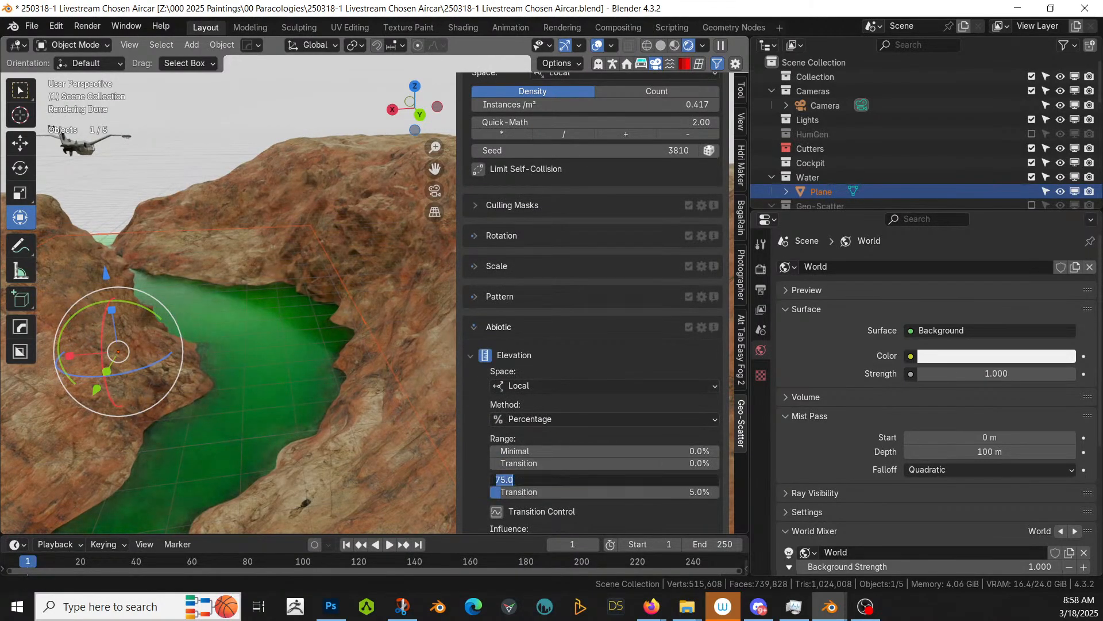
type("40")
key("Return")
Step: Enable the abiotic Slope filter for the Rock_01 scatter with Absolute Slope off and a maximal angle of 10°
scroll(607, 481, "down", 6)
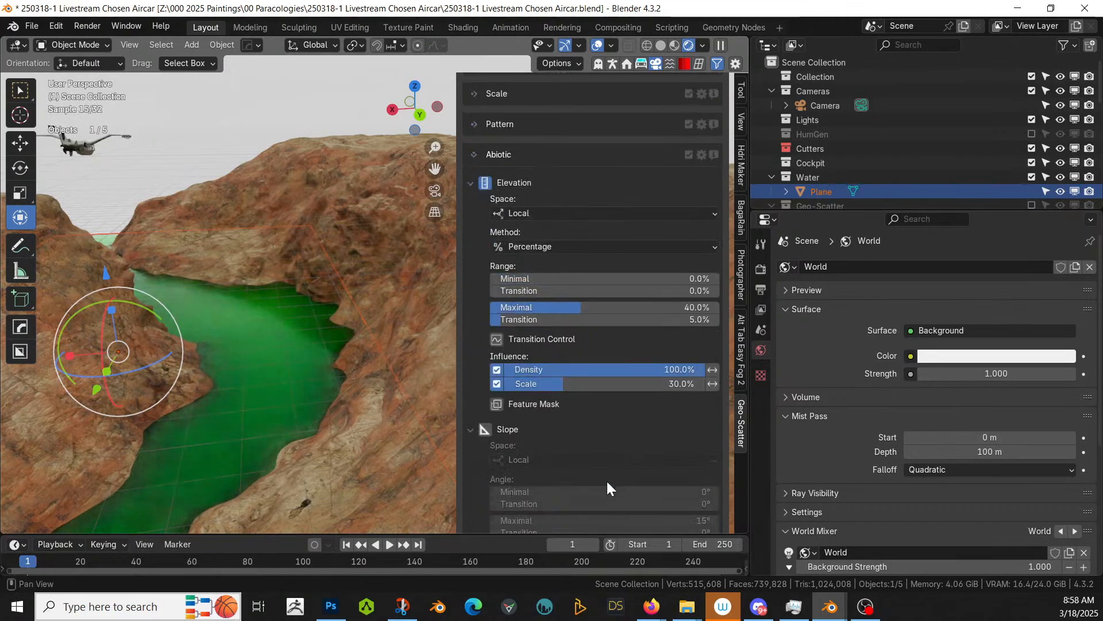
left_click(486, 429)
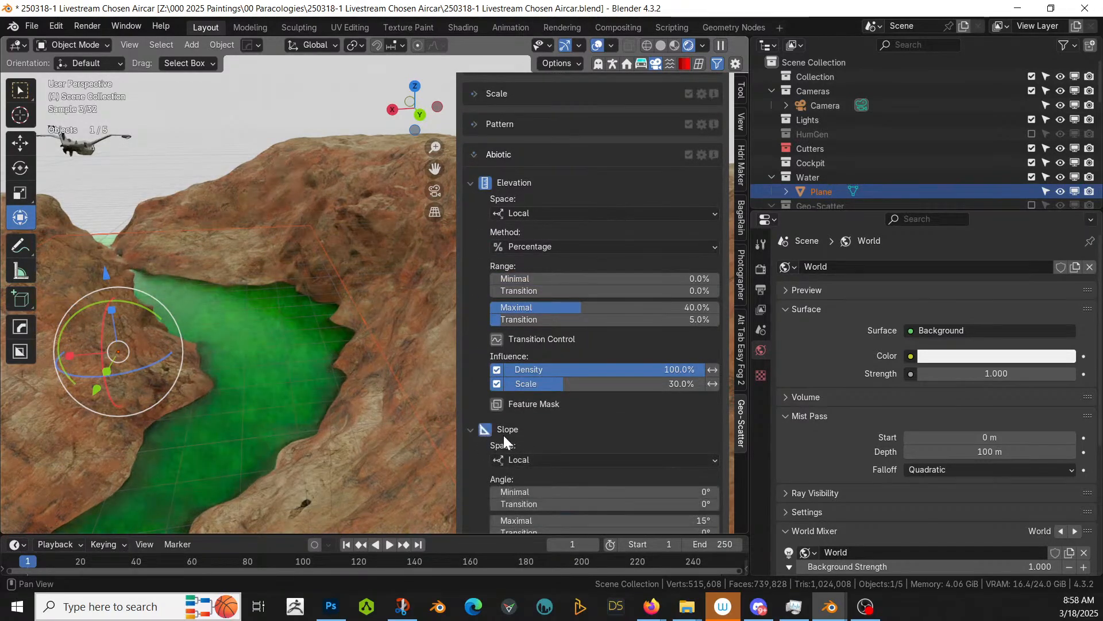
scroll(583, 463, "down", 3)
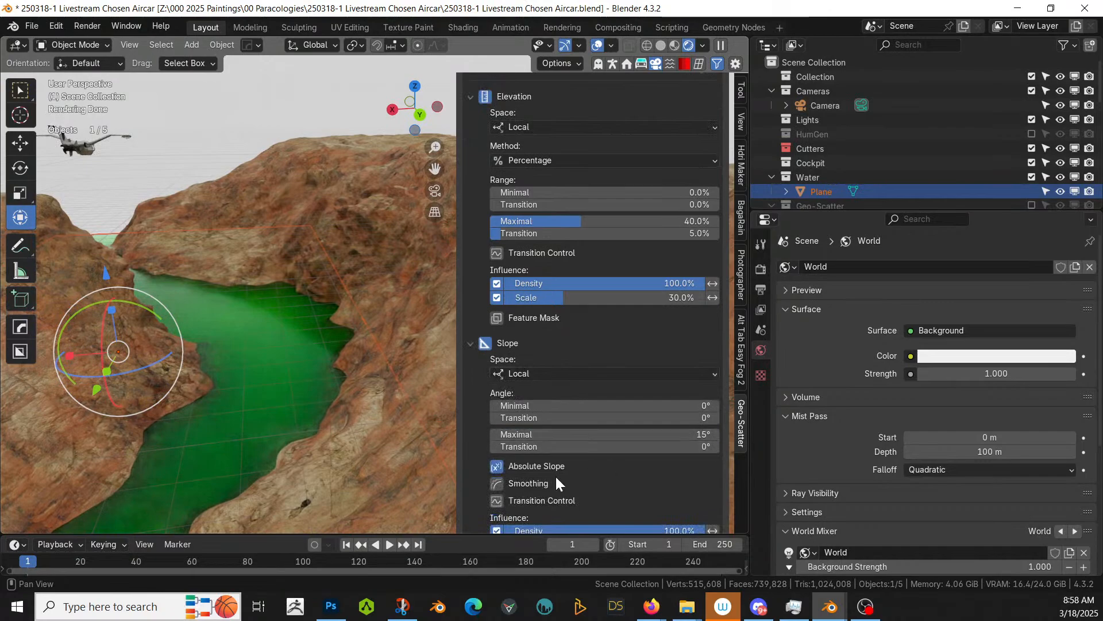
left_click(499, 466)
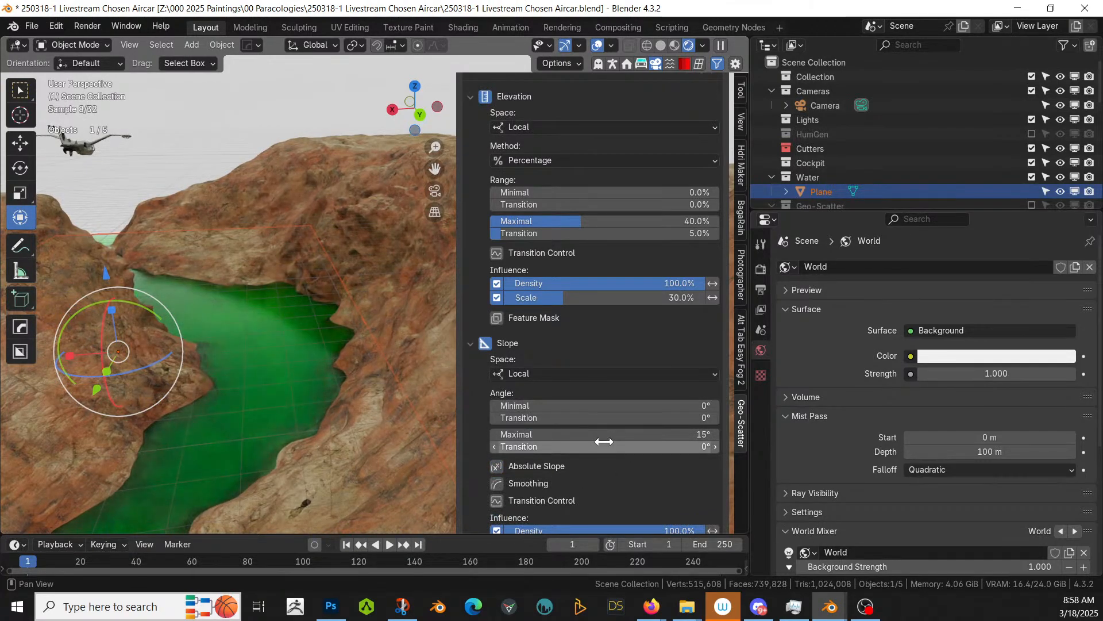
left_click(601, 435)
type("10")
key("Return")
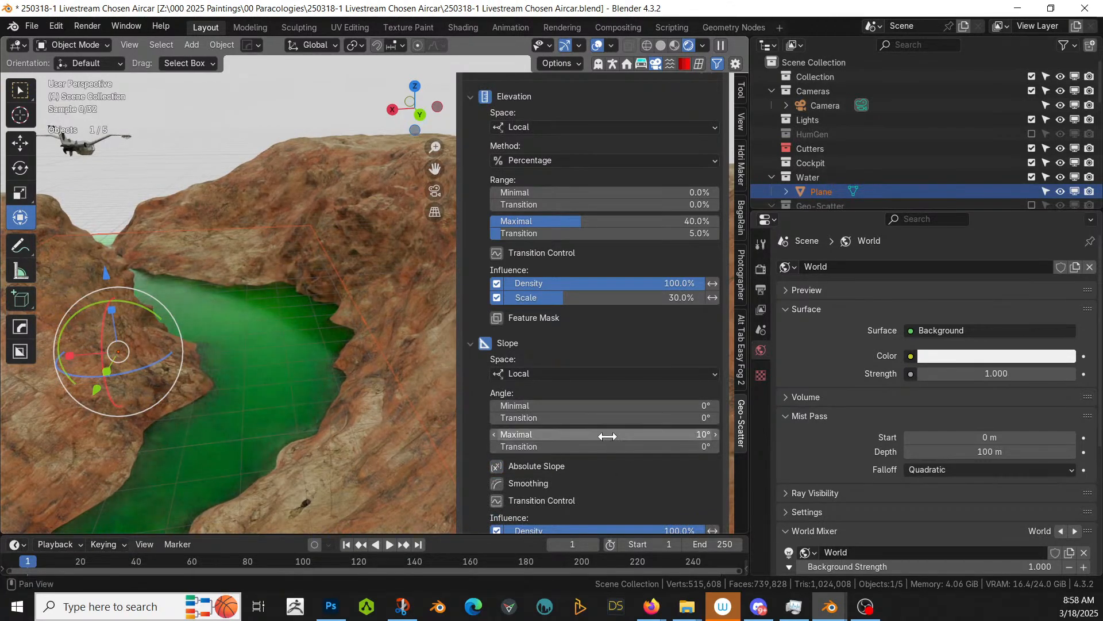
Step: Enable the abiotic Elevation filter for the Rock_02 scatter and set its maximal range to 40%
scroll(574, 332, "up", 9)
scroll(573, 330, "up", 10)
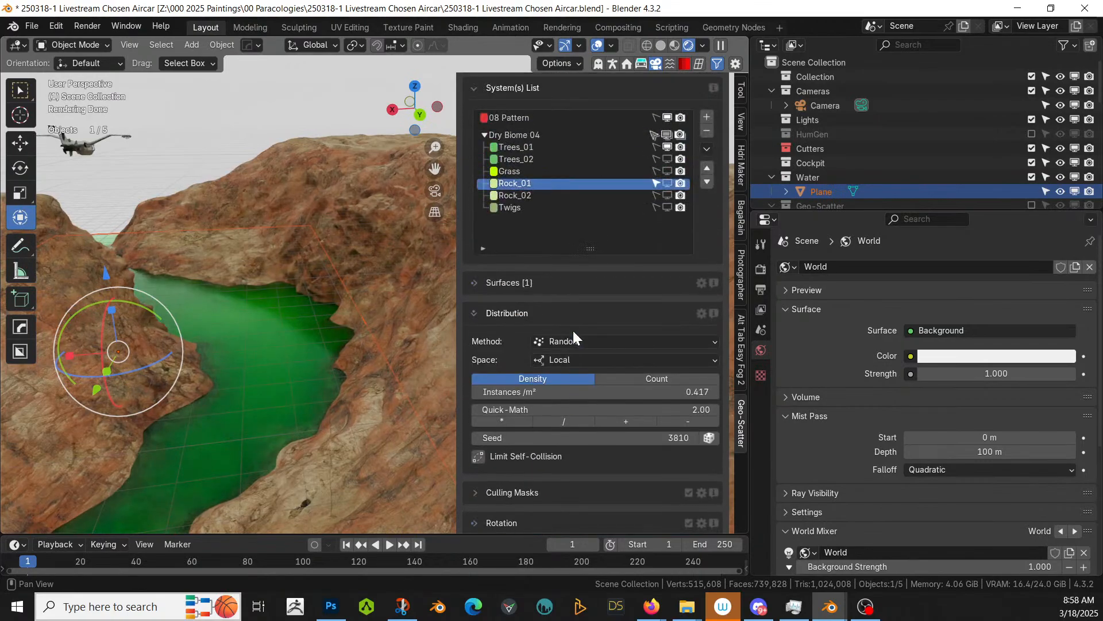
left_click(527, 195)
scroll(552, 407, "down", 5)
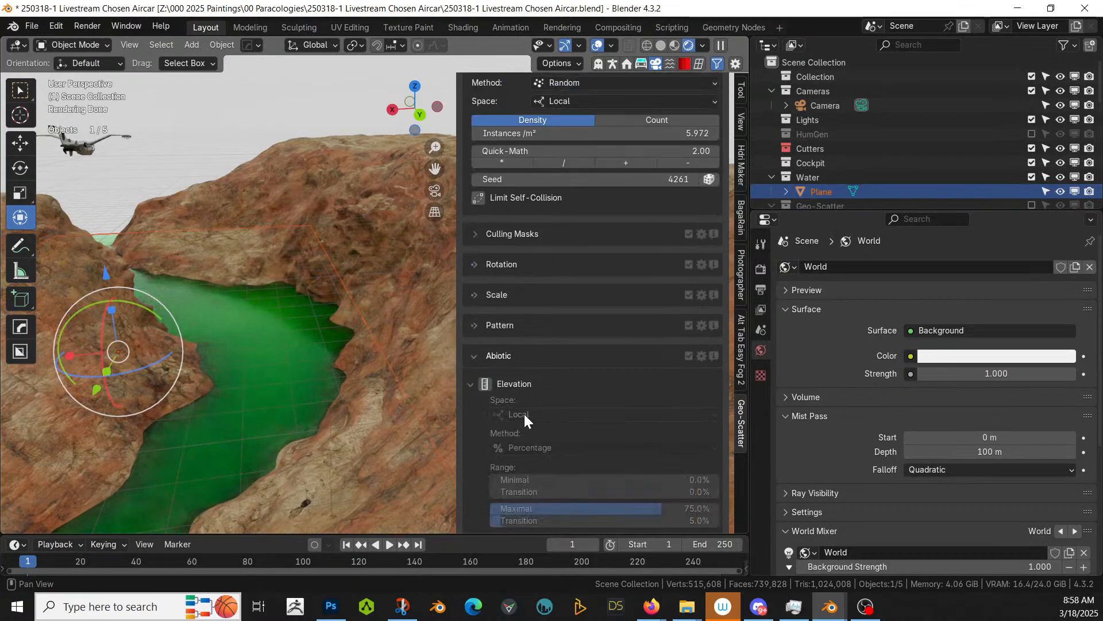
left_click(487, 384)
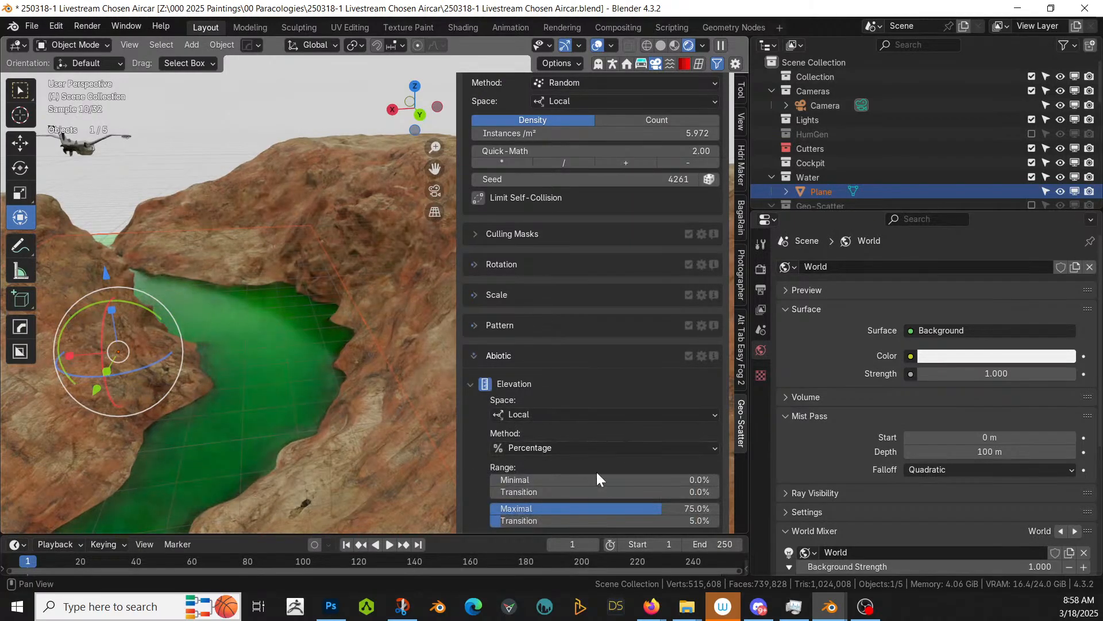
left_click(611, 508)
type("40")
key("Return")
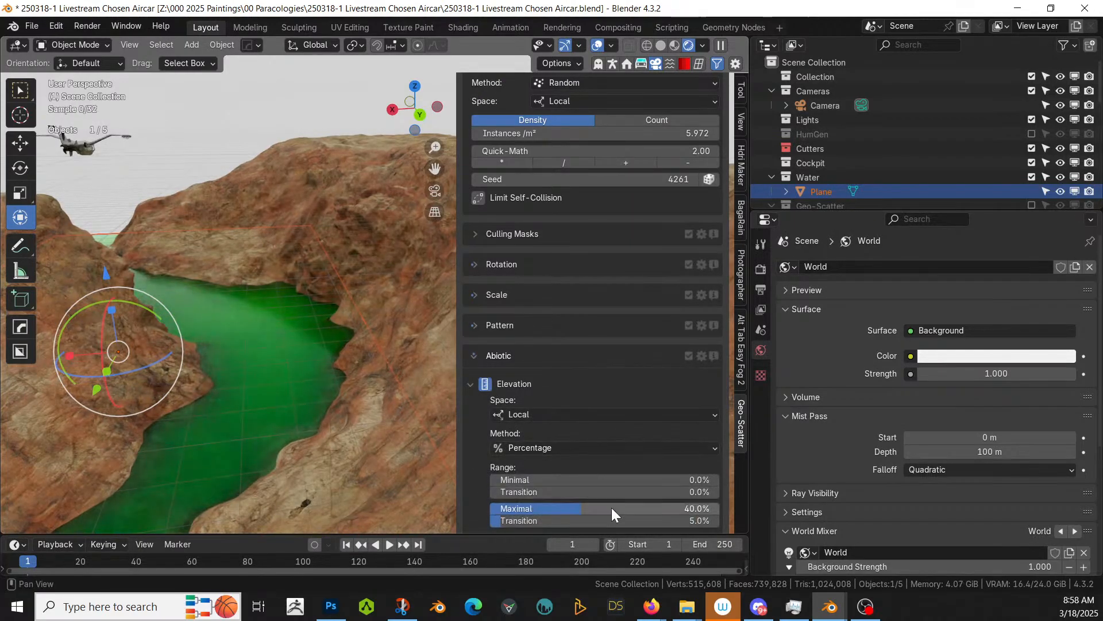
Step: Enable the abiotic Slope filter for the Rock_02 scatter with a maximal angle of 10° and Absolute Slope off
scroll(613, 498, "down", 8)
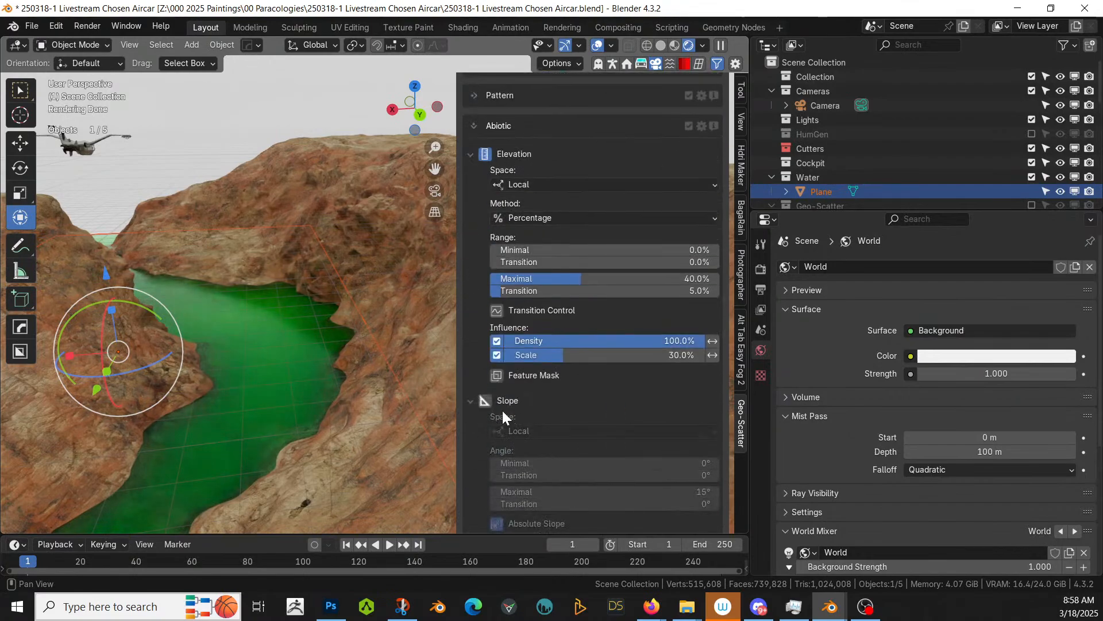
left_click(485, 401)
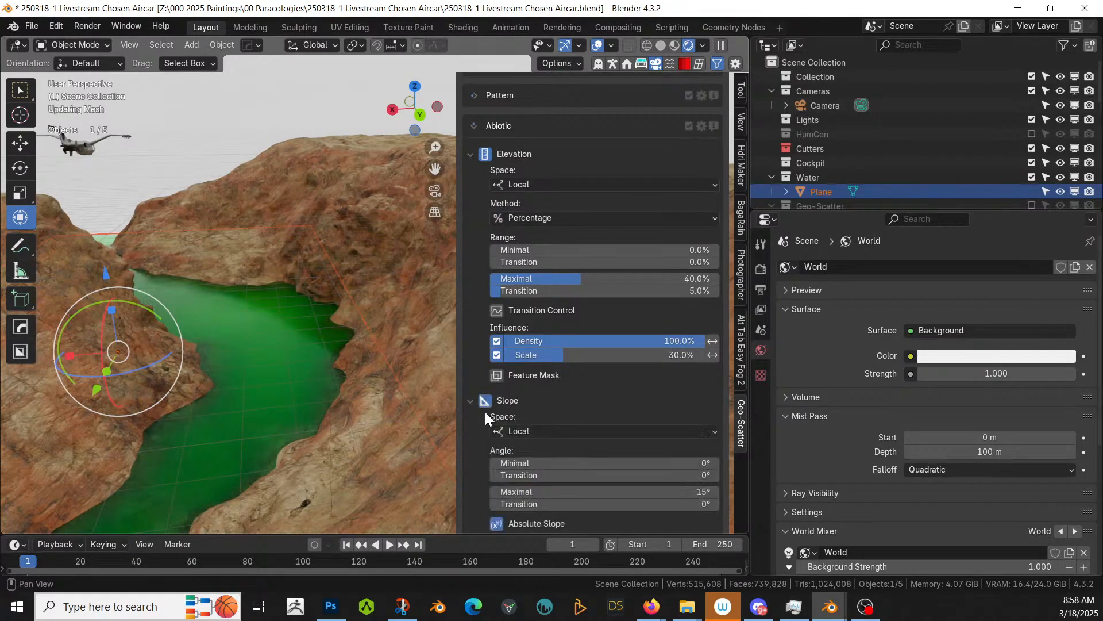
left_click(591, 492)
type("10")
key("Return")
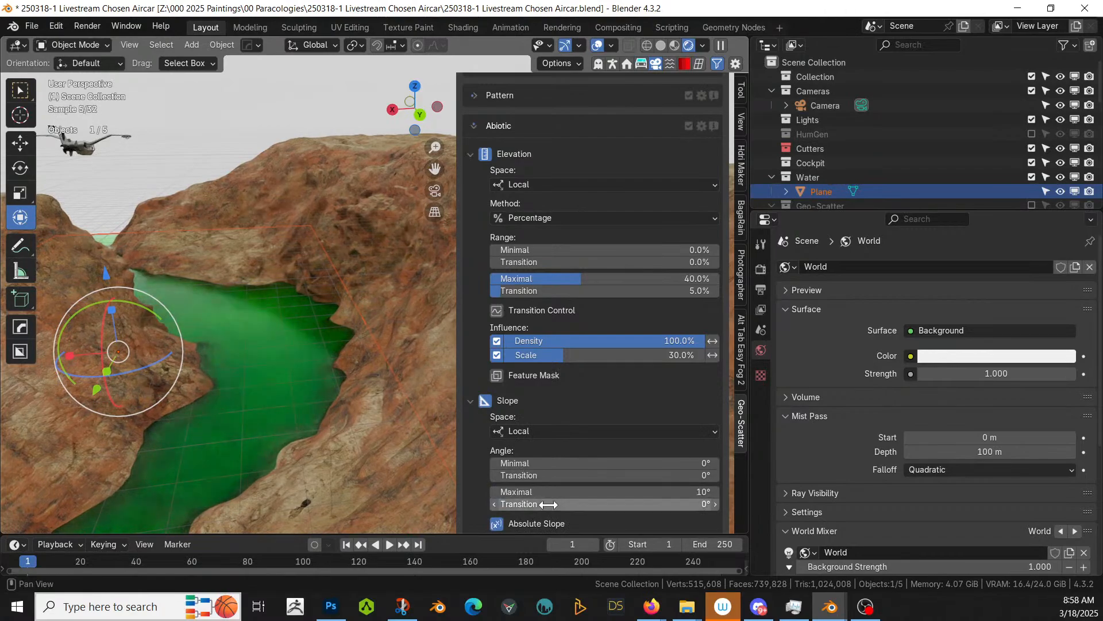
left_click(497, 523)
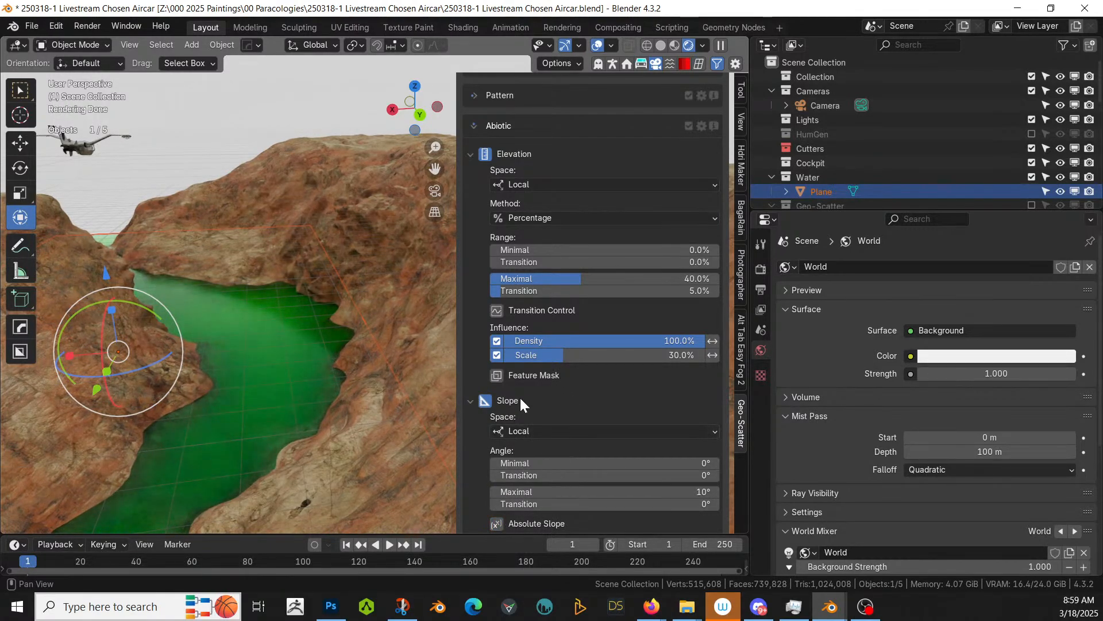
Step: Enable the abiotic Elevation filter for the Twigs scatter and set its maximal range to 30%
scroll(552, 345, "up", 10)
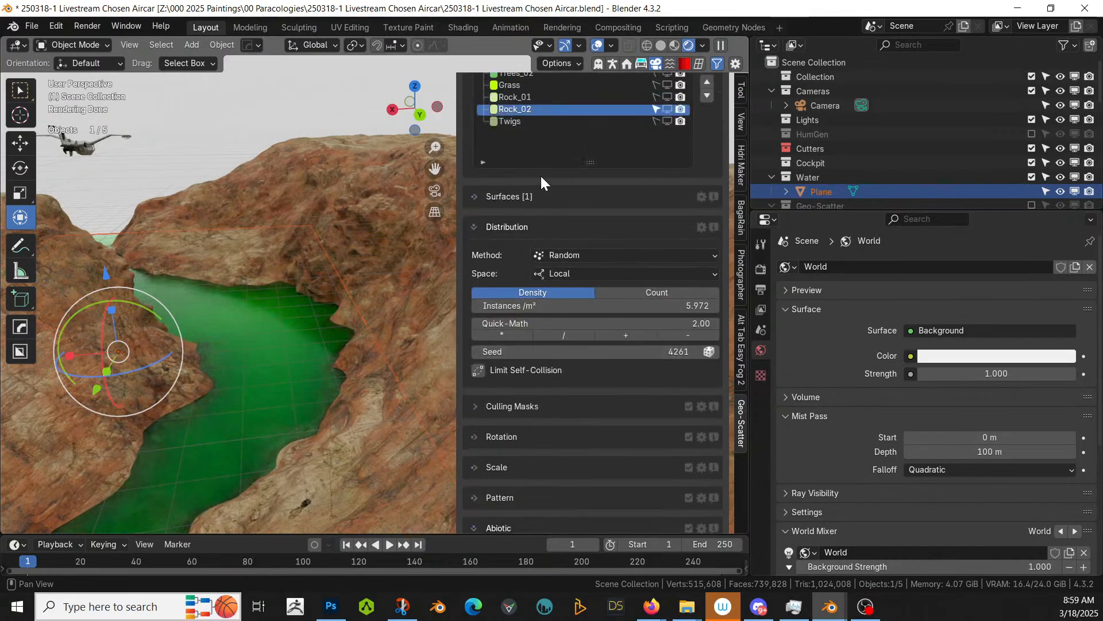
left_click(521, 119)
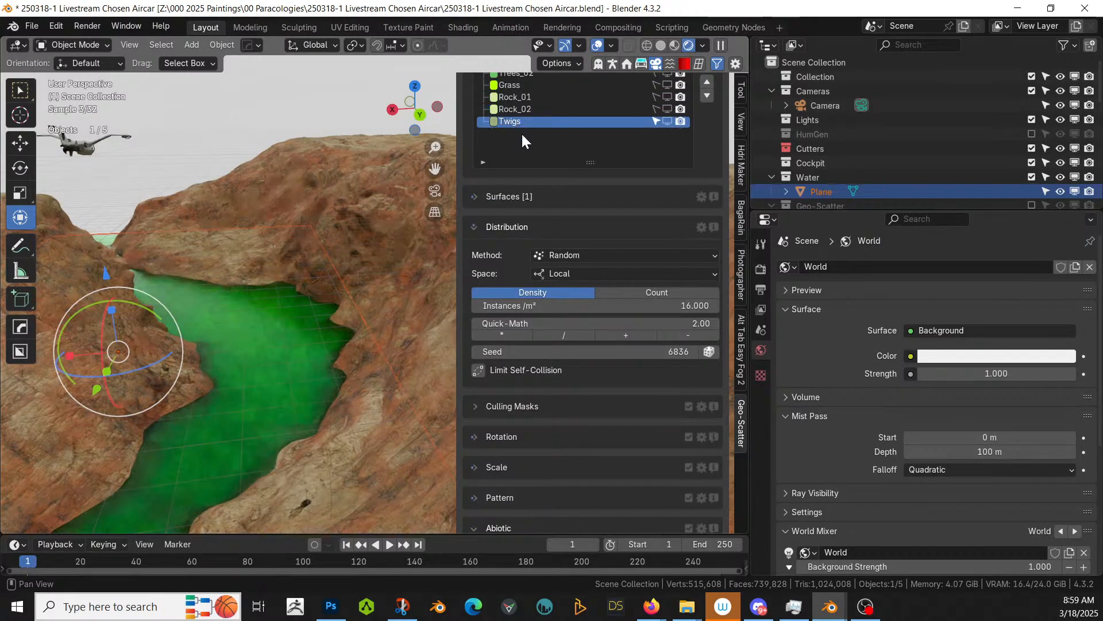
scroll(552, 344, "down", 4)
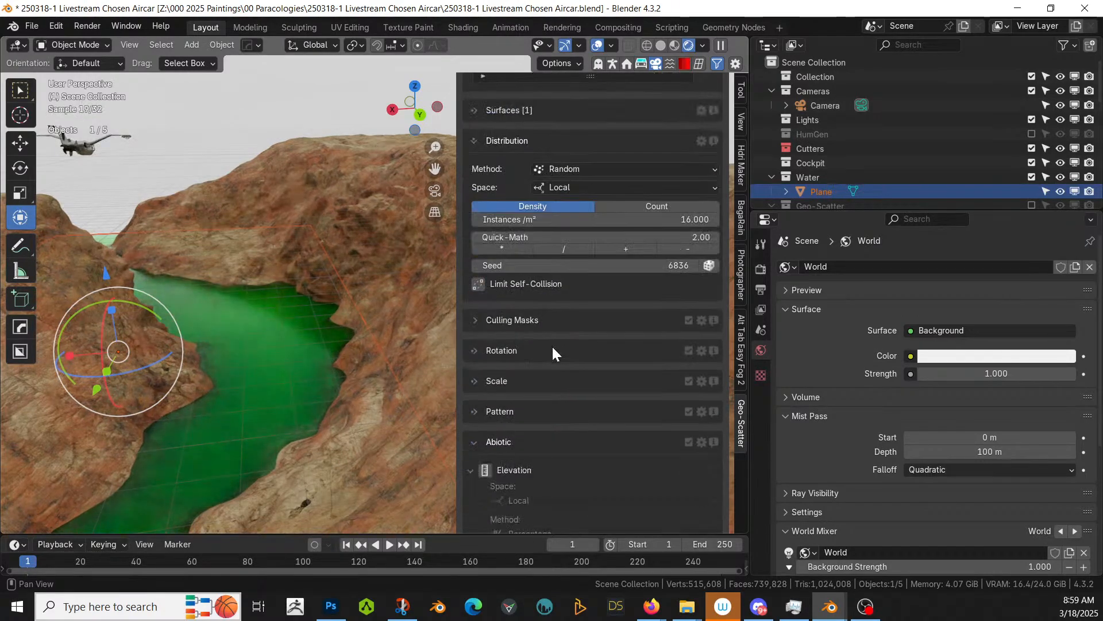
left_click(485, 470)
scroll(532, 480, "down", 4)
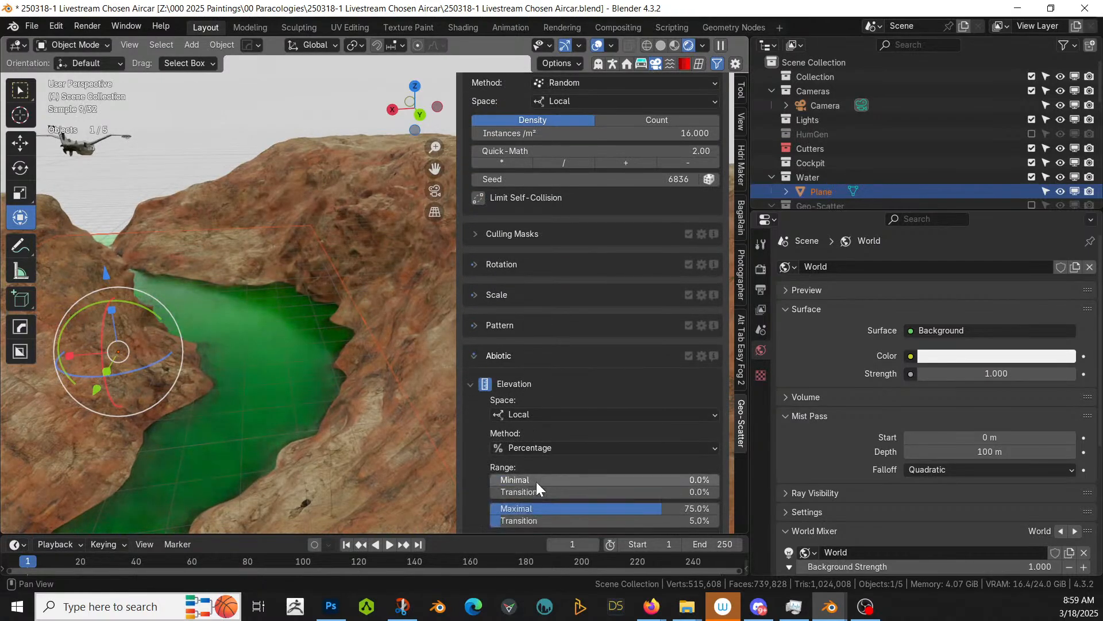
double_click(623, 509)
type("30")
key("Return")
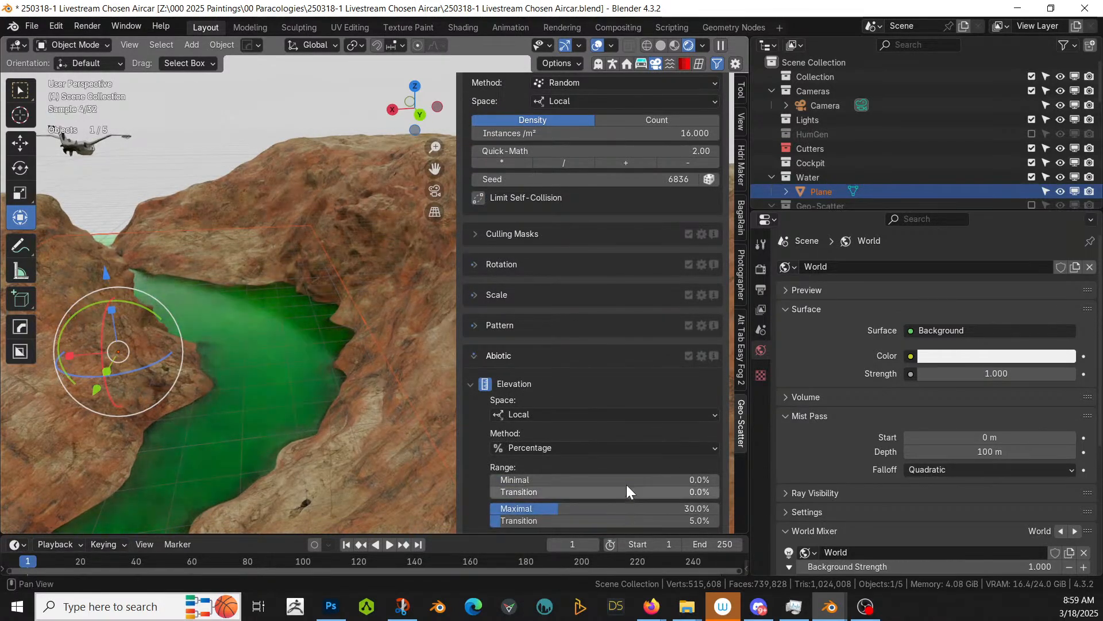
Step: Enable the abiotic Slope filter for the Twigs scatter and set its maximal angle to 12°
scroll(625, 483, "down", 8)
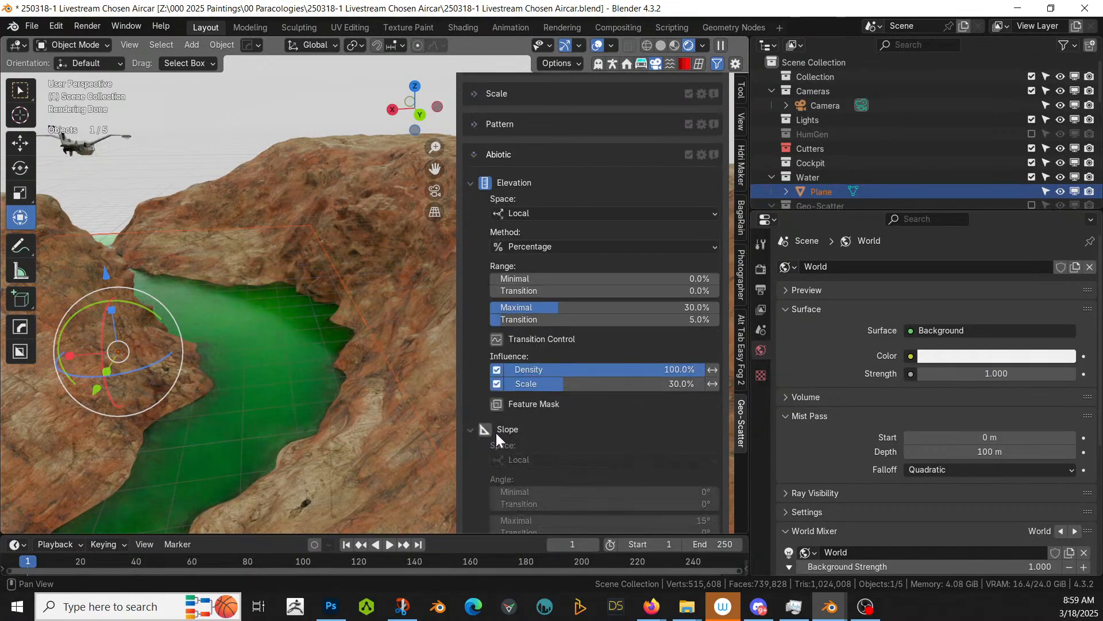
left_click(486, 429)
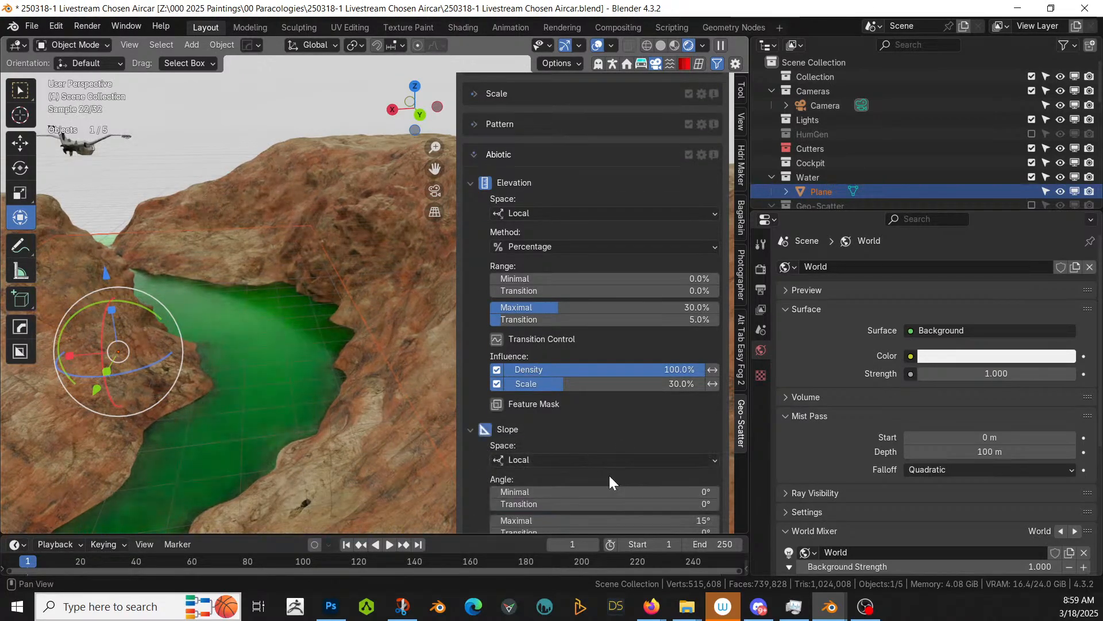
scroll(611, 477, "down", 3)
double_click(620, 463)
type("12")
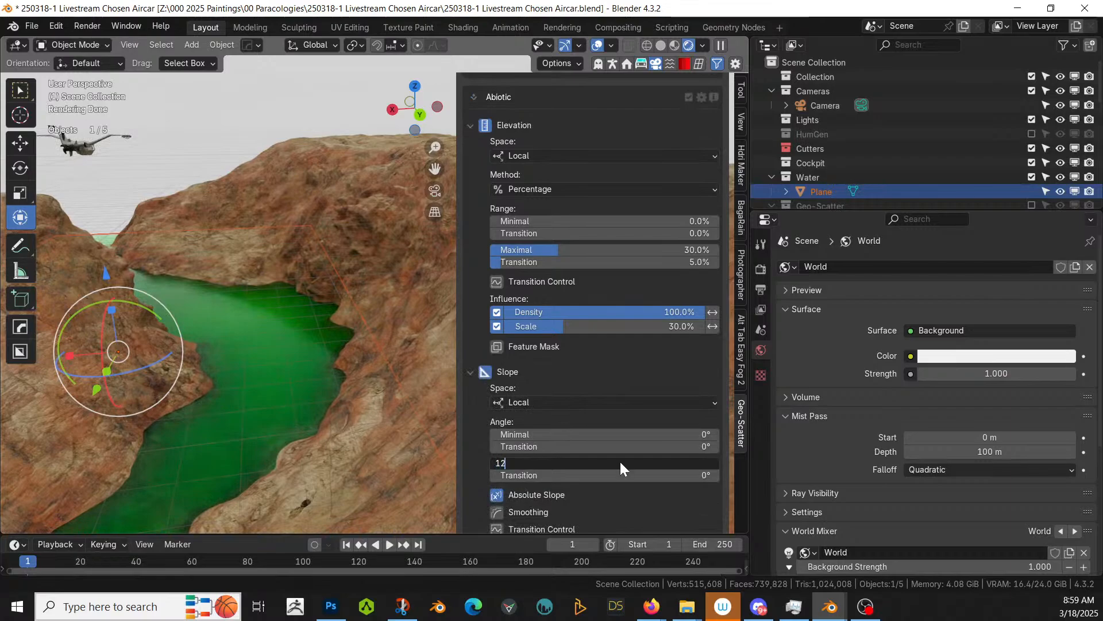
key("Return")
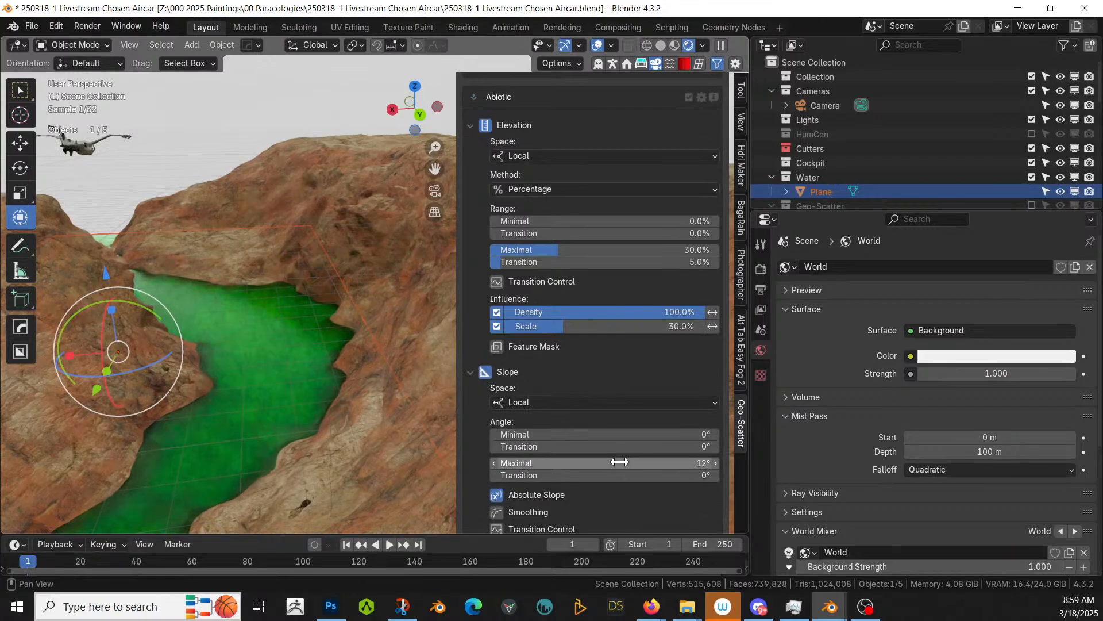
Step: Turn off Absolute Slope in the Twigs scatter's abiotic Slope filter
left_click(497, 494)
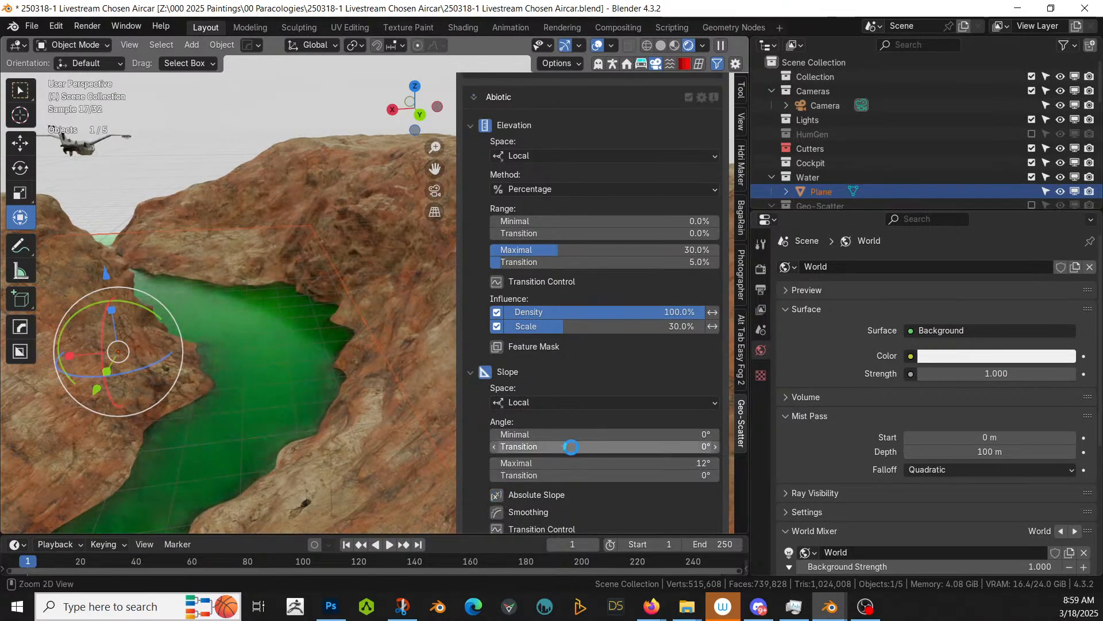
scroll(571, 447, "up", 12)
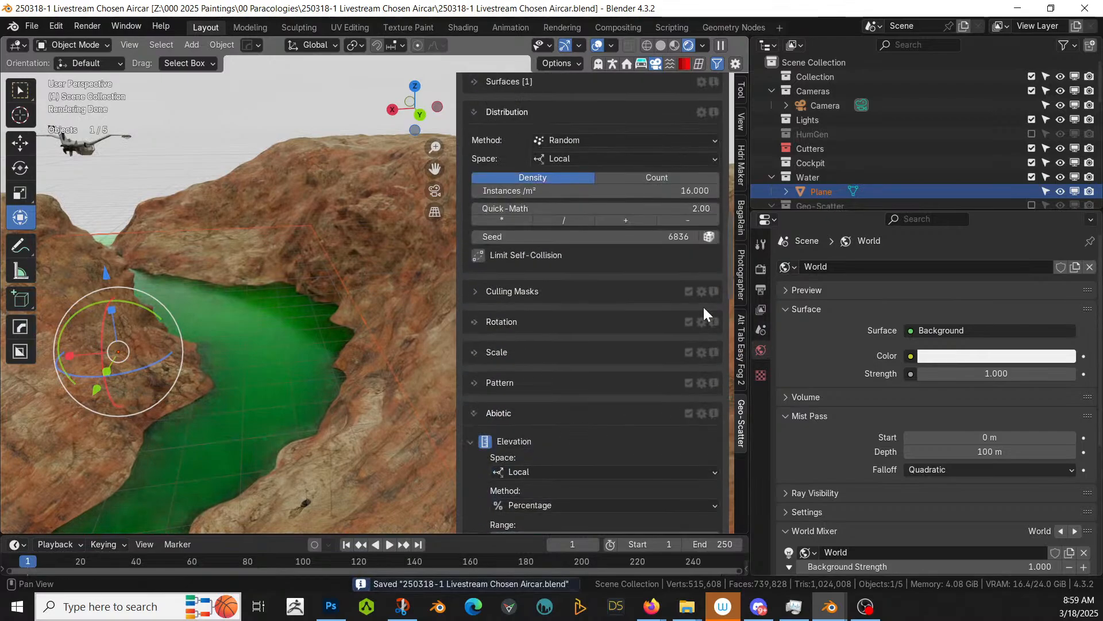
scroll(660, 288, "up", 10)
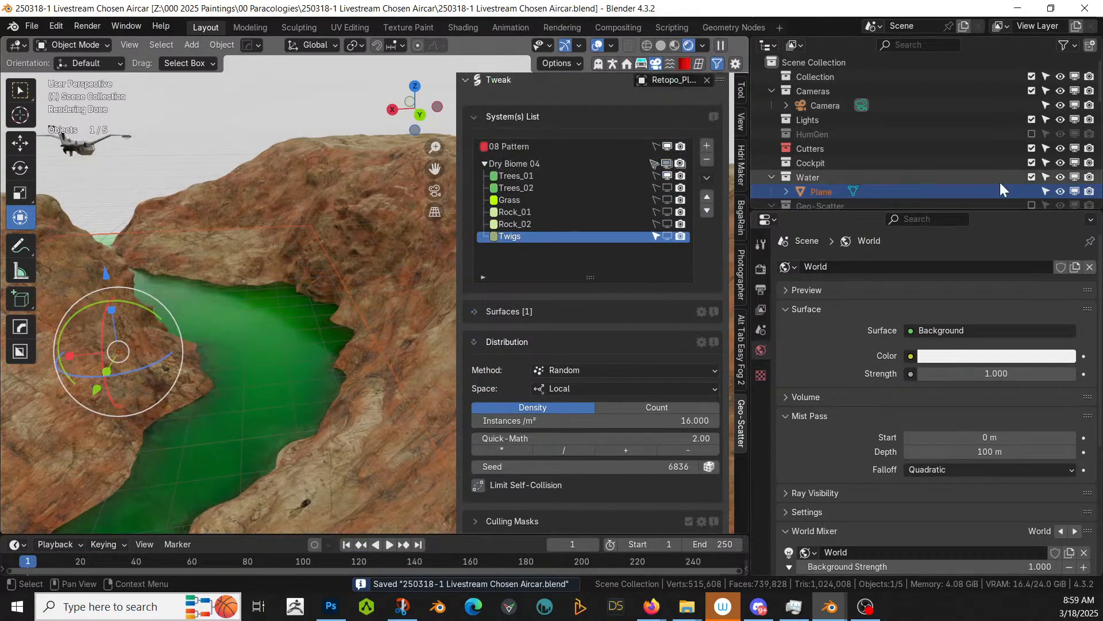
Step: Re-enable the Geo-Scatter collection and show the Trees_02 and Grass scatters in the viewport
left_click(1031, 205)
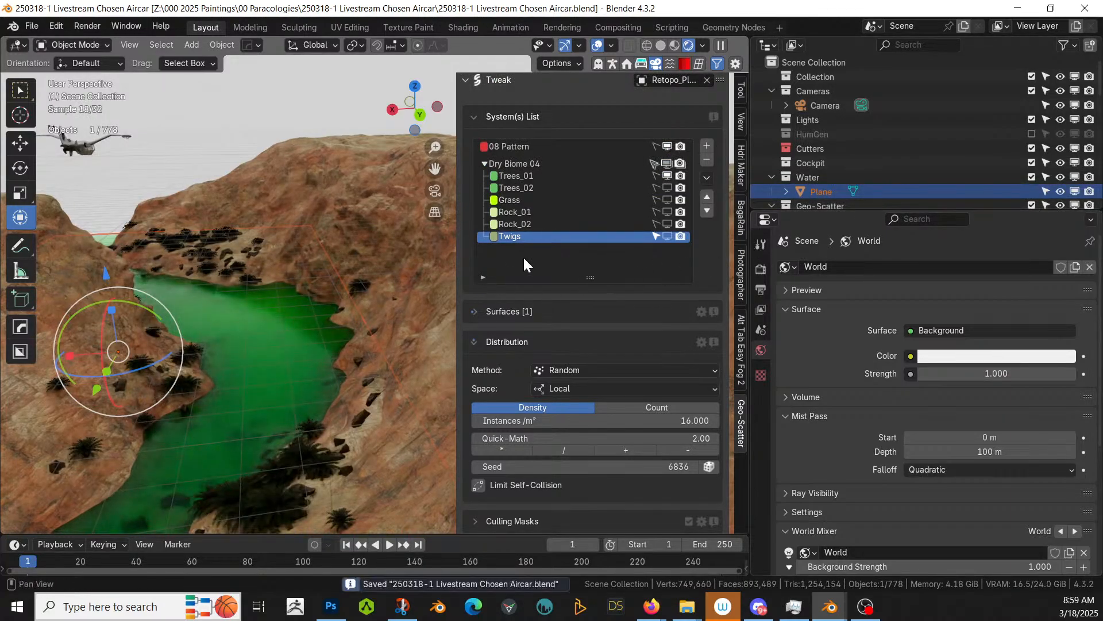
left_click(668, 188)
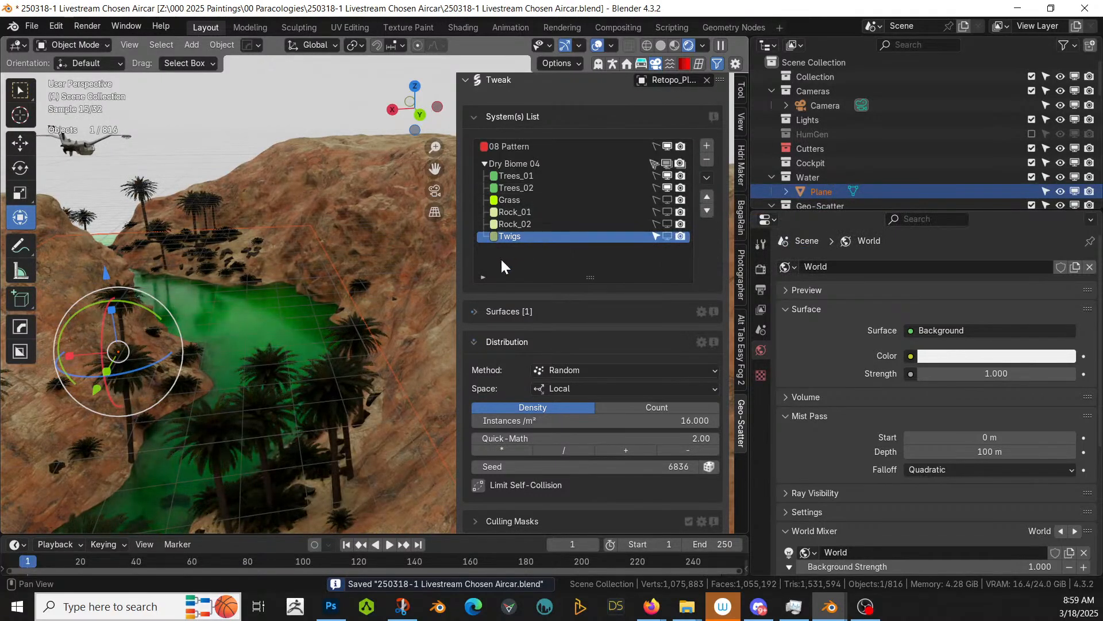
middle_click_drag(350, 295, 369, 275)
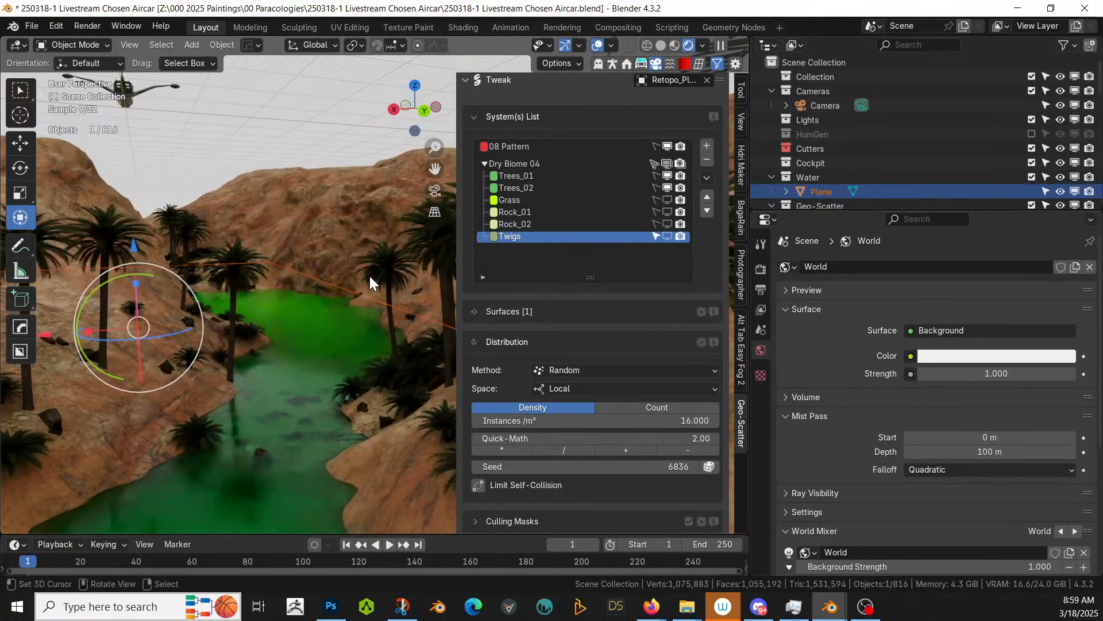
left_click(667, 199)
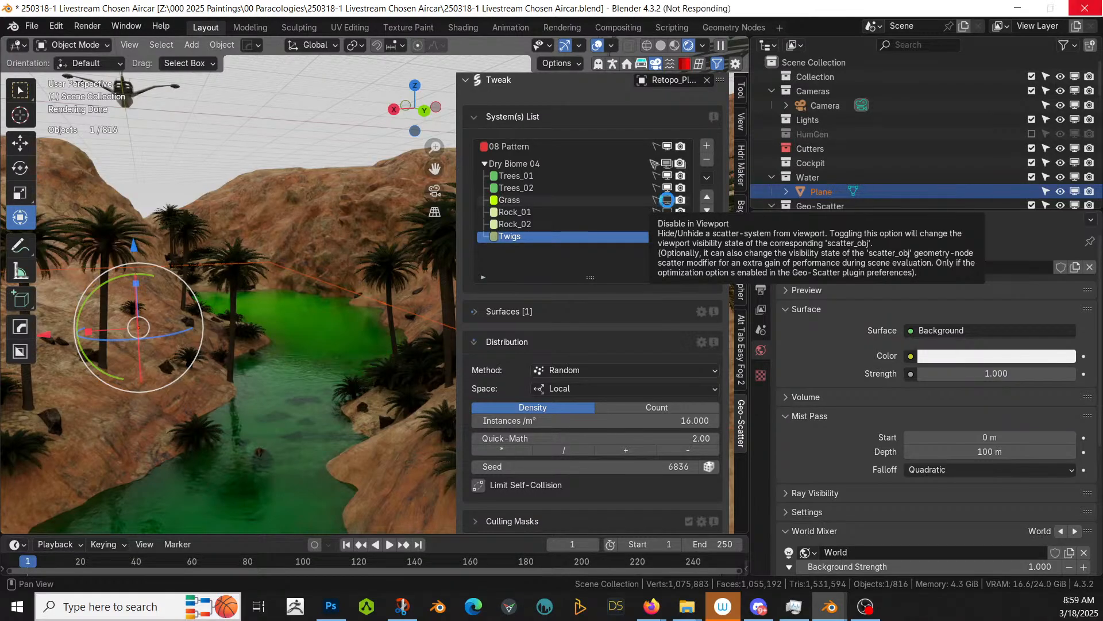
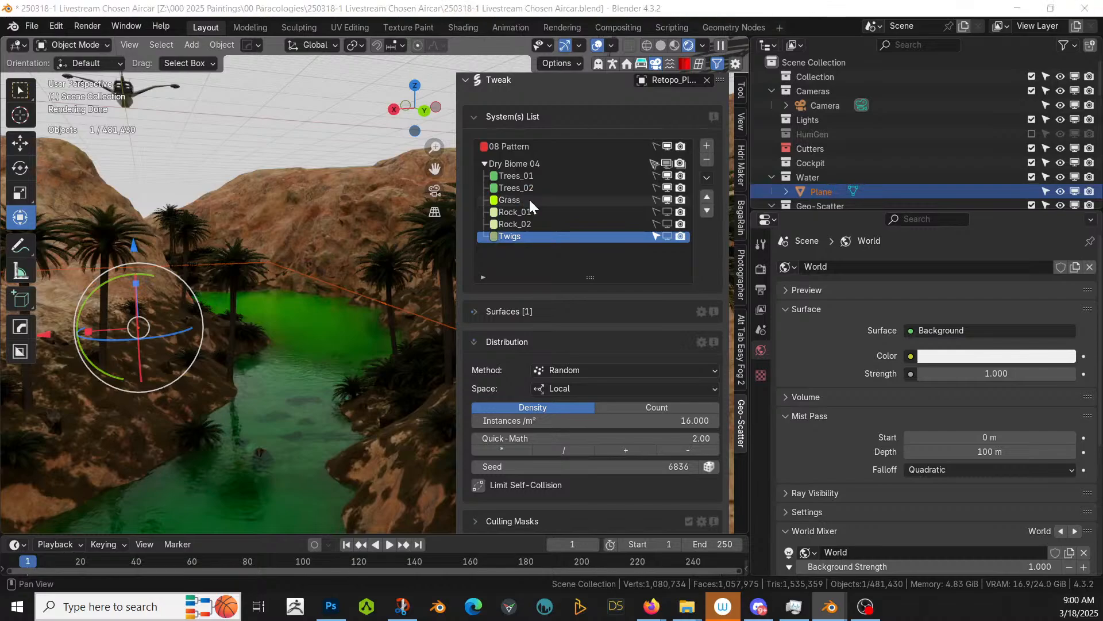
Step: Set the Grass scatter's maximal slope angle to 12° and turn off its Absolute Slope option
left_click(529, 199)
scroll(649, 426, "down", 15)
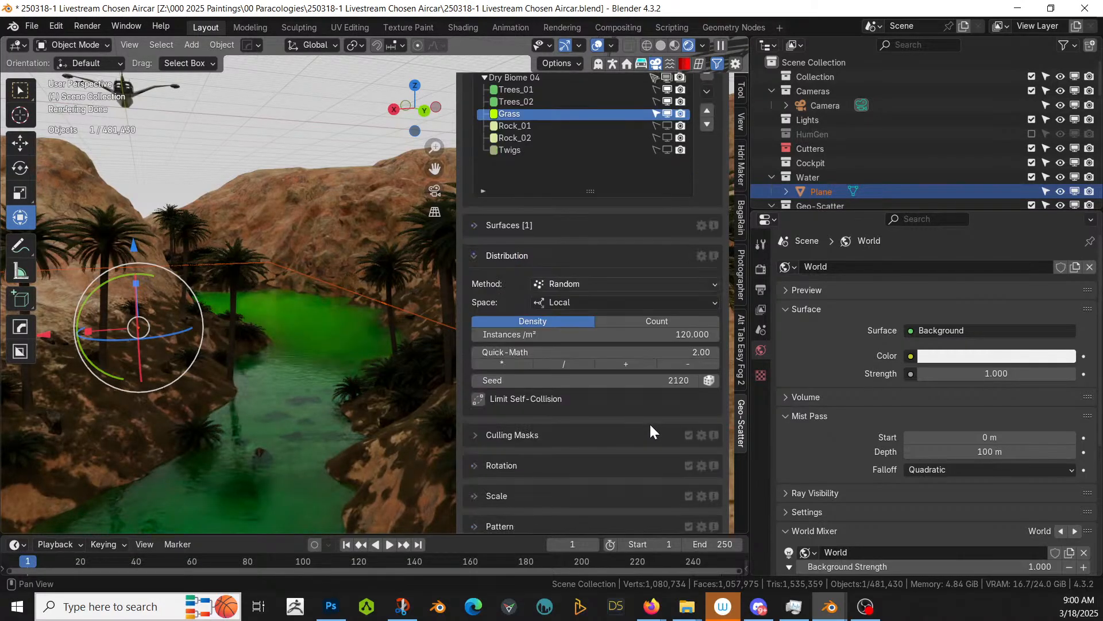
scroll(650, 427, "down", 5)
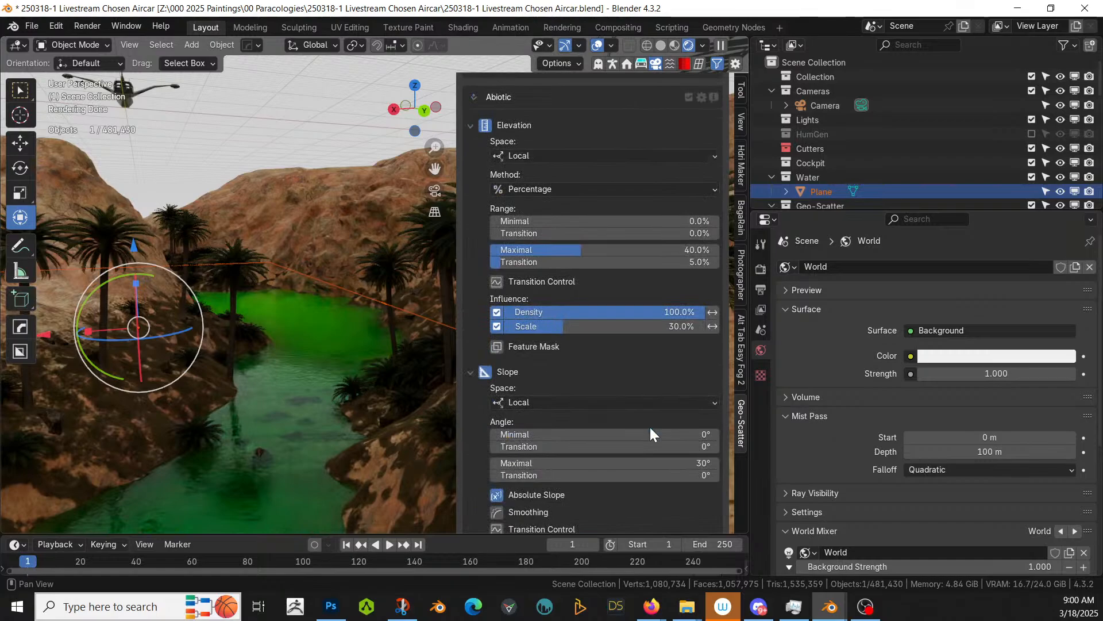
double_click(655, 461)
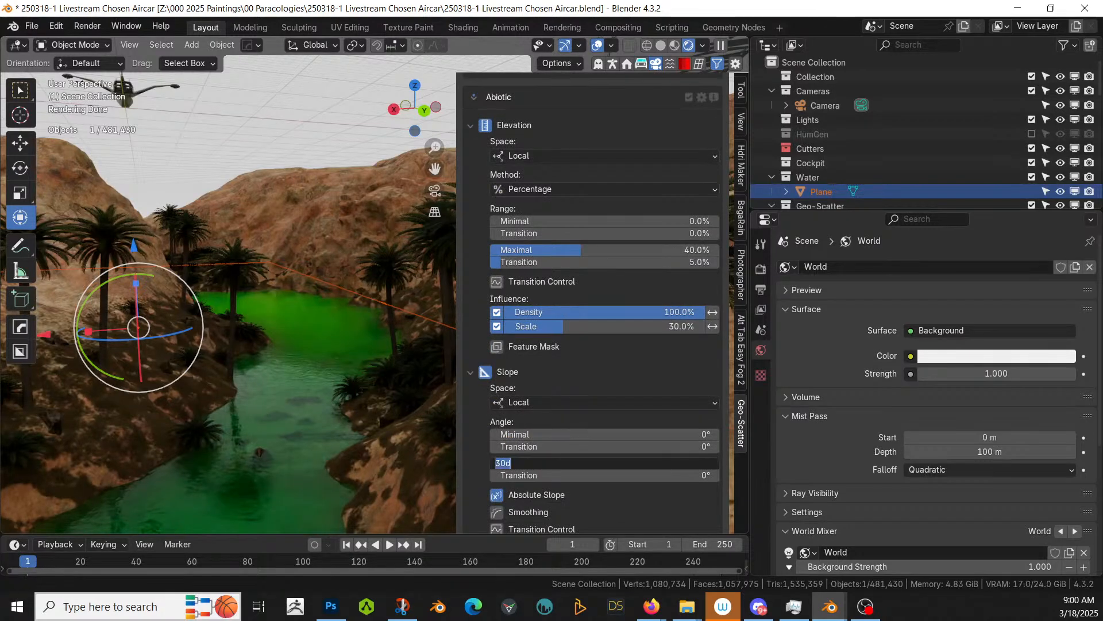
type("12")
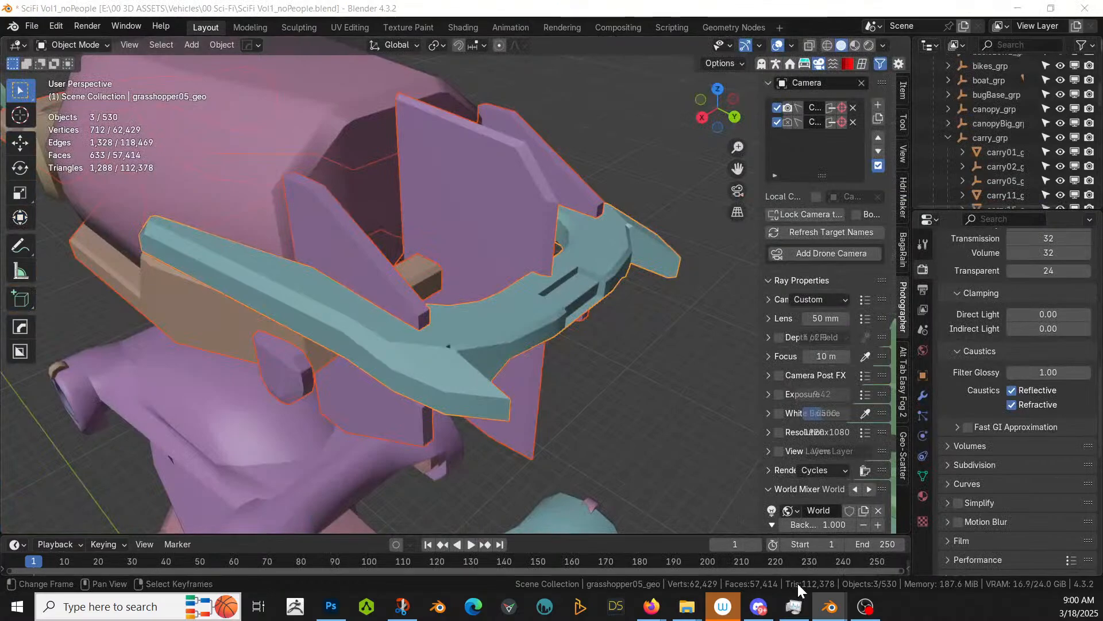
mouse_move(833, 614)
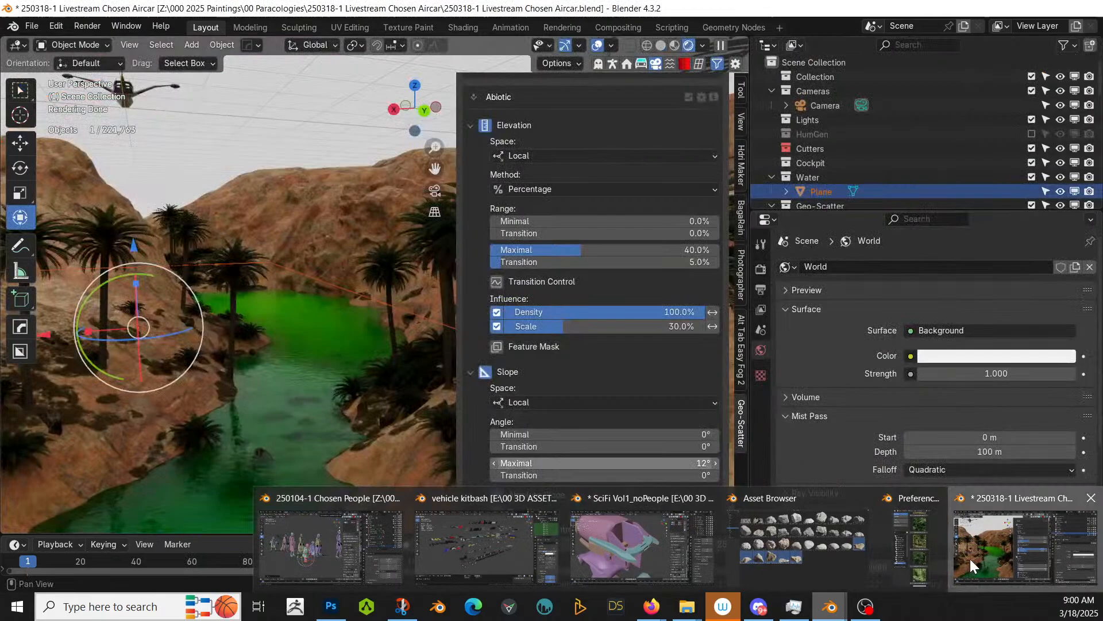
left_click(970, 558)
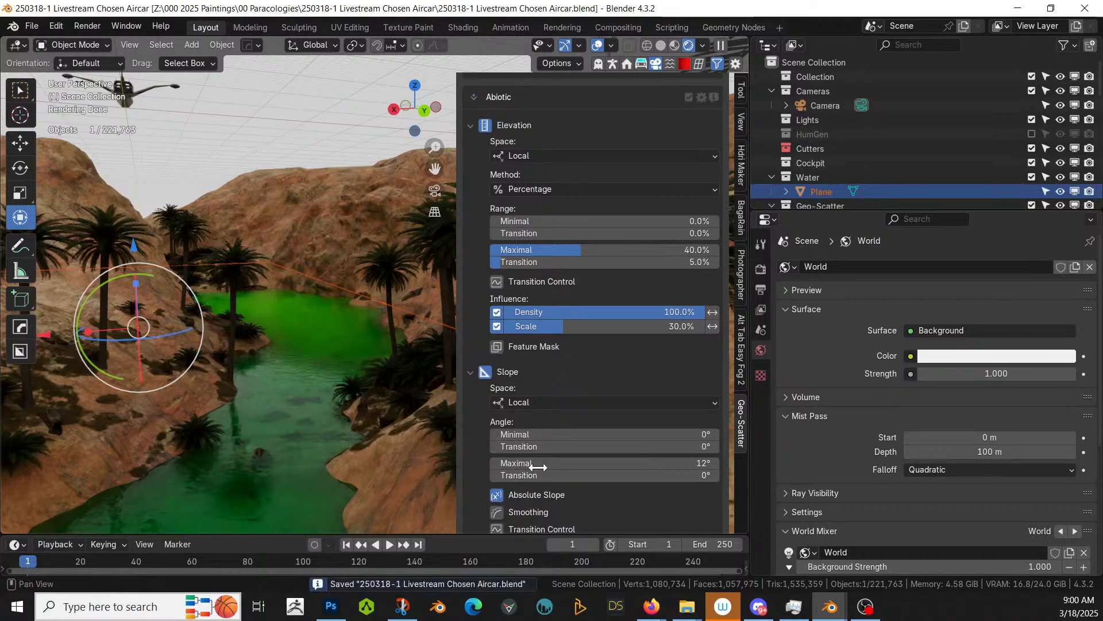
left_click(496, 494)
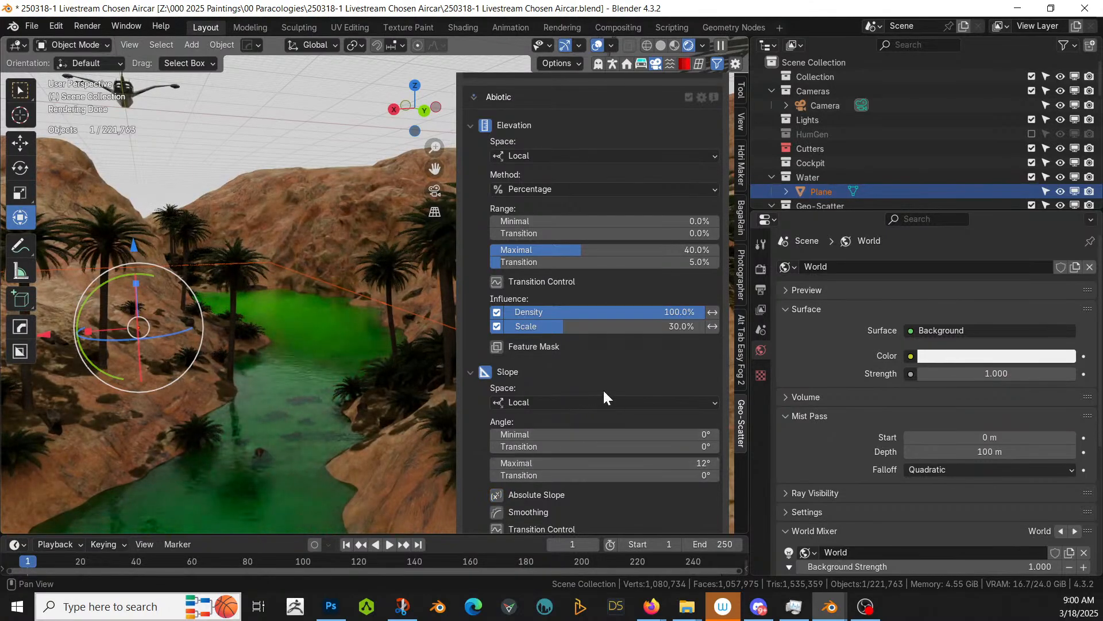
Step: Set the transition of the Grass scatter's maximal elevation range to 10%
left_click(673, 250)
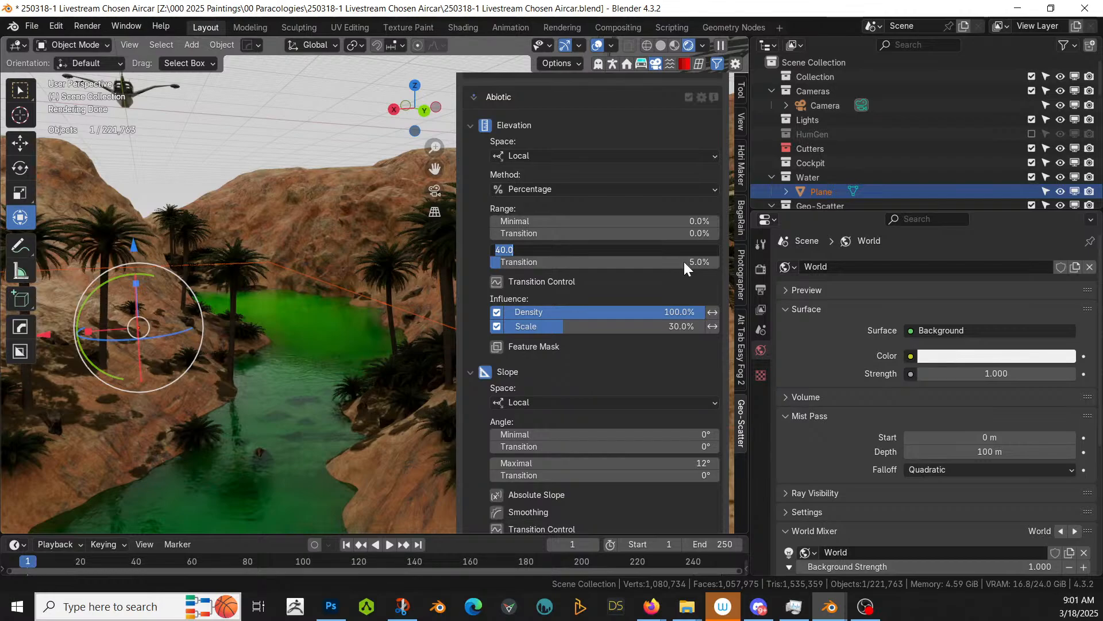
key("Return")
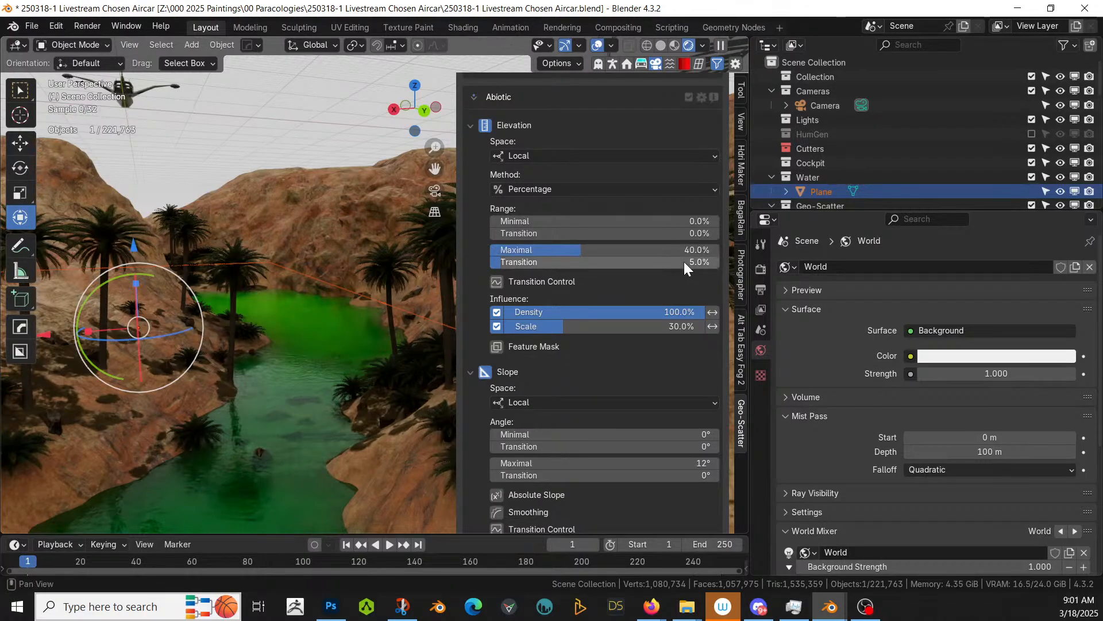
left_click(686, 262)
type("10")
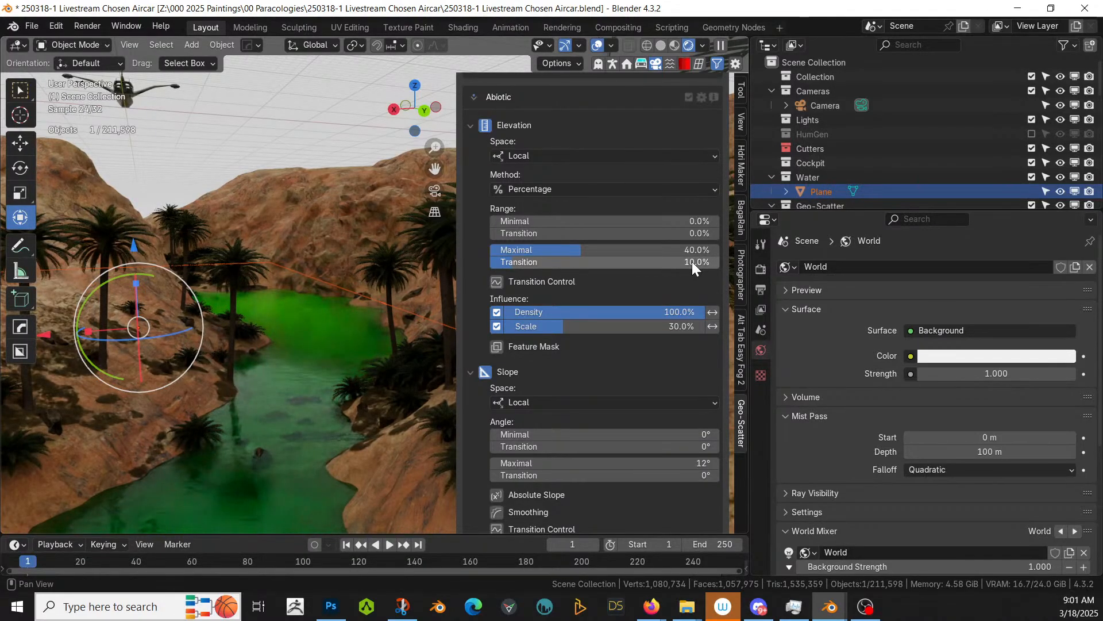
Step: Hide the Grass scatter in the viewport and show Rock_01 and Rock_02 instead
scroll(558, 212, "up", 12)
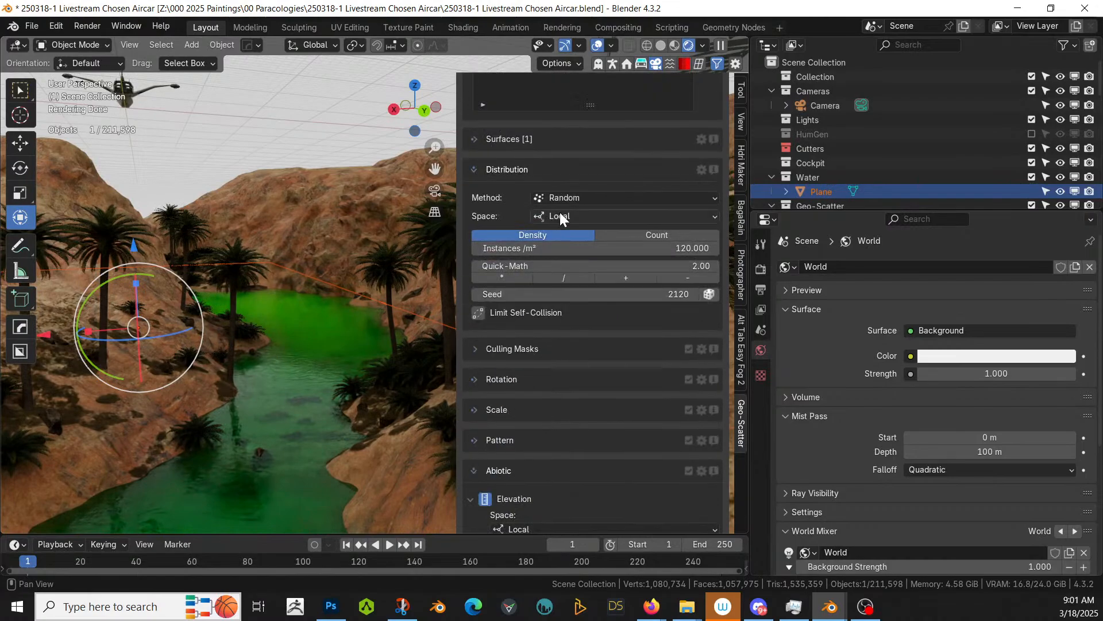
scroll(560, 212, "up", 5)
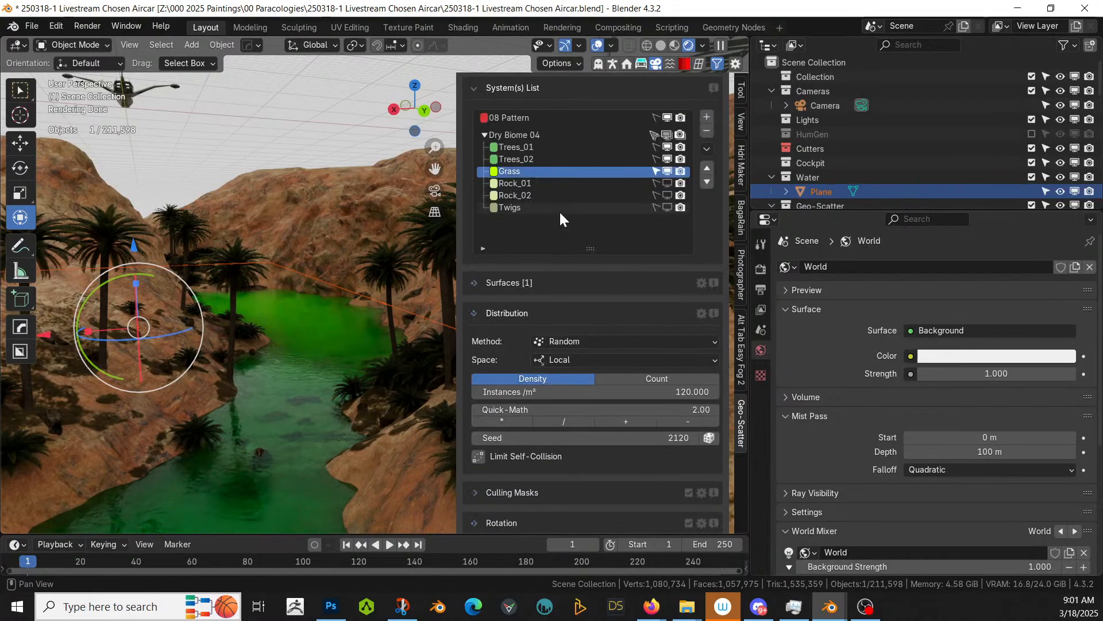
left_click(666, 170)
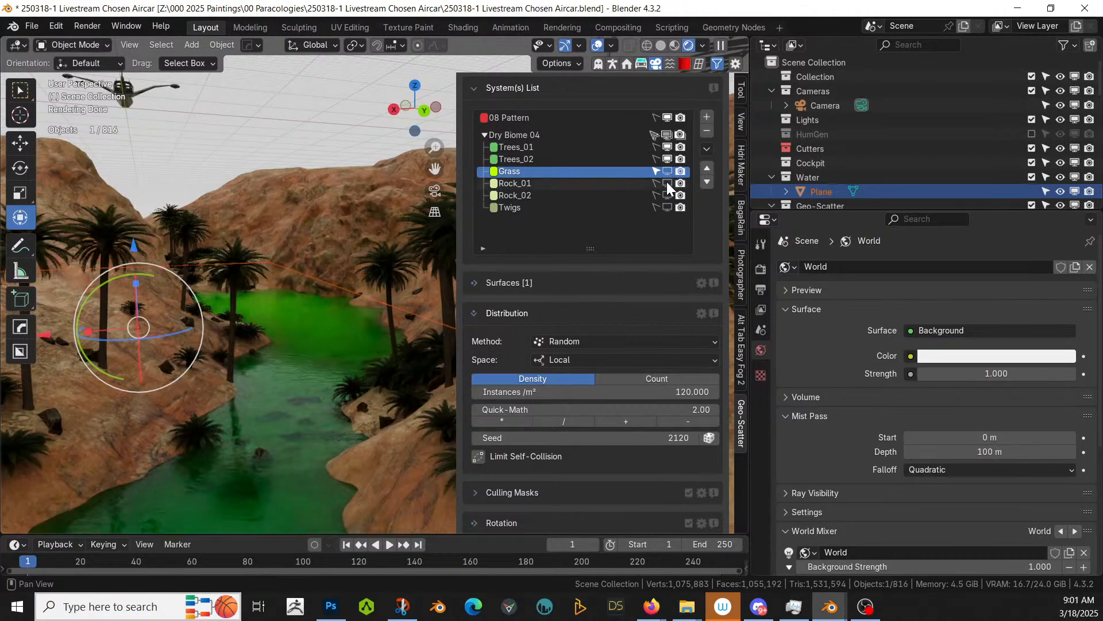
left_click(666, 183)
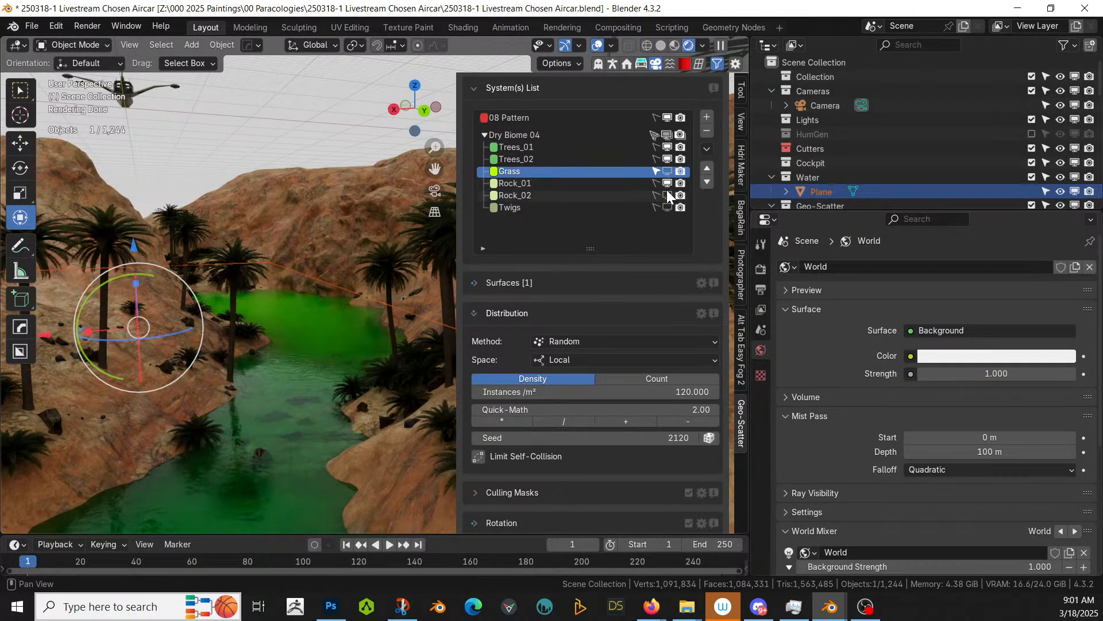
left_click(667, 195)
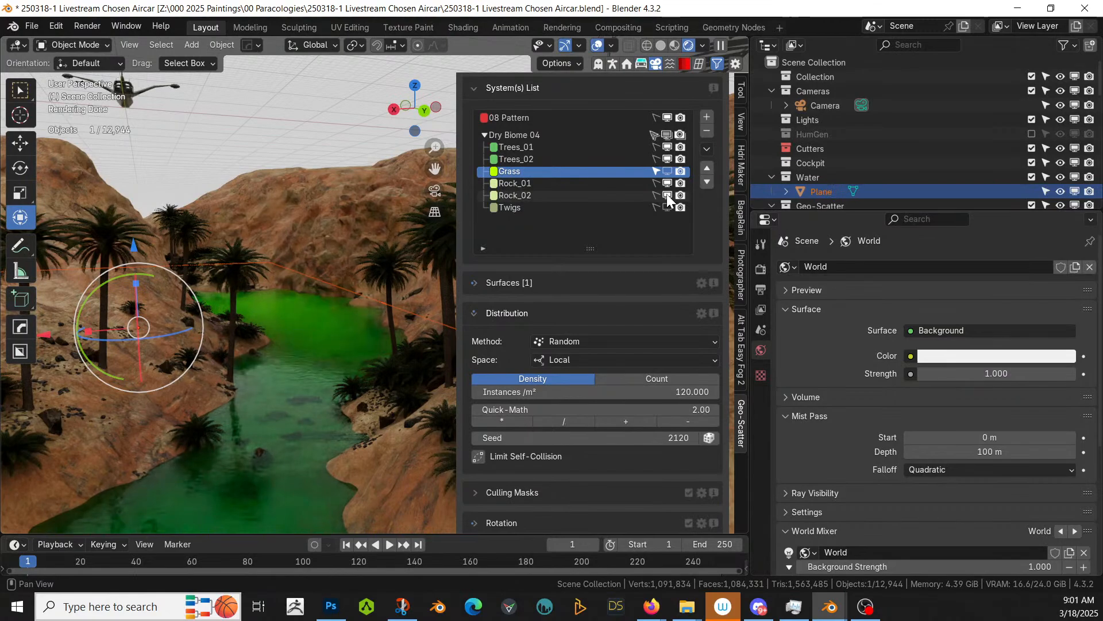
Step: Group the Rock_01 and Rock_02 scatter systems together in a new group
left_click(547, 182)
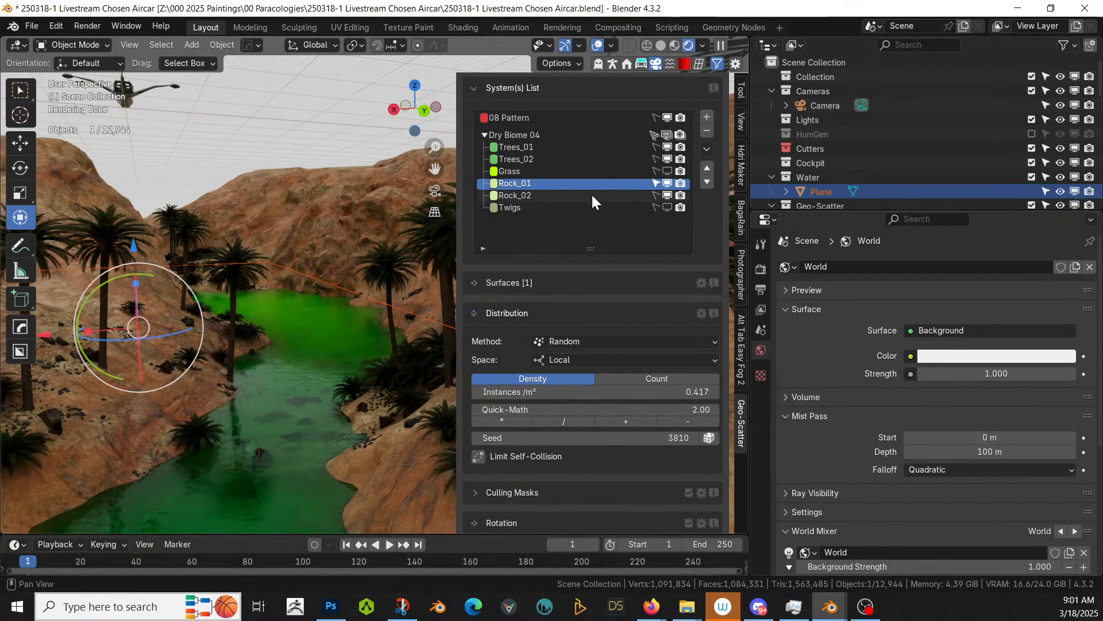
left_click(656, 195)
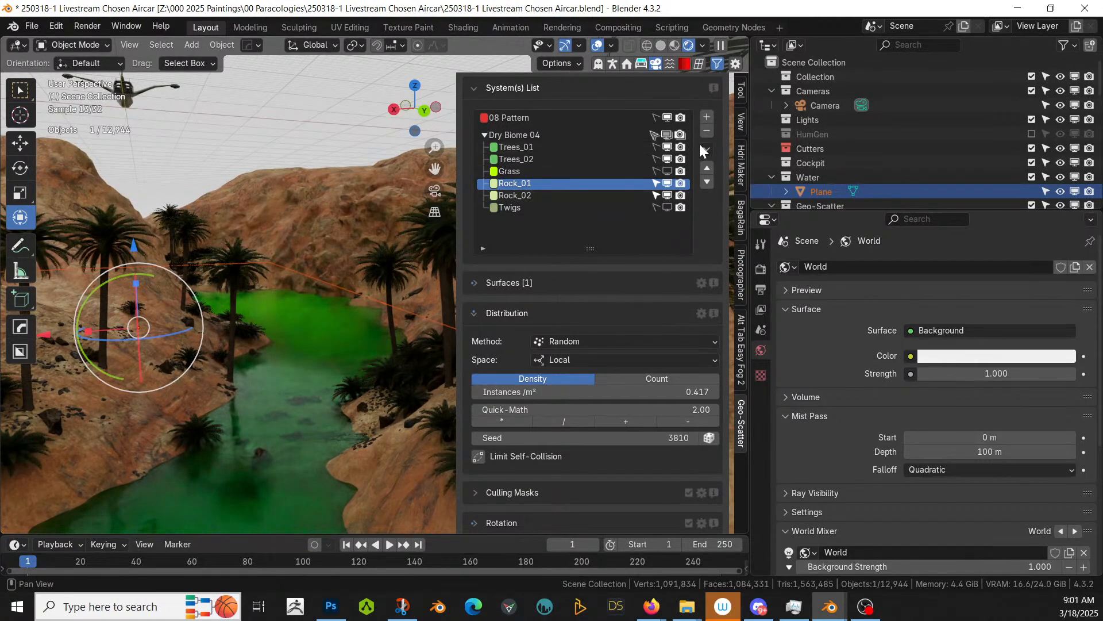
left_click(706, 148)
mouse_move(743, 184)
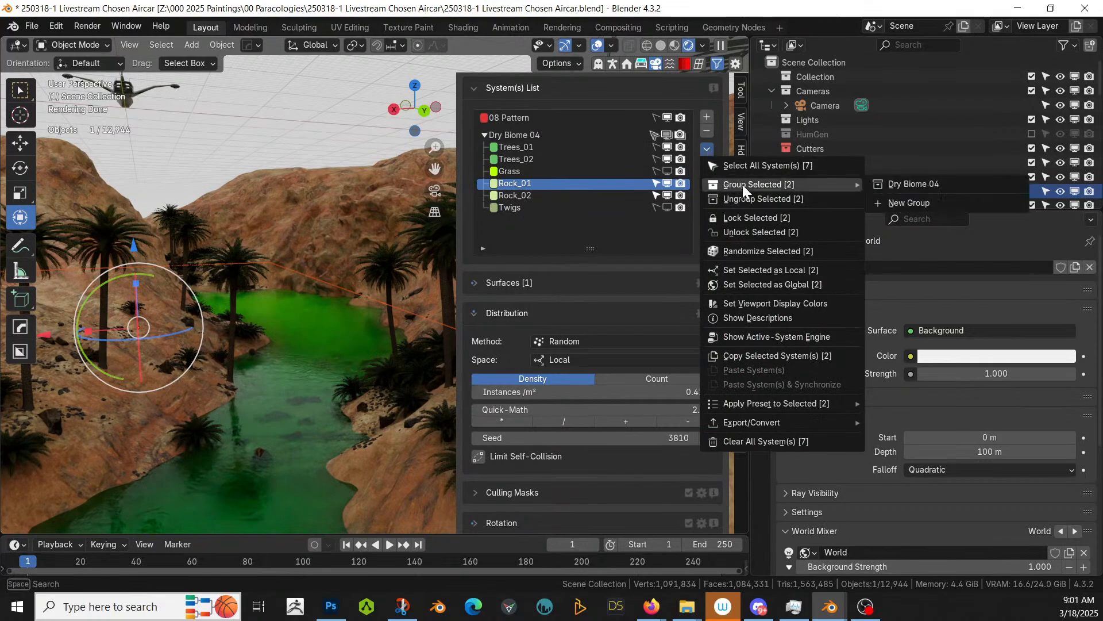
left_click(912, 202)
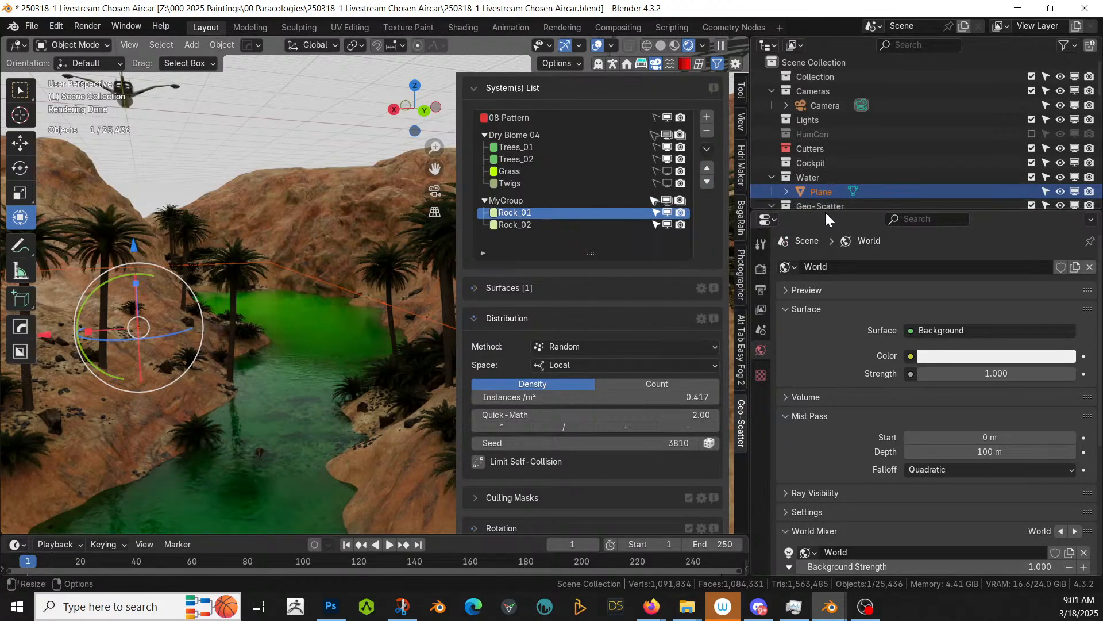
Step: Show the Twigs scatter in the viewport briefly and hide it again
left_click(669, 179)
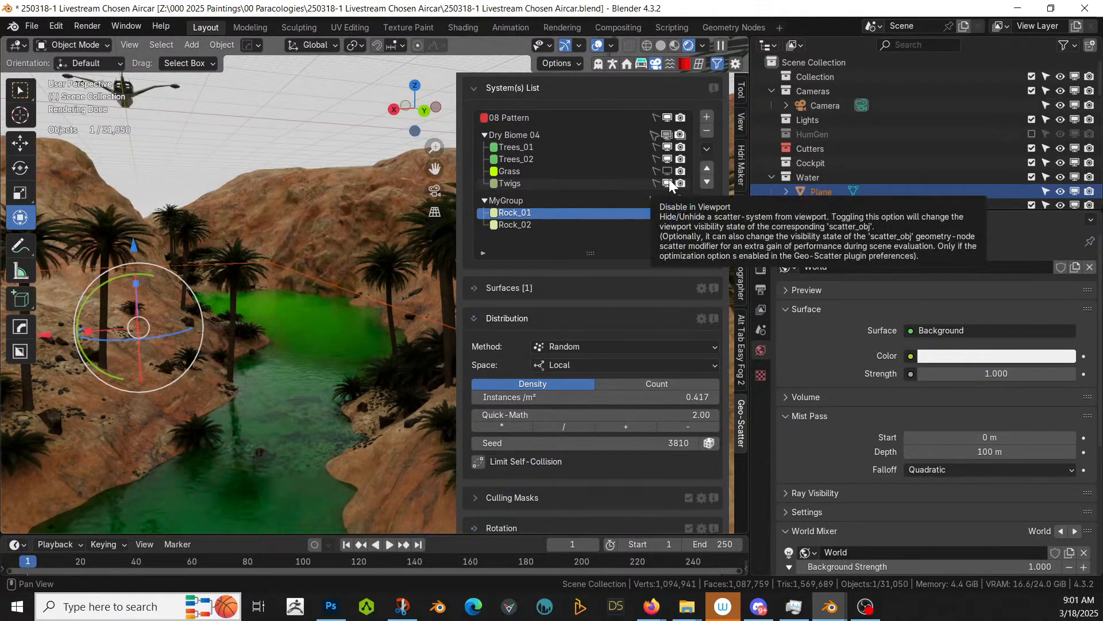
left_click(669, 179)
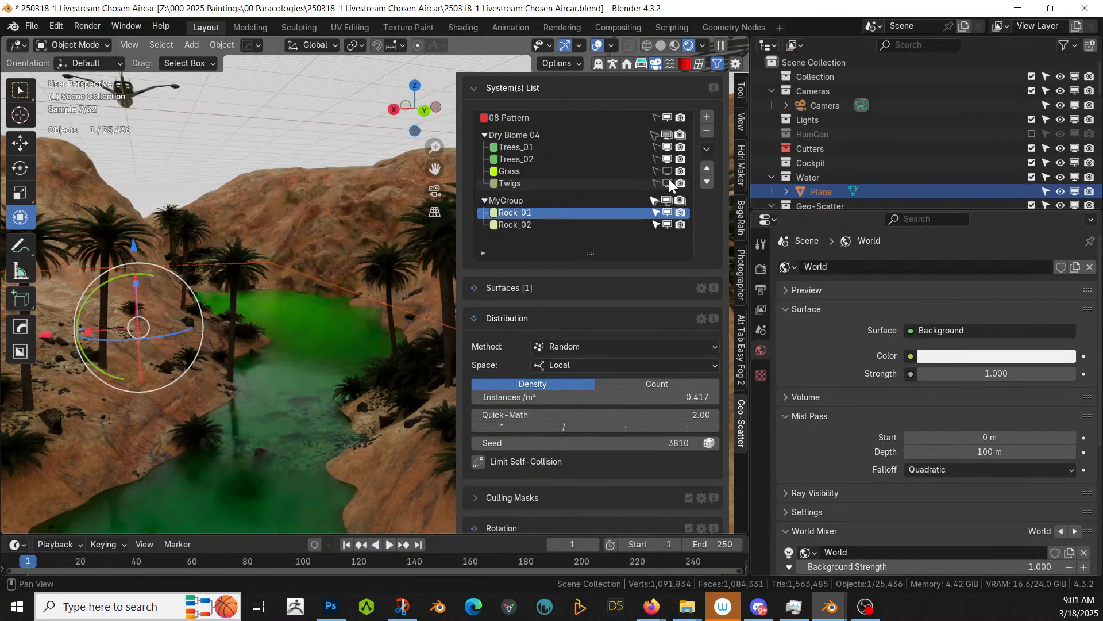
Step: Set the density of the 08 Pattern scatter system to 4 instances per m²
scroll(672, 166, "up", 4)
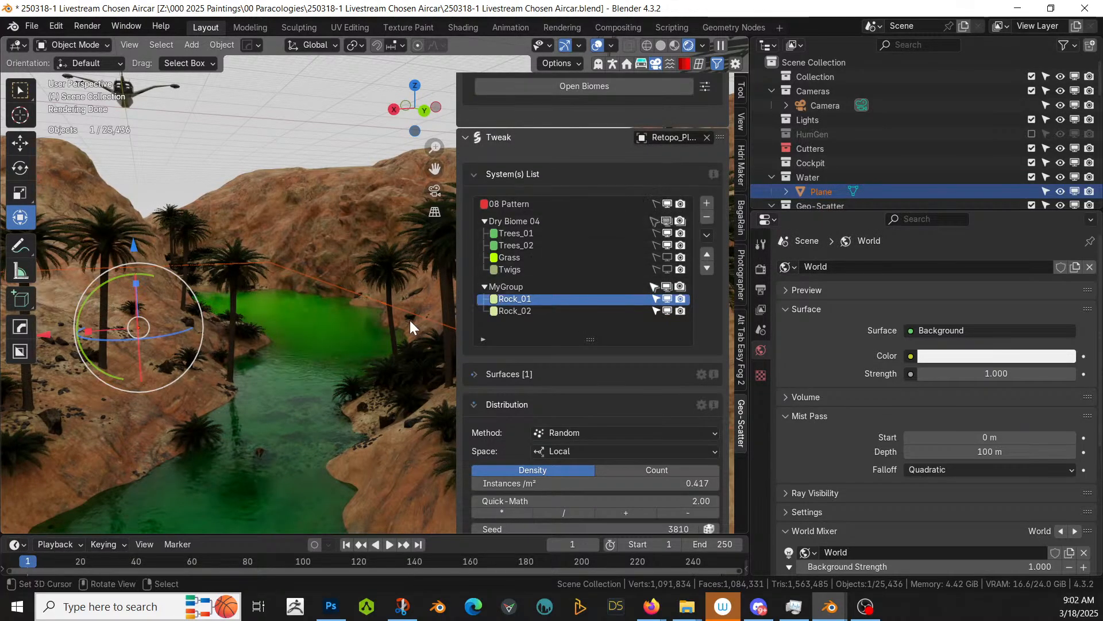
middle_click_drag(409, 320, 443, 316)
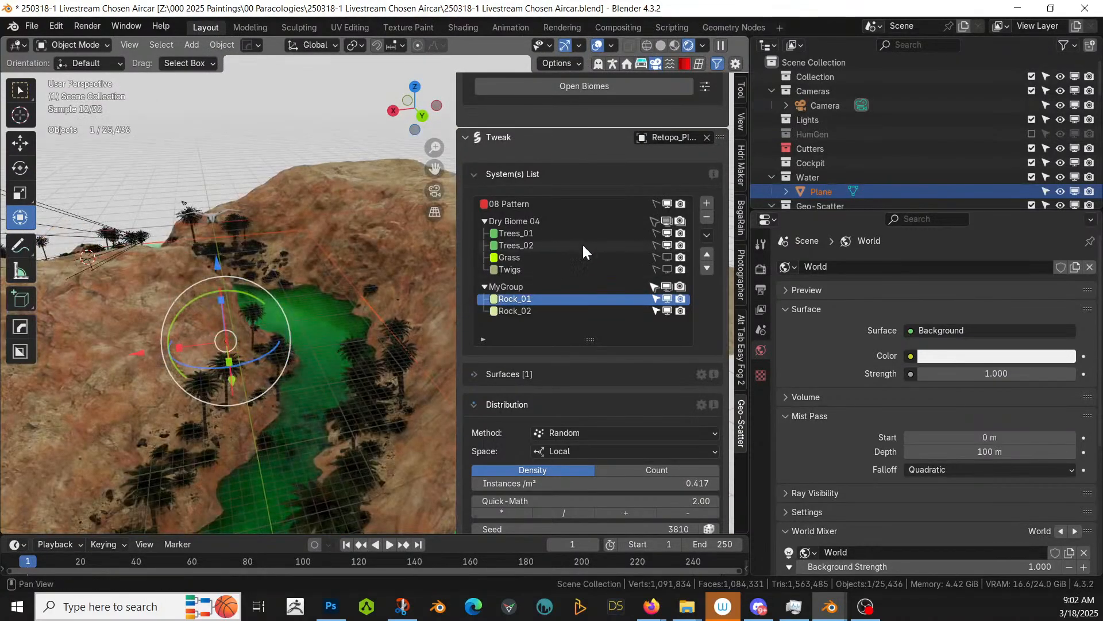
left_click(666, 203)
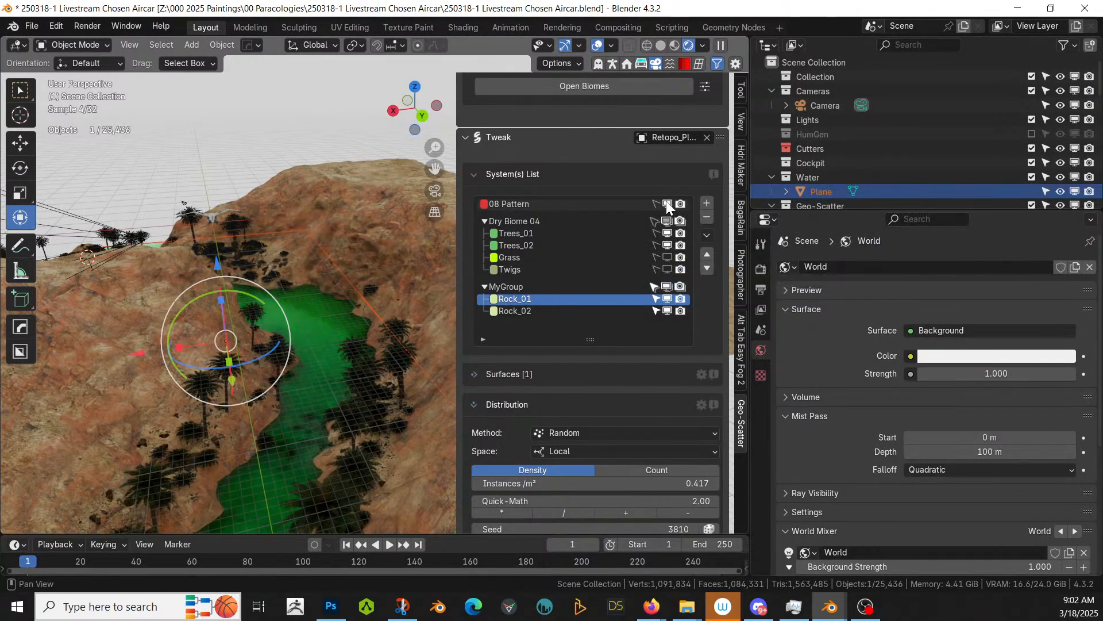
left_click(563, 201)
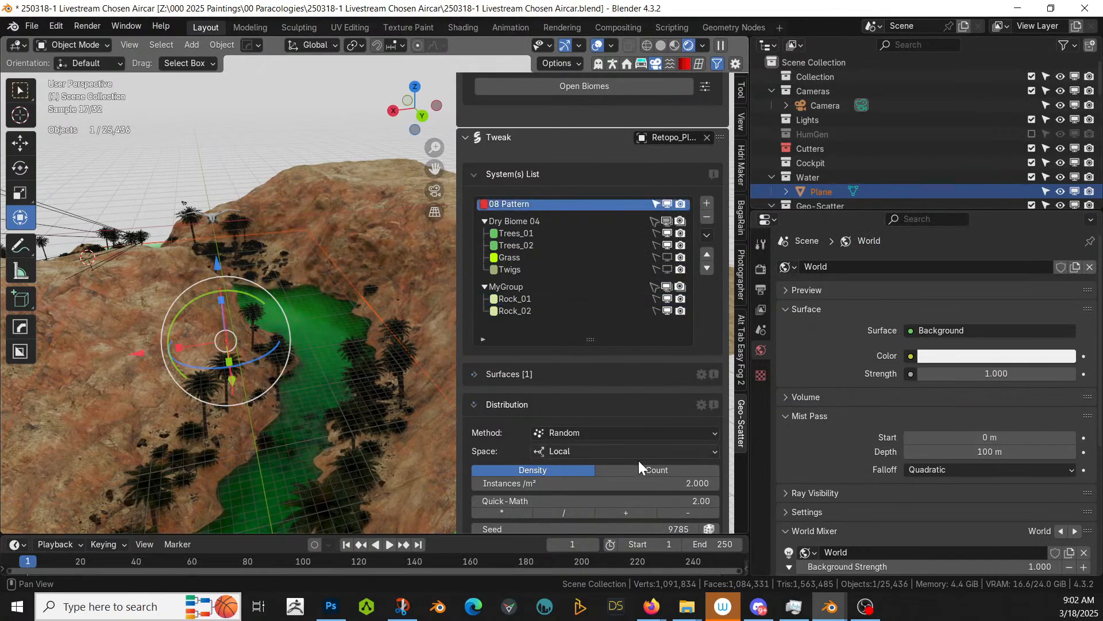
scroll(639, 460, "down", 3)
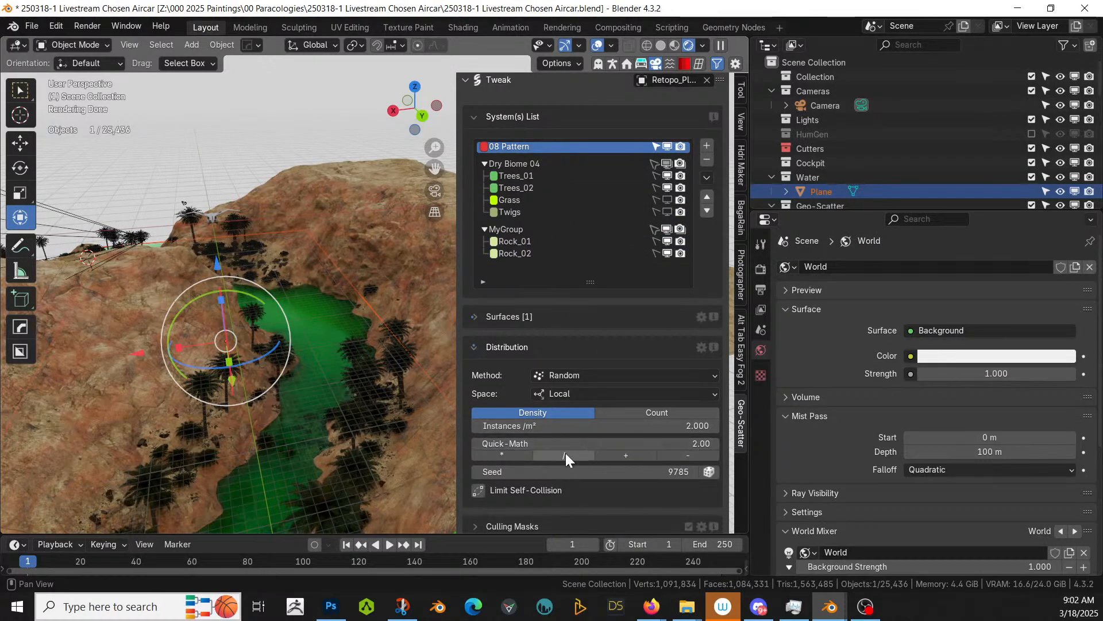
left_click(603, 426)
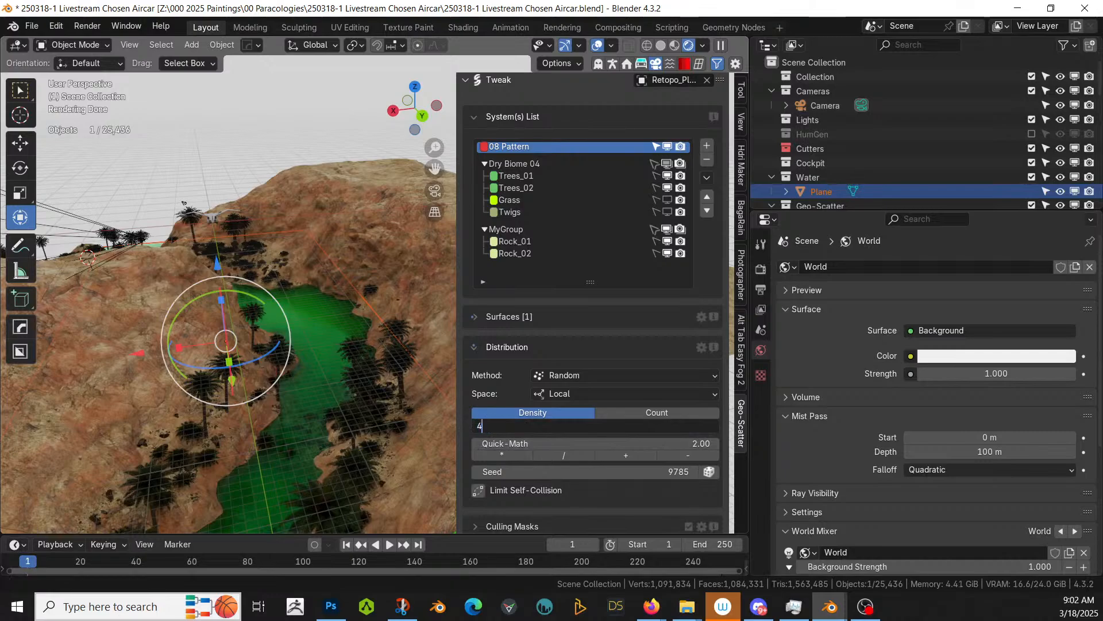
type("4")
key("Return")
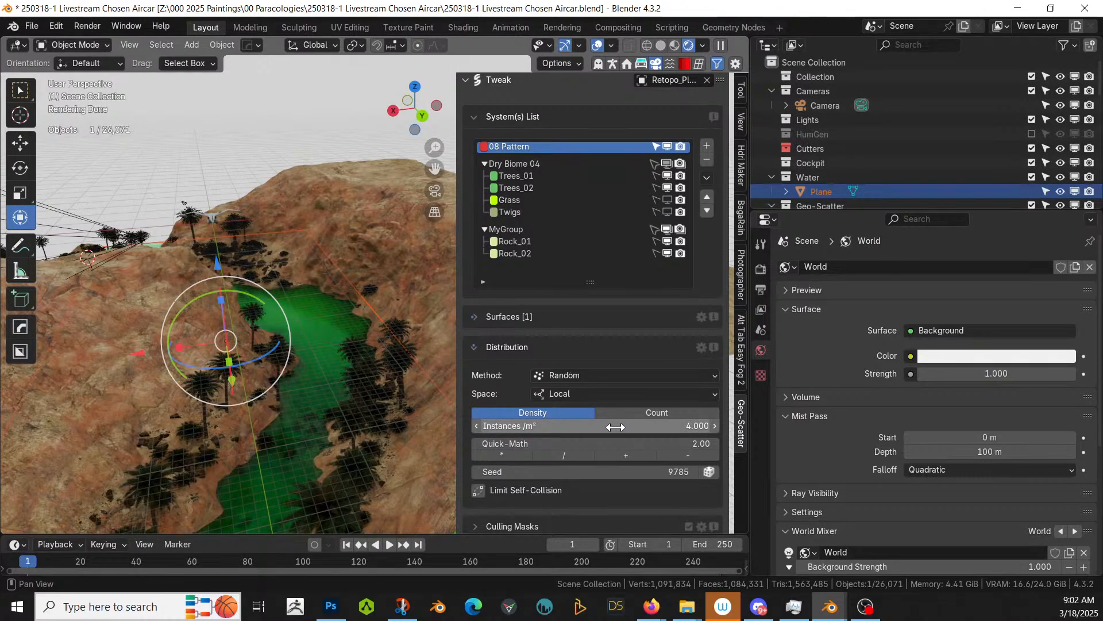
Step: Switch the viewport to solid shading and exclude the Geo-Scatter collection from the view layer
middle_click_drag(427, 407, 419, 390)
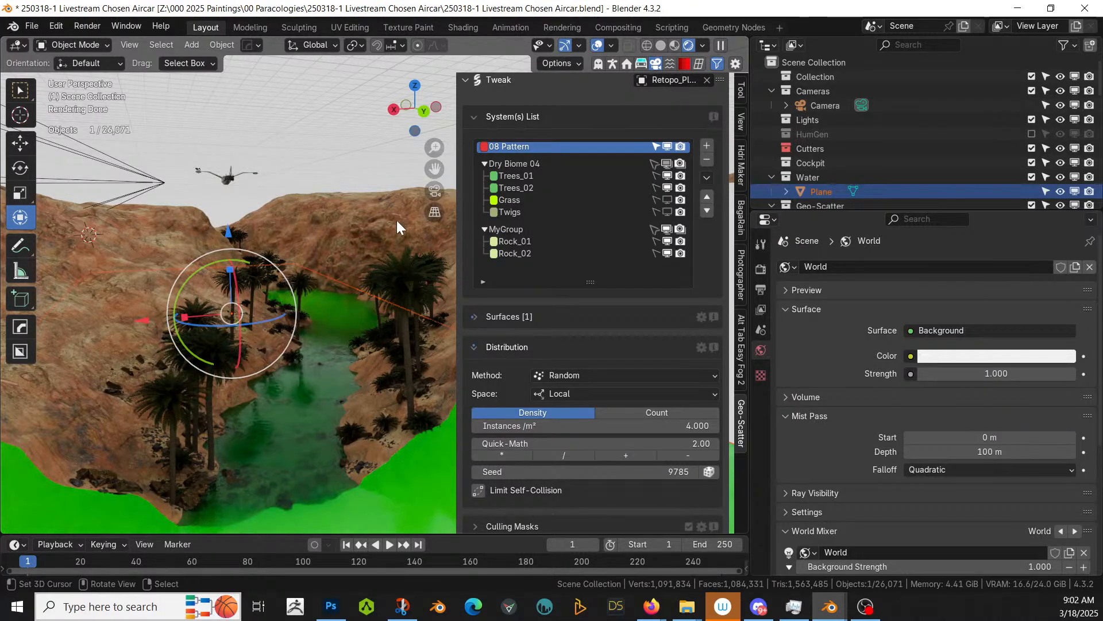
key("z")
key("6")
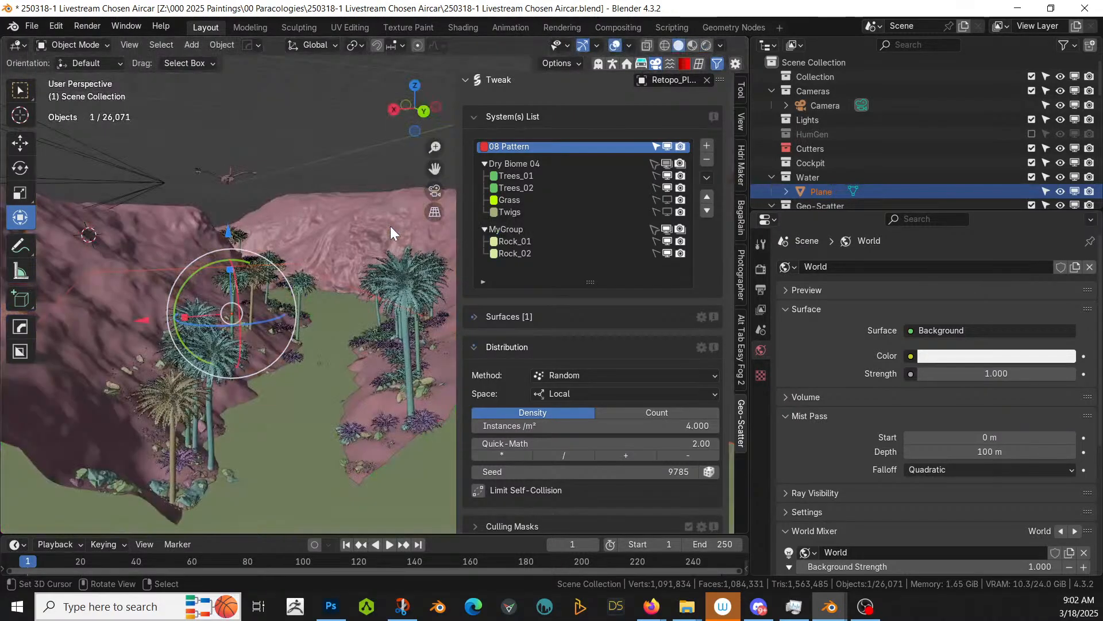
middle_click_drag(324, 260, 308, 310)
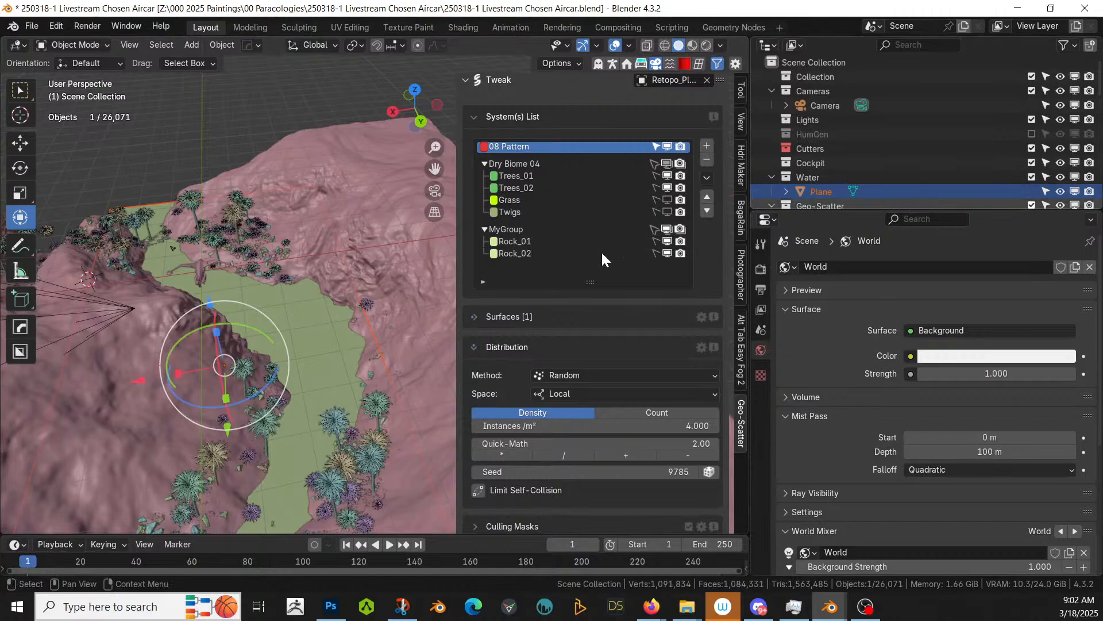
mouse_move(348, 304)
middle_mouse_down()
mouse_move(353, 252)
mouse_move(335, 292)
middle_mouse_up()
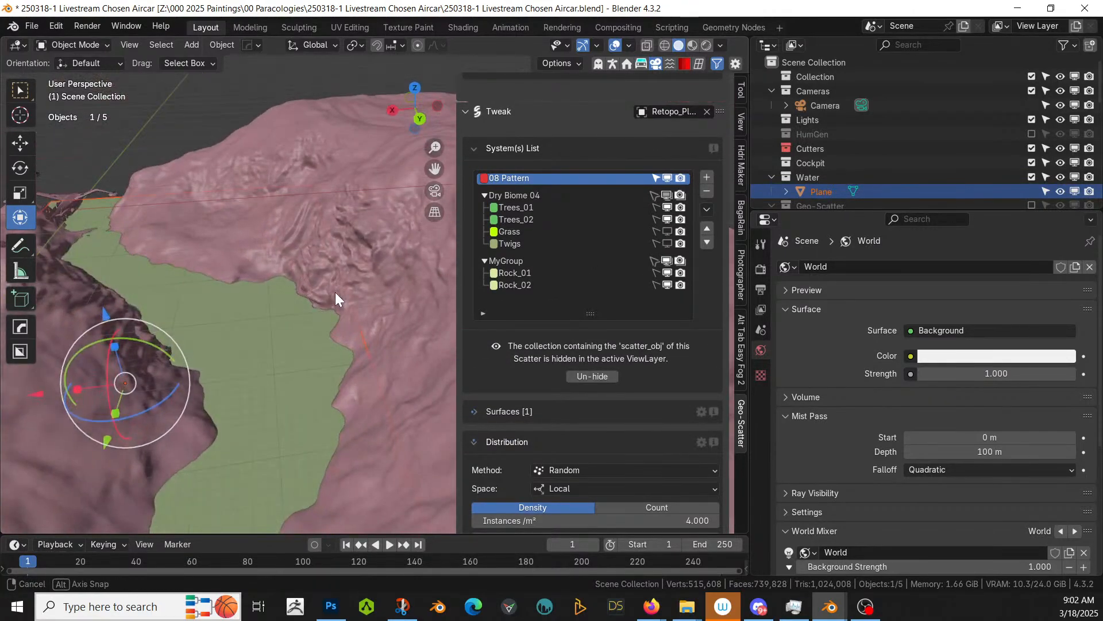
middle_click_drag(219, 261, 208, 318)
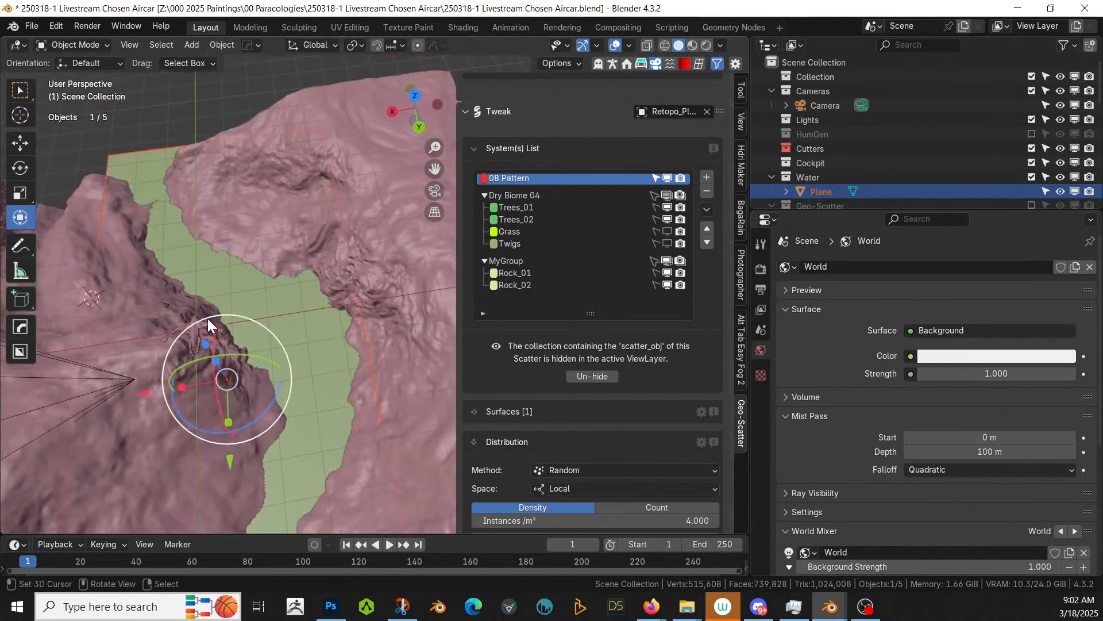
Step: Move the Air Vehicle in top view about -25.8 m in X and -3.2 m in Y, over the river channel
left_click(199, 325)
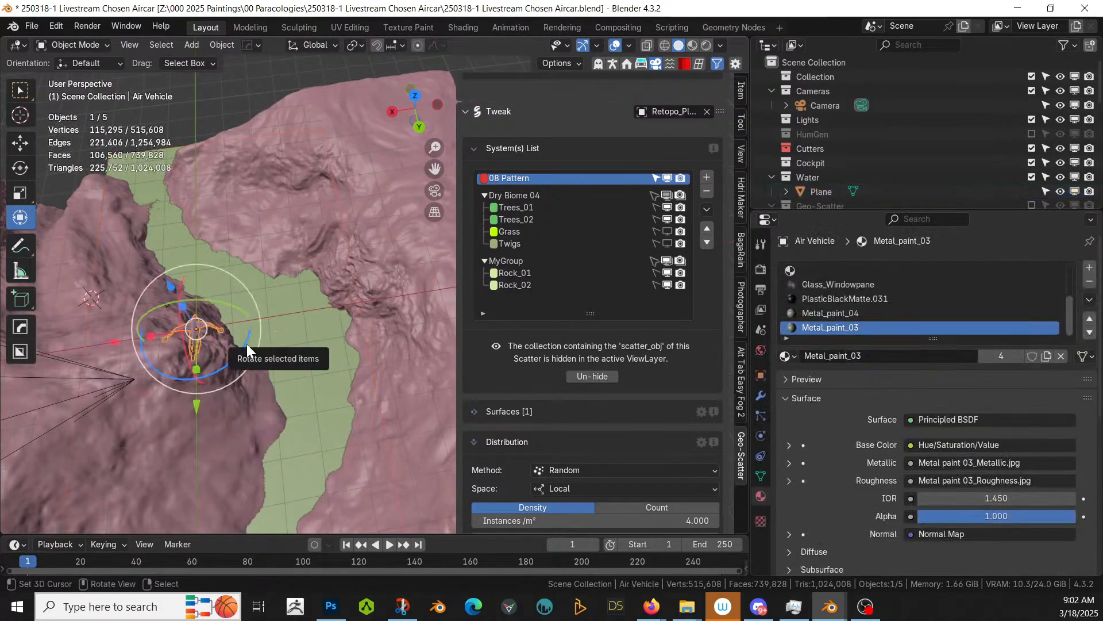
key("KP_7")
middle_click_drag(271, 365, 90, 403, "shift")
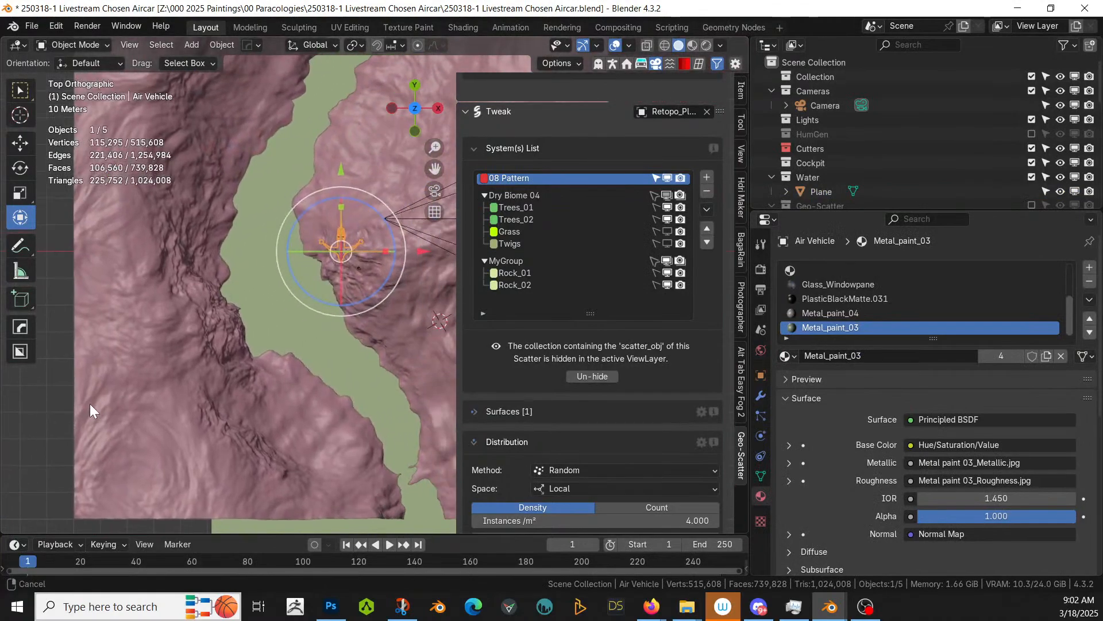
key("g")
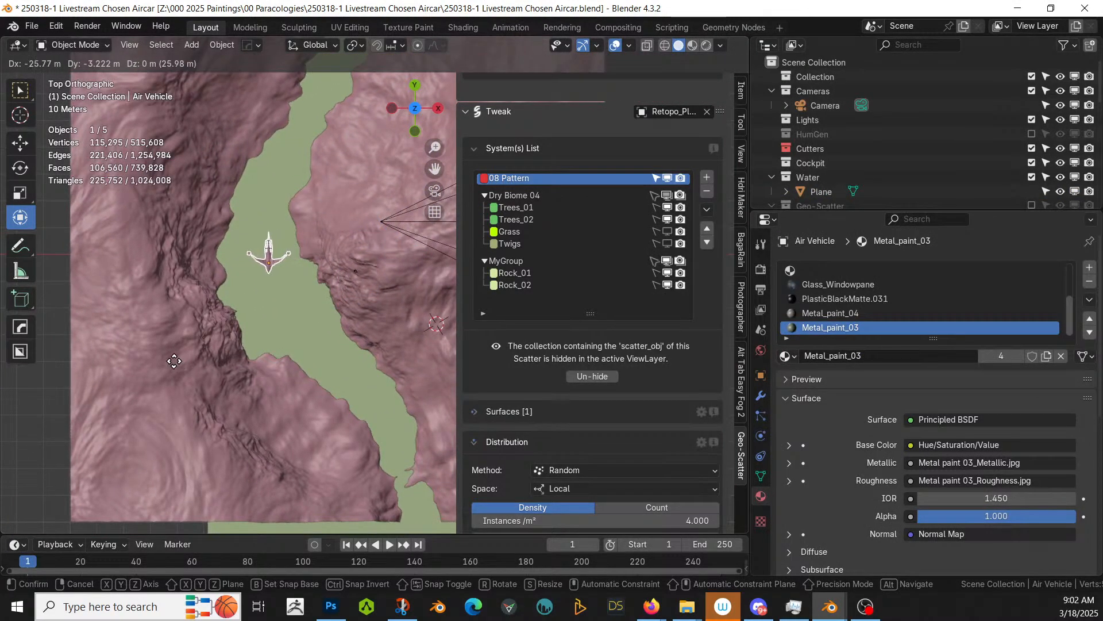
left_click(167, 362)
Step: Lower the Air Vehicle about 34.3 m along the Z axis into the canyon
middle_click_drag(219, 356, 244, 273)
key("g")
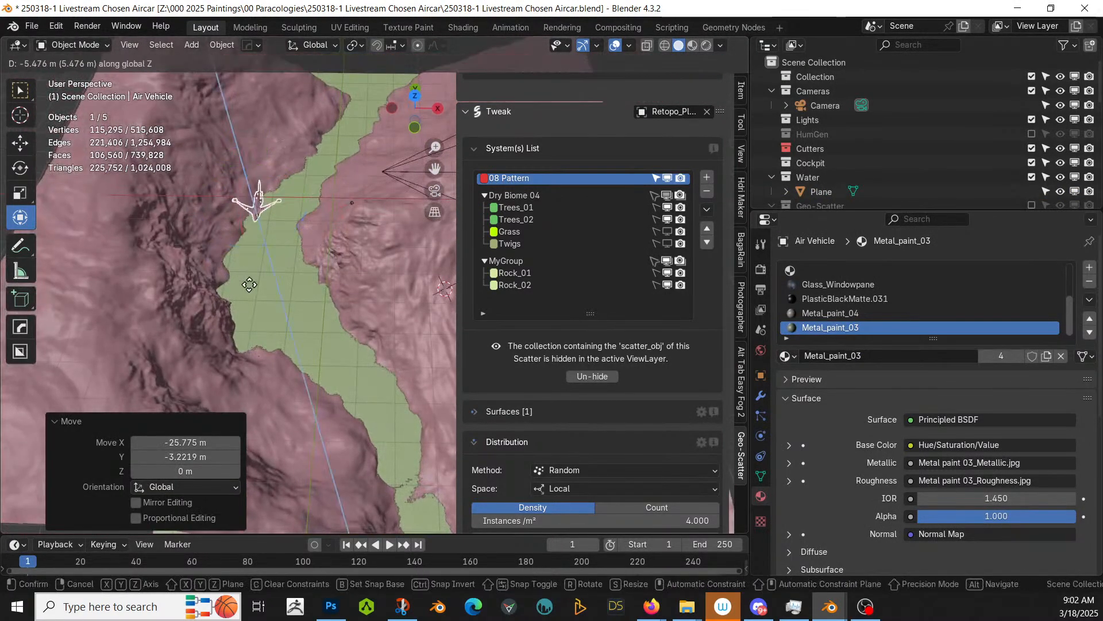
key("z")
left_click(258, 334)
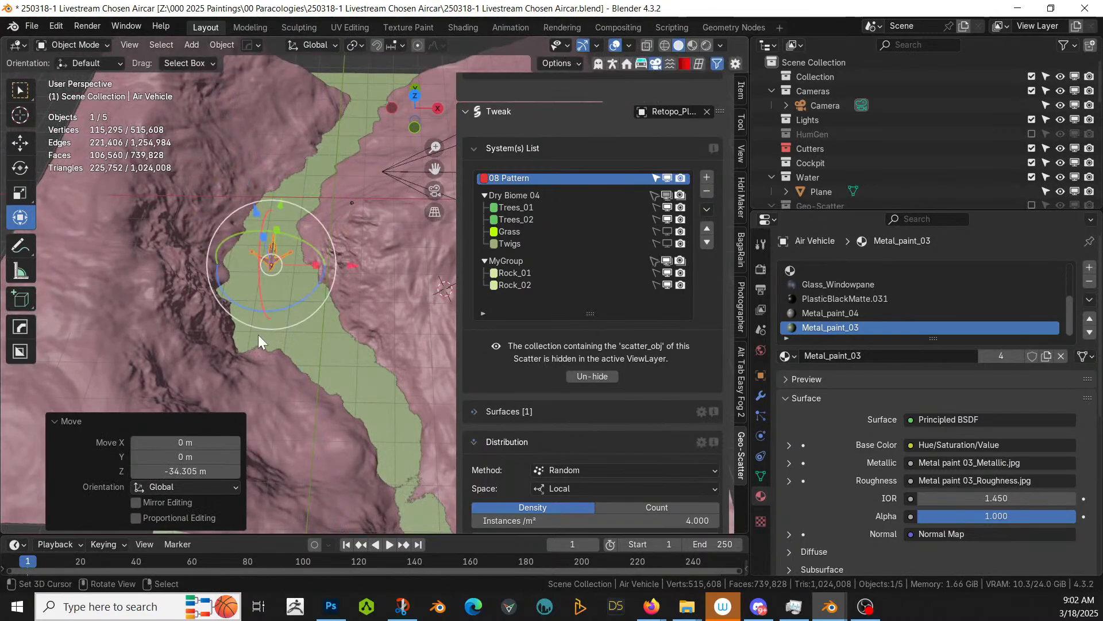
Step: Frame the Air Vehicle up close and raise it about 5 m along Z above the water
key("KP_Decimal")
middle_click_drag(269, 331, 157, 319)
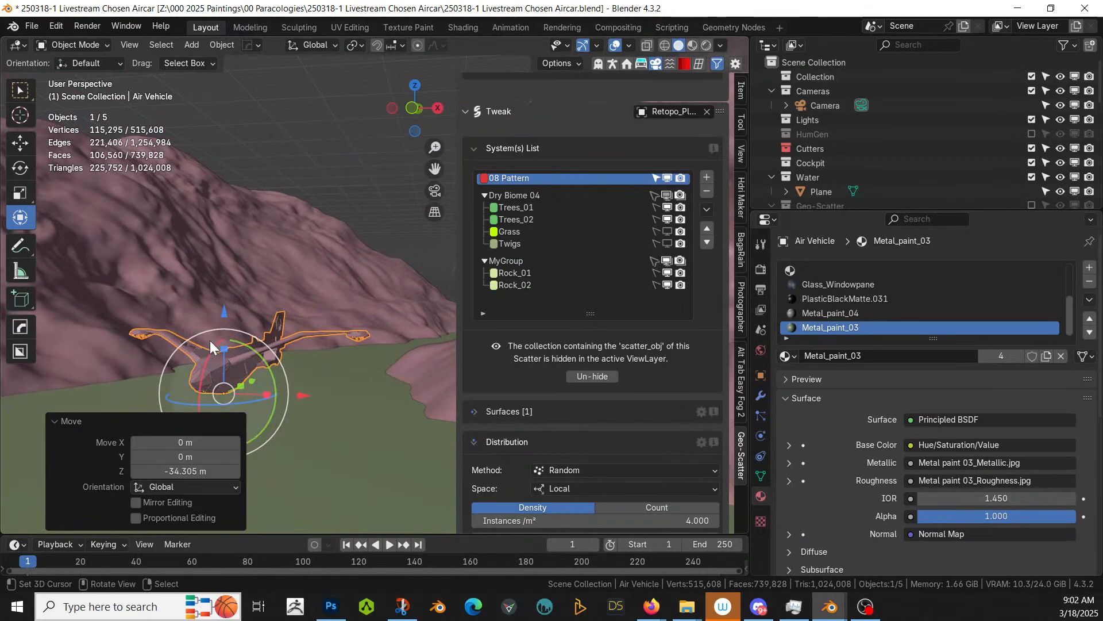
key("g")
key("z")
left_click(225, 270)
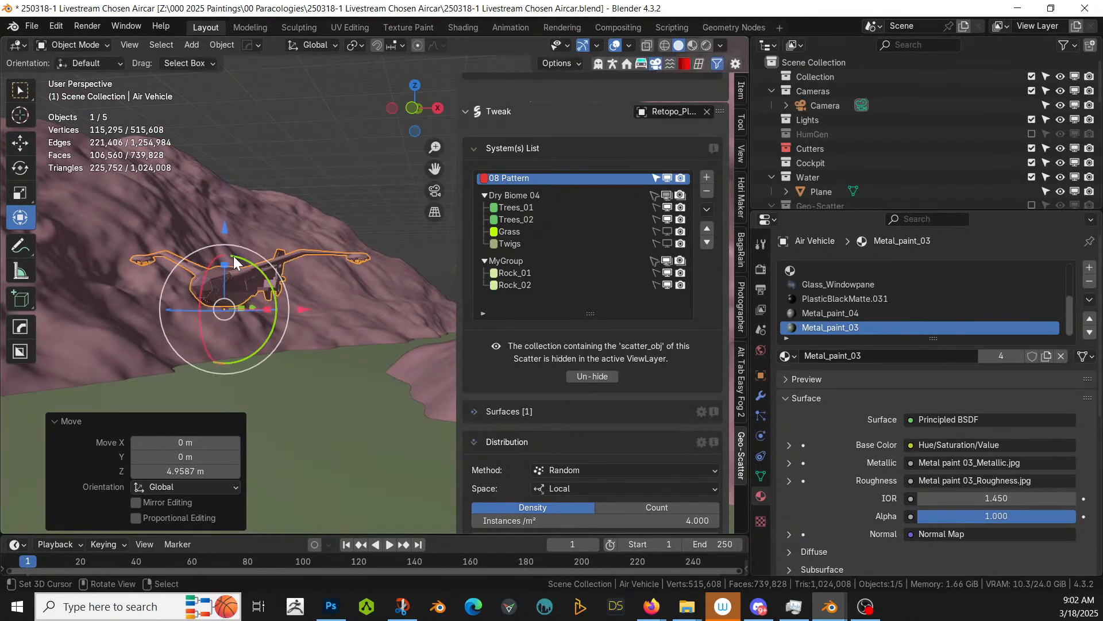
Step: Frame the Air Vehicle low over the river against the canyon wall and align the camera to that view
middle_click_drag(233, 257, 676, 278)
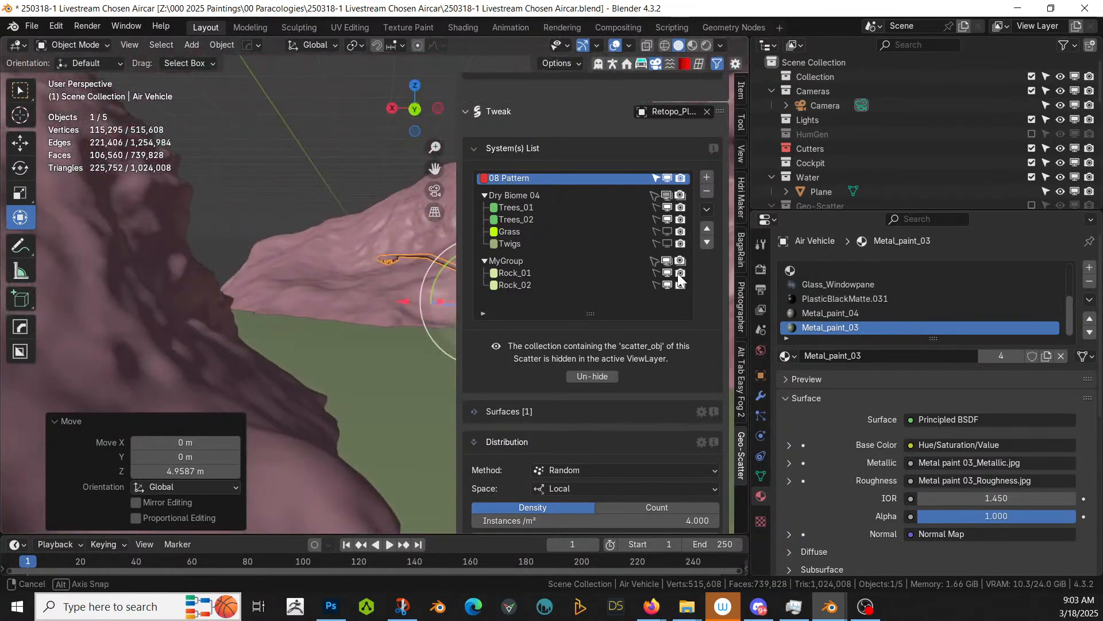
scroll(632, 284, "down", 5)
middle_click_drag(292, 315, 156, 290, "shift")
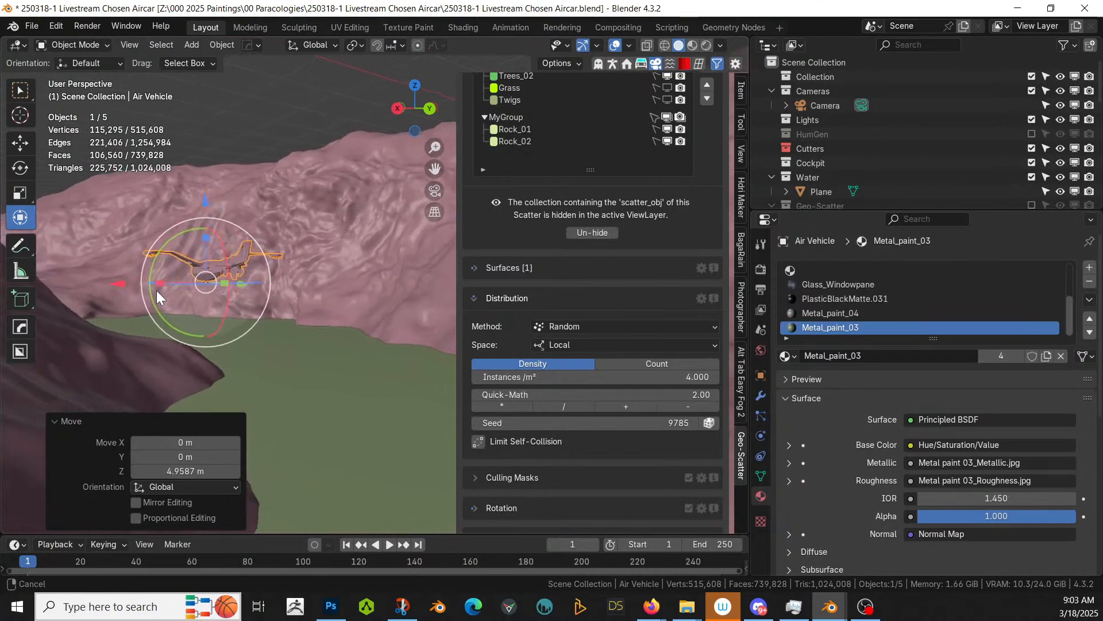
key("KP_0")
scroll(198, 313, "down", 3)
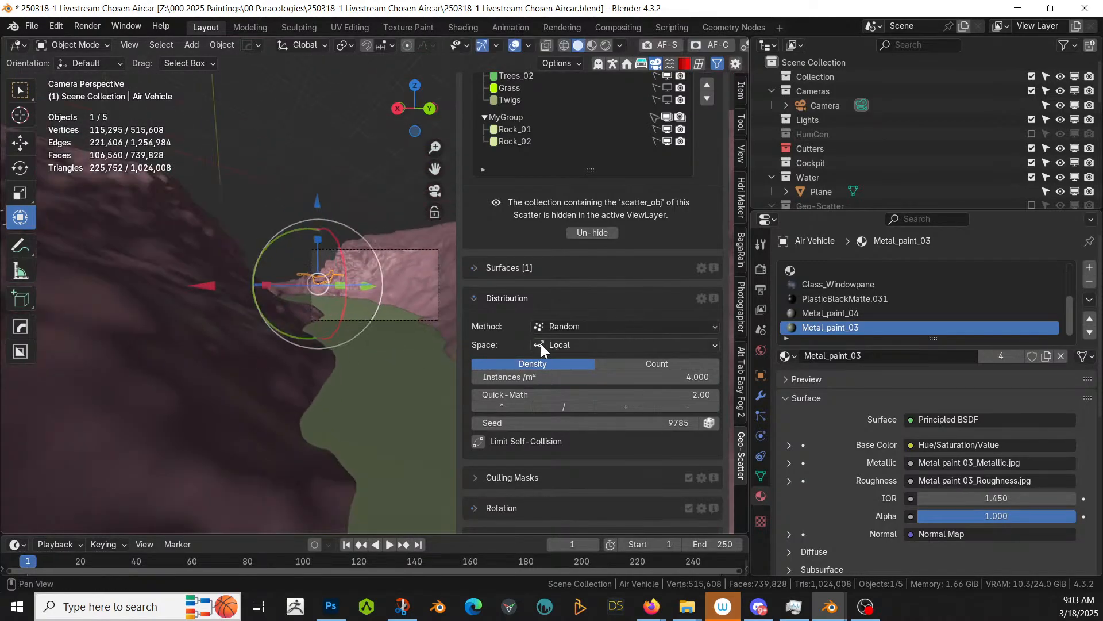
scroll(446, 328, "up", 4)
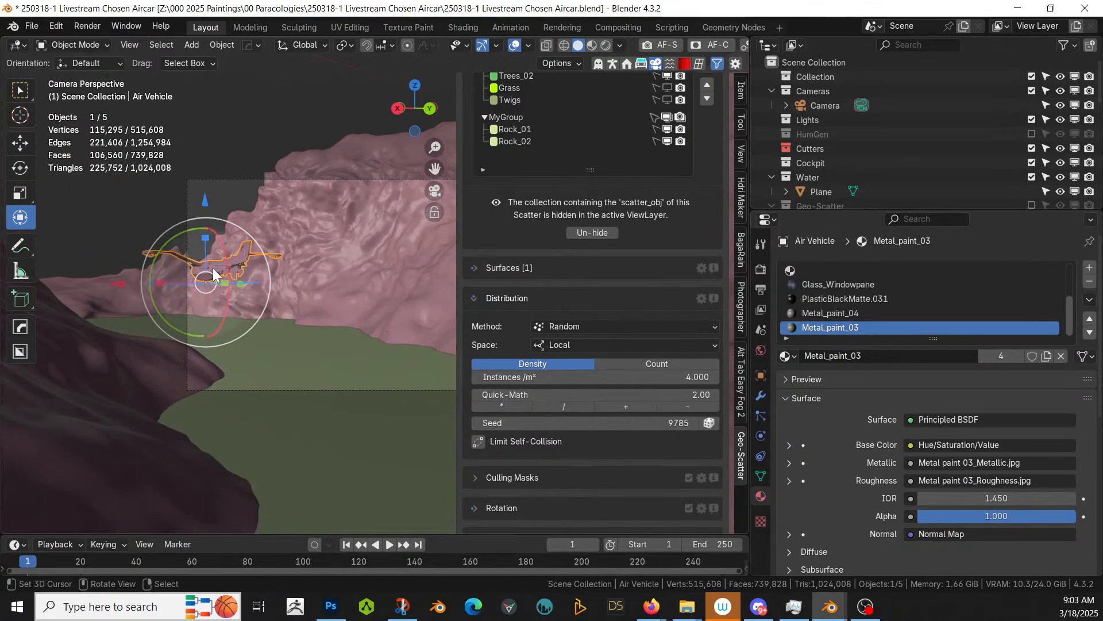
Step: Rotate the Air Vehicle 180° about the global Z axis
left_click(215, 268)
left_click(215, 268)
type("rz")
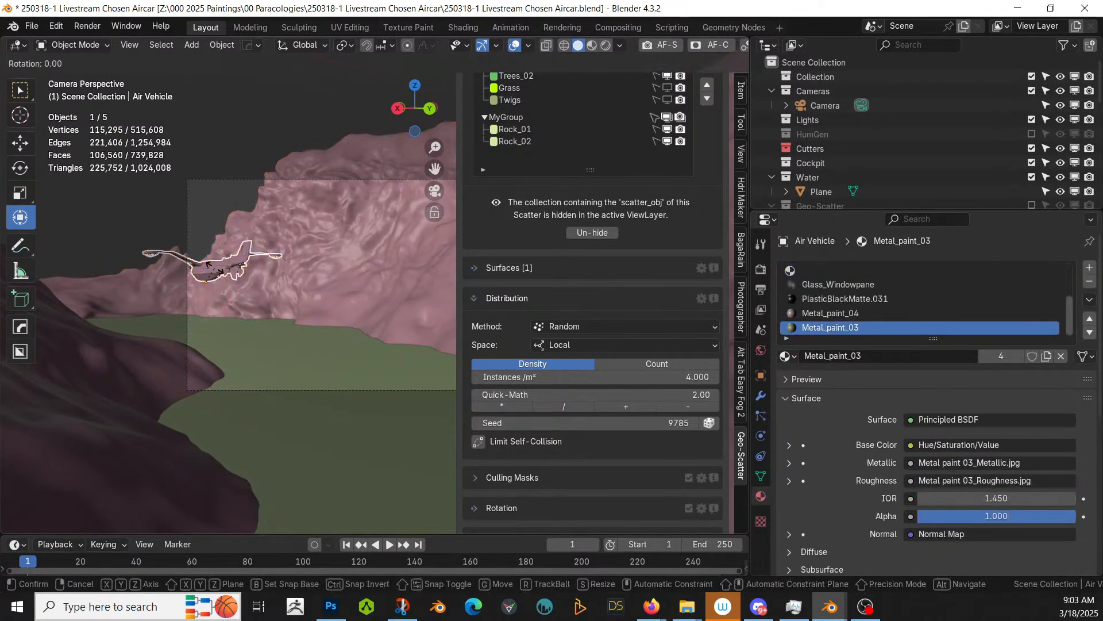
type("180")
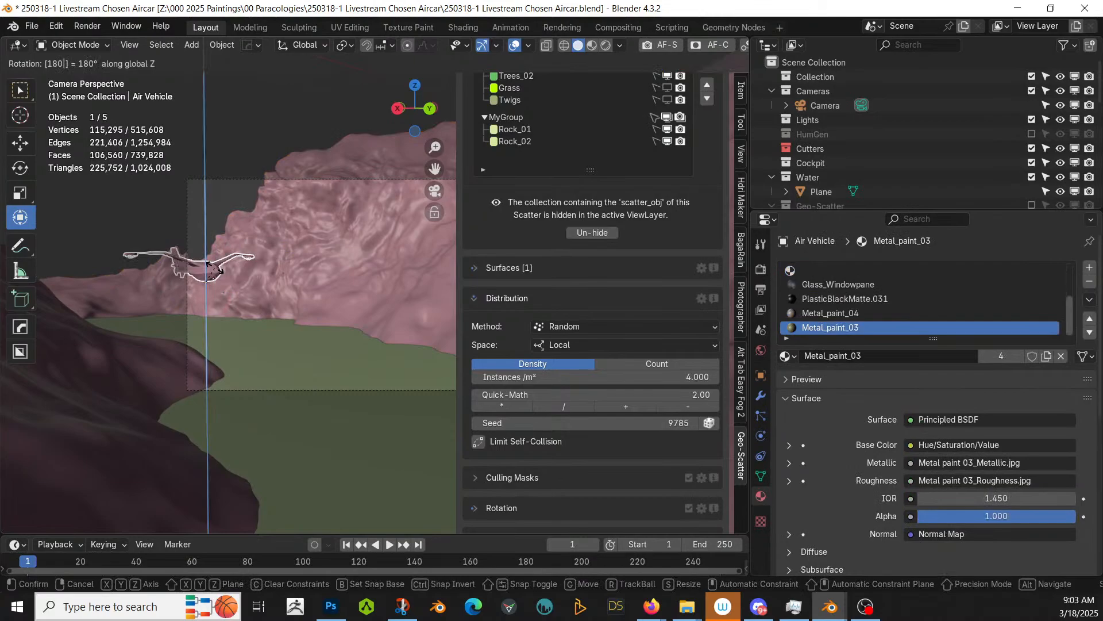
key("Return")
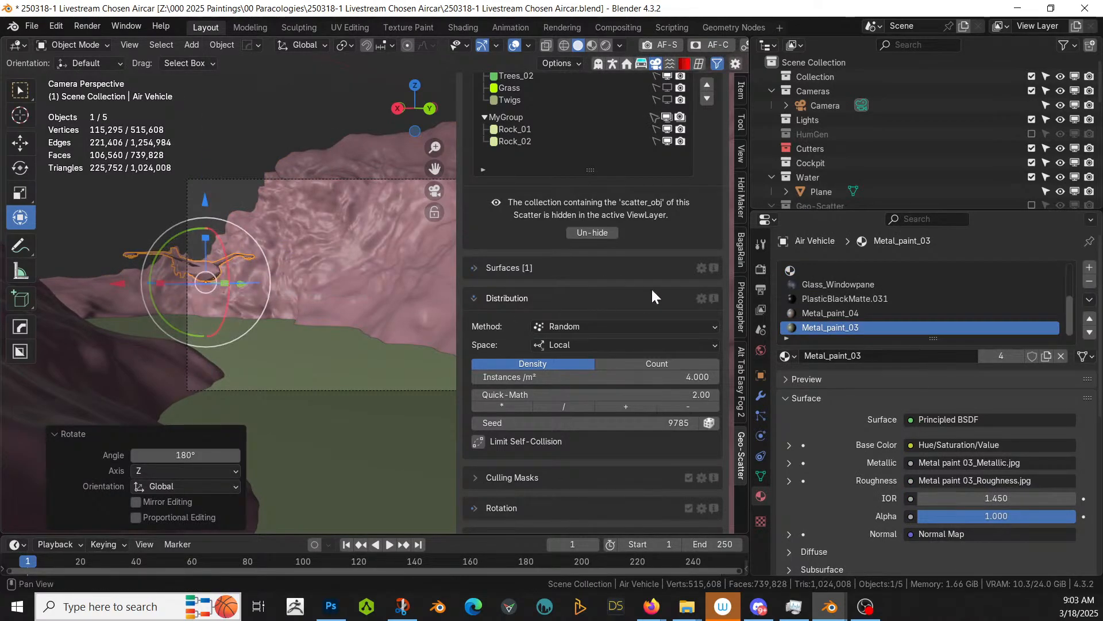
Step: Apply the arri alexa 65 preset to the scene camera in the Photographer add-on
left_click(740, 307)
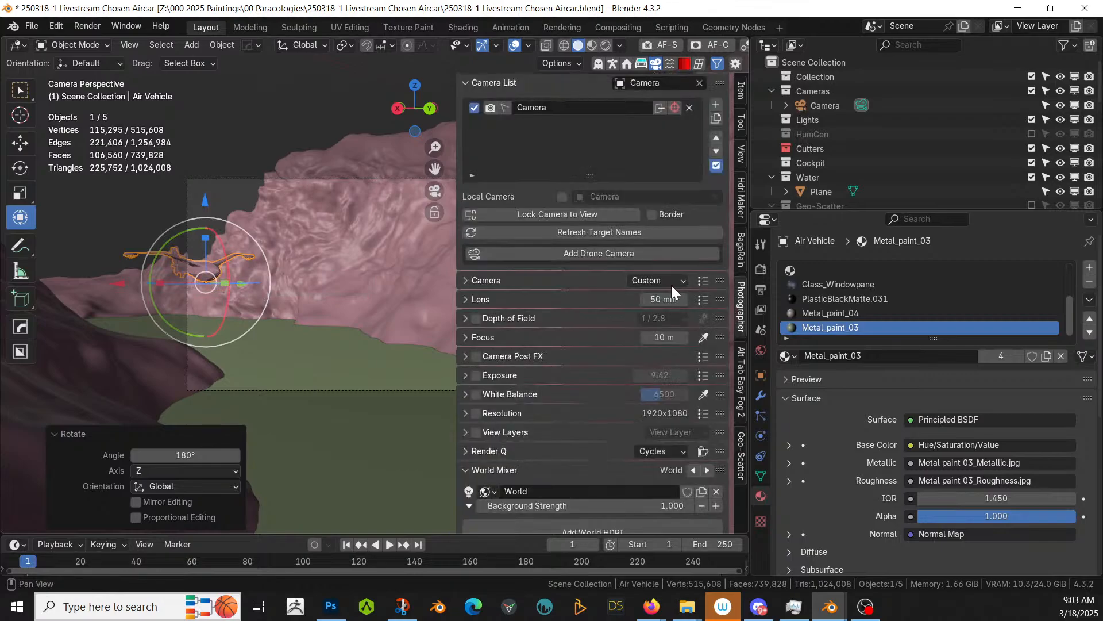
left_click(703, 280)
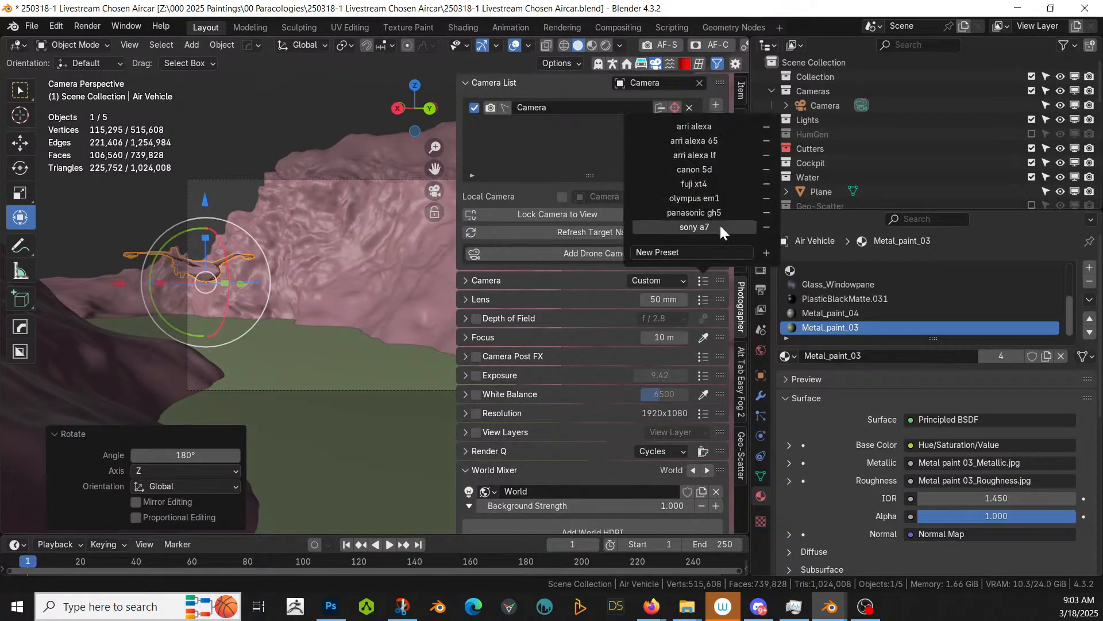
left_click(715, 139)
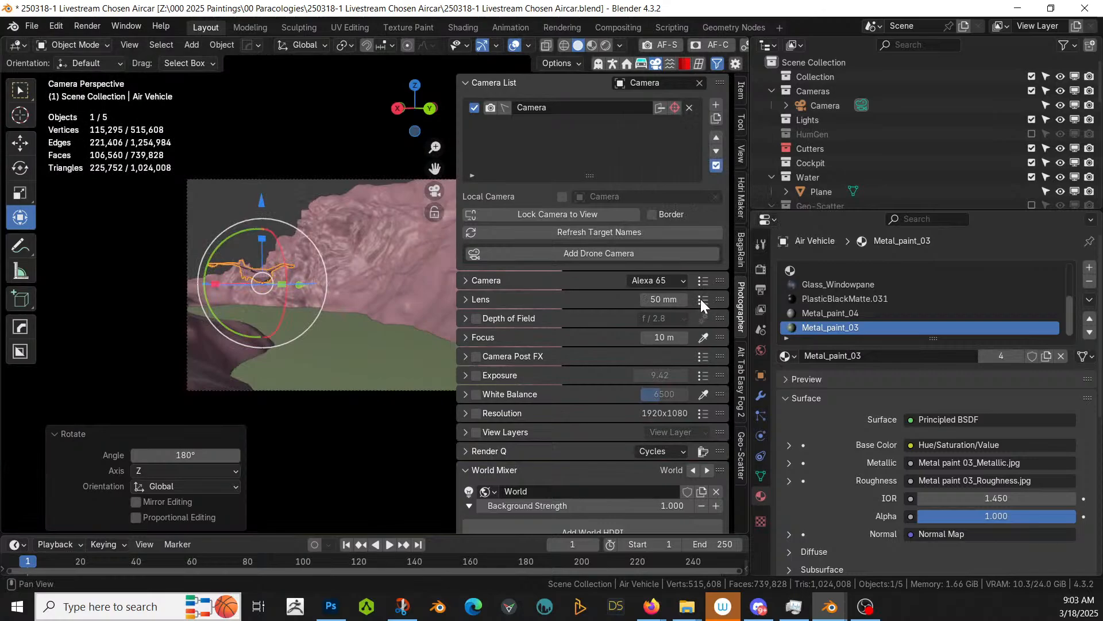
Step: Apply the cooke 50mm anamorphic lens preset to the camera and set its focal length to 35 mm
left_click(702, 298)
left_click(712, 131)
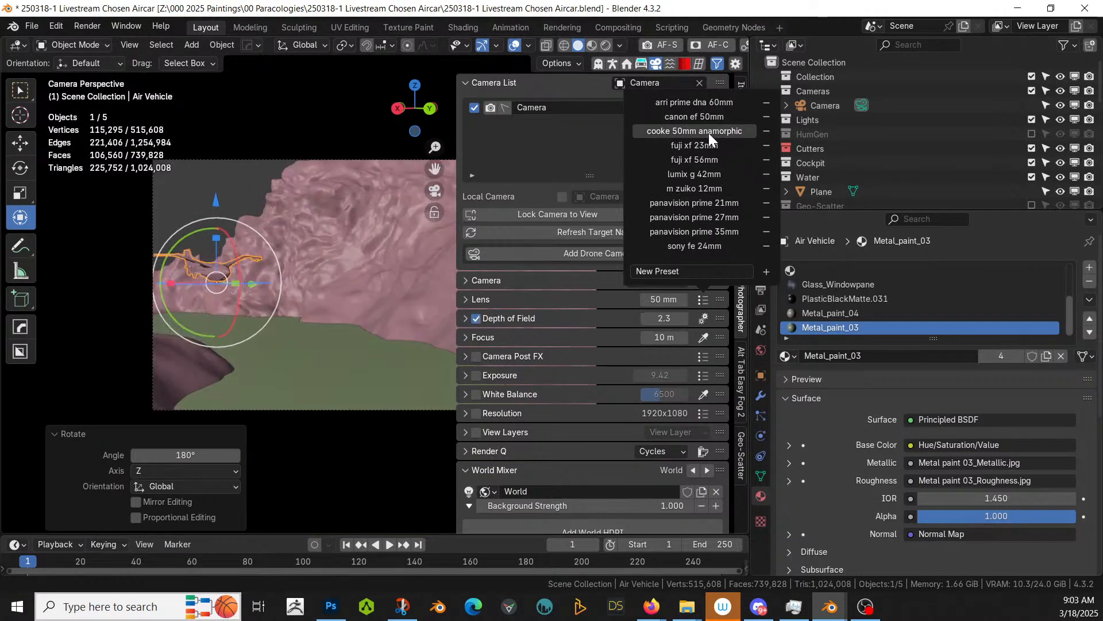
left_click(709, 132)
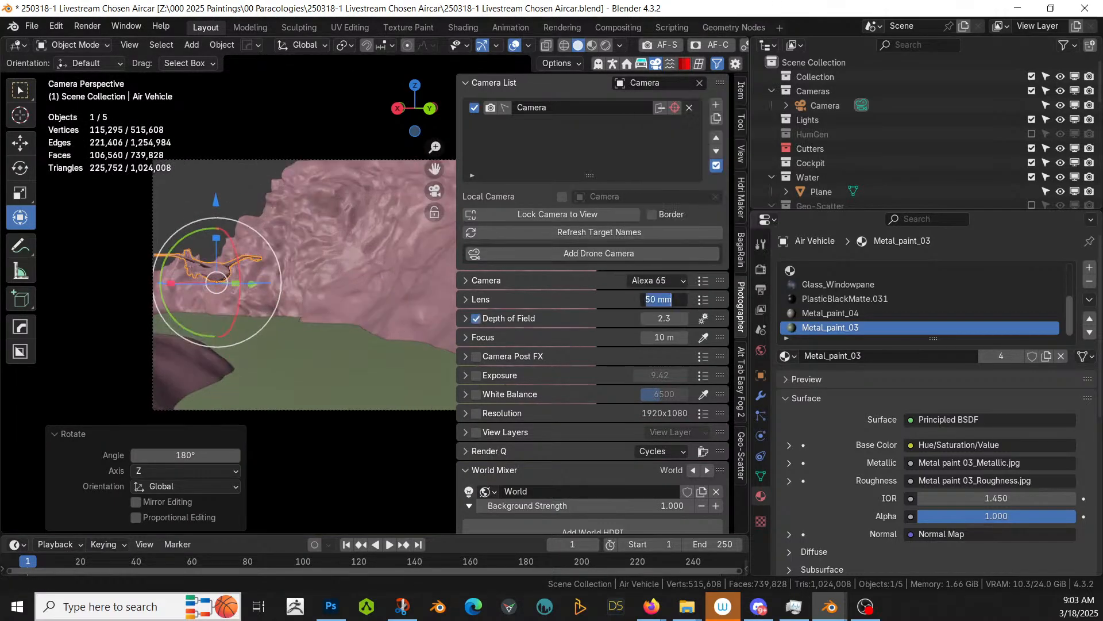
type("35")
key("Return")
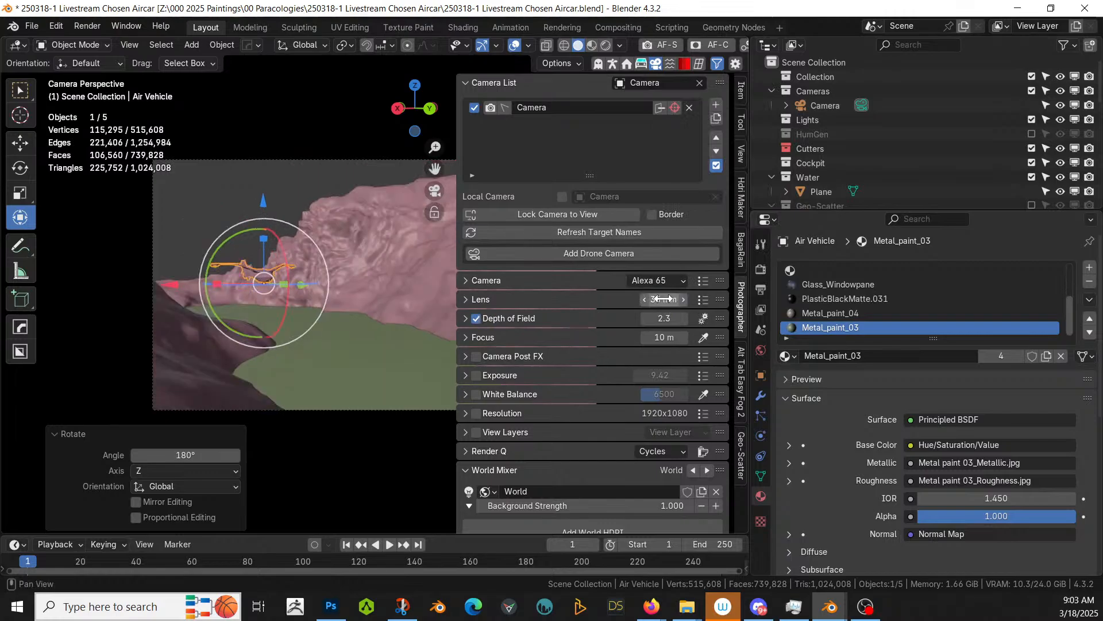
Step: Set the camera's clip end to 250 m and collapse its settings
left_click(467, 280)
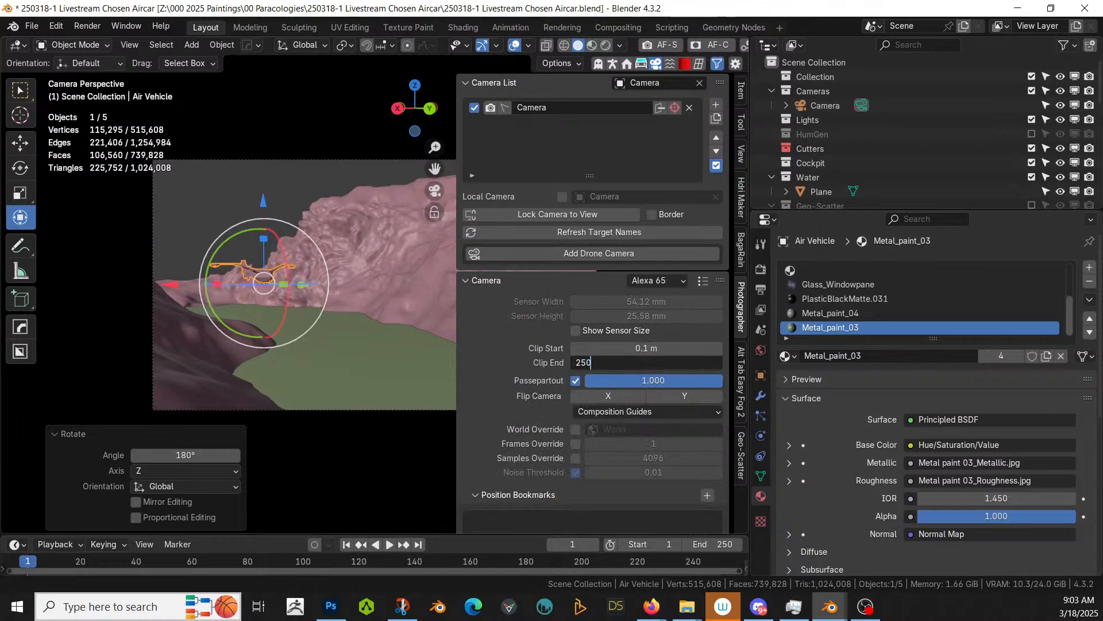
type("250")
key("Return")
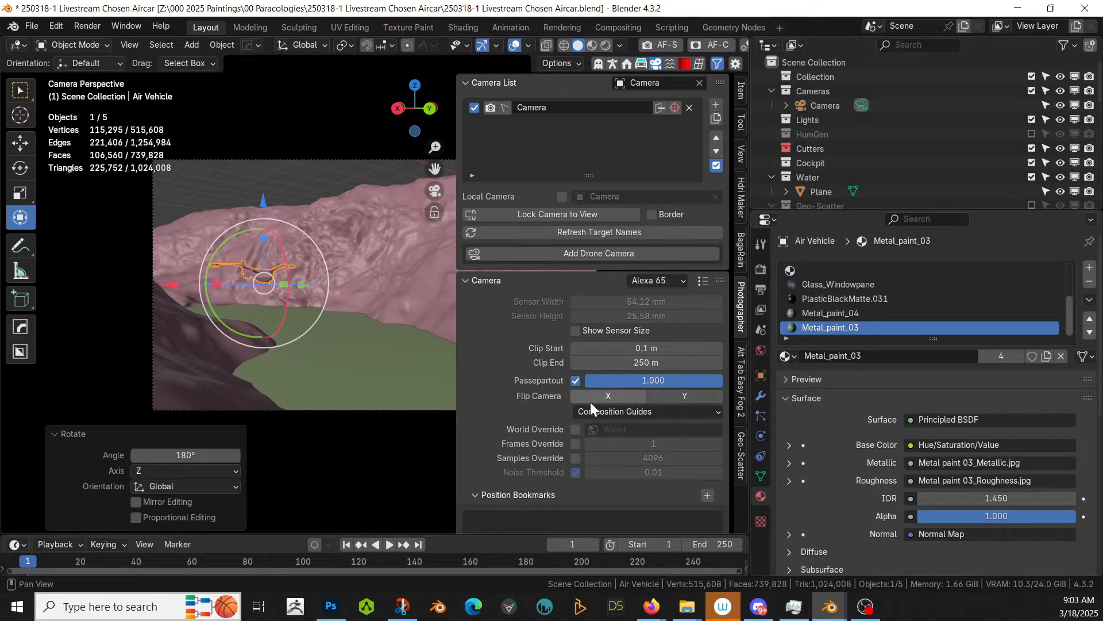
left_click(476, 284)
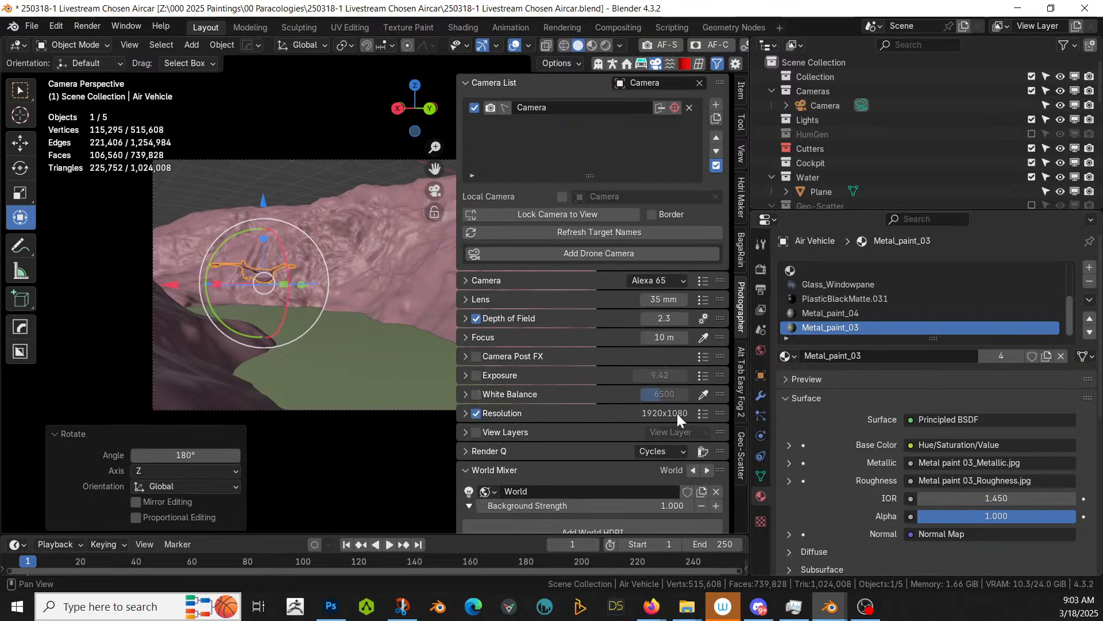
Step: Apply the 2 39:1 50 resolution preset to the camera, set its resolution percentage to 100%, and save the file
left_click(698, 413)
left_click(715, 273)
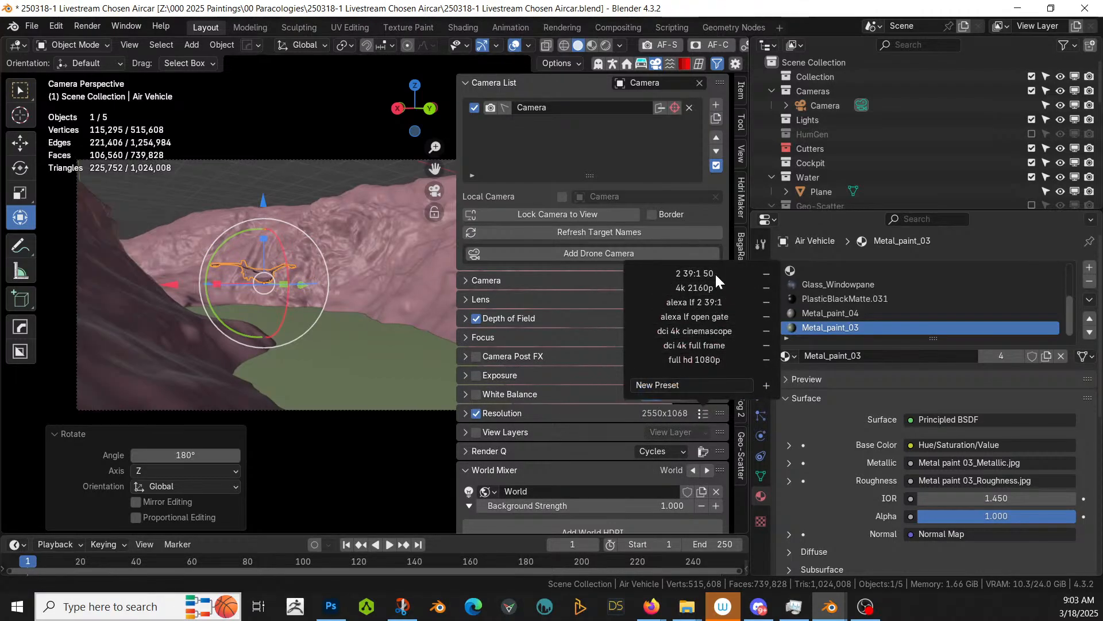
left_click(466, 413)
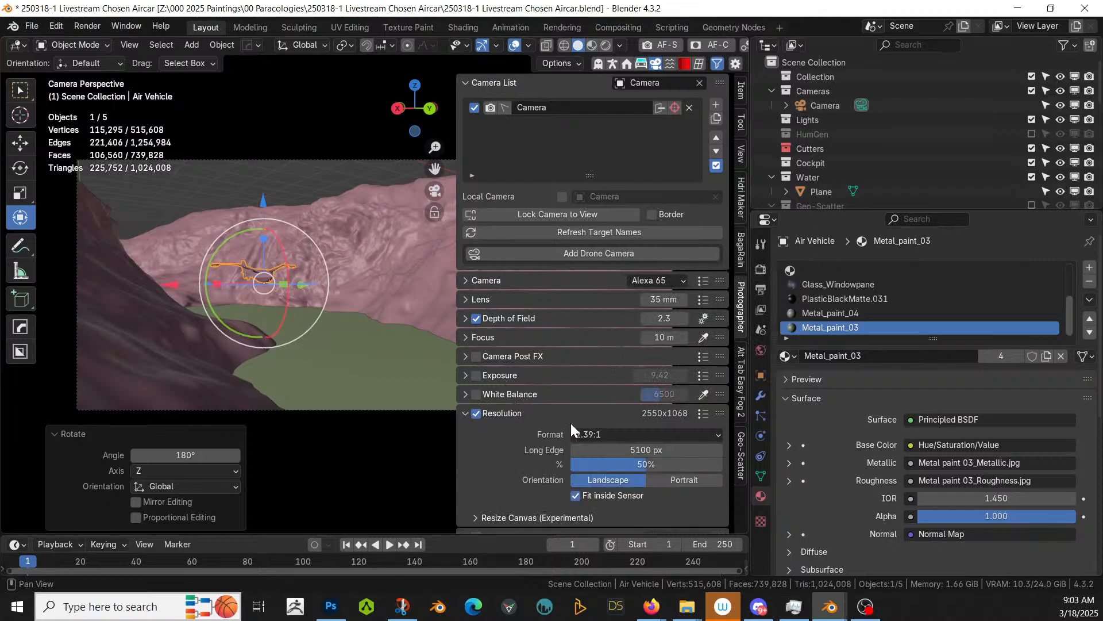
left_click_drag(661, 465, 724, 464)
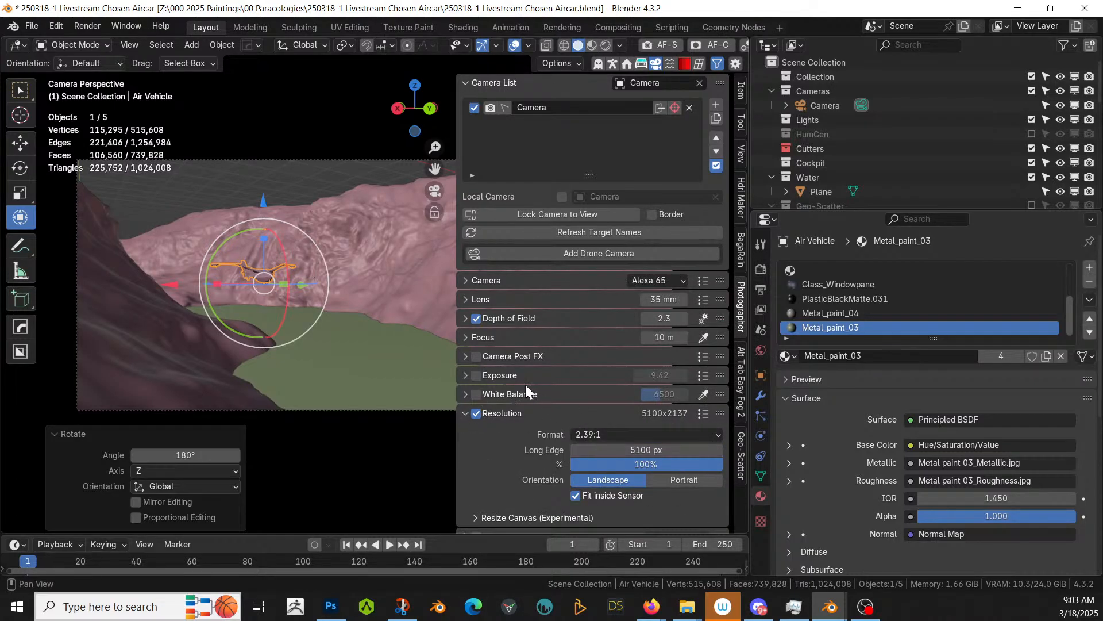
key("ctrl+s")
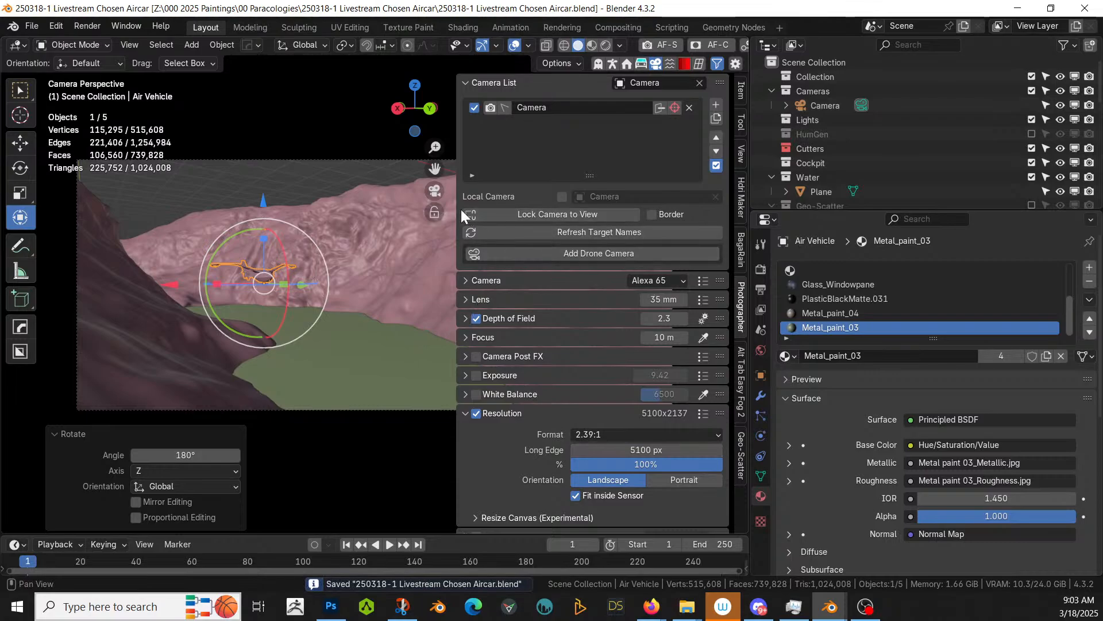
Step: Narrow the Photographer settings to widen the camera view and enable the Geo-Scatter collection
left_click_drag(461, 209, 615, 214)
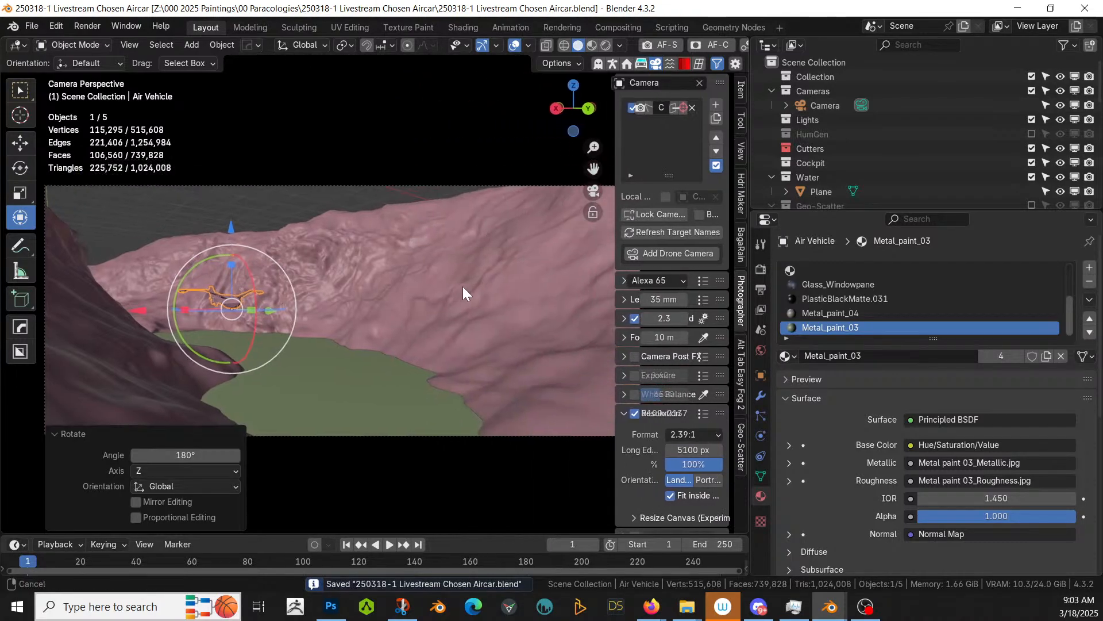
middle_click_drag(463, 286, 419, 275, "shift")
scroll(978, 188, "down", 2)
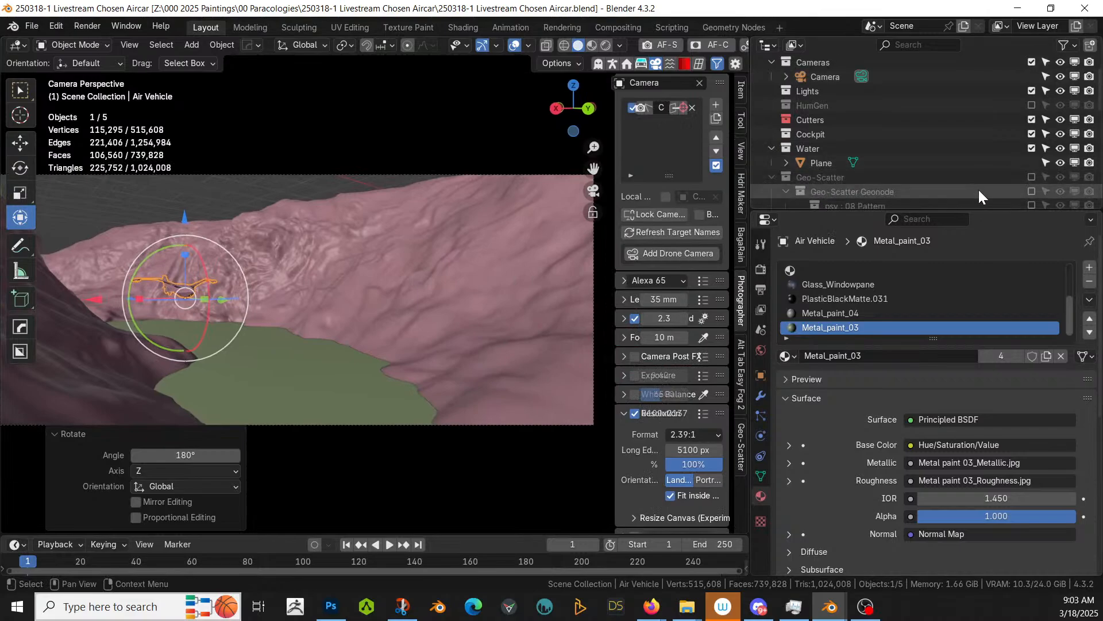
left_click(1032, 177)
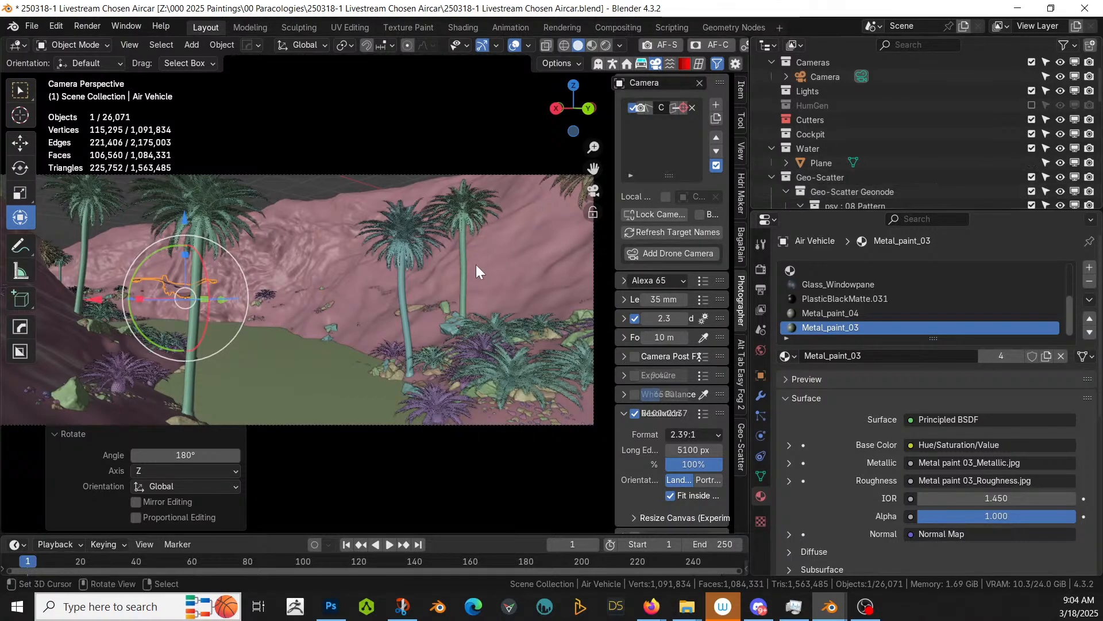
Step: Move the Air Vehicle about 1.52 m in X, -1.29 m in Y and 0.10 m in Z, and save the file
key("g")
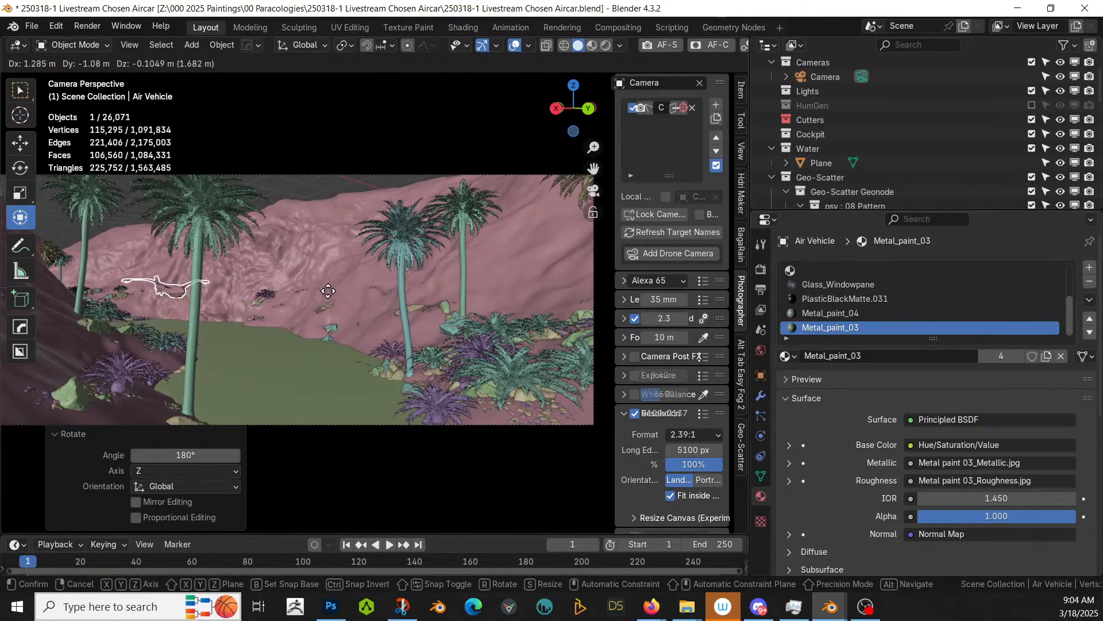
left_click(328, 294)
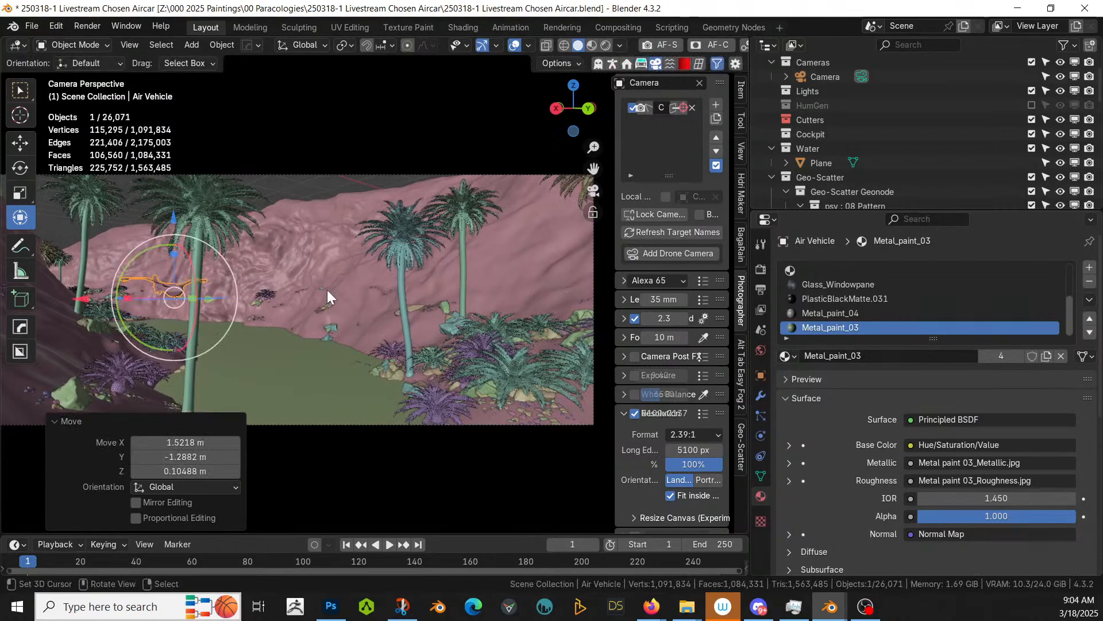
key("ctrl+s")
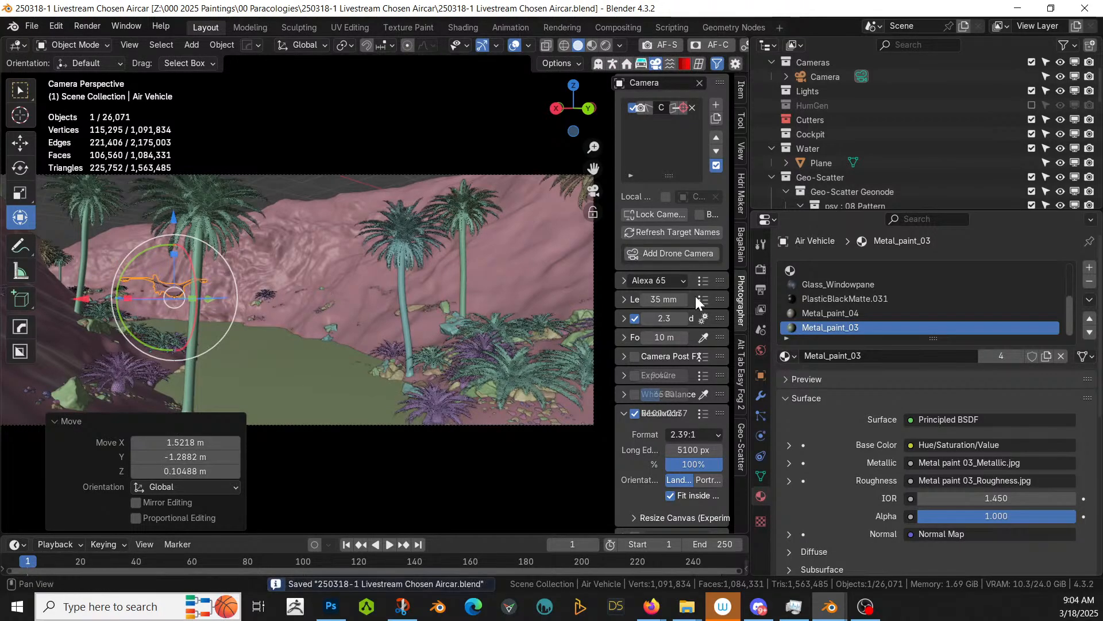
Step: Start an HDRi Maker background import and pick mattePaint_hdri_seq060_2000px_x1003.jpg from the jpg thumbnails in the HDRI Images folder
left_click(740, 206)
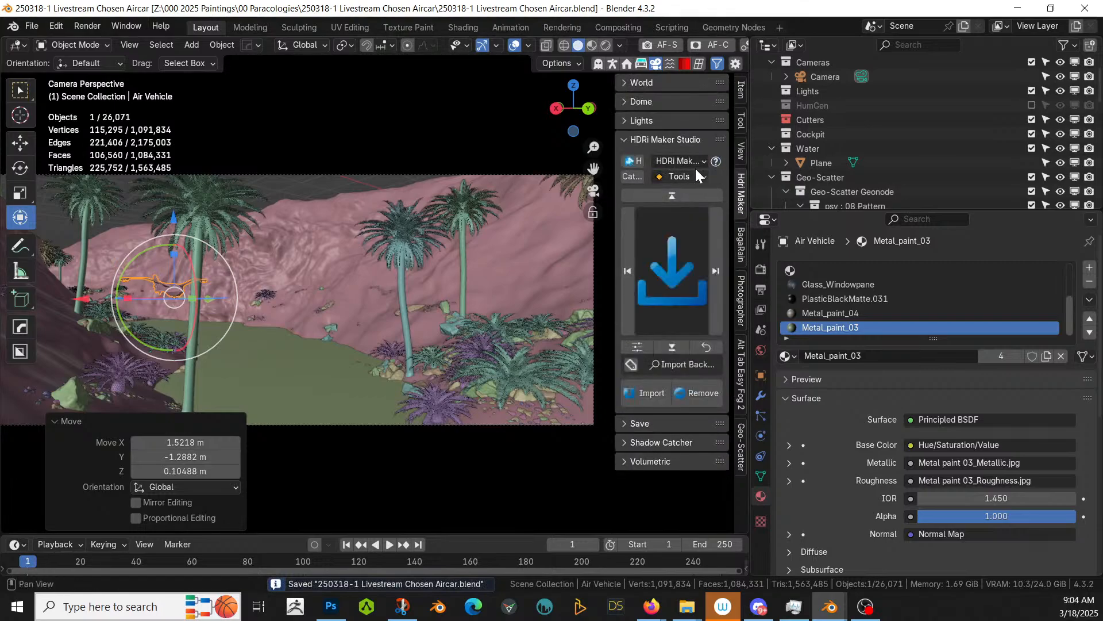
left_click(649, 391)
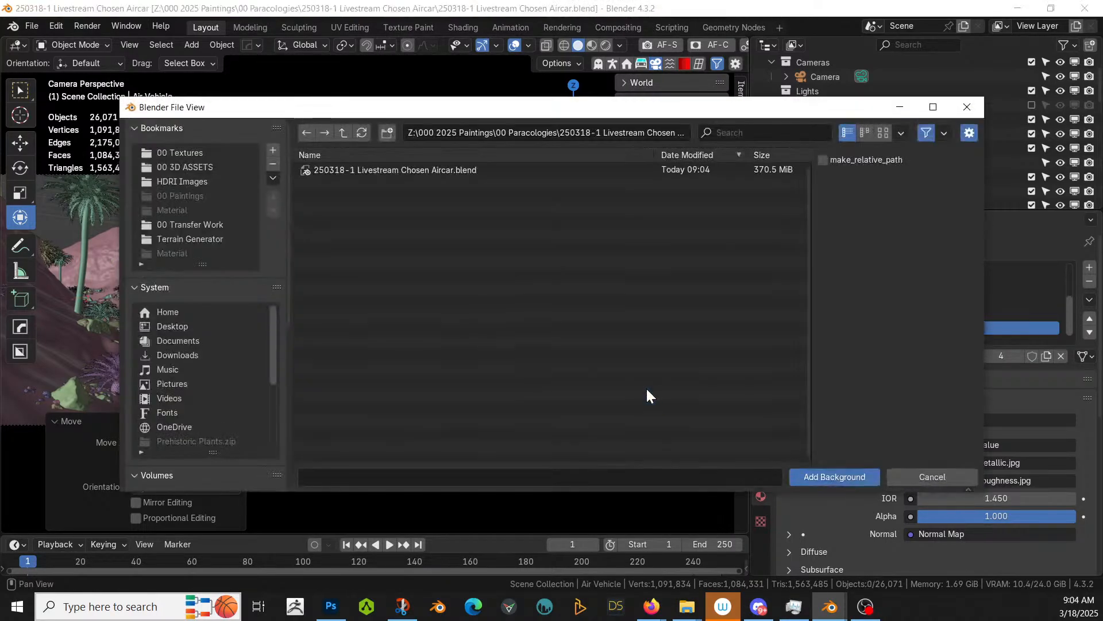
left_click(192, 182)
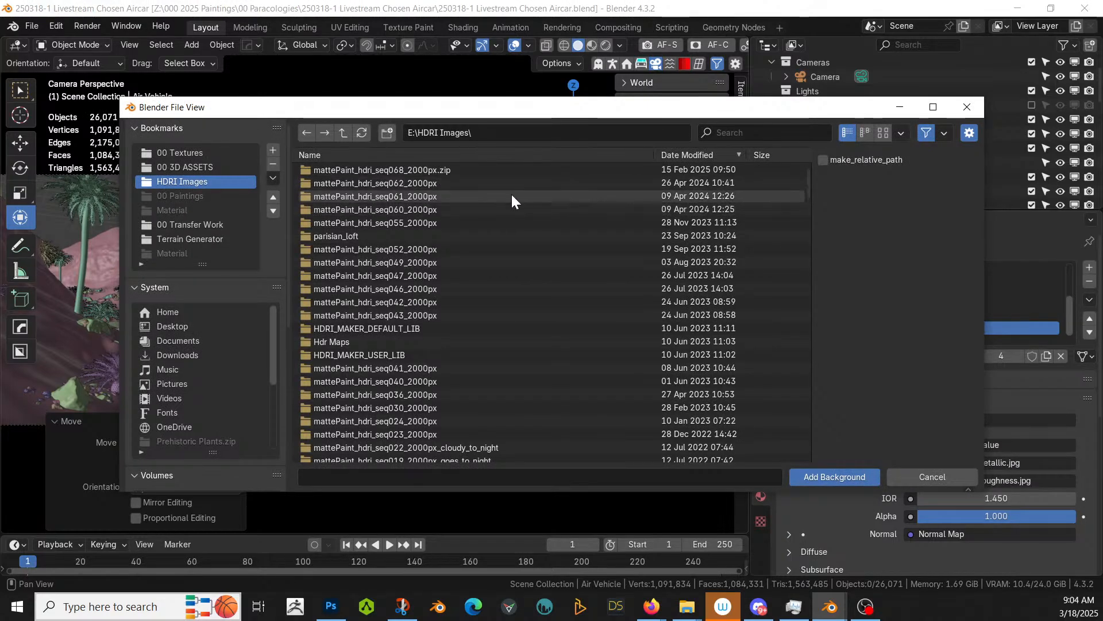
double_click(423, 210)
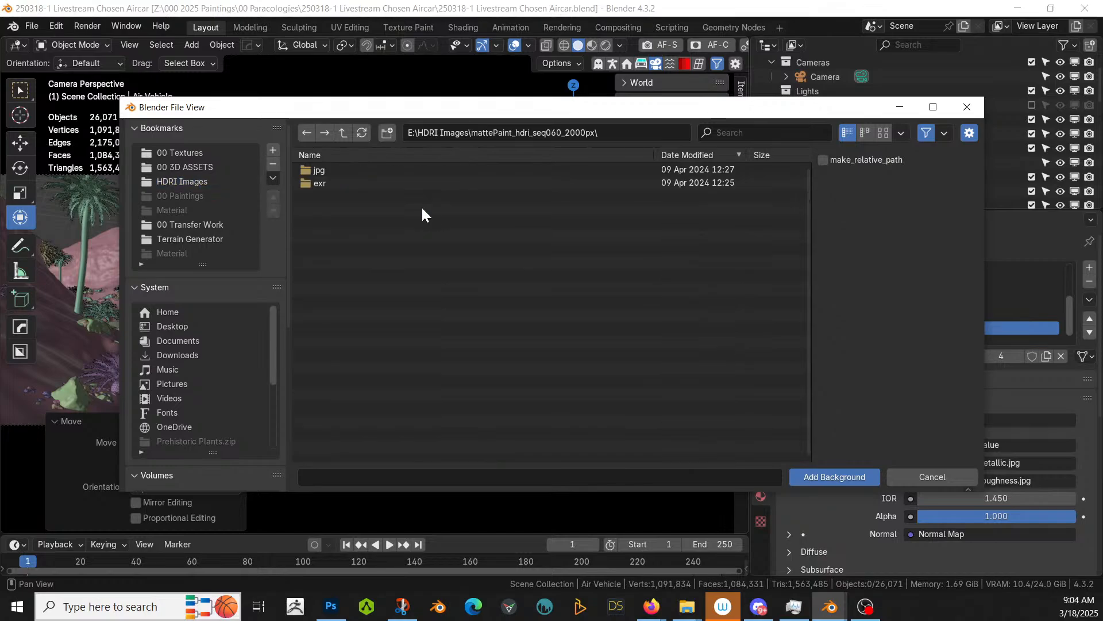
double_click(322, 170)
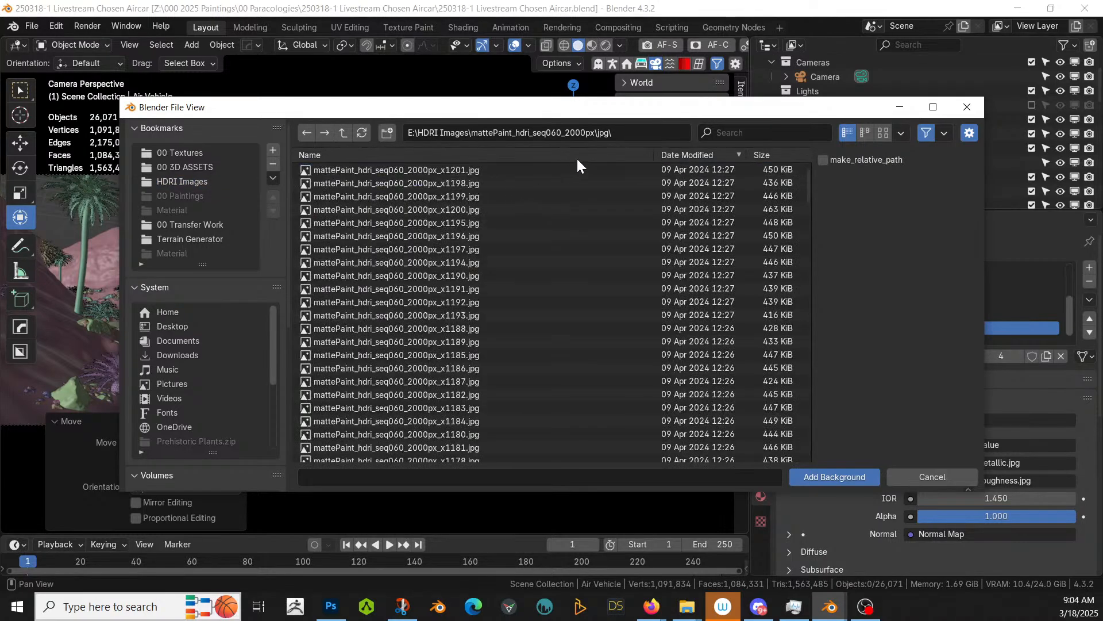
left_click(884, 132)
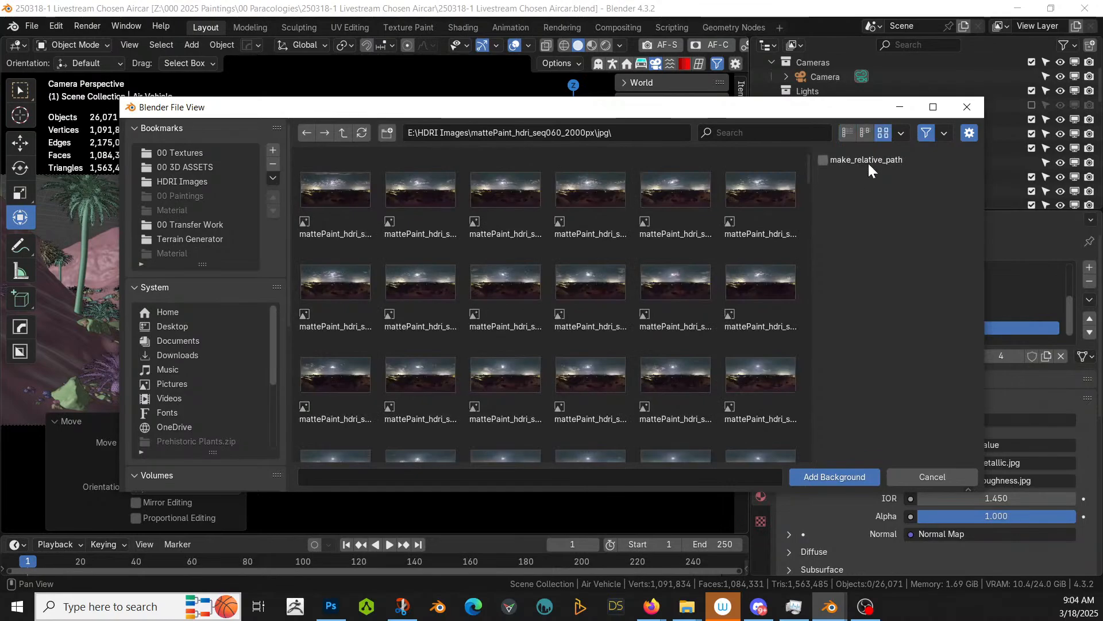
left_click_drag(807, 185, 806, 472)
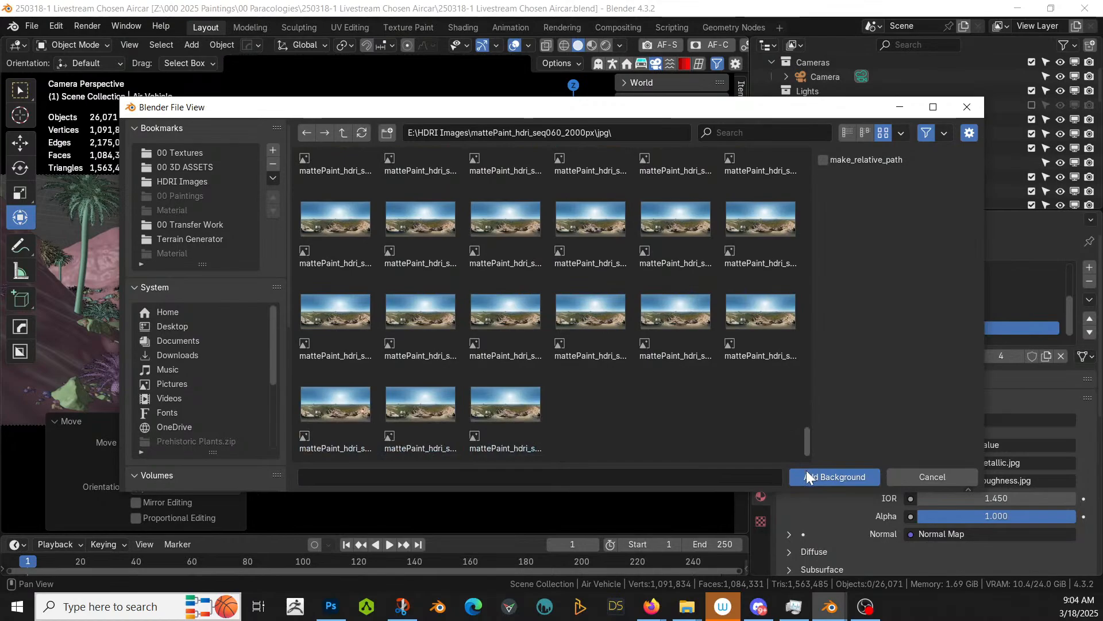
left_click(526, 409)
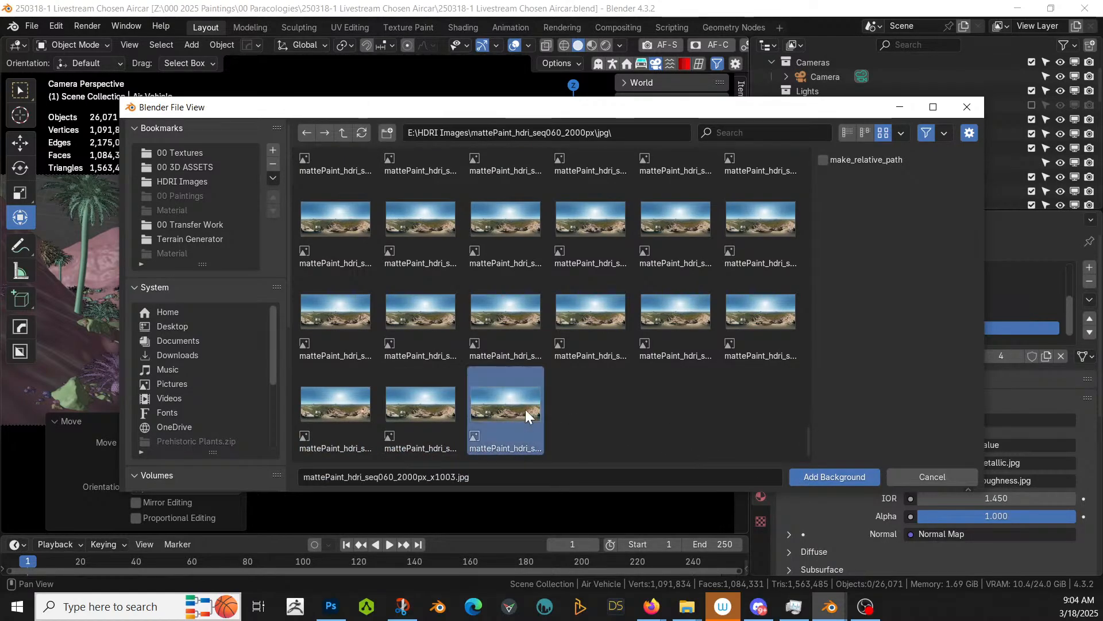
left_click(843, 136)
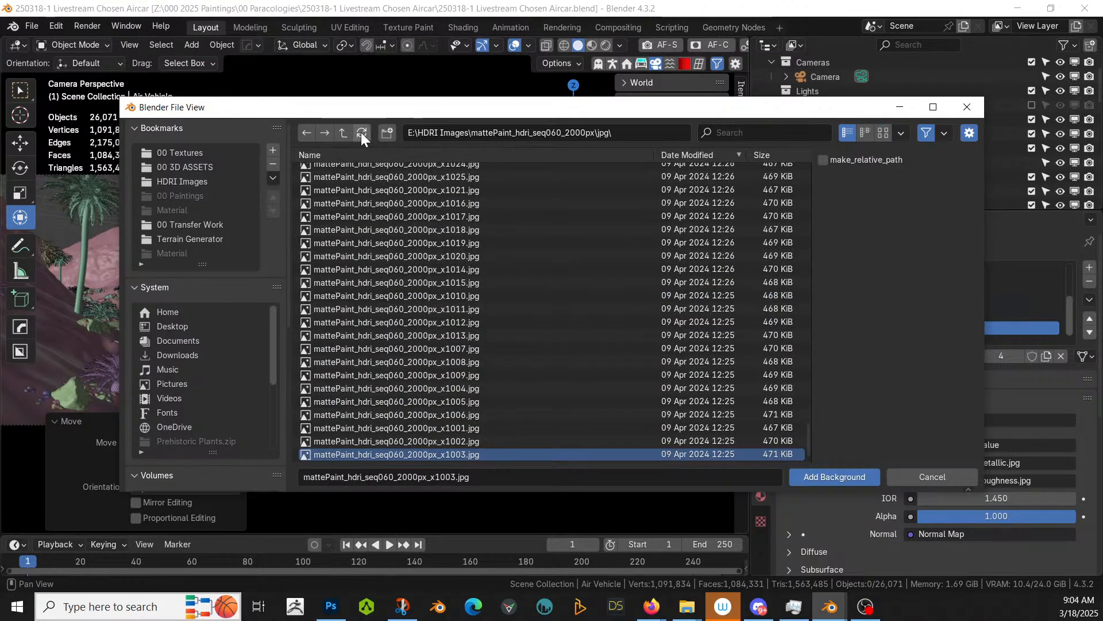
Step: Find the matching 1003 file in the sequence's exr folder and add mattePaint_hdri_seq060_2000px_x1003.exr as the background
left_click(344, 130)
left_click(315, 184)
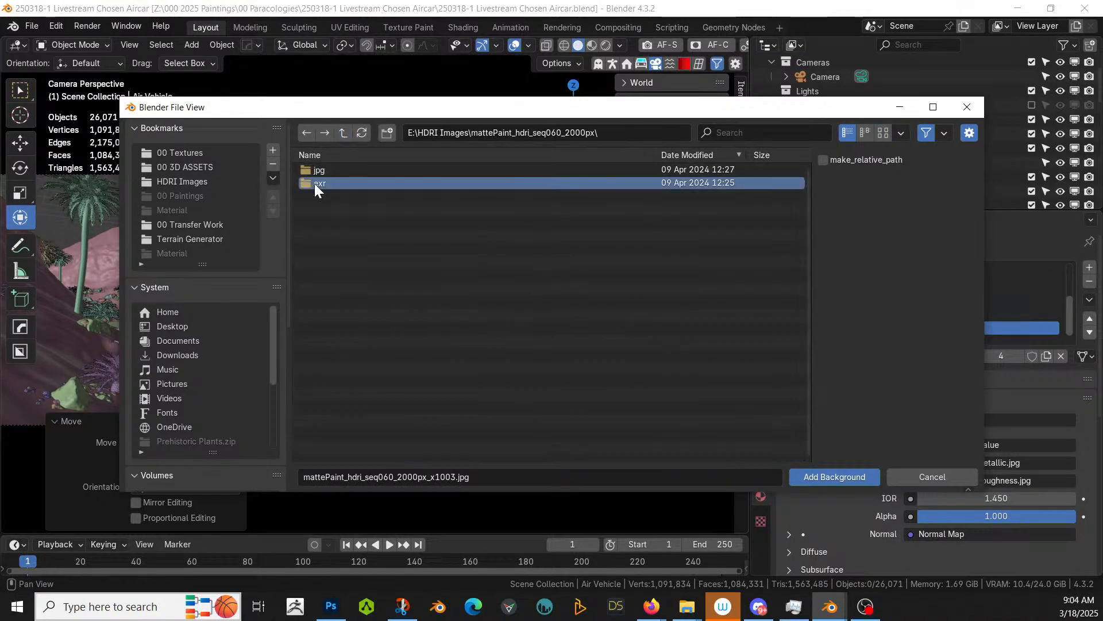
left_click(314, 183)
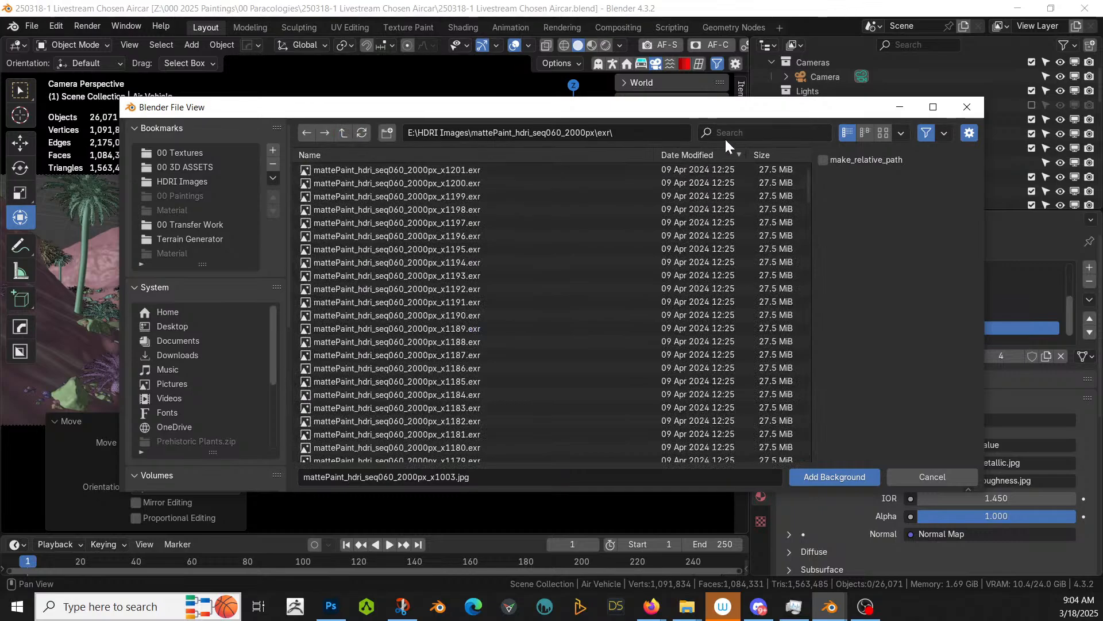
left_click(741, 133)
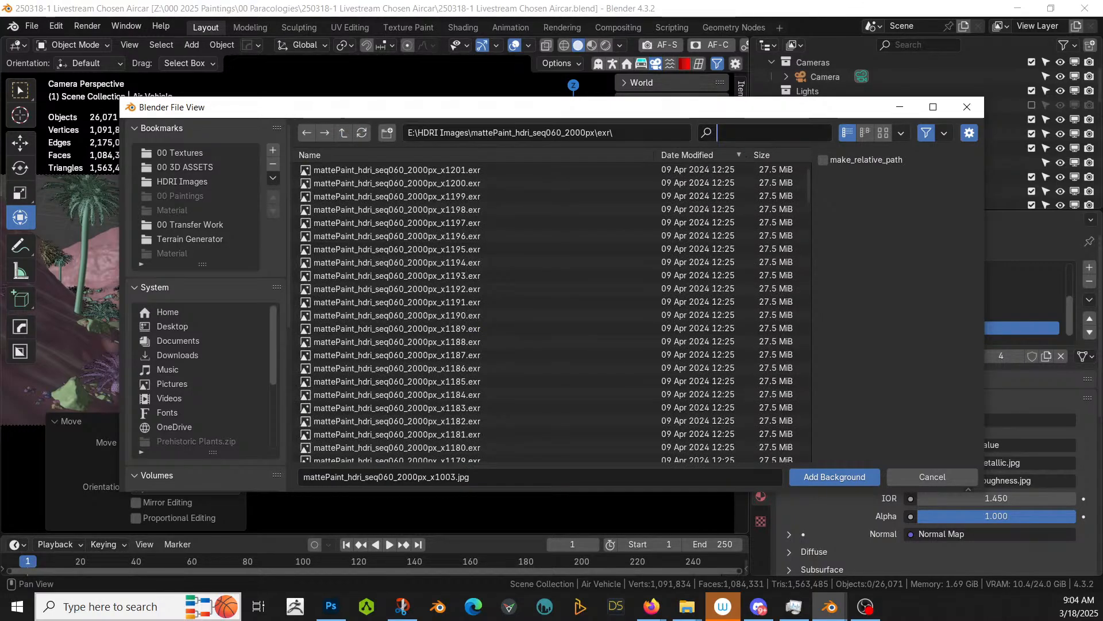
type("1003")
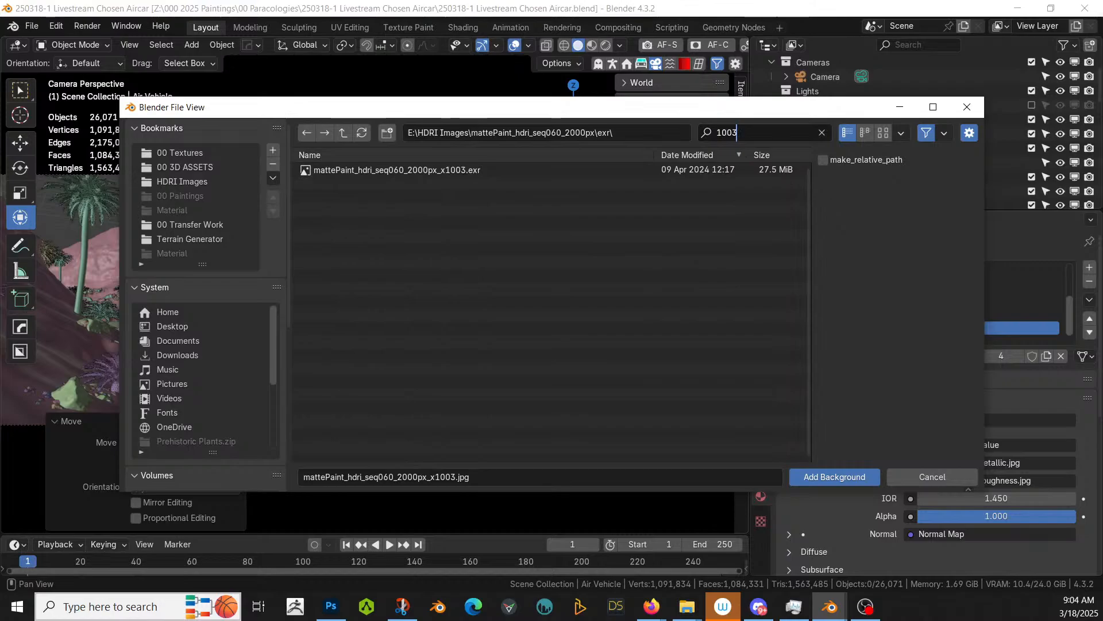
left_click(445, 169)
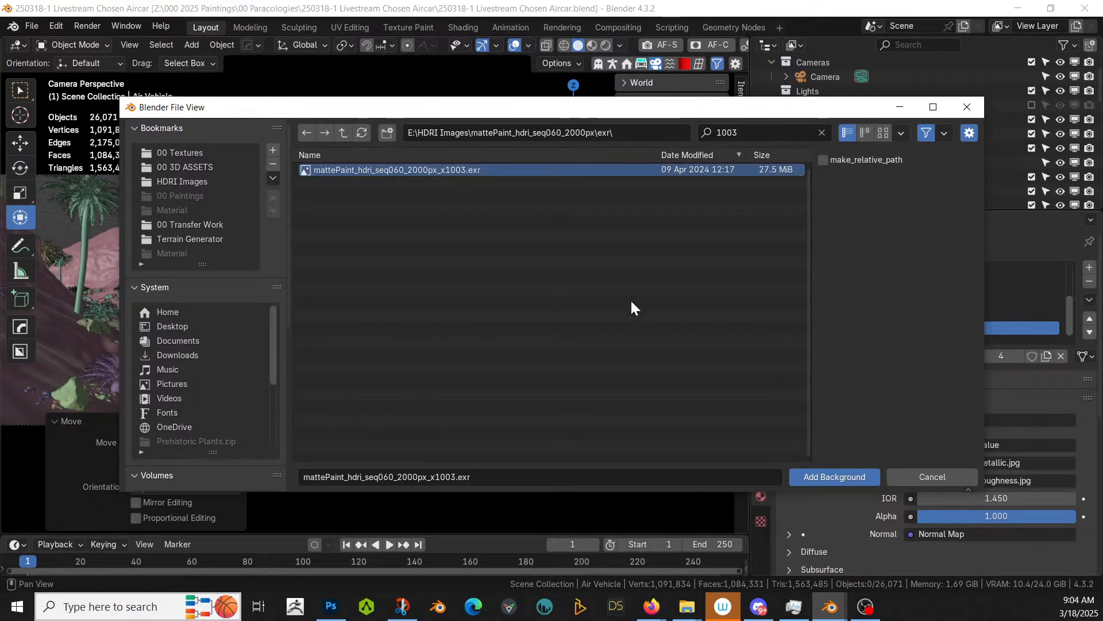
left_click(808, 475)
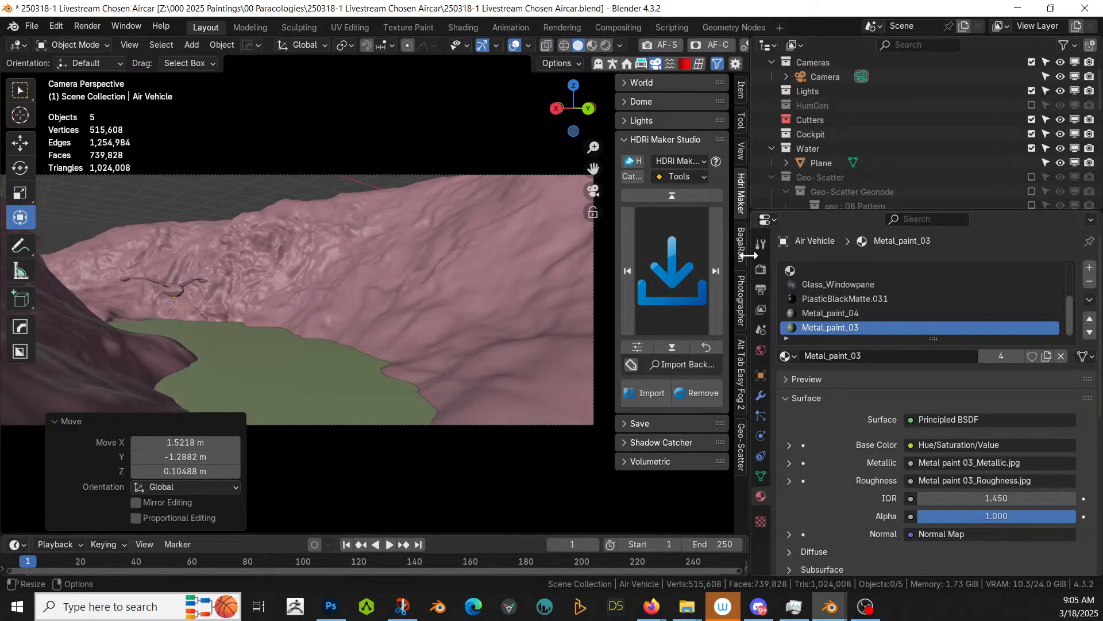
Step: Enlarge the viewport, expand HDRi Maker's World settings, and display the camera view in Rendered shading
left_click_drag(753, 255, 874, 260)
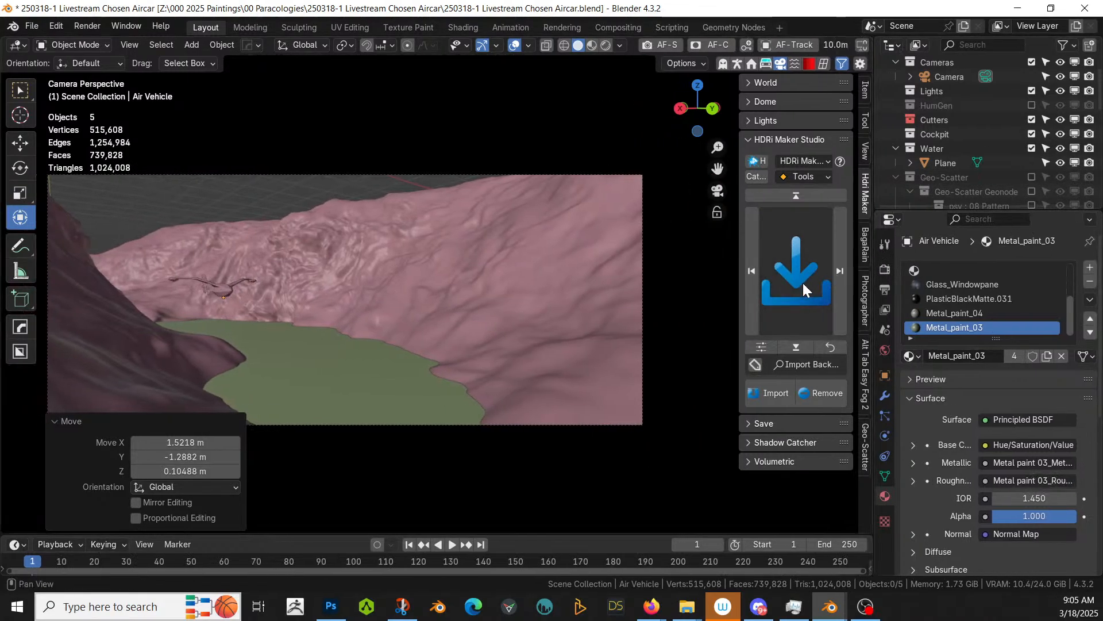
left_click(747, 83)
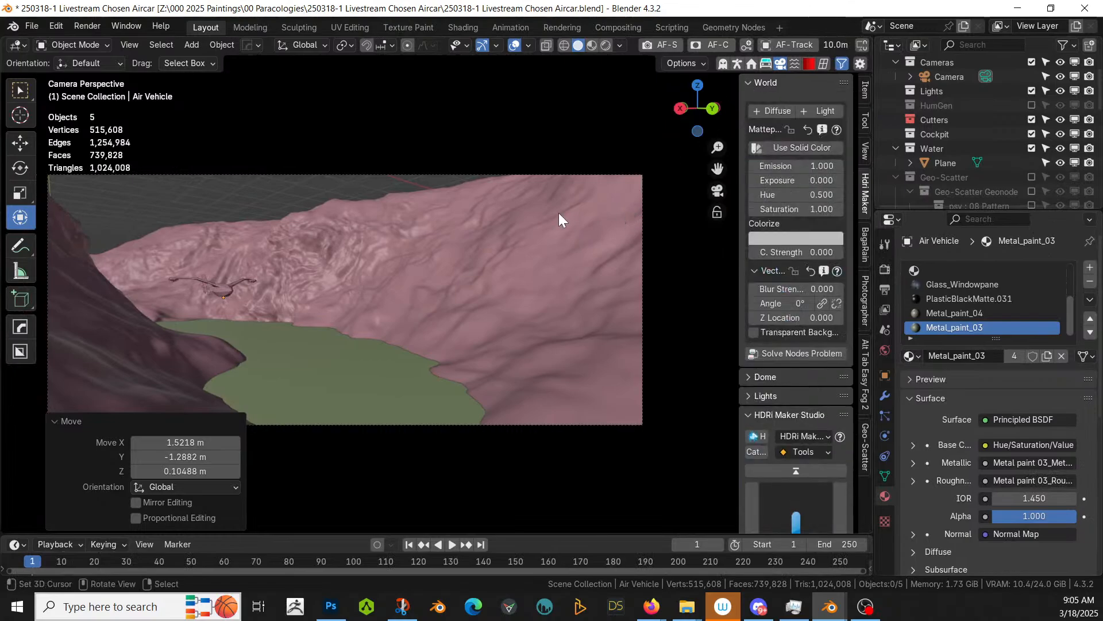
key("z")
key("8")
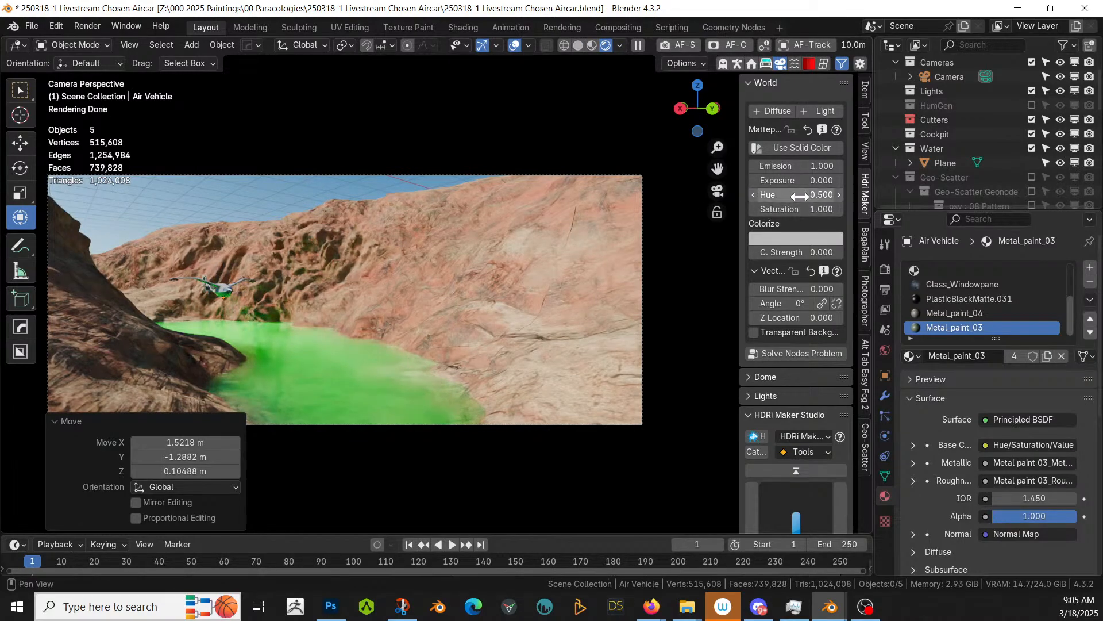
Step: Try world background angles of 60°, 120°, 180° and 240° to compare the canyon lighting
left_click_drag(785, 301, 787, 303)
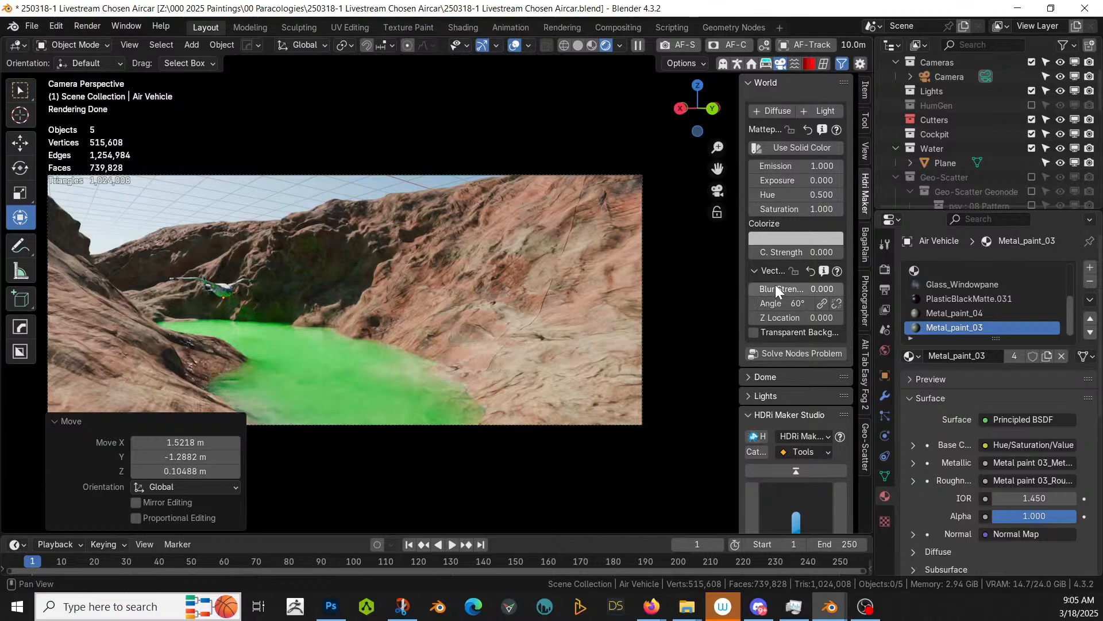
left_click(776, 303)
type("120")
key("Return")
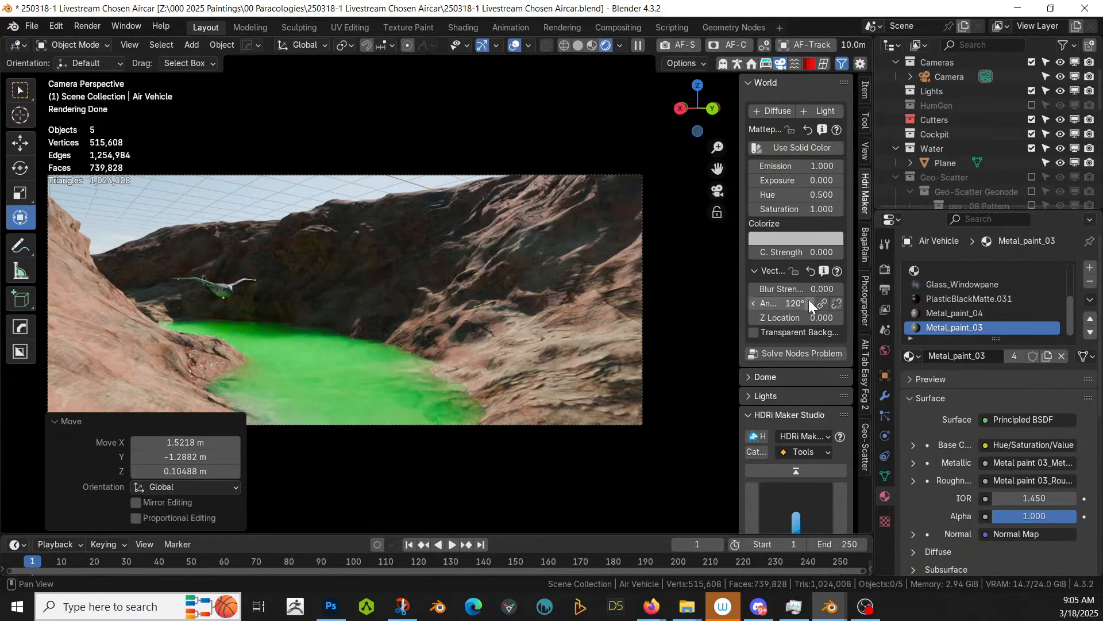
left_click(794, 303)
type("180")
key("Return")
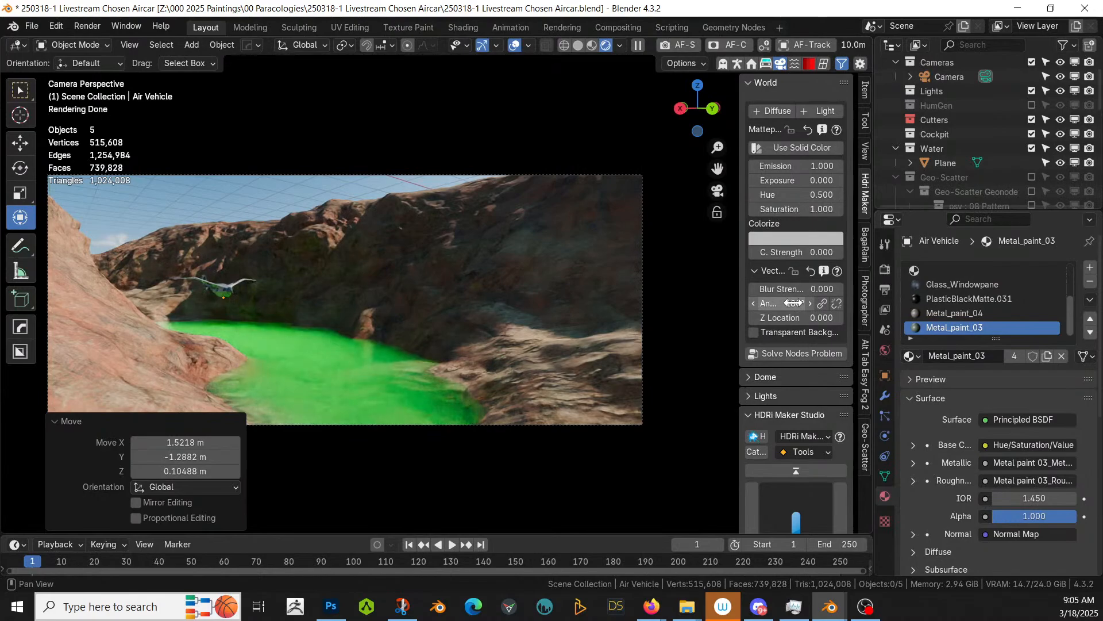
left_click(793, 303)
type("24")
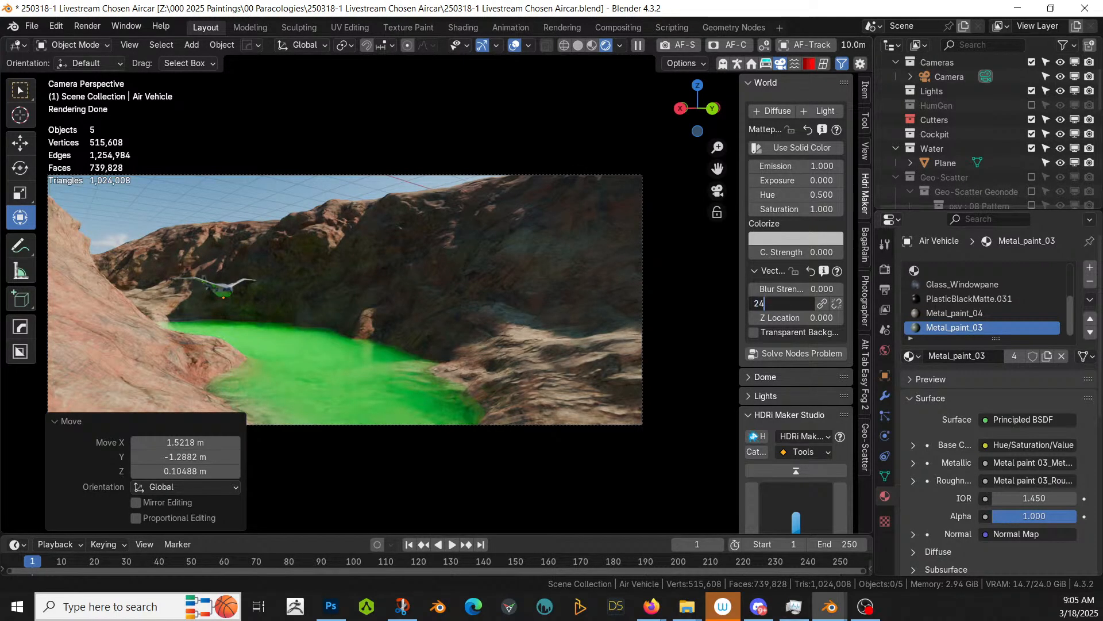
type("0")
key("Return")
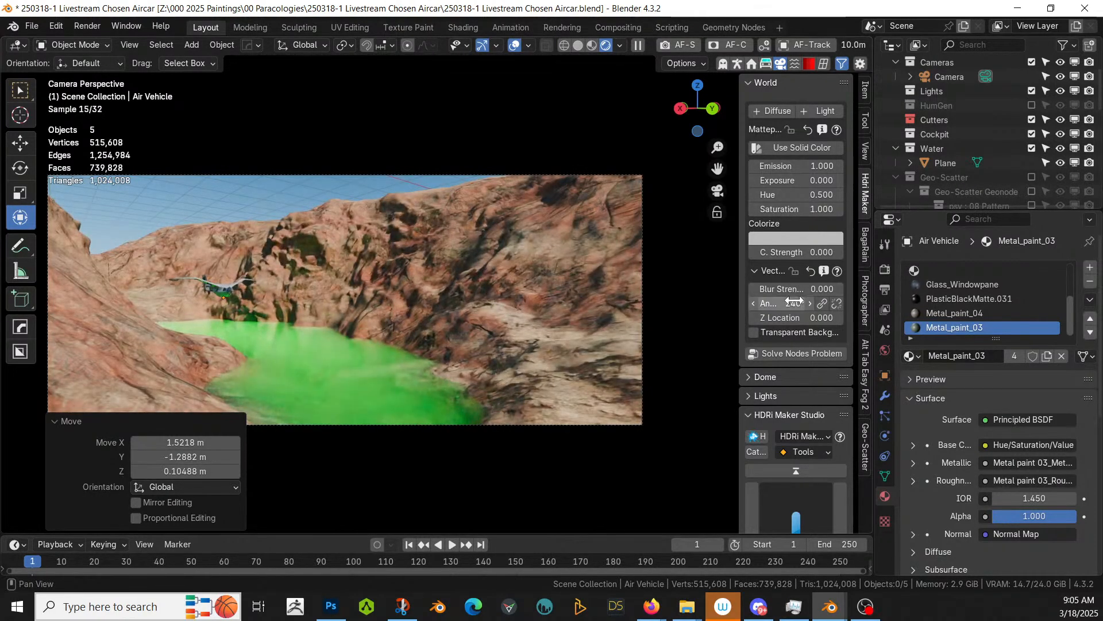
Step: Set the HDRi Maker world background's angle to 300°
left_click(793, 303)
type("300")
key("Return")
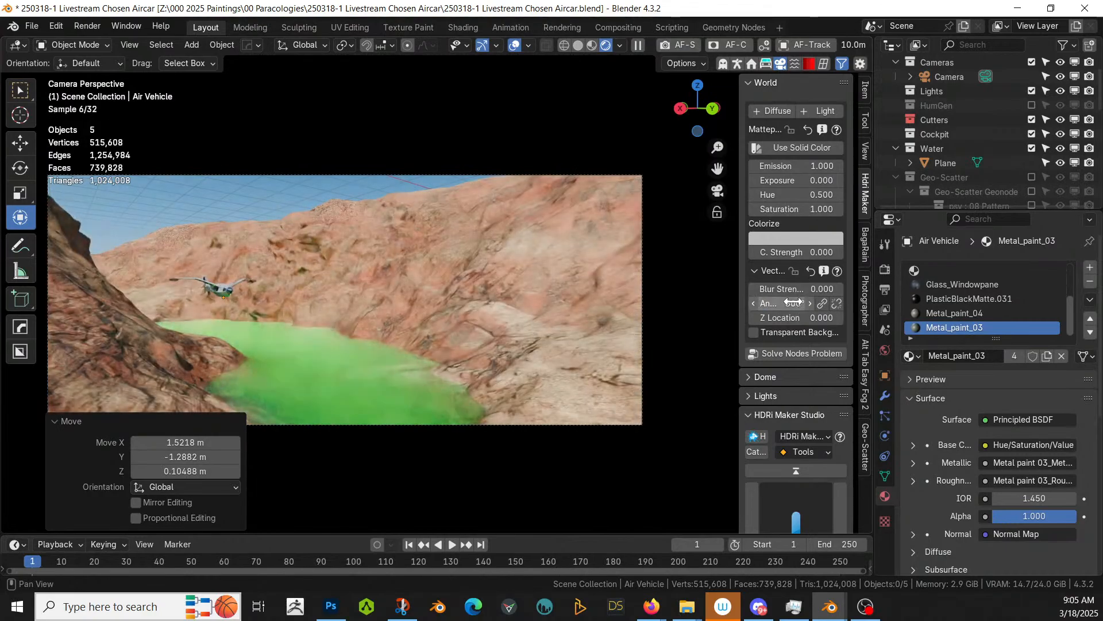
Step: Compare nearby world background angles for the canyon lighting, settle on 90°, and save the file
left_click(794, 303)
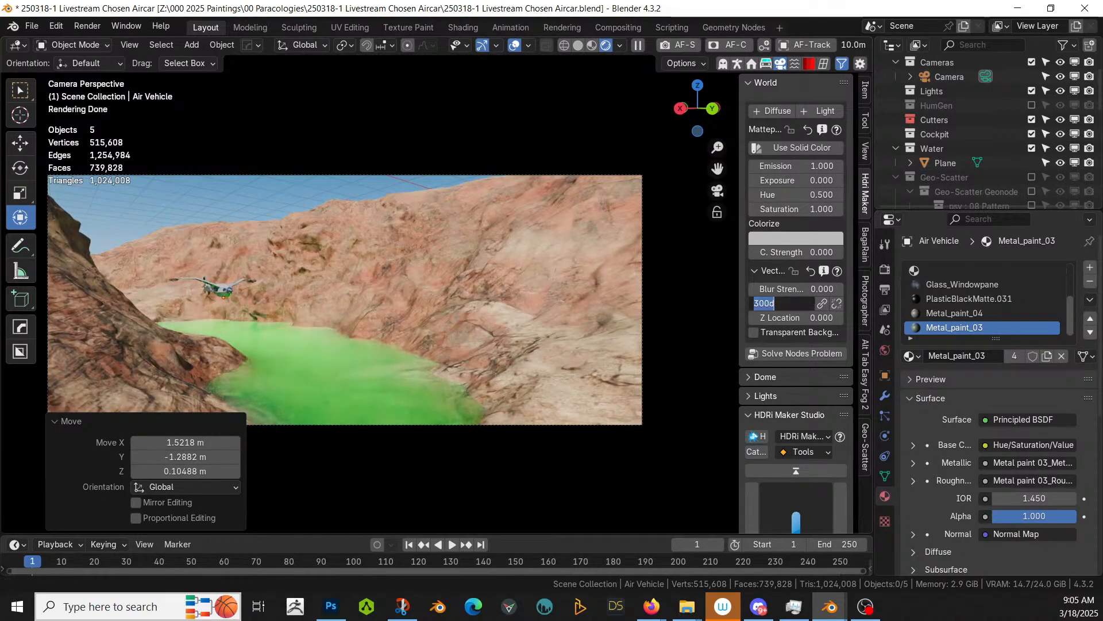
type("90")
key("Return")
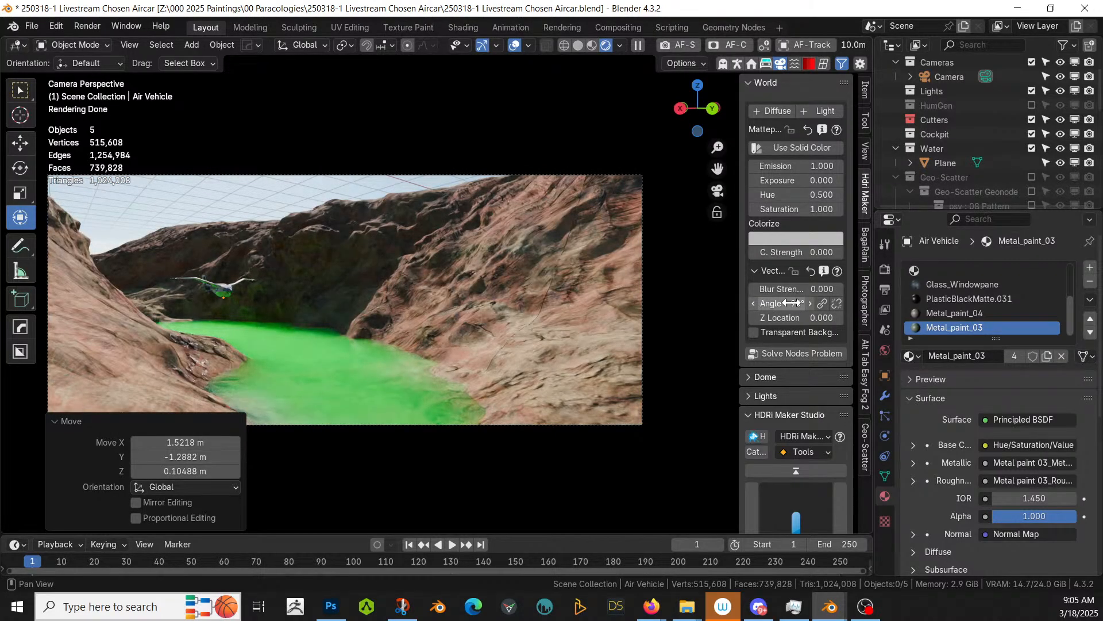
left_click(791, 303)
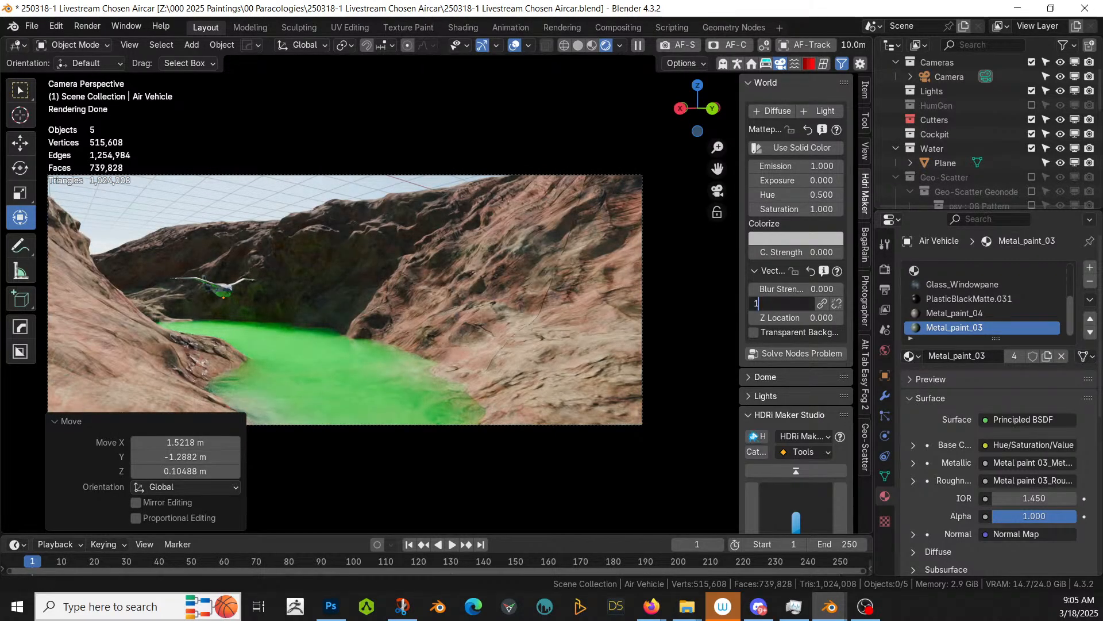
type("1")
key("Return")
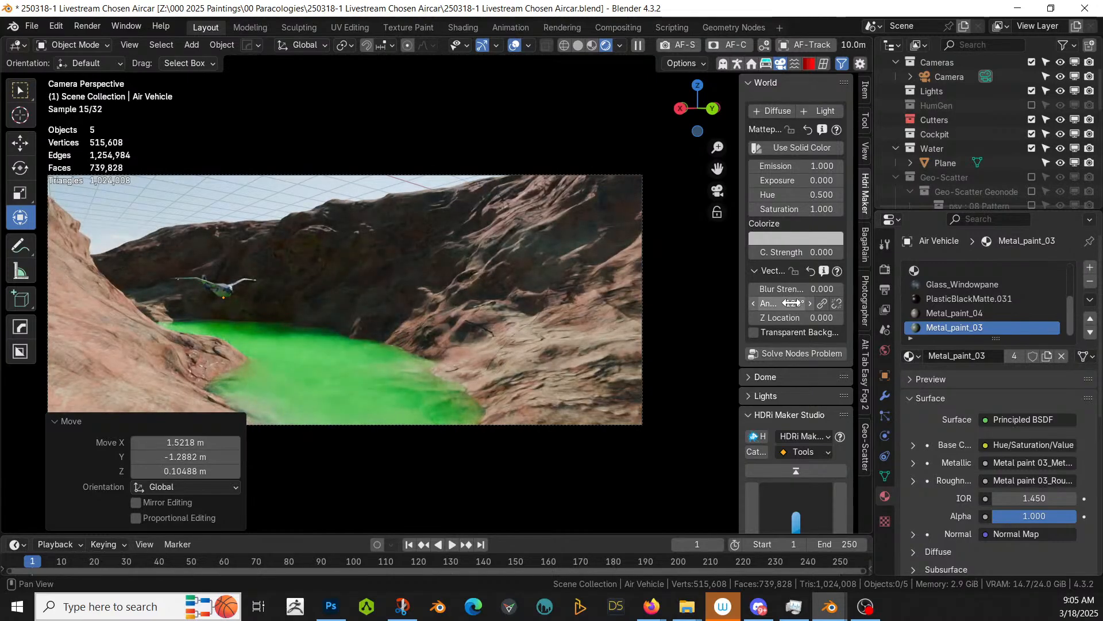
left_click(791, 303)
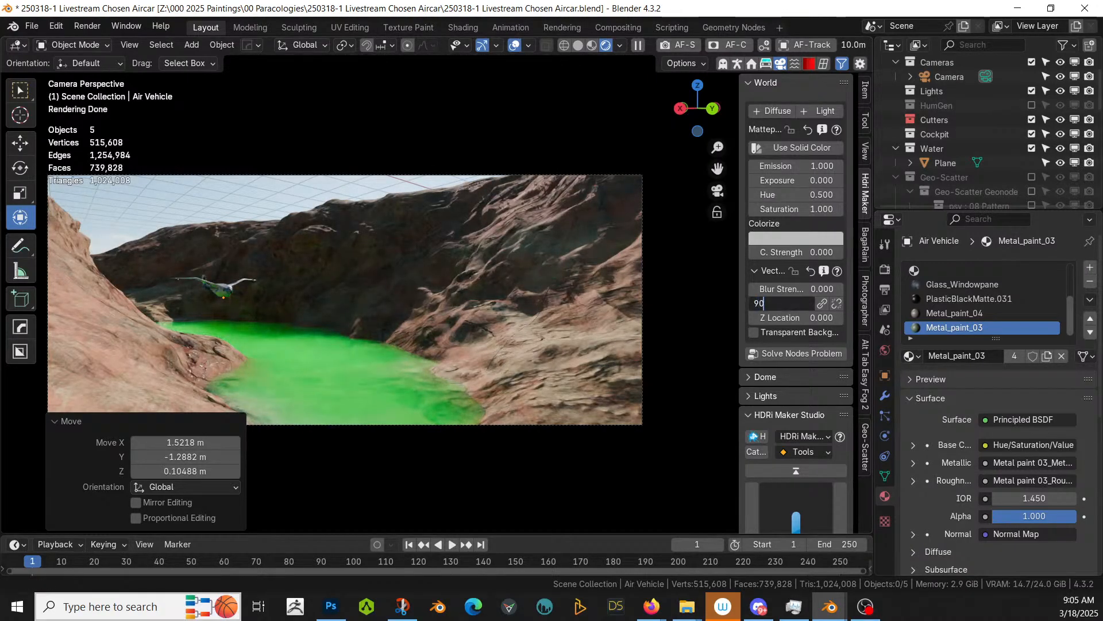
key("Return")
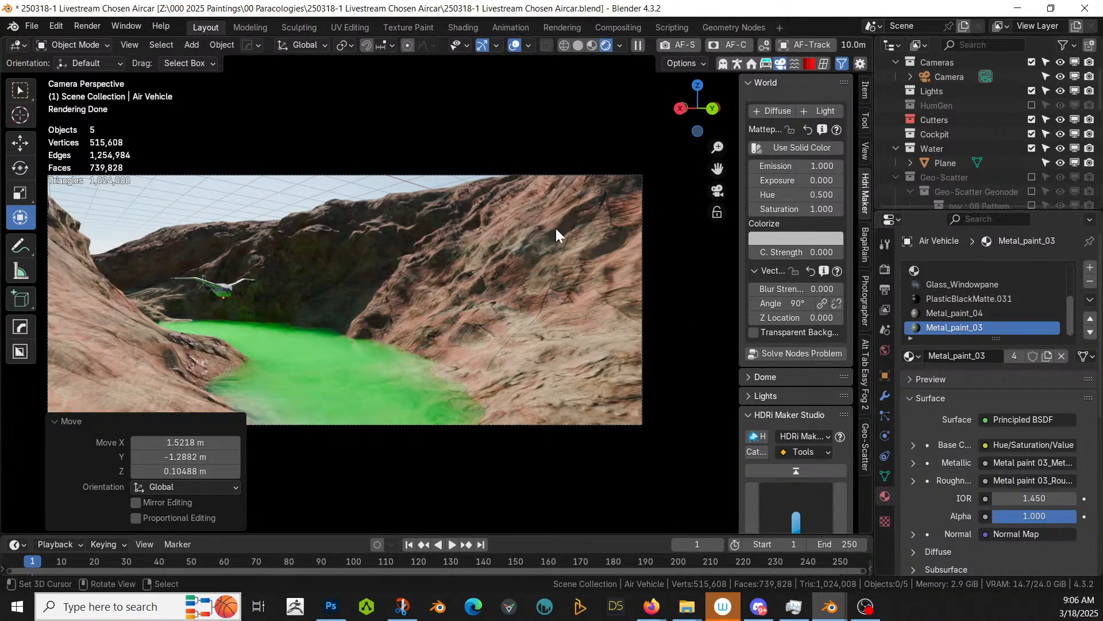
key("ctrl+s")
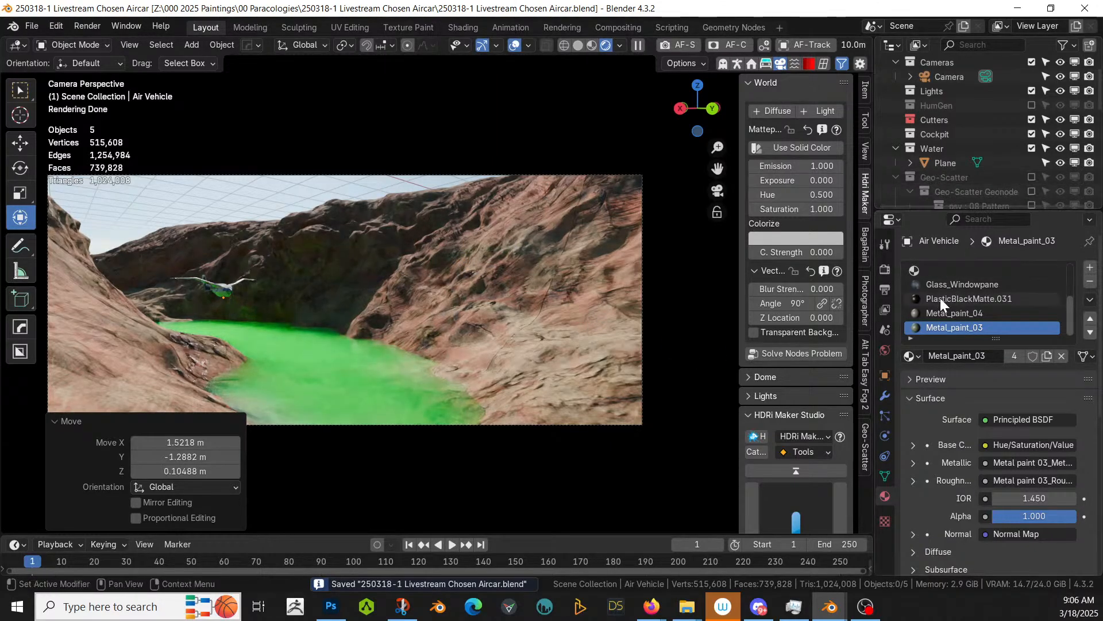
Step: Enable the Photographer camera's exposure control and set its value to 9.25
left_click(866, 298)
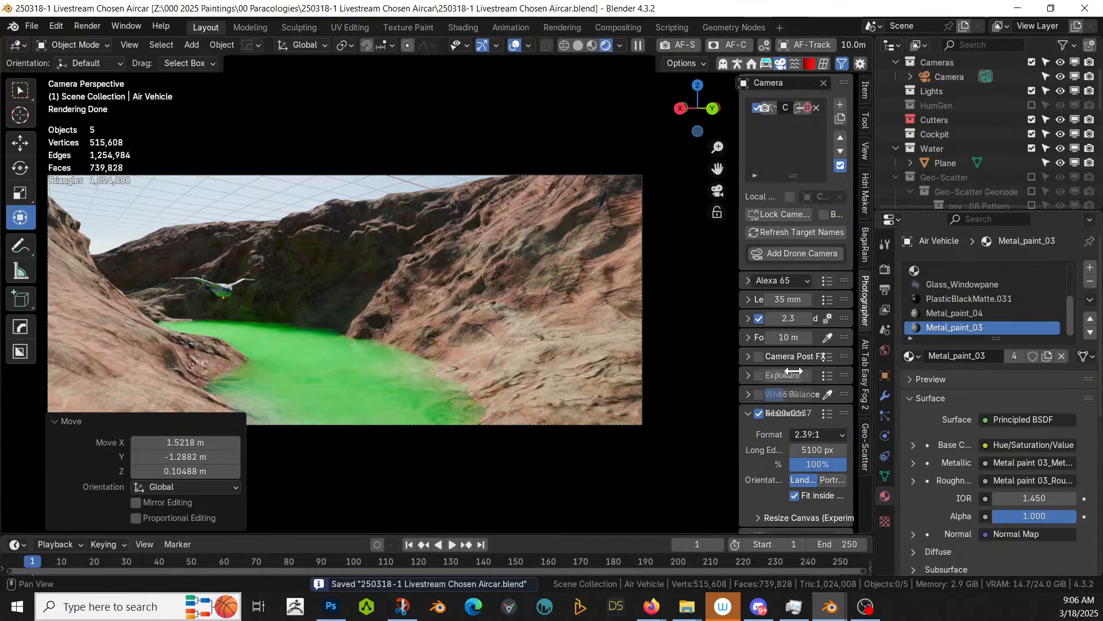
left_click(759, 376)
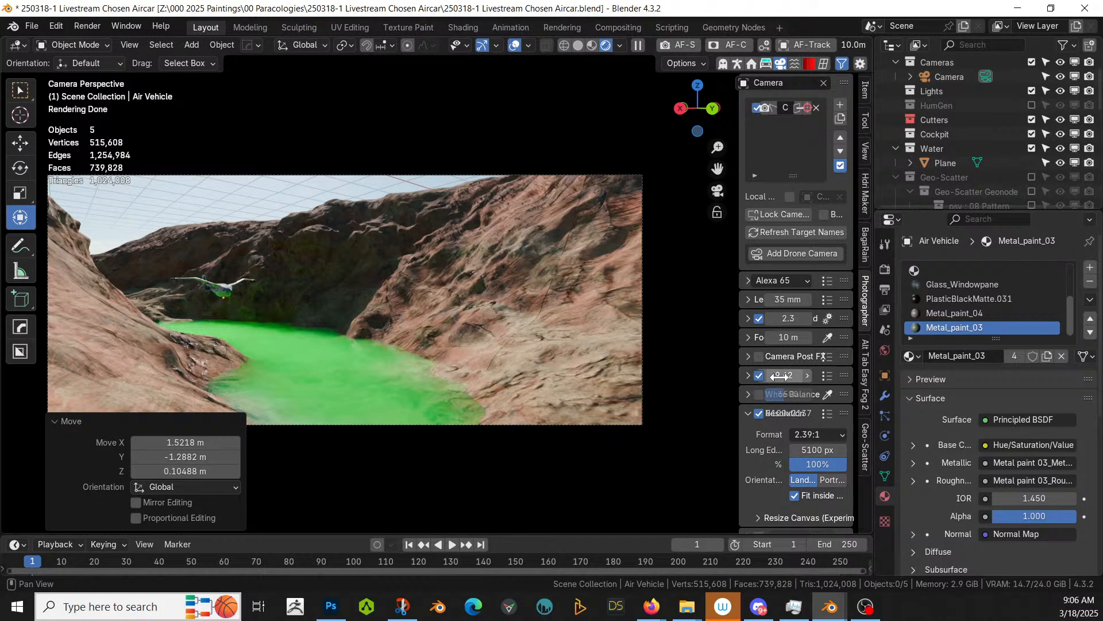
left_click_drag(779, 376, 788, 375)
type("9")
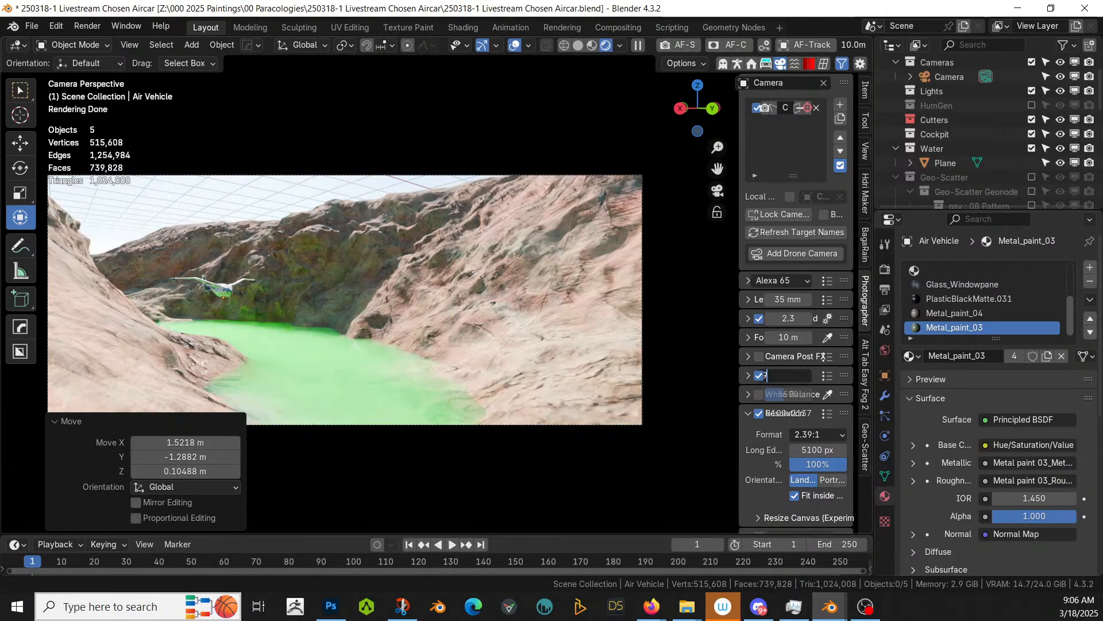
type(".25")
key("Return")
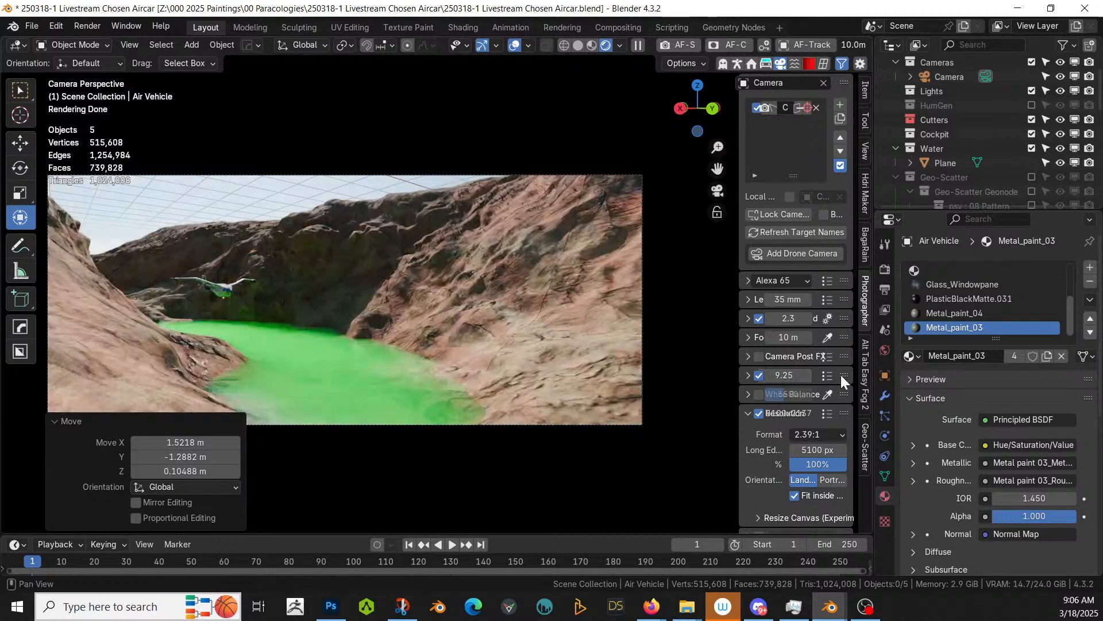
Step: Set the render color management Look to Base Contrast and focus the camera on the flying aircar
left_click(885, 270)
scroll(965, 398, "down", 20)
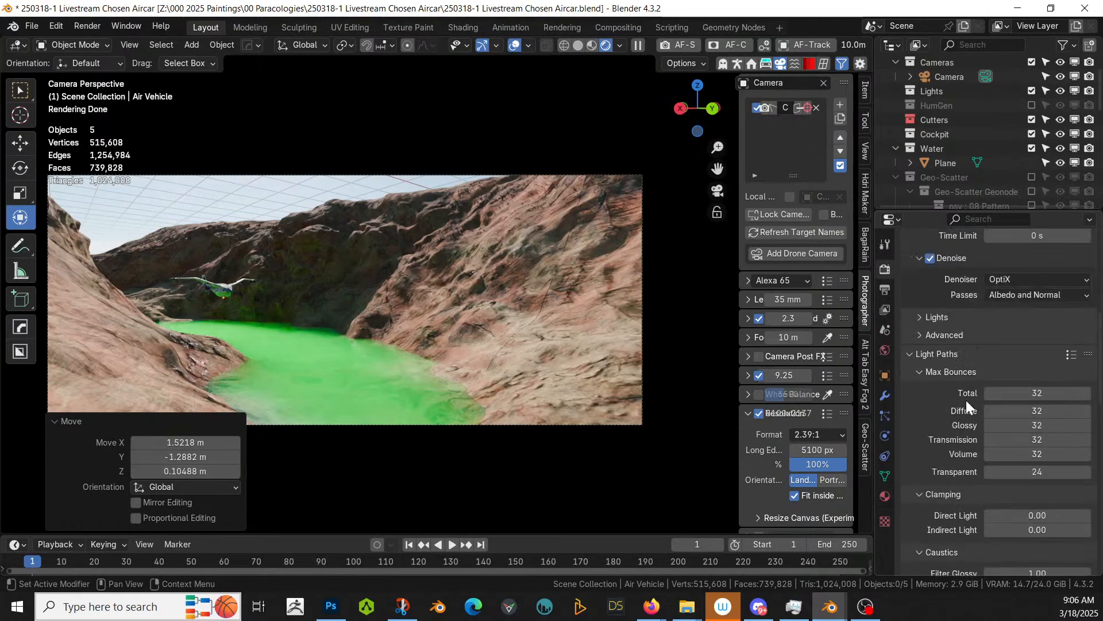
scroll(1002, 448, "down", 3)
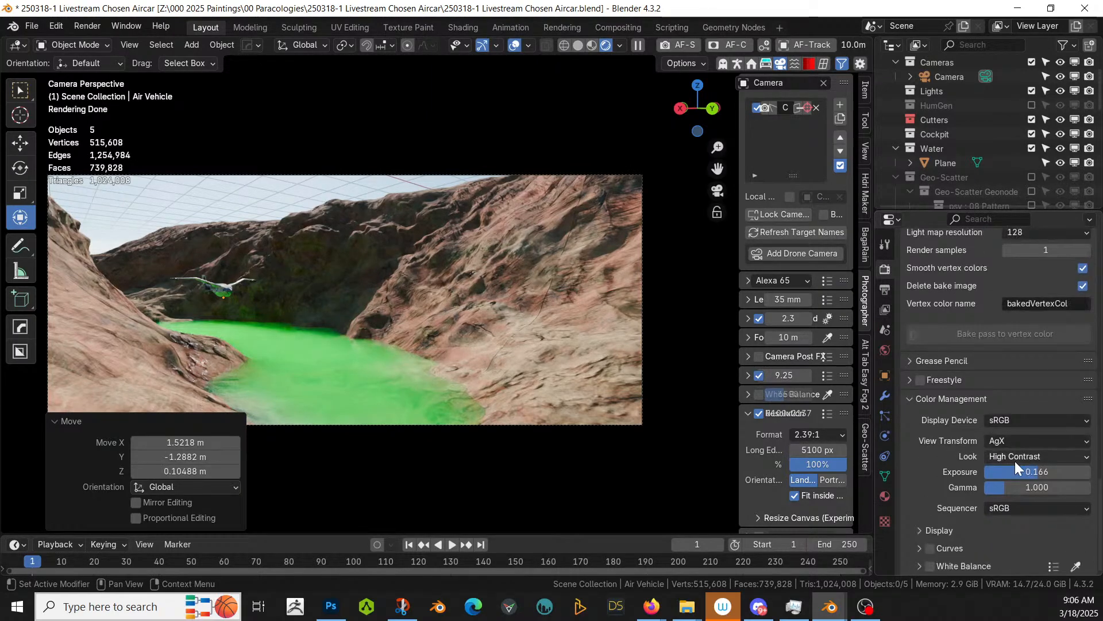
left_click(1017, 457)
left_click(1015, 393)
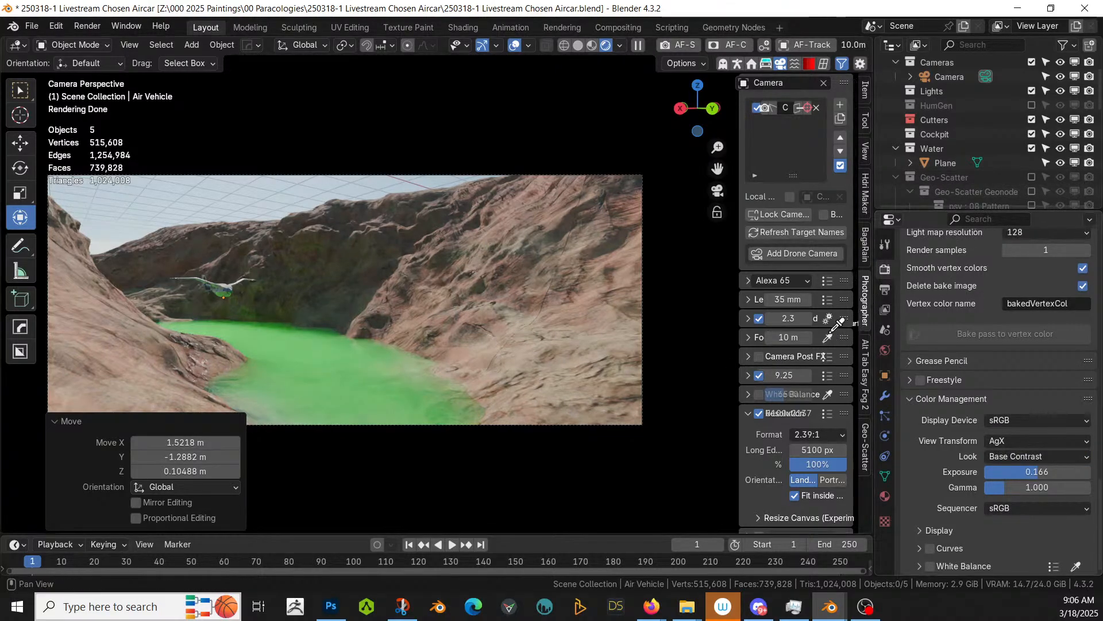
left_click(220, 285)
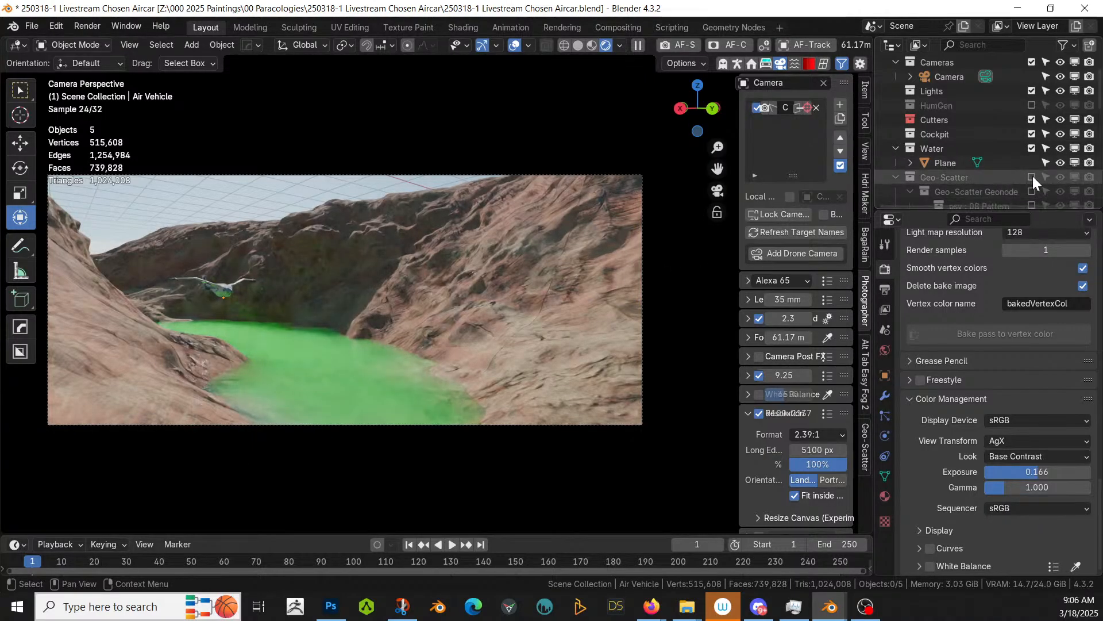
Step: Include the Geo-Scatter collection in the view layer and switch the viewport to Solid shading
left_click(1032, 177)
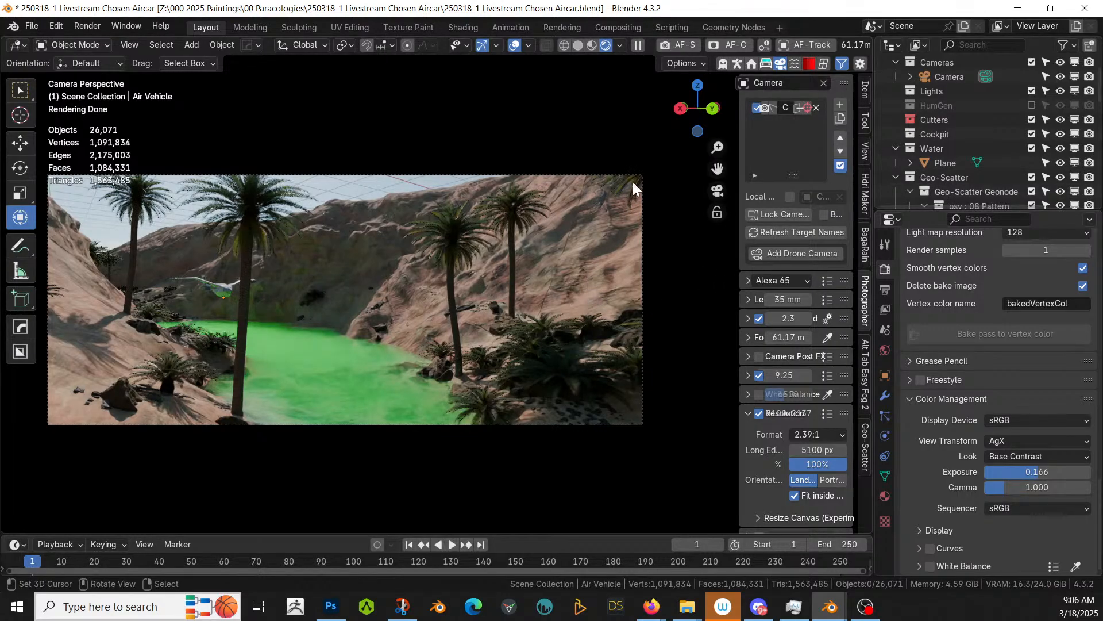
key("z")
left_click(731, 182)
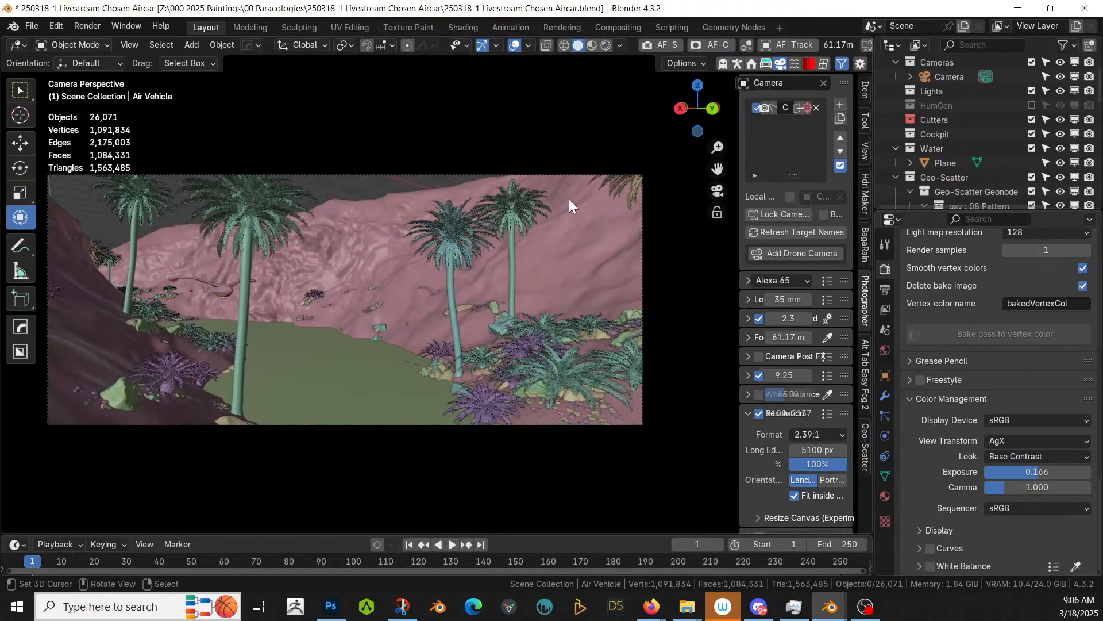
Step: Reposition the camera with walk navigation to show more of the river in the foreground between the palms
key("shift+grave")
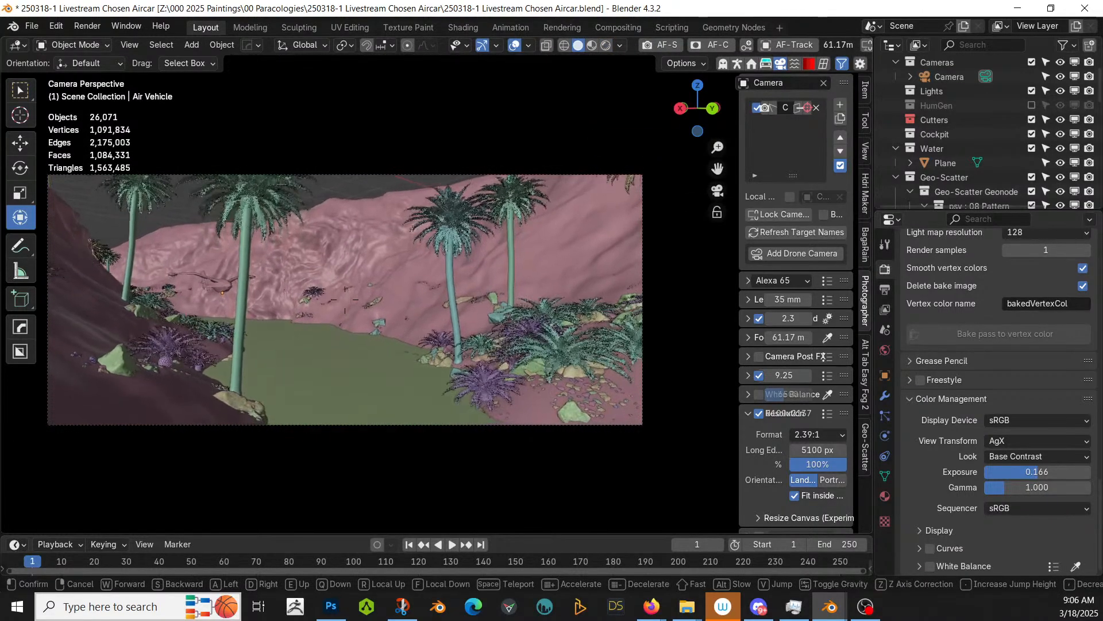
key("q")
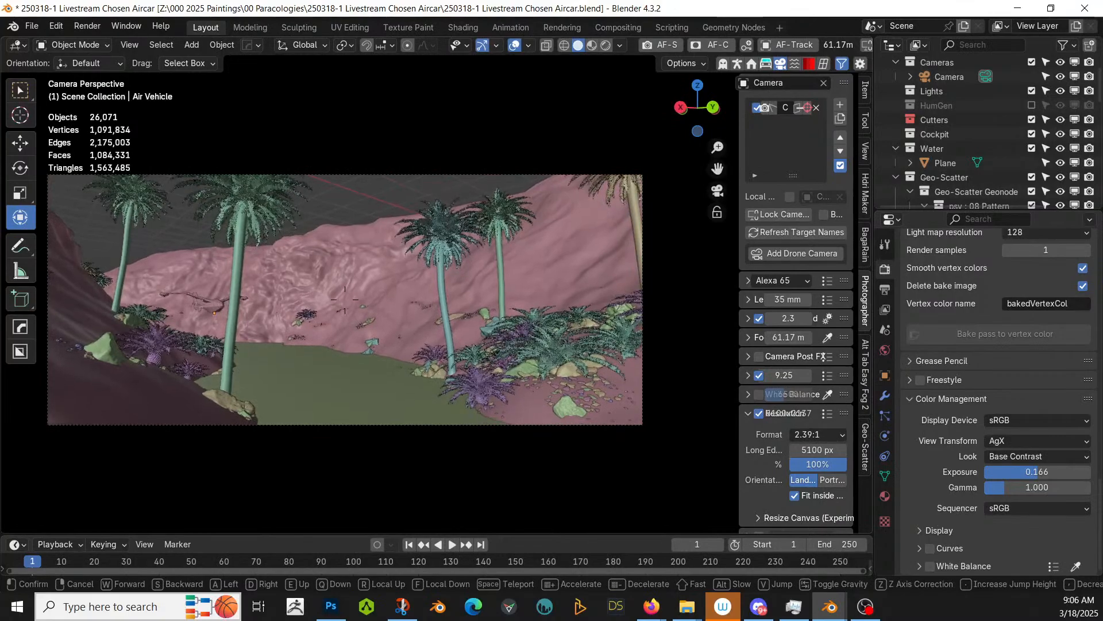
key("q")
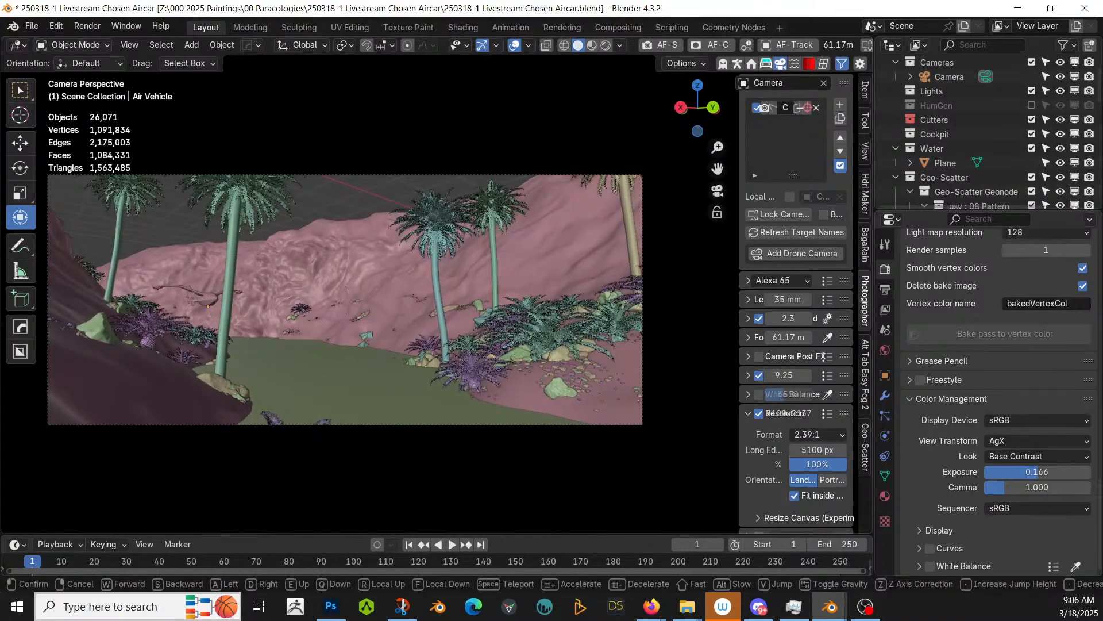
key("a")
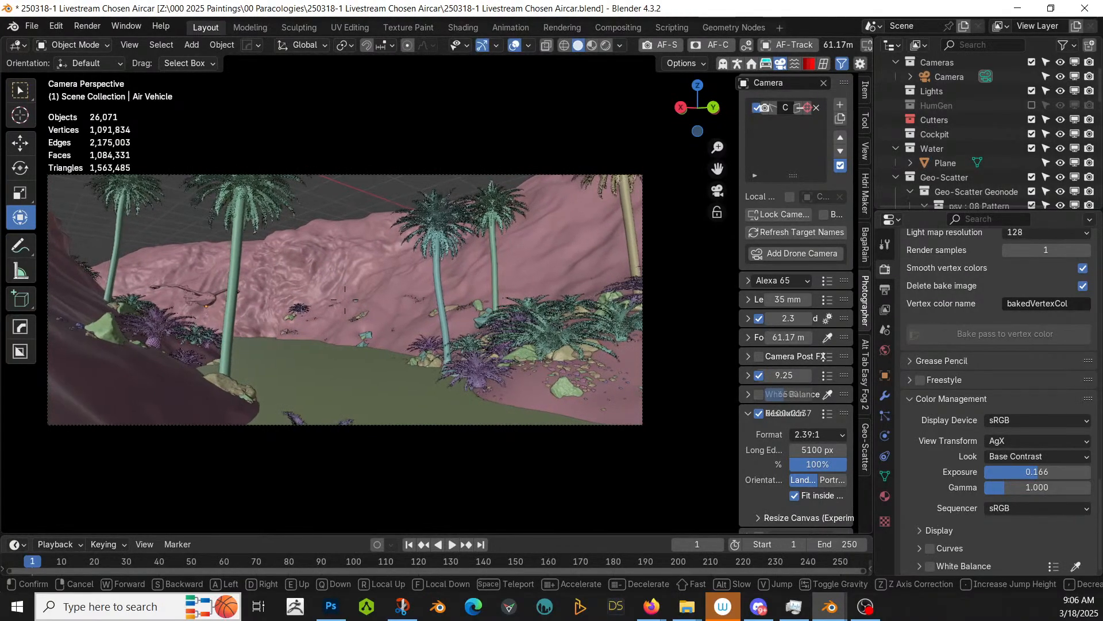
key("d")
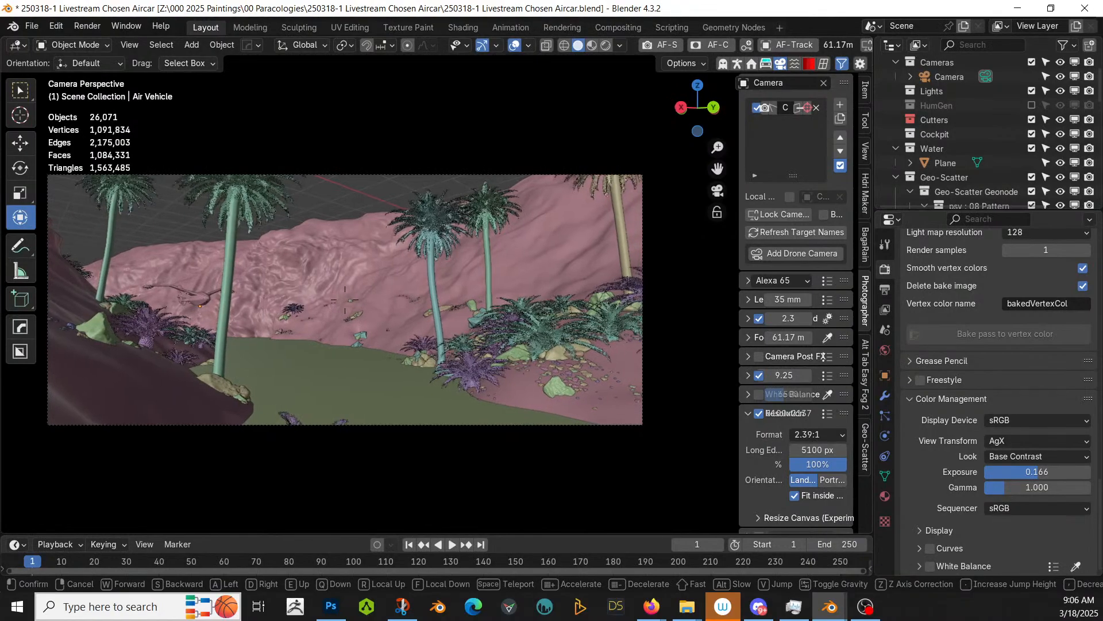
left_click(560, 216)
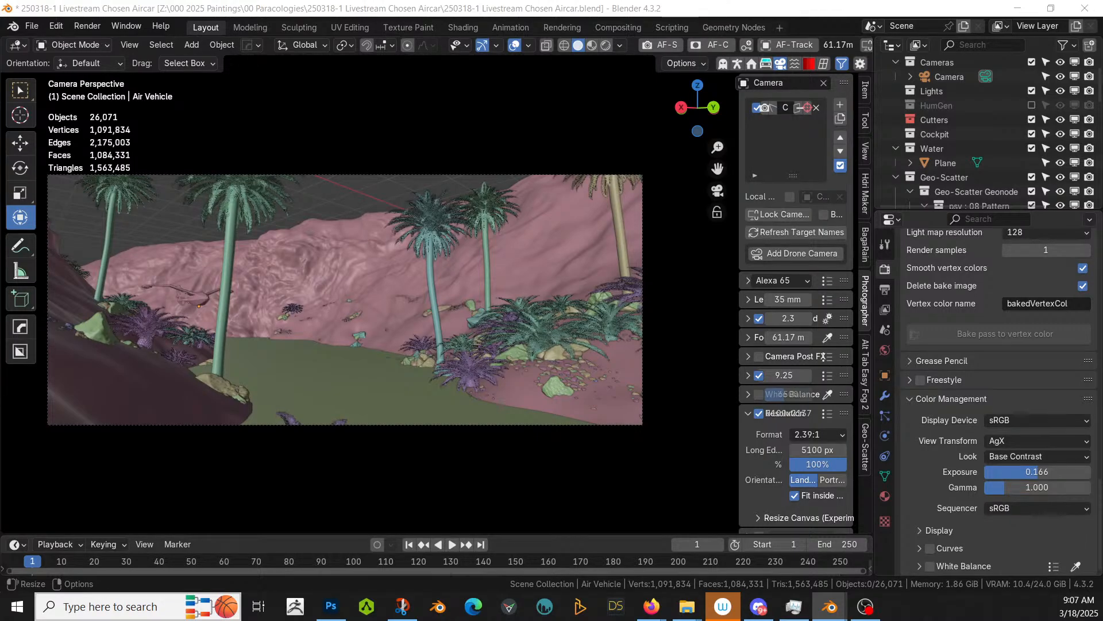
Step: Place the Adonidia merrillii palm asset on the river's right bank and clear its rotation
left_click_drag(362, 21, 592, 405)
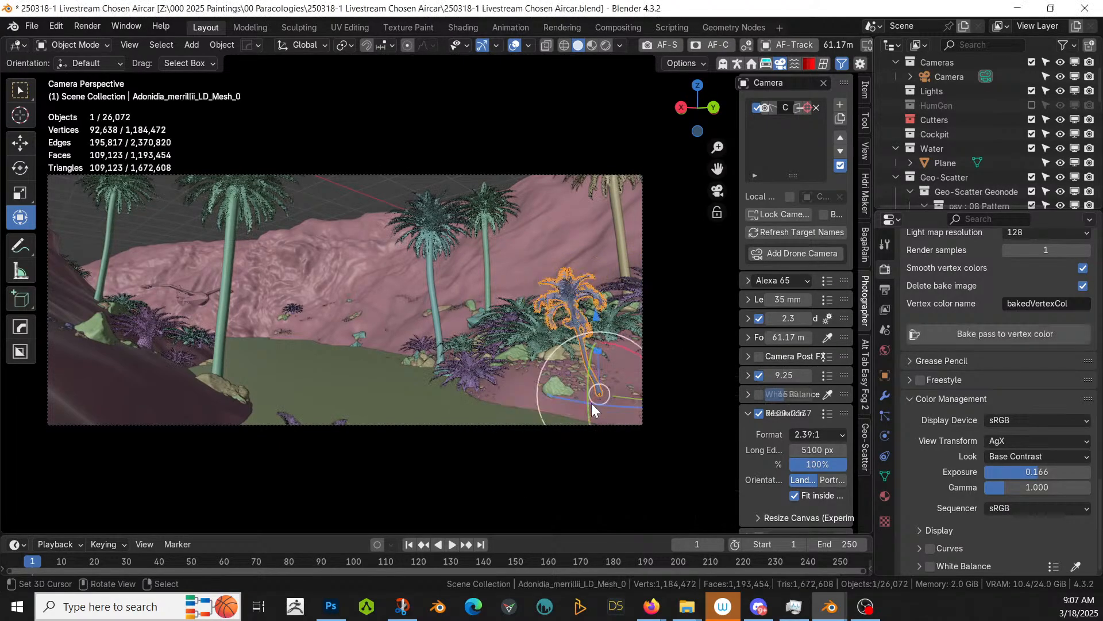
key("alt+r")
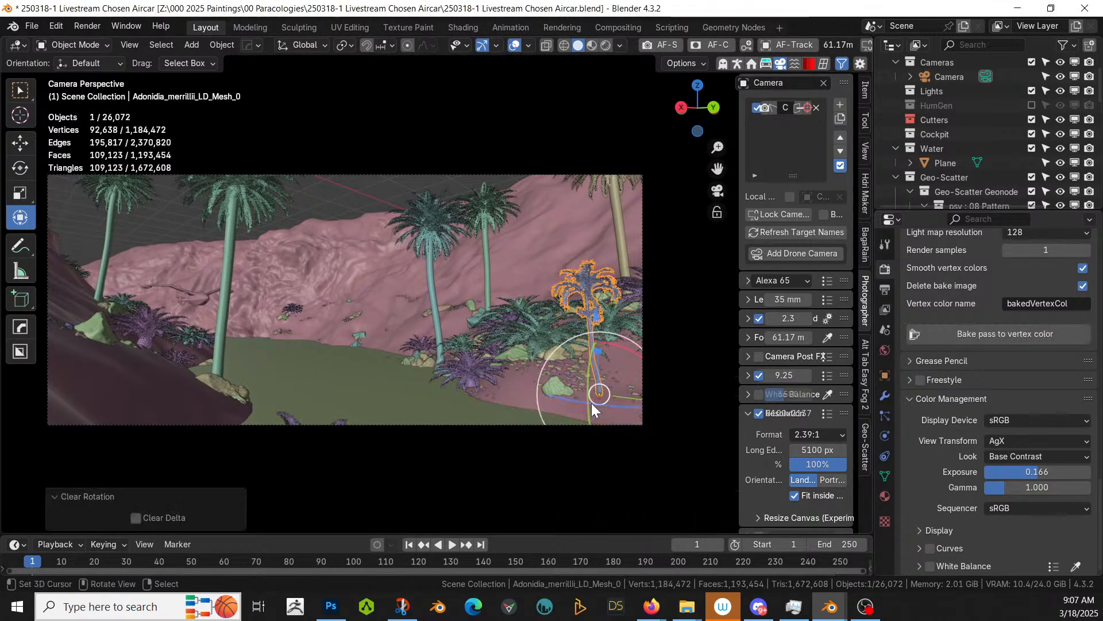
scroll(570, 392, "up", 1)
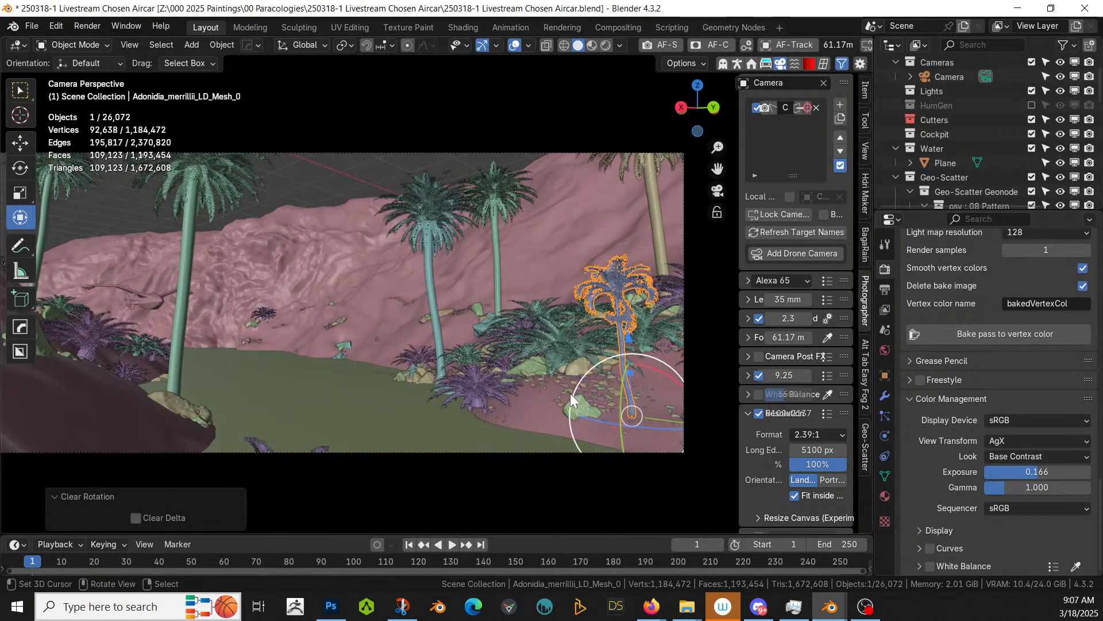
Step: Scale the new palm up by about 1.5 and lower it about 0.45 m along Z into the ground
key("s")
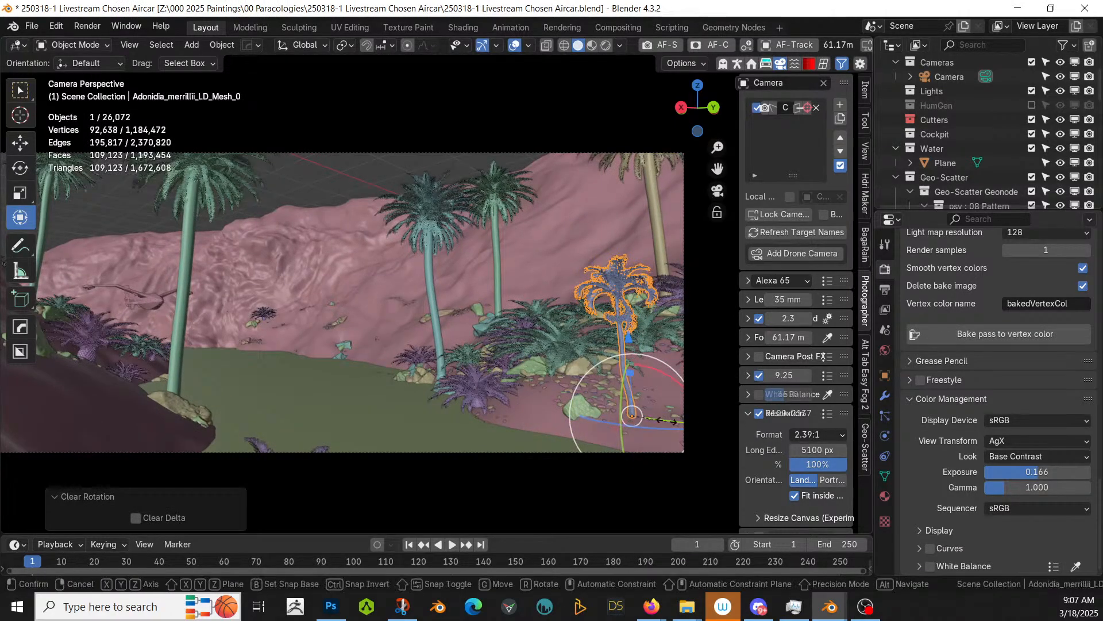
left_click(683, 433)
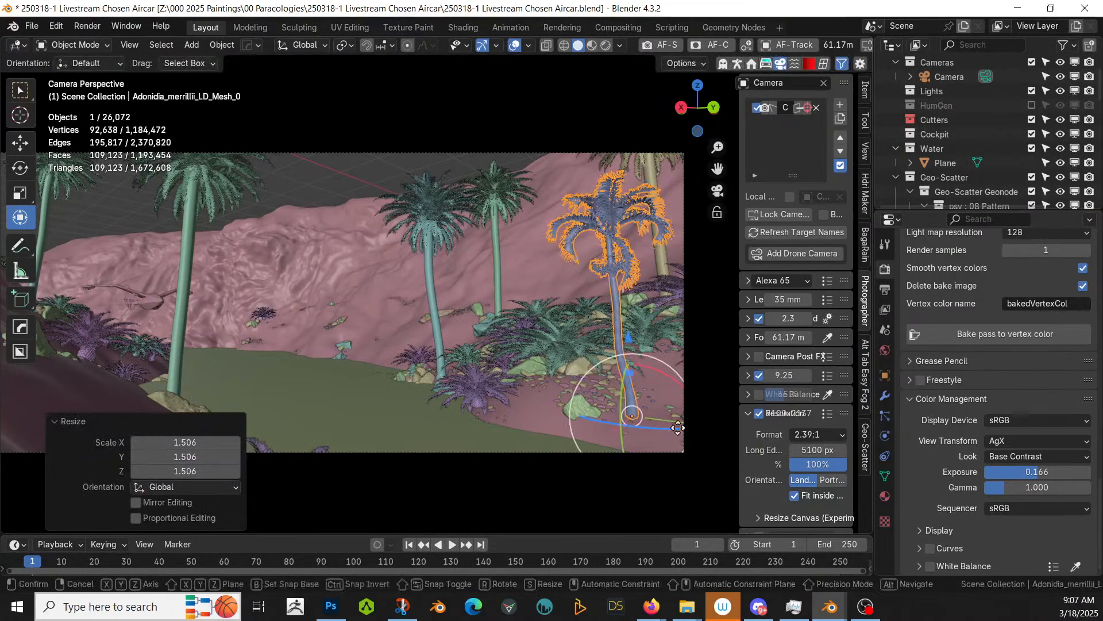
key("g")
key("z")
left_click(676, 441)
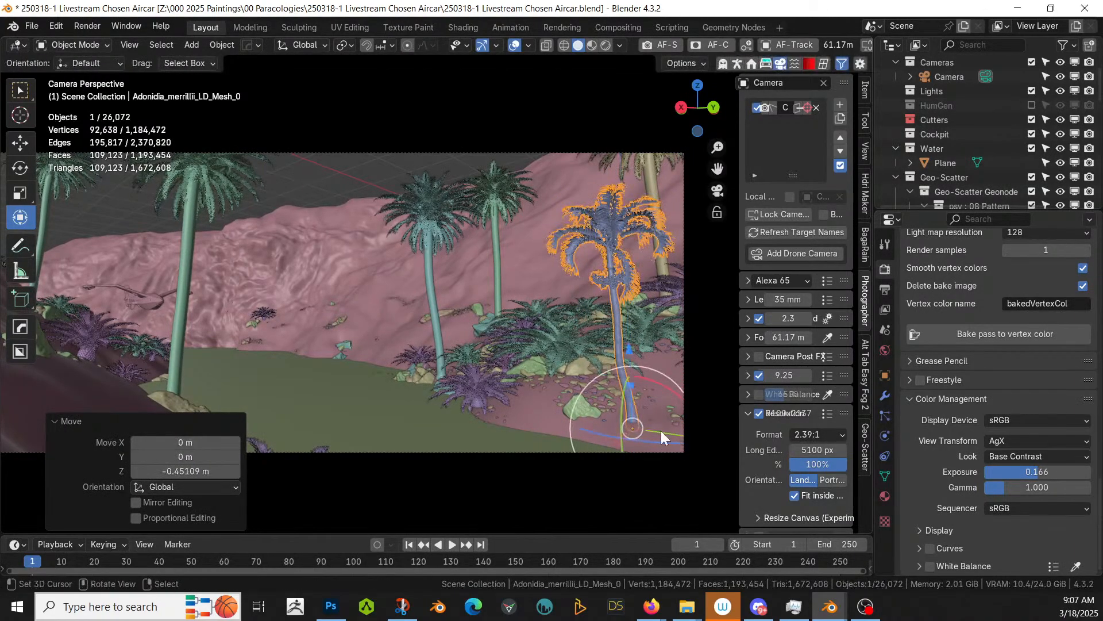
Step: Create a linked duplicate of the Adonidia palm and move it about 17.4 m along X toward the camera
scroll(655, 428, "down", 2)
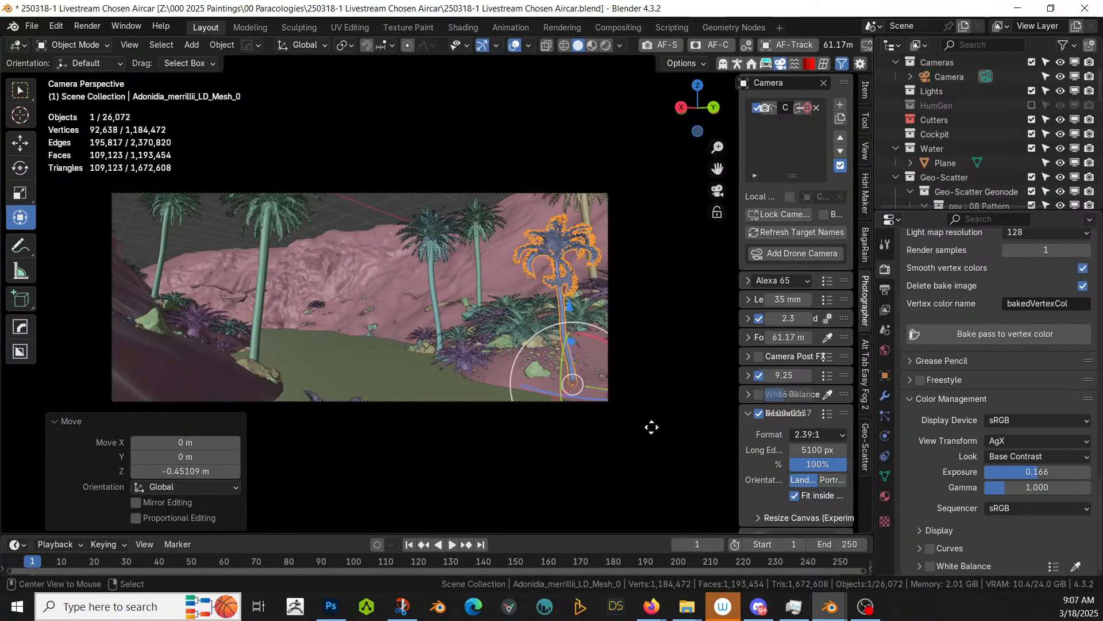
key("alt+d")
right_click(651, 427)
key("g")
key("x")
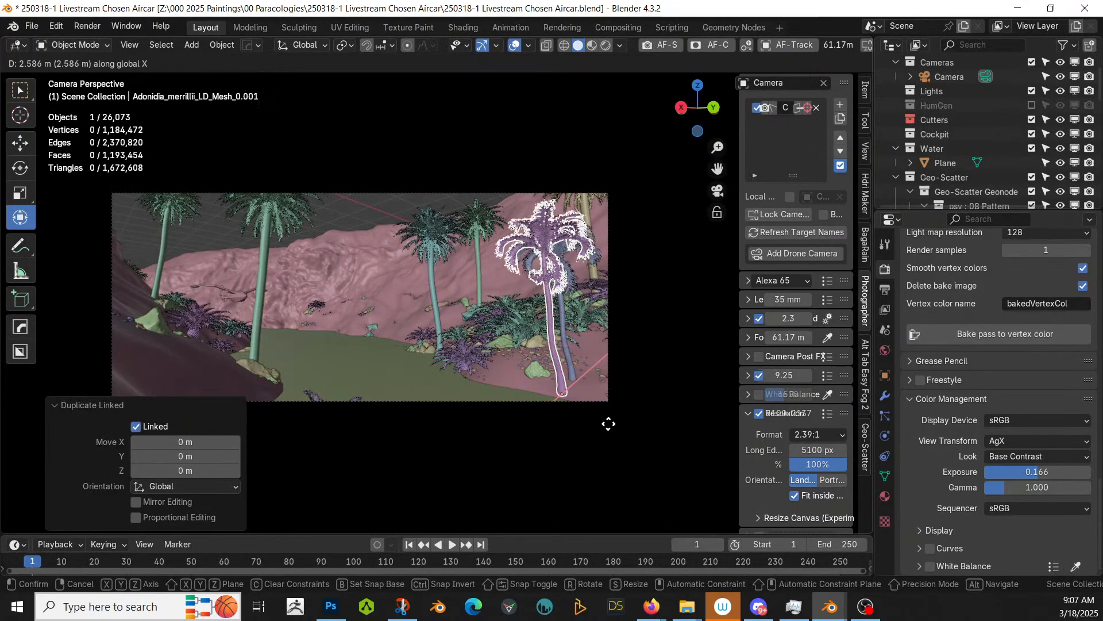
left_click(270, 421)
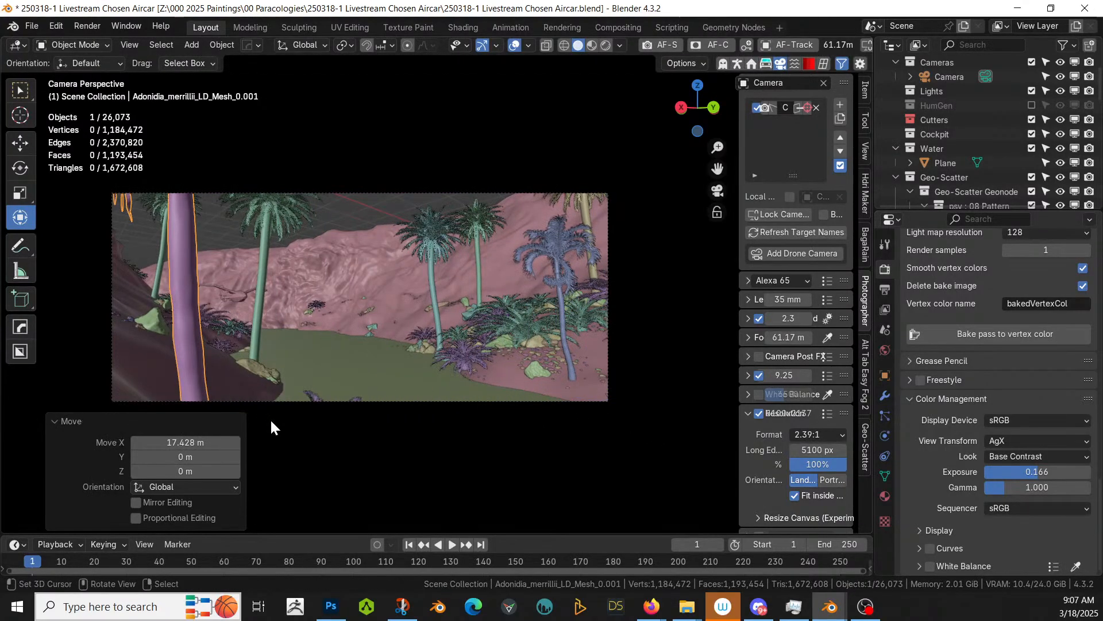
Step: Shift the duplicated palm about -6.6 m along Y and -1.7 m along X to frame the shot's left side
key("g")
key("y")
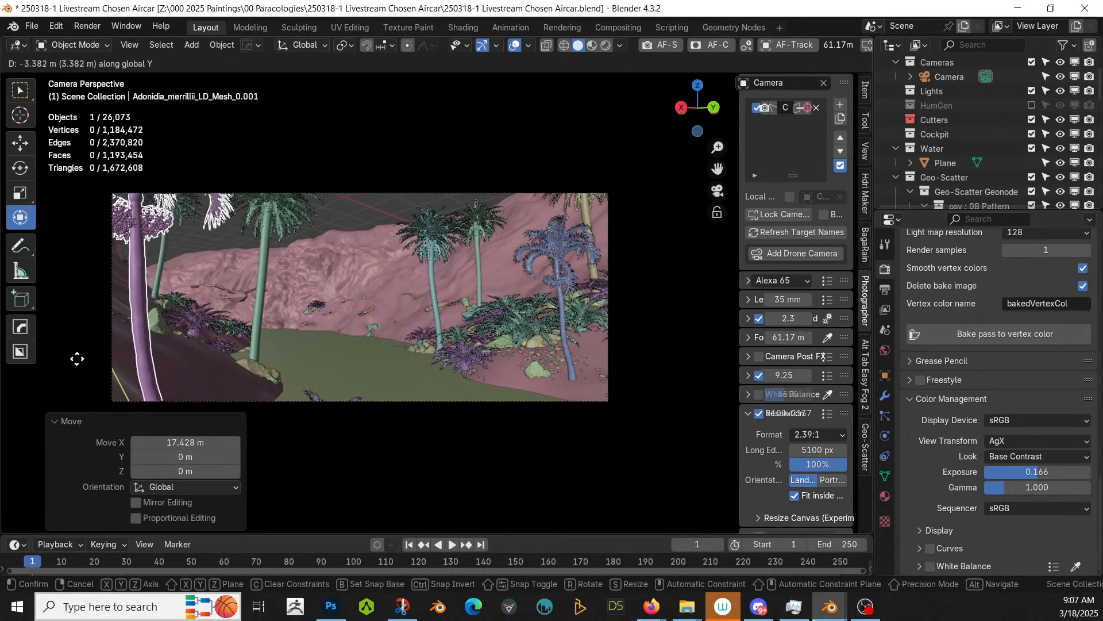
left_click(769, 377)
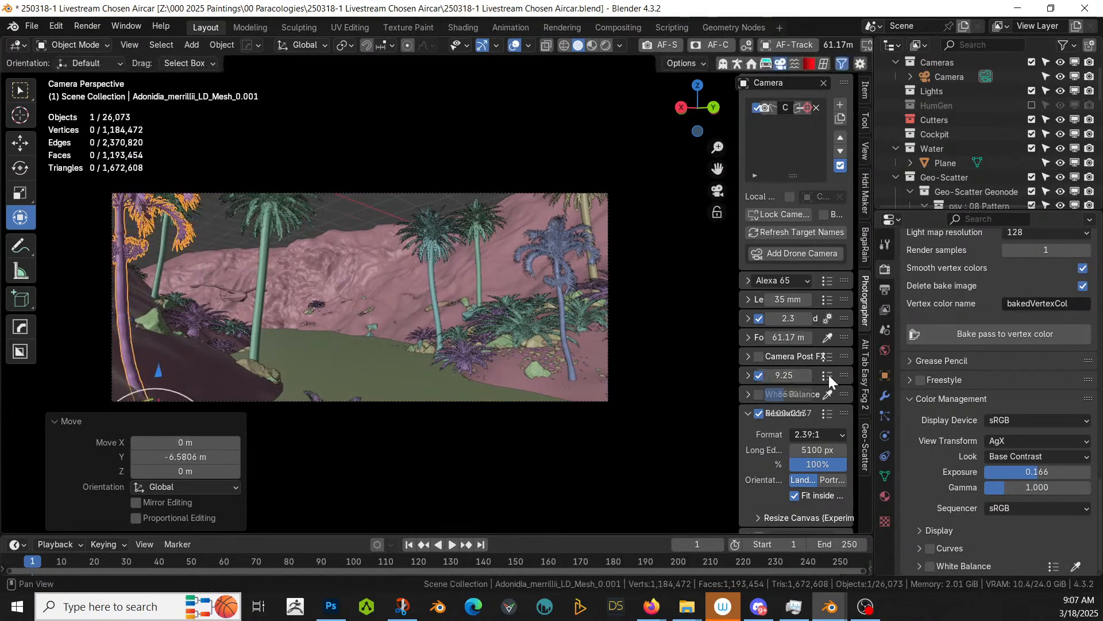
key("g")
key("x")
left_click(383, 368)
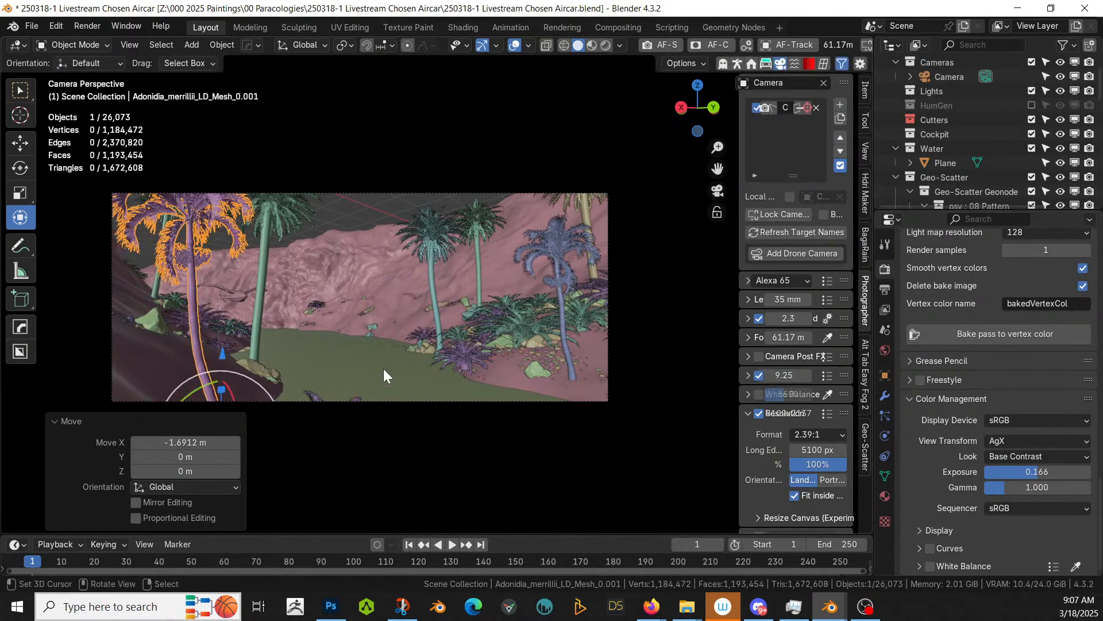
Step: Rotate the duplicated Adonidia palm 180° about Z and move it about 2.7 m in X, -2.5 m in Y and 1.7 m in Z
type("rz180")
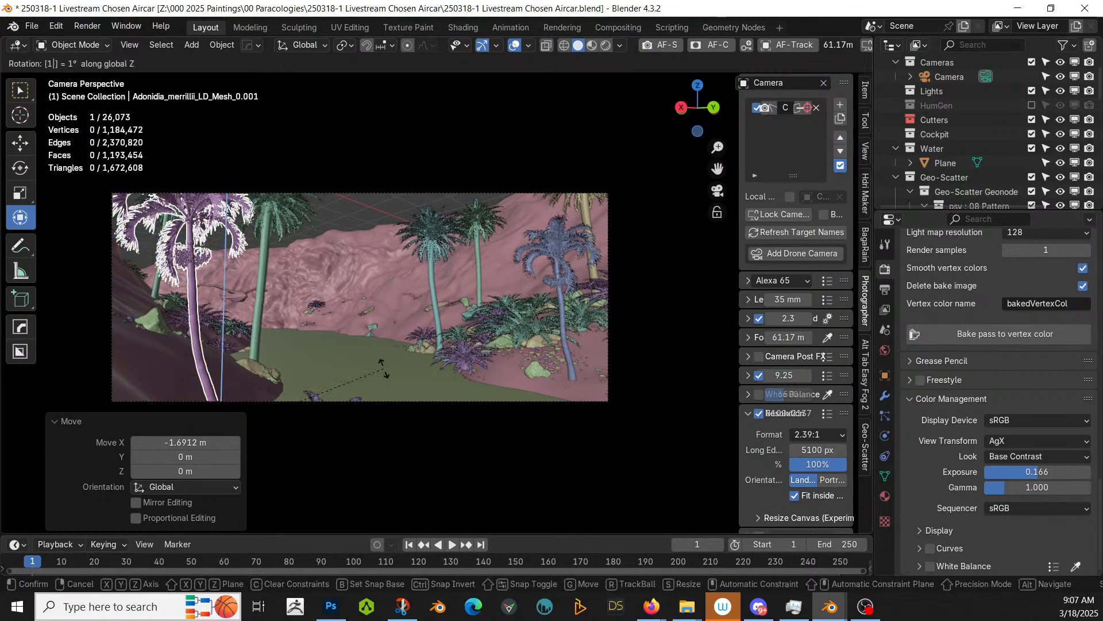
key("Return")
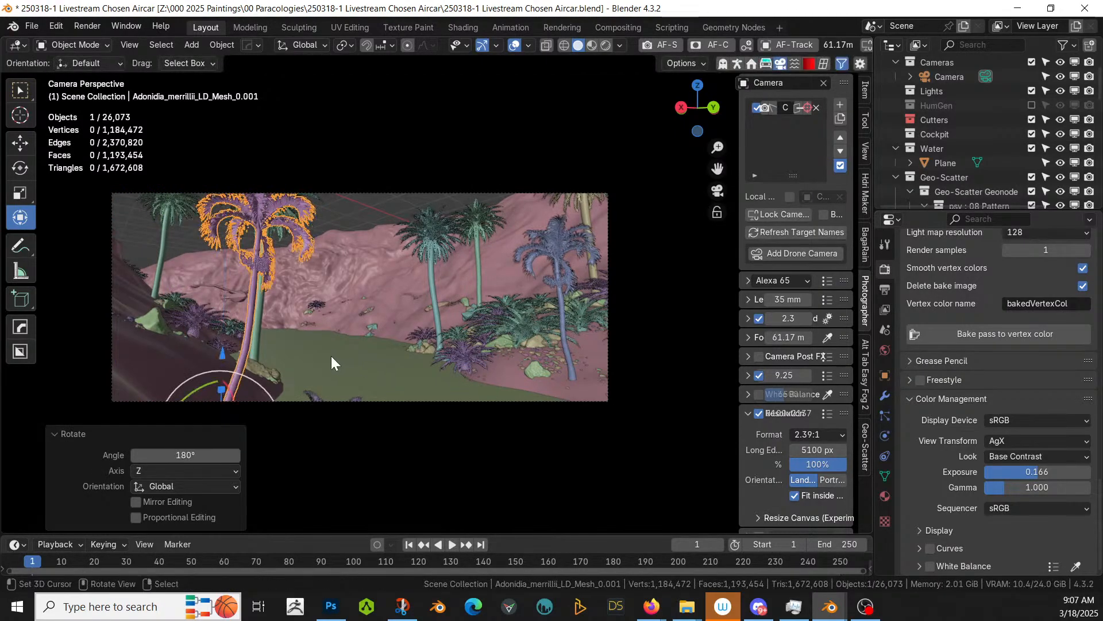
key("g")
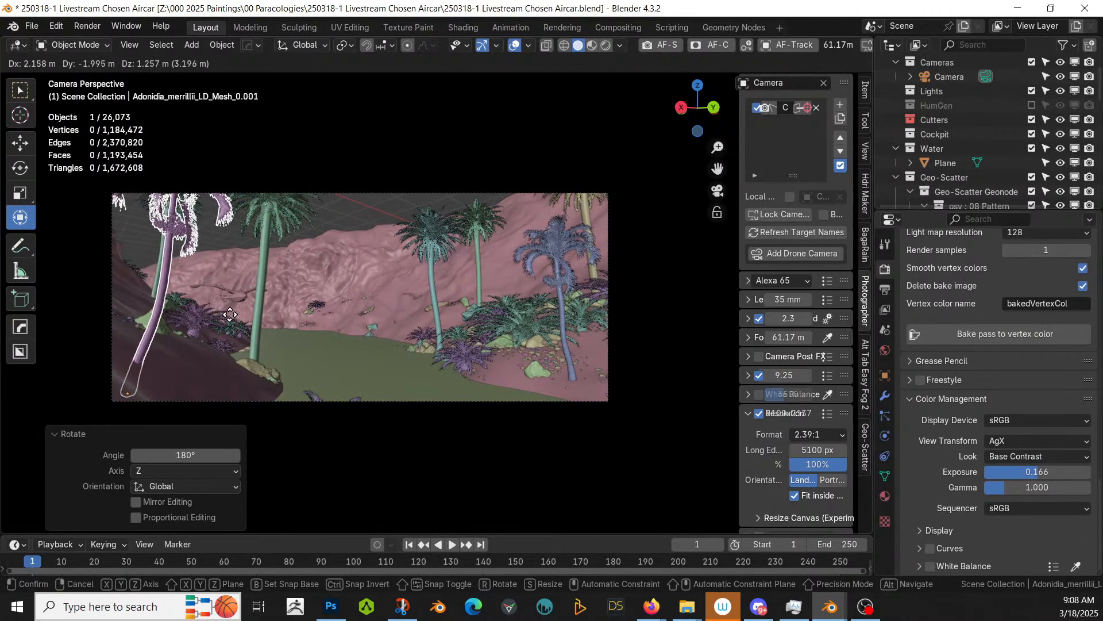
left_click(209, 303)
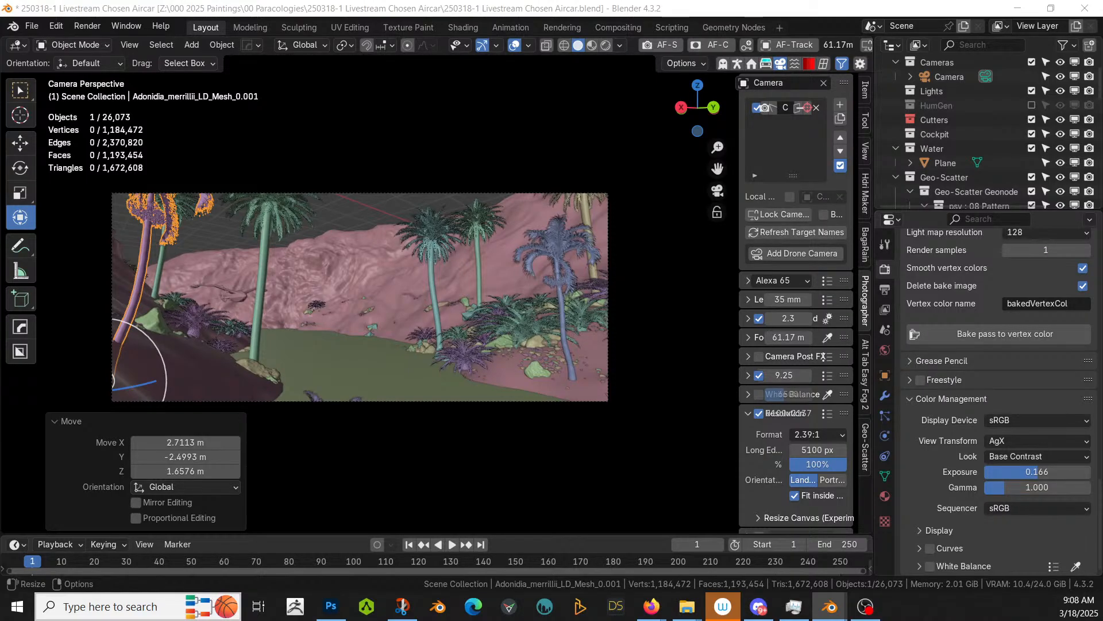
Step: Place the Hedera helix ground cover asset on the left bank in the foreground, check it up close, and save the file
left_click_drag(214, 113, 207, 394)
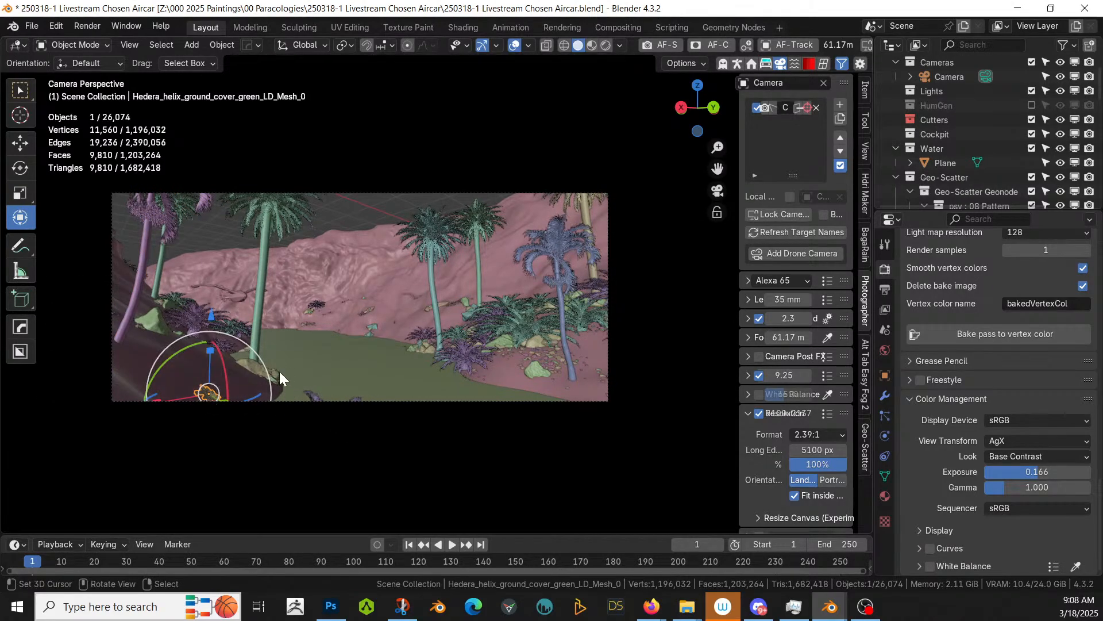
key("KP_Decimal")
middle_click_drag(278, 376, 277, 419)
scroll(255, 393, "down", 6)
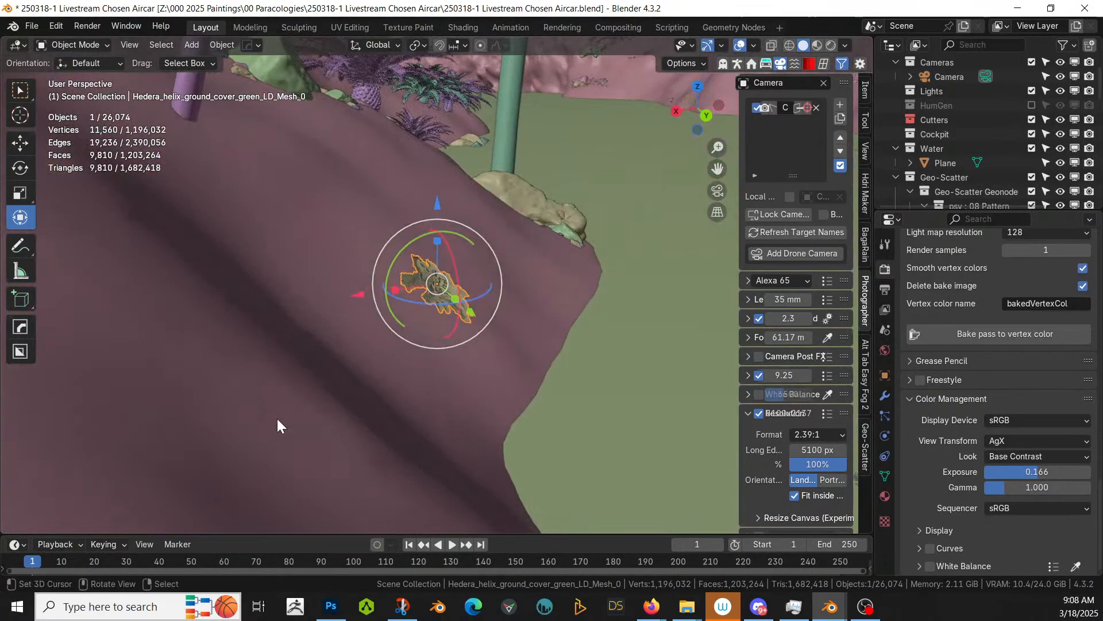
key("KP_0")
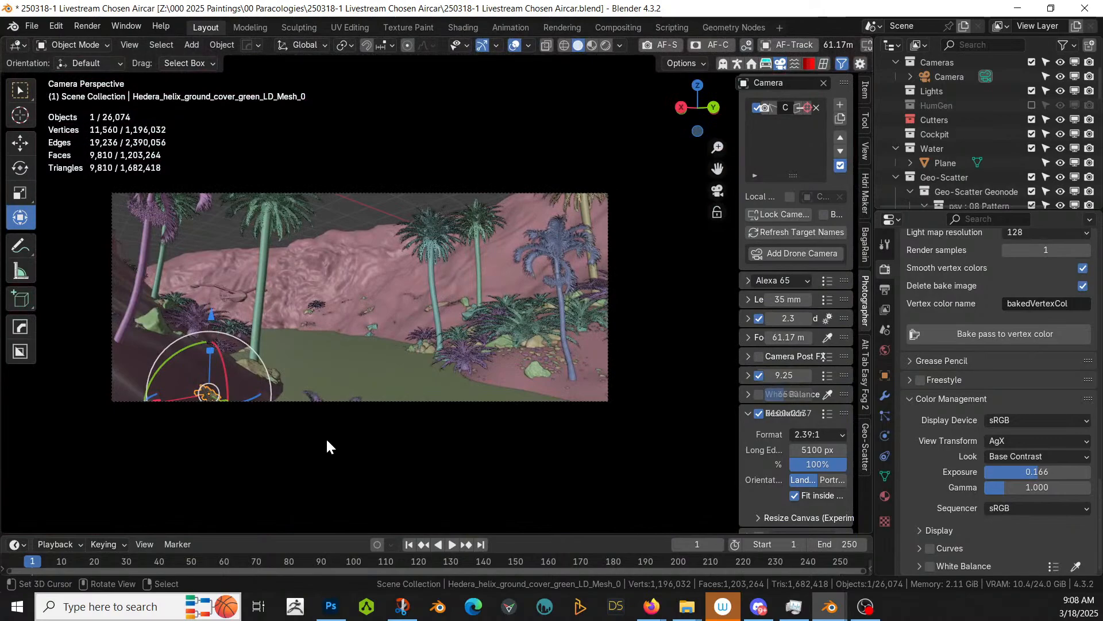
key("ctrl+s")
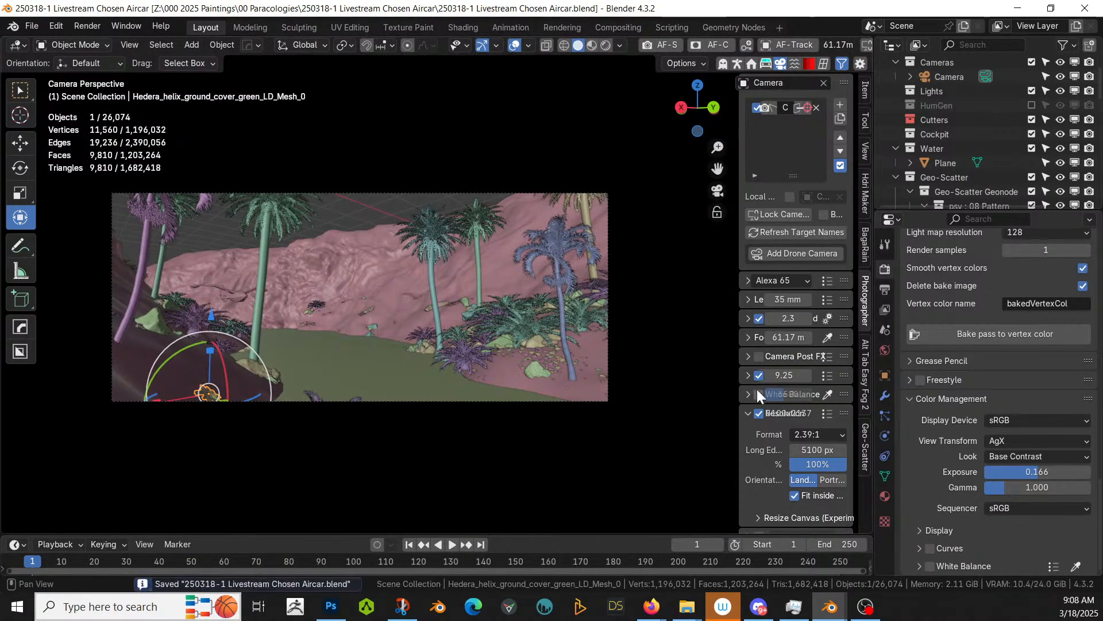
Step: Show the Grass and Twigs scatter systems of Dry Biome 04 in the viewport and place the 3D cursor on the left foreground bank
left_click(862, 433)
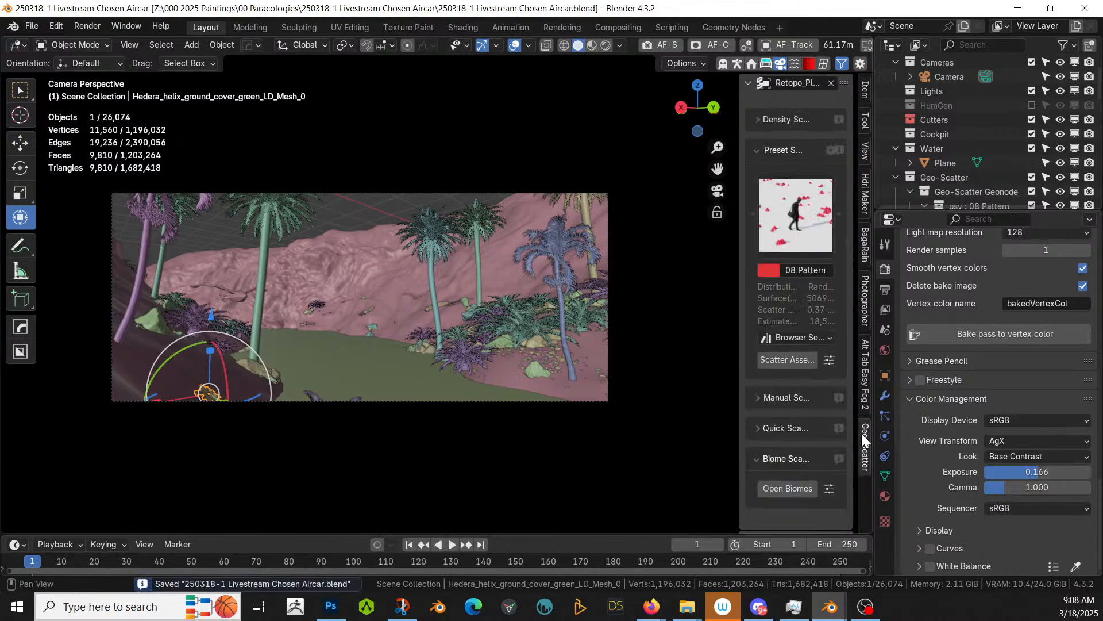
scroll(787, 300, "down", 10)
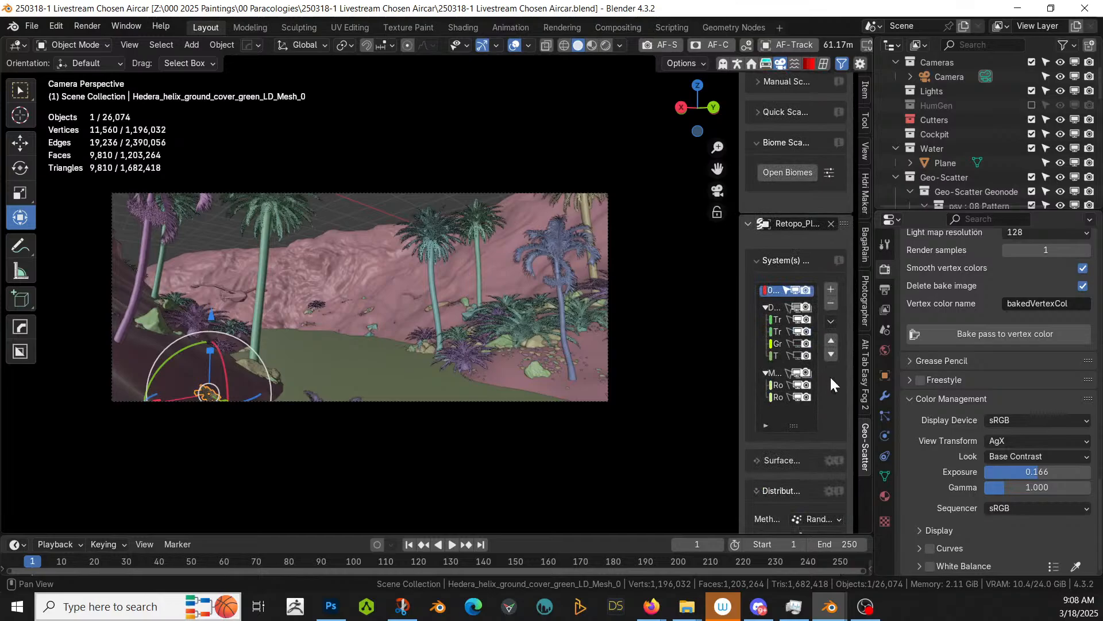
scroll(830, 374, "down", 3)
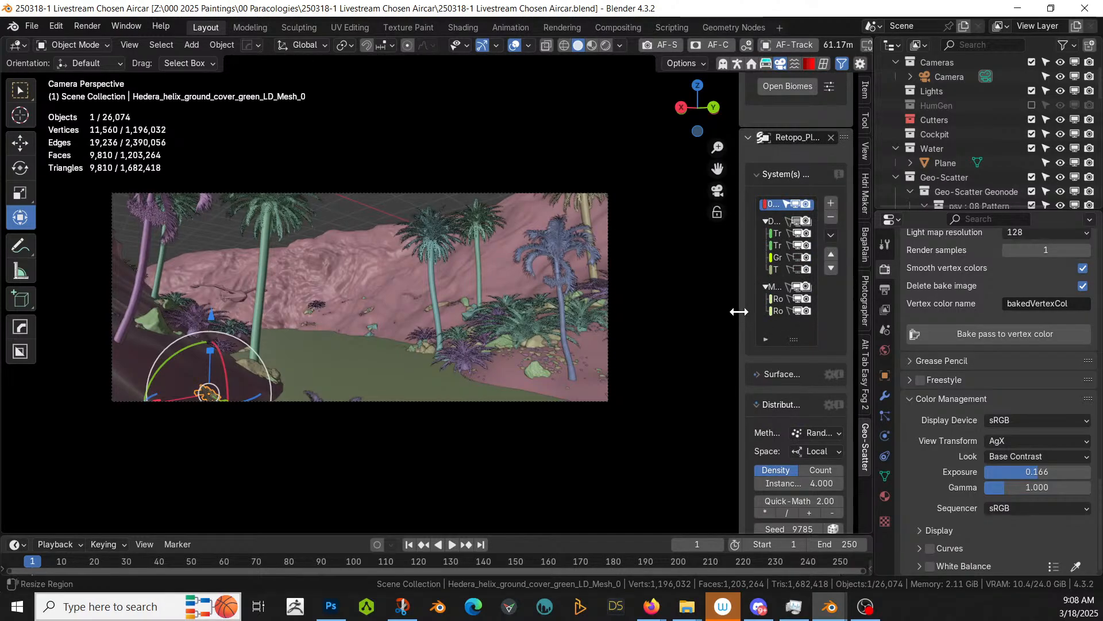
left_click_drag(739, 311, 658, 310)
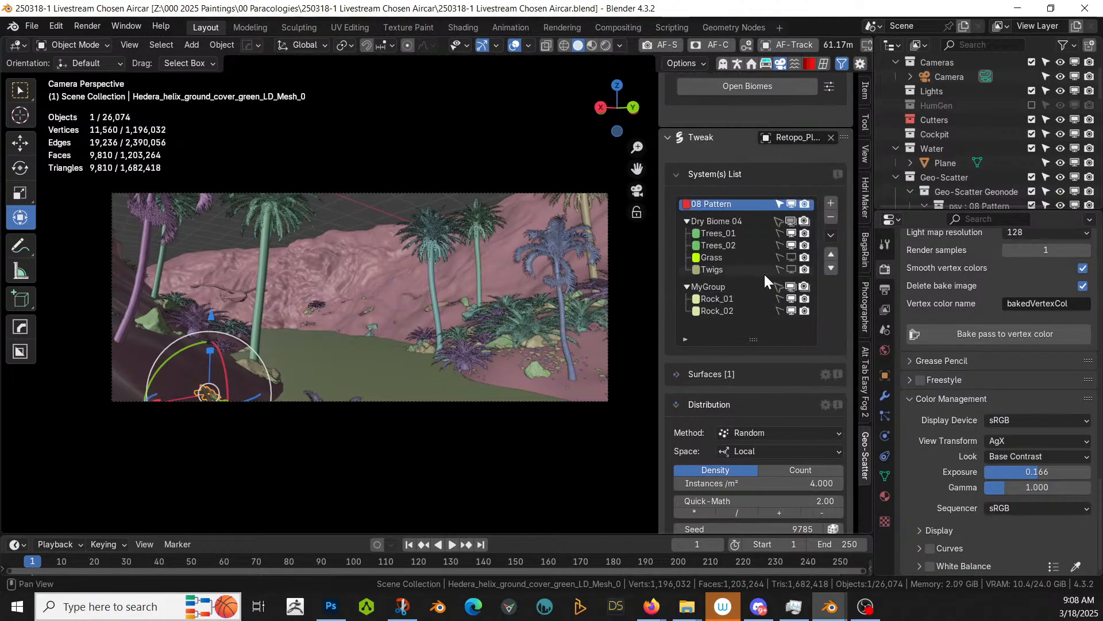
scroll(764, 274, "up", 1)
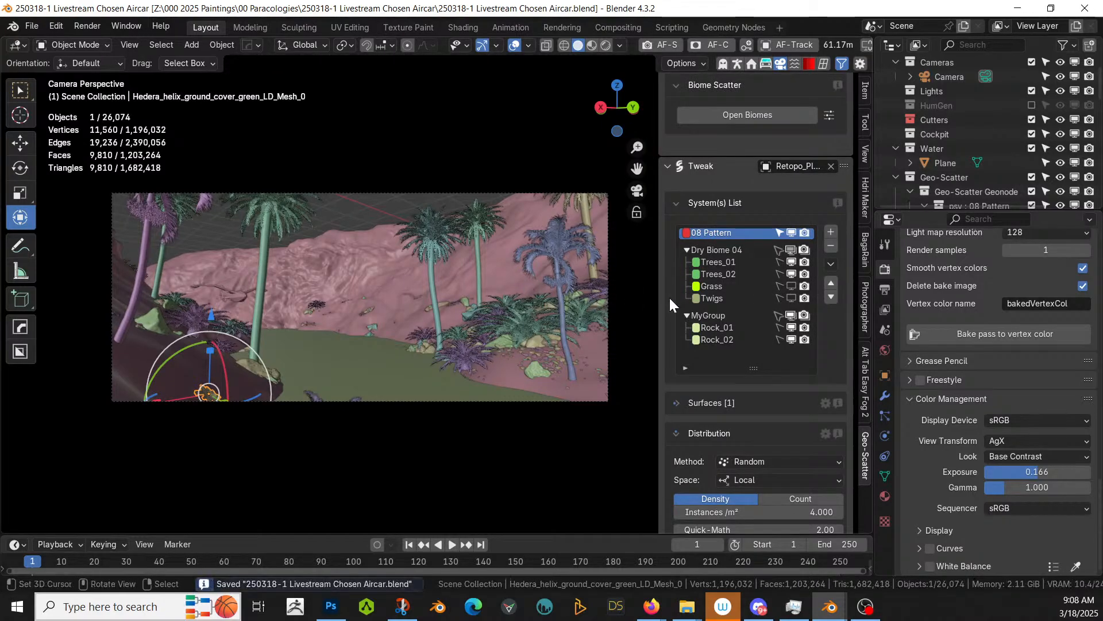
left_click(791, 285)
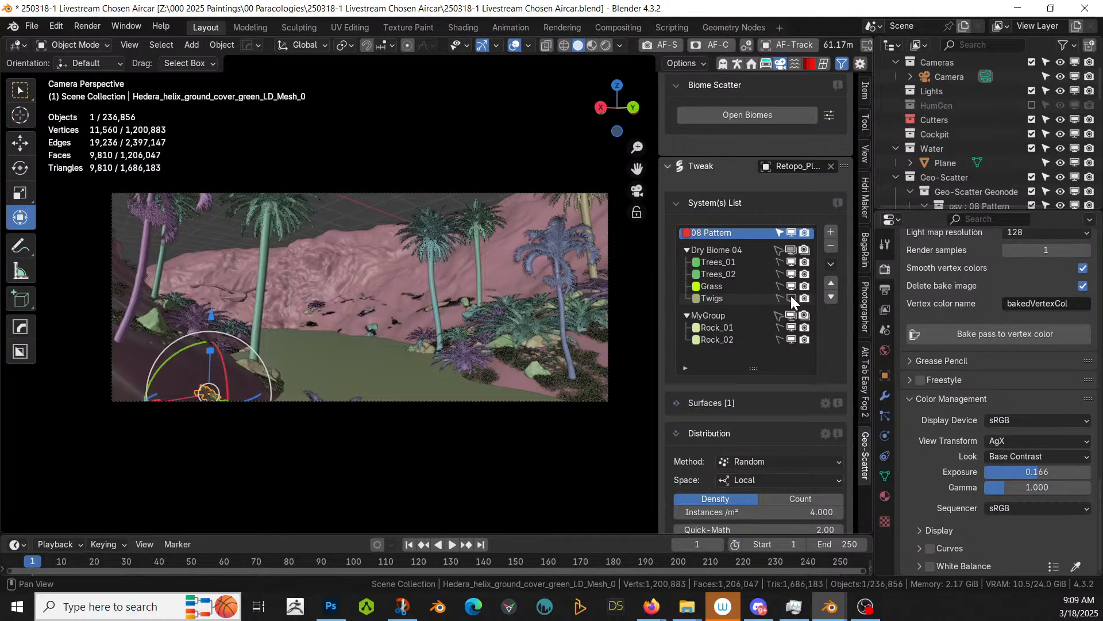
left_click(790, 296)
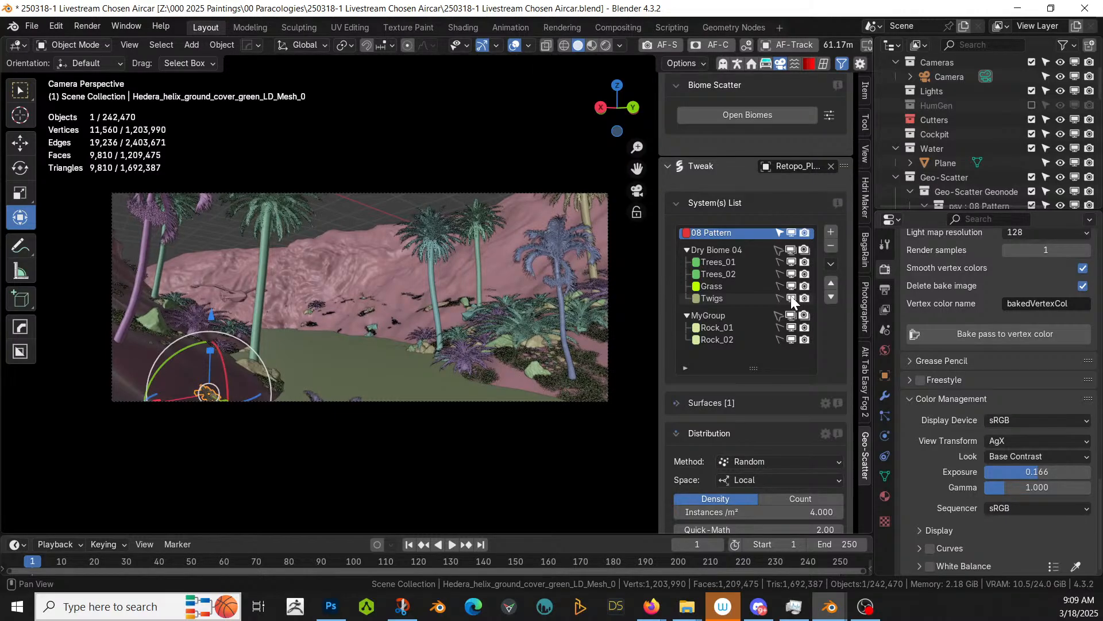
left_click(136, 382)
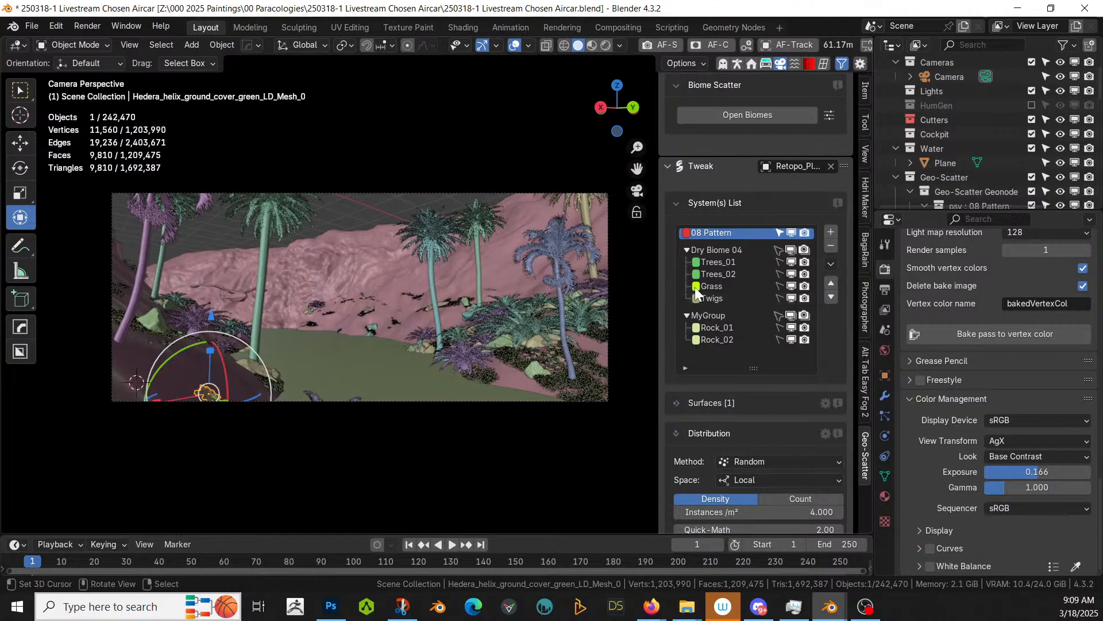
Step: Toggle the Geo-Scatter collection off and back on in the view layer, including its Geo-Scatter Ins Col subcollection
left_click(1032, 177)
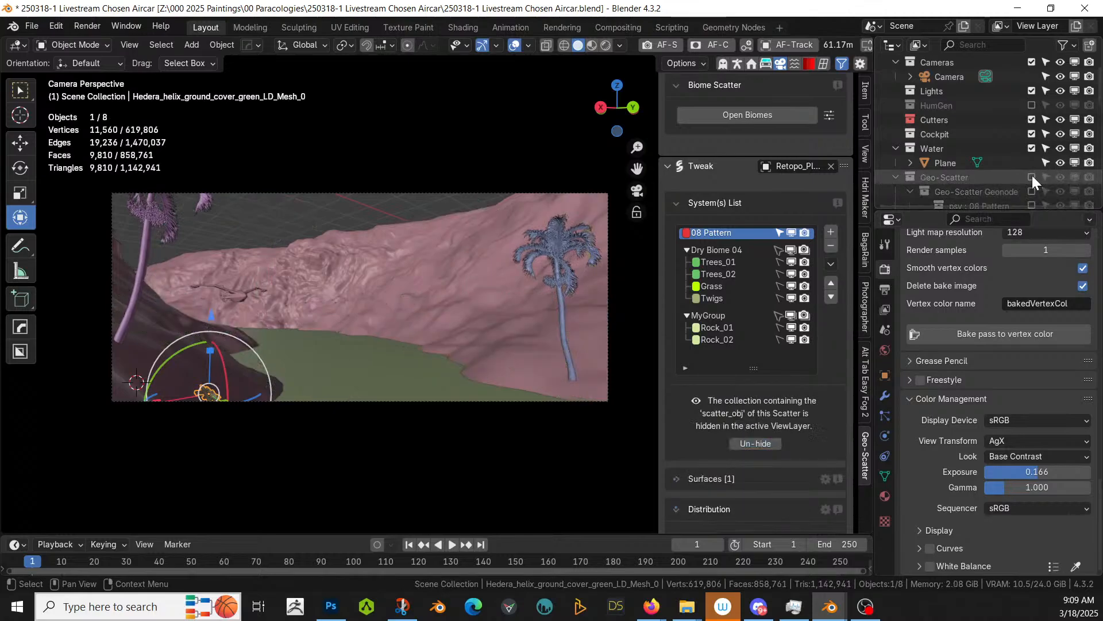
scroll(1012, 164, "down", 3)
scroll(1012, 163, "down", 3)
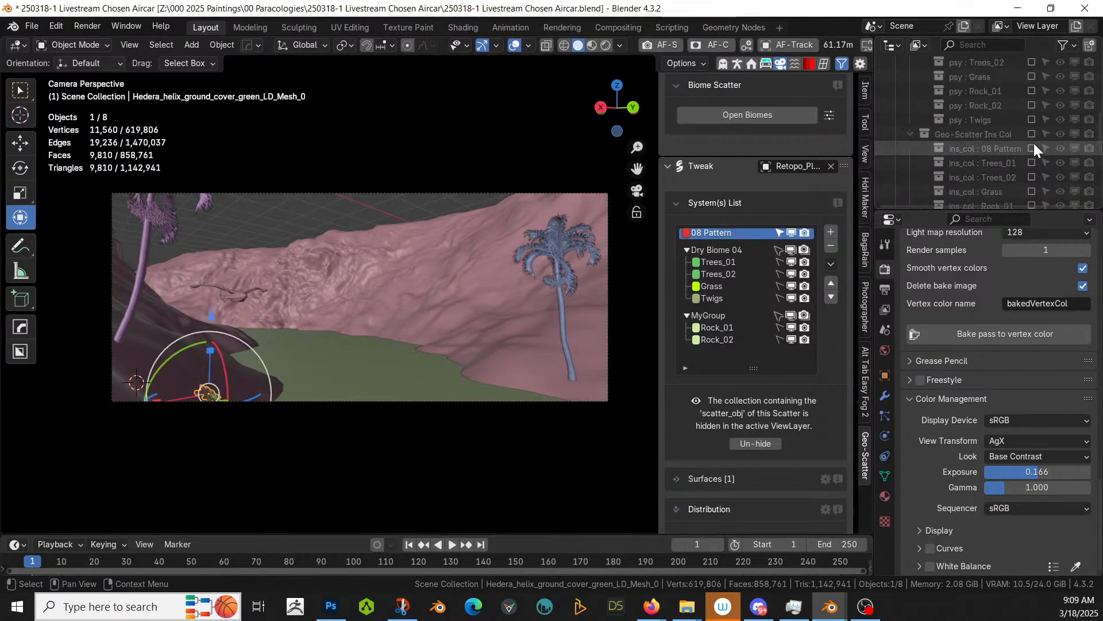
left_click(1032, 134)
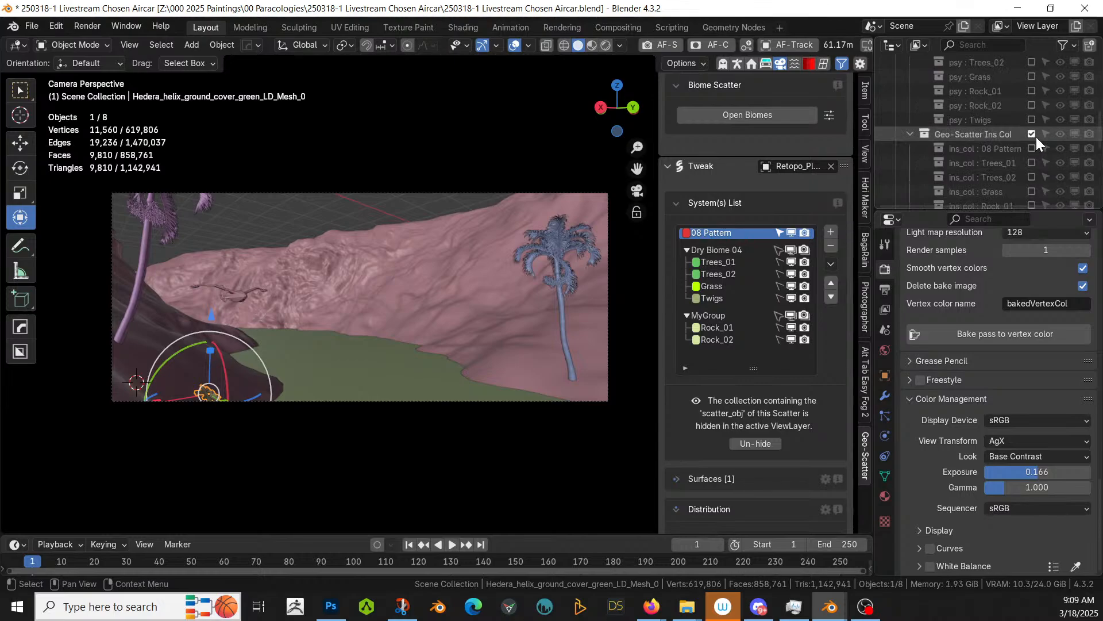
scroll(1012, 130, "up", 4)
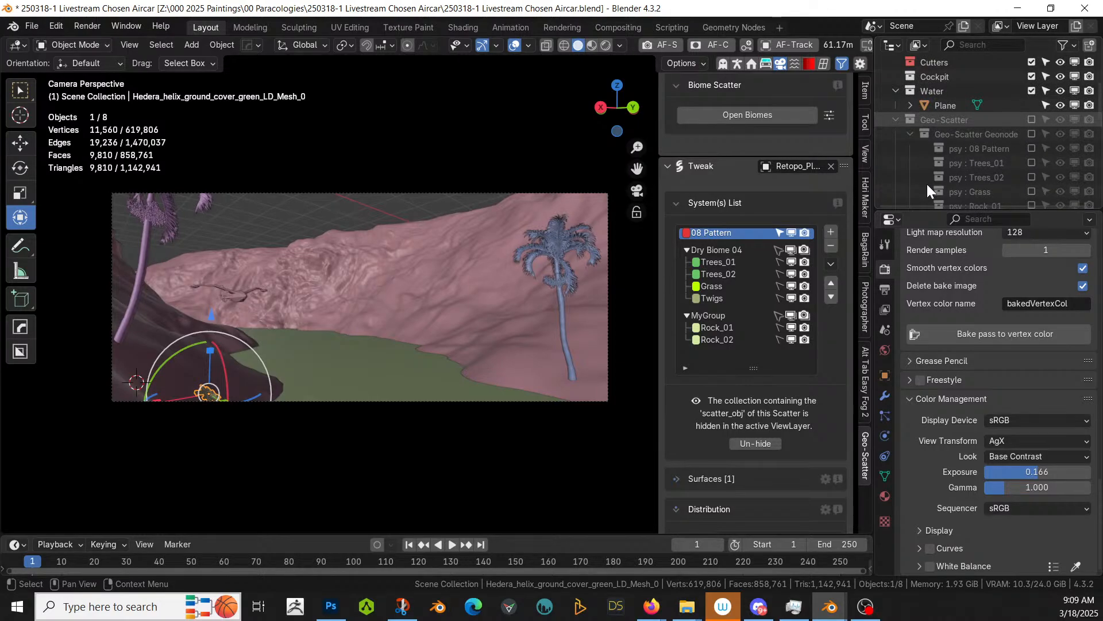
Step: Hide the Dry Biome 04 group, MyGroup and the 08 Pattern scatter system in the viewport
left_click(790, 249)
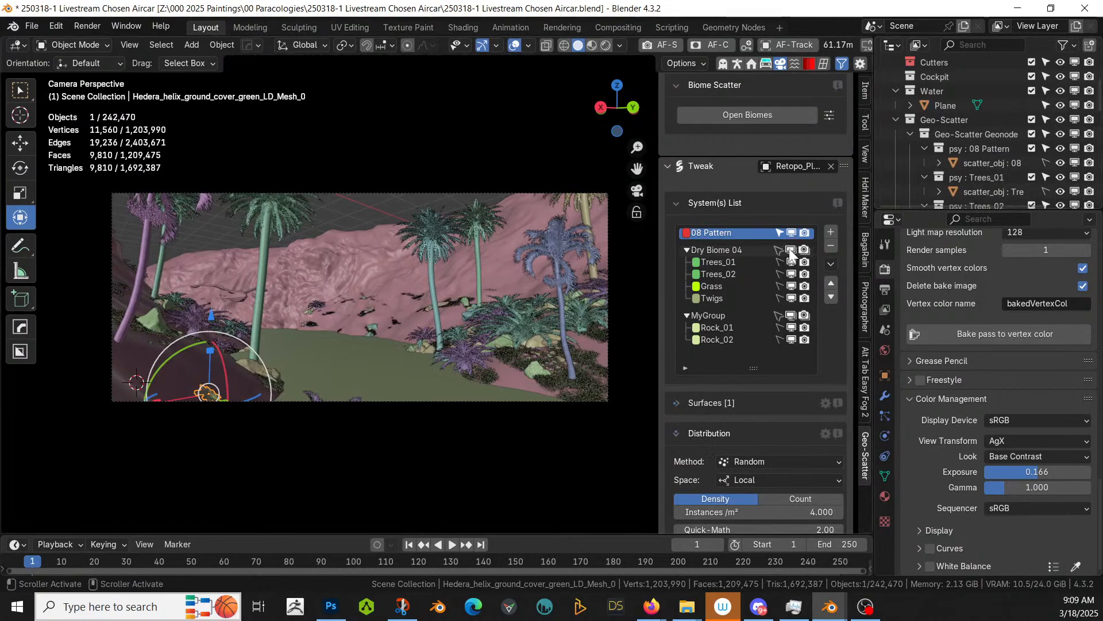
left_click(791, 315)
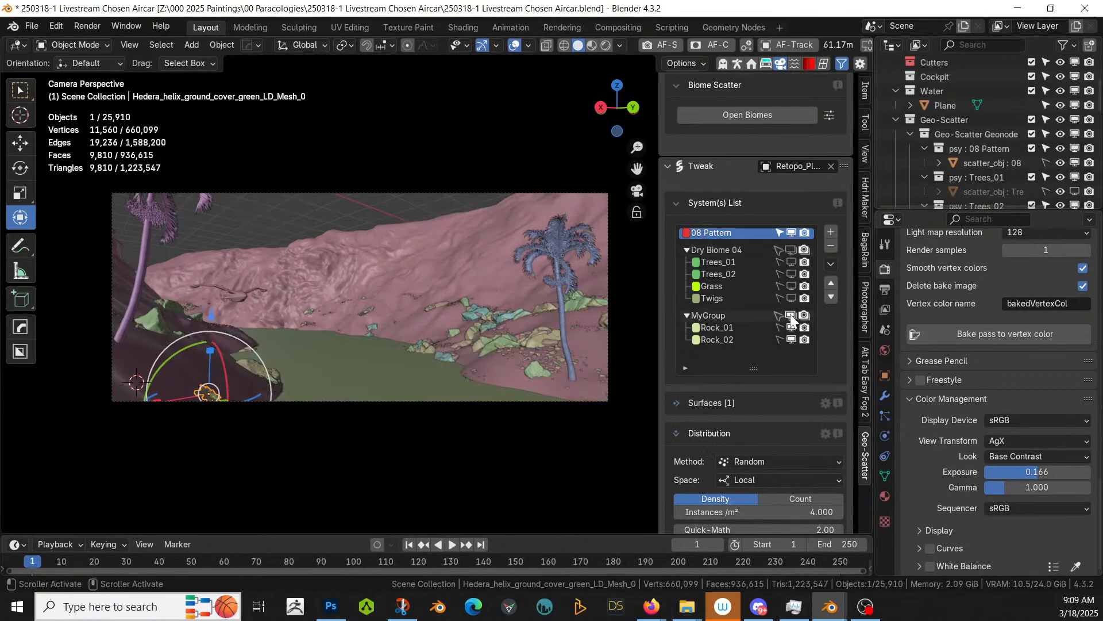
left_click(790, 232)
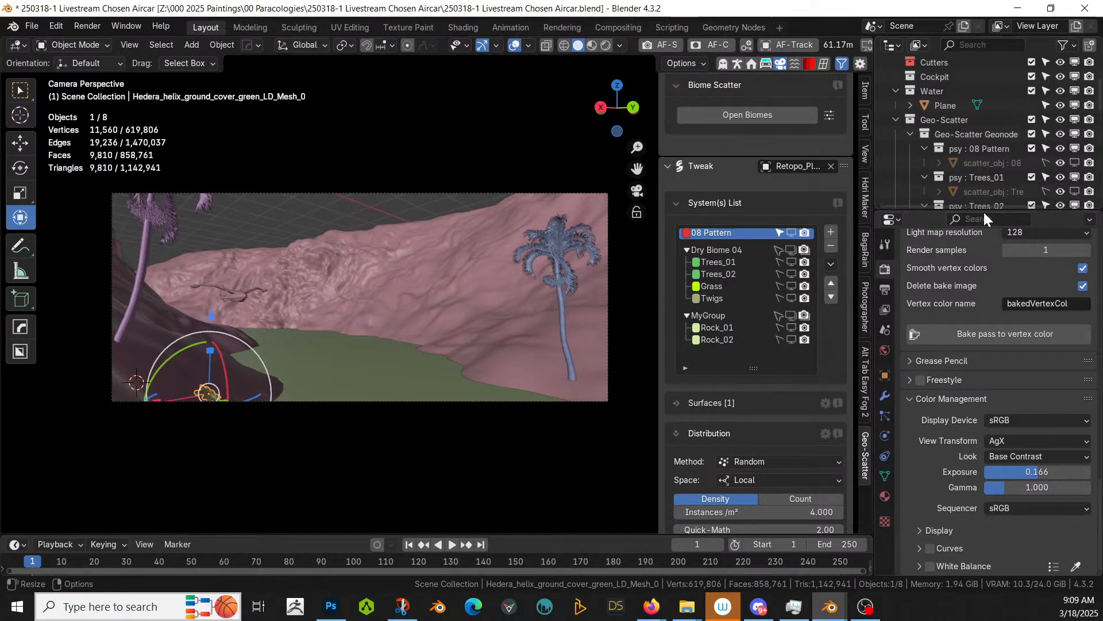
Step: Enlarge the outliner, collapse the Geo-Scatter Geonode collection, and include the ins_col : Trees_01 collection in the view layer
left_click_drag(984, 212, 983, 345)
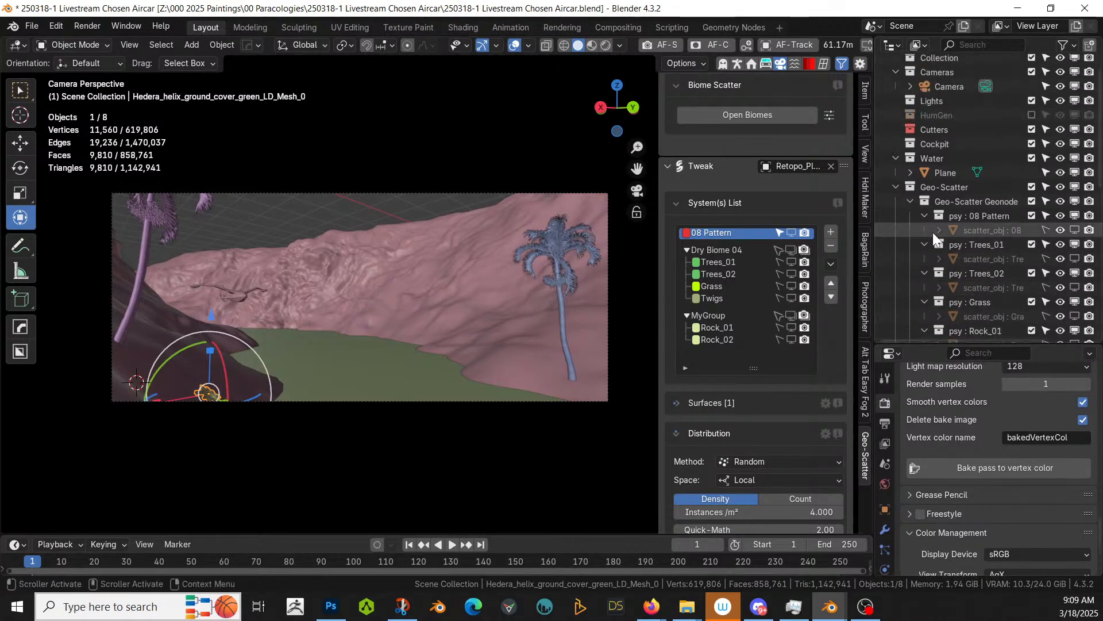
left_click(910, 200)
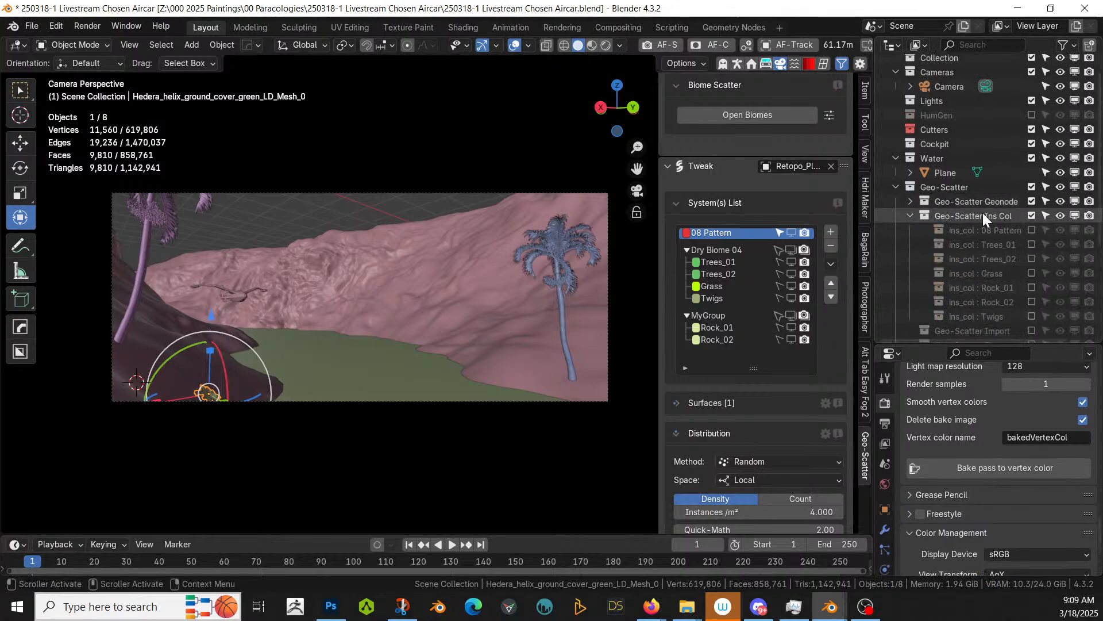
left_click(1030, 245)
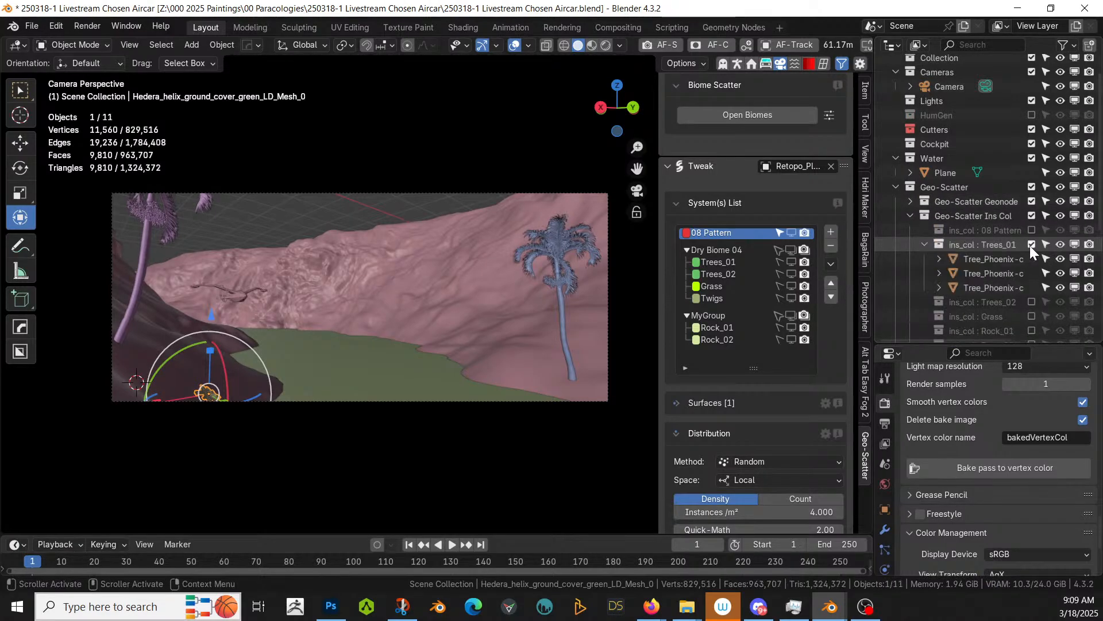
Step: Duplicate the Tree_Phoenix-canariensis_E_spring-summer palm in place and move the copy to the Scene Collection
left_click(997, 274)
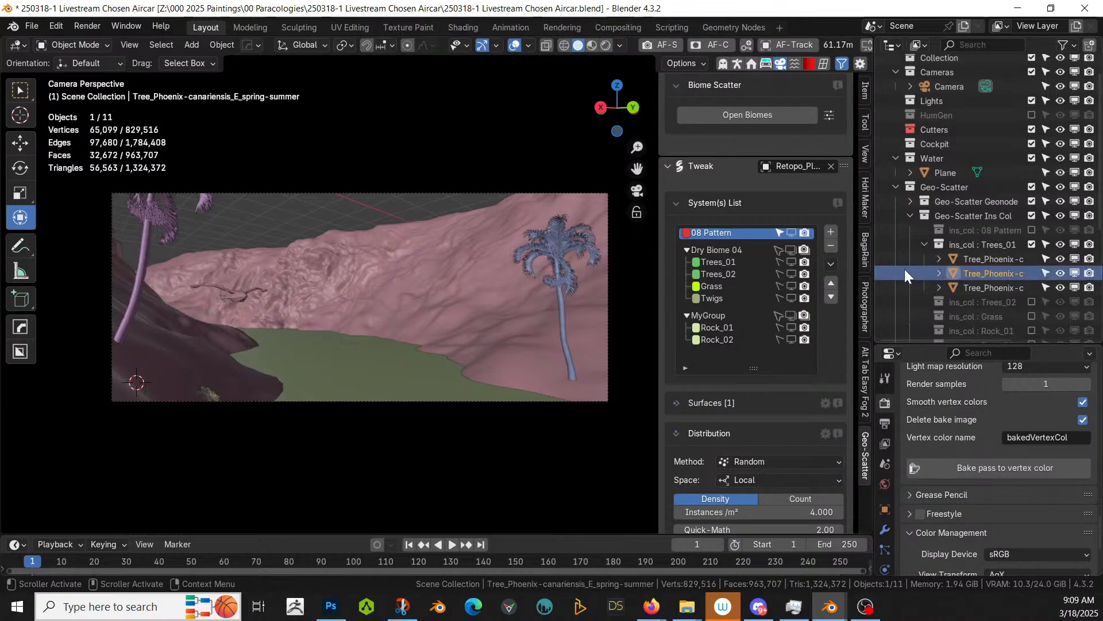
key("shift+d")
right_click(406, 305)
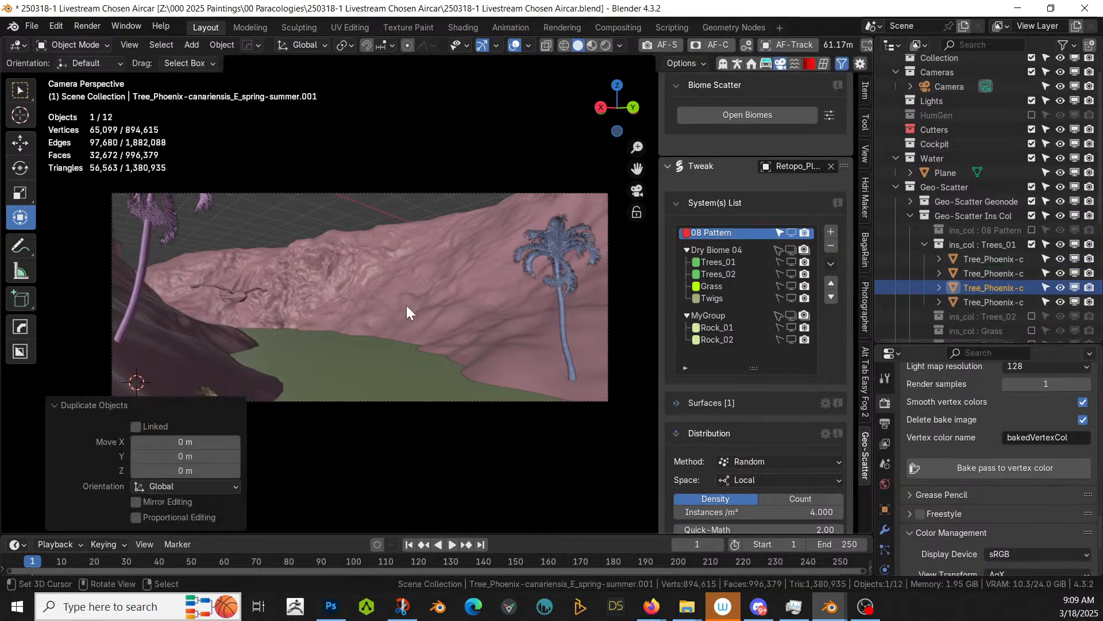
key("m")
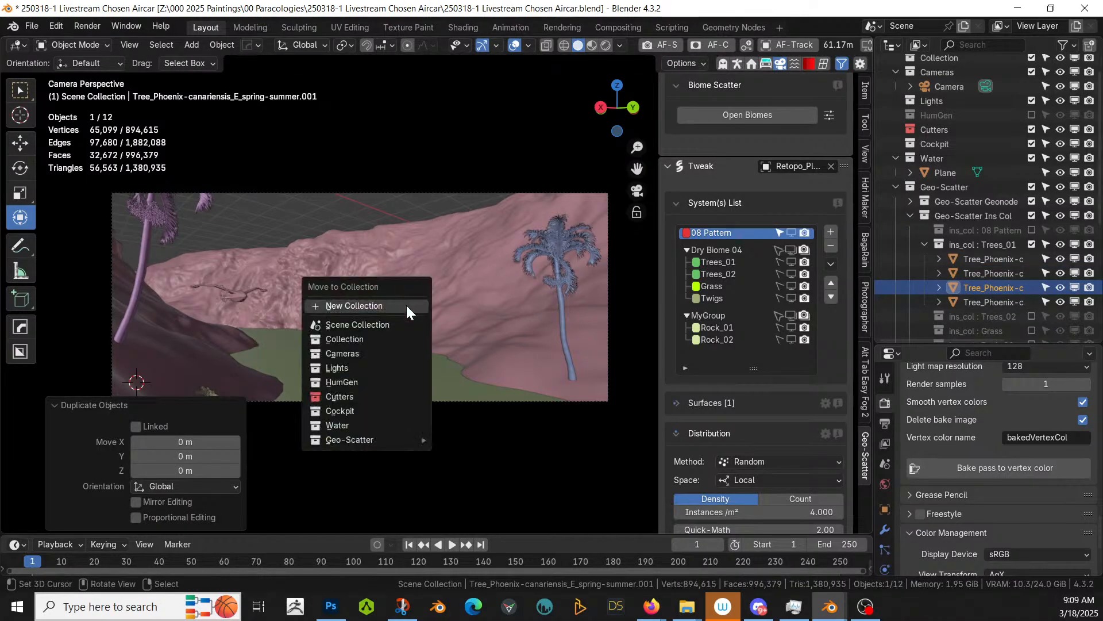
left_click(382, 325)
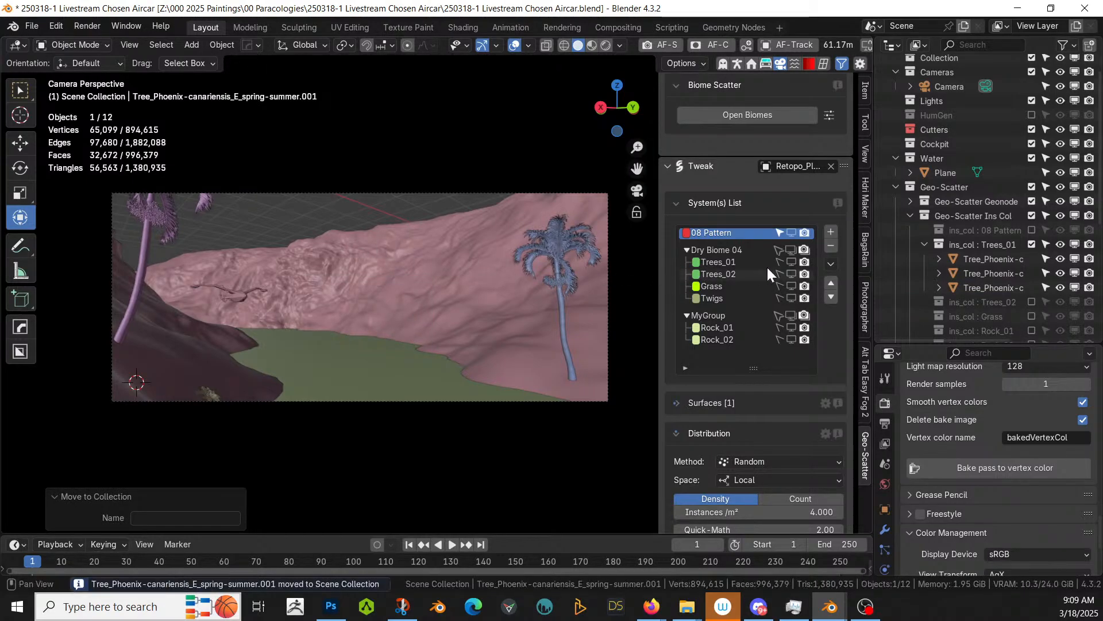
scroll(975, 242, "down", 7)
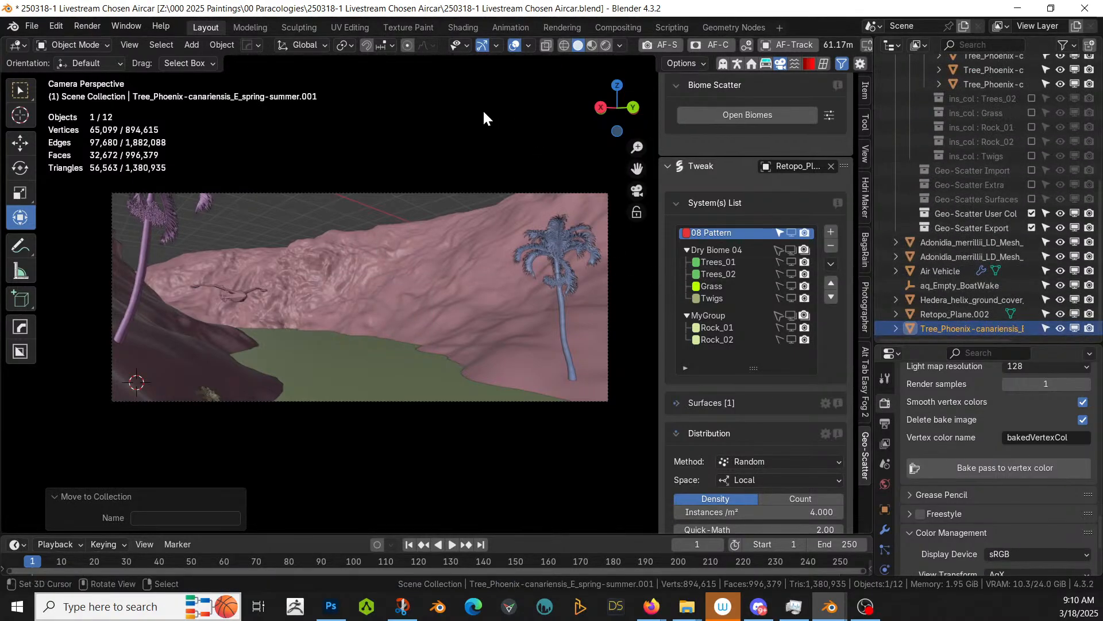
Step: Set the duplicated Phoenix palm's origin to the 3D cursor, bring its geometry to that origin, and frame it in the view
left_click(220, 44)
mouse_move(239, 74)
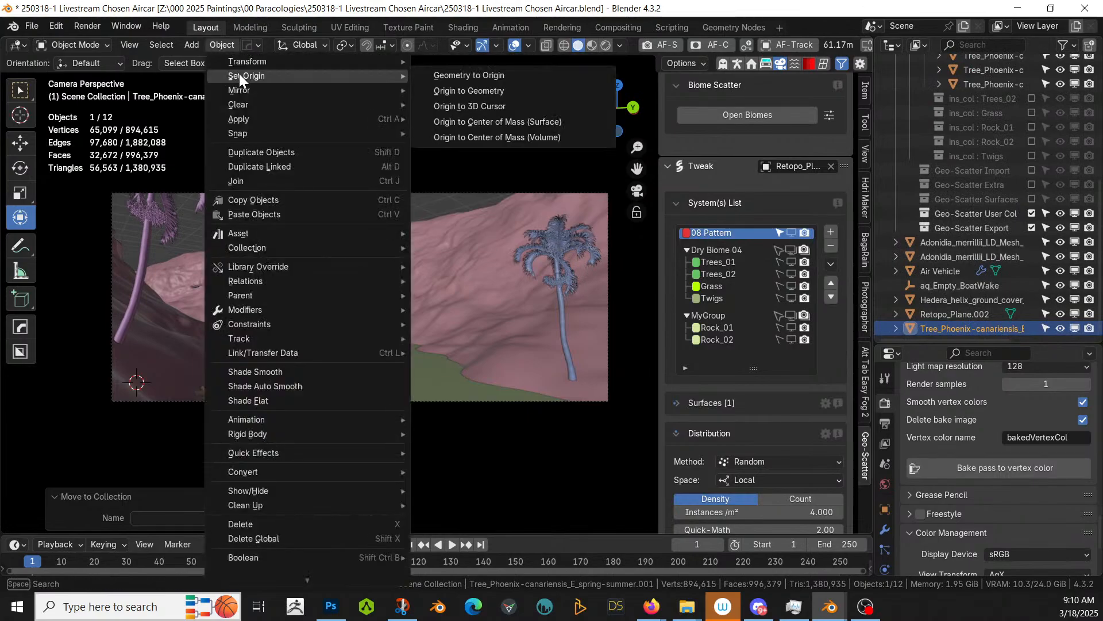
left_click(482, 107)
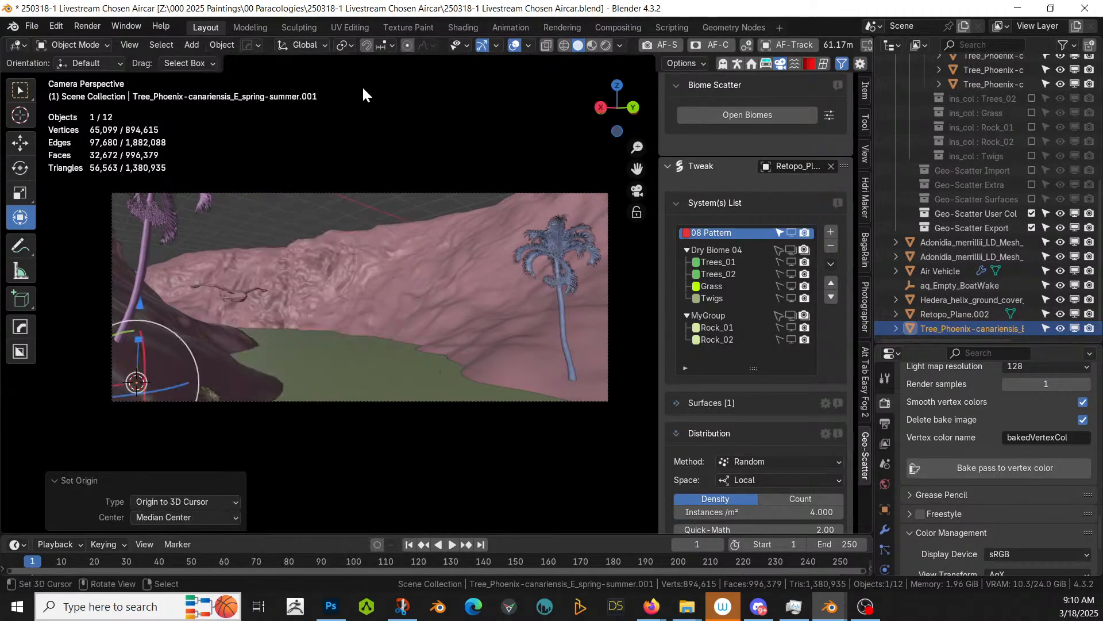
left_click(211, 45)
mouse_move(234, 76)
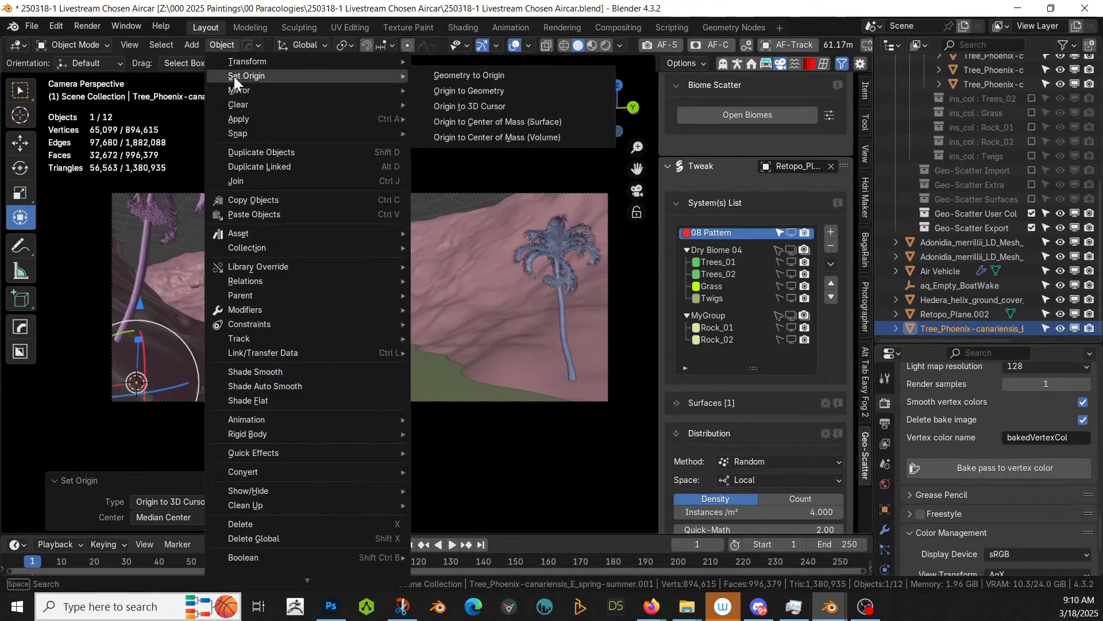
left_click(508, 75)
key("KP_Decimal")
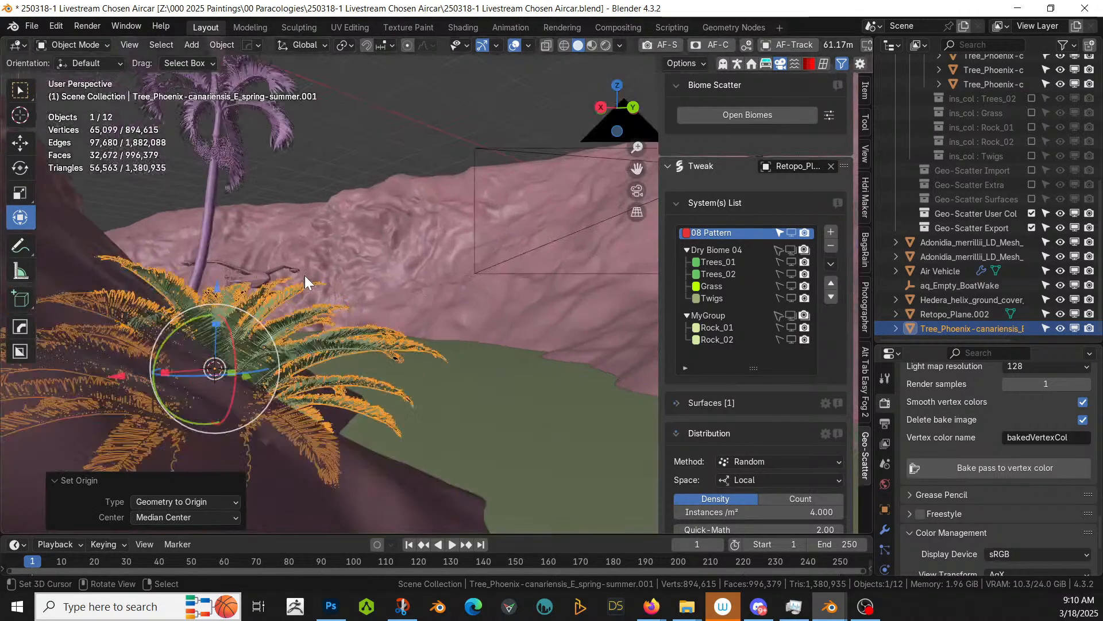
Step: Raise the duplicated Phoenix palm about 2.09 m along Z, tilt it to suit the slope, and nudge it onto the bank
middle_click_drag(306, 277, 219, 312)
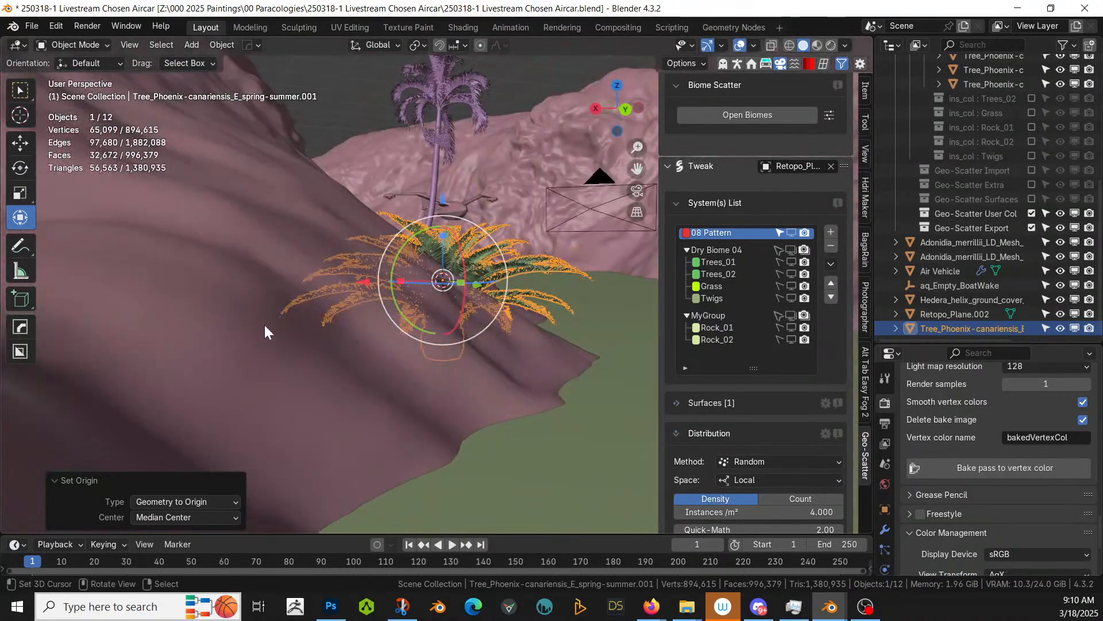
key("g")
key("z")
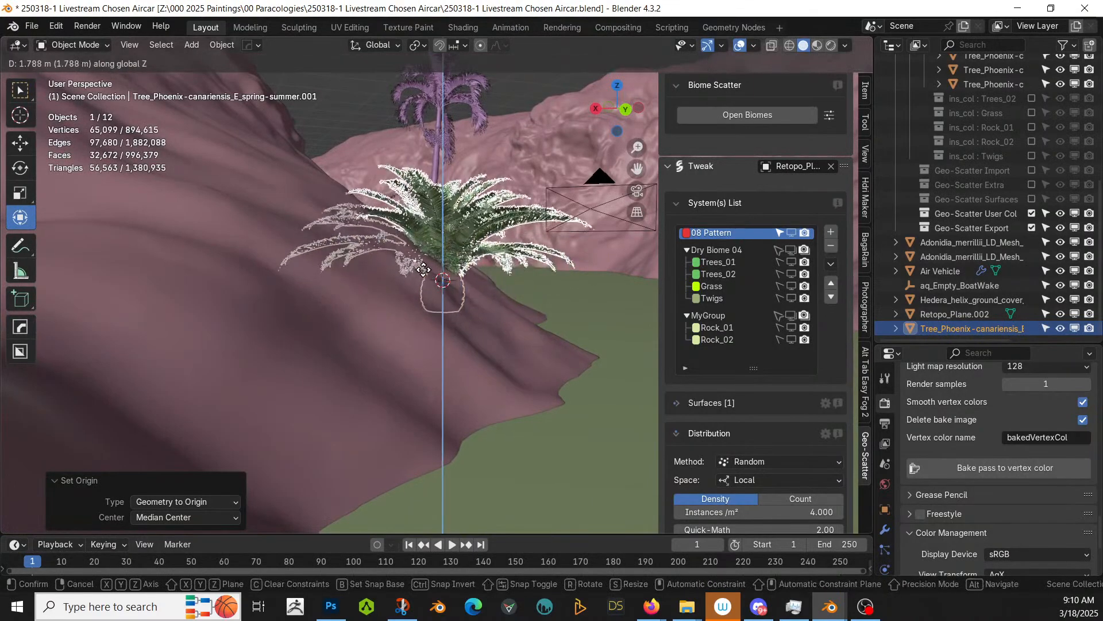
left_click(426, 260)
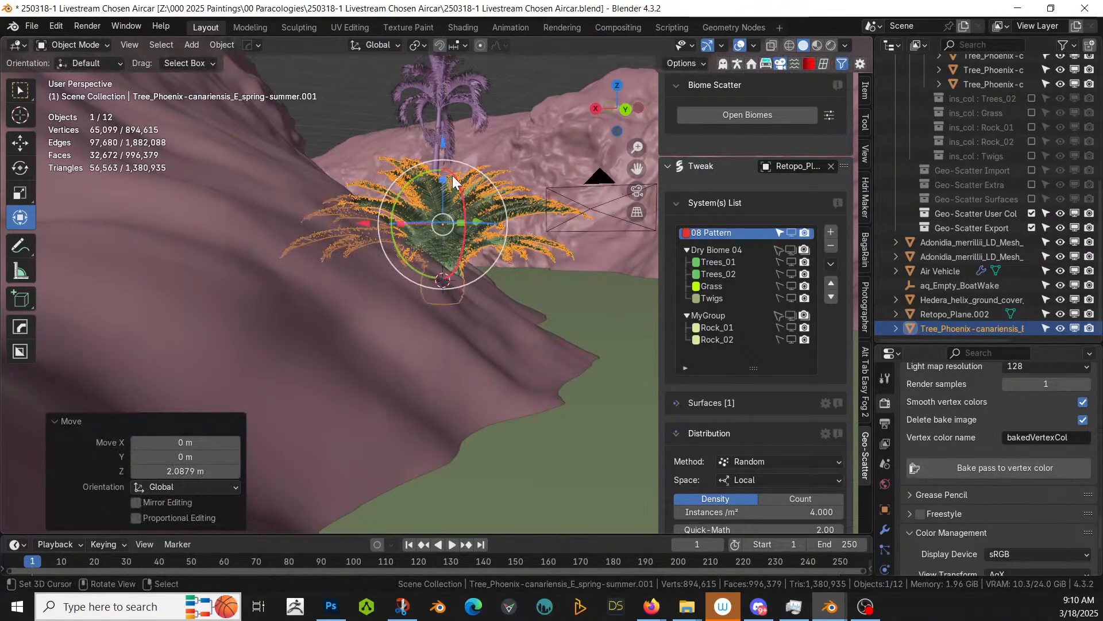
left_click_drag(467, 164, 483, 187)
key("g")
left_click(486, 181)
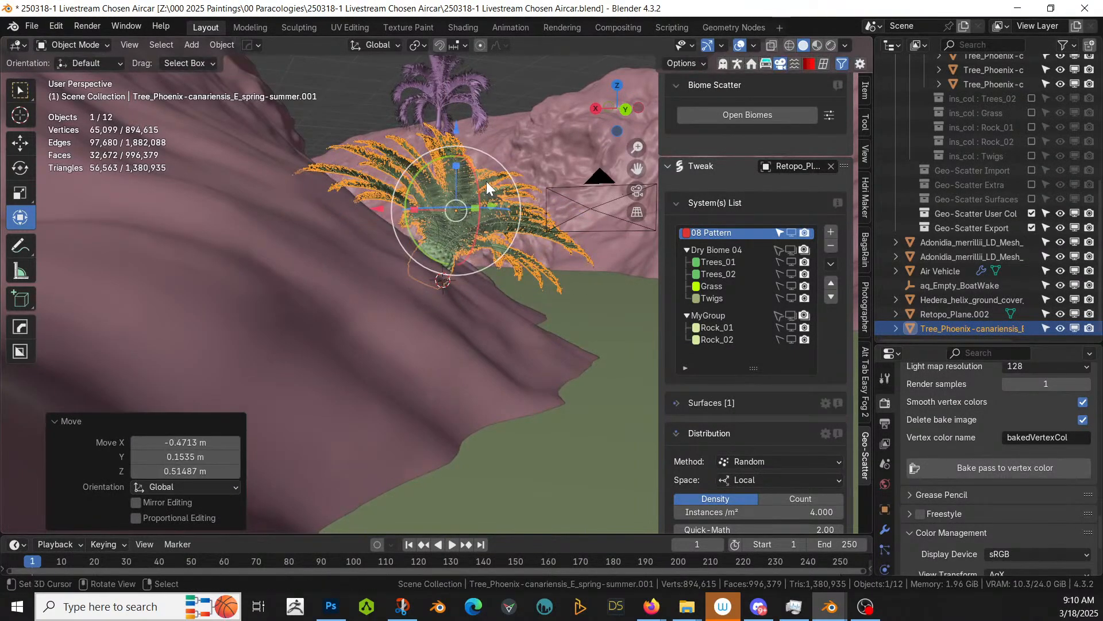
Step: Through the camera, shift the palm about 4.11 m along Y, refine its position in the lower-left foreground, and save the file
key("KP_0")
key("g")
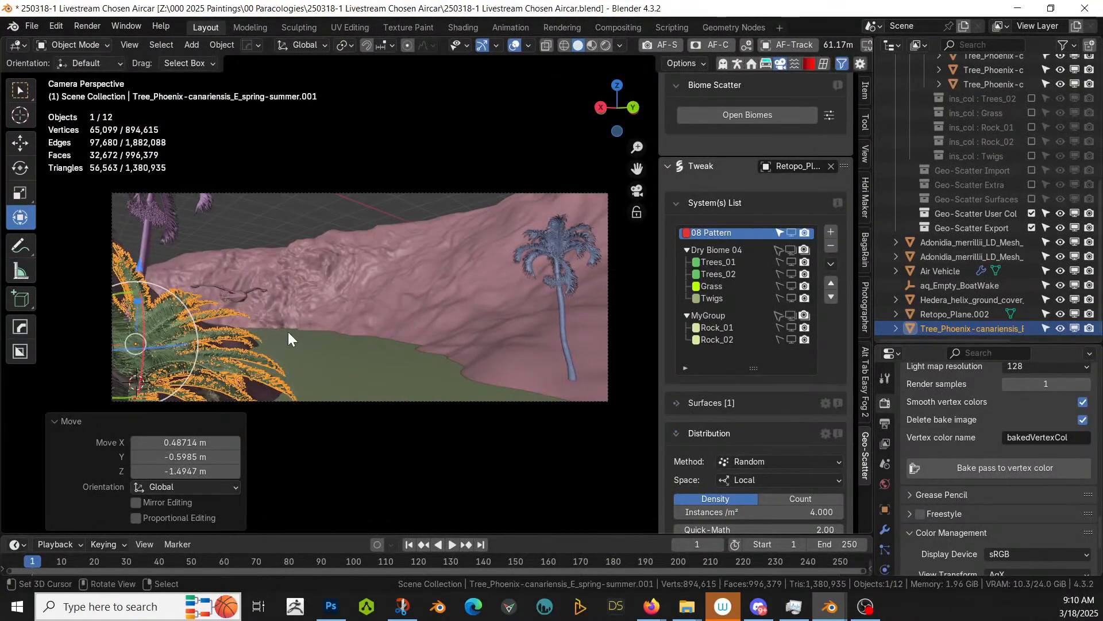
key("y")
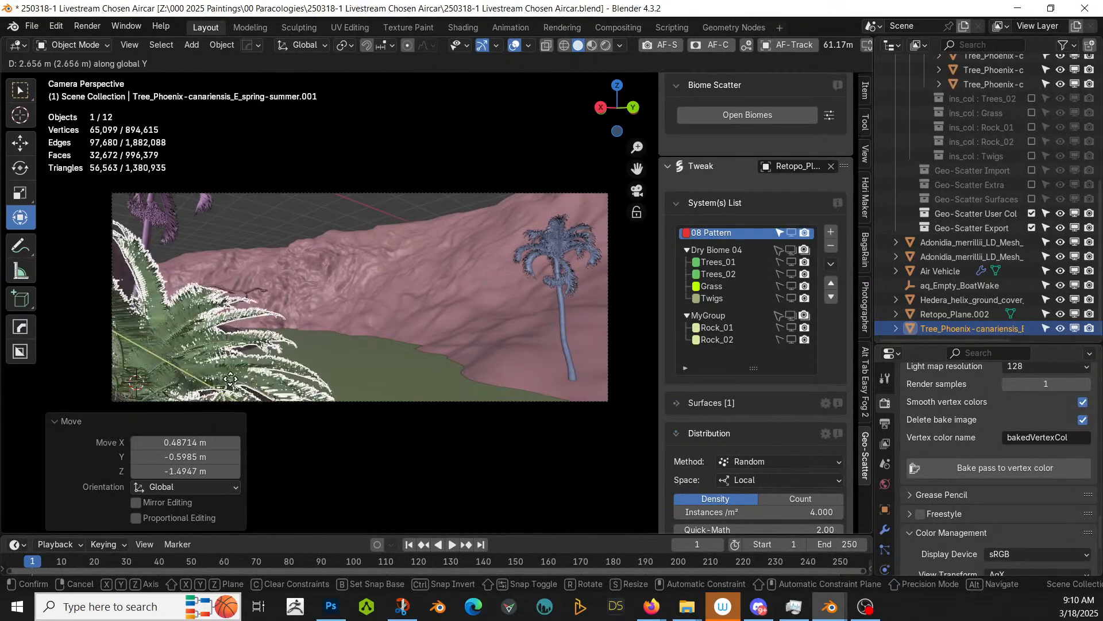
left_click(237, 389)
key("g")
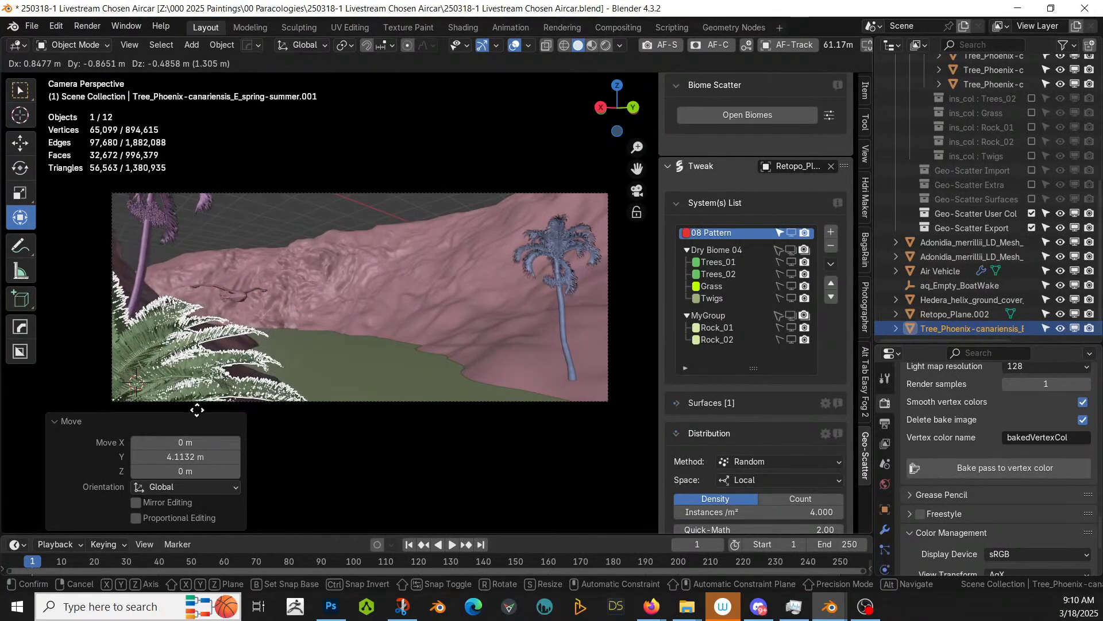
left_click(197, 409)
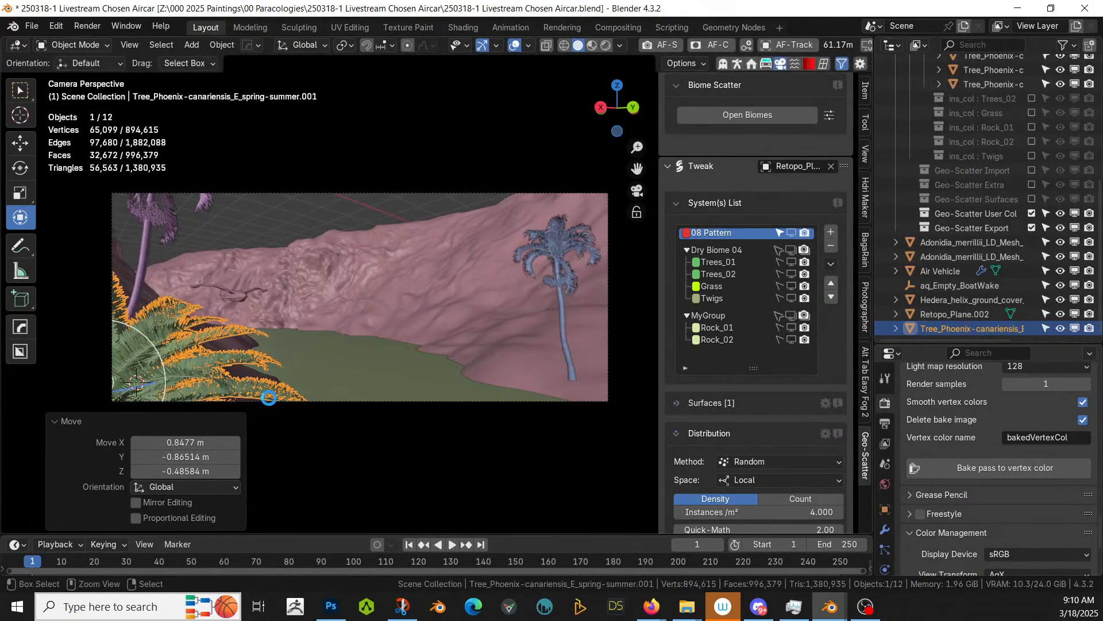
key("ctrl+s")
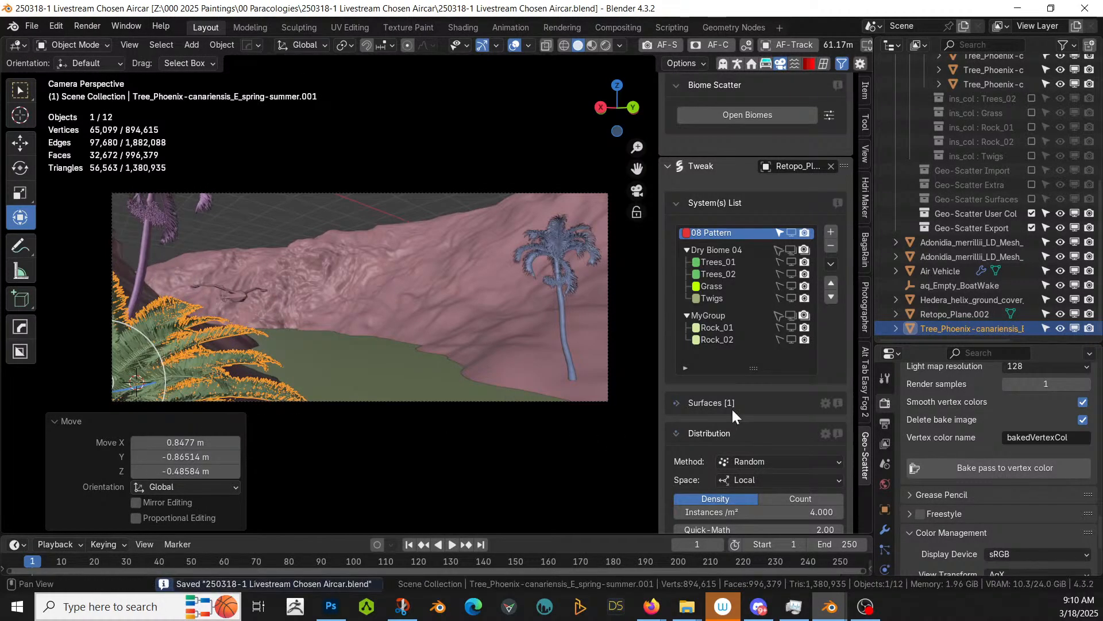
Step: Show the 08 Pattern, Dry Biome 04 and MyGroup scatter systems in the viewport, save the file, and preview the shot in Rendered shading
left_click(790, 233)
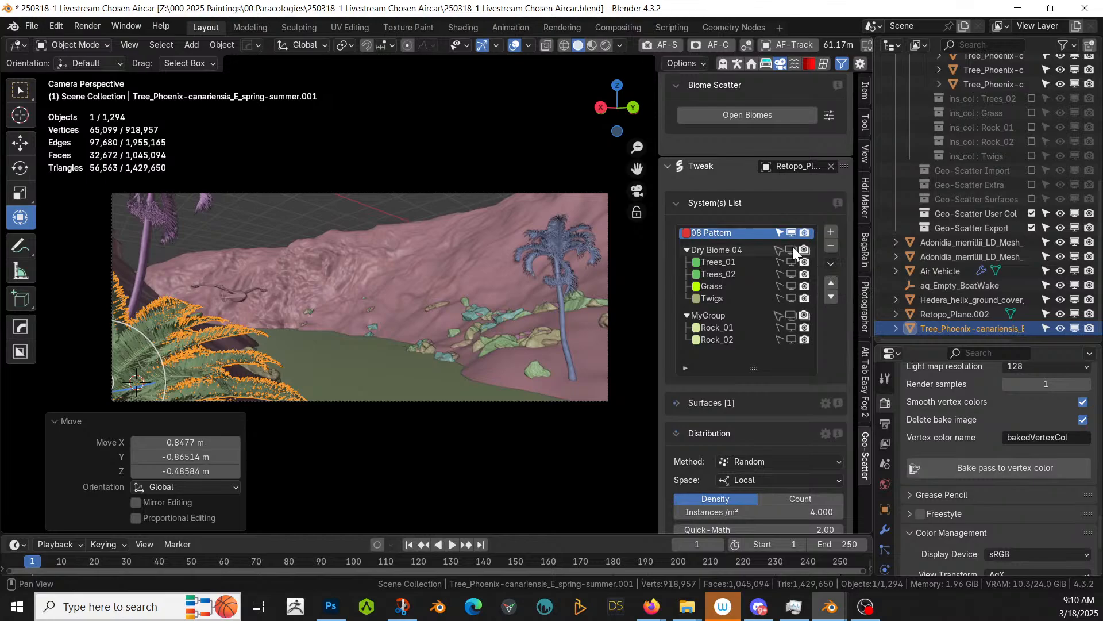
left_click(791, 249)
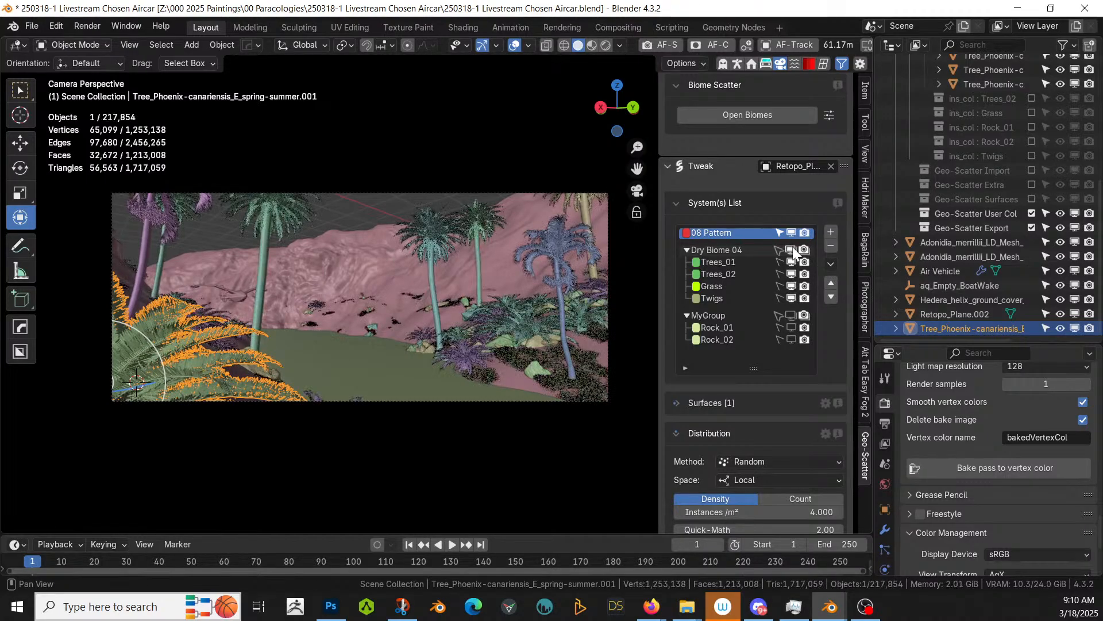
left_click(791, 315)
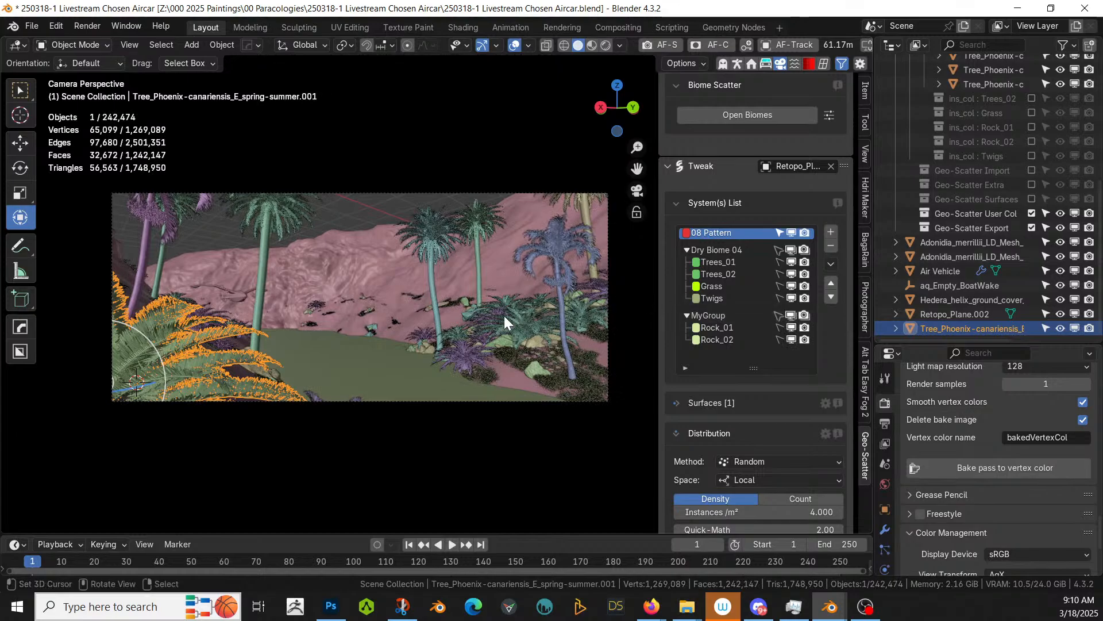
key("ctrl+s")
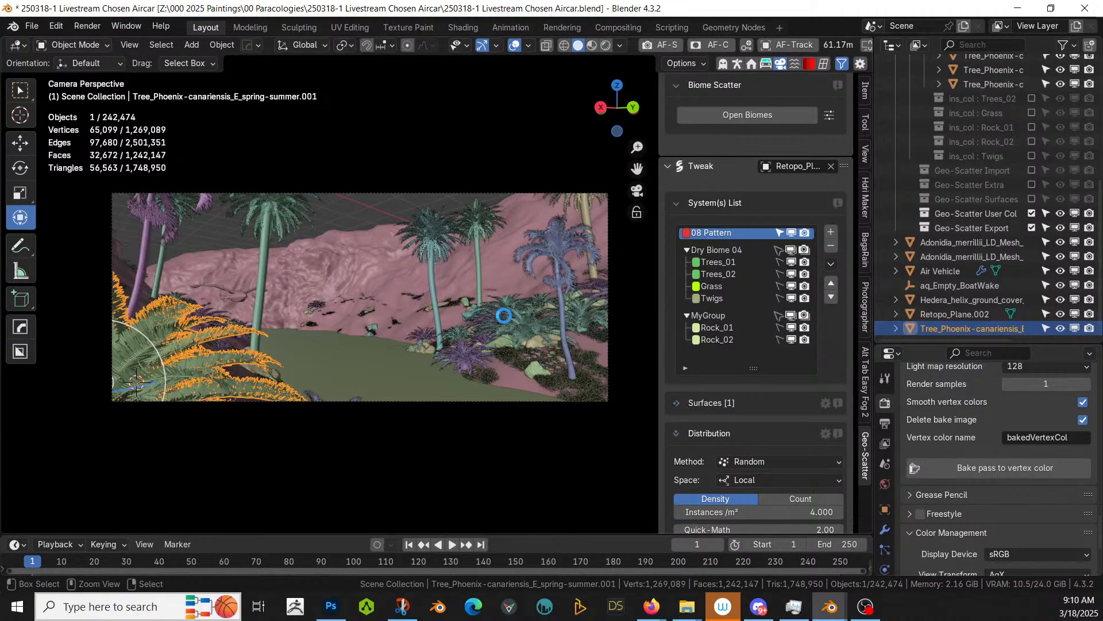
key("z")
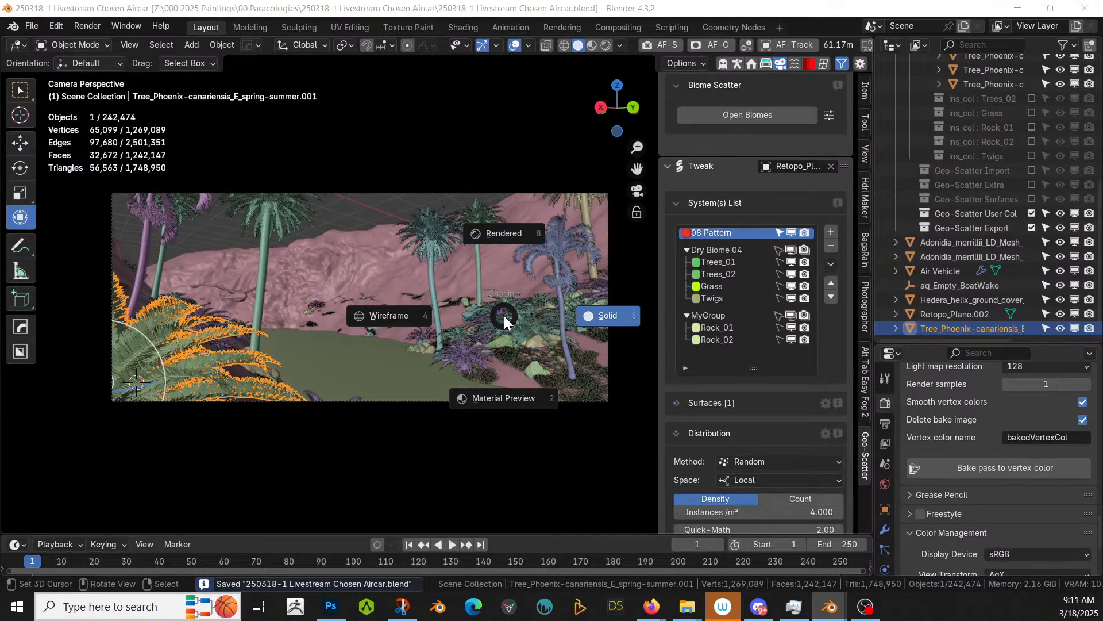
key("8")
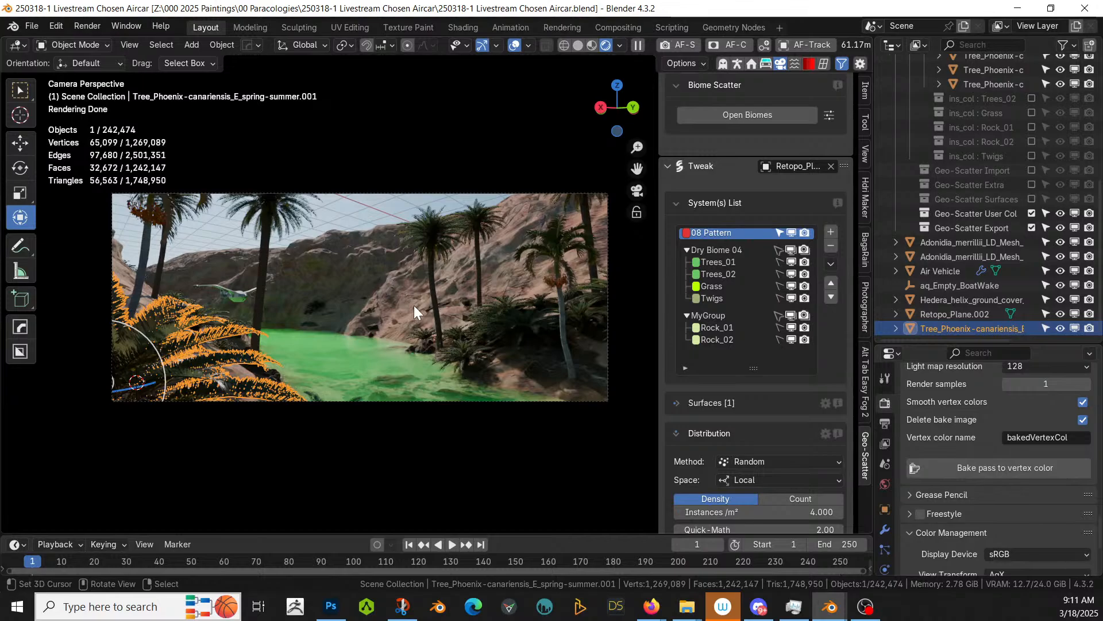
Step: Return the viewport to Solid shading and exclude the Geo-Scatter collection from the view layer
key("z")
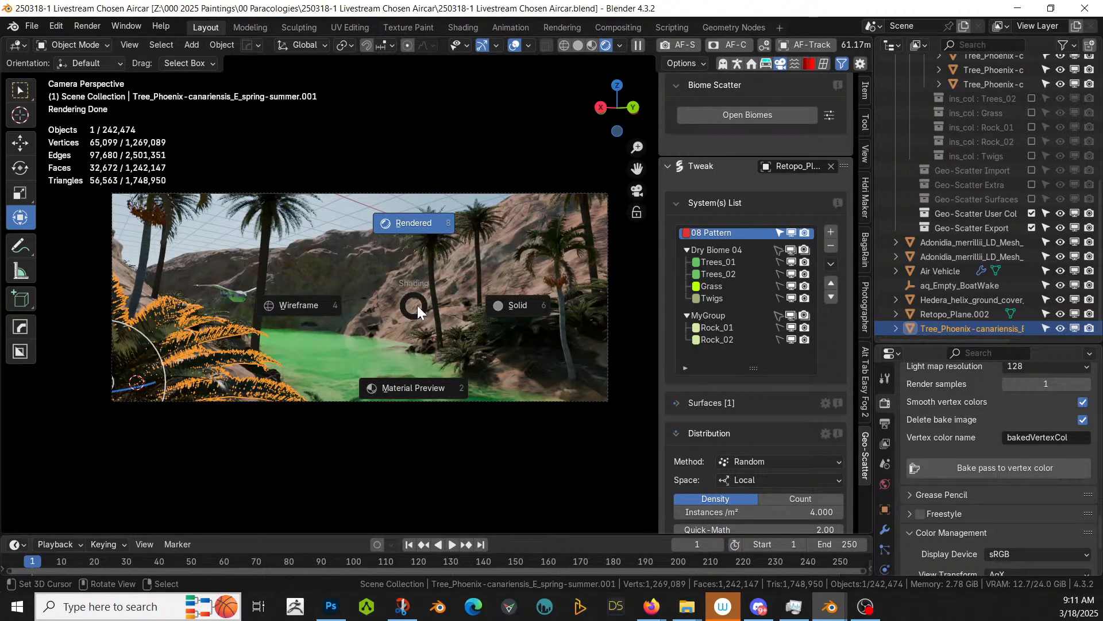
left_click(714, 302)
scroll(941, 241, "up", 7)
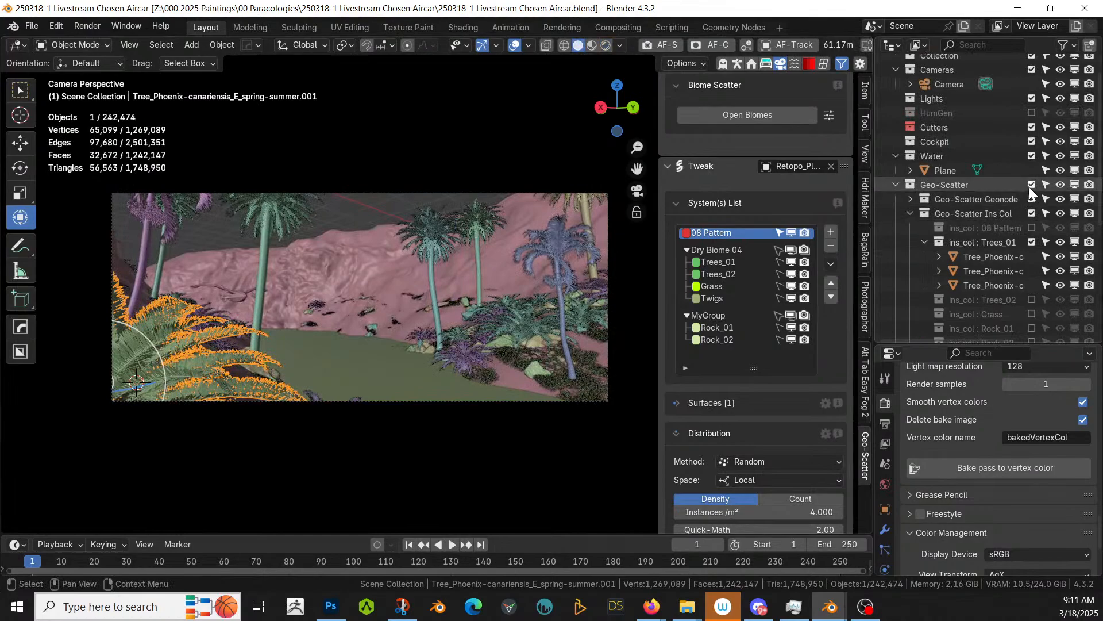
left_click(1032, 184)
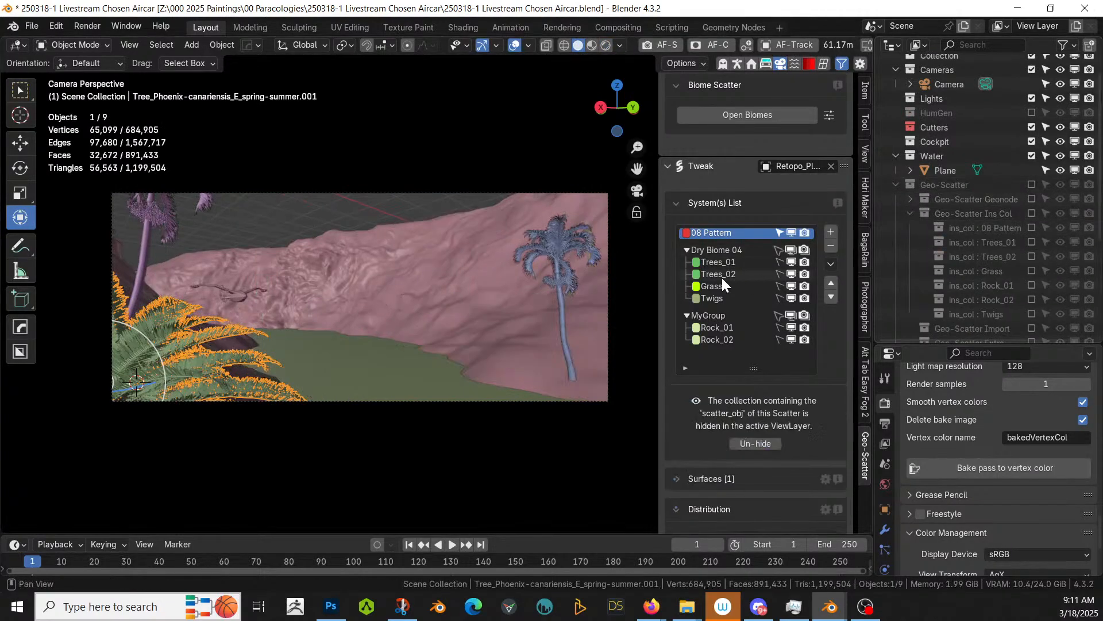
Step: Place the 3D cursor on the far shore at the base of the canyon wall and duplicate the foreground palm in place
right_click(385, 325, "shift")
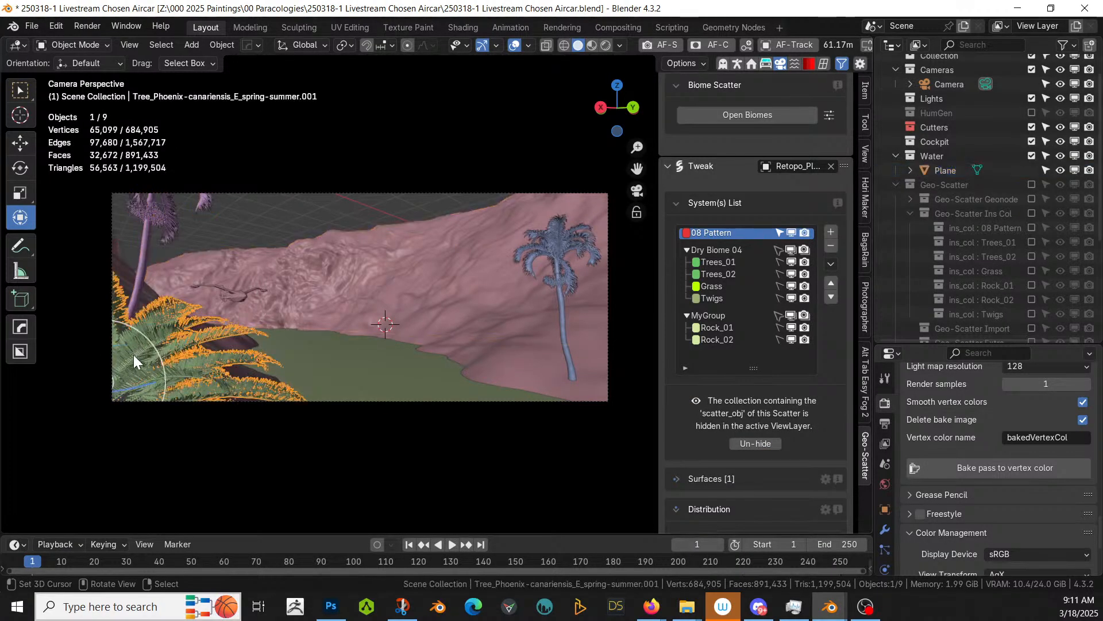
key("shift+d")
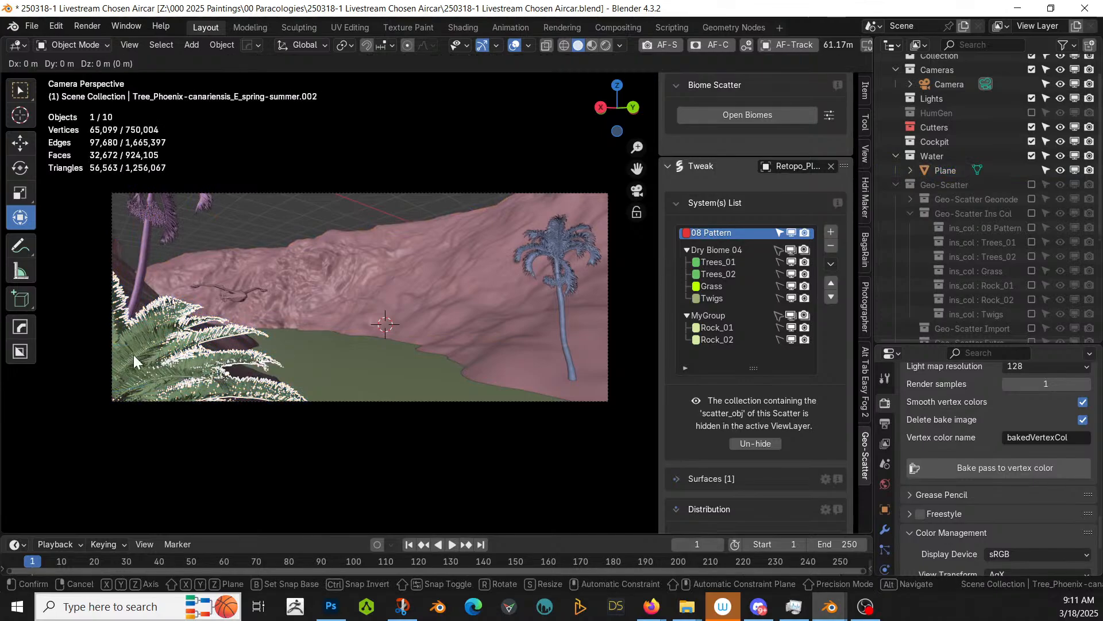
right_click(133, 354)
Step: Set the new palm's origin to the 3D cursor, move its geometry to that origin, and clear its rotation
left_click(222, 45)
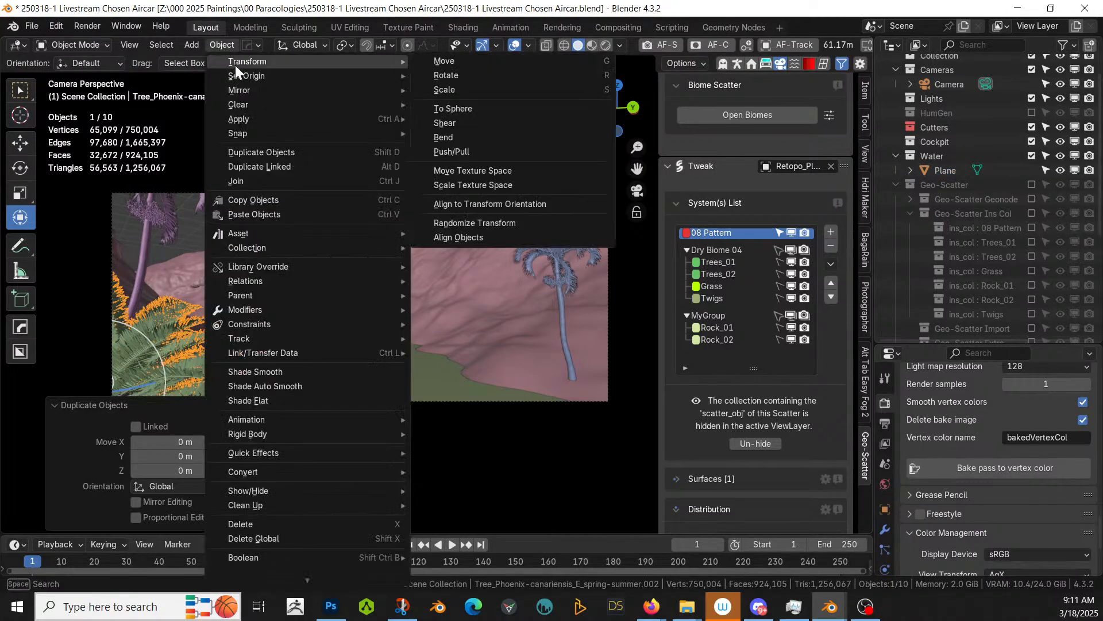
mouse_move(236, 75)
left_click(476, 106)
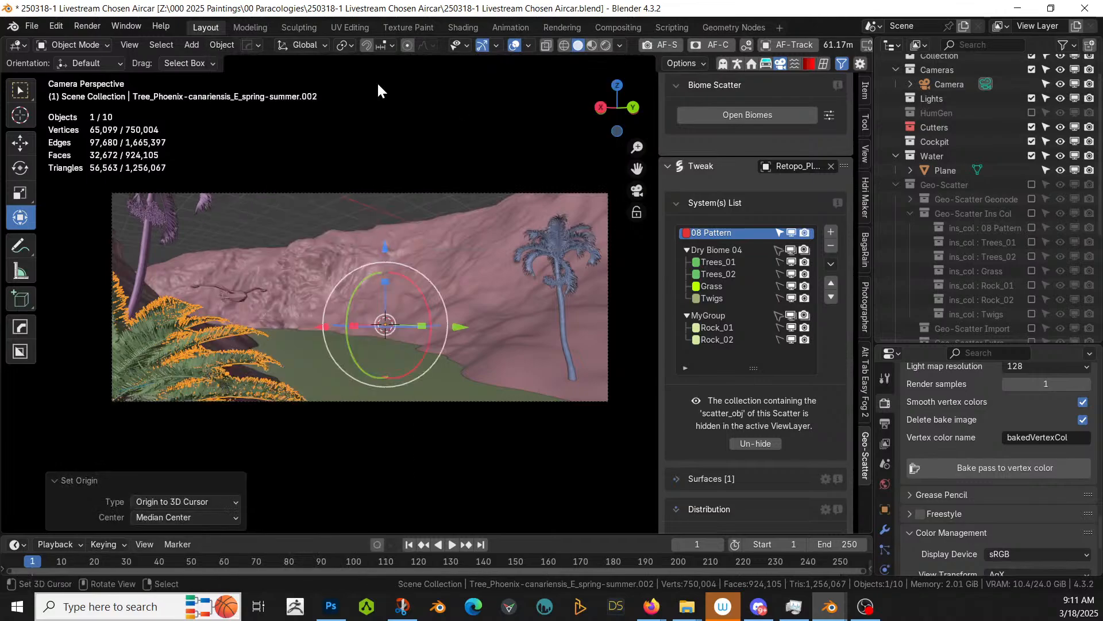
left_click(225, 50)
mouse_move(239, 77)
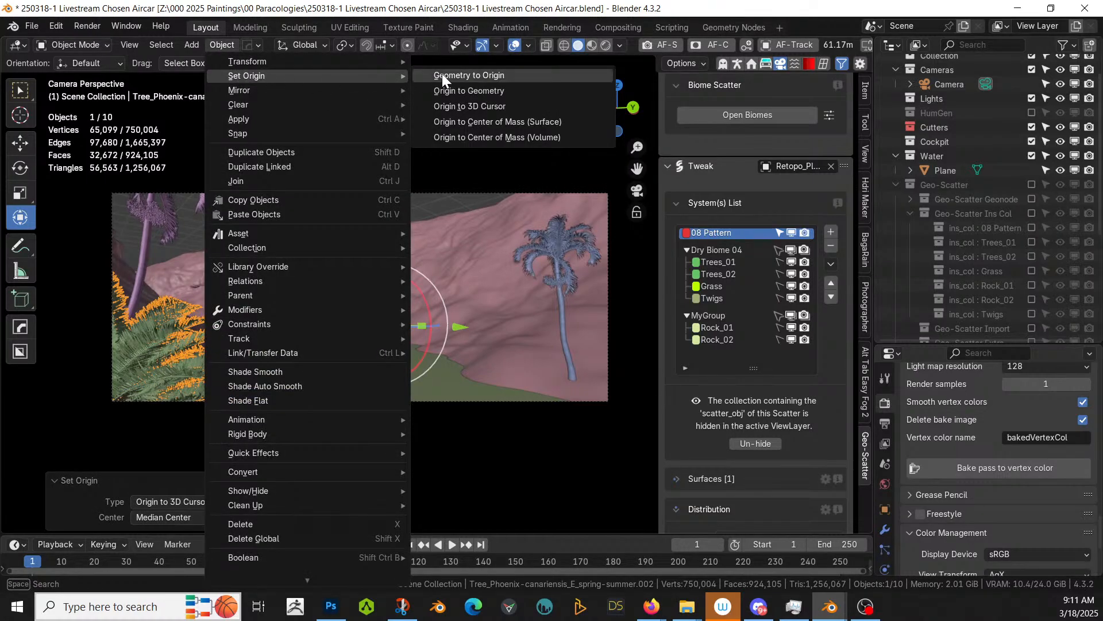
left_click(467, 75)
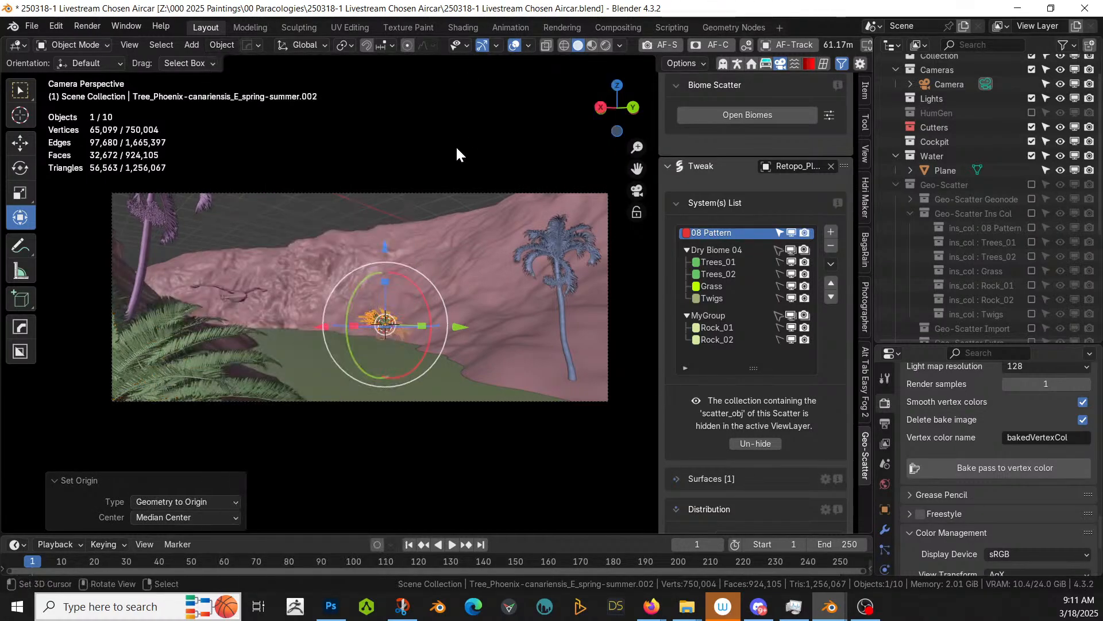
key("alt+r")
Step: Raise the far-shore palm about 1.83 m along Z, tilt it about 14.3° around Y, and nudge it into place on the ground
key("KP_Decimal")
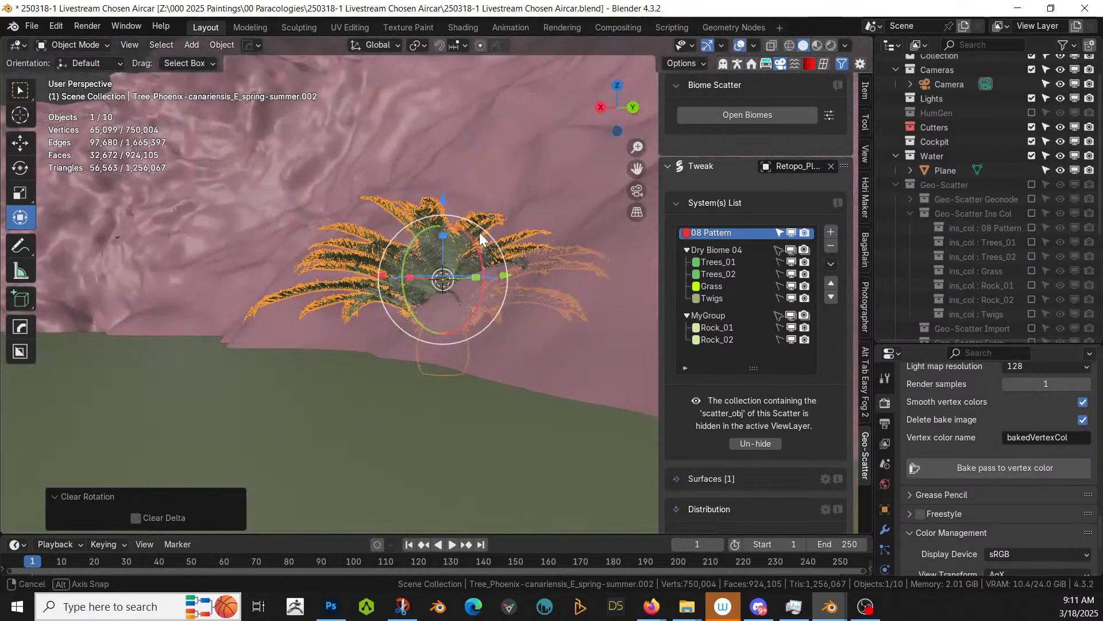
middle_click_drag(479, 232, 443, 257)
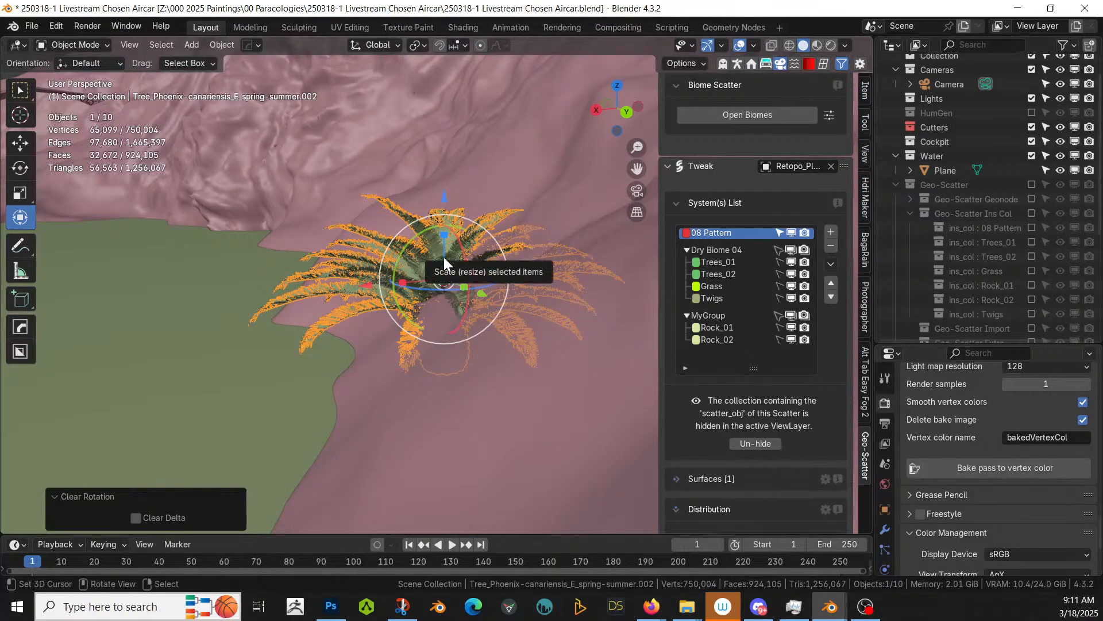
key("g")
key("z")
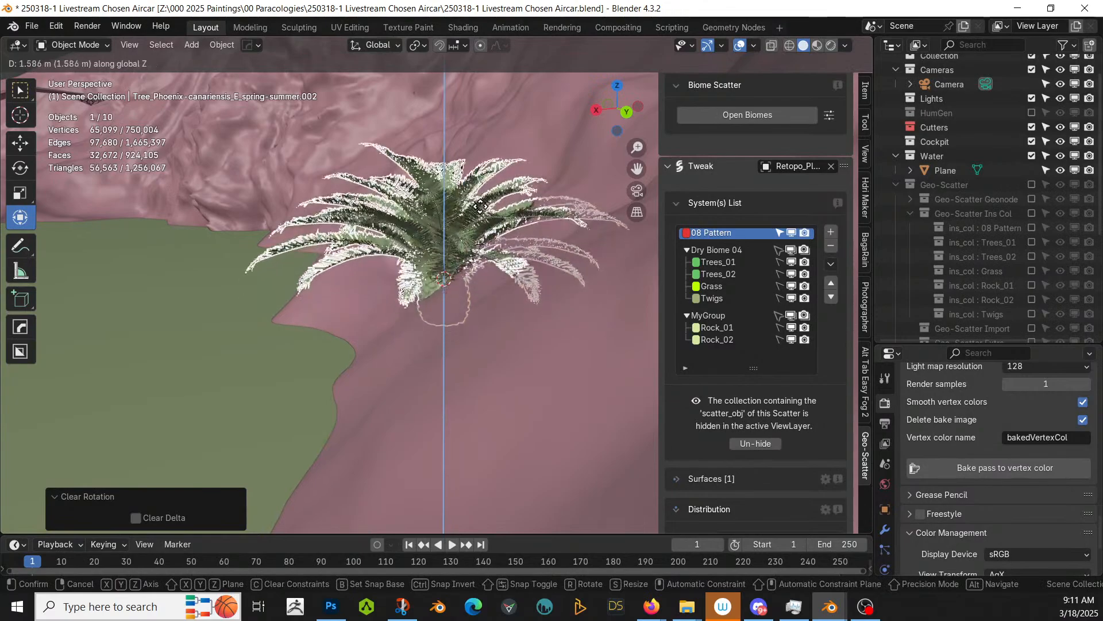
left_click(480, 201)
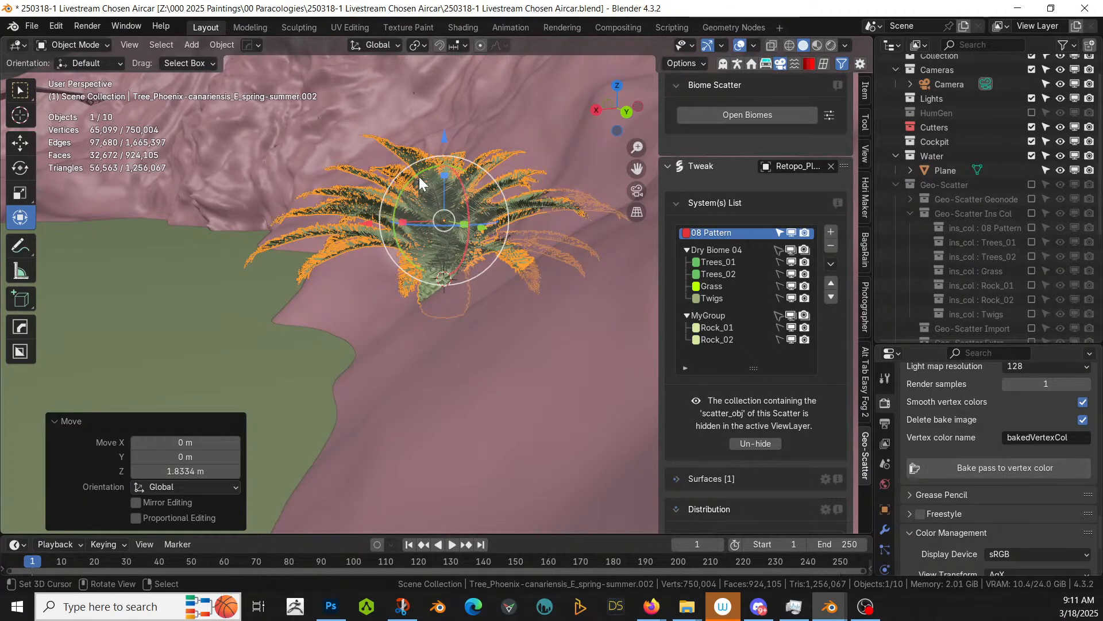
left_click_drag(419, 177, 412, 195)
key("g")
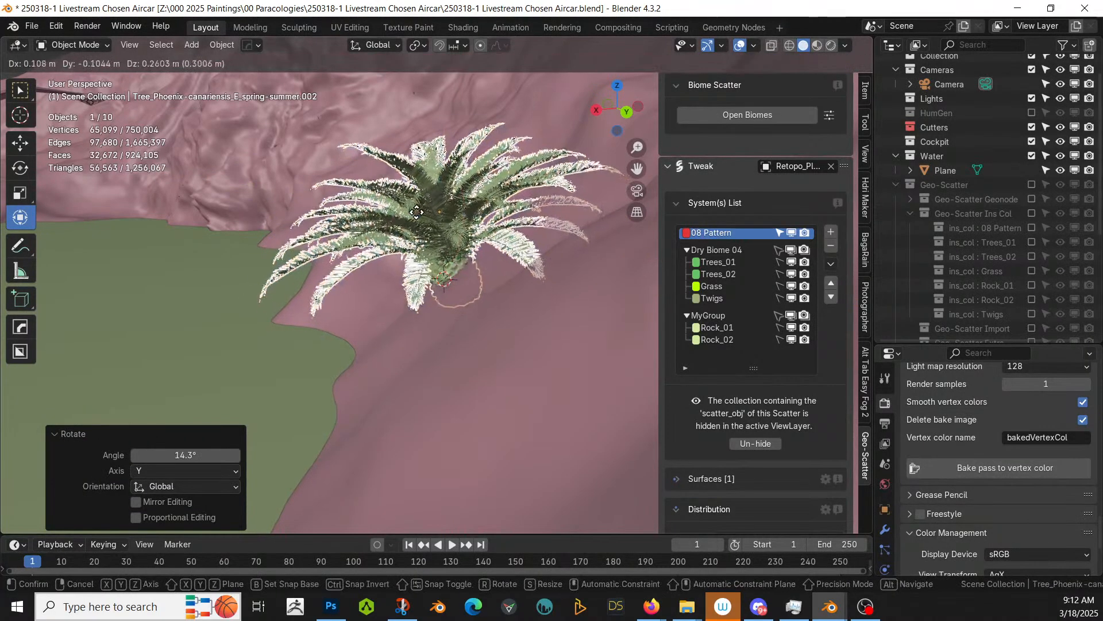
left_click(414, 209)
Step: Return to the camera view, include the Geo-Scatter collection in the view layer again, and save the file
key("KP_0")
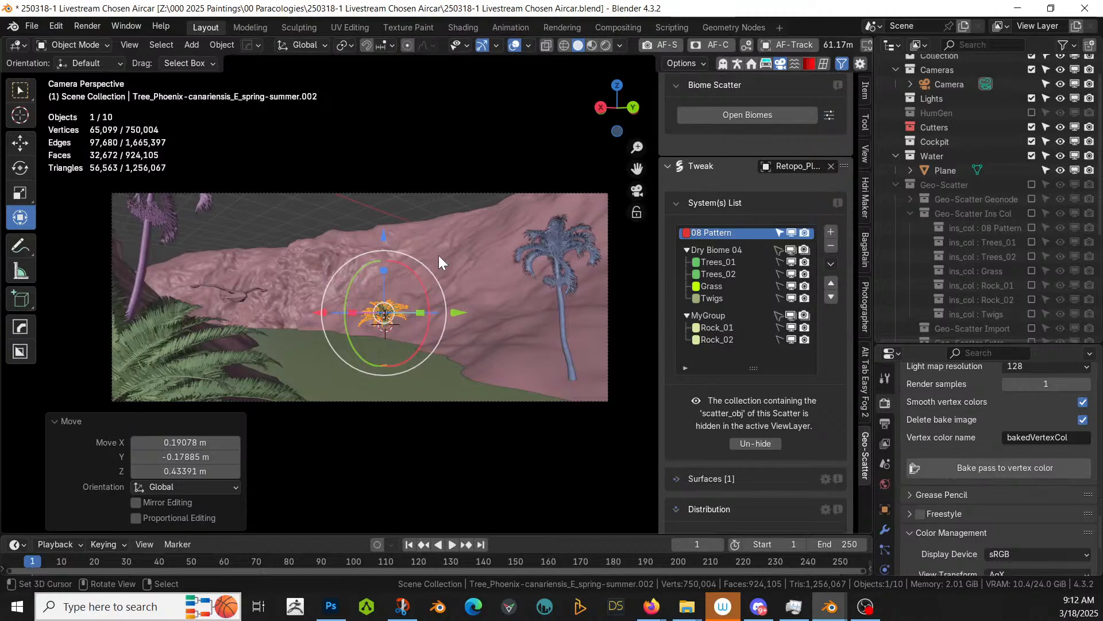
left_click(1032, 185)
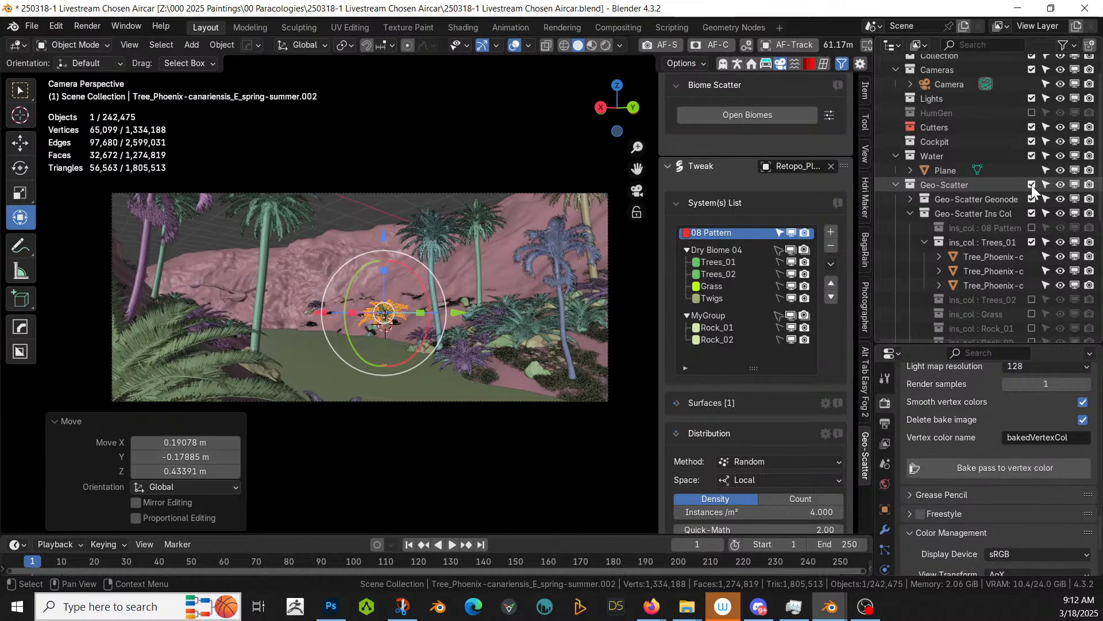
scroll(534, 305, "up", 4)
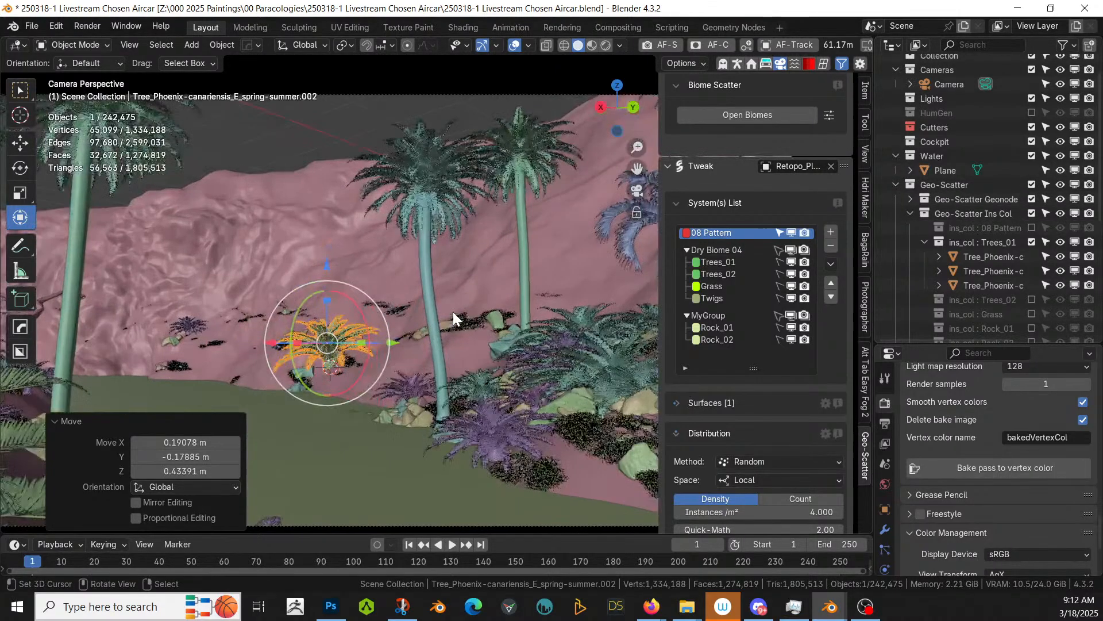
scroll(453, 312, "down", 3)
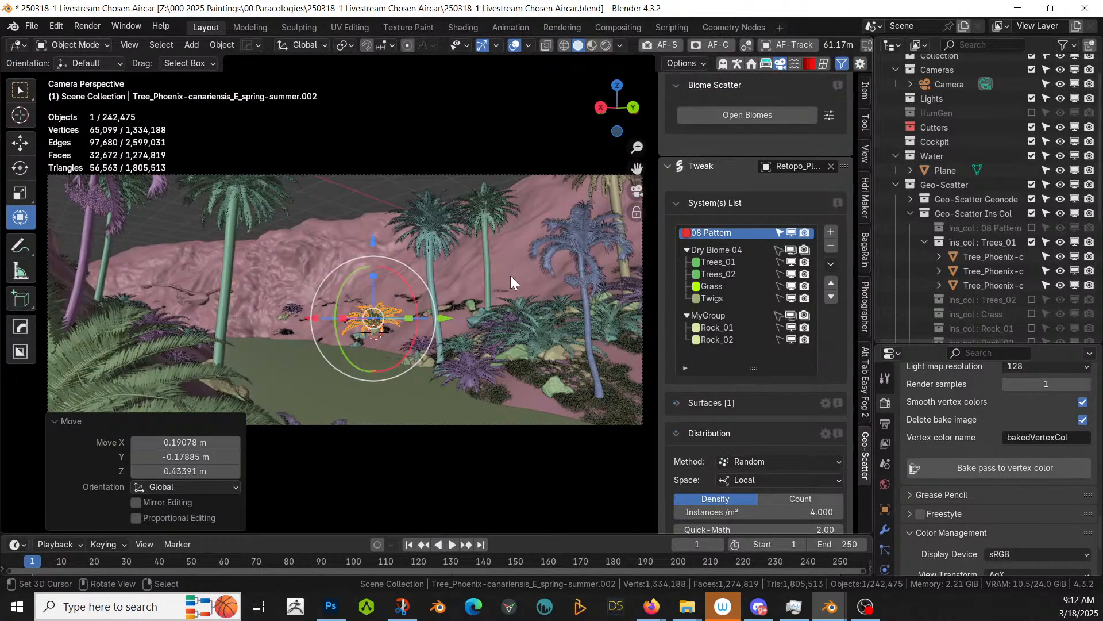
key("ctrl+s")
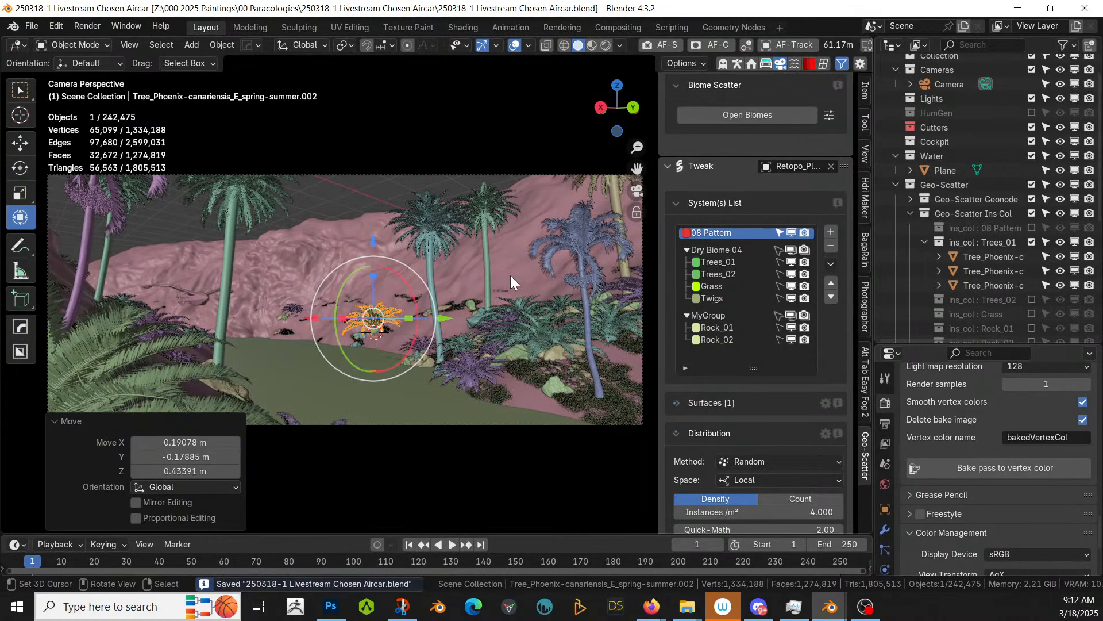
Step: Set the viewport to Rendered shading, select the water plane, and save the file
key("z")
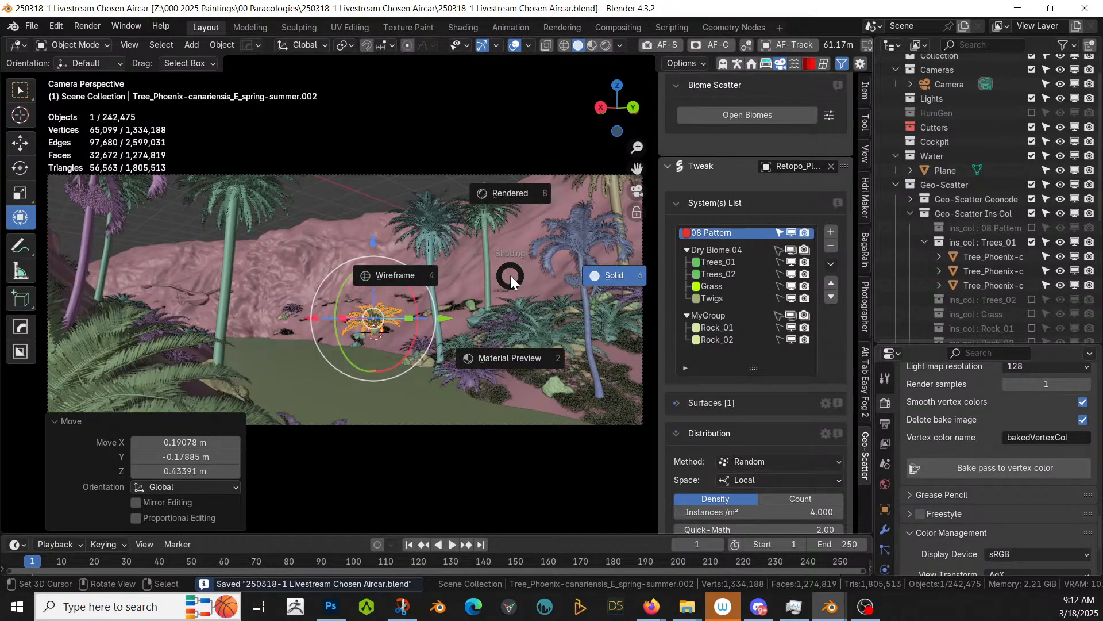
key("8")
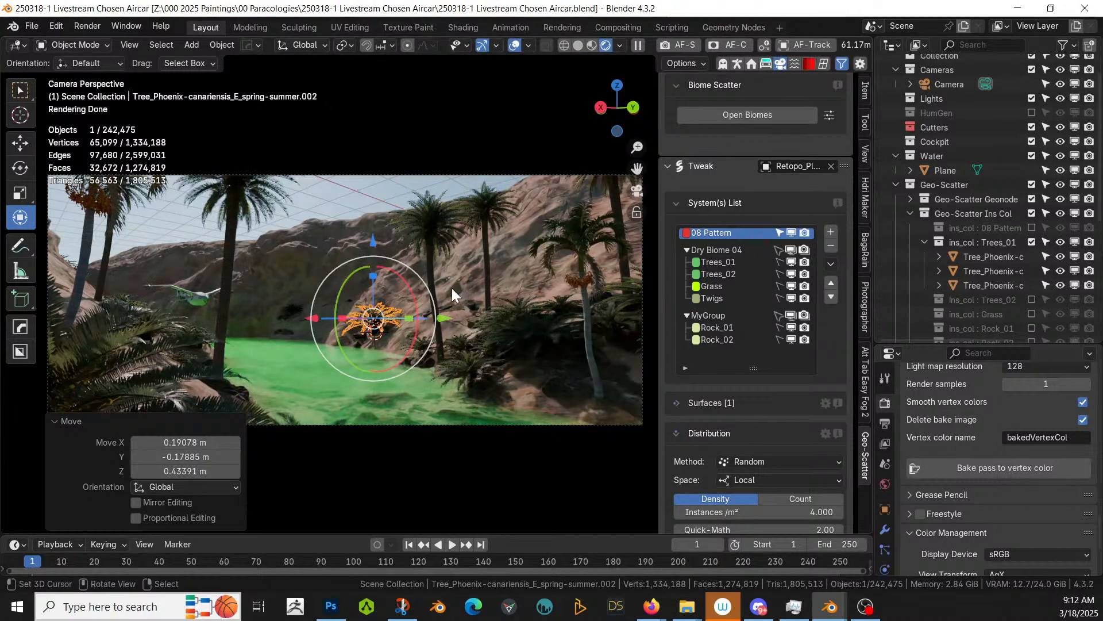
left_click(415, 468)
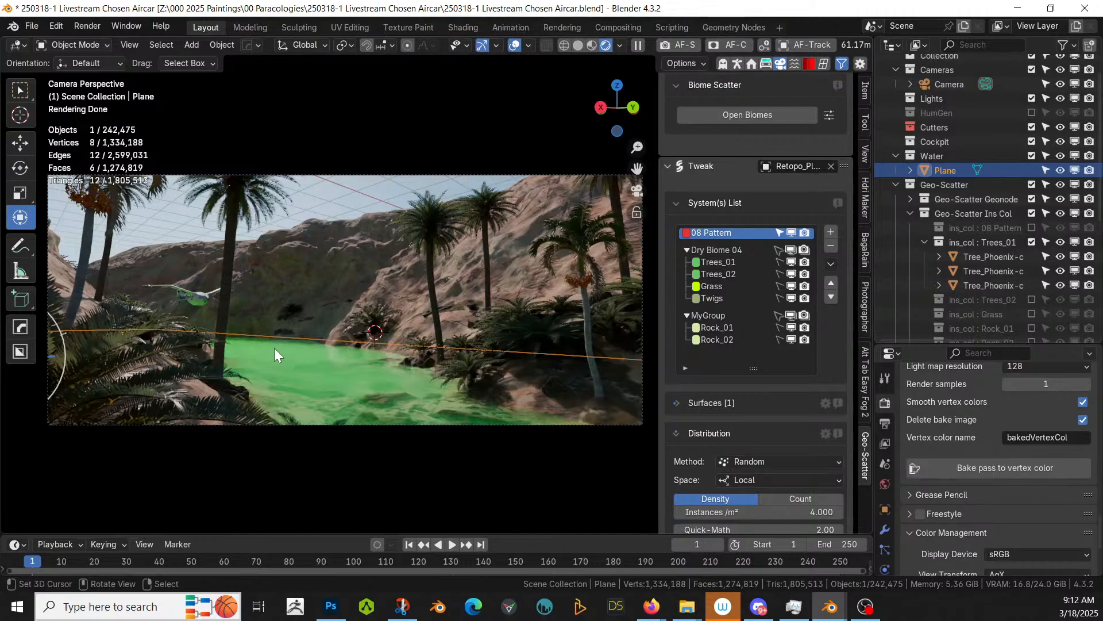
key("ctrl+s")
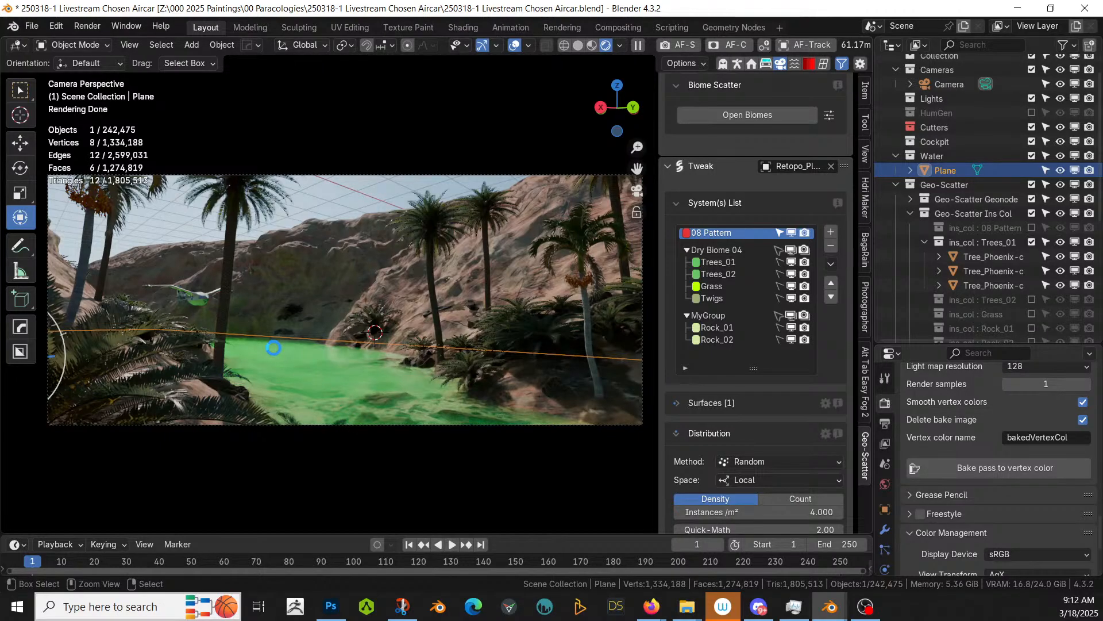
Step: Frame the Air Vehicle up close from outside the camera, select the canyon terrain mesh behind its wing, and open the HOps menu
left_click(204, 296)
key("KP_Decimal")
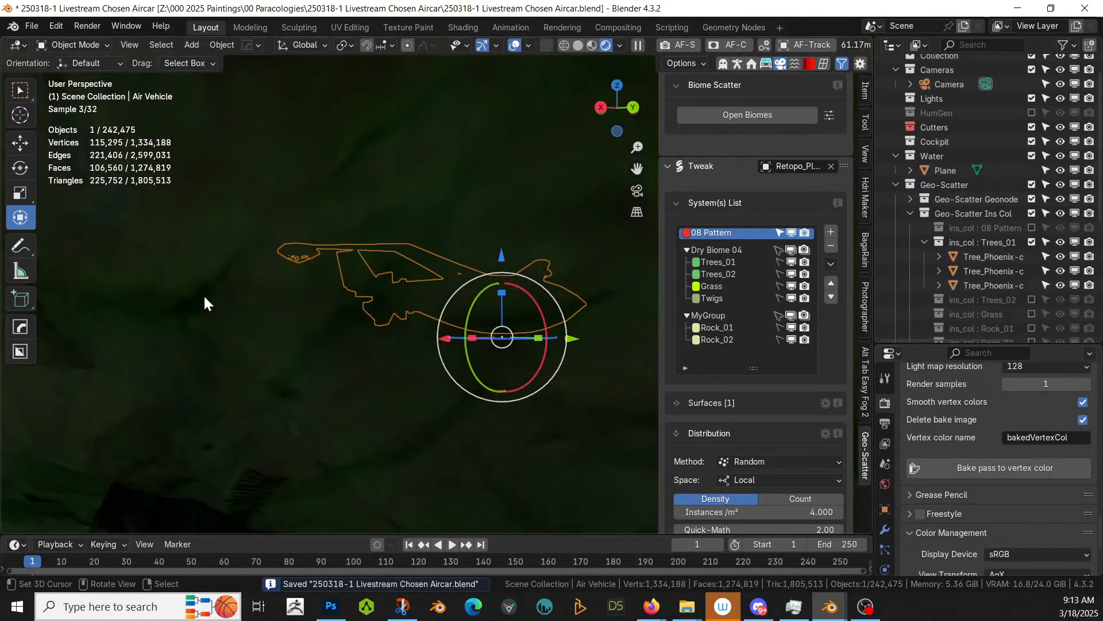
middle_click_drag(240, 300, 370, 273)
scroll(282, 299, "up", 5)
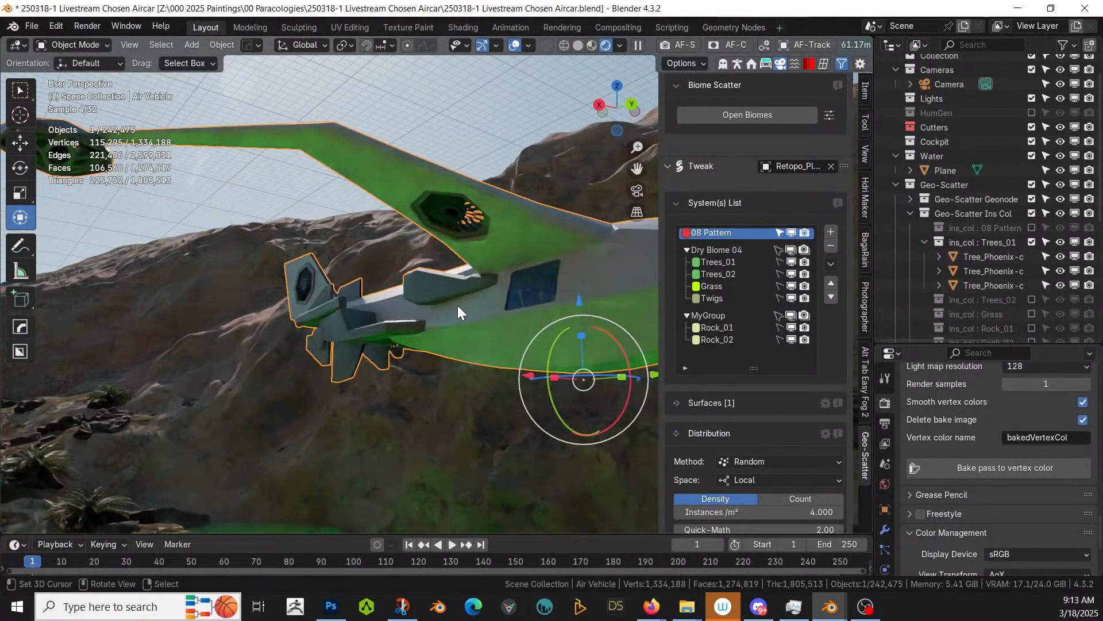
left_click(543, 236)
key("q")
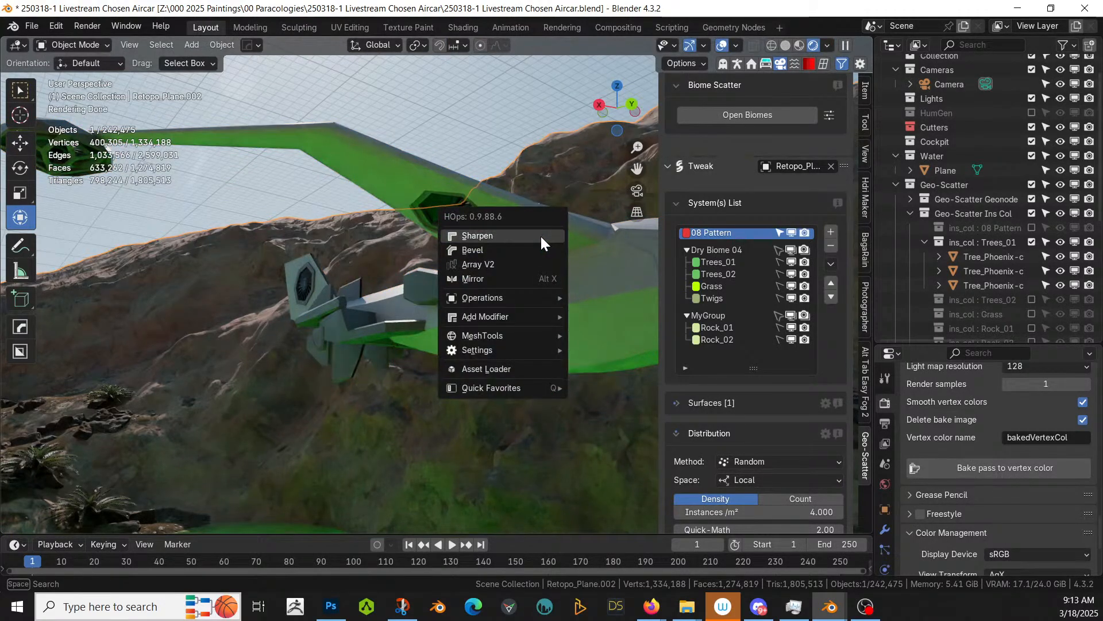